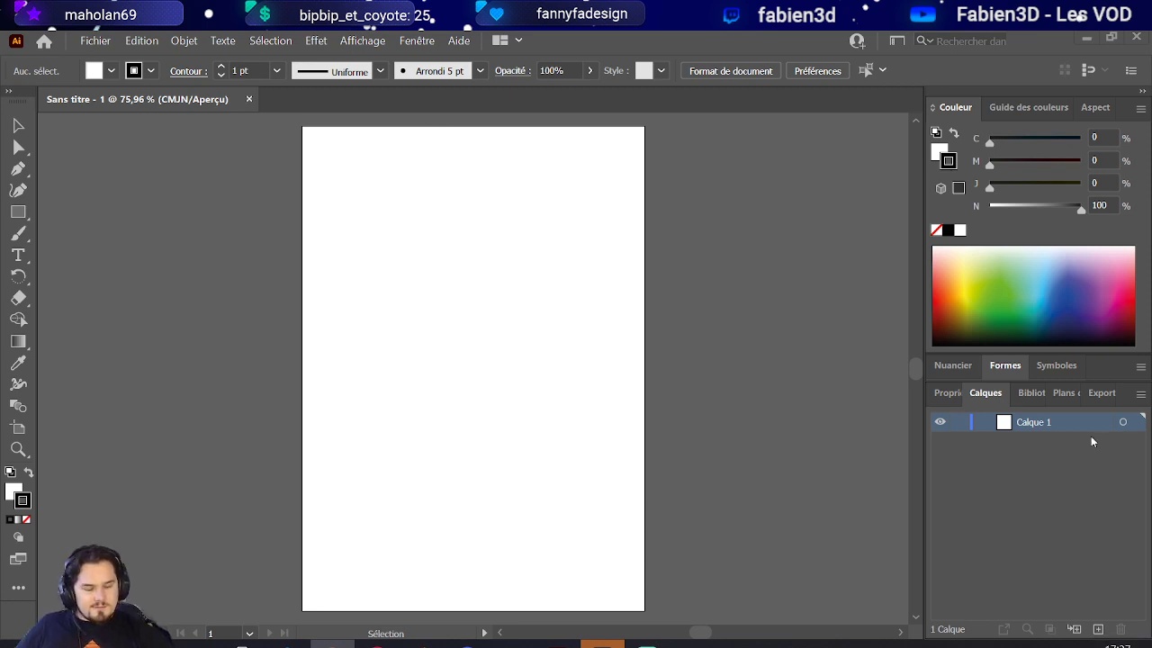
# - Add a second layer and widen the artboard symmetrically about its centre to about 1191 pt
pyautogui.click(1097, 629)
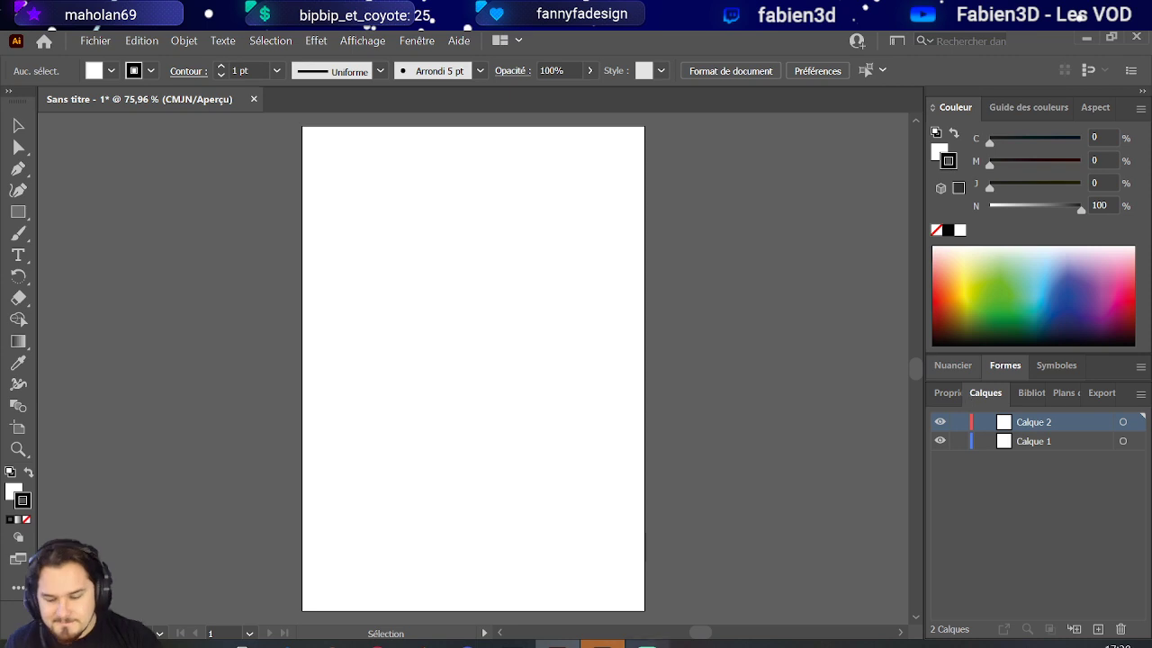
pyautogui.click(18, 428)
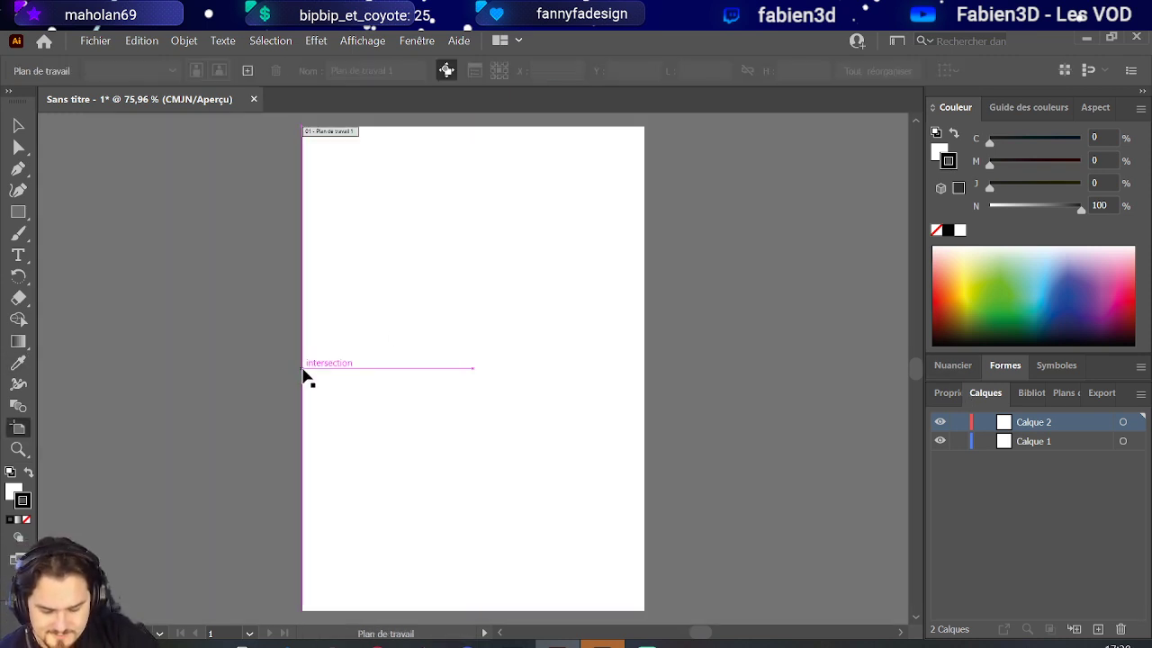
pyautogui.moveTo(305, 367); pyautogui.dragTo(143, 345)
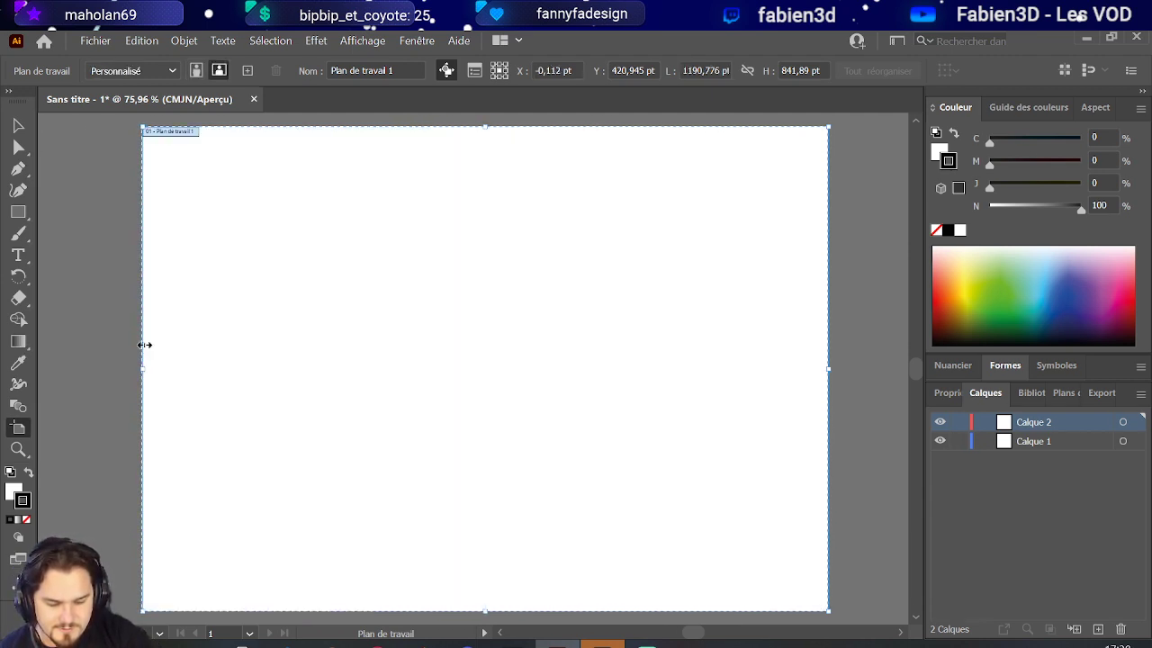
pyautogui.click(108, 284)
# - Create a new calligraphic brush for the Paintbrush tool with pressure-controlled size and a 9 pt variation
pyautogui.click(18, 233)
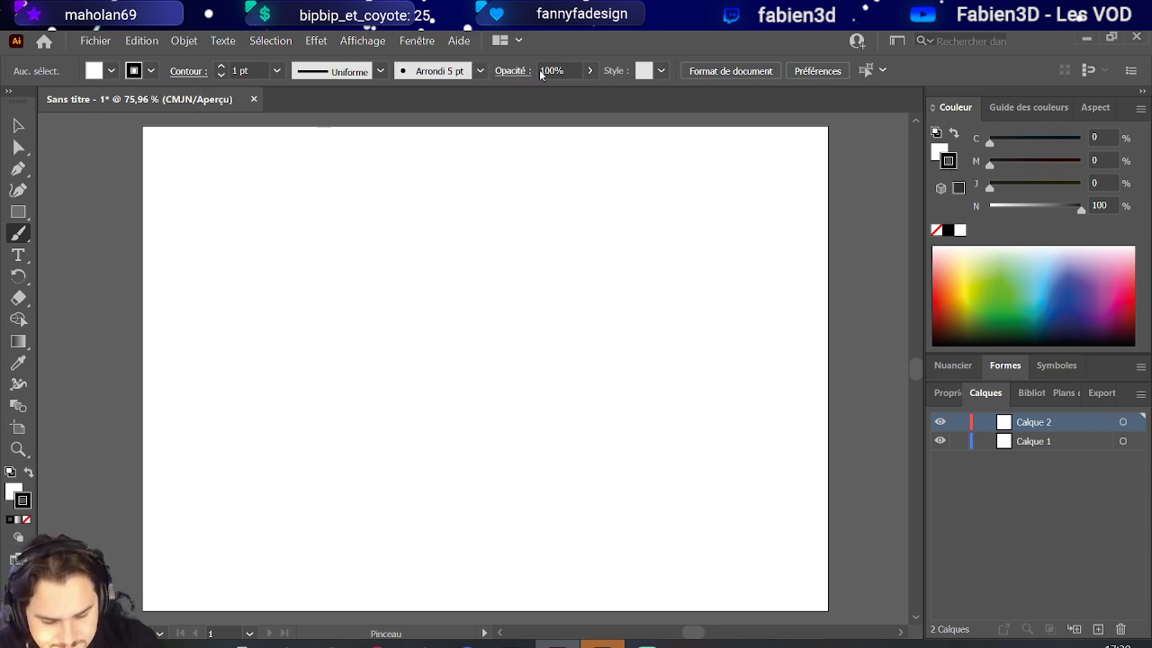
pyautogui.click(481, 75)
pyautogui.click(434, 211)
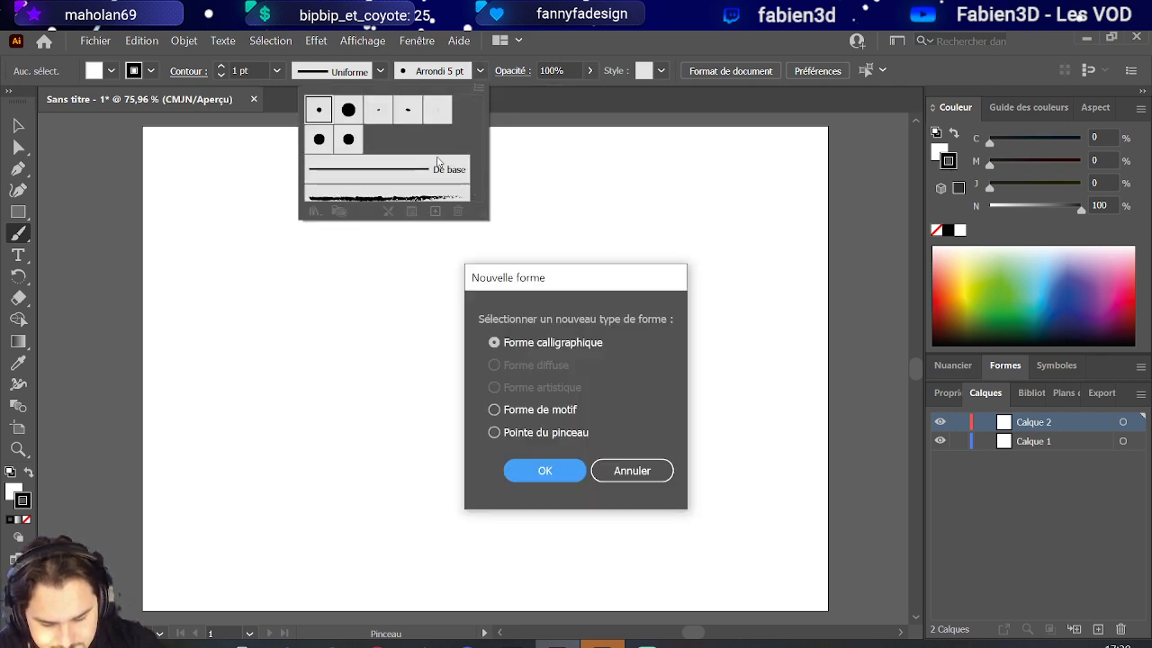
pyautogui.click(544, 471)
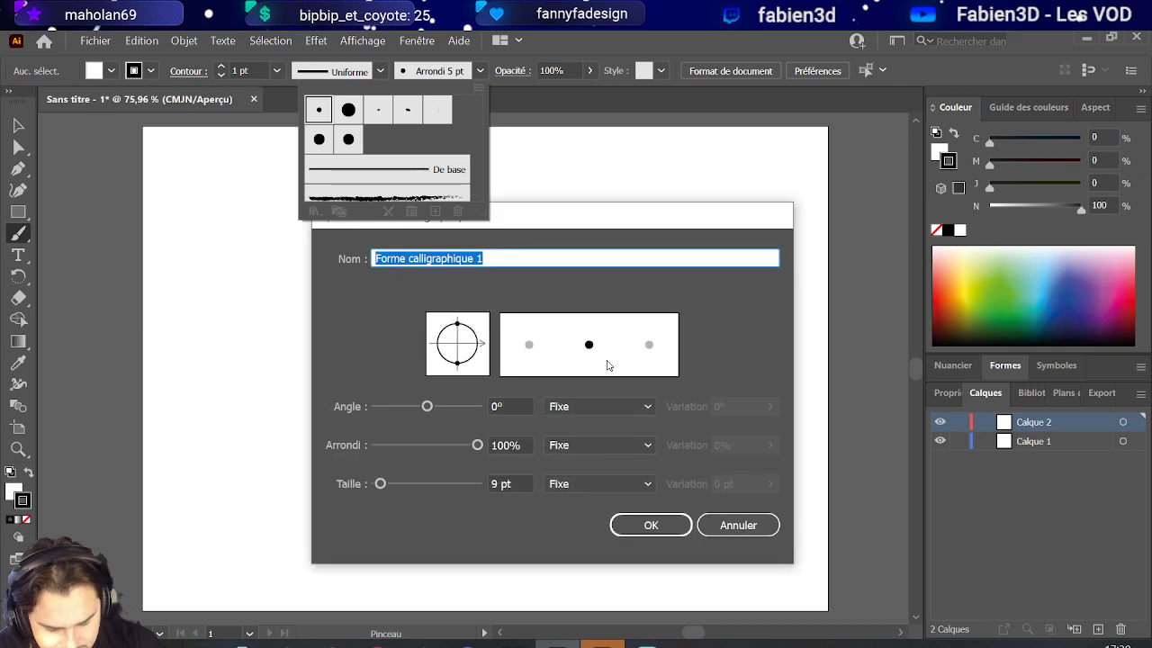
pyautogui.click(623, 486)
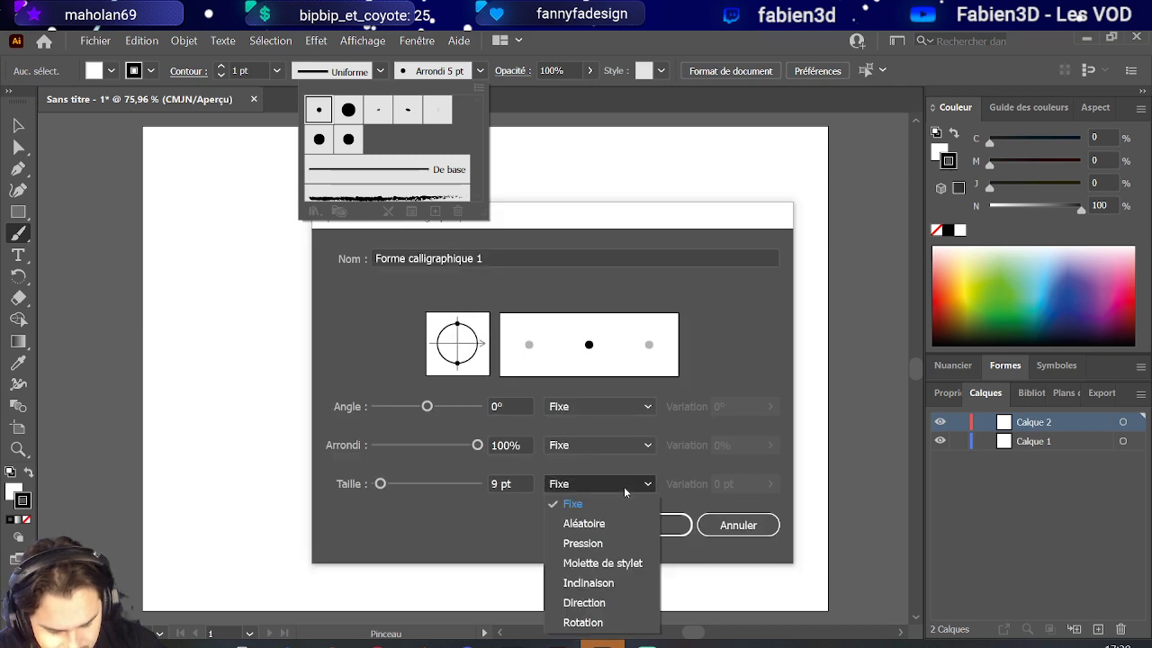
pyautogui.click(605, 543)
pyautogui.press('Tab')
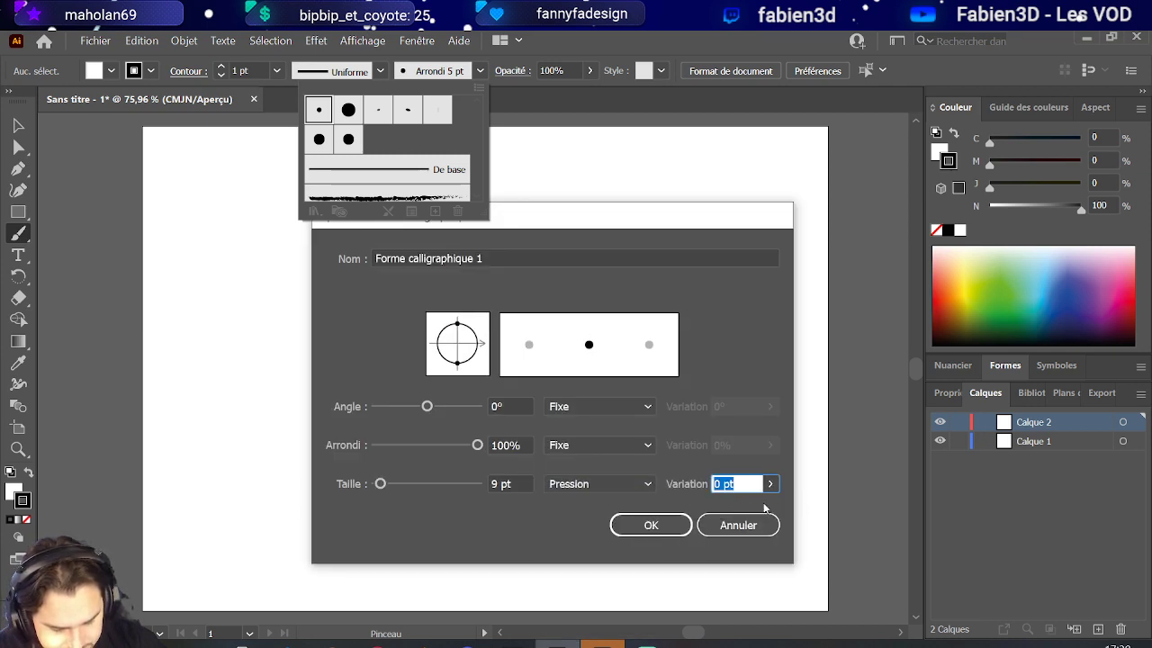
pyautogui.write('9')
pyautogui.click(770, 483)
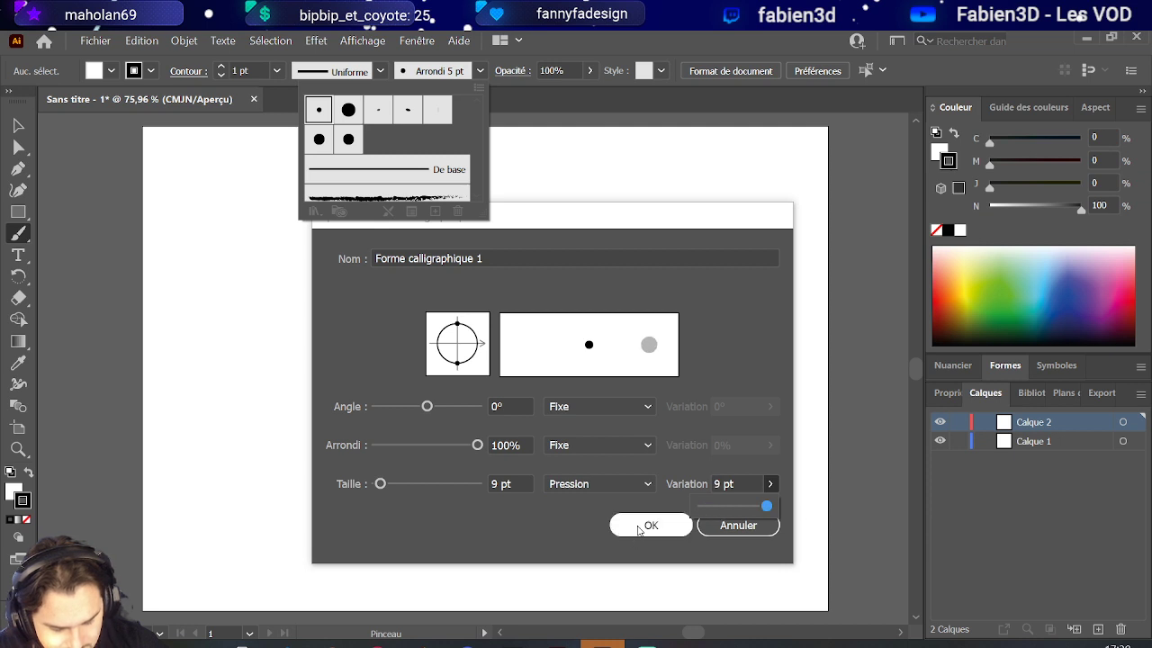
pyautogui.click(641, 527)
pyautogui.click(520, 106)
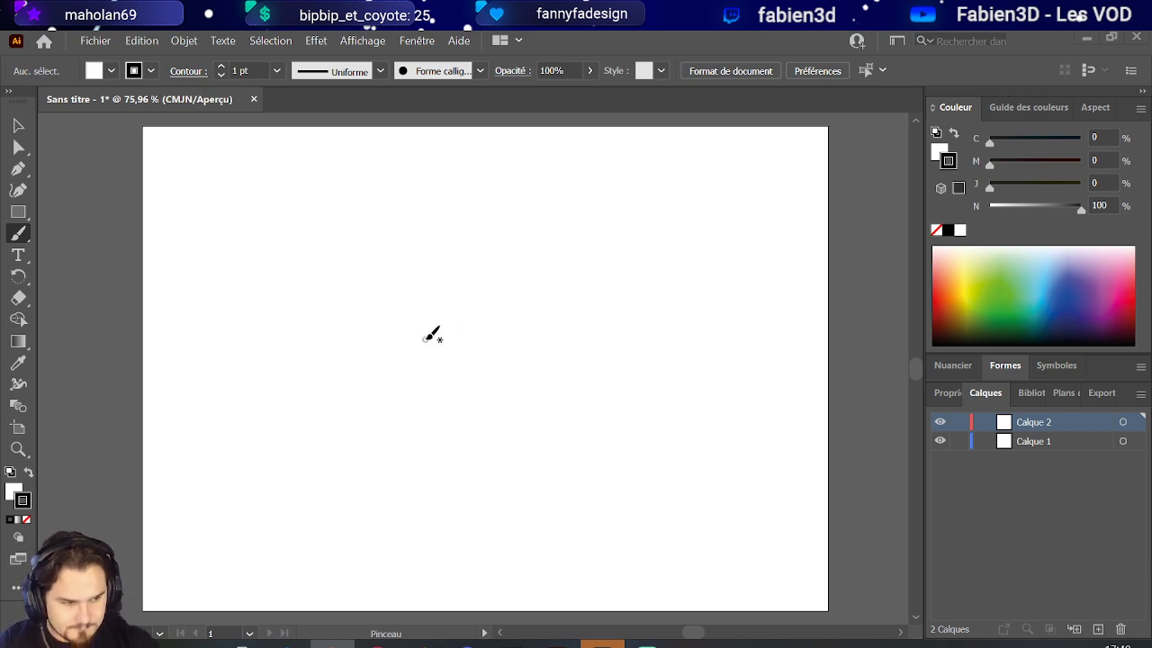
pyautogui.hotkey('ctrl', '+')
pyautogui.hotkey('ctrl', '+')
pyautogui.hotkey('ctrl', '+')
pyautogui.hotkey('ctrl', '+')
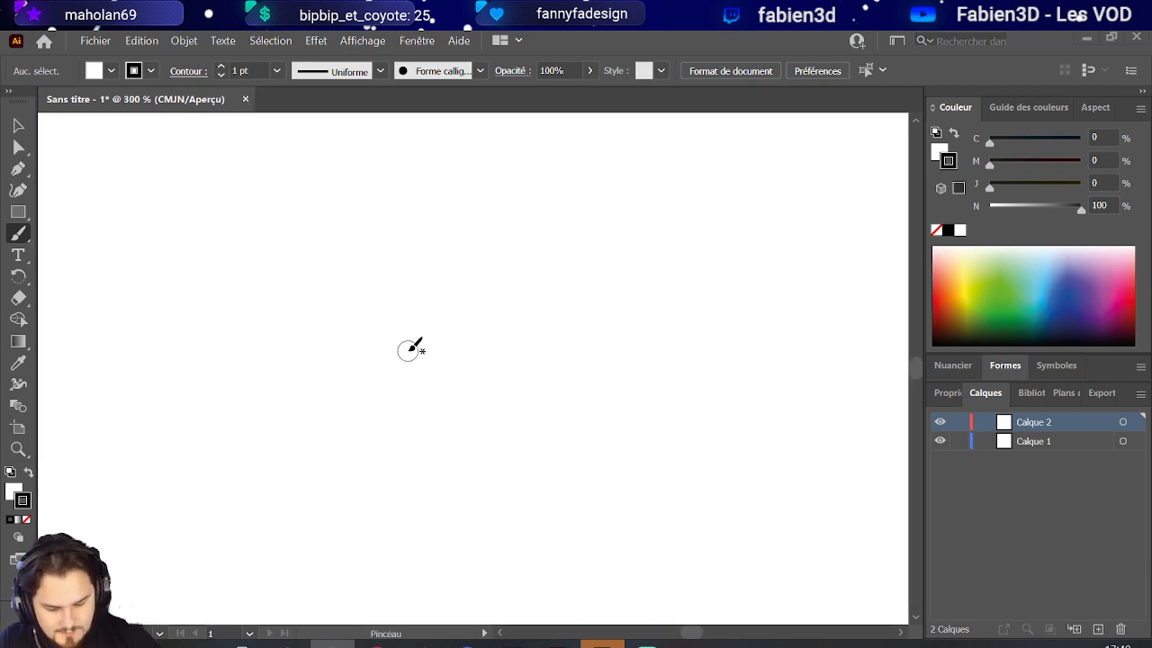
pyautogui.hotkey('ctrl', '-')
pyautogui.hotkey('ctrl', '-')
pyautogui.hotkey('ctrl', '-')
pyautogui.hotkey('ctrl', '-')
pyautogui.hotkey('ctrl', '-')
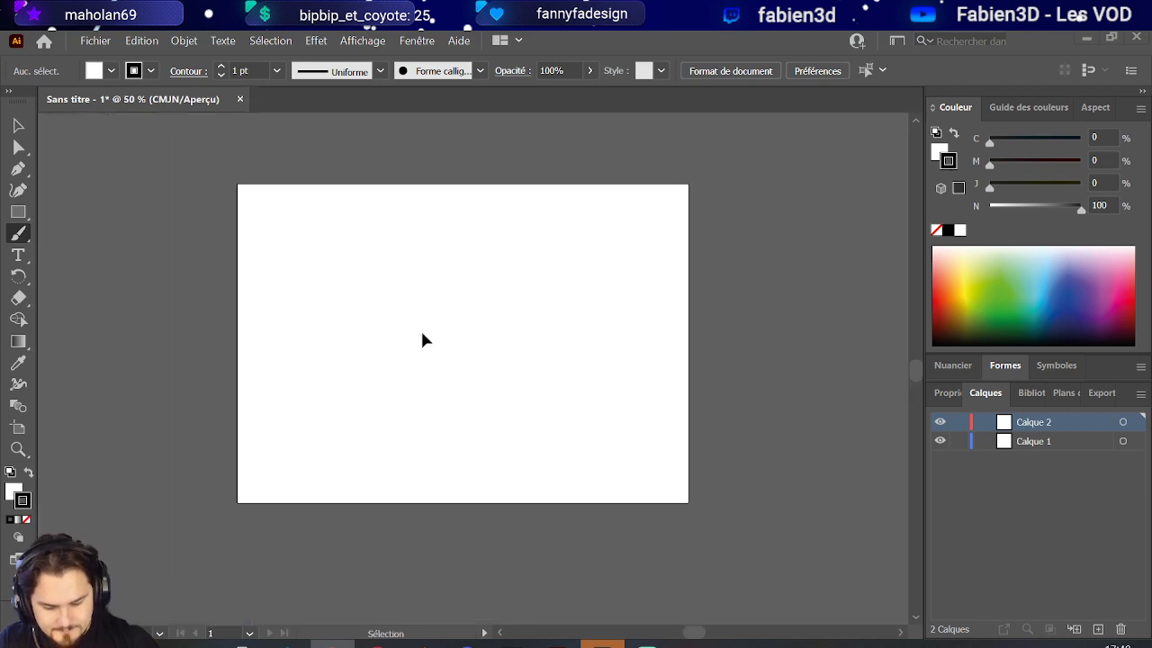
pyautogui.hotkey('ctrl', '+')
pyautogui.hotkey('ctrl', '+')
pyautogui.hotkey('ctrl', '+')
pyautogui.hotkey('ctrl', '+')
pyautogui.hotkey('ctrl', '1')
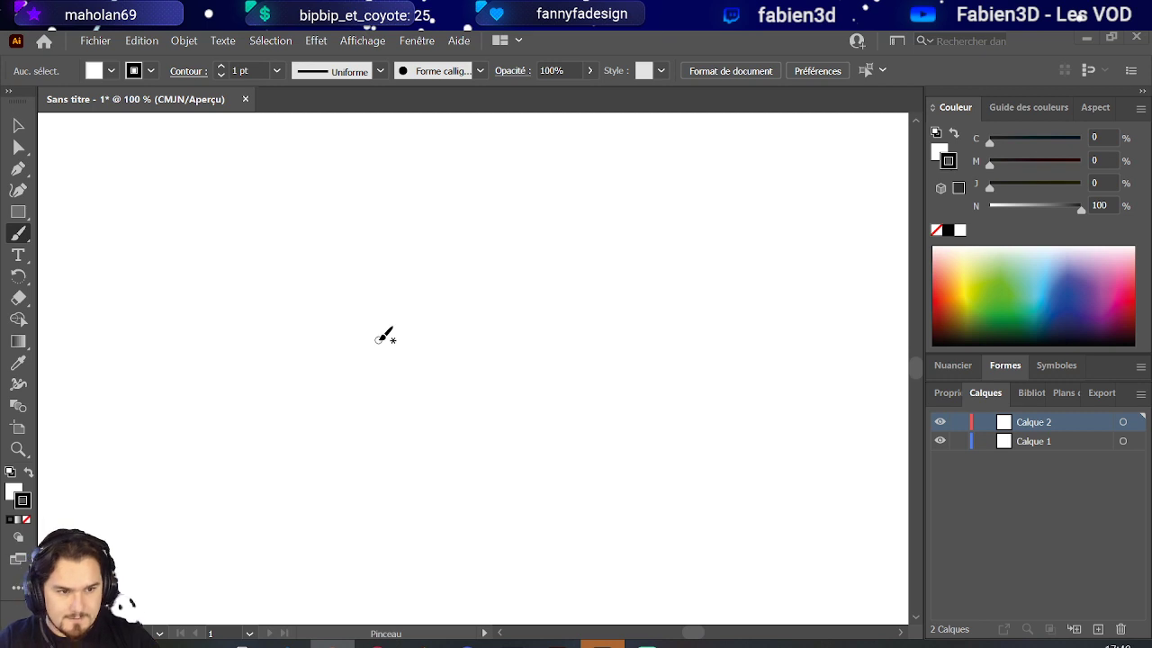
pyautogui.moveTo(368, 347); pyautogui.dragTo(507, 390)
pyautogui.hotkey('ctrl', 'z')
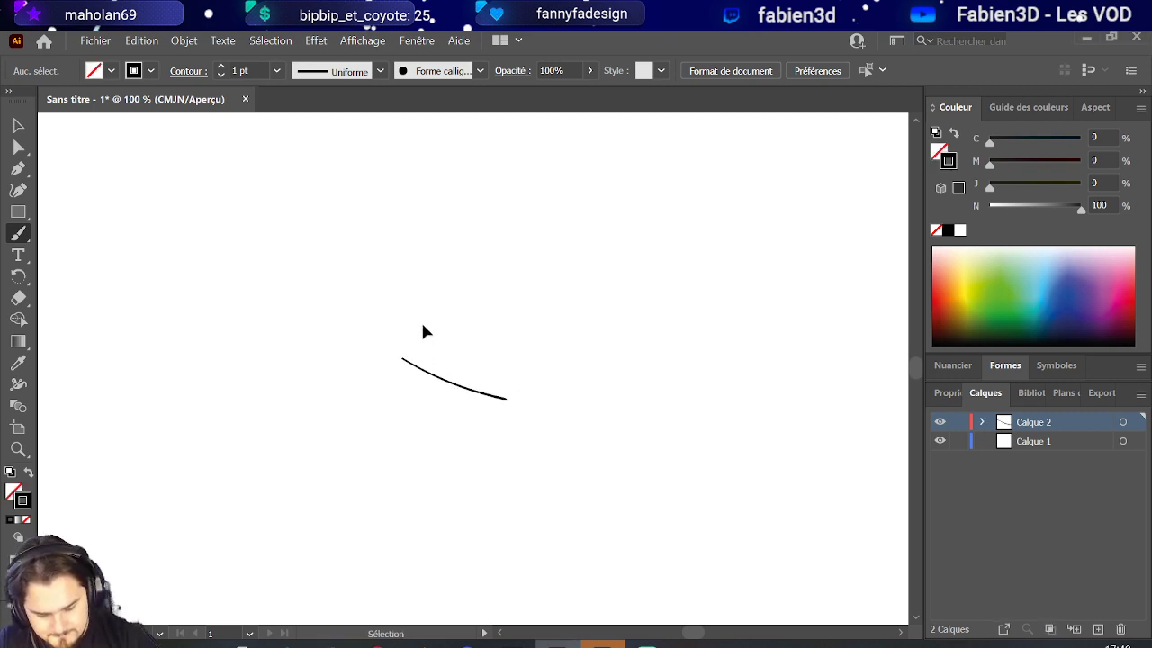
pyautogui.hotkey('ctrl', 'z')
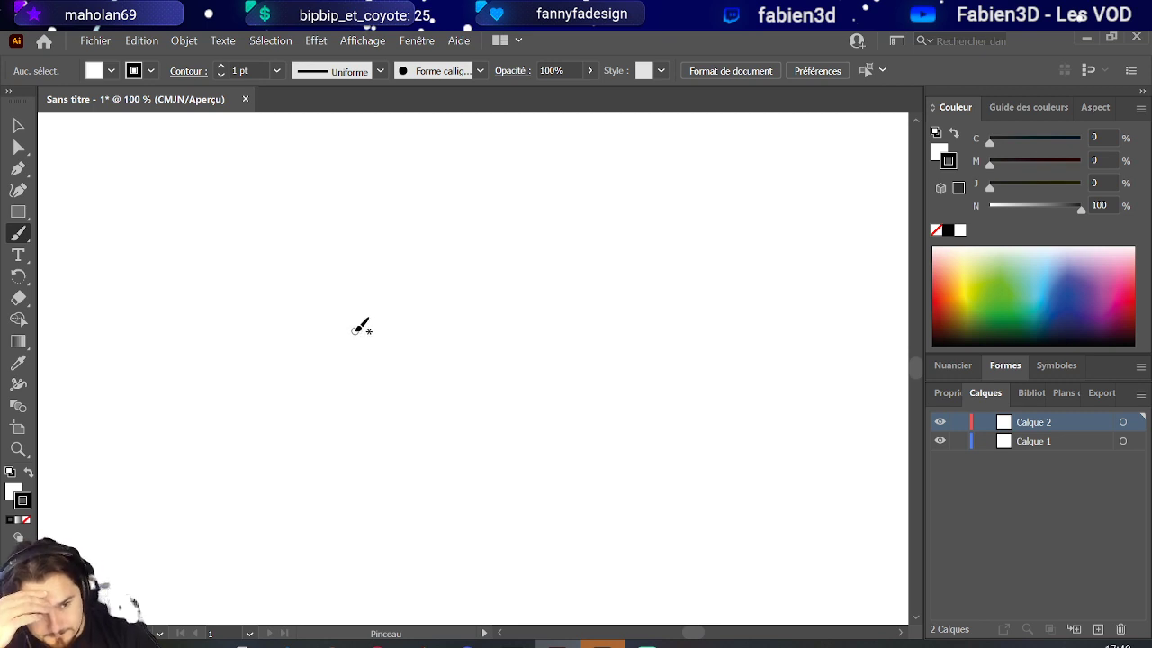
# - Paint two parallel curved strokes bending into a foot, and a slanted stroke across their upper ends with a short upright at its lower end
pyautogui.moveTo(455, 338)
pyautogui.mouseDown()
pyautogui.moveTo(448, 415)
pyautogui.moveTo(479, 435)
pyautogui.mouseUp()
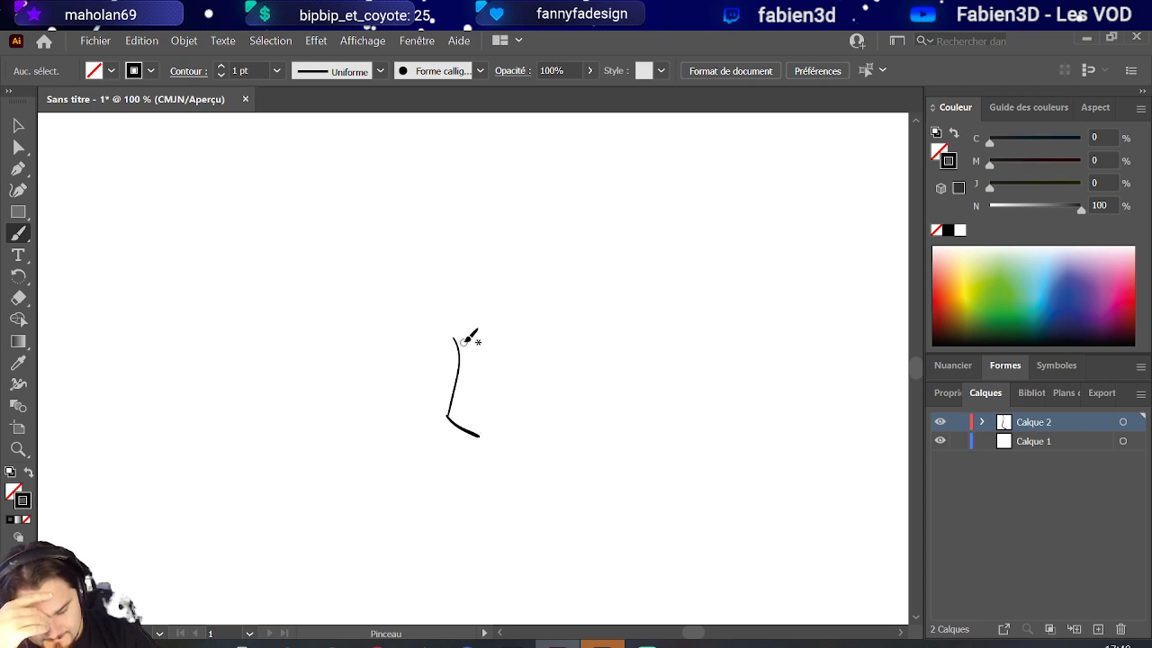
pyautogui.moveTo(460, 337)
pyautogui.mouseDown()
pyautogui.moveTo(461, 407)
pyautogui.moveTo(484, 428)
pyautogui.mouseUp()
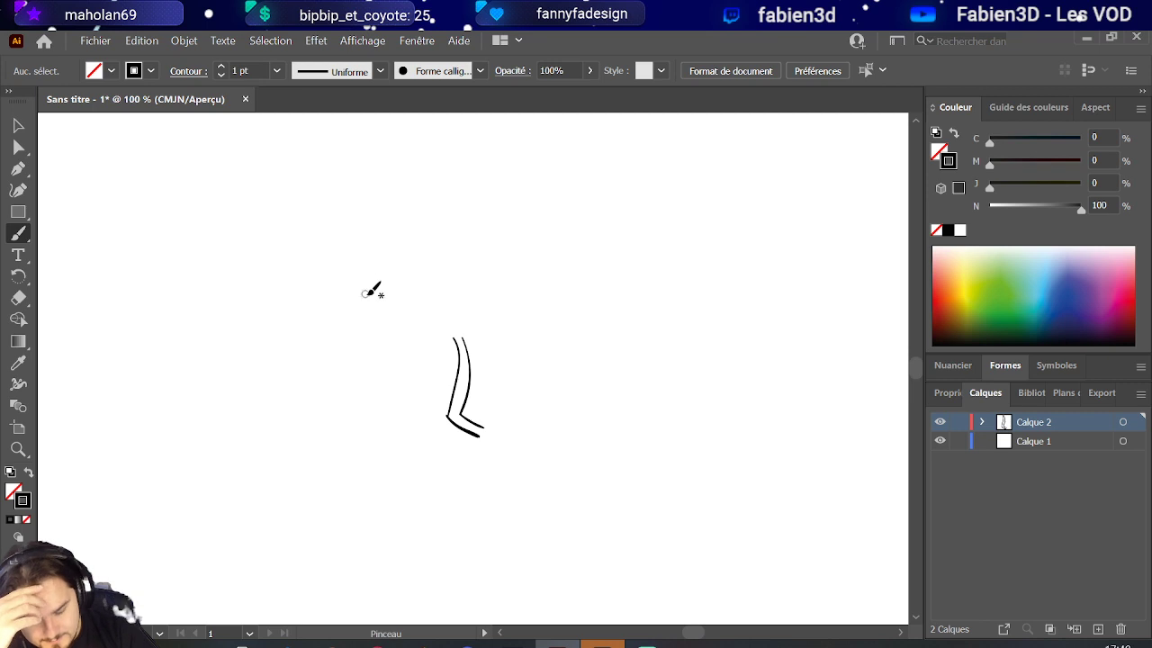
pyautogui.moveTo(369, 314)
pyautogui.mouseDown()
pyautogui.moveTo(516, 355)
pyautogui.moveTo(515, 290)
pyautogui.mouseUp()
pyautogui.hotkey('ctrl', 'z')
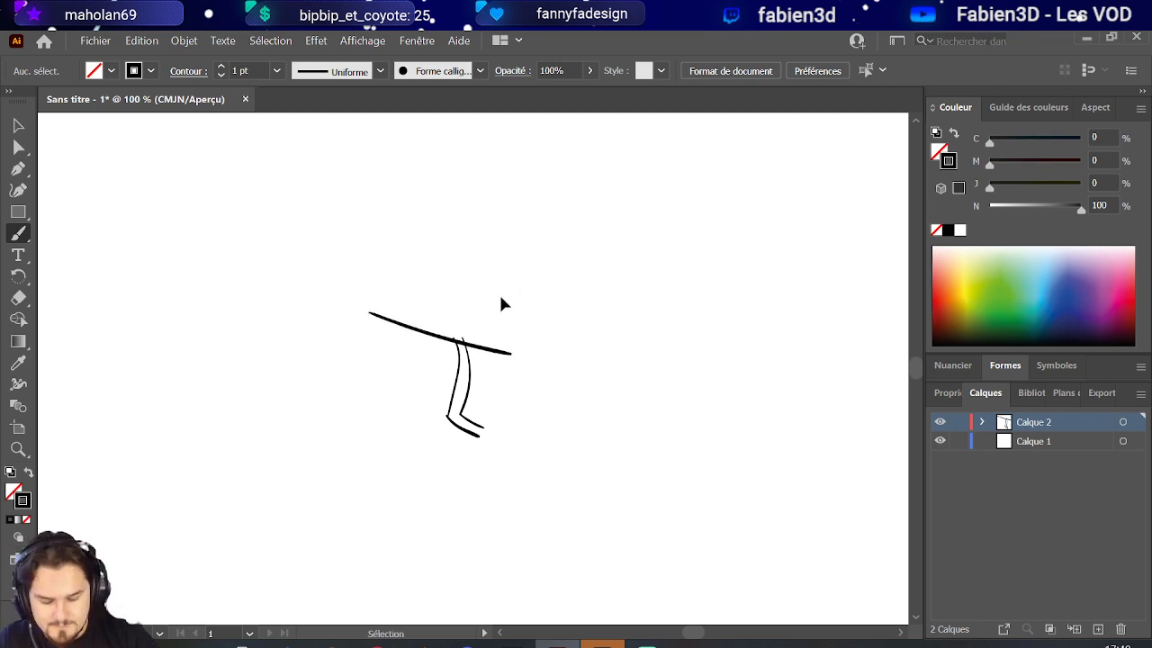
pyautogui.moveTo(359, 309); pyautogui.dragTo(504, 350)
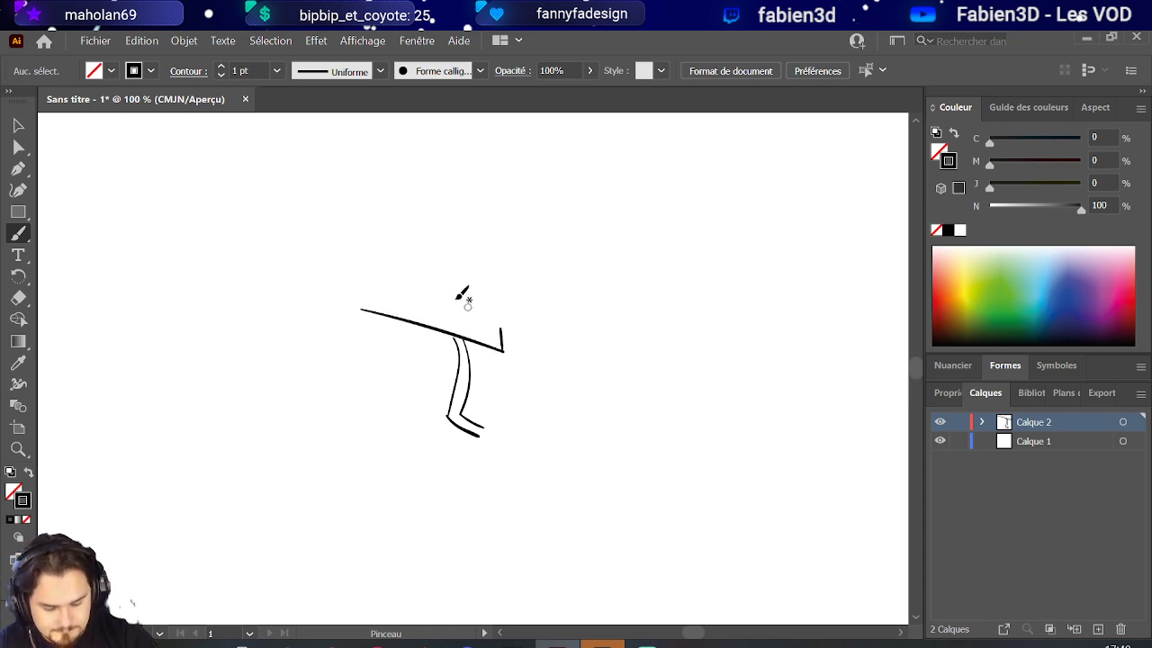
# - Duplicate the slanted stroke just above itself to form the upper edge of the bar
pyautogui.moveTo(360, 293); pyautogui.dragTo(502, 340)
pyautogui.hotkey('ctrl', 'z')
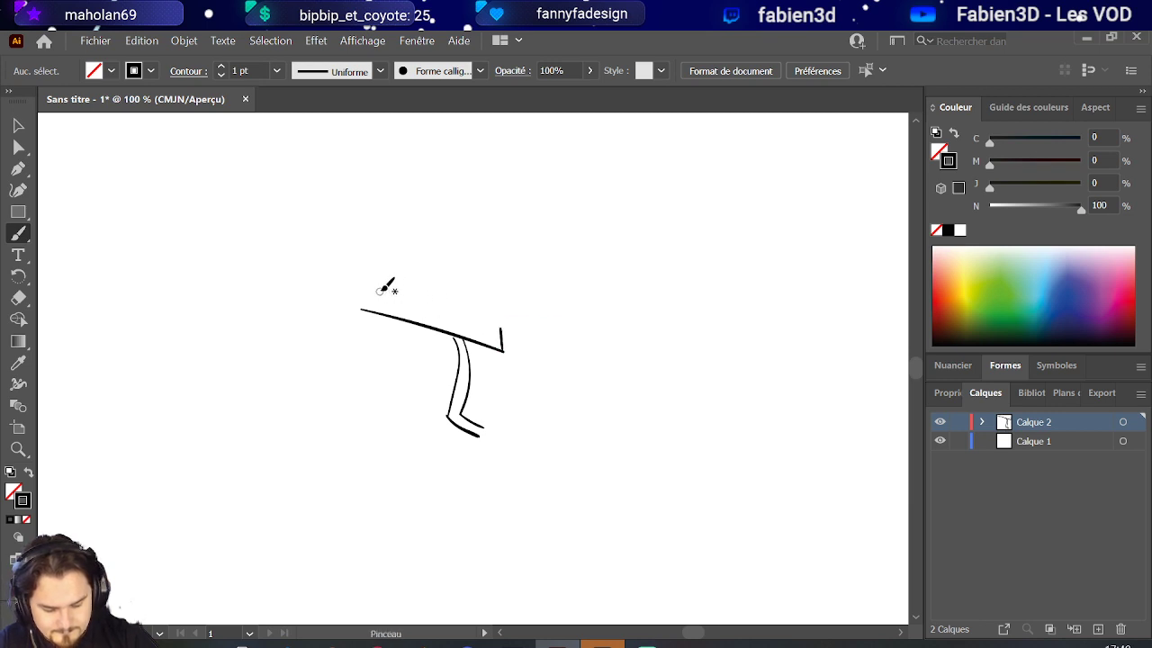
pyautogui.click(18, 125)
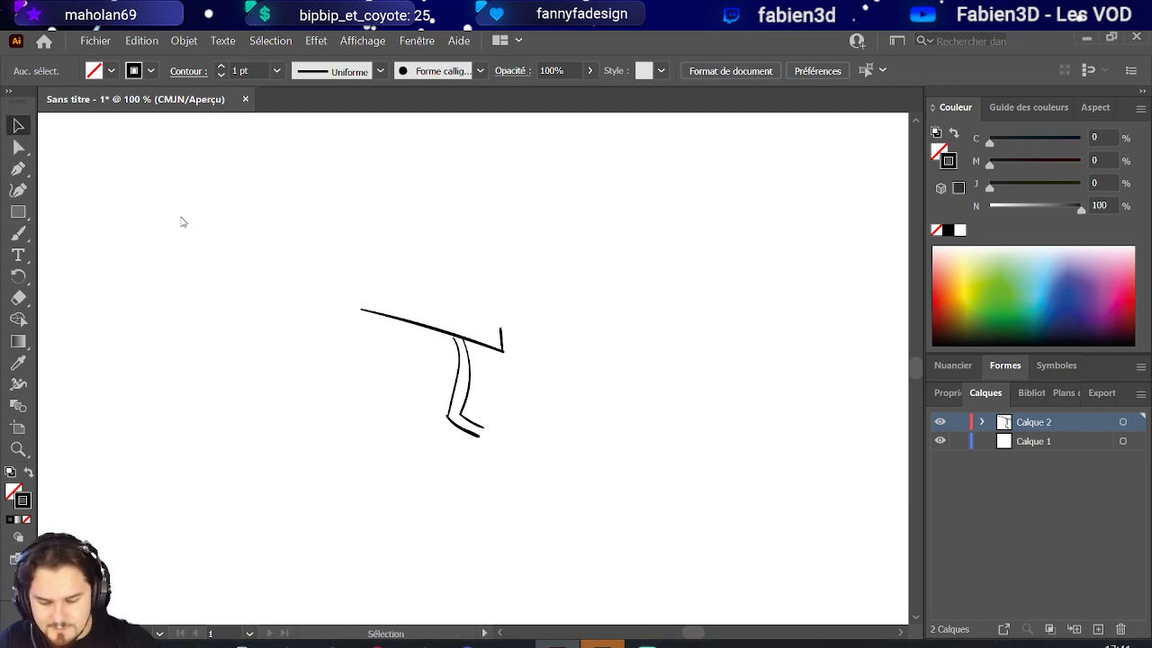
pyautogui.click(450, 342)
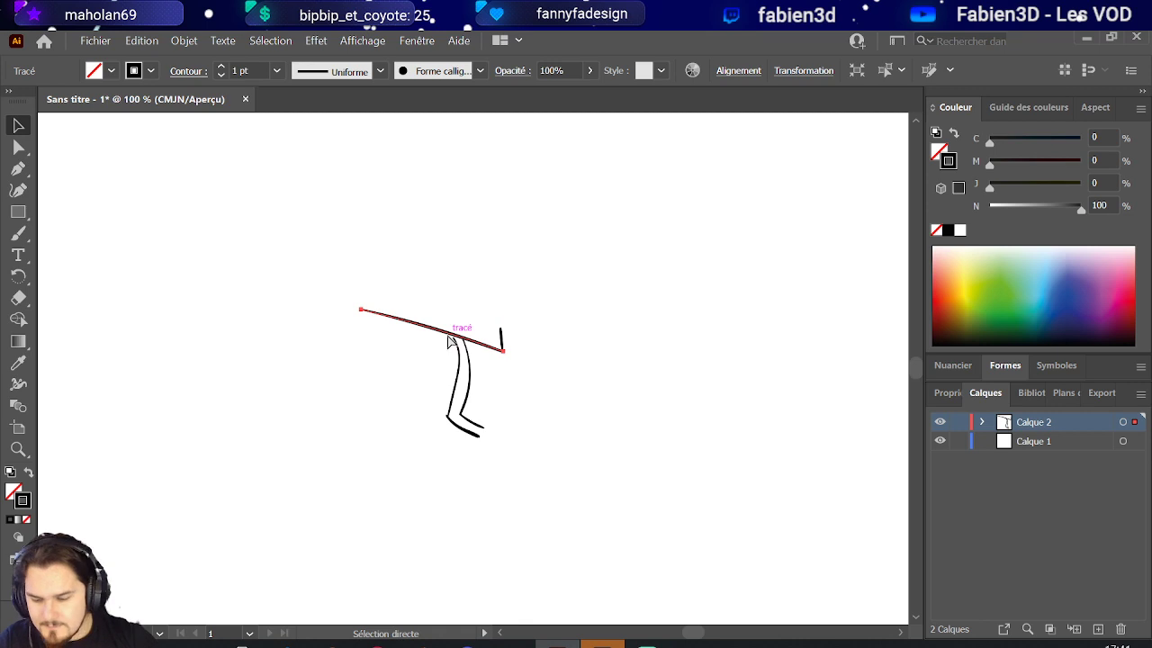
pyautogui.moveTo(450, 342)
pyautogui.mouseDown()
pyautogui.moveTo(522, 390)
pyautogui.moveTo(484, 327)
pyautogui.mouseUp()
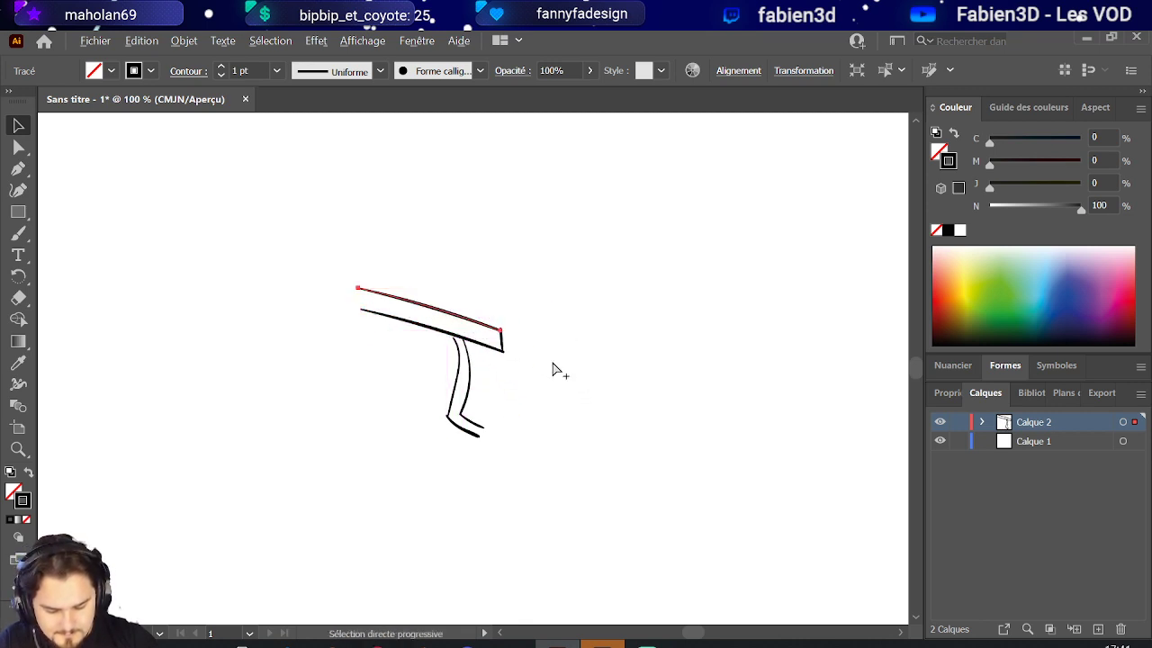
# - Adjust the strokes at the closed end of the bar so that their corners meet cleanly
pyautogui.scroll(2, 558, 370)
pyautogui.scroll(3, 444, 343)
pyautogui.moveTo(467, 259); pyautogui.dragTo(469, 248)
pyautogui.moveTo(511, 389); pyautogui.dragTo(480, 379)
pyautogui.click(506, 402)
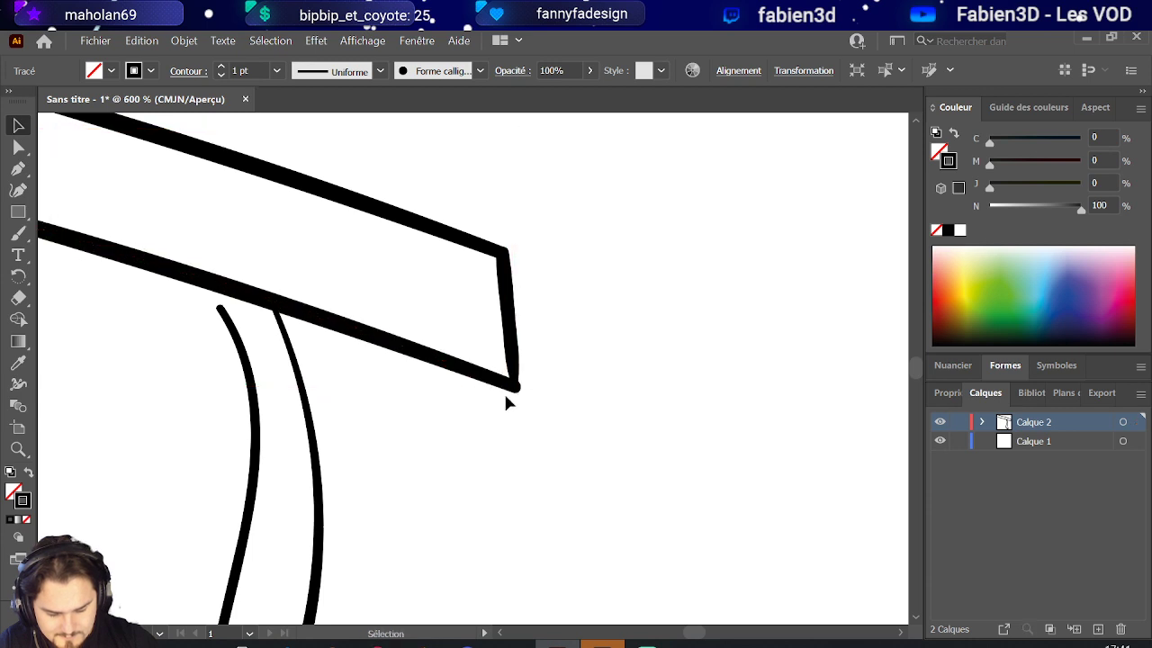
# - Extend the upper anchor point of the left curved stroke up to the lower edge of the bar
pyautogui.click(224, 330)
pyautogui.click(18, 147)
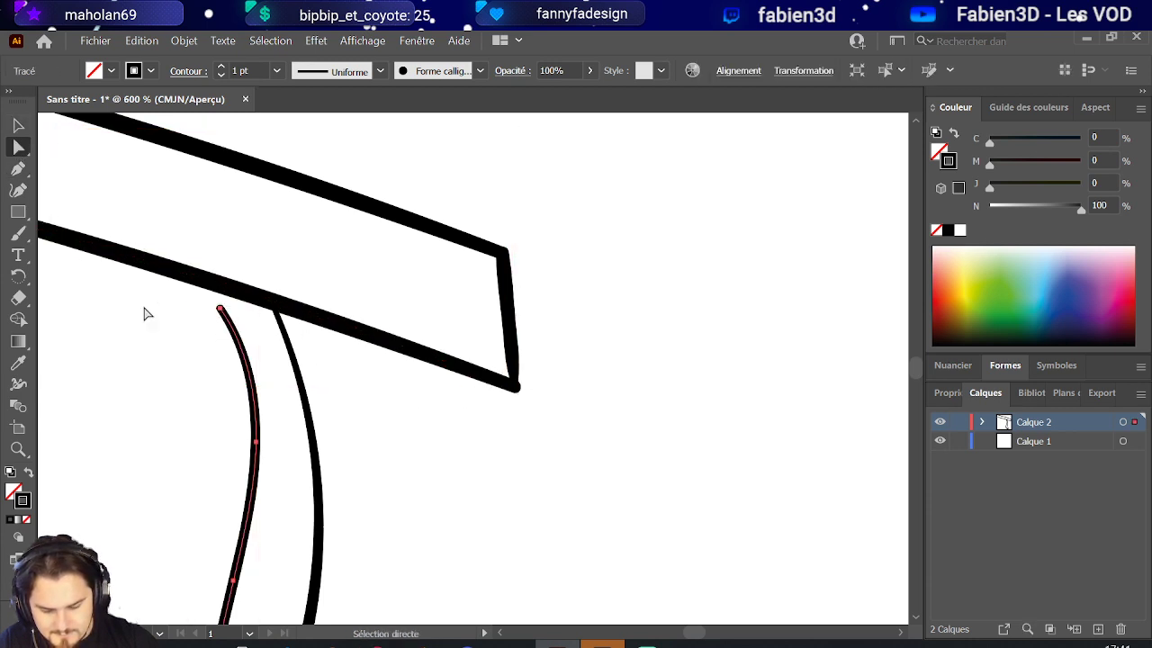
pyautogui.click(220, 327)
pyautogui.moveTo(227, 312); pyautogui.dragTo(219, 278)
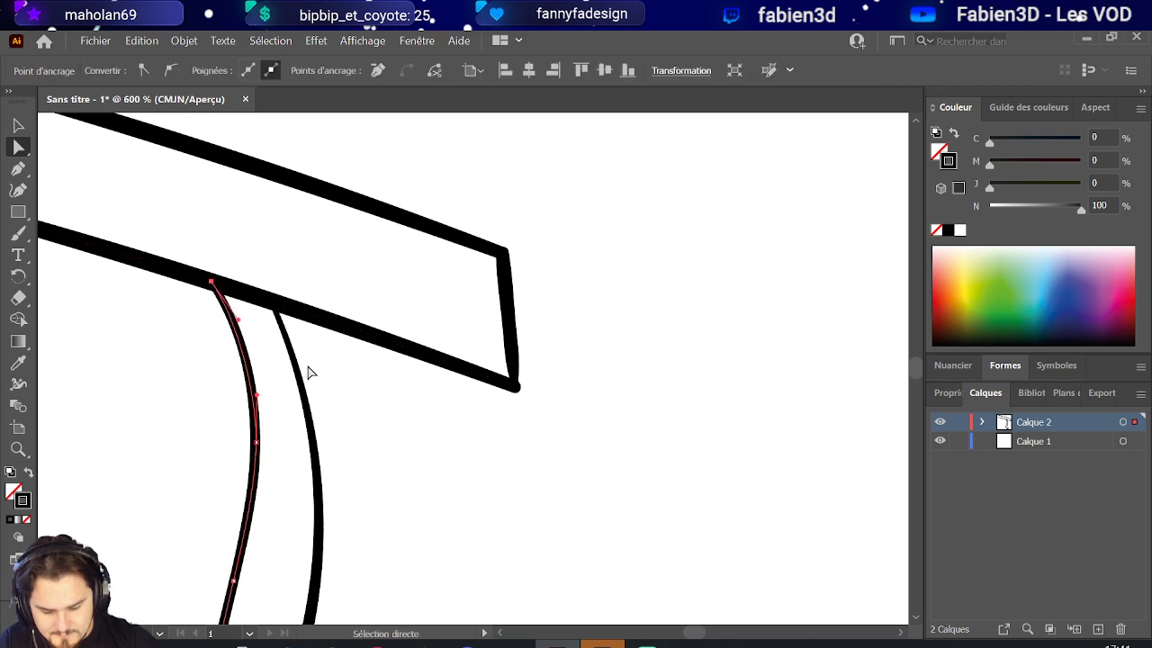
pyautogui.click(308, 373)
# - Move the lower anchor point of the left curved stroke onto the start of the foot stroke
pyautogui.scroll(-6, 304, 380)
pyautogui.scroll(7, 284, 409)
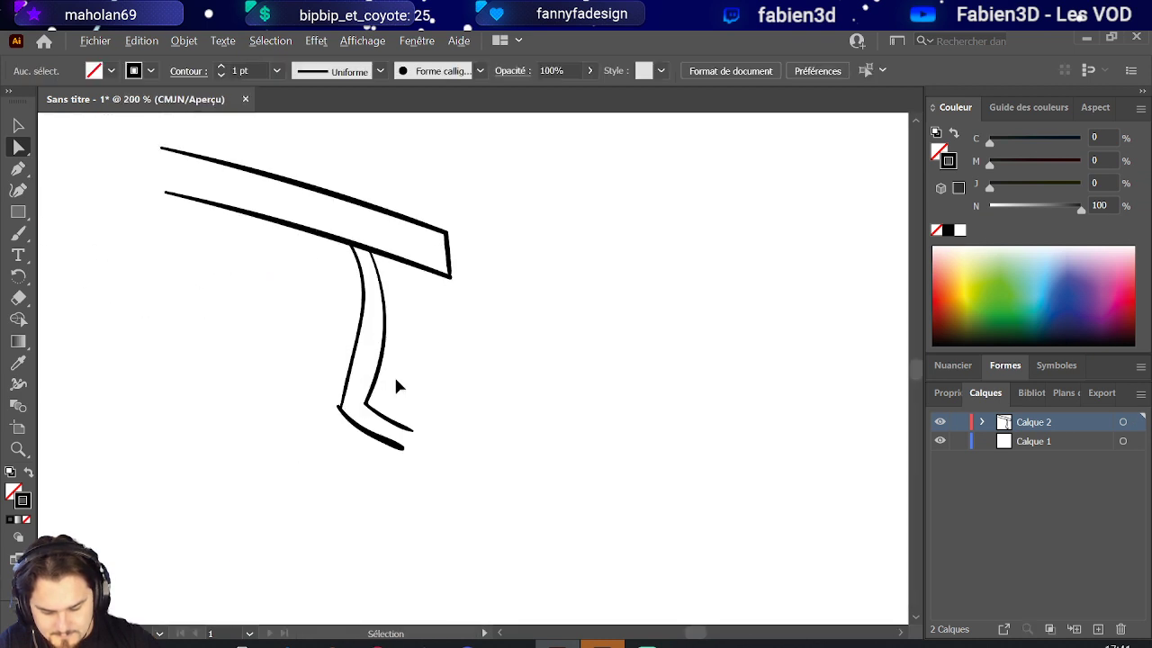
pyautogui.click(322, 413)
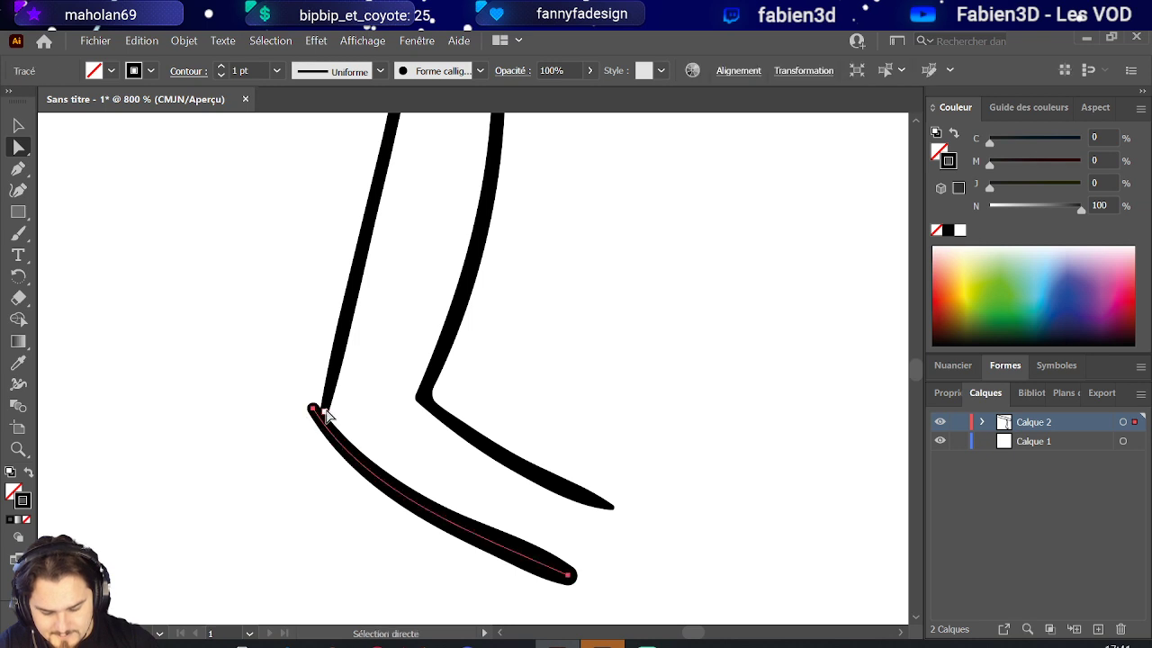
pyautogui.click(323, 411)
pyautogui.moveTo(323, 411); pyautogui.dragTo(312, 407)
pyautogui.click(378, 418)
pyautogui.scroll(-3, 378, 419)
pyautogui.scroll(-2, 481, 260)
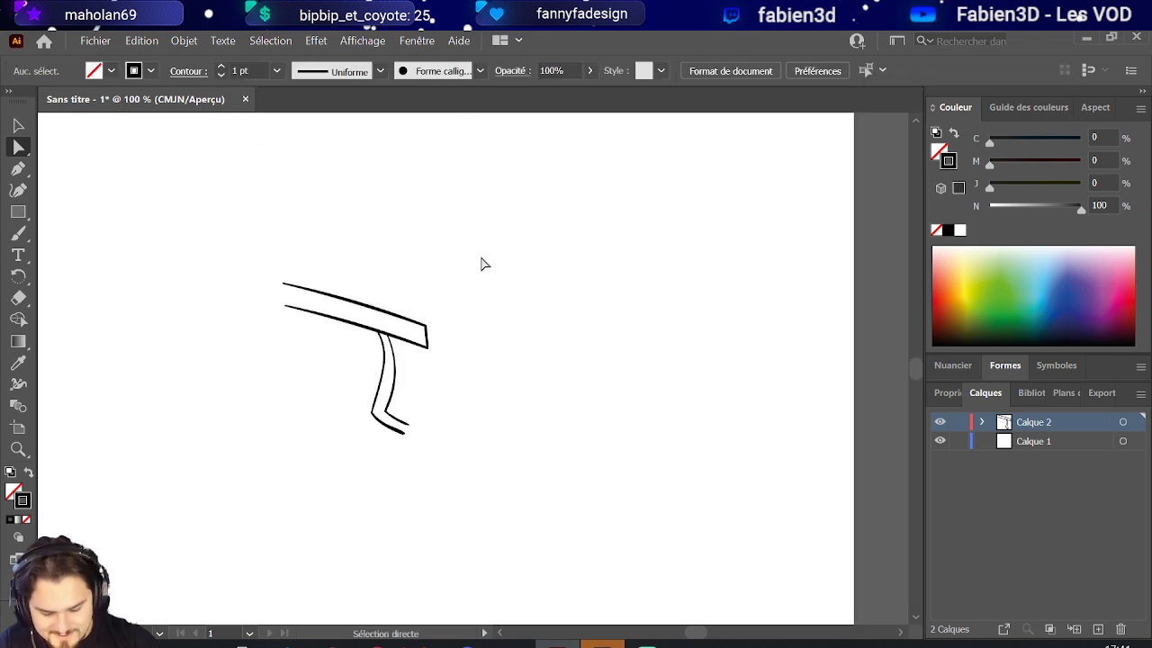
# - Paint a stroke from the open end of the bar's lower edge that curves inward and turns straight down beside the leg
pyautogui.scroll(-2, 394, 387)
pyautogui.scroll(3, 319, 387)
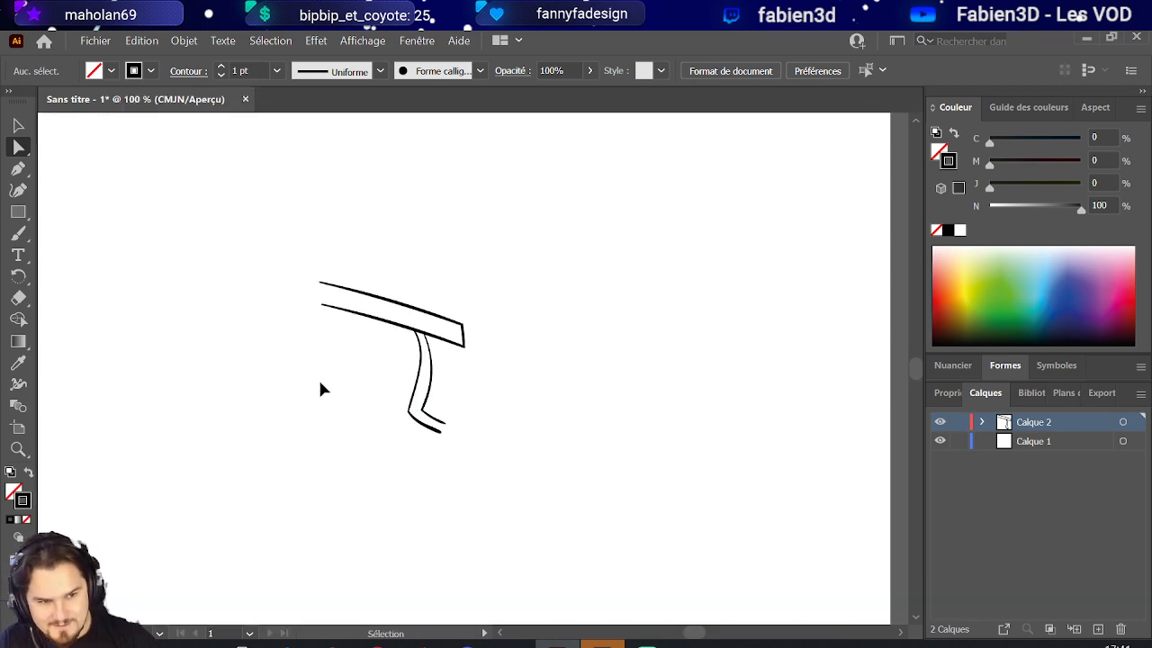
pyautogui.scroll(1, 354, 329)
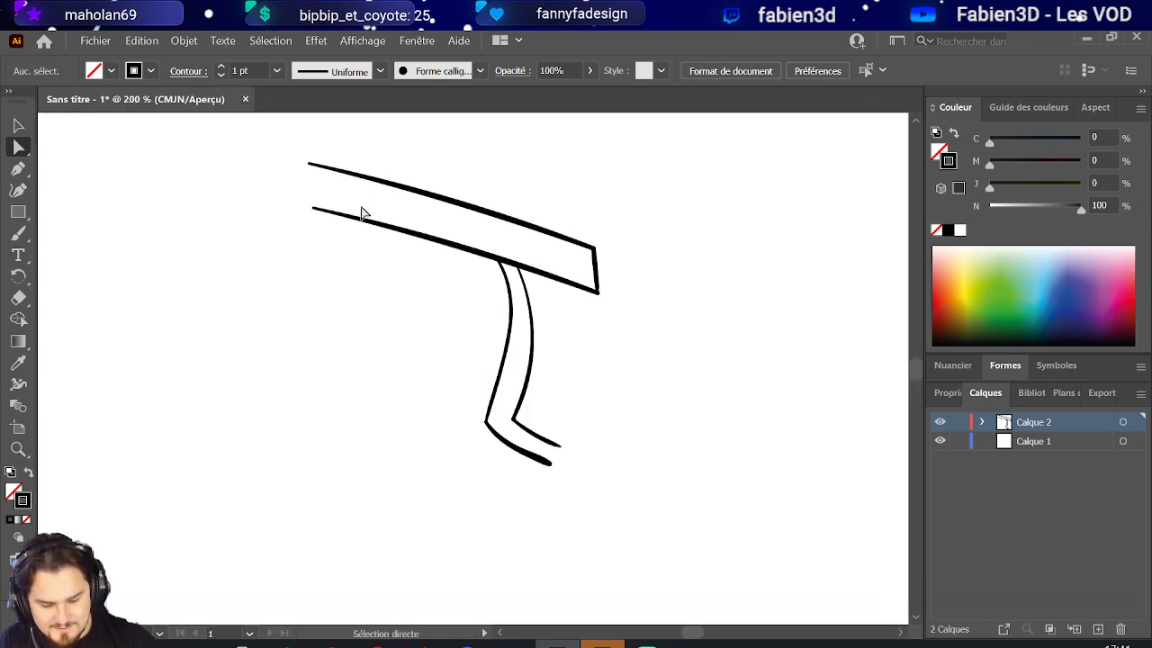
pyautogui.press('b')
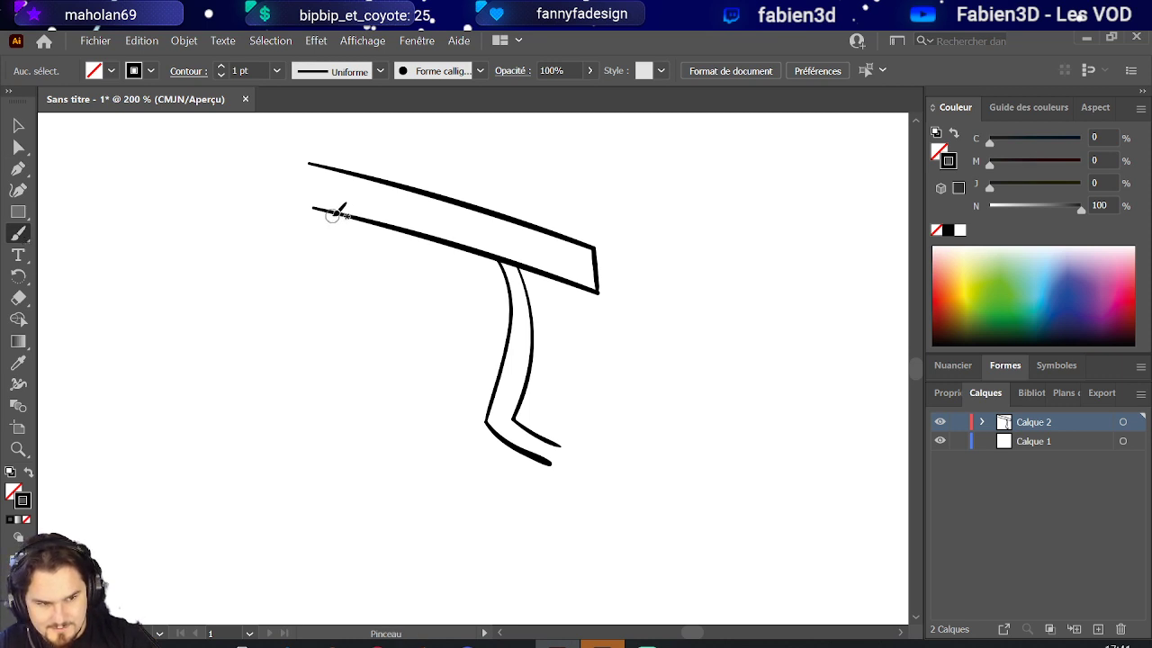
pyautogui.moveTo(333, 215); pyautogui.dragTo(445, 448)
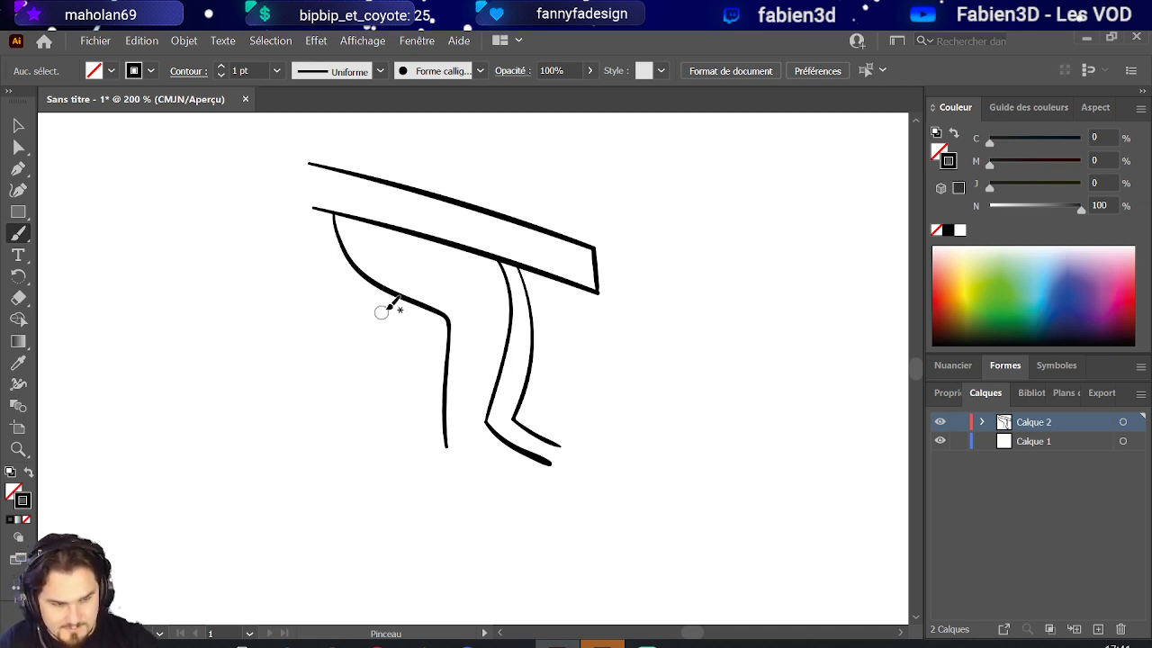
# - Pull the lower anchor point of the new stroke down to lengthen its vertical part well below the foot
pyautogui.click(18, 147)
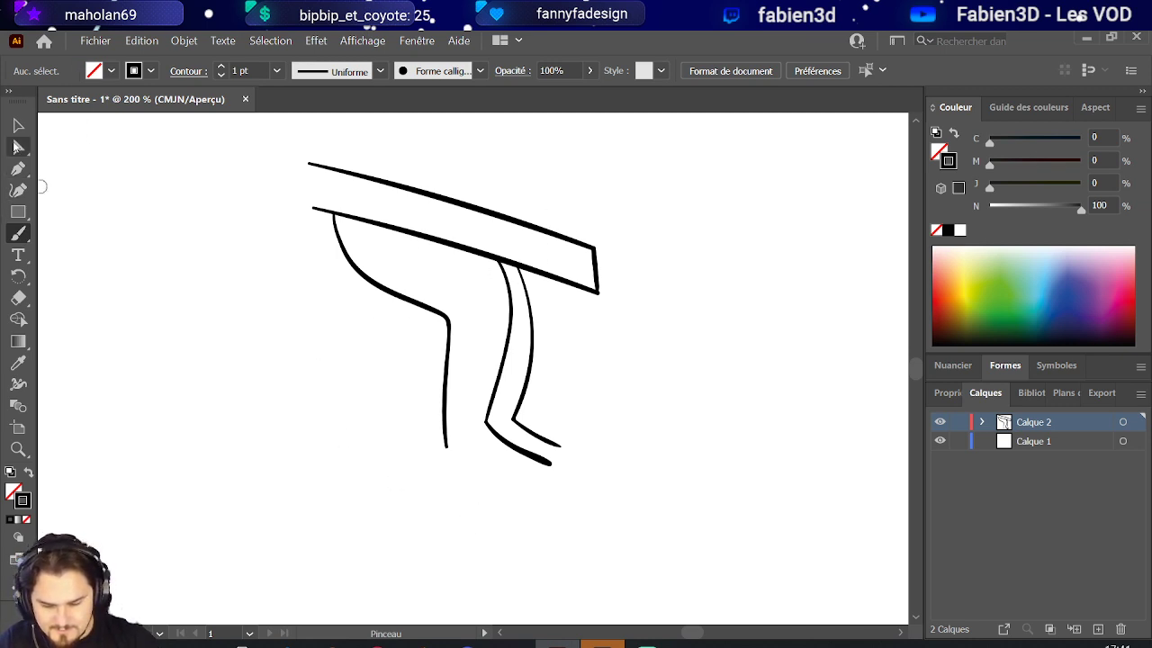
pyautogui.moveTo(378, 487)
pyautogui.mouseDown()
pyautogui.moveTo(477, 443)
pyautogui.moveTo(430, 490)
pyautogui.moveTo(450, 520)
pyautogui.mouseUp()
pyautogui.scroll(-3, 437, 435)
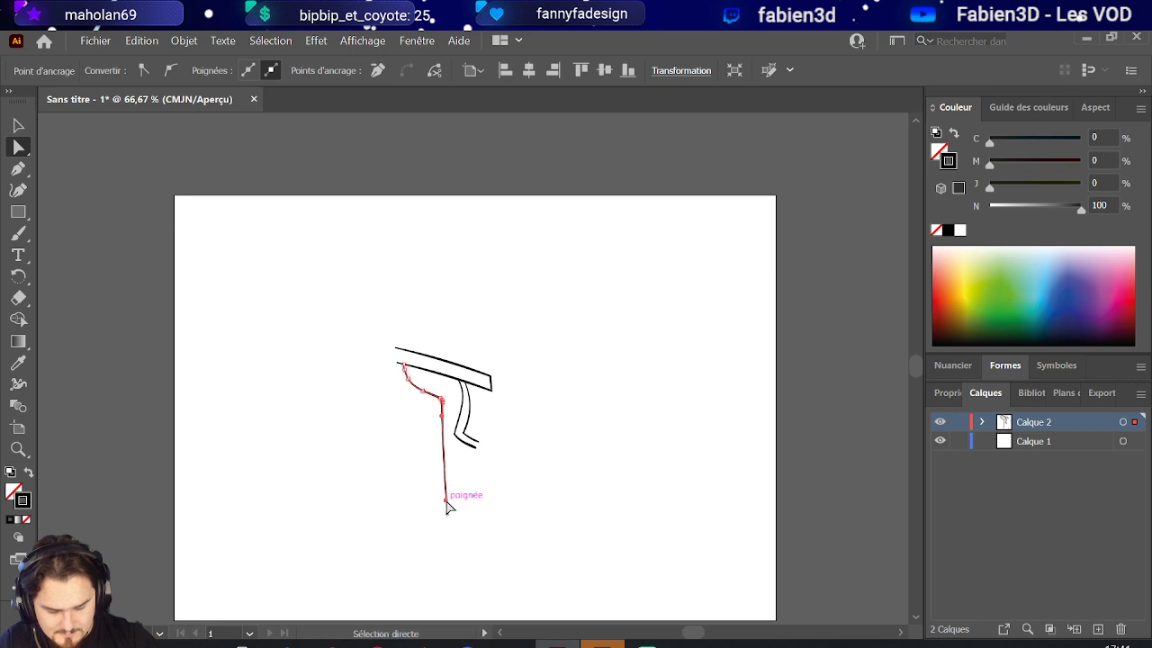
# - Bend the long vertical part of the new stroke into a slight curve
pyautogui.click(440, 455)
pyautogui.scroll(3, 461, 451)
pyautogui.scroll(-3, 458, 449)
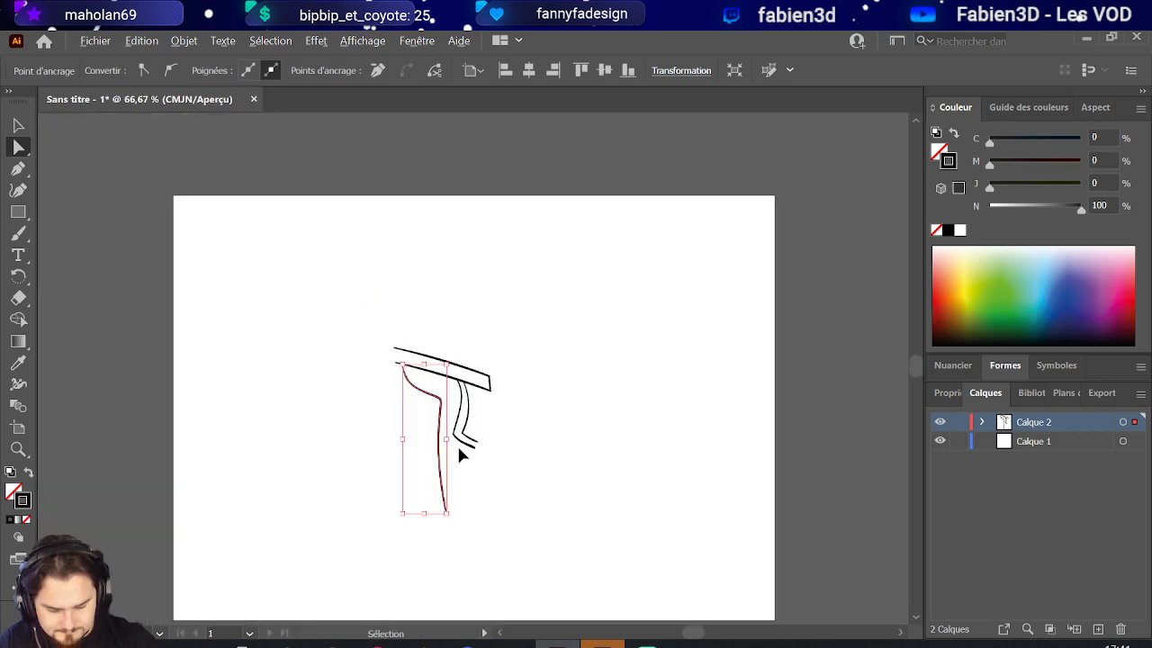
# - Extend the outer ends of both foot strokes farther outward so that they finish at about the same distance
pyautogui.scroll(4, 457, 443)
pyautogui.scroll(2, 476, 392)
pyautogui.scroll(-2, 490, 422)
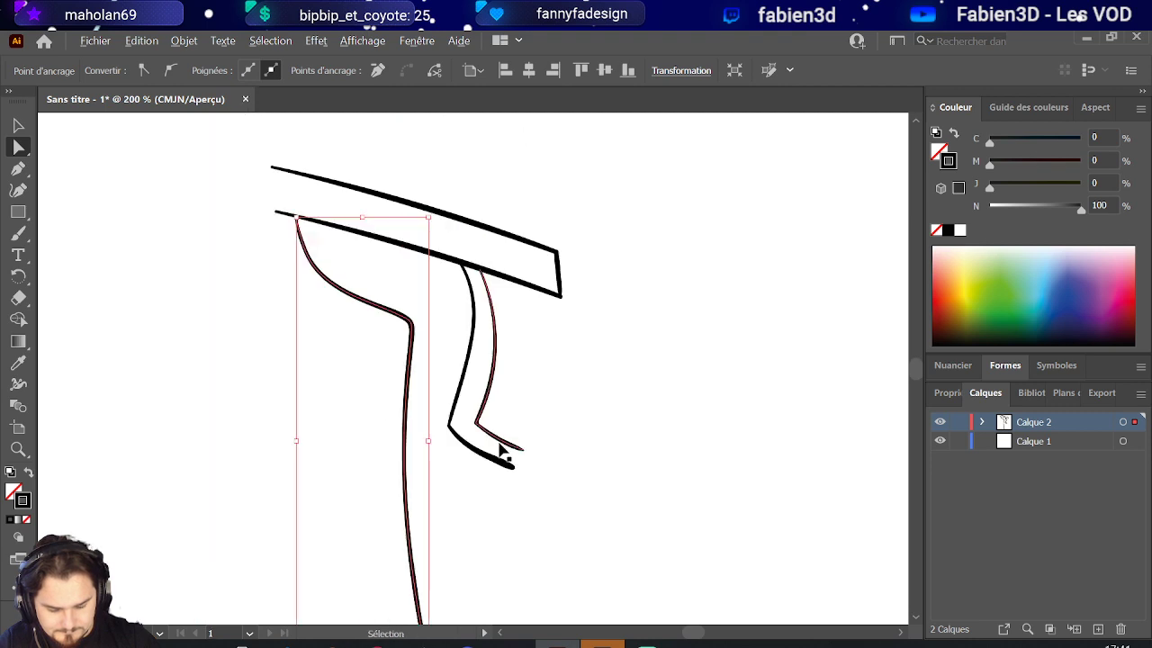
pyautogui.moveTo(540, 479); pyautogui.dragTo(557, 497)
pyautogui.click(552, 504)
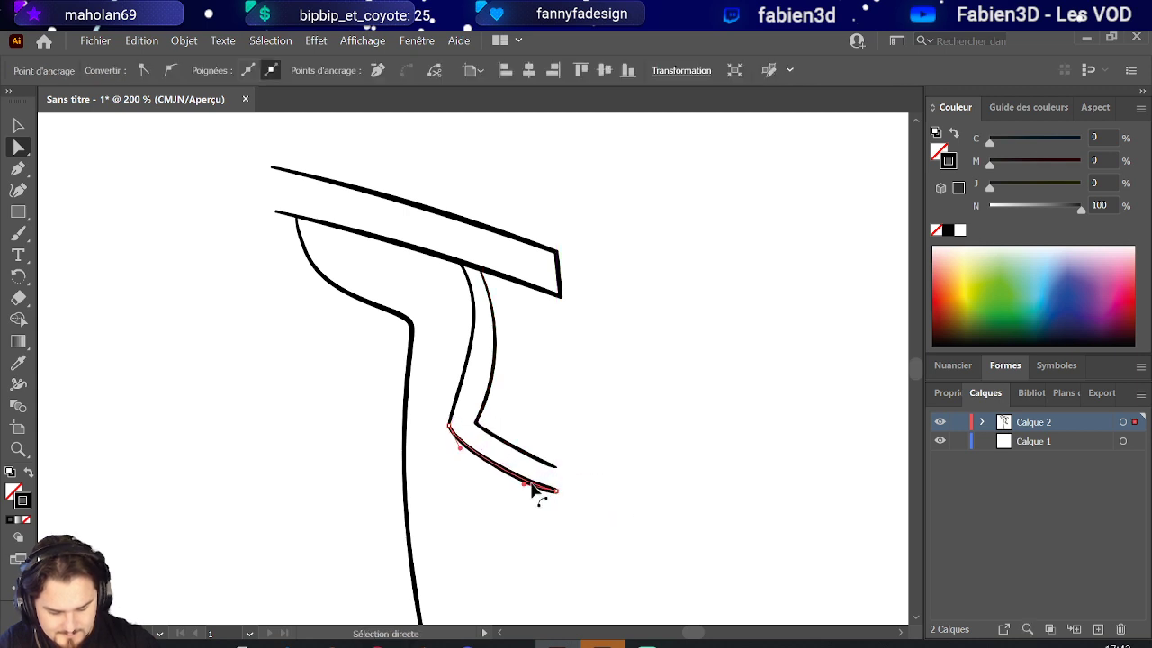
pyautogui.click(558, 393)
# - Duplicate the long curved stroke and place the copy to its lower left as the parallel outer contour
pyautogui.scroll(-3, 555, 385)
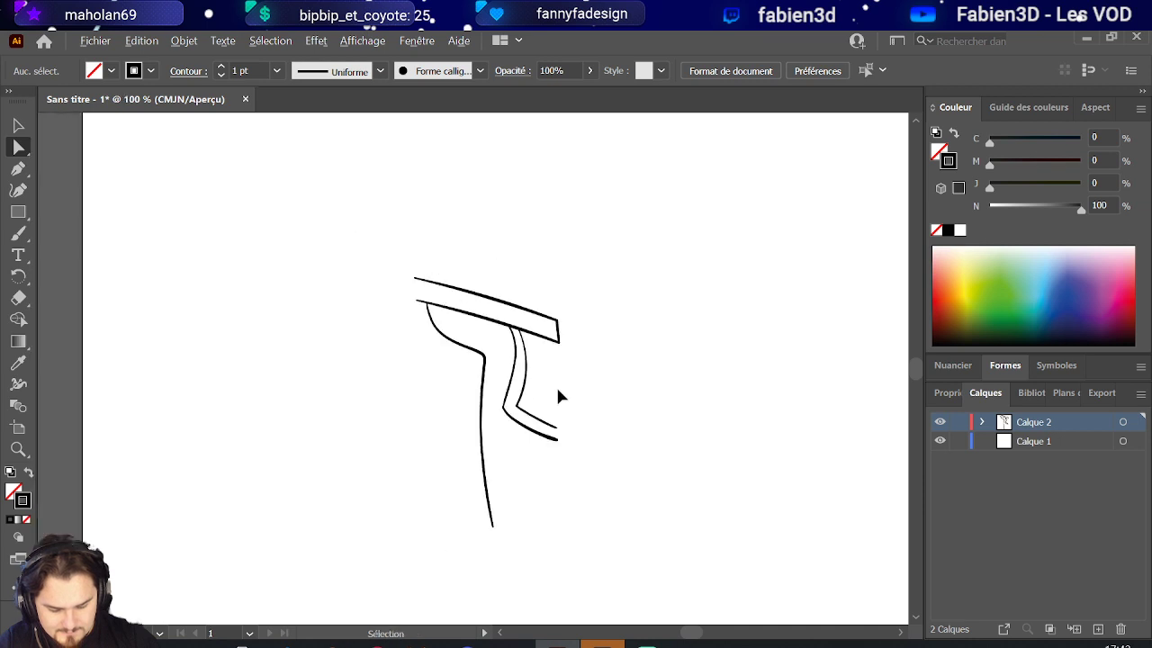
pyautogui.scroll(1, 522, 367)
pyautogui.scroll(1, 517, 355)
pyautogui.scroll(-1, 504, 333)
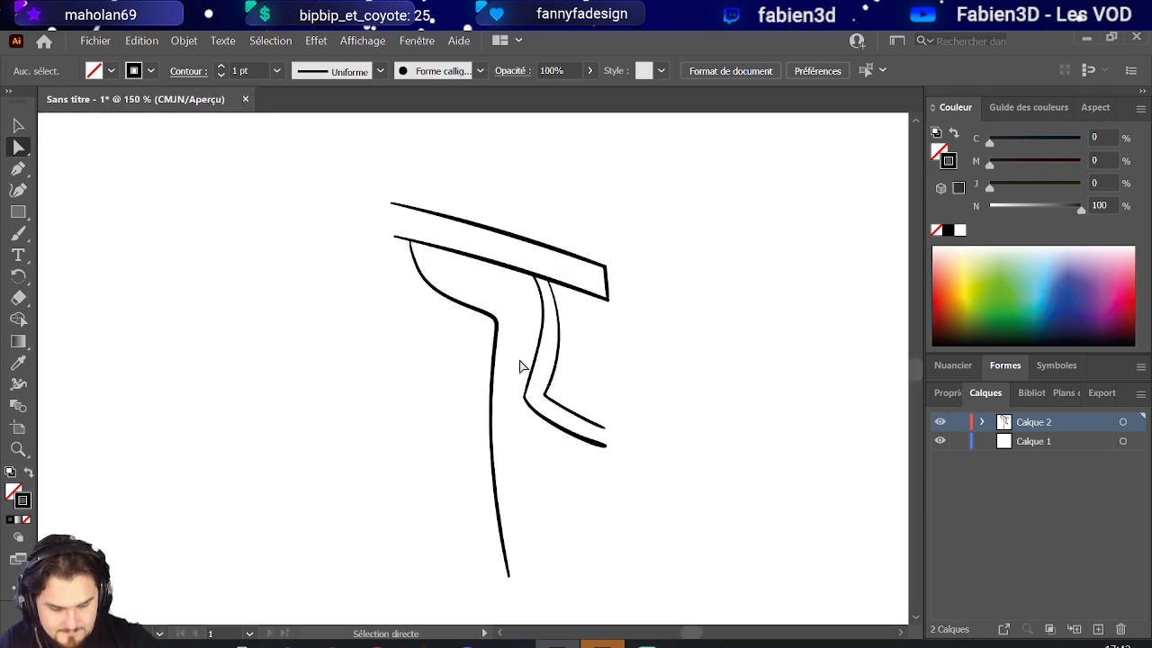
pyautogui.click(18, 126)
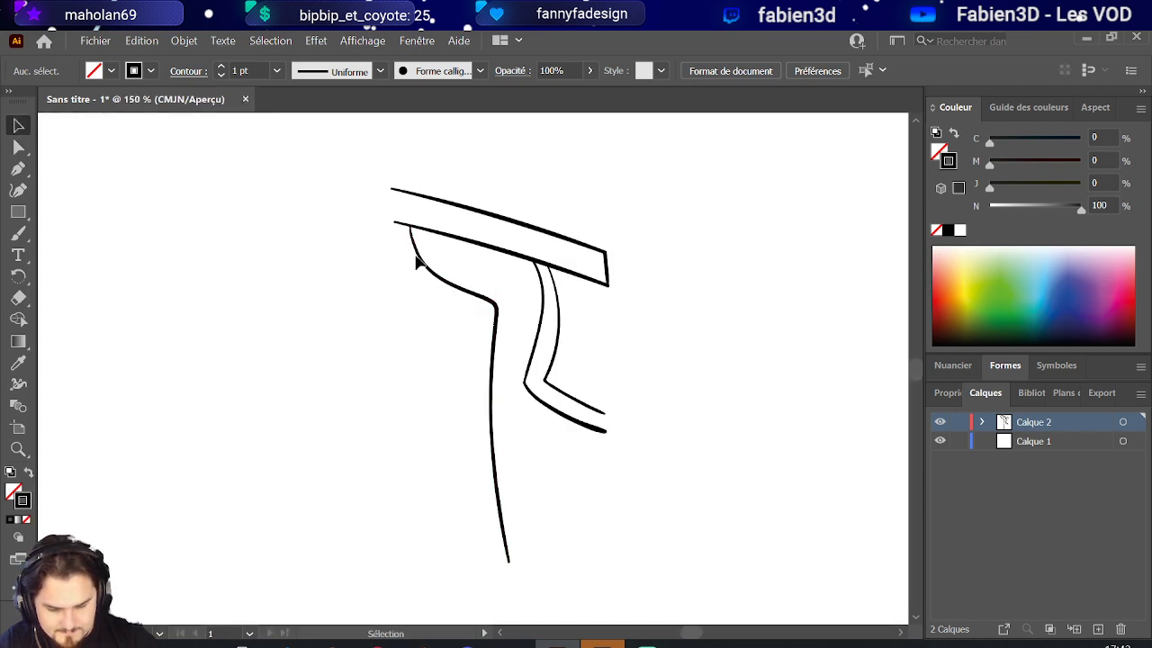
pyautogui.click(464, 297)
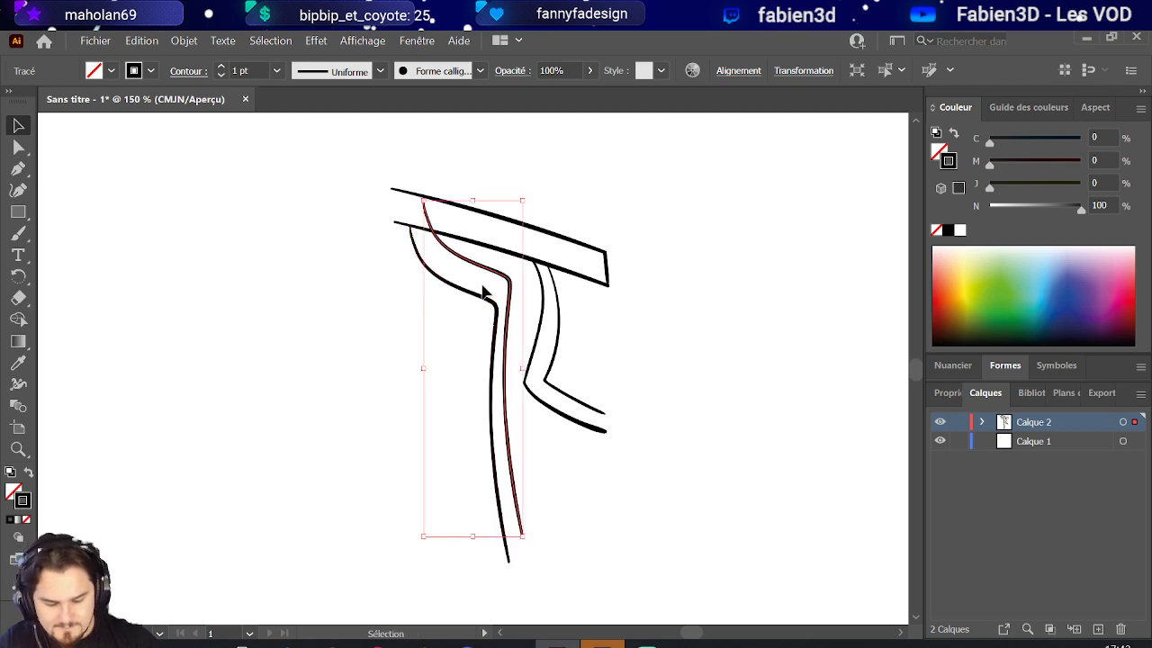
pyautogui.moveTo(484, 294); pyautogui.dragTo(451, 322)
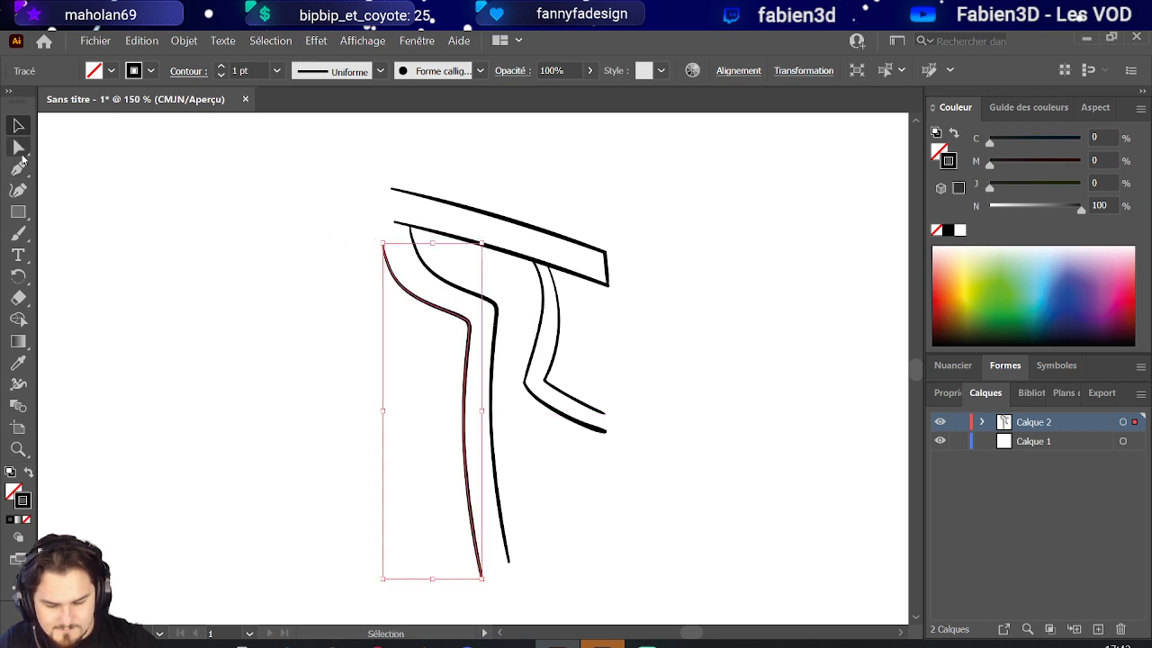
# - Raise the copied stroke's upper anchor point to bar level and extend the bar's lower edge to meet it
pyautogui.click(18, 147)
pyautogui.click(382, 245)
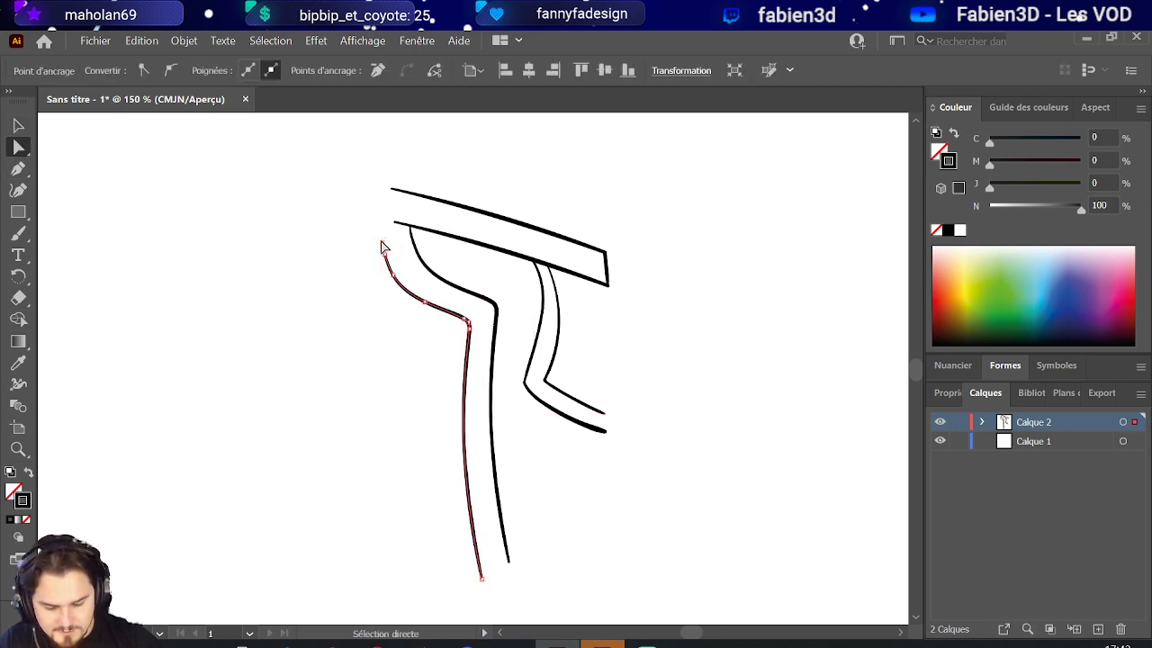
pyautogui.click(389, 237)
pyautogui.scroll(2, 394, 238)
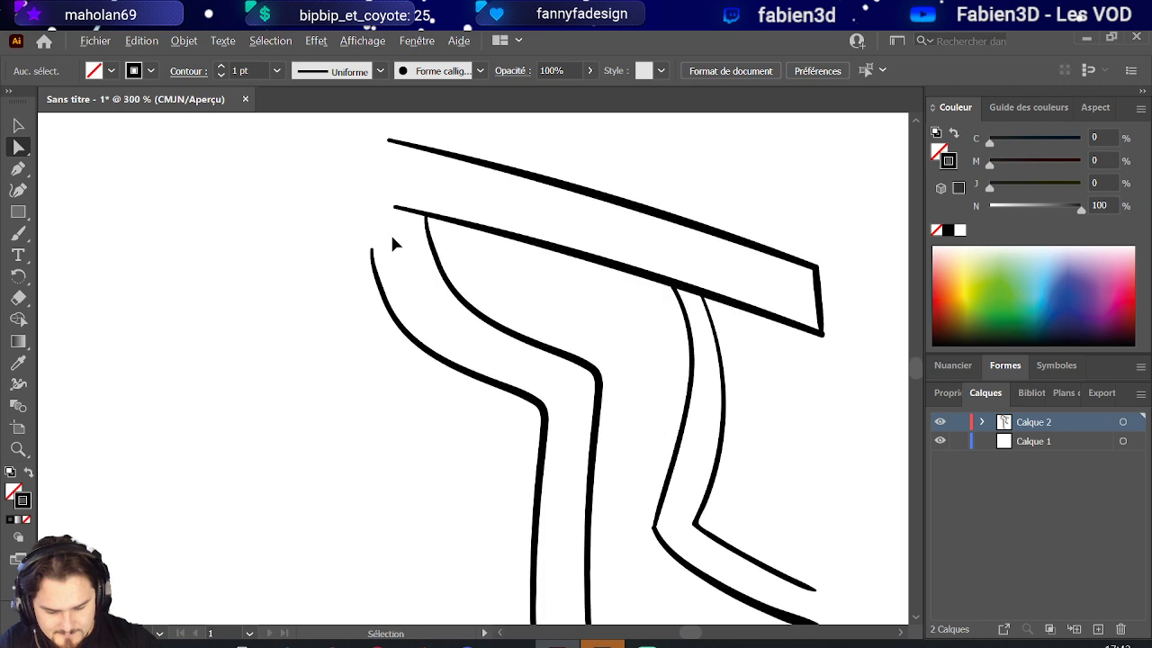
pyautogui.moveTo(375, 255); pyautogui.dragTo(378, 203)
pyautogui.click(396, 212)
pyautogui.click(436, 192)
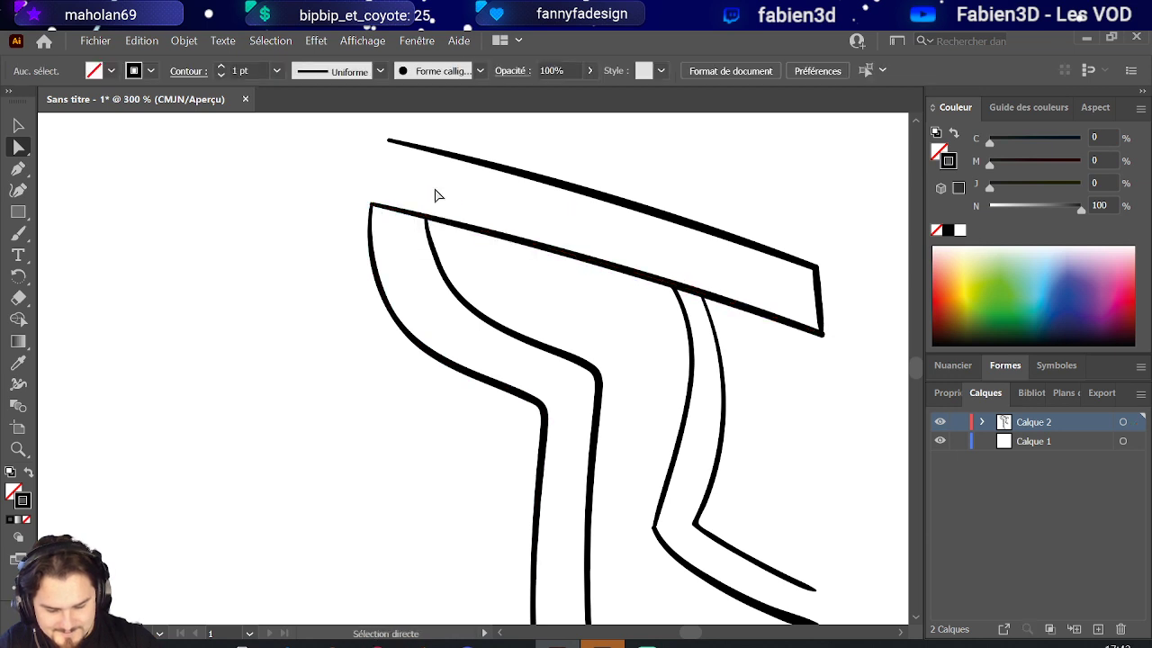
# - Pull the lower anchor point of the inner long stroke farther down to lengthen it below the outer one
pyautogui.scroll(-2, 435, 195)
pyautogui.scroll(-2, 436, 193)
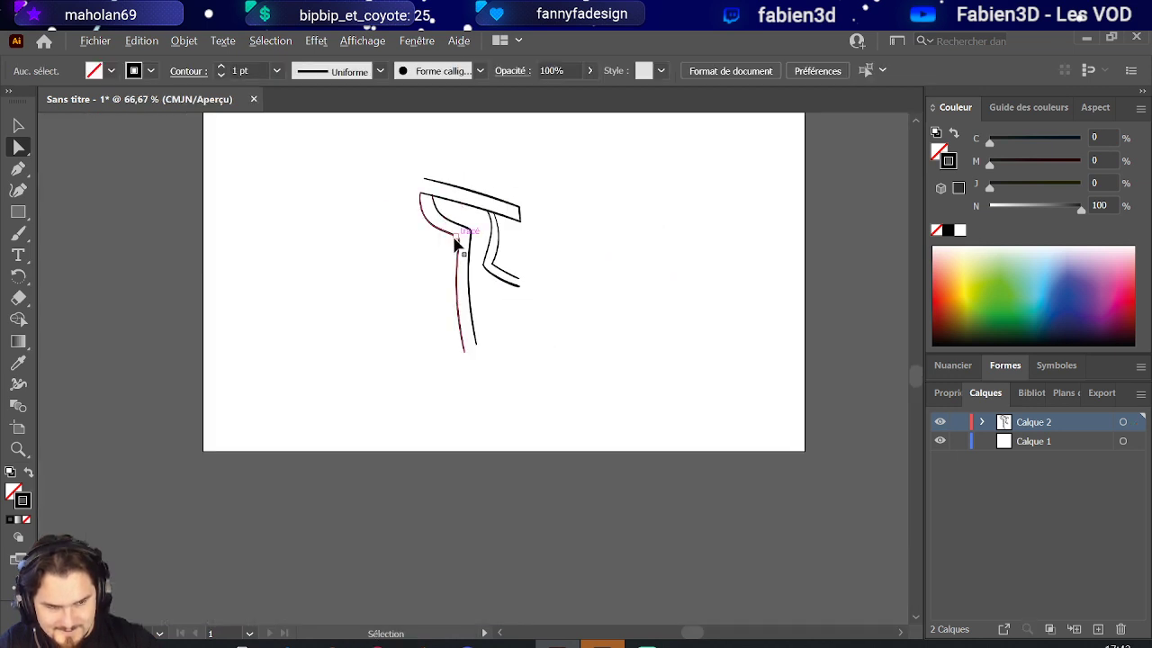
pyautogui.scroll(1, 491, 375)
pyautogui.scroll(1, 494, 429)
pyautogui.scroll(1, 496, 422)
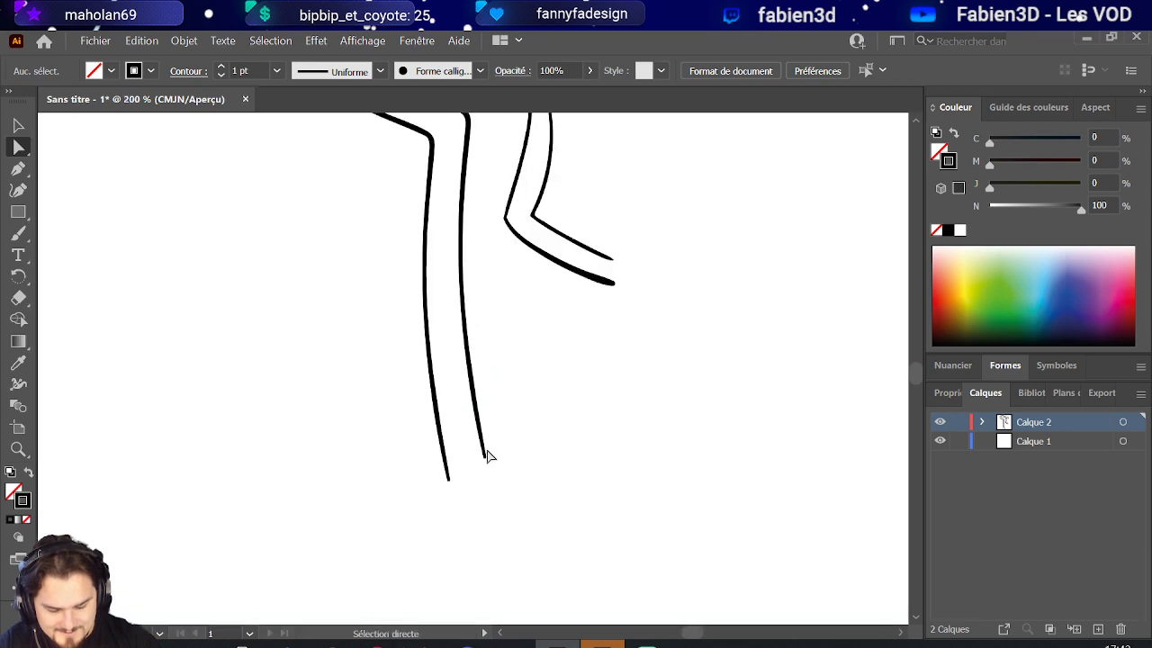
pyautogui.moveTo(488, 457); pyautogui.dragTo(501, 535)
pyautogui.scroll(-1, 515, 435)
pyautogui.scroll(-3, 515, 436)
pyautogui.scroll(2, 515, 436)
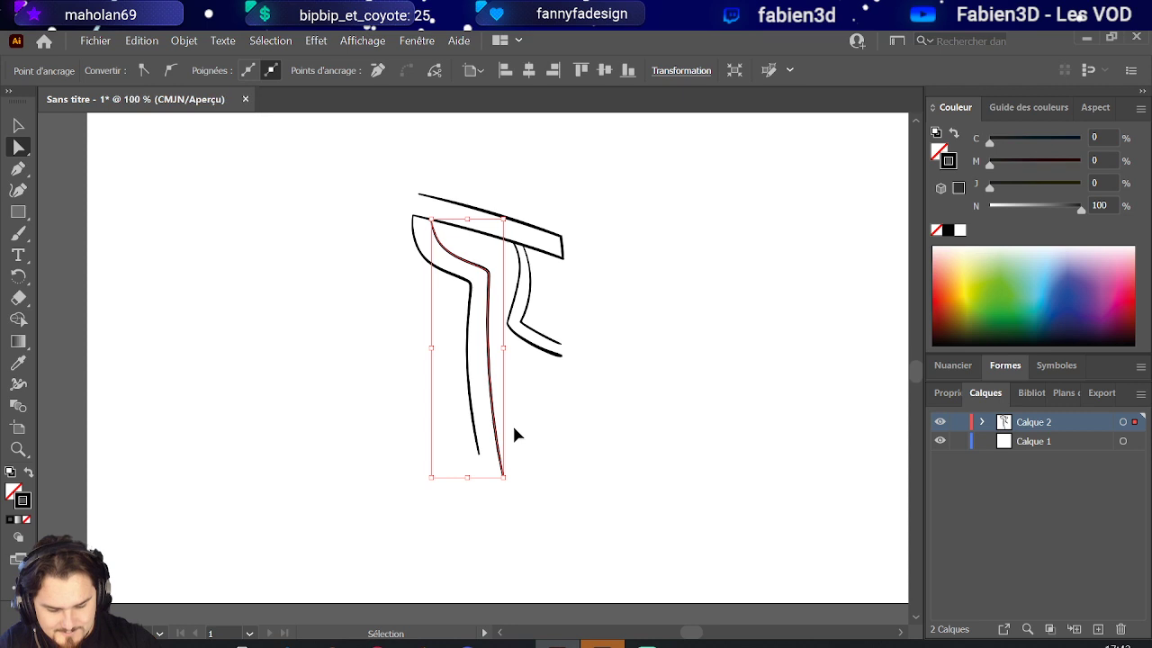
pyautogui.press('a')
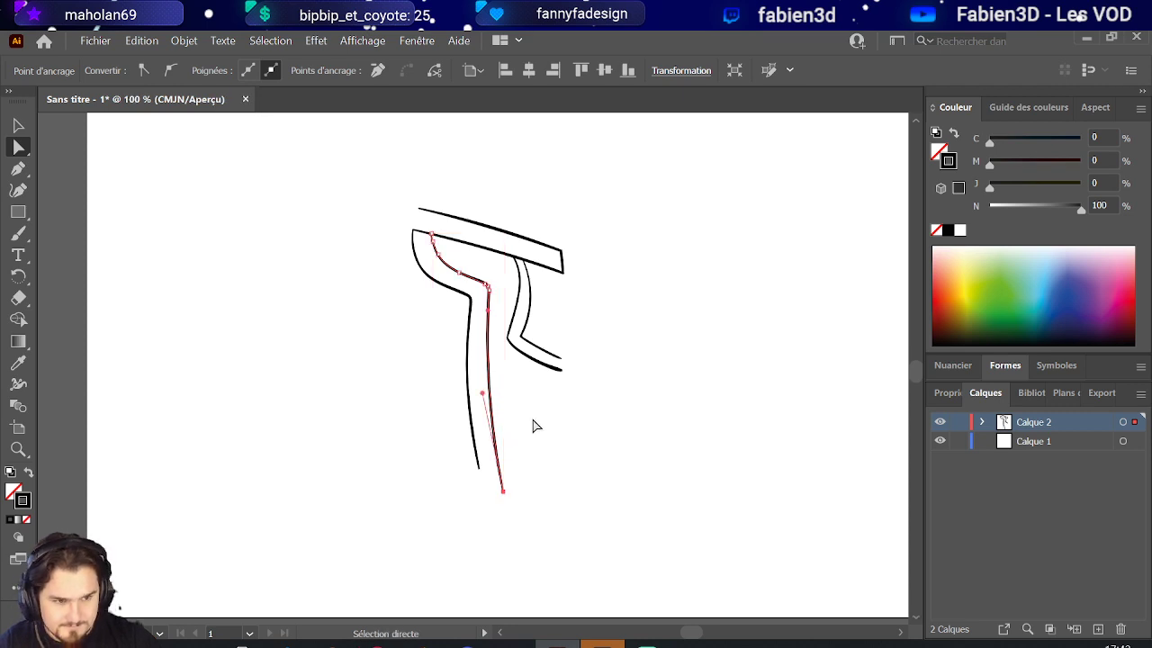
pyautogui.scroll(1, 531, 474)
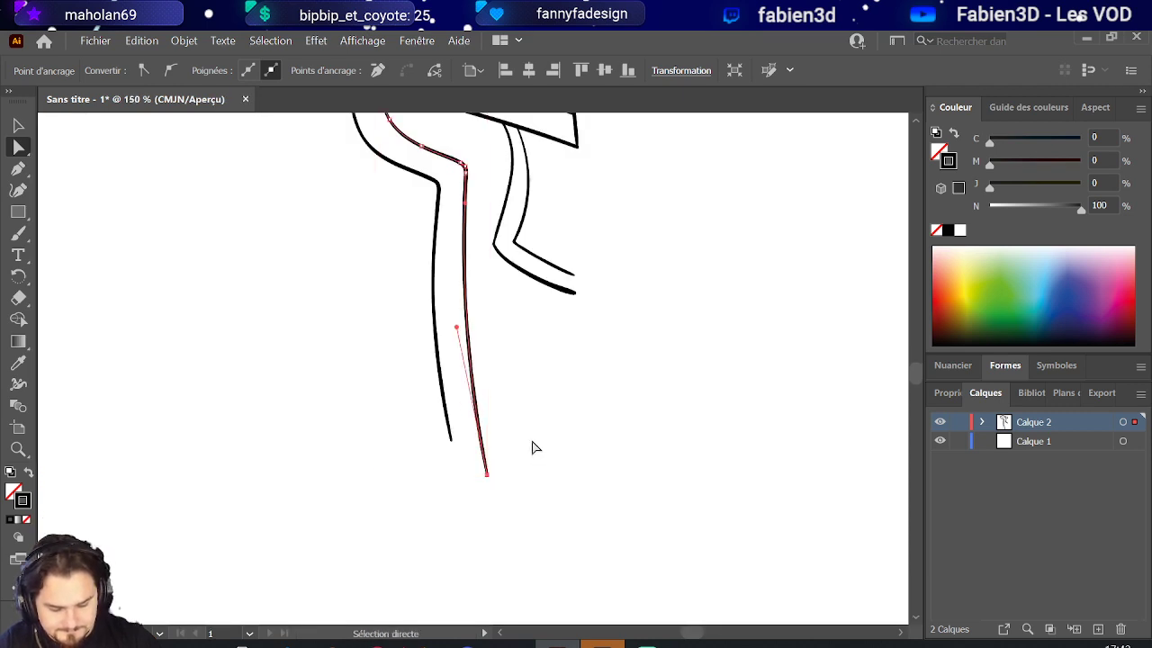
# - Try to paint another long stroke from the upper left of the outer contour down beside the leg
pyautogui.click(20, 232)
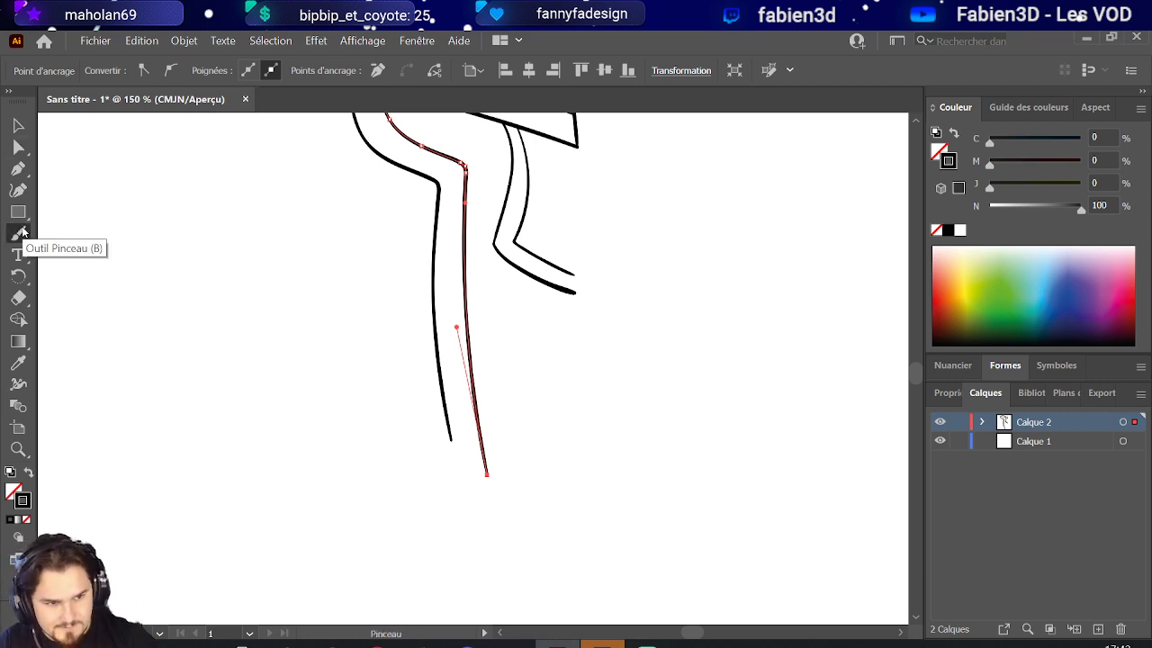
pyautogui.scroll(-2, 445, 288)
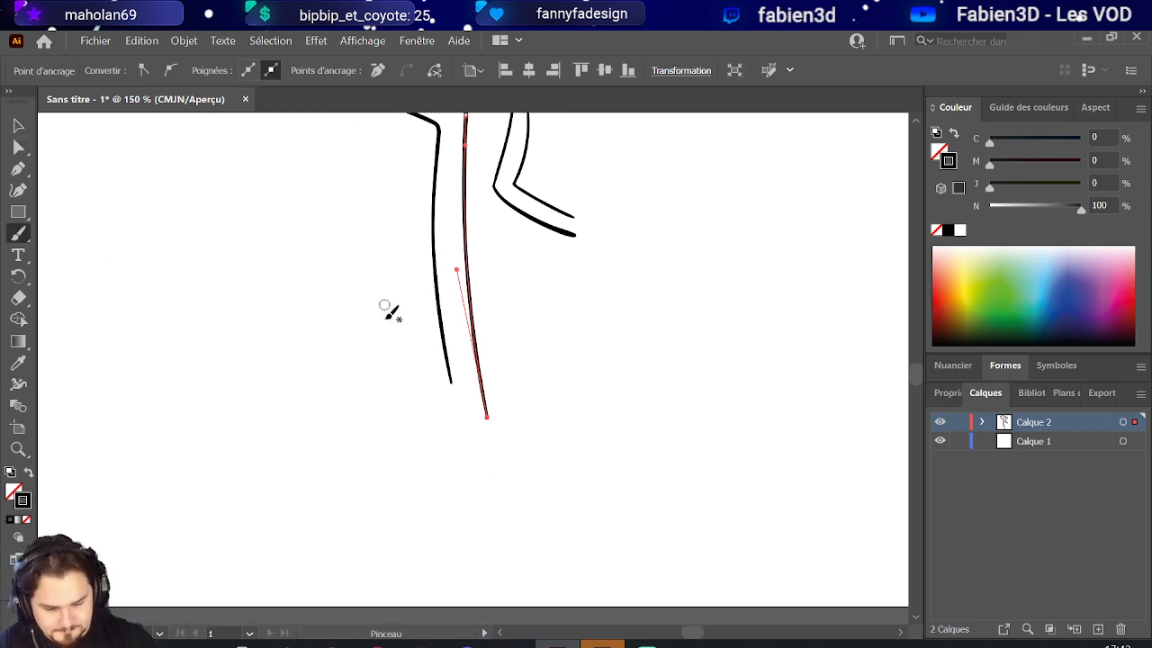
pyautogui.scroll(6, 388, 311)
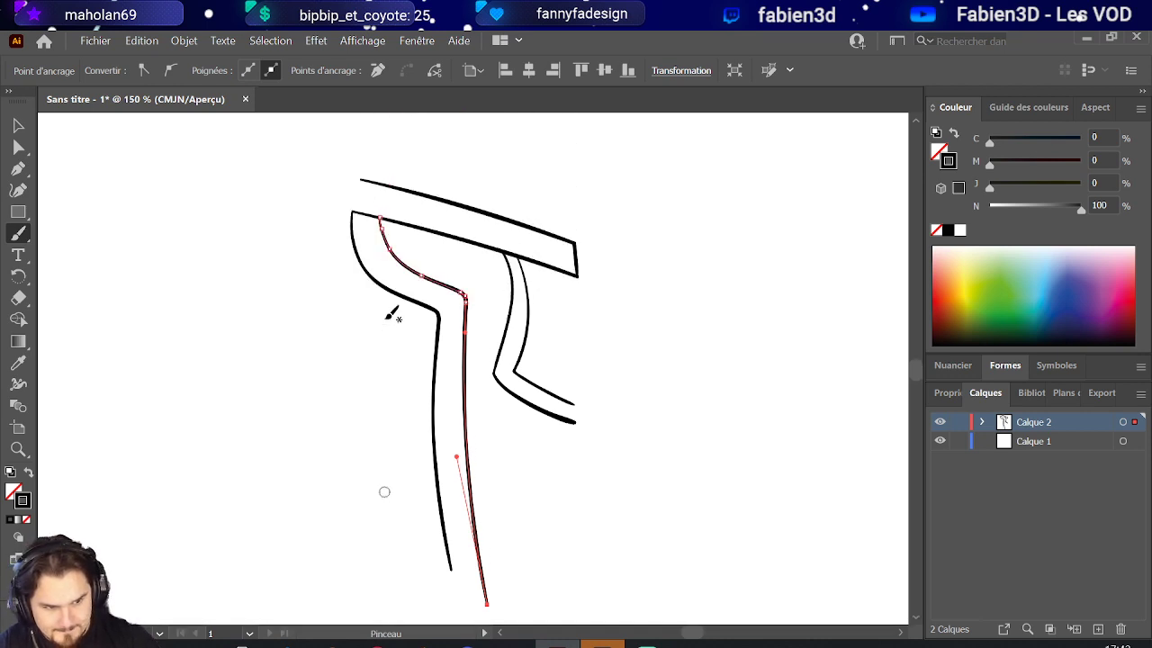
pyautogui.moveTo(358, 257)
pyautogui.mouseDown()
pyautogui.moveTo(396, 365)
pyautogui.moveTo(421, 611)
pyautogui.mouseUp()
pyautogui.scroll(-4, 414, 160)
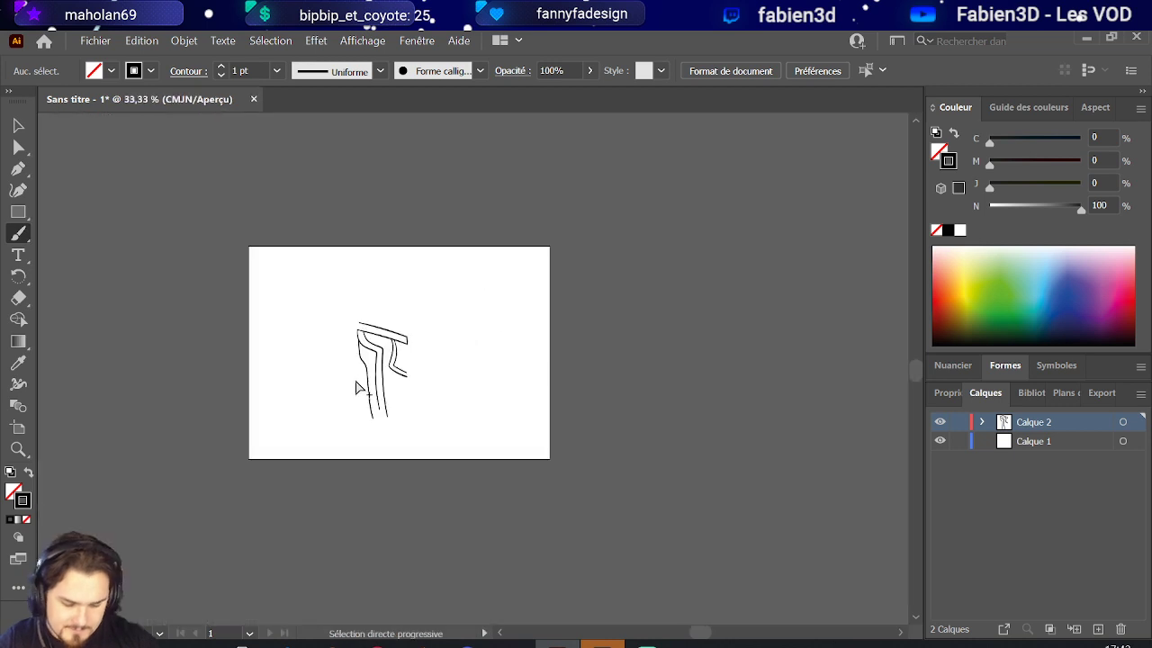
pyautogui.scroll(2, 360, 381)
pyautogui.hotkey('ctrl', 'z')
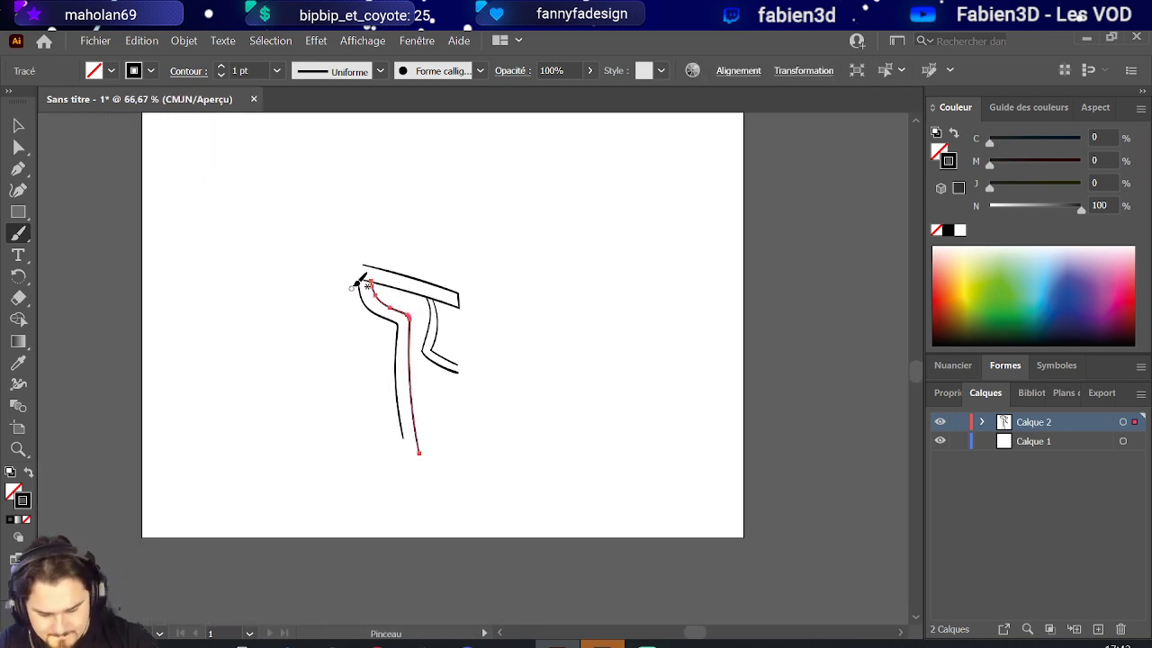
pyautogui.moveTo(360, 281); pyautogui.dragTo(381, 457)
pyautogui.hotkey('ctrl', 'z')
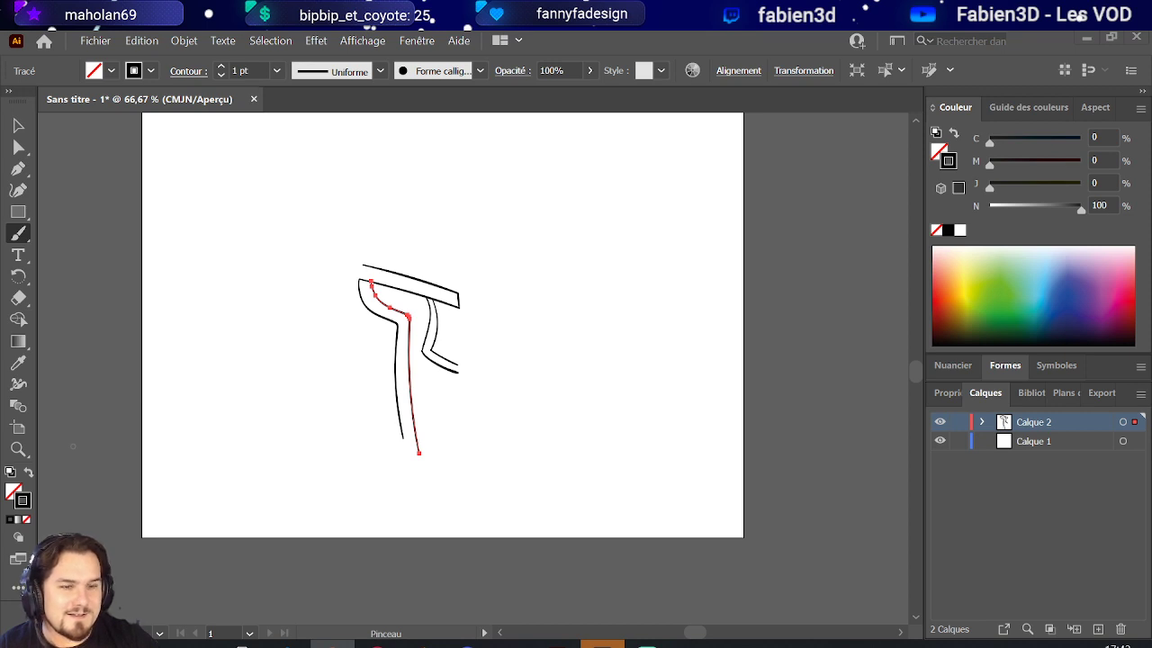
# - Extend the open left ends of the bar's lower and upper edges outward past the top of the outer long stroke
pyautogui.scroll(2, 432, 470)
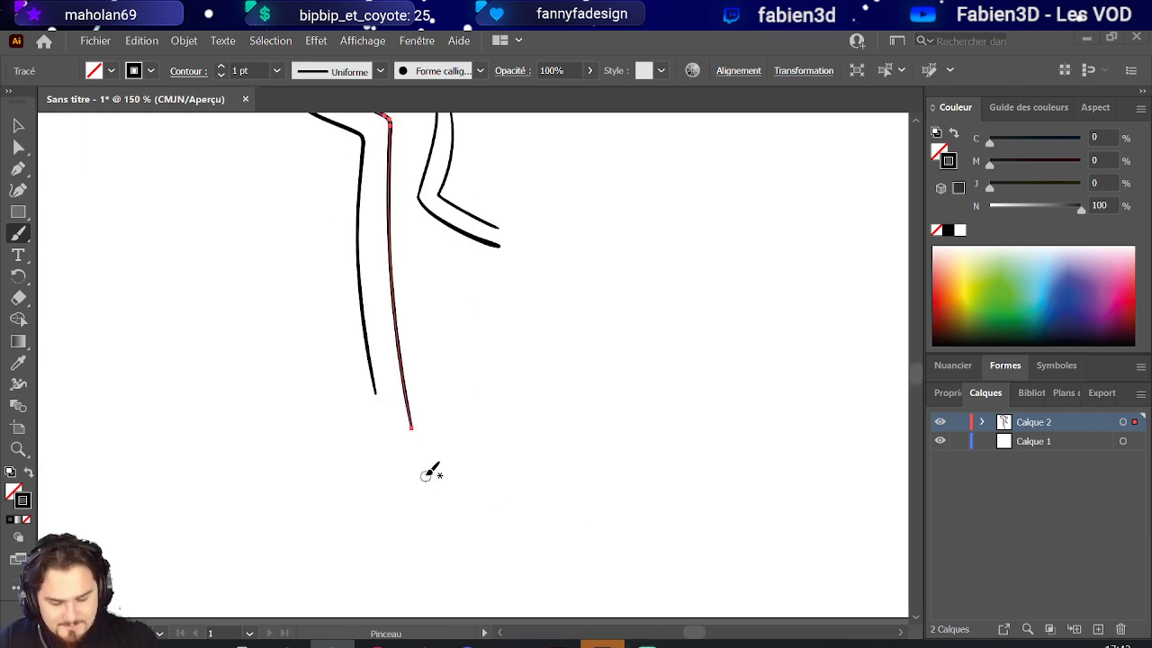
pyautogui.scroll(1, 433, 378)
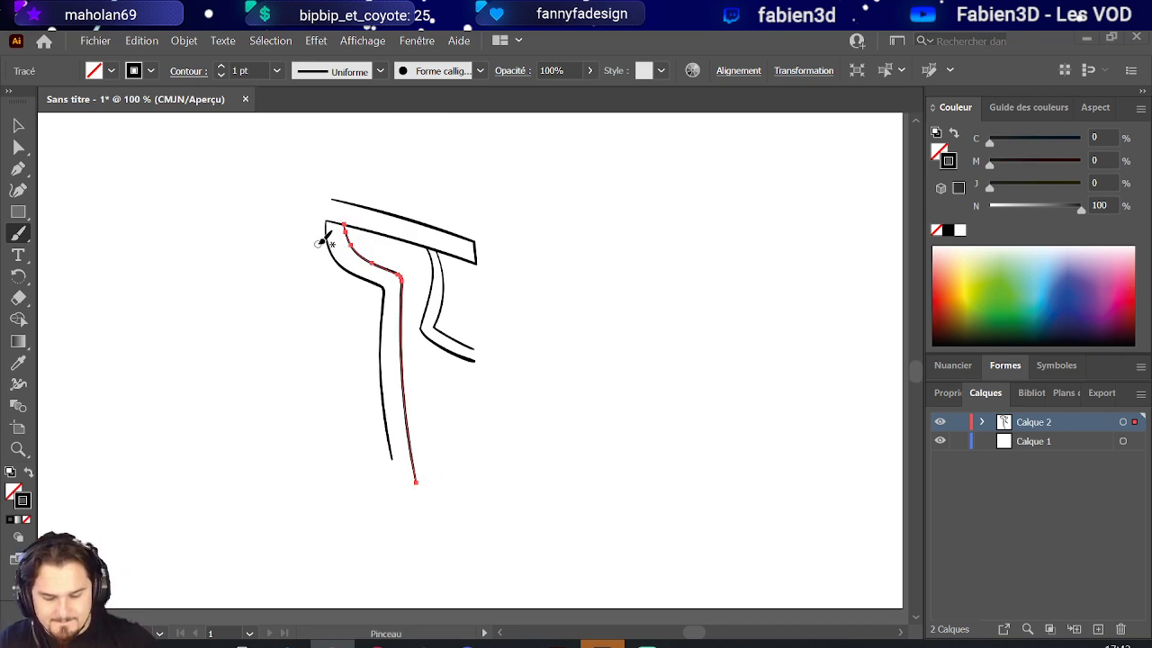
pyautogui.scroll(1, 321, 237)
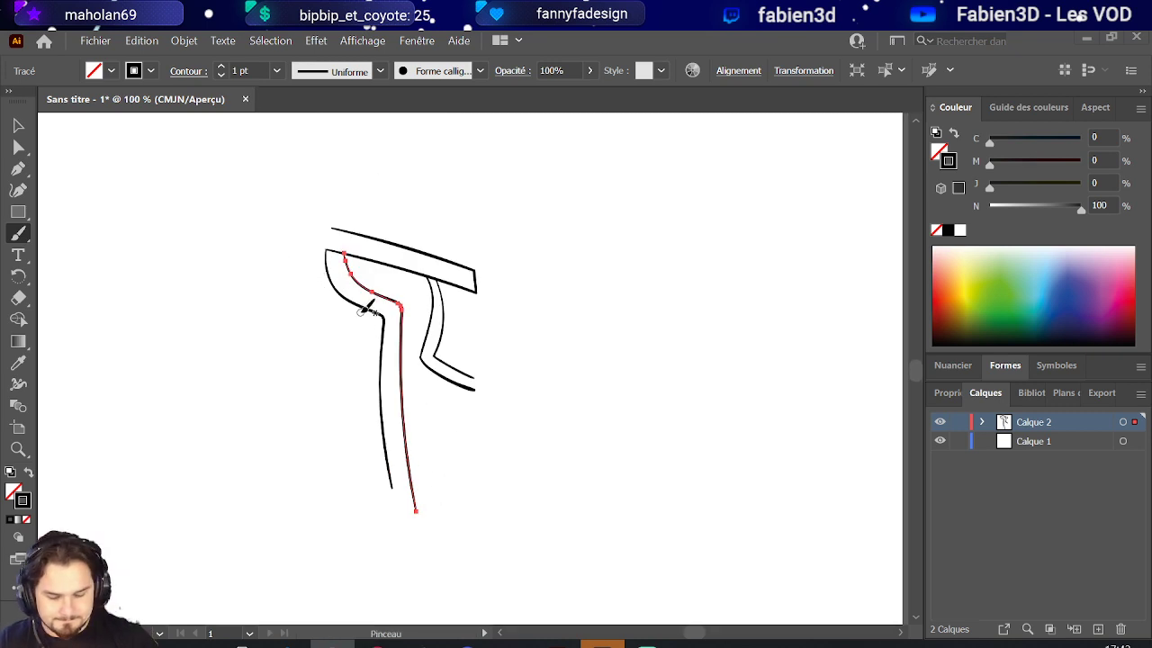
pyautogui.press('a')
pyautogui.scroll(2, 334, 226)
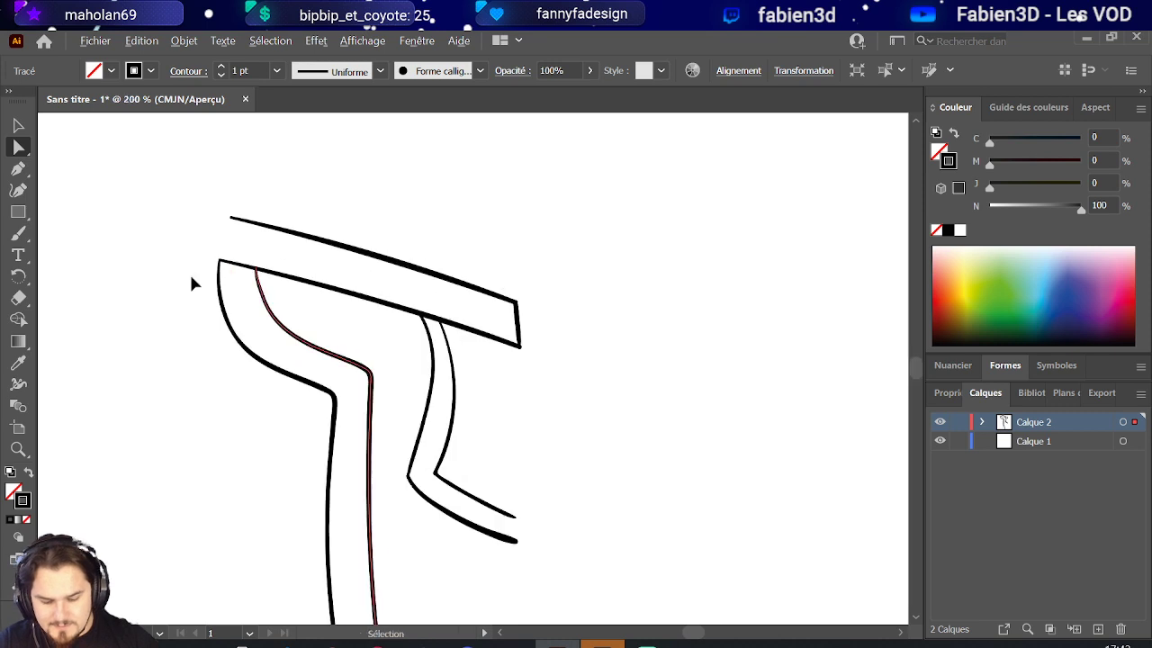
pyautogui.click(221, 261)
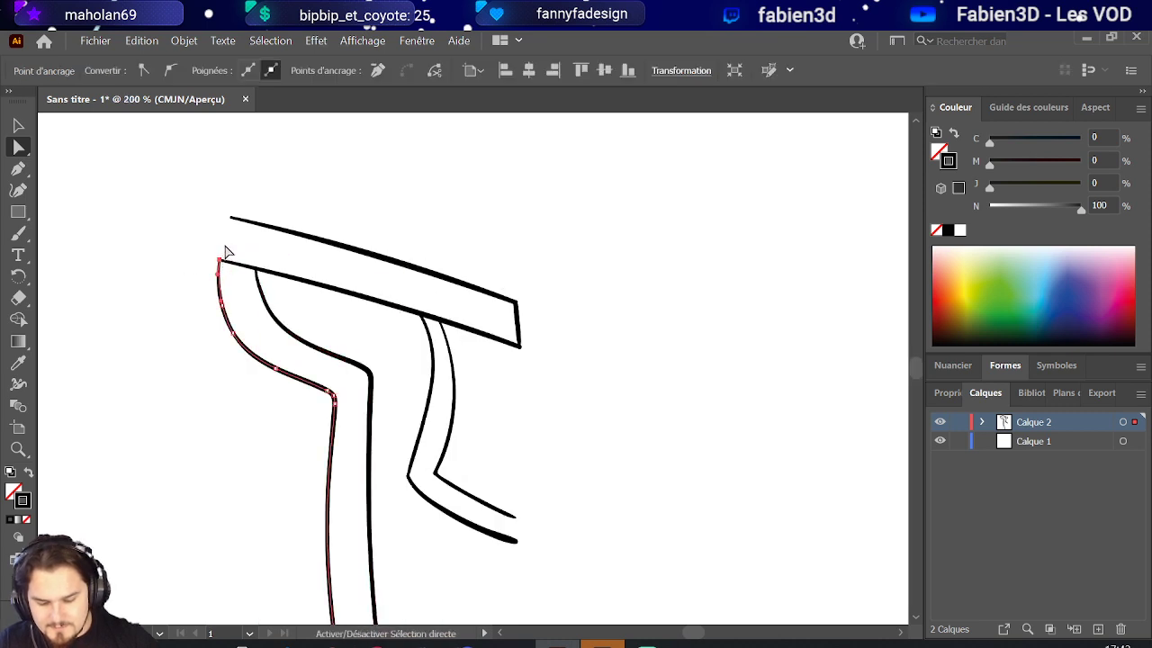
pyautogui.click(225, 267)
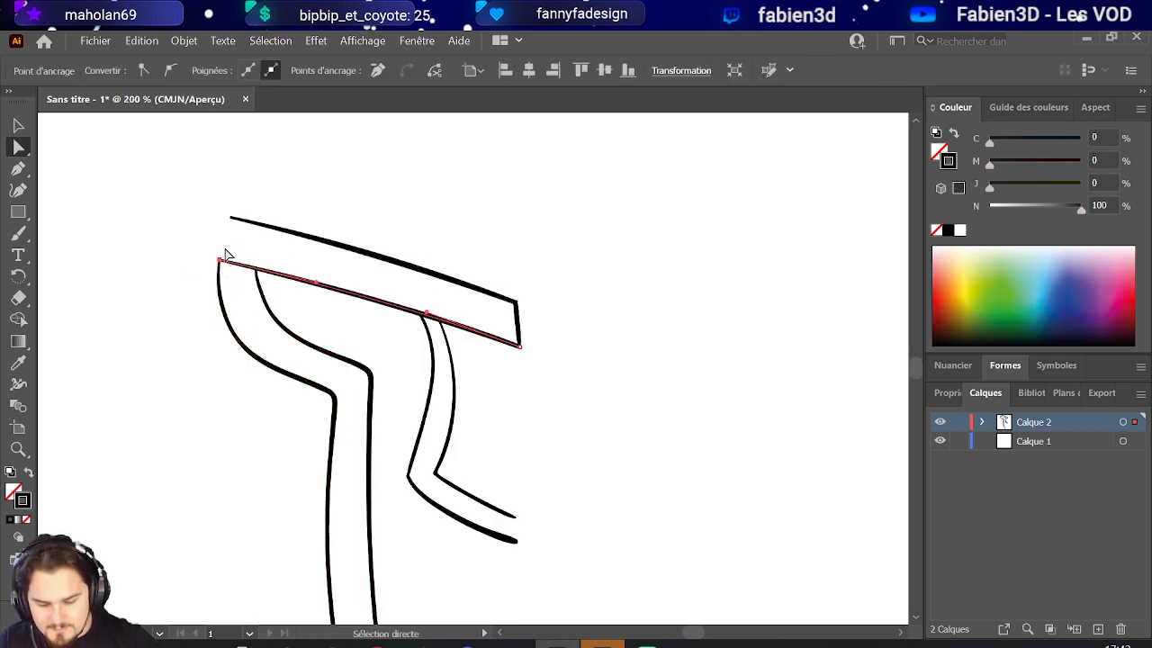
pyautogui.keyDown('shift'); pyautogui.click(231, 220); pyautogui.keyUp('shift')
pyautogui.moveTo(232, 222); pyautogui.dragTo(173, 202)
pyautogui.click(183, 201)
pyautogui.click(180, 206)
pyautogui.scroll(-3, 278, 246)
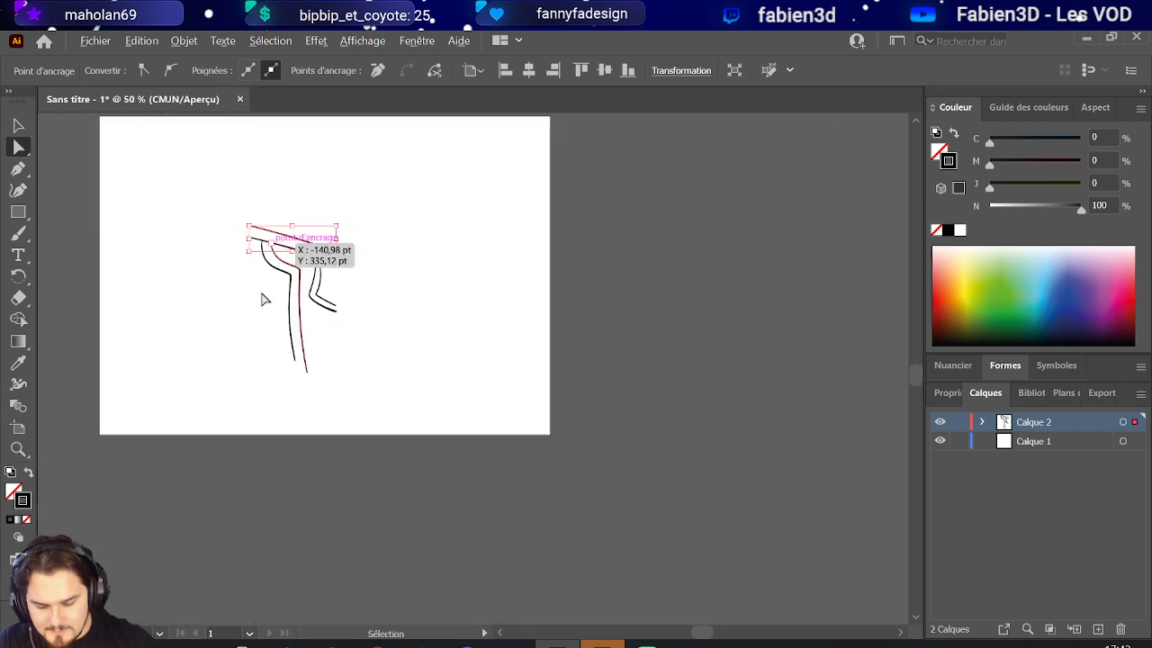
pyautogui.scroll(2, 255, 309)
pyautogui.scroll(1, 256, 309)
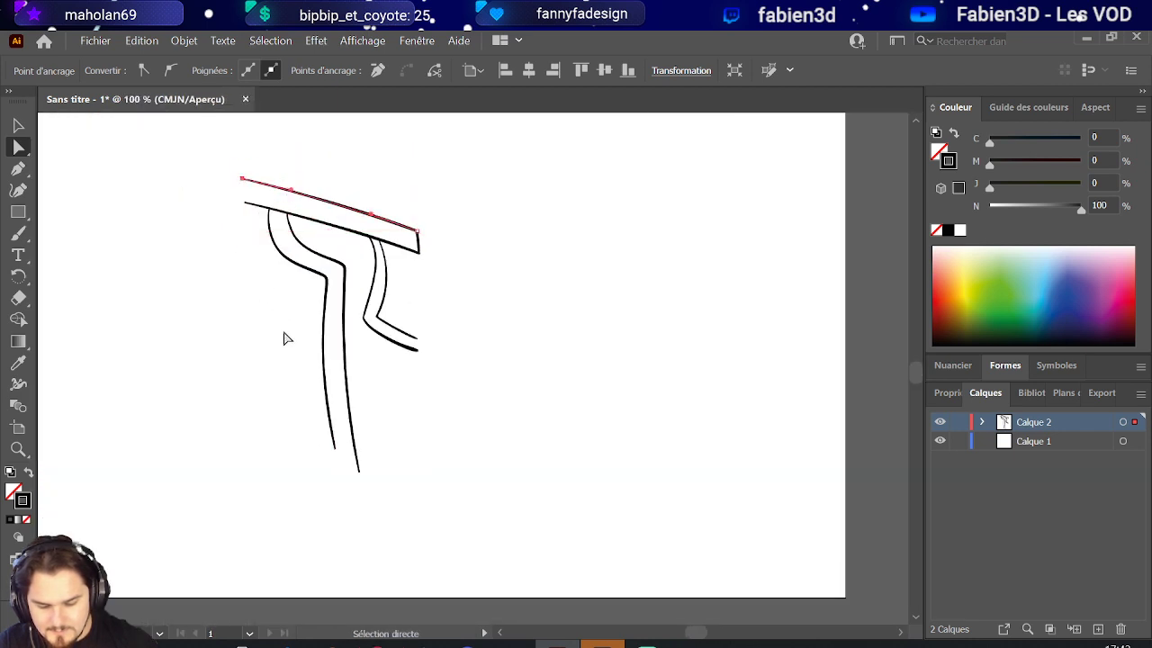
pyautogui.click(324, 468)
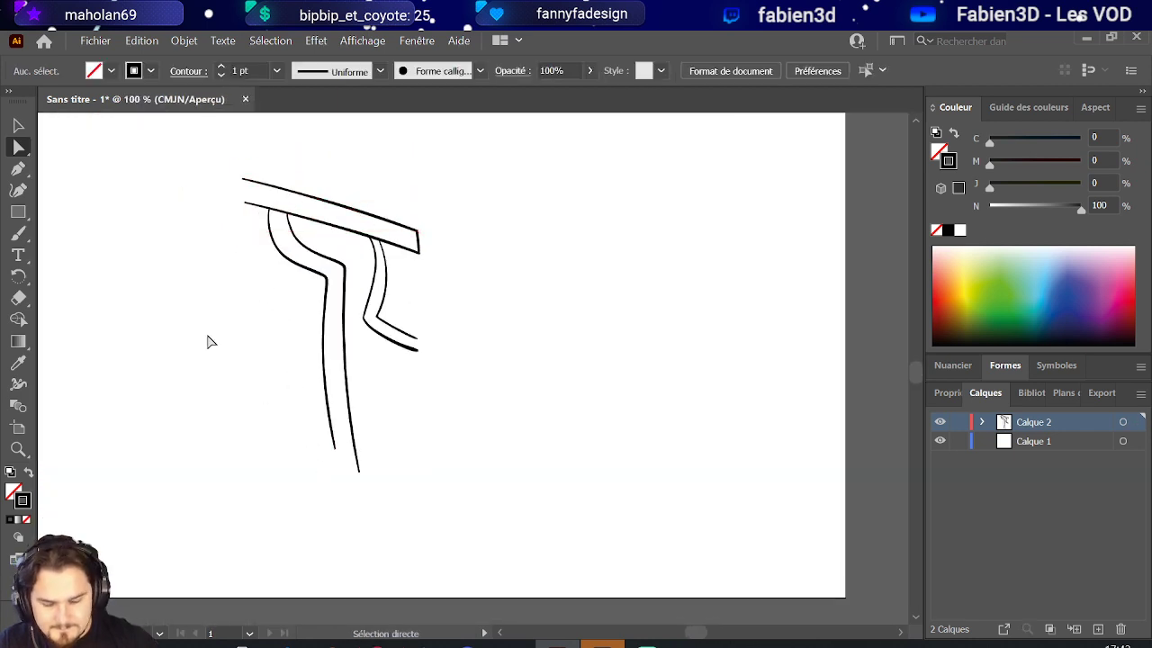
# - Paint a stroke from the outer long stroke's lower end diagonally up to the left, continuing straight up to the bar's lower edge
pyautogui.click(18, 233)
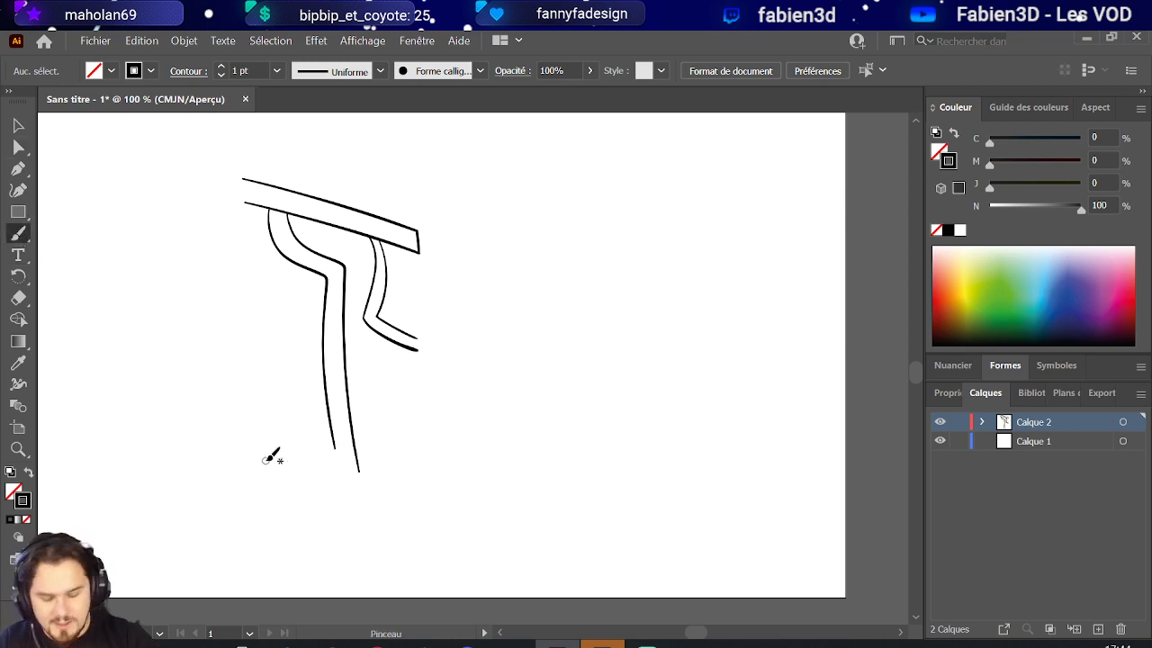
pyautogui.moveTo(335, 448); pyautogui.dragTo(255, 410)
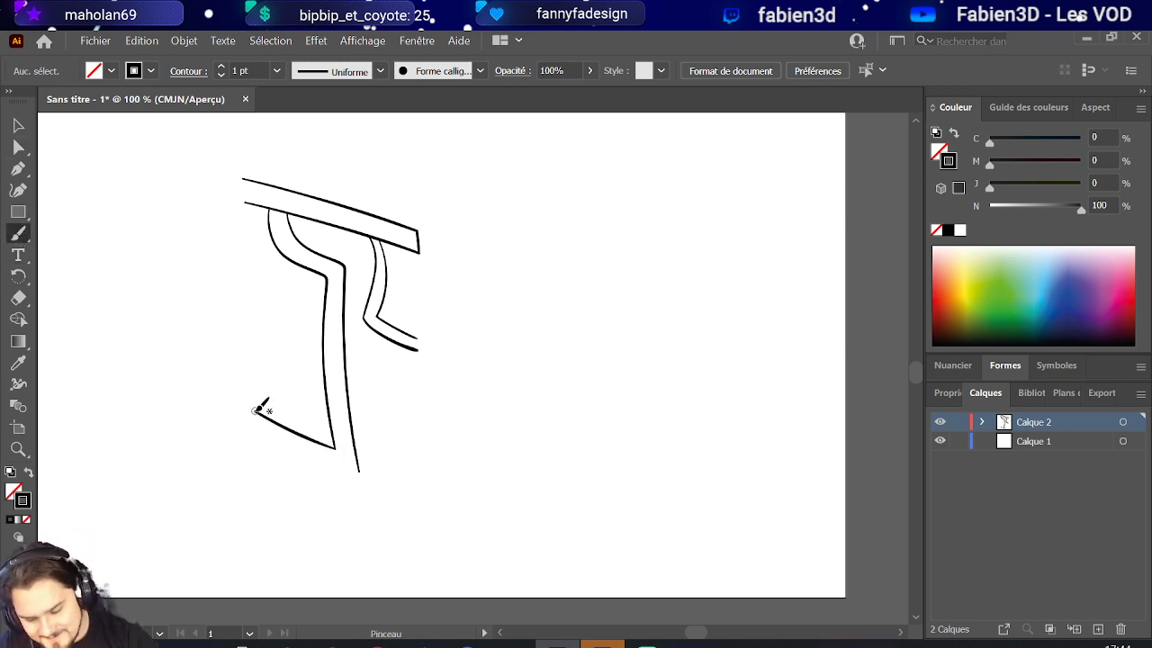
pyautogui.hotkey('ctrl', 'z')
pyautogui.moveTo(335, 447)
pyautogui.mouseDown()
pyautogui.moveTo(258, 382)
pyautogui.moveTo(260, 189)
pyautogui.mouseUp()
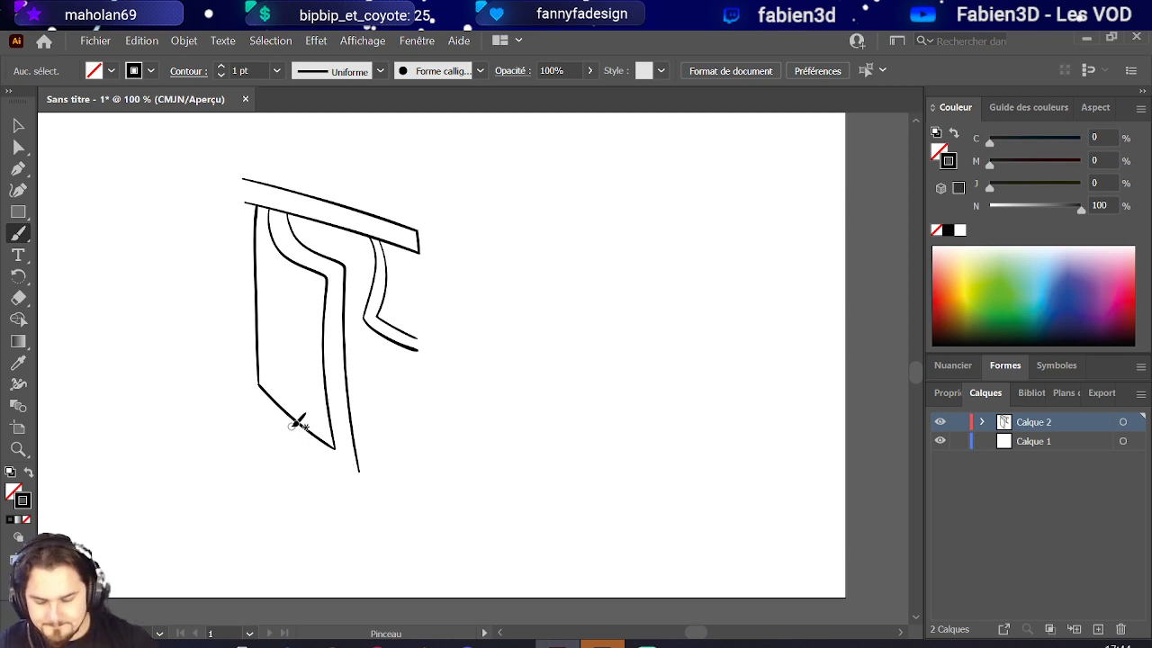
pyautogui.press('v')
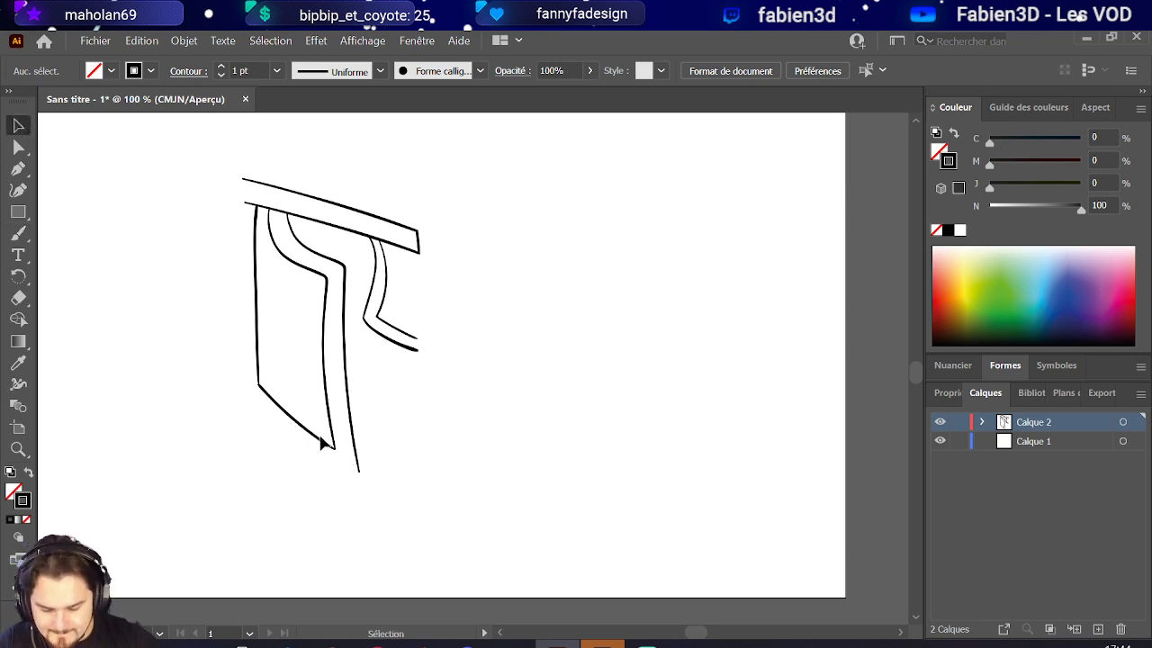
# - Duplicate the lower diagonal stroke and place the copy beneath it, meeting the lower end of the right long stroke
pyautogui.doubleClick(321, 441)
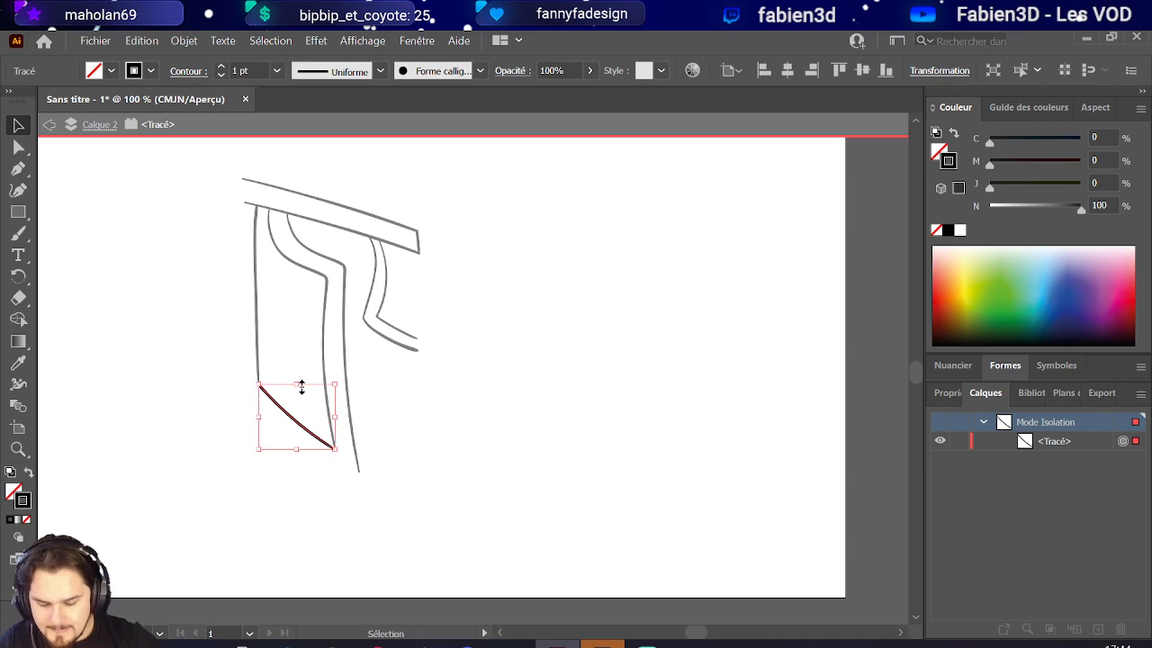
pyautogui.doubleClick(290, 351)
pyautogui.press('a')
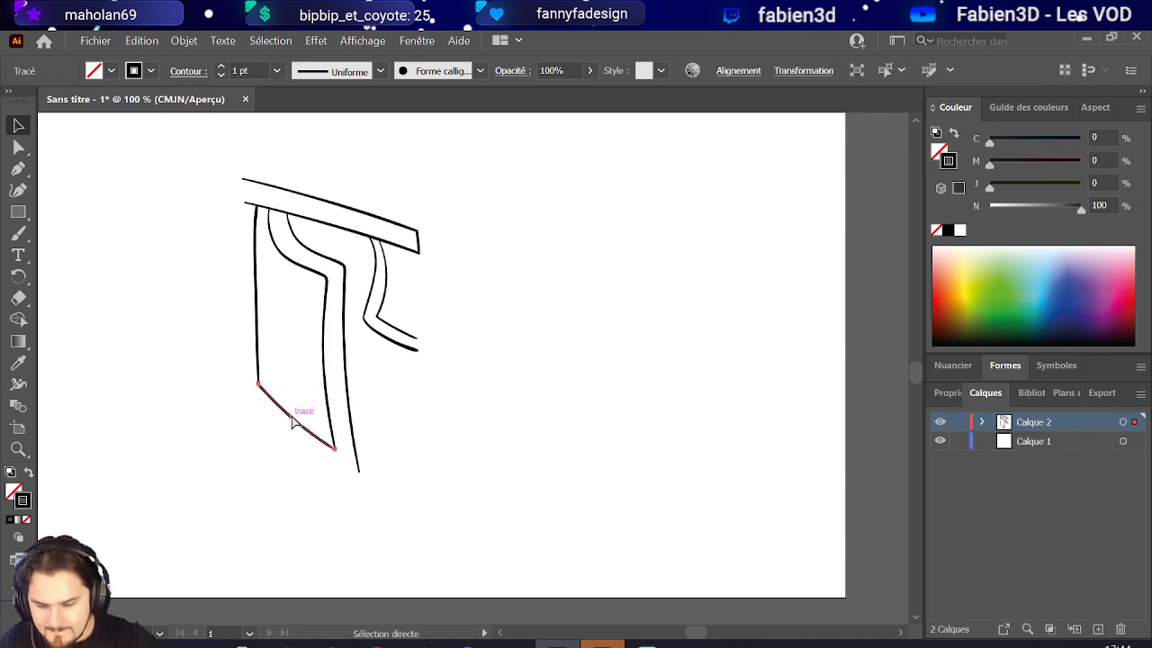
pyautogui.hotkey('ctrl', 'v')
pyautogui.moveTo(501, 397)
pyautogui.mouseDown()
pyautogui.moveTo(350, 471)
pyautogui.moveTo(336, 484)
pyautogui.moveTo(349, 487)
pyautogui.moveTo(339, 479)
pyautogui.moveTo(363, 494)
pyautogui.moveTo(363, 481)
pyautogui.moveTo(361, 493)
pyautogui.mouseUp()
pyautogui.click(18, 147)
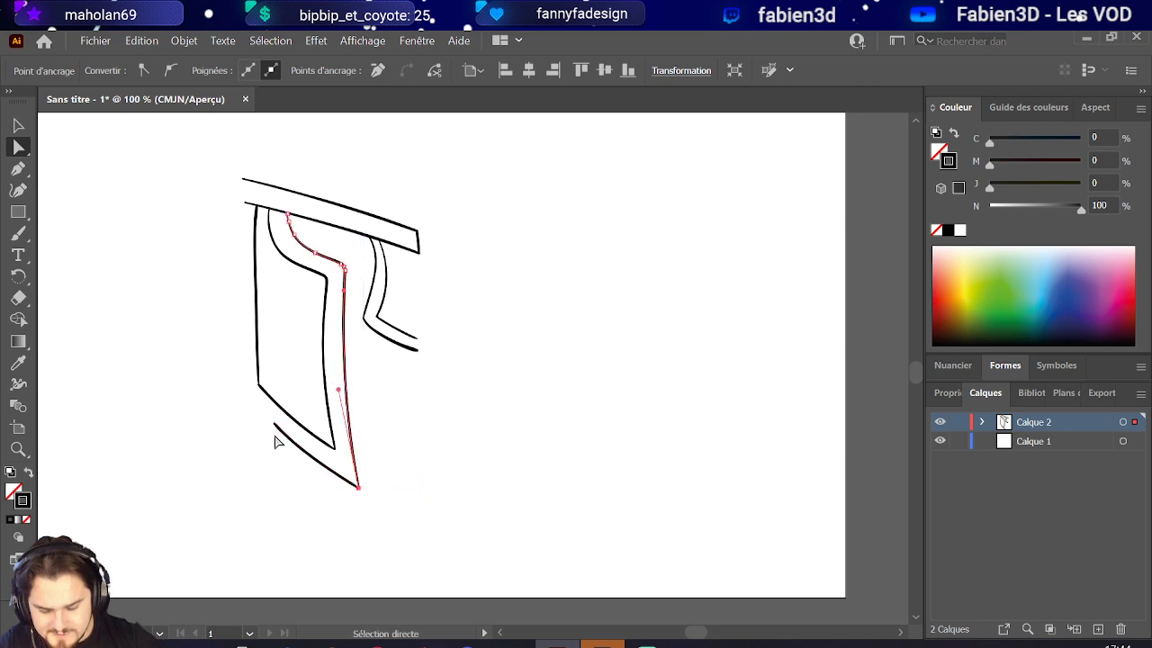
# - Extend the diagonal copy's upper left end outward and adjust its handle so it curves parallel to the original diagonal
pyautogui.moveTo(275, 437)
pyautogui.mouseDown()
pyautogui.moveTo(244, 412)
pyautogui.moveTo(243, 390)
pyautogui.mouseUp()
pyautogui.click(279, 431)
pyautogui.scroll(3, 246, 376)
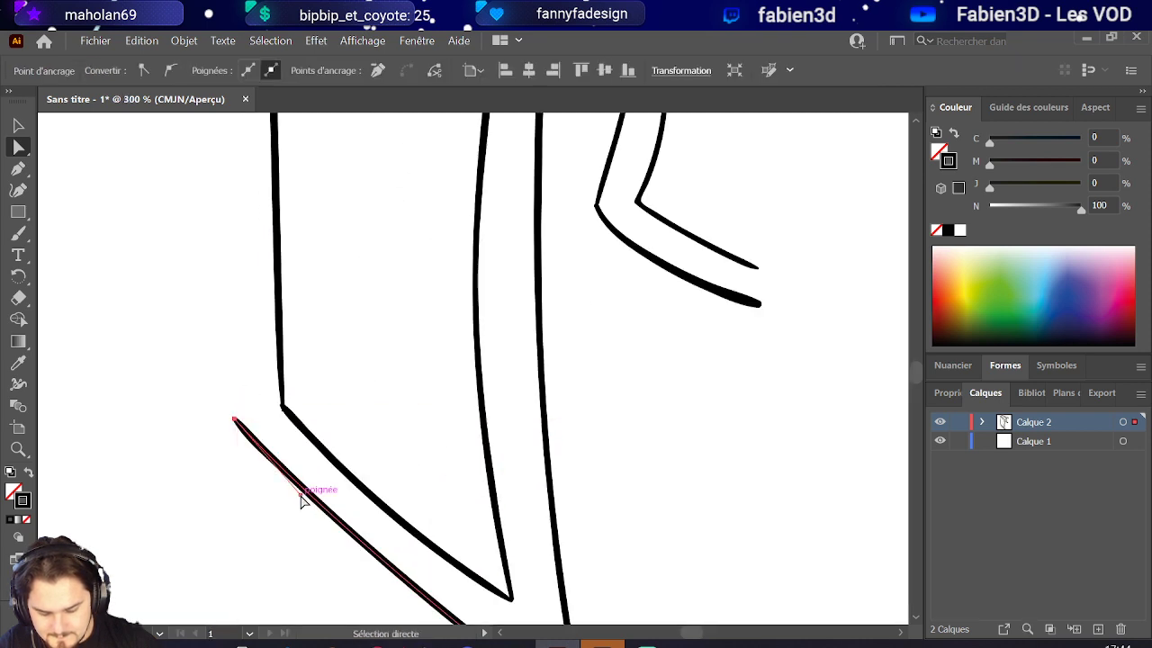
pyautogui.moveTo(301, 495); pyautogui.dragTo(301, 515)
pyautogui.moveTo(236, 422); pyautogui.dragTo(282, 410)
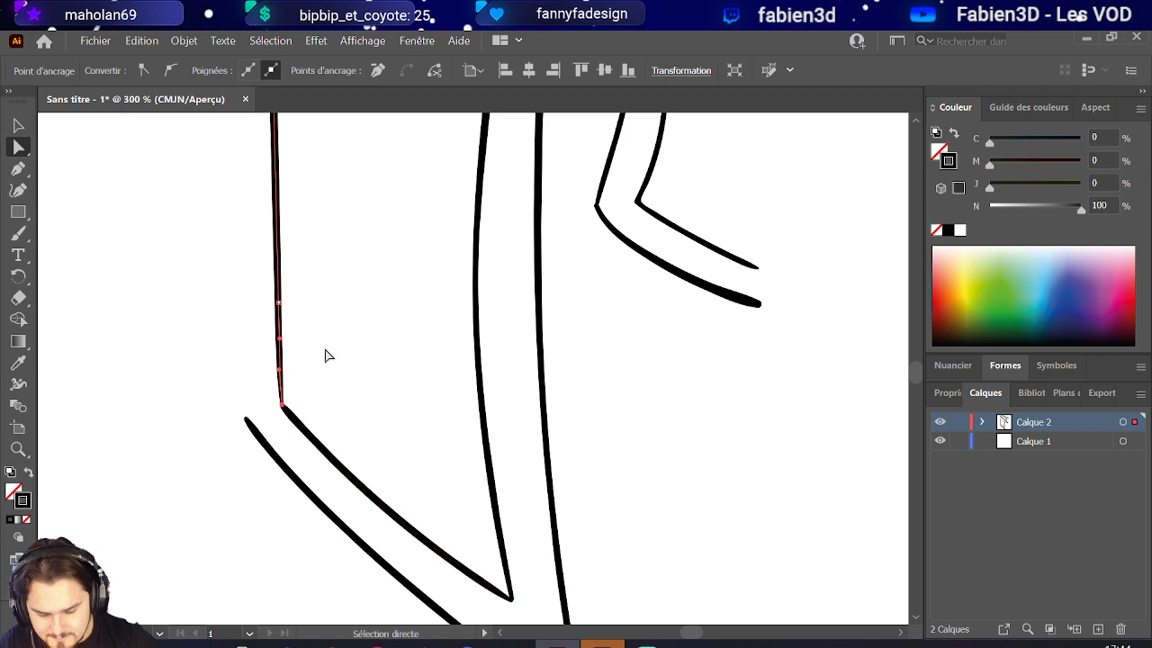
pyautogui.click(327, 355)
pyautogui.scroll(-3, 327, 355)
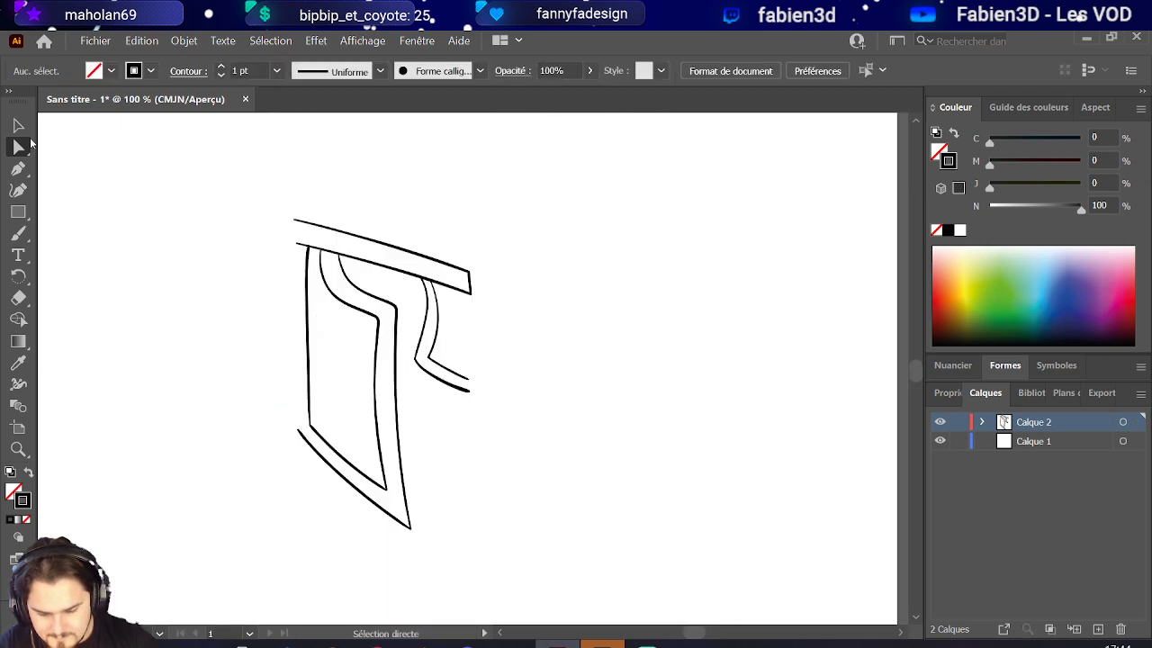
# - Duplicate the left vertical stroke and place the copy just to its left as an outer parallel contour
pyautogui.click(18, 126)
pyautogui.click(309, 355)
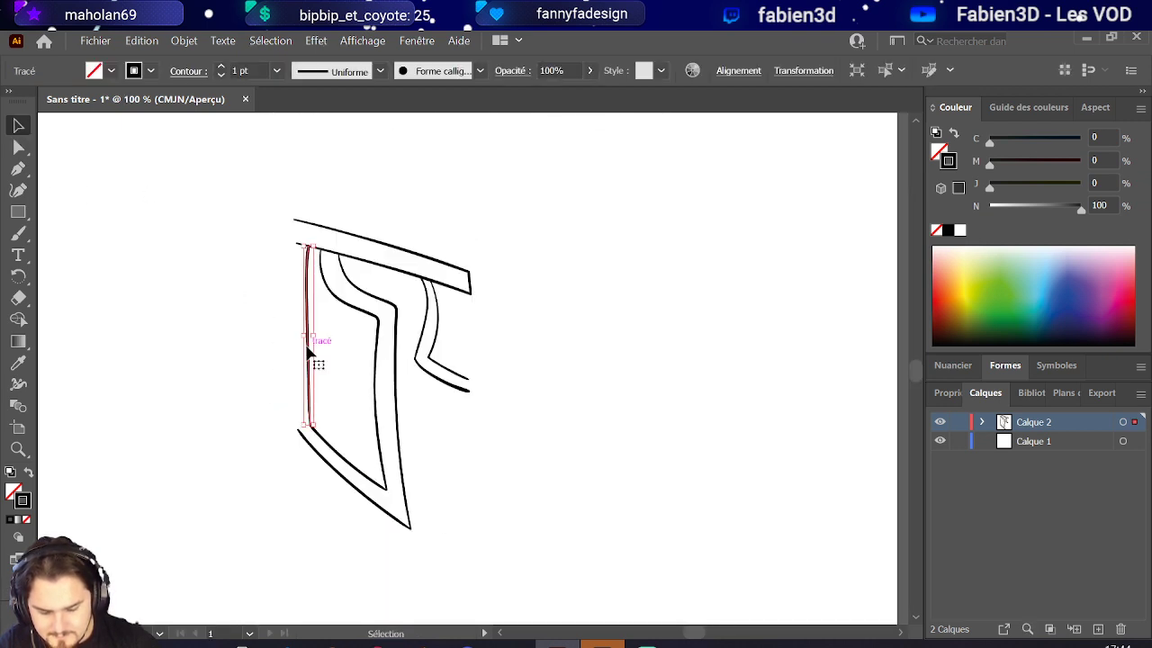
pyautogui.press('a')
pyautogui.moveTo(309, 346); pyautogui.dragTo(290, 393)
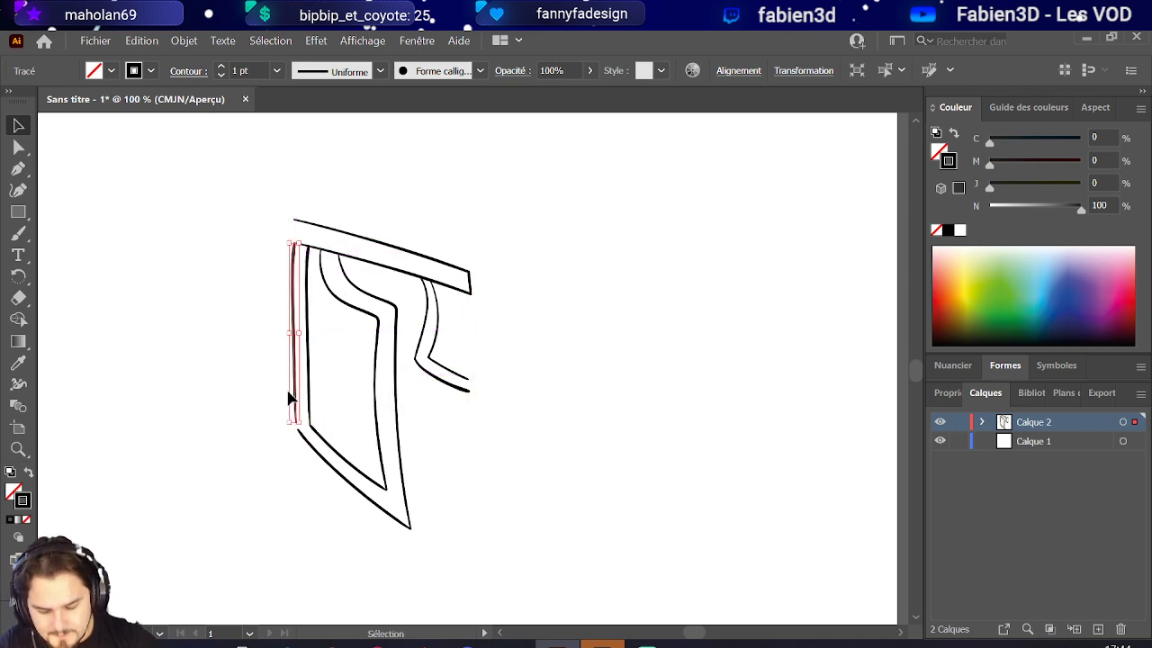
# - Join the outer vertical stroke's lower end and the outer diagonal's upper end into a corner by moving their anchor points
pyautogui.scroll(3, 290, 393)
pyautogui.press('a')
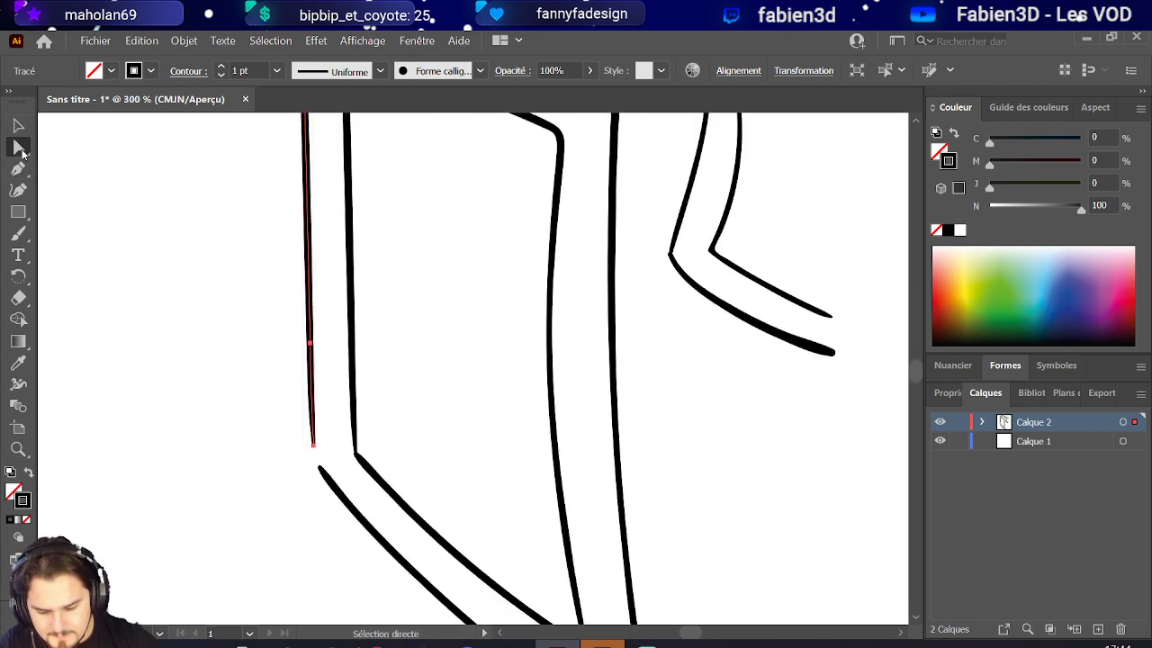
pyautogui.click(313, 450)
pyautogui.click(314, 465)
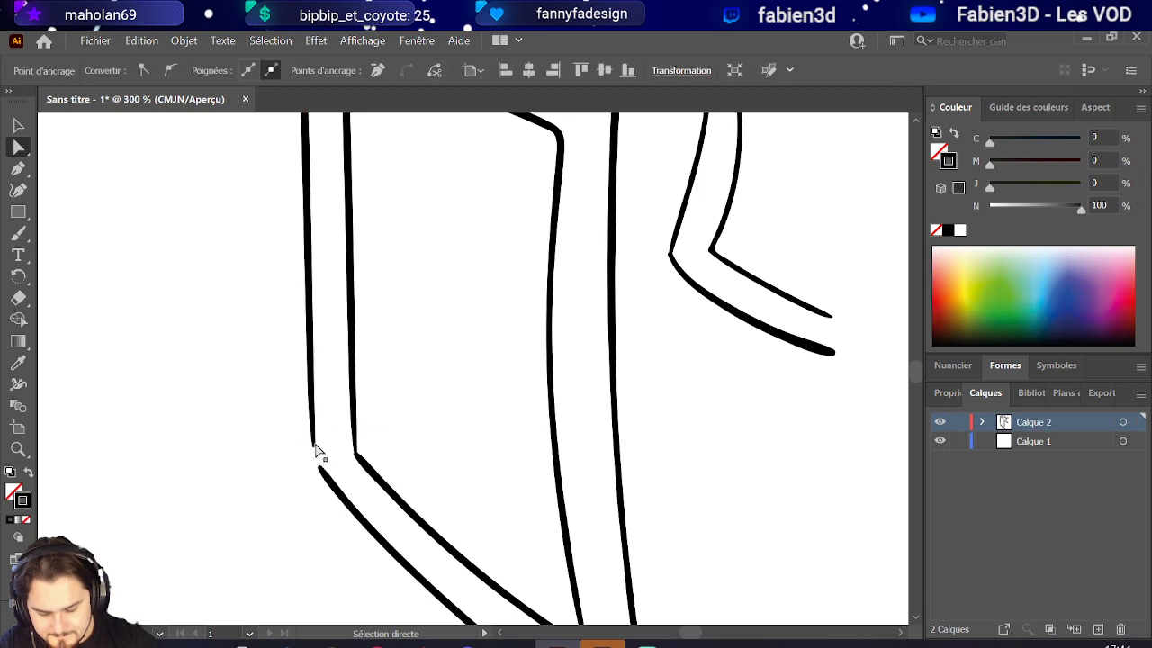
pyautogui.moveTo(316, 455)
pyautogui.mouseDown()
pyautogui.moveTo(320, 469)
pyautogui.moveTo(324, 453)
pyautogui.mouseUp()
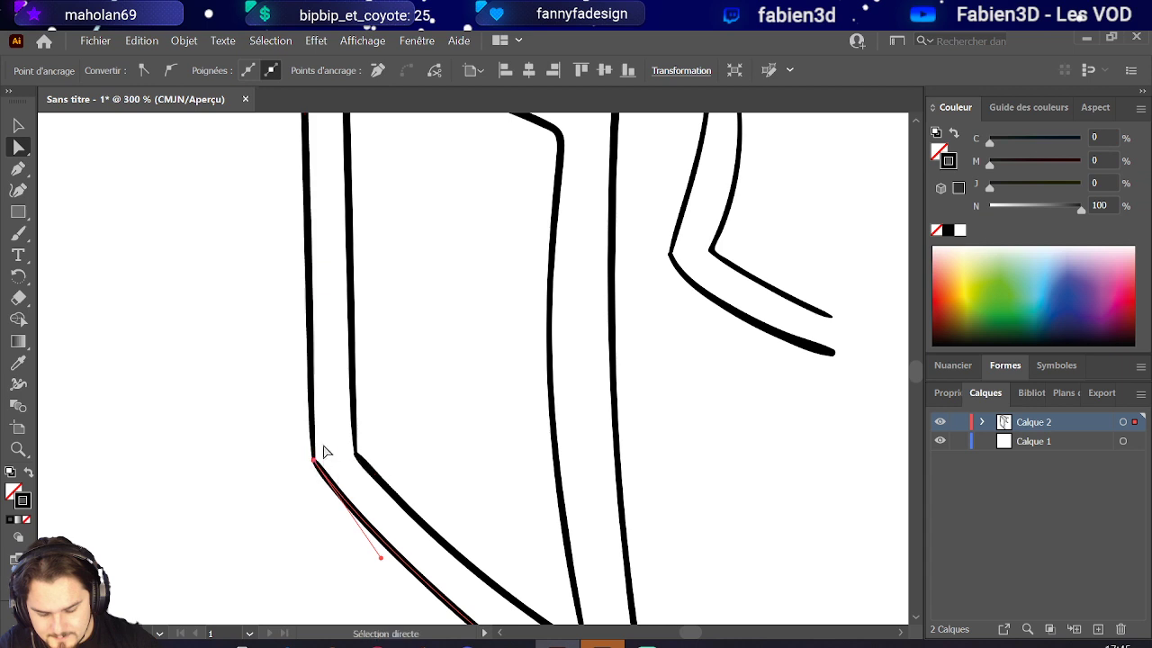
pyautogui.click(329, 450)
# - Extend the bar's lower edge to the top of the outer vertical stroke and fit the inner vertical's top against it
pyautogui.scroll(-3, 341, 419)
pyautogui.scroll(-2, 340, 419)
pyautogui.scroll(3, 403, 366)
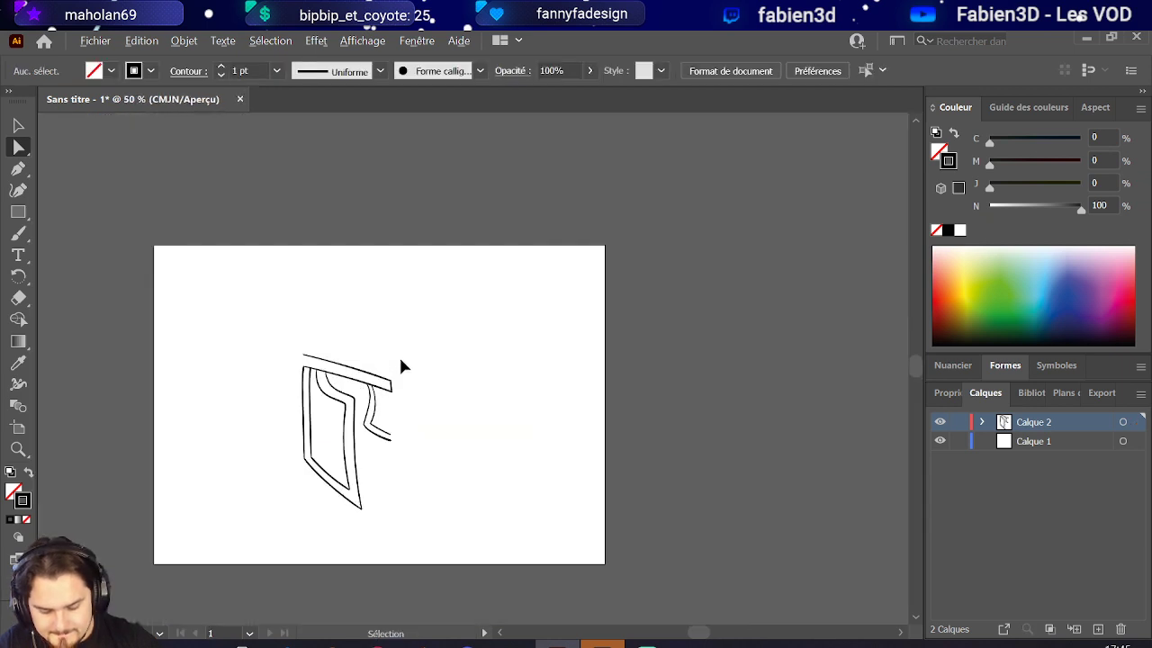
pyautogui.scroll(5, 376, 377)
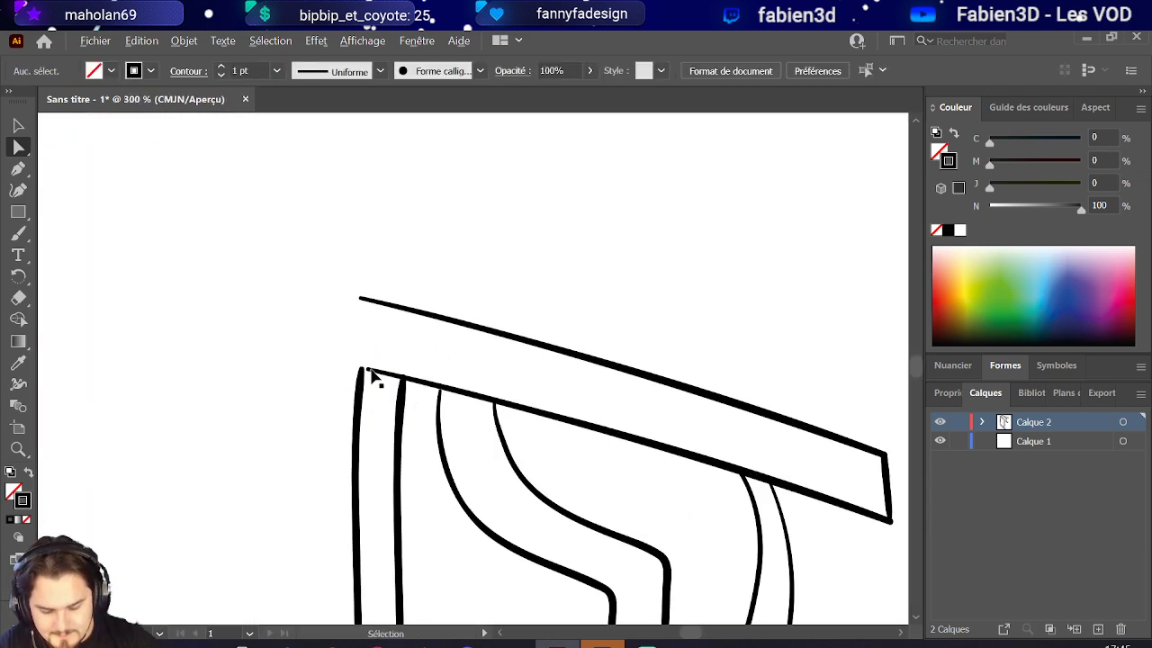
pyautogui.moveTo(369, 372); pyautogui.dragTo(353, 366)
pyautogui.moveTo(434, 390); pyautogui.dragTo(436, 393)
pyautogui.scroll(-8, 421, 376)
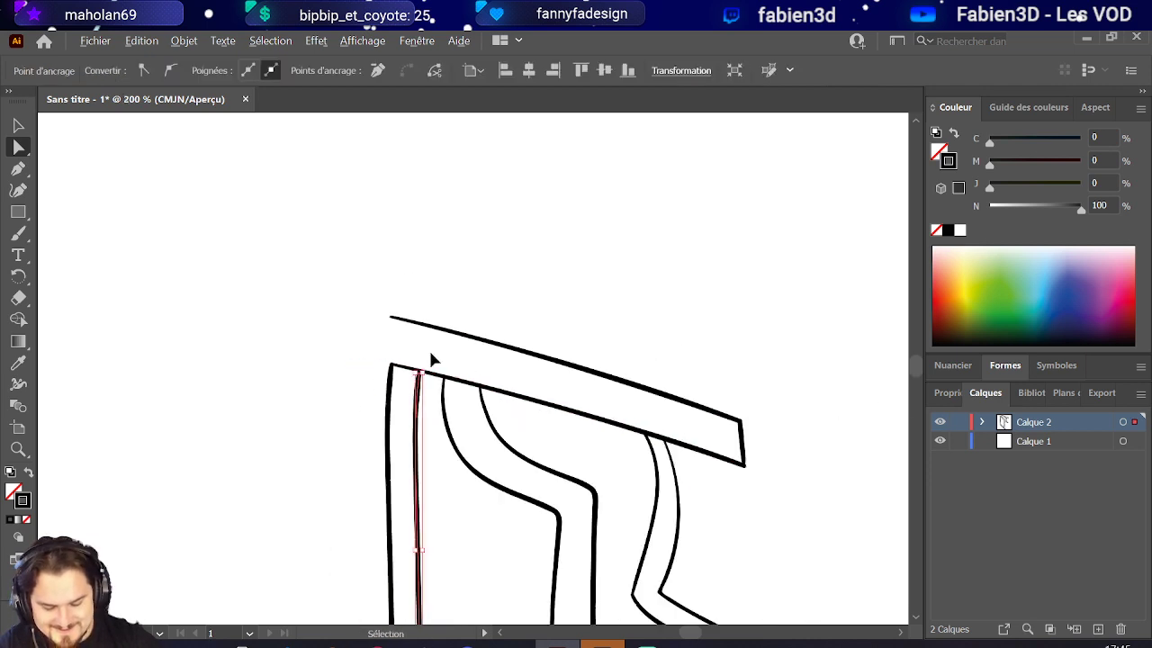
# - Copy and paste all the strokes, mirror the copy horizontally, and place it beside the original to form a symmetrical helmet
pyautogui.scroll(-5, 519, 376)
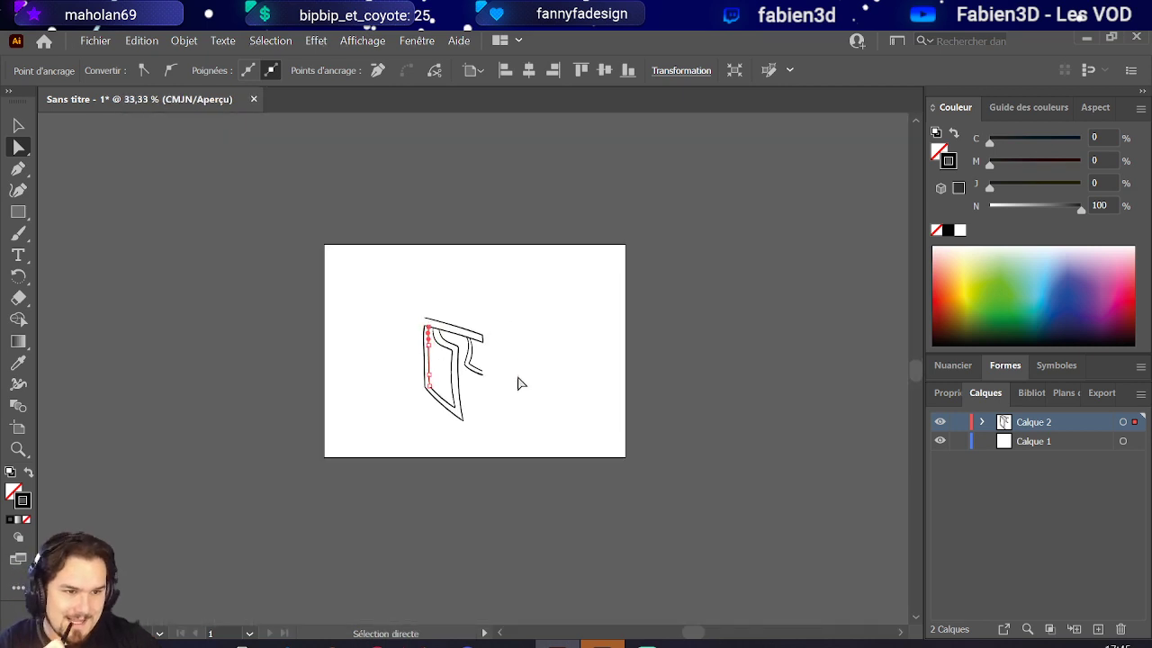
pyautogui.scroll(2, 516, 372)
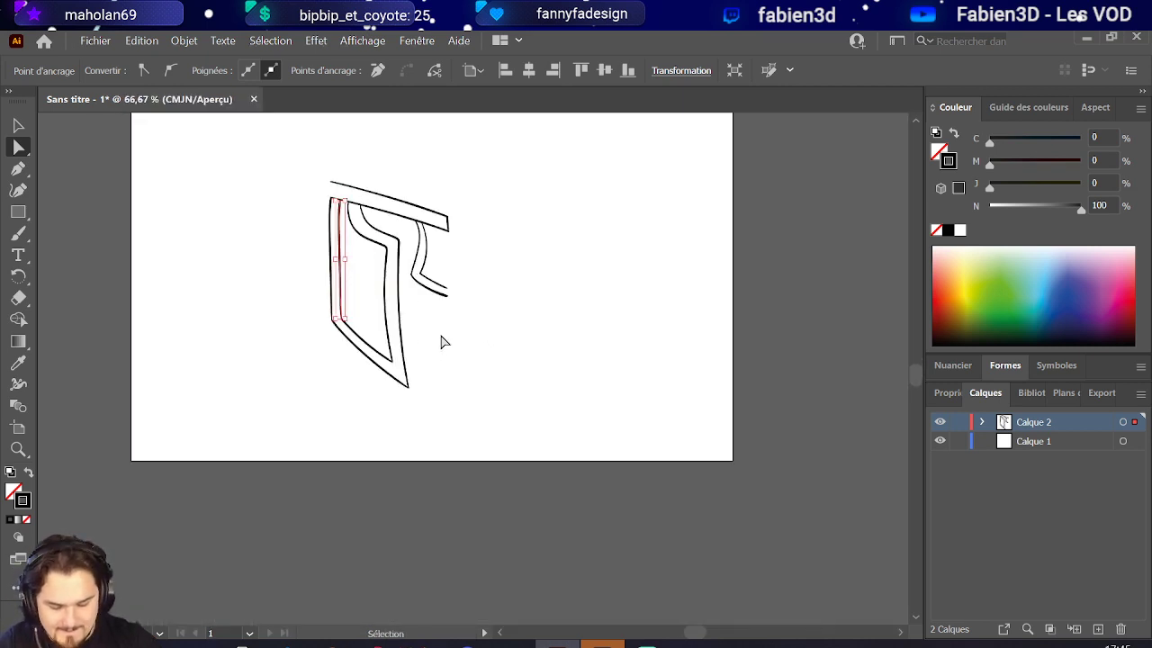
pyautogui.click(18, 125)
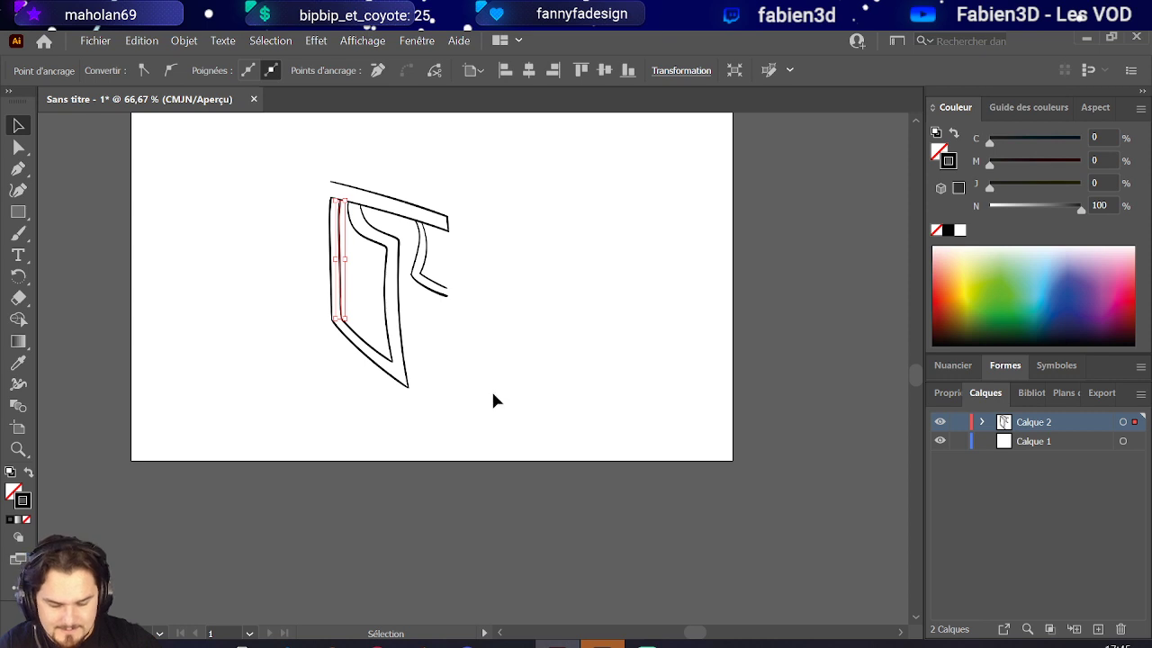
pyautogui.moveTo(228, 144); pyautogui.dragTo(342, 226)
pyautogui.scroll(1, 432, 259)
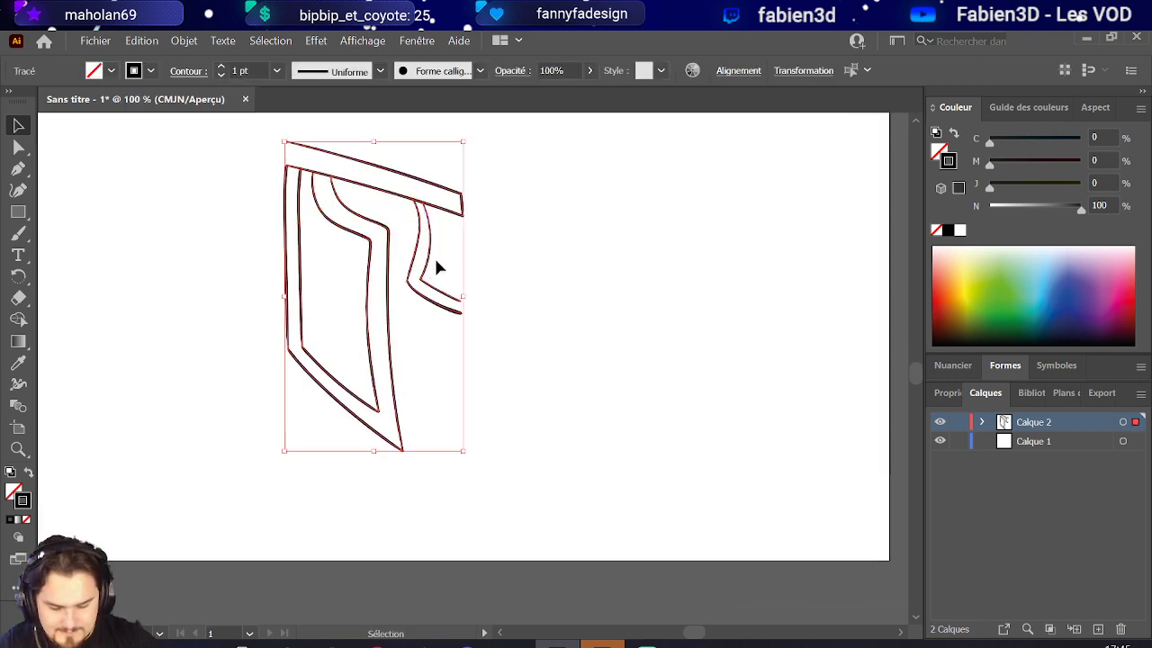
pyautogui.scroll(1, 436, 262)
pyautogui.scroll(-1, 463, 324)
pyautogui.press('a')
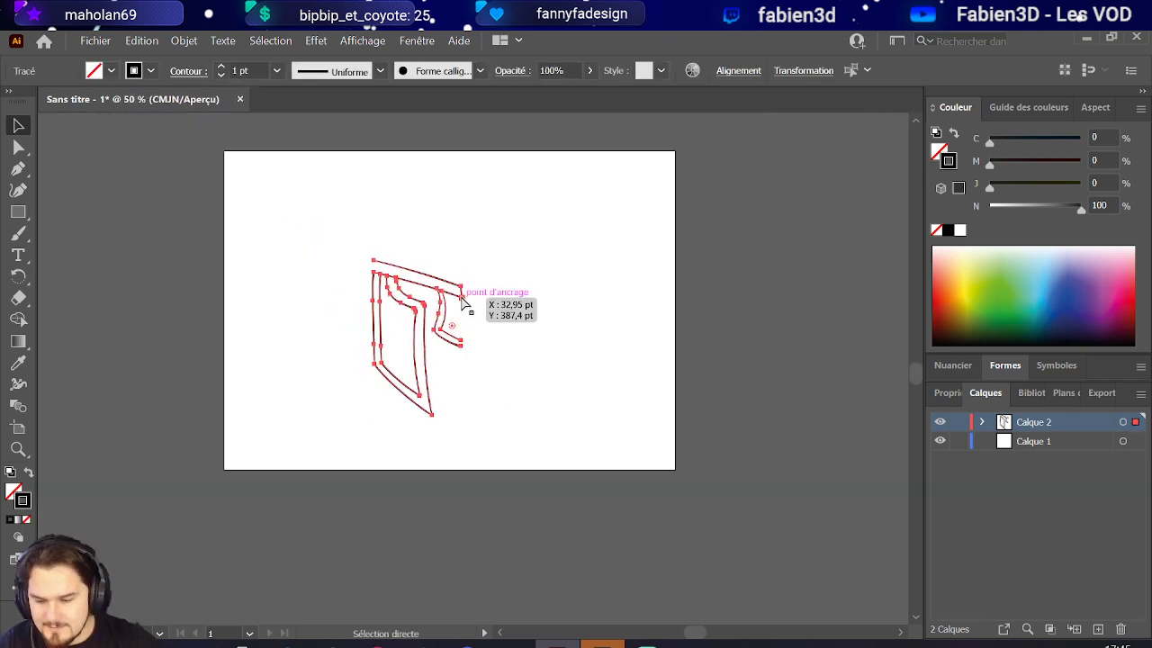
pyautogui.hotkey('ctrl', 'c')
pyautogui.hotkey('ctrl', 'v')
pyautogui.press('v')
pyautogui.moveTo(428, 367)
pyautogui.mouseDown()
pyautogui.moveTo(607, 363)
pyautogui.moveTo(404, 334)
pyautogui.mouseUp()
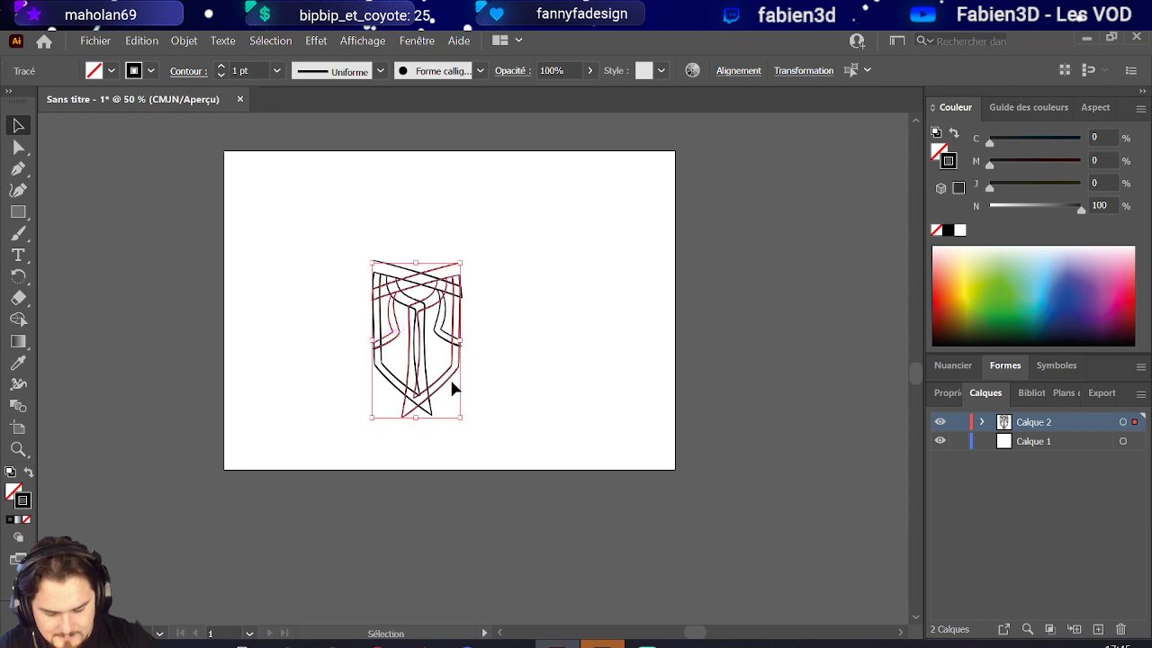
pyautogui.moveTo(450, 383); pyautogui.dragTo(535, 385)
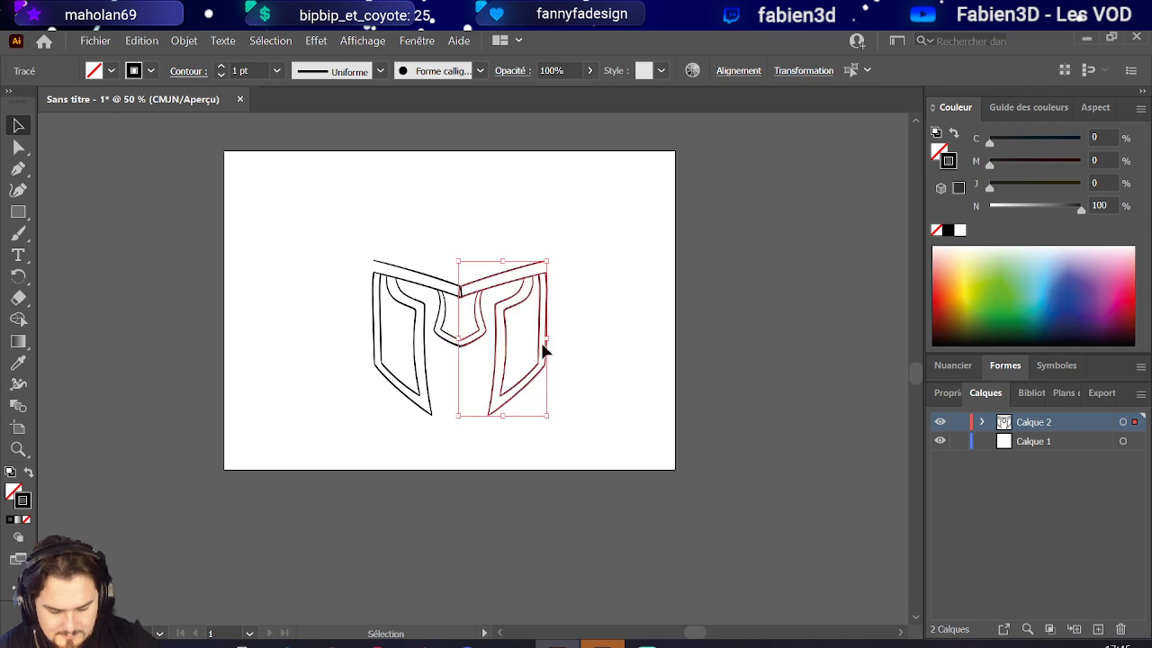
# - Narrow the whole helmet drawing horizontally and move it to the middle of the artboard
pyautogui.moveTo(576, 441); pyautogui.dragTo(297, 233)
pyautogui.moveTo(369, 339); pyautogui.dragTo(396, 343)
pyautogui.moveTo(512, 370); pyautogui.dragTo(487, 361)
pyautogui.click(591, 260)
# - Paint two nearly vertical brush strokes rising from the bar's upper edges, one on each side of the central notch
pyautogui.scroll(3, 465, 244)
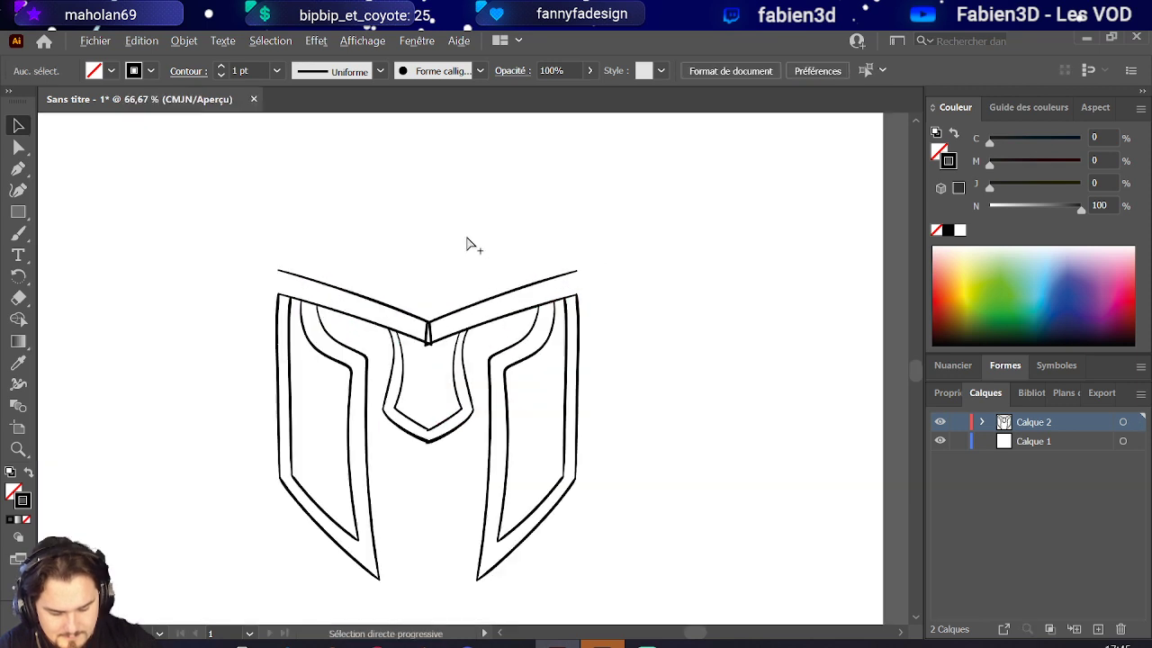
pyautogui.scroll(1, 432, 256)
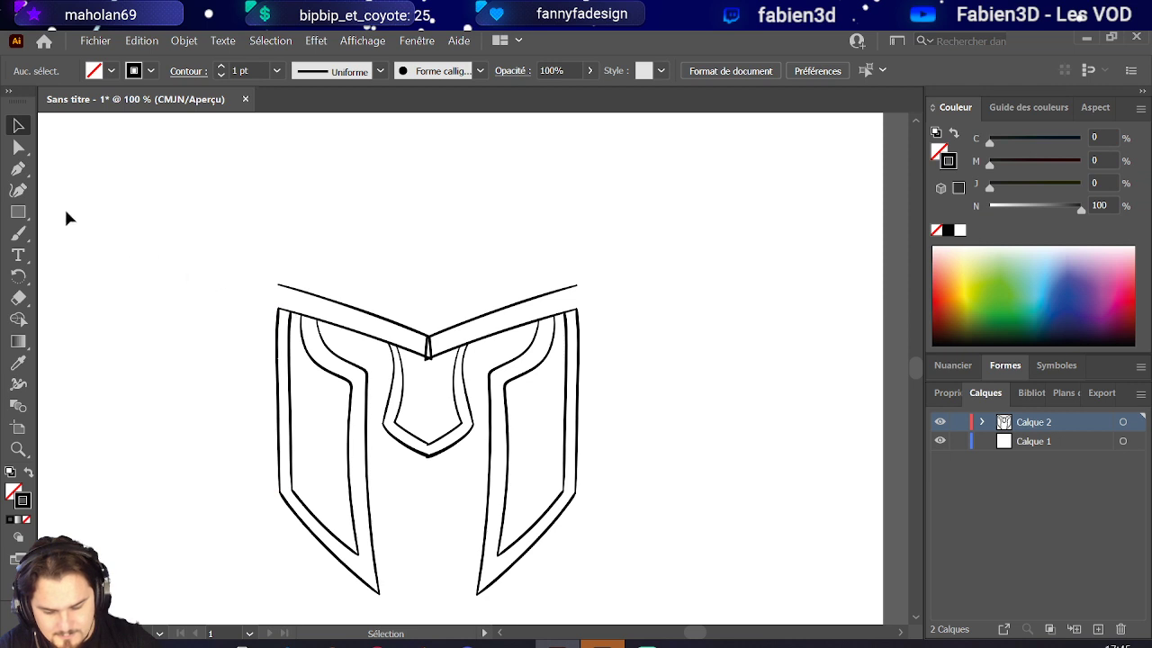
pyautogui.press('p')
pyautogui.scroll(1, 267, 260)
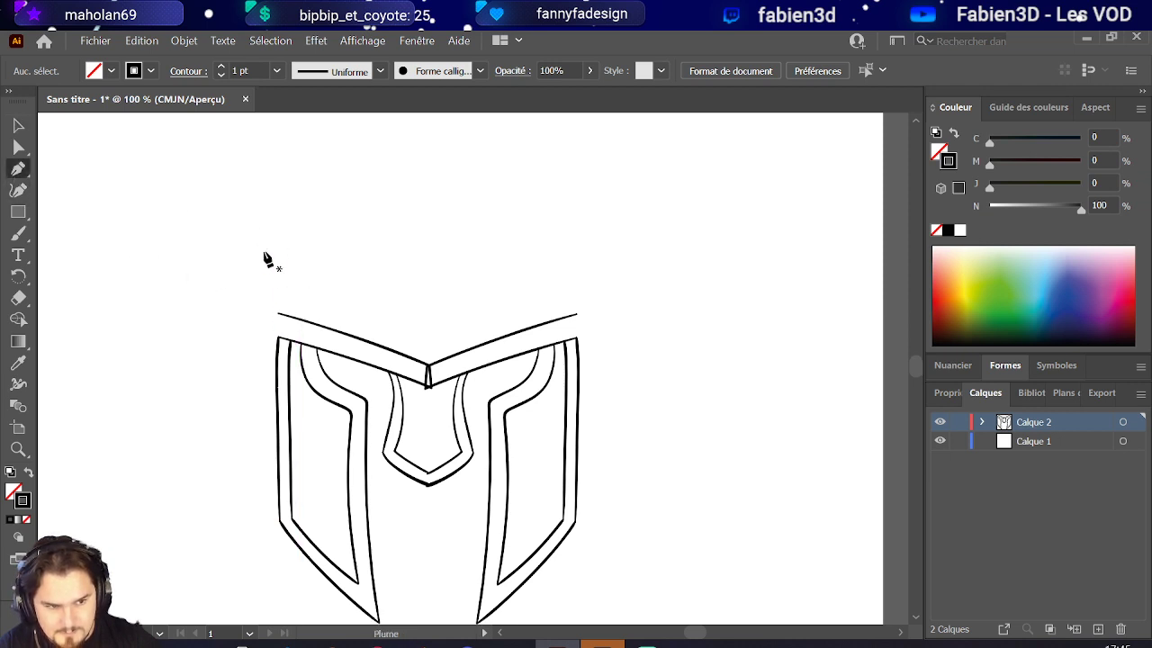
pyautogui.scroll(1, 267, 260)
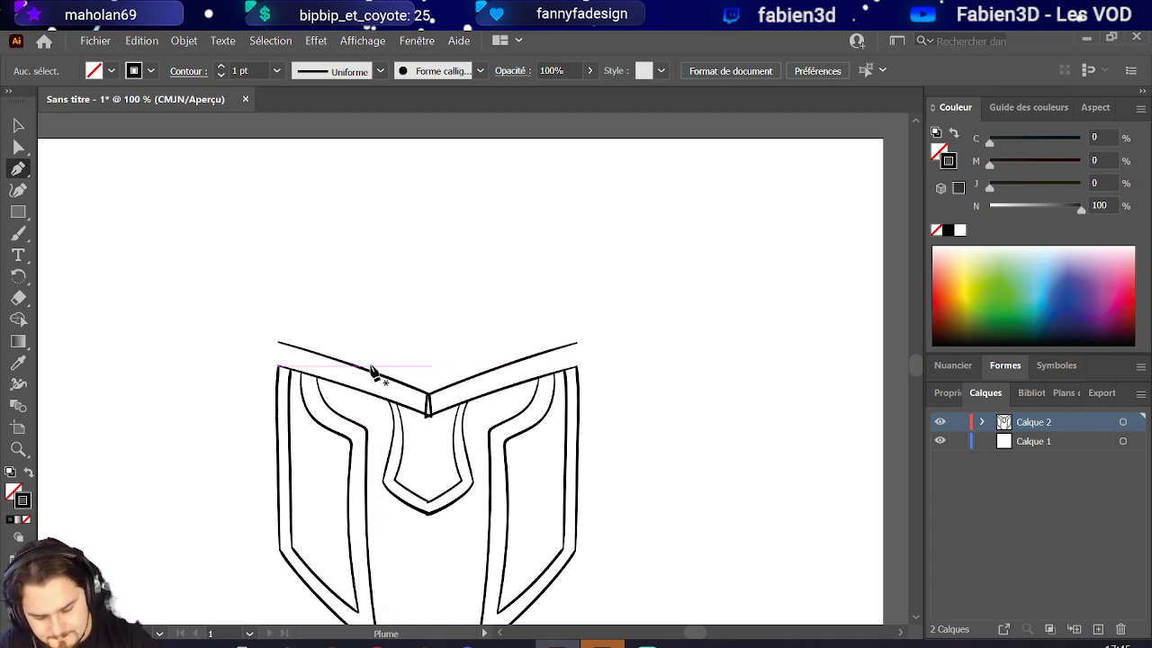
pyautogui.click(19, 233)
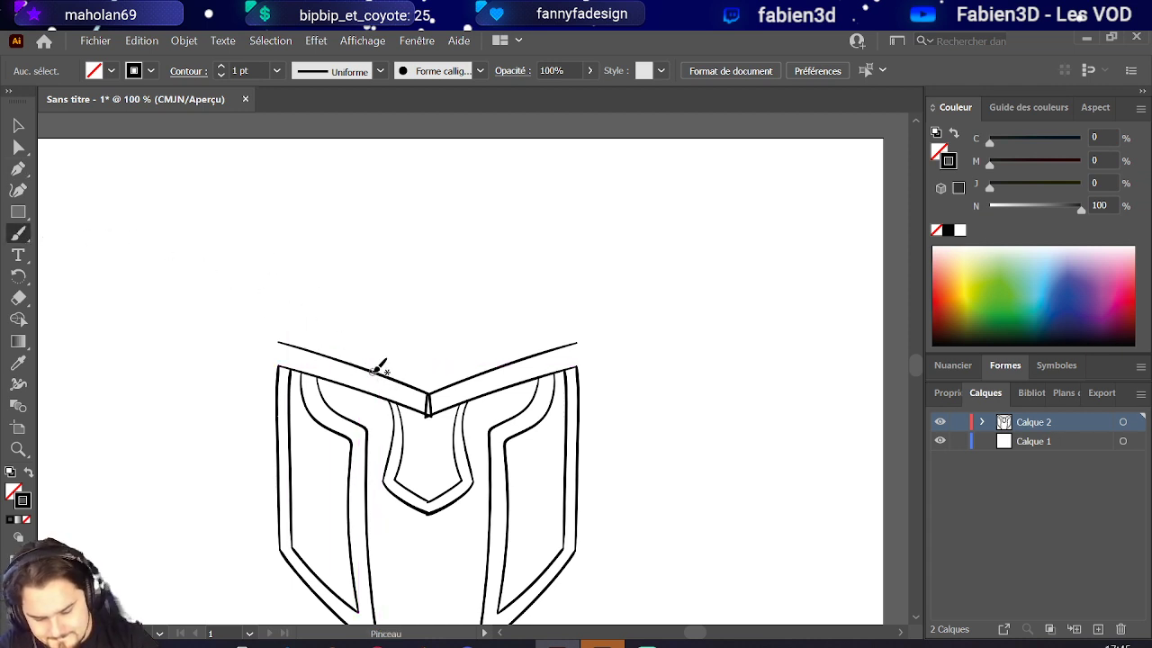
pyautogui.moveTo(373, 370); pyautogui.dragTo(364, 247)
pyautogui.moveTo(486, 370); pyautogui.dragTo(495, 227)
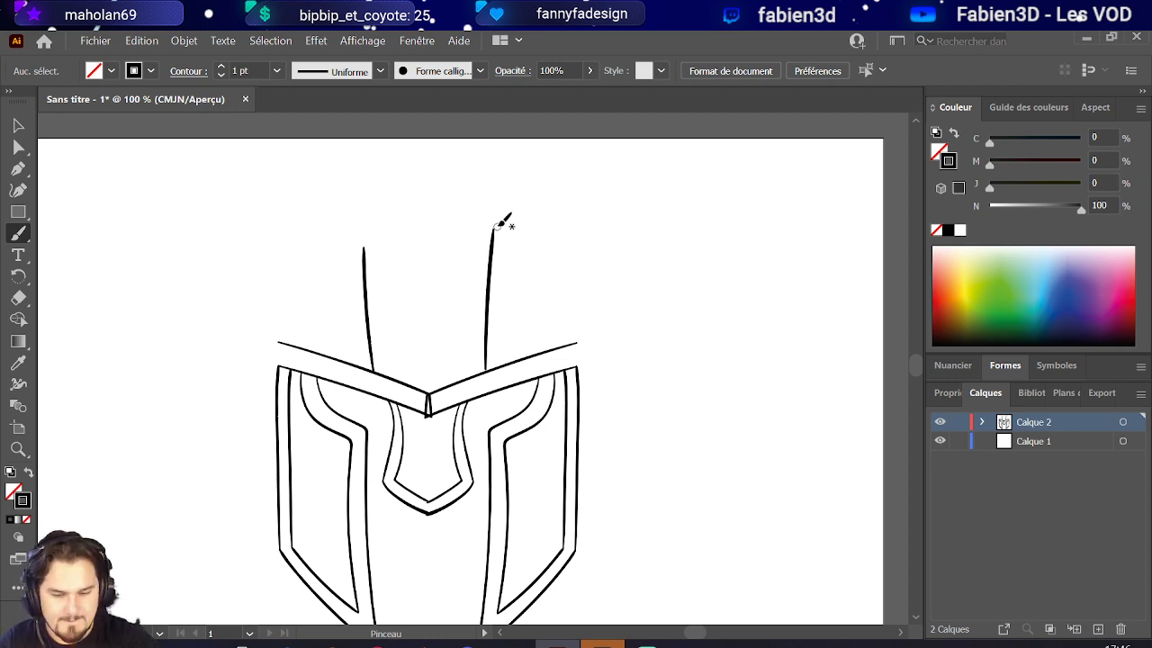
# - Try to paint a curved dome stroke from the bar's upper left end up toward the top of the helmet
pyautogui.scroll(-1, 414, 226)
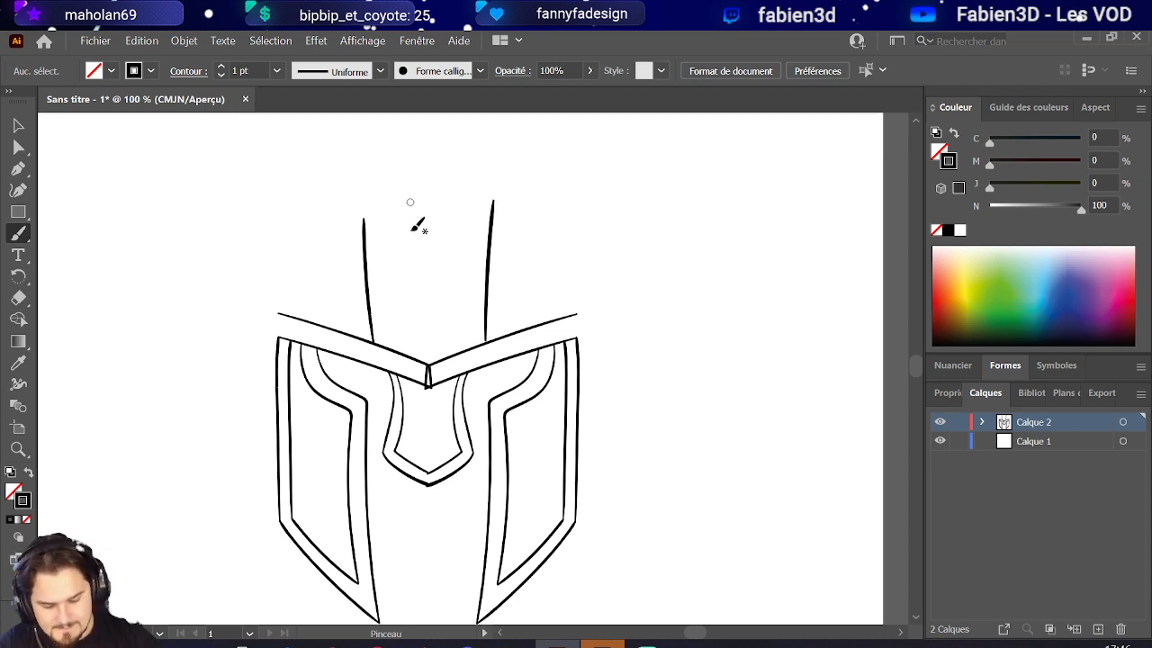
pyautogui.scroll(-3, 408, 226)
pyautogui.scroll(2, 405, 284)
pyautogui.scroll(1, 405, 284)
pyautogui.scroll(3, 450, 200)
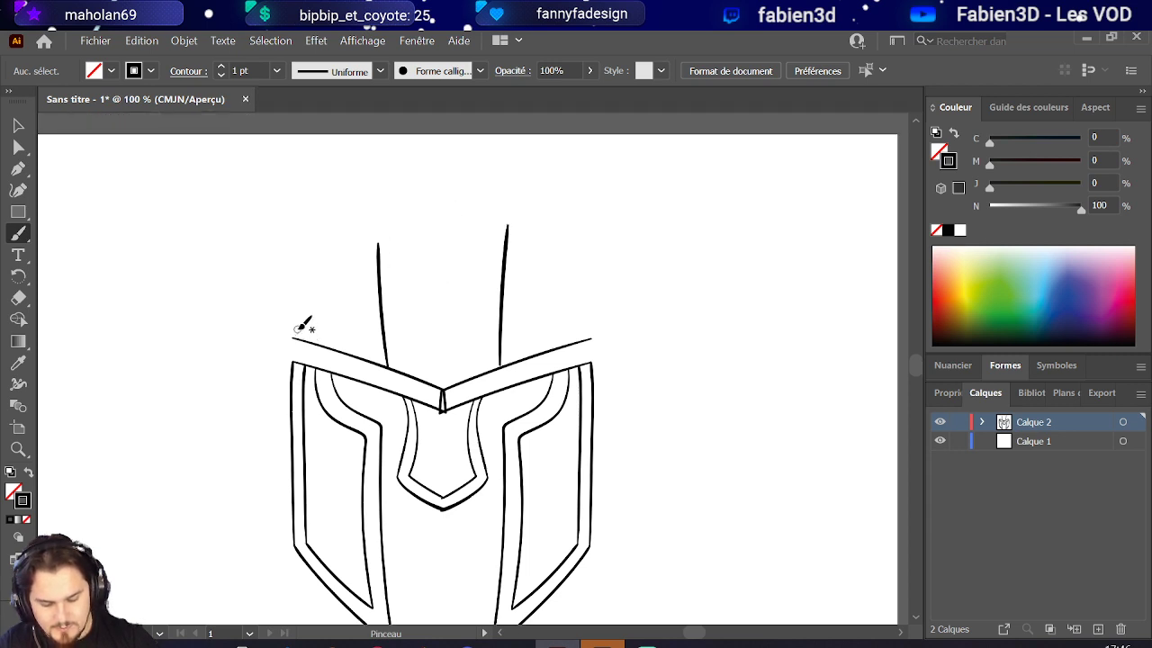
pyautogui.moveTo(293, 338); pyautogui.dragTo(393, 209)
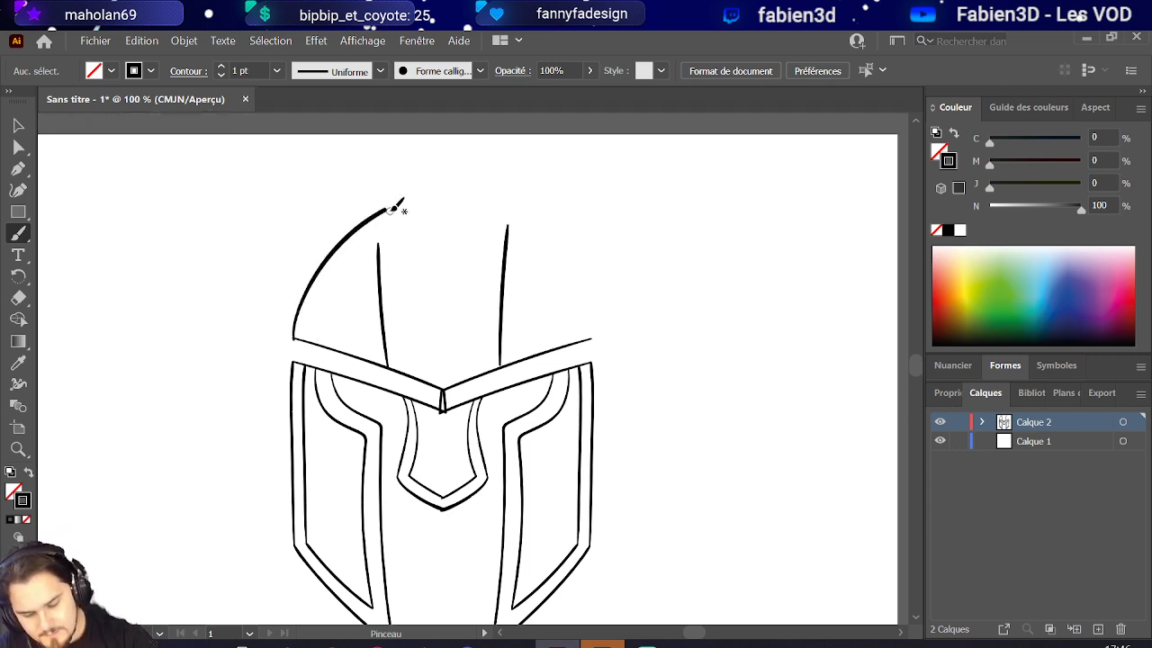
pyautogui.hotkey('ctrl', 'z')
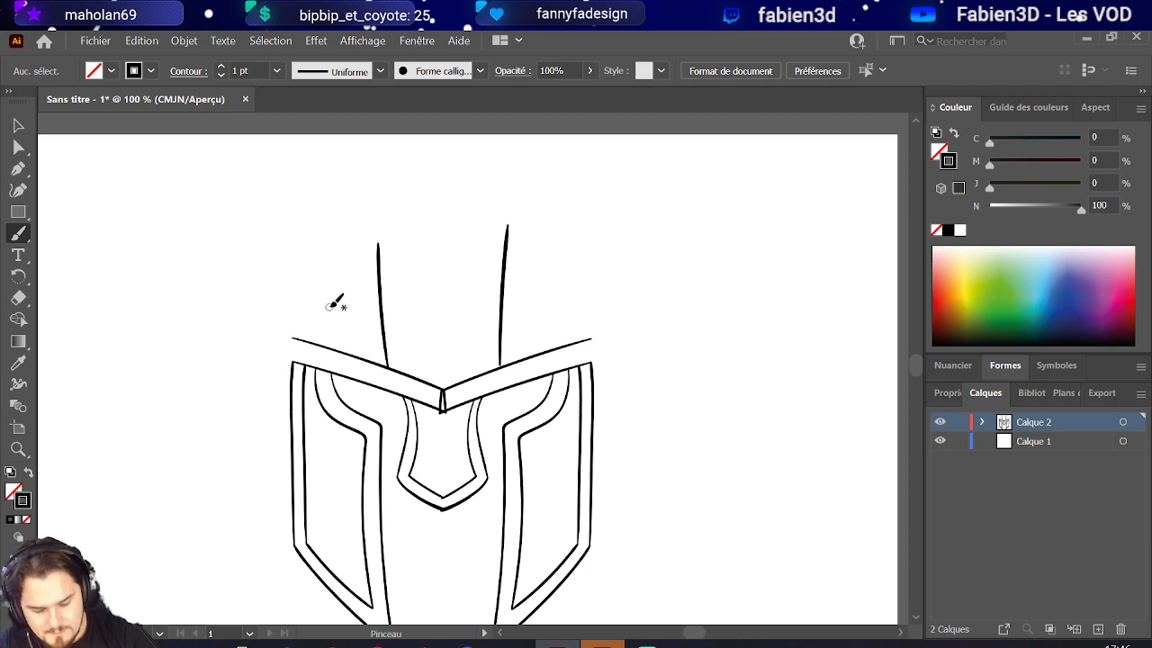
# - Add a new layer and place it between Calque 2 and Calque 1
pyautogui.click(1098, 629)
pyautogui.scroll(-3, 900, 603)
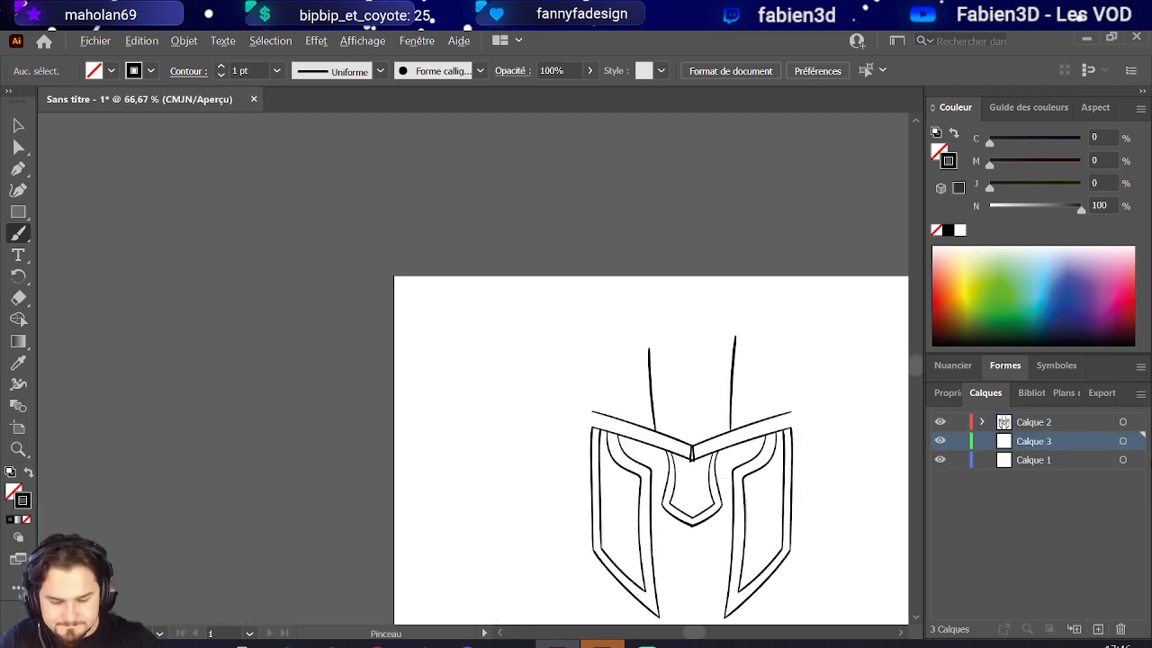
pyautogui.scroll(5, 599, 274)
pyautogui.scroll(-2, 599, 274)
pyautogui.scroll(-4, 306, 442)
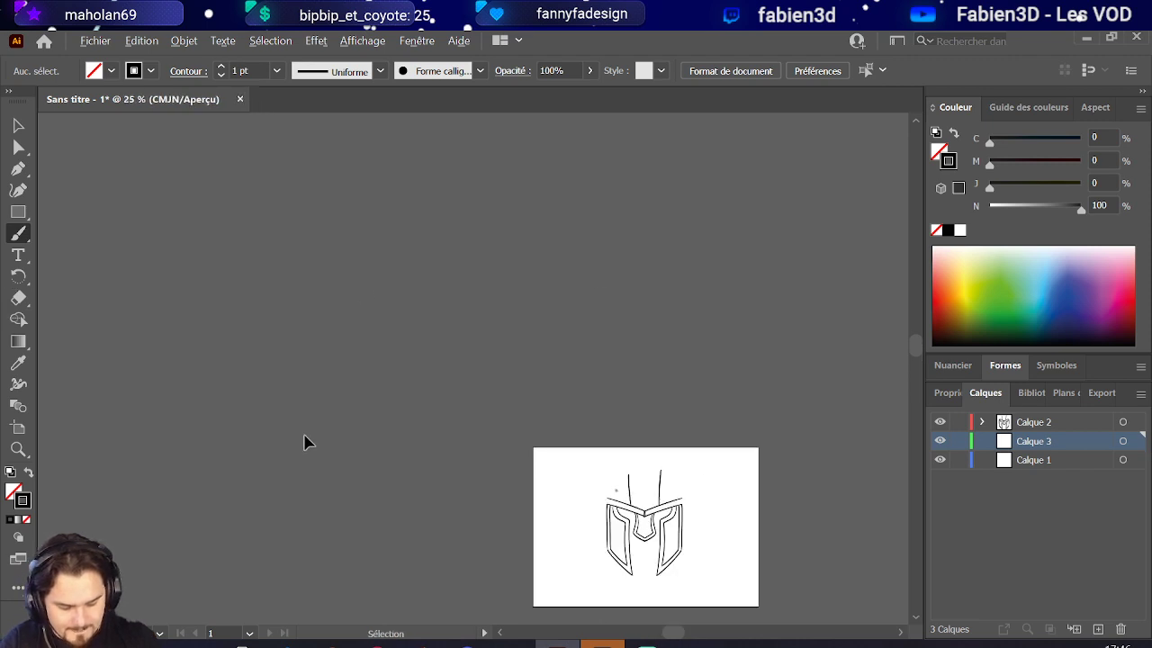
pyautogui.scroll(1, 586, 483)
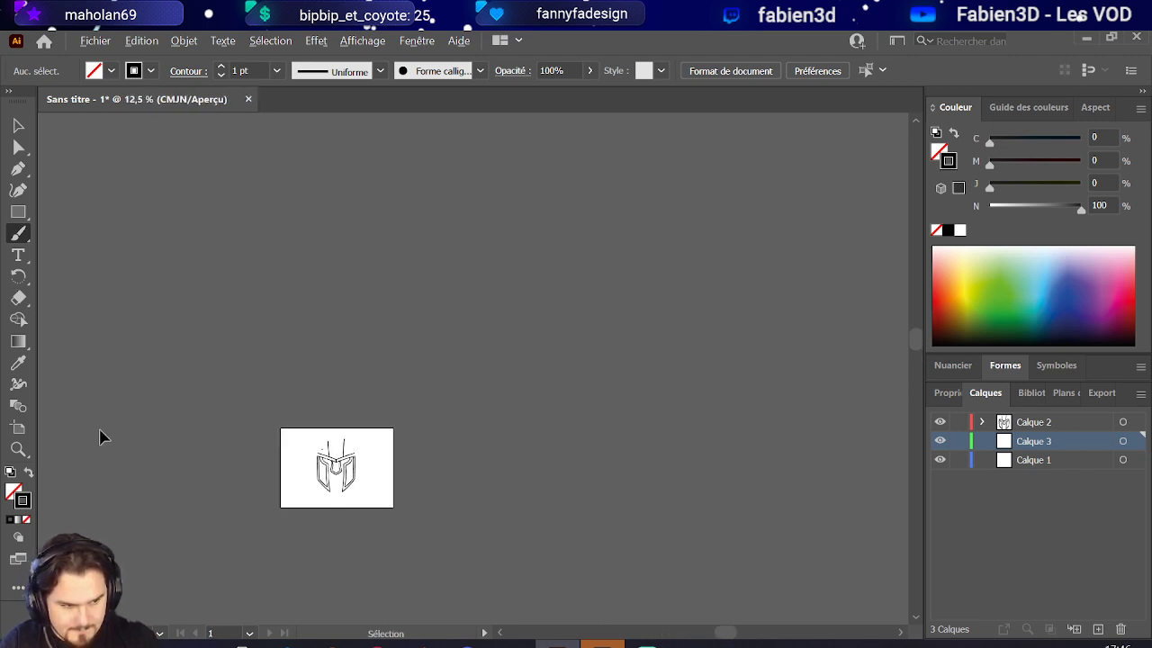
pyautogui.scroll(1, 69, 430)
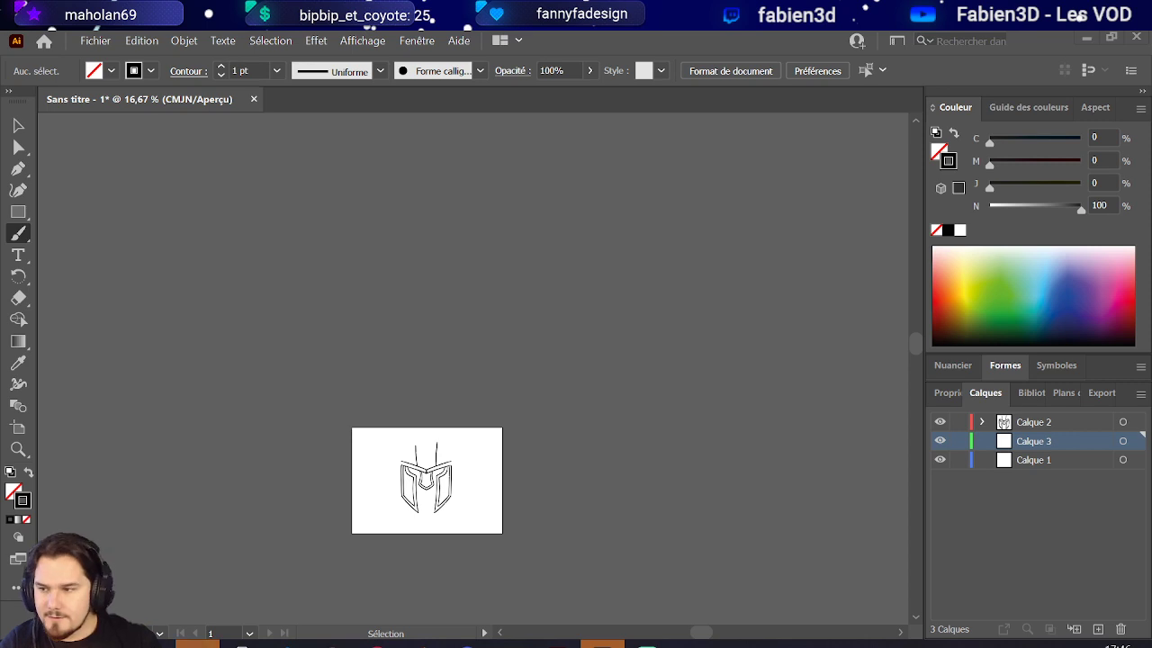
# - Extend the artboard's upper edge to make it about 1097 pt high, and lock Calque 2
pyautogui.hotkey('ctrl', '+')
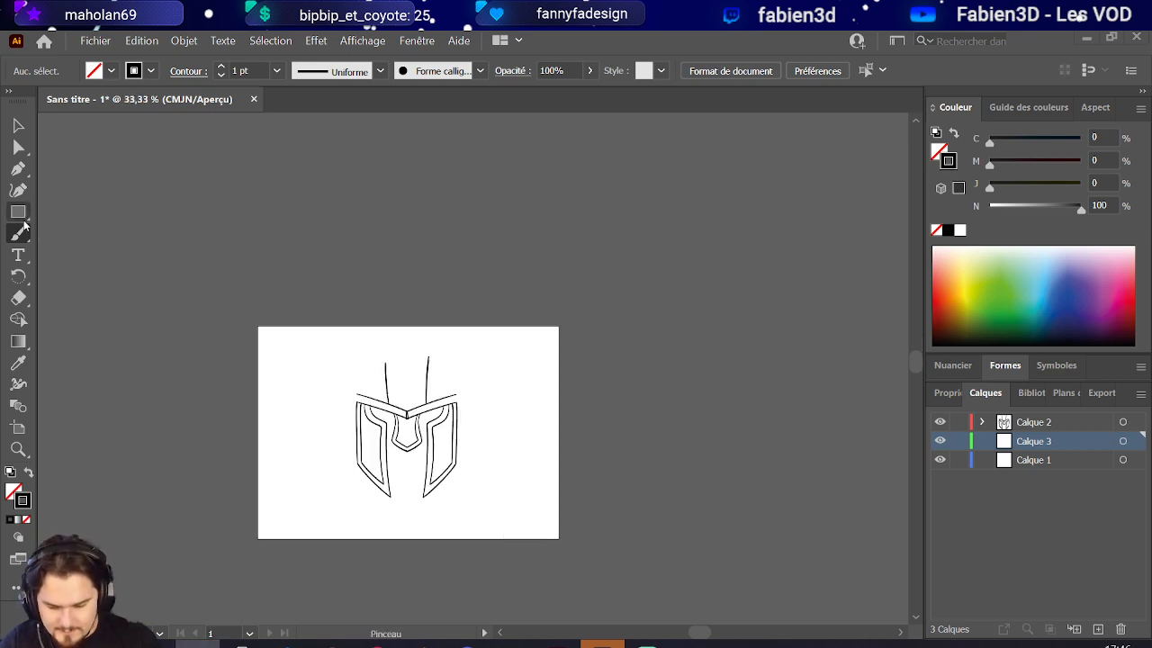
pyautogui.click(18, 428)
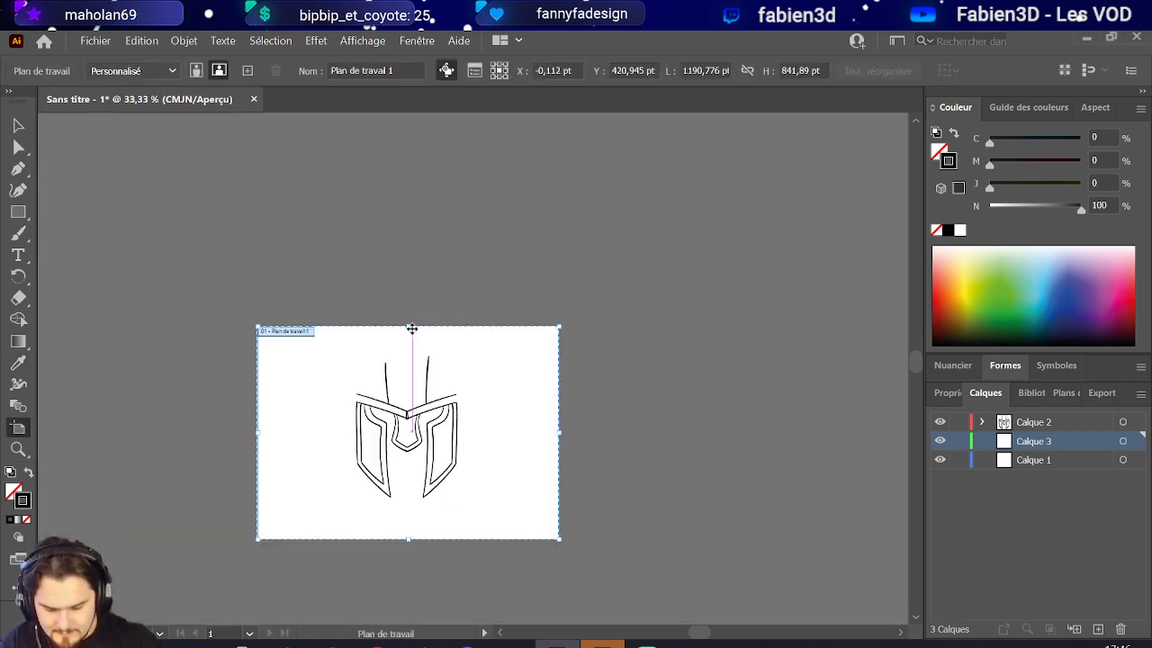
pyautogui.moveTo(408, 327); pyautogui.dragTo(409, 262)
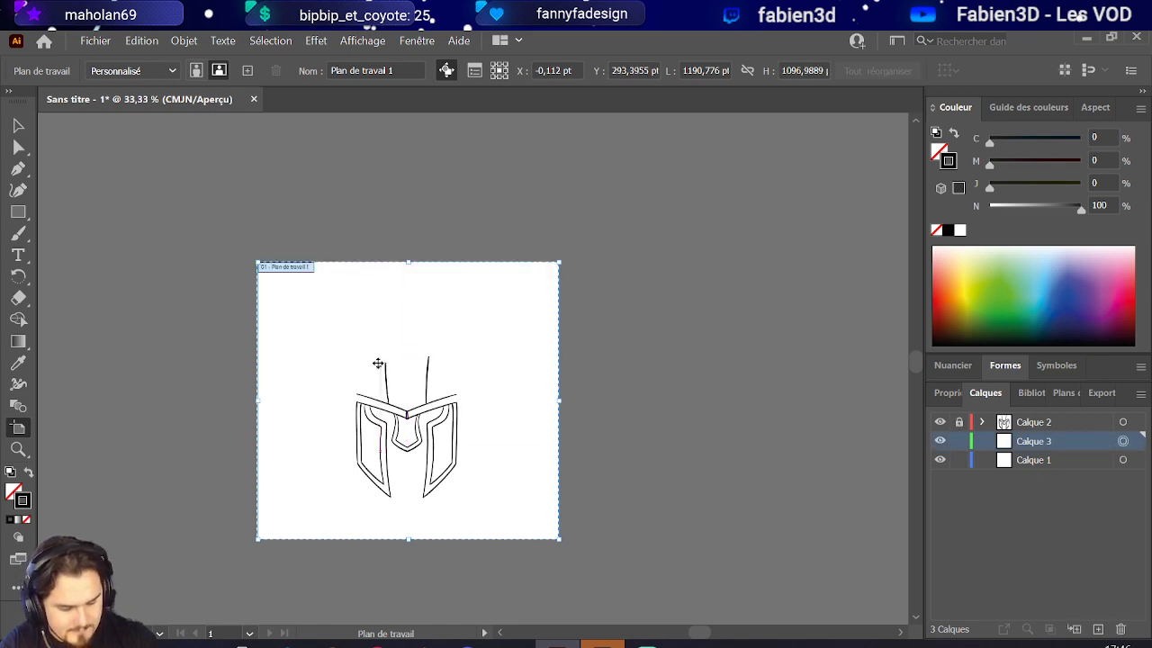
# - Sketch rough guide circles around the helmet for the dome and a tall flared crest with its base above, on Calque 3
pyautogui.scroll(1, 378, 363)
pyautogui.scroll(-1, 381, 372)
pyautogui.press('b')
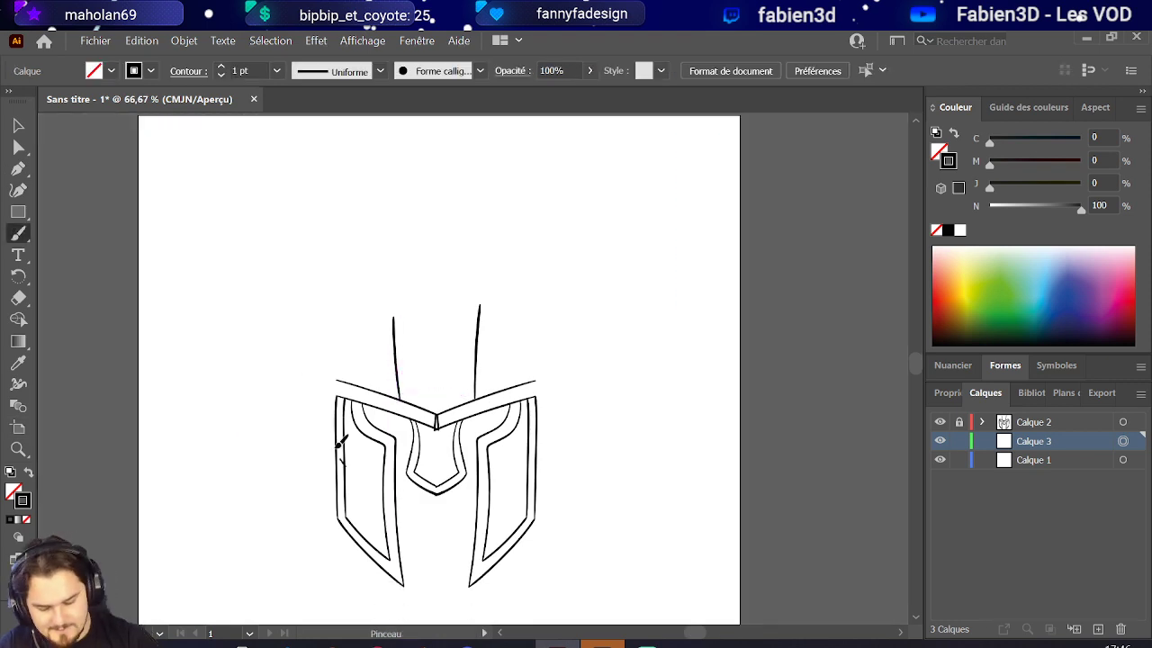
pyautogui.moveTo(338, 444)
pyautogui.mouseDown()
pyautogui.moveTo(458, 279)
pyautogui.moveTo(516, 494)
pyautogui.moveTo(333, 393)
pyautogui.moveTo(515, 335)
pyautogui.moveTo(469, 499)
pyautogui.moveTo(345, 384)
pyautogui.mouseUp()
pyautogui.hotkey('ctrl', 'z')
pyautogui.moveTo(409, 500)
pyautogui.mouseDown()
pyautogui.moveTo(331, 396)
pyautogui.moveTo(468, 504)
pyautogui.moveTo(512, 306)
pyautogui.moveTo(337, 373)
pyautogui.moveTo(438, 494)
pyautogui.moveTo(560, 306)
pyautogui.mouseUp()
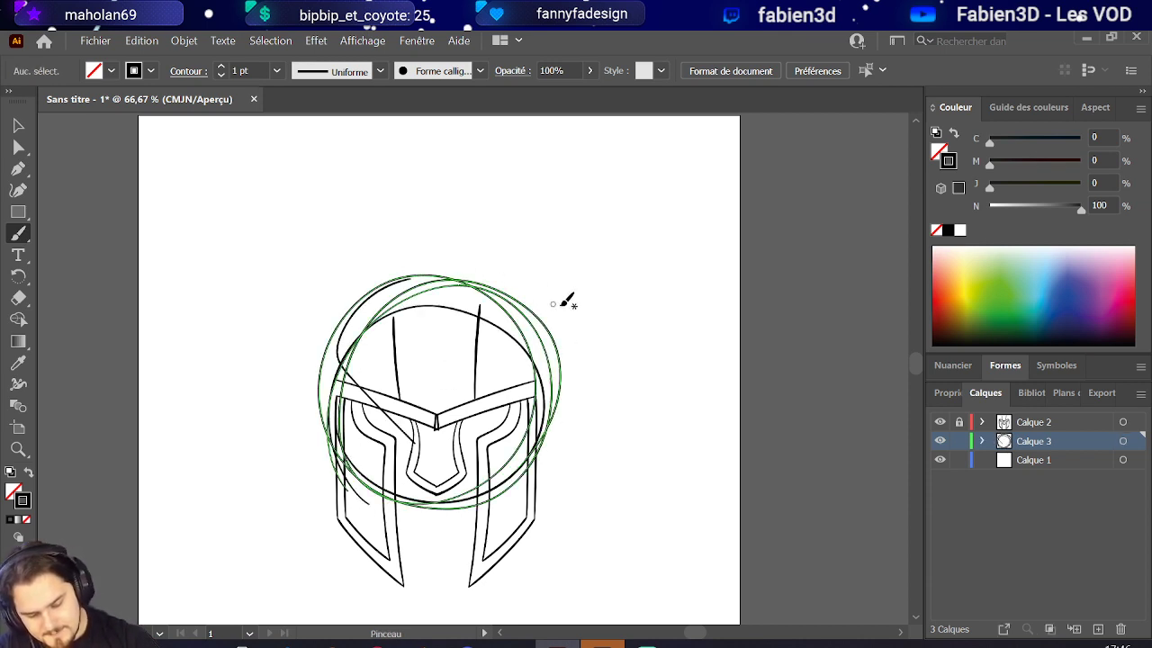
pyautogui.moveTo(405, 286)
pyautogui.mouseDown()
pyautogui.moveTo(381, 143)
pyautogui.moveTo(382, 152)
pyautogui.moveTo(478, 133)
pyautogui.moveTo(507, 141)
pyautogui.moveTo(497, 248)
pyautogui.moveTo(500, 199)
pyautogui.moveTo(470, 311)
pyautogui.moveTo(517, 137)
pyautogui.moveTo(510, 153)
pyautogui.moveTo(400, 121)
pyautogui.moveTo(517, 116)
pyautogui.moveTo(399, 137)
pyautogui.moveTo(402, 268)
pyautogui.moveTo(410, 322)
pyautogui.mouseUp()
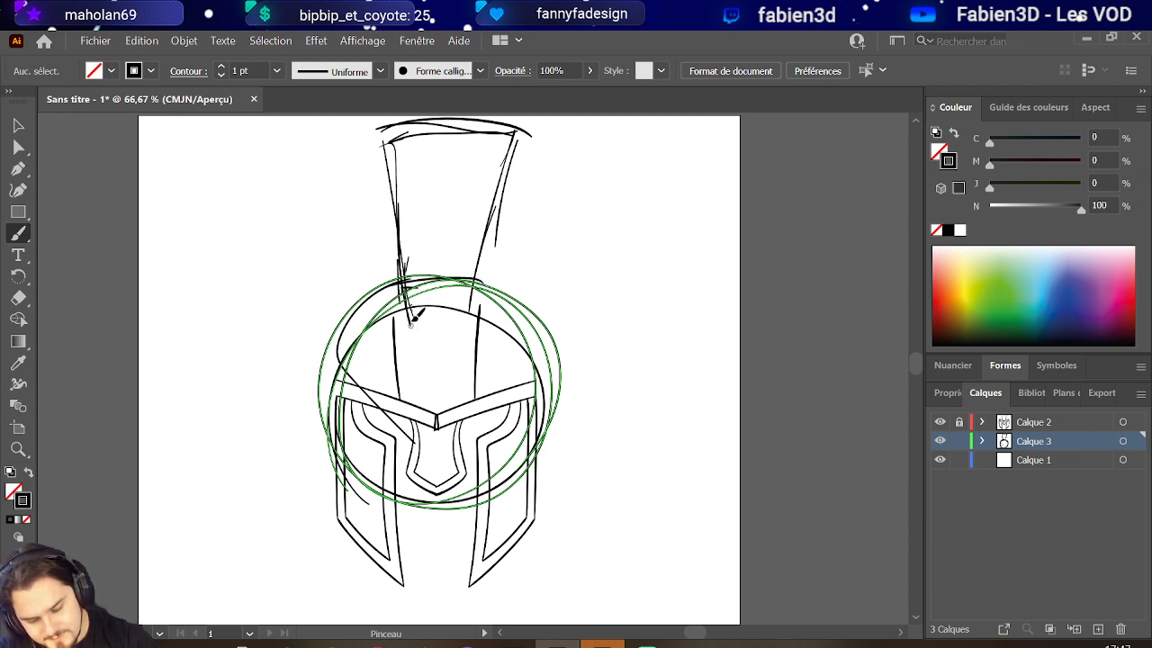
pyautogui.moveTo(400, 261)
pyautogui.mouseDown()
pyautogui.moveTo(493, 258)
pyautogui.moveTo(466, 326)
pyautogui.moveTo(430, 331)
pyautogui.moveTo(477, 336)
pyautogui.mouseUp()
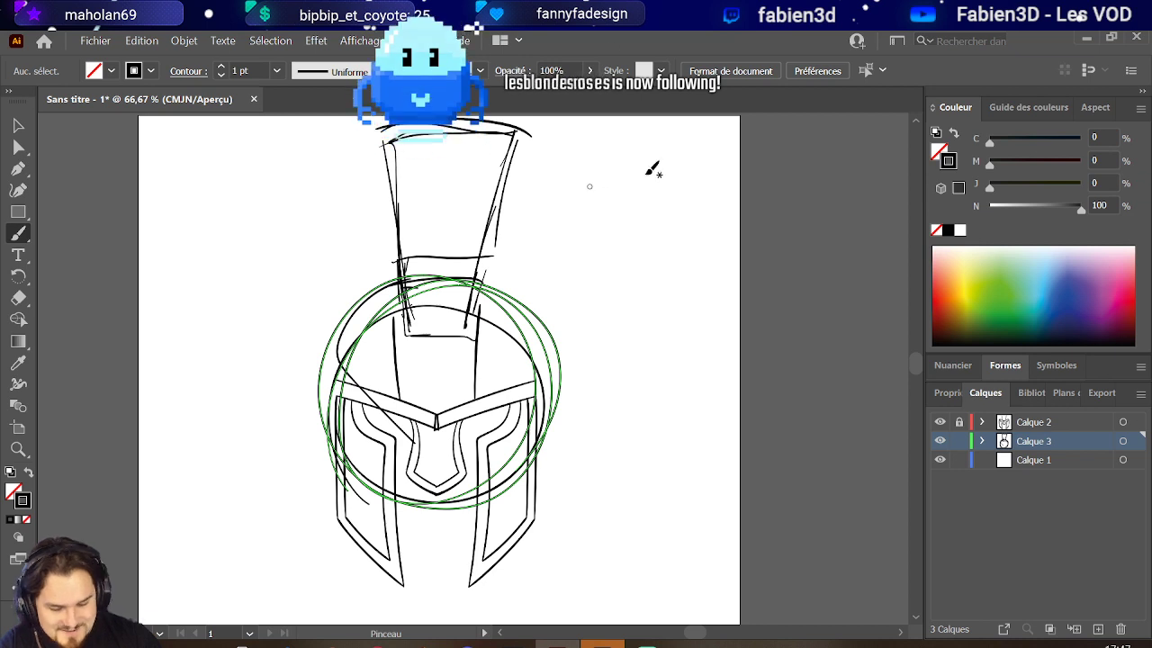
# - Lower the opacity of all the sketch strokes on Calque 3 to make them light grey guides
pyautogui.click(1122, 440)
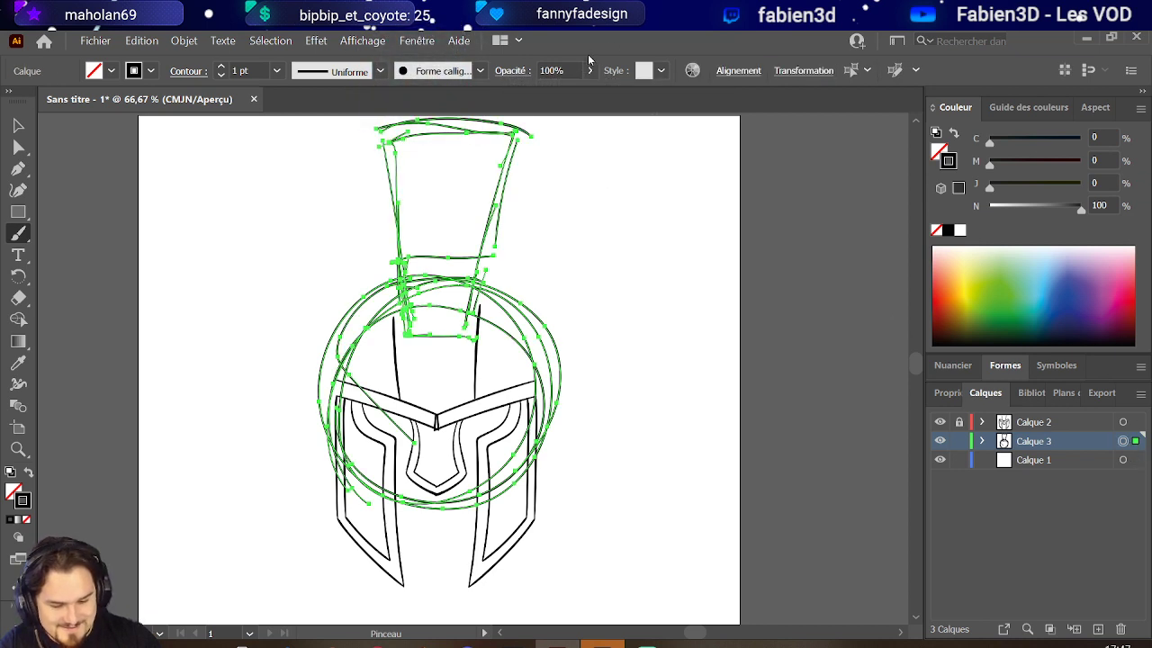
pyautogui.click(589, 71)
pyautogui.moveTo(589, 93); pyautogui.dragTo(538, 97)
pyautogui.click(18, 126)
pyautogui.click(306, 259)
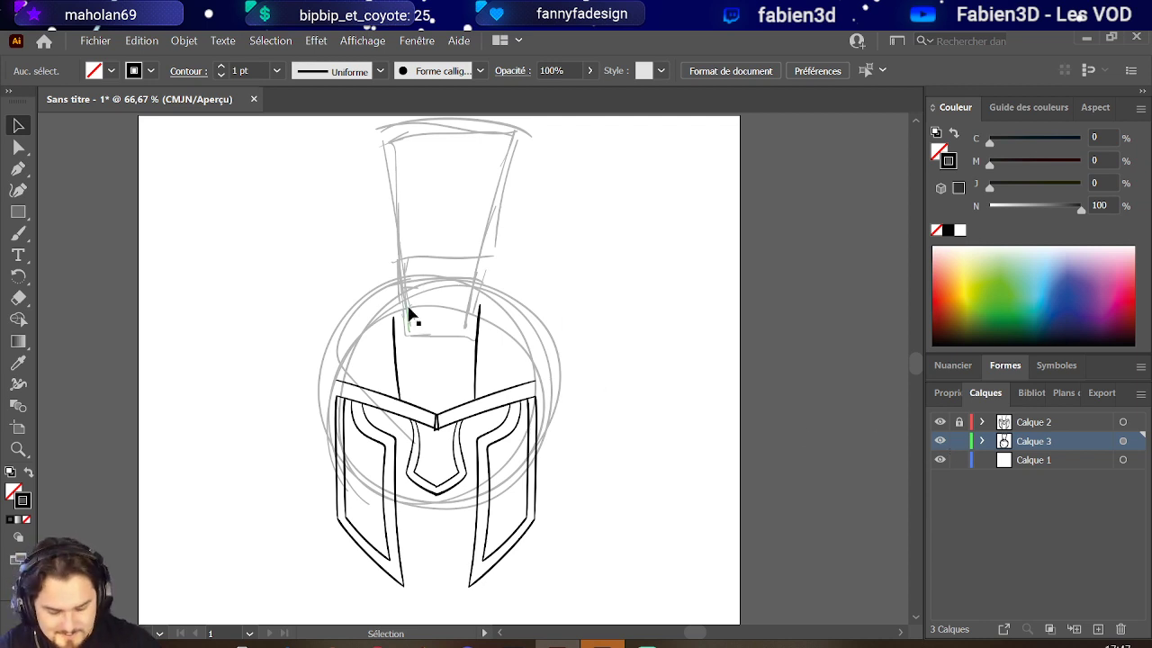
# - Unlock Calque 2, lock the sketch layer Calque 3, and make Calque 2 the active layer with its artwork selected
pyautogui.scroll(2, 455, 365)
pyautogui.scroll(-1, 456, 369)
pyautogui.scroll(1, 456, 369)
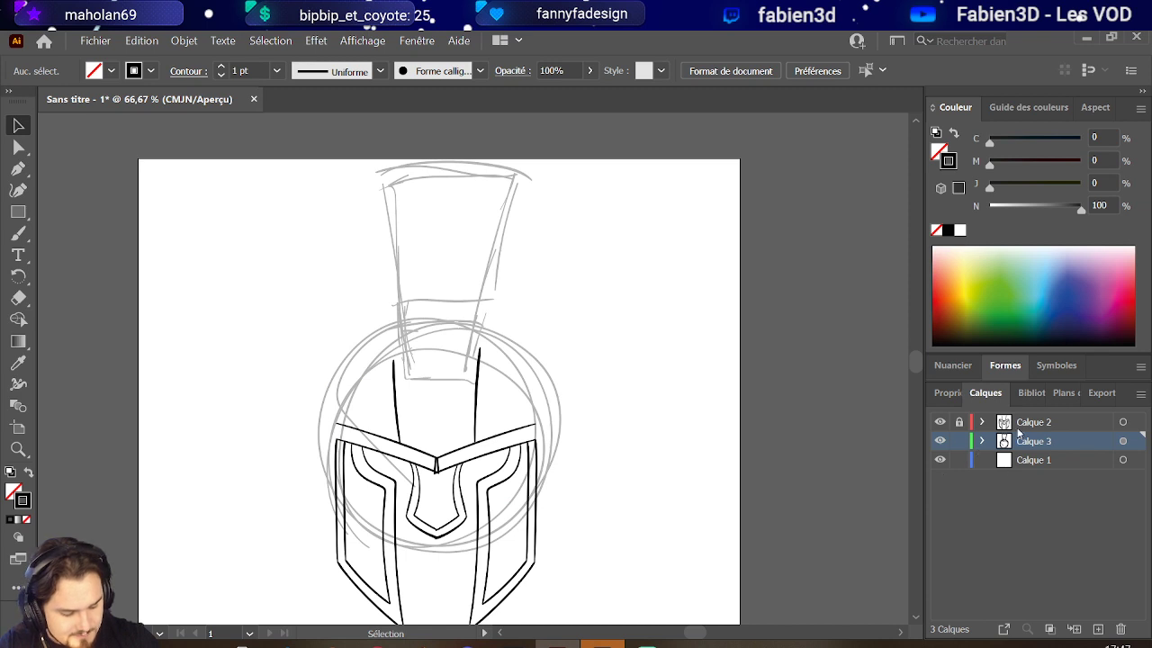
pyautogui.click(1021, 430)
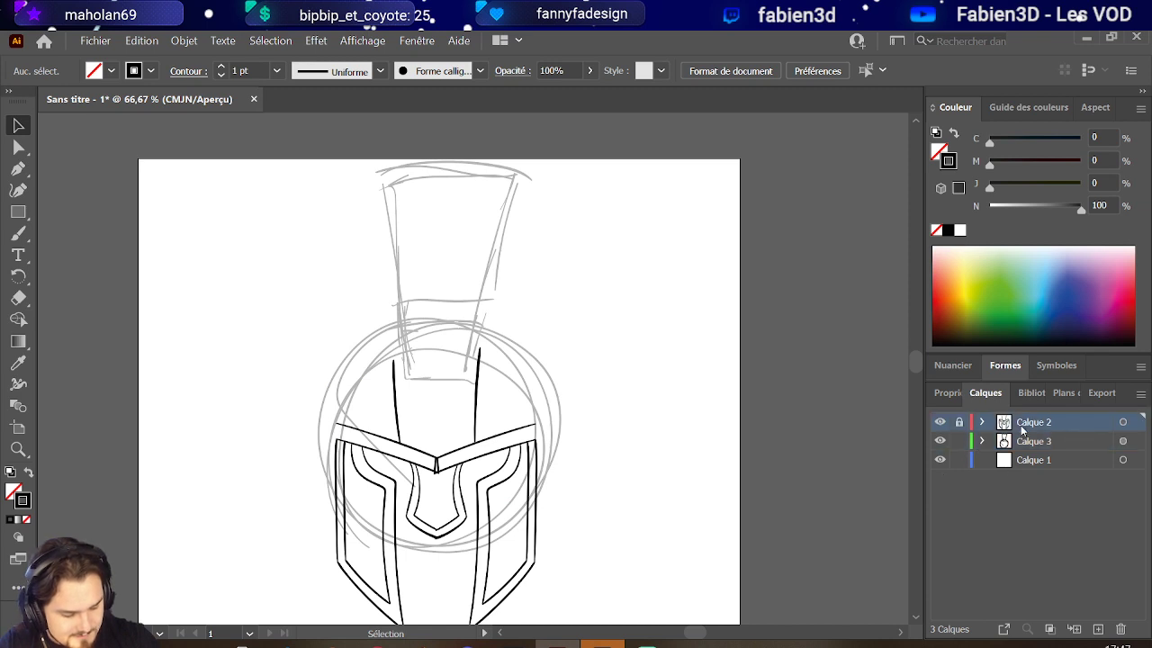
pyautogui.click(1124, 422)
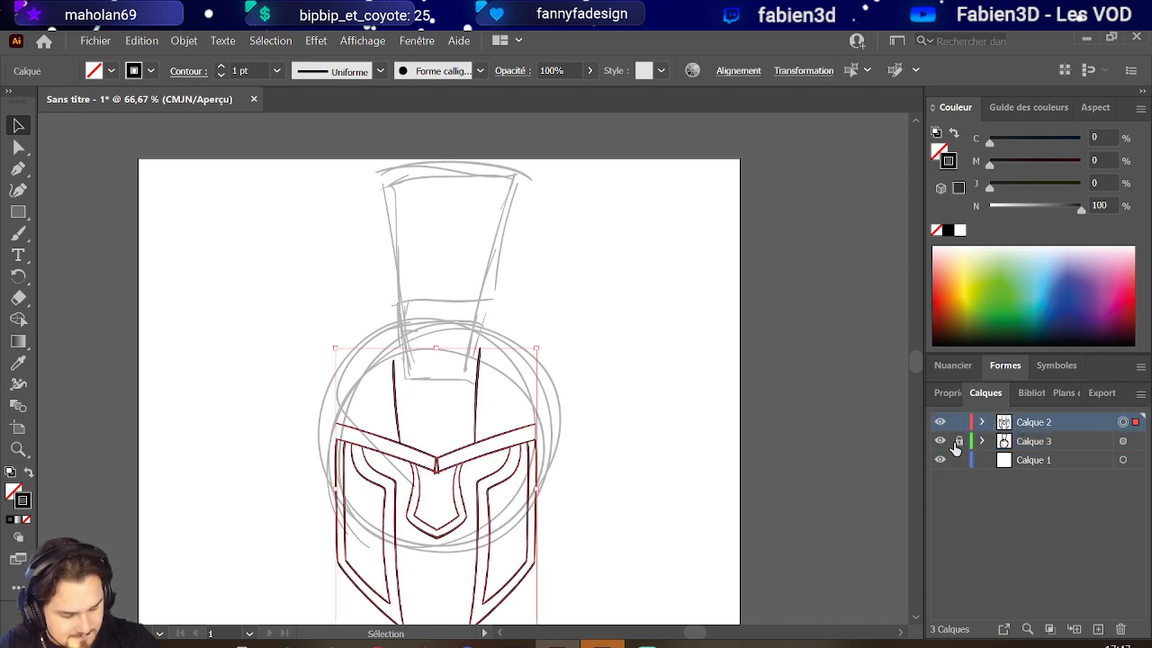
pyautogui.click(1038, 483)
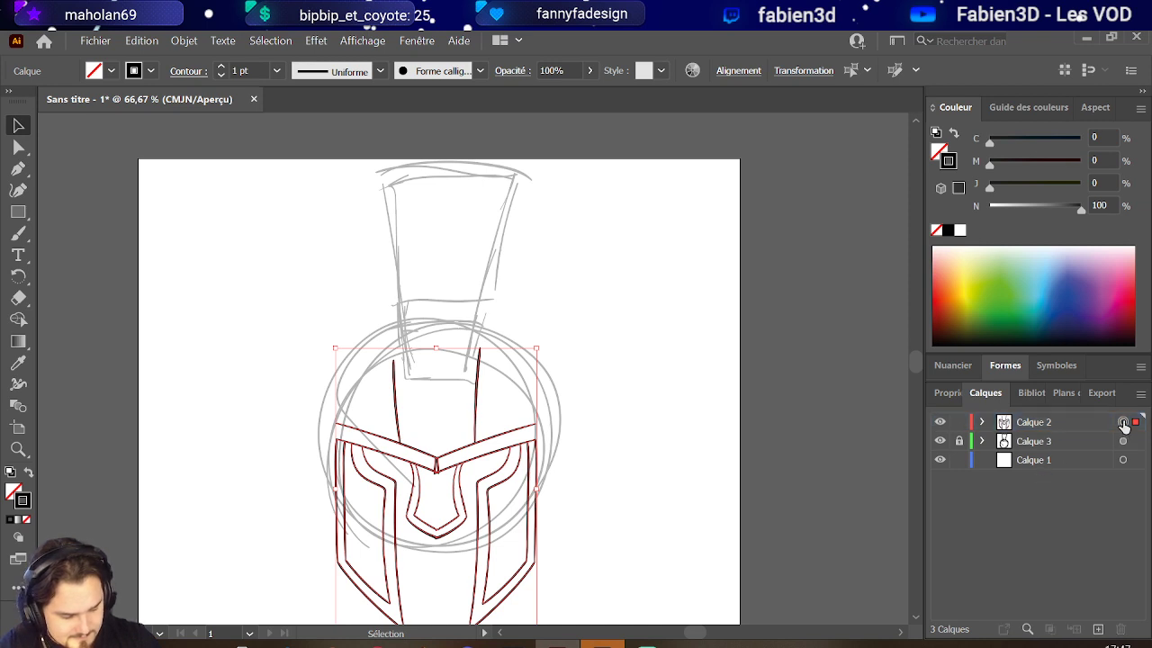
pyautogui.click(1016, 426)
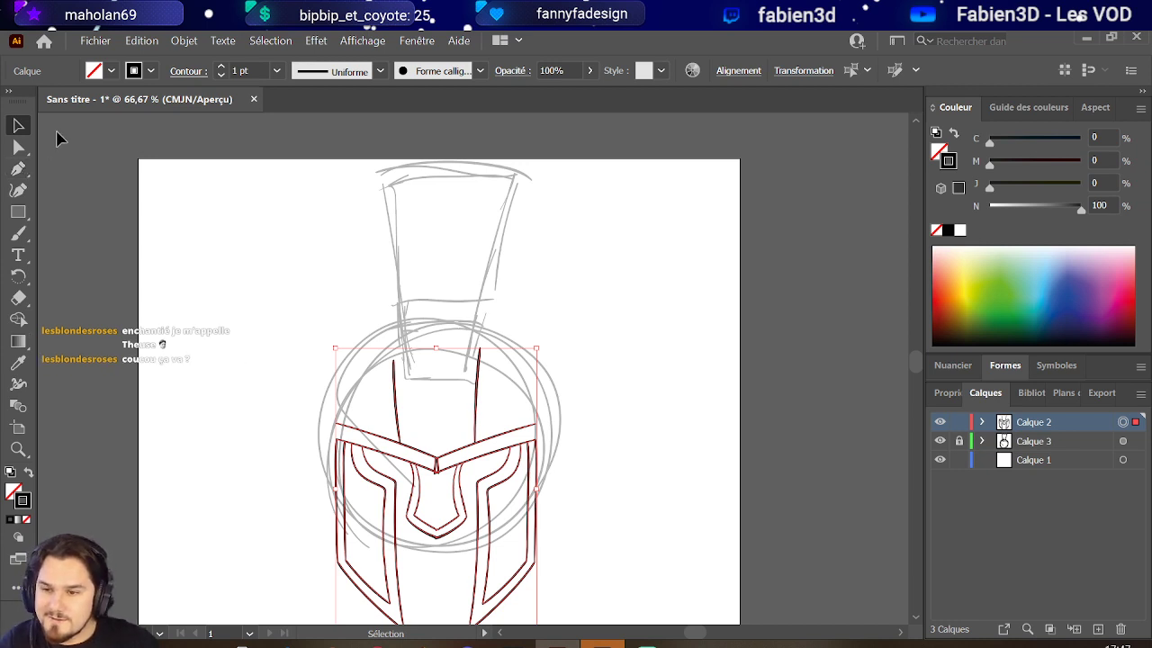
# - Try to paint a slightly arched stroke along the sketched line at the foot of the crest
pyautogui.click(18, 232)
pyautogui.scroll(2, 465, 342)
pyautogui.scroll(-1, 407, 359)
pyautogui.scroll(-1, 509, 373)
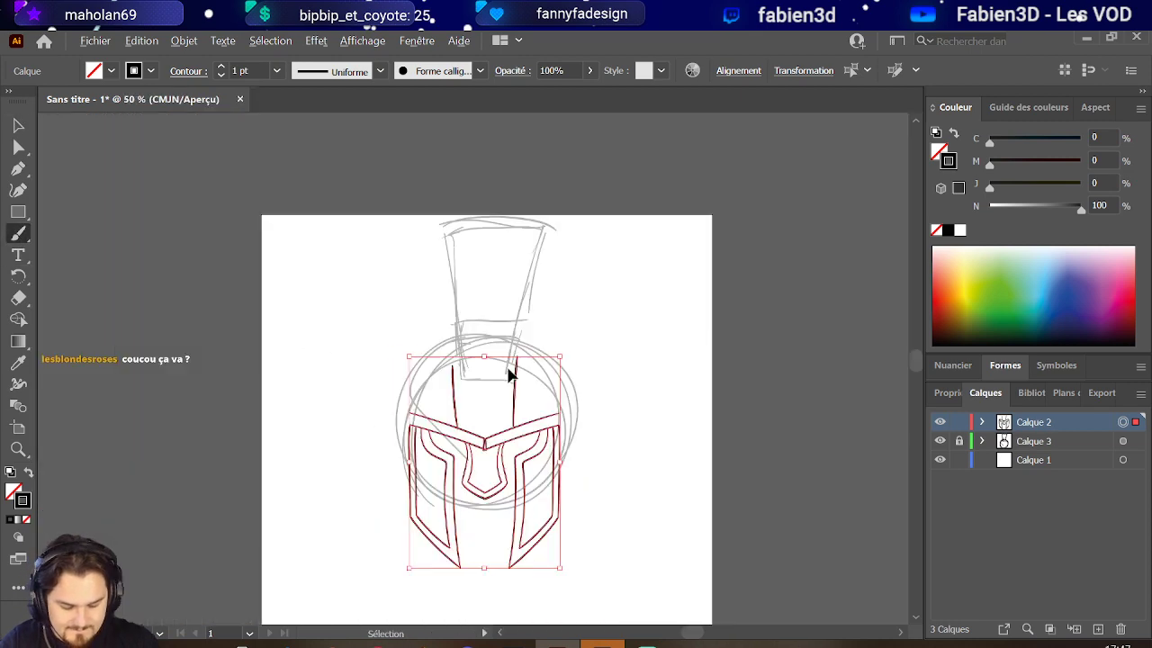
pyautogui.scroll(1, 569, 363)
pyautogui.scroll(1, 297, 333)
pyautogui.scroll(1, 295, 331)
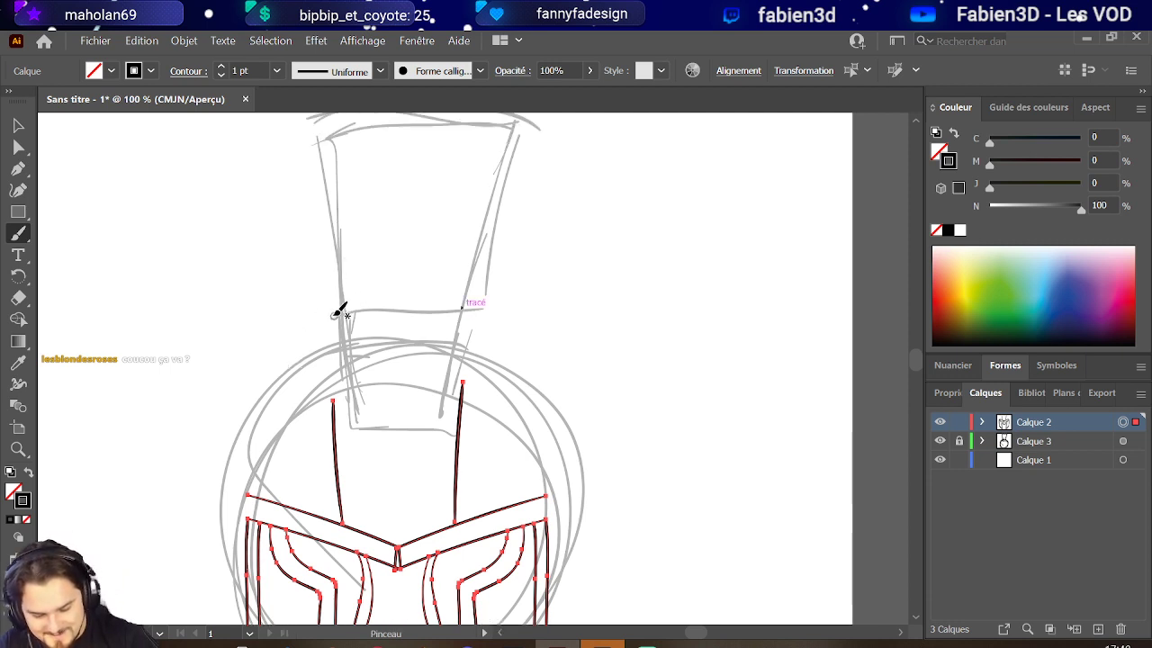
pyautogui.moveTo(333, 315); pyautogui.dragTo(463, 312)
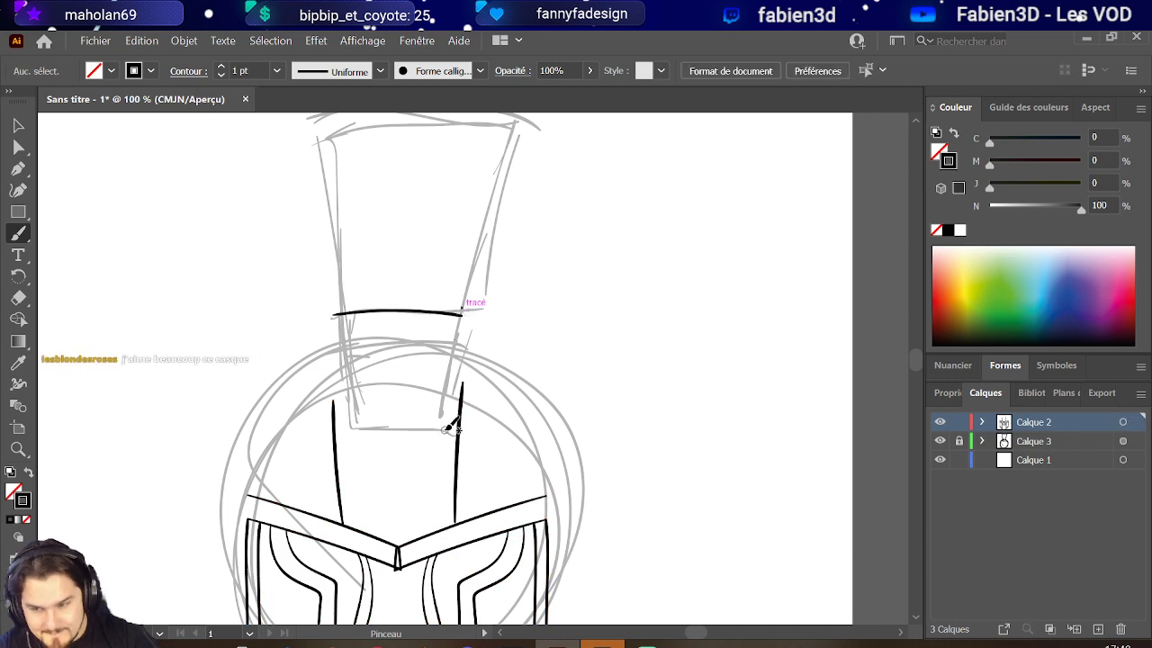
pyautogui.hotkey('ctrl', 'z')
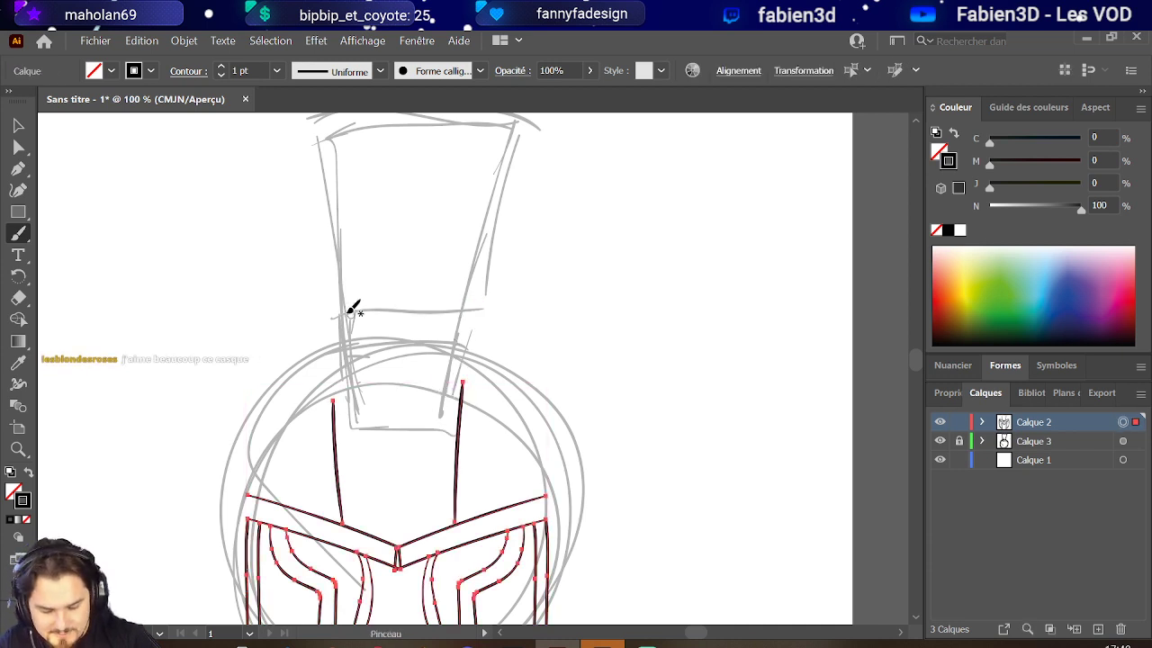
pyautogui.moveTo(345, 308); pyautogui.dragTo(484, 312)
pyautogui.hotkey('ctrl', 'z')
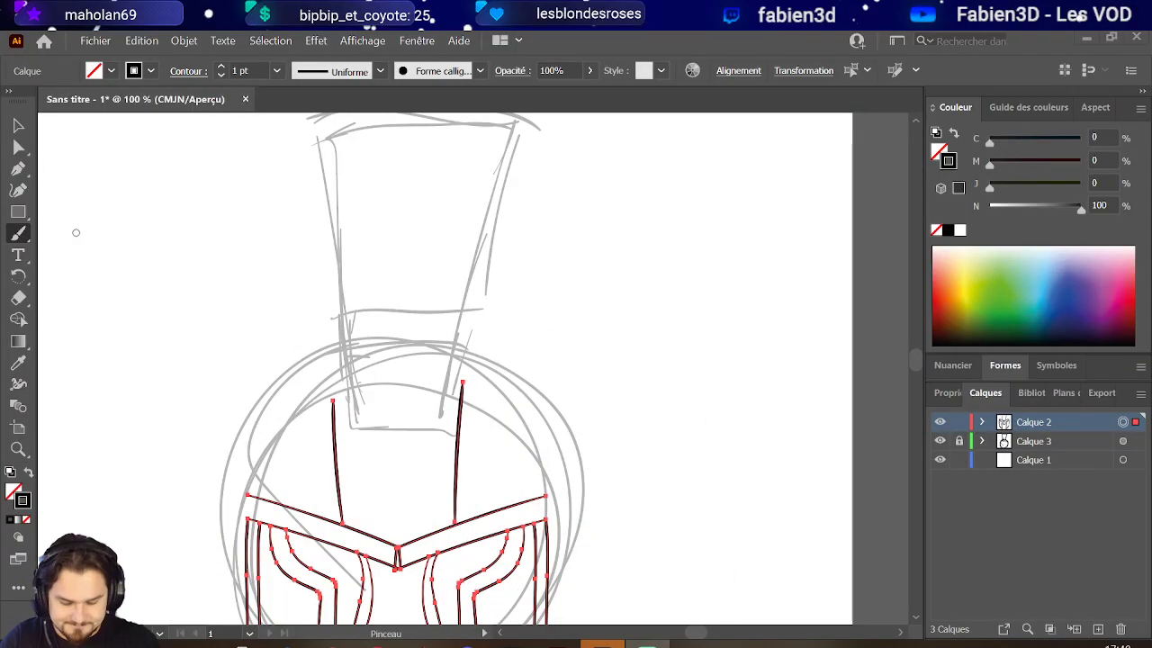
# - Lengthen the left vertical dome stroke by moving its upper anchor point upward
pyautogui.click(20, 146)
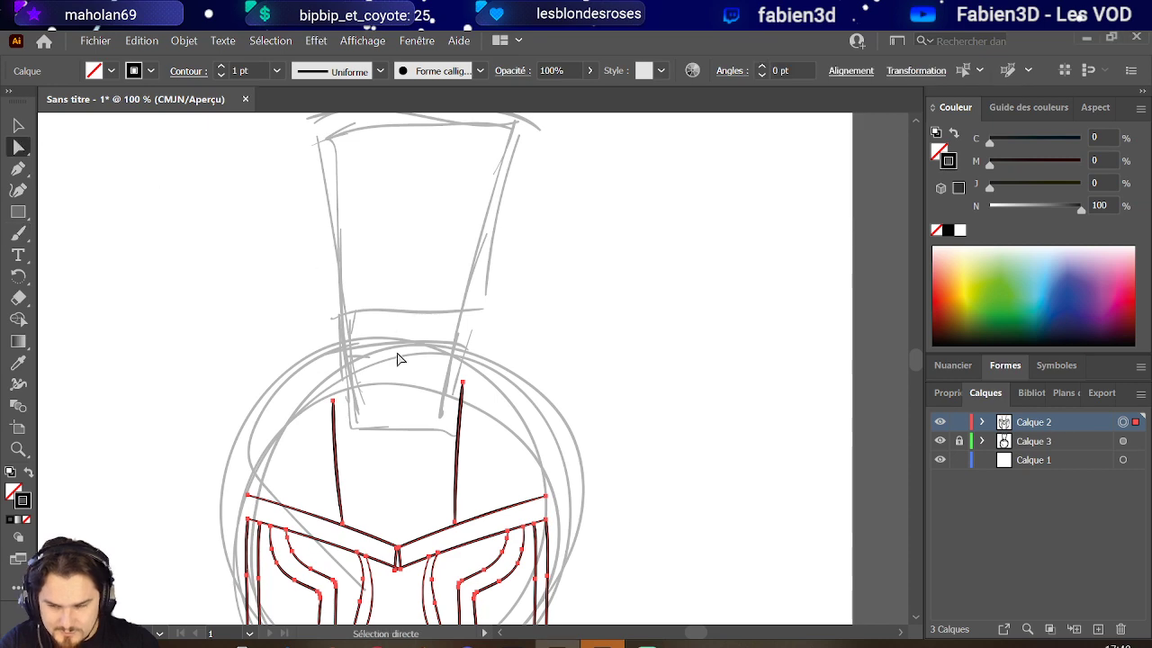
pyautogui.scroll(-2, 393, 360)
pyautogui.click(333, 359)
pyautogui.moveTo(333, 358); pyautogui.dragTo(331, 332)
# - Delete the right one of the two short strokes crossing the brow bar at its central notch
pyautogui.scroll(4, 395, 521)
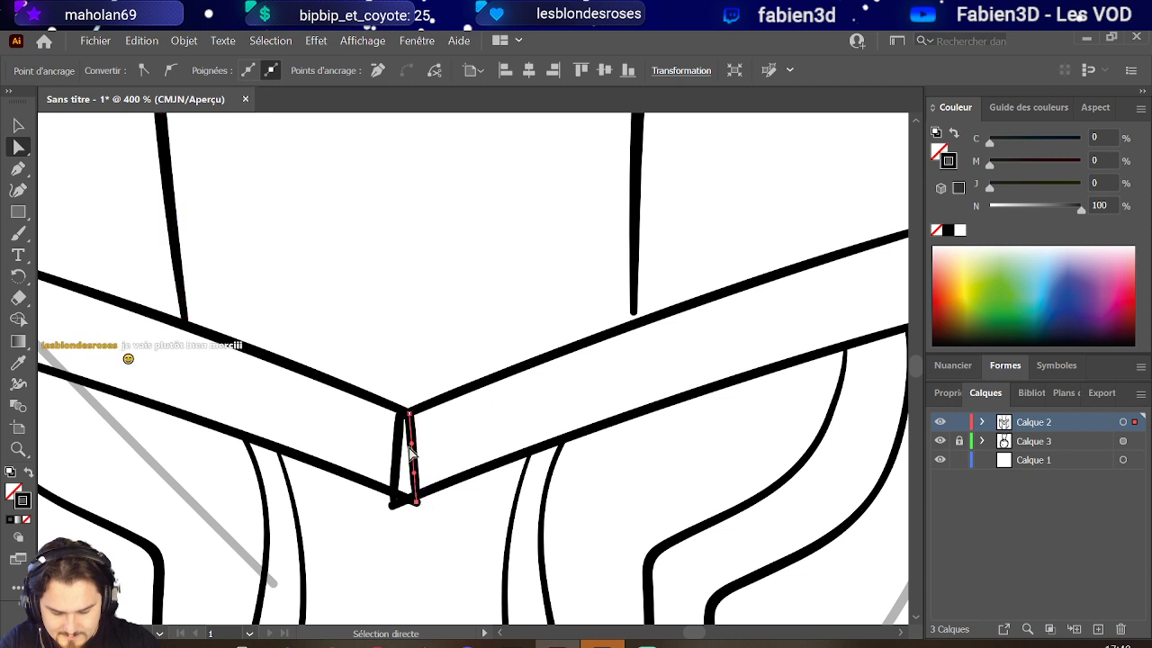
pyautogui.press('v')
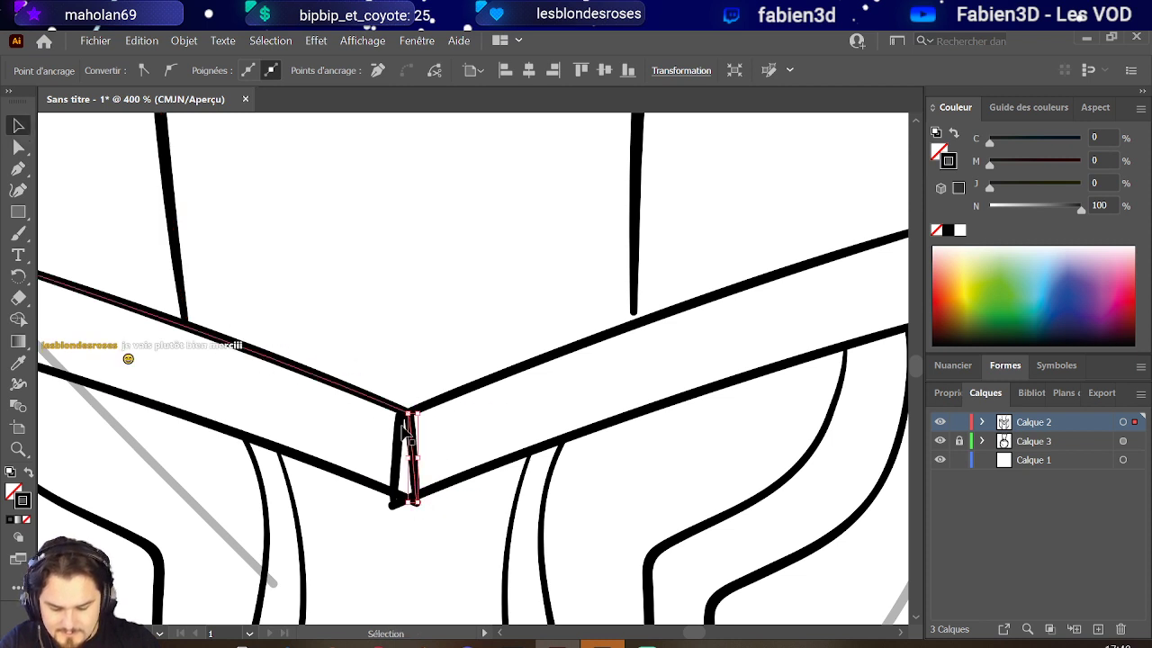
pyautogui.click(458, 443)
pyautogui.click(412, 457)
pyautogui.press('Delete')
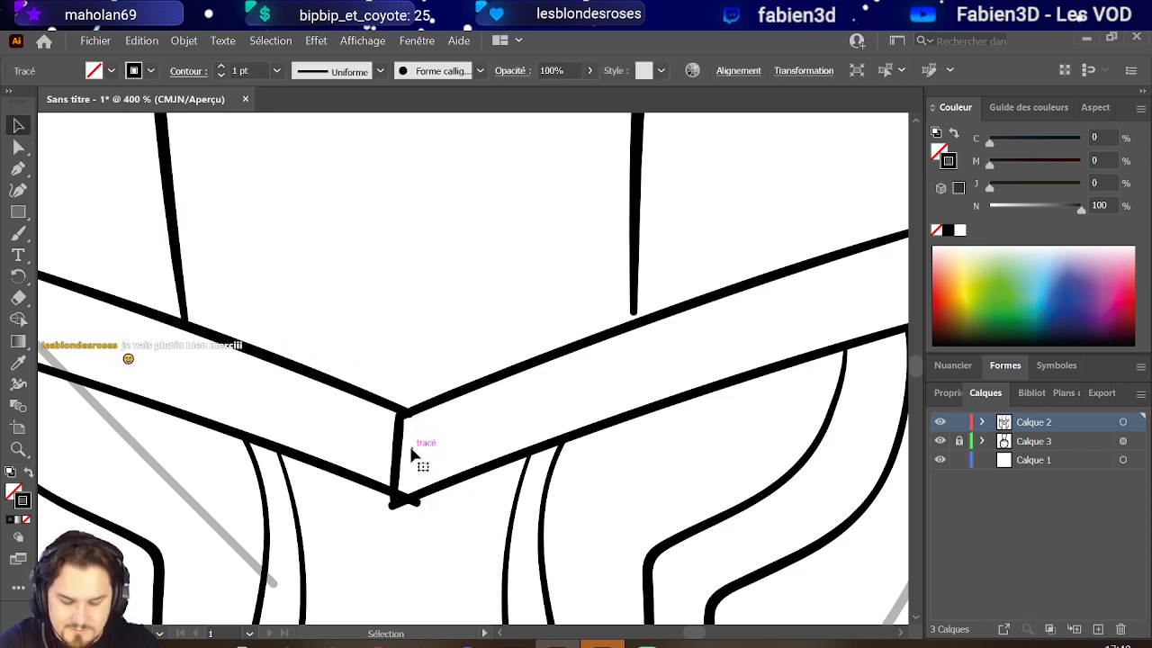
# - Shift the remaining short notch stroke onto the helmet's centre line and straighten it to vertical
pyautogui.click(401, 448)
pyautogui.moveTo(403, 452); pyautogui.dragTo(406, 457)
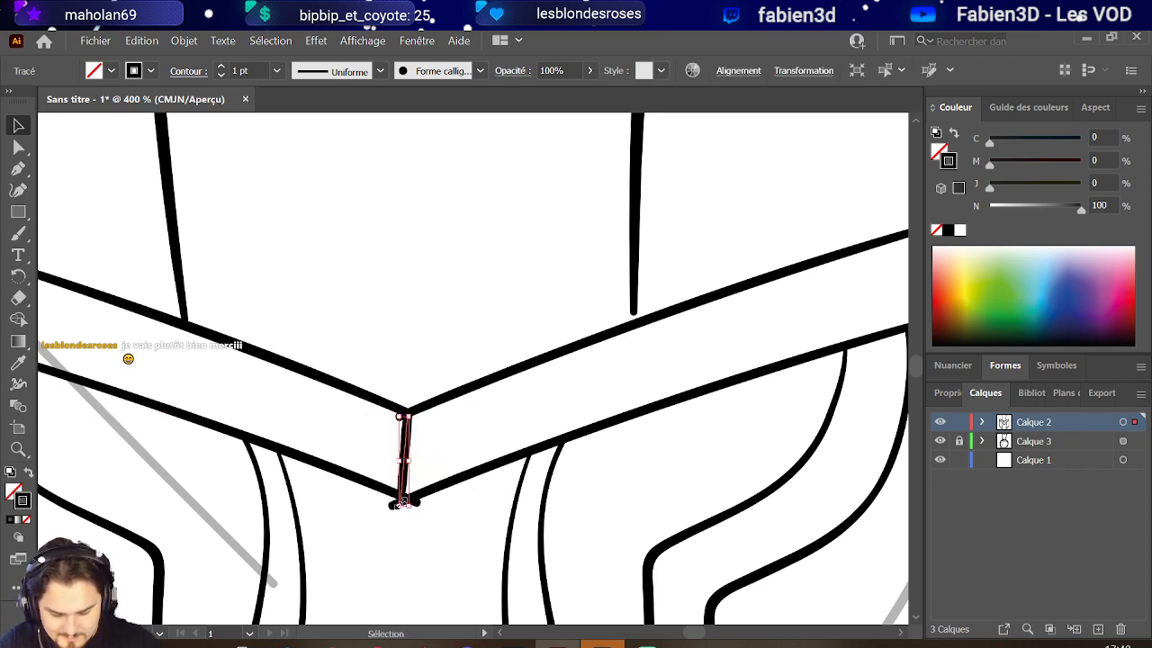
pyautogui.moveTo(402, 503); pyautogui.dragTo(407, 505)
# - Move the overshooting inner anchors of the brow bar's edges so they meet cleanly at the ends of the central stroke
pyautogui.press('a')
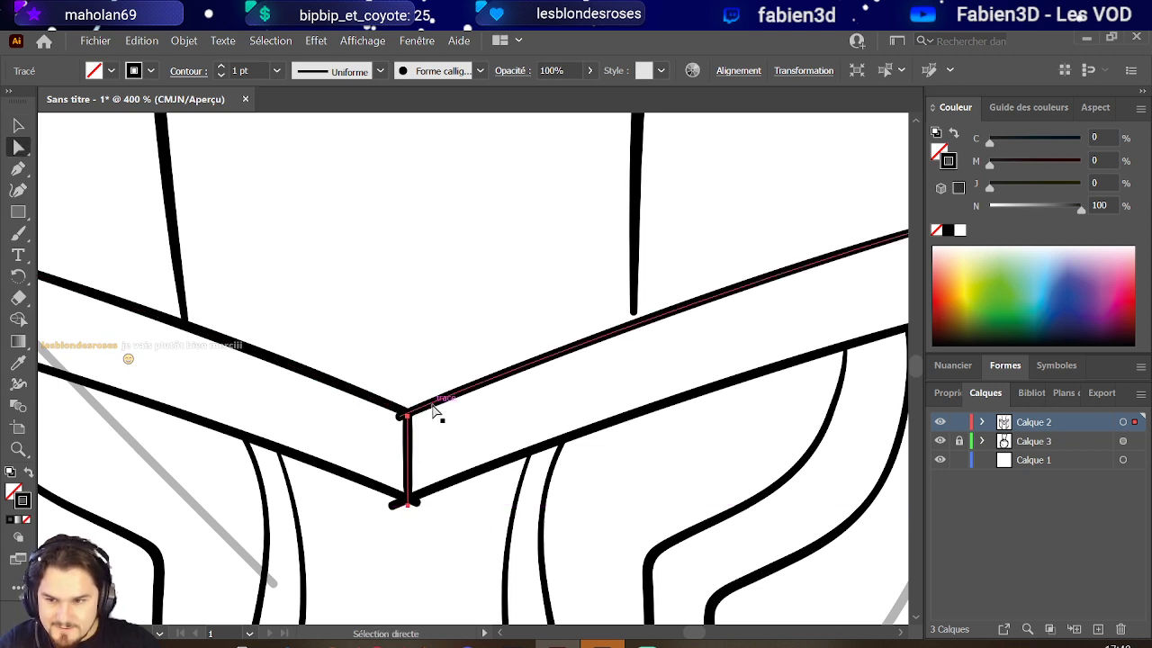
pyautogui.click(406, 413)
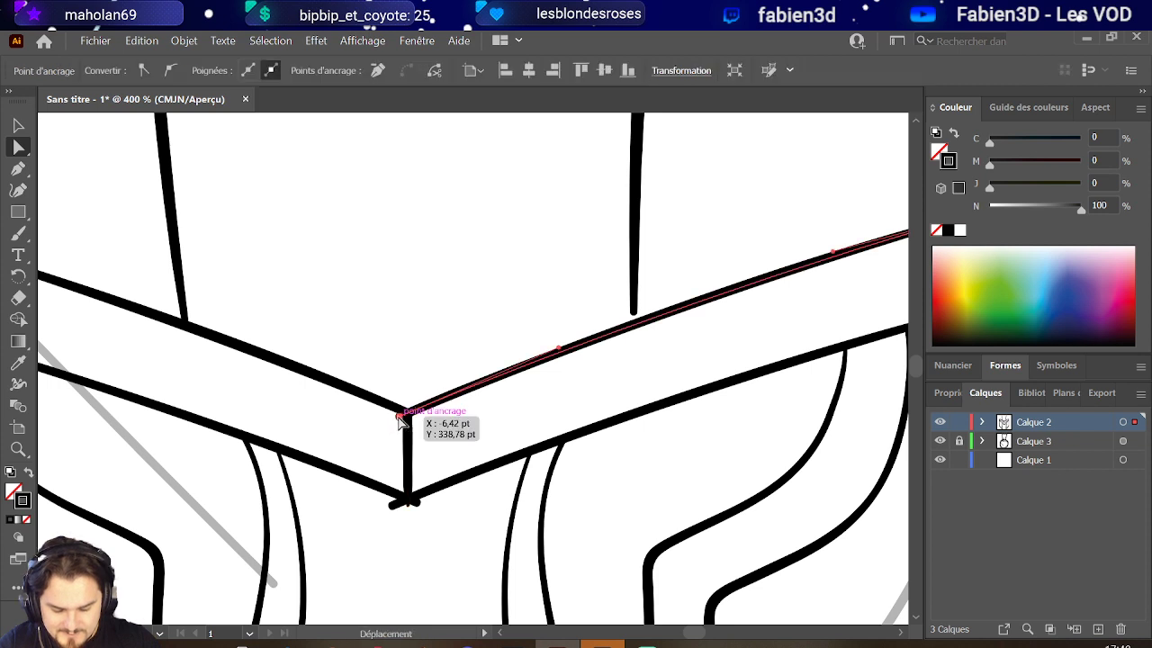
pyautogui.click(404, 502)
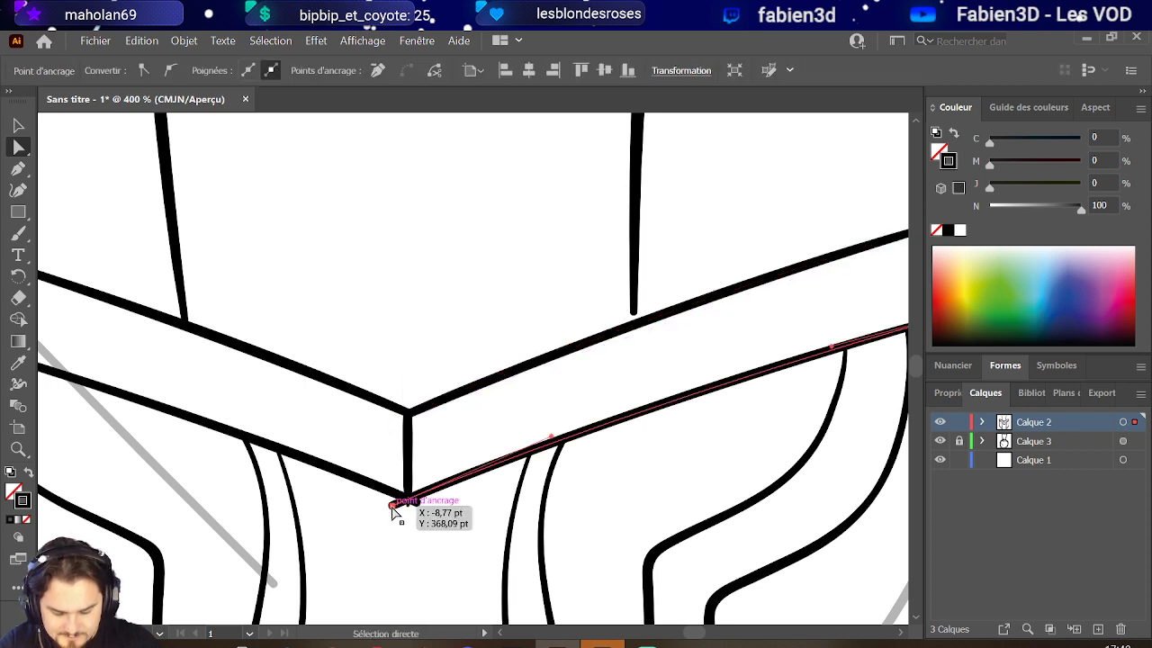
pyautogui.click(396, 497)
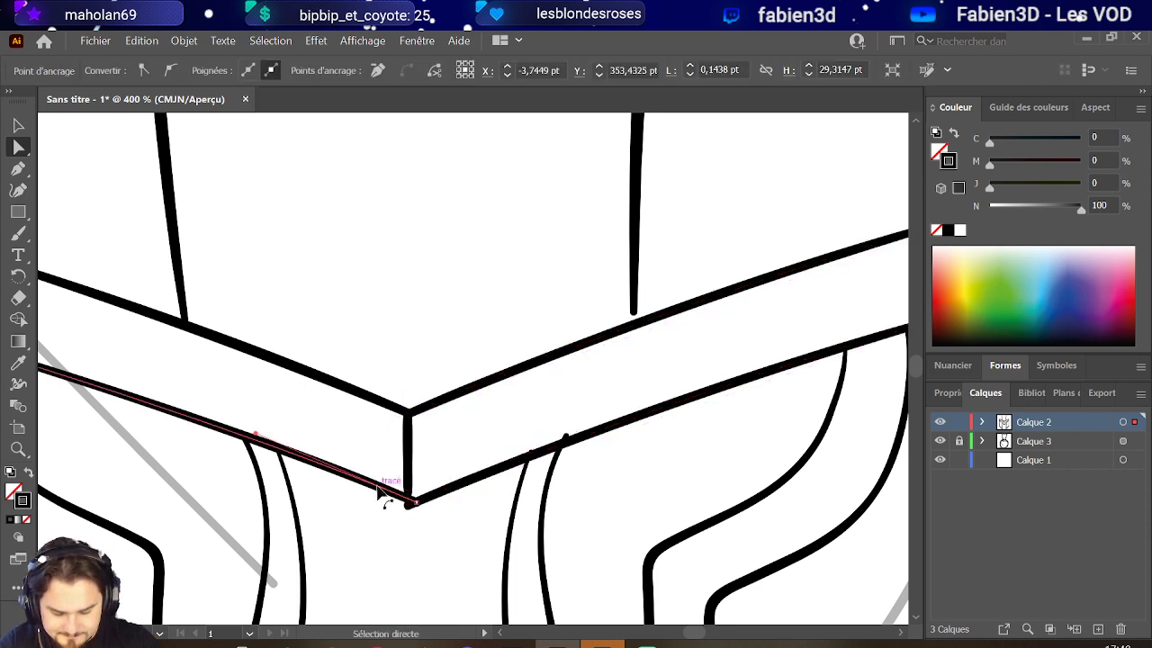
pyautogui.keyDown('shift'); pyautogui.click(419, 504); pyautogui.keyUp('shift')
pyautogui.moveTo(420, 510); pyautogui.dragTo(411, 506)
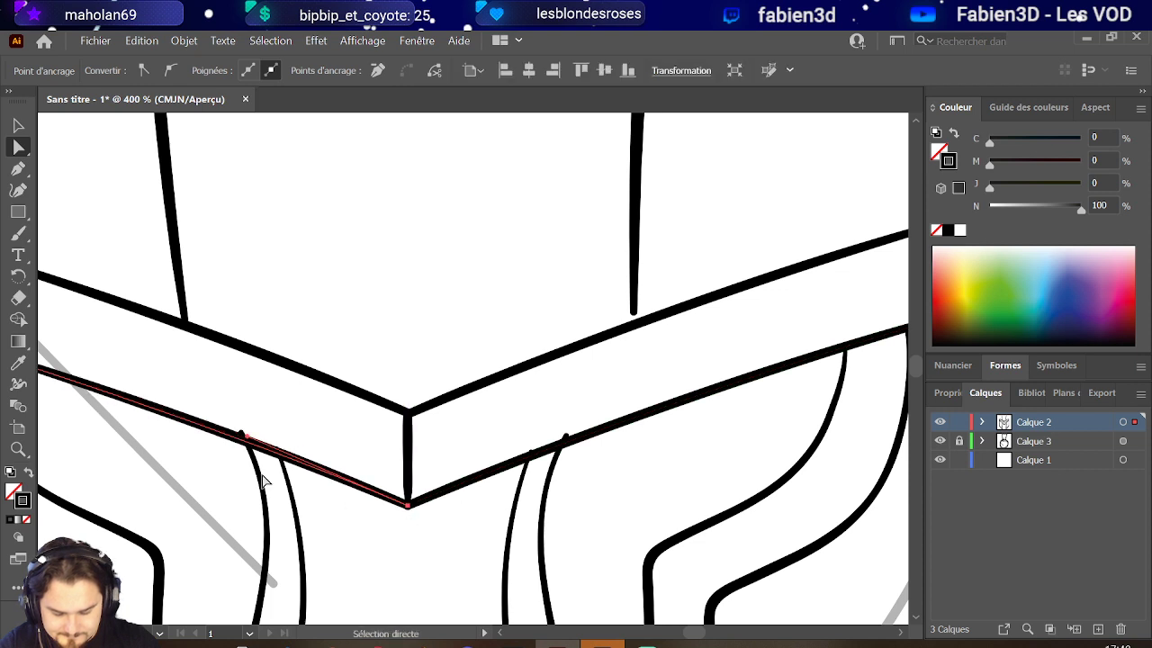
# - Pull the upper anchors of the nose guard curves back onto the brow bar's lower edge on both sides
pyautogui.click(243, 438)
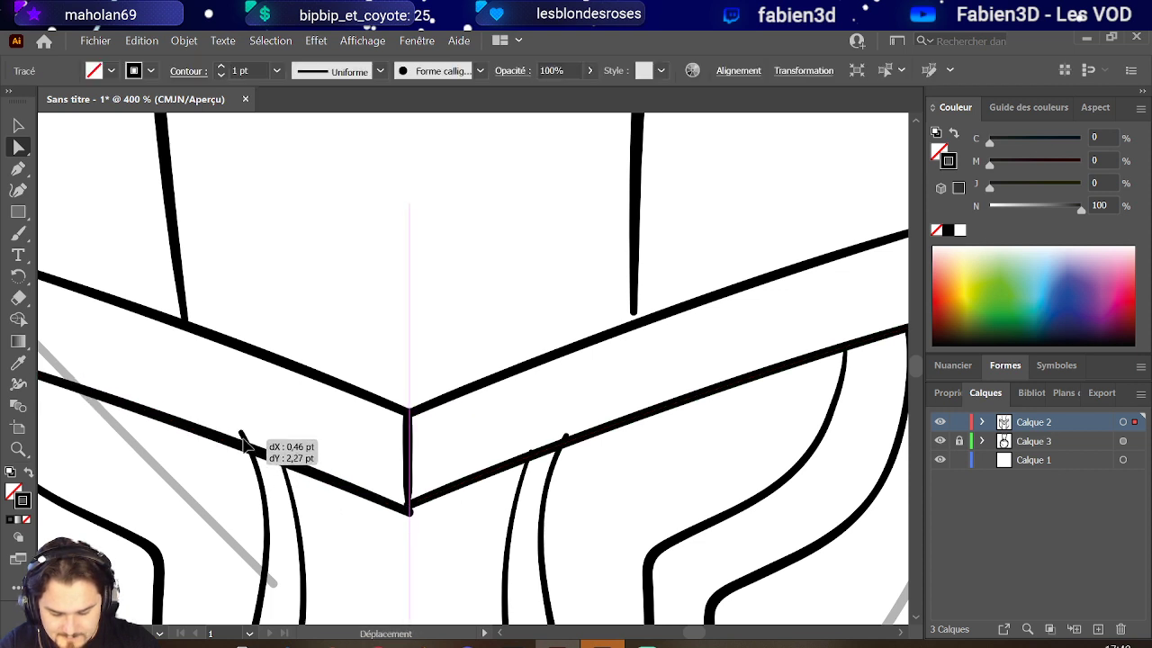
pyautogui.click(247, 441)
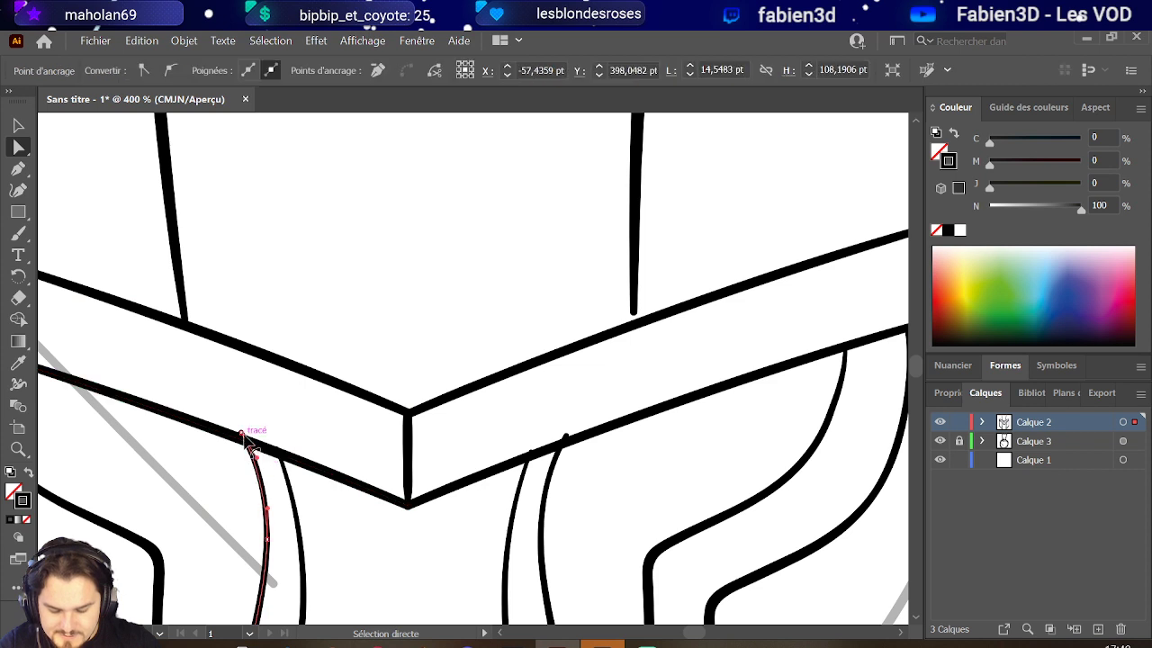
pyautogui.moveTo(247, 440); pyautogui.dragTo(249, 448)
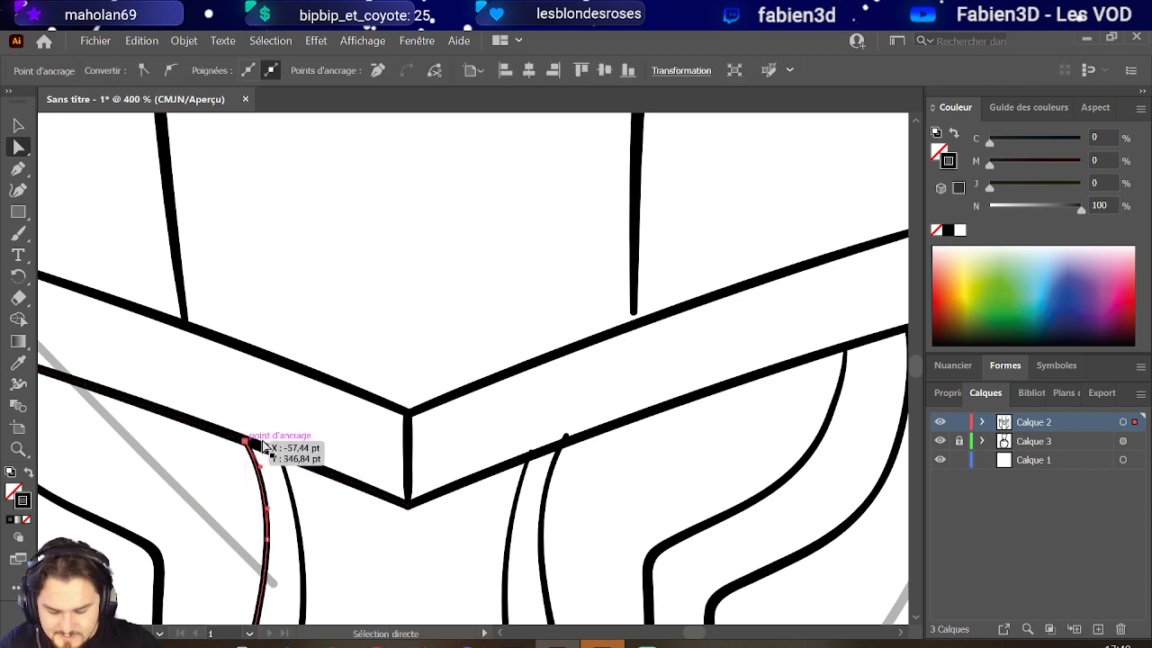
pyautogui.keyDown('shift'); pyautogui.click(565, 441); pyautogui.keyUp('shift')
pyautogui.moveTo(564, 437); pyautogui.dragTo(528, 459)
pyautogui.click(530, 457)
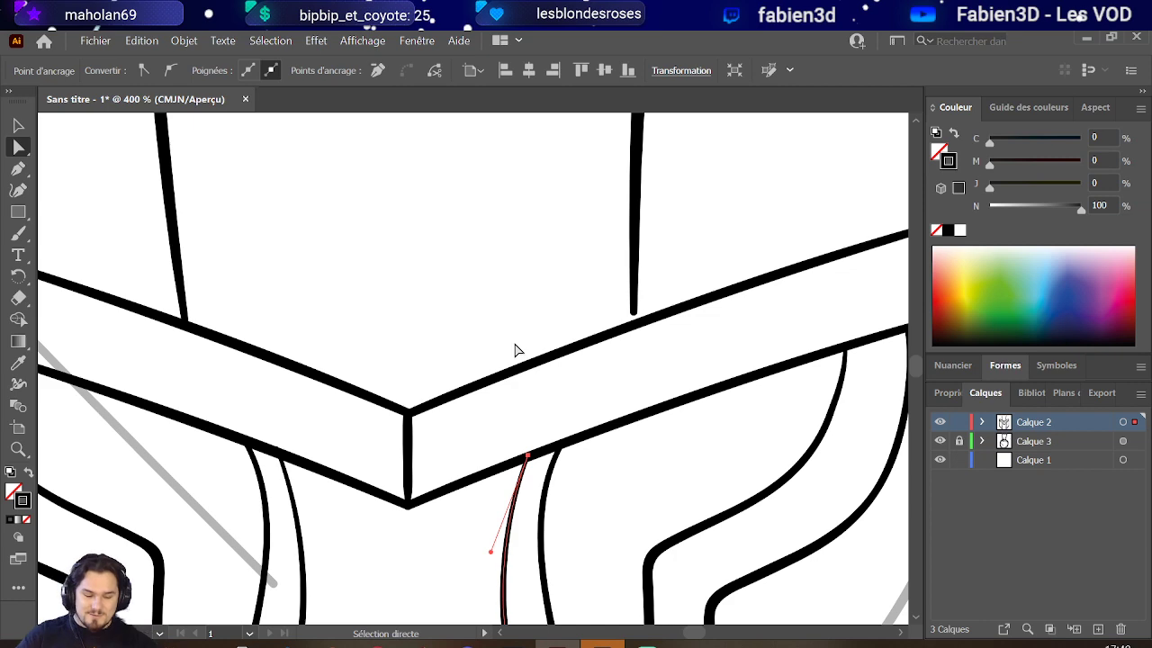
# - Delete the right vertical stroke rising from the brow bar on the helmet's forehead
pyautogui.scroll(-3, 489, 275)
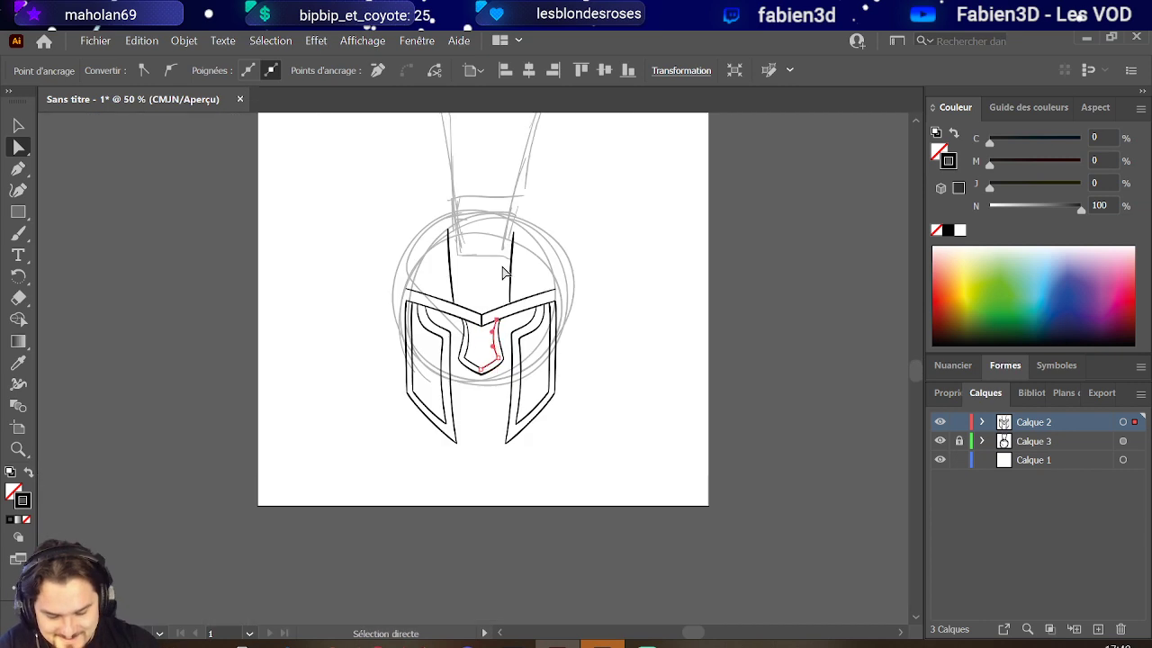
pyautogui.hotkey('ctrl', '1')
pyautogui.scroll(1, 536, 272)
pyautogui.click(504, 281)
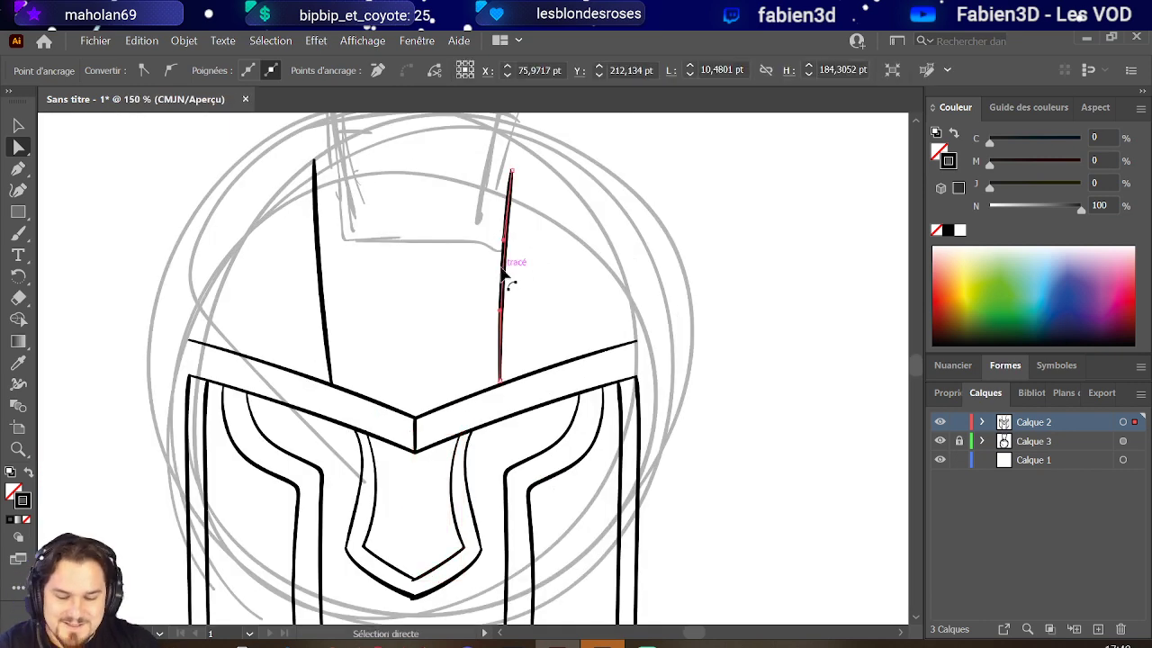
pyautogui.press('Delete')
pyautogui.press('Delete')
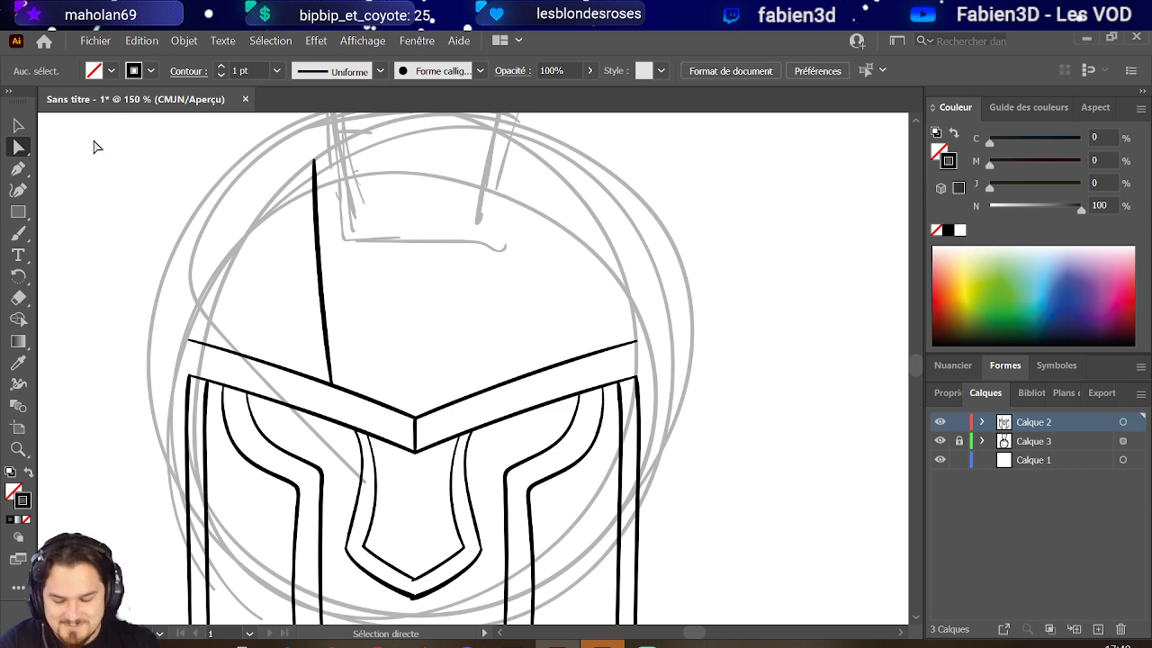
# - Duplicate the left vertical forehead stroke and mirror the copy horizontally so it stands on the right side of the brow bar
pyautogui.click(18, 125)
pyautogui.click(322, 280)
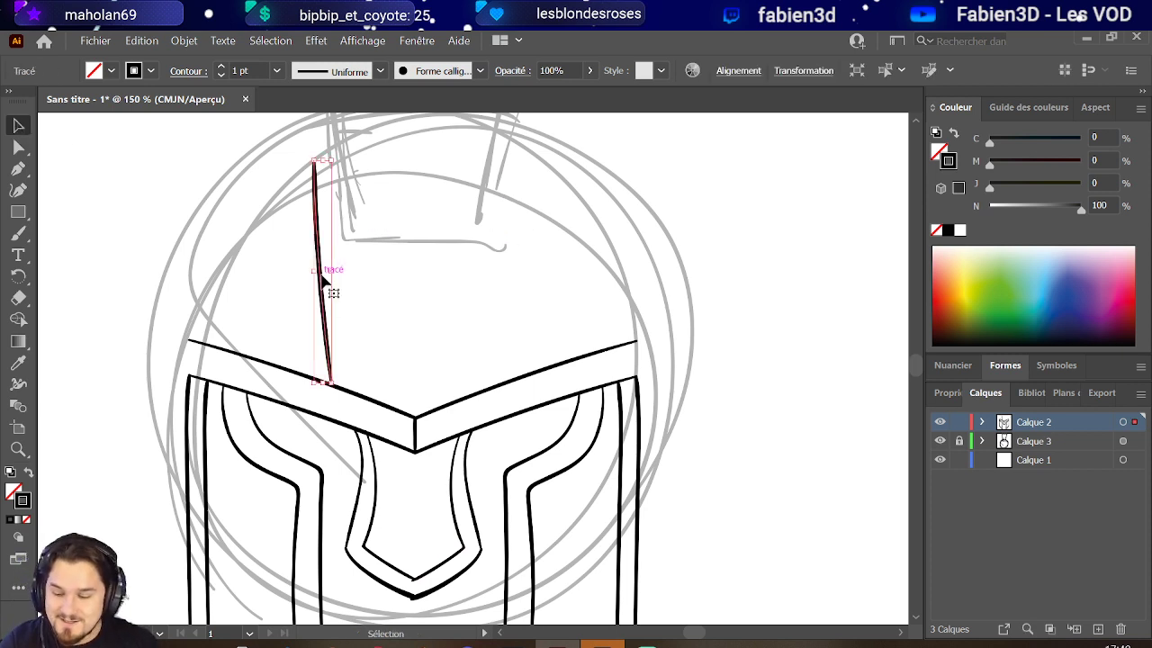
pyautogui.press('a')
pyautogui.hotkey('ctrl', 'c')
pyautogui.hotkey('ctrl', 'v')
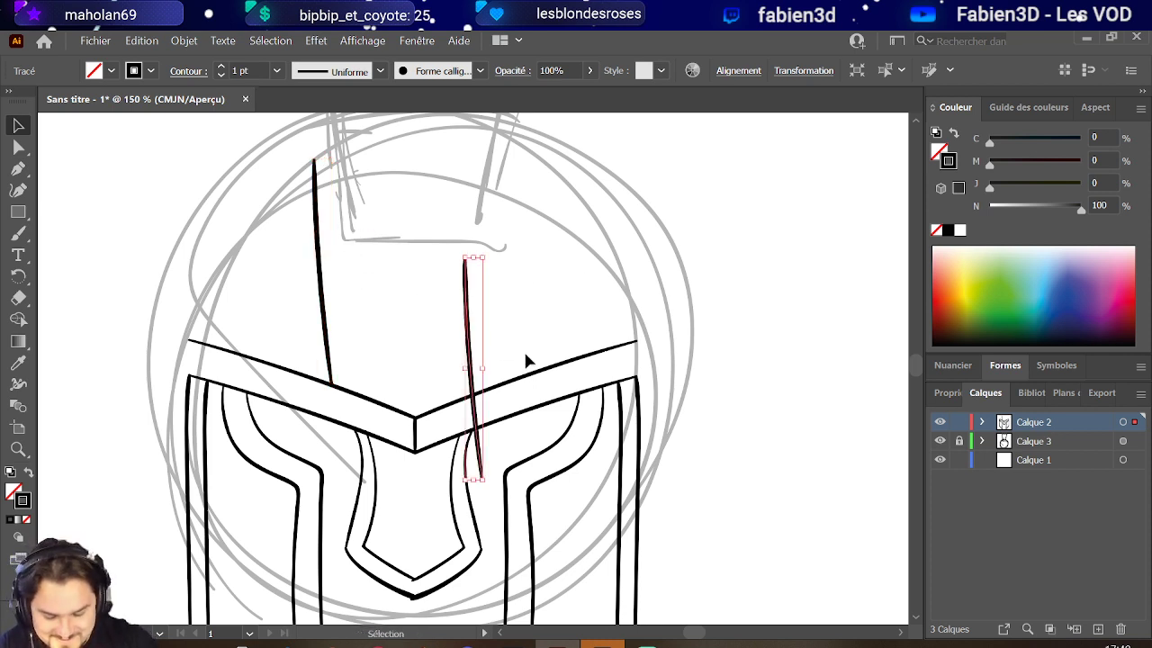
pyautogui.moveTo(474, 354)
pyautogui.mouseDown()
pyautogui.moveTo(331, 409)
pyautogui.moveTo(306, 241)
pyautogui.moveTo(323, 260)
pyautogui.mouseUp()
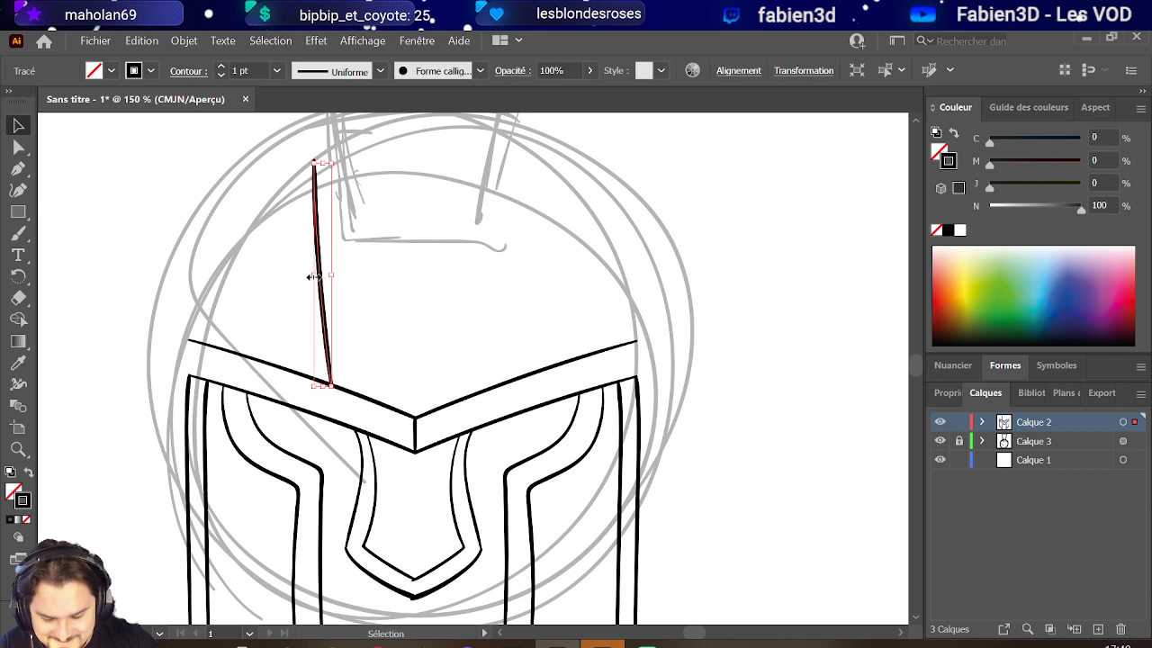
pyautogui.moveTo(310, 277)
pyautogui.mouseDown()
pyautogui.moveTo(515, 301)
pyautogui.moveTo(504, 297)
pyautogui.mouseUp()
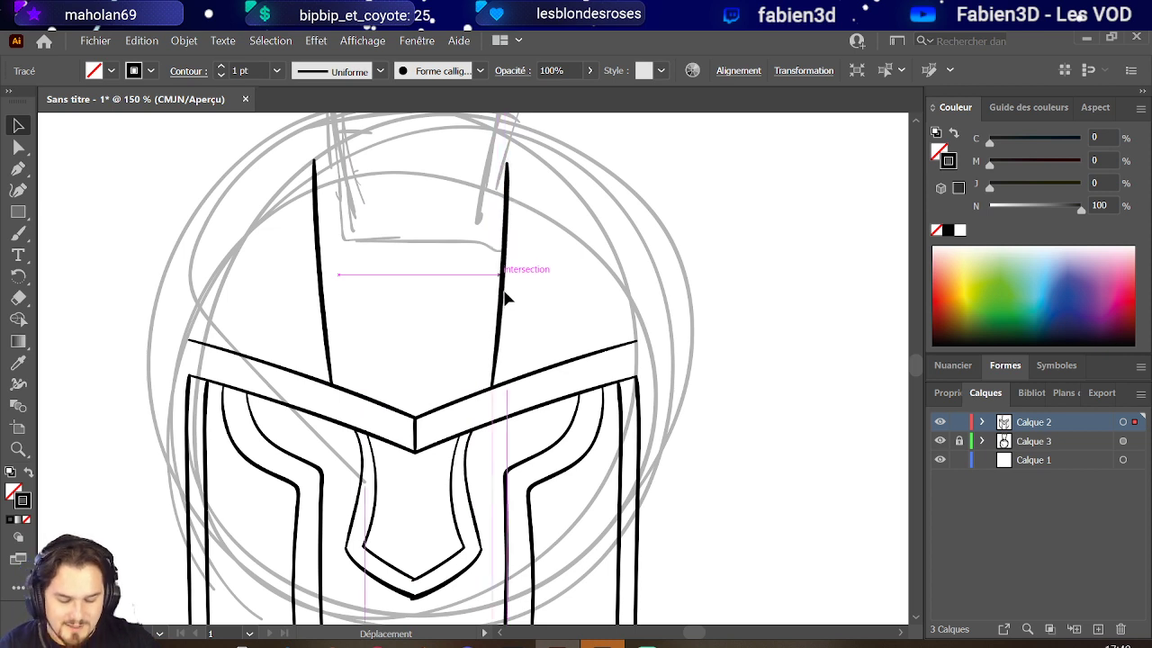
pyautogui.click(521, 297)
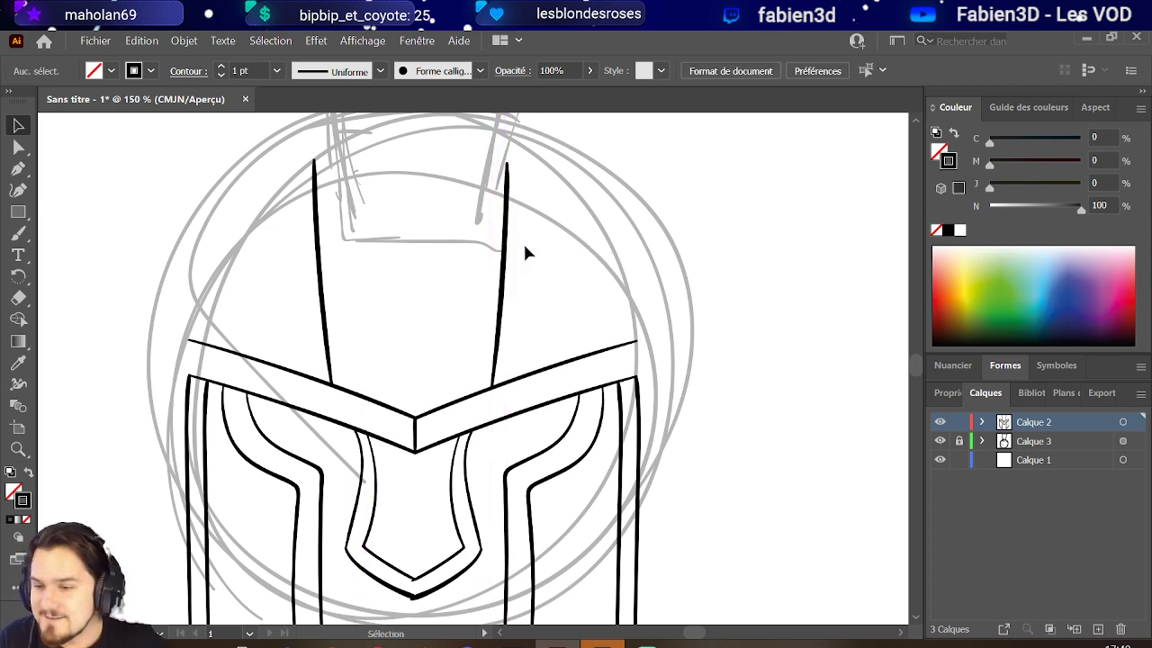
# - Draw a rectangle over the sketched crest base, between the two vertical strokes at the top of the helmet
pyautogui.scroll(1, 381, 270)
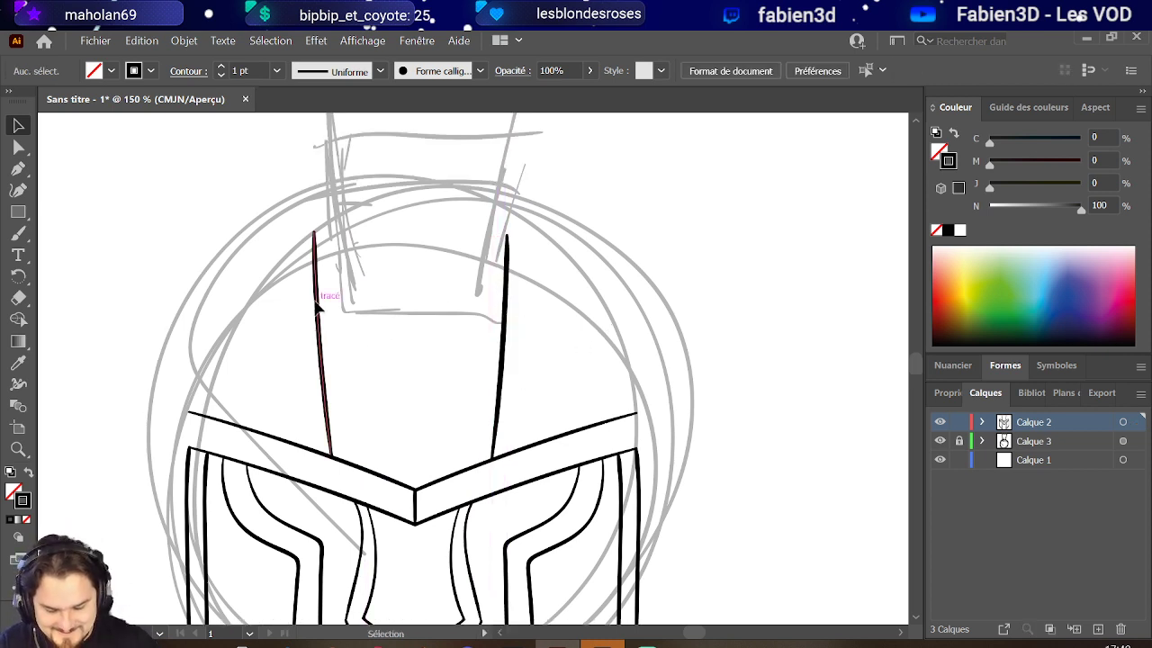
pyautogui.scroll(-2, 322, 290)
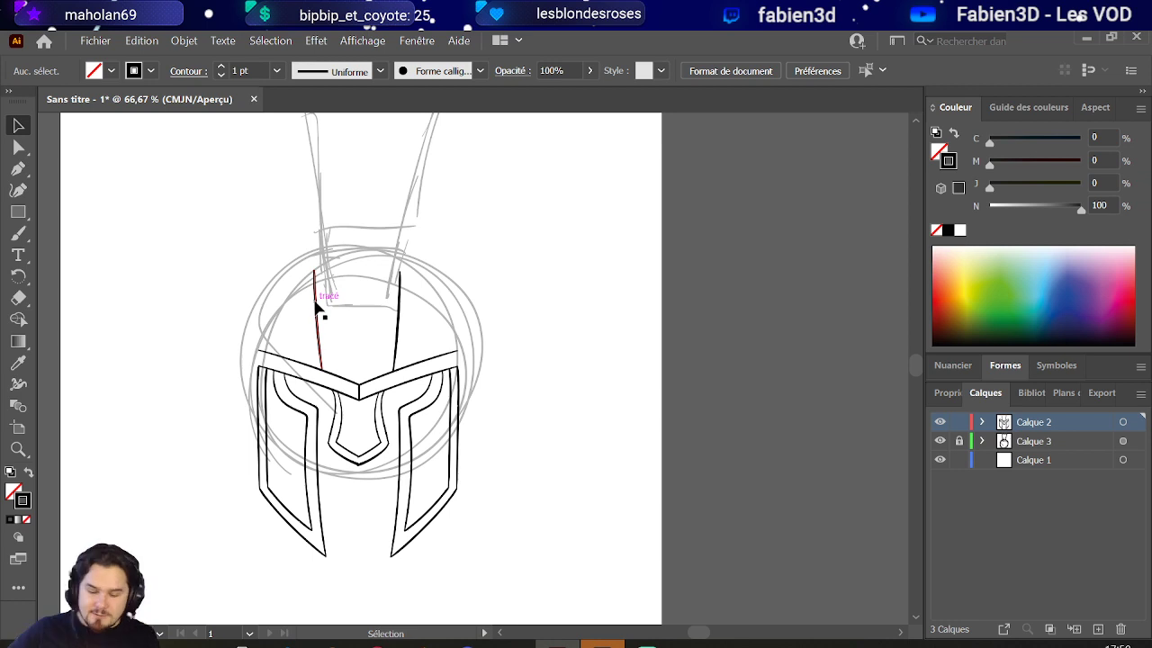
pyautogui.scroll(3, 356, 257)
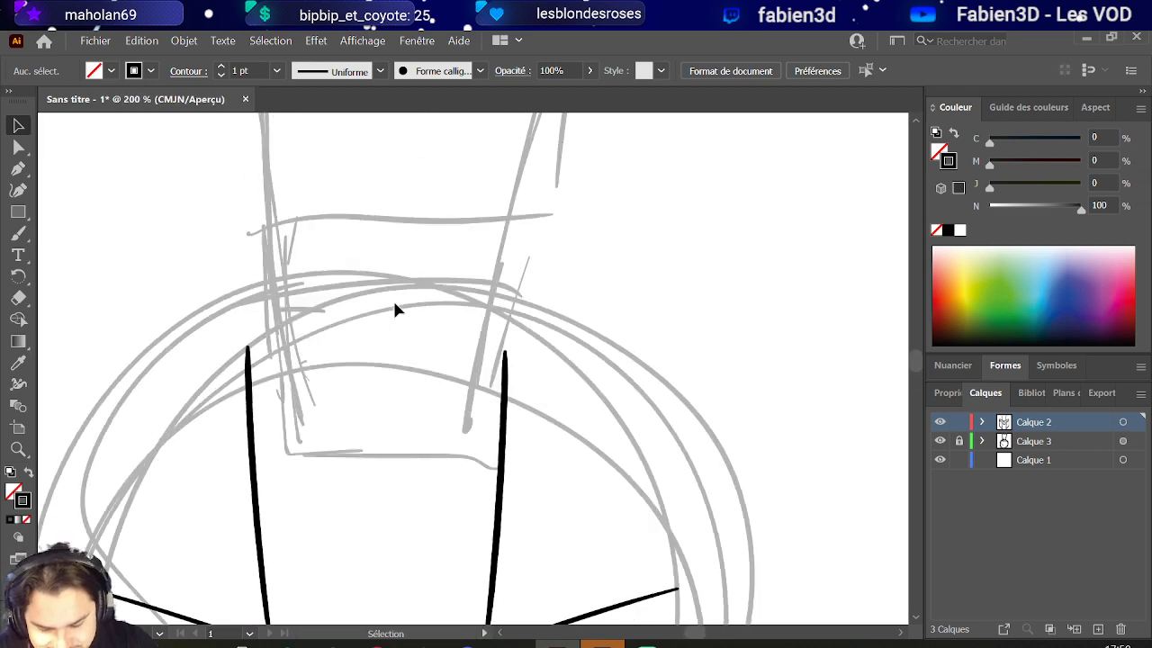
pyautogui.click(18, 233)
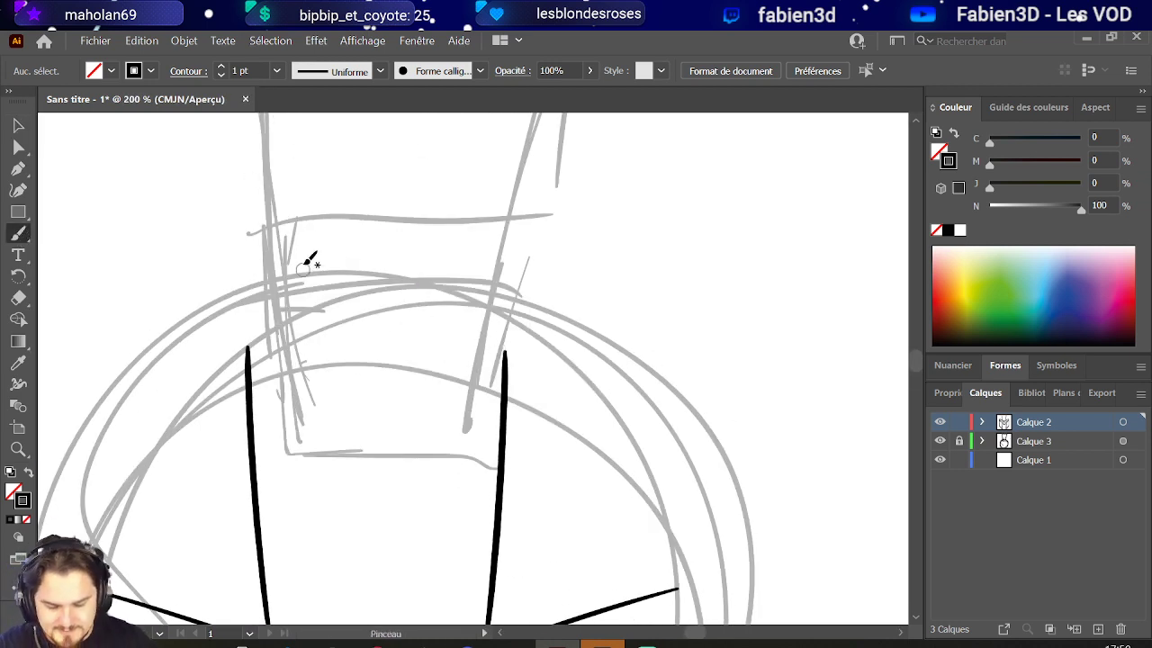
pyautogui.click(18, 212)
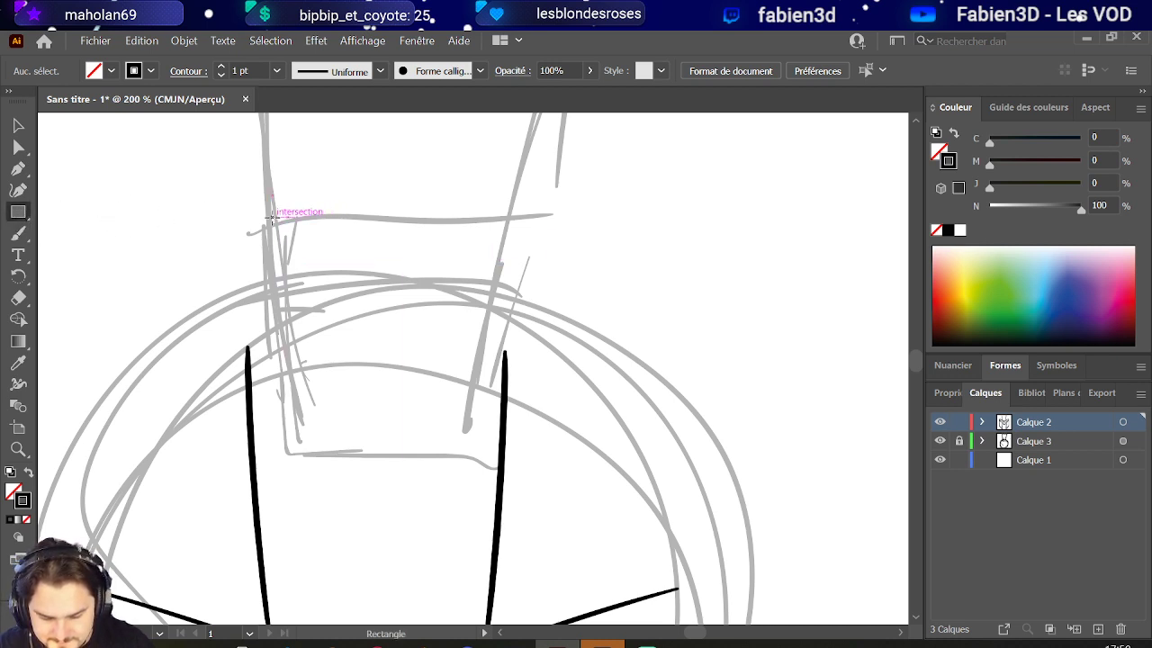
pyautogui.moveTo(268, 224); pyautogui.dragTo(482, 455)
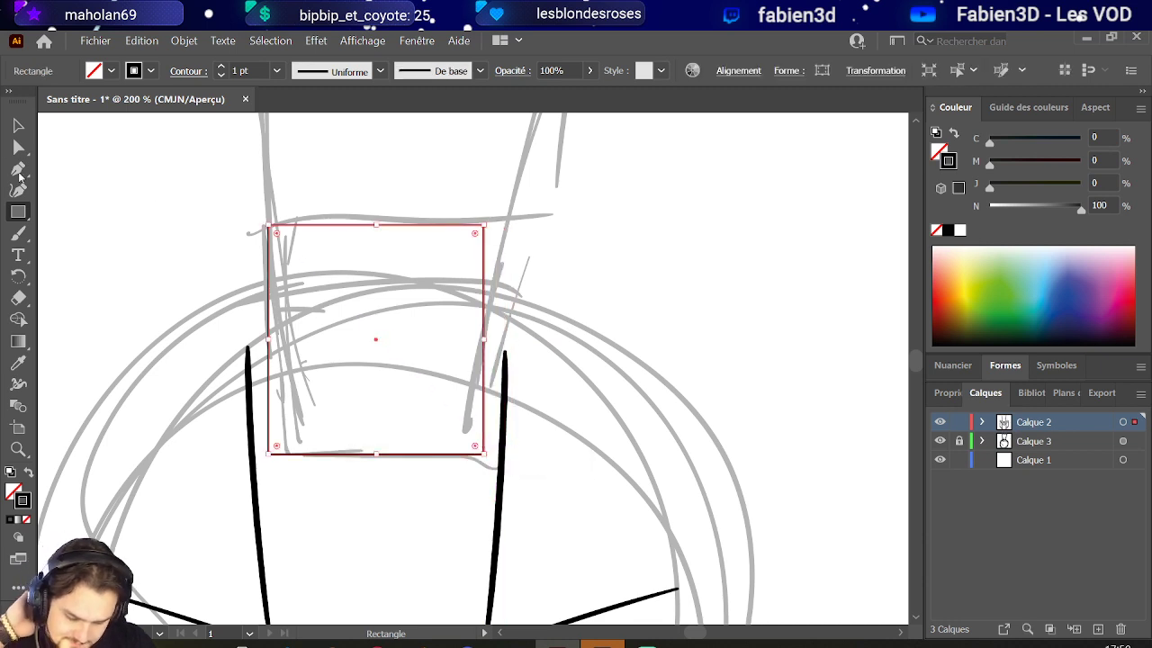
# - Move the crest base rectangle's two lower corners inward by equal amounts to form a downward-tapering trapezoid
pyautogui.press('a')
pyautogui.moveTo(269, 475); pyautogui.dragTo(498, 437)
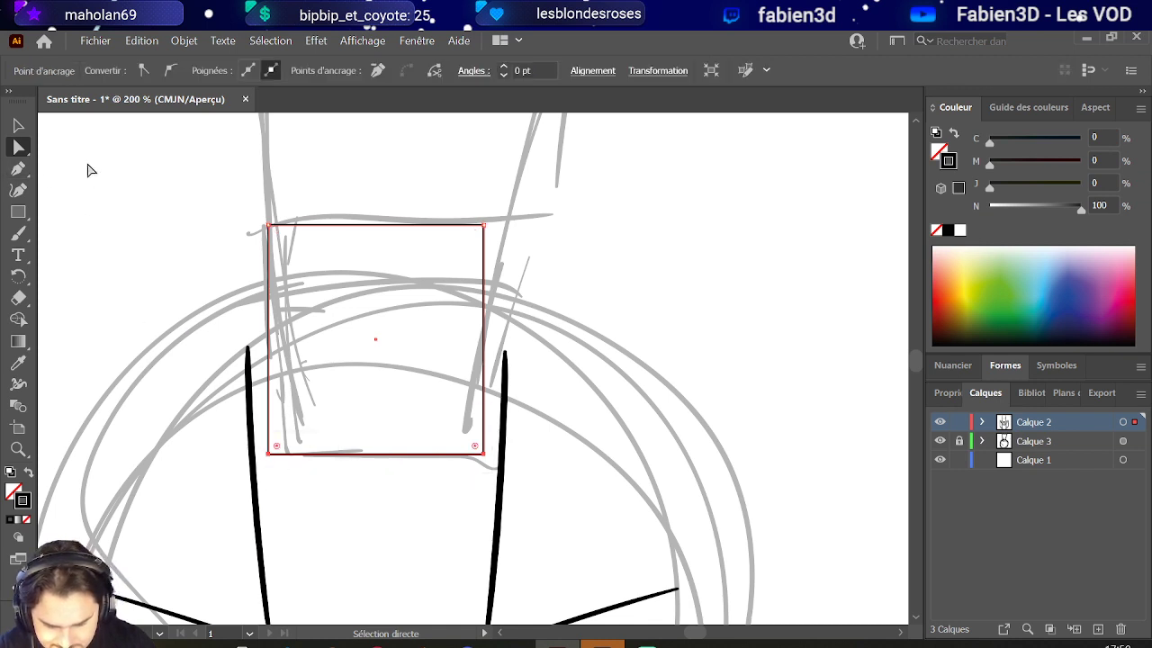
pyautogui.press('v')
pyautogui.click(276, 459)
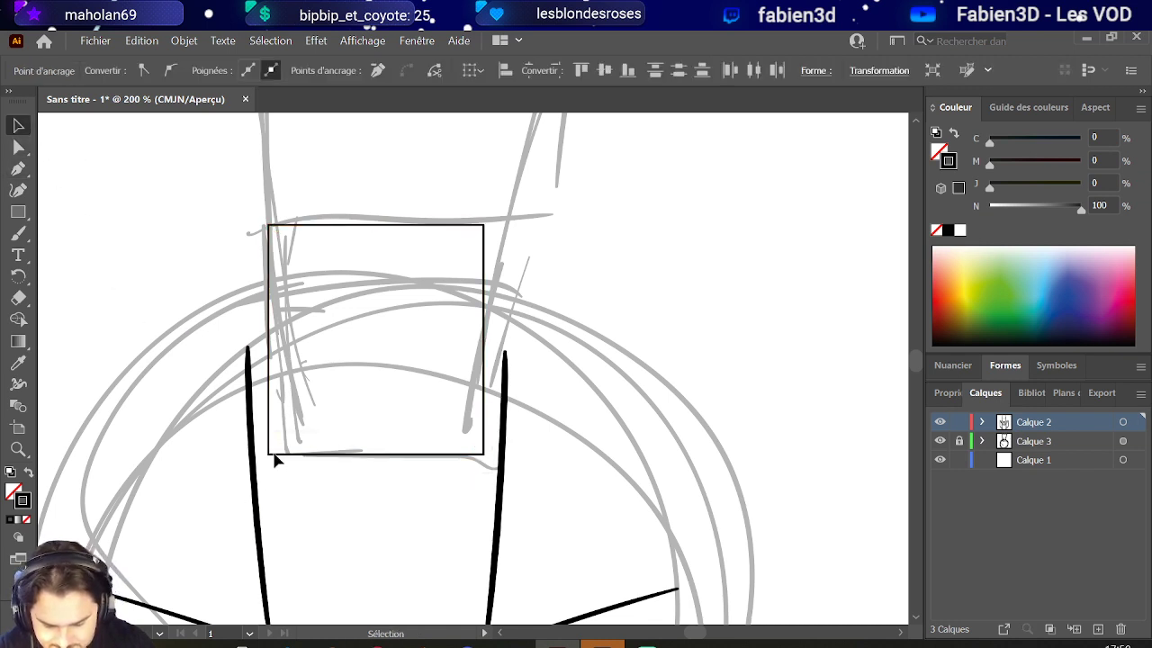
pyautogui.click(275, 460)
pyautogui.press('a')
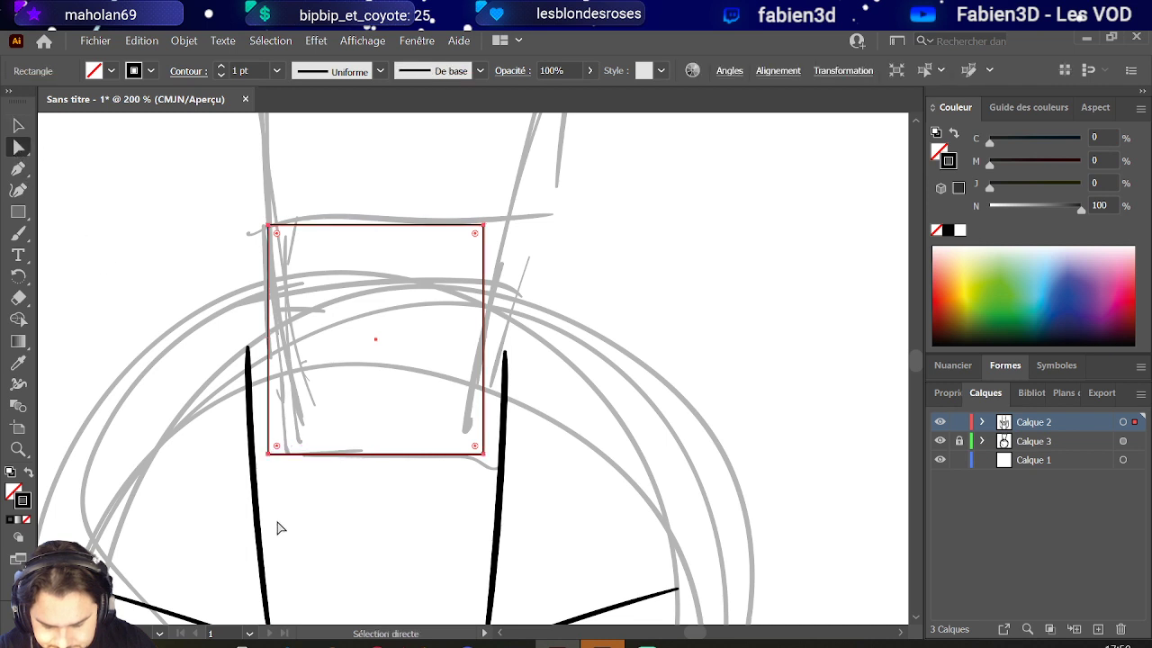
pyautogui.moveTo(268, 454)
pyautogui.mouseDown()
pyautogui.moveTo(265, 464)
pyautogui.moveTo(286, 462)
pyautogui.mouseUp()
pyautogui.moveTo(483, 456); pyautogui.dragTo(467, 461)
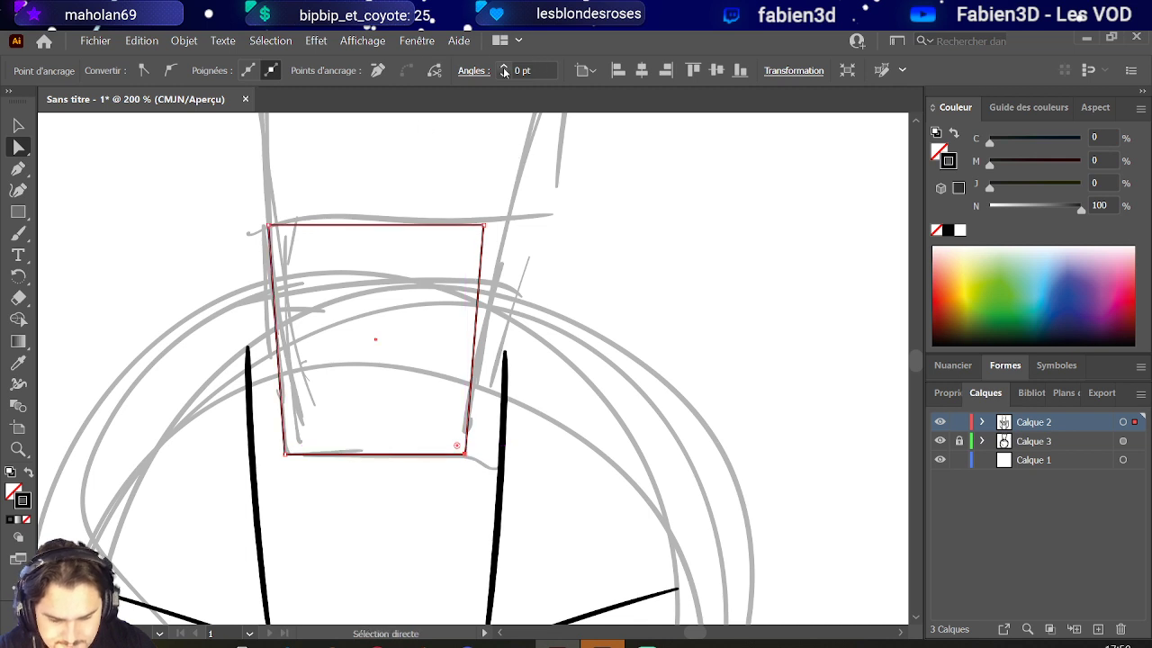
pyautogui.press('v')
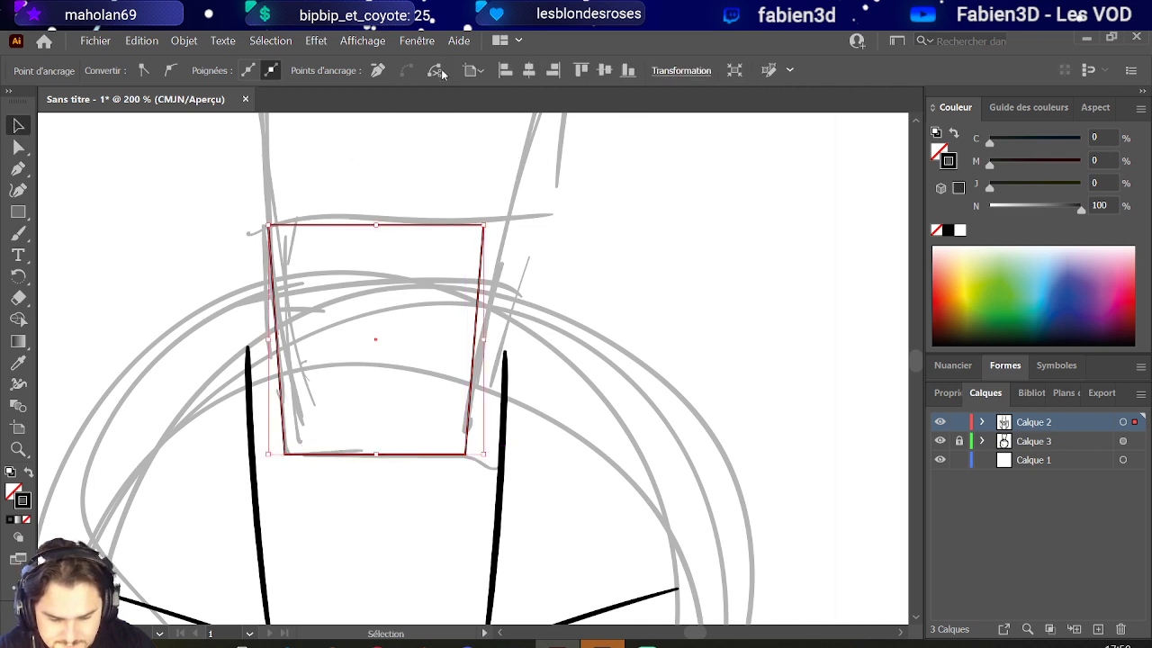
pyautogui.click(437, 184)
# - Set the crest base trapezoid's stroke weight to 3 pt
pyautogui.click(407, 230)
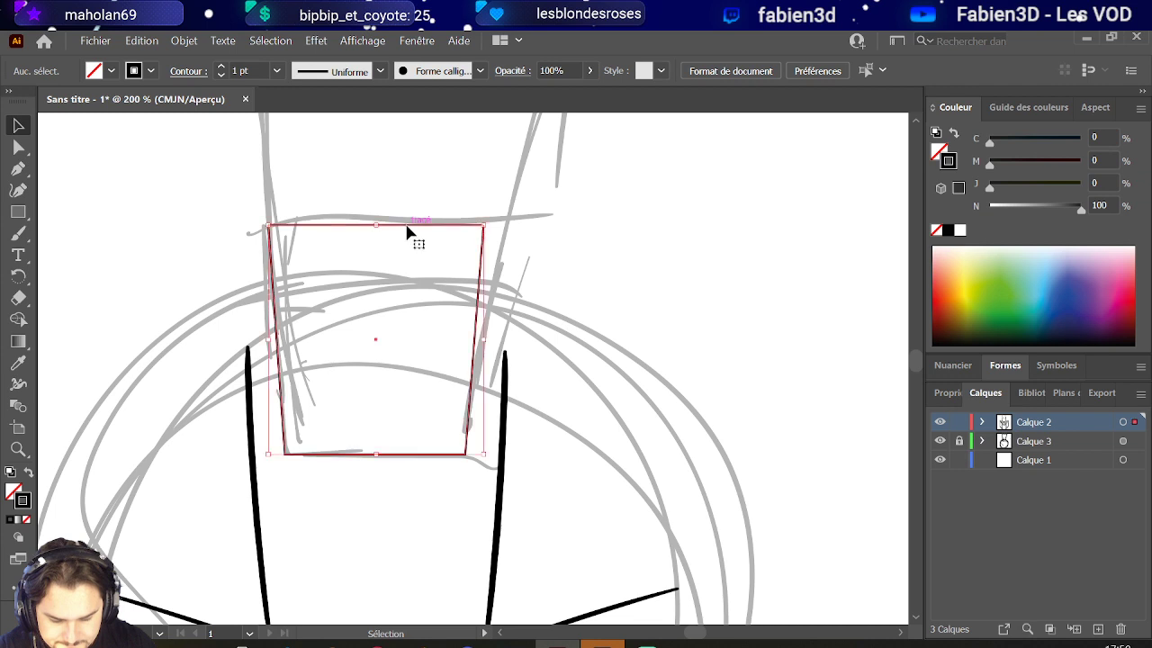
pyautogui.keyDown('alt'); pyautogui.scroll(-2, 406, 232); pyautogui.keyUp('alt')
pyautogui.keyDown('alt'); pyautogui.scroll(1, 484, 214); pyautogui.keyUp('alt')
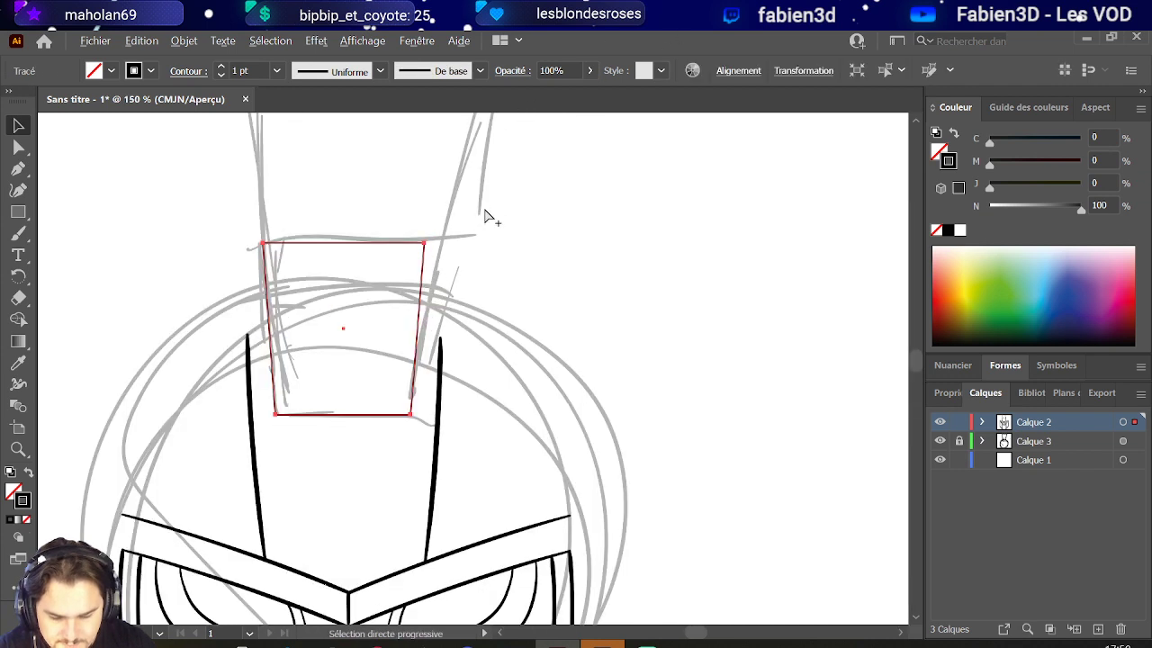
pyautogui.click(221, 67)
pyautogui.click(220, 66)
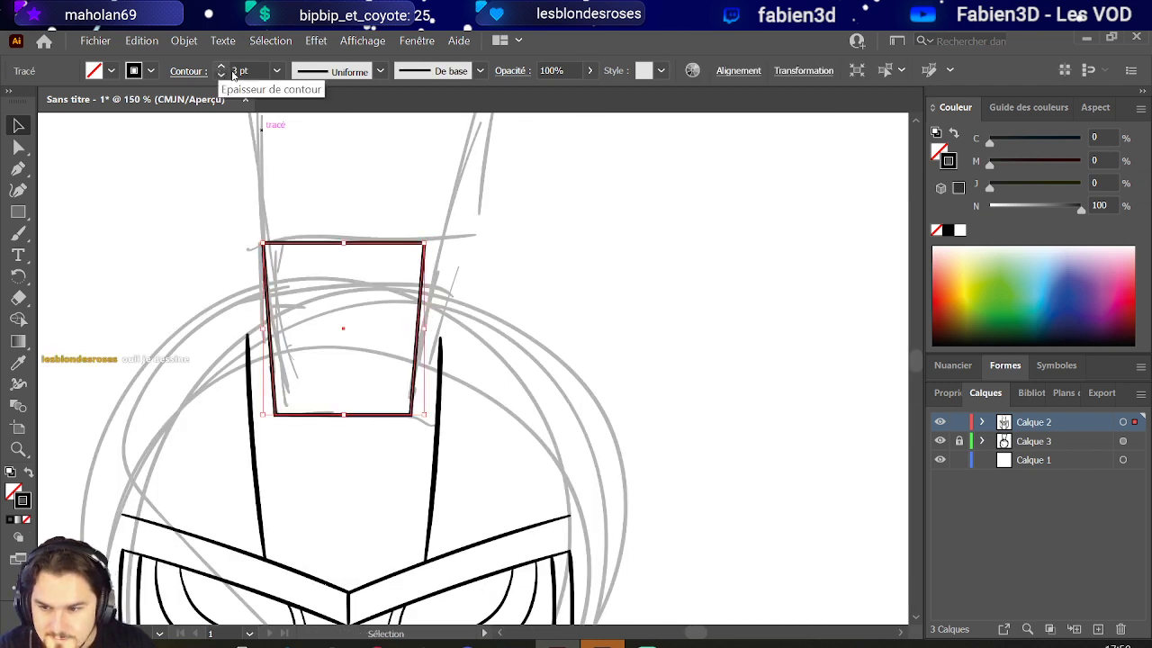
pyautogui.click(368, 186)
pyautogui.keyDown('alt'); pyautogui.scroll(-4, 369, 185); pyautogui.keyUp('alt')
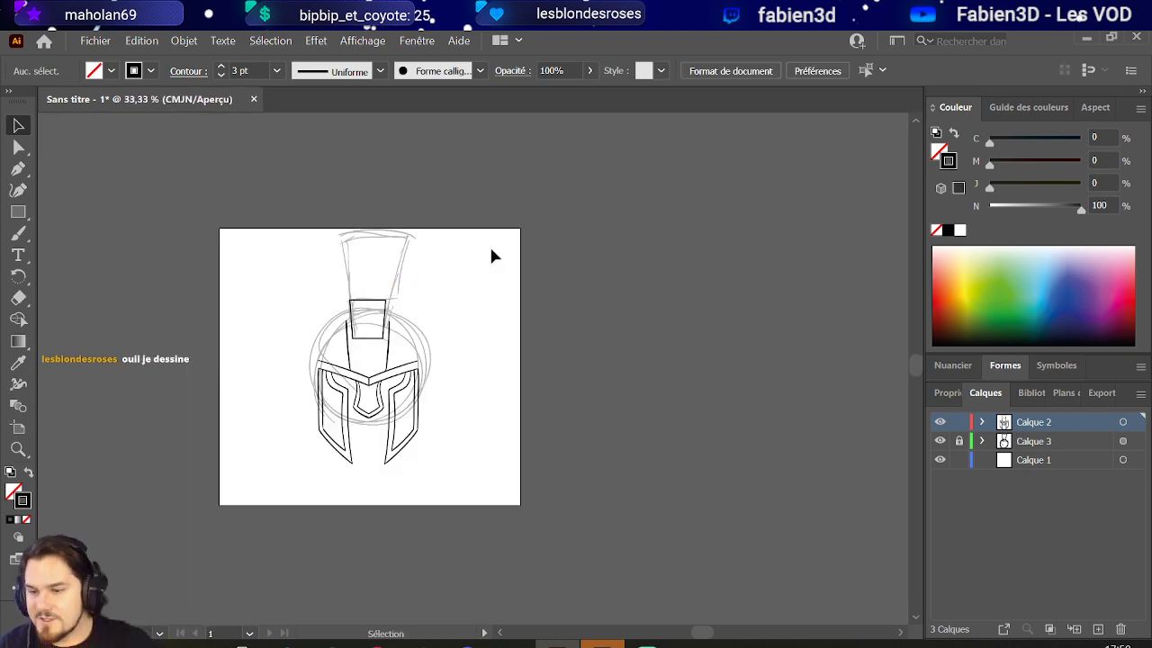
# - Close both outer ends of the brow bar with short vertical brush strokes
pyautogui.keyDown('alt'); pyautogui.scroll(3, 371, 360); pyautogui.keyUp('alt')
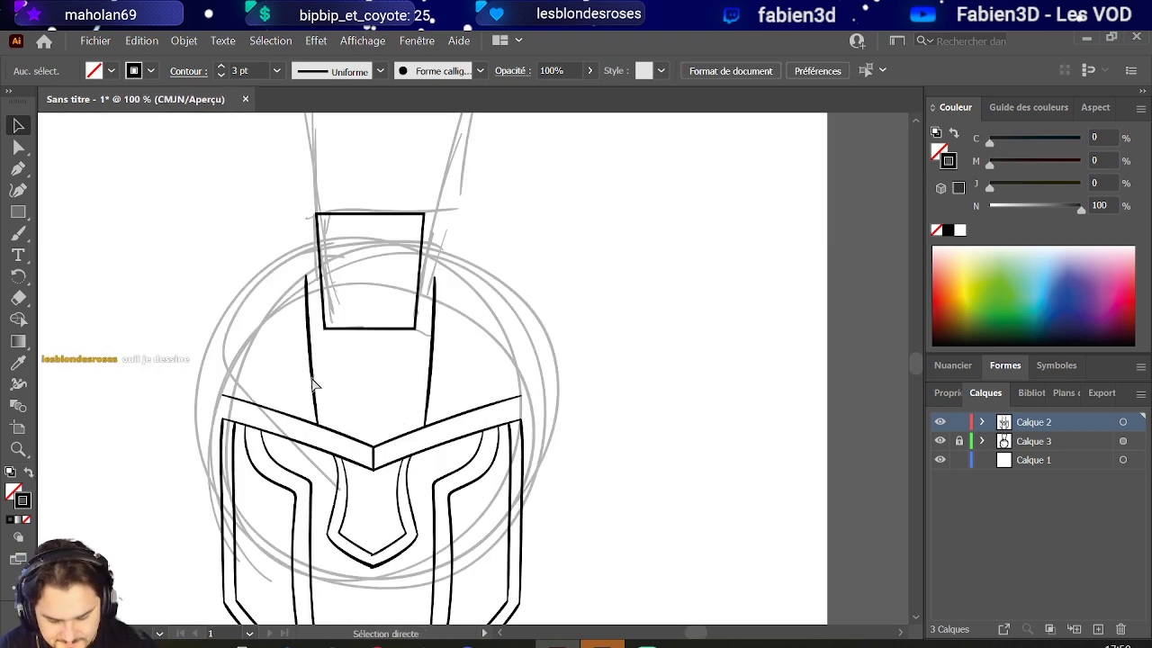
pyautogui.click(18, 233)
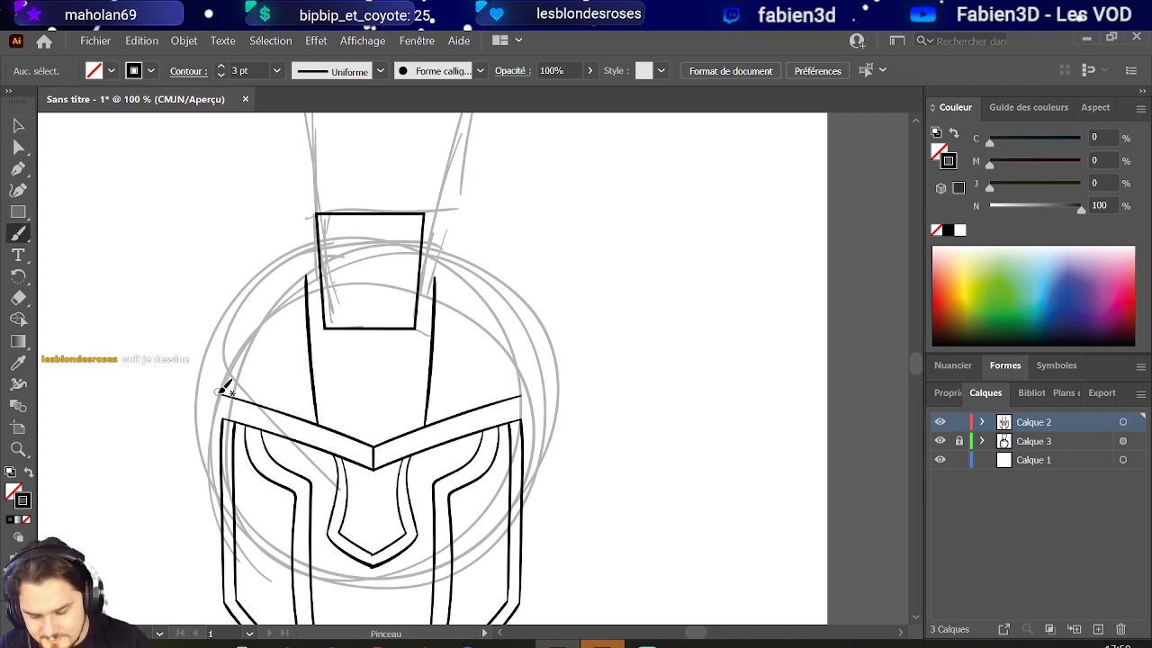
pyautogui.moveTo(225, 416); pyautogui.dragTo(230, 382)
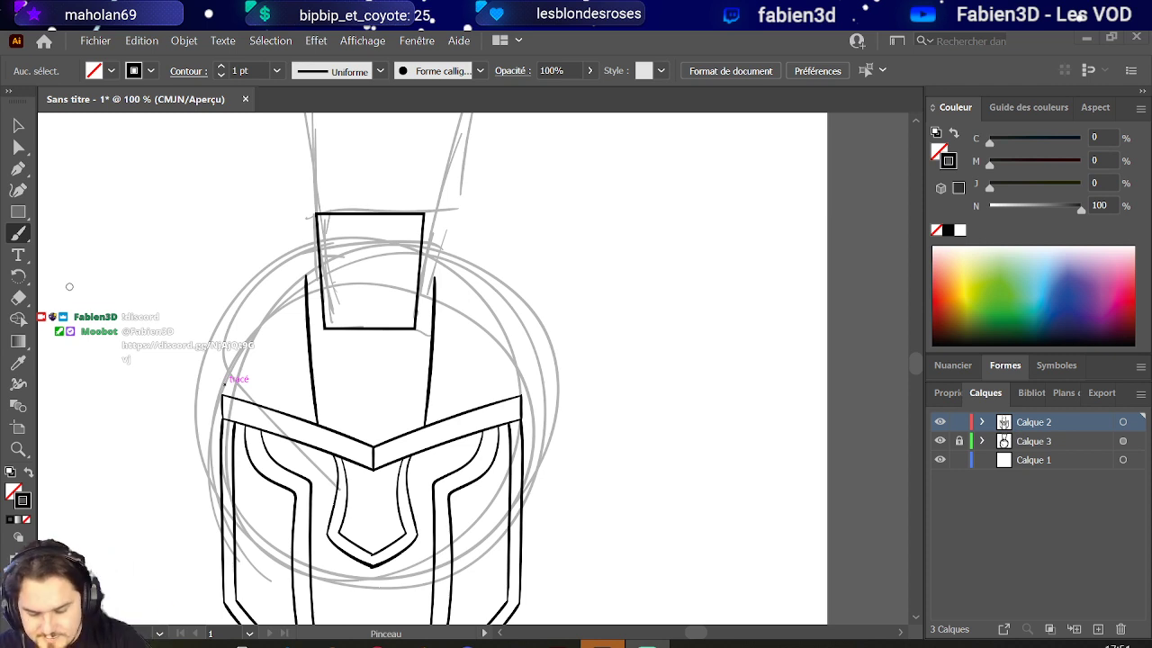
pyautogui.moveTo(224, 389)
pyautogui.mouseDown()
pyautogui.moveTo(261, 324)
pyautogui.moveTo(293, 307)
pyautogui.mouseUp()
pyautogui.hotkey('ctrl', 'z')
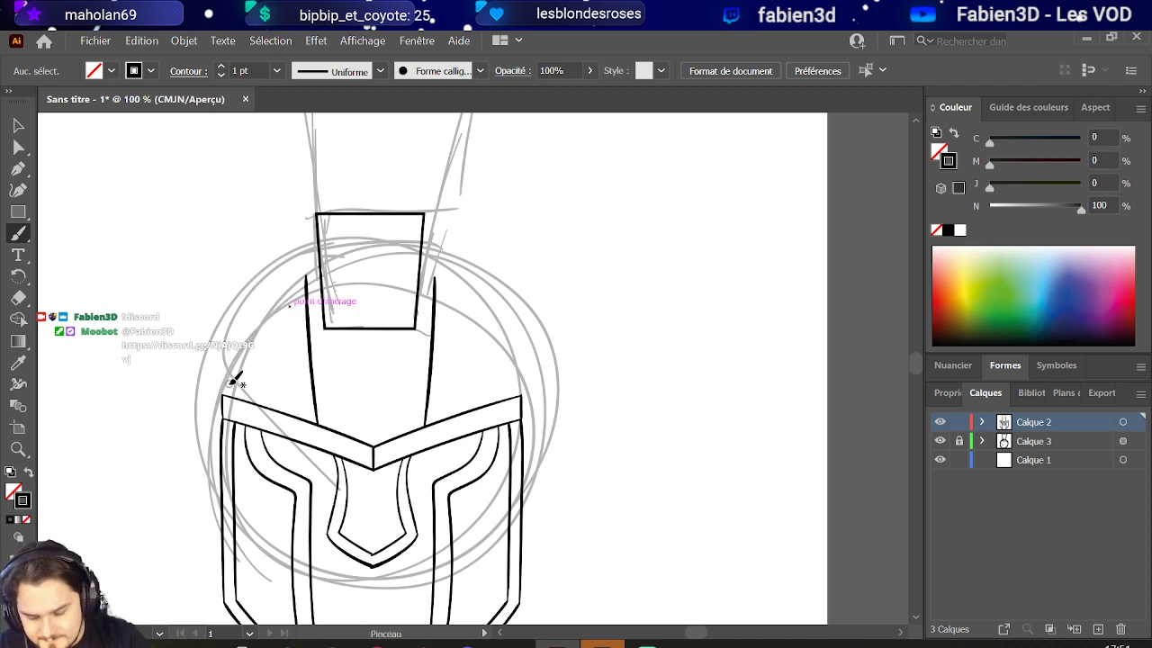
pyautogui.moveTo(225, 392)
pyautogui.mouseDown()
pyautogui.moveTo(270, 317)
pyautogui.moveTo(315, 276)
pyautogui.mouseUp()
pyautogui.hotkey('ctrl', 'z')
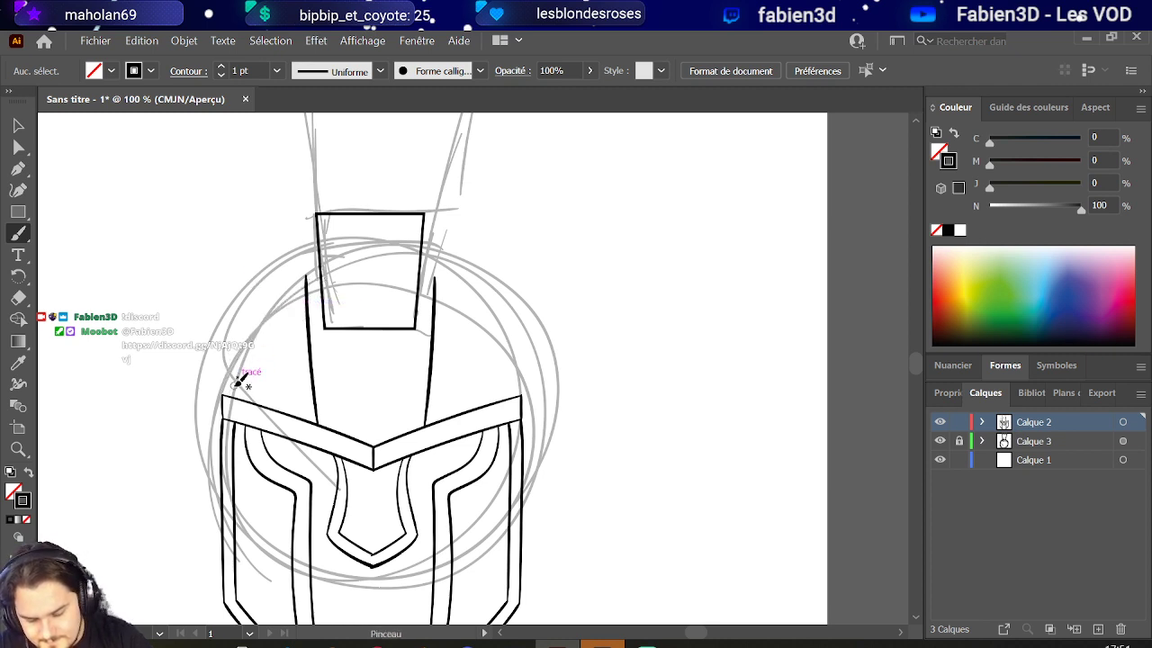
pyautogui.moveTo(227, 389)
pyautogui.mouseDown()
pyautogui.moveTo(236, 360)
pyautogui.moveTo(326, 266)
pyautogui.mouseUp()
pyautogui.hotkey('ctrl', 'z')
# - Paint the left dome curve from the brow bar's outer end to the crest base and align its end anchor with the base's edge
pyautogui.moveTo(224, 399)
pyautogui.mouseDown()
pyautogui.moveTo(262, 302)
pyautogui.moveTo(327, 257)
pyautogui.mouseUp()
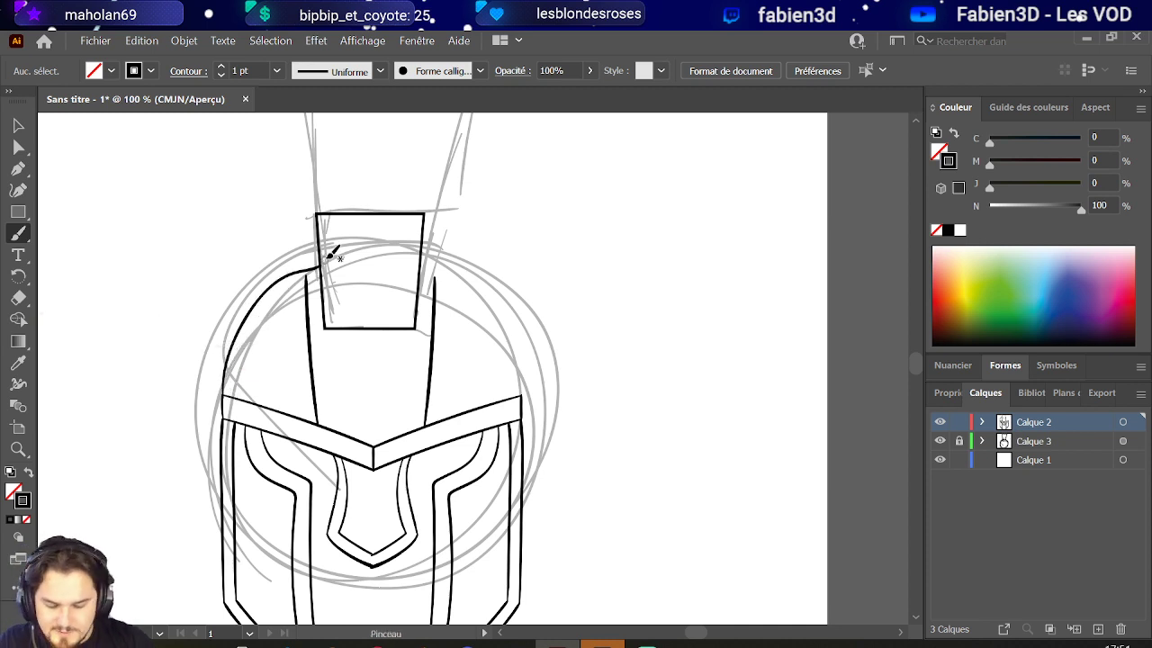
pyautogui.click(18, 146)
pyautogui.click(317, 270)
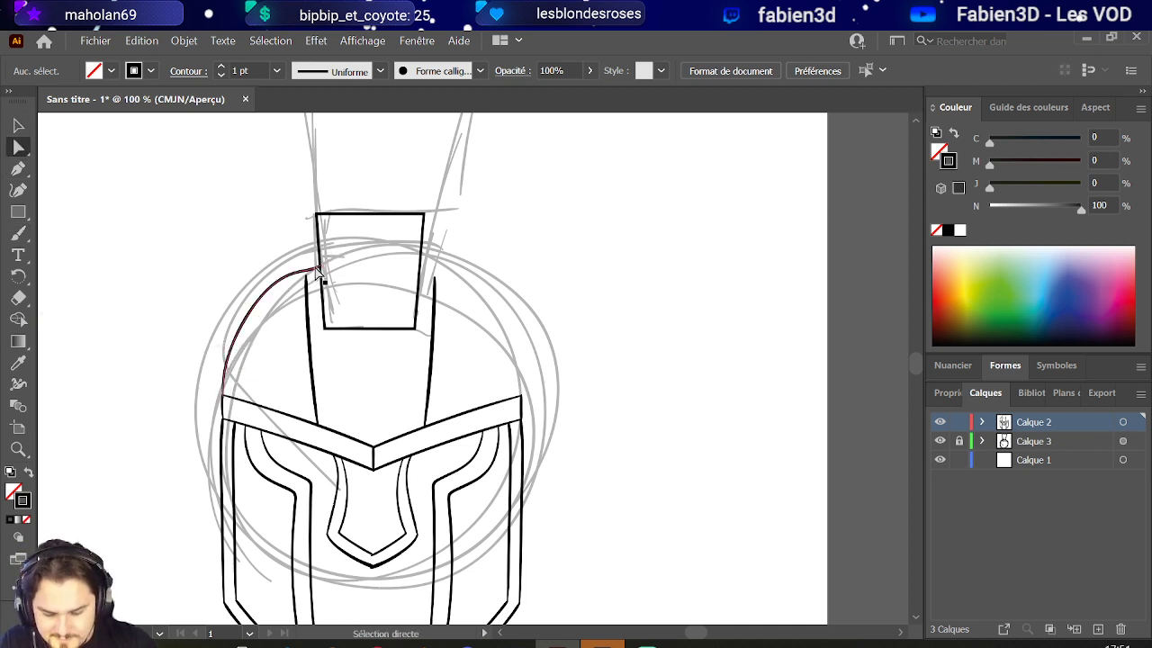
pyautogui.click(317, 270)
pyautogui.scroll(2, 320, 269)
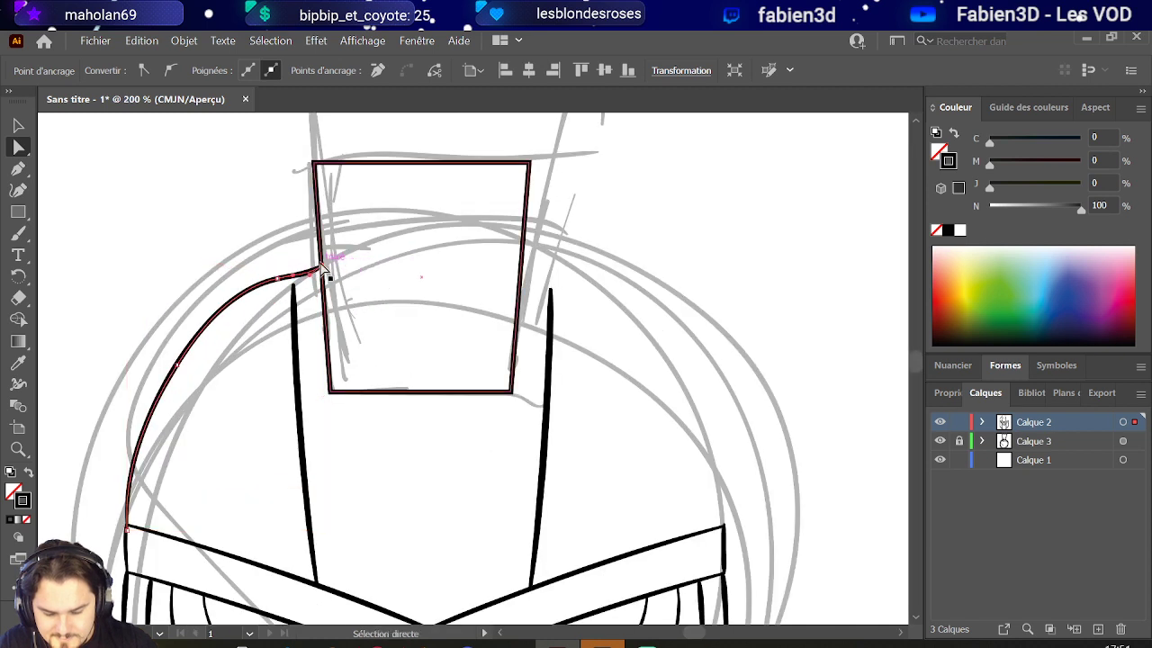
pyautogui.moveTo(322, 265); pyautogui.dragTo(321, 275)
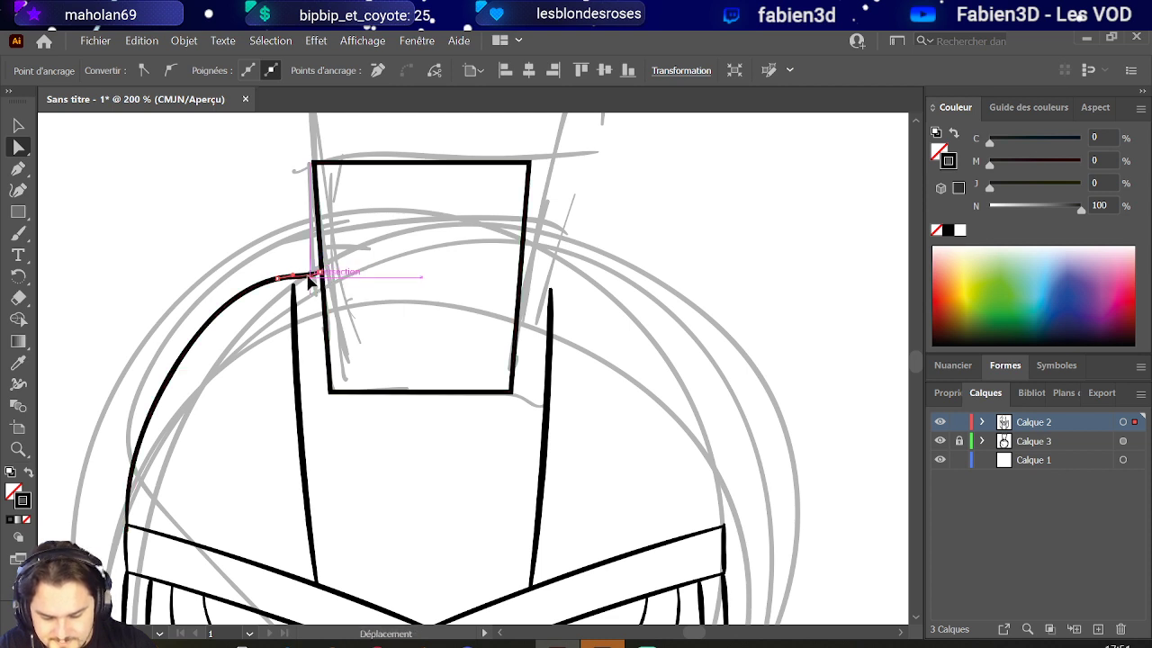
# - Pull the top anchor of the left vertical forehead stroke up onto the dome curve
pyautogui.click(296, 291)
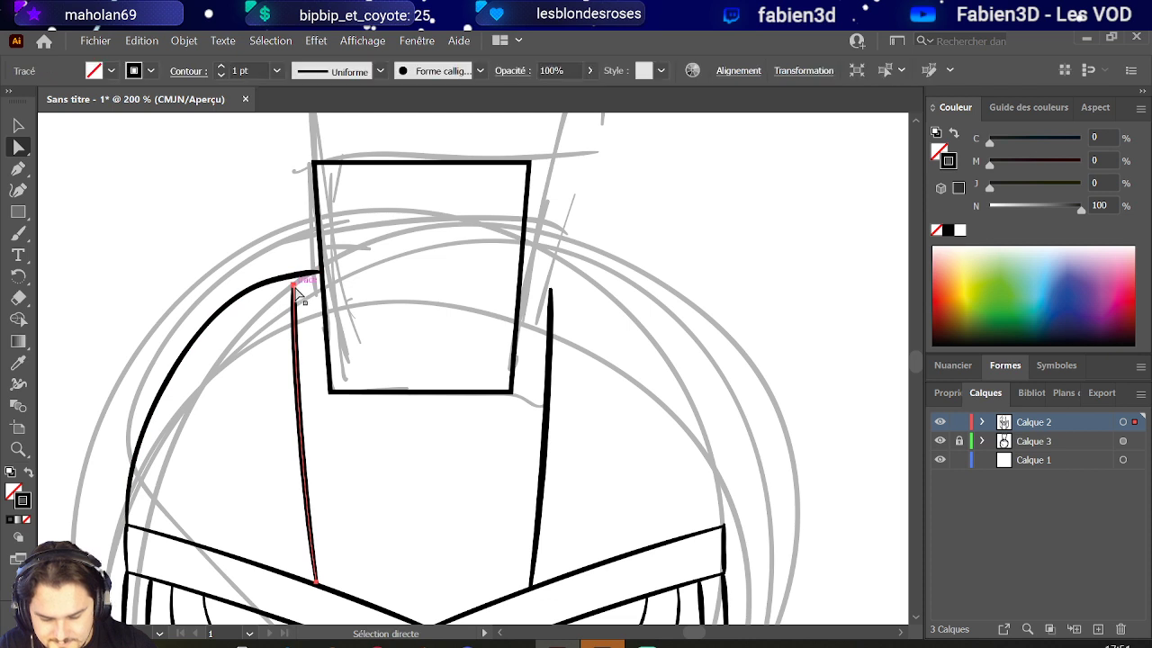
pyautogui.moveTo(295, 288)
pyautogui.mouseDown()
pyautogui.moveTo(306, 285)
pyautogui.moveTo(292, 276)
pyautogui.mouseUp()
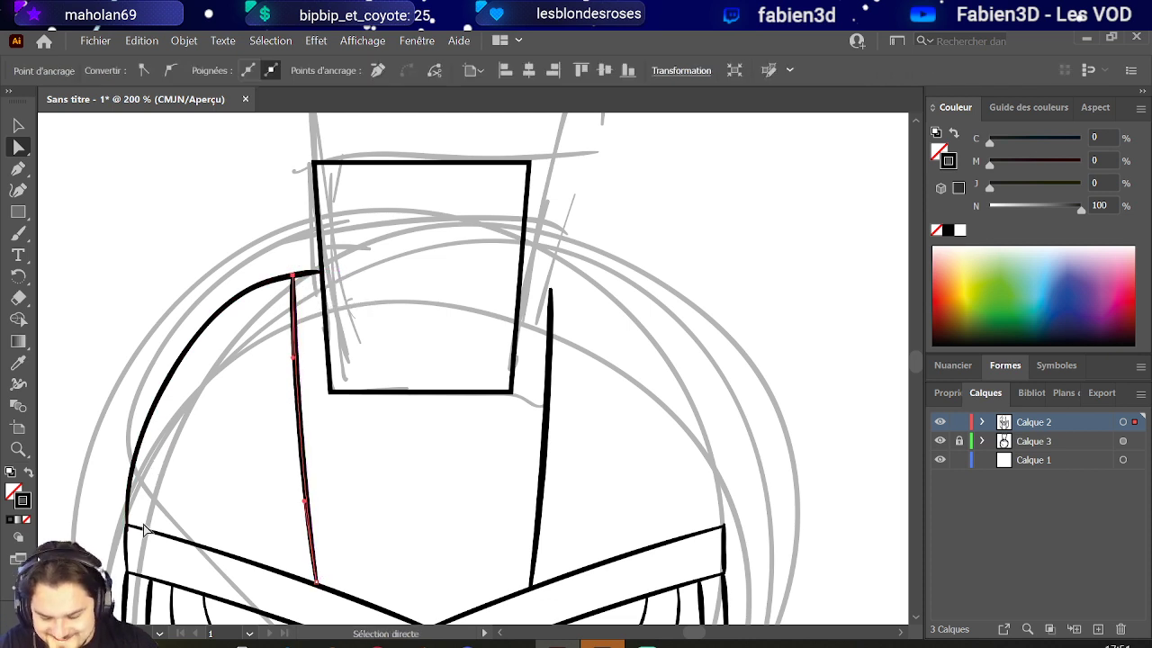
pyautogui.hotkey('ctrl', '-')
pyautogui.hotkey('ctrl', '-')
pyautogui.hotkey('ctrl', '+')
pyautogui.scroll(-2, 108, 351)
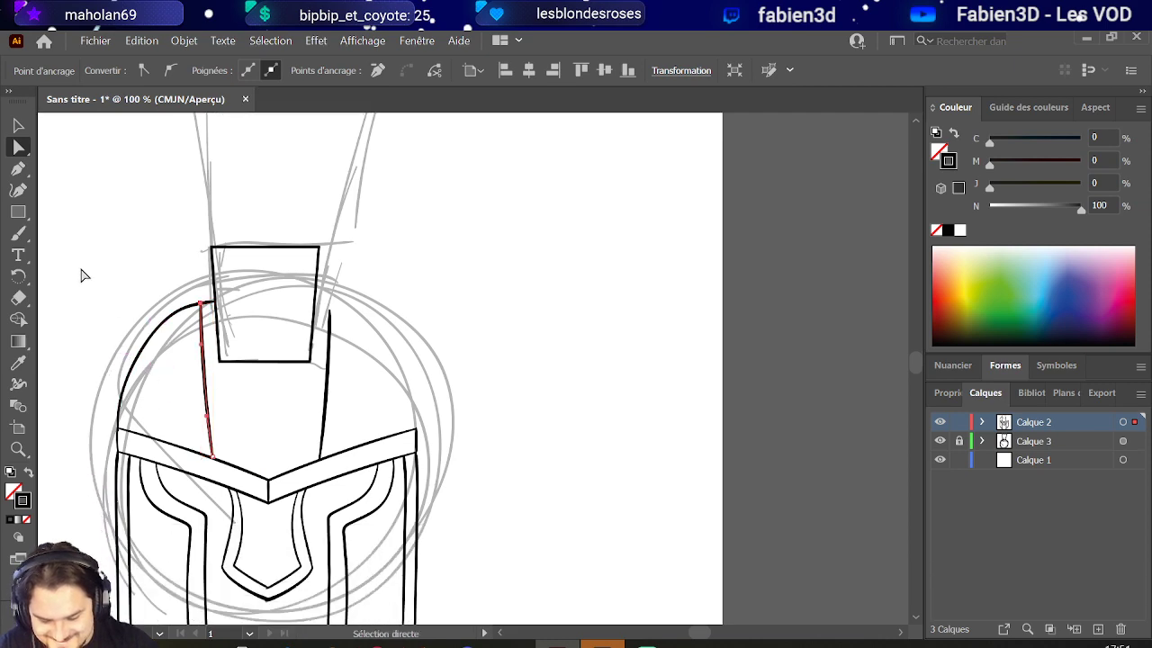
# - Move the lower end anchor of the left dome curve onto the brow bar's outer top corner
pyautogui.scroll(1, 153, 437)
pyautogui.click(118, 410)
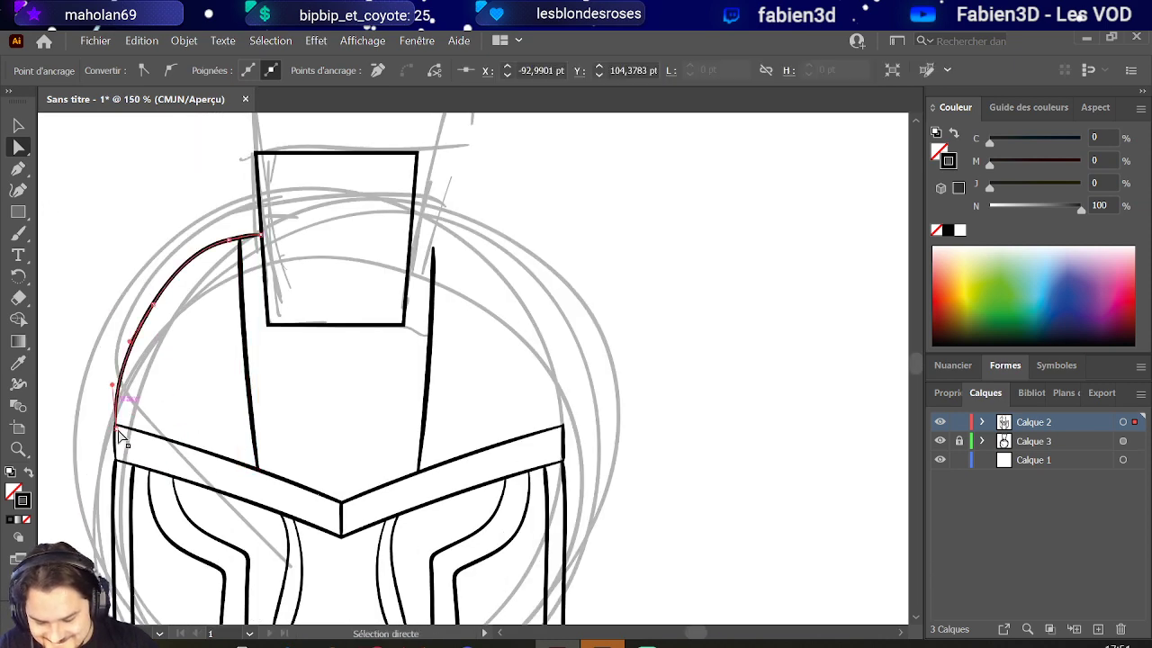
pyautogui.scroll(5, 116, 419)
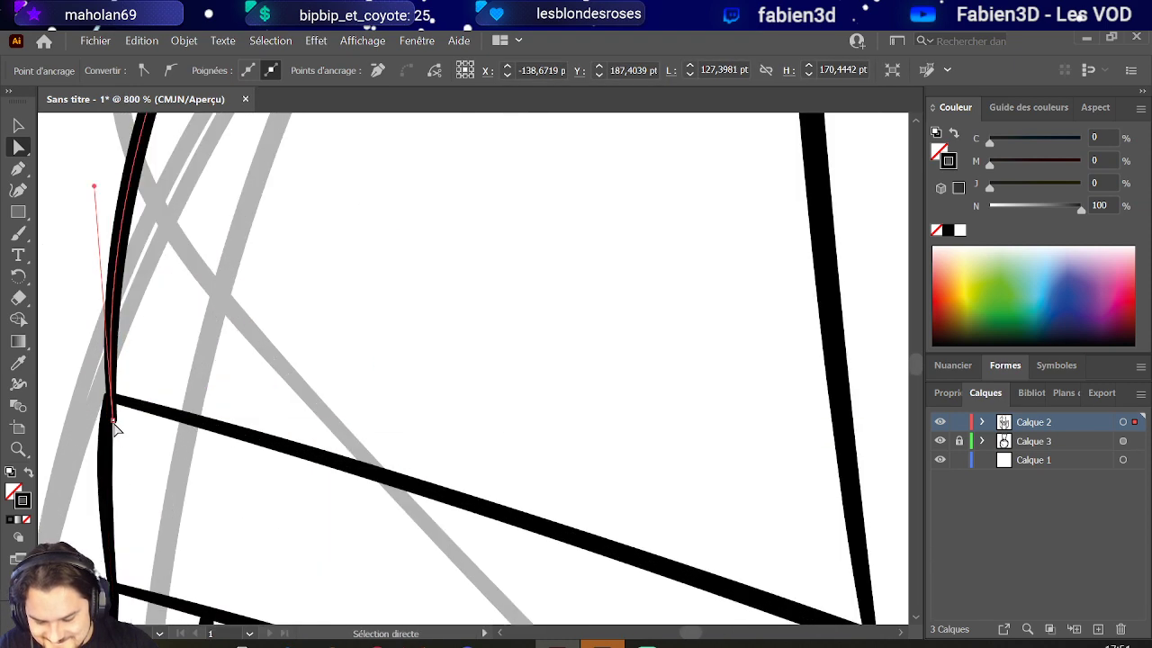
pyautogui.moveTo(112, 423); pyautogui.dragTo(108, 396)
pyautogui.scroll(-6, 110, 398)
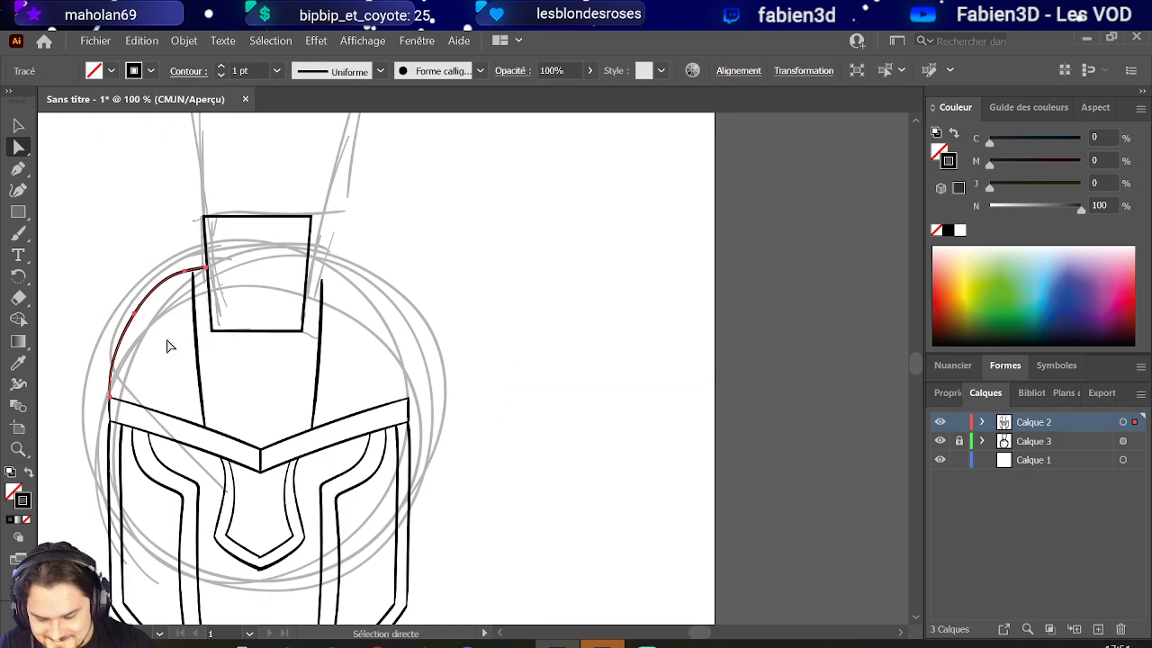
# - Extend the top of the left forehead stroke up so it meets the left dome curve
pyautogui.click(180, 315)
pyautogui.scroll(2, 198, 279)
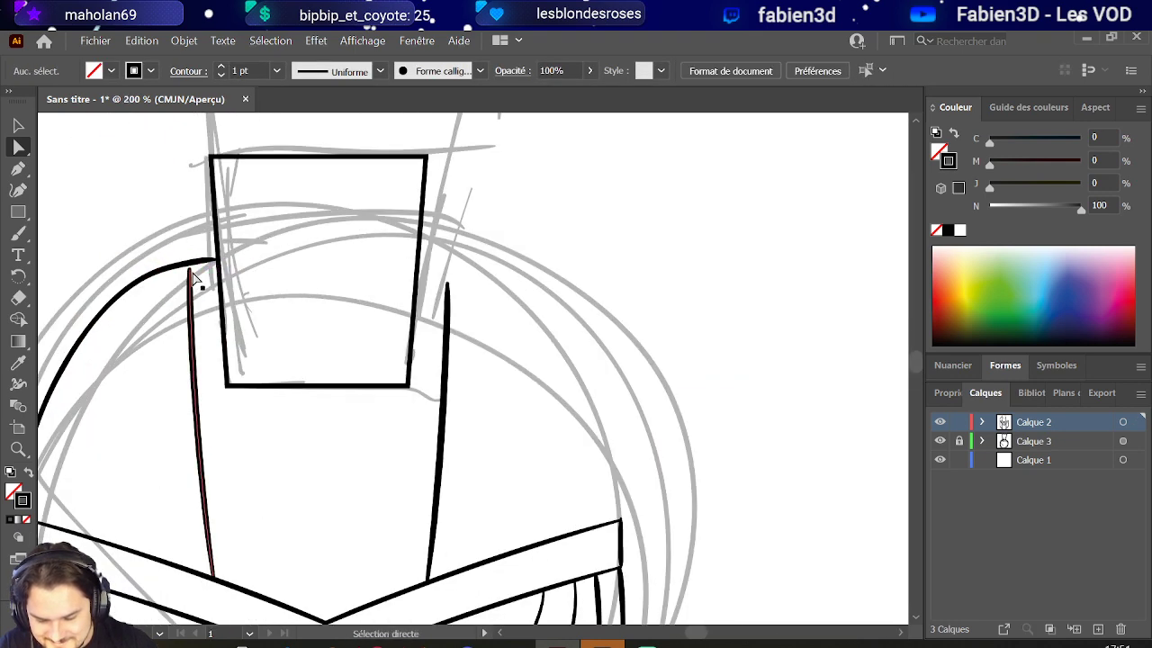
pyautogui.click(193, 273)
pyautogui.moveTo(193, 274); pyautogui.dragTo(197, 262)
pyautogui.scroll(-5, 197, 263)
pyautogui.scroll(2, 164, 360)
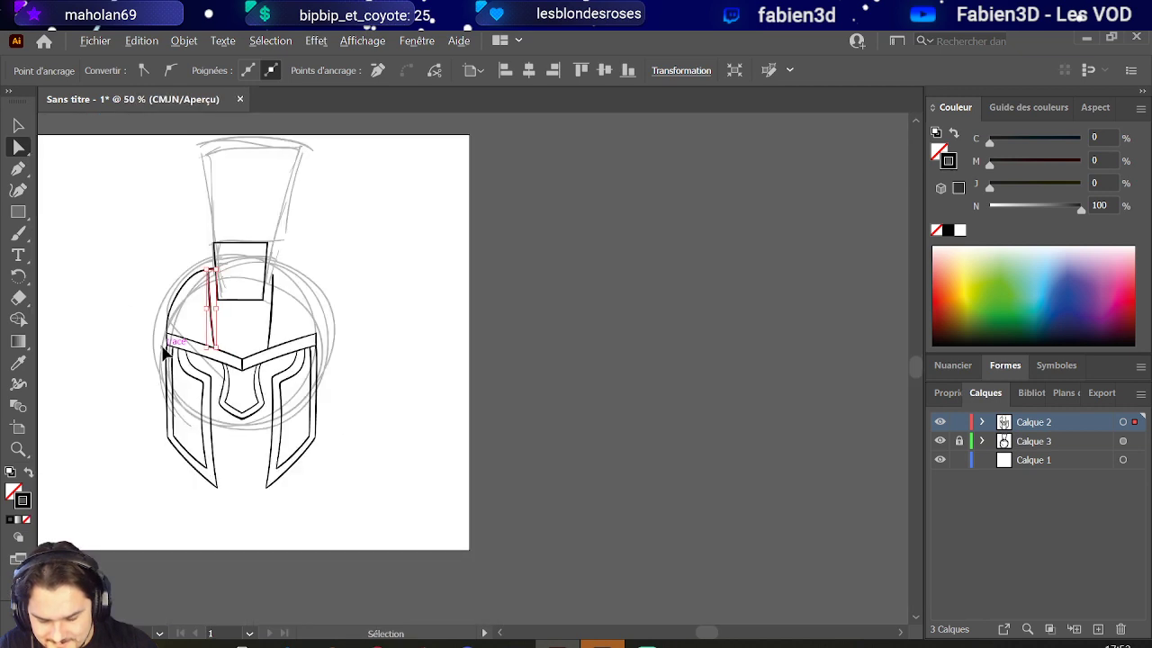
# - Move the left dome curve's lower end outward past the brow bar and reshape the curve into a rounder arc
pyautogui.click(175, 320)
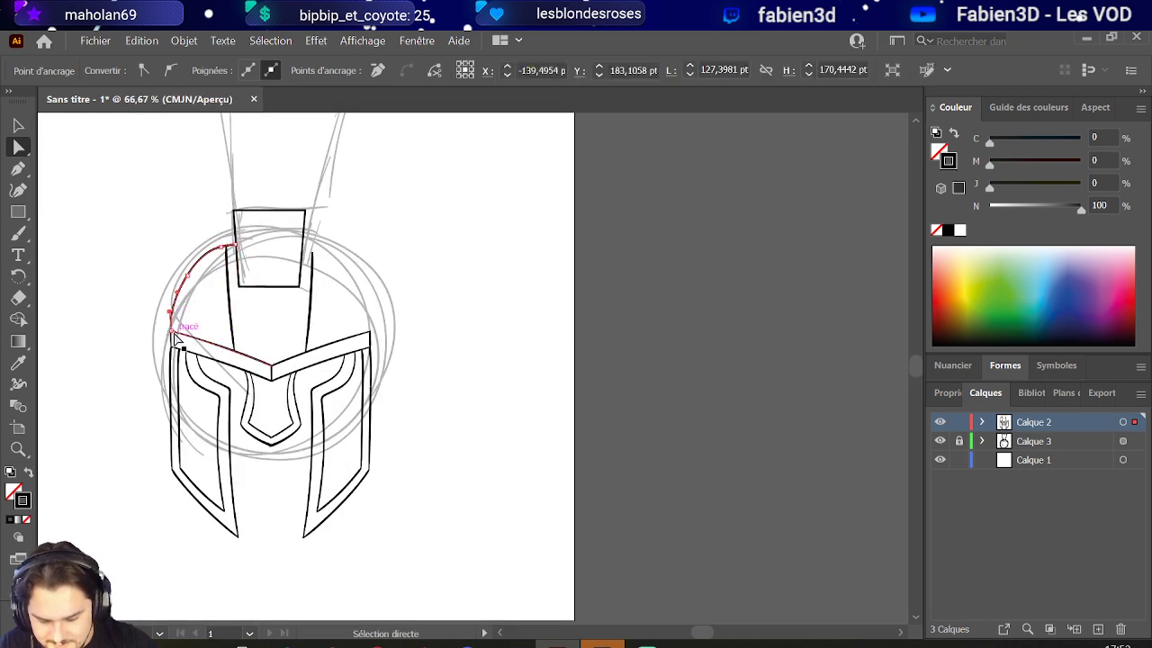
pyautogui.moveTo(175, 320); pyautogui.dragTo(162, 369)
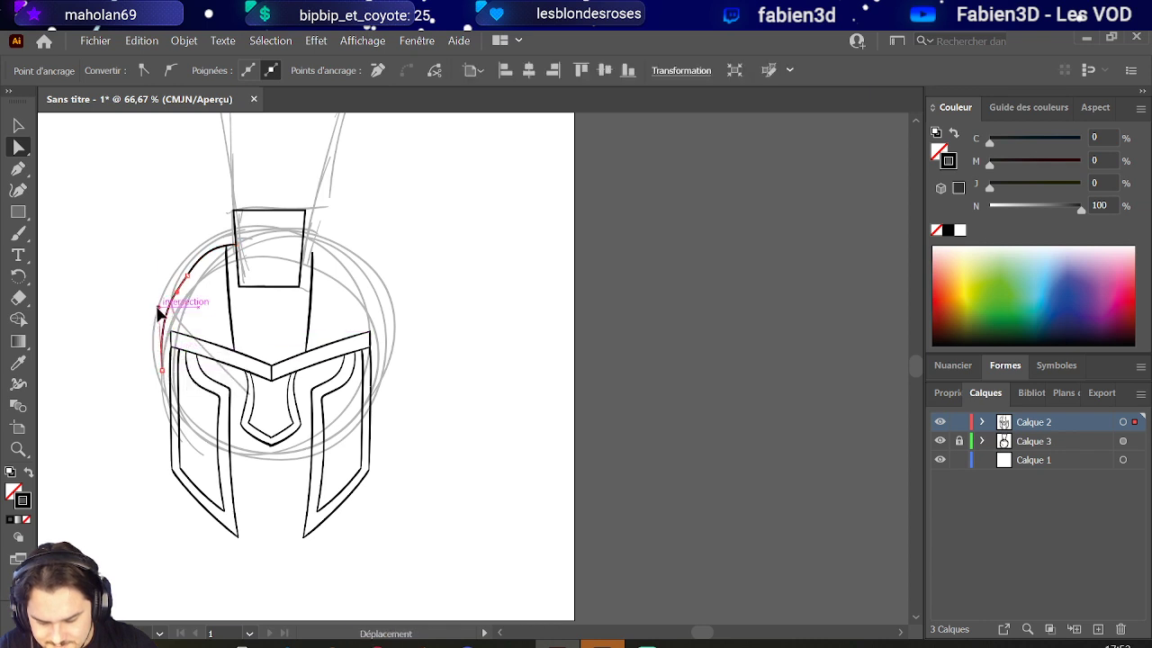
pyautogui.moveTo(187, 282); pyautogui.dragTo(203, 270)
pyautogui.click(167, 315)
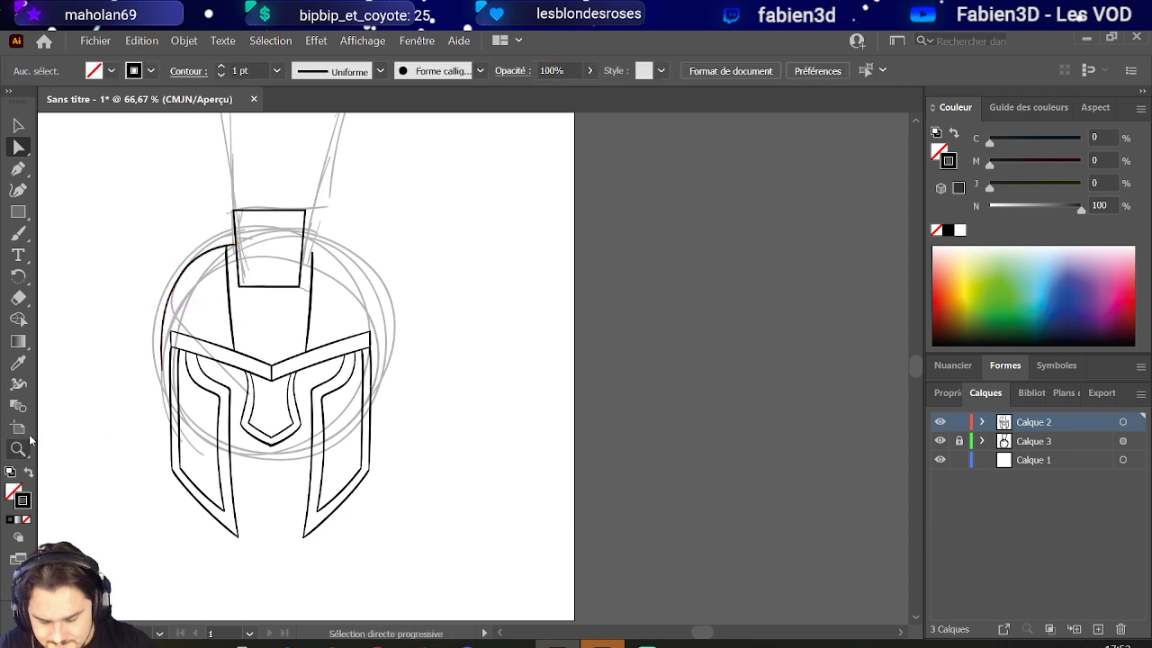
pyautogui.scroll(2, 166, 304)
pyautogui.scroll(3, 317, 185)
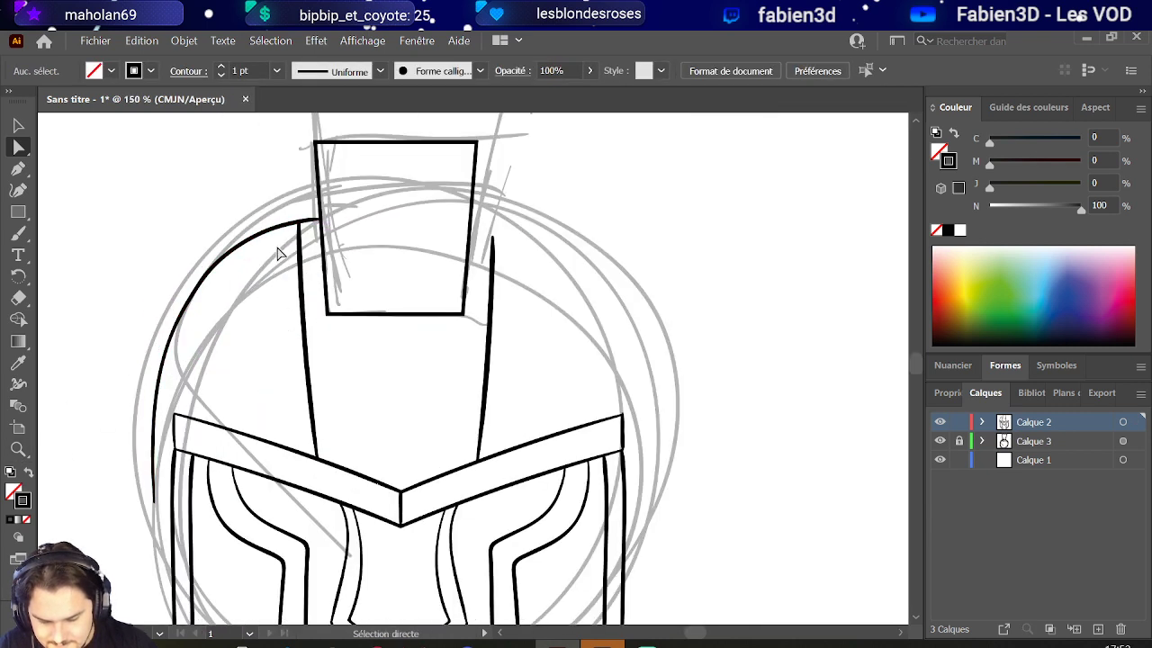
# - Try to raise the left dome curve's top end along the crest base's edge
pyautogui.click(315, 292)
pyautogui.click(315, 295)
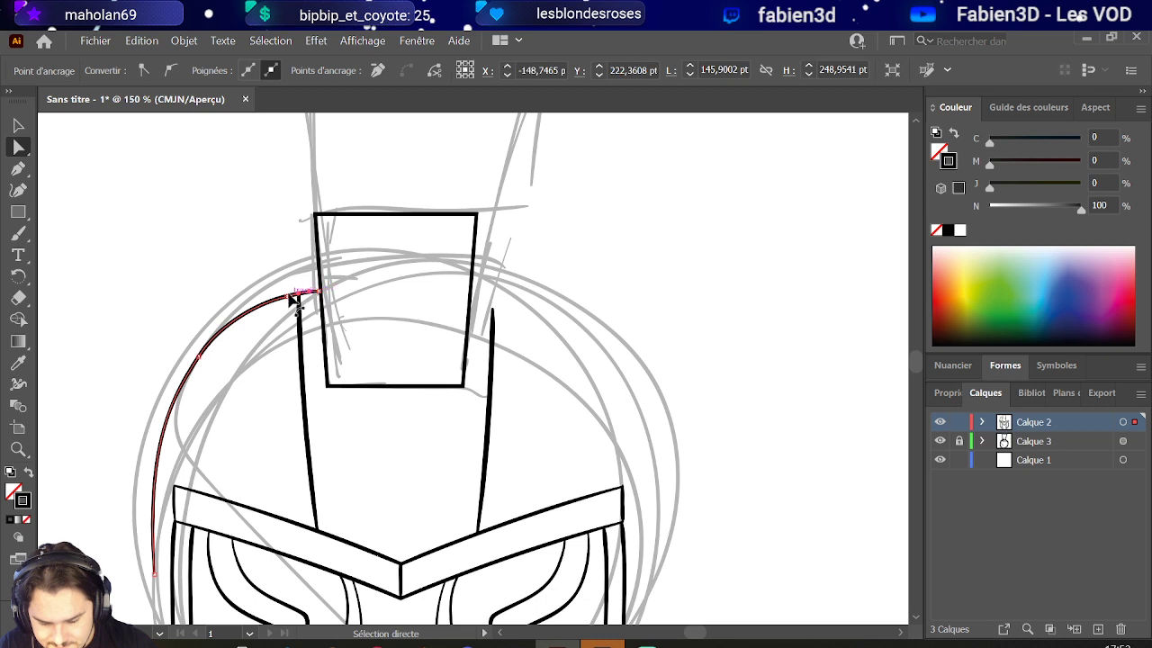
pyautogui.moveTo(321, 288); pyautogui.dragTo(312, 268)
pyautogui.hotkey('ctrl', 'z')
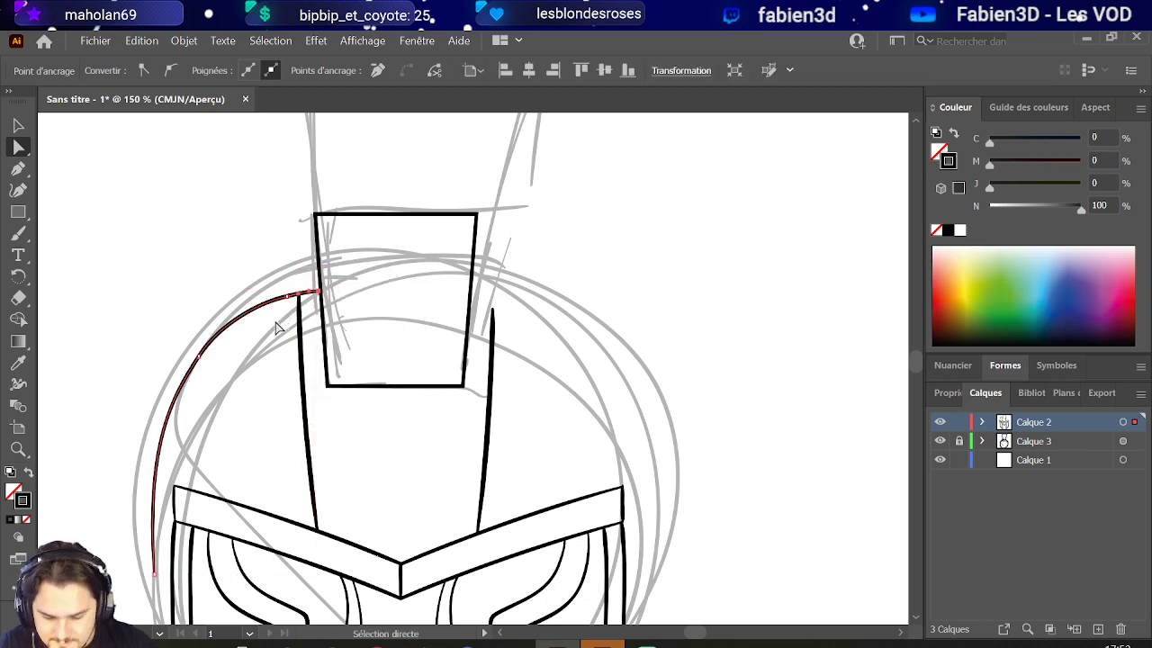
pyautogui.moveTo(278, 321); pyautogui.dragTo(321, 268)
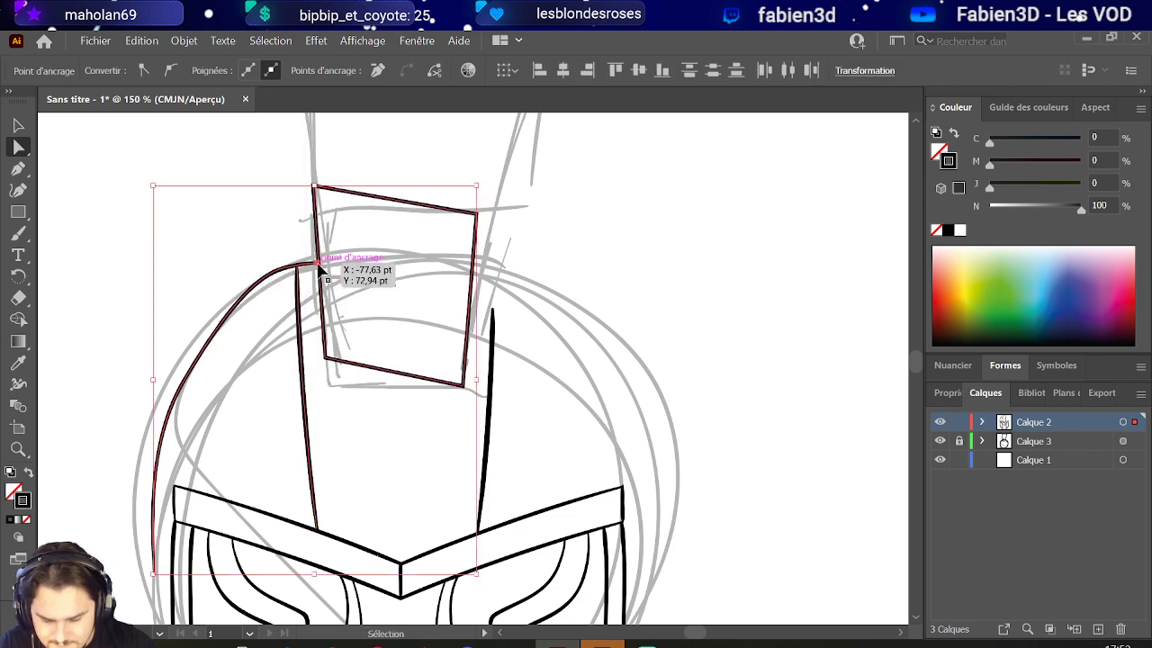
pyautogui.hotkey('ctrl', 'z')
pyautogui.hotkey('ctrl', 'shift', 'a')
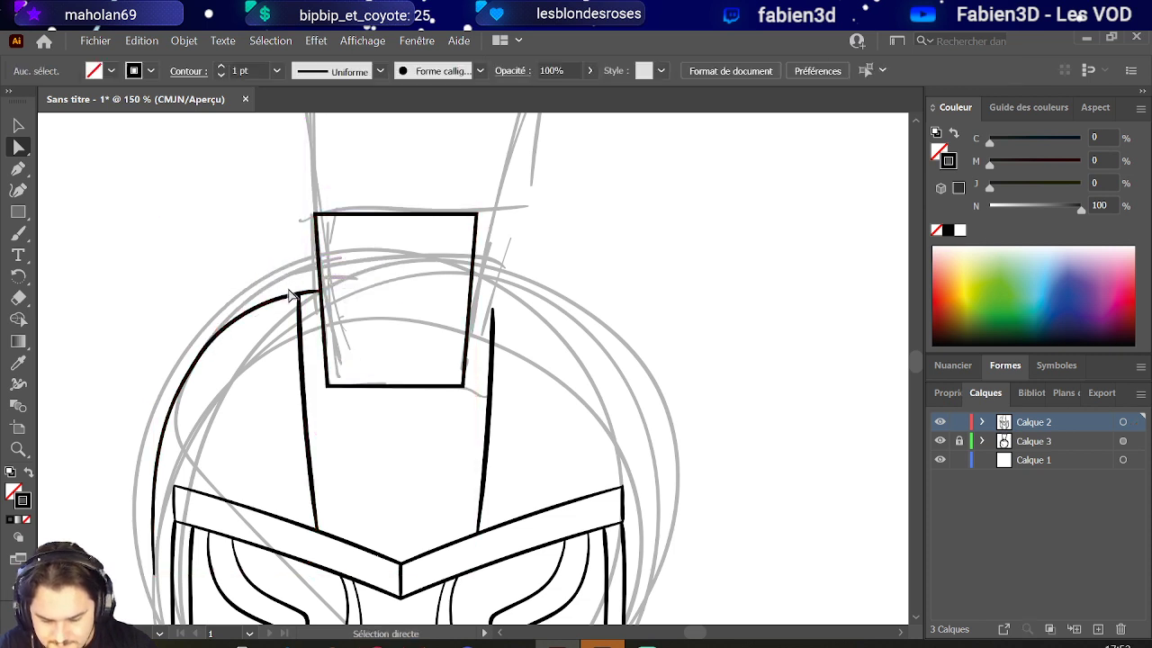
# - Raise the top anchors of the left dome curve and left forehead stroke together along the crest base's edge
pyautogui.click(308, 335)
pyautogui.click(297, 299)
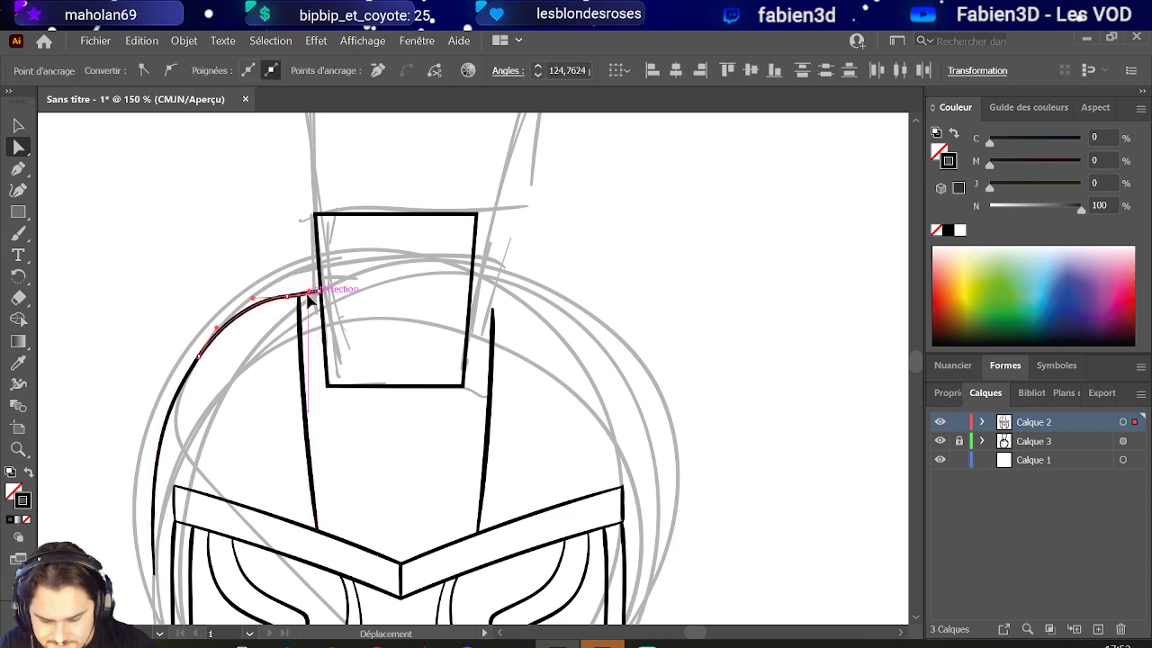
pyautogui.moveTo(316, 291); pyautogui.dragTo(316, 258)
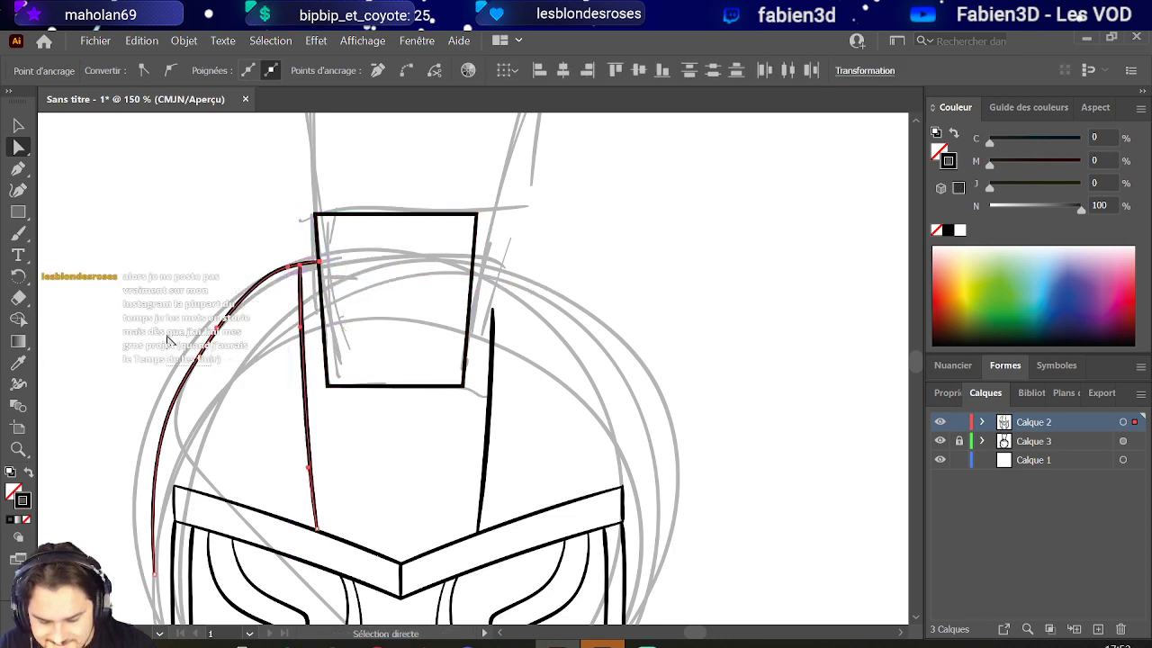
# - Push the left dome curve's middle and lower anchors outward to follow the sketched circle
pyautogui.moveTo(204, 364); pyautogui.dragTo(183, 351)
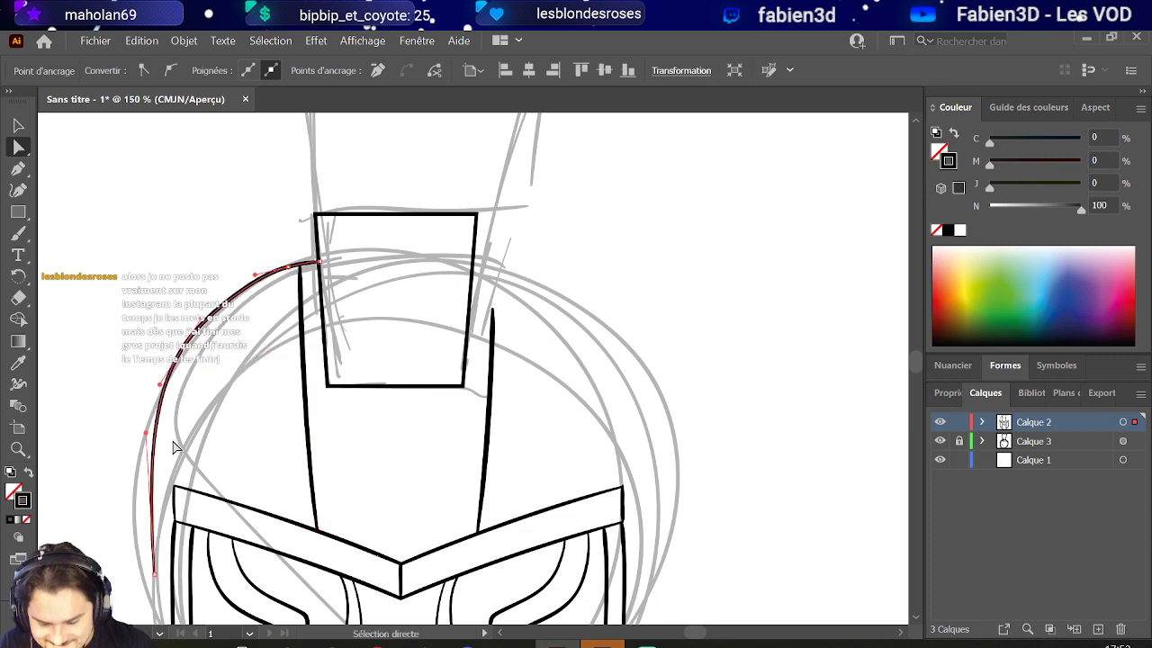
pyautogui.scroll(-2, 179, 396)
pyautogui.moveTo(155, 508); pyautogui.dragTo(143, 505)
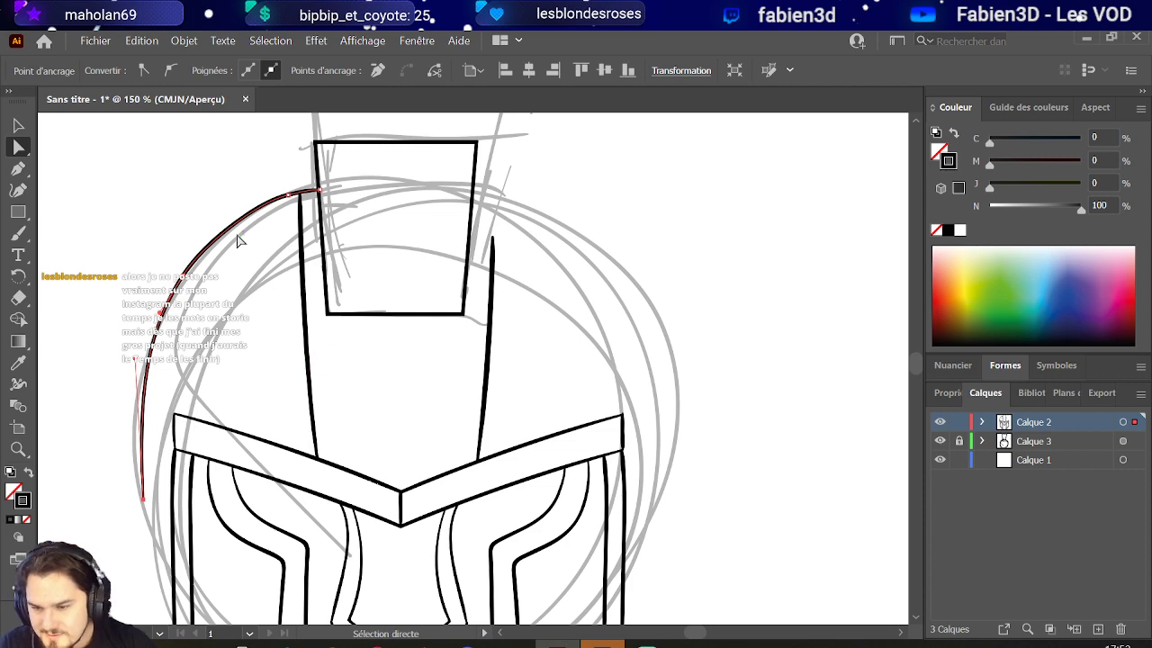
pyautogui.scroll(-3, 252, 251)
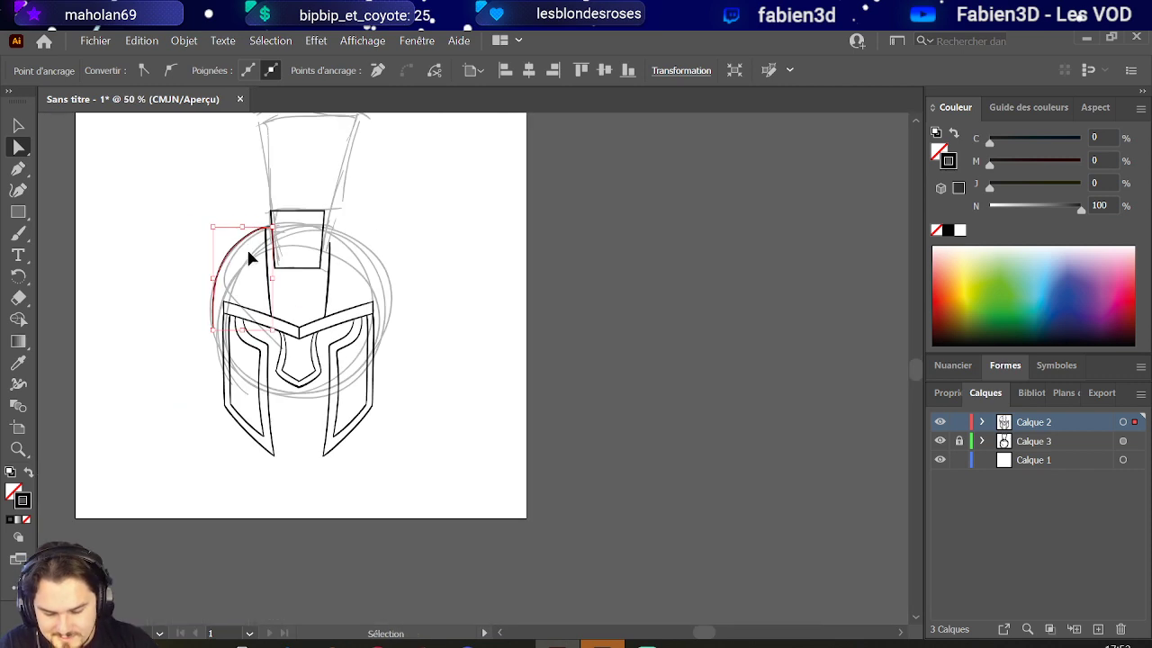
# - Paint a short brush stroke joining the left cheek guard's outer edge to the dome curve's lower end
pyautogui.click(18, 232)
pyautogui.scroll(5, 308, 336)
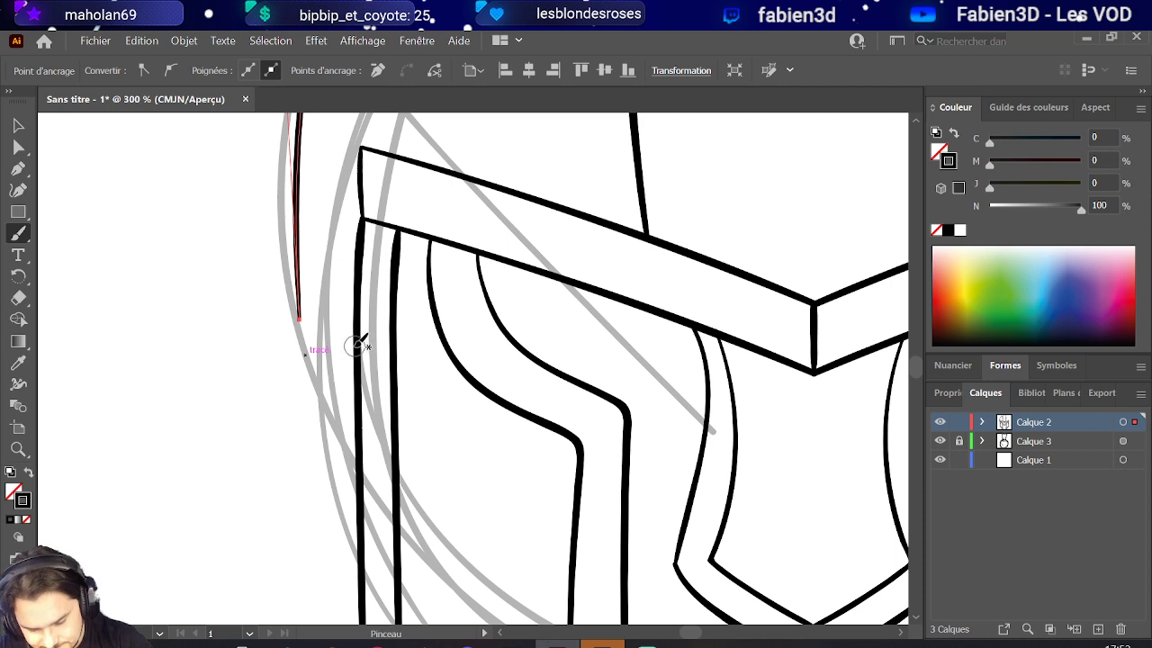
pyautogui.moveTo(357, 342); pyautogui.dragTo(303, 314)
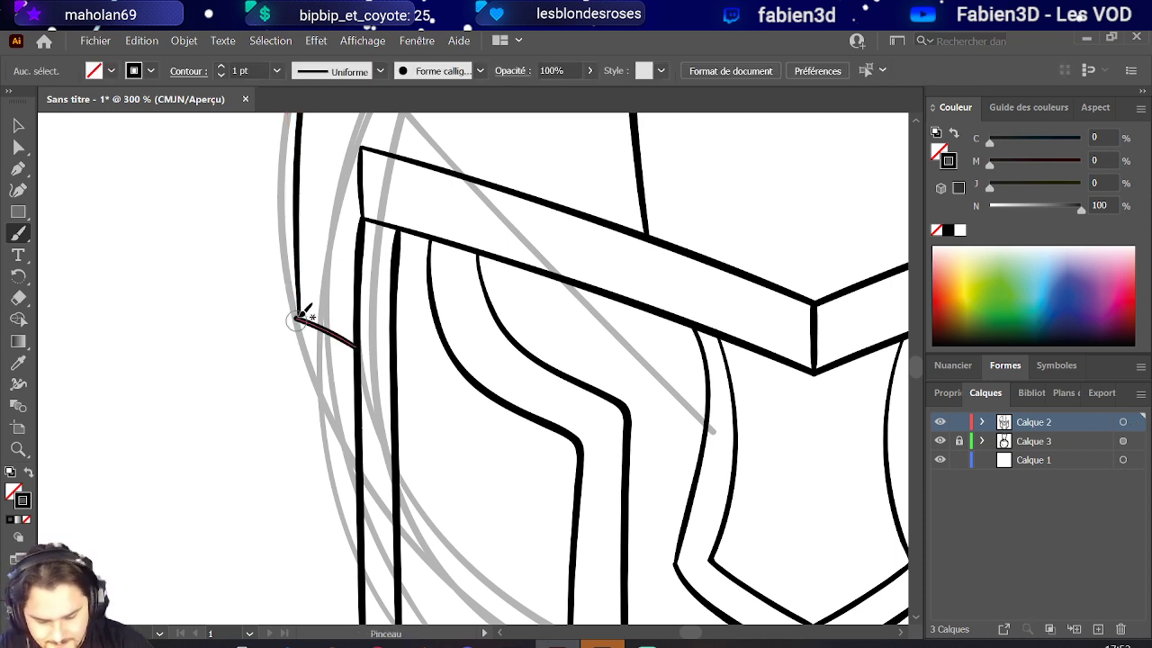
pyautogui.scroll(-7, 306, 322)
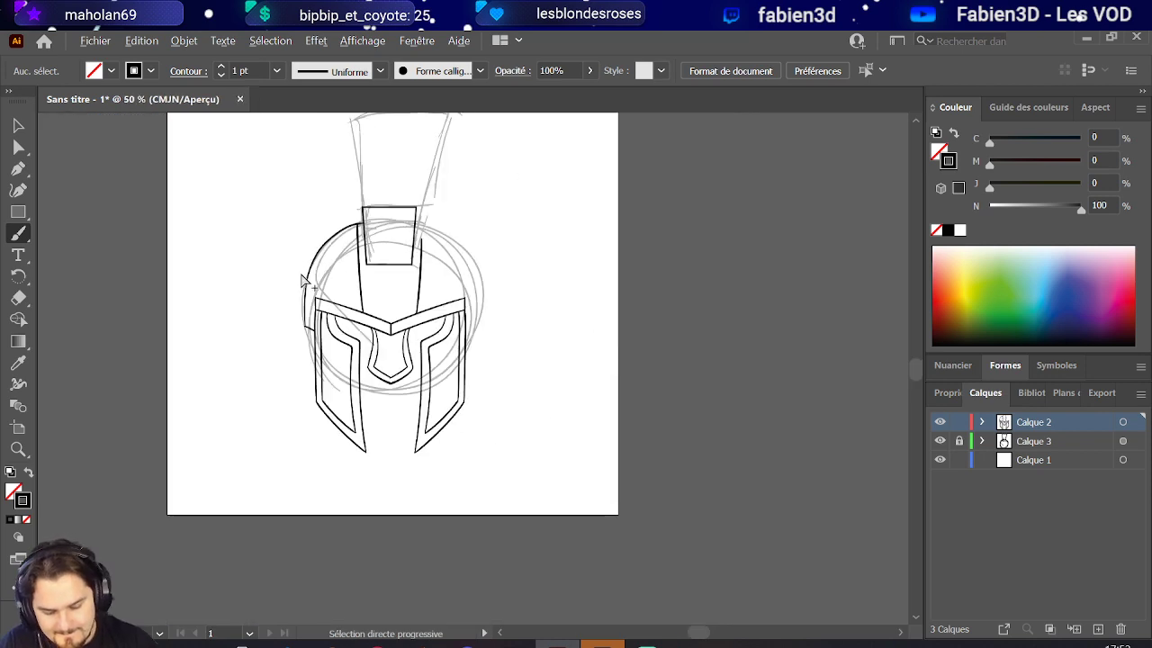
pyautogui.scroll(1, 405, 275)
pyautogui.scroll(2, 405, 275)
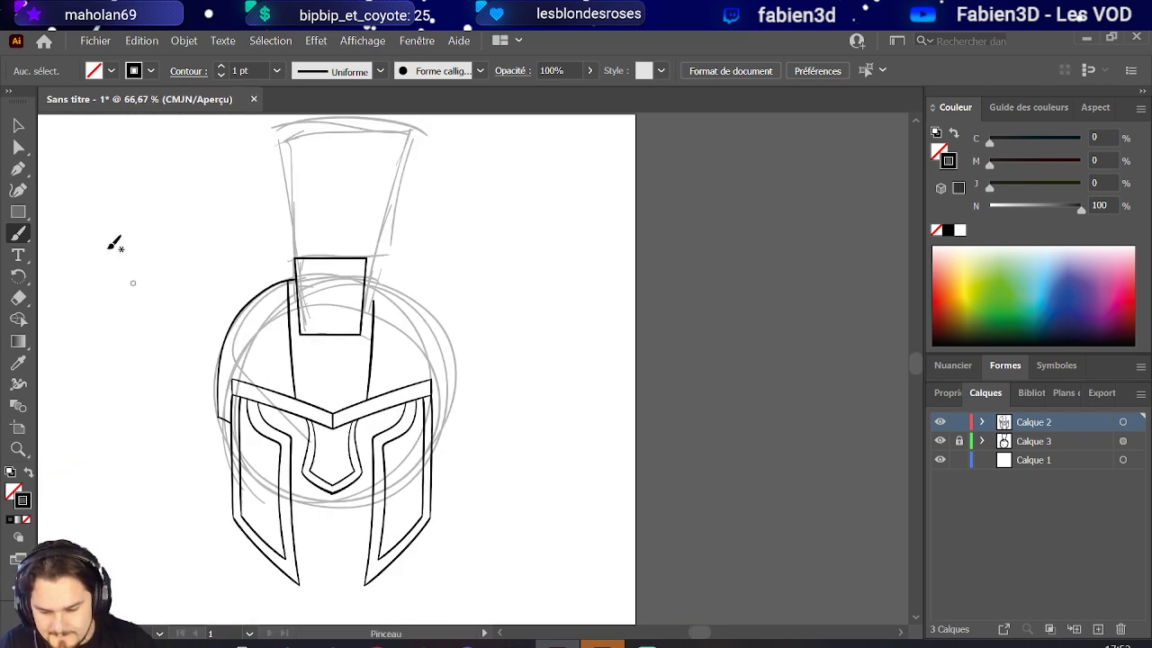
# - Duplicate the left dome curve with its short closing stroke, mirror the copy and fit it to the helmet's right side
pyautogui.click(18, 125)
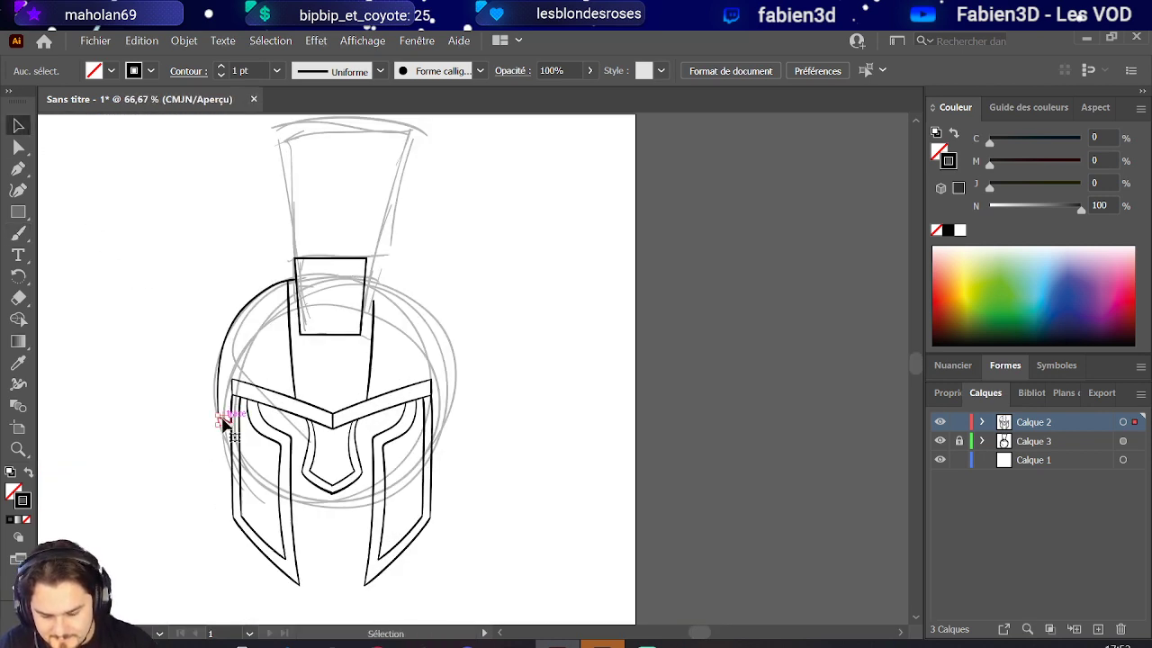
pyautogui.click(225, 421)
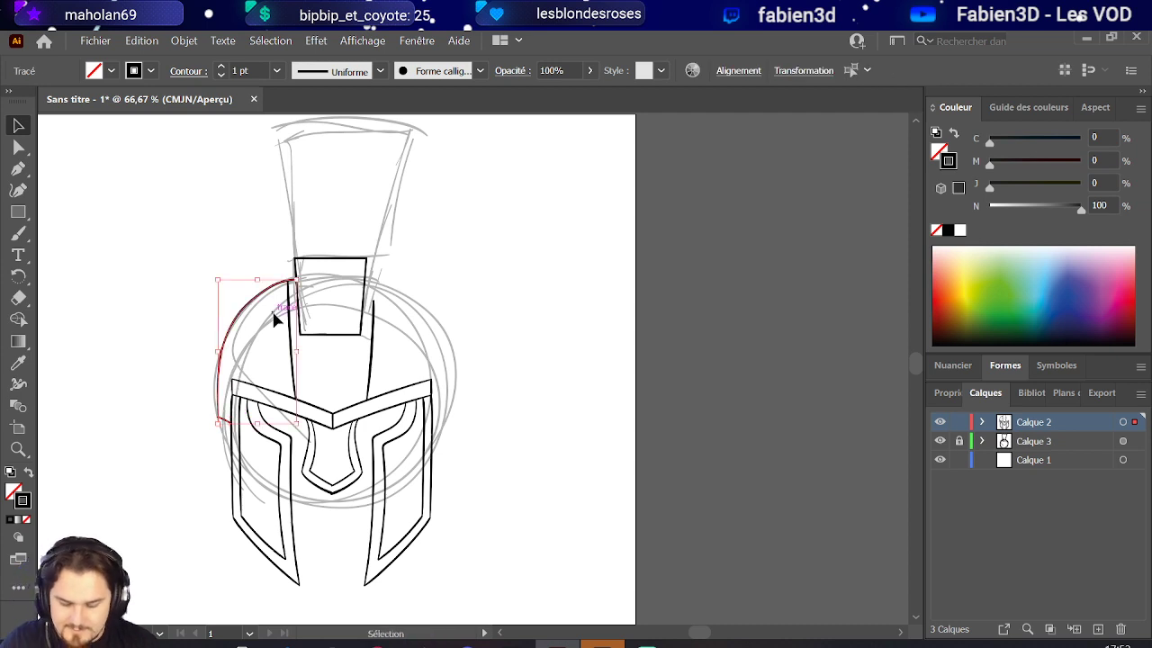
pyautogui.hotkey('ctrl', 'c')
pyautogui.hotkey('ctrl', 'v')
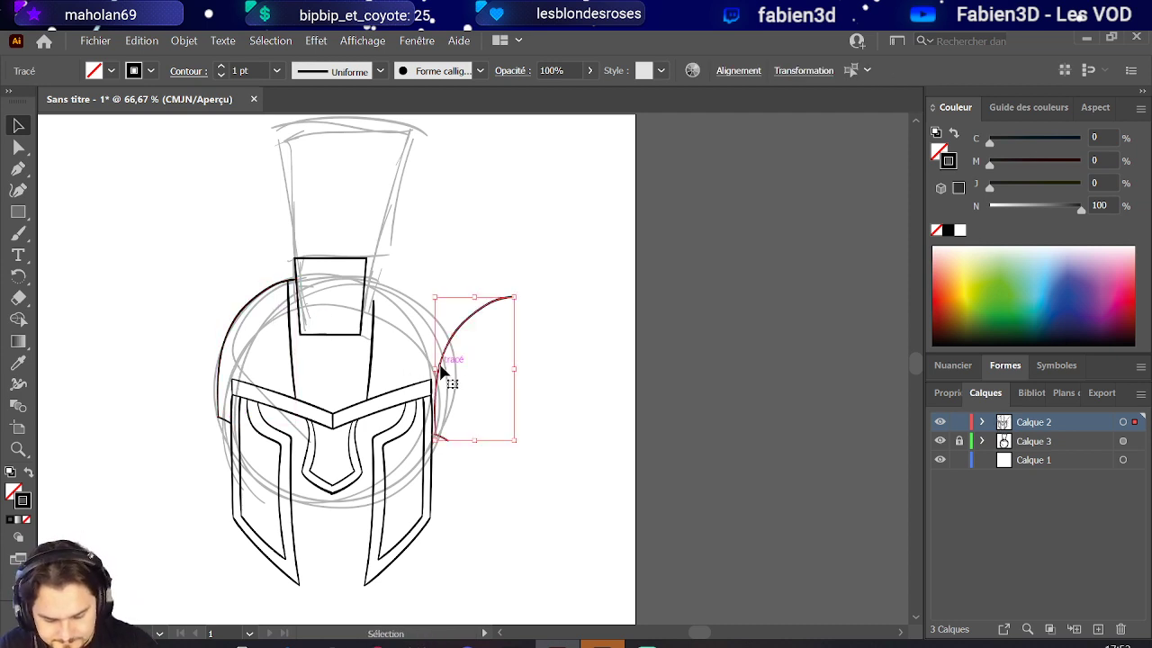
pyautogui.moveTo(439, 367)
pyautogui.mouseDown()
pyautogui.moveTo(586, 376)
pyautogui.moveTo(456, 382)
pyautogui.moveTo(440, 372)
pyautogui.mouseUp()
pyautogui.scroll(2, 440, 372)
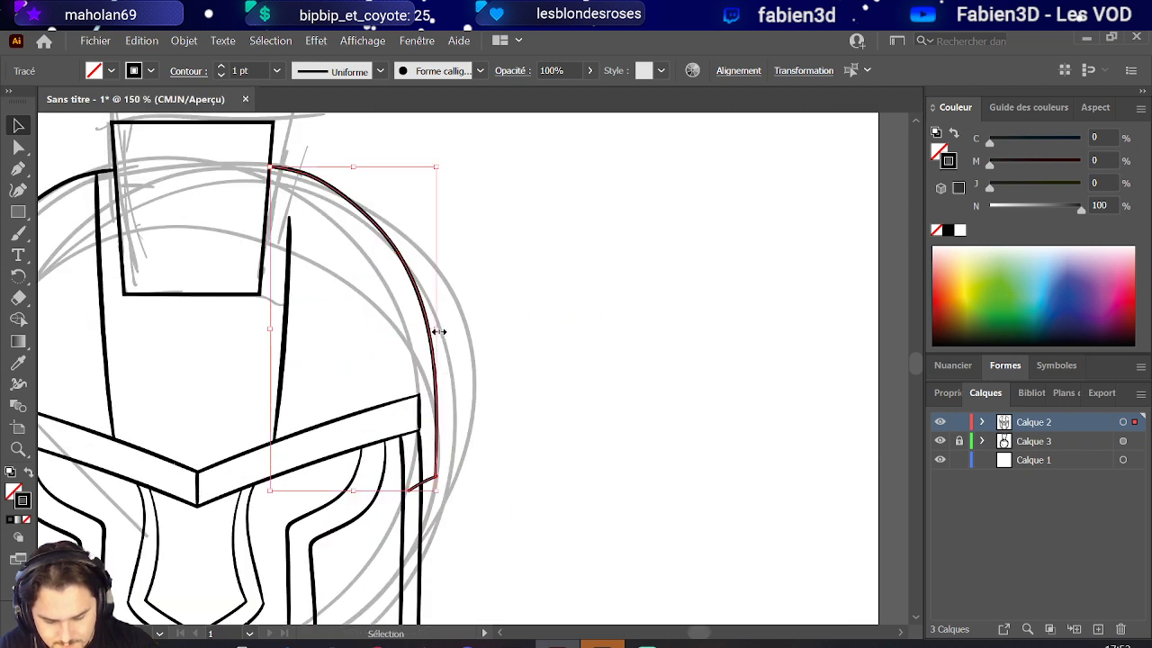
pyautogui.moveTo(451, 332); pyautogui.dragTo(450, 332)
pyautogui.scroll(-2, 450, 332)
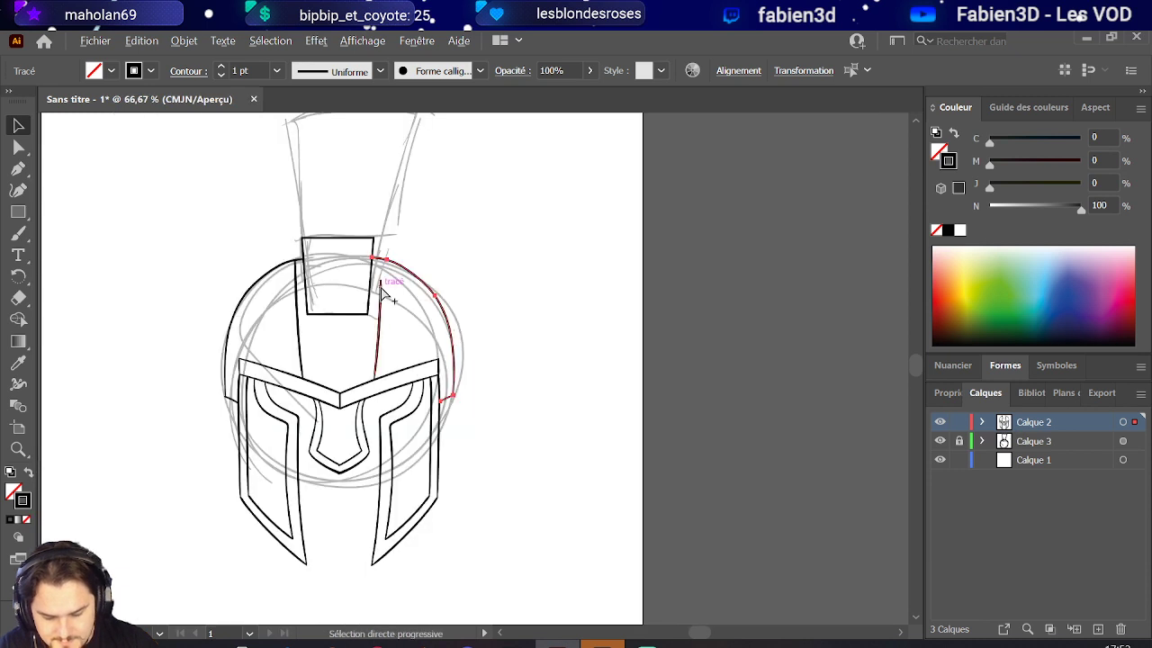
# - Extend the top of the right forehead stroke up to the right dome curve
pyautogui.scroll(1, 385, 293)
pyautogui.scroll(1, 385, 293)
pyautogui.click(379, 301)
pyautogui.moveTo(381, 295); pyautogui.dragTo(381, 261)
pyautogui.click(411, 320)
pyautogui.scroll(-2, 411, 320)
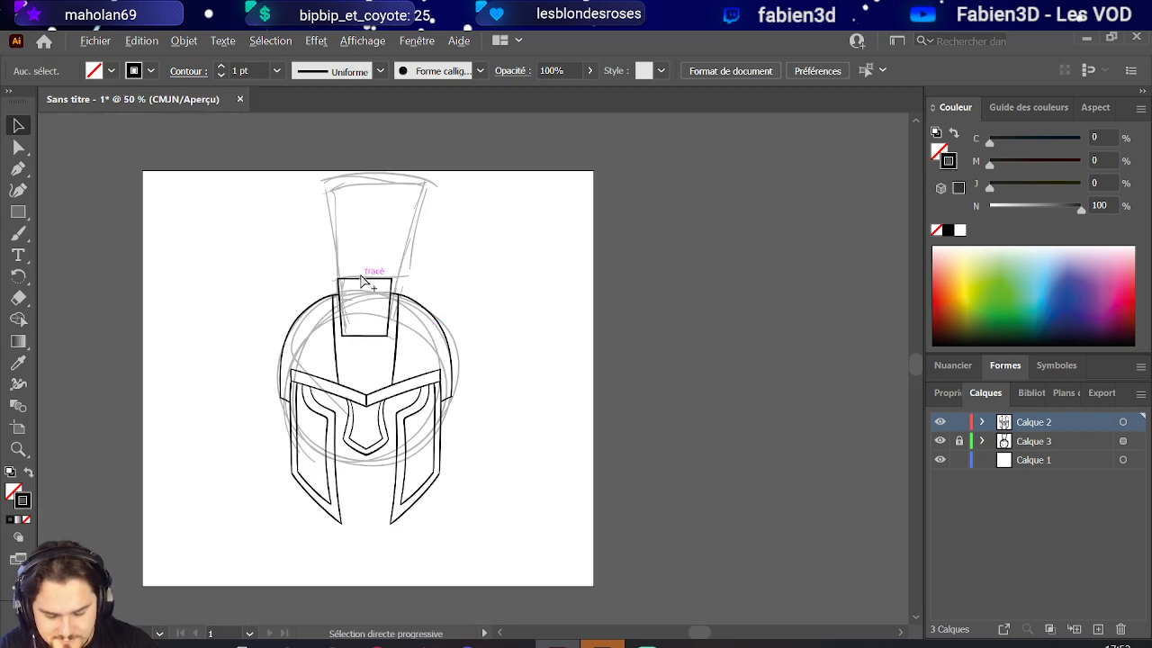
# - Resize the short closing stroke on the helmet's right side so its outer end meets the dome curve's lower end
pyautogui.scroll(-1, 363, 281)
pyautogui.scroll(2, 362, 280)
pyautogui.scroll(1, 381, 334)
pyautogui.scroll(2, 381, 360)
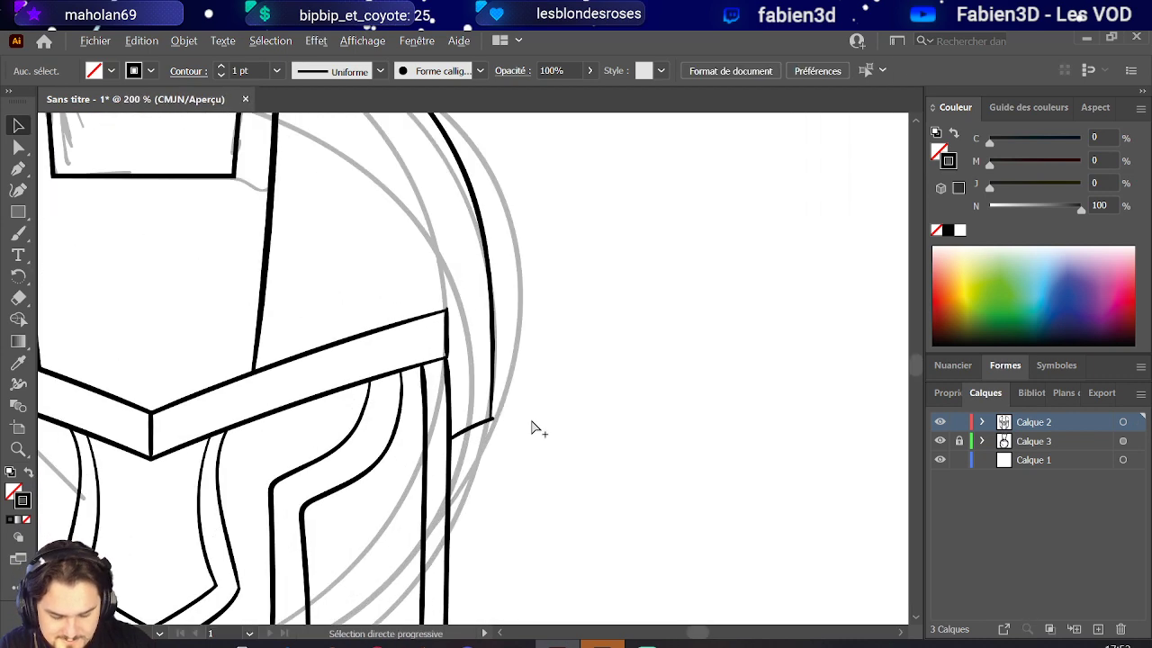
pyautogui.scroll(1, 534, 426)
pyautogui.click(529, 429)
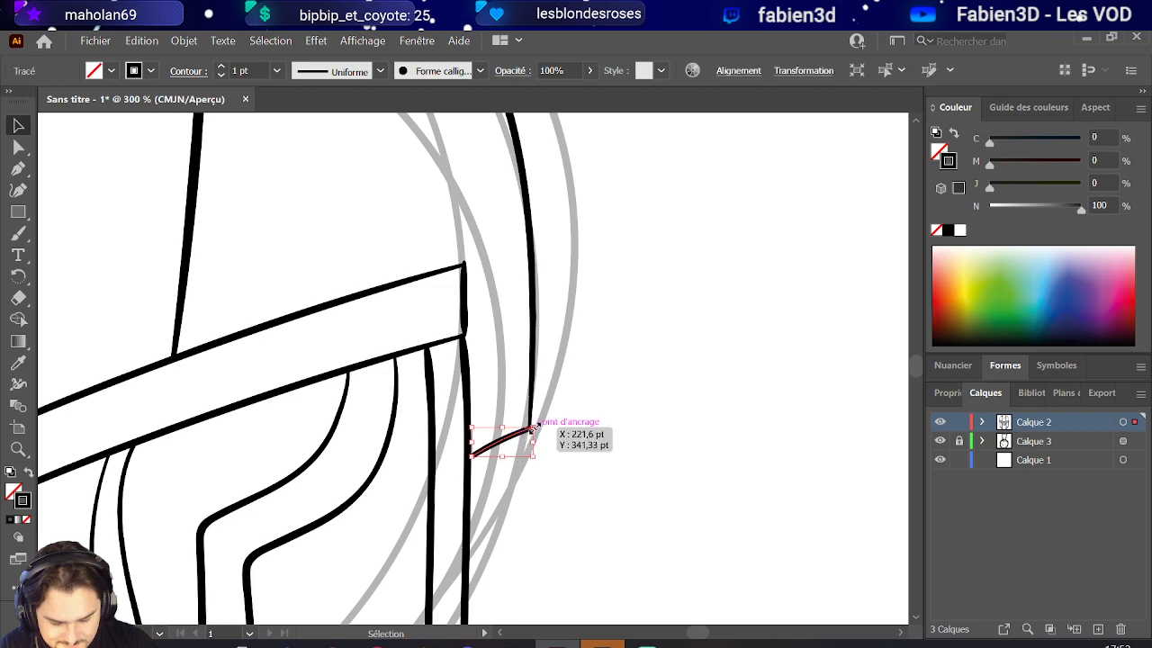
pyautogui.scroll(-2, 555, 404)
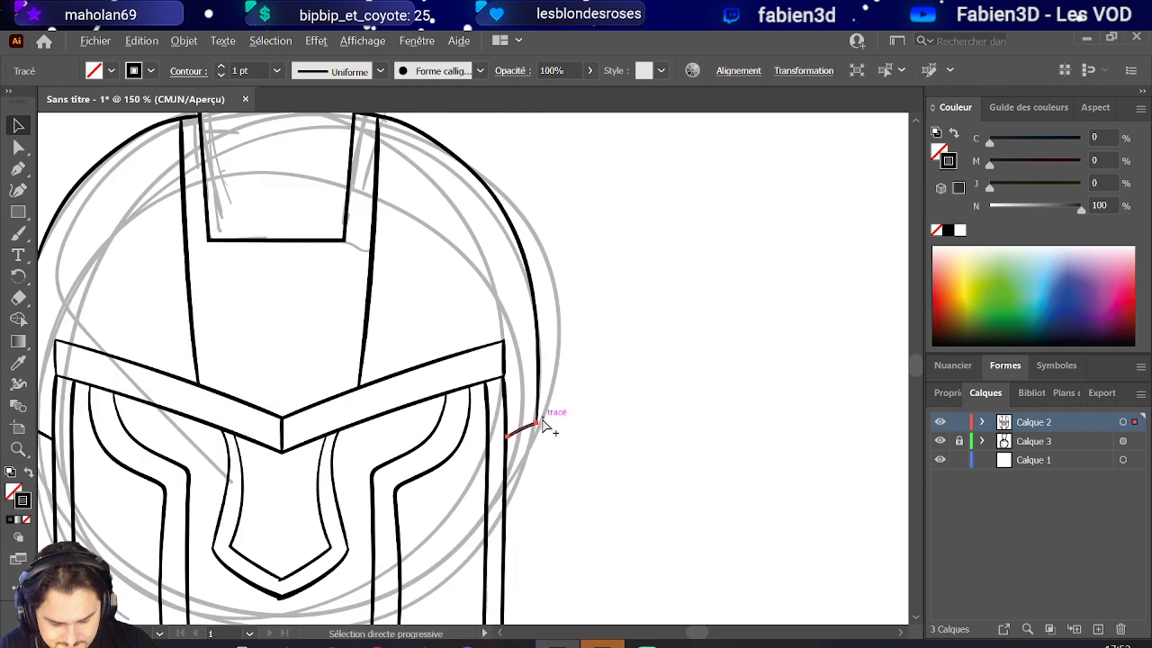
pyautogui.scroll(-3, 459, 423)
# - Shorten the left closing stroke so its outer end meets the left dome curve's lower end
pyautogui.scroll(5, 305, 412)
pyautogui.click(387, 476)
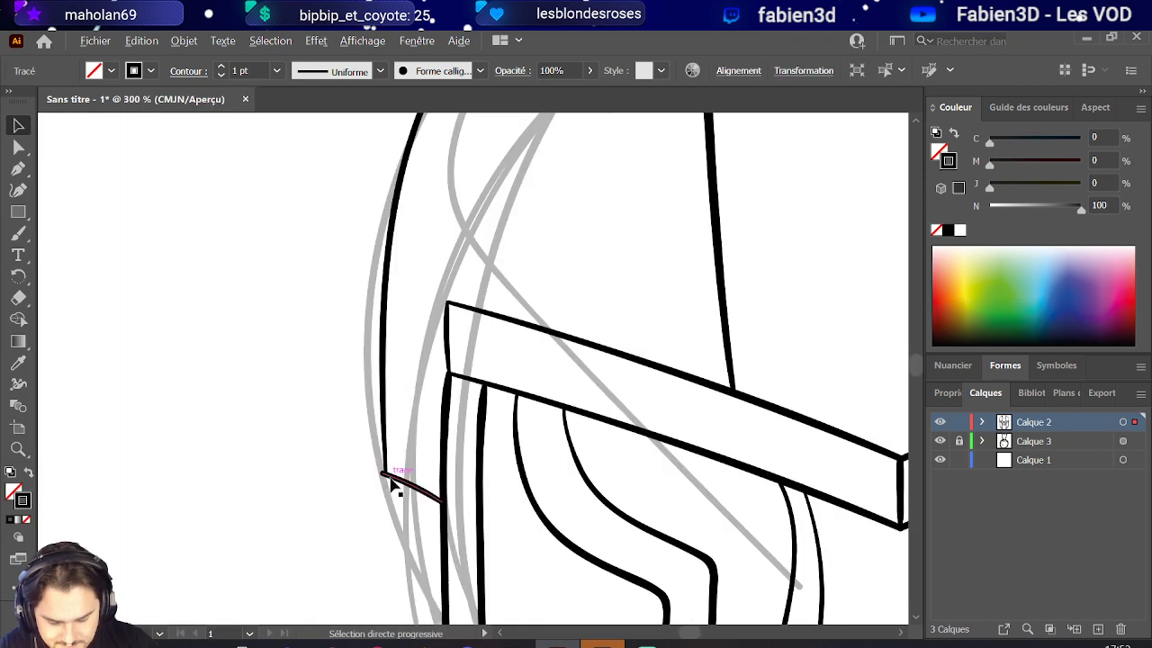
pyautogui.moveTo(386, 476); pyautogui.dragTo(405, 470)
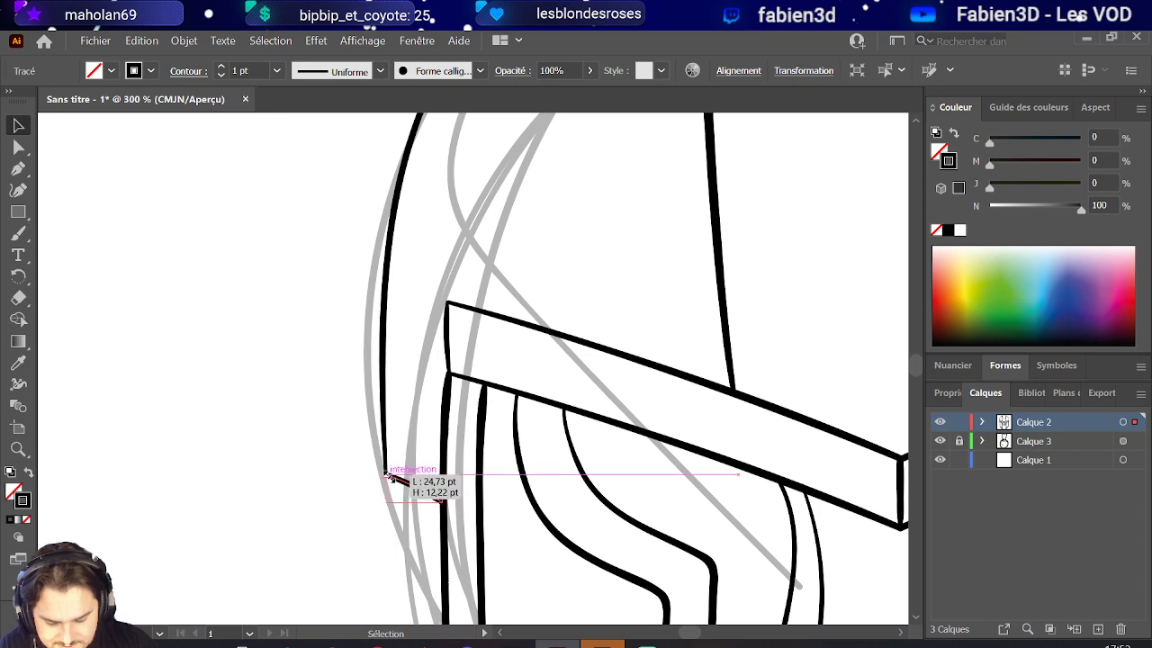
pyautogui.click(420, 431)
pyautogui.scroll(-4, 420, 431)
pyautogui.scroll(-1, 416, 441)
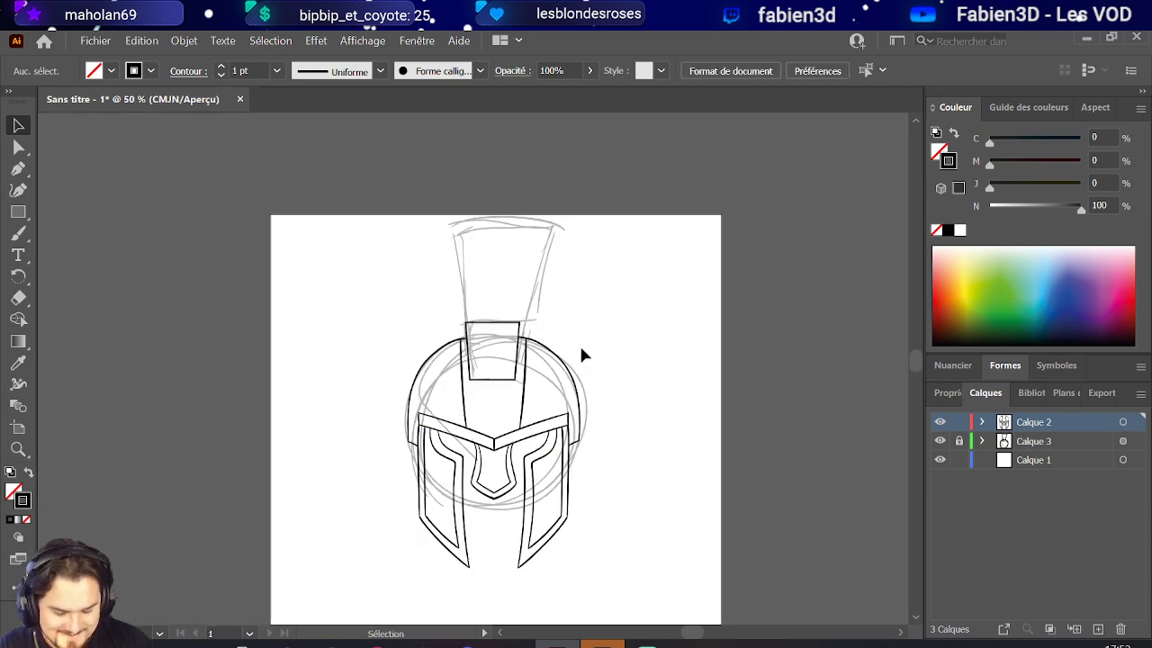
pyautogui.click(18, 146)
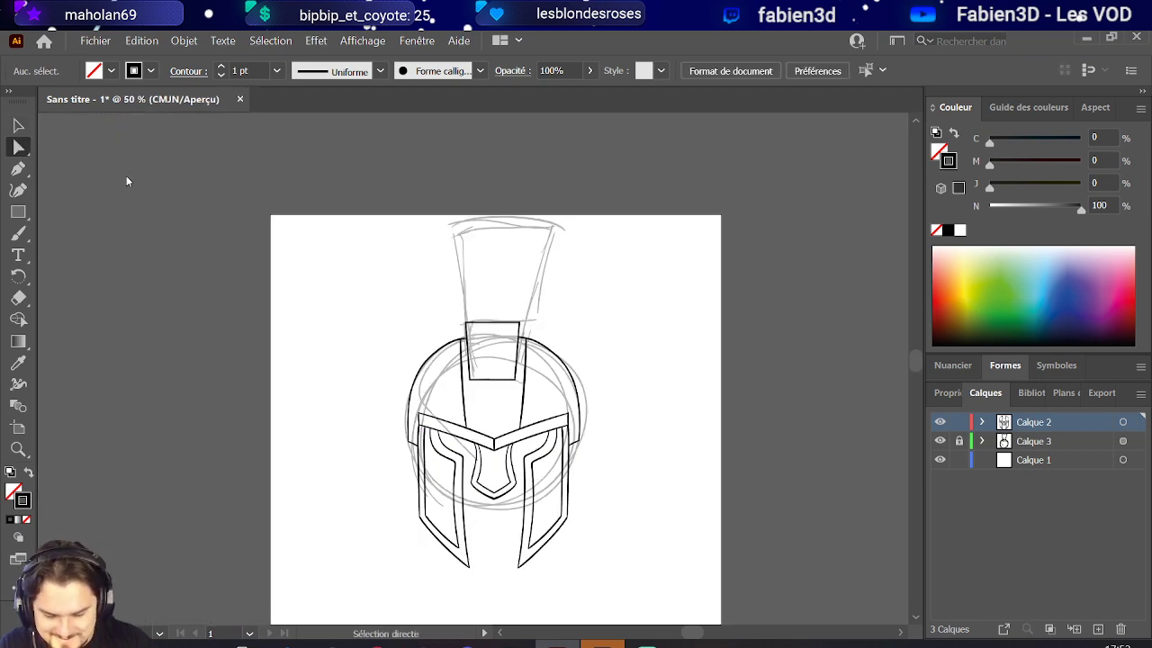
# - Raise the crest base rectangle together with the upper ends of the forehead strokes and dome curves slightly
pyautogui.moveTo(459, 271); pyautogui.dragTo(549, 378)
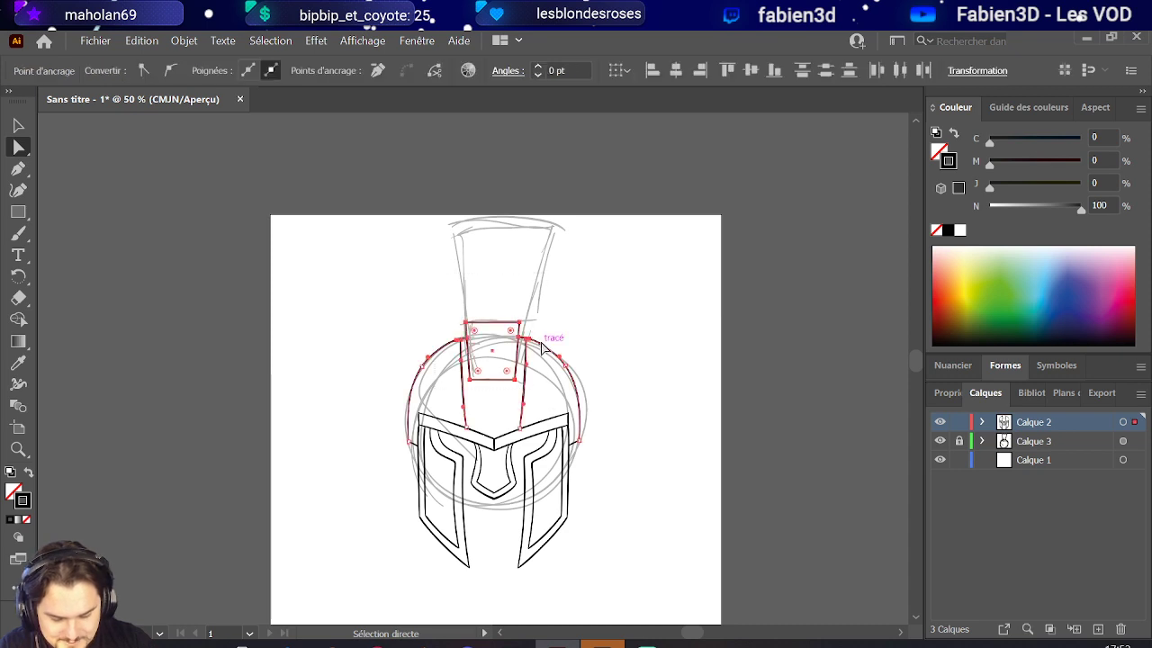
pyautogui.press('Up')
pyautogui.press('Up')
pyautogui.press('Up')
pyautogui.press('Up')
pyautogui.press('Up')
pyautogui.press('Up')
pyautogui.press('Up')
pyautogui.press('Up')
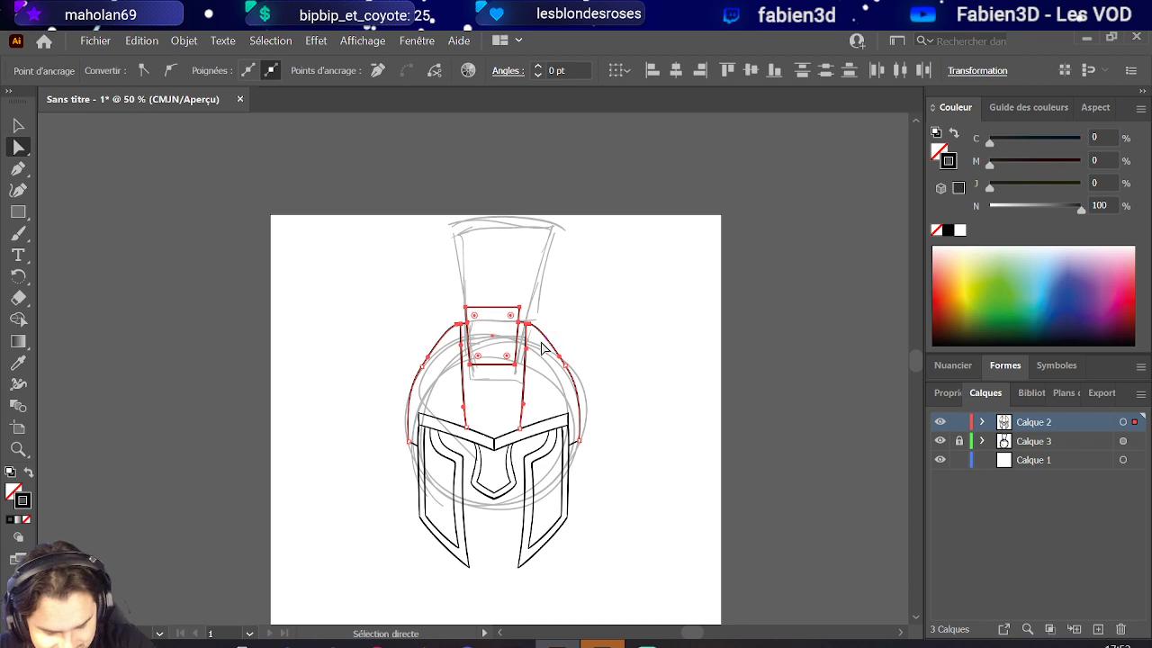
# - Reshape both dome curves by moving their middle anchor points outward and upward into rounder, matching arcs
pyautogui.click(564, 367)
pyautogui.scroll(1, 587, 352)
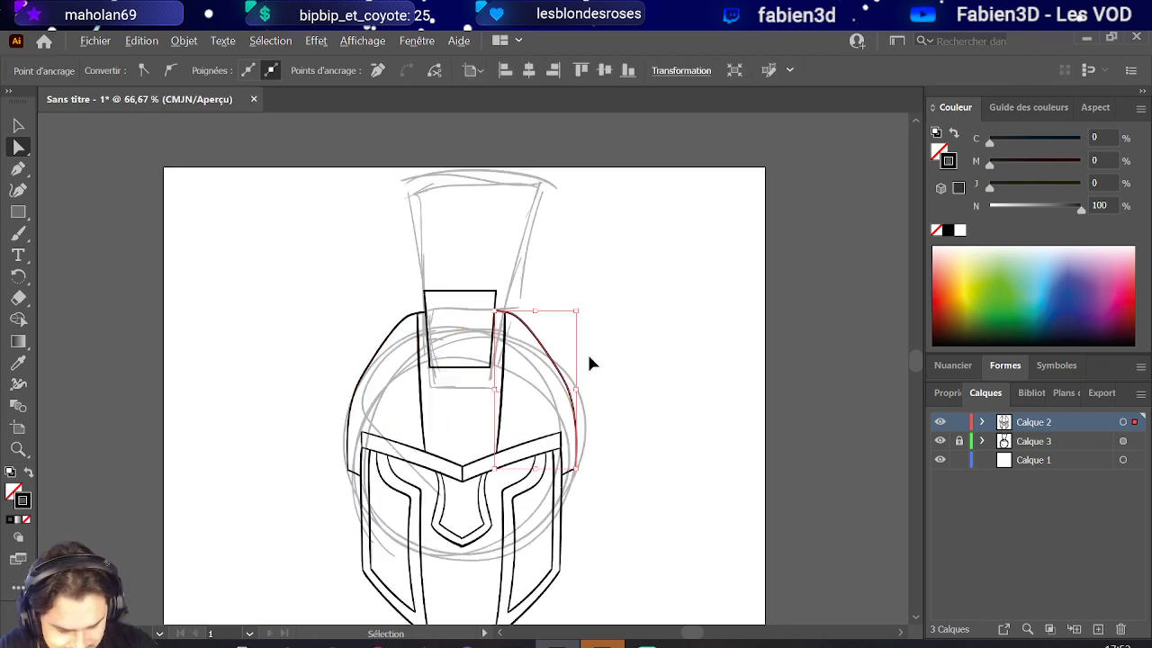
pyautogui.moveTo(564, 383); pyautogui.dragTo(563, 353)
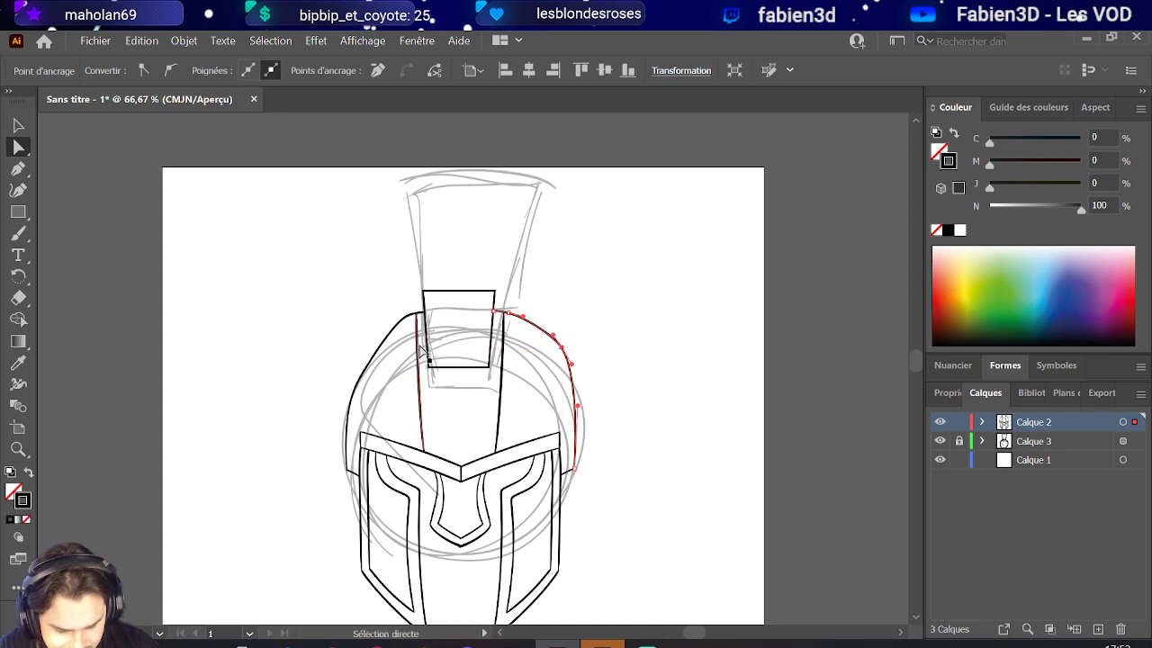
pyautogui.moveTo(371, 369); pyautogui.dragTo(346, 390)
pyautogui.click(563, 348)
pyautogui.keyDown('alt'); pyautogui.scroll(-1, 549, 346); pyautogui.keyUp('alt')
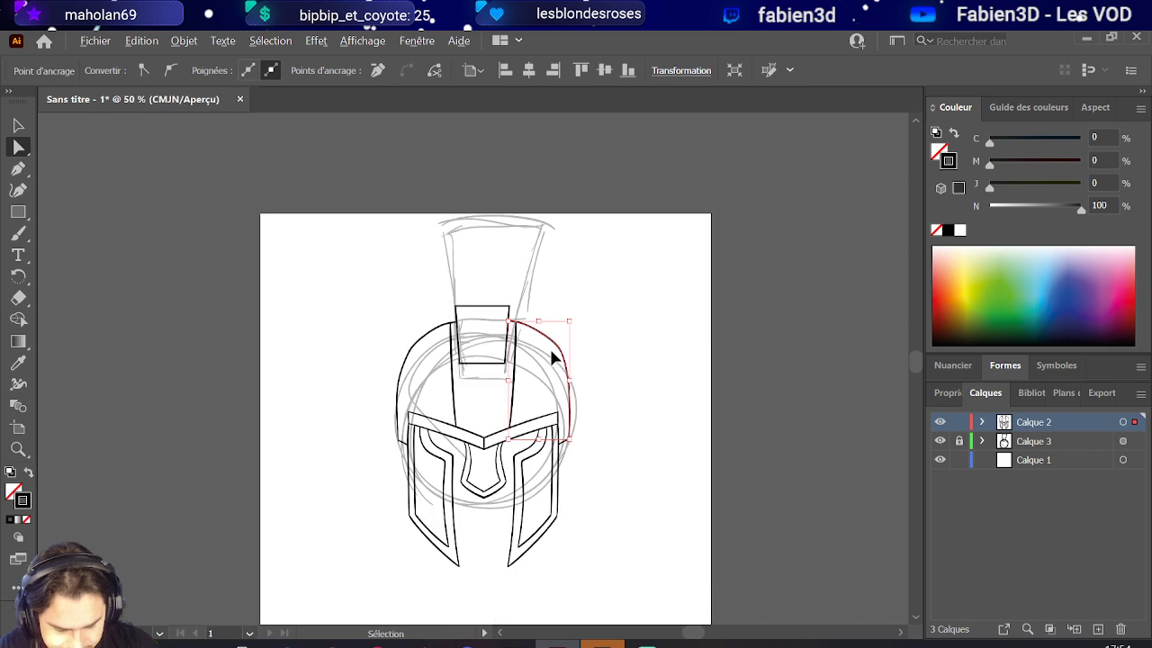
pyautogui.keyDown('alt'); pyautogui.scroll(1, 604, 336); pyautogui.keyUp('alt')
pyautogui.click(605, 348)
pyautogui.keyDown('alt'); pyautogui.scroll(-2, 560, 295); pyautogui.keyUp('alt')
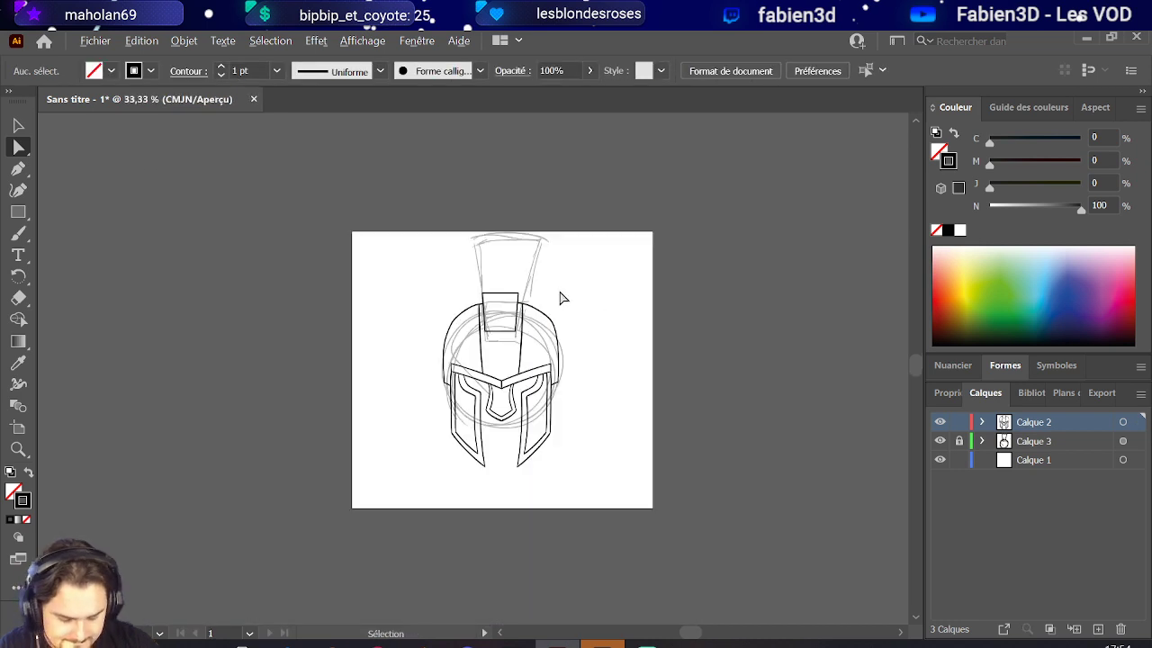
# - Extend the artboard upward above the sketched crest to a height of about 1358 pt
pyautogui.keyDown('alt'); pyautogui.scroll(1, 542, 270); pyautogui.keyUp('alt')
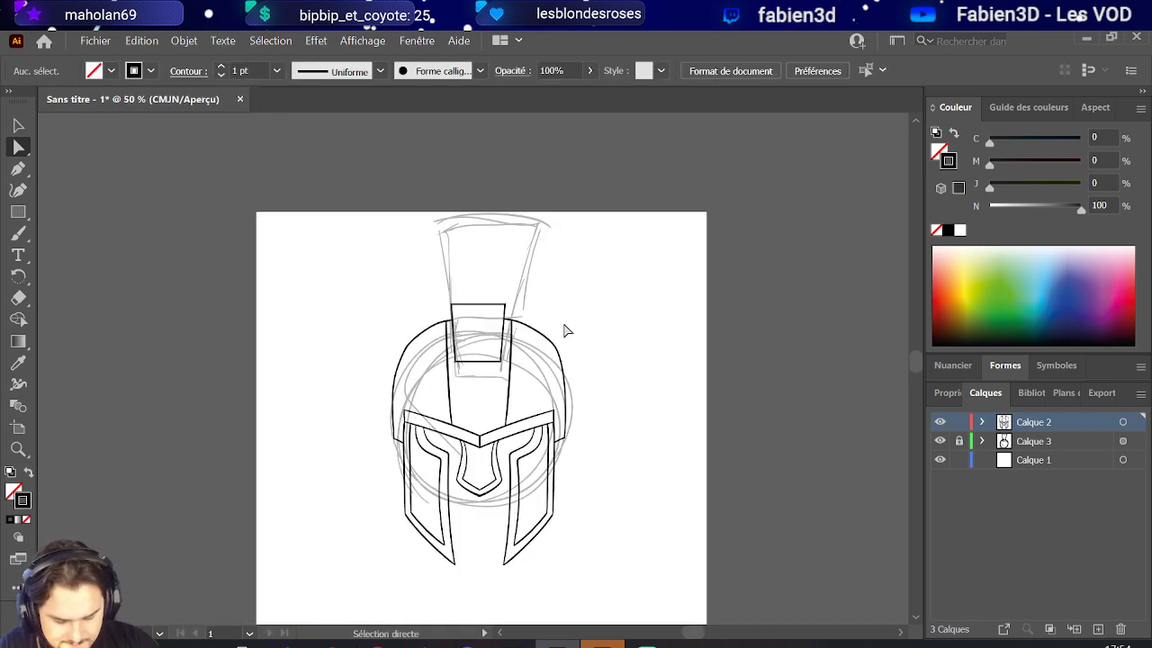
pyautogui.scroll(1, 568, 324)
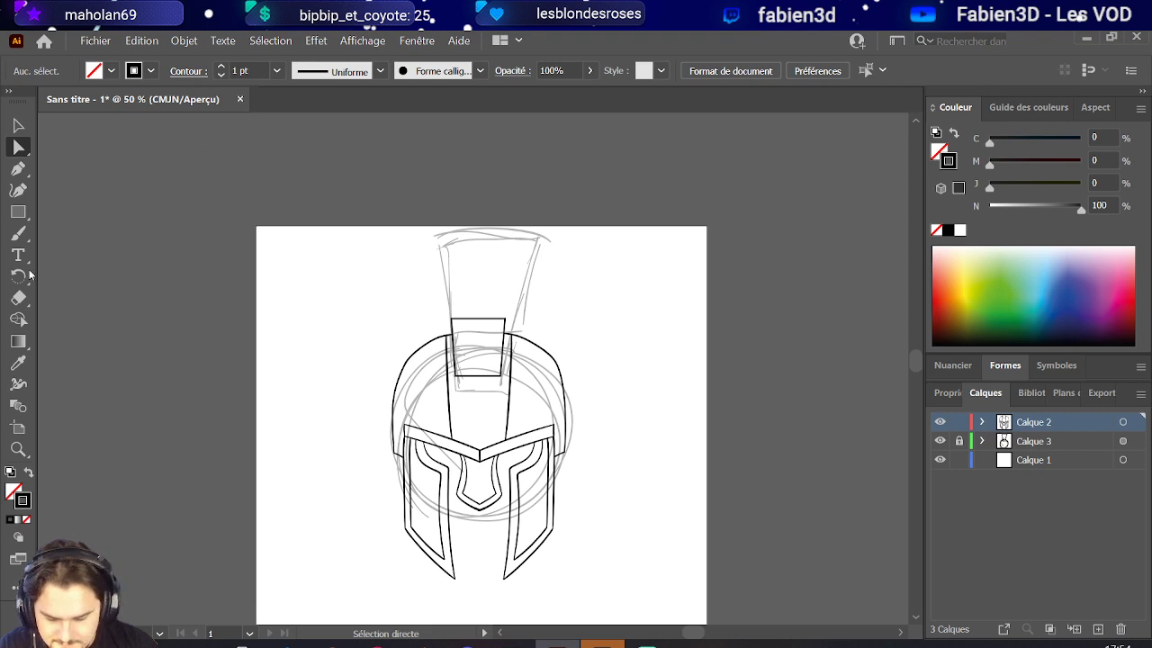
pyautogui.click(18, 427)
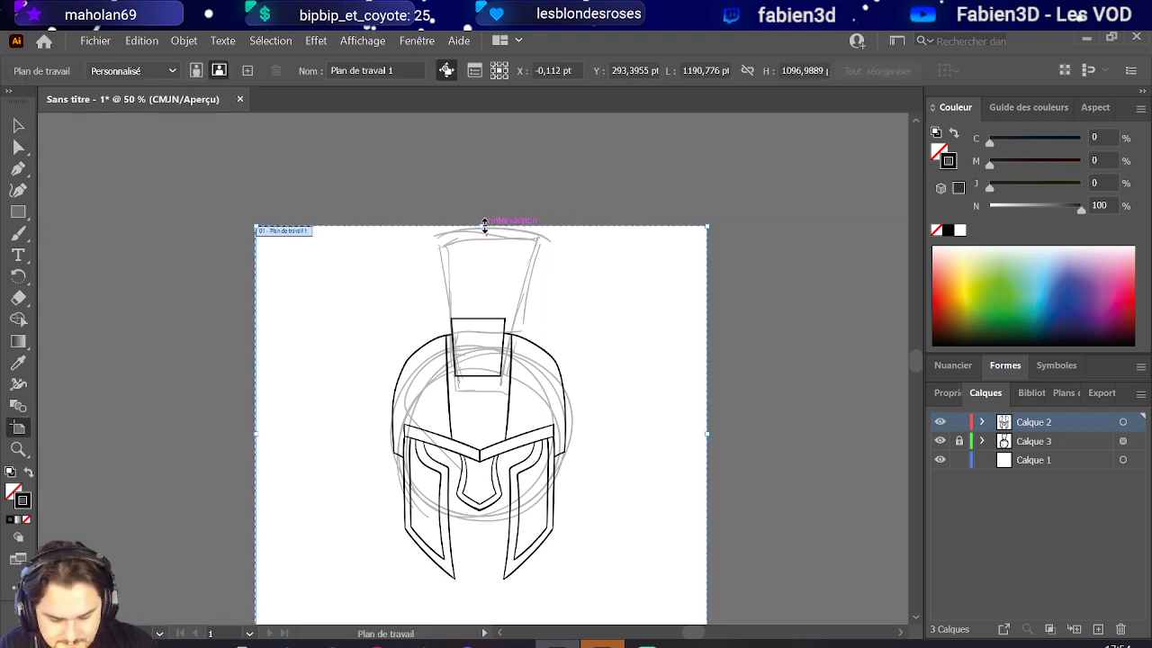
pyautogui.moveTo(484, 225); pyautogui.dragTo(483, 127)
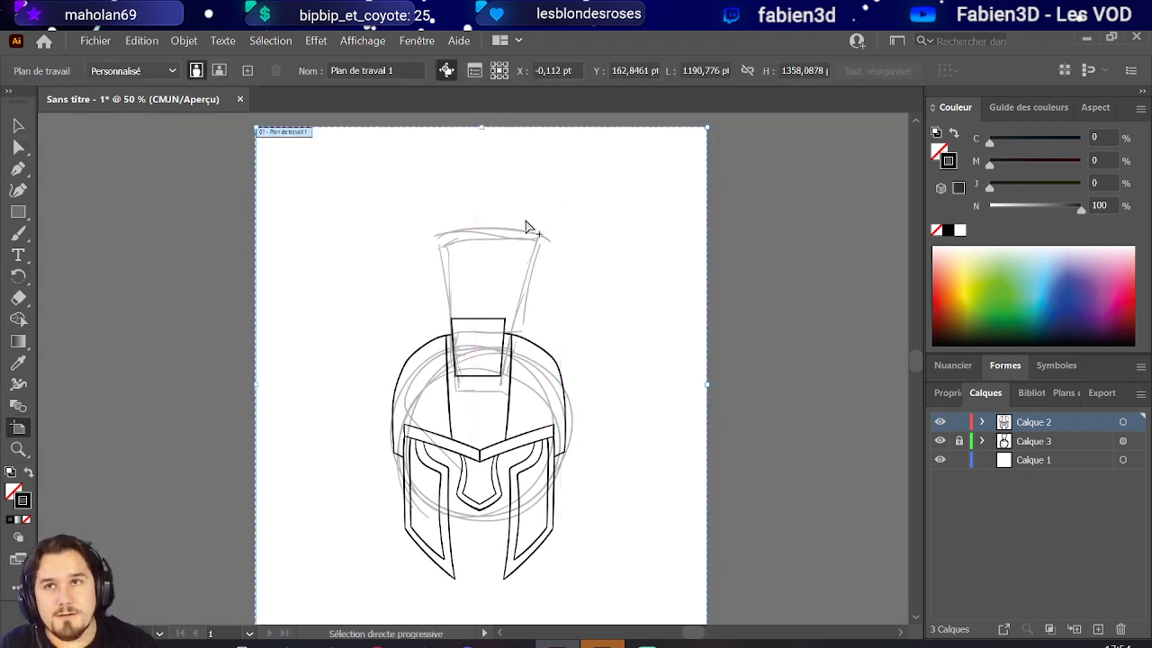
# - Brush the crest's two side strokes, flaring upward from the top corners of the crest base rectangle
pyautogui.press('b')
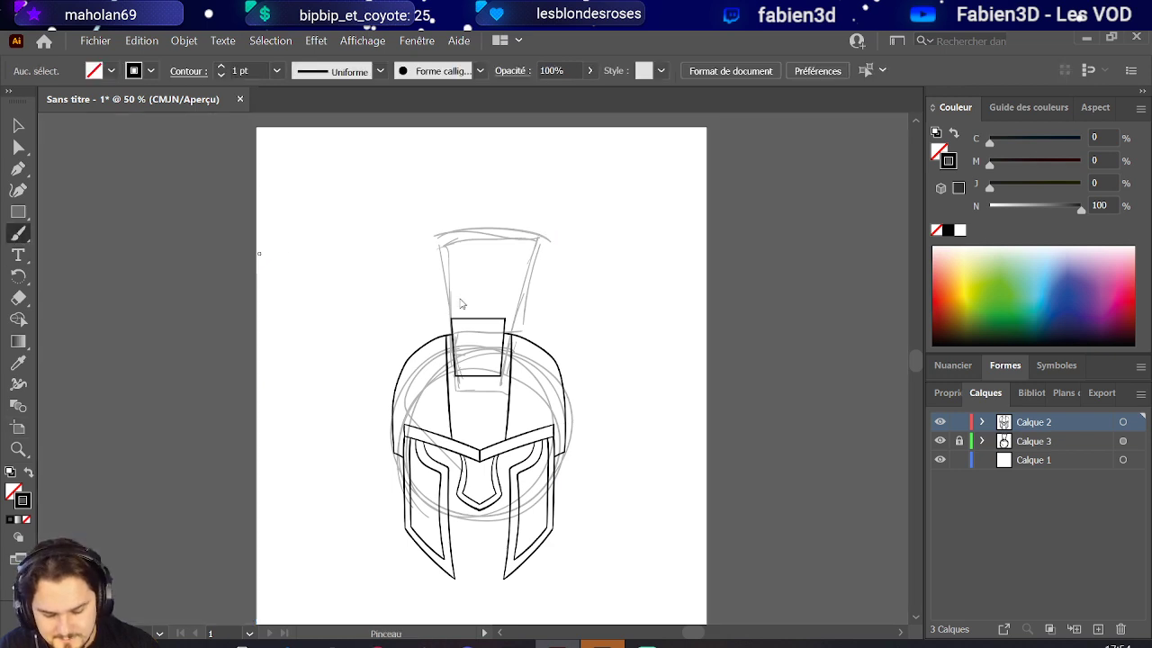
pyautogui.scroll(2, 468, 297)
pyautogui.scroll(3, 477, 302)
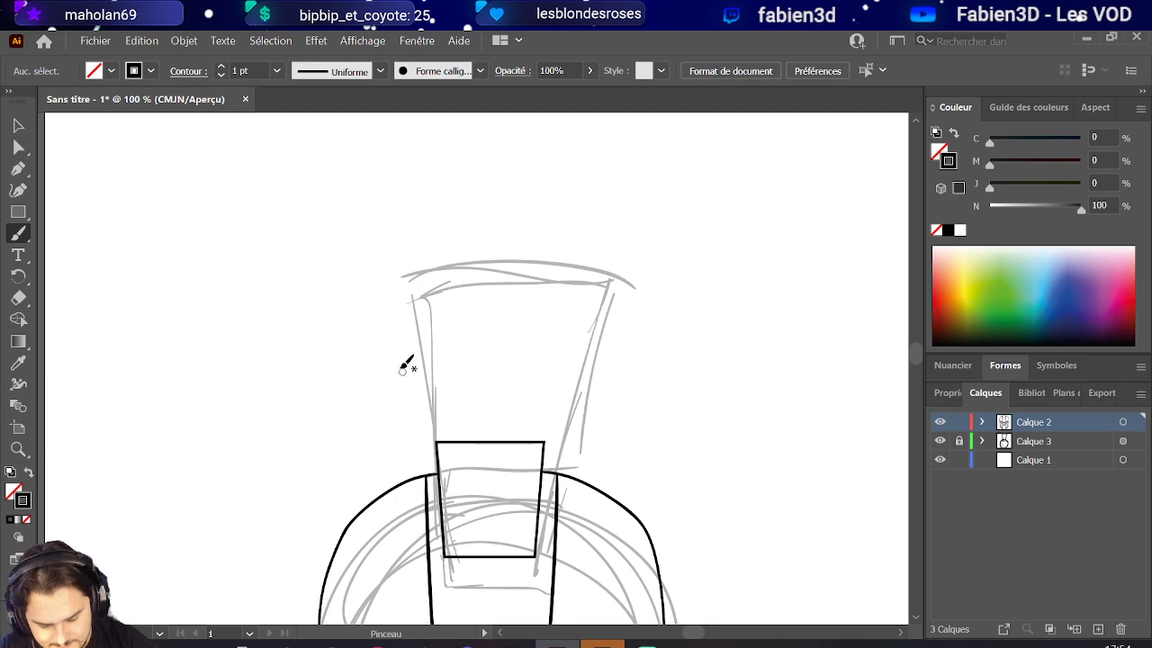
pyautogui.moveTo(440, 442); pyautogui.dragTo(390, 246)
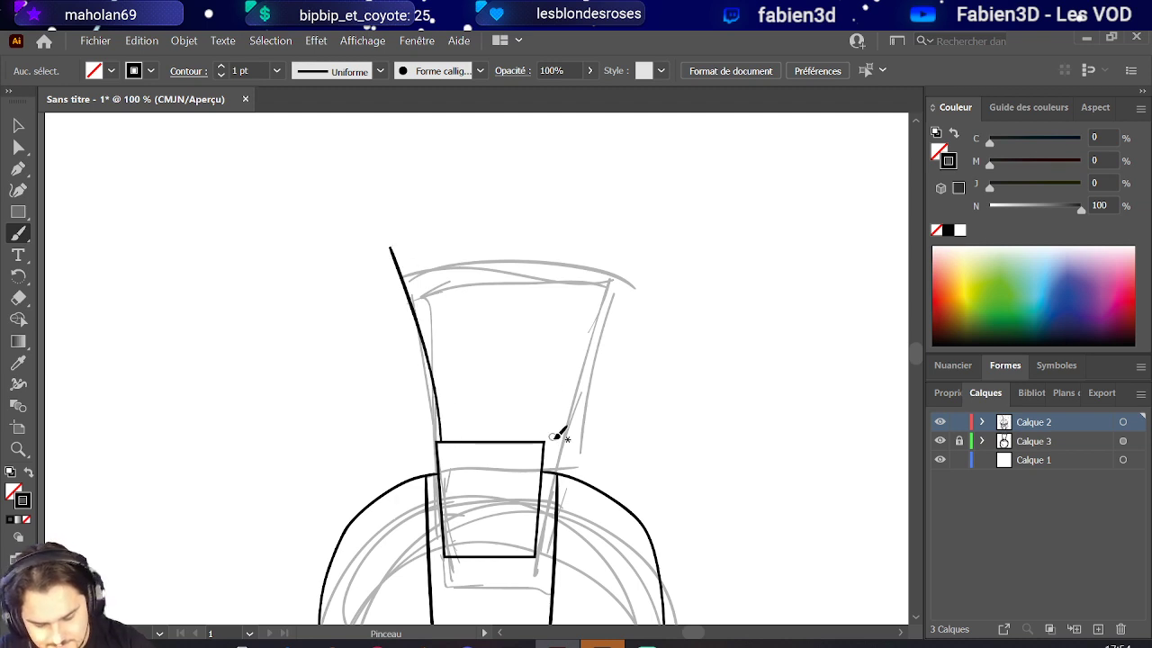
pyautogui.moveTo(544, 441); pyautogui.dragTo(613, 243)
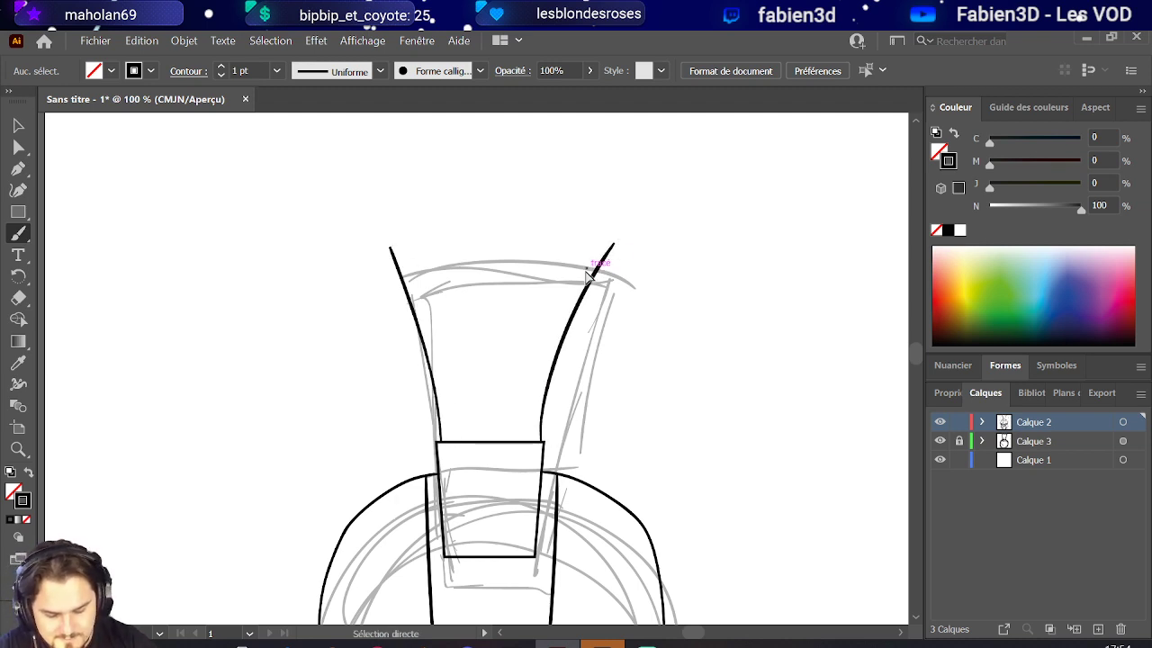
pyautogui.hotkey('ctrl', 'z')
pyautogui.hotkey('ctrl', 'z')
pyautogui.moveTo(437, 442); pyautogui.dragTo(393, 249)
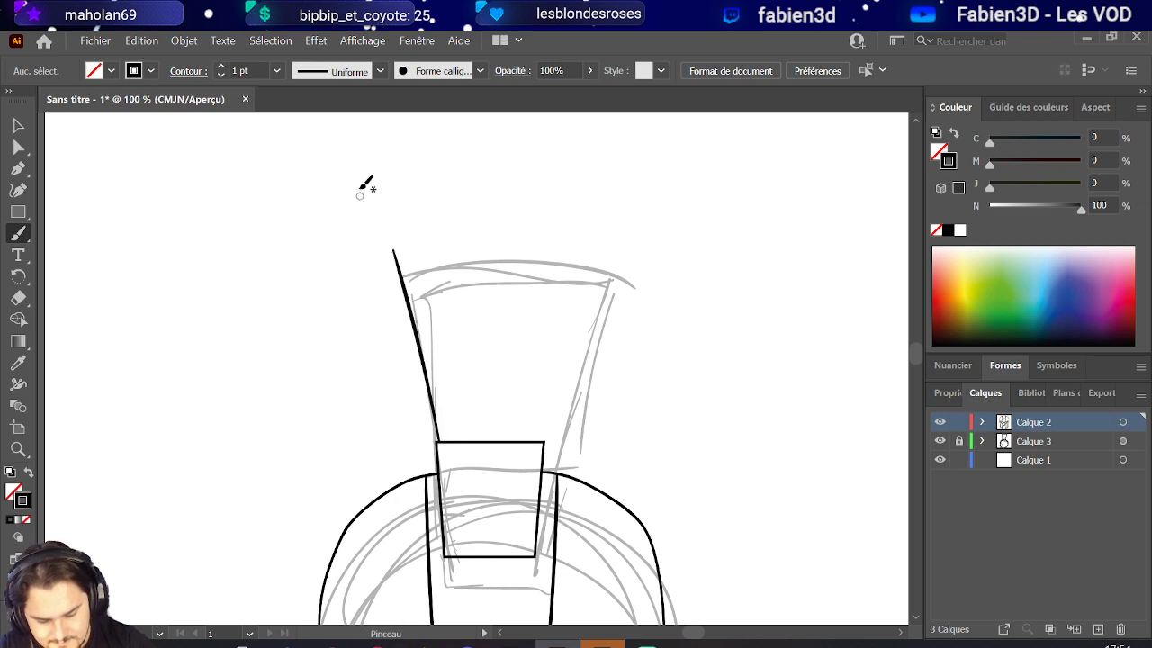
pyautogui.moveTo(543, 442); pyautogui.dragTo(602, 220)
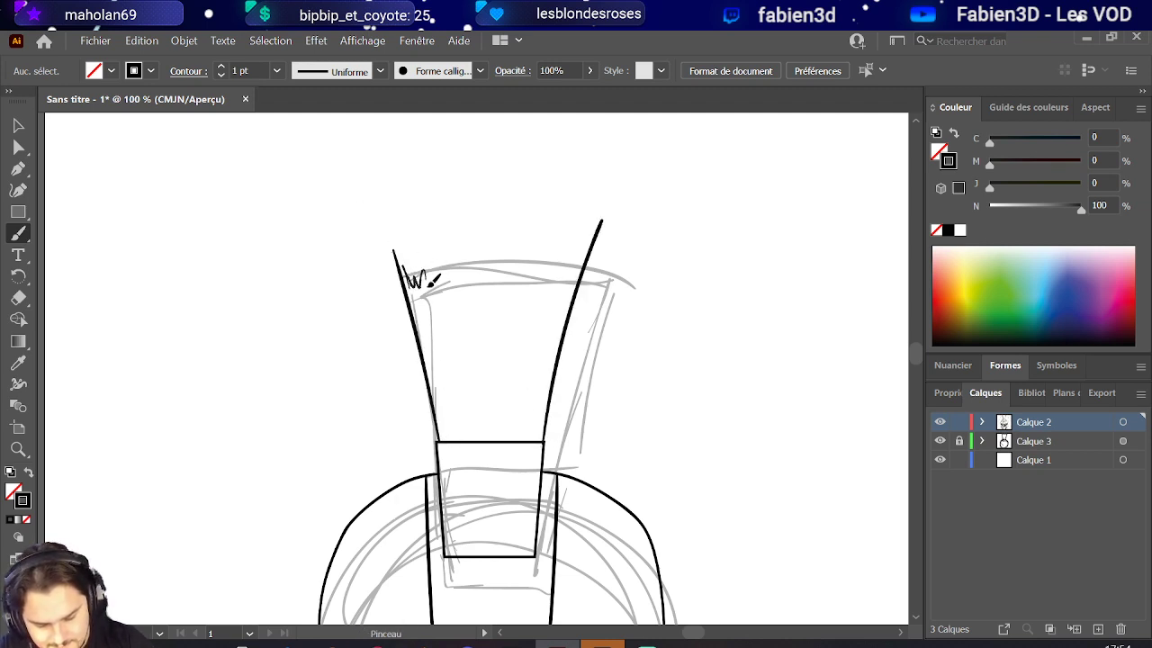
# - Try to brush a jagged hair edge across the top of the crest between its two side strokes
pyautogui.moveTo(432, 282)
pyautogui.mouseDown()
pyautogui.moveTo(489, 289)
pyautogui.moveTo(510, 268)
pyautogui.moveTo(571, 275)
pyautogui.mouseUp()
pyautogui.moveTo(491, 268)
pyautogui.mouseDown()
pyautogui.moveTo(484, 290)
pyautogui.moveTo(500, 259)
pyautogui.moveTo(405, 272)
pyautogui.moveTo(411, 257)
pyautogui.moveTo(390, 210)
pyautogui.moveTo(437, 155)
pyautogui.moveTo(517, 155)
pyautogui.mouseUp()
pyautogui.hotkey('ctrl', 'z')
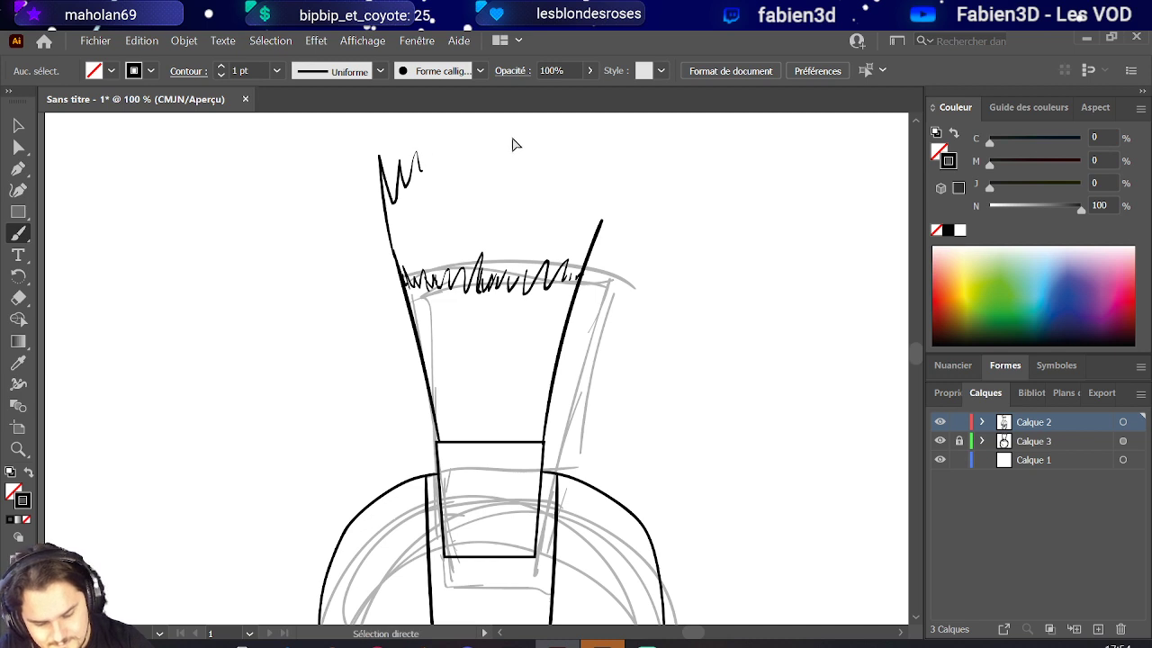
pyautogui.hotkey('ctrl', 'z')
pyautogui.hotkey('ctrl', 'z')
pyautogui.hotkey('ctrl', 'z')
pyautogui.hotkey('ctrl', 'z')
pyautogui.hotkey('ctrl', 'z')
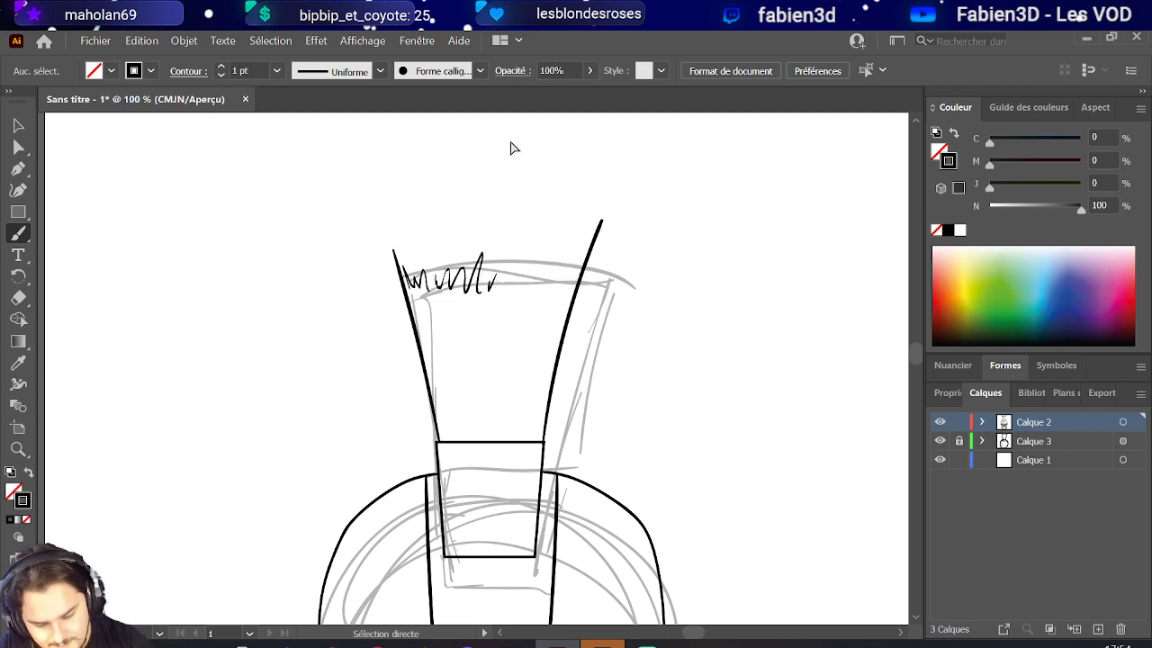
pyautogui.hotkey('ctrl', 'z')
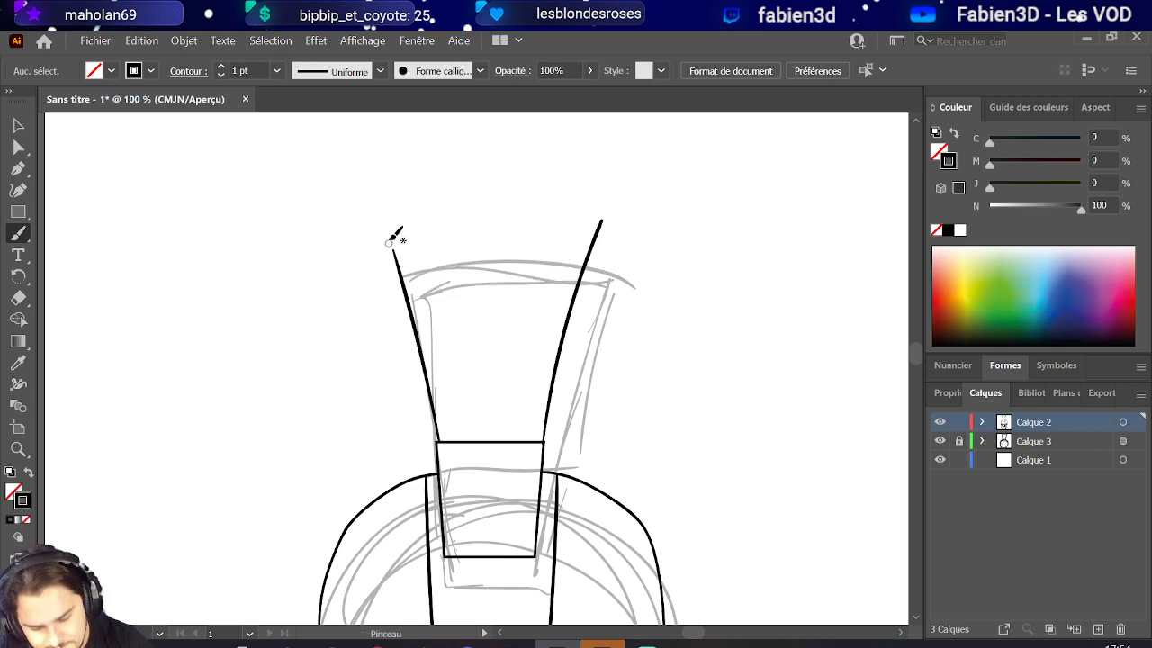
# - Brush a long arched stroke above the crest's open sides as its upper edge
pyautogui.moveTo(371, 157)
pyautogui.mouseDown()
pyautogui.moveTo(482, 125)
pyautogui.moveTo(598, 137)
pyautogui.mouseUp()
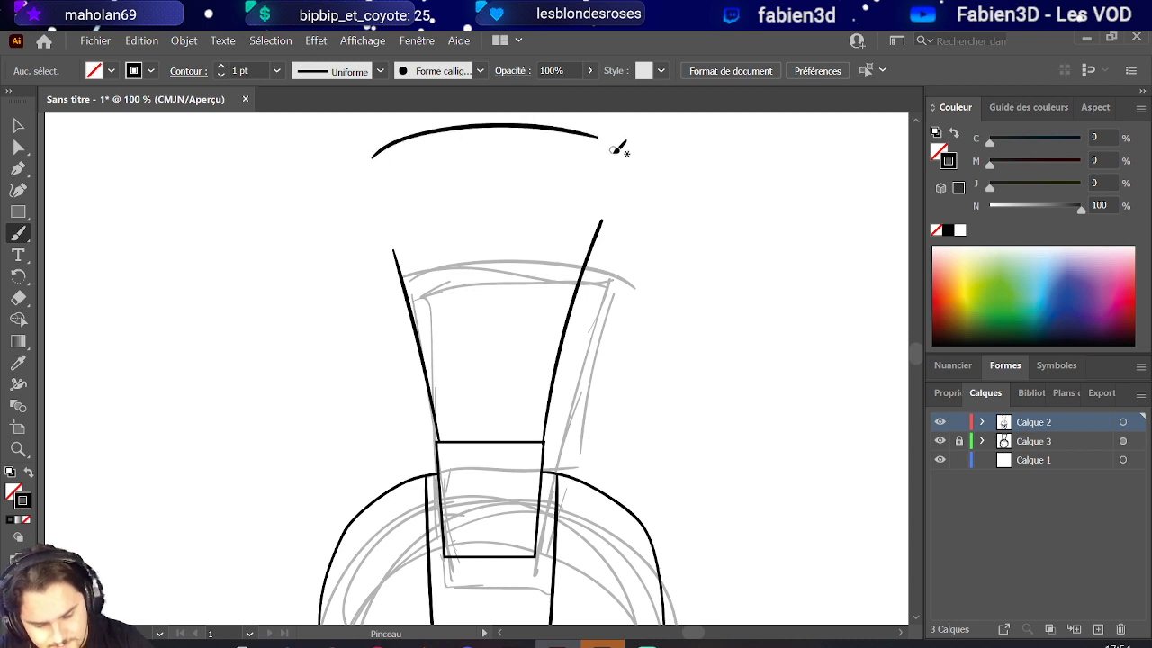
# - Try to lengthen the crest's side strokes up to the arched top with additional brush strokes
pyautogui.moveTo(601, 221); pyautogui.dragTo(639, 127)
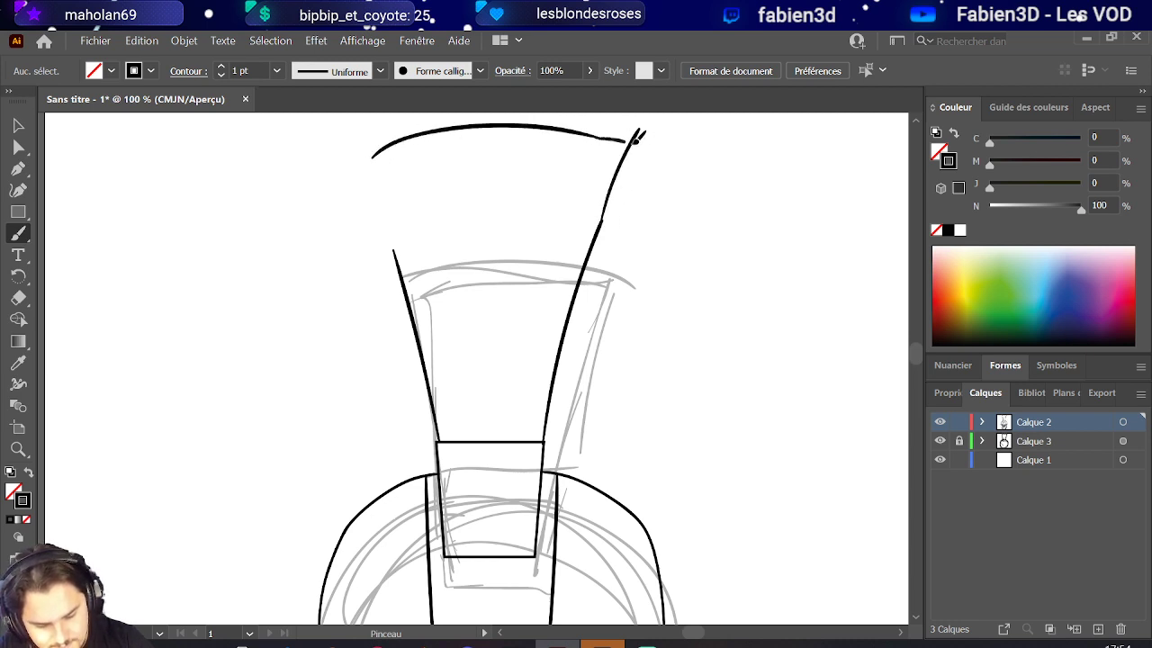
pyautogui.hotkey('ctrl', 'z')
pyautogui.hotkey('ctrl', 'shift', 'a')
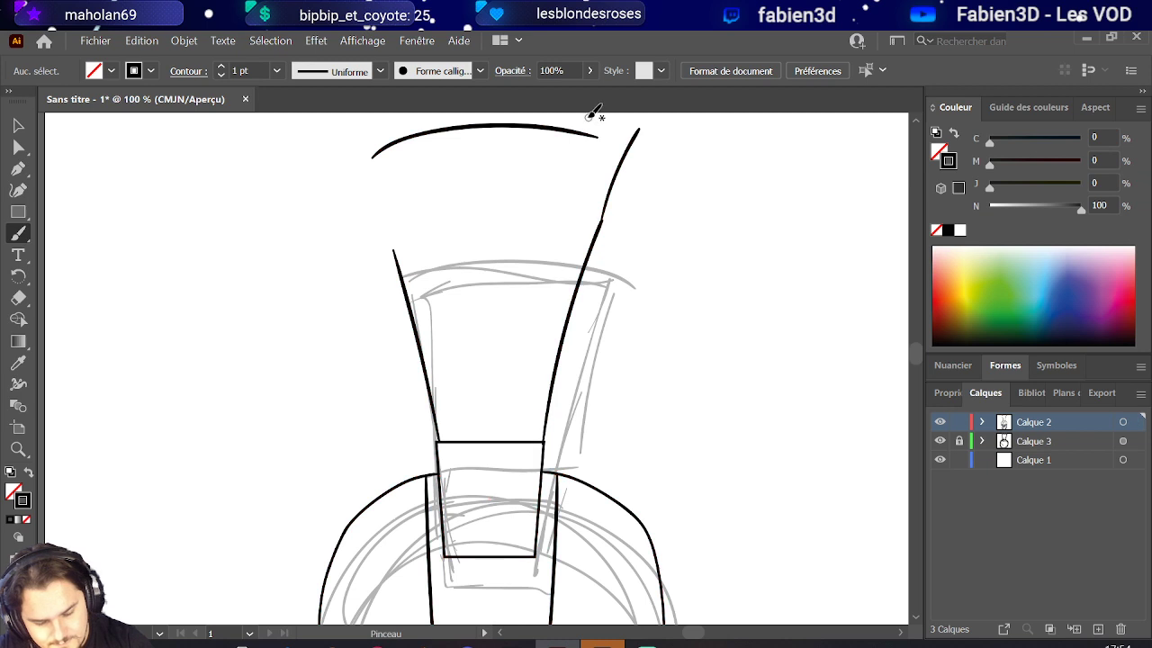
pyautogui.moveTo(393, 232); pyautogui.dragTo(365, 134)
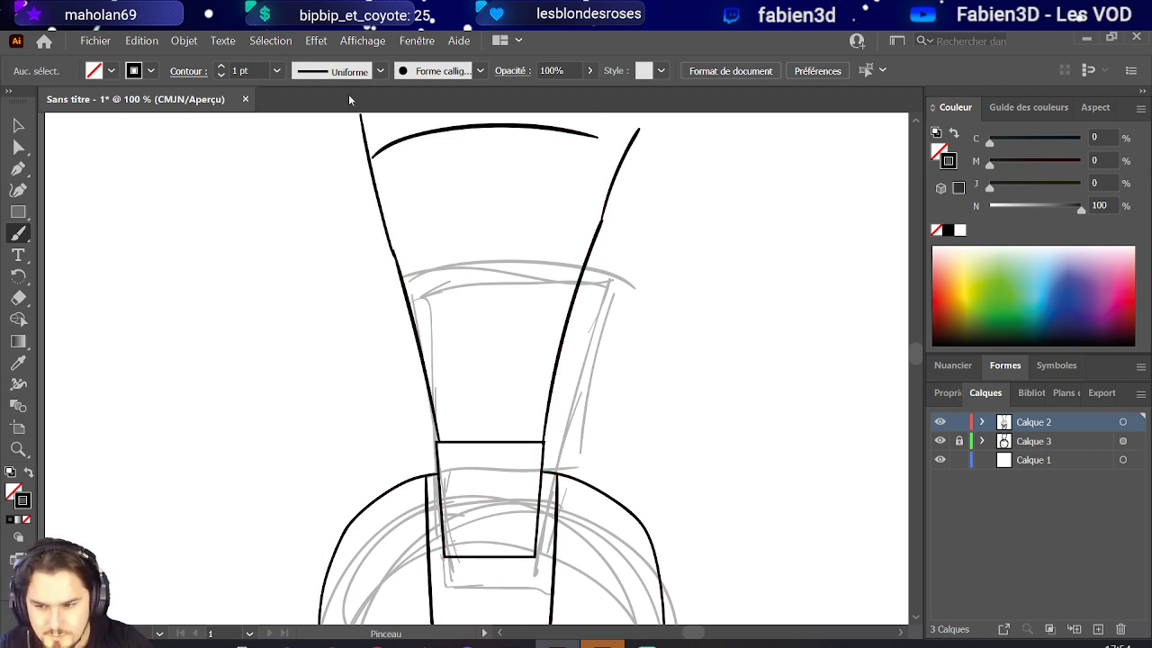
pyautogui.hotkey('ctrl', 'z')
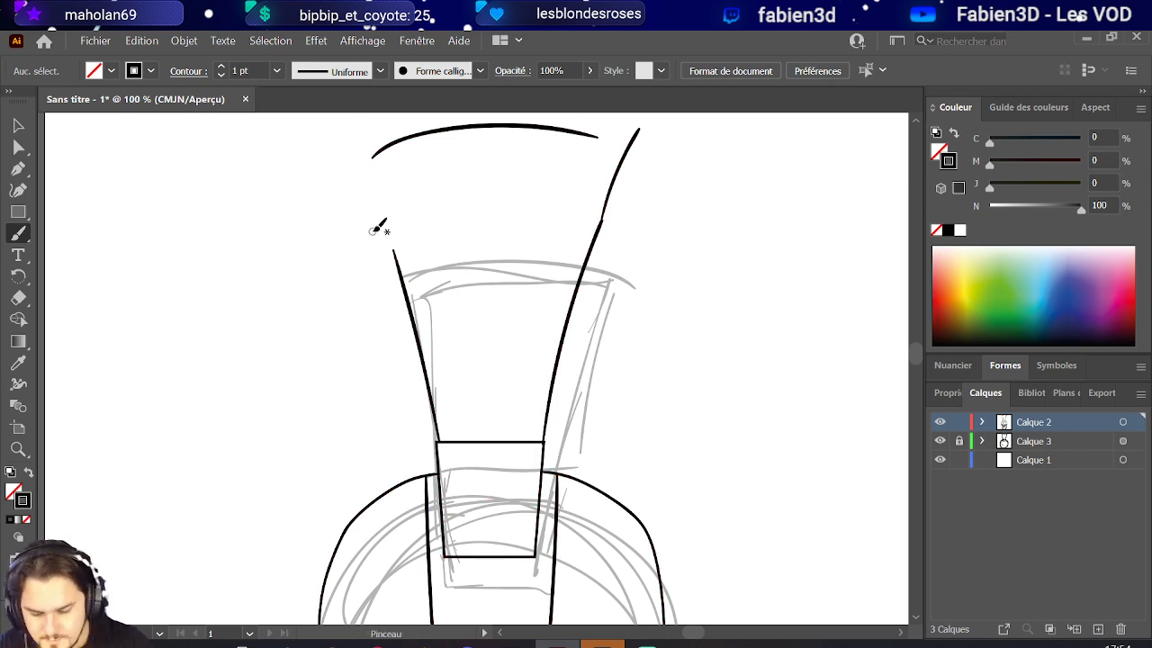
# - Extend the upper end of the left crest side just past the arch's left end and curve its upper part
pyautogui.click(18, 146)
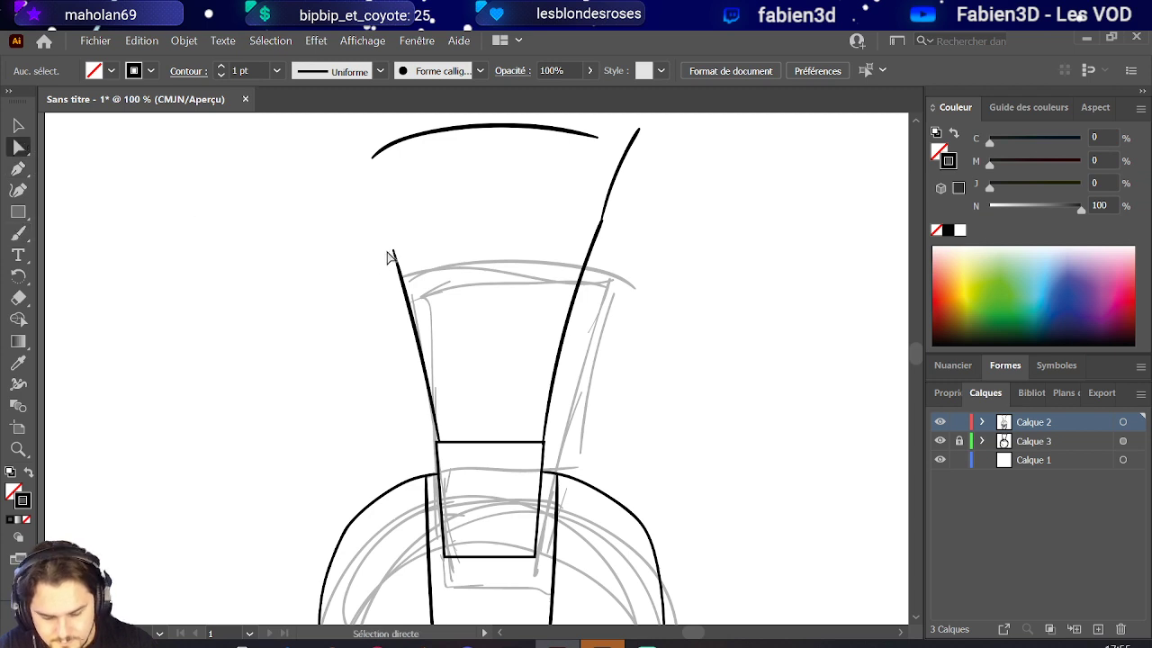
pyautogui.moveTo(394, 249); pyautogui.dragTo(369, 155)
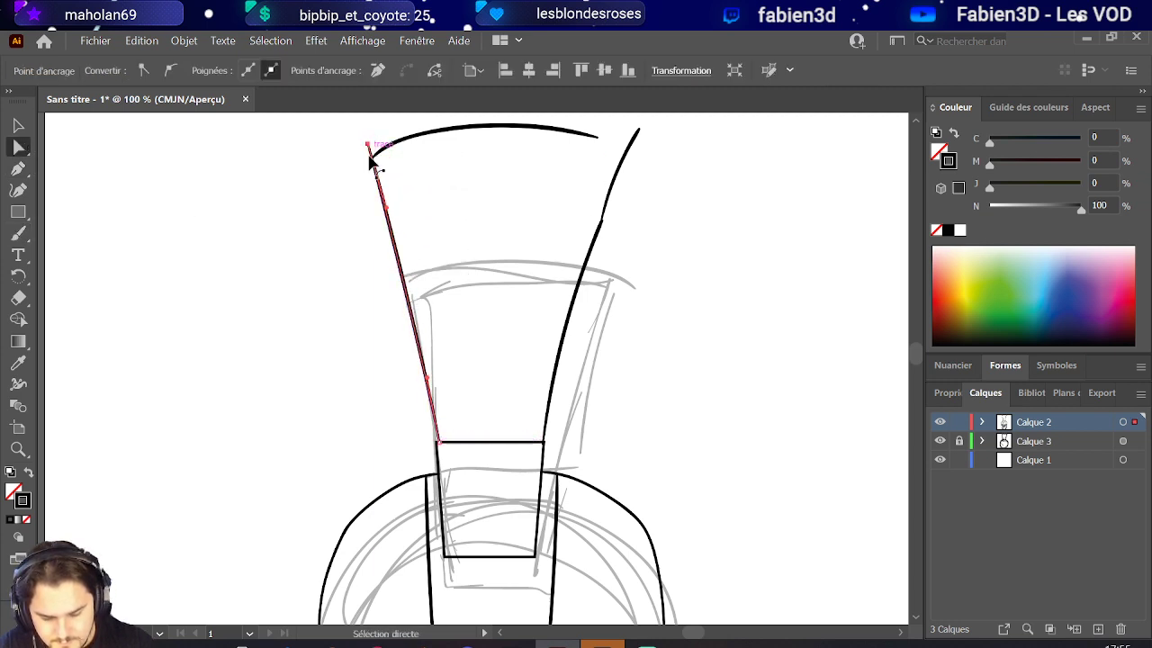
pyautogui.moveTo(390, 210); pyautogui.dragTo(402, 241)
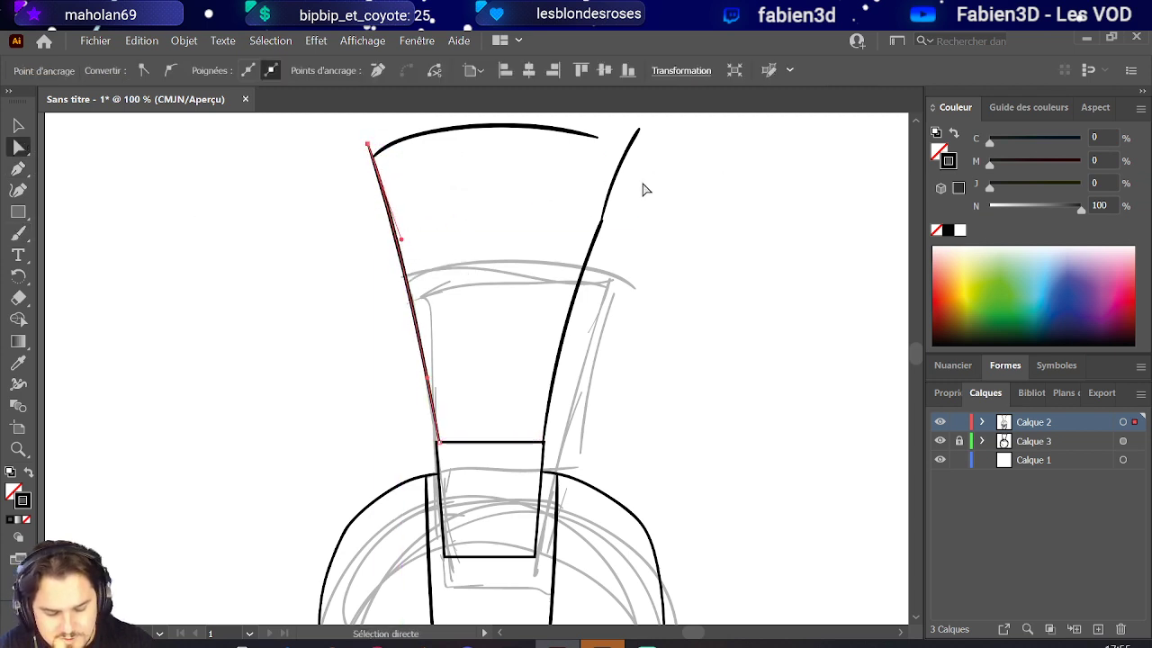
# - Delete the separate extension on the crest's right side, then lengthen and curve the original right stroke up past the arch's height
pyautogui.click(609, 204)
pyautogui.press('Delete')
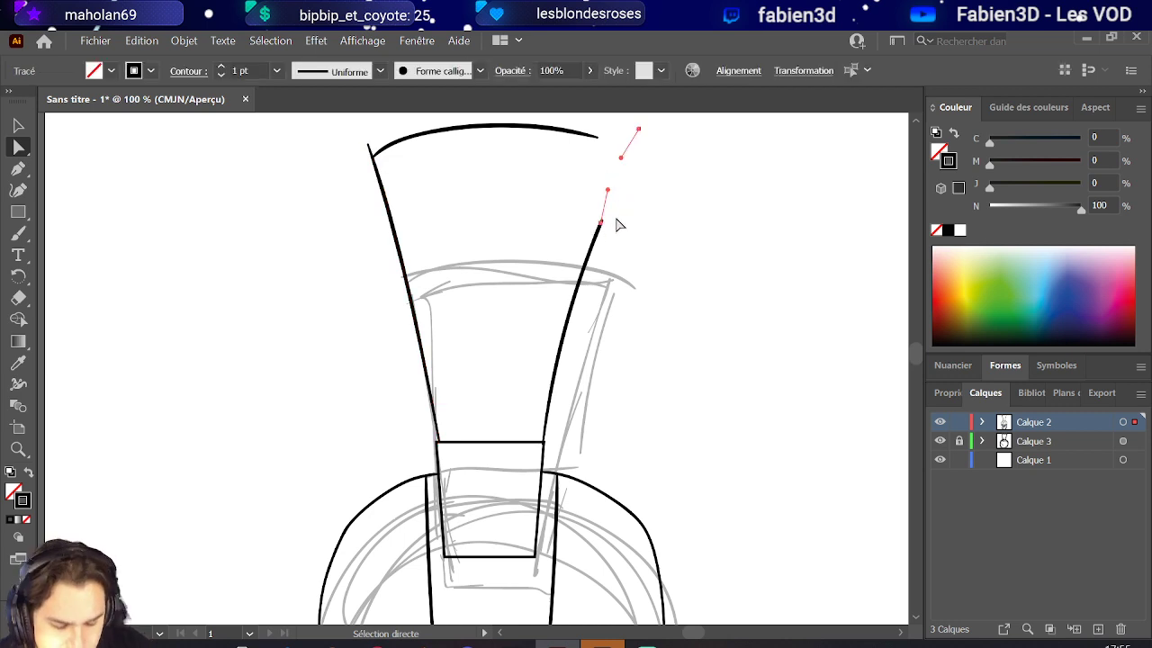
pyautogui.click(618, 225)
pyautogui.moveTo(600, 222); pyautogui.dragTo(615, 125)
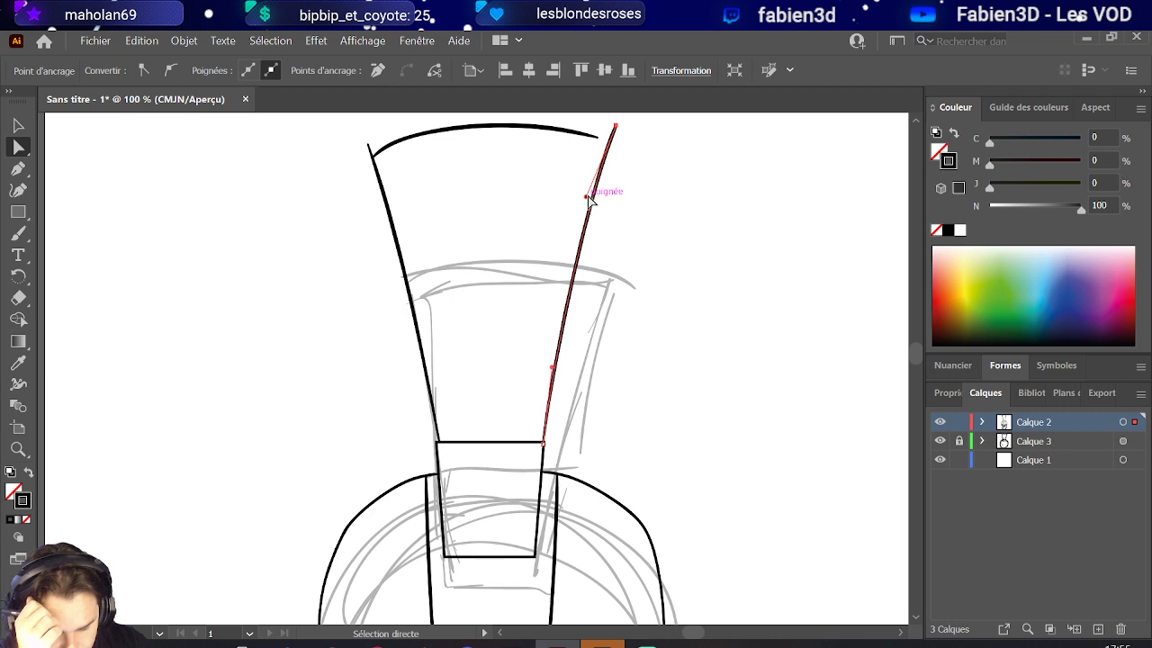
pyautogui.moveTo(588, 198); pyautogui.dragTo(575, 221)
# - Stretch the arched top stroke's right end to meet the right crest side
pyautogui.click(595, 141)
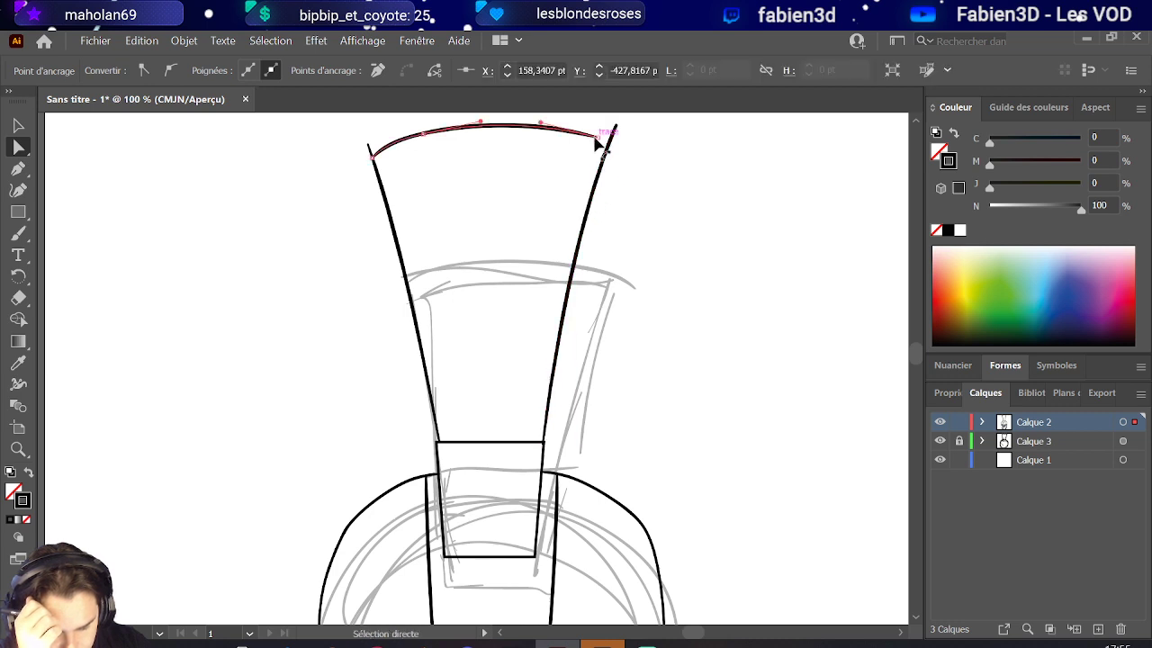
pyautogui.moveTo(597, 141); pyautogui.dragTo(612, 132)
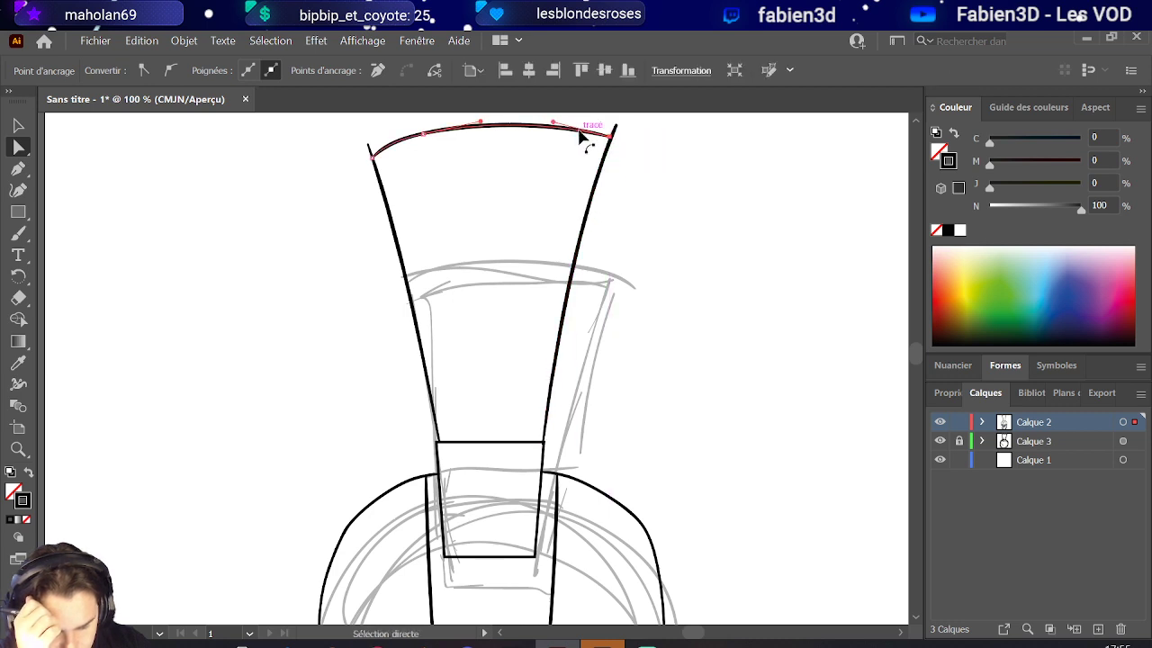
pyautogui.click(734, 217)
pyautogui.hotkey('ctrl', '-')
pyautogui.hotkey('ctrl', '-')
pyautogui.hotkey('ctrl', '-')
pyautogui.hotkey('ctrl', '+')
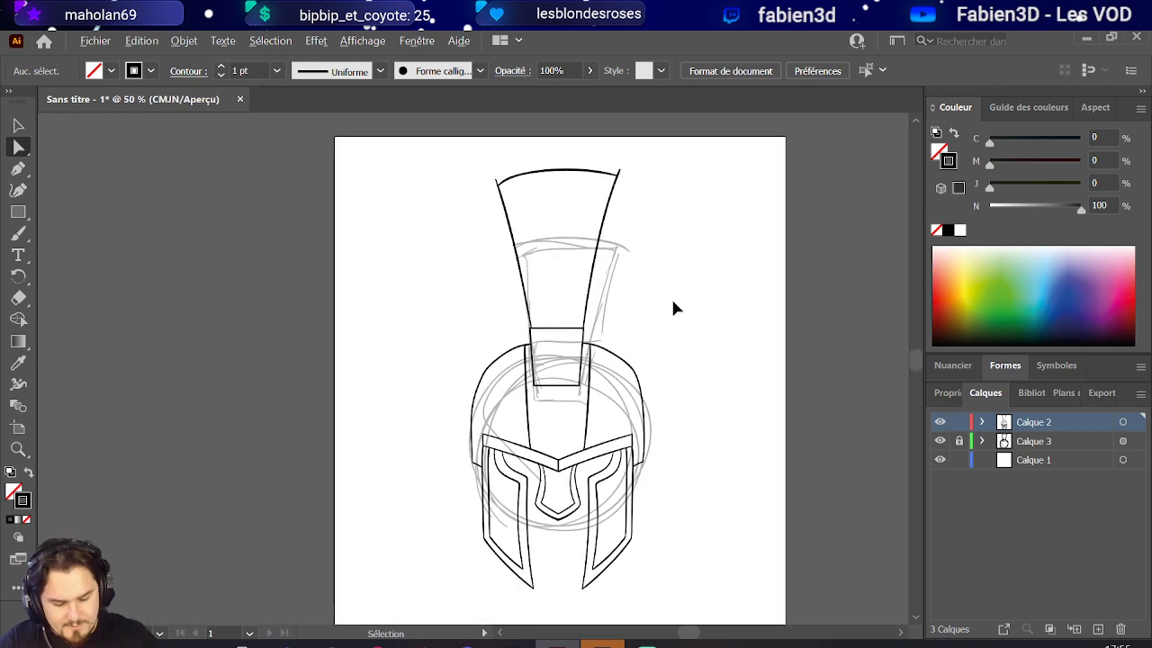
# - Shift the crest's upper right corner, including the ends of the arch and side stroke, slightly down and outward
pyautogui.moveTo(698, 226); pyautogui.dragTo(623, 186)
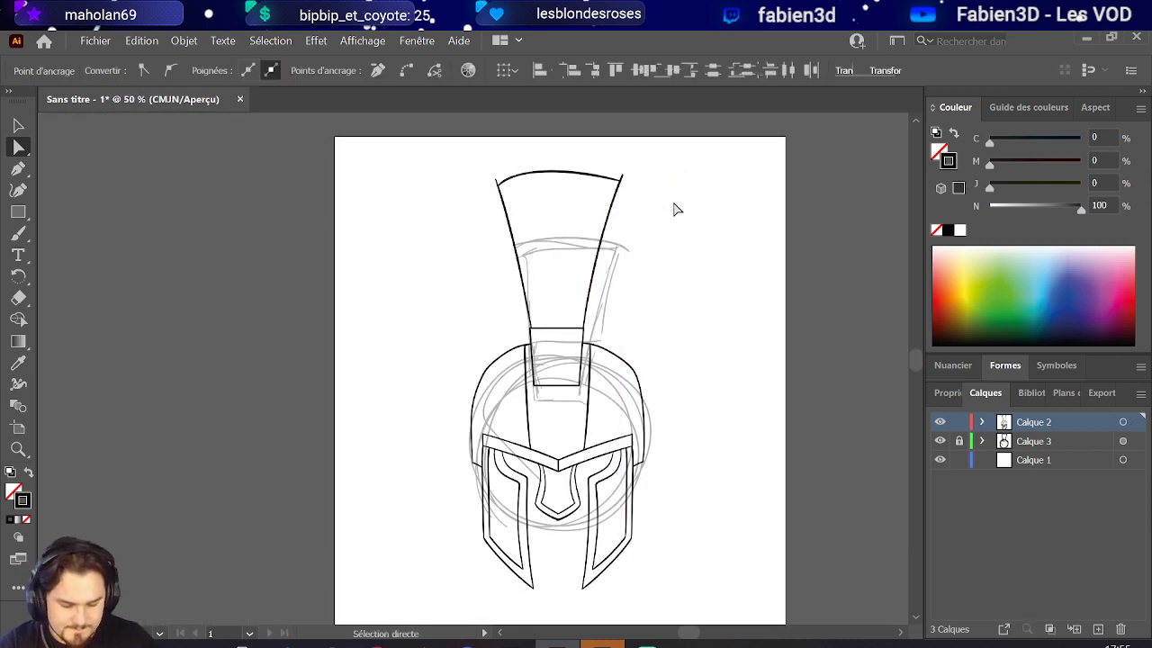
pyautogui.click(674, 206)
pyautogui.hotkey('ctrl', '-')
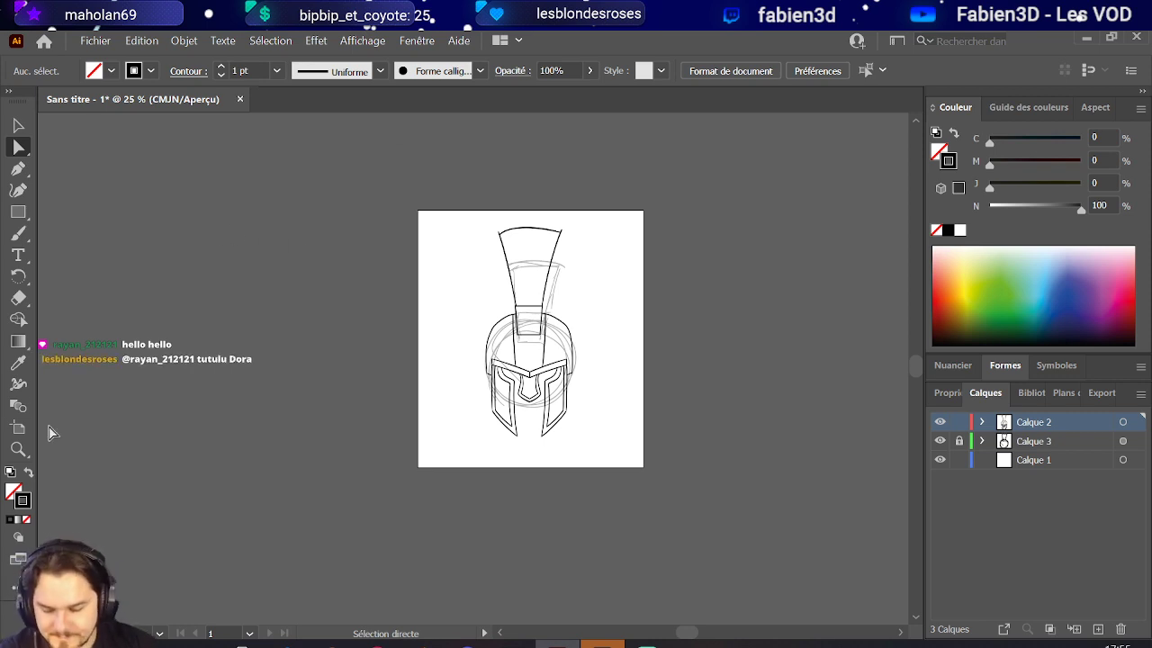
pyautogui.click(18, 125)
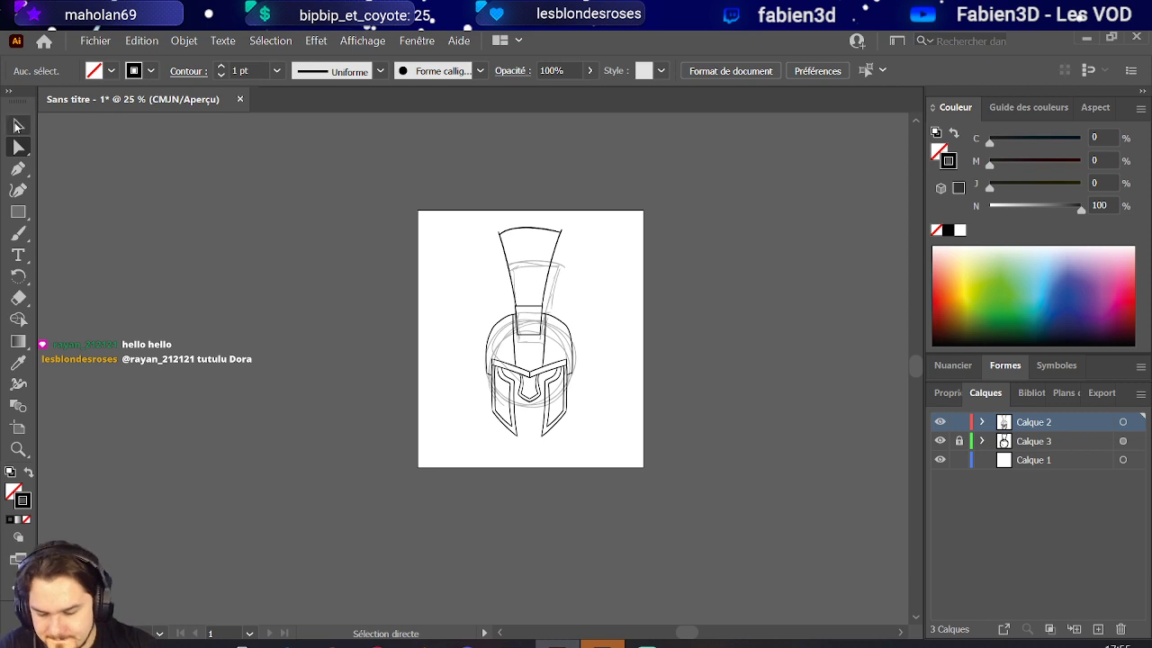
# - Narrow the whole crest symmetrically about its vertical centre, keeping its height
pyautogui.click(574, 268)
pyautogui.scroll(2, 560, 266)
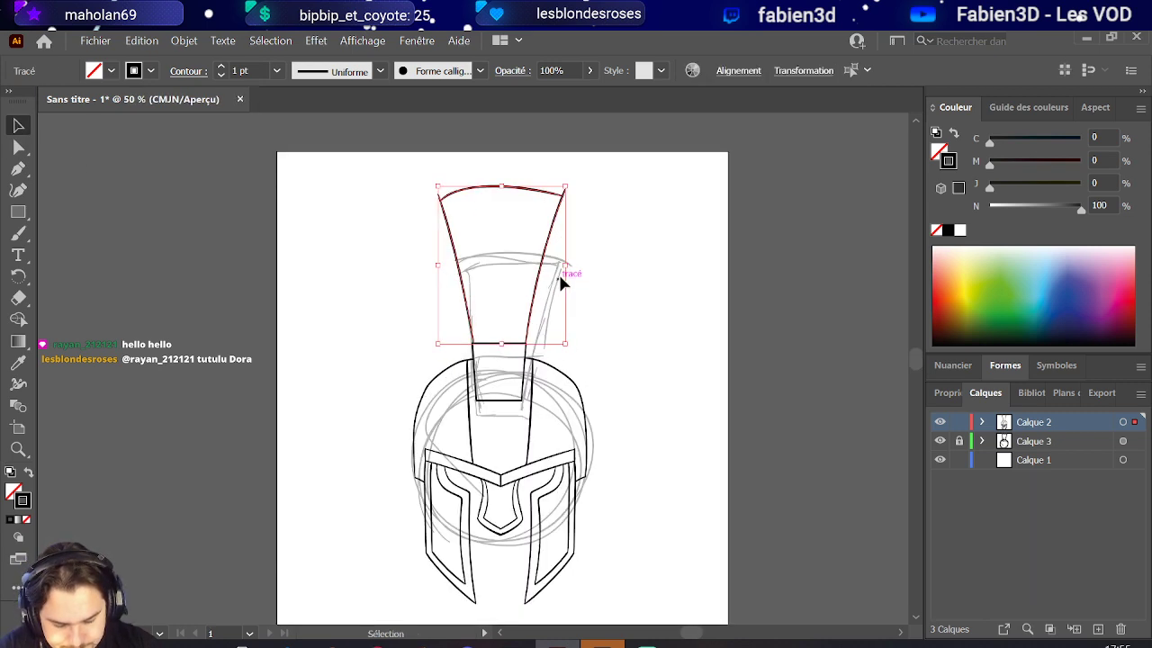
pyautogui.moveTo(566, 266)
pyautogui.mouseDown()
pyautogui.moveTo(518, 254)
pyautogui.moveTo(512, 297)
pyautogui.moveTo(522, 291)
pyautogui.mouseUp()
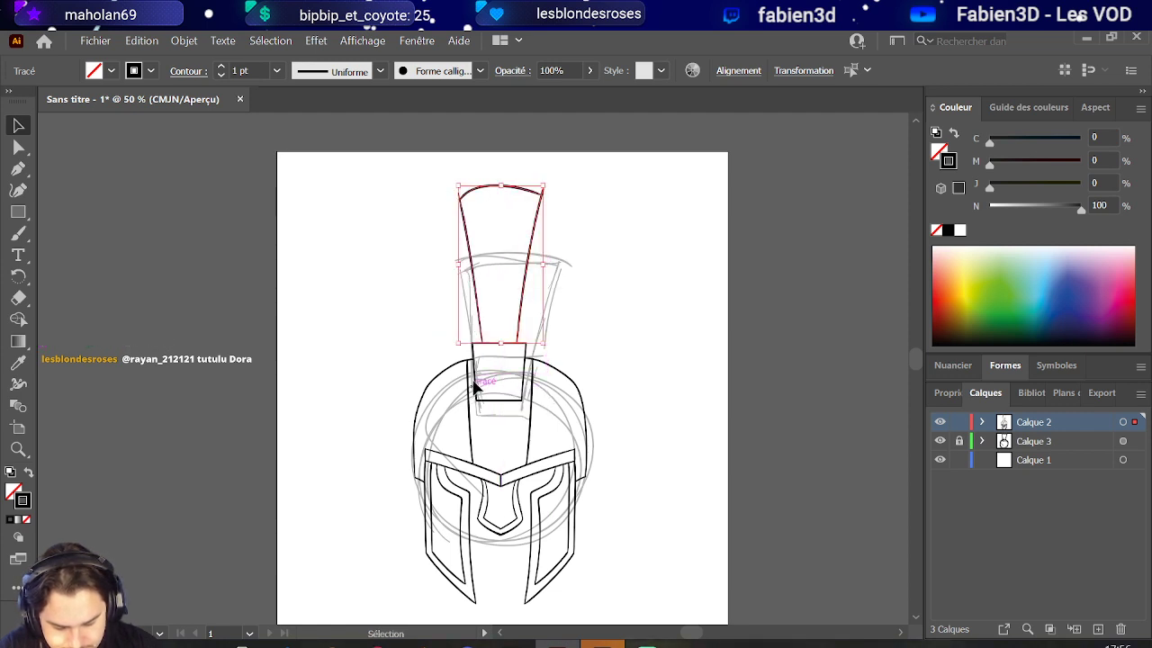
# - Narrow the trapezoid block at the crest's base by moving its left side inward
pyautogui.click(475, 382)
pyautogui.scroll(2, 477, 382)
pyautogui.click(476, 371)
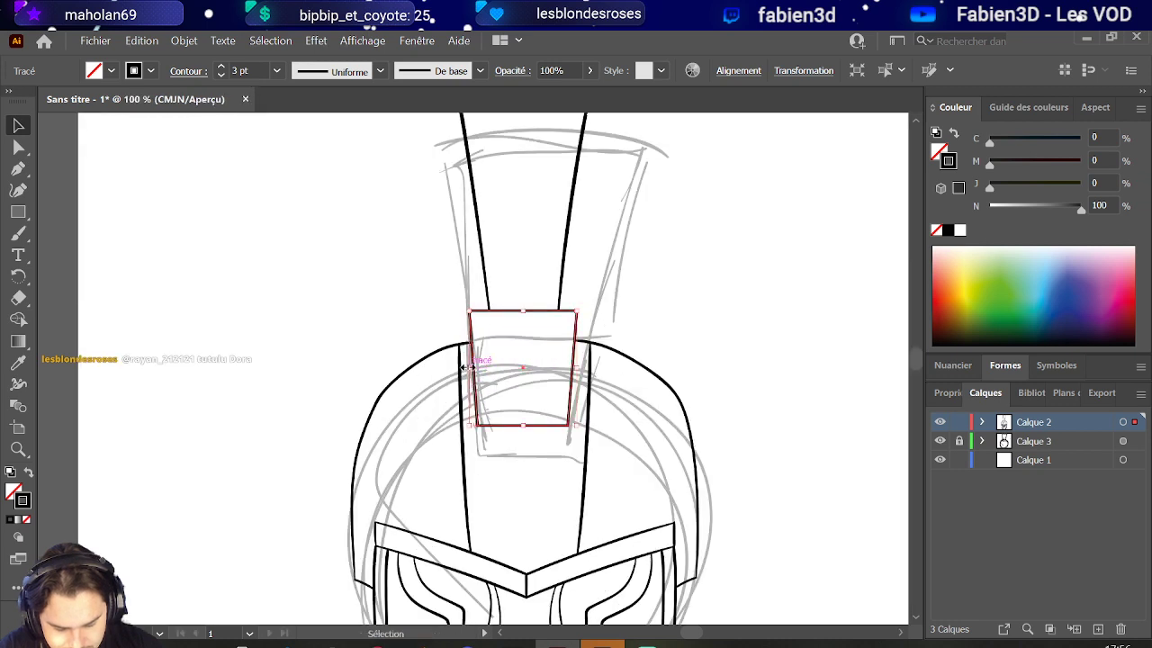
pyautogui.moveTo(474, 367); pyautogui.dragTo(487, 367)
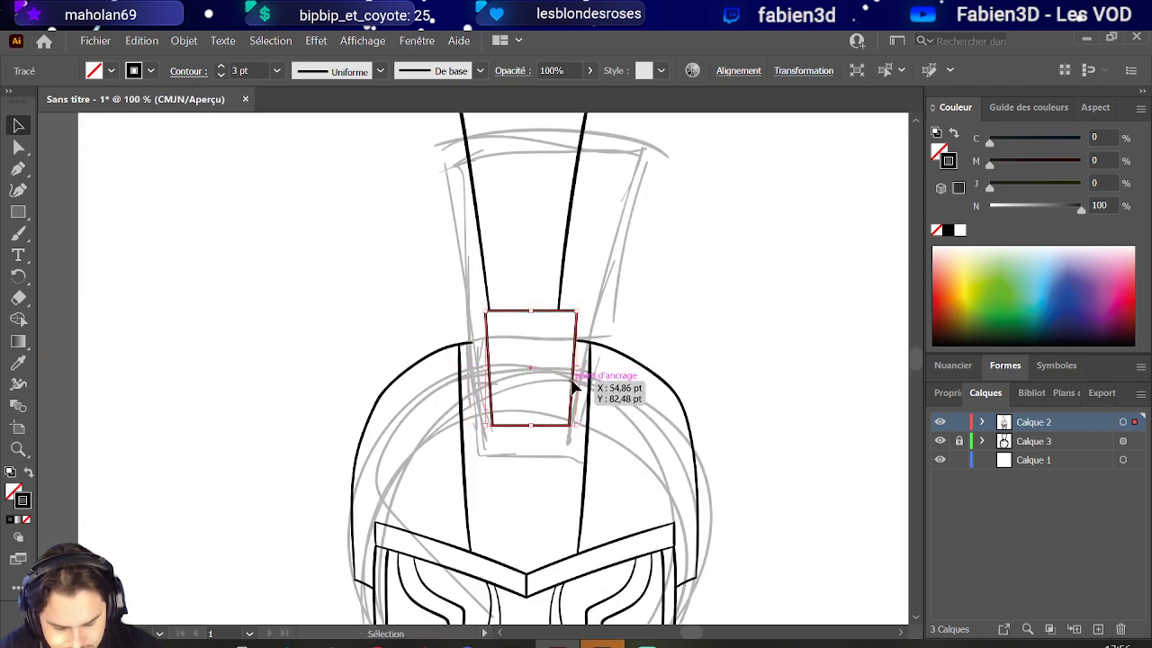
pyautogui.click(560, 383)
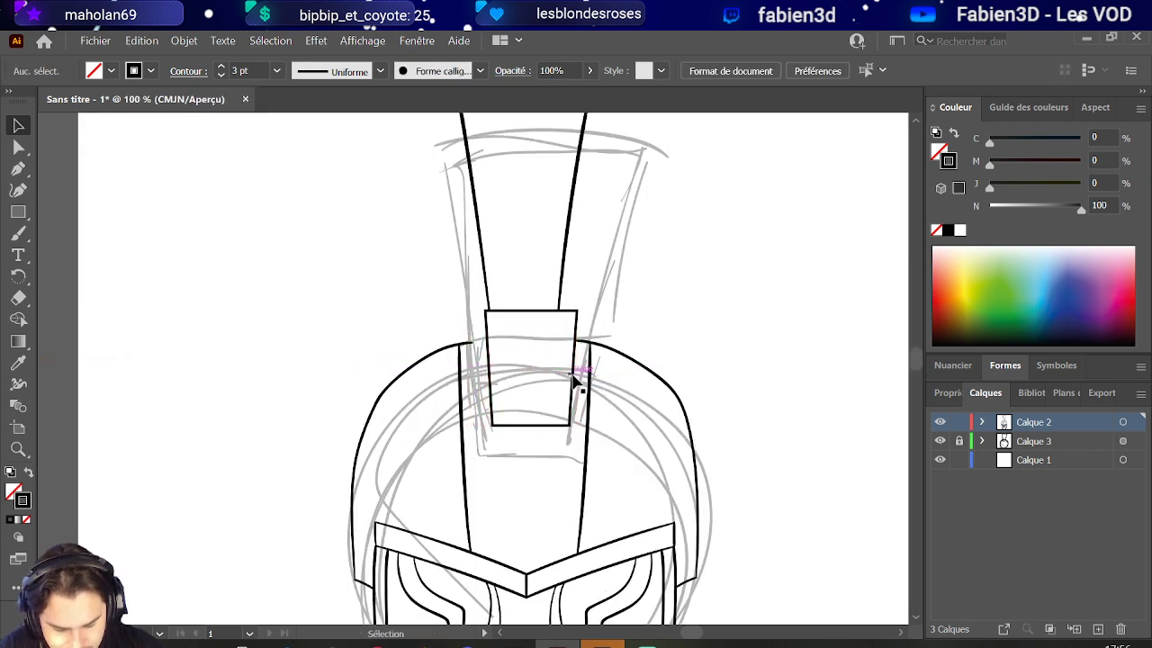
# - Nudge the trapezoid block slightly left to centre it under the crest
pyautogui.click(576, 381)
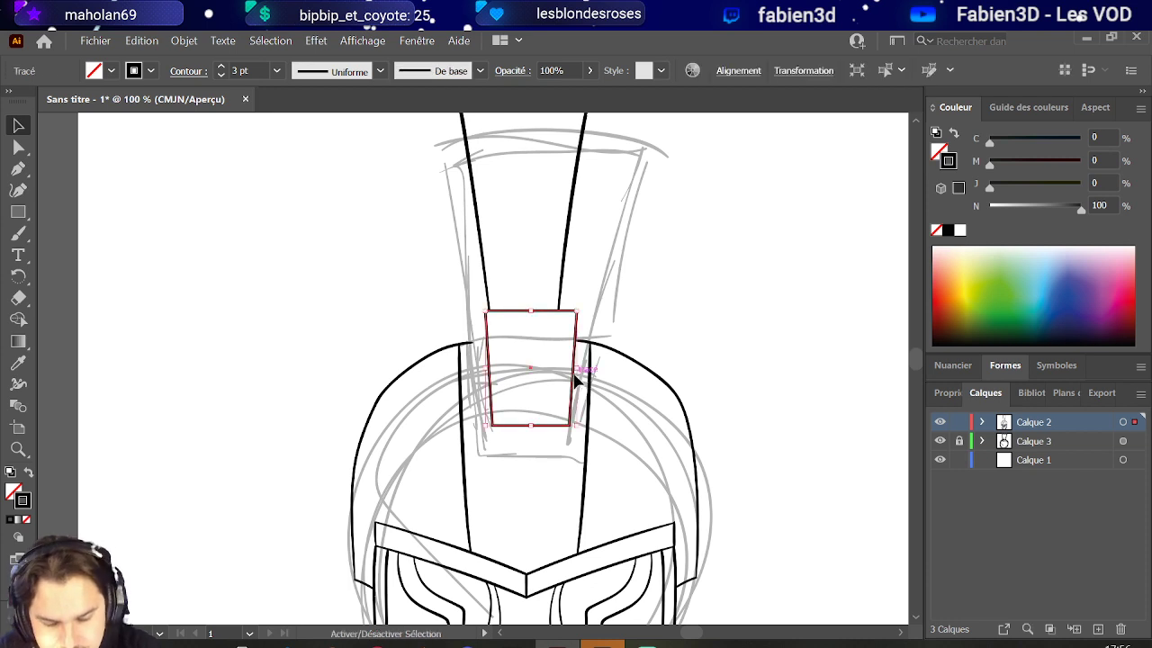
pyautogui.press('Left')
pyautogui.press('Left')
pyautogui.press('Left')
pyautogui.press('Left')
pyautogui.press('Left')
pyautogui.press('Left')
pyautogui.press('Left')
pyautogui.press('Left')
pyautogui.press('Left')
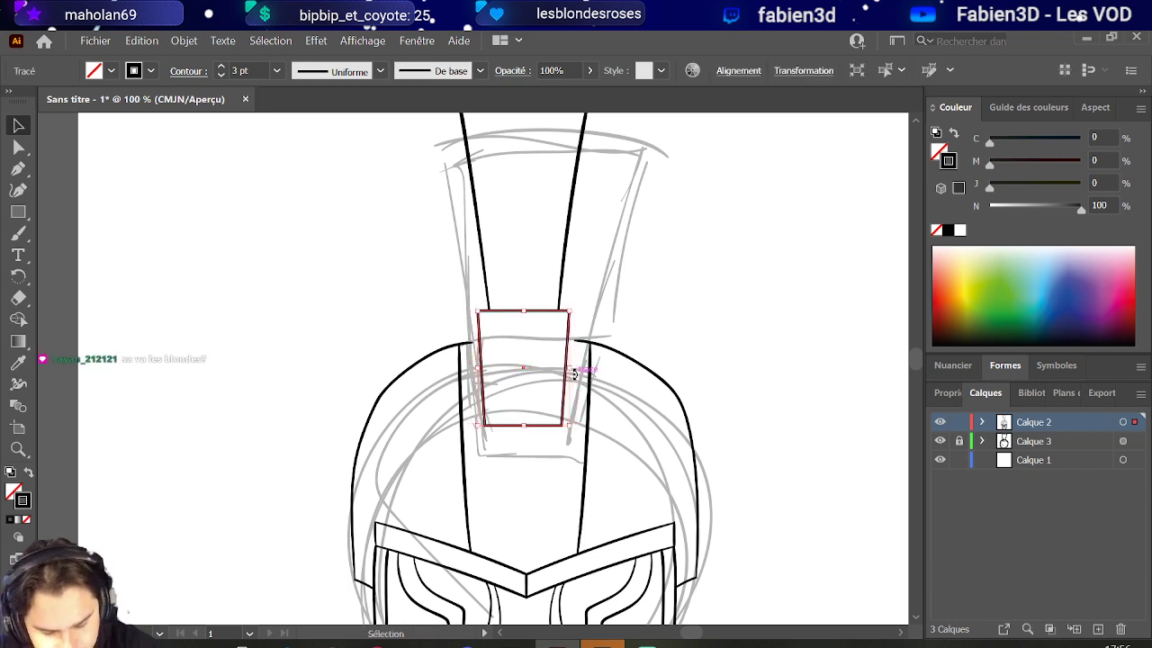
# - Extend the inner ends of the left and right dome curves to meet the sides of the trapezoid block
pyautogui.scroll(3, 606, 376)
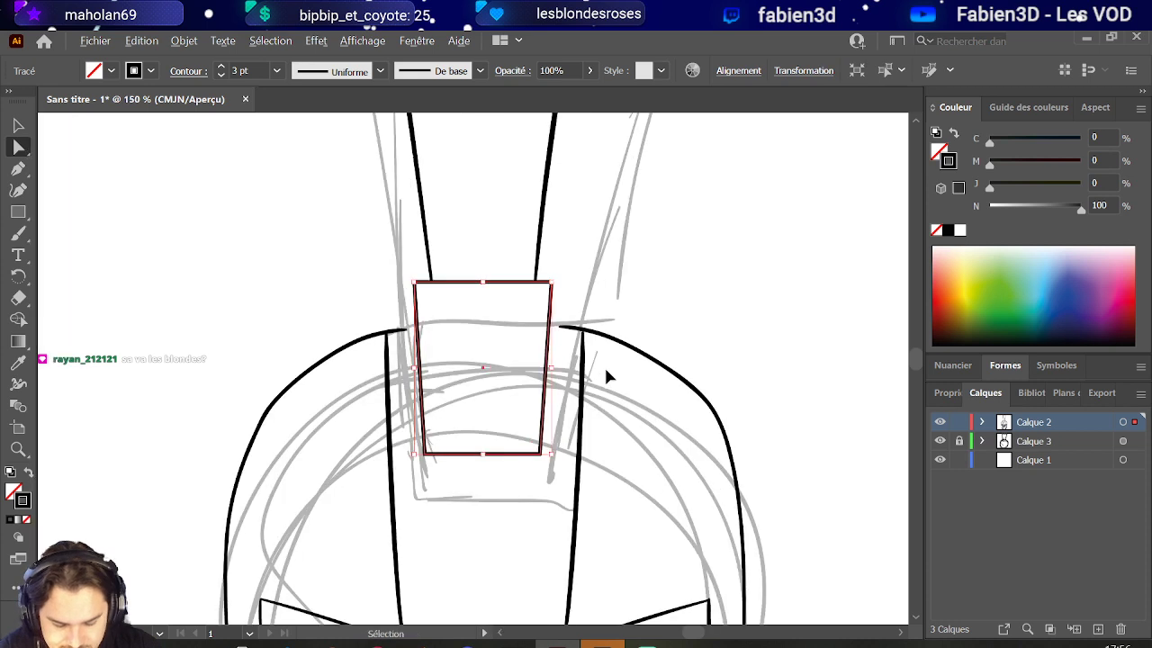
pyautogui.click(344, 316)
pyautogui.moveTo(340, 321); pyautogui.dragTo(353, 318)
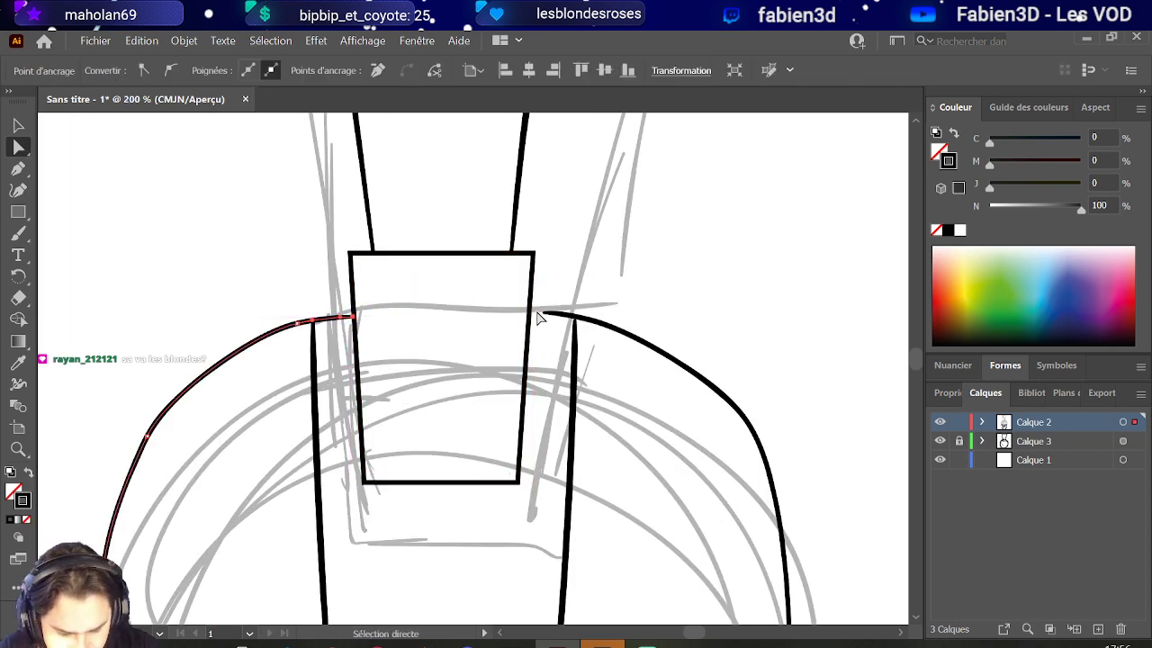
pyautogui.moveTo(547, 315); pyautogui.dragTo(532, 310)
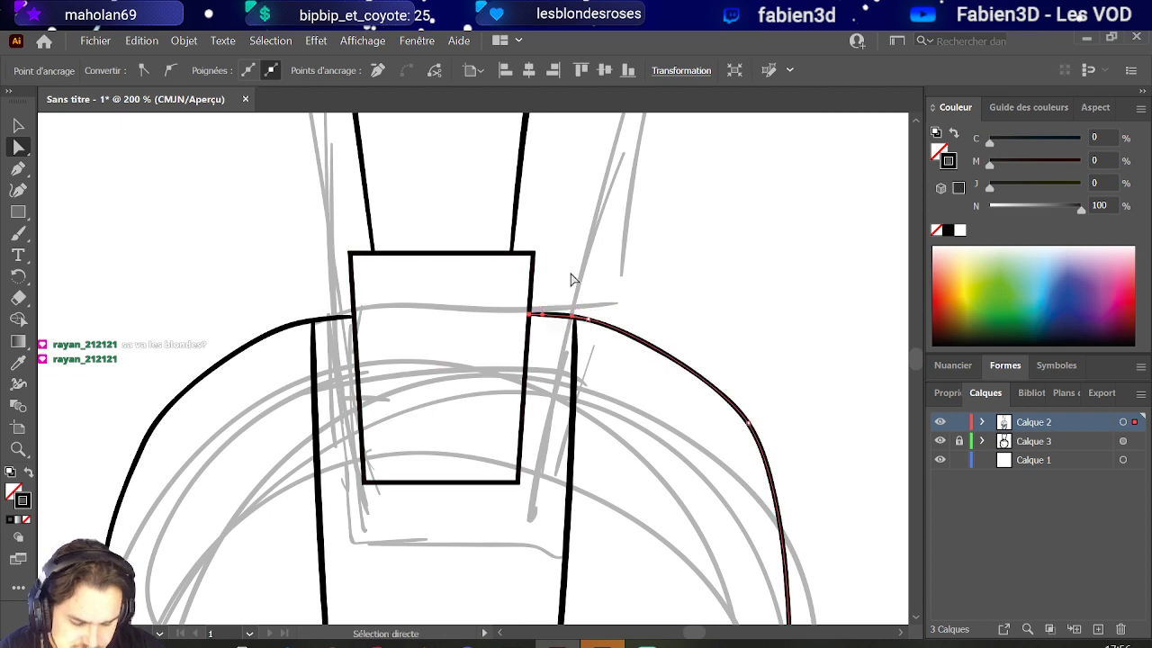
pyautogui.click(588, 260)
pyautogui.scroll(-4, 590, 260)
pyautogui.scroll(2, 592, 261)
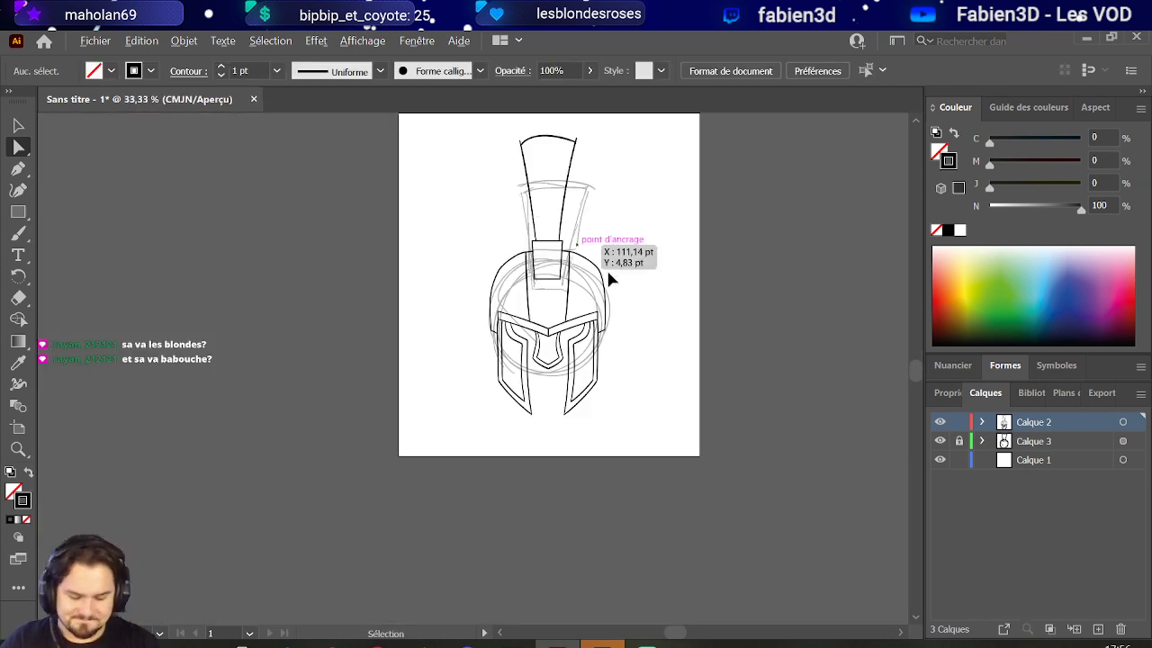
# - Adjust the anchor points at the nose guard's lower tip near the helmet's centre line
pyautogui.scroll(6, 592, 360)
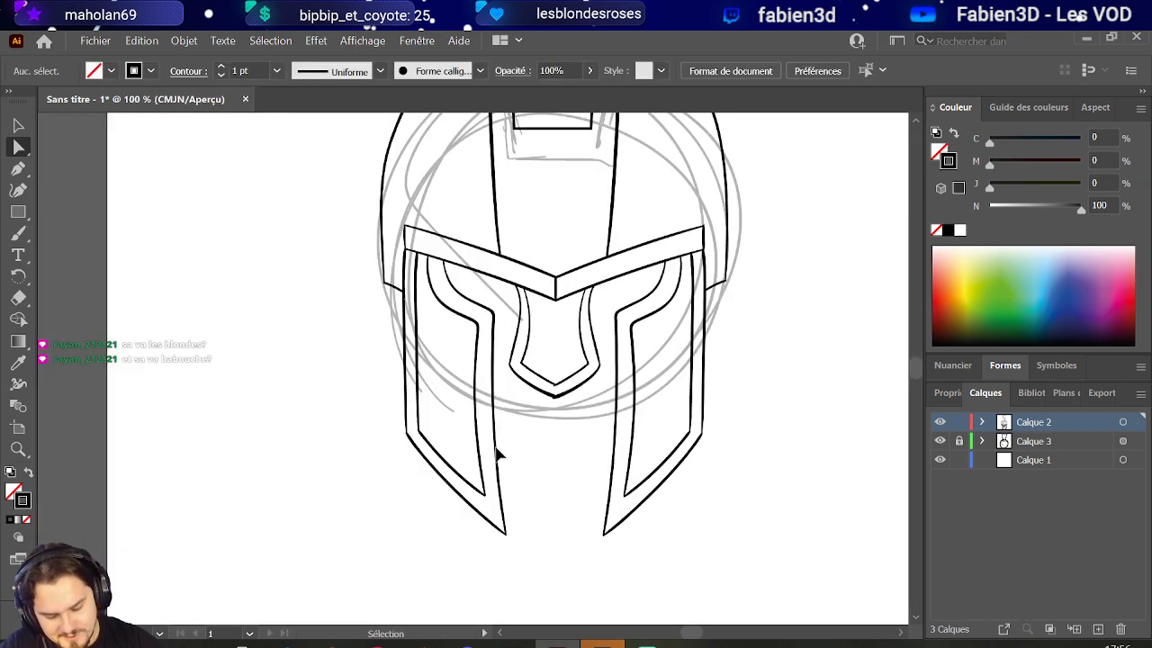
pyautogui.moveTo(550, 357); pyautogui.dragTo(552, 358)
pyautogui.click(547, 409)
pyautogui.moveTo(542, 415); pyautogui.dragTo(556, 401)
pyautogui.click(588, 432)
pyautogui.scroll(-3, 412, 445)
pyautogui.scroll(-1, 412, 446)
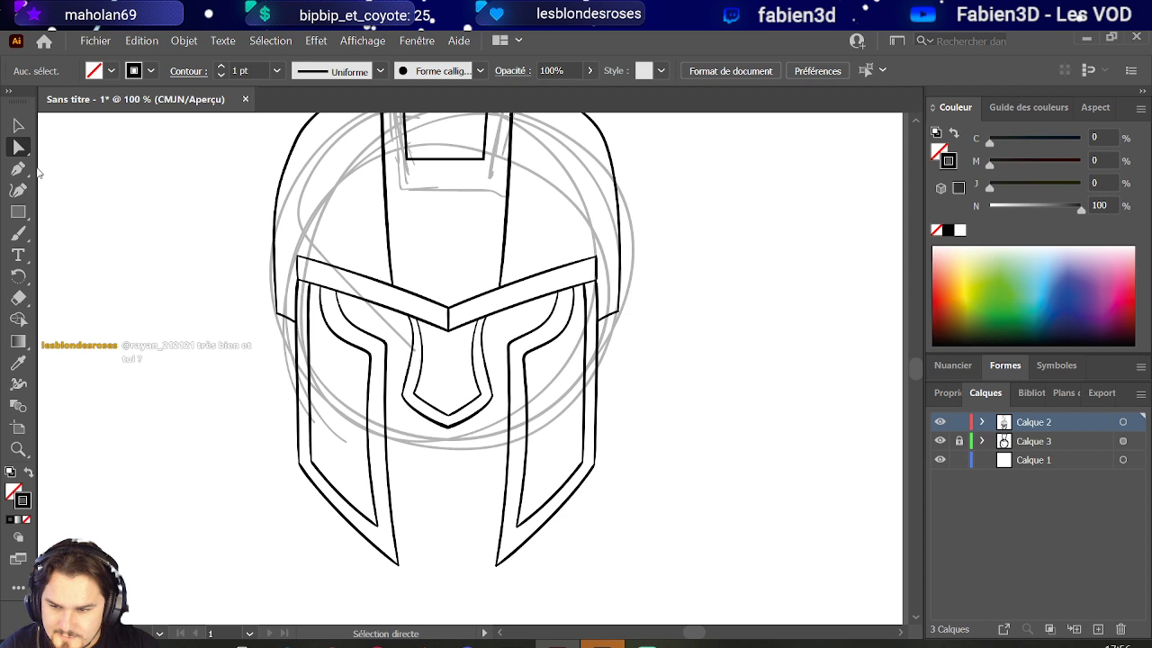
pyautogui.click(20, 234)
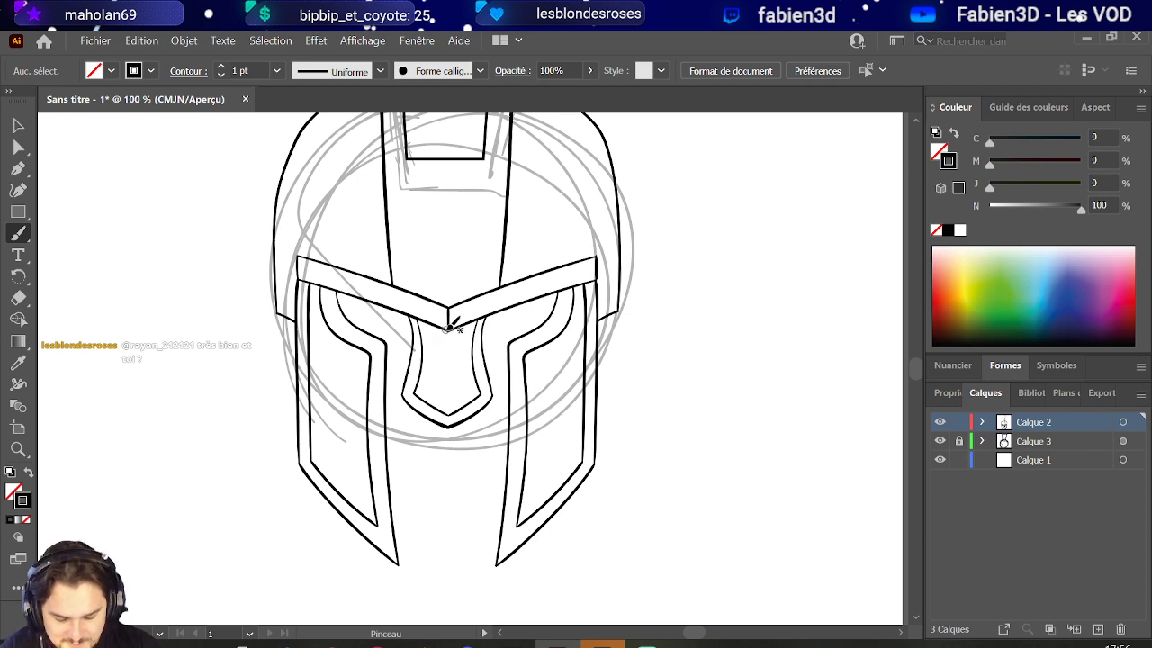
pyautogui.moveTo(455, 326); pyautogui.dragTo(450, 403)
pyautogui.keyDown('ctrl'); pyautogui.click(203, 306); pyautogui.keyUp('ctrl')
pyautogui.hotkey('ctrl', 'z')
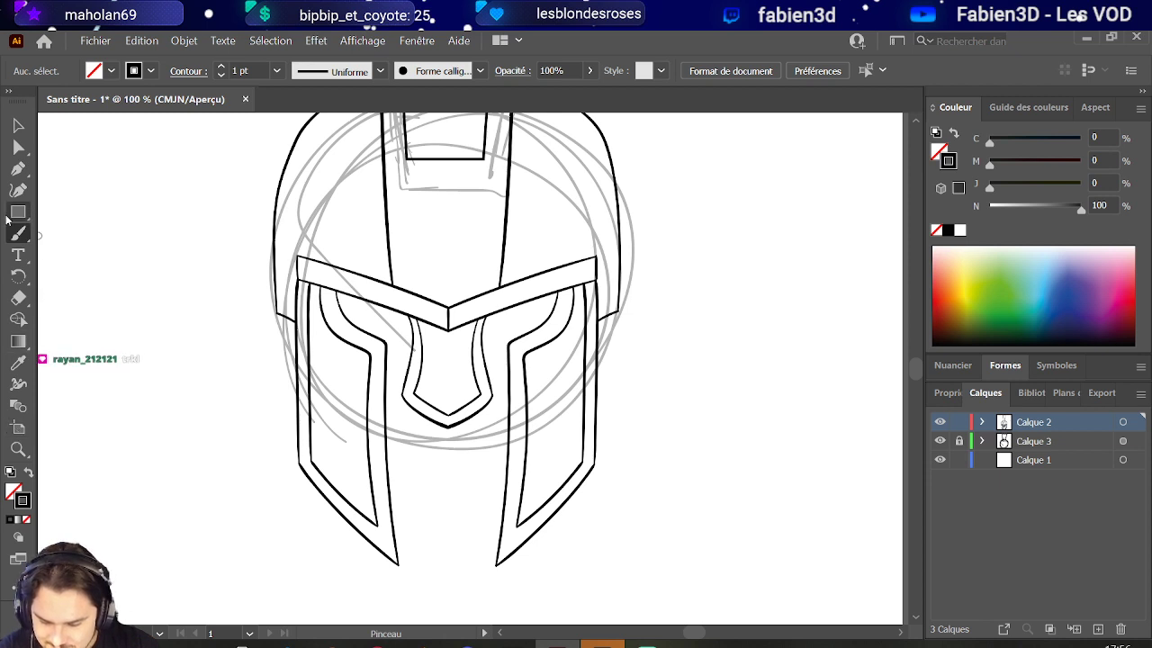
# - Draw a straight vertical line down the nose guard's centre, from the brow's lower point to the guard's inner tip
pyautogui.click(17, 214)
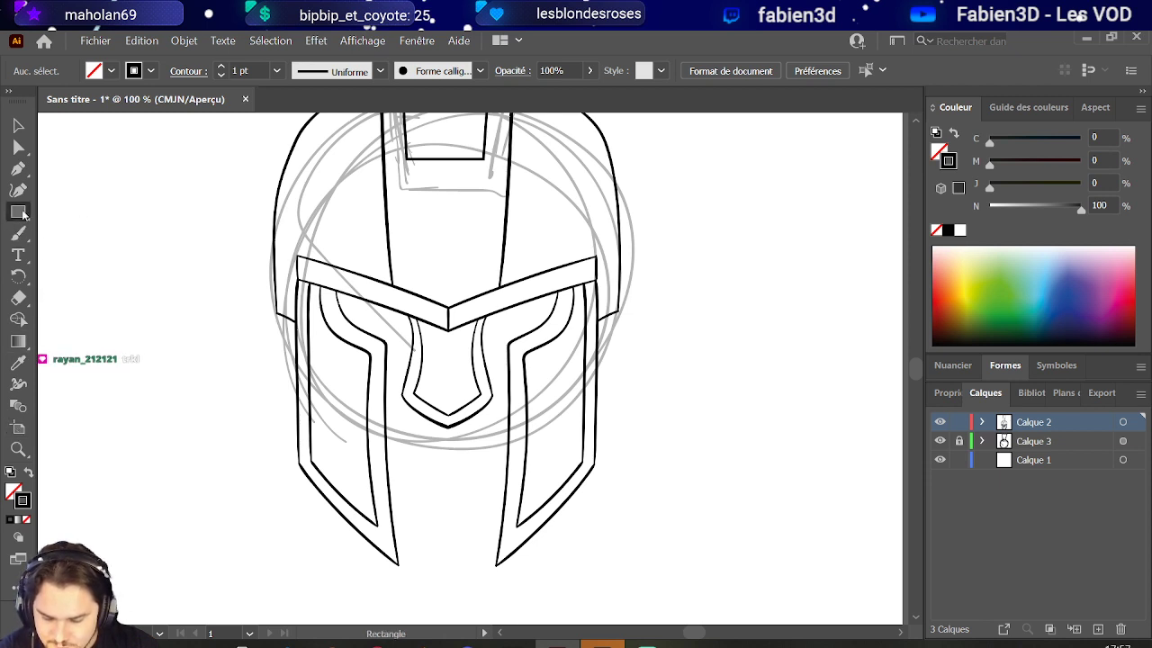
pyautogui.moveTo(24, 214); pyautogui.dragTo(63, 296)
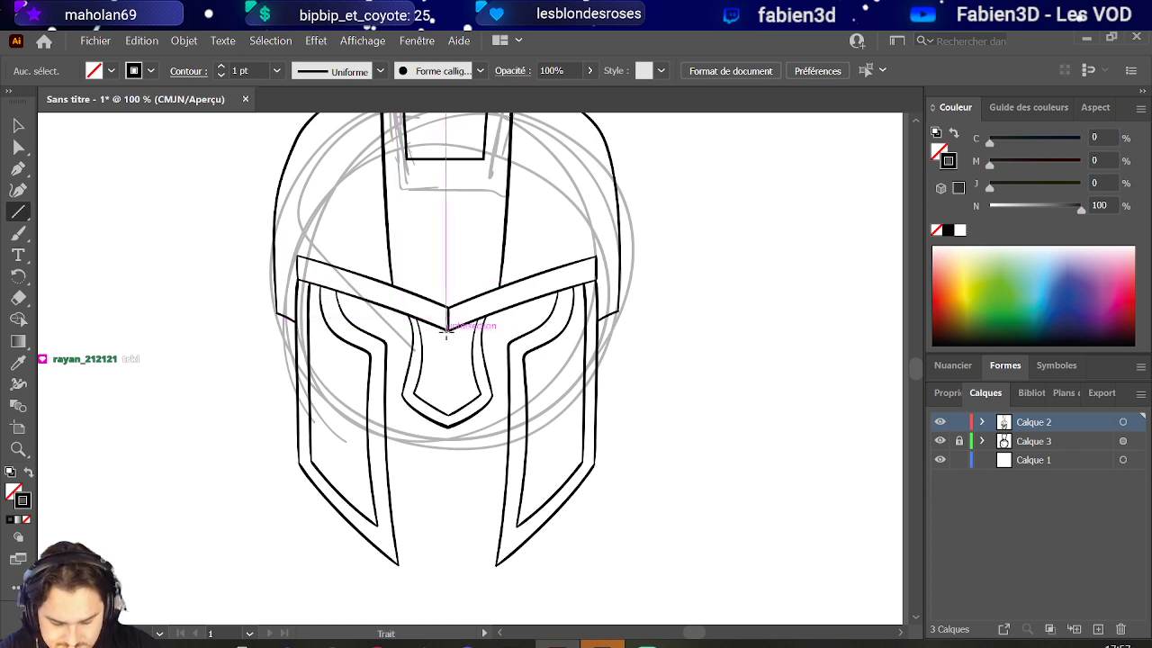
pyautogui.moveTo(447, 329)
pyautogui.mouseDown()
pyautogui.moveTo(448, 415)
pyautogui.moveTo(386, 180)
pyautogui.moveTo(390, 224)
pyautogui.mouseUp()
pyautogui.click(18, 124)
pyautogui.scroll(-2, 391, 224)
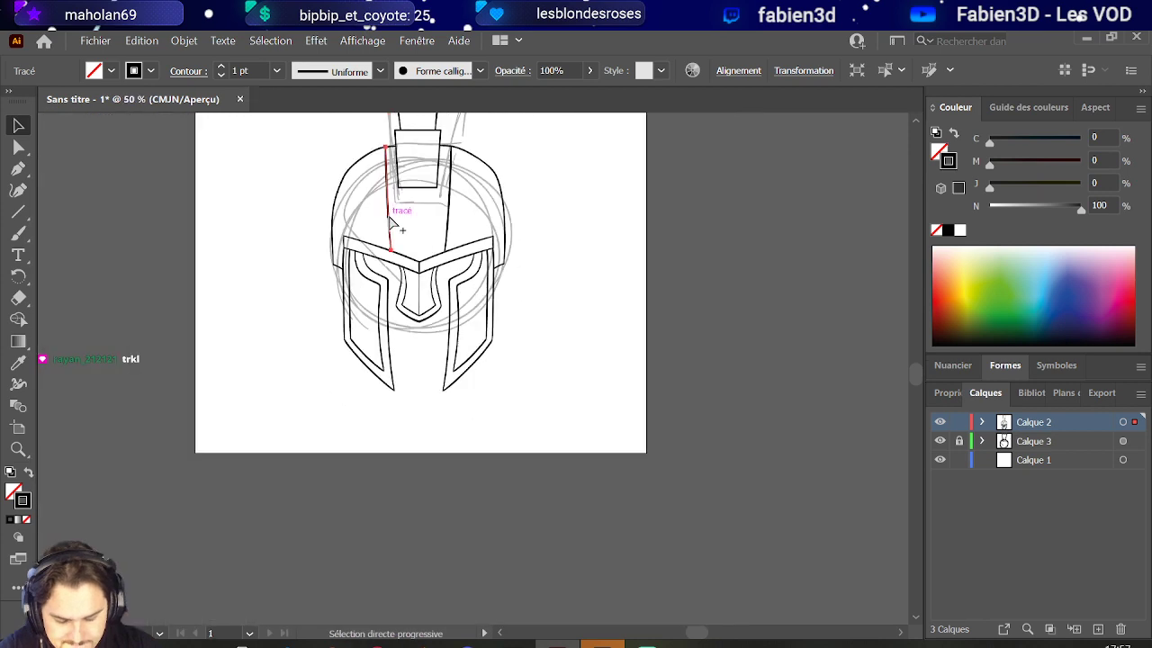
pyautogui.click(552, 239)
pyautogui.scroll(3, 437, 270)
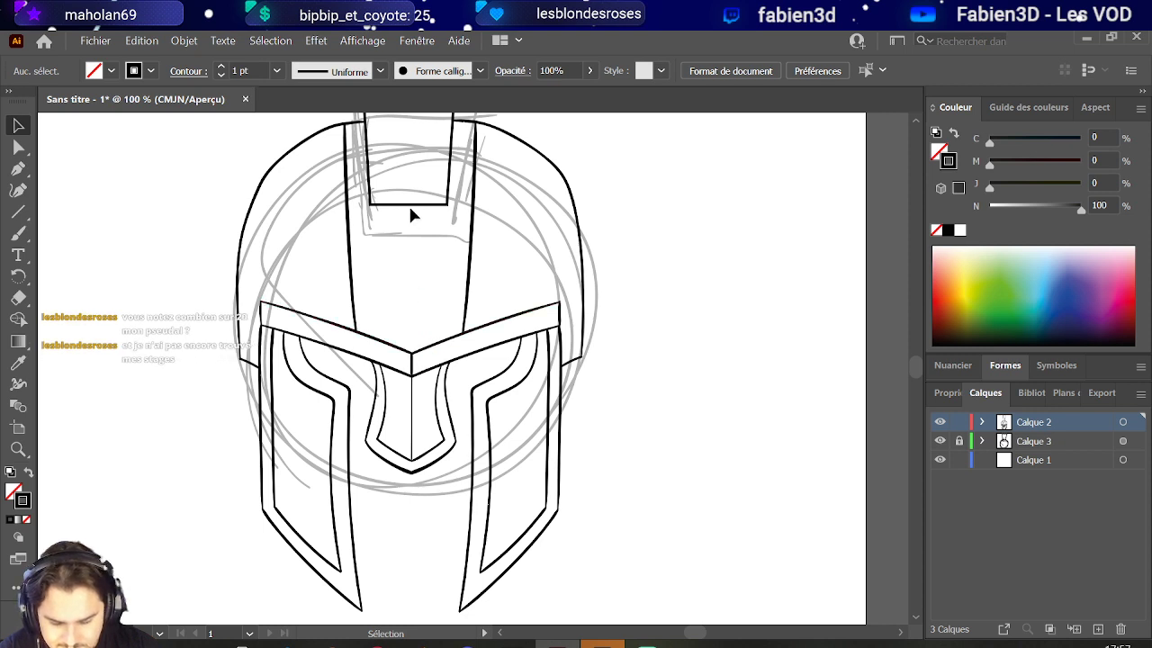
# - Draw a straight centre line from the middle of the trapezoid block's bottom edge down to the brow's upper point
pyautogui.click(18, 211)
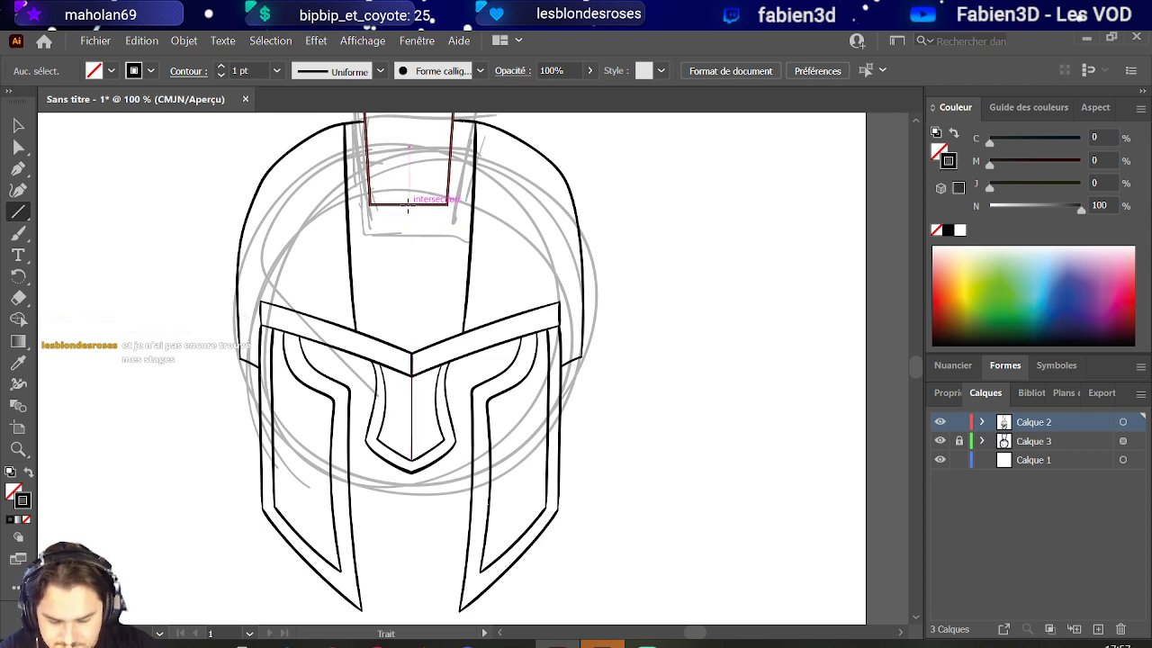
pyautogui.moveTo(408, 205); pyautogui.dragTo(411, 353)
pyautogui.click(18, 126)
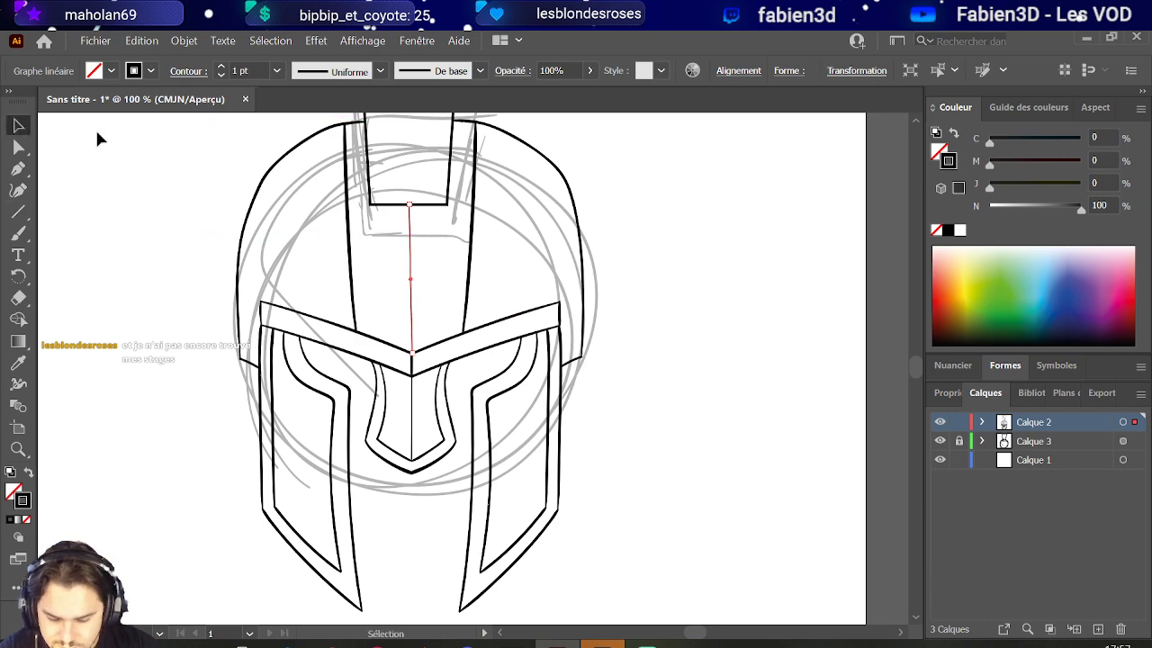
pyautogui.click(461, 276)
# - Hide the sketch layer Calque 3 so only the clean line art shows
pyautogui.scroll(-1, 399, 274)
pyautogui.scroll(2, 447, 270)
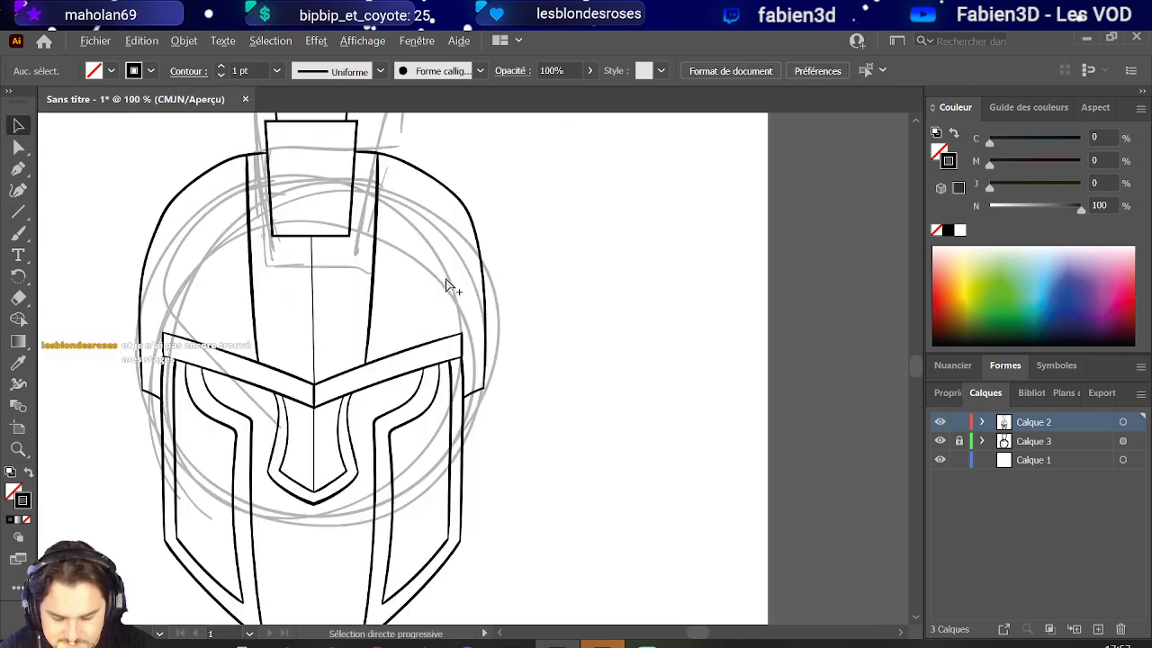
pyautogui.scroll(-1, 200, 321)
pyautogui.scroll(-2, 202, 324)
pyautogui.scroll(1, 205, 328)
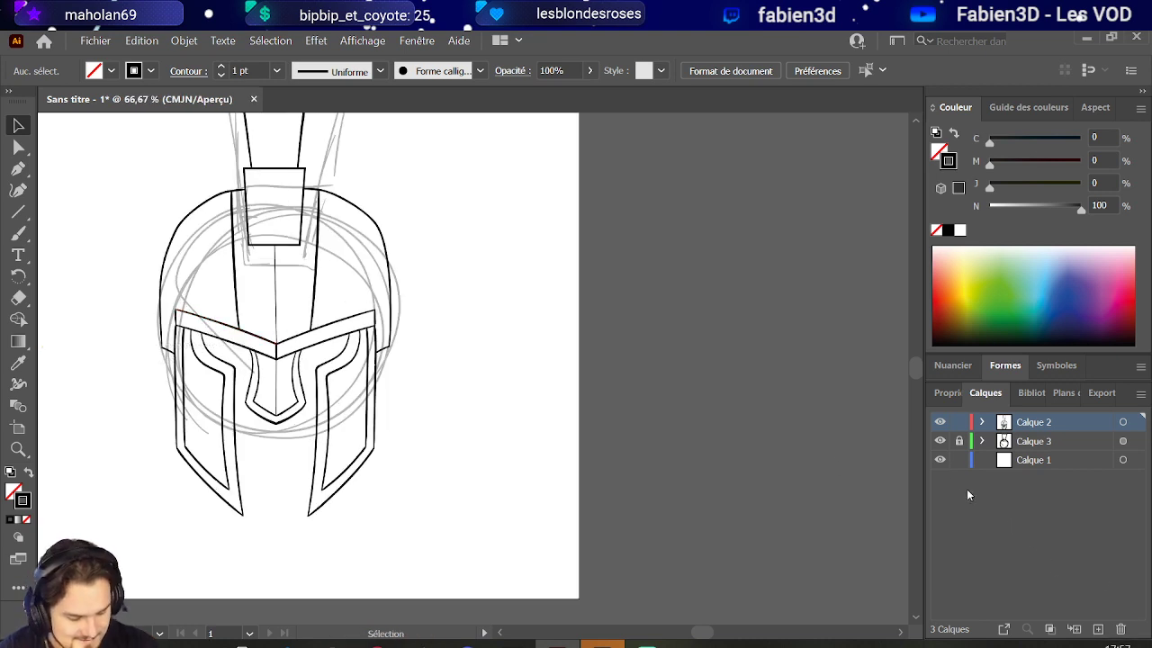
pyautogui.click(940, 441)
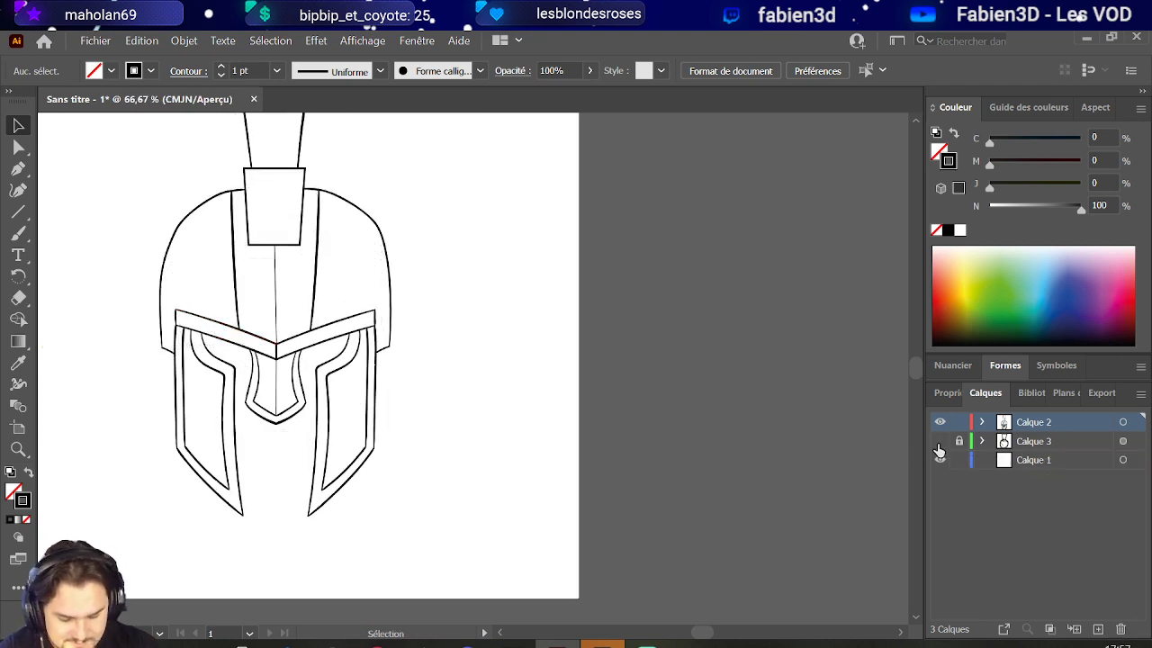
pyautogui.scroll(-2, 457, 369)
pyautogui.scroll(2, 295, 260)
pyautogui.scroll(3, 424, 244)
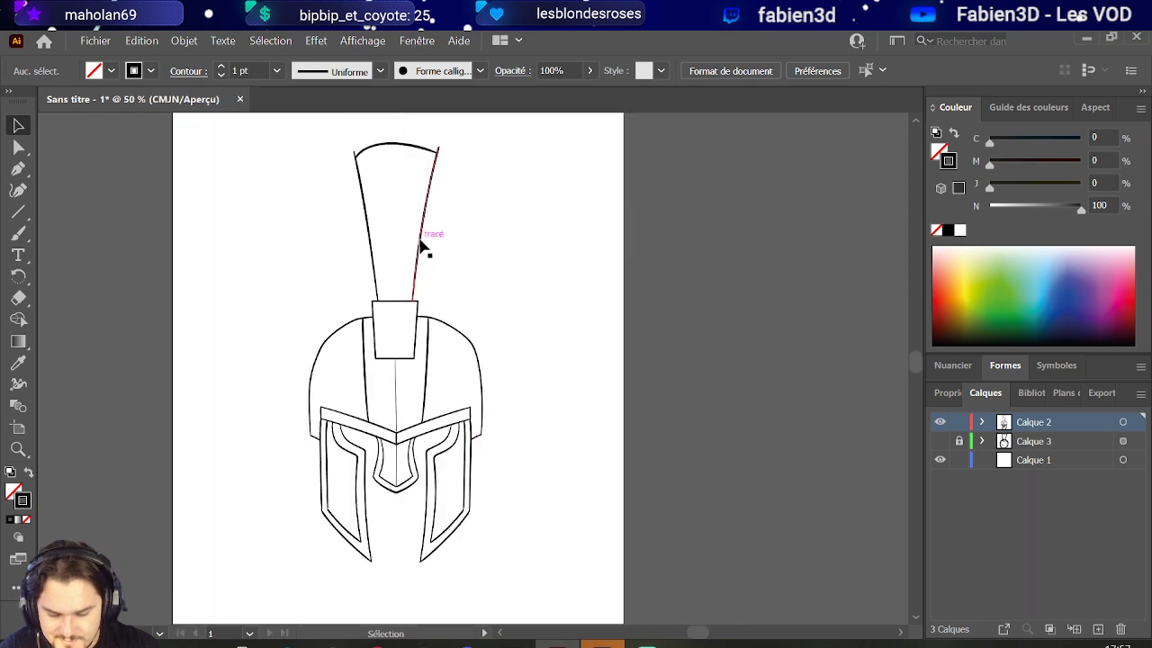
# - Move both ends of the crest's top arch up to the tips of the side strokes and smooth its curve
pyautogui.scroll(1, 406, 224)
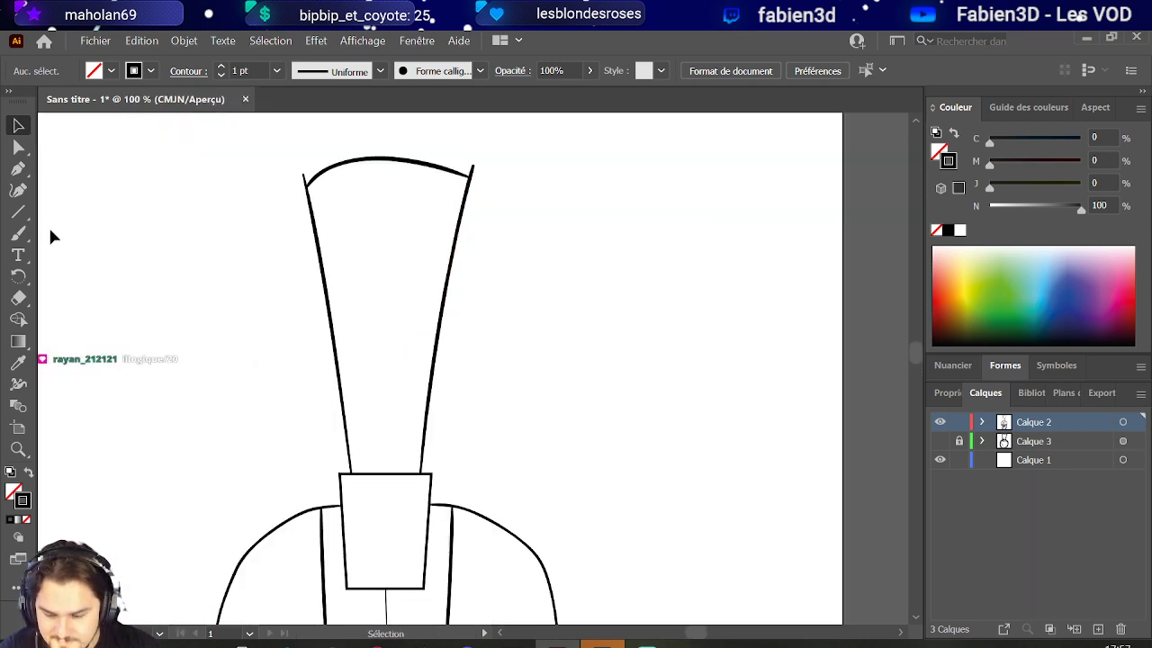
pyautogui.click(18, 234)
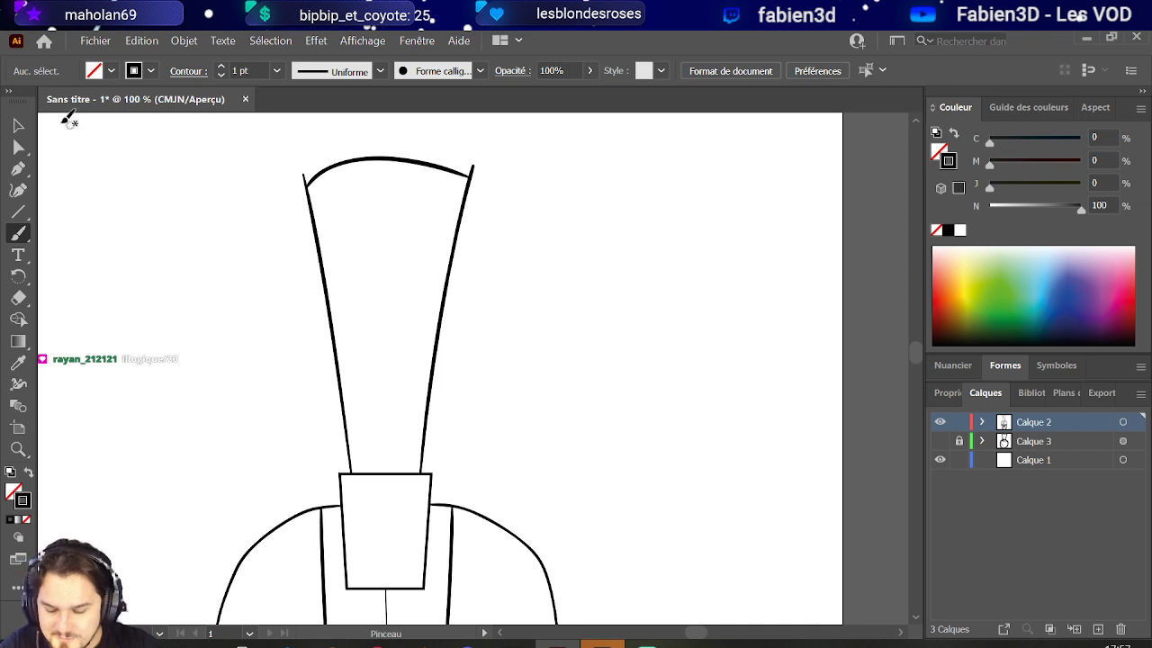
pyautogui.click(18, 125)
pyautogui.click(468, 186)
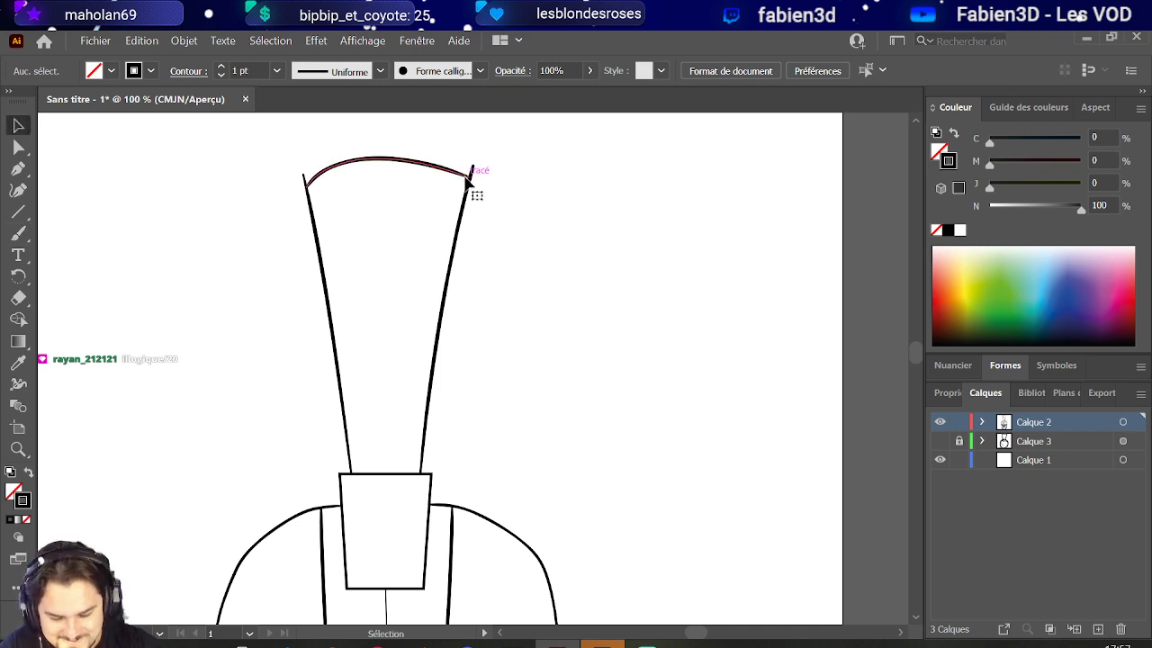
pyautogui.scroll(2, 465, 180)
pyautogui.click(18, 147)
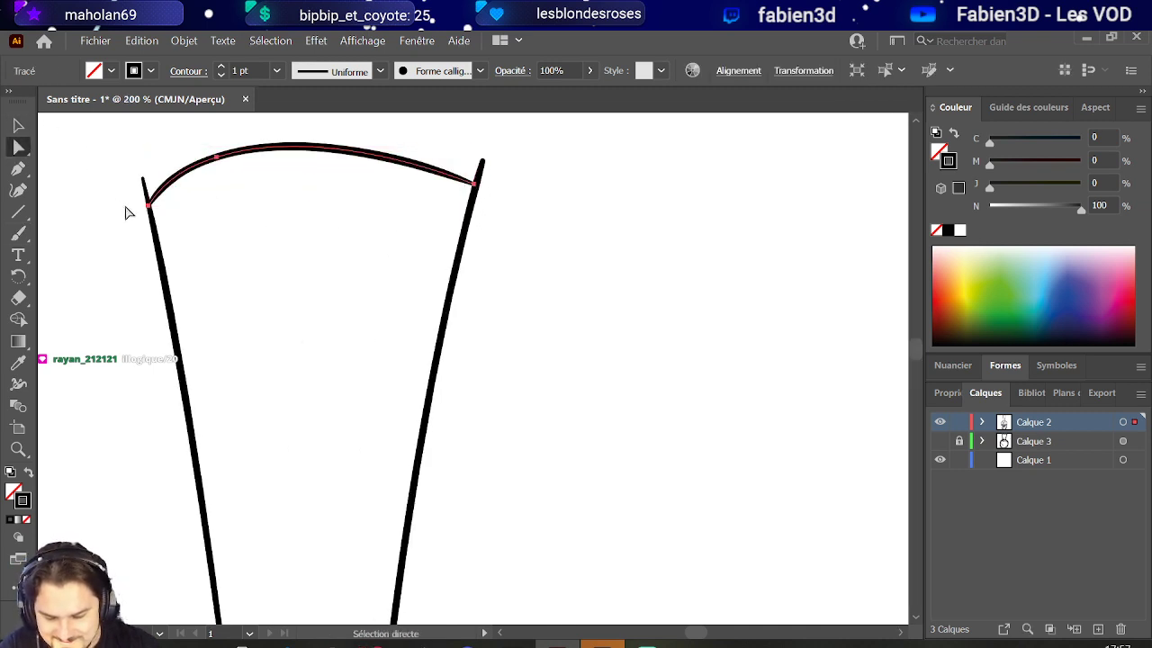
pyautogui.moveTo(148, 206); pyautogui.dragTo(144, 178)
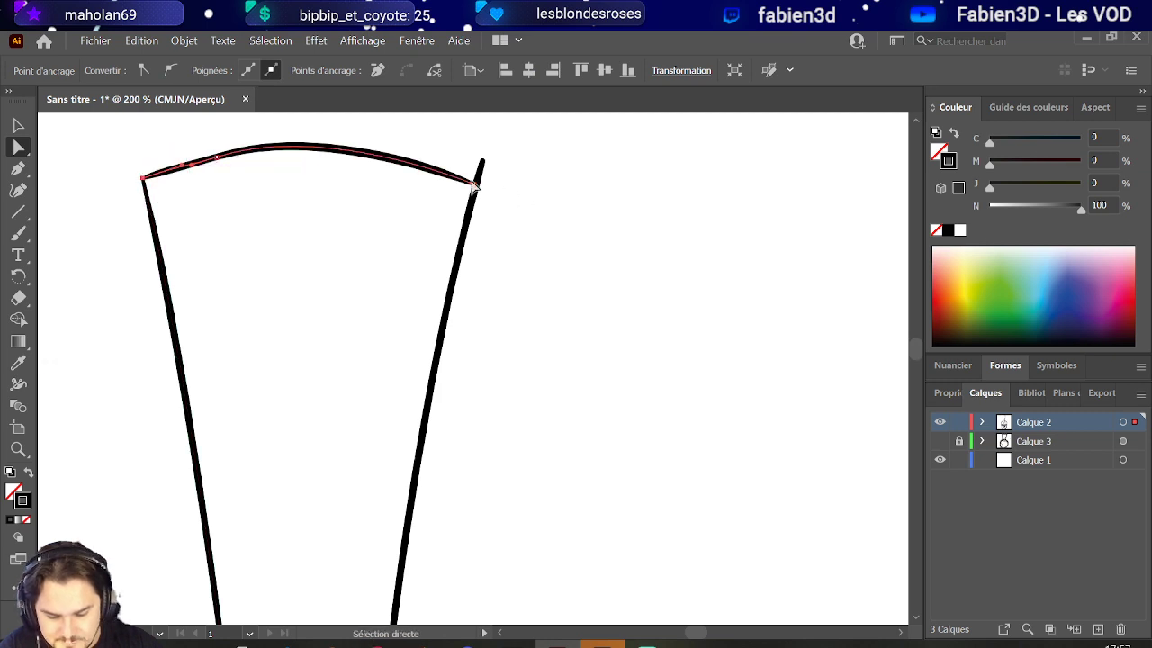
pyautogui.moveTo(477, 186); pyautogui.dragTo(482, 160)
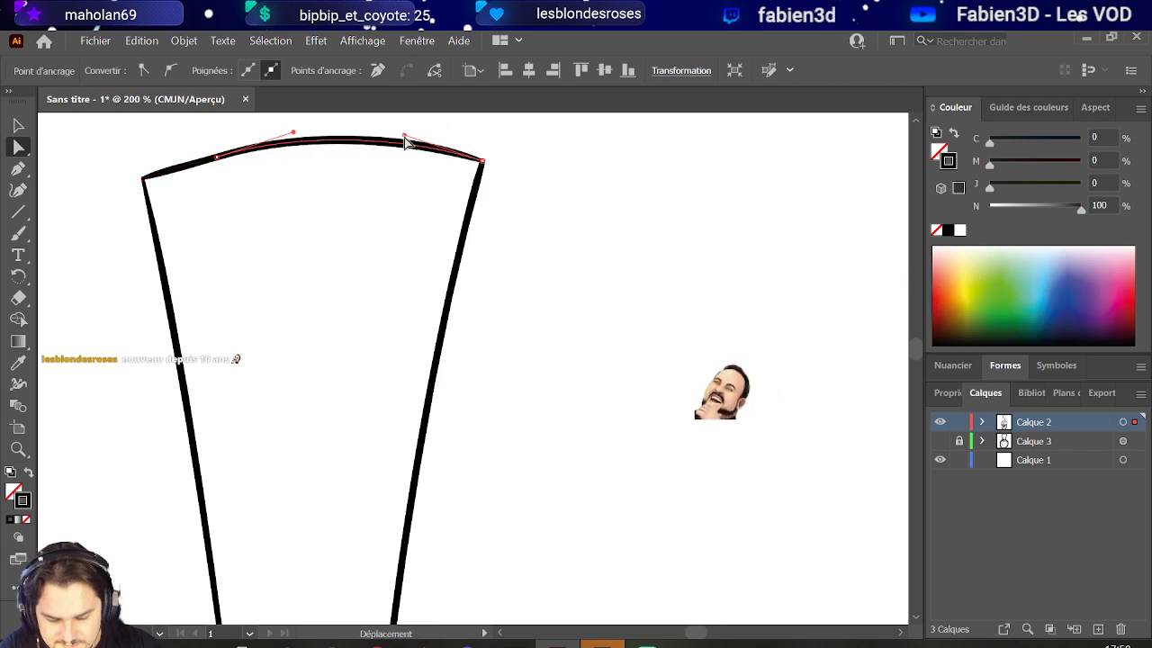
pyautogui.click(314, 262)
# - Shorten the crest slightly by lowering its top edge together with the upper corners
pyautogui.scroll(-5, 314, 261)
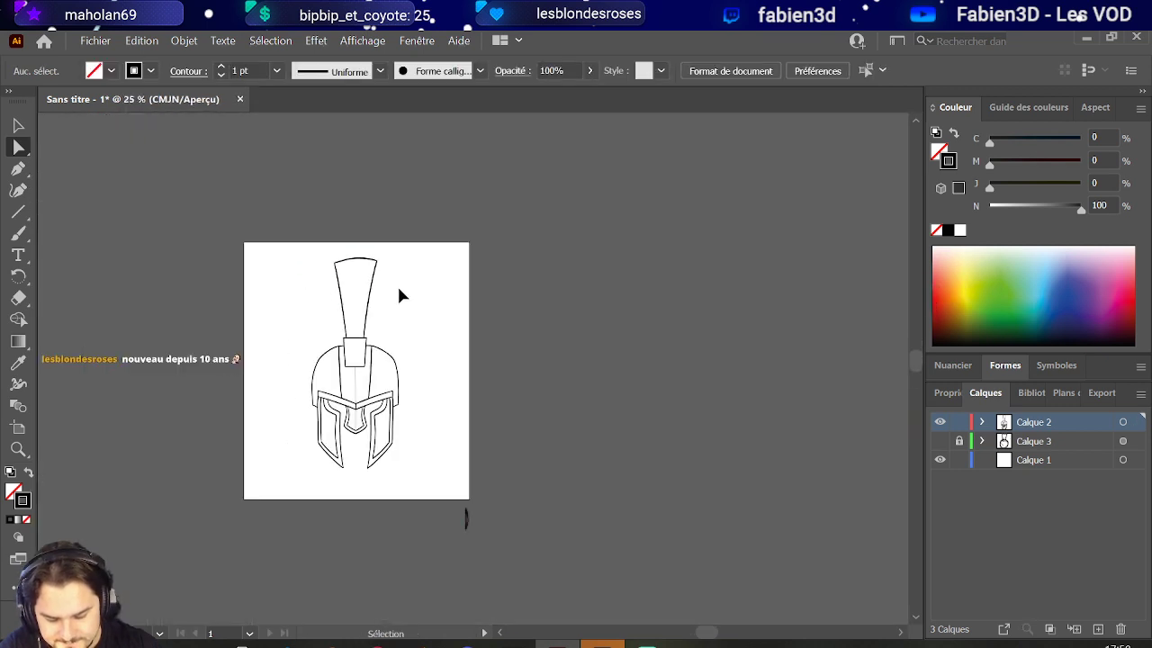
pyautogui.scroll(1, 329, 288)
pyautogui.click(427, 241)
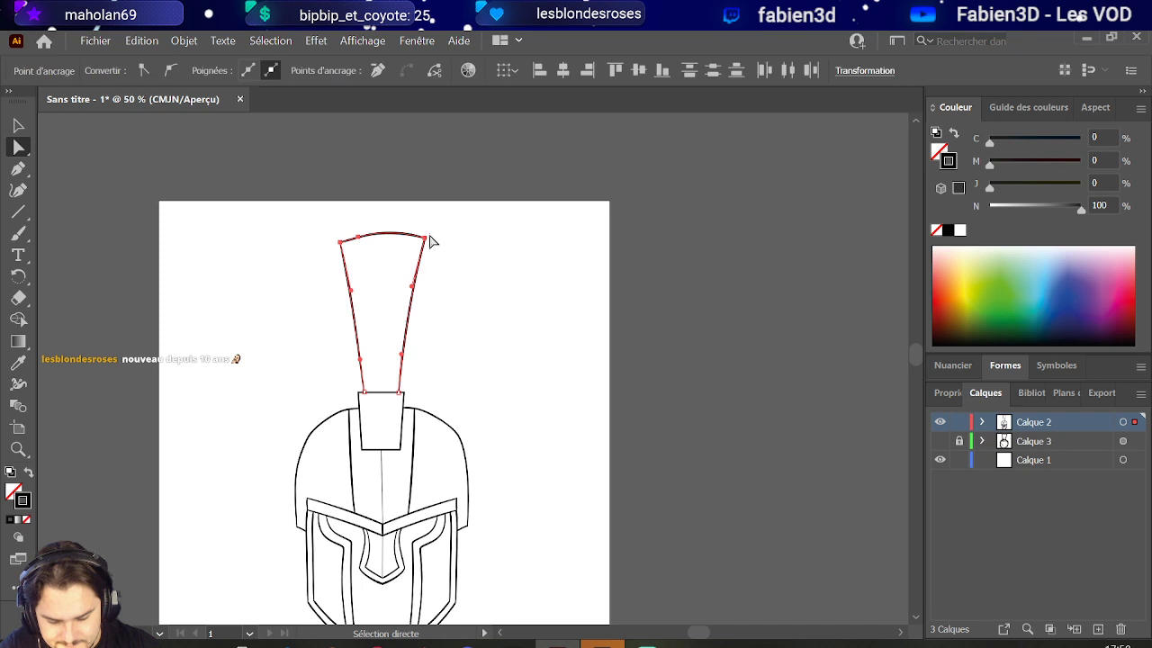
pyautogui.moveTo(426, 241)
pyautogui.mouseDown()
pyautogui.moveTo(417, 254)
pyautogui.moveTo(427, 255)
pyautogui.mouseUp()
pyautogui.scroll(-1, 426, 255)
pyautogui.click(504, 266)
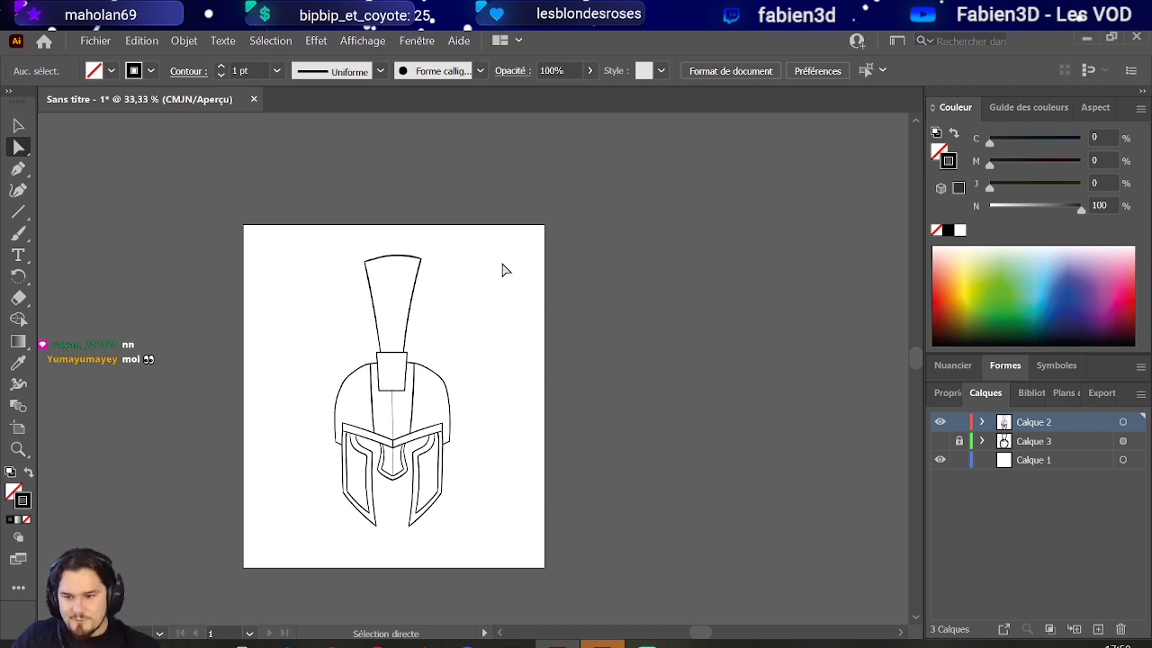
pyautogui.scroll(-2, 404, 364)
pyautogui.click(404, 362)
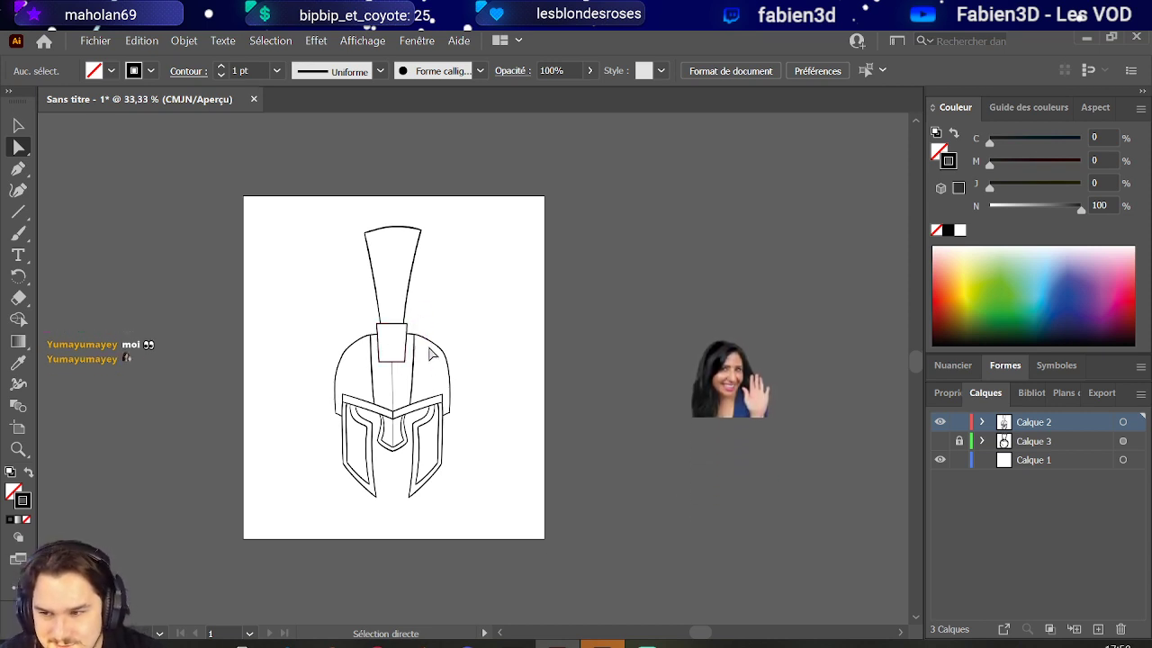
# - Add a new empty layer directly above Calque 1
pyautogui.scroll(2, 450, 360)
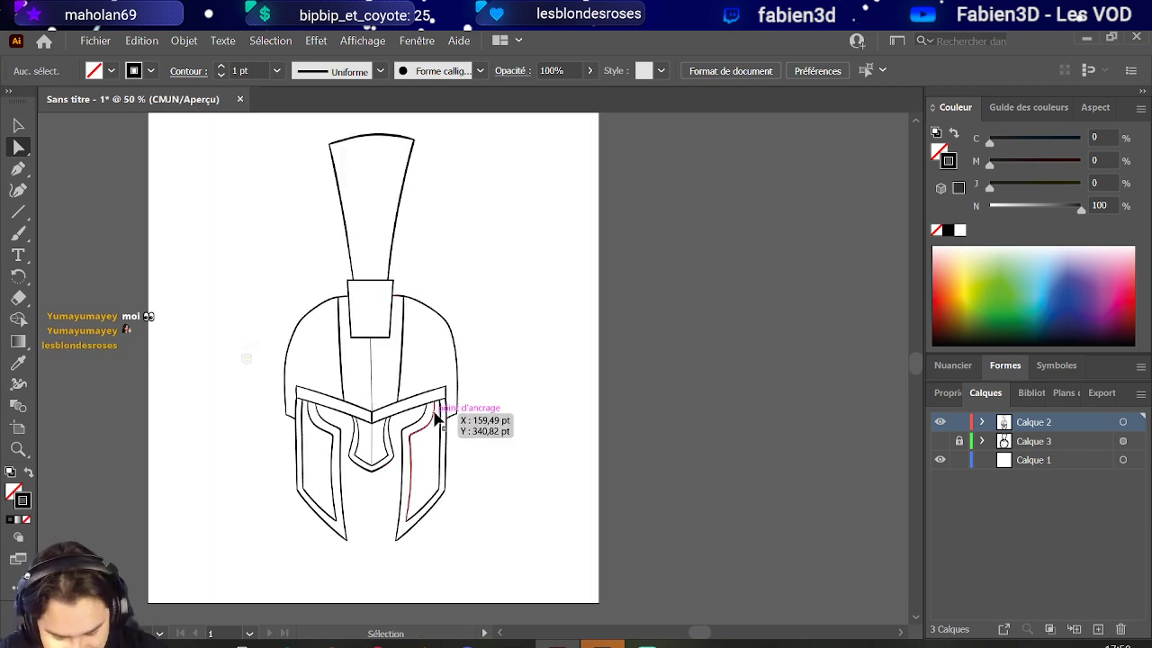
pyautogui.scroll(-1, 409, 436)
pyautogui.scroll(-1, 296, 404)
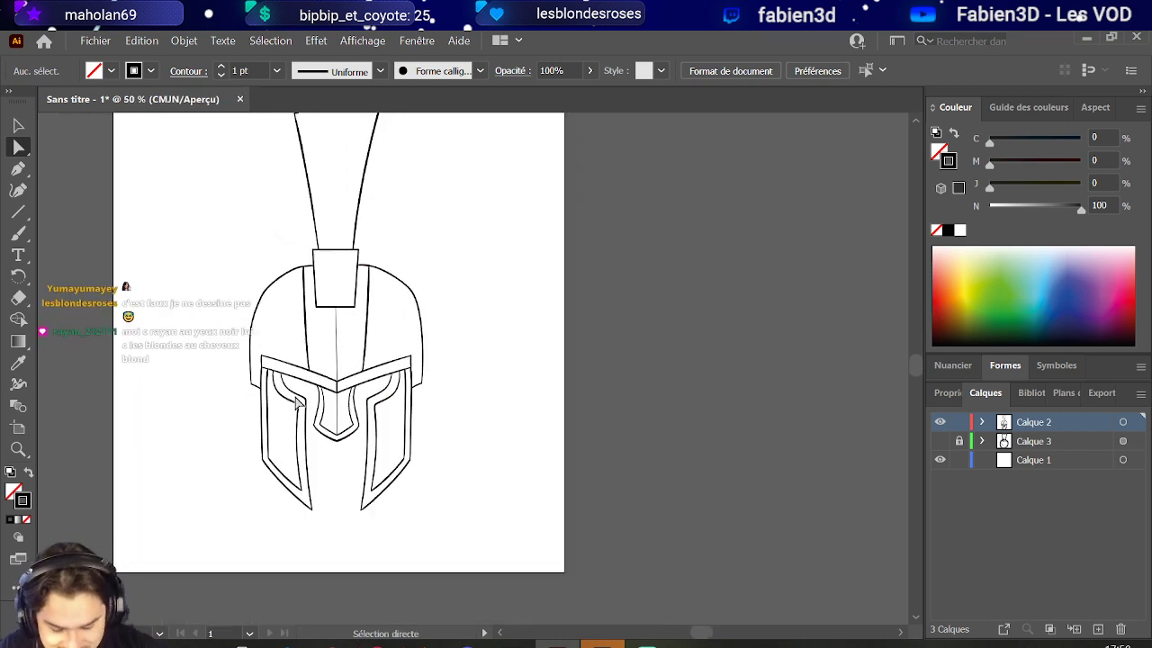
pyautogui.scroll(2, 213, 385)
pyautogui.scroll(-1, 296, 385)
pyautogui.scroll(1, 381, 405)
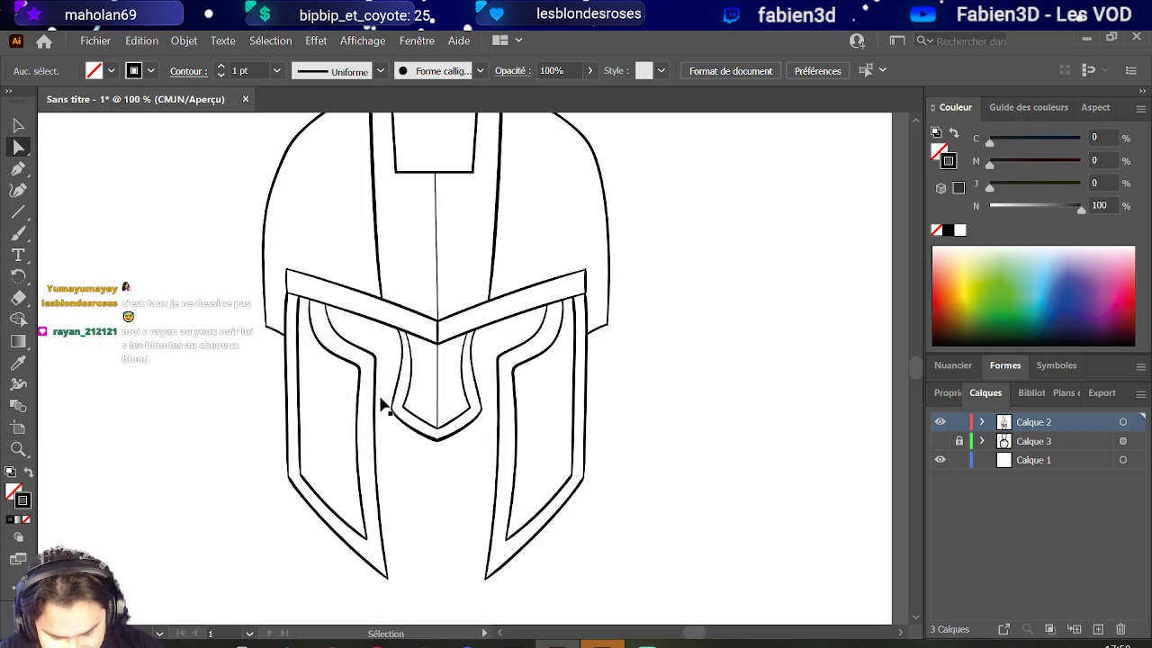
pyautogui.click(996, 468)
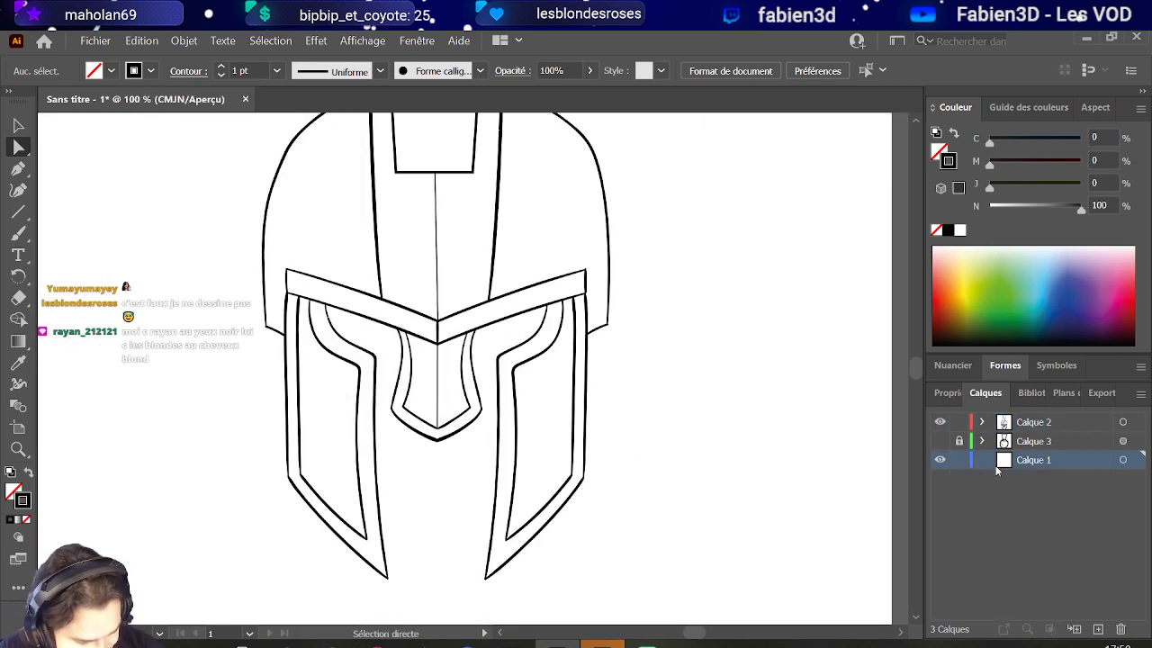
pyautogui.click(1097, 628)
# - Add another empty layer above Calque 4 and lock the line-art layer Calque 2
pyautogui.scroll(-1, 380, 404)
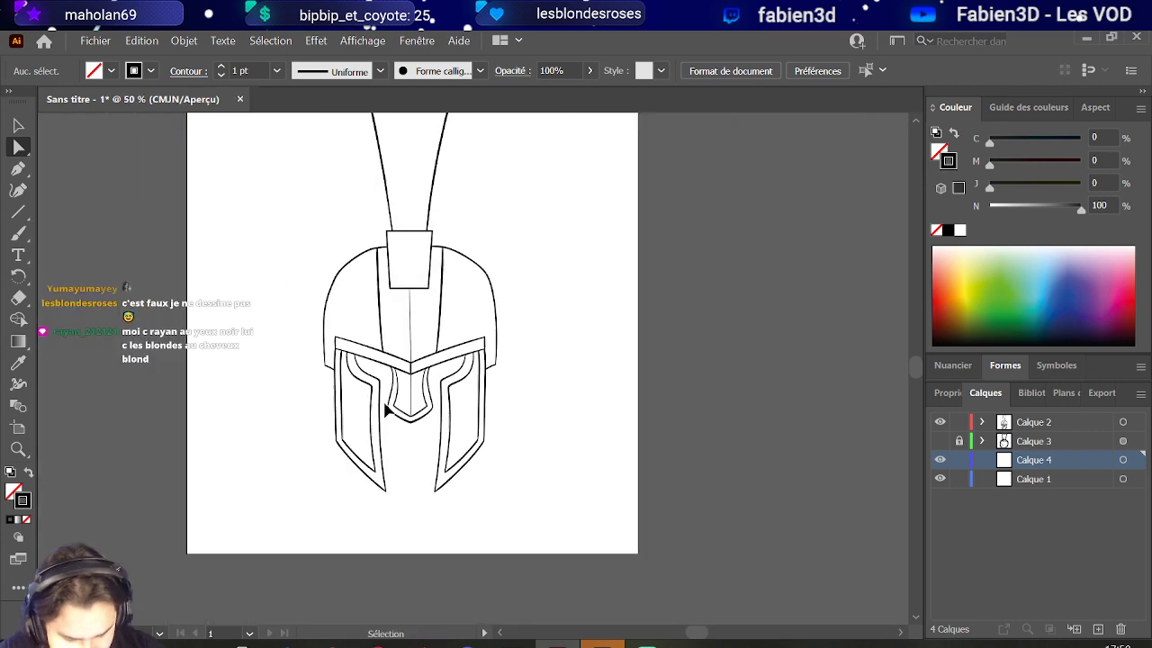
pyautogui.scroll(1, 386, 405)
pyautogui.scroll(-1, 384, 411)
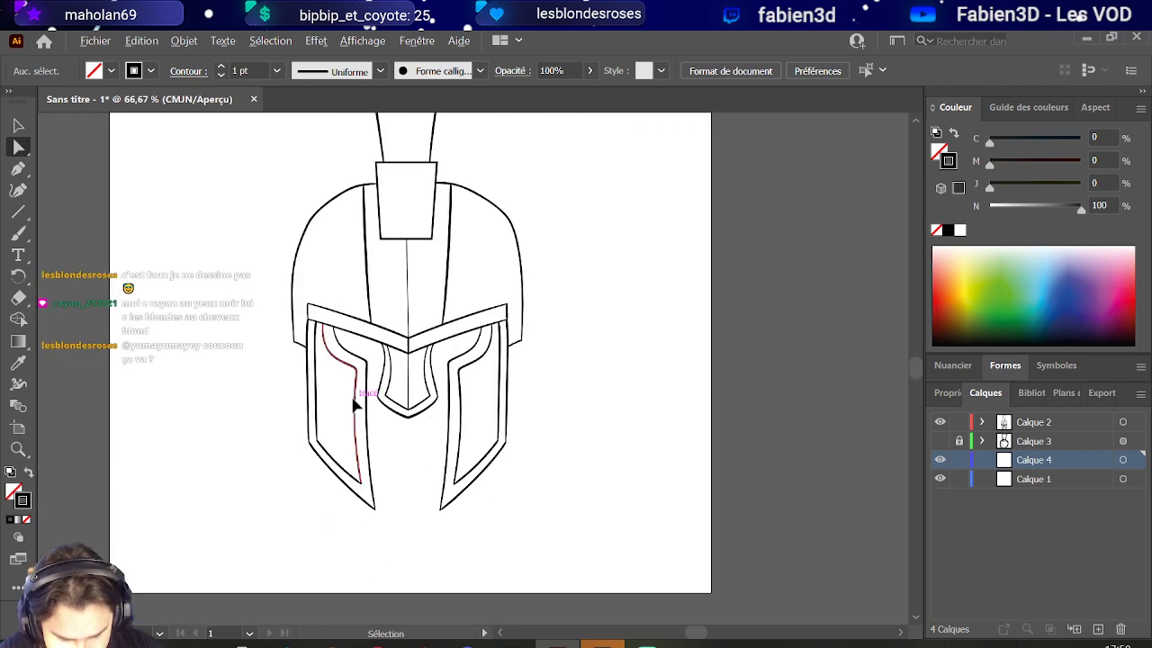
pyautogui.scroll(1, 384, 412)
pyautogui.scroll(-1, 543, 362)
pyautogui.press('alt')
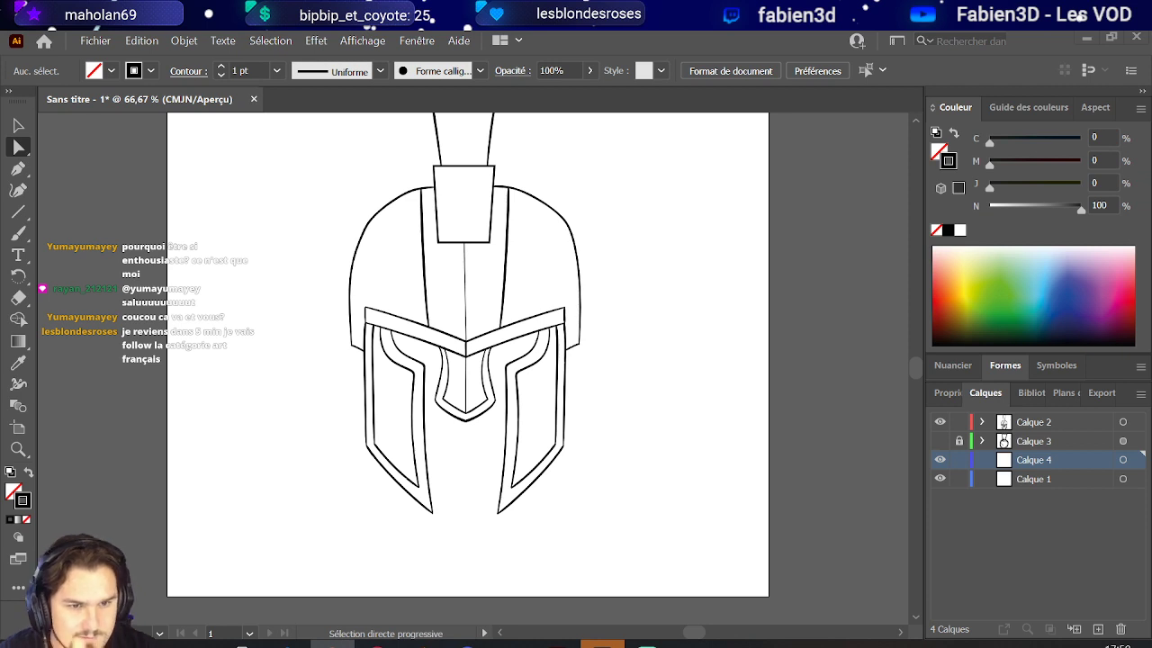
pyautogui.scroll(-1, 670, 324)
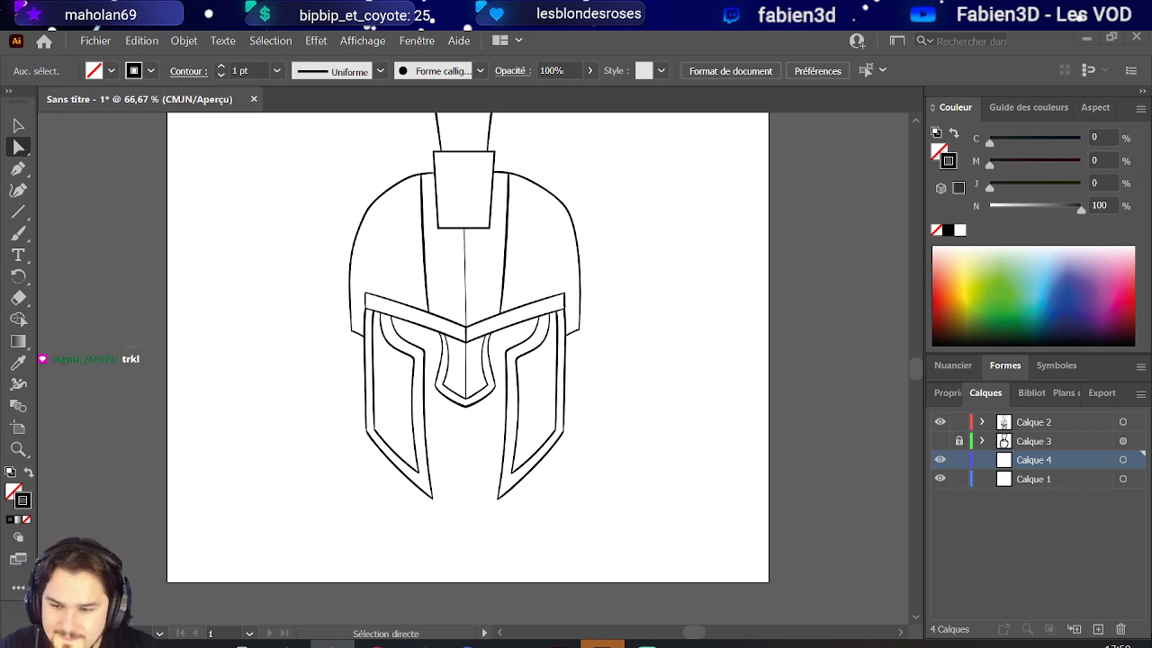
pyautogui.click(1099, 629)
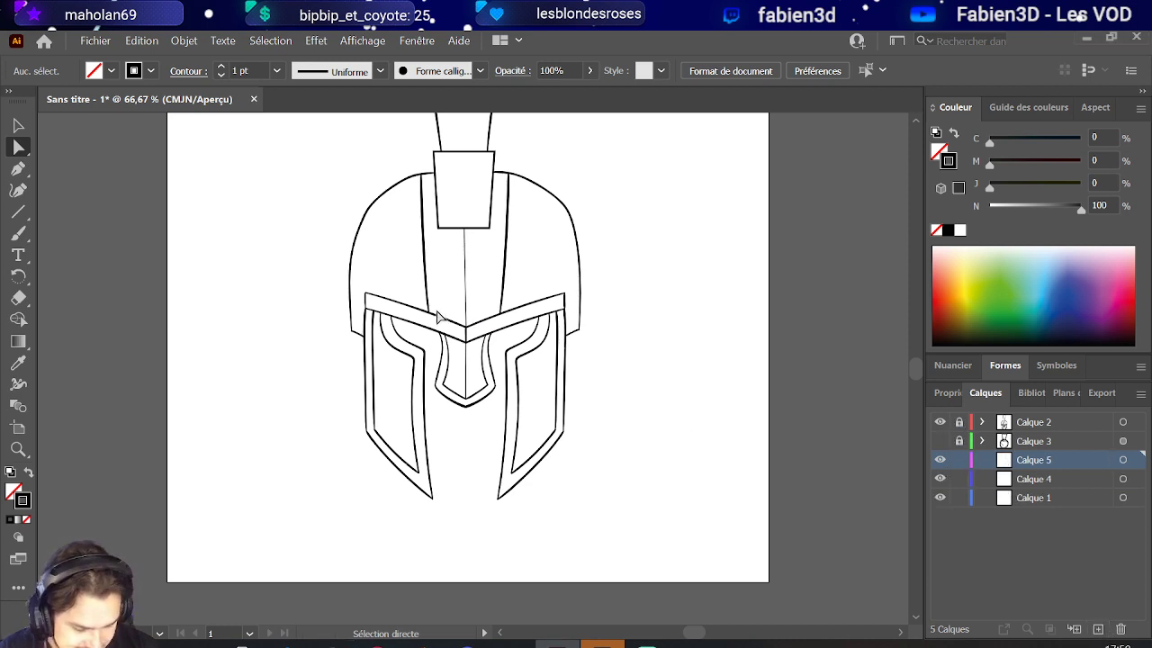
# - Paint a short downturned mouth below the nose guard and rough in an eye under the brow's right half with the Paintbrush tool
pyautogui.click(18, 232)
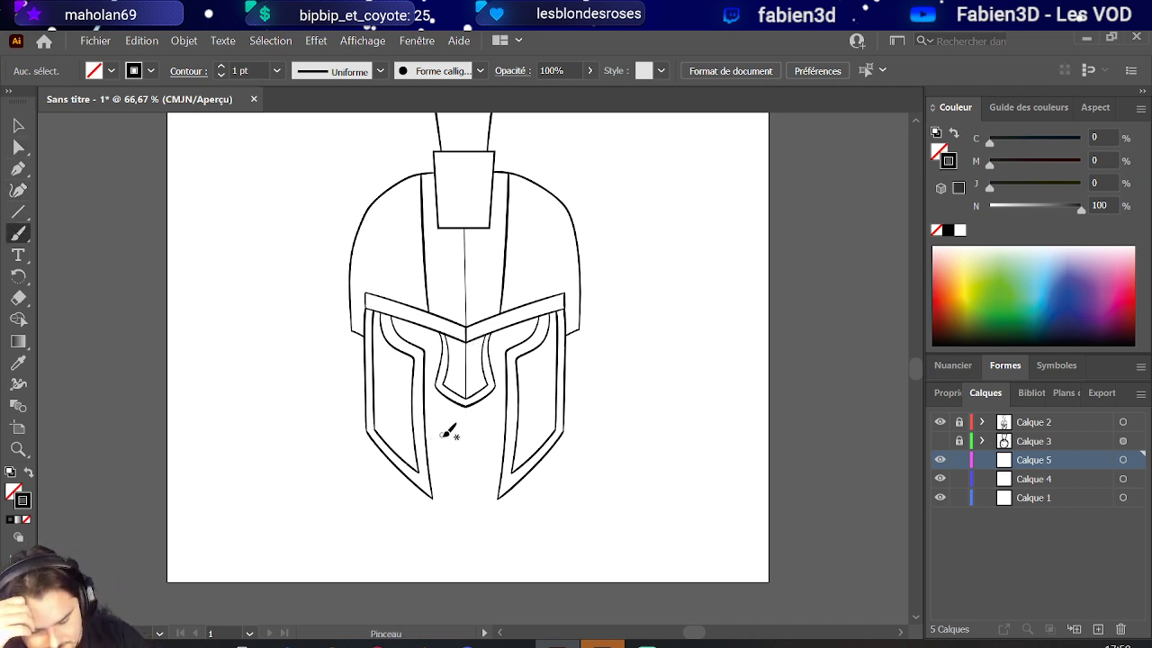
pyautogui.moveTo(436, 435); pyautogui.dragTo(490, 432)
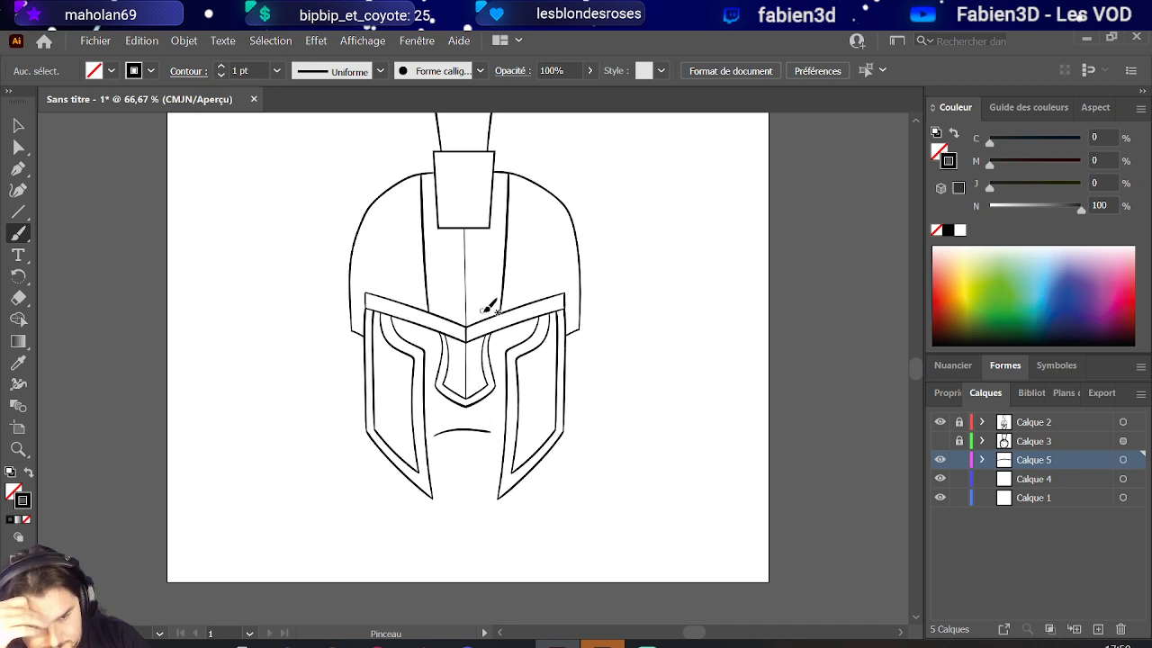
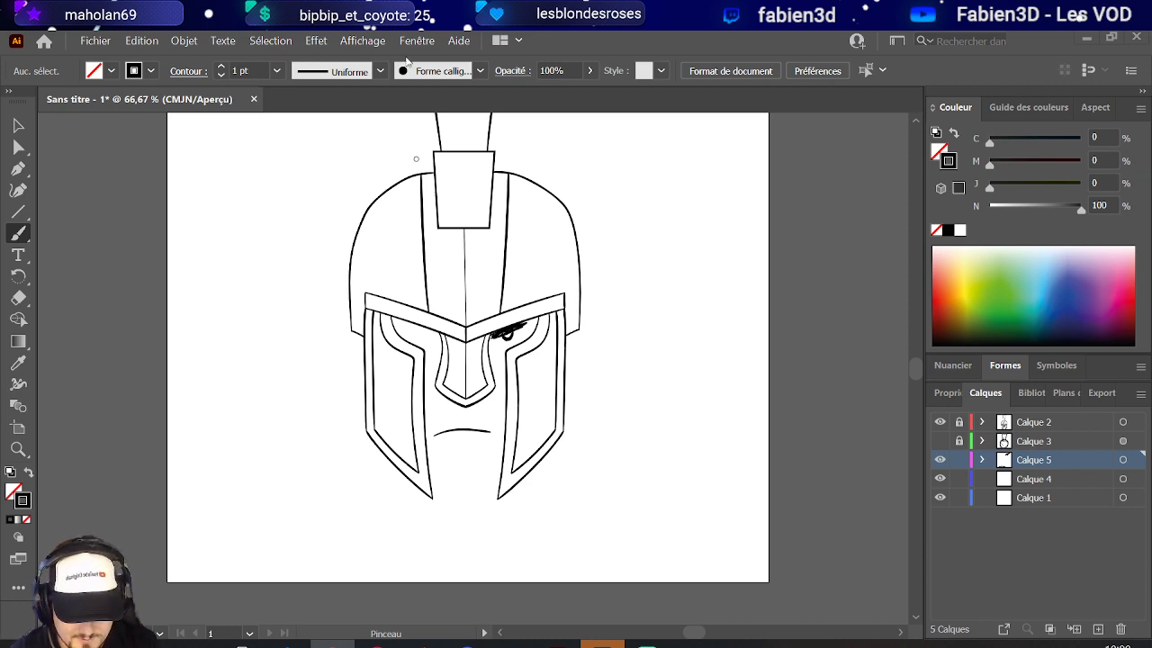
# - Delete the dense scribble strokes between the brow and the right eye, keeping the eyelid line and the iris
pyautogui.scroll(2, 513, 326)
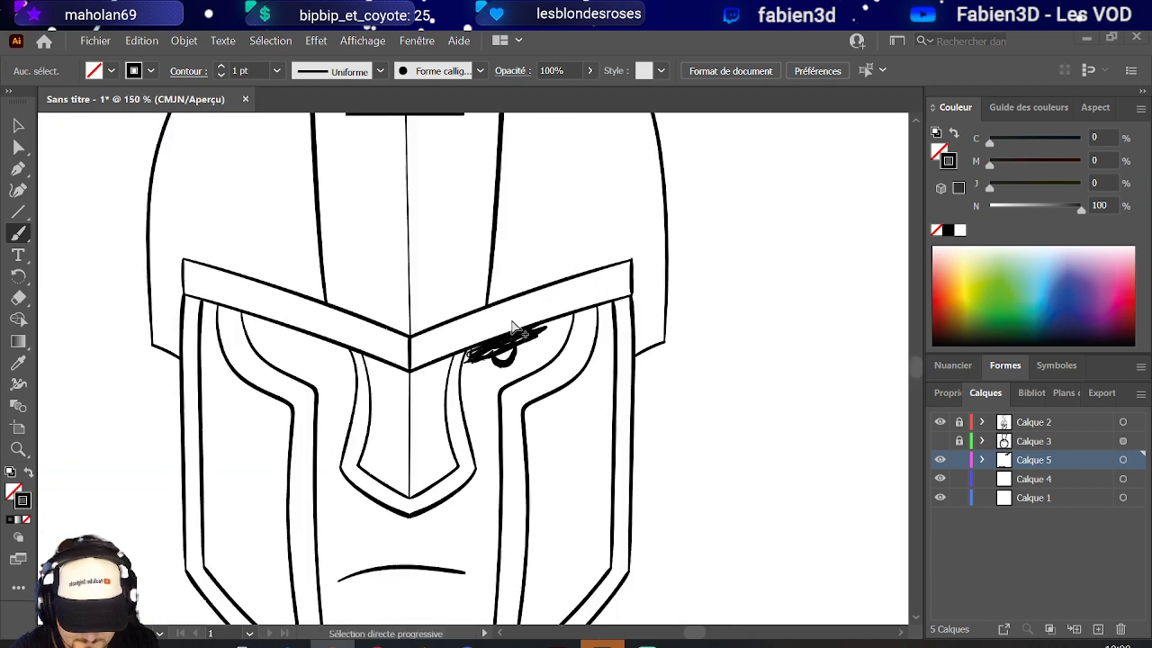
pyautogui.scroll(3, 511, 330)
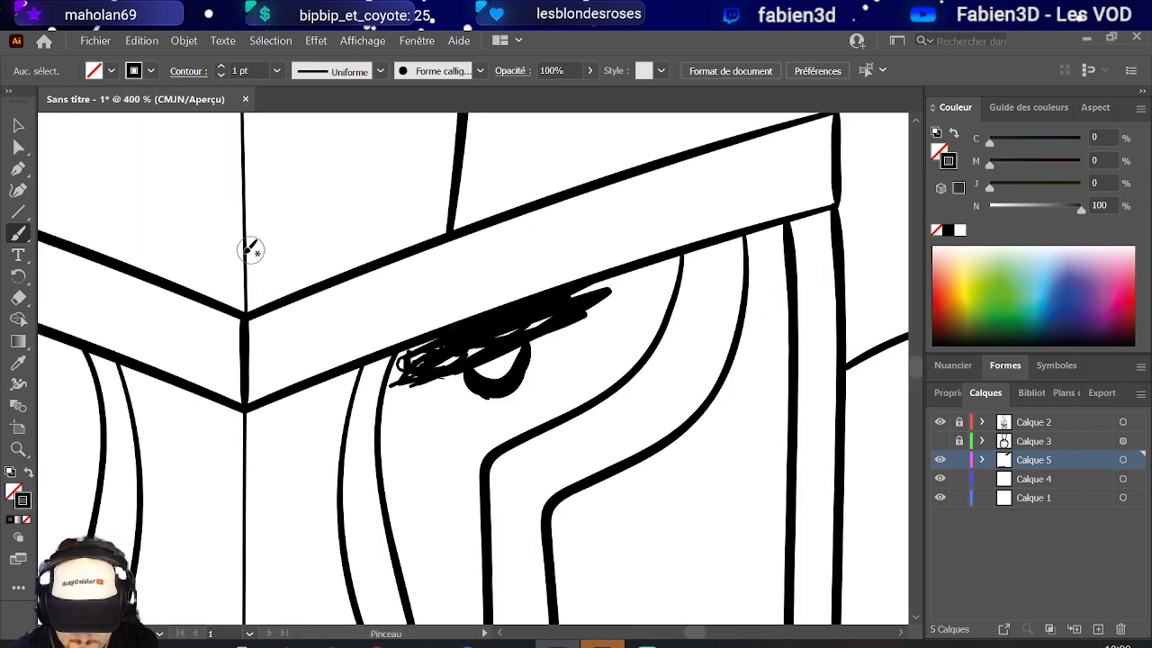
pyautogui.click(17, 126)
pyautogui.click(500, 396)
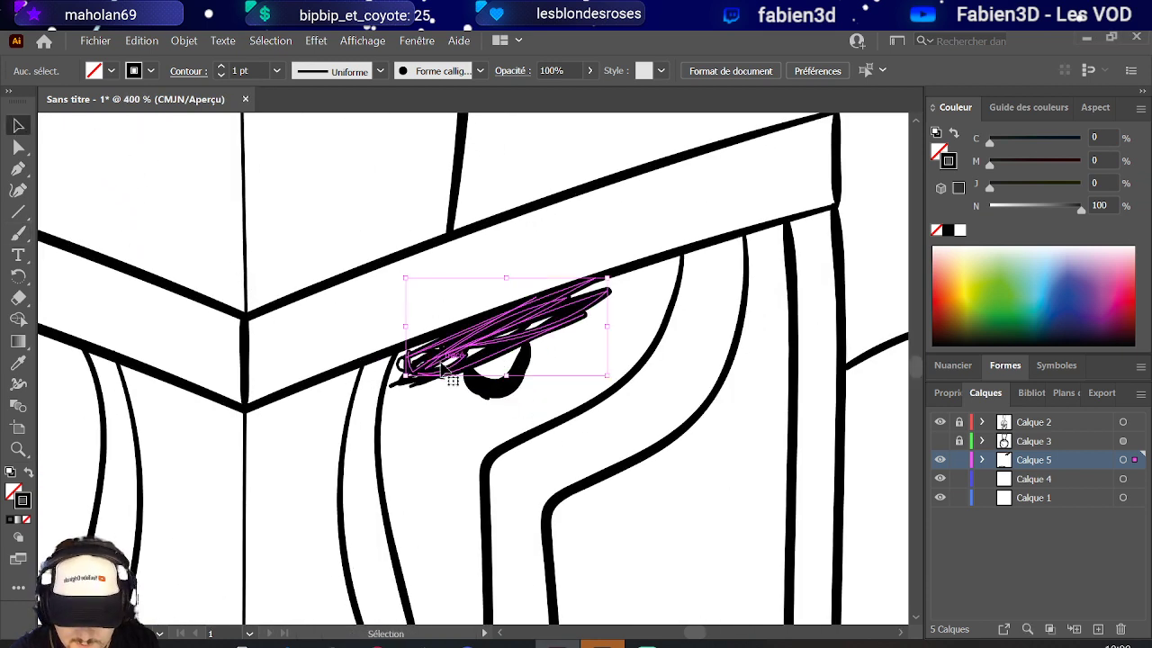
pyautogui.press('Delete')
pyautogui.click(435, 385)
pyautogui.click(414, 373)
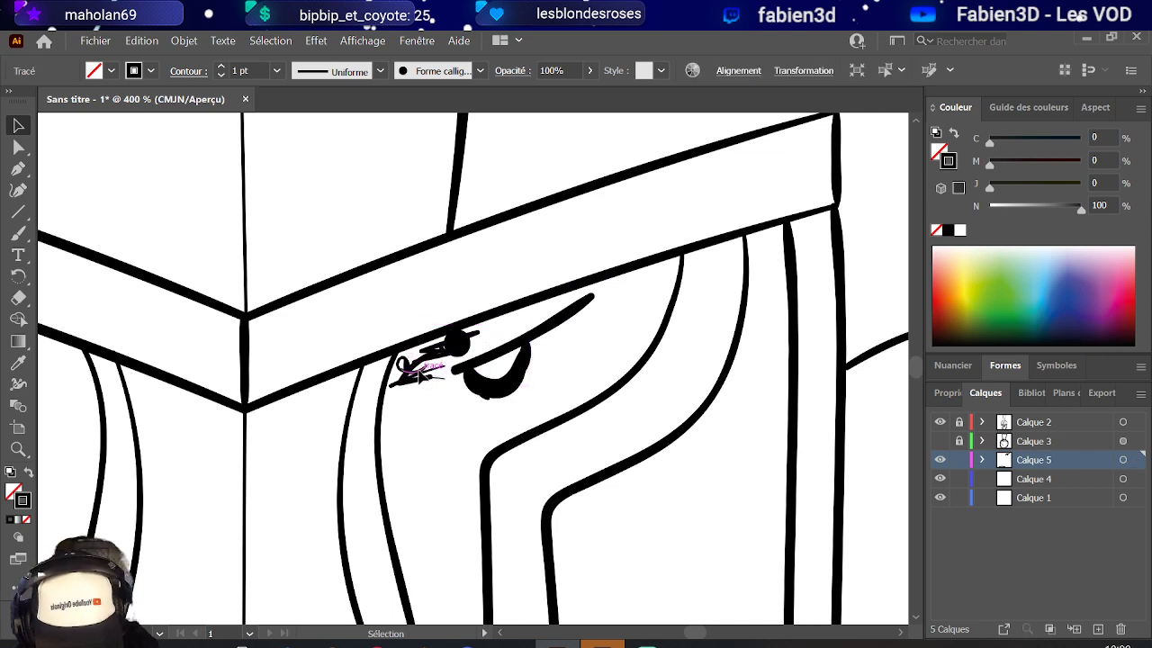
pyautogui.press('Delete')
pyautogui.doubleClick(412, 382)
pyautogui.press('Delete')
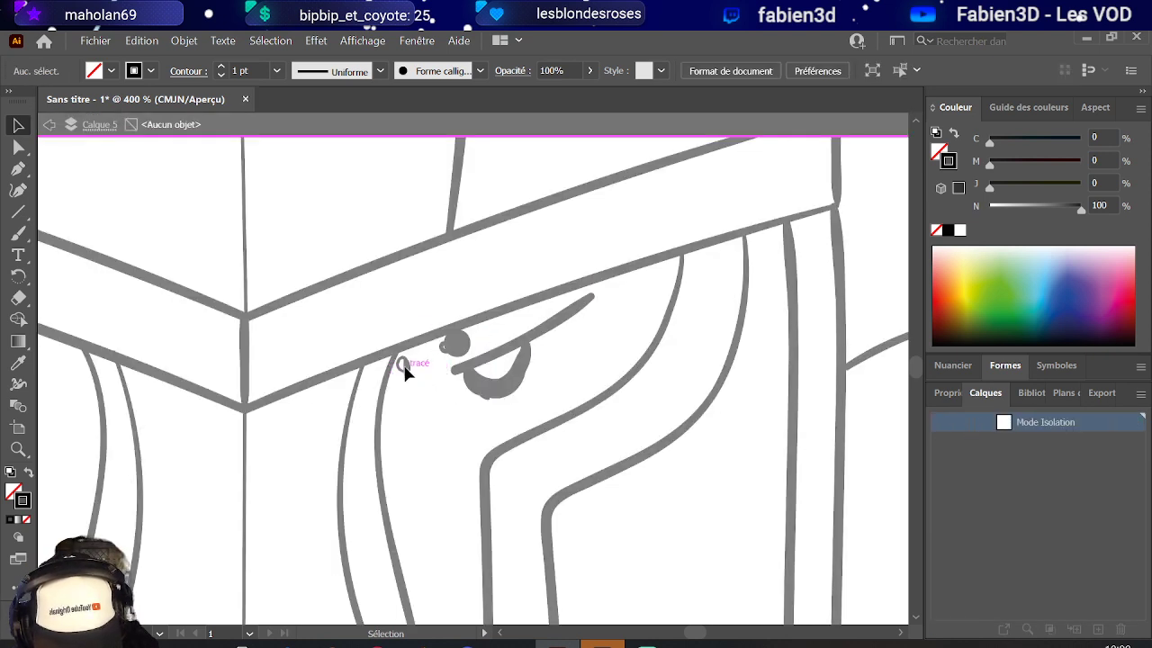
# - Delete the leftover dot above the eyelid line and the small loop next to the nose guard
pyautogui.press('Escape')
pyautogui.moveTo(454, 345)
pyautogui.mouseDown()
pyautogui.moveTo(470, 329)
pyautogui.moveTo(450, 334)
pyautogui.moveTo(456, 367)
pyautogui.mouseUp()
pyautogui.click(423, 364)
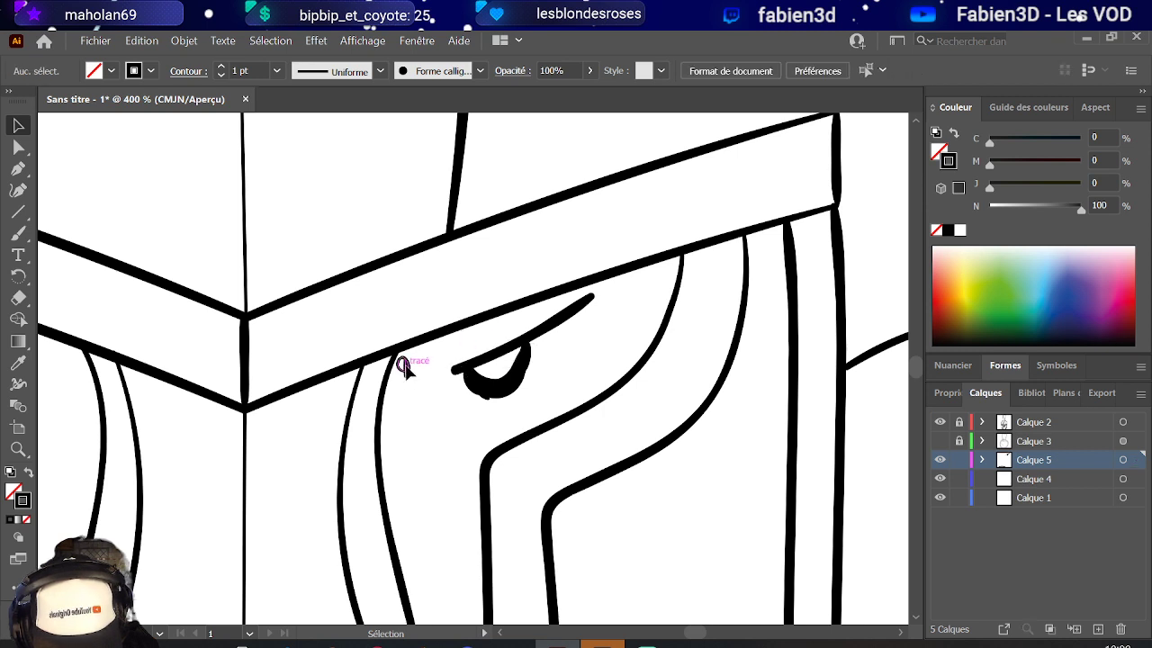
pyautogui.click(402, 367)
pyautogui.press('Delete')
# - Shift both ends of the right eye's lid line slightly down and toward the nose guard
pyautogui.click(19, 147)
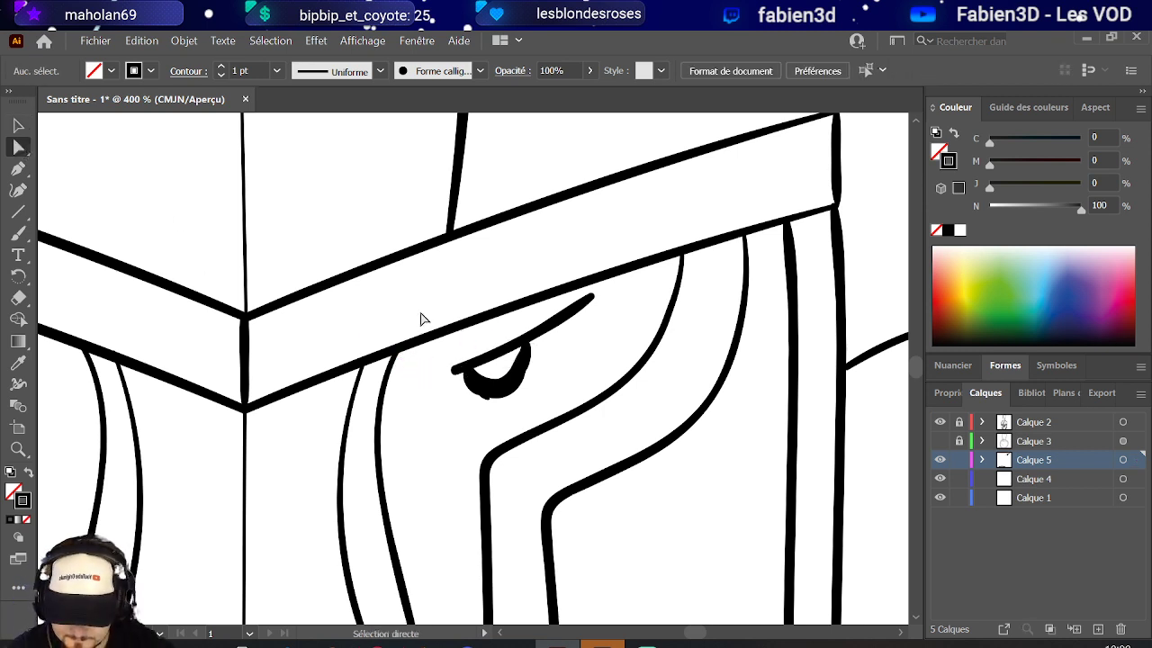
pyautogui.moveTo(452, 373)
pyautogui.mouseDown()
pyautogui.moveTo(463, 375)
pyautogui.moveTo(431, 377)
pyautogui.mouseUp()
pyautogui.moveTo(570, 308); pyautogui.dragTo(572, 310)
# - Move the anchor points at the iris's outer tip up and inward to meet the eyelid line
pyautogui.click(526, 350)
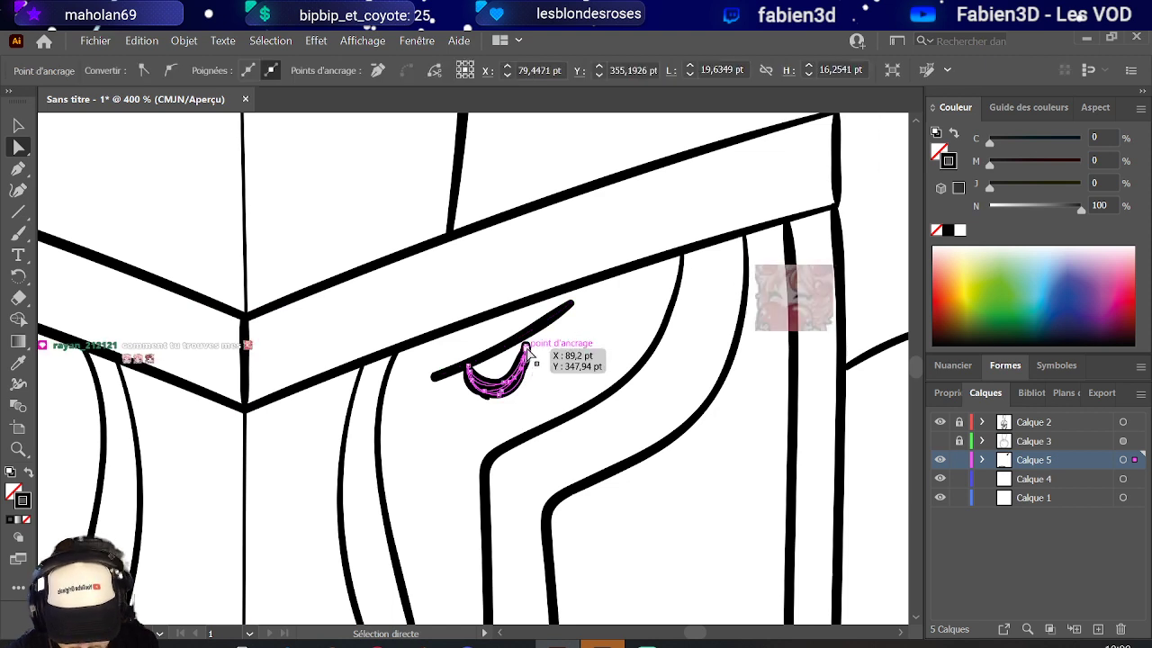
pyautogui.moveTo(526, 350); pyautogui.dragTo(529, 354)
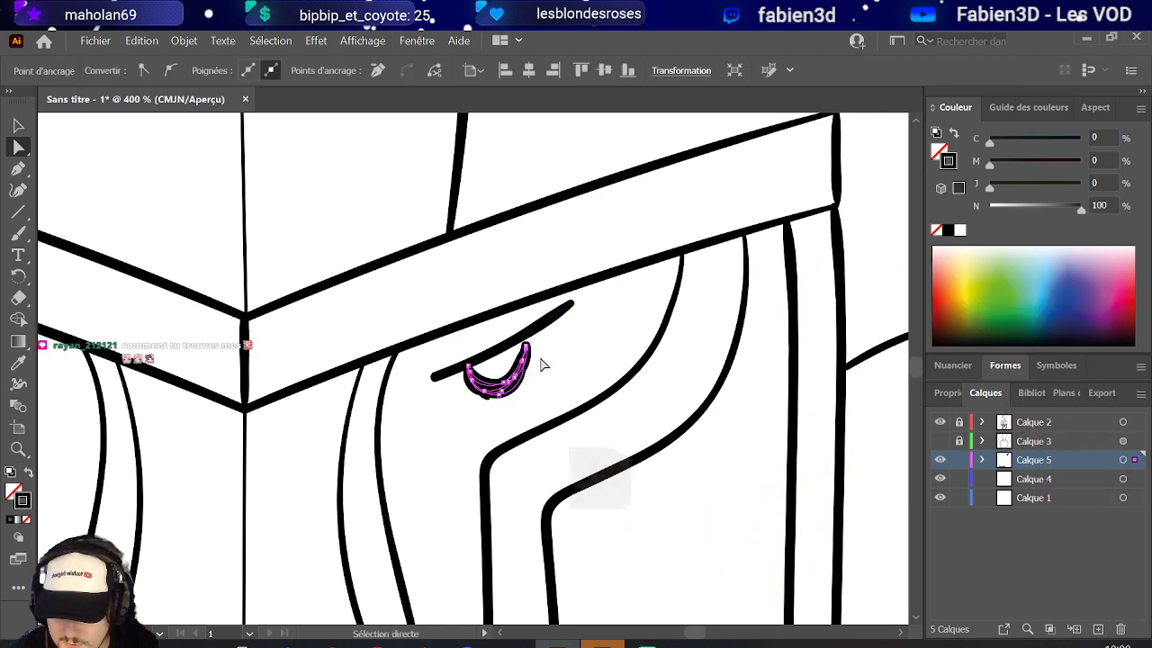
pyautogui.keyDown('shift'); pyautogui.click(525, 349); pyautogui.keyUp('shift')
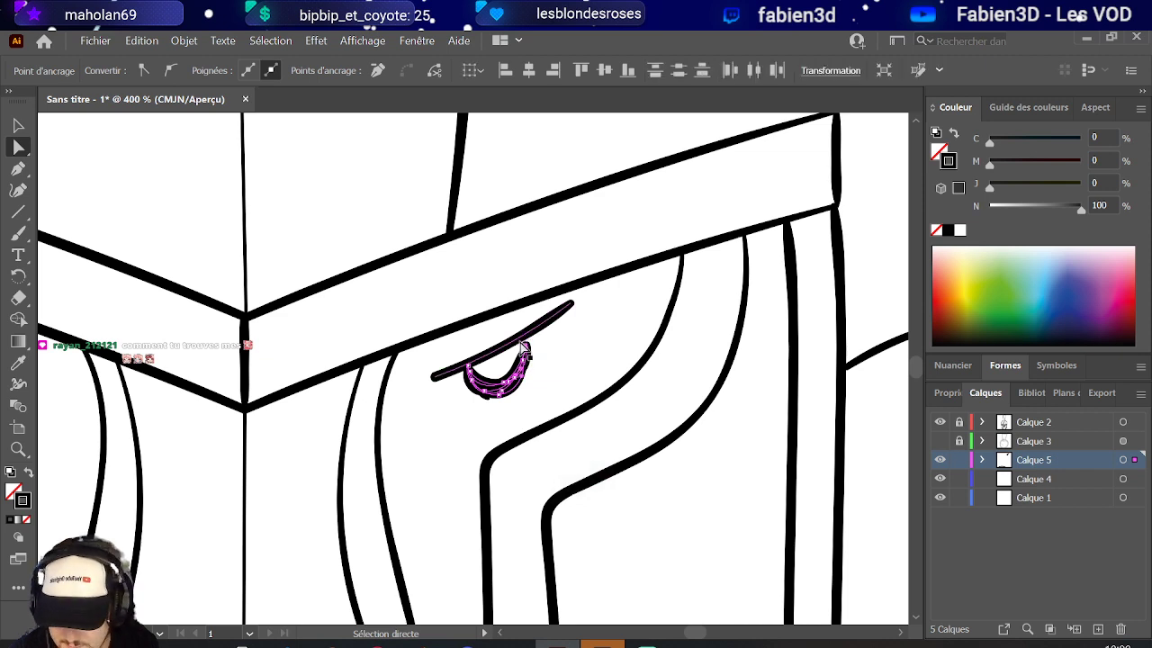
pyautogui.moveTo(526, 348); pyautogui.dragTo(522, 329)
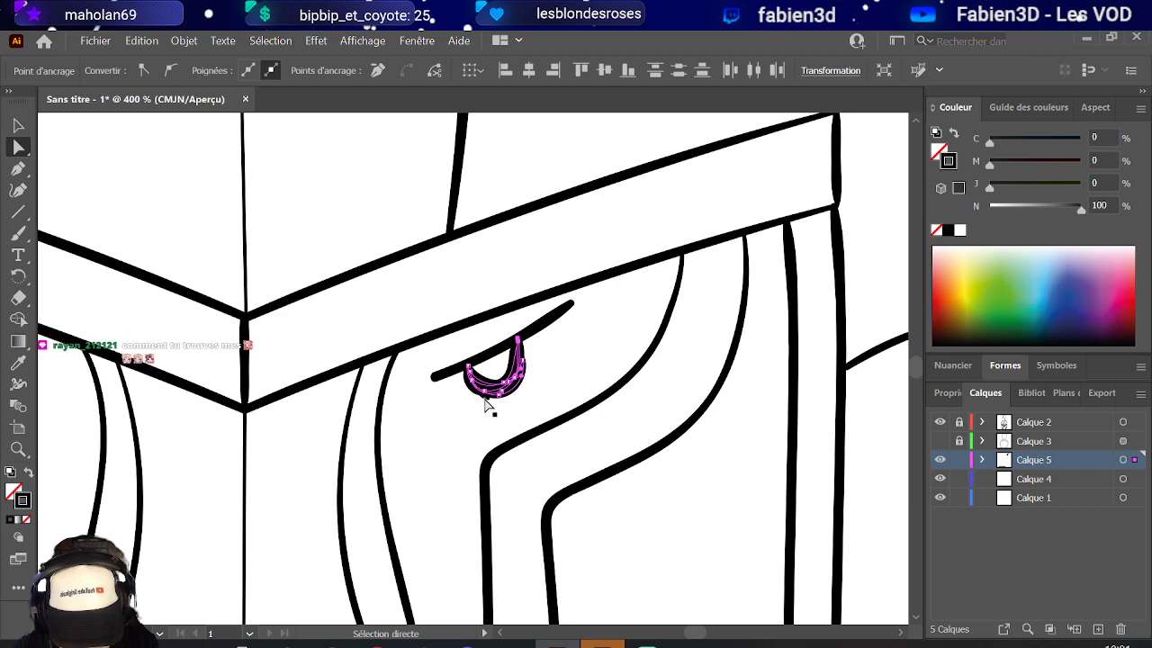
pyautogui.click(487, 406)
pyautogui.moveTo(488, 406); pyautogui.dragTo(485, 408)
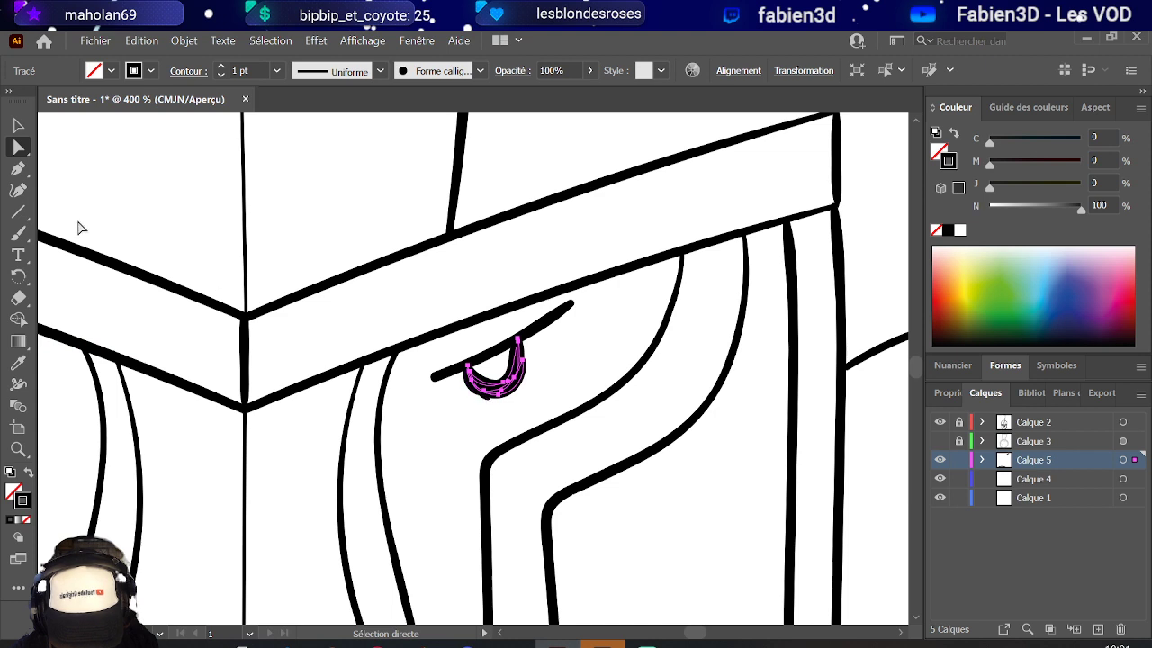
# - Clean up the stray stroke bulging from the lower edge of the right eye's iris
pyautogui.click(18, 126)
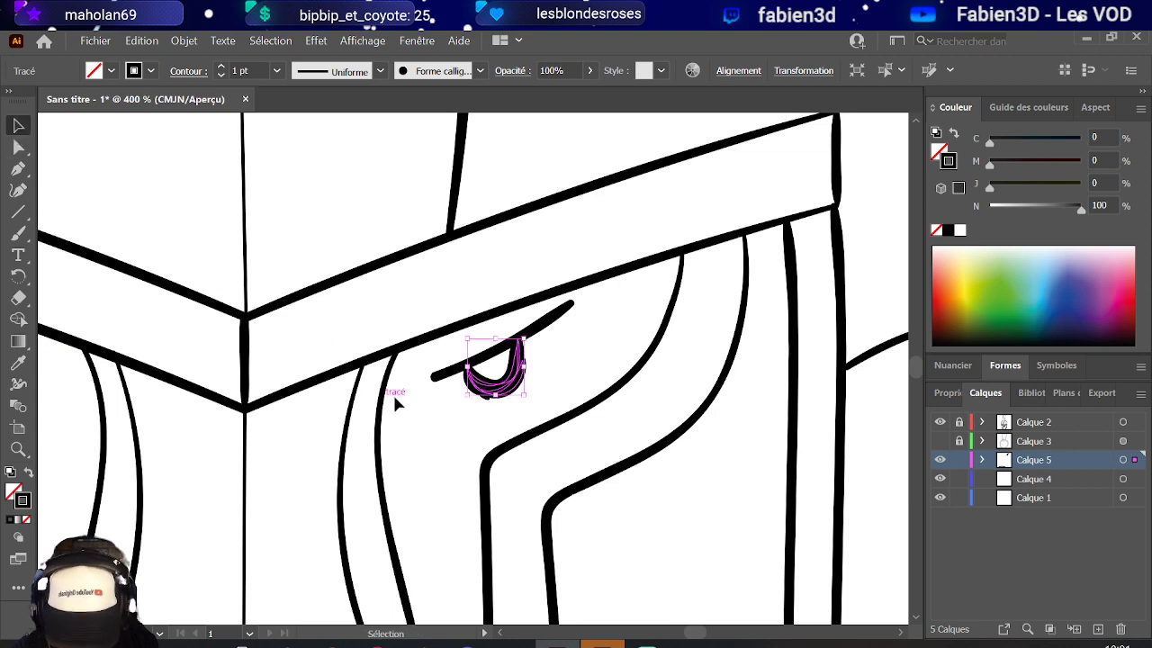
pyautogui.click(475, 403)
pyautogui.click(472, 396)
pyautogui.click(460, 398)
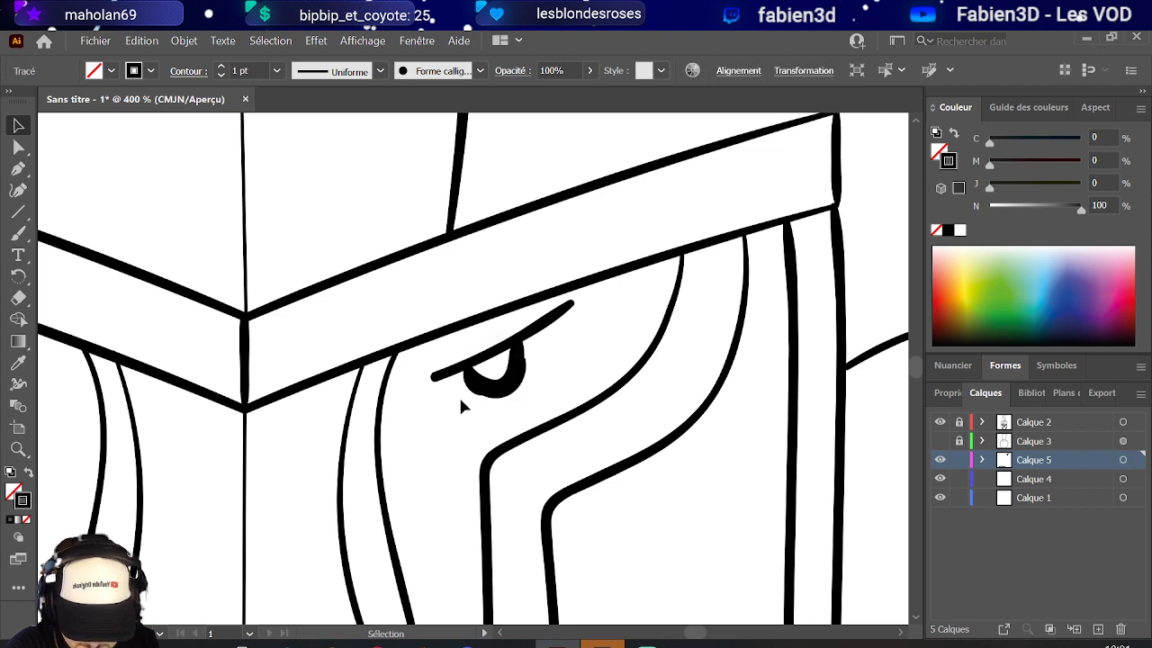
pyautogui.click(476, 392)
pyautogui.click(561, 376)
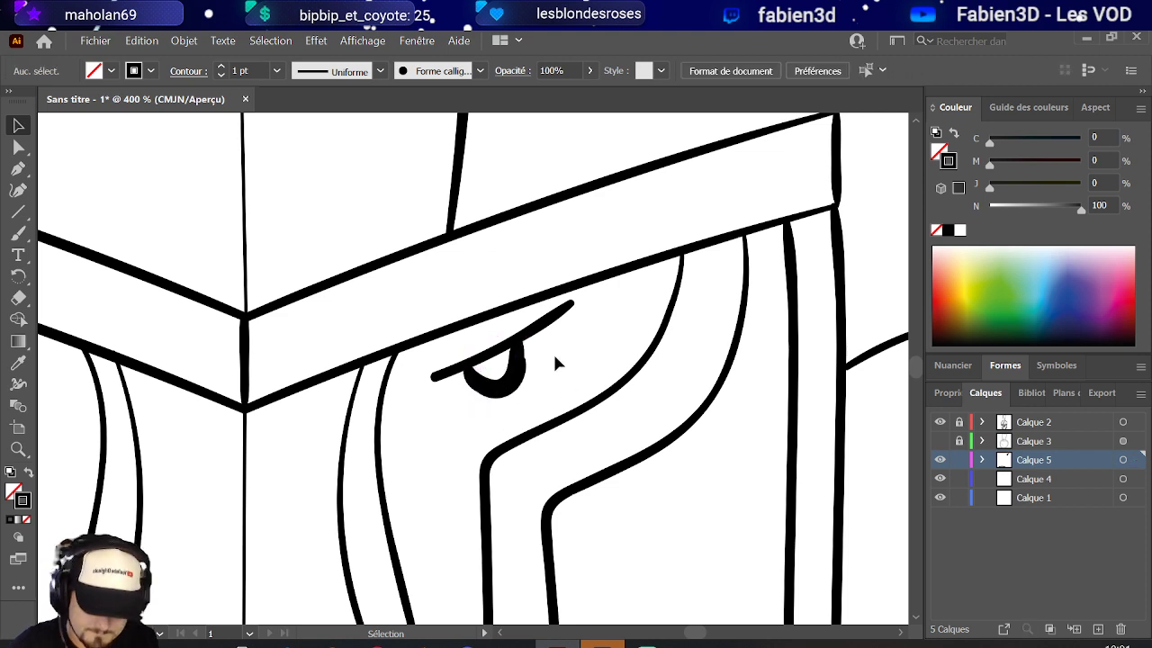
# - Extend the eyelid line's inner end to the nose guard's edge and bend the line into a smooth curve
pyautogui.click(28, 150)
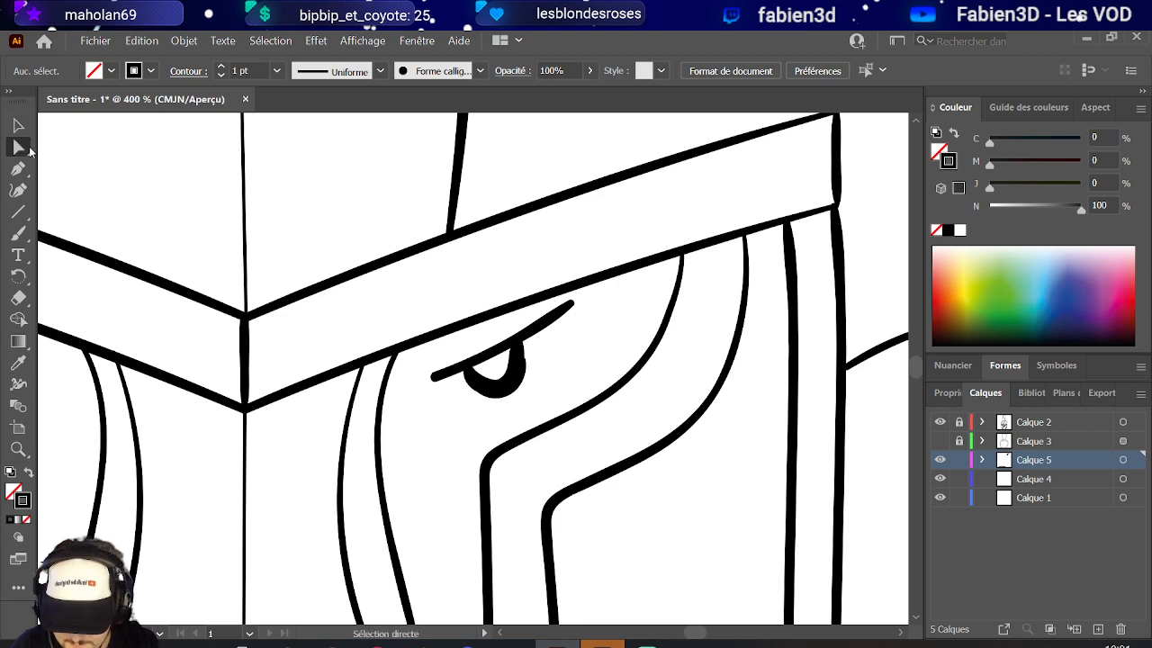
pyautogui.click(435, 378)
pyautogui.moveTo(435, 378); pyautogui.dragTo(491, 362)
pyautogui.click(461, 398)
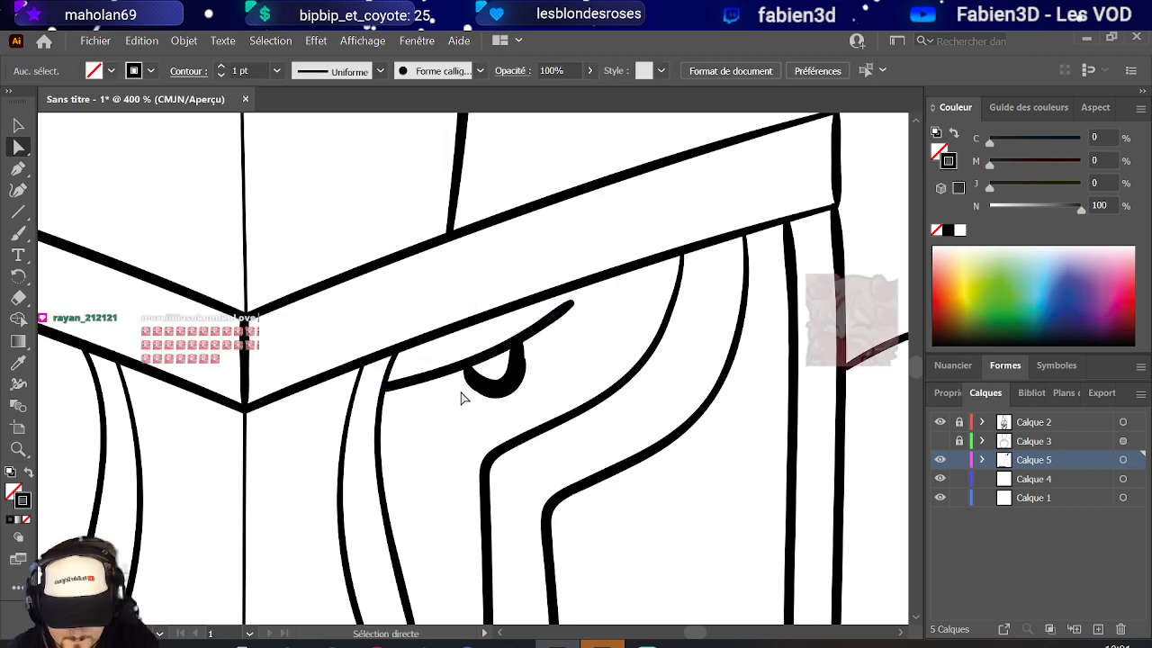
pyautogui.click(17, 125)
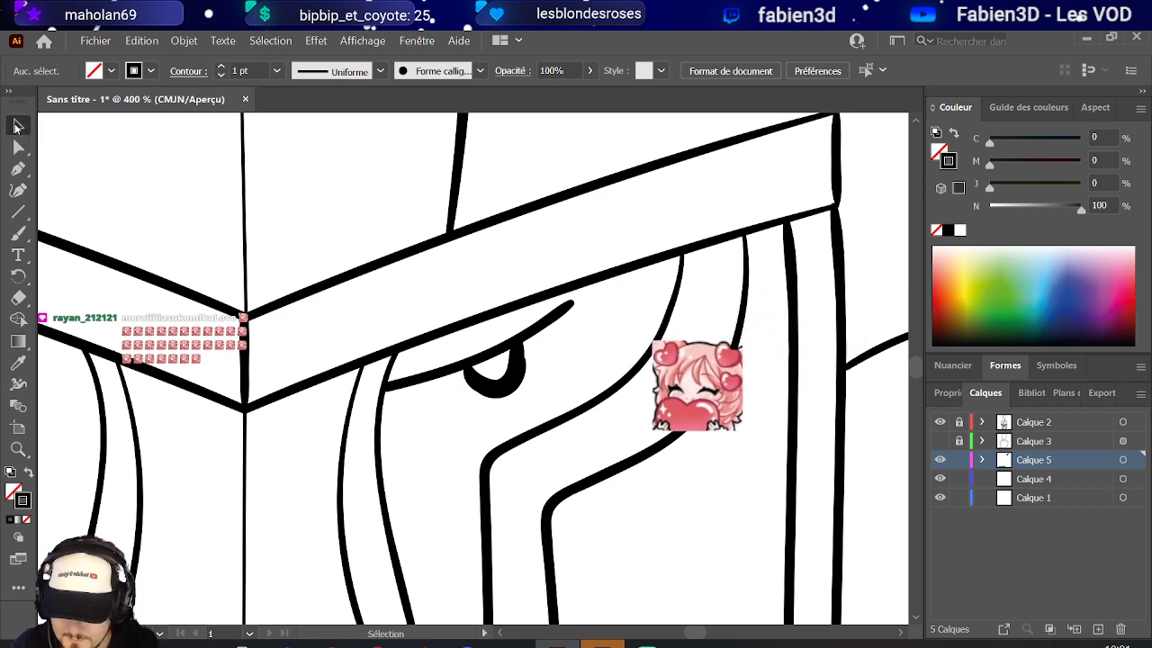
pyautogui.click(497, 389)
pyautogui.moveTo(497, 400); pyautogui.dragTo(468, 412)
pyautogui.hotkey('ctrl', 'h')
# - Paint two short, nearly parallel crease strokes beside the outer side of the right eye with the Paintbrush tool
pyautogui.scroll(-4, 501, 392)
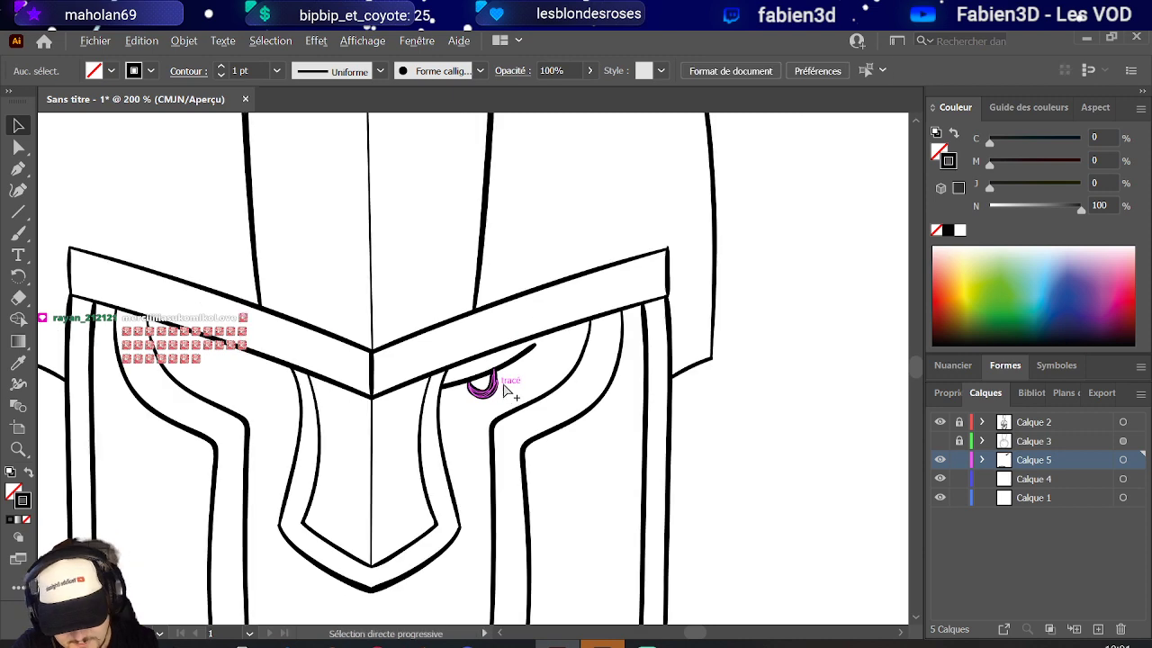
pyautogui.scroll(2, 500, 394)
pyautogui.scroll(5, 500, 392)
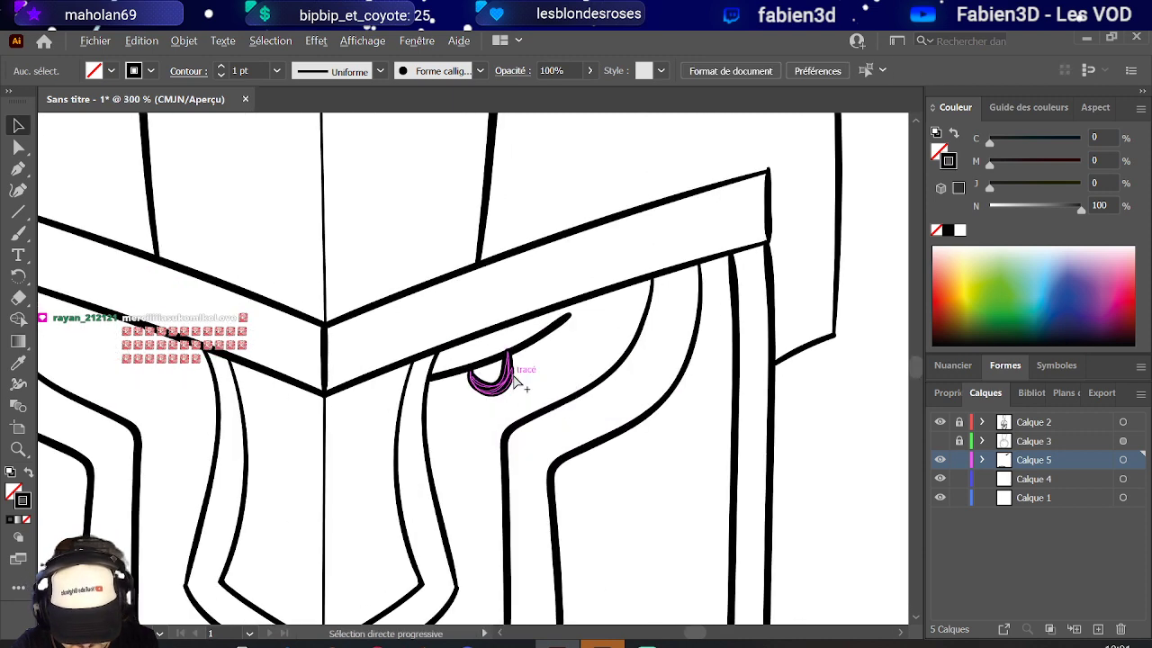
pyautogui.press('b')
pyautogui.moveTo(423, 364); pyautogui.dragTo(495, 385)
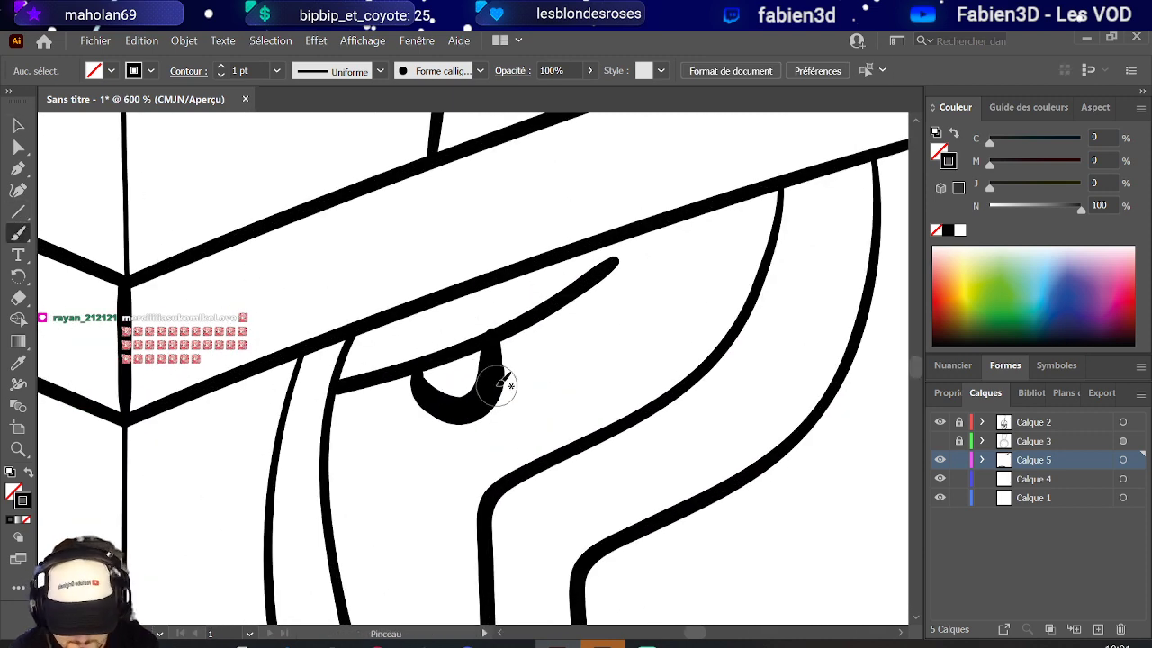
pyautogui.moveTo(561, 343); pyautogui.dragTo(663, 320)
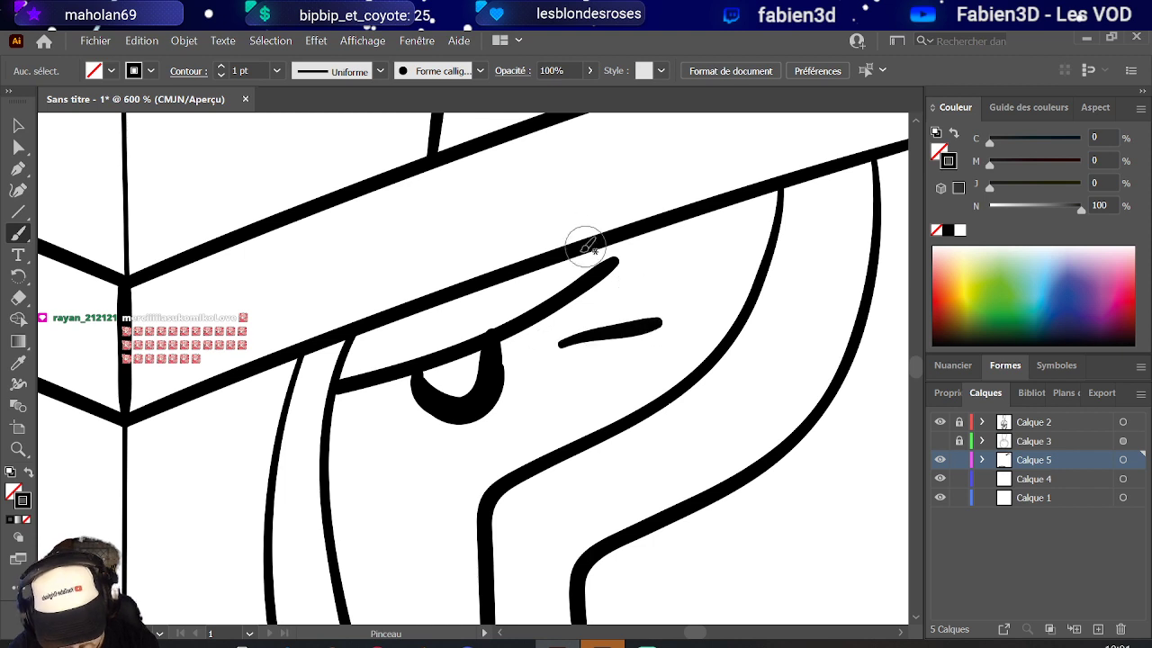
pyautogui.moveTo(551, 364); pyautogui.dragTo(635, 351)
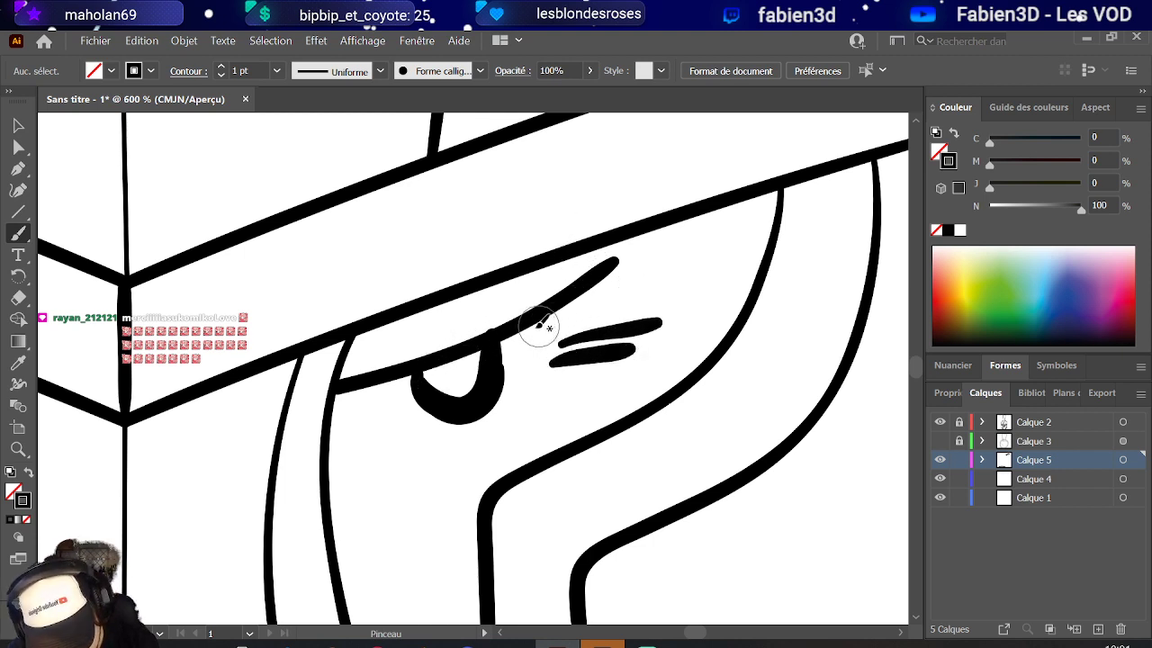
# - Paint the right eye's lower lid, inner-corner detail and outer lash strokes, and join the upper lid line's outer end to the helmet brow band
pyautogui.moveTo(576, 319)
pyautogui.mouseDown()
pyautogui.moveTo(529, 337)
pyautogui.moveTo(590, 316)
pyautogui.mouseUp()
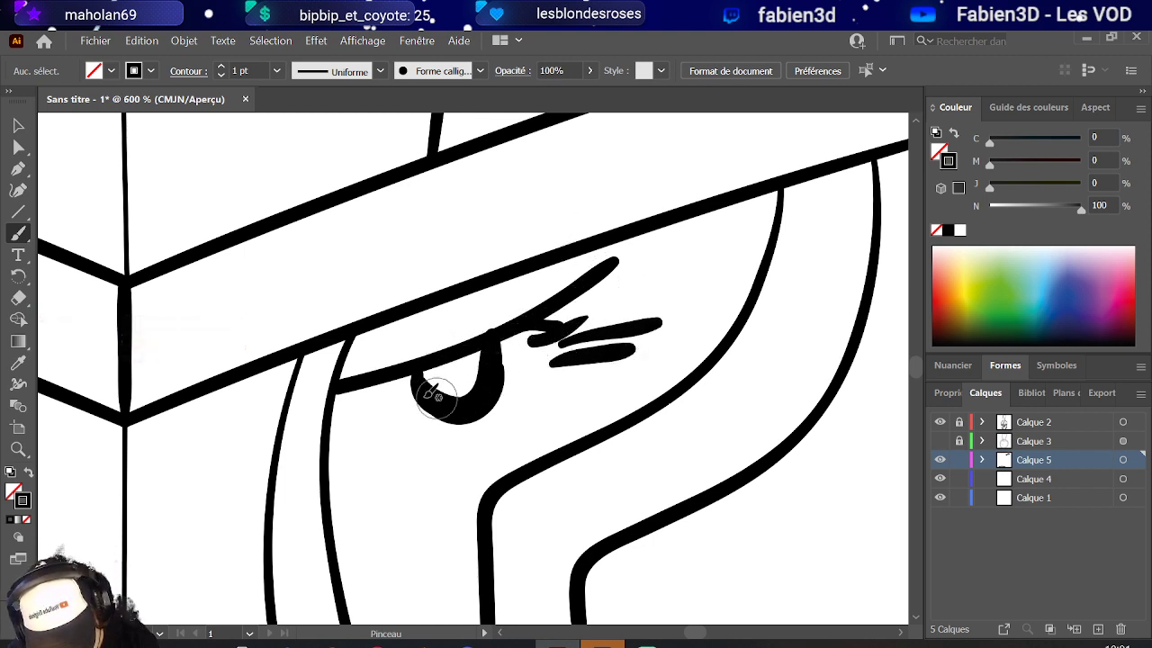
pyautogui.moveTo(346, 415)
pyautogui.mouseDown()
pyautogui.moveTo(405, 439)
pyautogui.moveTo(492, 418)
pyautogui.moveTo(580, 353)
pyautogui.mouseUp()
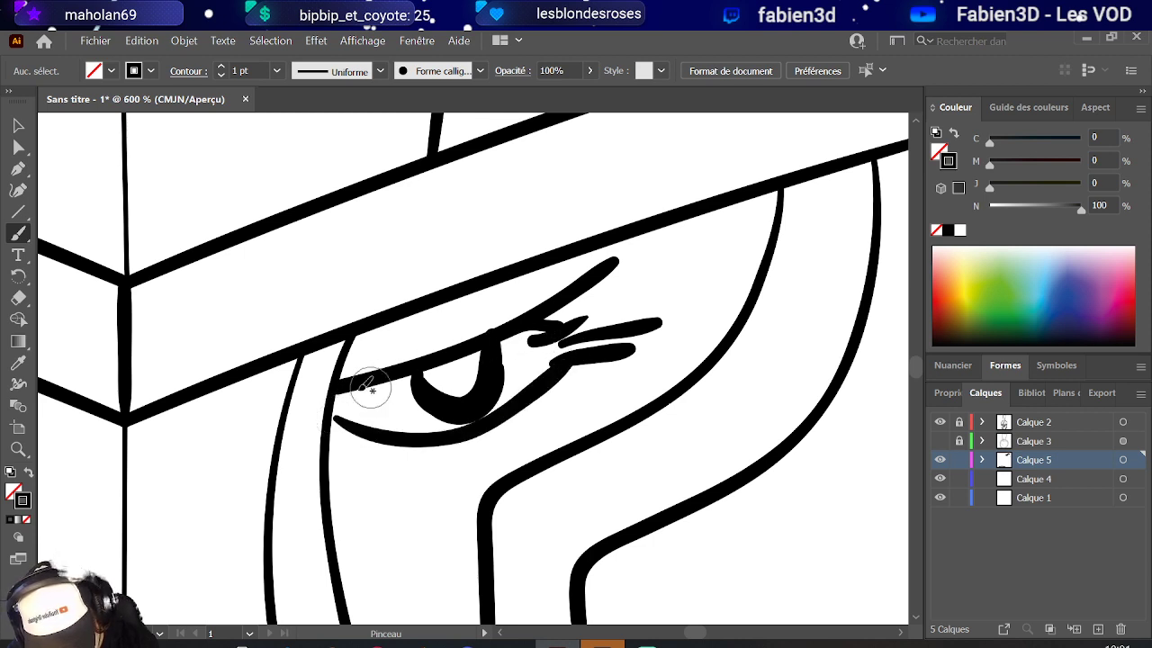
pyautogui.moveTo(360, 404)
pyautogui.mouseDown()
pyautogui.moveTo(352, 393)
pyautogui.moveTo(393, 368)
pyautogui.moveTo(378, 380)
pyautogui.moveTo(351, 360)
pyautogui.mouseUp()
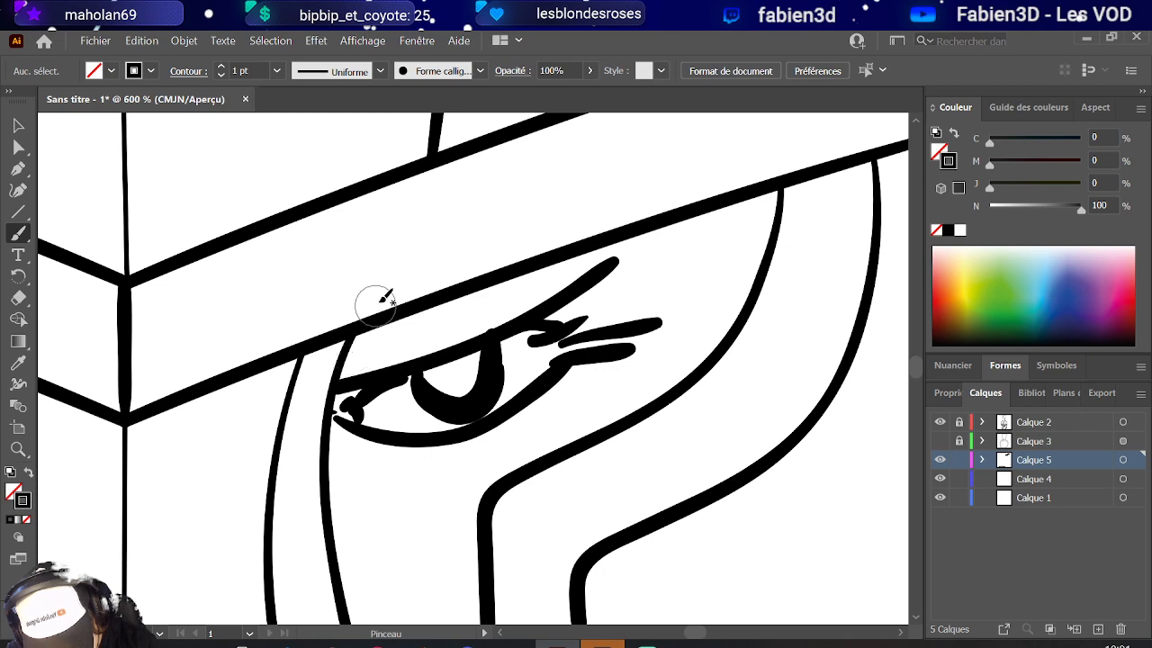
pyautogui.moveTo(610, 262)
pyautogui.mouseDown()
pyautogui.moveTo(606, 244)
pyautogui.moveTo(617, 256)
pyautogui.mouseUp()
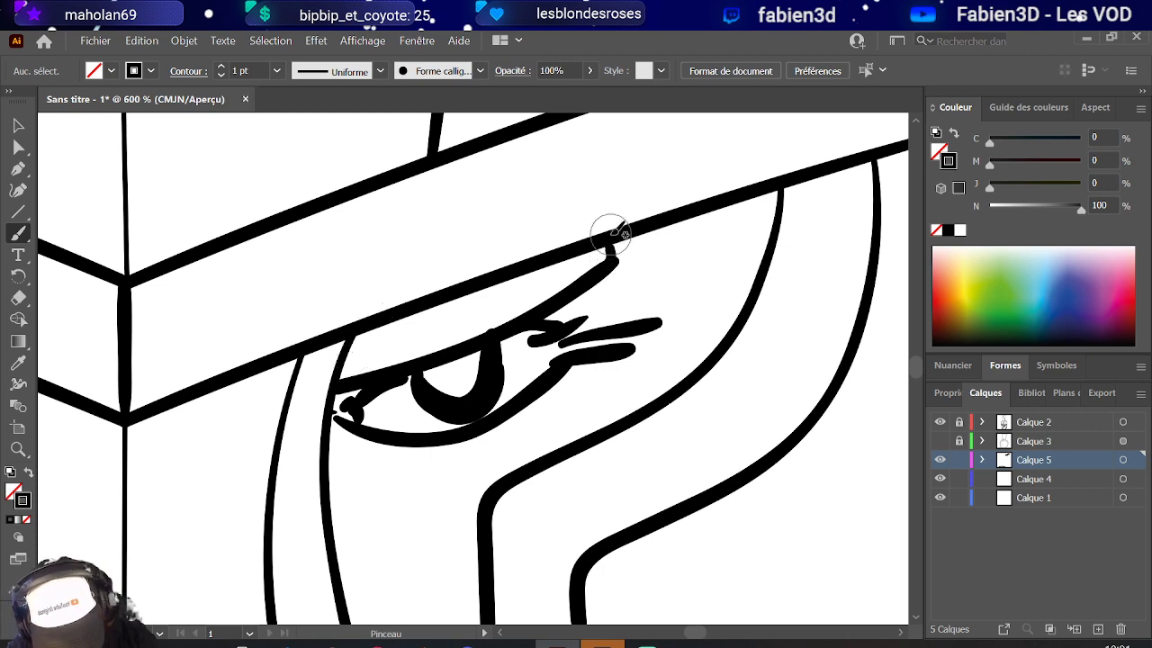
pyautogui.moveTo(575, 311); pyautogui.dragTo(587, 308)
# - Paint a slanted fold line beside the mouth's right end and a short crease on the cheek below the right eye
pyautogui.scroll(-3, 576, 297)
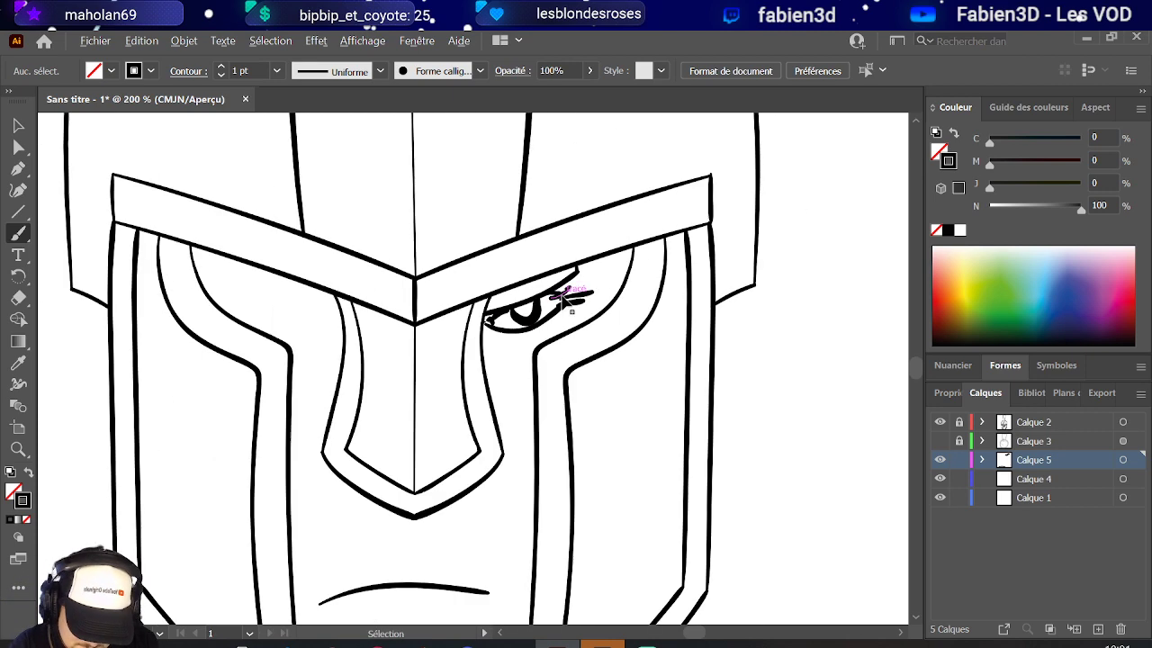
pyautogui.scroll(2, 504, 376)
pyautogui.scroll(1, 488, 332)
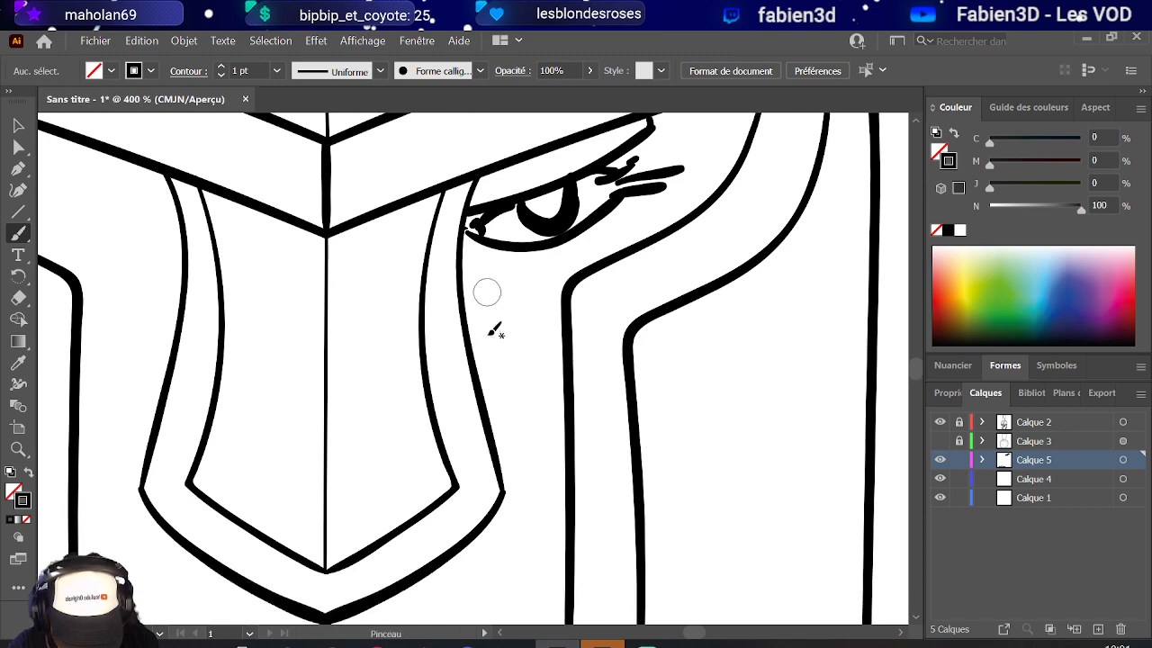
pyautogui.scroll(-3, 494, 327)
pyautogui.scroll(1, 489, 340)
pyautogui.scroll(1, 486, 336)
pyautogui.scroll(-1, 487, 336)
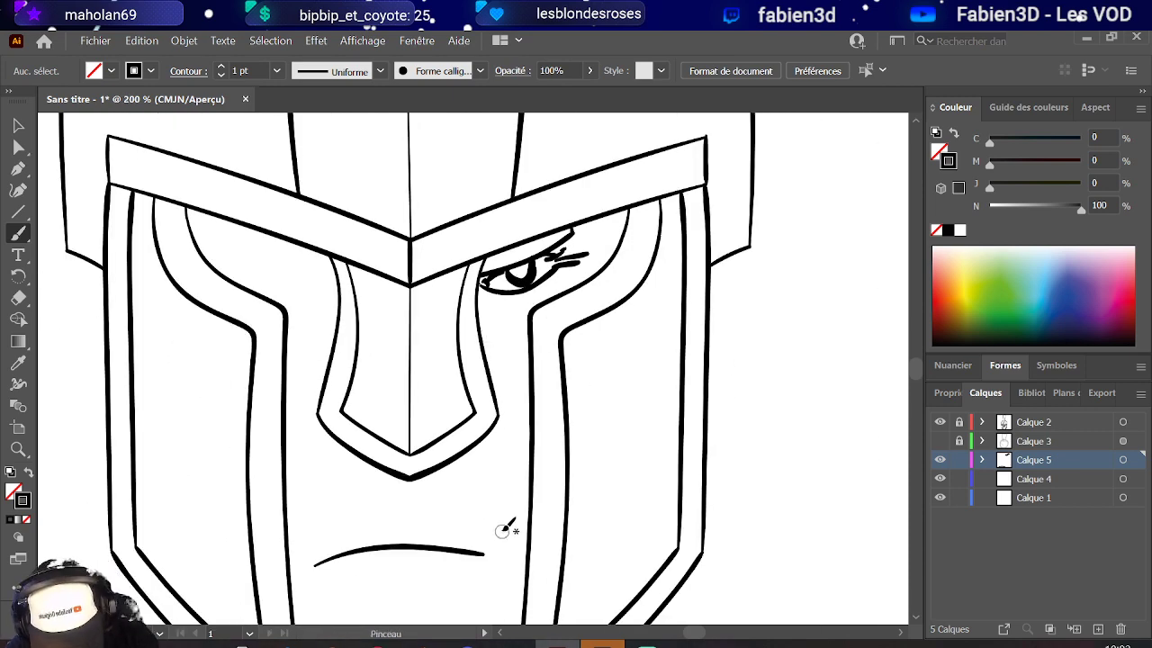
pyautogui.moveTo(510, 538); pyautogui.dragTo(490, 456)
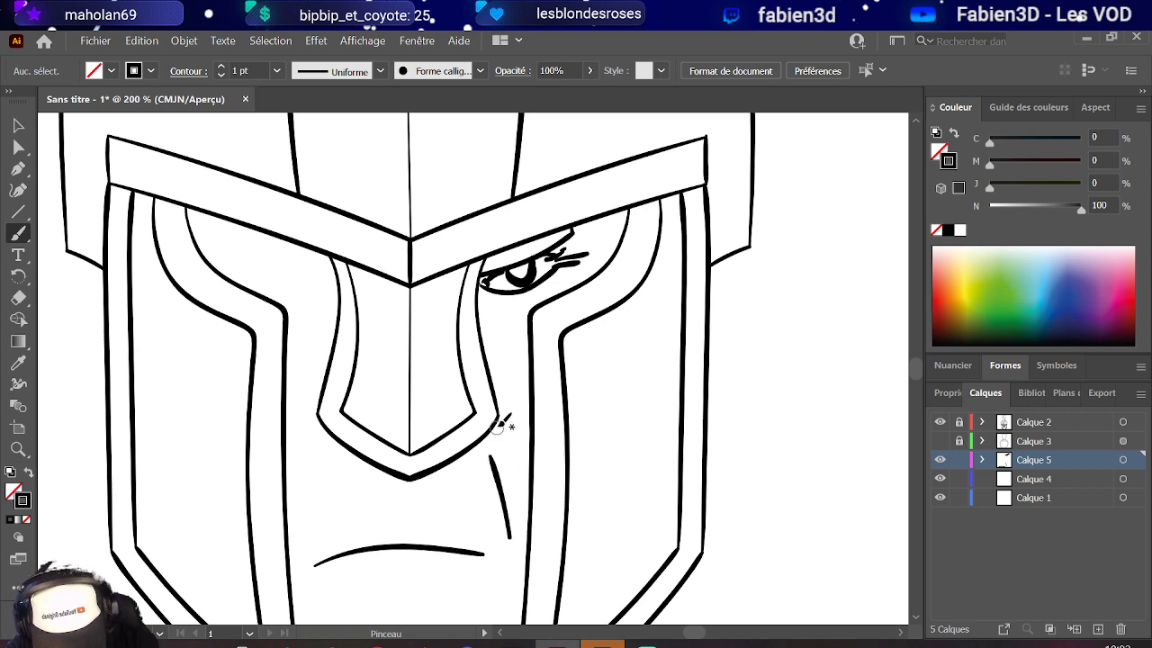
pyautogui.moveTo(492, 338); pyautogui.dragTo(523, 351)
pyautogui.moveTo(301, 345); pyautogui.dragTo(334, 323)
pyautogui.hotkey('ctrl', 'z')
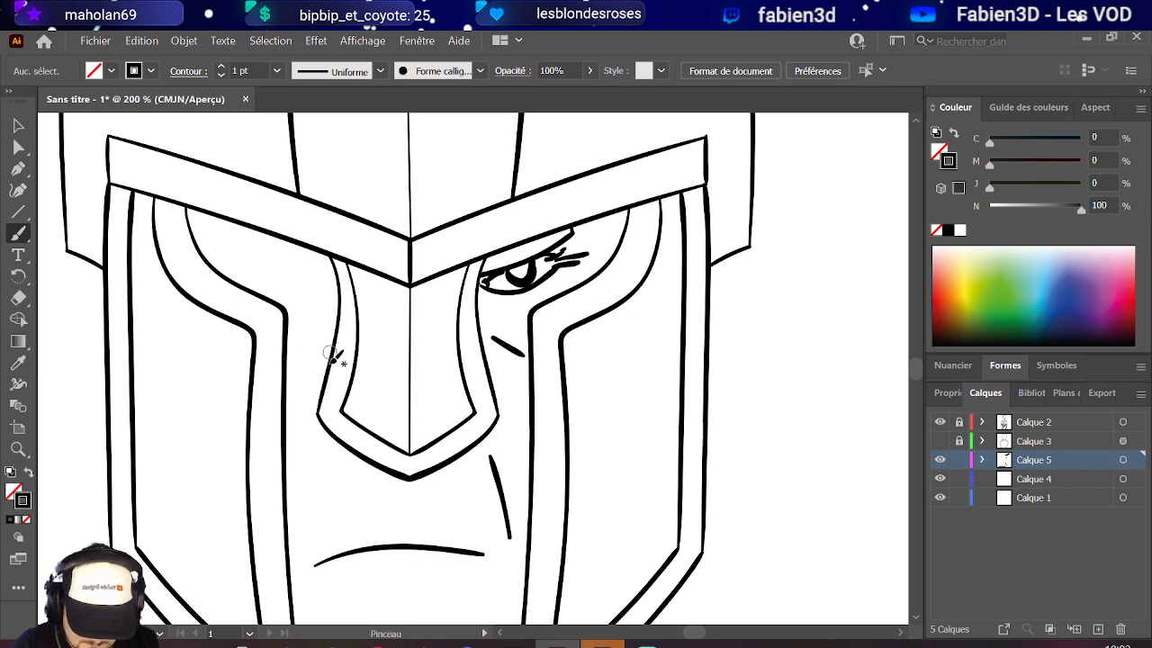
# - Select all the face strokes on the Calque 5 layer and paste a copy of them into the drawing
pyautogui.scroll(-2, 334, 360)
pyautogui.hotkey('ctrl', '1')
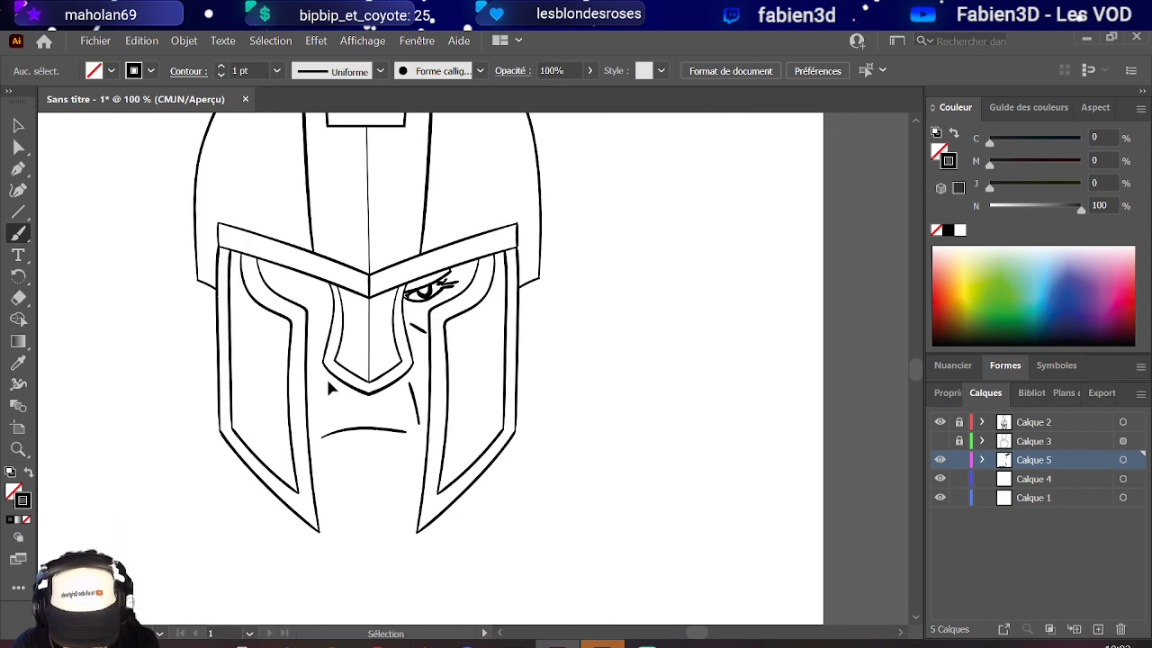
pyautogui.click(18, 125)
pyautogui.scroll(1, 410, 328)
pyautogui.scroll(2, 410, 331)
pyautogui.click(423, 416)
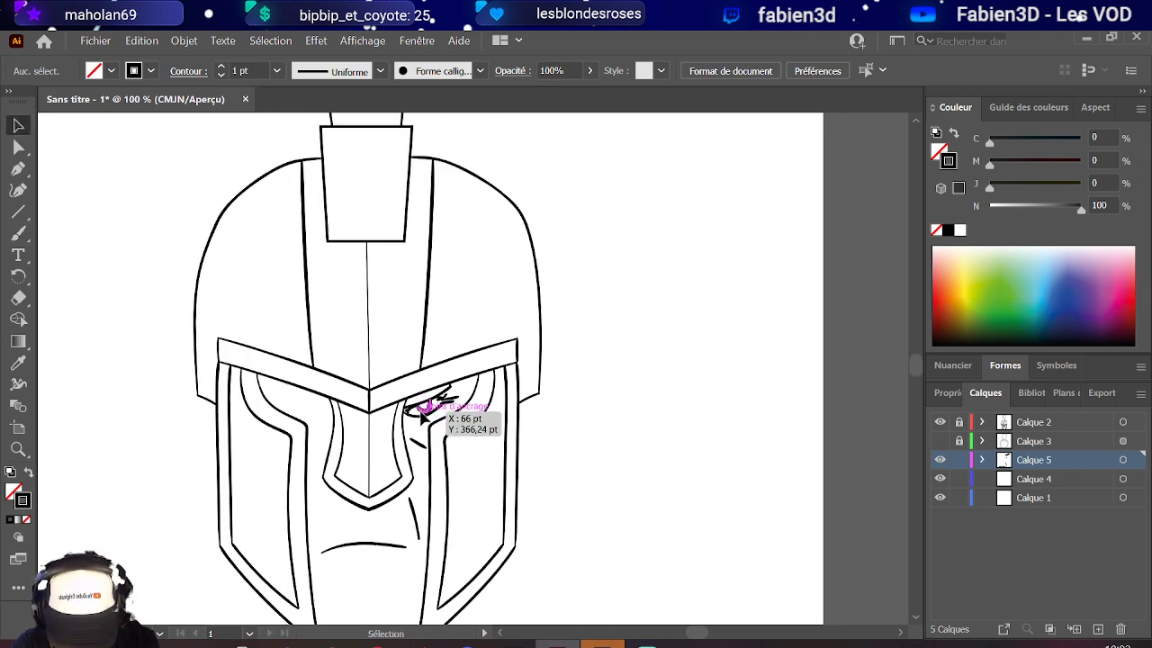
pyautogui.hotkey('ctrl', '+')
pyautogui.click(430, 445)
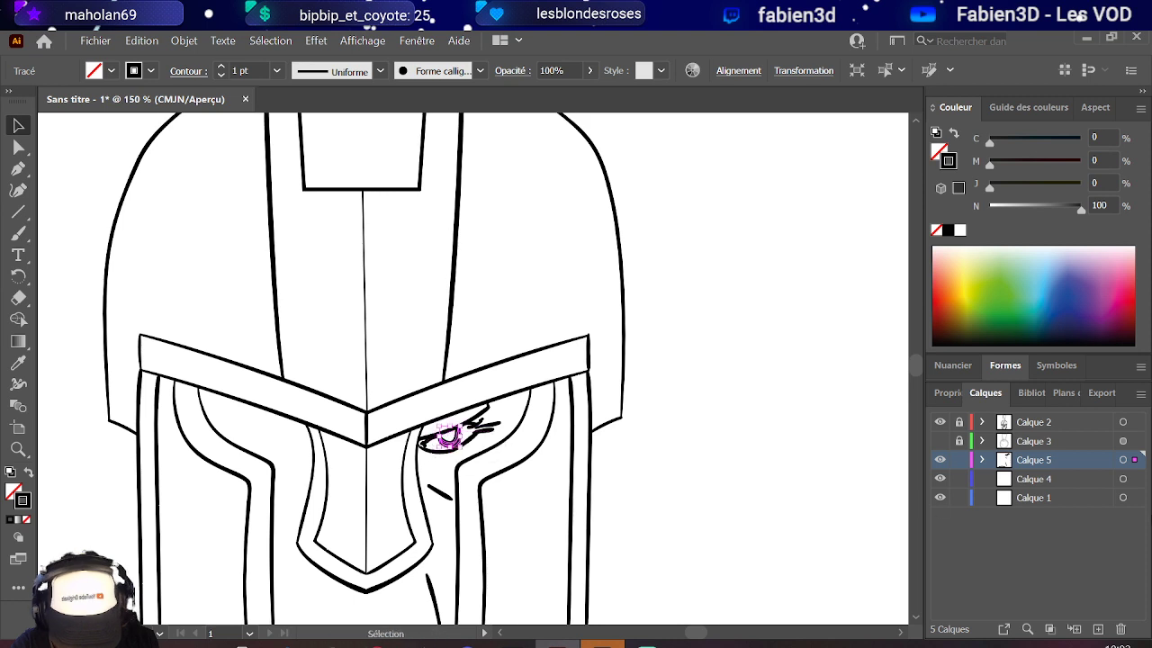
pyautogui.click(1131, 464)
pyautogui.press('a')
pyautogui.scroll(-2, 430, 385)
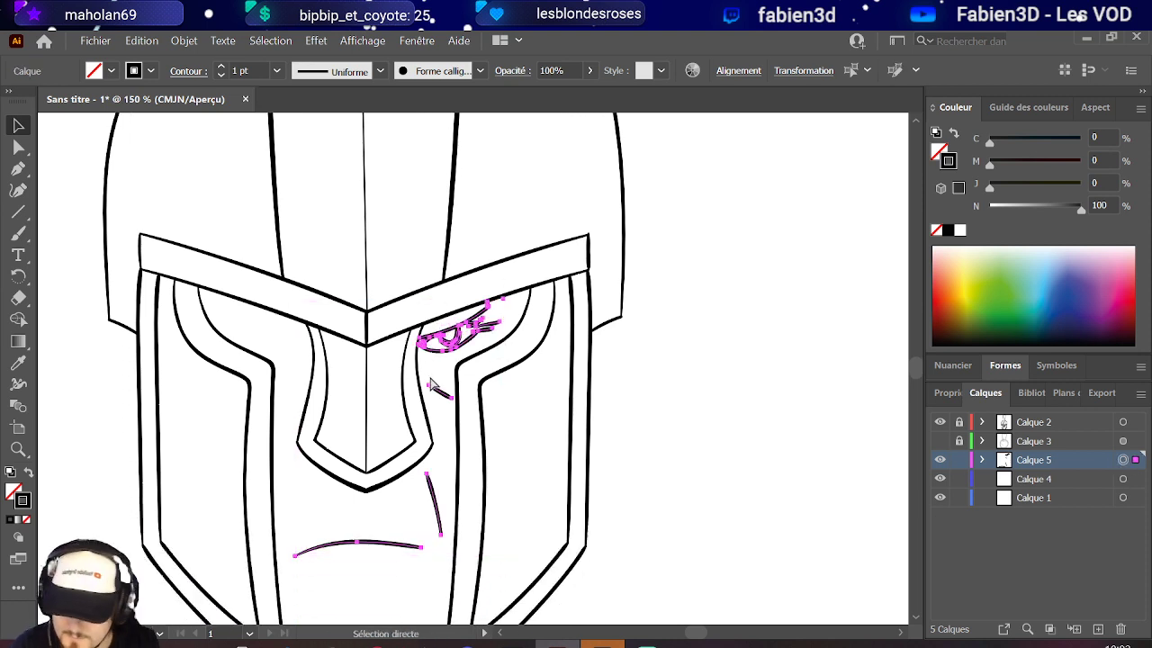
pyautogui.hotkey('ctrl', 'v')
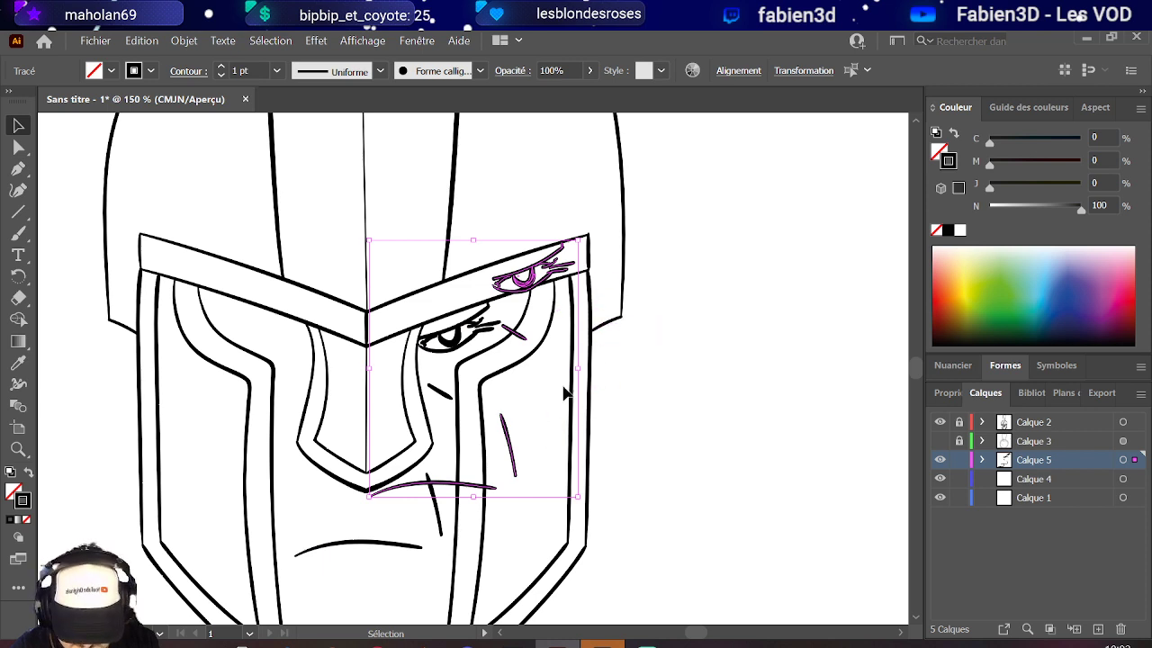
# - Flip the pasted face strokes horizontally and place them over the face's left half so the eye and creases mirror the right side
pyautogui.moveTo(578, 371)
pyautogui.mouseDown()
pyautogui.moveTo(428, 370)
pyautogui.moveTo(234, 414)
pyautogui.moveTo(182, 369)
pyautogui.mouseUp()
pyautogui.moveTo(248, 454)
pyautogui.mouseDown()
pyautogui.moveTo(279, 540)
pyautogui.moveTo(308, 514)
pyautogui.mouseUp()
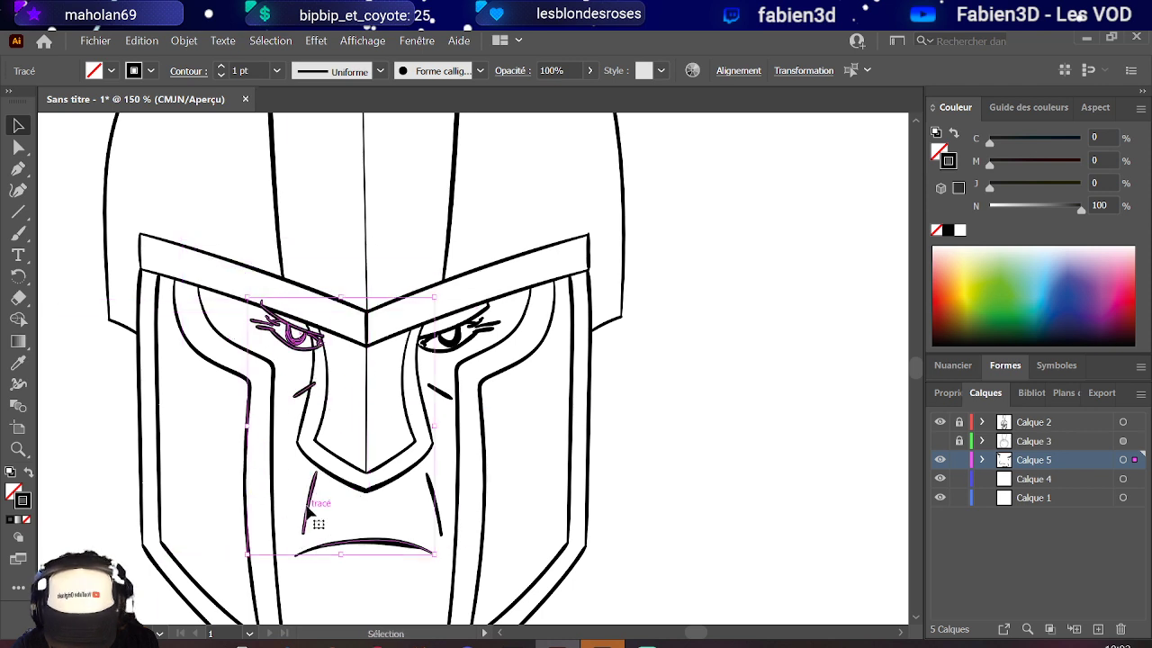
pyautogui.moveTo(250, 430); pyautogui.dragTo(226, 430)
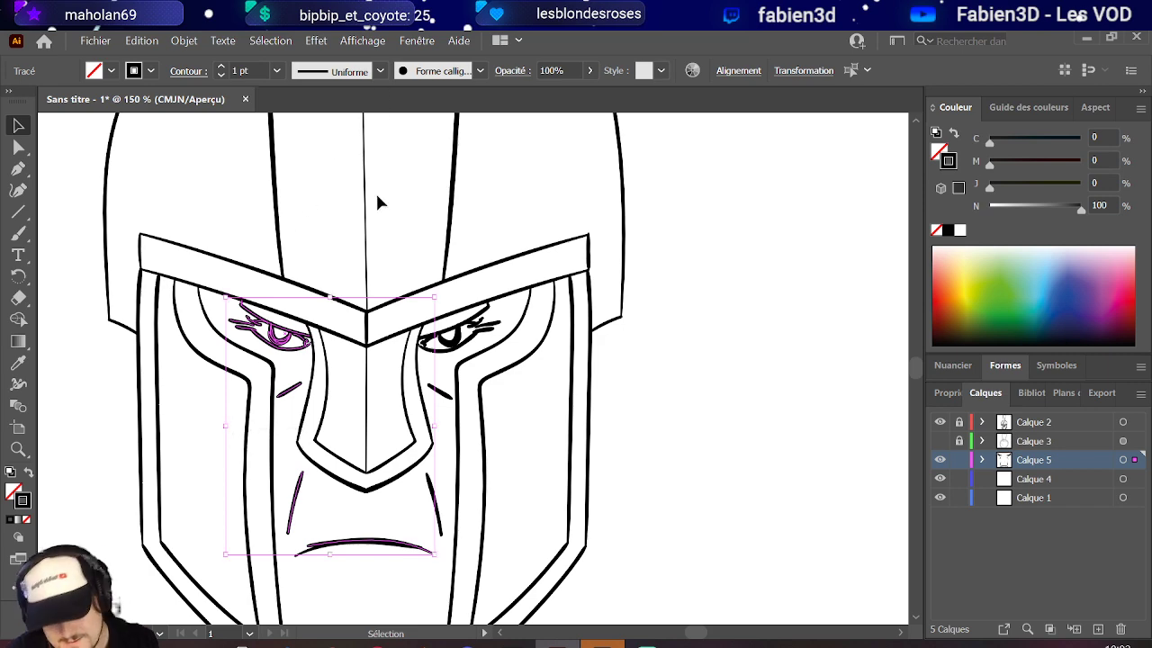
pyautogui.press('Return')
pyautogui.click(593, 478)
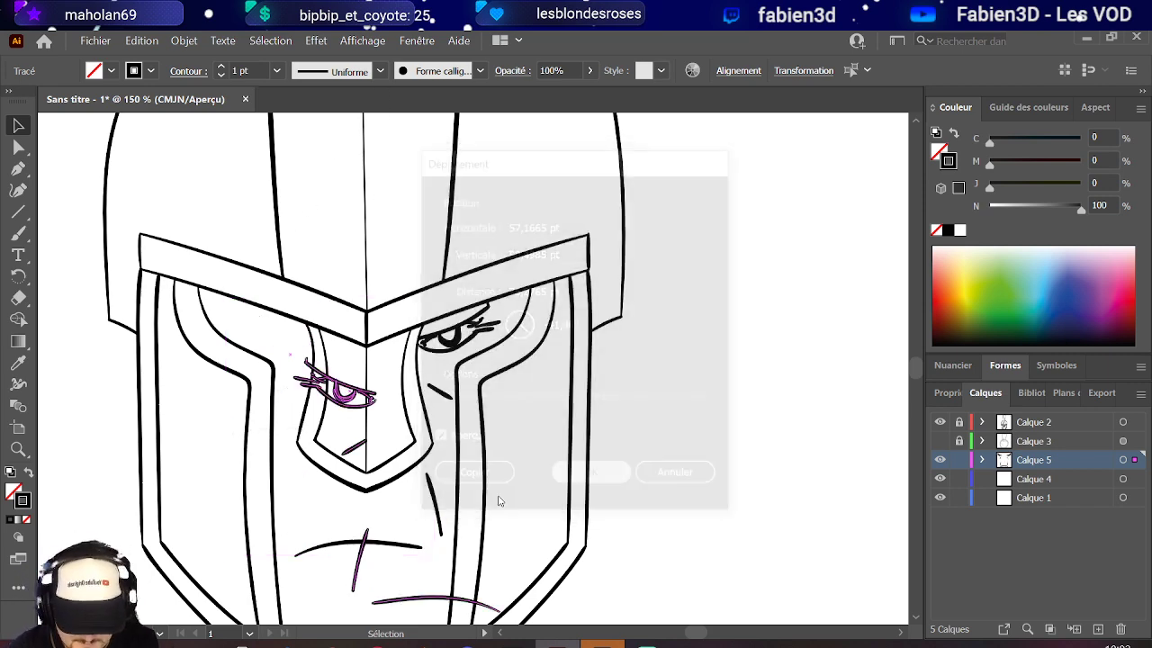
pyautogui.moveTo(396, 594); pyautogui.dragTo(339, 550)
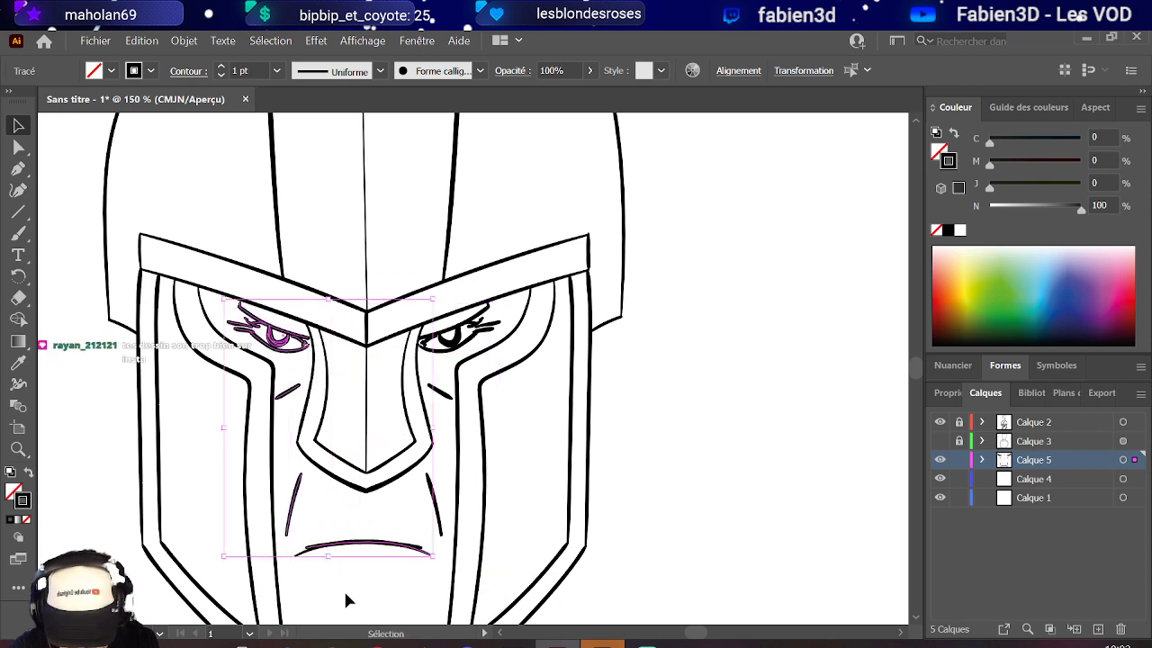
pyautogui.click(82, 257)
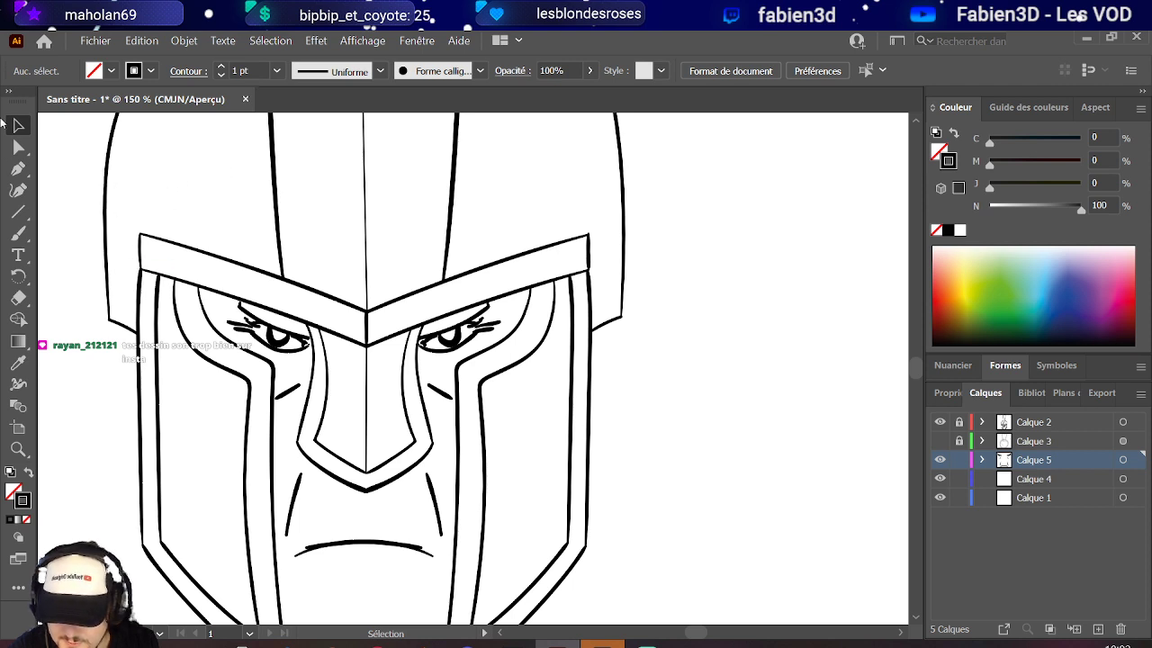
# - Delete the original mouth curve from the two overlapping ones, keeping the flipped copy
pyautogui.click(425, 556)
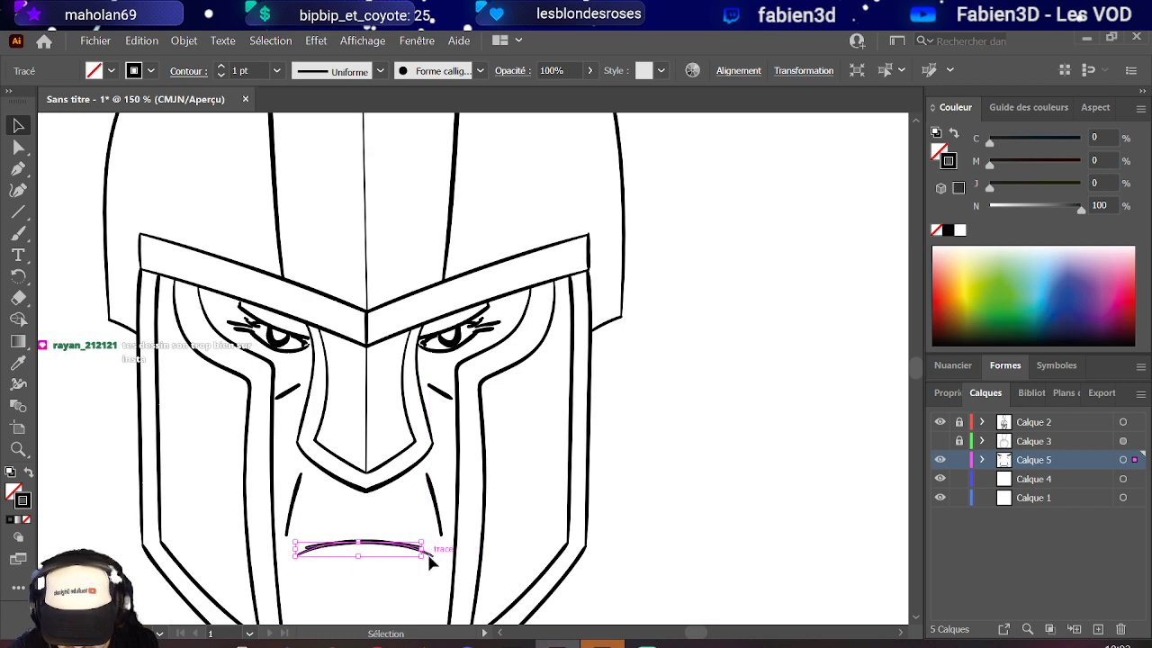
pyautogui.click(426, 549)
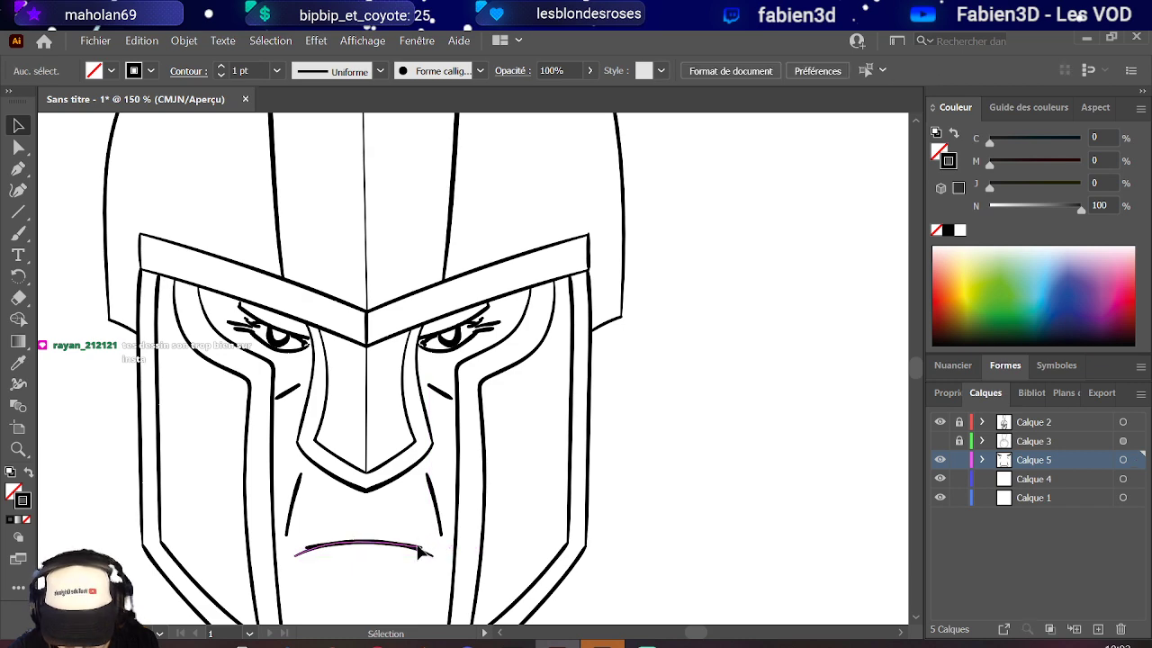
pyautogui.click(421, 551)
pyautogui.press('Return')
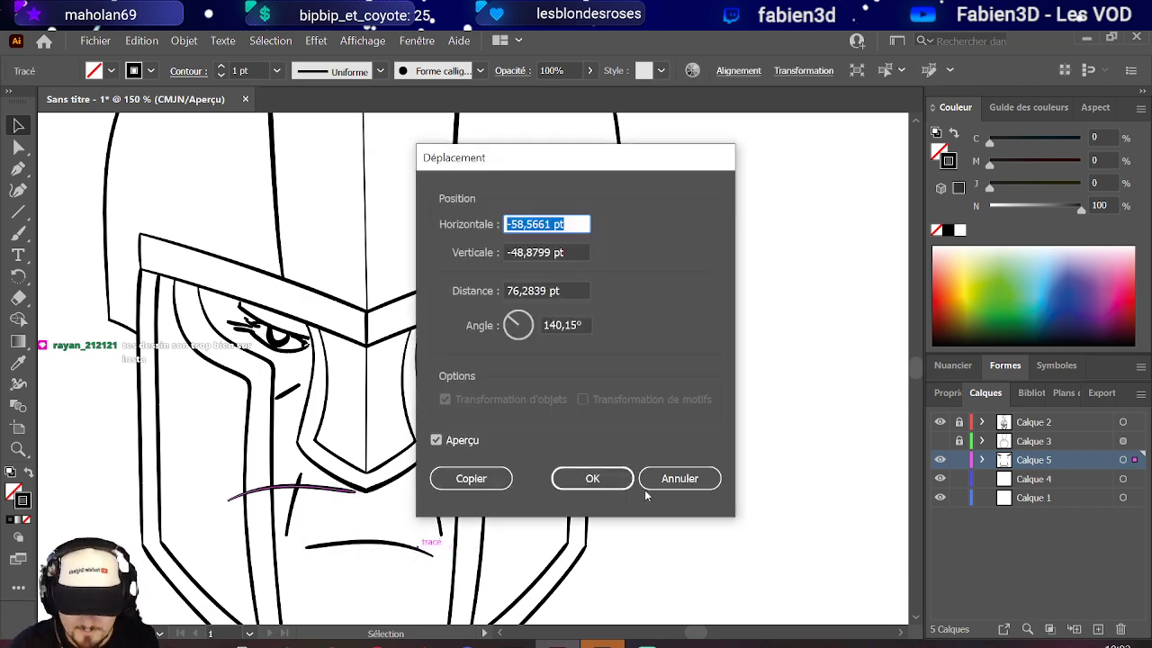
pyautogui.click(673, 479)
pyautogui.click(375, 398)
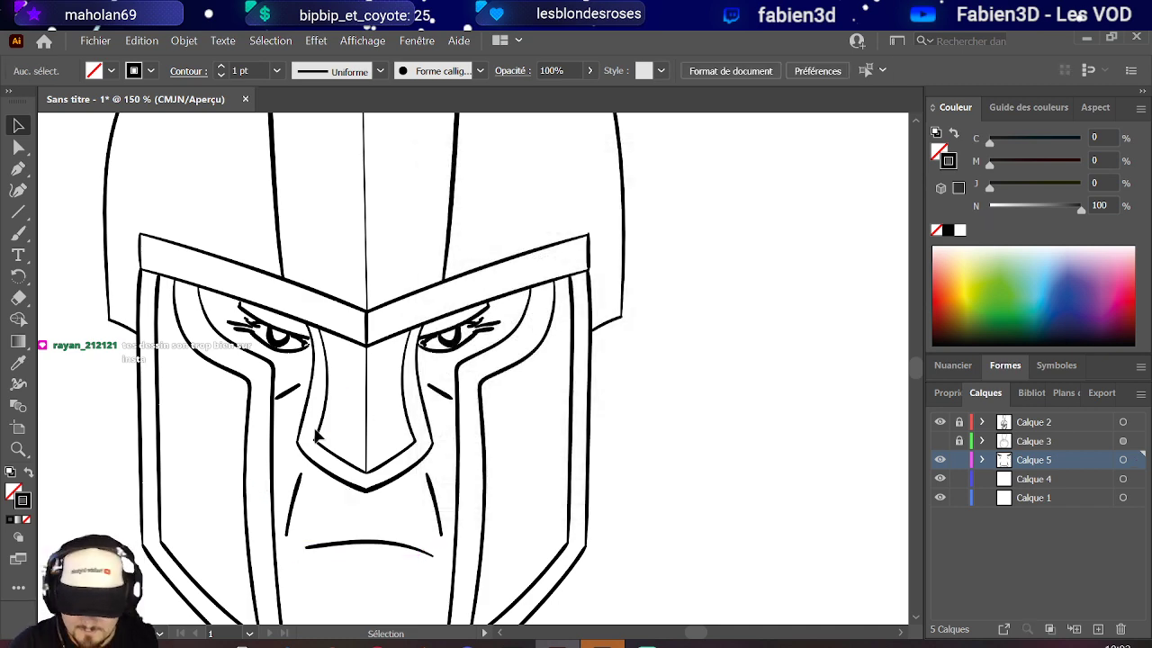
# - Move the mouth curve lower between the cheek guards and widen it slightly
pyautogui.scroll(-4, 317, 436)
pyautogui.scroll(2, 232, 362)
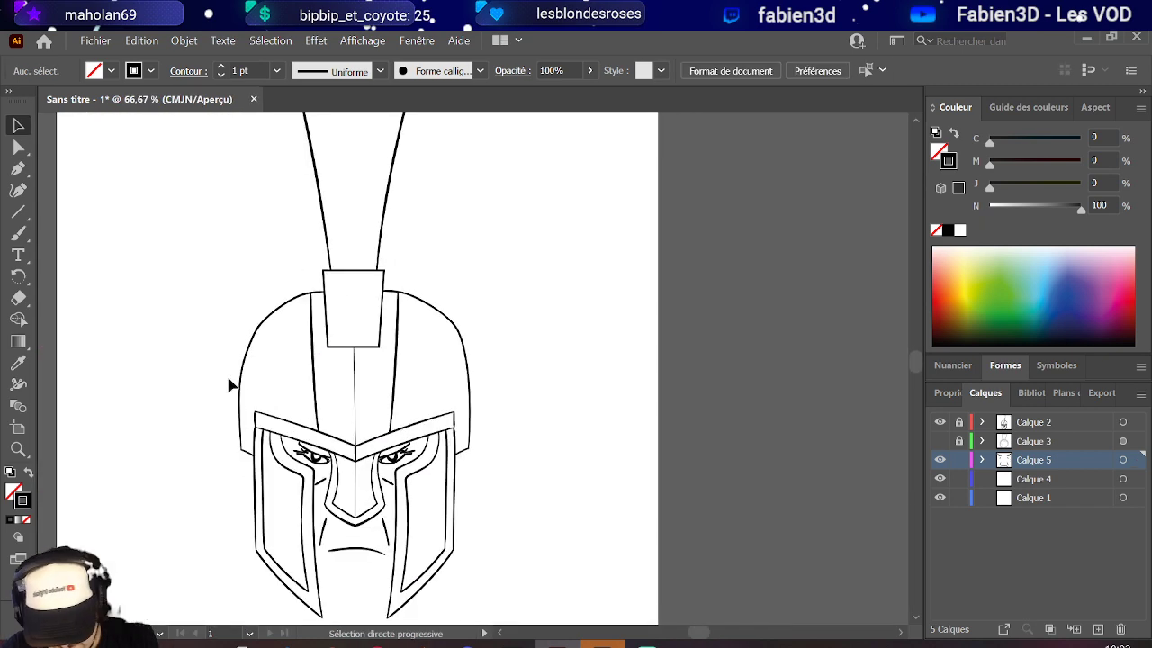
pyautogui.scroll(-2, 229, 385)
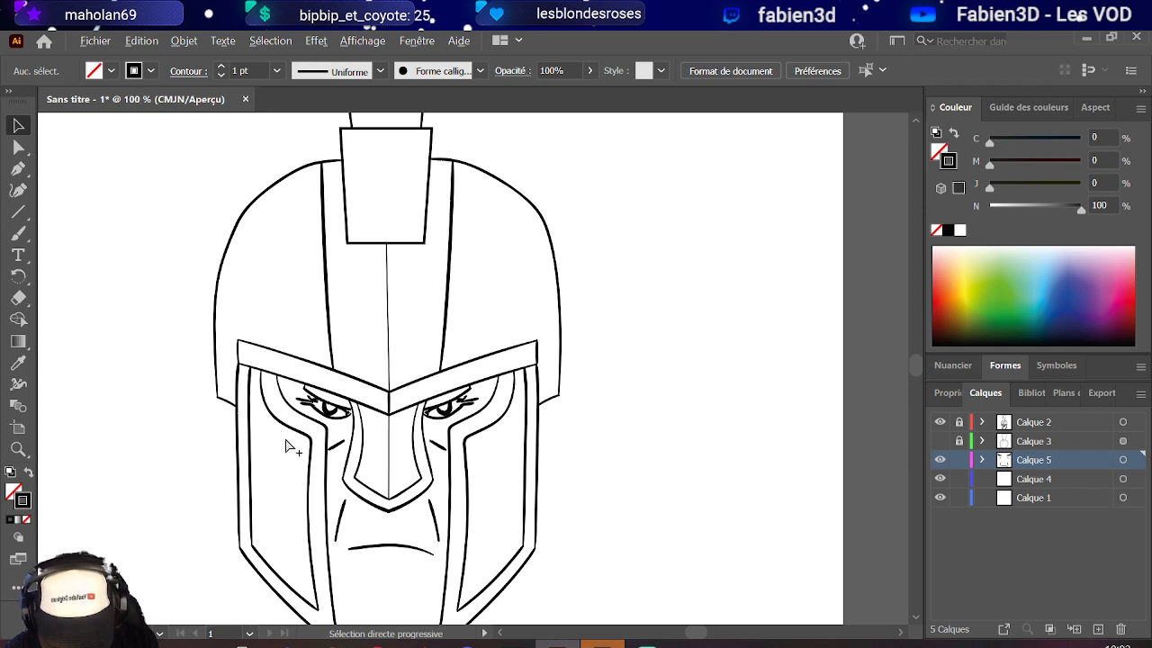
pyautogui.scroll(-2, 283, 434)
pyautogui.click(371, 496)
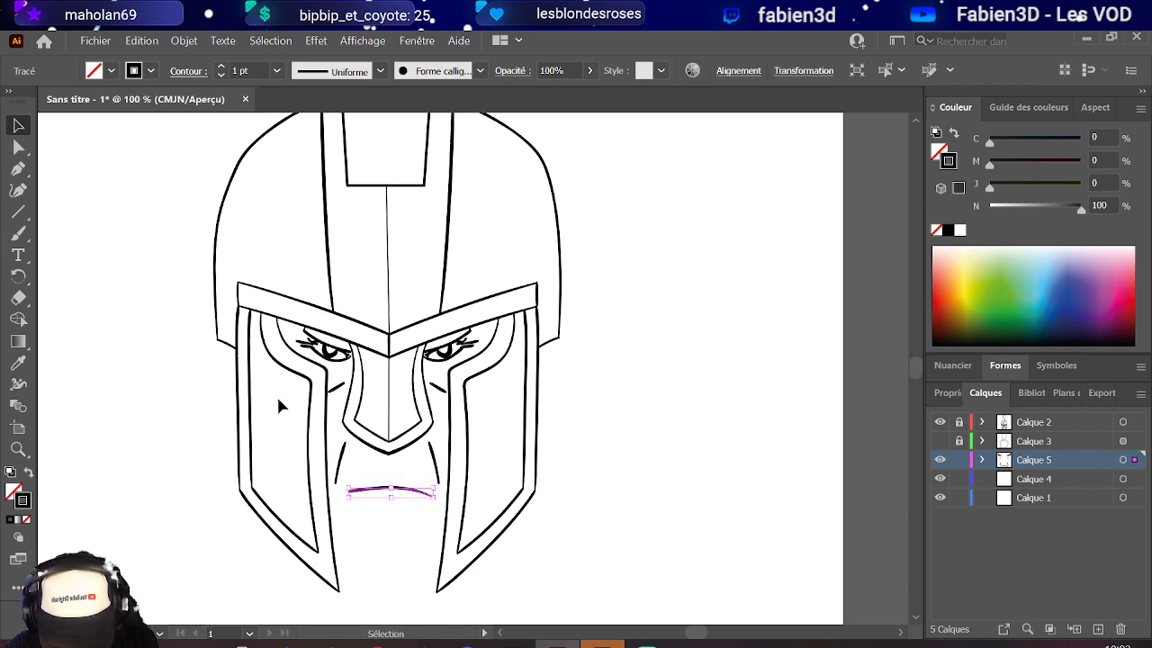
pyautogui.moveTo(395, 493); pyautogui.dragTo(336, 517)
pyautogui.moveTo(411, 528); pyautogui.dragTo(419, 526)
# - Move both slanted fold lines beside the mouth down together, closer to the mouth curve
pyautogui.click(340, 463)
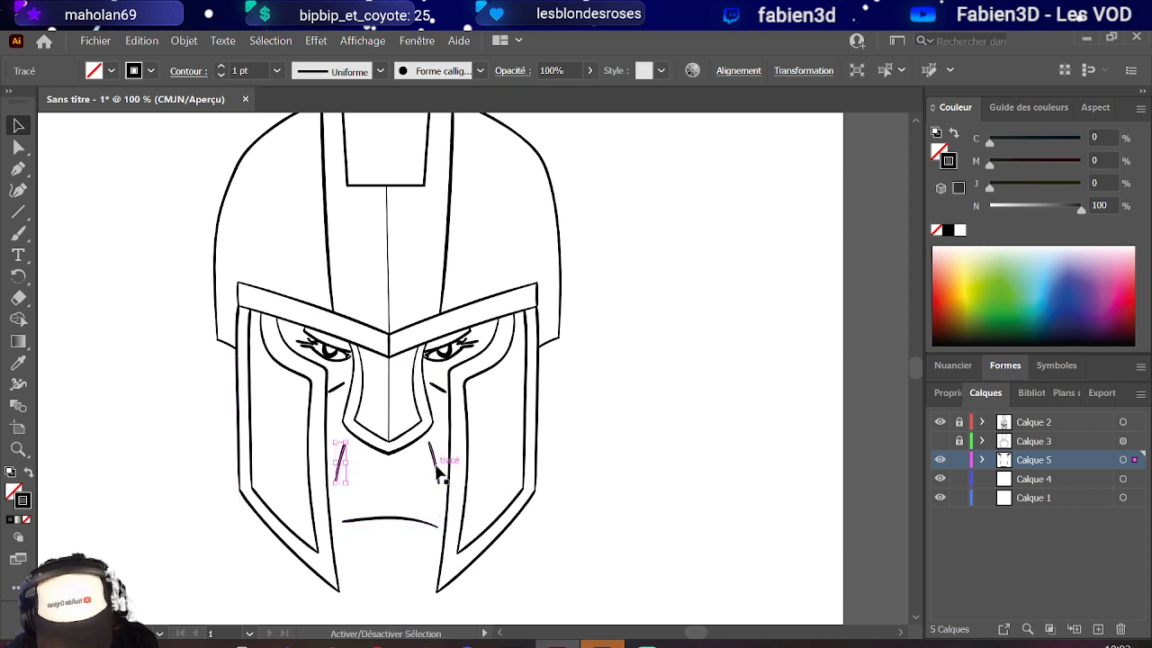
pyautogui.keyDown('shift'); pyautogui.click(438, 468); pyautogui.keyUp('shift')
pyautogui.moveTo(441, 483); pyautogui.dragTo(439, 484)
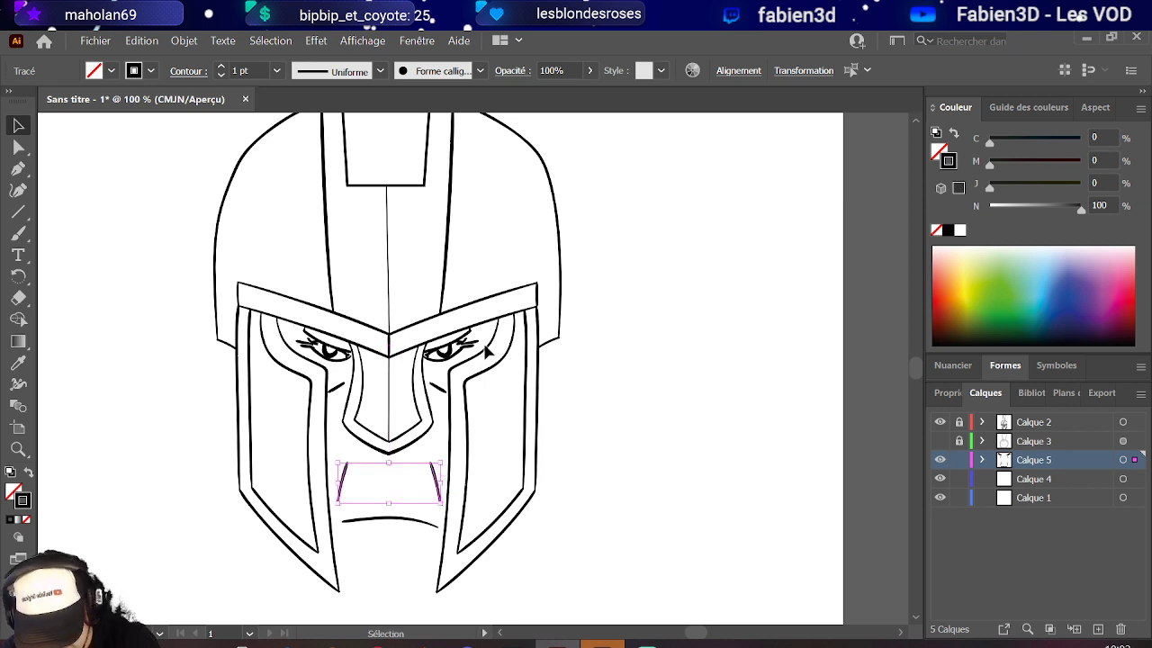
# - Paint the curved lower outline of the nose just beneath the tip of the helmet's nose guard
pyautogui.click(18, 148)
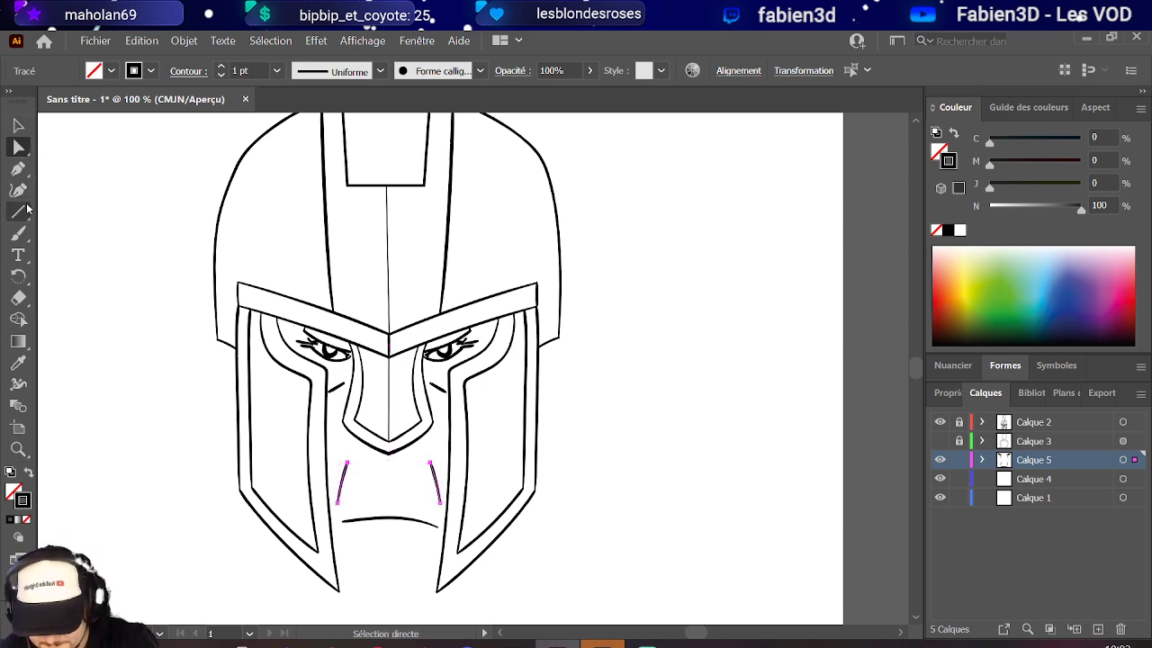
pyautogui.click(18, 232)
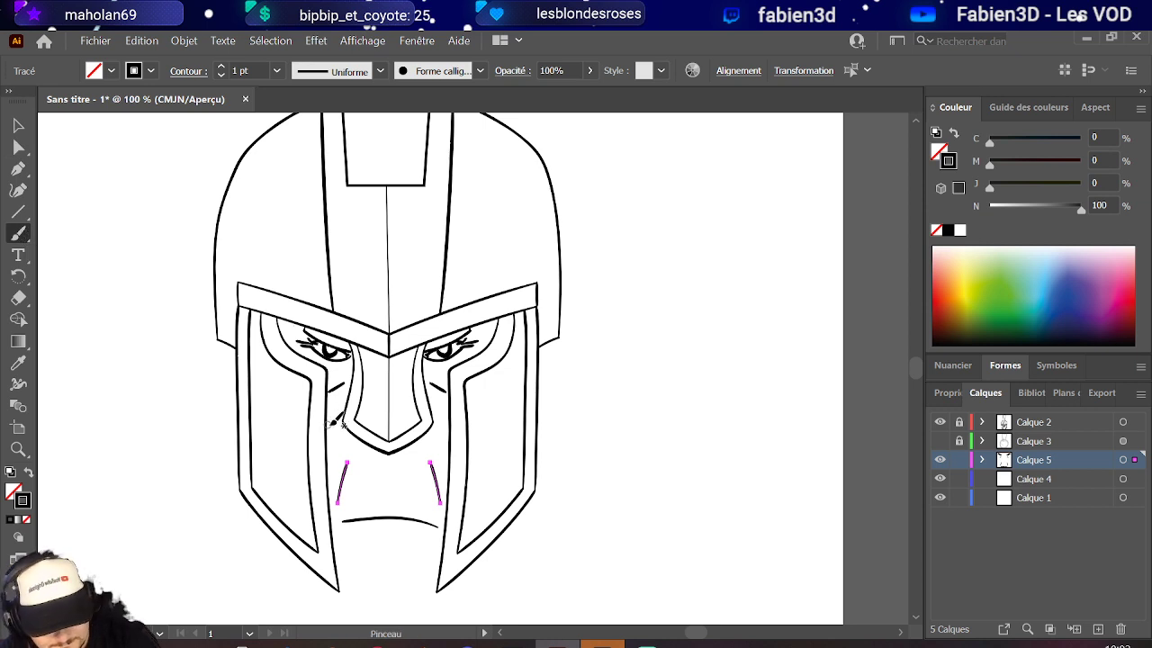
pyautogui.hotkey('ctrl', 'shift', 'a')
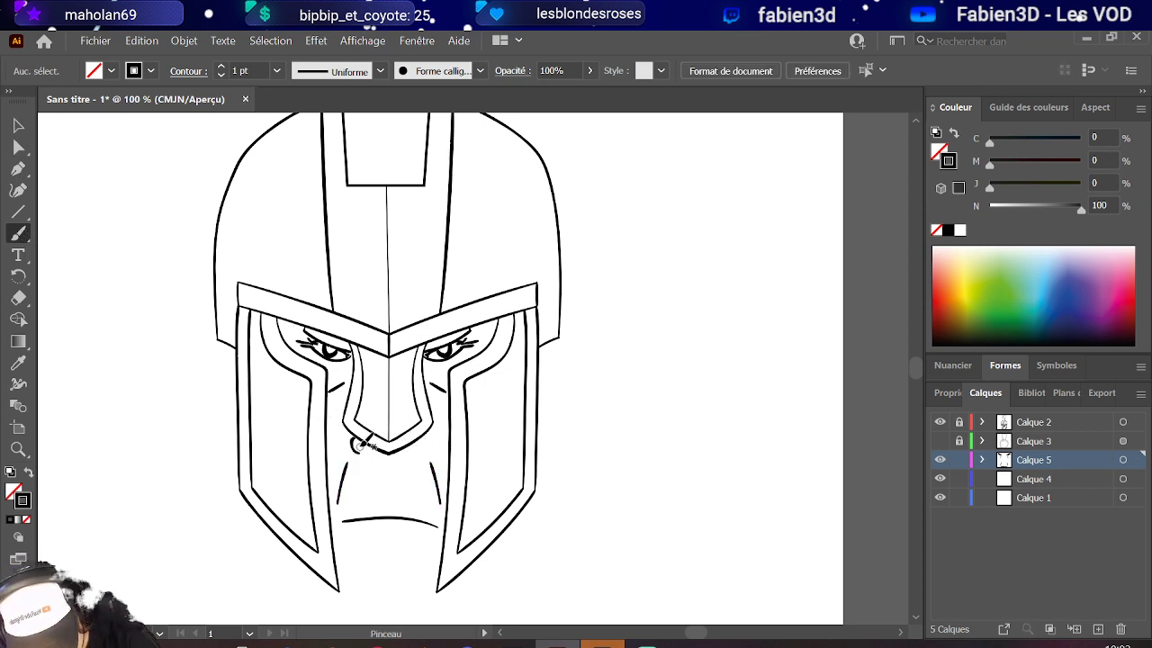
pyautogui.moveTo(352, 439)
pyautogui.mouseDown()
pyautogui.moveTo(396, 464)
pyautogui.moveTo(419, 457)
pyautogui.mouseUp()
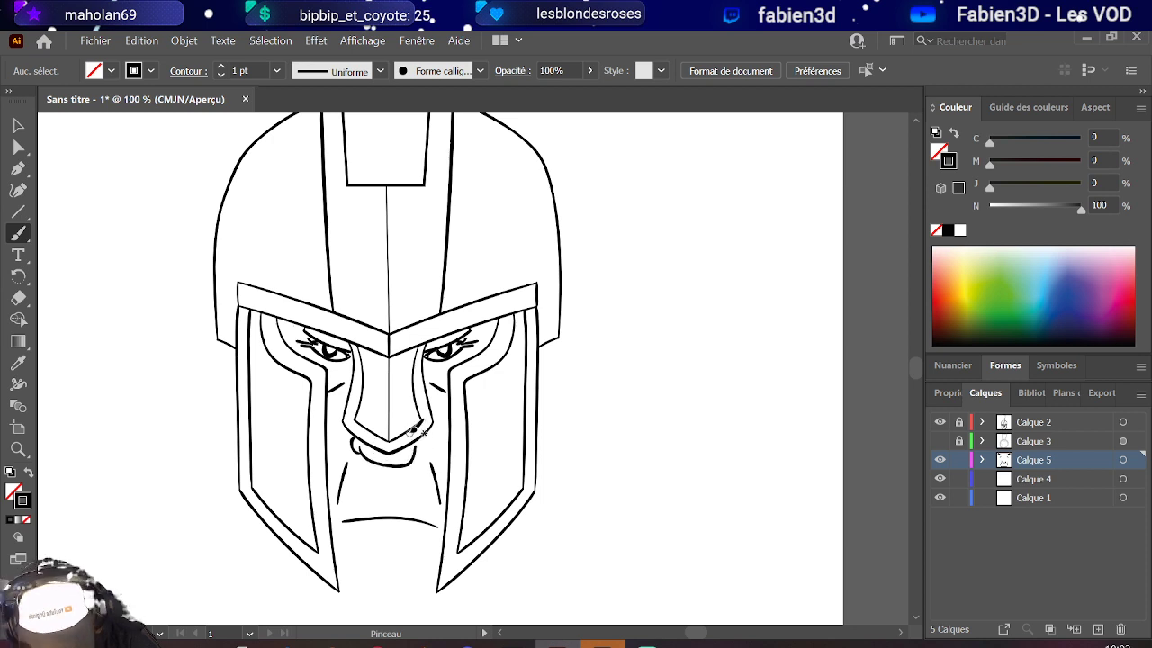
pyautogui.hotkey('ctrl', 'z')
pyautogui.moveTo(362, 438)
pyautogui.mouseDown()
pyautogui.moveTo(392, 459)
pyautogui.moveTo(430, 450)
pyautogui.mouseUp()
pyautogui.hotkey('ctrl', 'z')
pyautogui.hotkey('ctrl', 'z')
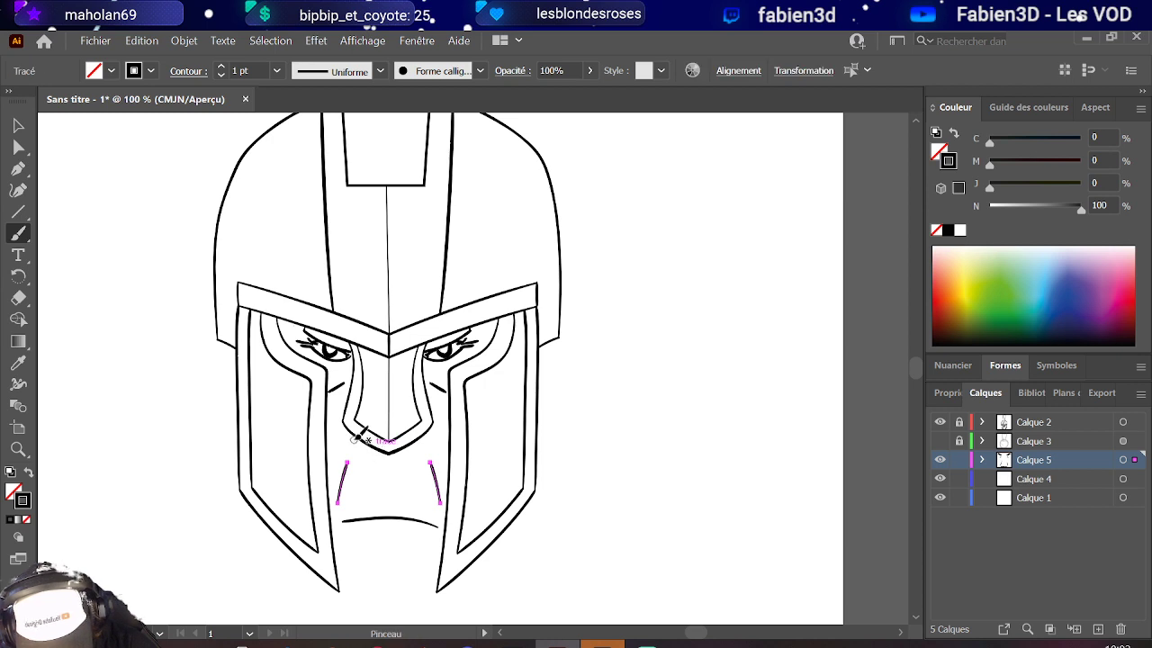
pyautogui.moveTo(352, 440)
pyautogui.mouseDown()
pyautogui.moveTo(389, 454)
pyautogui.moveTo(417, 448)
pyautogui.mouseUp()
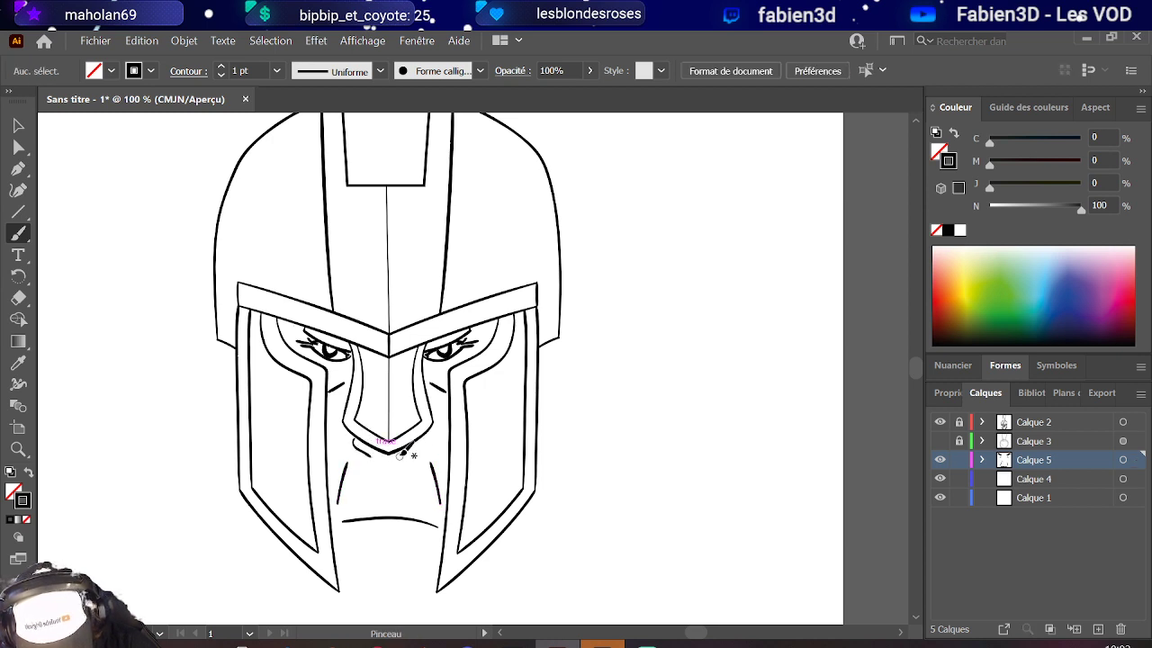
pyautogui.hotkey('ctrl', 'z')
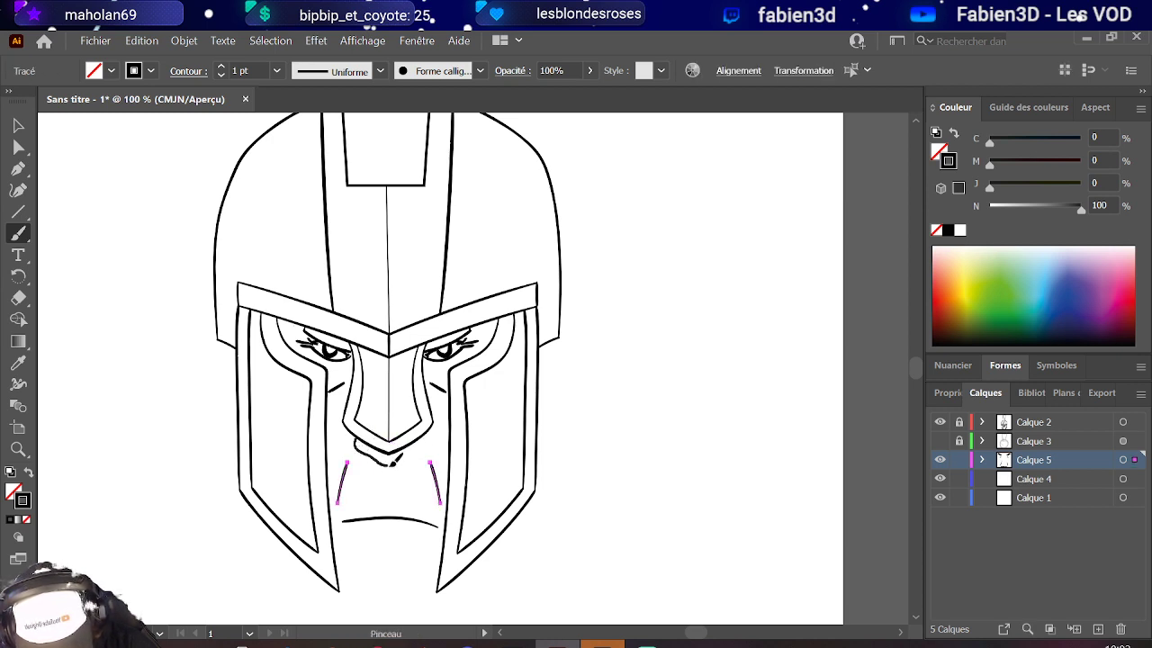
pyautogui.moveTo(354, 441)
pyautogui.mouseDown()
pyautogui.moveTo(422, 446)
pyautogui.moveTo(397, 460)
pyautogui.moveTo(424, 441)
pyautogui.mouseUp()
pyautogui.hotkey('ctrl', 'z')
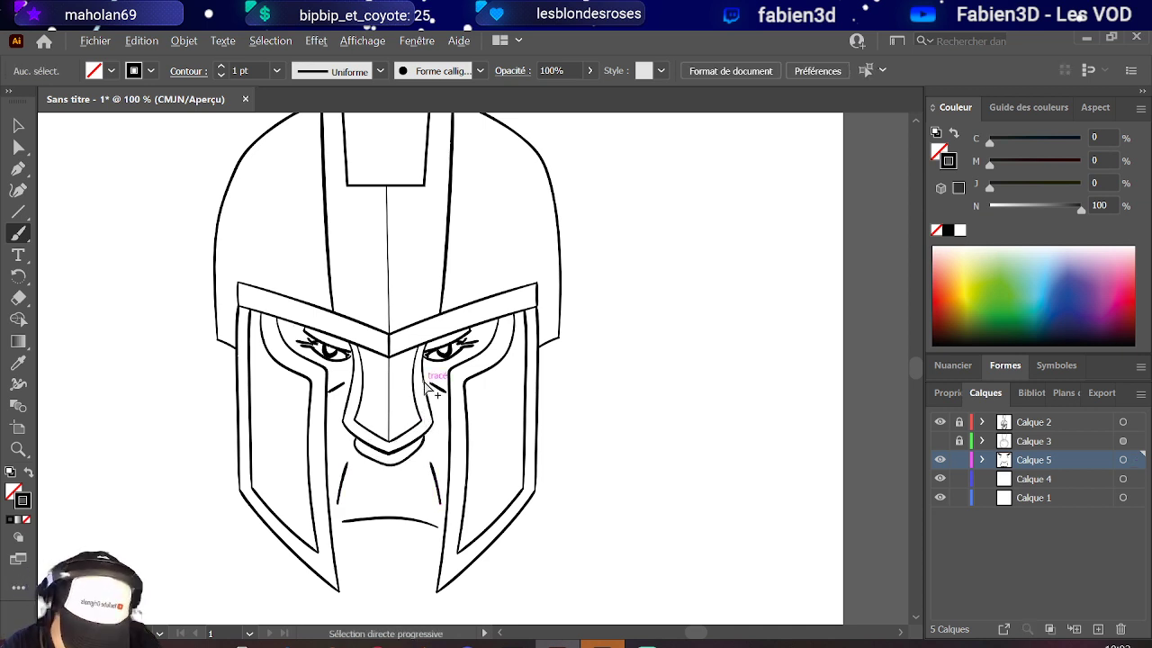
# - Paint a chin curve joining the lower ends of the two cheek guards, and try a second mouth curve above the existing one
pyautogui.scroll(-3, 432, 405)
pyautogui.scroll(3, 437, 378)
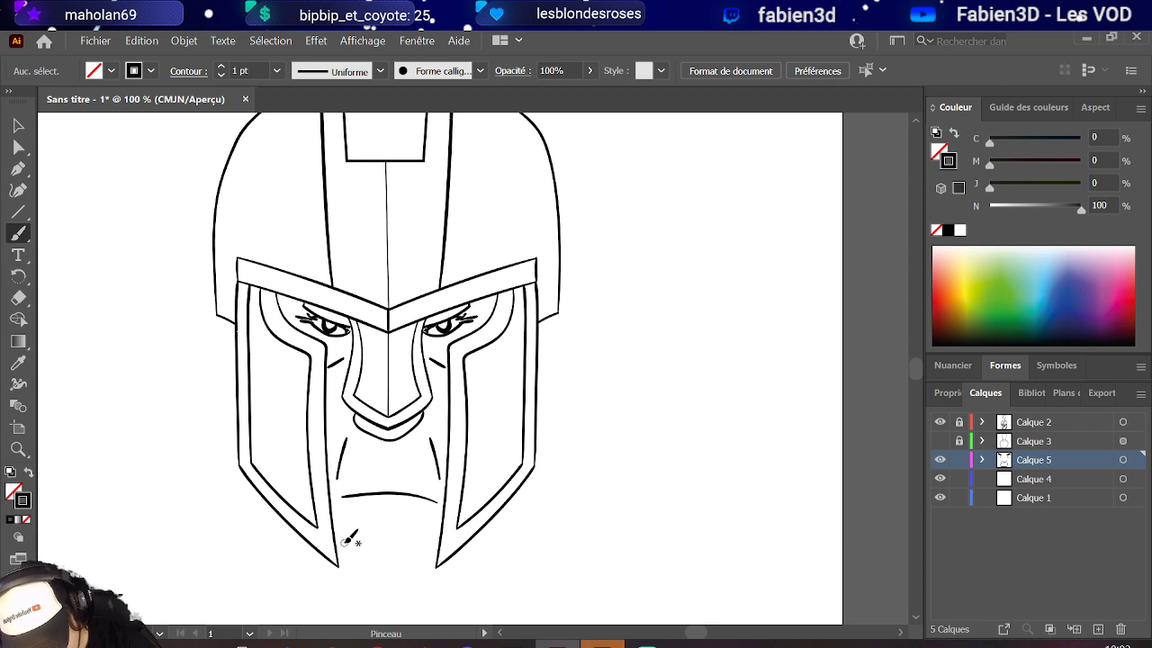
pyautogui.moveTo(333, 541)
pyautogui.mouseDown()
pyautogui.moveTo(360, 551)
pyautogui.moveTo(441, 538)
pyautogui.mouseUp()
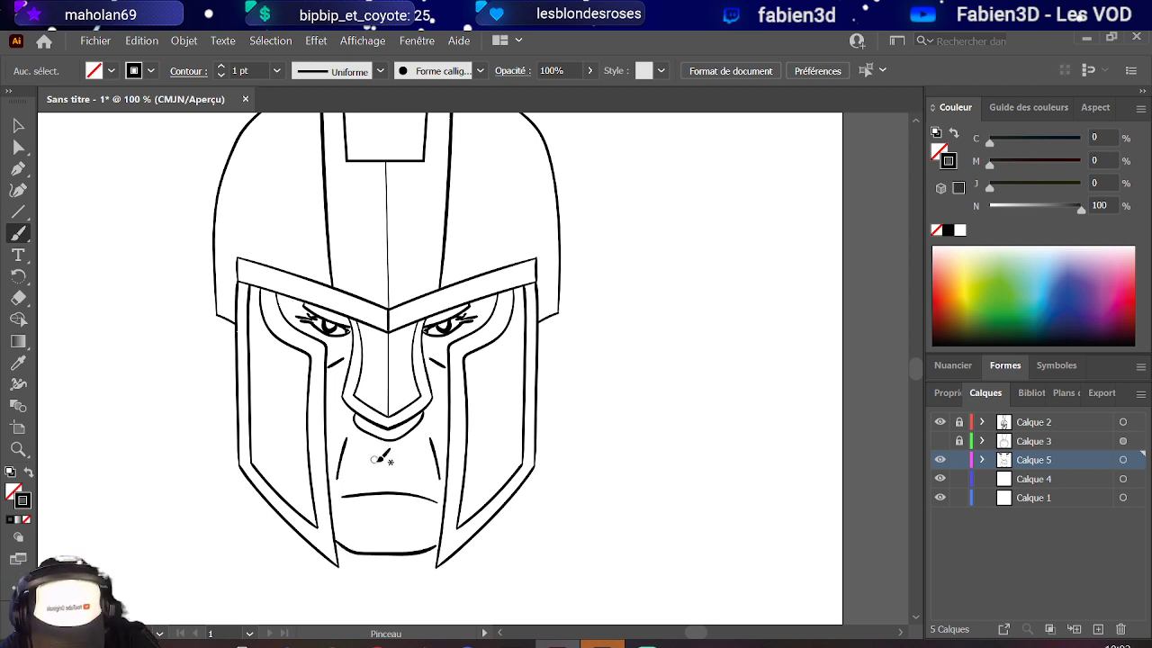
pyautogui.moveTo(348, 471); pyautogui.dragTo(429, 472)
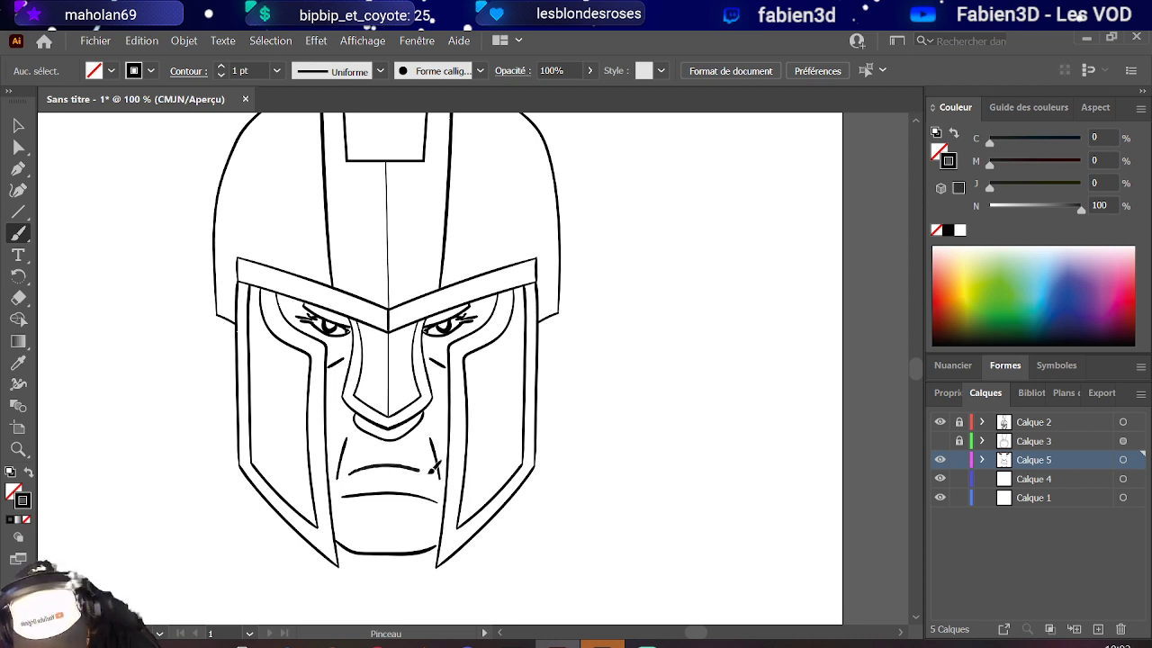
pyautogui.hotkey('ctrl', 'z')
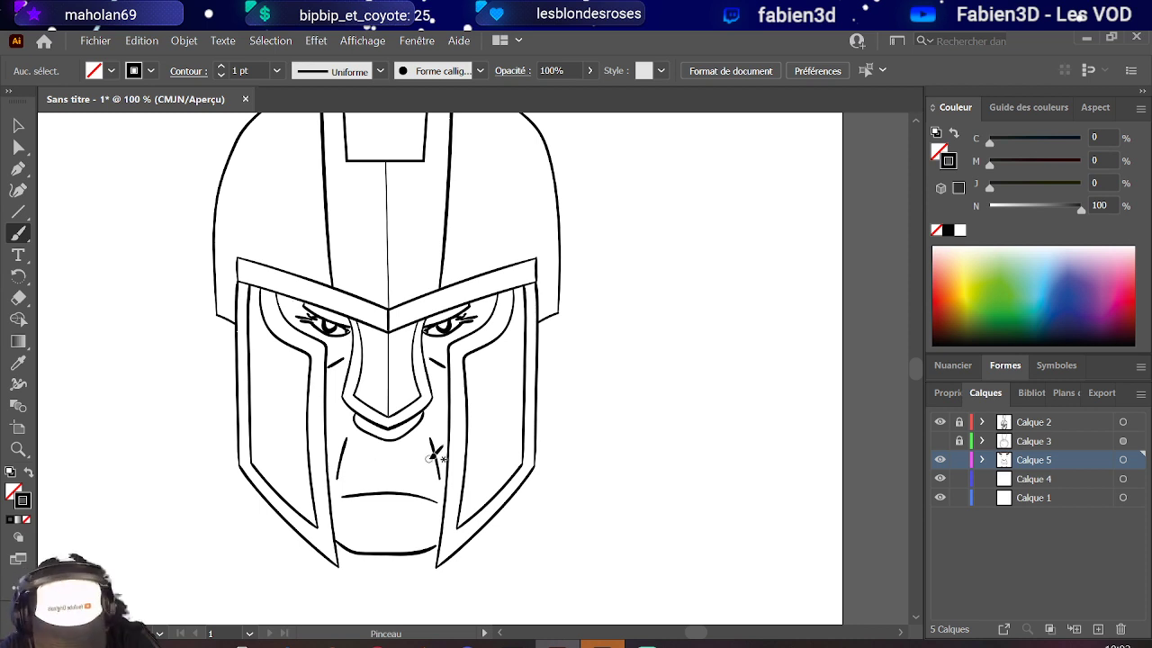
# - Move the mouth curve up closer to the nose and shift both slanted fold lines outward toward the cheek guards
pyautogui.click(18, 125)
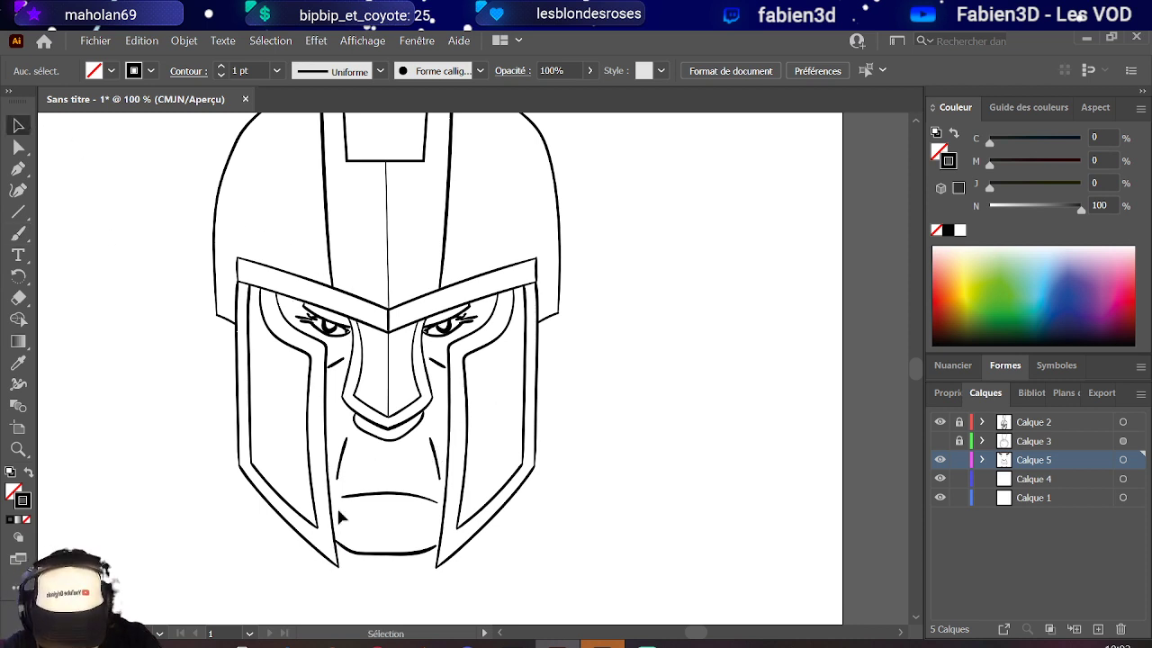
pyautogui.moveTo(376, 501)
pyautogui.mouseDown()
pyautogui.moveTo(432, 505)
pyautogui.moveTo(369, 484)
pyautogui.mouseUp()
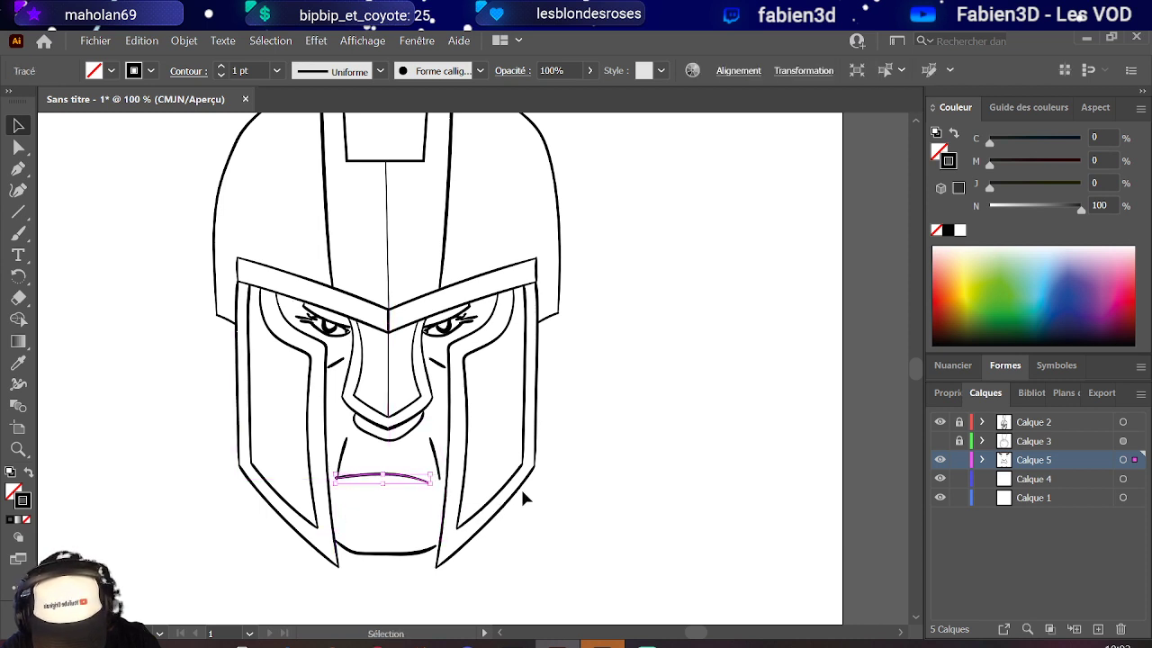
pyautogui.click(345, 443)
pyautogui.moveTo(345, 443); pyautogui.dragTo(338, 445)
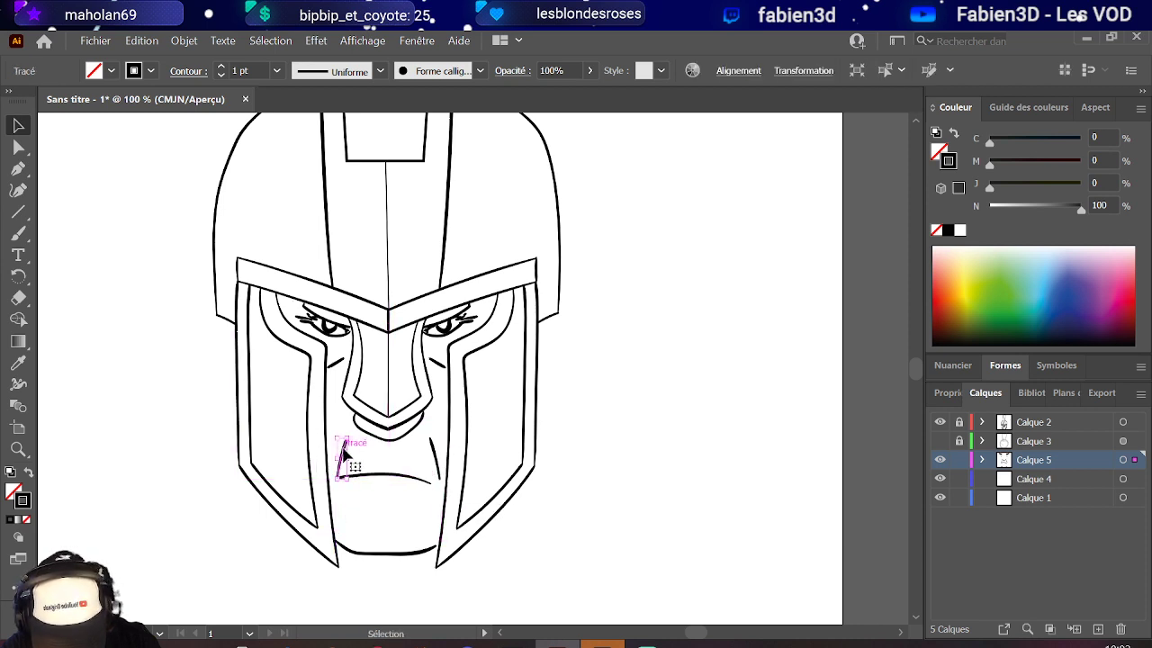
pyautogui.click(438, 463)
pyautogui.moveTo(436, 458); pyautogui.dragTo(440, 461)
pyautogui.click(392, 441)
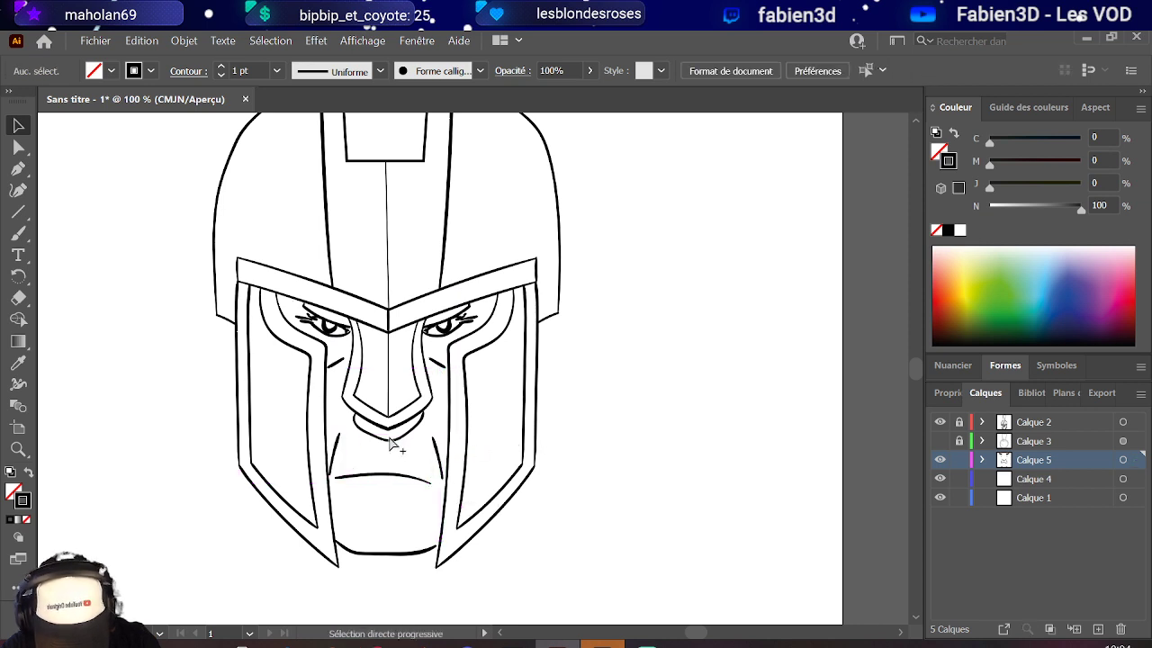
# - Add a new empty layer directly above Calque 1 and target it for drawing
pyautogui.hotkey('ctrl', '-')
pyautogui.hotkey('ctrl', '-')
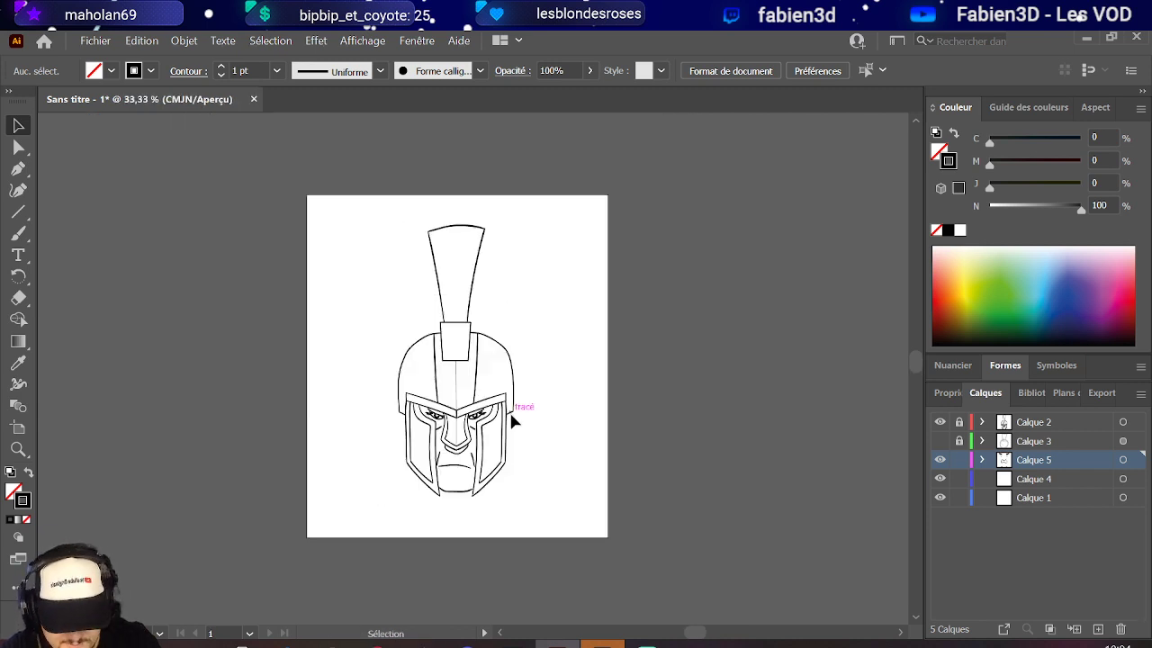
pyautogui.hotkey('ctrl', '+')
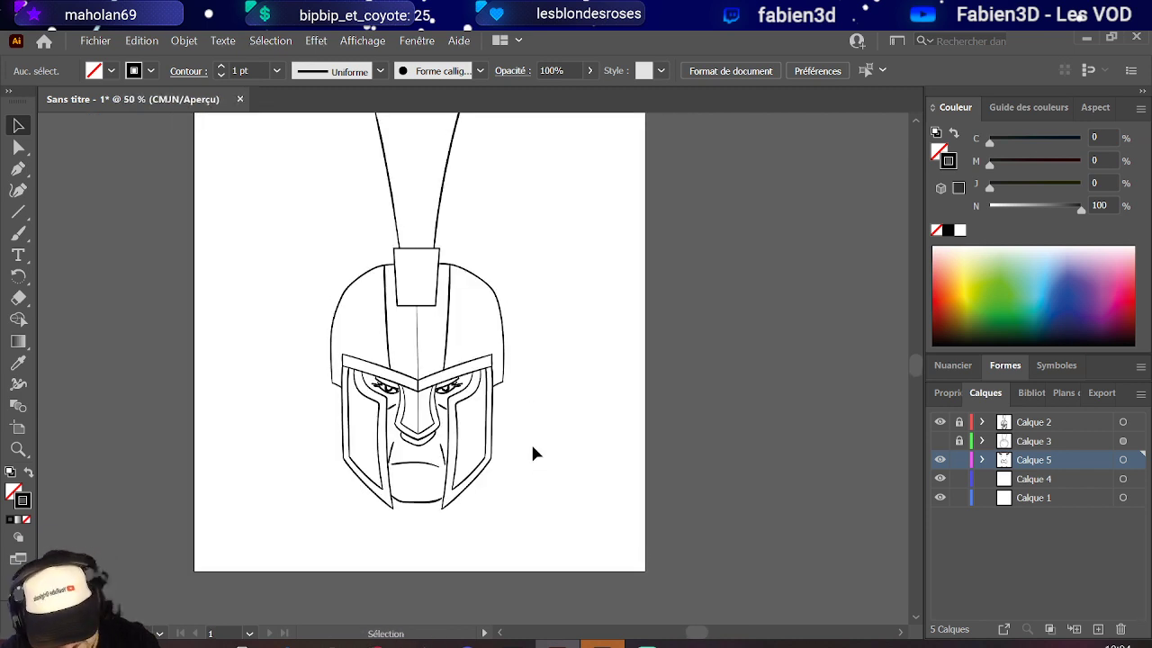
pyautogui.click(1069, 498)
pyautogui.click(1097, 628)
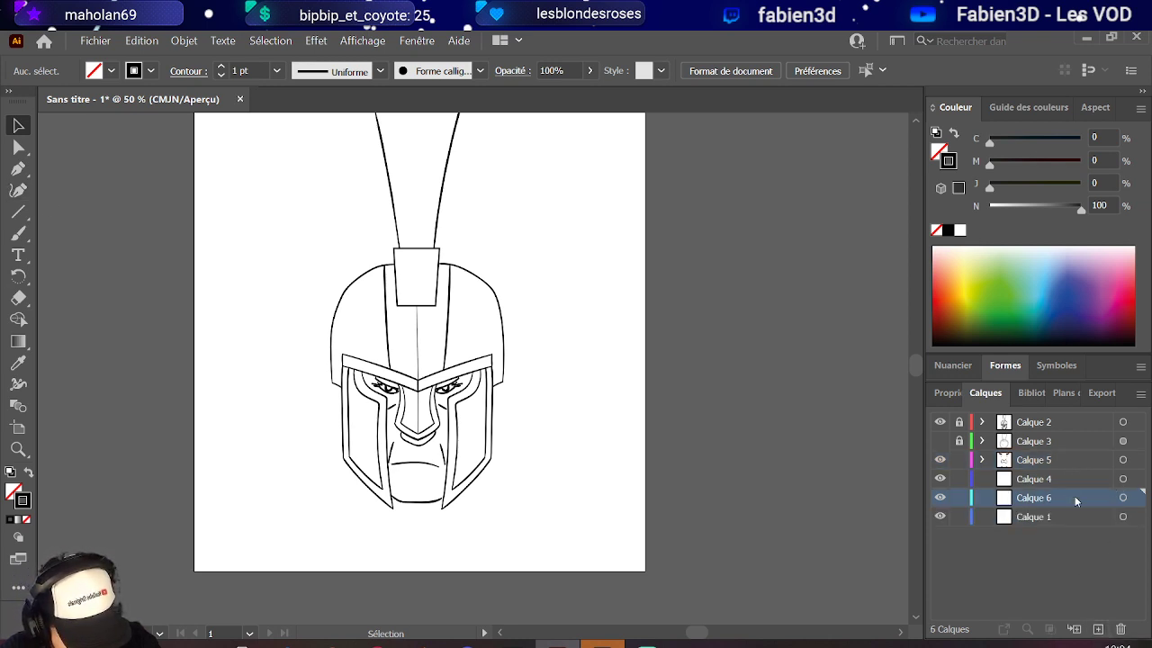
pyautogui.click(1124, 498)
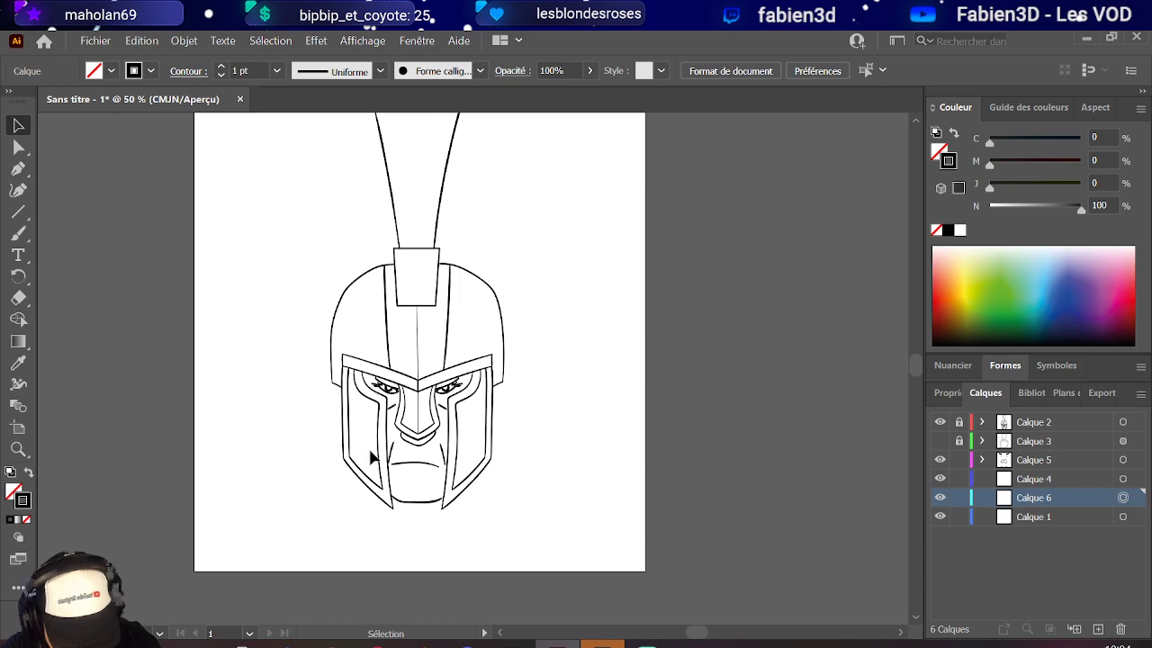
# - Paint a round double-ringed ornament below the right cheek guard, with long rounded lobes fanning out toward the upper right
pyautogui.click(18, 232)
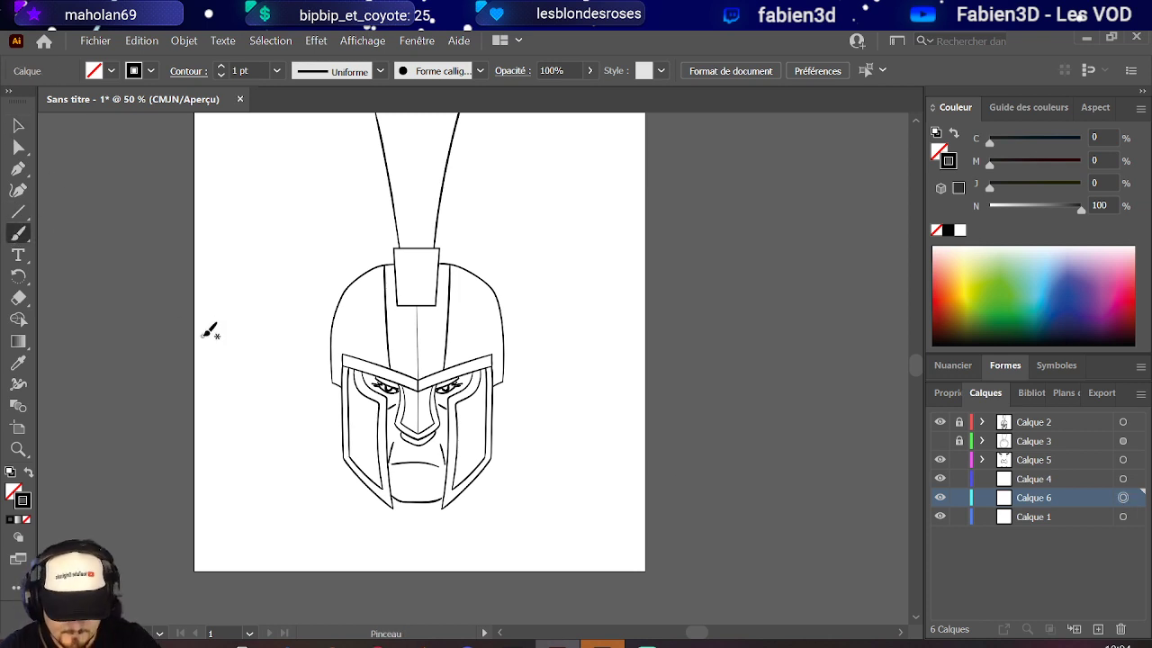
pyautogui.click(203, 336)
pyautogui.moveTo(475, 538)
pyautogui.mouseDown()
pyautogui.moveTo(507, 526)
pyautogui.moveTo(484, 515)
pyautogui.moveTo(489, 498)
pyautogui.moveTo(517, 531)
pyautogui.moveTo(473, 554)
pyautogui.moveTo(476, 530)
pyautogui.moveTo(506, 526)
pyautogui.moveTo(486, 506)
pyautogui.moveTo(513, 460)
pyautogui.moveTo(539, 447)
pyautogui.moveTo(507, 494)
pyautogui.moveTo(538, 452)
pyautogui.moveTo(557, 454)
pyautogui.moveTo(508, 507)
pyautogui.moveTo(570, 455)
pyautogui.moveTo(559, 481)
pyautogui.moveTo(525, 510)
pyautogui.mouseUp()
pyautogui.hotkey('ctrl', 'z')
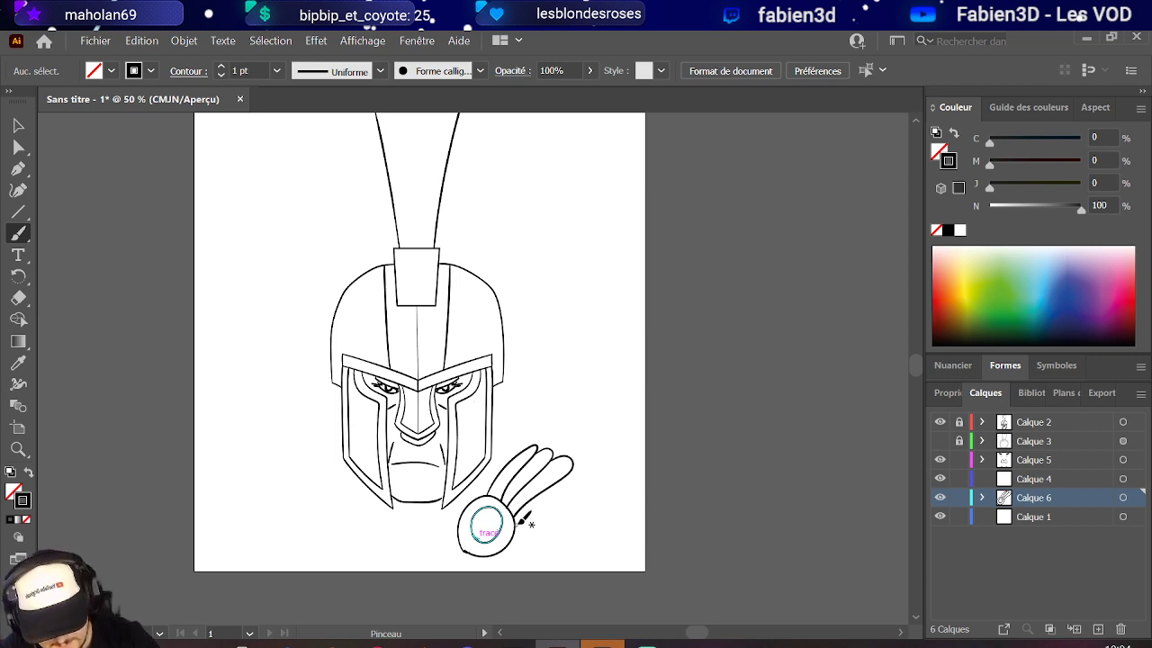
pyautogui.moveTo(525, 520)
pyautogui.mouseDown()
pyautogui.moveTo(593, 474)
pyautogui.moveTo(565, 461)
pyautogui.mouseUp()
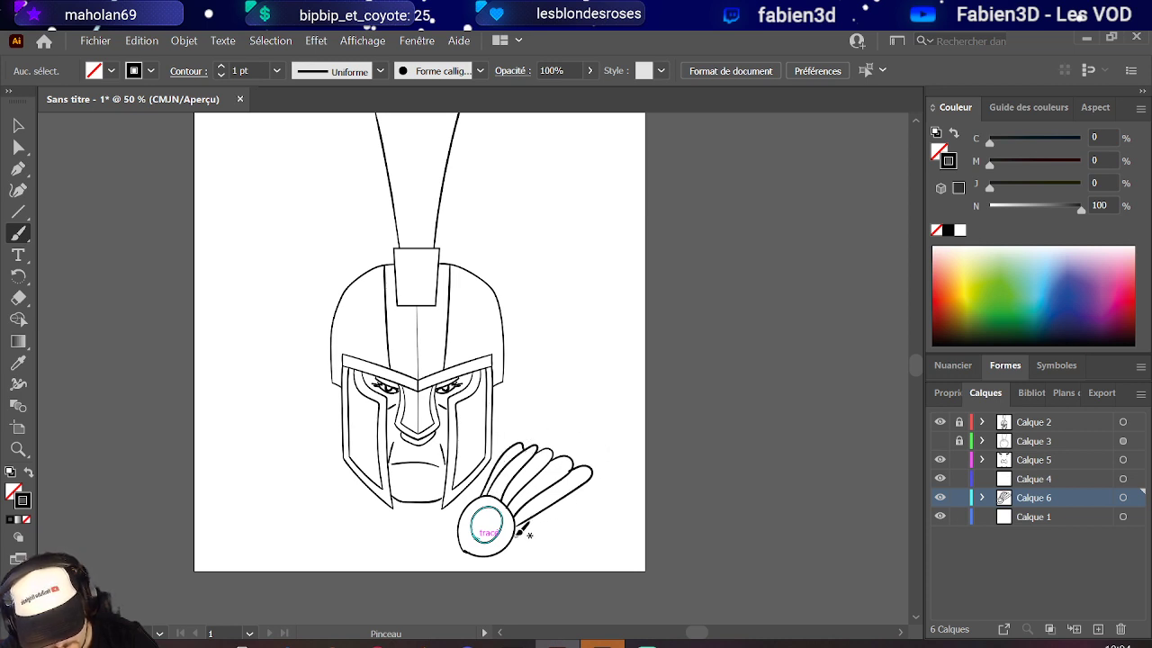
pyautogui.moveTo(515, 532)
pyautogui.mouseDown()
pyautogui.moveTo(612, 478)
pyautogui.moveTo(588, 476)
pyautogui.mouseUp()
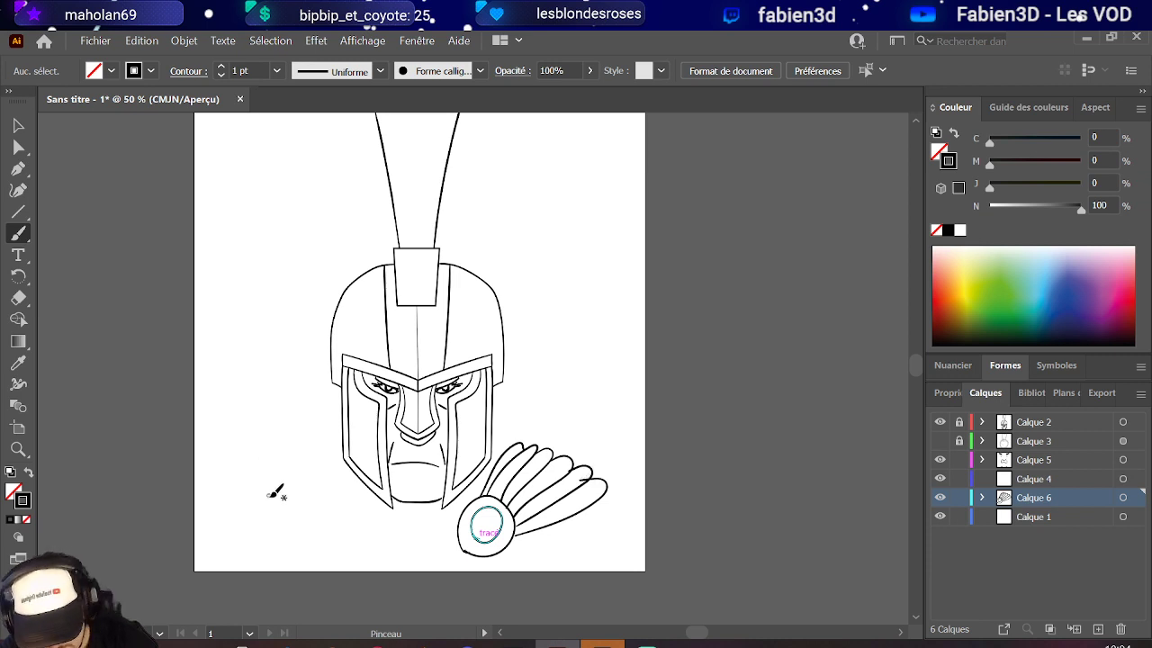
# - Paint two parallel peaked lines, one inside the other, as a shoulder shape to the left of the helmet
pyautogui.moveTo(213, 509)
pyautogui.mouseDown()
pyautogui.moveTo(290, 431)
pyautogui.moveTo(393, 552)
pyautogui.mouseUp()
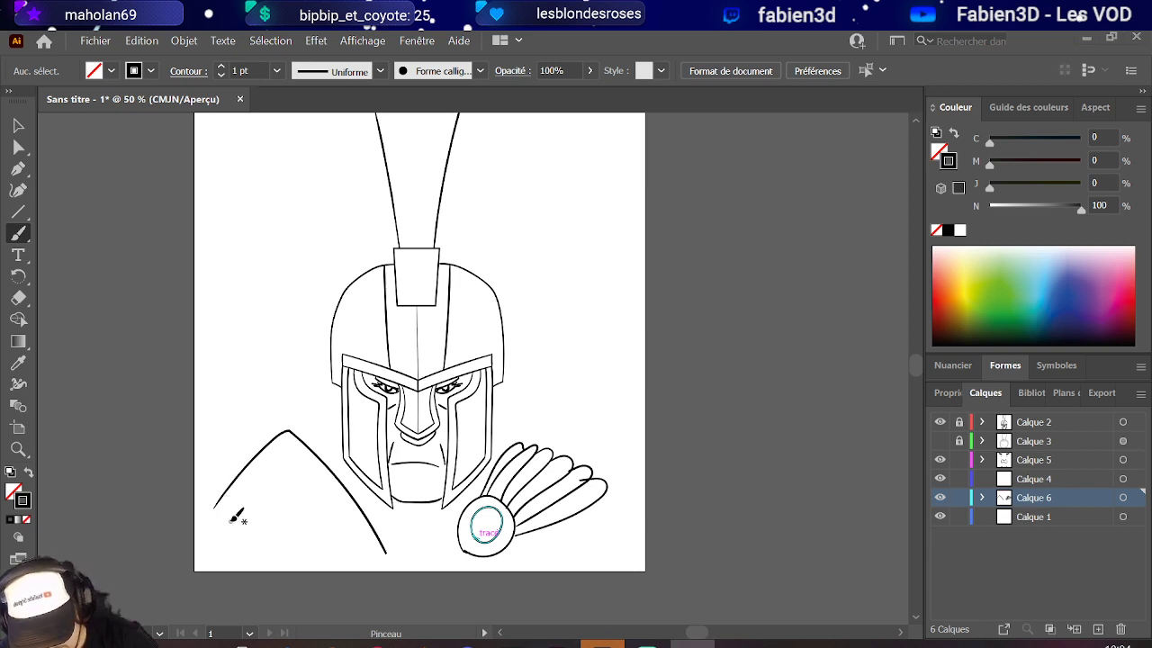
pyautogui.moveTo(237, 515)
pyautogui.mouseDown()
pyautogui.moveTo(284, 467)
pyautogui.moveTo(353, 563)
pyautogui.mouseUp()
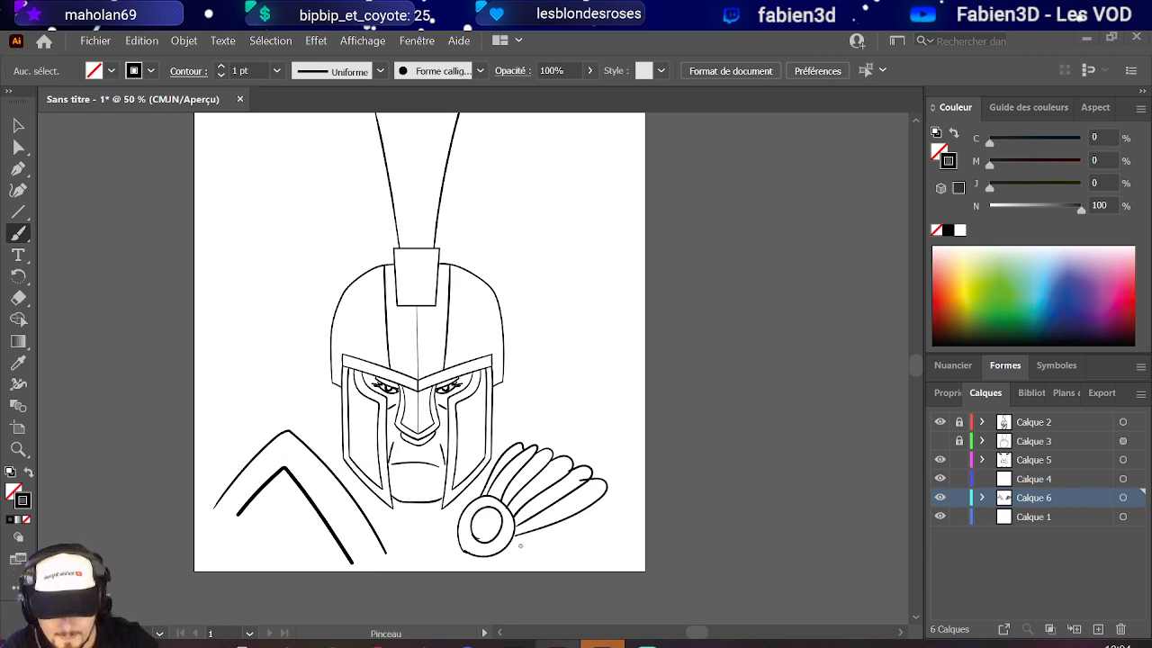
pyautogui.click(622, 237)
pyautogui.hotkey('ctrl', 'z')
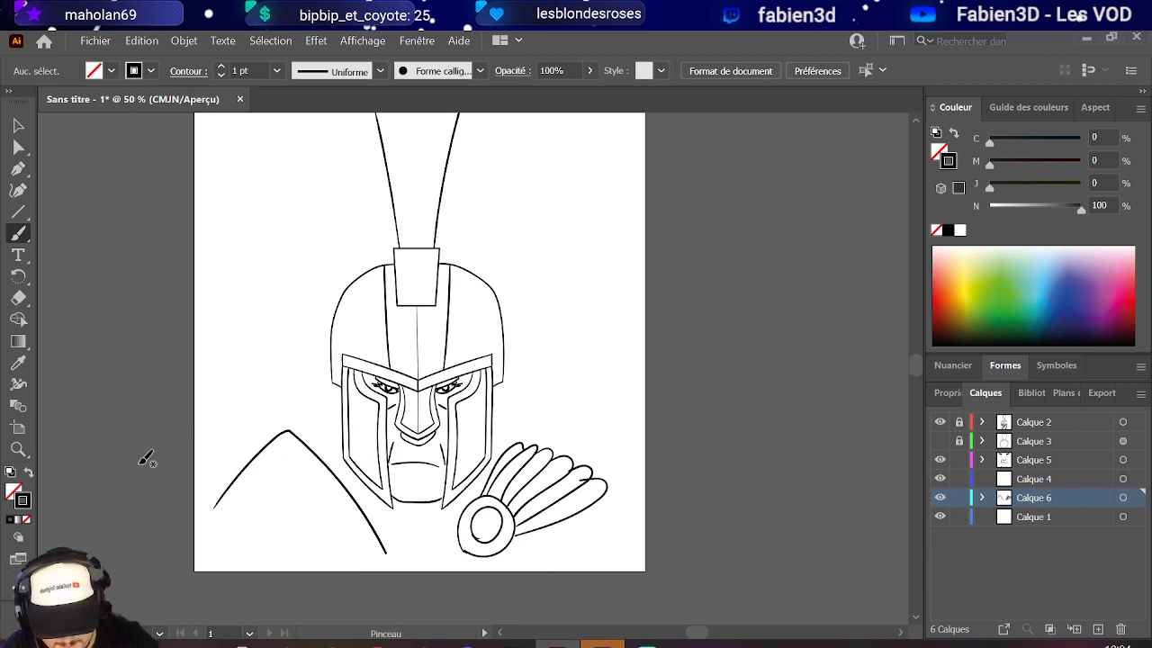
pyautogui.moveTo(229, 518)
pyautogui.mouseDown()
pyautogui.moveTo(280, 460)
pyautogui.moveTo(359, 547)
pyautogui.mouseUp()
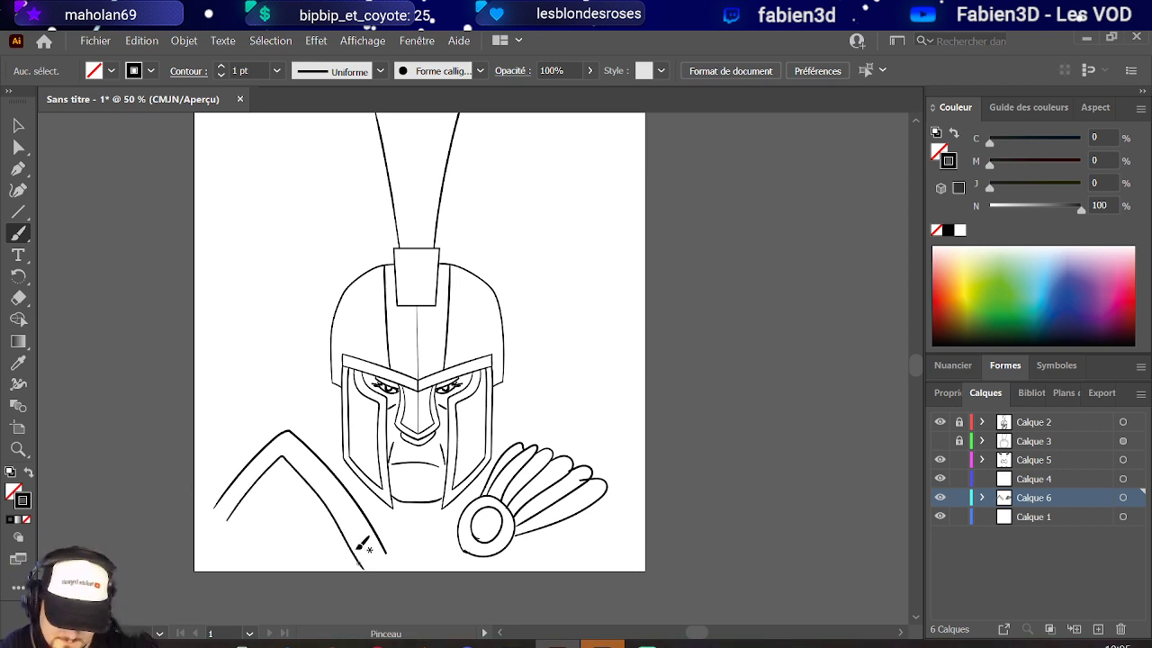
# - Move both peaked lines left past the artboard's edge and pull their right ends down below its lower edge
pyautogui.click(18, 124)
pyautogui.moveTo(241, 398)
pyautogui.mouseDown()
pyautogui.moveTo(296, 506)
pyautogui.moveTo(296, 488)
pyautogui.moveTo(281, 495)
pyautogui.mouseUp()
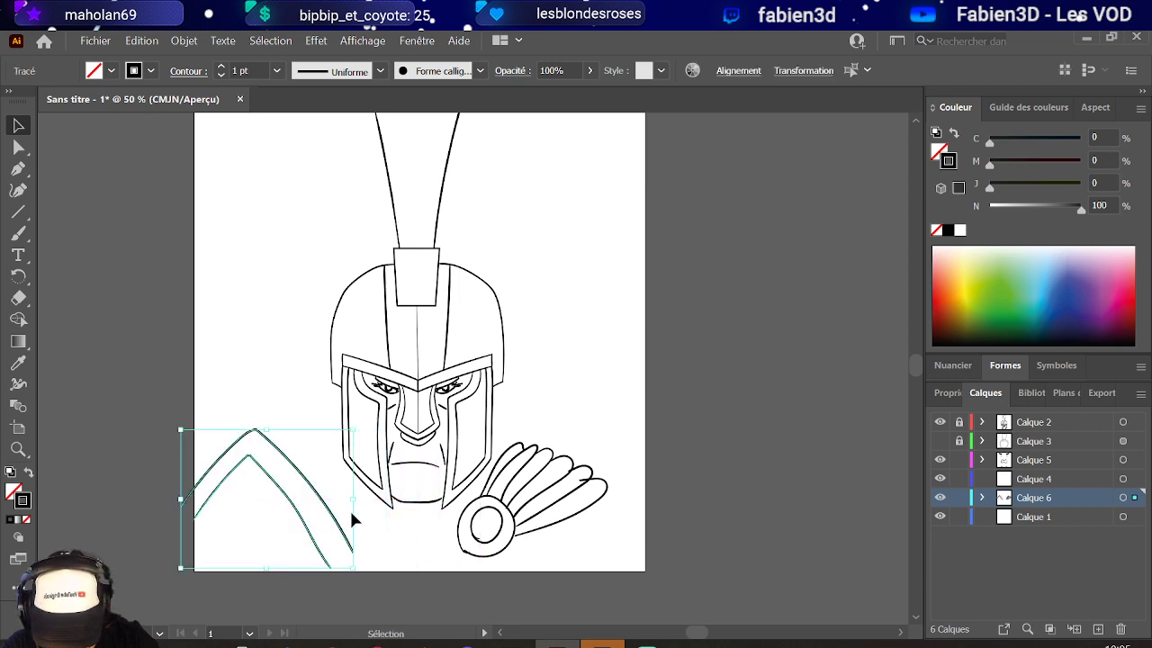
pyautogui.click(18, 146)
pyautogui.click(319, 578)
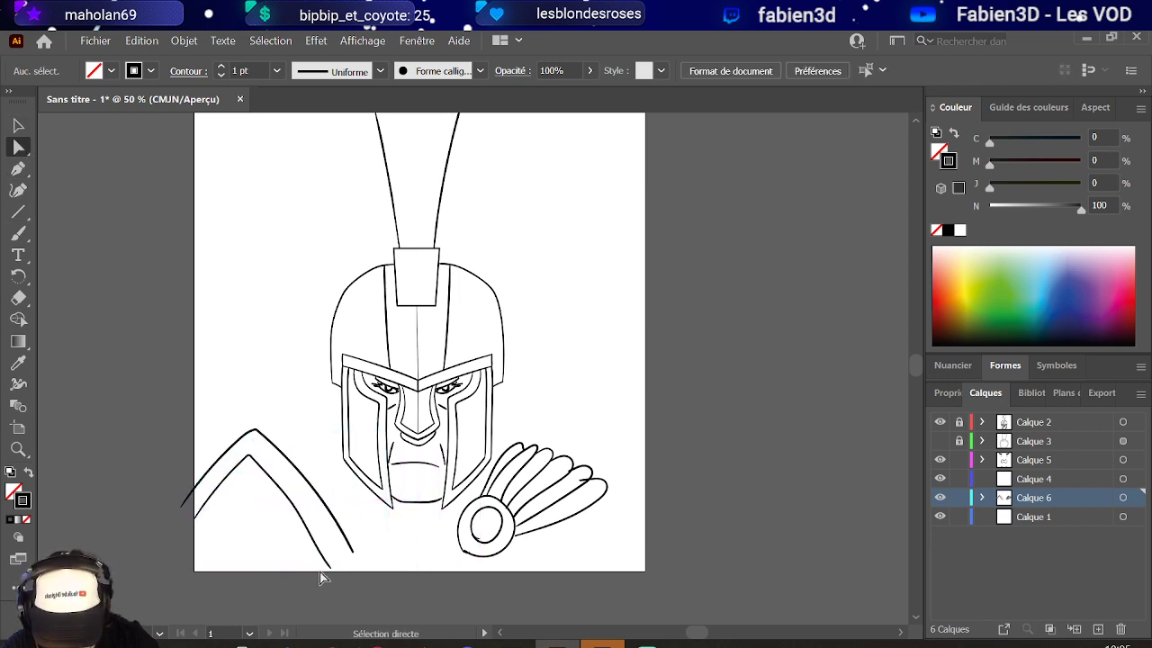
pyautogui.moveTo(354, 556)
pyautogui.mouseDown()
pyautogui.moveTo(369, 584)
pyautogui.moveTo(324, 565)
pyautogui.moveTo(347, 585)
pyautogui.mouseUp()
pyautogui.click(411, 539)
# - Shift the whole fan-shaped ornament to the right and enlarge it until it crosses the artboard's lower and right edges
pyautogui.scroll(-1, 411, 539)
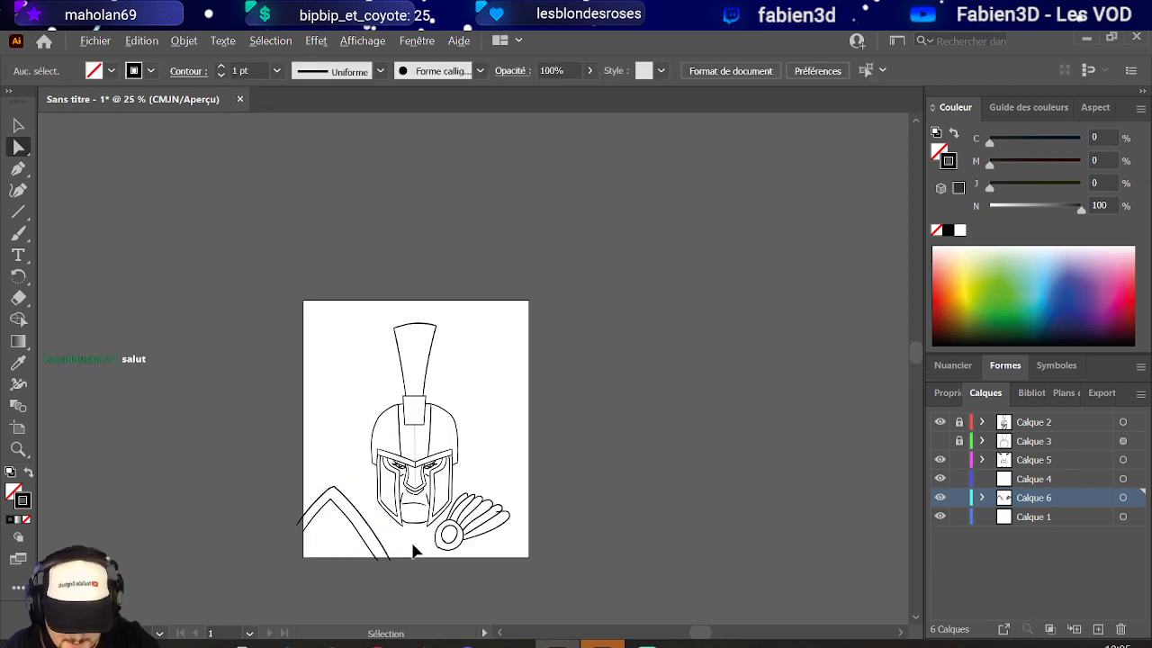
pyautogui.scroll(1, 505, 536)
pyautogui.press('v')
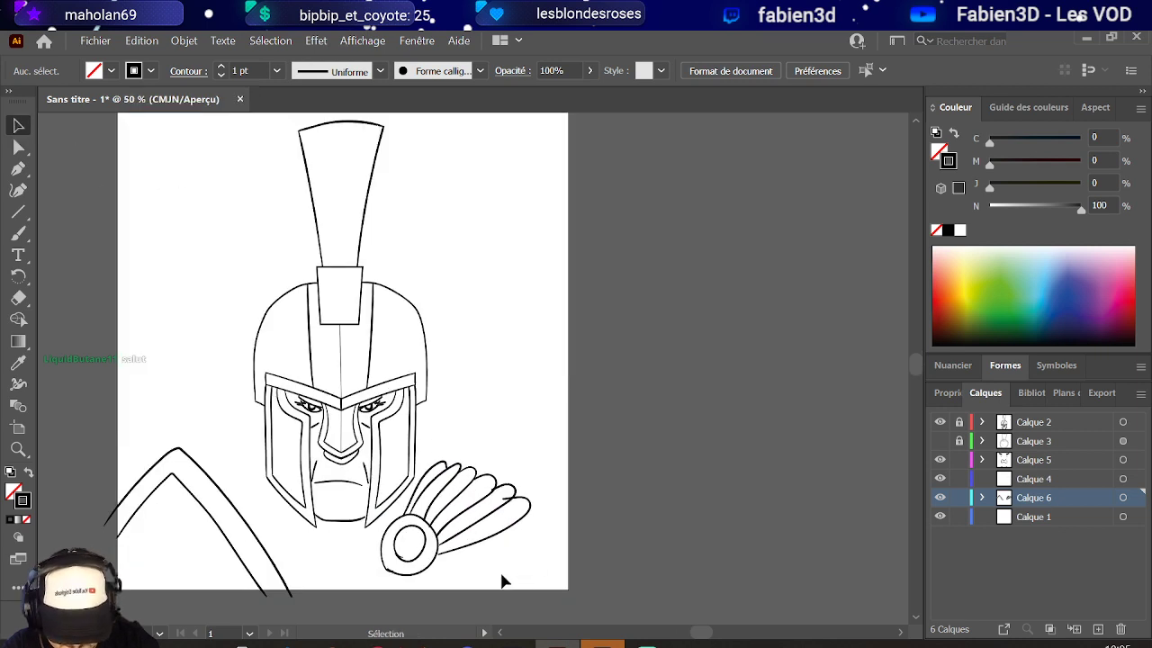
pyautogui.click(400, 531)
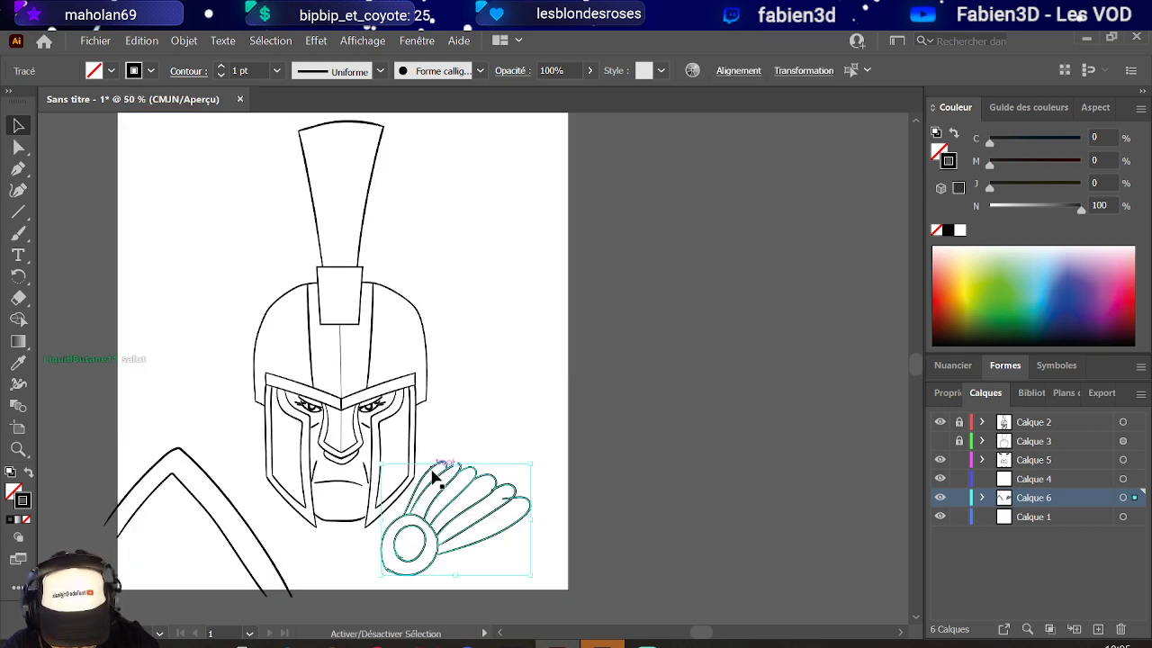
pyautogui.moveTo(441, 497)
pyautogui.mouseDown()
pyautogui.moveTo(478, 485)
pyautogui.moveTo(462, 494)
pyautogui.mouseUp()
pyautogui.moveTo(547, 576); pyautogui.dragTo(578, 599)
pyautogui.click(597, 496)
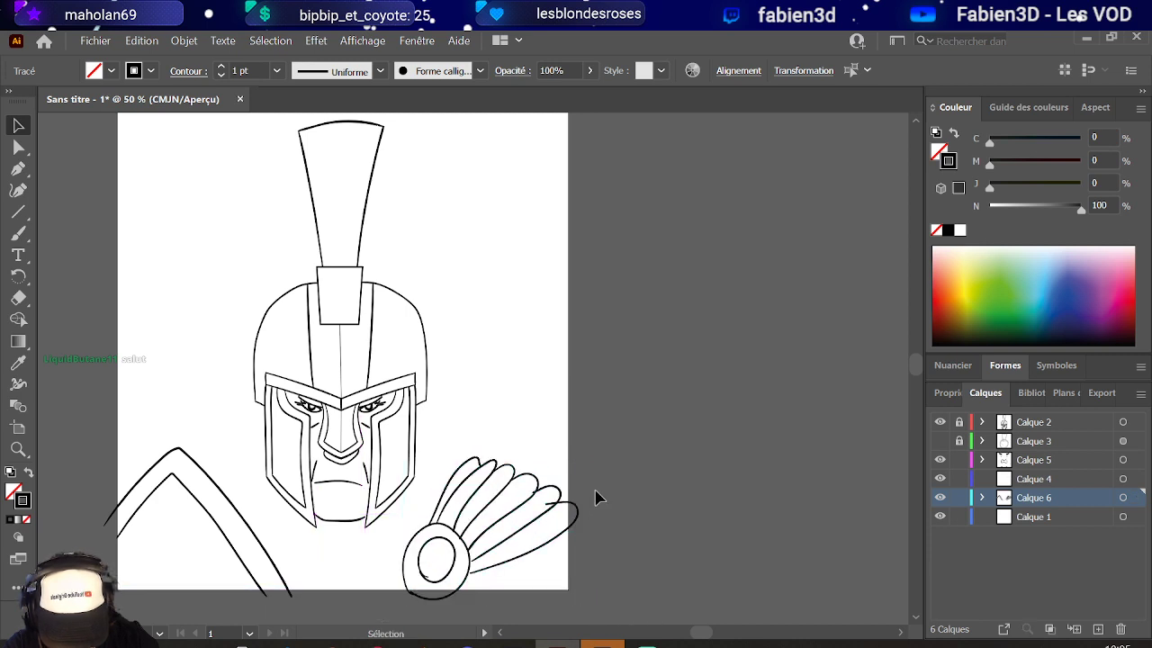
pyautogui.press('a')
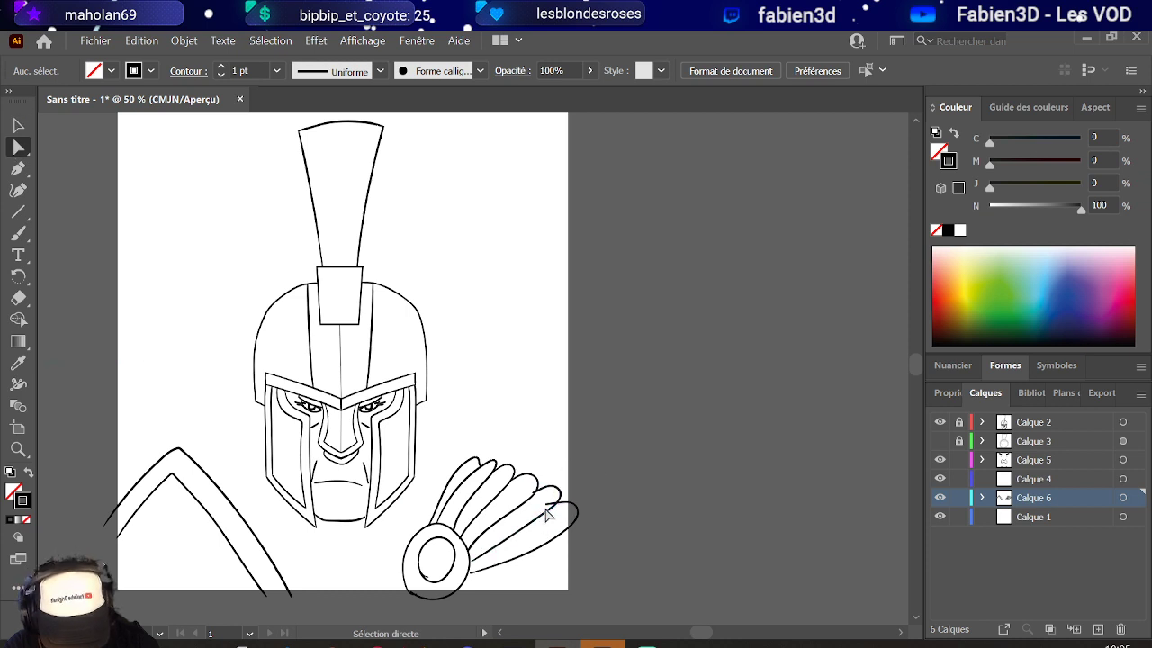
# - Move the upper end points of the fan's two lowest lobes so they meet the outlines of their neighbouring lobes
pyautogui.moveTo(550, 511); pyautogui.dragTo(569, 504)
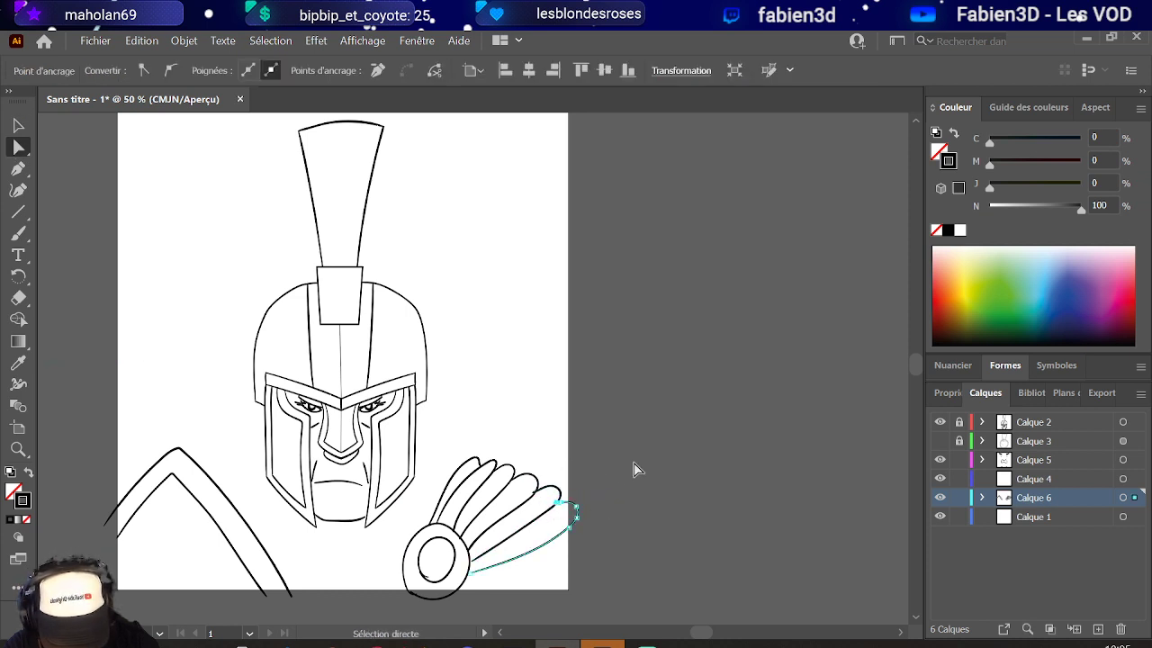
pyautogui.click(559, 468)
pyautogui.scroll(2, 558, 467)
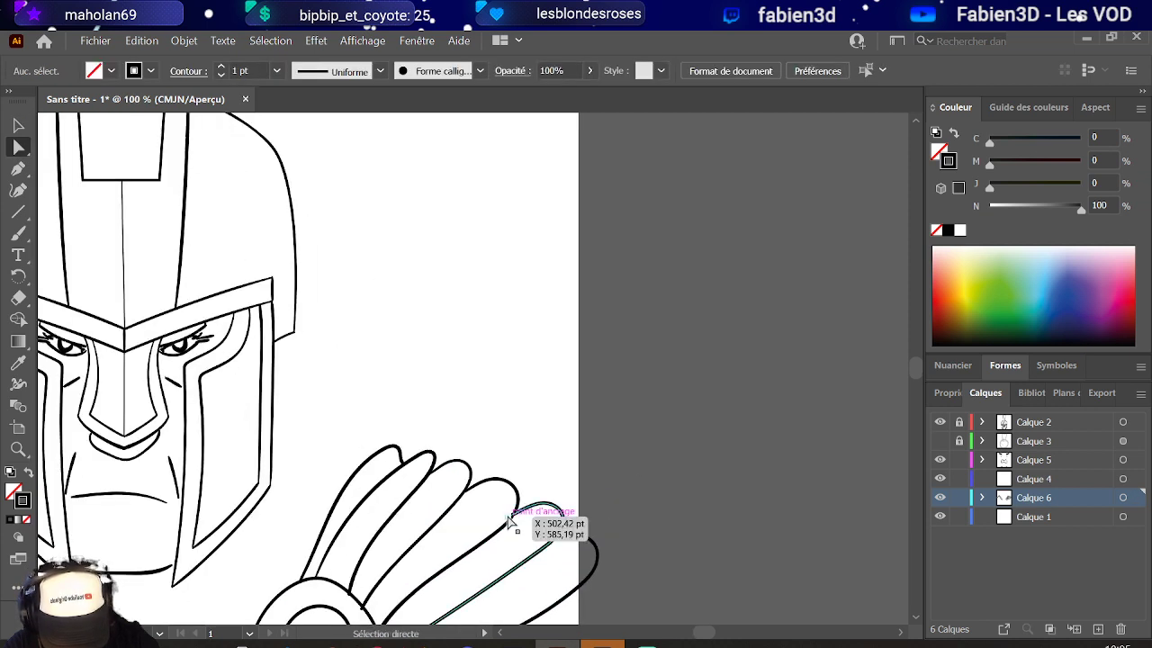
pyautogui.moveTo(506, 522); pyautogui.dragTo(526, 511)
pyautogui.click(540, 440)
pyautogui.scroll(-3, 530, 429)
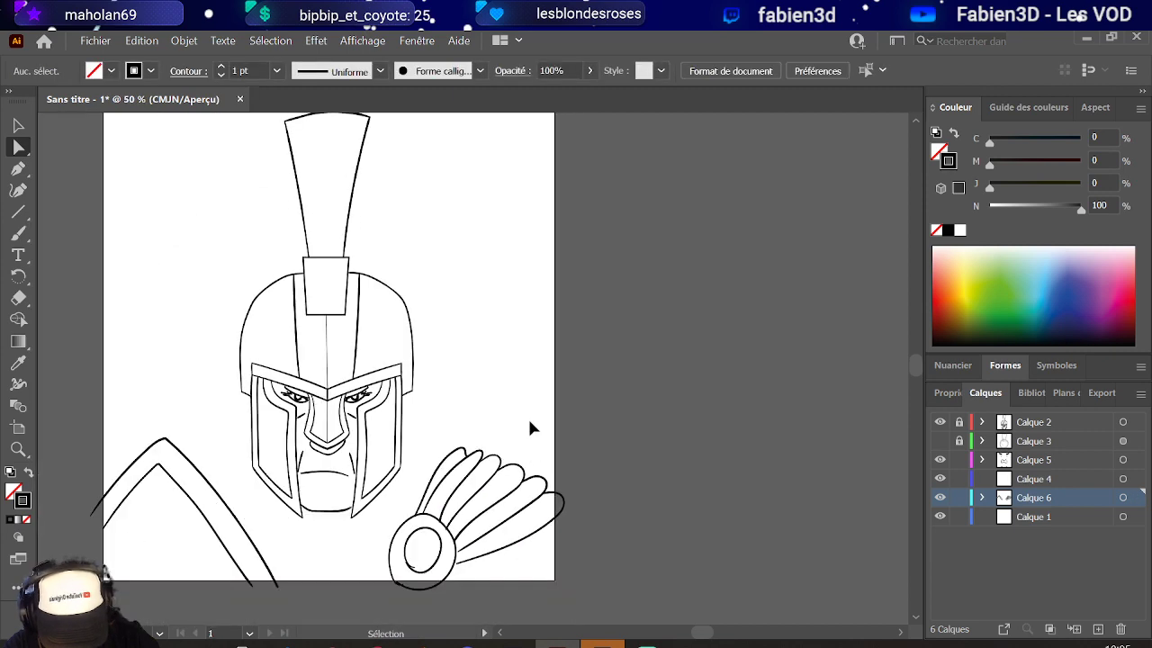
# - Pull the inner end points of the fan's lobes onto the outer ring of the round ornament
pyautogui.scroll(1, 512, 432)
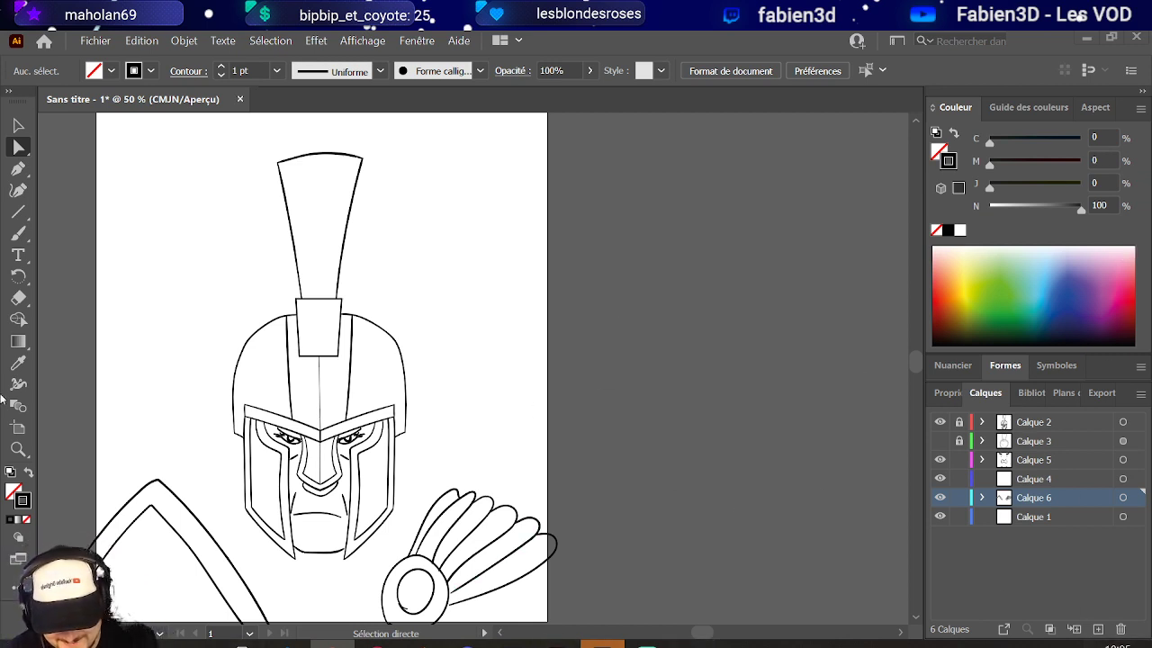
pyautogui.scroll(-1, 342, 540)
pyautogui.scroll(1, 249, 514)
pyautogui.scroll(-2, 257, 491)
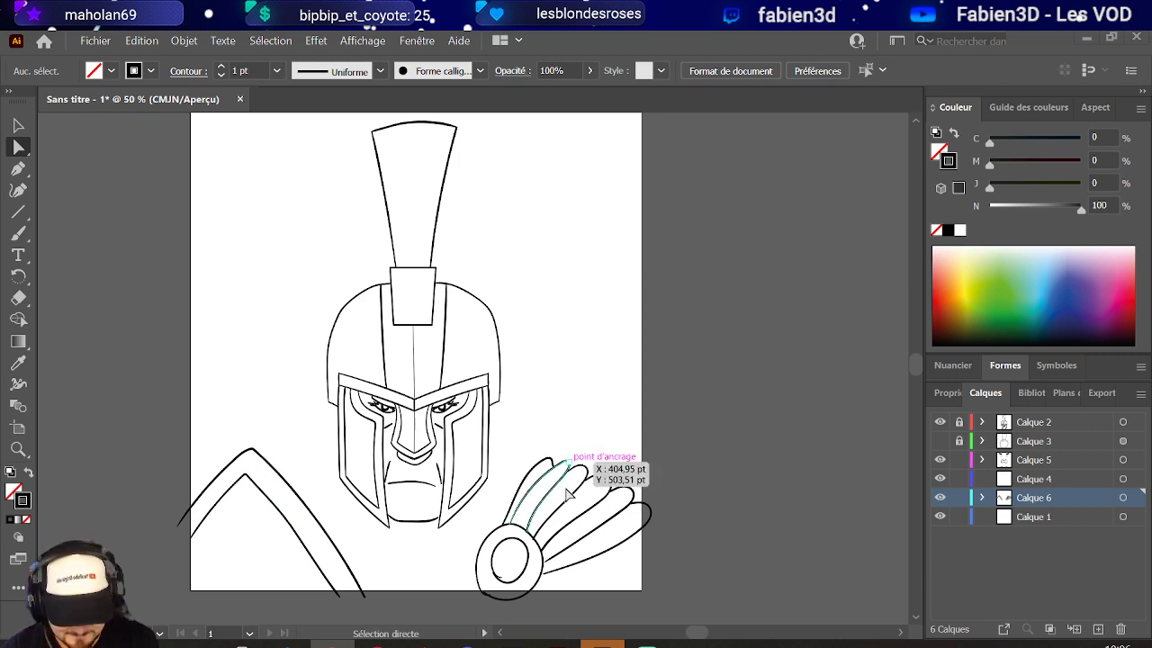
pyautogui.scroll(1, 585, 538)
pyautogui.scroll(1, 544, 549)
pyautogui.moveTo(525, 598); pyautogui.dragTo(515, 607)
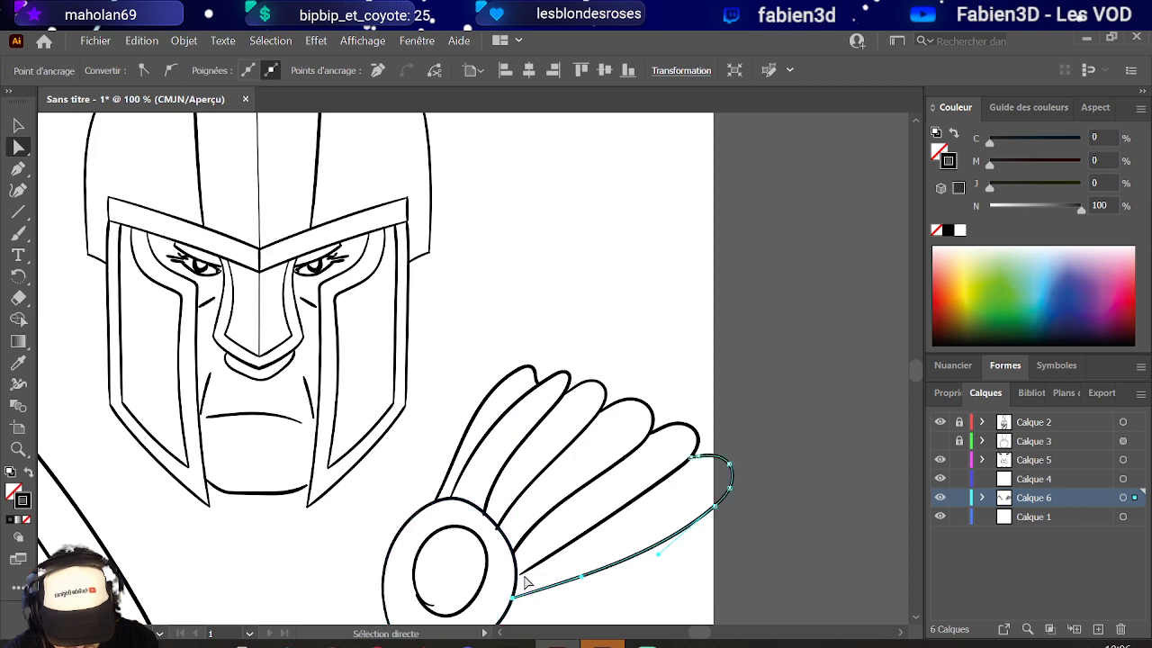
pyautogui.moveTo(502, 551); pyautogui.dragTo(479, 511)
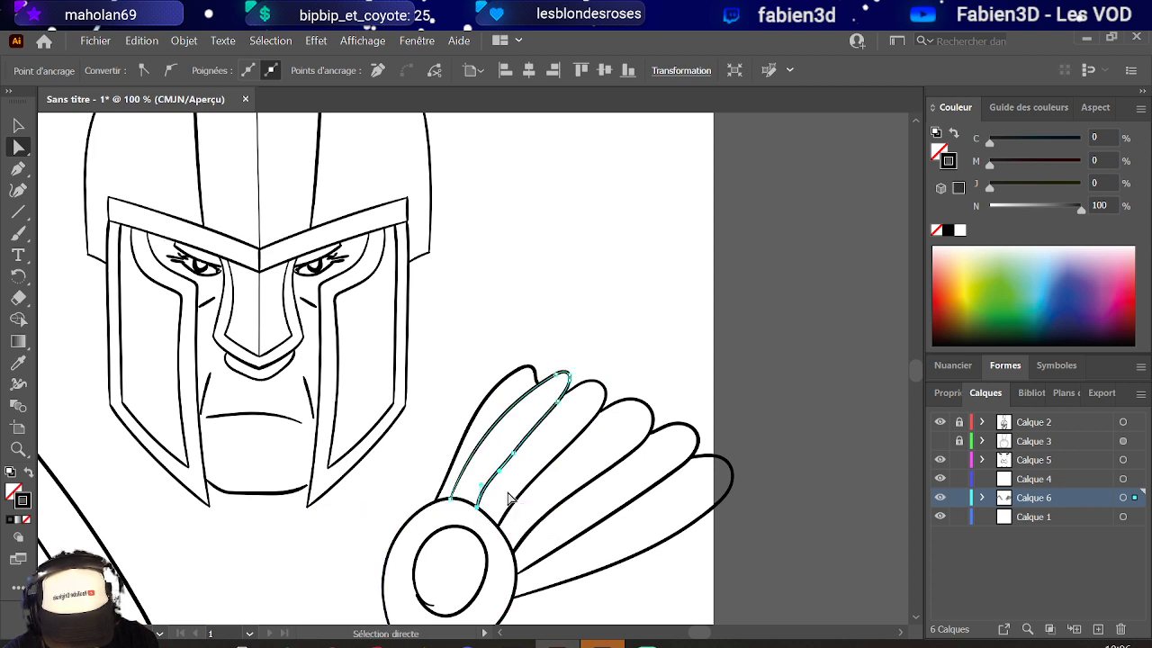
pyautogui.click(514, 476)
pyautogui.keyDown('alt'); pyautogui.scroll(-2, 514, 476); pyautogui.keyUp('alt')
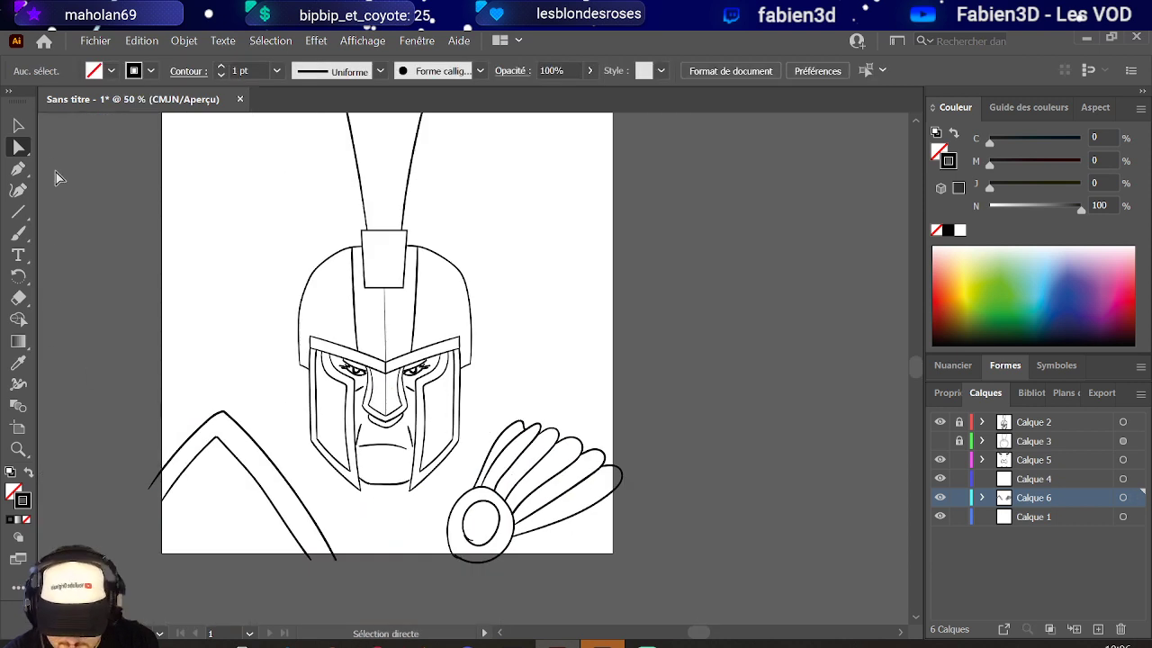
# - Activate the Paintbrush tool with the fan ornament's layer still current
pyautogui.click(19, 232)
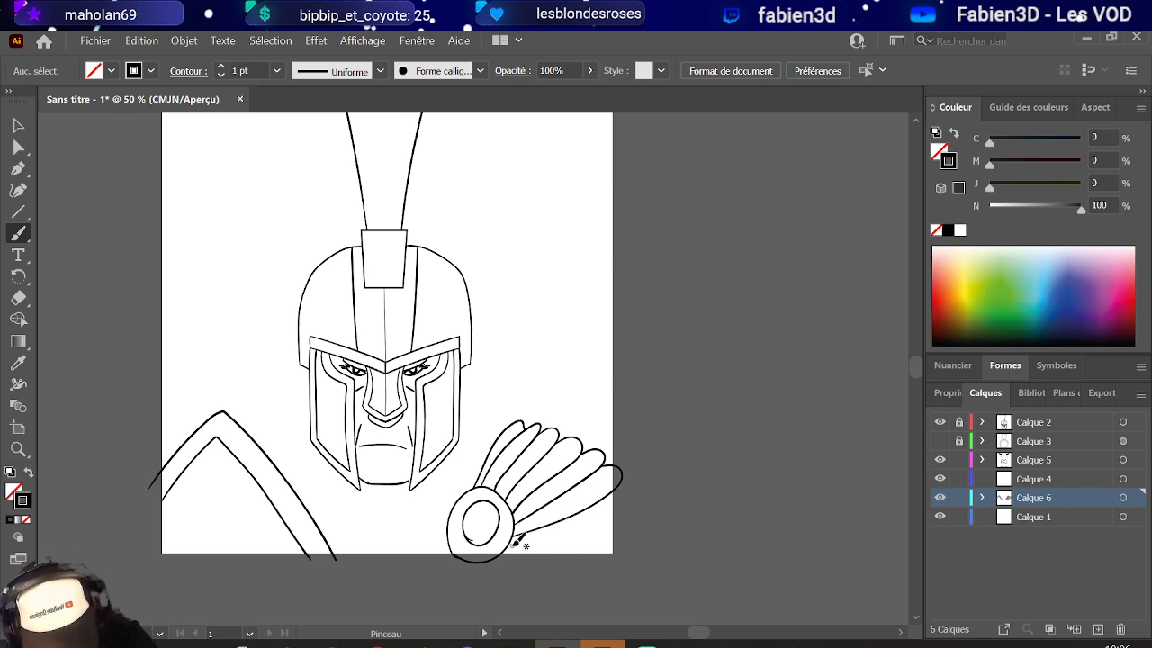
# - Draw the line beneath the lowest shoulder feather and tidy the stroke ends of the medallion's inner and outer ovals
pyautogui.moveTo(512, 544); pyautogui.dragTo(641, 506)
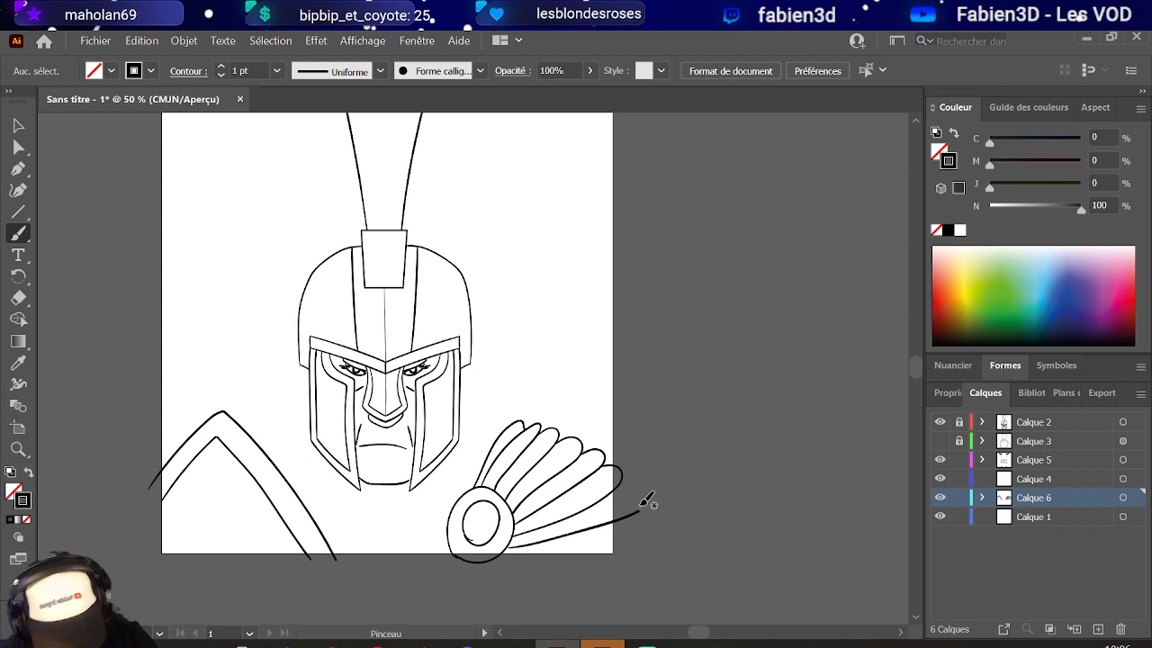
pyautogui.click(18, 146)
pyautogui.scroll(1, 454, 495)
pyautogui.scroll(2, 472, 546)
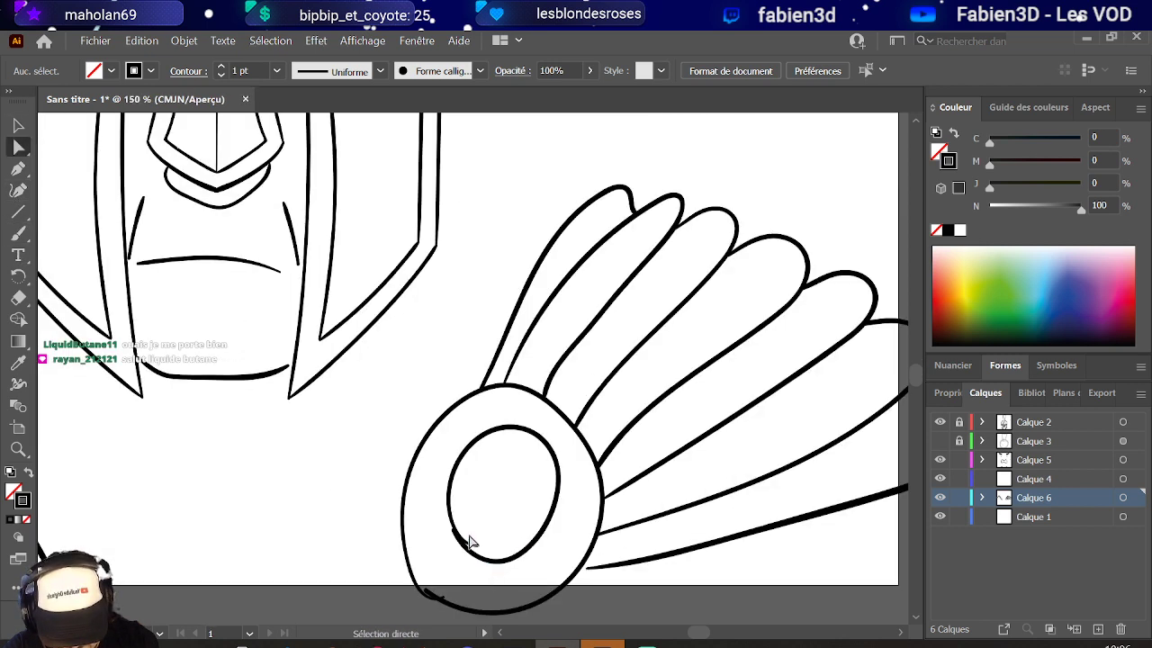
pyautogui.click(479, 550)
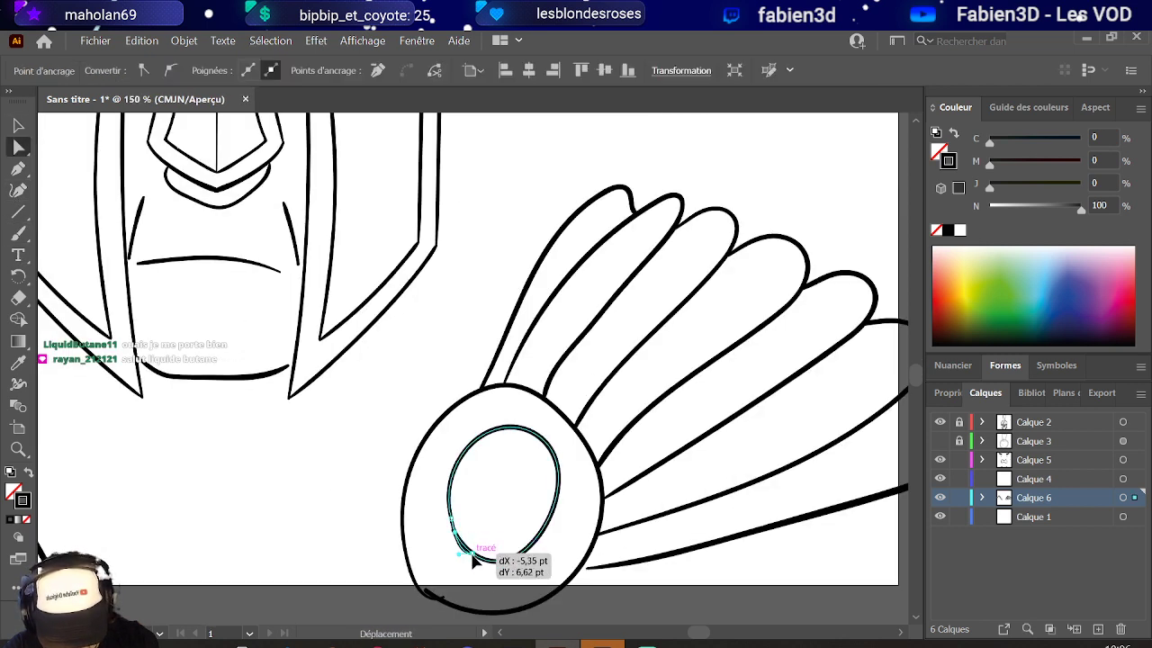
pyautogui.click(457, 552)
pyautogui.moveTo(424, 596)
pyautogui.mouseDown()
pyautogui.moveTo(432, 590)
pyautogui.moveTo(421, 602)
pyautogui.mouseUp()
pyautogui.click(447, 602)
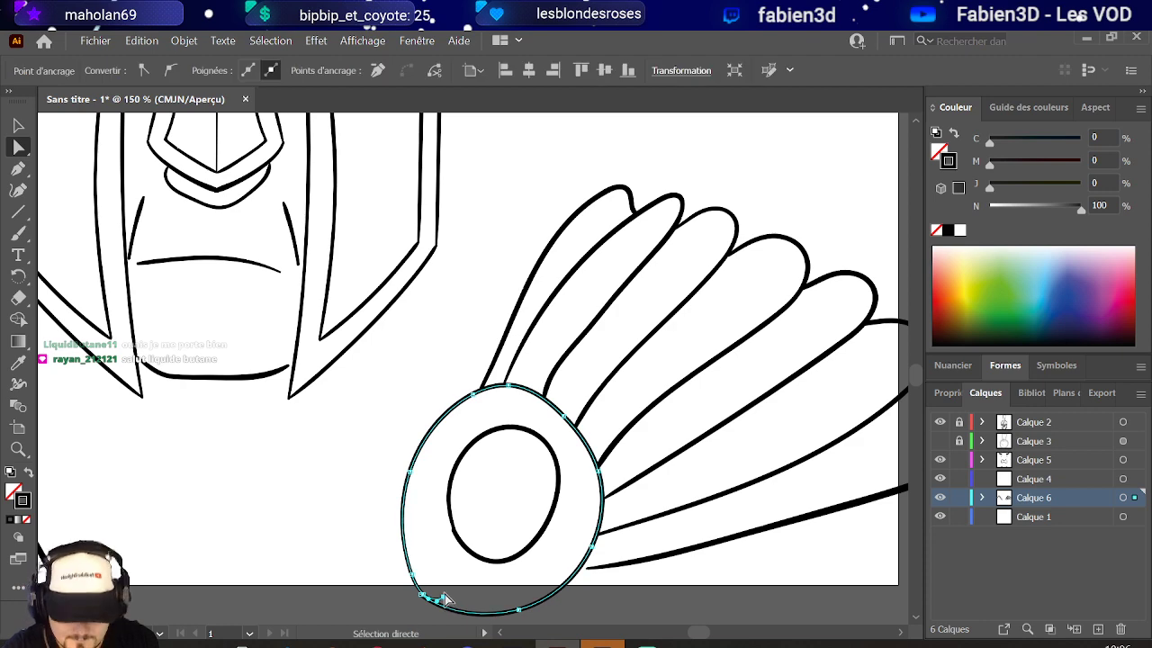
# - Draw curved shoulder lines with the Paintbrush, from the pointed shoulder plate to the helmet and from the helmet to the feathers
pyautogui.scroll(-2, 424, 527)
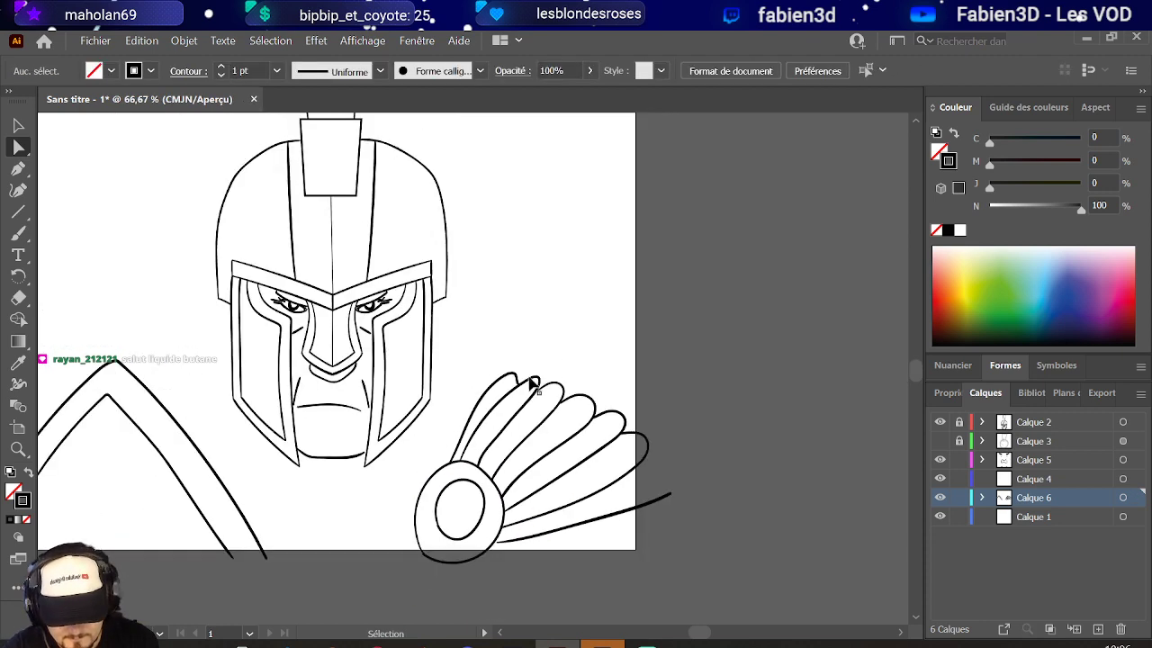
pyautogui.scroll(2, 531, 387)
pyautogui.scroll(-3, 526, 388)
pyautogui.scroll(2, 329, 398)
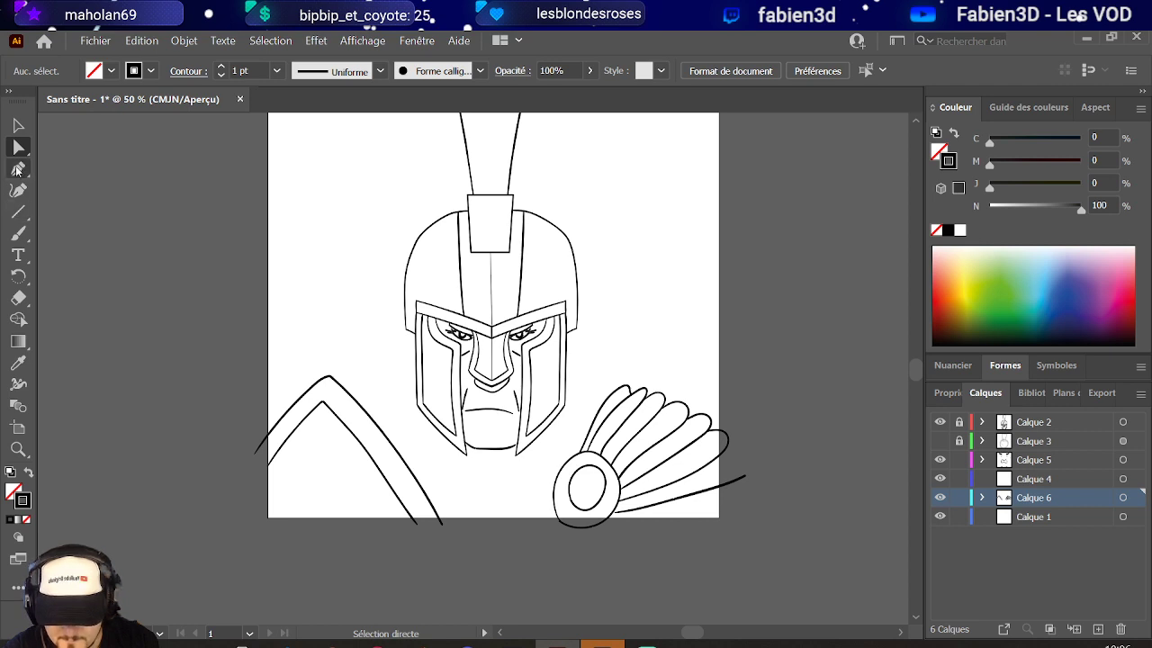
pyautogui.click(18, 168)
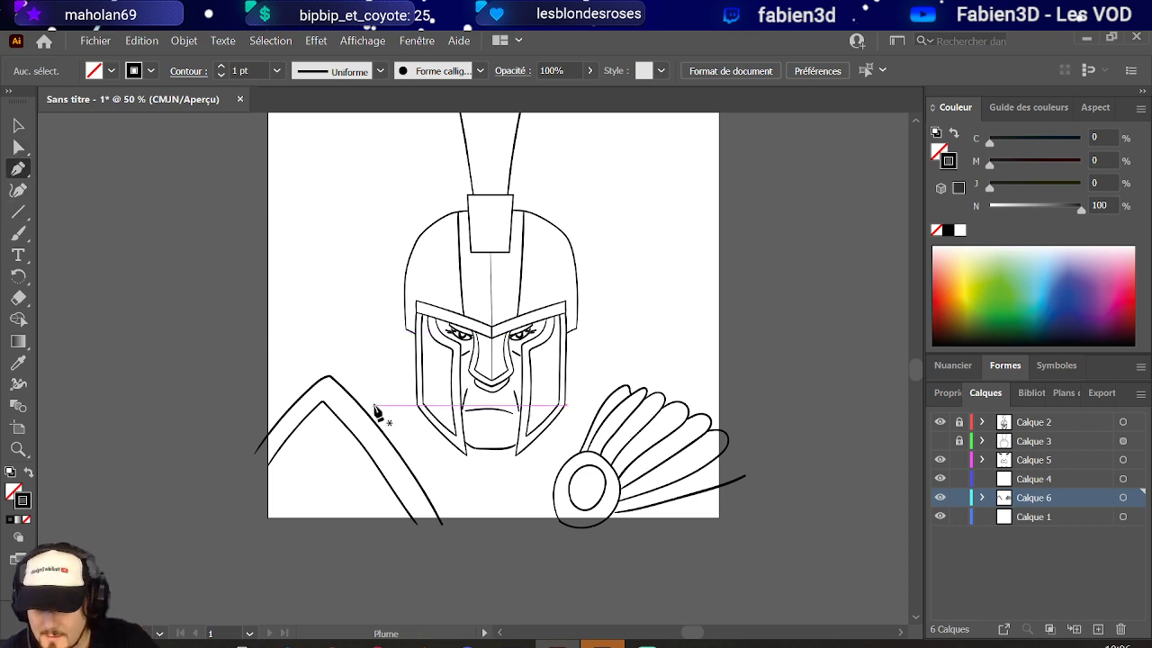
pyautogui.press('b')
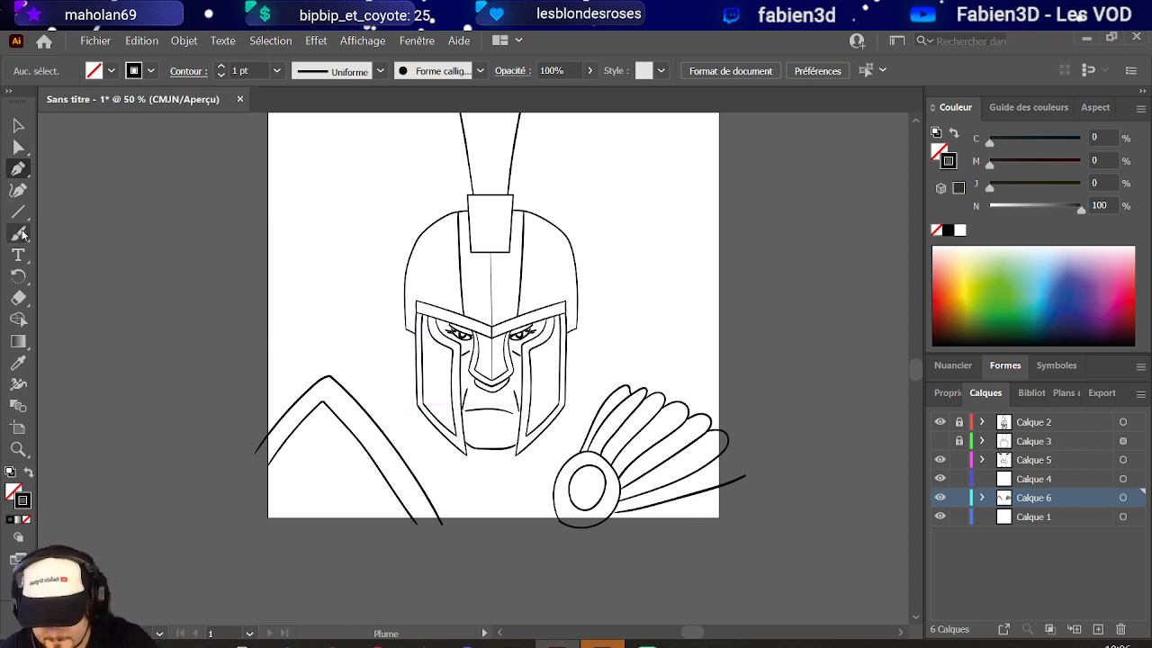
pyautogui.moveTo(357, 398); pyautogui.dragTo(428, 376)
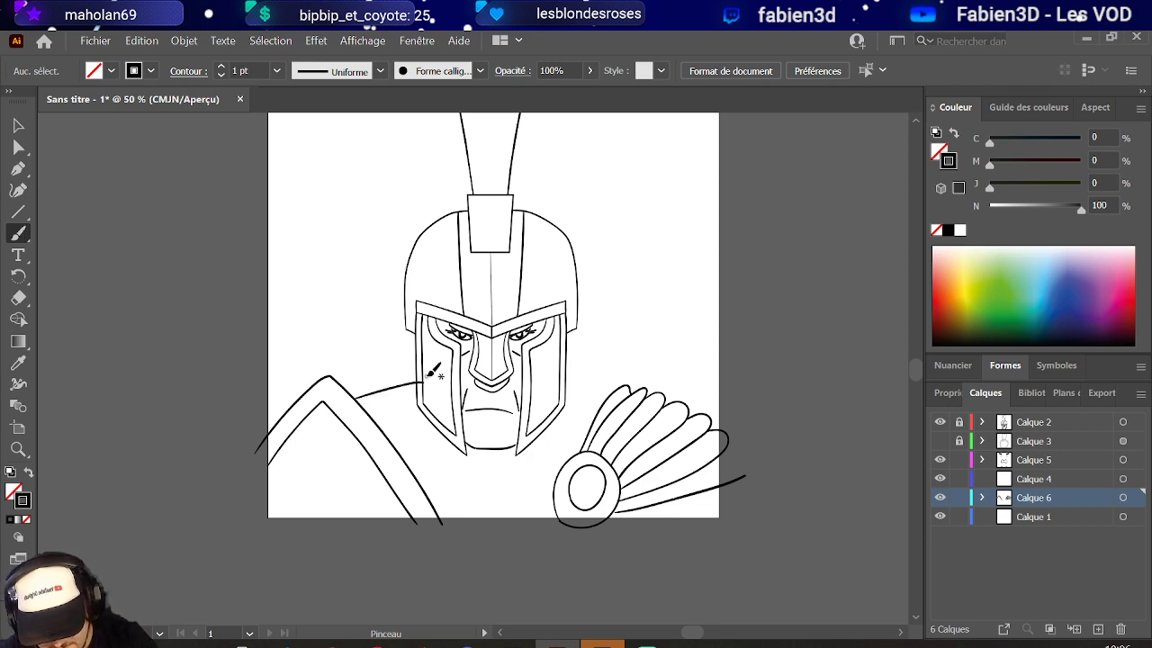
pyautogui.hotkey('ctrl', 'z')
pyautogui.moveTo(353, 394); pyautogui.dragTo(419, 381)
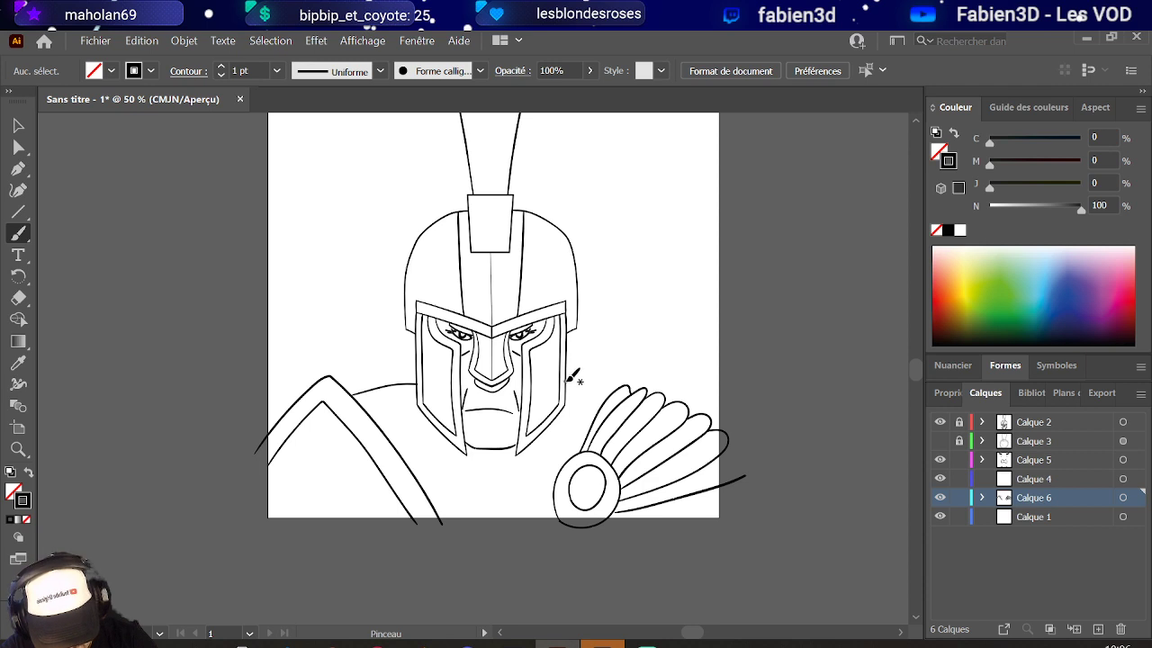
pyautogui.moveTo(569, 378); pyautogui.dragTo(623, 387)
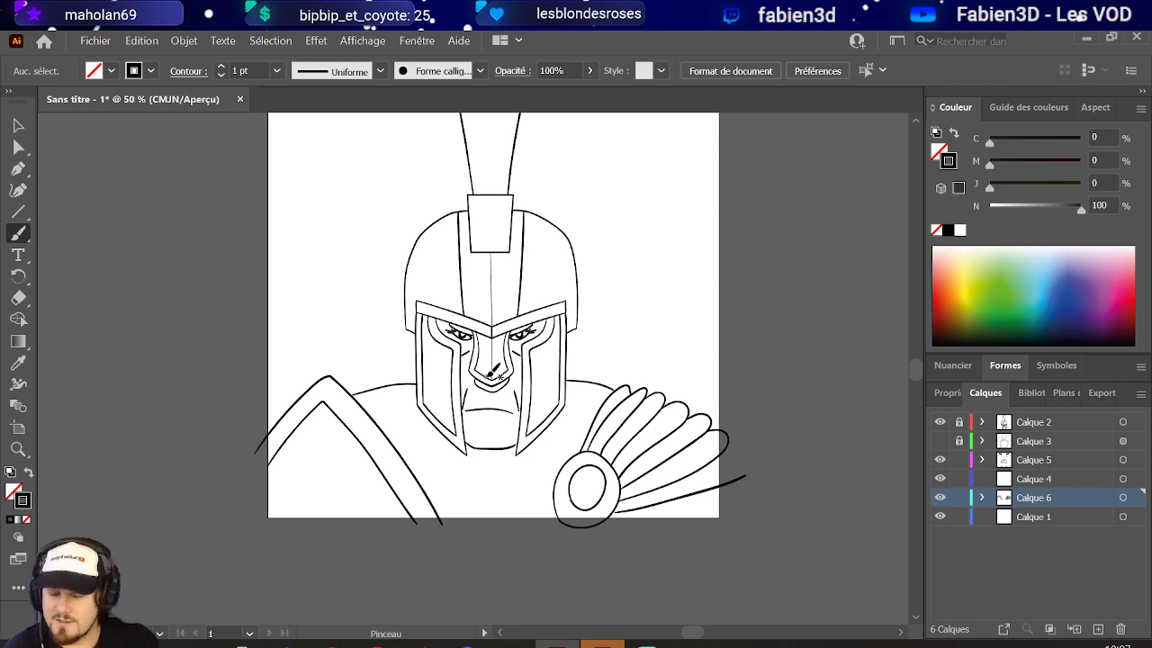
# - Examine the overall composition of the warrior bust, from the helmet crest down to both shoulders
pyautogui.scroll(-1, 462, 488)
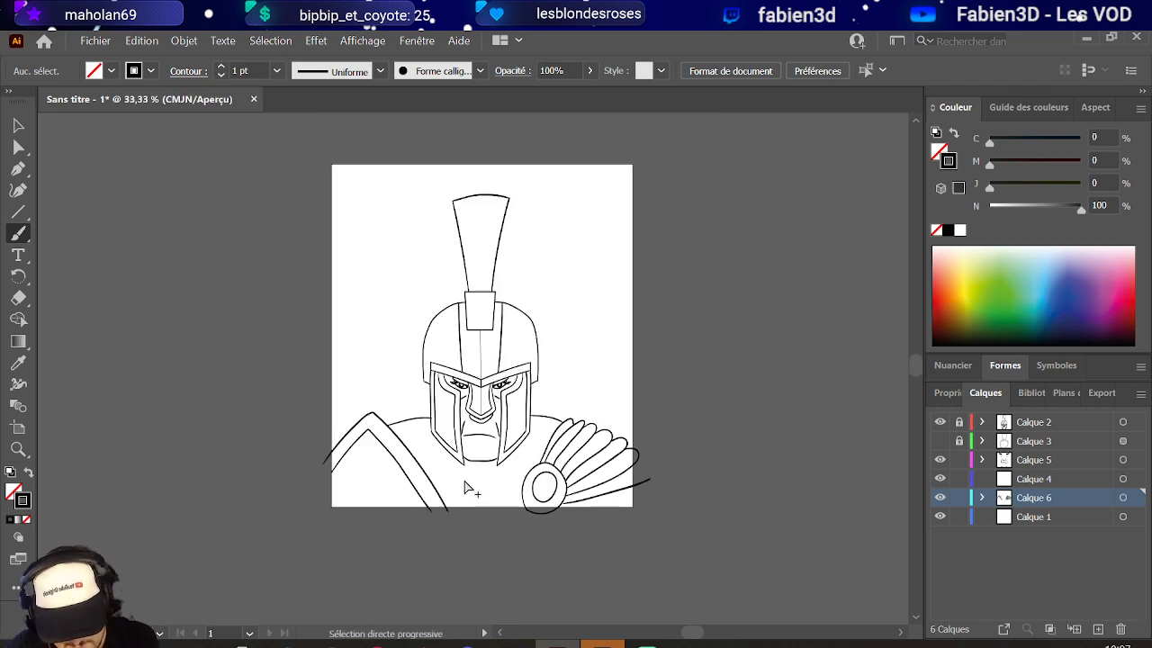
pyautogui.scroll(2, 471, 481)
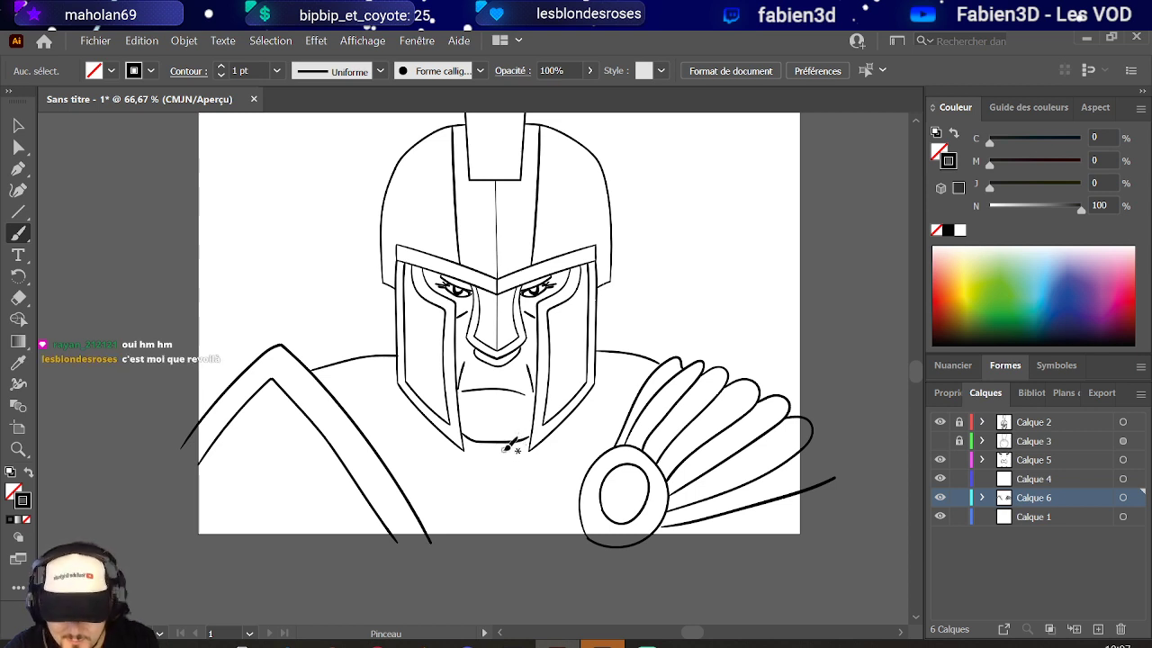
pyautogui.scroll(1, 457, 501)
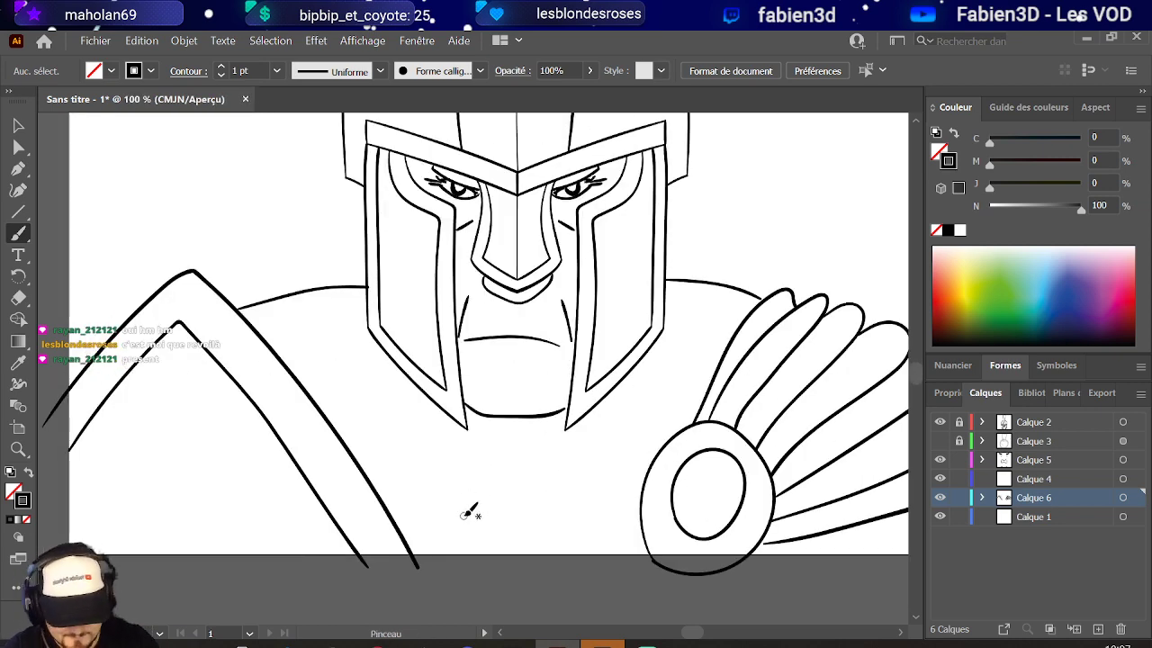
pyautogui.scroll(-4, 471, 513)
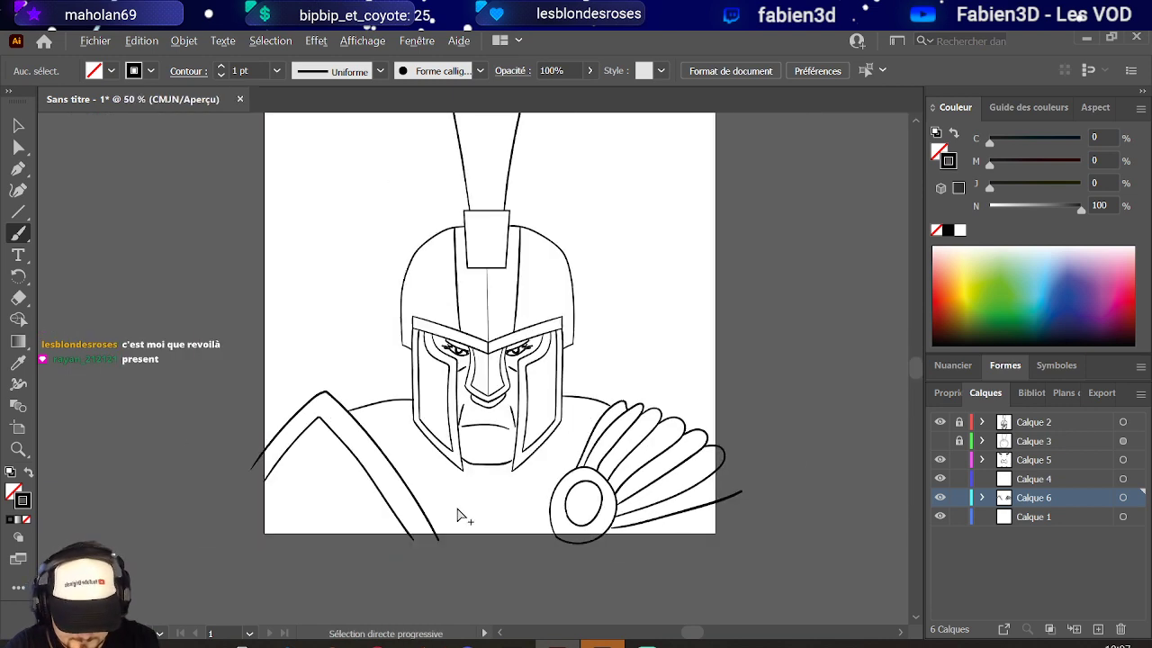
pyautogui.scroll(1, 511, 462)
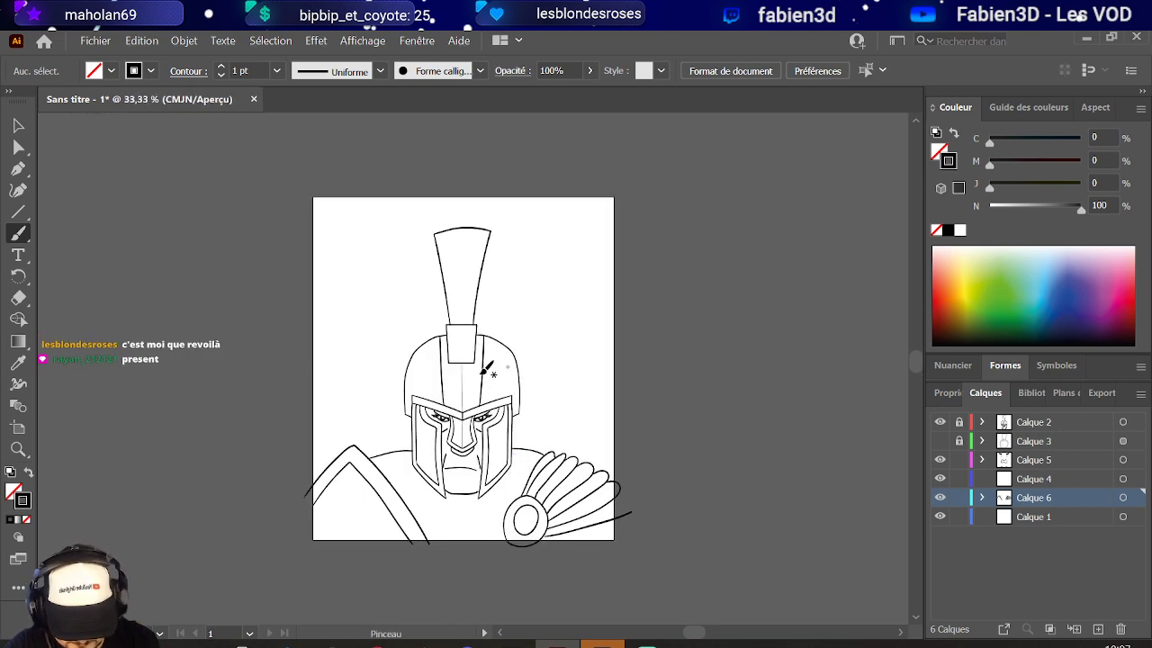
pyautogui.scroll(1, 461, 376)
pyautogui.scroll(-1, 447, 385)
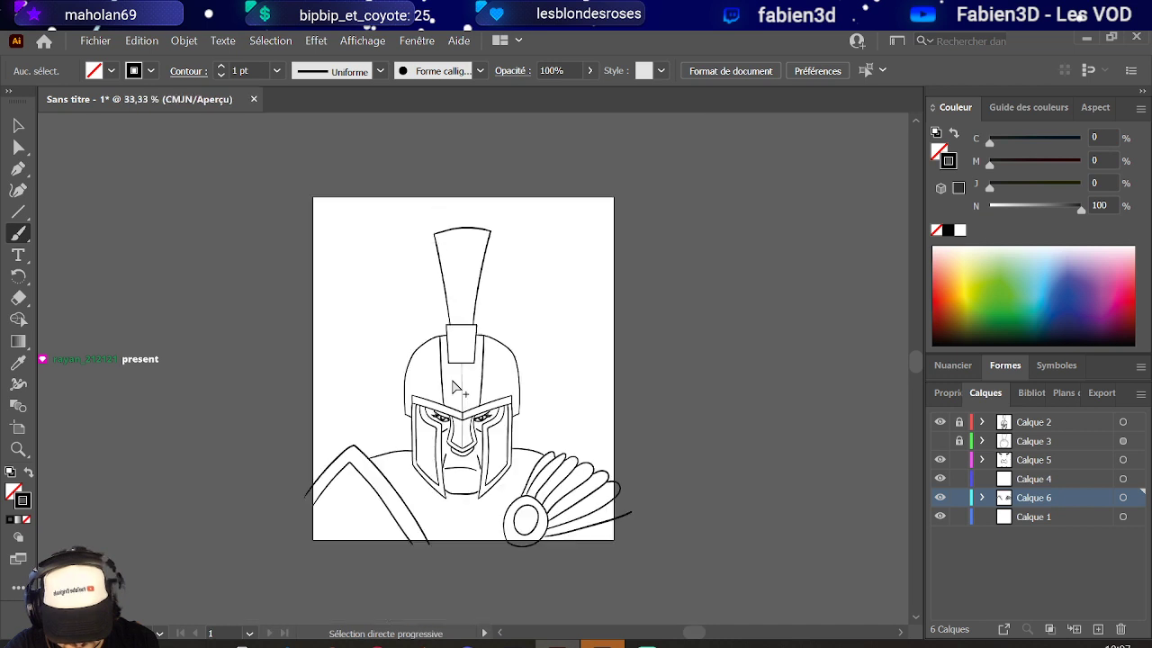
pyautogui.scroll(1, 460, 374)
pyautogui.scroll(-1, 459, 373)
pyautogui.scroll(1, 459, 373)
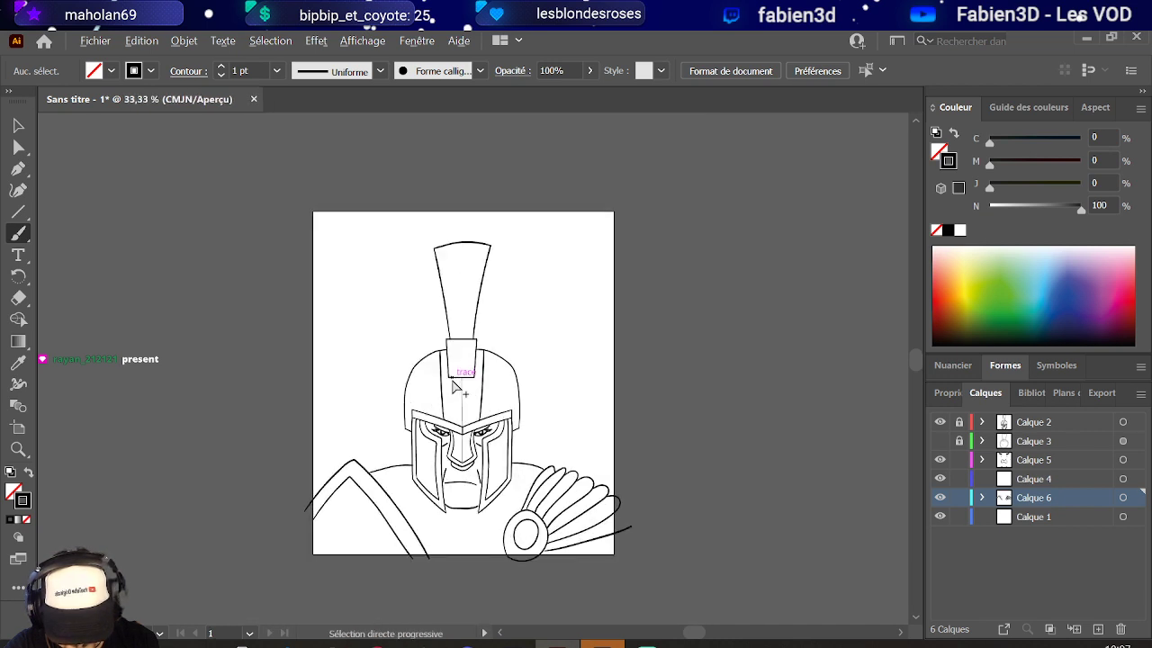
pyautogui.scroll(-1, 440, 376)
pyautogui.scroll(-1, 430, 378)
pyautogui.scroll(1, 430, 378)
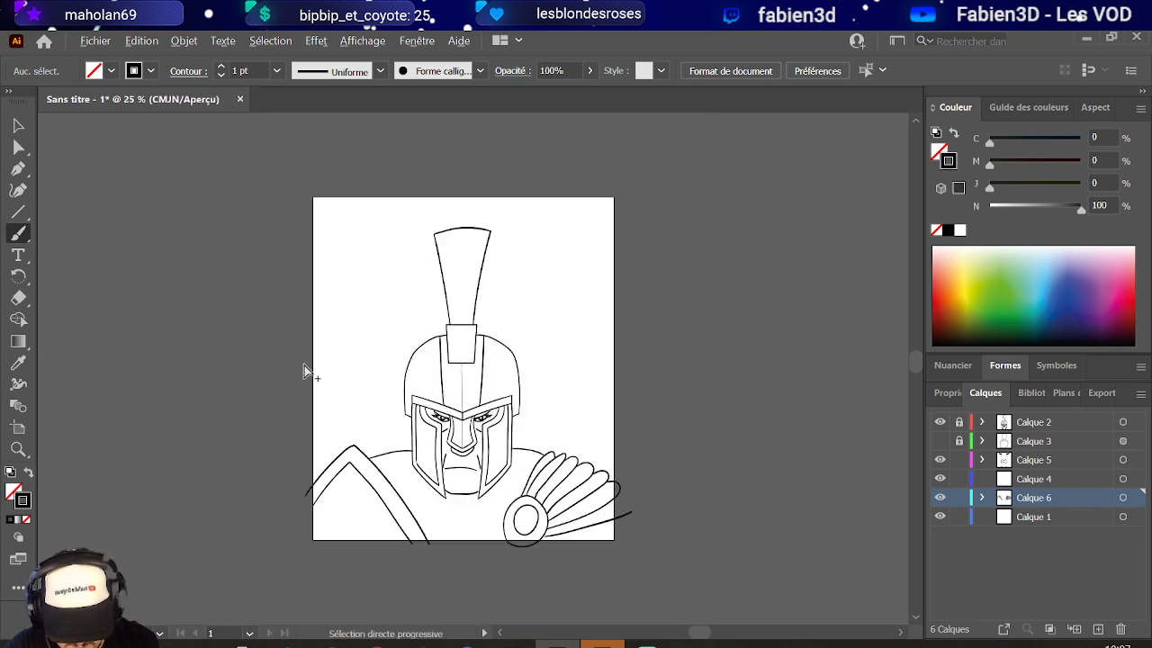
pyautogui.scroll(1, 423, 387)
pyautogui.scroll(-1, 410, 410)
pyautogui.scroll(-1, 409, 410)
pyautogui.scroll(-1, 409, 410)
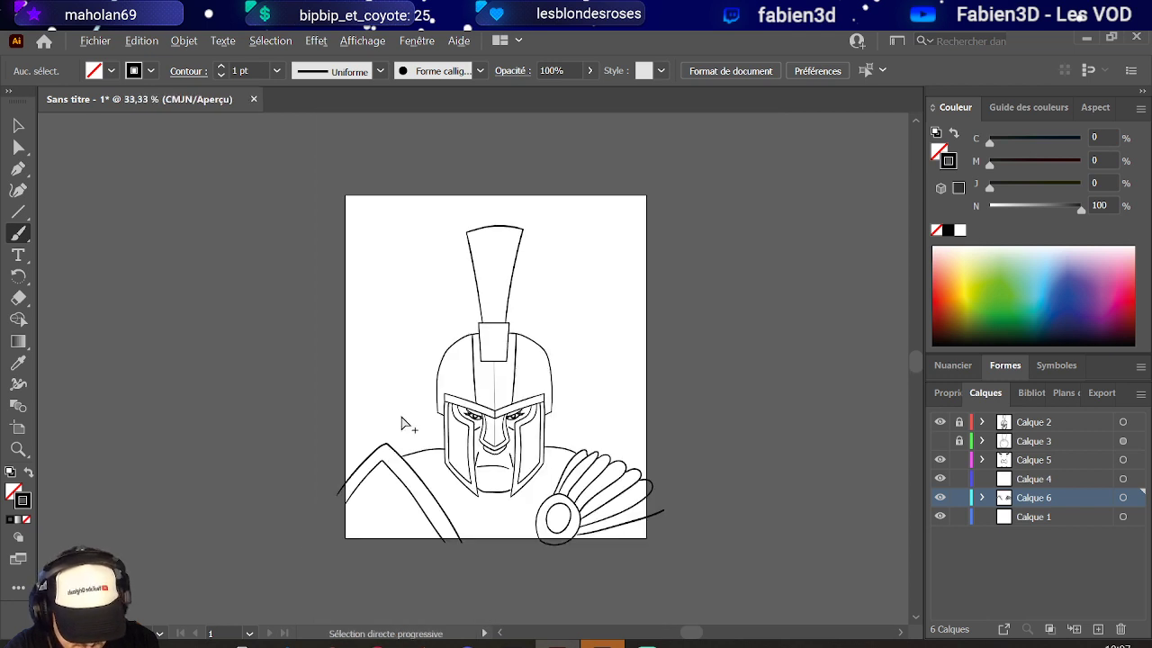
pyautogui.scroll(1, 410, 410)
pyautogui.scroll(-1, 410, 410)
pyautogui.scroll(-1, 410, 410)
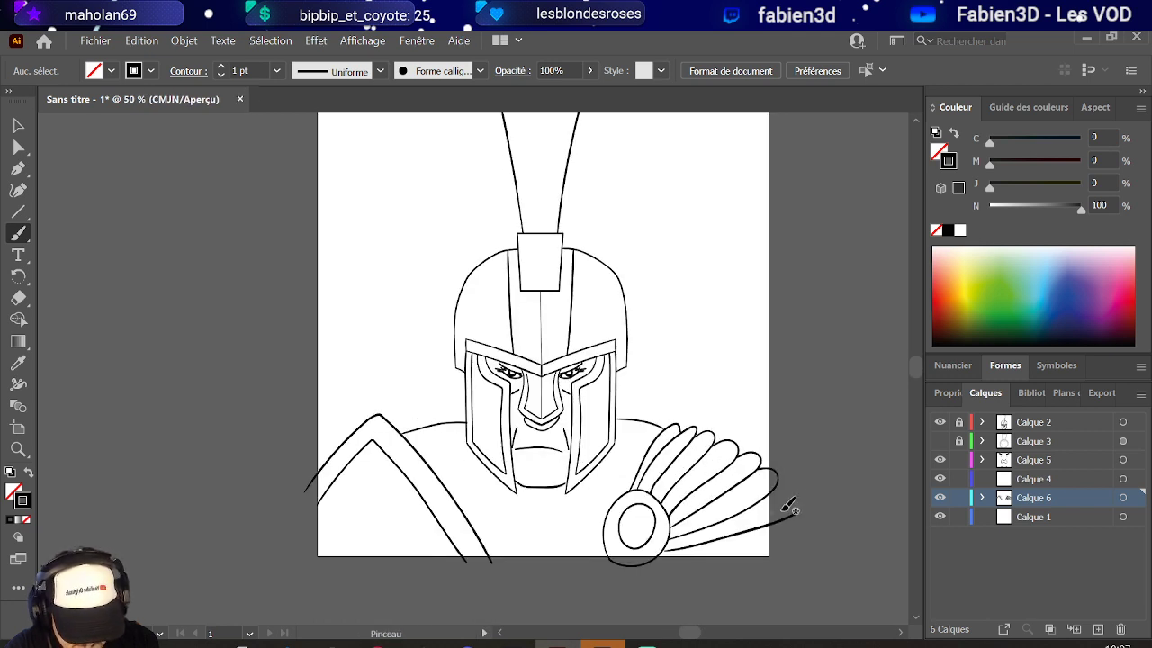
pyautogui.scroll(1, 783, 483)
pyautogui.scroll(-3, 783, 483)
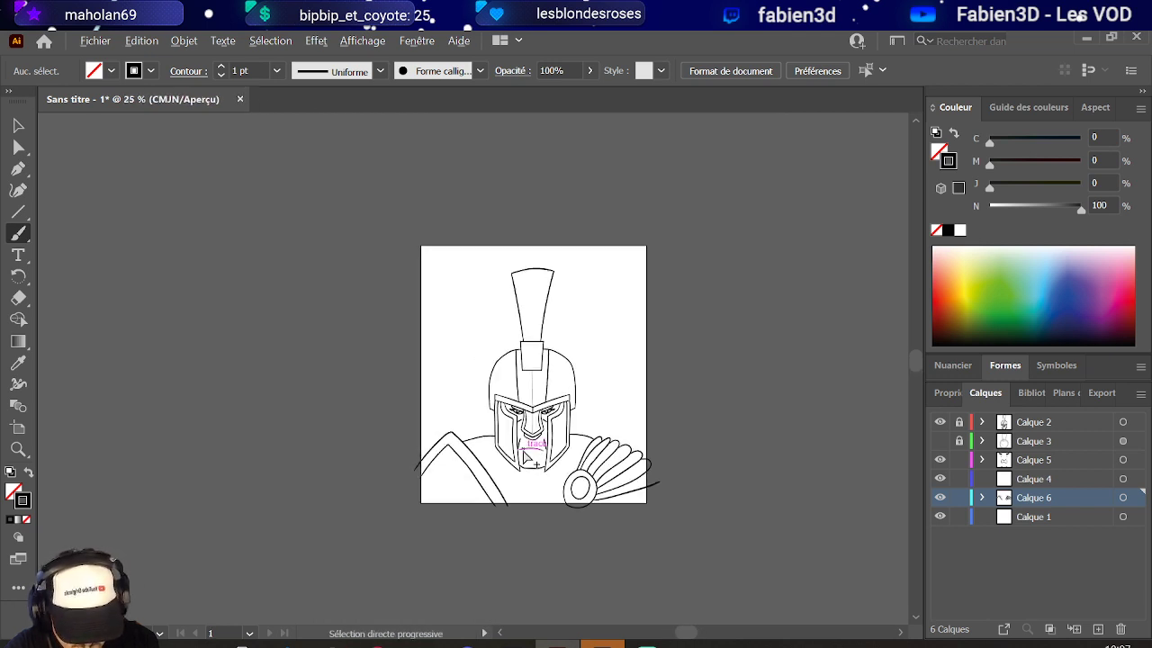
pyautogui.scroll(1, 792, 477)
pyautogui.scroll(1, 836, 464)
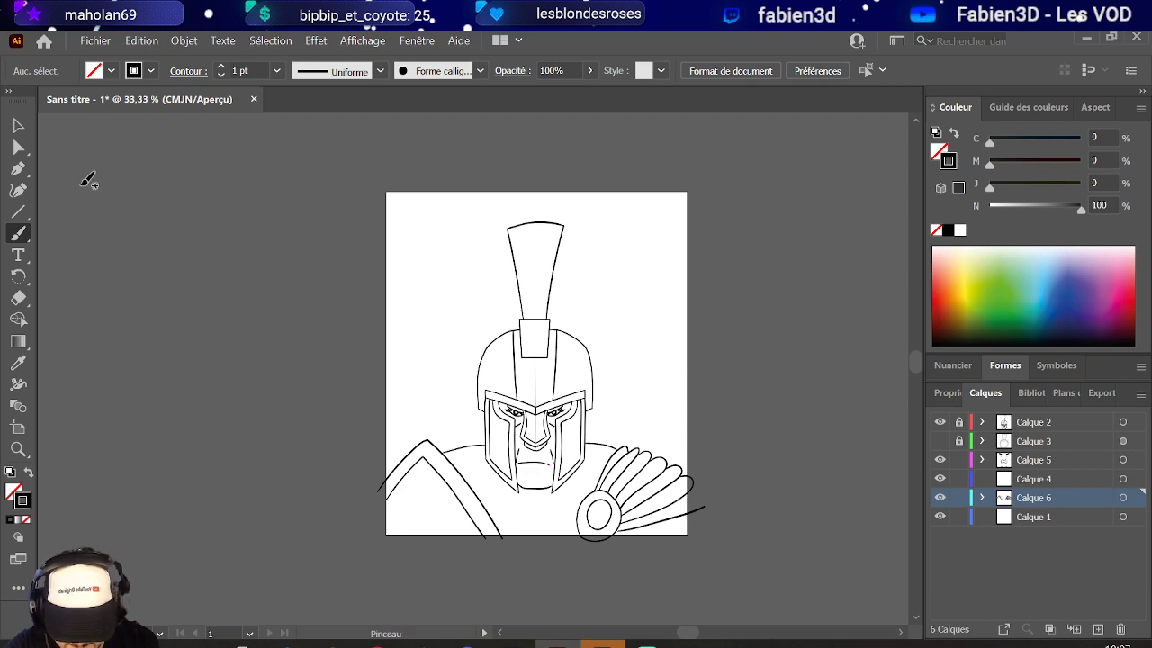
# - Unlock layers Calque 2 and Calque 3 and copy the complete warrior line art
pyautogui.click(18, 147)
pyautogui.click(18, 126)
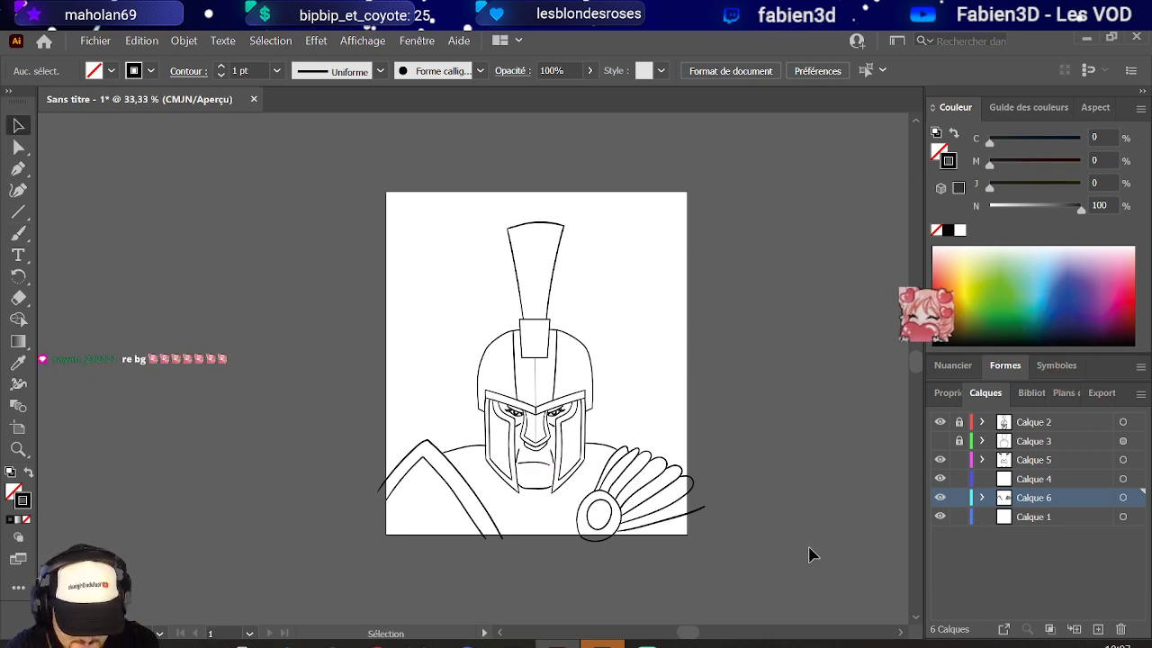
pyautogui.hotkey('ctrl', 'a')
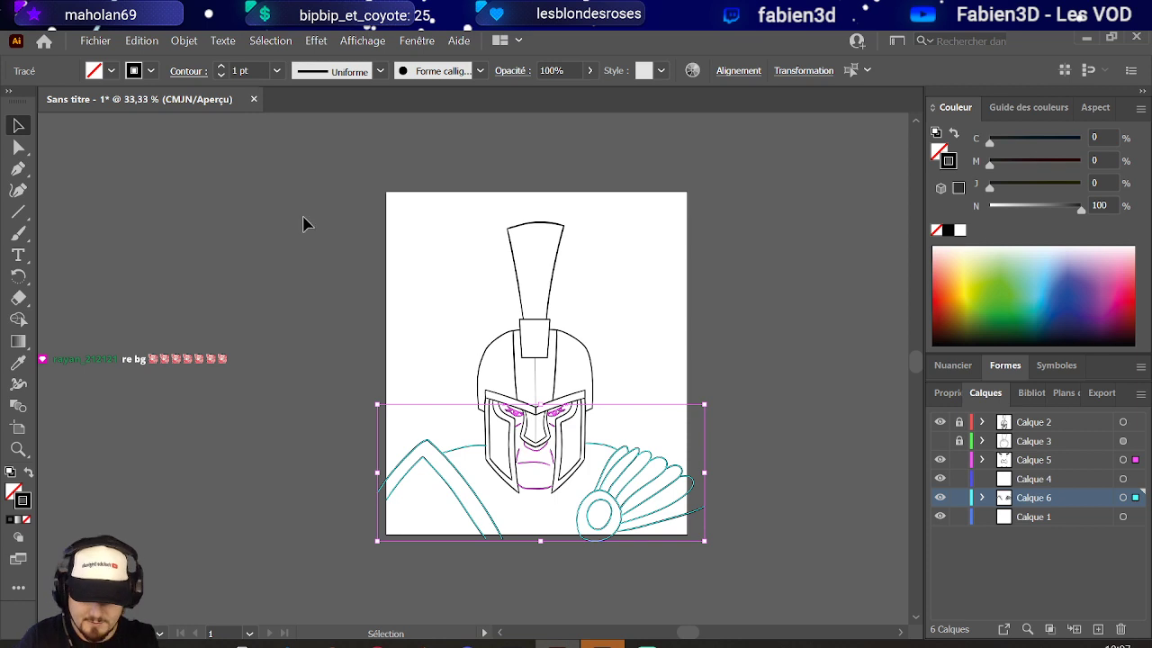
pyautogui.keyDown('ctrl'); pyautogui.click(1049, 503); pyautogui.keyUp('ctrl')
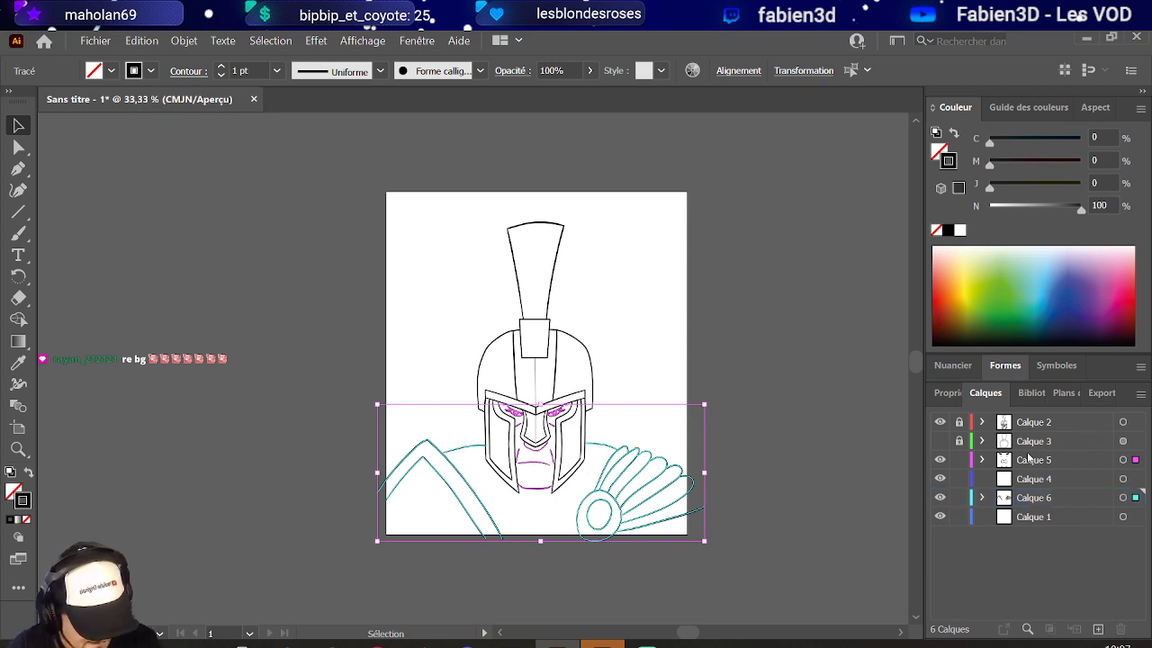
pyautogui.click(783, 538)
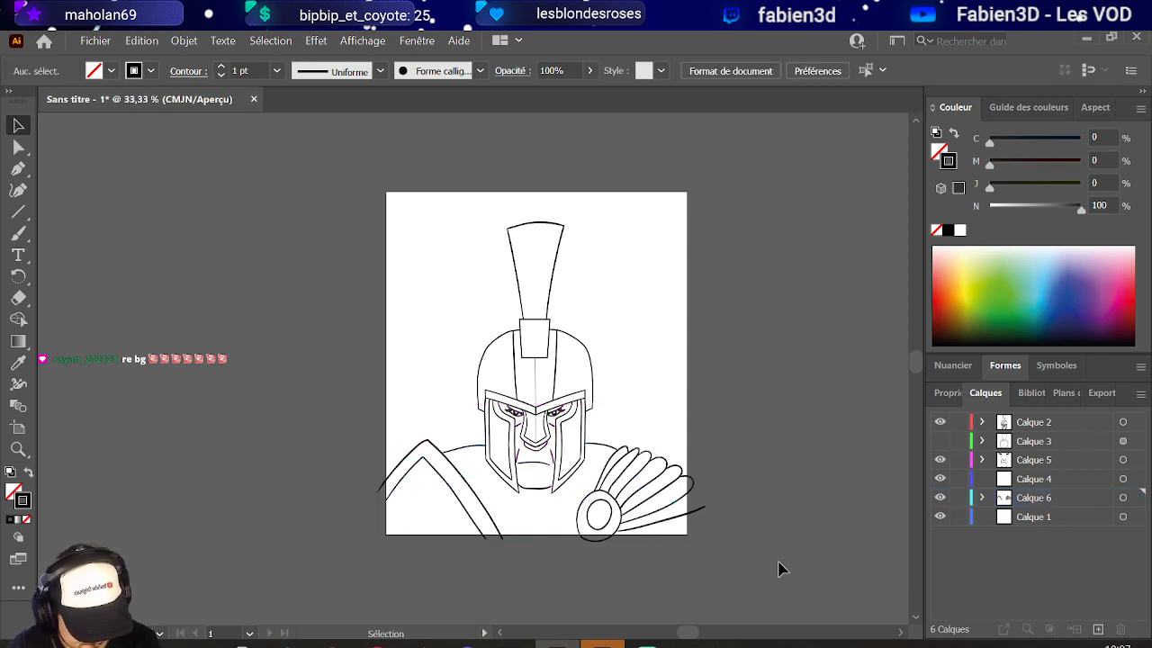
pyautogui.hotkey('ctrl', 'a')
pyautogui.press('a')
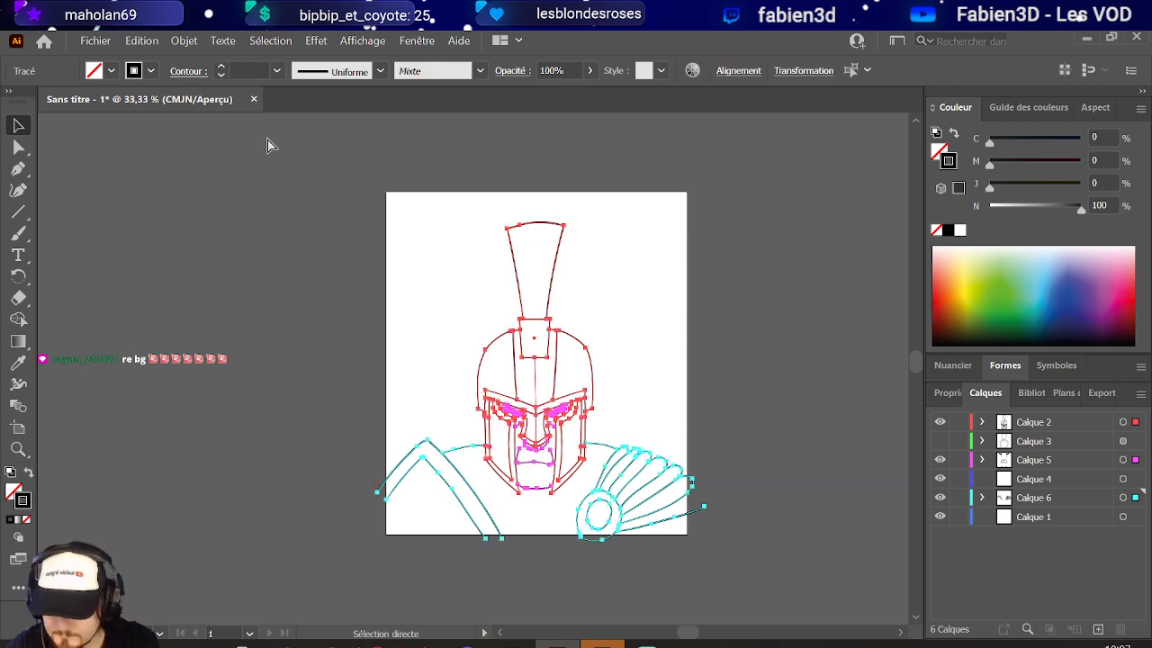
pyautogui.press('v')
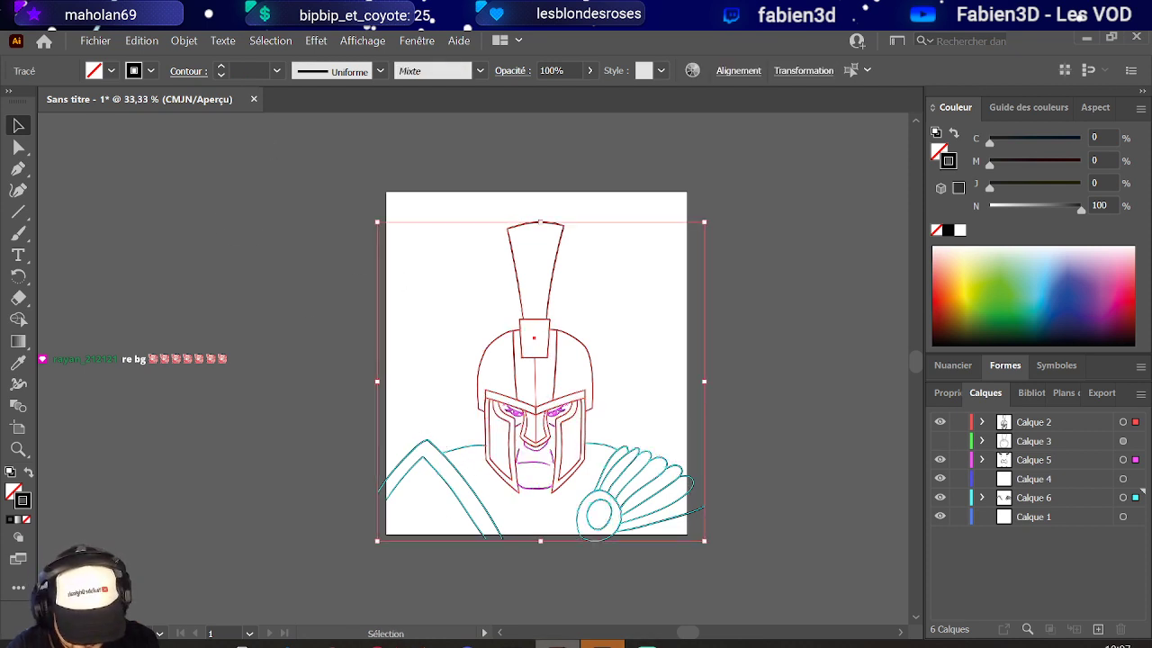
# - Switch to Photoshop and create a new blank square document 4000 px high
pyautogui.click(558, 641)
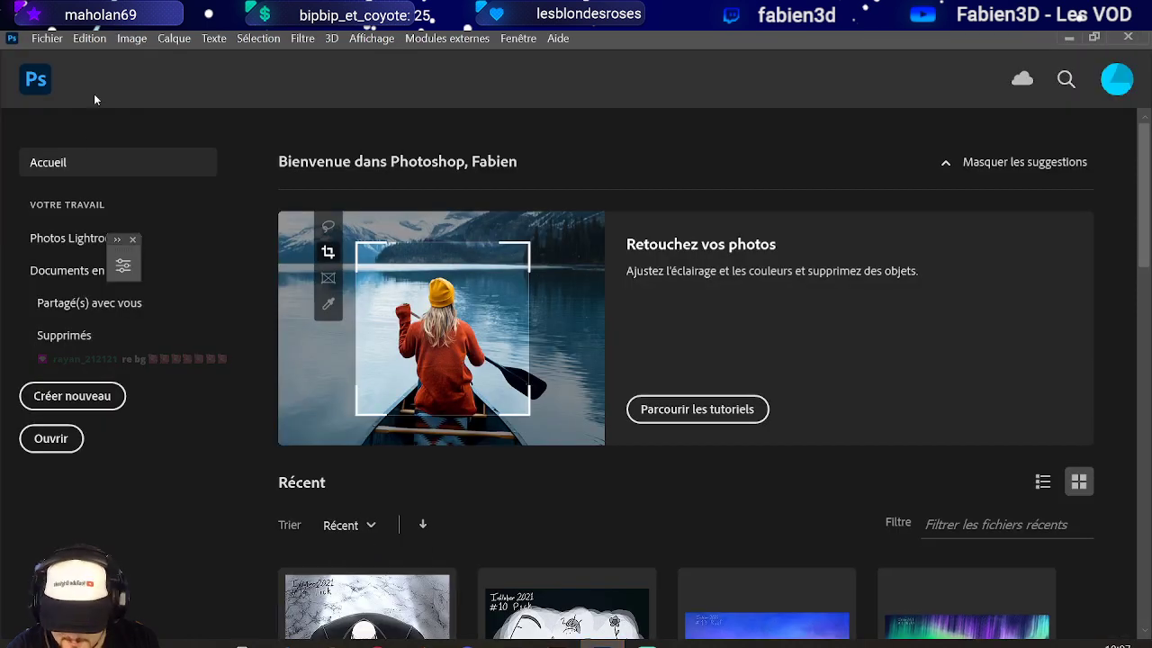
pyautogui.click(41, 40)
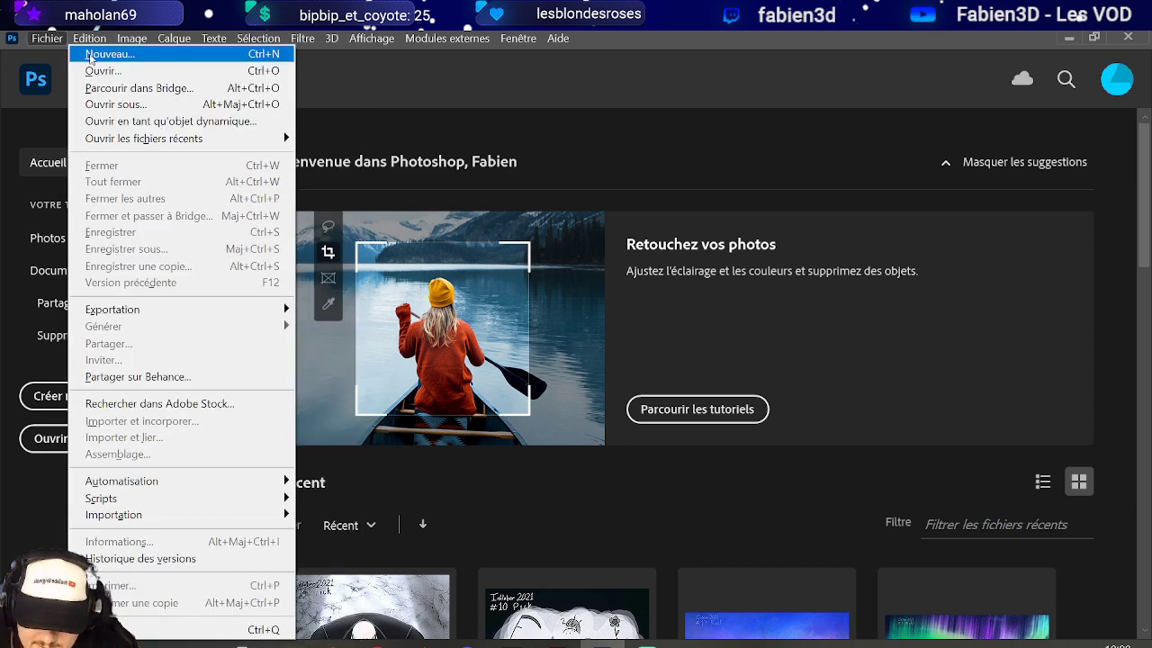
pyautogui.click(410, 185)
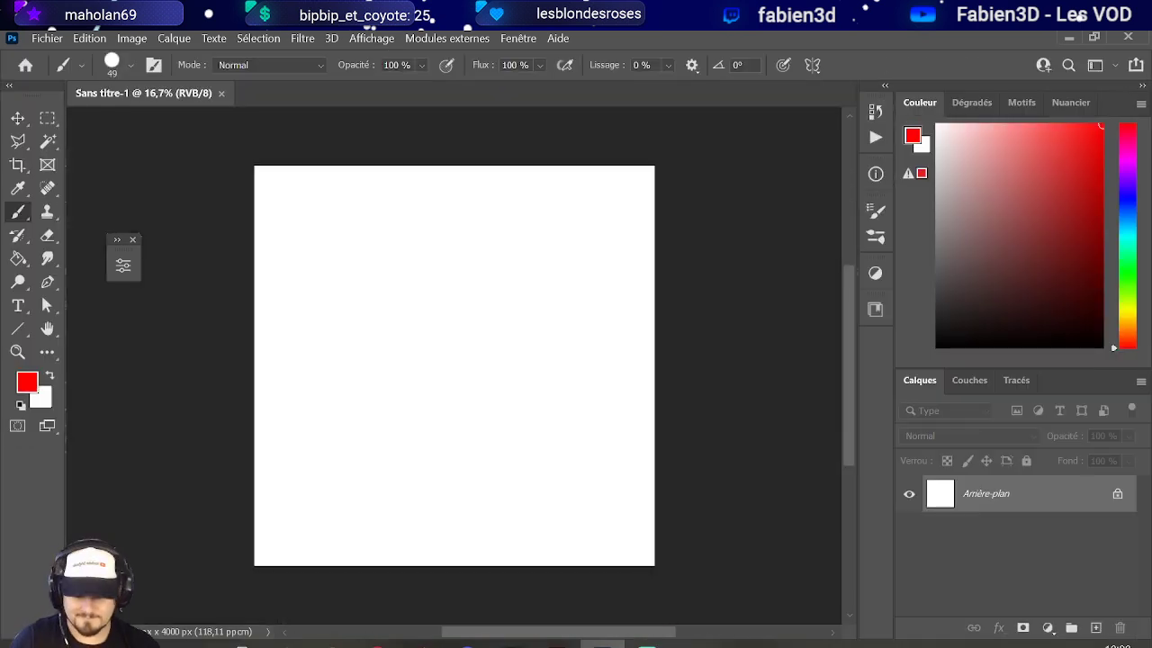
# - Paste the warrior line art as pixels and scale it up to about 79.26%, letting the shoulders run past the canvas edges
pyautogui.hotkey('ctrl', 'v')
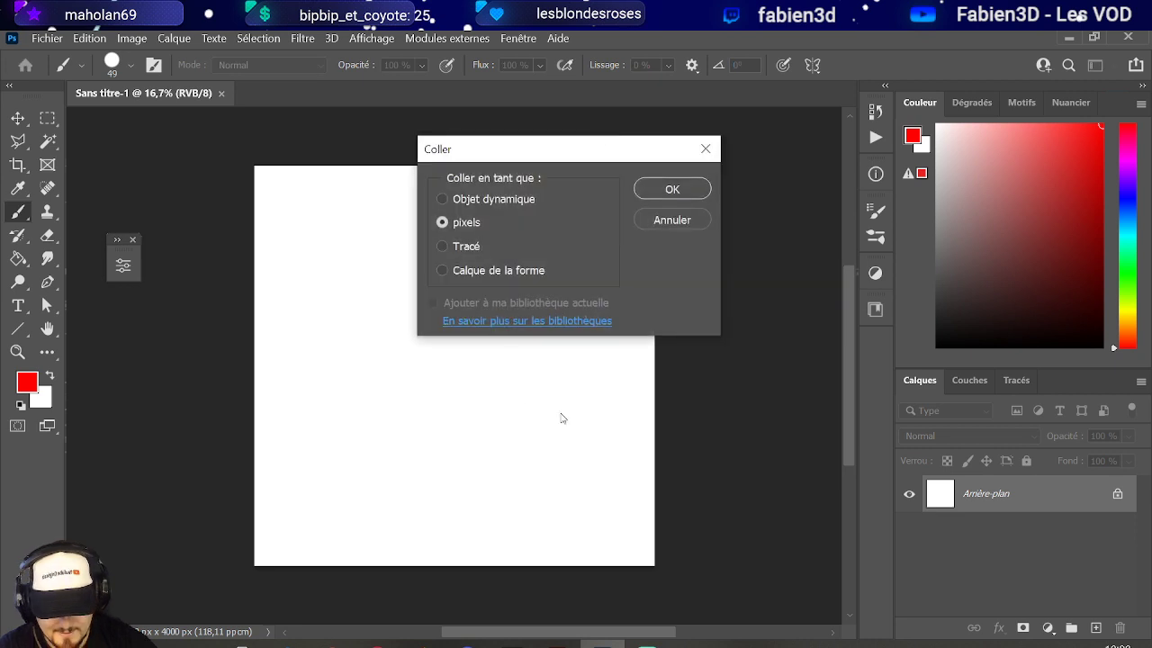
pyautogui.click(671, 189)
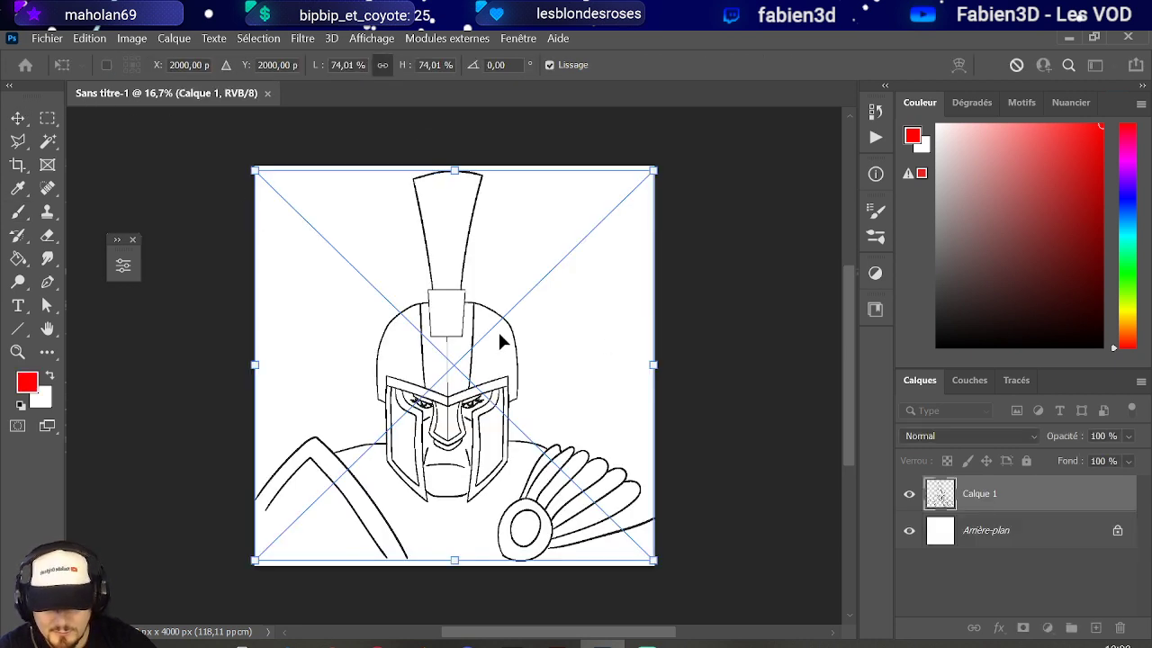
pyautogui.scroll(-1, 498, 330)
pyautogui.scroll(1, 604, 445)
pyautogui.scroll(-1, 600, 432)
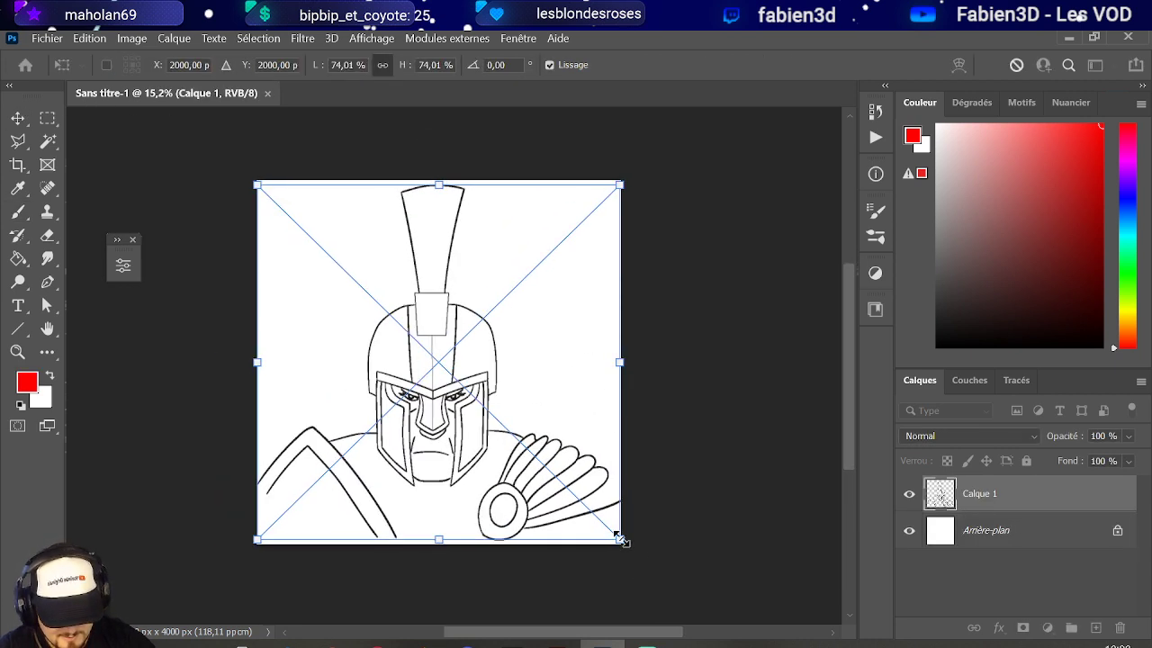
pyautogui.moveTo(620, 539); pyautogui.dragTo(636, 574)
pyautogui.scroll(-1, 549, 457)
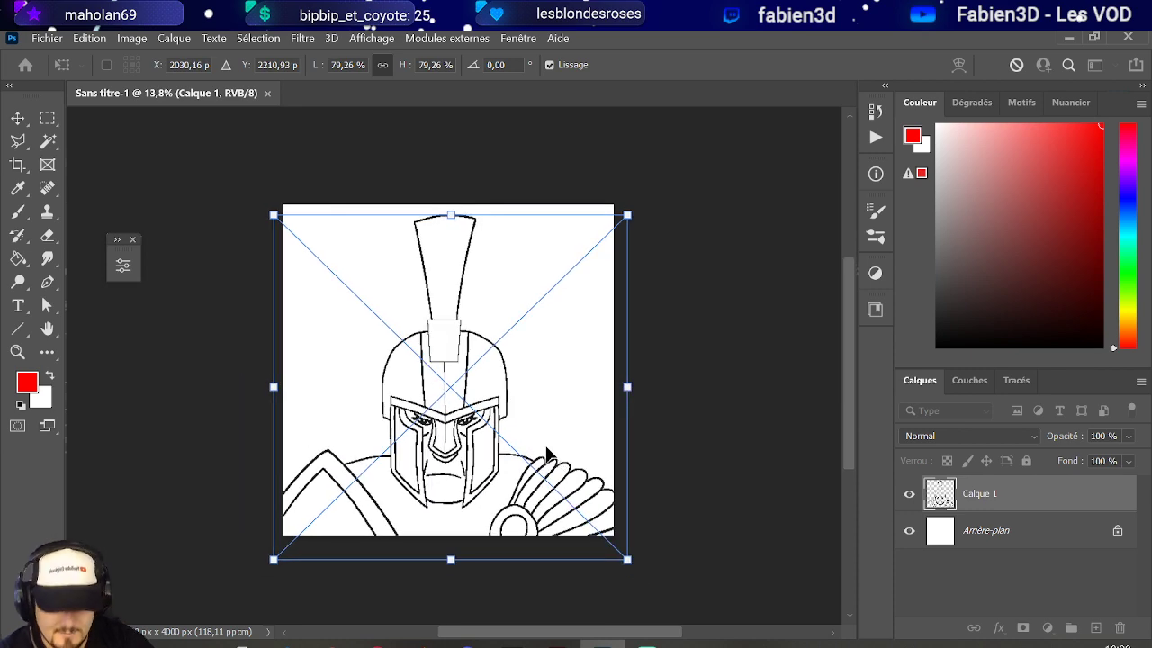
pyautogui.press('Return')
# - Extend the canvas above the helmet crest with the Crop tool to a document height of 4154 px
pyautogui.press('b')
pyautogui.scroll(3, 526, 336)
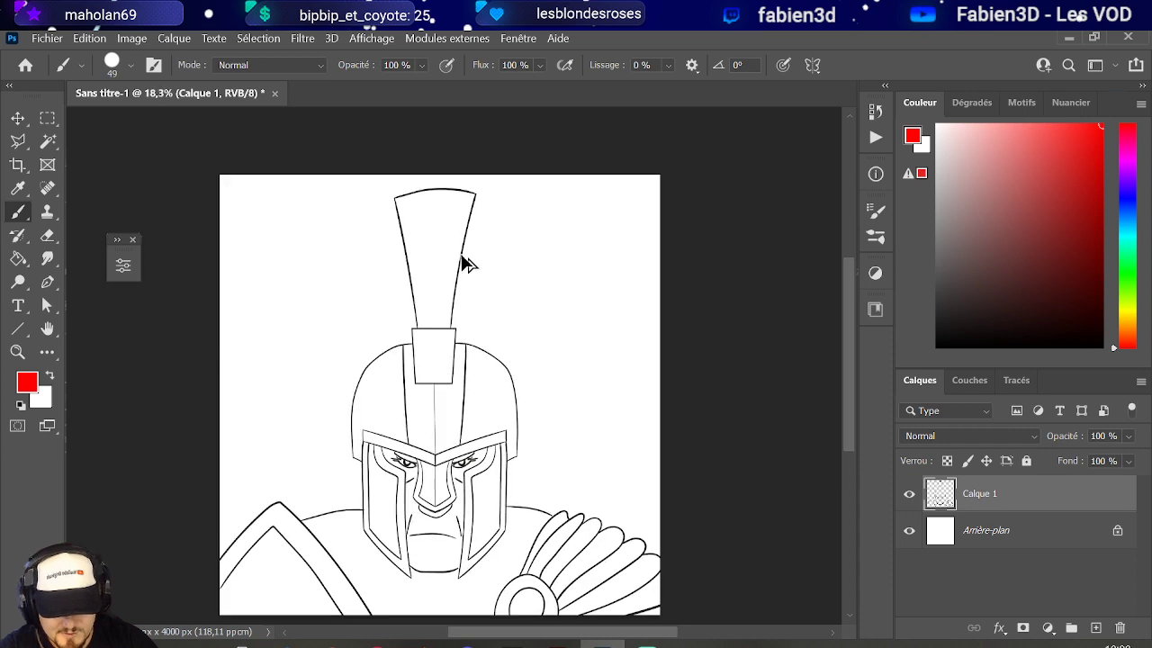
pyautogui.scroll(4, 430, 416)
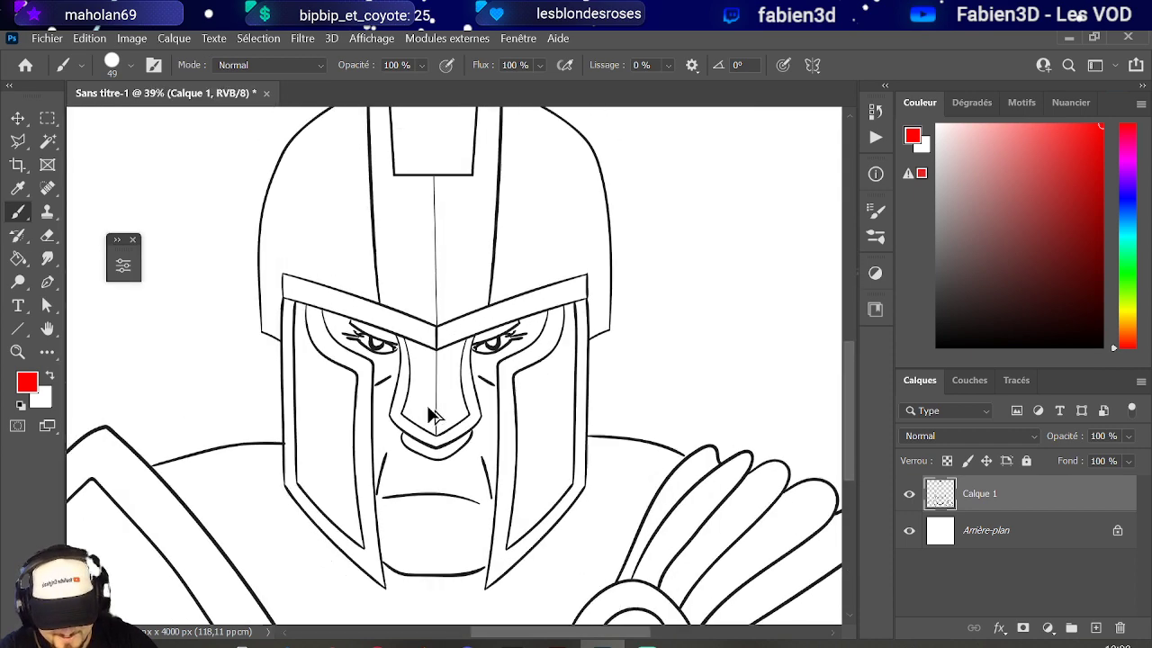
pyautogui.scroll(-9, 430, 416)
pyautogui.scroll(2, 430, 416)
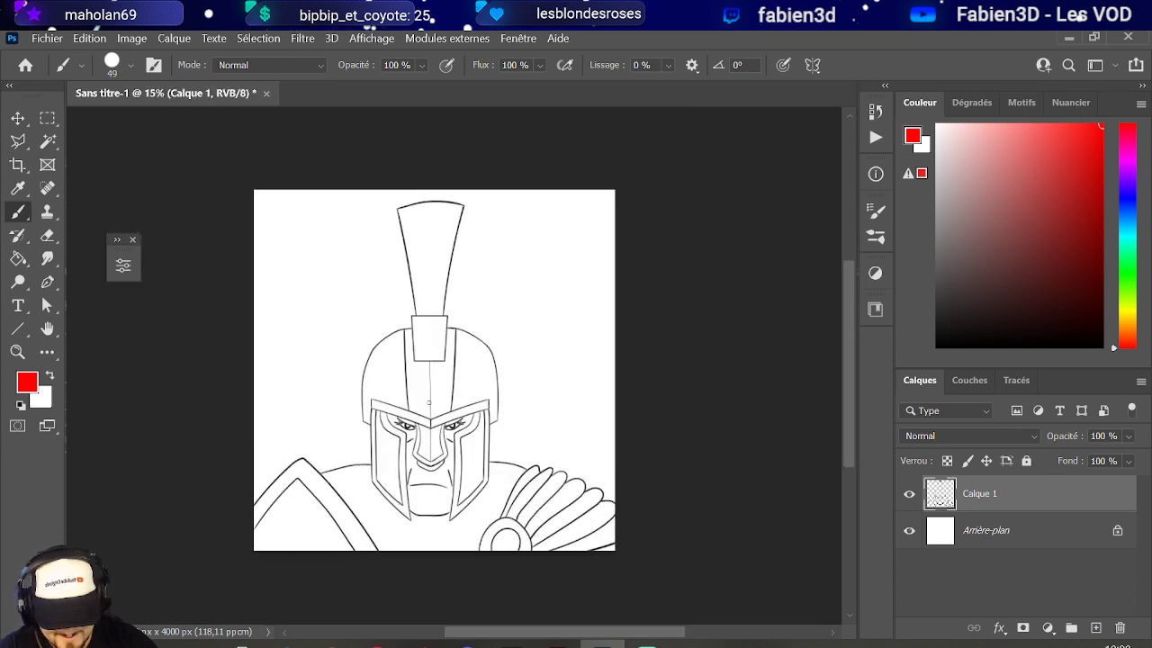
pyautogui.click(18, 165)
pyautogui.moveTo(437, 204); pyautogui.dragTo(438, 180)
pyautogui.press('Return')
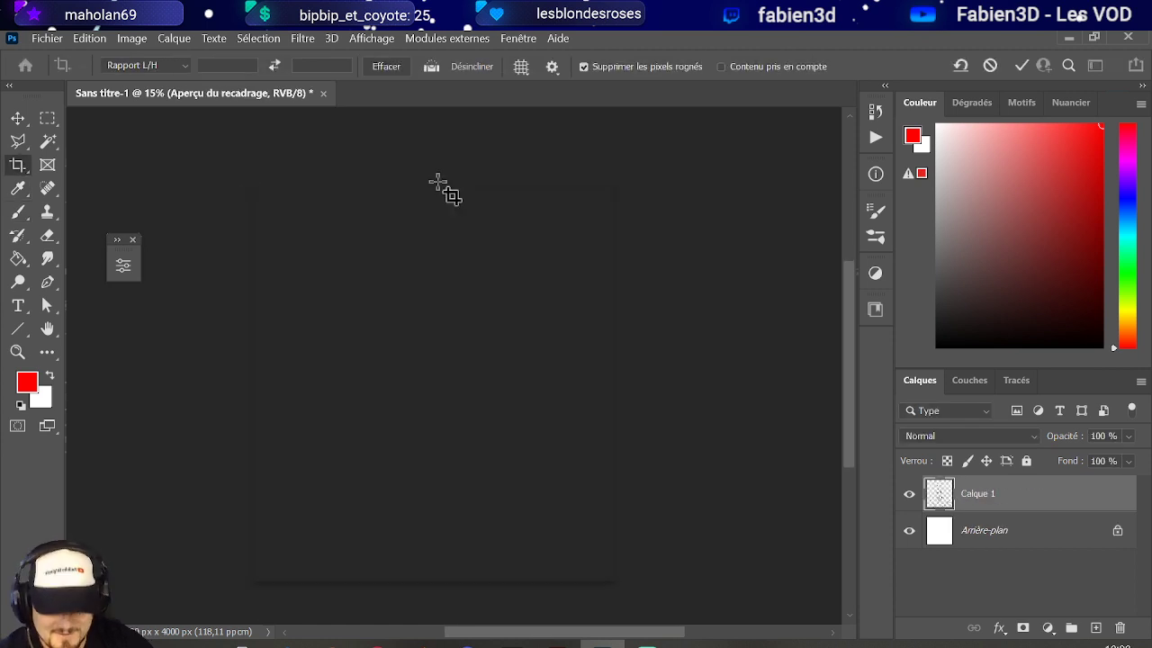
pyautogui.scroll(-1, 480, 292)
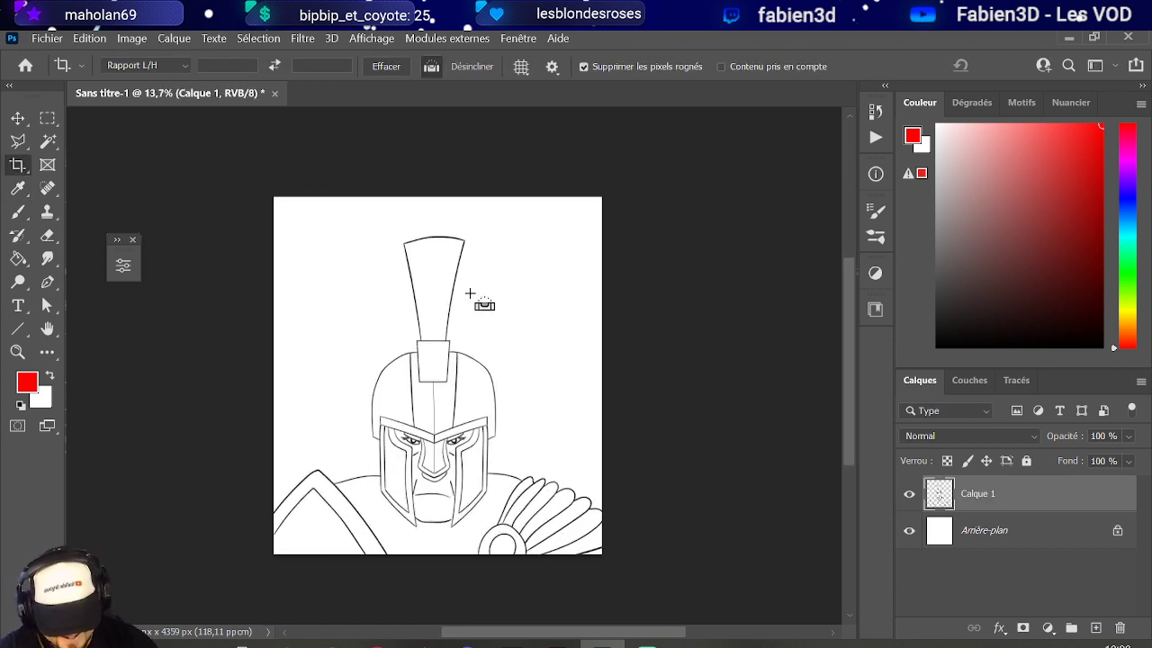
pyautogui.moveTo(432, 197); pyautogui.dragTo(438, 201)
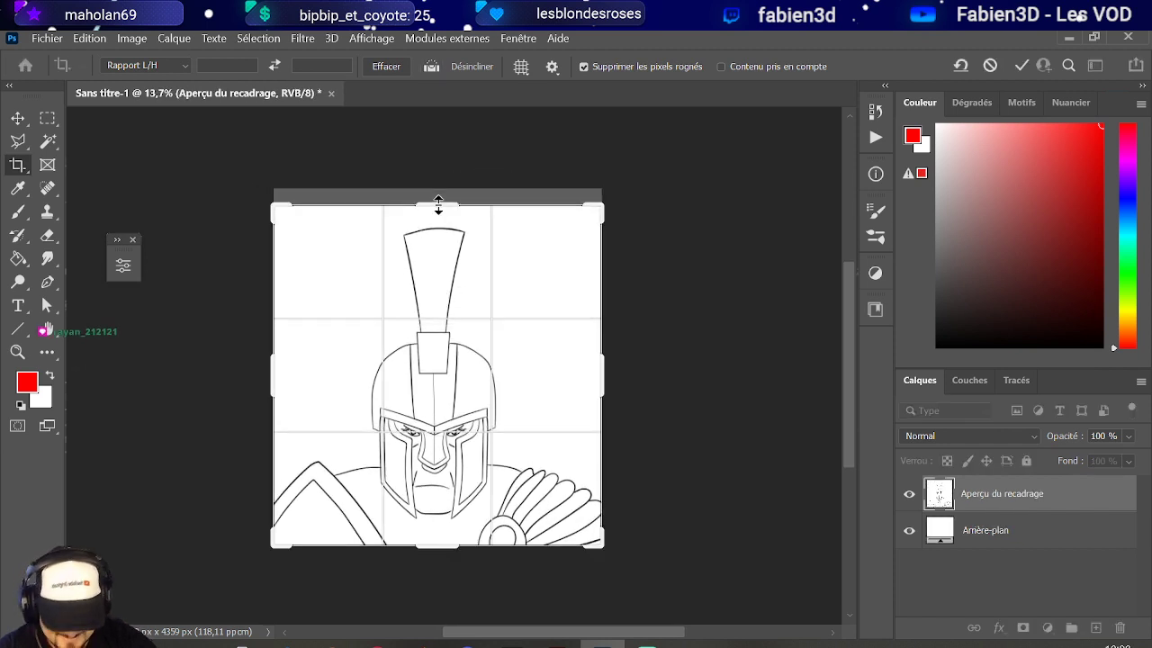
pyautogui.press('Return')
# - Close the gap between the shoulder line and the first feather using a black 8 px hard round brush
pyautogui.scroll(-6, 487, 236)
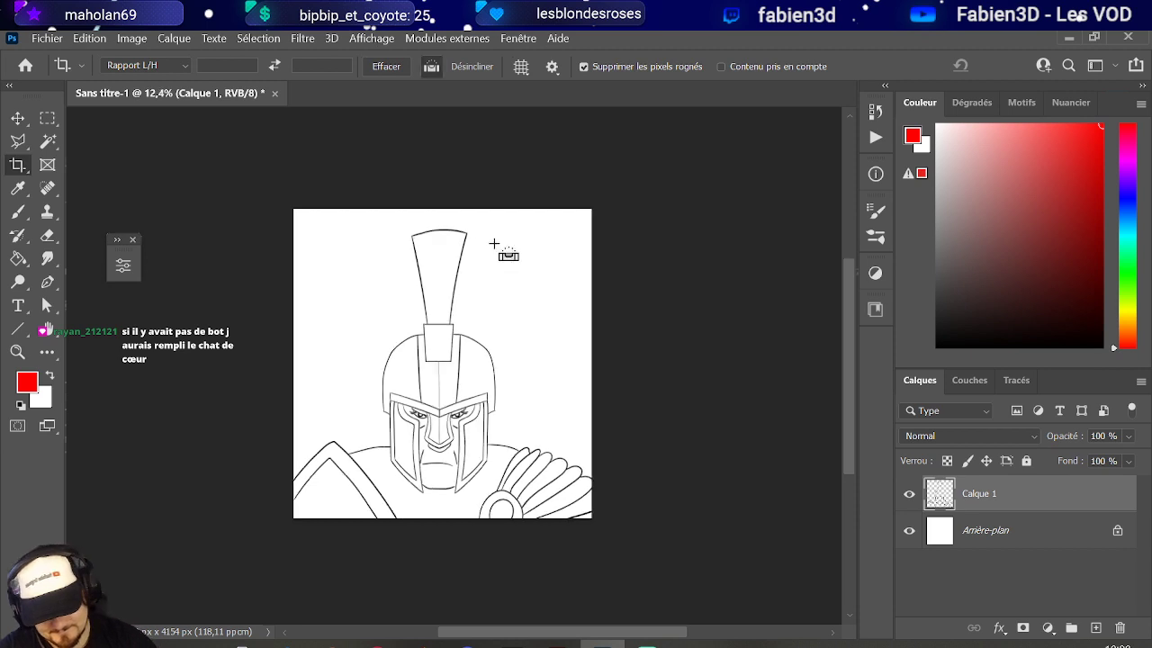
pyautogui.scroll(5, 441, 345)
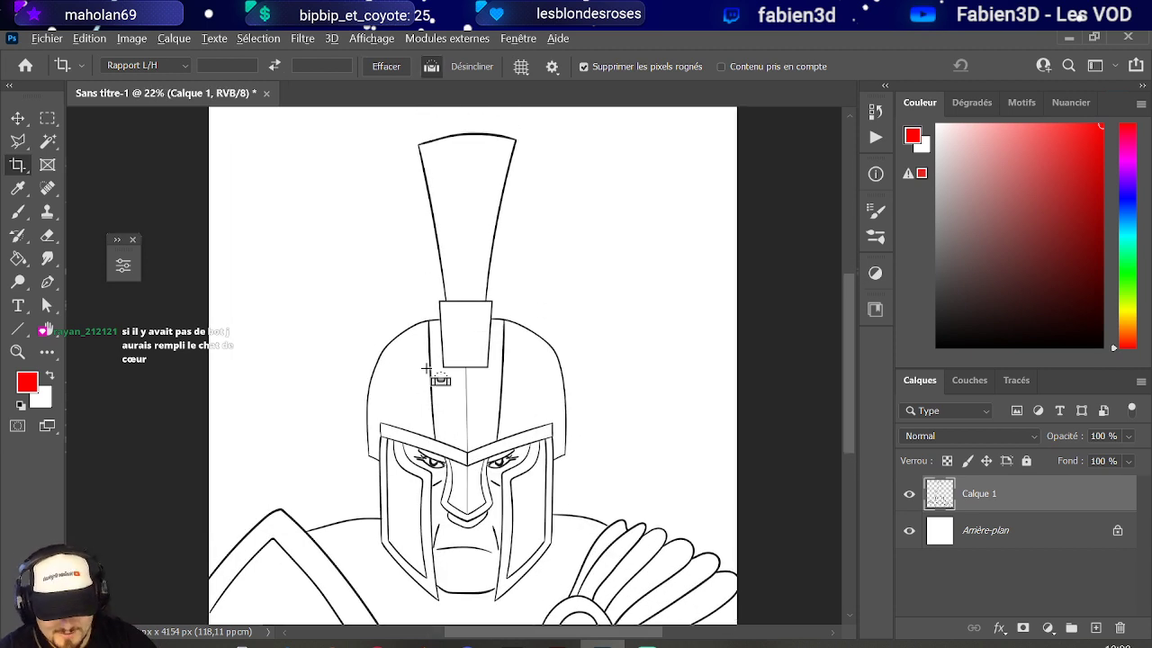
pyautogui.scroll(-2, 429, 425)
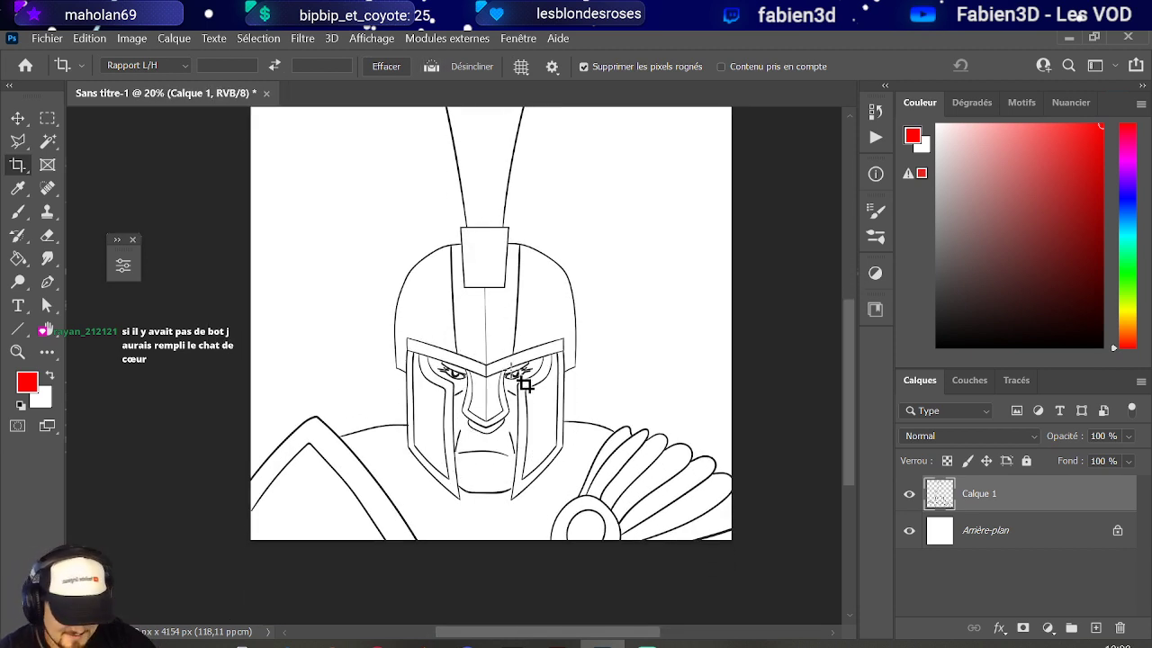
pyautogui.scroll(8, 613, 436)
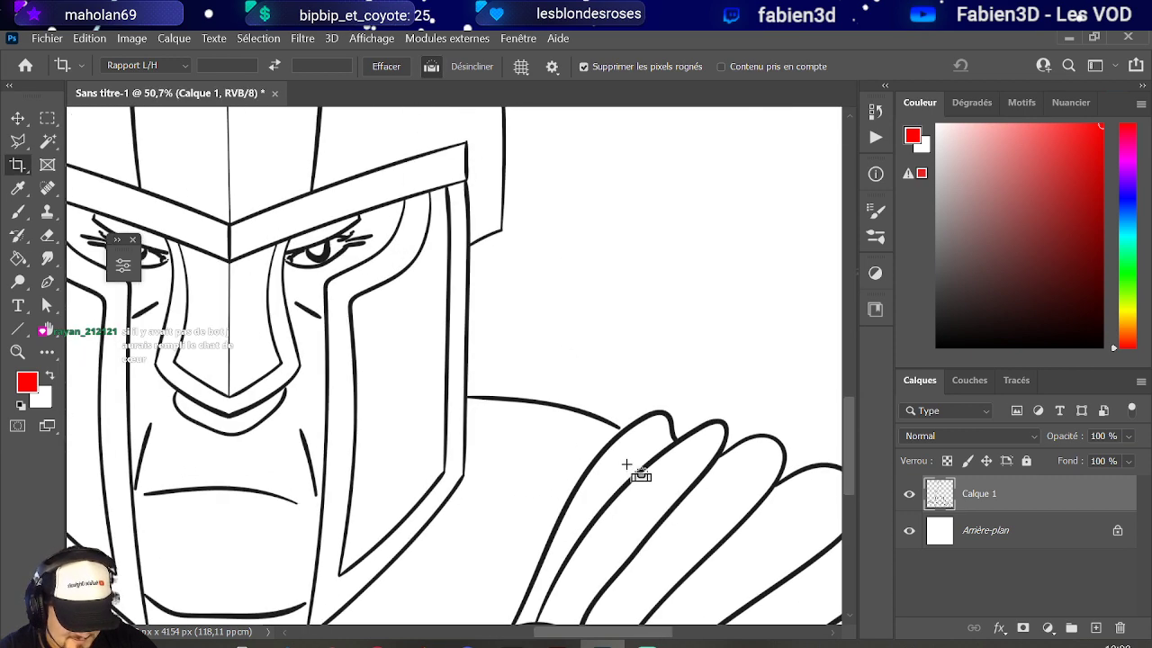
pyautogui.press('b')
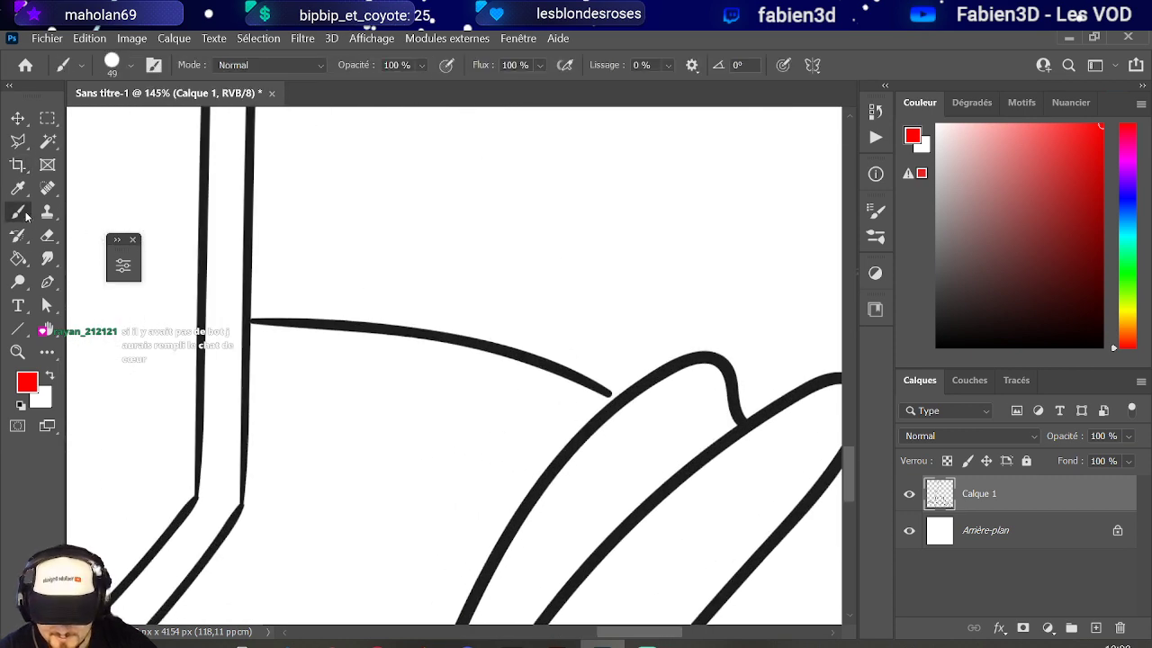
pyautogui.keyDown('alt'); pyautogui.rightClick(635, 394); pyautogui.keyUp('alt')
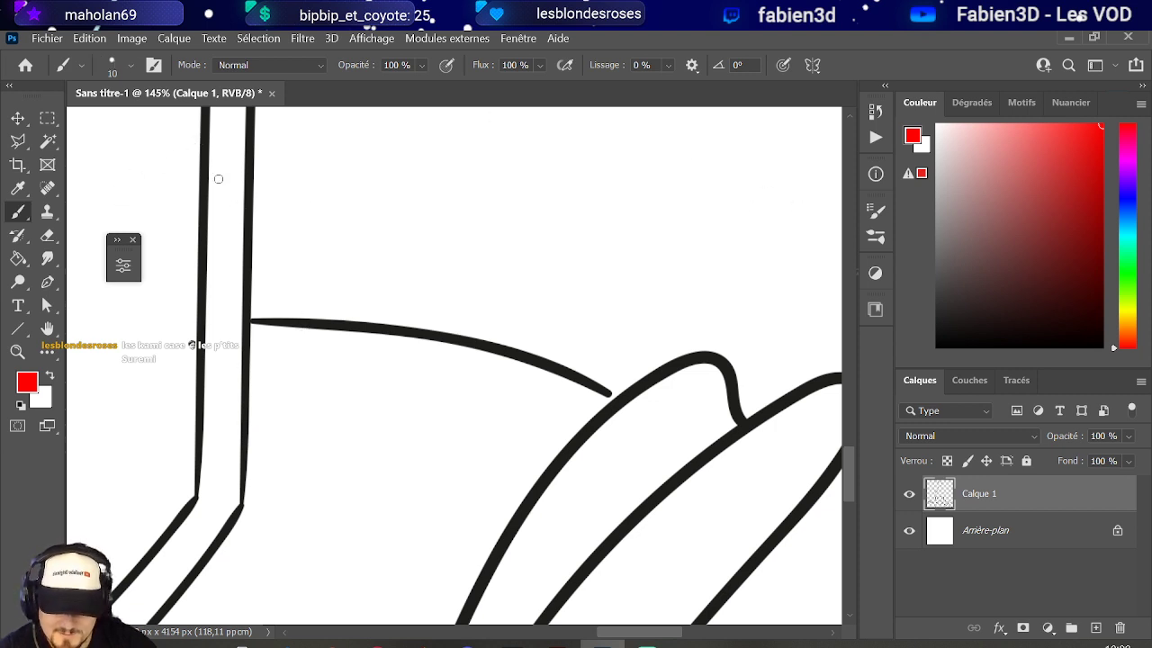
pyautogui.press('d')
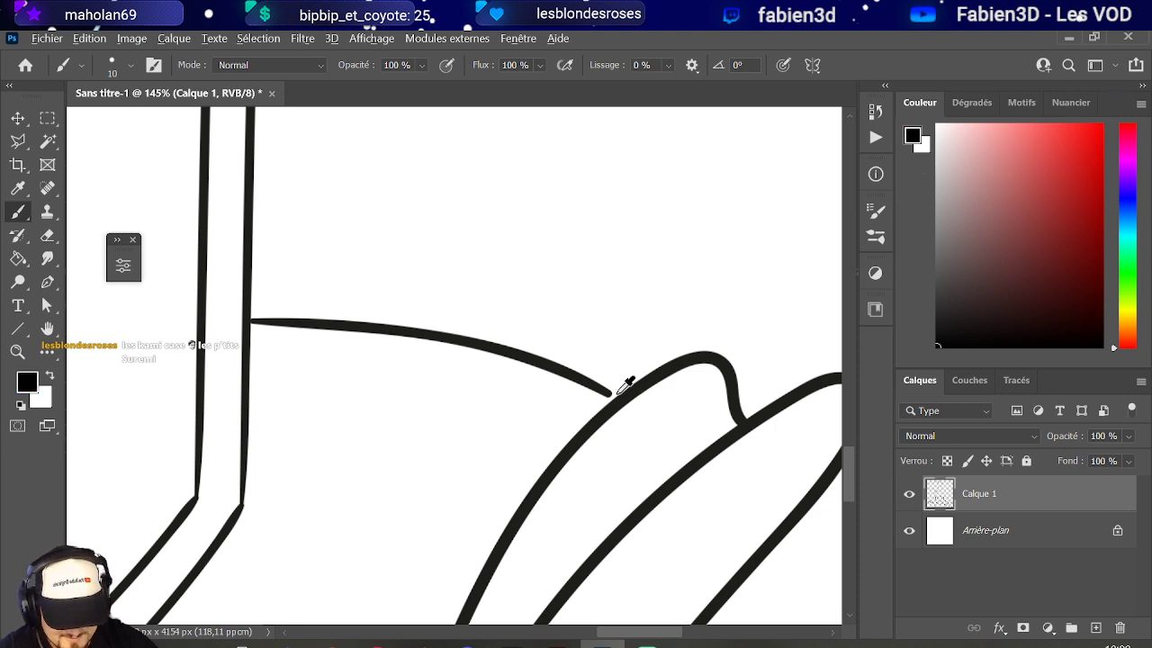
pyautogui.keyDown('alt'); pyautogui.rightClick(615, 397); pyautogui.keyUp('alt')
pyautogui.click(127, 70)
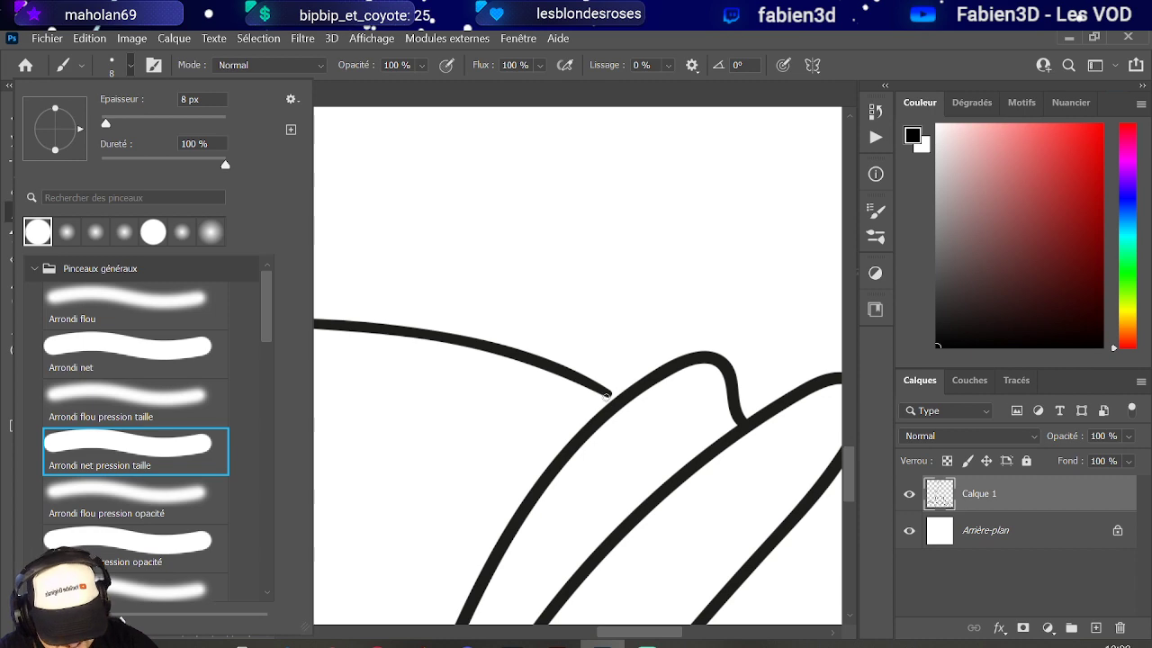
pyautogui.click(610, 396)
pyautogui.scroll(-10, 504, 378)
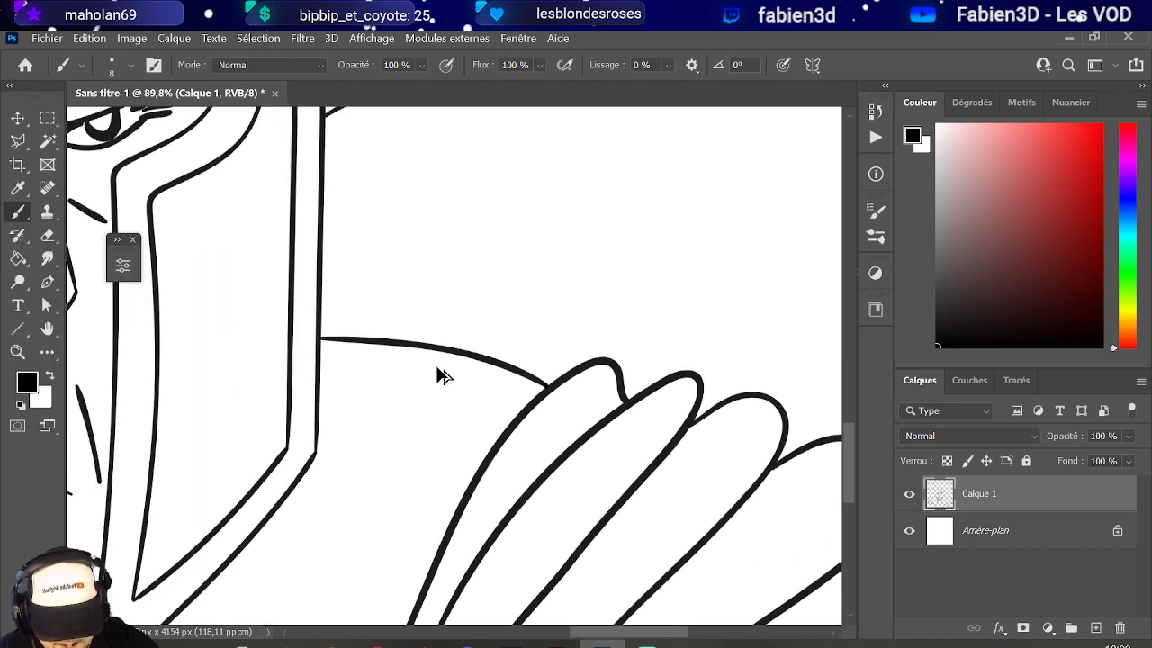
# - Paste the copied gladiator reference images and move them beside the helmet crest, on the side above the feathers
pyautogui.scroll(3, 244, 458)
pyautogui.scroll(-2, 244, 458)
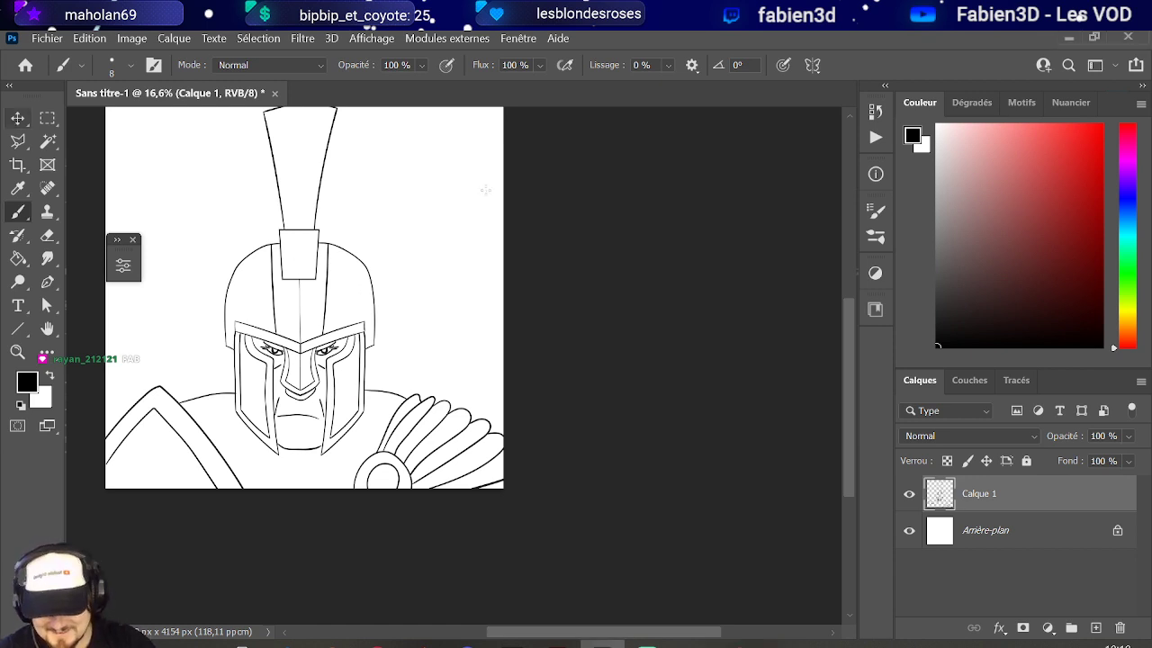
pyautogui.scroll(2, 292, 207)
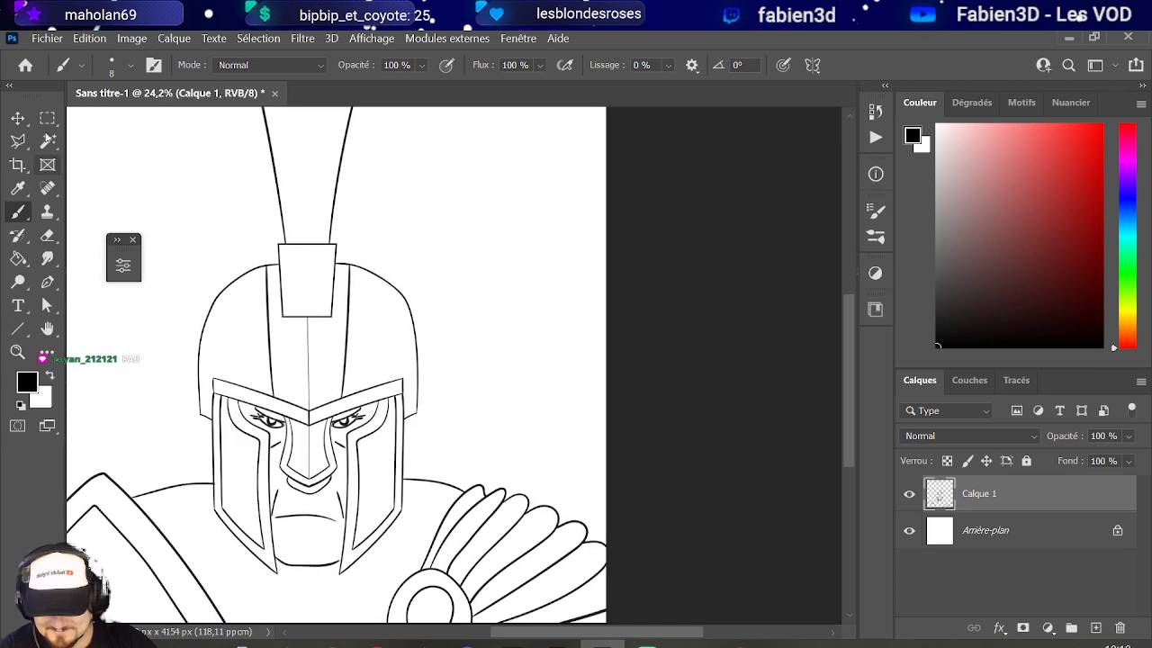
pyautogui.press('v')
pyautogui.scroll(3, 445, 230)
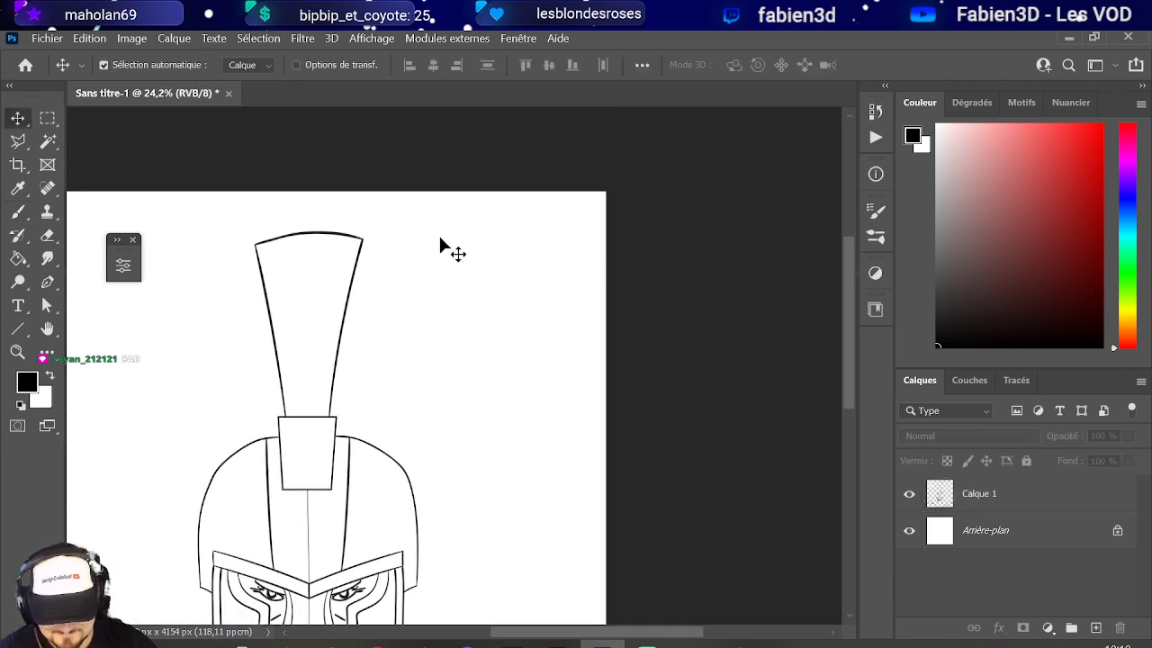
pyautogui.hotkey('ctrl', 'v')
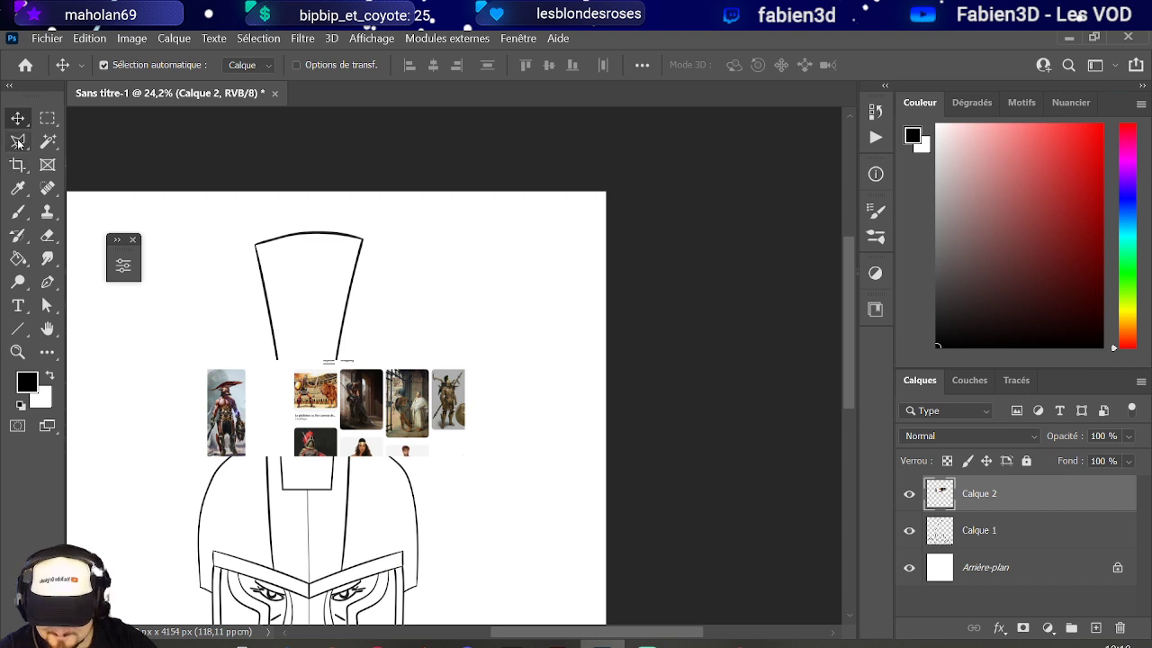
pyautogui.moveTo(389, 409); pyautogui.dragTo(531, 360)
pyautogui.scroll(2, 407, 400)
pyautogui.scroll(2, 407, 399)
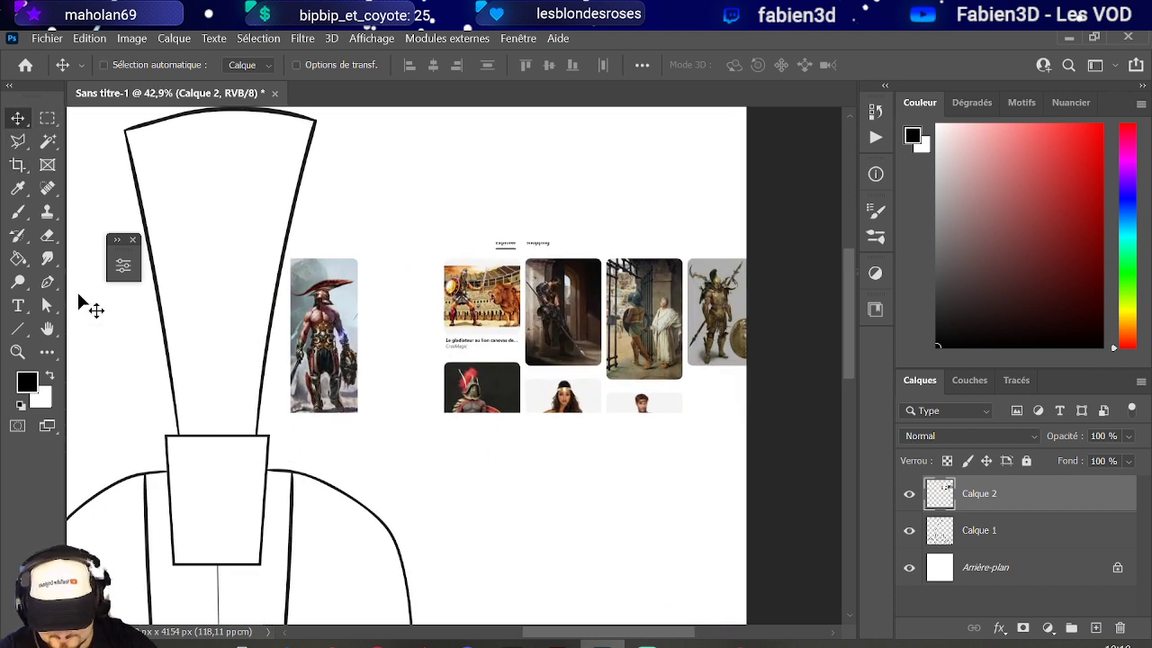
# - Sample a light pink skin tone from the crested warrior's body in the reference image
pyautogui.click(18, 211)
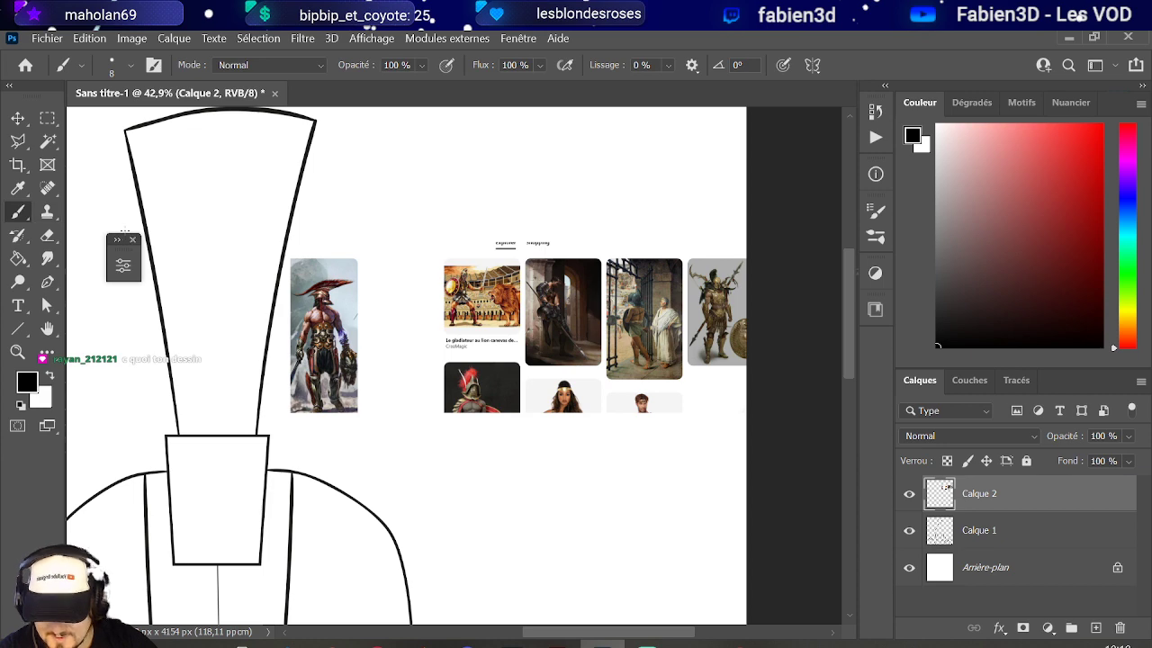
pyautogui.scroll(-5, 399, 411)
pyautogui.scroll(2, 309, 462)
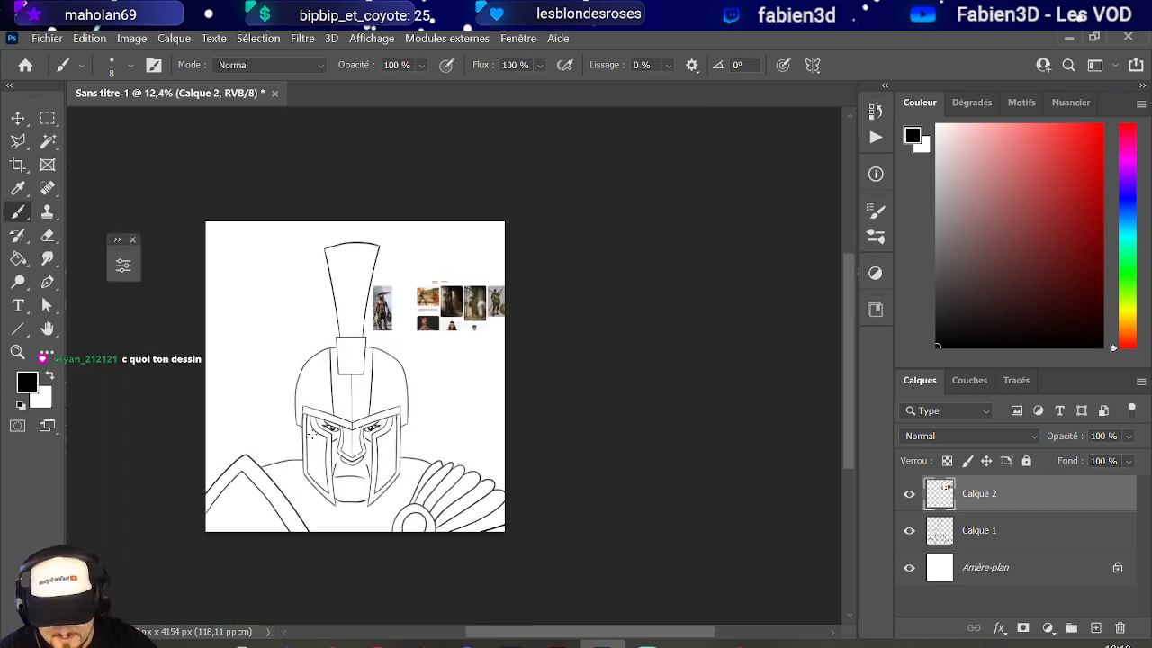
pyautogui.scroll(1, 312, 436)
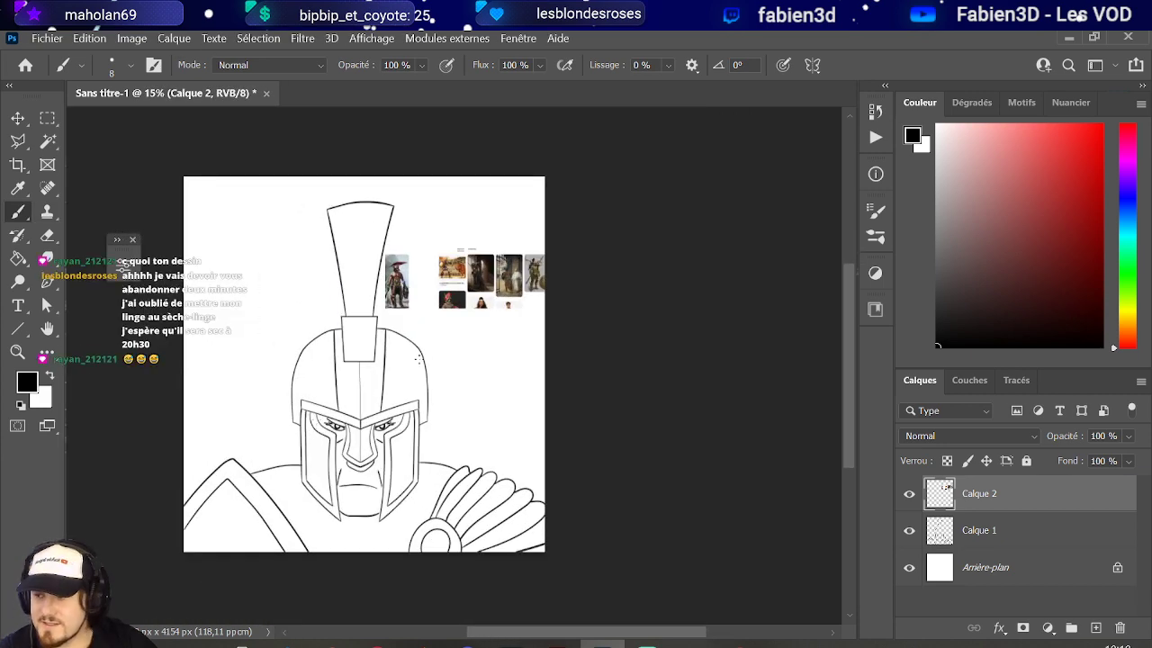
pyautogui.scroll(10, 402, 328)
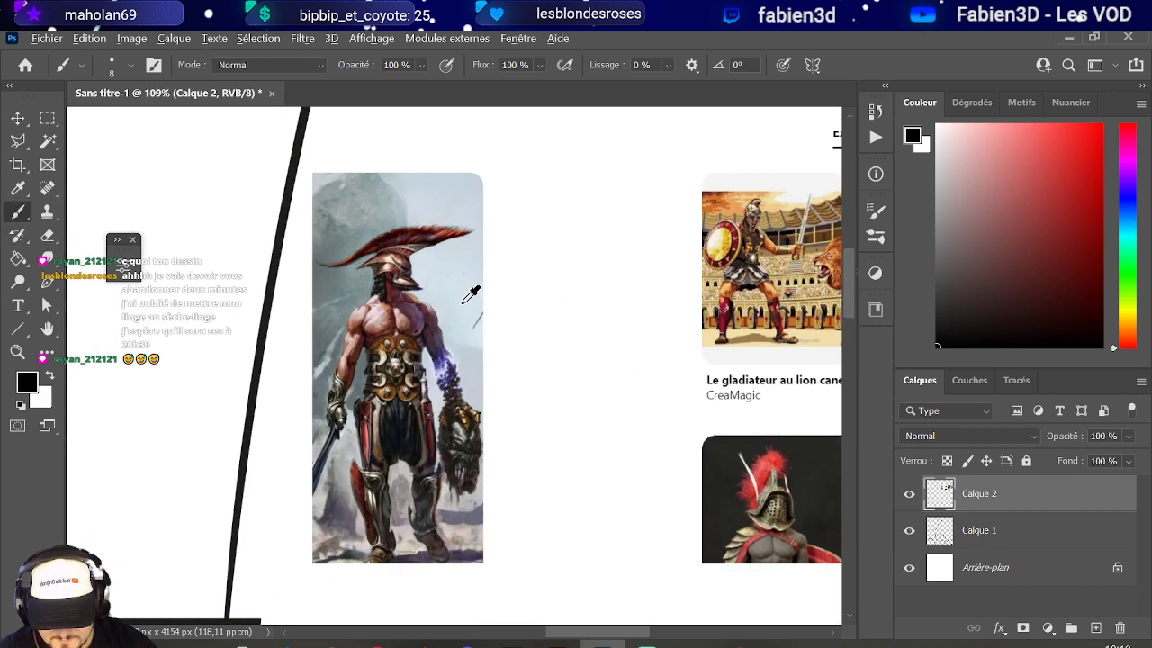
pyautogui.keyDown('alt'); pyautogui.click(379, 308); pyautogui.keyUp('alt')
pyautogui.scroll(-8, 387, 306)
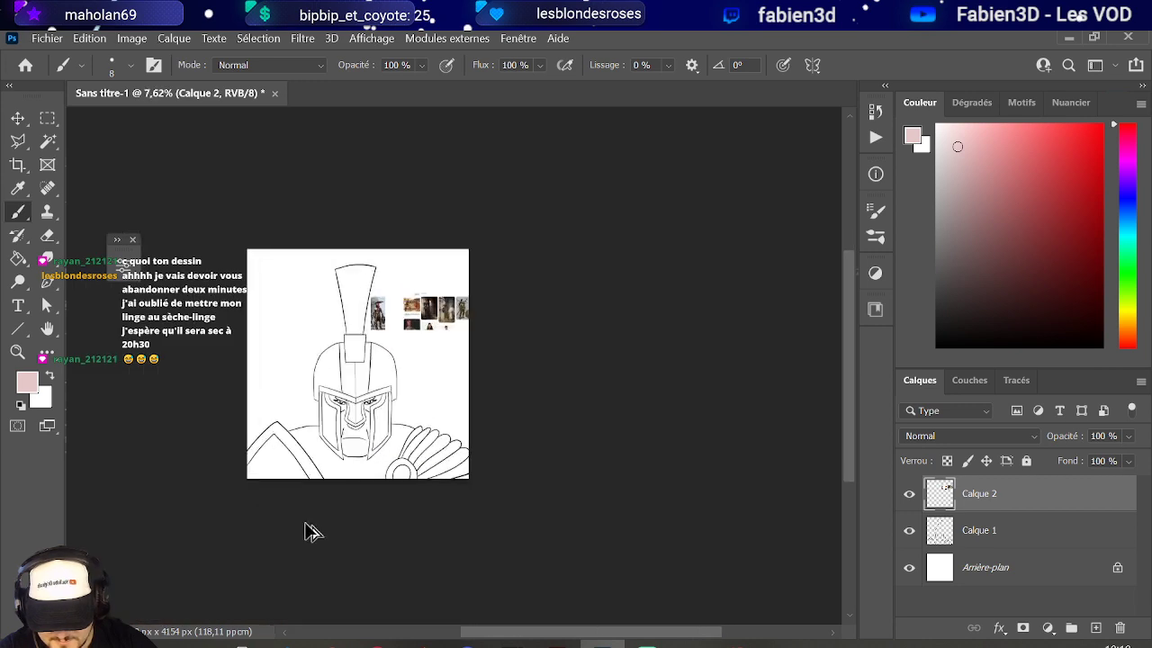
# - Create a new layer above Calque 2 and fill the warrior's face, neck and shoulders with the sampled skin tone
pyautogui.scroll(3, 416, 421)
pyautogui.click(20, 258)
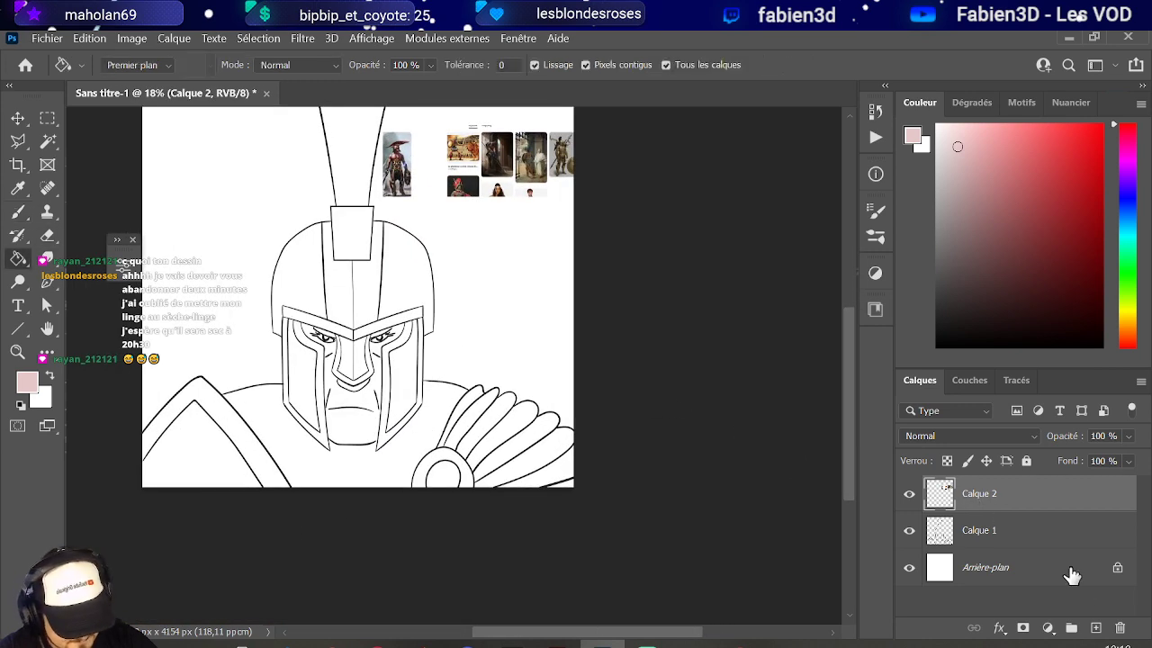
pyautogui.click(1093, 628)
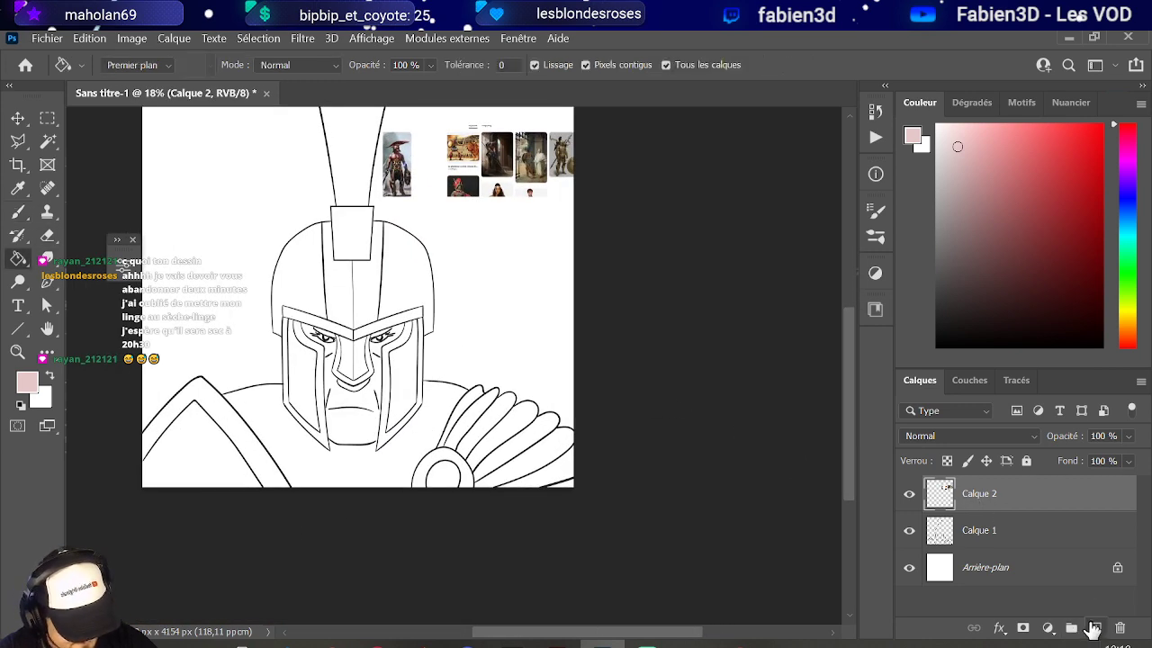
pyautogui.click(349, 464)
pyautogui.scroll(5, 360, 392)
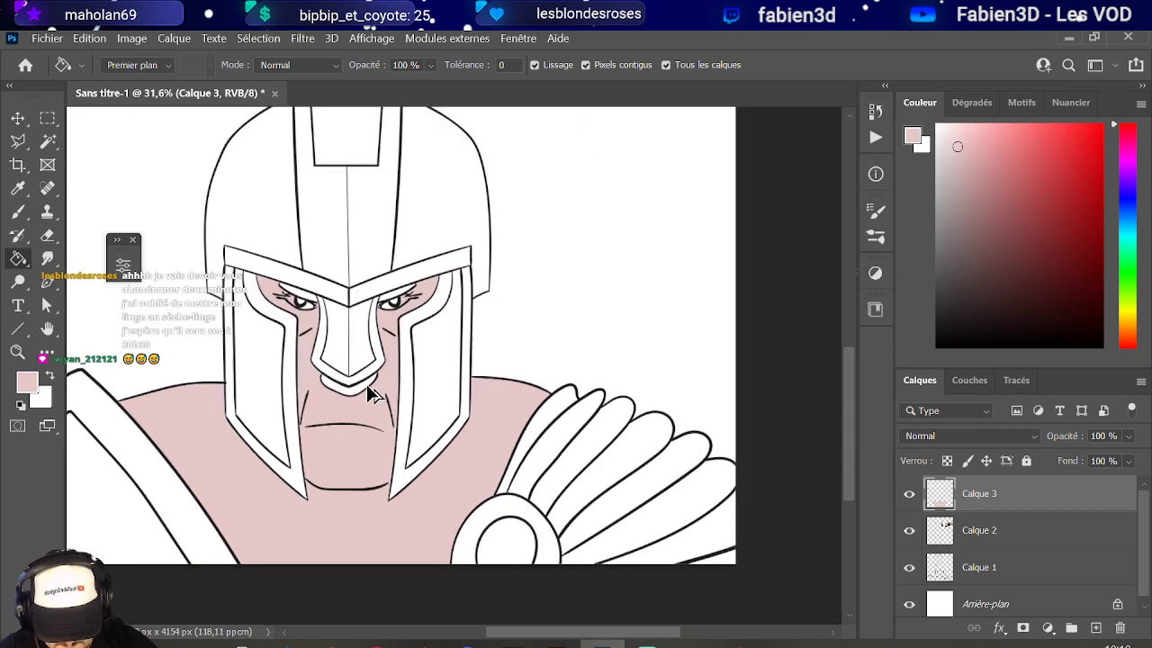
pyautogui.scroll(-5, 371, 396)
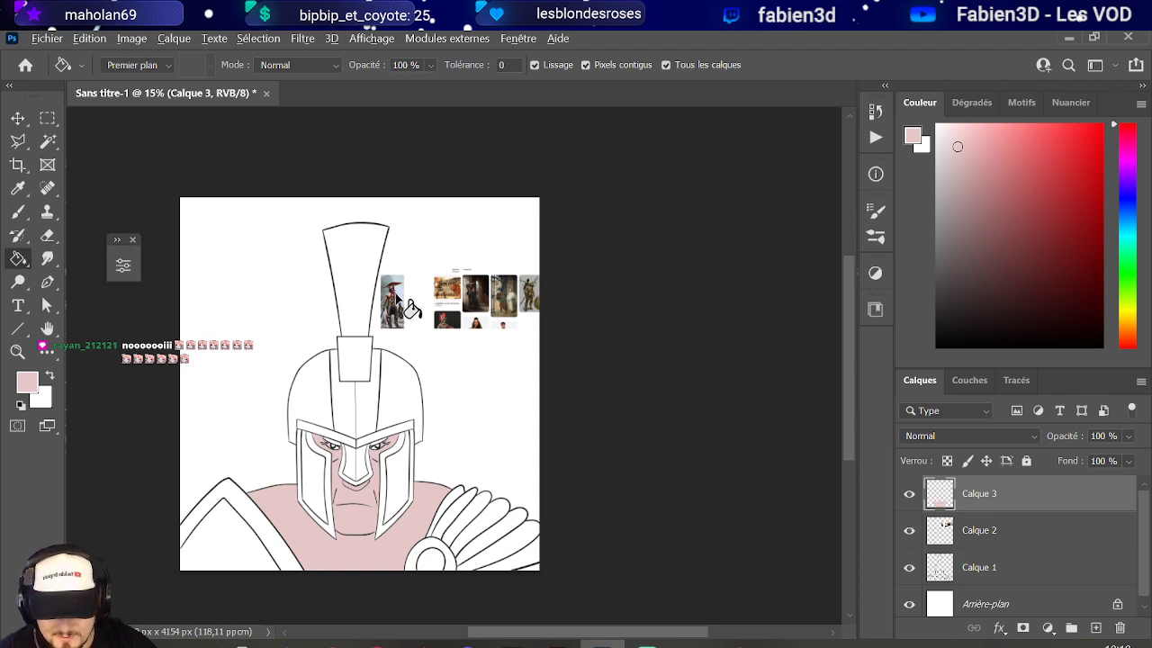
# - Sample a pale beige from the crested warrior's helmet in the reference image
pyautogui.scroll(10, 407, 335)
pyautogui.scroll(6, 405, 279)
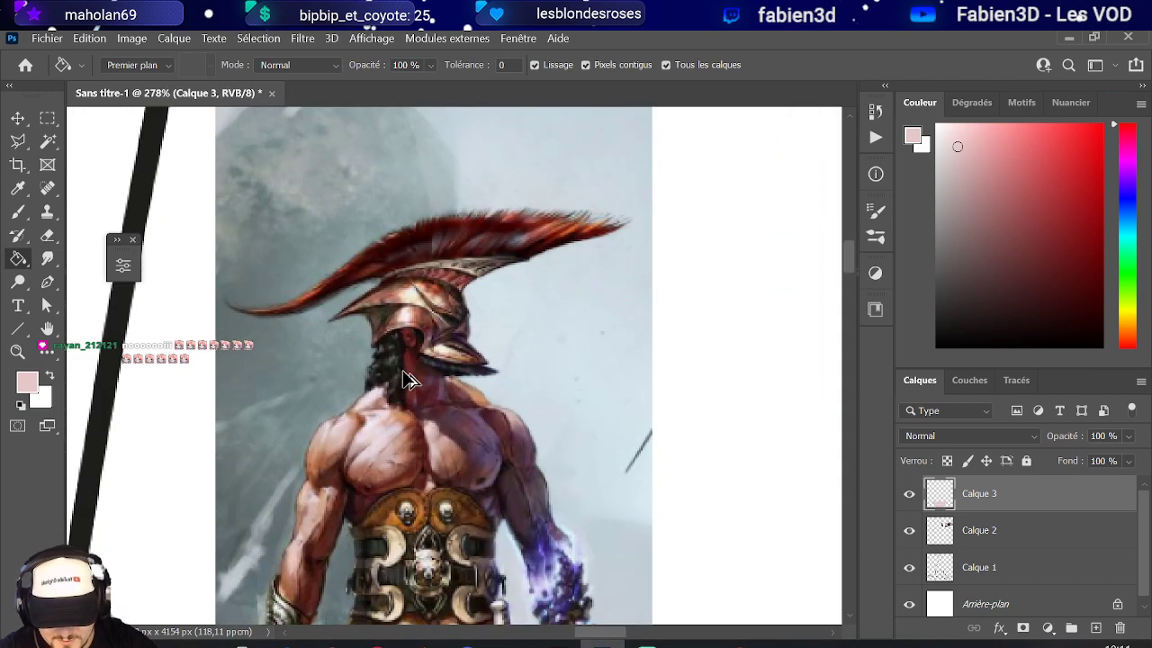
pyautogui.keyDown('alt'); pyautogui.click(400, 275); pyautogui.keyUp('alt')
pyautogui.scroll(-15, 400, 279)
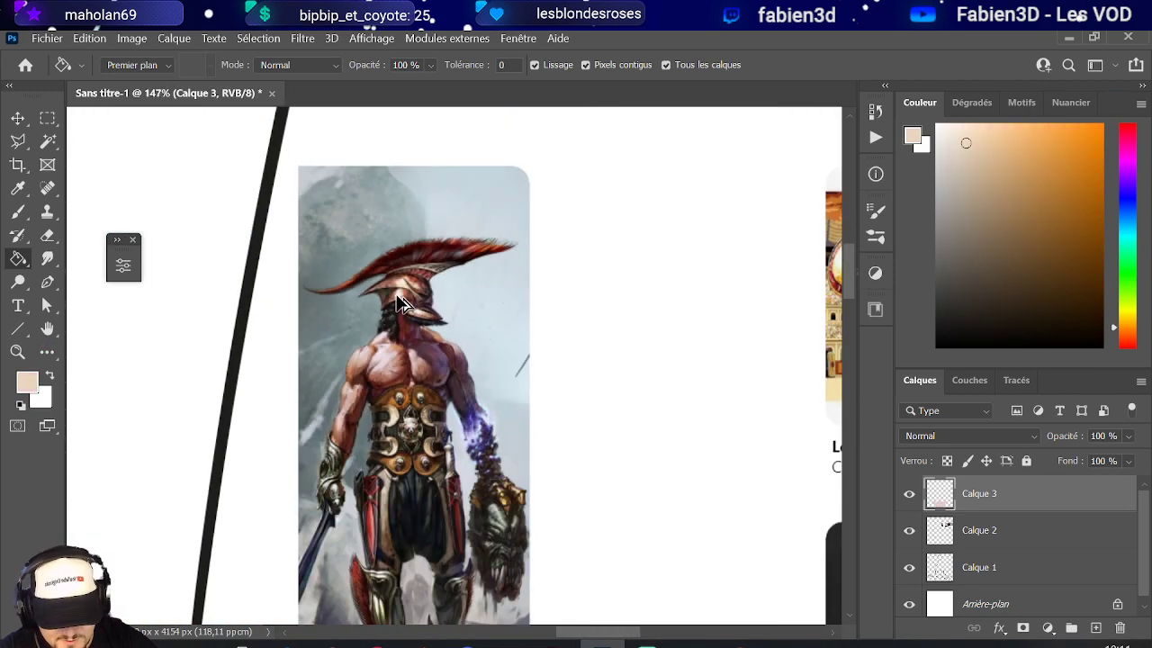
# - Sample a muted brown from the crested warrior in the reference image
pyautogui.scroll(5, 390, 270)
pyautogui.scroll(6, 391, 275)
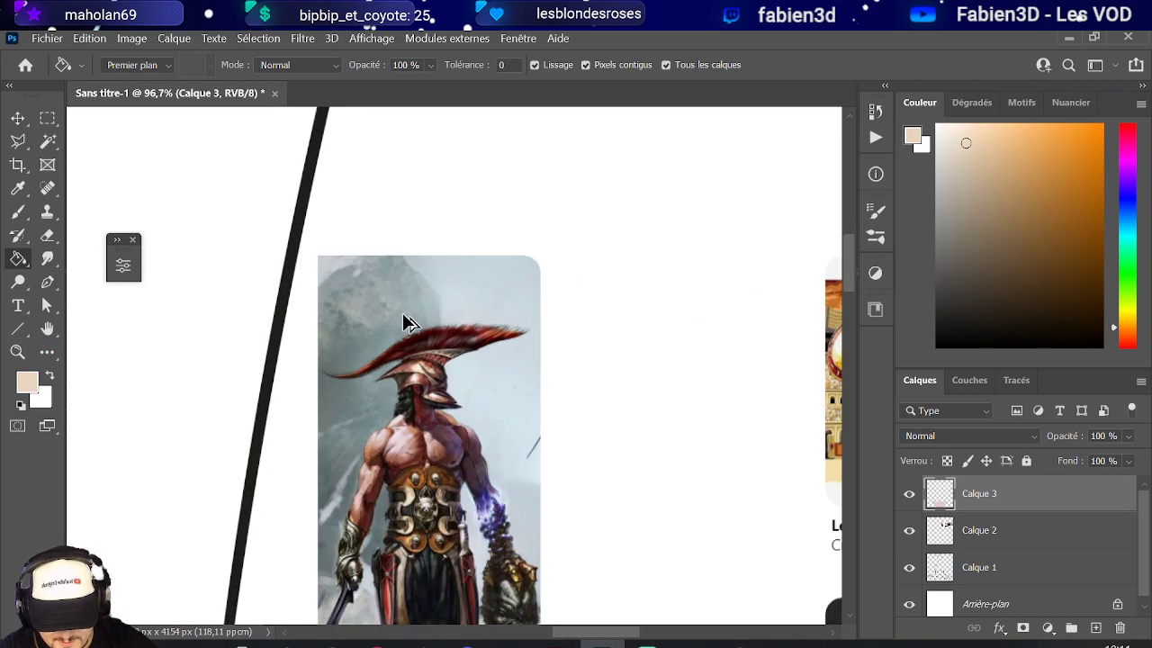
pyautogui.keyDown('alt'); pyautogui.click(405, 424); pyautogui.keyUp('alt')
pyautogui.scroll(-12, 405, 427)
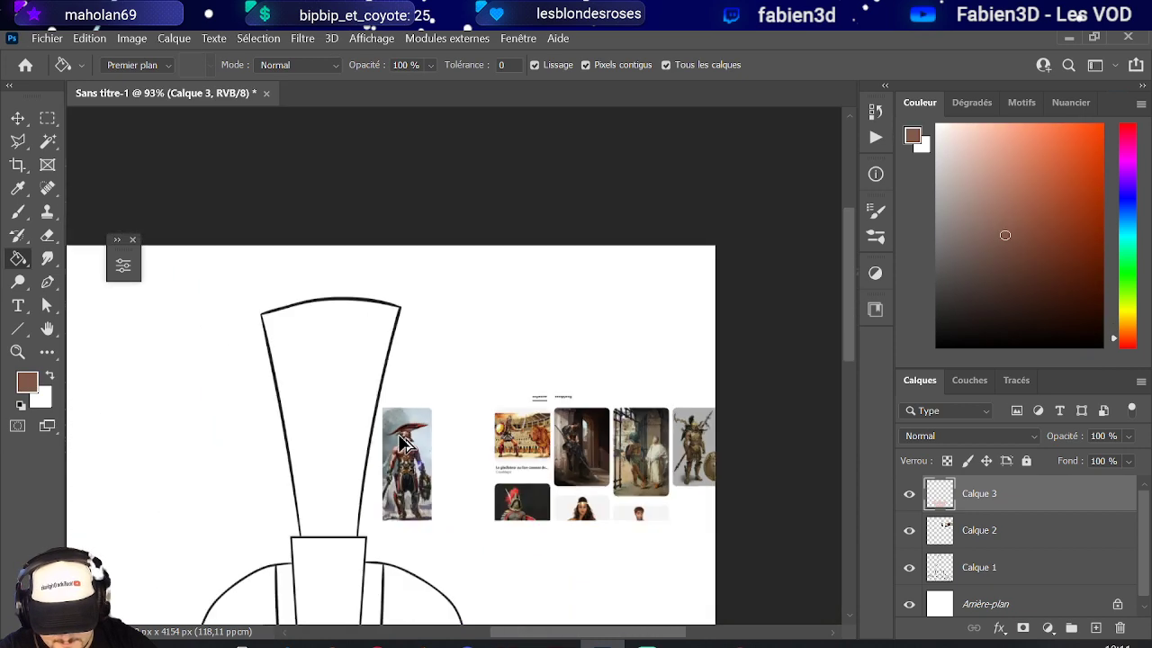
# - Sample a terracotta tone from the crested warrior's helmet in the reference image
pyautogui.scroll(6, 407, 475)
pyautogui.scroll(6, 406, 477)
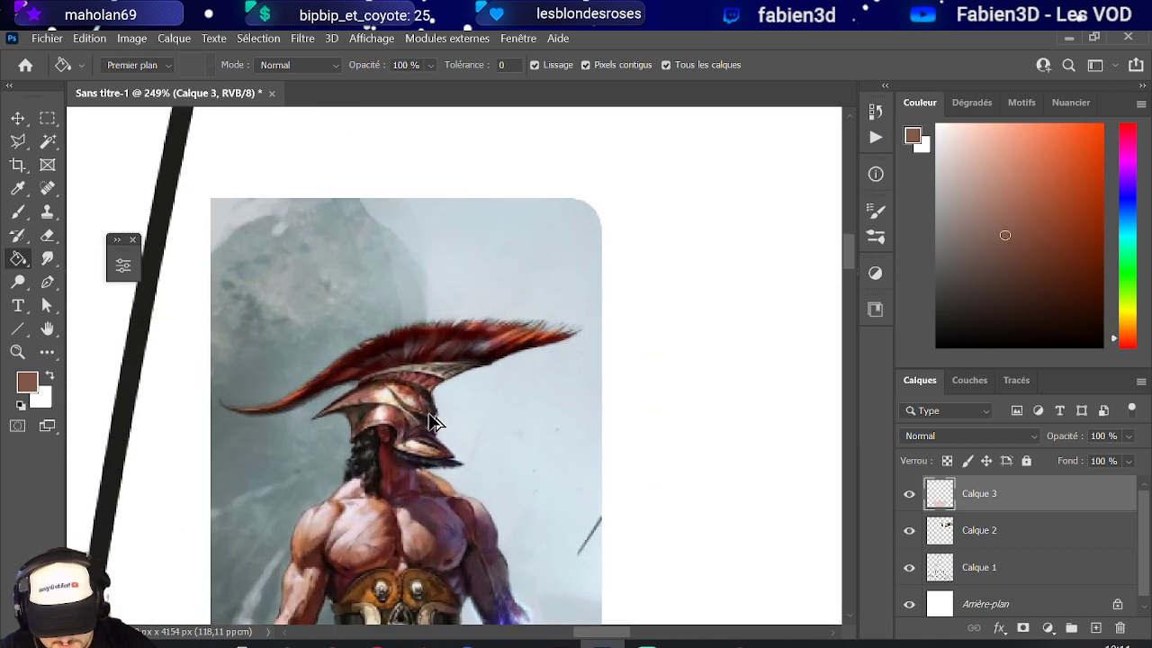
pyautogui.keyDown('alt'); pyautogui.click(369, 418); pyautogui.keyUp('alt')
pyautogui.scroll(-9, 367, 417)
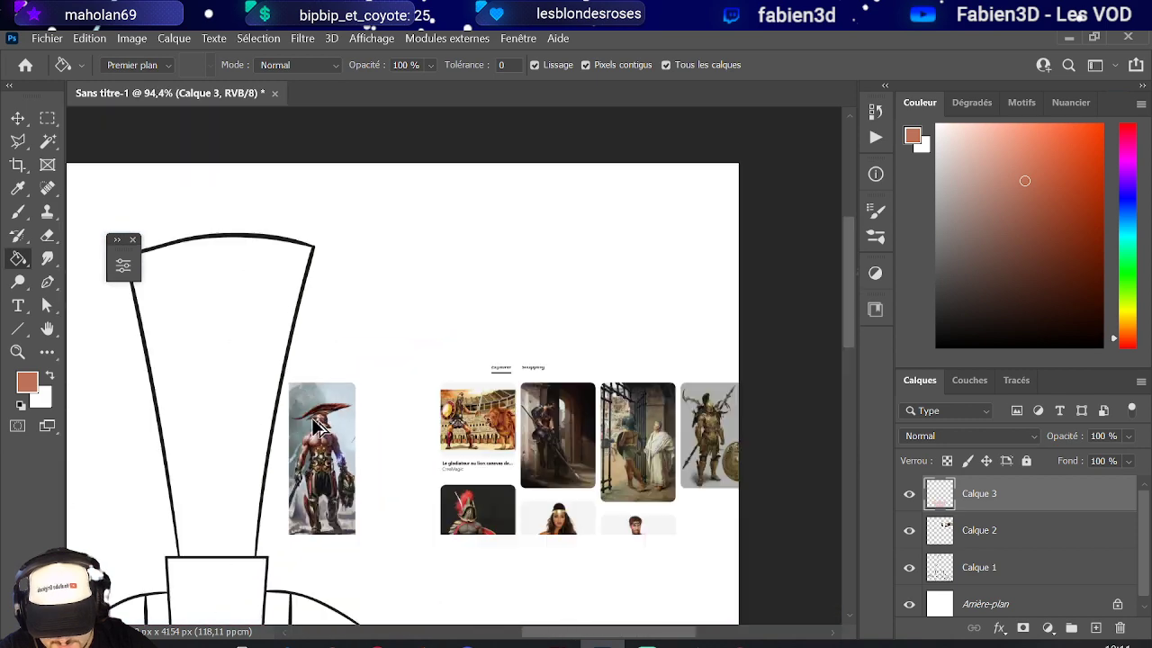
# - Fill all the panels of the helmet's dome with the sampled terracotta on Calque 3
pyautogui.scroll(2, 348, 300)
pyautogui.click(321, 295)
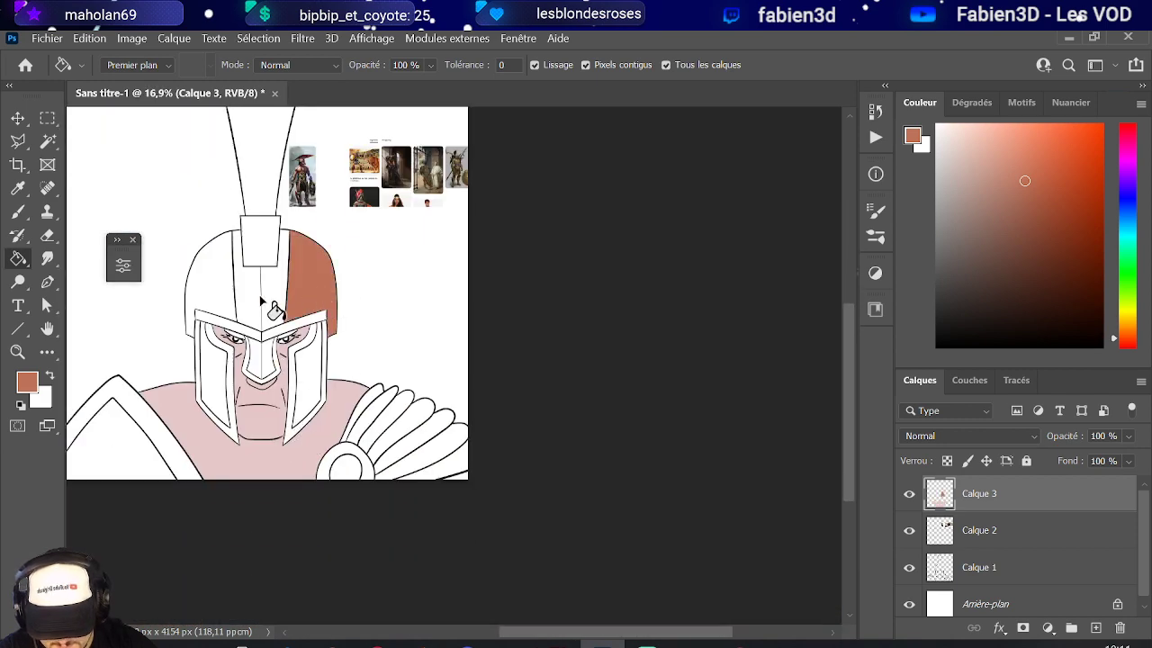
pyautogui.click(225, 299)
pyautogui.click(252, 302)
pyautogui.click(269, 307)
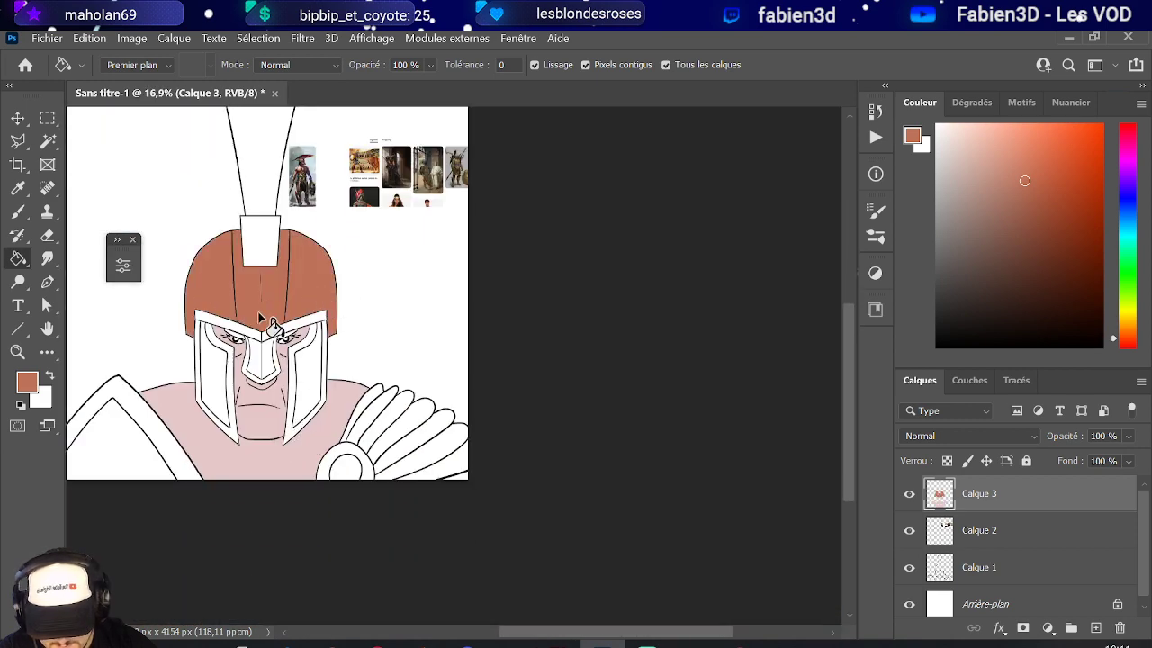
# - Fill both cheek guards of the helmet, including their inner panels and borders, with the terracotta
pyautogui.click(231, 385)
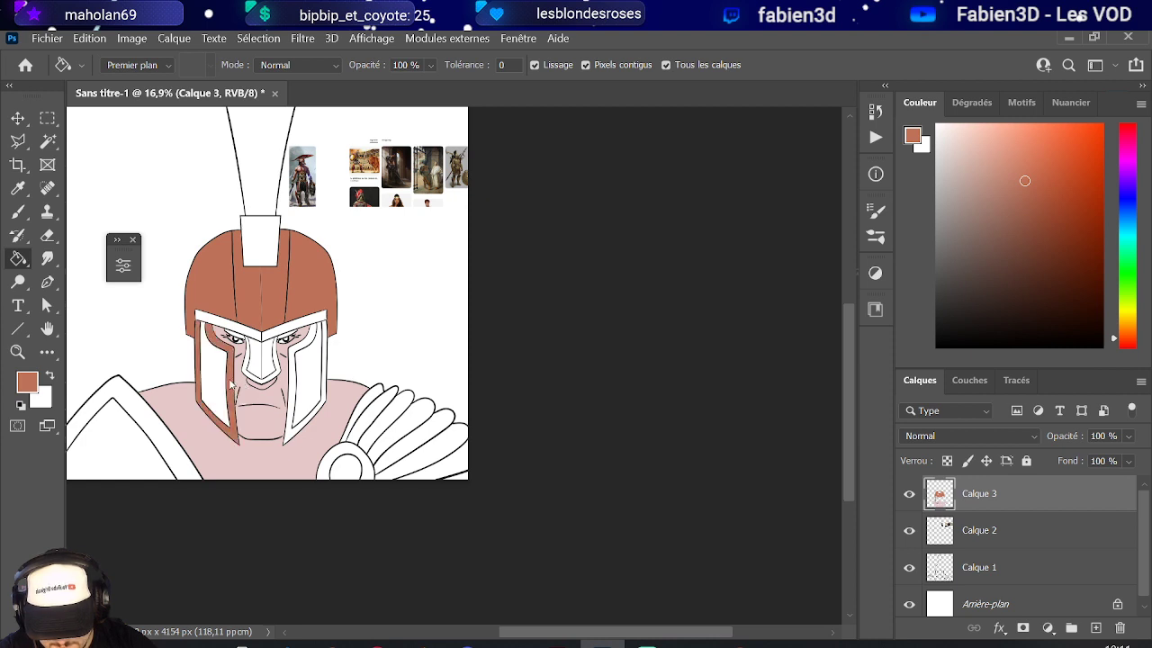
pyautogui.click(226, 385)
pyautogui.click(309, 387)
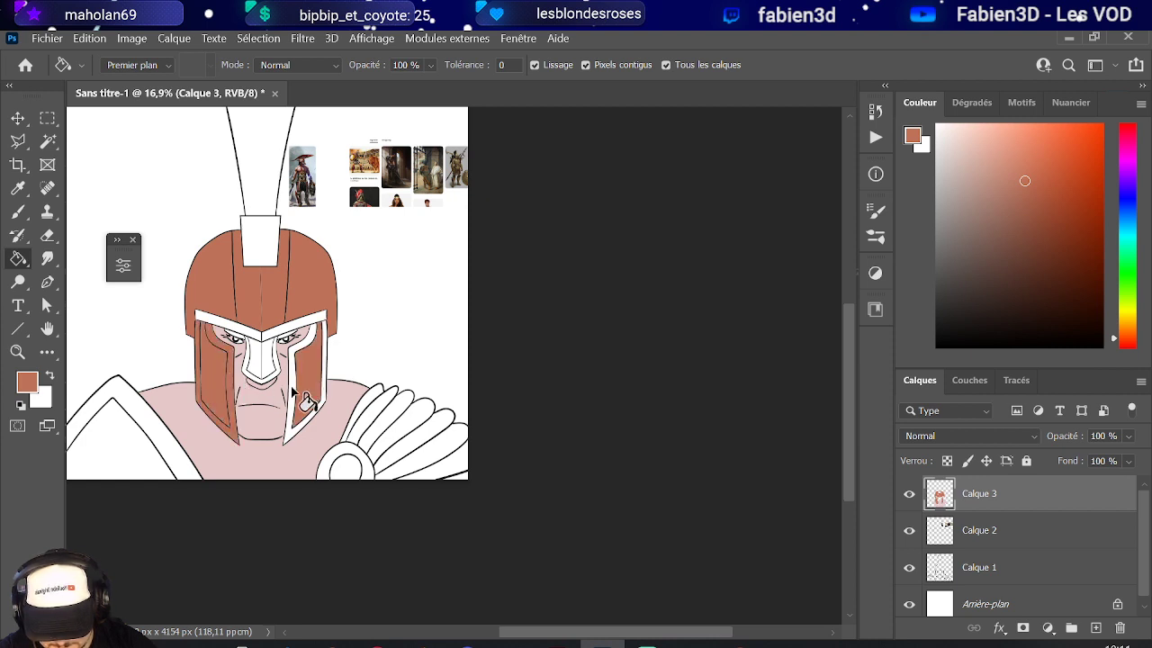
pyautogui.click(292, 385)
# - Fill the helmet's nose guard, brow band and crest base with the same terracotta
pyautogui.scroll(3, 263, 364)
pyautogui.click(256, 363)
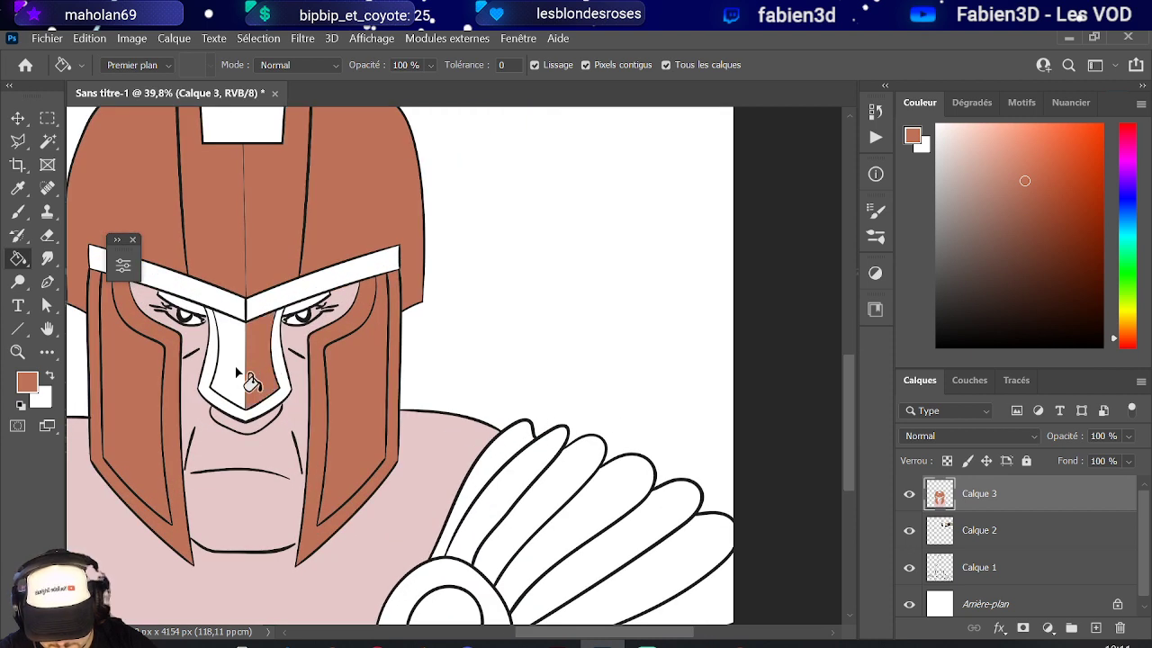
pyautogui.click(230, 381)
pyautogui.click(237, 412)
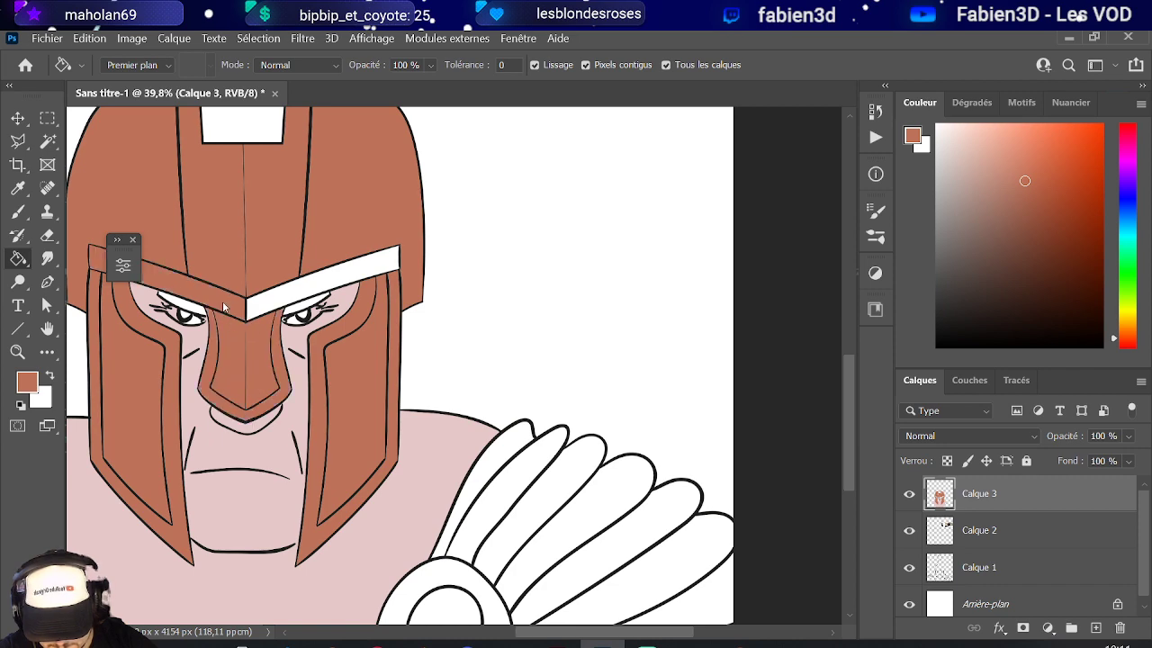
pyautogui.scroll(-3, 241, 315)
pyautogui.scroll(2, 241, 304)
pyautogui.click(256, 302)
pyautogui.scroll(-3, 257, 303)
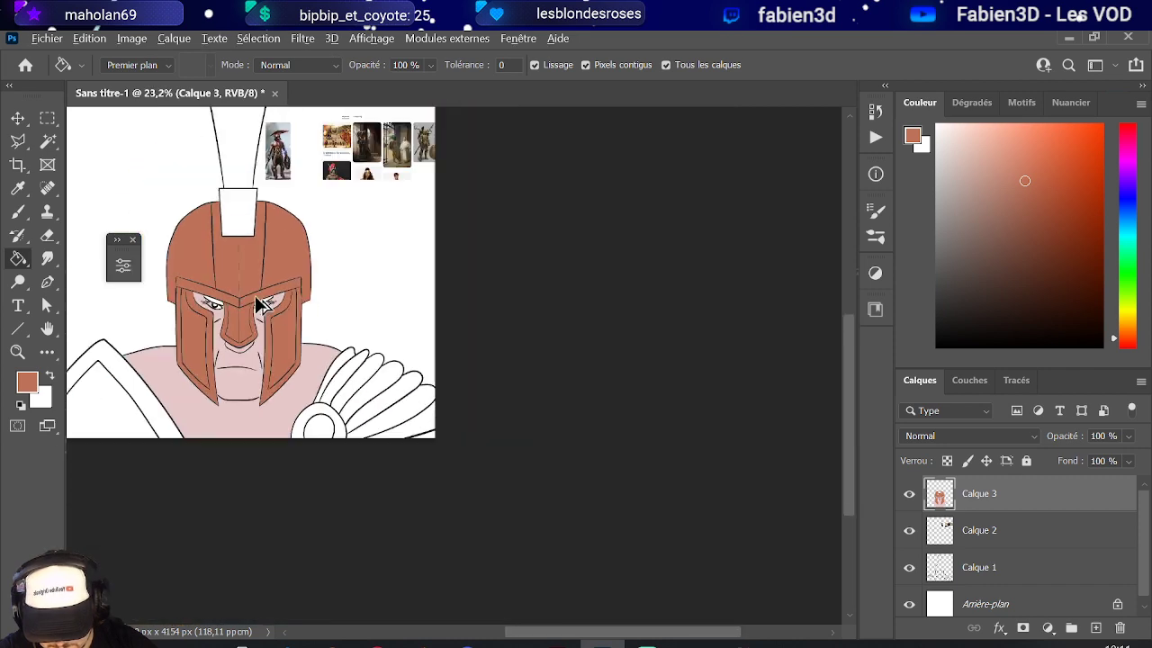
pyautogui.scroll(3, 174, 296)
pyautogui.scroll(2, 301, 234)
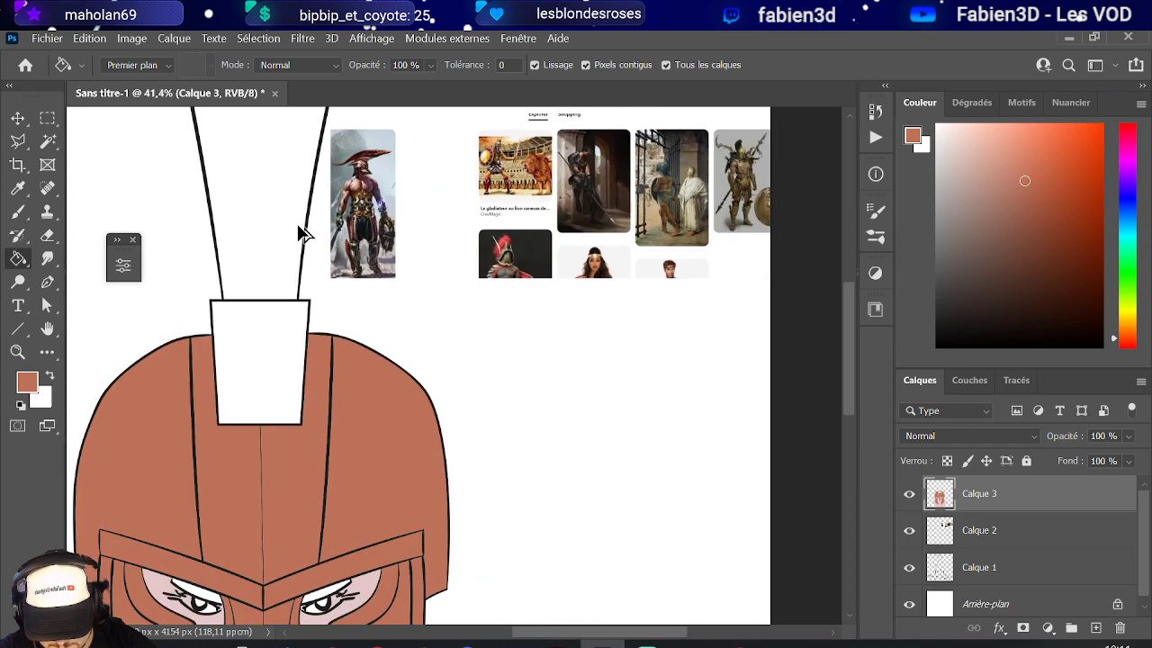
# - Sample the bright red of the helmet plume in the dark-background gladiator reference and fill the warrior's crest with it
pyautogui.scroll(3, 270, 347)
pyautogui.scroll(4, 409, 198)
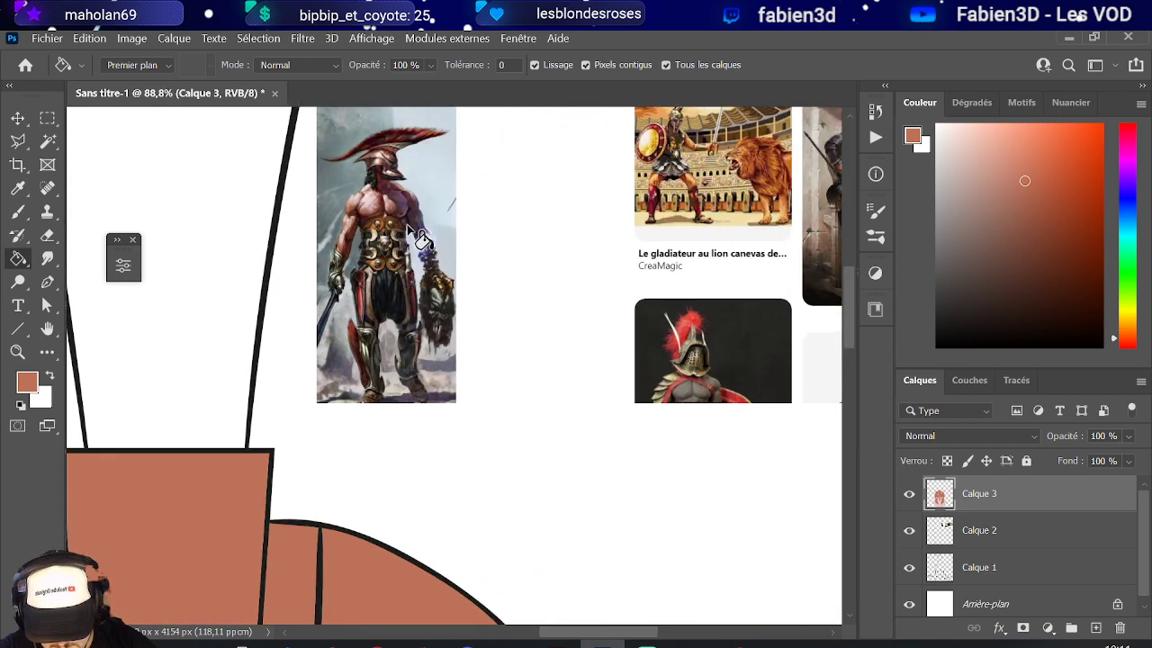
pyautogui.keyDown('alt'); pyautogui.click(693, 439); pyautogui.keyUp('alt')
pyautogui.scroll(-2, 504, 378)
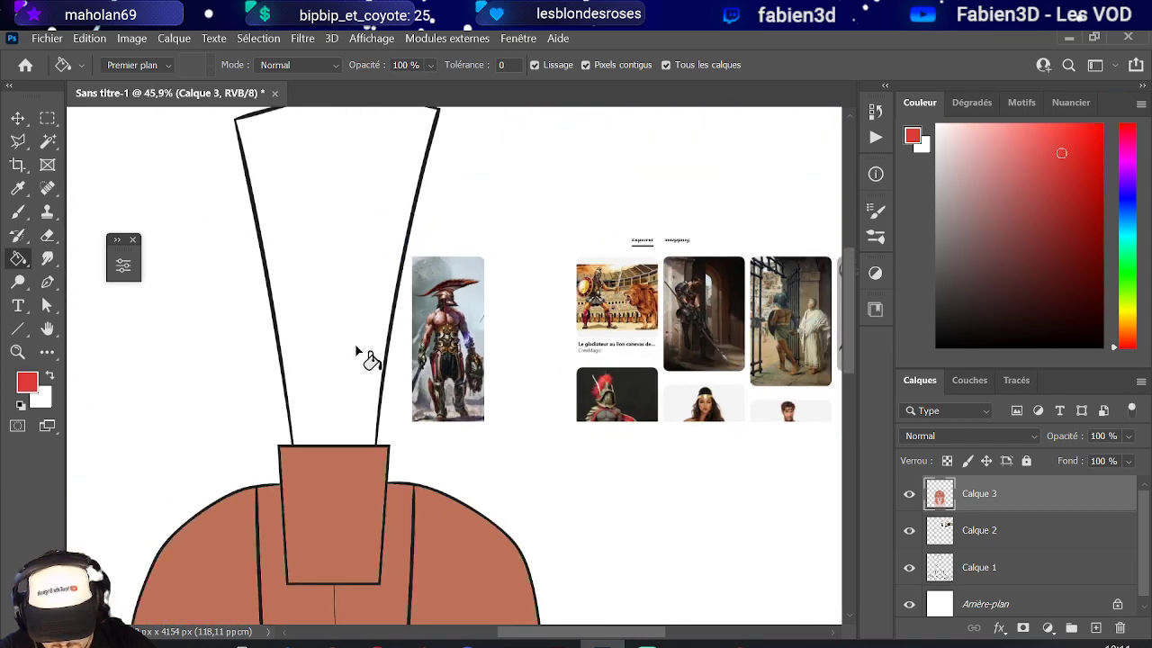
pyautogui.click(352, 346)
pyautogui.scroll(-3, 360, 332)
pyautogui.scroll(2, 382, 329)
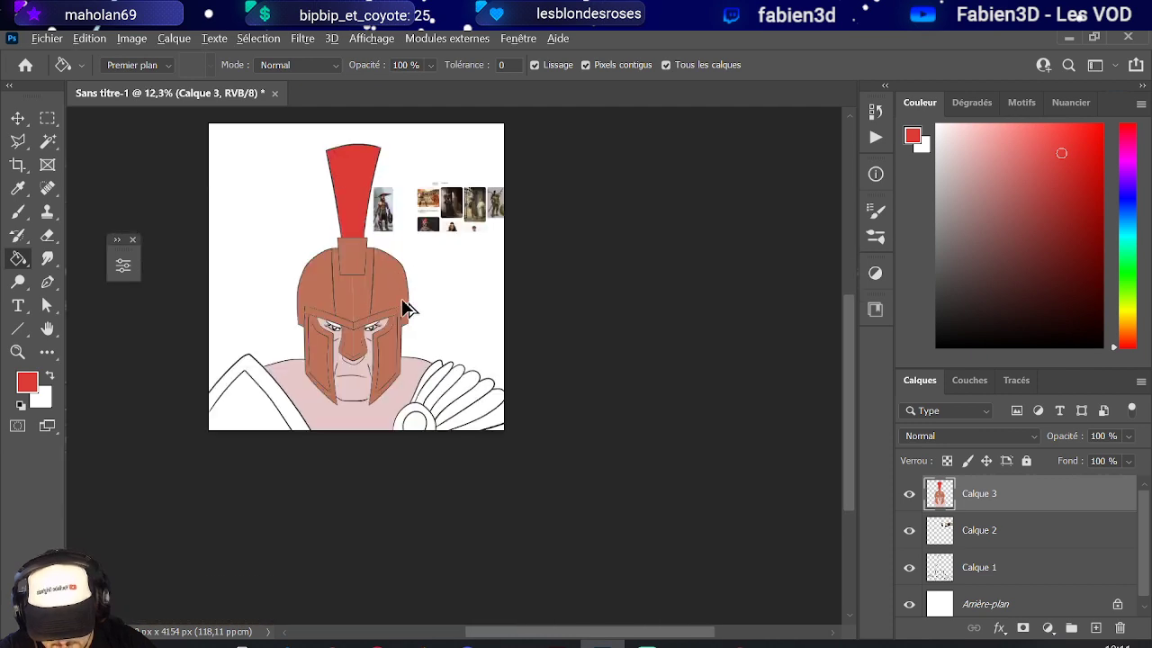
# - Sample the terracotta from the helmet and fill the round shoulder medallion and the pointed plate on the opposite shoulder
pyautogui.scroll(1, 391, 409)
pyautogui.keyDown('alt'); pyautogui.click(394, 423); pyautogui.keyUp('alt')
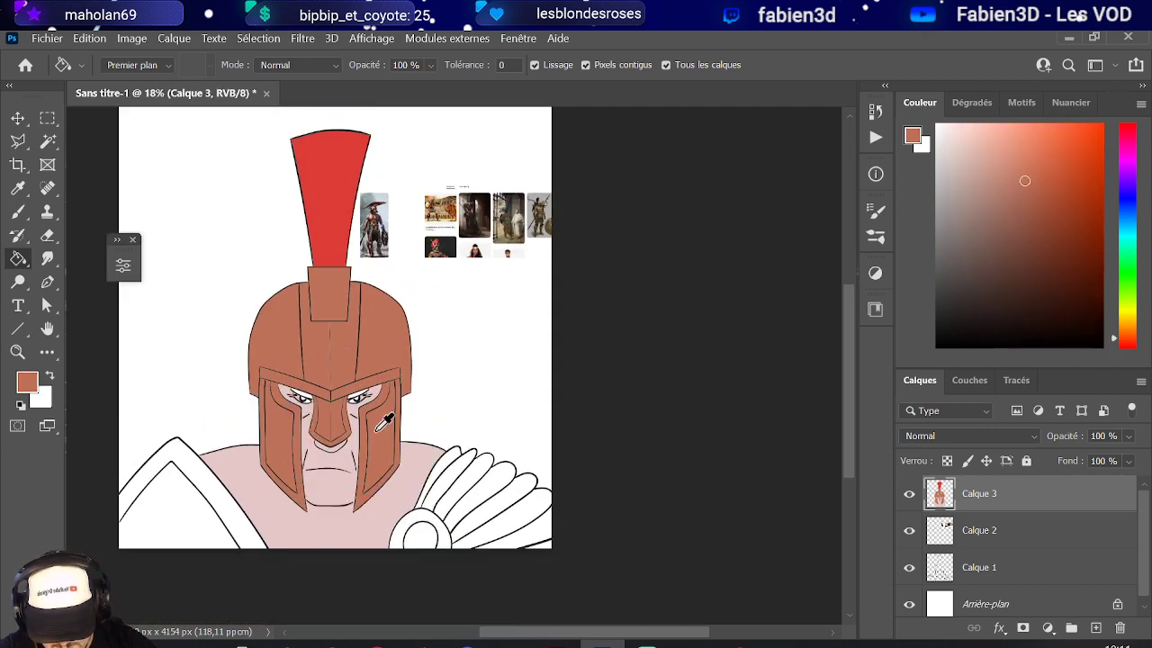
pyautogui.click(423, 536)
pyautogui.scroll(-2, 297, 450)
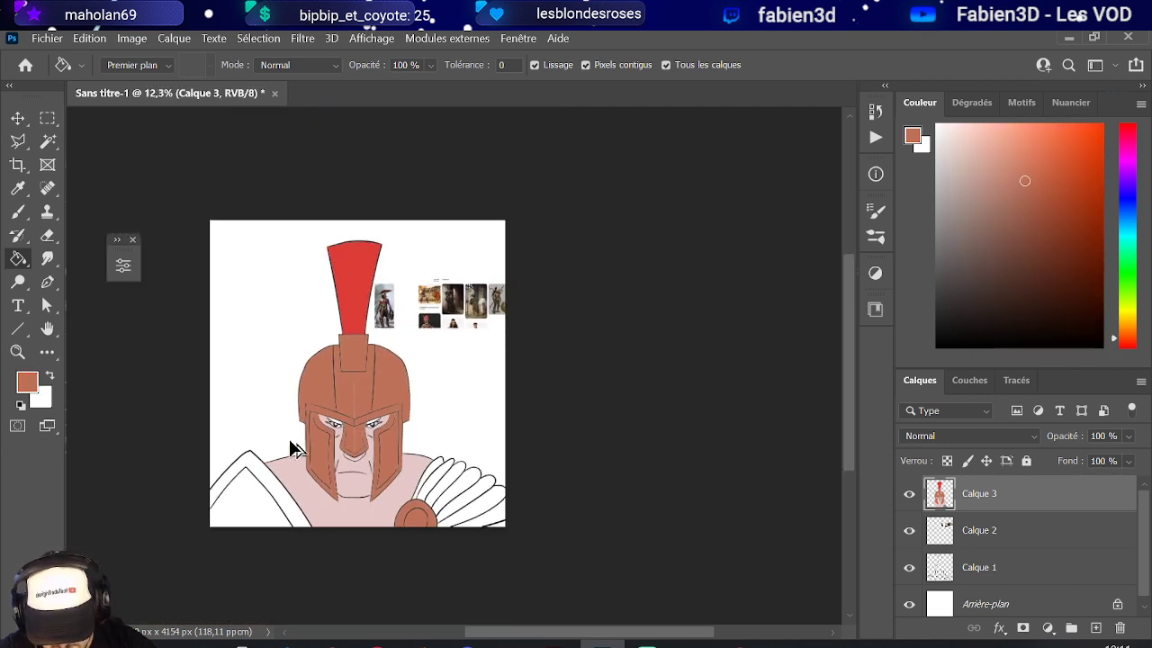
pyautogui.scroll(3, 310, 486)
pyautogui.click(279, 520)
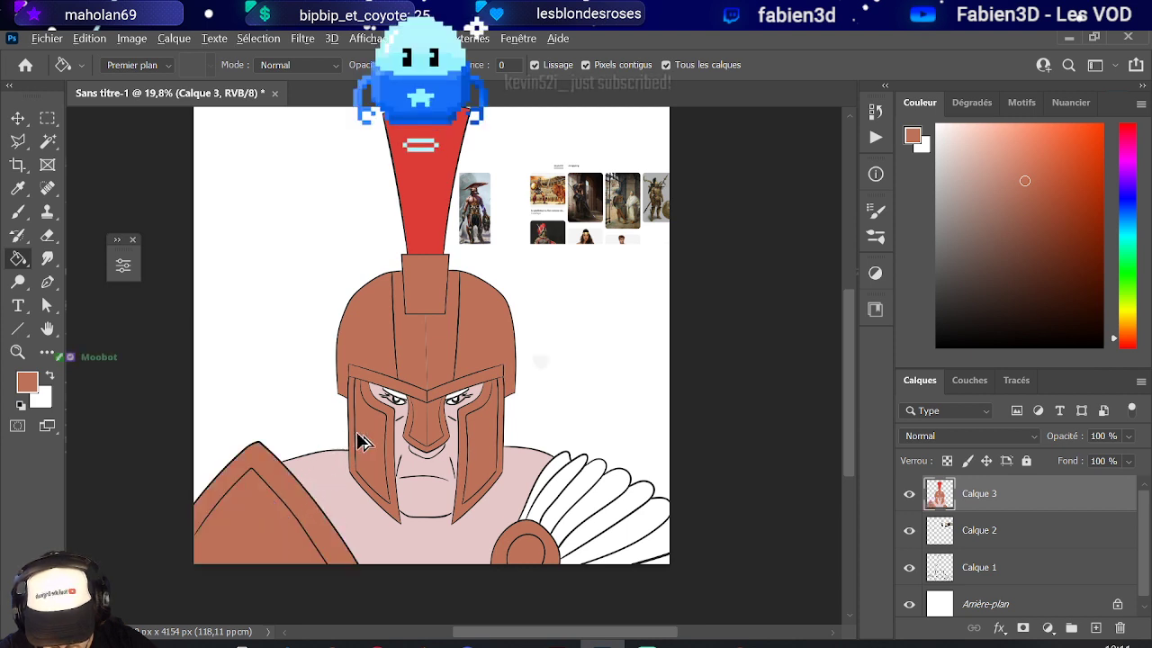
pyautogui.scroll(-1, 364, 441)
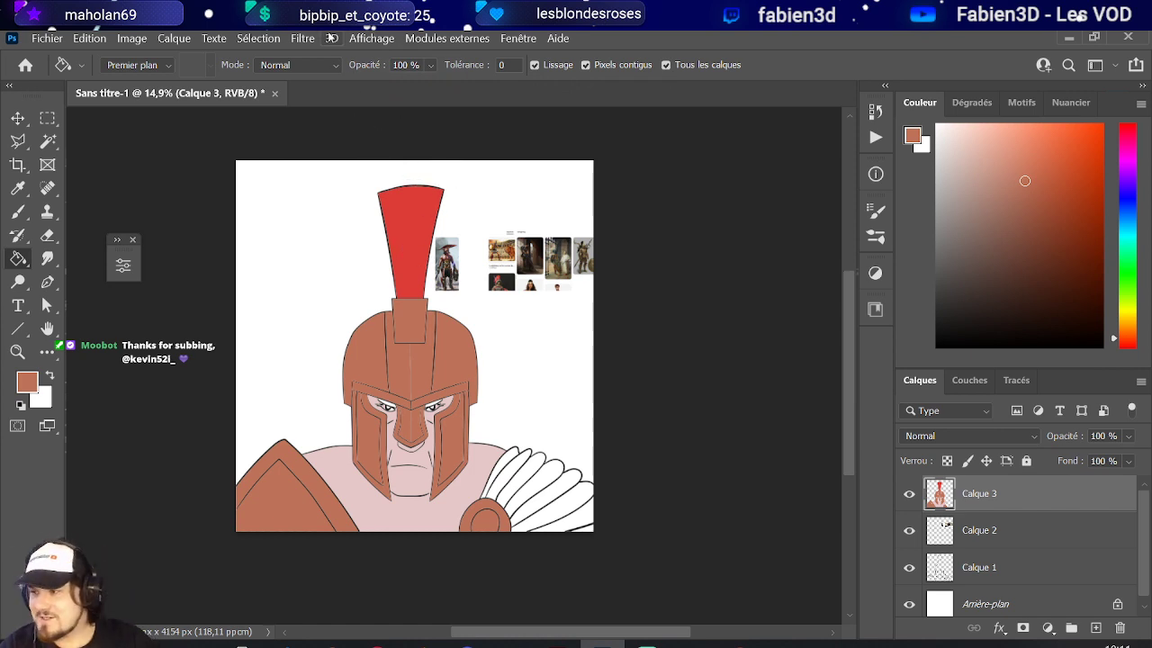
# - Sample the red from the crest and fill the shoulder feather nearest the neck, undoing any fill that recolours the outlines
pyautogui.scroll(5, 522, 396)
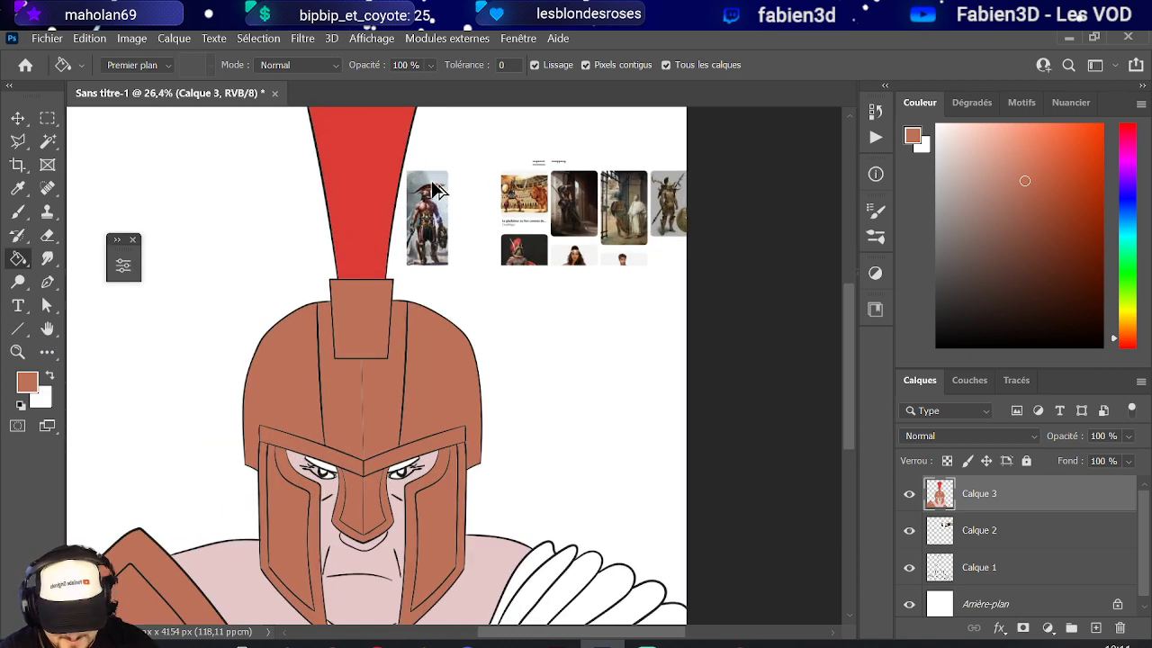
pyautogui.keyDown('alt'); pyautogui.click(329, 172); pyautogui.keyUp('alt')
pyautogui.scroll(-5, 477, 333)
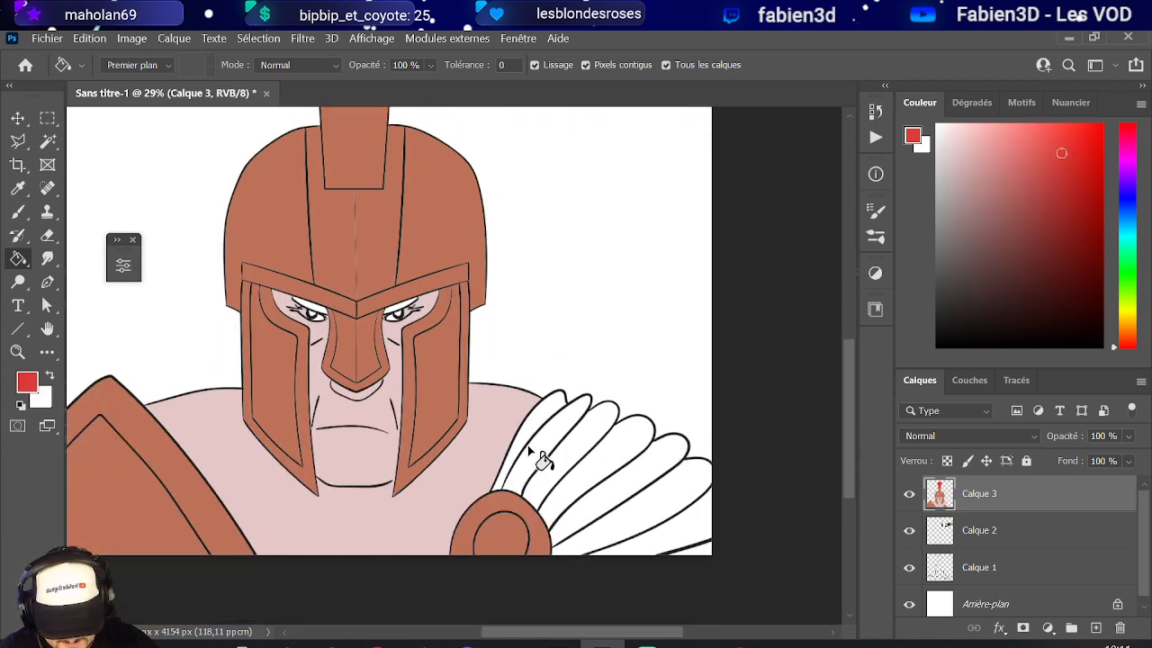
pyautogui.click(540, 426)
pyautogui.click(558, 440)
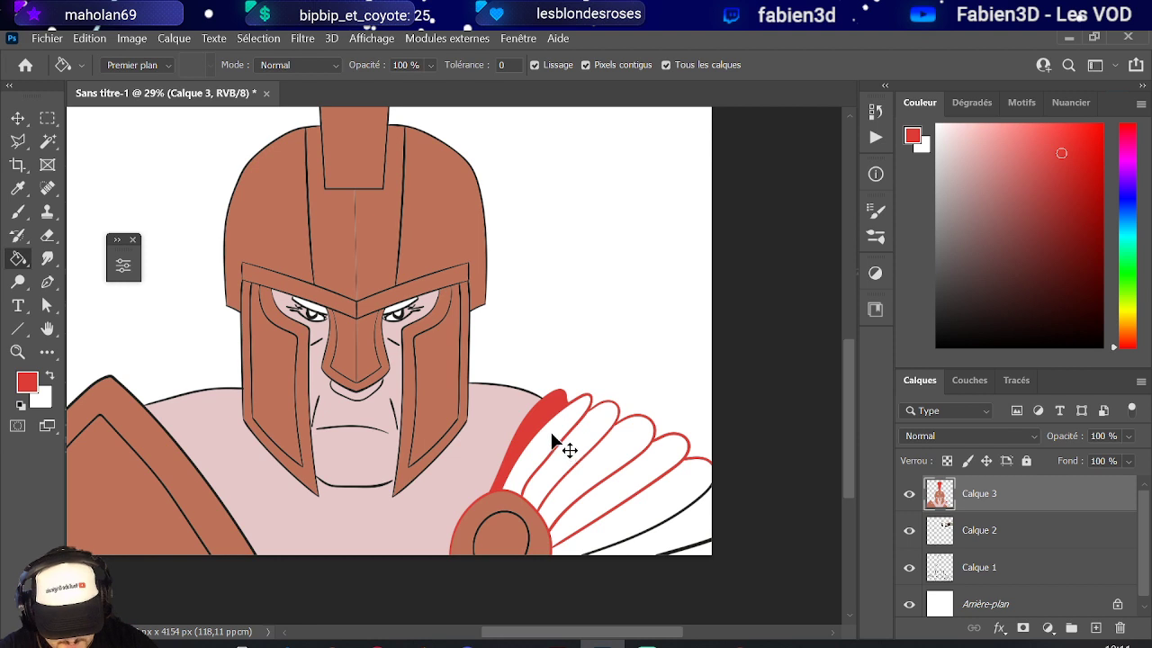
pyautogui.hotkey('ctrl', 'z')
# - Fill the remaining shoulder feathers one by one with the crest's red
pyautogui.click(566, 441)
pyautogui.click(597, 456)
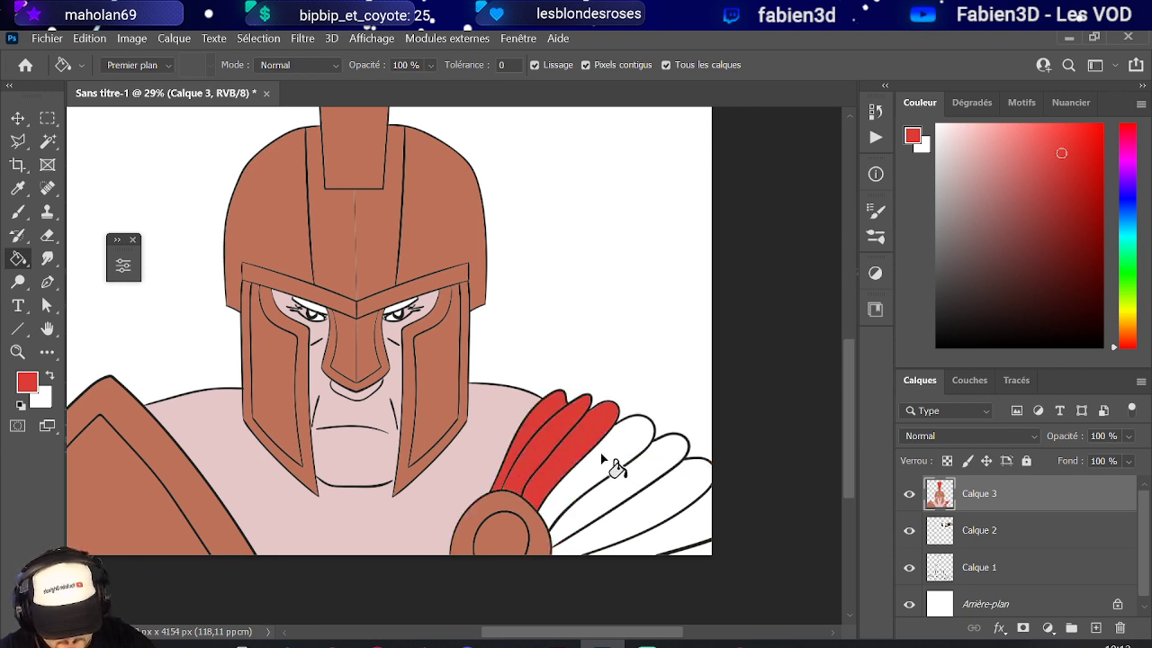
pyautogui.click(601, 456)
pyautogui.click(633, 468)
pyautogui.click(672, 512)
pyautogui.click(681, 523)
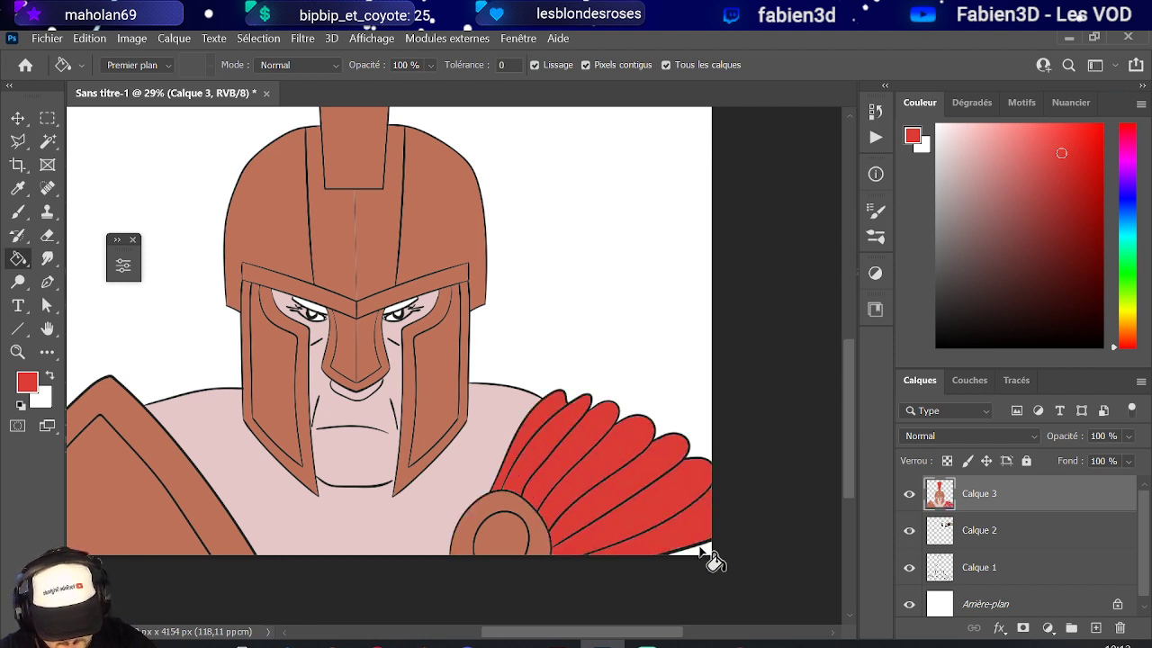
pyautogui.scroll(-4, 582, 354)
pyautogui.scroll(3, 576, 346)
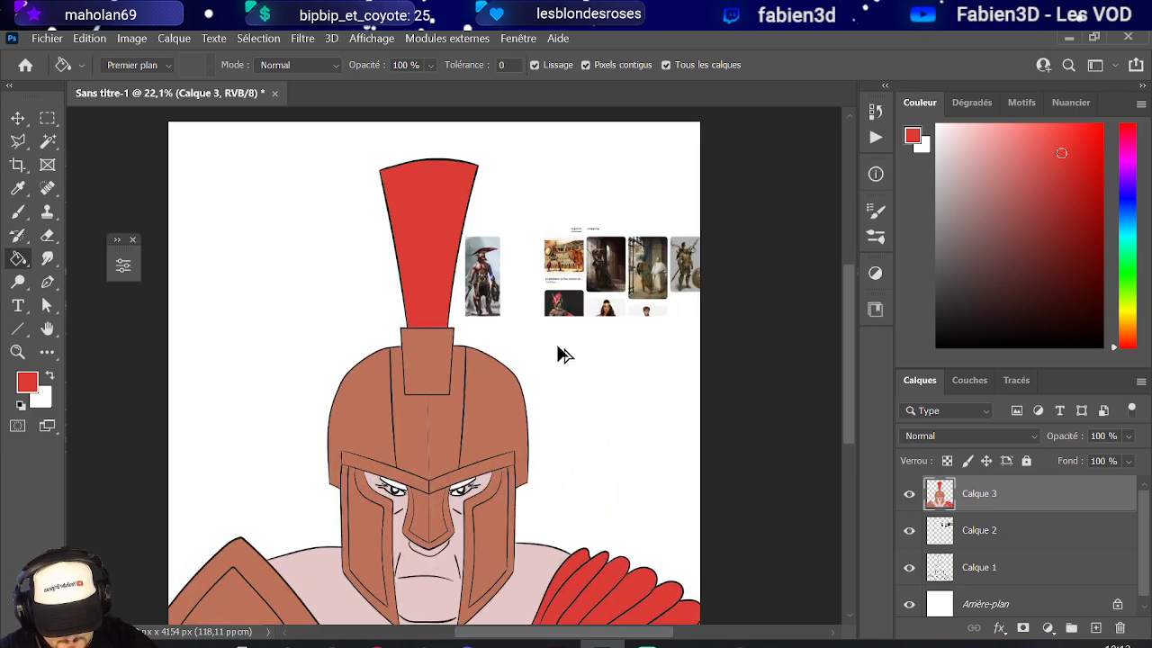
# - Reset the foreground colour to black and fill both of the warrior's eyebrows with it
pyautogui.press('d')
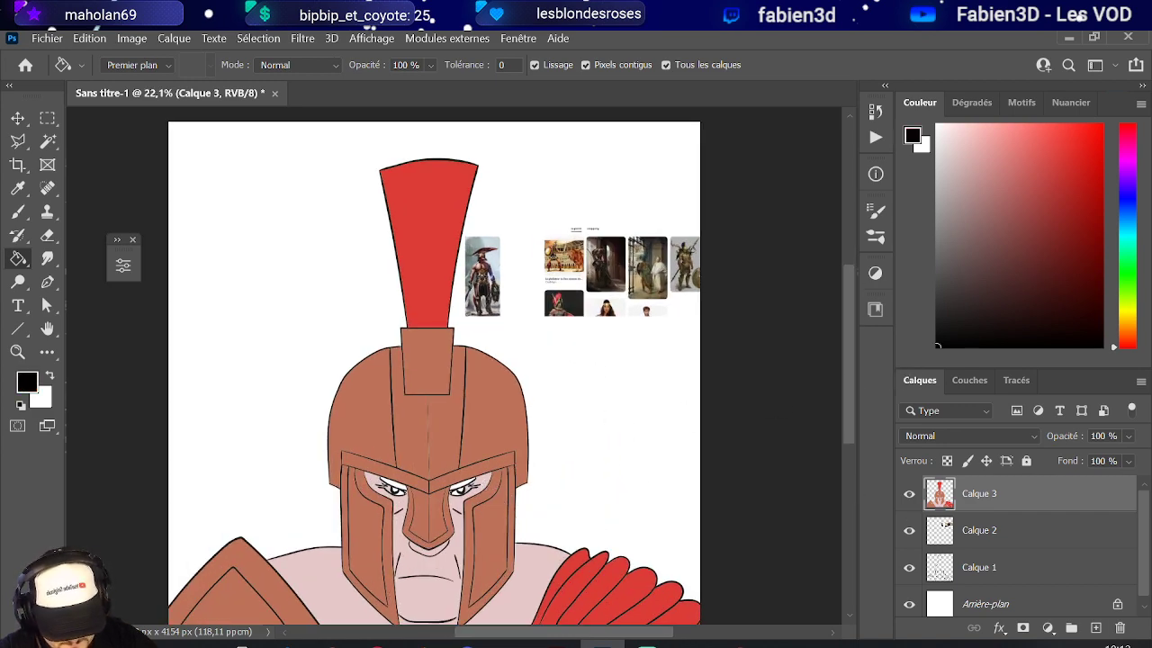
pyautogui.scroll(4, 484, 544)
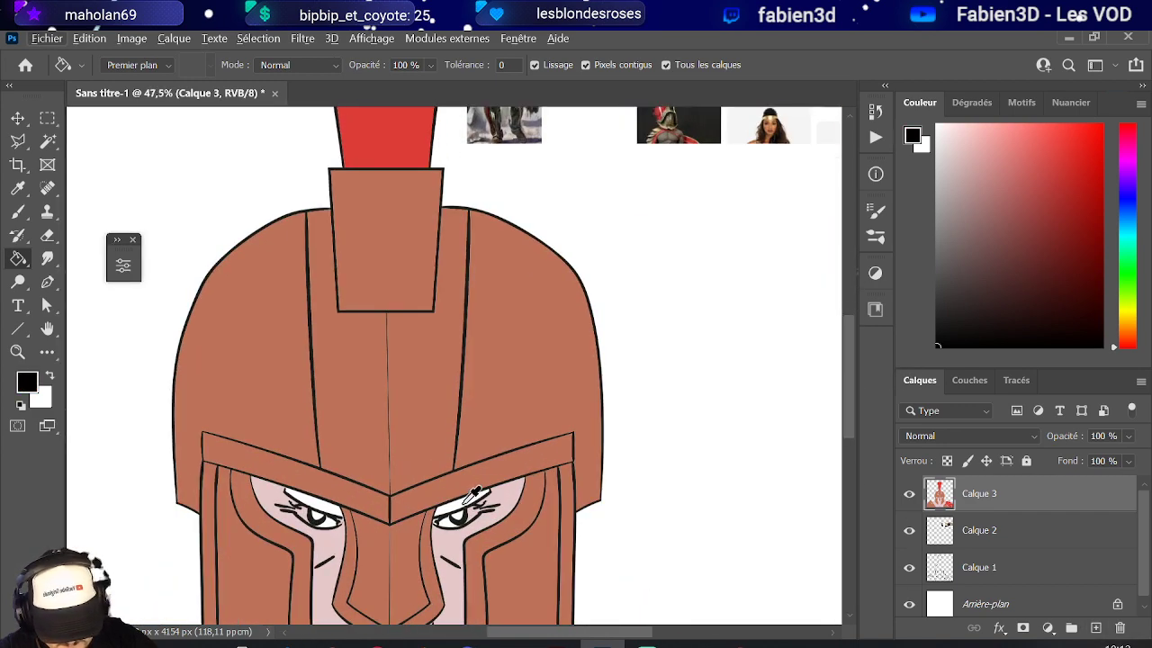
pyautogui.click(474, 495)
pyautogui.click(315, 504)
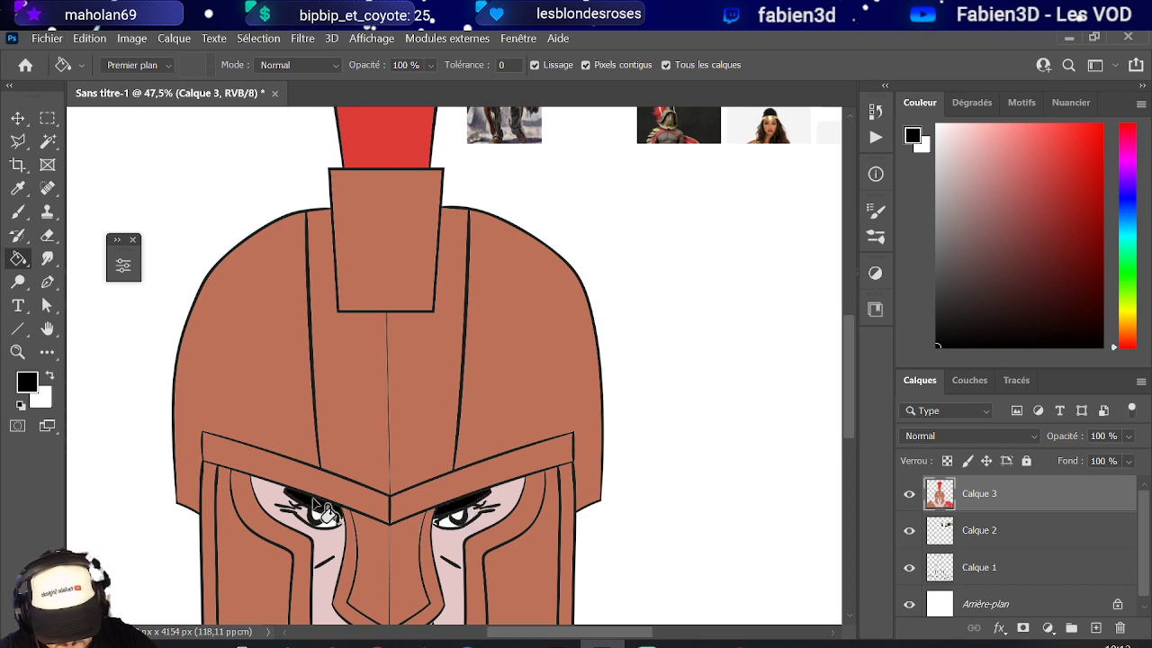
pyautogui.scroll(8, 315, 506)
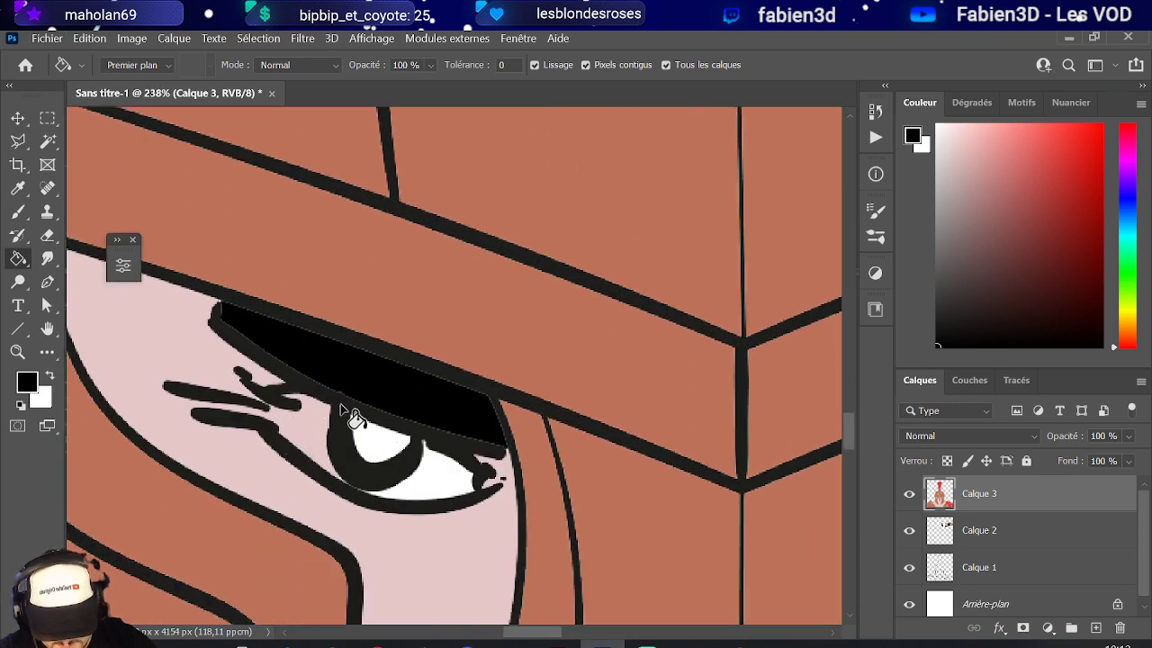
pyautogui.scroll(-3, 297, 423)
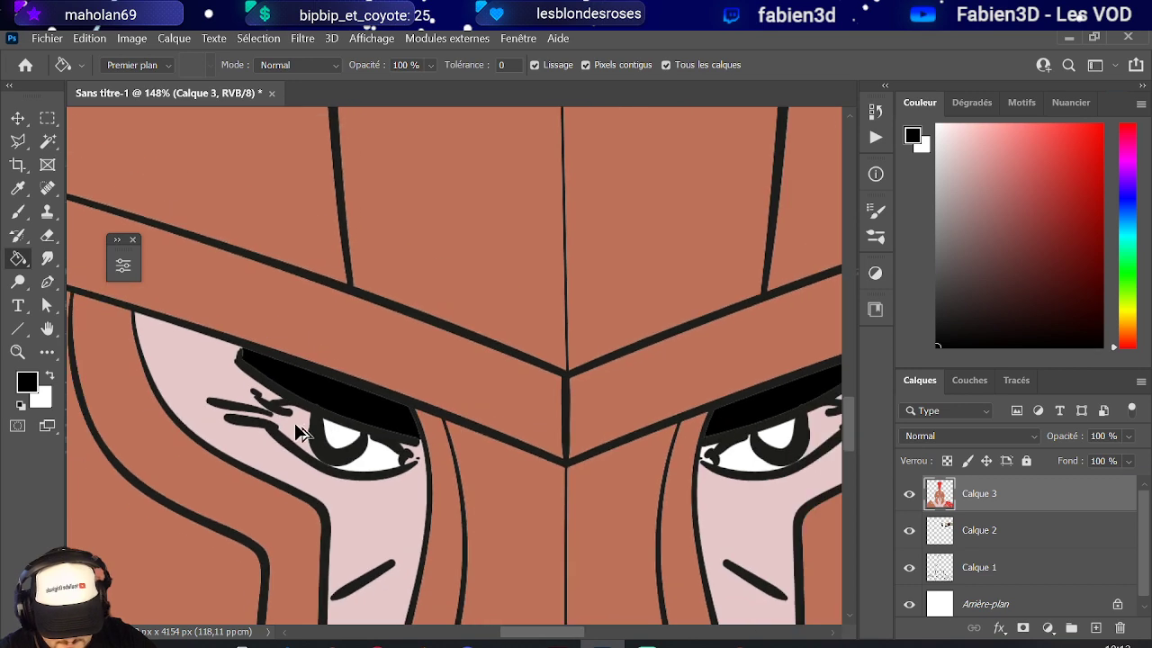
pyautogui.scroll(-3, 360, 378)
pyautogui.scroll(3, 86, 360)
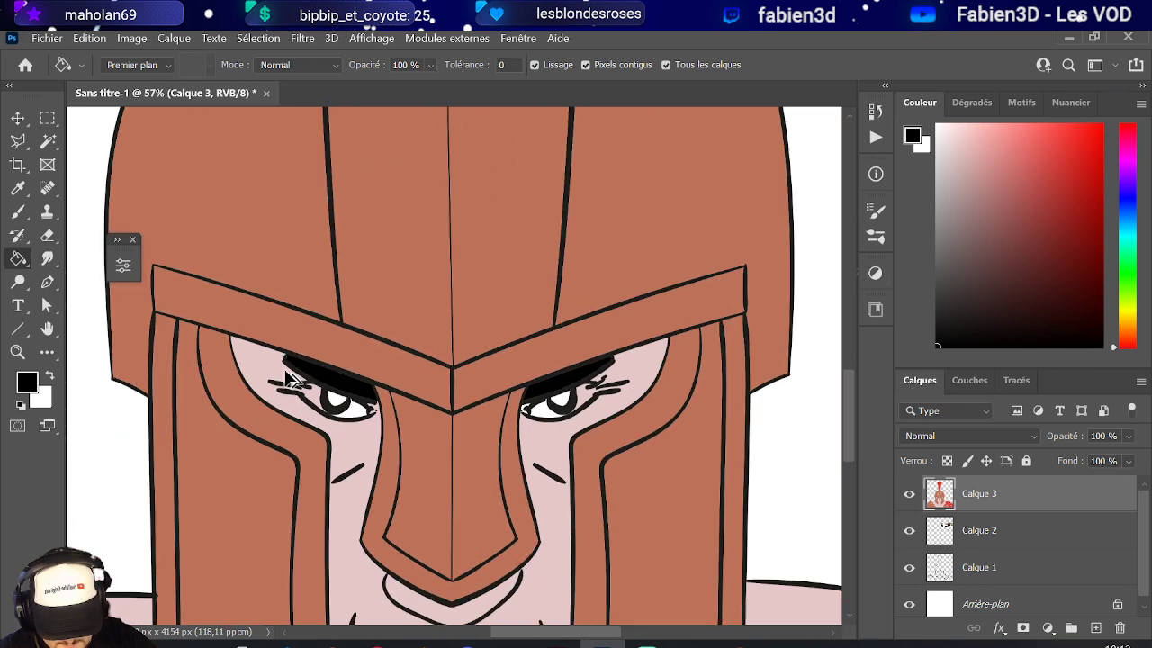
# - Switch to the Brush tool and add a new layer directly above the Arrière-plan background layer
pyautogui.click(18, 212)
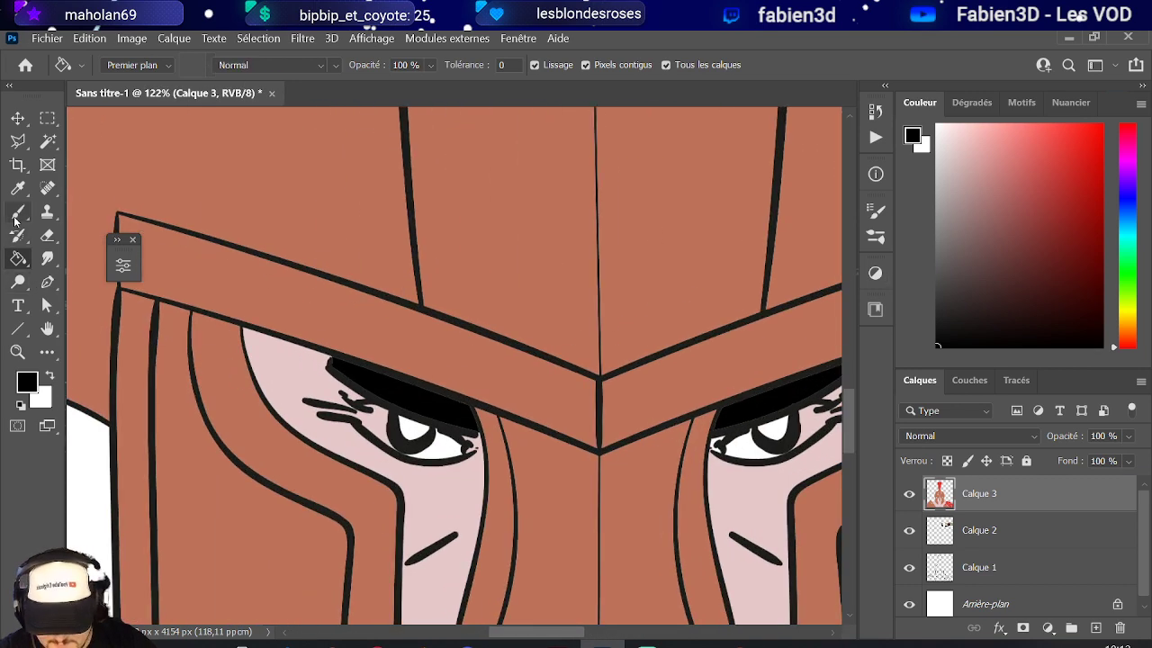
pyautogui.scroll(2, 334, 372)
pyautogui.scroll(2, 335, 372)
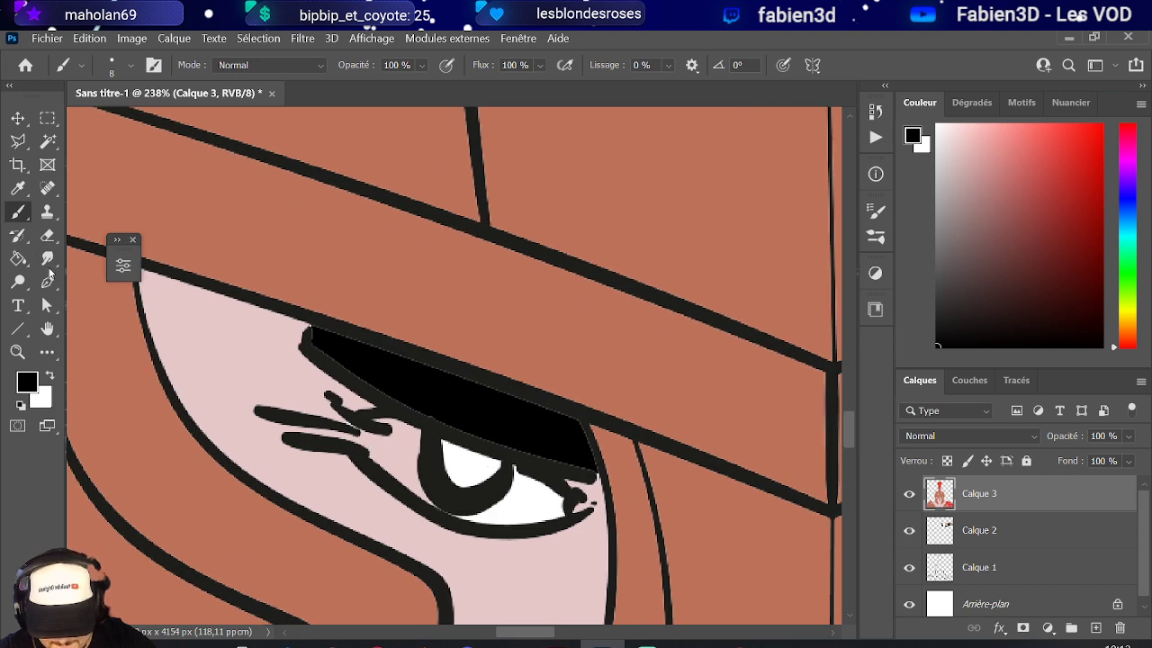
pyautogui.click(992, 605)
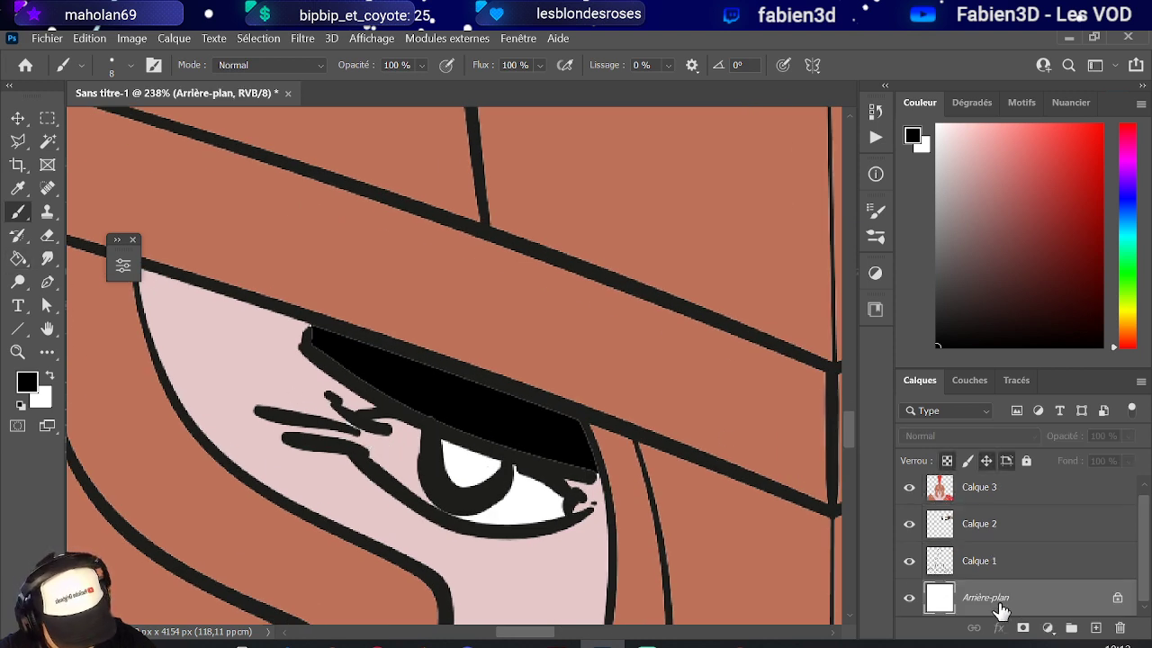
pyautogui.click(1092, 628)
pyautogui.scroll(-2, 232, 360)
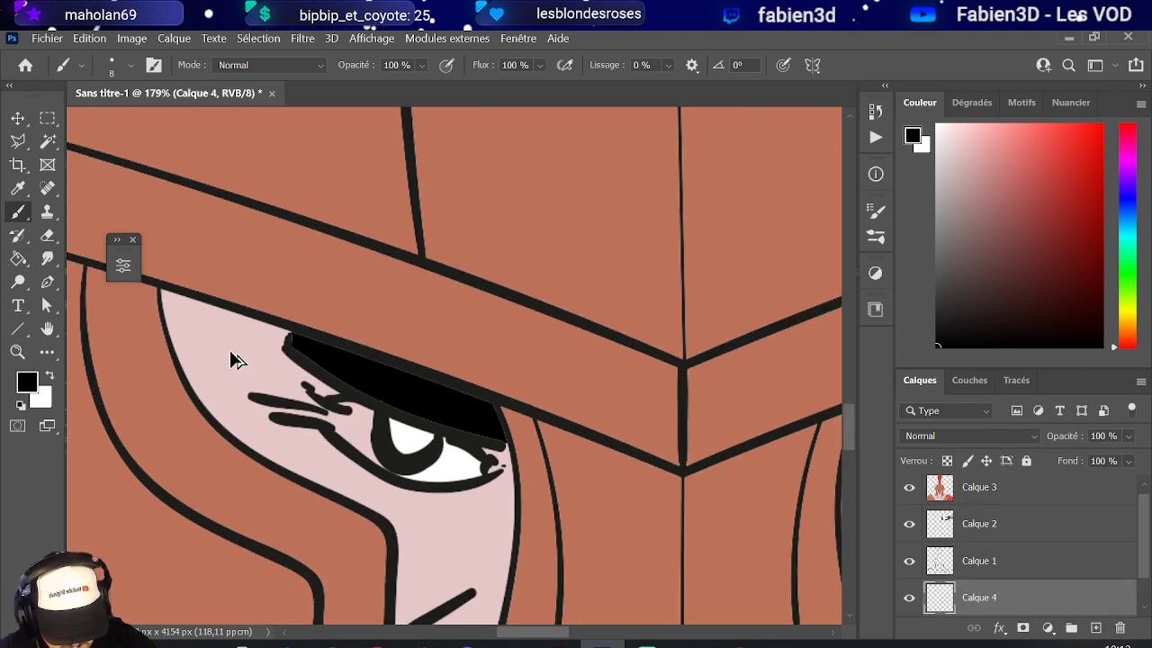
# - On Calque 3, erase the skin tone from the outer white of the viewer's-left eye using the Arrondi net eraser tip
pyautogui.click(994, 495)
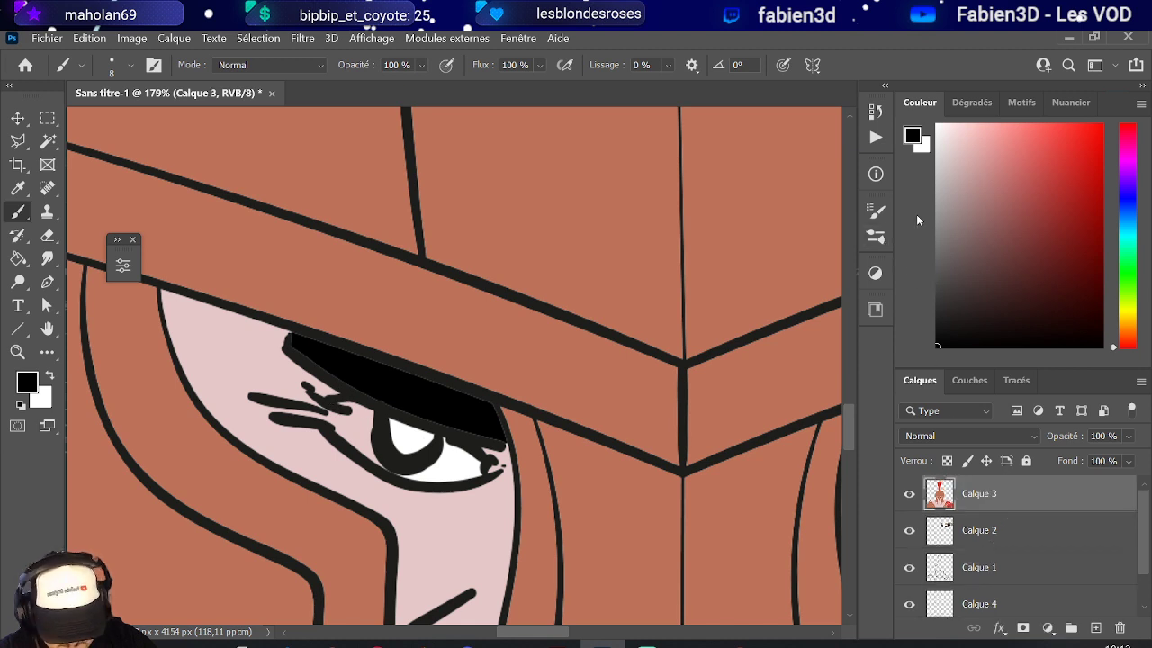
pyautogui.press('e')
pyautogui.moveTo(340, 423)
pyautogui.mouseDown()
pyautogui.moveTo(411, 423)
pyautogui.moveTo(203, 426)
pyautogui.mouseUp()
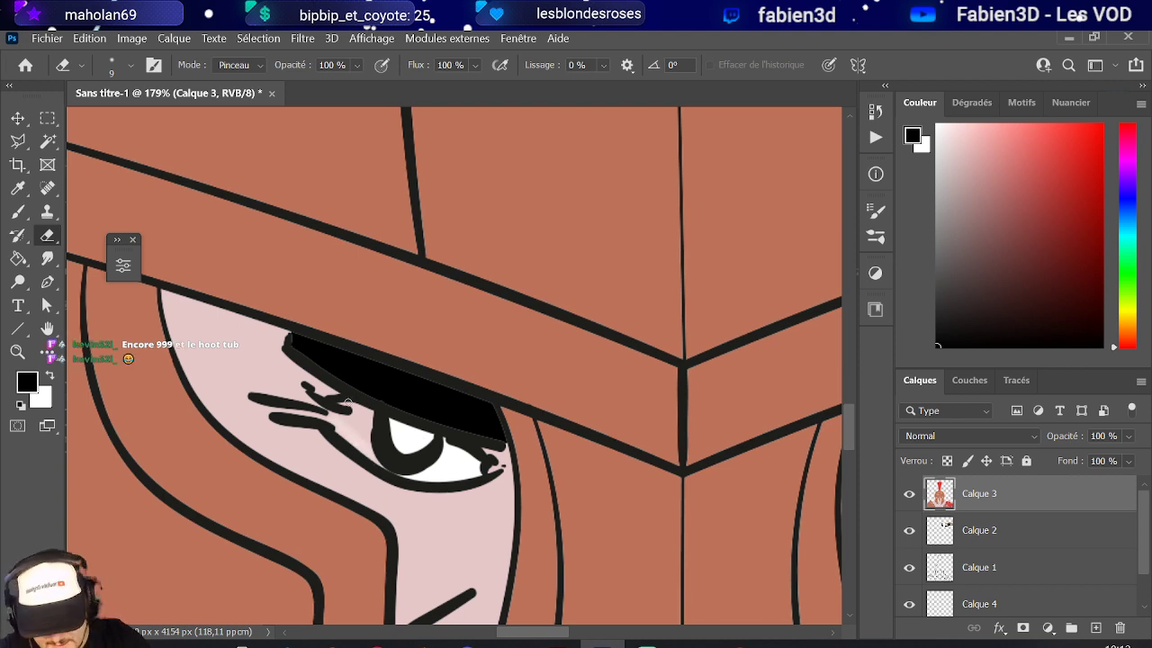
pyautogui.click(17, 214)
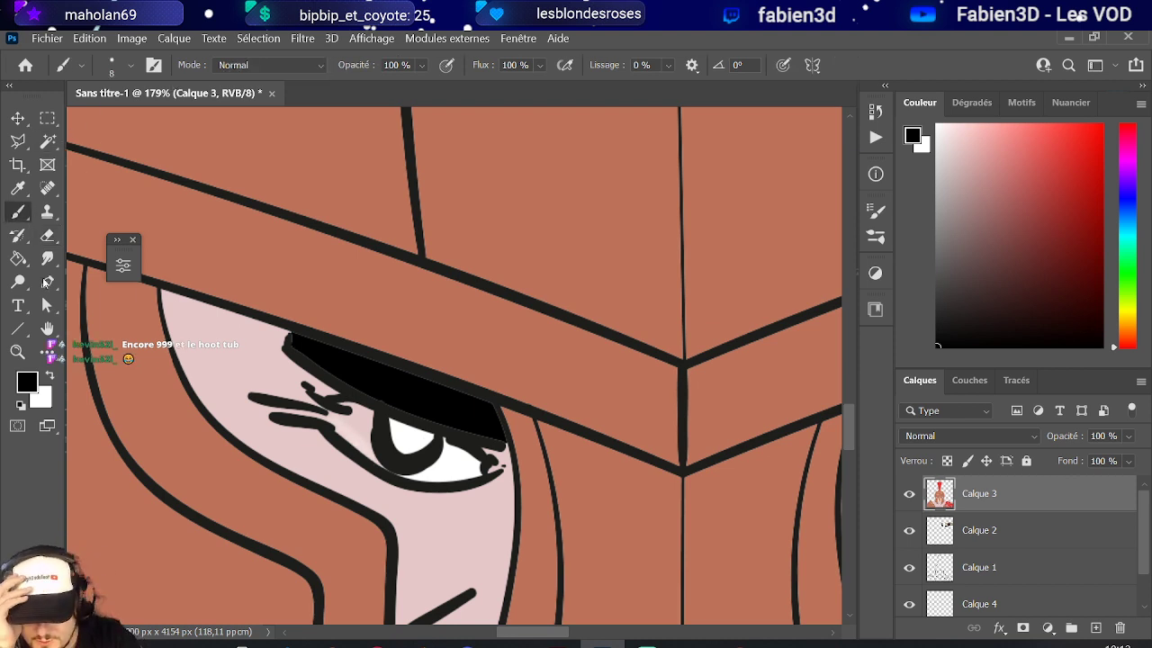
pyautogui.click(50, 376)
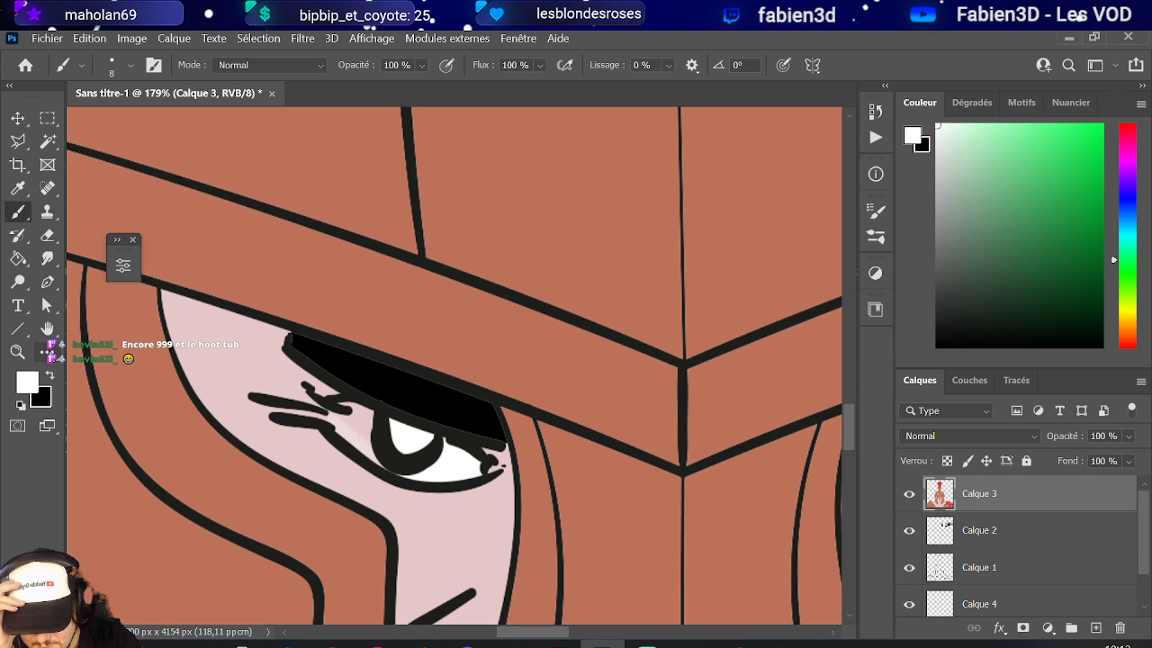
pyautogui.click(47, 235)
pyautogui.click(124, 67)
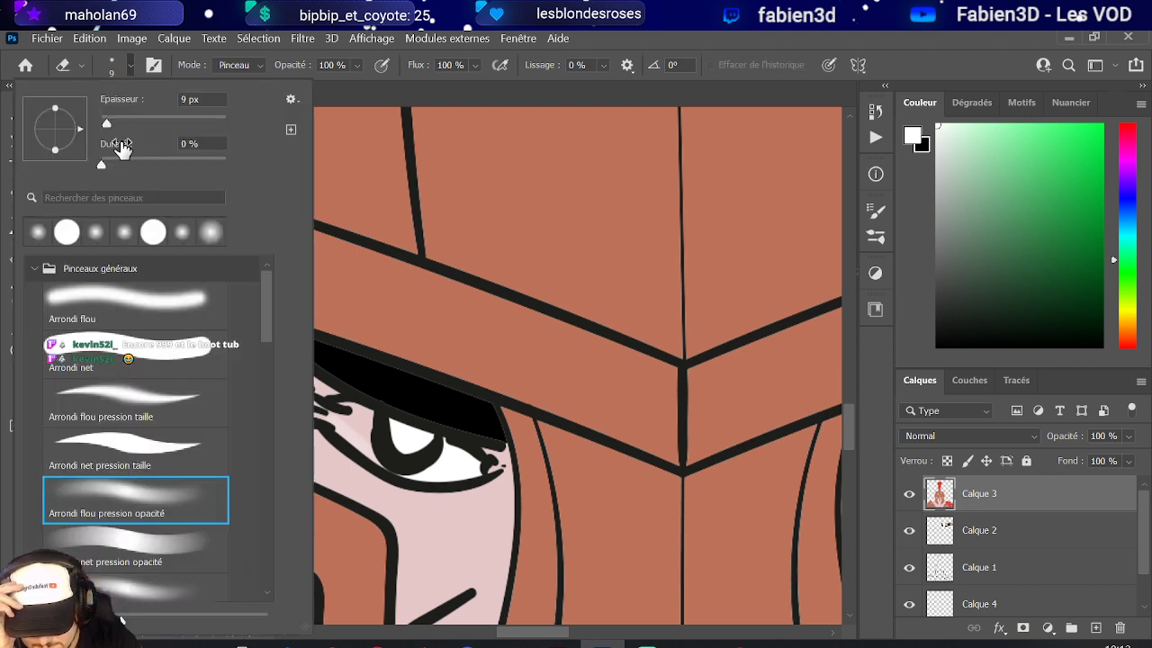
pyautogui.click(135, 346)
pyautogui.click(339, 427)
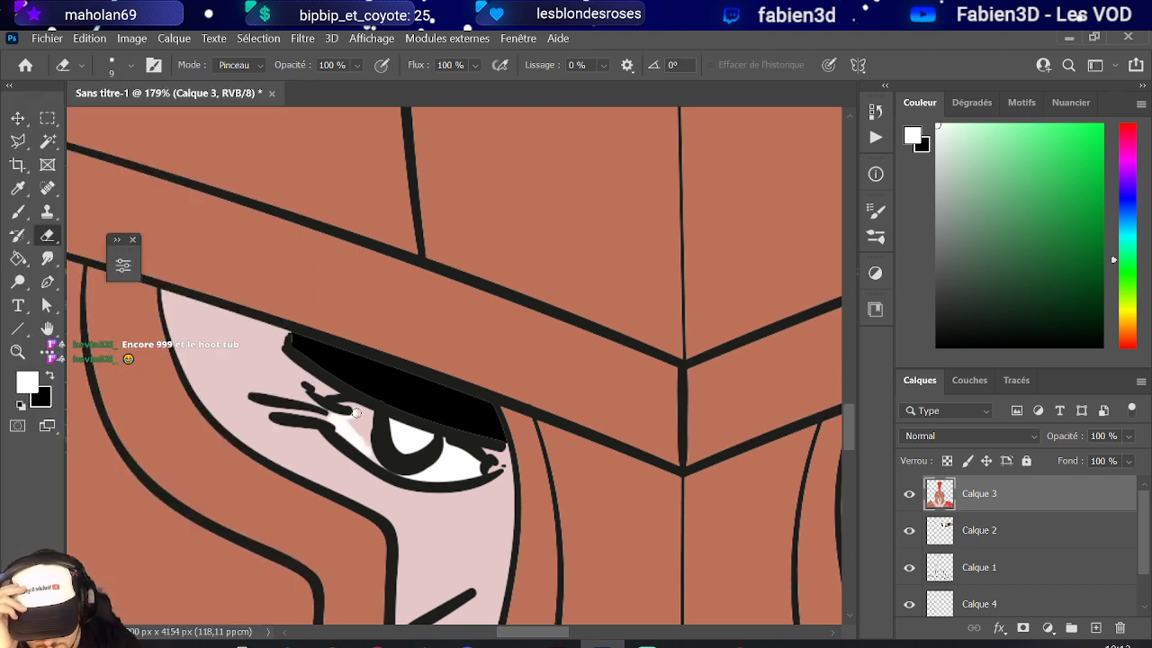
pyautogui.moveTo(365, 437); pyautogui.dragTo(356, 433)
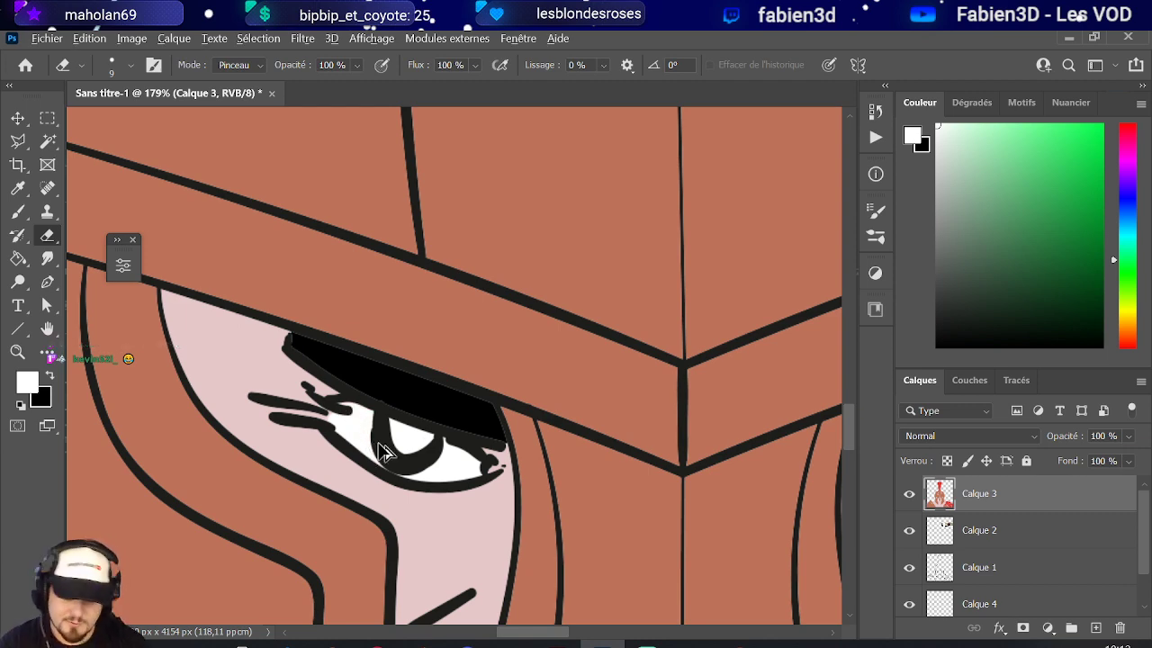
# - Erase the skin tone from the outer white of the viewer's-right eye
pyautogui.scroll(-5, 128, 488)
pyautogui.scroll(5, 305, 483)
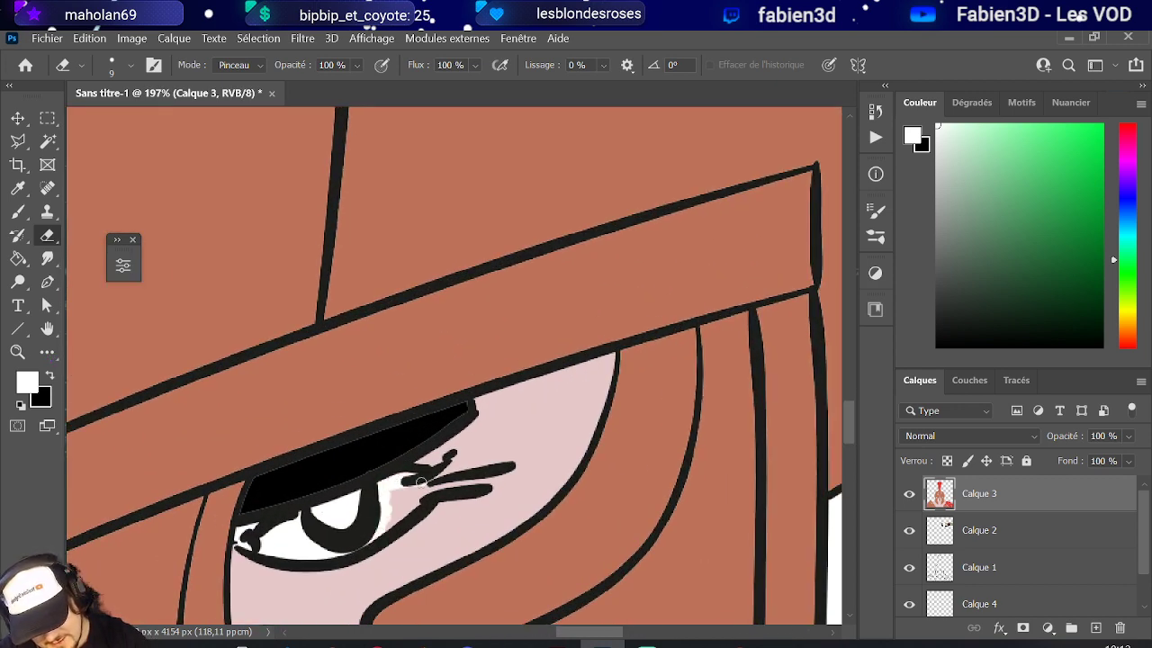
pyautogui.moveTo(422, 483); pyautogui.dragTo(405, 496)
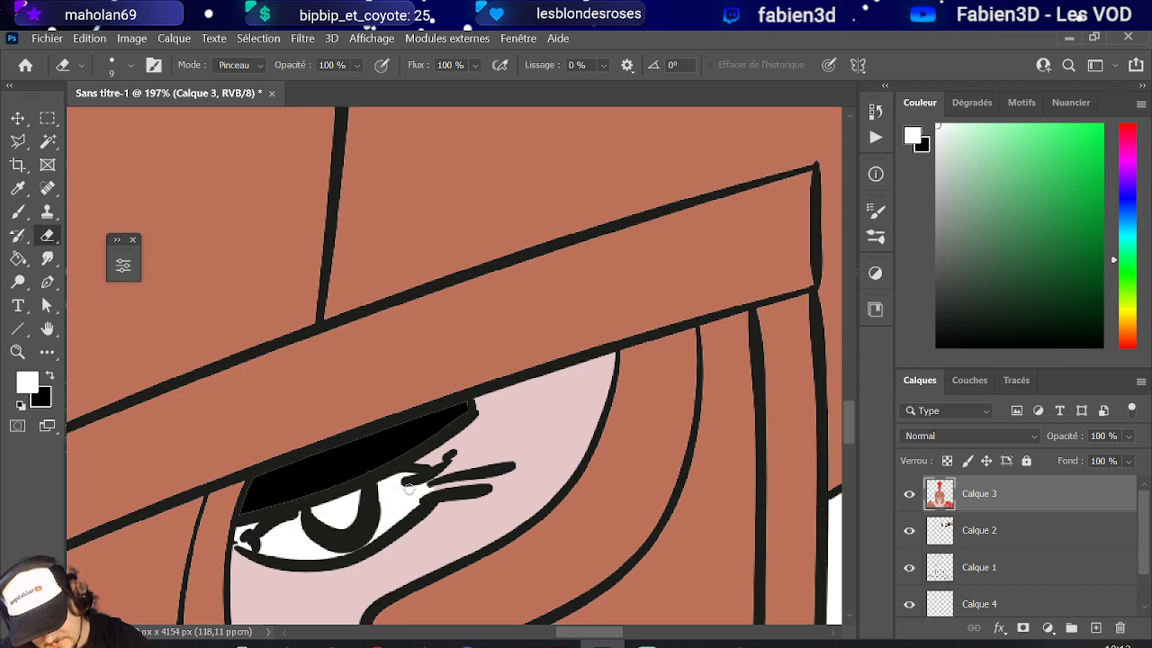
pyautogui.scroll(-5, 383, 481)
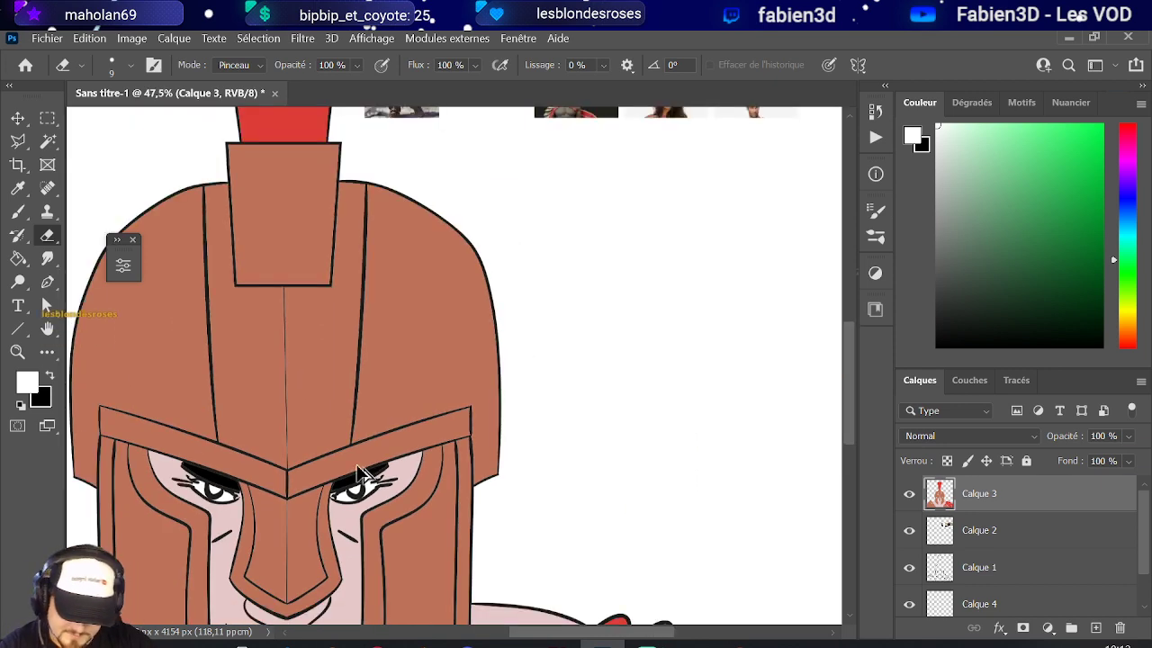
# - Sample the face's skin tone with the Brush tool to touch up the inner corner of the eye
pyautogui.scroll(8, 223, 519)
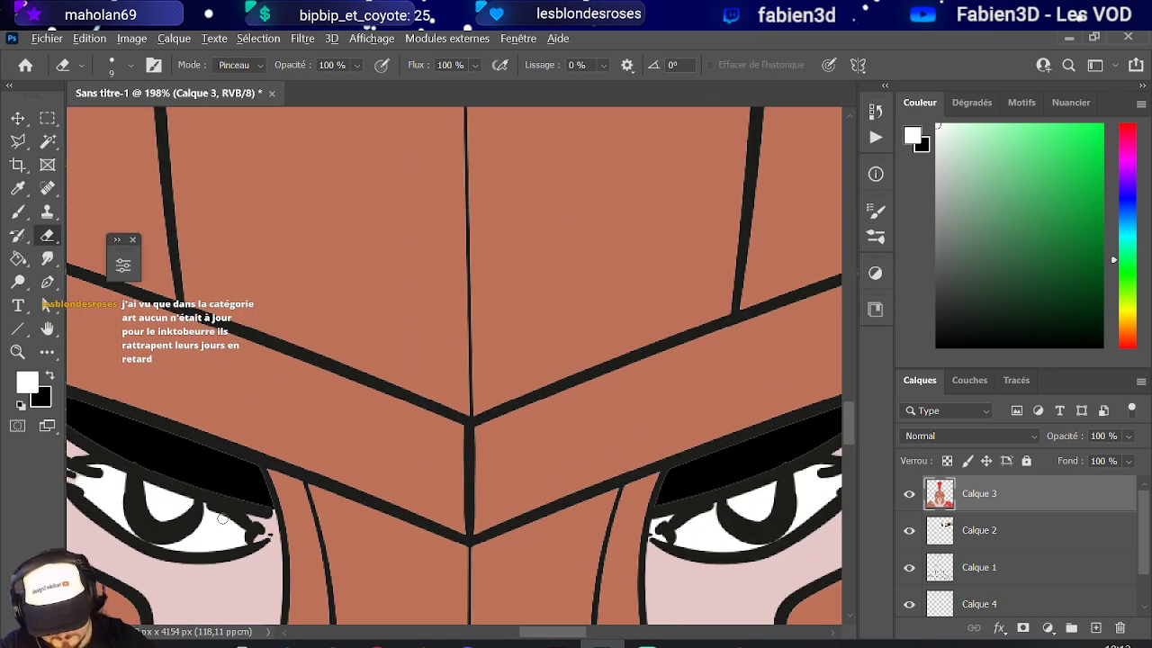
pyautogui.keyDown('alt'); pyautogui.click(264, 584); pyautogui.keyUp('alt')
pyautogui.click(658, 299)
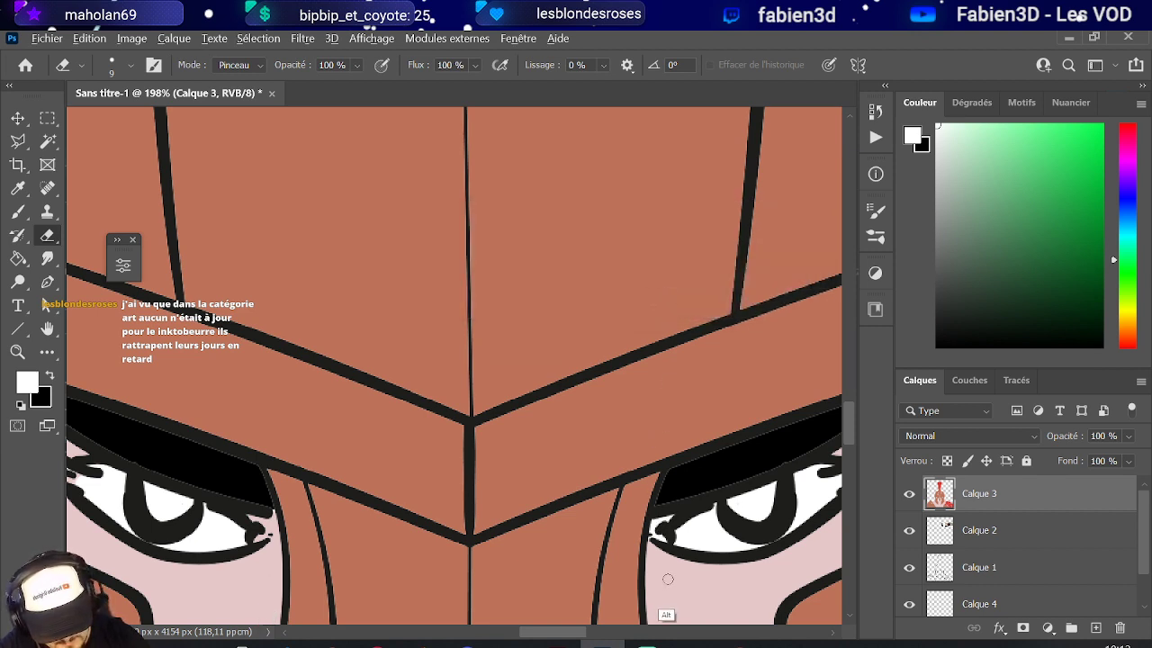
pyautogui.press('b')
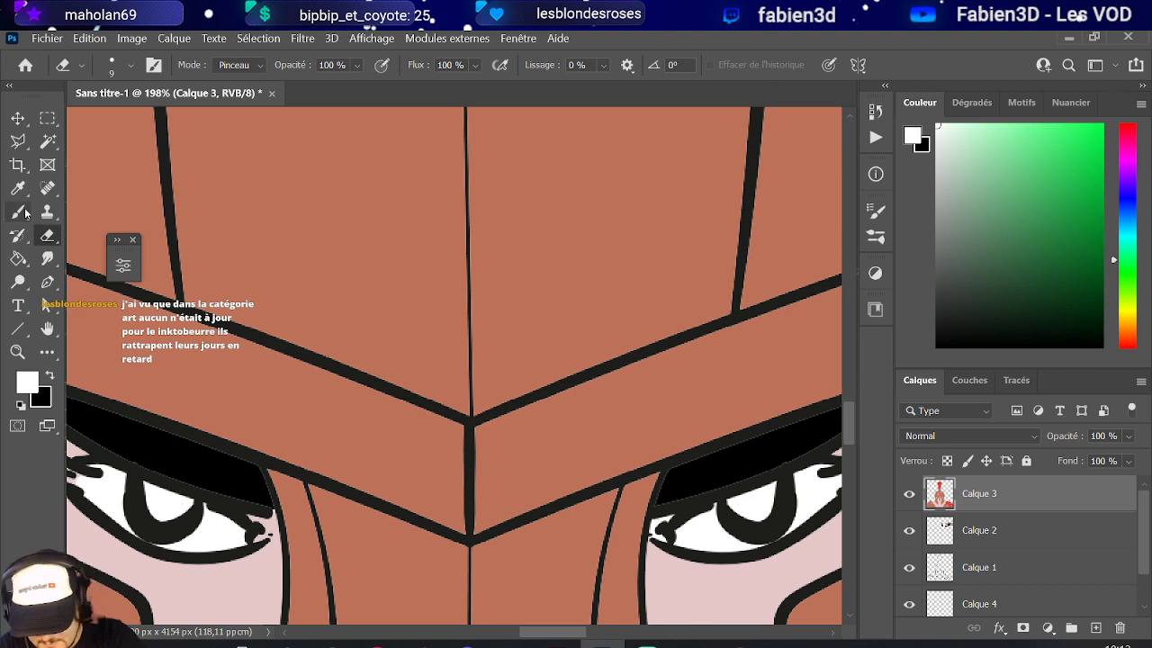
pyautogui.keyDown('alt'); pyautogui.click(691, 570); pyautogui.keyUp('alt')
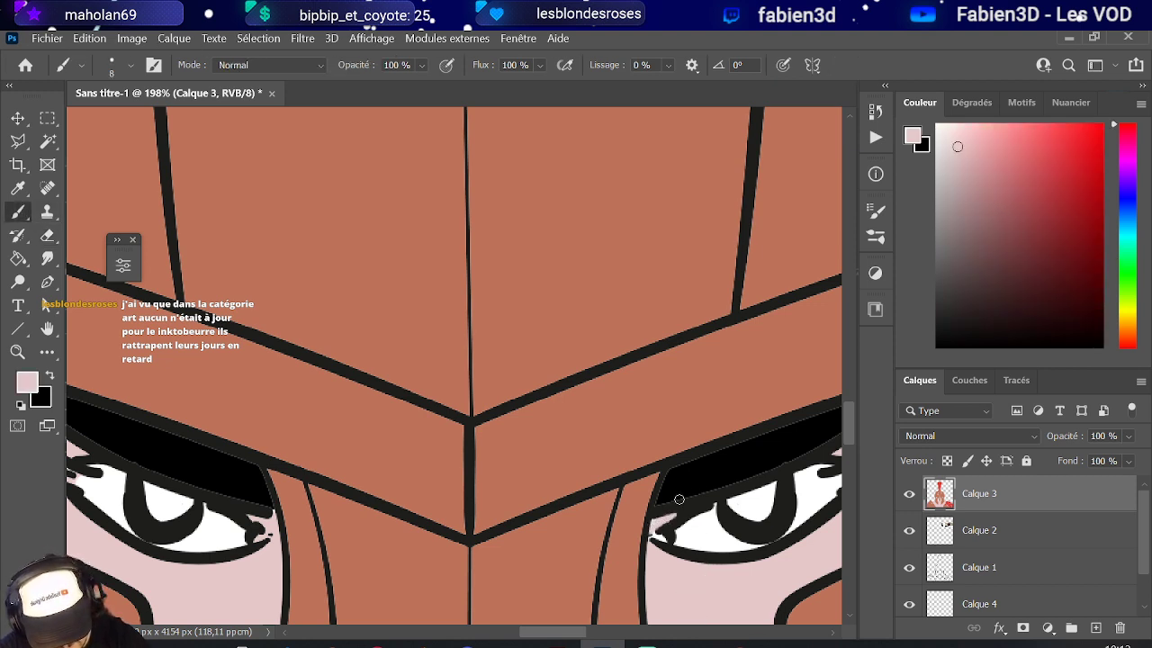
pyautogui.scroll(-10, 682, 489)
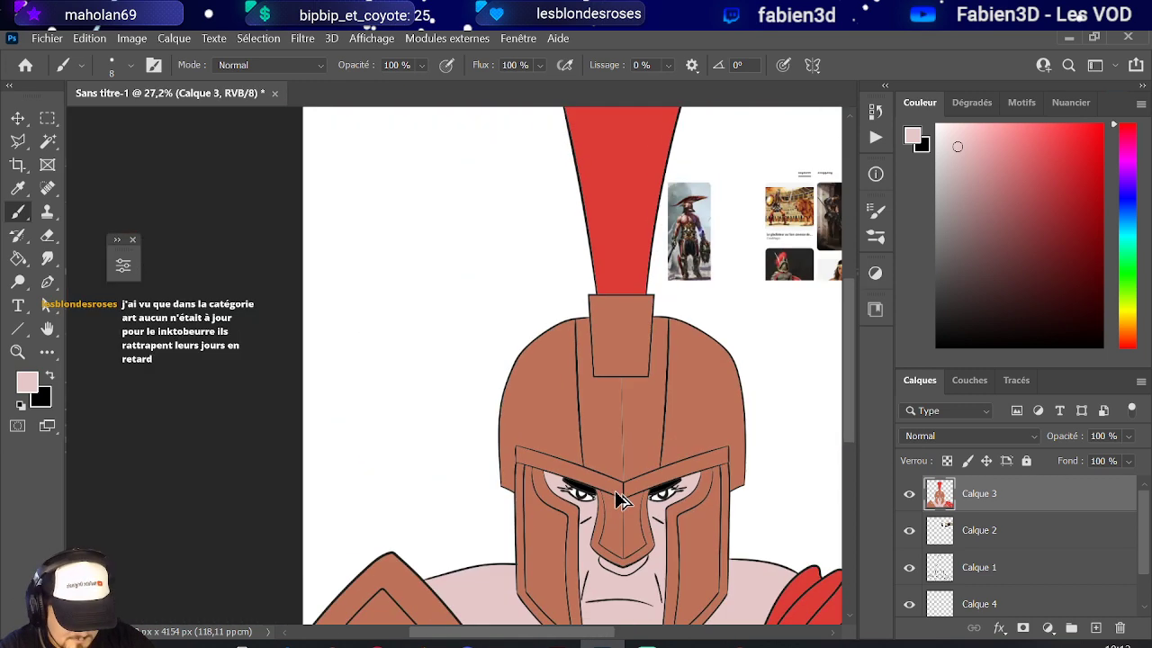
pyautogui.scroll(-2, 609, 491)
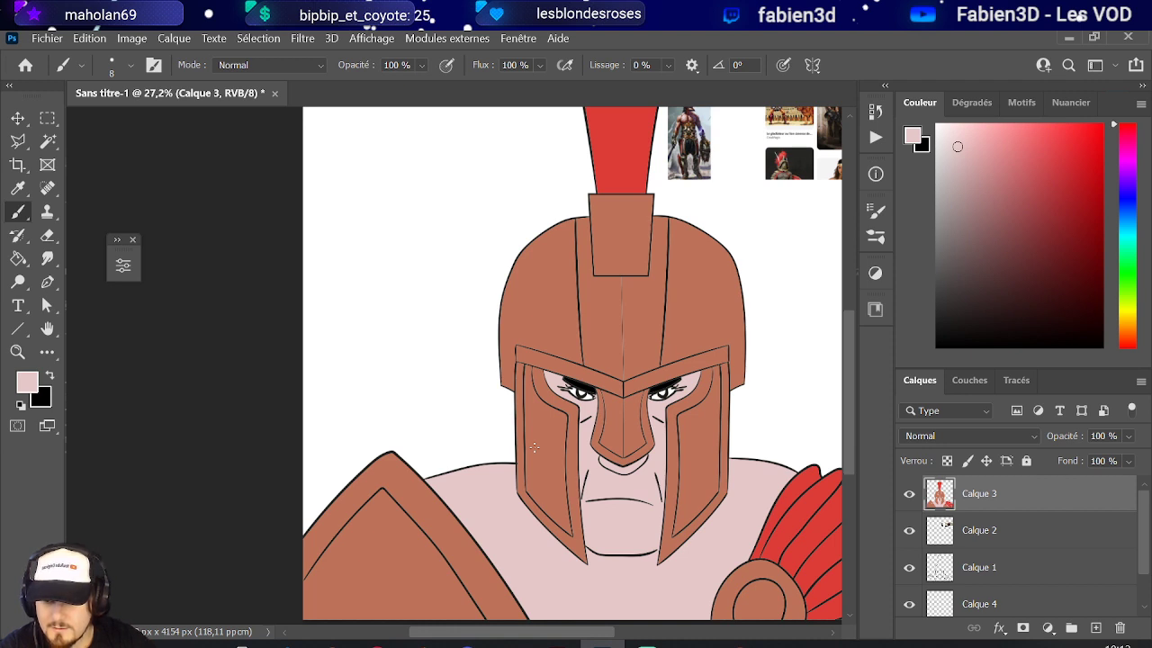
pyautogui.scroll(1, 617, 432)
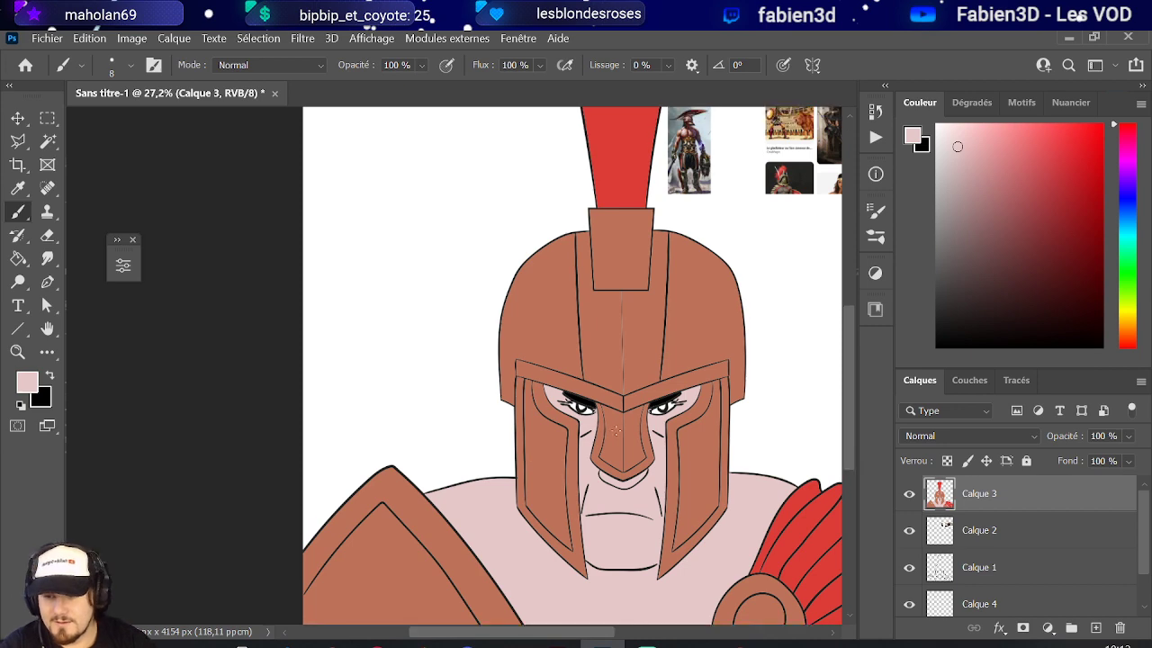
pyautogui.scroll(-5, 479, 452)
pyautogui.scroll(4, 416, 453)
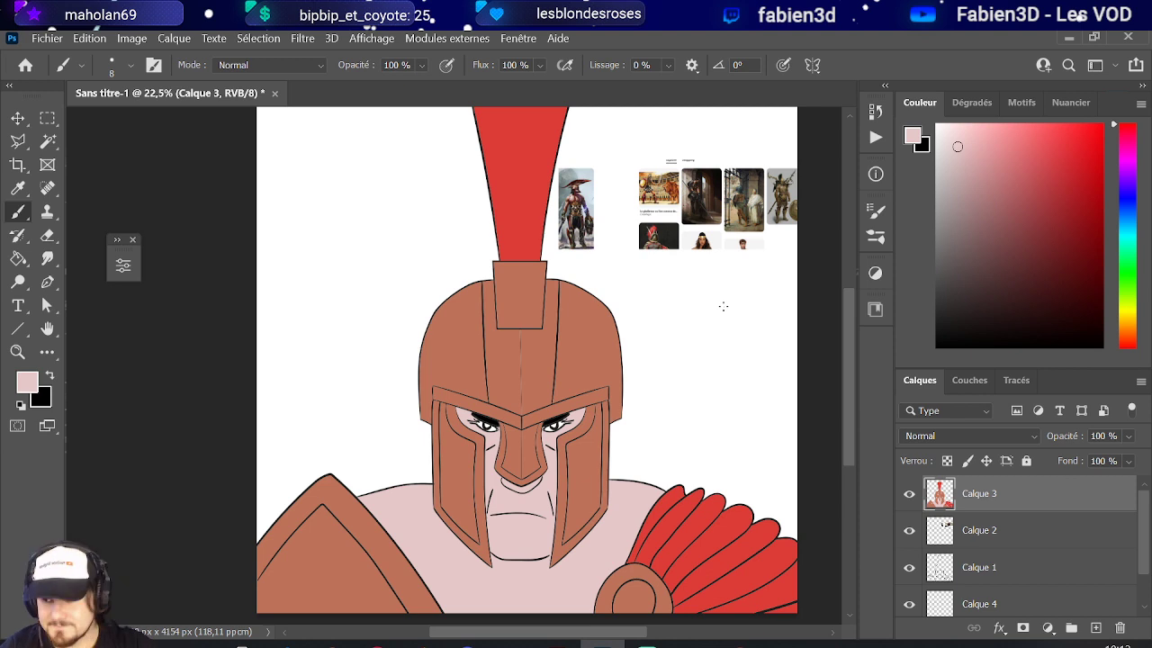
# - Add a shadow layer above Calque 3 with black as the foreground colour, blend mode Produit and 30% opacity
pyautogui.click(1095, 627)
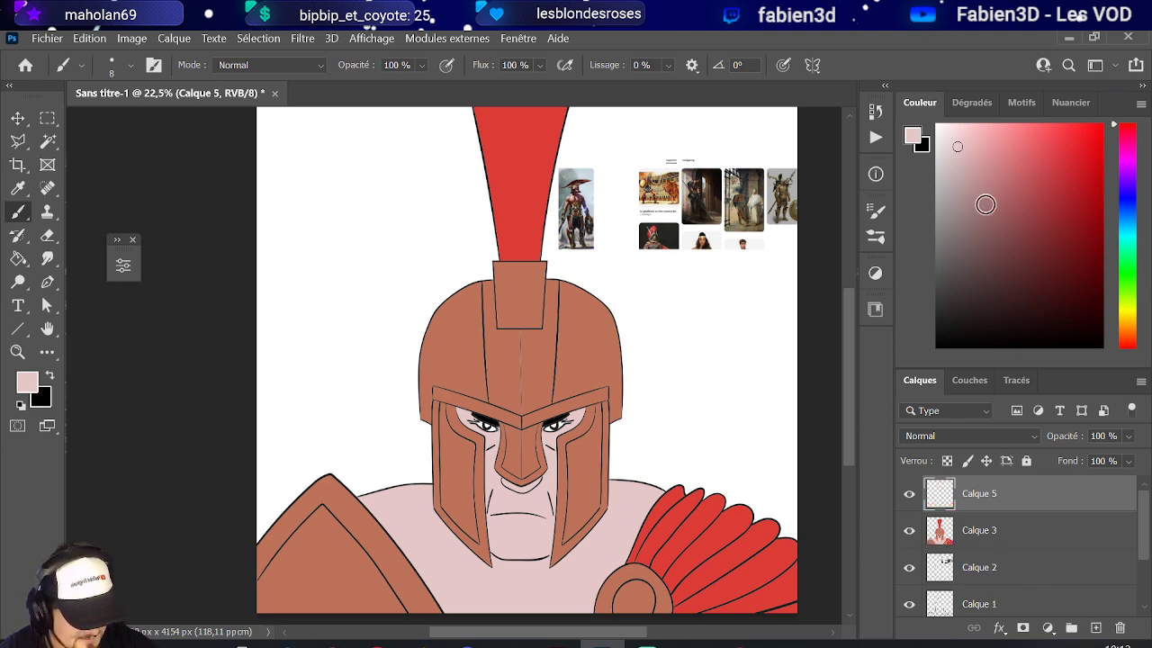
pyautogui.click(936, 345)
pyautogui.click(1026, 437)
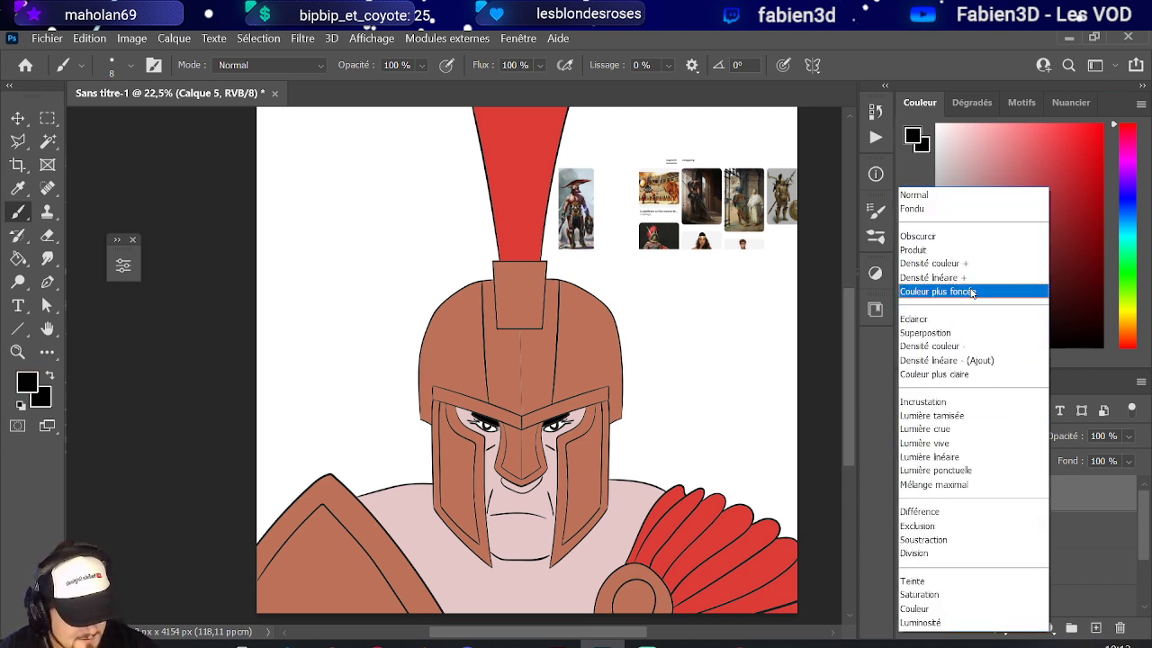
pyautogui.click(953, 249)
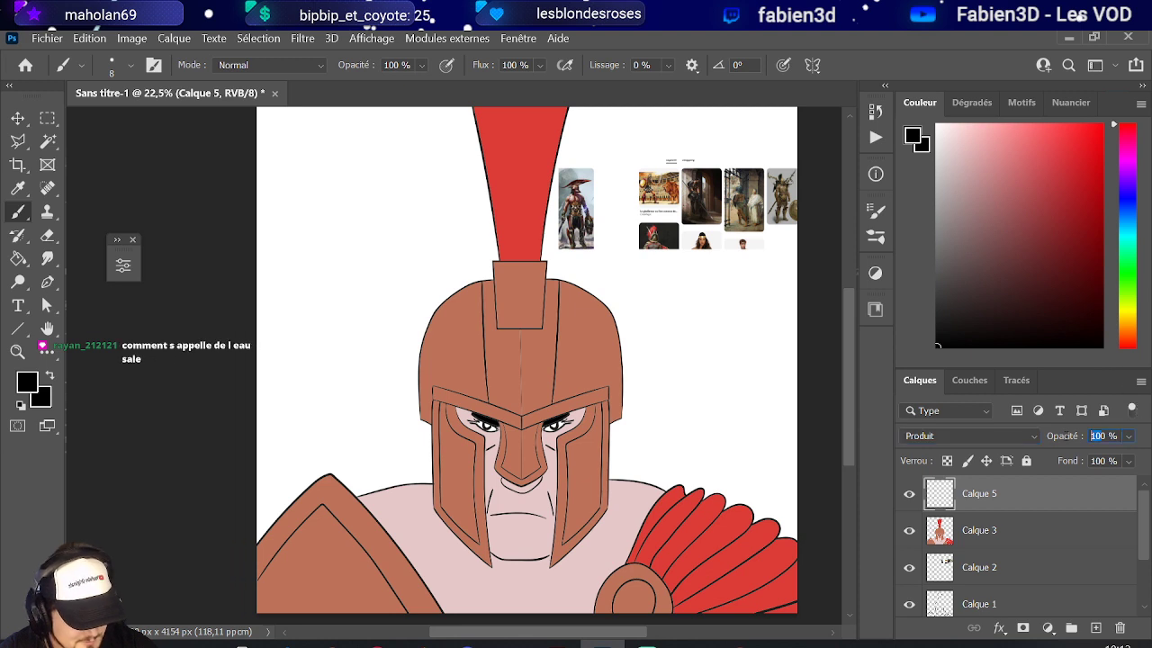
pyautogui.write('30')
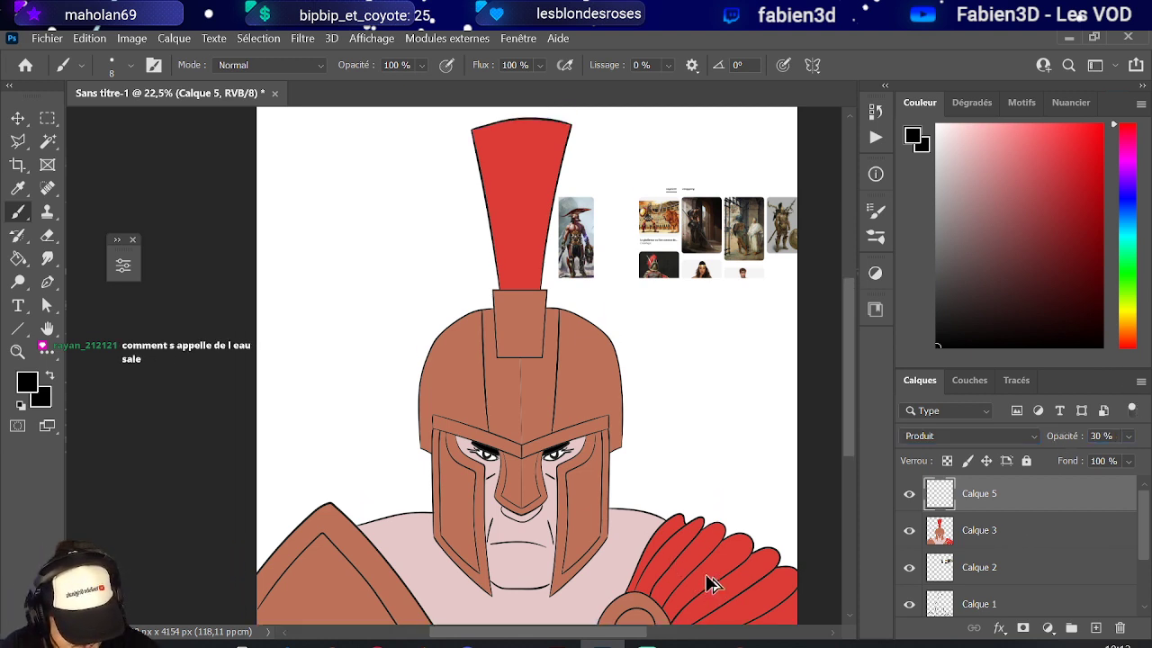
# - Fill shadow into the viewer's-left half of the helmet: the inner cheek panel, brow band, dome side and central strip up to the midline
pyautogui.scroll(1, 563, 413)
pyautogui.scroll(3, 563, 414)
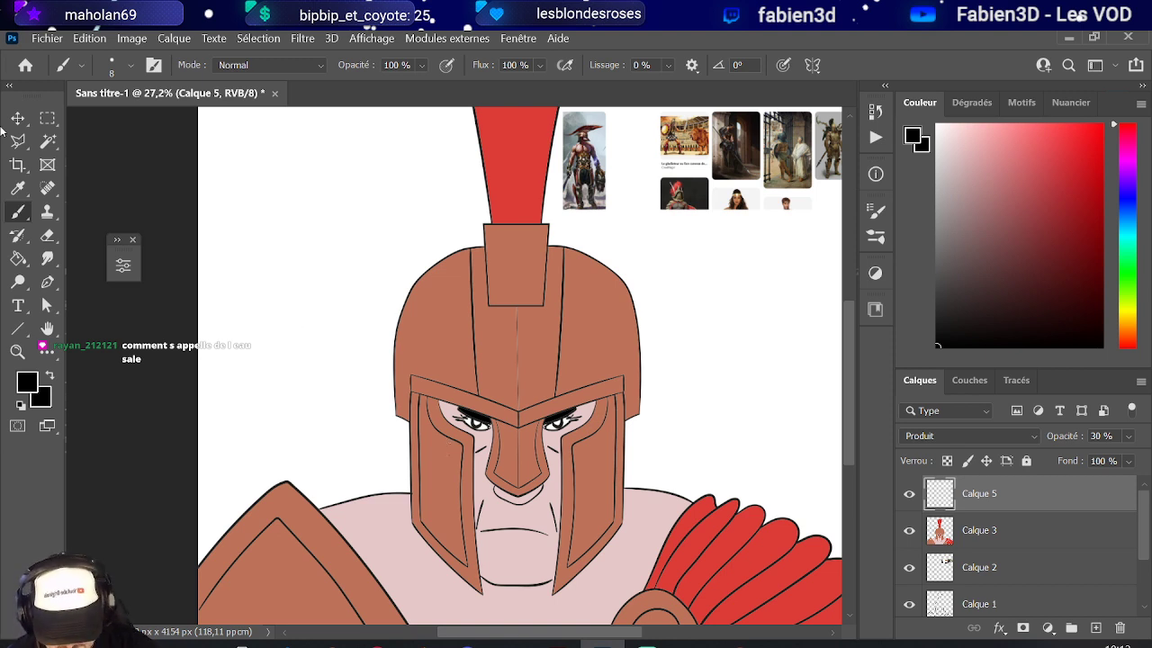
pyautogui.click(18, 258)
pyautogui.click(447, 486)
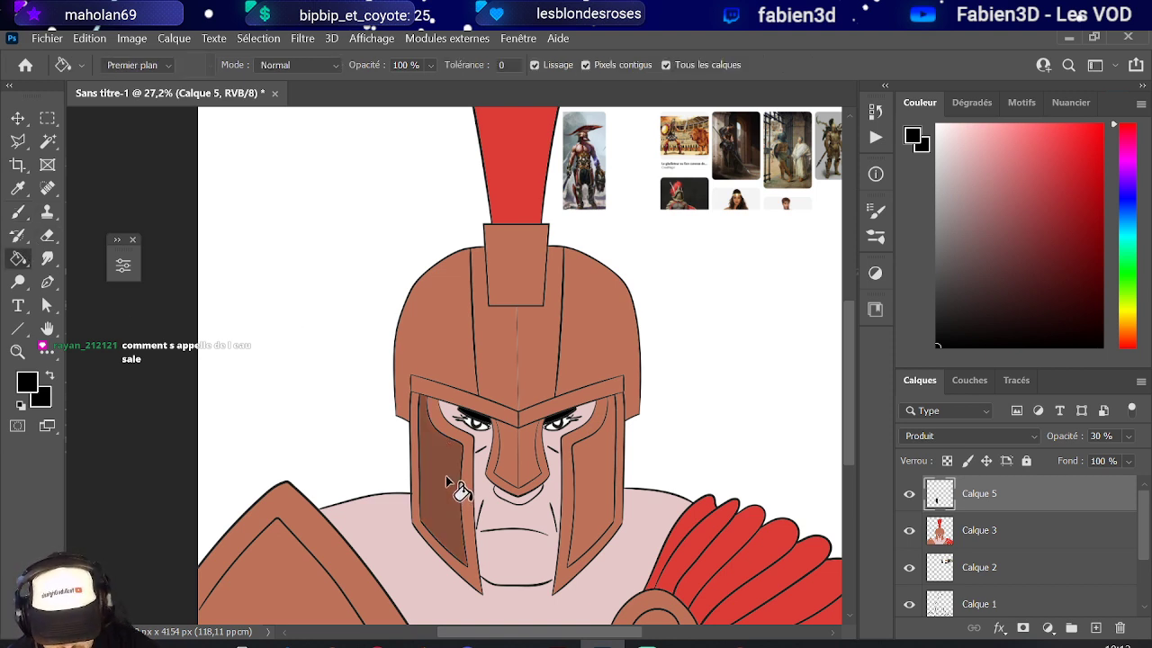
pyautogui.click(467, 394)
pyautogui.click(450, 343)
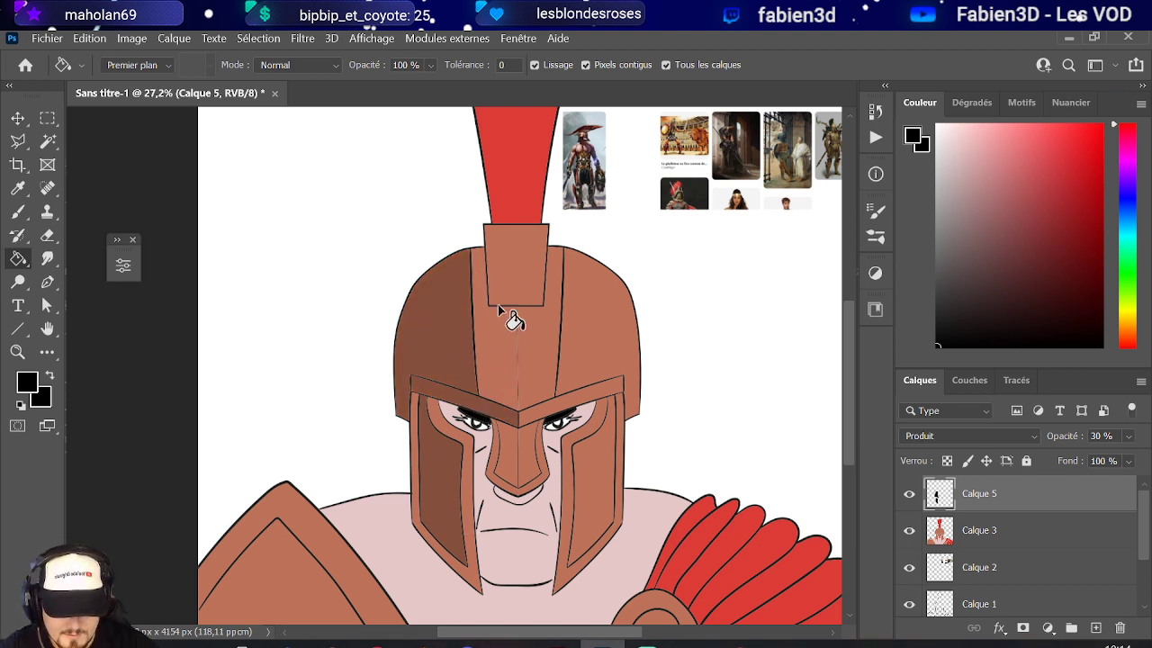
pyautogui.click(498, 356)
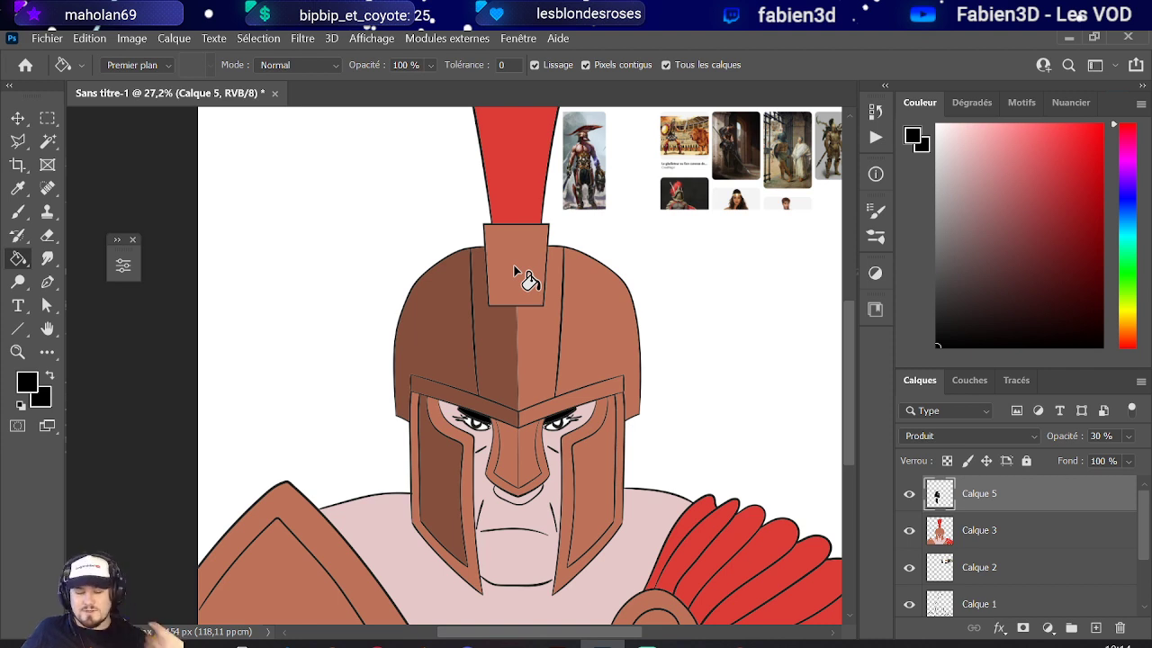
# - Fill shadow into the pointed shoulder plate, the medallion centre, the viewer's-left cheek guard border and the same half of the nose guard
pyautogui.click(333, 560)
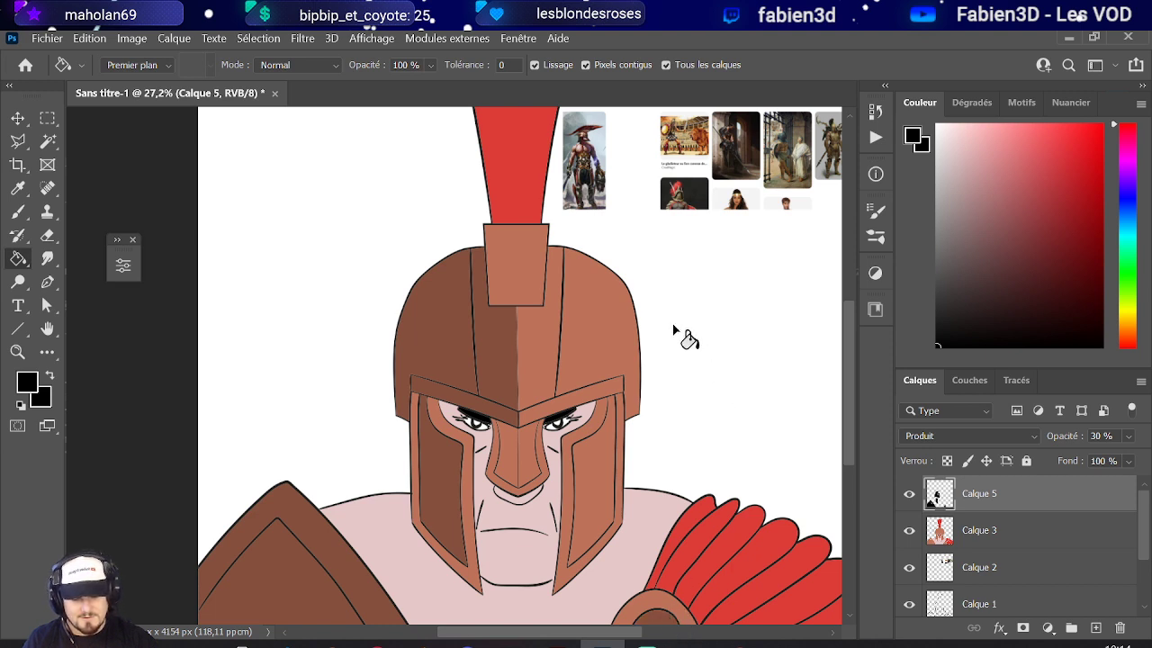
pyautogui.click(475, 506)
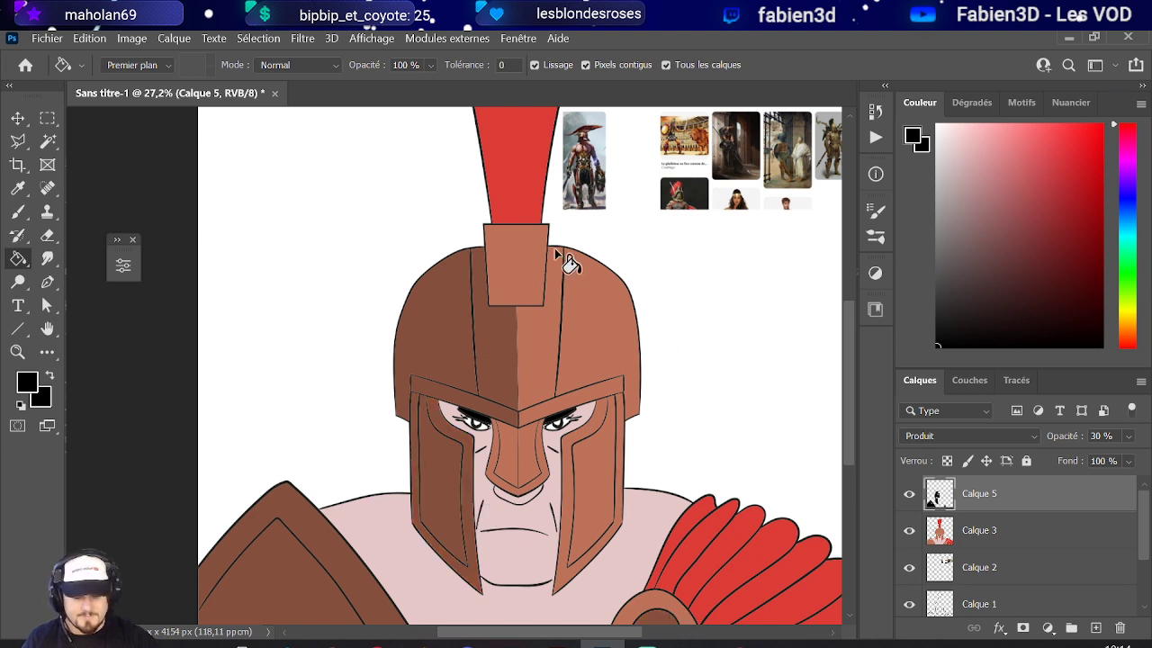
pyautogui.click(506, 470)
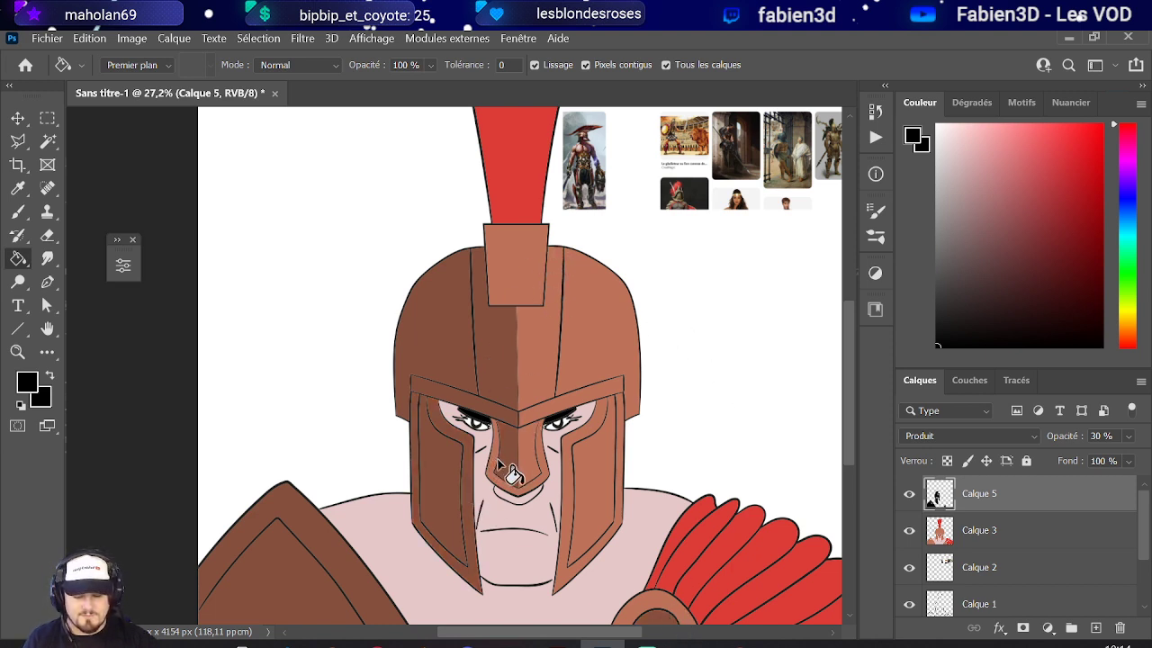
pyautogui.click(526, 455)
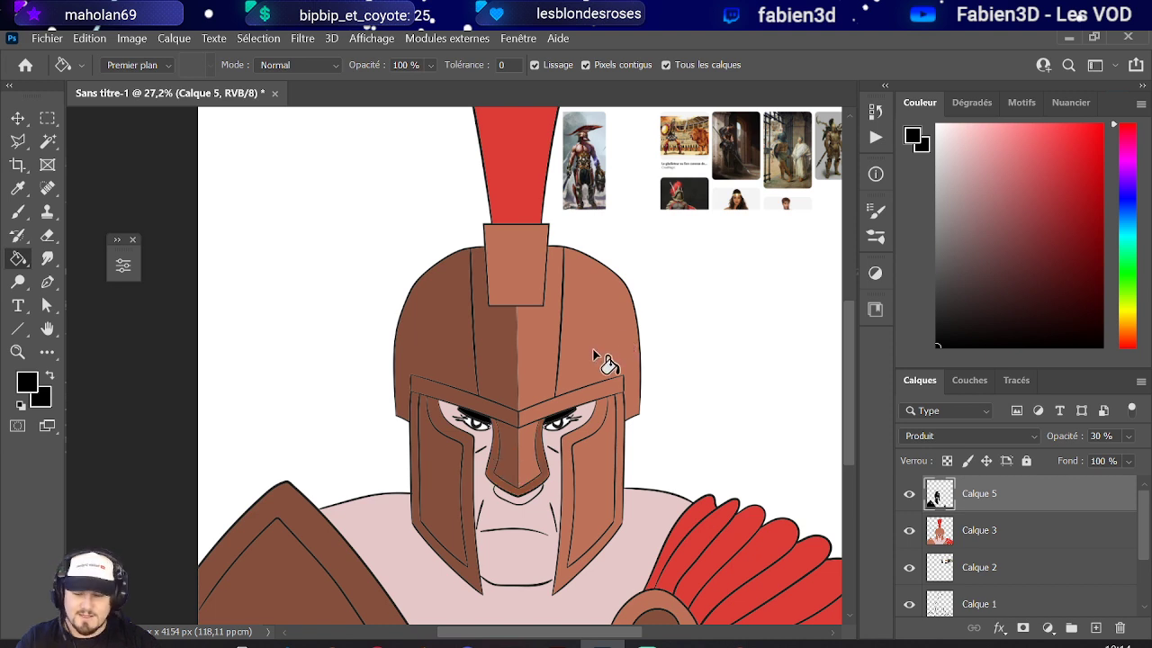
pyautogui.scroll(-3, 544, 420)
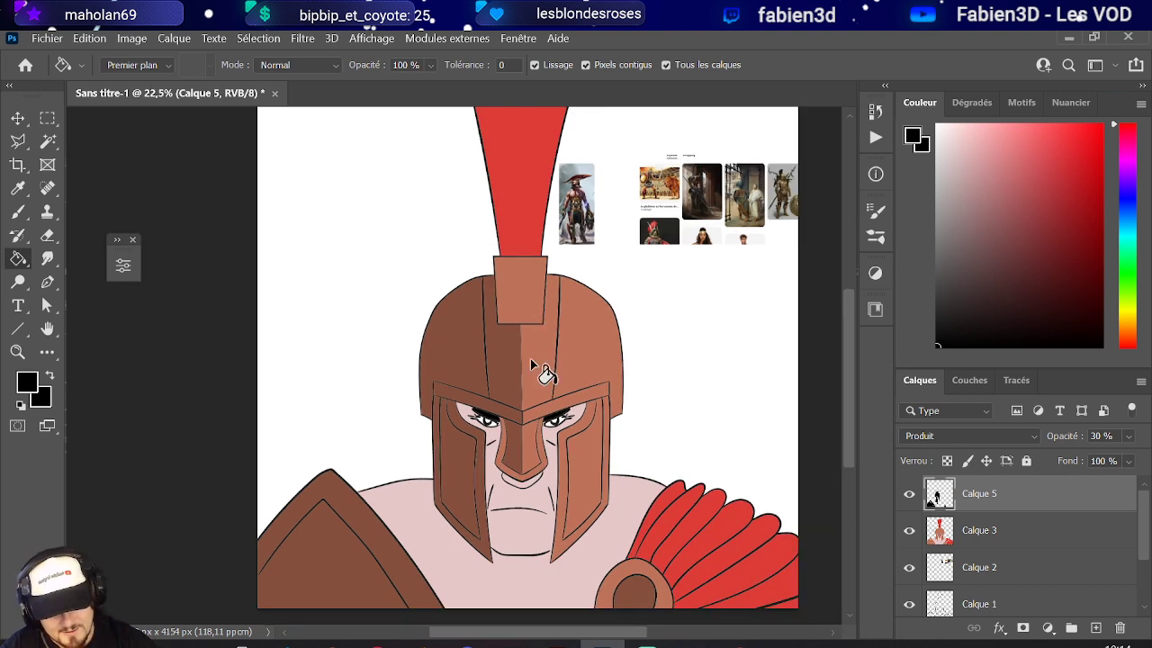
pyautogui.scroll(4, 531, 364)
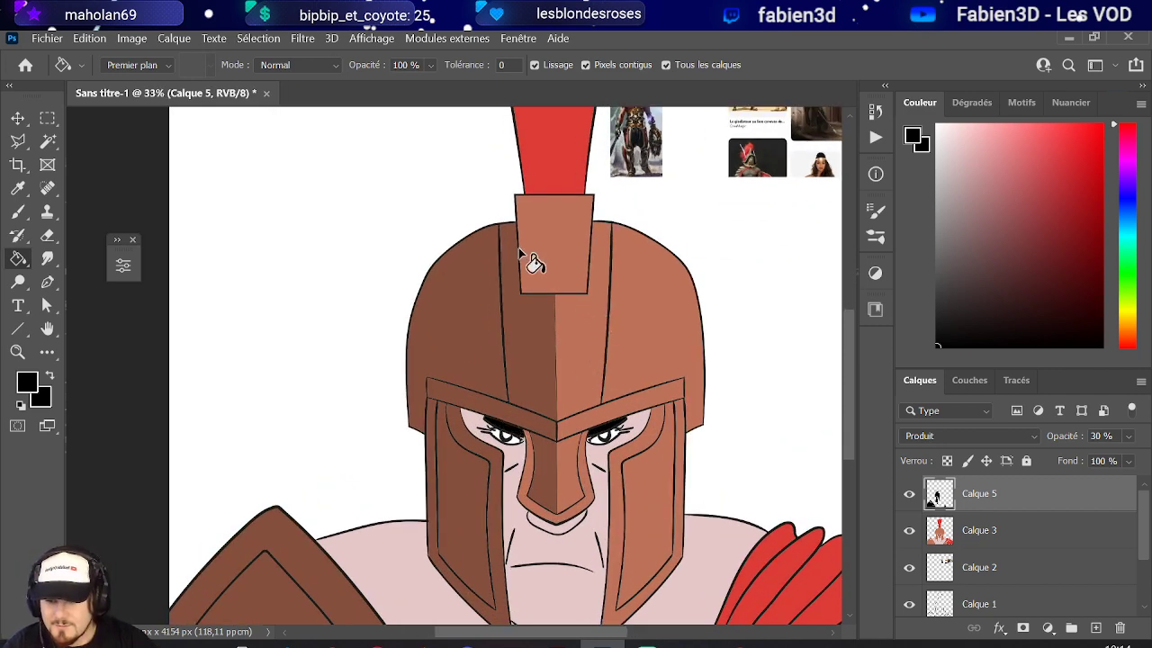
pyautogui.scroll(3, 547, 367)
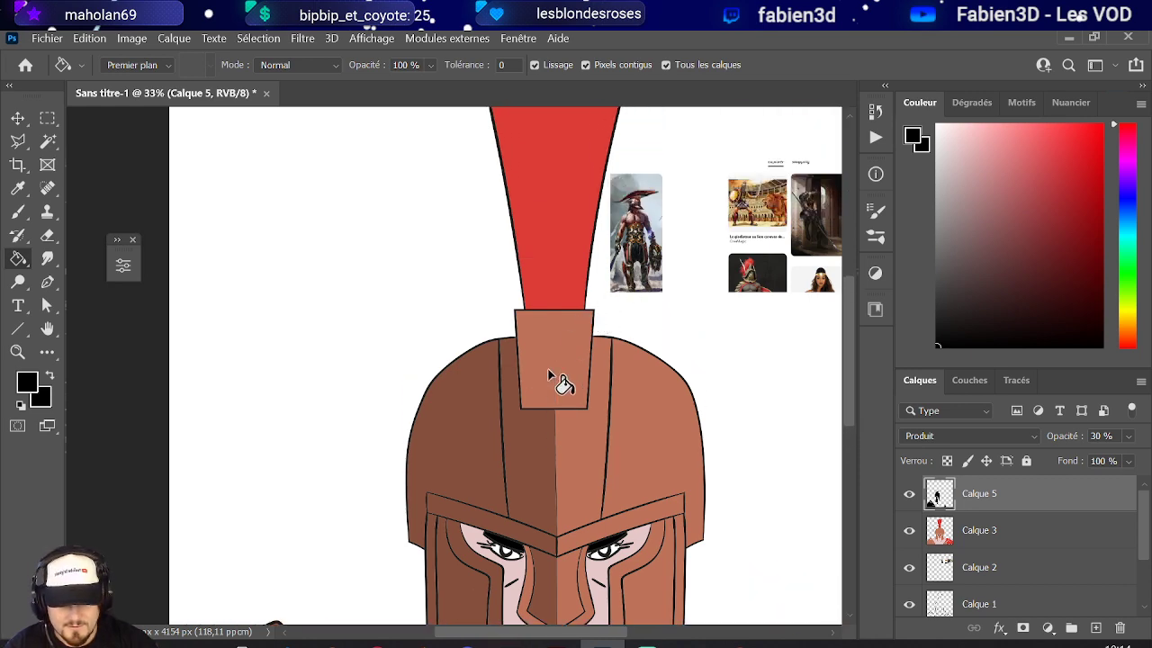
pyautogui.scroll(-4, 556, 376)
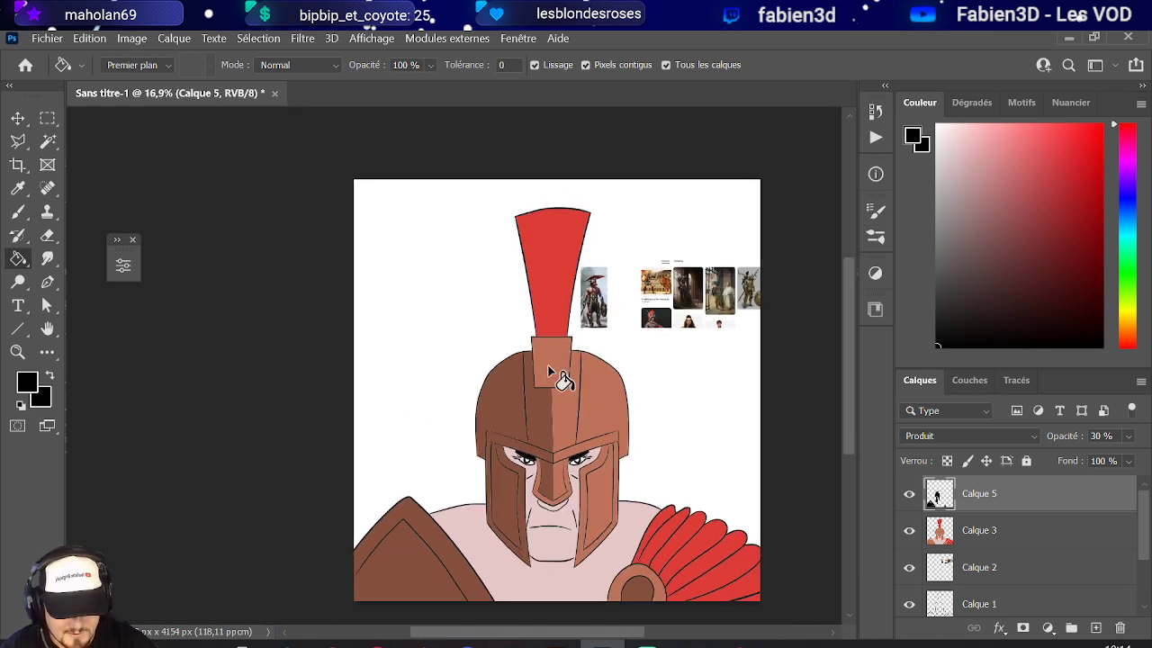
pyautogui.scroll(1, 556, 376)
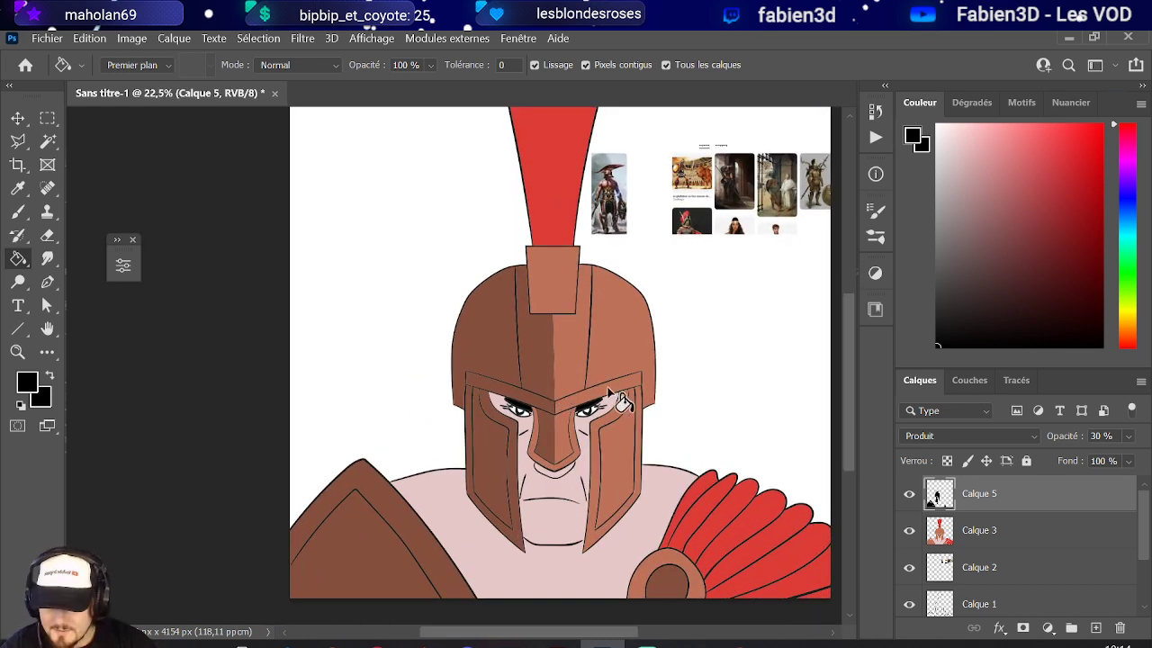
# - Select the skin area with the Magic Wand at tolerance 10 and add a new layer above Calque 5 masked to it
pyautogui.click(51, 144)
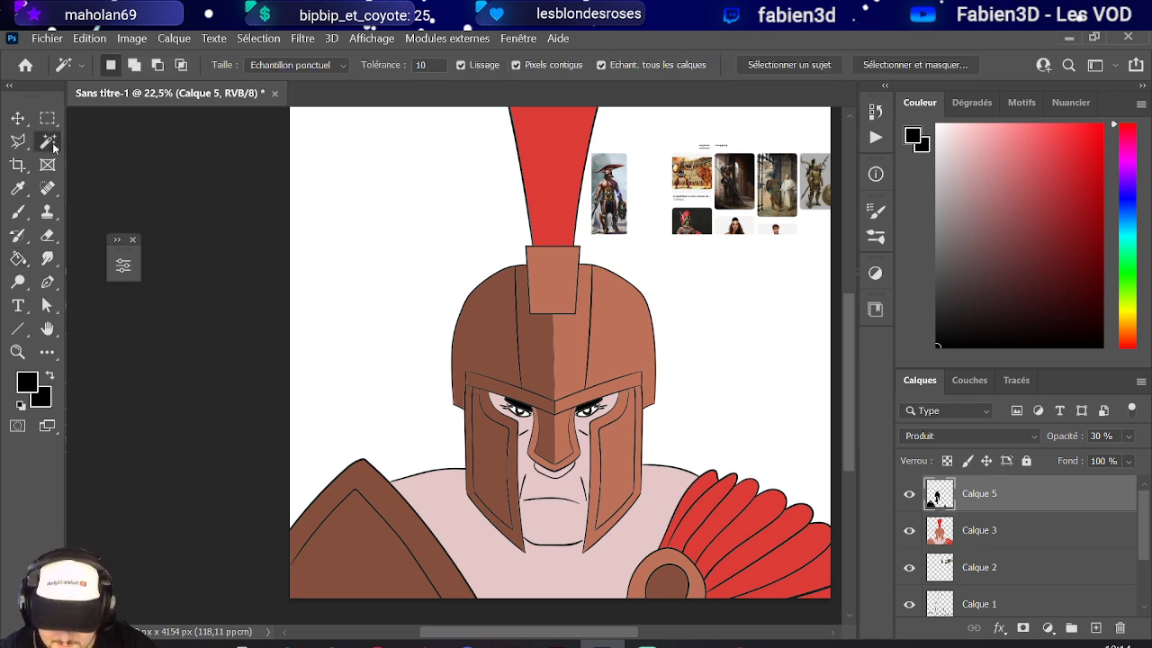
pyautogui.click(592, 556)
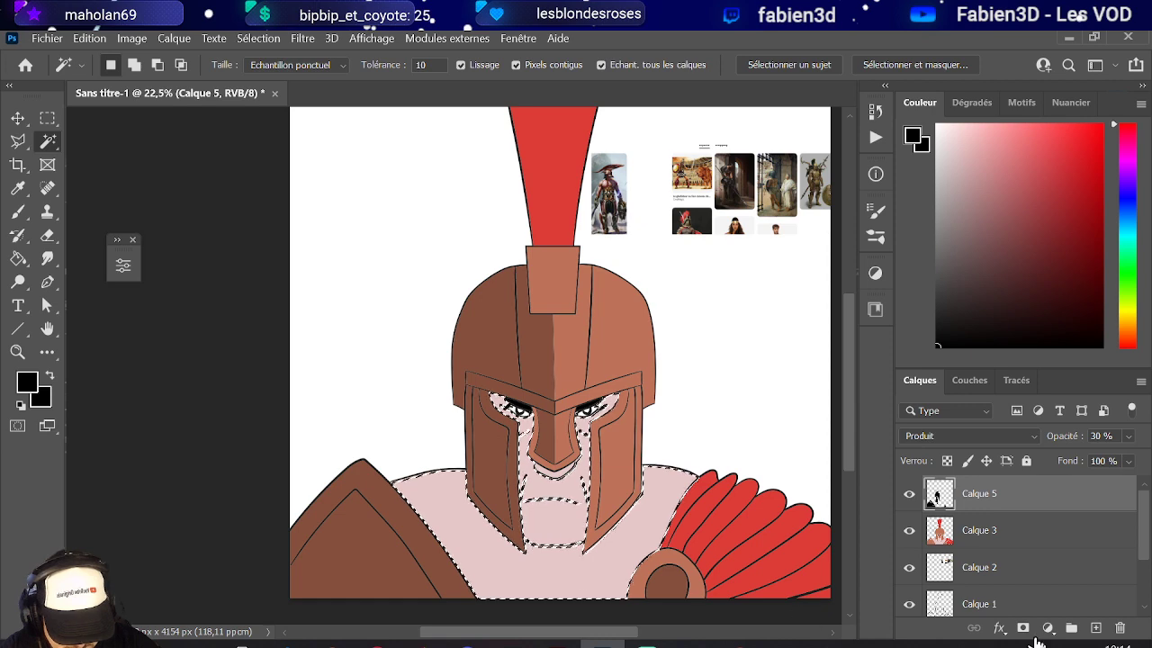
pyautogui.click(1095, 627)
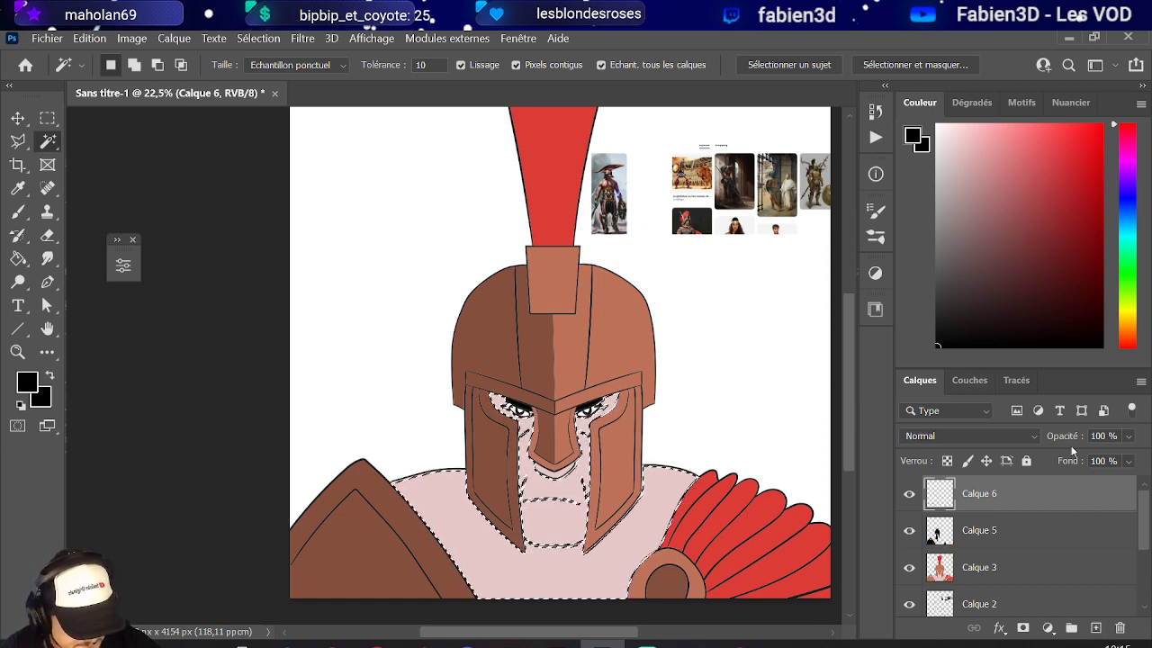
pyautogui.click(1025, 629)
# - Set up the Brush with black, the Arrondi flou pression opacité preset and a size of 370 px
pyautogui.click(19, 212)
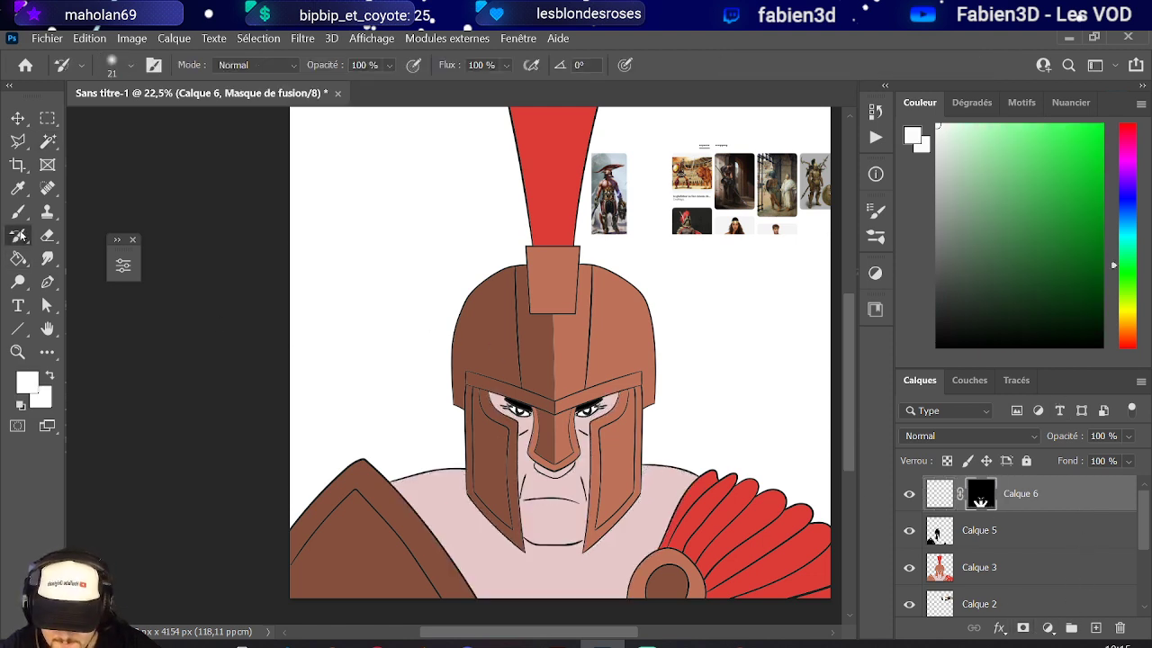
pyautogui.press('x')
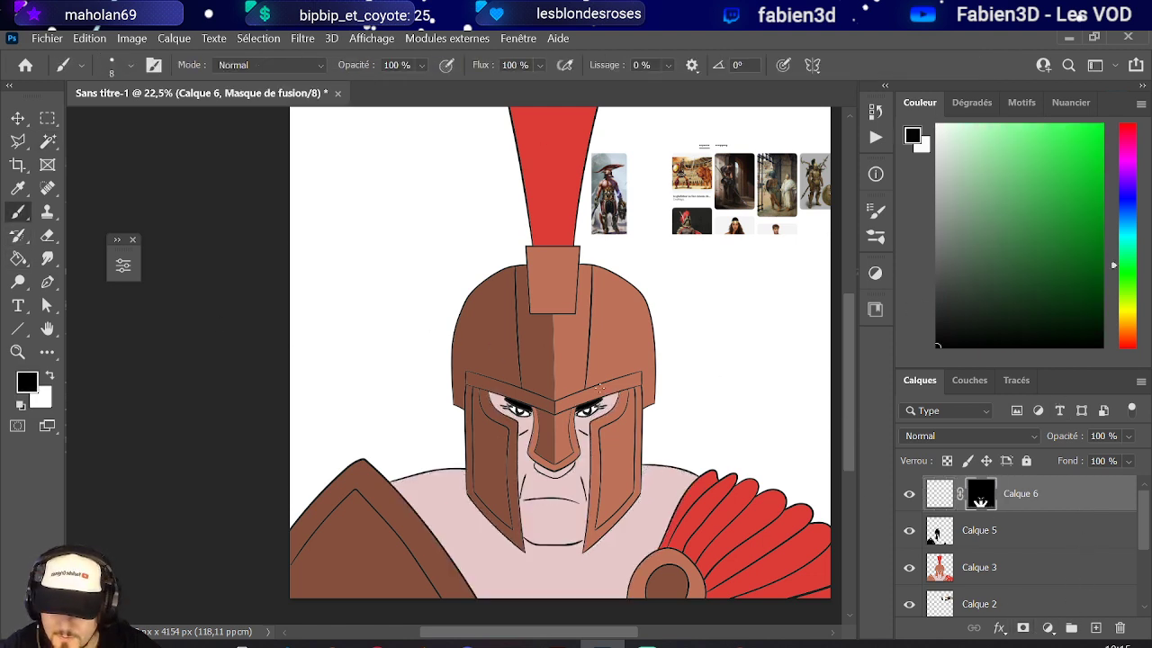
pyautogui.moveTo(643, 359); pyautogui.dragTo(711, 360)
pyautogui.click(111, 65)
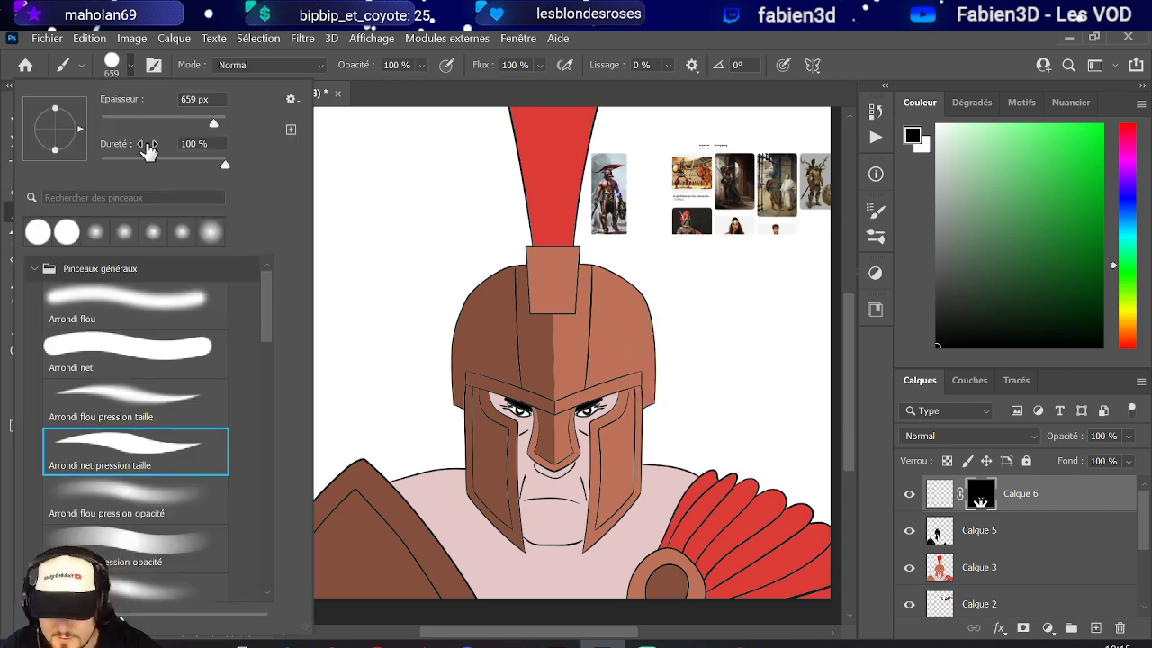
pyautogui.click(134, 302)
pyautogui.click(94, 501)
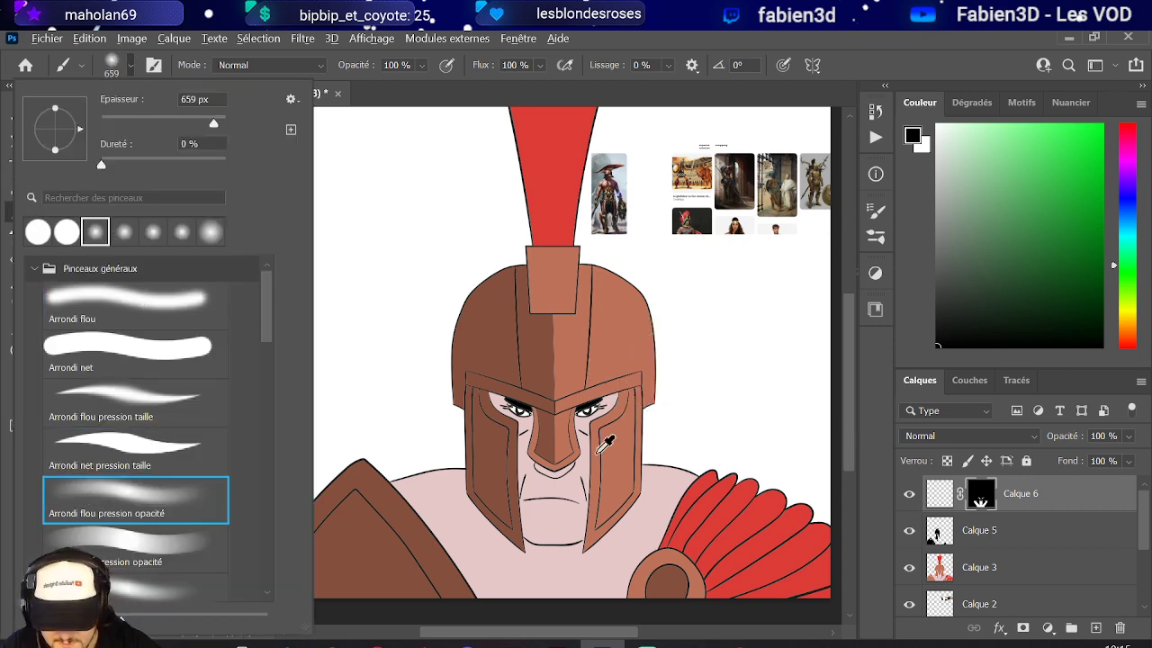
pyautogui.moveTo(527, 442)
pyautogui.mouseDown()
pyautogui.moveTo(541, 422)
pyautogui.moveTo(490, 392)
pyautogui.moveTo(530, 414)
pyautogui.mouseUp()
# - Brush soft black shadow around both eyes on Calque 6's pixels, inside the helmet opening
pyautogui.scroll(2, 540, 423)
pyautogui.scroll(2, 506, 405)
pyautogui.scroll(1, 507, 405)
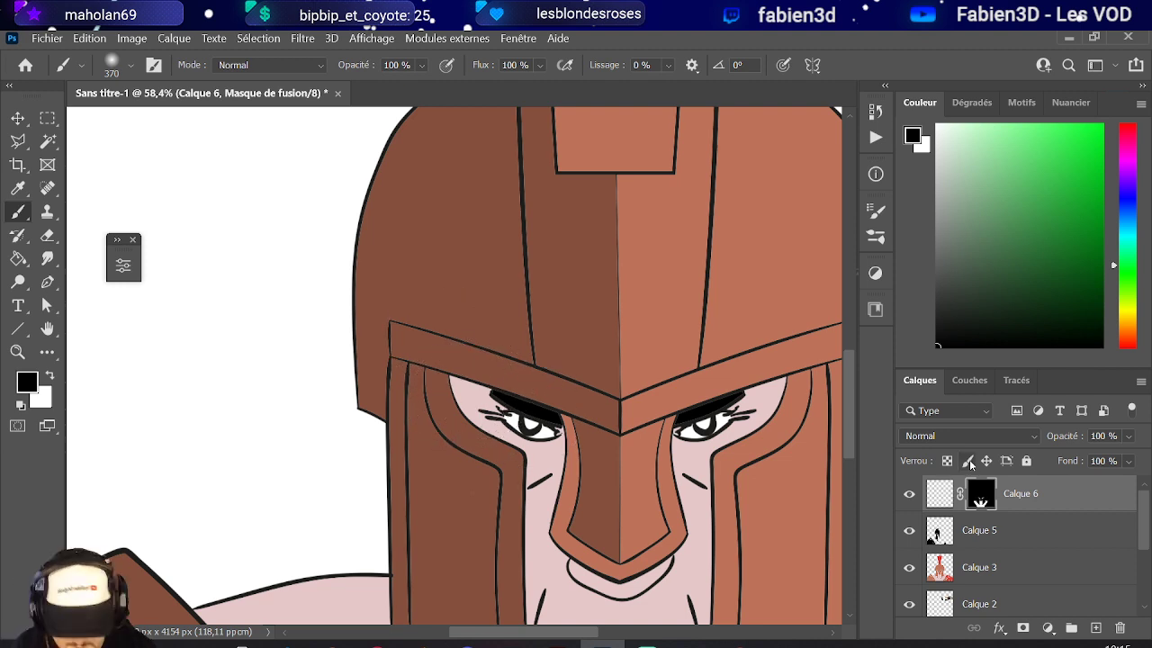
pyautogui.click(939, 493)
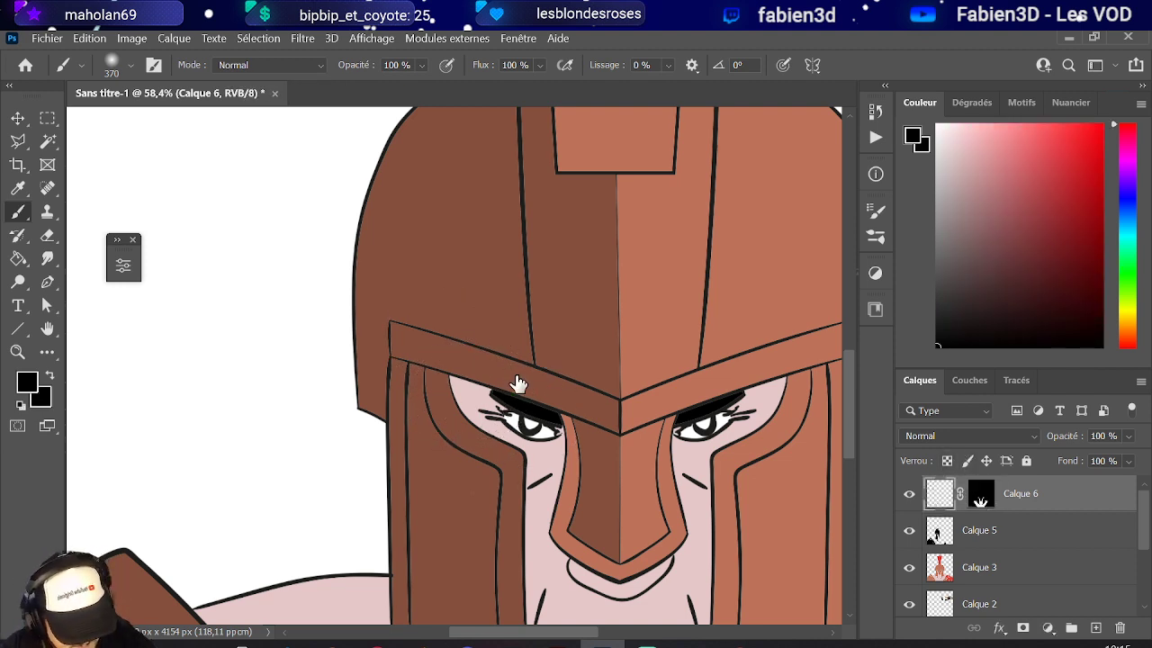
pyautogui.moveTo(546, 429)
pyautogui.mouseDown()
pyautogui.moveTo(499, 405)
pyautogui.moveTo(762, 398)
pyautogui.moveTo(711, 434)
pyautogui.moveTo(731, 421)
pyautogui.mouseUp()
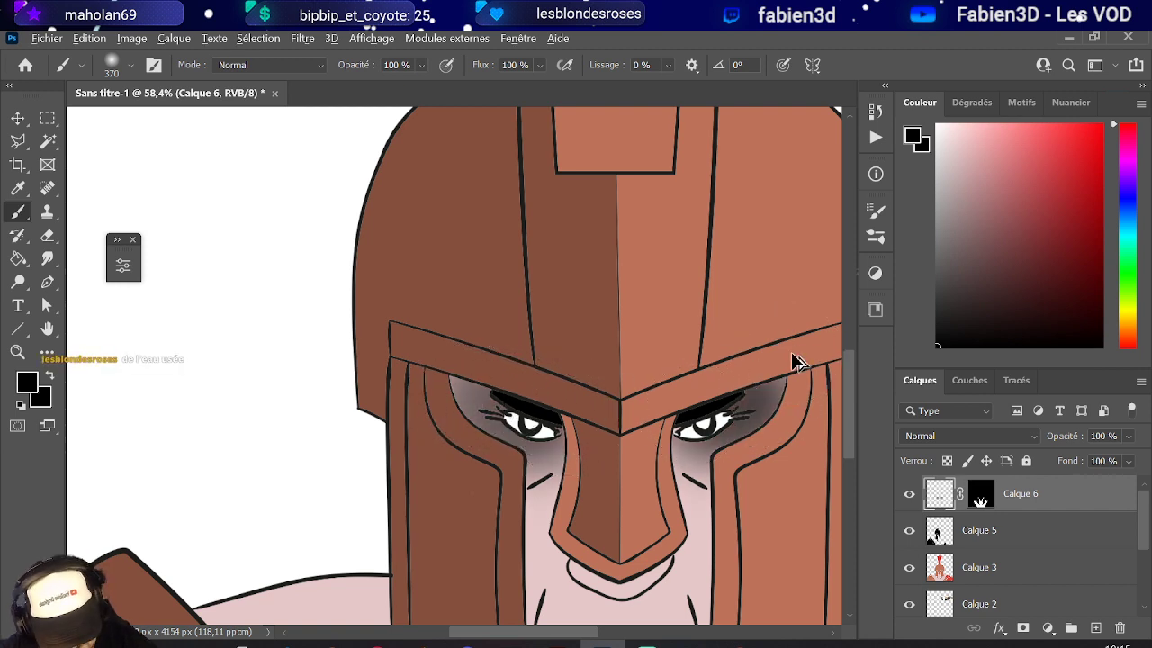
# - Brush soft black shadow around the nose guard, down both sides of the lower face and onto the neck by the cheek guards
pyautogui.scroll(-2, 702, 420)
pyautogui.scroll(-2, 707, 423)
pyautogui.moveTo(630, 342)
pyautogui.mouseDown()
pyautogui.moveTo(612, 395)
pyautogui.moveTo(660, 407)
pyautogui.moveTo(694, 378)
pyautogui.moveTo(702, 342)
pyautogui.moveTo(734, 325)
pyautogui.mouseUp()
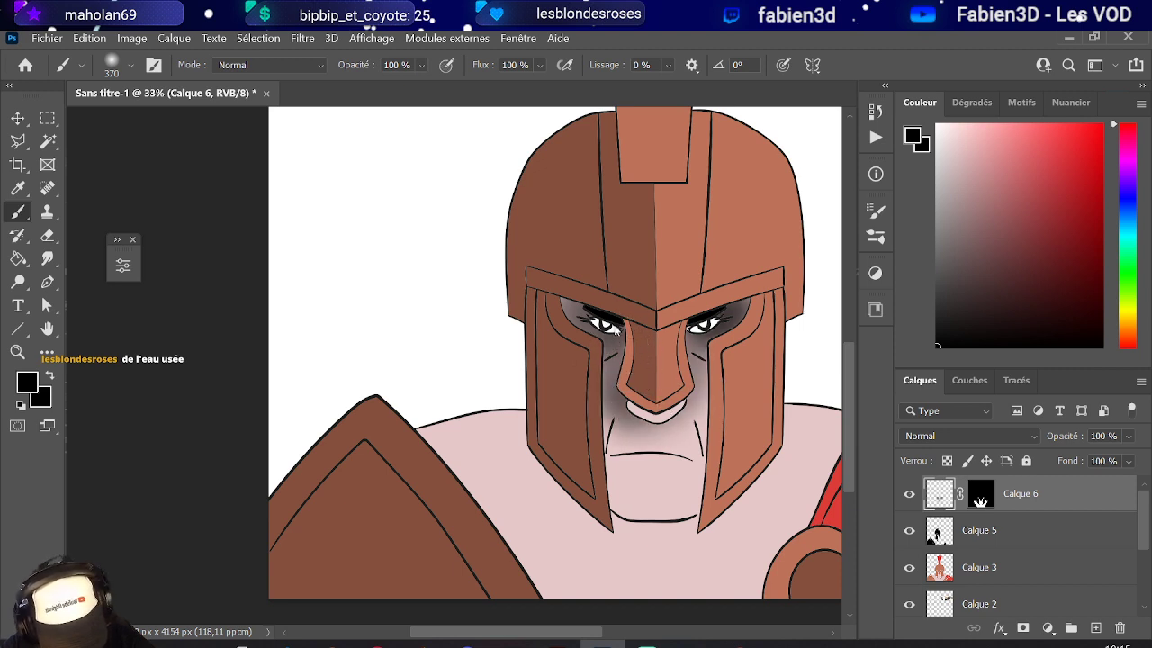
pyautogui.moveTo(609, 369)
pyautogui.mouseDown()
pyautogui.moveTo(608, 434)
pyautogui.moveTo(610, 413)
pyautogui.moveTo(639, 388)
pyautogui.moveTo(712, 377)
pyautogui.moveTo(710, 512)
pyautogui.mouseUp()
pyautogui.moveTo(604, 414)
pyautogui.mouseDown()
pyautogui.moveTo(610, 487)
pyautogui.moveTo(549, 360)
pyautogui.mouseUp()
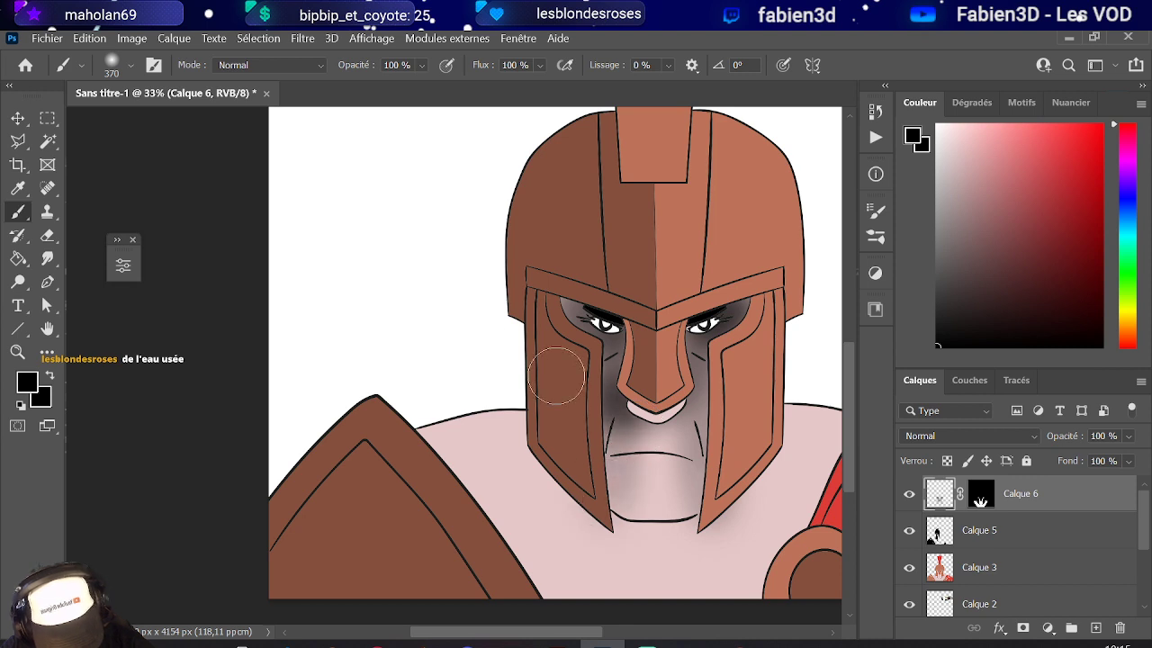
pyautogui.click(127, 66)
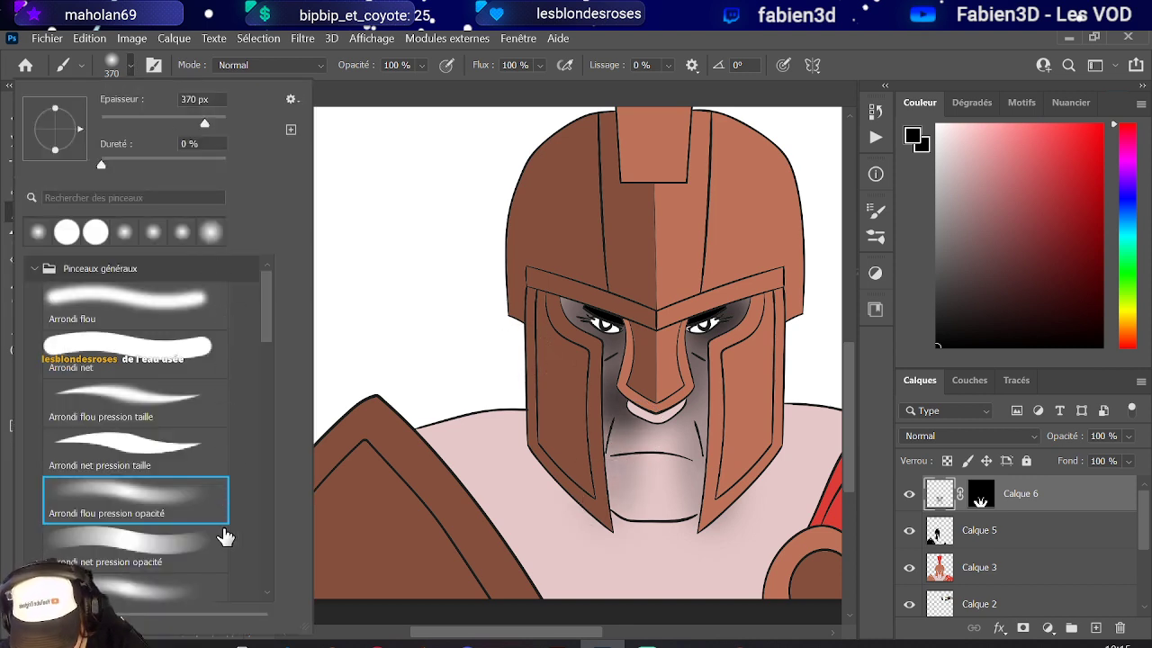
pyautogui.click(204, 577)
pyautogui.click(600, 483)
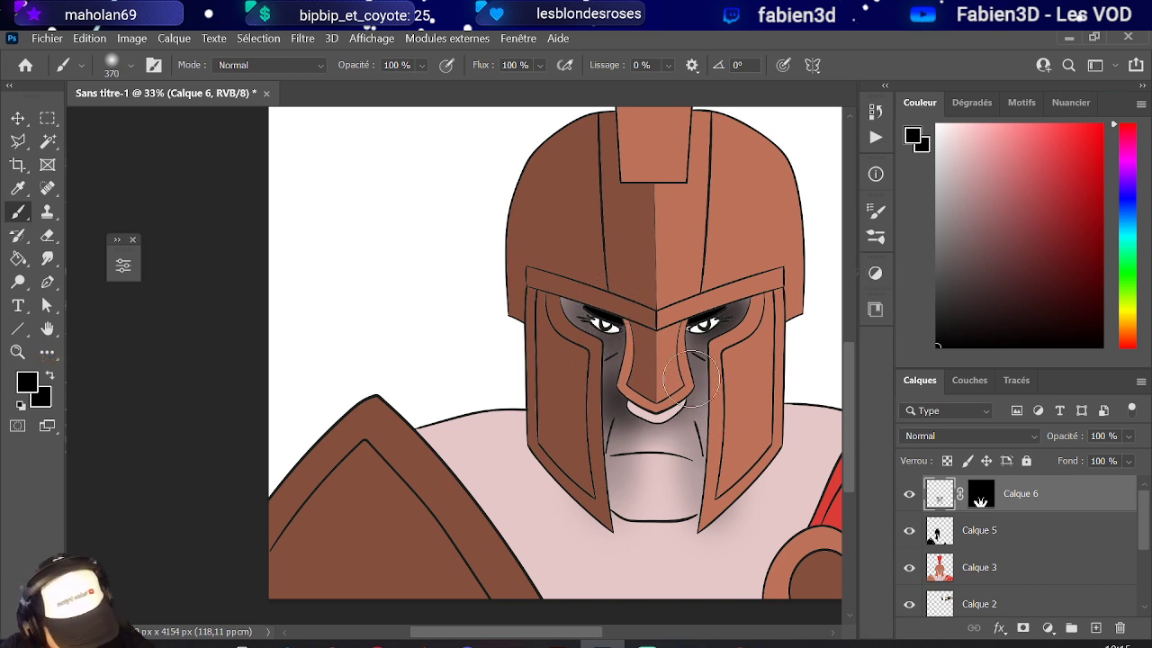
# - Select the nose tip showing below the nose guard with the Magic Wand at tolerance 10
pyautogui.scroll(-2, 911, 416)
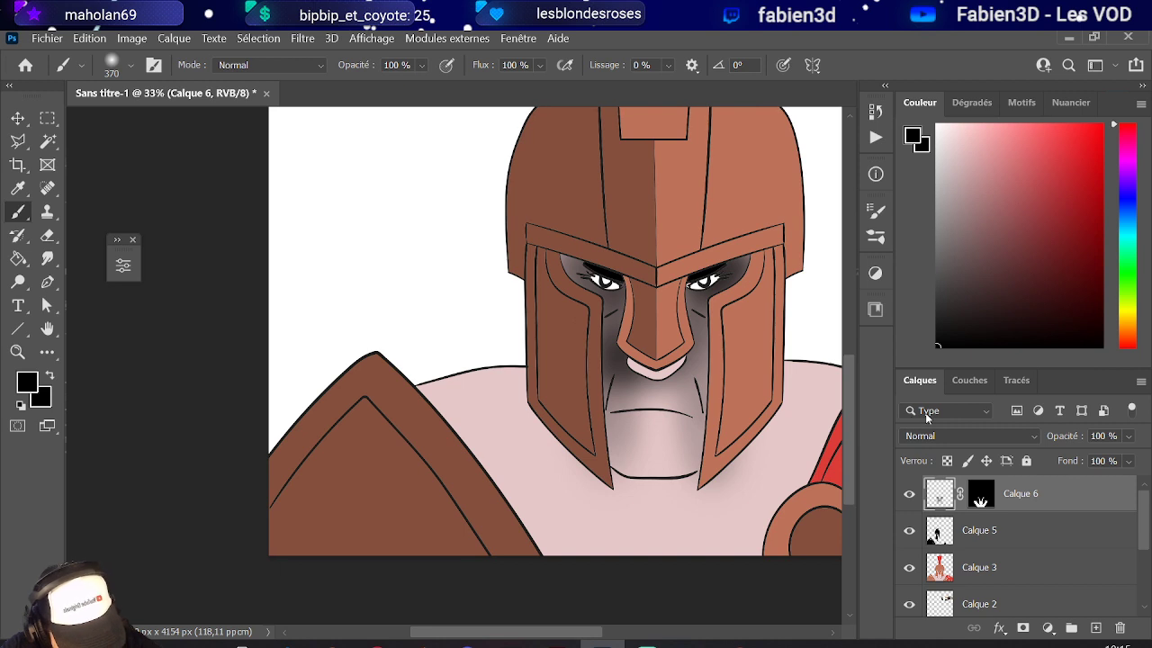
pyautogui.click(982, 498)
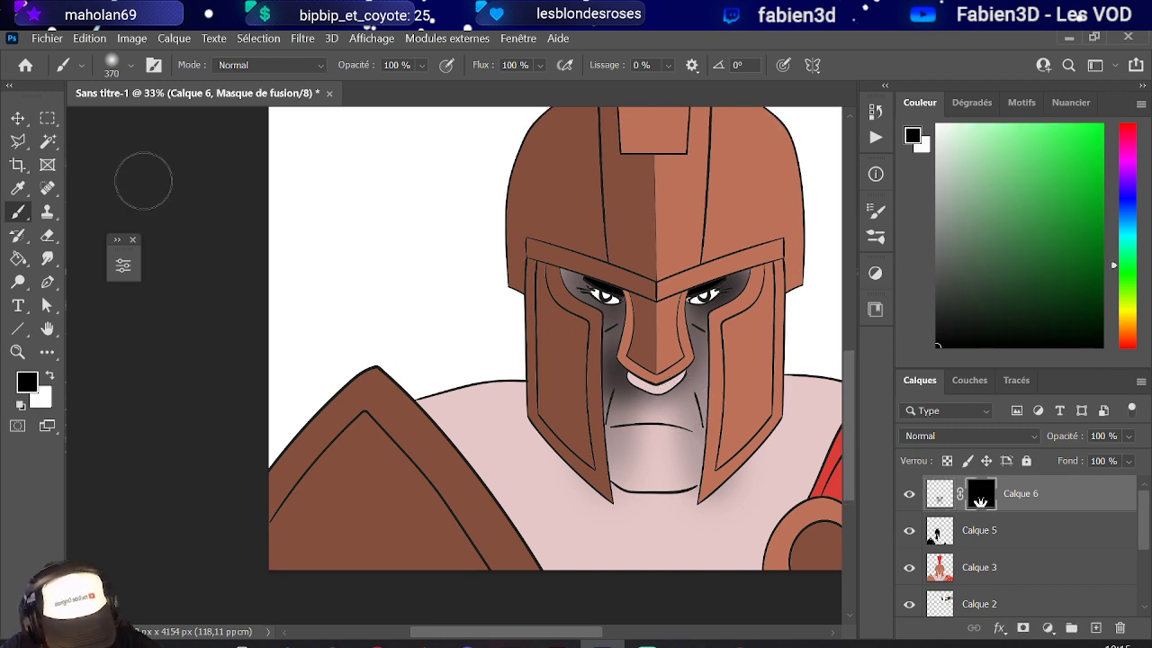
pyautogui.click(48, 141)
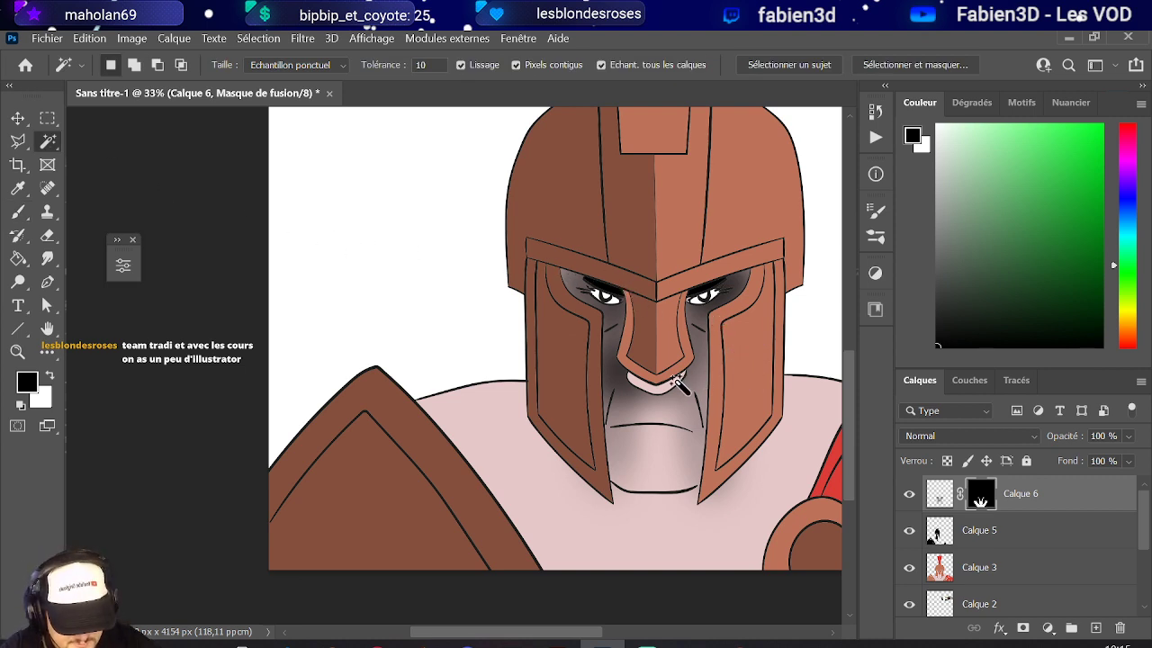
pyautogui.click(686, 376)
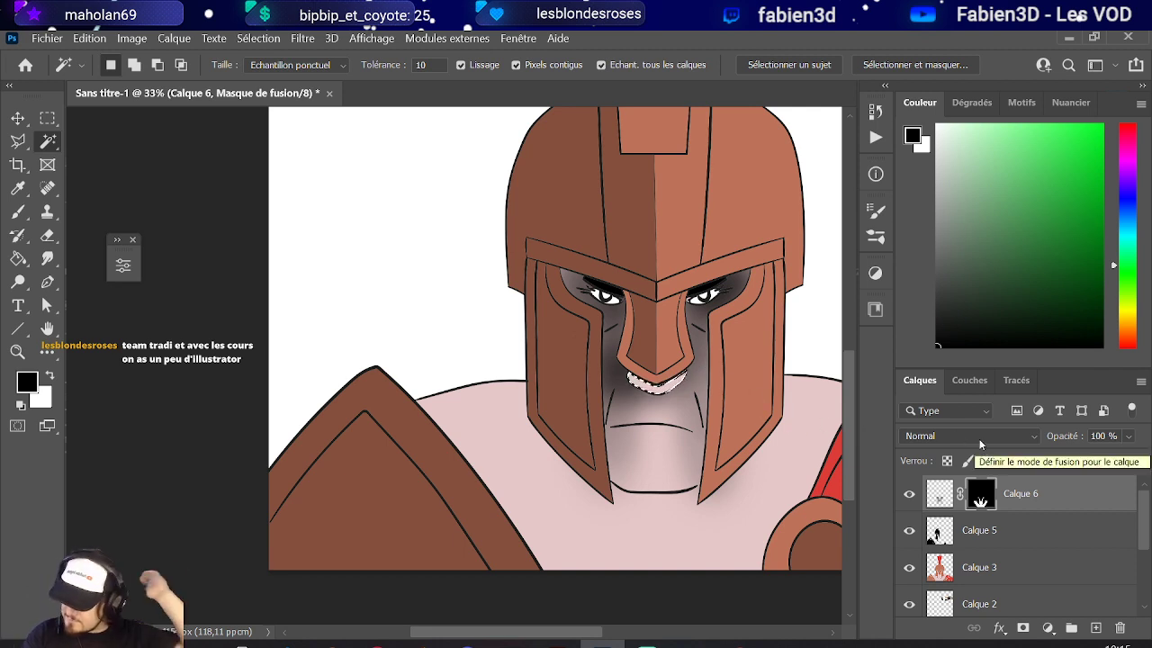
# - Try to paint the nose tip white in Calque 6's layer mask and invert the selection
pyautogui.press('x')
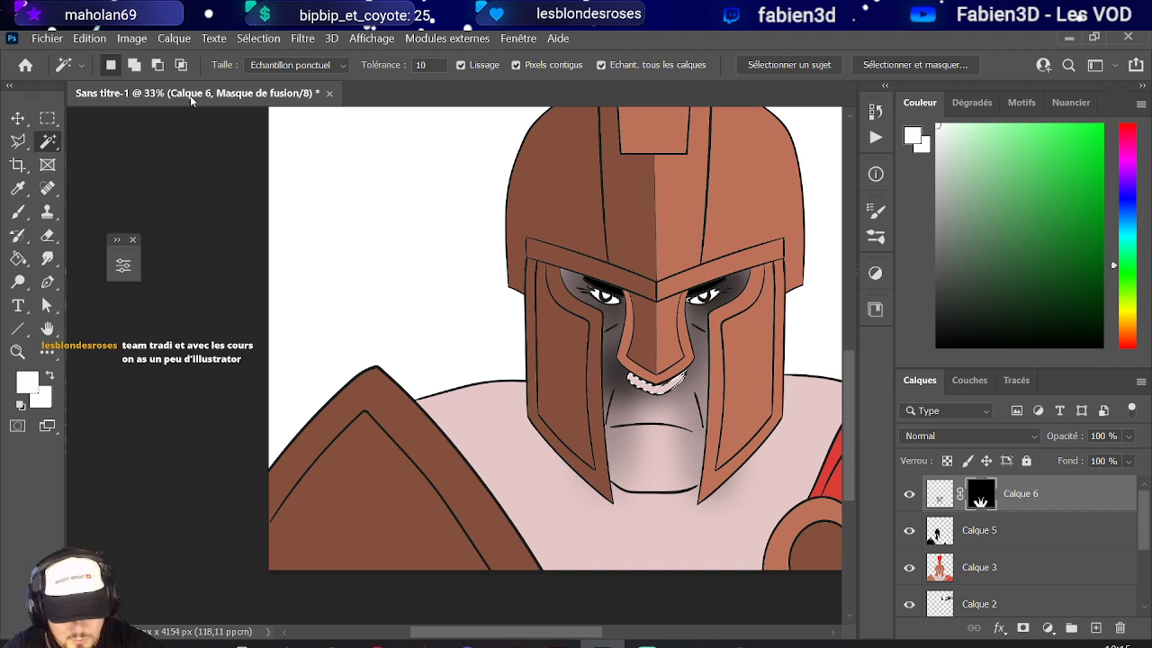
pyautogui.press('b')
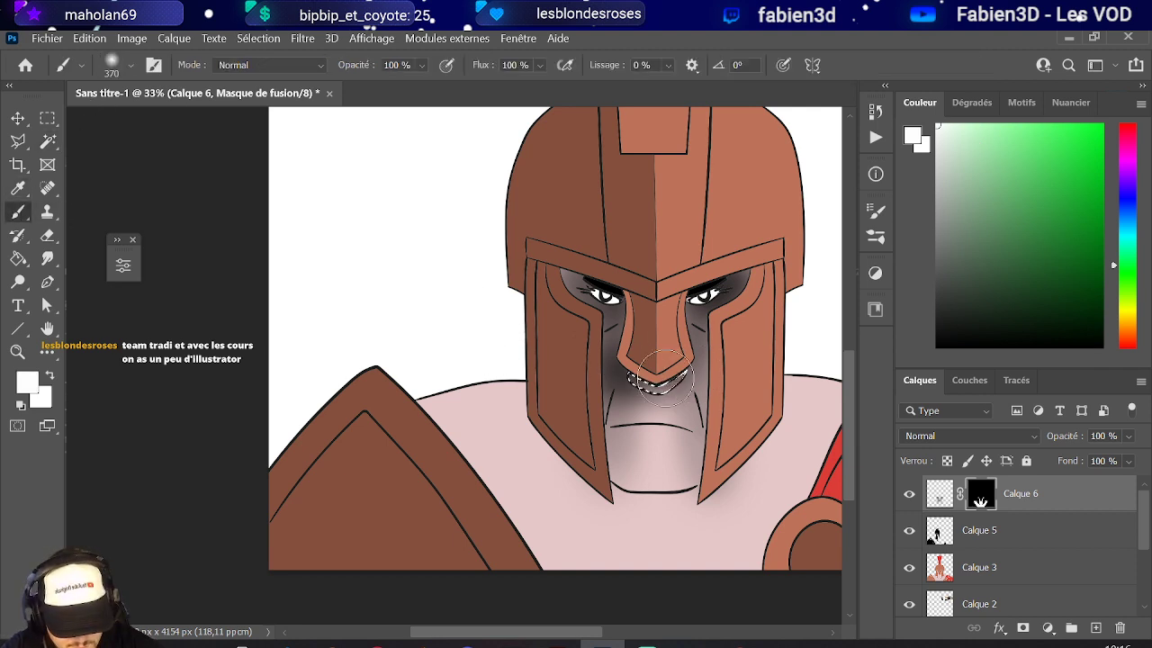
pyautogui.click(304, 38)
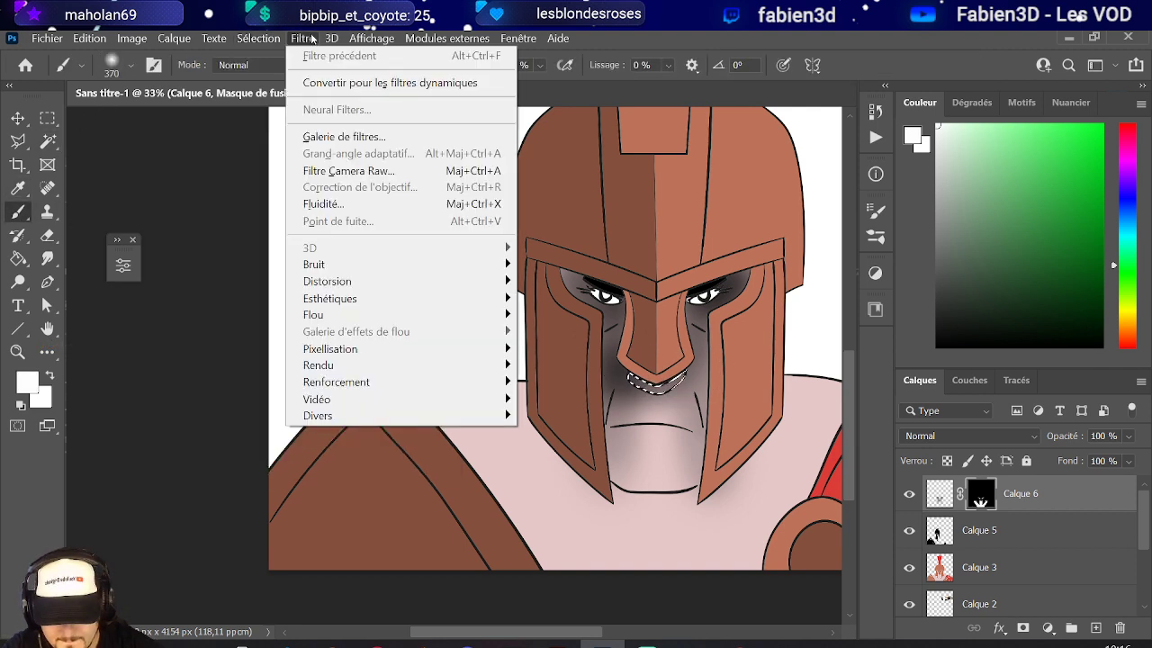
pyautogui.click(268, 56)
pyautogui.scroll(-2, 283, 255)
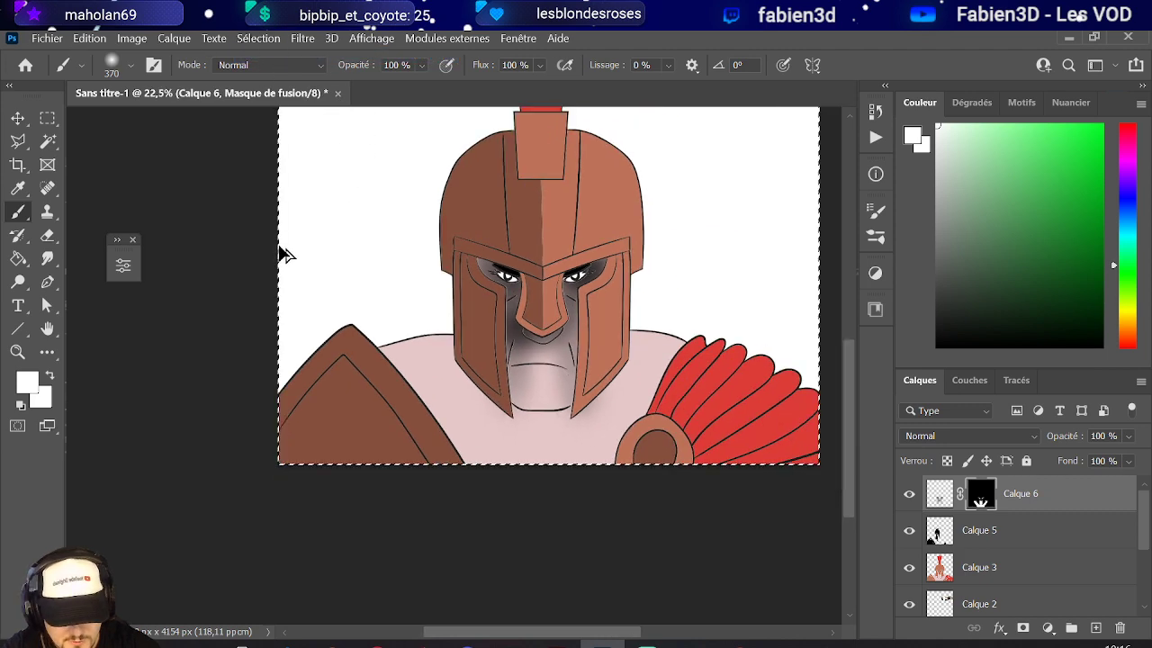
pyautogui.scroll(3, 411, 296)
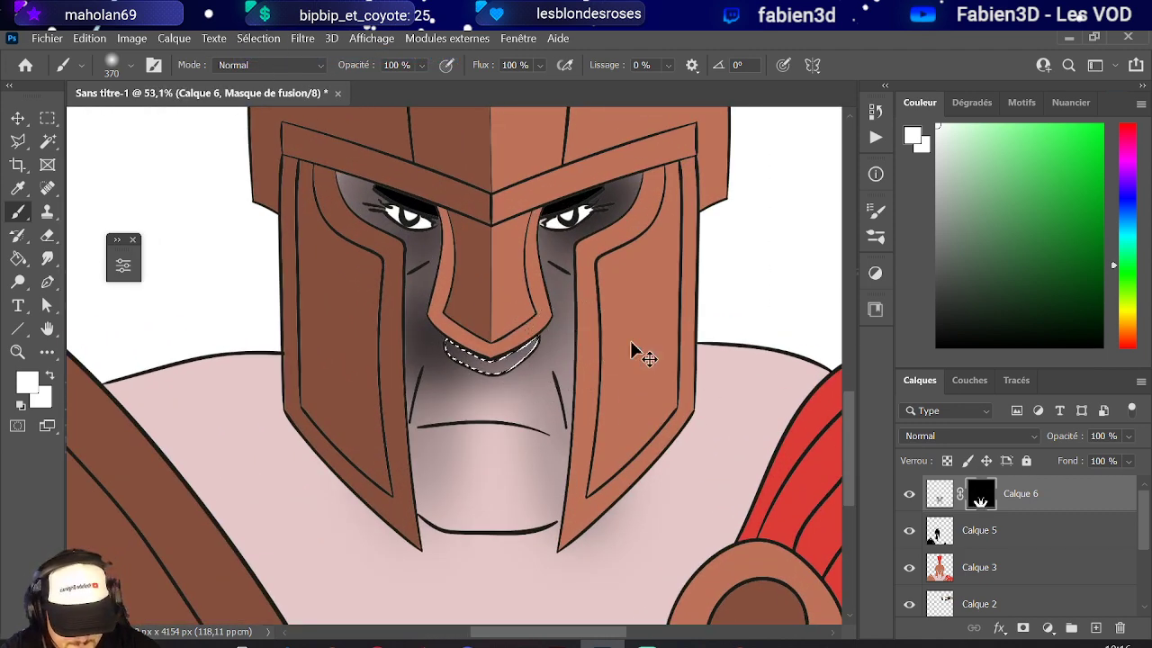
# - Add a new layer masked to the nose tip and brush soft black shadow under the nose guard at 118 px
pyautogui.keyDown('ctrl'); pyautogui.click(980, 486); pyautogui.keyUp('ctrl')
pyautogui.click(1095, 627)
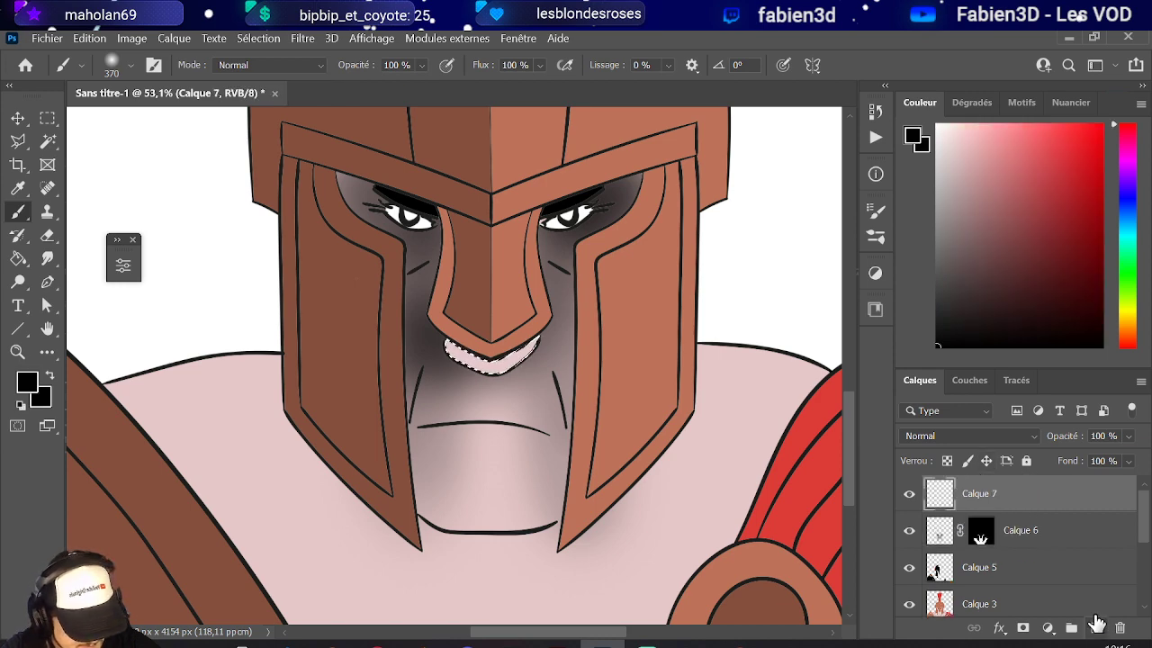
pyautogui.click(1023, 627)
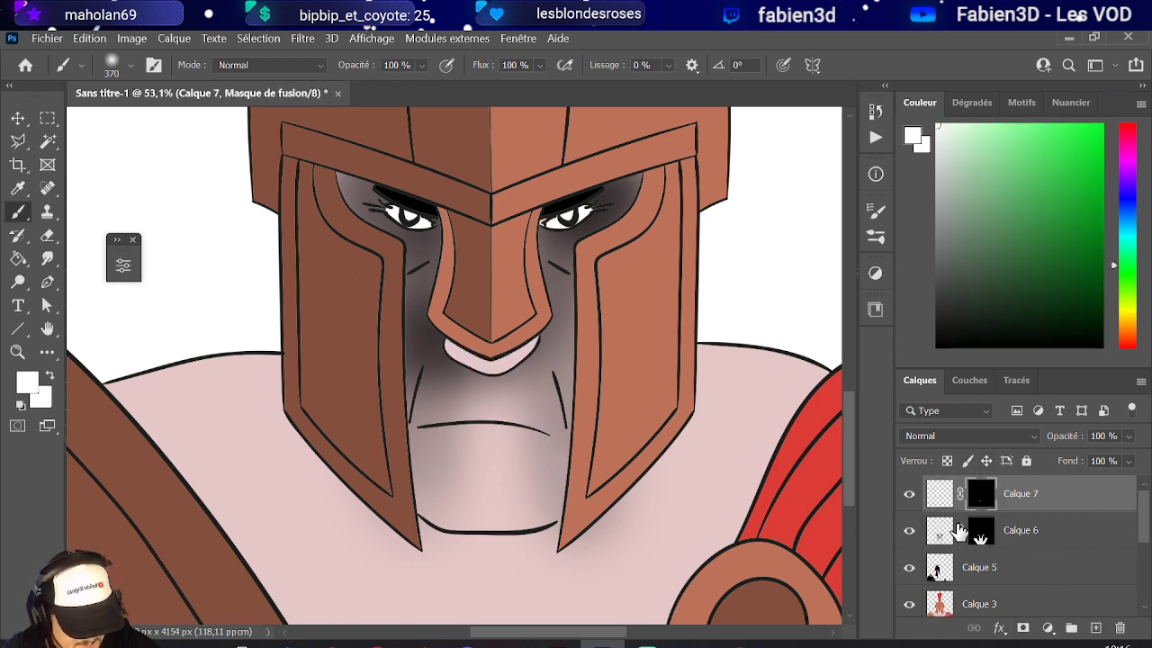
pyautogui.click(939, 495)
pyautogui.scroll(1, 509, 369)
pyautogui.moveTo(488, 353)
pyautogui.mouseDown()
pyautogui.moveTo(334, 346)
pyautogui.moveTo(362, 354)
pyautogui.moveTo(435, 337)
pyautogui.moveTo(509, 371)
pyautogui.mouseUp()
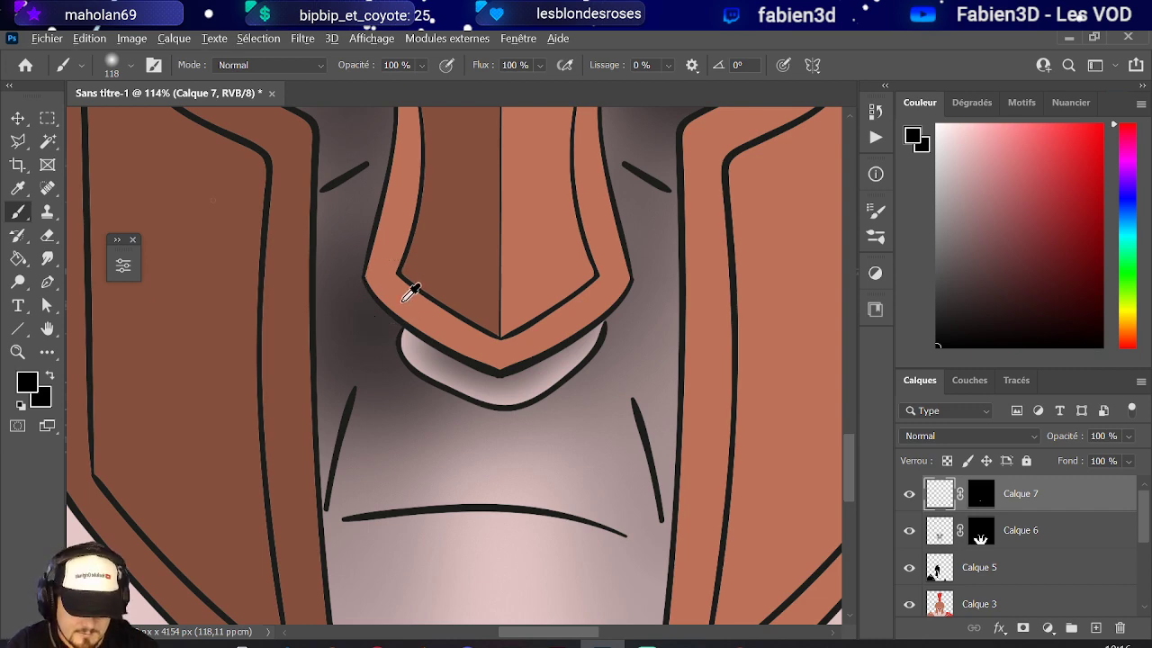
# - Lower the opacity of the skin shadow layer Calque 6 to 64%
pyautogui.hotkey('ctrl', '0')
pyautogui.click(1021, 531)
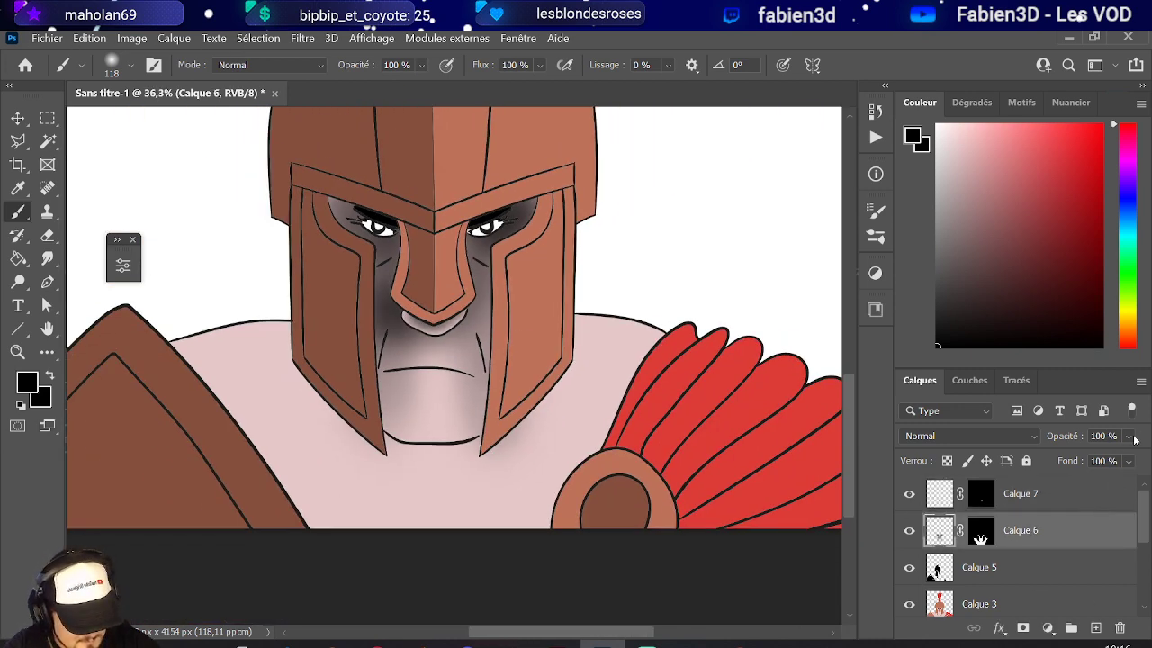
pyautogui.click(1129, 436)
pyautogui.moveTo(1141, 460)
pyautogui.mouseDown()
pyautogui.moveTo(1091, 460)
pyautogui.moveTo(1109, 460)
pyautogui.mouseUp()
pyautogui.scroll(-2, 552, 334)
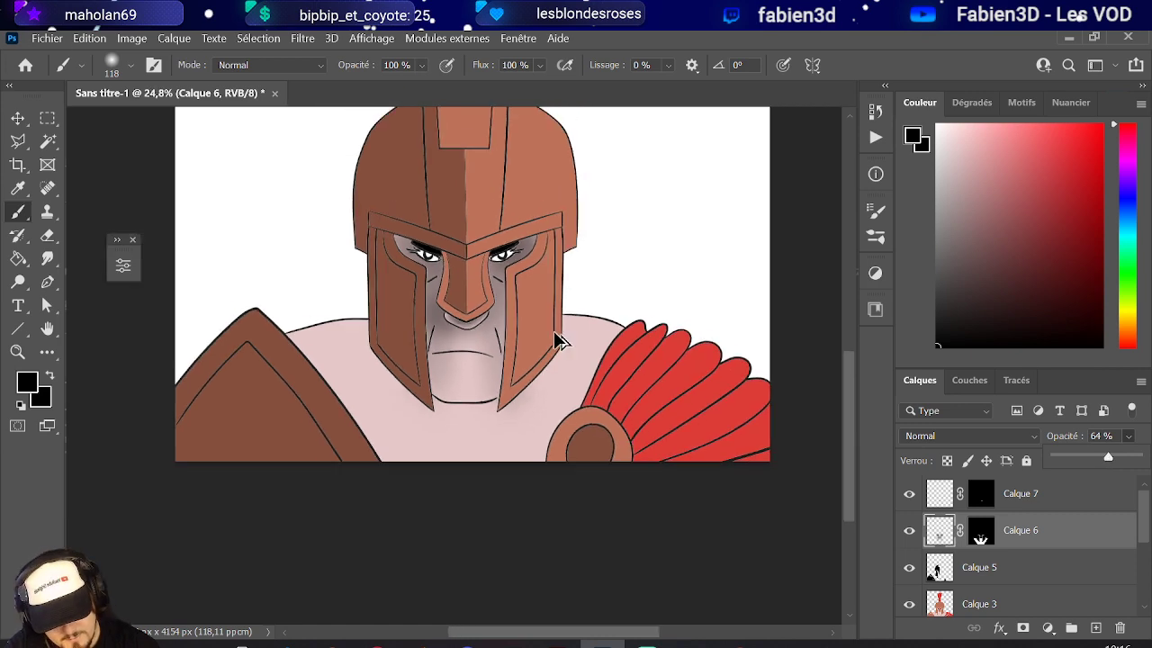
# - Brush soft black shadow on Calque 6 over the neck and shoulder skin along the viewer's-left cheek guard's outer edge
pyautogui.scroll(5, 457, 350)
pyautogui.scroll(1, 457, 349)
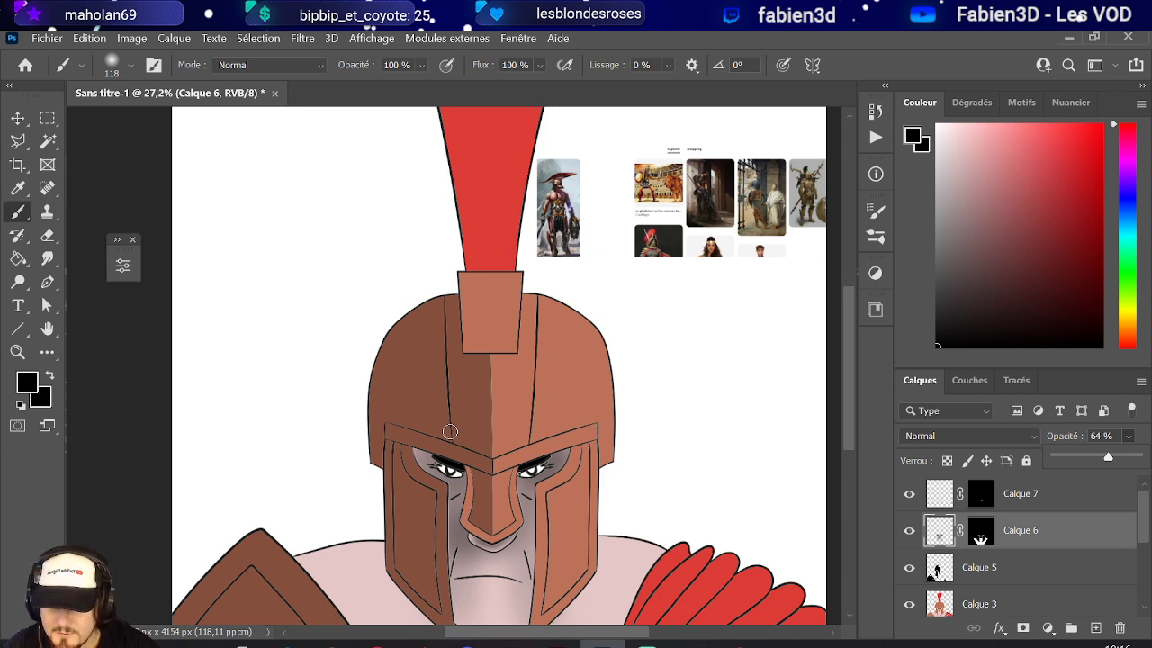
pyautogui.scroll(1, 630, 438)
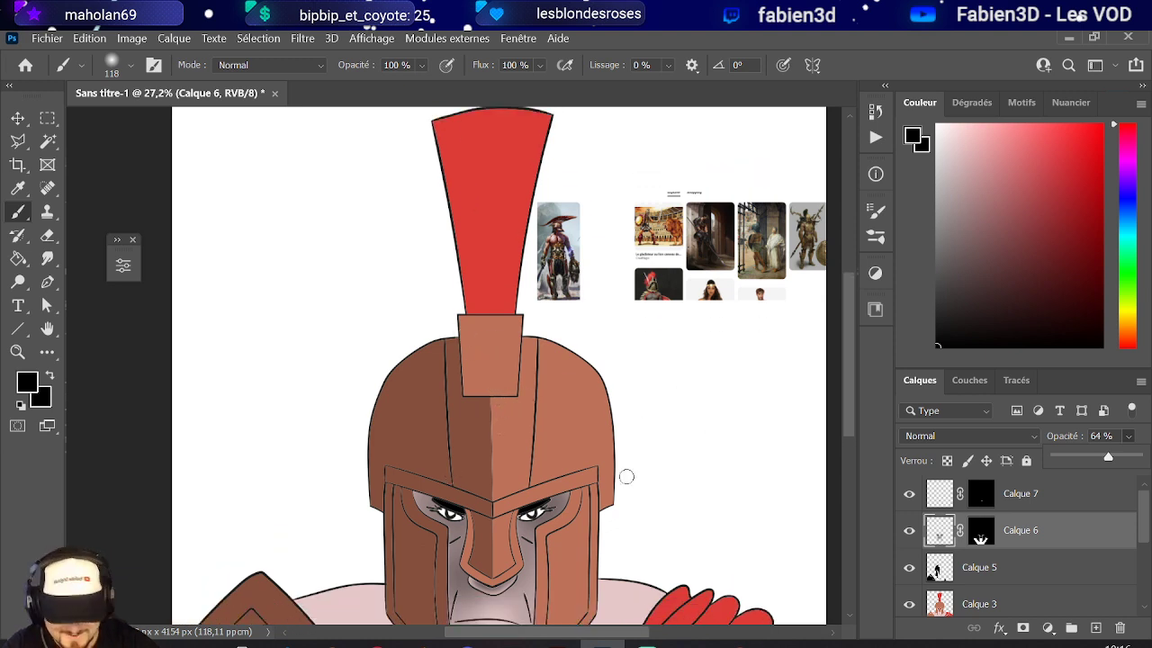
pyautogui.scroll(-4, 558, 414)
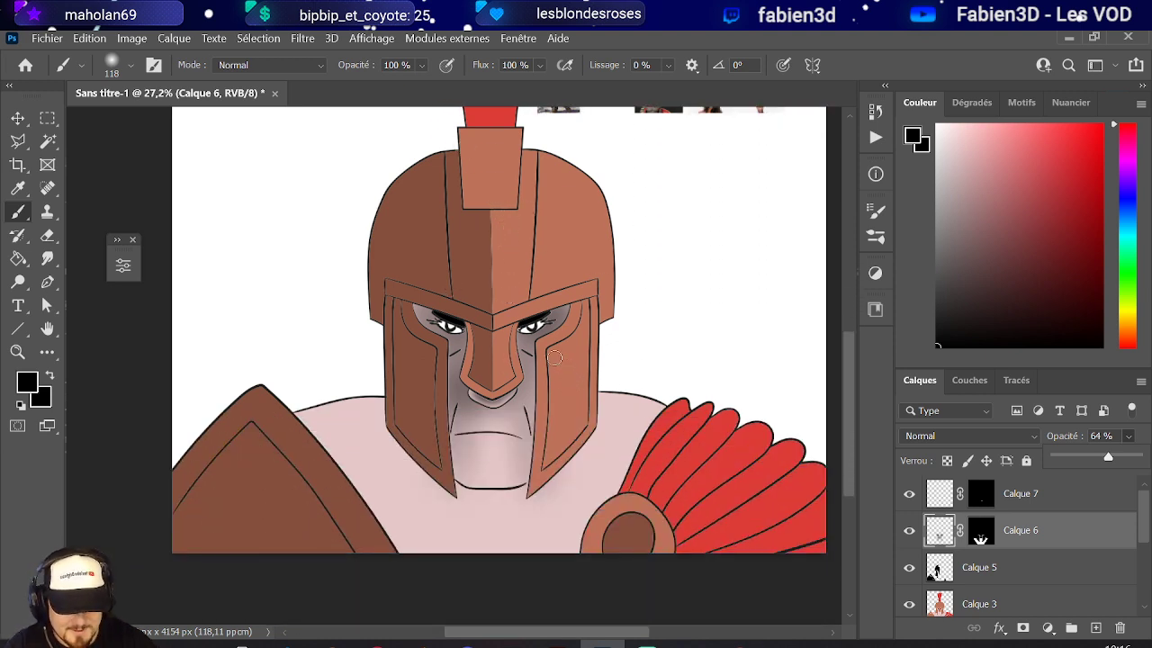
pyautogui.click(983, 495)
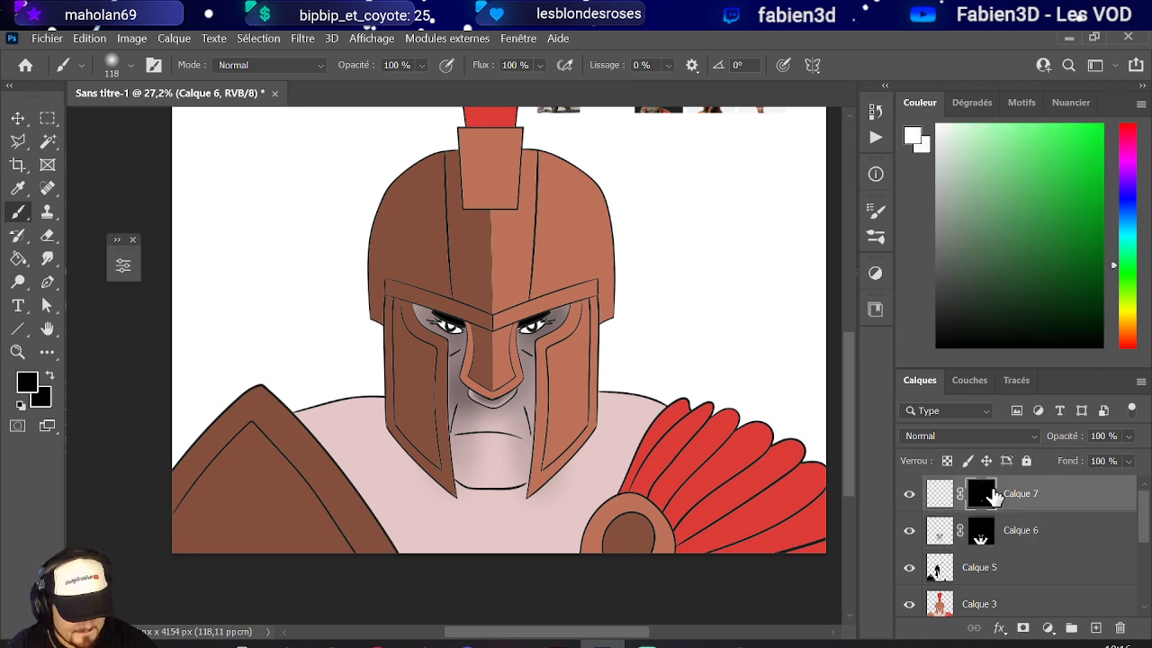
pyautogui.click(942, 495)
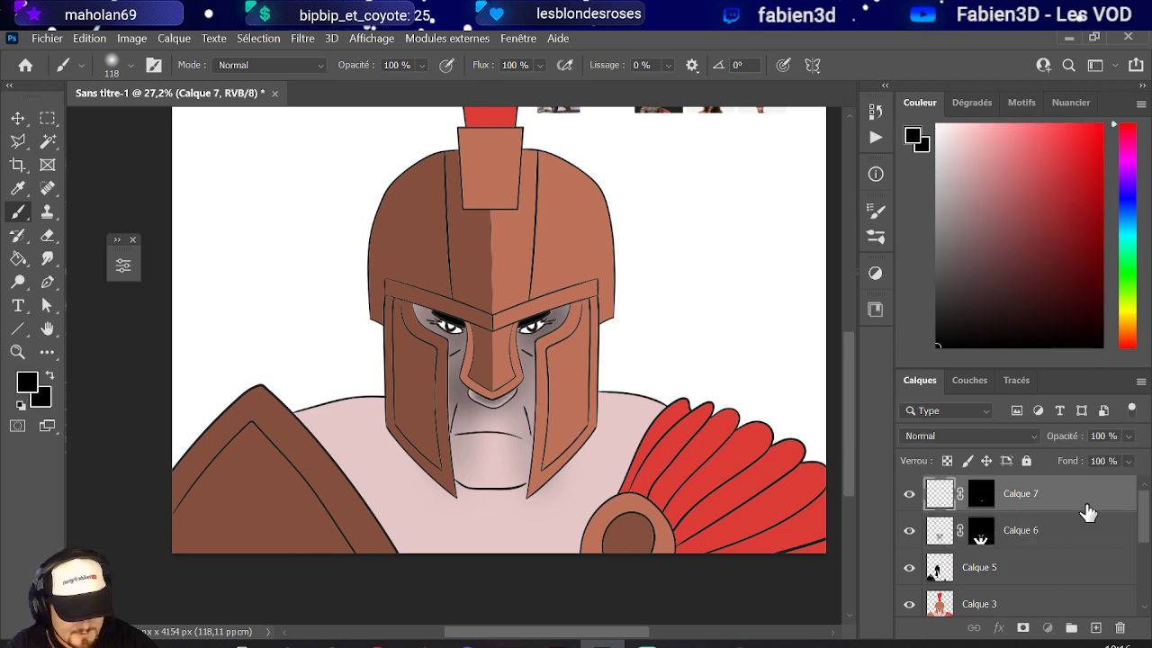
pyautogui.click(1039, 533)
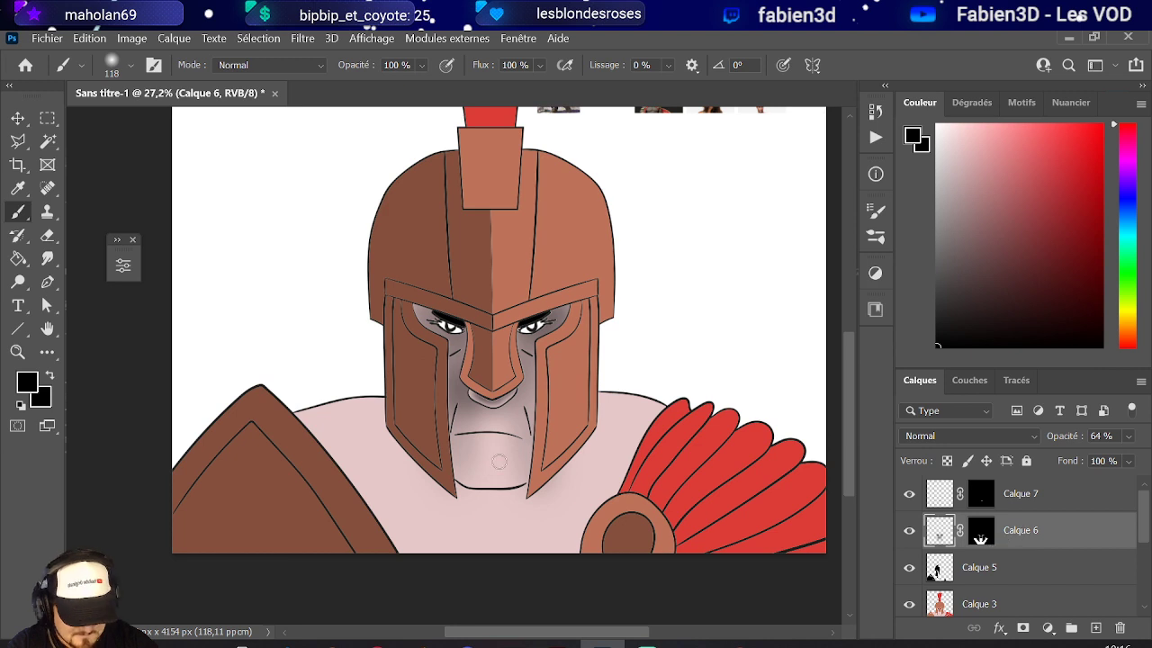
pyautogui.moveTo(363, 429)
pyautogui.mouseDown()
pyautogui.moveTo(413, 476)
pyautogui.moveTo(381, 403)
pyautogui.moveTo(379, 439)
pyautogui.moveTo(371, 400)
pyautogui.moveTo(389, 438)
pyautogui.mouseUp()
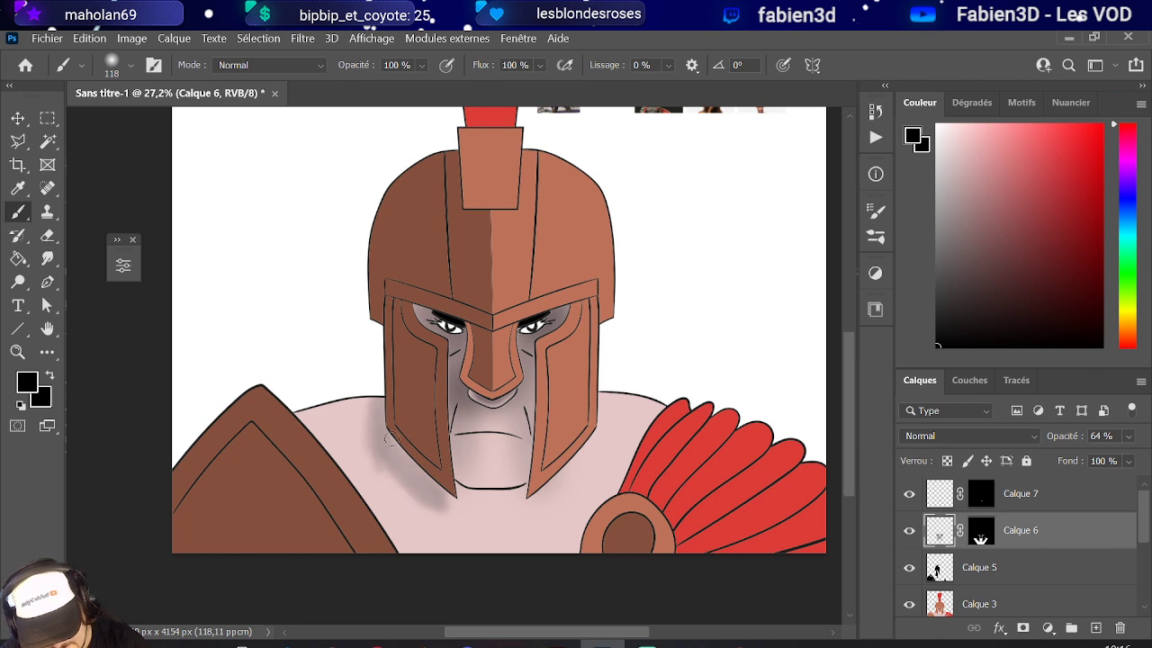
# - Brush soft black shadow on Calque 6 across the neck below the cheek guards and chin, and over the viewer's-left shoulder
pyautogui.moveTo(415, 484)
pyautogui.mouseDown()
pyautogui.moveTo(374, 464)
pyautogui.moveTo(366, 402)
pyautogui.moveTo(422, 502)
pyautogui.moveTo(384, 470)
pyautogui.mouseUp()
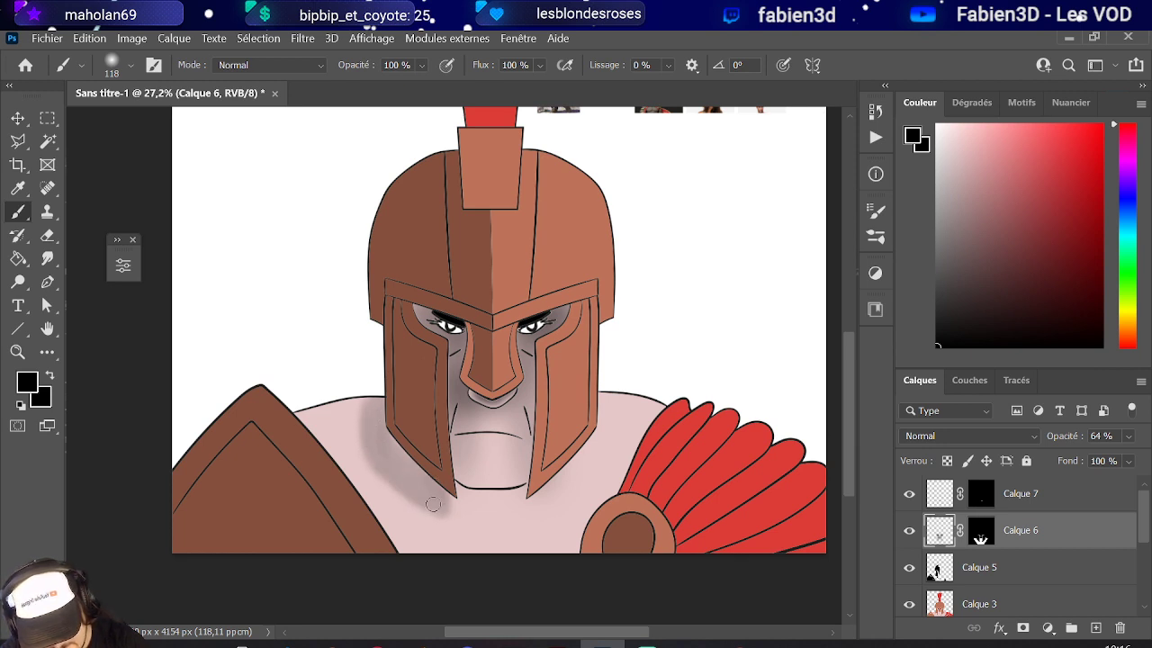
pyautogui.moveTo(433, 504)
pyautogui.mouseDown()
pyautogui.moveTo(465, 489)
pyautogui.moveTo(459, 499)
pyautogui.moveTo(503, 497)
pyautogui.moveTo(462, 494)
pyautogui.moveTo(456, 505)
pyautogui.moveTo(527, 494)
pyautogui.moveTo(454, 480)
pyautogui.moveTo(517, 485)
pyautogui.moveTo(493, 491)
pyautogui.moveTo(455, 480)
pyautogui.moveTo(534, 469)
pyautogui.mouseUp()
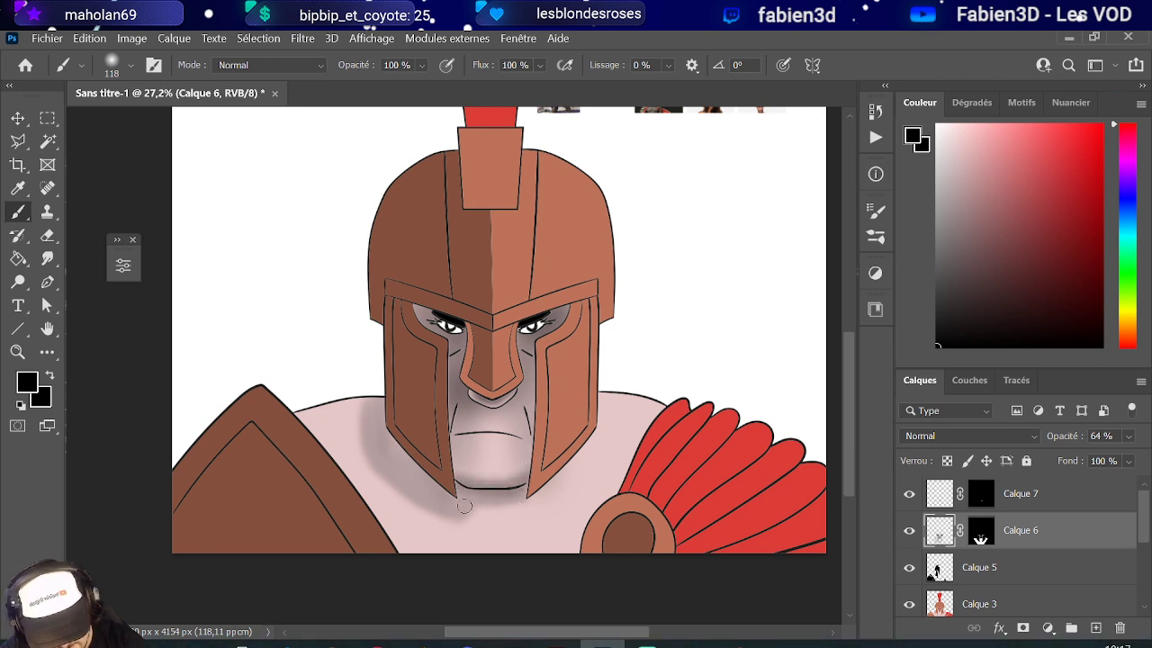
pyautogui.moveTo(464, 505)
pyautogui.mouseDown()
pyautogui.moveTo(518, 494)
pyautogui.moveTo(508, 504)
pyautogui.moveTo(528, 482)
pyautogui.moveTo(492, 511)
pyautogui.moveTo(501, 518)
pyautogui.moveTo(546, 488)
pyautogui.moveTo(468, 516)
pyautogui.moveTo(552, 491)
pyautogui.moveTo(570, 464)
pyautogui.moveTo(534, 502)
pyautogui.moveTo(585, 440)
pyautogui.moveTo(535, 503)
pyautogui.moveTo(579, 443)
pyautogui.moveTo(515, 509)
pyautogui.moveTo(448, 510)
pyautogui.moveTo(382, 481)
pyautogui.moveTo(354, 397)
pyautogui.moveTo(379, 471)
pyautogui.moveTo(365, 403)
pyautogui.moveTo(382, 464)
pyautogui.moveTo(373, 402)
pyautogui.moveTo(400, 460)
pyautogui.moveTo(445, 505)
pyautogui.moveTo(417, 476)
pyautogui.moveTo(482, 500)
pyautogui.mouseUp()
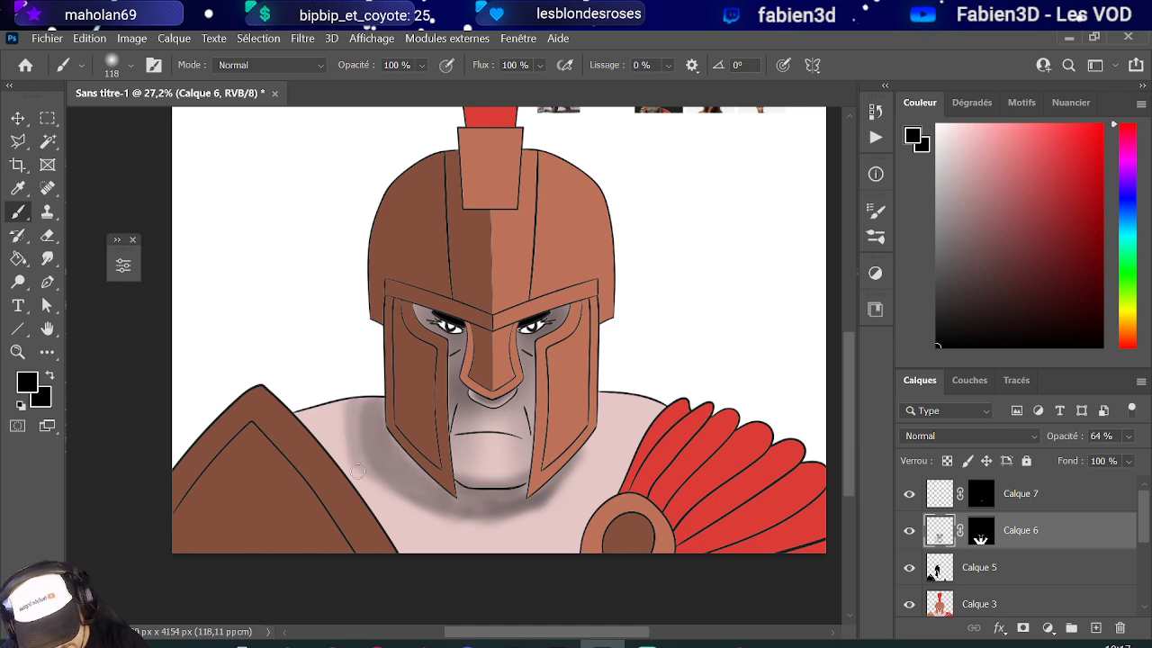
pyautogui.moveTo(352, 409); pyautogui.dragTo(426, 498)
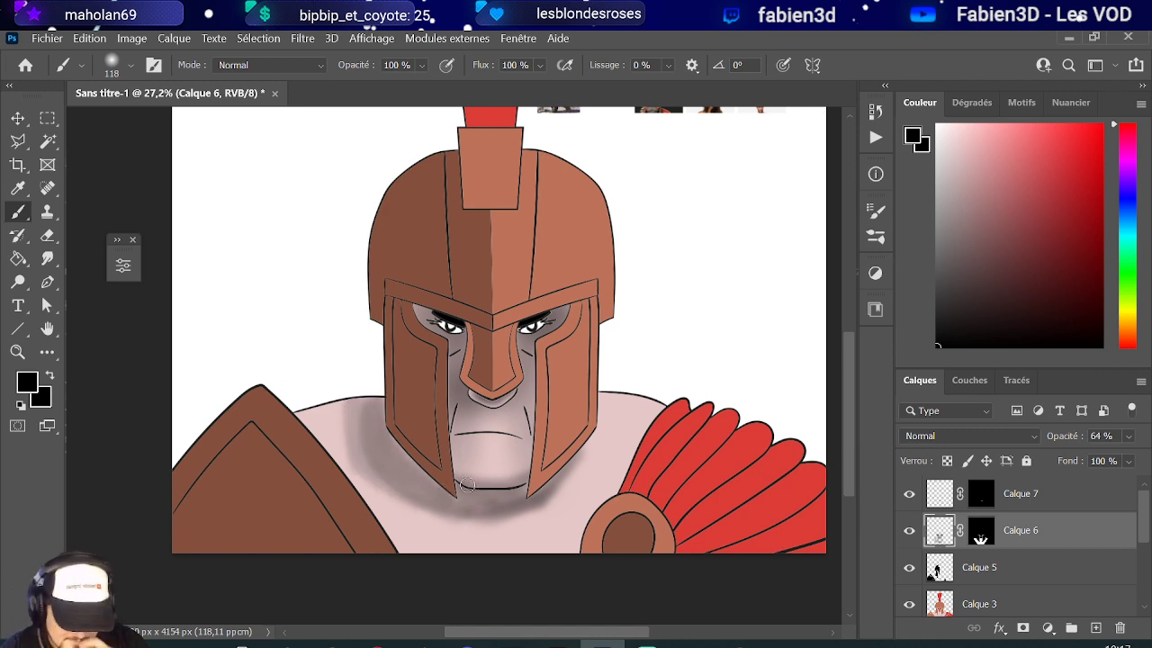
# - Darken the face skin between the cheek guards and nose guard on Calque 6, and widen the shadow on the viewer's-left shoulder
pyautogui.moveTo(526, 430); pyautogui.dragTo(531, 393)
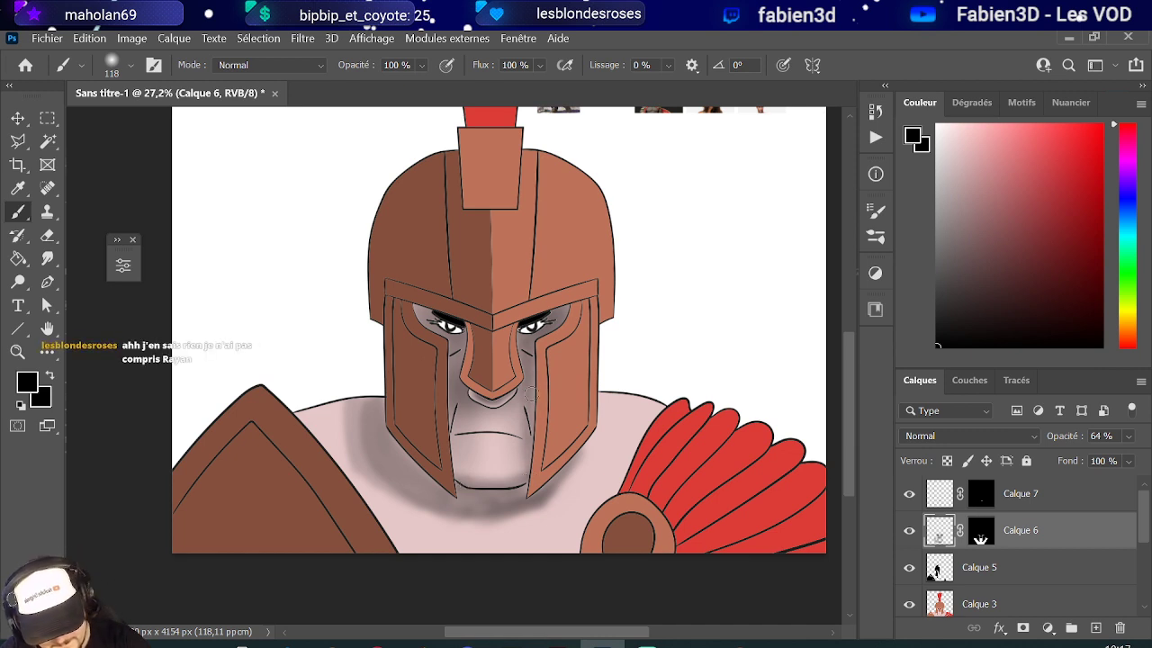
pyautogui.moveTo(530, 329)
pyautogui.mouseDown()
pyautogui.moveTo(527, 450)
pyautogui.moveTo(529, 379)
pyautogui.mouseUp()
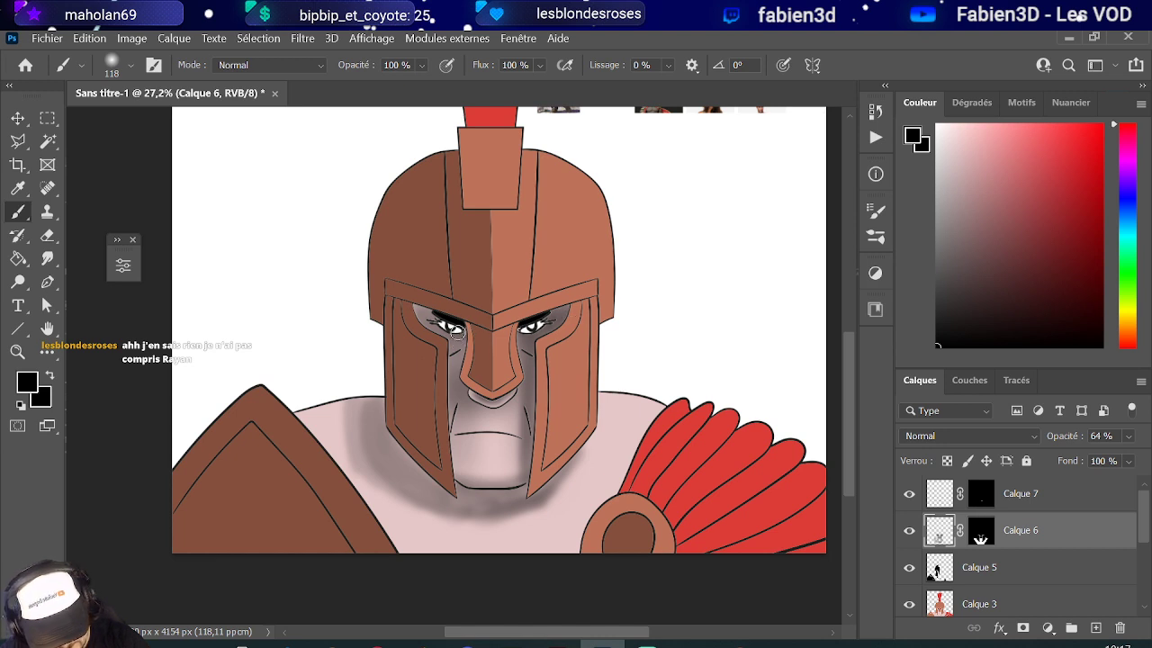
pyautogui.moveTo(456, 331); pyautogui.dragTo(468, 404)
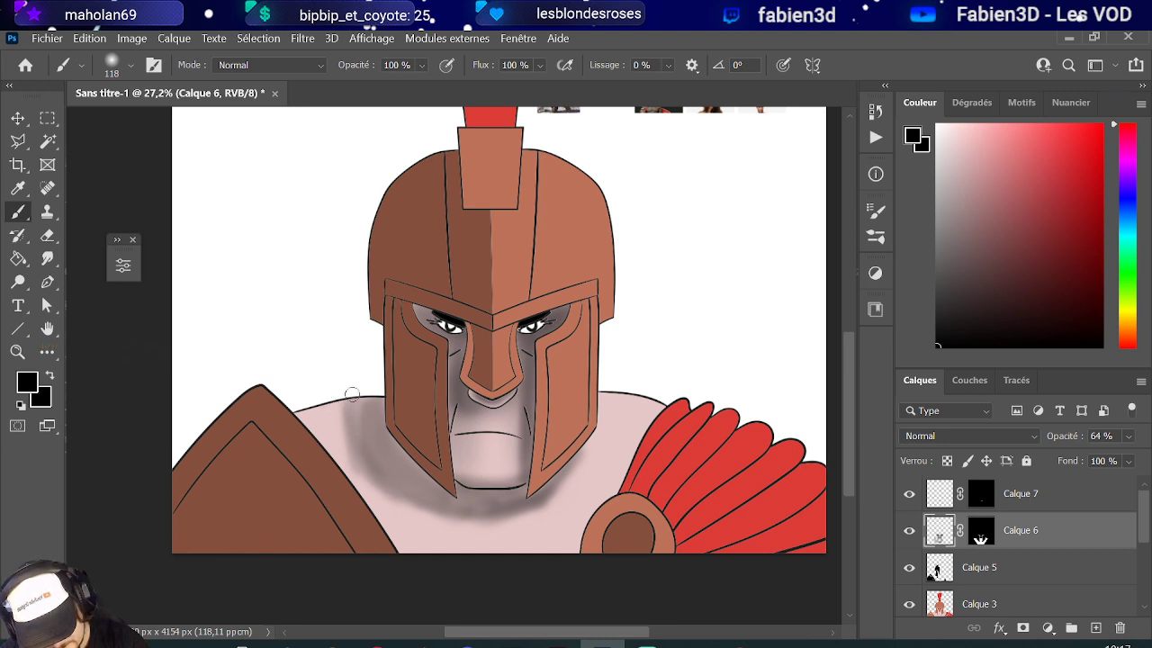
pyautogui.moveTo(352, 395)
pyautogui.mouseDown()
pyautogui.moveTo(369, 418)
pyautogui.moveTo(365, 477)
pyautogui.moveTo(378, 491)
pyautogui.moveTo(382, 396)
pyautogui.moveTo(432, 486)
pyautogui.moveTo(477, 504)
pyautogui.moveTo(531, 486)
pyautogui.mouseUp()
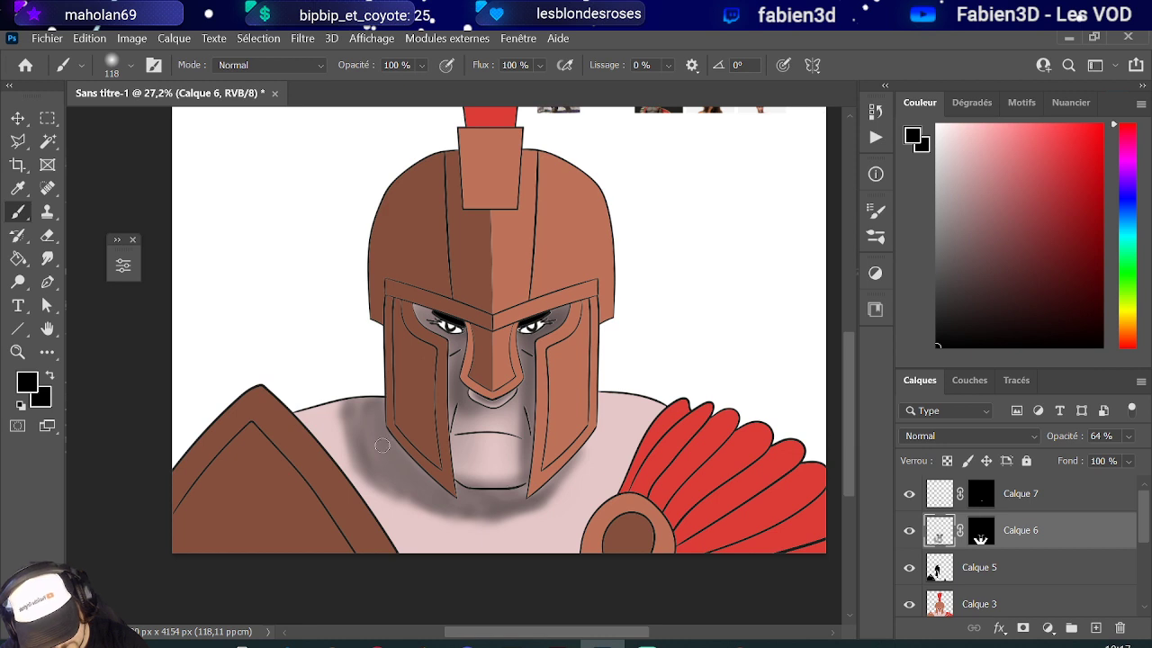
pyautogui.moveTo(382, 445)
pyautogui.mouseDown()
pyautogui.moveTo(344, 385)
pyautogui.moveTo(350, 463)
pyautogui.moveTo(346, 396)
pyautogui.mouseUp()
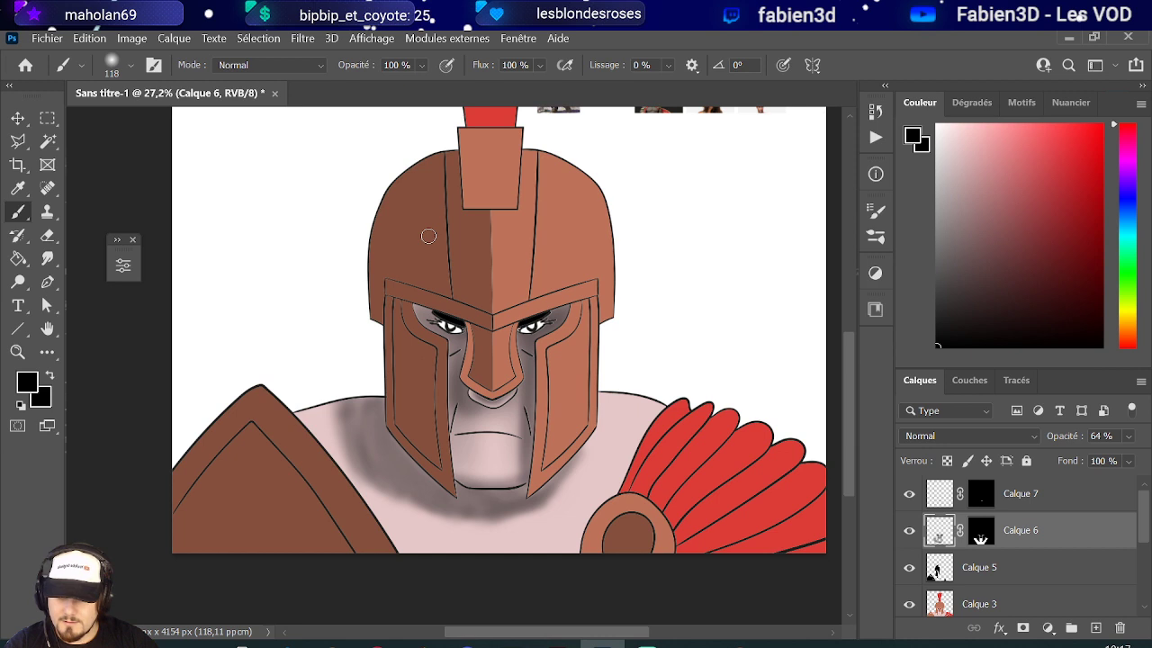
# - Set the foreground colour to white and add a new top layer masked to the skin area of Calque 6's mask
pyautogui.moveTo(964, 241); pyautogui.dragTo(936, 125)
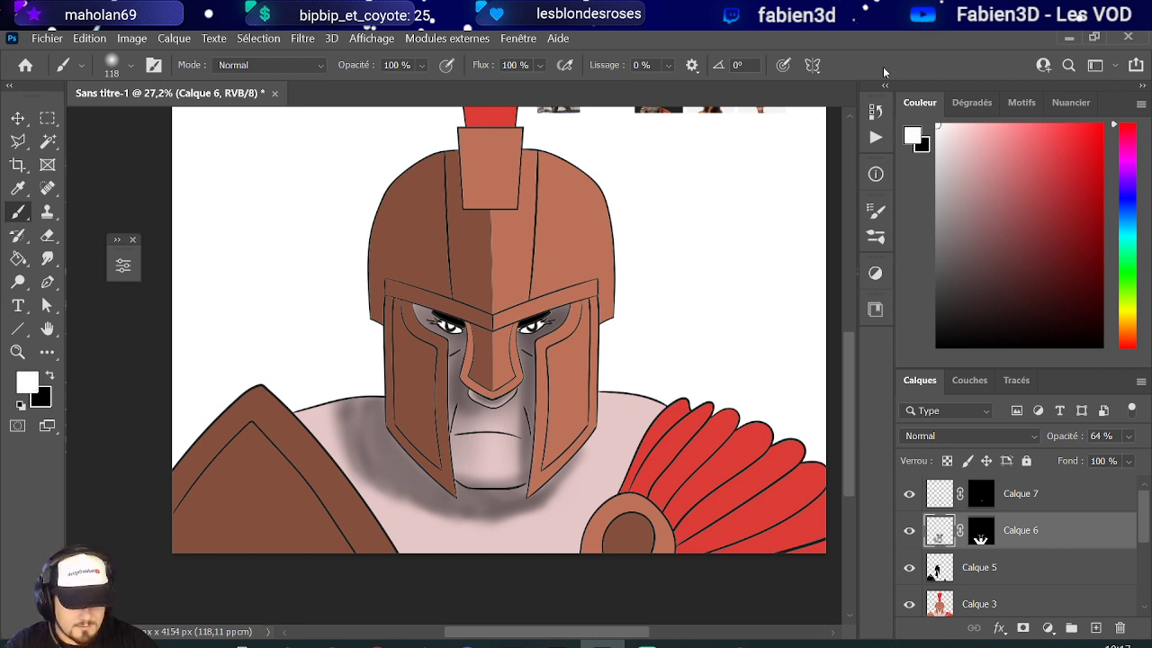
pyautogui.click(1037, 502)
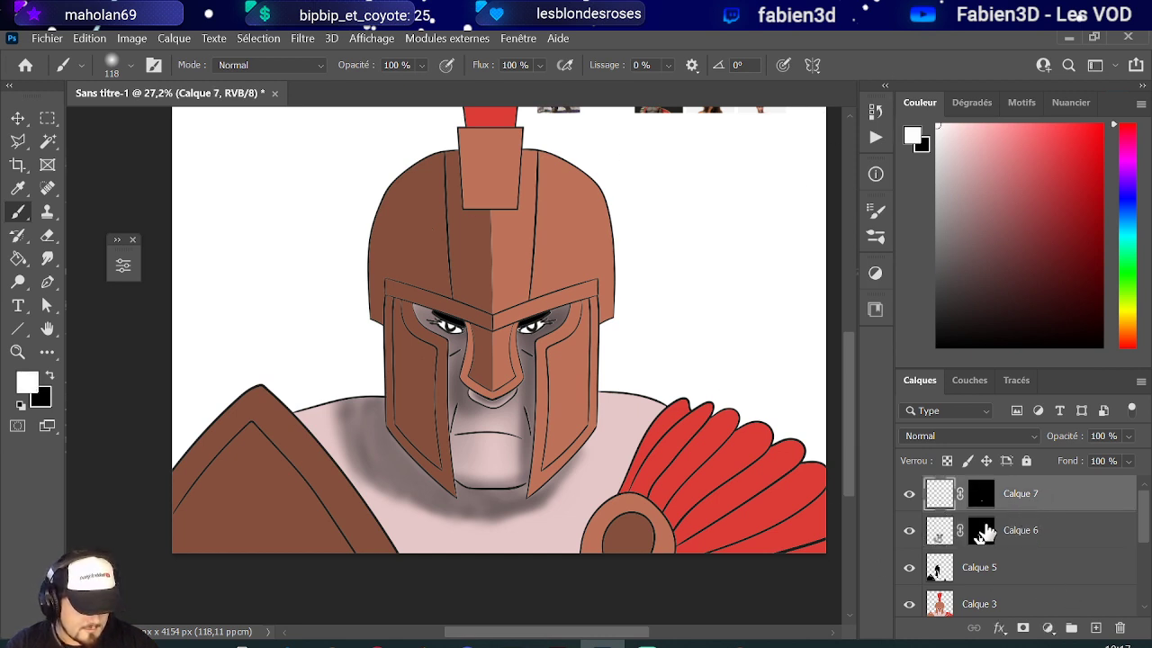
pyautogui.keyDown('ctrl'); pyautogui.click(980, 536); pyautogui.keyUp('ctrl')
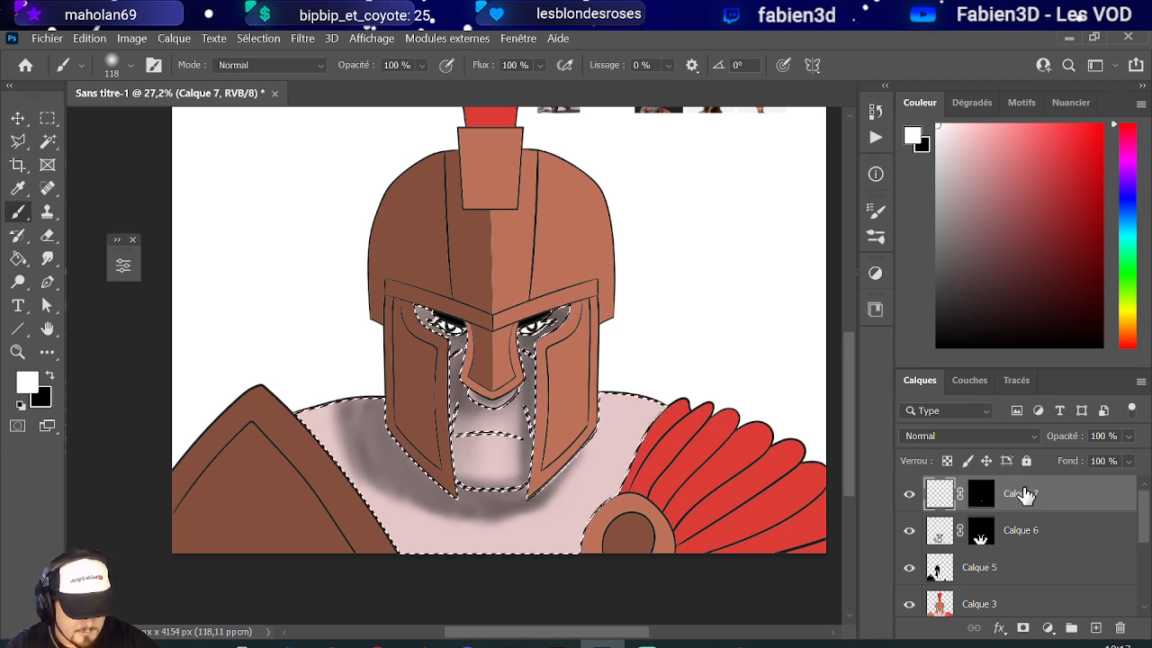
pyautogui.click(1093, 627)
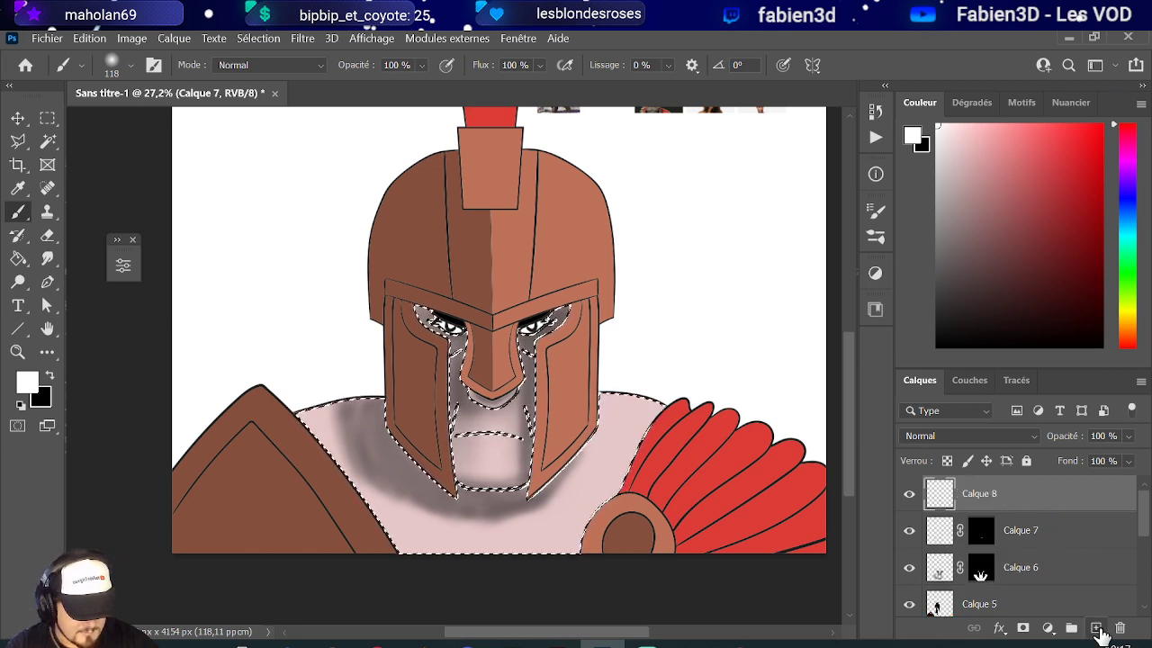
pyautogui.click(1023, 627)
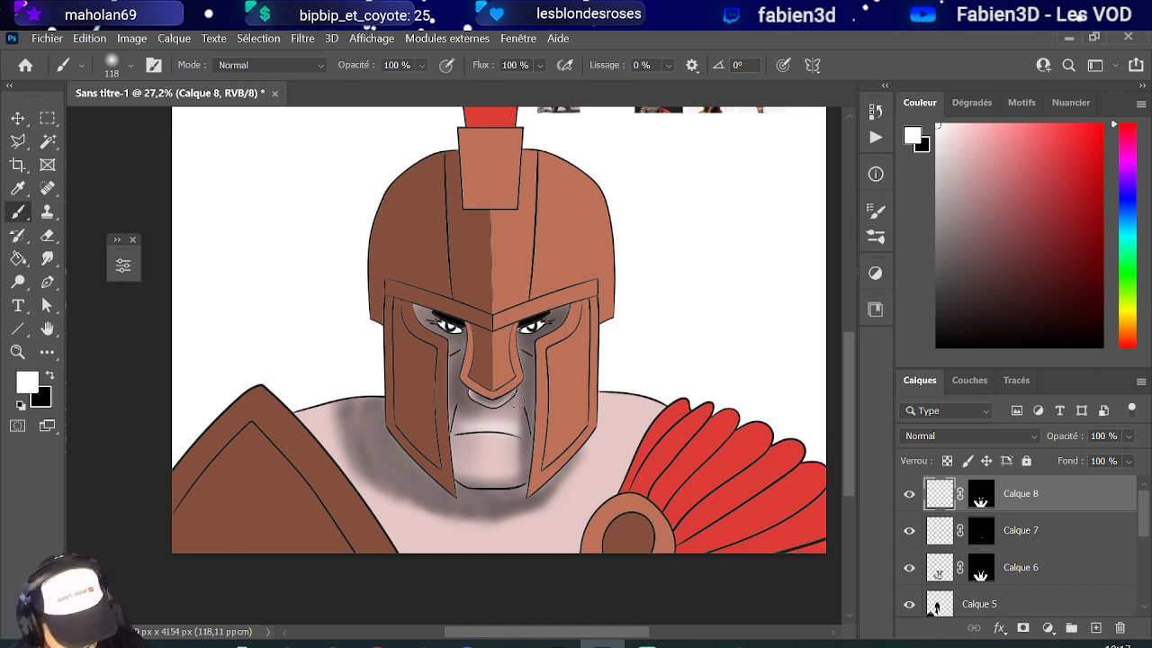
# - Set Calque 8's blending mode to Lumière crue and its opacity to 52%
pyautogui.click(1027, 444)
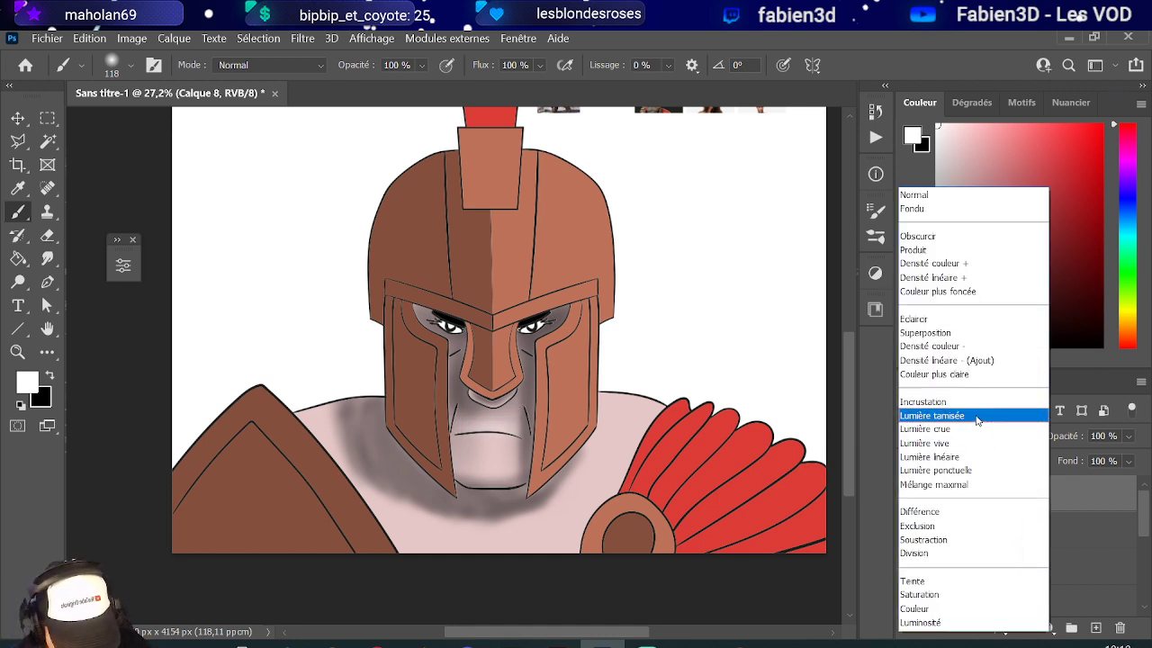
pyautogui.click(978, 415)
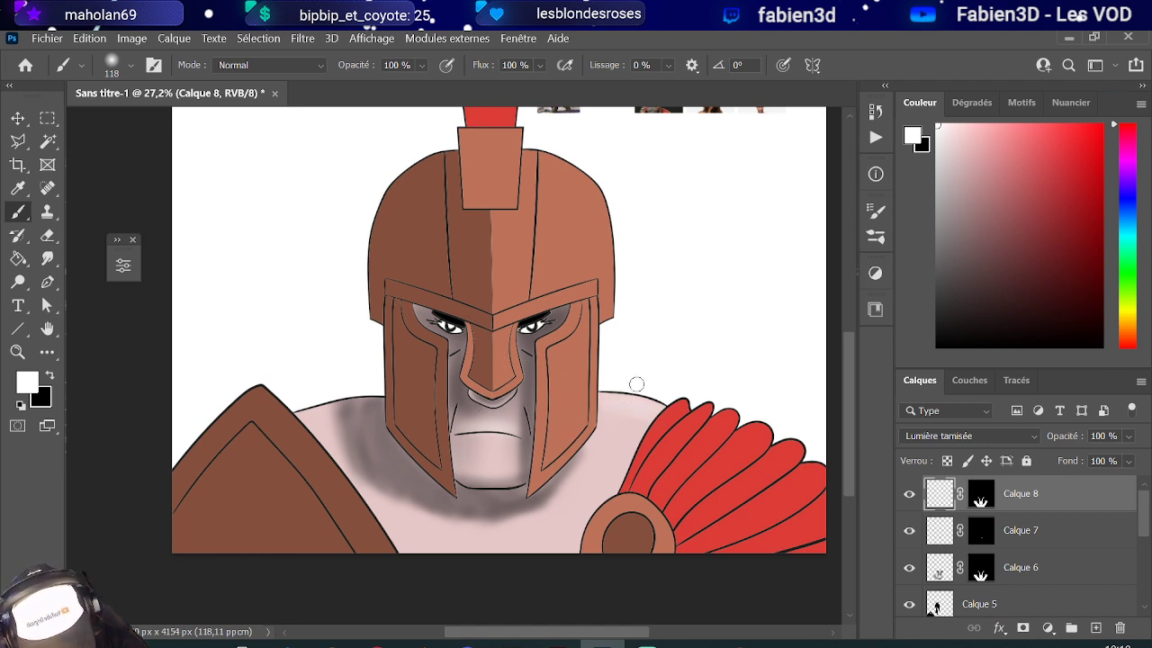
pyautogui.click(1026, 440)
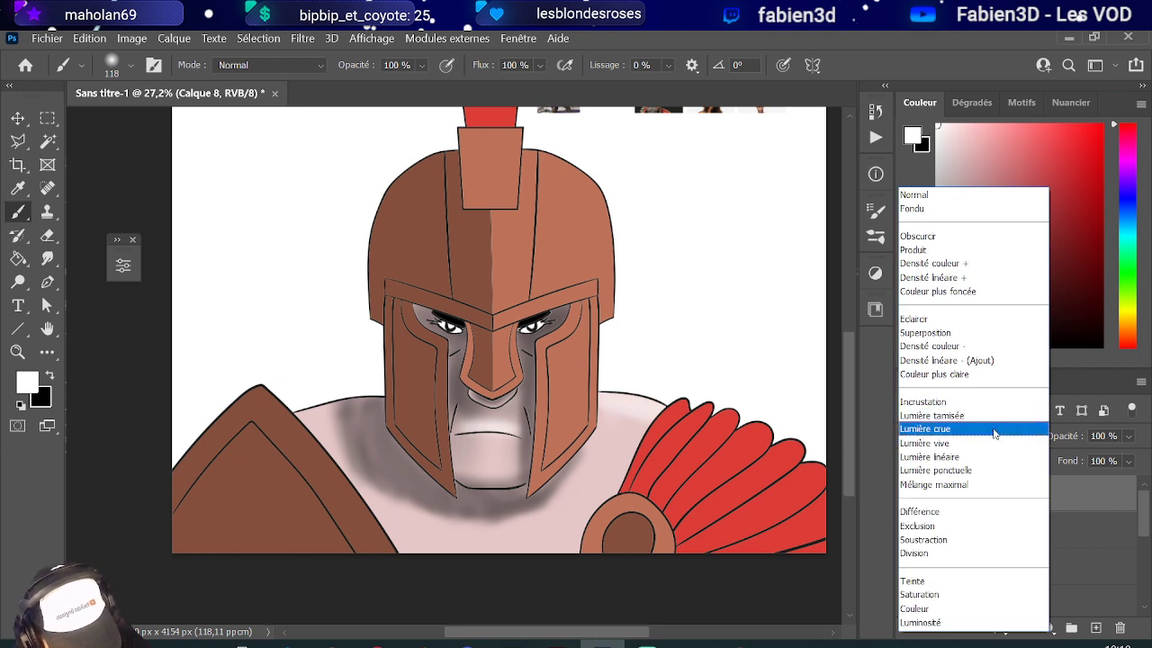
pyautogui.click(995, 434)
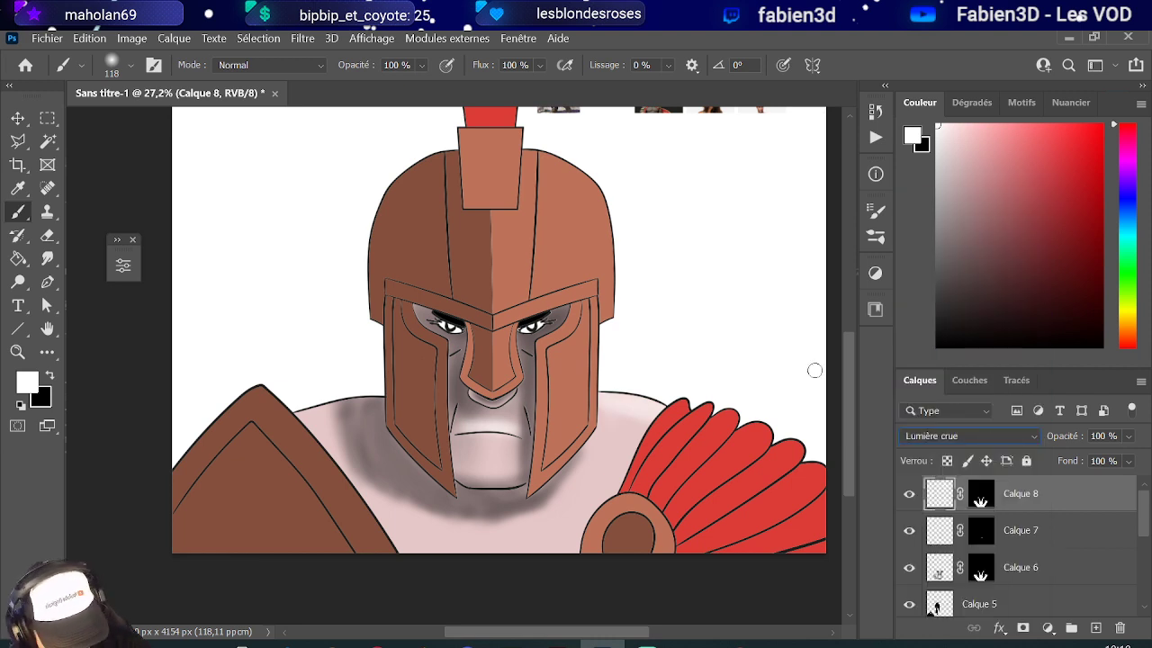
pyautogui.moveTo(1128, 435); pyautogui.dragTo(1099, 459)
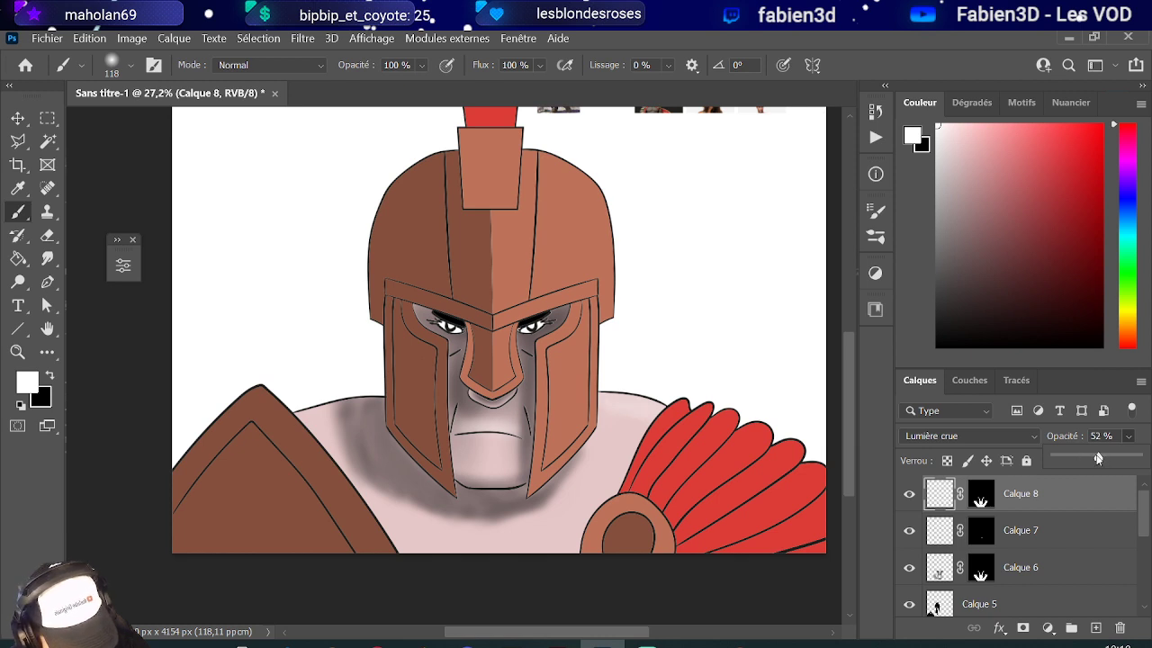
# - Brush soft white highlights on Calque 8 over the skin of both shoulders and the chin
pyautogui.click(663, 388)
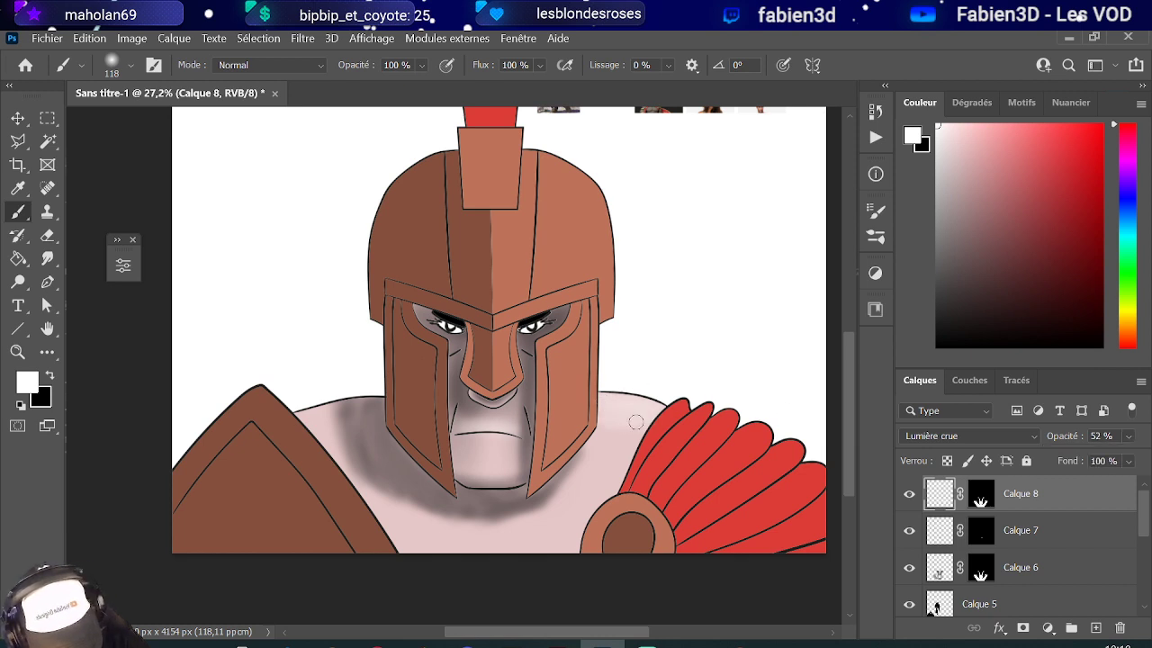
pyautogui.middleClick(650, 408)
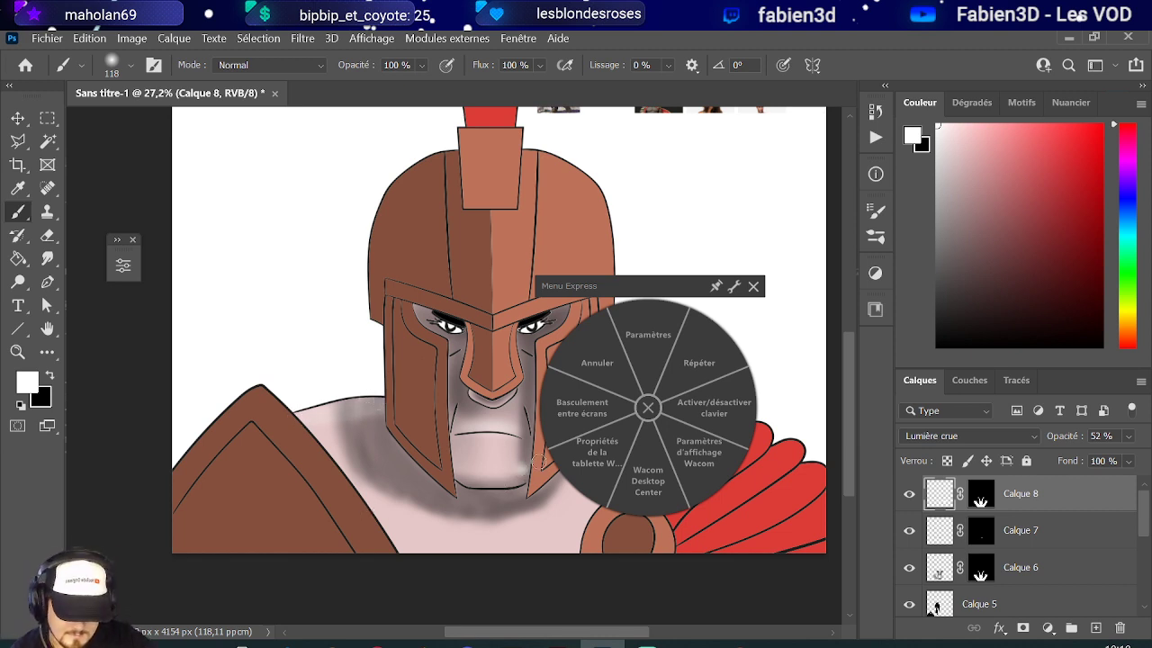
pyautogui.click(753, 287)
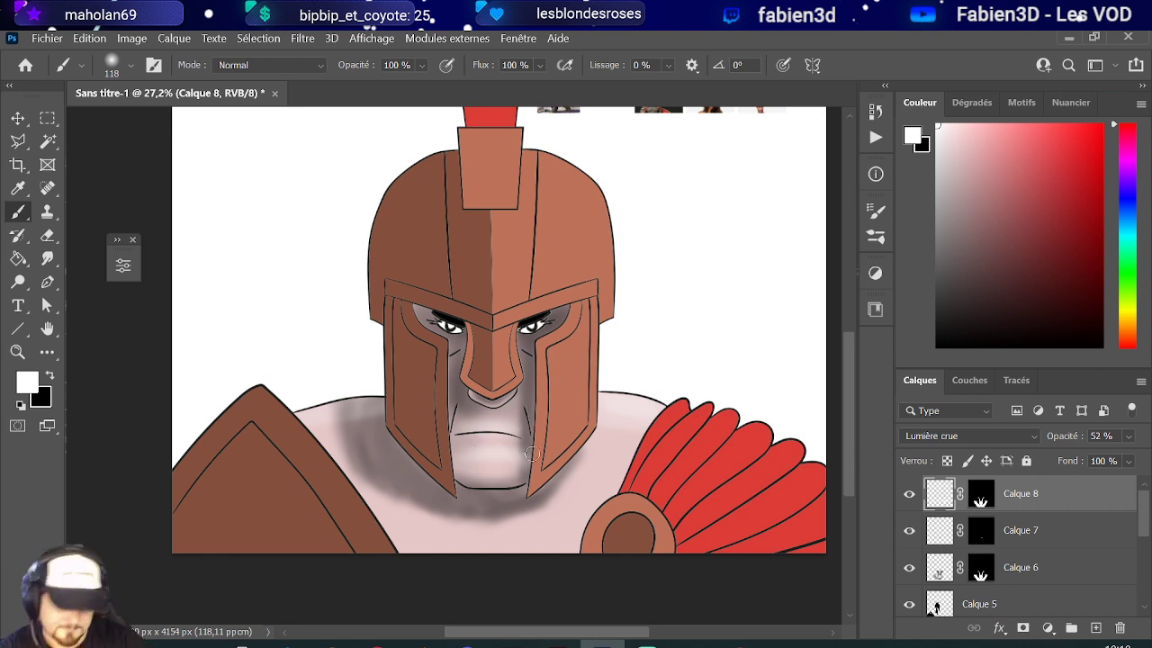
# - Apply a Gaussian blur with a radius of 34,6 pixels to the skin shadows on Calque 6
pyautogui.scroll(-3, 533, 454)
pyautogui.scroll(2, 504, 432)
pyautogui.scroll(2, 504, 431)
pyautogui.scroll(-2, 504, 457)
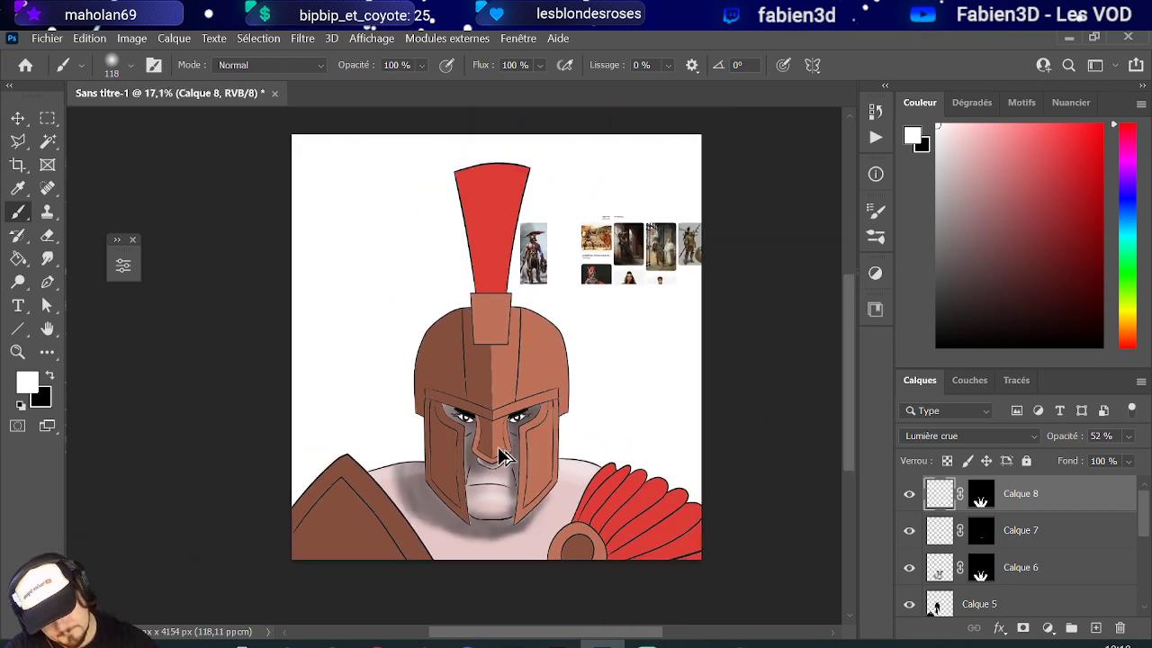
pyautogui.scroll(-2, 504, 456)
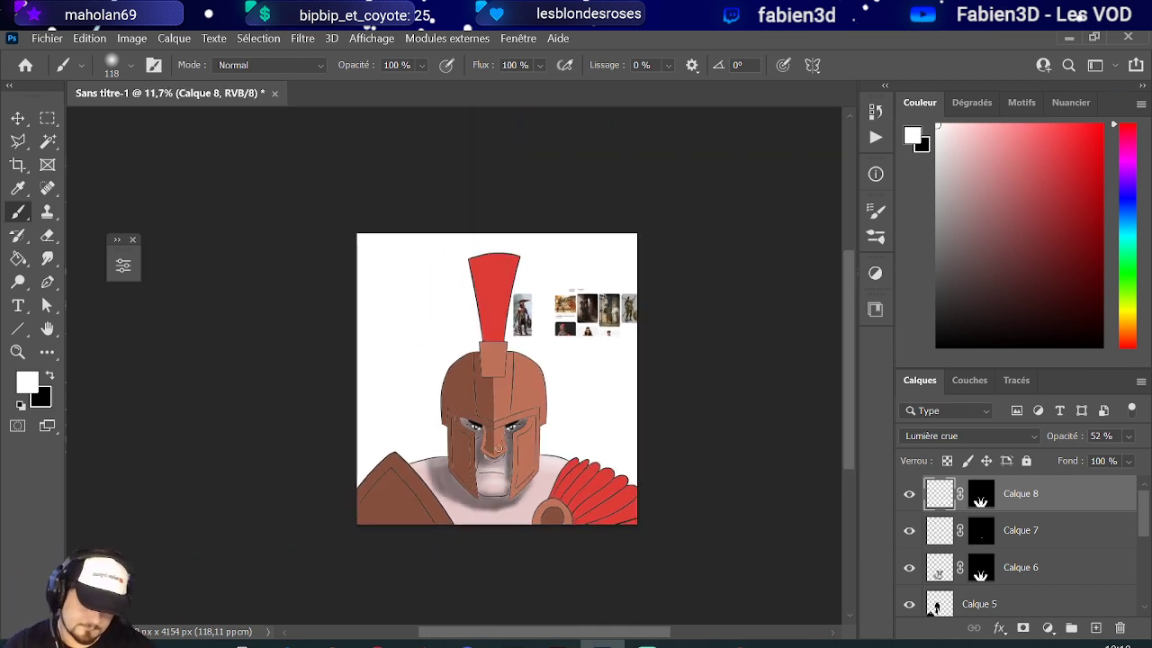
pyautogui.click(939, 572)
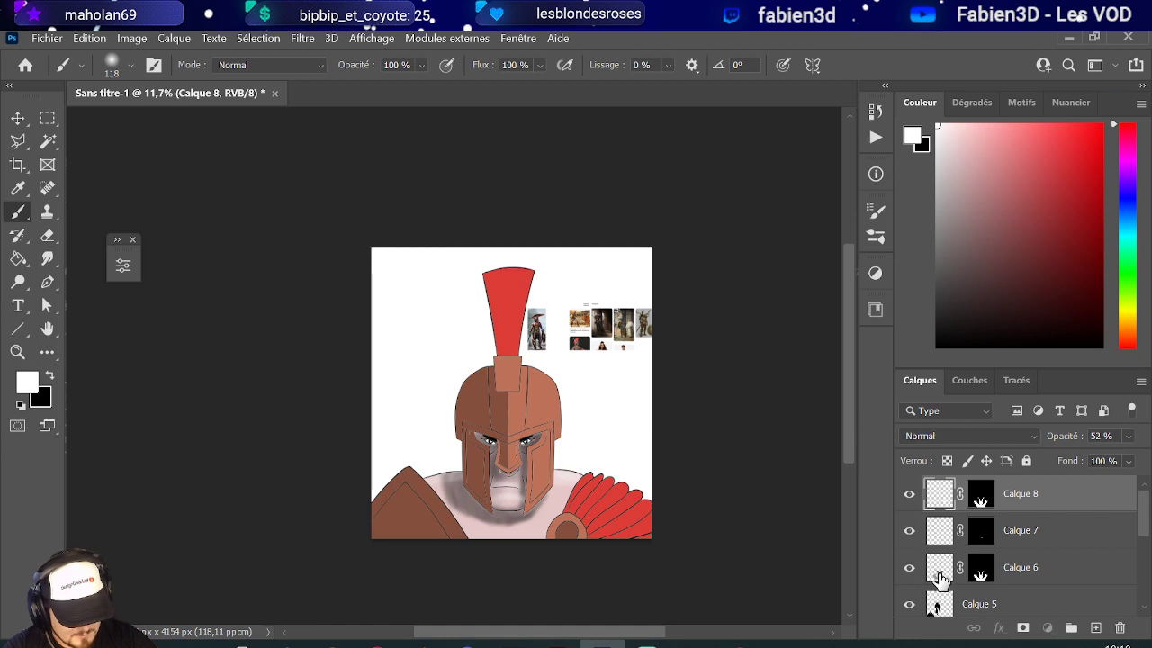
pyautogui.click(295, 39)
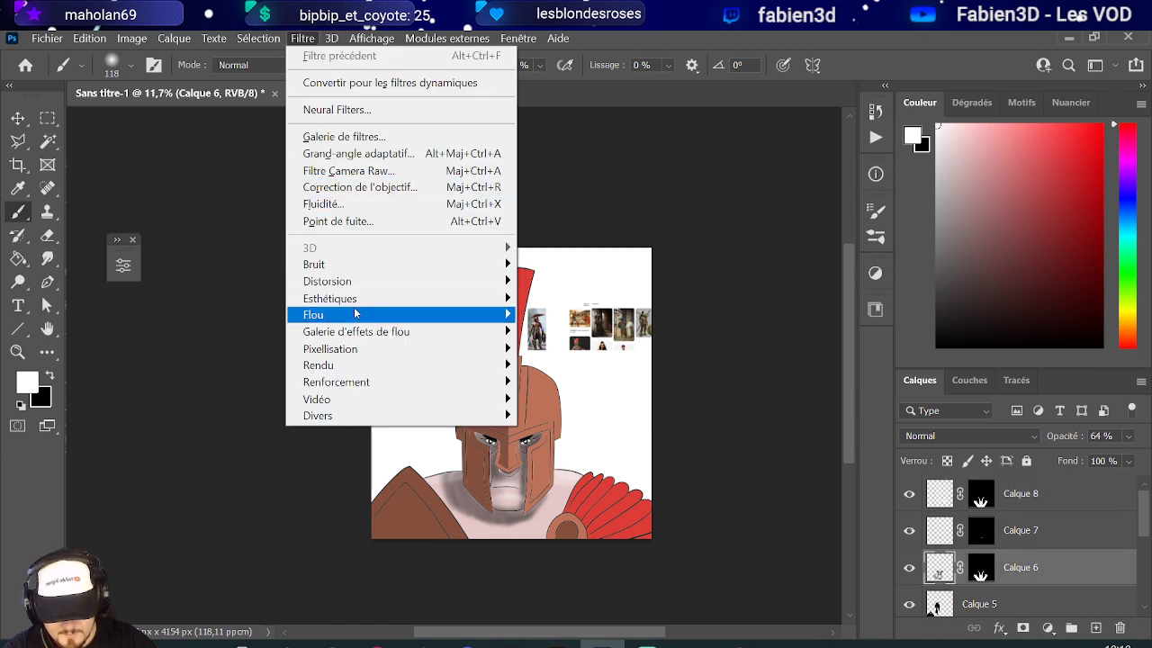
pyautogui.moveTo(493, 319)
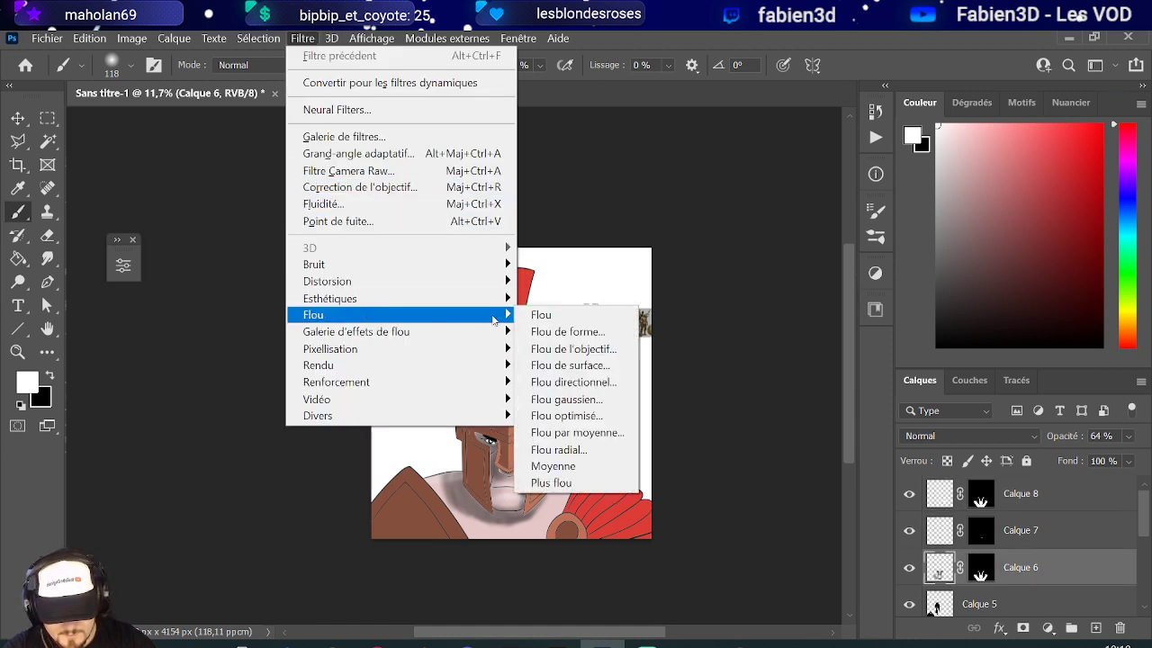
pyautogui.click(565, 399)
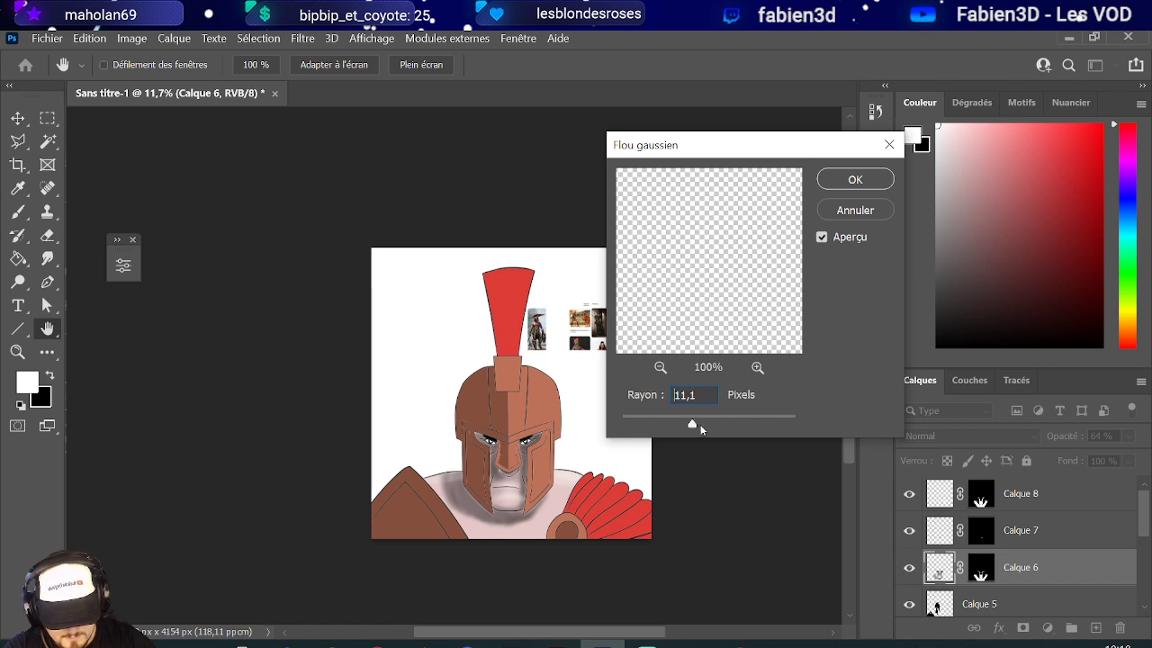
pyautogui.moveTo(701, 430)
pyautogui.mouseDown()
pyautogui.moveTo(717, 426)
pyautogui.moveTo(684, 422)
pyautogui.moveTo(722, 423)
pyautogui.moveTo(697, 425)
pyautogui.mouseUp()
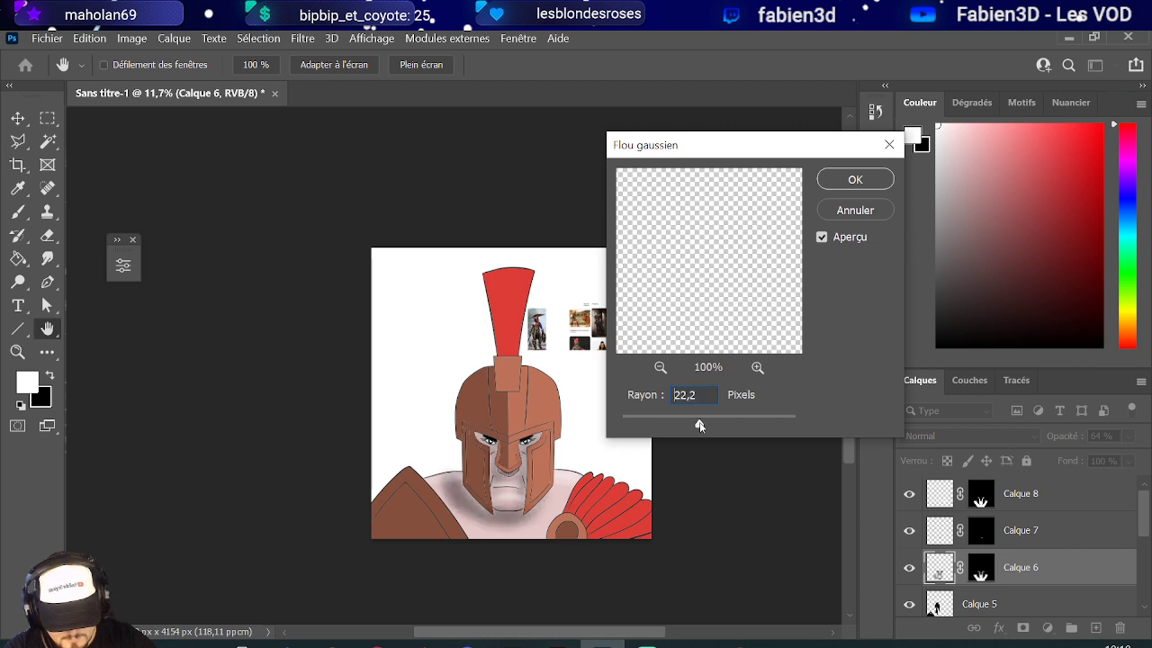
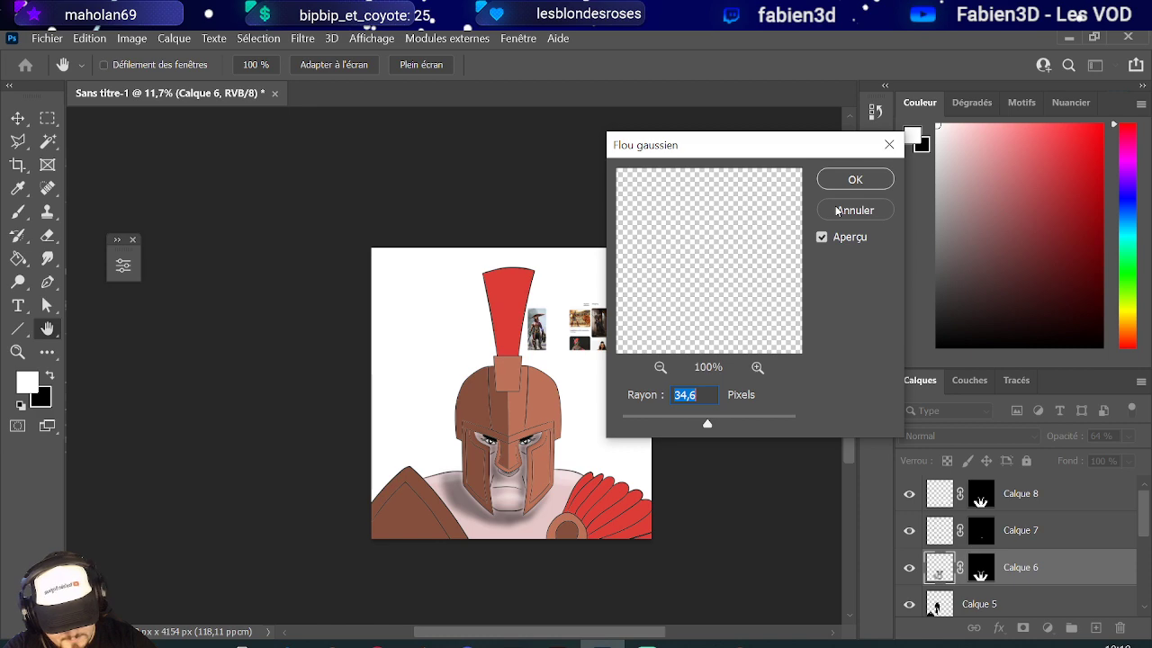
pyautogui.click(853, 180)
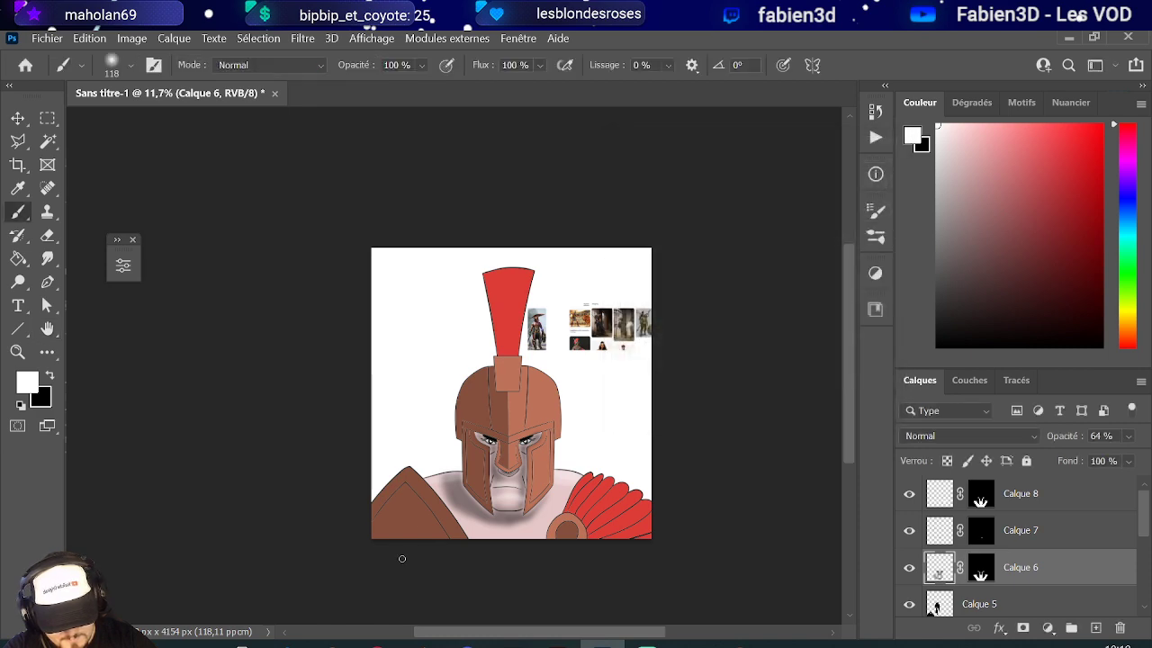
# - Brush black shadow at 323 px along the viewer's-left cheek guard's outer edge on Calque 6, and undo it together with the Gaussian blur
pyautogui.scroll(5, 488, 532)
pyautogui.scroll(3, 485, 529)
pyautogui.moveTo(419, 441); pyautogui.dragTo(450, 439)
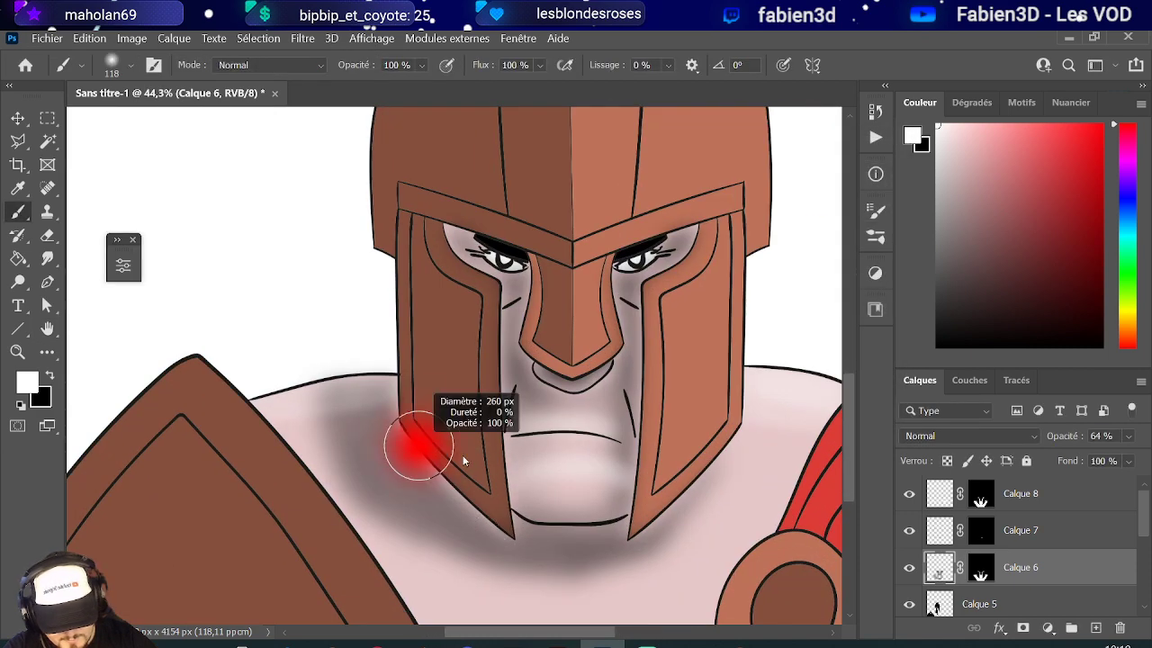
pyautogui.press('x')
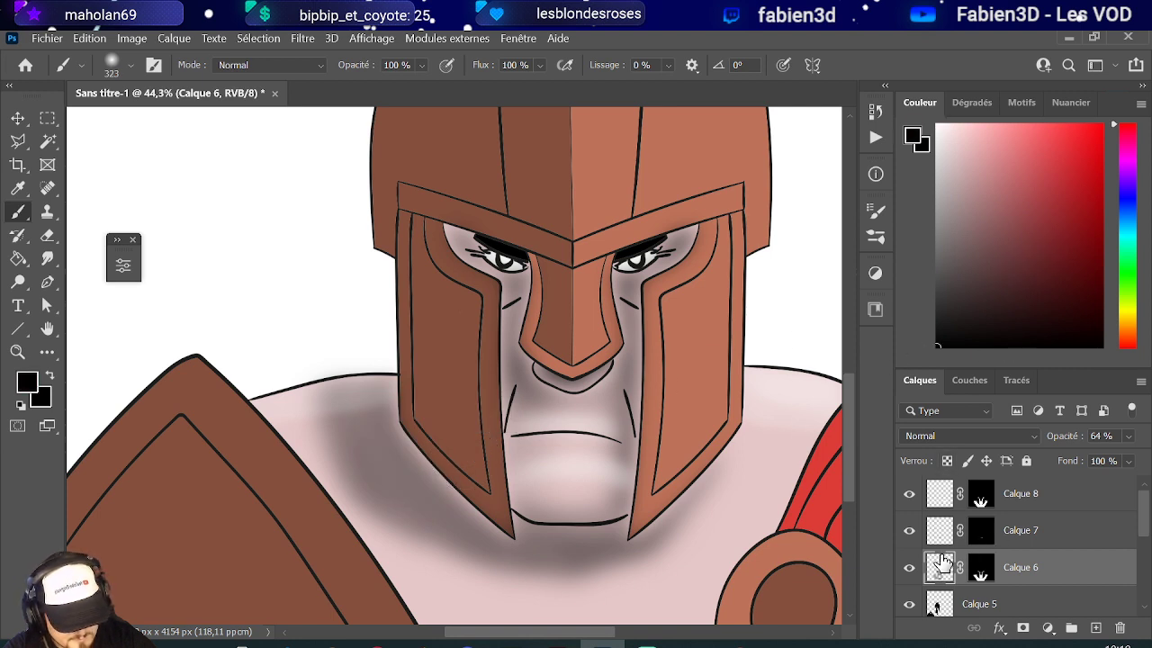
pyautogui.moveTo(414, 438)
pyautogui.mouseDown()
pyautogui.moveTo(472, 497)
pyautogui.moveTo(520, 524)
pyautogui.mouseUp()
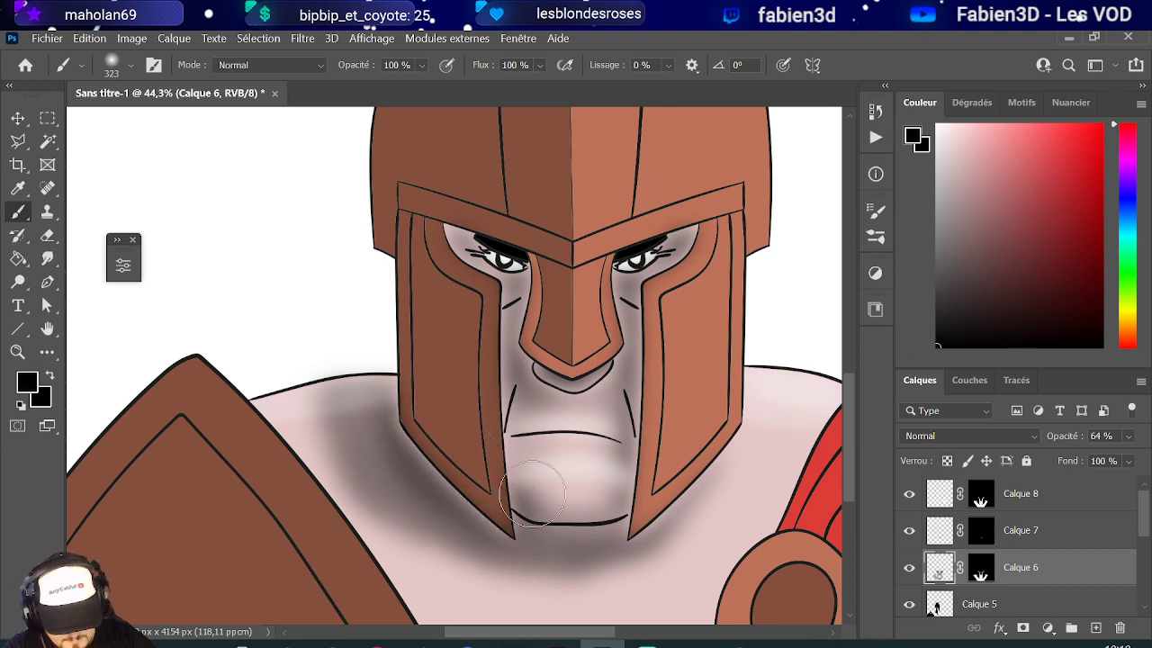
pyautogui.hotkey('ctrl', 'z')
pyautogui.hotkey('ctrl', 'shift', 'z')
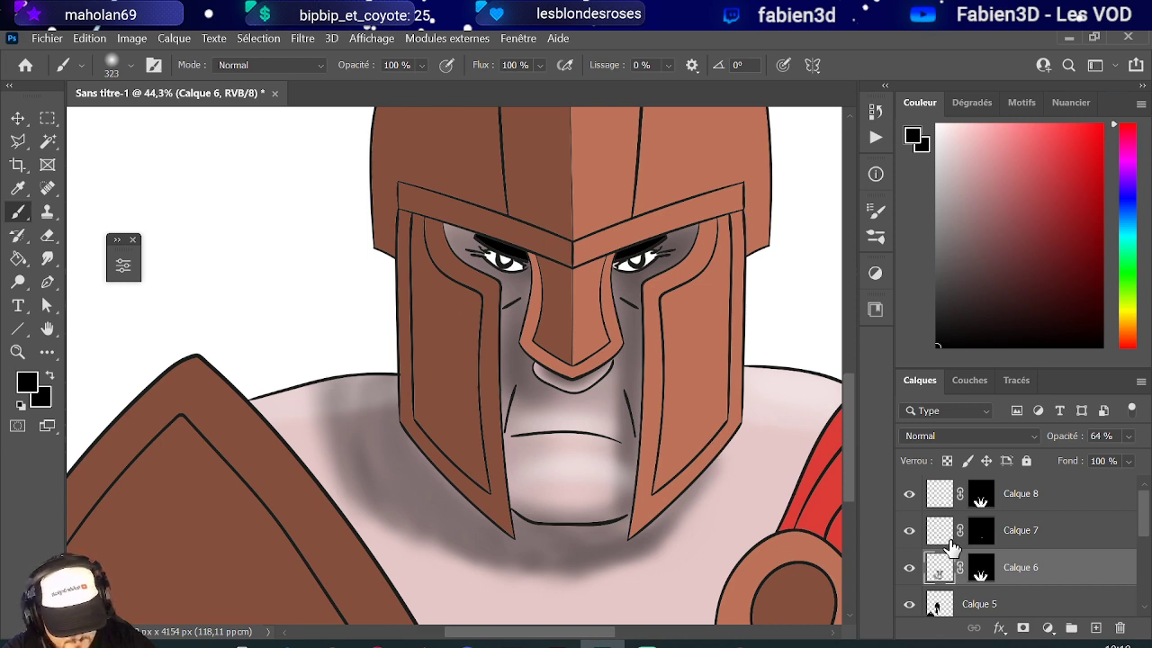
# - Delete Calque 6's layer mask and apply a Gaussian blur with a radius of 34,6 pixels to its shadows
pyautogui.scroll(-5, 421, 347)
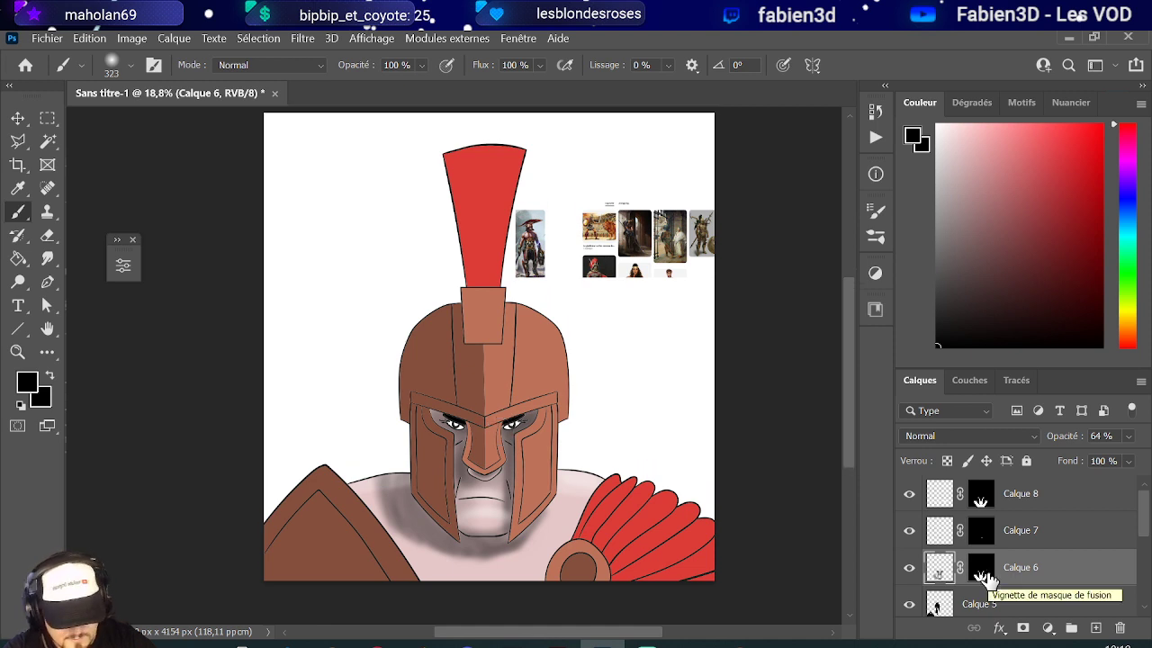
pyautogui.rightClick(980, 576)
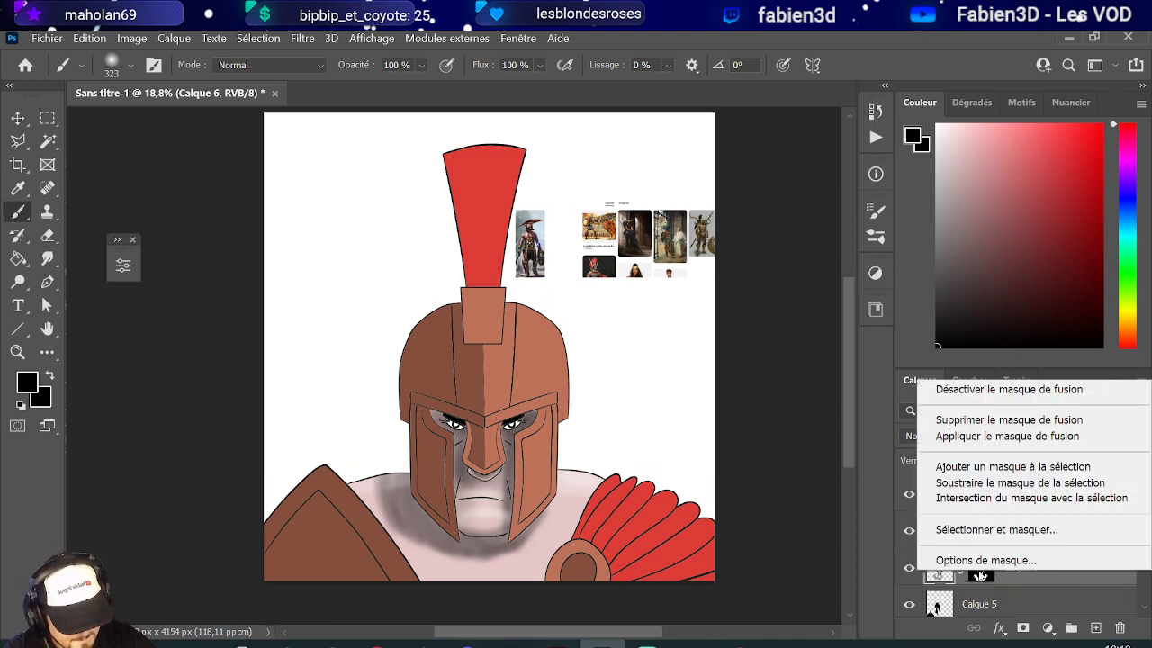
pyautogui.click(1014, 423)
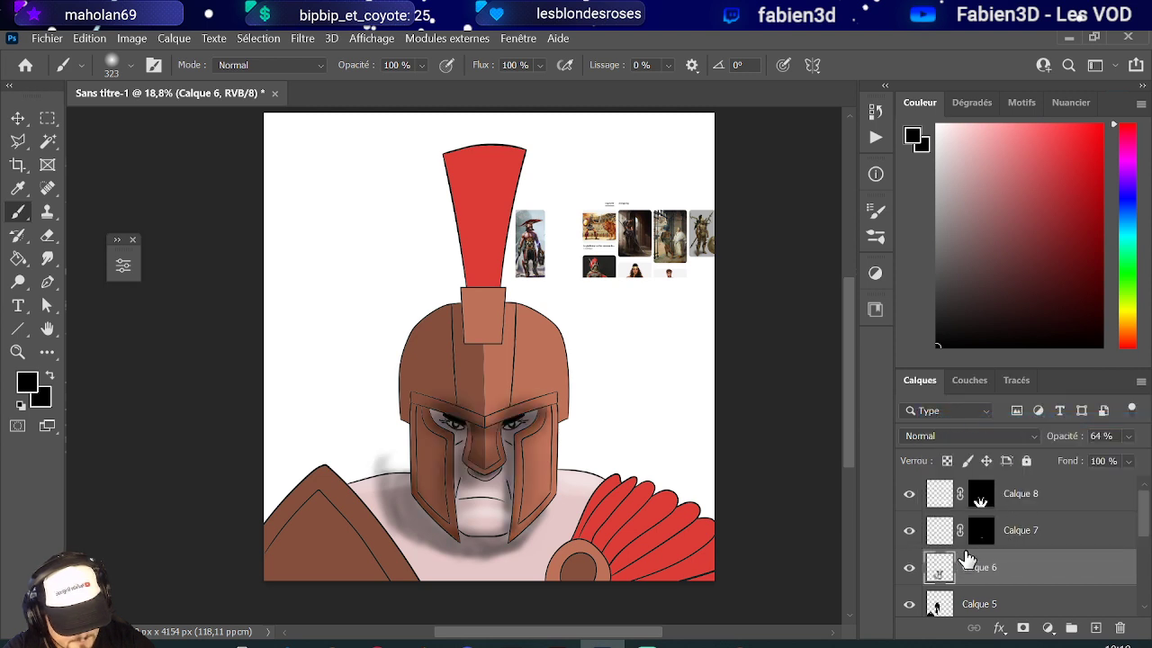
pyautogui.click(302, 38)
pyautogui.moveTo(342, 315)
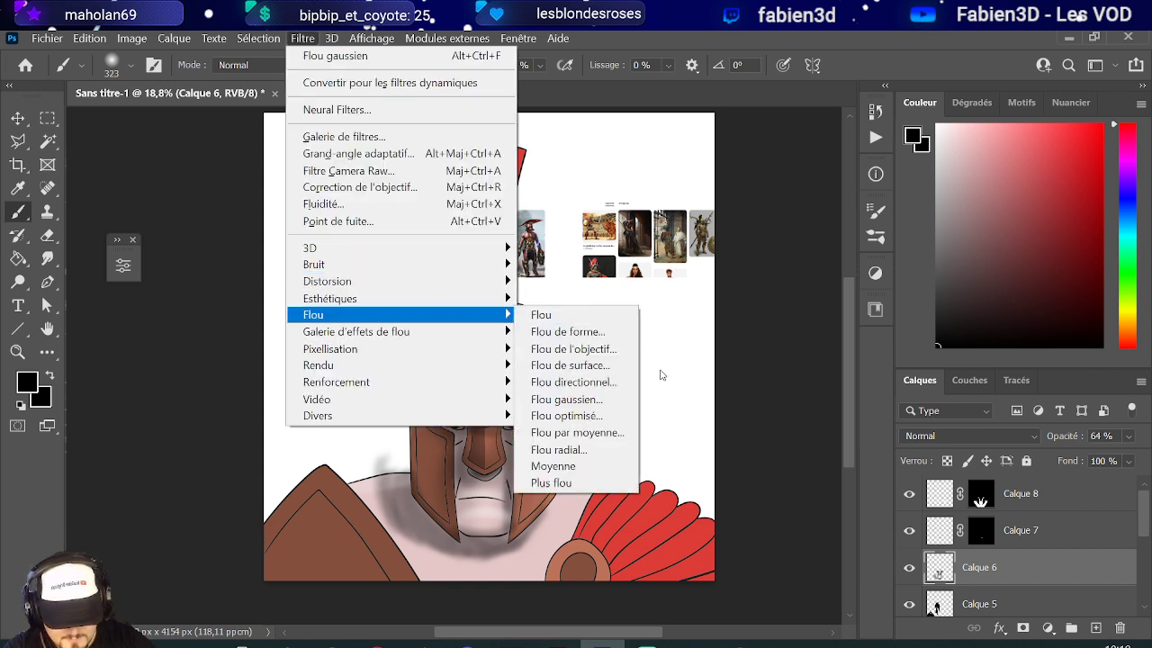
pyautogui.click(592, 401)
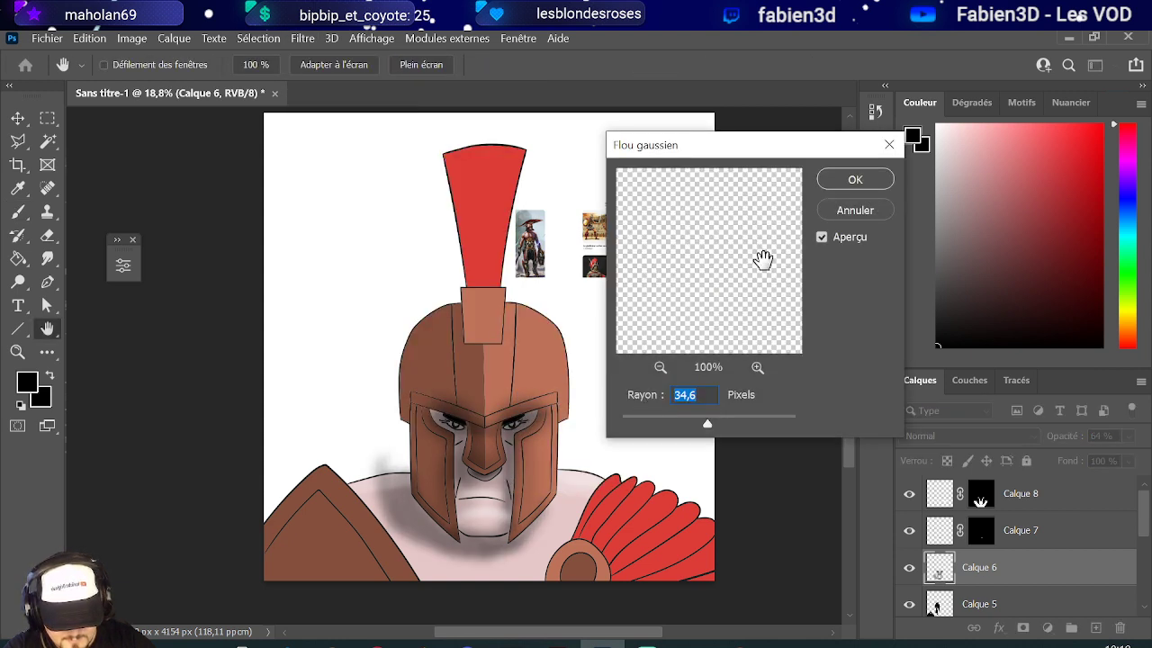
pyautogui.click(855, 180)
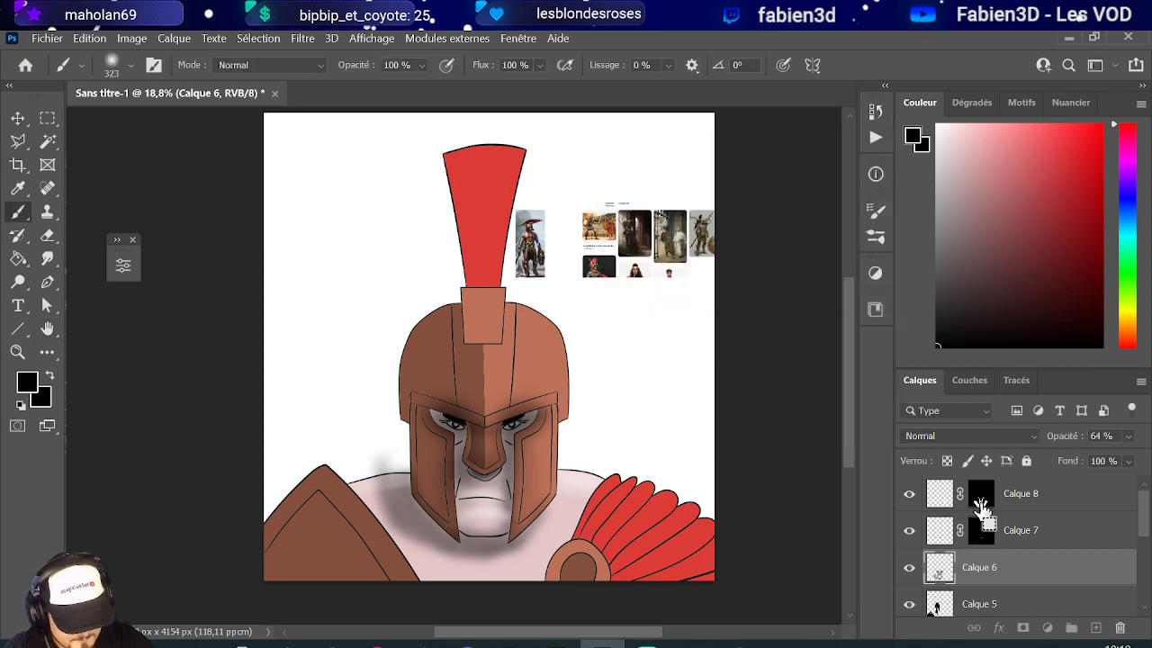
# - Load Calque 8's mask as a selection and add it as a layer mask on Calque 6
pyautogui.keyDown('ctrl'); pyautogui.click(981, 526); pyautogui.keyUp('ctrl')
pyautogui.click(1024, 628)
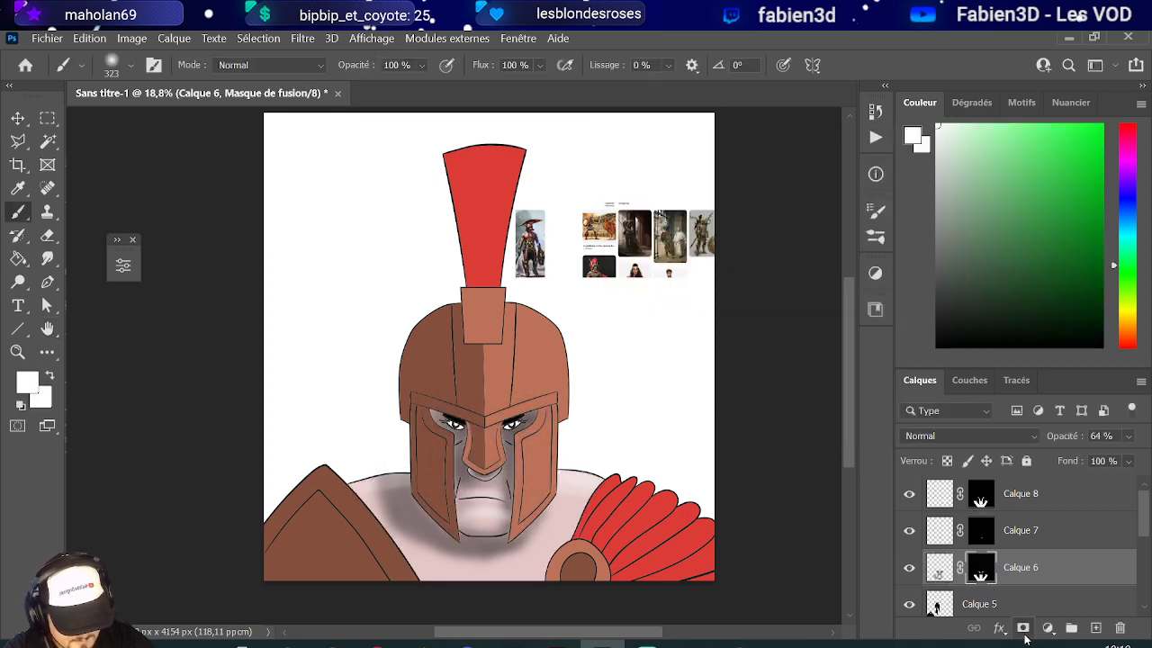
pyautogui.scroll(-2, 370, 389)
pyautogui.scroll(2, 370, 392)
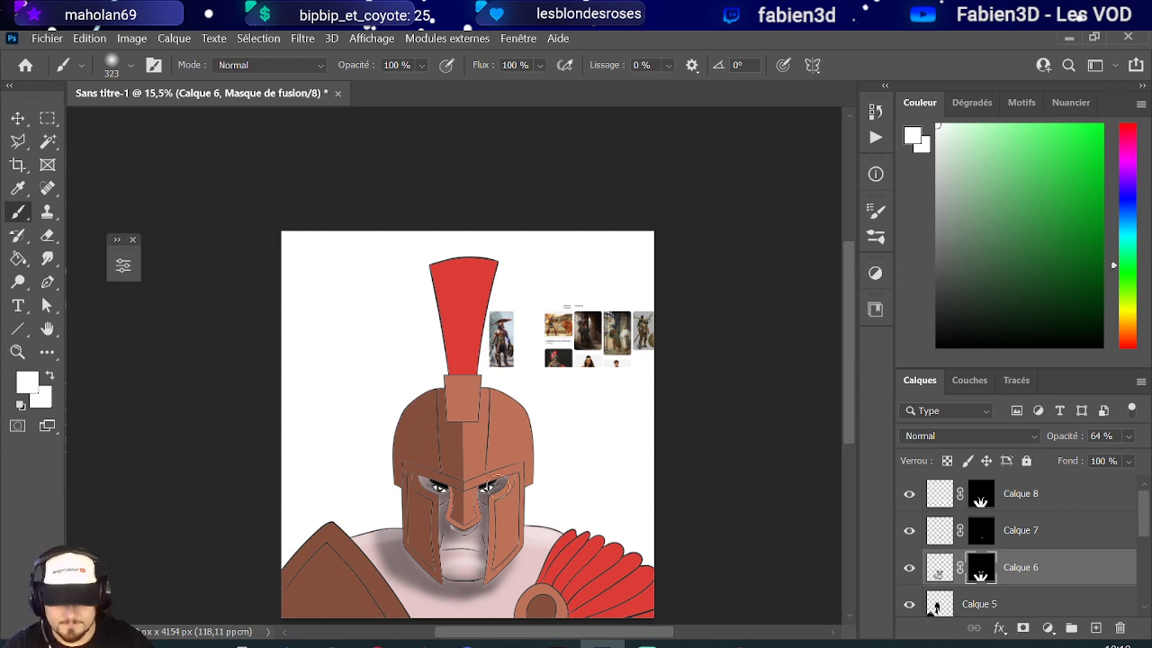
pyautogui.scroll(3, 474, 493)
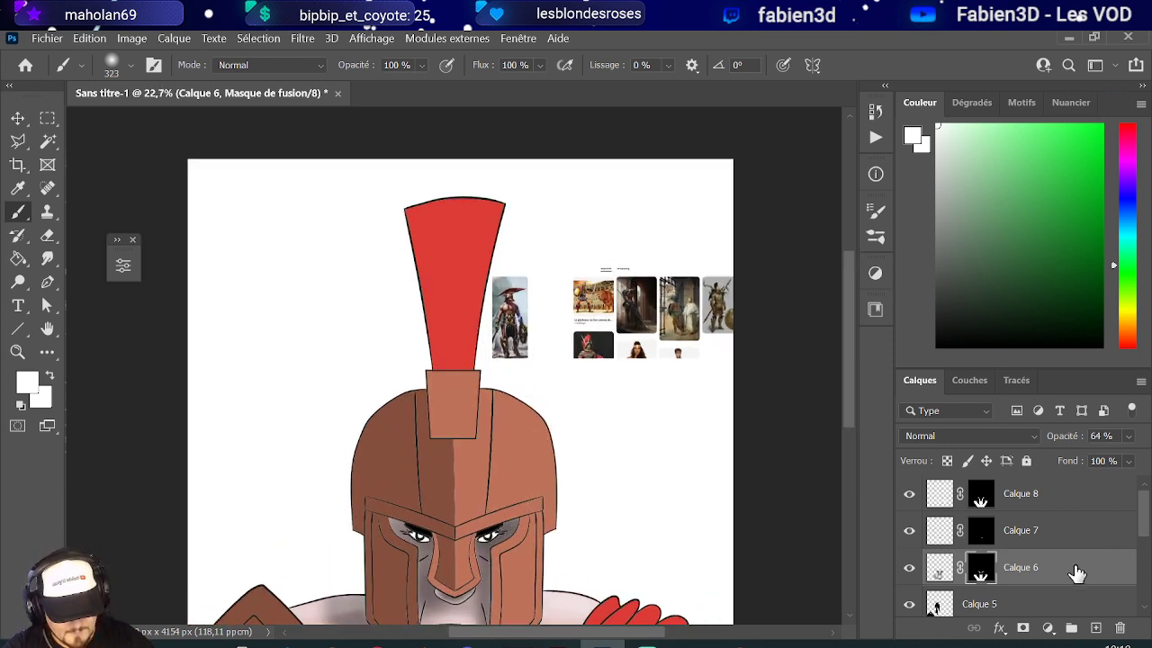
# - Select all the light brown helmet areas from Calque 3 using the Magic Wand with Pixels contigus turned off
pyautogui.scroll(-3, 1071, 569)
pyautogui.click(999, 540)
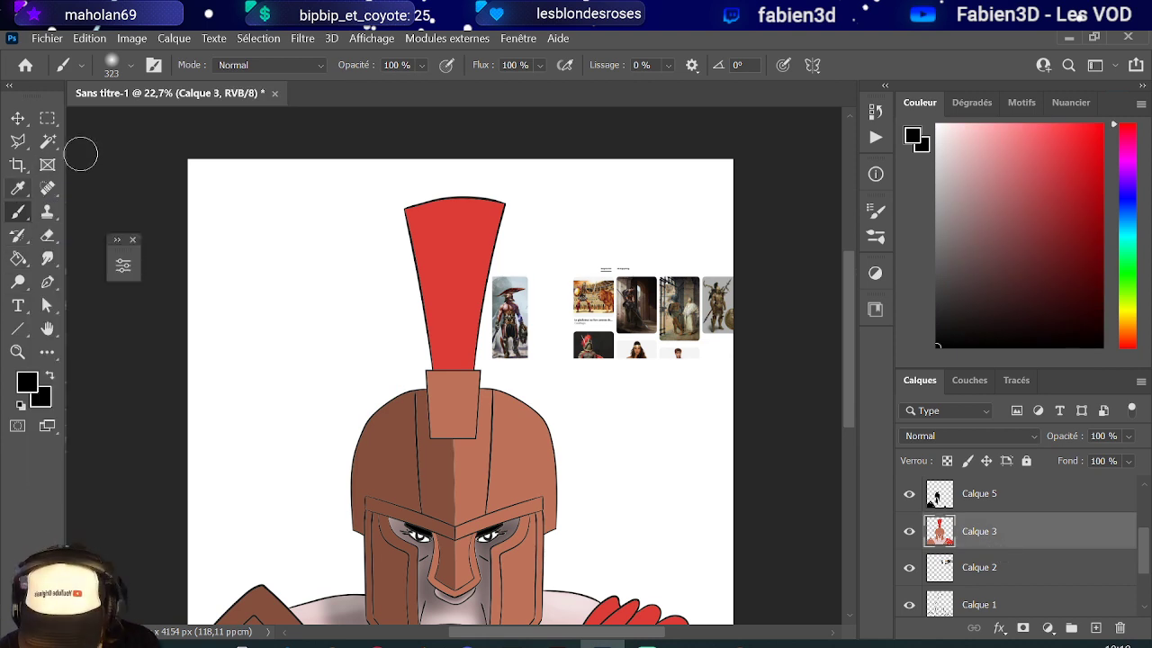
pyautogui.click(48, 141)
pyautogui.click(533, 461)
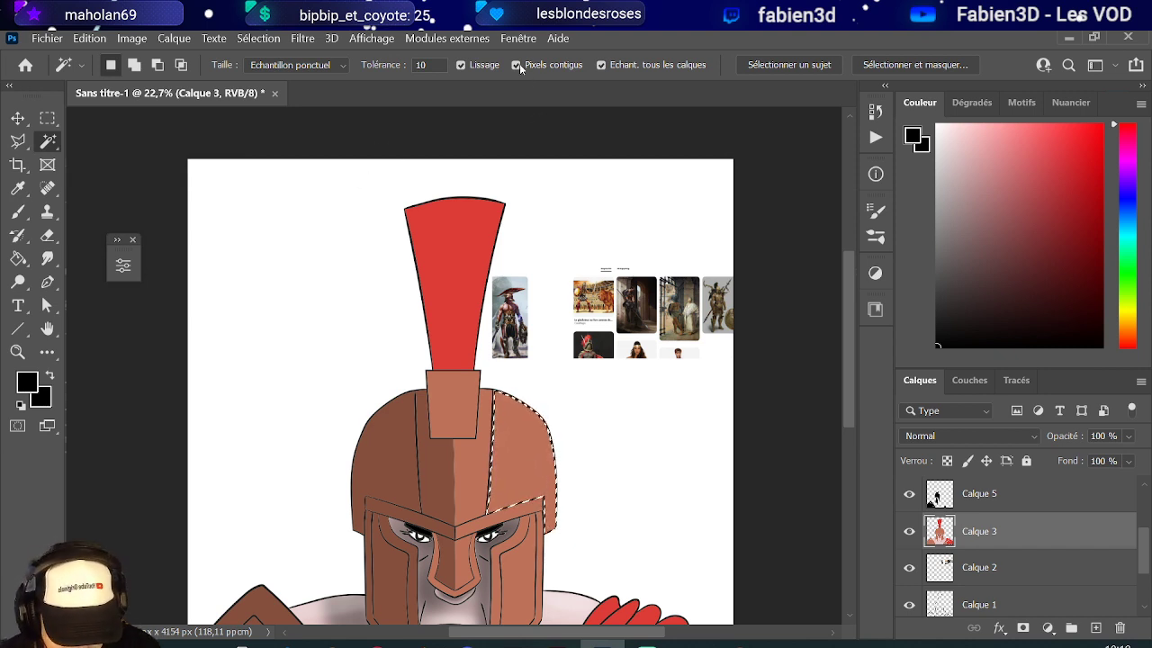
pyautogui.click(509, 435)
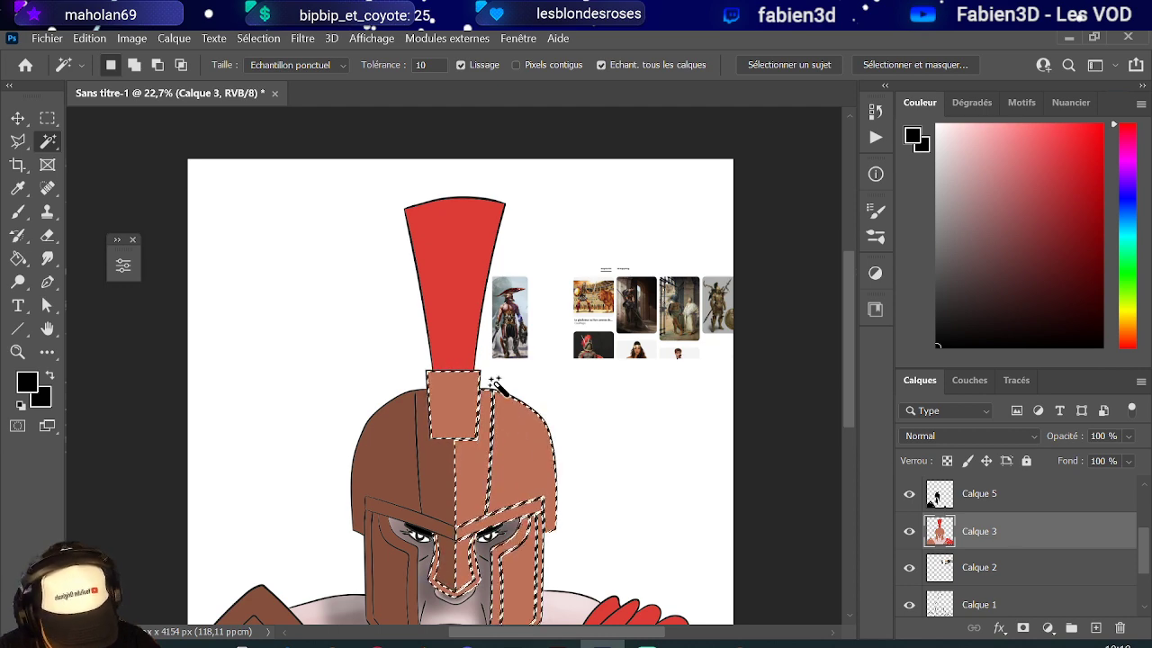
# - Set the Magic Wand tolerance to 20, stop sampling all layers, and reselect the brown armour areas on Calque 3
pyautogui.scroll(-1, 491, 387)
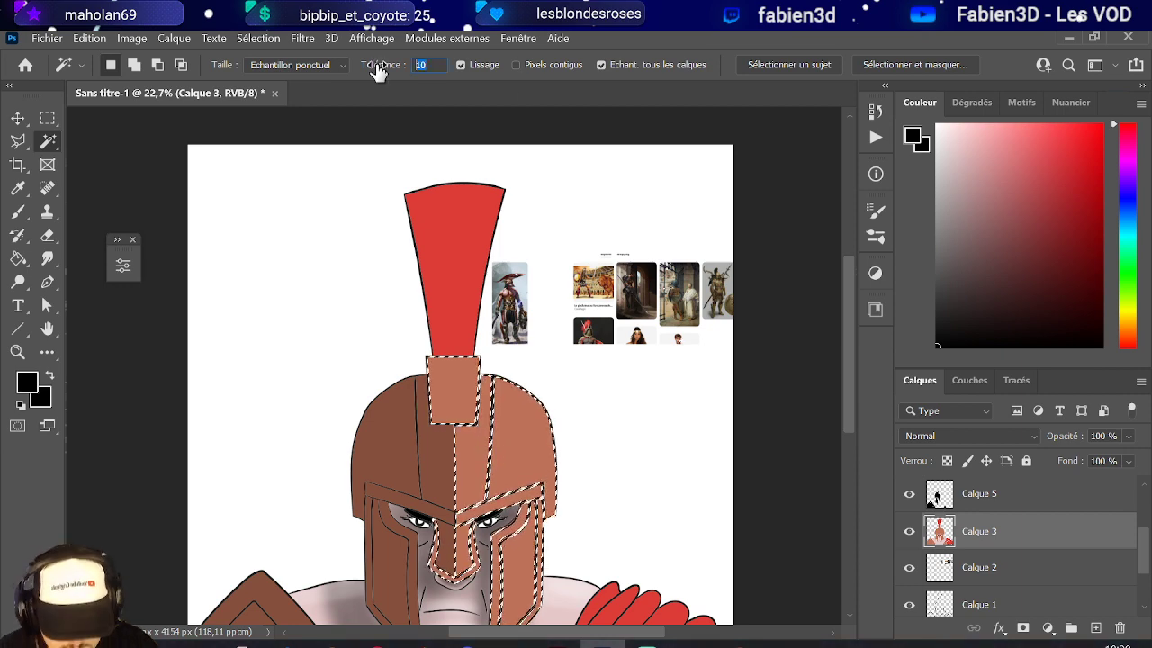
pyautogui.write('20')
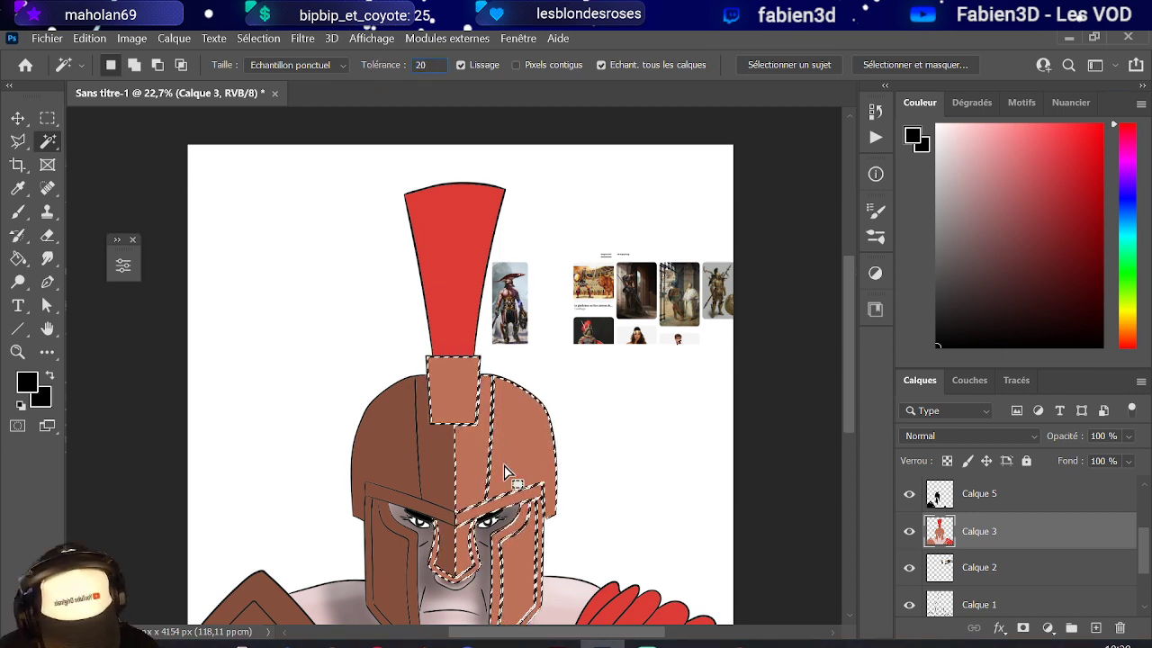
pyautogui.click(515, 439)
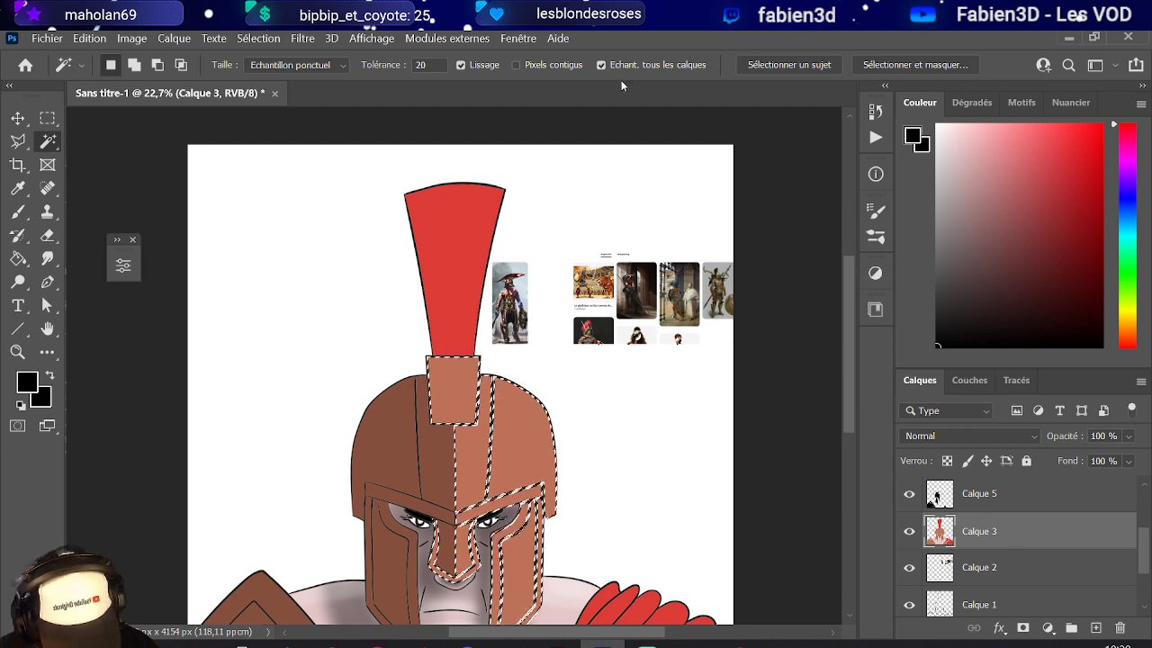
pyautogui.click(601, 64)
pyautogui.click(523, 453)
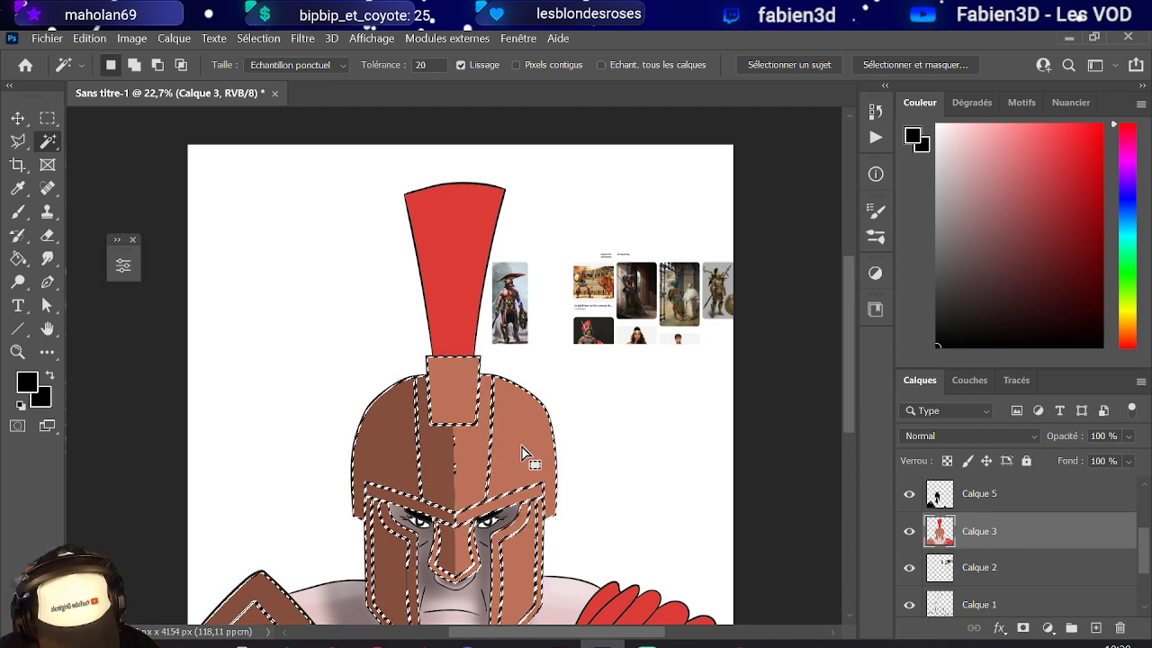
pyautogui.scroll(-1, 523, 453)
pyautogui.scroll(5, 490, 423)
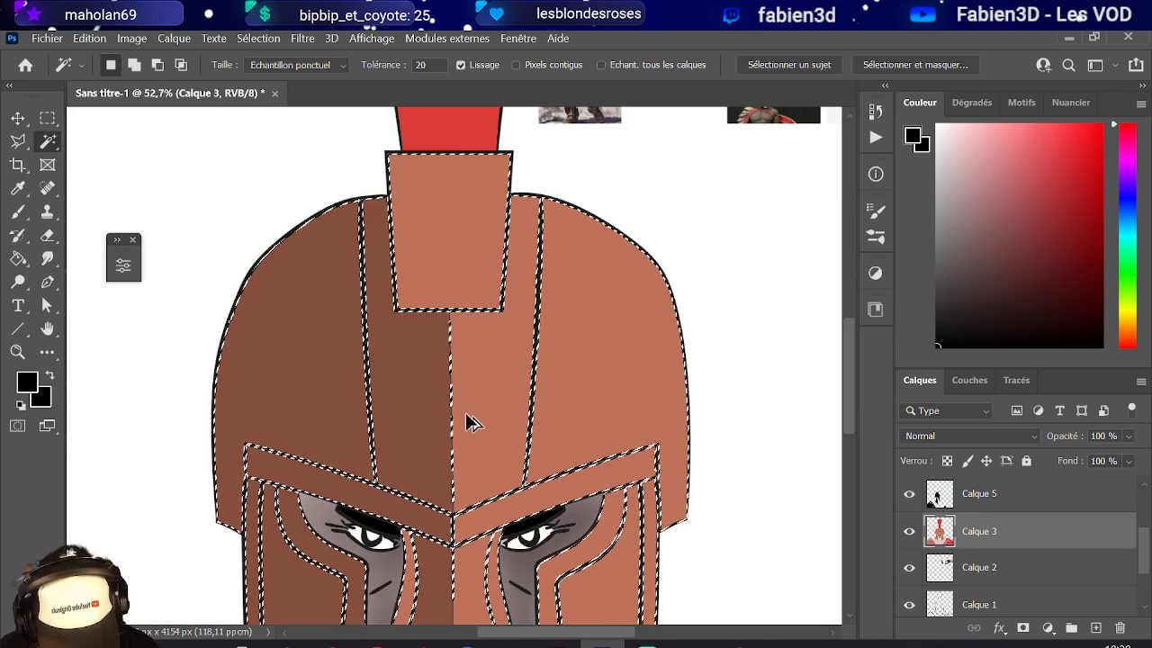
pyautogui.scroll(2, 468, 421)
pyautogui.scroll(-6, 445, 428)
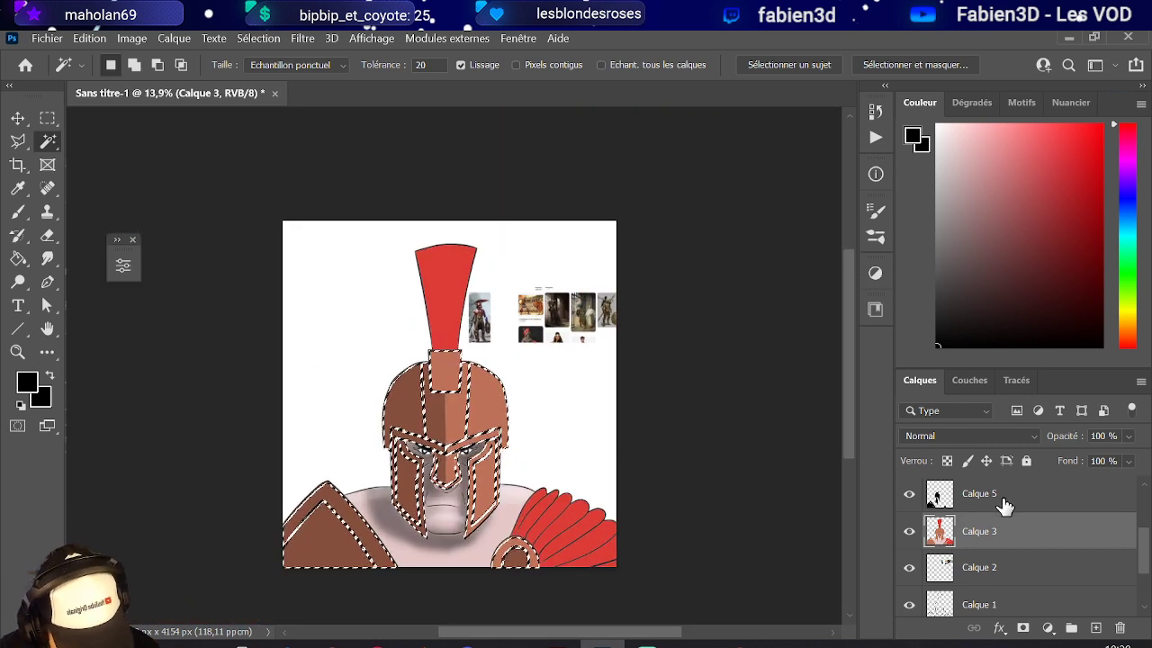
# - Add a new layer above Calque 5, mask it to the armour selection, and target its pixels for painting
pyautogui.click(1006, 507)
pyautogui.click(1095, 628)
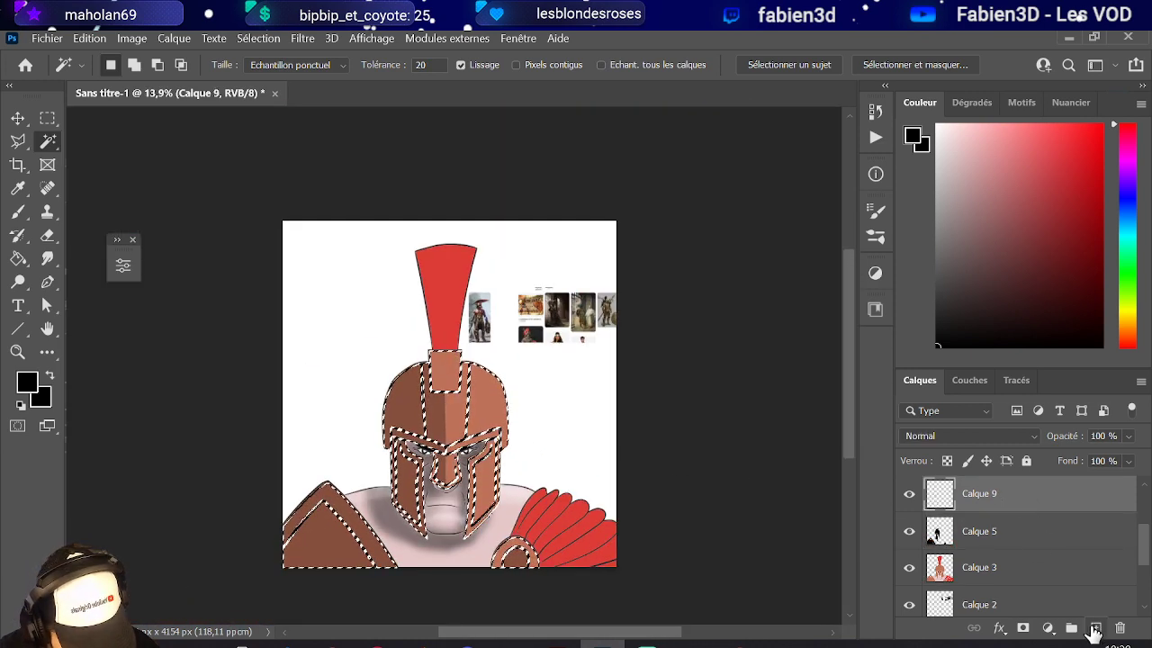
pyautogui.click(1023, 628)
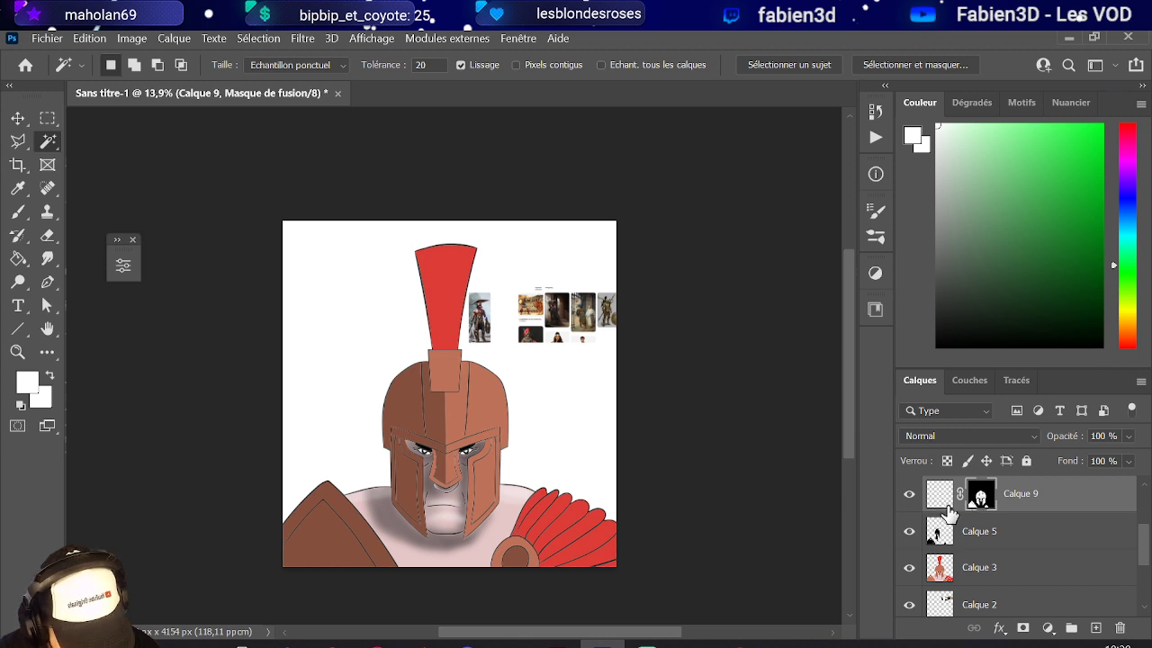
pyautogui.click(943, 500)
# - Brush a soft white highlight at 1169 px on Calque 9 over the viewer's-right helmet dome and set the layer's blending mode to Incrustation
pyautogui.scroll(3, 540, 409)
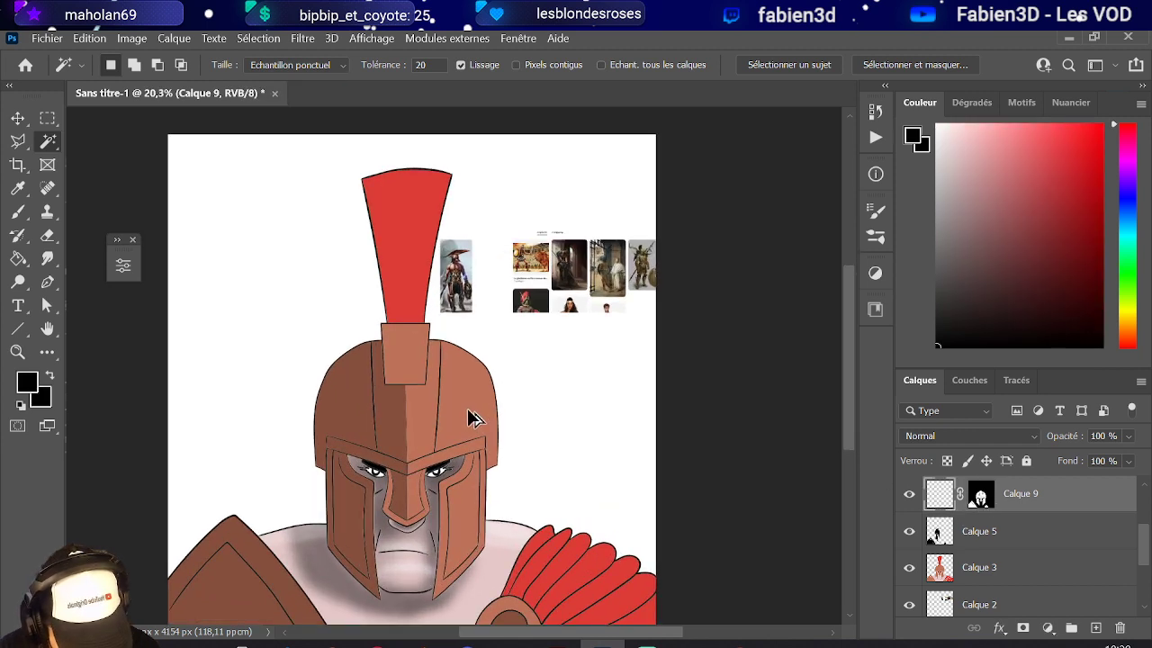
pyautogui.press('b')
pyautogui.moveTo(532, 390); pyautogui.dragTo(621, 390)
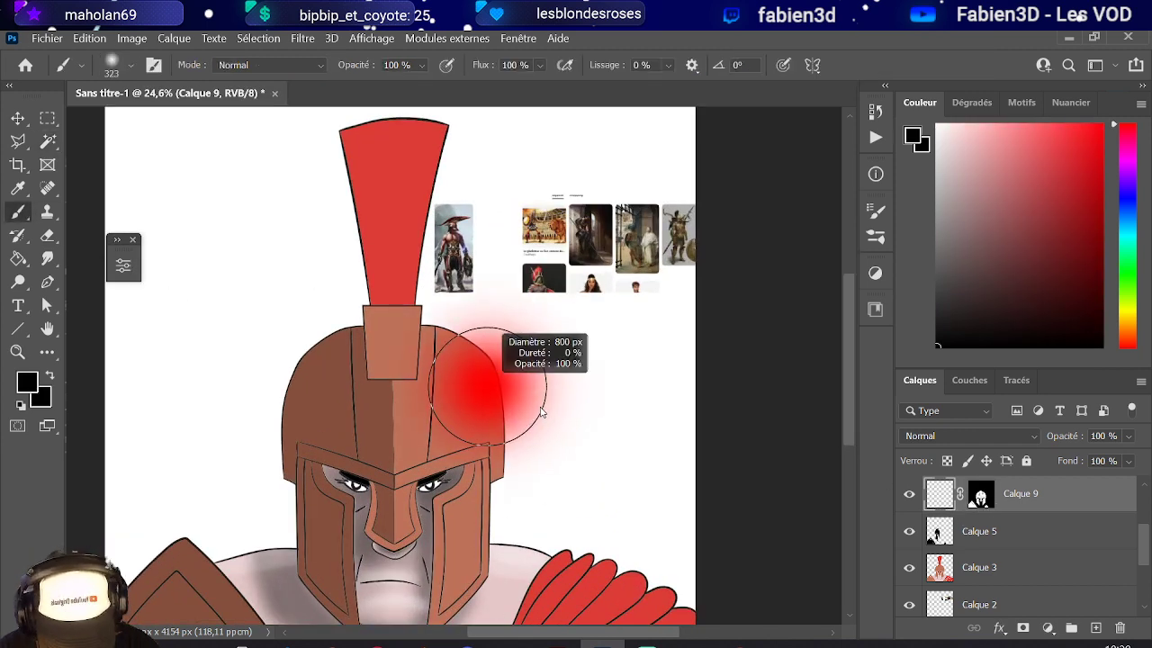
pyautogui.press('x')
pyautogui.moveTo(453, 338)
pyautogui.mouseDown()
pyautogui.moveTo(387, 396)
pyautogui.moveTo(489, 347)
pyautogui.moveTo(494, 380)
pyautogui.moveTo(474, 389)
pyautogui.moveTo(478, 360)
pyautogui.moveTo(500, 349)
pyautogui.mouseUp()
pyautogui.hotkey('ctrl', 'z')
pyautogui.hotkey('ctrl', 'z')
pyautogui.click(977, 434)
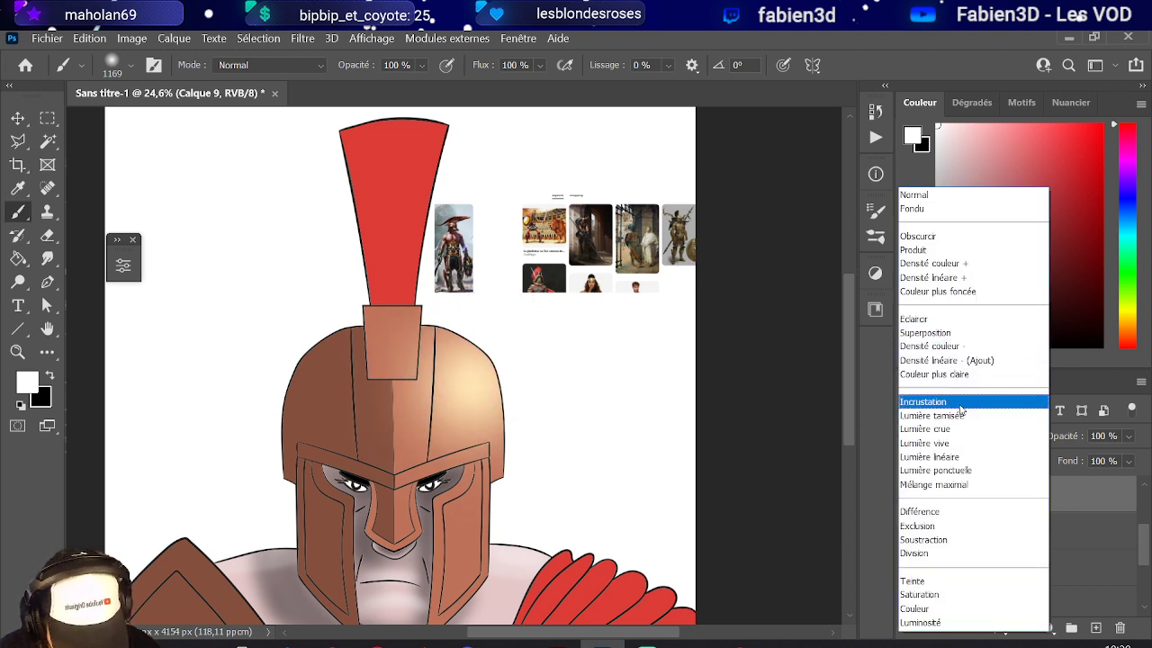
pyautogui.click(961, 402)
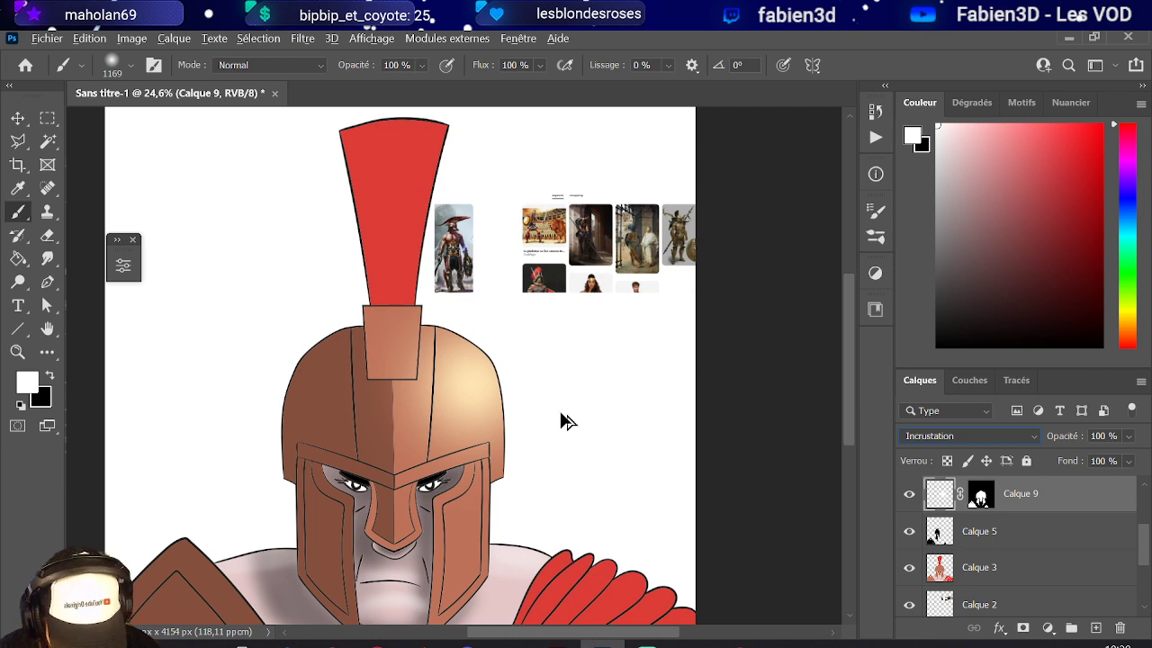
# - Brush white highlights at 326 px on Calque 9 along the viewer's-right brow band and dome, and the crest socket
pyautogui.moveTo(418, 471); pyautogui.dragTo(436, 448)
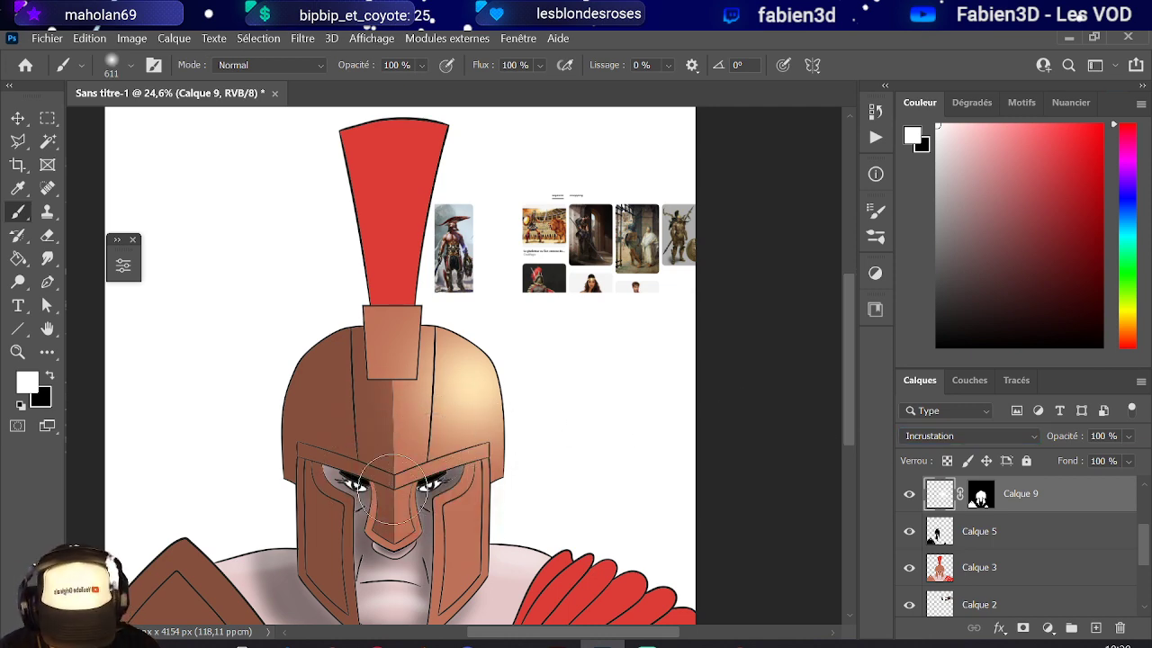
pyautogui.scroll(2, 390, 432)
pyautogui.scroll(-3, 421, 432)
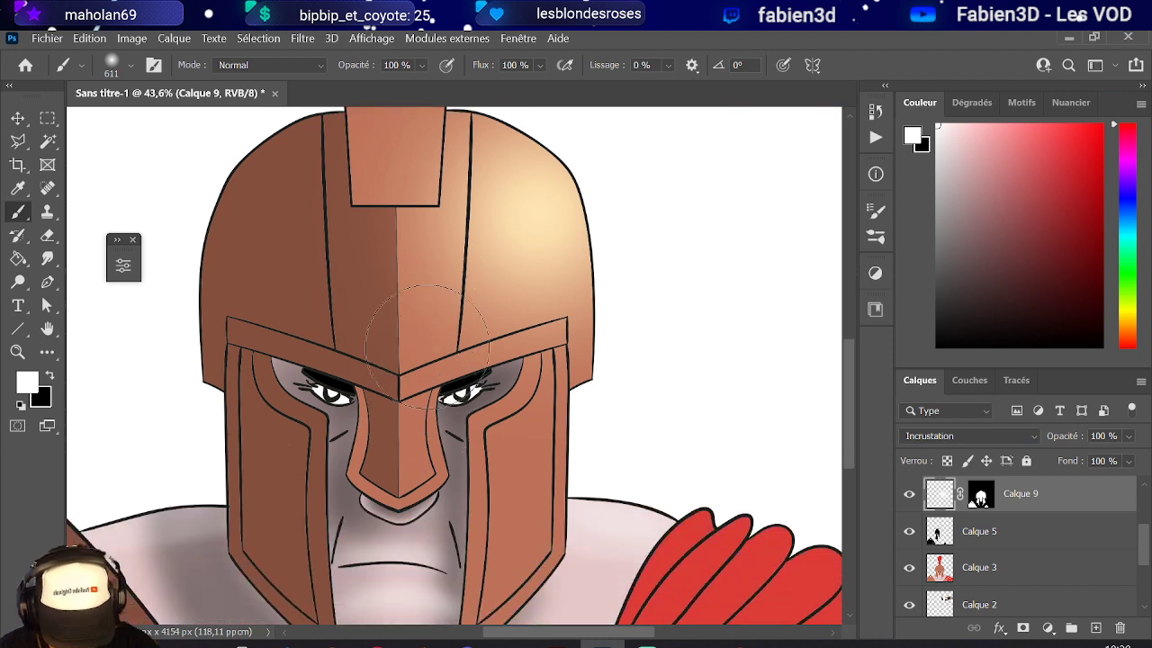
pyautogui.moveTo(442, 386); pyautogui.dragTo(378, 371)
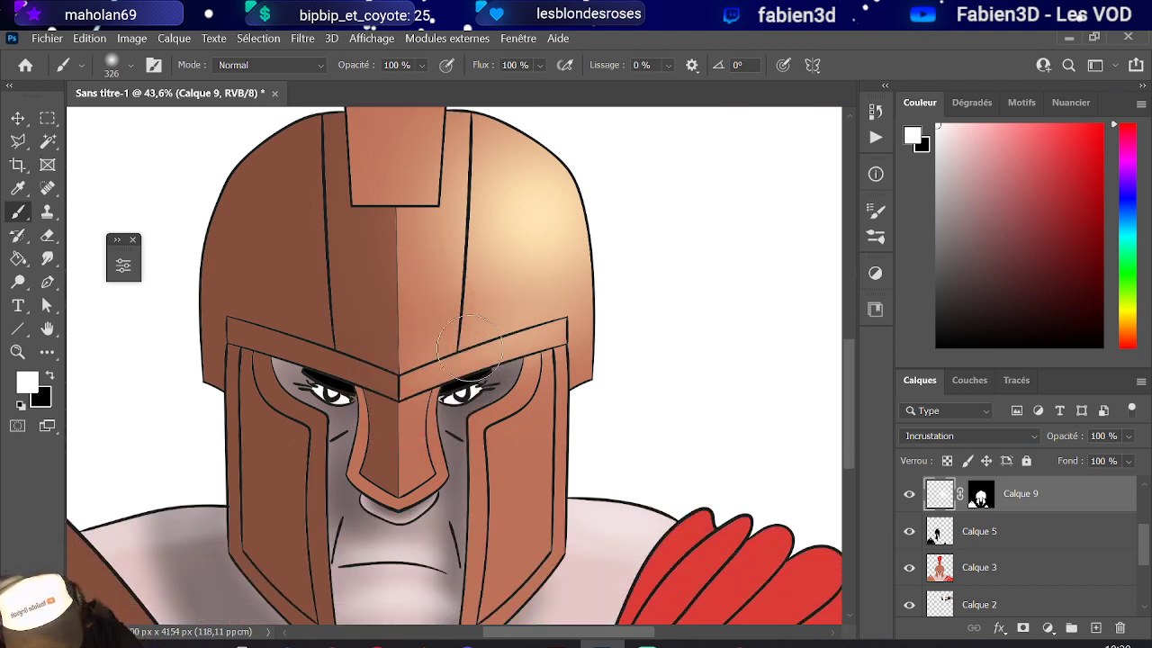
pyautogui.moveTo(537, 361)
pyautogui.mouseDown()
pyautogui.moveTo(487, 411)
pyautogui.moveTo(537, 377)
pyautogui.moveTo(505, 402)
pyautogui.moveTo(538, 359)
pyautogui.mouseUp()
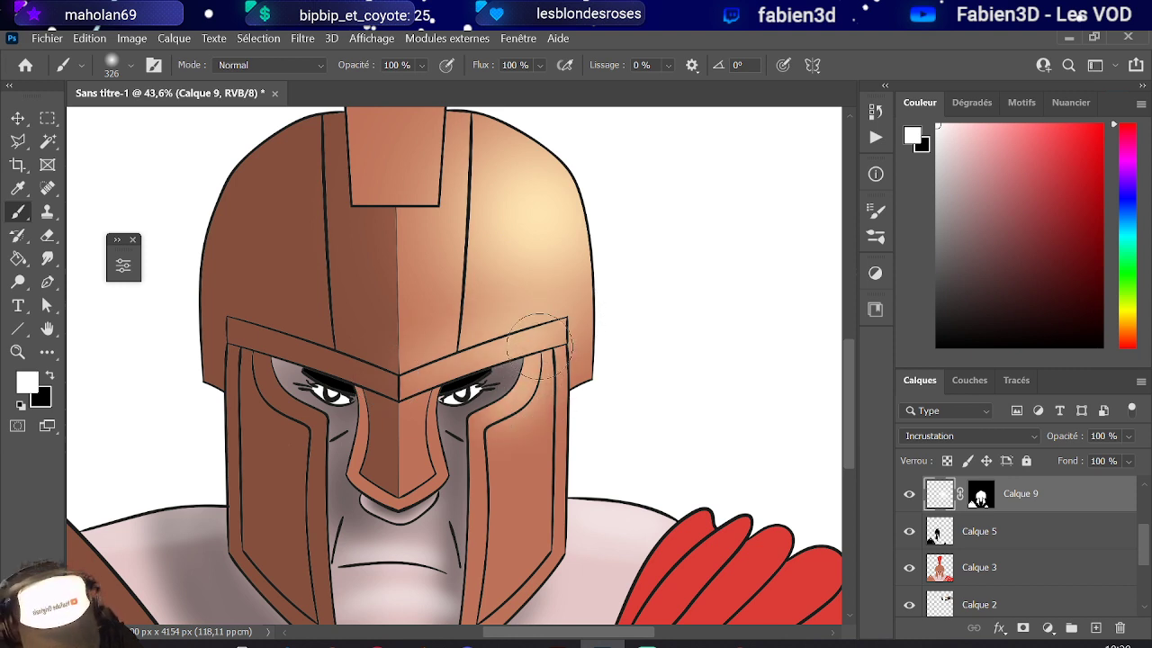
pyautogui.moveTo(574, 300); pyautogui.dragTo(594, 264)
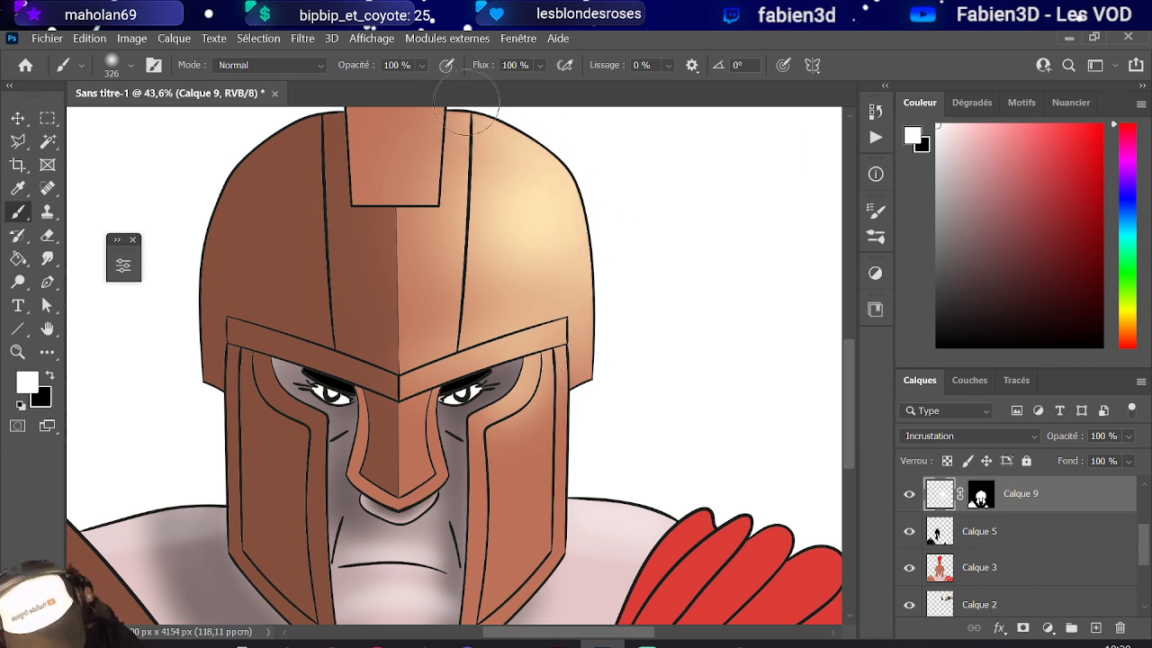
pyautogui.moveTo(507, 237); pyautogui.dragTo(527, 216)
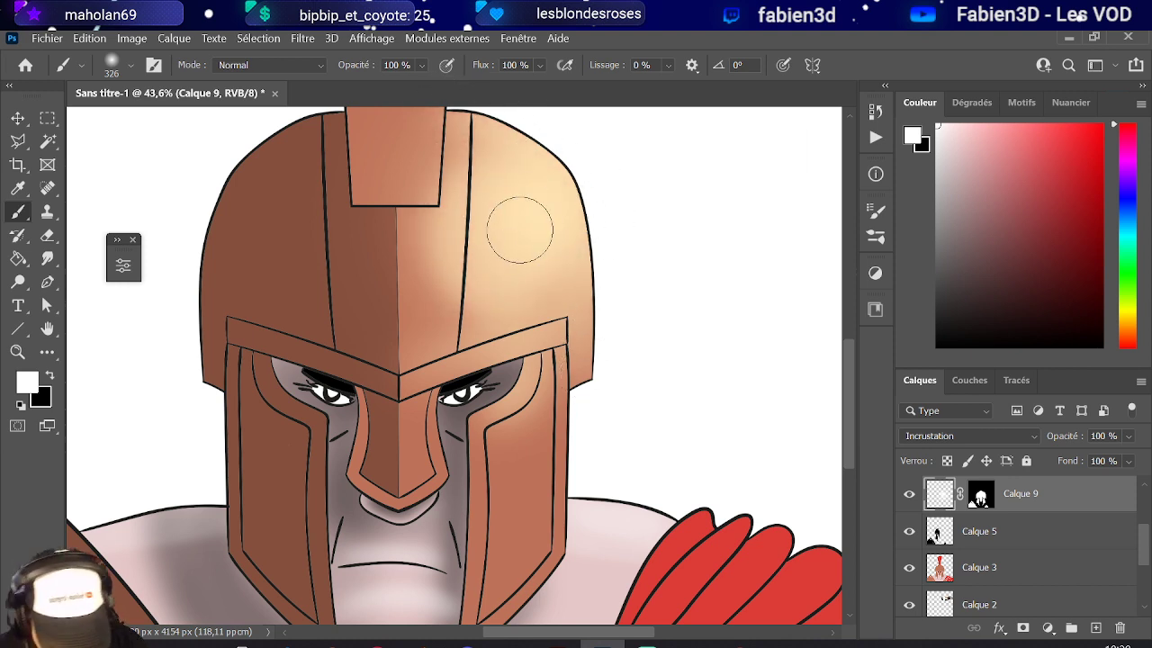
pyautogui.scroll(5, 531, 238)
pyautogui.moveTo(440, 323); pyautogui.dragTo(450, 237)
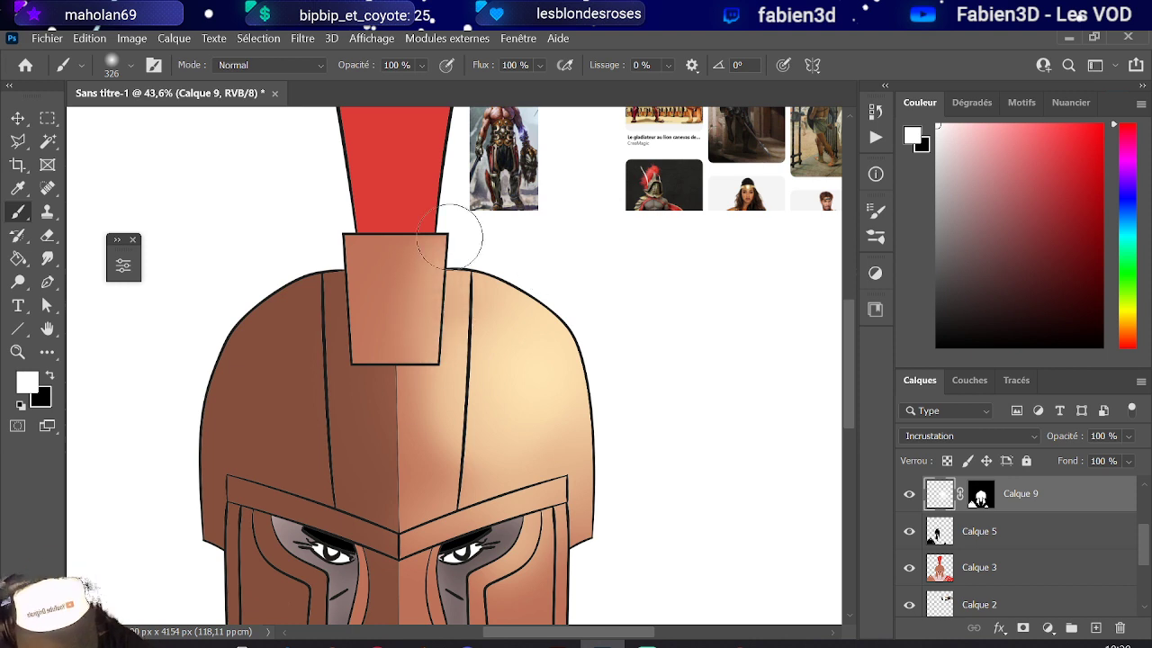
# - Brush white highlights at 326 px on Calque 9 over the nose guard, viewer's-right cheek guard and round shoulder ornament
pyautogui.scroll(-8, 479, 204)
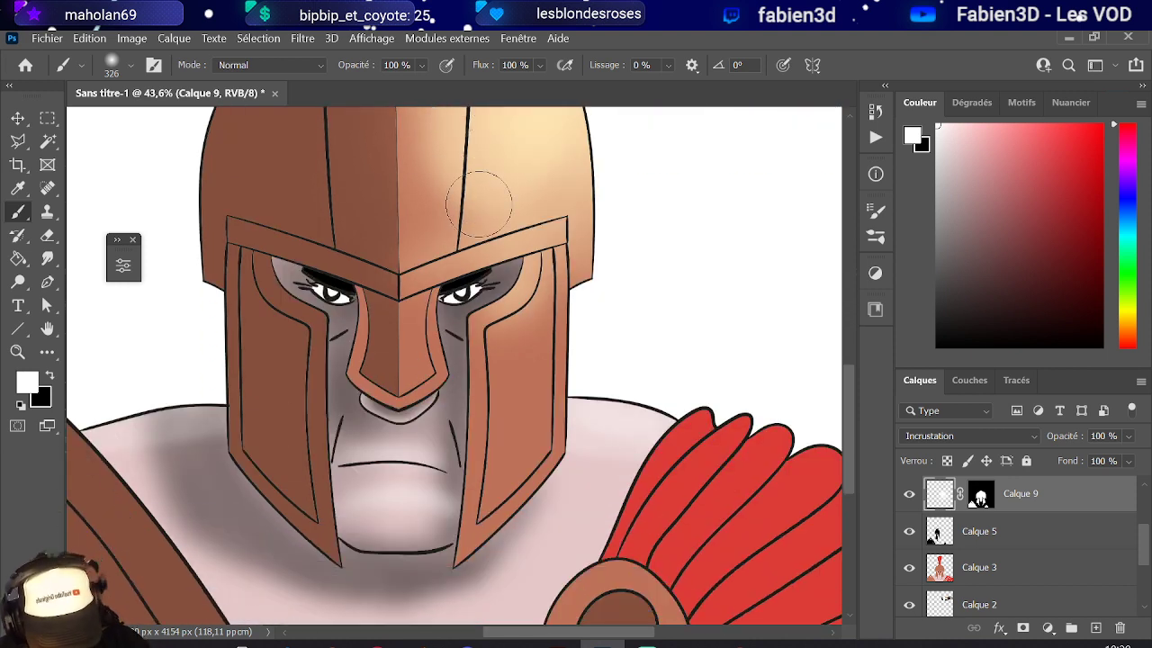
pyautogui.moveTo(410, 390)
pyautogui.mouseDown()
pyautogui.moveTo(446, 373)
pyautogui.moveTo(491, 396)
pyautogui.moveTo(492, 520)
pyautogui.moveTo(558, 447)
pyautogui.mouseUp()
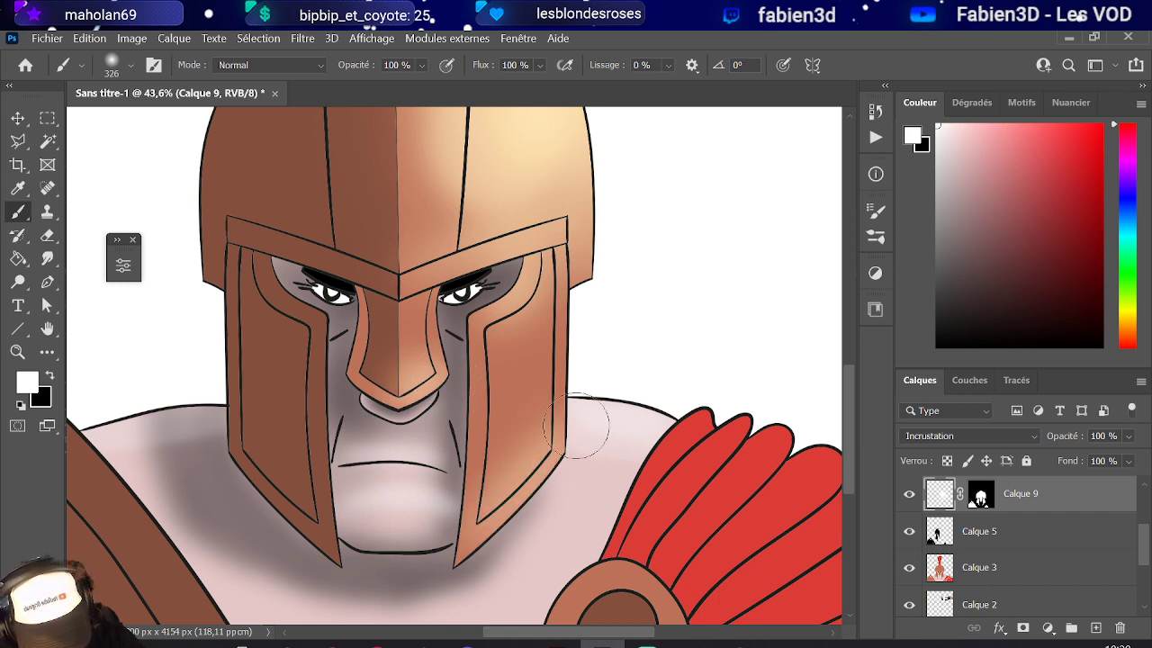
pyautogui.scroll(2, 589, 382)
pyautogui.scroll(-3, 504, 414)
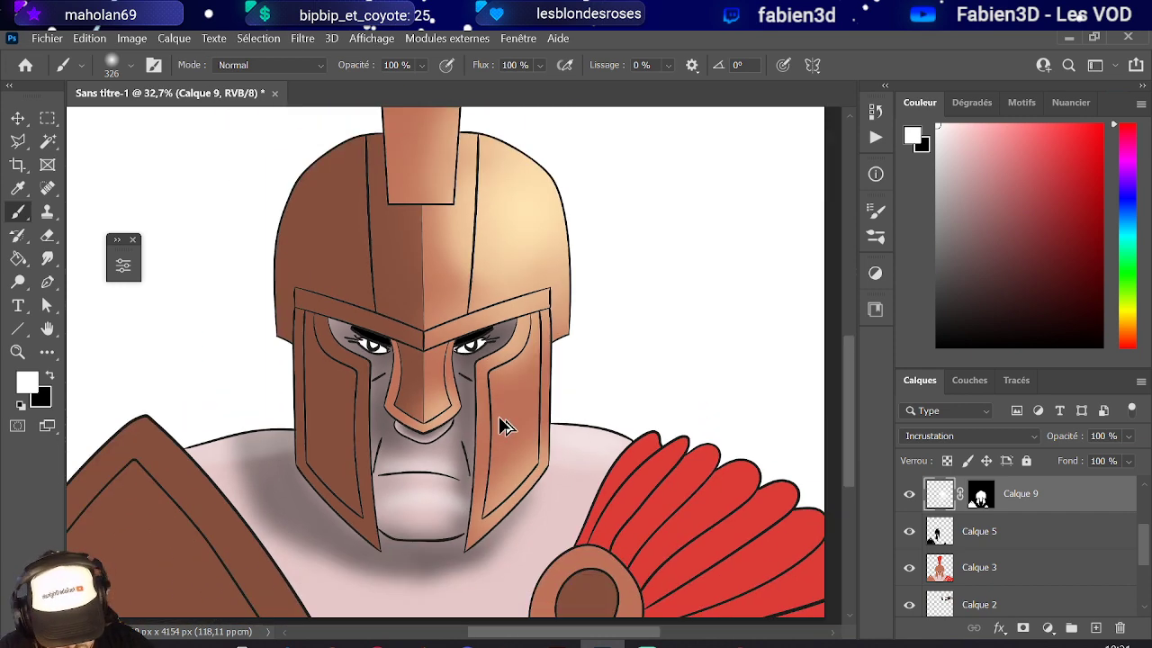
pyautogui.scroll(-2, 509, 410)
pyautogui.scroll(1, 512, 403)
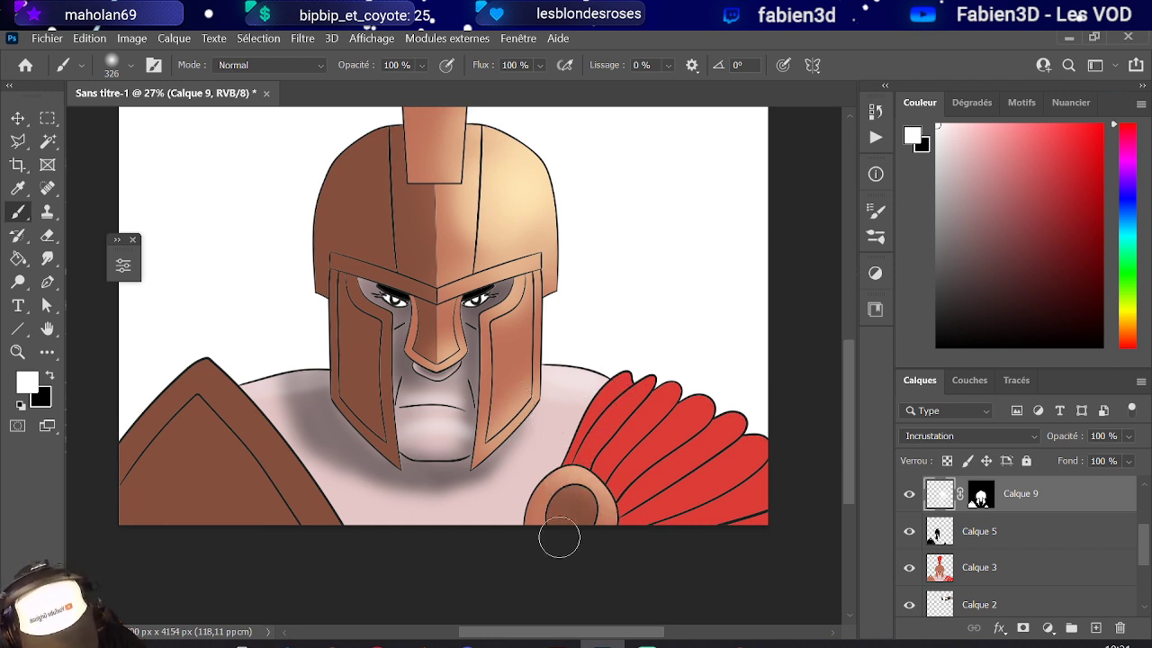
# - Brush white highlights at 326 px on Calque 9 along the shield's rim and the viewer's-left helmet dome, central ridge, nose guard and cheek guard
pyautogui.moveTo(199, 368)
pyautogui.mouseDown()
pyautogui.moveTo(316, 520)
pyautogui.moveTo(200, 363)
pyautogui.moveTo(332, 532)
pyautogui.moveTo(225, 381)
pyautogui.moveTo(257, 446)
pyautogui.moveTo(343, 516)
pyautogui.moveTo(225, 384)
pyautogui.moveTo(272, 449)
pyautogui.moveTo(357, 521)
pyautogui.moveTo(220, 362)
pyautogui.moveTo(327, 490)
pyautogui.mouseUp()
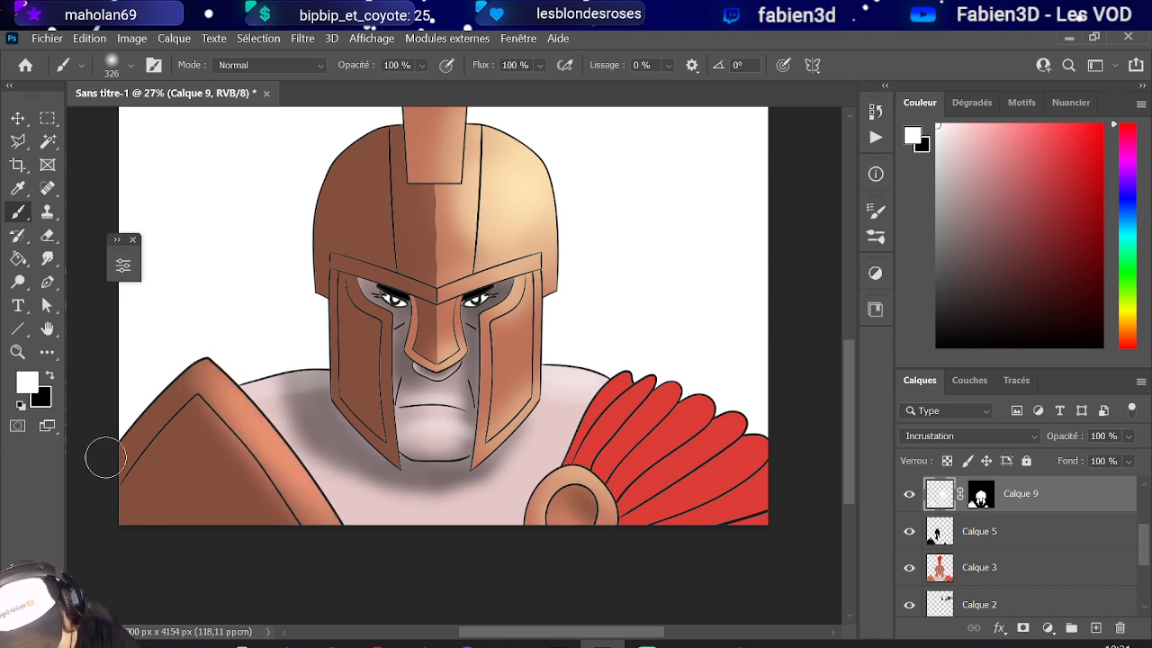
pyautogui.scroll(-2, 297, 270)
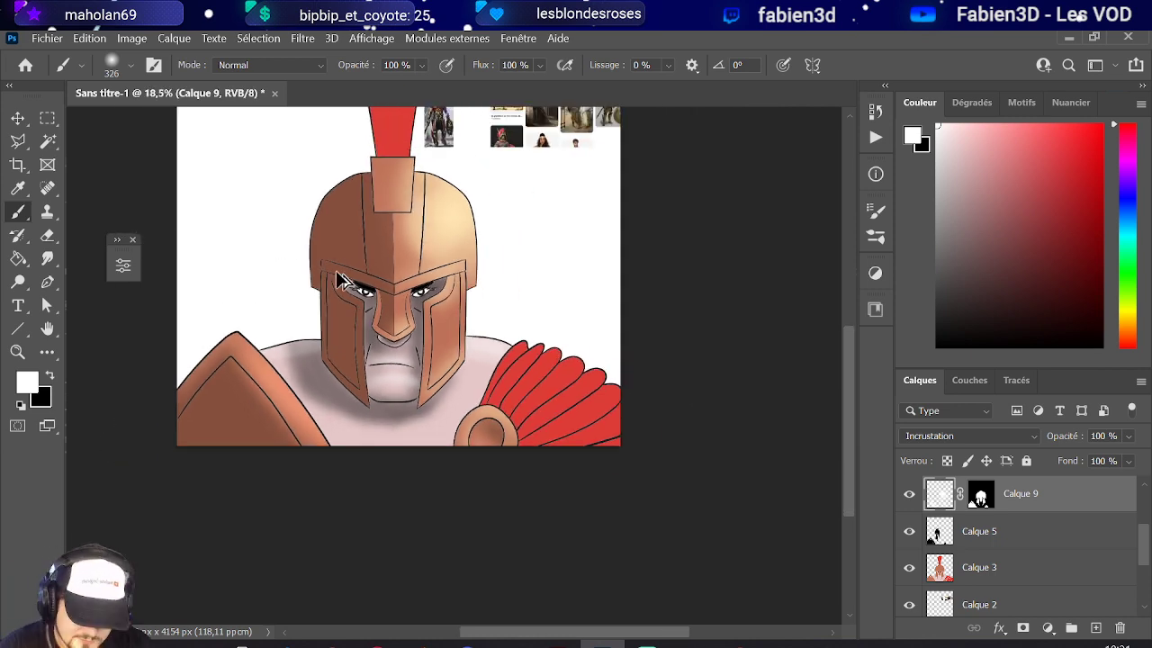
pyautogui.scroll(-2, 345, 280)
pyautogui.scroll(3, 354, 314)
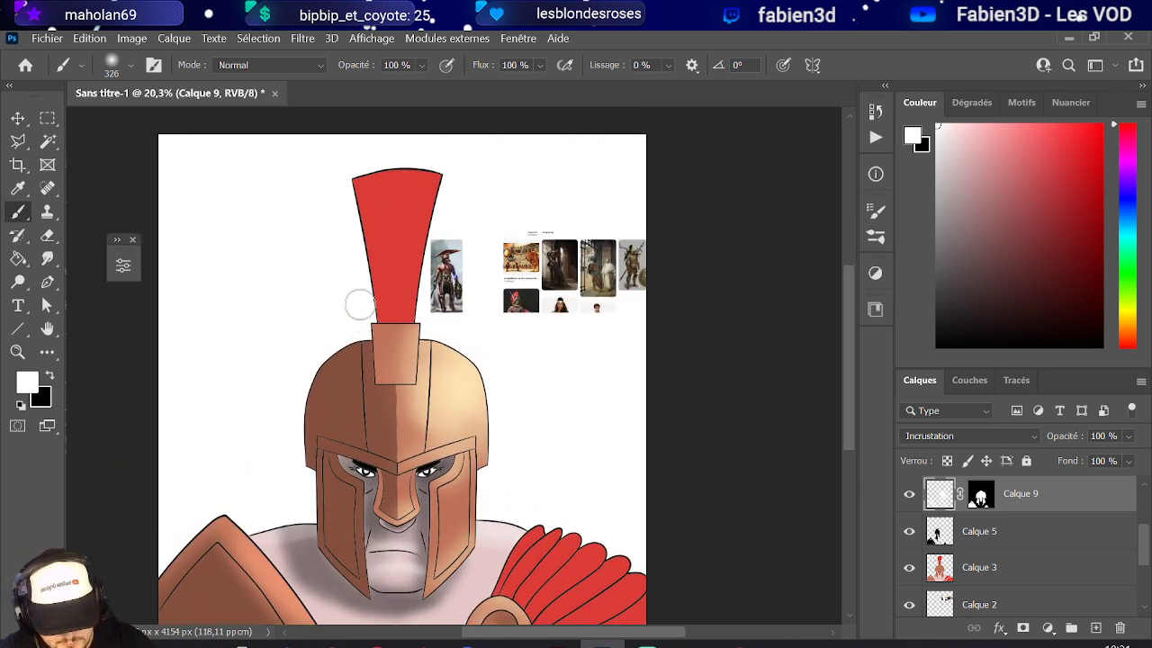
pyautogui.scroll(-2, 360, 307)
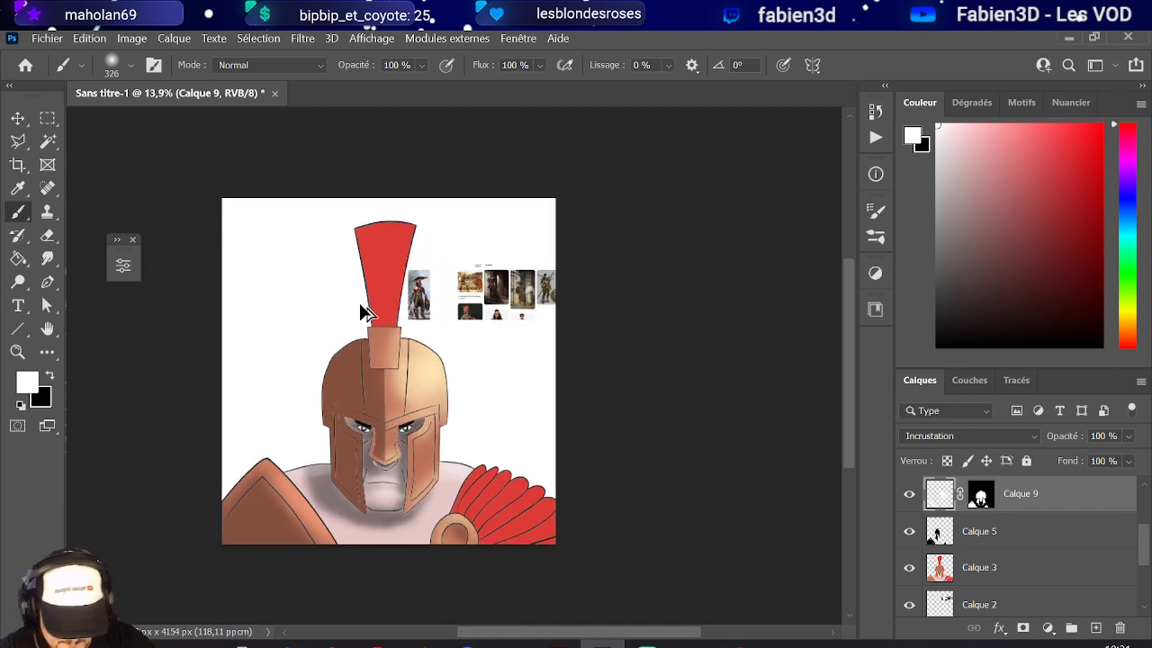
pyautogui.scroll(1, 364, 312)
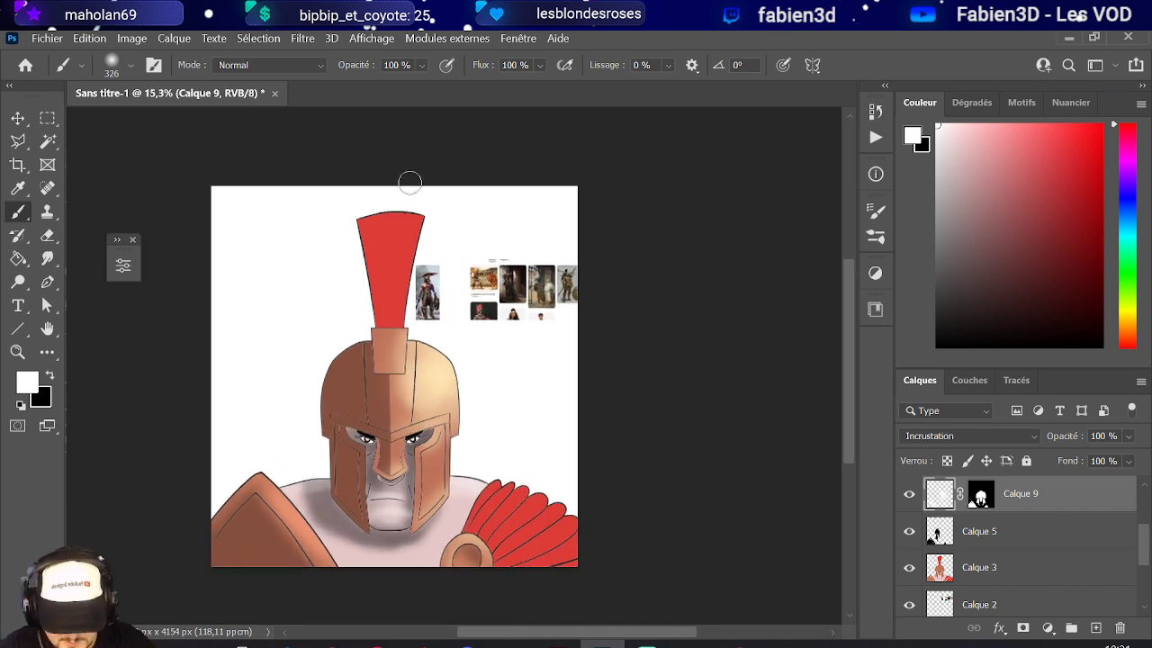
pyautogui.scroll(5, 373, 463)
pyautogui.scroll(2, 382, 423)
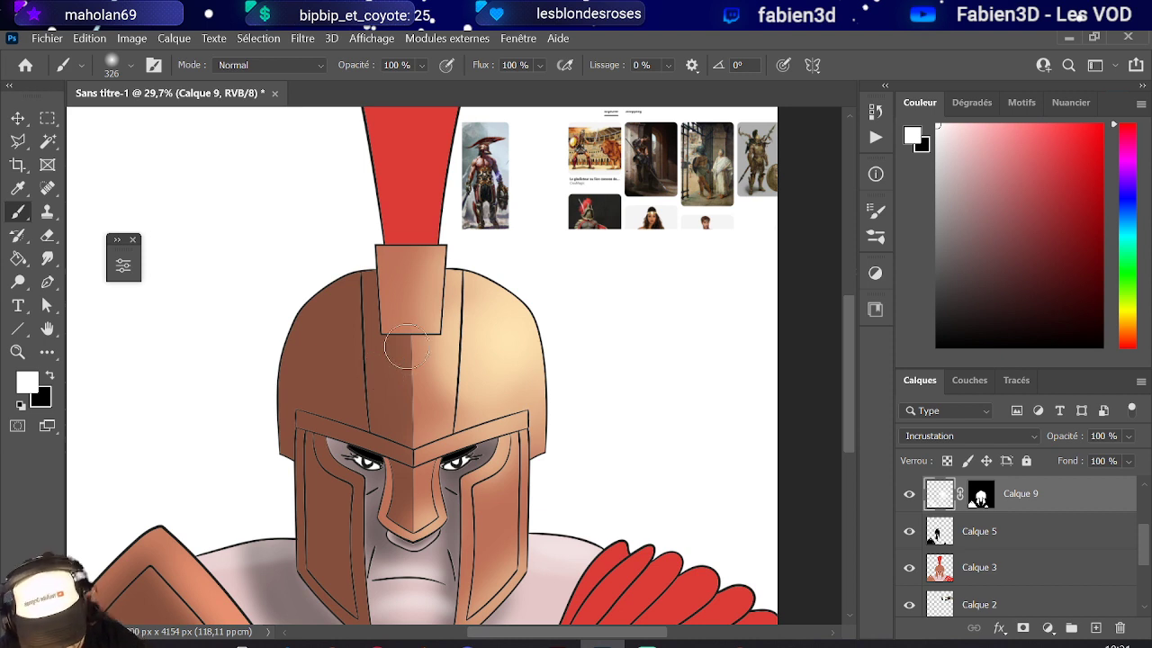
pyautogui.moveTo(406, 349)
pyautogui.mouseDown()
pyautogui.moveTo(414, 467)
pyautogui.moveTo(405, 335)
pyautogui.moveTo(408, 509)
pyautogui.moveTo(397, 333)
pyautogui.moveTo(402, 509)
pyautogui.mouseUp()
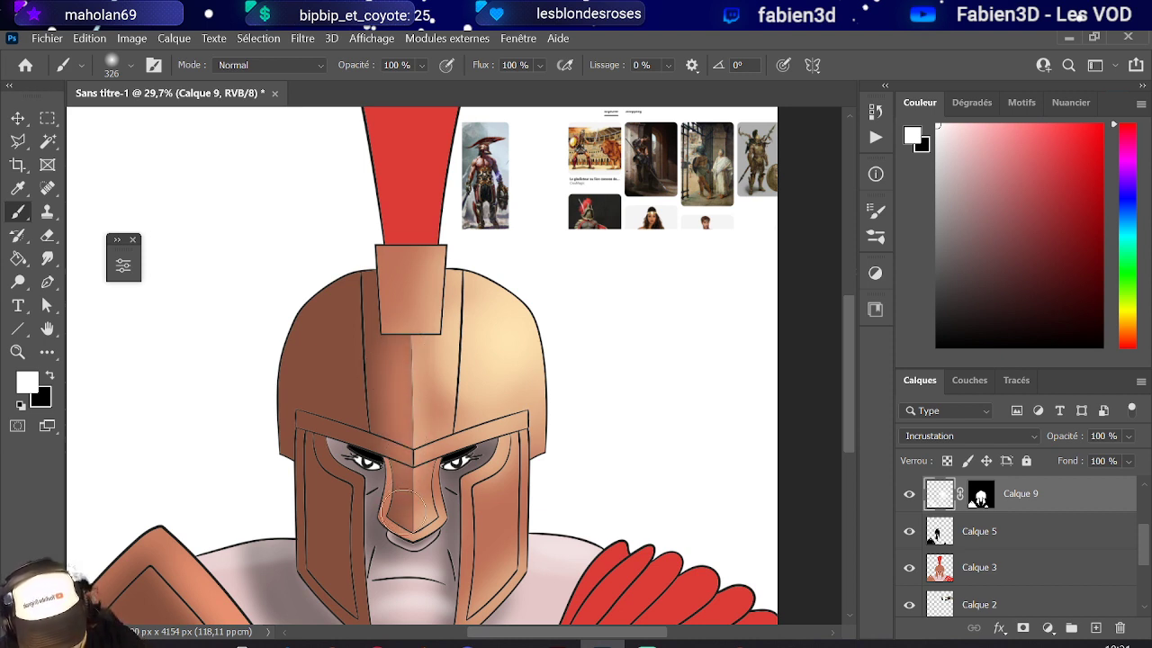
pyautogui.moveTo(382, 435)
pyautogui.mouseDown()
pyautogui.moveTo(372, 271)
pyautogui.moveTo(395, 441)
pyautogui.moveTo(340, 281)
pyautogui.moveTo(288, 443)
pyautogui.moveTo(290, 375)
pyautogui.moveTo(318, 304)
pyautogui.moveTo(287, 413)
pyautogui.moveTo(326, 296)
pyautogui.moveTo(302, 416)
pyautogui.mouseUp()
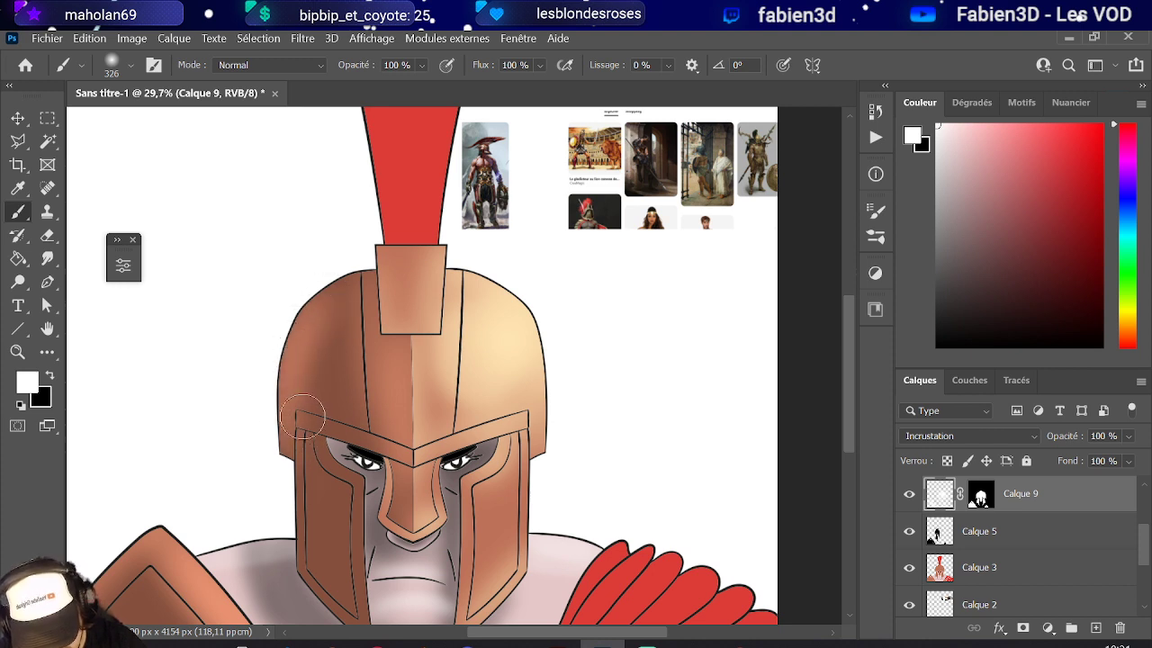
pyautogui.moveTo(303, 520)
pyautogui.mouseDown()
pyautogui.moveTo(344, 599)
pyautogui.moveTo(344, 571)
pyautogui.moveTo(359, 584)
pyautogui.moveTo(350, 517)
pyautogui.moveTo(313, 421)
pyautogui.mouseUp()
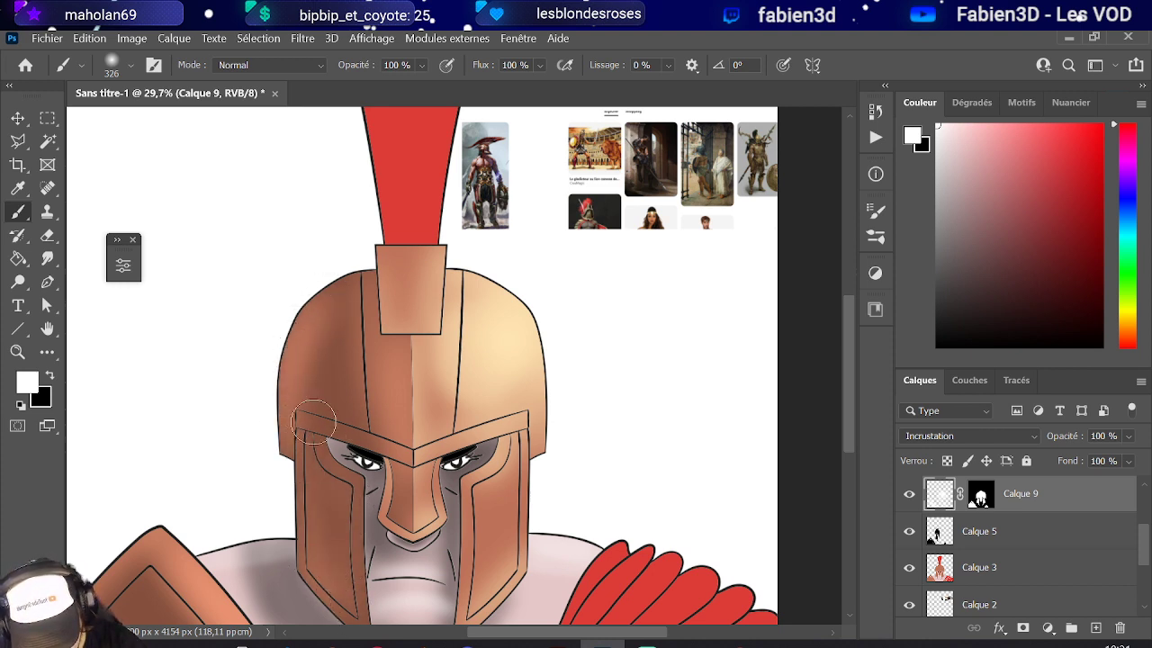
# - Add a new layer above Calque 9 and load Calque 9's armour mask as a selection
pyautogui.scroll(-2, 247, 316)
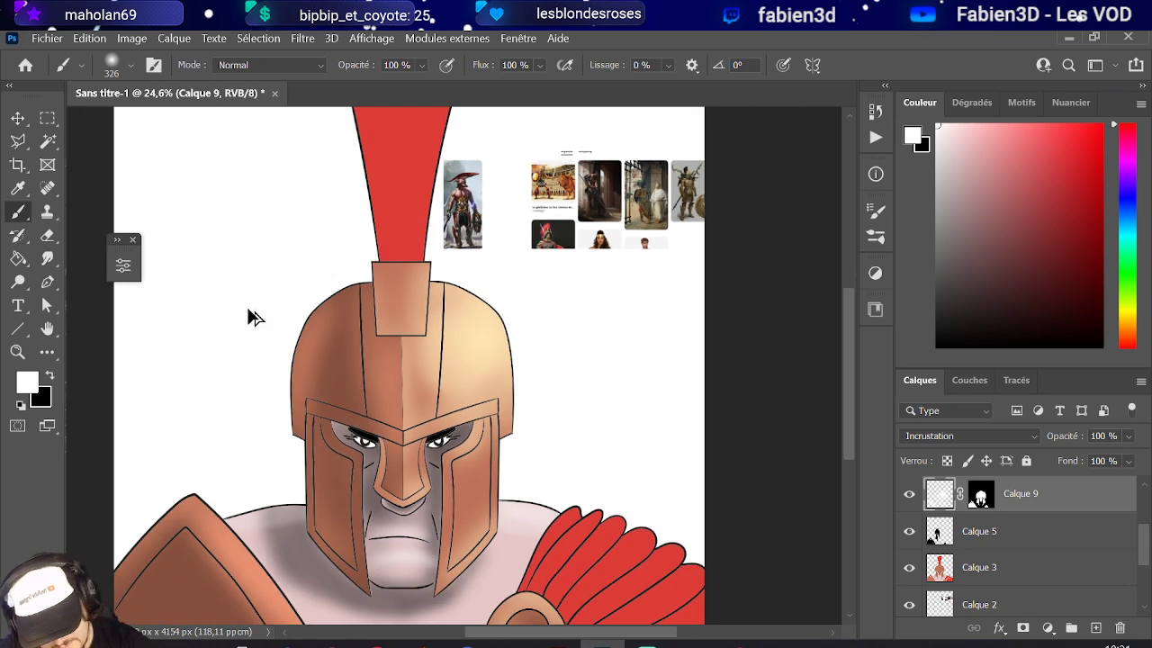
pyautogui.scroll(3, 225, 313)
pyautogui.scroll(-2, 258, 311)
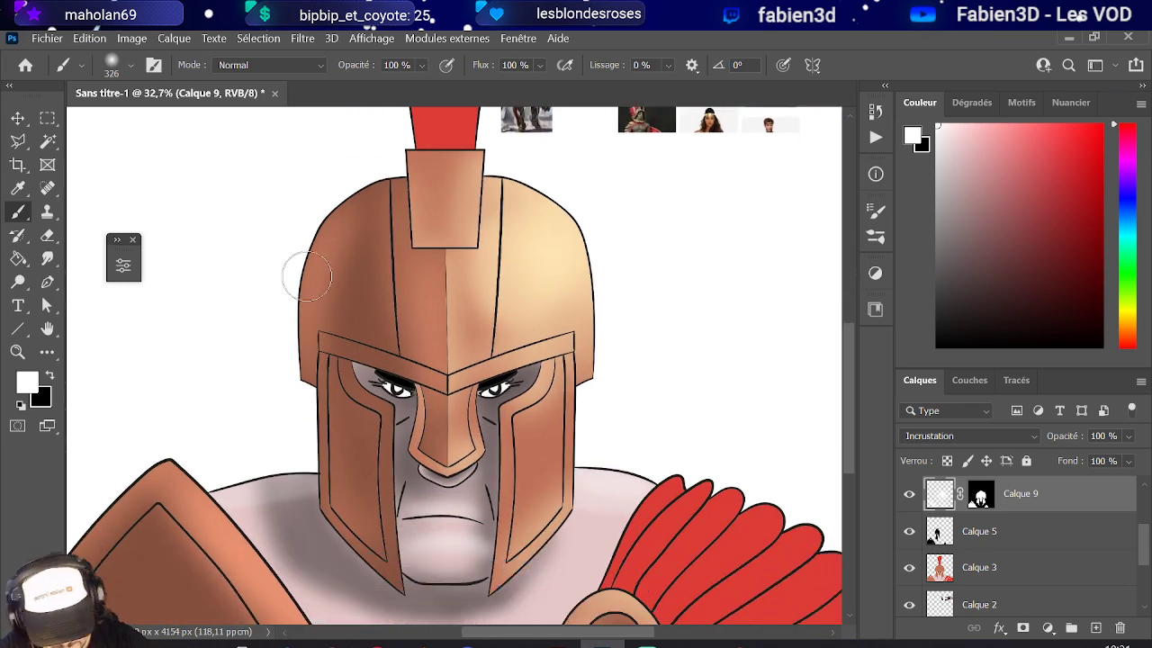
pyautogui.scroll(-3, 309, 301)
pyautogui.scroll(2, 229, 294)
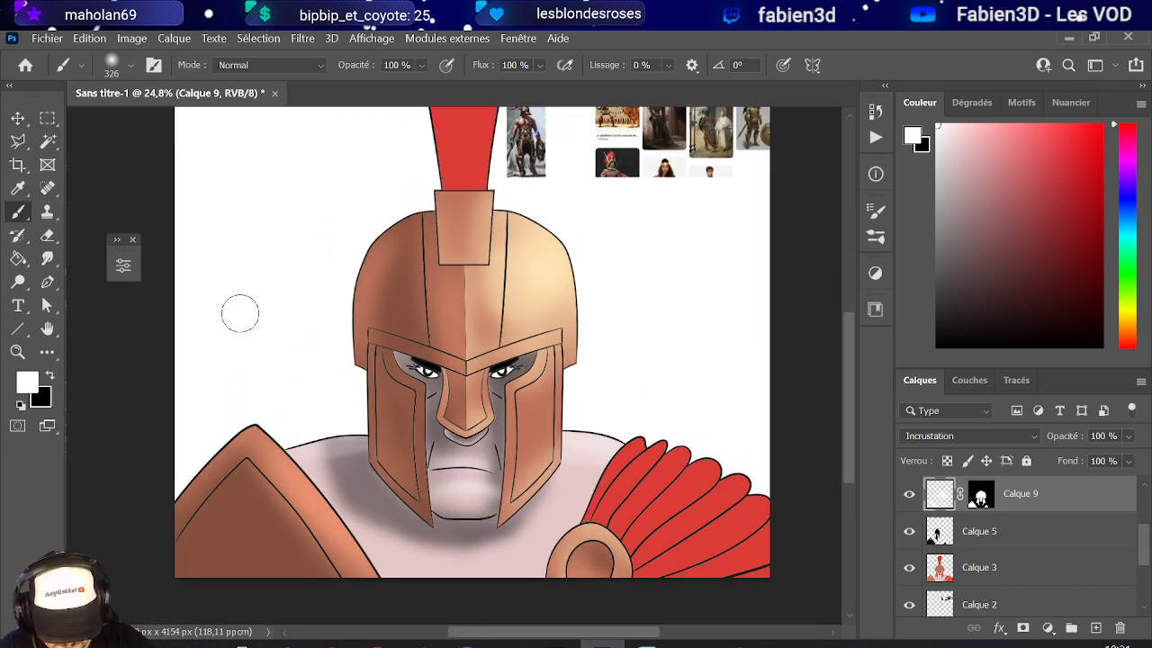
pyautogui.scroll(2, 240, 313)
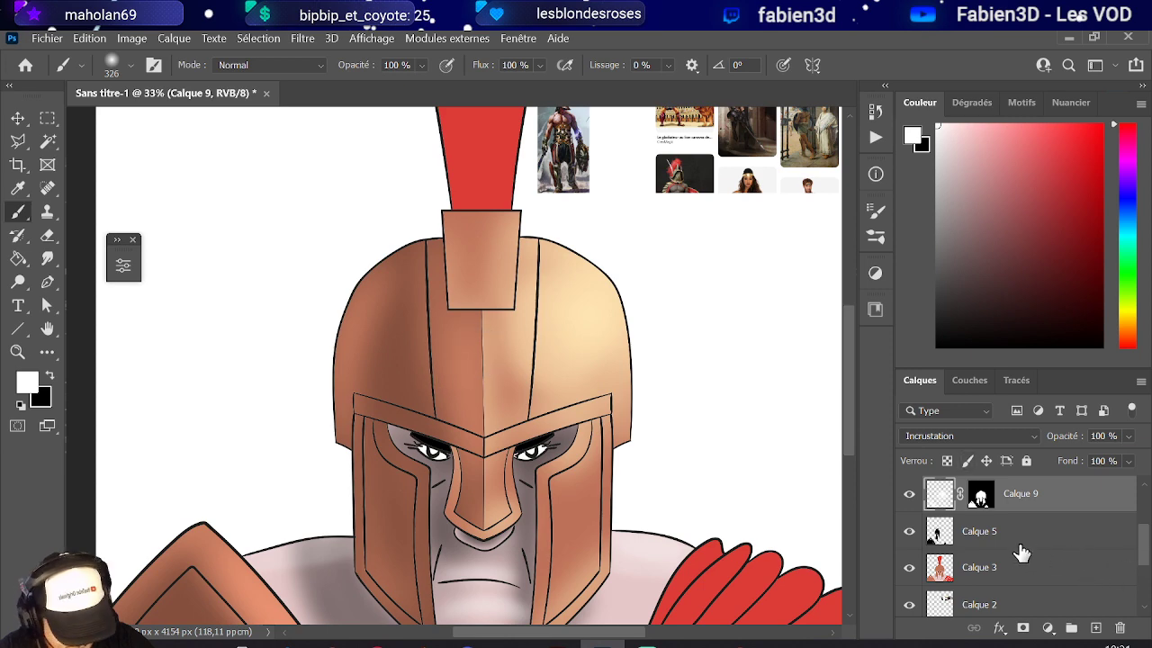
pyautogui.click(1096, 628)
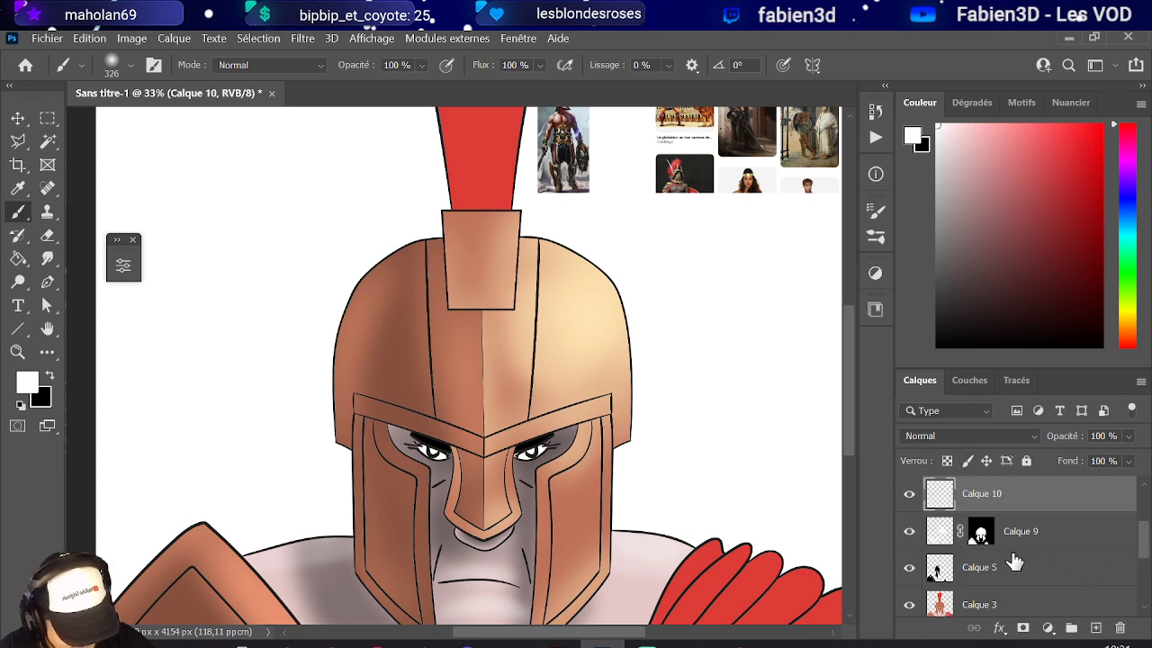
pyautogui.keyDown('ctrl'); pyautogui.click(982, 532); pyautogui.keyUp('ctrl')
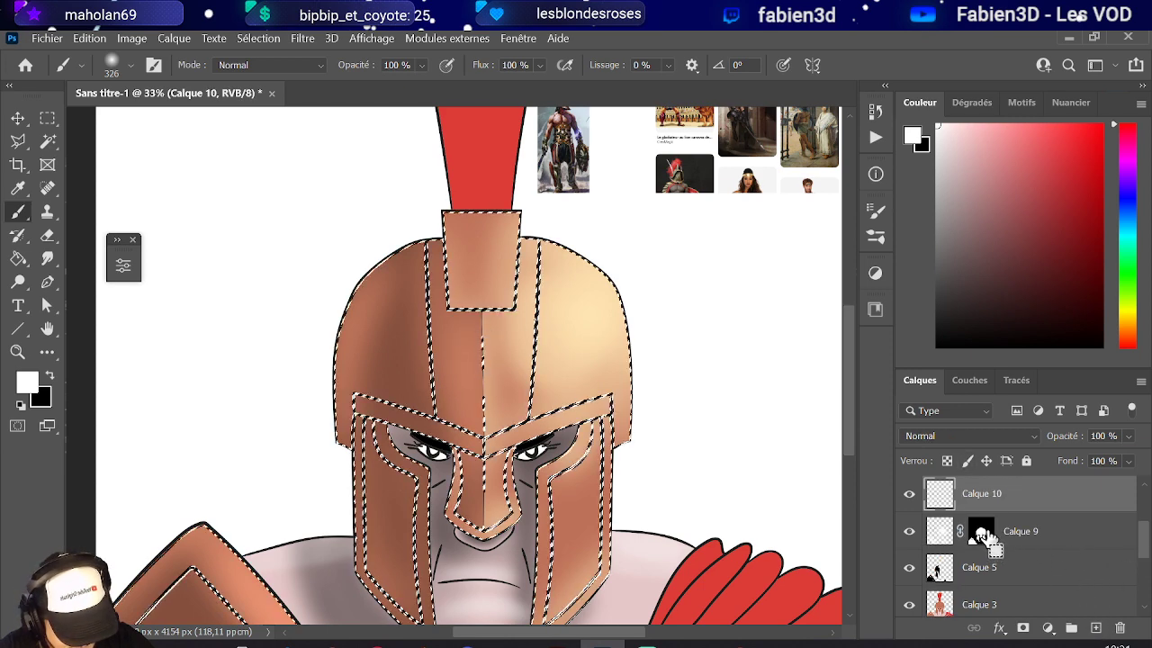
pyautogui.click(1023, 628)
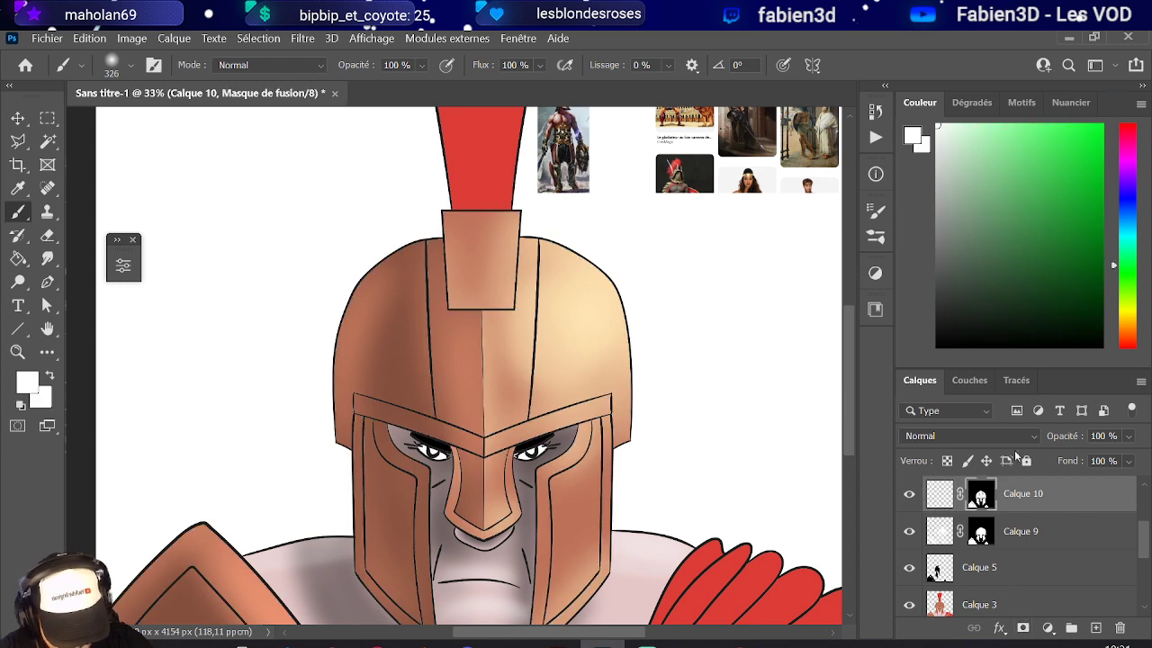
pyautogui.click(954, 441)
pyautogui.click(939, 253)
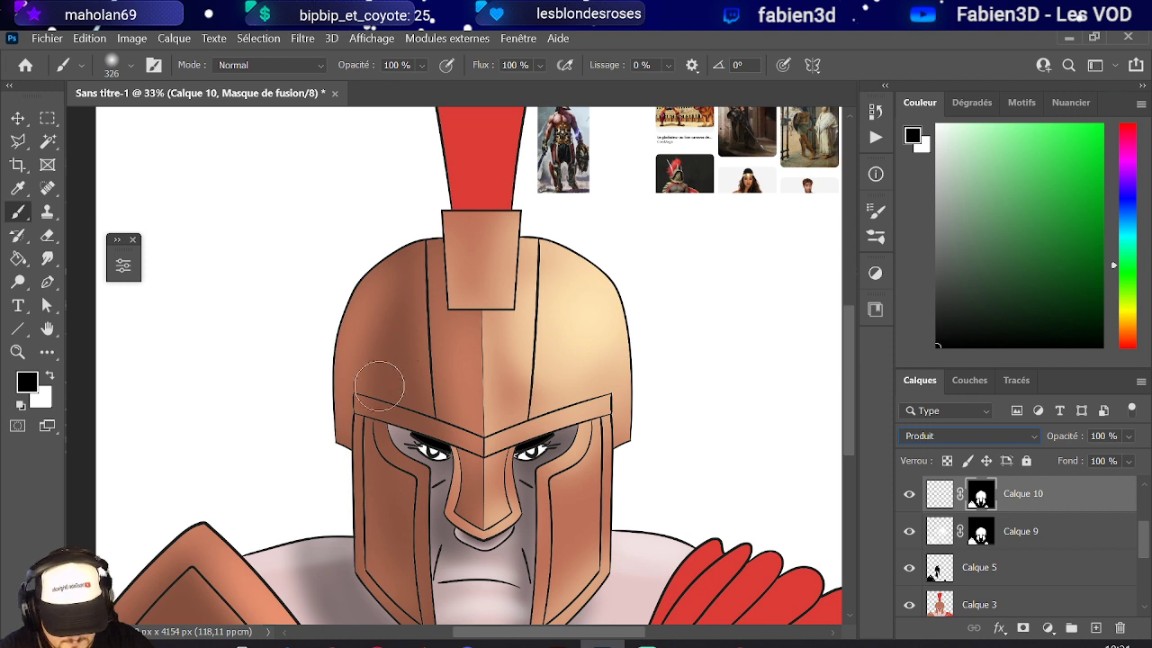
pyautogui.moveTo(380, 390); pyautogui.dragTo(393, 392)
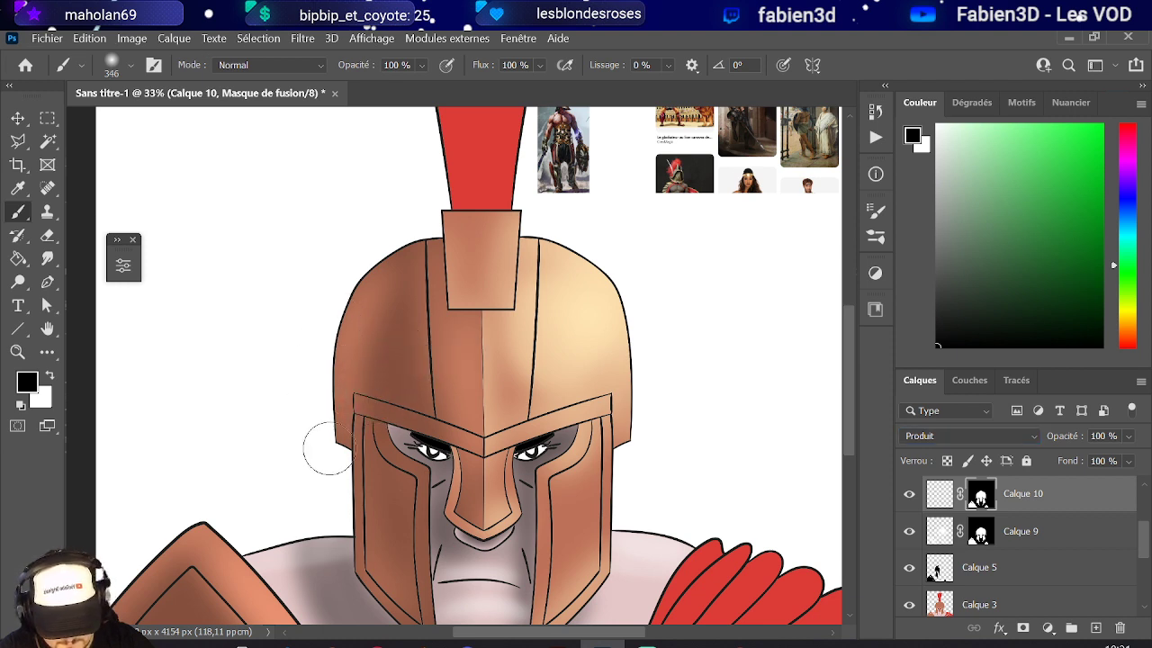
pyautogui.click(942, 497)
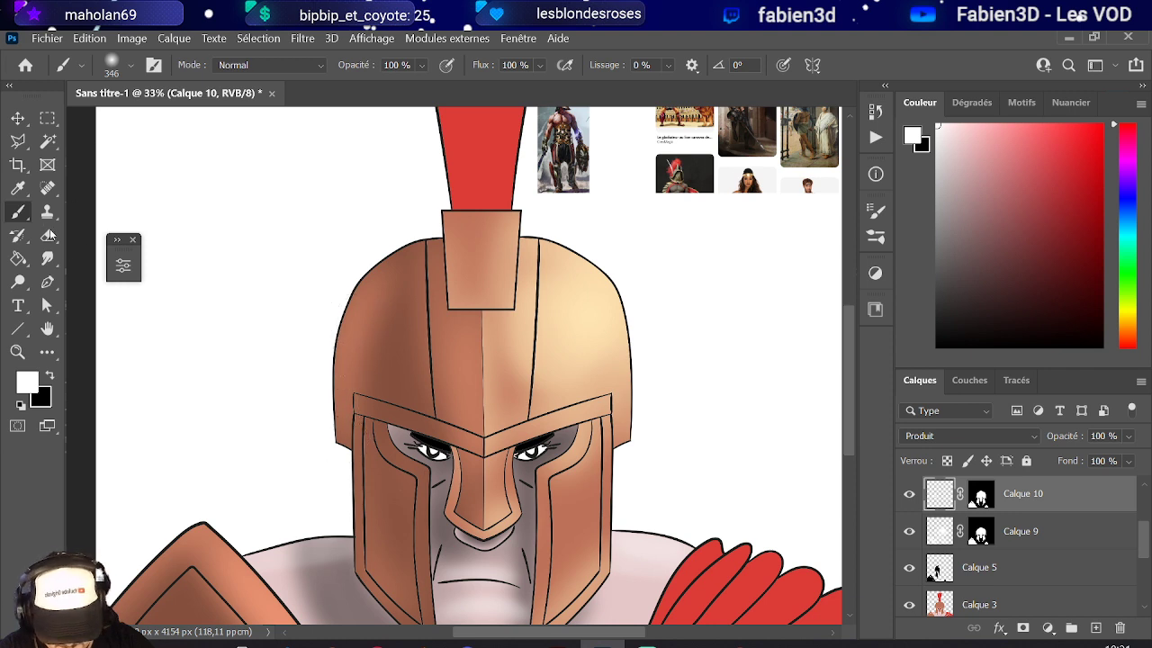
pyautogui.click(49, 376)
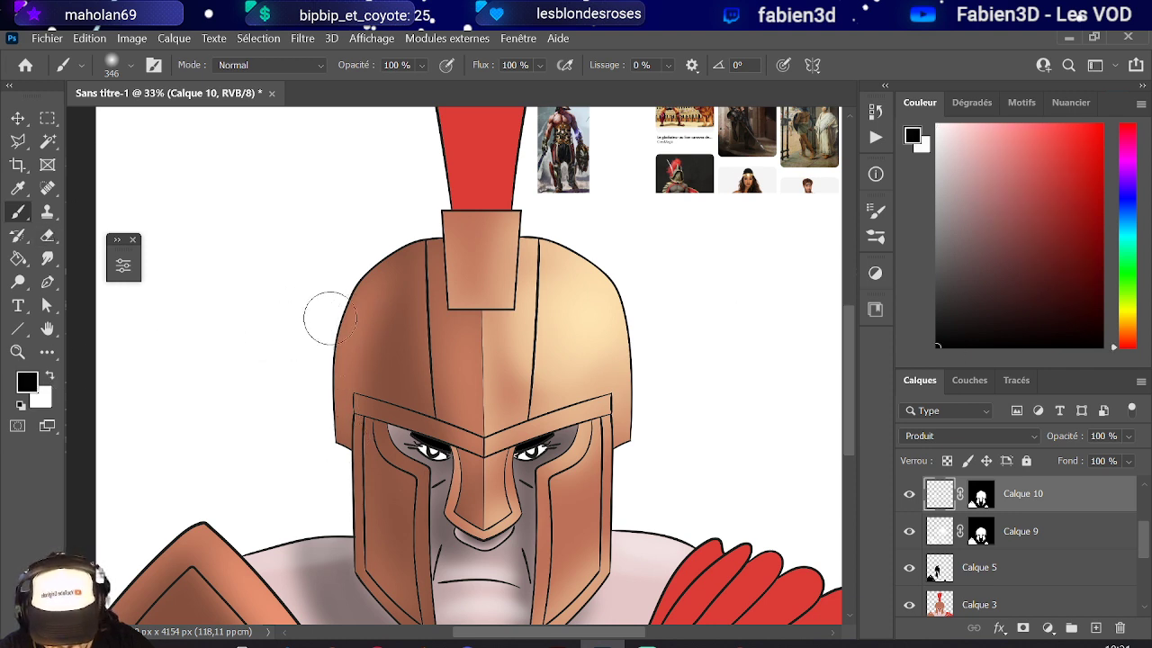
pyautogui.moveTo(321, 316); pyautogui.dragTo(340, 448)
pyautogui.hotkey('ctrl', 'z')
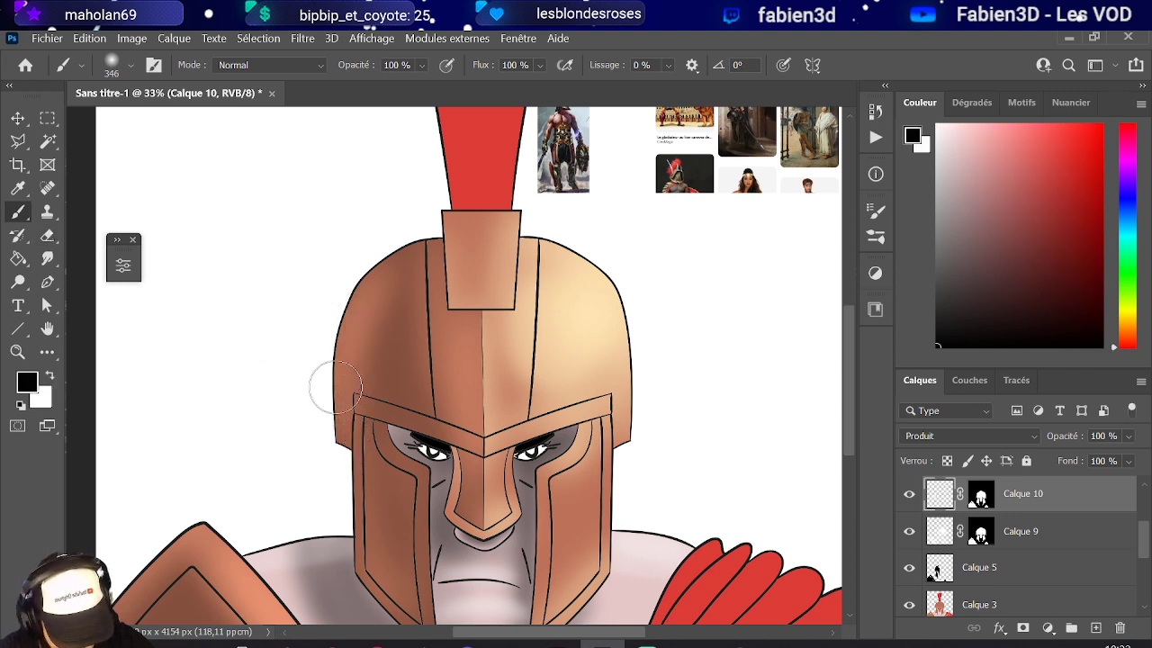
pyautogui.moveTo(329, 322); pyautogui.dragTo(321, 444)
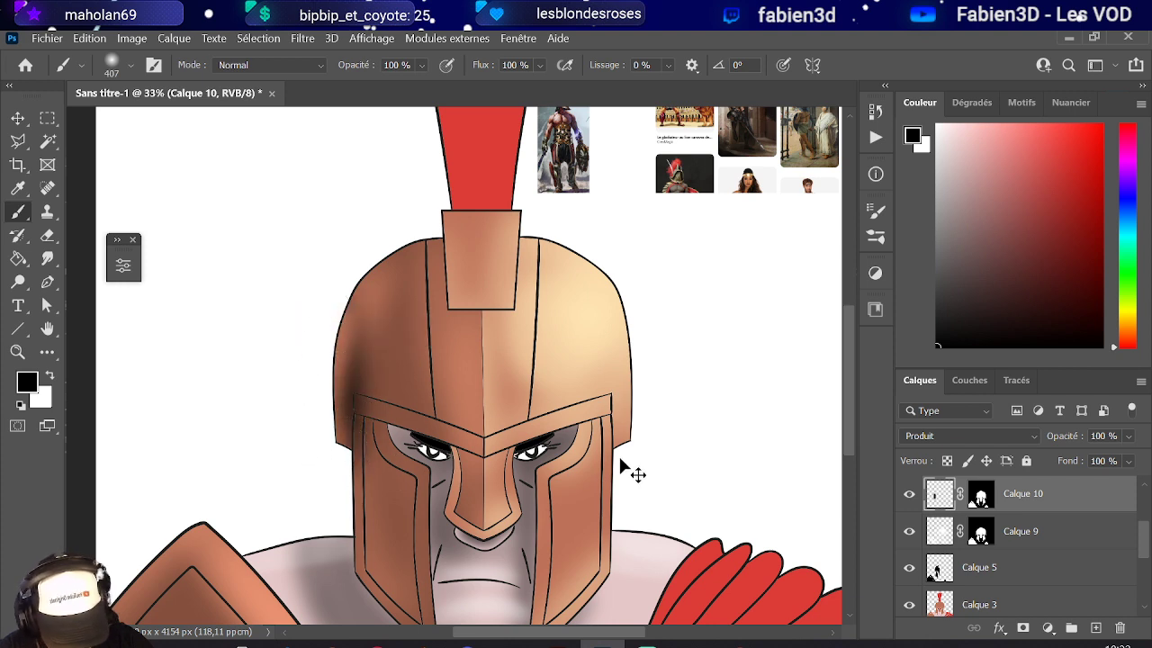
pyautogui.hotkey('ctrl', 'z')
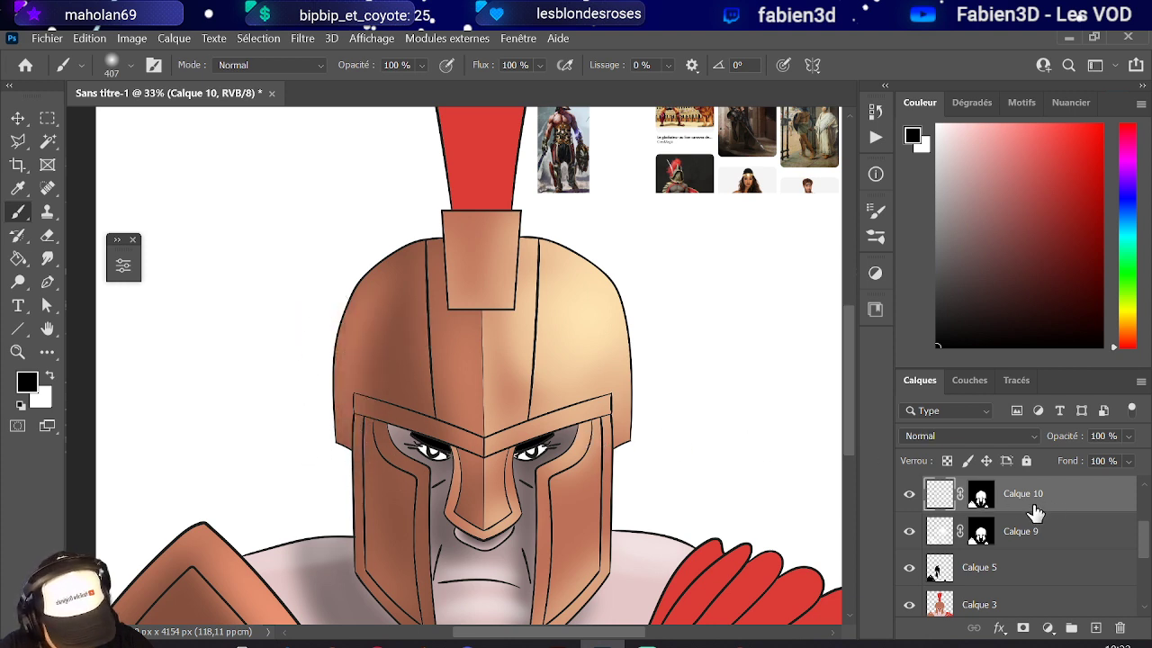
# - Mask Calque 10 to the armour selection, target its pixels for painting, and set its blending mode to Produit
pyautogui.keyDown('ctrl'); pyautogui.click(980, 495); pyautogui.keyUp('ctrl')
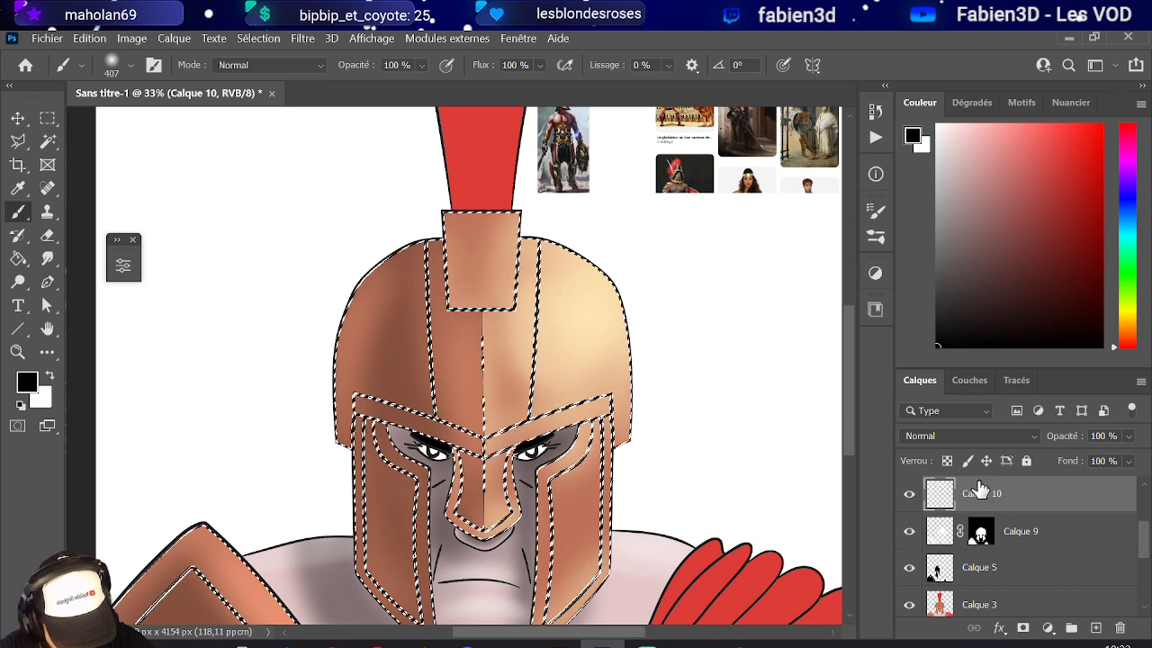
pyautogui.moveTo(980, 494); pyautogui.dragTo(1026, 628)
pyautogui.click(1022, 628)
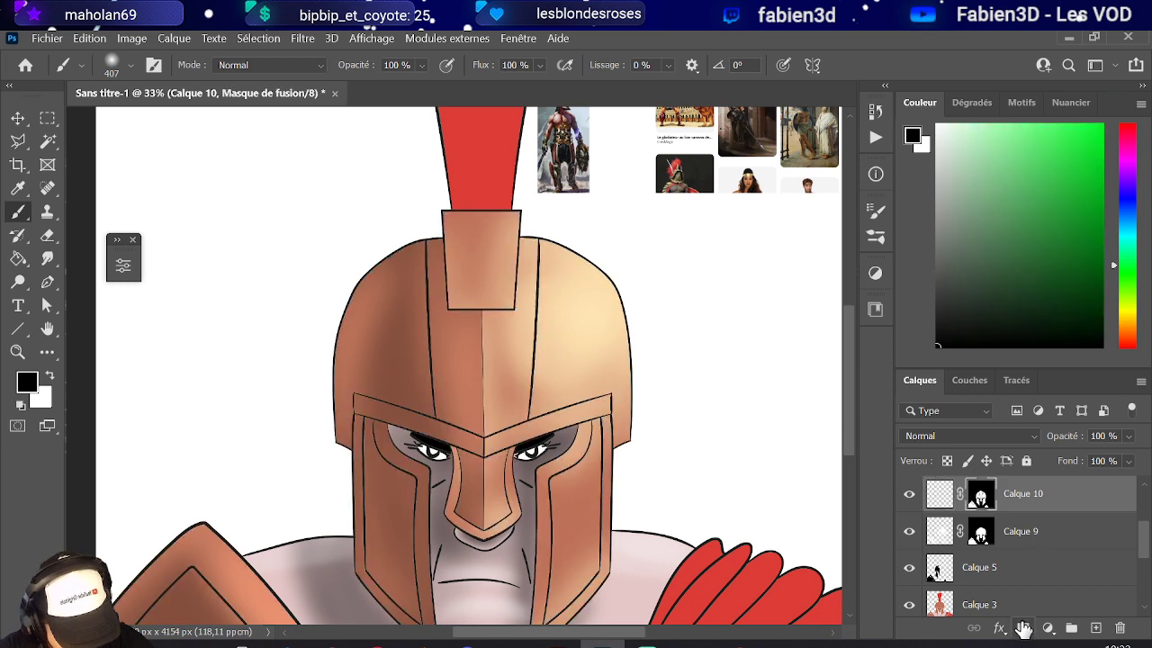
pyautogui.click(938, 496)
pyautogui.click(970, 436)
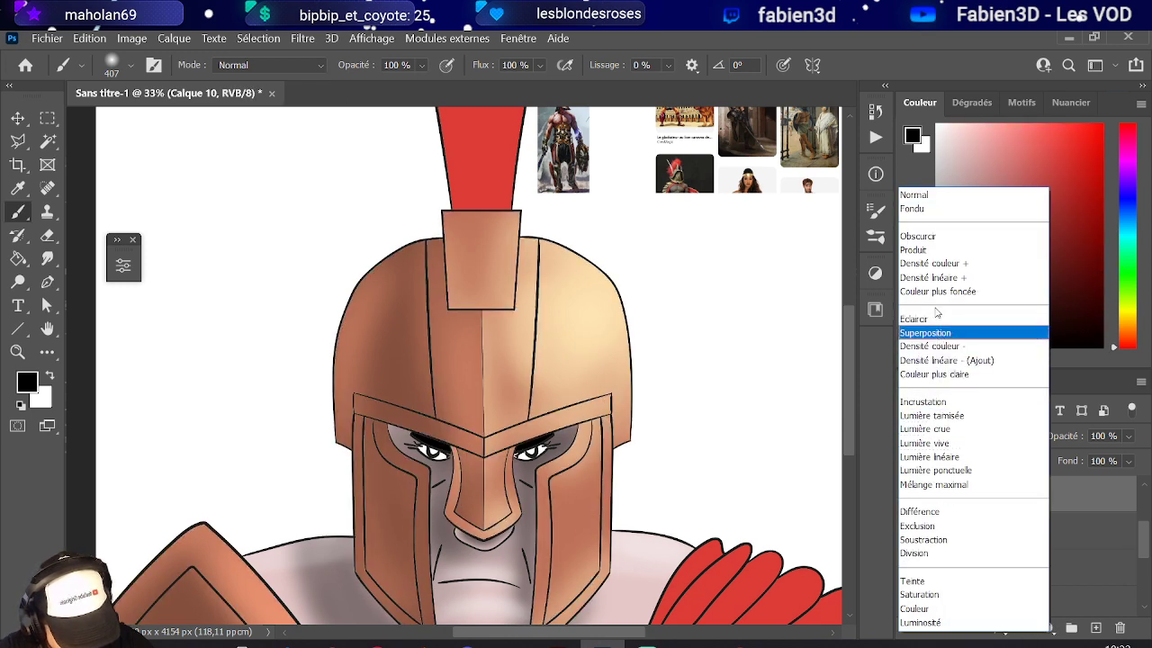
pyautogui.click(916, 249)
# - Set Calque 10's opacity to 30 % and brush soft black shadows over the viewer's-left helmet dome, cheek guard and central band
pyautogui.moveTo(360, 297)
pyautogui.mouseDown()
pyautogui.moveTo(334, 321)
pyautogui.moveTo(342, 405)
pyautogui.mouseUp()
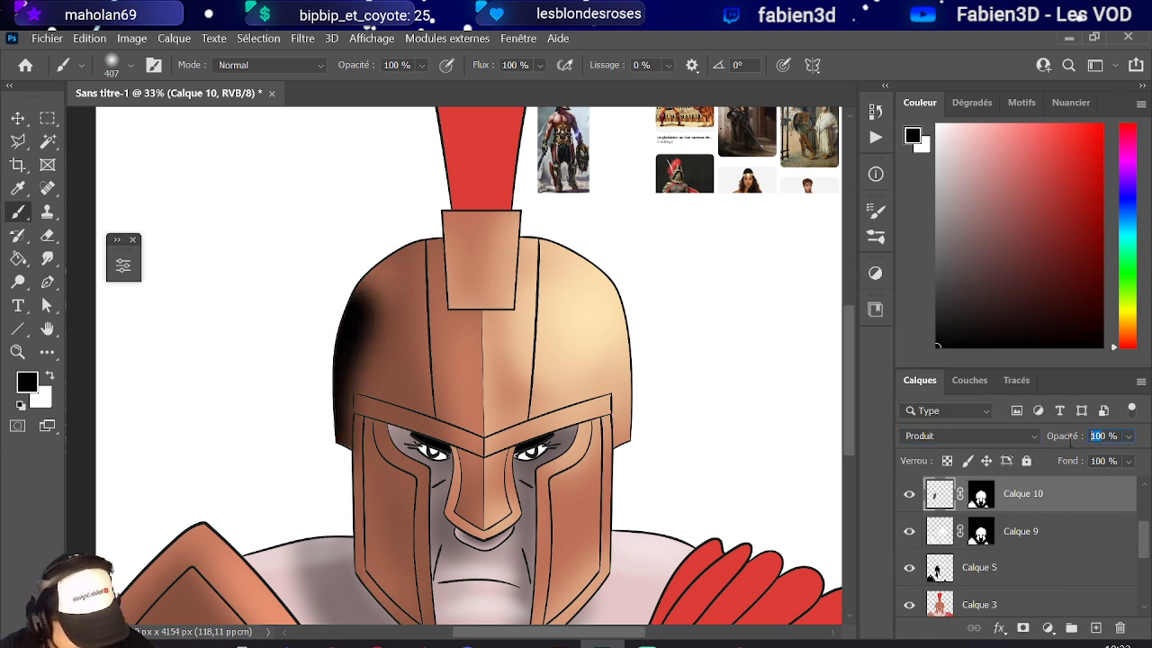
pyautogui.write('30')
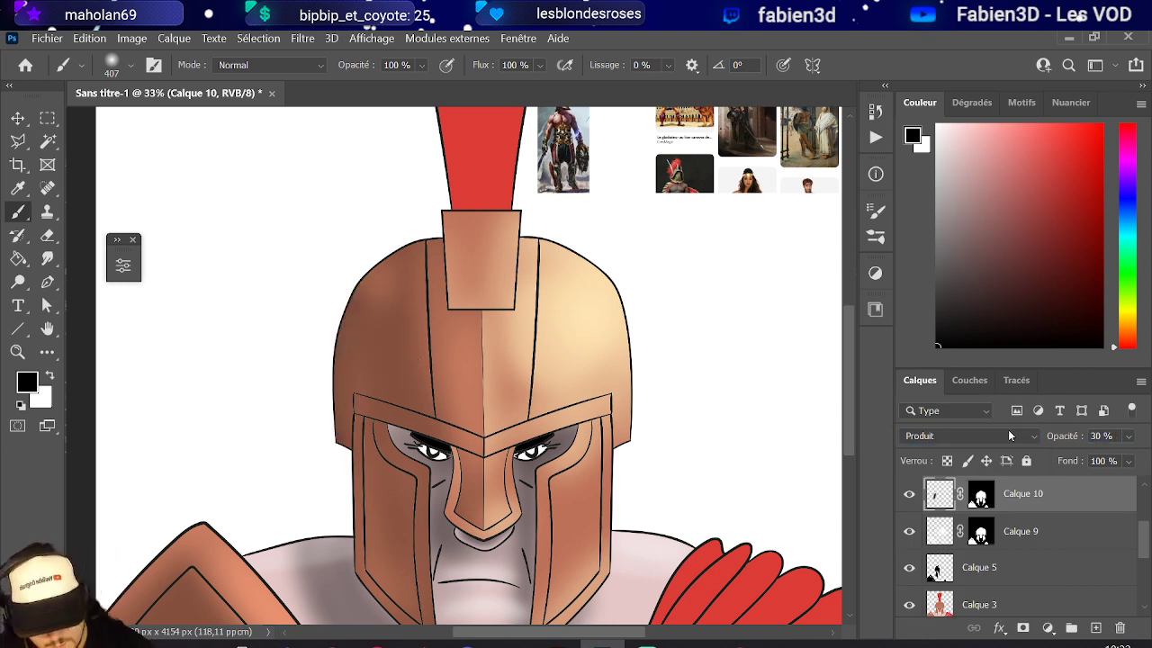
pyautogui.moveTo(296, 373); pyautogui.dragTo(340, 385)
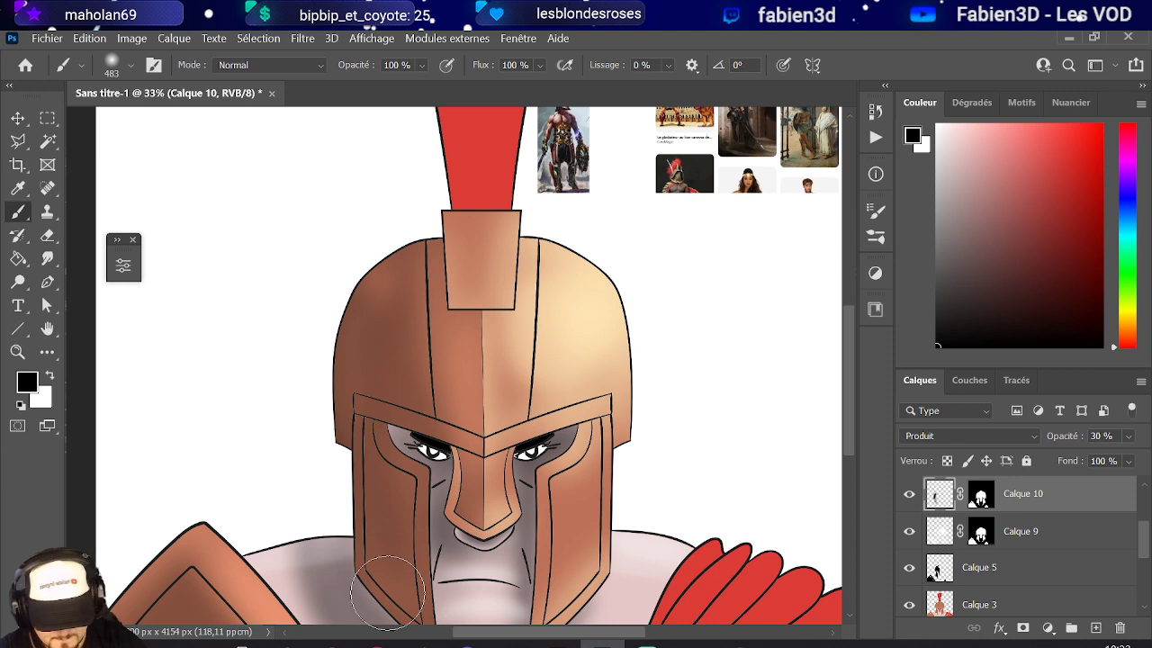
pyautogui.scroll(-4, 387, 591)
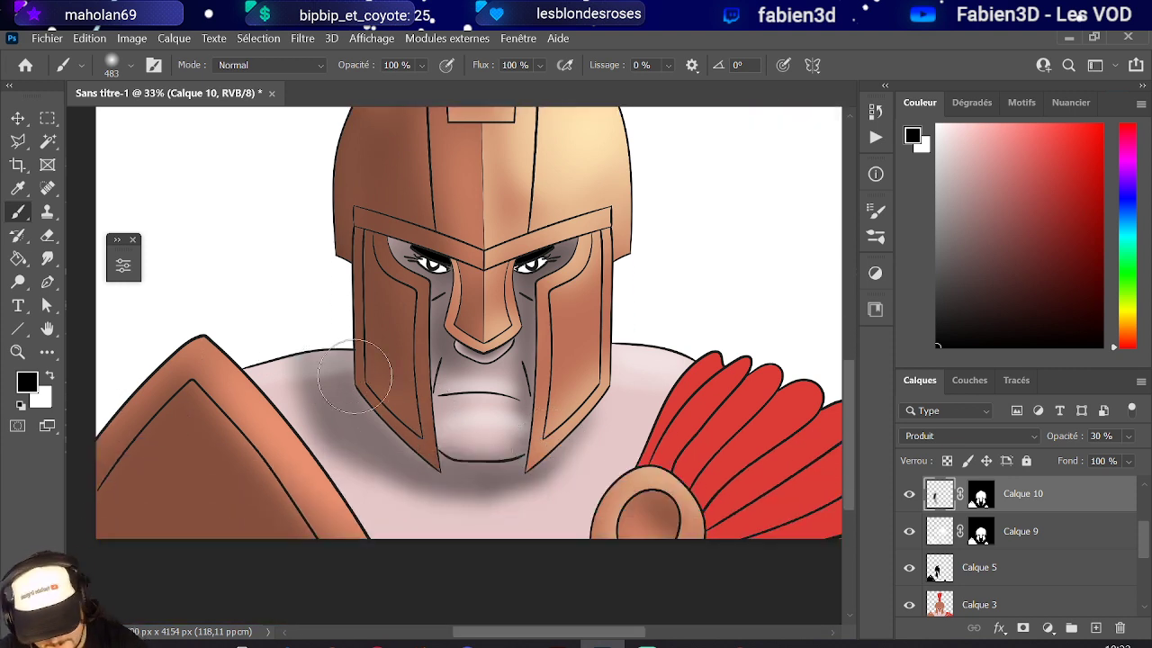
pyautogui.rightClick(424, 430)
pyautogui.press('Escape')
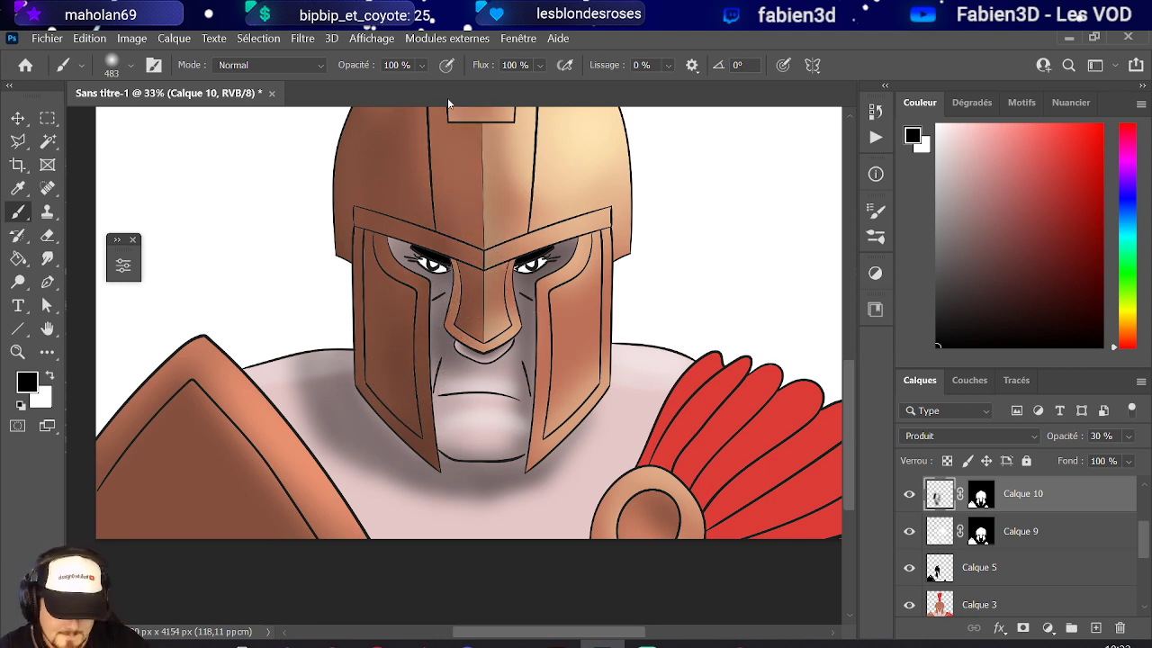
# - Brush a soft black shadow at 153 px on Calque 10 along the viewer's-left brow band
pyautogui.scroll(3, 441, 237)
pyautogui.keyDown('alt'); pyautogui.rightClick(464, 419); pyautogui.keyUp('alt')
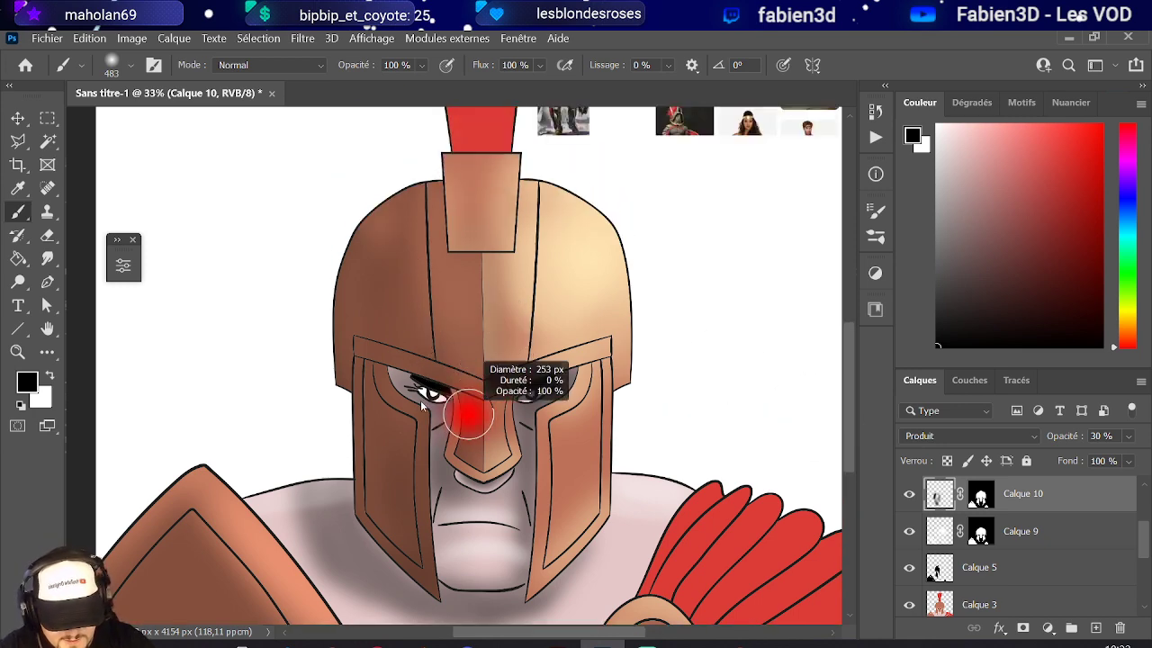
pyautogui.scroll(1, 381, 374)
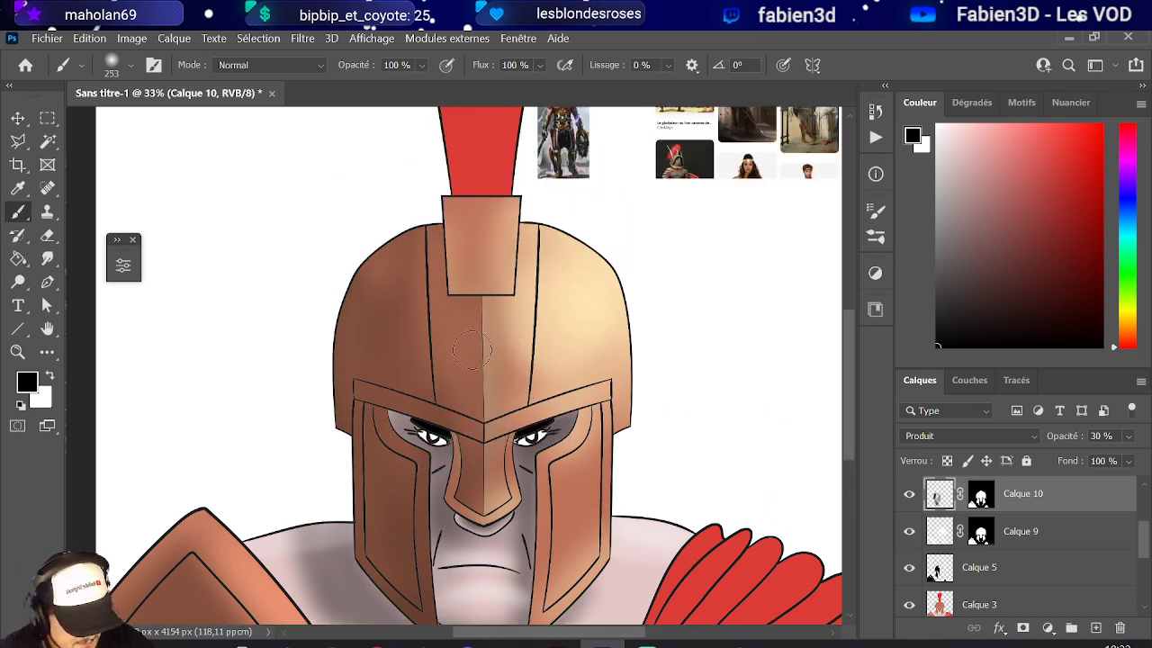
pyautogui.scroll(3, 373, 423)
pyautogui.keyDown('alt'); pyautogui.rightClick(386, 391); pyautogui.keyUp('alt')
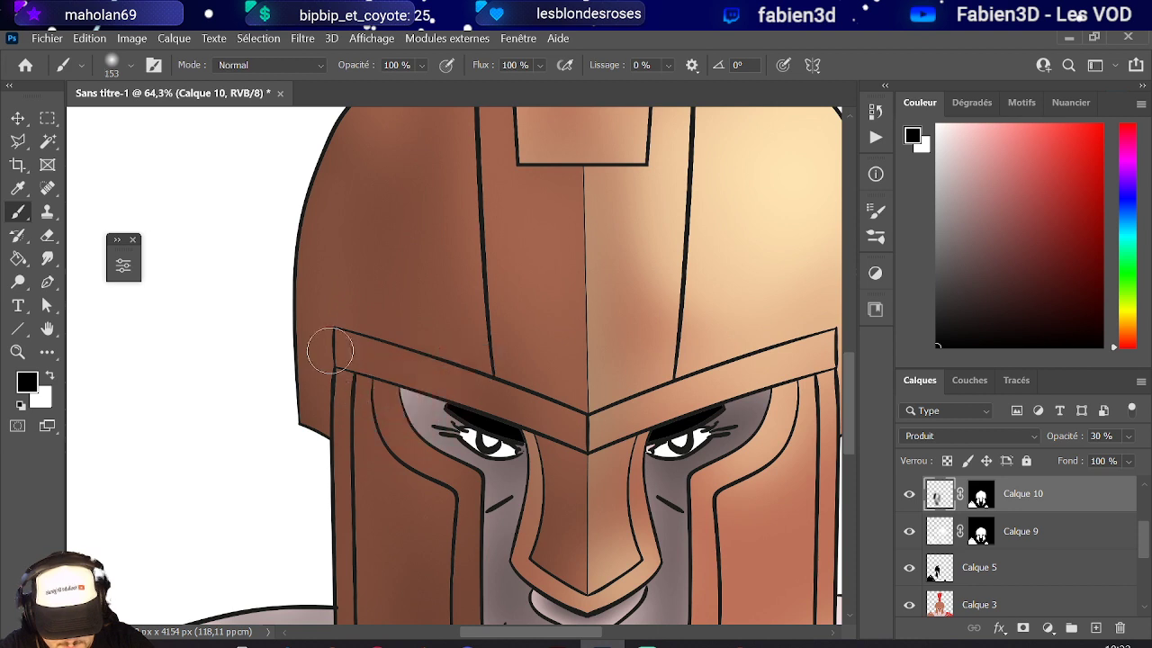
pyautogui.moveTo(330, 350); pyautogui.dragTo(564, 421)
pyautogui.hotkey('ctrl', 'z')
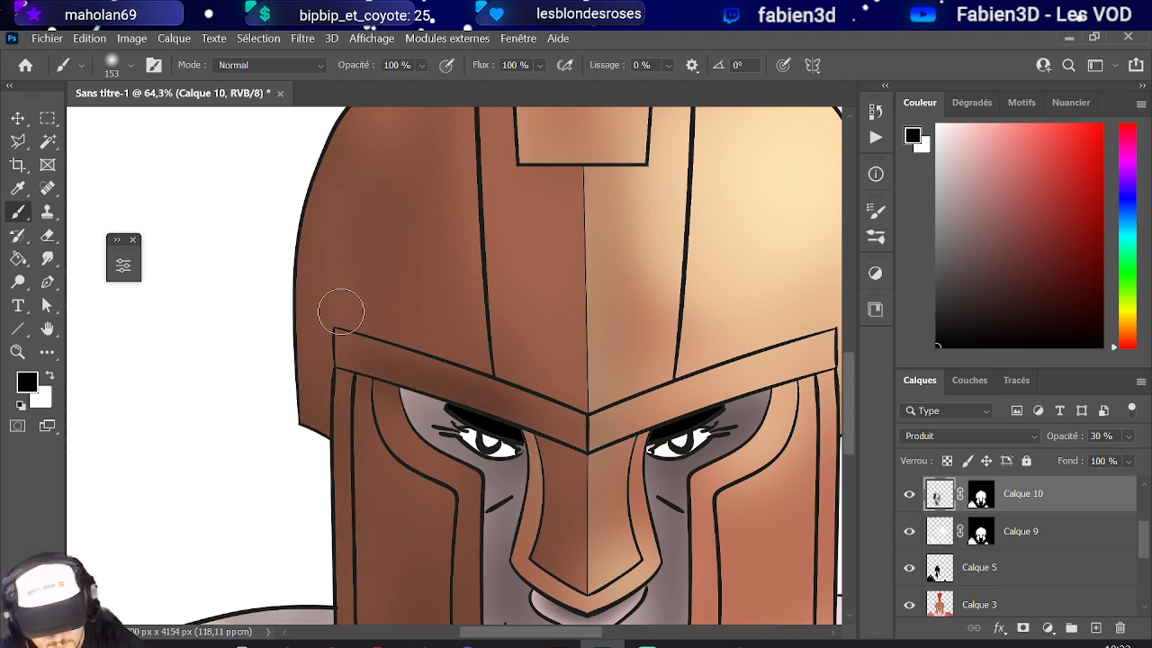
# - Set Calque 10's opacity to 47 % and brush soft black shadows along the viewer's-right brow band and upper cheek guard
pyautogui.click(1127, 438)
pyautogui.moveTo(1083, 459); pyautogui.dragTo(1094, 456)
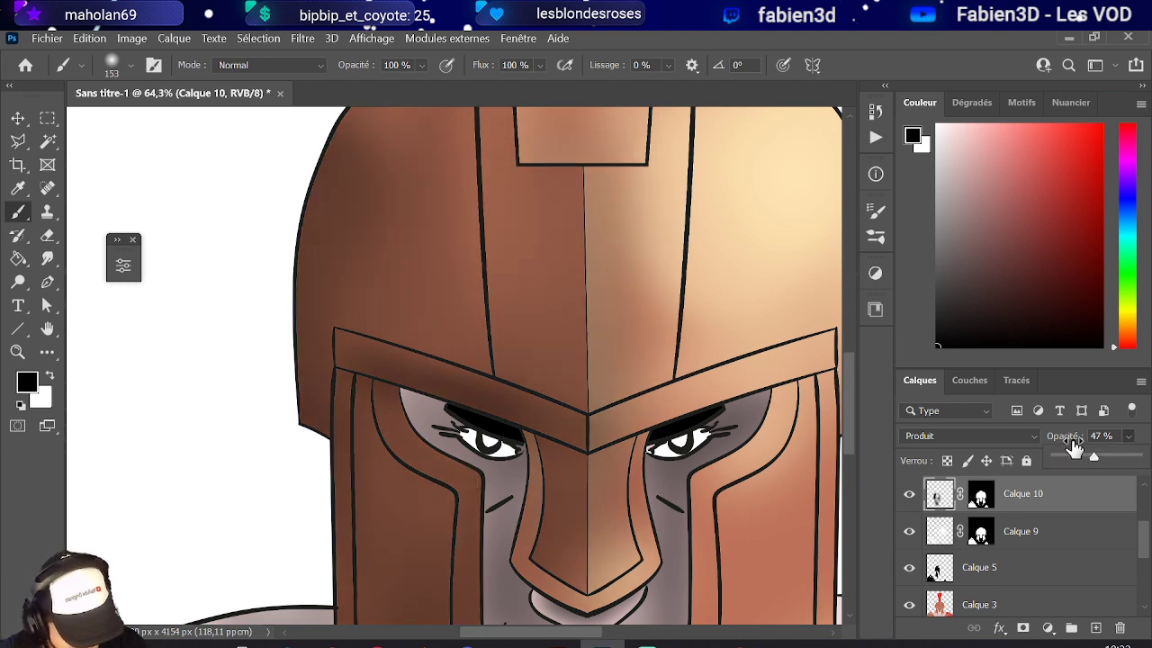
pyautogui.click(382, 375)
pyautogui.click(536, 573)
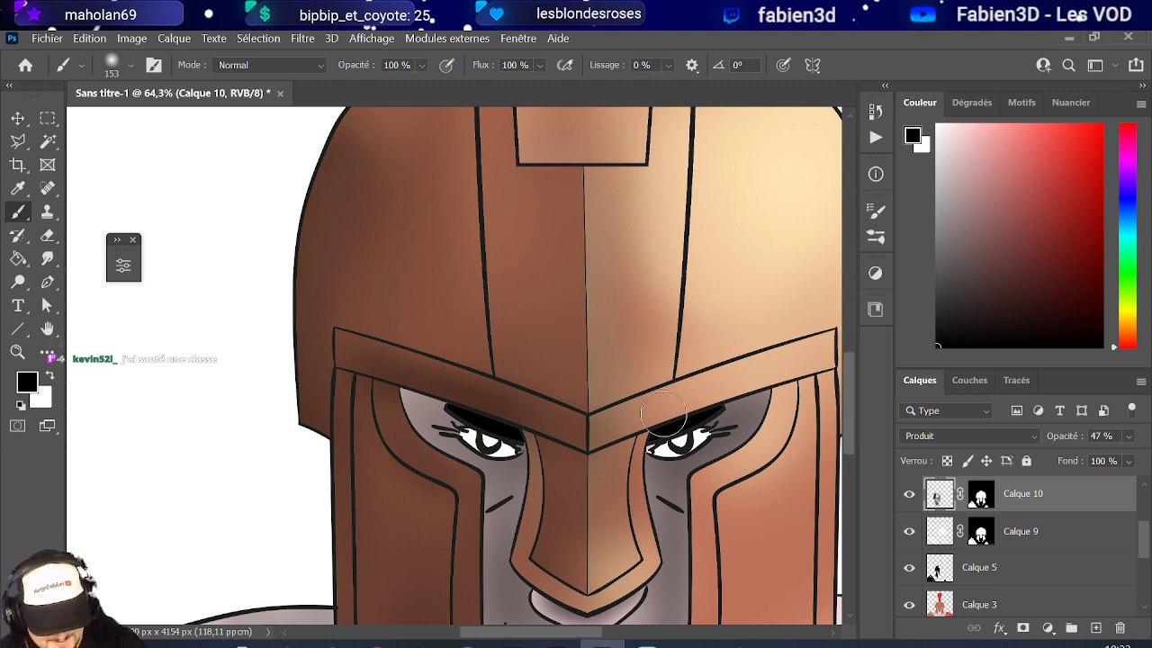
pyautogui.moveTo(630, 418)
pyautogui.mouseDown()
pyautogui.moveTo(826, 354)
pyautogui.moveTo(738, 382)
pyautogui.mouseUp()
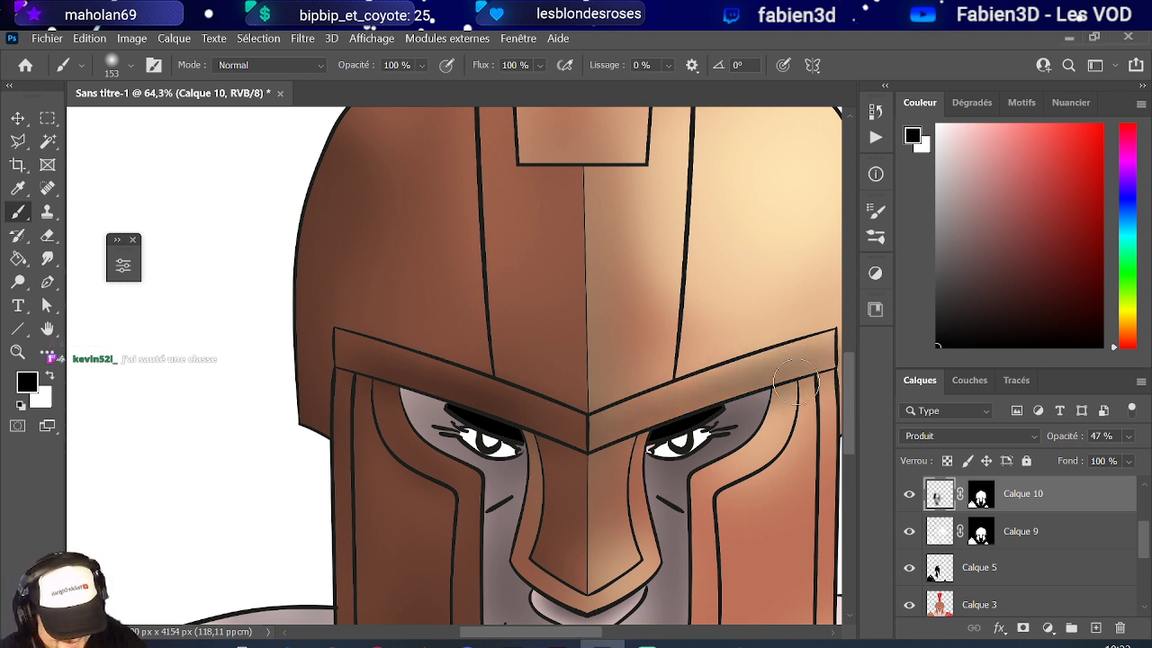
pyautogui.moveTo(716, 502)
pyautogui.mouseDown()
pyautogui.moveTo(803, 444)
pyautogui.moveTo(738, 497)
pyautogui.moveTo(816, 392)
pyautogui.moveTo(759, 505)
pyautogui.moveTo(801, 436)
pyautogui.mouseUp()
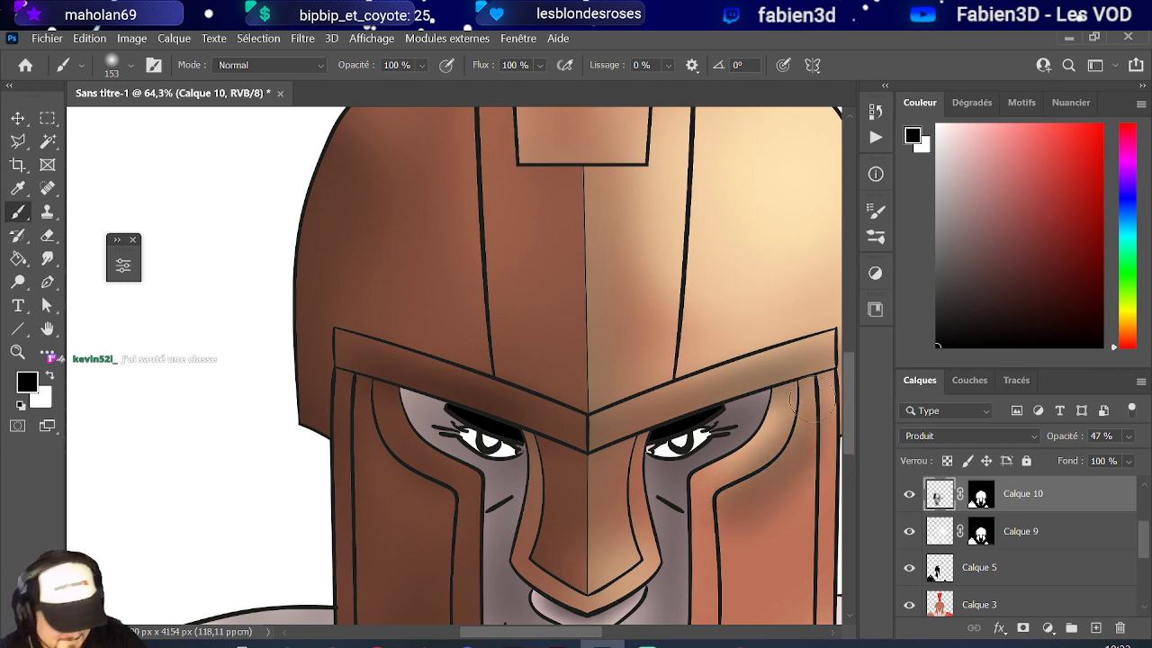
# - Brush soft black shadows on Calque 10 along the outer and lower edges of the viewer's-right cheek guard
pyautogui.scroll(-6, 486, 430)
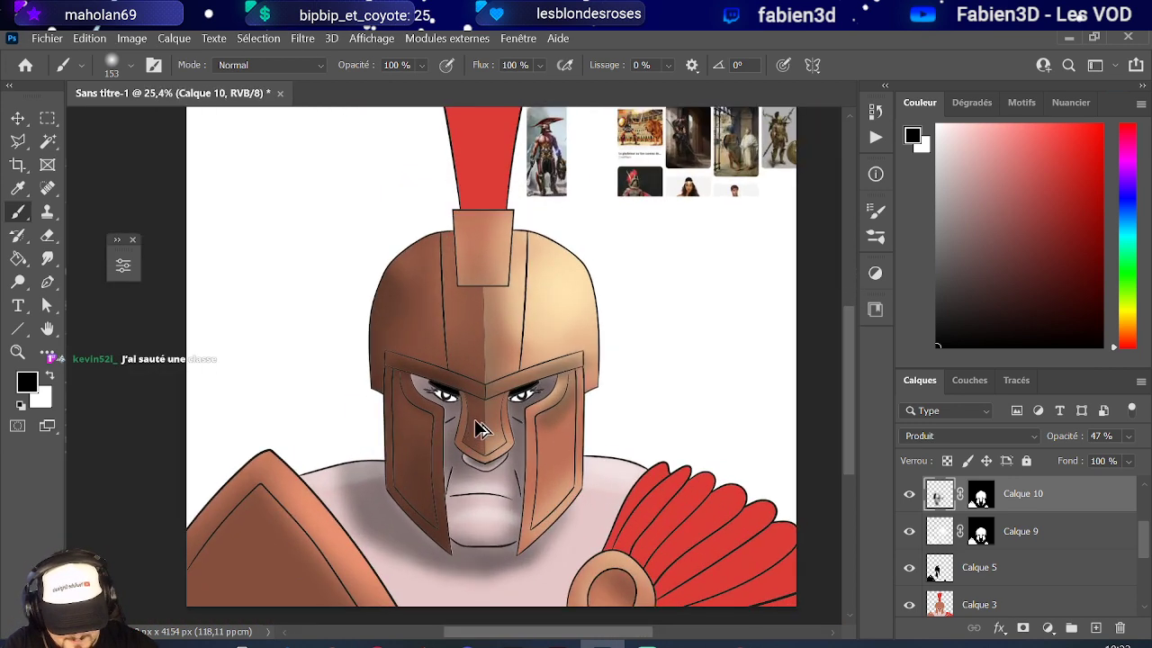
pyautogui.scroll(3, 483, 431)
pyautogui.scroll(-1, 495, 414)
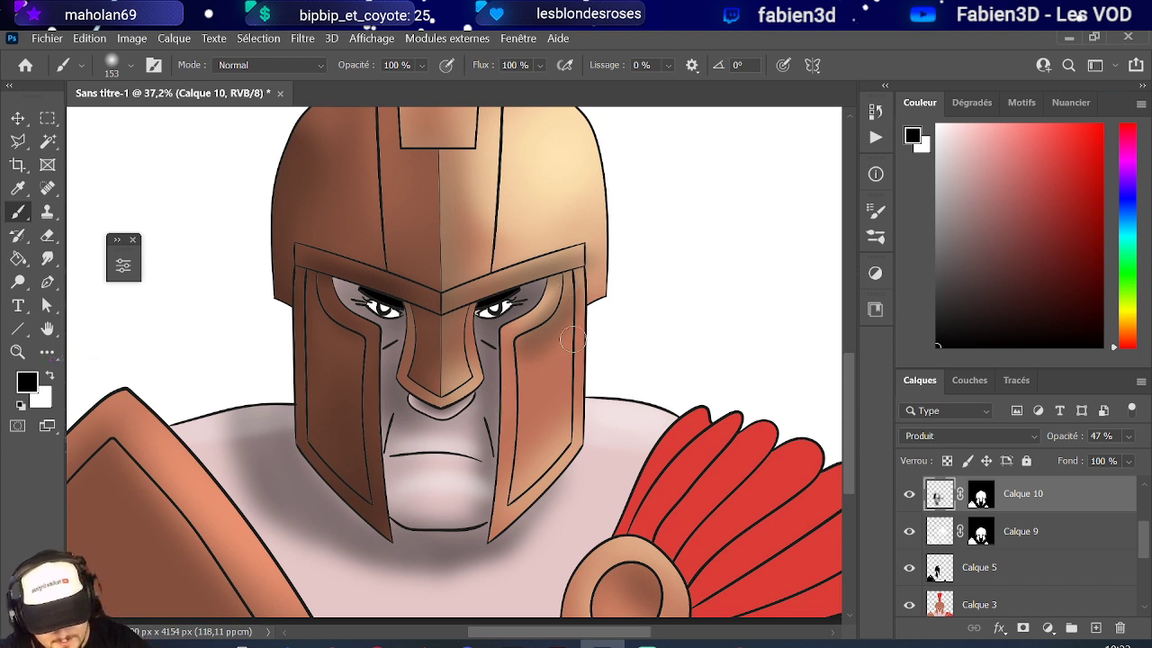
pyautogui.moveTo(572, 339)
pyautogui.mouseDown()
pyautogui.moveTo(572, 297)
pyautogui.moveTo(581, 452)
pyautogui.moveTo(572, 380)
pyautogui.moveTo(530, 352)
pyautogui.moveTo(549, 323)
pyautogui.moveTo(577, 337)
pyautogui.moveTo(570, 271)
pyautogui.moveTo(594, 289)
pyautogui.mouseUp()
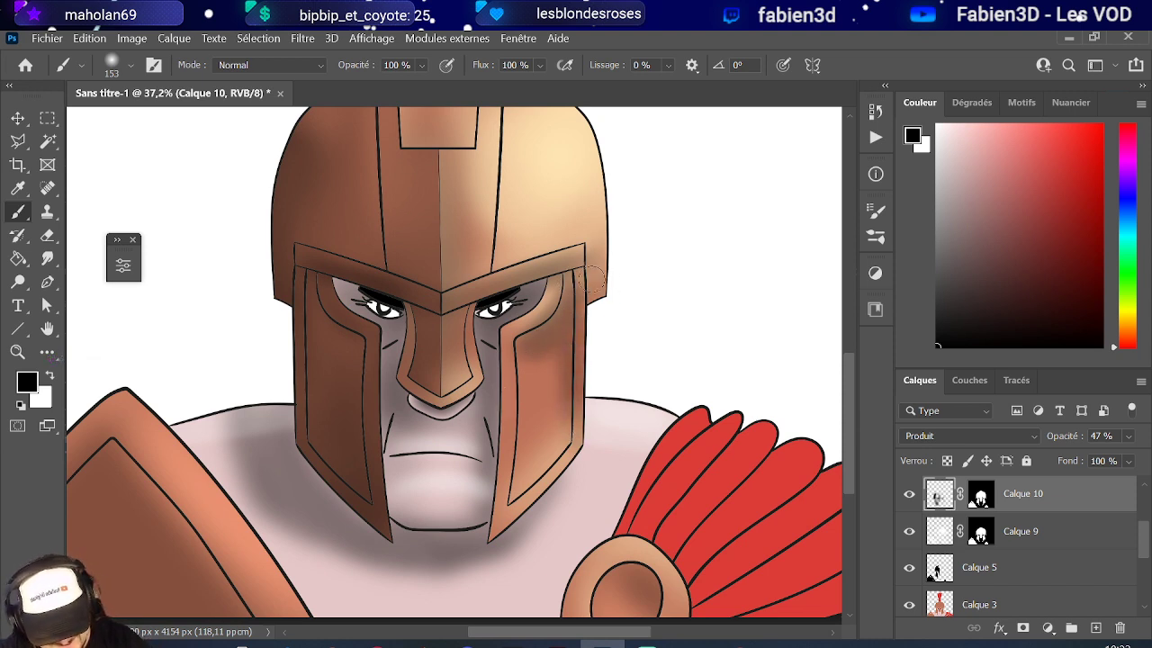
pyautogui.scroll(-2, 500, 269)
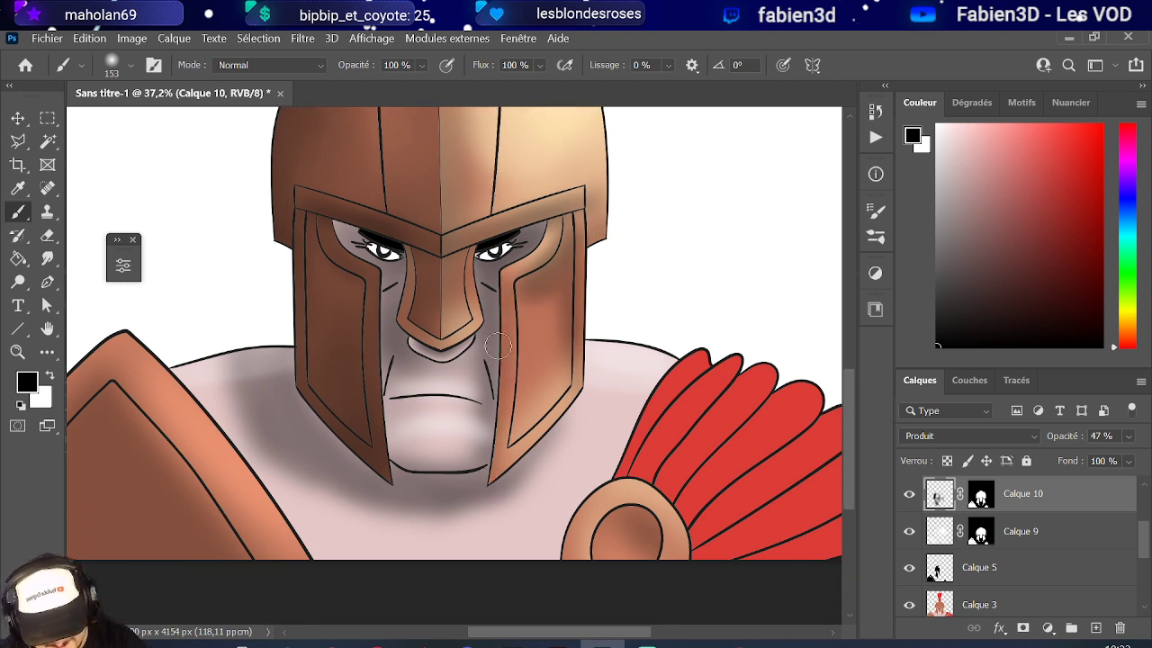
pyautogui.moveTo(486, 479)
pyautogui.mouseDown()
pyautogui.moveTo(562, 421)
pyautogui.moveTo(504, 476)
pyautogui.moveTo(591, 381)
pyautogui.mouseUp()
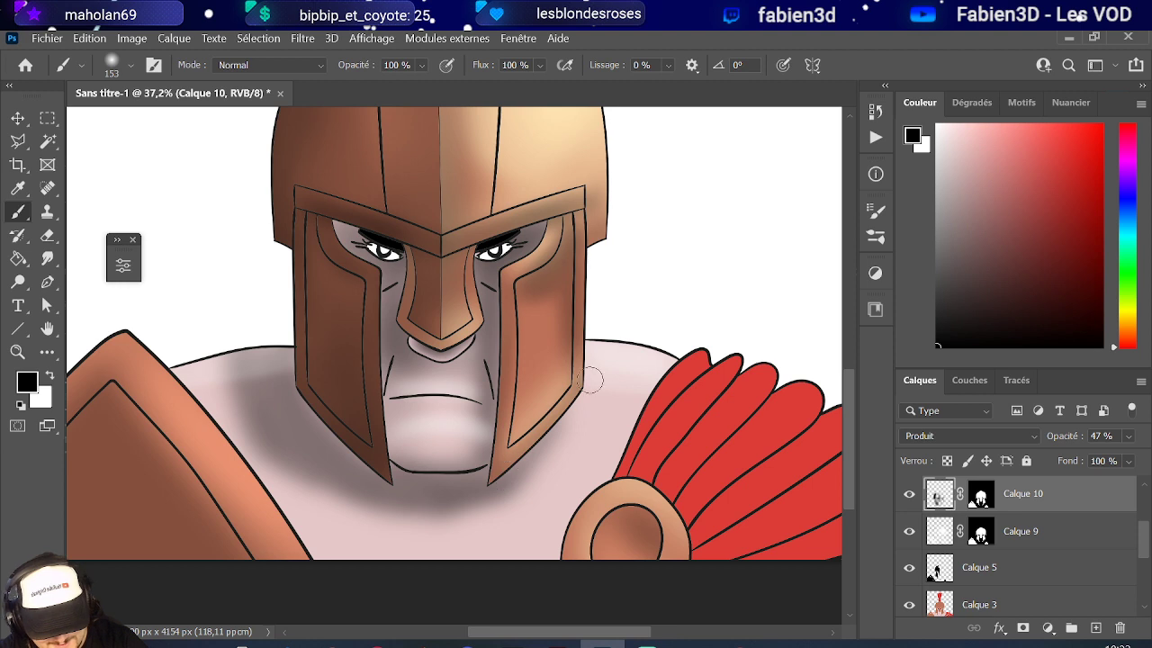
pyautogui.scroll(2, 563, 333)
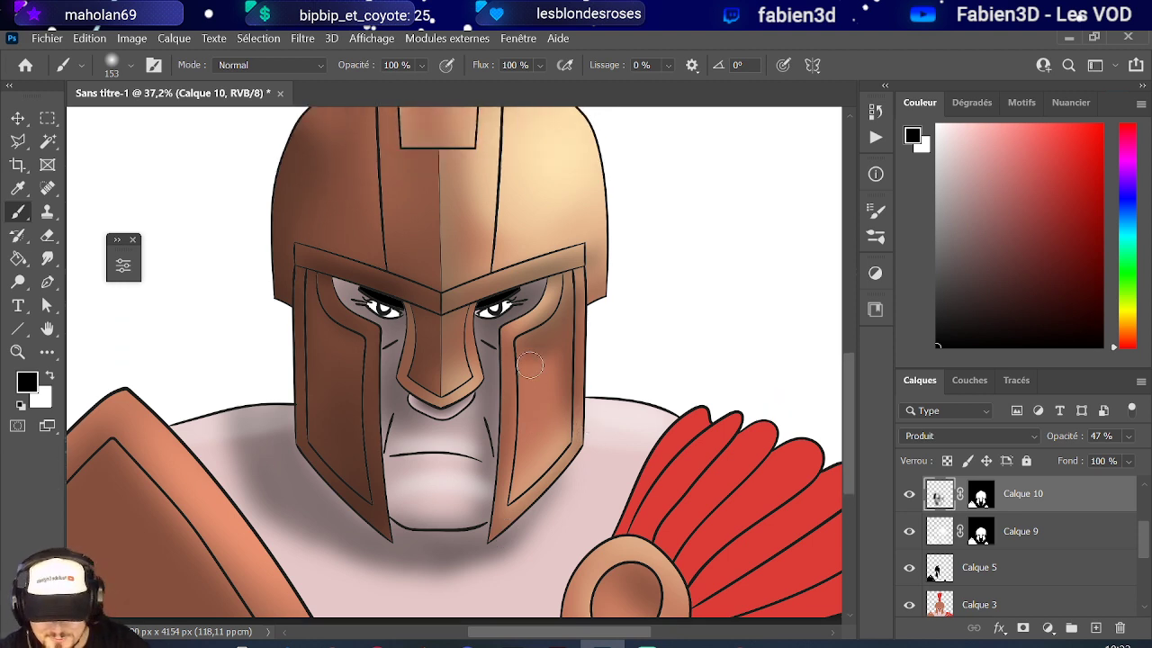
# - Erase excess shadow at the top of the viewer's-right cheek guard panel with a 60 px Arrondi flou eraser
pyautogui.click(48, 235)
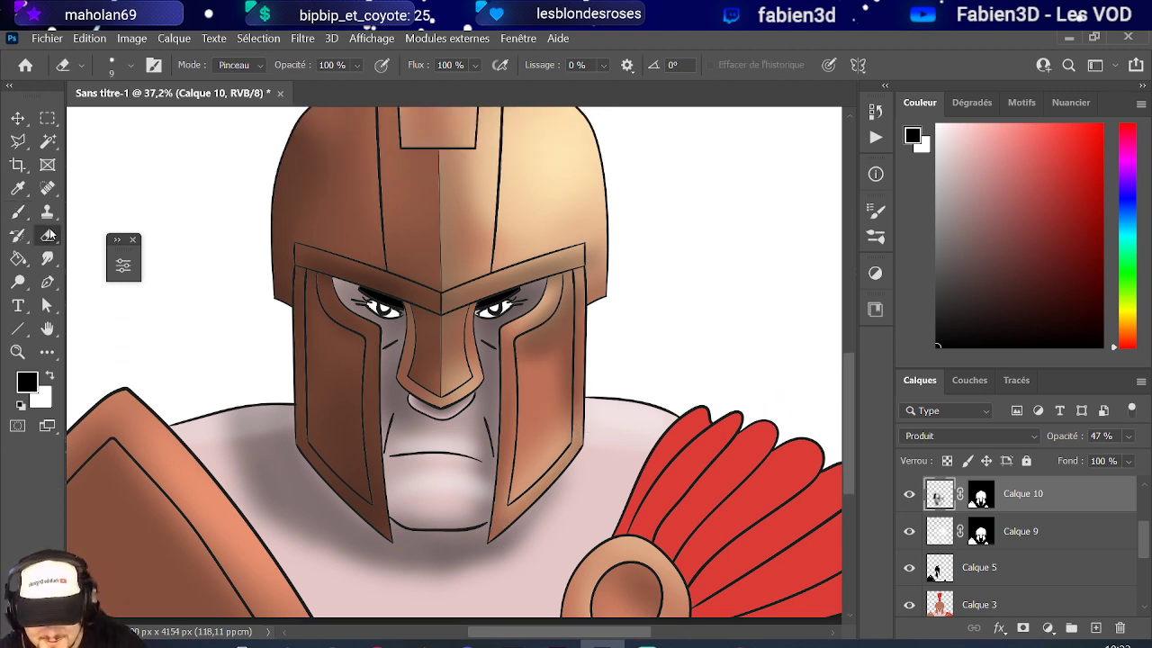
pyautogui.click(127, 65)
pyautogui.moveTo(122, 117); pyautogui.dragTo(135, 124)
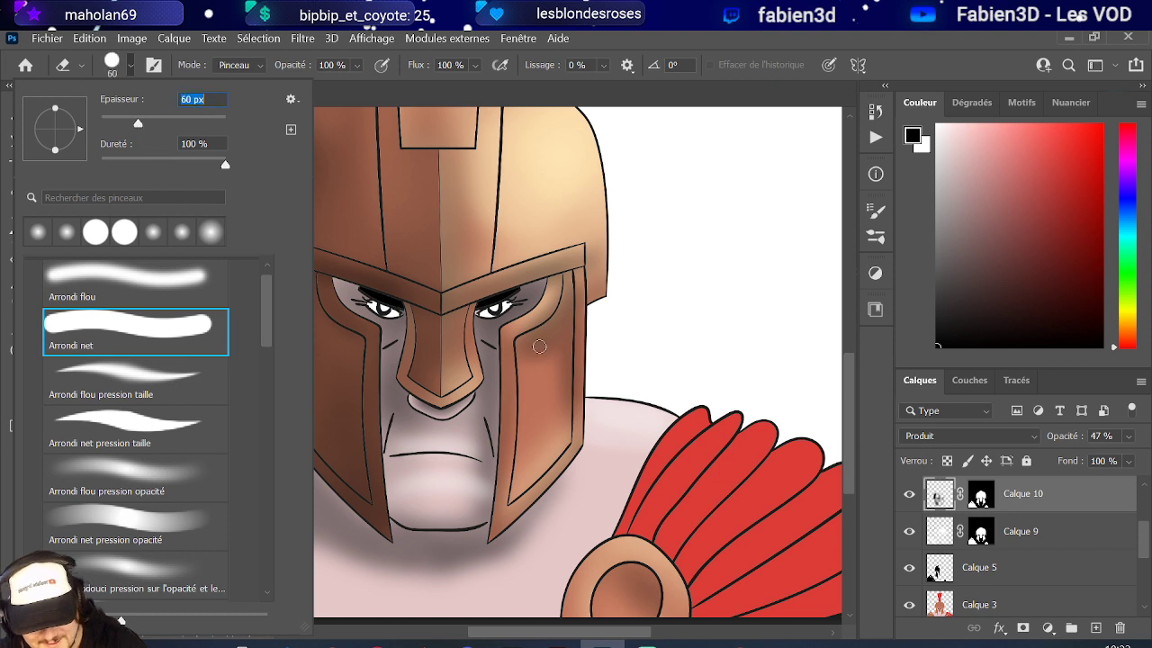
pyautogui.click(144, 279)
pyautogui.click(529, 367)
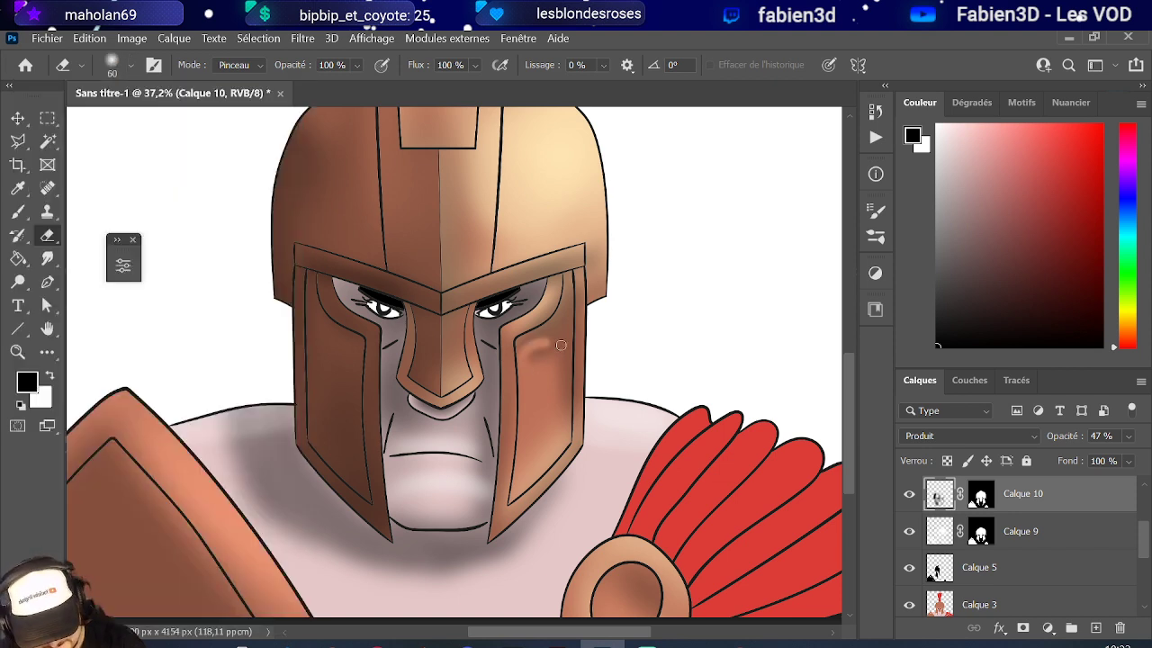
# - Enlarge the soft eraser to 132 px and clean the remaining shadow from the viewer's-right cheek guard panel
pyautogui.click(135, 68)
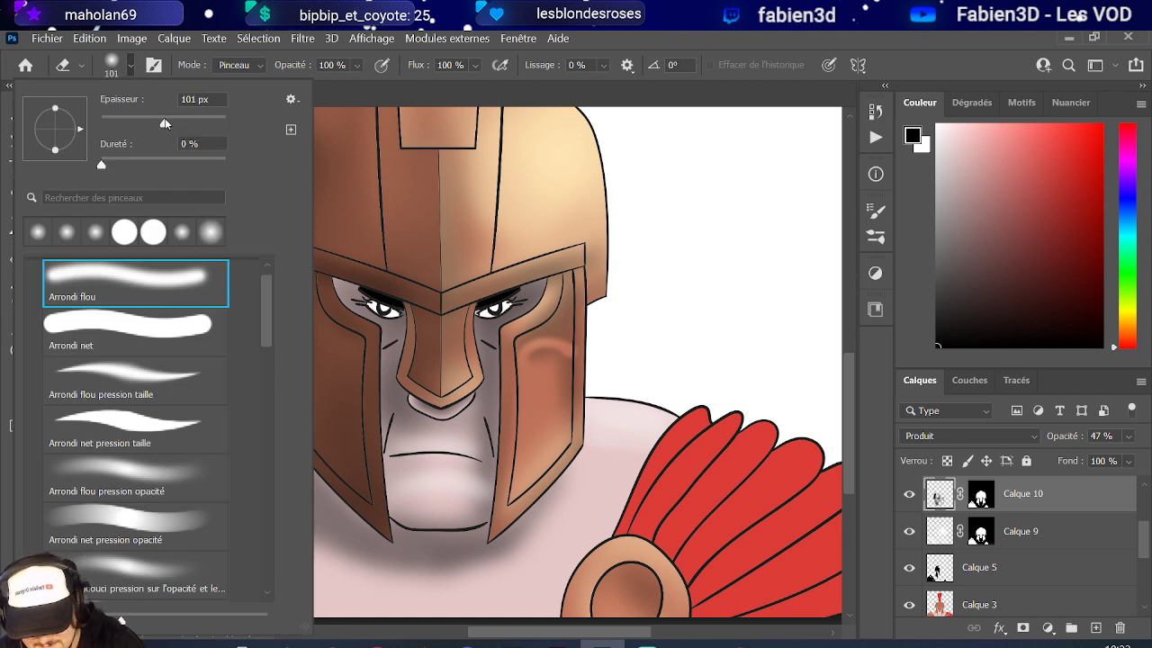
pyautogui.click(531, 360)
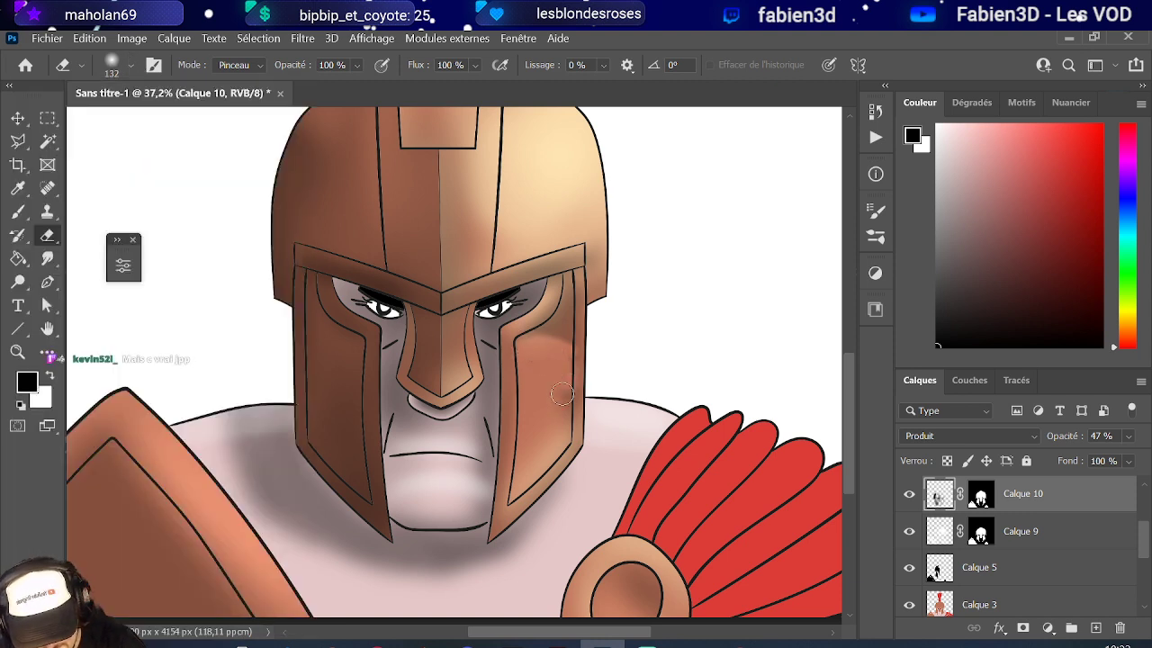
pyautogui.moveTo(536, 348)
pyautogui.mouseDown()
pyautogui.moveTo(572, 315)
pyautogui.moveTo(561, 355)
pyautogui.mouseUp()
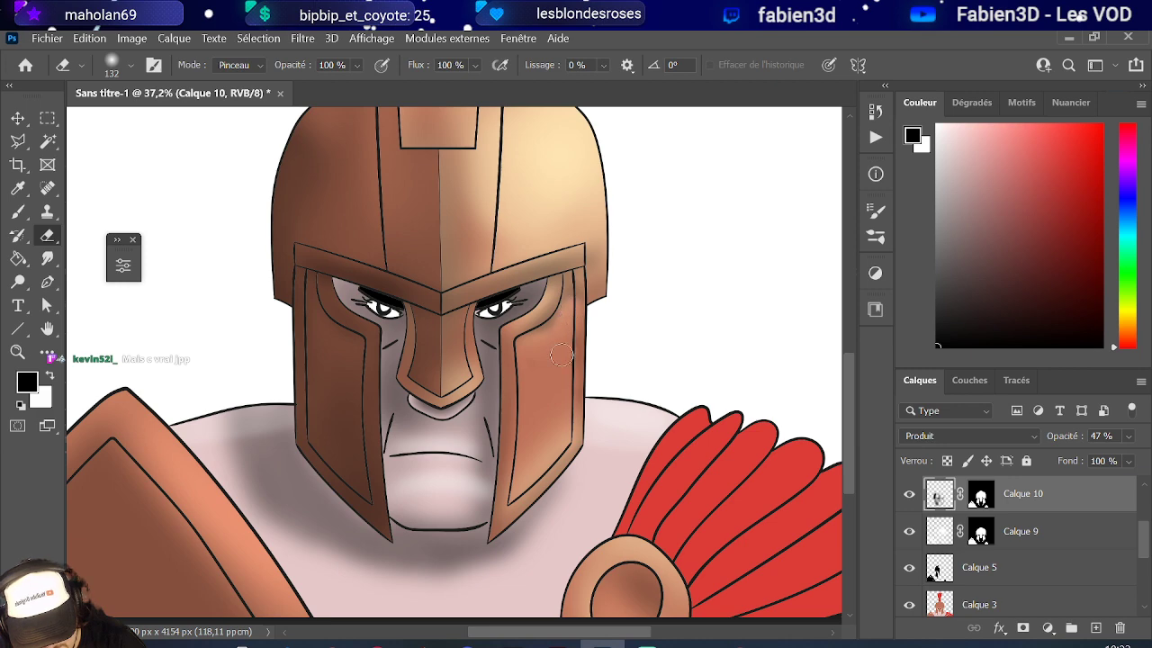
pyautogui.moveTo(570, 311)
pyautogui.mouseDown()
pyautogui.moveTo(575, 282)
pyautogui.moveTo(558, 343)
pyautogui.mouseUp()
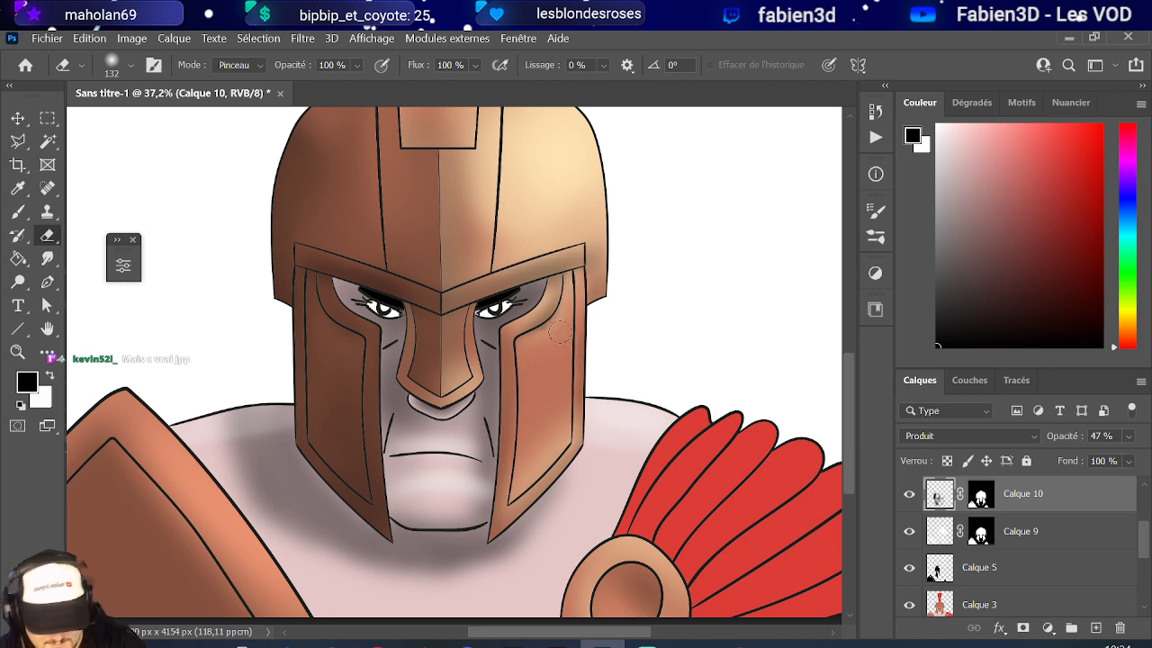
# - Brush soft black shadows at 192 px on Calque 10 along the pointed armour plate's inner border and the round shoulder clasp
pyautogui.scroll(-5, 441, 326)
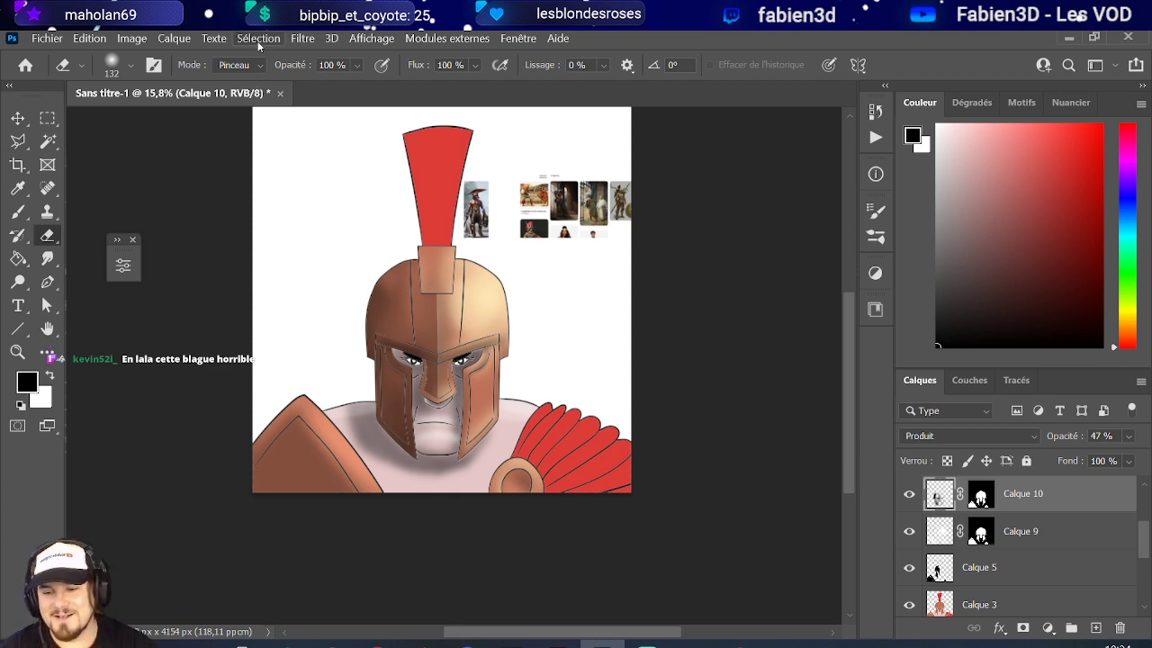
pyautogui.scroll(5, 297, 342)
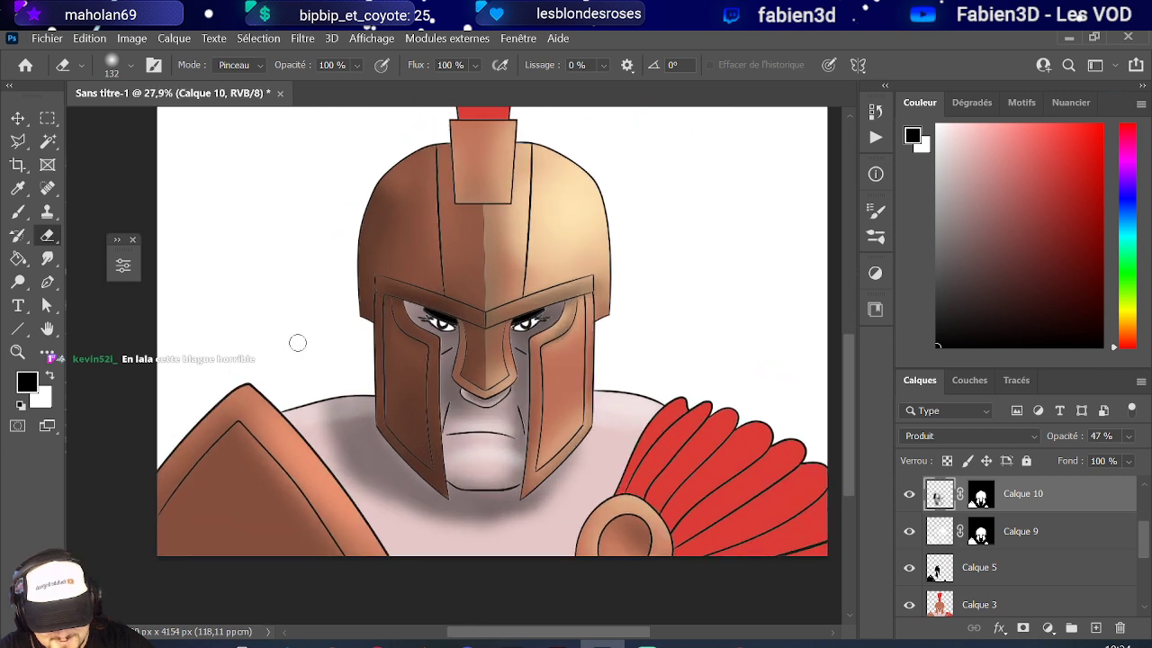
pyautogui.scroll(1, 301, 351)
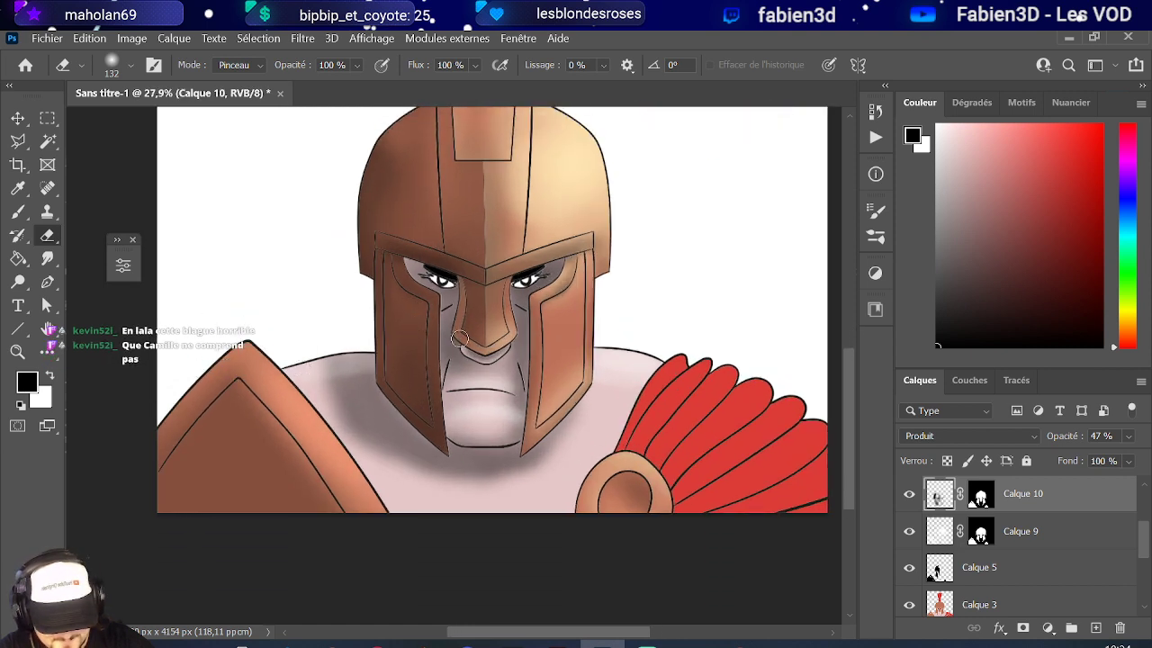
pyautogui.press('b')
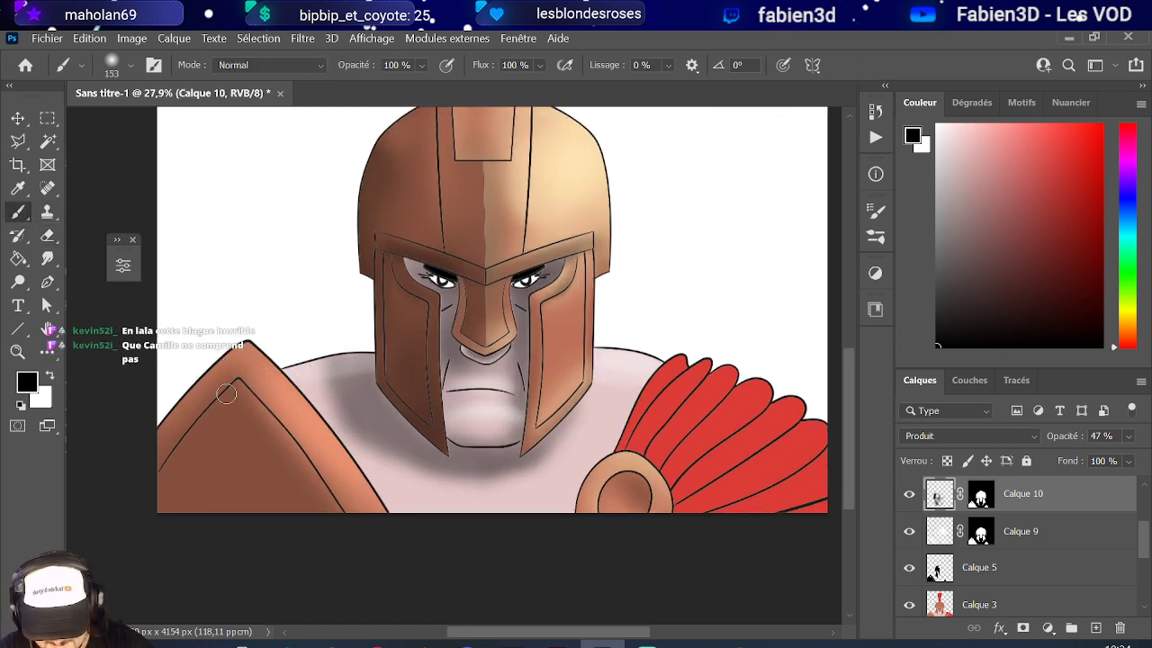
pyautogui.moveTo(232, 401); pyautogui.dragTo(317, 482)
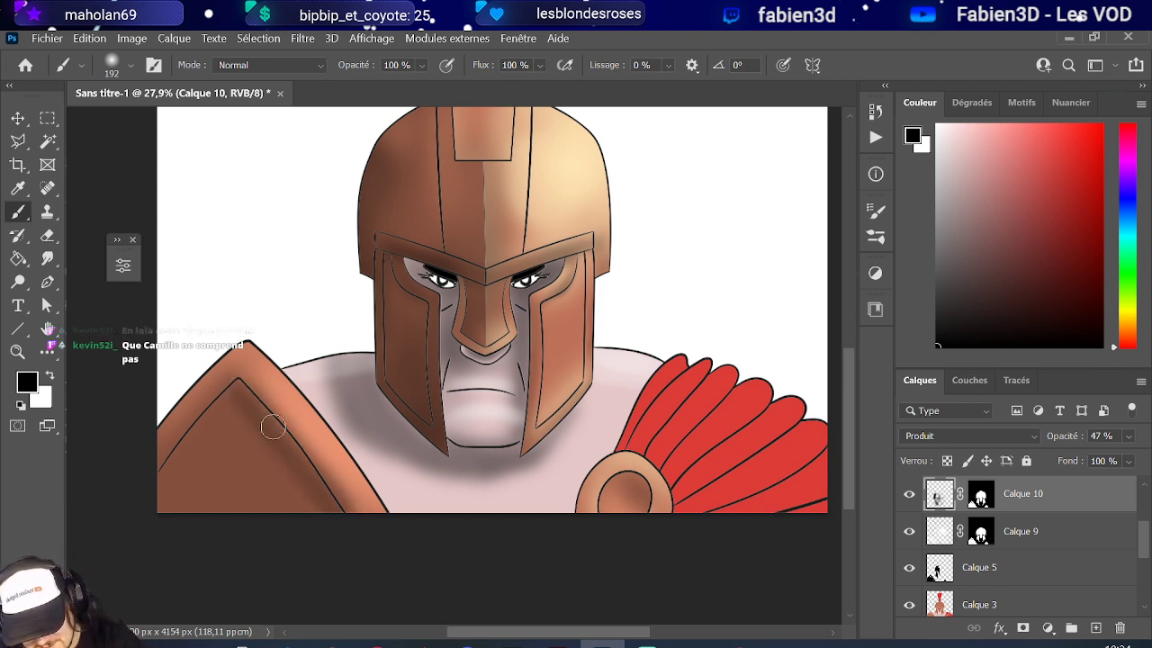
pyautogui.moveTo(172, 467); pyautogui.dragTo(256, 372)
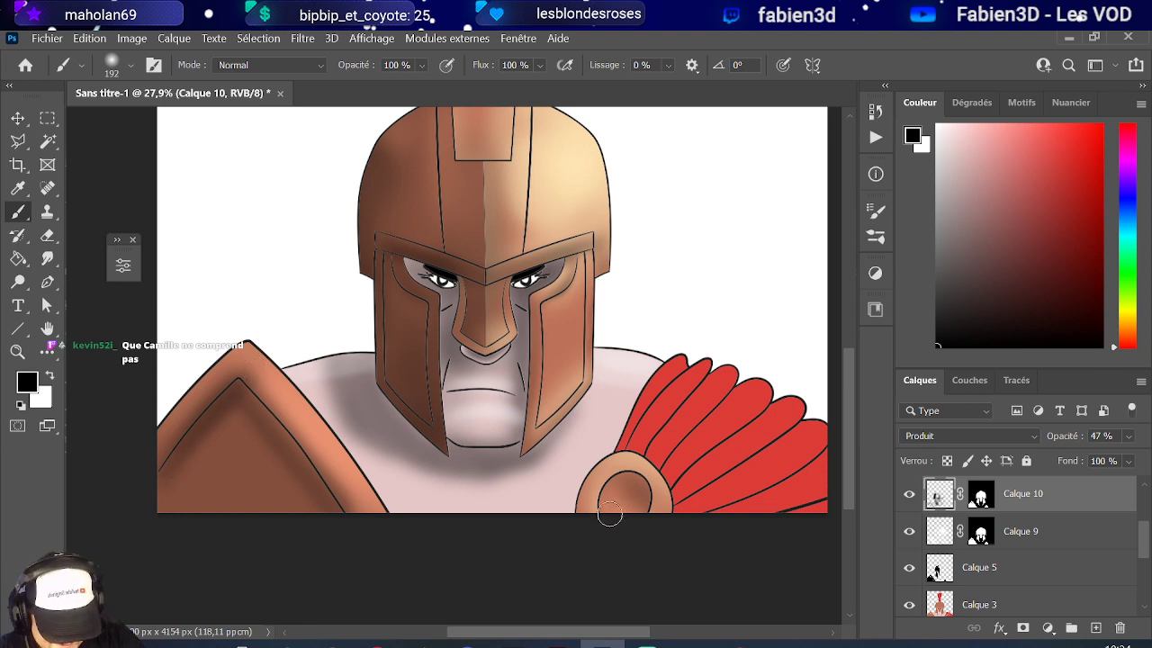
pyautogui.moveTo(614, 483)
pyautogui.mouseDown()
pyautogui.moveTo(652, 502)
pyautogui.moveTo(622, 467)
pyautogui.moveTo(650, 477)
pyautogui.moveTo(594, 466)
pyautogui.mouseUp()
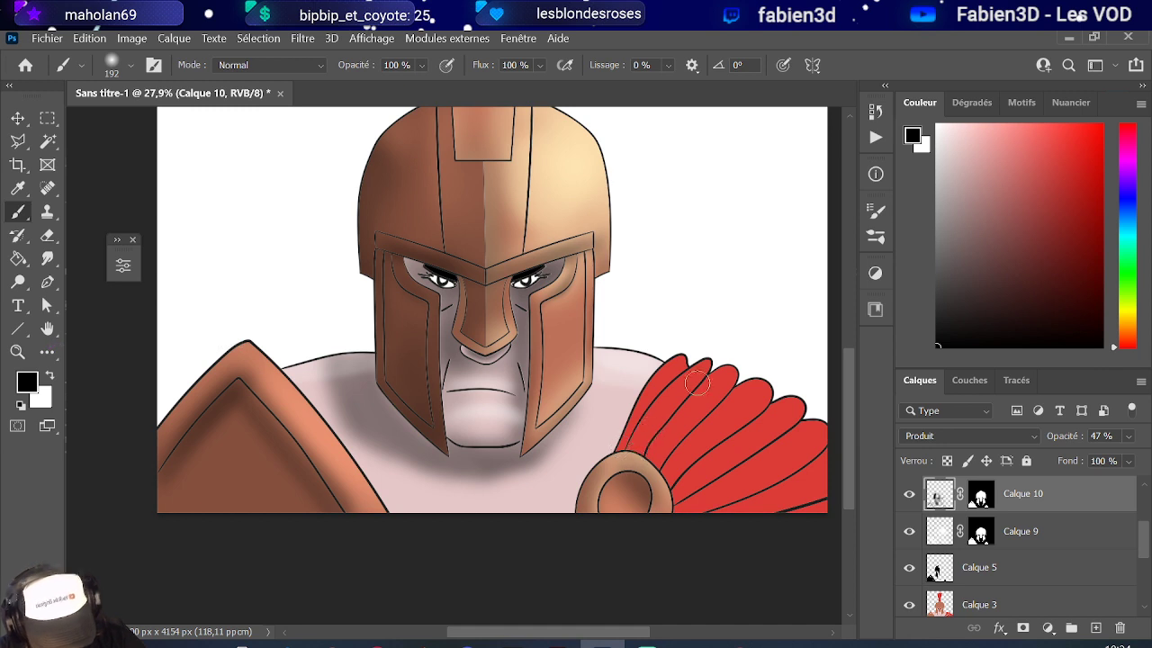
# - Examine the armour shading across the whole figure and up close on the helmet
pyautogui.scroll(-4, 669, 352)
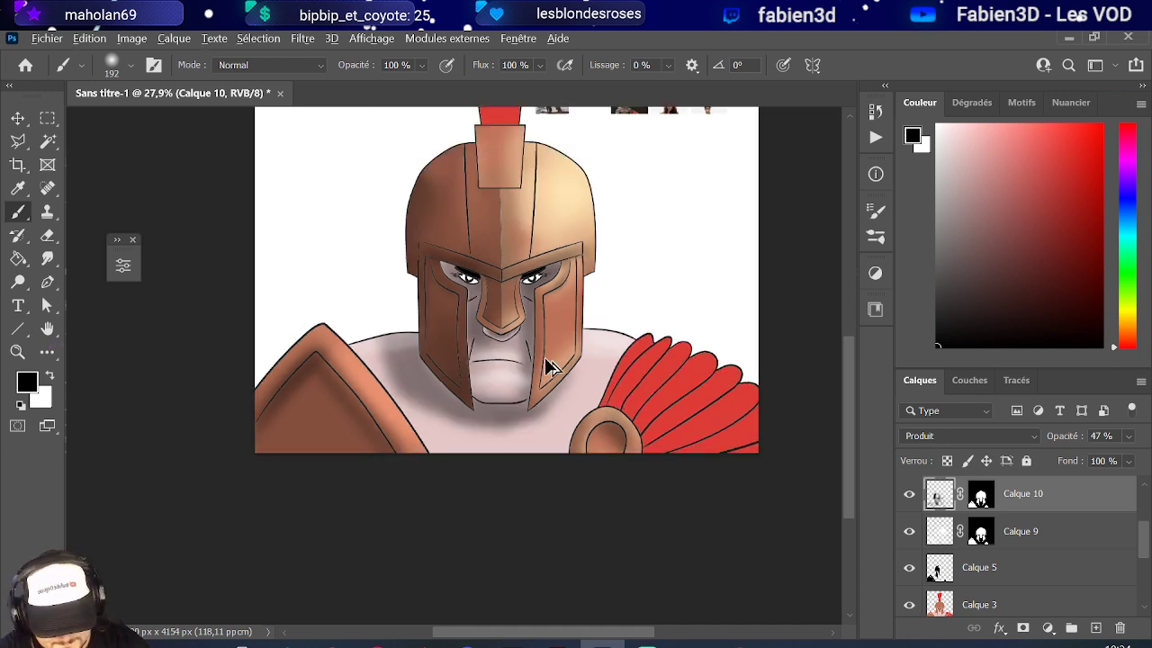
pyautogui.scroll(2, 663, 368)
pyautogui.scroll(3, 489, 286)
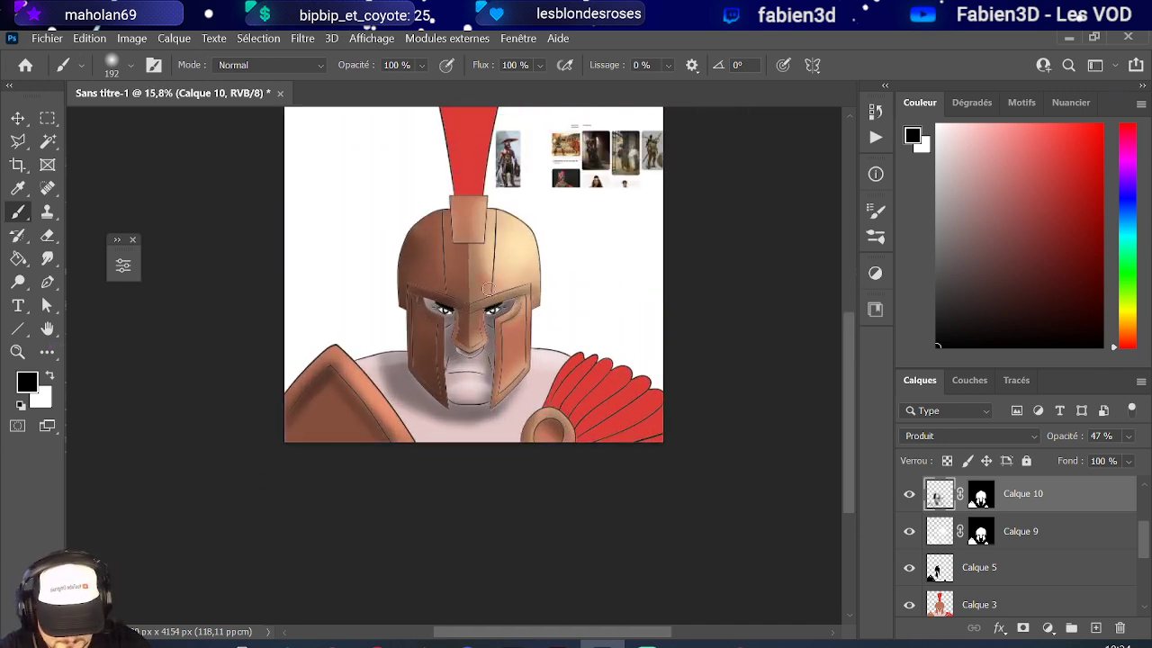
pyautogui.scroll(1, 493, 297)
pyautogui.scroll(2, 494, 297)
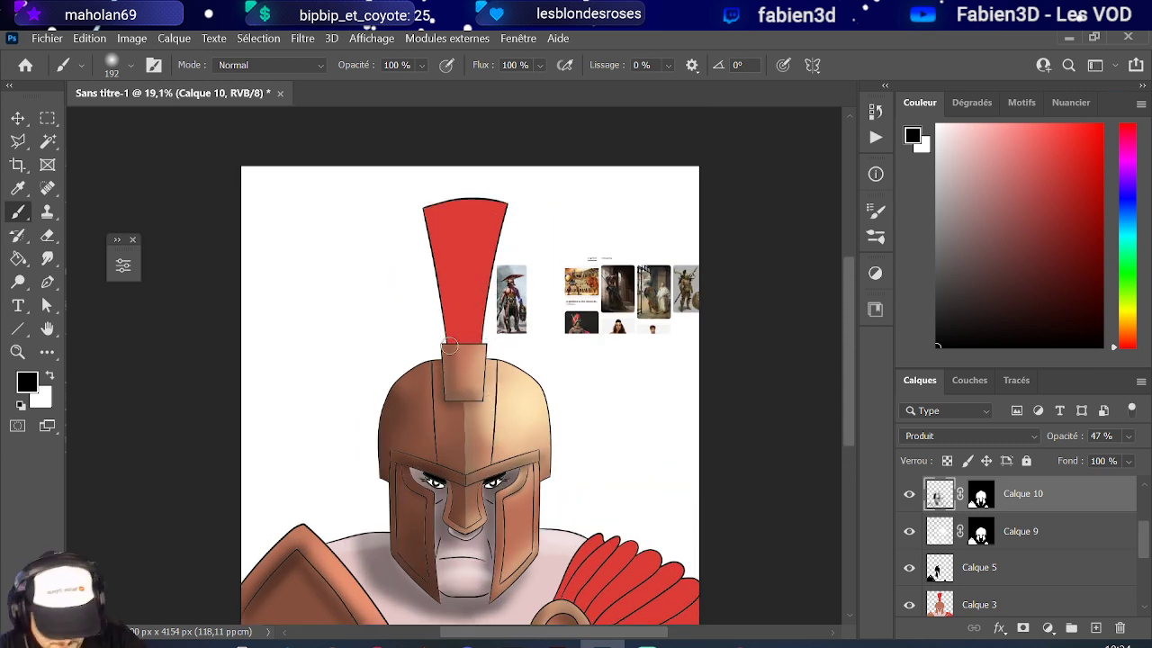
pyautogui.scroll(-3, 386, 339)
pyautogui.scroll(3, 442, 416)
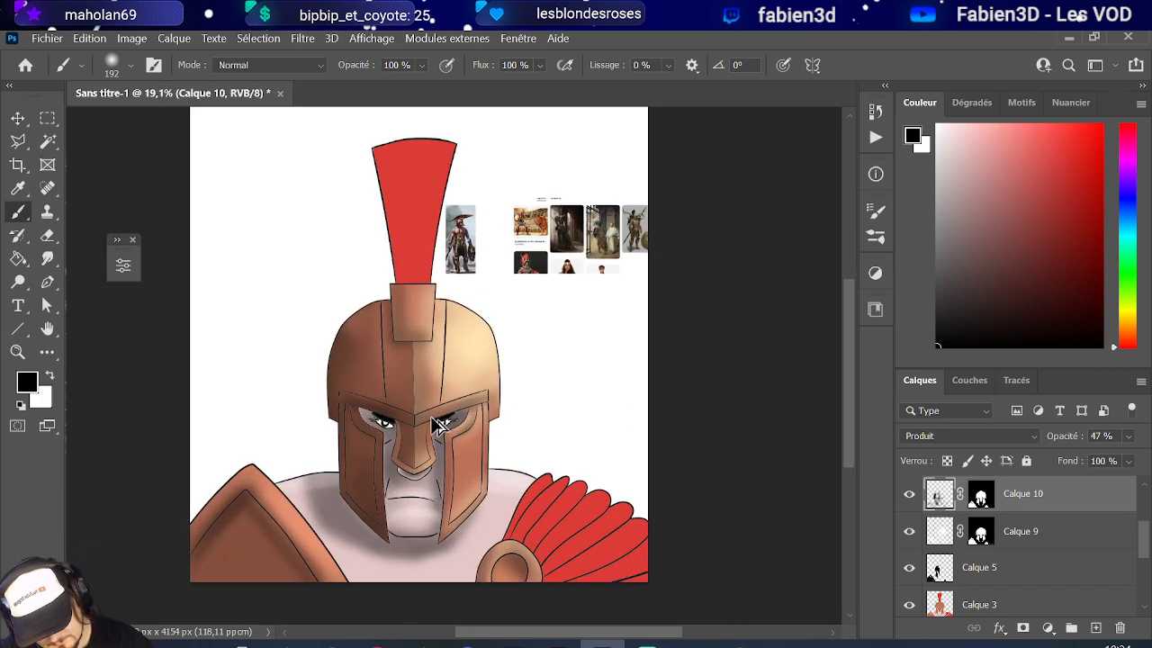
pyautogui.scroll(2, 438, 425)
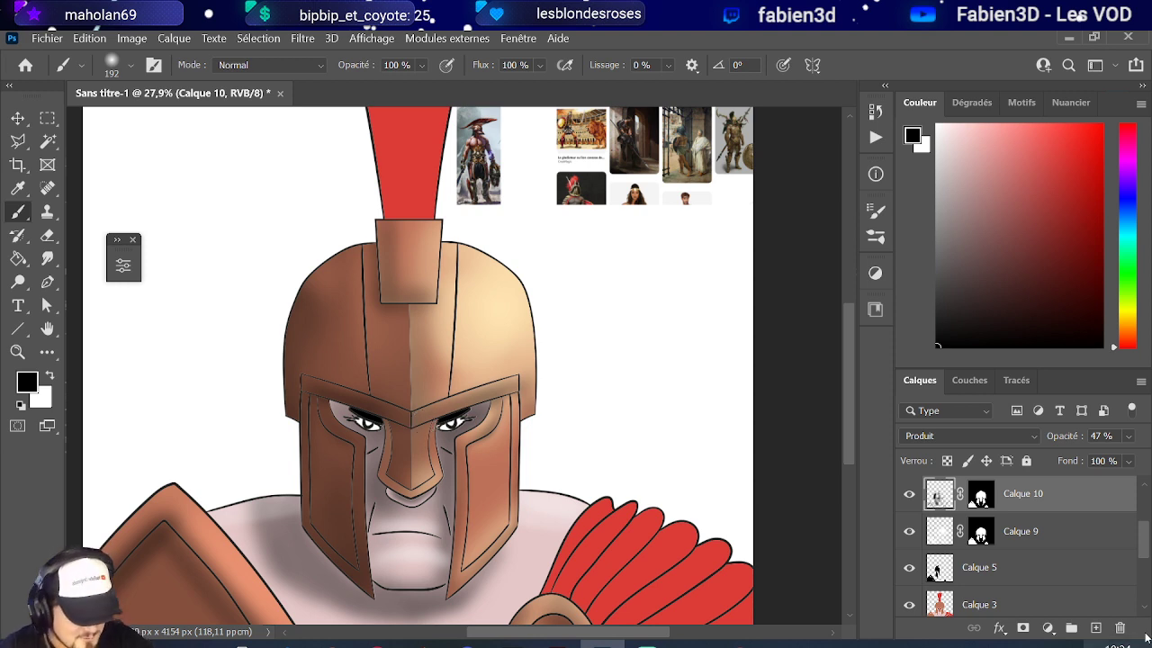
# - Find Calque 6, toggle its visibility off and on to check it, and load its skin mask as a selection
pyautogui.scroll(-5, 977, 576)
pyautogui.scroll(3, 976, 576)
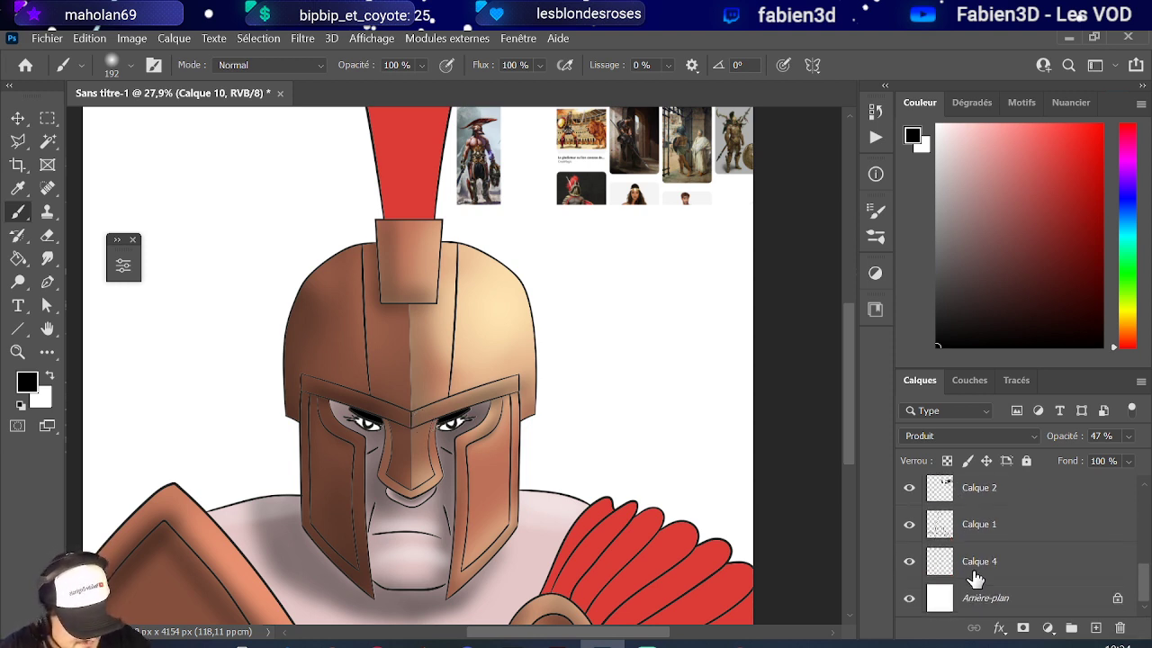
pyautogui.click(1024, 538)
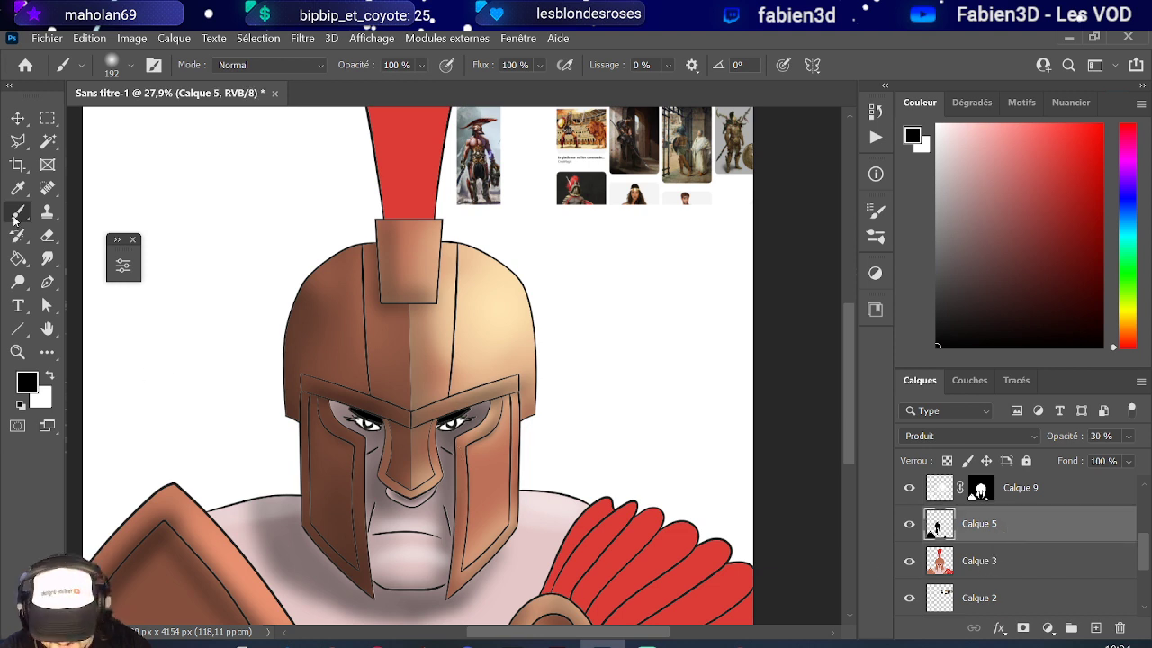
pyautogui.scroll(3, 1071, 591)
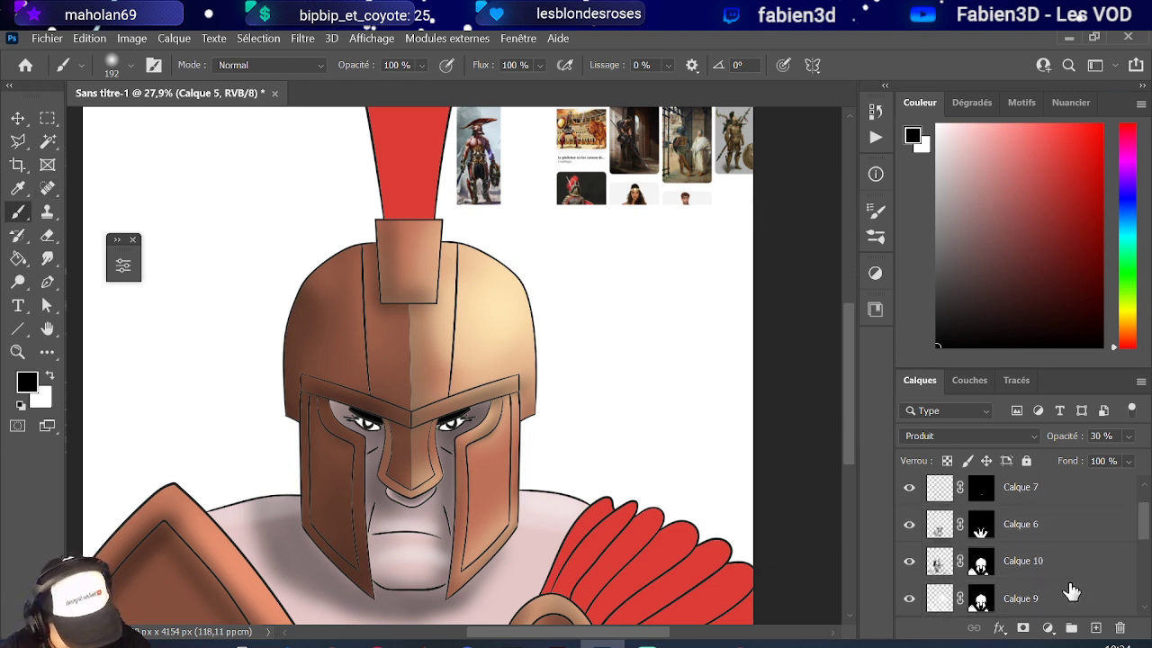
pyautogui.click(1012, 531)
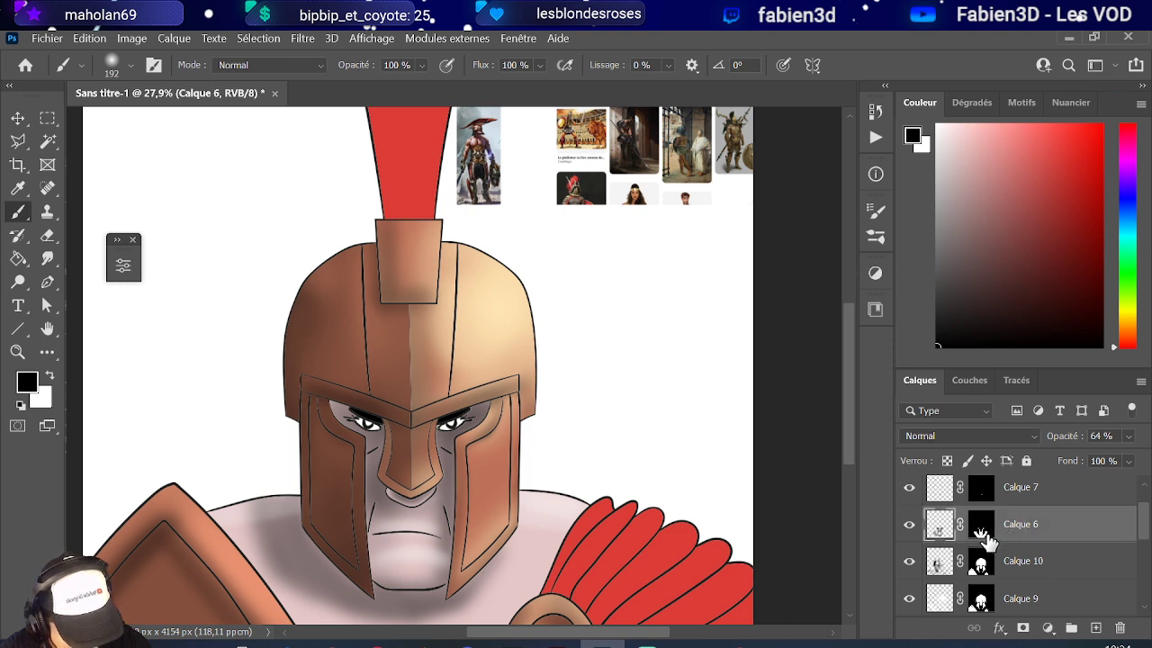
pyautogui.click(908, 524)
pyautogui.click(908, 525)
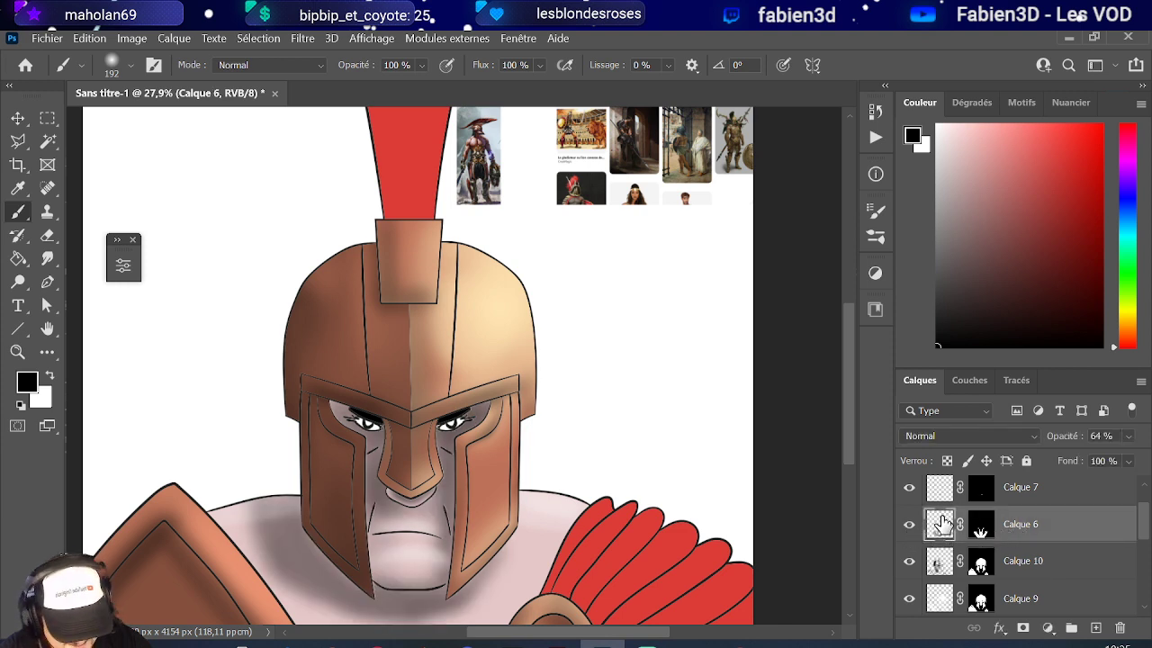
pyautogui.click(980, 527)
pyautogui.keyDown('ctrl'); pyautogui.click(981, 527); pyautogui.keyUp('ctrl')
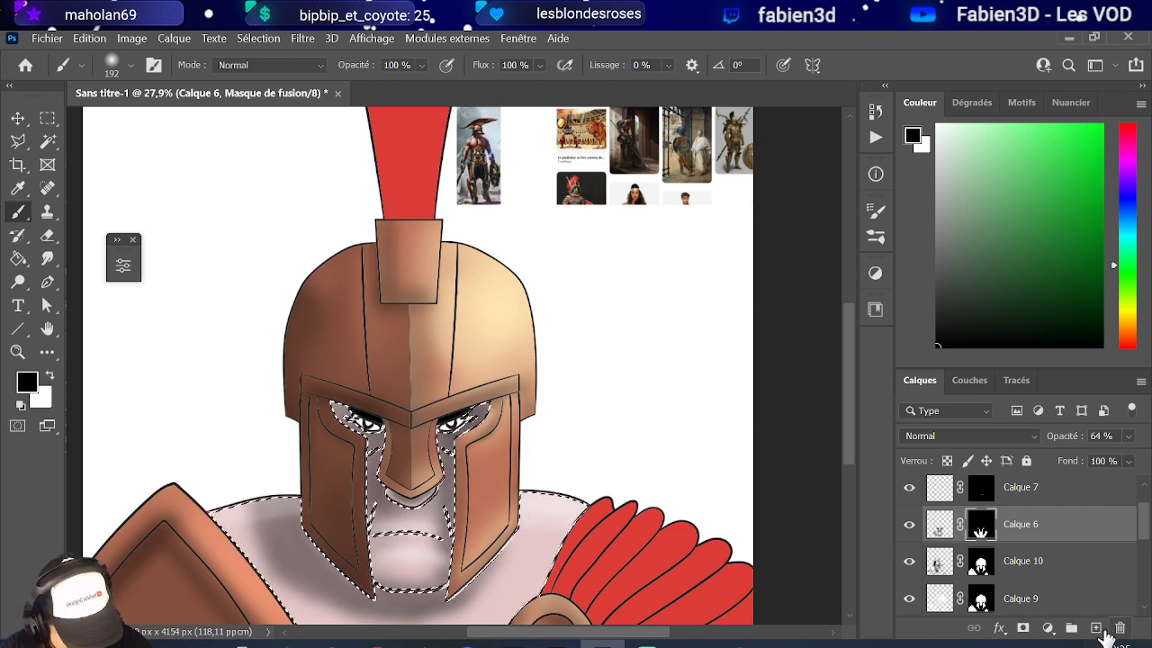
# - Add Calque 11 with a mask from the skin selection and dab a soft black 2651 px shadow over the face
pyautogui.click(1097, 629)
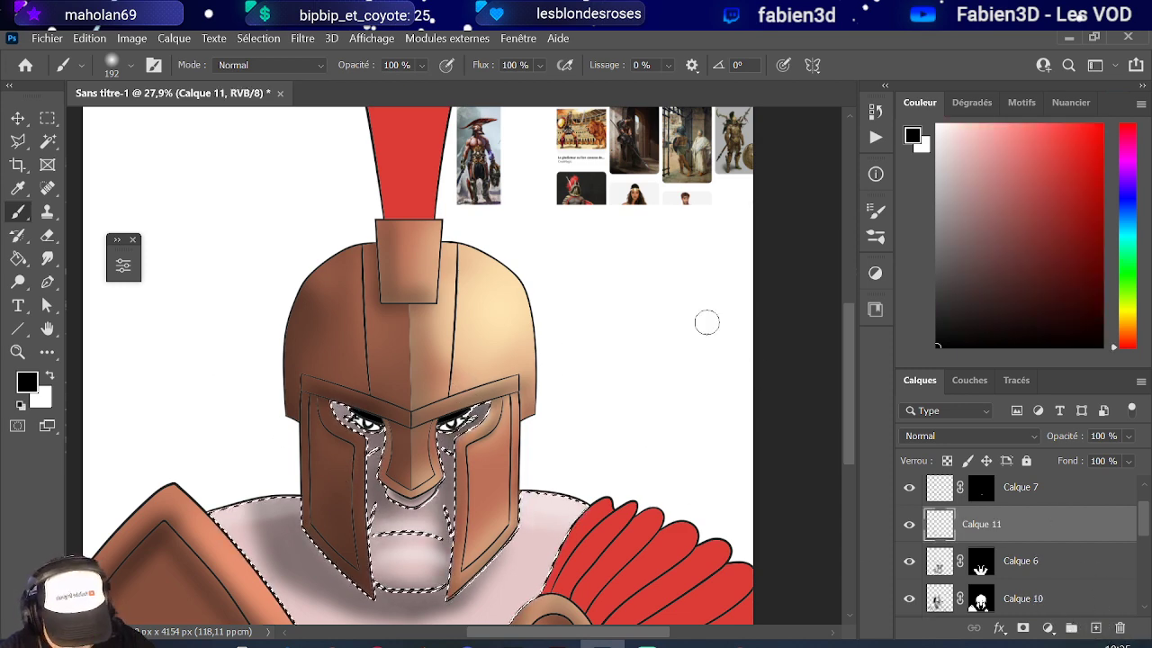
pyautogui.click(1022, 628)
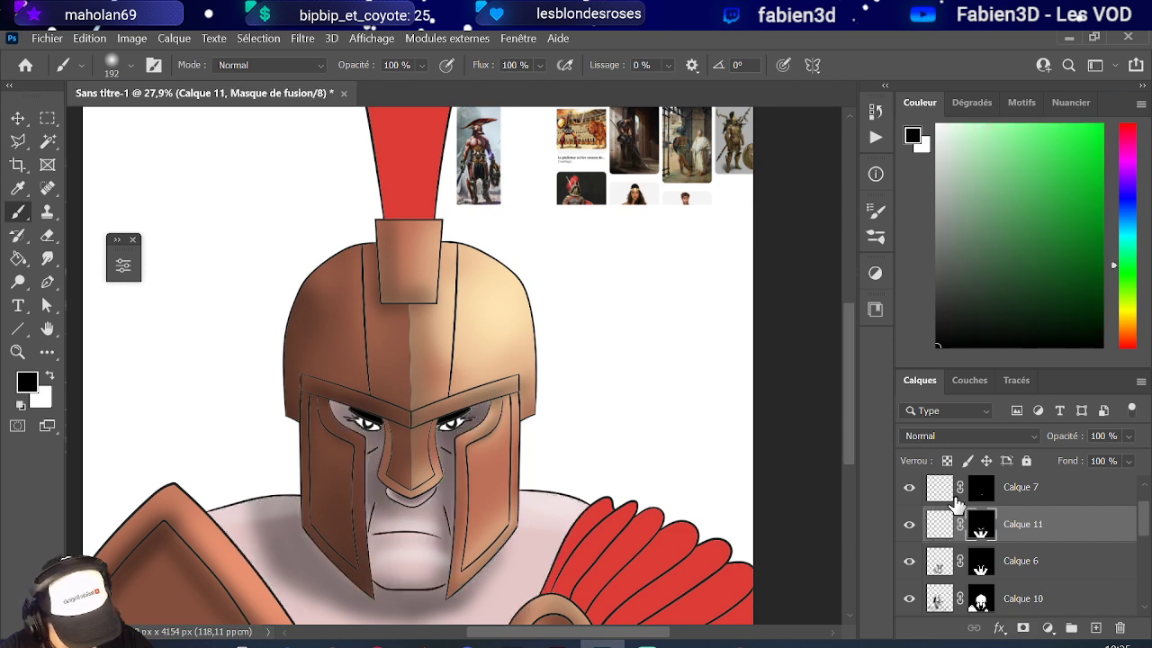
pyautogui.click(939, 523)
pyautogui.moveTo(315, 426)
pyautogui.mouseDown()
pyautogui.moveTo(611, 427)
pyautogui.moveTo(550, 428)
pyautogui.mouseUp()
pyautogui.click(398, 328)
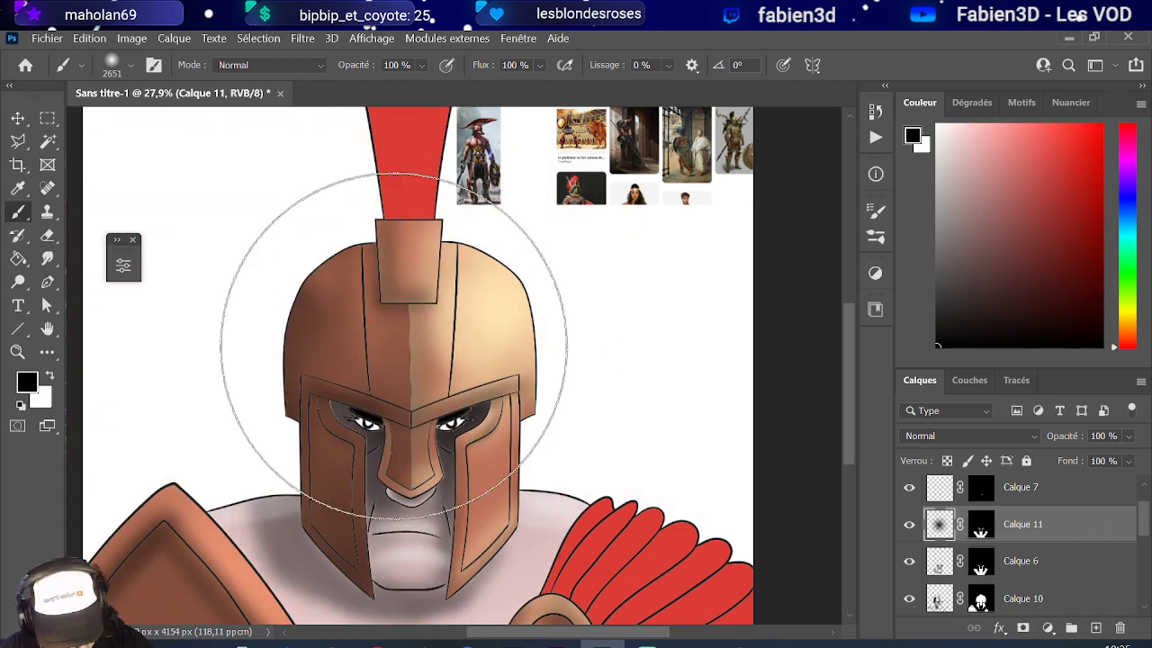
# - Move Calque 11 above Calque 8 in the layer stack
pyautogui.scroll(1, 996, 533)
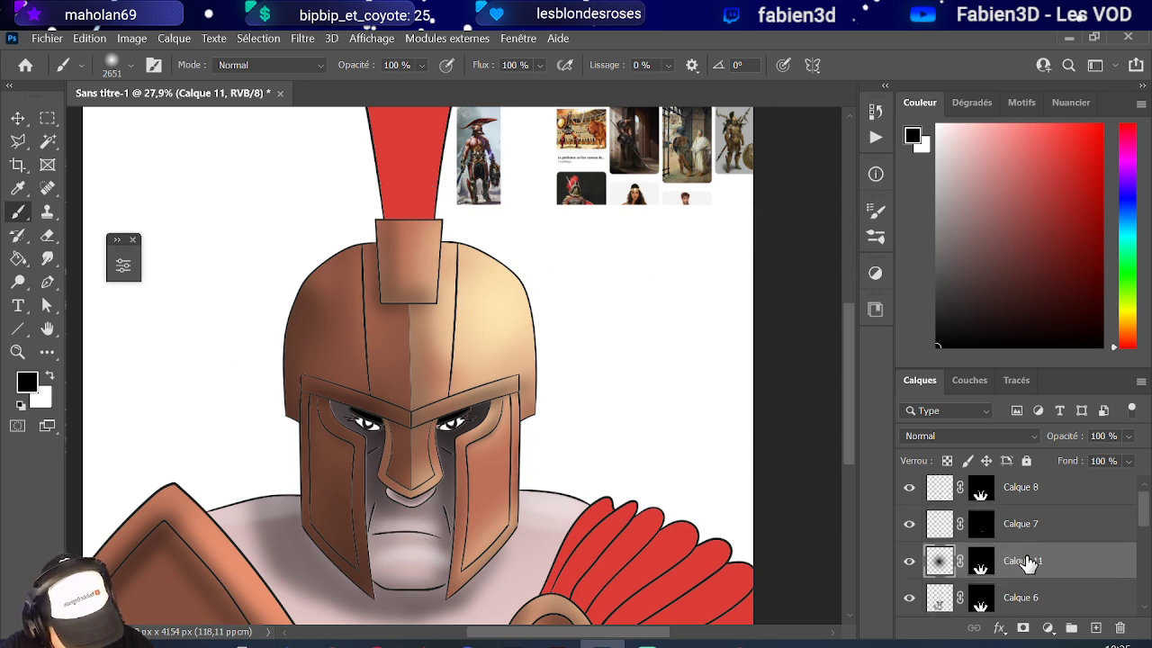
pyautogui.moveTo(1029, 561); pyautogui.dragTo(1020, 488)
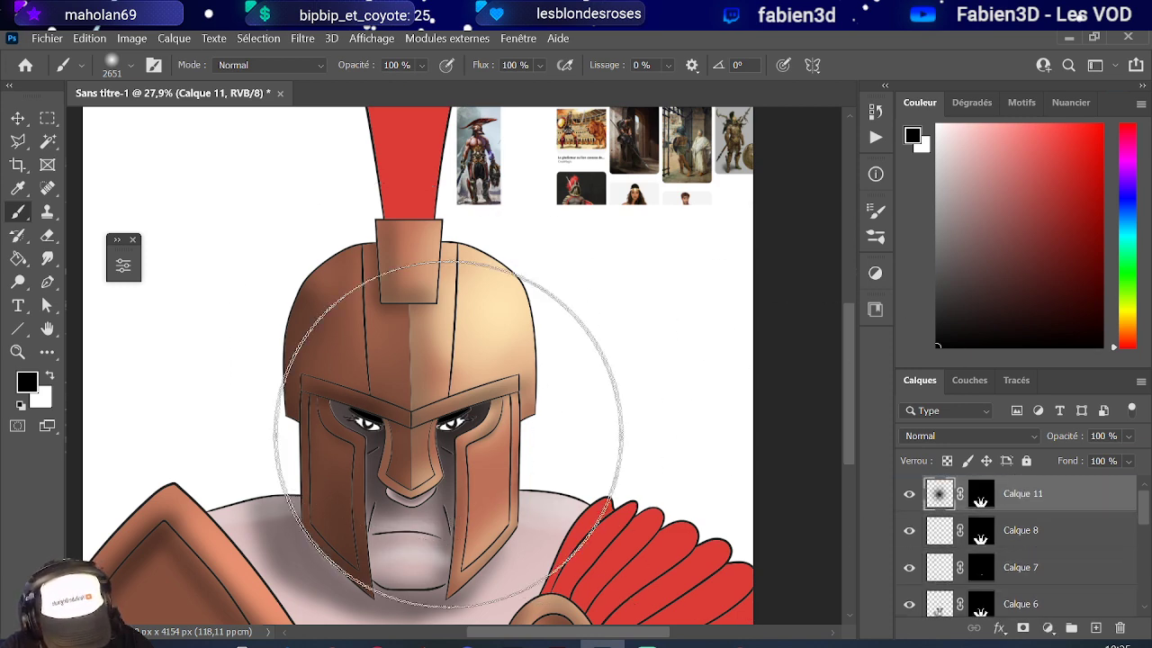
pyautogui.scroll(-2, 432, 423)
pyautogui.scroll(2, 303, 411)
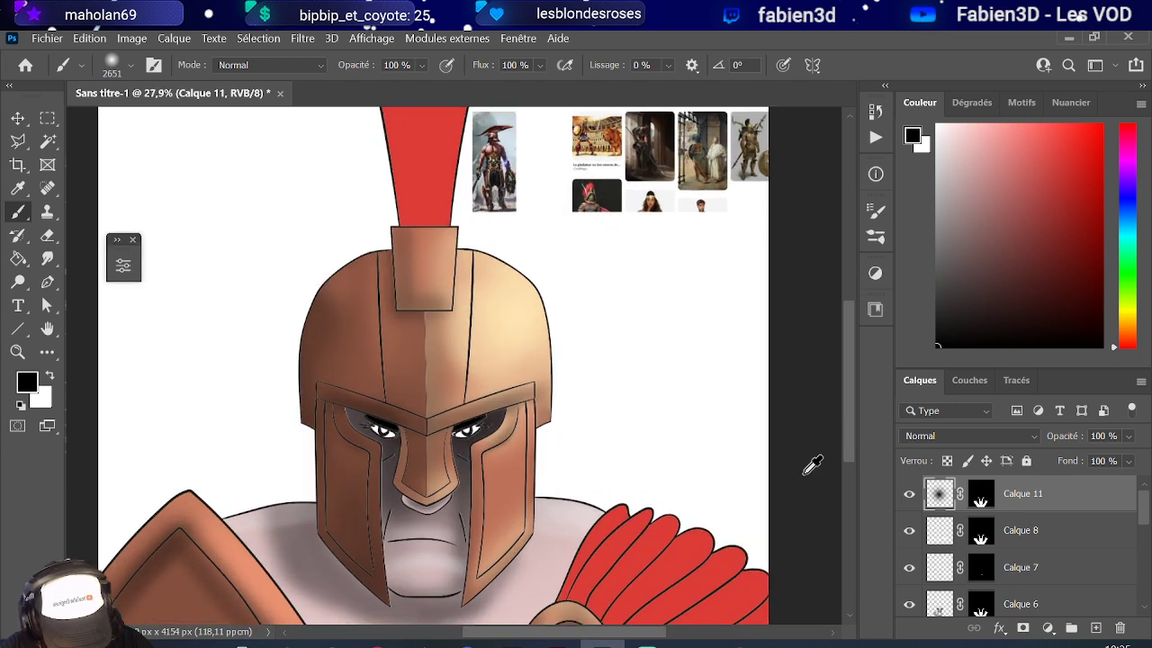
# - Paint white at 130 px on Calque 11's mask over both eyes so the face shadow covers them too
pyautogui.click(984, 538)
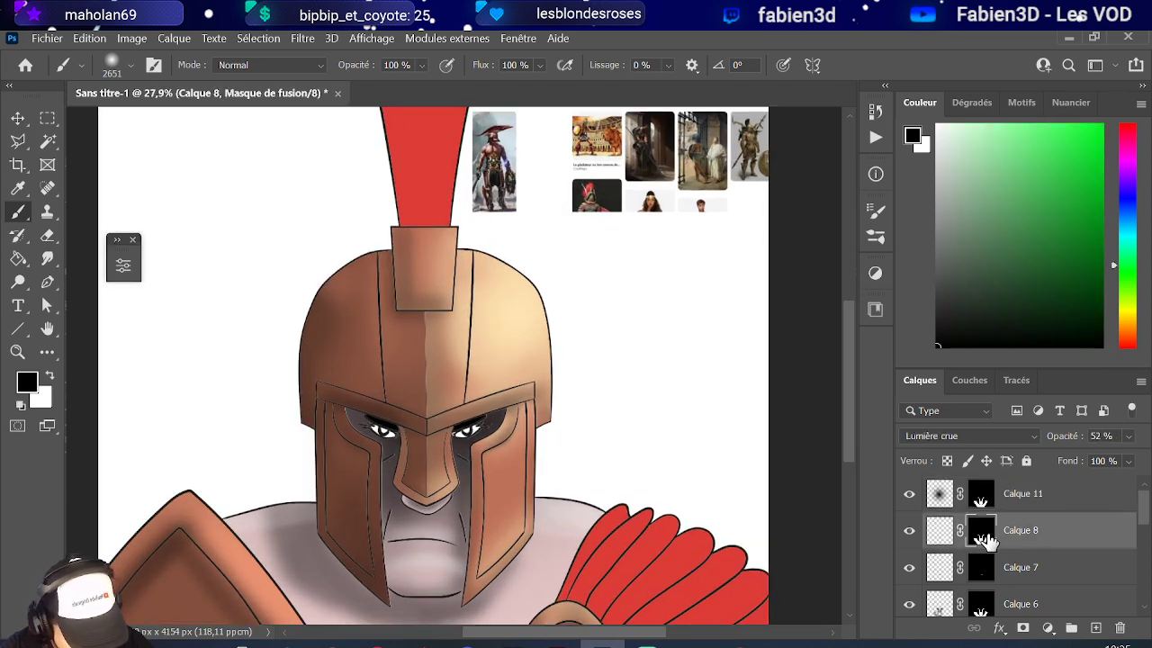
pyautogui.click(980, 498)
pyautogui.scroll(2, 430, 447)
pyautogui.scroll(2, 430, 447)
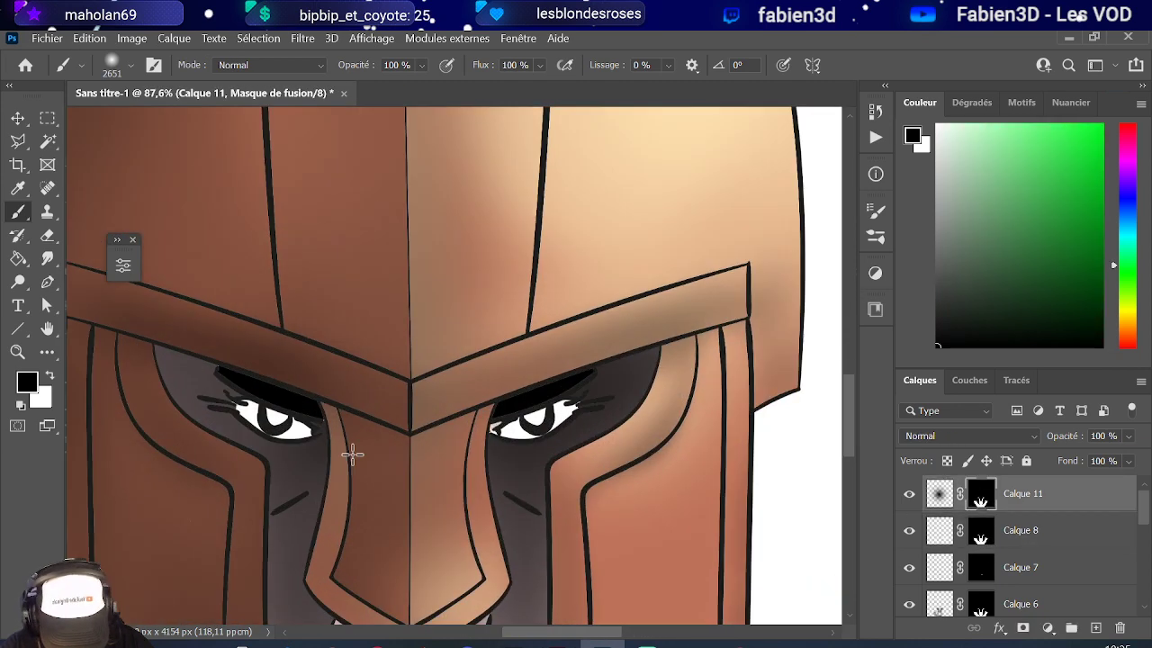
pyautogui.keyDown('alt'); pyautogui.rightClick(352, 453); pyautogui.keyUp('alt')
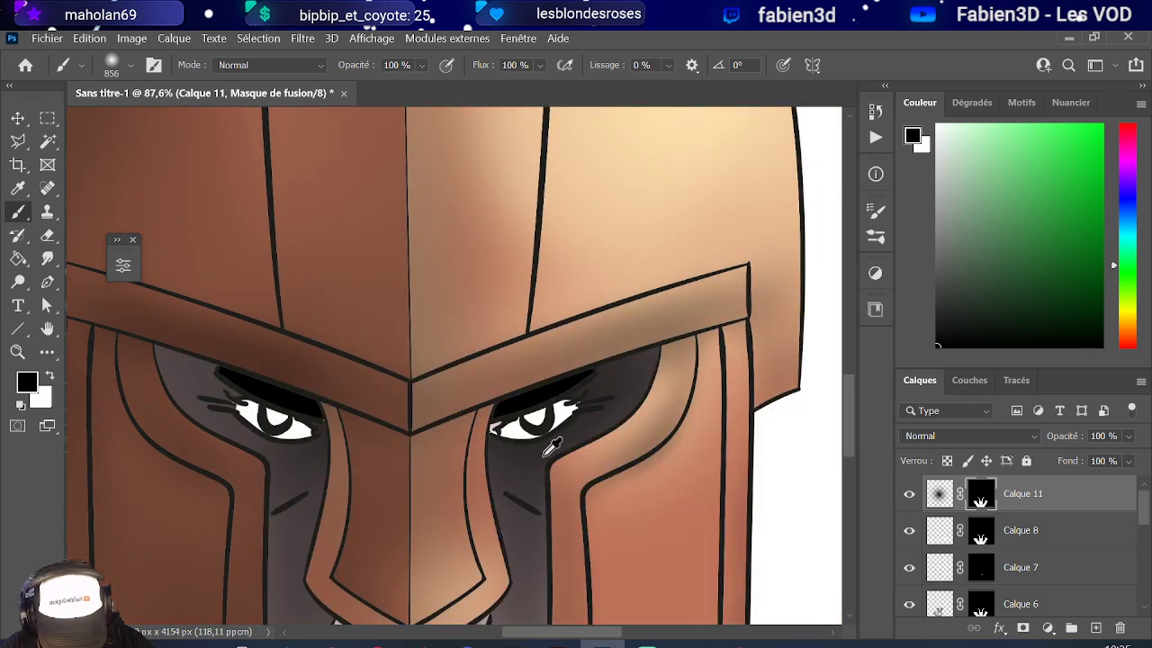
pyautogui.keyDown('alt'); pyautogui.rightClick(497, 445); pyautogui.keyUp('alt')
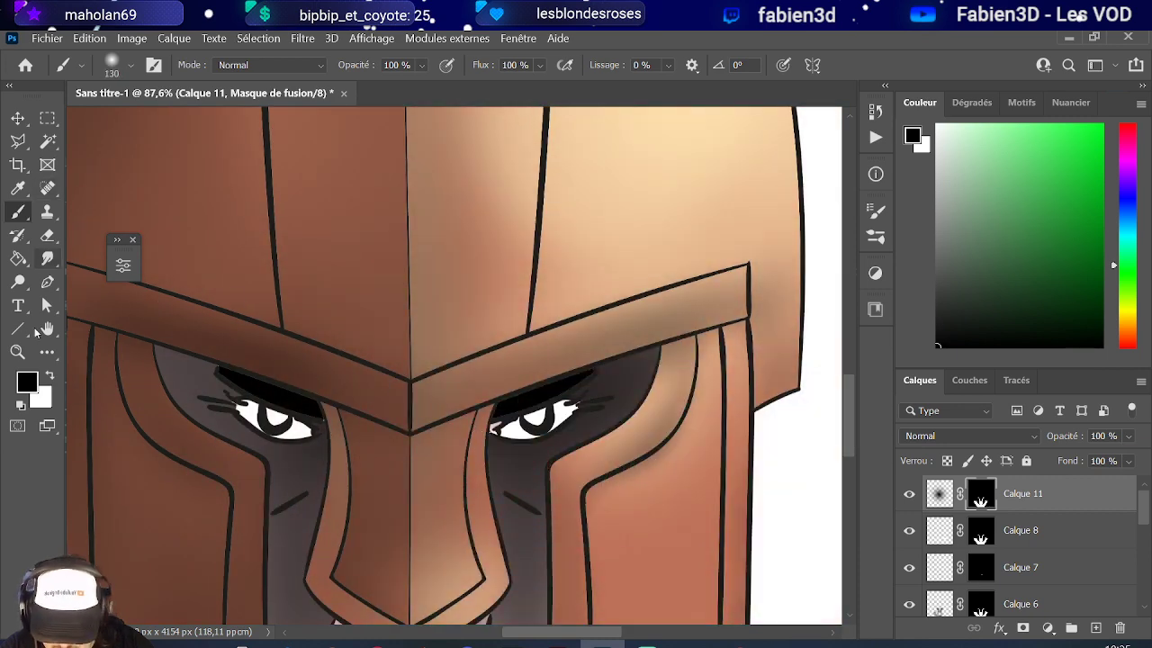
pyautogui.press('x')
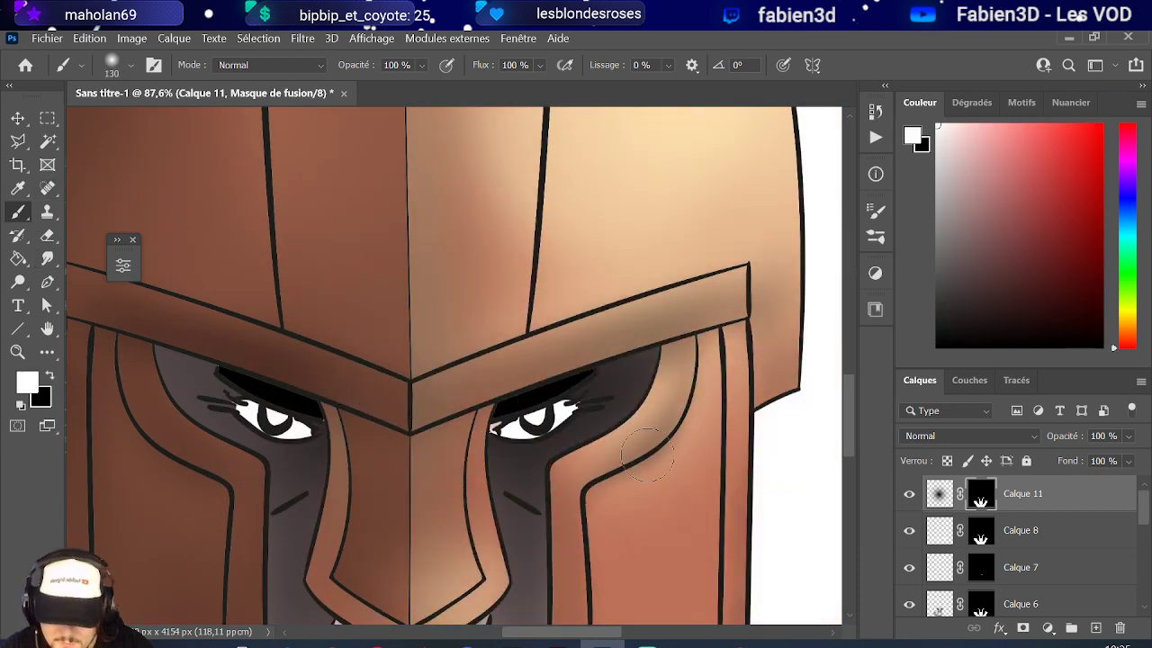
pyautogui.moveTo(634, 423)
pyautogui.mouseDown()
pyautogui.moveTo(525, 437)
pyautogui.moveTo(509, 428)
pyautogui.moveTo(587, 414)
pyautogui.moveTo(549, 414)
pyautogui.mouseUp()
pyautogui.moveTo(193, 396)
pyautogui.mouseDown()
pyautogui.moveTo(257, 407)
pyautogui.moveTo(285, 429)
pyautogui.moveTo(267, 439)
pyautogui.mouseUp()
# - Examine the darkened eyes and overall shading across the whole figure and closer on the helmet
pyautogui.scroll(-5, 279, 441)
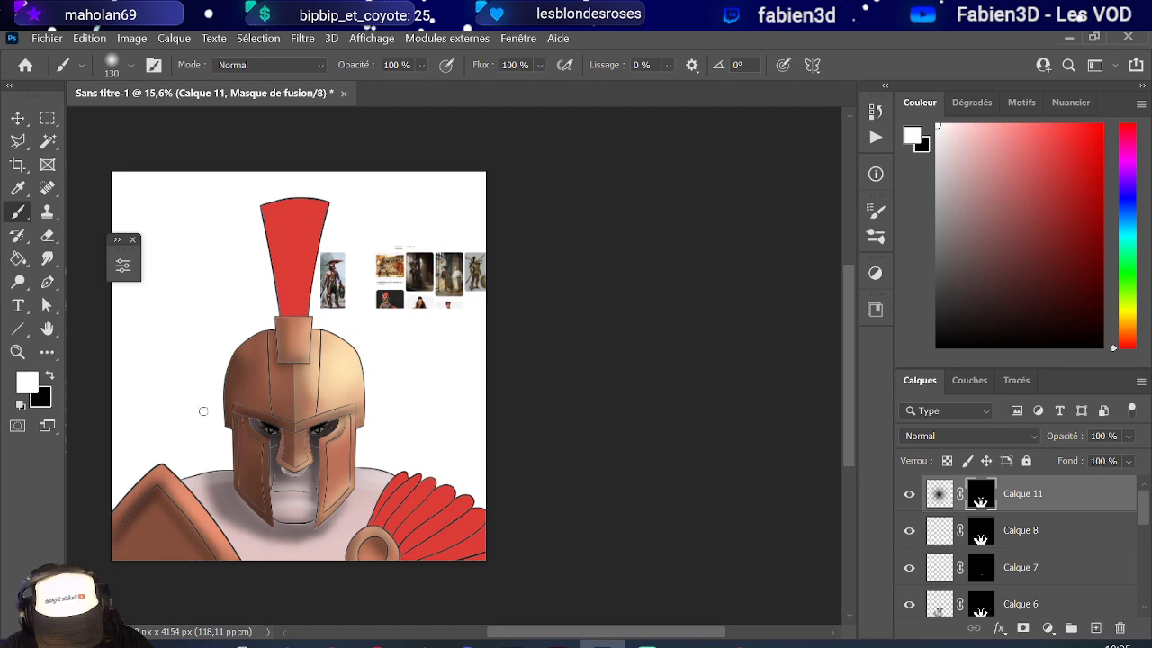
pyautogui.scroll(-2, 204, 411)
pyautogui.scroll(2, 193, 442)
pyautogui.scroll(1, 121, 432)
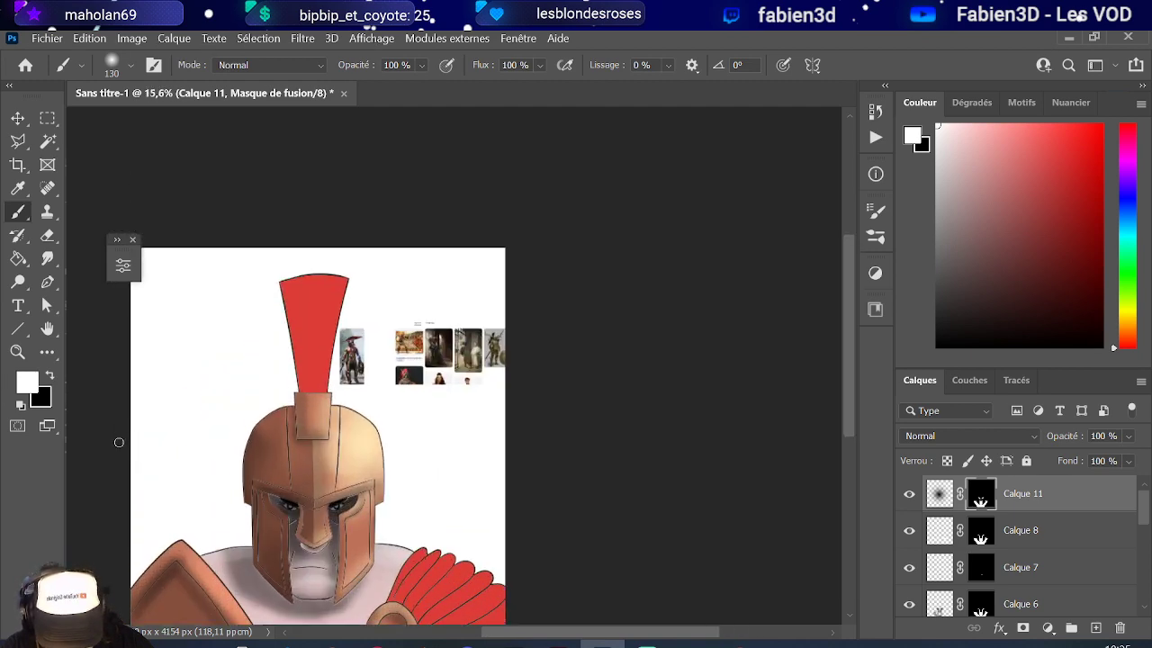
pyautogui.scroll(-1, 117, 447)
pyautogui.scroll(4, 90, 477)
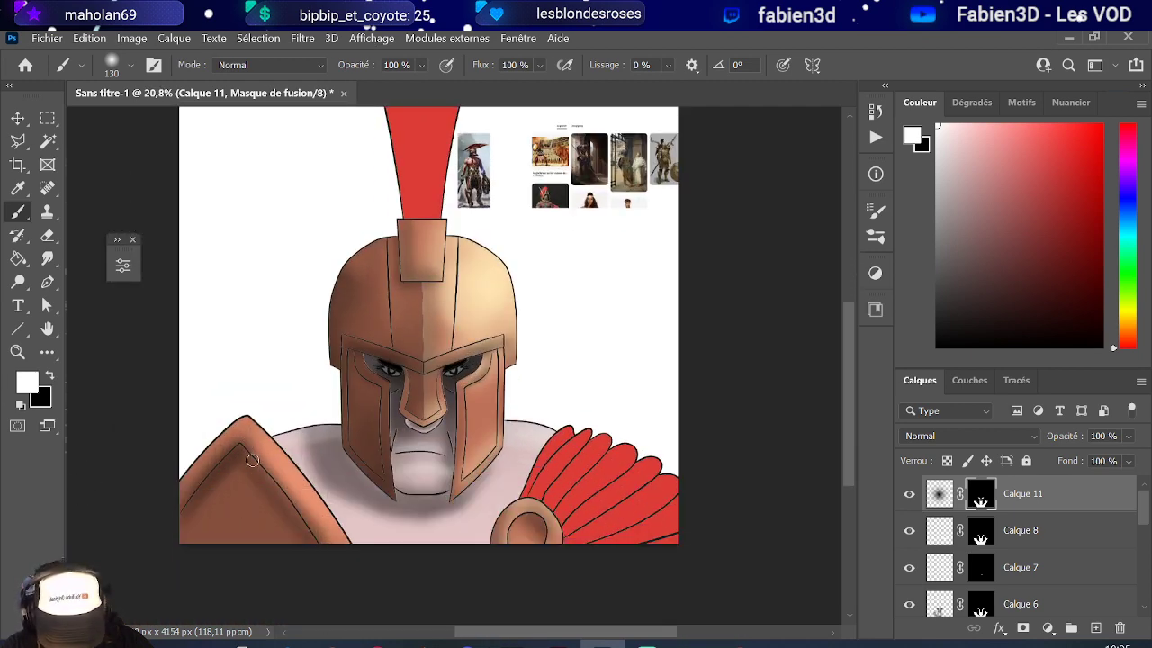
pyautogui.scroll(2, 261, 468)
pyautogui.scroll(-1, 283, 463)
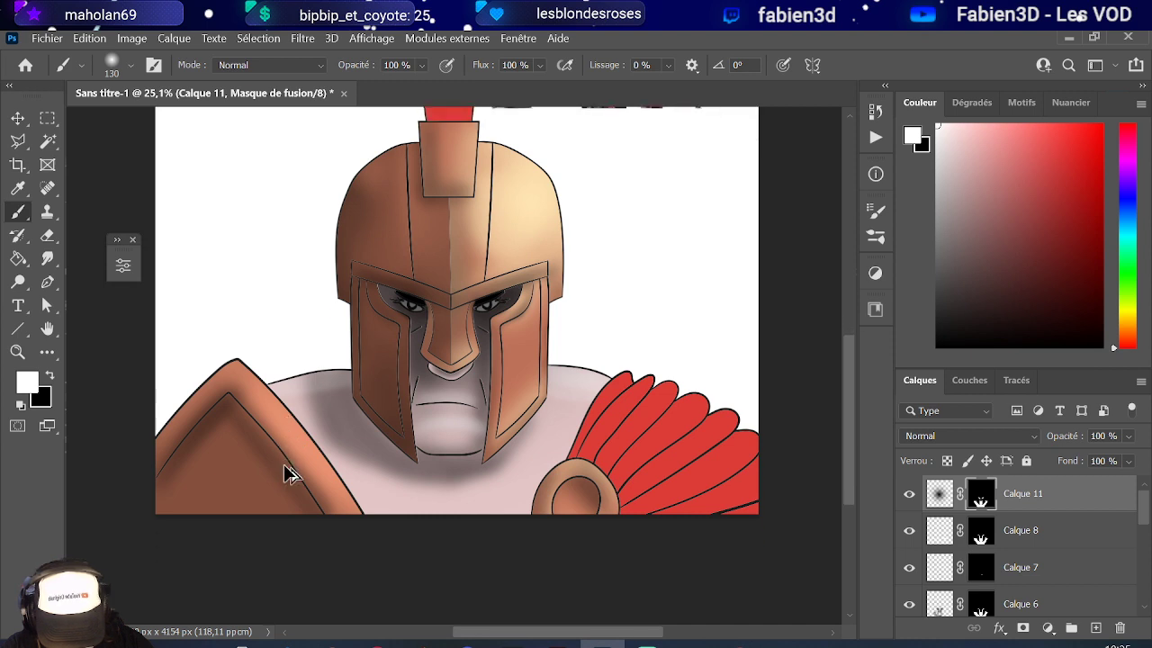
pyautogui.scroll(-2, 290, 474)
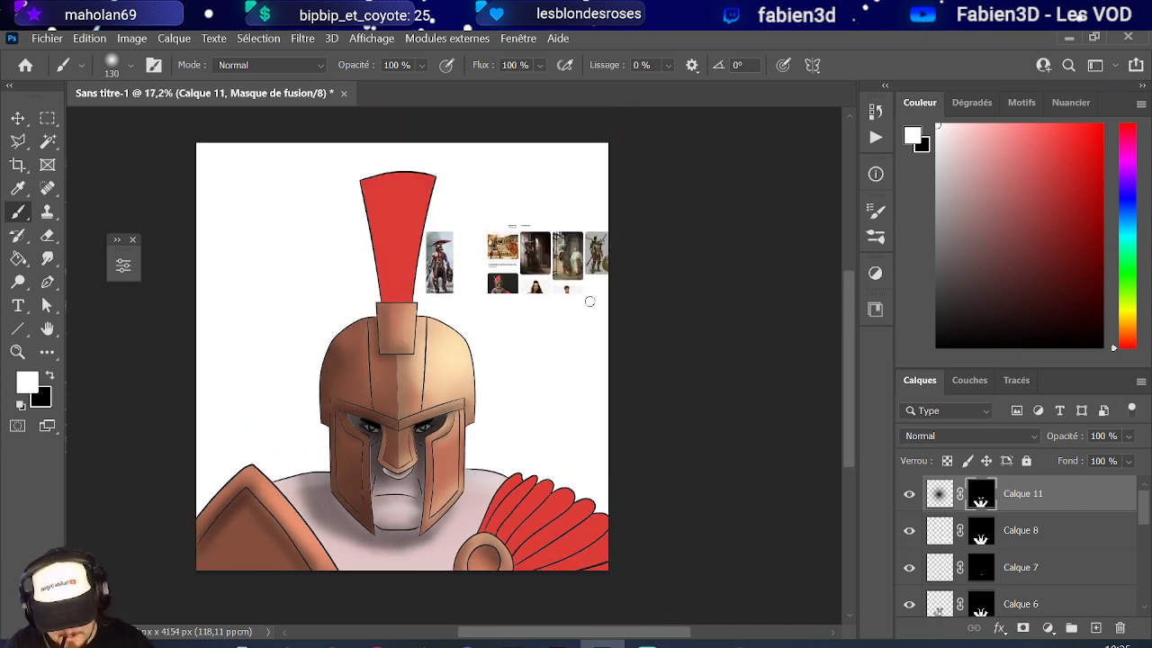
pyautogui.scroll(2, 378, 520)
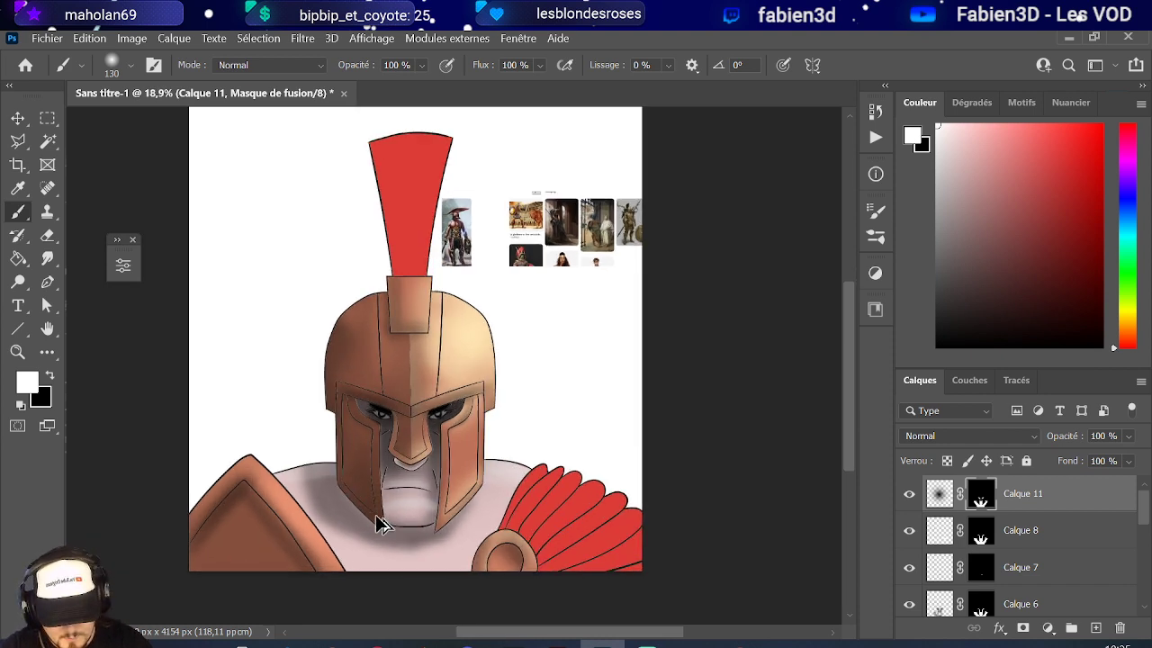
pyautogui.scroll(2, 386, 507)
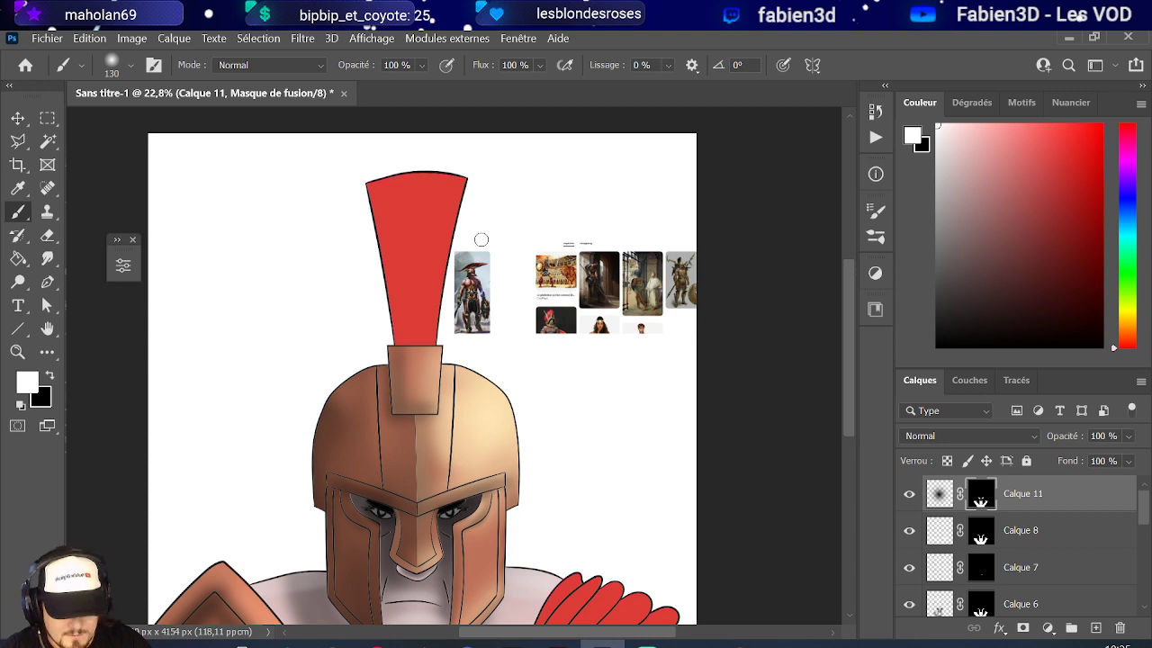
pyautogui.scroll(-3, 480, 239)
pyautogui.scroll(-1, 467, 407)
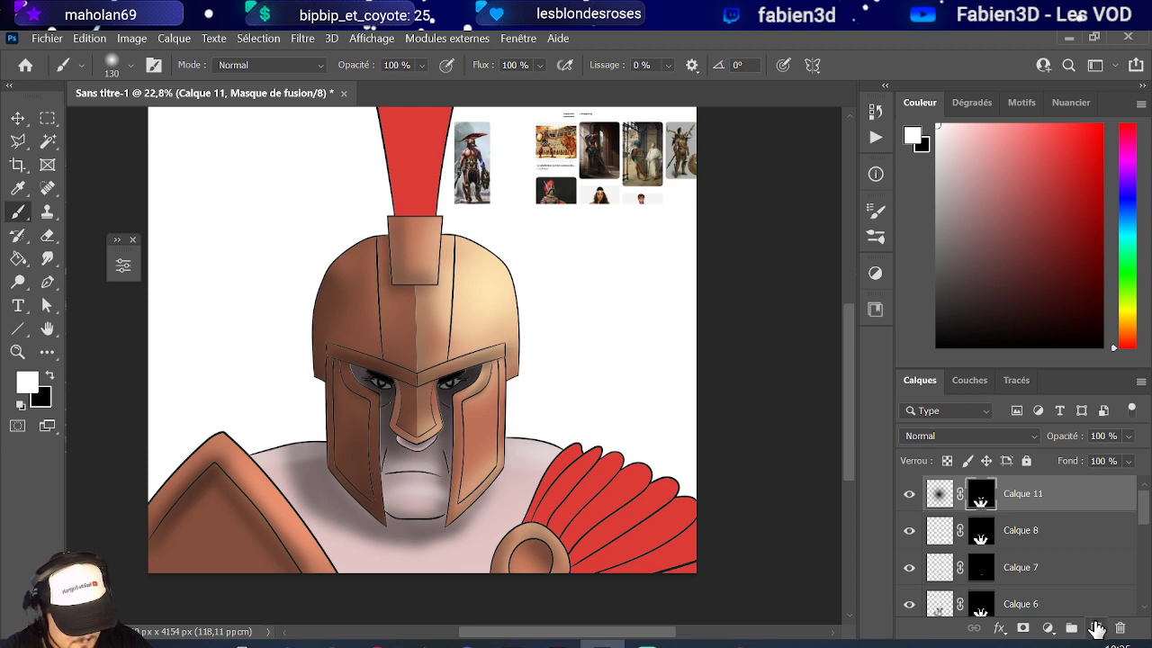
# - Add Calque 12 on top, mask it with Calque 8's skin mask, and set its blend mode to Produit
pyautogui.click(1096, 627)
pyautogui.keyDown('ctrl'); pyautogui.click(981, 538); pyautogui.keyUp('ctrl')
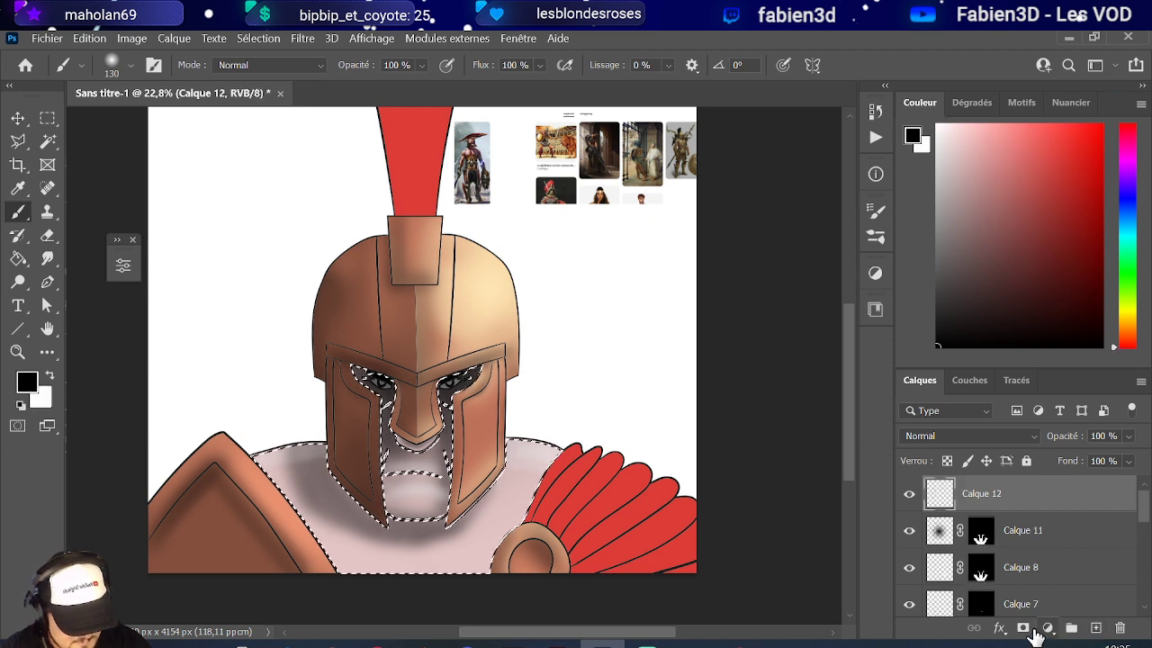
pyautogui.click(1023, 627)
pyautogui.click(940, 493)
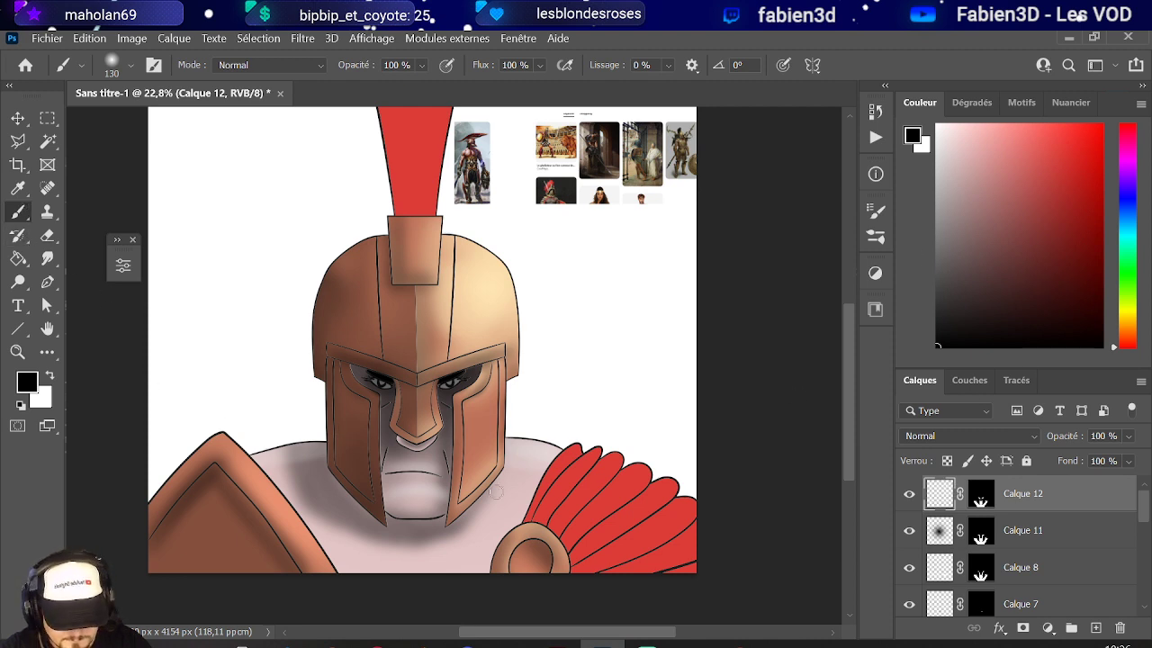
pyautogui.click(967, 436)
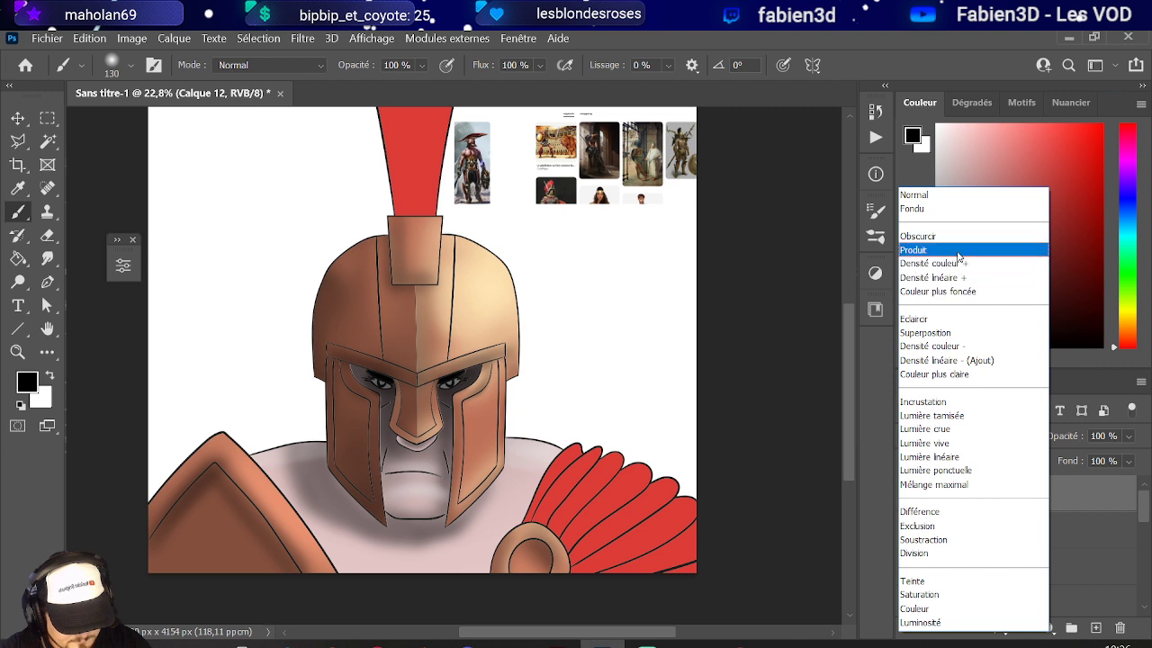
pyautogui.click(951, 250)
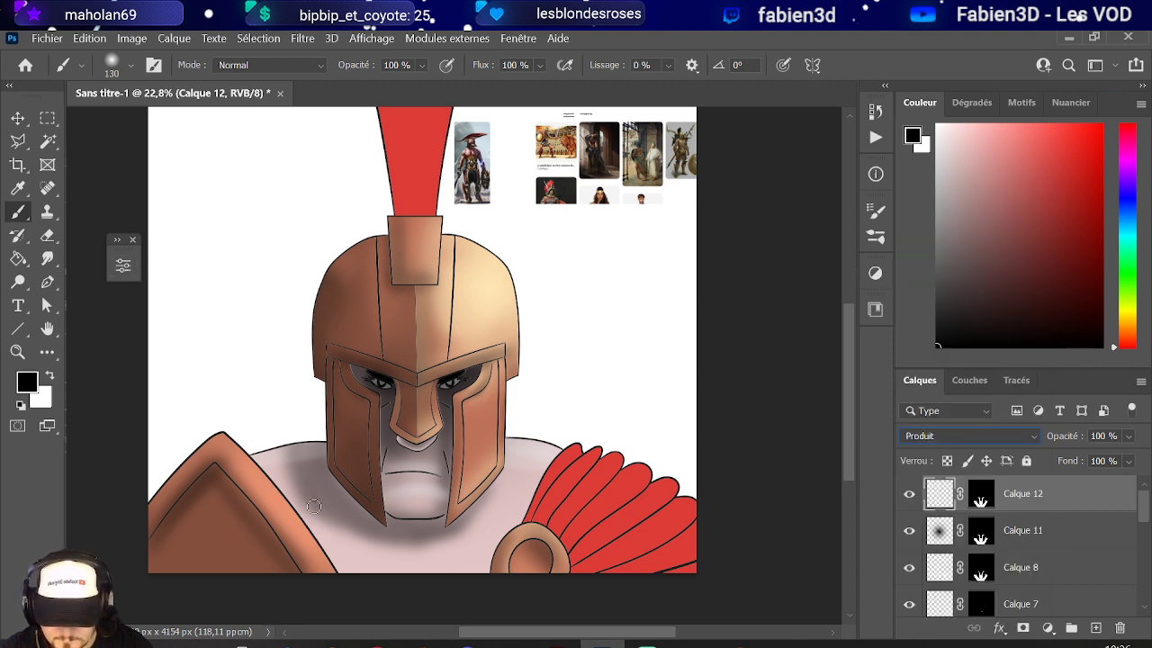
pyautogui.moveTo(314, 506); pyautogui.dragTo(348, 546)
pyautogui.hotkey('ctrl', 'z')
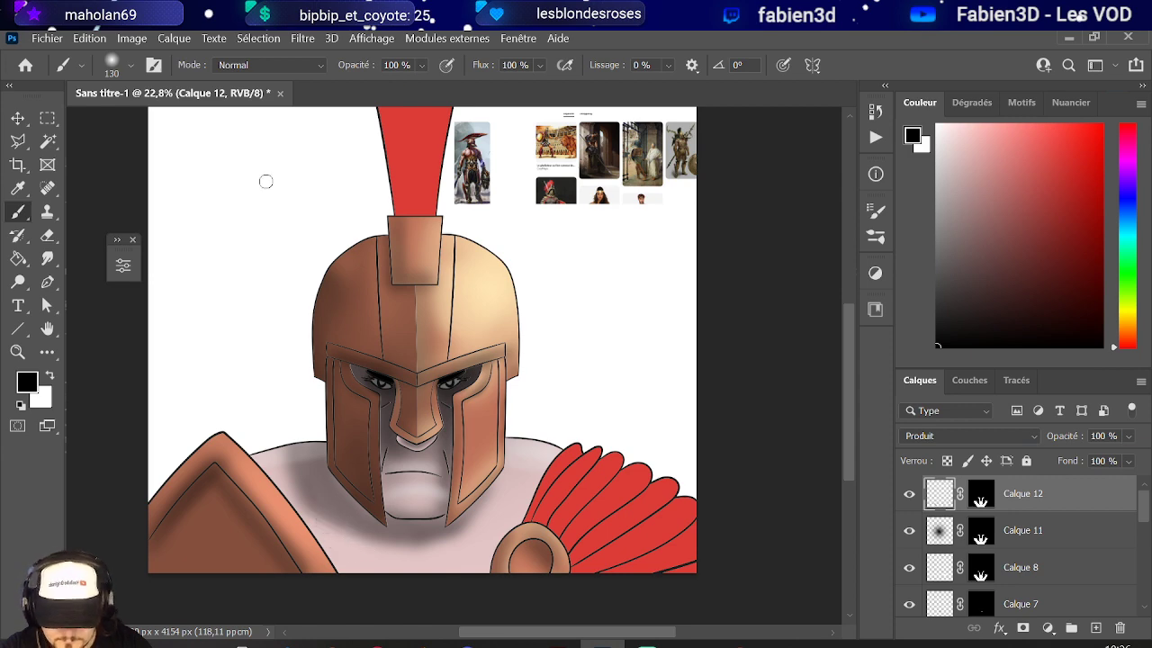
pyautogui.click(128, 64)
pyautogui.click(111, 321)
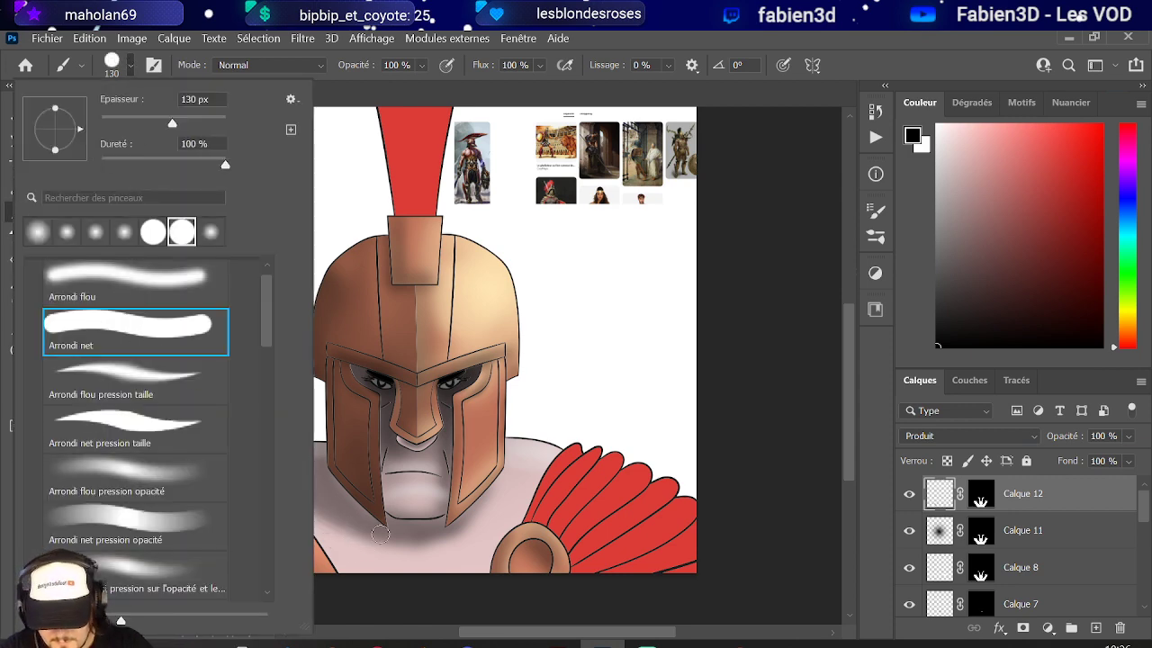
pyautogui.moveTo(378, 532); pyautogui.dragTo(281, 457)
# - Choose the Arrondi net pression taille brush at 198 px and set Calque 12's opacity to 30 %
pyautogui.scroll(5, 281, 457)
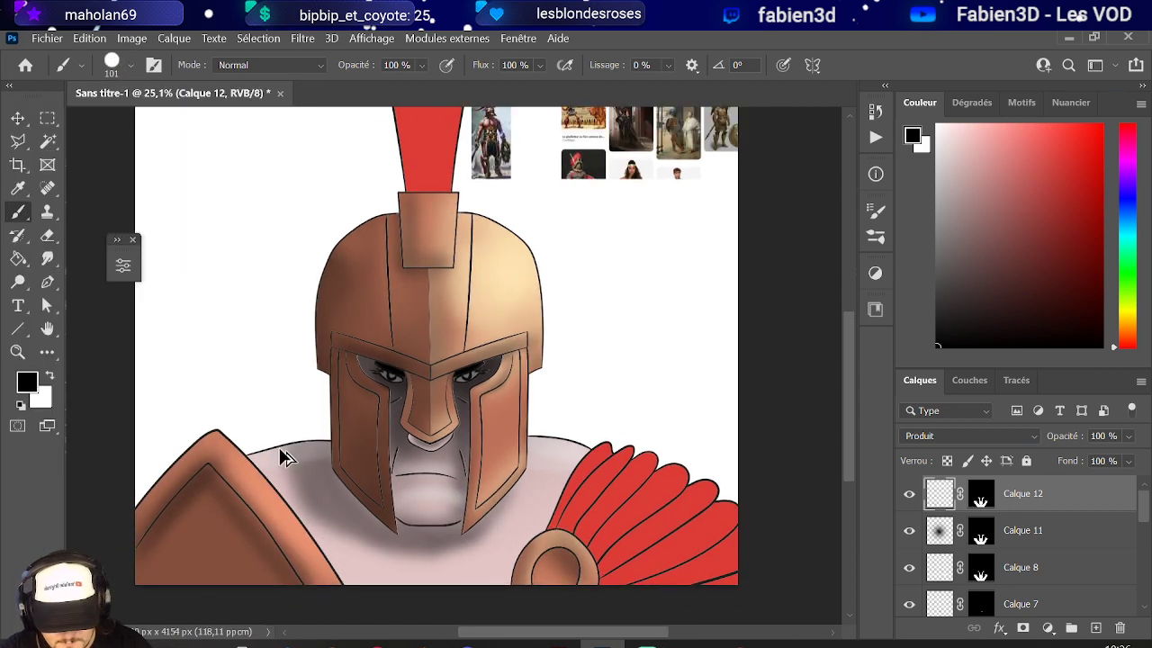
pyautogui.scroll(1, 319, 445)
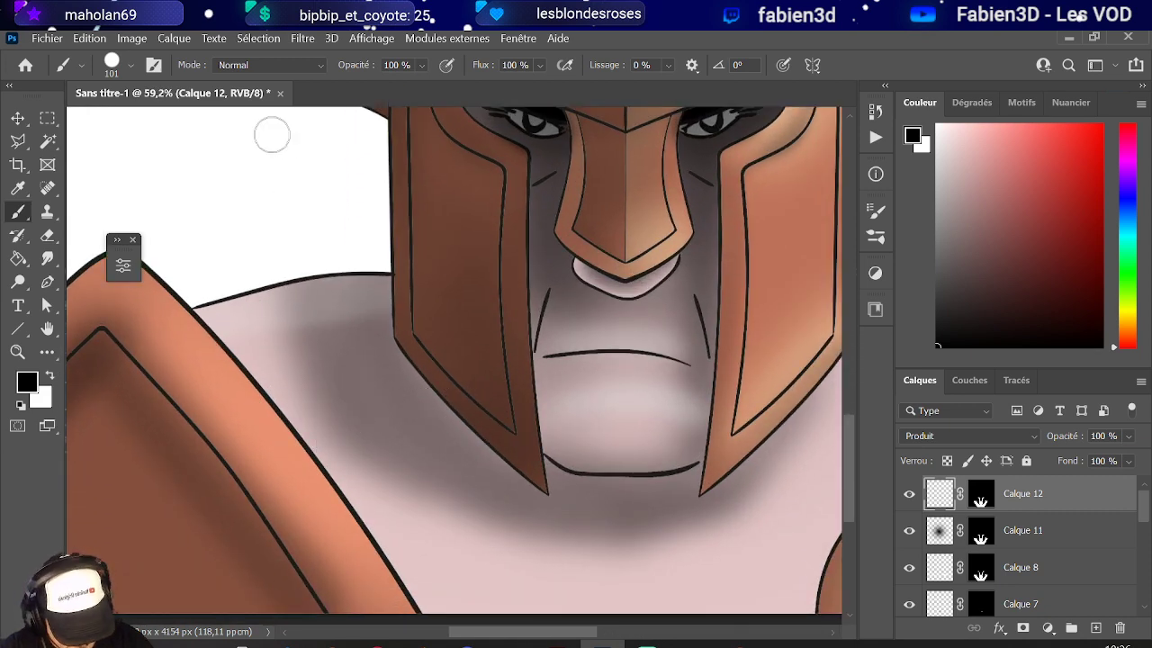
pyautogui.click(131, 66)
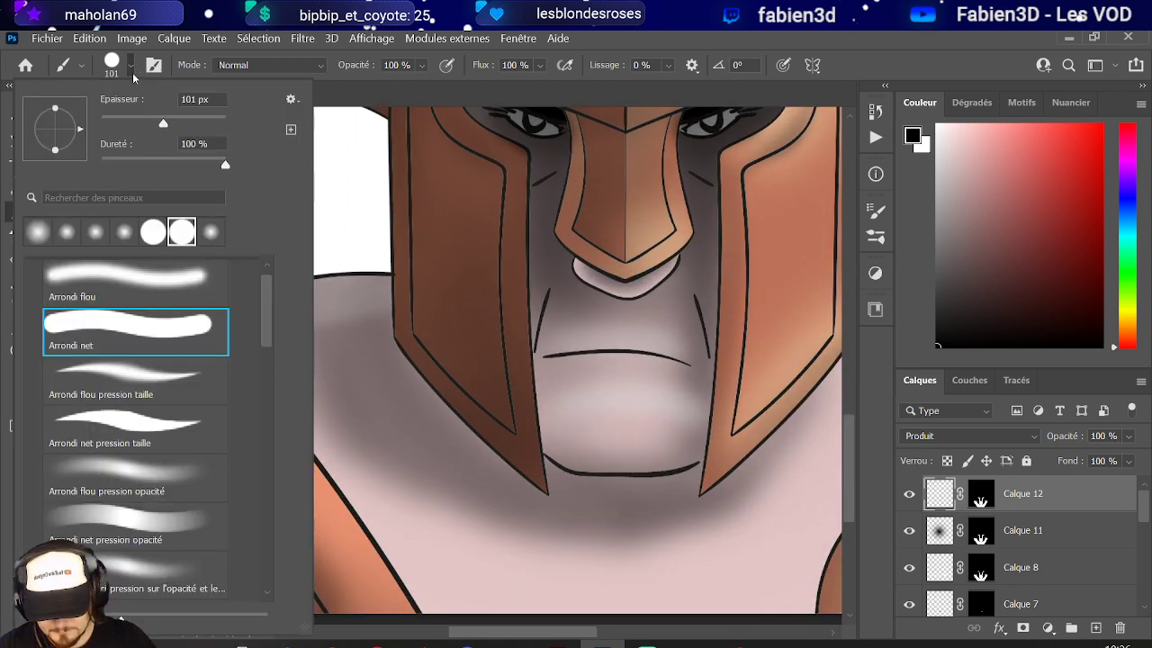
pyautogui.click(149, 574)
pyautogui.scroll(1, 148, 484)
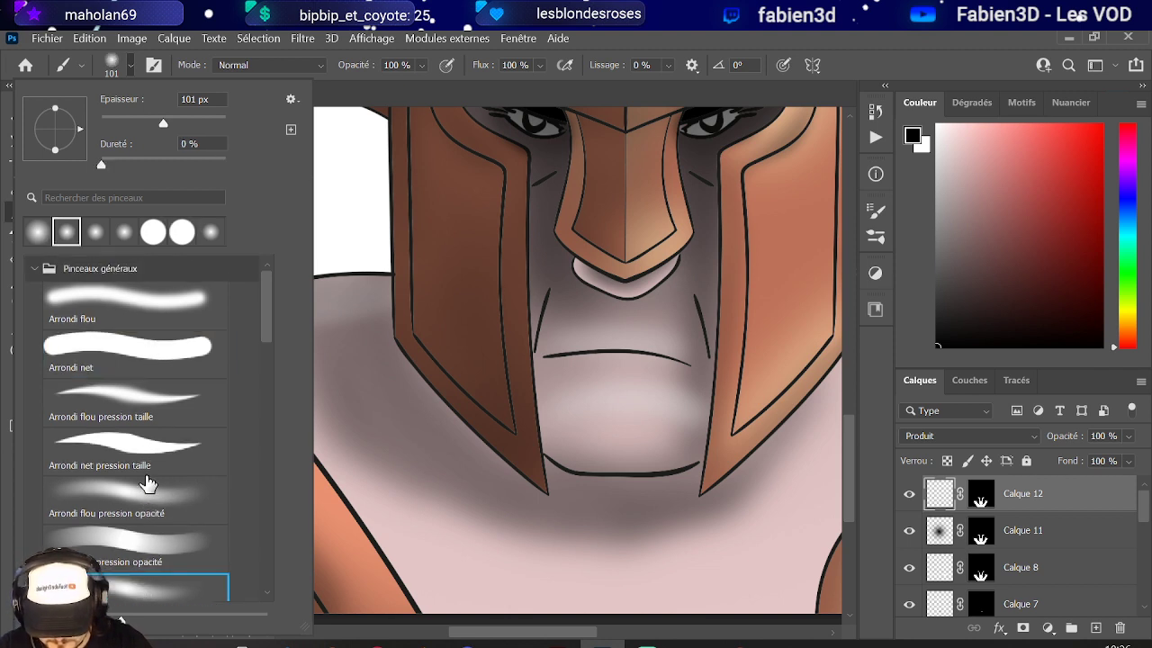
pyautogui.click(150, 436)
pyautogui.click(419, 462)
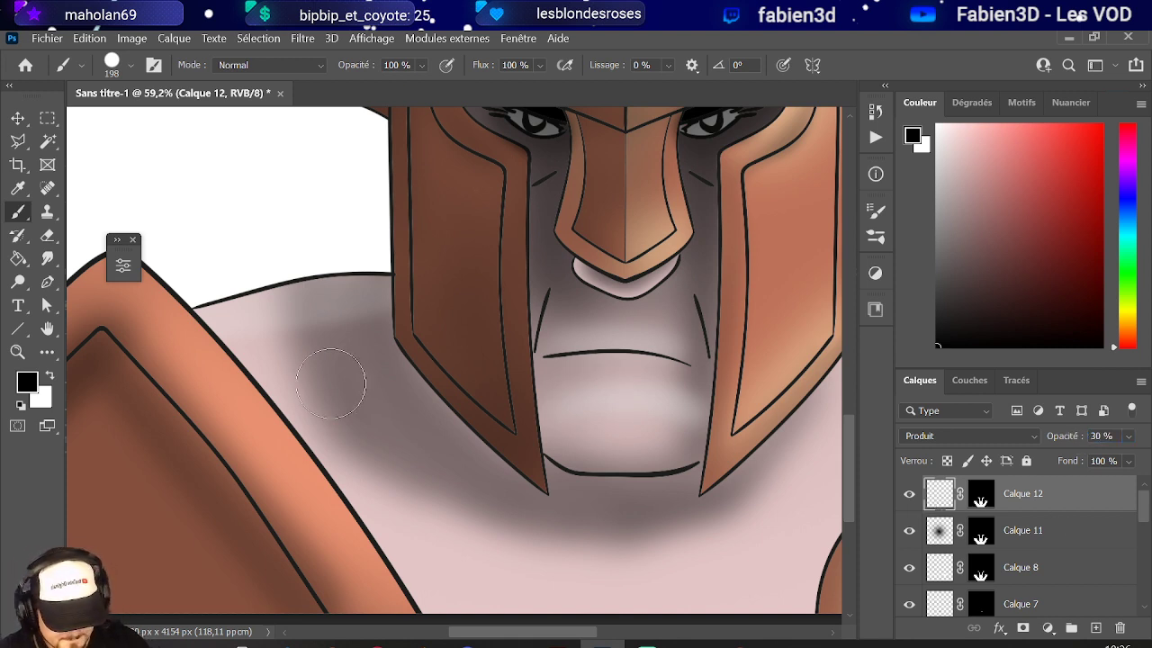
# - Paint a hard-edged black shadow on Calque 12 across the shoulder and neck, following the left cheek guard down to its tip
pyautogui.moveTo(321, 297); pyautogui.dragTo(350, 366)
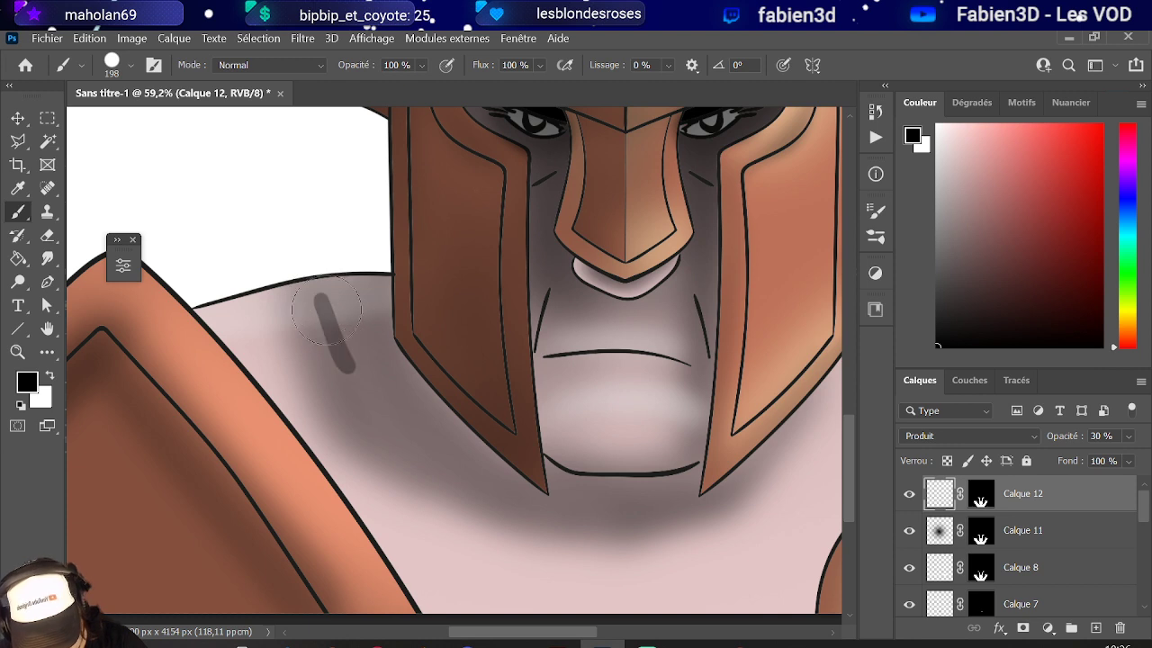
pyautogui.moveTo(322, 296)
pyautogui.mouseDown()
pyautogui.moveTo(390, 279)
pyautogui.moveTo(308, 284)
pyautogui.moveTo(370, 394)
pyautogui.moveTo(461, 476)
pyautogui.moveTo(539, 517)
pyautogui.moveTo(484, 477)
pyautogui.moveTo(342, 295)
pyautogui.moveTo(363, 360)
pyautogui.moveTo(353, 334)
pyautogui.moveTo(444, 434)
pyautogui.moveTo(371, 289)
pyautogui.moveTo(416, 385)
pyautogui.moveTo(509, 483)
pyautogui.mouseUp()
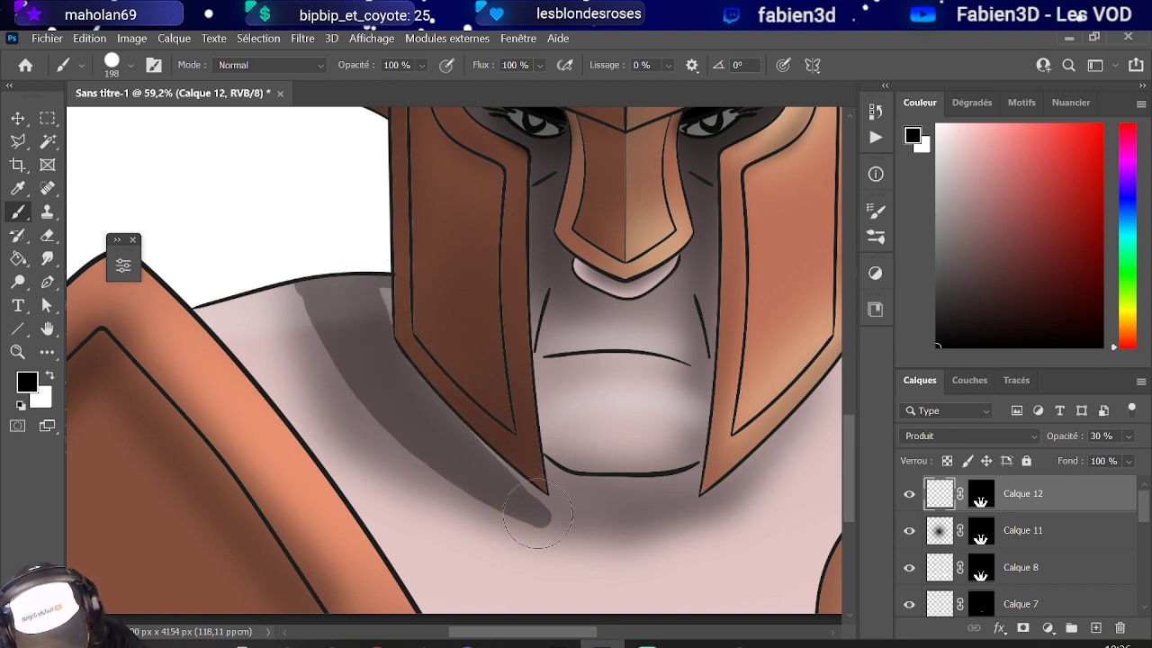
pyautogui.moveTo(422, 382)
pyautogui.mouseDown()
pyautogui.moveTo(385, 299)
pyautogui.moveTo(391, 315)
pyautogui.moveTo(353, 294)
pyautogui.moveTo(313, 305)
pyautogui.moveTo(300, 257)
pyautogui.mouseUp()
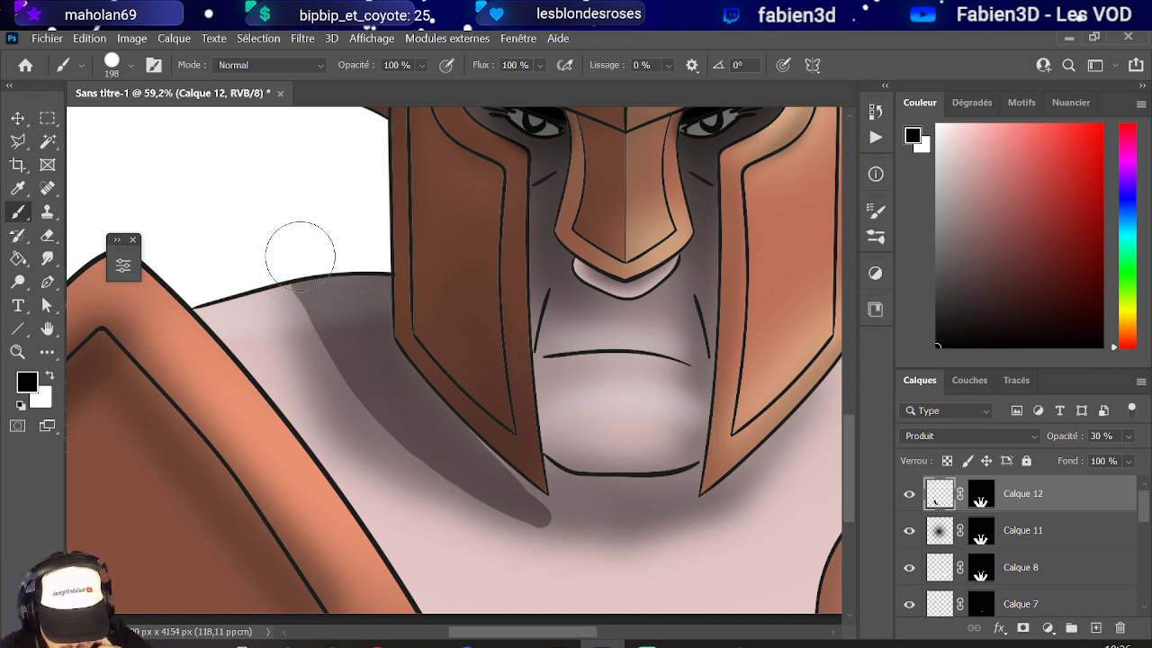
# - Paint hard-edged shadows on Calque 12 beneath the lower lip, around and under the chin, and below the right cheek guard's tip
pyautogui.moveTo(501, 406)
pyautogui.mouseDown()
pyautogui.moveTo(507, 447)
pyautogui.moveTo(574, 491)
pyautogui.moveTo(648, 503)
pyautogui.moveTo(695, 480)
pyautogui.moveTo(637, 487)
pyautogui.moveTo(560, 473)
pyautogui.moveTo(598, 489)
pyautogui.moveTo(678, 479)
pyautogui.moveTo(699, 462)
pyautogui.moveTo(602, 472)
pyautogui.moveTo(543, 444)
pyautogui.moveTo(566, 465)
pyautogui.moveTo(609, 472)
pyautogui.moveTo(693, 468)
pyautogui.moveTo(667, 437)
pyautogui.moveTo(555, 477)
pyautogui.moveTo(472, 432)
pyautogui.moveTo(554, 478)
pyautogui.moveTo(471, 431)
pyautogui.mouseUp()
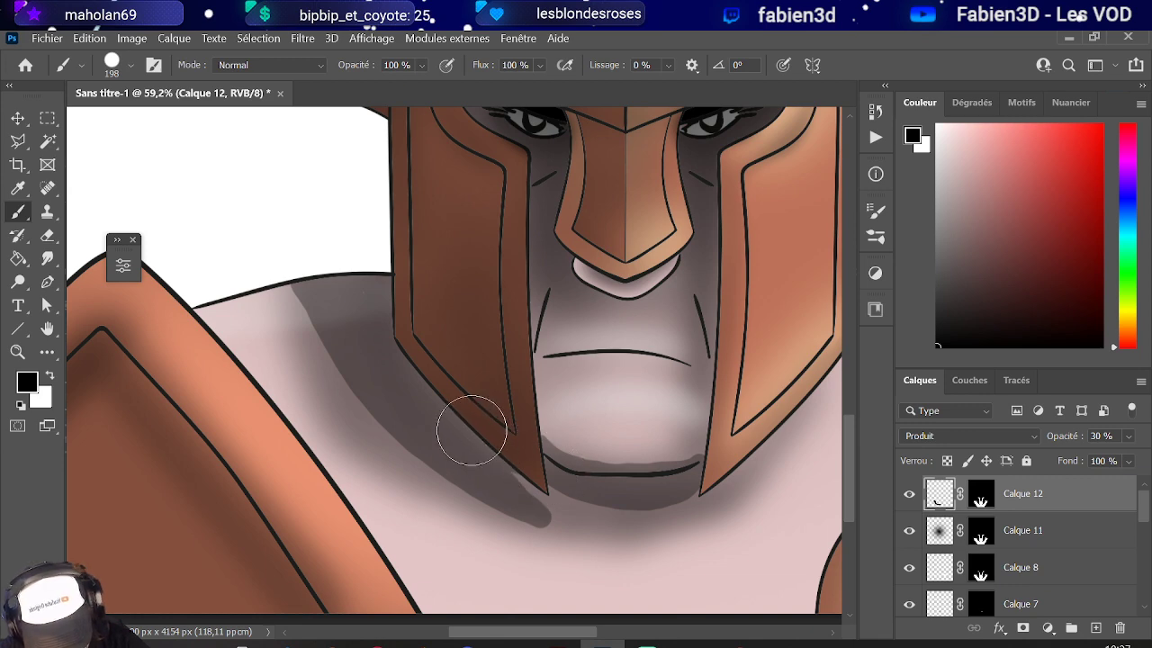
pyautogui.scroll(-3, 472, 431)
pyautogui.scroll(2, 226, 478)
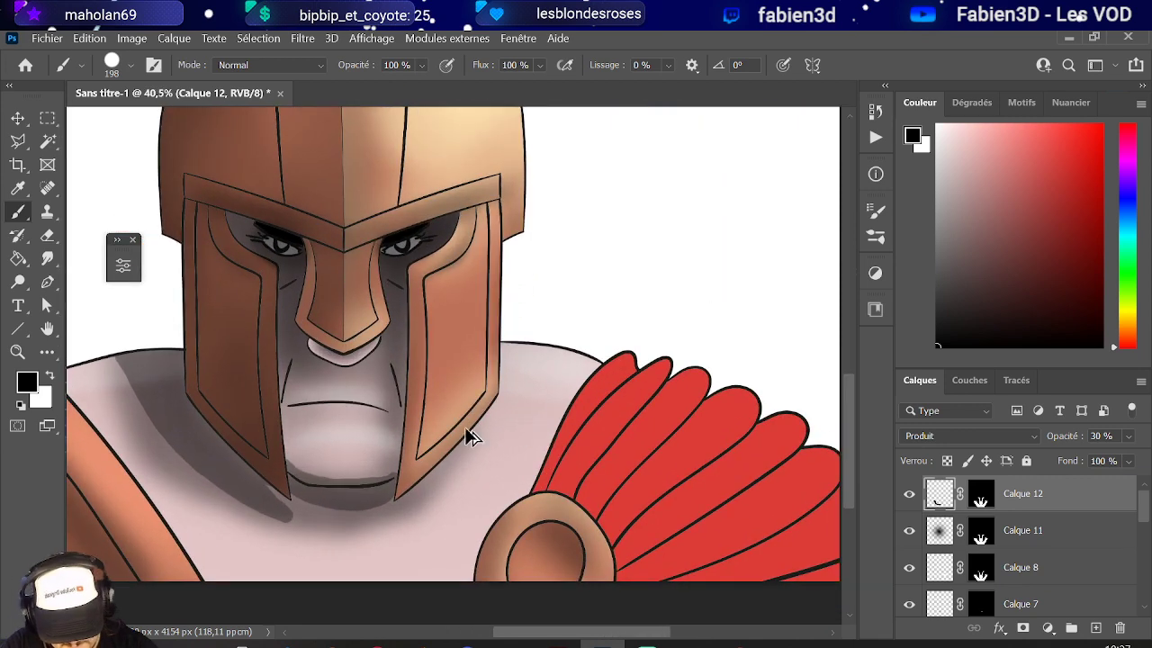
pyautogui.moveTo(381, 524); pyautogui.dragTo(423, 486)
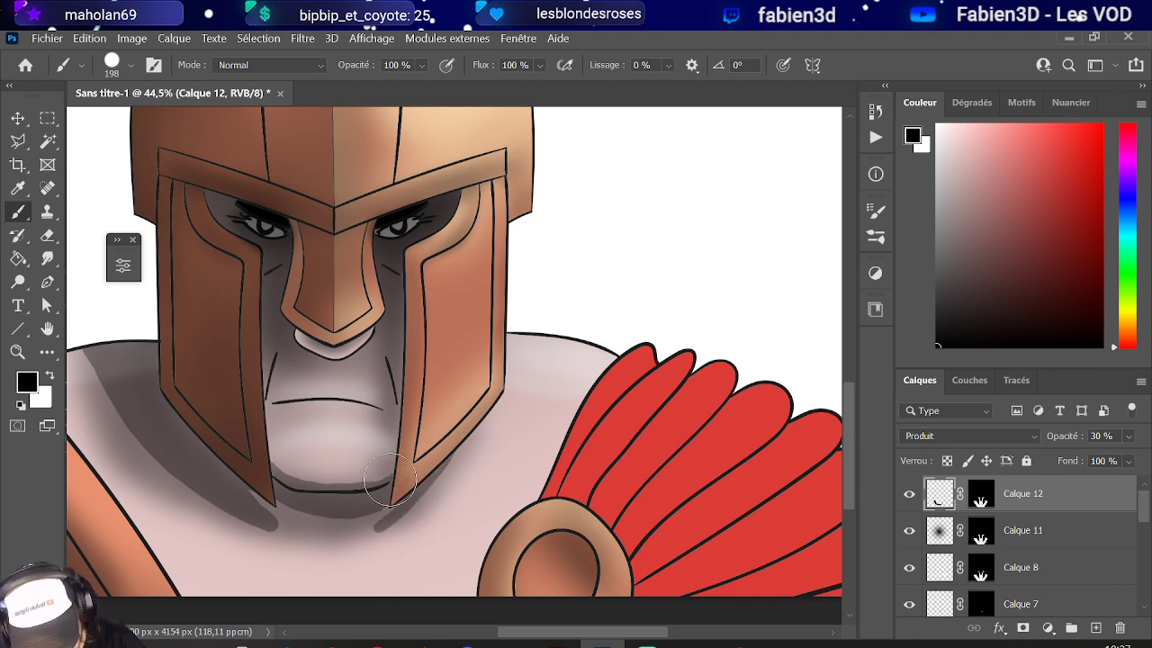
pyautogui.moveTo(292, 484); pyautogui.dragTo(392, 467)
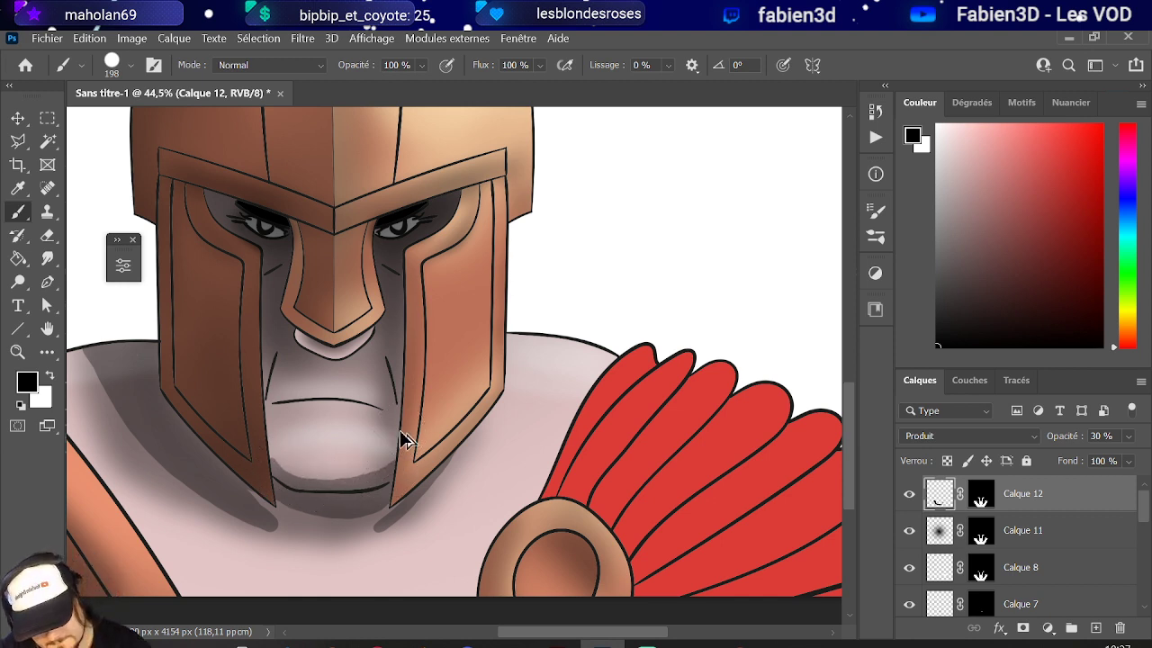
pyautogui.scroll(-2, 404, 440)
pyautogui.scroll(2, 244, 330)
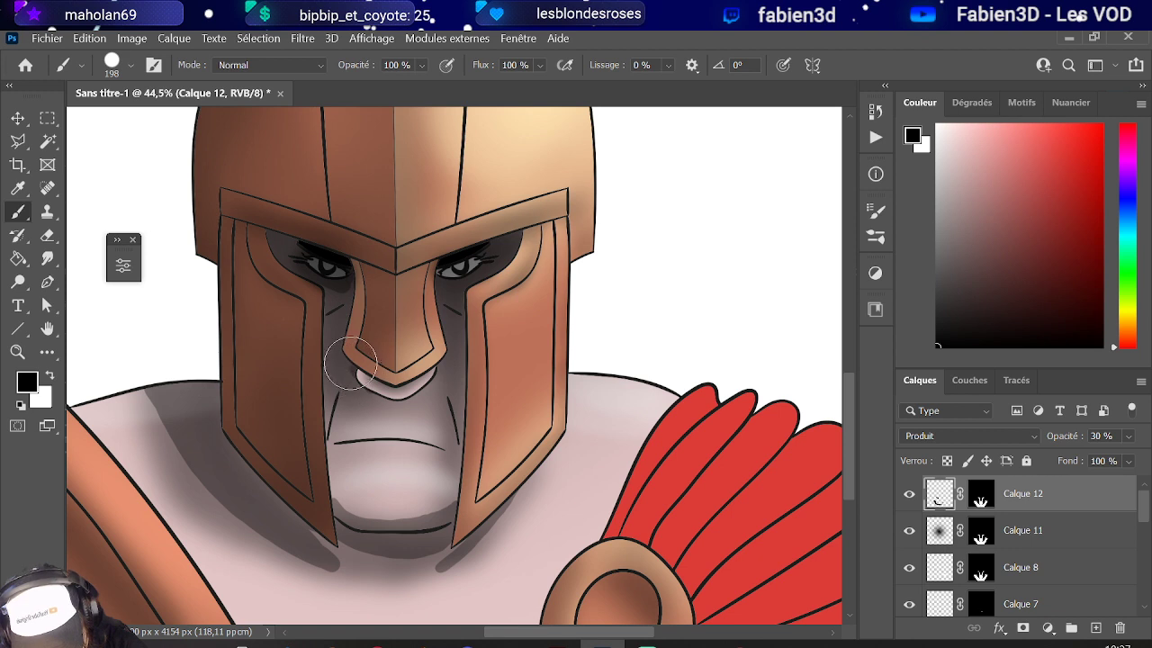
# - Paint hard-edged shadows around both eyes and down the cheeks along the nose guard and inner edges of the cheek guards
pyautogui.moveTo(343, 362); pyautogui.dragTo(342, 268)
pyautogui.moveTo(432, 284)
pyautogui.mouseDown()
pyautogui.moveTo(514, 246)
pyautogui.moveTo(449, 260)
pyautogui.moveTo(509, 252)
pyautogui.moveTo(455, 319)
pyautogui.moveTo(459, 450)
pyautogui.mouseUp()
pyautogui.moveTo(462, 288)
pyautogui.mouseDown()
pyautogui.moveTo(497, 269)
pyautogui.moveTo(512, 245)
pyautogui.moveTo(462, 287)
pyautogui.moveTo(453, 515)
pyautogui.mouseUp()
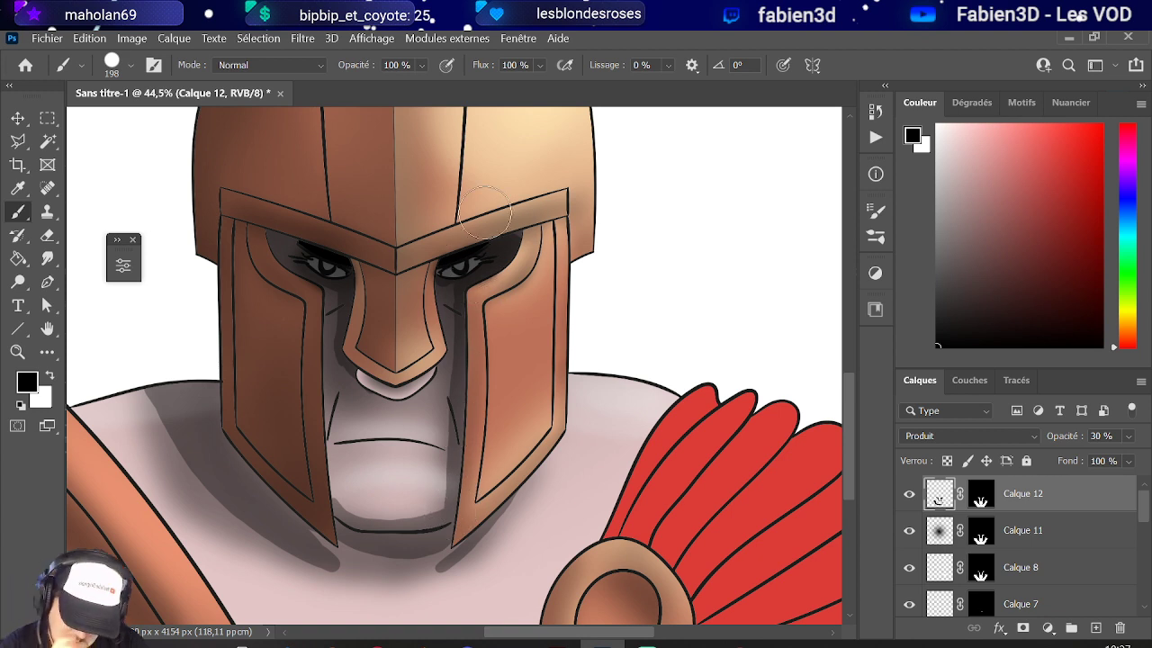
# - Add short hard-edged shadow strokes on Calque 12 for both collarbones and the hollow at the centre of the chest
pyautogui.scroll(1, 486, 211)
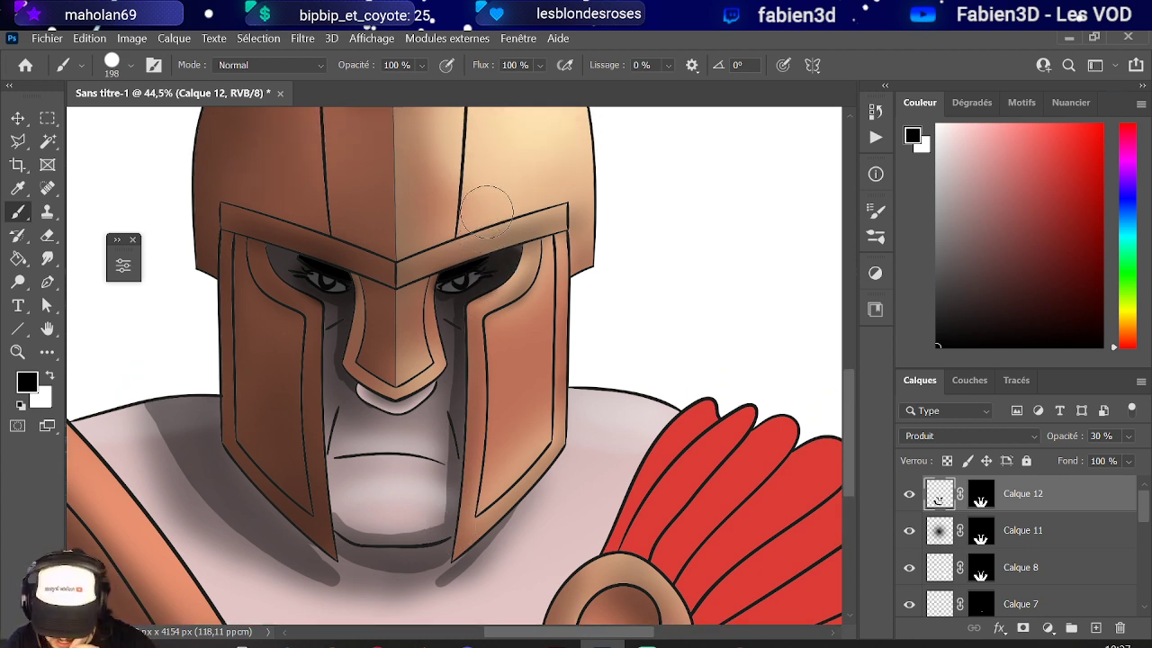
pyautogui.moveTo(480, 216)
pyautogui.mouseDown()
pyautogui.moveTo(453, 249)
pyautogui.moveTo(561, 318)
pyautogui.moveTo(625, 463)
pyautogui.moveTo(432, 417)
pyautogui.moveTo(296, 406)
pyautogui.moveTo(335, 404)
pyautogui.mouseUp()
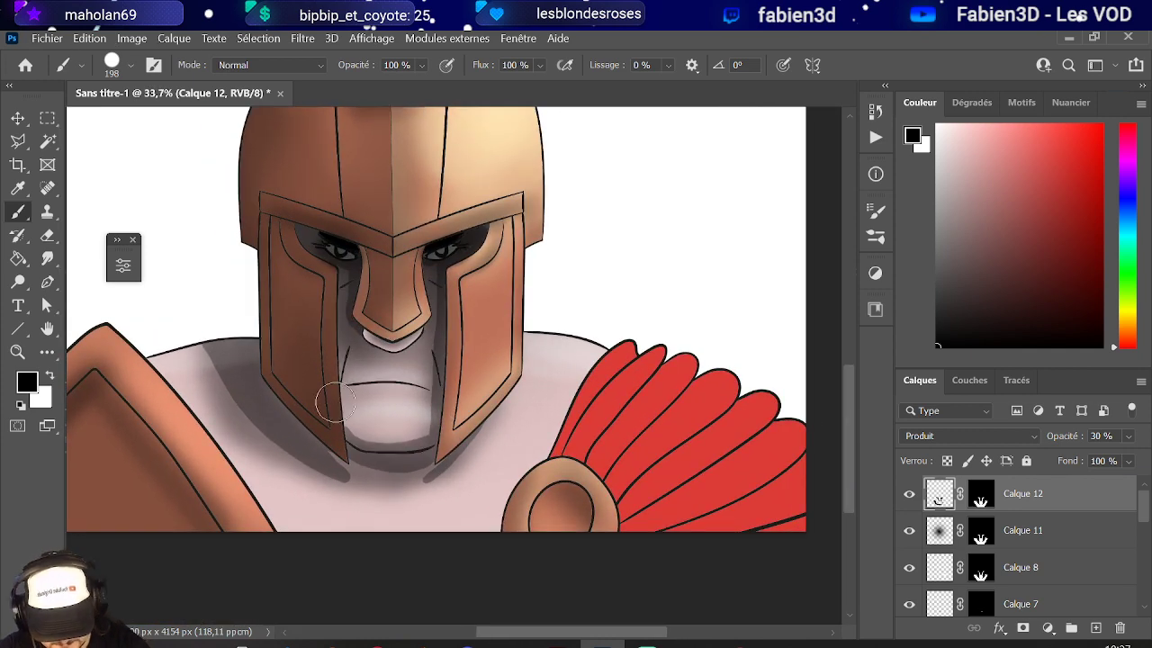
pyautogui.moveTo(521, 412); pyautogui.dragTo(558, 417)
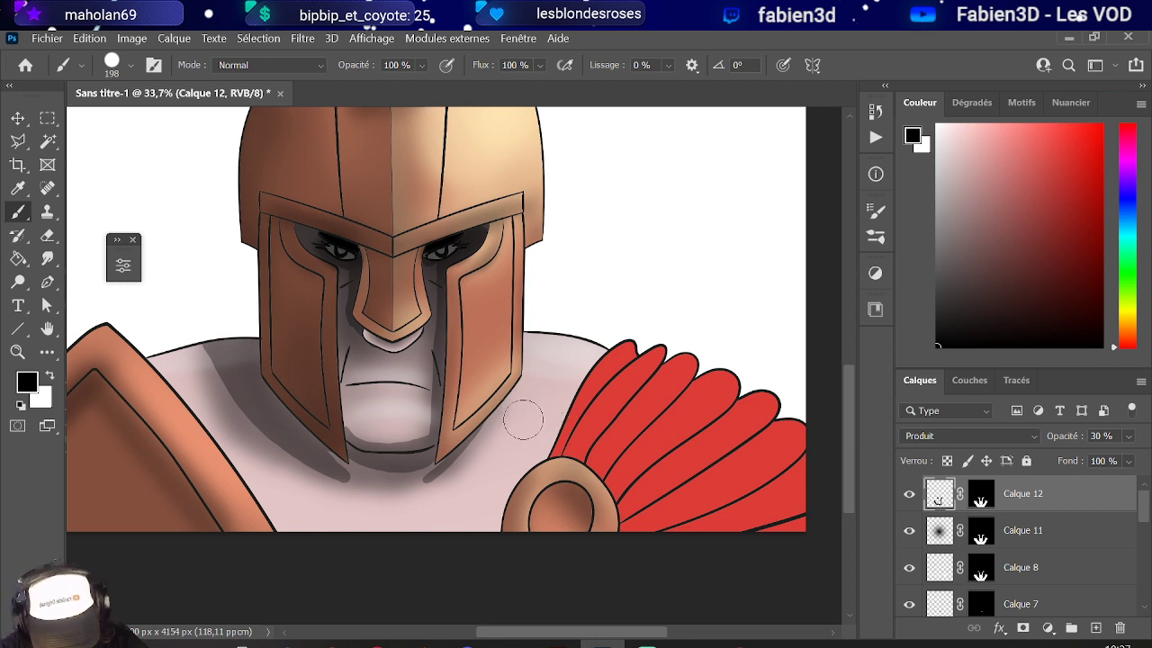
pyautogui.moveTo(498, 439); pyautogui.dragTo(516, 447)
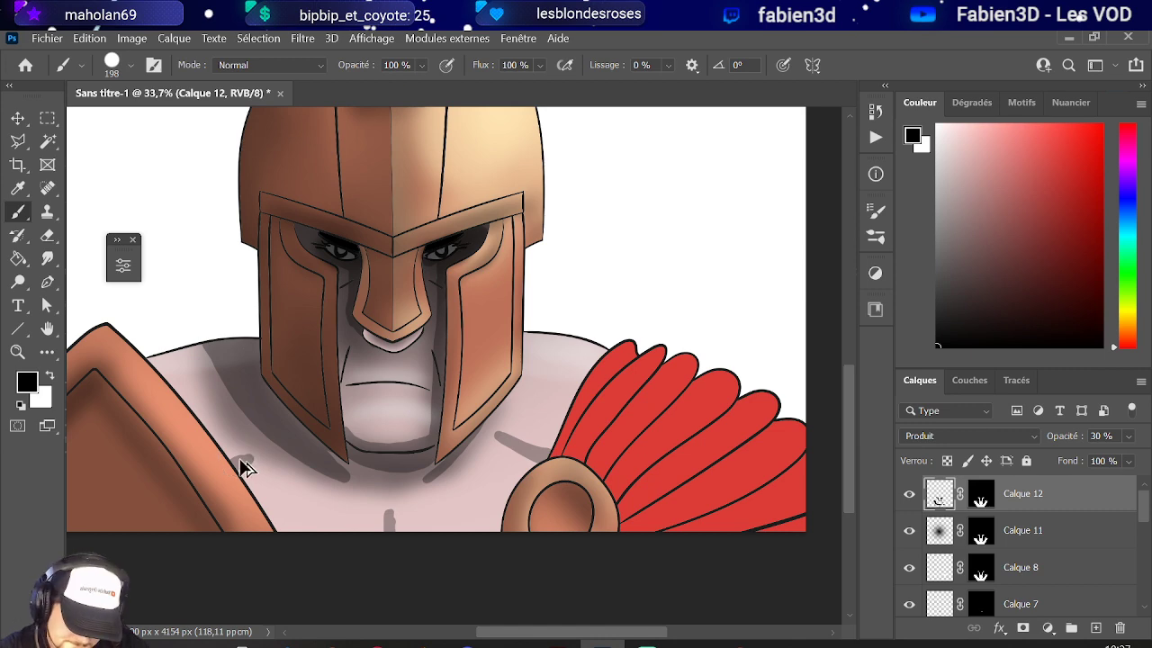
pyautogui.scroll(-4, 241, 466)
pyautogui.scroll(3, 193, 450)
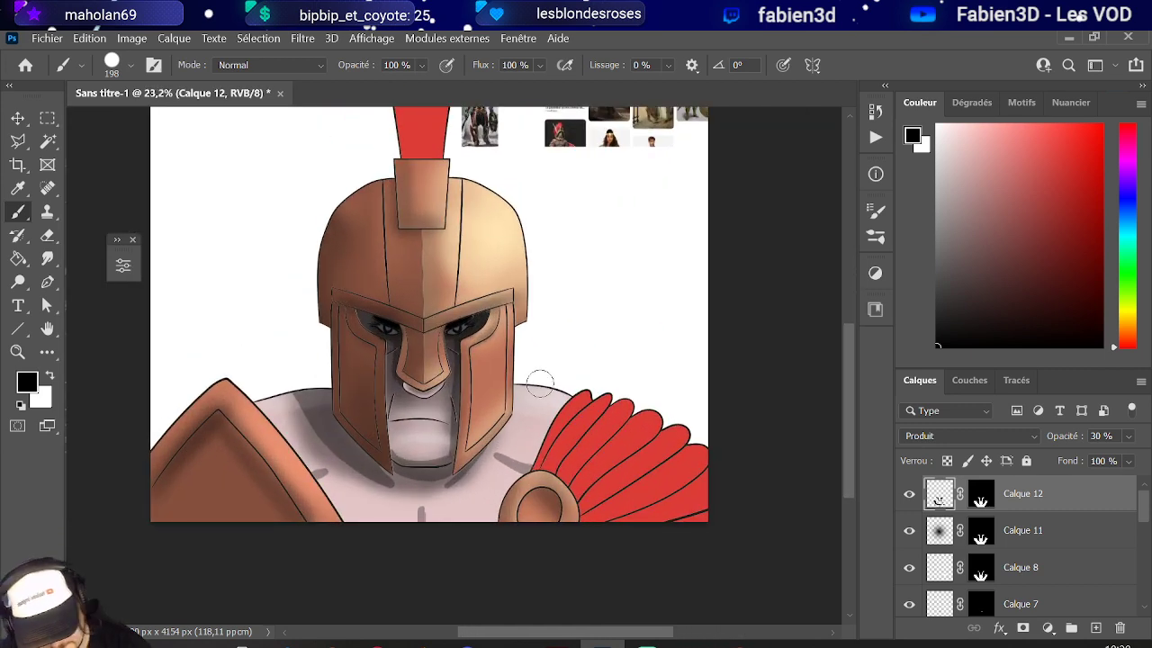
pyautogui.scroll(3, 400, 421)
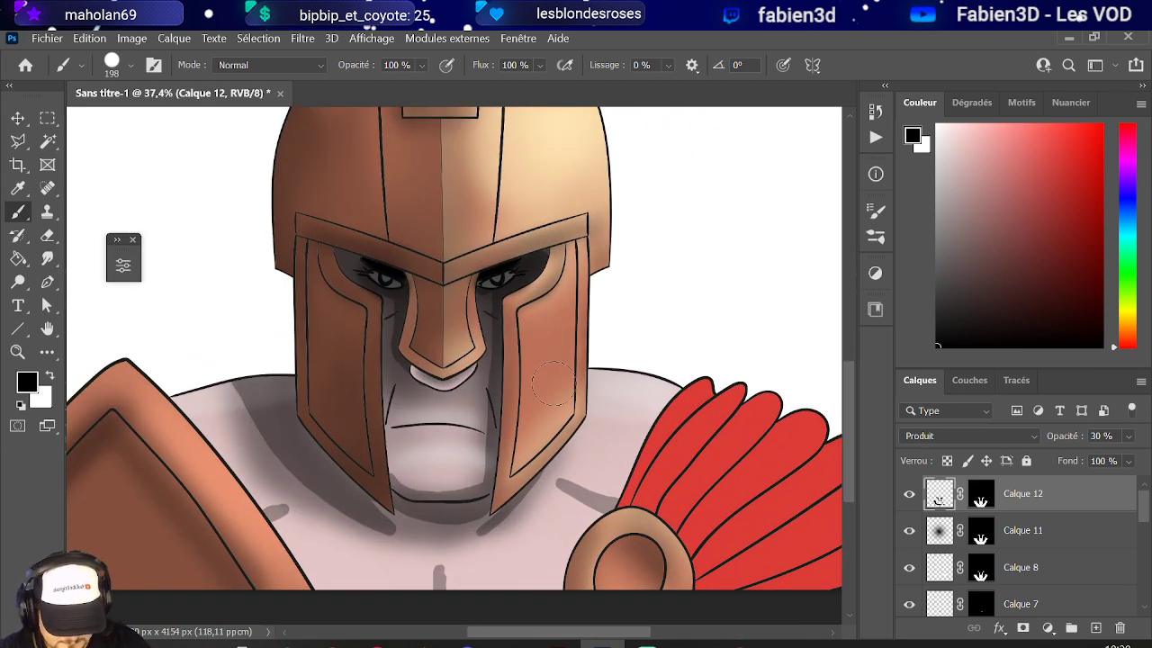
# - Add Calque 13 on top, mask it with Calque 10's armour mask, and set it to Produit at 30 % opacity
pyautogui.scroll(-3, 1044, 569)
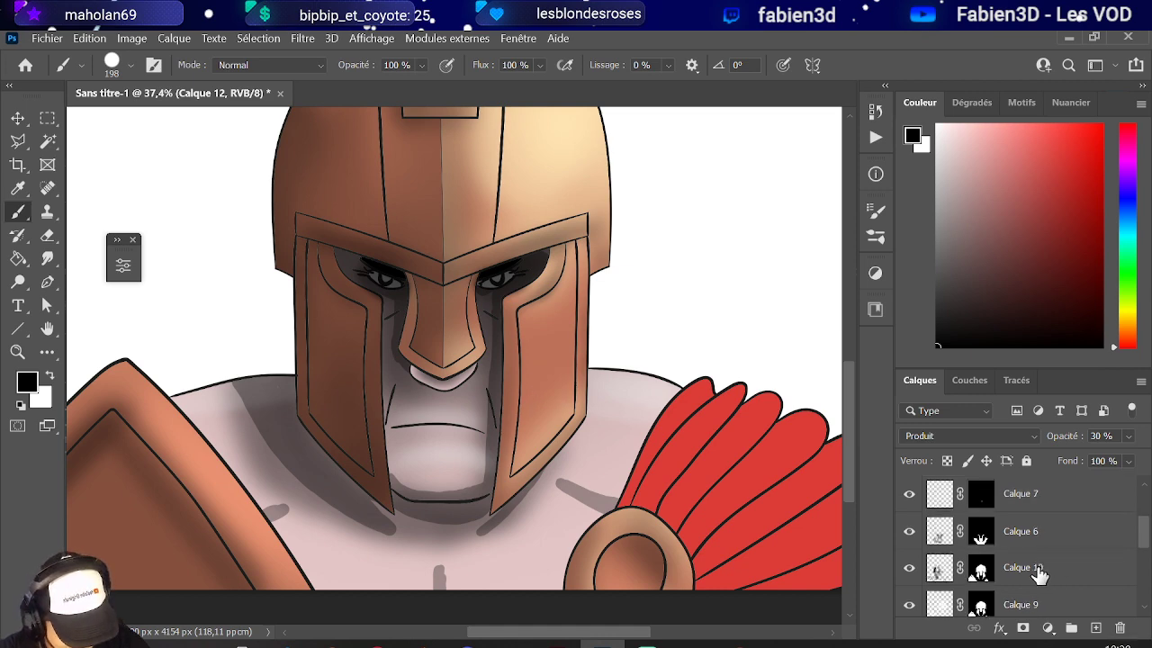
pyautogui.keyDown('ctrl'); pyautogui.click(981, 572); pyautogui.keyUp('ctrl')
pyautogui.scroll(3, 984, 571)
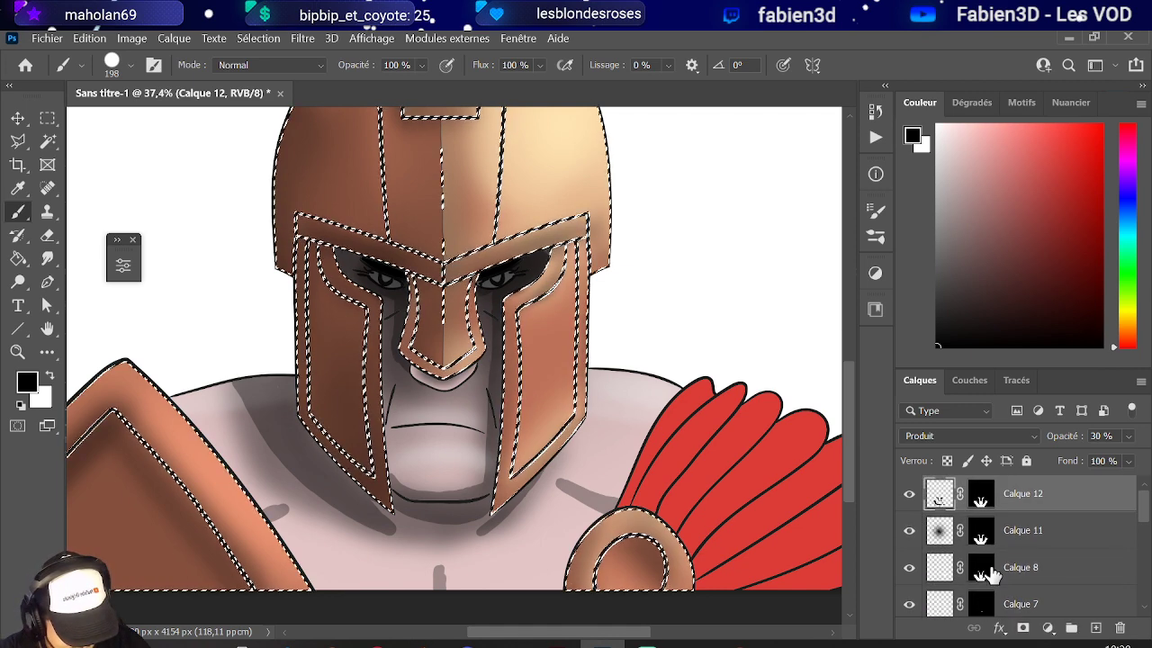
pyautogui.click(1097, 627)
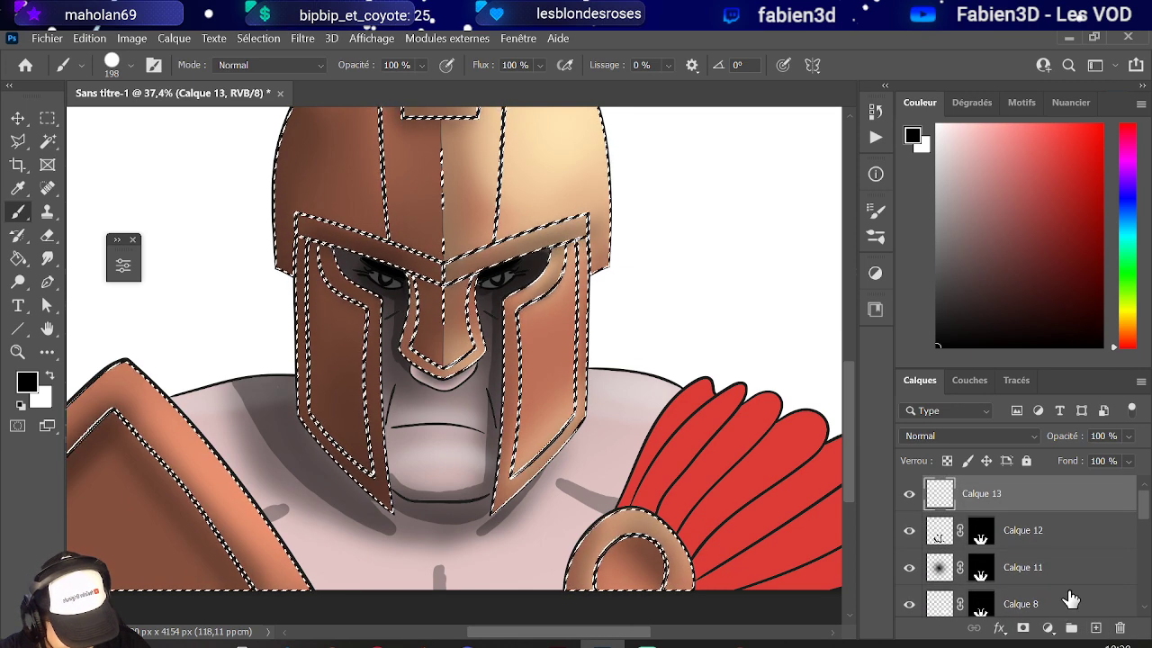
pyautogui.click(1023, 627)
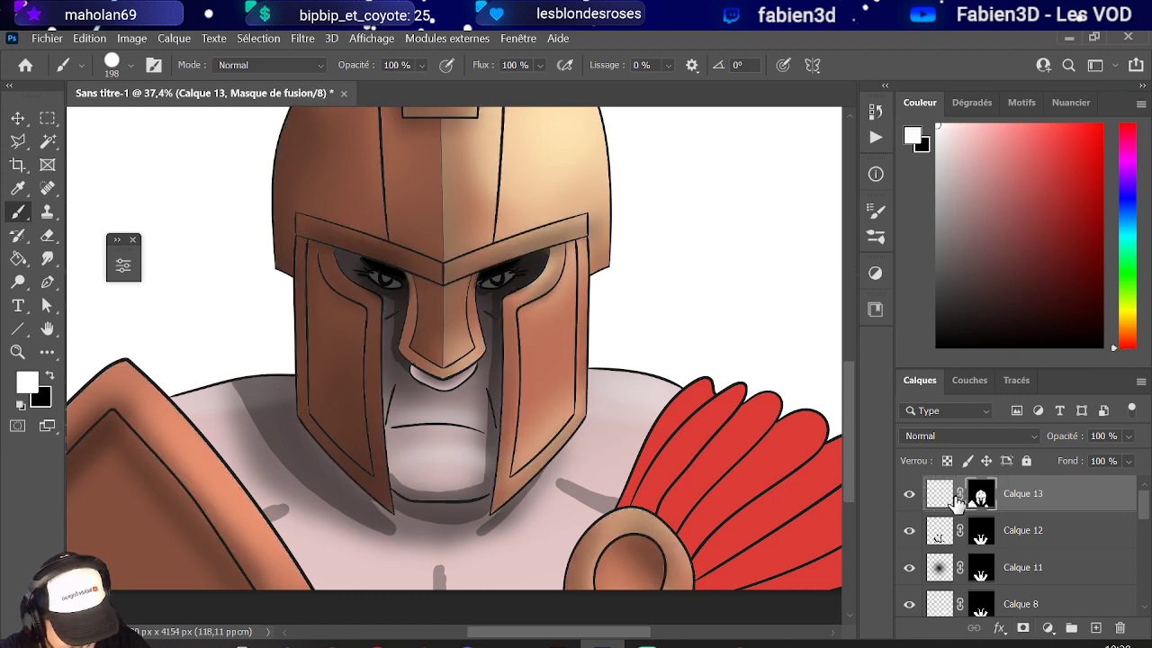
pyautogui.click(952, 500)
pyautogui.click(1002, 437)
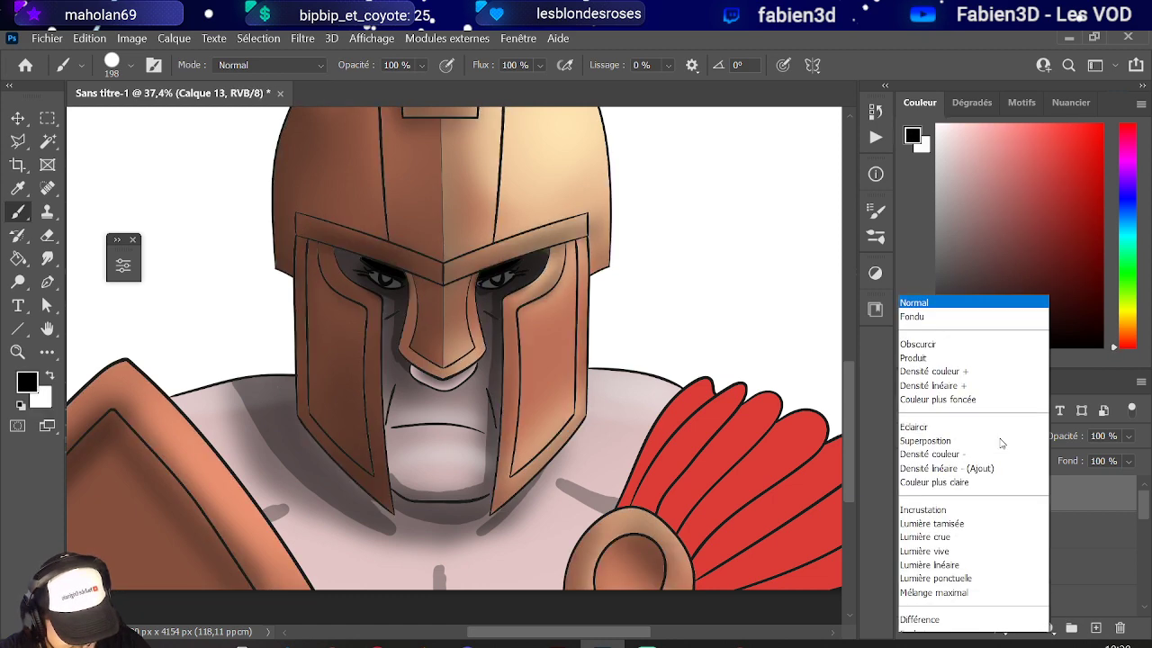
pyautogui.click(1026, 245)
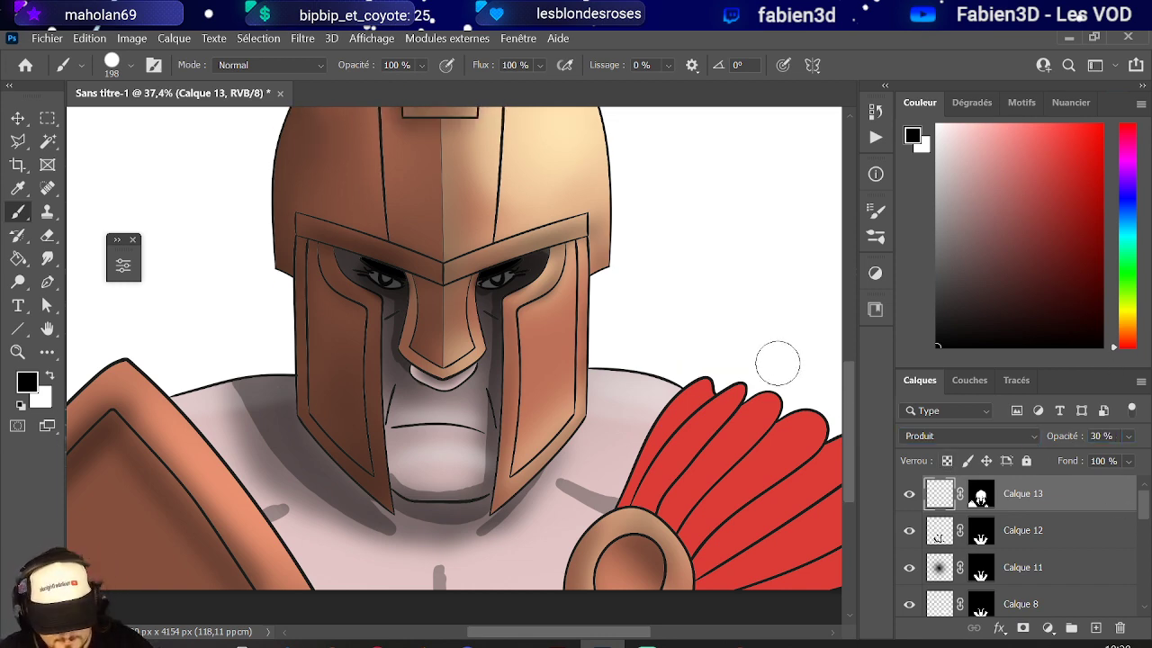
# - Paint a hard-edged black shadow on Calque 13 along the lower edge of the brow band's left half, redoing the first stroke
pyautogui.scroll(3, 436, 355)
pyautogui.scroll(1, 435, 351)
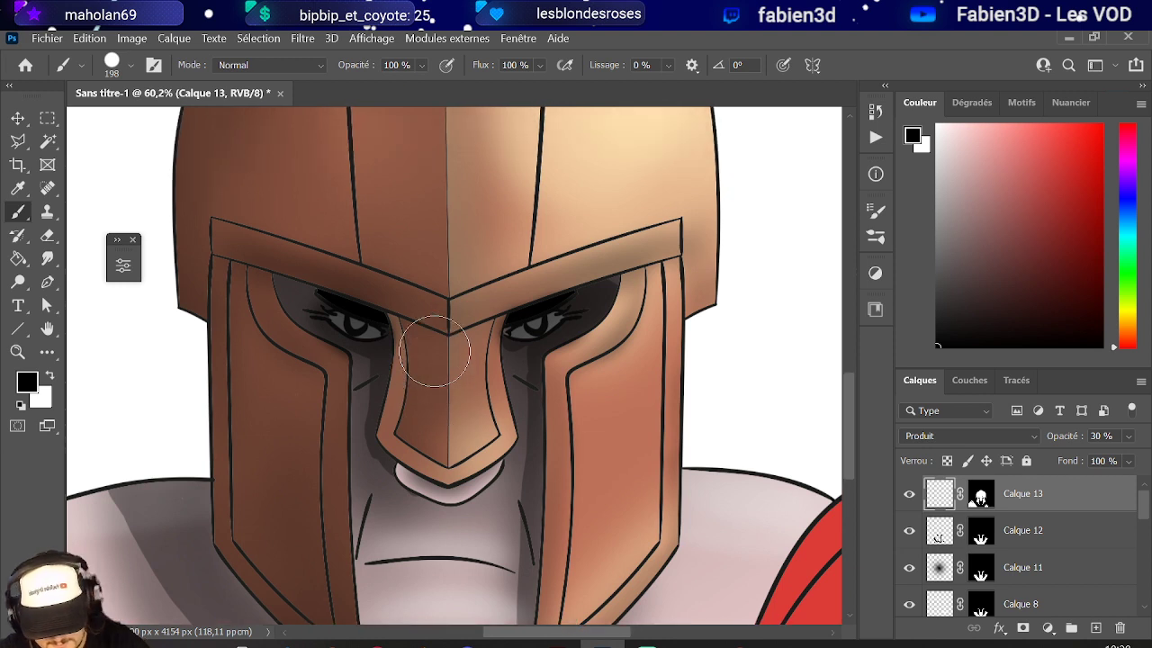
pyautogui.moveTo(224, 249); pyautogui.dragTo(317, 270)
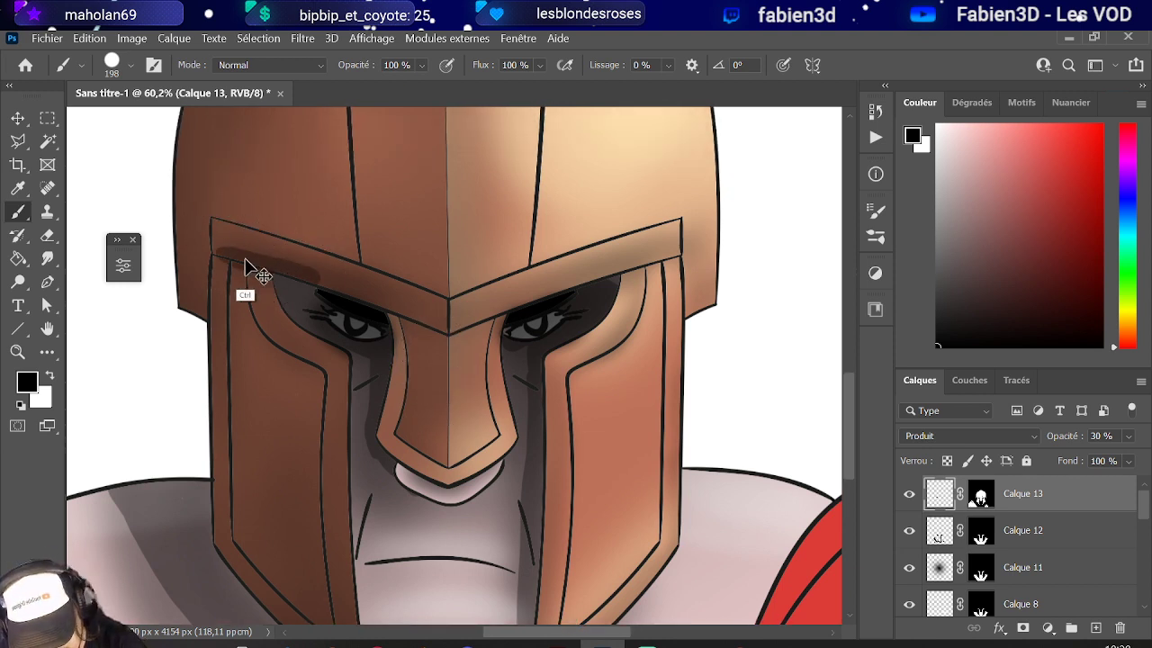
pyautogui.hotkey('ctrl', 'z')
pyautogui.moveTo(218, 257)
pyautogui.mouseDown()
pyautogui.moveTo(278, 258)
pyautogui.moveTo(450, 333)
pyautogui.mouseUp()
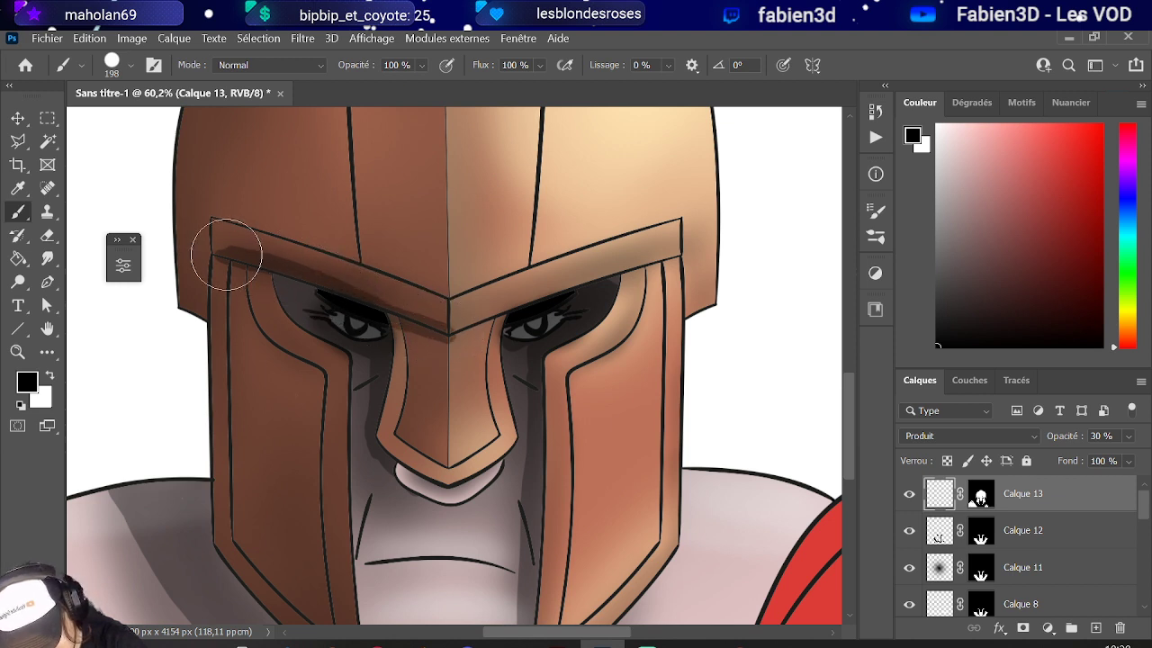
# - Fill the left half of the helmet's nose guard with hard-edged shadow up to its central ridge, redoing the first attempt
pyautogui.moveTo(443, 327)
pyautogui.mouseDown()
pyautogui.moveTo(443, 473)
pyautogui.moveTo(406, 435)
pyautogui.moveTo(392, 447)
pyautogui.moveTo(436, 478)
pyautogui.moveTo(381, 439)
pyautogui.moveTo(388, 308)
pyautogui.moveTo(399, 410)
pyautogui.moveTo(390, 434)
pyautogui.moveTo(402, 322)
pyautogui.moveTo(400, 444)
pyautogui.moveTo(405, 326)
pyautogui.moveTo(430, 450)
pyautogui.mouseUp()
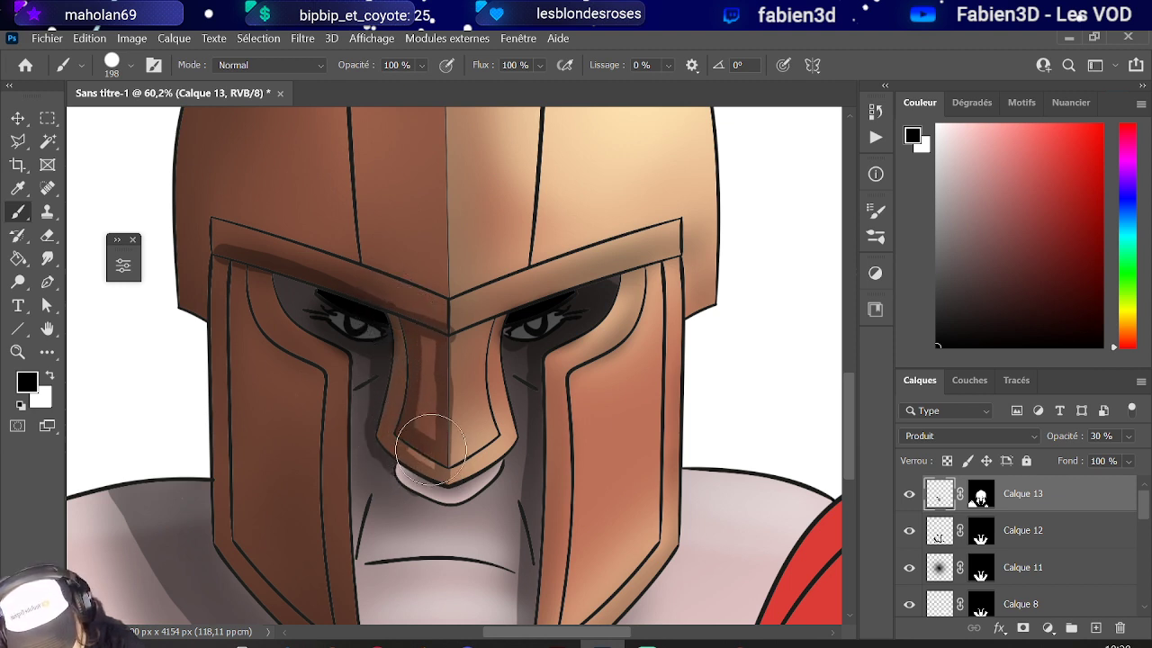
pyautogui.hotkey('ctrl', 'z')
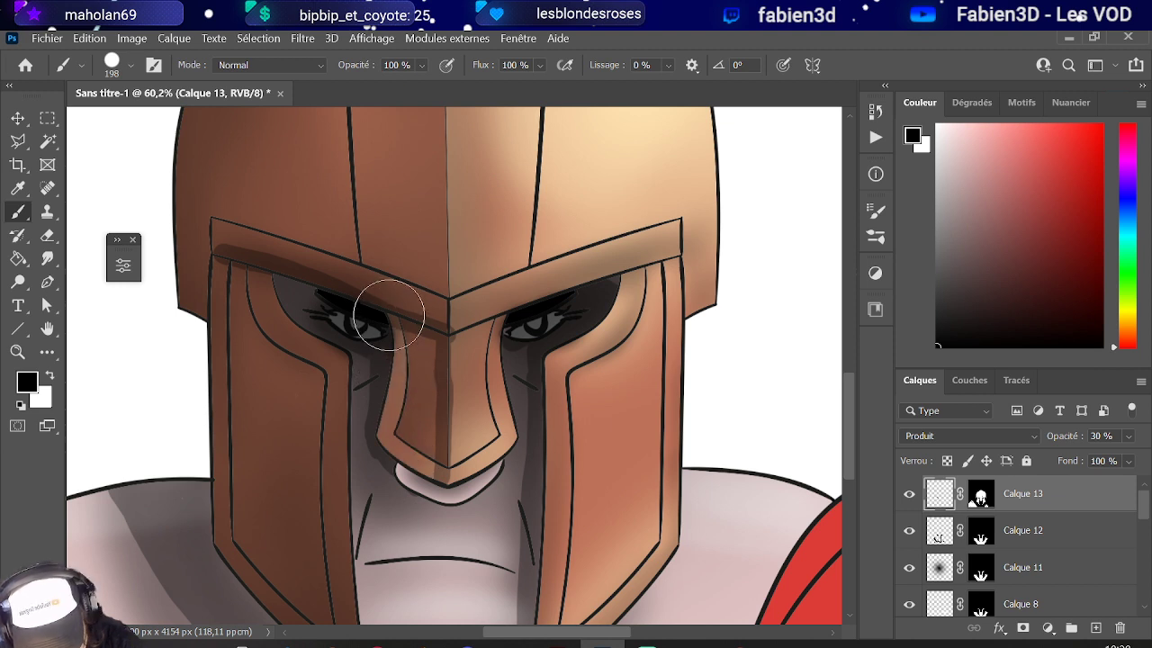
pyautogui.moveTo(388, 315)
pyautogui.mouseDown()
pyautogui.moveTo(376, 437)
pyautogui.moveTo(432, 482)
pyautogui.moveTo(415, 412)
pyautogui.moveTo(403, 438)
pyautogui.moveTo(424, 333)
pyautogui.moveTo(424, 440)
pyautogui.moveTo(415, 432)
pyautogui.moveTo(435, 453)
pyautogui.moveTo(437, 380)
pyautogui.moveTo(431, 438)
pyautogui.moveTo(404, 433)
pyautogui.moveTo(440, 457)
pyautogui.mouseUp()
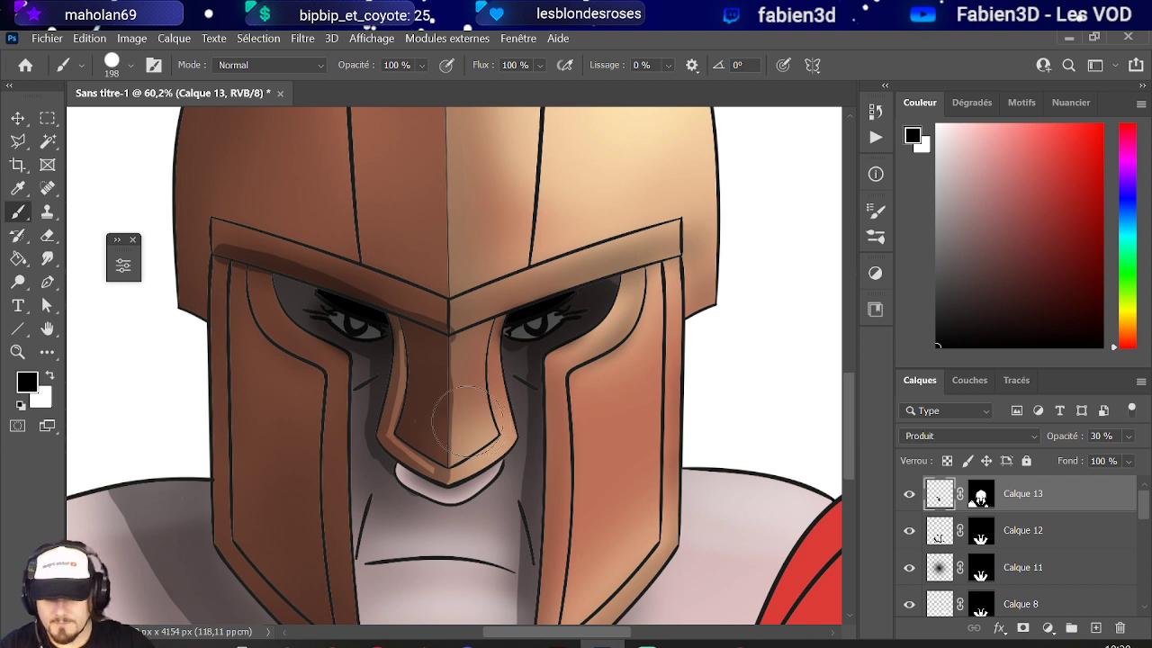
# - Select the right half of the nose guard from its central ridge with a rectangular marquee
pyautogui.click(47, 120)
pyautogui.moveTo(510, 495); pyautogui.dragTo(450, 297)
pyautogui.click(450, 297)
pyautogui.hotkey('ctrl', 'z')
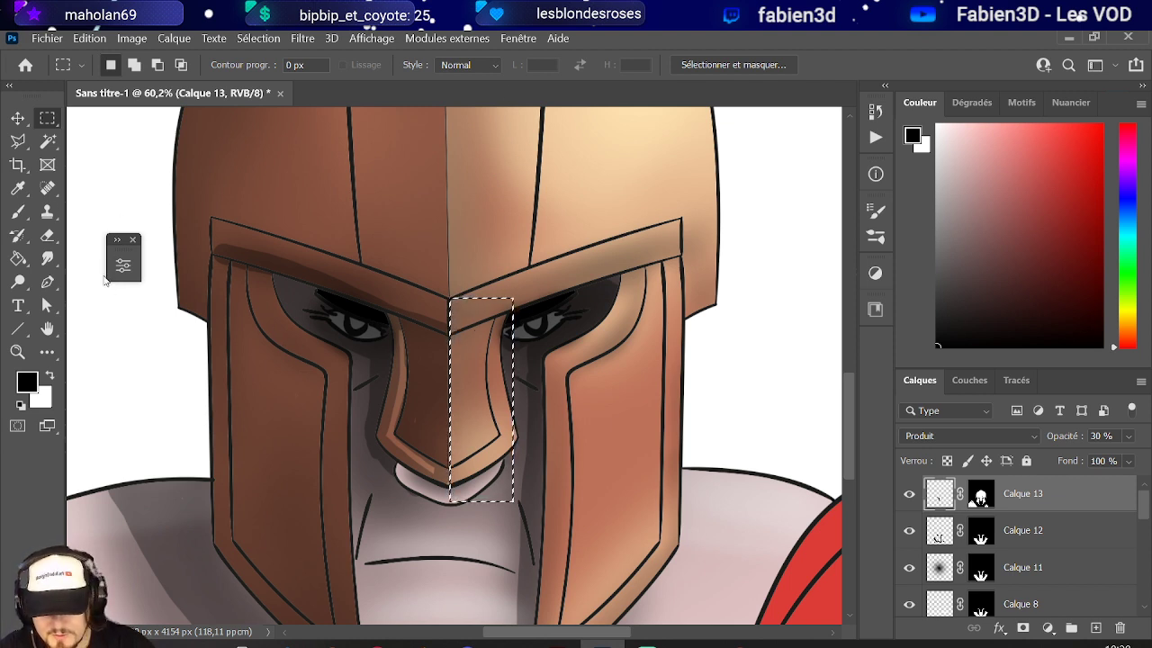
# - Outline the area just below the left end of the brow band with a straight-edged Polygonal Lasso selection
pyautogui.click(18, 142)
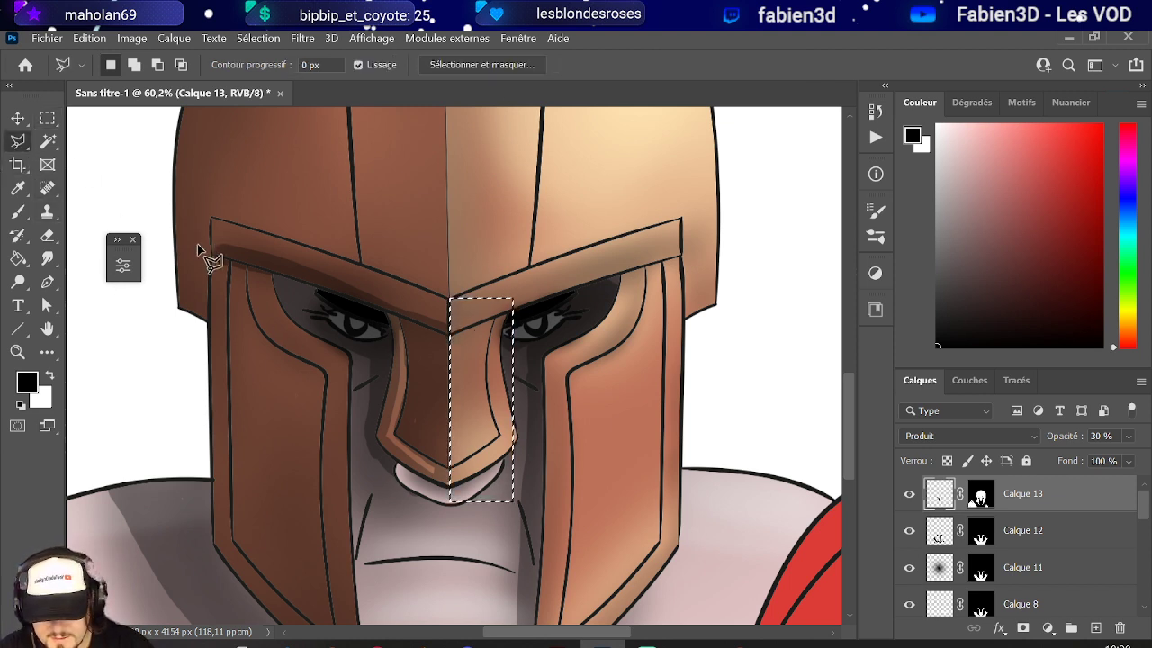
pyautogui.click(218, 261)
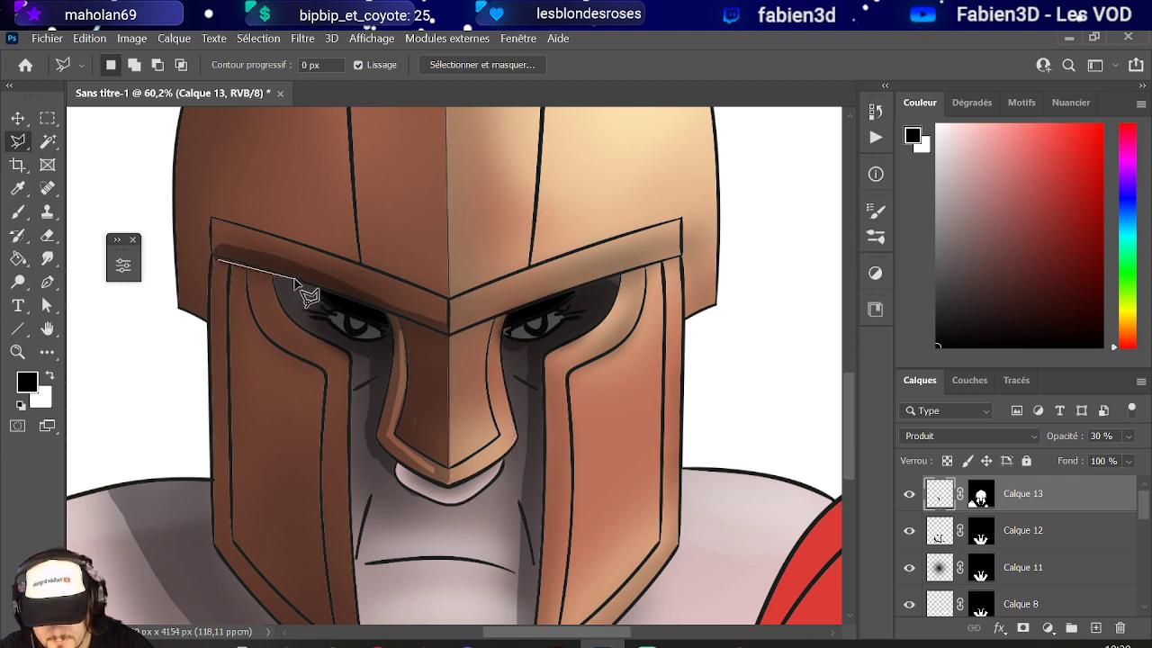
pyautogui.click(294, 278)
pyautogui.click(296, 312)
pyautogui.click(180, 298)
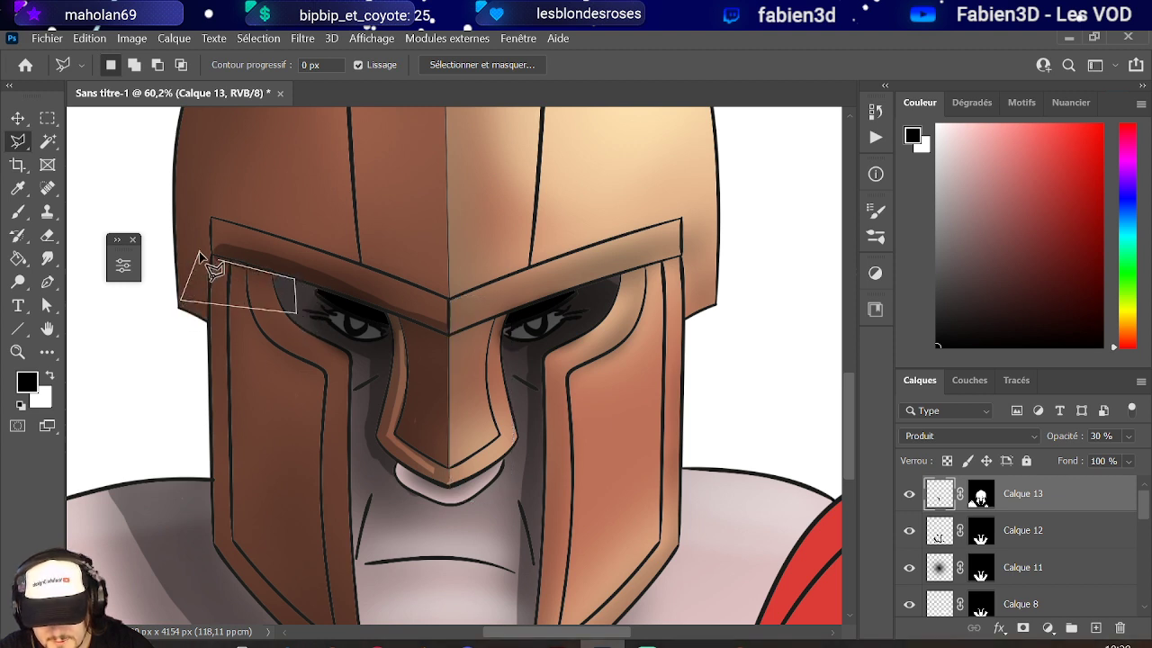
pyautogui.click(201, 252)
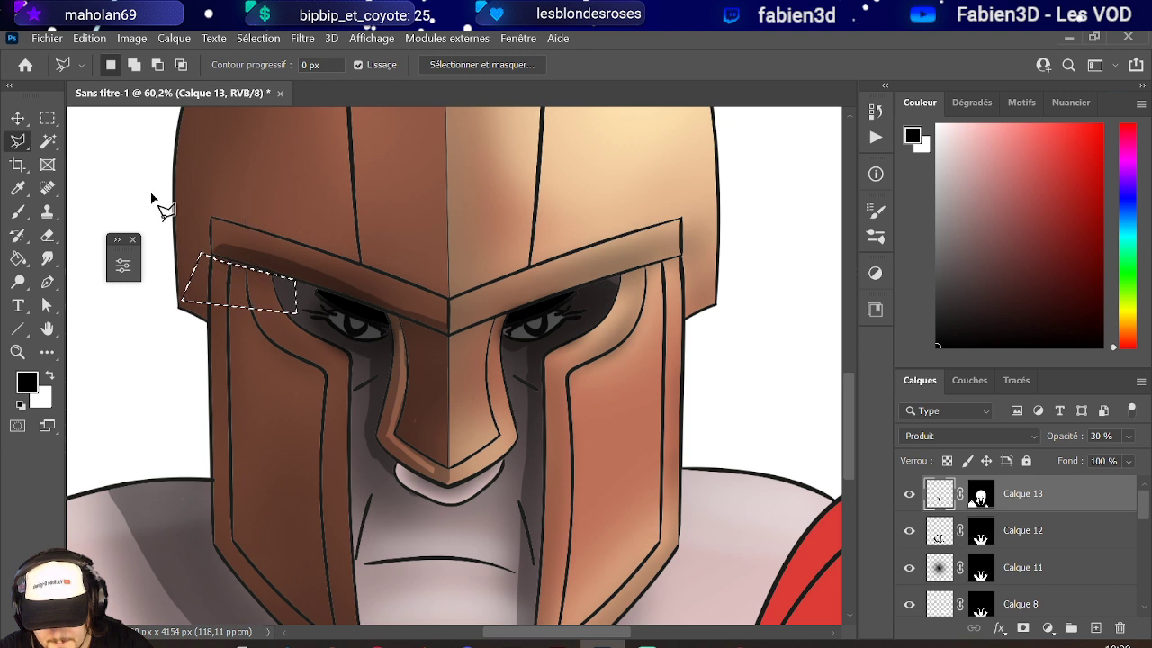
pyautogui.click(48, 118)
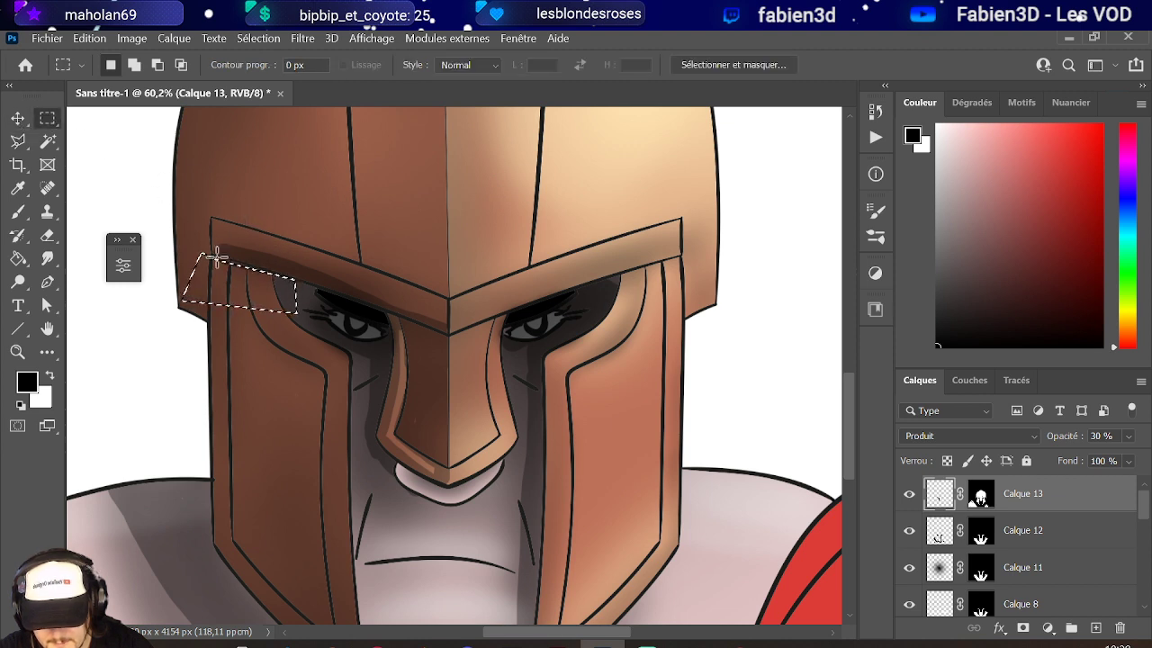
pyautogui.click(243, 306)
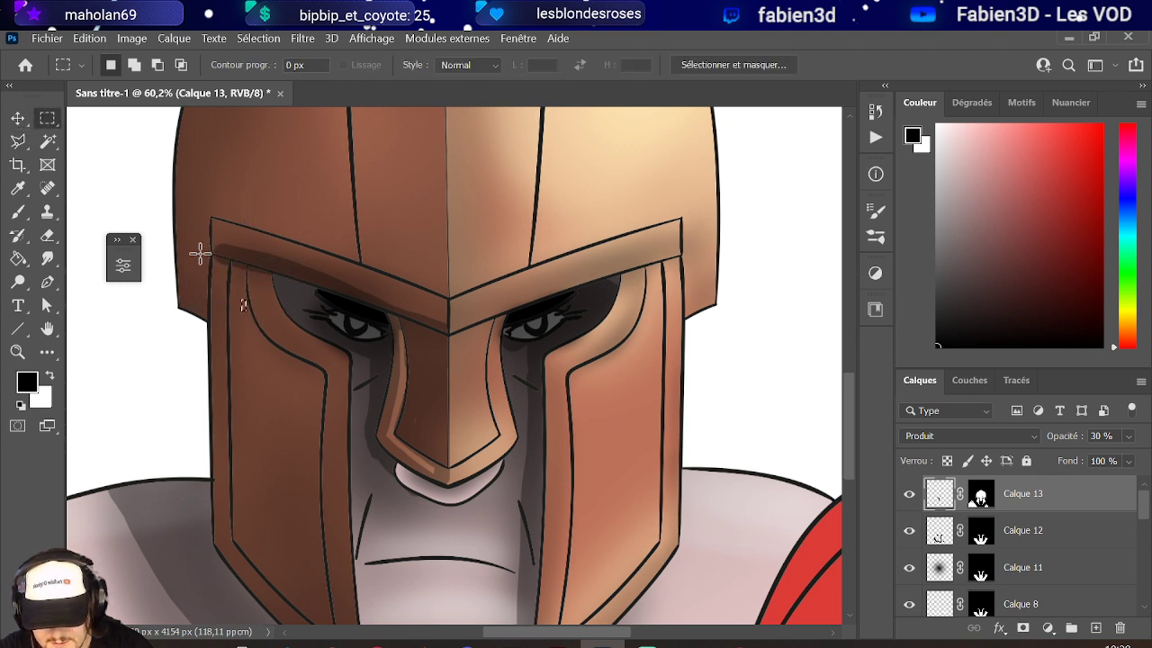
pyautogui.click(45, 142)
pyautogui.click(18, 142)
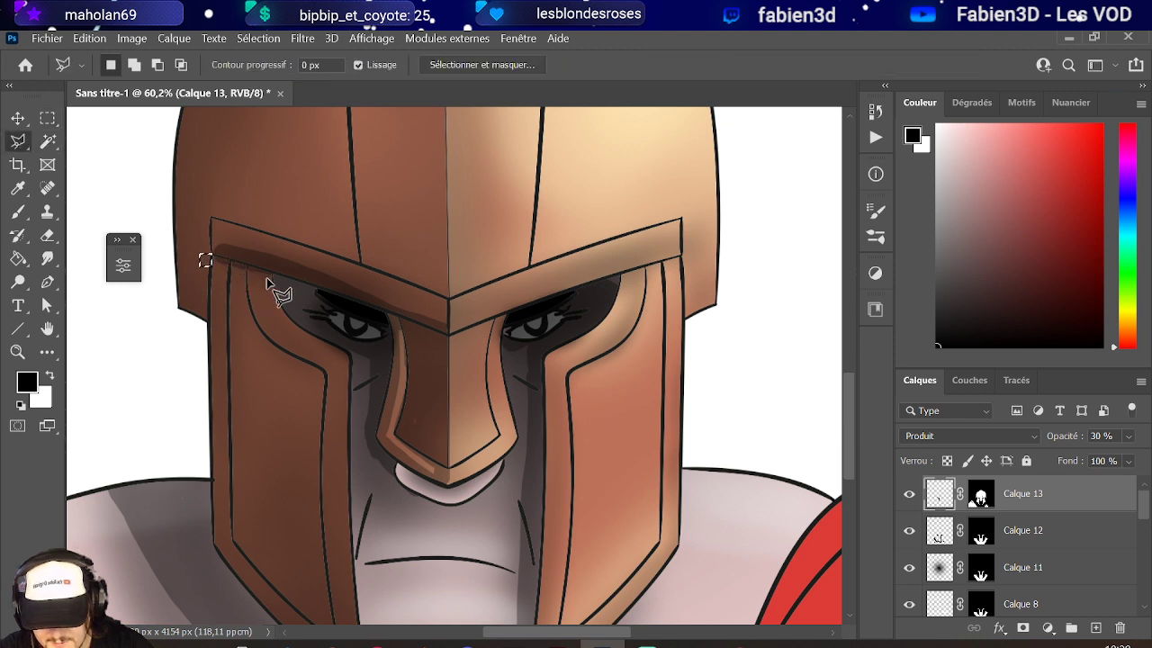
pyautogui.click(282, 277)
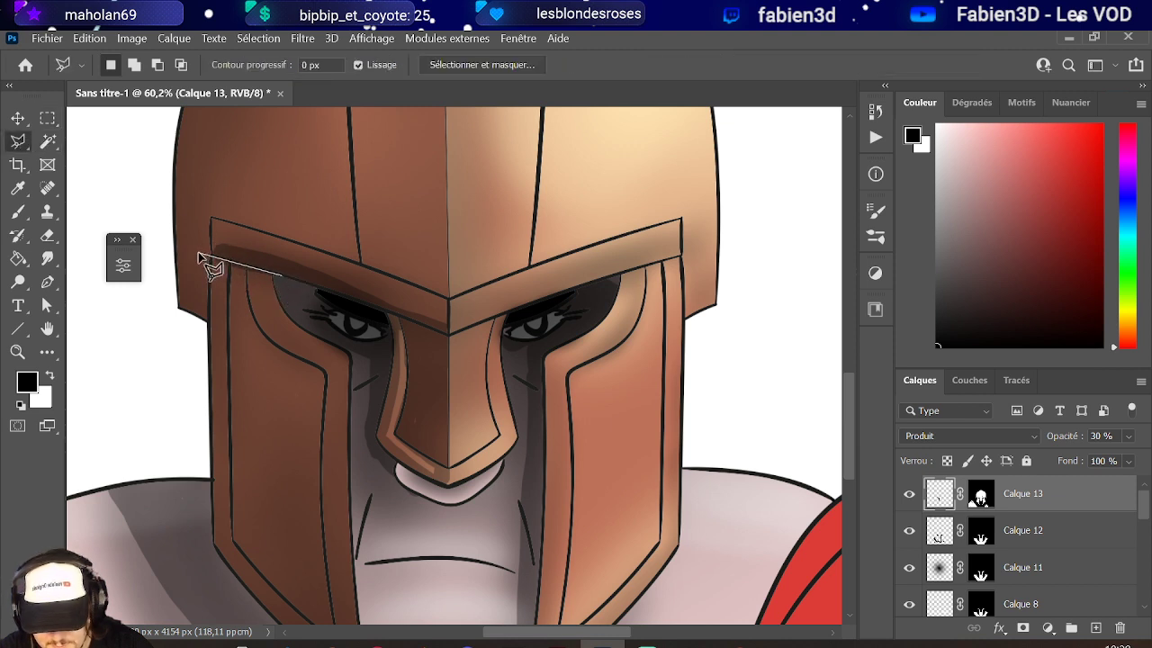
pyautogui.click(199, 255)
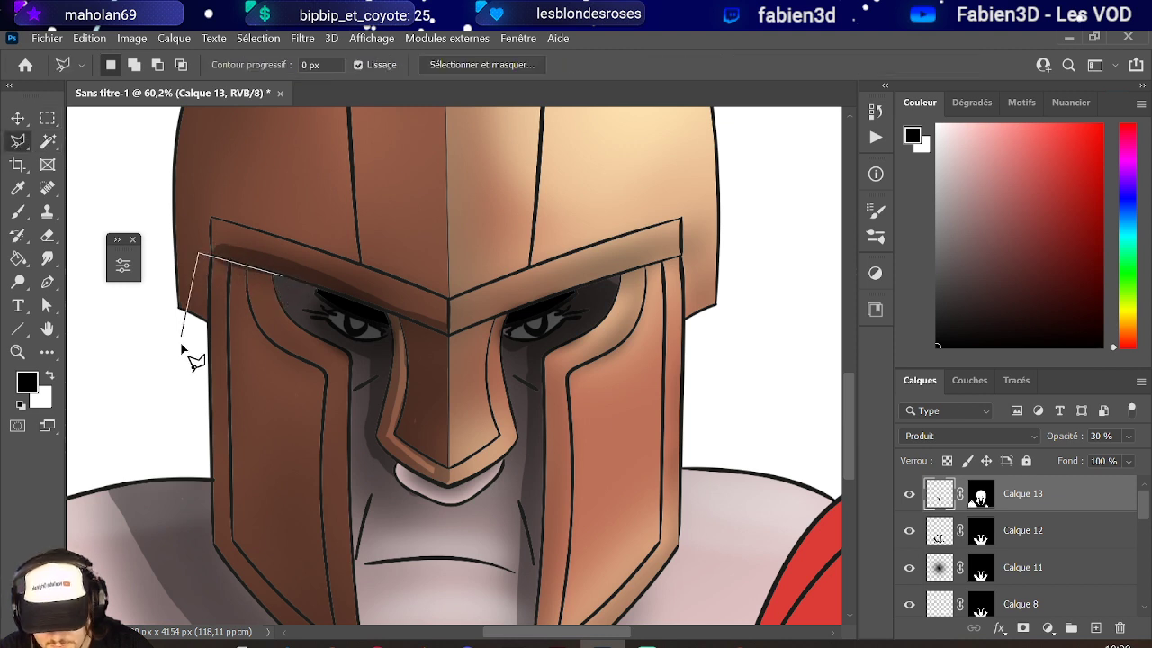
pyautogui.click(284, 281)
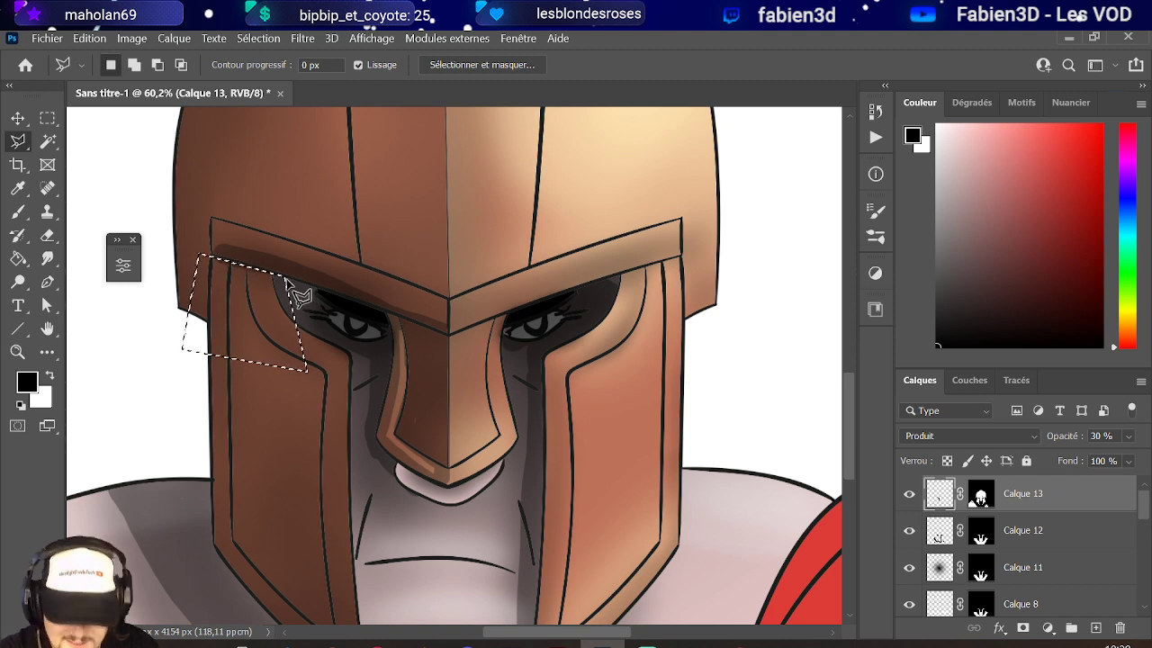
pyautogui.click(252, 39)
pyautogui.click(283, 72)
# - Paint hard-edged black shadows on Calque 13 around the plume holder's left and lower edges and along the helmet's left seam, using a 101 px brush
pyautogui.scroll(-2, 362, 248)
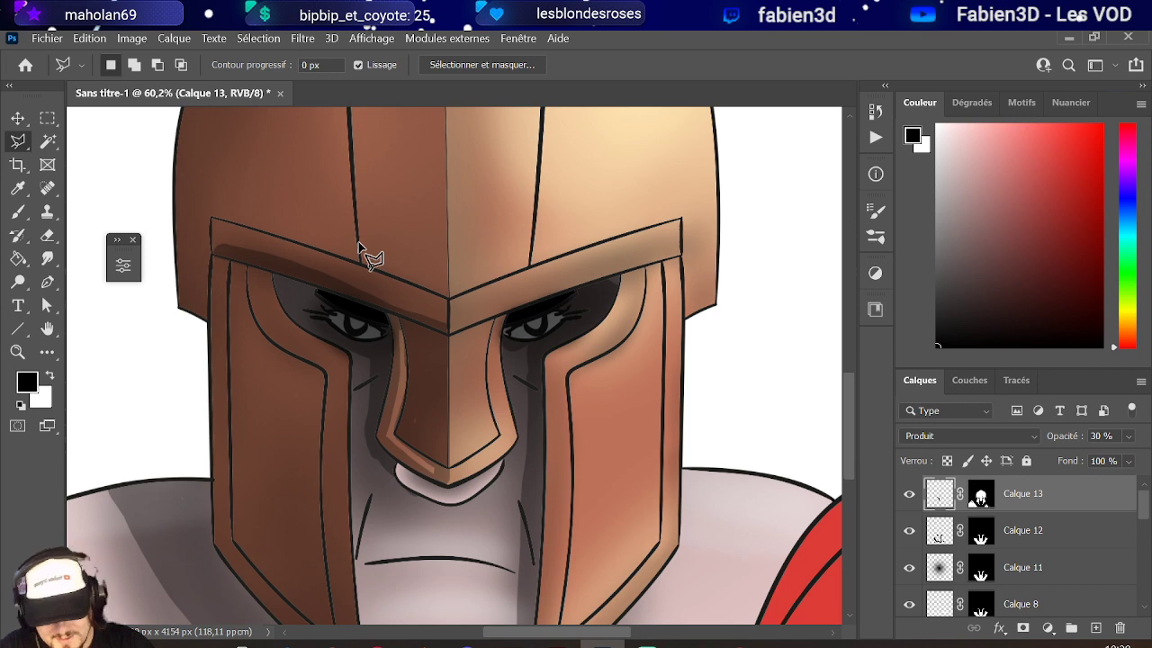
pyautogui.scroll(-3, 351, 265)
pyautogui.scroll(2, 306, 257)
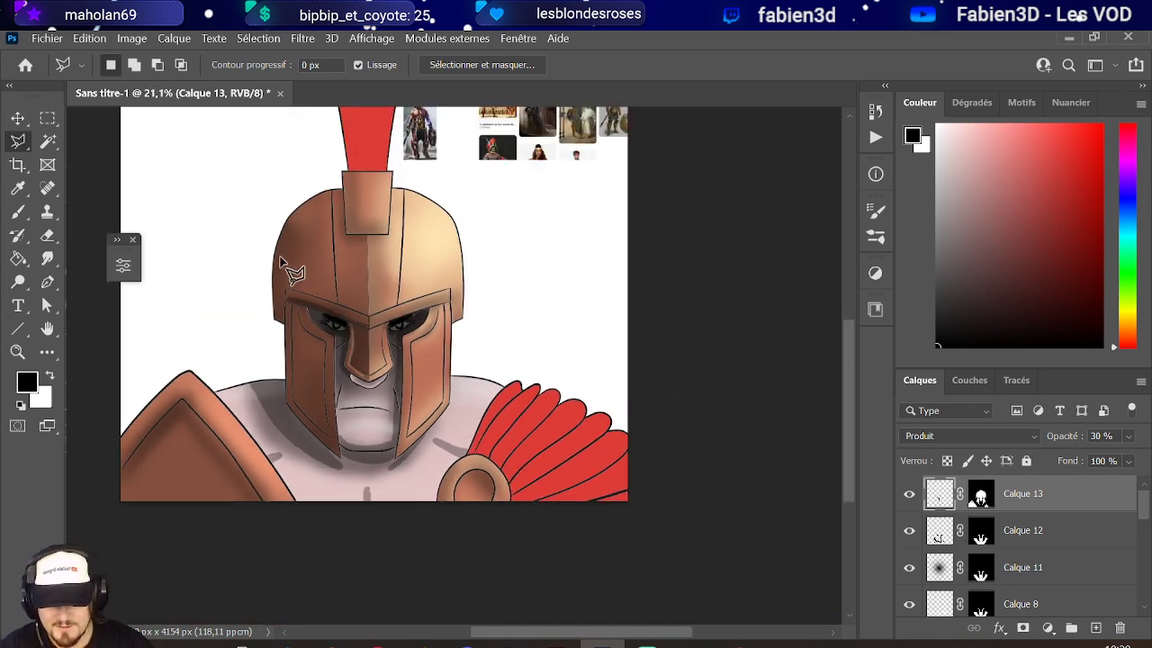
pyautogui.scroll(1, 309, 257)
pyautogui.scroll(2, 308, 257)
pyautogui.click(10, 212)
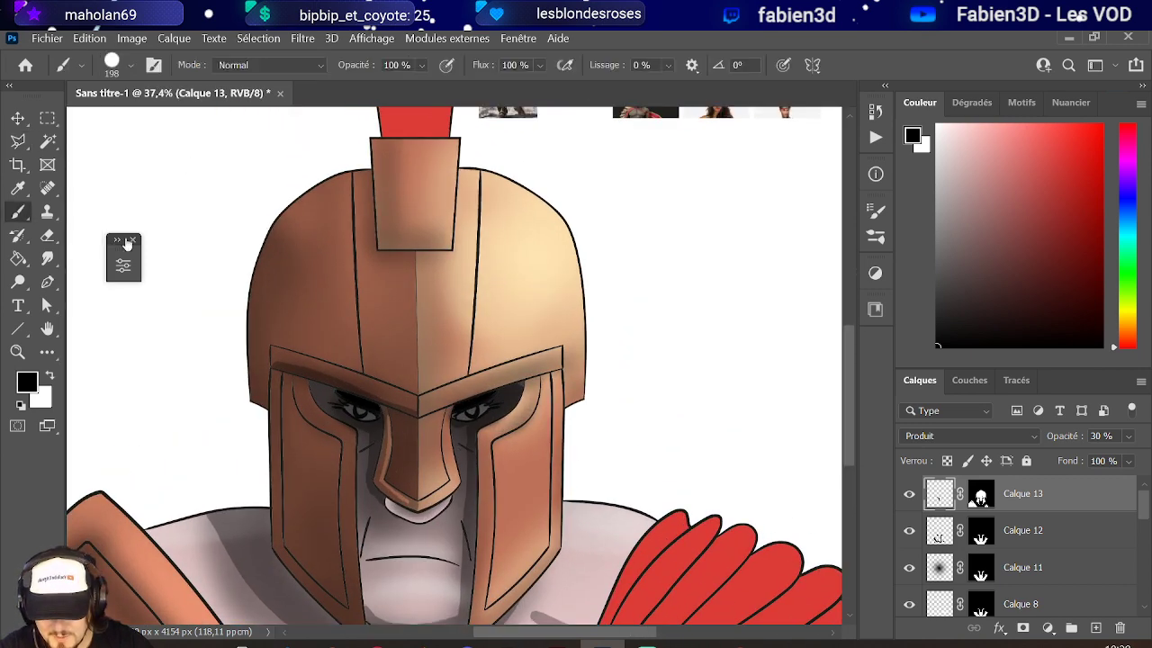
pyautogui.scroll(1, 396, 226)
pyautogui.scroll(1, 387, 221)
pyautogui.scroll(1, 360, 239)
pyautogui.moveTo(360, 239)
pyautogui.mouseDown()
pyautogui.moveTo(373, 244)
pyautogui.moveTo(350, 244)
pyautogui.moveTo(369, 248)
pyautogui.mouseUp()
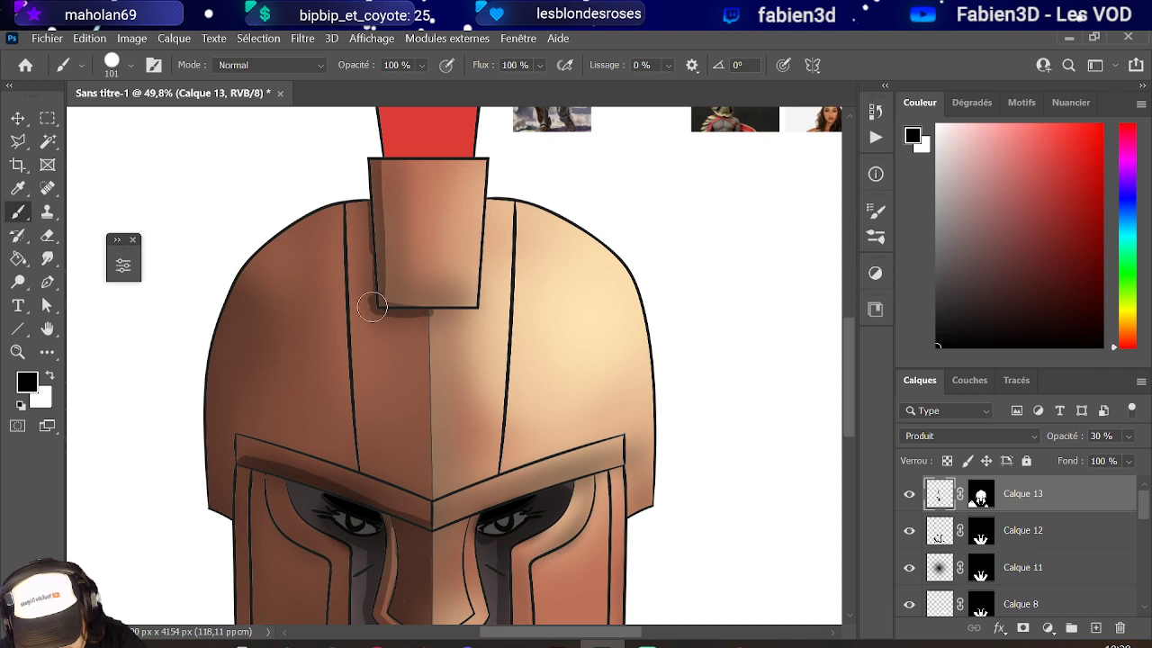
pyautogui.moveTo(371, 307)
pyautogui.mouseDown()
pyautogui.moveTo(355, 210)
pyautogui.moveTo(367, 303)
pyautogui.moveTo(426, 315)
pyautogui.moveTo(387, 298)
pyautogui.moveTo(377, 167)
pyautogui.moveTo(357, 216)
pyautogui.moveTo(376, 168)
pyautogui.moveTo(355, 216)
pyautogui.moveTo(345, 179)
pyautogui.mouseUp()
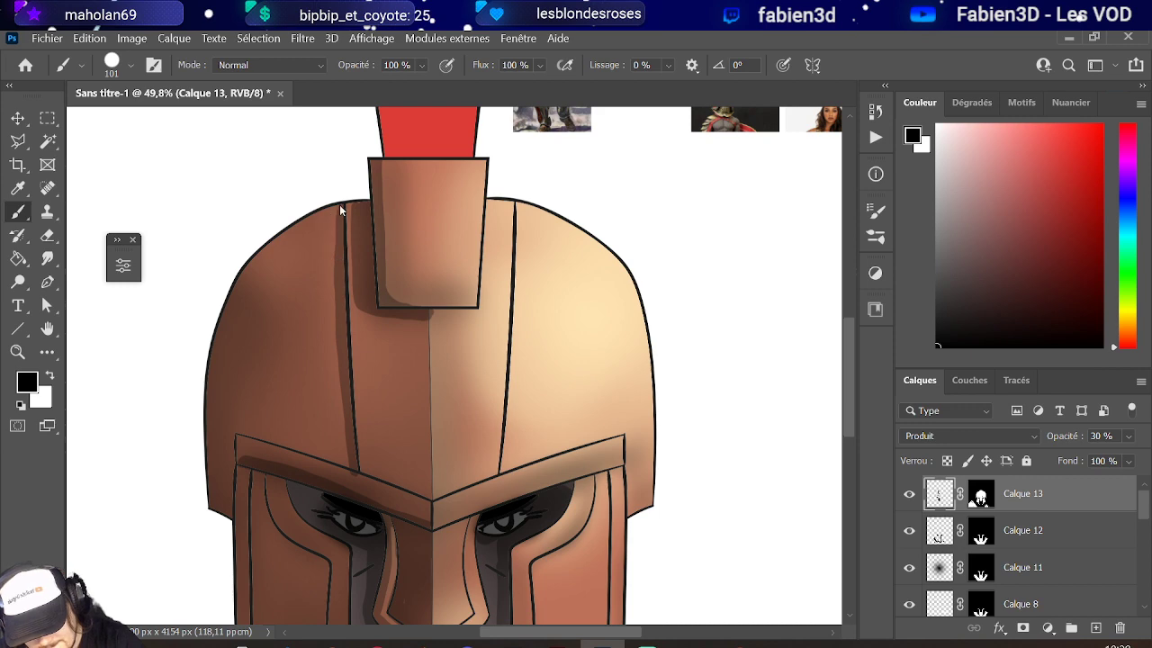
# - Paint black shadow strokes on Calque 13 along the eye-side, lower and outer edges of the cheek guard on the helmet's darker side
pyautogui.scroll(-4, 226, 390)
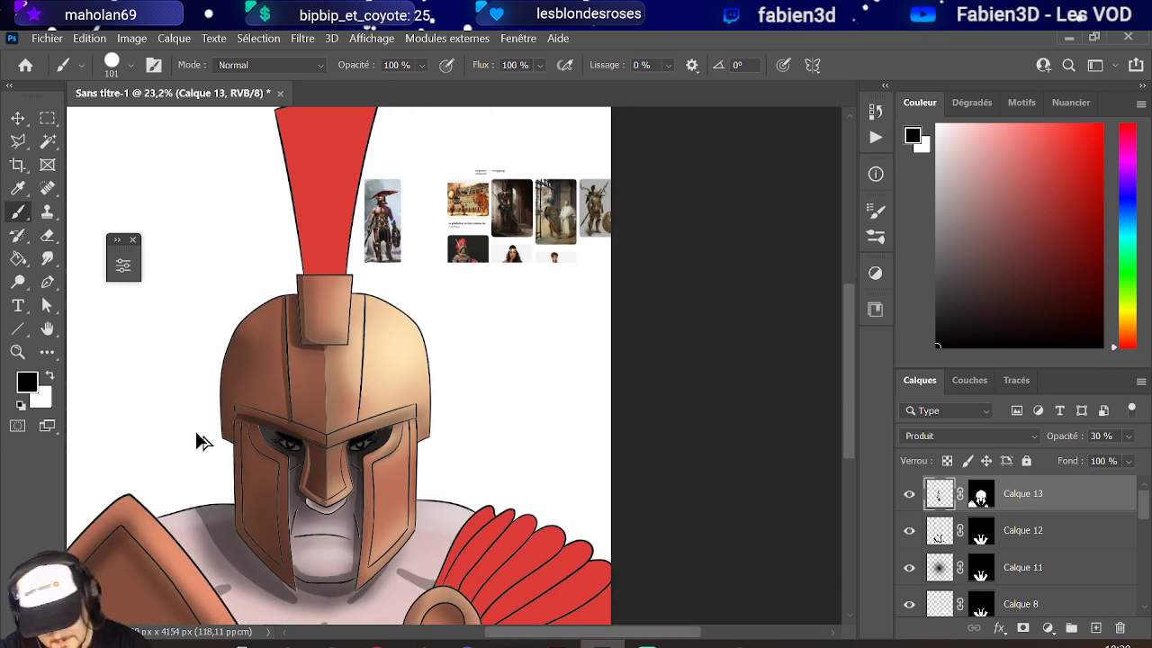
pyautogui.scroll(3, 189, 472)
pyautogui.scroll(1, 188, 479)
pyautogui.moveTo(347, 545); pyautogui.dragTo(347, 378)
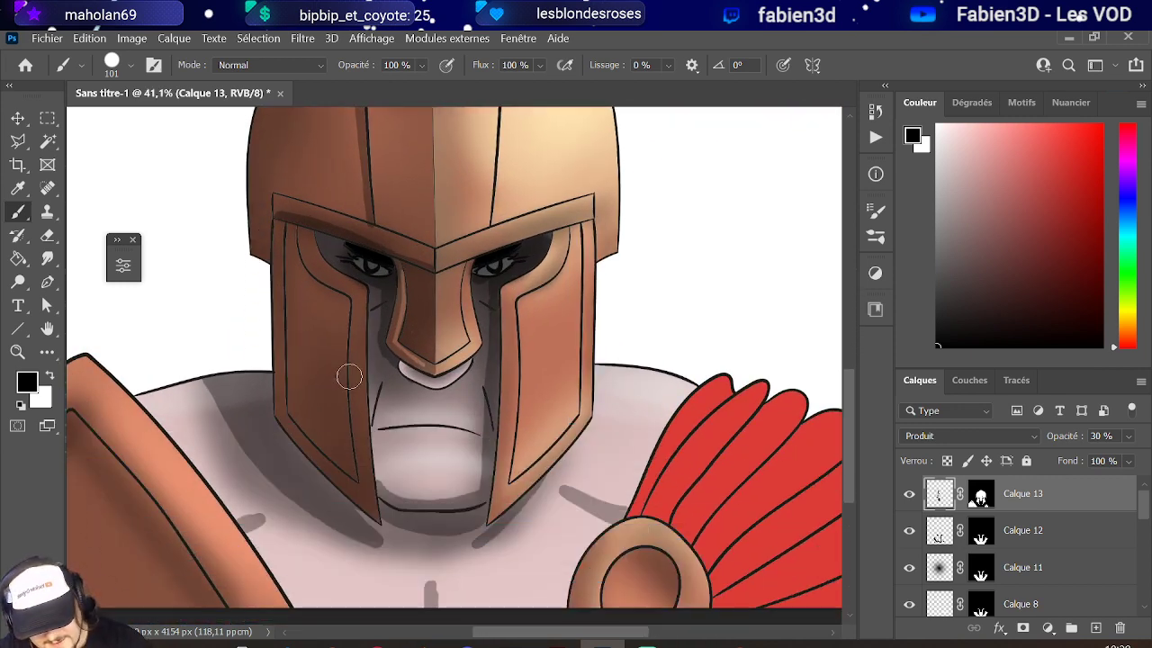
pyautogui.moveTo(295, 247)
pyautogui.mouseDown()
pyautogui.moveTo(298, 231)
pyautogui.moveTo(336, 293)
pyautogui.moveTo(323, 287)
pyautogui.mouseUp()
pyautogui.moveTo(292, 225)
pyautogui.mouseDown()
pyautogui.moveTo(282, 222)
pyautogui.moveTo(302, 227)
pyautogui.mouseUp()
pyautogui.moveTo(345, 375); pyautogui.dragTo(358, 486)
pyautogui.moveTo(277, 424)
pyautogui.mouseDown()
pyautogui.moveTo(373, 520)
pyautogui.moveTo(360, 500)
pyautogui.mouseUp()
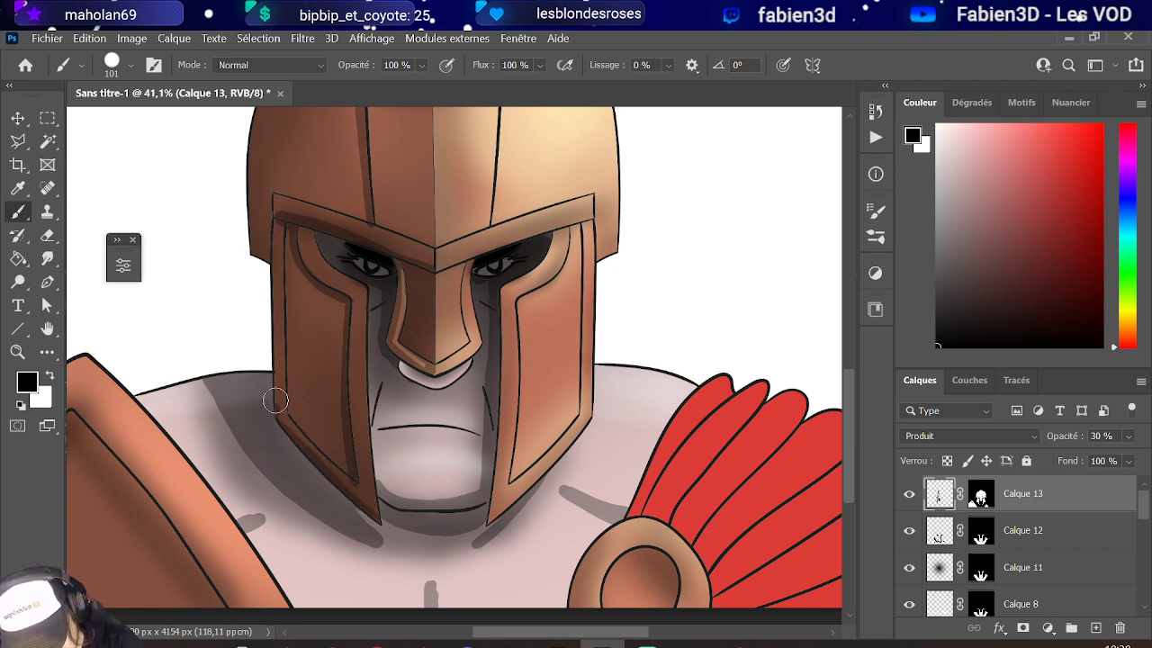
pyautogui.moveTo(274, 398); pyautogui.dragTo(275, 186)
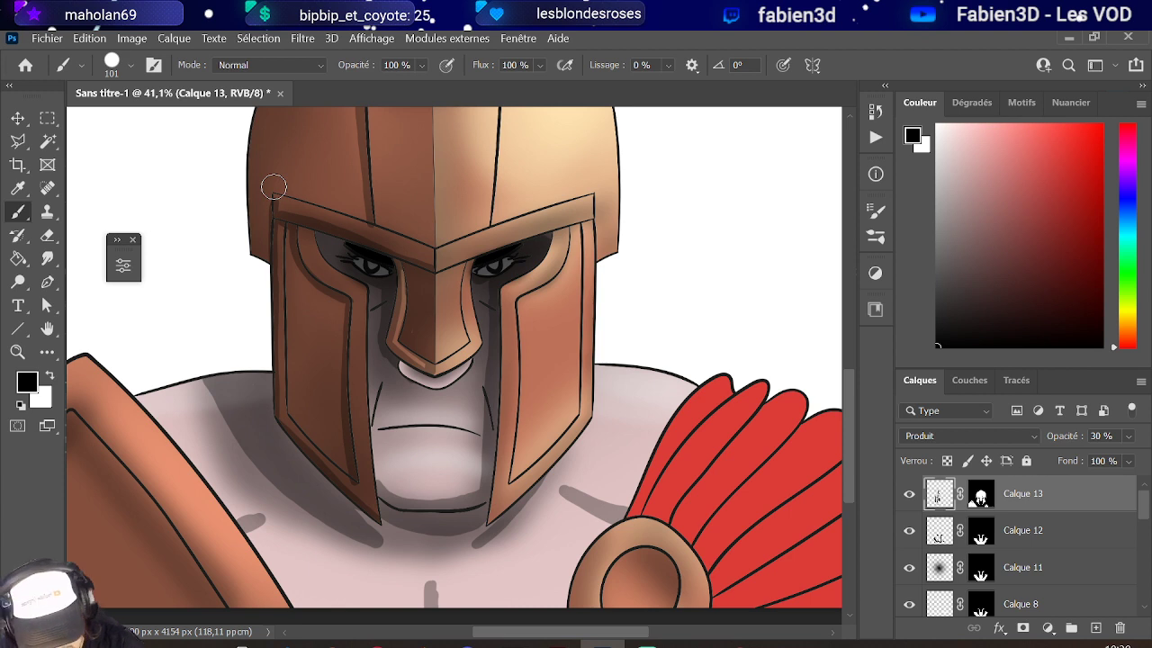
# - Shade the edges of the cheek guard on the helmet's lighter side and the underside of the brow band
pyautogui.moveTo(493, 511)
pyautogui.mouseDown()
pyautogui.moveTo(502, 290)
pyautogui.moveTo(489, 518)
pyautogui.mouseUp()
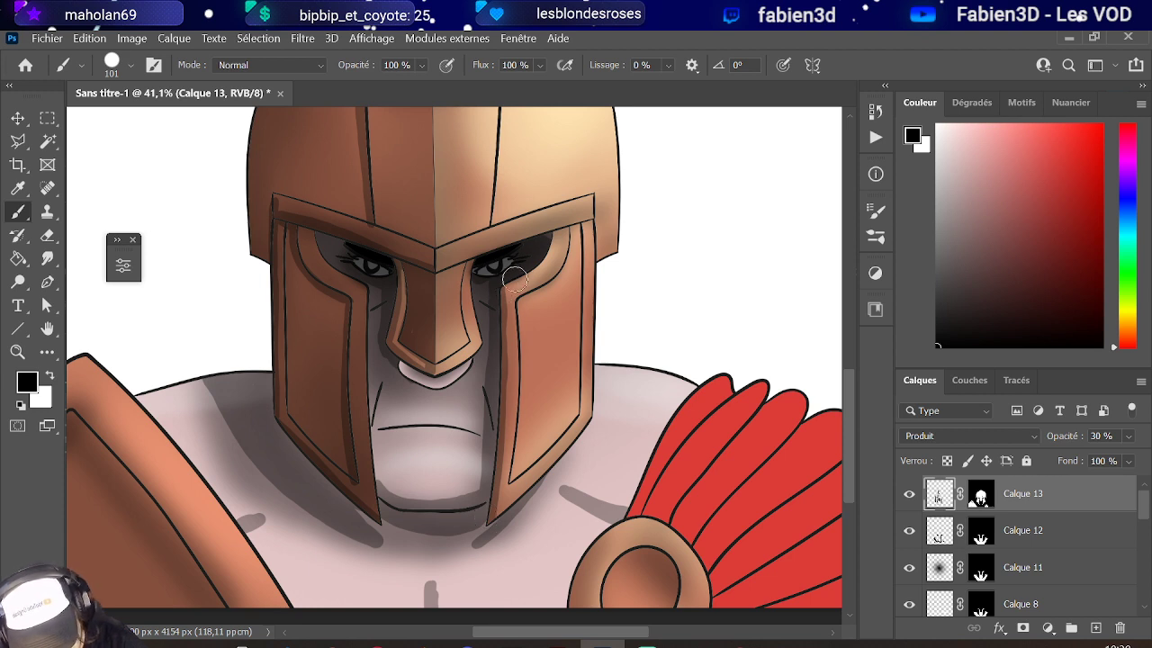
pyautogui.moveTo(515, 280)
pyautogui.mouseDown()
pyautogui.moveTo(526, 291)
pyautogui.moveTo(558, 268)
pyautogui.moveTo(576, 233)
pyautogui.mouseUp()
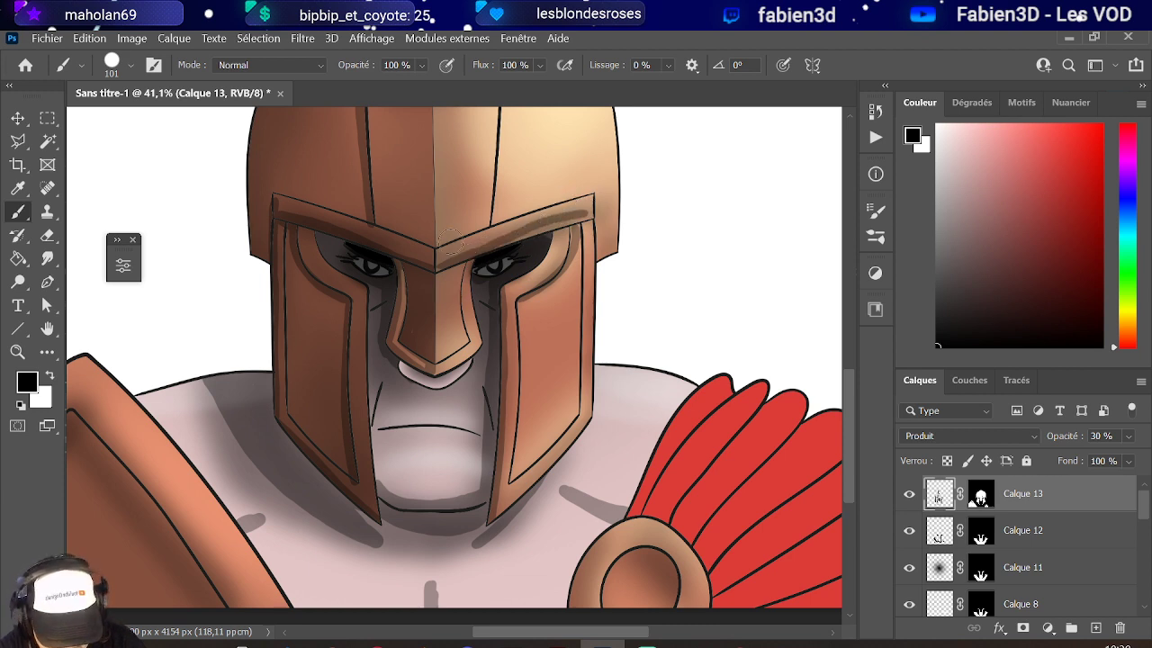
pyautogui.moveTo(443, 269); pyautogui.dragTo(576, 222)
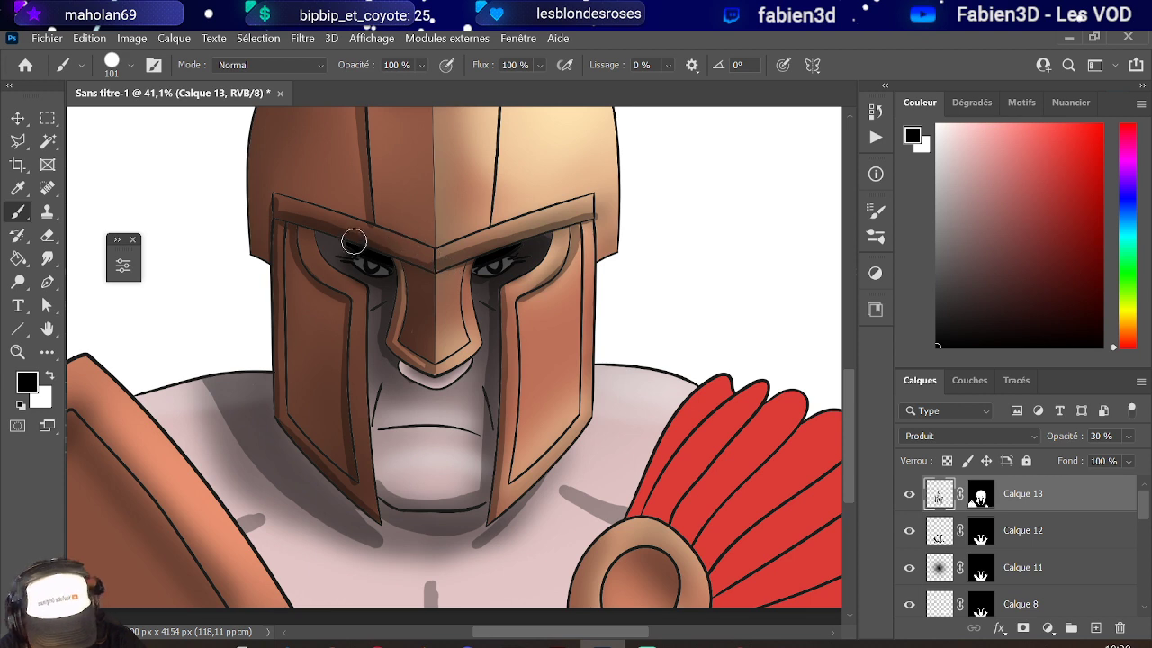
pyautogui.moveTo(353, 241); pyautogui.dragTo(440, 264)
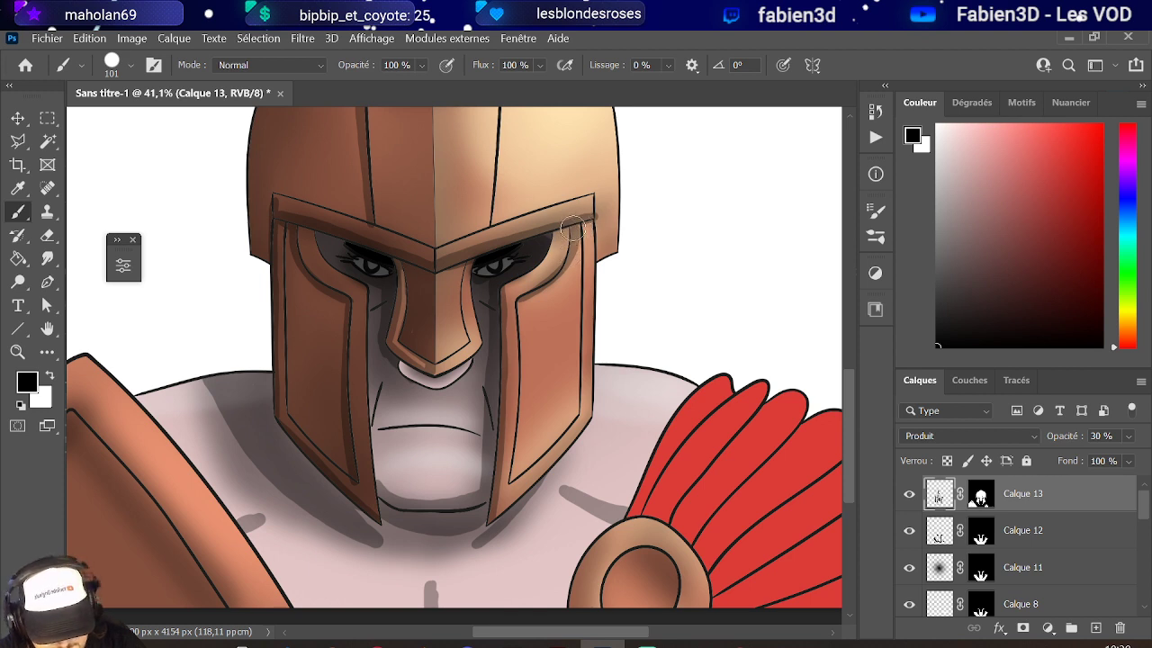
pyautogui.moveTo(501, 514); pyautogui.dragTo(560, 458)
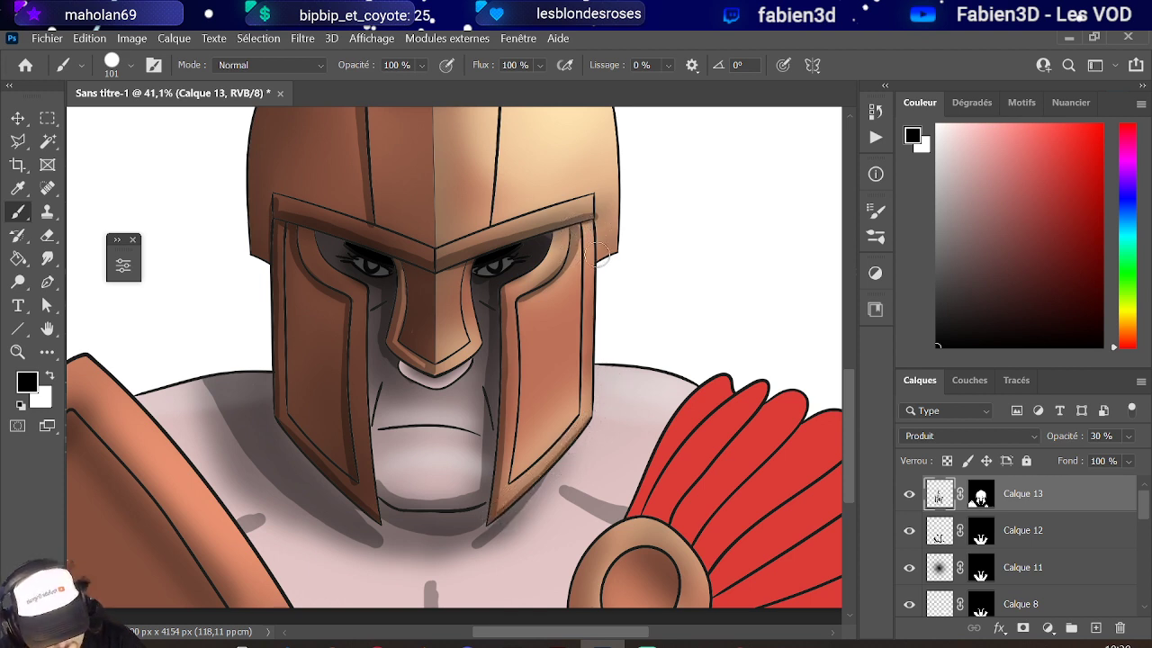
pyautogui.moveTo(605, 257); pyautogui.dragTo(627, 238)
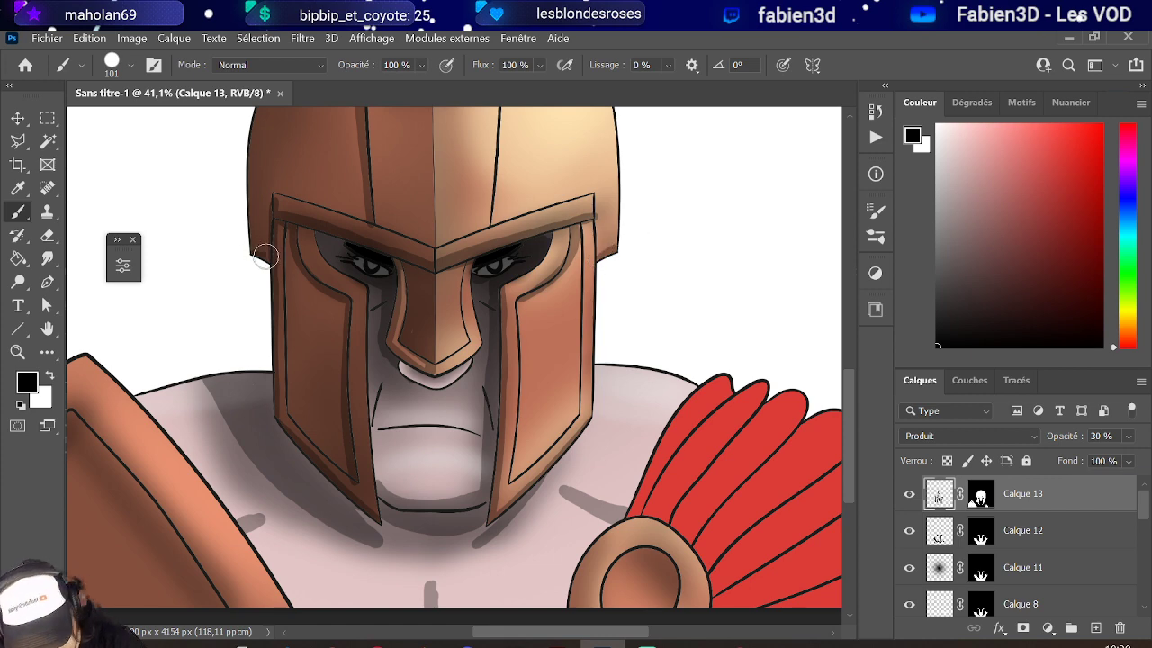
# - Reduce the brush to 61 px and shade the shield's inner panel along the rim slope nearest the warrior's neck
pyautogui.scroll(-4, 261, 249)
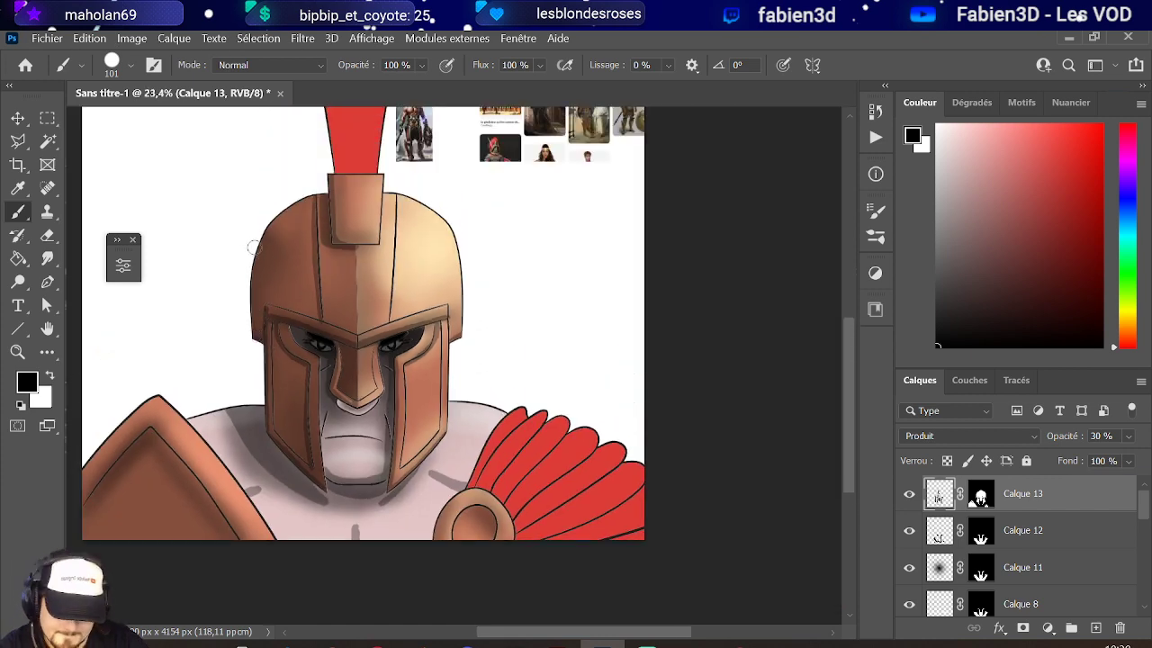
pyautogui.scroll(1, 259, 256)
pyautogui.scroll(-1, 257, 252)
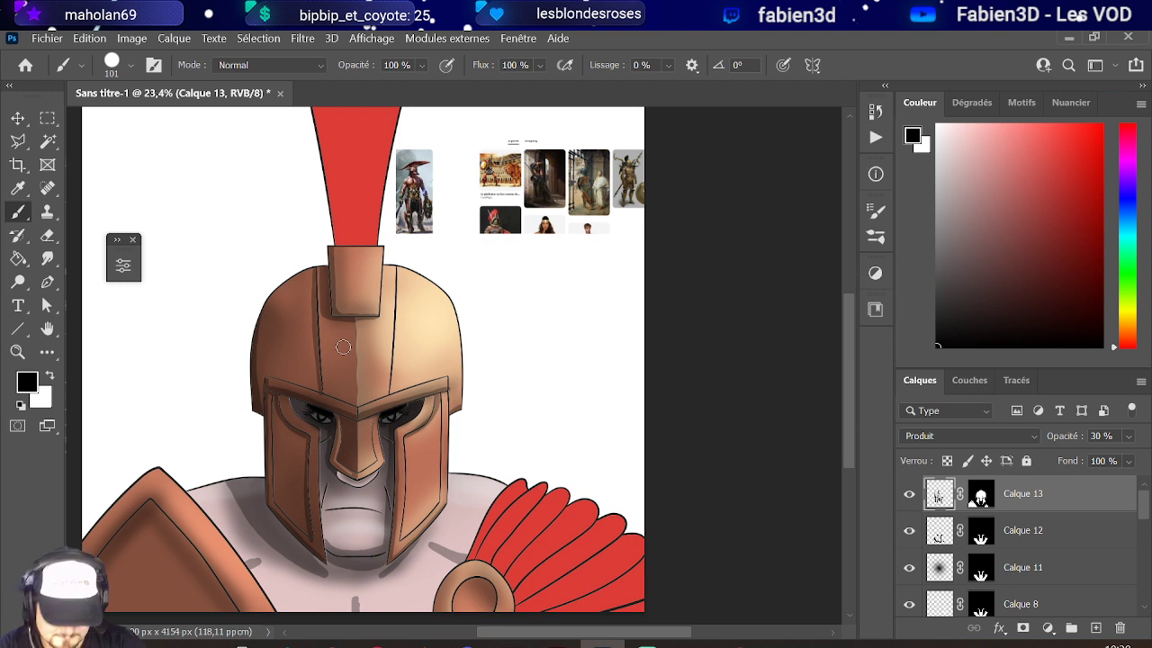
pyautogui.scroll(-3, 342, 347)
pyautogui.scroll(1, 312, 420)
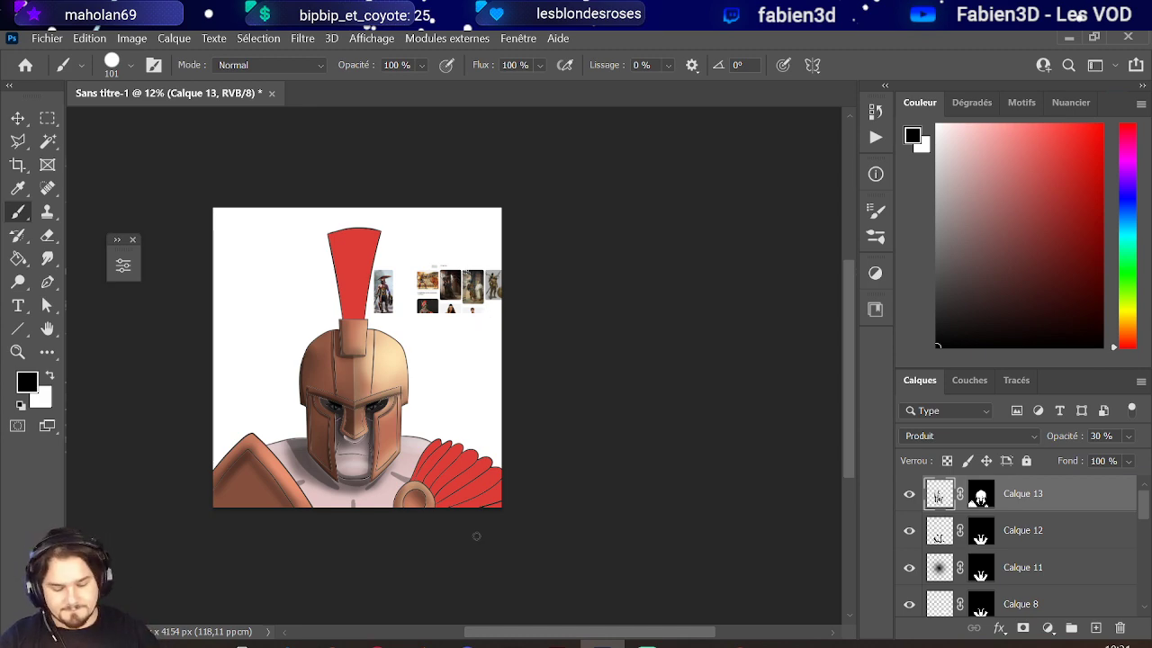
pyautogui.scroll(6, 229, 532)
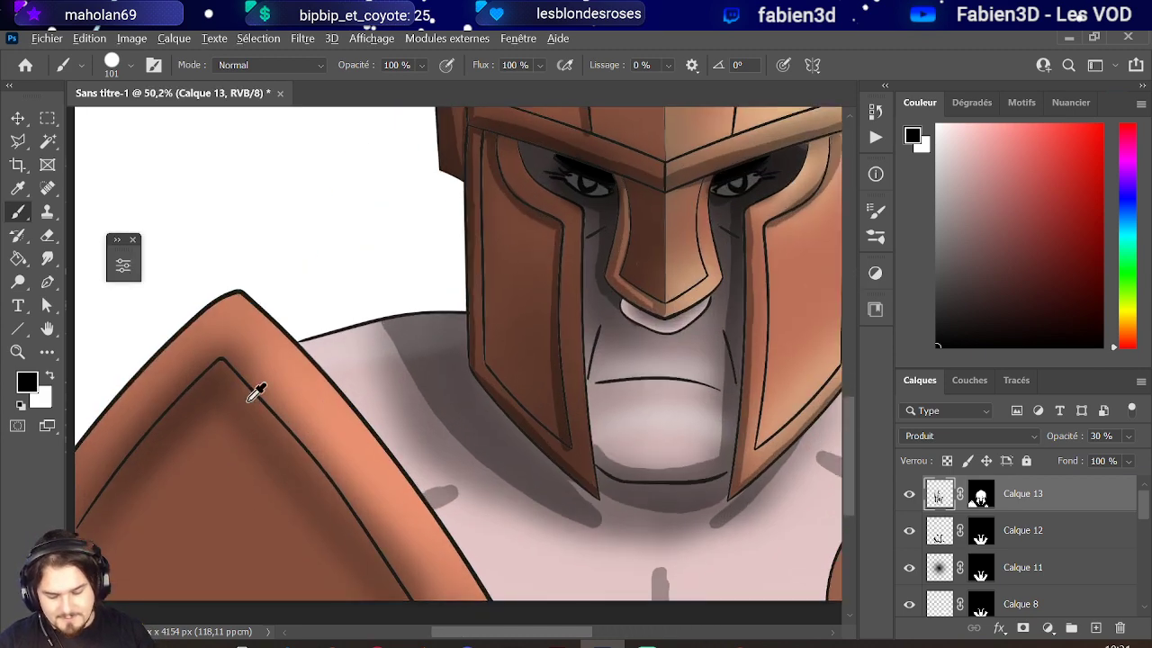
pyautogui.keyDown('alt'); pyautogui.rightClick(252, 390); pyautogui.keyUp('alt')
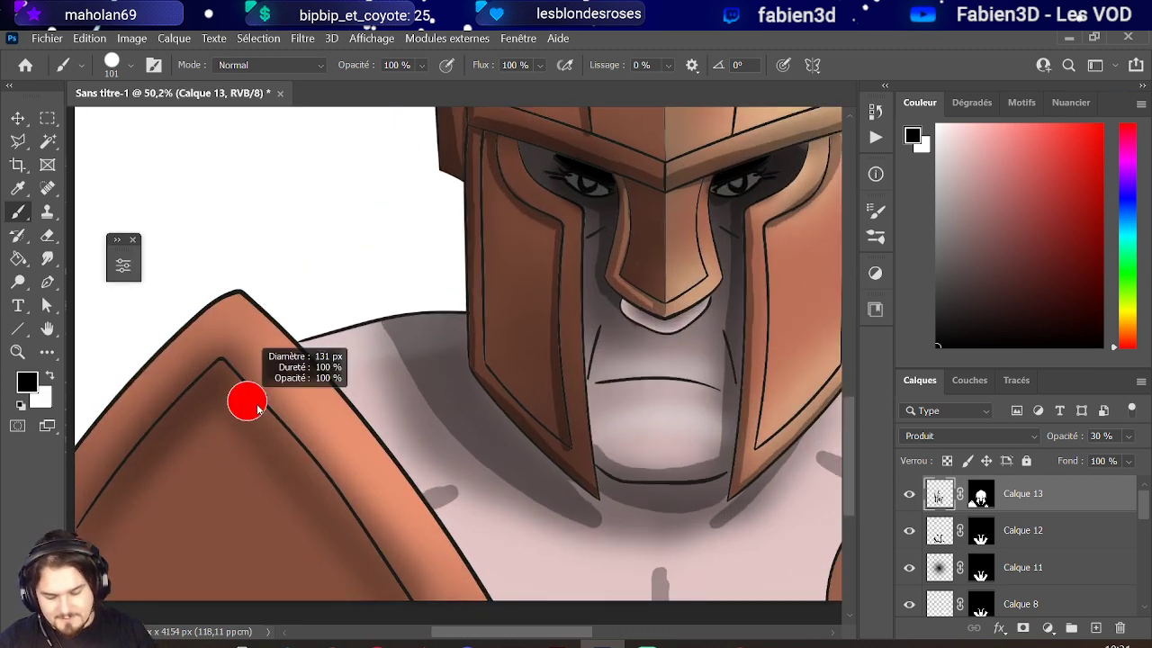
pyautogui.keyDown('alt'); pyautogui.rightClick(222, 382); pyautogui.keyUp('alt')
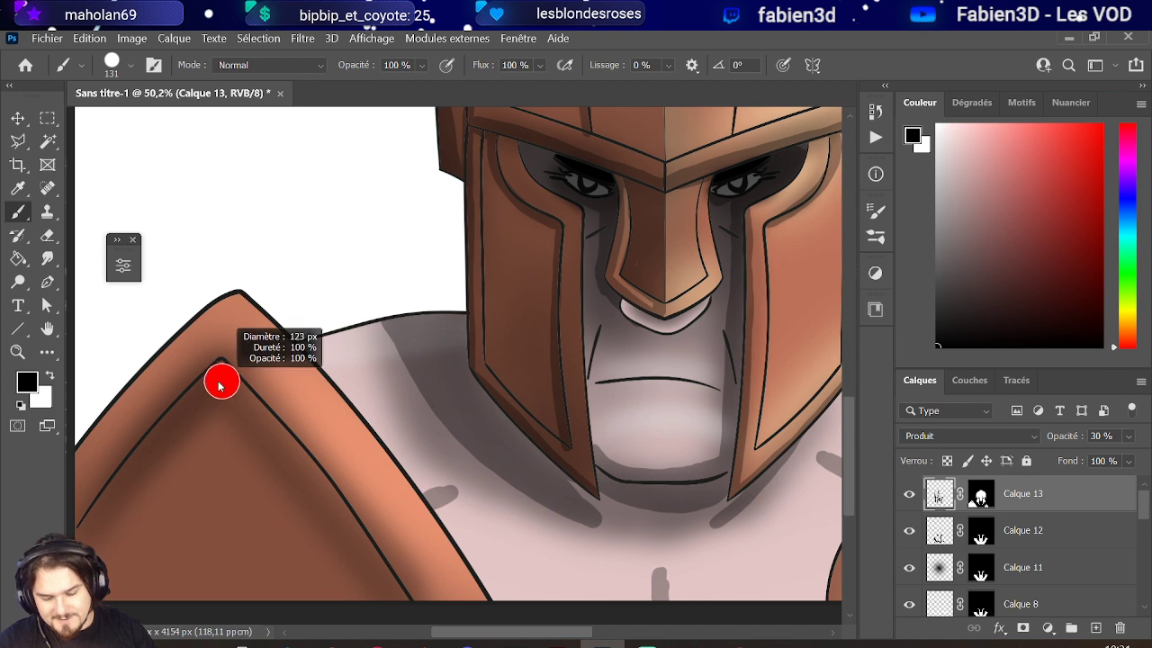
pyautogui.moveTo(219, 386)
pyautogui.mouseDown()
pyautogui.moveTo(206, 375)
pyautogui.moveTo(226, 375)
pyautogui.mouseUp()
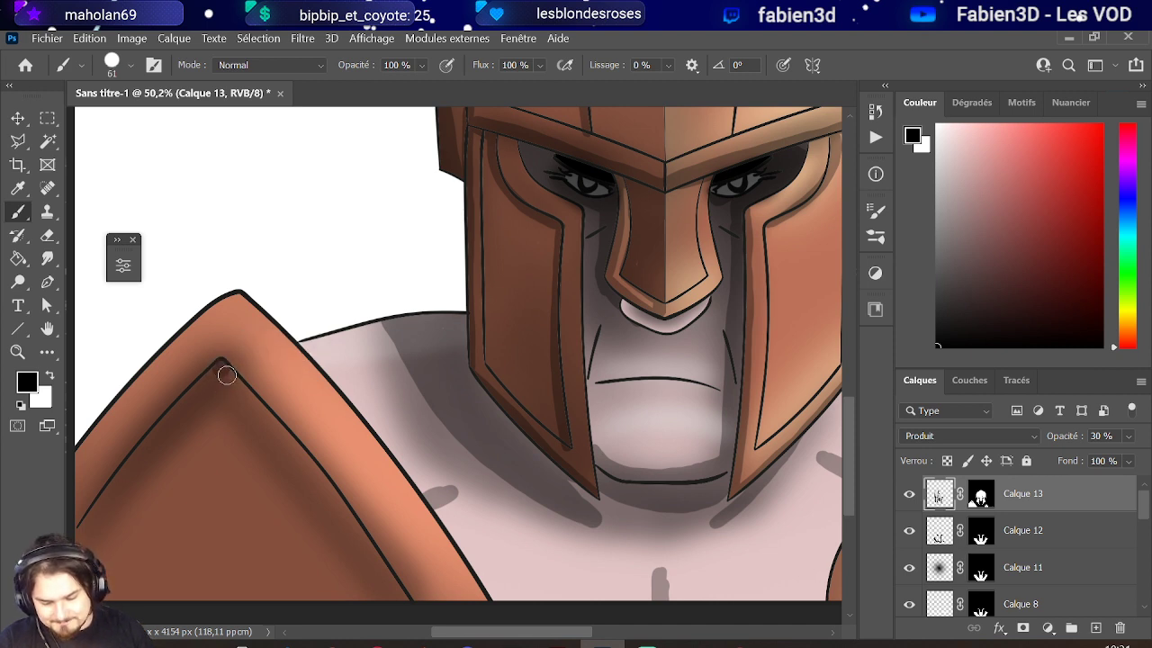
pyautogui.keyDown('shift'); pyautogui.click(405, 611); pyautogui.keyUp('shift')
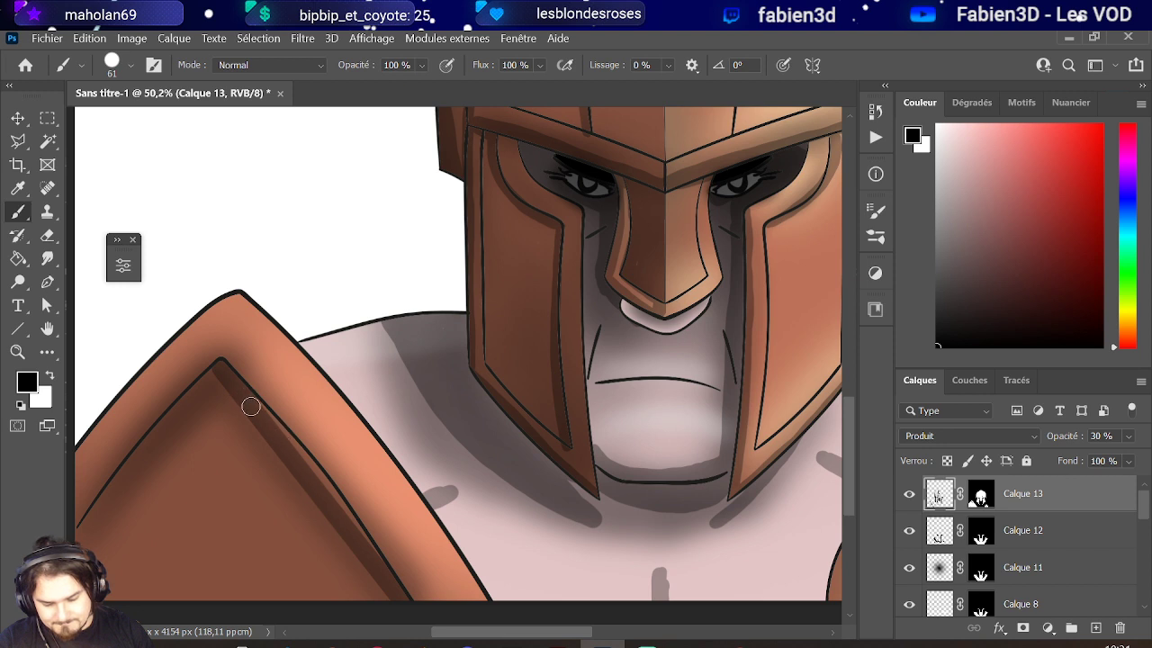
pyautogui.moveTo(252, 406); pyautogui.dragTo(357, 538)
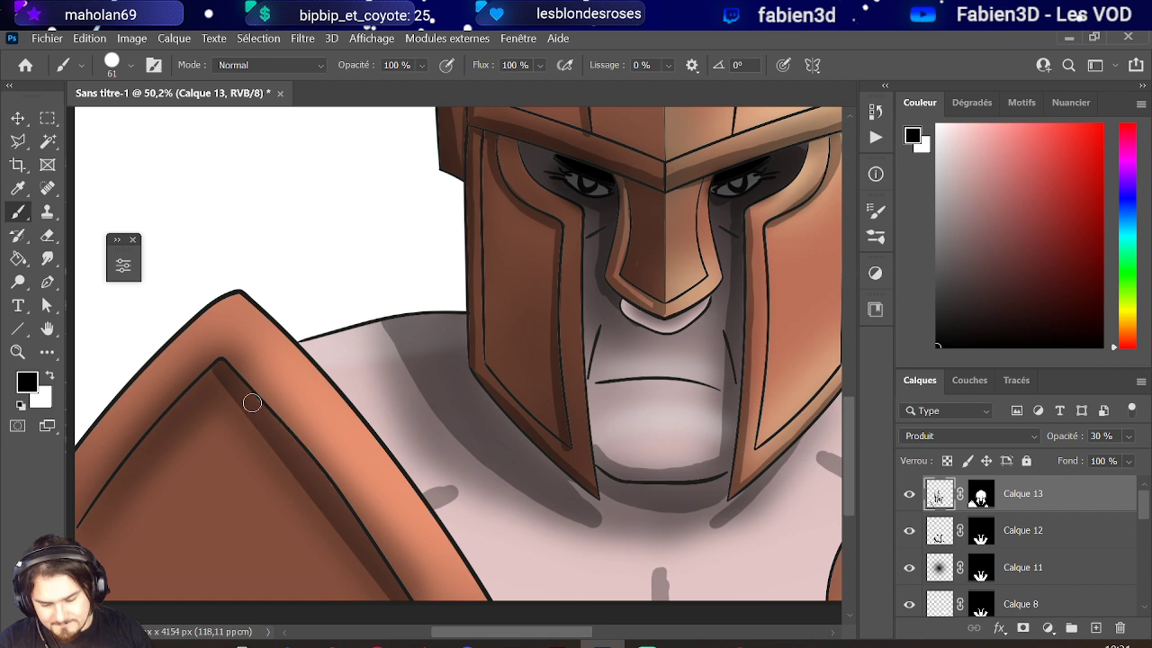
# - Paint a shadow along the inner edge of the shield rim on the slope facing away from the warrior
pyautogui.moveTo(252, 403); pyautogui.dragTo(143, 439)
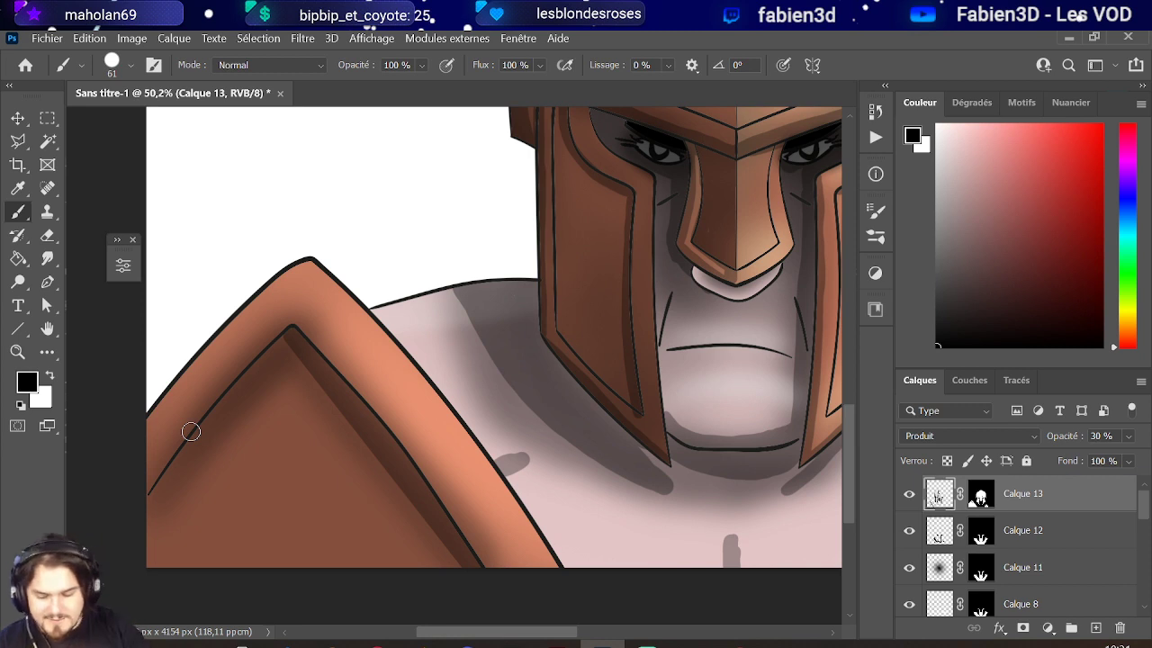
pyautogui.moveTo(149, 499)
pyautogui.mouseDown()
pyautogui.moveTo(179, 438)
pyautogui.moveTo(166, 456)
pyautogui.moveTo(219, 390)
pyautogui.moveTo(152, 480)
pyautogui.moveTo(275, 322)
pyautogui.mouseUp()
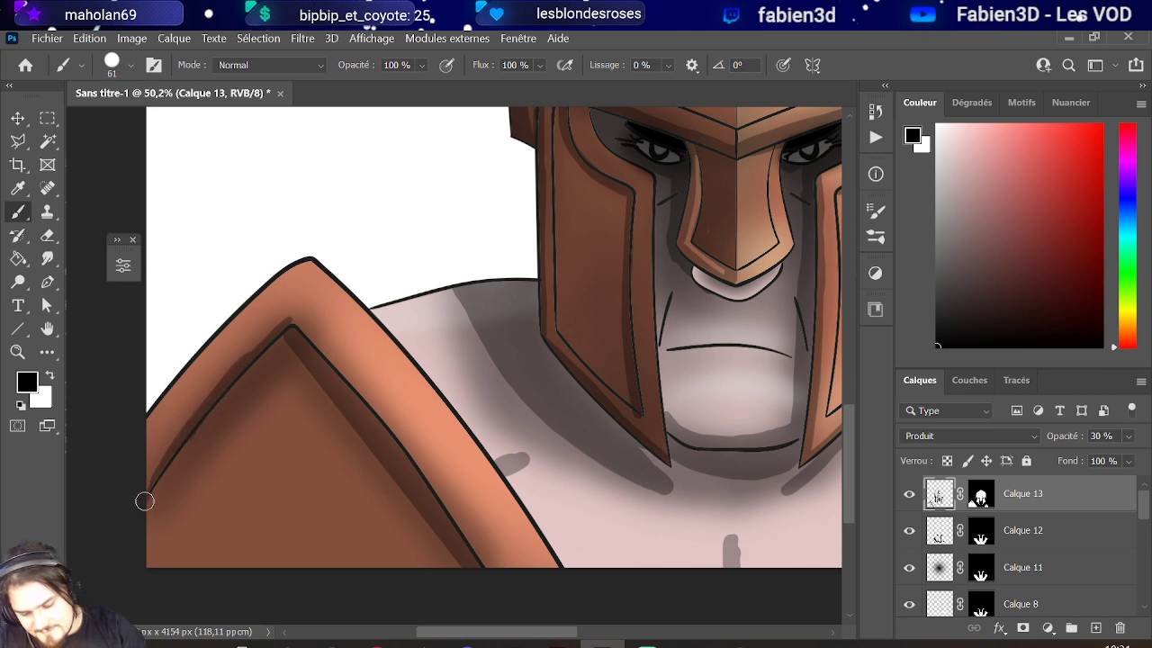
pyautogui.moveTo(147, 501)
pyautogui.mouseDown()
pyautogui.moveTo(188, 420)
pyautogui.moveTo(271, 326)
pyautogui.mouseUp()
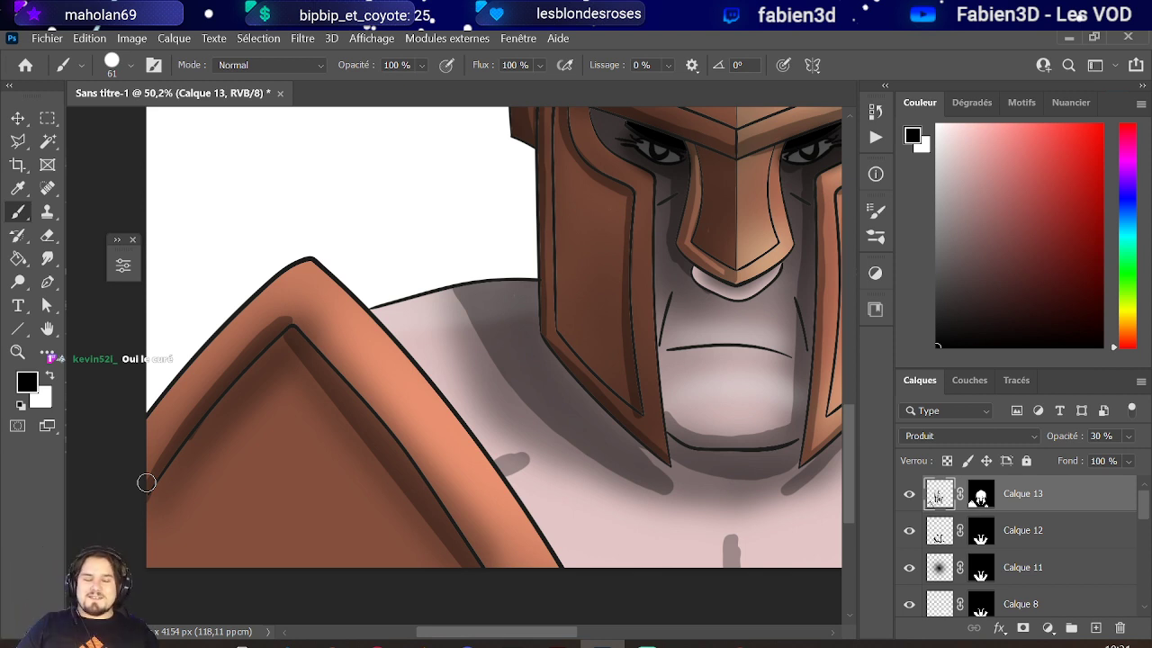
# - Shade the round shoulder medallion beside the red feathers, around its inner circle and along its outer ring
pyautogui.scroll(2, 180, 472)
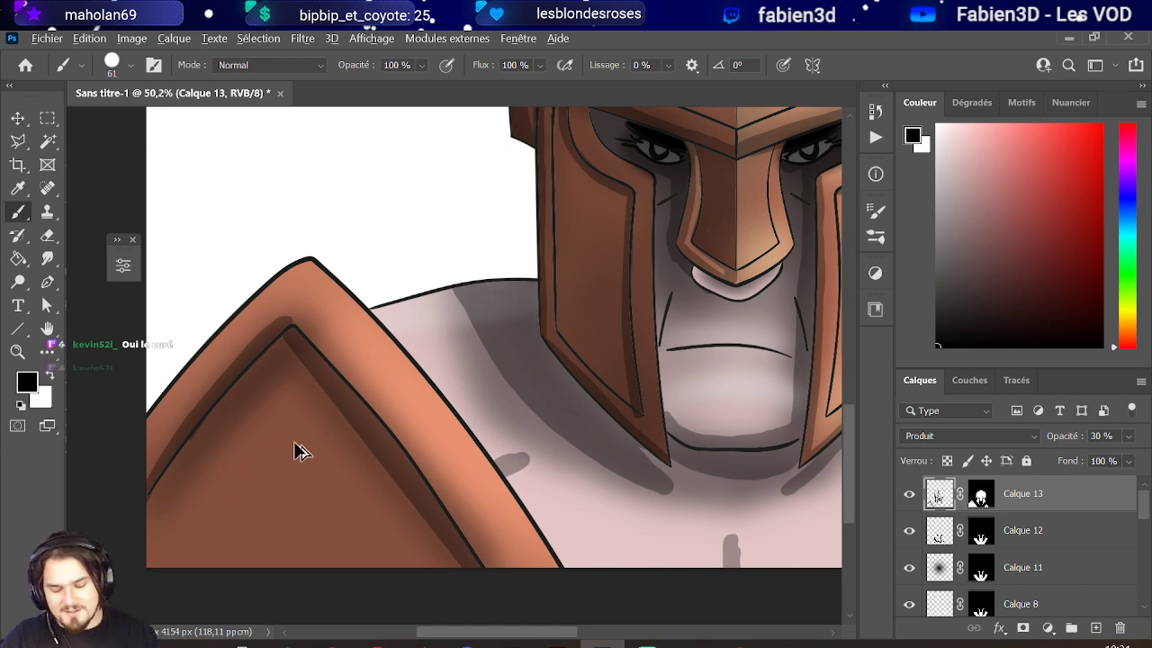
pyautogui.scroll(-5, 315, 441)
pyautogui.scroll(5, 529, 468)
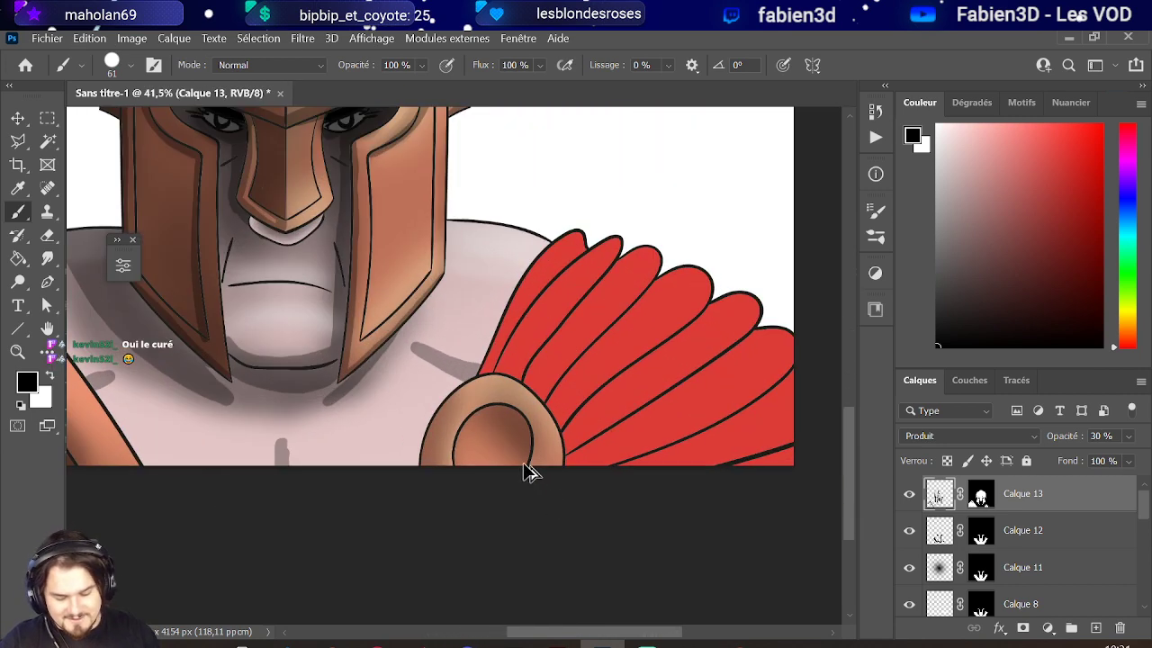
pyautogui.moveTo(473, 390)
pyautogui.mouseDown()
pyautogui.moveTo(516, 398)
pyautogui.moveTo(533, 434)
pyautogui.moveTo(531, 483)
pyautogui.moveTo(533, 419)
pyautogui.moveTo(495, 396)
pyautogui.moveTo(461, 398)
pyautogui.mouseUp()
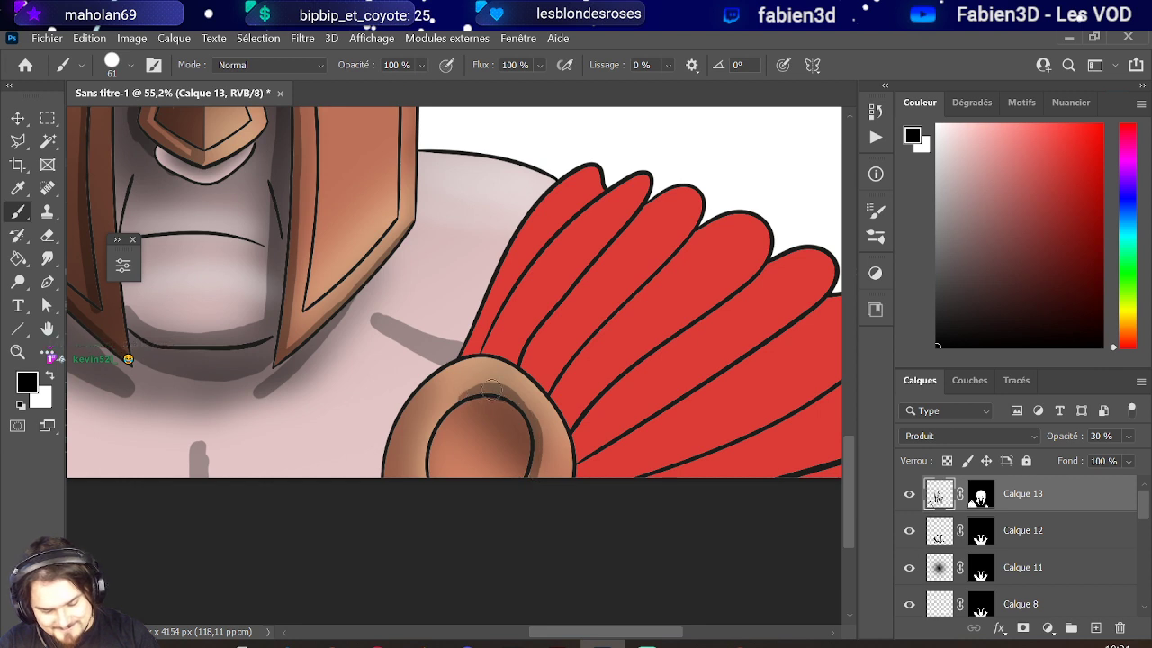
pyautogui.moveTo(534, 475); pyautogui.dragTo(522, 400)
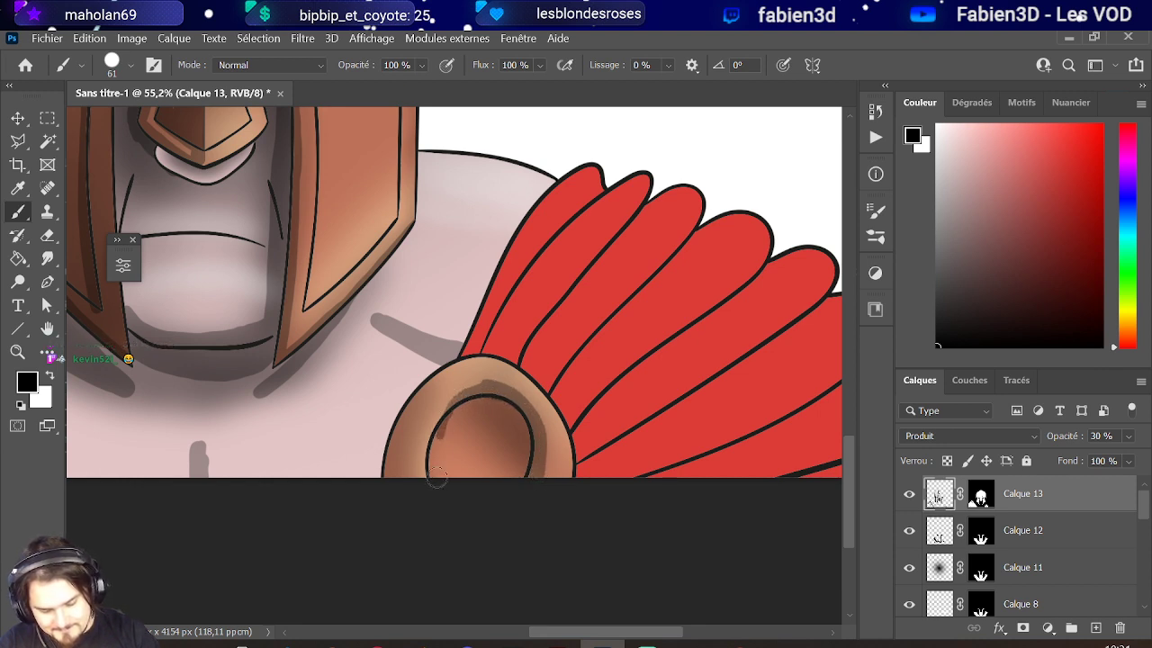
pyautogui.moveTo(437, 477)
pyautogui.mouseDown()
pyautogui.moveTo(448, 405)
pyautogui.moveTo(436, 477)
pyautogui.moveTo(439, 426)
pyautogui.moveTo(457, 397)
pyautogui.moveTo(435, 456)
pyautogui.mouseUp()
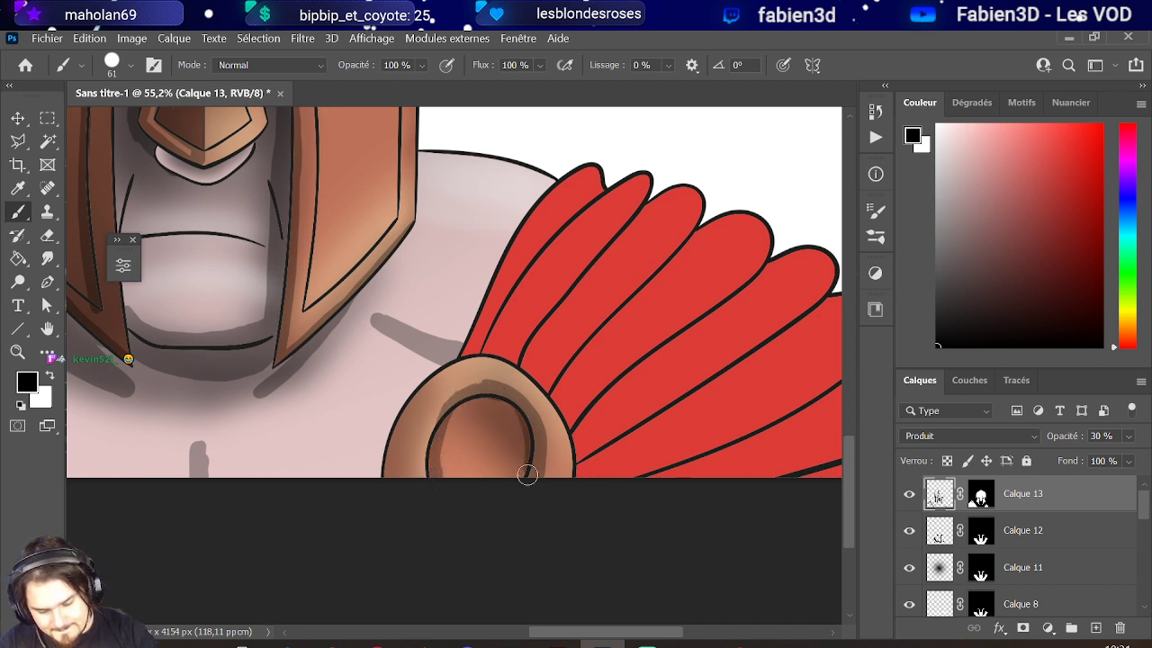
pyautogui.moveTo(463, 391)
pyautogui.mouseDown()
pyautogui.moveTo(438, 423)
pyautogui.moveTo(436, 471)
pyautogui.moveTo(443, 426)
pyautogui.moveTo(388, 466)
pyautogui.moveTo(386, 487)
pyautogui.moveTo(389, 433)
pyautogui.mouseUp()
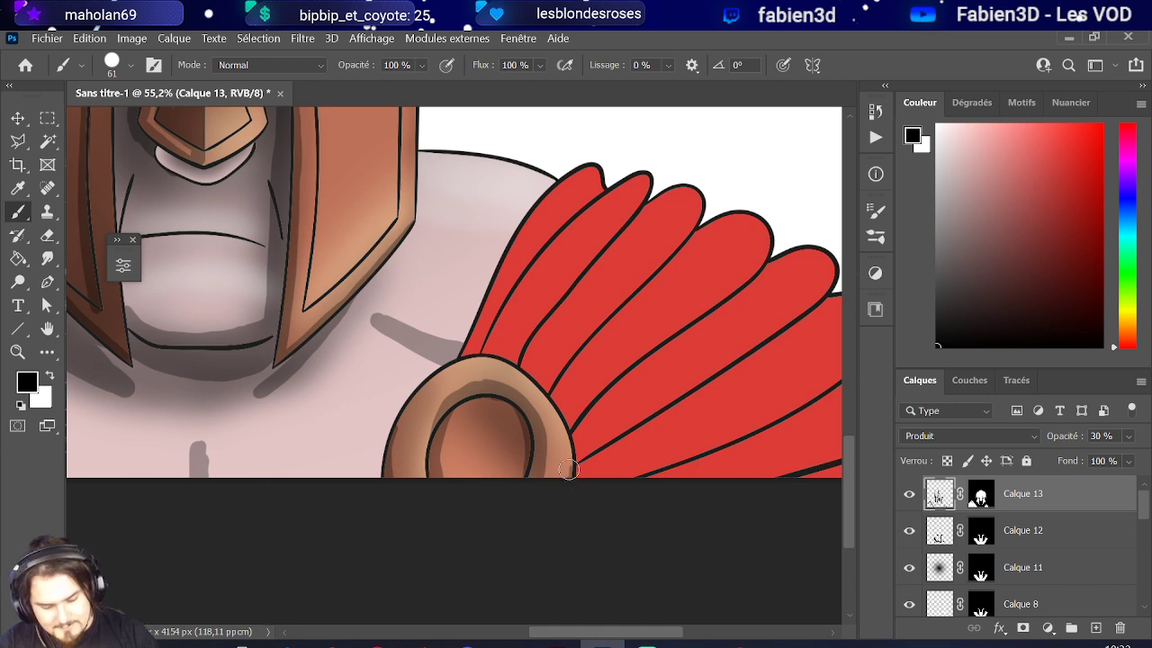
# - Add a thin shadow along the outer border line of the cheek guard on the helmet's lighter side
pyautogui.scroll(-5, 561, 359)
pyautogui.scroll(5, 444, 386)
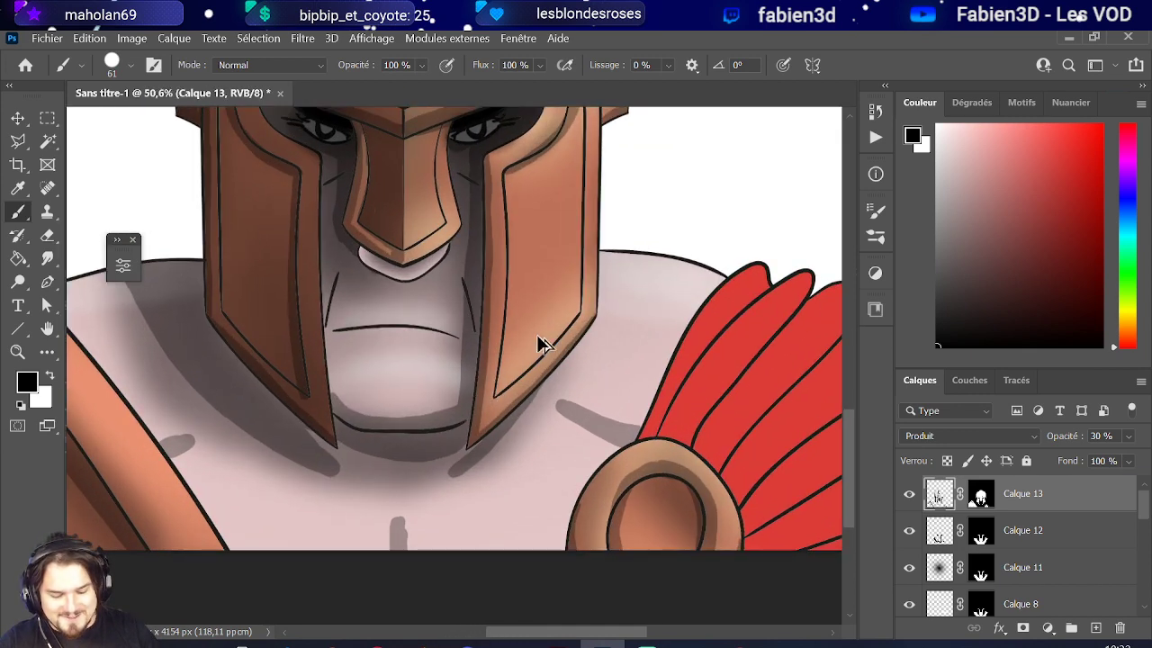
pyautogui.scroll(-3, 545, 349)
pyautogui.scroll(3, 565, 325)
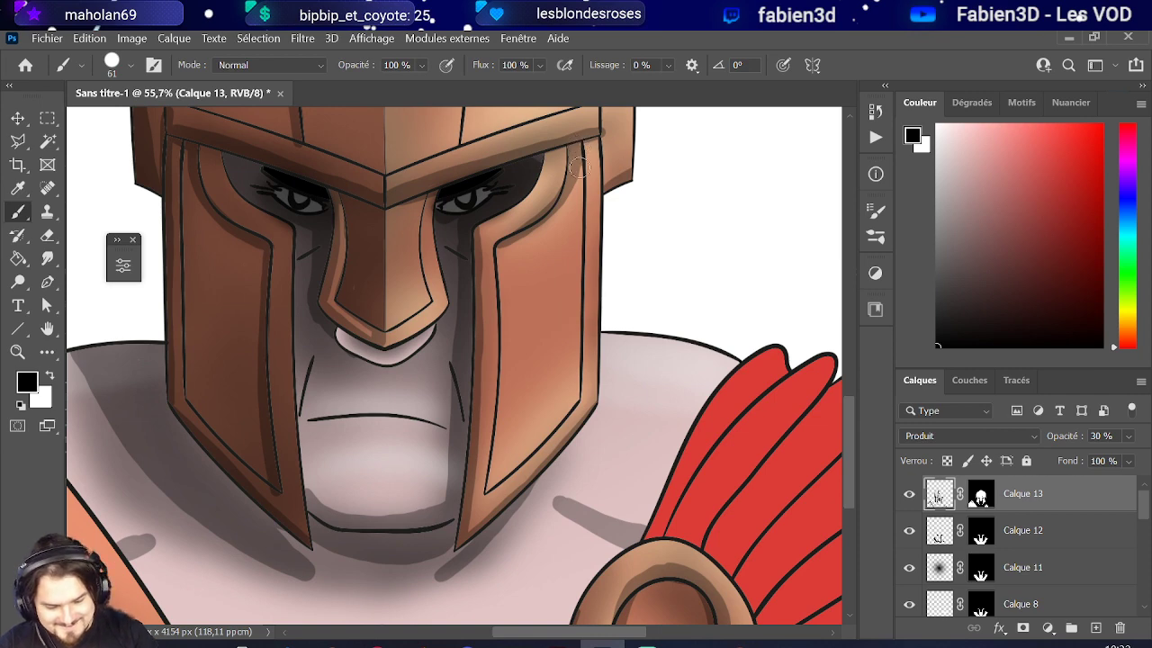
pyautogui.moveTo(581, 267); pyautogui.dragTo(577, 391)
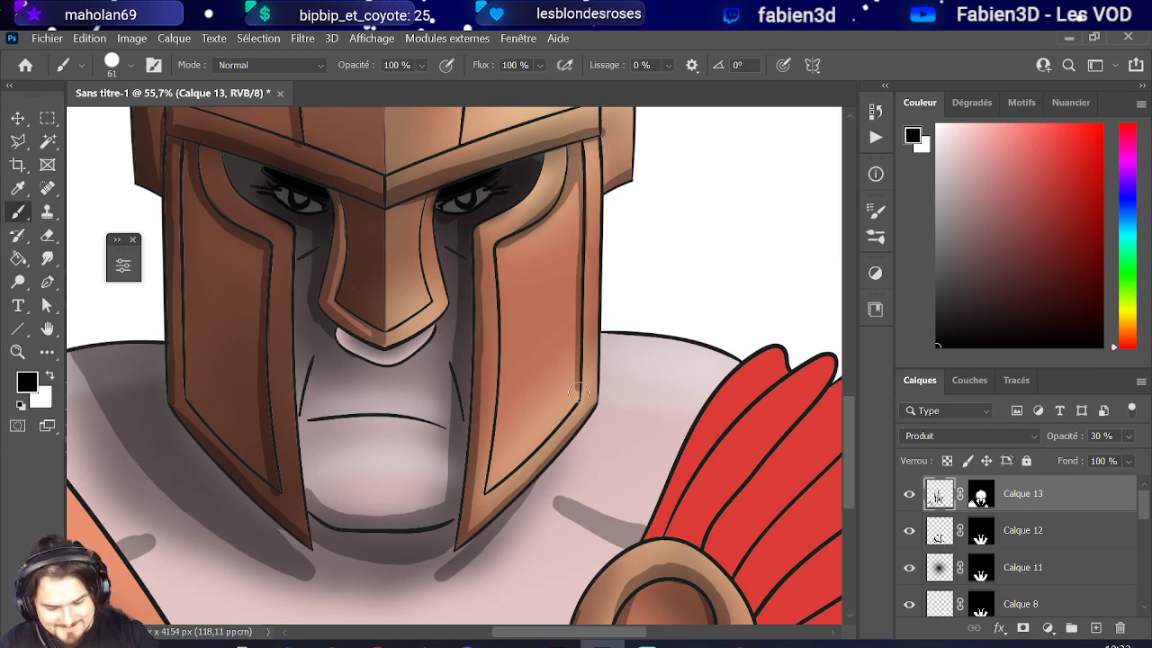
pyautogui.scroll(-5, 578, 403)
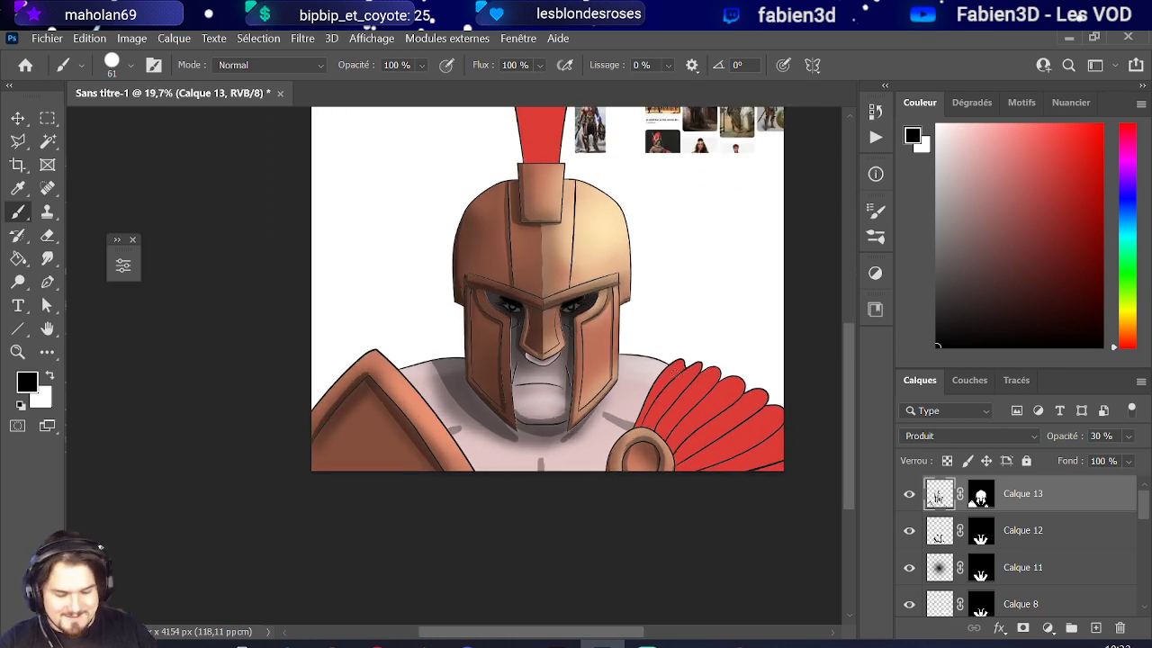
pyautogui.scroll(-3, 679, 376)
pyautogui.scroll(4, 664, 386)
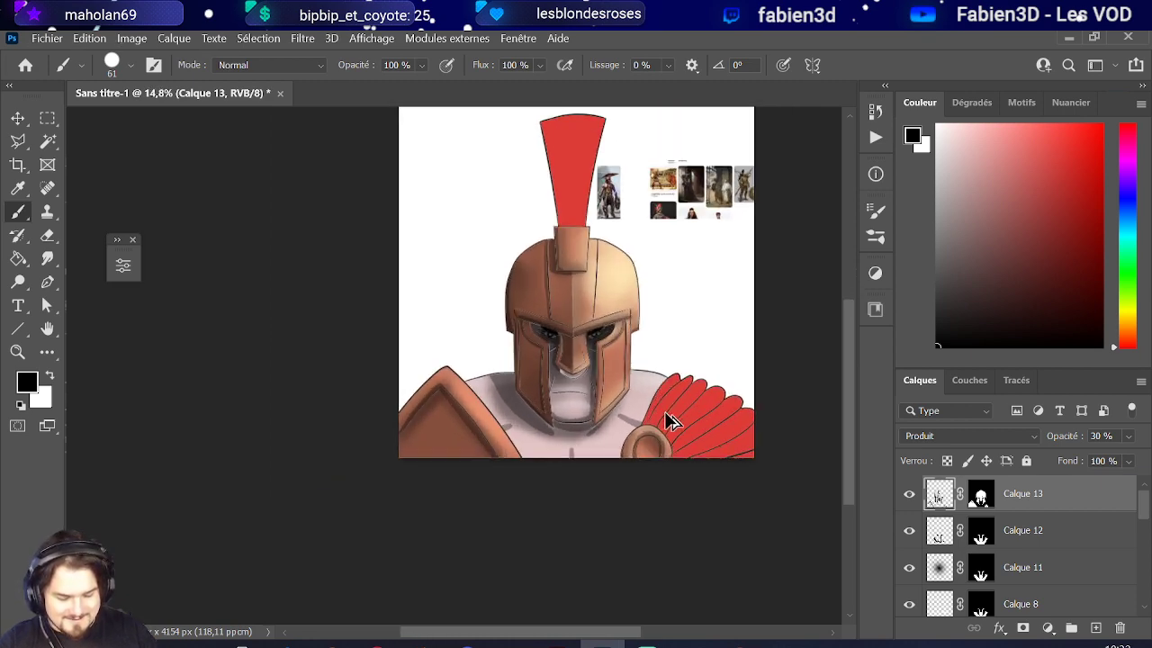
pyautogui.scroll(4, 630, 434)
pyautogui.scroll(-2, 579, 450)
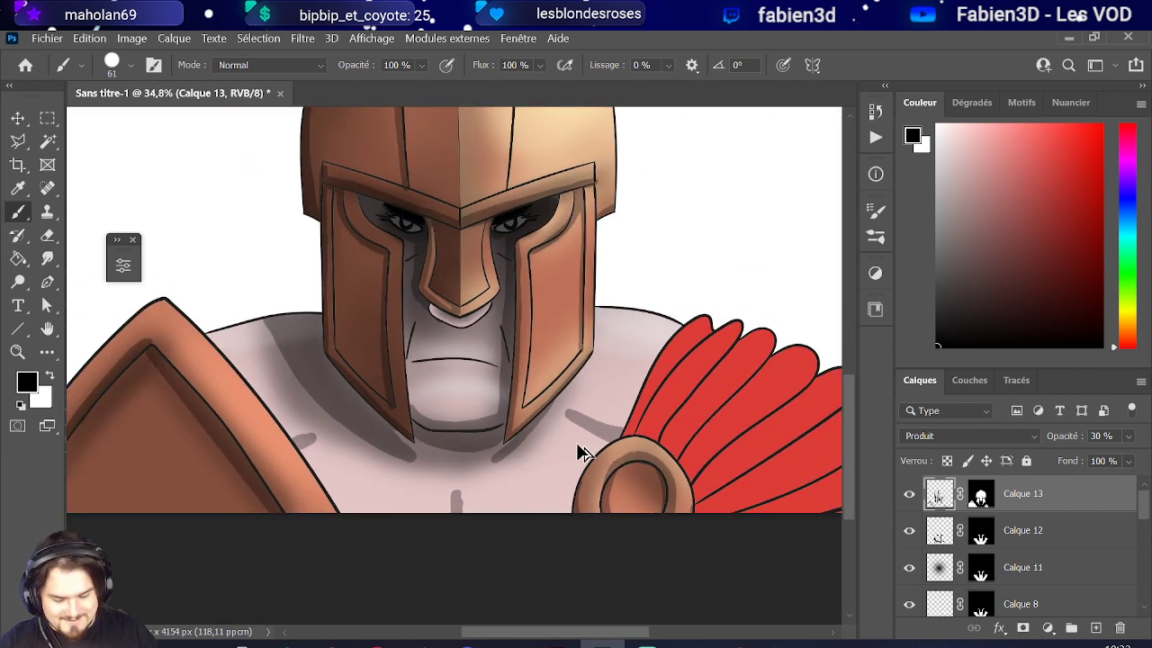
pyautogui.scroll(1, 580, 451)
pyautogui.scroll(-5, 583, 452)
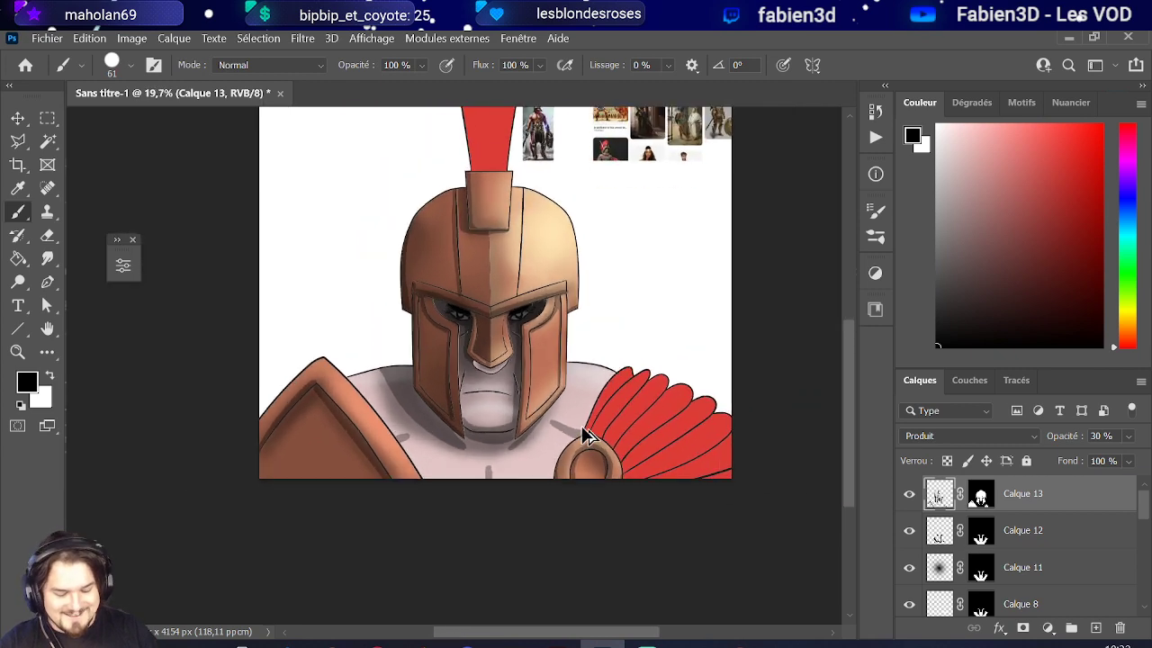
# - Examine the reference images of armoured warriors beside the helmet's crest
pyautogui.scroll(-2, 583, 435)
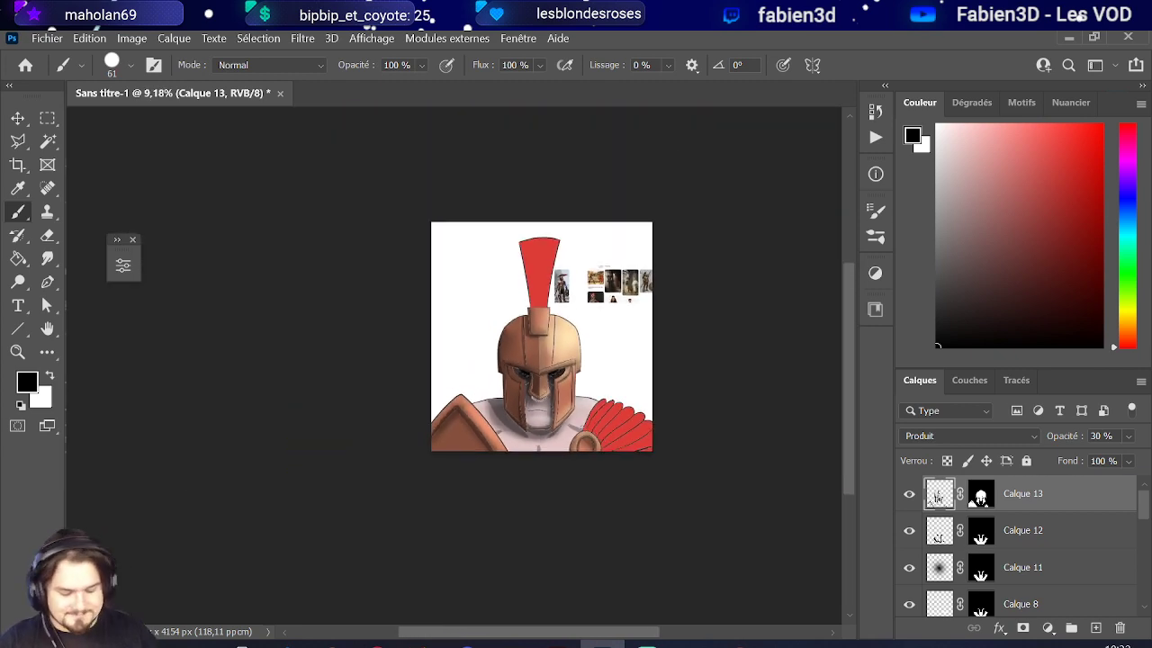
pyautogui.scroll(8, 635, 252)
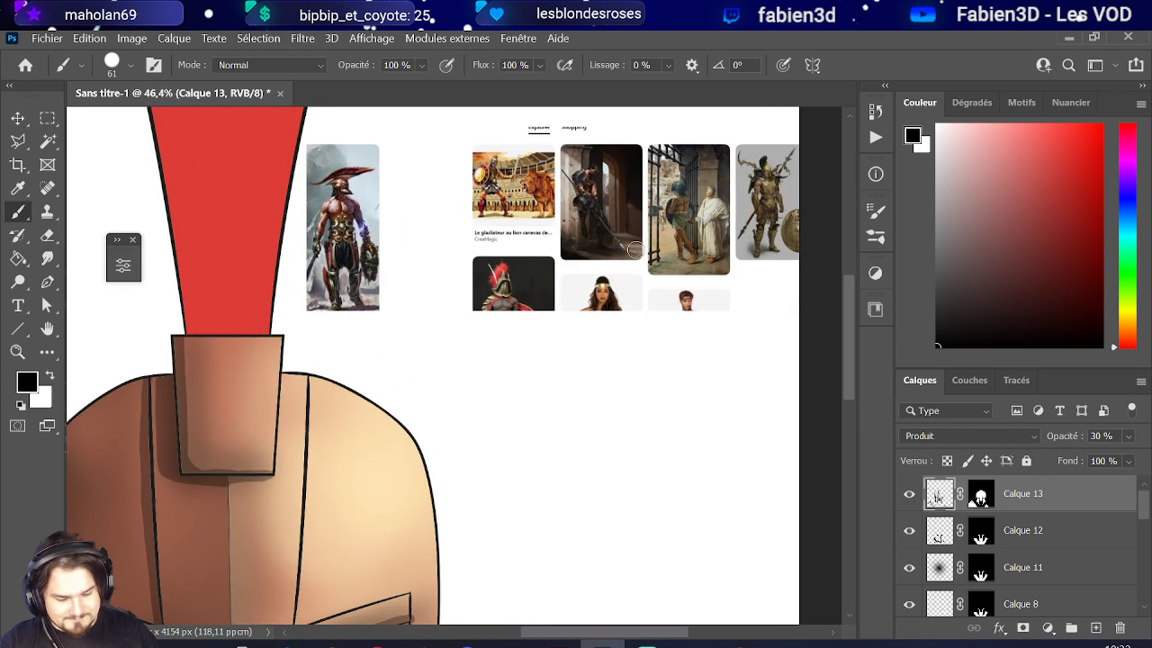
pyautogui.scroll(-3, 659, 321)
pyautogui.scroll(10, 656, 321)
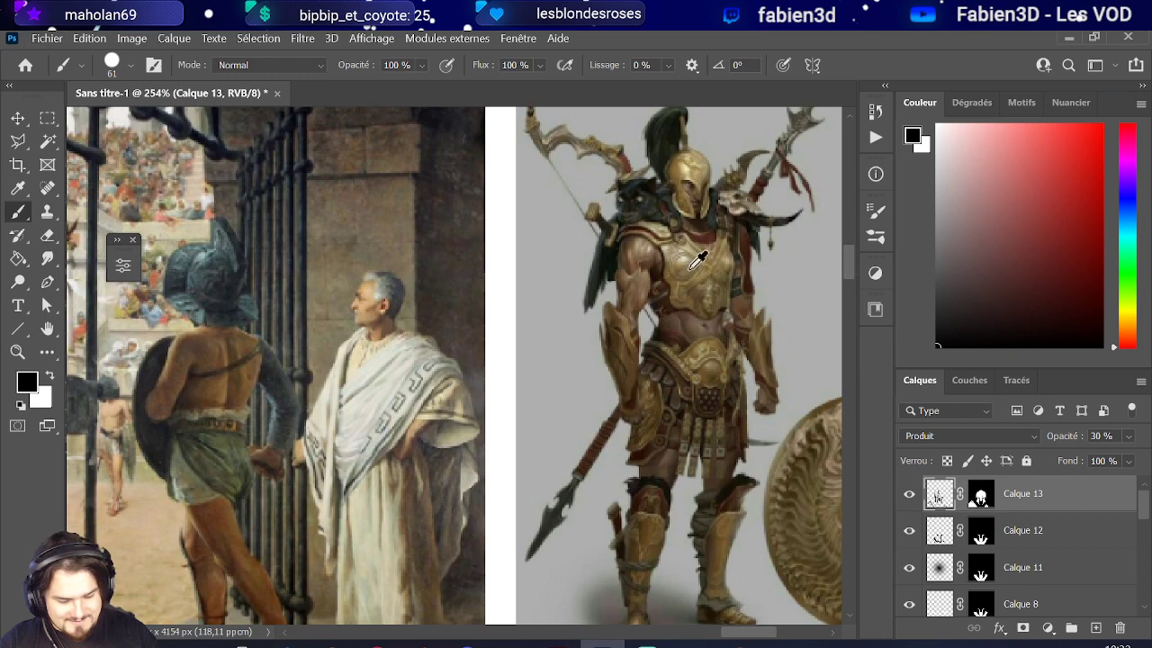
pyautogui.scroll(-1, 670, 306)
pyautogui.scroll(-15, 670, 306)
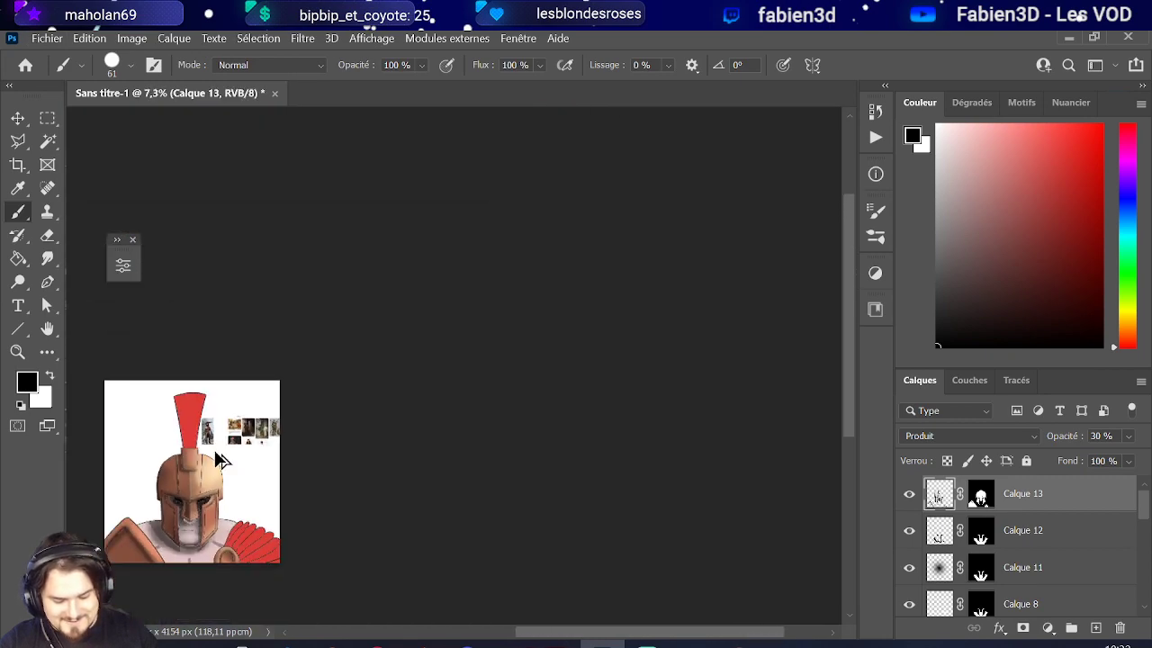
pyautogui.scroll(5, 150, 572)
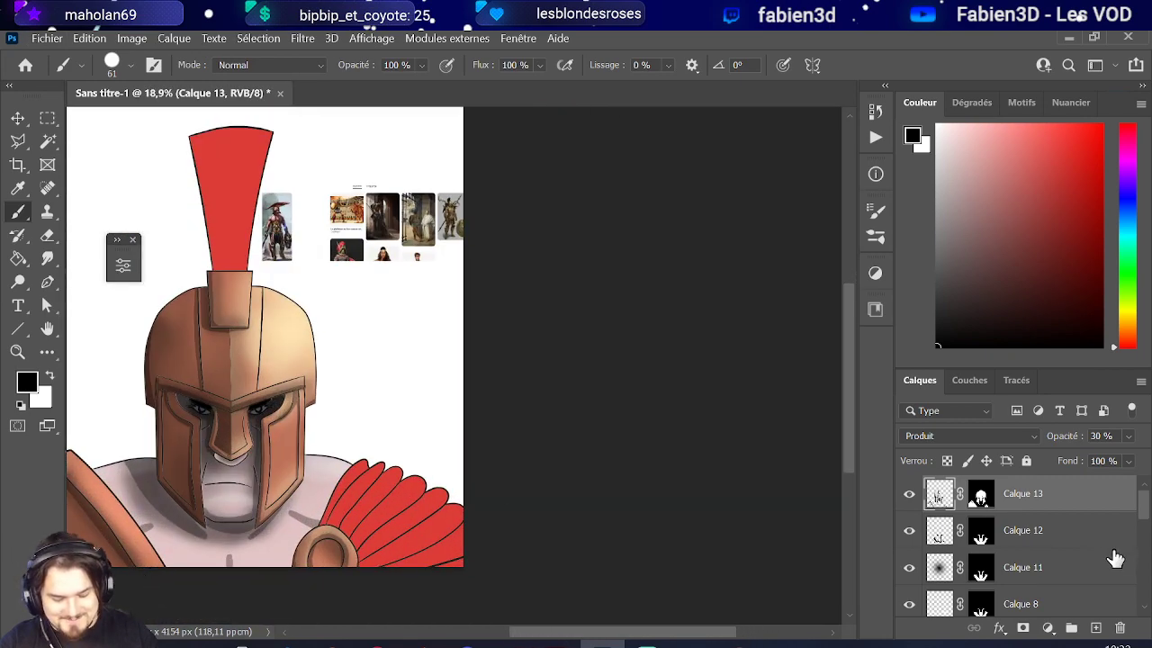
# - Select the red areas of the crest and shoulder feathers on Calque 3 with the Magic Wand
pyautogui.scroll(-5, 1020, 594)
pyautogui.scroll(5, 999, 580)
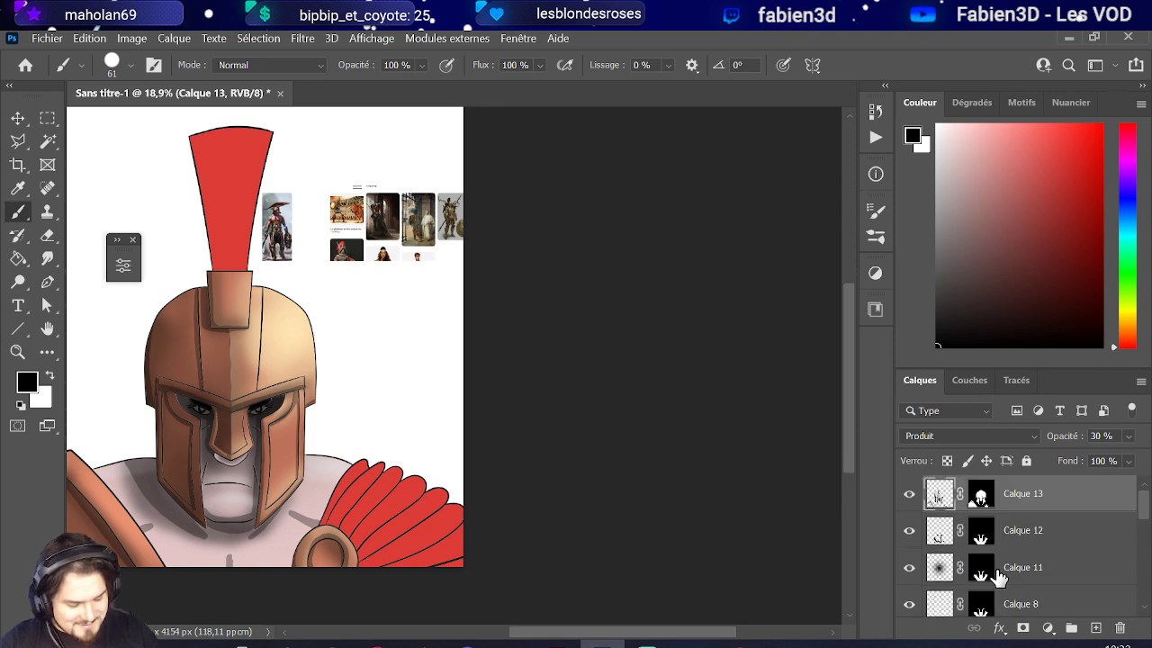
pyautogui.scroll(-5, 999, 576)
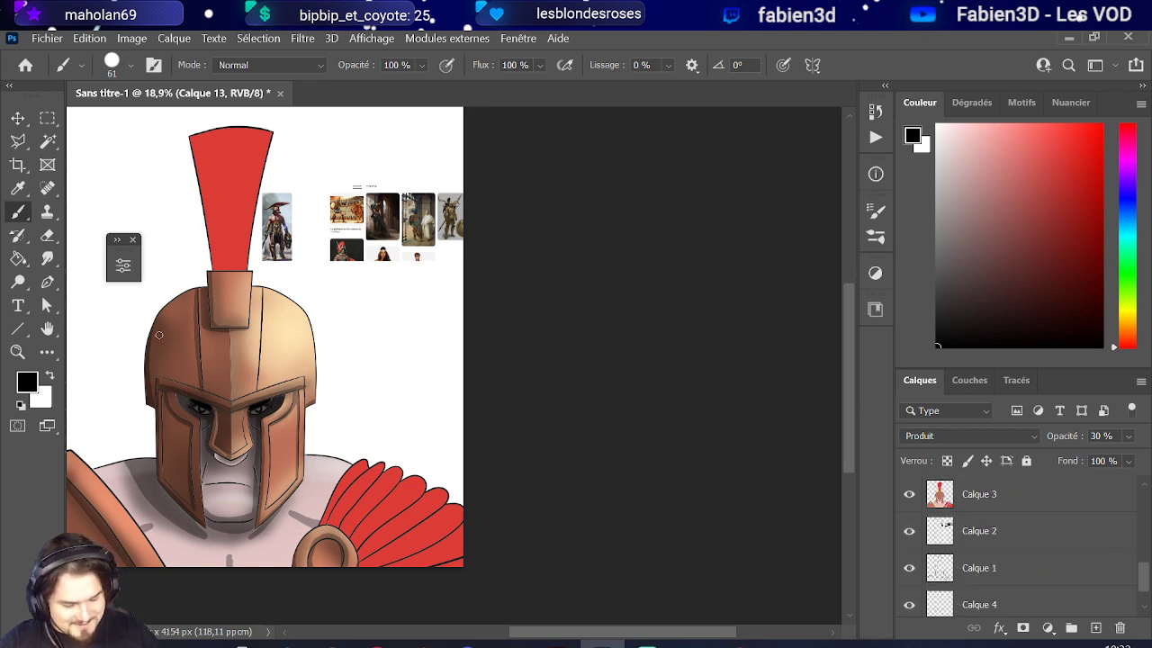
pyautogui.click(47, 141)
pyautogui.click(231, 189)
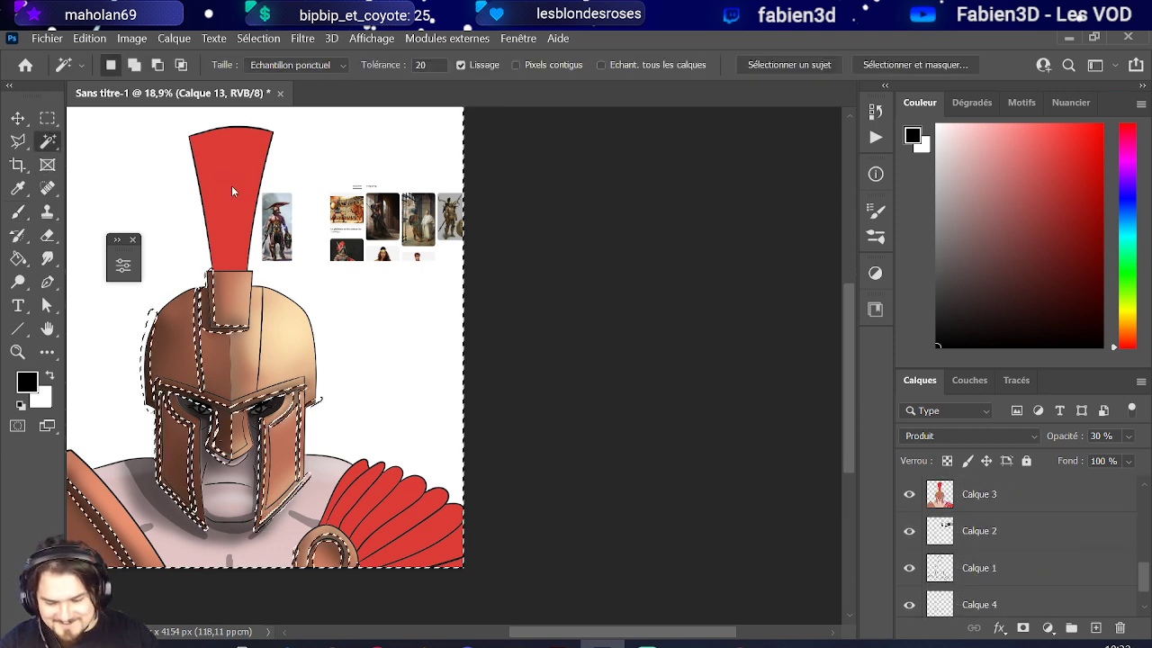
pyautogui.scroll(-3, 154, 290)
pyautogui.scroll(3, 98, 303)
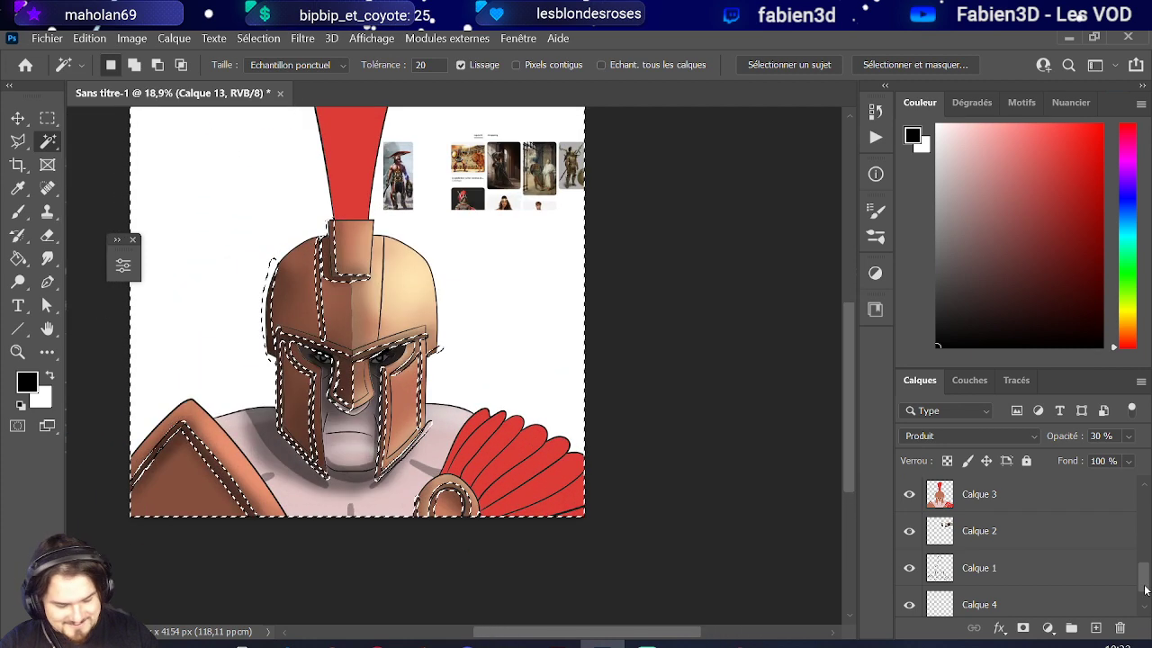
pyautogui.click(1017, 497)
pyautogui.click(351, 157)
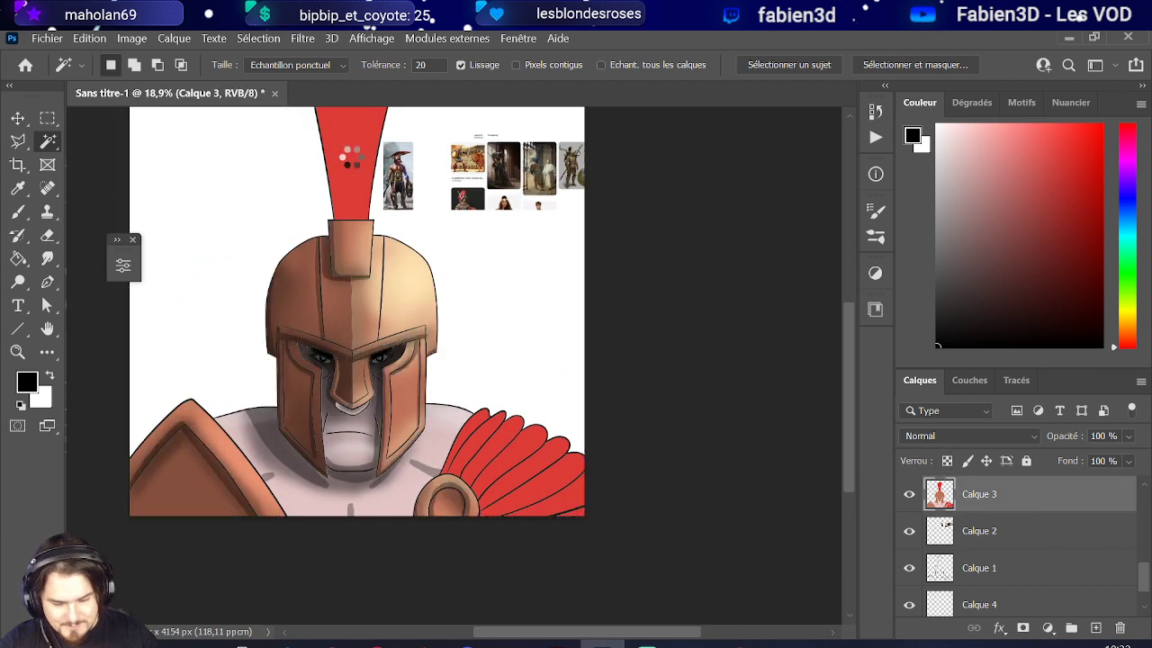
# - Add a new layer above Calque 13 and mask it to the selected red crest and feathers
pyautogui.scroll(5, 1023, 584)
pyautogui.click(1035, 500)
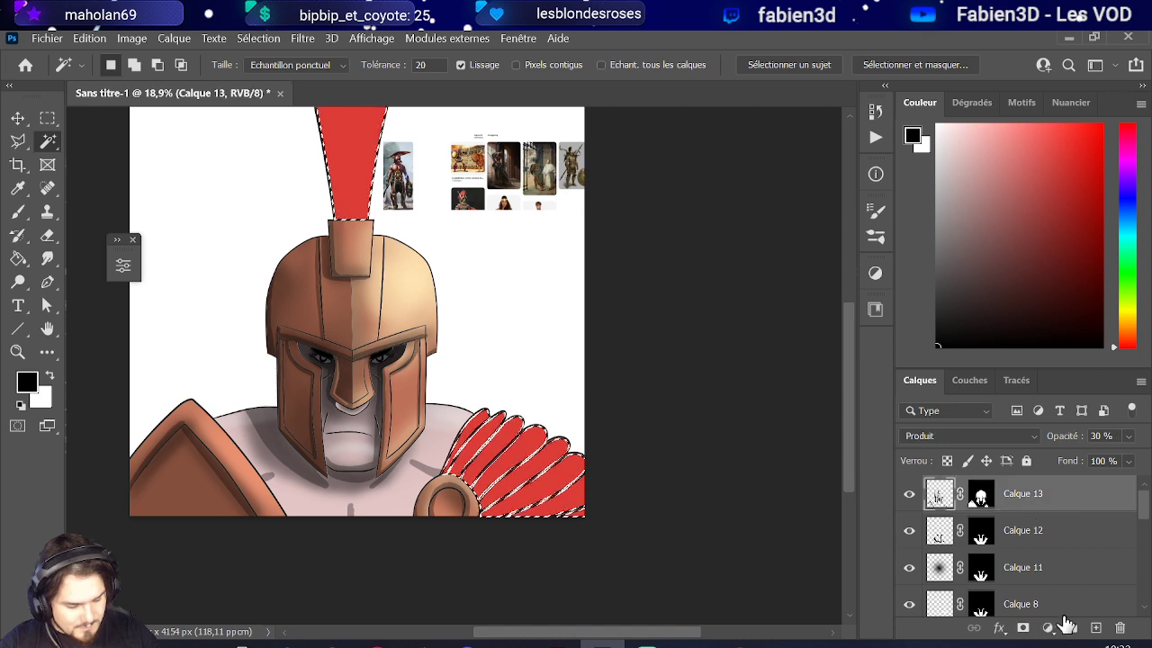
pyautogui.click(1095, 627)
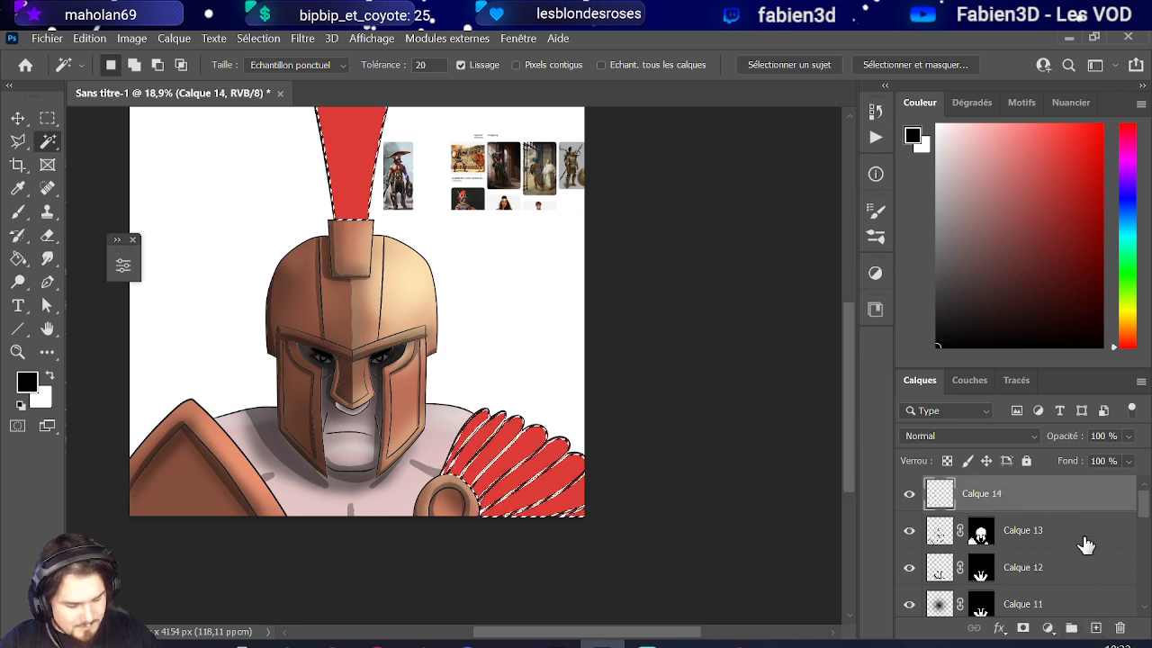
pyautogui.click(1022, 627)
# - Set the paint colour to black and the new layer to Produit (Multiply) blending at 30 % opacity
pyautogui.scroll(5, 450, 462)
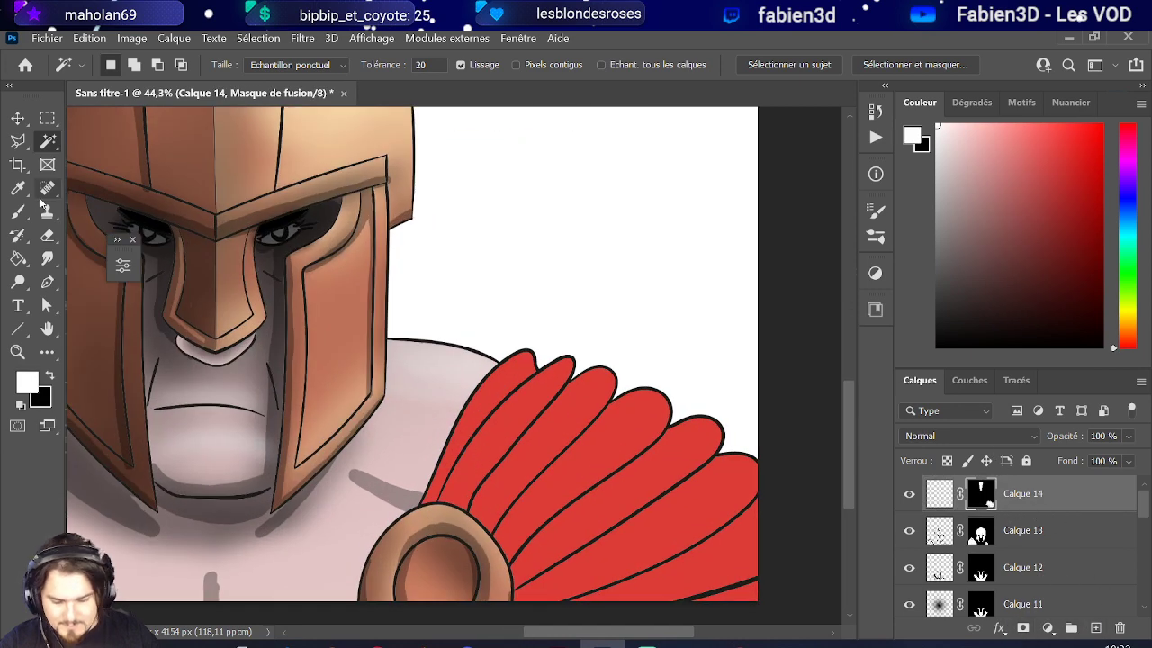
pyautogui.moveTo(1089, 167); pyautogui.dragTo(886, 399)
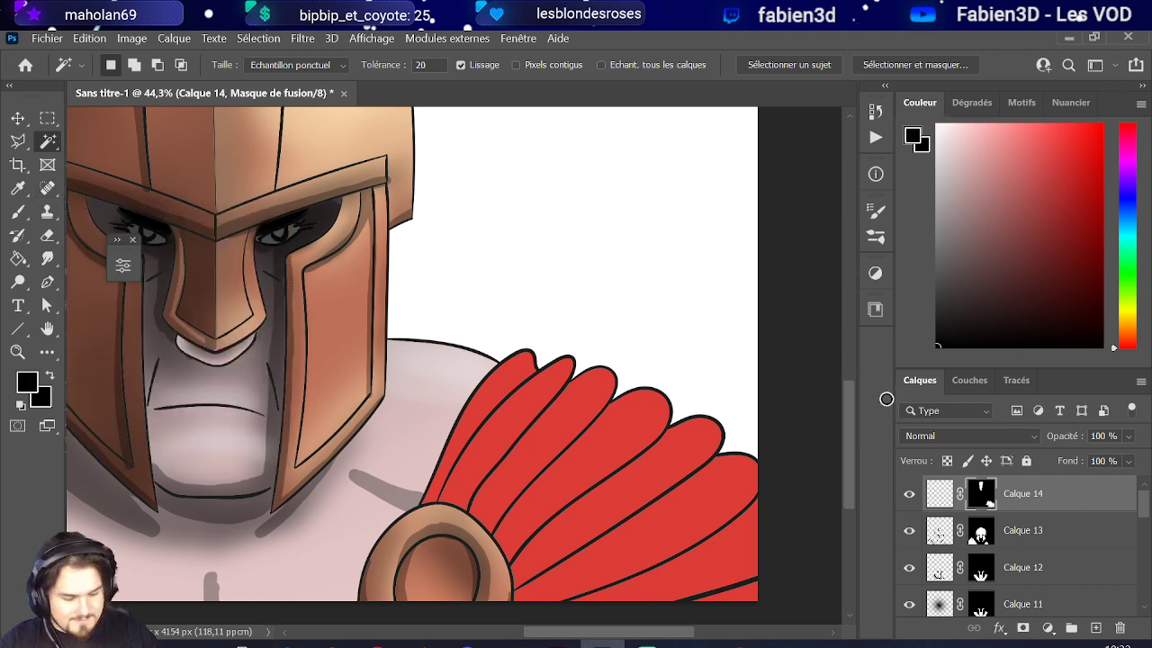
pyautogui.click(955, 438)
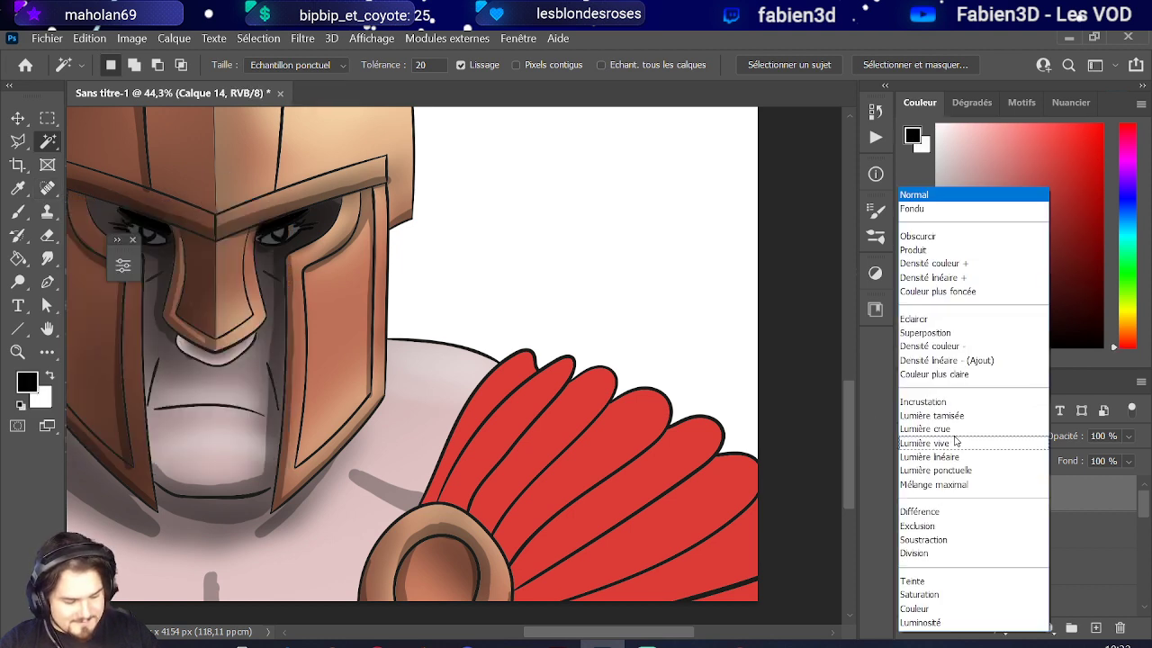
pyautogui.click(958, 253)
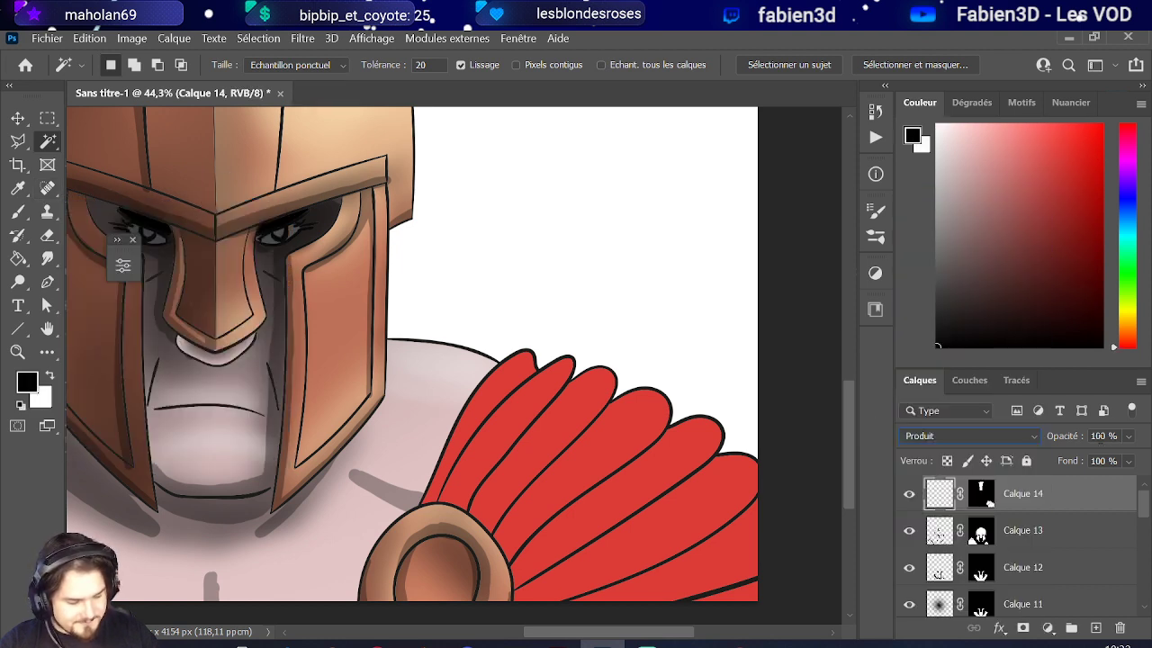
pyautogui.write('30')
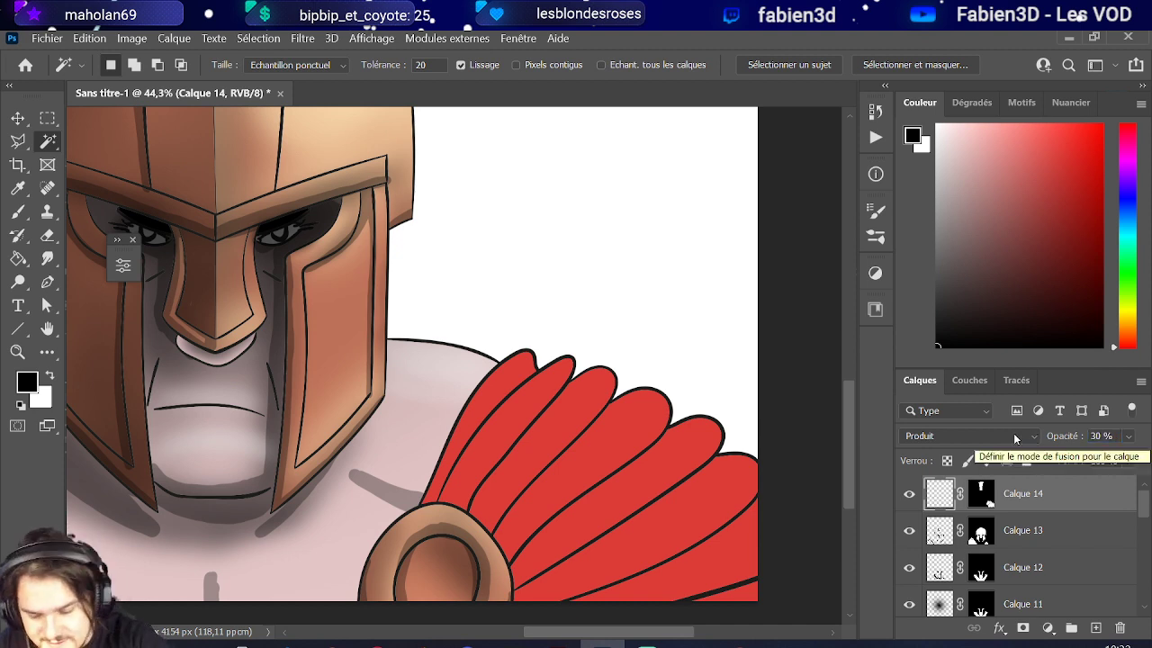
# - Reduce the brush to 58 px and shade the lower edge of the fourth red feather counted from the neck
pyautogui.click(14, 215)
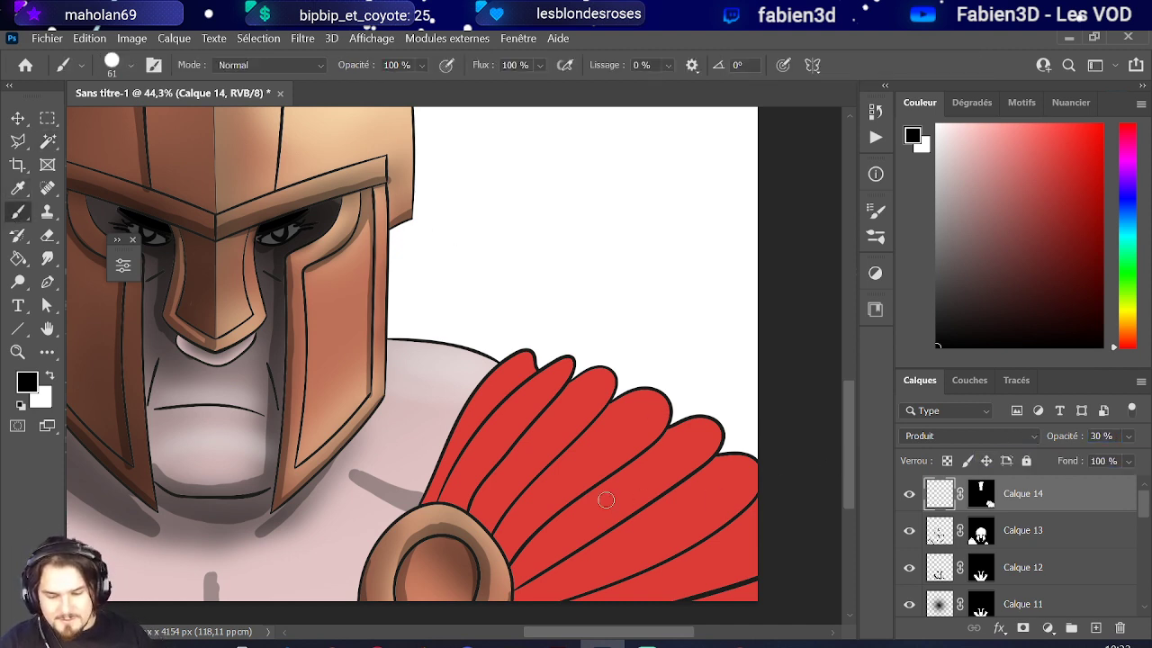
pyautogui.keyDown('alt'); pyautogui.rightClick(537, 526); pyautogui.keyUp('alt')
pyautogui.moveTo(532, 531); pyautogui.dragTo(538, 518)
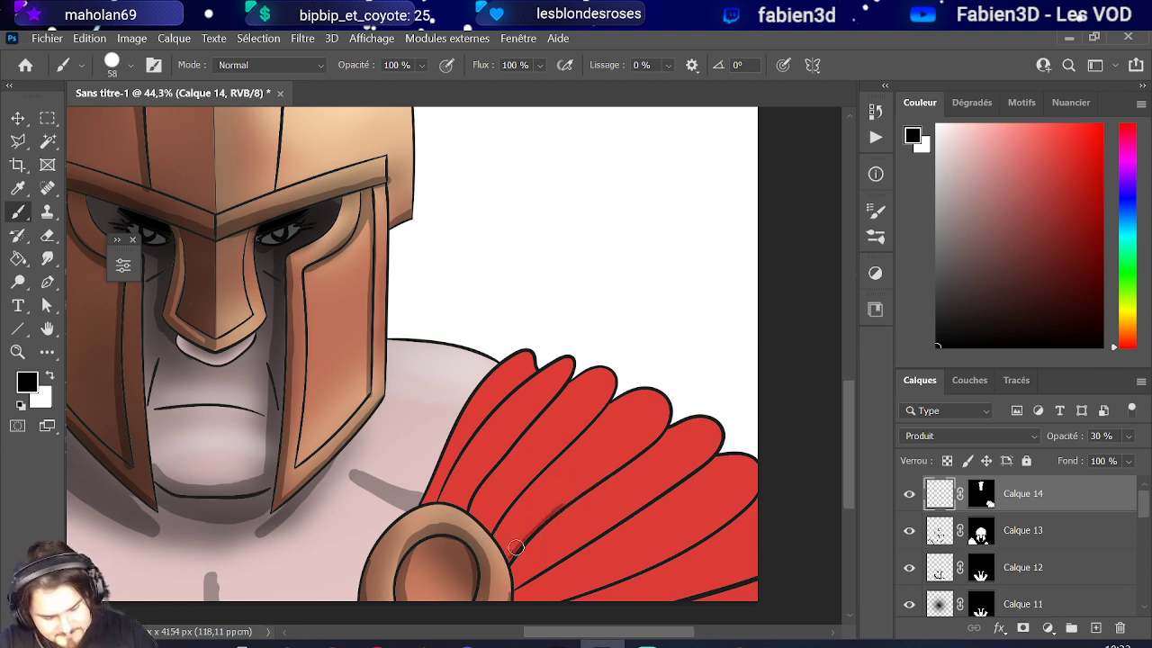
pyautogui.moveTo(530, 529)
pyautogui.mouseDown()
pyautogui.moveTo(615, 464)
pyautogui.moveTo(572, 495)
pyautogui.mouseUp()
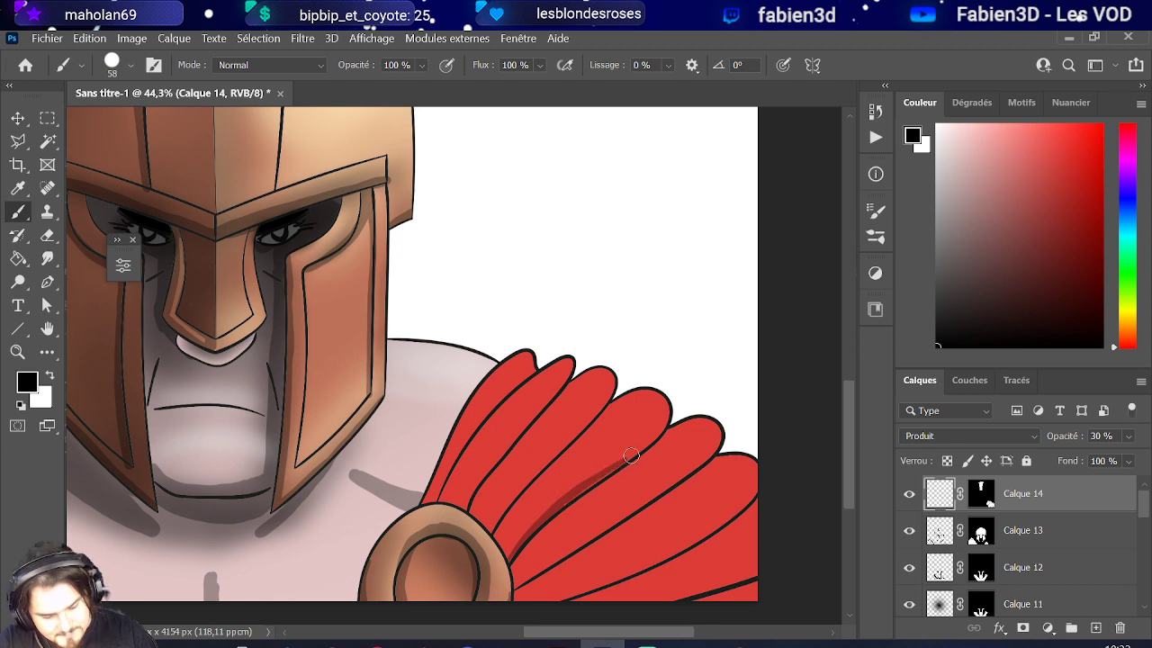
pyautogui.moveTo(631, 456)
pyautogui.mouseDown()
pyautogui.moveTo(666, 411)
pyautogui.moveTo(544, 515)
pyautogui.mouseUp()
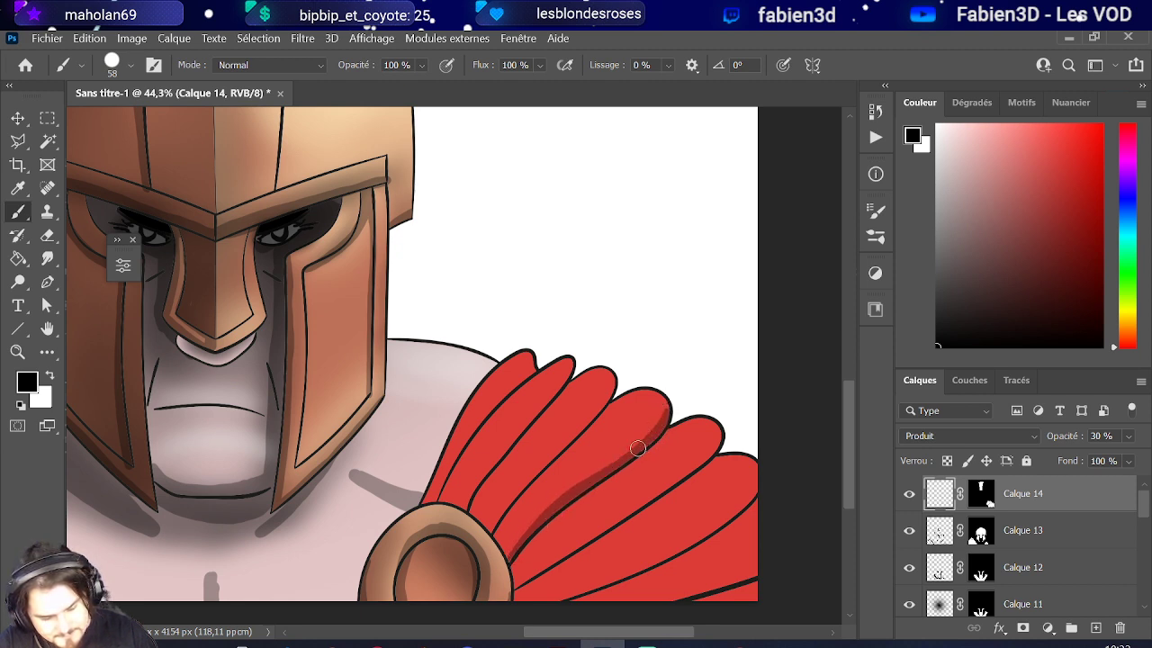
# - Shade the lower edges of the fifth, sixth and seventh feathers, towards the bottom of the canvas
pyautogui.moveTo(514, 589)
pyautogui.mouseDown()
pyautogui.moveTo(724, 435)
pyautogui.moveTo(682, 475)
pyautogui.moveTo(711, 453)
pyautogui.mouseUp()
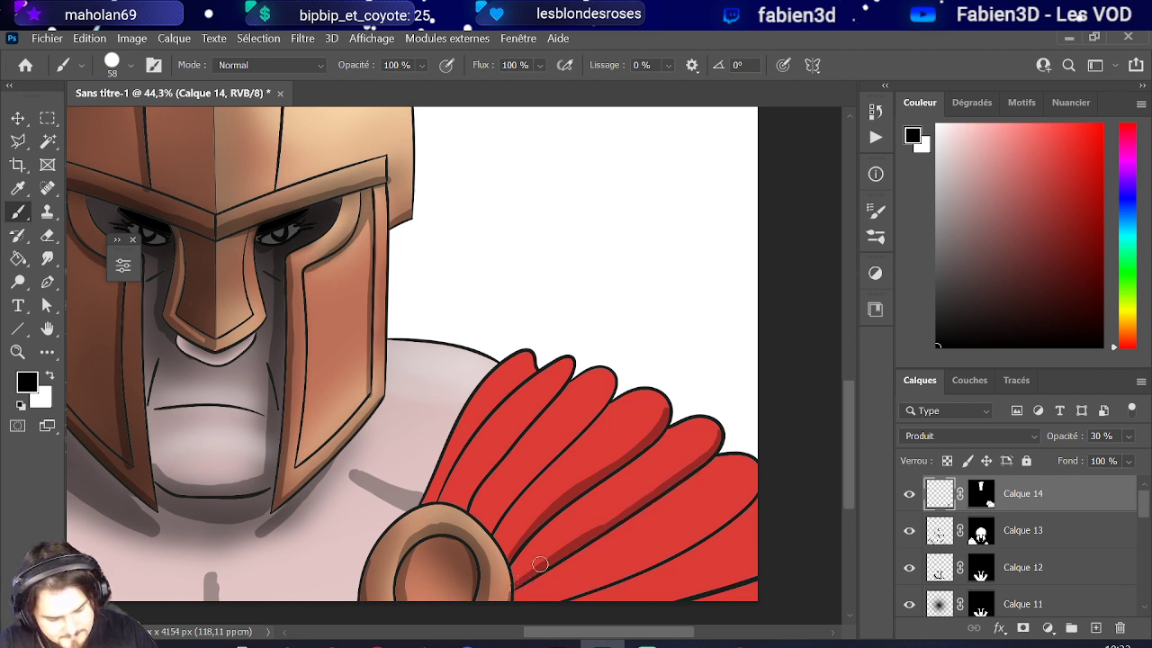
pyautogui.moveTo(559, 598)
pyautogui.mouseDown()
pyautogui.moveTo(729, 515)
pyautogui.moveTo(759, 478)
pyautogui.moveTo(695, 532)
pyautogui.moveTo(744, 502)
pyautogui.moveTo(630, 568)
pyautogui.moveTo(708, 531)
pyautogui.moveTo(679, 539)
pyautogui.moveTo(748, 491)
pyautogui.moveTo(616, 572)
pyautogui.moveTo(643, 562)
pyautogui.moveTo(548, 604)
pyautogui.moveTo(620, 573)
pyautogui.mouseUp()
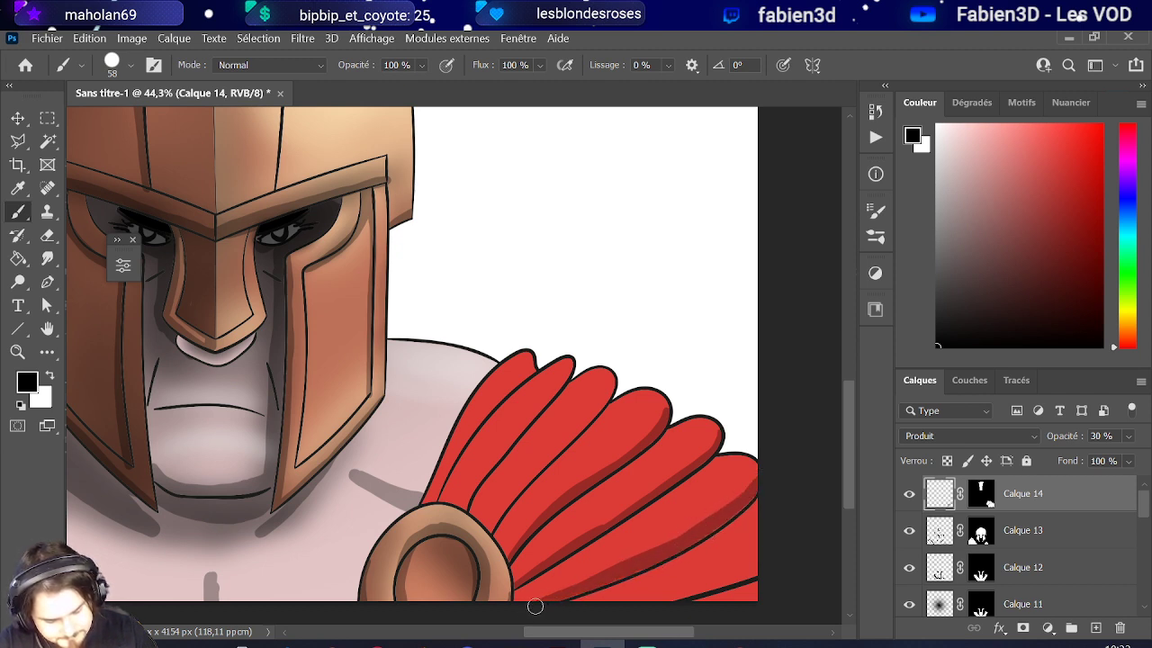
pyautogui.moveTo(588, 535); pyautogui.dragTo(637, 500)
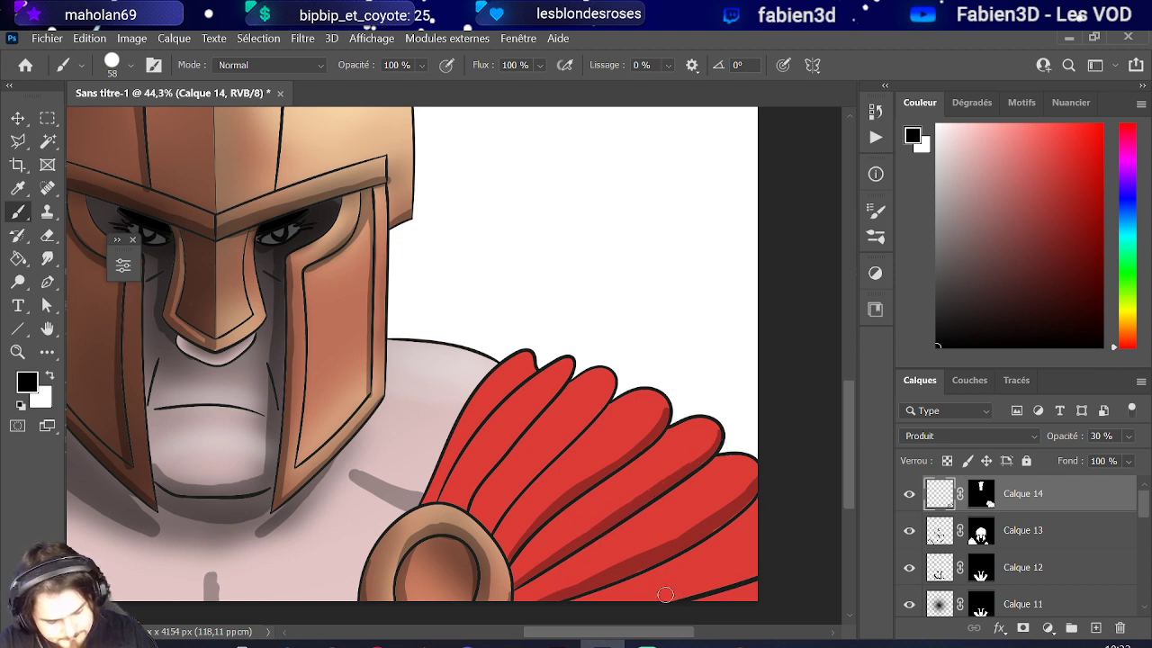
pyautogui.moveTo(665, 595)
pyautogui.mouseDown()
pyautogui.moveTo(759, 562)
pyautogui.moveTo(678, 596)
pyautogui.moveTo(731, 575)
pyautogui.mouseUp()
# - Shade the lower edges of the third and second feathers counted from the neck, from medallion to tip
pyautogui.moveTo(493, 529)
pyautogui.mouseDown()
pyautogui.moveTo(541, 447)
pyautogui.moveTo(495, 516)
pyautogui.moveTo(611, 384)
pyautogui.mouseUp()
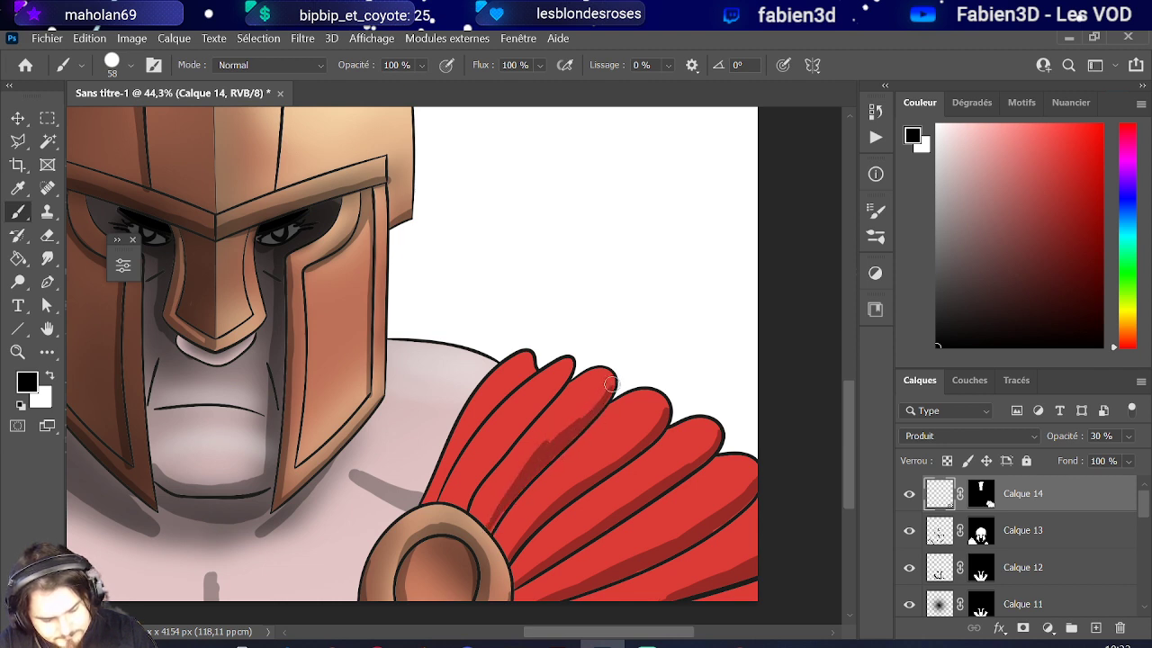
pyautogui.moveTo(549, 451); pyautogui.dragTo(610, 382)
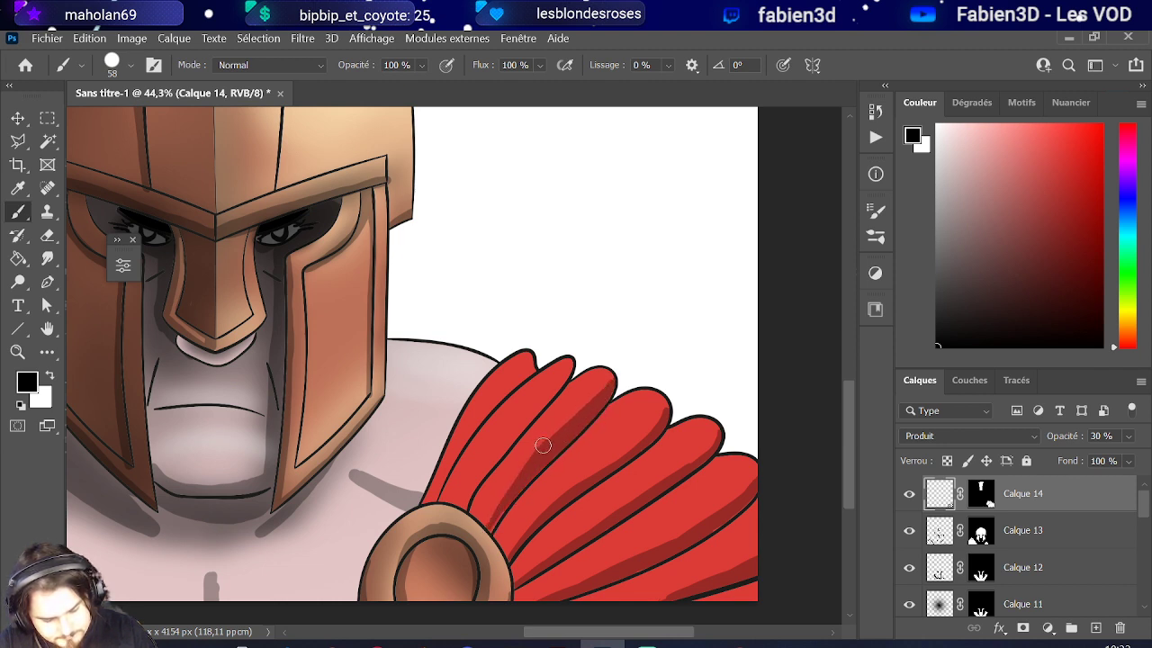
pyautogui.moveTo(468, 488); pyautogui.dragTo(563, 367)
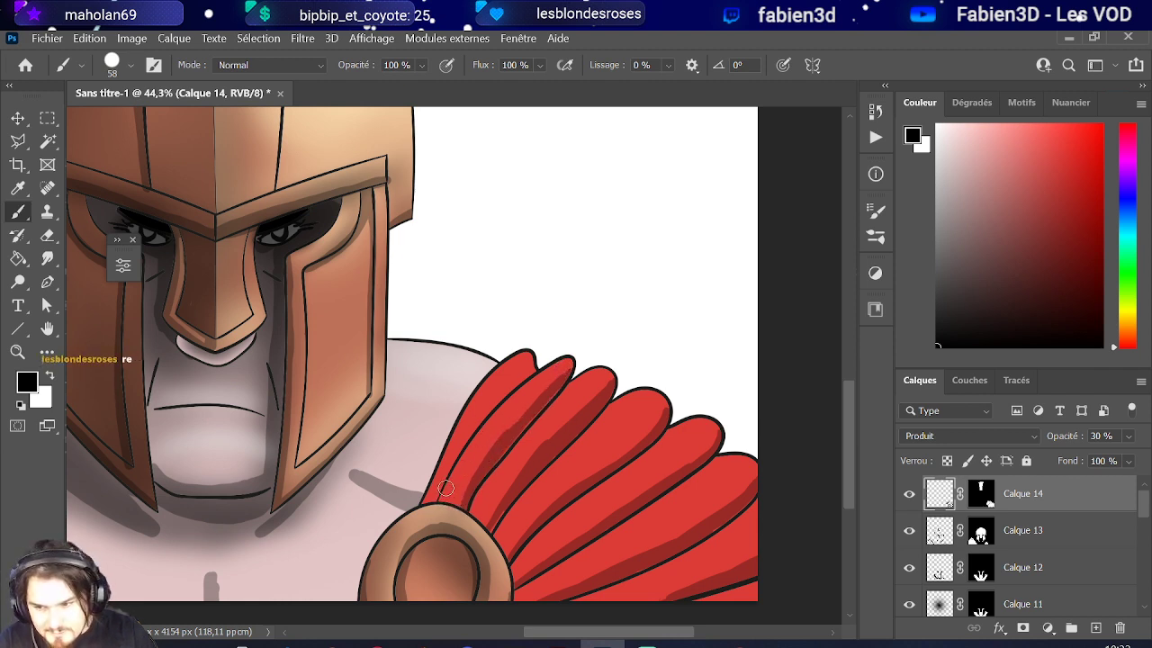
pyautogui.moveTo(441, 507)
pyautogui.mouseDown()
pyautogui.moveTo(494, 415)
pyautogui.moveTo(562, 382)
pyautogui.mouseUp()
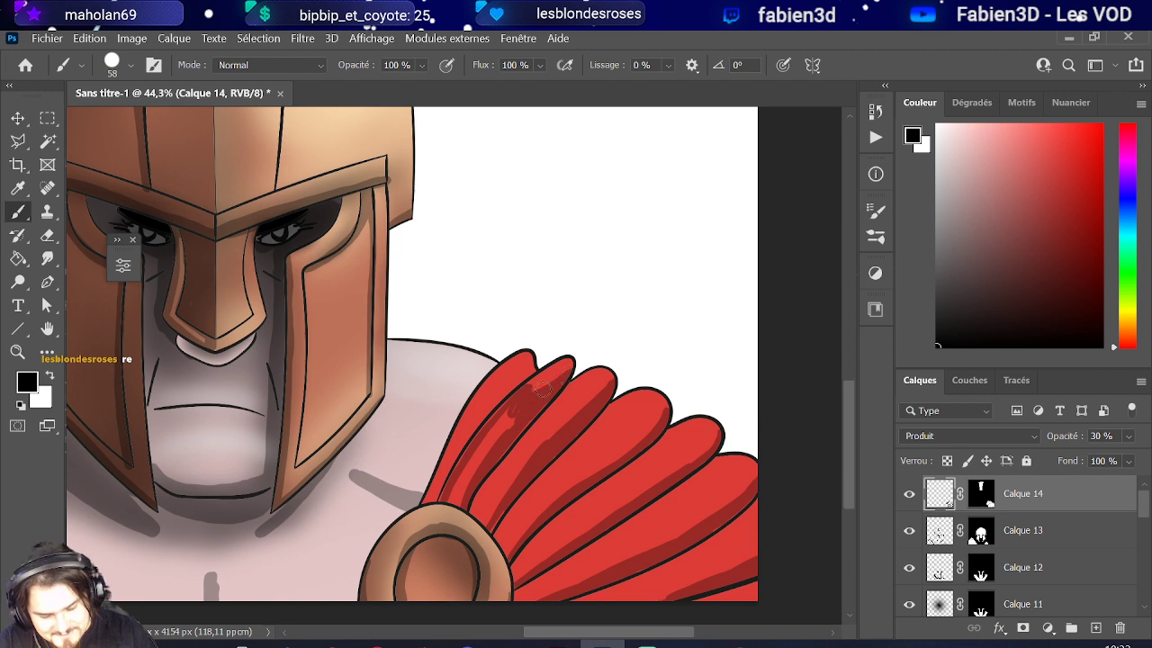
pyautogui.moveTo(570, 369)
pyautogui.mouseDown()
pyautogui.moveTo(478, 452)
pyautogui.moveTo(518, 403)
pyautogui.moveTo(479, 459)
pyautogui.mouseUp()
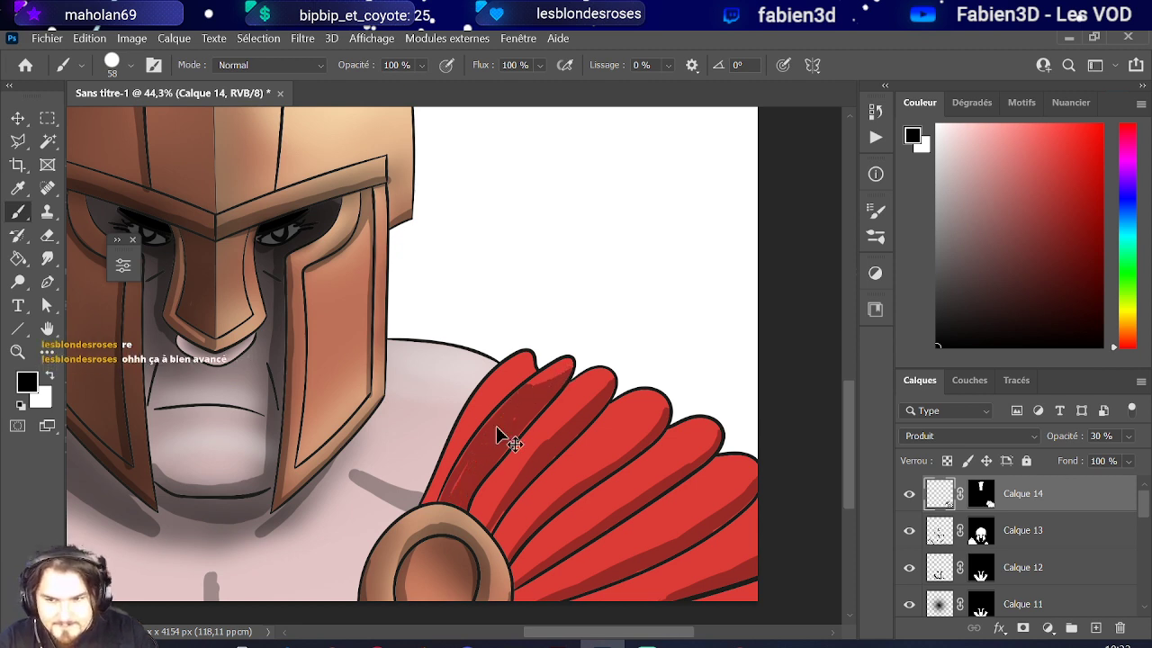
pyautogui.hotkey('ctrl', 'z')
# - Shade the lower edge of the red feather nearest the neck, from the medallion up to its tip
pyautogui.scroll(-5, 504, 354)
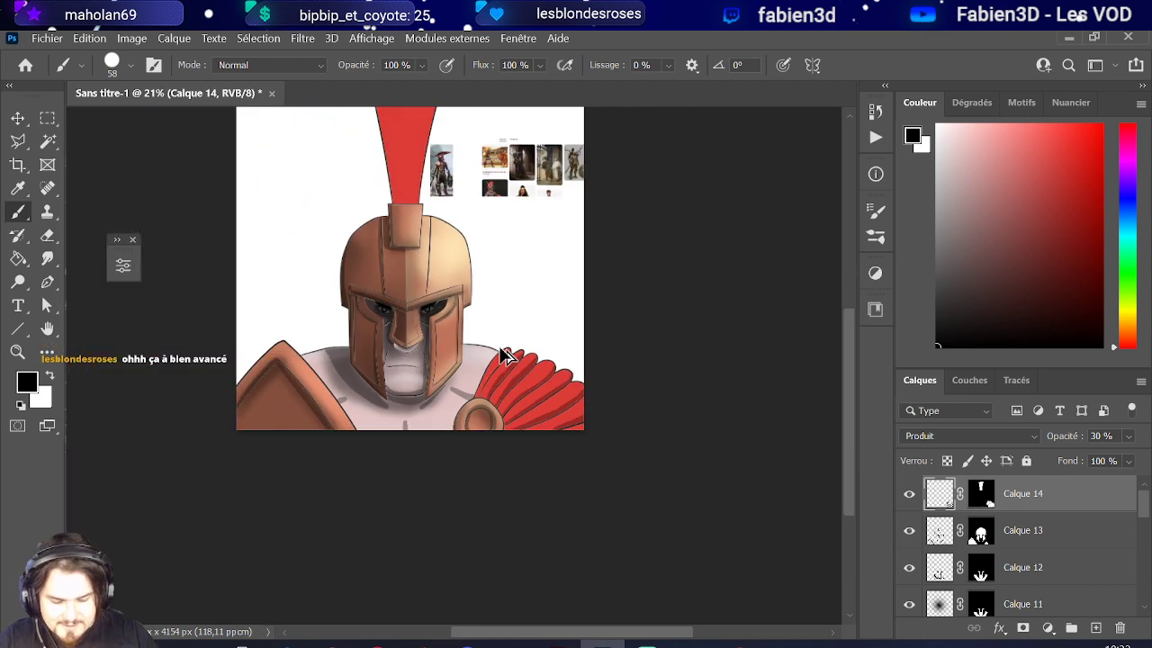
pyautogui.scroll(4, 509, 360)
pyautogui.scroll(4, 470, 383)
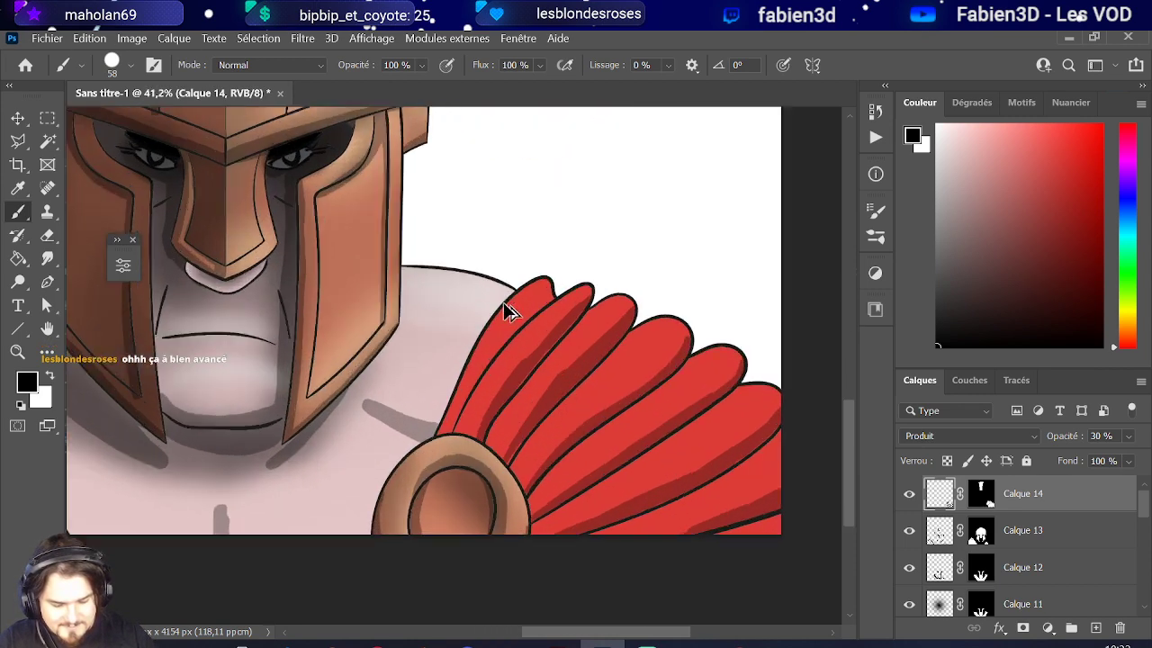
pyautogui.moveTo(521, 398)
pyautogui.mouseDown()
pyautogui.moveTo(553, 366)
pyautogui.moveTo(480, 448)
pyautogui.moveTo(507, 498)
pyautogui.moveTo(494, 528)
pyautogui.mouseUp()
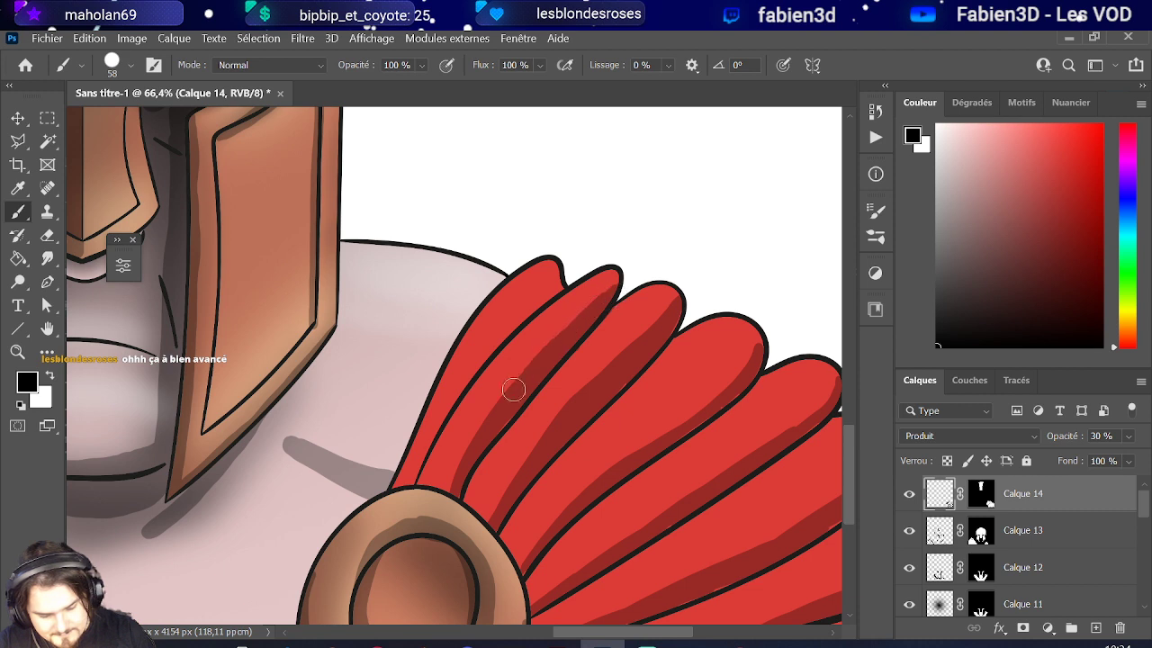
pyautogui.moveTo(409, 484)
pyautogui.mouseDown()
pyautogui.moveTo(472, 369)
pyautogui.moveTo(553, 288)
pyautogui.moveTo(551, 272)
pyautogui.moveTo(496, 329)
pyautogui.moveTo(555, 273)
pyautogui.moveTo(463, 381)
pyautogui.moveTo(416, 477)
pyautogui.moveTo(450, 399)
pyautogui.moveTo(554, 288)
pyautogui.mouseUp()
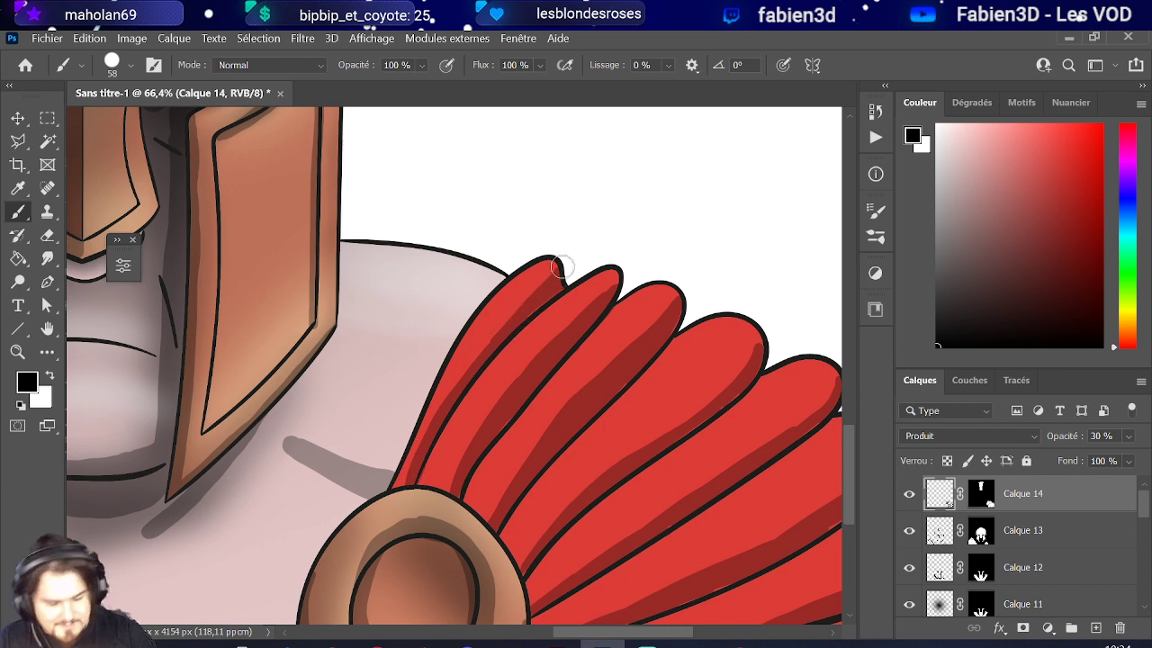
pyautogui.scroll(-3, 567, 270)
pyautogui.scroll(-3, 548, 549)
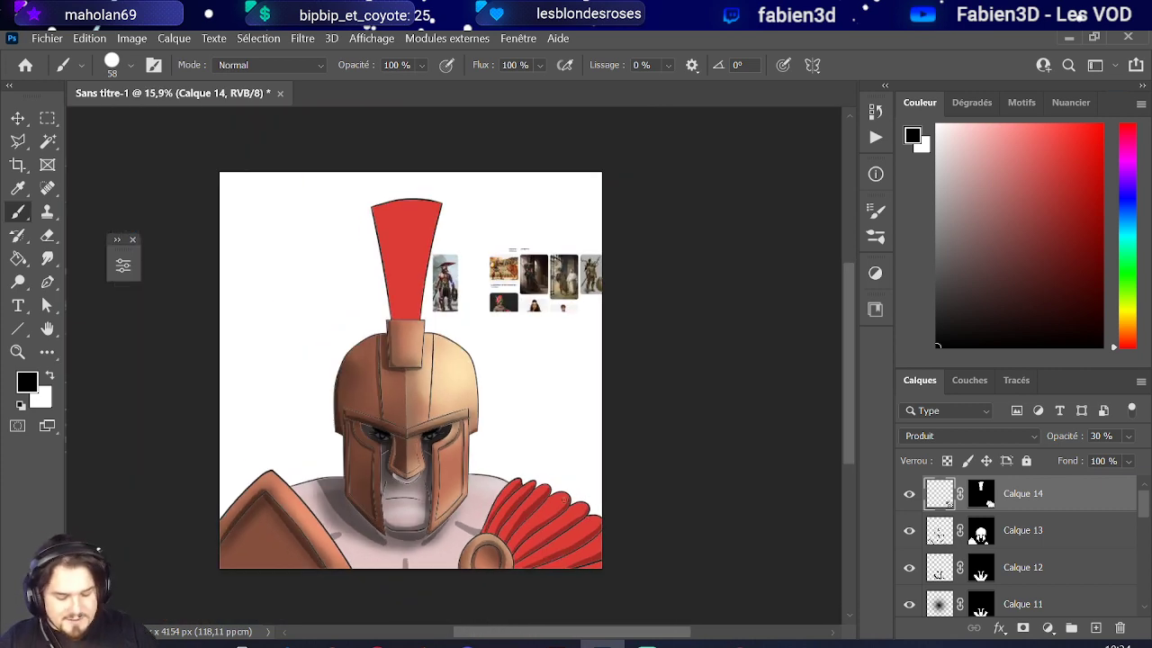
pyautogui.scroll(4, 539, 520)
pyautogui.scroll(3, 510, 406)
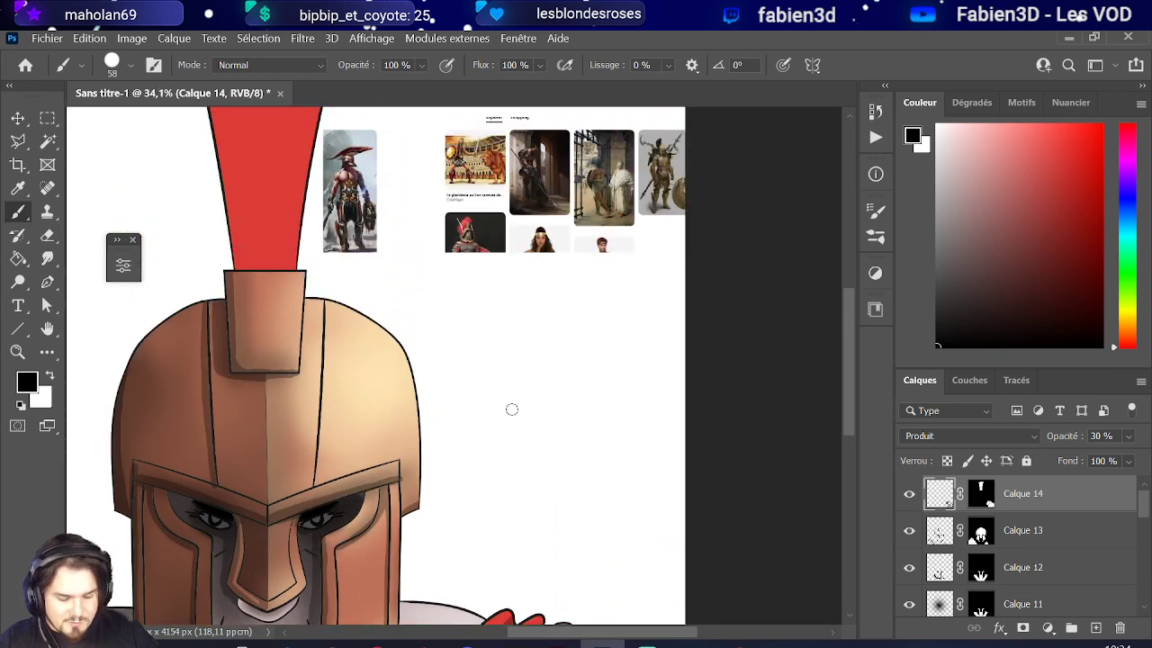
# - Shade a dark band down the left edge of the red crest, from its top corner to the bronze socket
pyautogui.scroll(-3, 494, 399)
pyautogui.scroll(3, 329, 278)
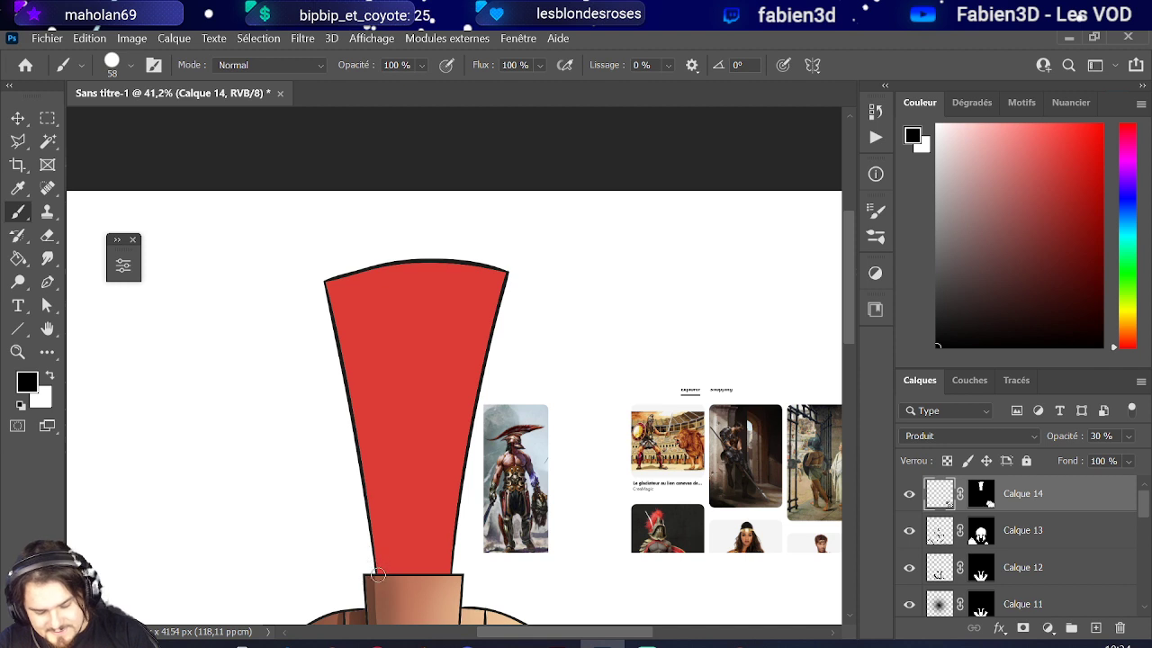
pyautogui.moveTo(376, 558)
pyautogui.mouseDown()
pyautogui.moveTo(325, 277)
pyautogui.moveTo(382, 572)
pyautogui.moveTo(334, 279)
pyautogui.moveTo(371, 501)
pyautogui.mouseUp()
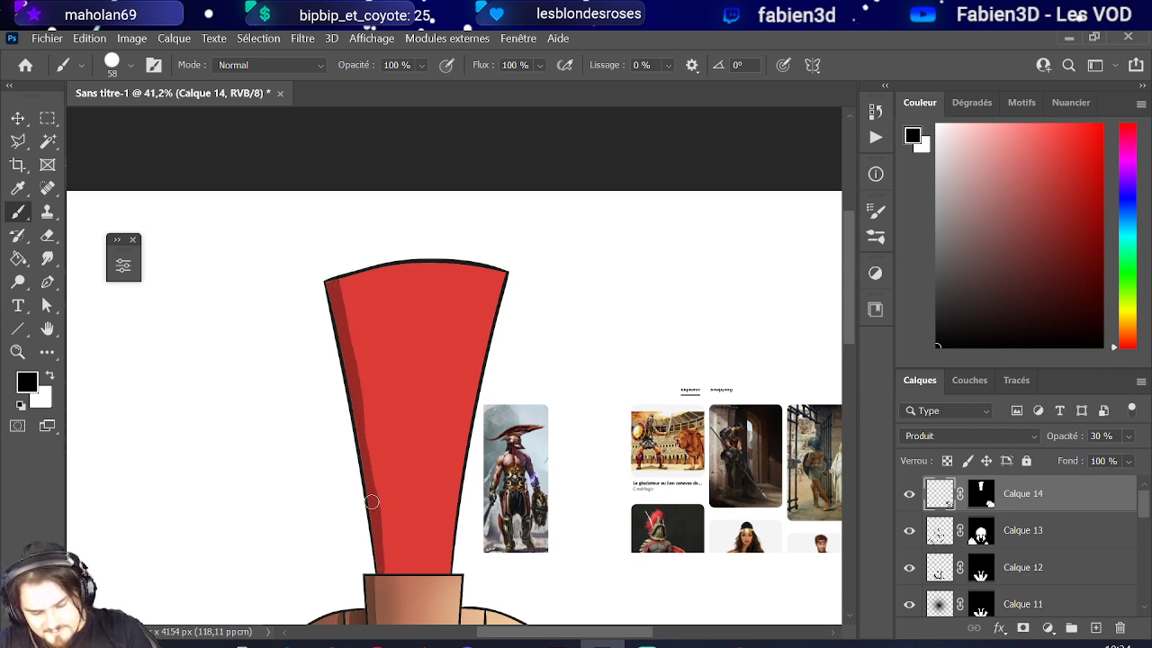
pyautogui.moveTo(350, 361); pyautogui.dragTo(369, 481)
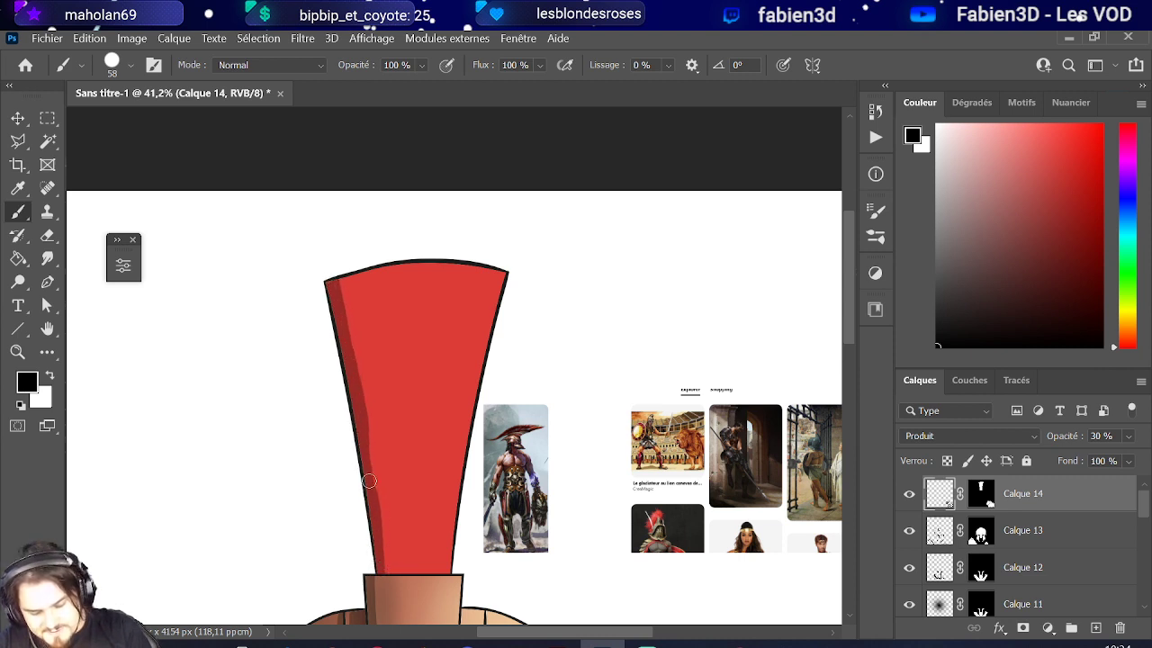
pyautogui.moveTo(382, 551)
pyautogui.mouseDown()
pyautogui.moveTo(361, 381)
pyautogui.moveTo(388, 572)
pyautogui.moveTo(378, 514)
pyautogui.mouseUp()
pyautogui.moveTo(368, 435)
pyautogui.mouseDown()
pyautogui.moveTo(342, 270)
pyautogui.moveTo(347, 321)
pyautogui.mouseUp()
pyautogui.moveTo(360, 390); pyautogui.dragTo(391, 574)
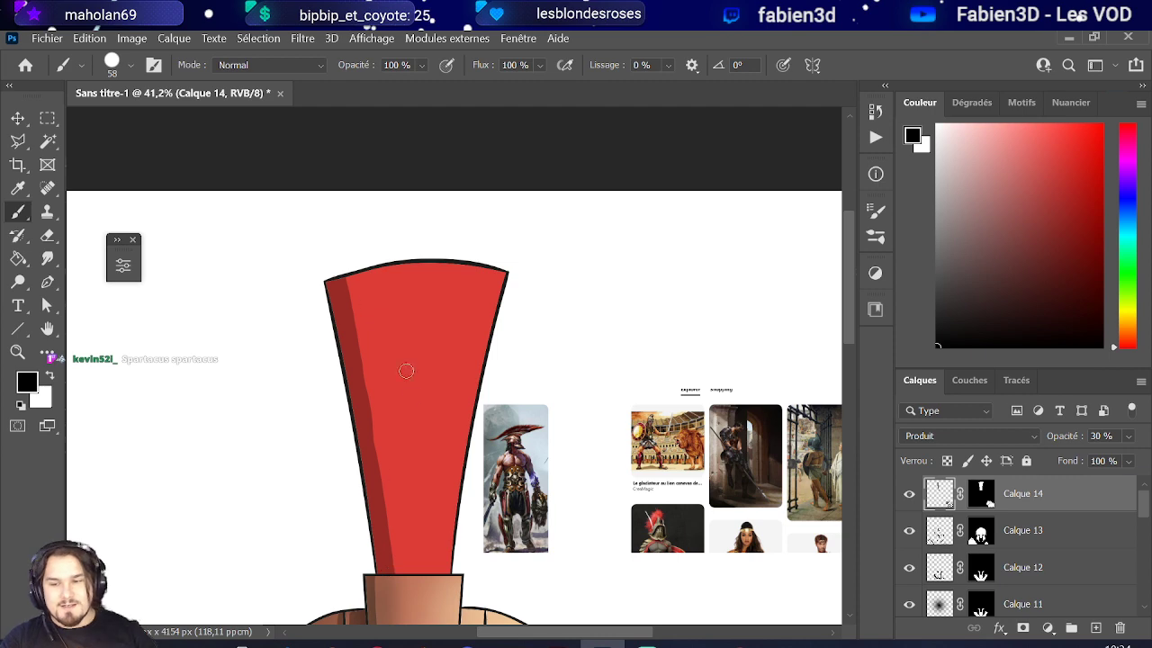
# - Paint a jagged shadow boundary across the upper part of the crest and fill the area beneath it with black
pyautogui.scroll(-5, 406, 371)
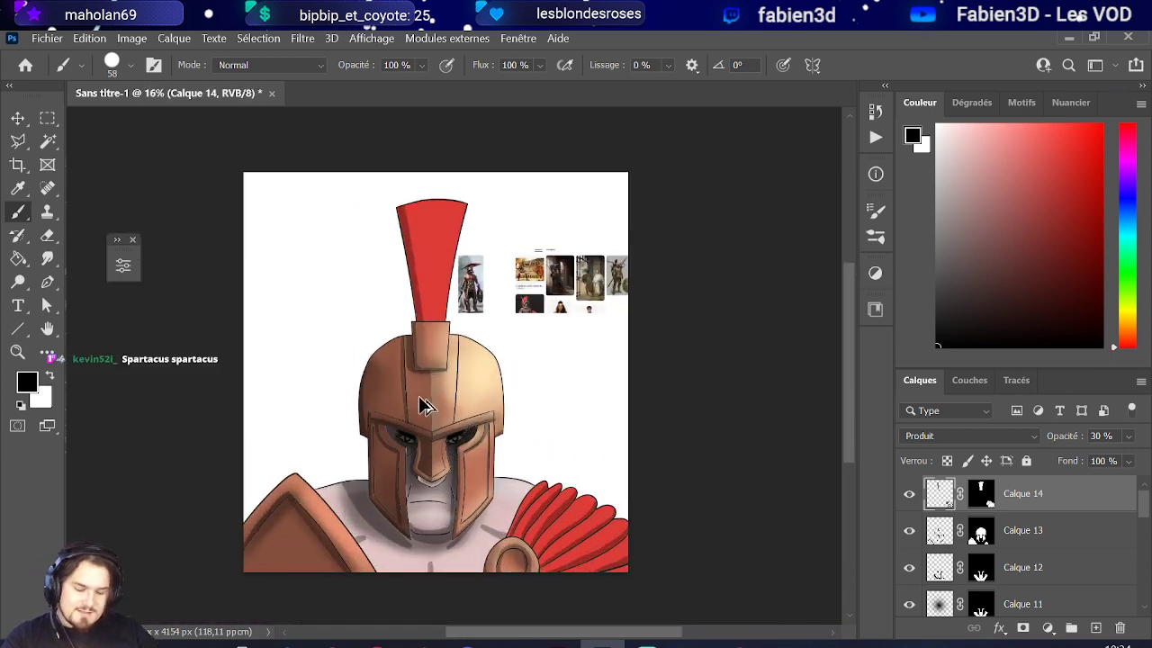
pyautogui.scroll(5, 419, 232)
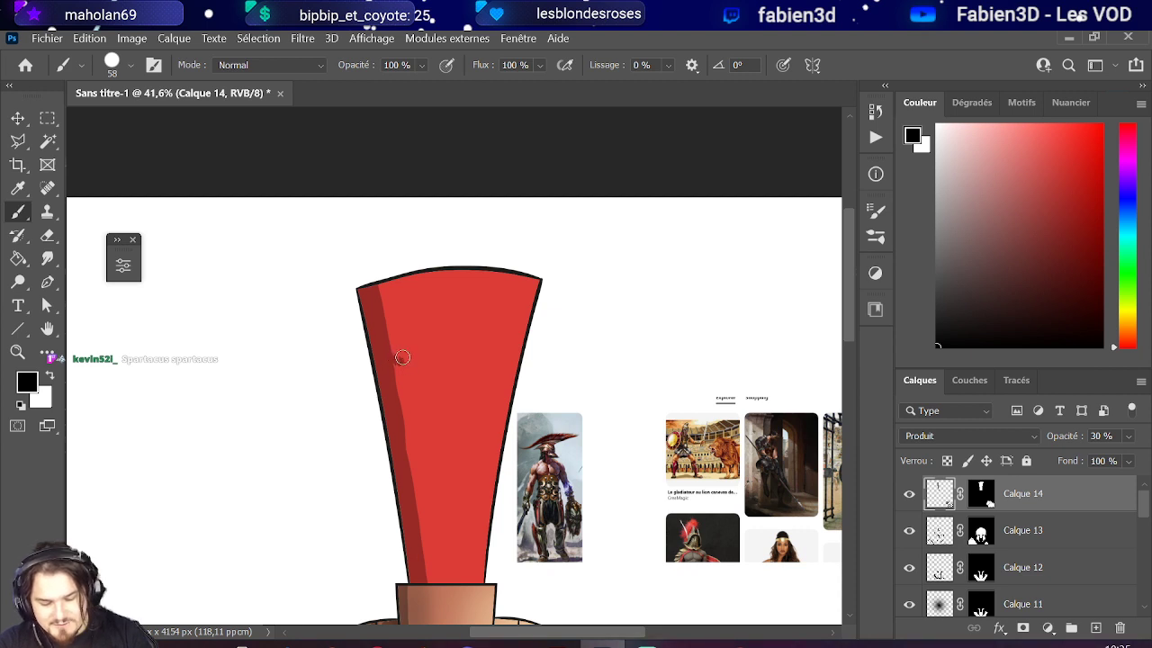
pyautogui.moveTo(428, 350); pyautogui.dragTo(500, 360)
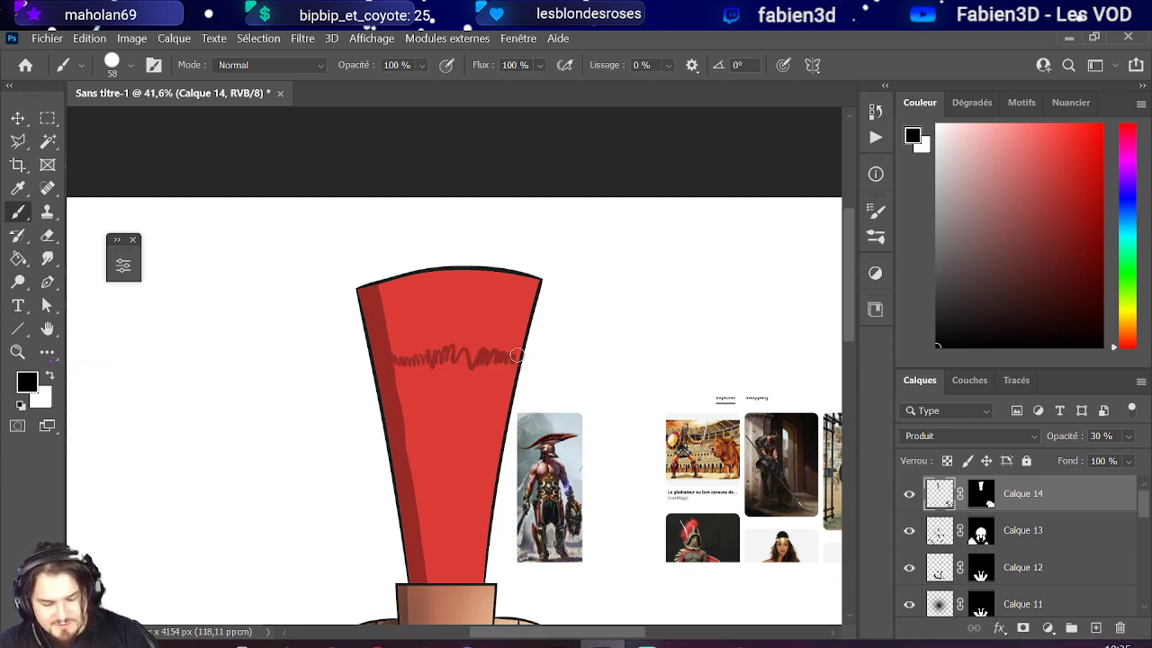
pyautogui.moveTo(405, 360); pyautogui.dragTo(427, 366)
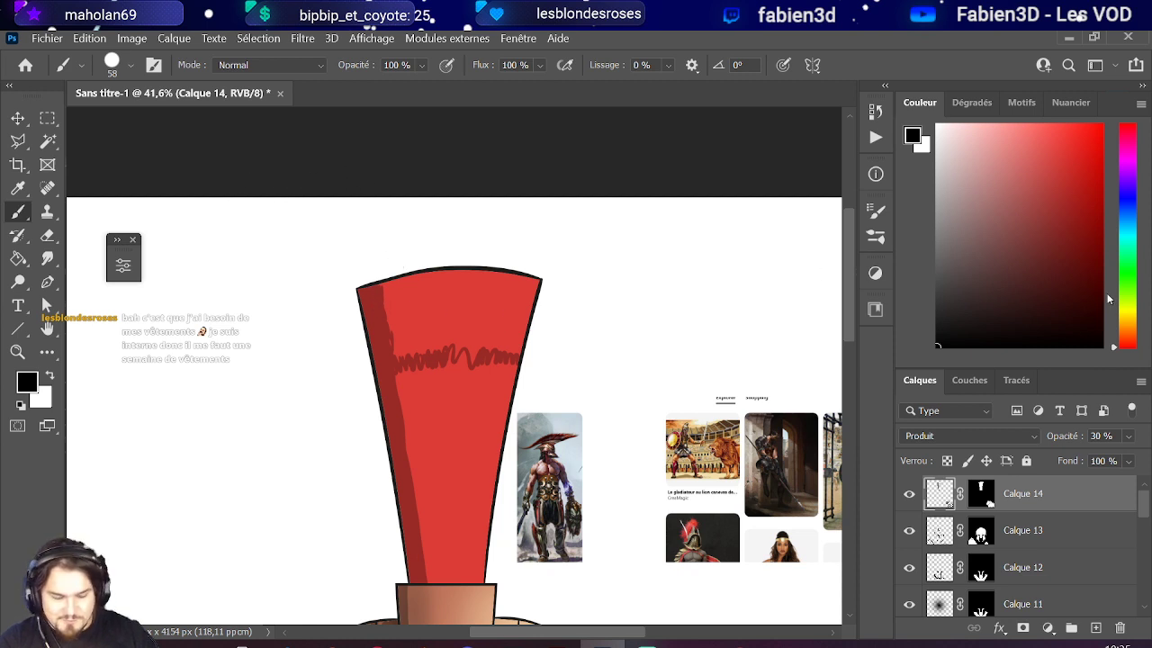
pyautogui.click(18, 258)
pyautogui.click(453, 449)
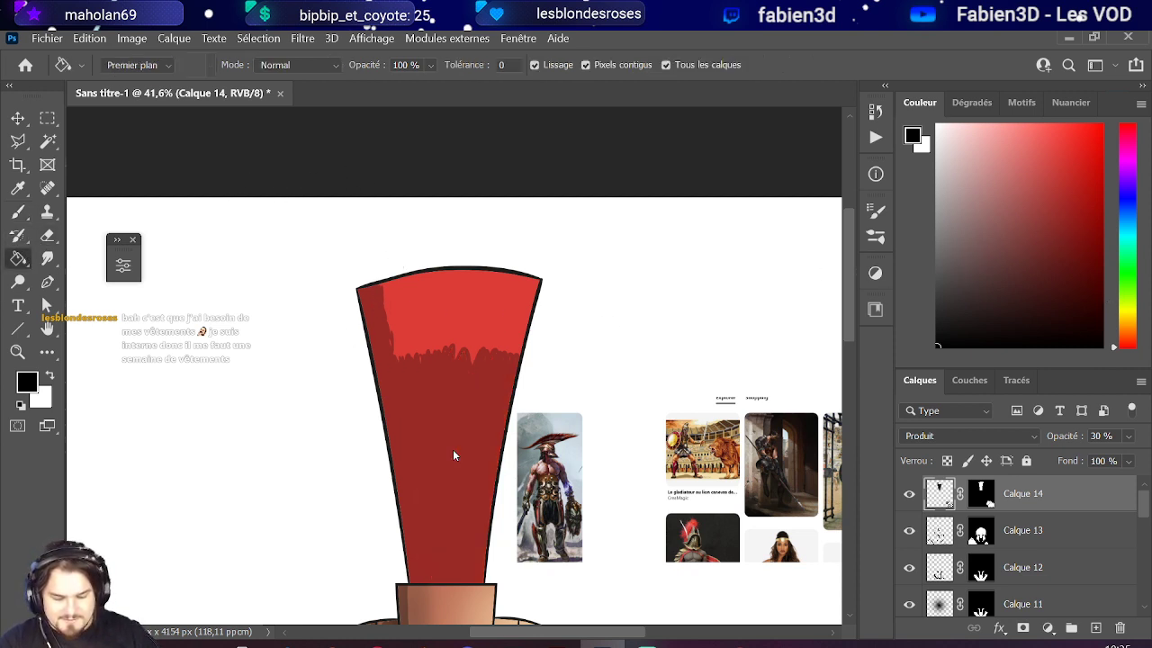
# - Add a new layer masked with the shape of Calque 14's mask and set its blend mode to Incrustation (Overlay)
pyautogui.scroll(-2, 453, 454)
pyautogui.scroll(-2, 459, 450)
pyautogui.scroll(2, 464, 445)
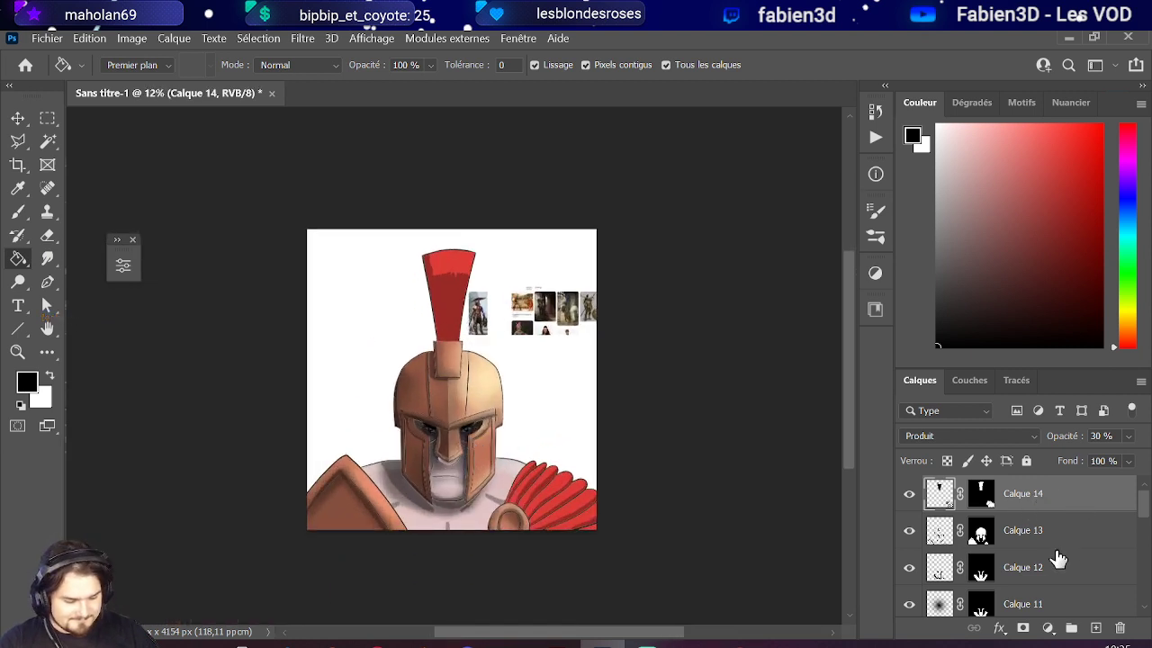
pyautogui.click(1096, 628)
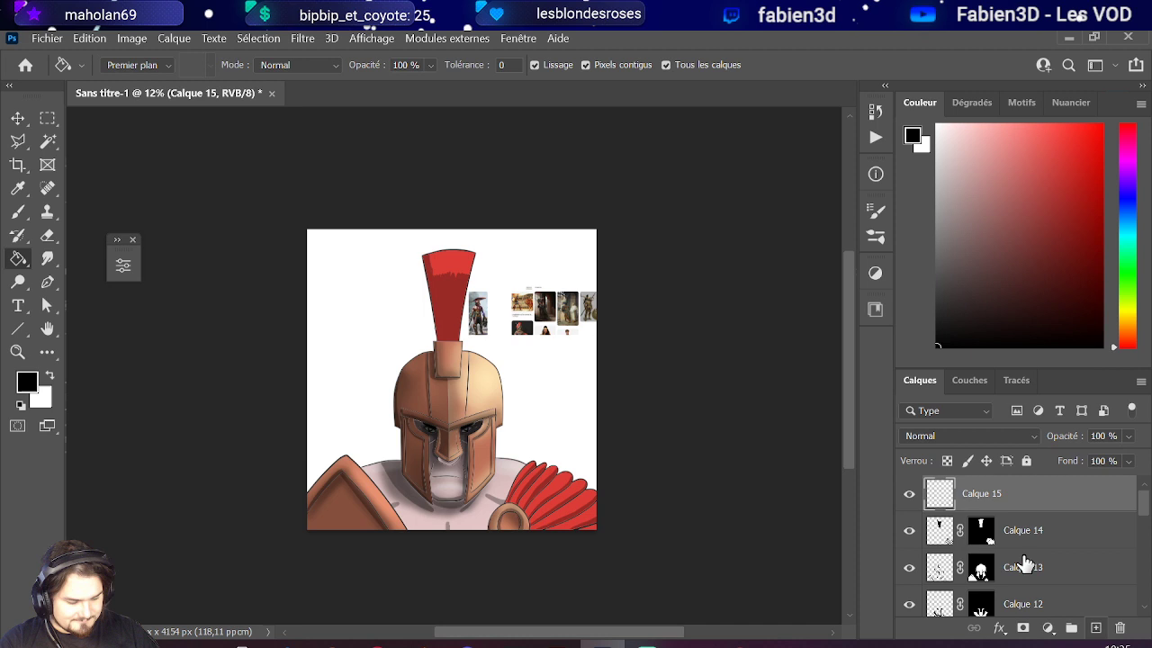
pyautogui.keyDown('ctrl'); pyautogui.click(981, 530); pyautogui.keyUp('ctrl')
pyautogui.click(1024, 629)
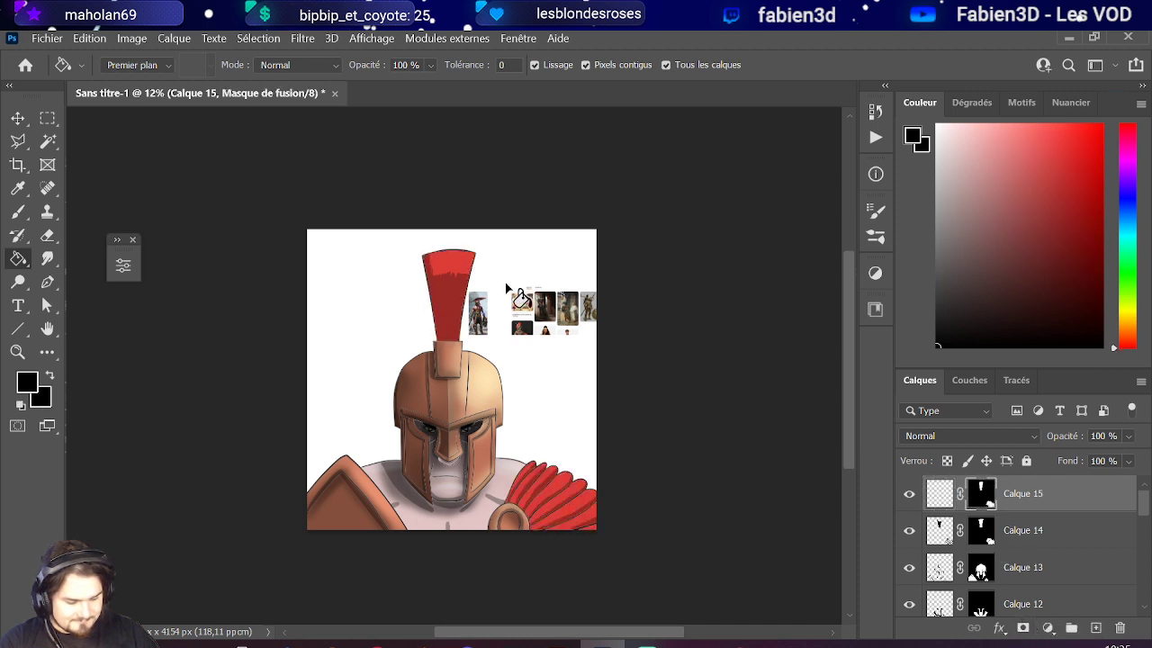
pyautogui.press('x')
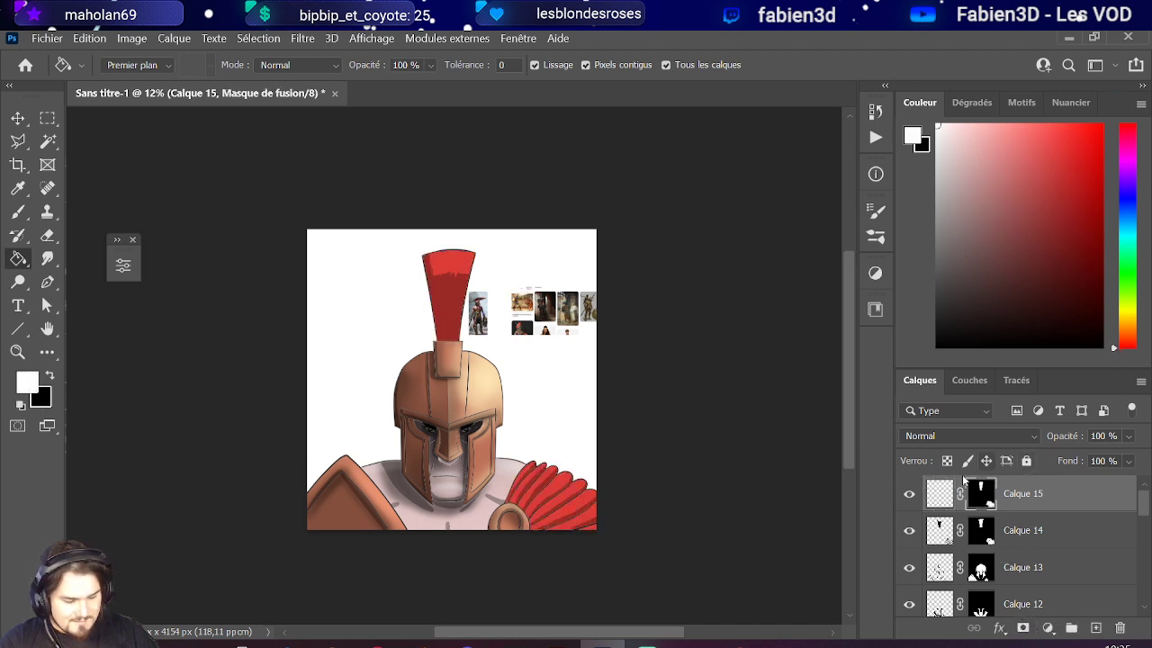
pyautogui.click(939, 493)
pyautogui.scroll(3, 432, 414)
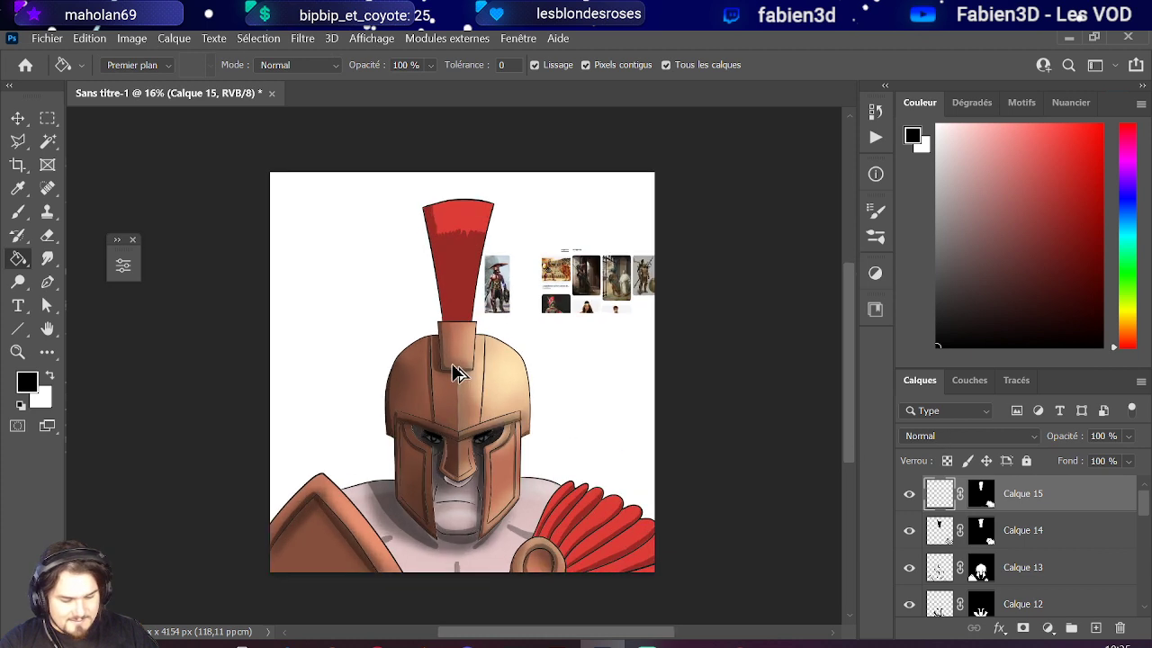
pyautogui.click(934, 437)
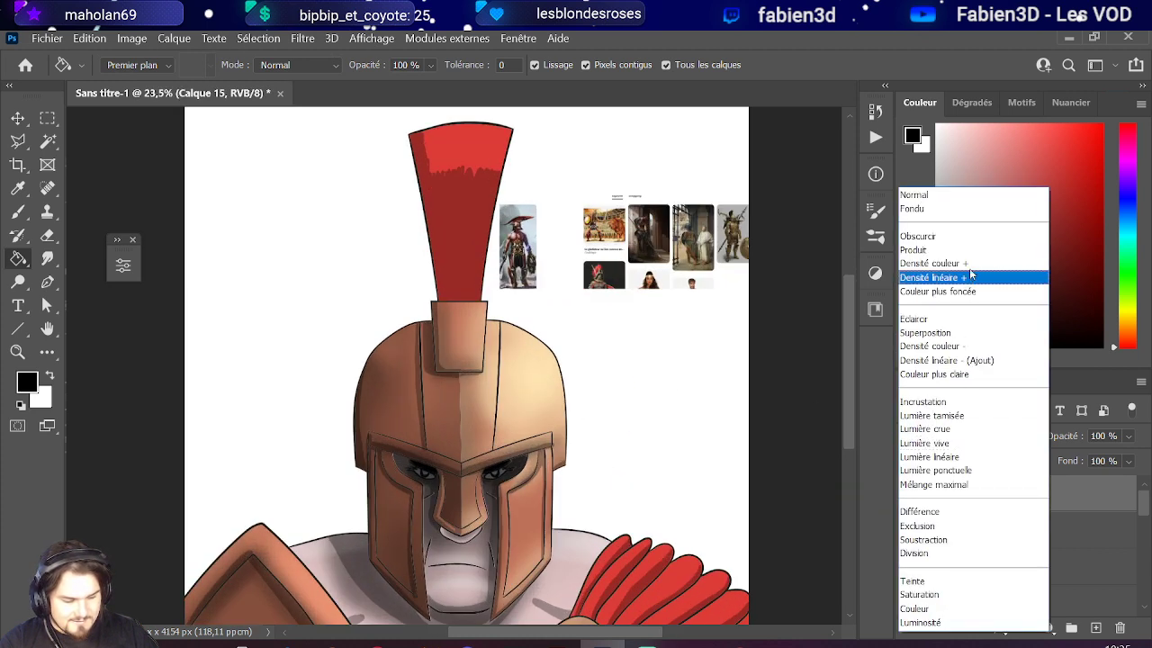
pyautogui.click(972, 403)
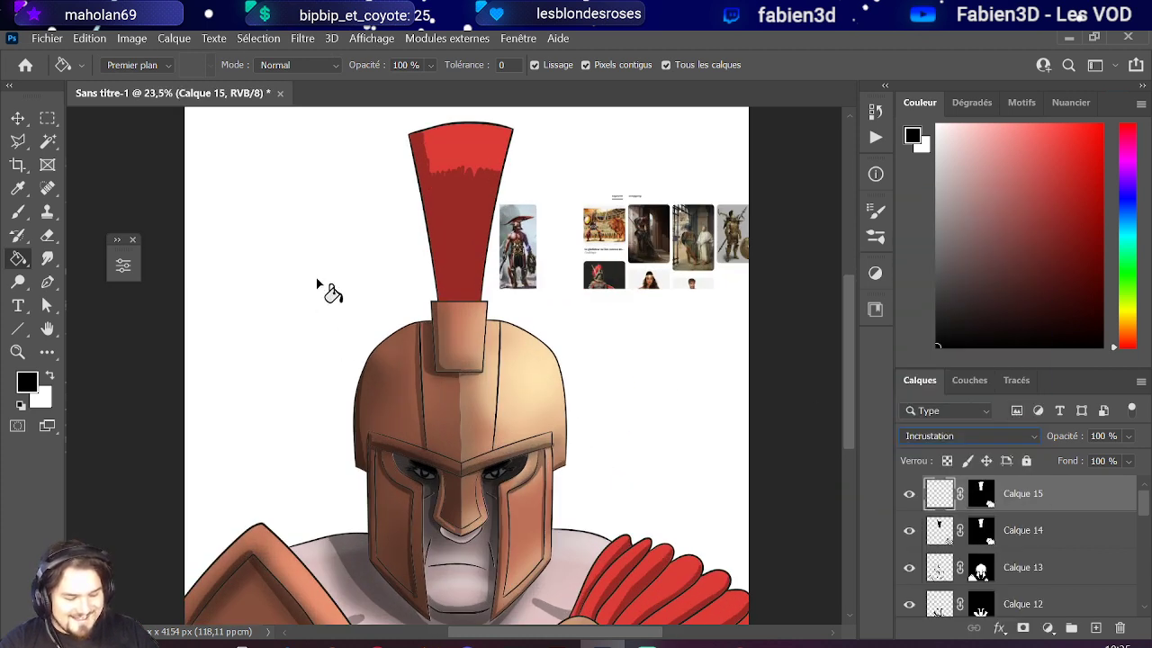
# - Paint white highlights along the right and top edges of the crest with an 85 px brush
pyautogui.click(18, 211)
pyautogui.scroll(3, 504, 135)
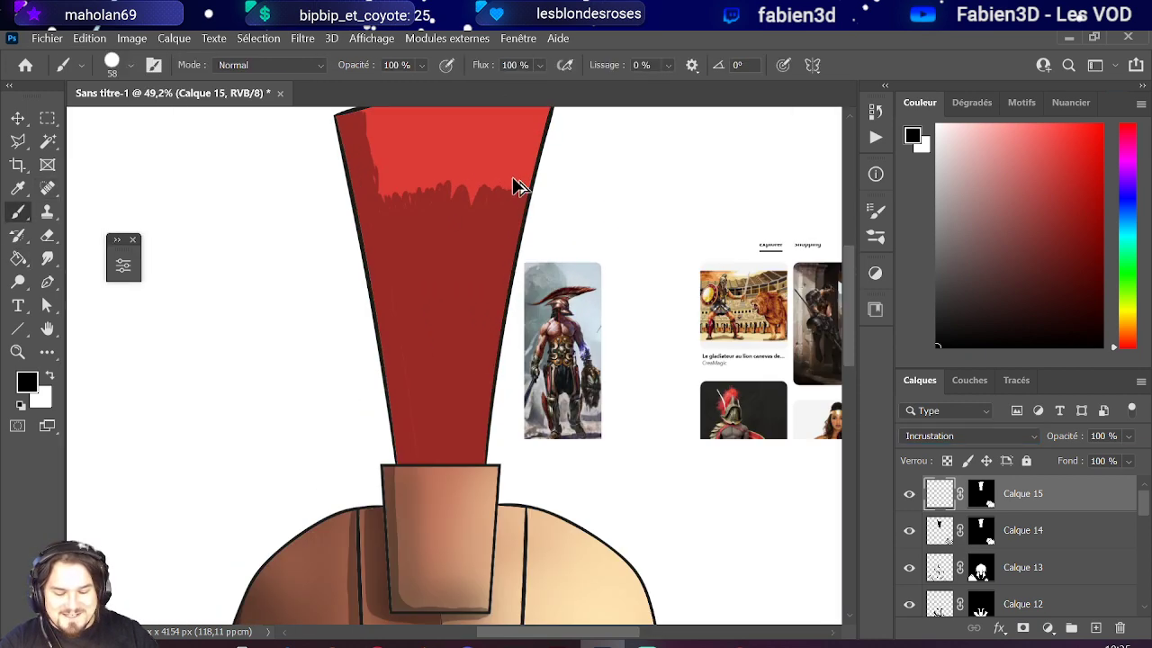
pyautogui.keyDown('alt'); pyautogui.rightClick(481, 432); pyautogui.keyUp('alt')
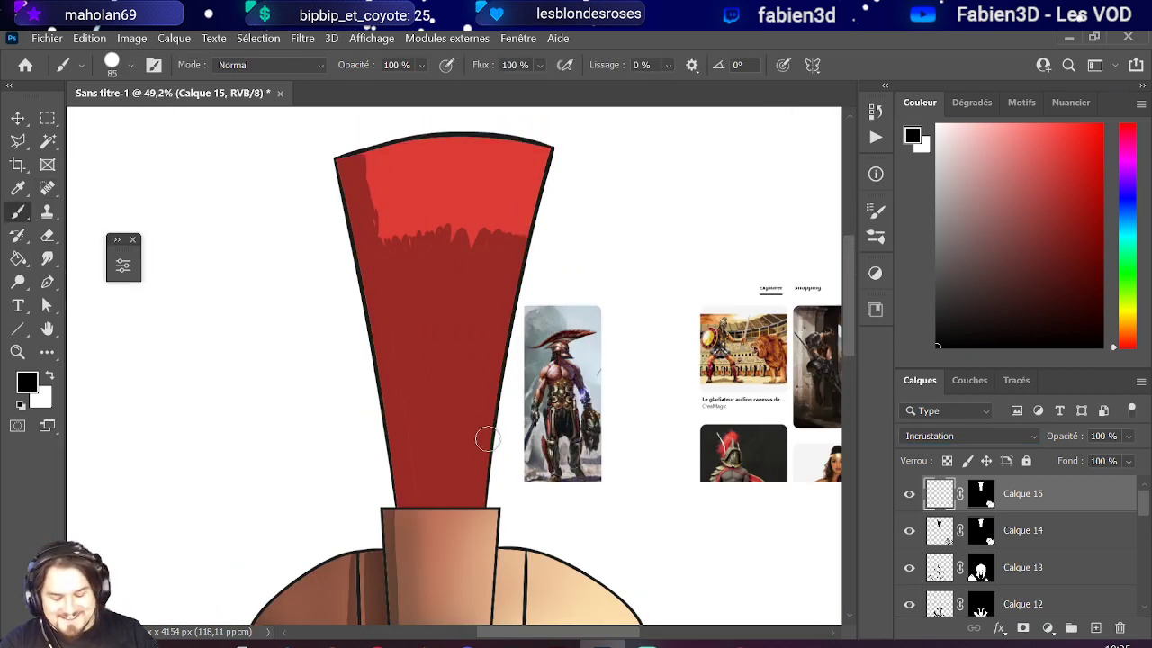
pyautogui.moveTo(486, 438); pyautogui.dragTo(481, 483)
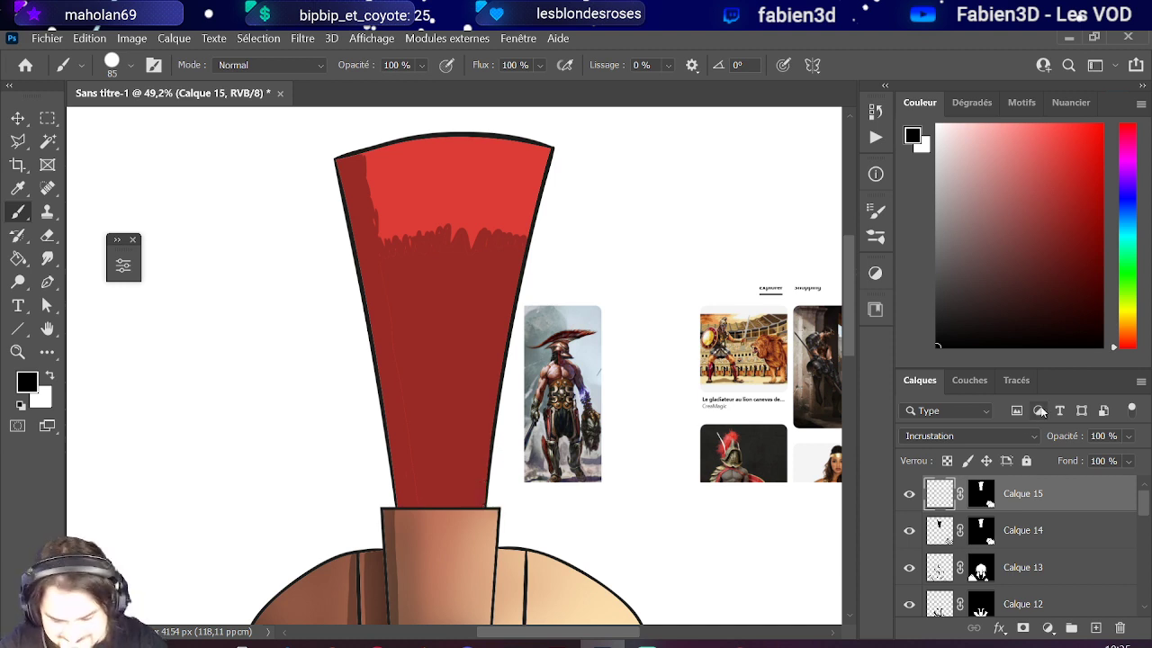
pyautogui.press('x')
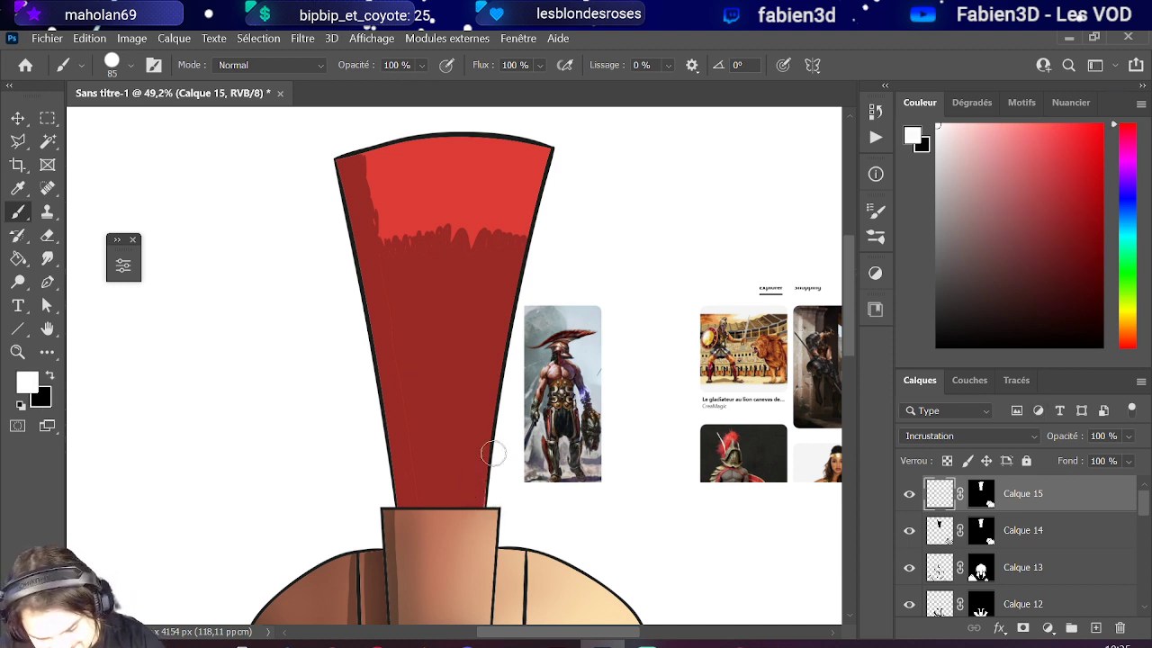
pyautogui.moveTo(493, 454)
pyautogui.mouseDown()
pyautogui.moveTo(484, 483)
pyautogui.moveTo(499, 397)
pyautogui.moveTo(484, 504)
pyautogui.moveTo(492, 403)
pyautogui.moveTo(551, 148)
pyautogui.mouseUp()
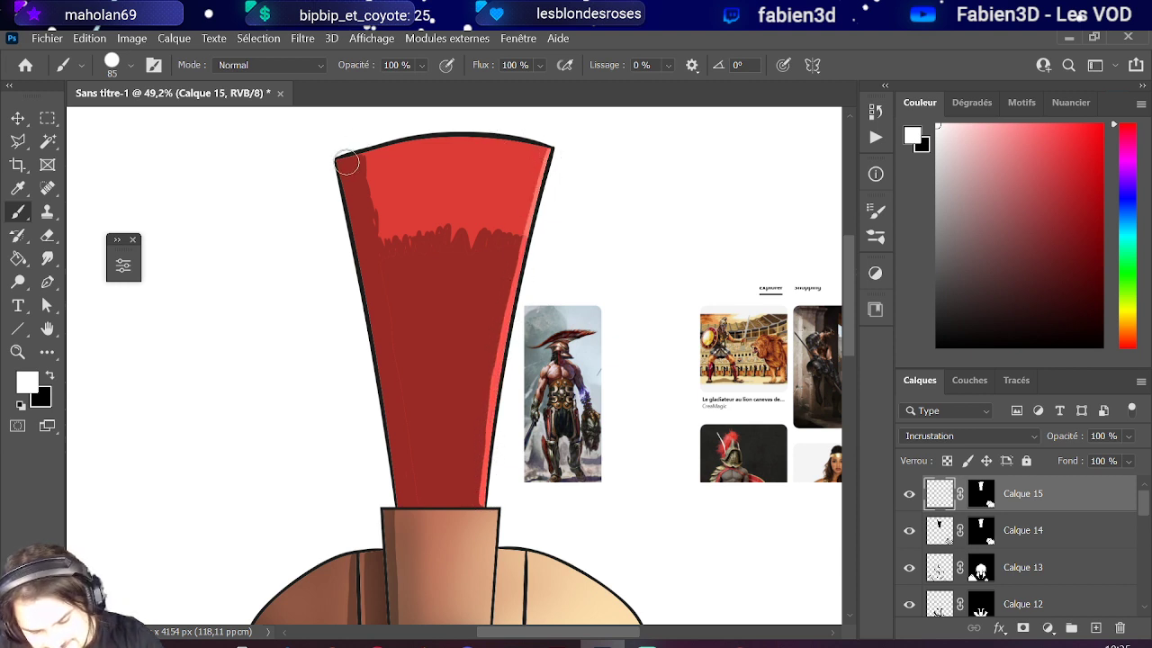
pyautogui.moveTo(346, 162)
pyautogui.mouseDown()
pyautogui.moveTo(486, 131)
pyautogui.moveTo(567, 151)
pyautogui.moveTo(465, 137)
pyautogui.moveTo(342, 159)
pyautogui.moveTo(469, 142)
pyautogui.moveTo(555, 155)
pyautogui.moveTo(539, 150)
pyautogui.moveTo(475, 501)
pyautogui.mouseUp()
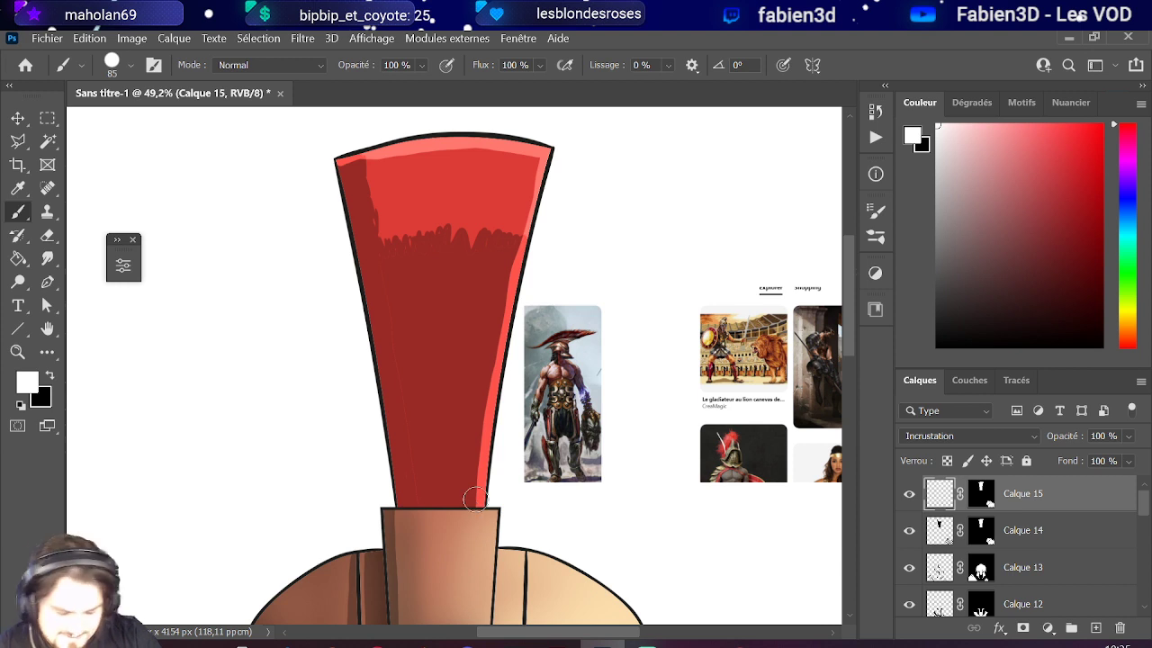
pyautogui.hotkey('ctrl', 'z')
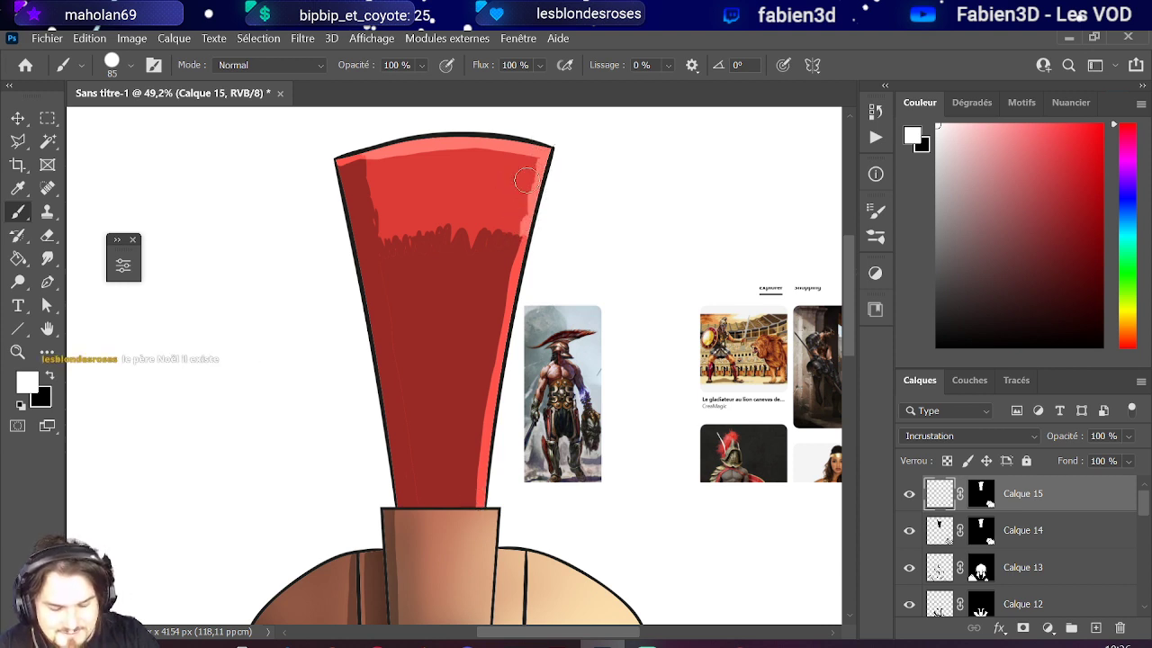
pyautogui.moveTo(526, 180); pyautogui.dragTo(545, 159)
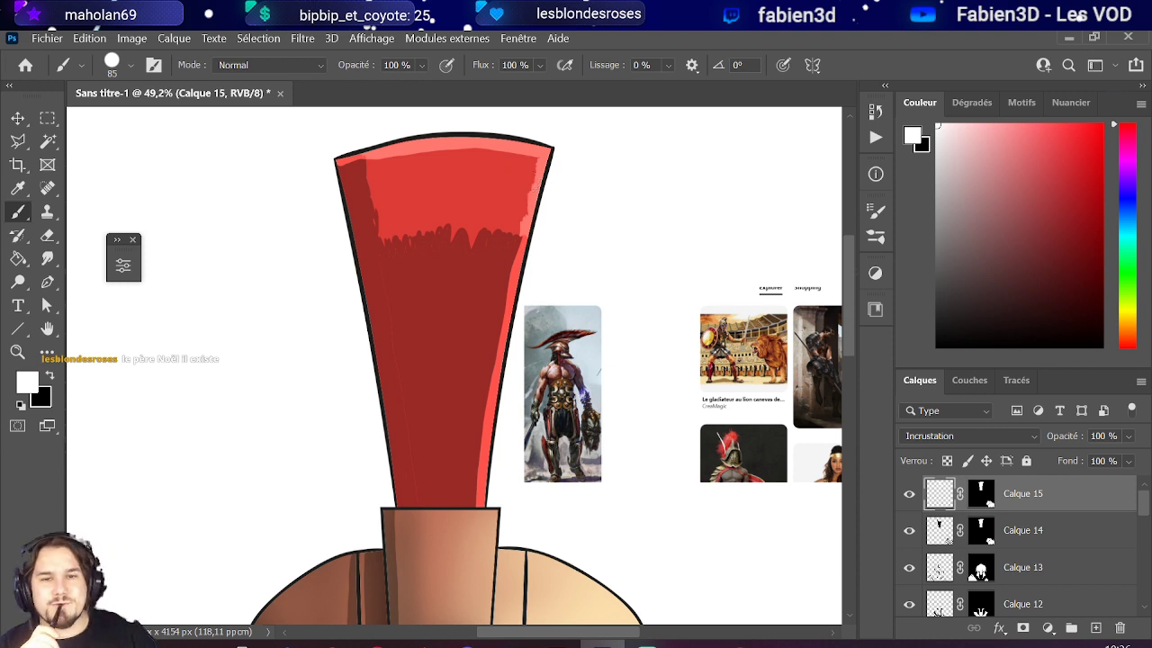
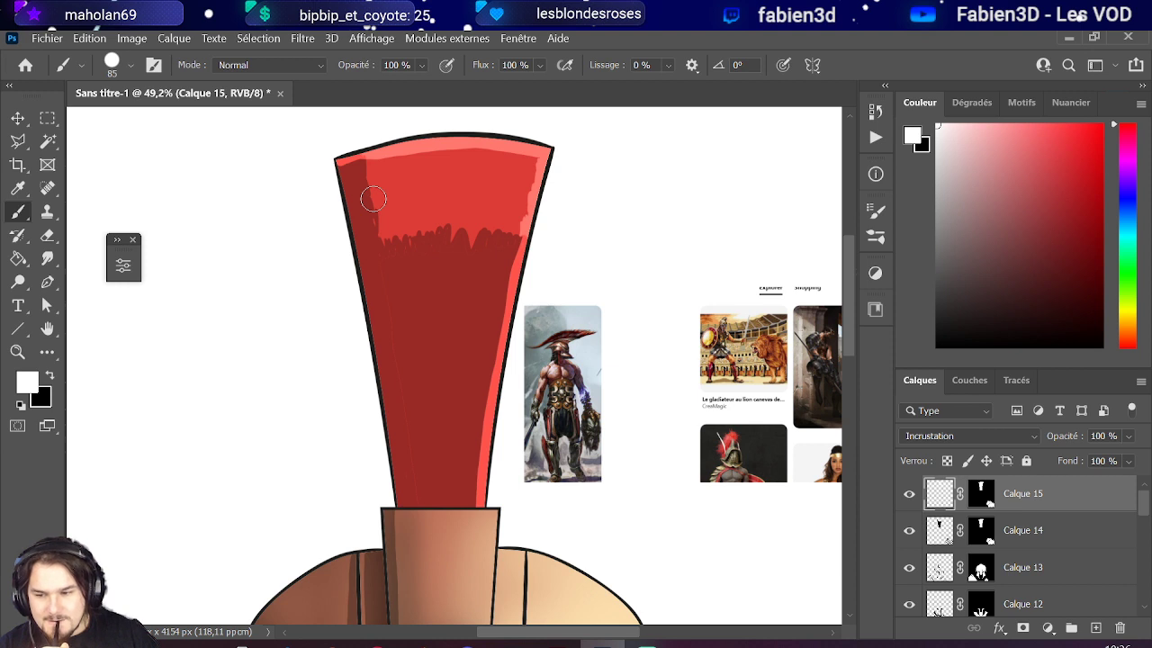
# - Enlarge the brush to 150 px and fill the crest's top section above the jagged shadow boundary with white highlight
pyautogui.moveTo(369, 213)
pyautogui.mouseDown()
pyautogui.moveTo(519, 222)
pyautogui.moveTo(373, 218)
pyautogui.moveTo(526, 220)
pyautogui.moveTo(542, 160)
pyautogui.moveTo(430, 163)
pyautogui.moveTo(353, 180)
pyautogui.mouseUp()
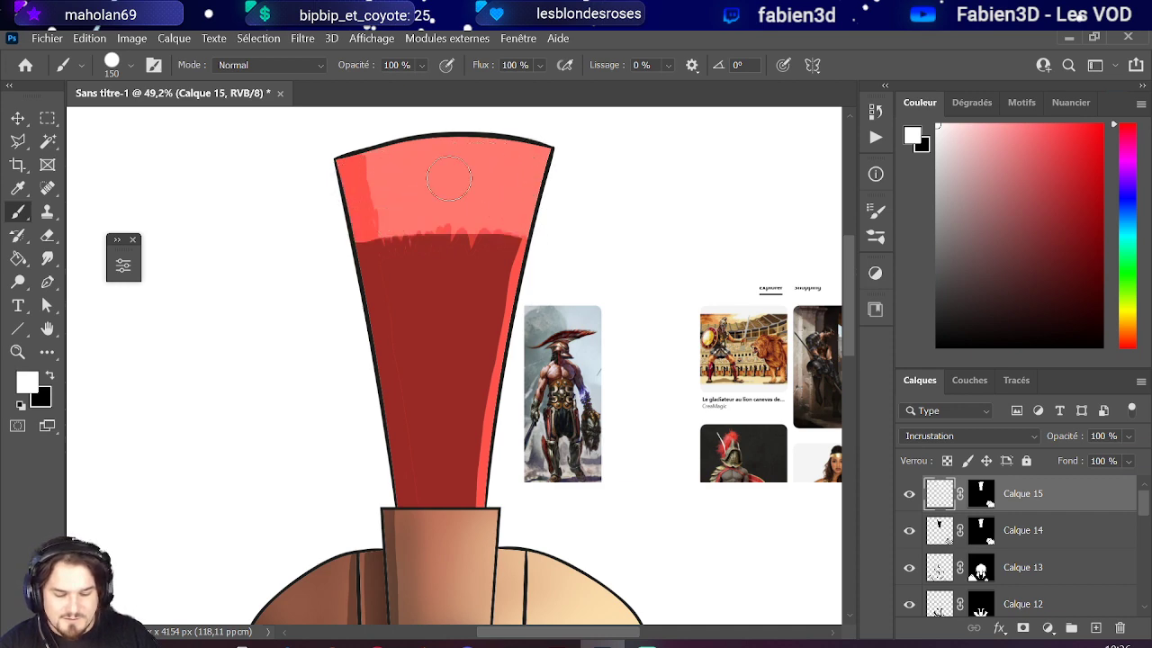
pyautogui.scroll(-6, 362, 187)
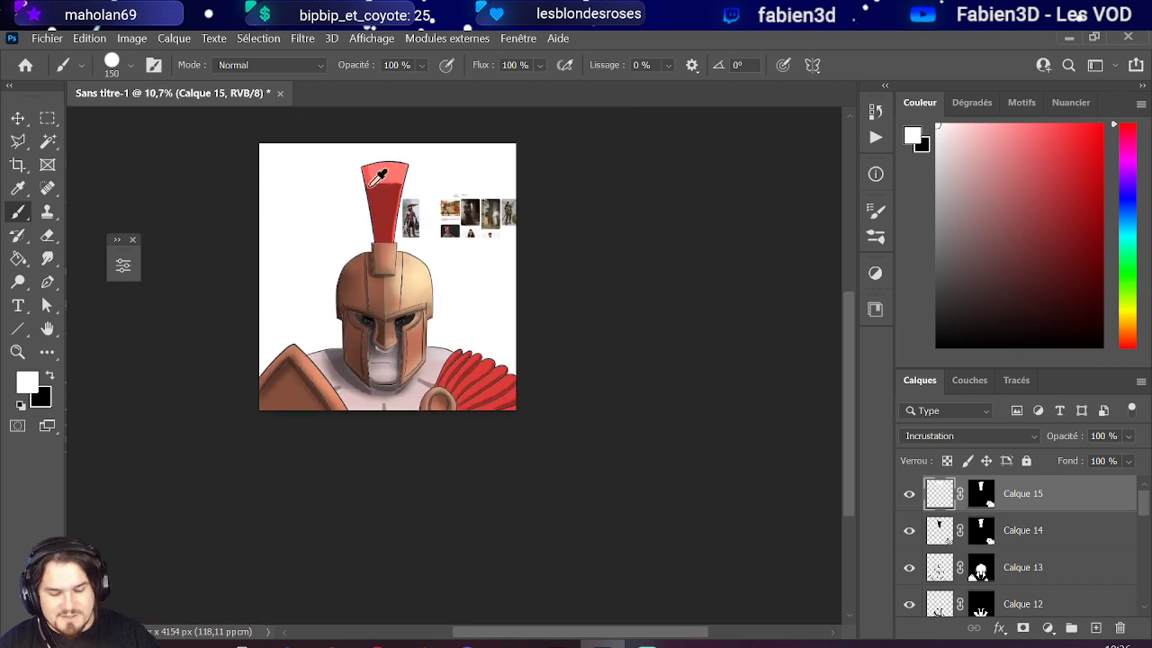
pyautogui.scroll(4, 360, 261)
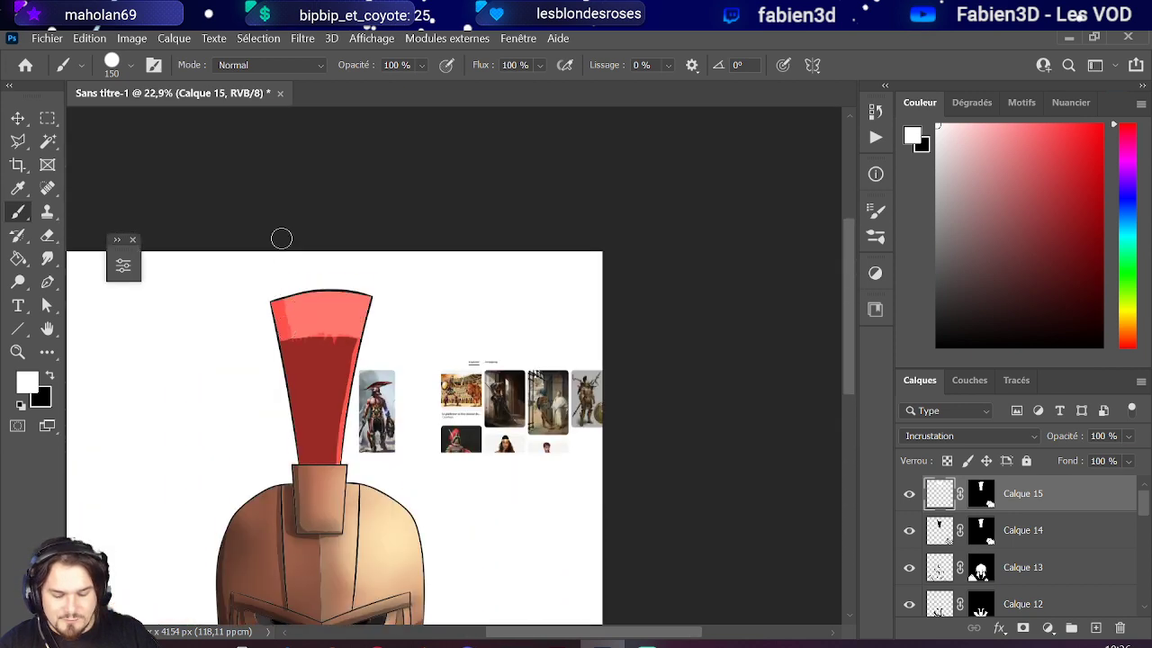
# - Smudge the highlight's lower border across the crest with the 81 px Arrondi flou pression opacité brush at 90 % intensity
pyautogui.scroll(2, 304, 369)
pyautogui.scroll(-1, 354, 385)
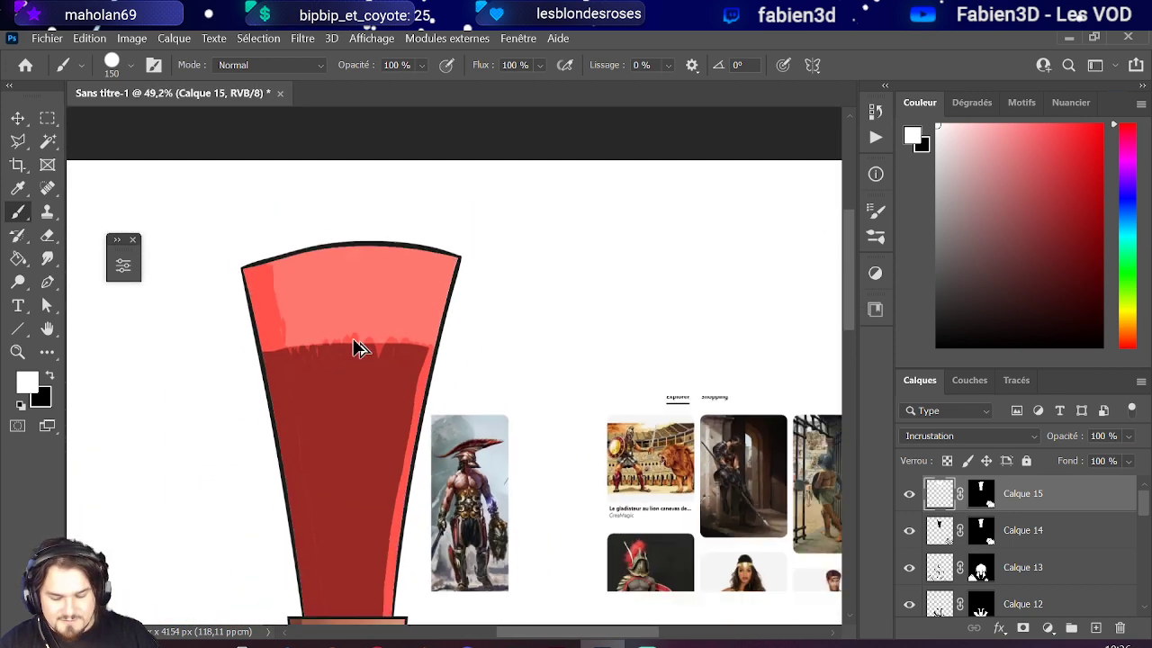
pyautogui.scroll(2, 360, 348)
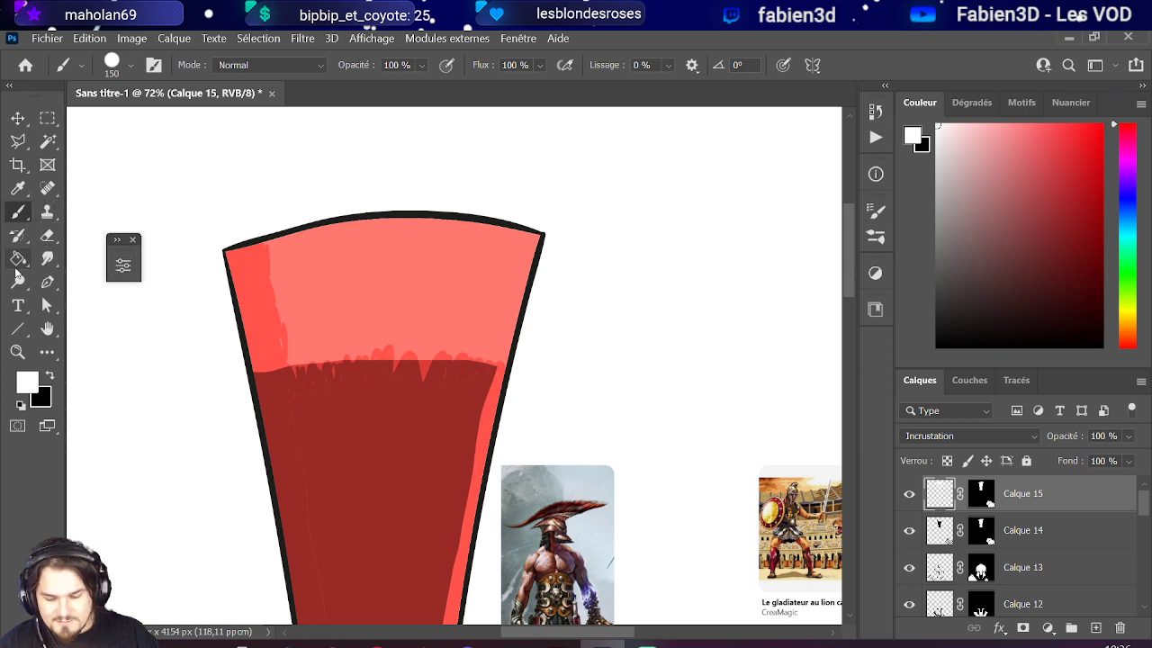
pyautogui.click(47, 259)
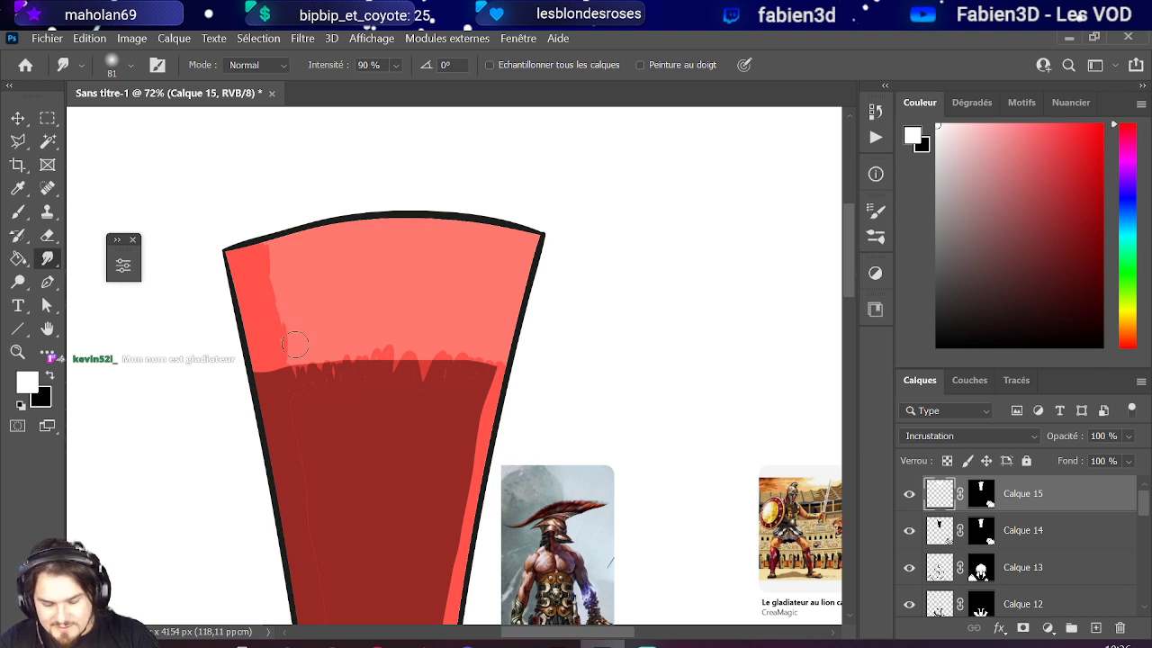
pyautogui.moveTo(295, 344); pyautogui.dragTo(301, 378)
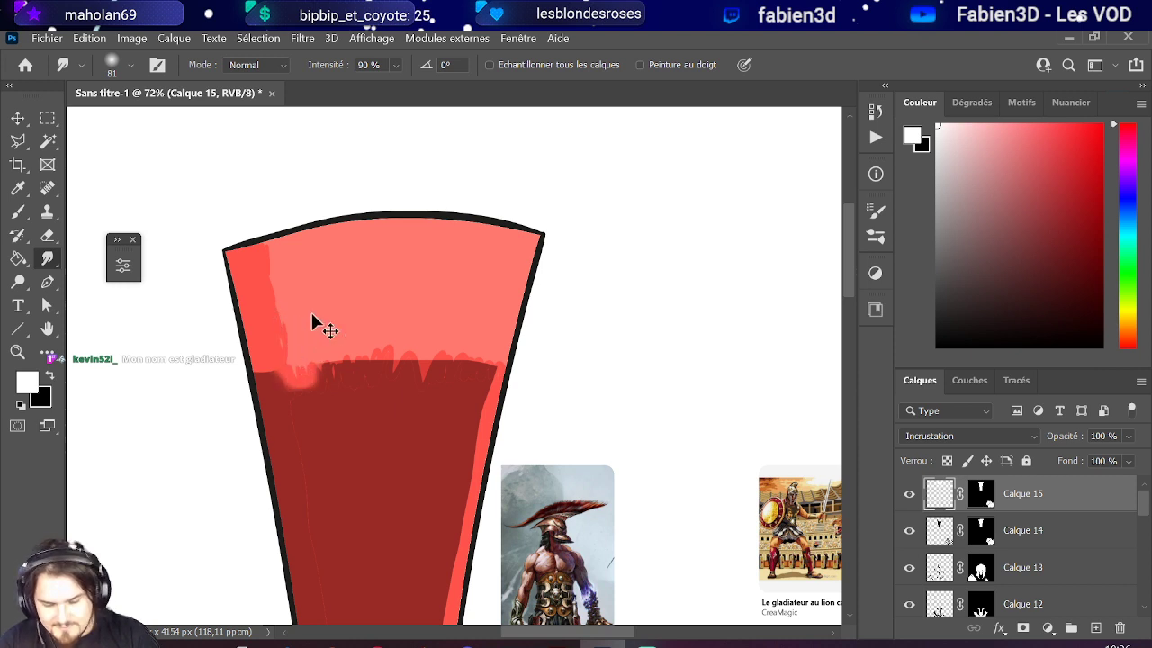
pyautogui.click(122, 66)
pyautogui.click(183, 500)
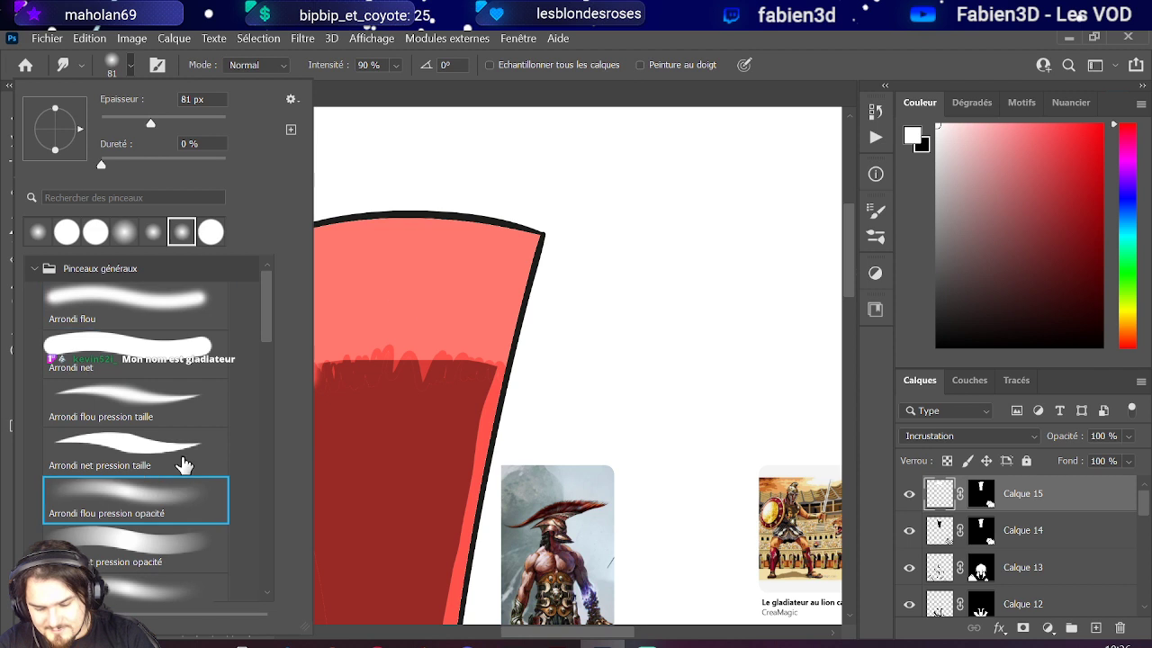
pyautogui.click(424, 349)
pyautogui.moveTo(426, 345)
pyautogui.mouseDown()
pyautogui.moveTo(432, 390)
pyautogui.moveTo(430, 332)
pyautogui.moveTo(457, 339)
pyautogui.moveTo(456, 386)
pyautogui.moveTo(483, 357)
pyautogui.moveTo(486, 378)
pyautogui.moveTo(471, 384)
pyautogui.moveTo(457, 357)
pyautogui.moveTo(415, 366)
pyautogui.moveTo(384, 346)
pyautogui.moveTo(333, 344)
pyautogui.moveTo(322, 363)
pyautogui.moveTo(342, 371)
pyautogui.moveTo(362, 356)
pyautogui.moveTo(321, 353)
pyautogui.moveTo(291, 379)
pyautogui.moveTo(280, 350)
pyautogui.moveTo(280, 388)
pyautogui.moveTo(296, 365)
pyautogui.moveTo(267, 381)
pyautogui.mouseUp()
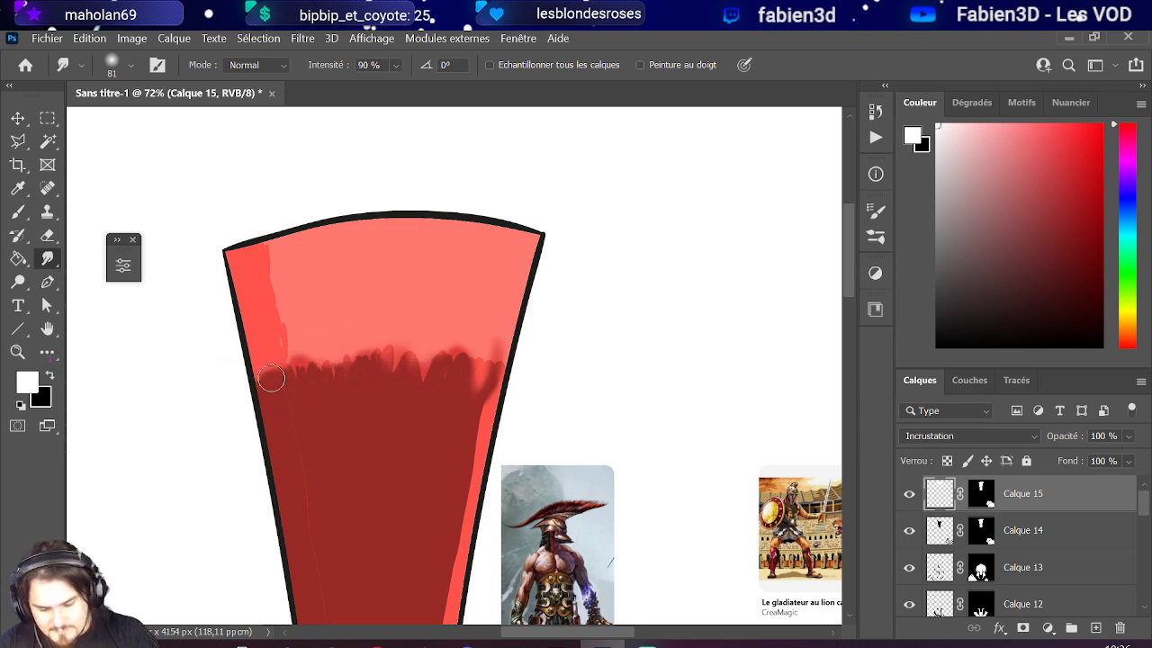
pyautogui.moveTo(432, 376)
pyautogui.mouseDown()
pyautogui.moveTo(482, 388)
pyautogui.moveTo(486, 359)
pyautogui.mouseUp()
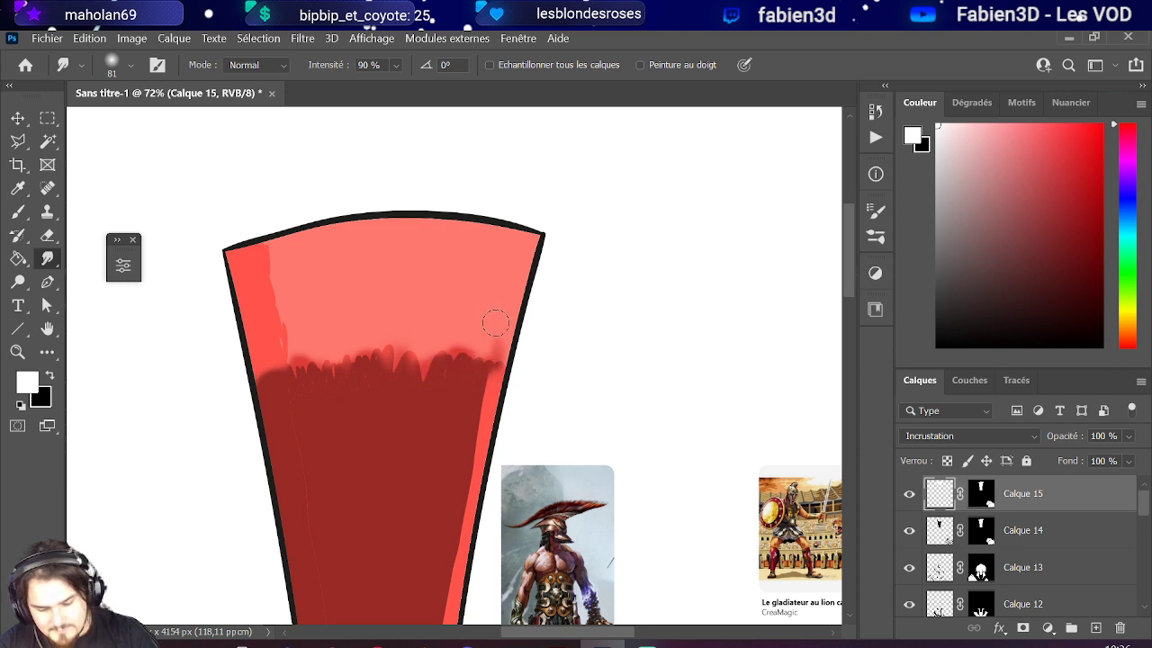
# - Smudge the jagged upper border of the crest's dark shadow on the Calque 14 layer
pyautogui.click(926, 533)
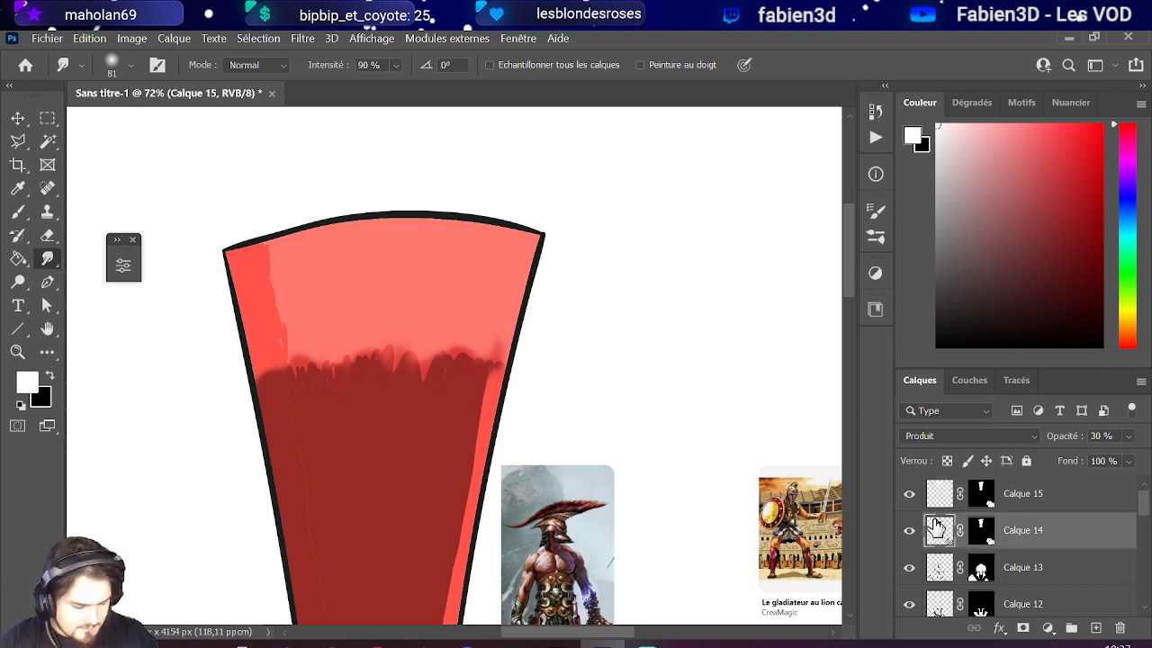
pyautogui.moveTo(428, 370); pyautogui.dragTo(462, 354)
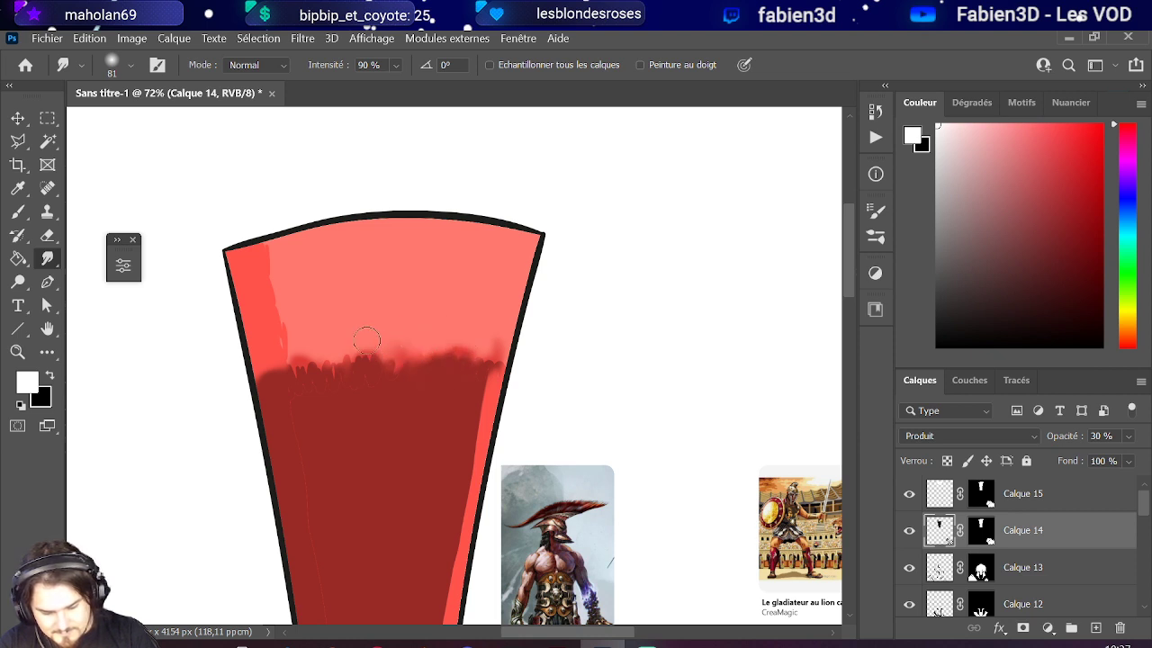
pyautogui.moveTo(294, 362); pyautogui.dragTo(325, 362)
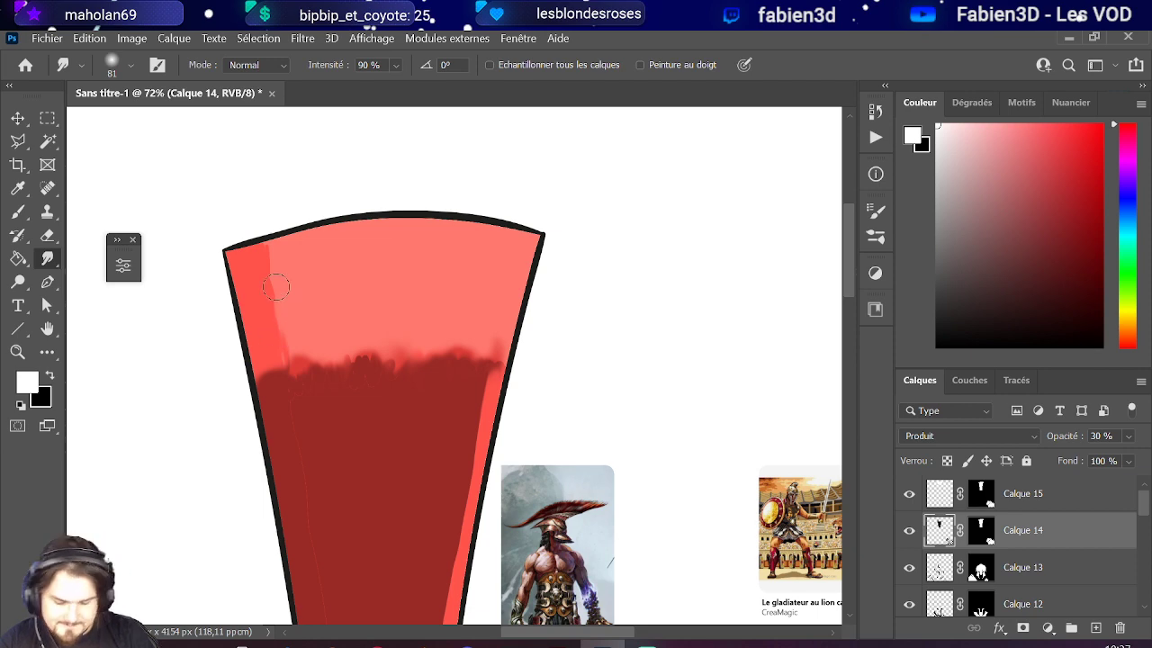
pyautogui.scroll(-10, 296, 334)
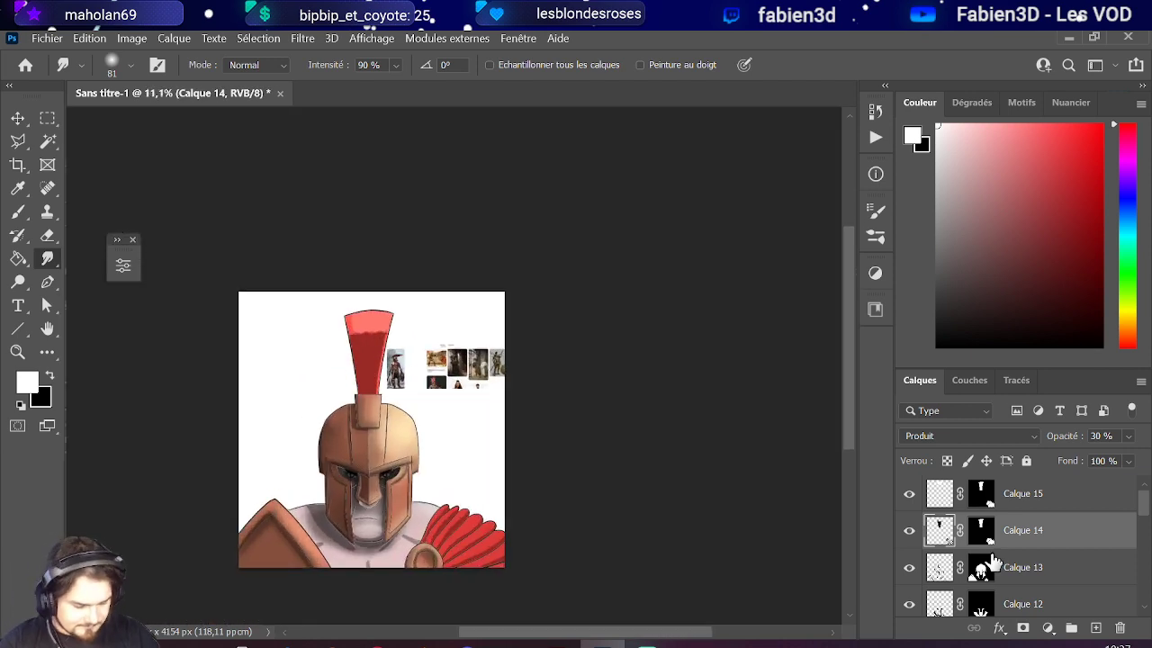
# - Select the Calque 15 layer and reduce the brush to 177 px for the helmet's crest holder
pyautogui.click(941, 497)
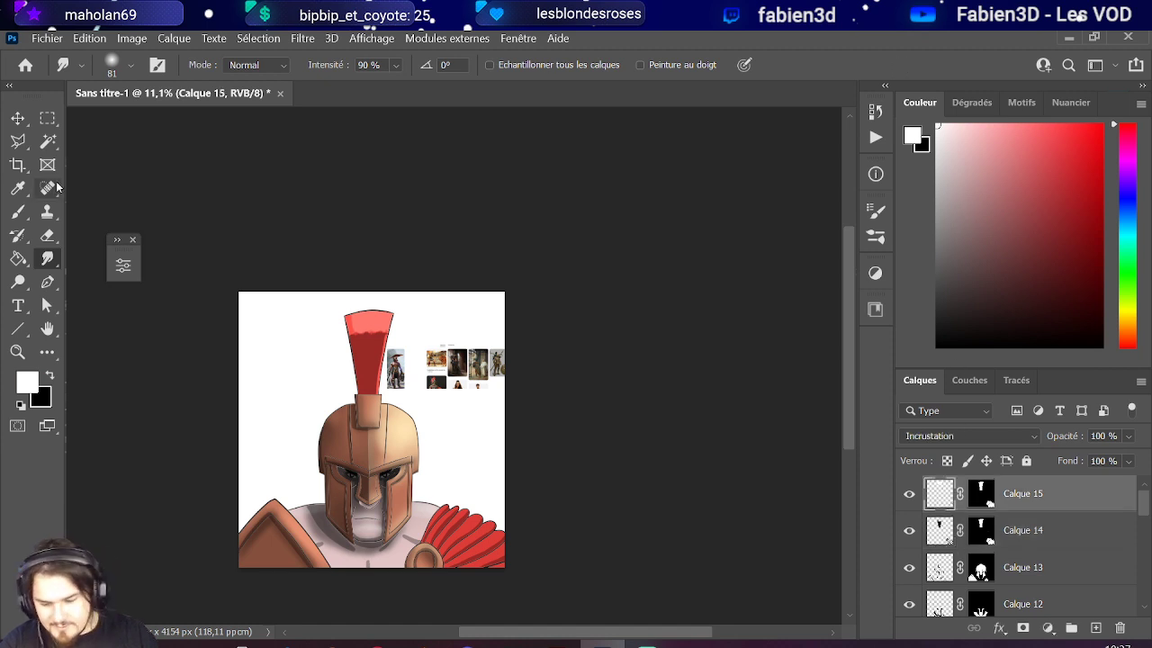
pyautogui.click(18, 211)
pyautogui.scroll(2, 426, 438)
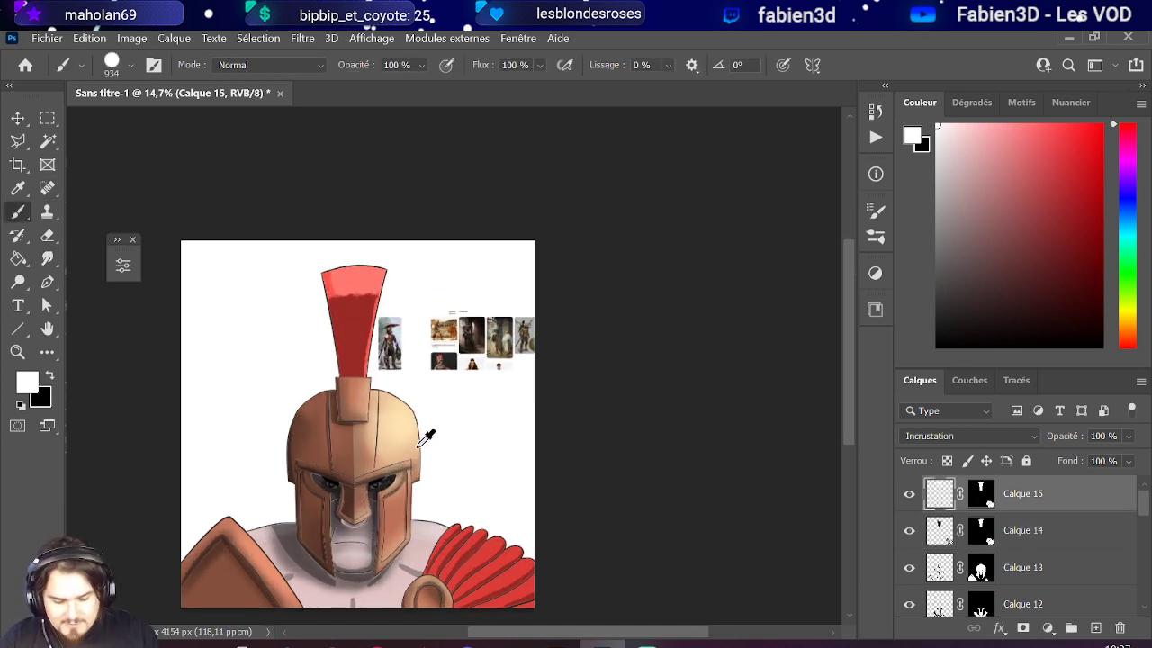
pyautogui.scroll(3, 425, 438)
pyautogui.keyDown('alt'); pyautogui.rightClick(388, 420); pyautogui.keyUp('alt')
pyautogui.scroll(-1, 363, 351)
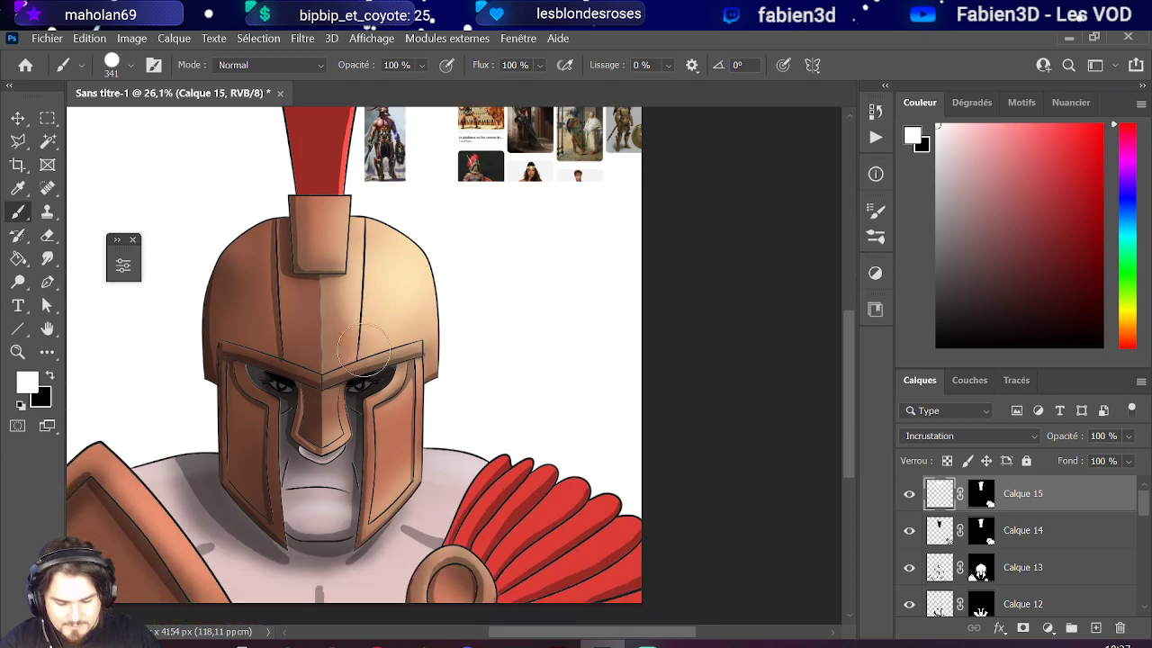
pyautogui.keyDown('alt'); pyautogui.rightClick(364, 351); pyautogui.keyUp('alt')
pyautogui.scroll(4, 404, 258)
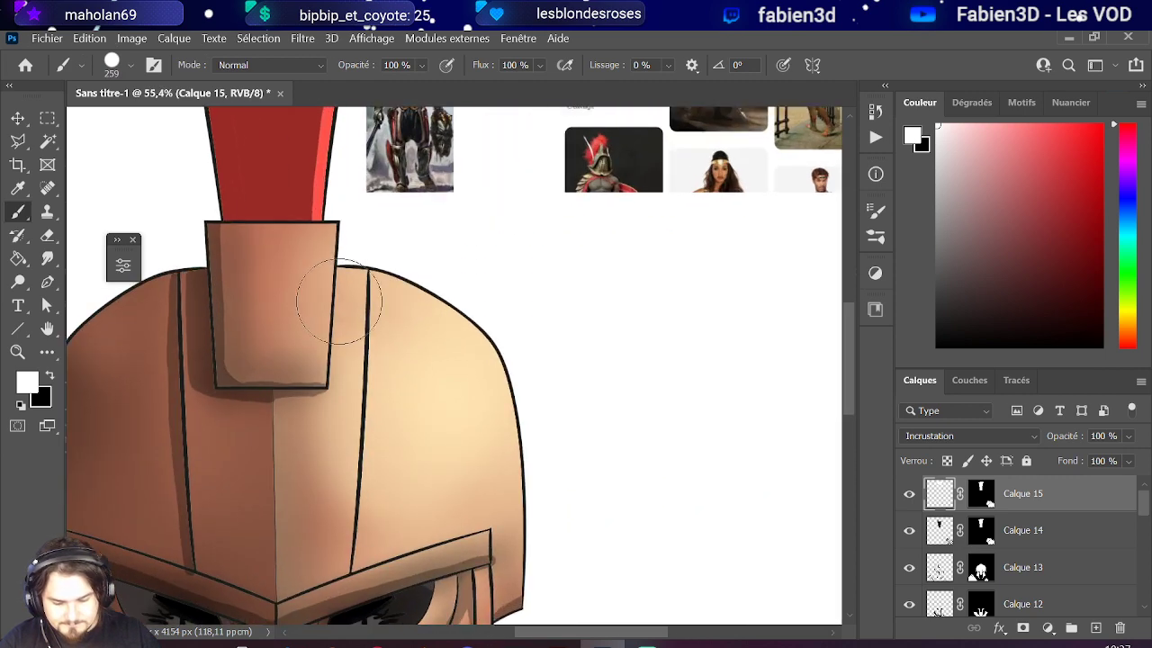
pyautogui.scroll(3, 338, 301)
pyautogui.keyDown('alt'); pyautogui.rightClick(303, 372); pyautogui.keyUp('alt')
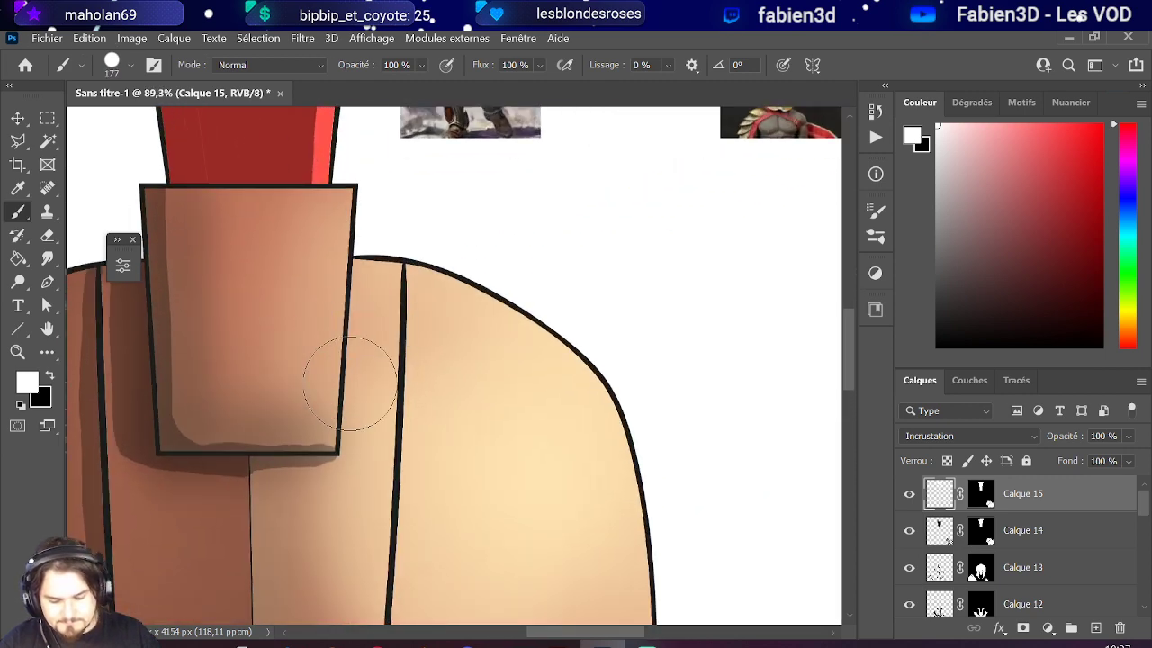
pyautogui.click(81, 67)
pyautogui.press('Escape')
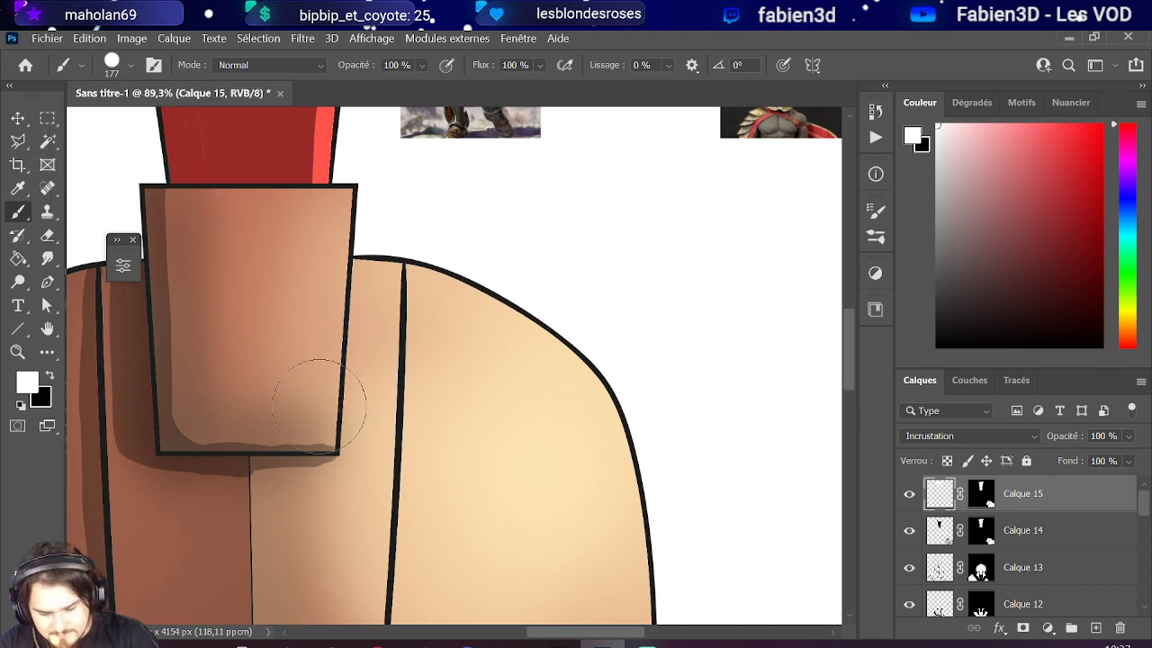
# - Try a black brush stroke on the crest holder on Calque 15 and undo it
pyautogui.click(983, 499)
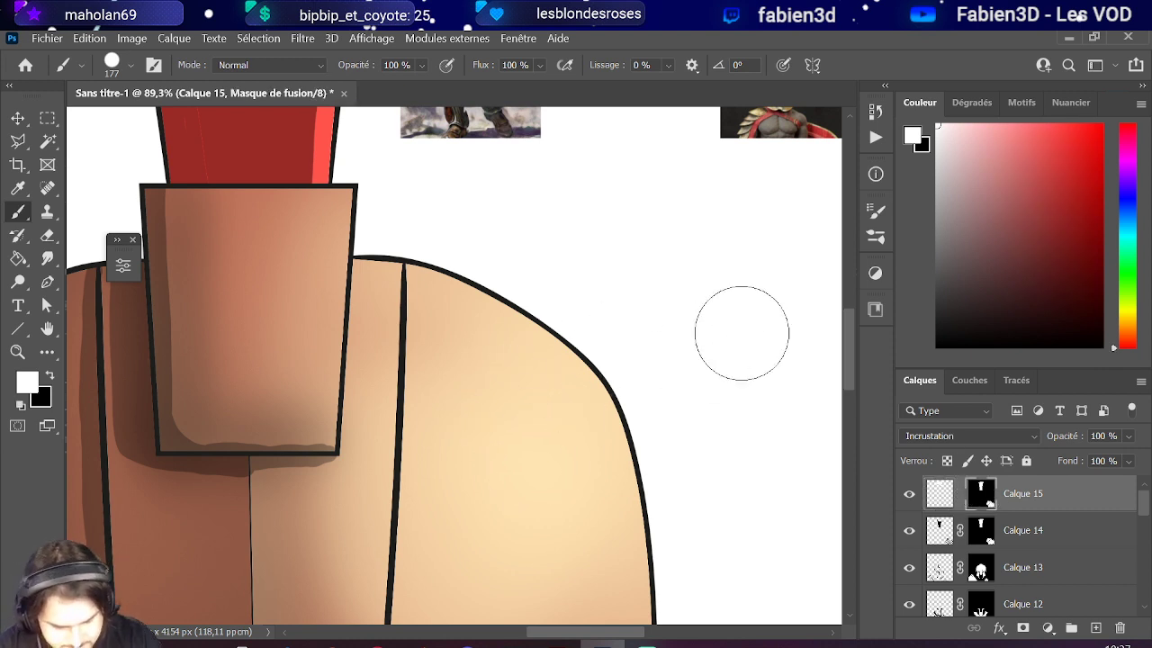
pyautogui.hotkey('ctrl', '2')
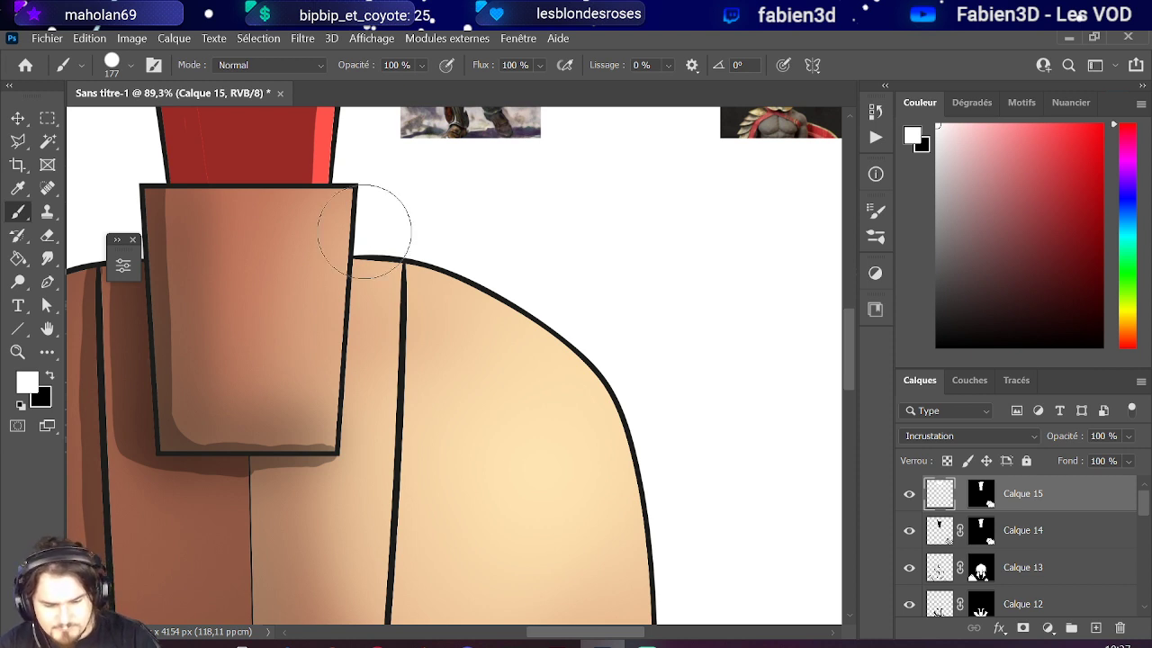
pyautogui.click(33, 234)
pyautogui.click(18, 211)
pyautogui.click(50, 375)
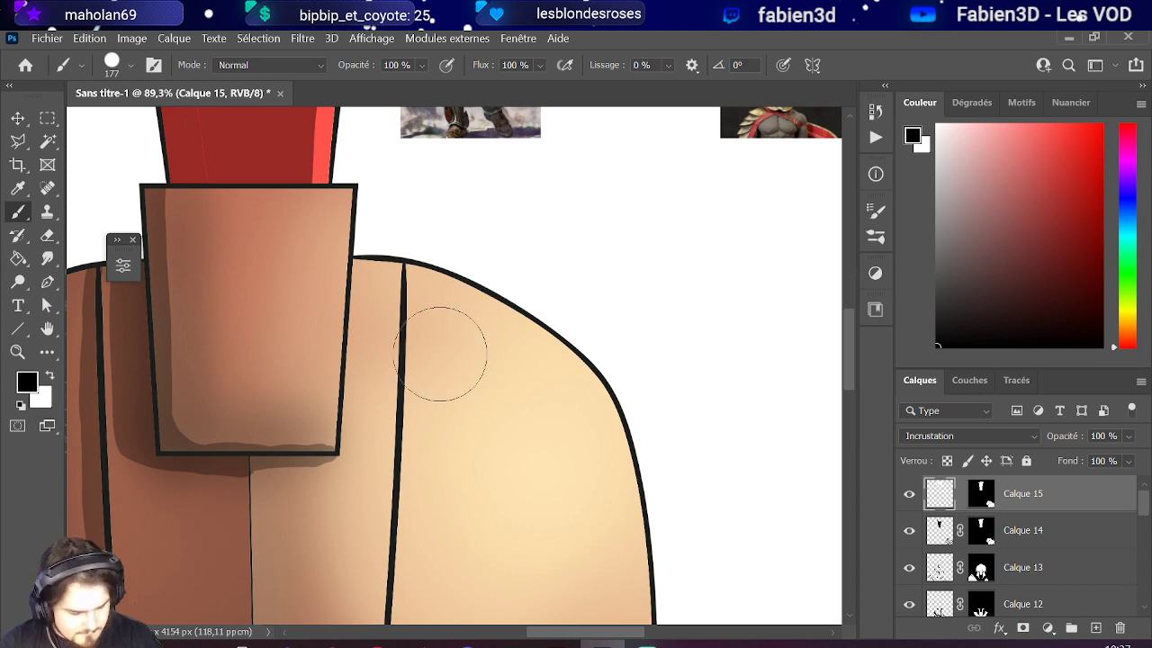
pyautogui.scroll(4, 440, 354)
pyautogui.moveTo(310, 261)
pyautogui.mouseDown()
pyautogui.moveTo(322, 180)
pyautogui.moveTo(335, 225)
pyautogui.mouseUp()
pyautogui.hotkey('ctrl', 'z')
pyautogui.scroll(-3, 356, 224)
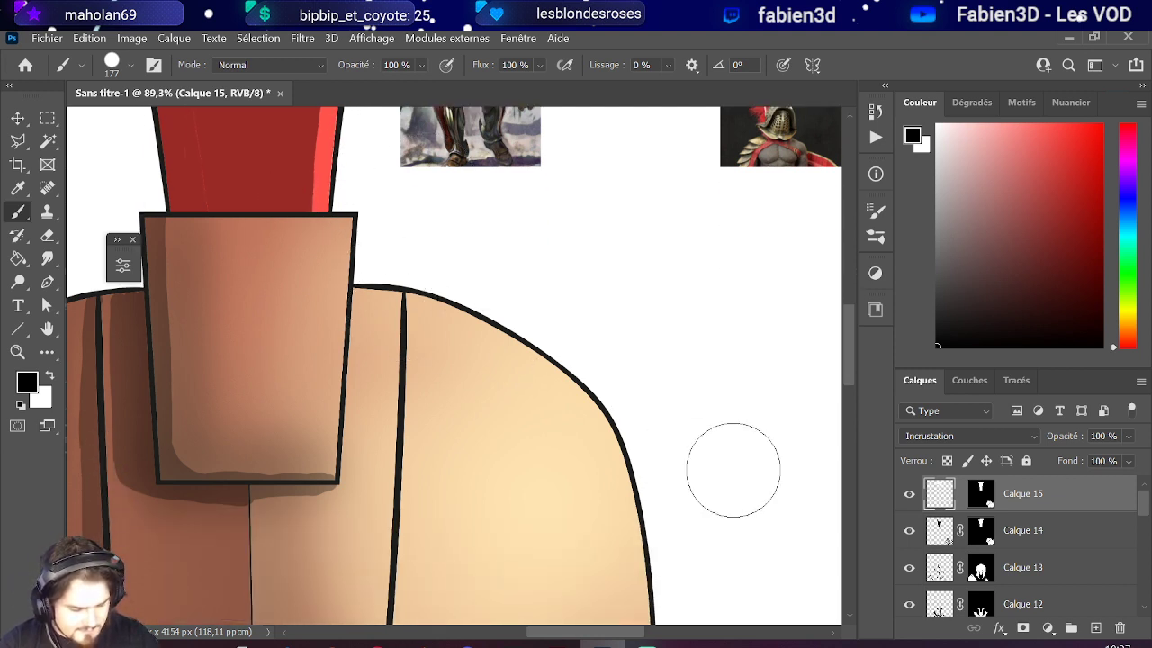
# - Duplicate the Calque 13 layer together with its mask
pyautogui.click(929, 576)
pyautogui.scroll(-1, 1089, 567)
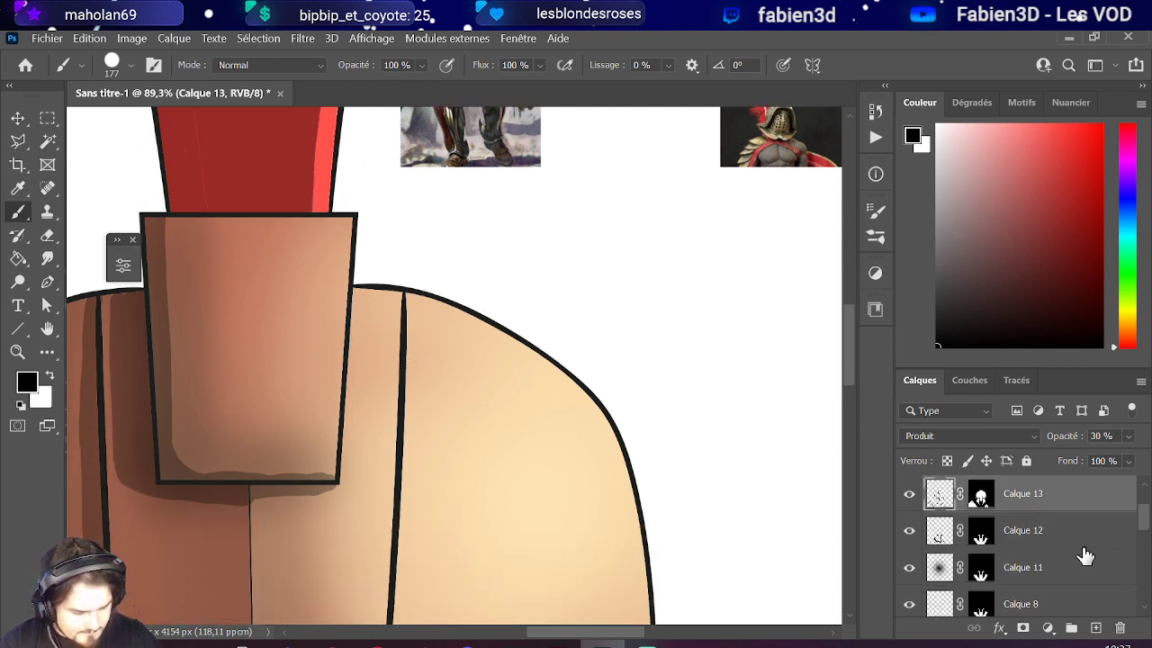
pyautogui.scroll(1, 1044, 519)
pyautogui.rightClick(1030, 533)
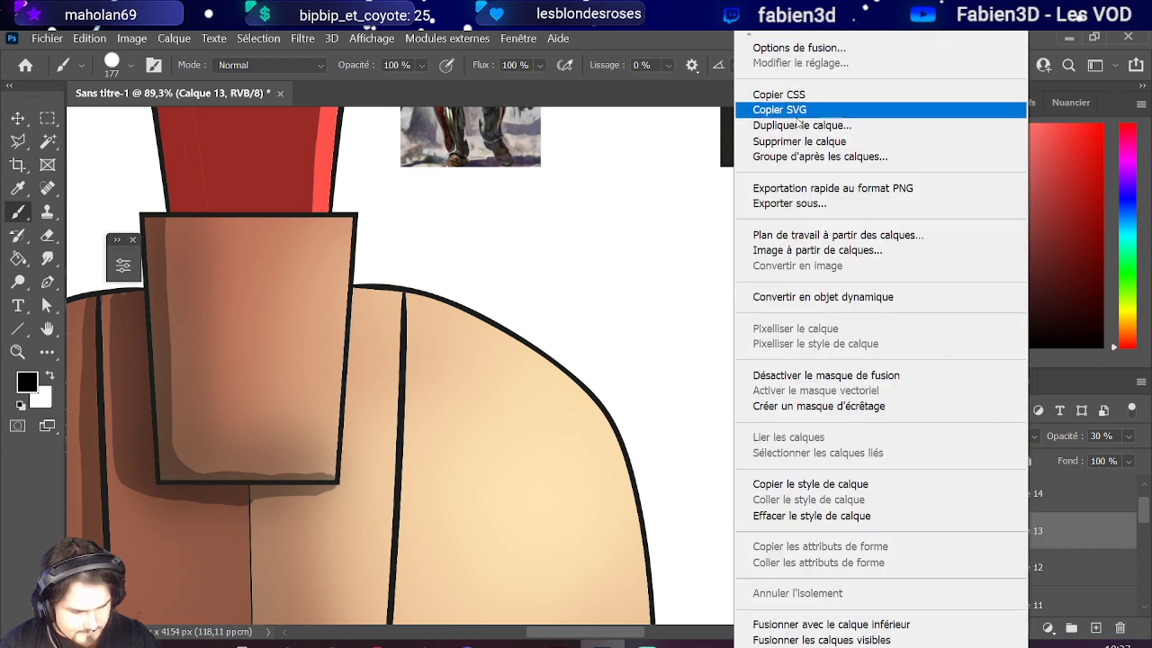
pyautogui.click(936, 532)
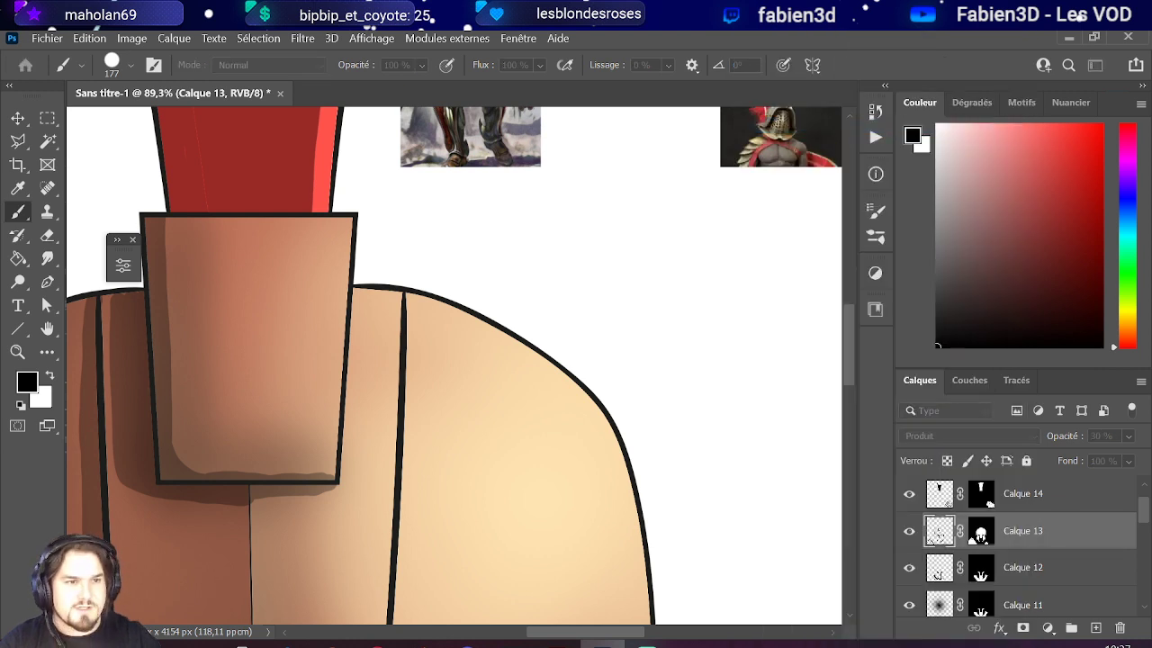
pyautogui.hotkey('ctrl', 'j')
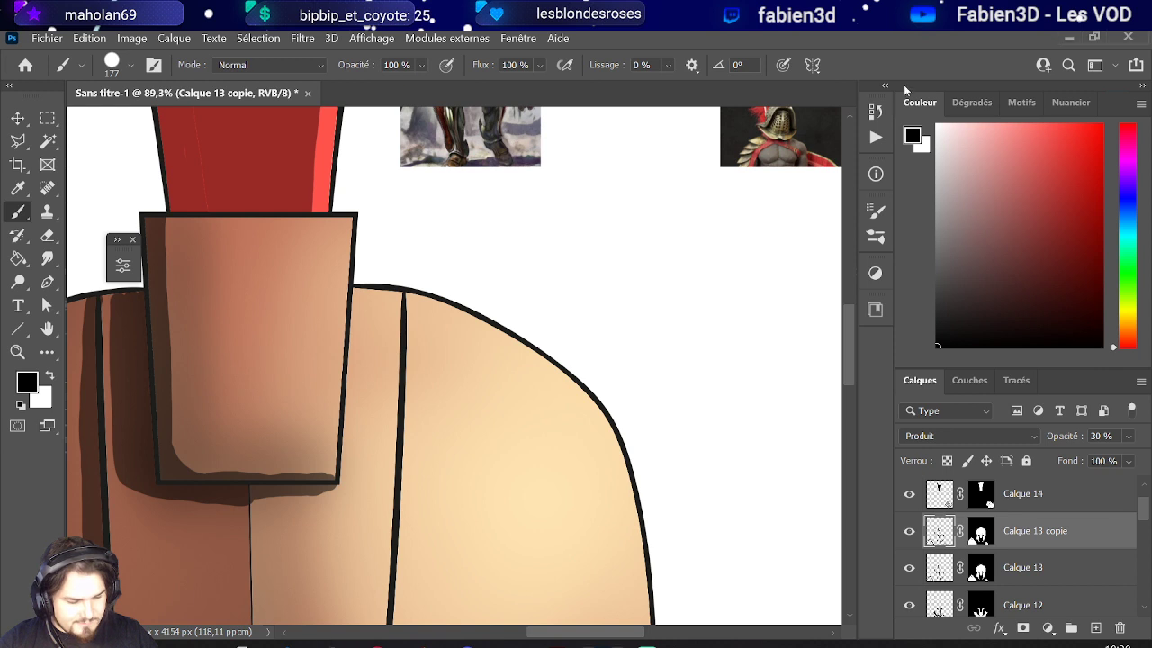
# - Clear the painted content of the Calque 13 copy and set its blend mode to Incrustation (Overlay)
pyautogui.click(52, 238)
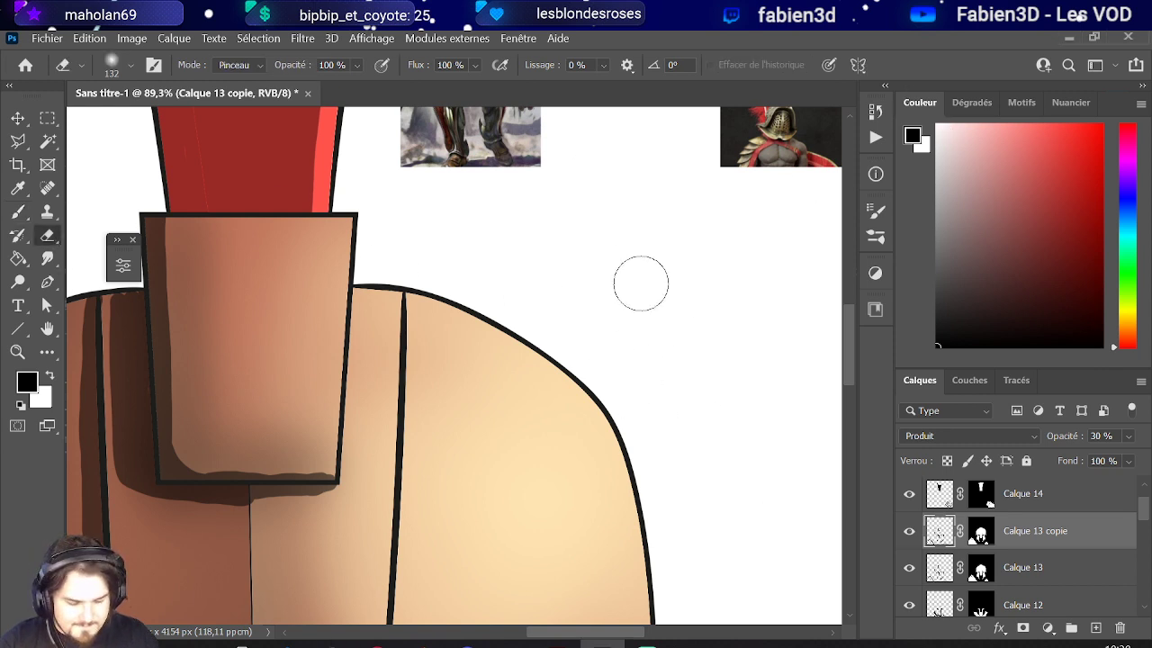
pyautogui.scroll(-10, 568, 381)
pyautogui.scroll(1, 558, 392)
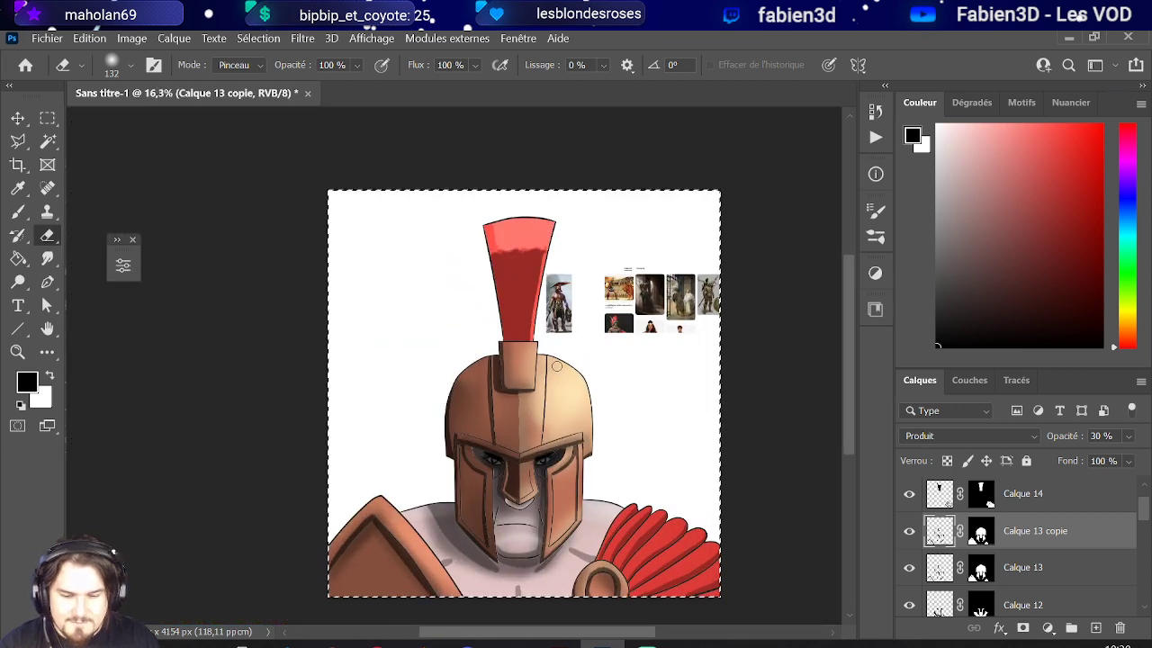
pyautogui.scroll(3, 592, 411)
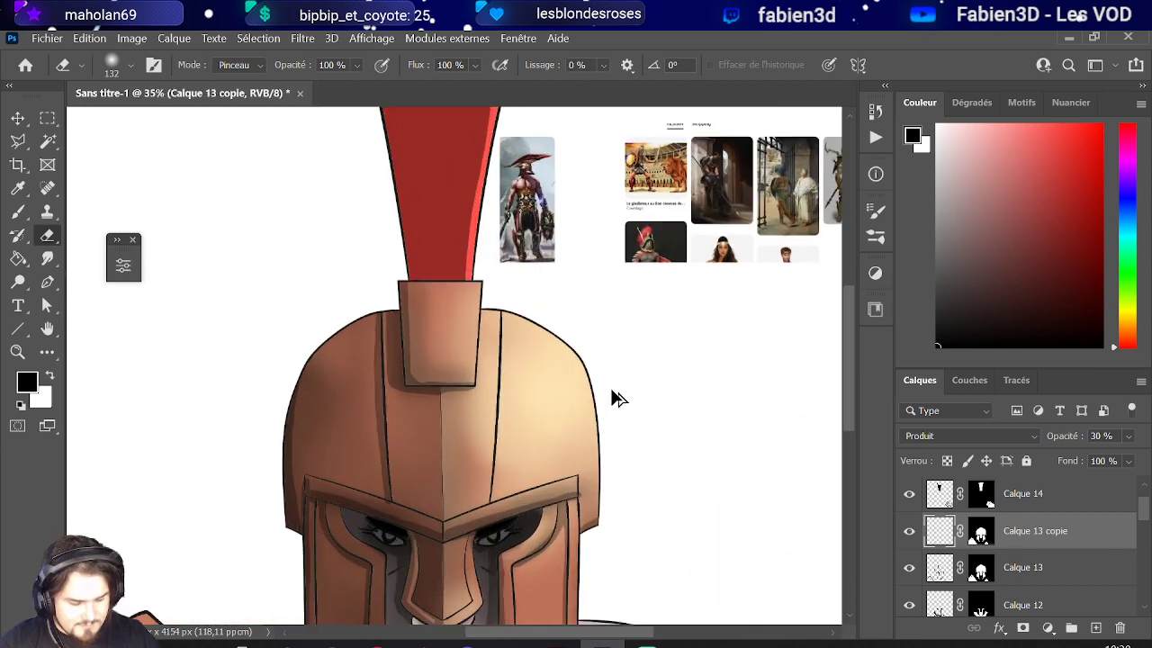
pyautogui.click(937, 436)
pyautogui.click(946, 402)
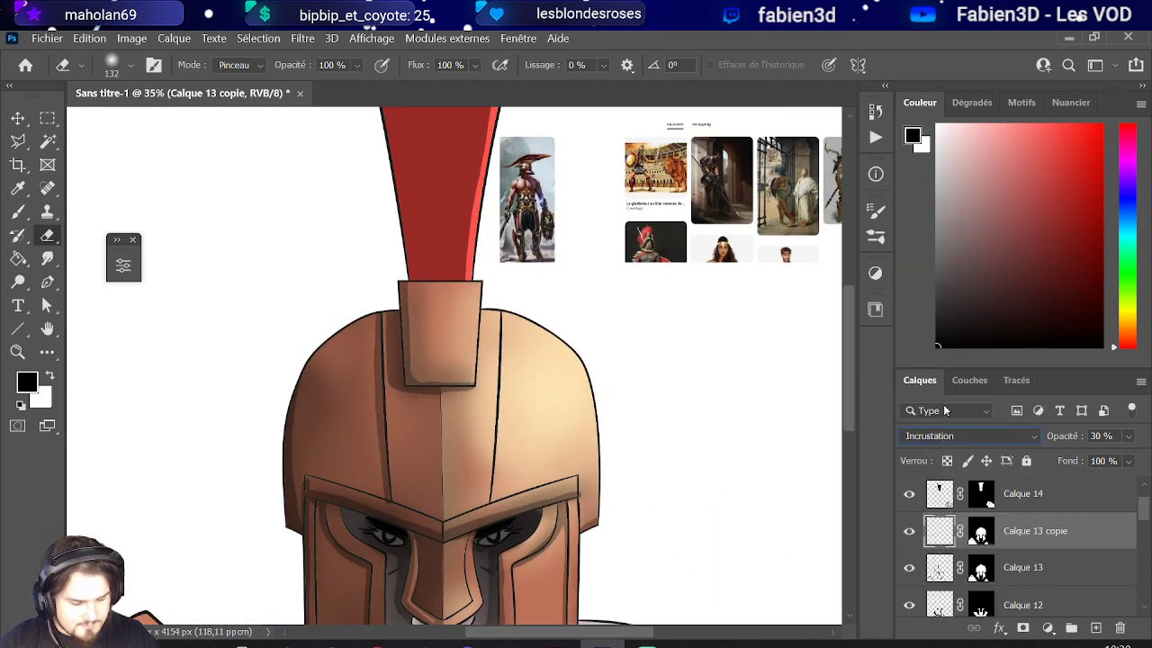
# - Paint white highlights along the right and top edges of the helmet's crest holder with a 45 px brush
pyautogui.moveTo(962, 211); pyautogui.dragTo(938, 126)
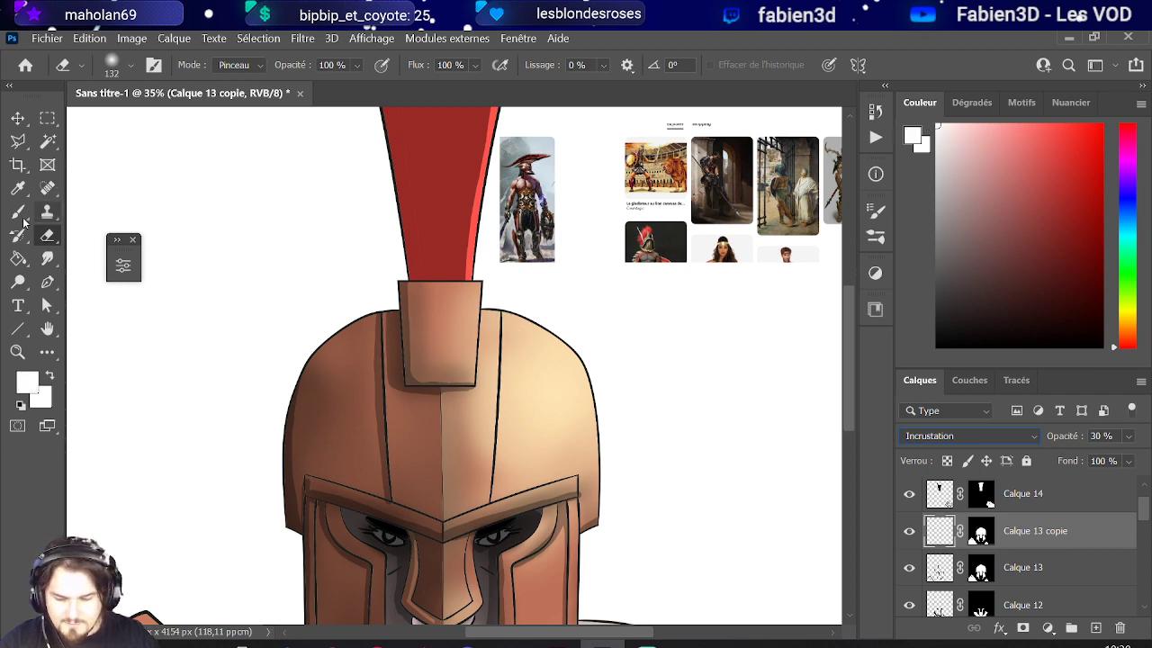
pyautogui.press('b')
pyautogui.scroll(5, 491, 317)
pyautogui.scroll(1, 483, 320)
pyautogui.moveTo(514, 346)
pyautogui.mouseDown()
pyautogui.moveTo(445, 355)
pyautogui.moveTo(464, 355)
pyautogui.mouseUp()
pyautogui.scroll(2, 470, 350)
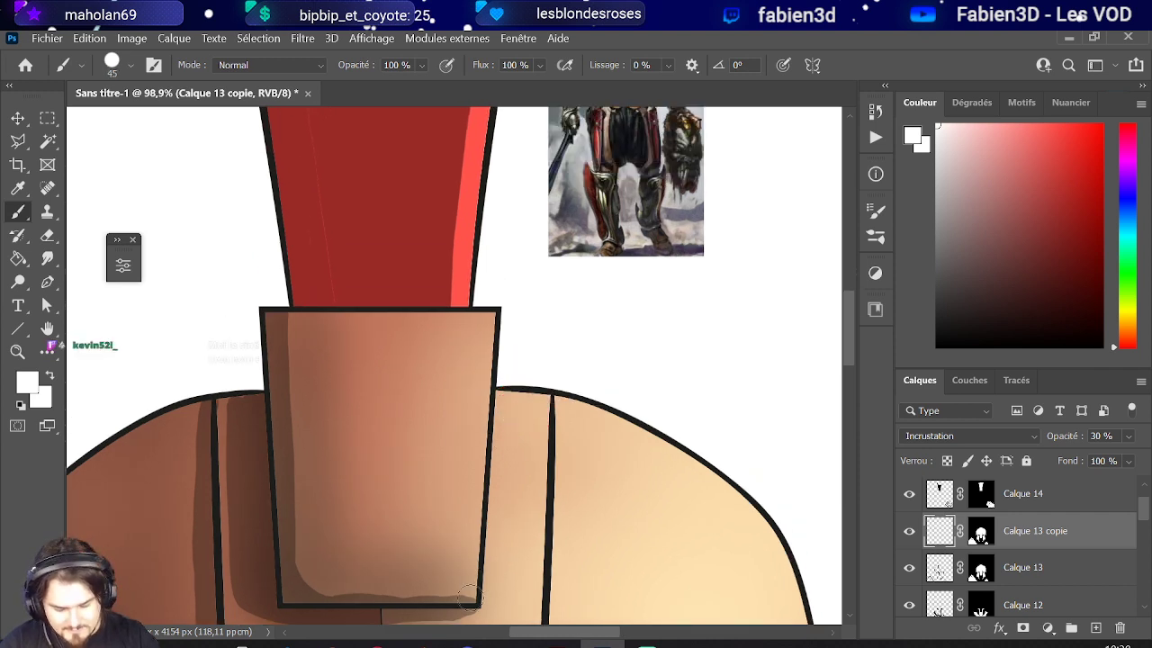
pyautogui.moveTo(475, 585); pyautogui.dragTo(474, 528)
pyautogui.moveTo(471, 572); pyautogui.dragTo(486, 328)
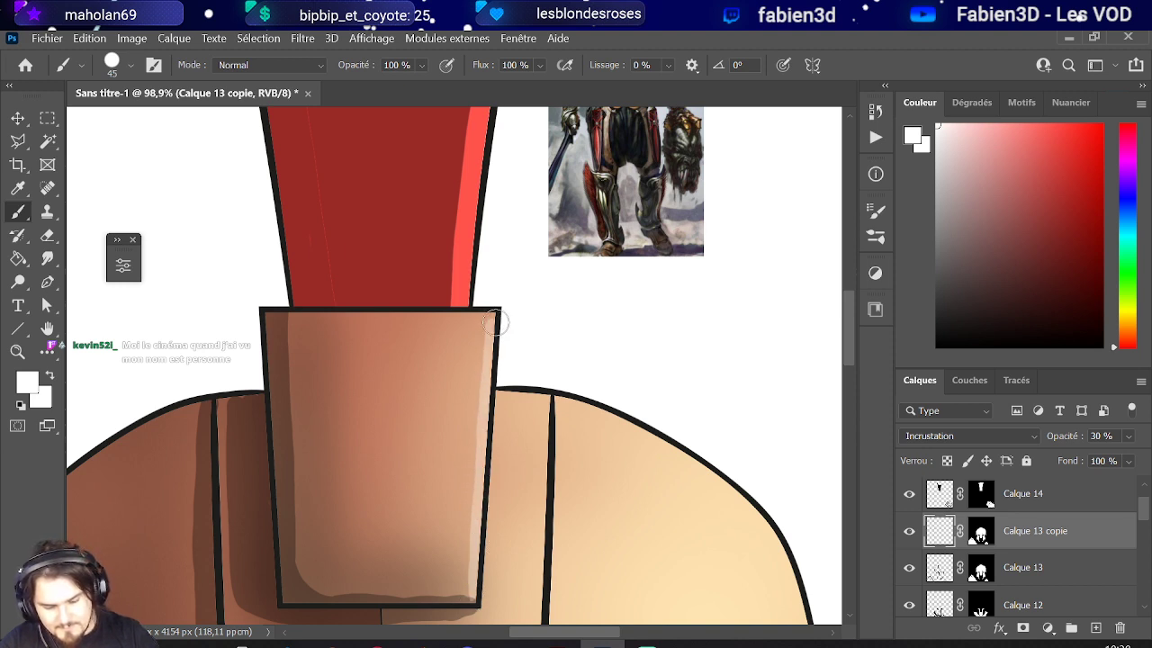
pyautogui.moveTo(275, 315)
pyautogui.mouseDown()
pyautogui.moveTo(492, 322)
pyautogui.moveTo(283, 317)
pyautogui.mouseUp()
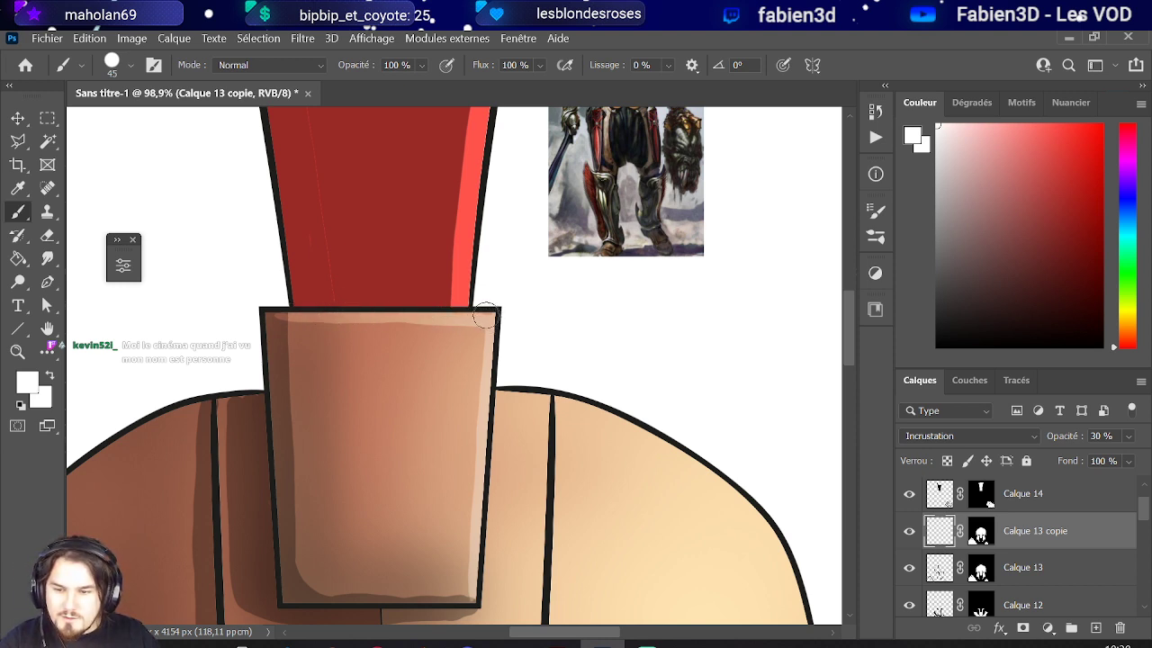
# - Paint white highlights along the right edge of the helmet's central band and along the left brow ridge
pyautogui.scroll(-4, 486, 316)
pyautogui.scroll(-3, 473, 337)
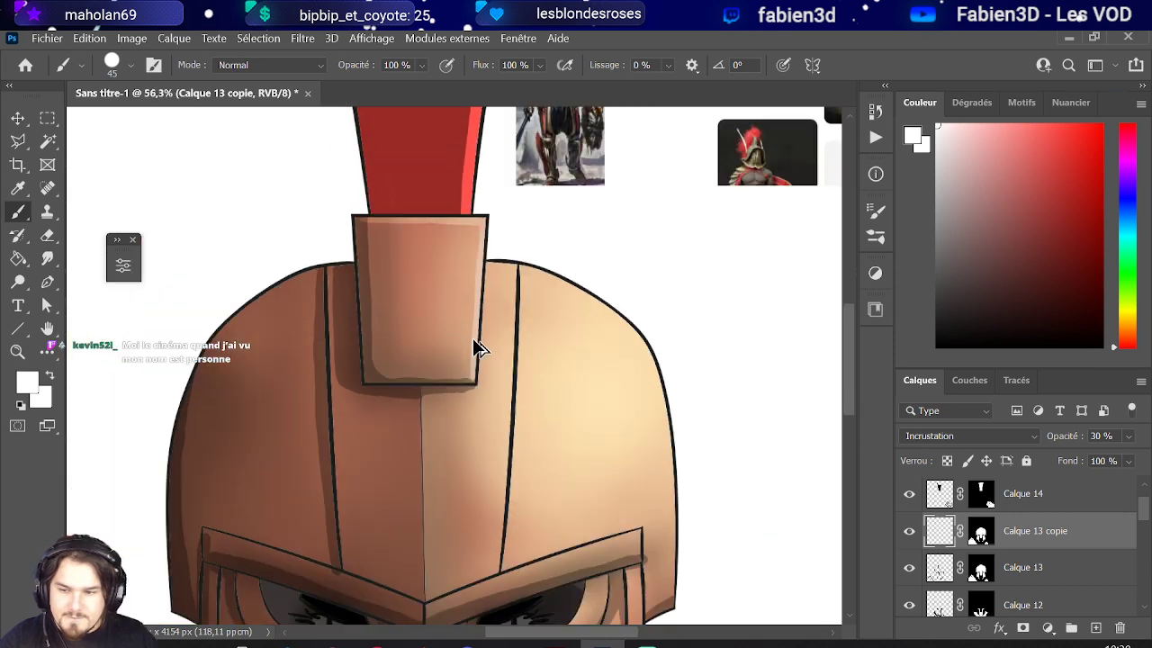
pyautogui.scroll(3, 547, 343)
pyautogui.scroll(-3, 547, 345)
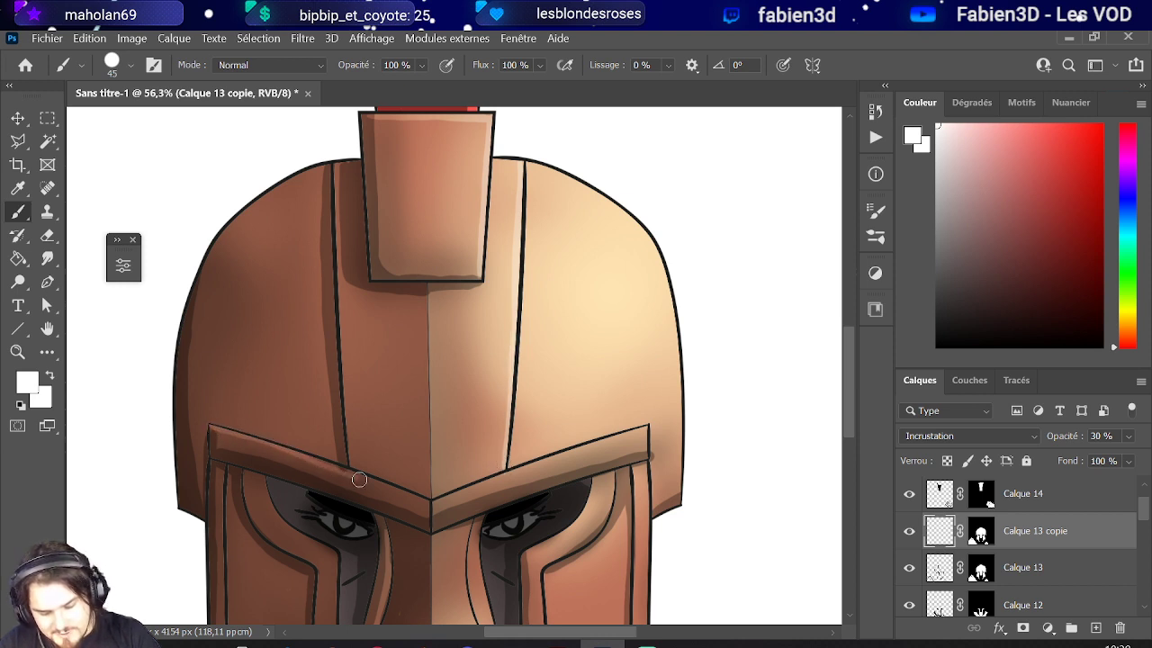
pyautogui.moveTo(359, 480); pyautogui.dragTo(426, 501)
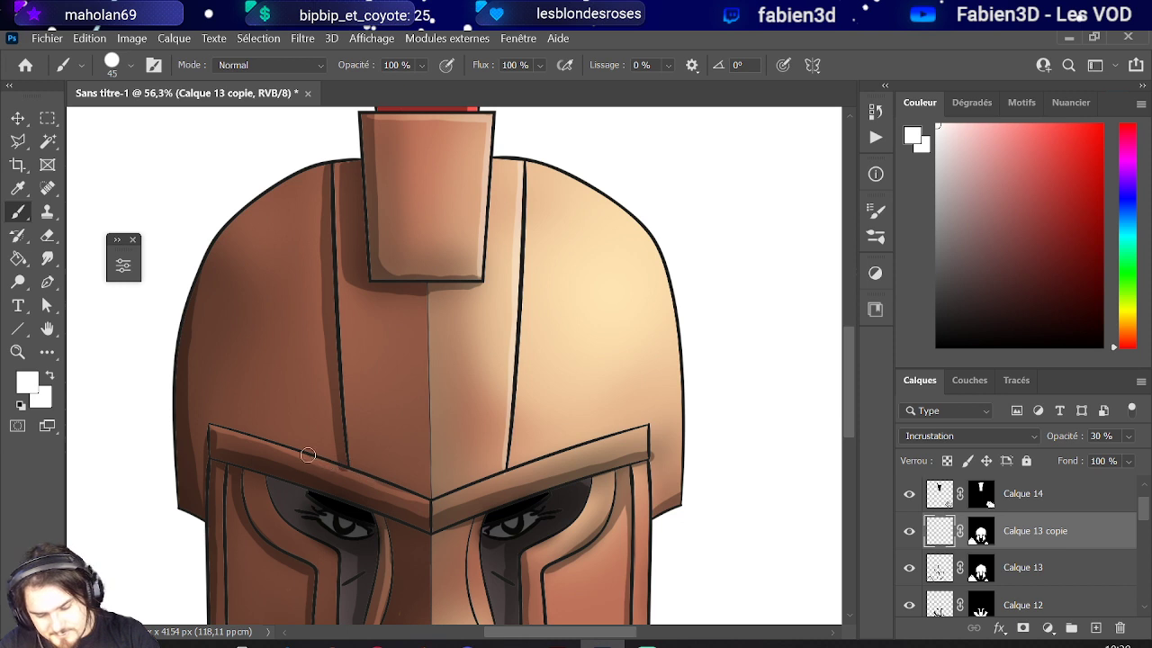
pyautogui.moveTo(257, 444); pyautogui.dragTo(426, 504)
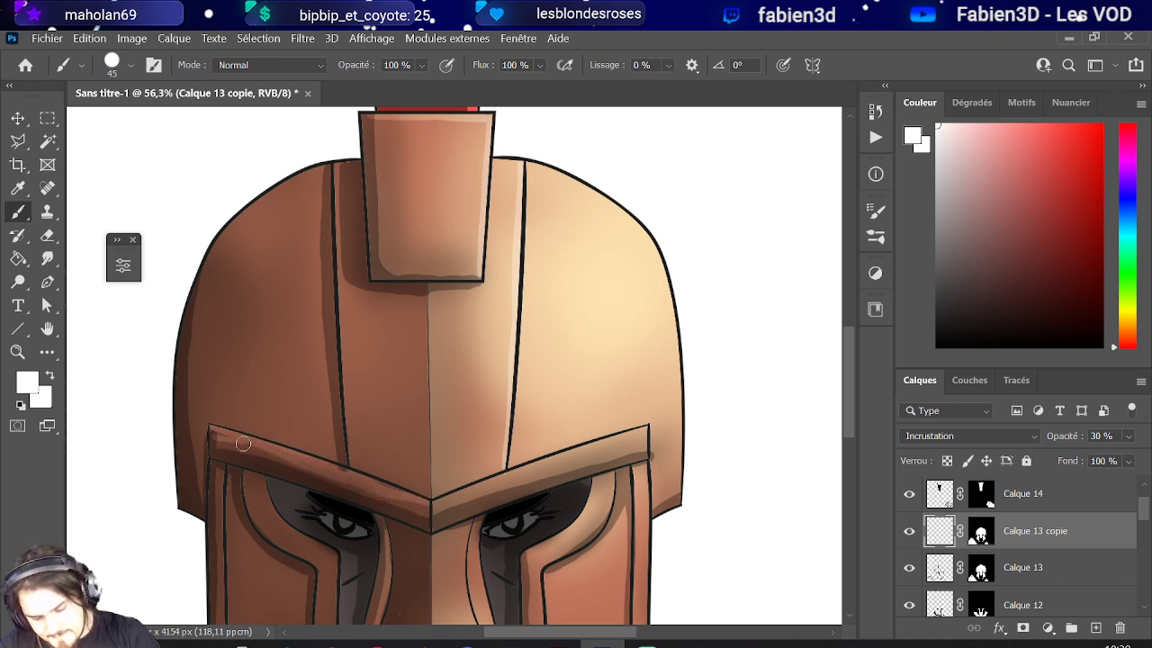
pyautogui.moveTo(243, 443); pyautogui.dragTo(380, 498)
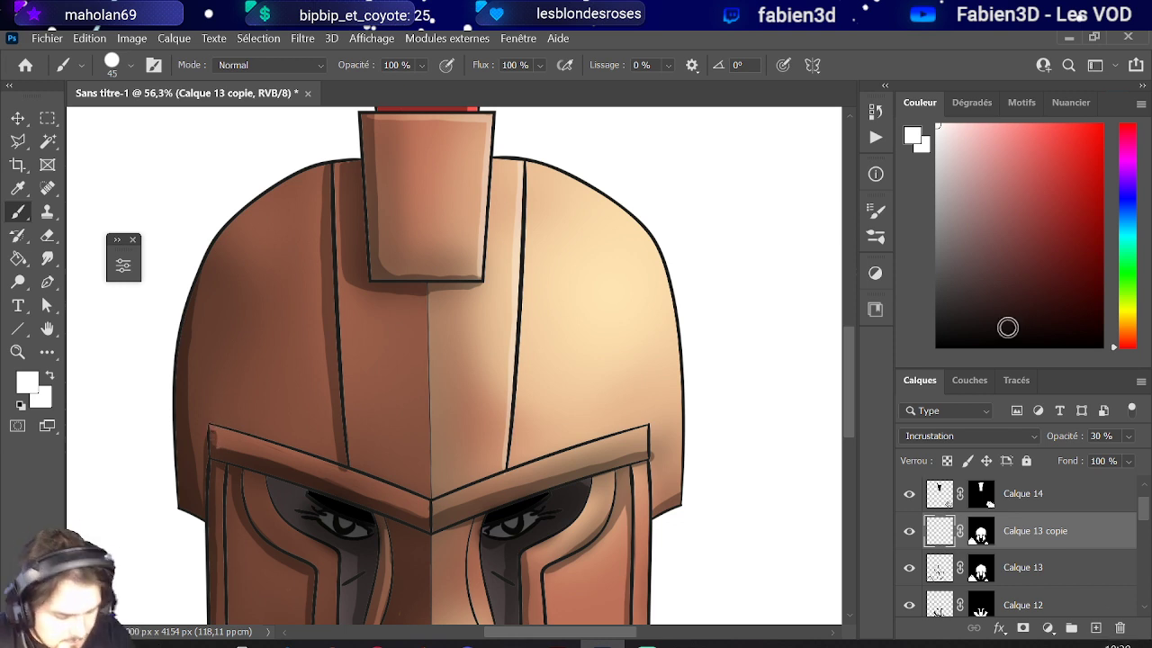
# - Paint a thin white highlight down the helmet's central seam from the crest holder to the brow, redoing the first stroke
pyautogui.moveTo(429, 302); pyautogui.dragTo(438, 492)
pyautogui.hotkey('ctrl', 'z')
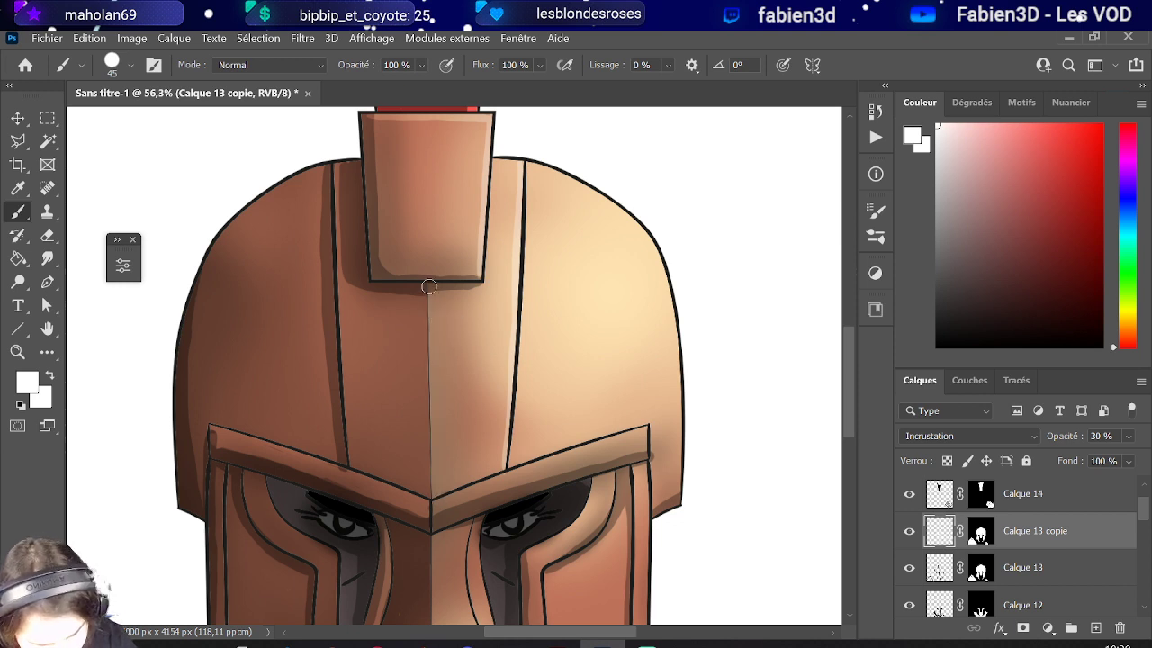
pyautogui.moveTo(428, 285); pyautogui.dragTo(433, 487)
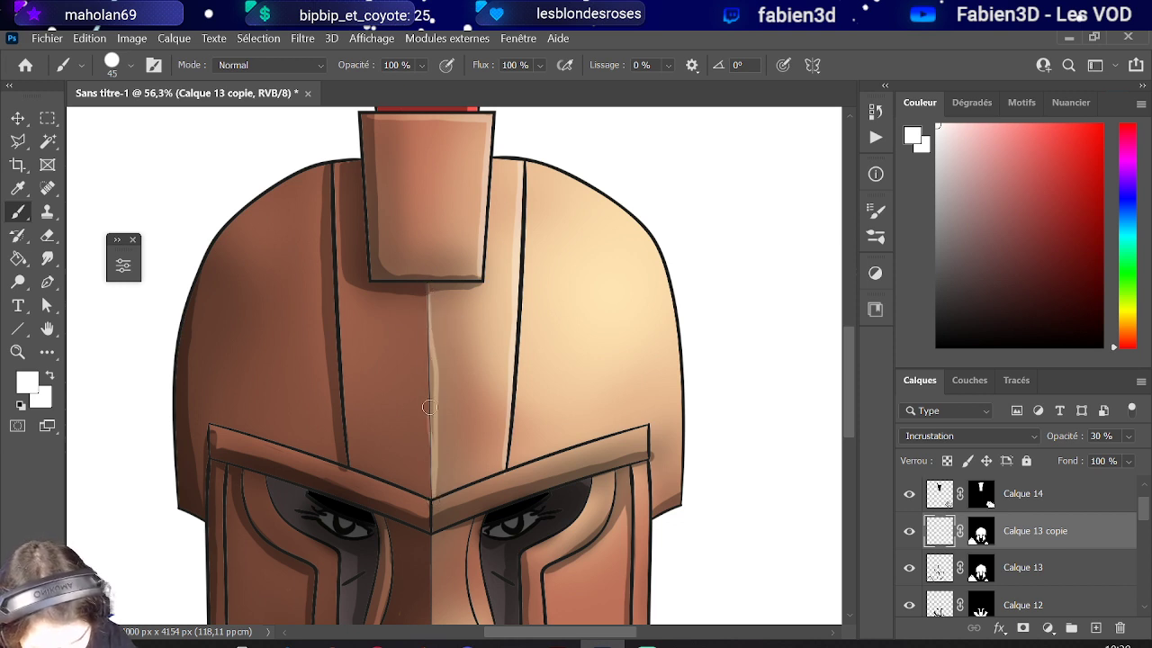
pyautogui.moveTo(429, 408)
pyautogui.mouseDown()
pyautogui.moveTo(430, 295)
pyautogui.moveTo(433, 396)
pyautogui.mouseUp()
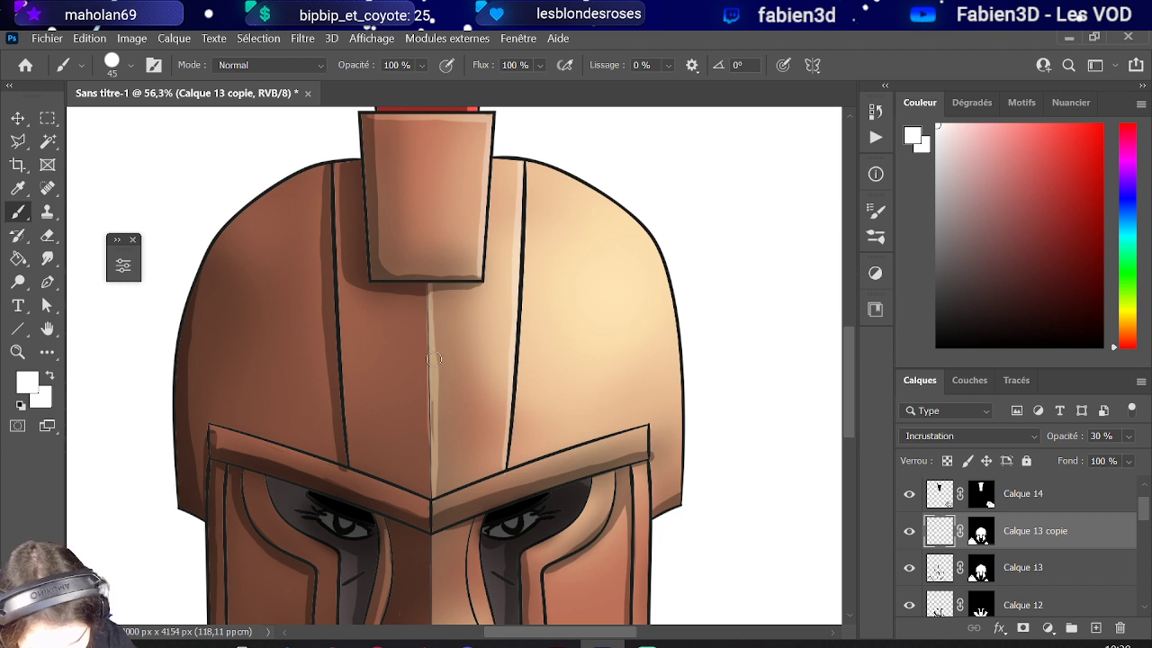
pyautogui.moveTo(434, 401); pyautogui.dragTo(431, 496)
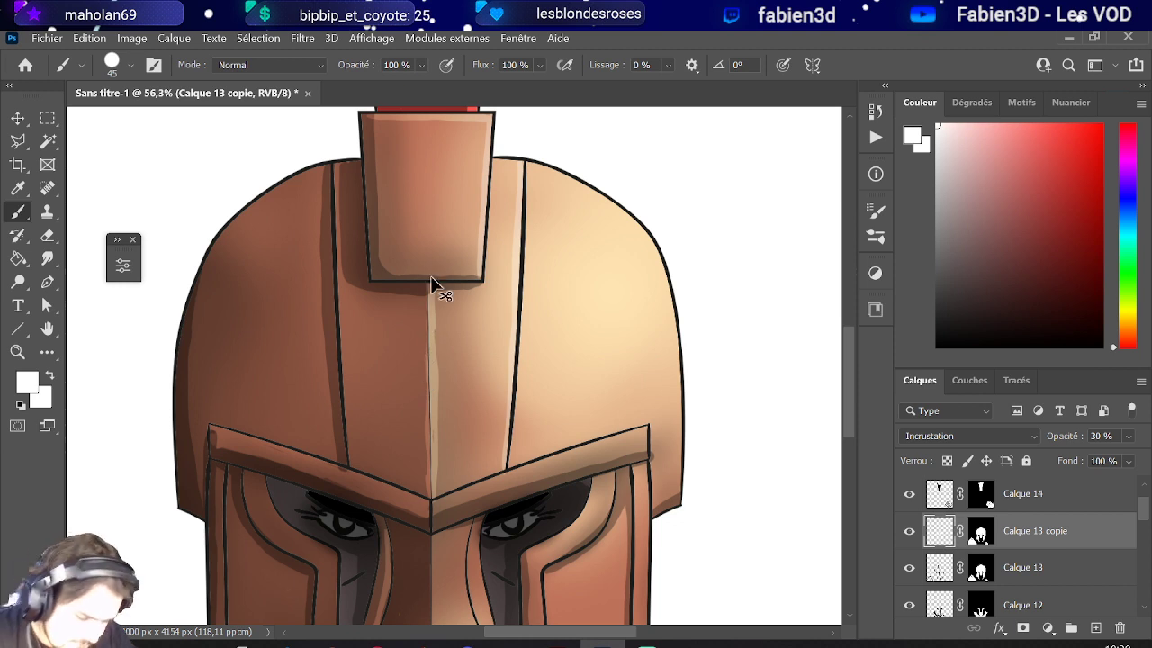
# - Undo the last wide seam stroke and paint white highlights along the upper edge of the right brow ridge
pyautogui.hotkey('ctrl', 'z')
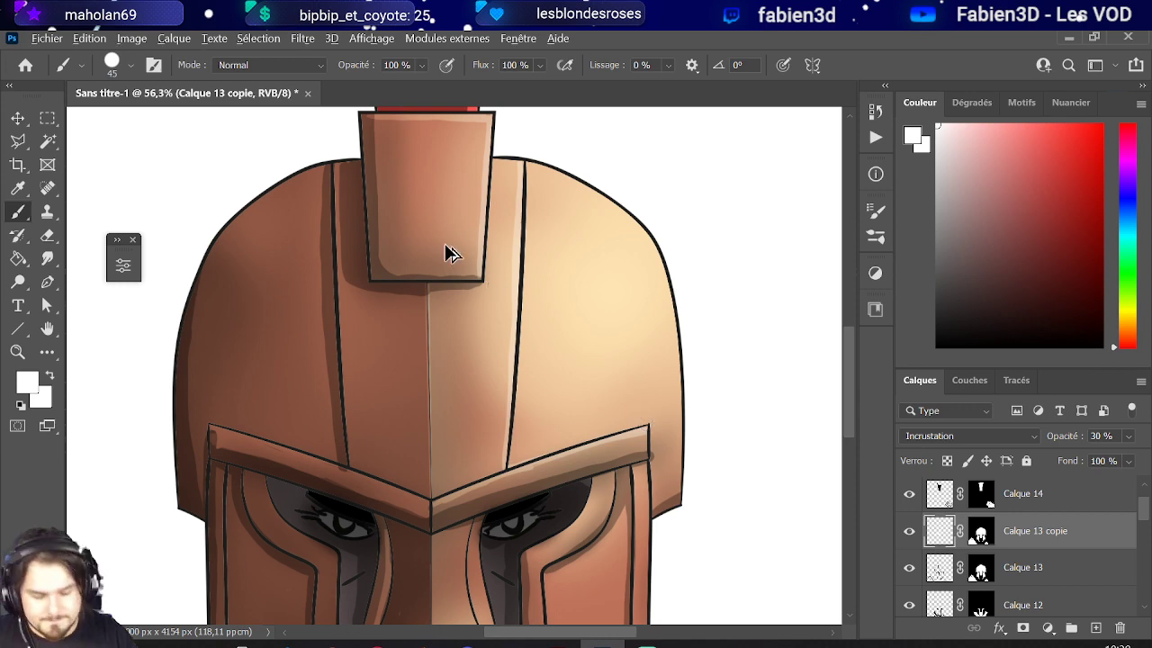
pyautogui.scroll(-2, 444, 249)
pyautogui.scroll(1, 394, 231)
pyautogui.scroll(5, 527, 373)
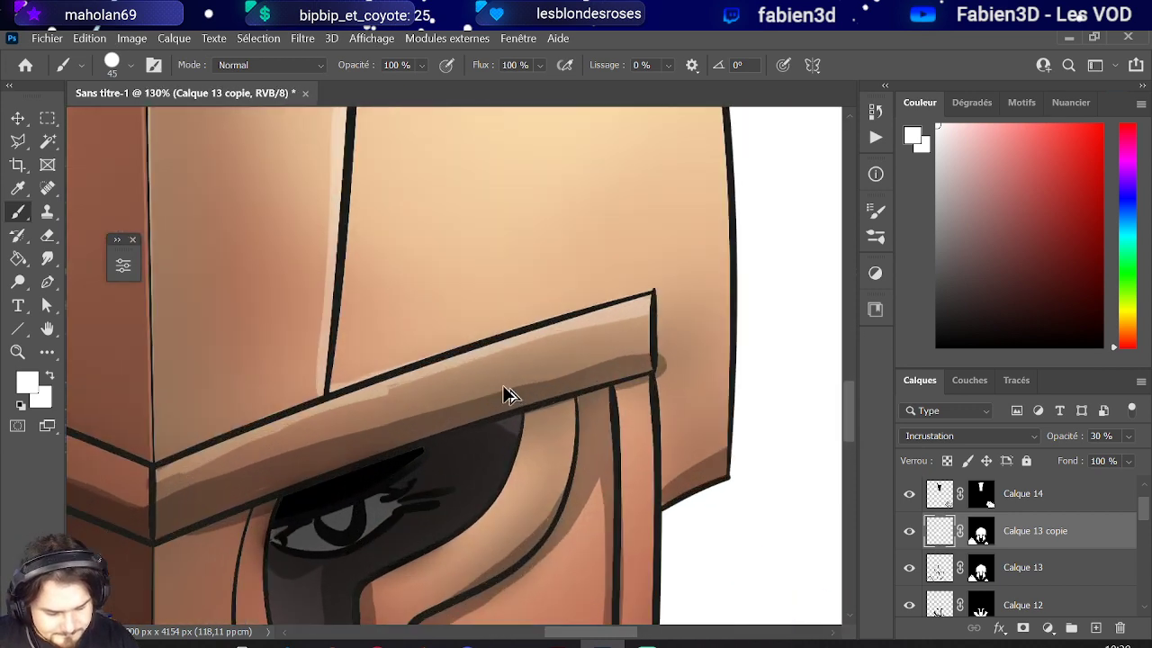
pyautogui.moveTo(393, 387)
pyautogui.mouseDown()
pyautogui.moveTo(432, 360)
pyautogui.moveTo(629, 306)
pyautogui.moveTo(658, 301)
pyautogui.moveTo(663, 324)
pyautogui.moveTo(656, 303)
pyautogui.mouseUp()
pyautogui.moveTo(159, 474)
pyautogui.mouseDown()
pyautogui.moveTo(135, 485)
pyautogui.moveTo(131, 473)
pyautogui.moveTo(176, 454)
pyautogui.mouseUp()
pyautogui.scroll(-1, 175, 455)
pyautogui.scroll(-3, 176, 455)
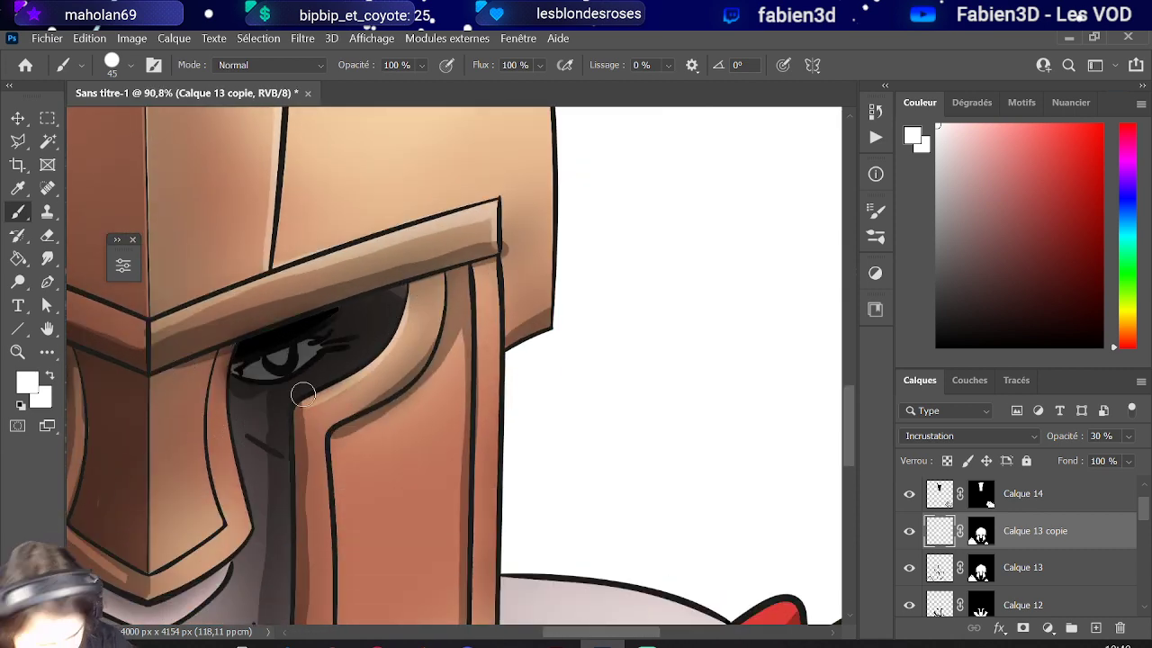
# - Paint white highlights along the lower right edge and right rim of the helmet's nose guard
pyautogui.scroll(-3, 302, 393)
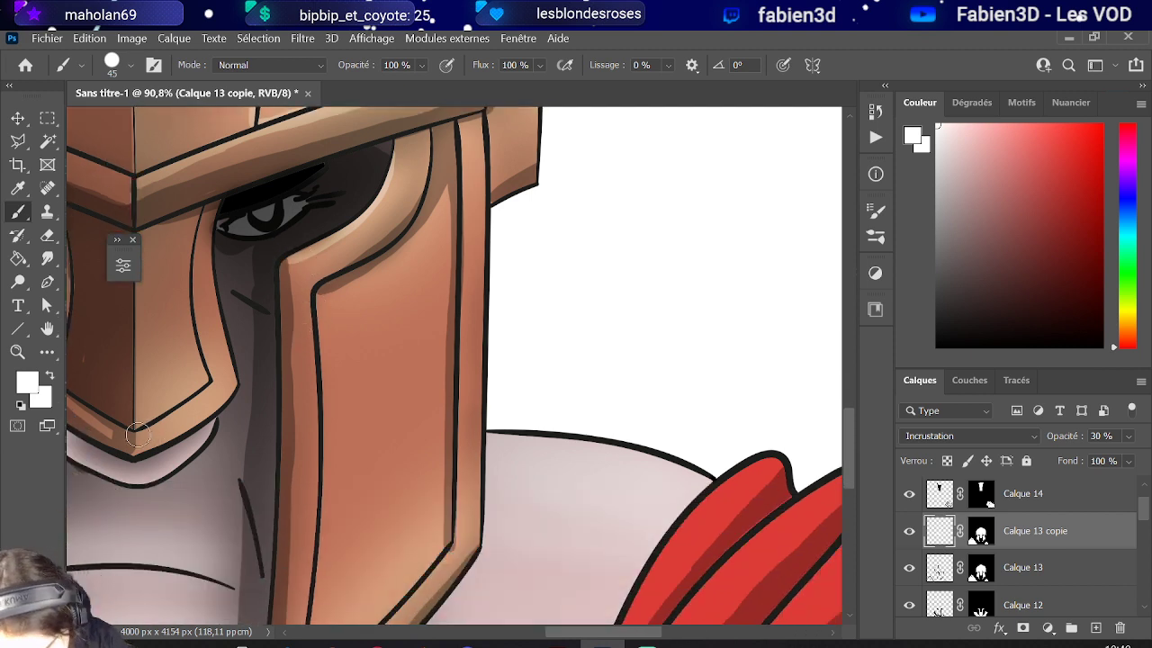
pyautogui.moveTo(138, 435); pyautogui.dragTo(205, 385)
pyautogui.moveTo(199, 238)
pyautogui.mouseDown()
pyautogui.moveTo(242, 388)
pyautogui.moveTo(236, 341)
pyautogui.moveTo(231, 376)
pyautogui.moveTo(214, 313)
pyautogui.moveTo(212, 240)
pyautogui.mouseUp()
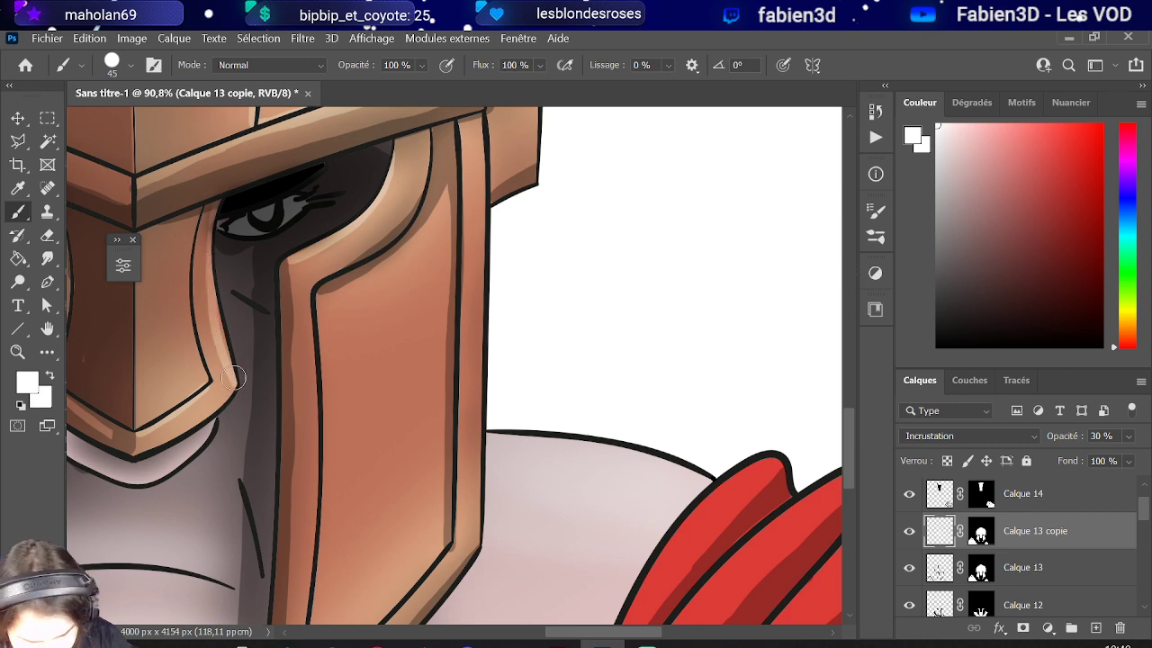
# - Paint white highlights along the nose guard's left rim and down its central ridge below the brow
pyautogui.scroll(-5, 232, 162)
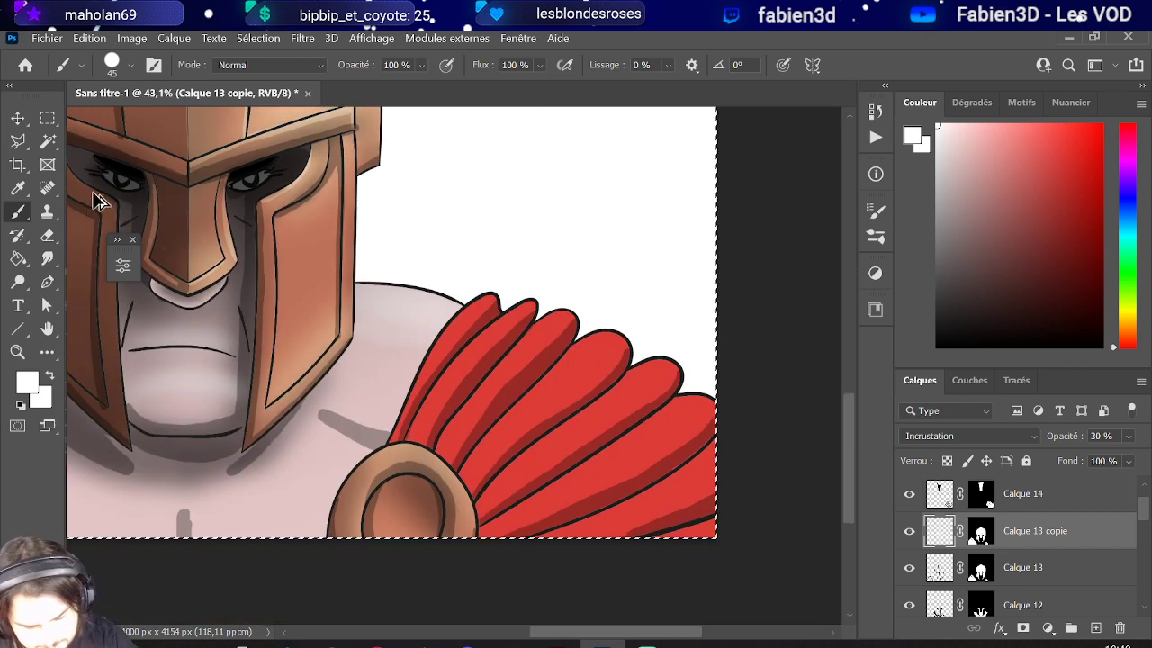
pyautogui.scroll(8, 180, 270)
pyautogui.scroll(3, 130, 278)
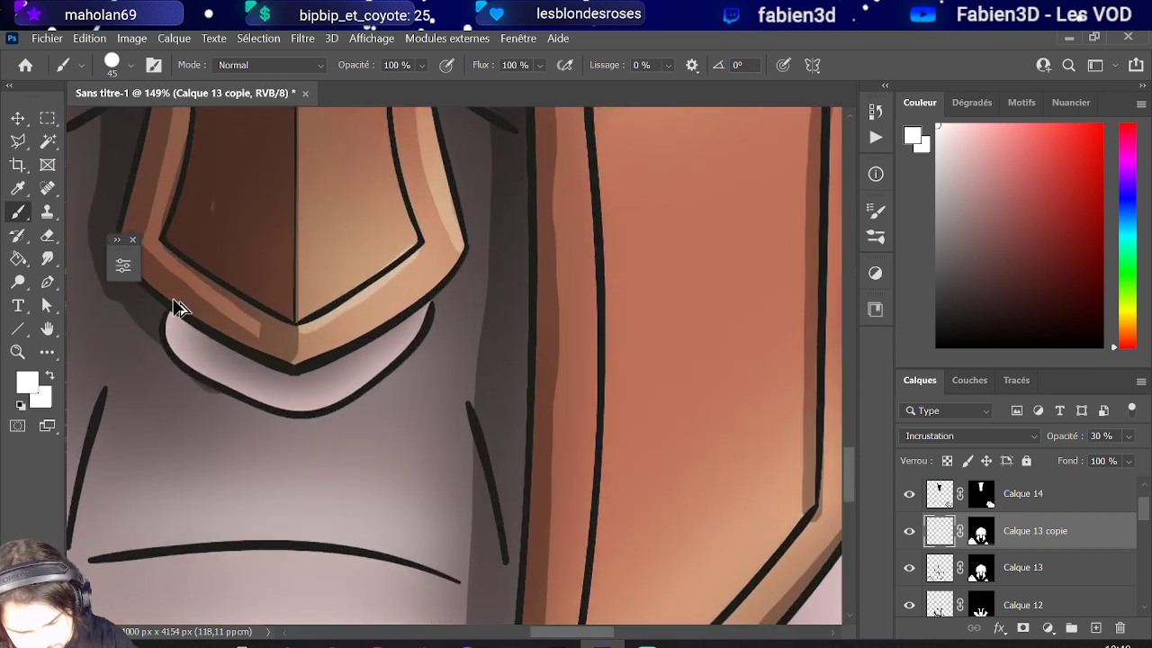
pyautogui.moveTo(174, 296)
pyautogui.mouseDown()
pyautogui.moveTo(286, 331)
pyautogui.moveTo(167, 251)
pyautogui.moveTo(287, 331)
pyautogui.mouseUp()
pyautogui.scroll(-4, 255, 262)
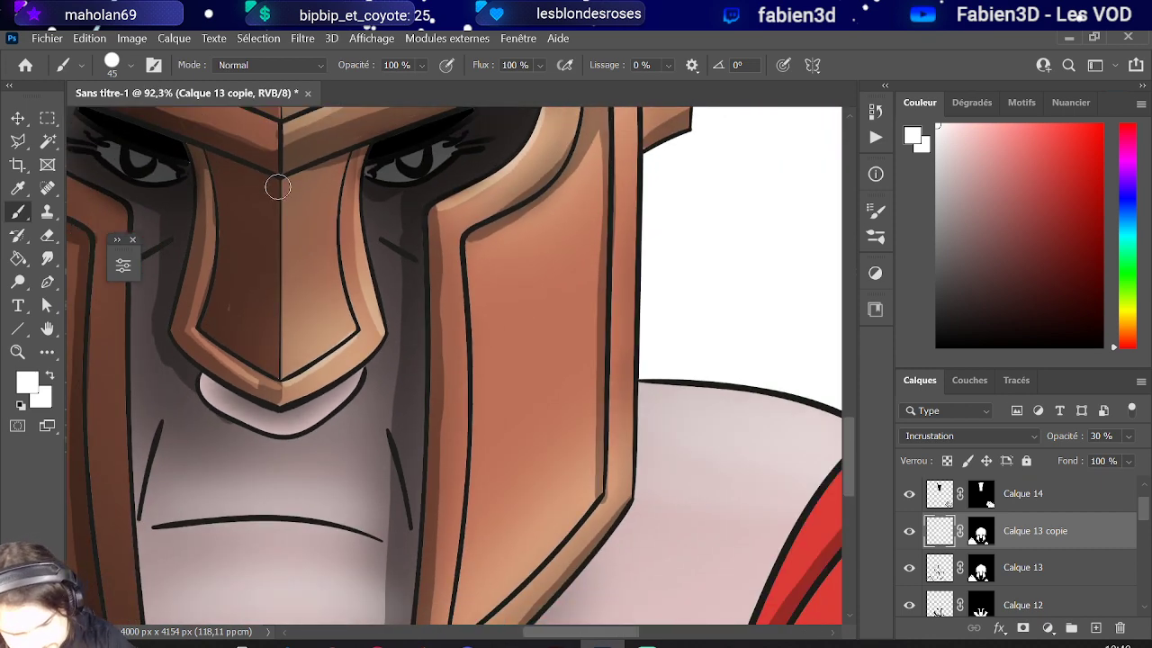
pyautogui.moveTo(278, 180)
pyautogui.mouseDown()
pyautogui.moveTo(283, 382)
pyautogui.moveTo(284, 167)
pyautogui.mouseUp()
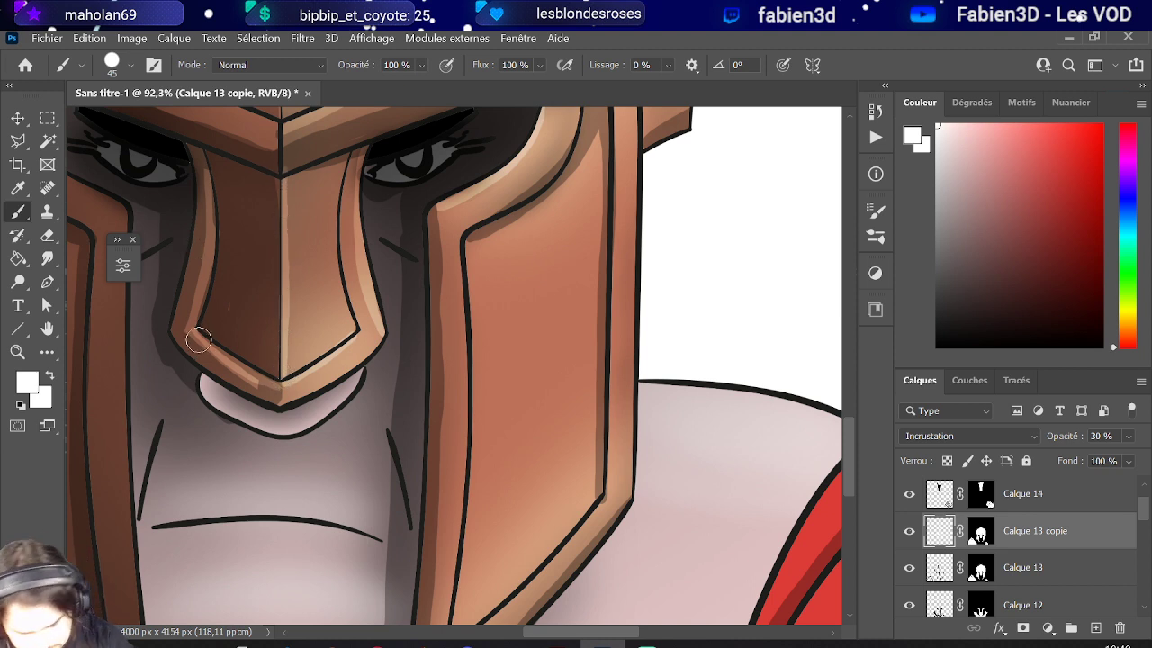
pyautogui.moveTo(193, 333)
pyautogui.mouseDown()
pyautogui.moveTo(215, 213)
pyautogui.moveTo(209, 147)
pyautogui.mouseUp()
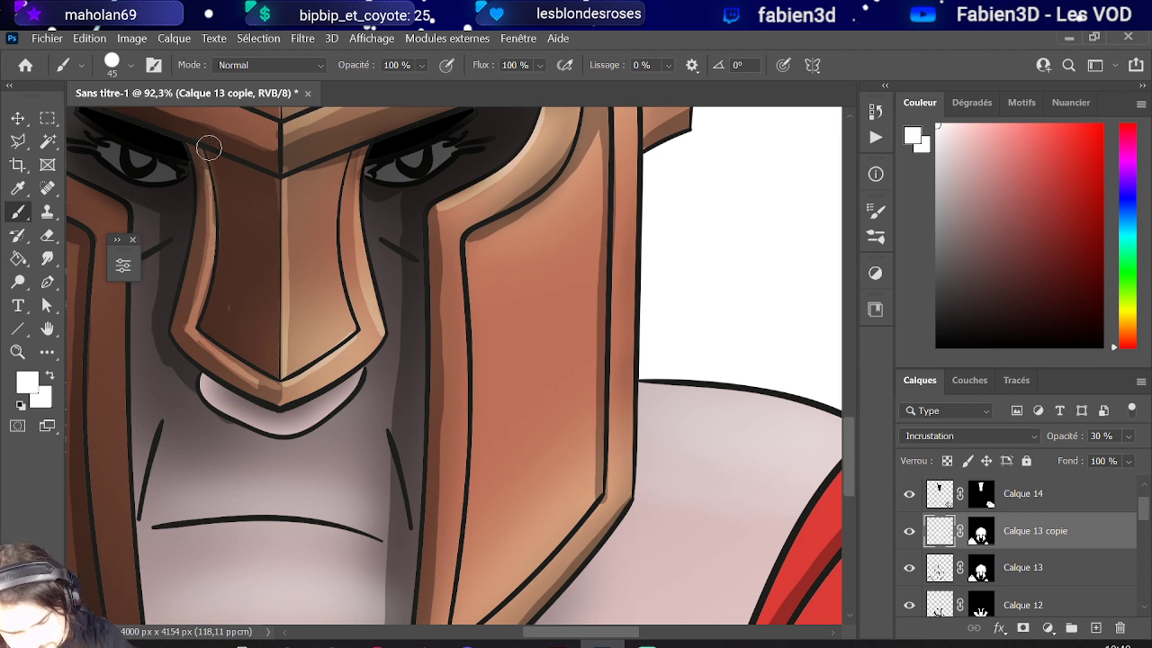
pyautogui.moveTo(259, 382)
pyautogui.mouseDown()
pyautogui.moveTo(274, 385)
pyautogui.moveTo(253, 371)
pyautogui.mouseUp()
# - Paint a white highlight along the lower diagonal rim of the right cheek guard, up to its outer corner
pyautogui.scroll(-3, 254, 371)
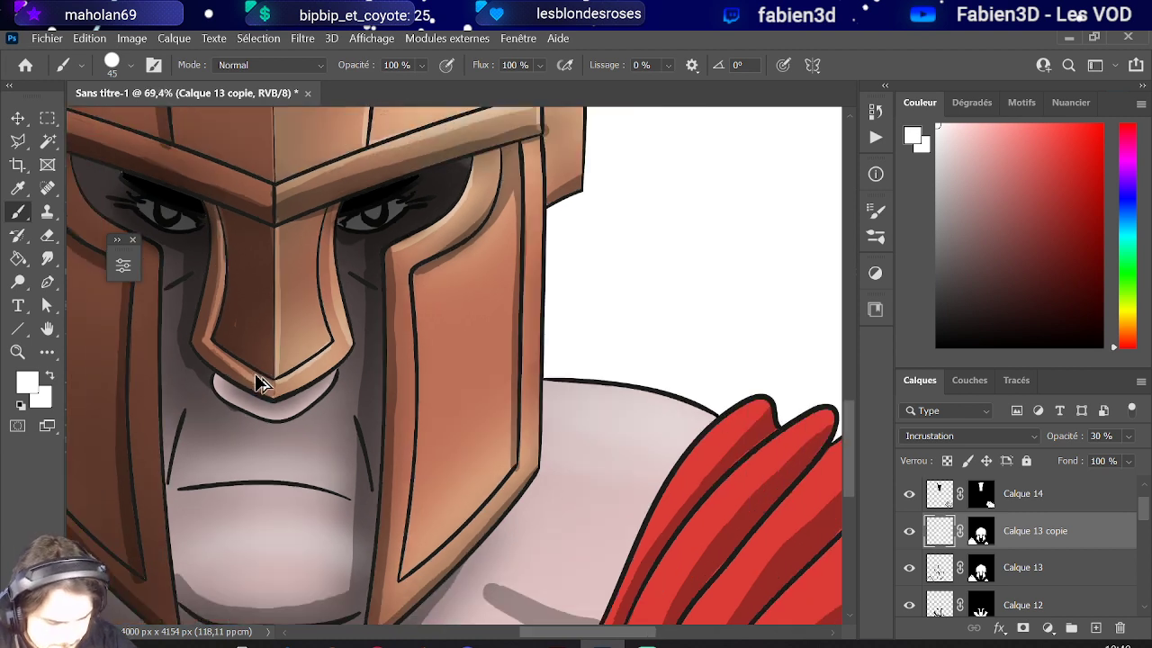
pyautogui.scroll(-2, 360, 405)
pyautogui.scroll(1, 432, 432)
pyautogui.scroll(2, 432, 432)
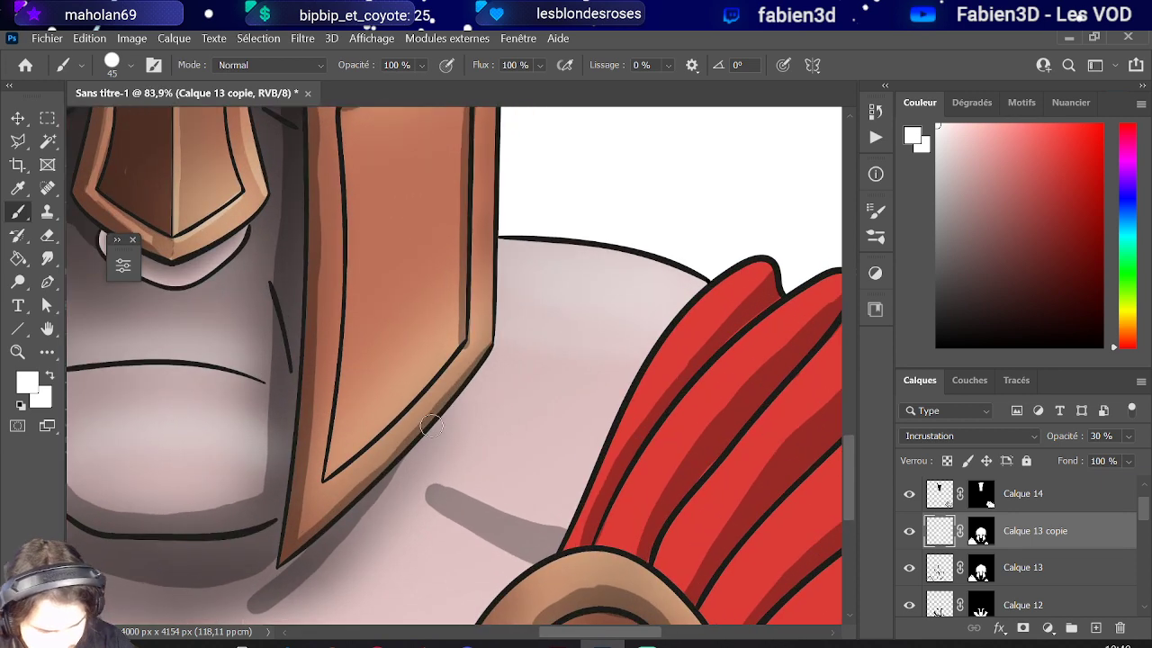
pyautogui.moveTo(333, 474)
pyautogui.mouseDown()
pyautogui.moveTo(427, 401)
pyautogui.moveTo(457, 360)
pyautogui.mouseUp()
pyautogui.moveTo(387, 435); pyautogui.dragTo(327, 487)
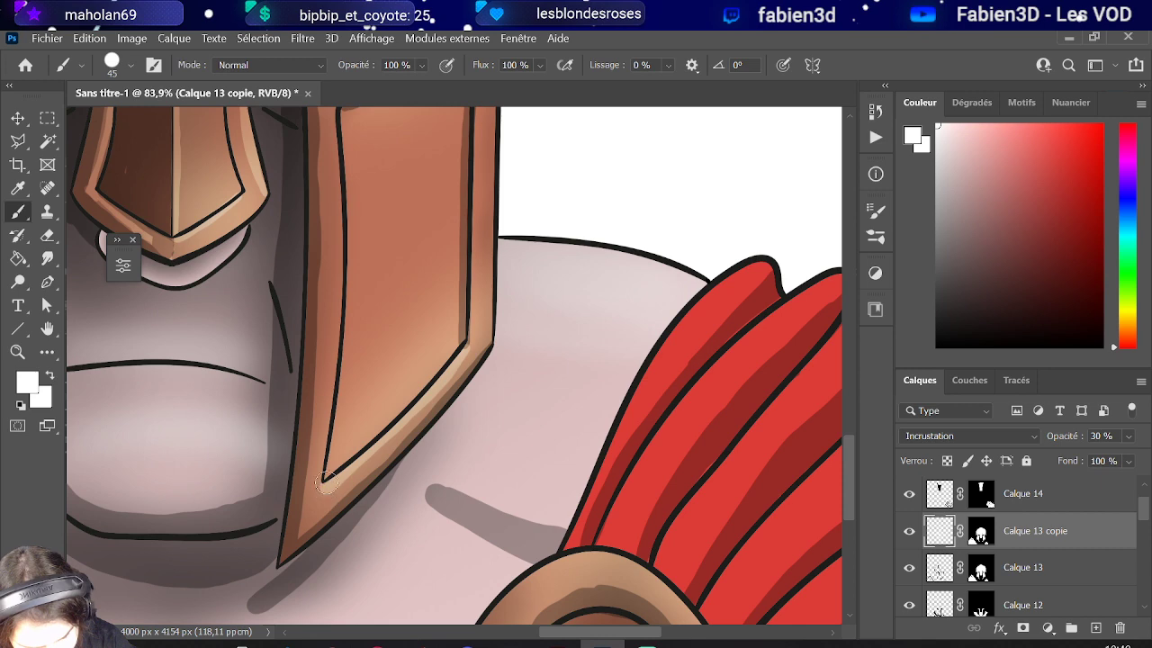
# - Paint white highlights along the right cheek guard's outer edge, the inner side of its panel and its lower tip
pyautogui.scroll(-4, 333, 472)
pyautogui.scroll(2, 360, 441)
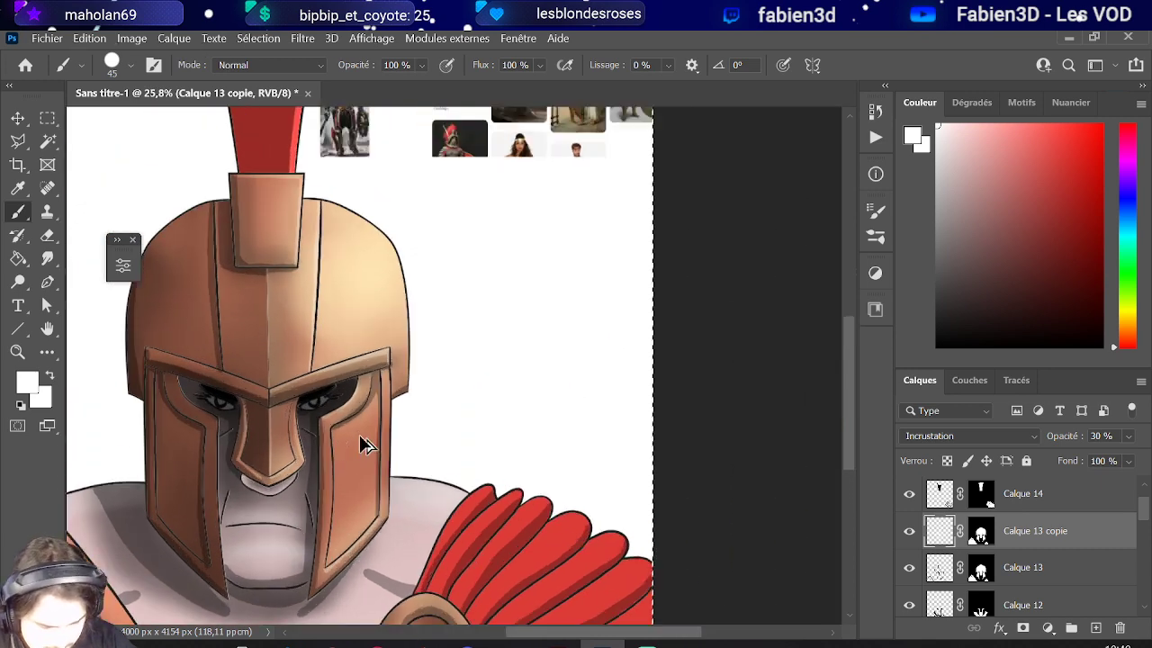
pyautogui.scroll(-2, 392, 441)
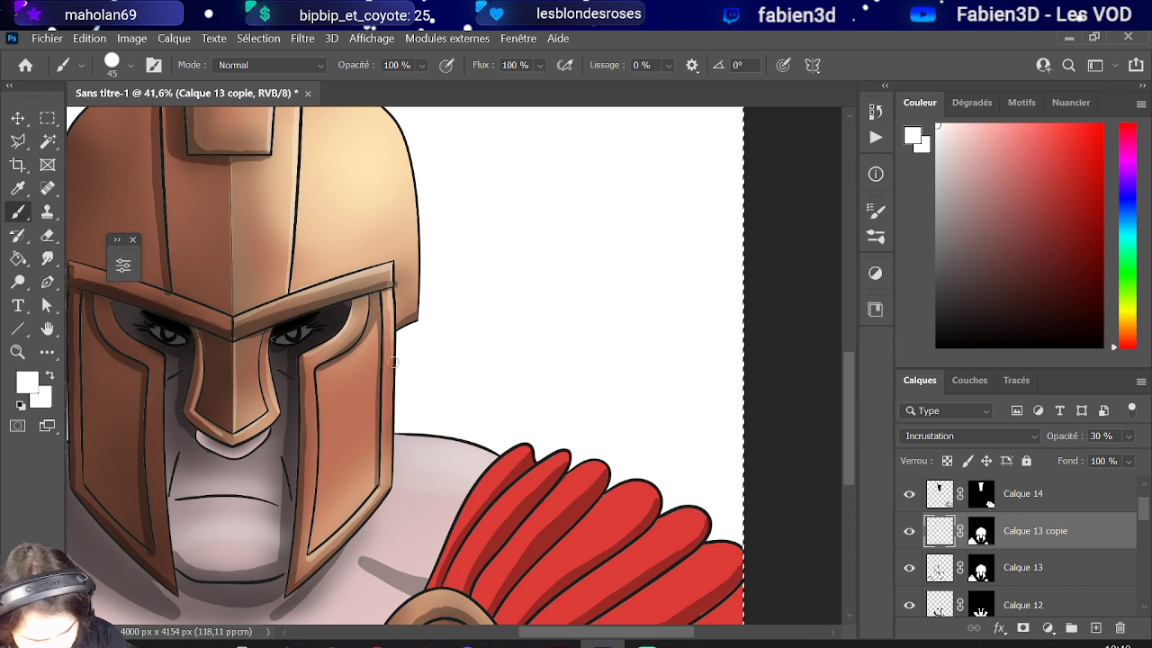
pyautogui.moveTo(393, 362); pyautogui.dragTo(391, 435)
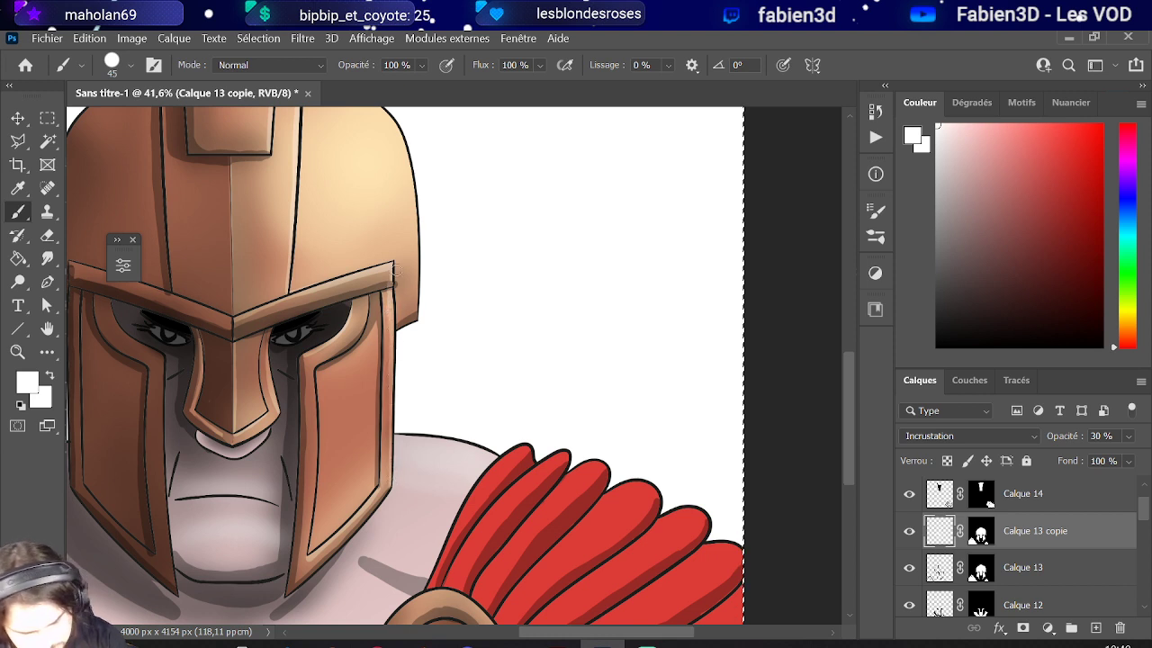
pyautogui.moveTo(311, 367); pyautogui.dragTo(316, 464)
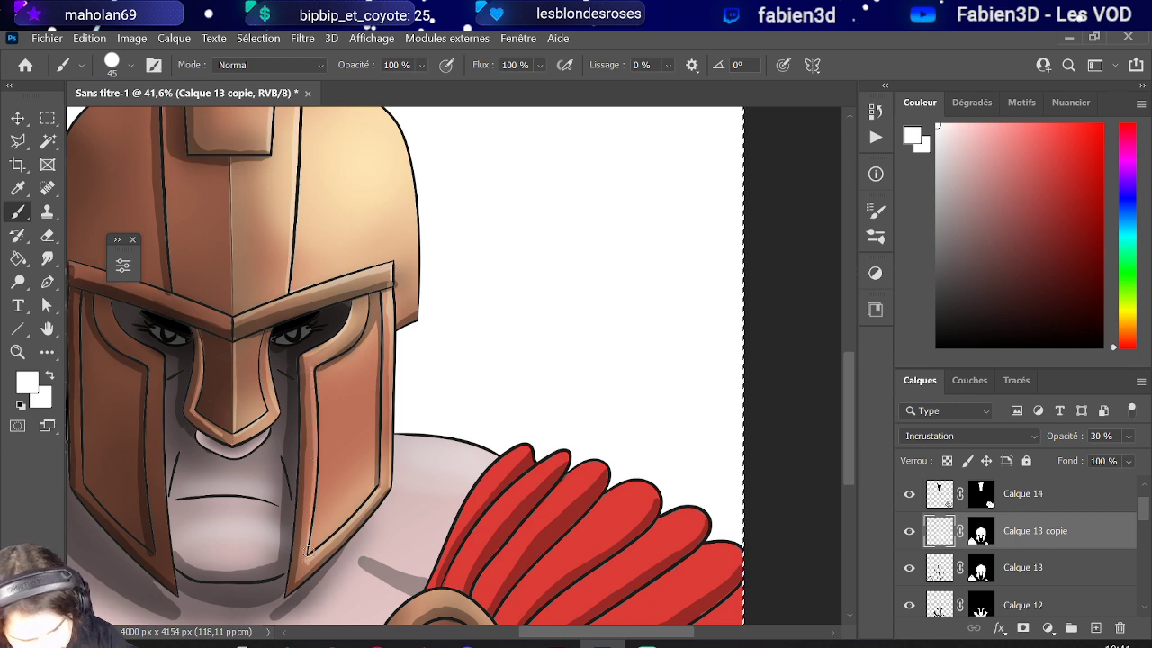
pyautogui.moveTo(307, 551); pyautogui.dragTo(724, 262)
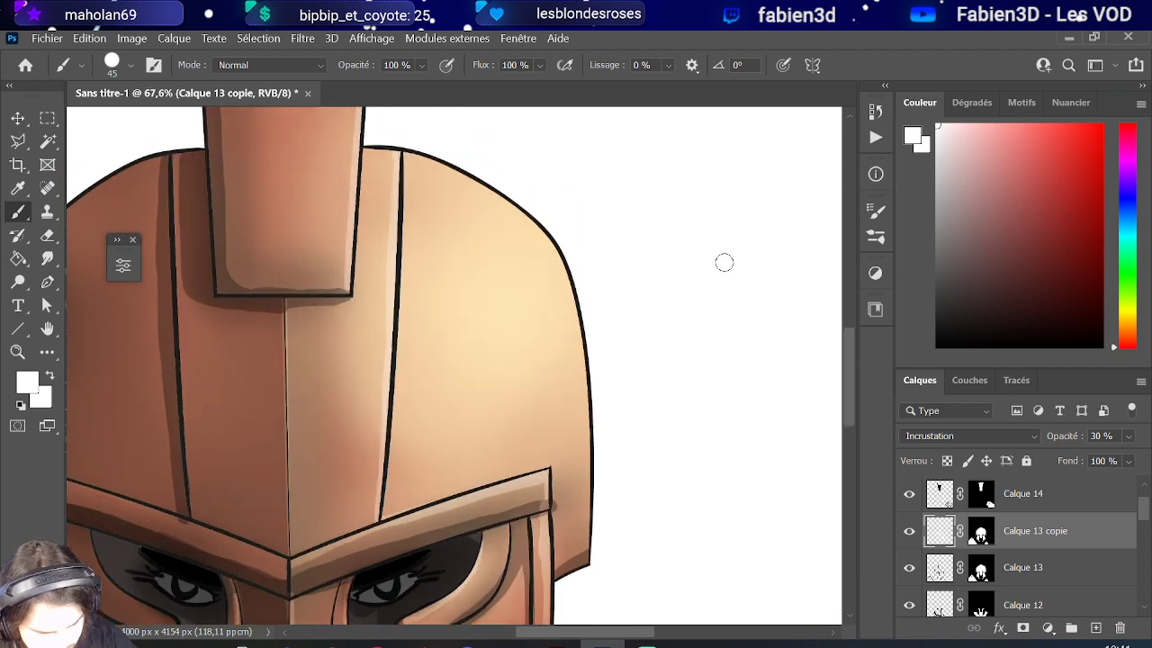
# - Paint a white highlight along the right contour of the helmet's dome, from the central band down to the lower corner
pyautogui.moveTo(367, 155)
pyautogui.mouseDown()
pyautogui.moveTo(407, 157)
pyautogui.moveTo(484, 195)
pyautogui.moveTo(562, 269)
pyautogui.moveTo(587, 379)
pyautogui.moveTo(587, 560)
pyautogui.mouseUp()
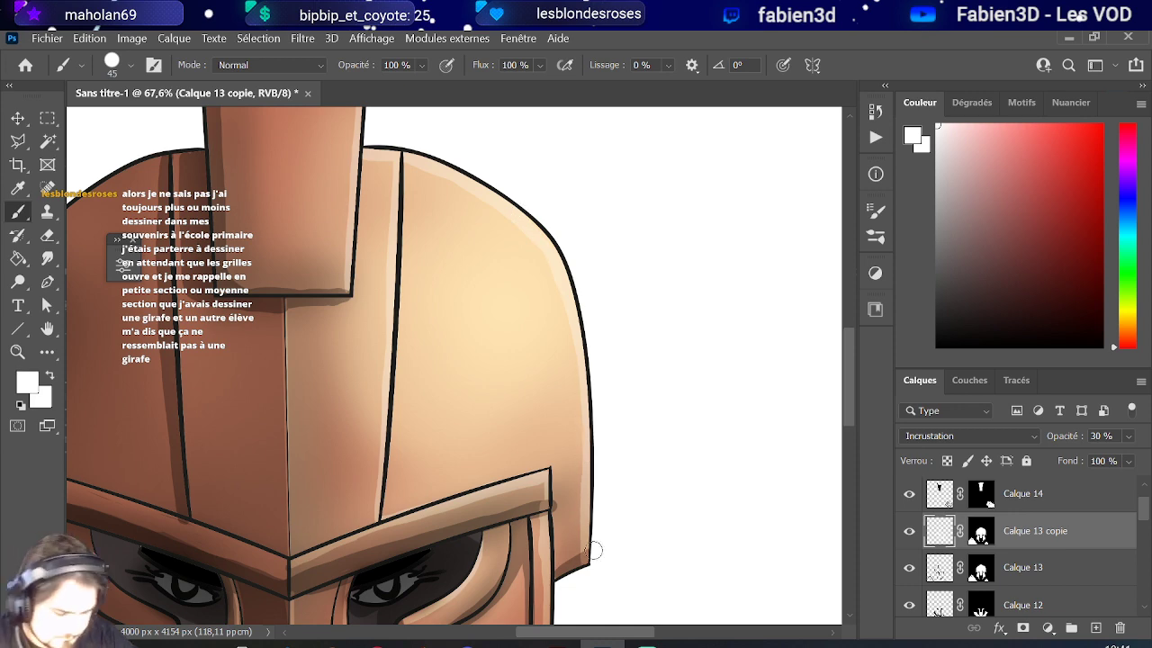
pyautogui.scroll(-5, 594, 550)
pyautogui.scroll(-1, 574, 472)
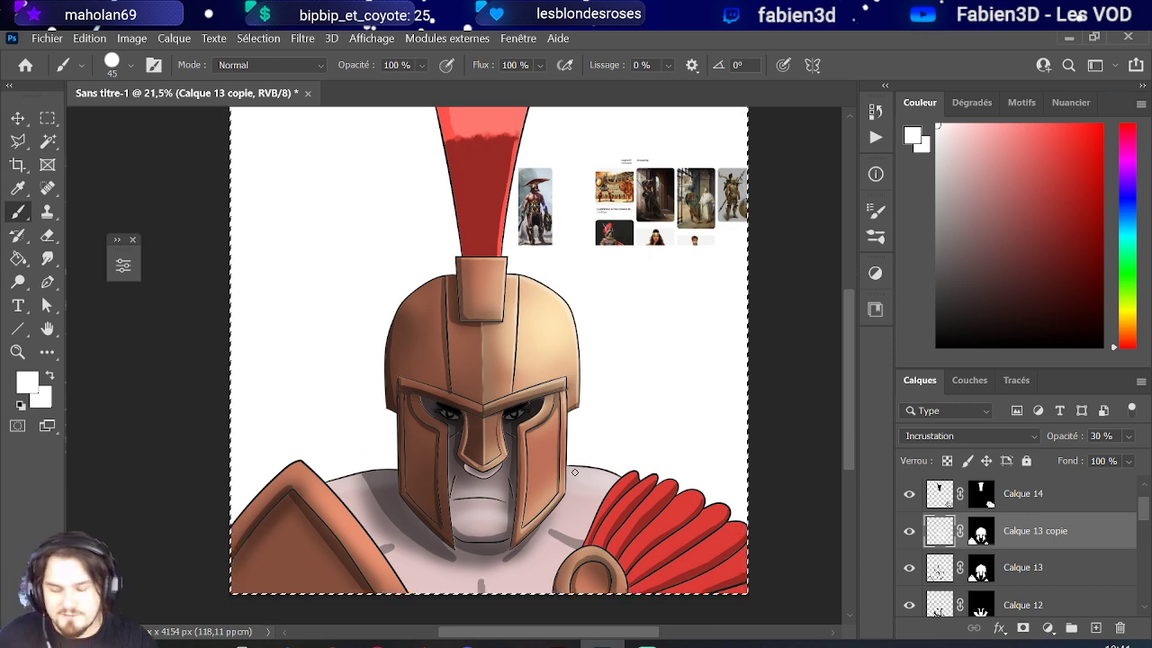
# - Paint white highlights along the face-side edge of the left cheek guard, down to its tip
pyautogui.scroll(5, 445, 382)
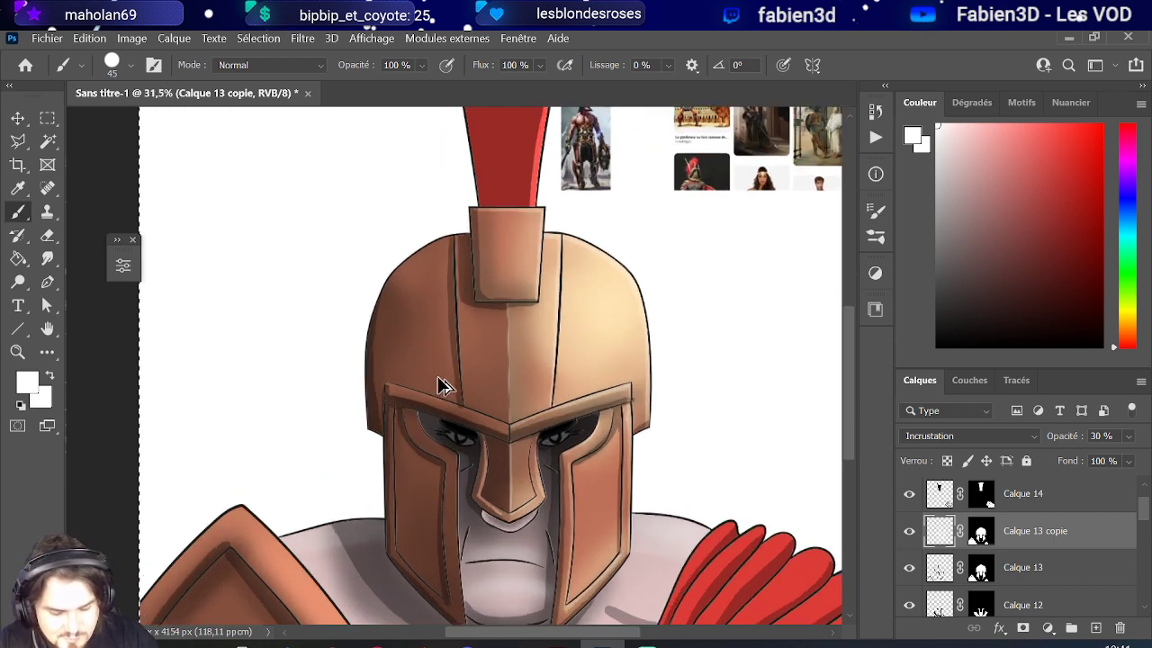
pyautogui.scroll(2, 459, 354)
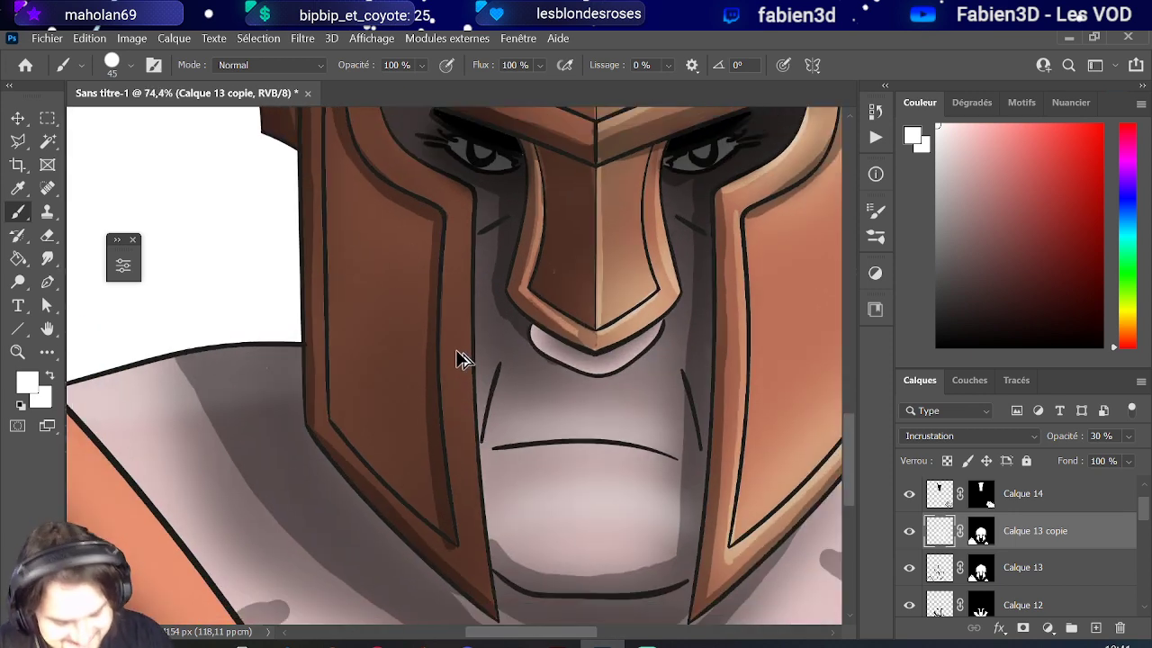
pyautogui.scroll(-2, 457, 357)
pyautogui.scroll(-1, 455, 332)
pyautogui.scroll(2, 450, 311)
pyautogui.scroll(4, 450, 275)
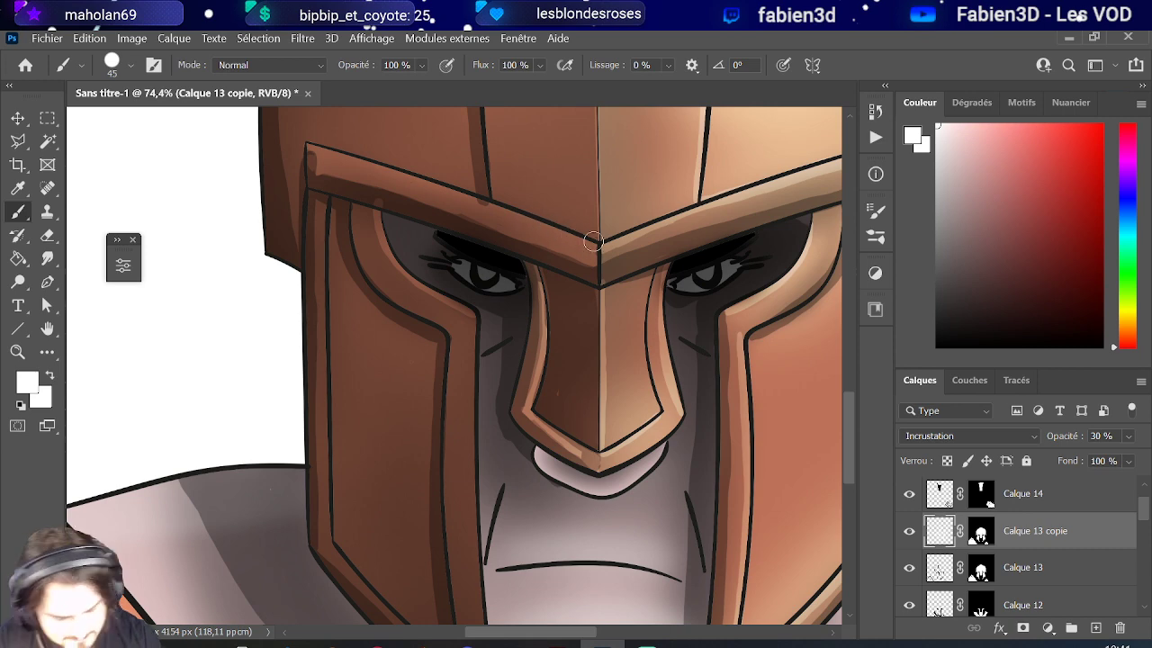
pyautogui.scroll(-1, 593, 242)
pyautogui.scroll(4, 593, 252)
pyautogui.scroll(-2, 593, 269)
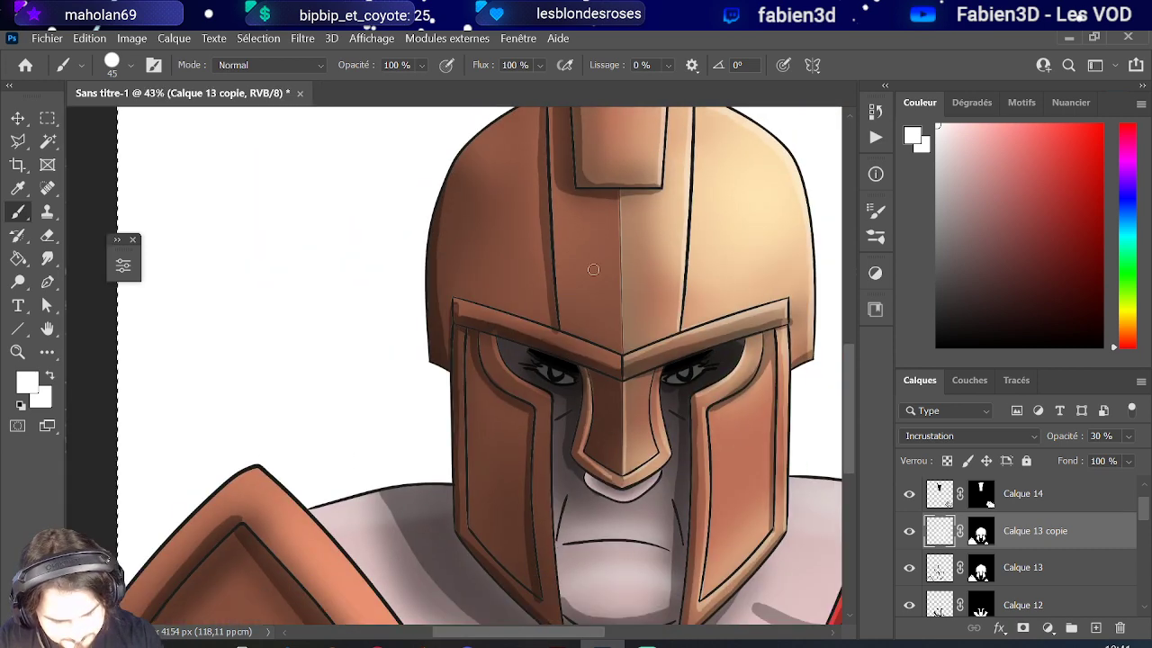
pyautogui.scroll(-3, 593, 269)
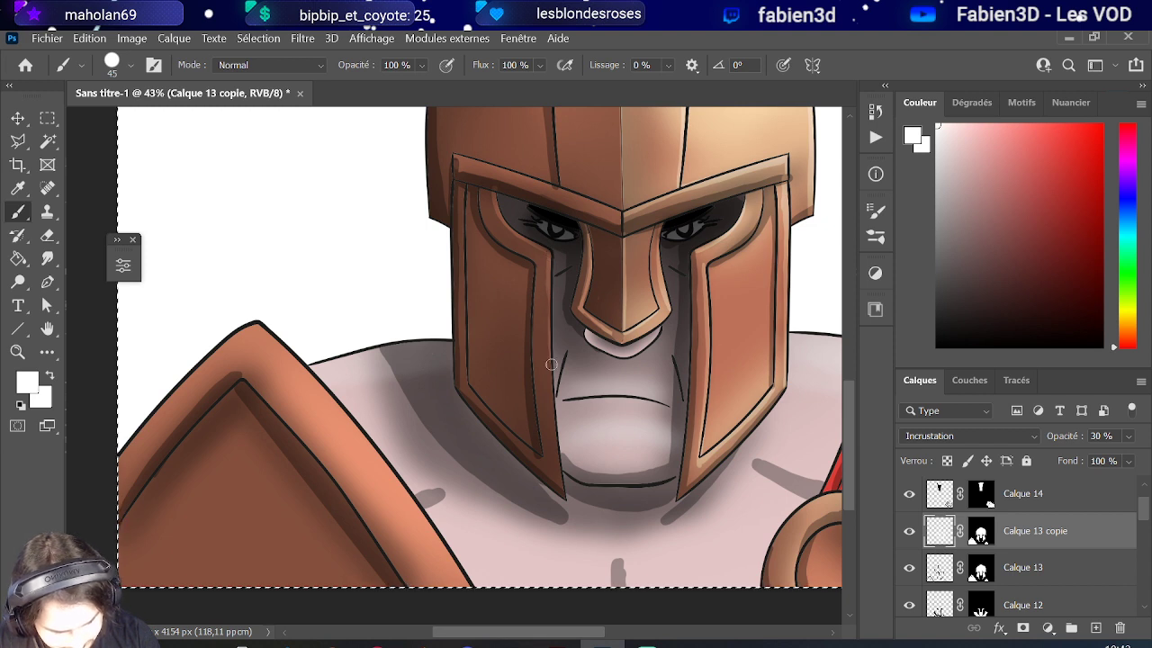
pyautogui.moveTo(551, 364); pyautogui.dragTo(563, 494)
pyautogui.moveTo(553, 437)
pyautogui.mouseDown()
pyautogui.moveTo(546, 253)
pyautogui.moveTo(550, 336)
pyautogui.mouseUp()
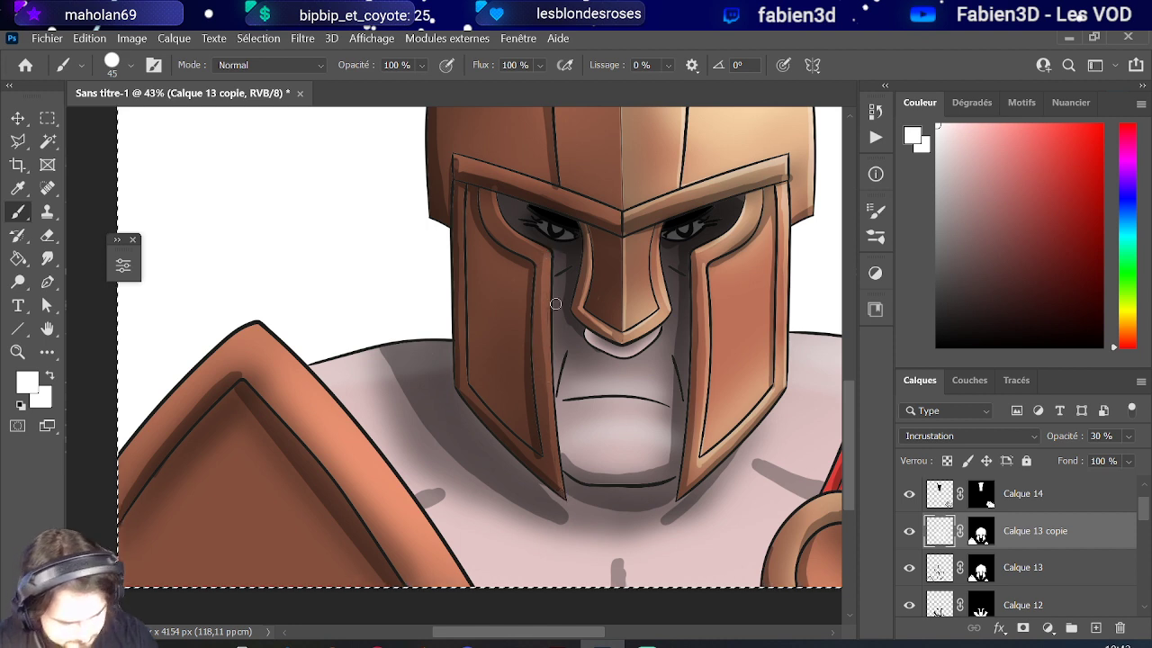
# - Paint white highlights along the left cheek guard's lower diagonal rim and up its outer strip to the brow ridge
pyautogui.moveTo(474, 394); pyautogui.dragTo(528, 447)
pyautogui.moveTo(472, 394); pyautogui.dragTo(464, 296)
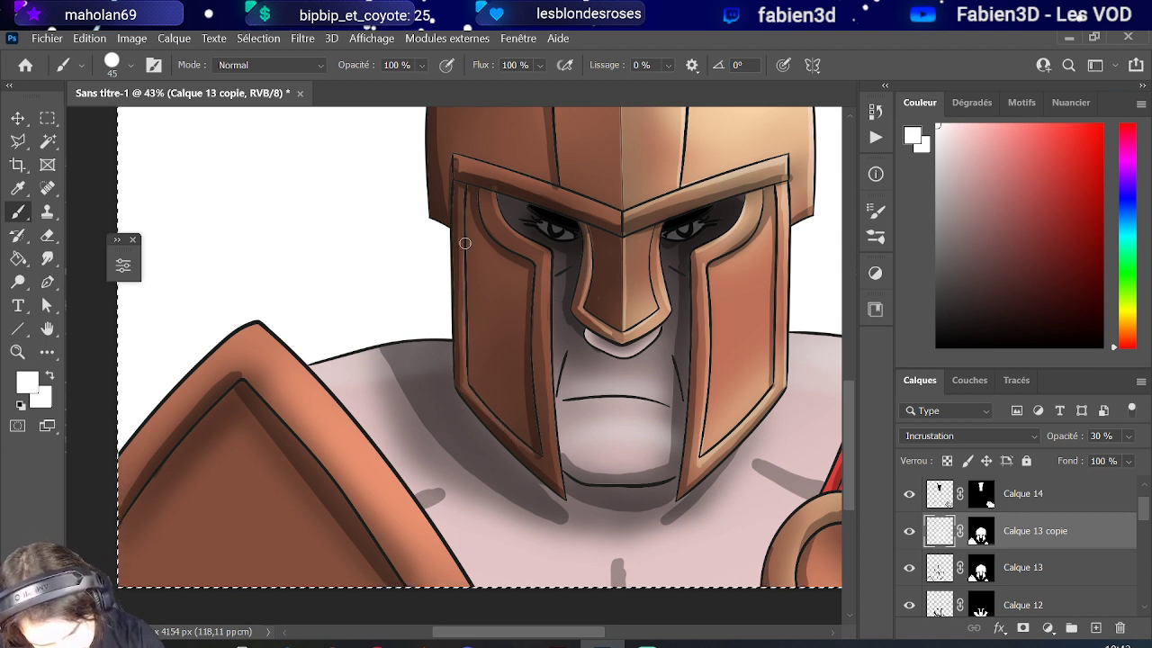
pyautogui.moveTo(465, 184)
pyautogui.mouseDown()
pyautogui.moveTo(469, 386)
pyautogui.moveTo(461, 313)
pyautogui.mouseUp()
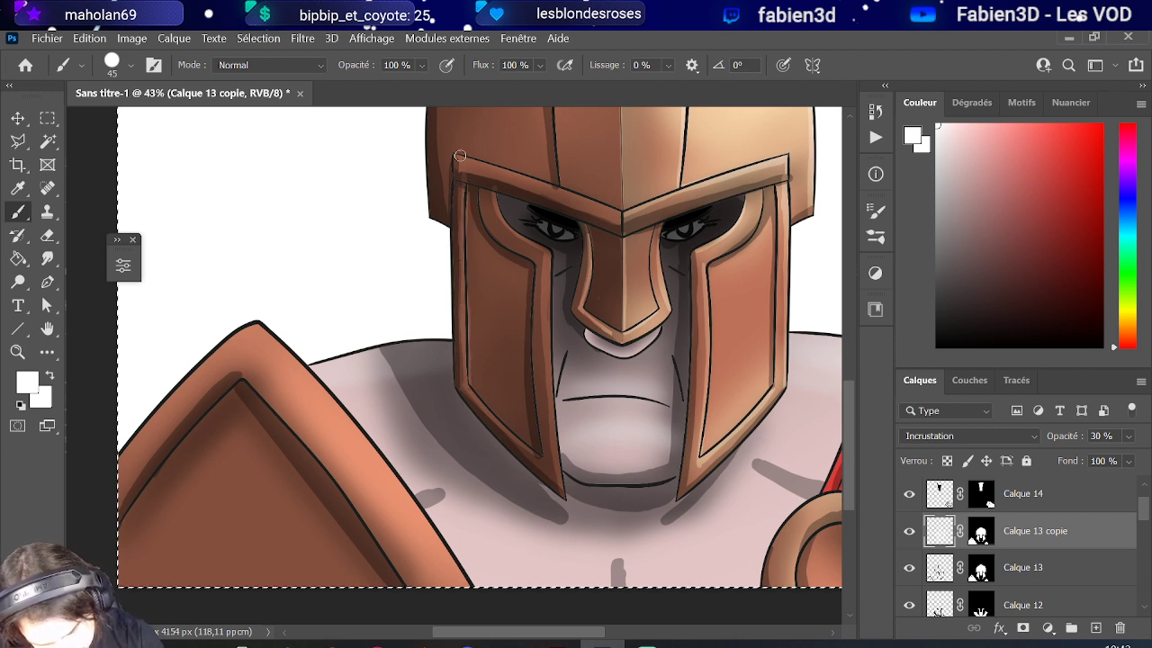
# - Paint a white highlight across the top edge of the helmet's crest holder
pyautogui.scroll(2, 460, 156)
pyautogui.scroll(-3, 460, 399)
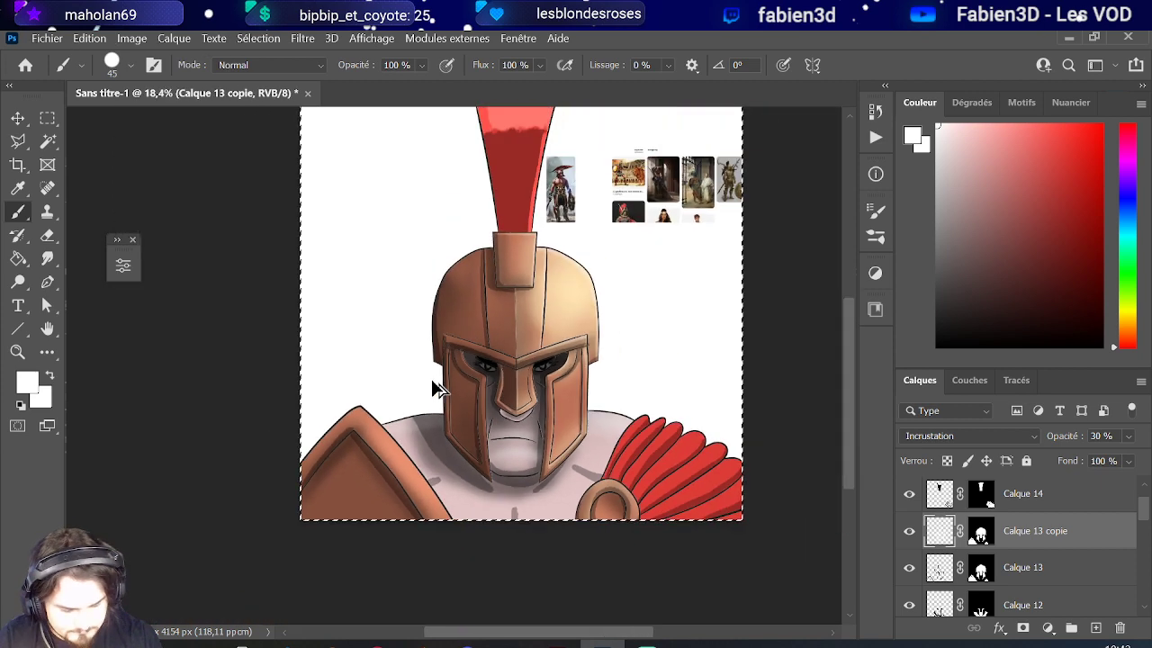
pyautogui.scroll(3, 550, 364)
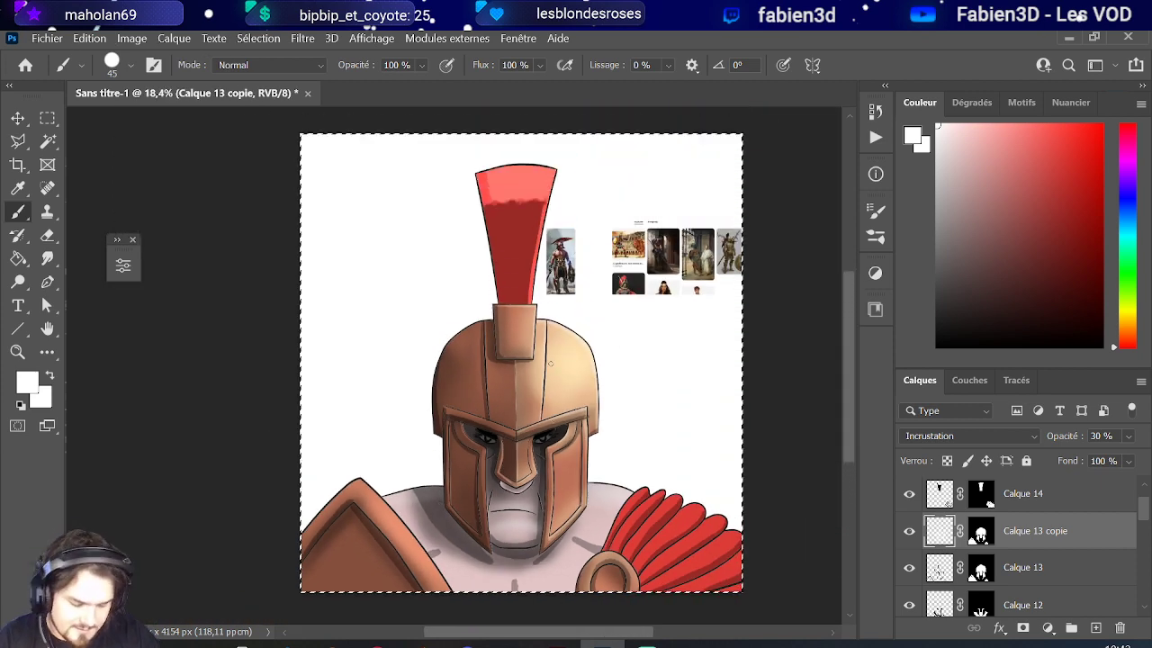
pyautogui.scroll(4, 550, 364)
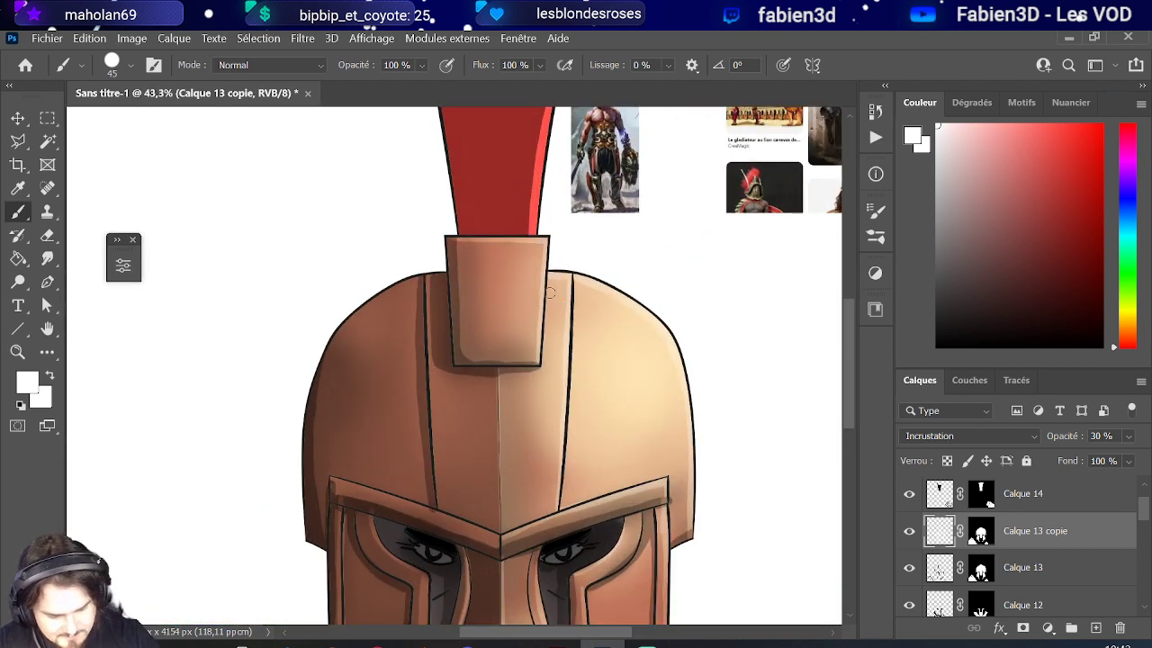
pyautogui.moveTo(457, 247); pyautogui.dragTo(524, 245)
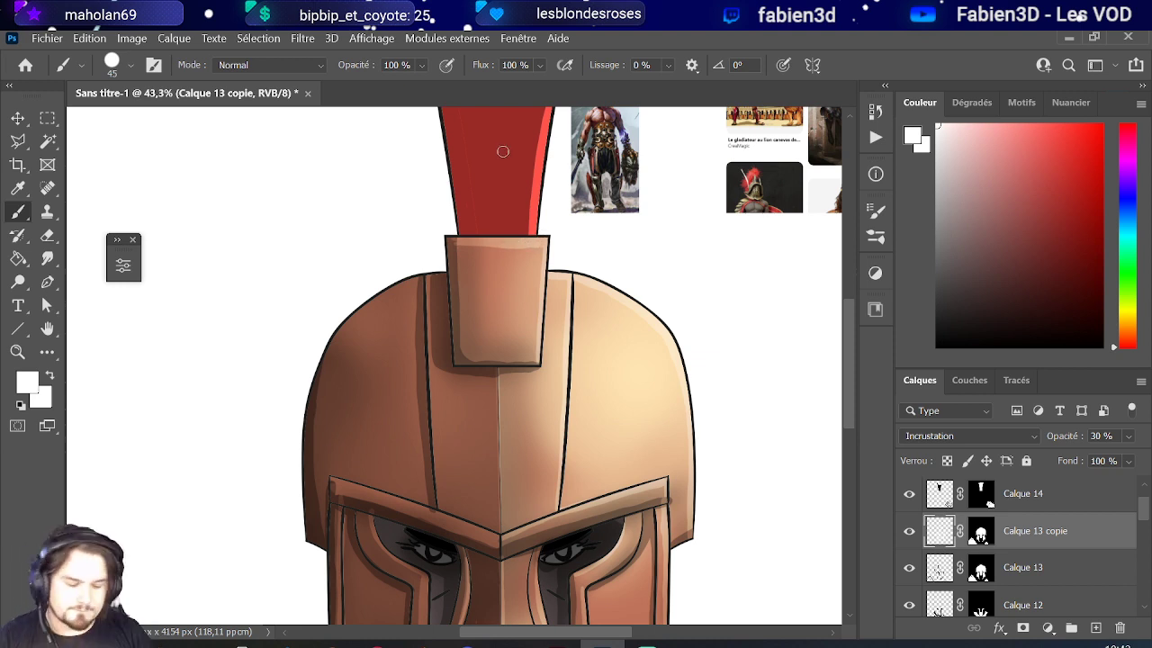
# - Set the brush size to 87 px and paint a white highlight along the right edge of the bronze shoulder armour's rim
pyautogui.scroll(-5, 532, 257)
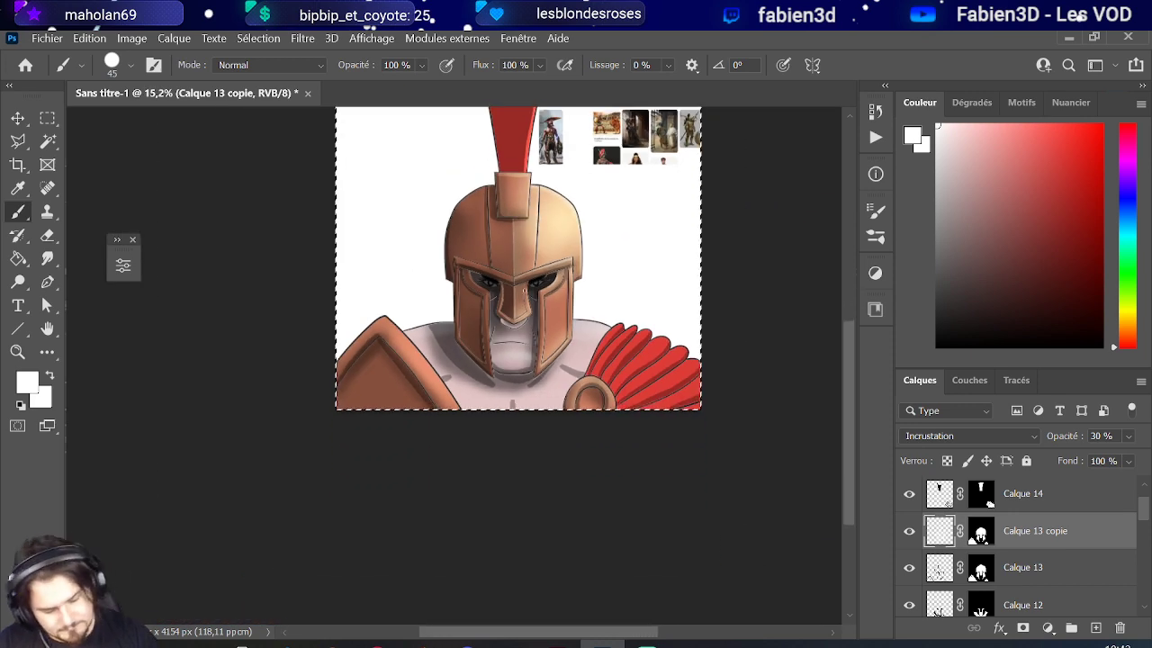
pyautogui.scroll(3, 416, 407)
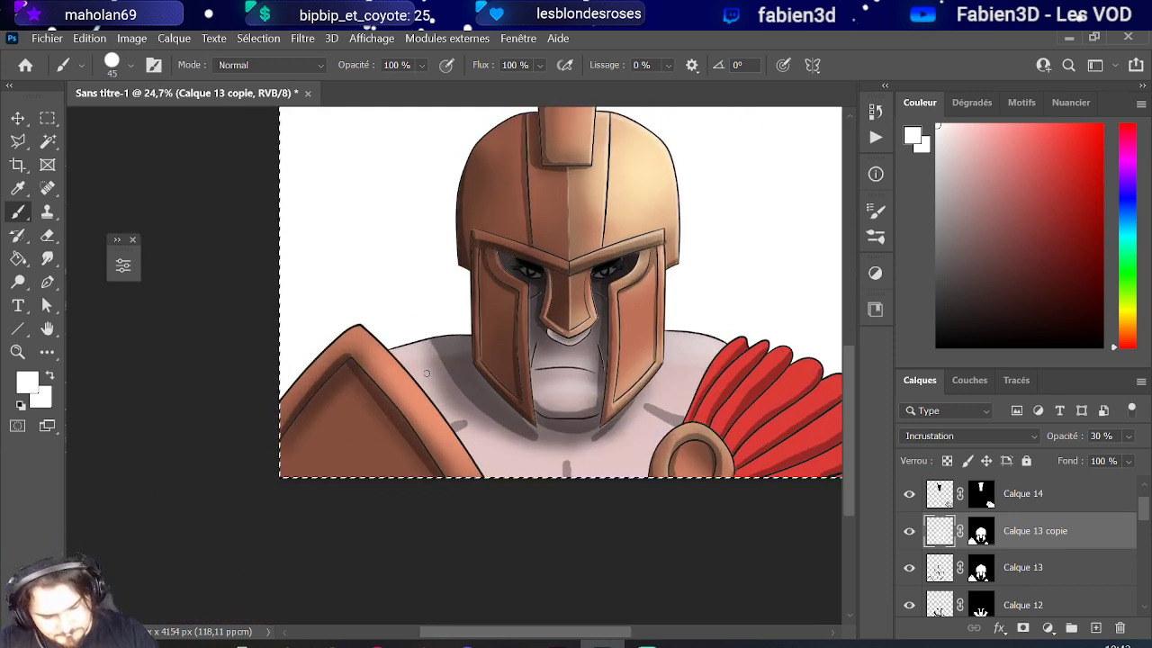
pyautogui.click(81, 65)
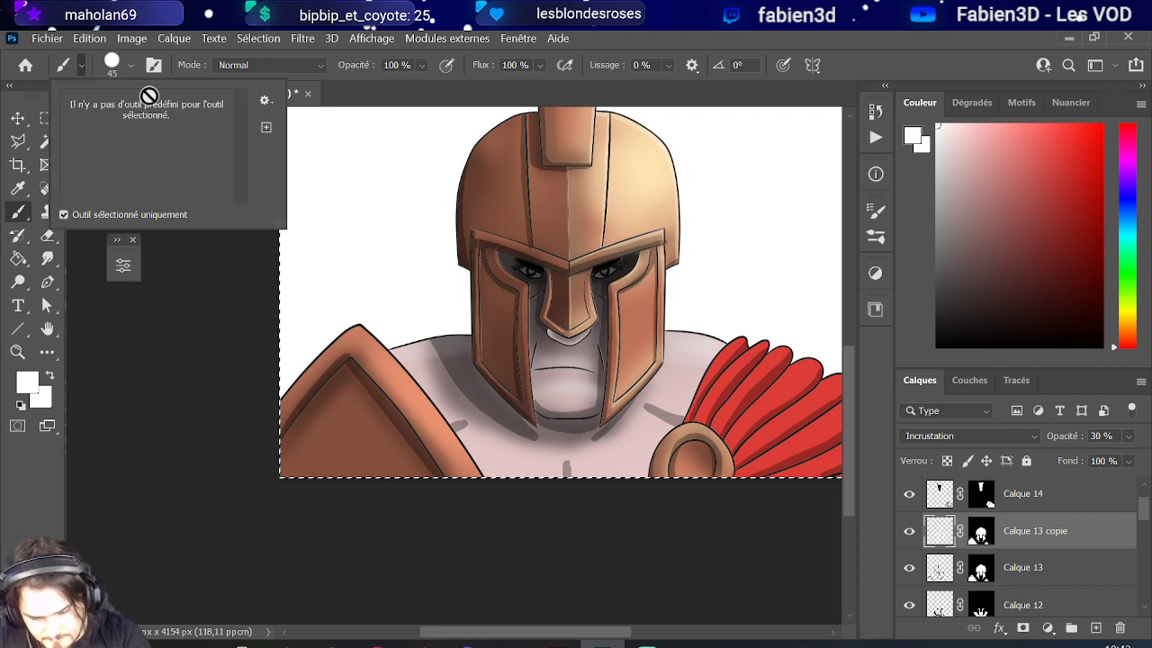
pyautogui.click(132, 66)
pyautogui.moveTo(152, 122); pyautogui.dragTo(156, 121)
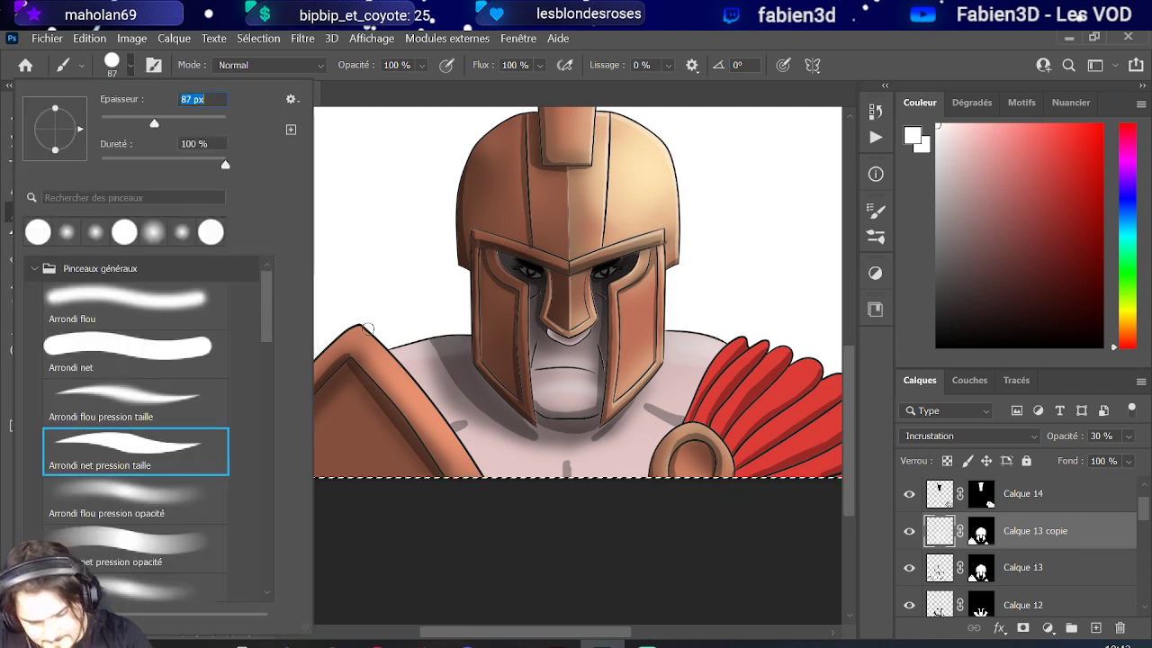
pyautogui.click(365, 331)
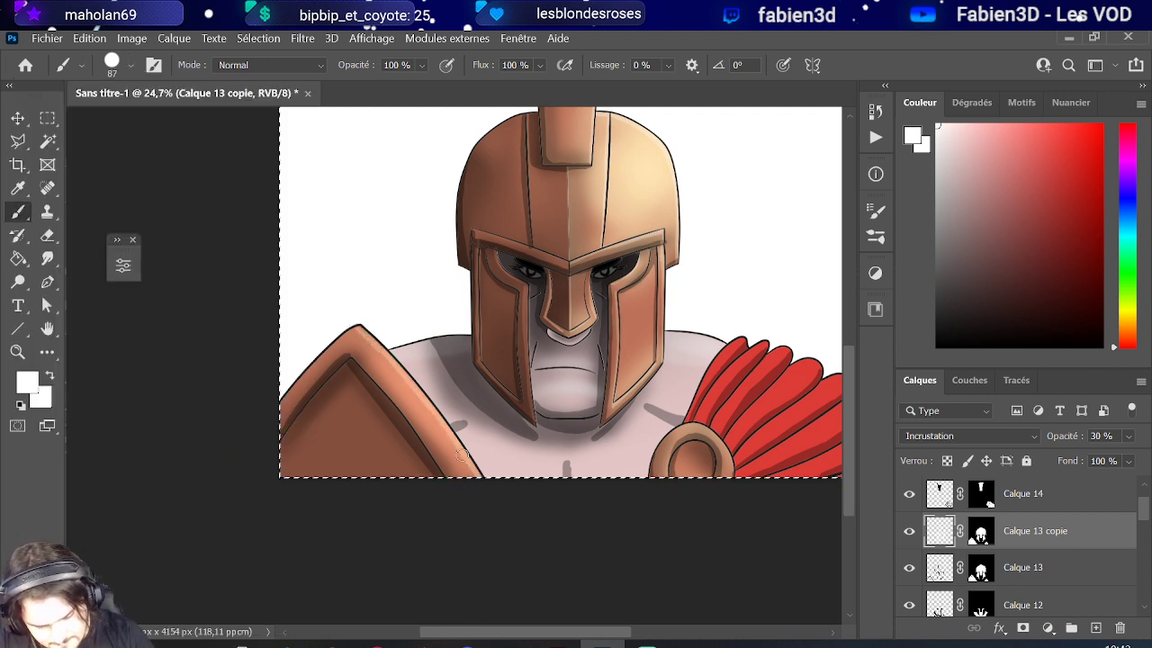
pyautogui.moveTo(387, 365); pyautogui.dragTo(469, 466)
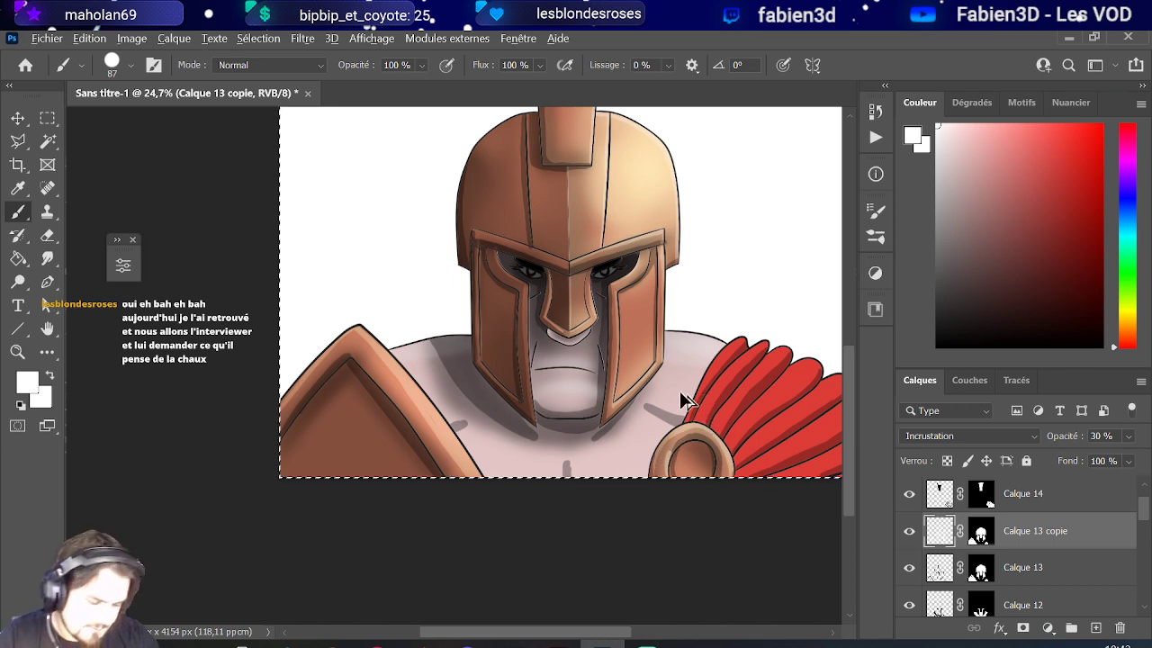
# - Select layer Calque 15 and paint white highlights along the upper edges of the shoulder feathers nearest the helmet
pyautogui.scroll(-4, 429, 455)
pyautogui.scroll(-1, 163, 465)
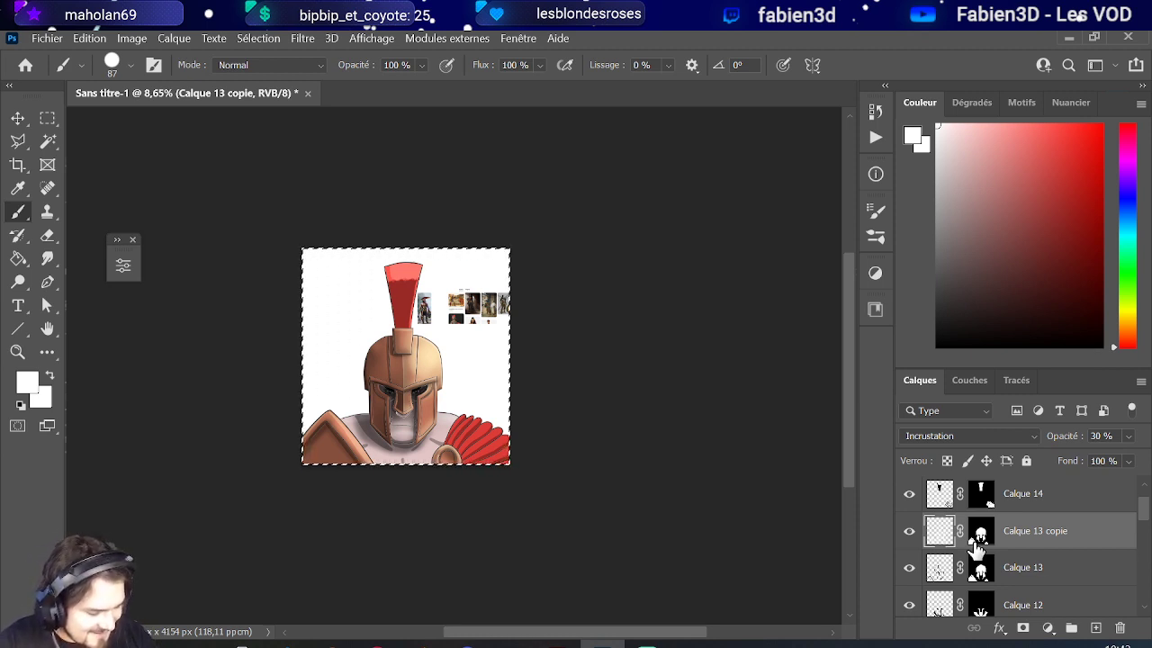
pyautogui.click(936, 498)
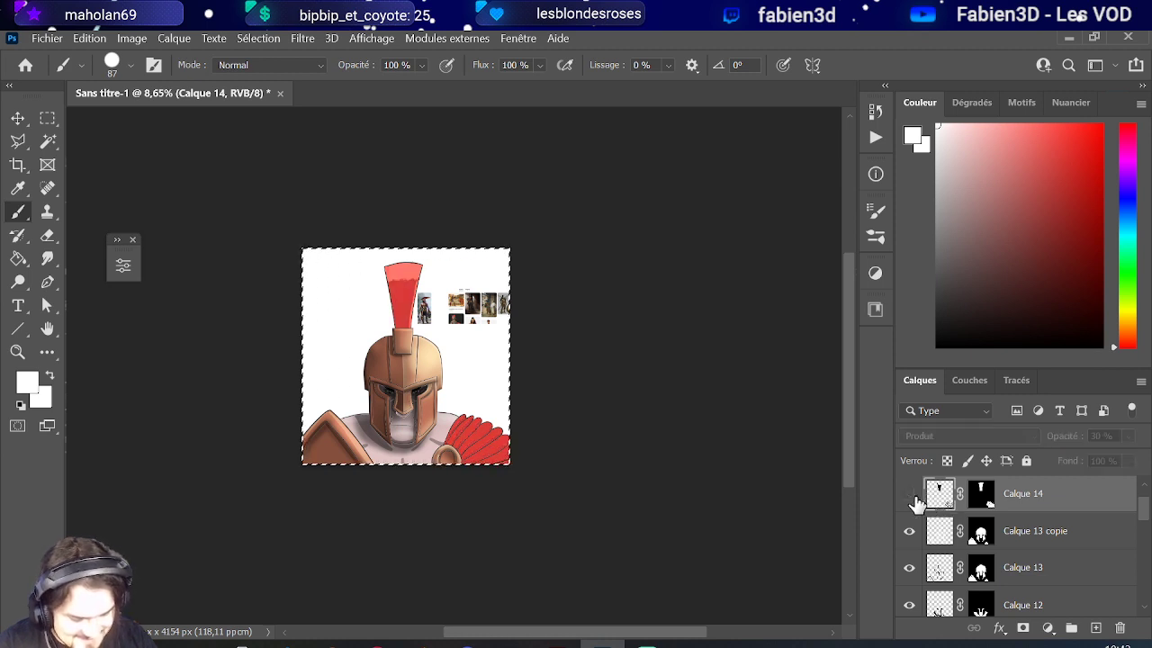
pyautogui.hotkey('ctrl', 'j')
pyautogui.click(937, 499)
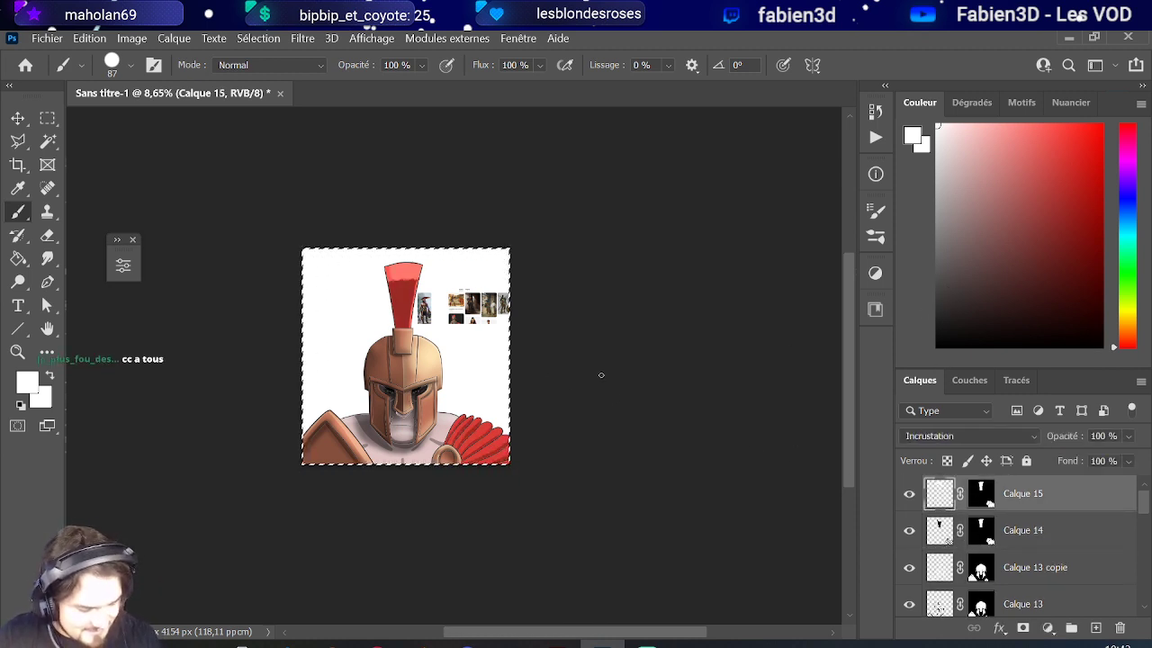
pyautogui.scroll(8, 496, 462)
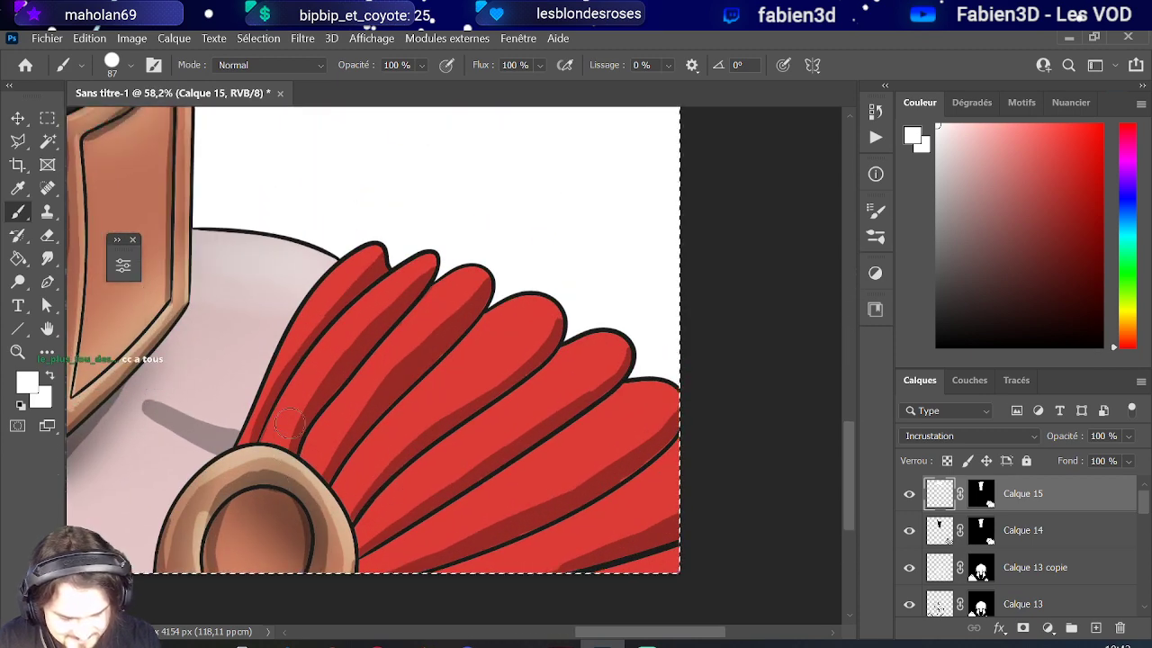
pyautogui.scroll(3, 288, 423)
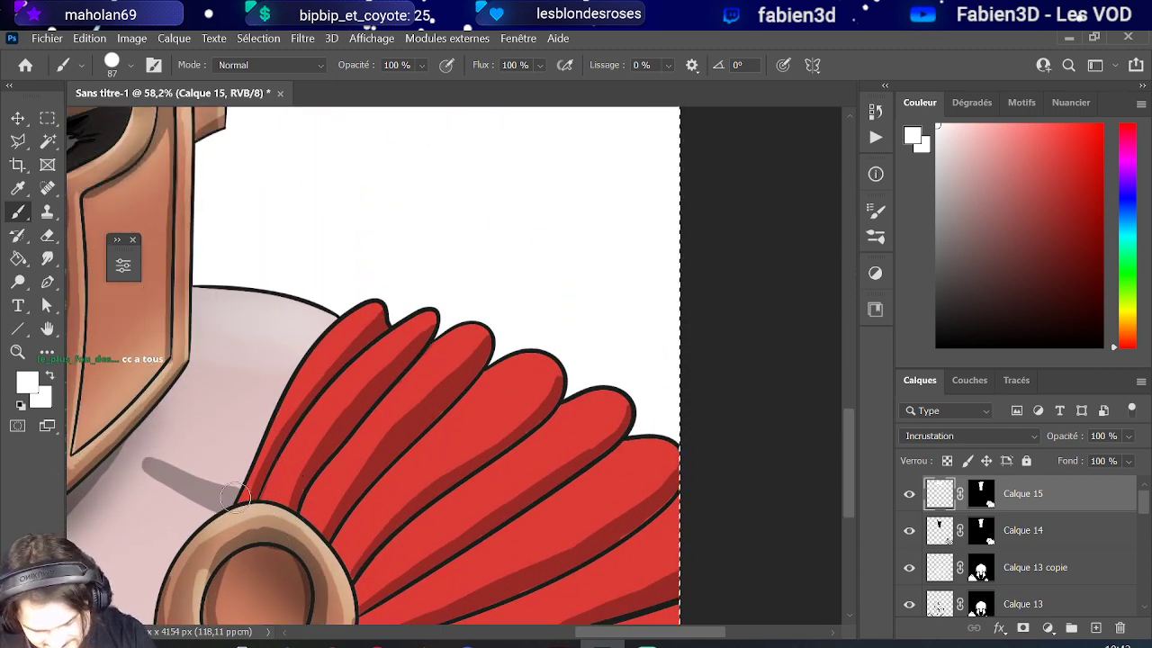
pyautogui.moveTo(236, 495)
pyautogui.mouseDown()
pyautogui.moveTo(289, 393)
pyautogui.moveTo(375, 311)
pyautogui.moveTo(307, 360)
pyautogui.mouseUp()
pyautogui.moveTo(252, 502)
pyautogui.mouseDown()
pyautogui.moveTo(328, 398)
pyautogui.moveTo(428, 311)
pyautogui.mouseUp()
pyautogui.moveTo(297, 517)
pyautogui.mouseDown()
pyautogui.moveTo(367, 425)
pyautogui.moveTo(471, 330)
pyautogui.moveTo(405, 372)
pyautogui.moveTo(468, 326)
pyautogui.mouseUp()
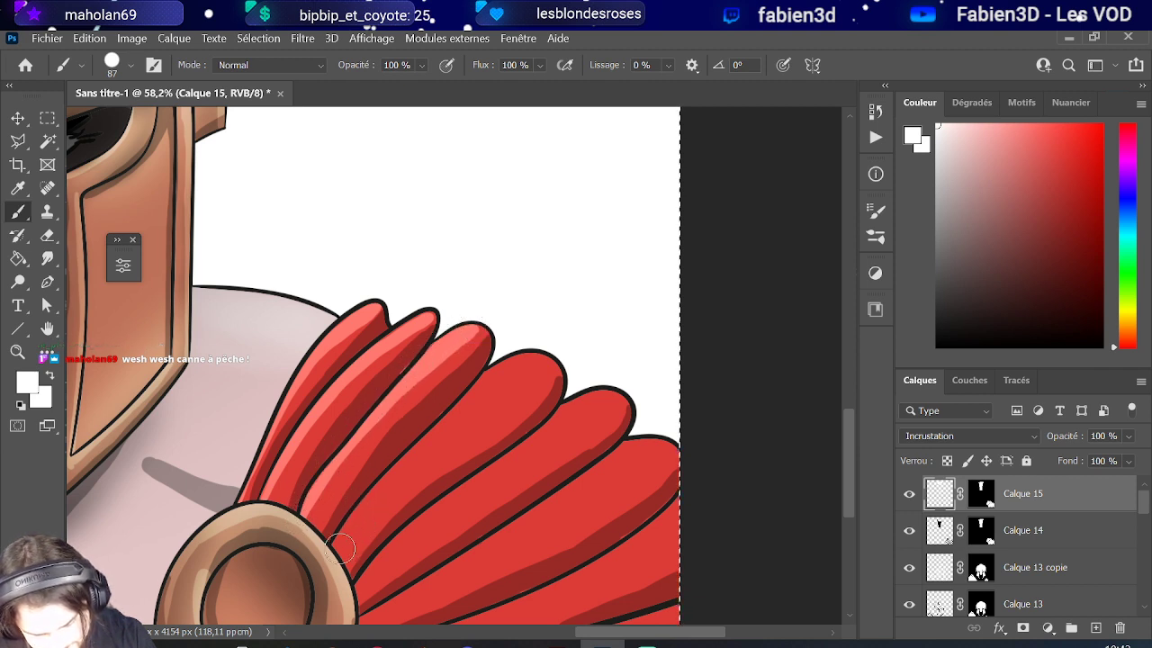
# - Paint white highlights along the upper edges of the remaining outer shoulder feathers, down to the canvas's lower edge
pyautogui.moveTo(338, 547)
pyautogui.mouseDown()
pyautogui.moveTo(411, 437)
pyautogui.moveTo(540, 356)
pyautogui.moveTo(495, 392)
pyautogui.moveTo(472, 387)
pyautogui.moveTo(489, 381)
pyautogui.mouseUp()
pyautogui.moveTo(365, 583)
pyautogui.mouseDown()
pyautogui.moveTo(442, 506)
pyautogui.moveTo(612, 396)
pyautogui.moveTo(544, 425)
pyautogui.mouseUp()
pyautogui.moveTo(610, 397)
pyautogui.mouseDown()
pyautogui.moveTo(520, 442)
pyautogui.moveTo(354, 575)
pyautogui.moveTo(376, 611)
pyautogui.moveTo(368, 619)
pyautogui.moveTo(624, 474)
pyautogui.moveTo(649, 451)
pyautogui.moveTo(547, 511)
pyautogui.moveTo(644, 441)
pyautogui.mouseUp()
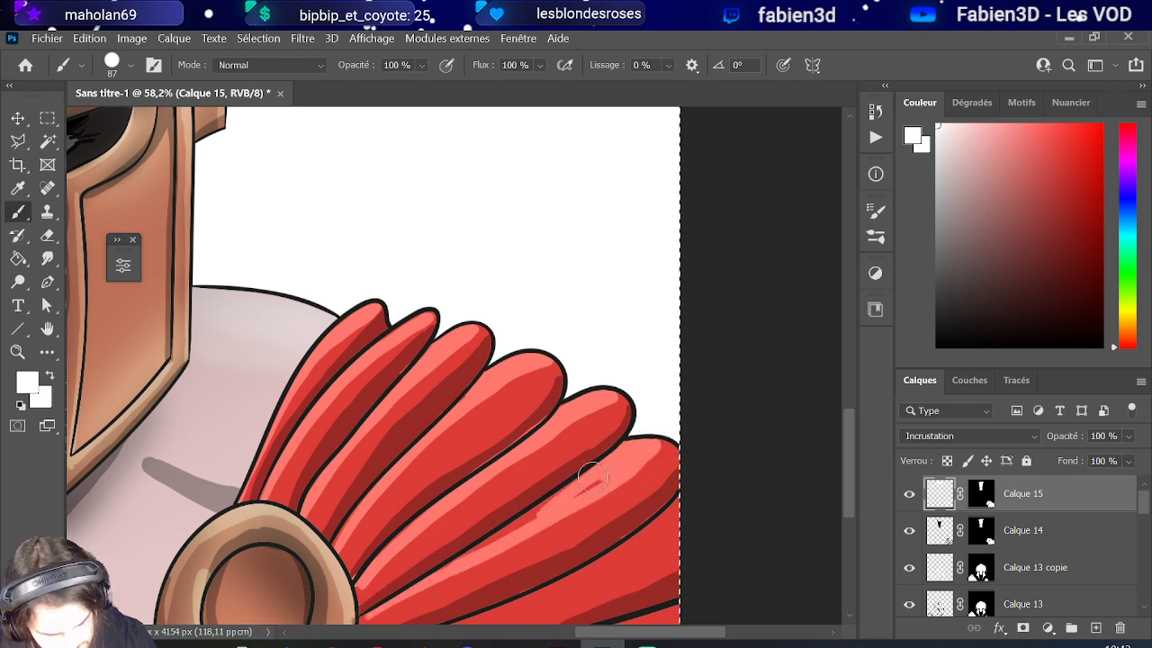
pyautogui.moveTo(580, 487); pyautogui.dragTo(355, 608)
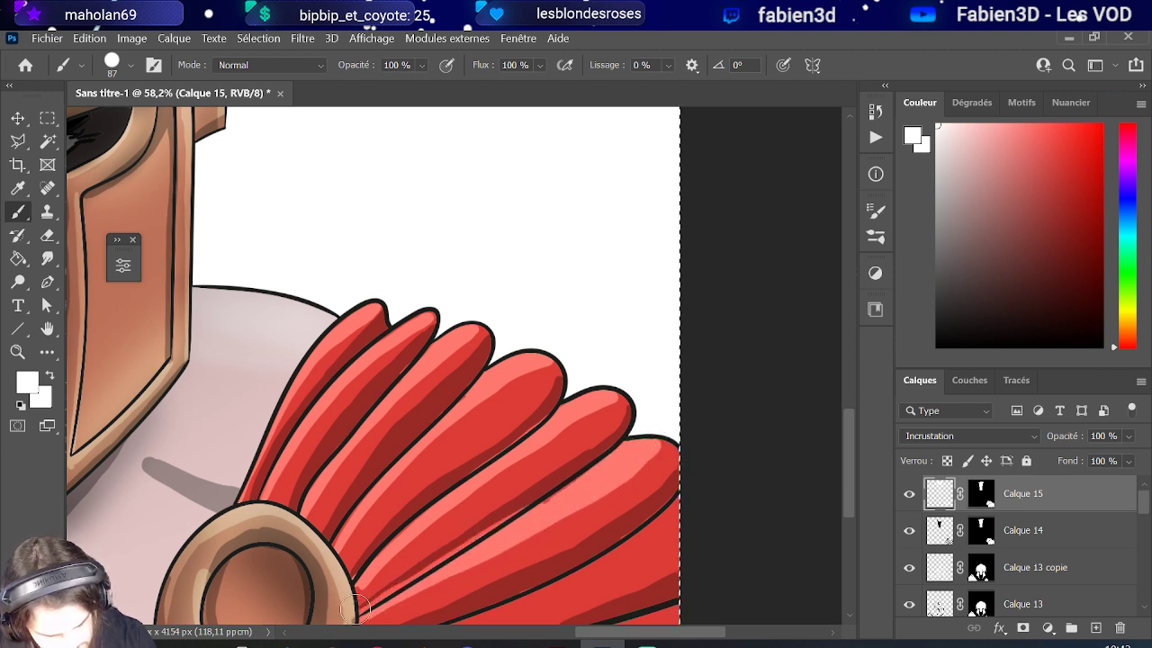
pyautogui.scroll(-3, 364, 599)
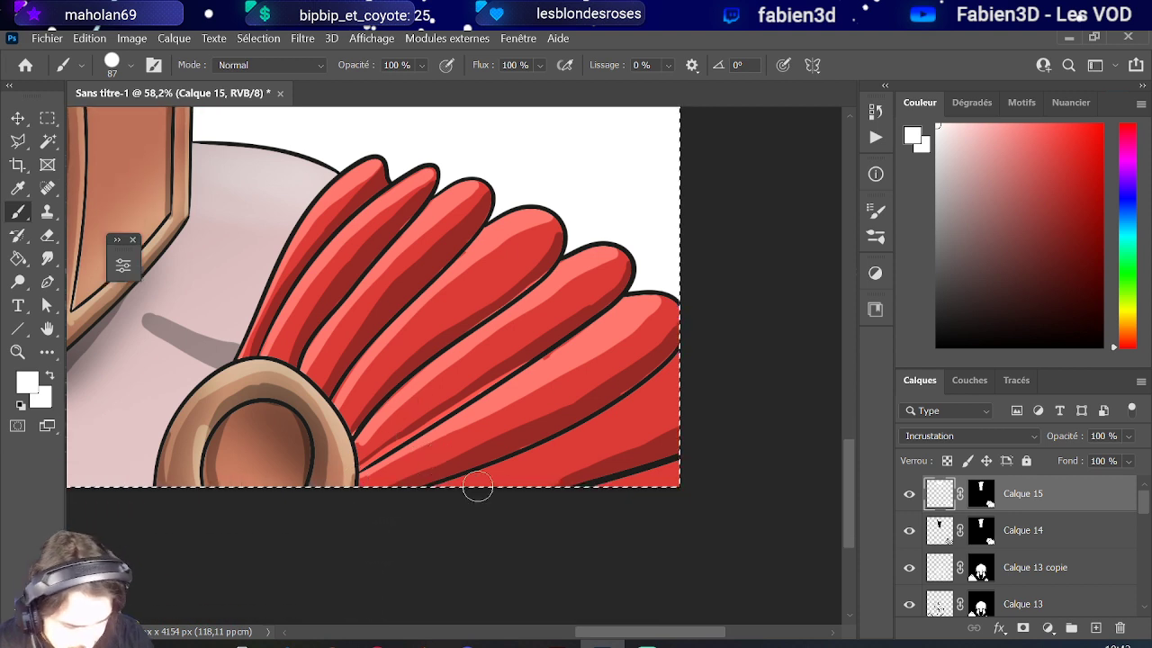
pyautogui.moveTo(457, 483); pyautogui.dragTo(648, 393)
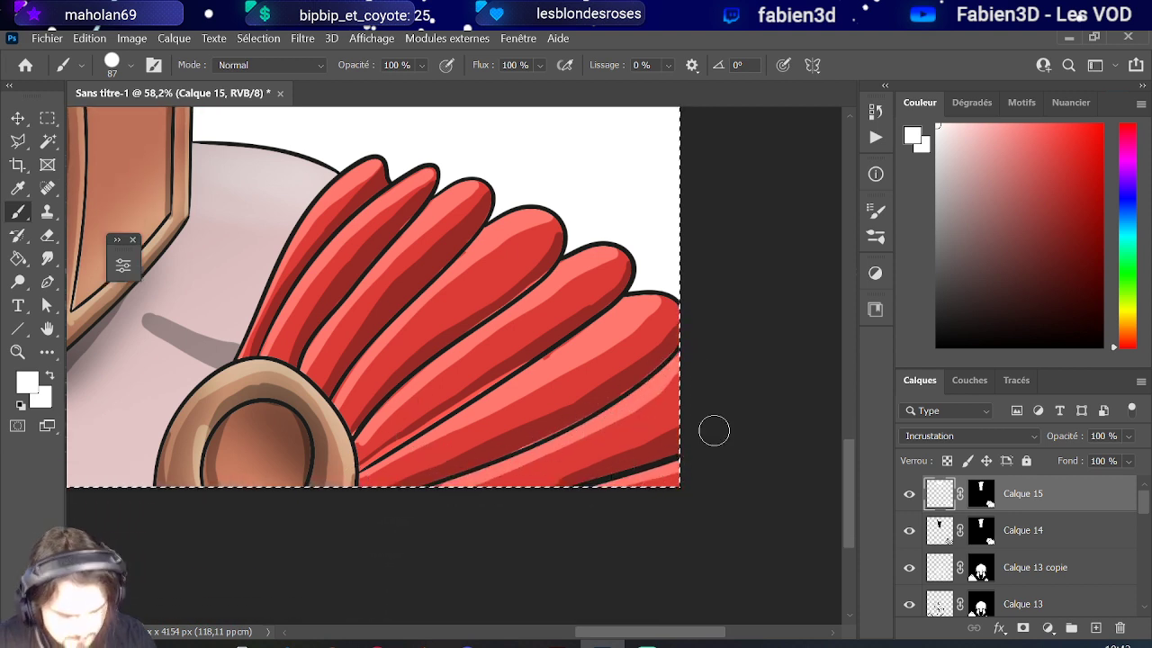
# - Review the whole illustration and look through its layer stack
pyautogui.scroll(-1, 712, 429)
pyautogui.scroll(-10, 712, 429)
pyautogui.scroll(1, 659, 411)
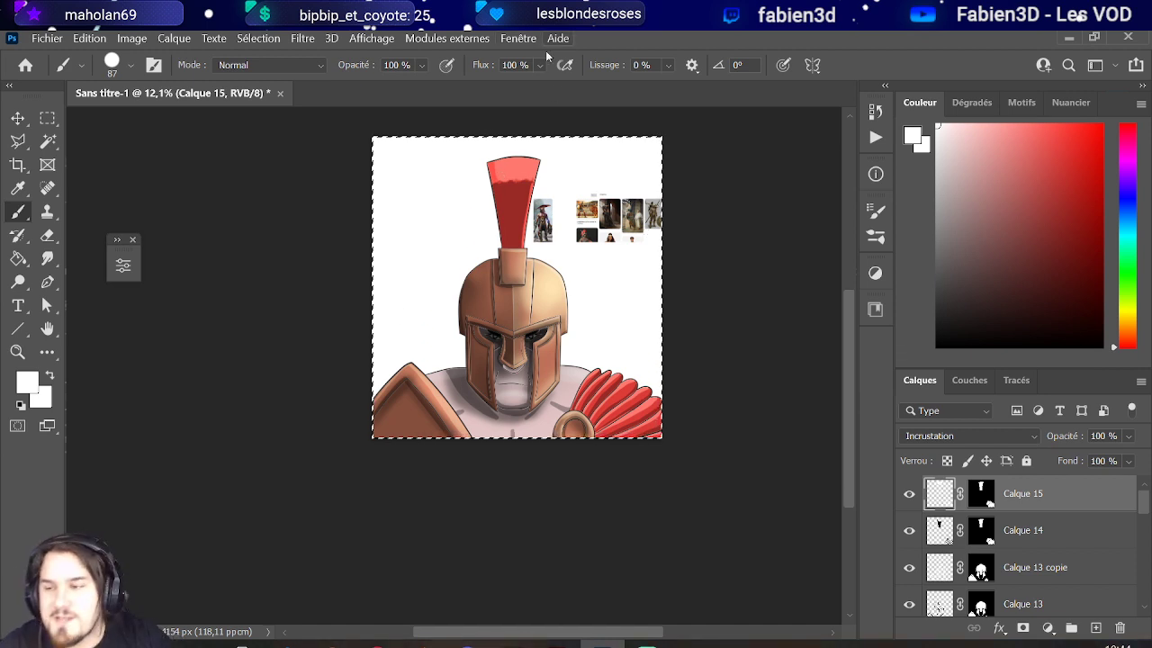
pyautogui.scroll(-2, 437, 226)
pyautogui.scroll(3, 437, 226)
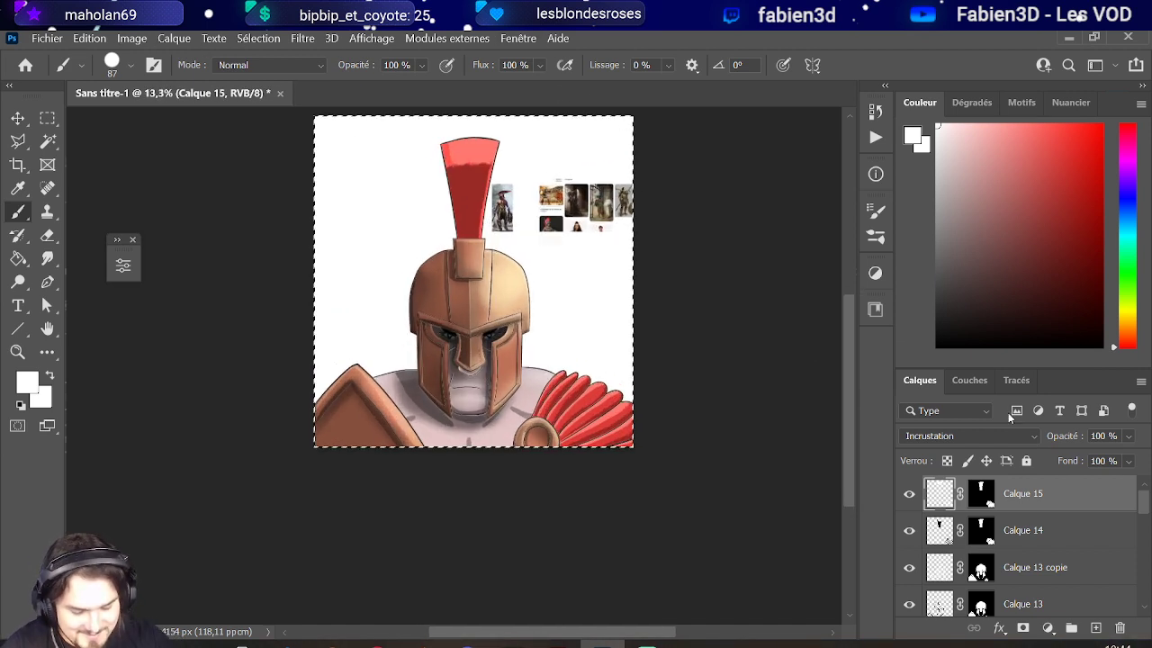
pyautogui.scroll(-2, 1091, 540)
pyautogui.scroll(-6, 1089, 542)
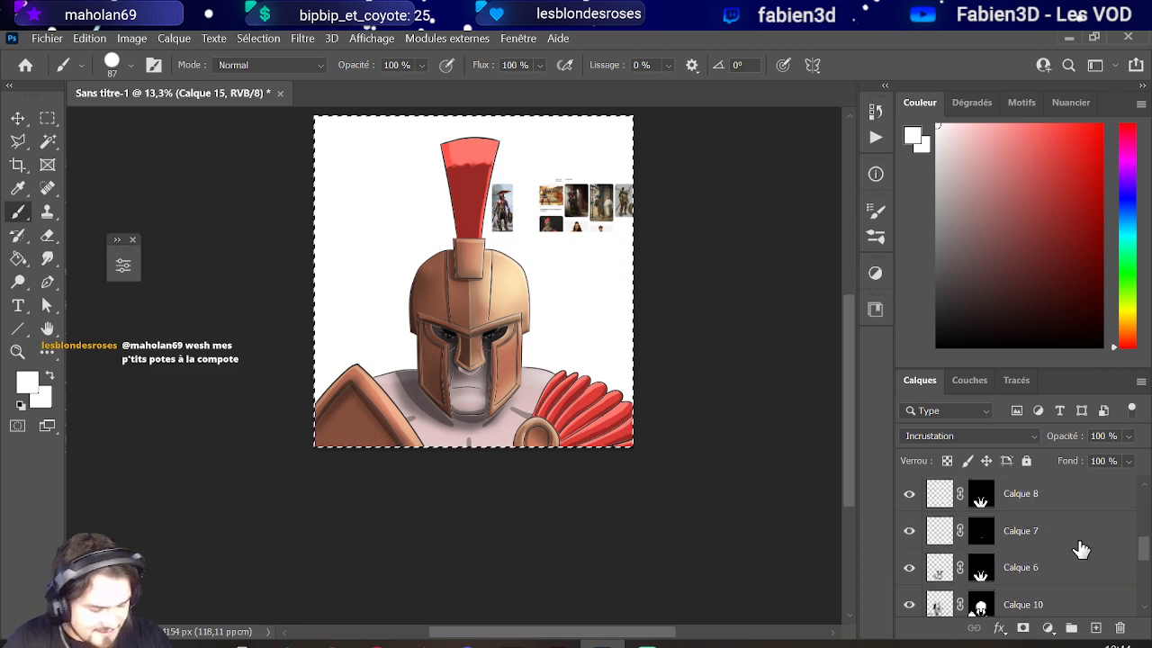
pyautogui.scroll(8, 940, 594)
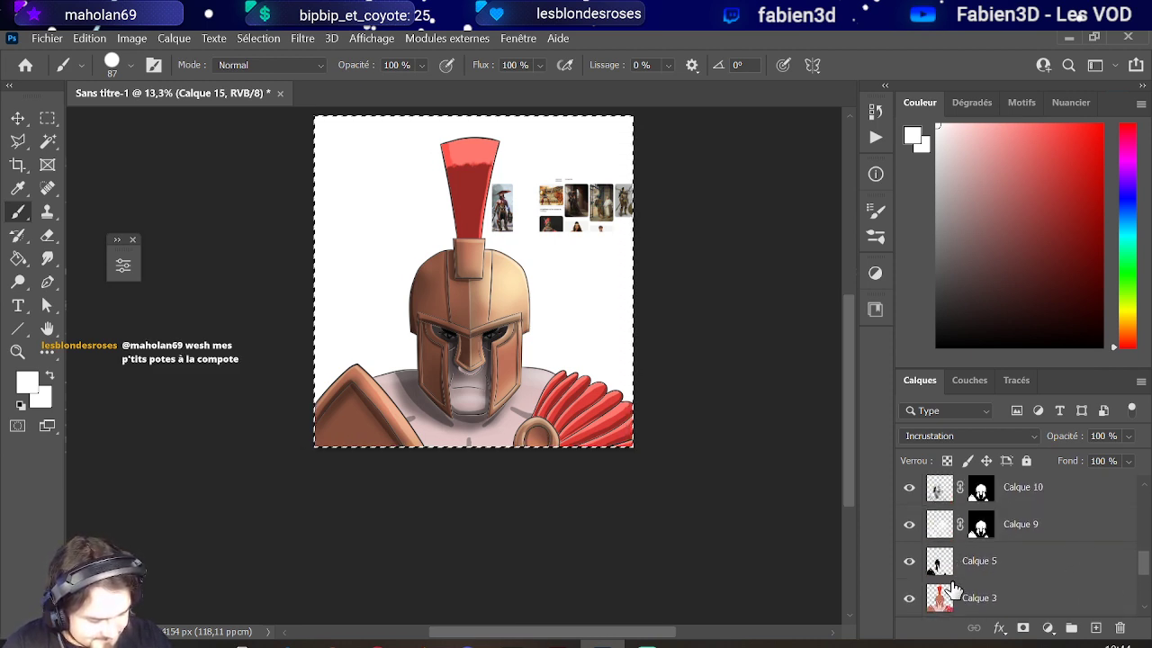
pyautogui.scroll(1, 967, 584)
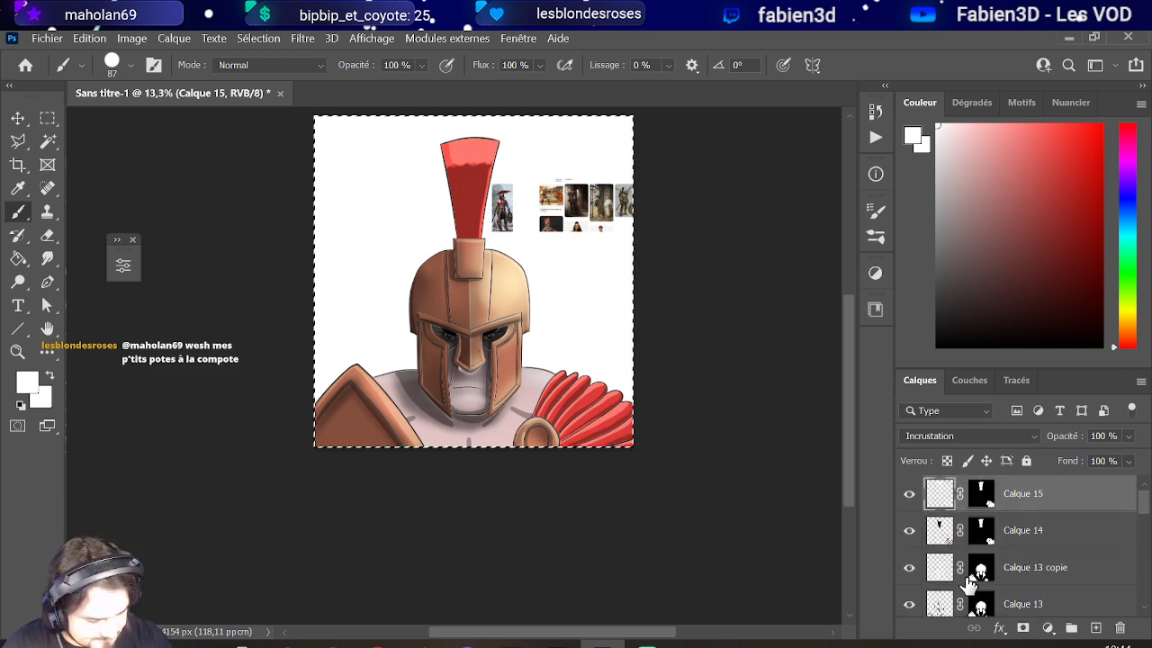
# - Hide the reference image layer Calque 2 and add a new empty layer directly above Arrière-plan
pyautogui.scroll(-6, 970, 583)
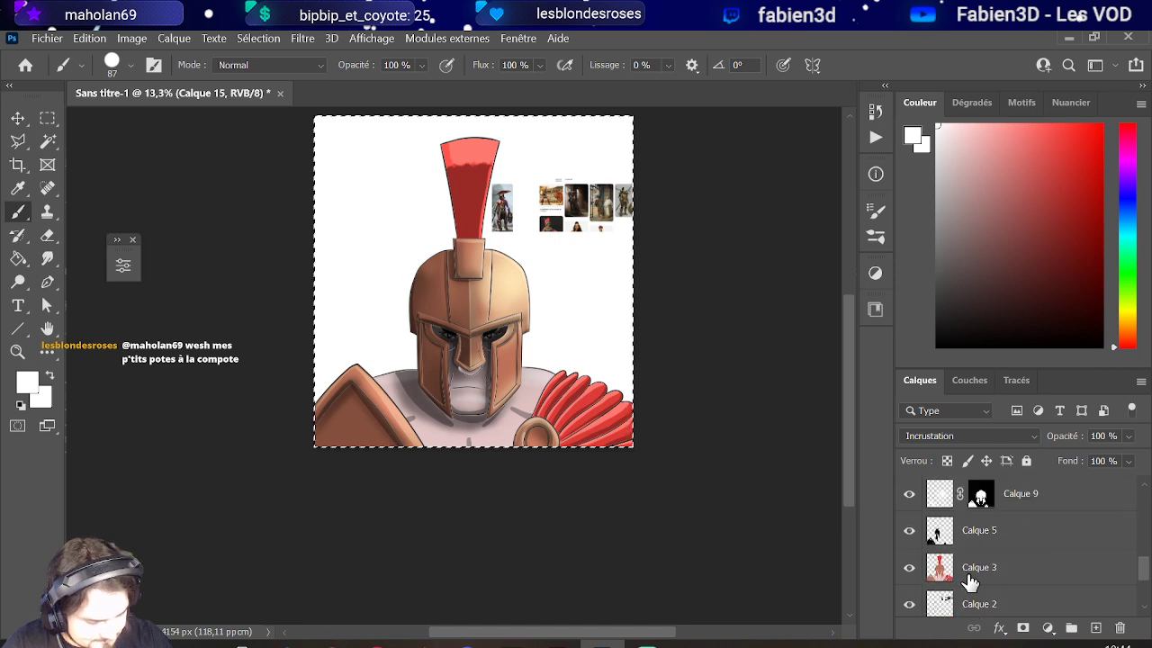
pyautogui.scroll(-1, 621, 414)
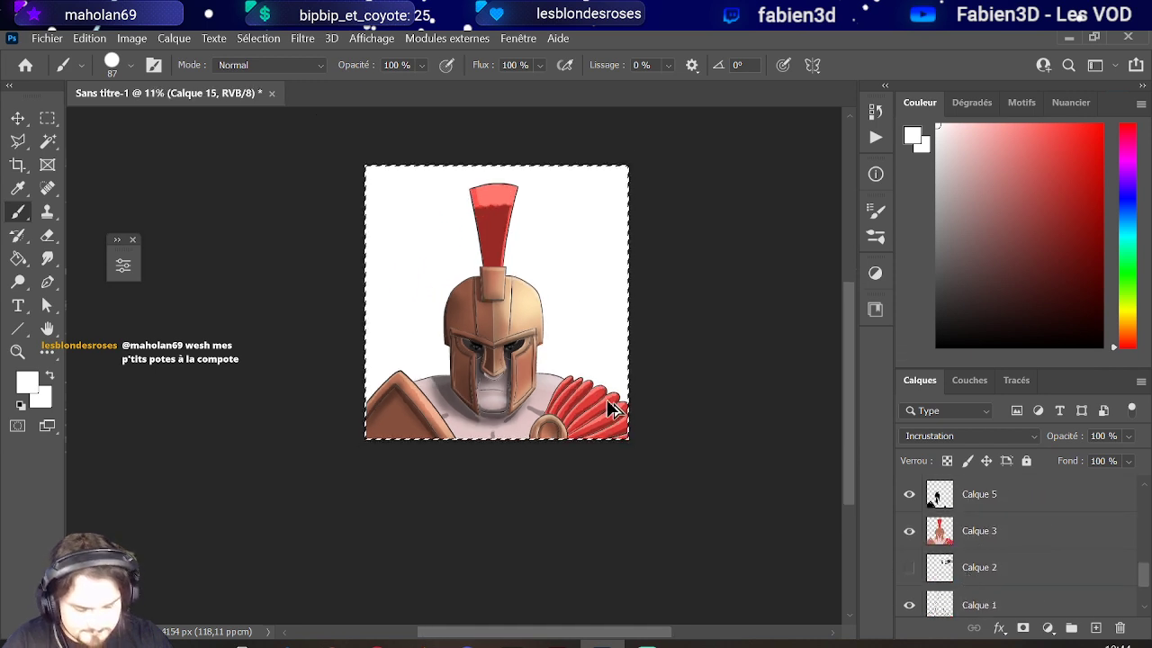
pyautogui.scroll(1, 621, 414)
pyautogui.scroll(1, 602, 367)
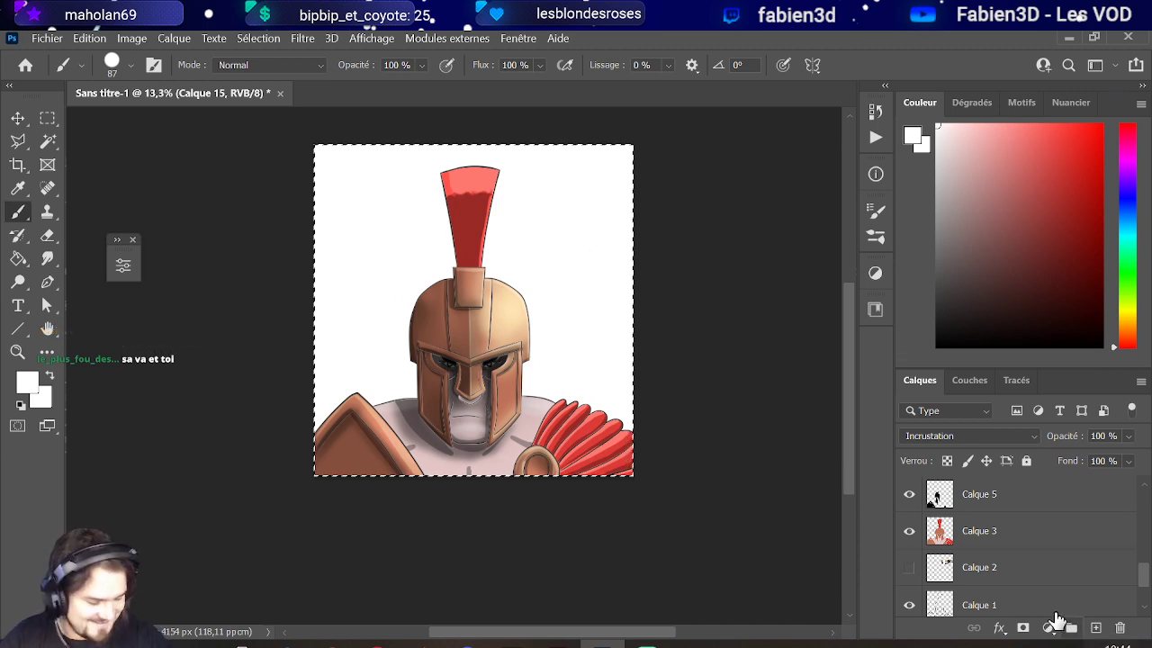
pyautogui.scroll(-2, 1053, 596)
pyautogui.click(1001, 612)
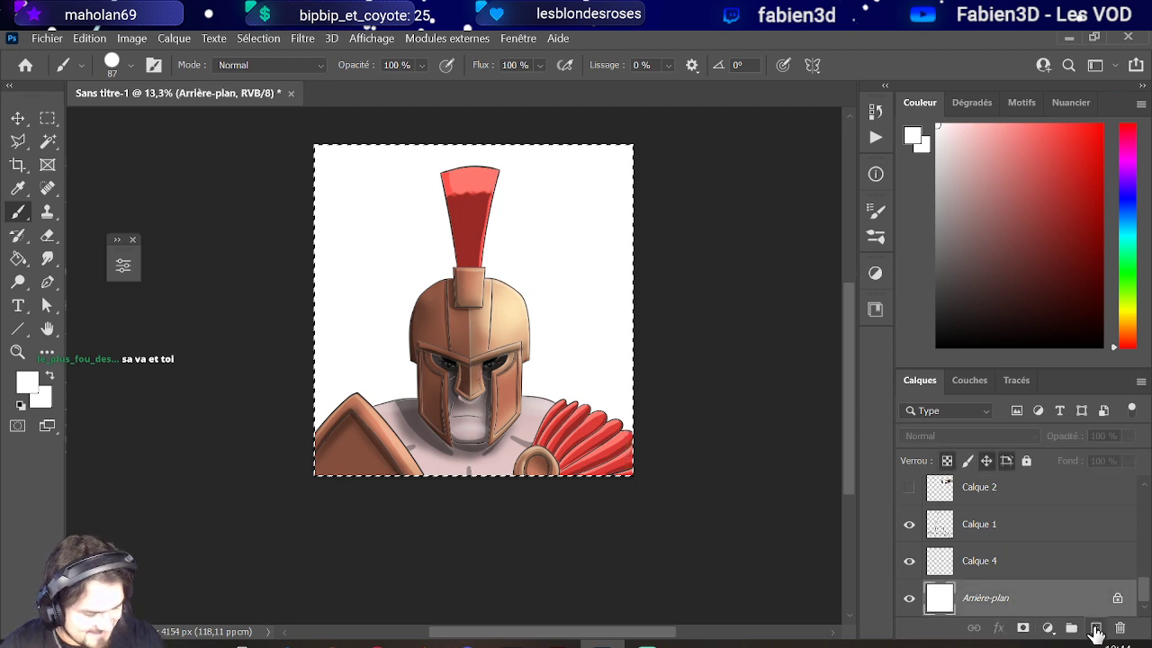
pyautogui.click(1095, 627)
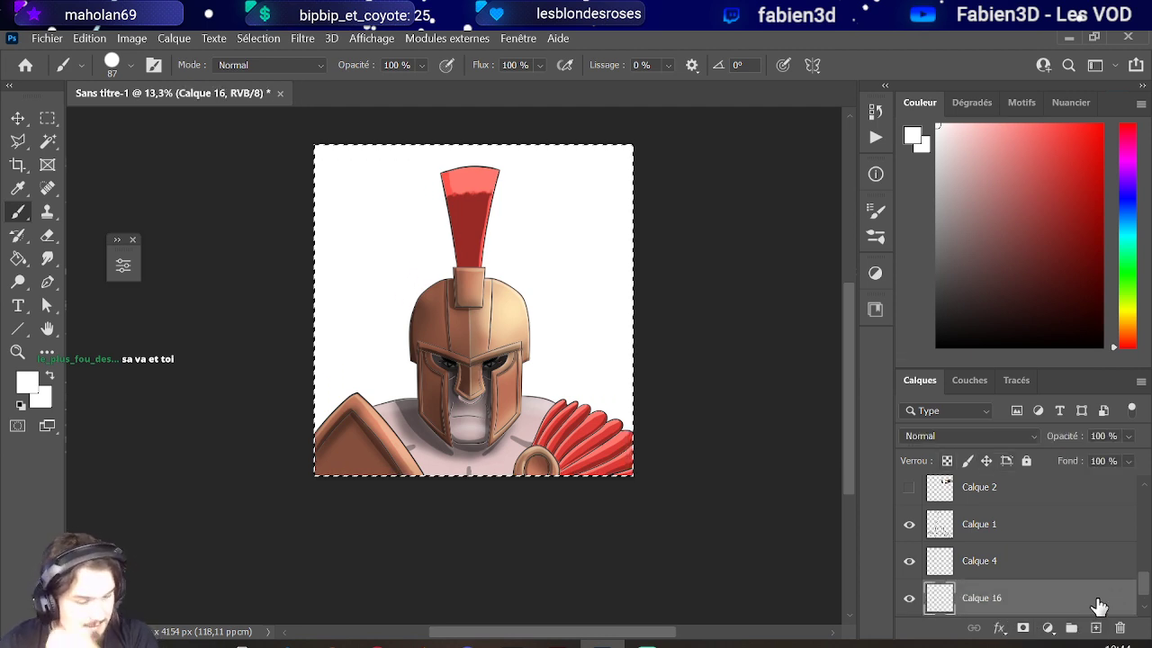
# - Show the reference images again and sample a sandy tan colour from the gladiator and lion picture
pyautogui.click(909, 487)
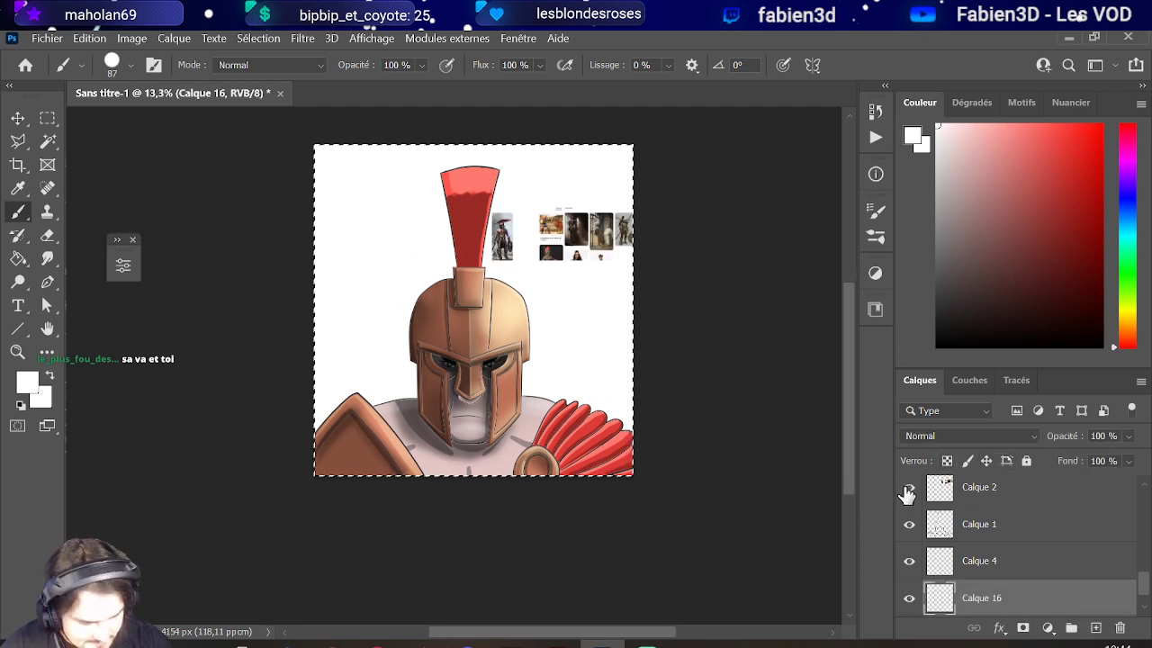
pyautogui.scroll(3, 567, 220)
pyautogui.scroll(5, 567, 221)
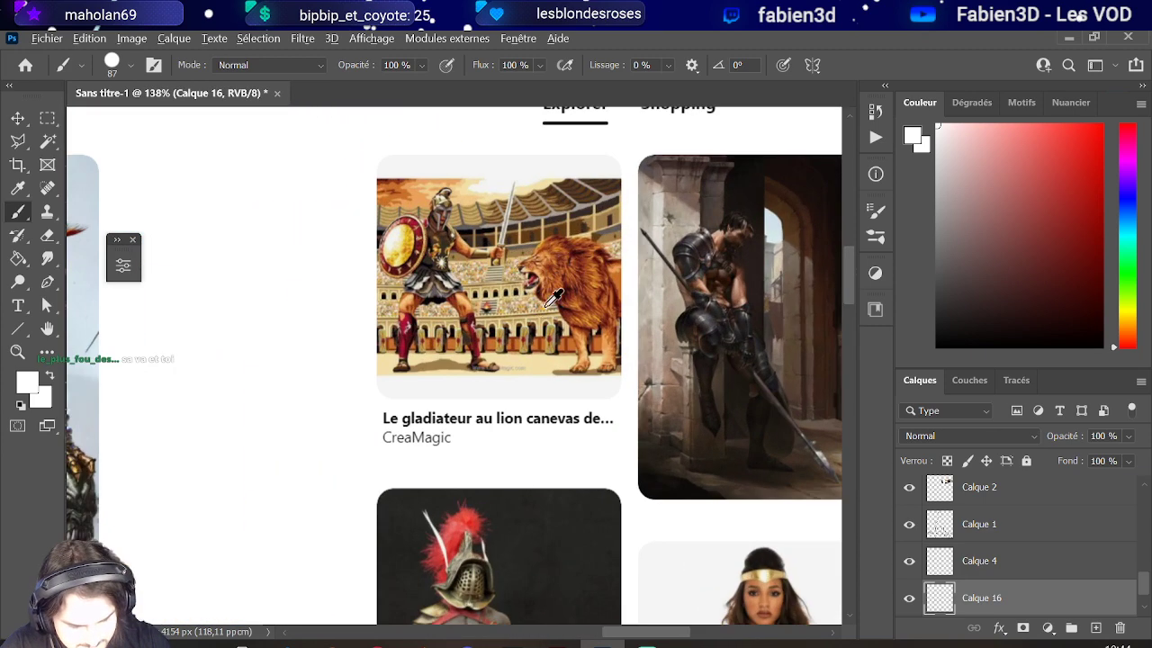
pyautogui.keyDown('alt'); pyautogui.click(541, 317); pyautogui.keyUp('alt')
pyautogui.scroll(-8, 540, 317)
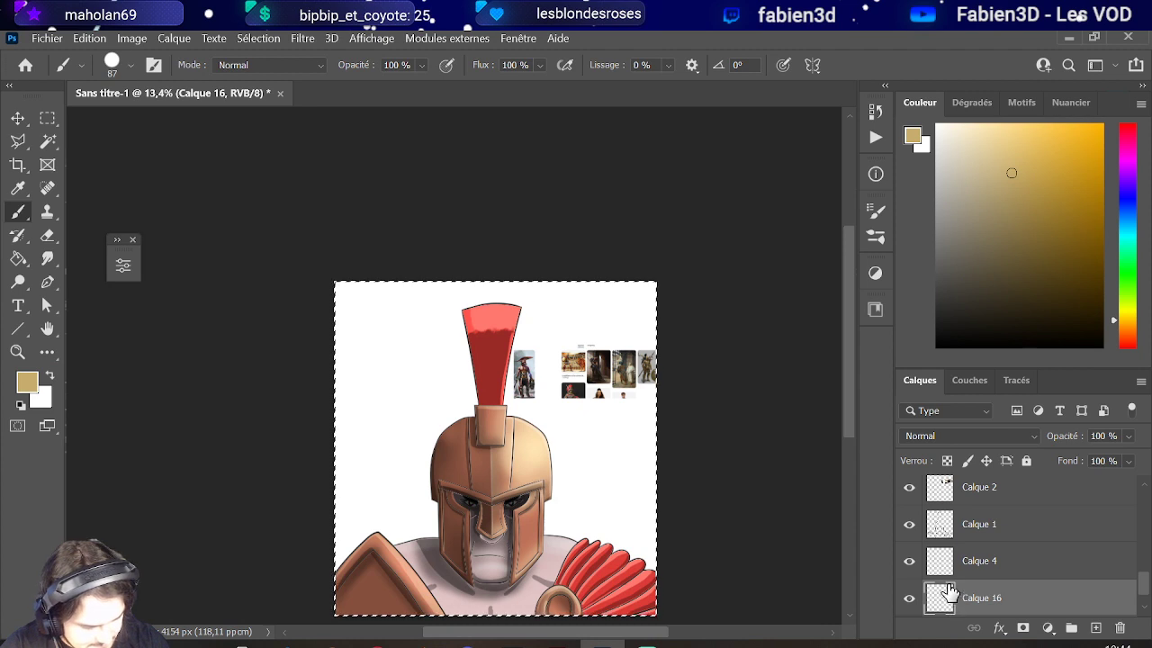
# - Hide the reference images and fill the empty background around the warrior with the sampled tan using the Paint Bucket
pyautogui.scroll(-1, 953, 567)
pyautogui.scroll(3, 971, 559)
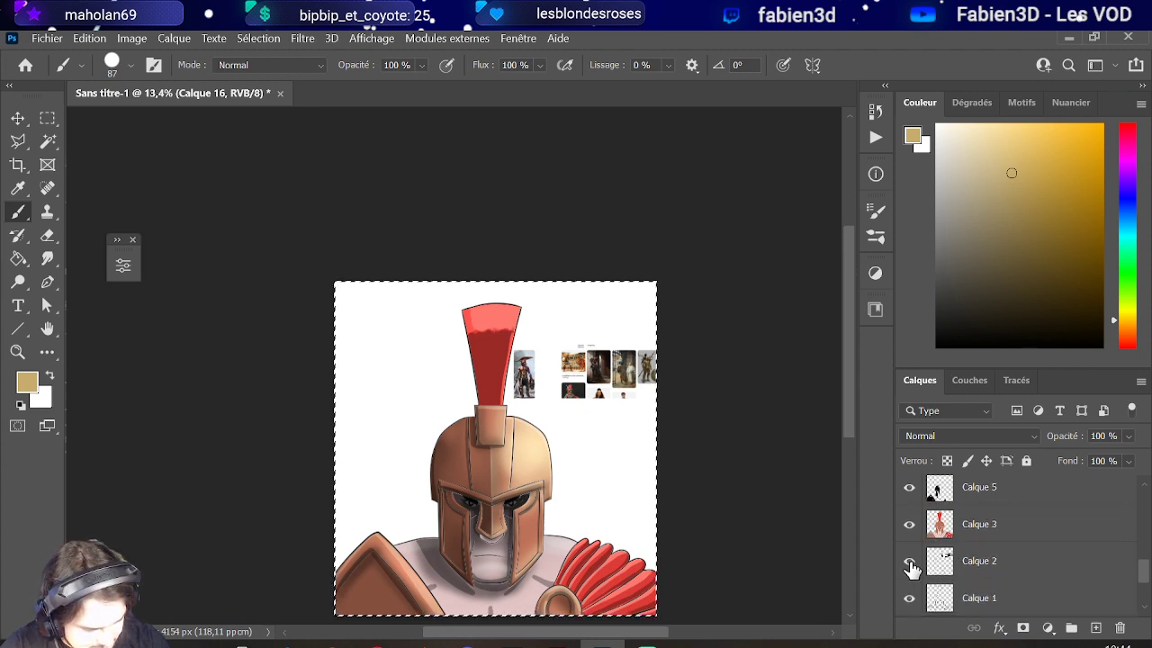
pyautogui.click(908, 561)
pyautogui.click(18, 258)
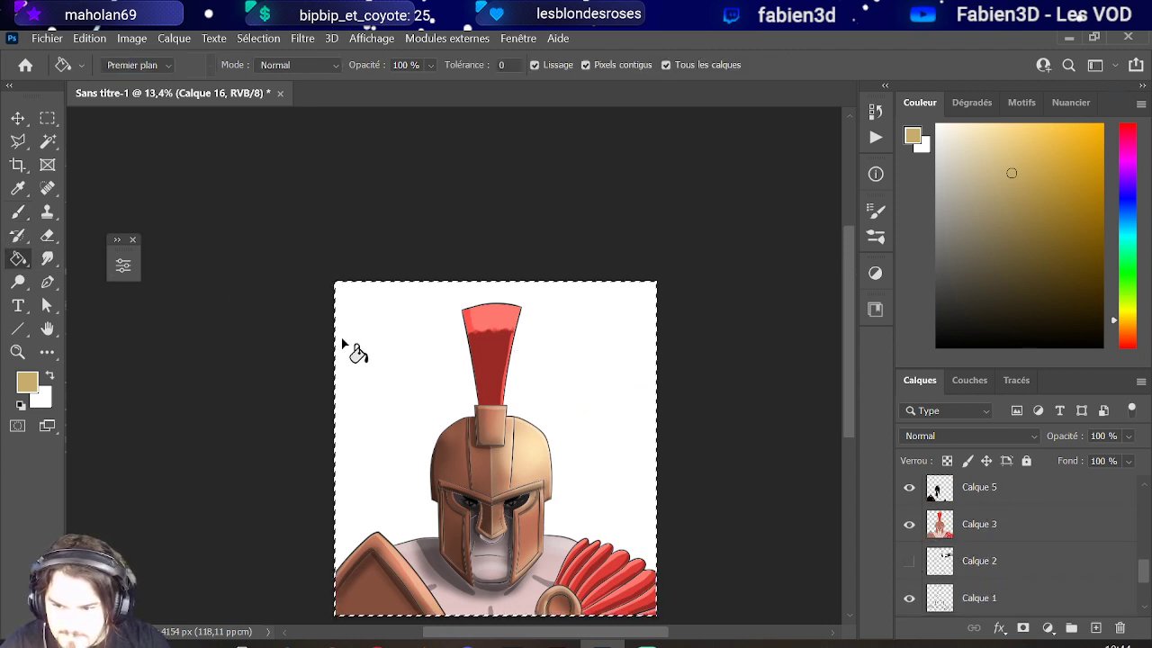
pyautogui.click(389, 378)
pyautogui.scroll(-2, 352, 399)
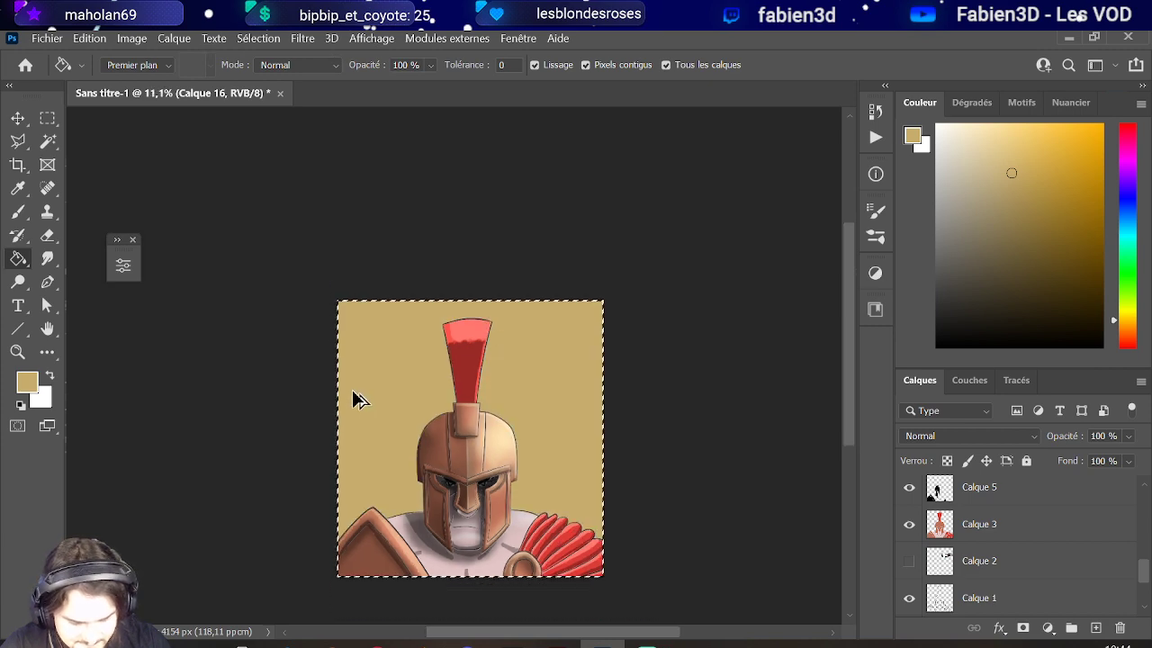
pyautogui.scroll(4, 386, 502)
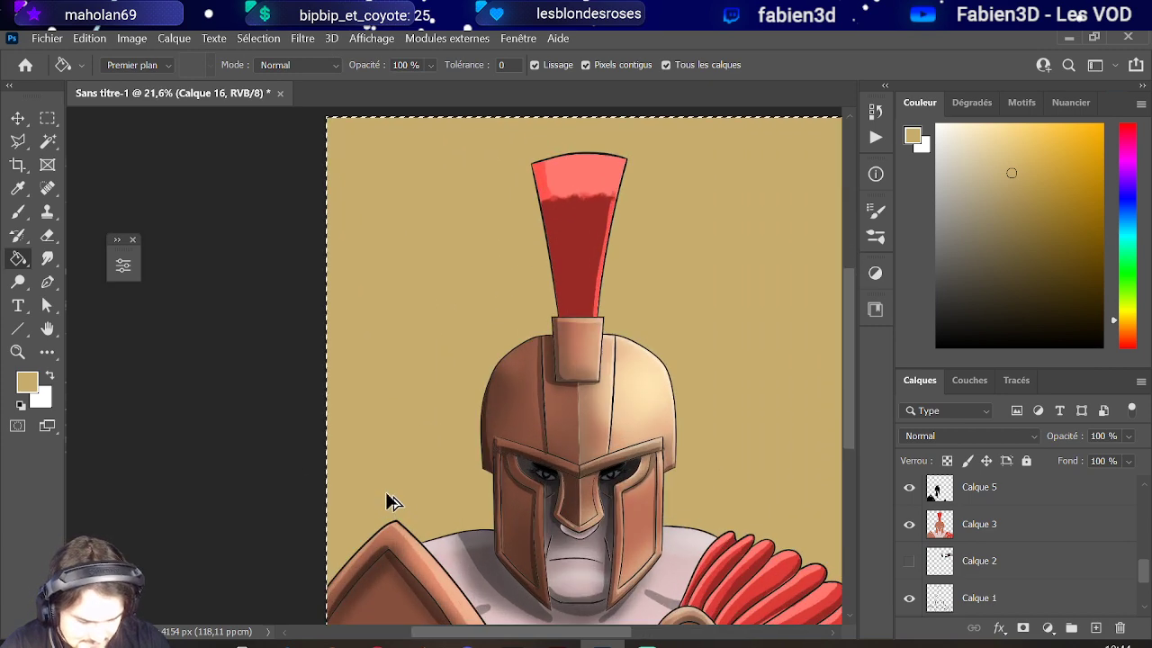
pyautogui.scroll(-4, 386, 501)
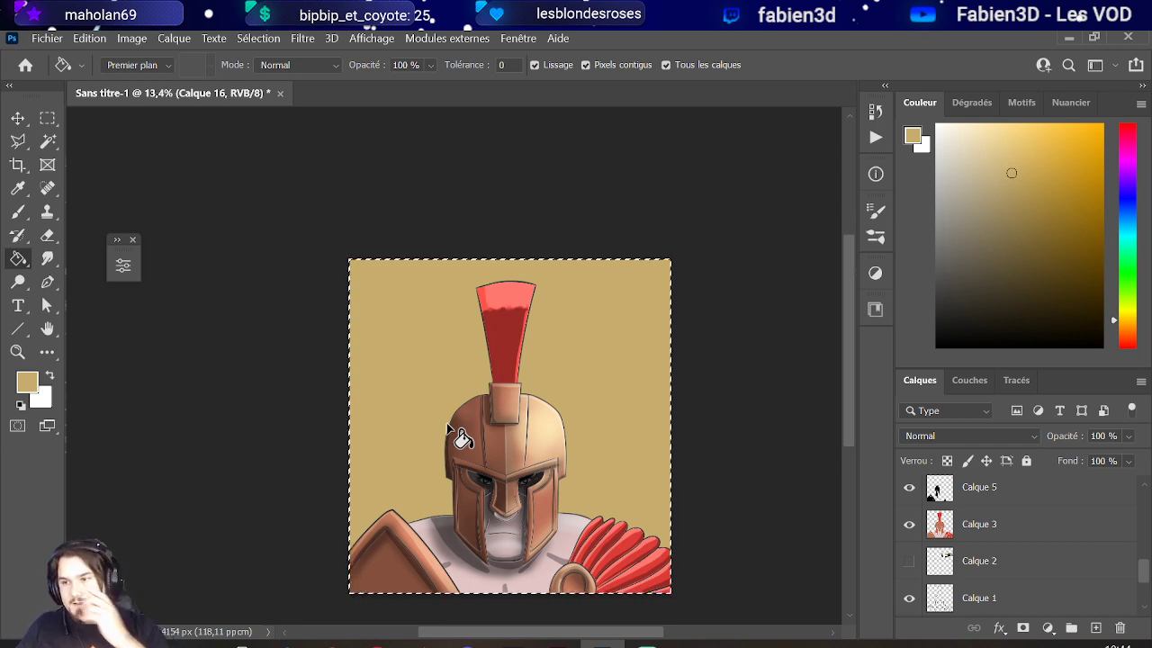
pyautogui.scroll(5, 977, 547)
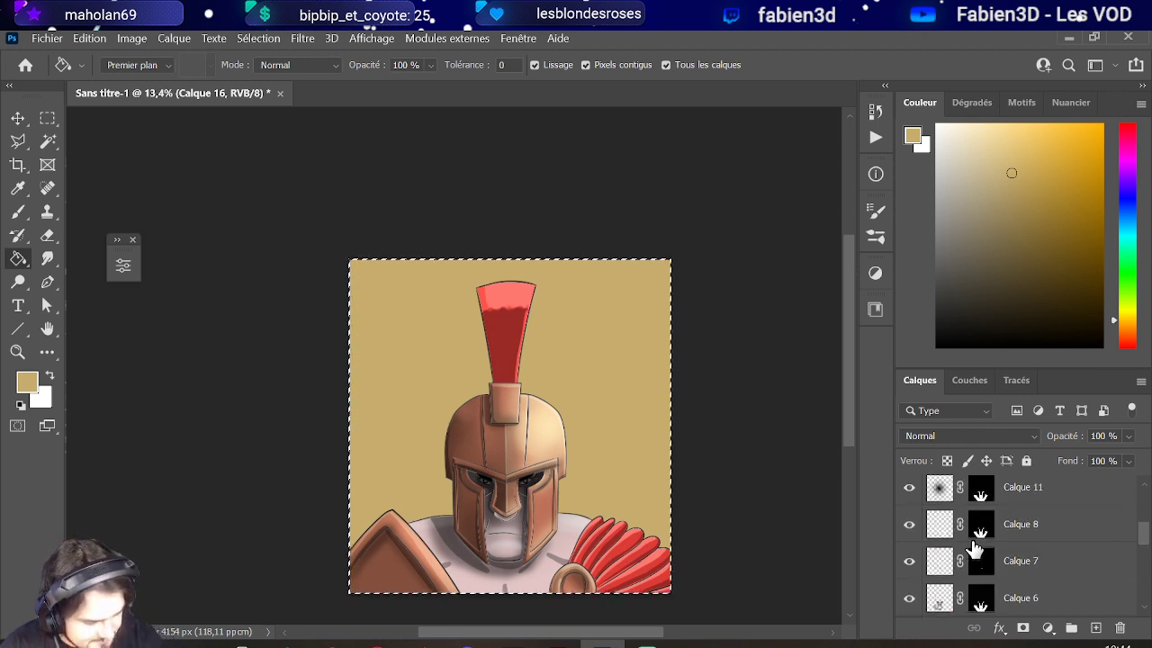
# - Toggle the visibility of the line-art layer Calque 1 to check its contents, and duplicate that layer
pyautogui.scroll(-5, 974, 549)
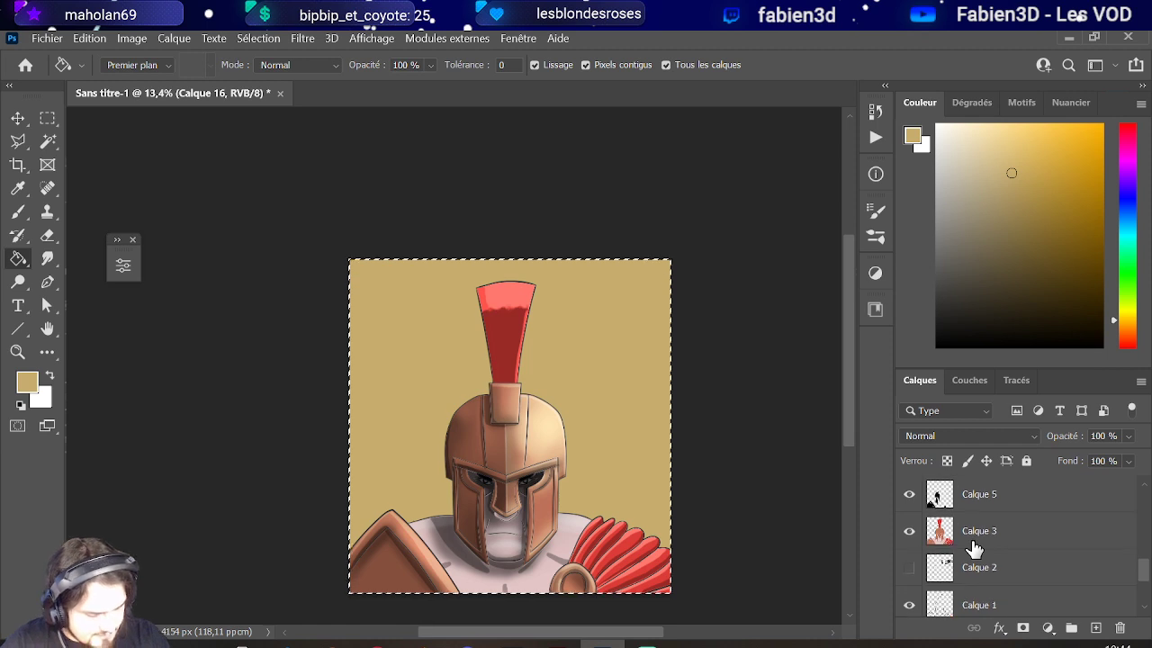
pyautogui.click(953, 534)
pyautogui.click(909, 534)
pyautogui.click(908, 534)
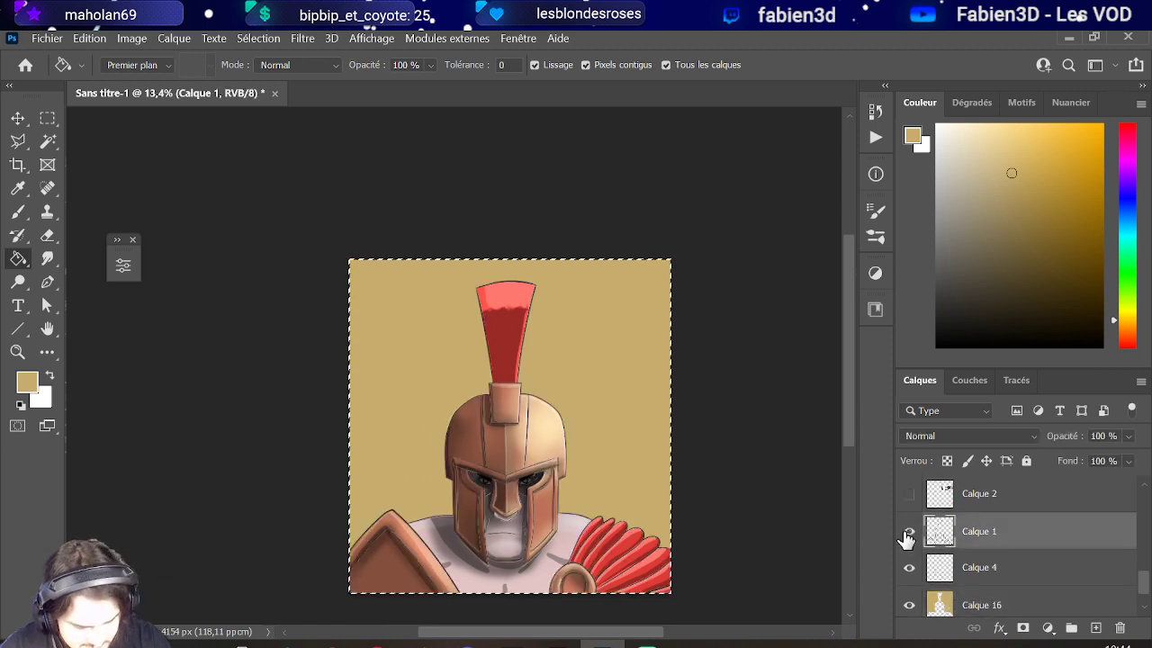
pyautogui.click(908, 535)
pyautogui.click(907, 538)
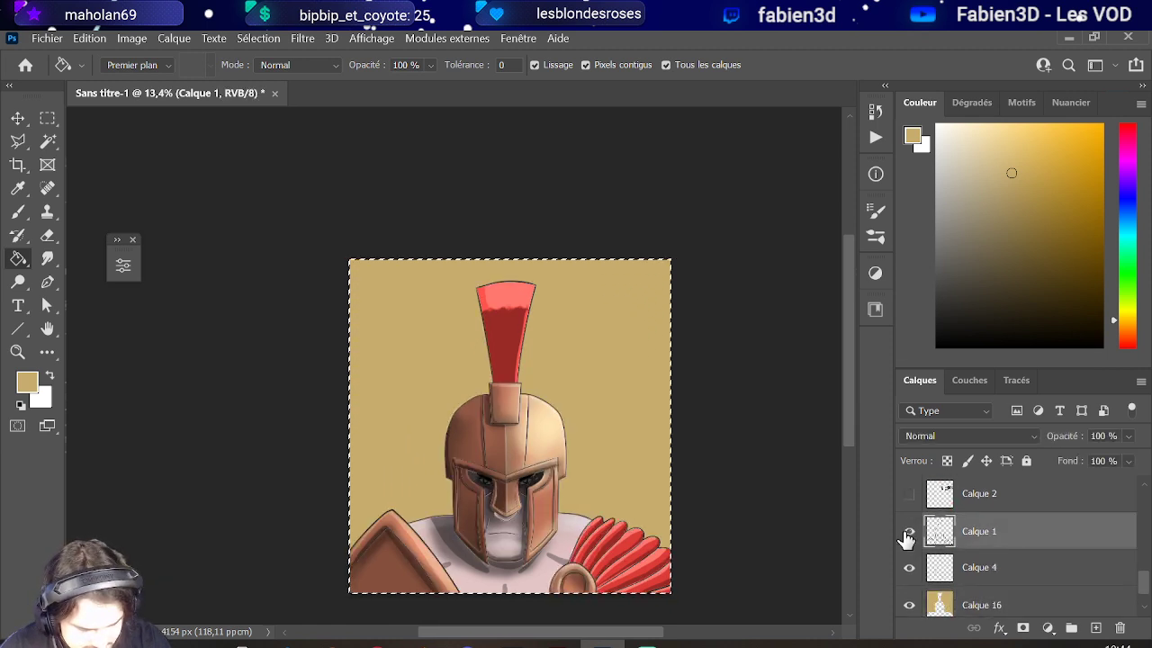
pyautogui.rightClick(1036, 540)
pyautogui.click(781, 125)
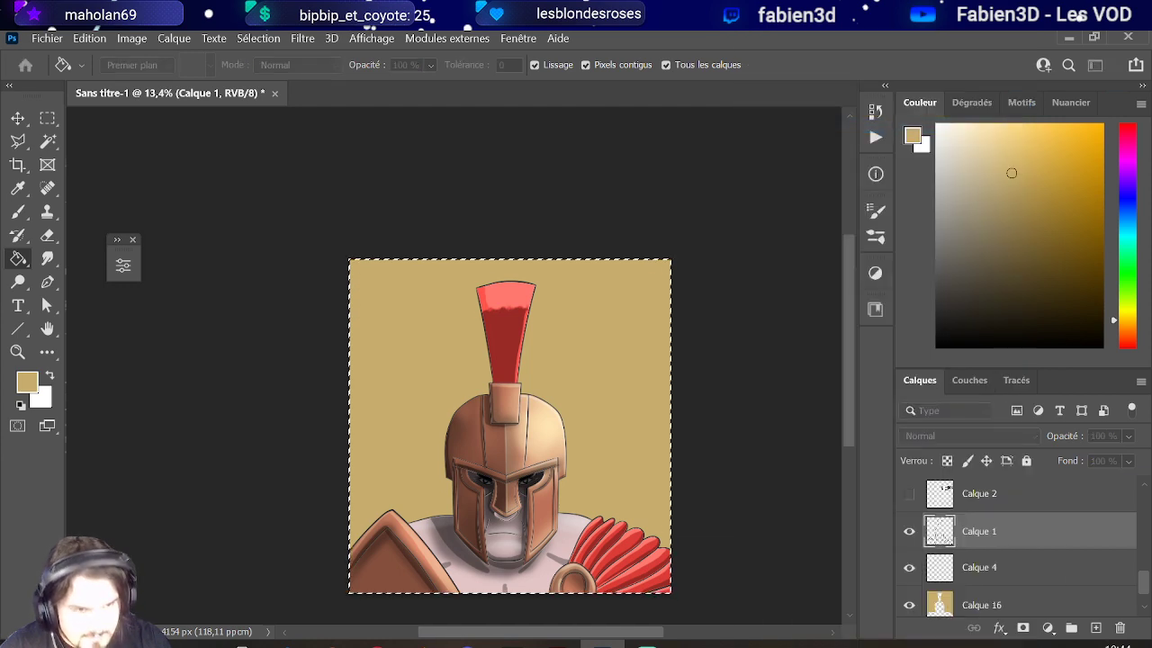
pyautogui.press('Return')
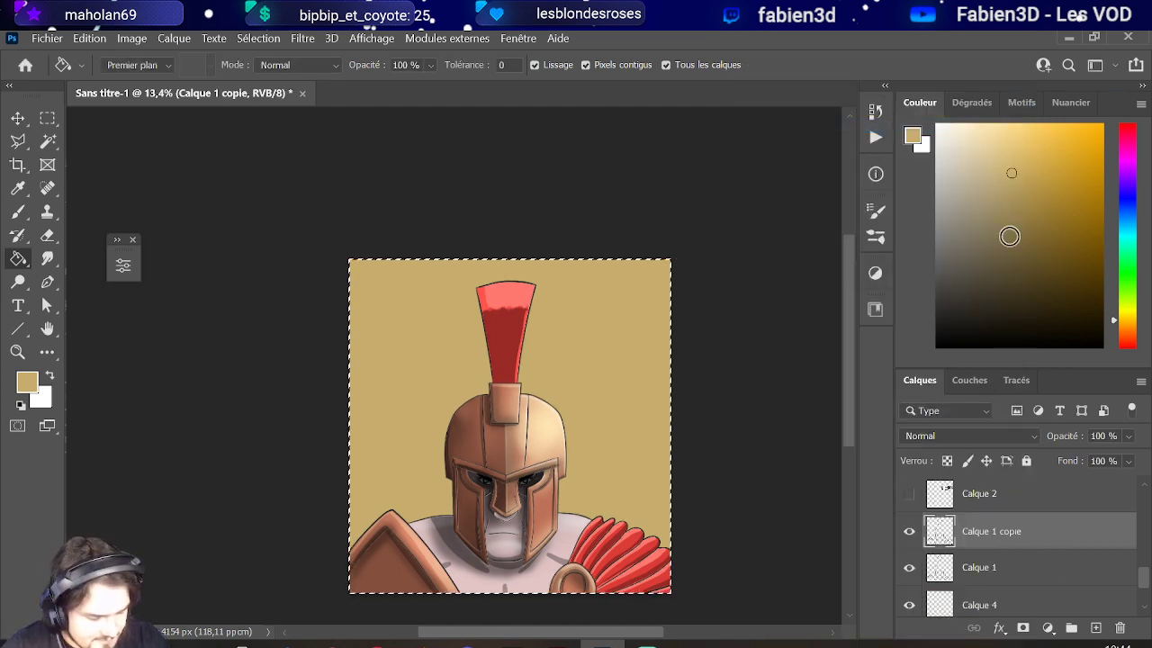
# - Load the outlines of Calque 1 copie as a selection, set the foreground to white and add a layer mask from the selection
pyautogui.keyDown('ctrl'); pyautogui.click(939, 529); pyautogui.keyUp('ctrl')
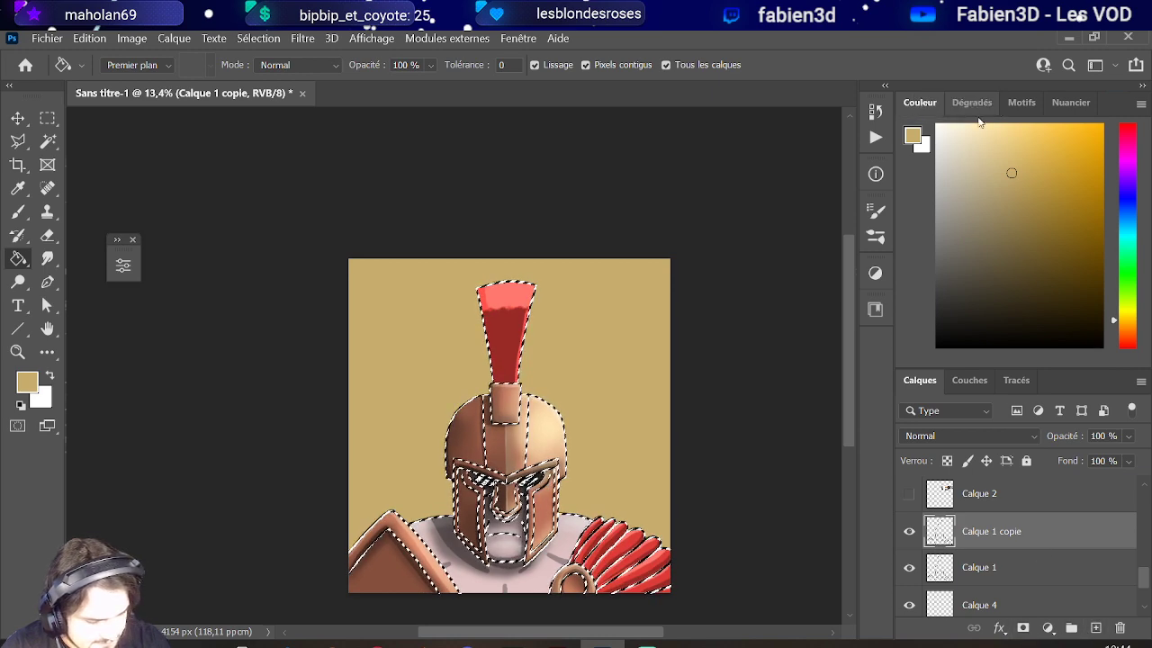
pyautogui.click(938, 125)
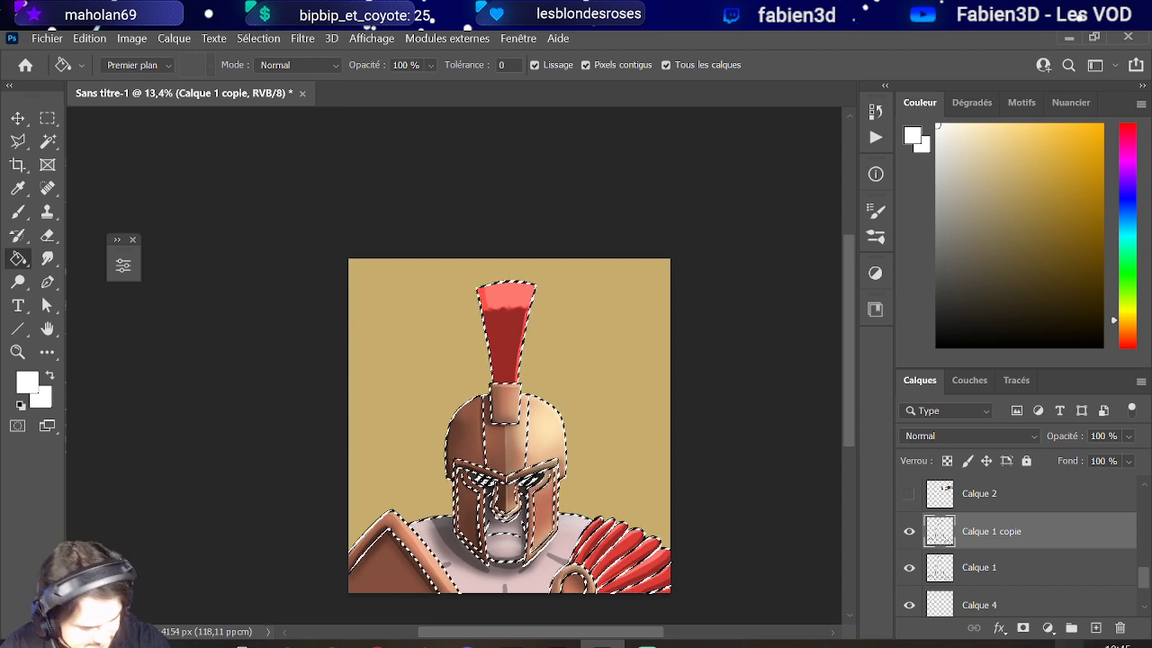
pyautogui.click(1023, 627)
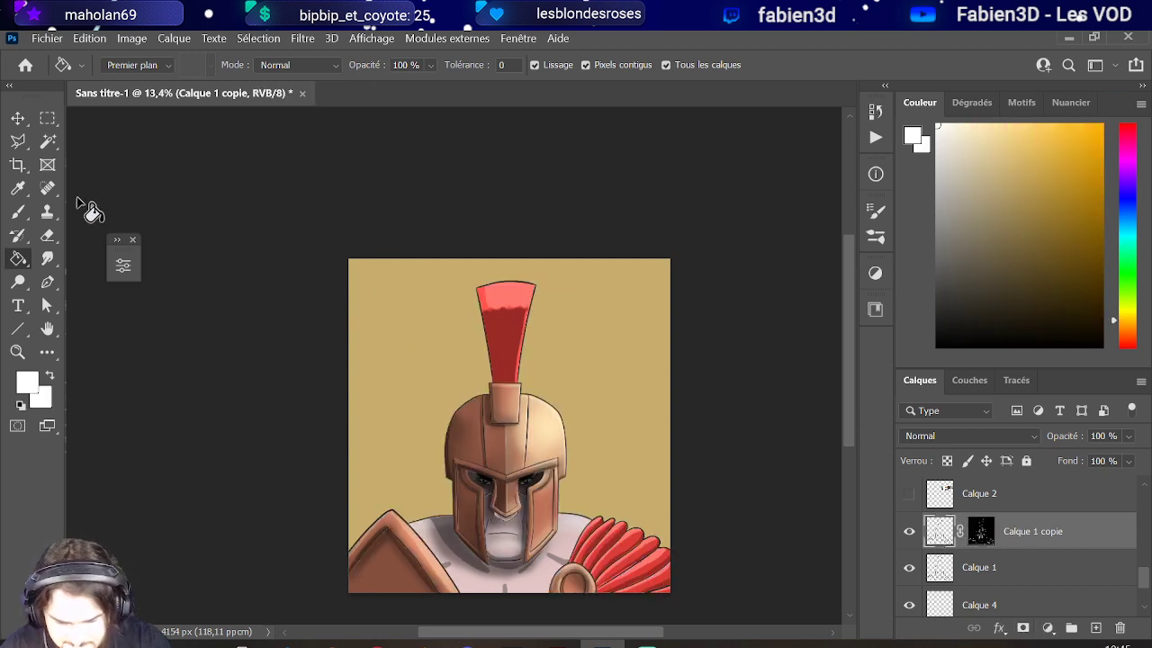
# - Paint the warrior's outlines white on Calque 1 copie with a soft round brush, reducing the brush size to 1322 px
pyautogui.click(18, 211)
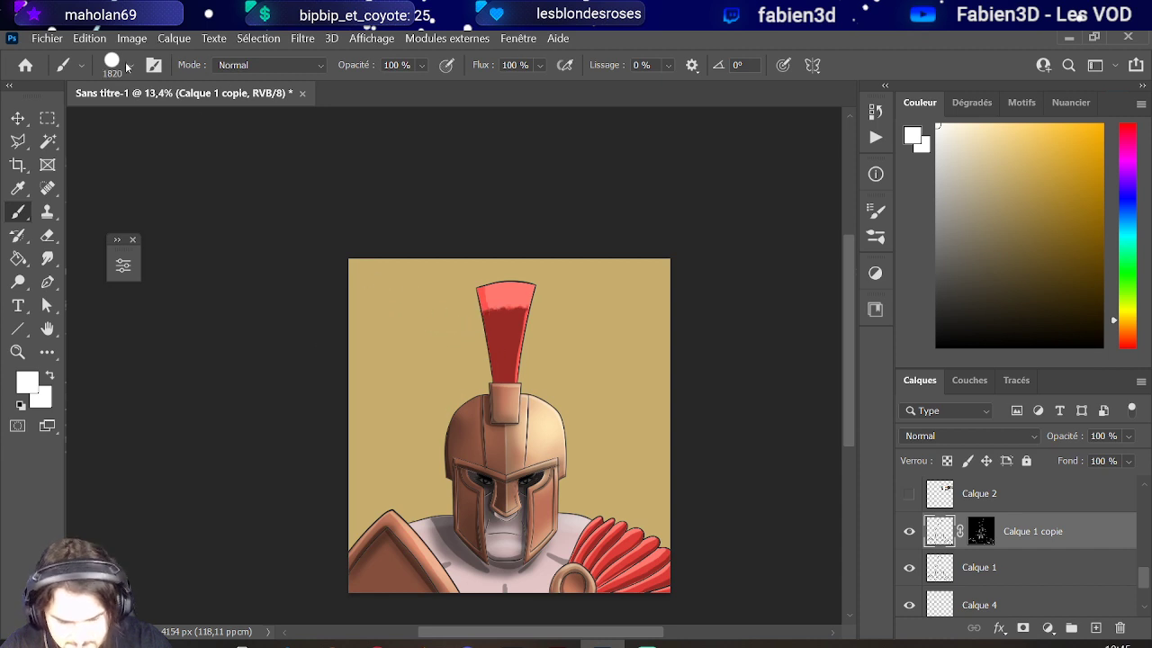
pyautogui.click(127, 67)
pyautogui.click(149, 310)
pyautogui.click(508, 303)
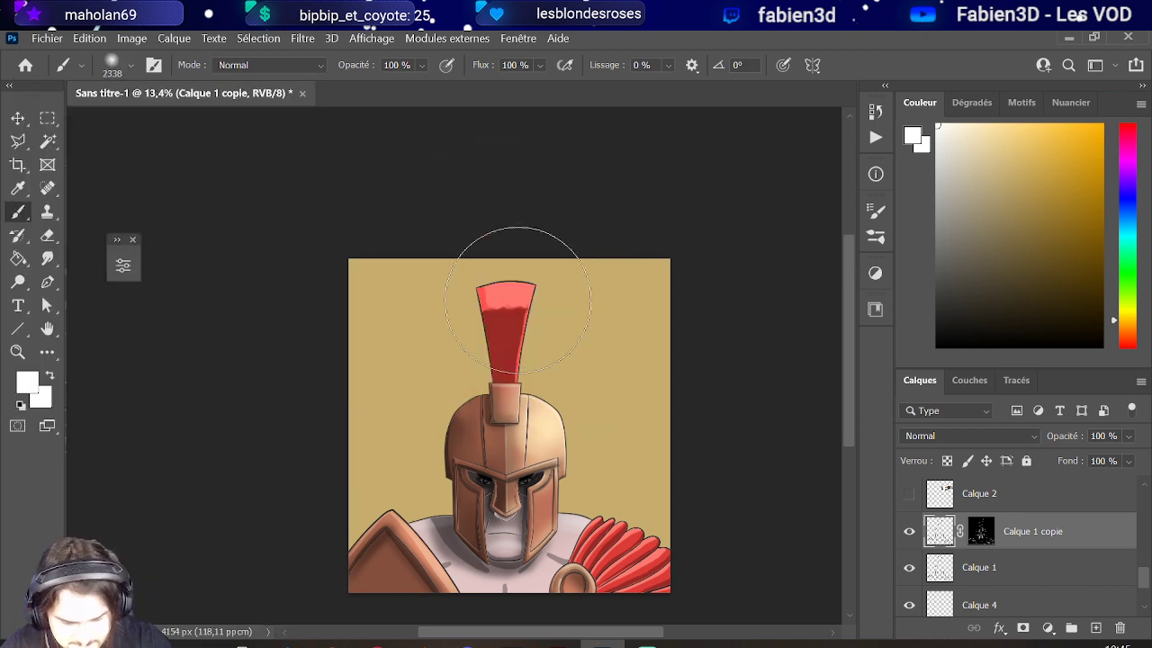
pyautogui.click(518, 299)
pyautogui.press('[')
pyautogui.press('[')
pyautogui.press('[')
pyautogui.press('[')
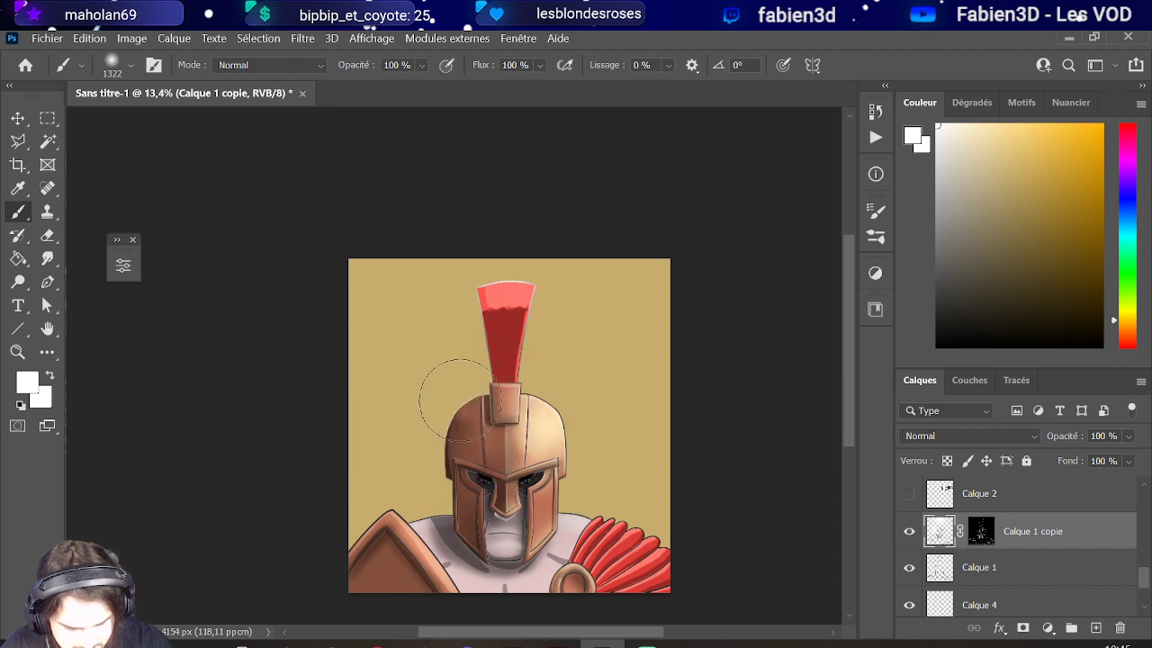
# - Lower the opacity of the whitened outline layer Calque 1 copie to 64%
pyautogui.scroll(-1, 591, 404)
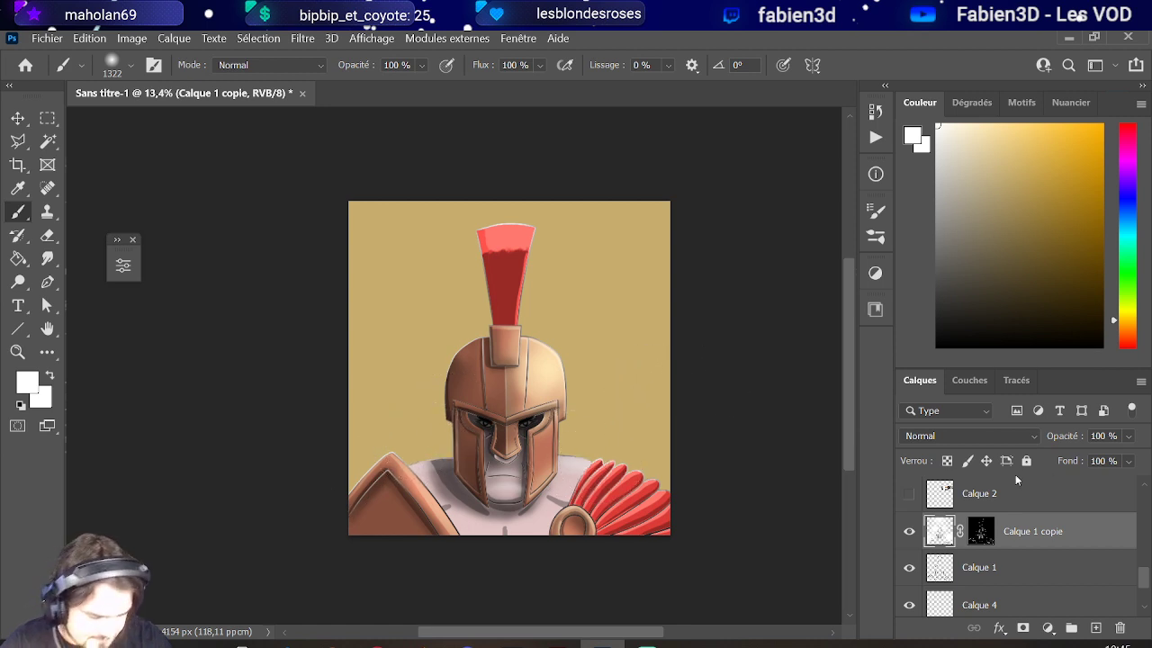
pyautogui.click(1129, 435)
pyautogui.moveTo(1141, 457); pyautogui.dragTo(1109, 459)
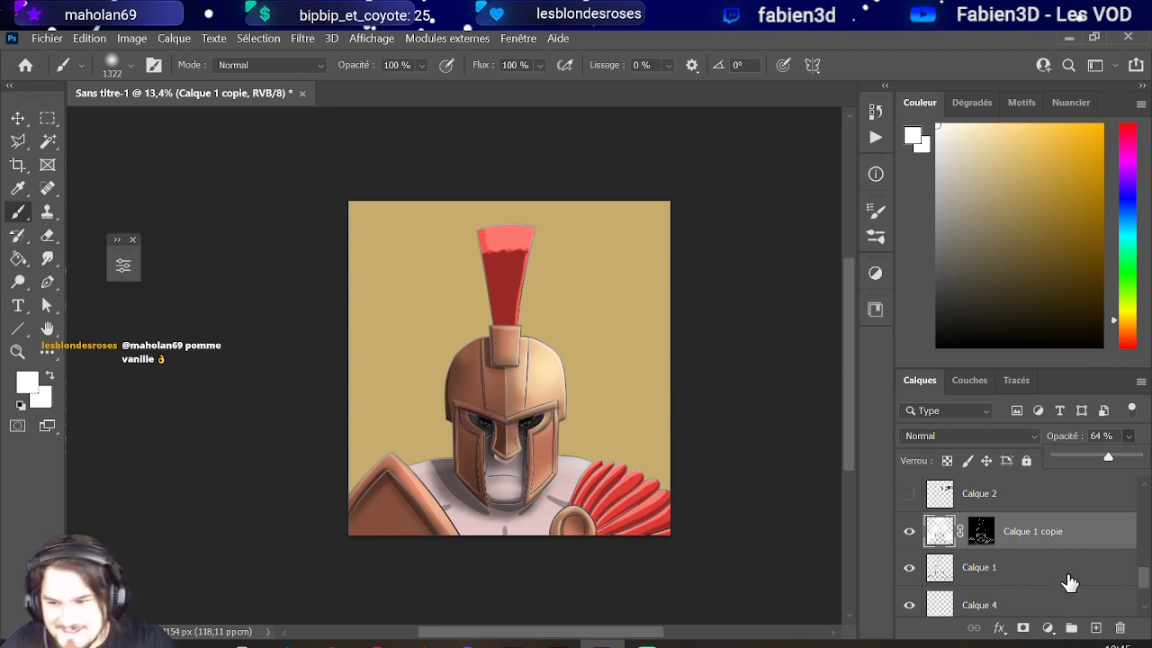
# - Add a new layer above Calque 15 and paint a large soft sandy-tan glow beside the helmet, over the background
pyautogui.scroll(10, 1066, 545)
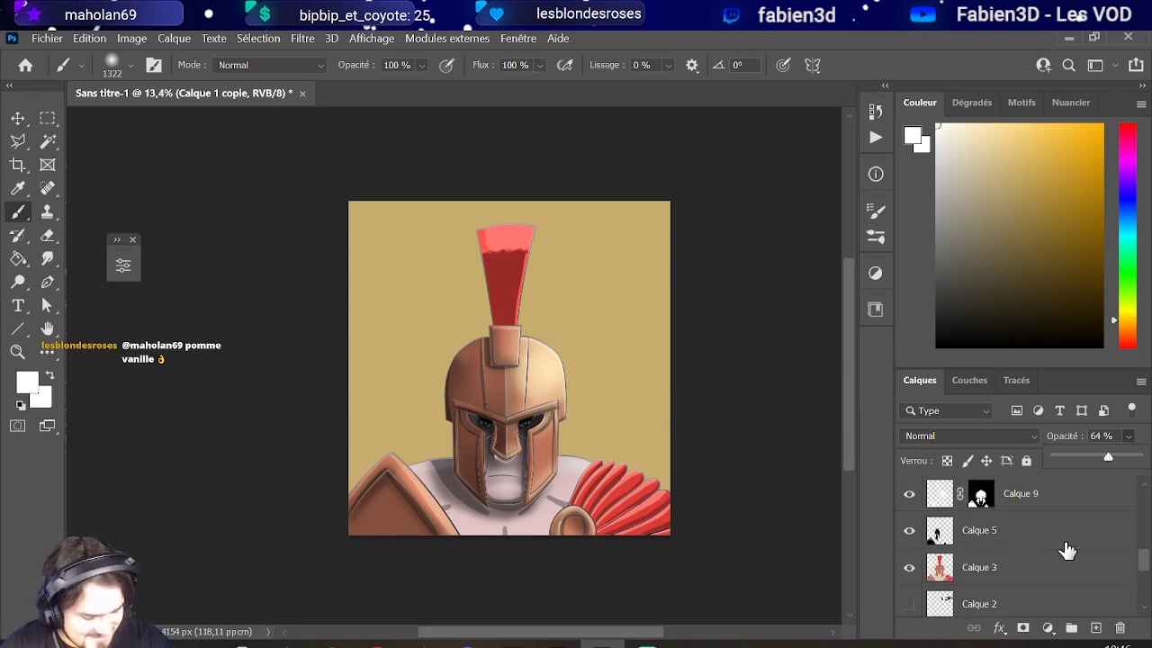
pyautogui.click(1062, 504)
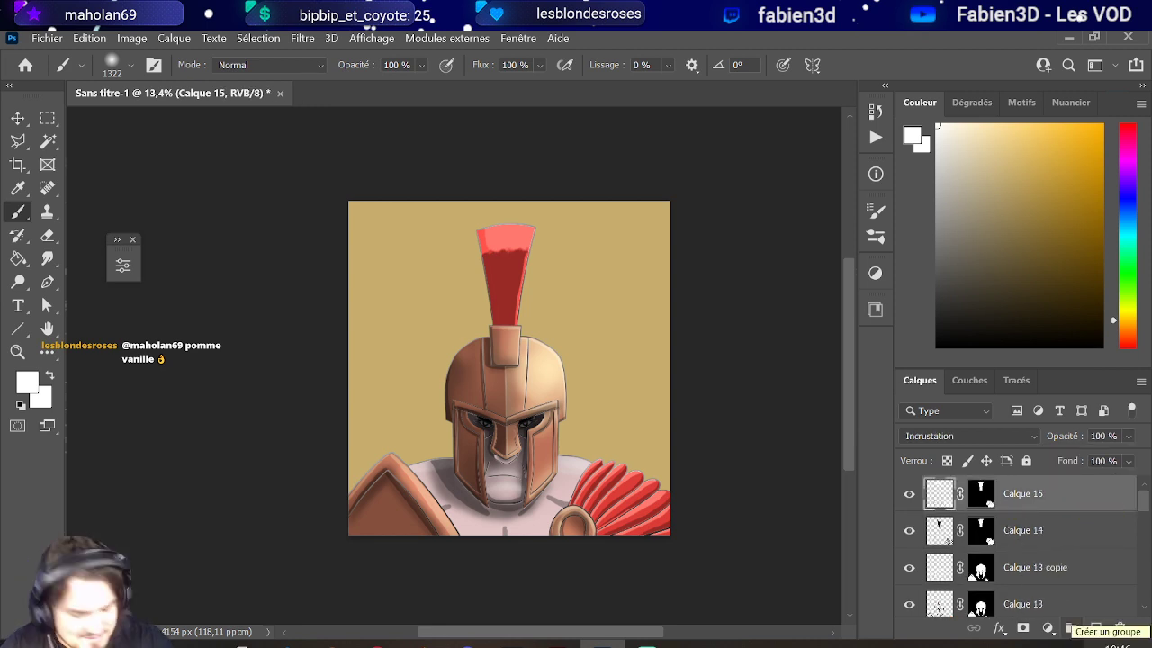
pyautogui.scroll(-2, 1079, 559)
pyautogui.scroll(2, 1079, 560)
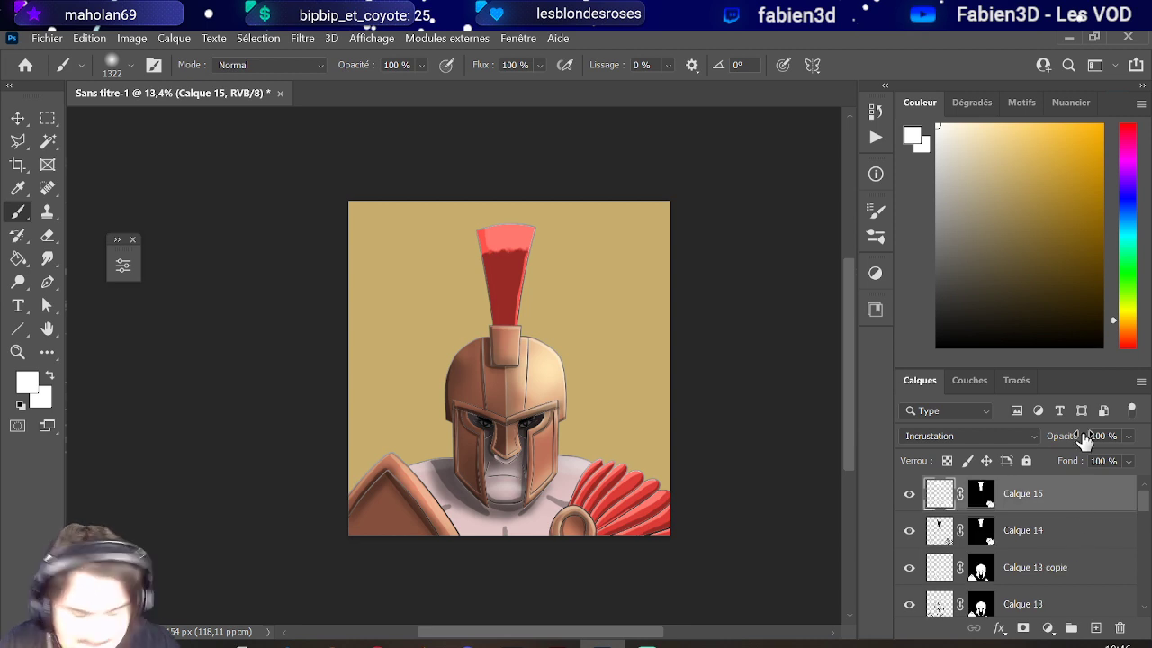
pyautogui.scroll(2, 504, 414)
pyautogui.scroll(-3, 224, 289)
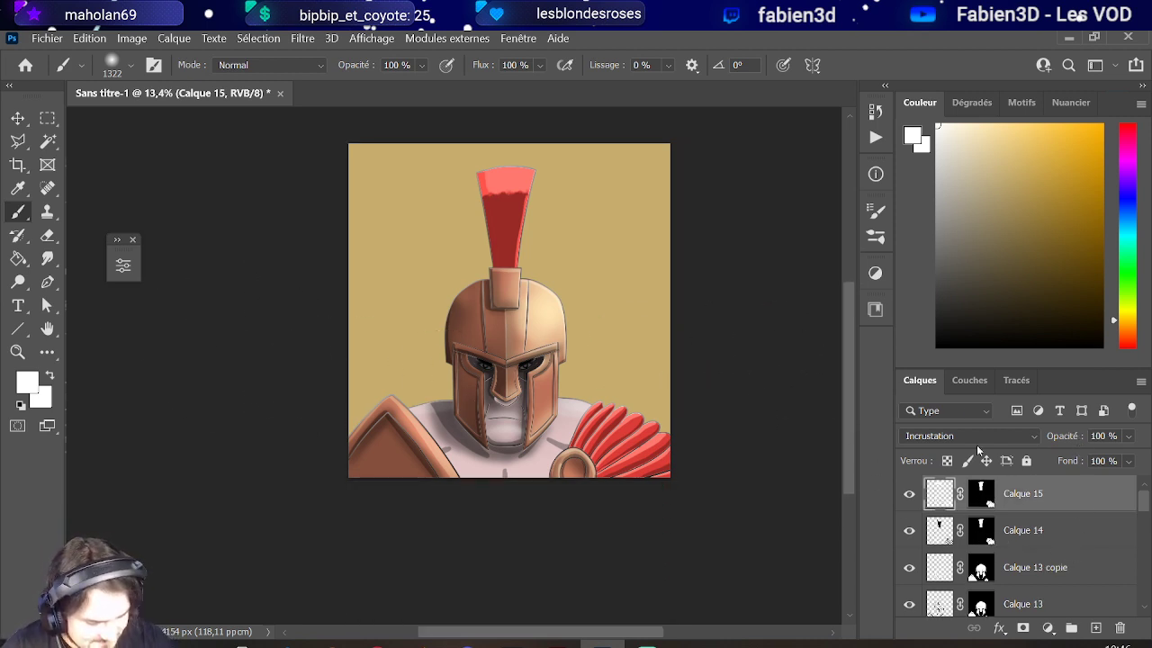
pyautogui.click(1096, 627)
pyautogui.moveTo(603, 281)
pyautogui.mouseDown()
pyautogui.moveTo(684, 270)
pyautogui.moveTo(630, 297)
pyautogui.mouseUp()
pyautogui.click(609, 301)
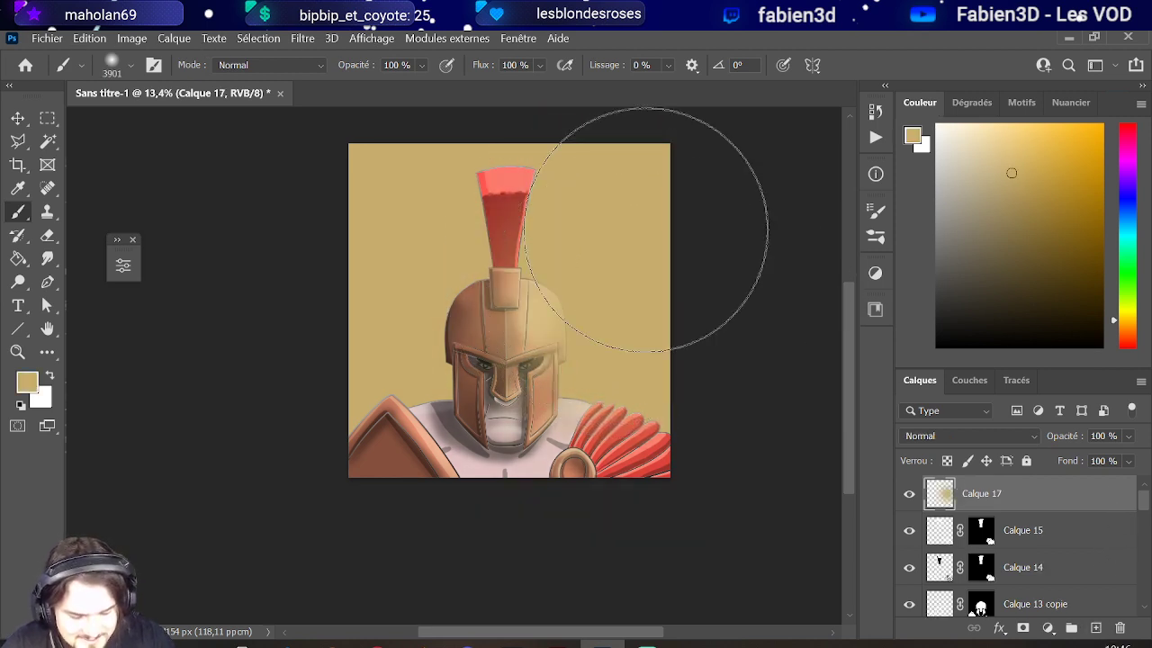
# - Compare light blending modes for the glow layer Calque 17 and set it to Lumière vive
pyautogui.click(1010, 436)
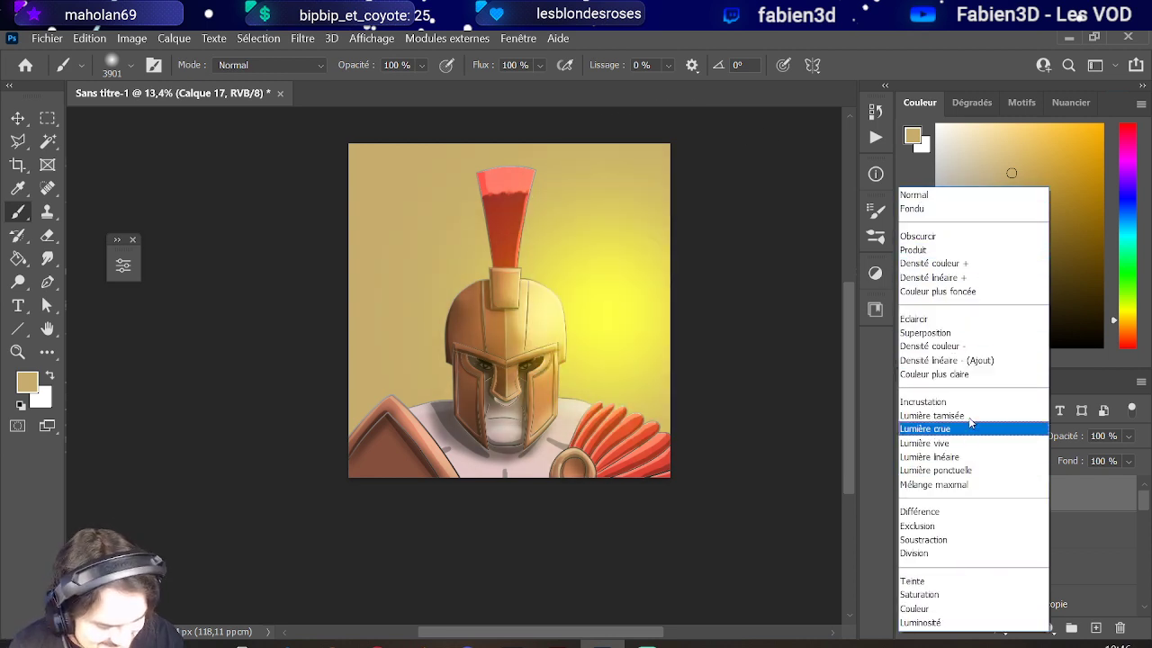
pyautogui.press('Up')
pyautogui.press('Up')
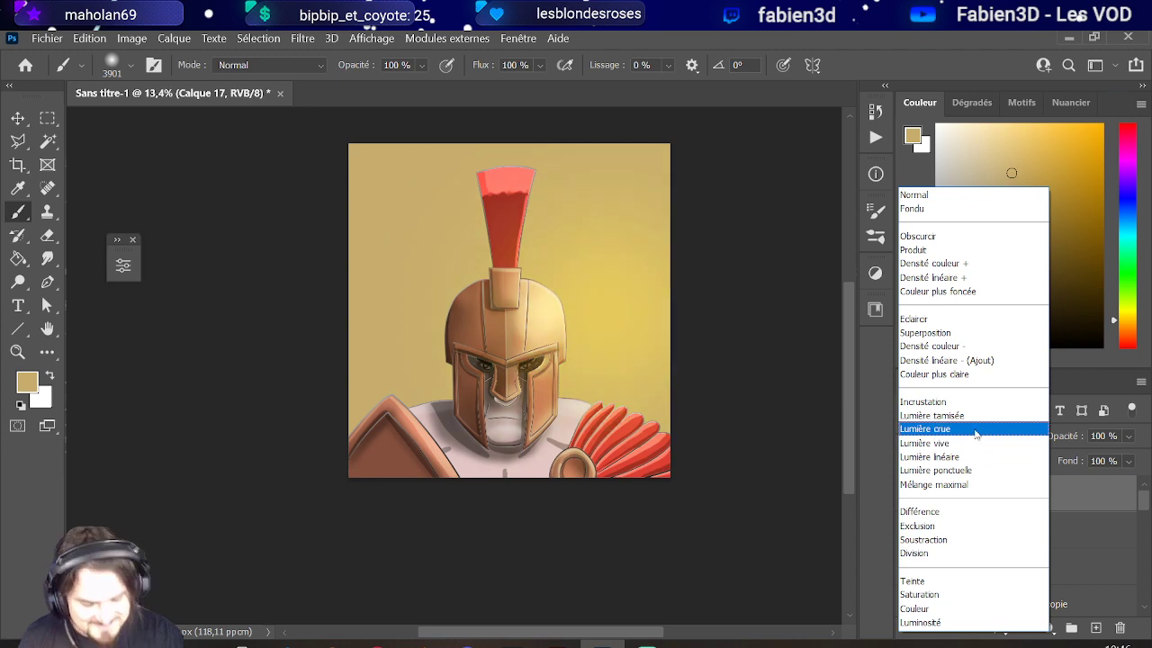
pyautogui.press('Down')
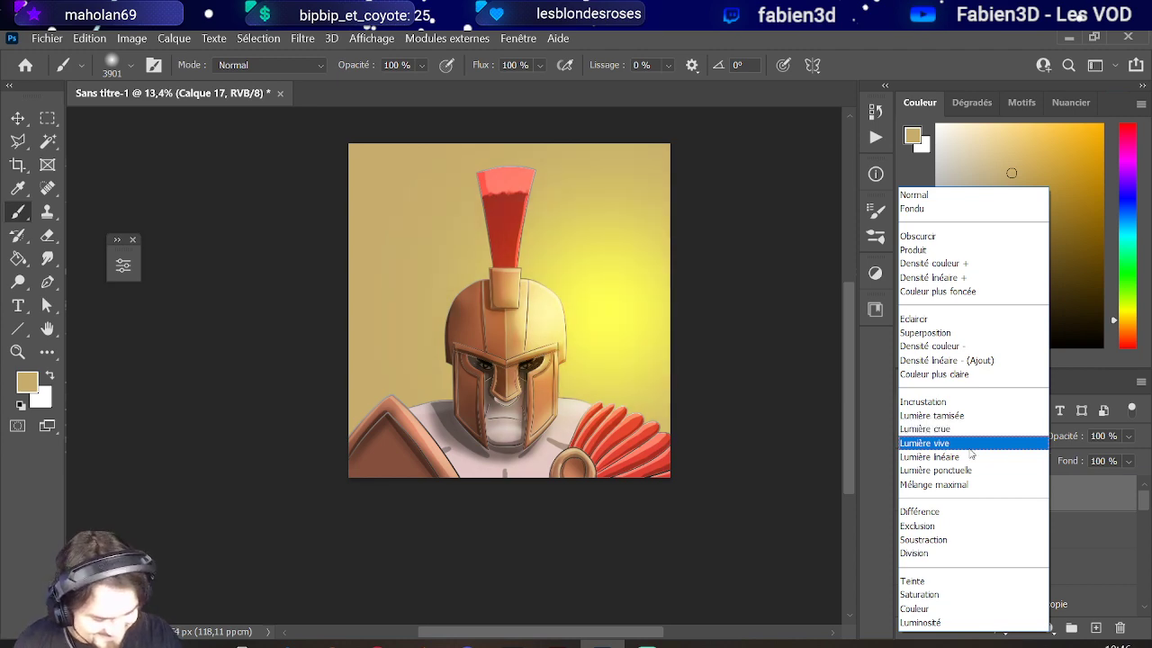
pyautogui.press('Return')
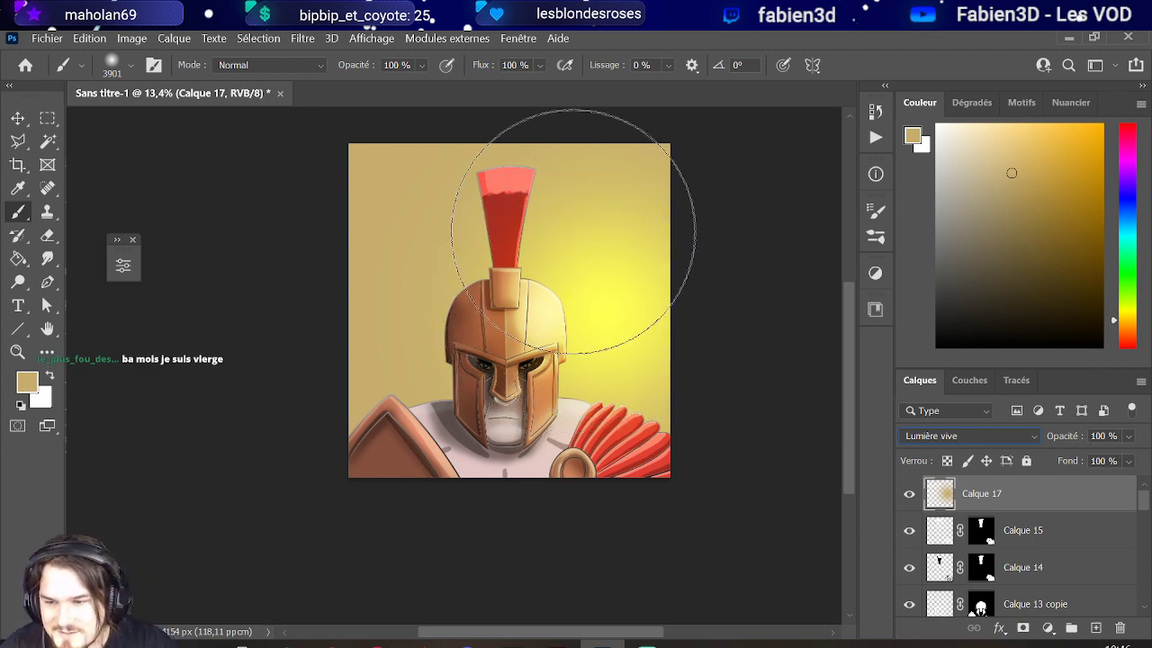
# - Try to brush a tan glow along the shield's edge with the soft round brush at 814 px, and undo the stroke
pyautogui.moveTo(437, 386); pyautogui.dragTo(422, 391)
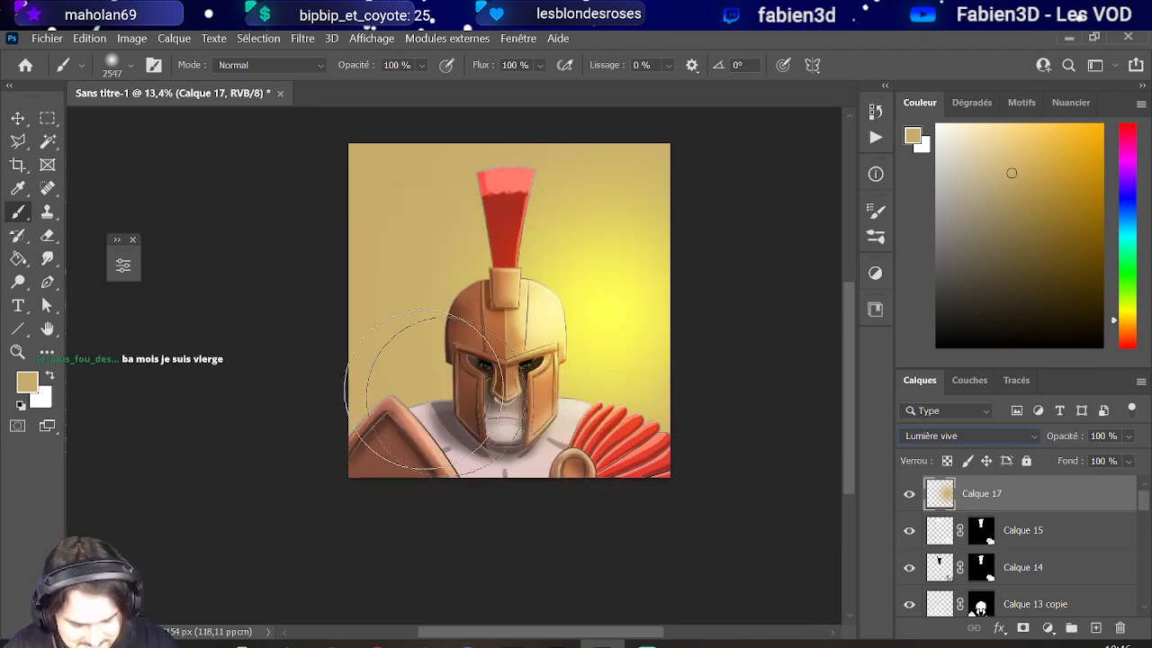
pyautogui.moveTo(554, 463); pyautogui.dragTo(554, 463)
pyautogui.moveTo(482, 465); pyautogui.dragTo(429, 466)
pyautogui.moveTo(463, 426)
pyautogui.mouseDown()
pyautogui.moveTo(396, 398)
pyautogui.moveTo(471, 481)
pyautogui.mouseUp()
pyautogui.moveTo(405, 441); pyautogui.dragTo(432, 455)
pyautogui.moveTo(400, 396)
pyautogui.mouseDown()
pyautogui.moveTo(423, 387)
pyautogui.moveTo(450, 461)
pyautogui.moveTo(432, 456)
pyautogui.moveTo(436, 445)
pyautogui.mouseUp()
pyautogui.hotkey('ctrl', 'z')
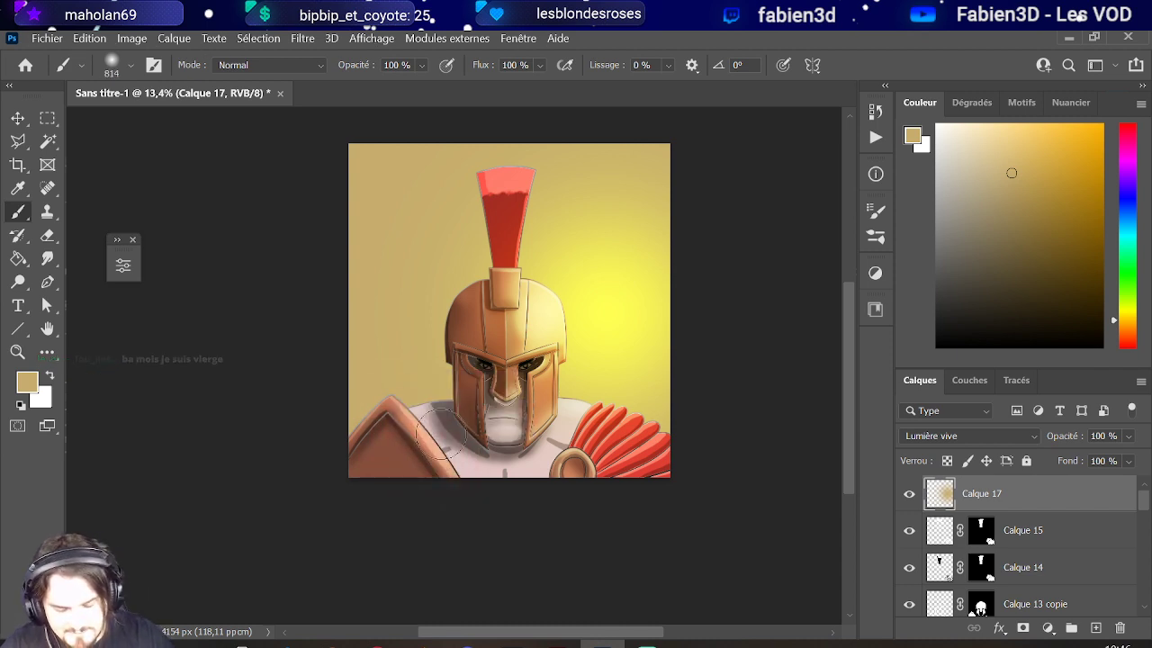
pyautogui.moveTo(399, 399); pyautogui.dragTo(457, 489)
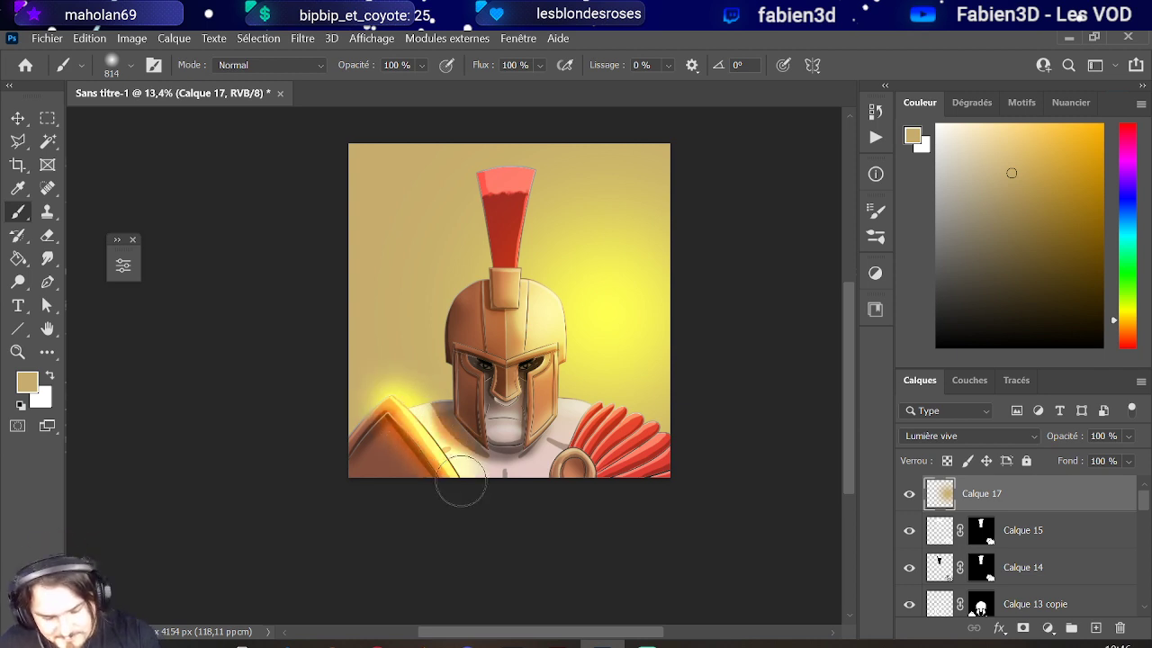
pyautogui.hotkey('ctrl', 'z')
# - Paint soft glows along the edges of the shield, helmet and crest on Calque 17 with the Arrondi flou pression opacité brush
pyautogui.click(130, 64)
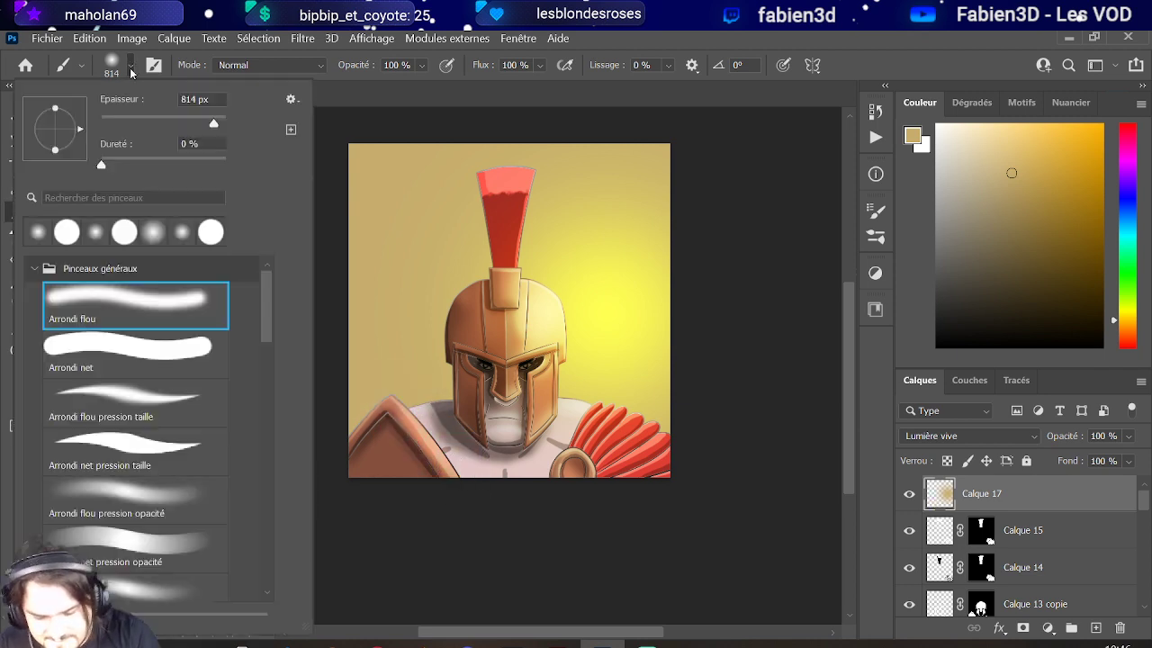
pyautogui.click(178, 507)
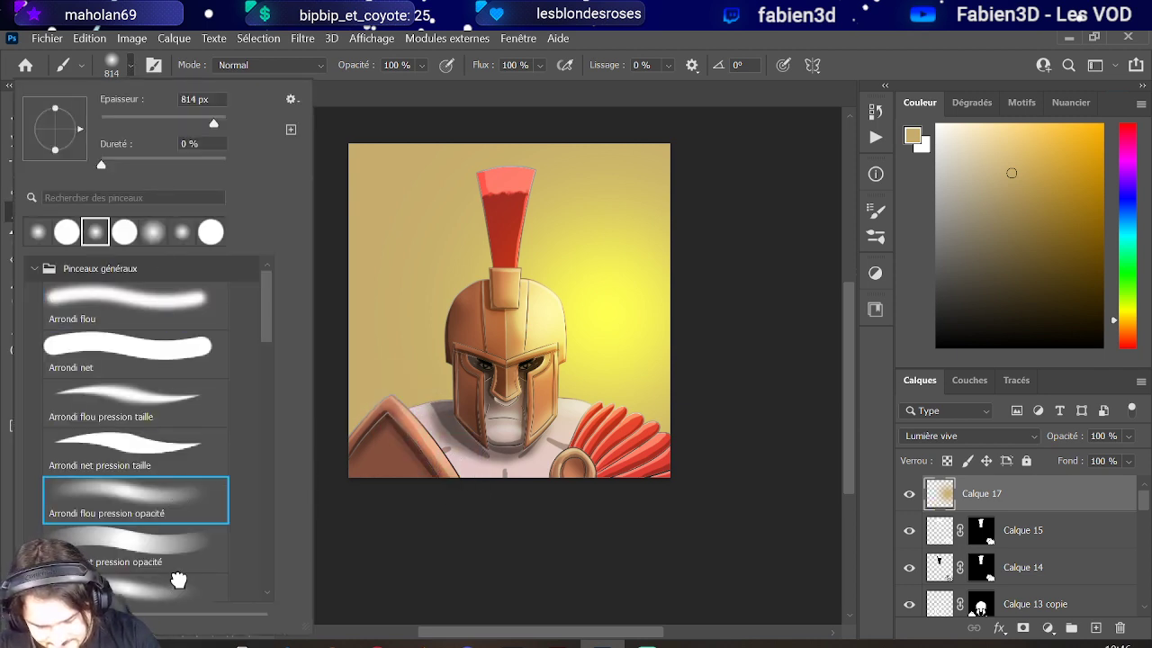
pyautogui.click(447, 477)
pyautogui.click(447, 477)
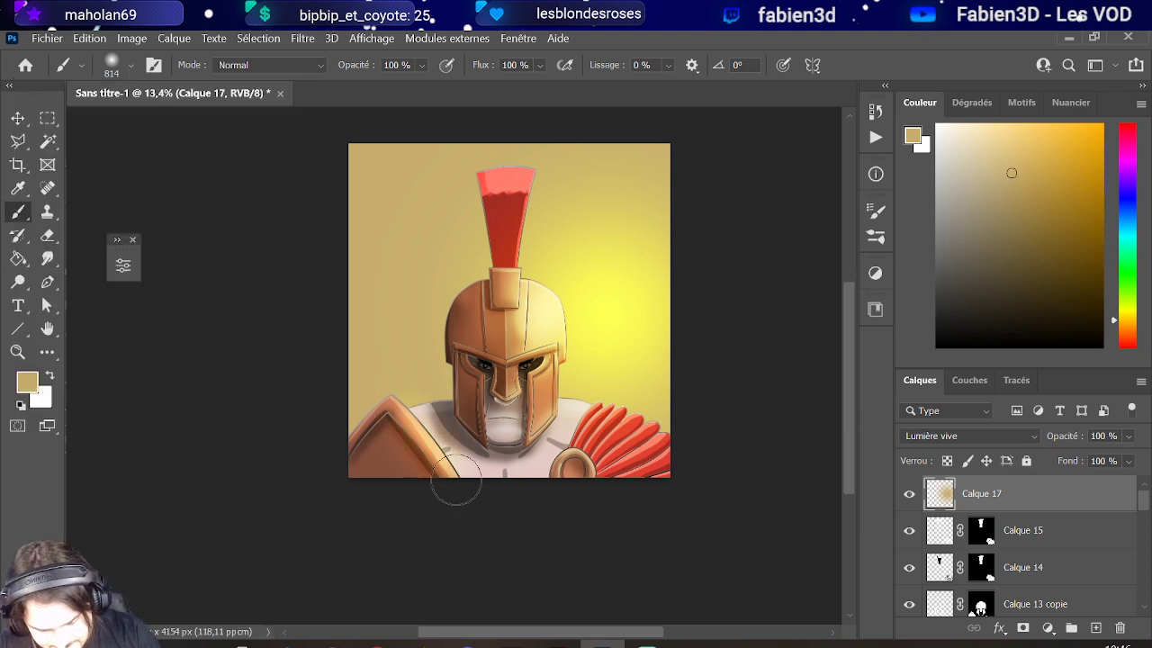
pyautogui.moveTo(388, 398); pyautogui.dragTo(343, 448)
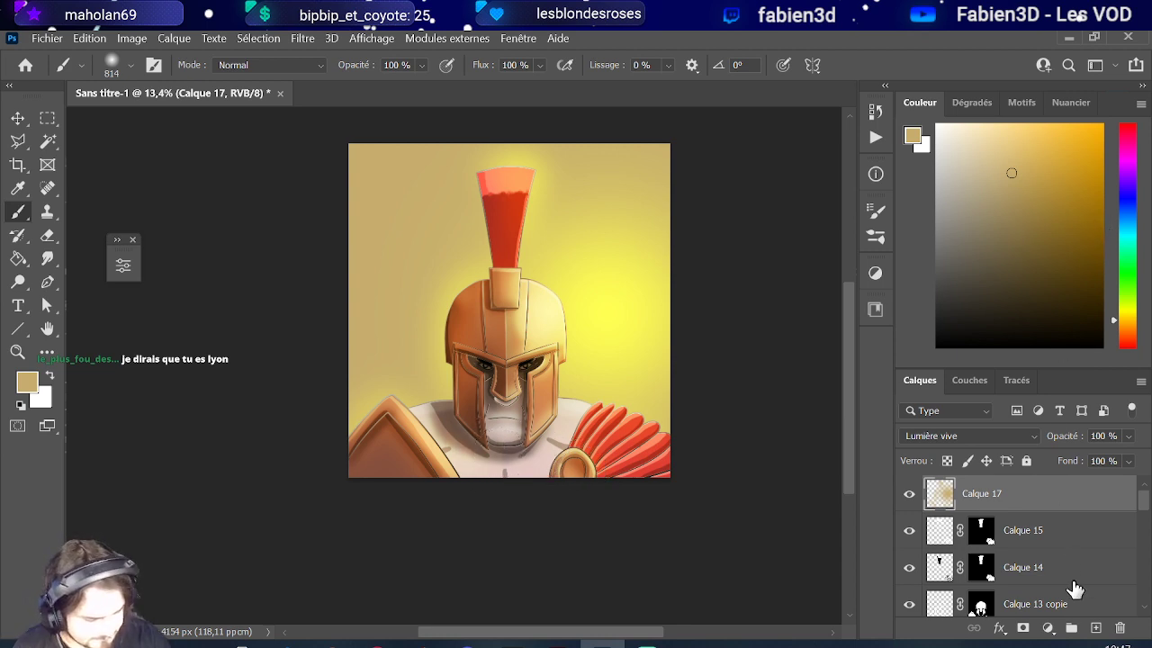
# - Add a new empty layer above Calque 17 and test the opacity of Calque 17, leaving it at 100%
pyautogui.click(1095, 627)
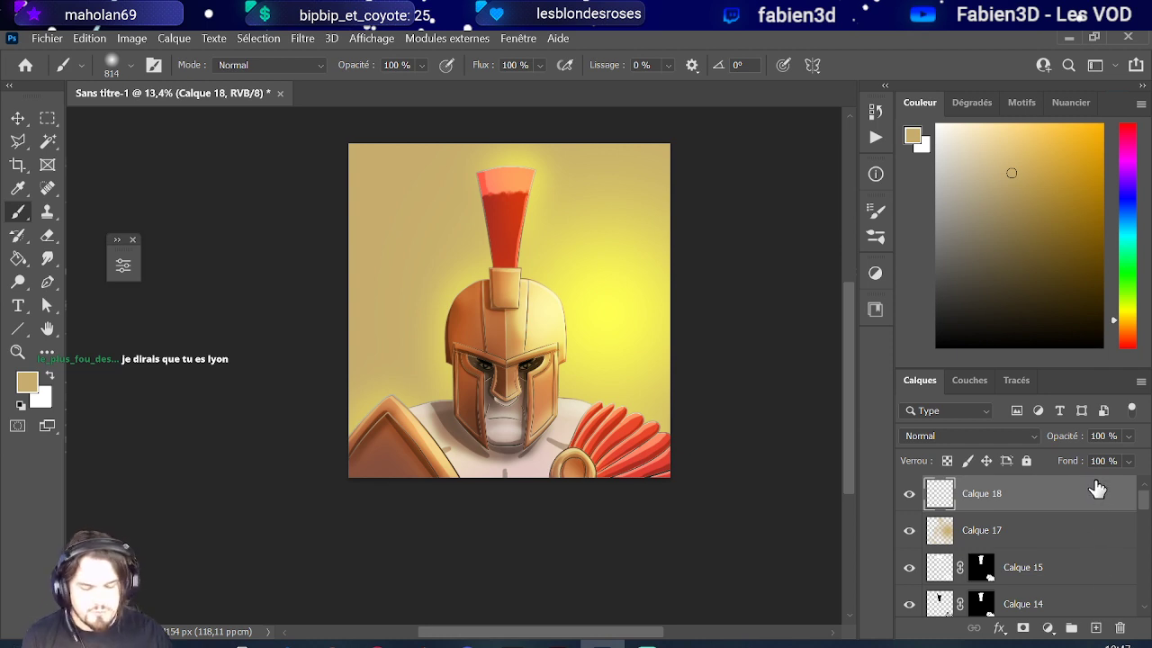
pyautogui.click(1054, 537)
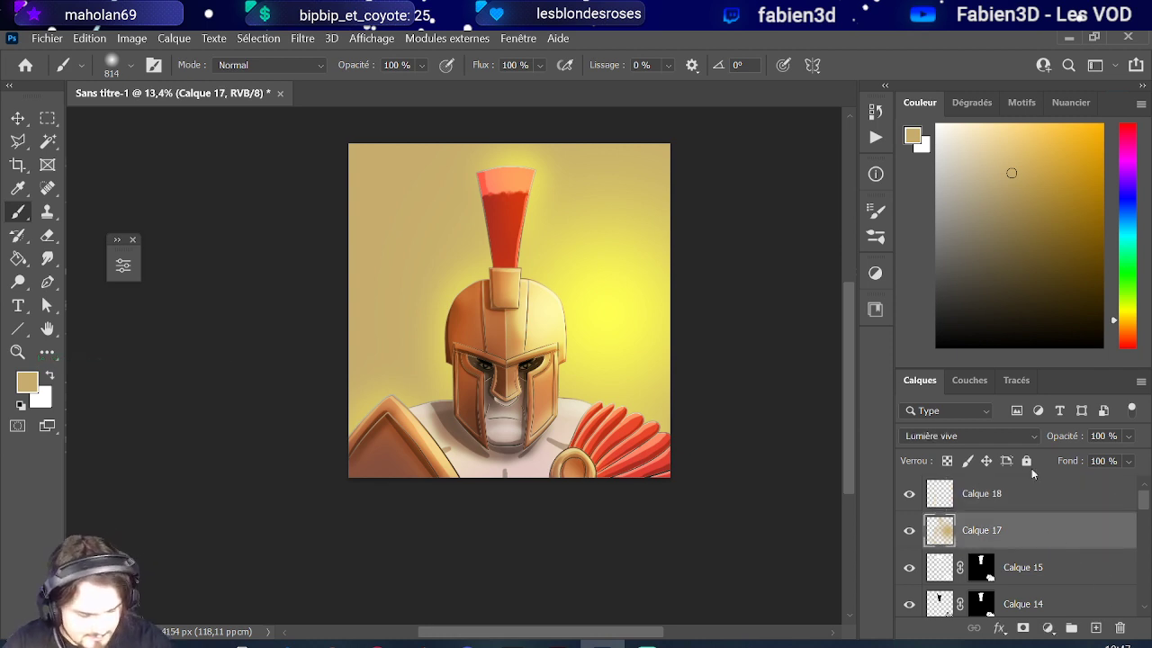
pyautogui.click(1127, 436)
pyautogui.moveTo(1116, 460)
pyautogui.mouseDown()
pyautogui.moveTo(1100, 460)
pyautogui.moveTo(1137, 458)
pyautogui.mouseUp()
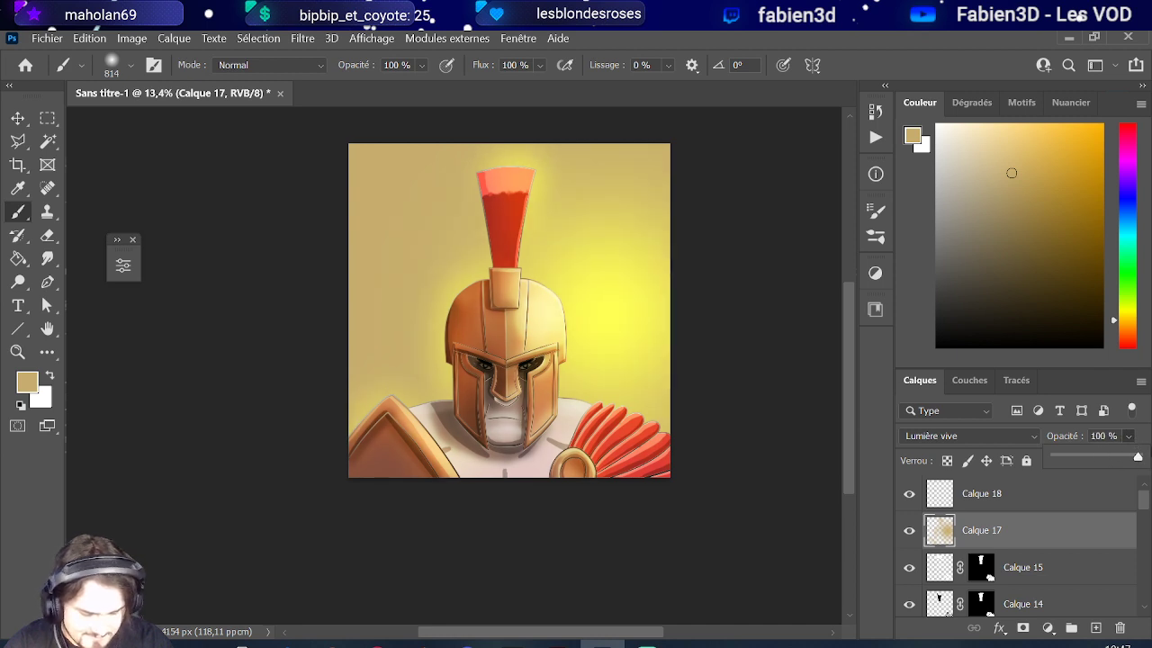
# - Start opening another file and go to the Bureau folder
pyautogui.scroll(-3, 581, 335)
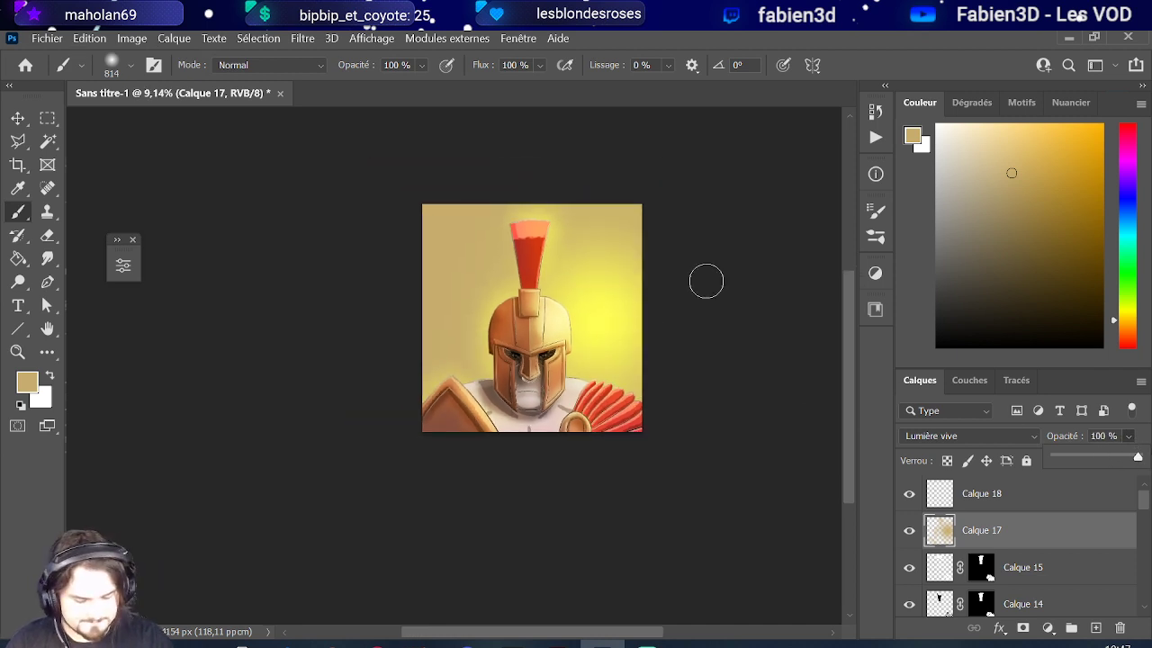
pyautogui.scroll(2, 679, 333)
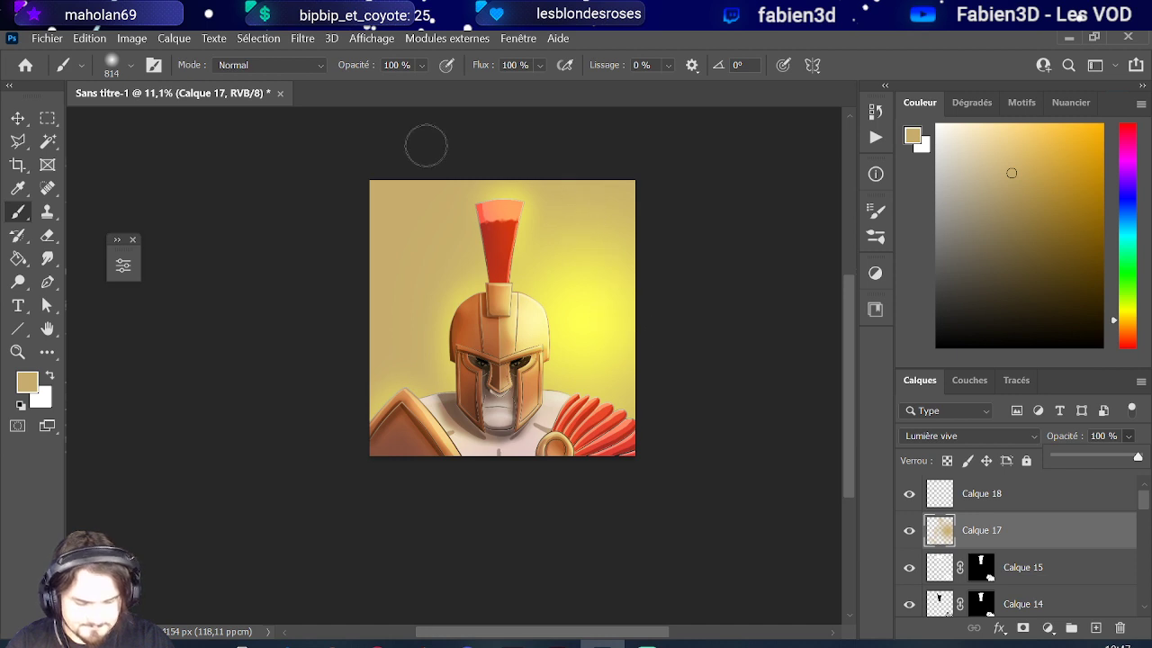
pyautogui.click(46, 38)
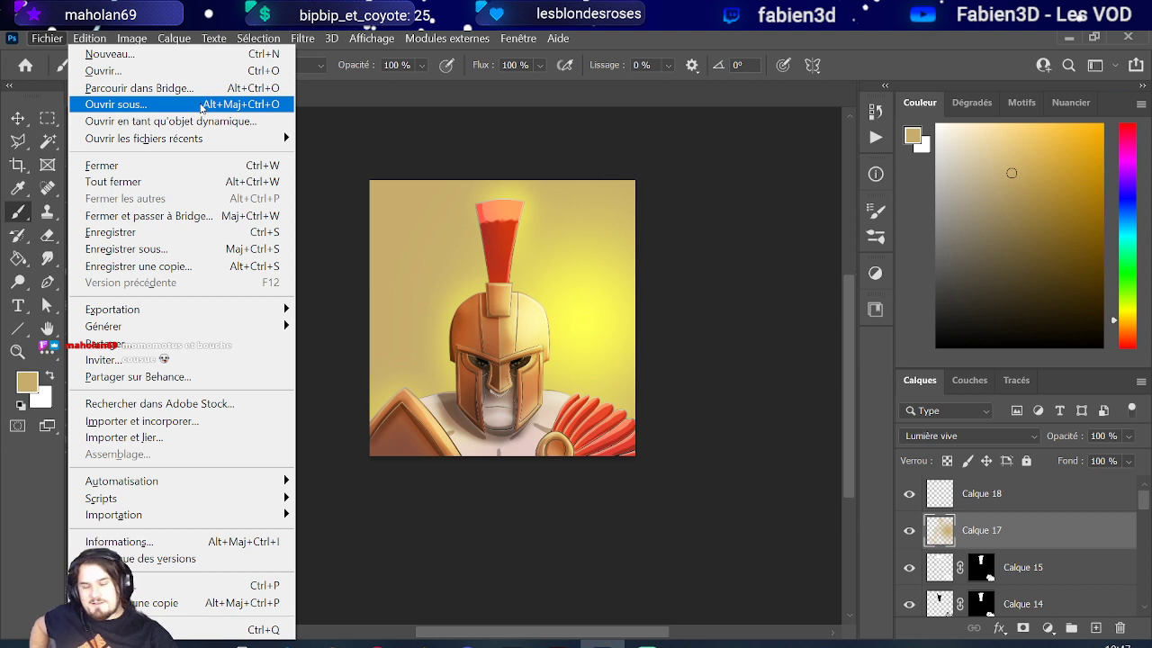
pyautogui.moveTo(239, 144)
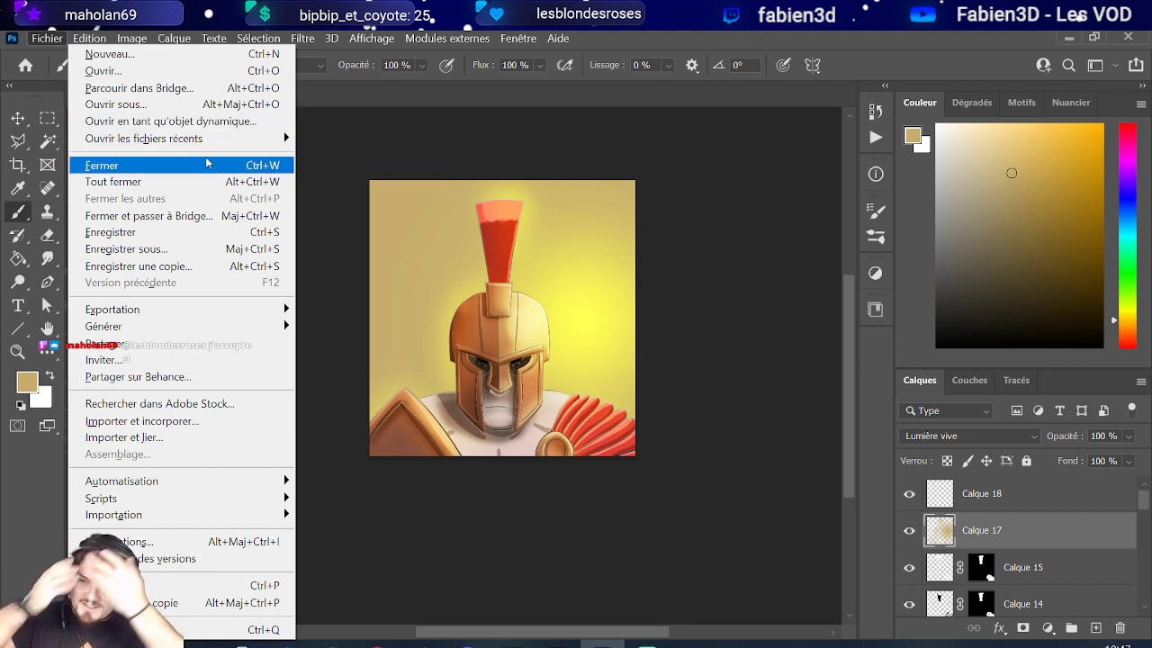
pyautogui.moveTo(131, 38)
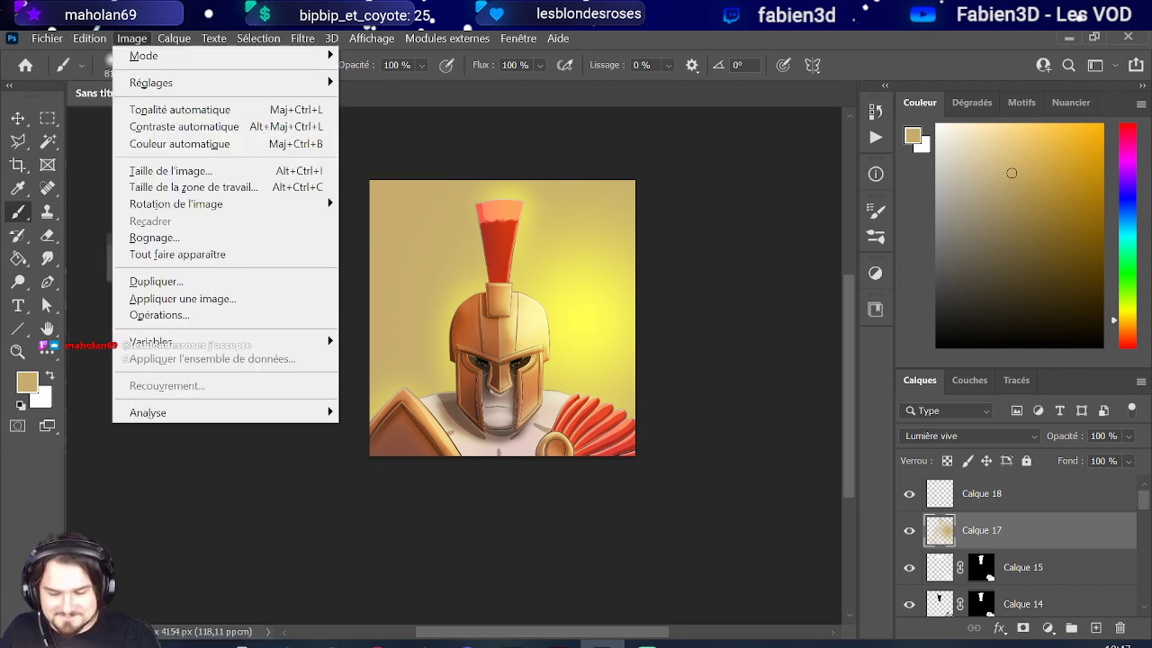
pyautogui.moveTo(55, 46)
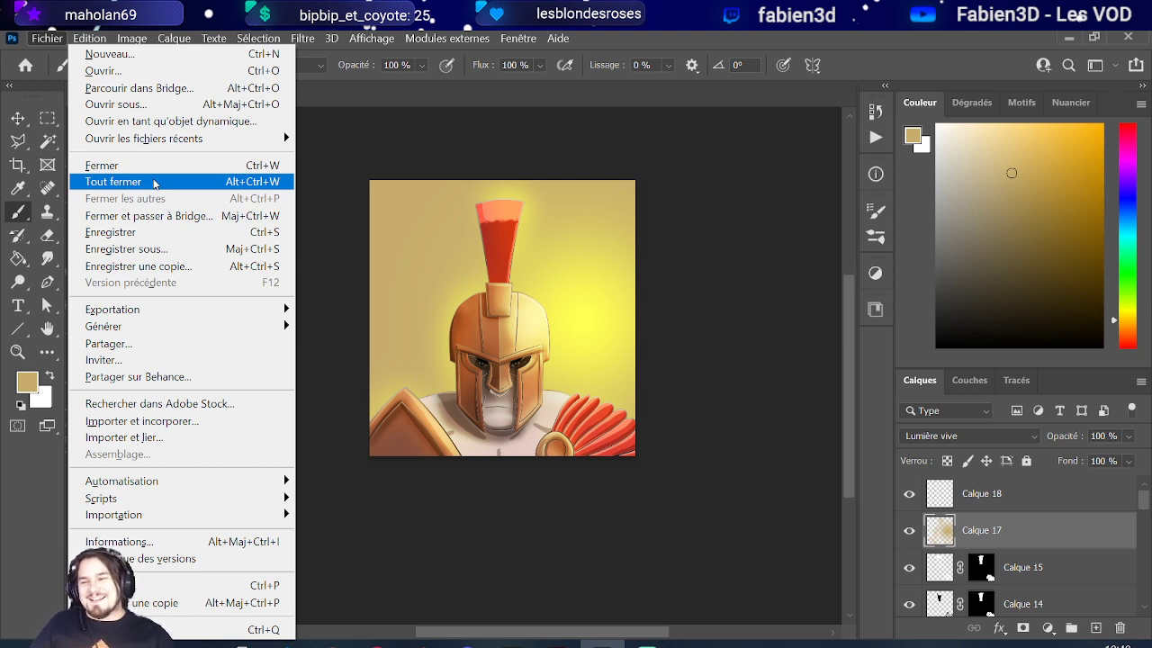
pyautogui.click(106, 71)
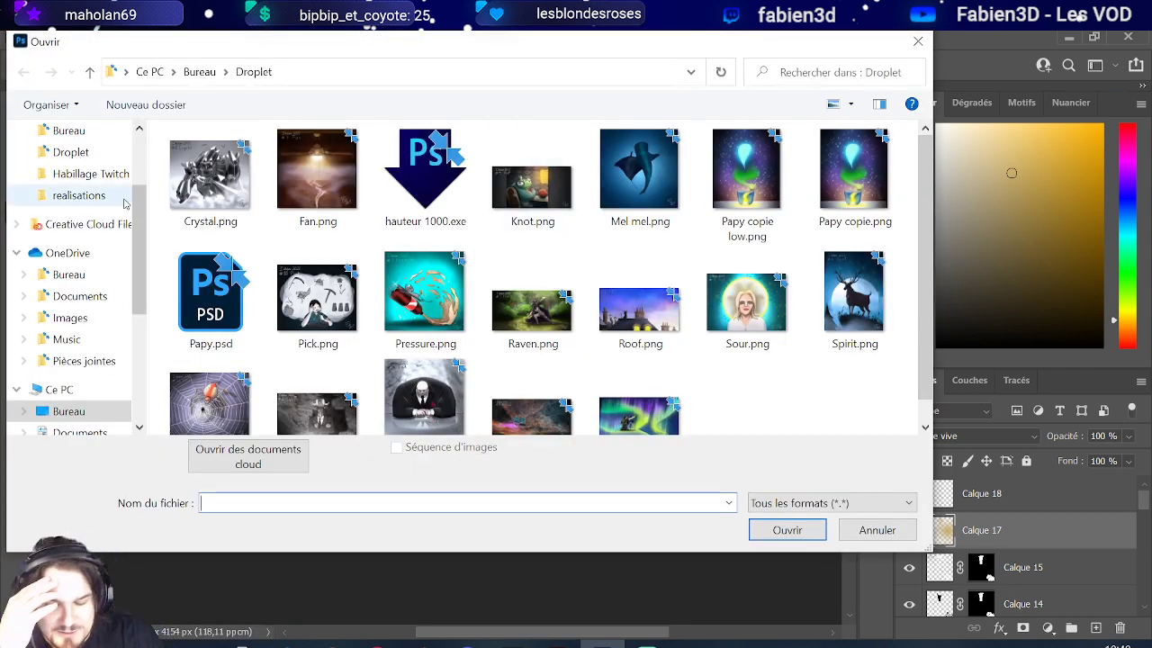
pyautogui.scroll(2, 141, 156)
pyautogui.click(68, 166)
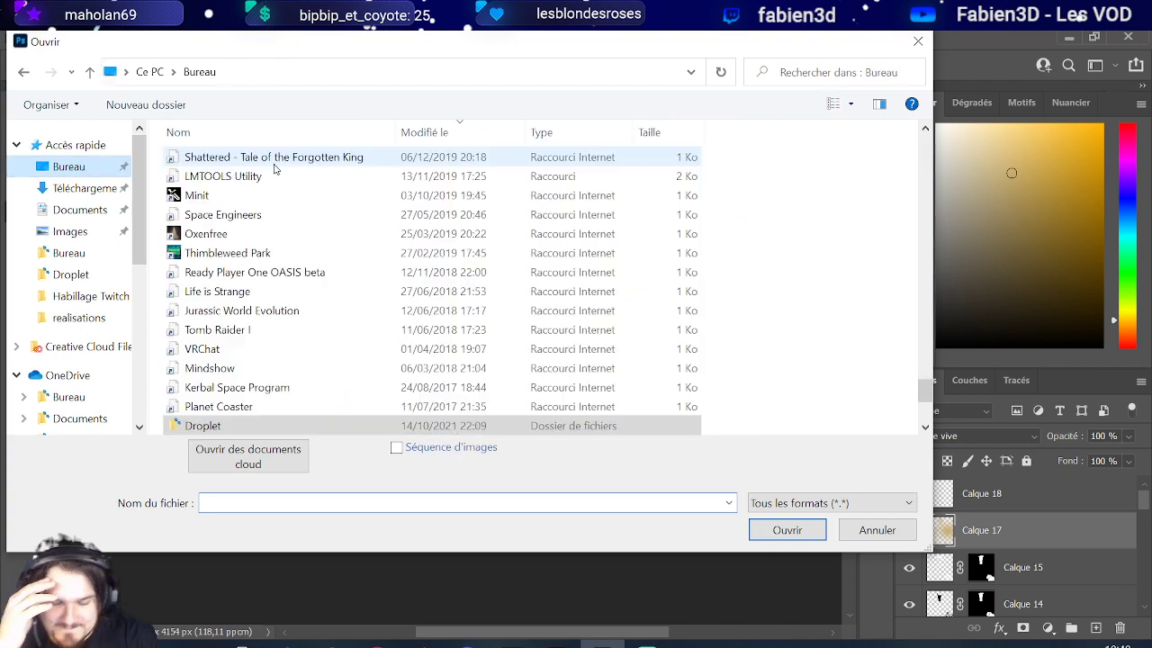
# - Find Watch.psd in the Bureau folder and open it
pyautogui.scroll(-2, 276, 180)
pyautogui.scroll(15, 279, 189)
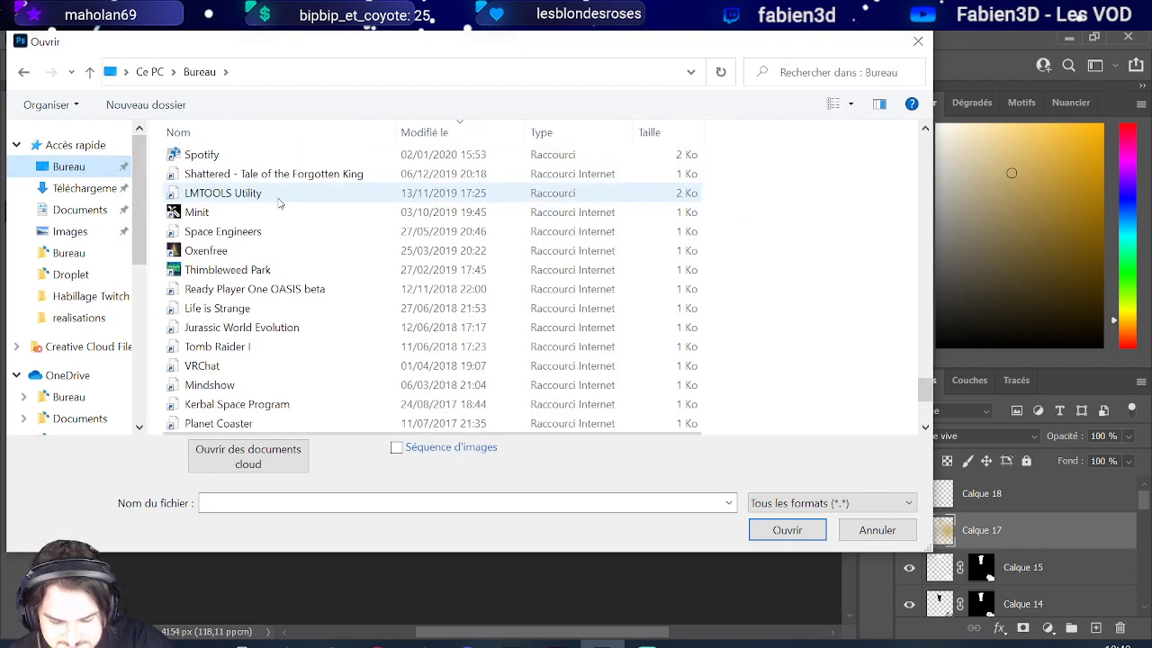
pyautogui.scroll(15, 294, 198)
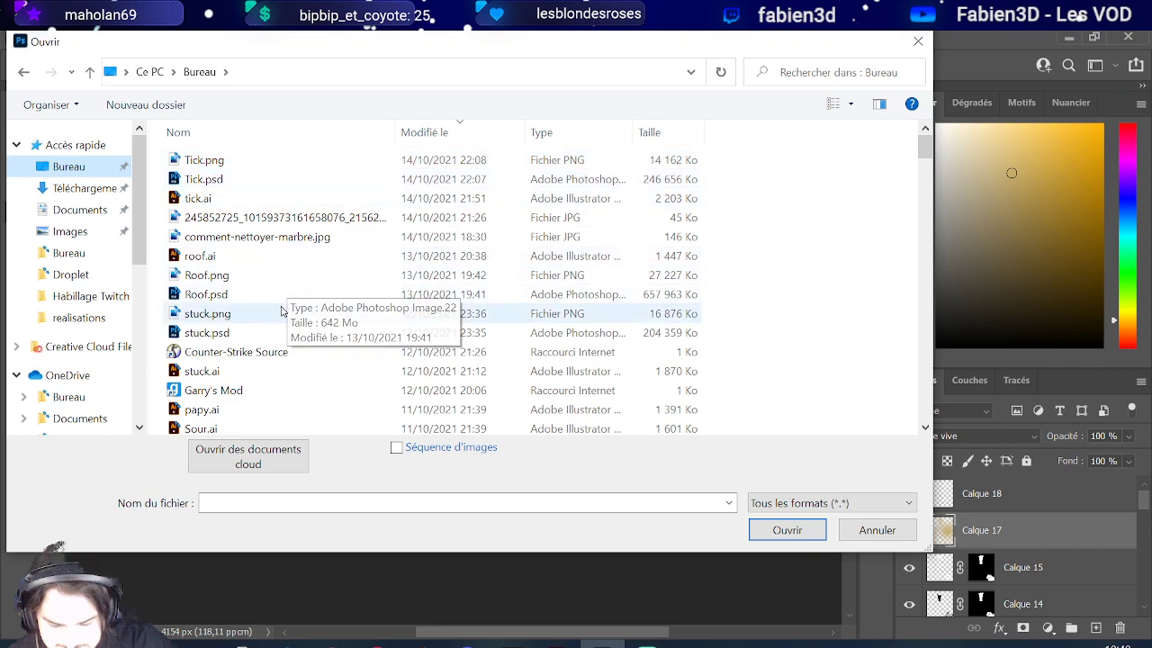
pyautogui.scroll(-3, 283, 298)
pyautogui.scroll(-1, 283, 288)
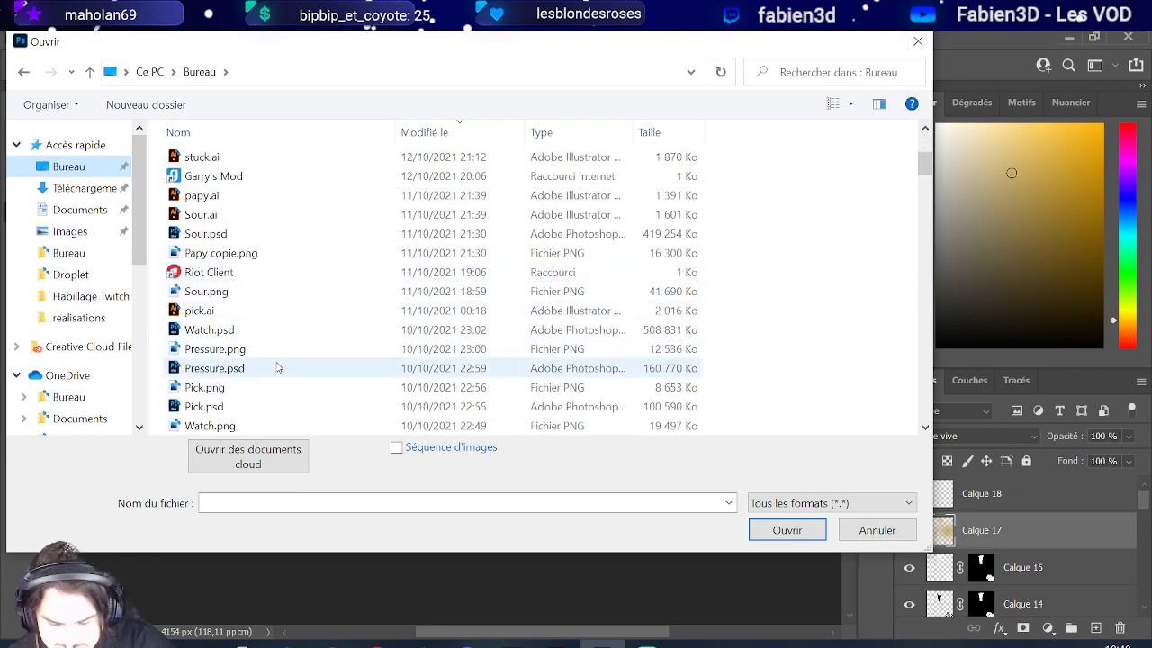
pyautogui.scroll(-1, 279, 369)
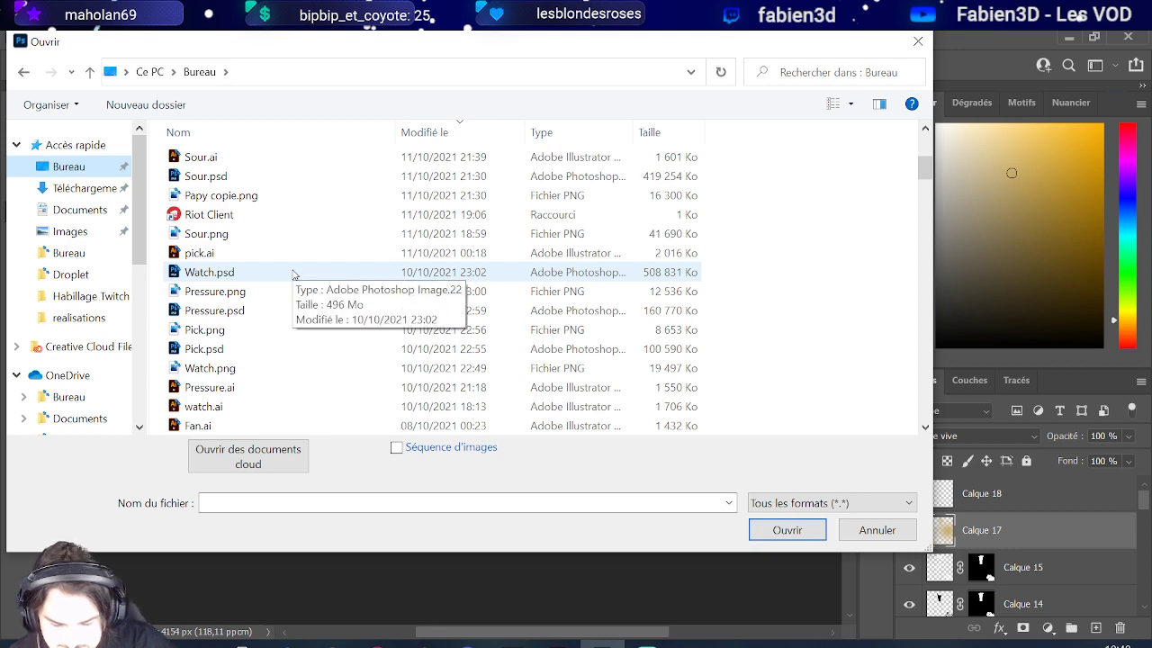
pyautogui.click(291, 272)
pyautogui.click(788, 530)
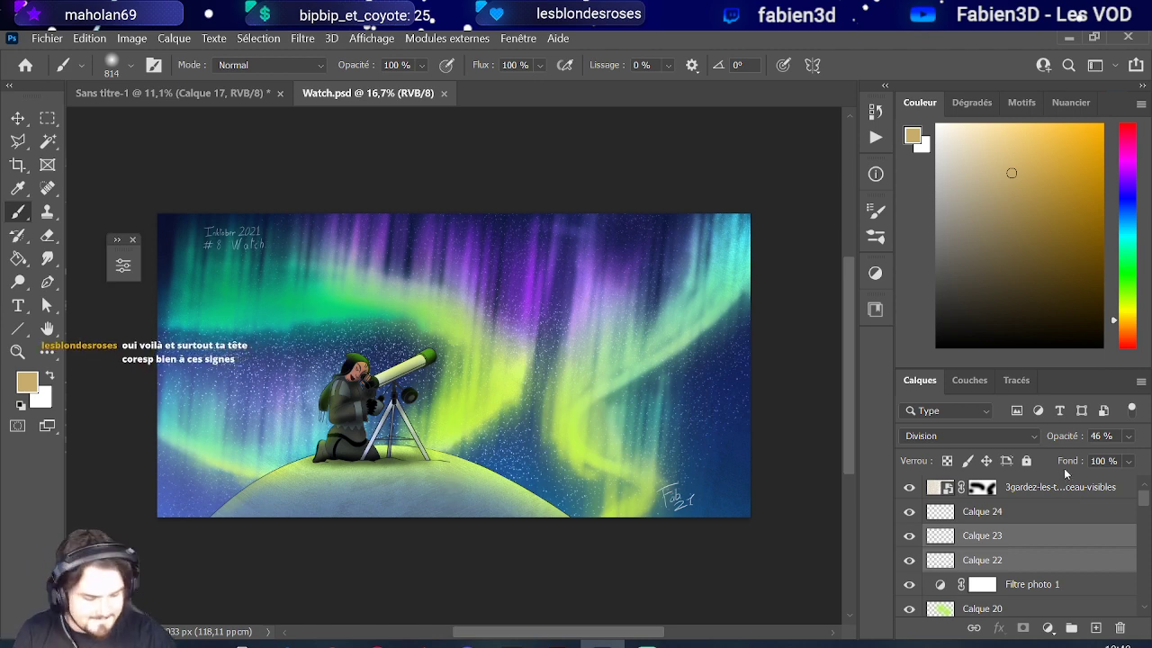
# - Duplicate the texture layer 3gardez-les-traces-de-pinceau-visibles from Watch.psd into the Sans titre-1 document and return to that document
pyautogui.click(1057, 500)
pyautogui.rightClick(1057, 491)
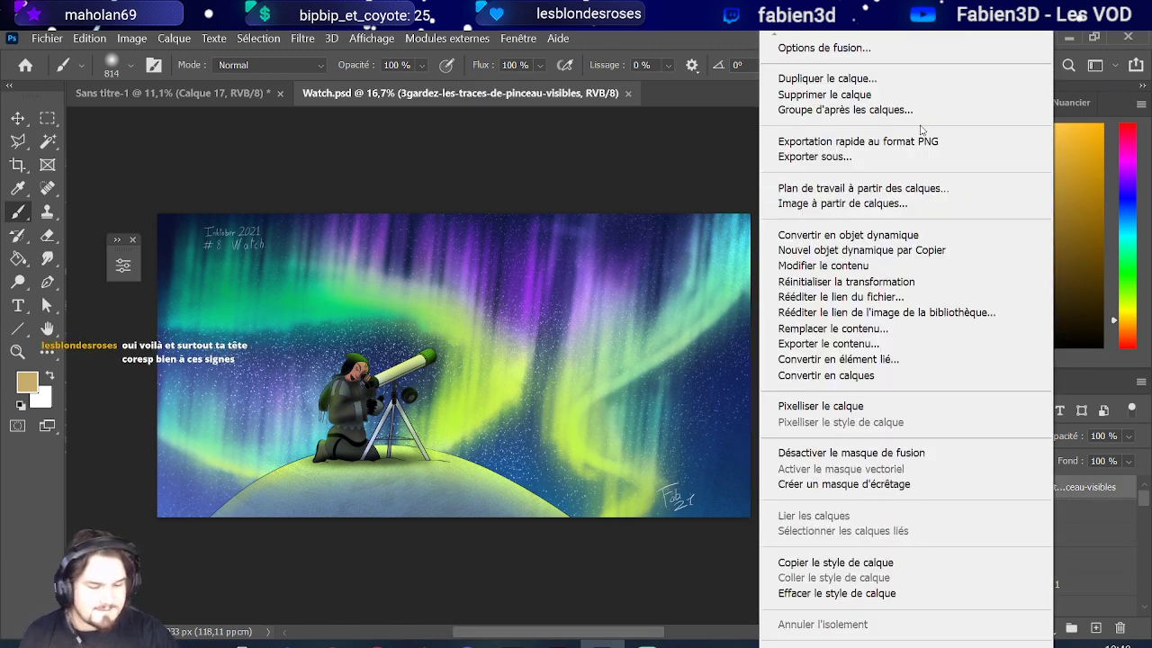
pyautogui.click(887, 83)
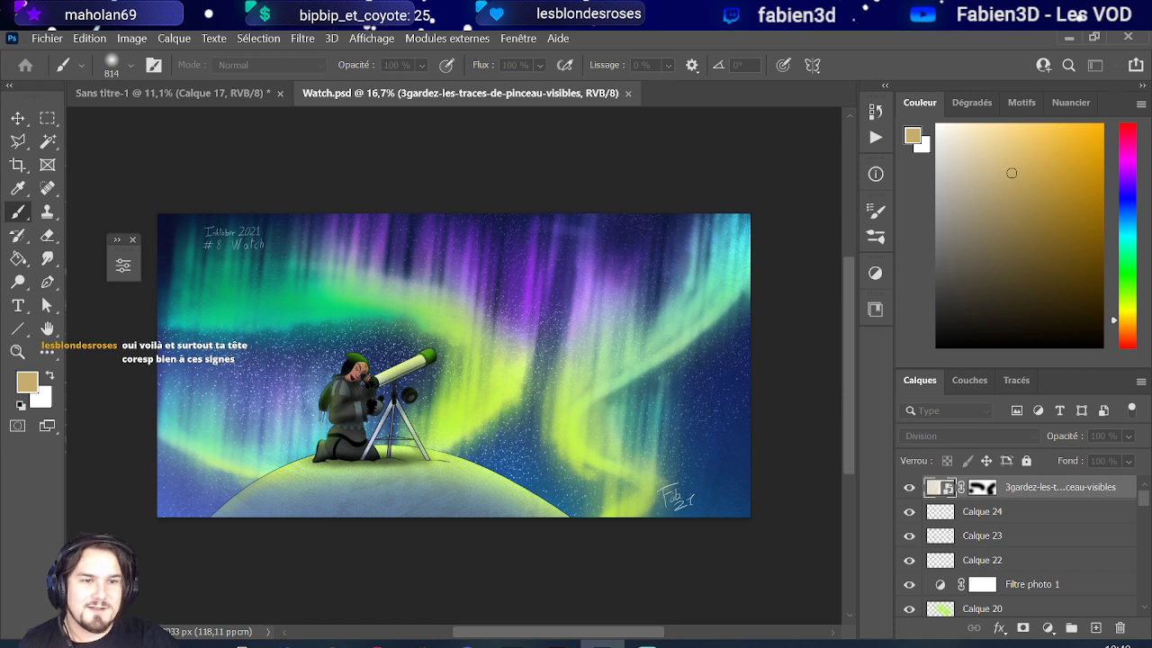
pyautogui.press('Return')
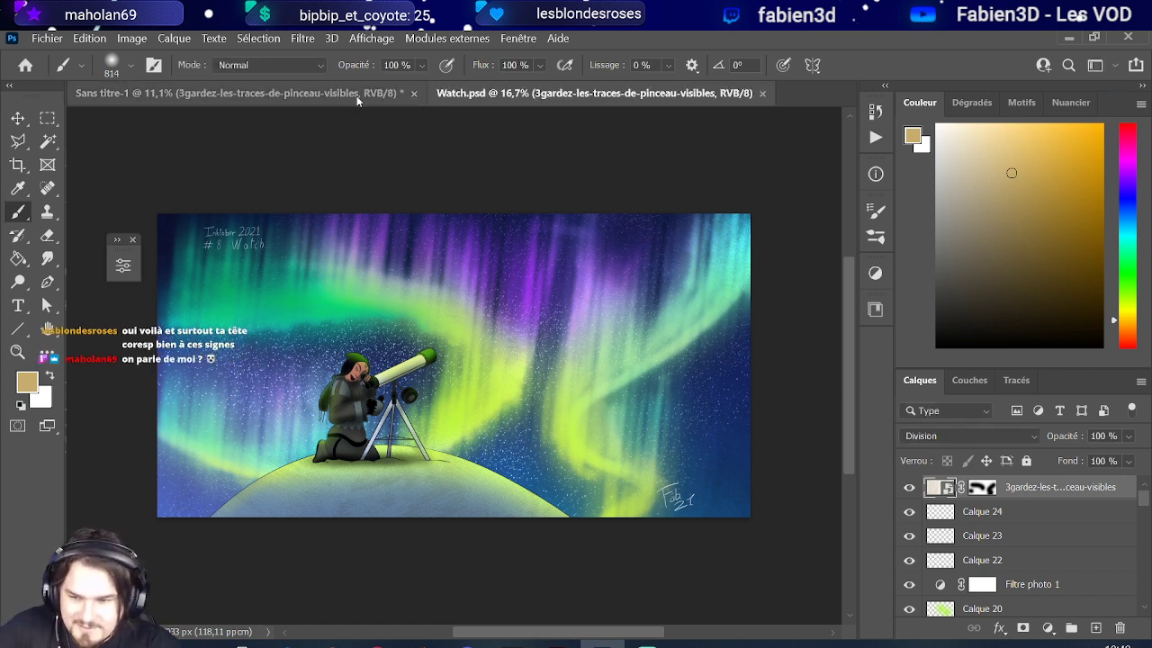
pyautogui.click(283, 97)
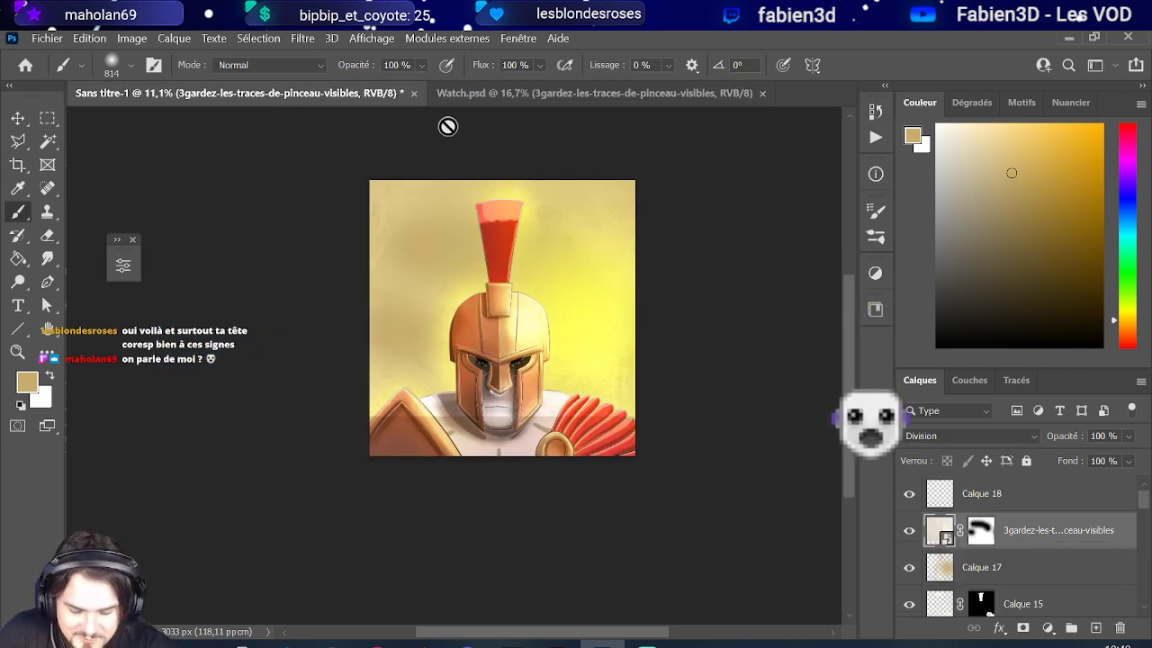
# - Delete the texture layer's mask and free-transform the texture so it covers the whole Spartan canvas
pyautogui.rightClick(981, 531)
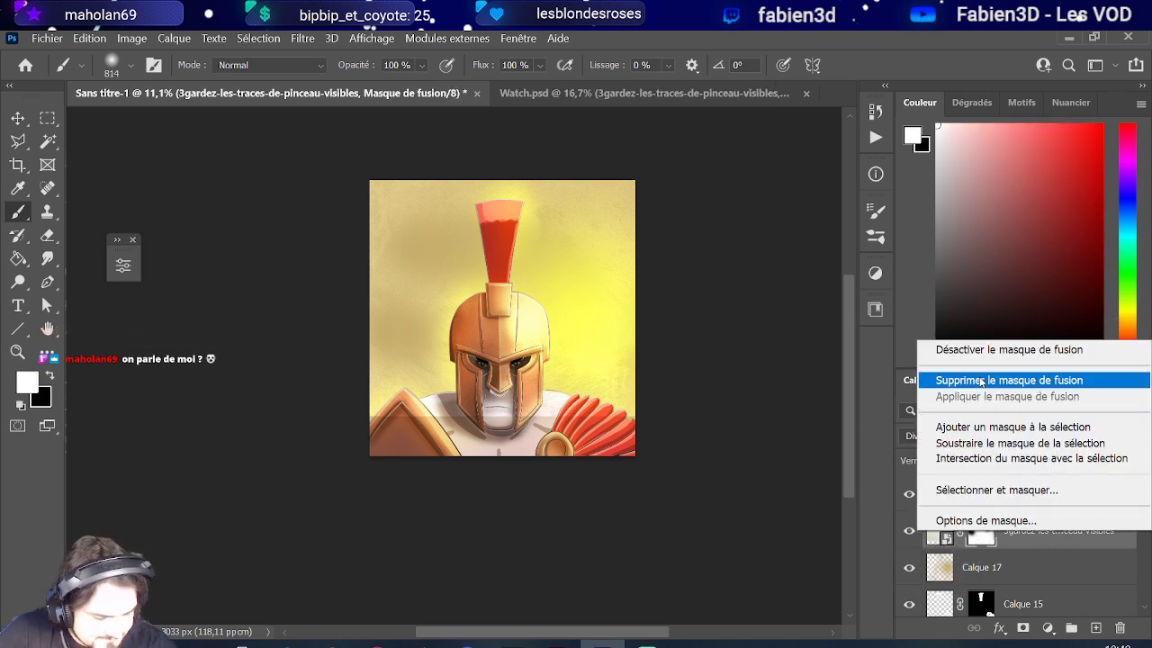
pyautogui.click(980, 382)
pyautogui.click(94, 39)
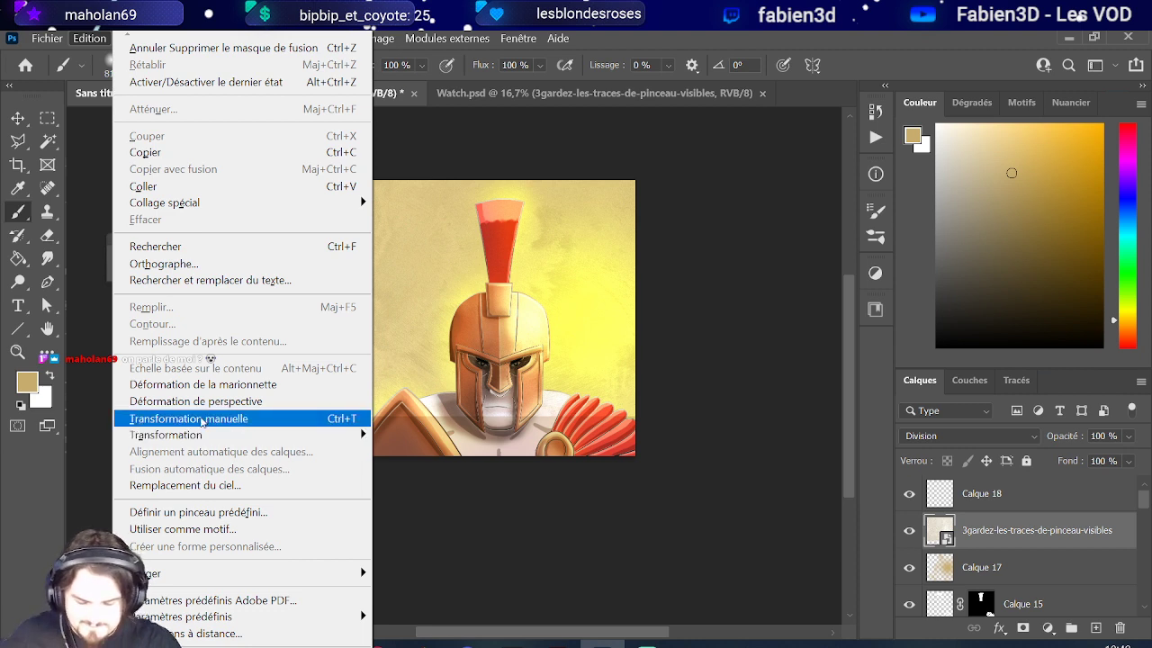
pyautogui.click(372, 385)
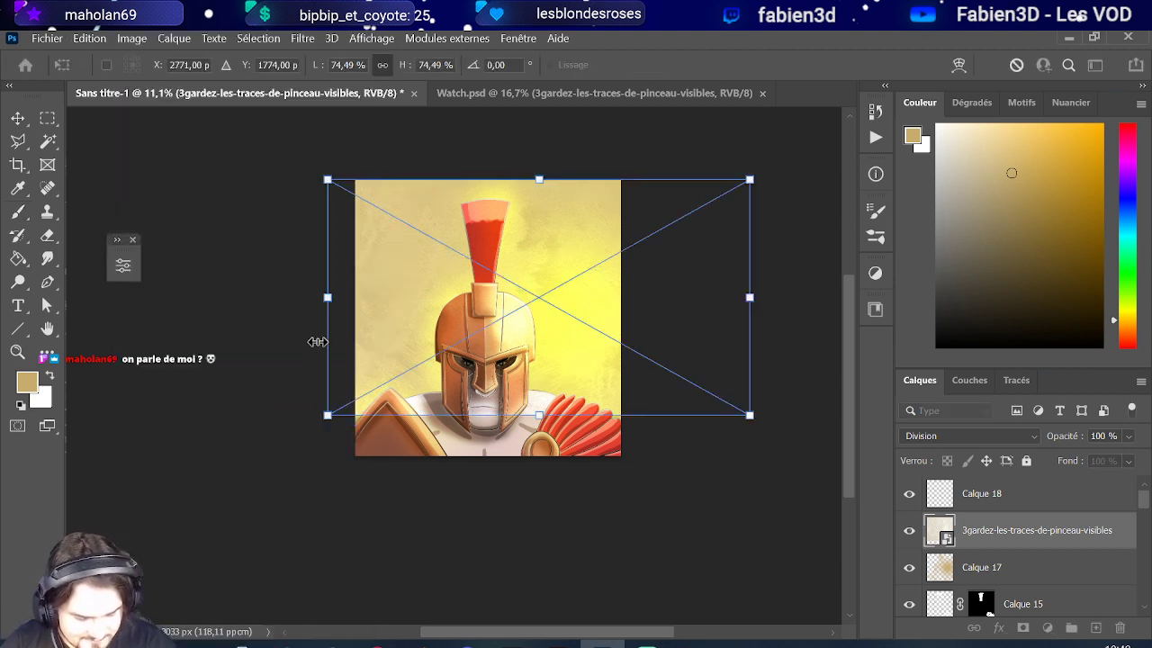
pyautogui.moveTo(674, 401); pyautogui.dragTo(744, 435)
pyautogui.press('Return')
pyautogui.press('b')
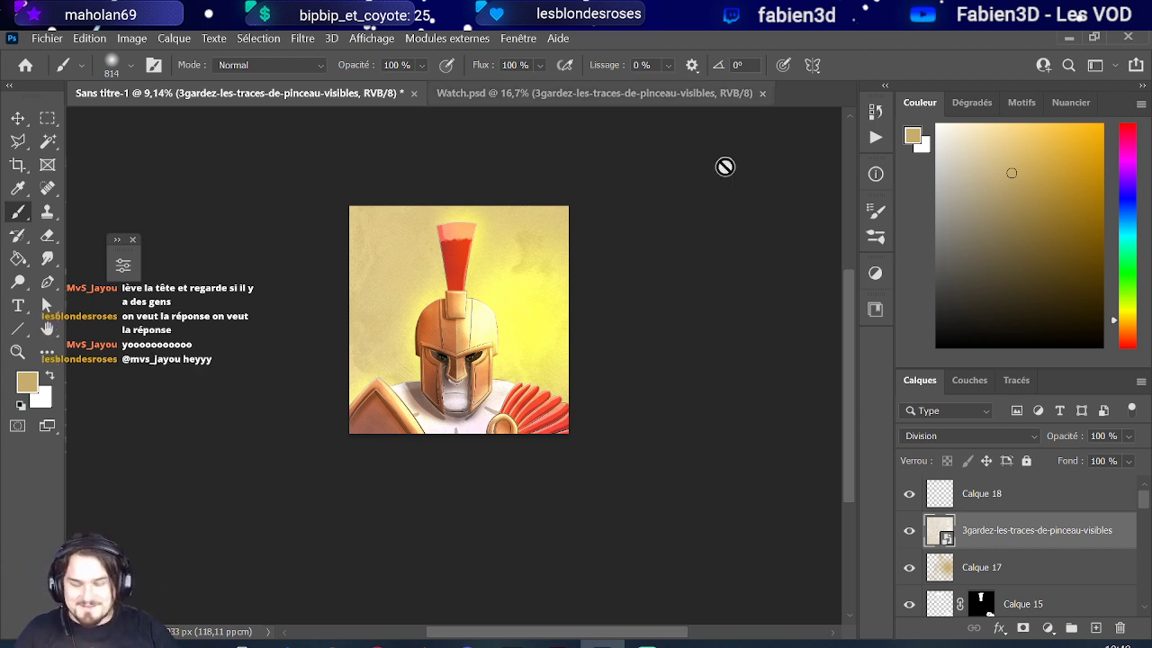
# - Try to erase the glow around the helmet's shaded side on Calque 17 with a 686 px soft eraser, and undo the strokes
pyautogui.scroll(5, 432, 387)
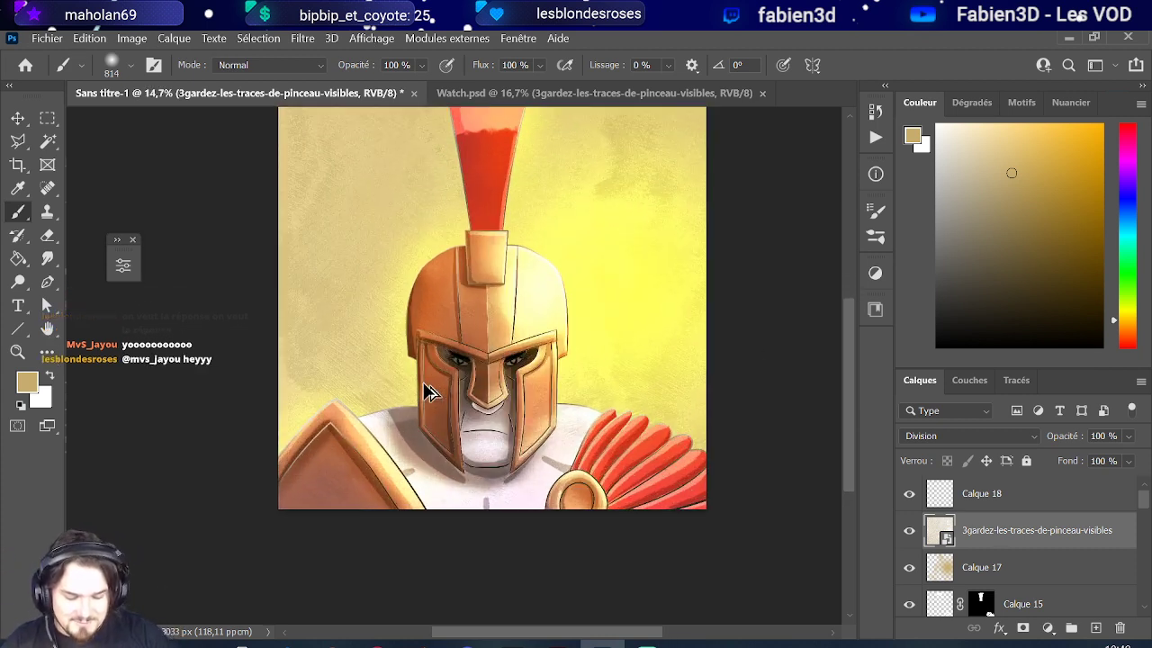
pyautogui.scroll(-5, 432, 387)
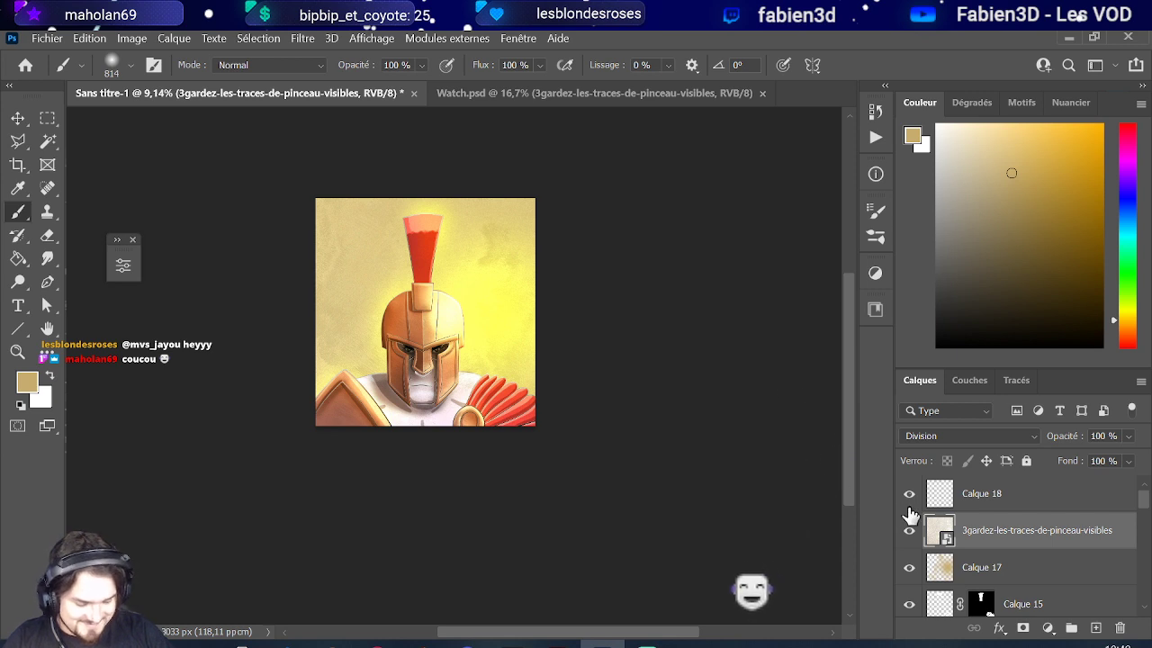
pyautogui.scroll(-1, 1013, 564)
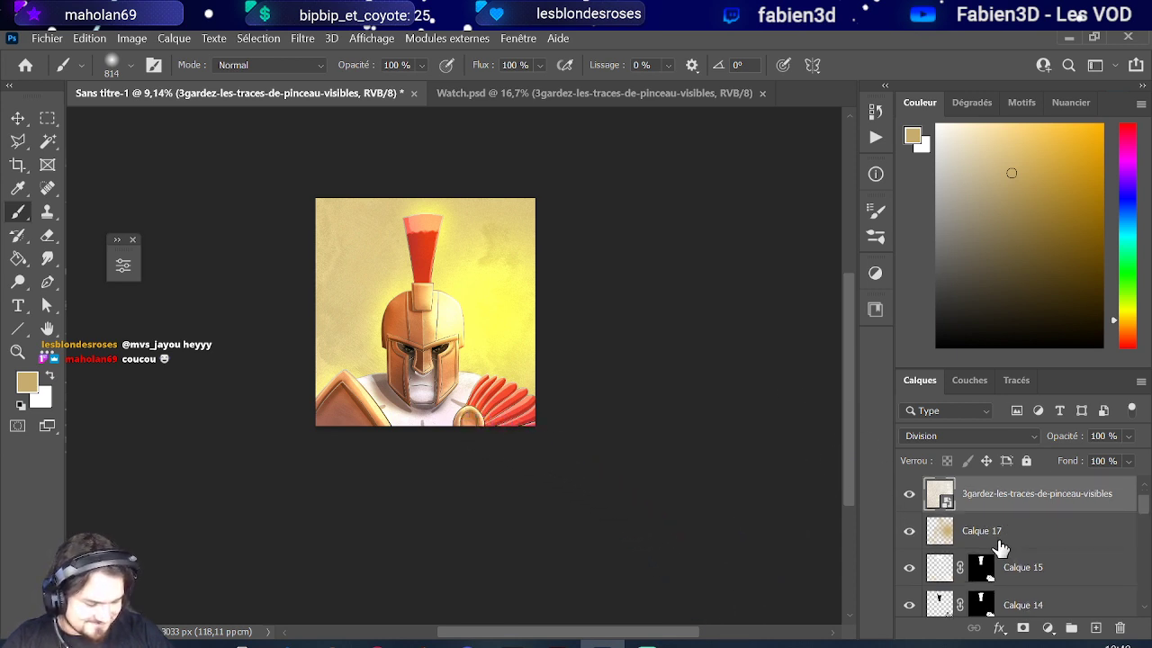
pyautogui.click(998, 531)
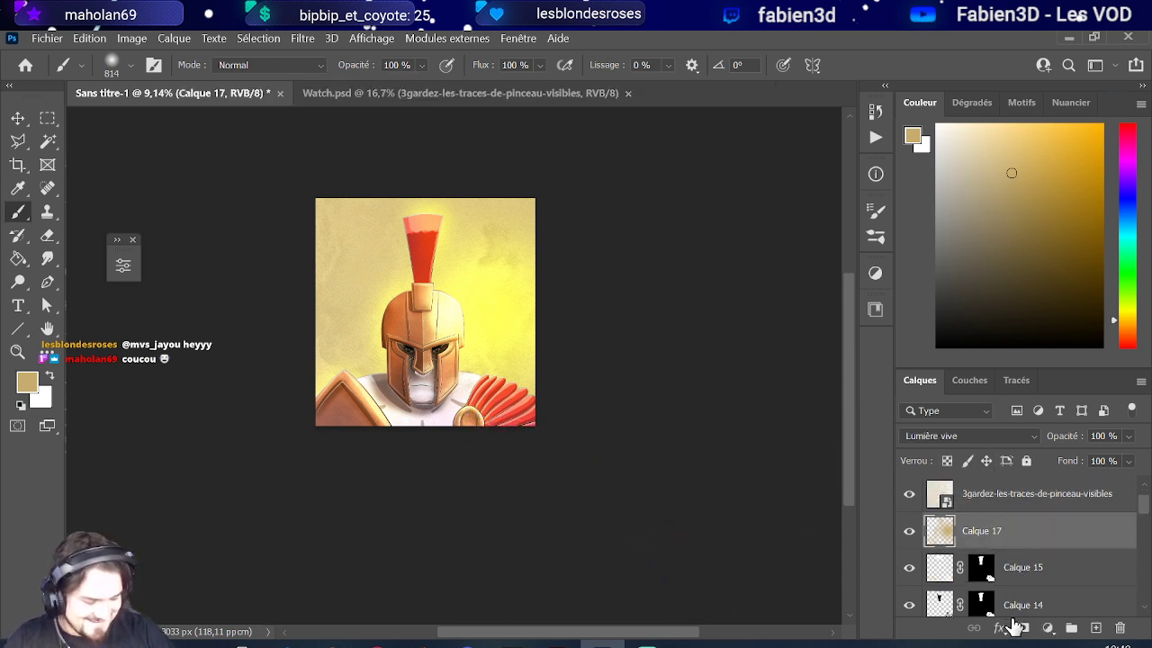
pyautogui.click(48, 235)
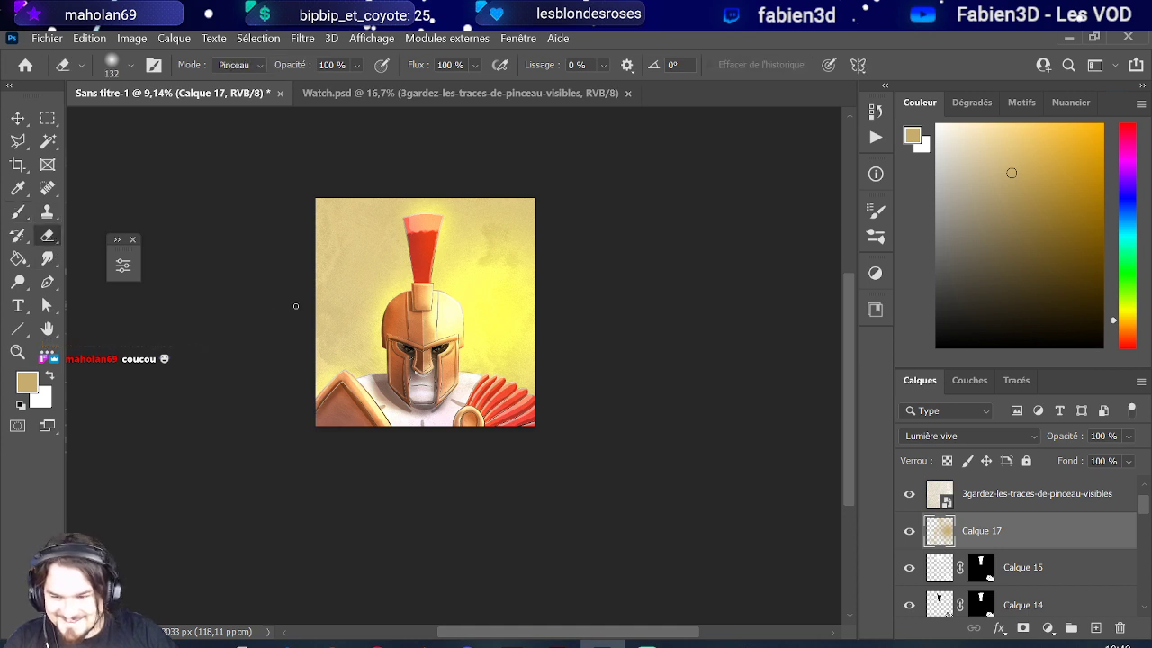
pyautogui.moveTo(359, 253)
pyautogui.mouseDown()
pyautogui.moveTo(378, 251)
pyautogui.moveTo(404, 219)
pyautogui.moveTo(379, 229)
pyautogui.mouseUp()
pyautogui.moveTo(401, 290); pyautogui.dragTo(382, 304)
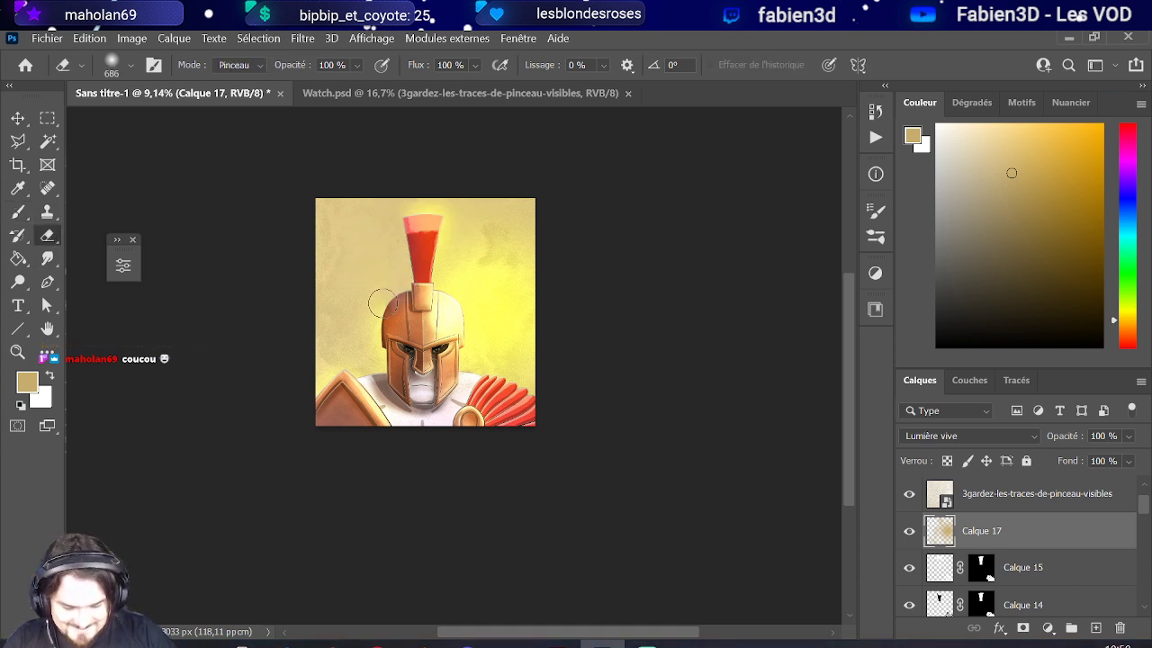
pyautogui.moveTo(371, 350); pyautogui.dragTo(382, 379)
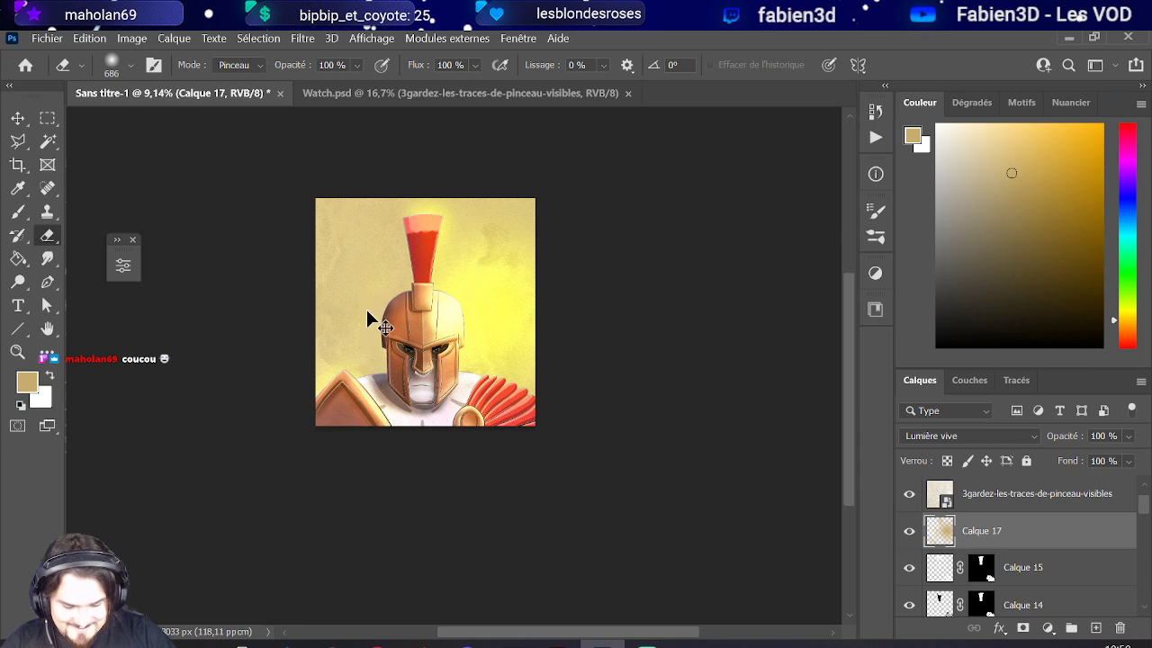
pyautogui.hotkey('ctrl', 'z')
pyautogui.hotkey('ctrl', 'z')
pyautogui.moveTo(403, 284)
pyautogui.mouseDown()
pyautogui.moveTo(375, 338)
pyautogui.moveTo(383, 378)
pyautogui.mouseUp()
pyautogui.hotkey('ctrl', 'z')
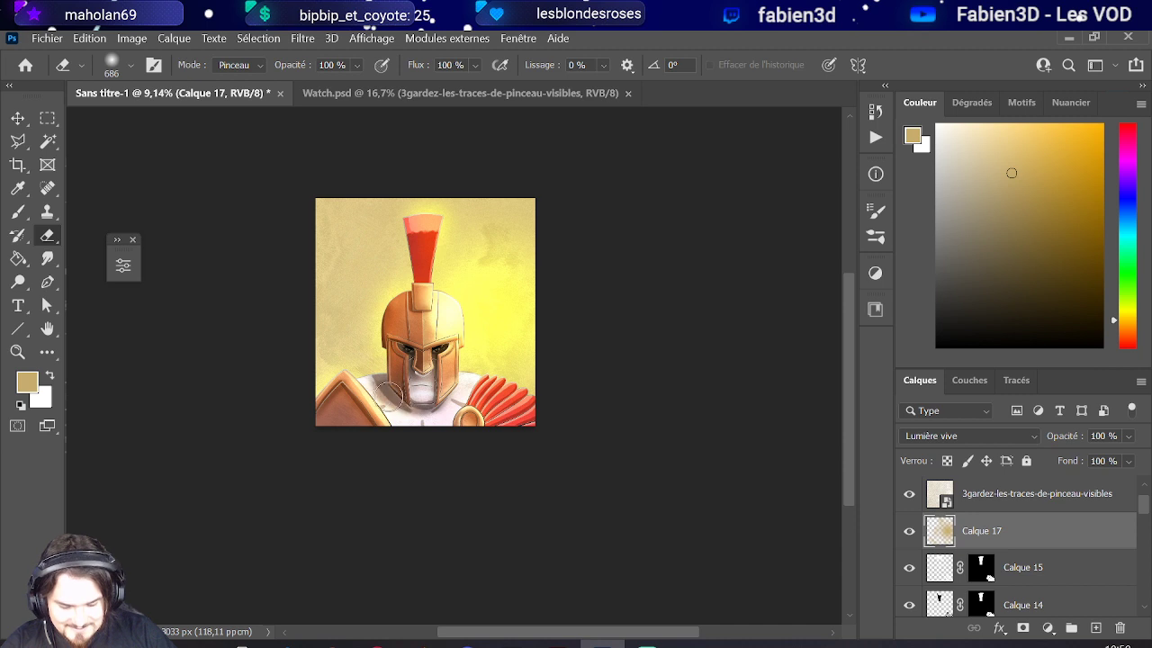
pyautogui.press(']')
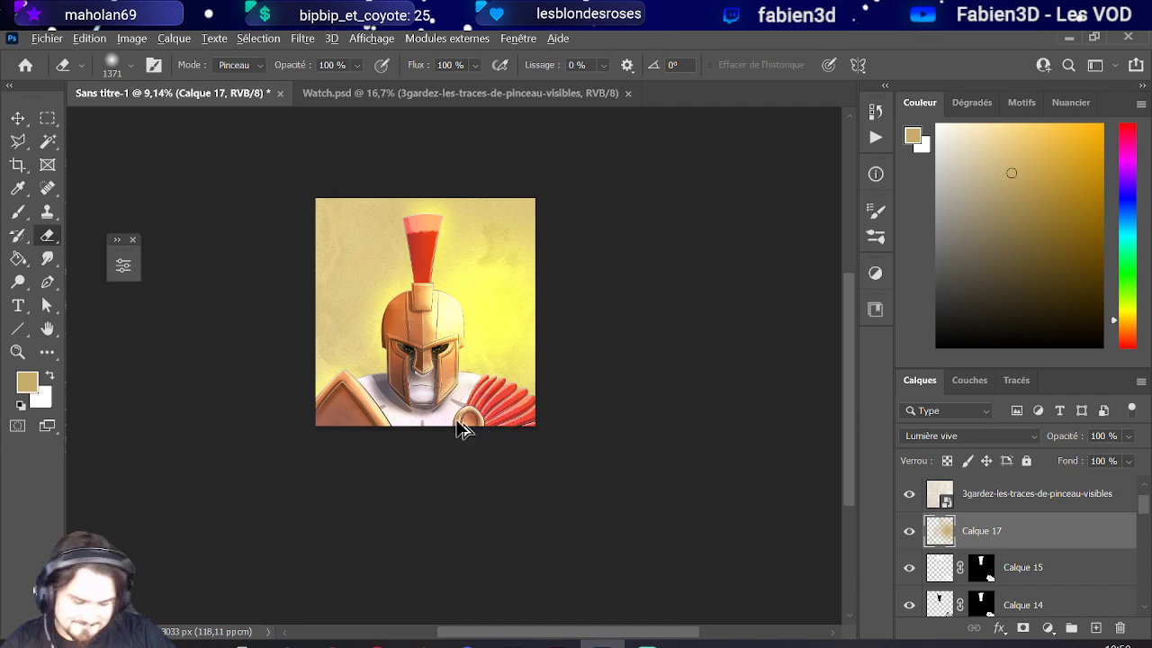
# - Make the empty layer Calque 18 above the texture layer active and check the whole illustration
pyautogui.scroll(5, 430, 373)
pyautogui.scroll(-2, 419, 342)
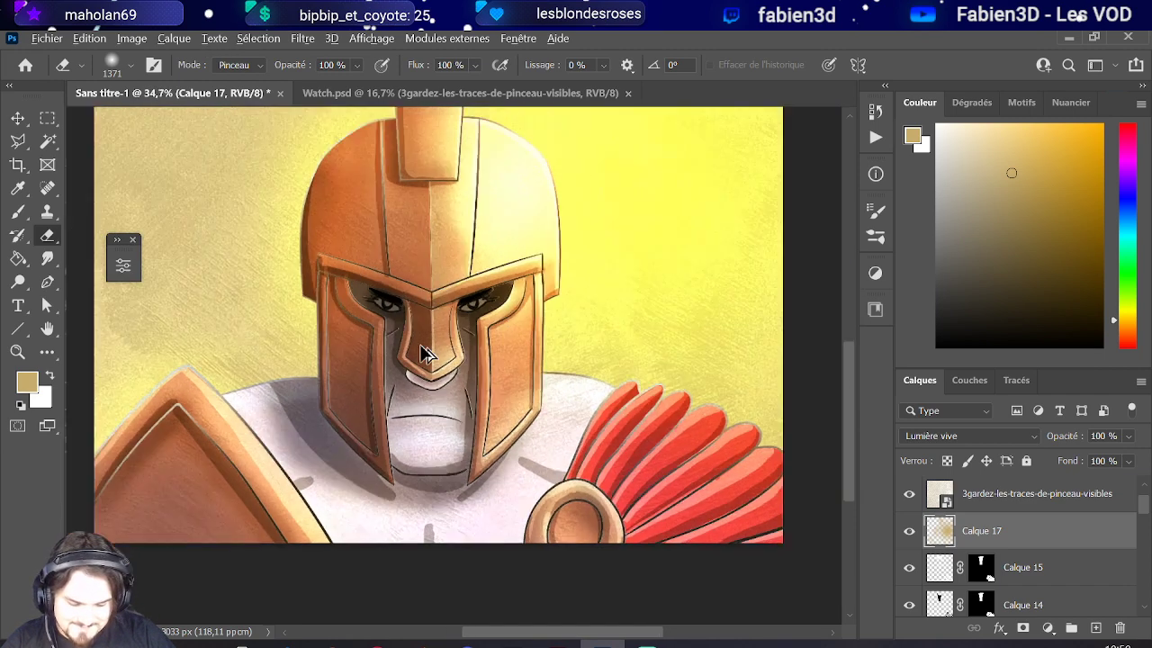
pyautogui.hotkey('ctrl', 'shift', 'alt', 'n')
pyautogui.click(1017, 533)
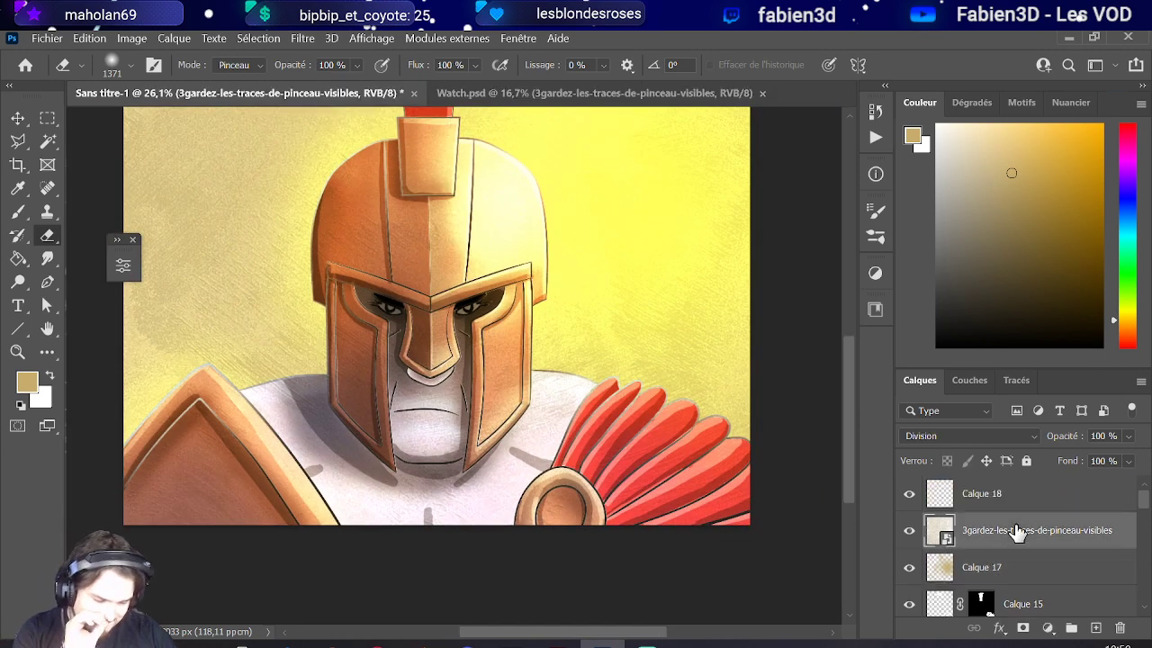
pyautogui.click(997, 496)
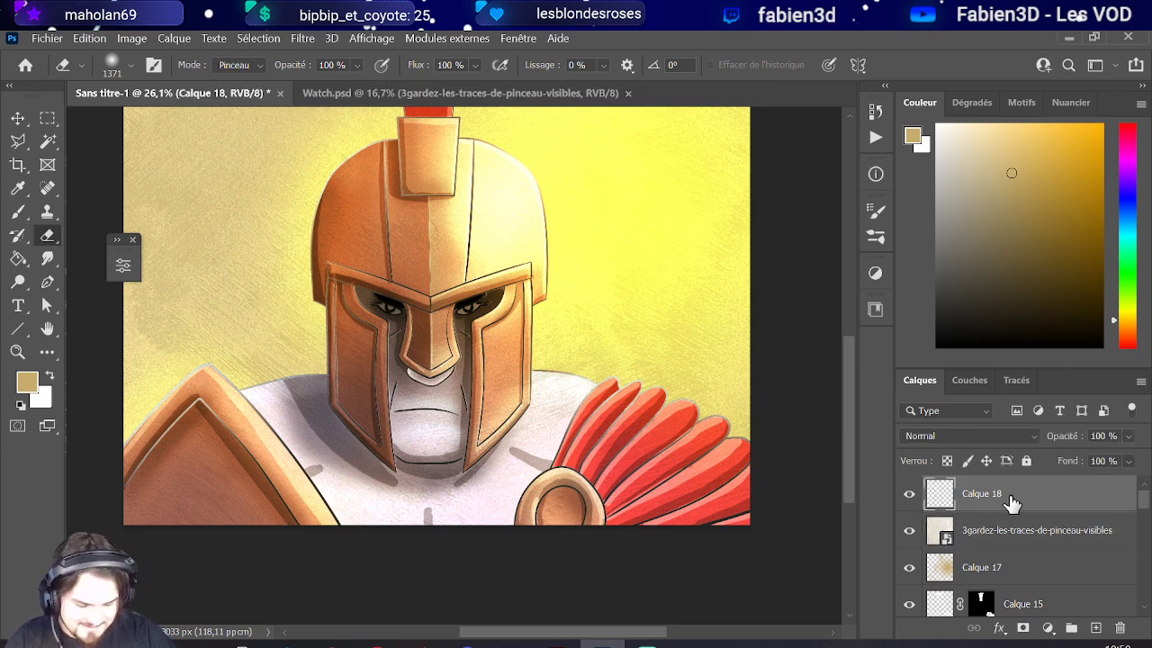
pyautogui.scroll(-5, 605, 376)
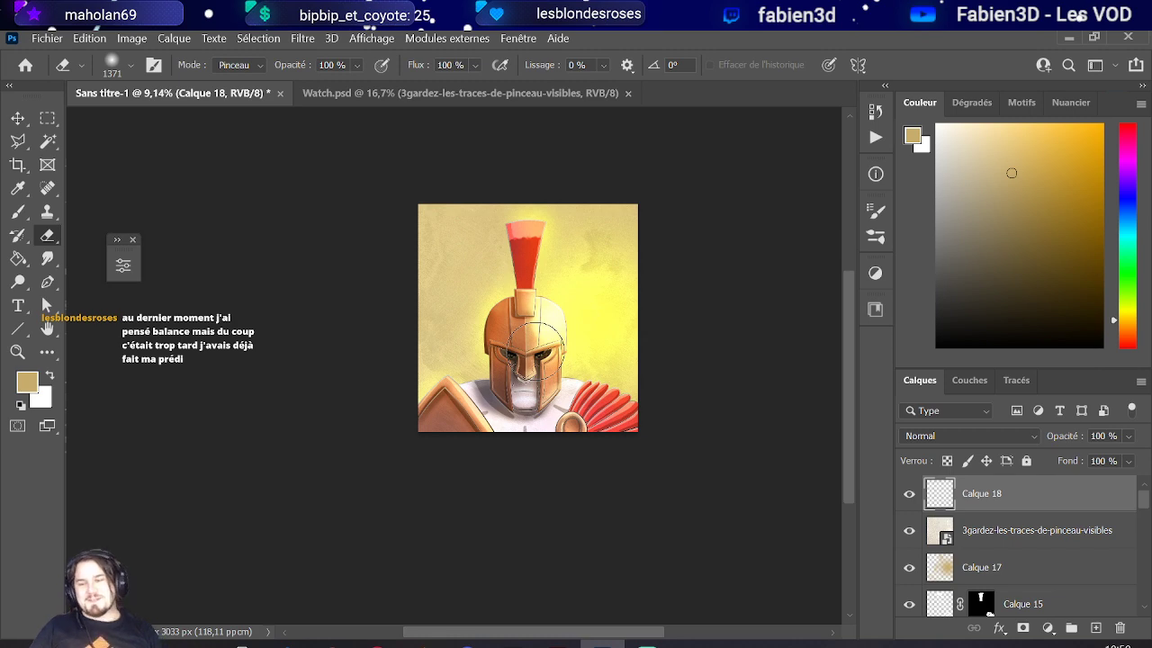
pyautogui.scroll(5, 531, 351)
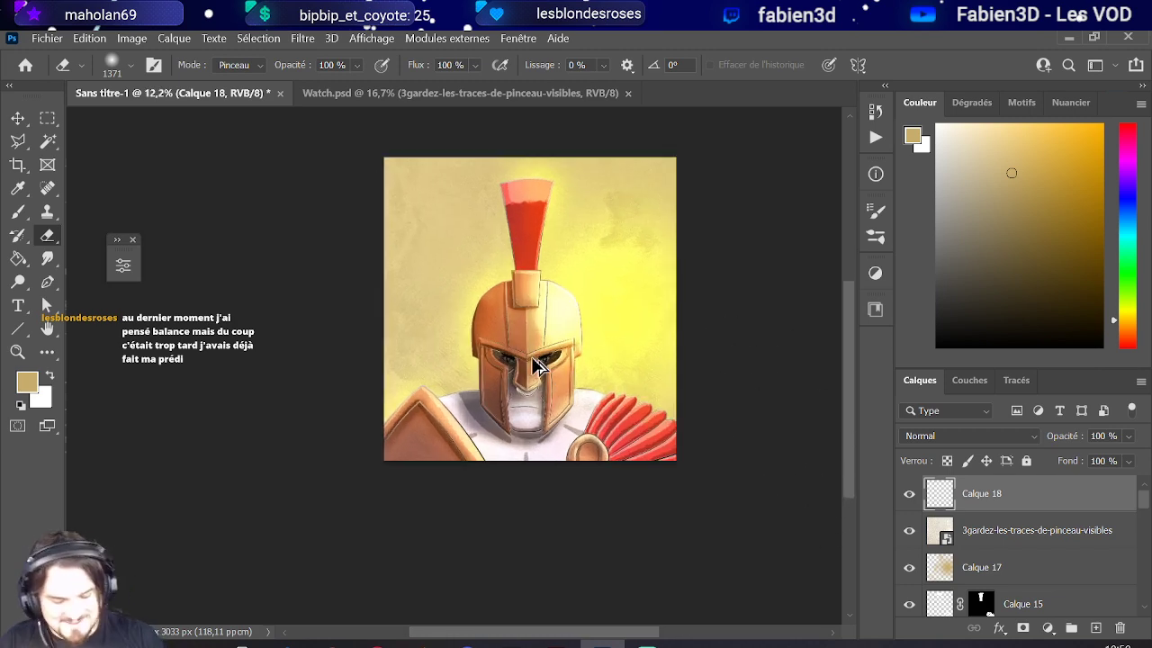
# - Add a new layer directly above Calque 15 and choose a dark grey foreground colour
pyautogui.scroll(3, 540, 396)
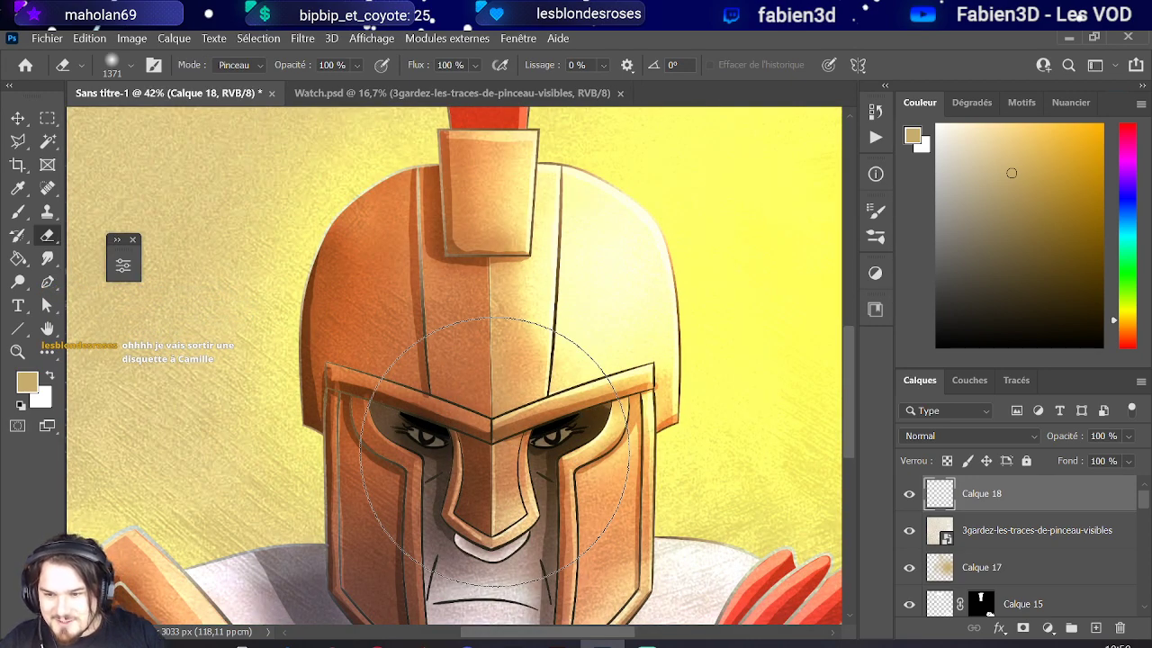
pyautogui.moveTo(529, 474); pyautogui.dragTo(340, 455)
pyautogui.scroll(-1, 995, 514)
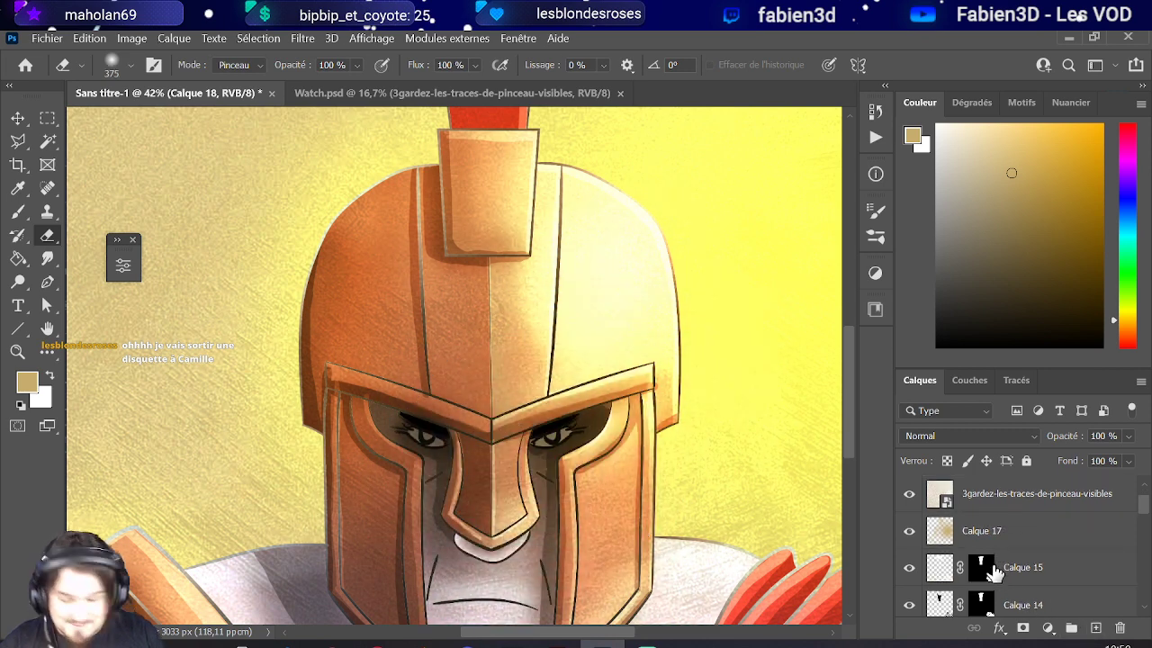
pyautogui.click(999, 572)
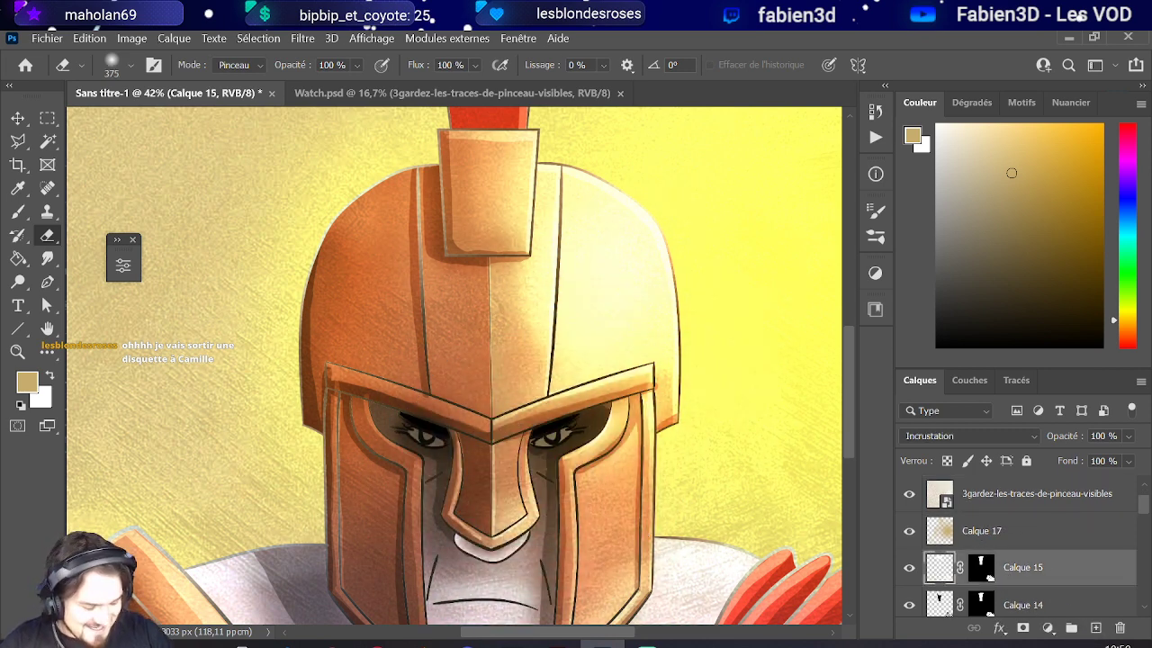
pyautogui.click(1095, 628)
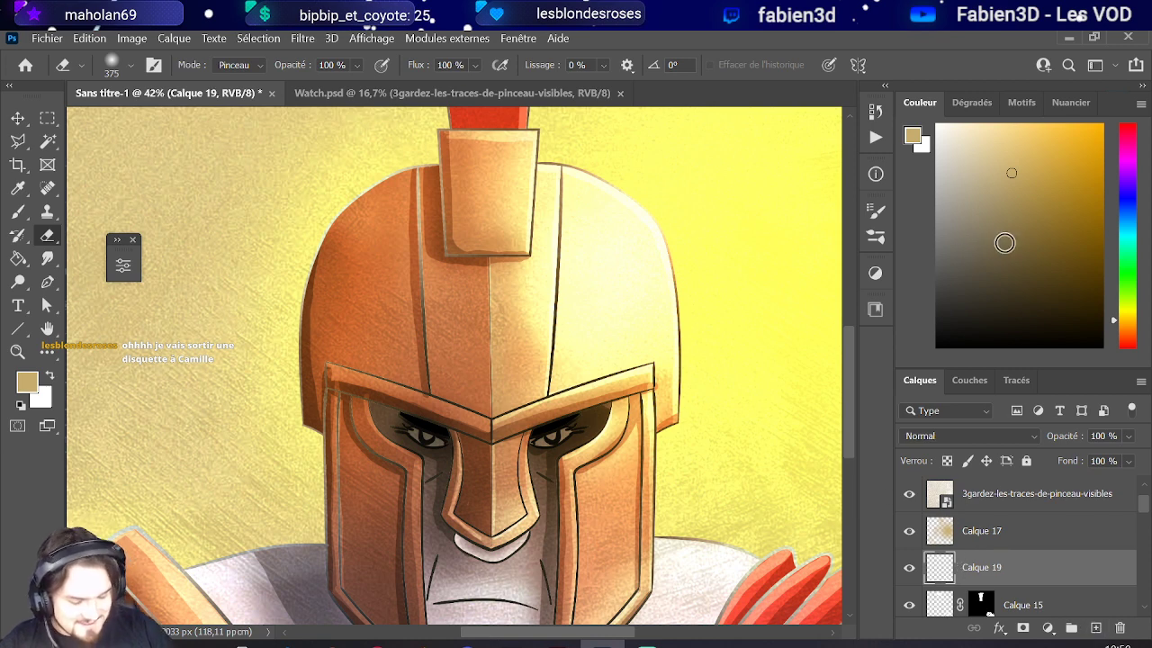
pyautogui.moveTo(1011, 173)
pyautogui.mouseDown()
pyautogui.moveTo(891, 323)
pyautogui.moveTo(852, 308)
pyautogui.moveTo(846, 289)
pyautogui.mouseUp()
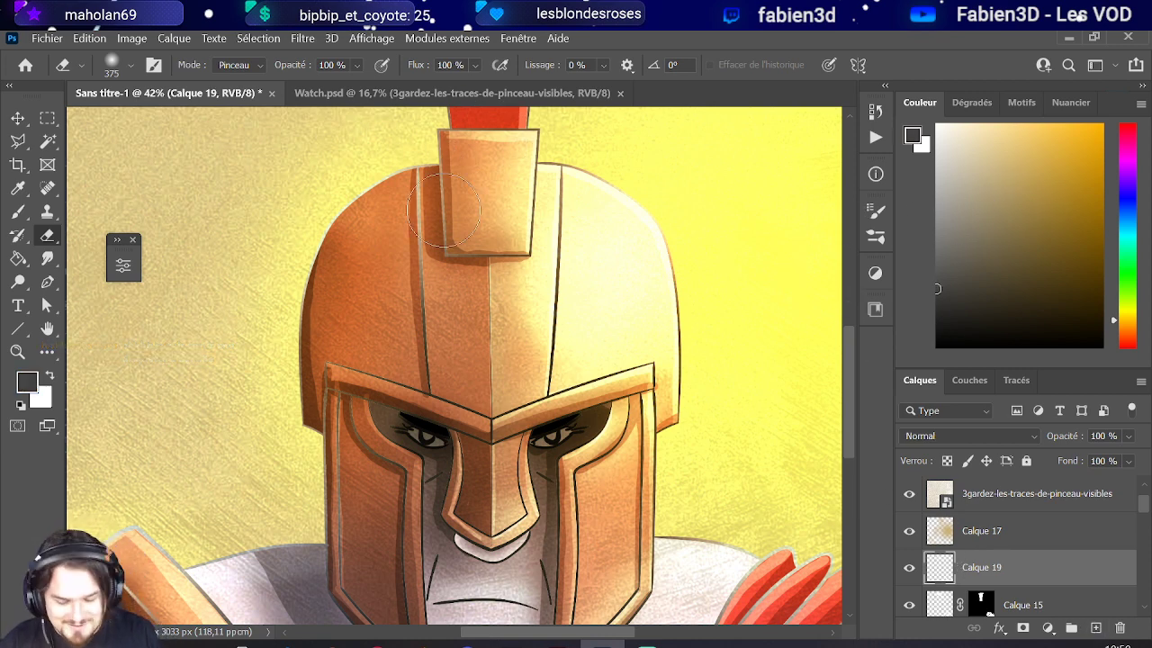
# - Paint dark grey over the iris of the eye on the helmet's shaded side with a 50 px soft brush
pyautogui.moveTo(424, 411); pyautogui.dragTo(410, 411)
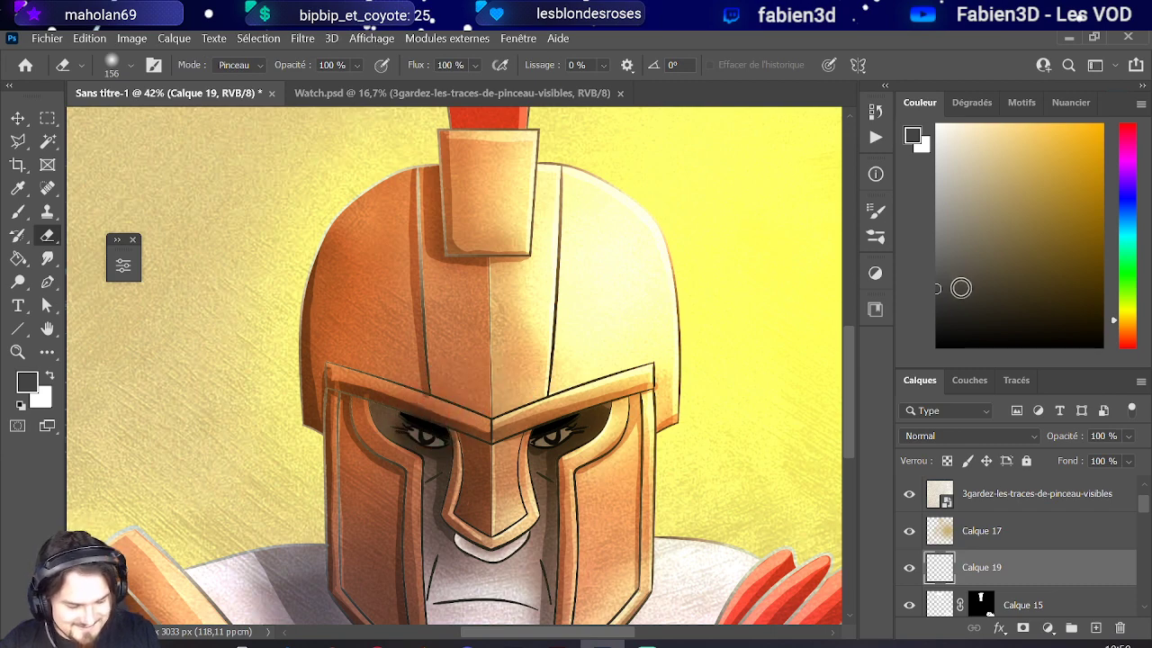
pyautogui.scroll(8, 423, 437)
pyautogui.moveTo(372, 464)
pyautogui.mouseDown()
pyautogui.moveTo(263, 454)
pyautogui.moveTo(279, 455)
pyautogui.mouseUp()
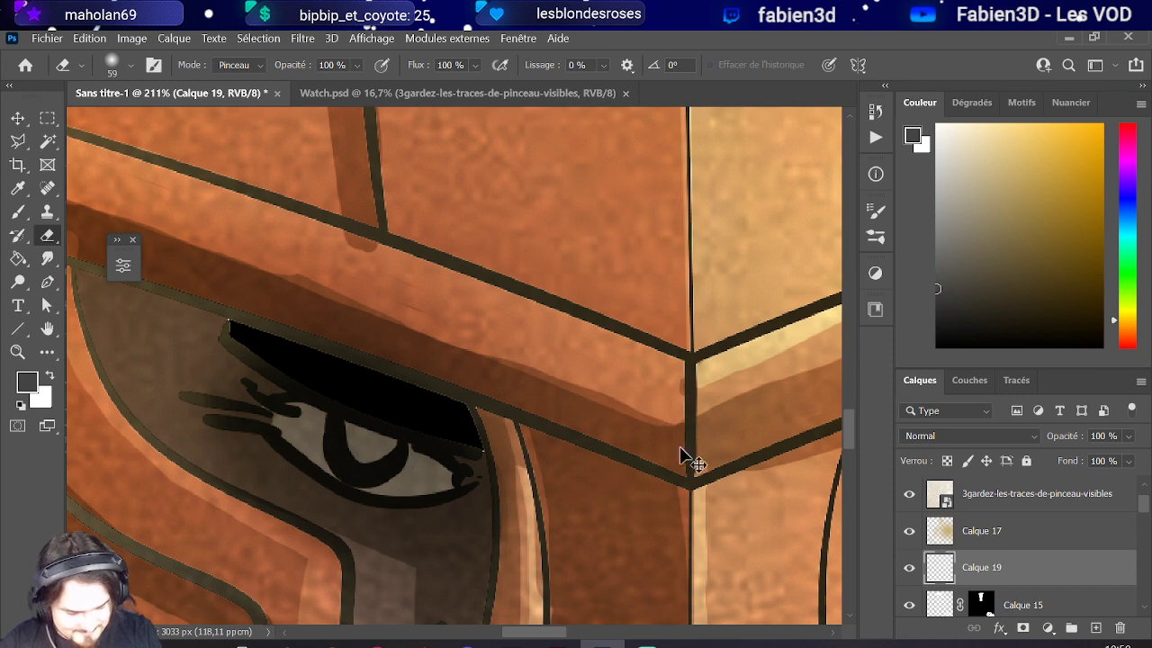
pyautogui.click(18, 211)
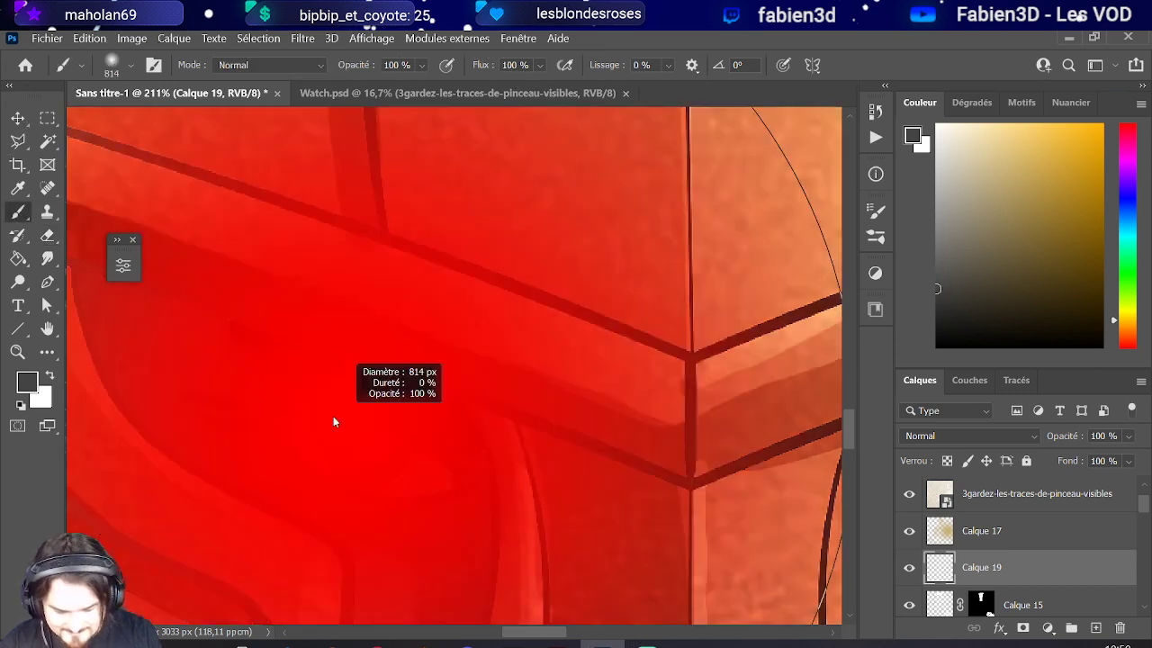
pyautogui.moveTo(334, 413); pyautogui.dragTo(334, 419)
pyautogui.moveTo(432, 423); pyautogui.dragTo(87, 441)
pyautogui.click(432, 423)
pyautogui.moveTo(327, 458); pyautogui.dragTo(321, 471)
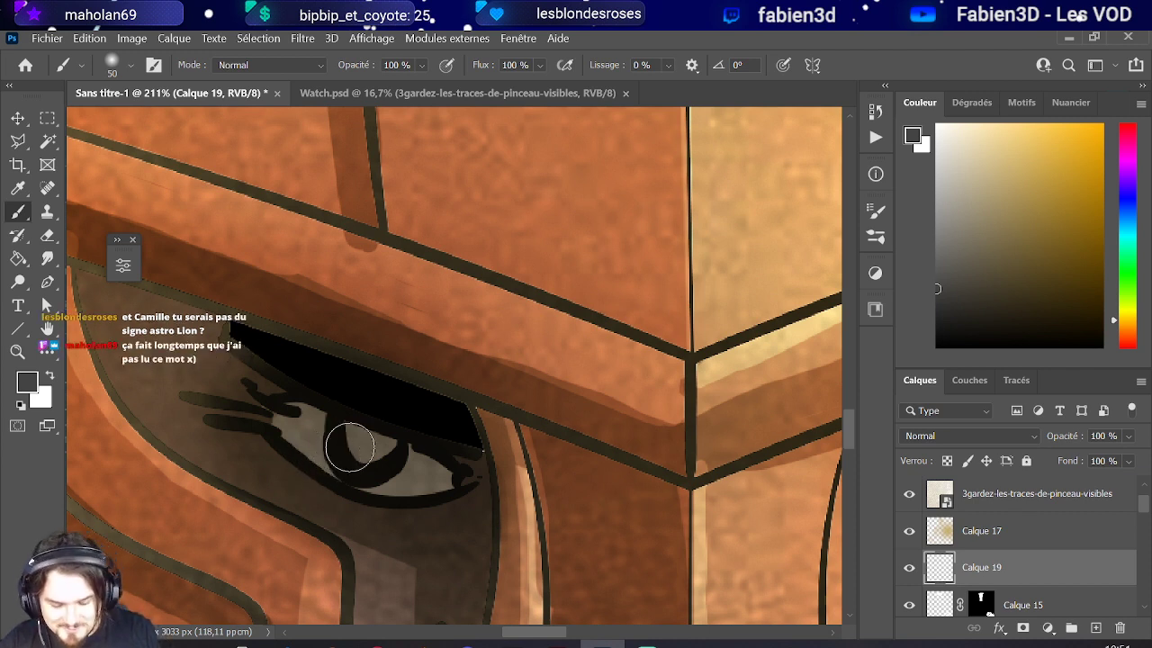
pyautogui.moveTo(338, 444); pyautogui.dragTo(373, 450)
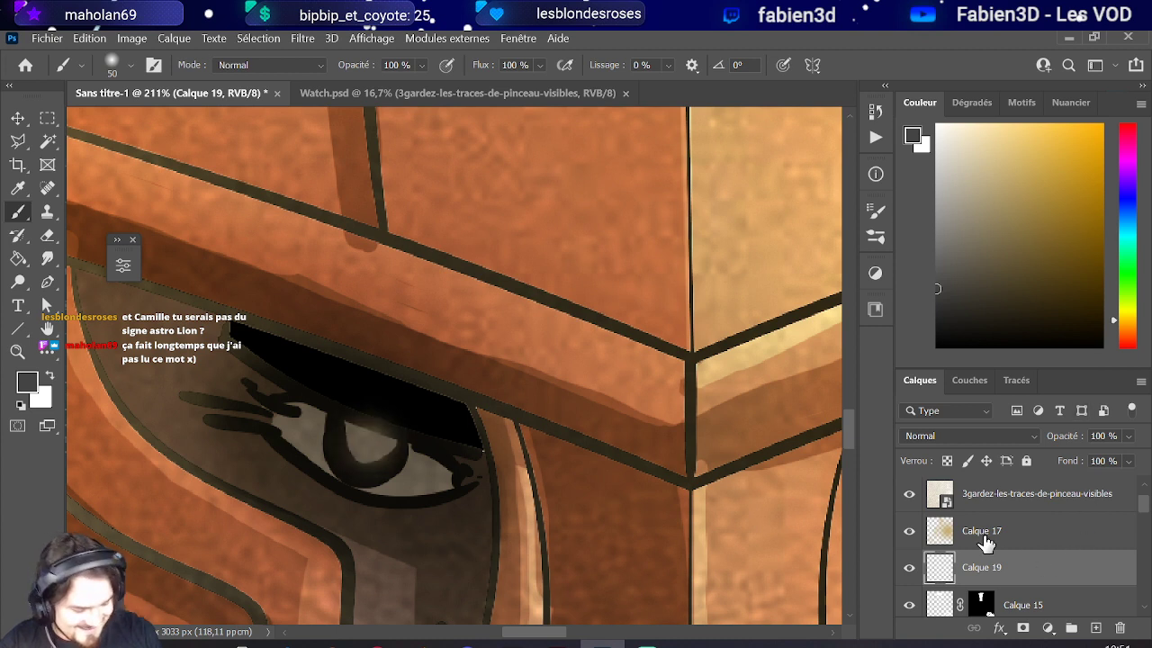
# - Add a new layer above Calque 19 and fill in both of the warrior's irises with soft black brush strokes
pyautogui.click(930, 344)
pyautogui.click(1095, 627)
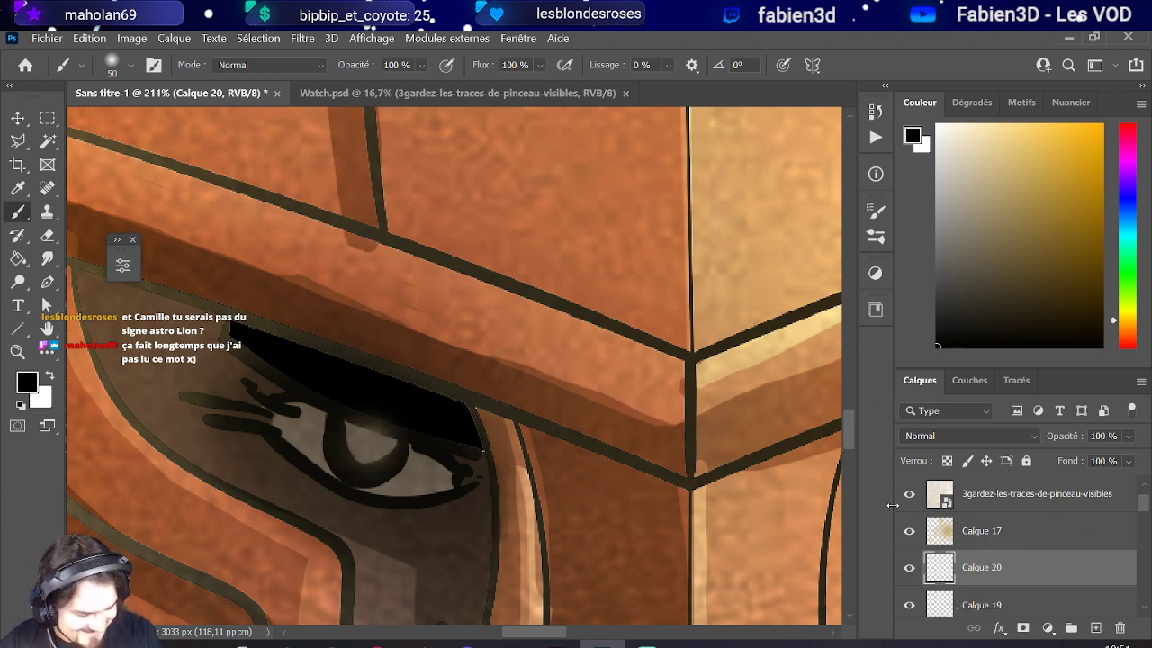
pyautogui.moveTo(359, 444); pyautogui.dragTo(370, 446)
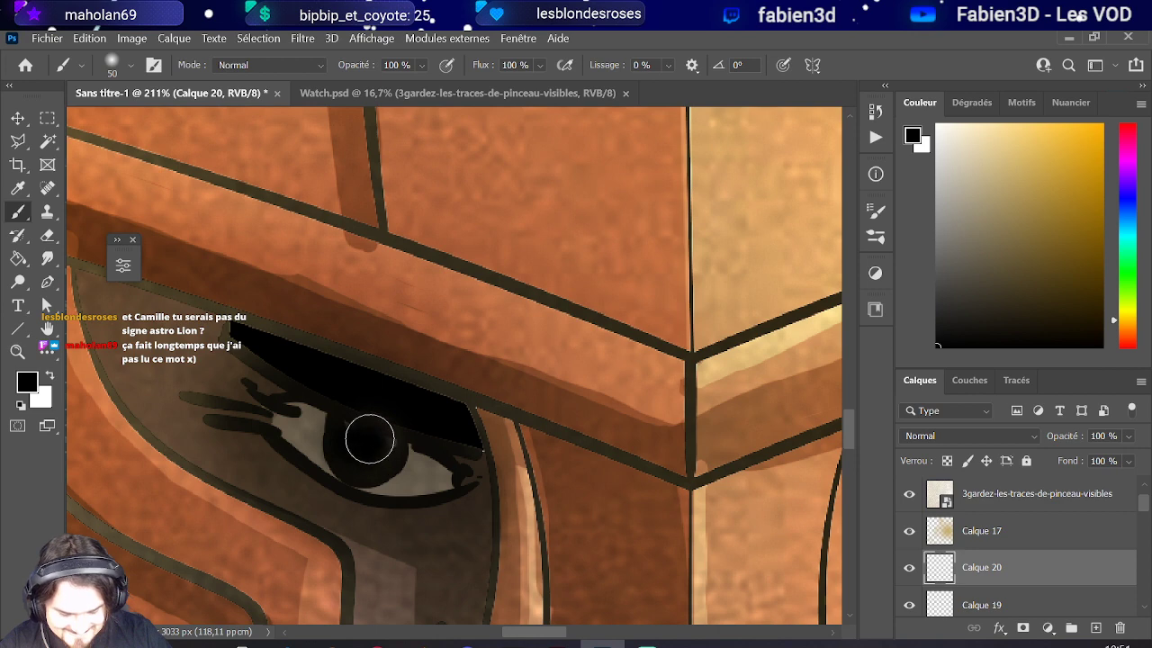
pyautogui.scroll(-5, 123, 393)
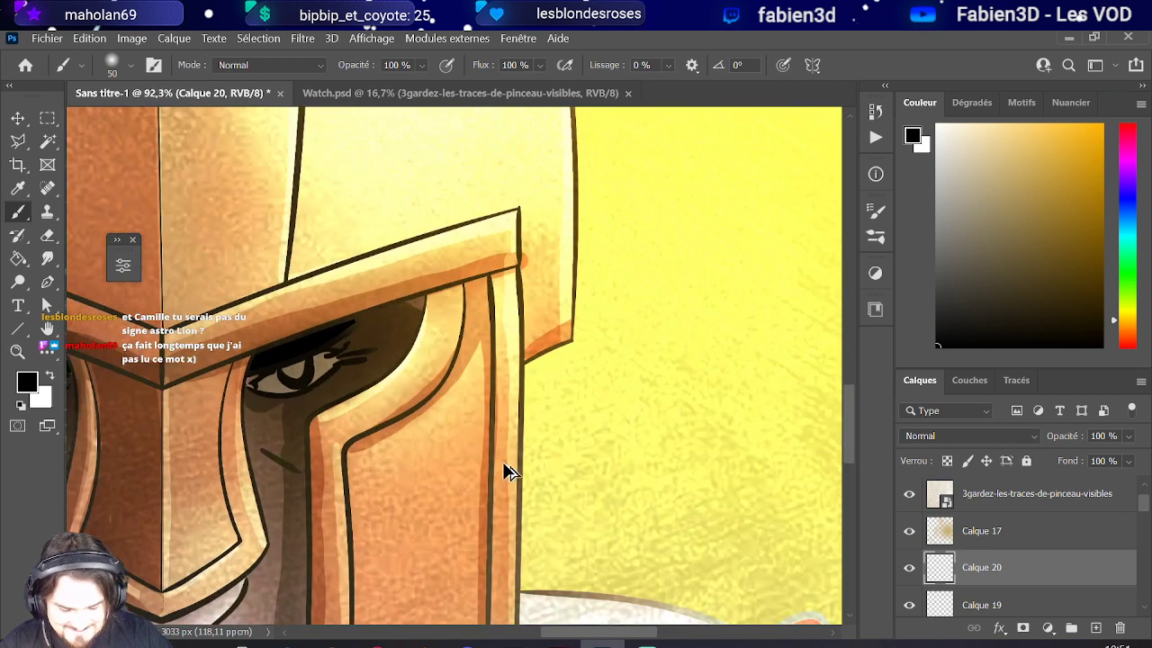
pyautogui.scroll(4, 284, 369)
pyautogui.scroll(2, 284, 369)
pyautogui.moveTo(278, 364)
pyautogui.mouseDown()
pyautogui.moveTo(304, 360)
pyautogui.moveTo(278, 367)
pyautogui.mouseUp()
pyautogui.scroll(-5, 309, 378)
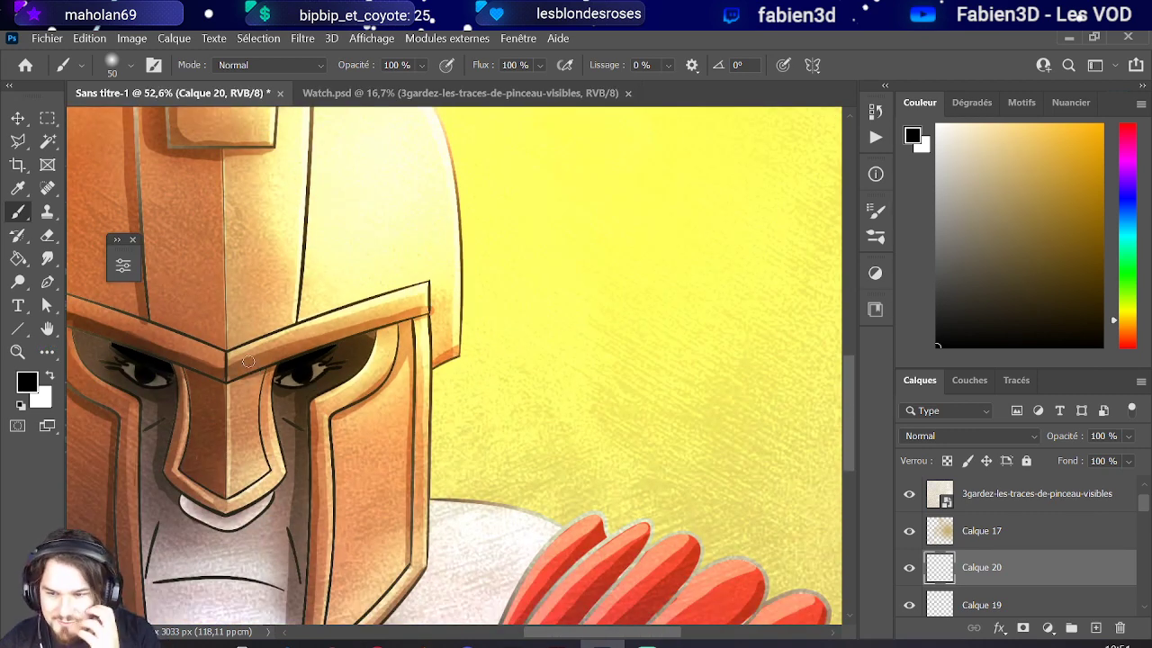
# - Erase a small light glint in each black iris on Calque 20 with a 21 px soft eraser
pyautogui.scroll(3, 253, 369)
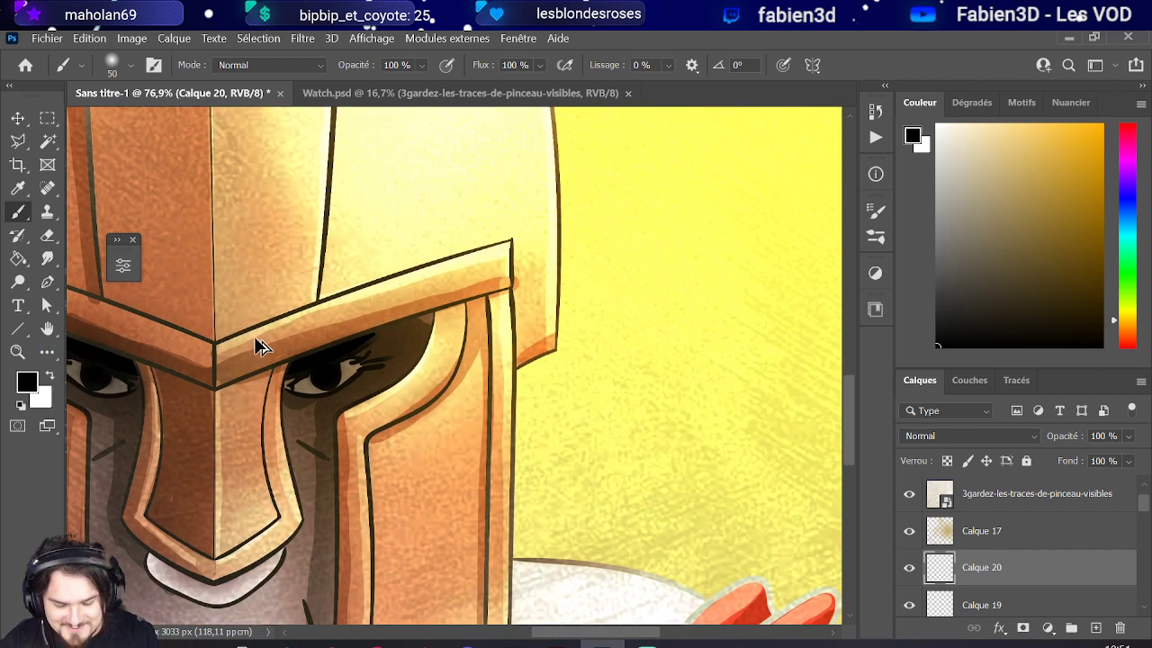
pyautogui.press('x')
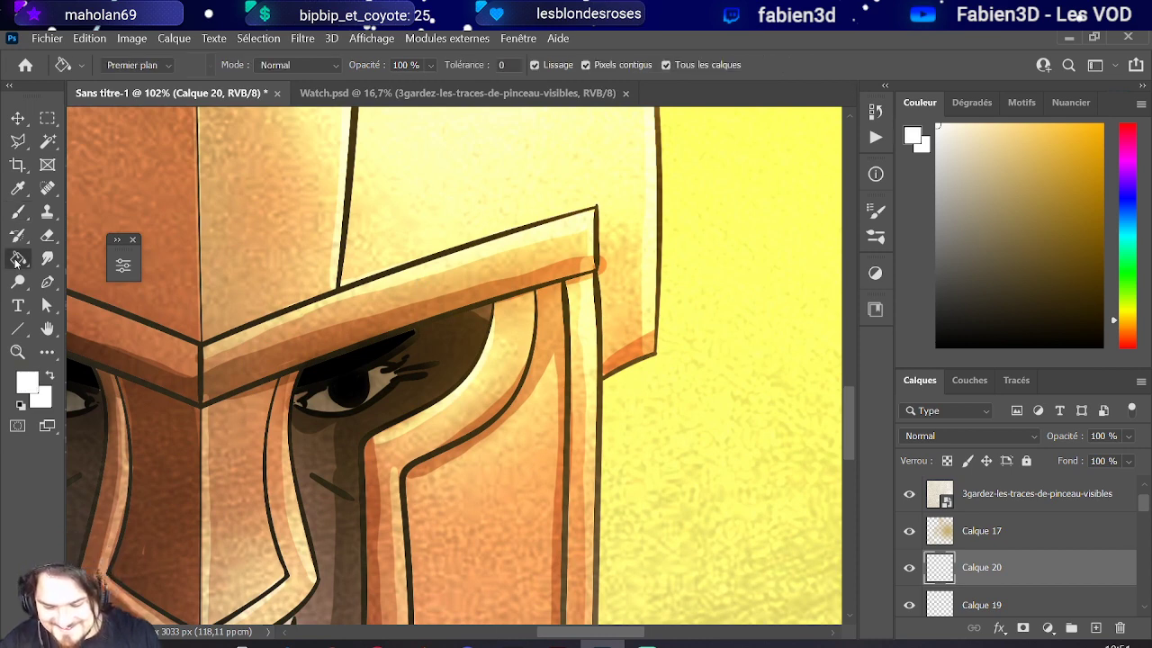
pyautogui.click(49, 235)
pyautogui.moveTo(318, 416); pyautogui.dragTo(285, 413)
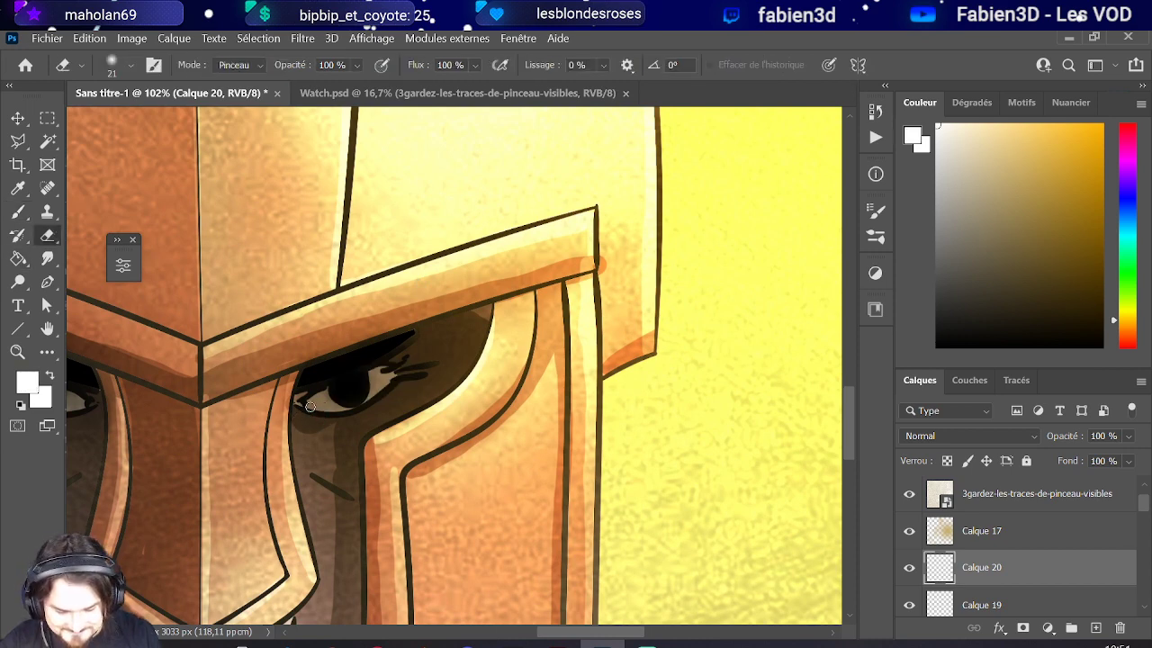
pyautogui.scroll(5, 329, 384)
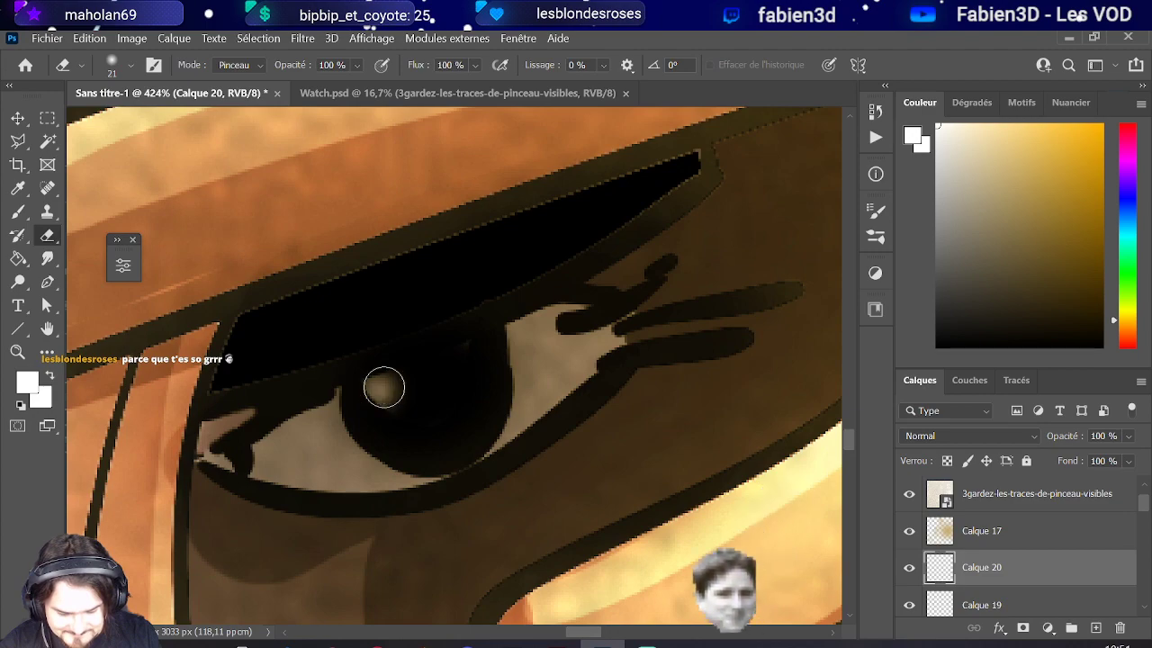
pyautogui.scroll(-4, 383, 405)
pyautogui.scroll(-6, 333, 452)
pyautogui.scroll(10, 201, 458)
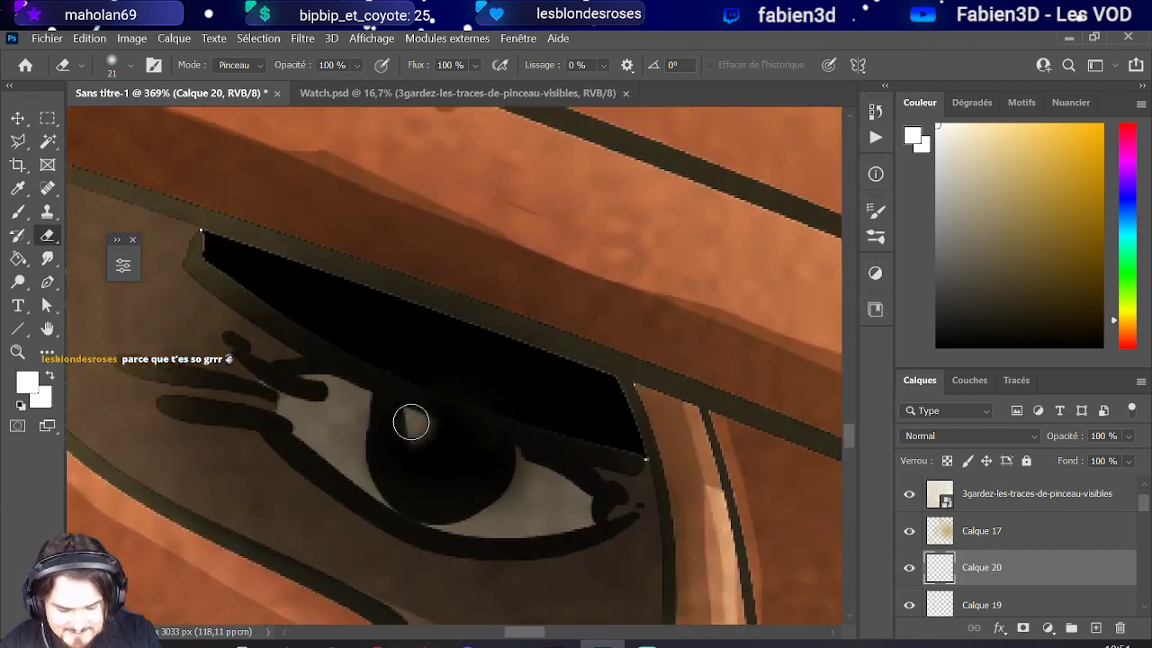
pyautogui.scroll(-10, 316, 471)
pyautogui.scroll(-3, 340, 464)
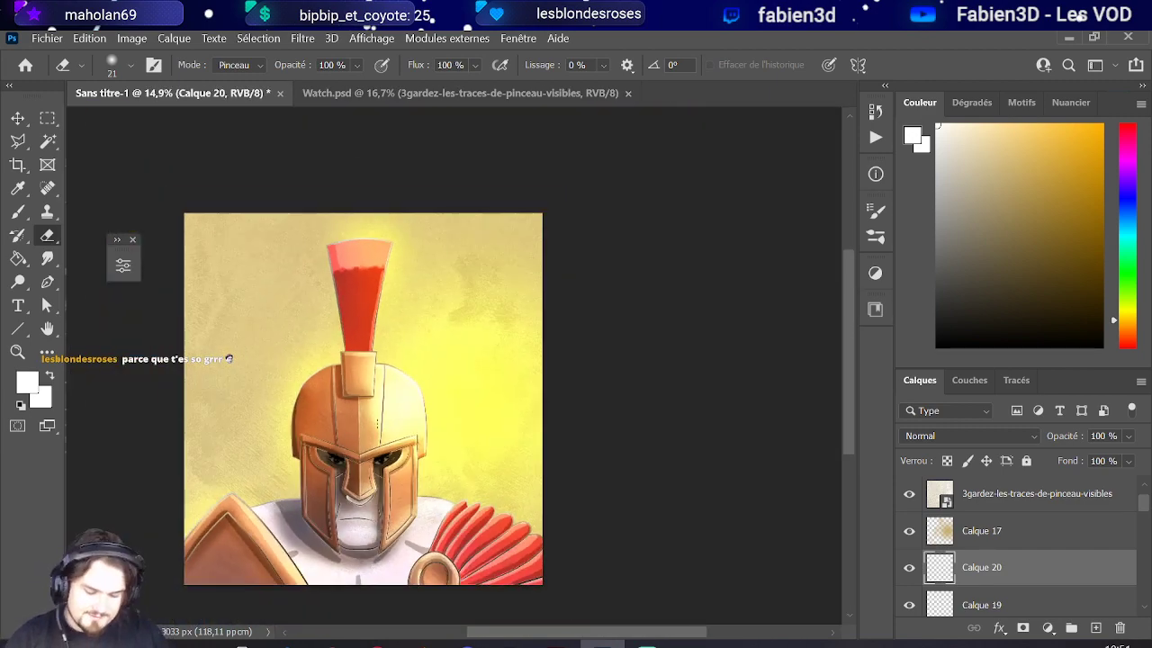
pyautogui.scroll(2, 468, 200)
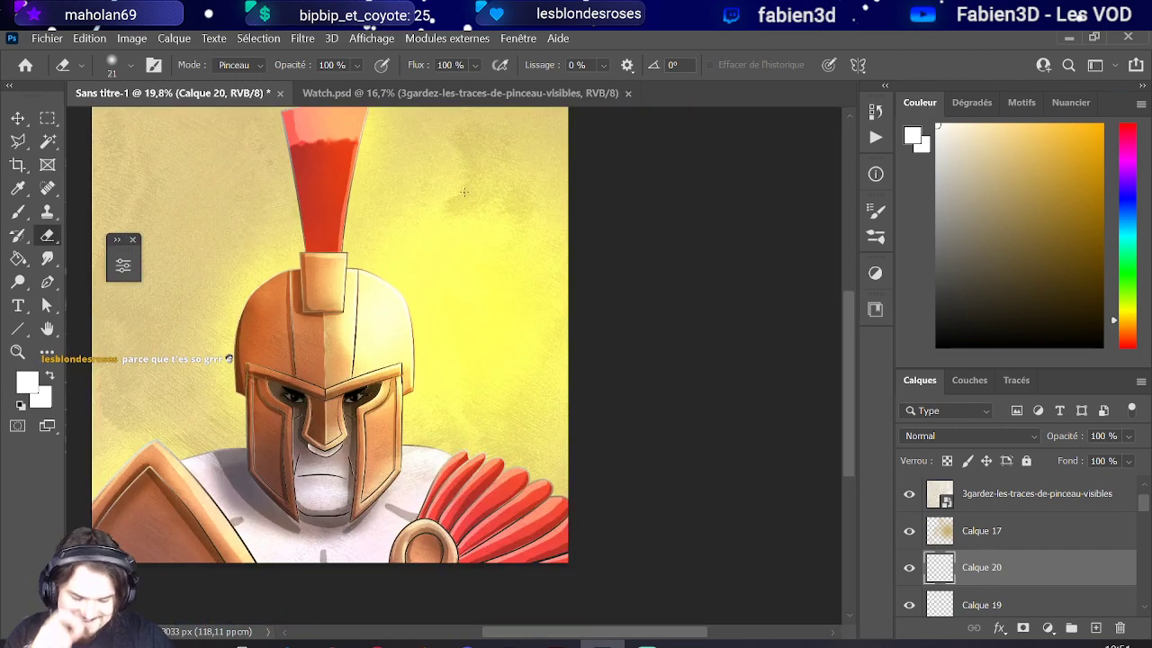
# - Add a new layer directly above Calque 17 and reset the painting colours to black and white
pyautogui.click(981, 532)
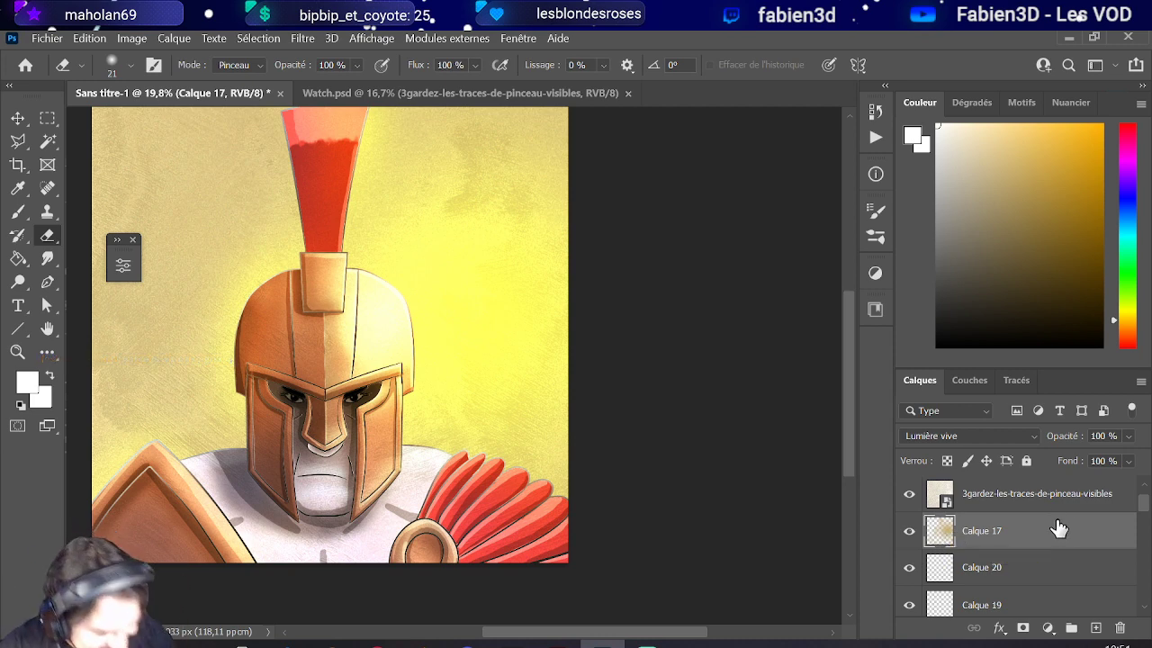
pyautogui.click(1095, 628)
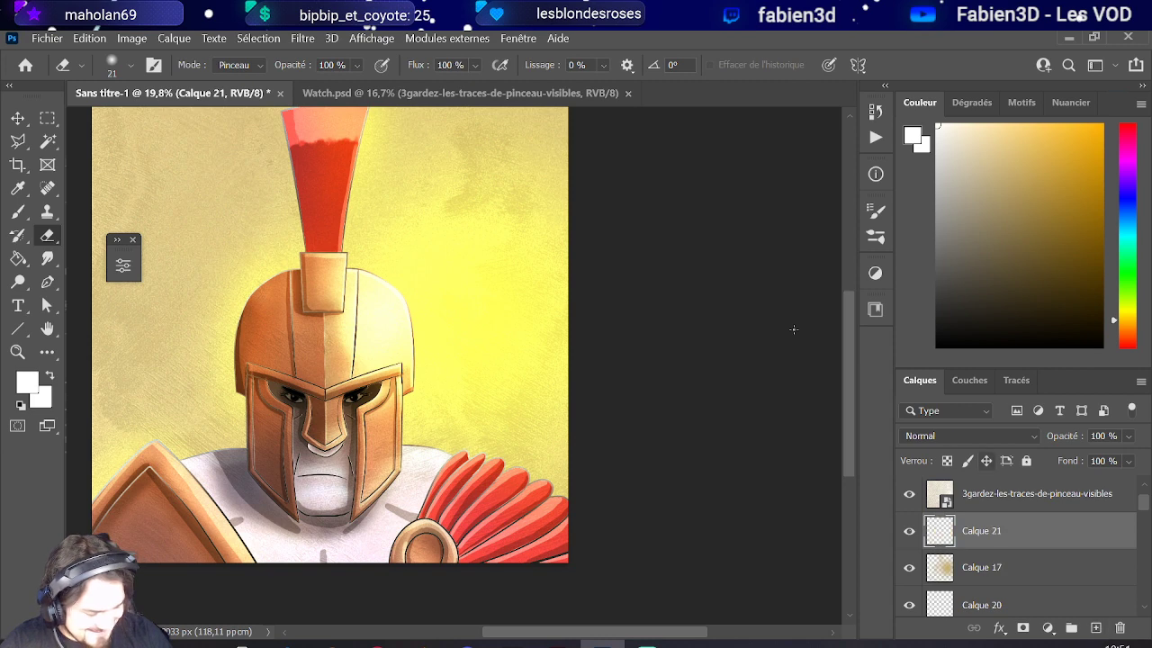
pyautogui.press('d')
pyautogui.scroll(-5, 407, 334)
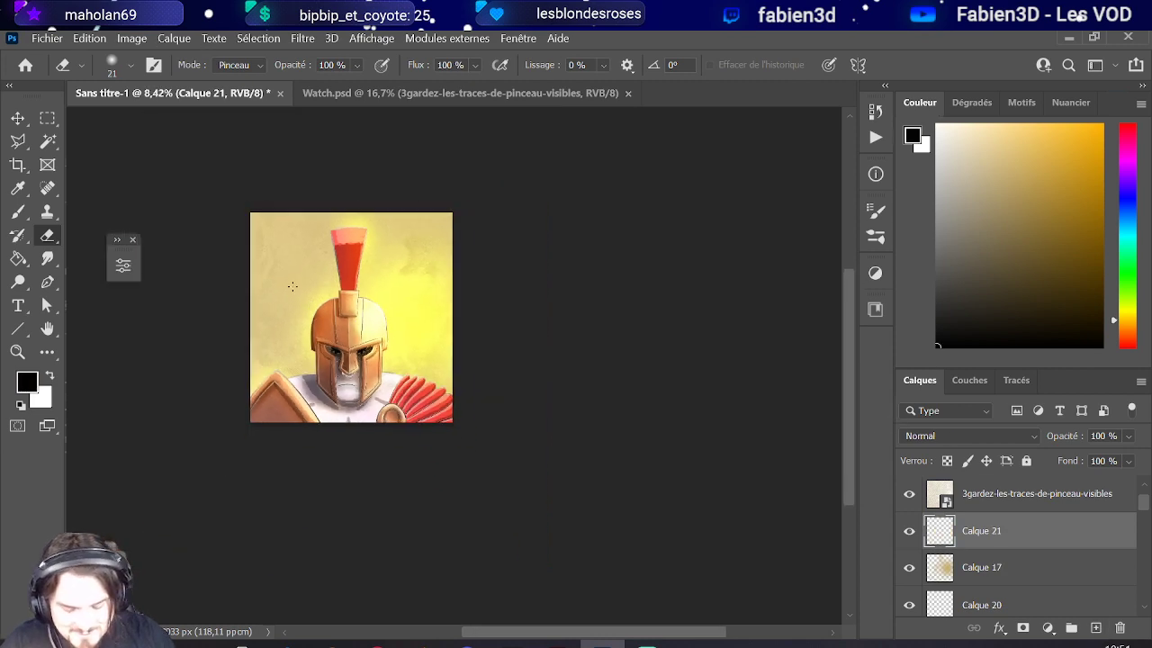
pyautogui.scroll(3, 293, 296)
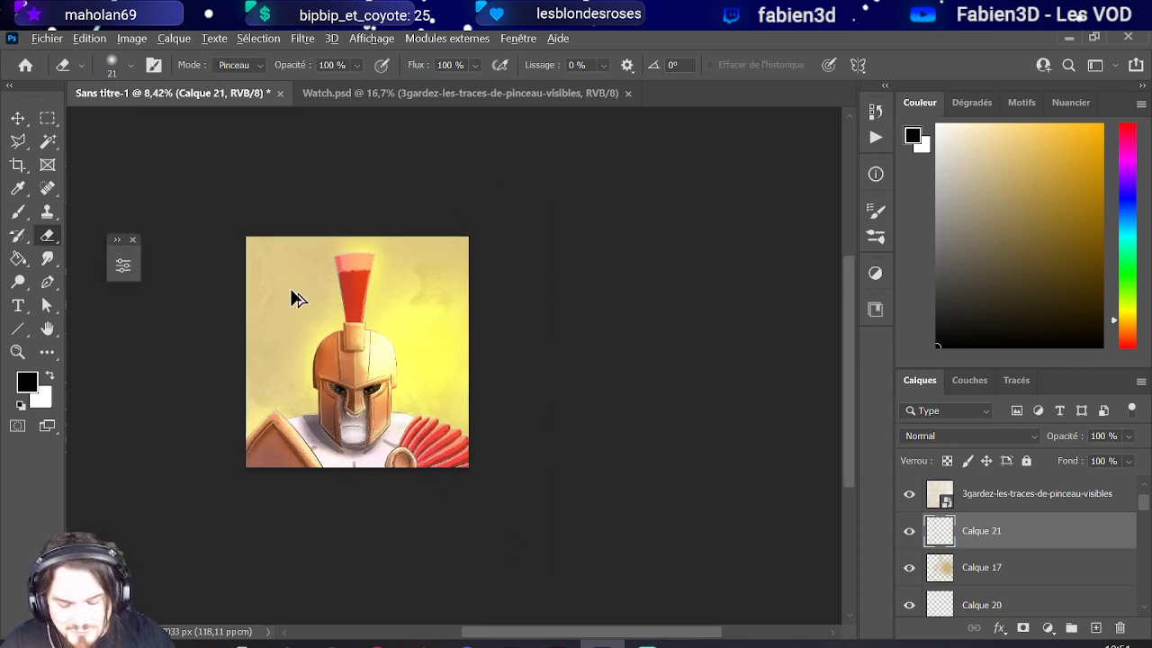
# - Paint a broad black shadow on Calque 21 from the plume's top down beside the helmet's shaded side with a 1456 px soft brush
pyautogui.click(9, 219)
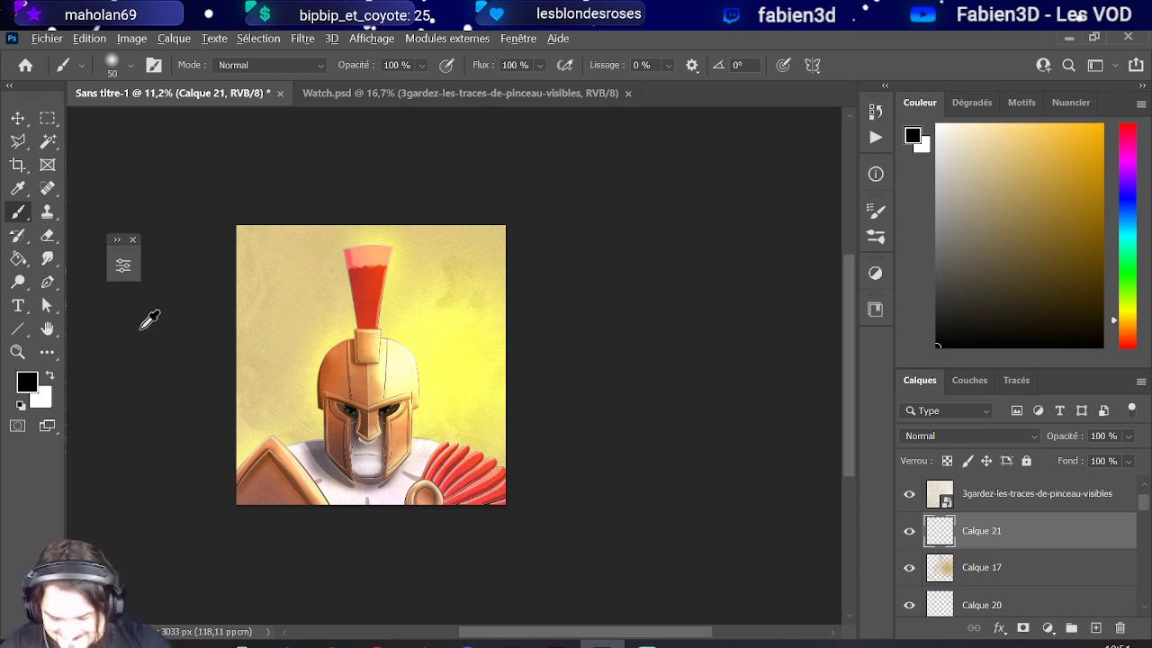
pyautogui.moveTo(301, 331); pyautogui.dragTo(317, 317)
pyautogui.scroll(2, 334, 261)
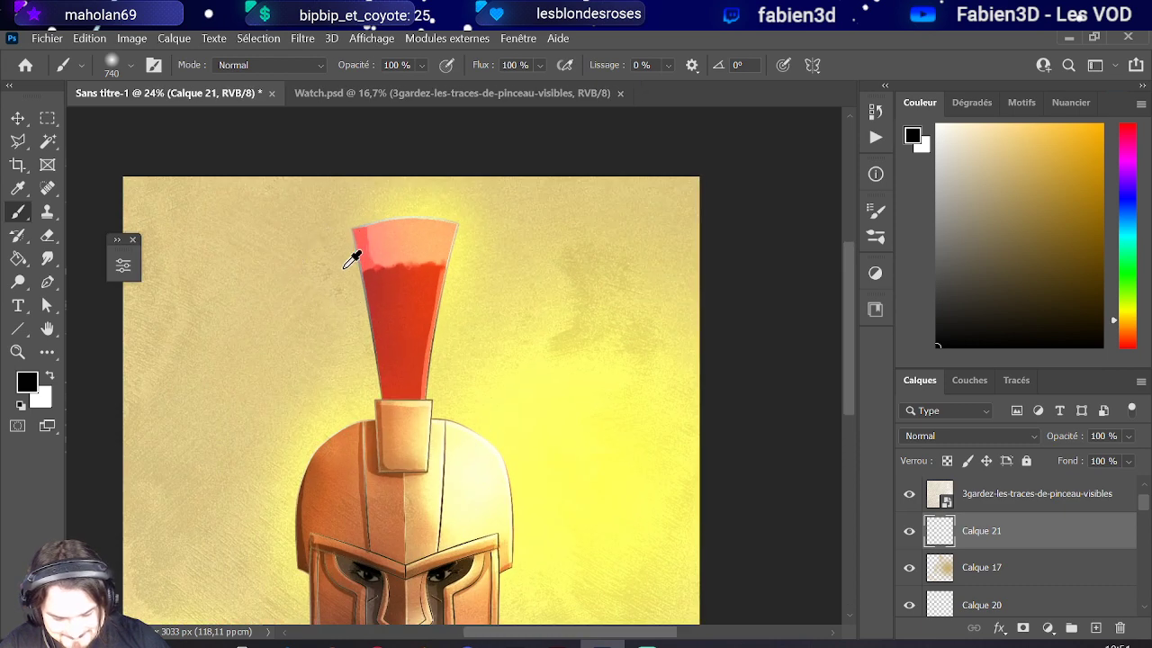
pyautogui.moveTo(338, 270)
pyautogui.mouseDown()
pyautogui.moveTo(352, 282)
pyautogui.moveTo(360, 259)
pyautogui.moveTo(405, 286)
pyautogui.moveTo(257, 334)
pyautogui.moveTo(276, 365)
pyautogui.mouseUp()
pyautogui.hotkey('ctrl', 'z')
pyautogui.scroll(-2, 275, 359)
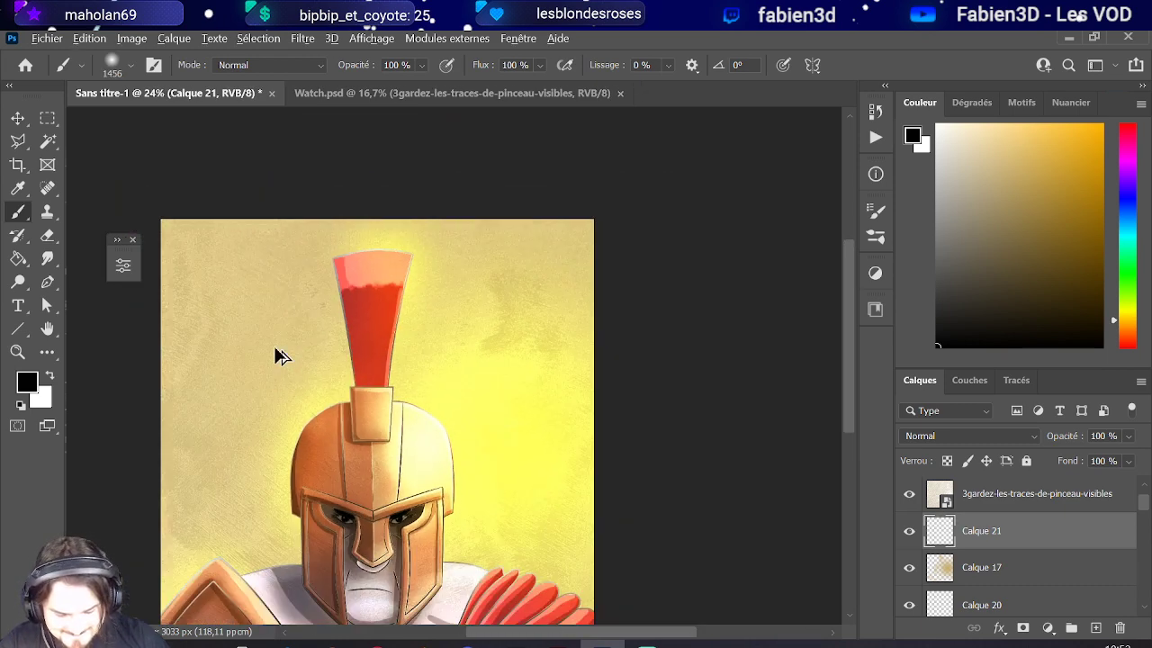
pyautogui.scroll(1, 267, 354)
pyautogui.moveTo(334, 283); pyautogui.dragTo(351, 278)
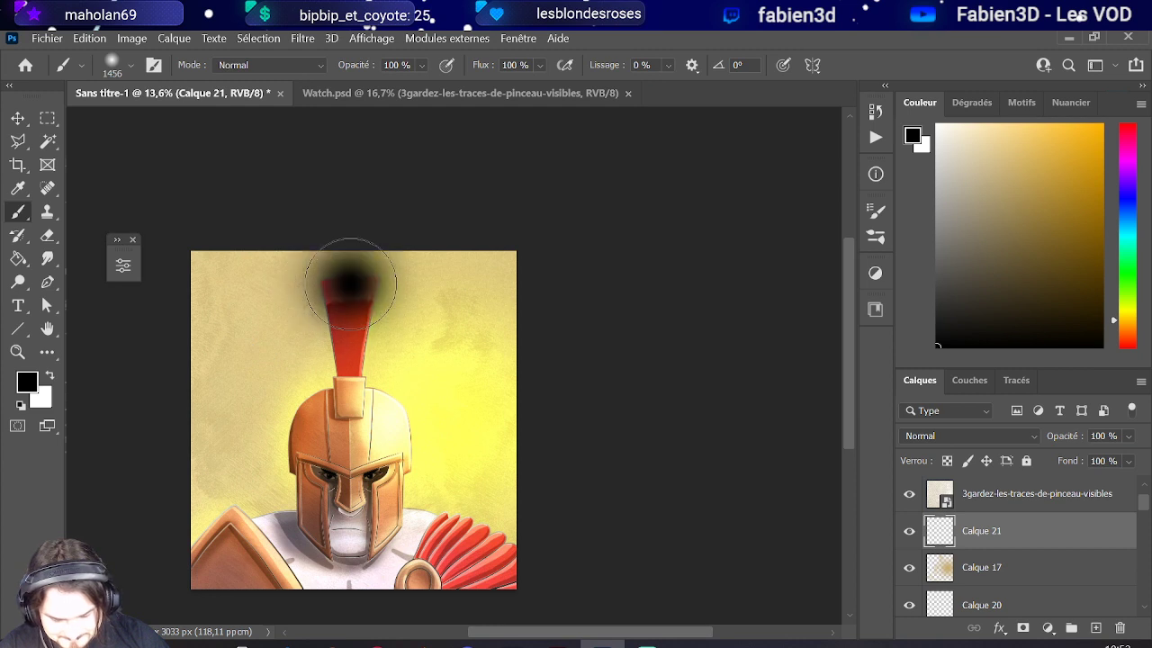
pyautogui.keyDown('shift'); pyautogui.click(227, 399); pyautogui.keyUp('shift')
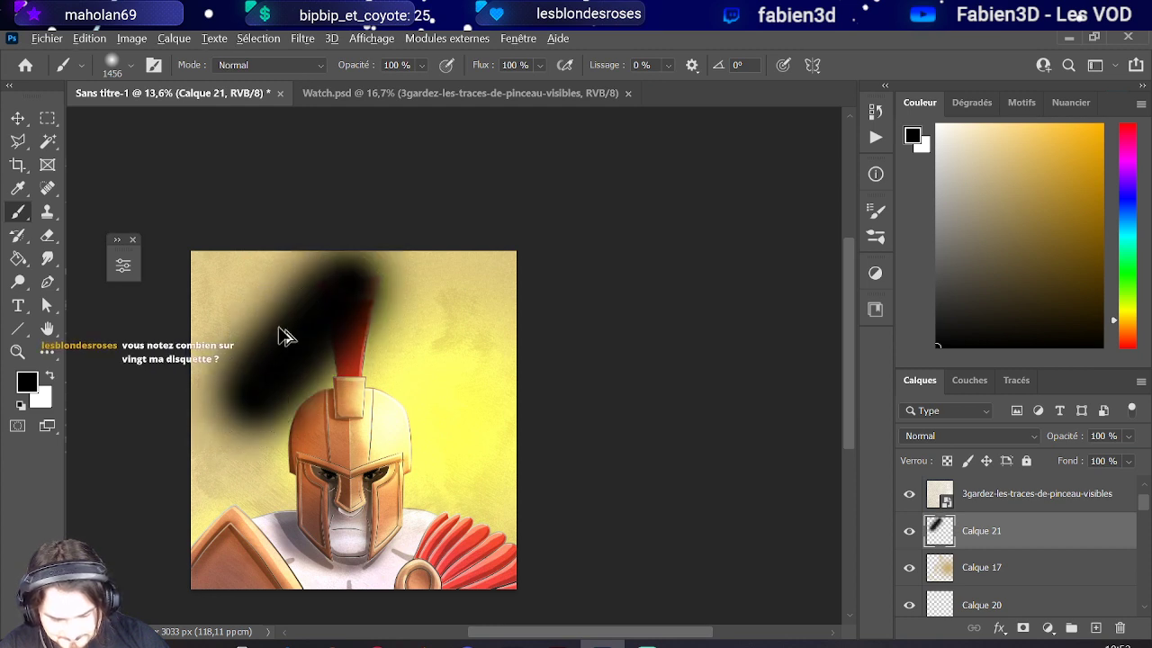
pyautogui.scroll(1, 283, 326)
pyautogui.moveTo(351, 311); pyautogui.dragTo(270, 411)
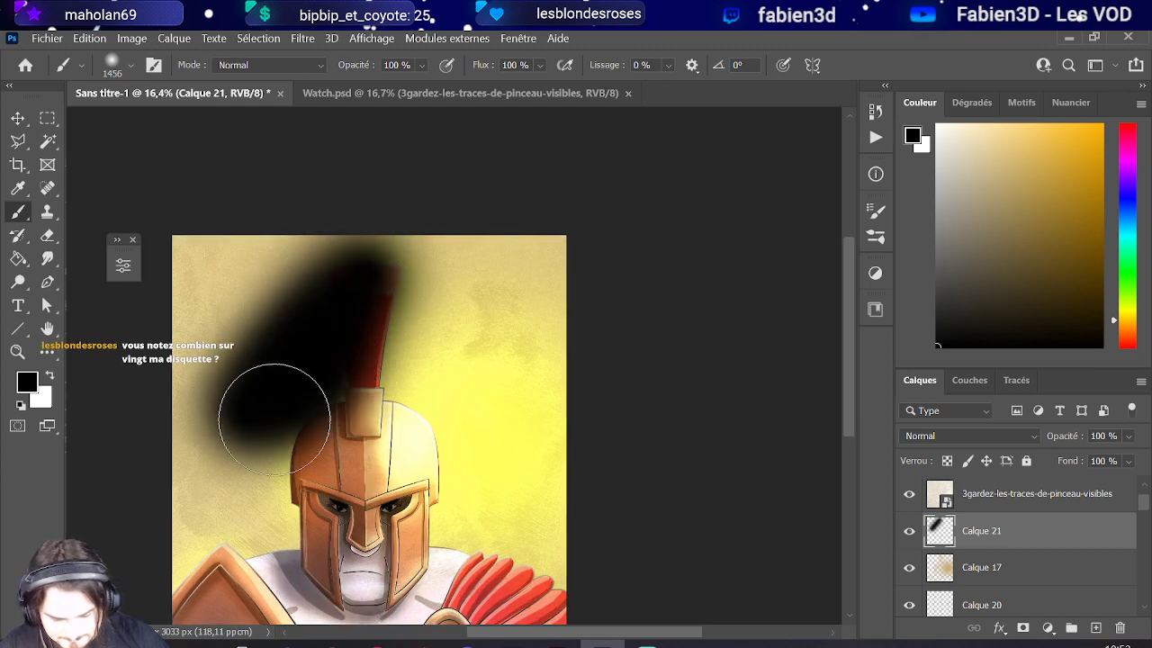
pyautogui.click(18, 142)
pyautogui.scroll(3, 301, 288)
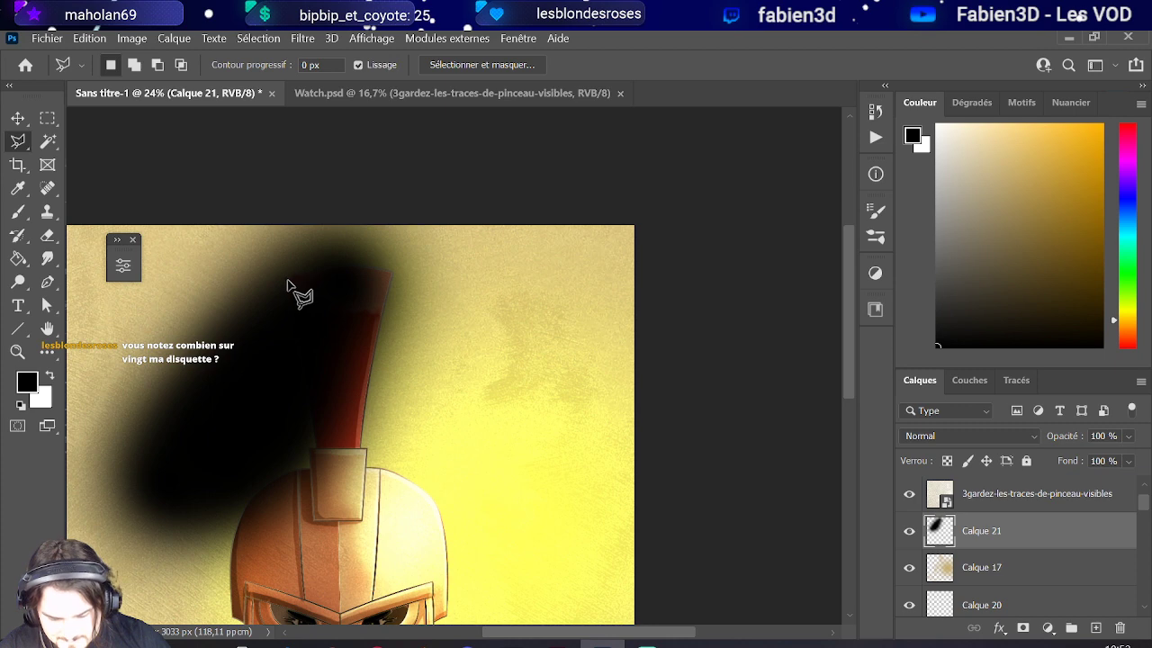
pyautogui.click(316, 439)
pyautogui.click(303, 328)
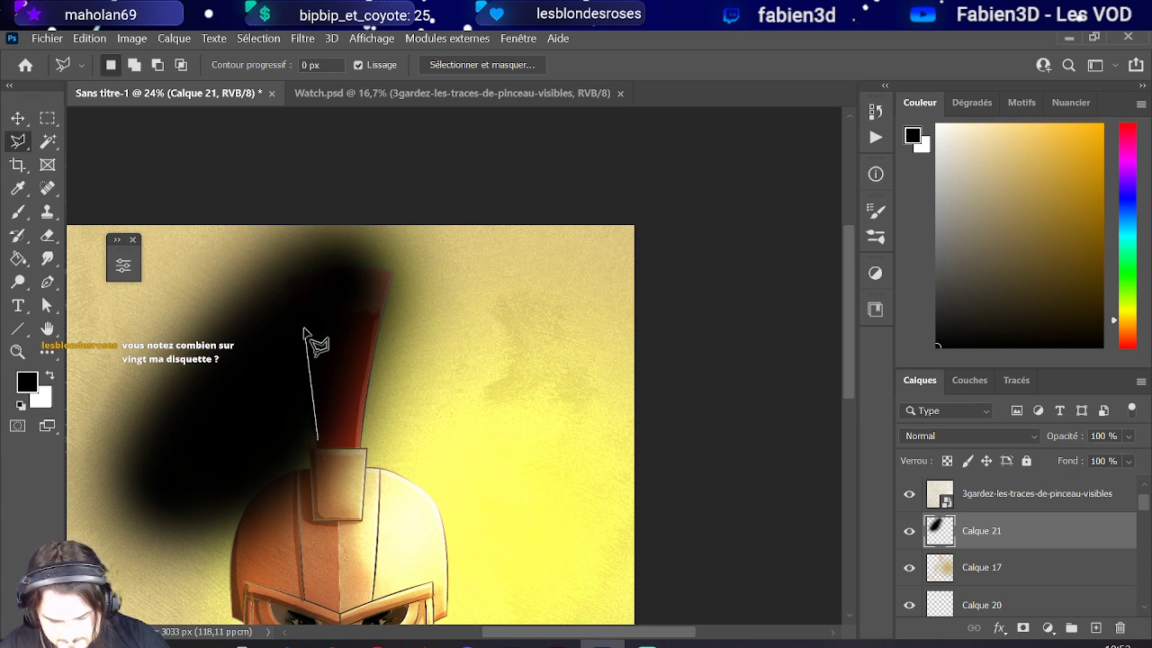
pyautogui.click(287, 275)
pyautogui.click(262, 236)
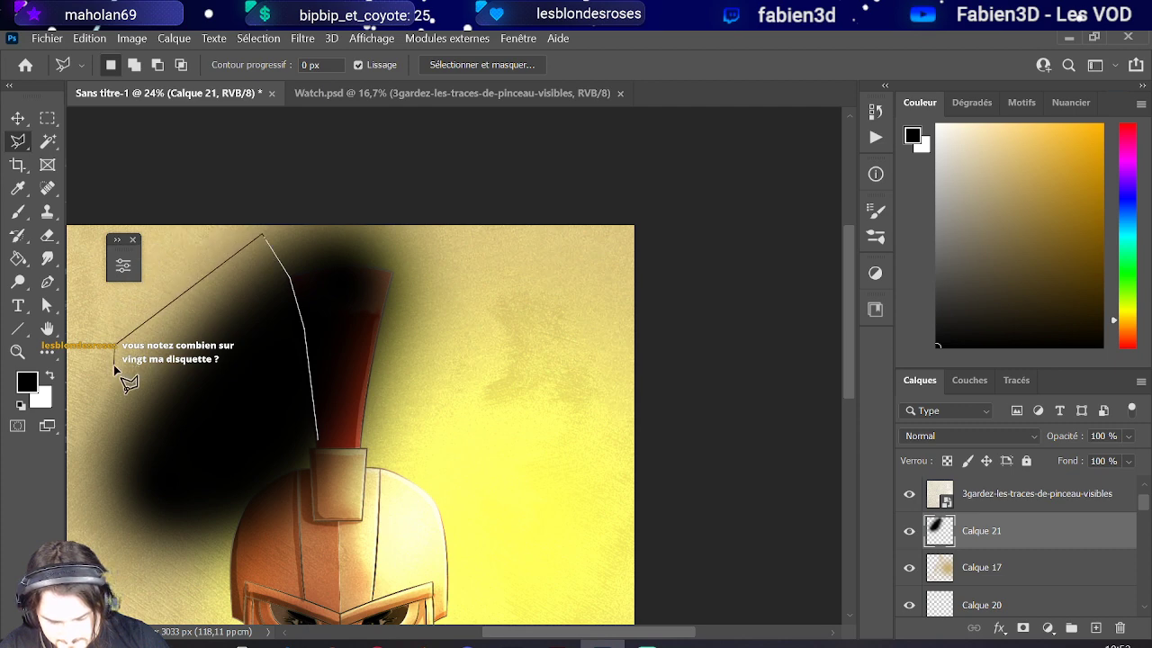
pyautogui.click(290, 282)
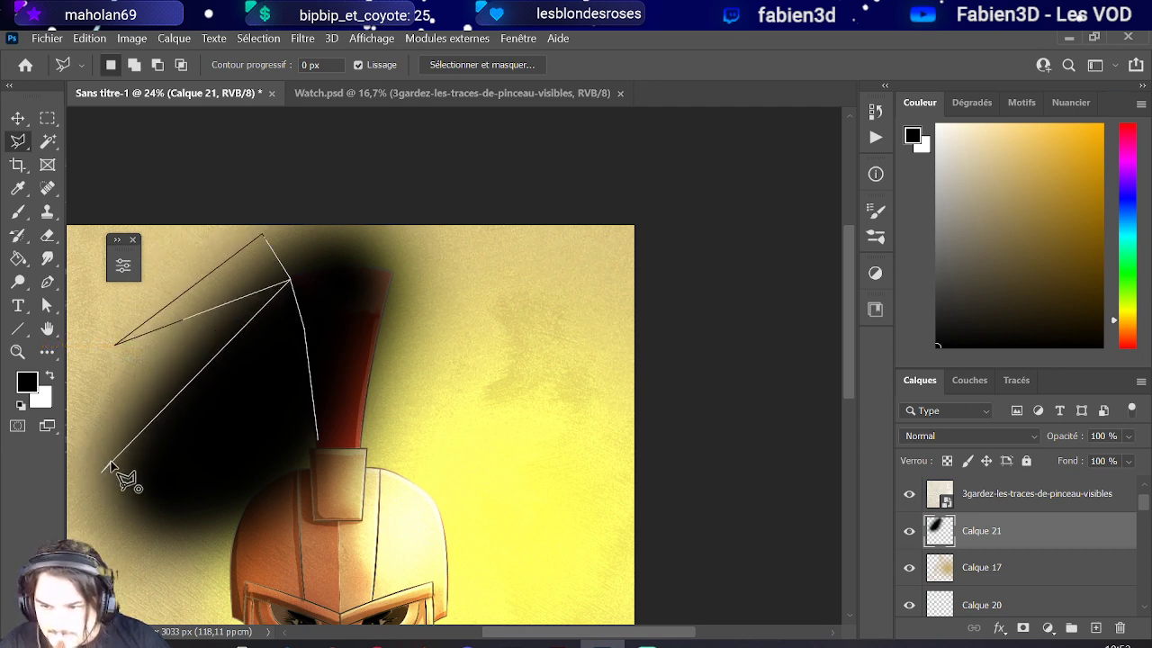
pyautogui.click(259, 347)
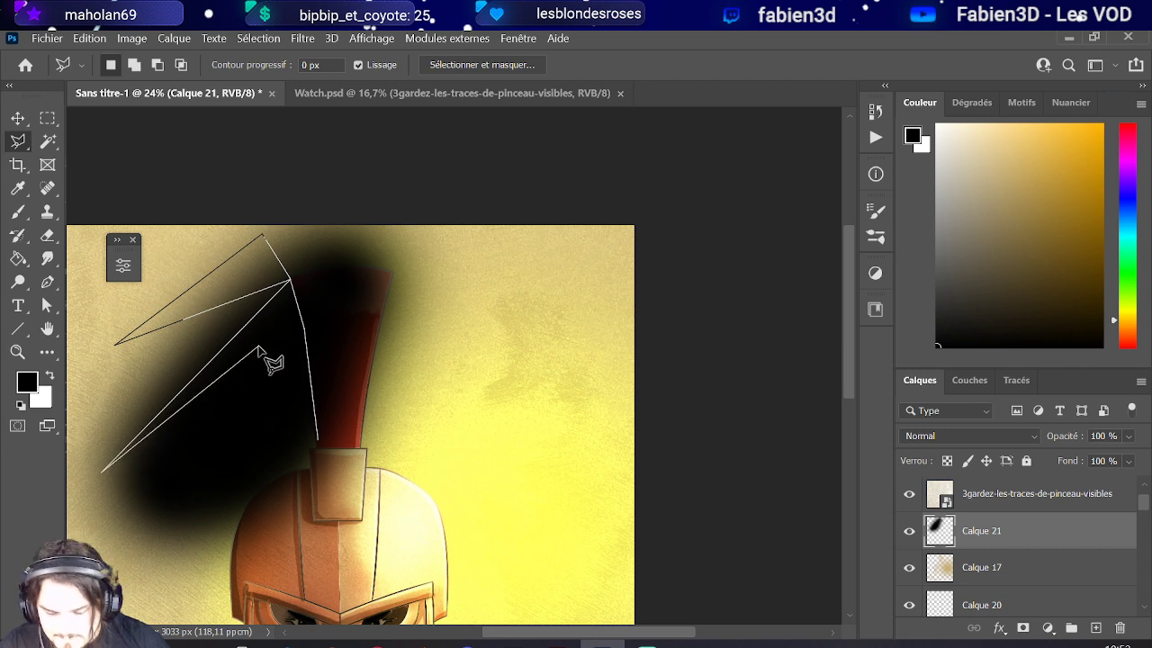
pyautogui.click(311, 441)
pyautogui.hotkey('ctrl', 'd')
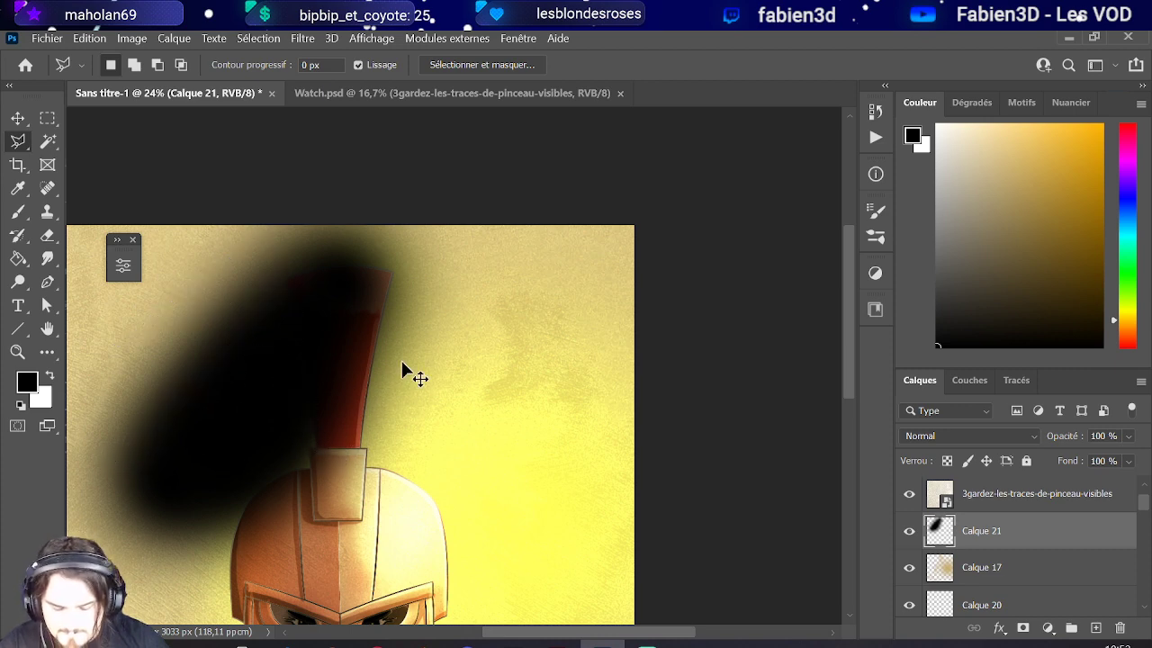
pyautogui.scroll(-3, 332, 441)
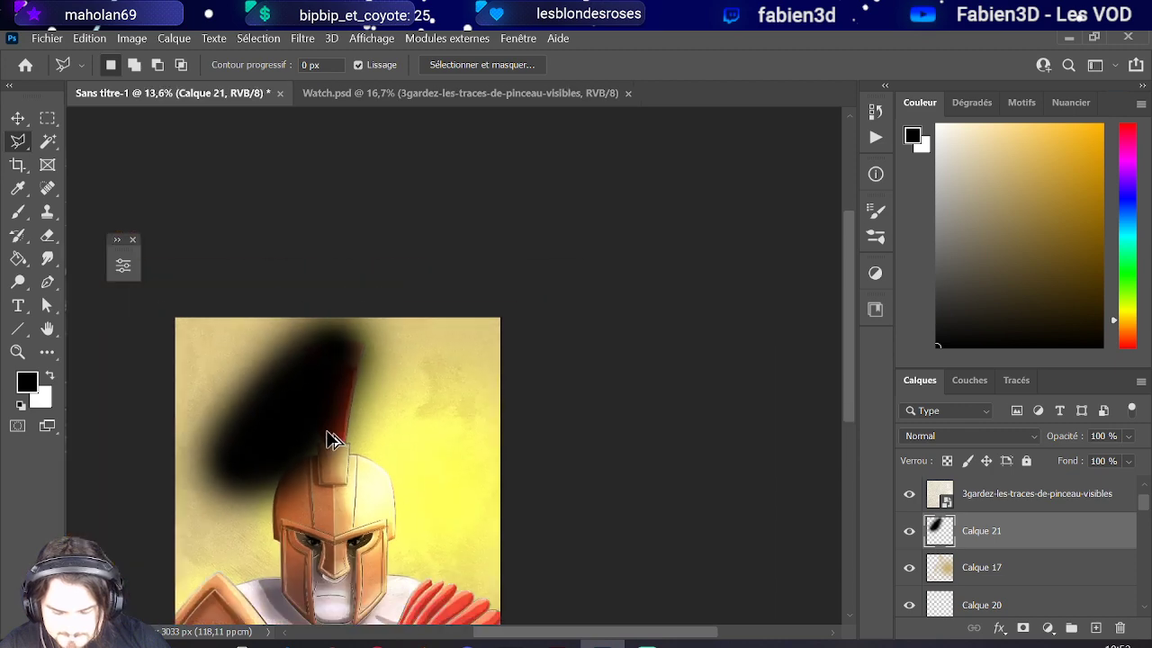
pyautogui.scroll(4, 331, 441)
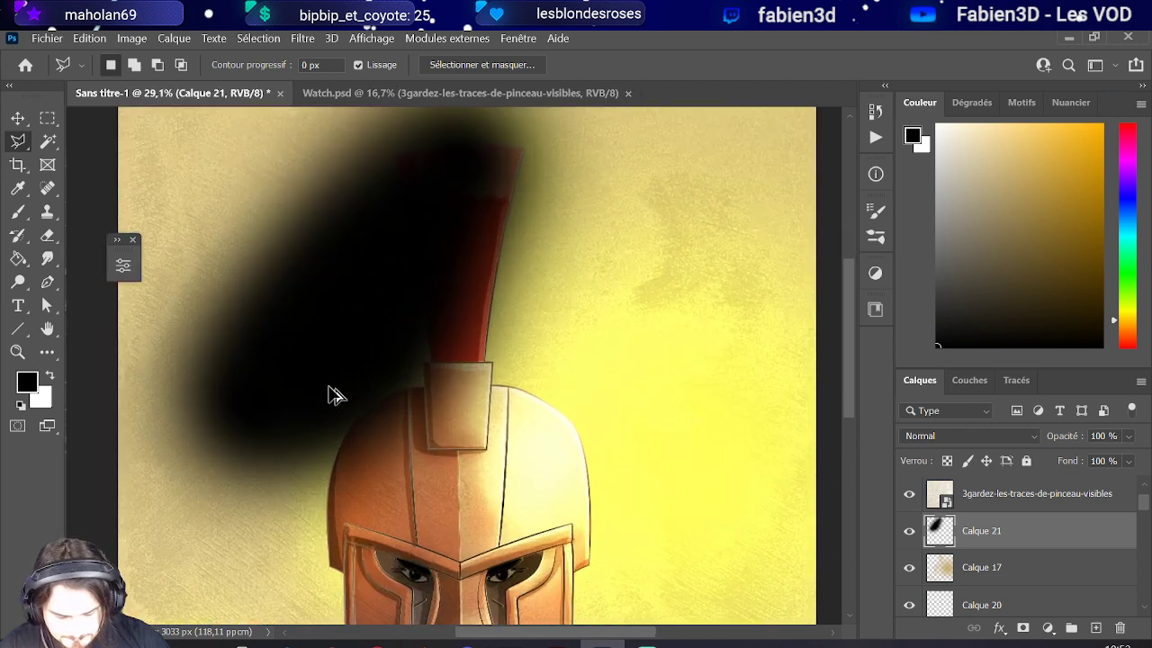
pyautogui.scroll(2, 333, 395)
pyautogui.click(18, 212)
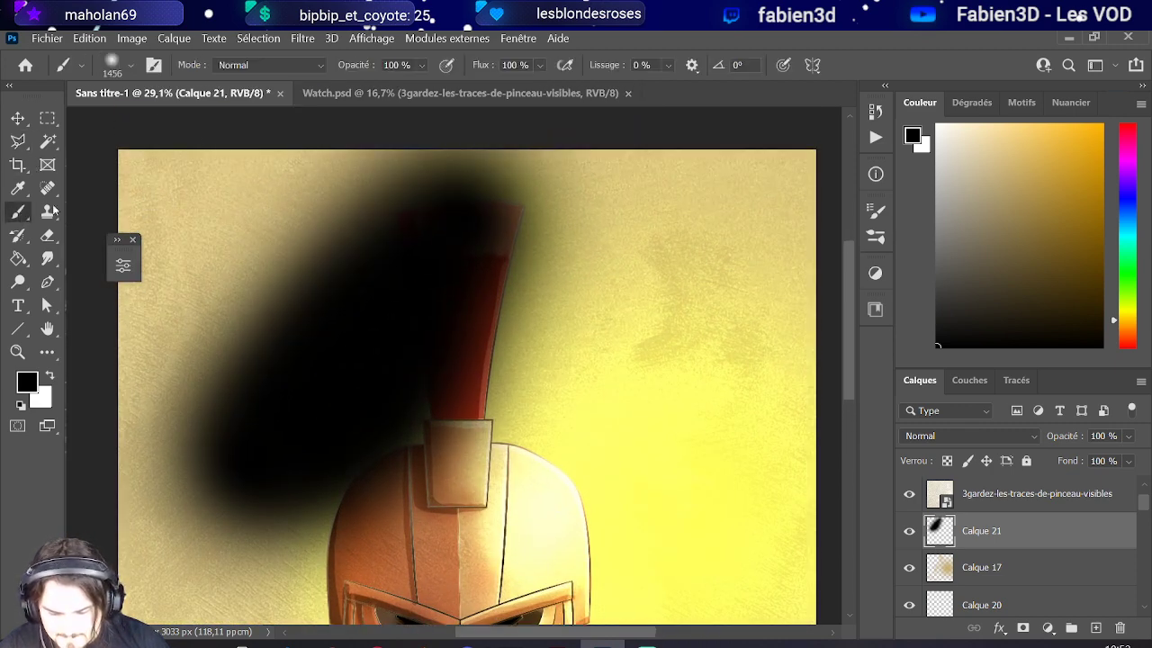
pyautogui.click(112, 65)
pyautogui.click(135, 428)
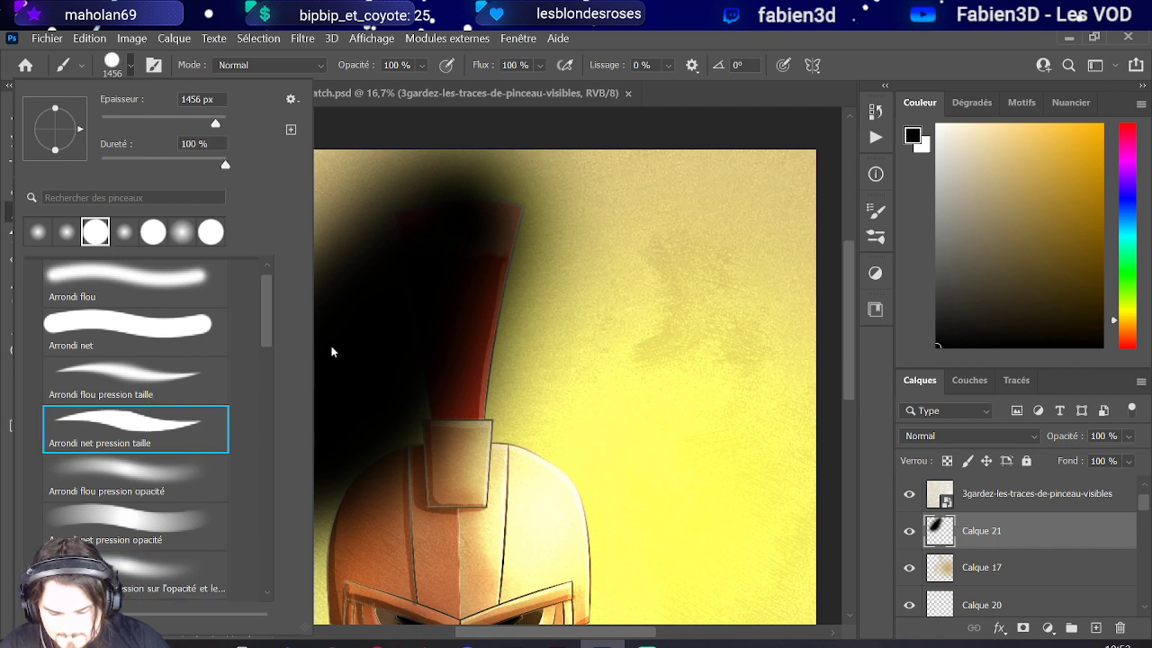
pyautogui.moveTo(519, 224); pyautogui.dragTo(386, 239)
pyautogui.click(381, 178)
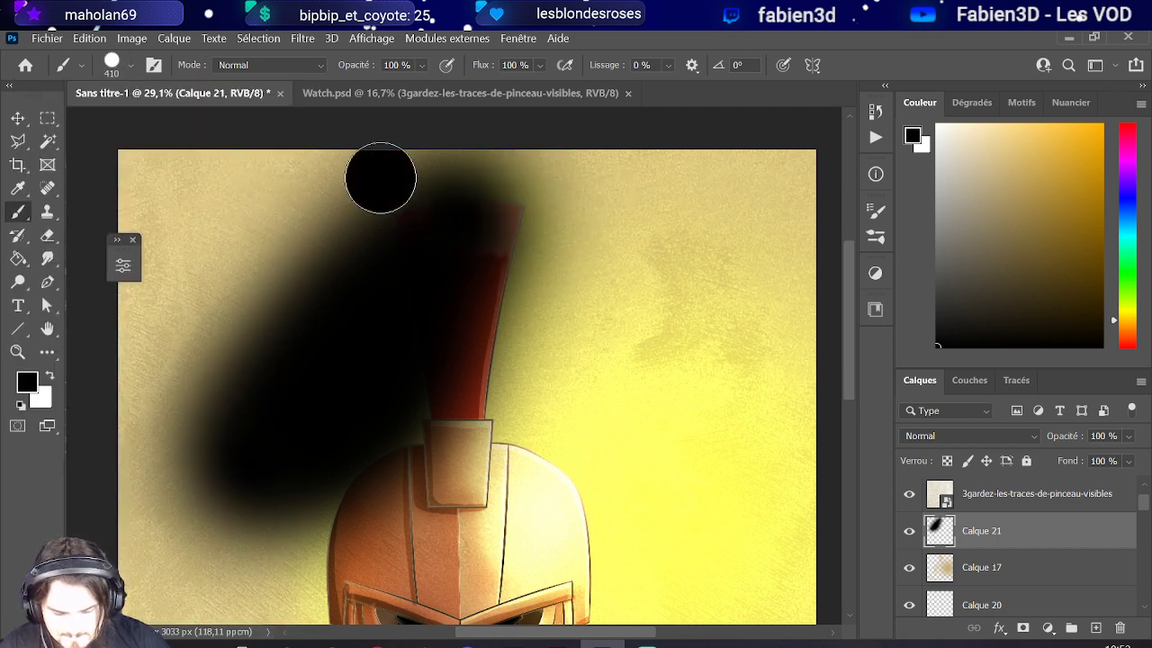
pyautogui.hotkey('ctrl', 'z')
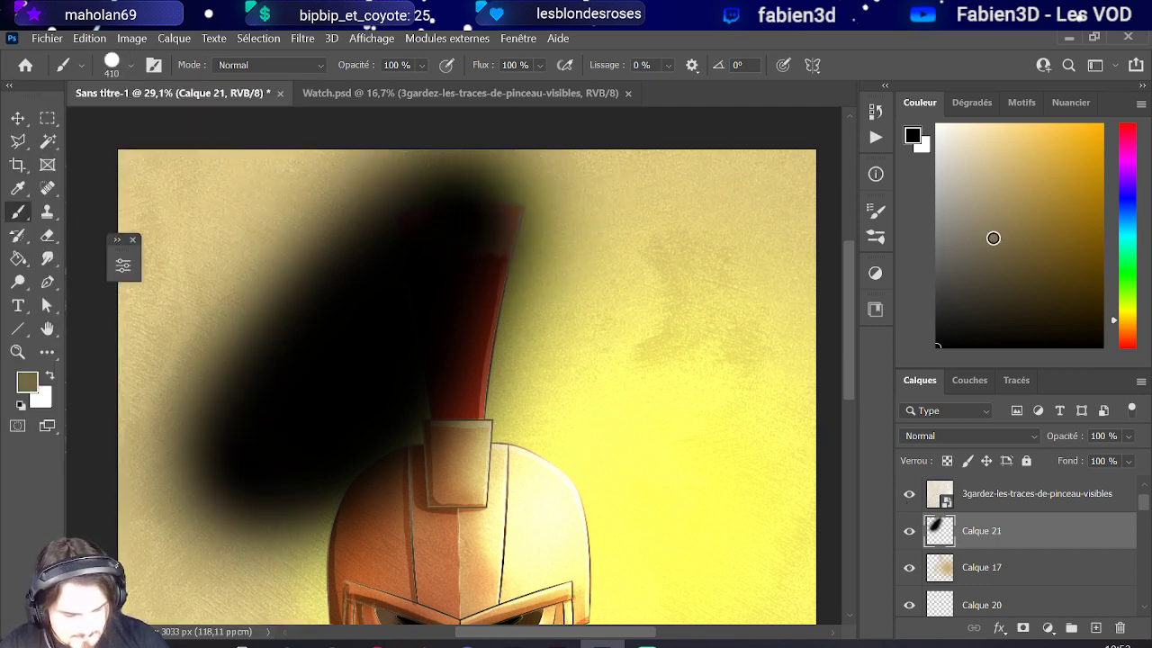
# - Erase a straight diagonal edge along the plume shadow's outer side on Calque 21 with a 149 px hard round eraser
pyautogui.press('x')
pyautogui.press('e')
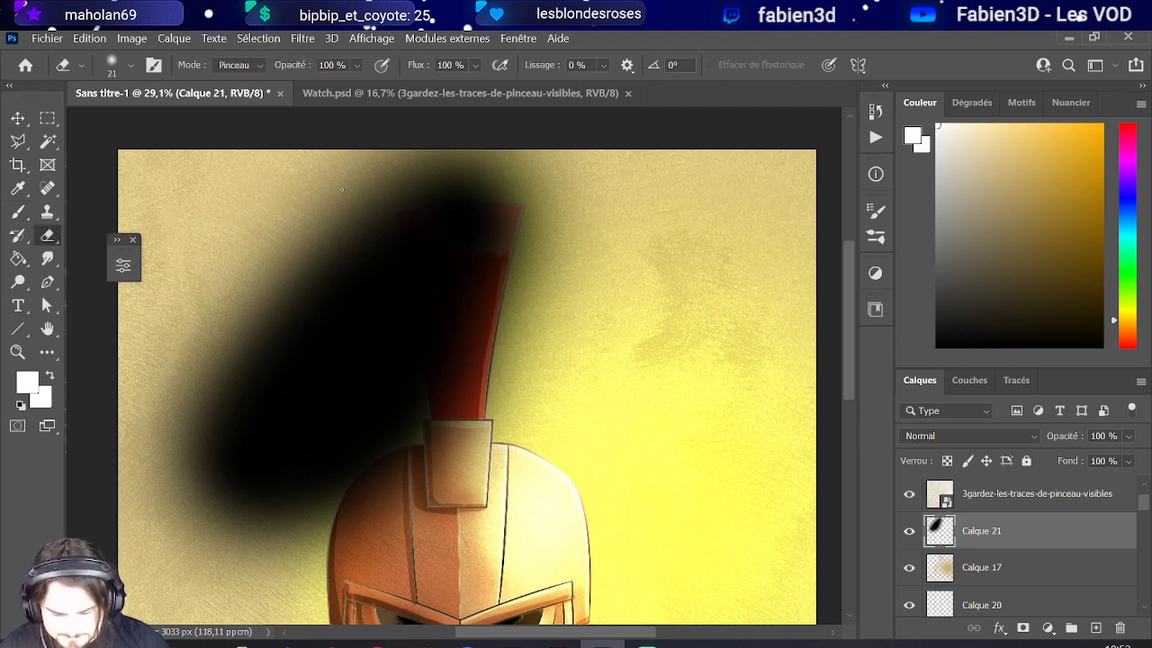
pyautogui.moveTo(393, 218)
pyautogui.mouseDown()
pyautogui.moveTo(421, 230)
pyautogui.moveTo(334, 168)
pyautogui.mouseUp()
pyautogui.click(125, 68)
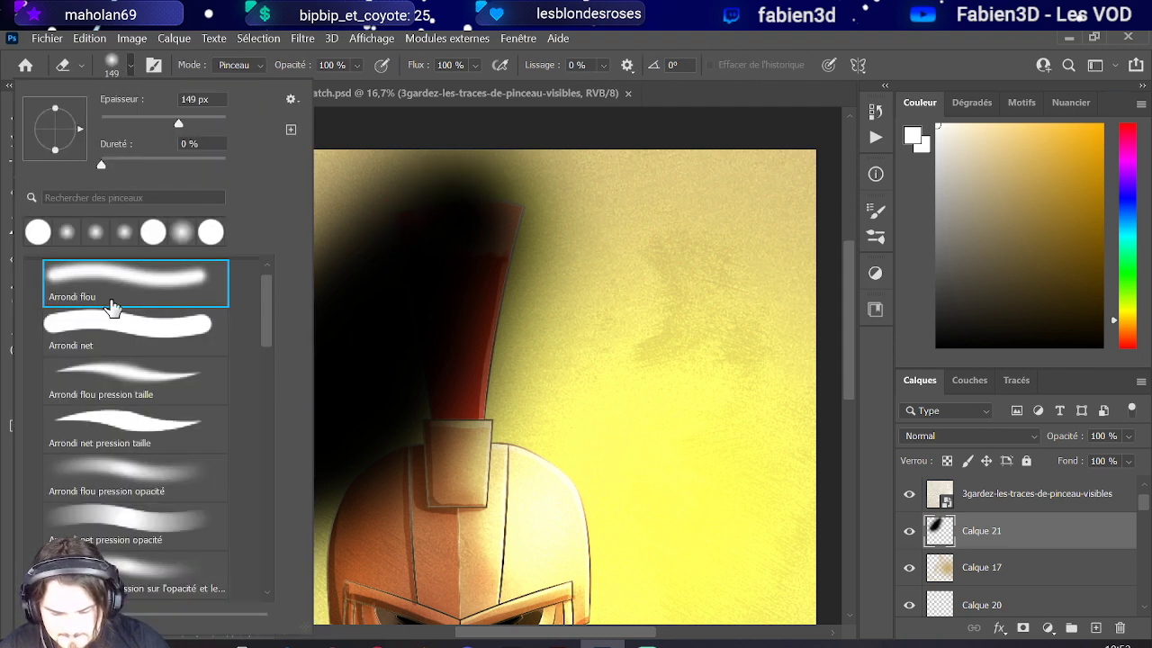
pyautogui.click(135, 326)
pyautogui.click(392, 197)
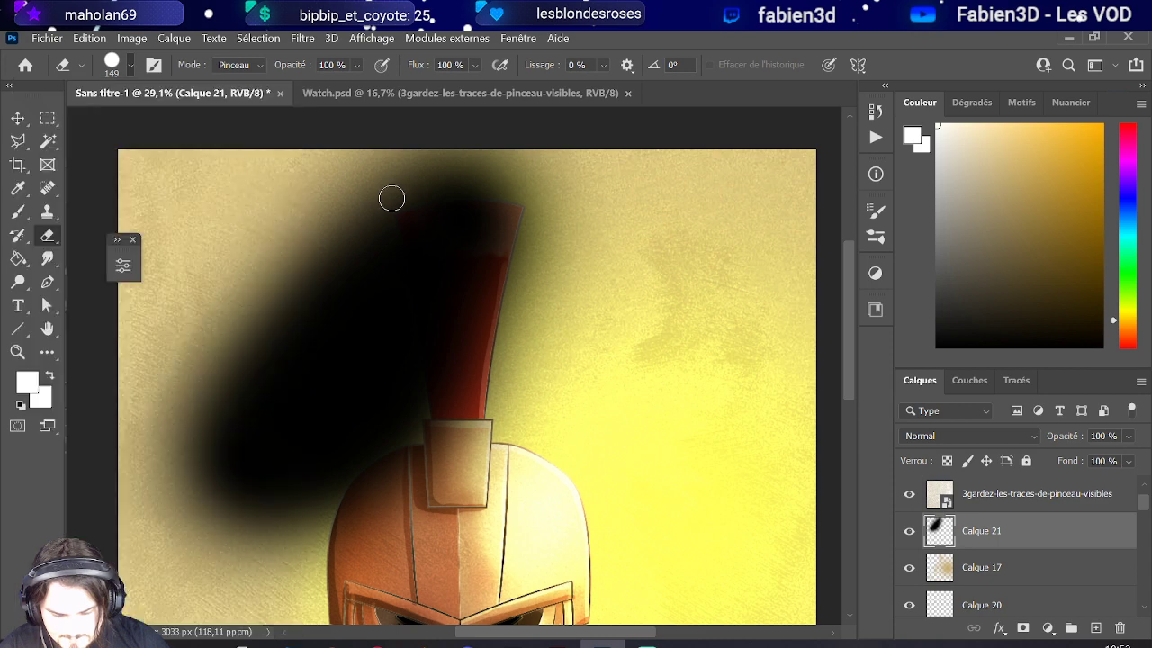
pyautogui.click(391, 197)
pyautogui.keyDown('shift'); pyautogui.click(136, 480); pyautogui.keyUp('shift')
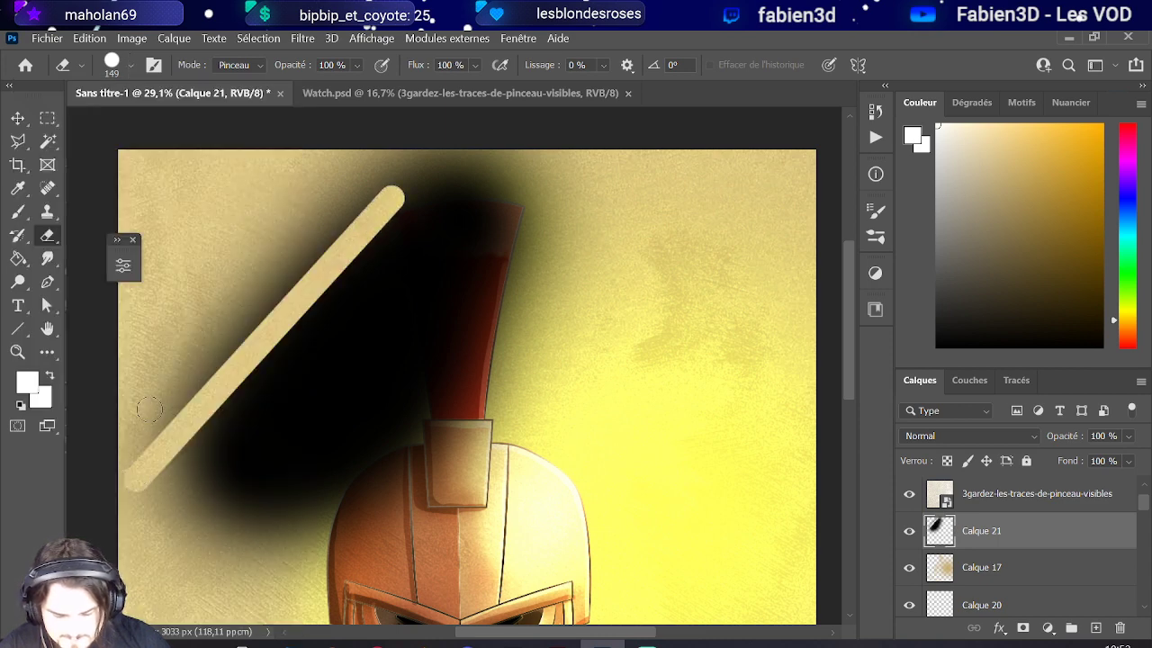
# - Erase the black left outside the diagonal cut and above the plume's top with a 420 px hard eraser
pyautogui.moveTo(100, 450)
pyautogui.mouseDown()
pyautogui.moveTo(366, 199)
pyautogui.moveTo(342, 180)
pyautogui.moveTo(264, 239)
pyautogui.moveTo(170, 381)
pyautogui.mouseUp()
pyautogui.hotkey('ctrl', 'z')
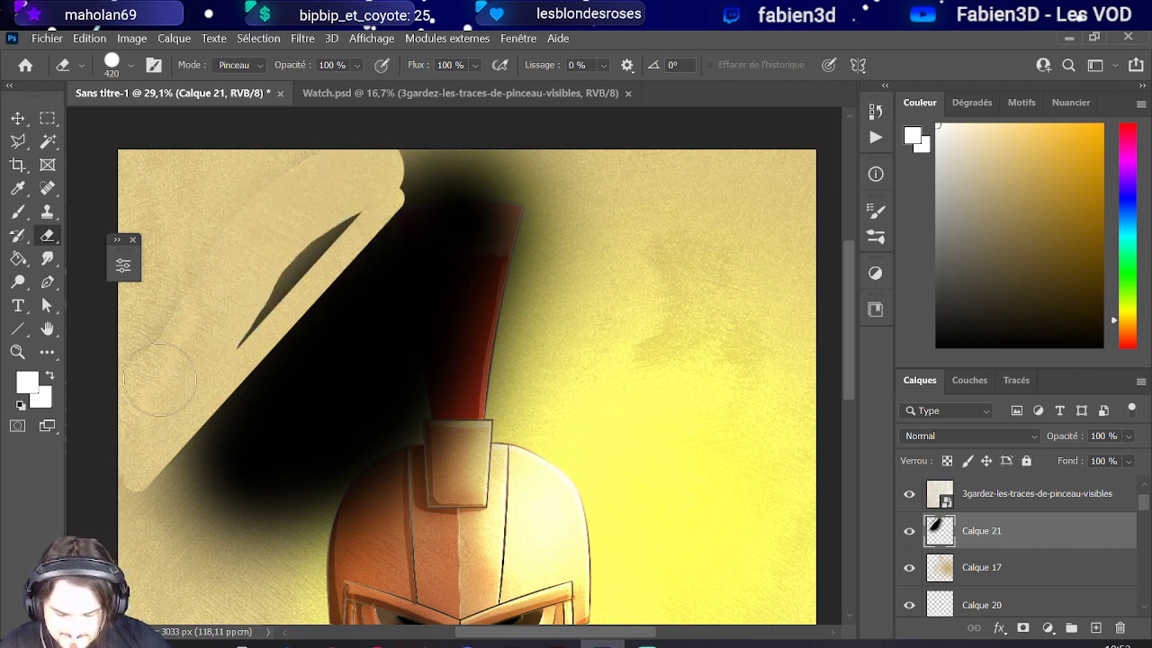
pyautogui.moveTo(162, 378)
pyautogui.mouseDown()
pyautogui.moveTo(303, 257)
pyautogui.moveTo(352, 175)
pyautogui.mouseUp()
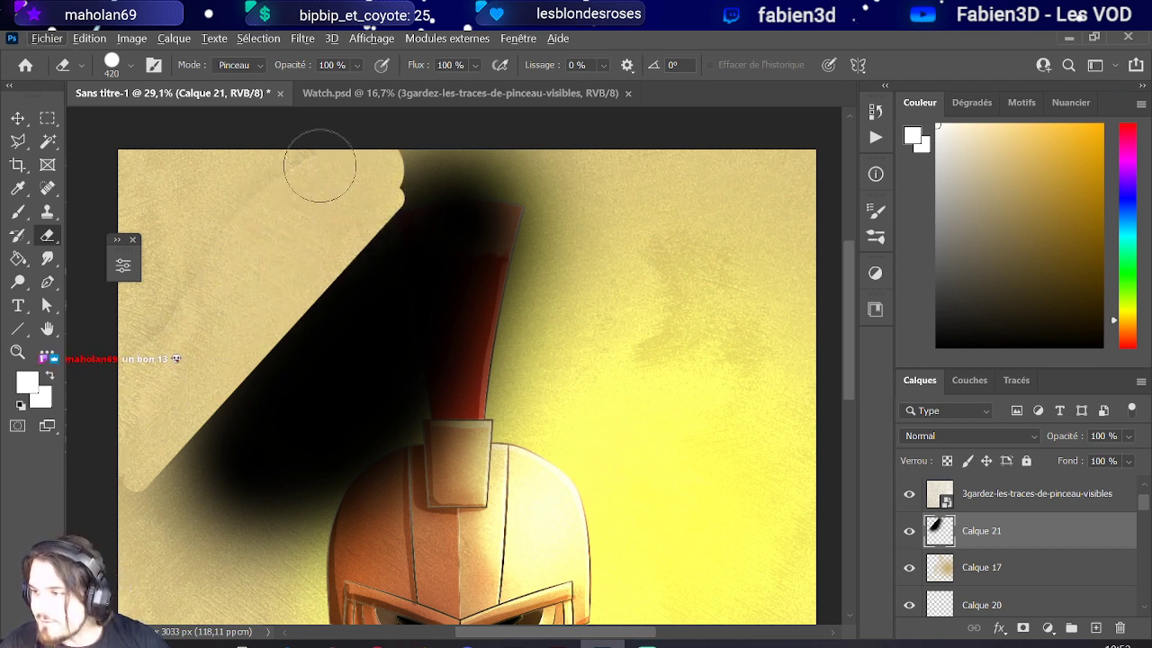
pyautogui.scroll(-2, 347, 216)
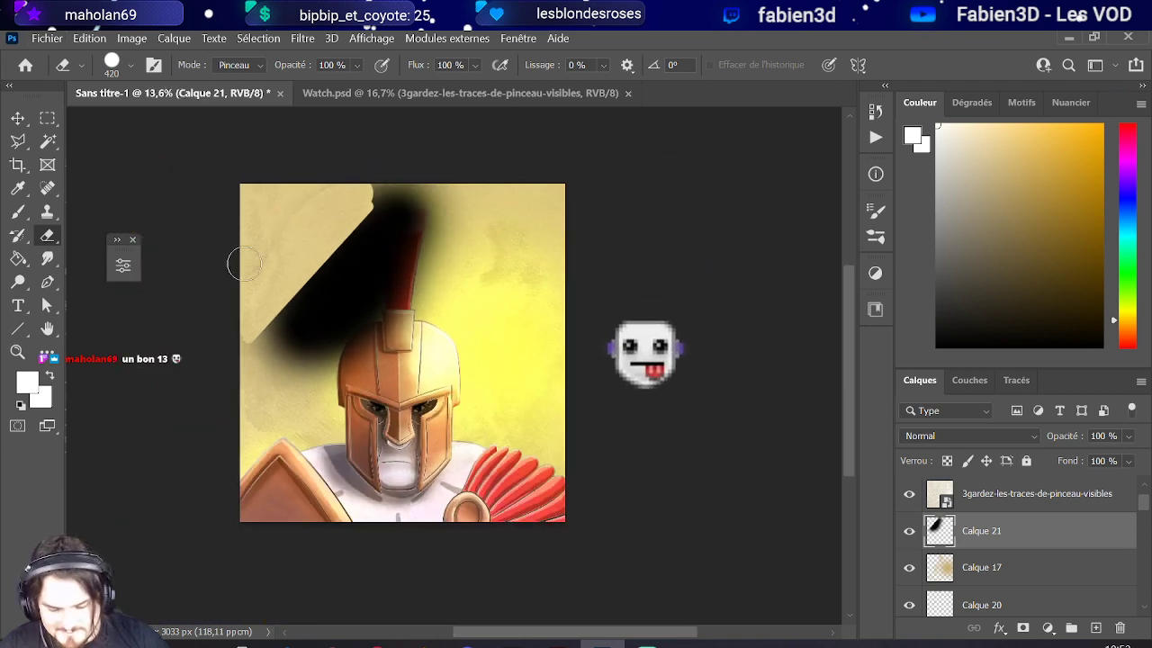
pyautogui.moveTo(371, 186); pyautogui.dragTo(441, 202)
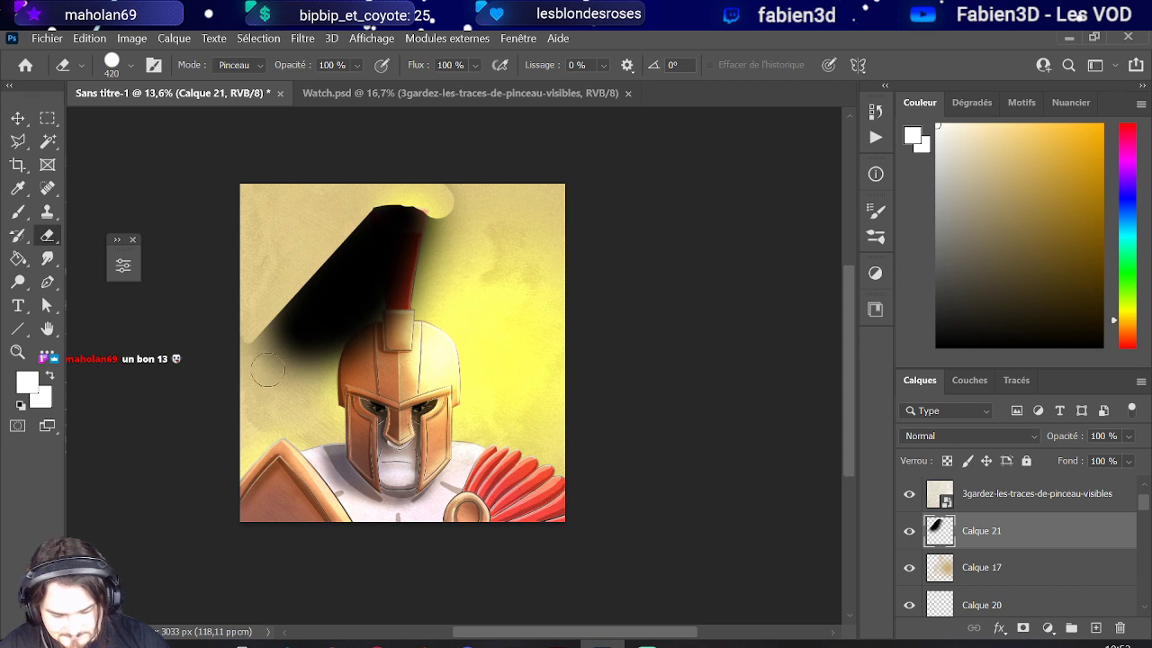
# - Fade the shadow's lower end and clear black from the plume's lit side with the Arrondi flou pression opacité eraser
pyautogui.click(132, 66)
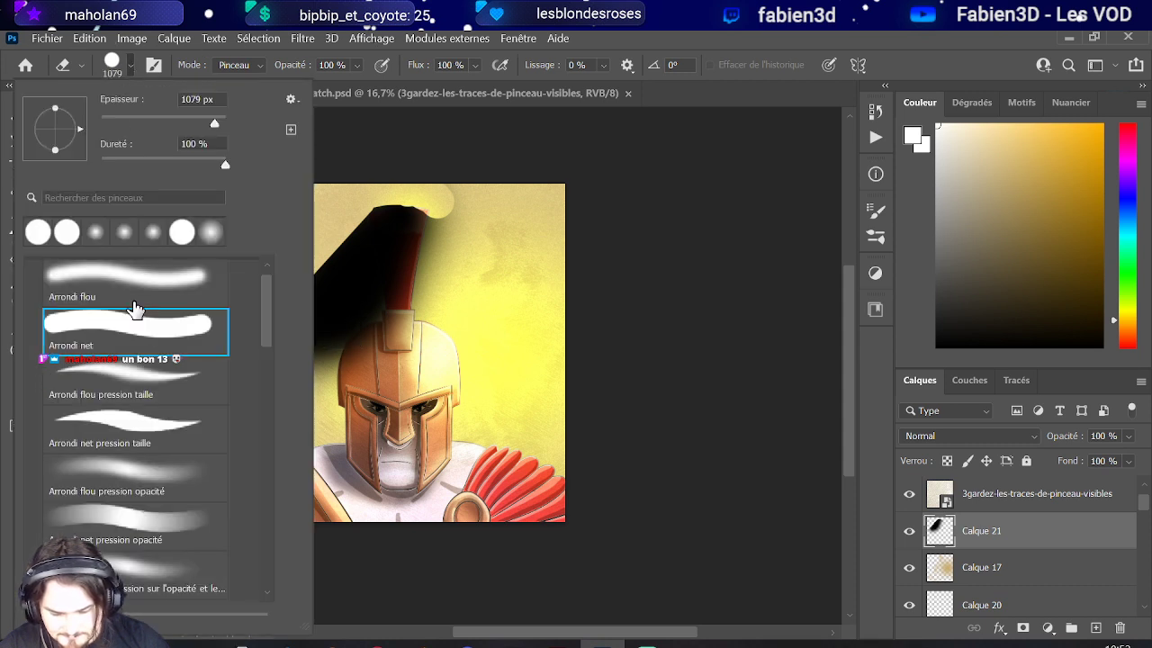
pyautogui.click(132, 484)
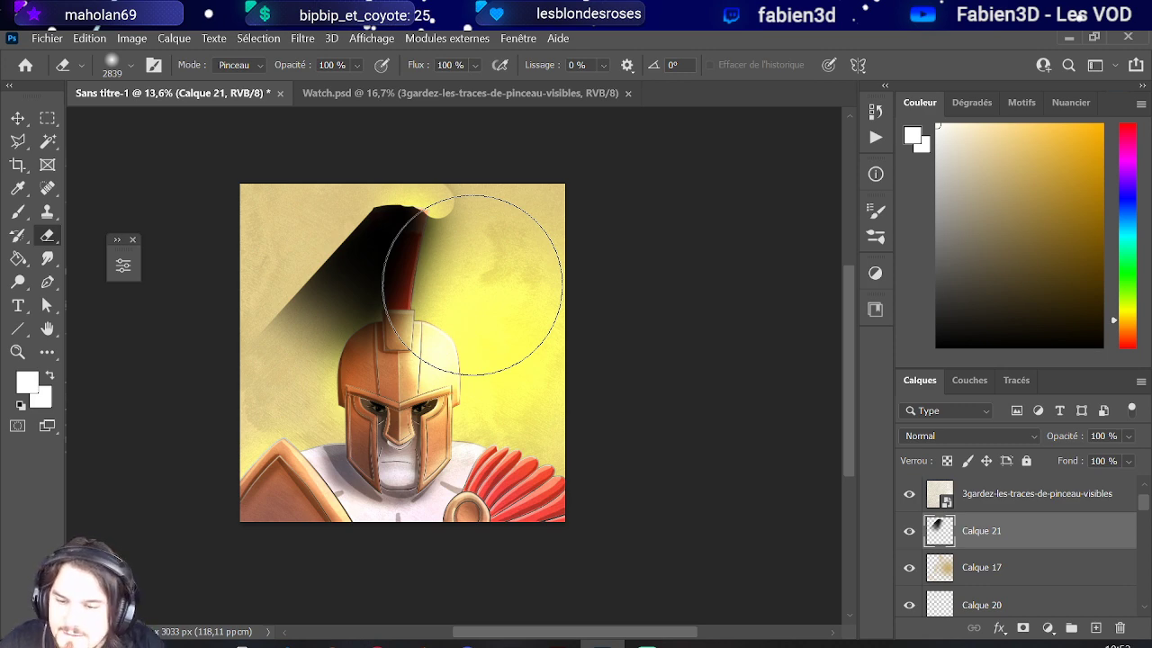
pyautogui.scroll(4, 449, 261)
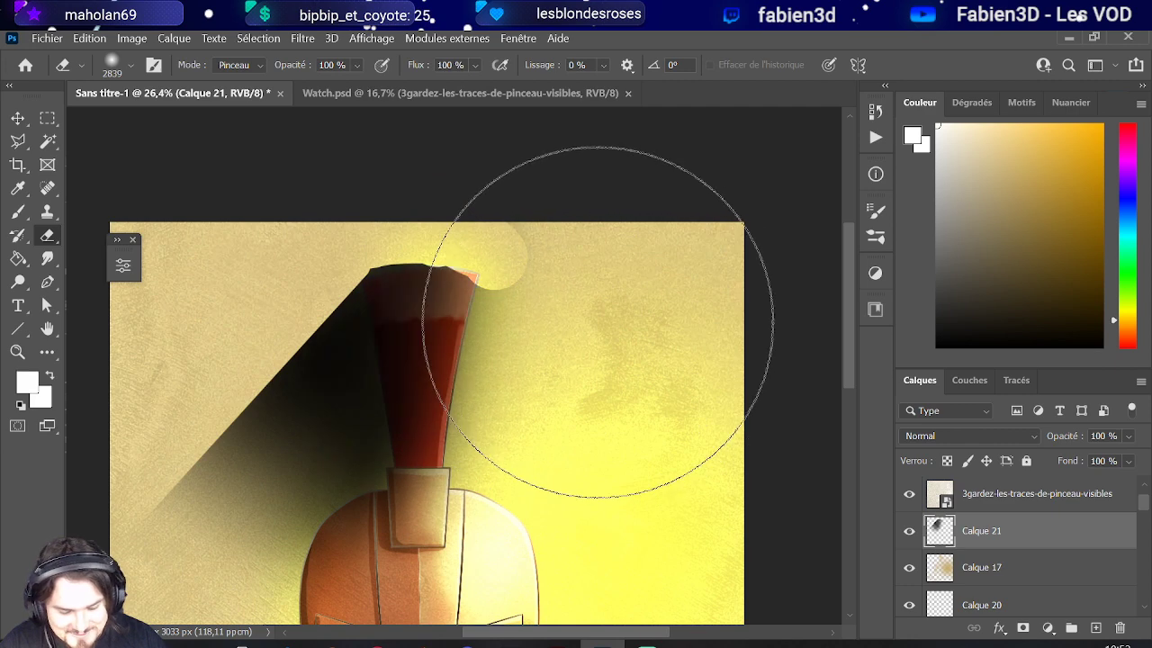
pyautogui.moveTo(534, 342); pyautogui.dragTo(297, 351)
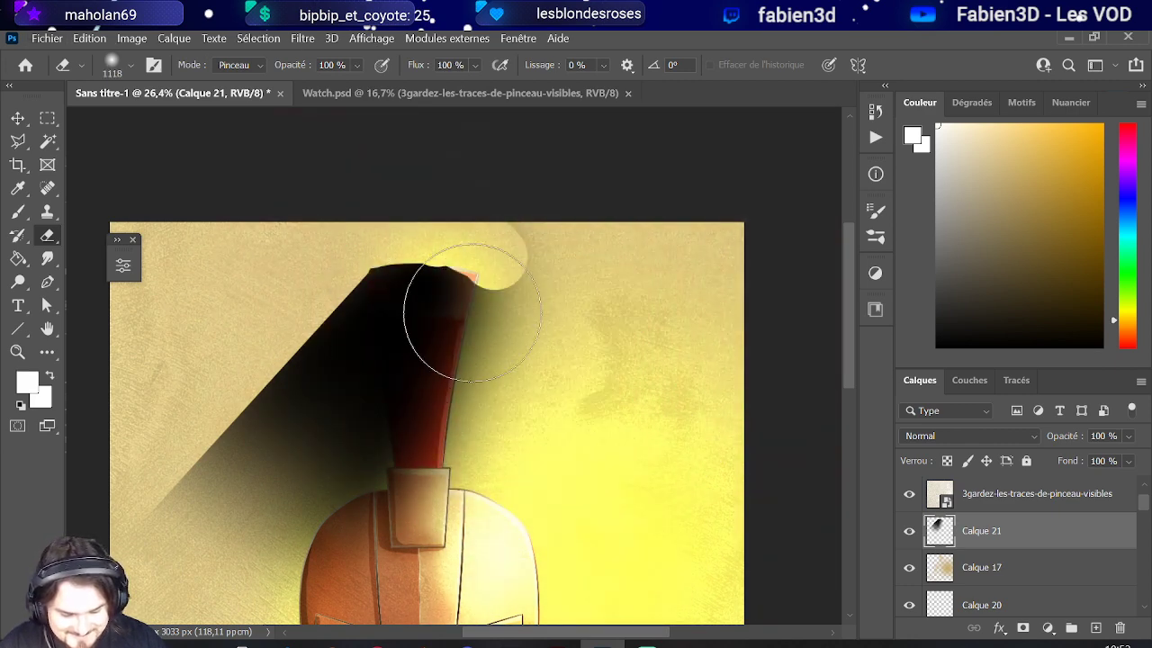
pyautogui.moveTo(470, 301)
pyautogui.mouseDown()
pyautogui.moveTo(438, 312)
pyautogui.moveTo(450, 260)
pyautogui.moveTo(464, 326)
pyautogui.moveTo(496, 248)
pyautogui.moveTo(526, 310)
pyautogui.moveTo(498, 242)
pyautogui.mouseUp()
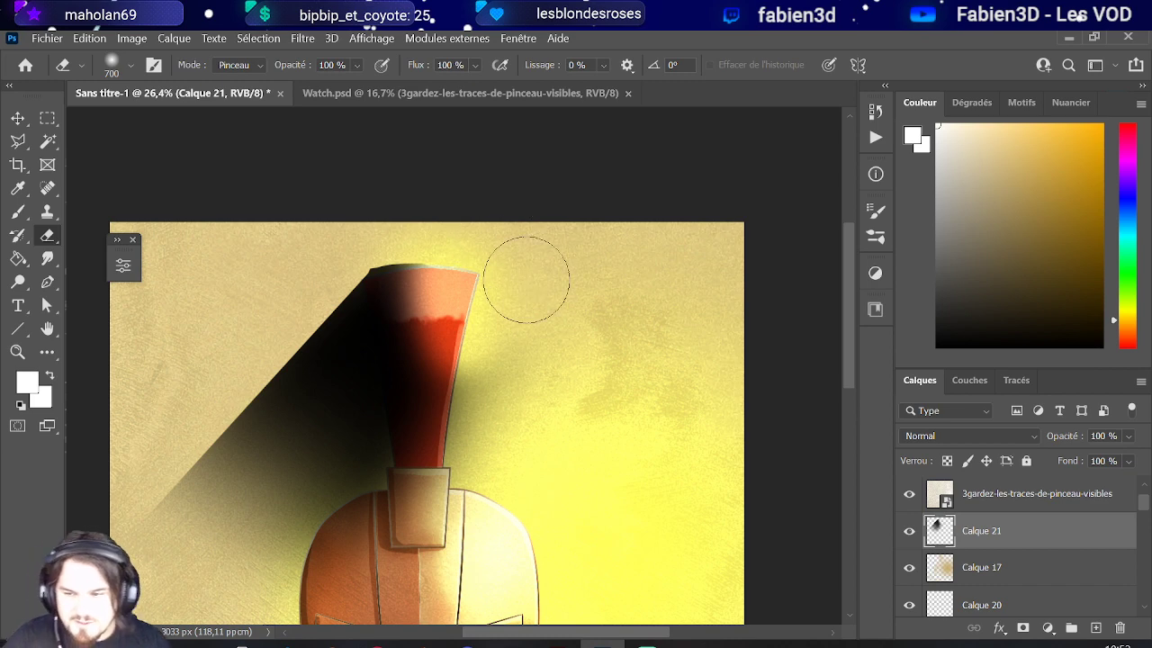
pyautogui.moveTo(448, 467); pyautogui.dragTo(385, 444)
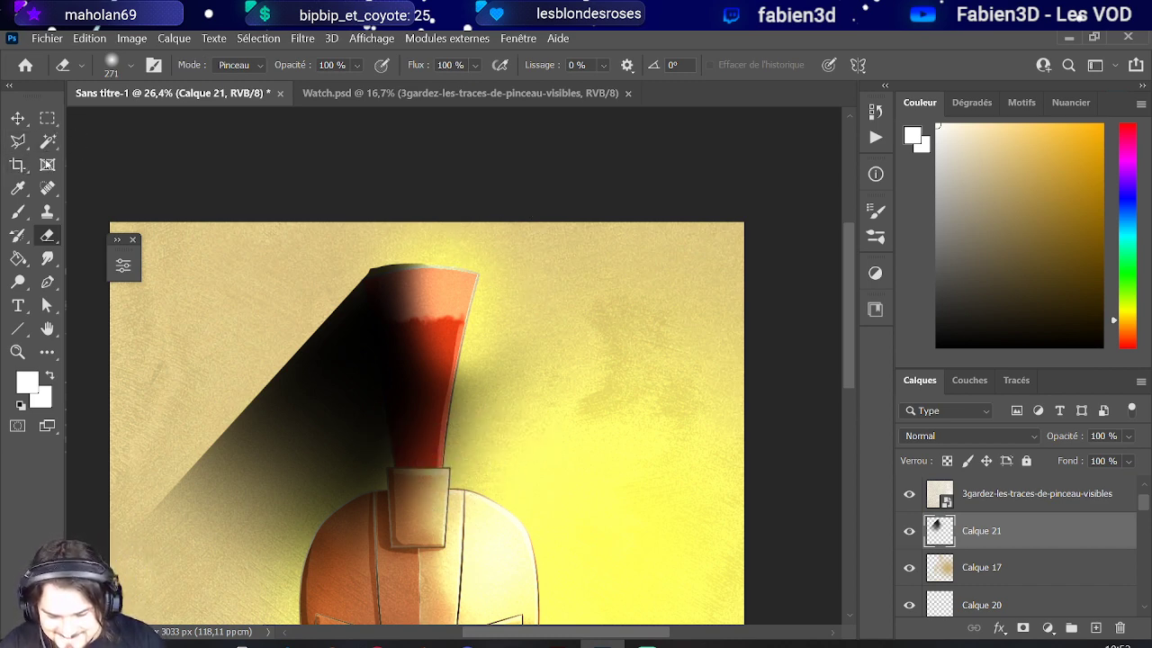
# - Select the plume and the area on its lit side with the Polygonal Lasso, delete the shadow inside, and deselect
pyautogui.click(20, 144)
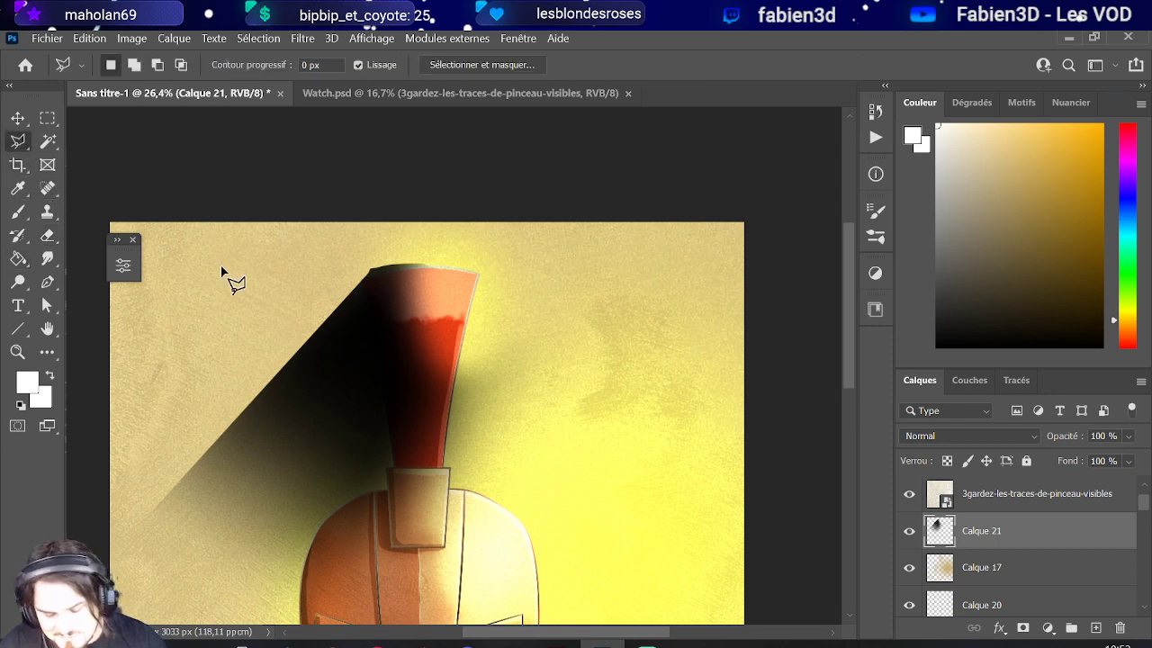
pyautogui.click(395, 470)
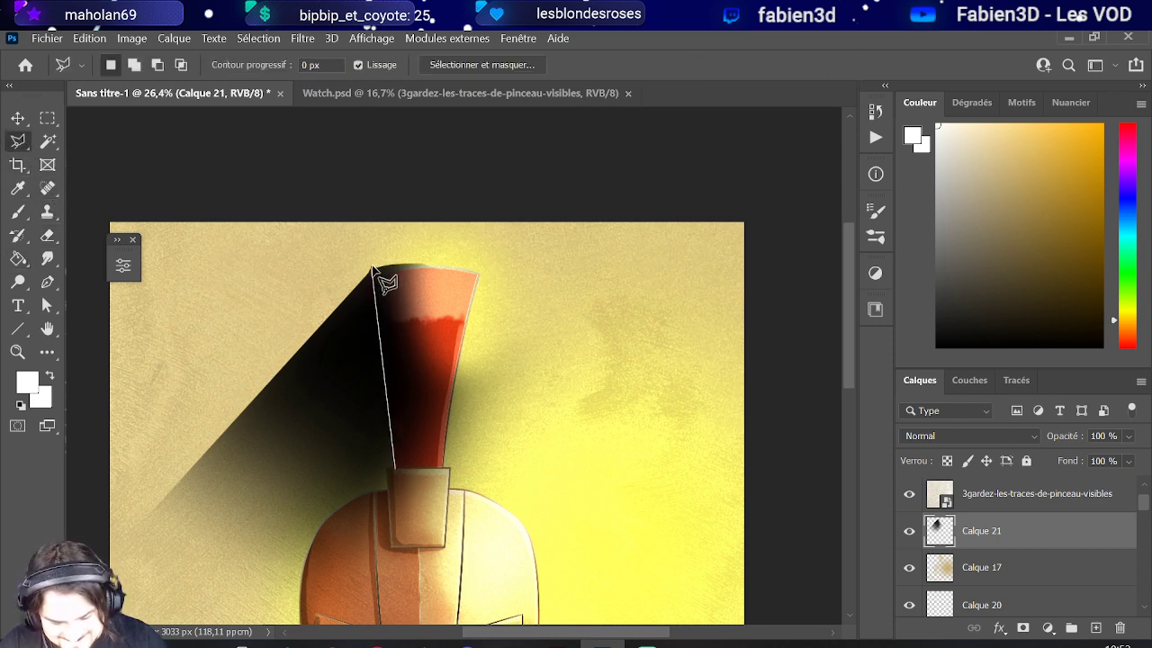
pyautogui.click(369, 267)
pyautogui.click(466, 234)
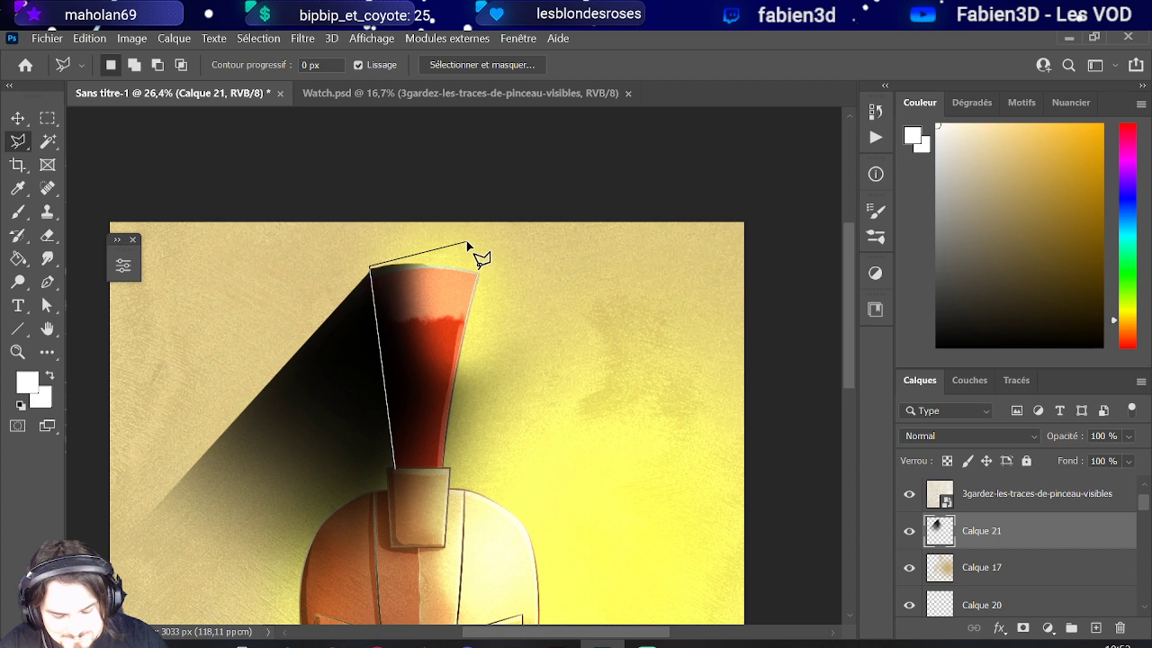
pyautogui.click(592, 297)
pyautogui.scroll(-3, 563, 540)
pyautogui.click(578, 399)
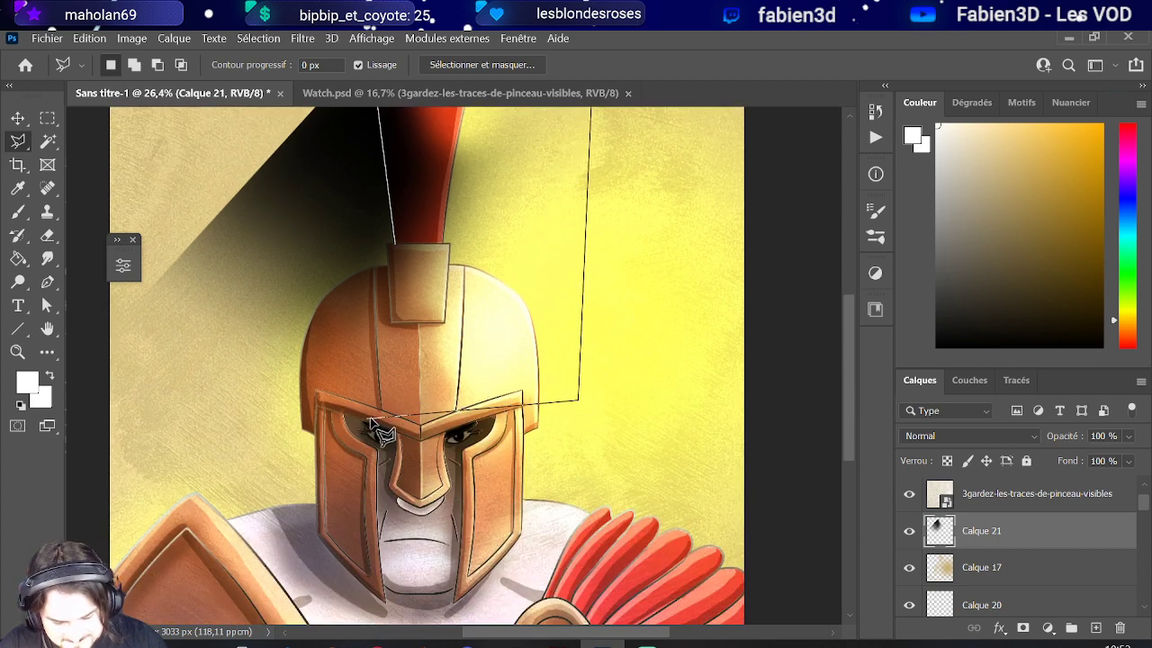
pyautogui.click(405, 399)
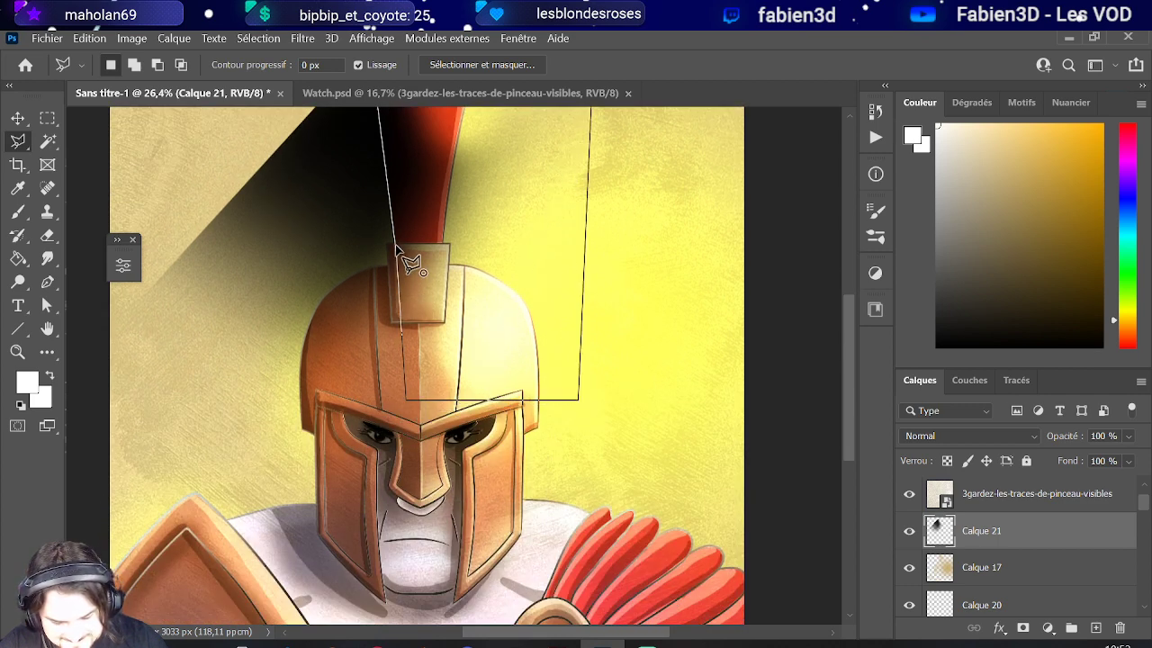
pyautogui.doubleClick(396, 244)
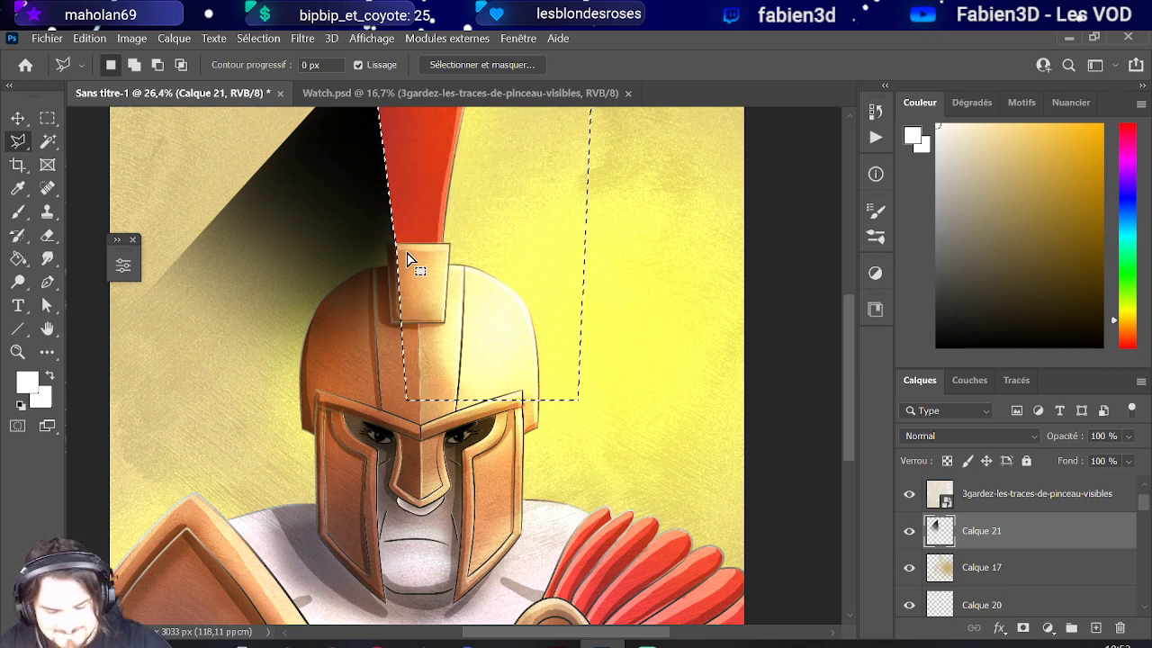
pyautogui.scroll(-5, 407, 260)
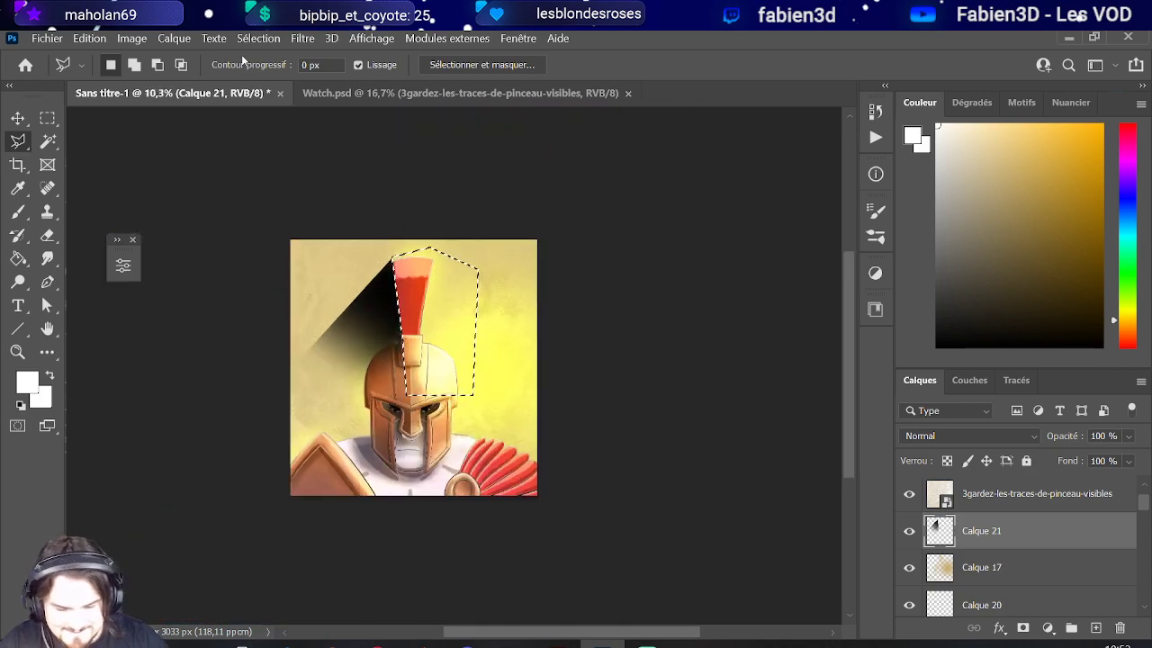
pyautogui.click(258, 38)
pyautogui.click(270, 72)
# - Nudge the plume shadow on Calque 21 slightly down beside the plume
pyautogui.scroll(3, 397, 238)
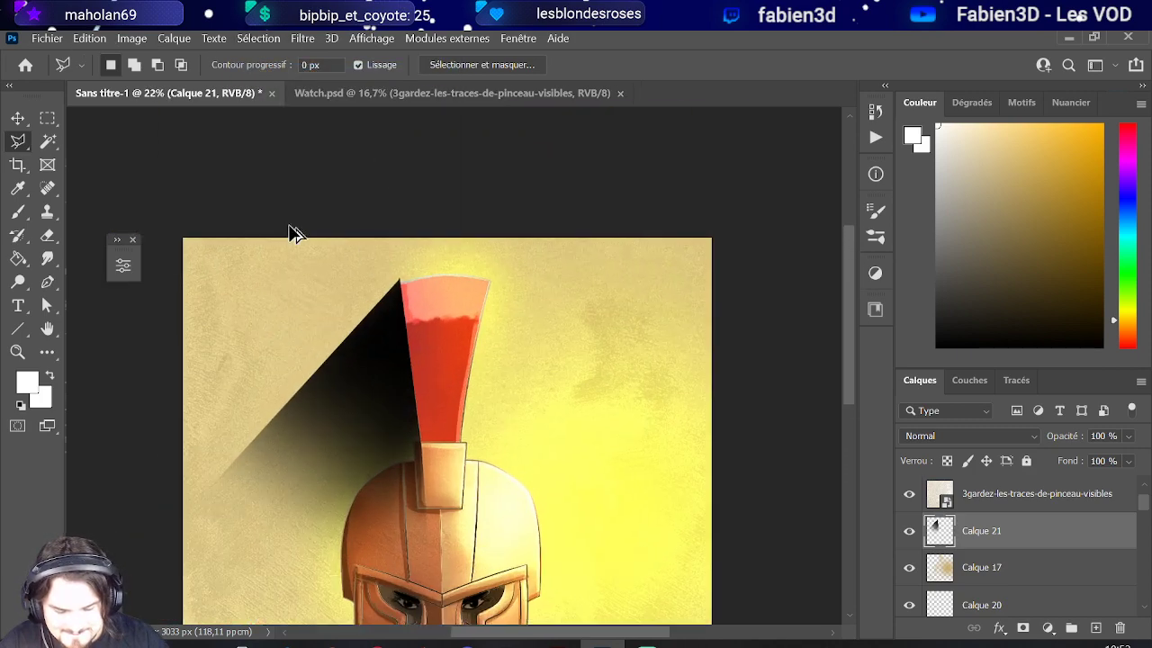
pyautogui.click(16, 118)
pyautogui.moveTo(377, 367); pyautogui.dragTo(379, 378)
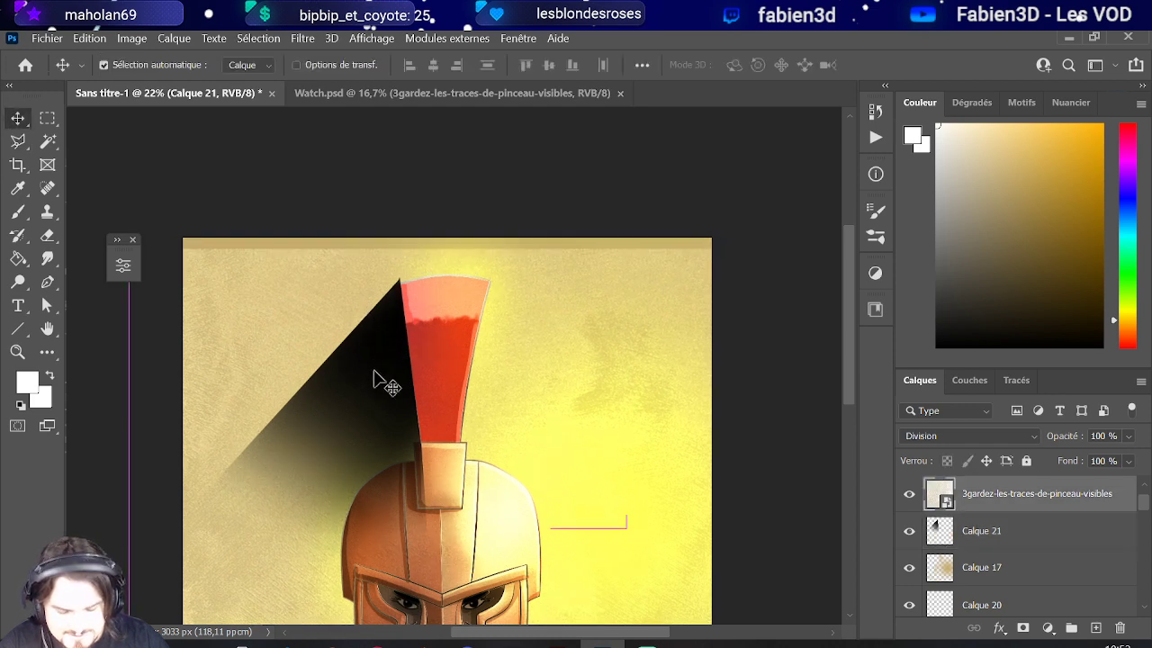
pyautogui.click(1011, 529)
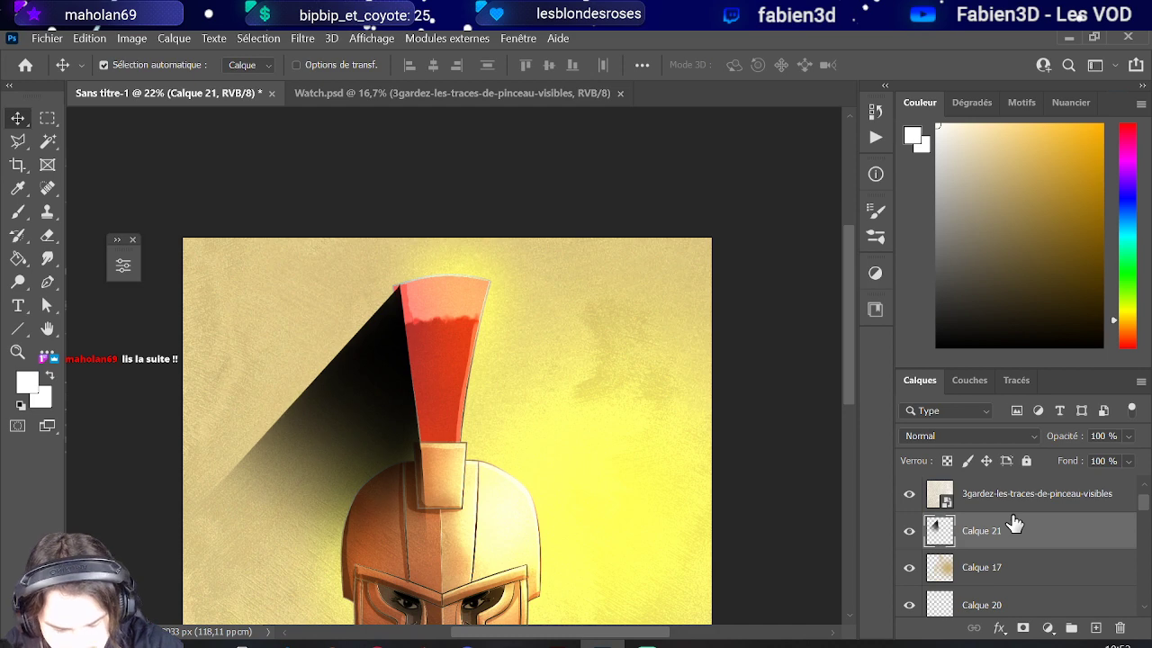
# - Distort Calque 21 with Free Transform, pulling its corners until the shadow follows the plume's shaded edge, and apply it
pyautogui.click(99, 38)
pyautogui.click(216, 417)
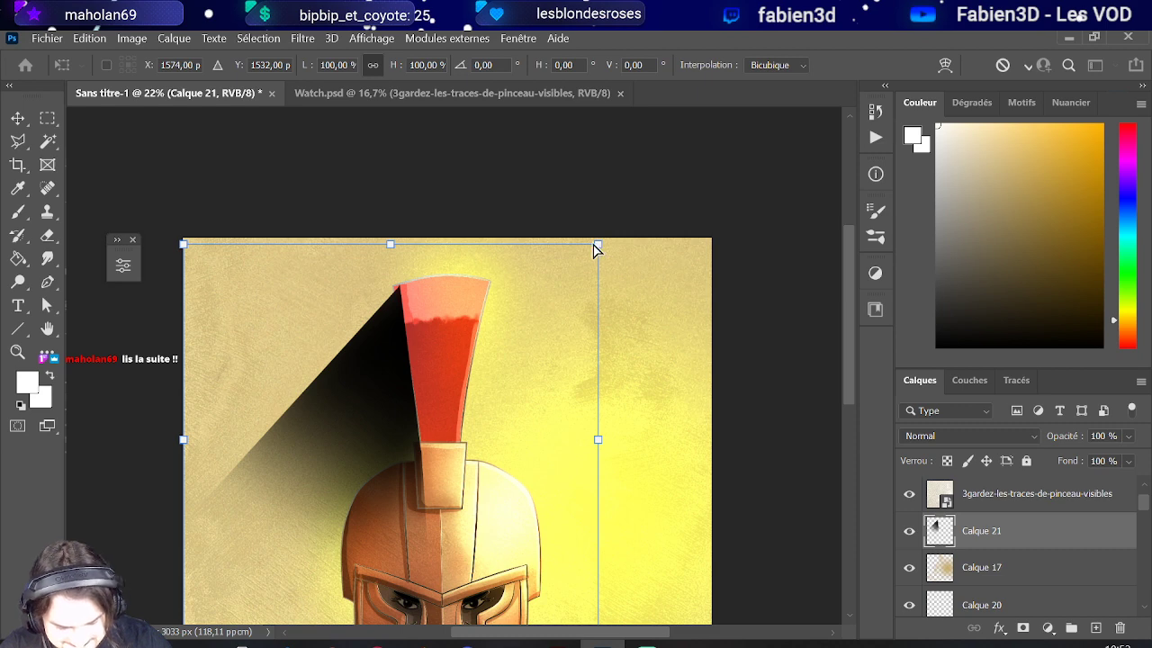
pyautogui.scroll(-3, 507, 351)
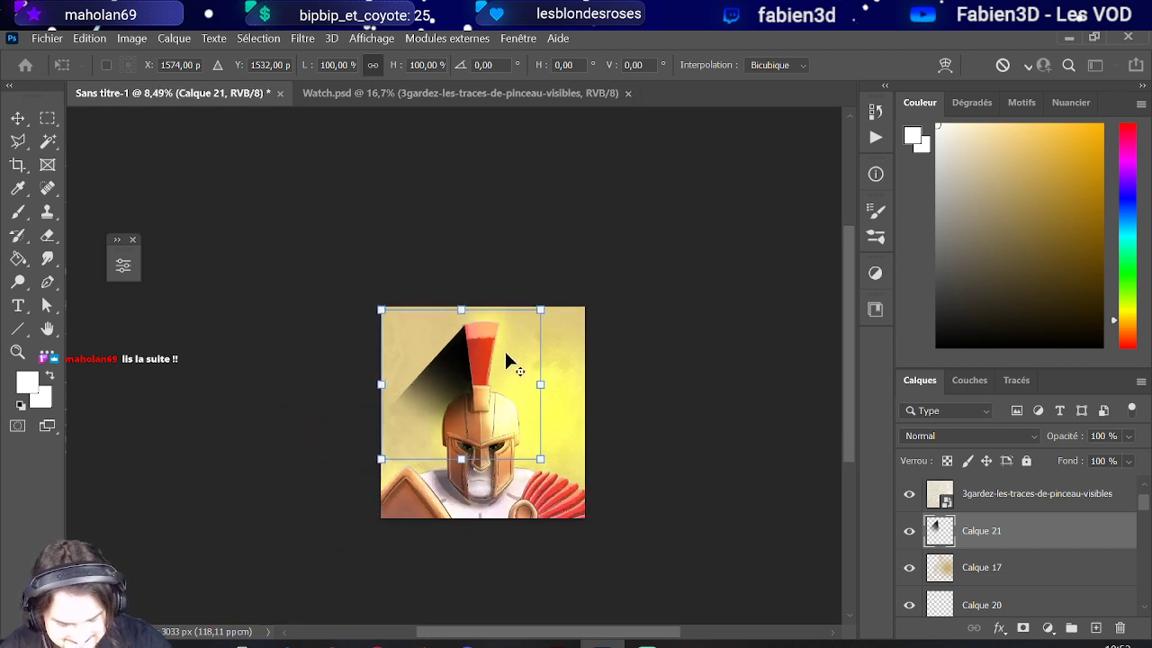
pyautogui.scroll(2, 507, 350)
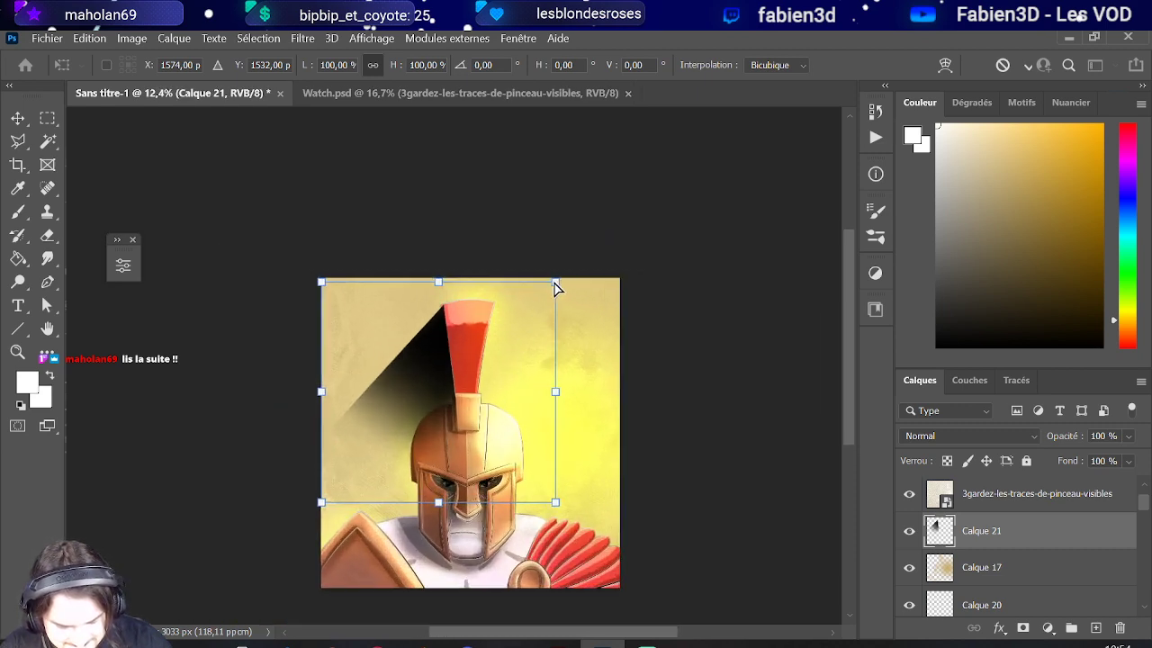
pyautogui.moveTo(555, 286); pyautogui.dragTo(548, 281)
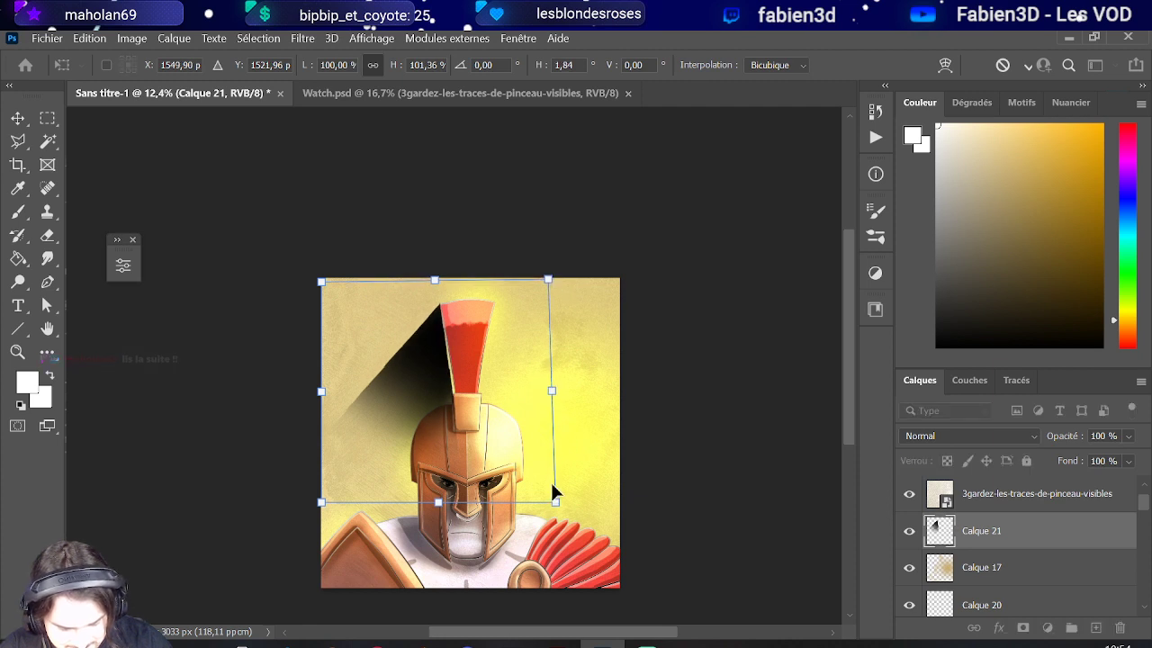
pyautogui.moveTo(556, 506); pyautogui.dragTo(566, 507)
pyautogui.scroll(3, 437, 381)
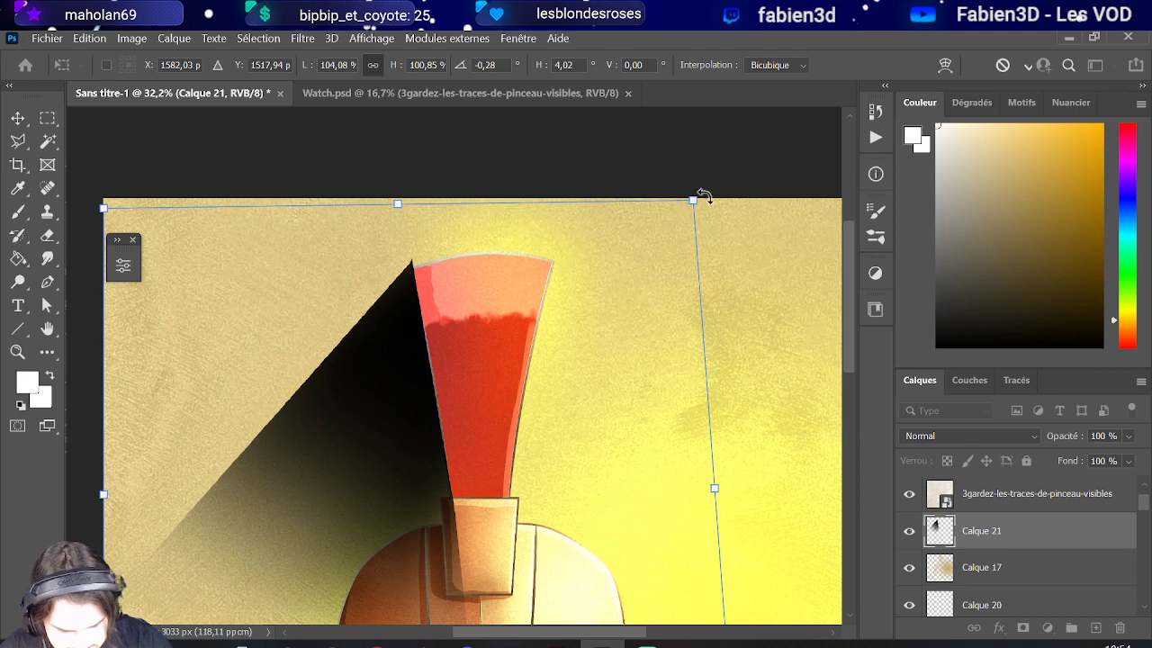
pyautogui.moveTo(695, 202); pyautogui.dragTo(679, 221)
pyautogui.scroll(-3, 670, 229)
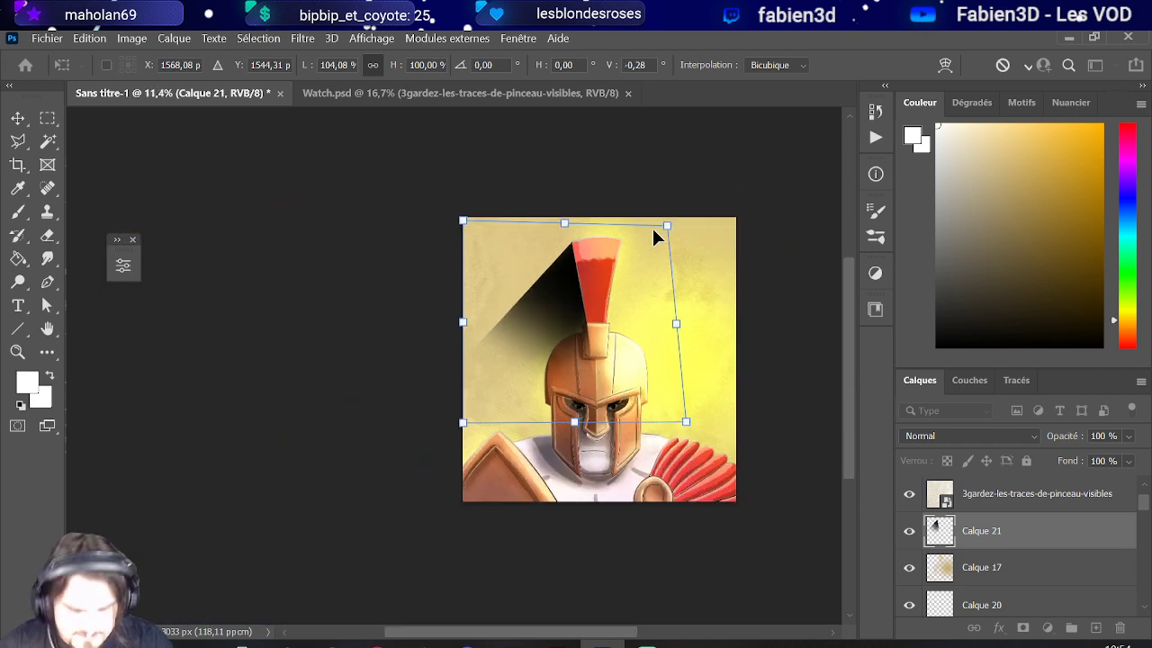
pyautogui.press('Return')
pyautogui.scroll(-2, 459, 306)
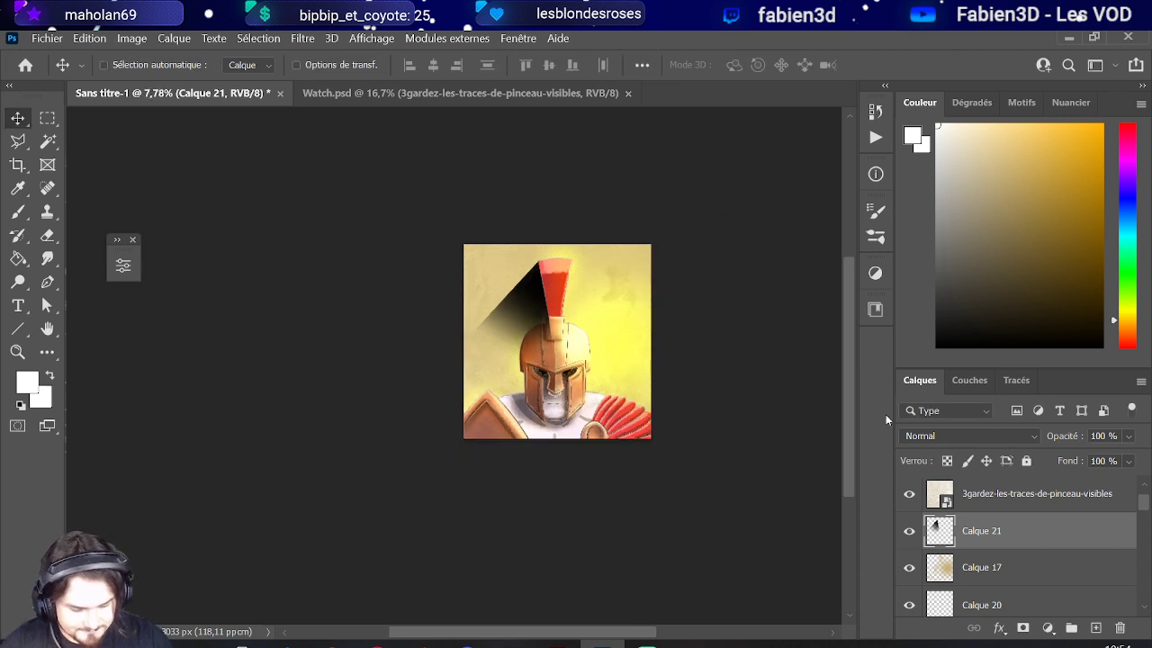
# - Set Calque 21 to the Produit blend mode at 27 % opacity
pyautogui.click(954, 441)
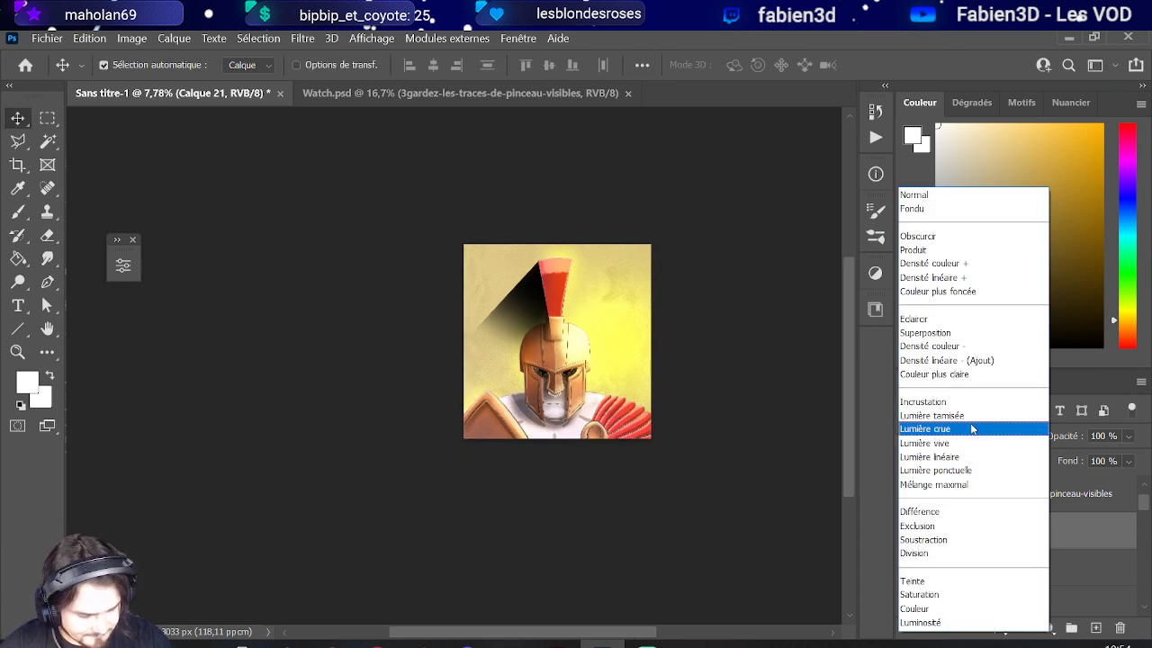
pyautogui.click(981, 252)
pyautogui.click(1128, 435)
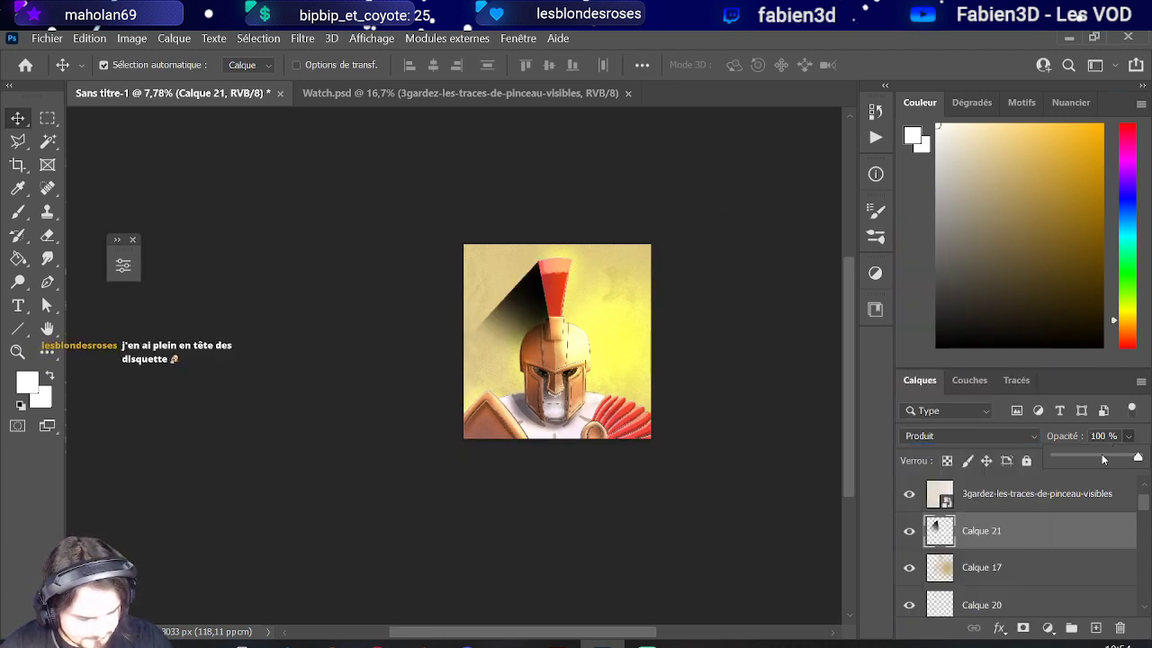
pyautogui.moveTo(1093, 461); pyautogui.dragTo(1077, 456)
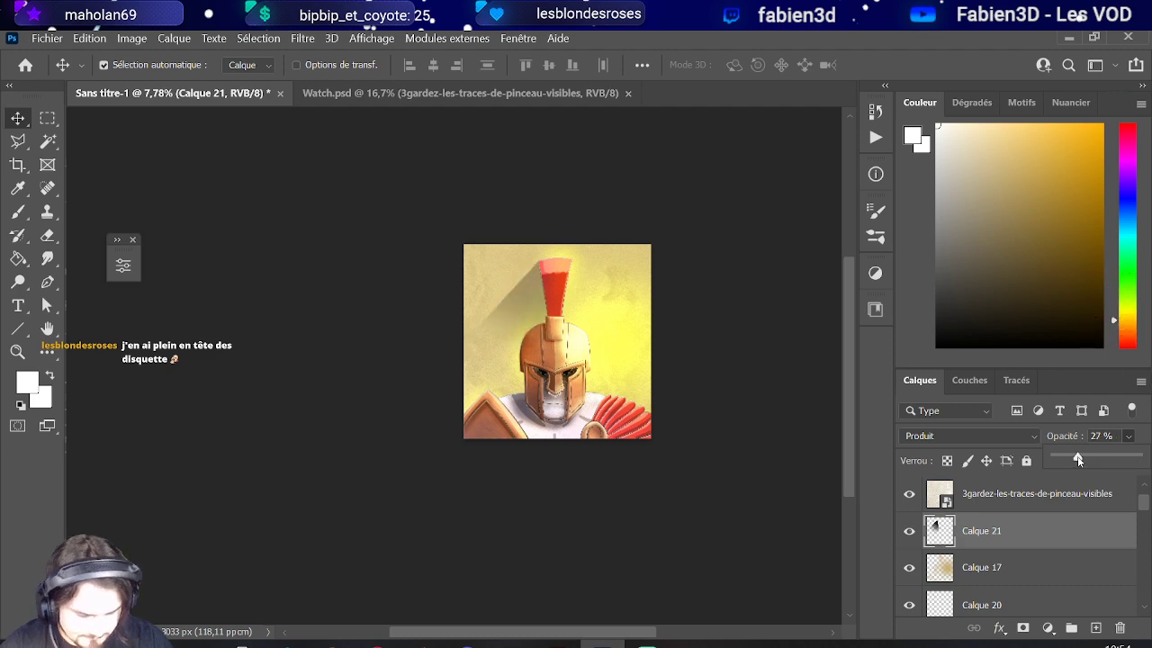
pyautogui.scroll(8, 615, 300)
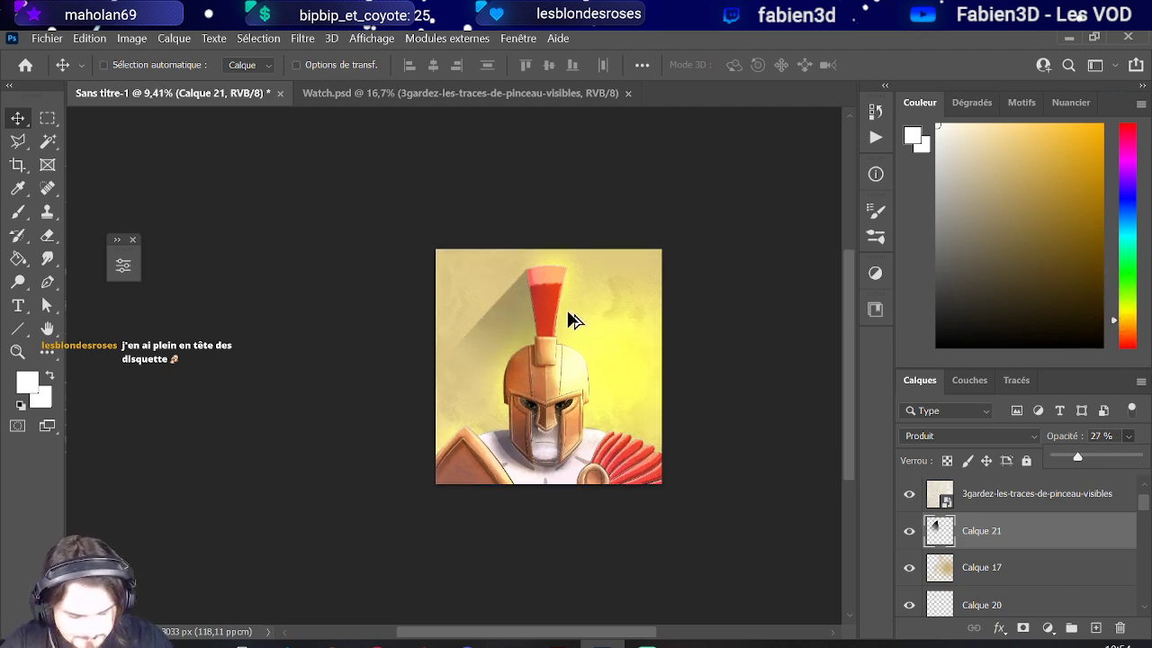
pyautogui.scroll(-2, 526, 300)
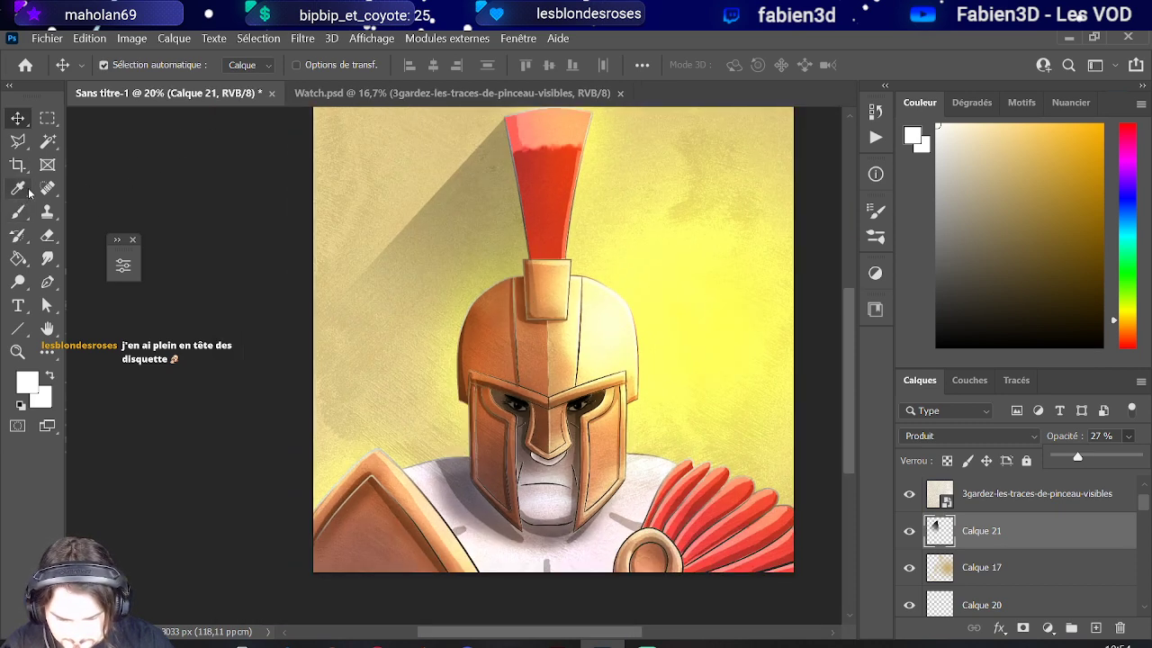
# - Soften the lower end of the plume shadow on Calque 21 with a 2662 px soft eraser
pyautogui.click(48, 234)
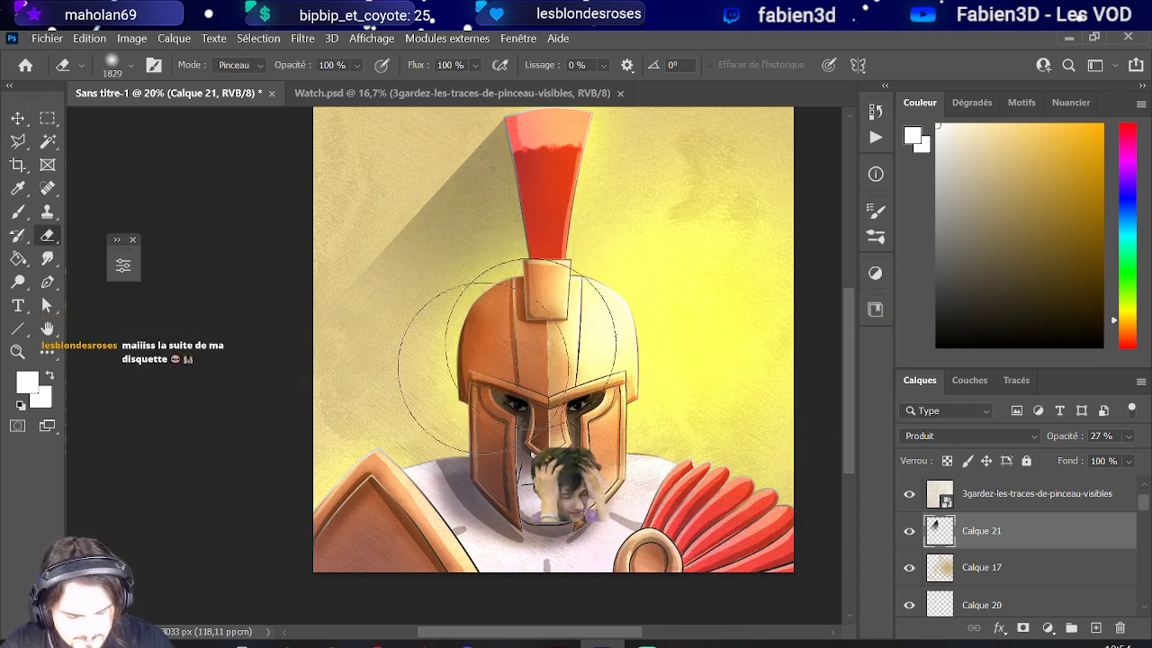
pyautogui.moveTo(344, 409); pyautogui.dragTo(414, 422)
pyautogui.scroll(-4, 357, 402)
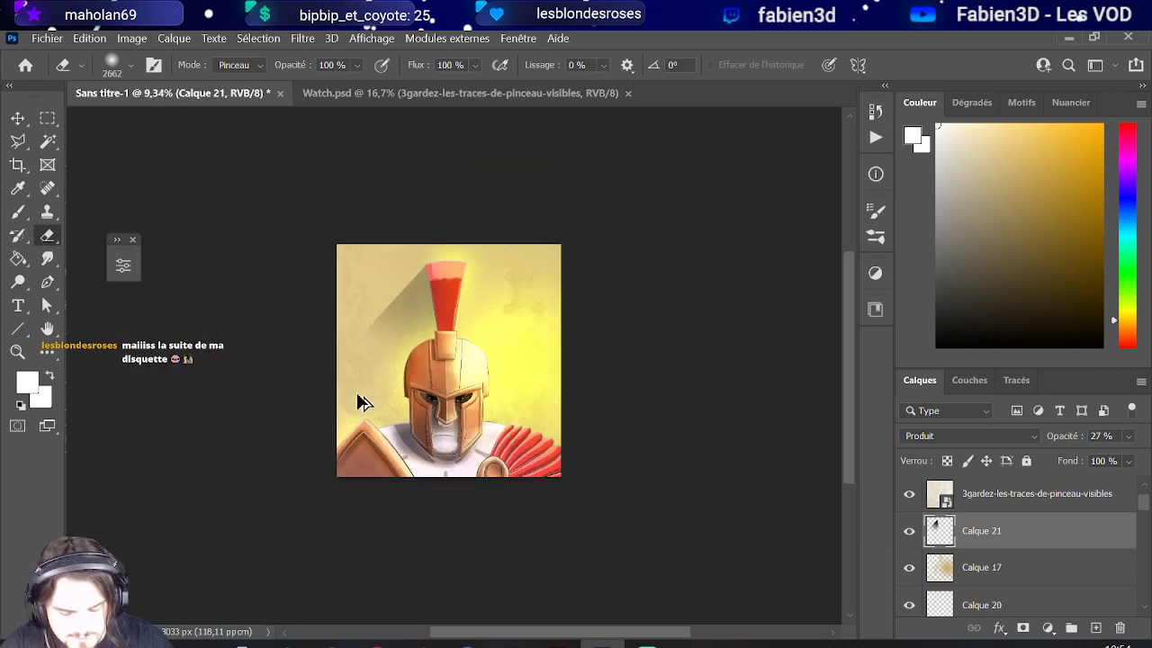
pyautogui.scroll(-1, 357, 402)
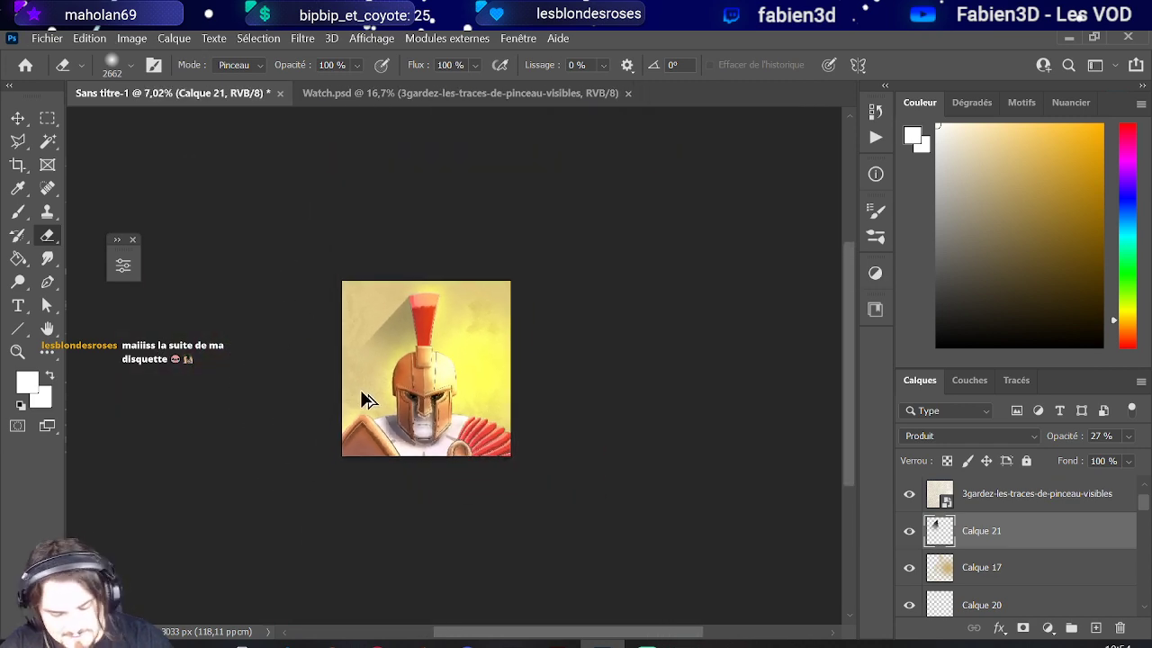
# - Duplicate Calque 21 and move the copy down so its shadow extends from the helmet's shaded side
pyautogui.rightClick(1088, 534)
pyautogui.click(945, 126)
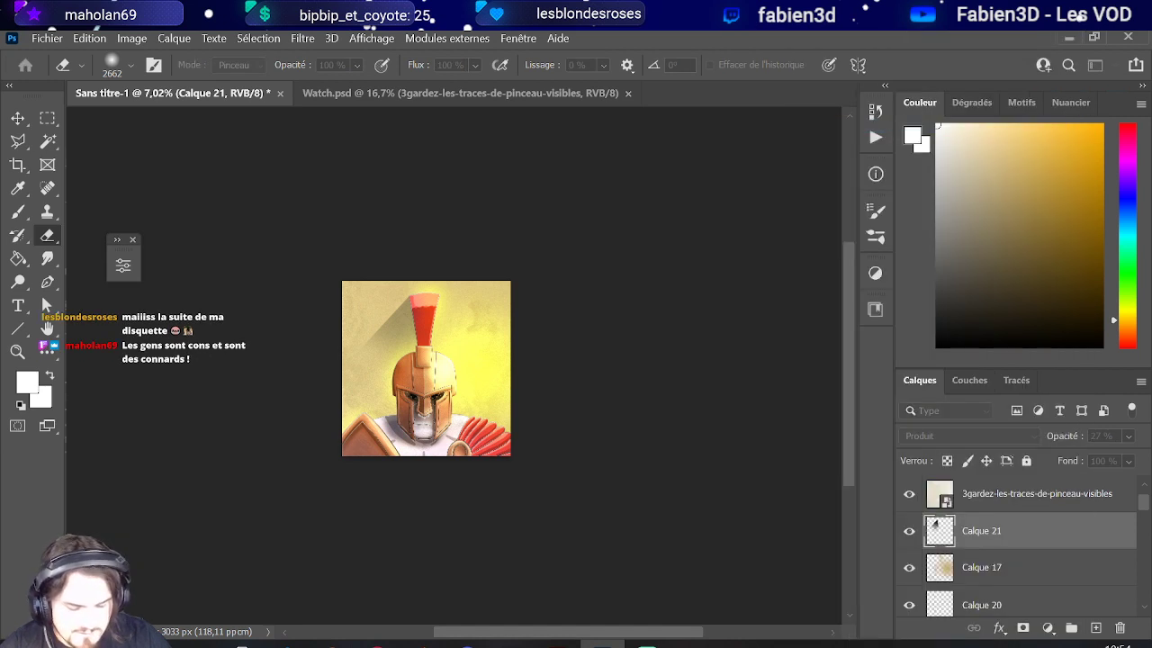
pyautogui.press('Return')
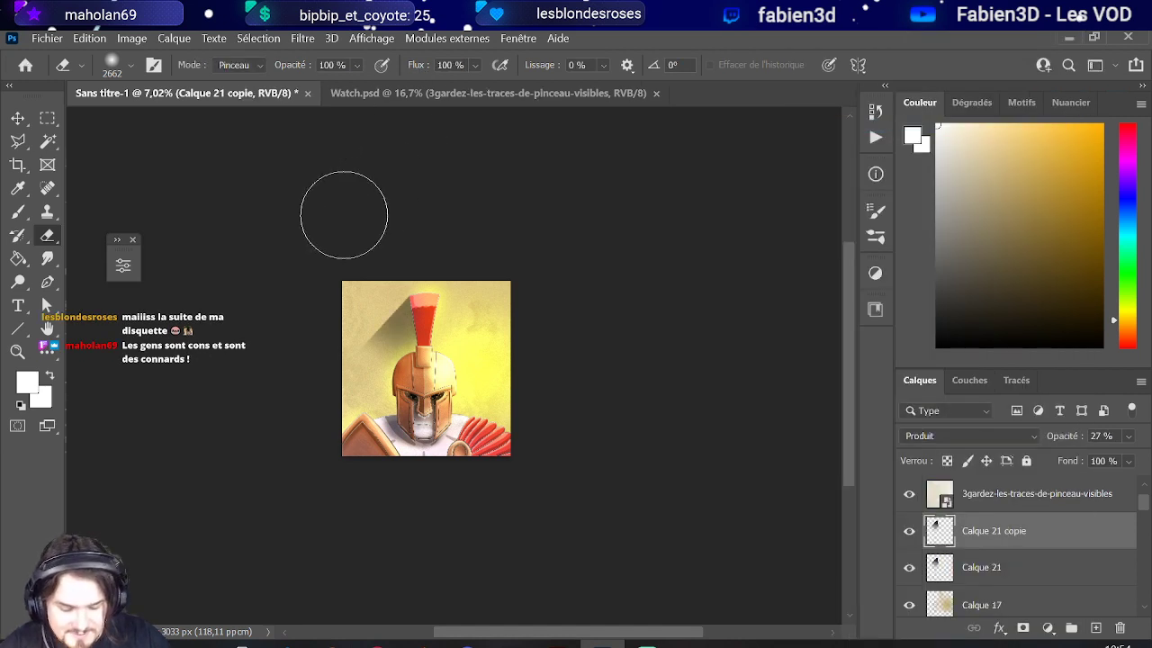
pyautogui.click(15, 120)
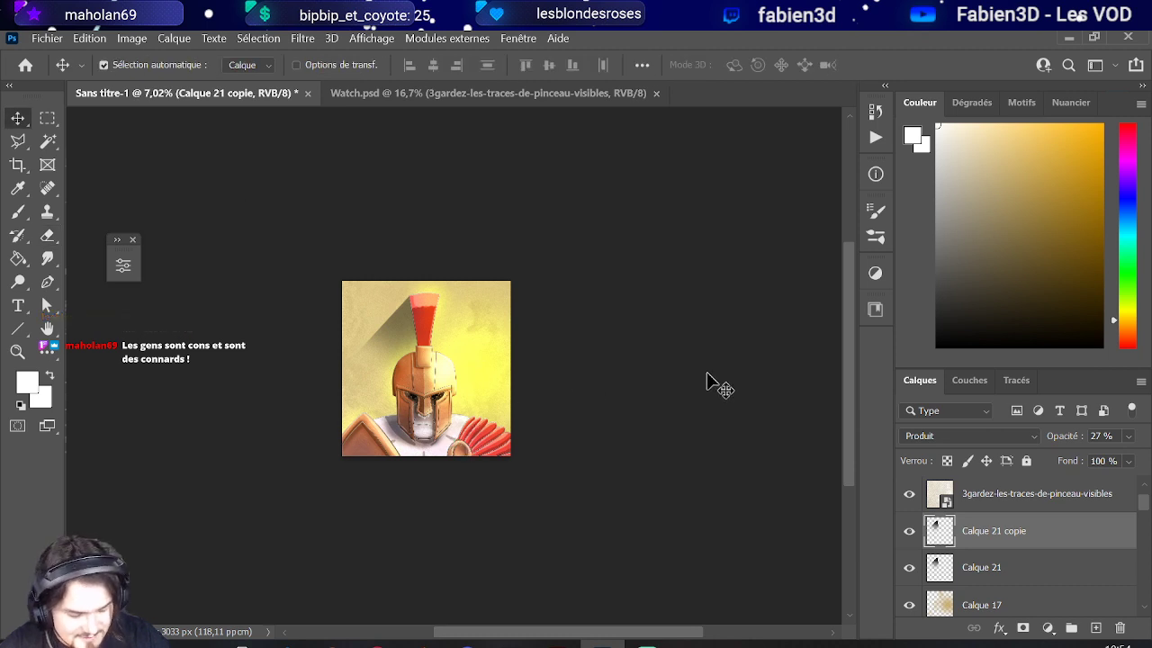
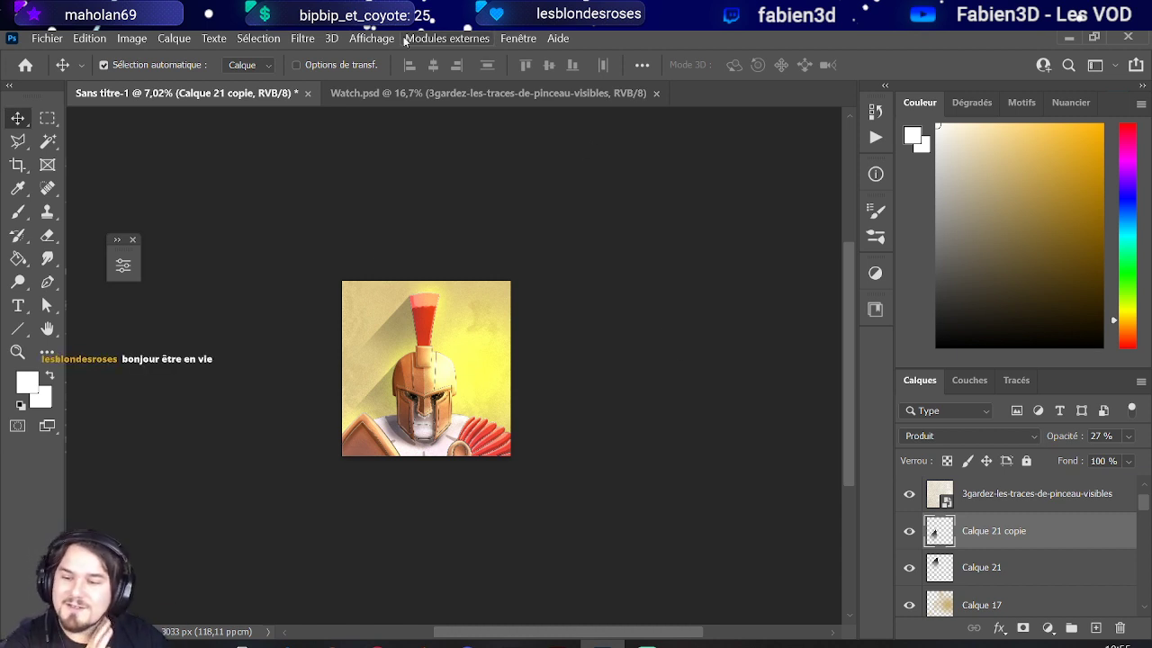
# - Erase the part of Calque 21 copie's shadow that covers the helmet with a 594 px soft eraser
pyautogui.scroll(6, 396, 432)
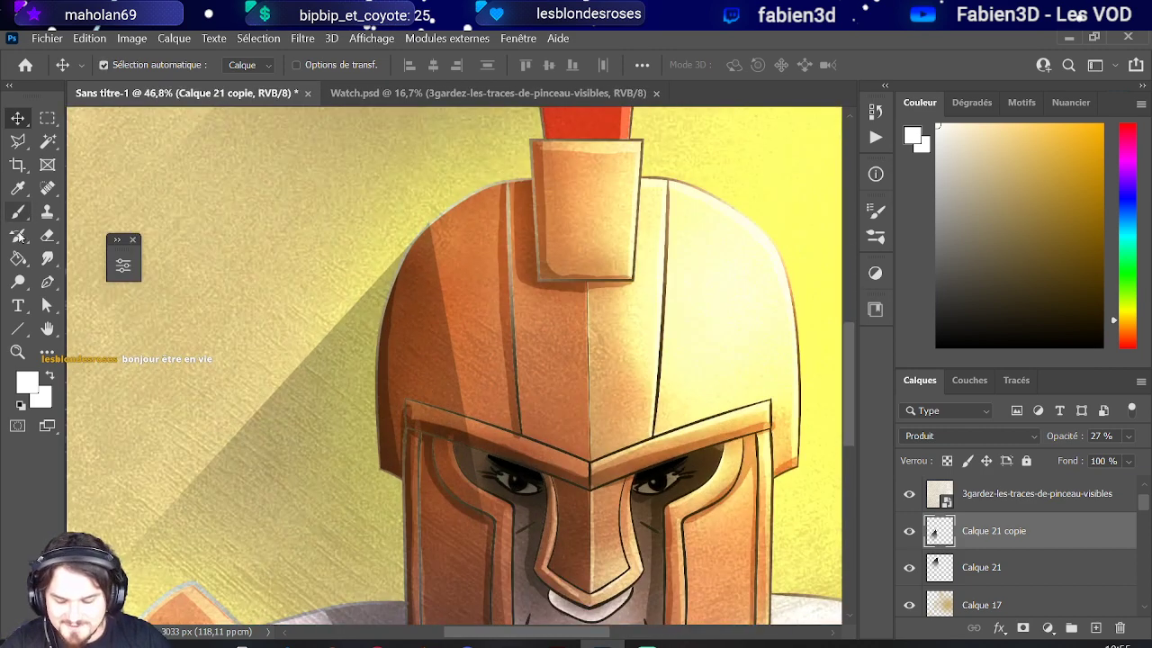
pyautogui.click(47, 235)
pyautogui.moveTo(482, 405)
pyautogui.mouseDown()
pyautogui.moveTo(385, 368)
pyautogui.moveTo(502, 369)
pyautogui.mouseUp()
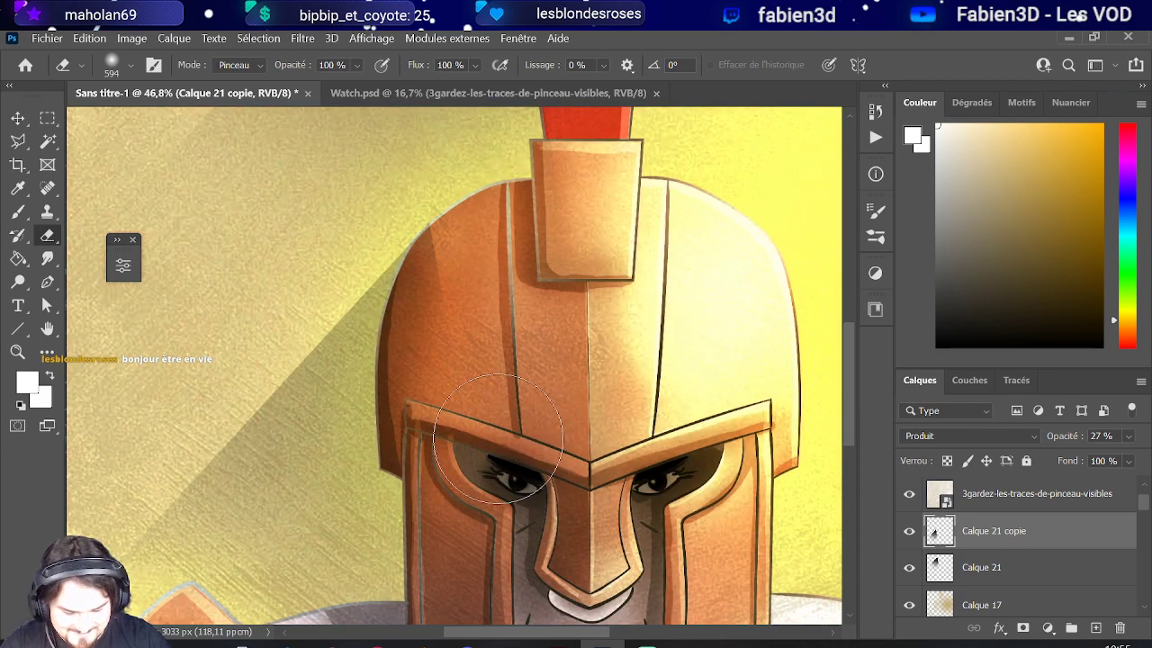
pyautogui.scroll(-2, 513, 378)
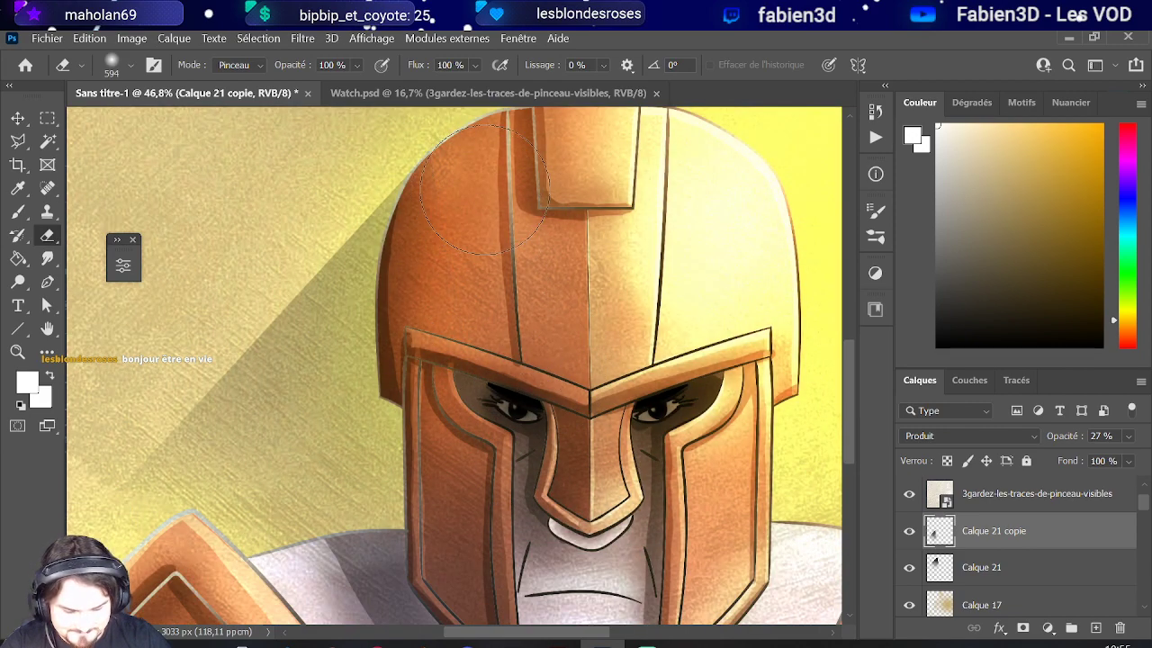
pyautogui.scroll(-6, 477, 265)
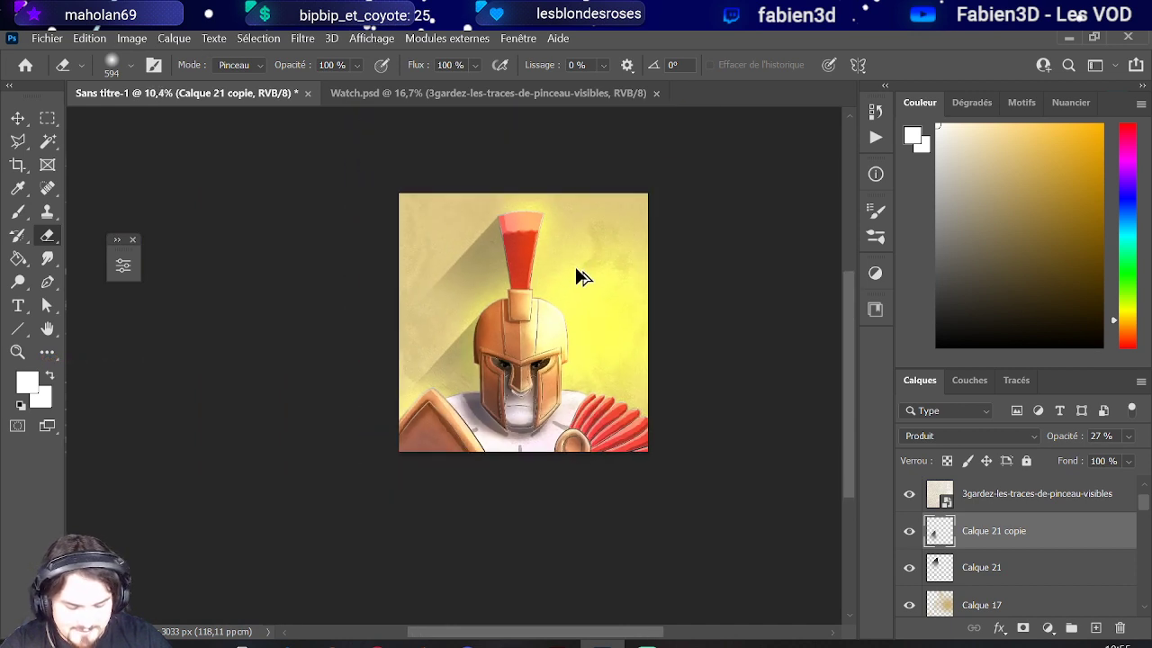
pyautogui.scroll(-1, 580, 277)
pyautogui.scroll(3, 586, 319)
pyautogui.scroll(-1, 591, 329)
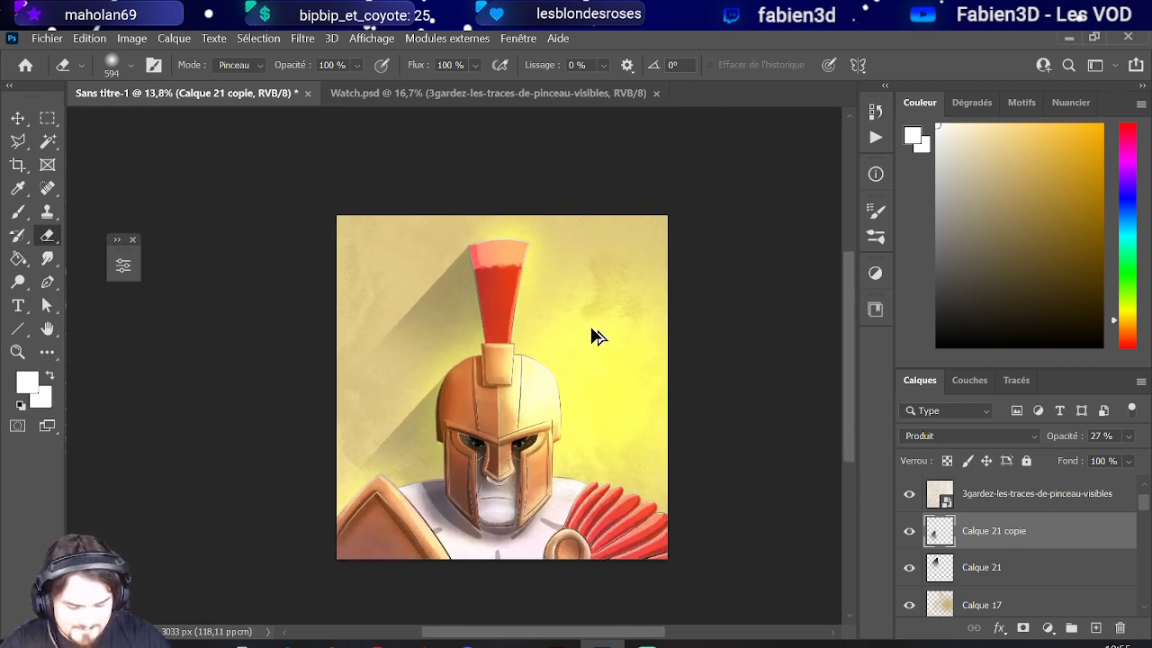
pyautogui.scroll(1, 594, 335)
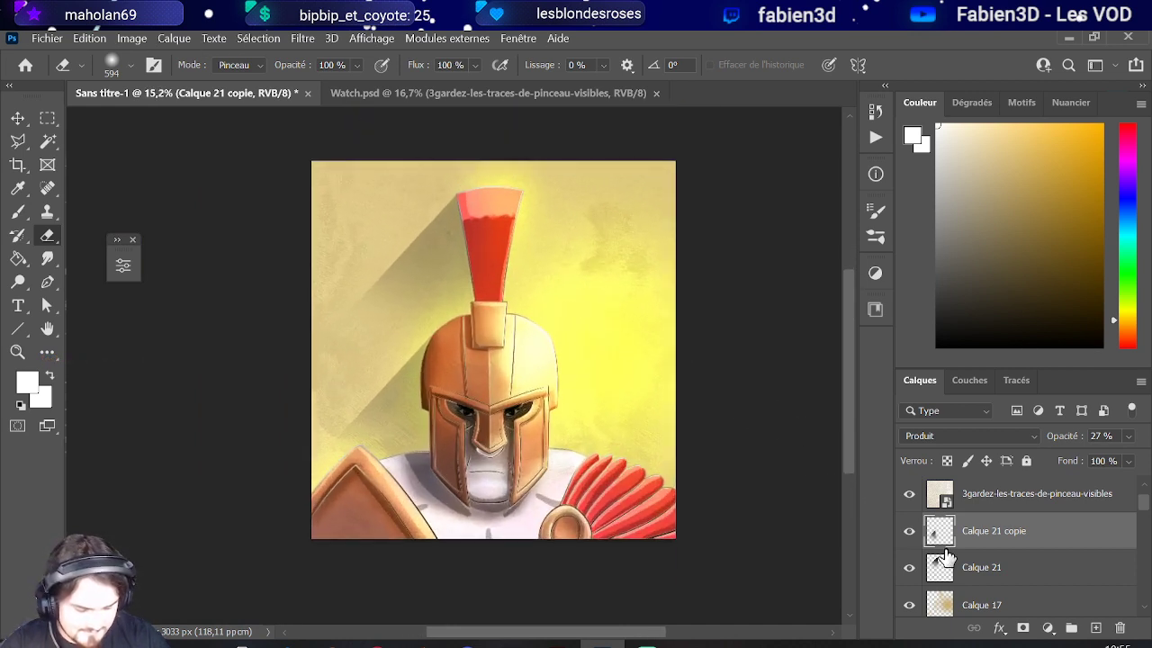
# - Duplicate Calque 21 copie and shift the duplicate with Free Transform so its shadow starts beside the plume's socket
pyautogui.rightClick(972, 534)
pyautogui.click(781, 126)
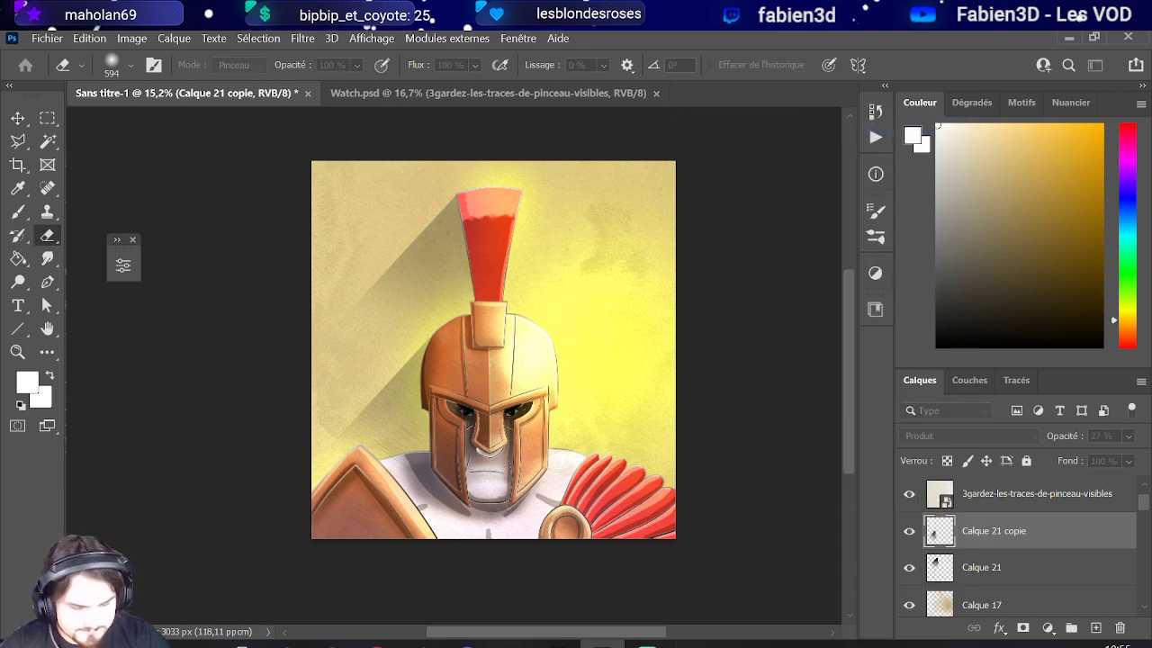
pyautogui.press('Return')
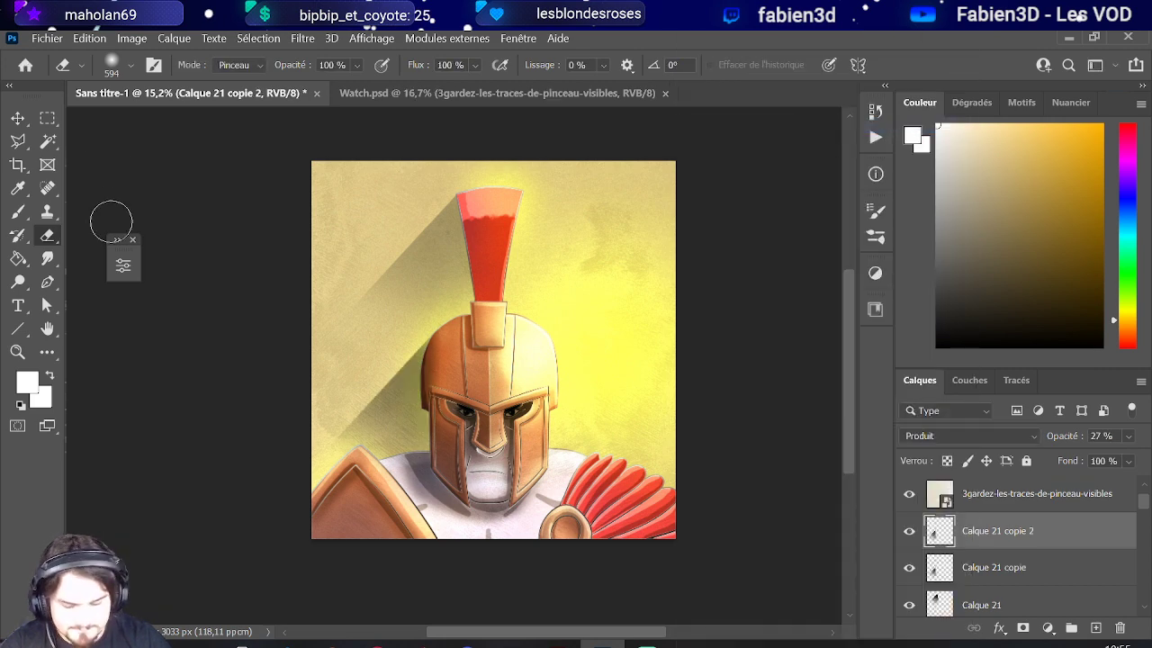
pyautogui.click(18, 119)
pyautogui.rightClick(1069, 536)
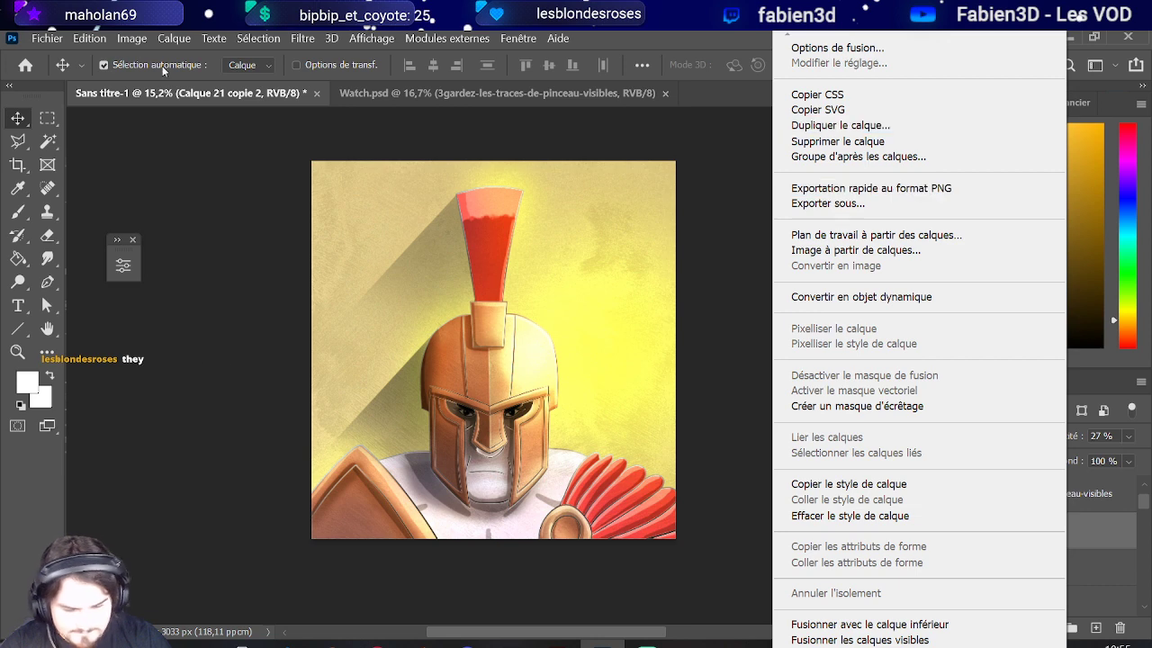
pyautogui.click(108, 41)
pyautogui.click(108, 41)
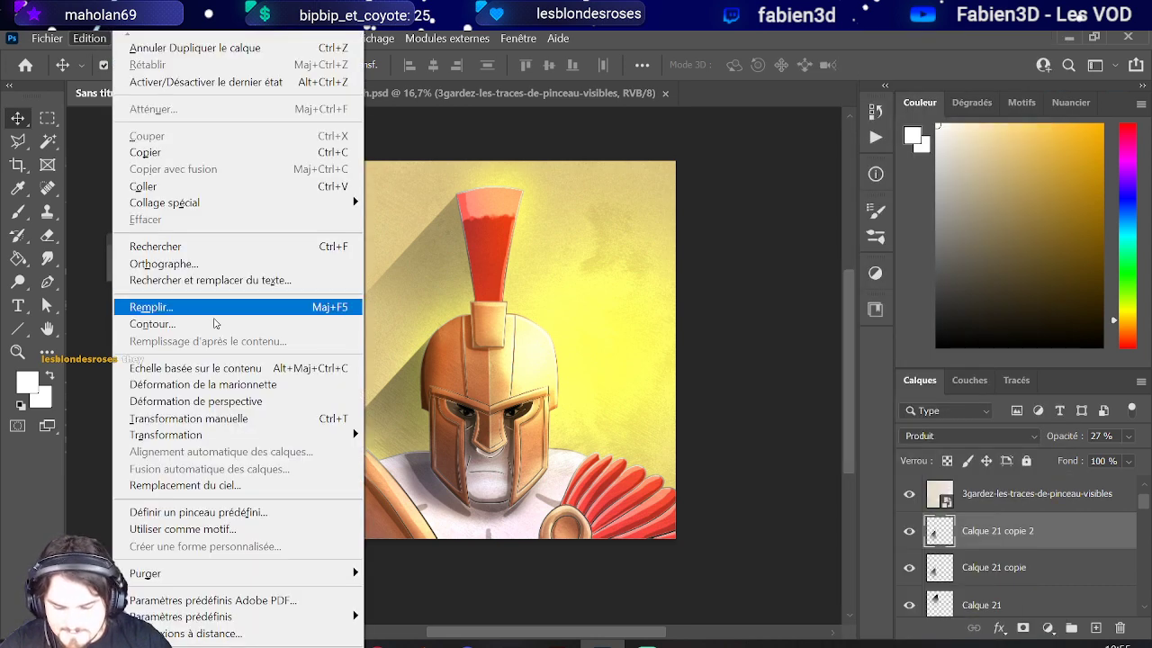
pyautogui.click(189, 419)
pyautogui.moveTo(403, 368); pyautogui.dragTo(441, 365)
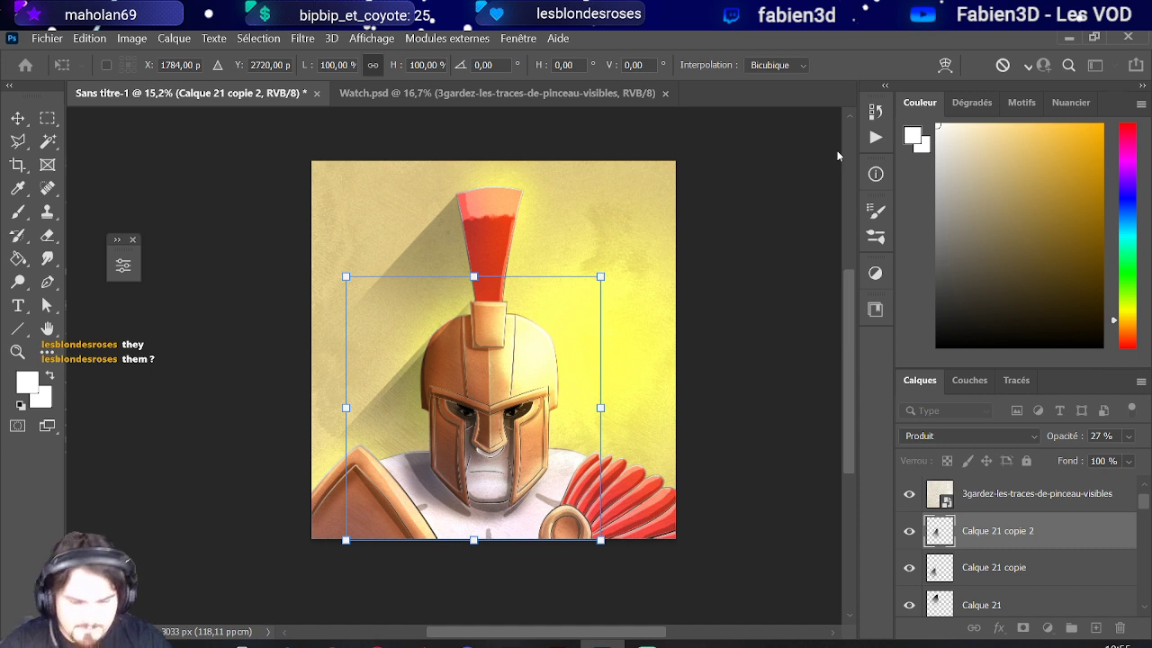
pyautogui.press('Return')
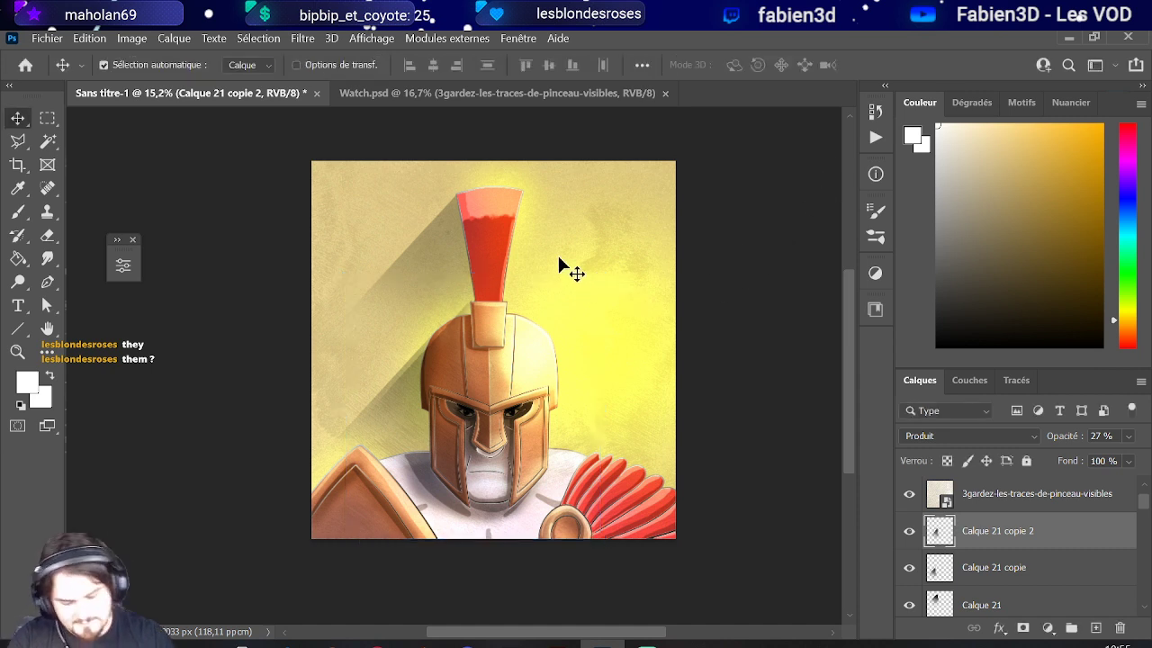
# - Fade the far end of the plume's shadow on Calque 21 with a 5000 px soft eraser
pyautogui.click(48, 235)
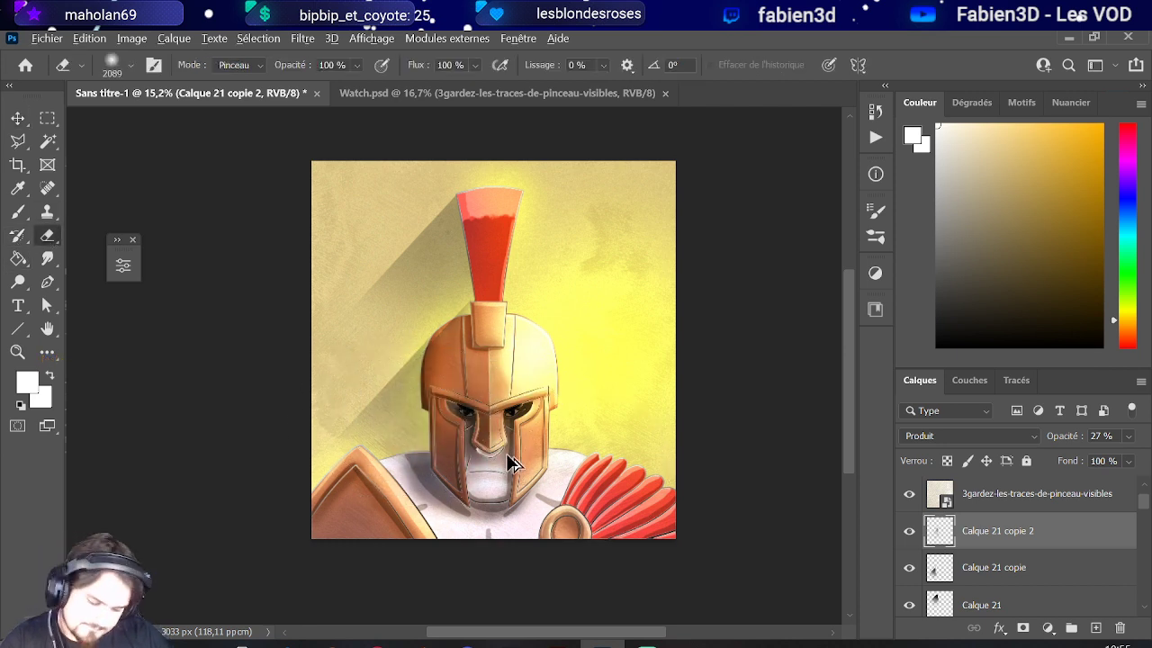
pyautogui.scroll(-2, 486, 427)
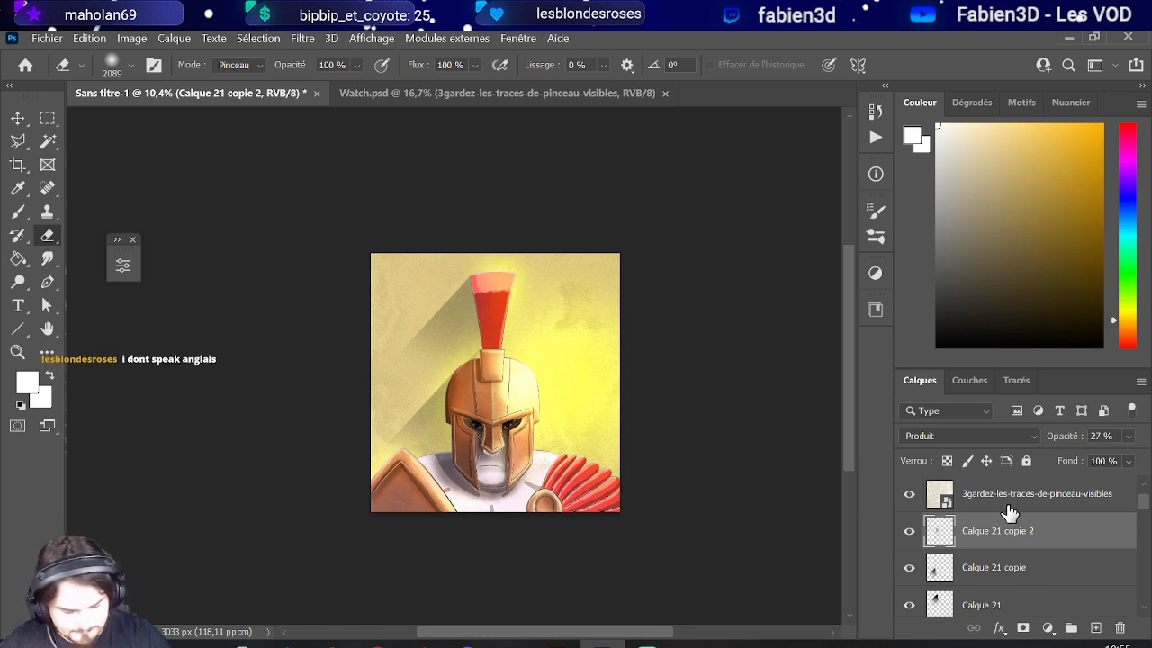
pyautogui.click(974, 605)
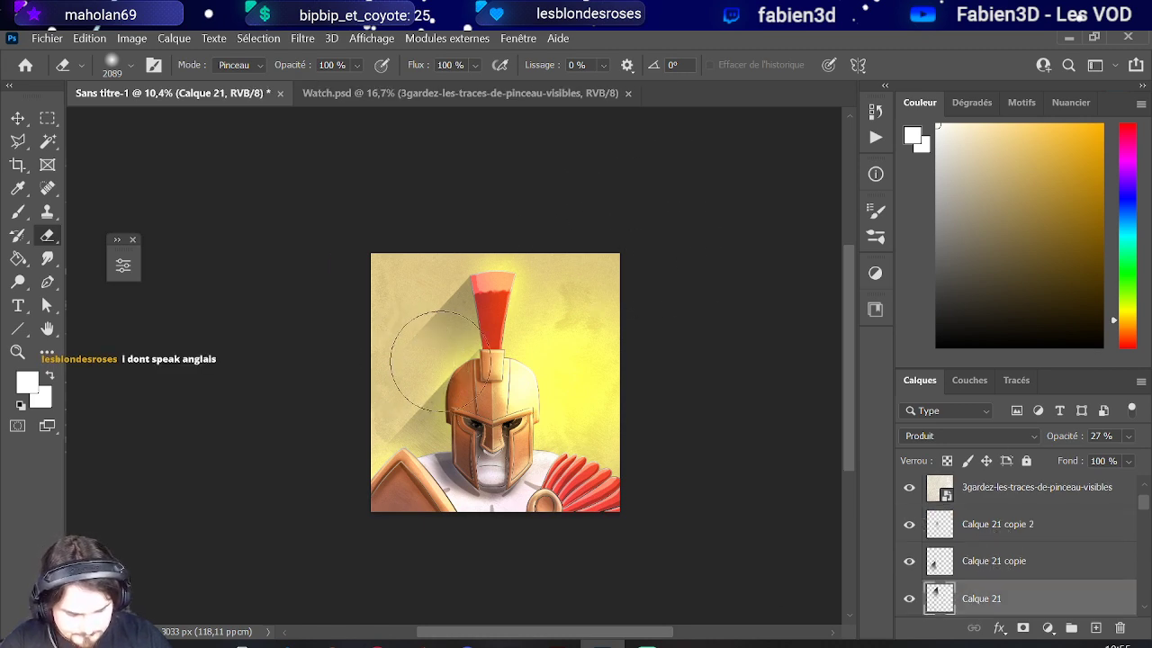
pyautogui.moveTo(440, 351)
pyautogui.mouseDown()
pyautogui.moveTo(566, 410)
pyautogui.moveTo(598, 412)
pyautogui.mouseUp()
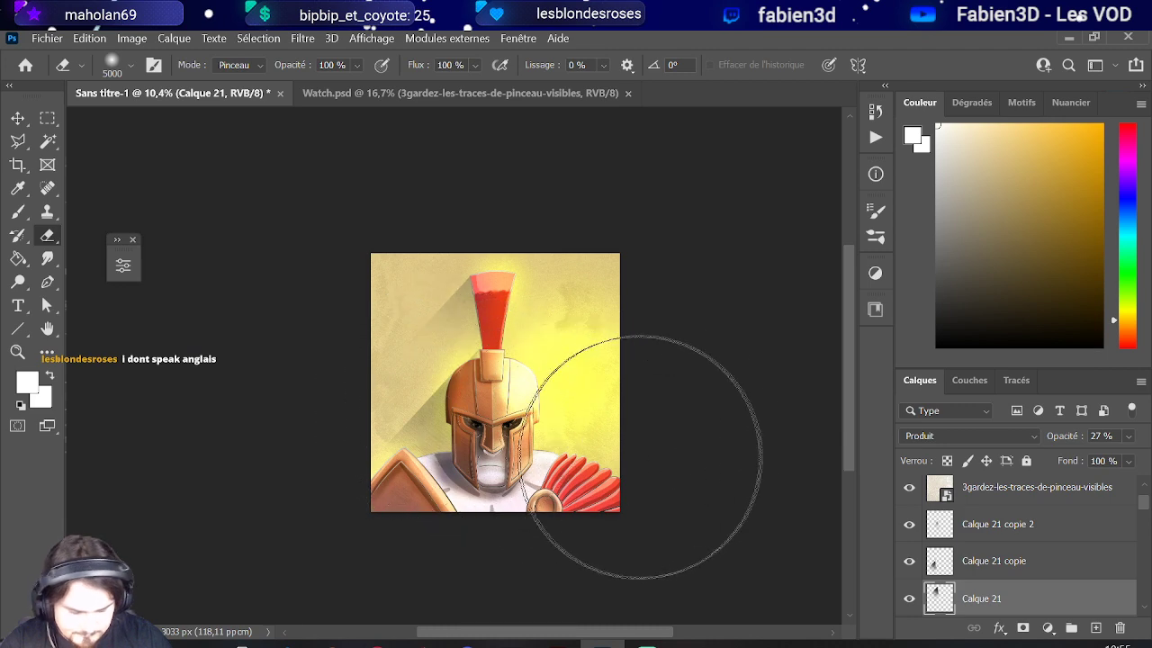
# - Fade the lower end of the helmet's shadow on Calque 21 copie with the 5000 px soft eraser
pyautogui.click(999, 564)
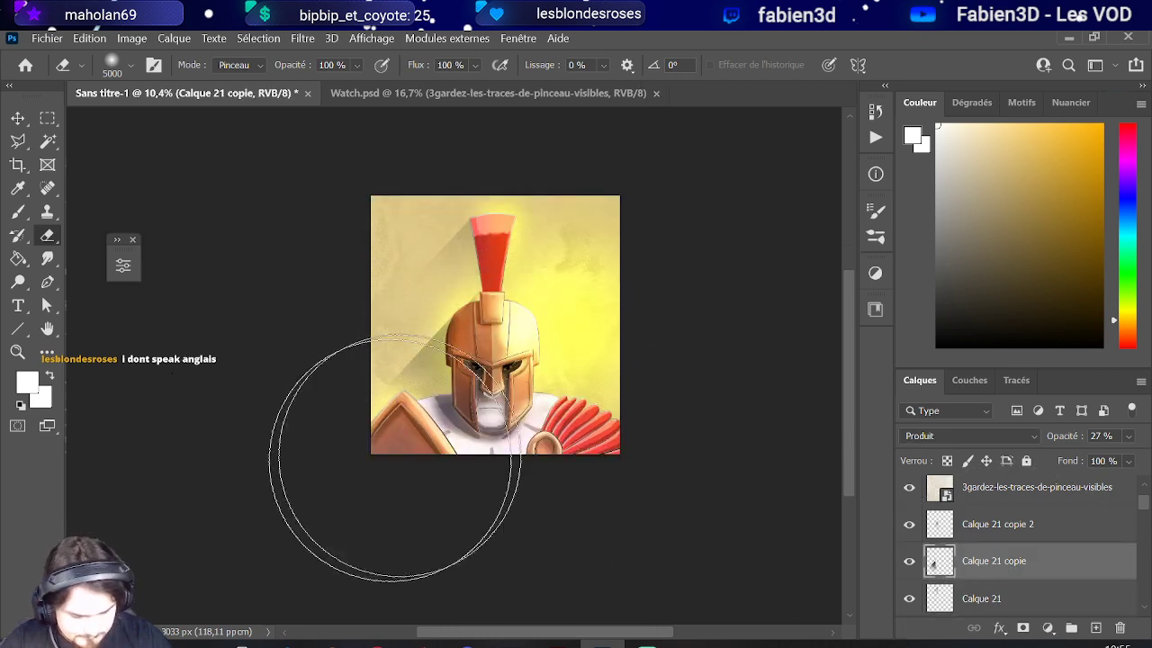
pyautogui.moveTo(424, 445)
pyautogui.mouseDown()
pyautogui.moveTo(554, 491)
pyautogui.moveTo(519, 481)
pyautogui.moveTo(474, 490)
pyautogui.moveTo(704, 484)
pyautogui.mouseUp()
pyautogui.scroll(-2, 635, 405)
pyautogui.scroll(2, 542, 406)
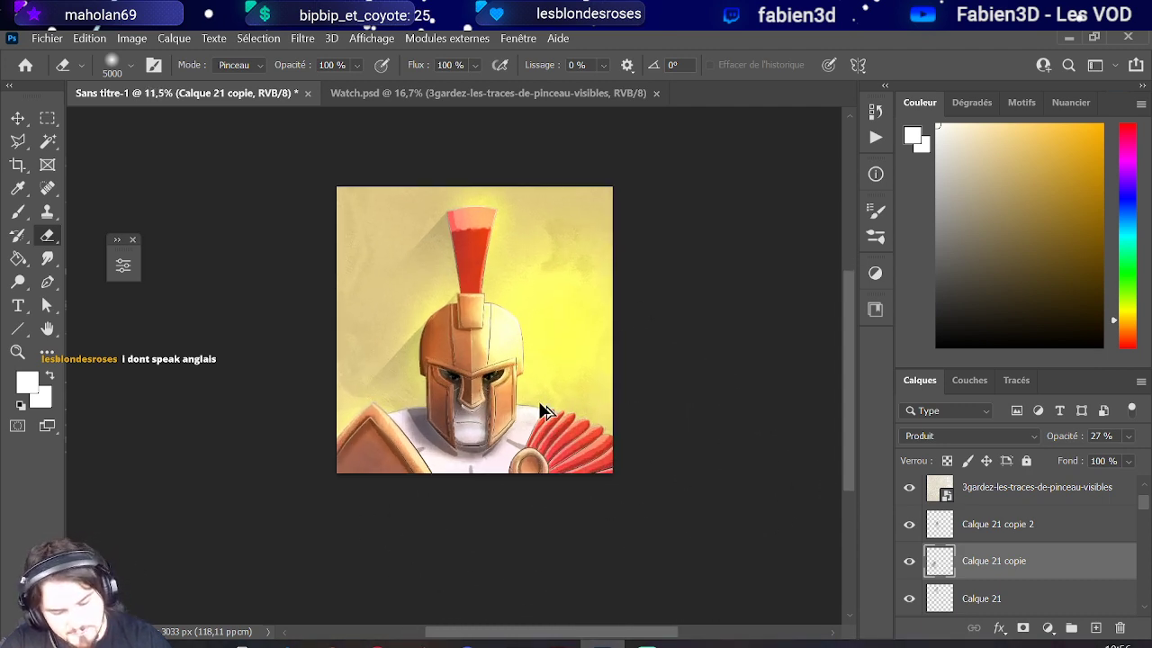
# - Hide and reshow Calque 21 copie 2 to examine what its shadow contributes beside the plume's socket
pyautogui.scroll(2, 542, 406)
pyautogui.click(1033, 536)
pyautogui.scroll(1, 1033, 536)
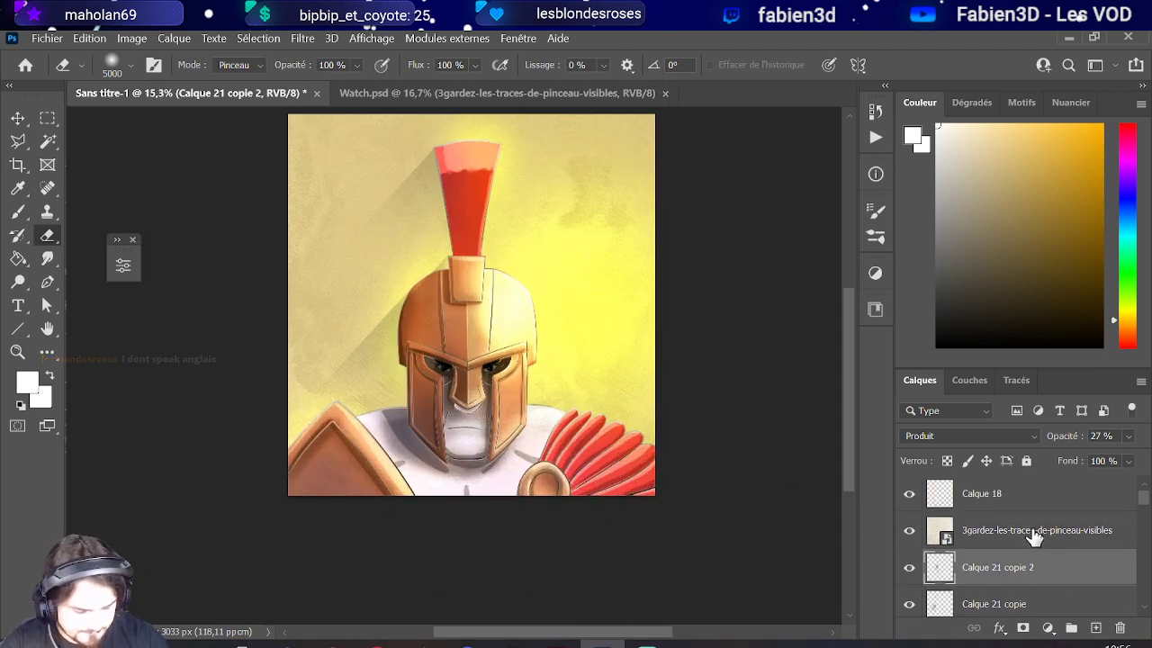
pyautogui.scroll(-1, 1033, 536)
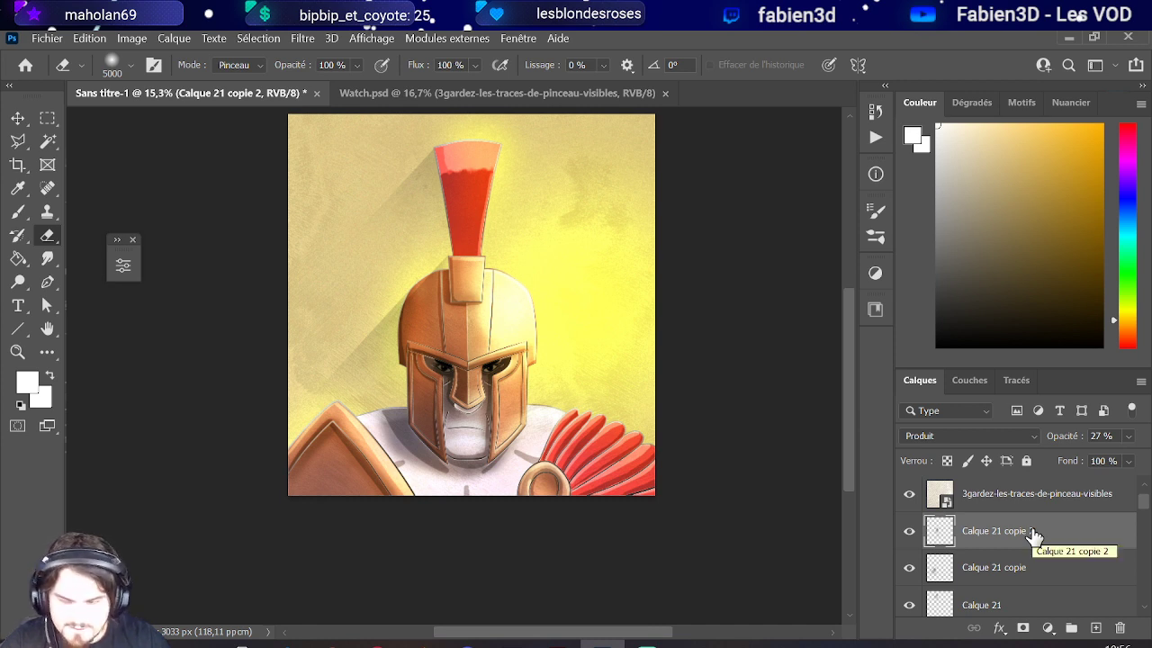
pyautogui.click(911, 534)
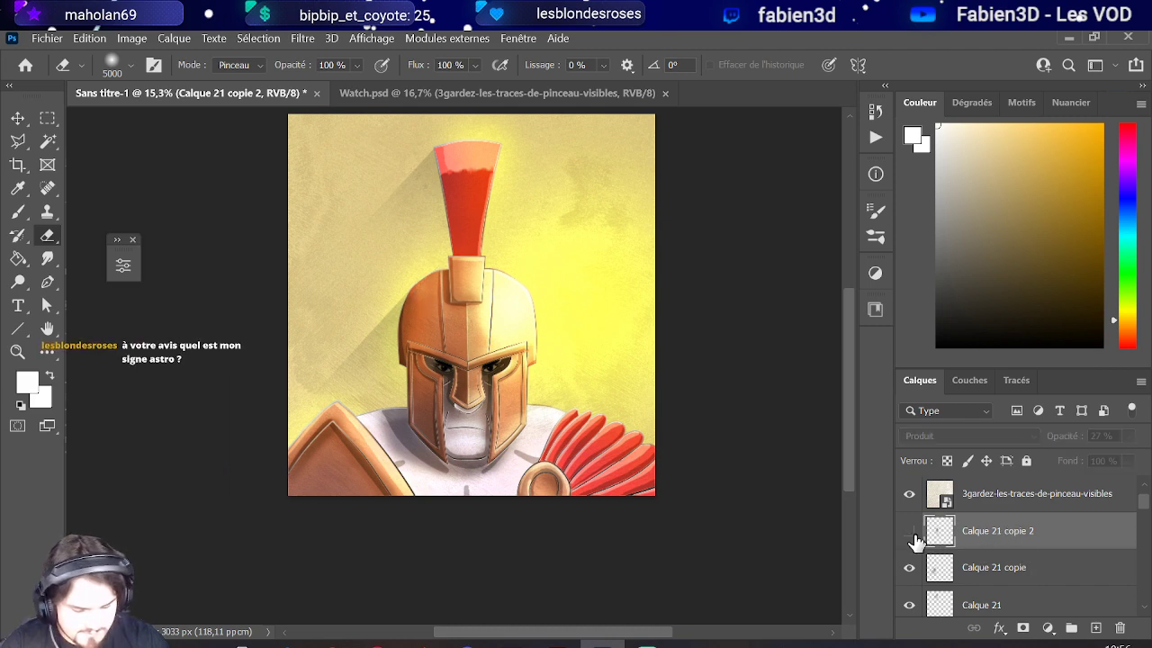
pyautogui.click(910, 534)
# - Duplicate the helmet shadow layer Calque 21 copie
pyautogui.rightClick(1012, 547)
pyautogui.click(1075, 585)
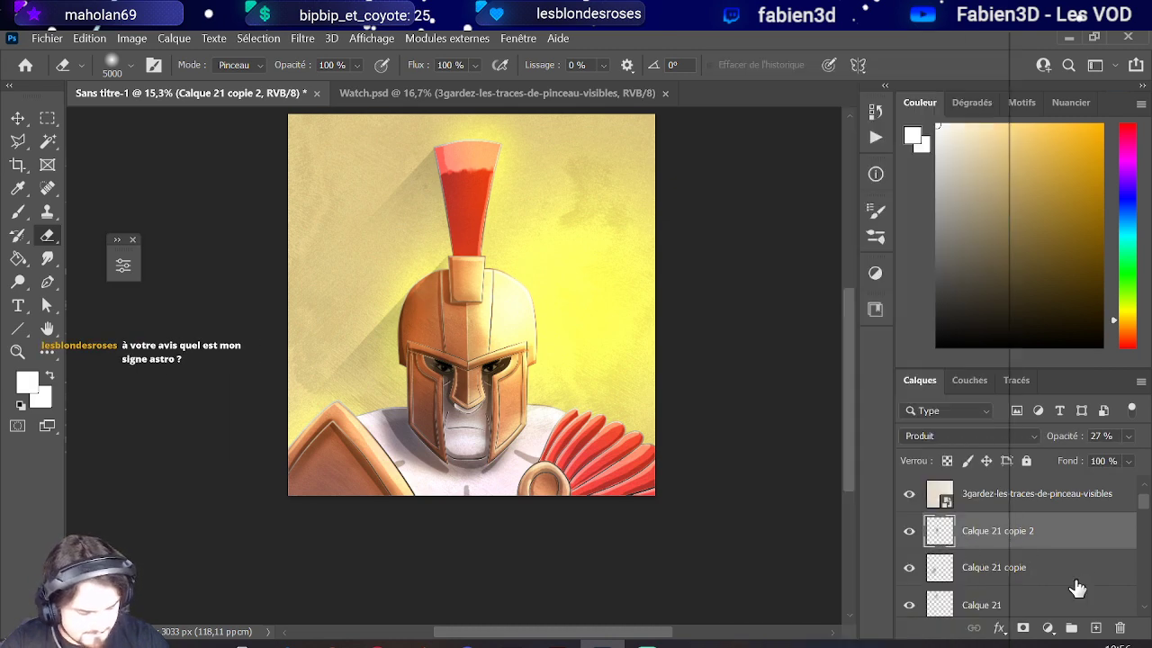
pyautogui.click(1032, 577)
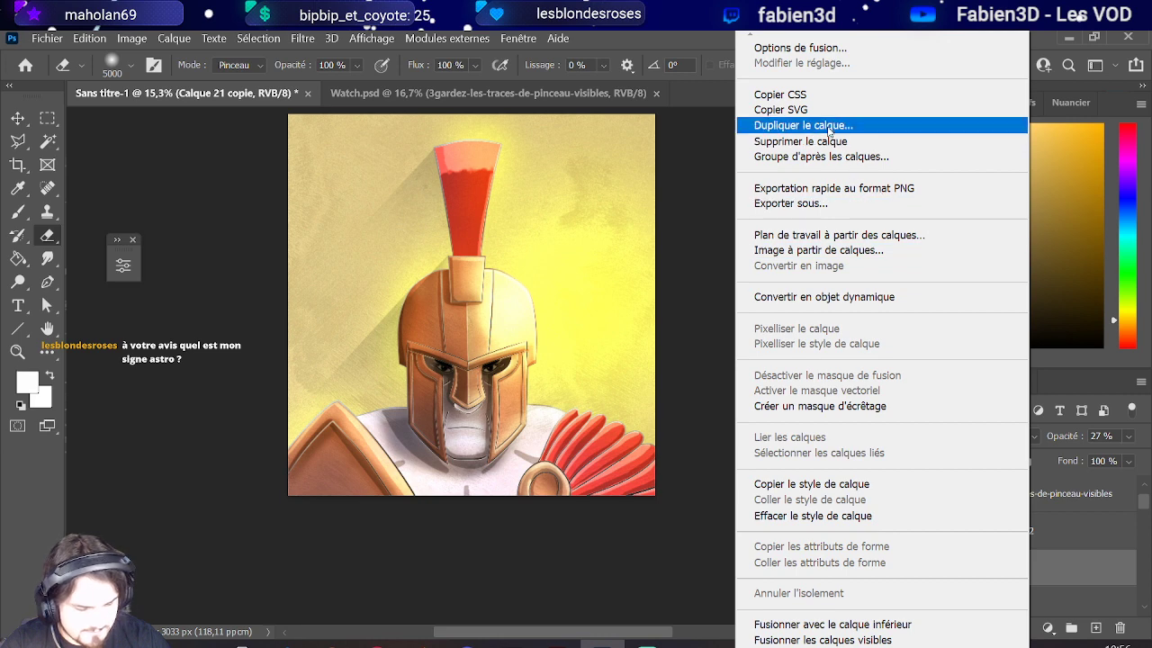
pyautogui.click(939, 125)
pyautogui.press('Return')
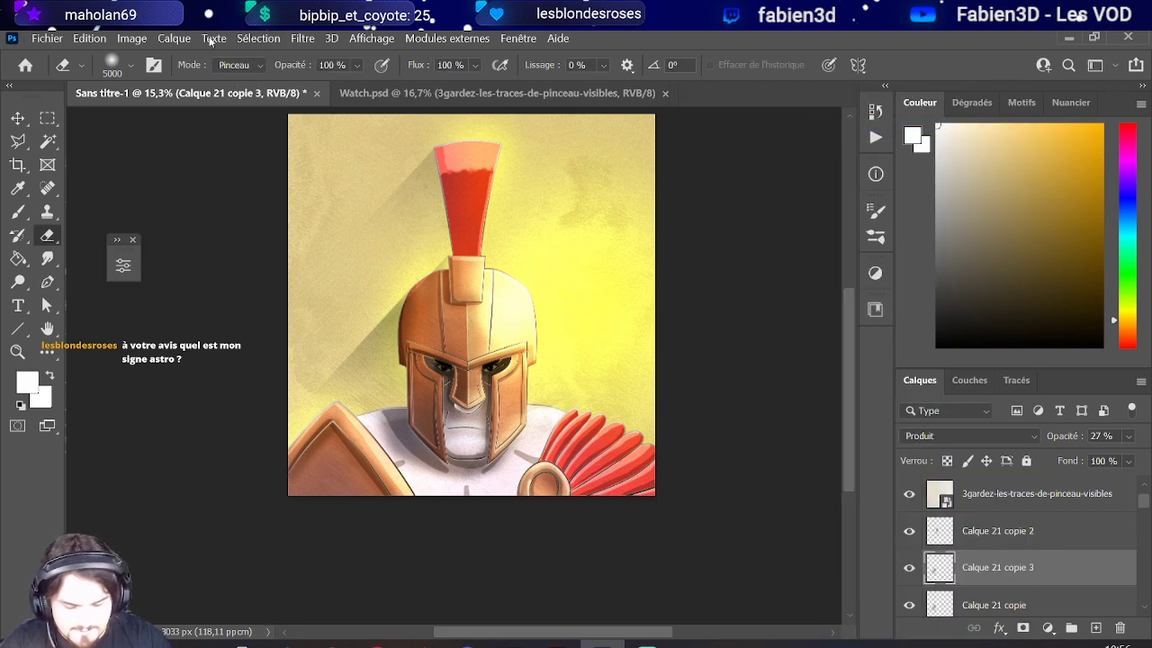
pyautogui.click(90, 38)
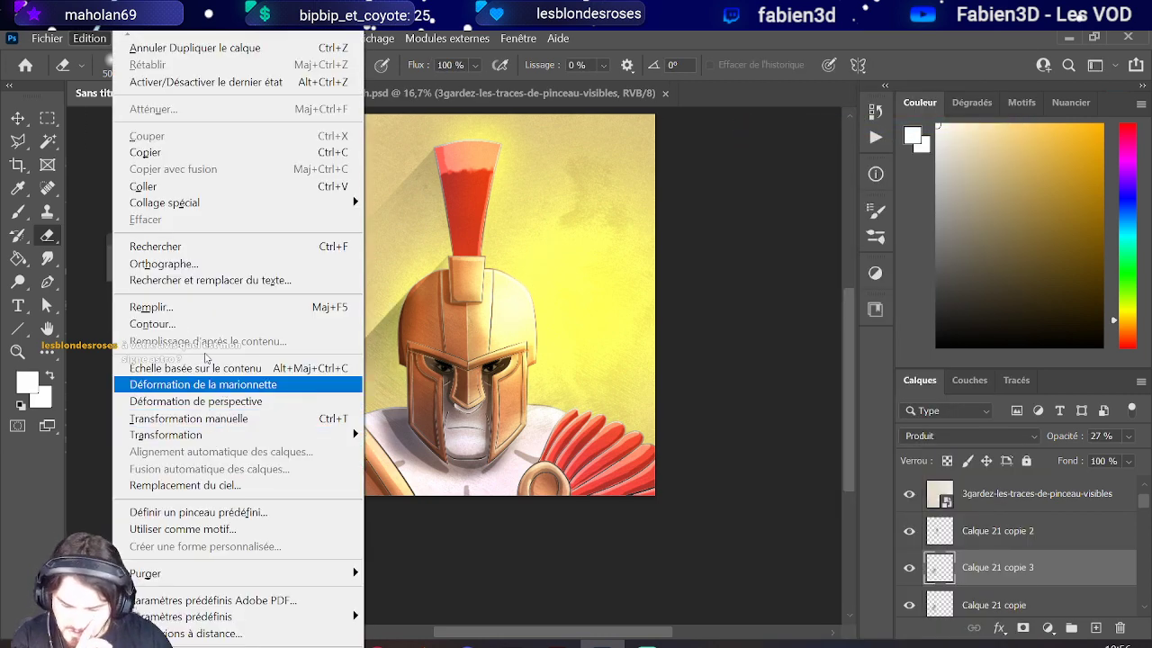
pyautogui.click(181, 419)
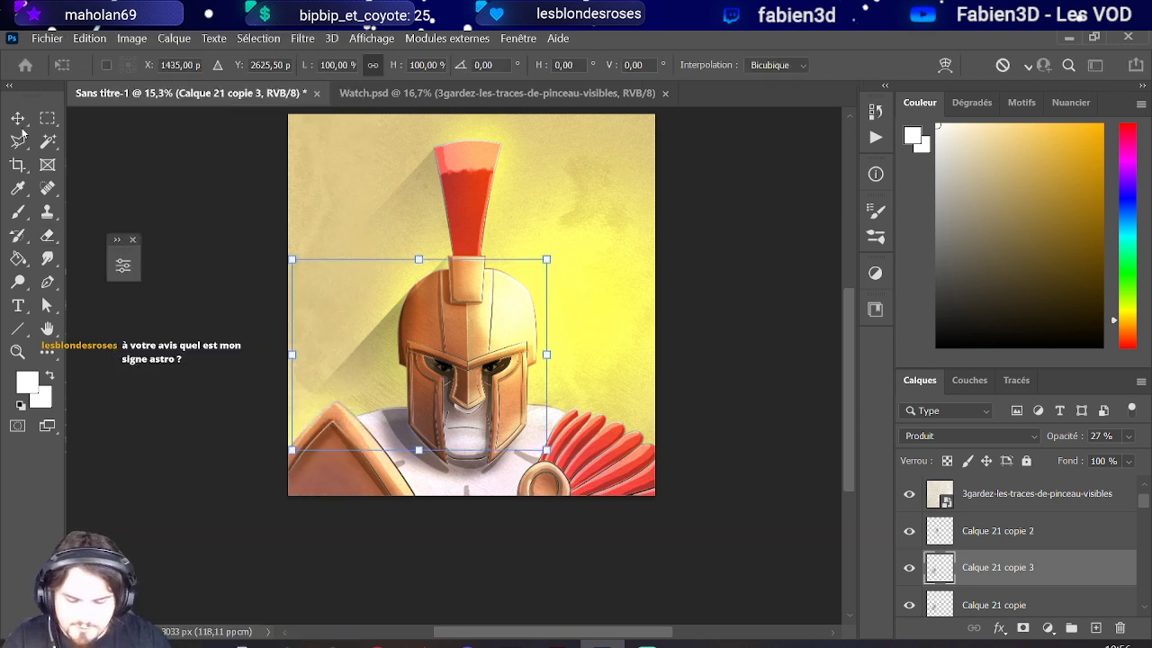
pyautogui.press('Return')
pyautogui.moveTo(506, 326); pyautogui.dragTo(448, 360)
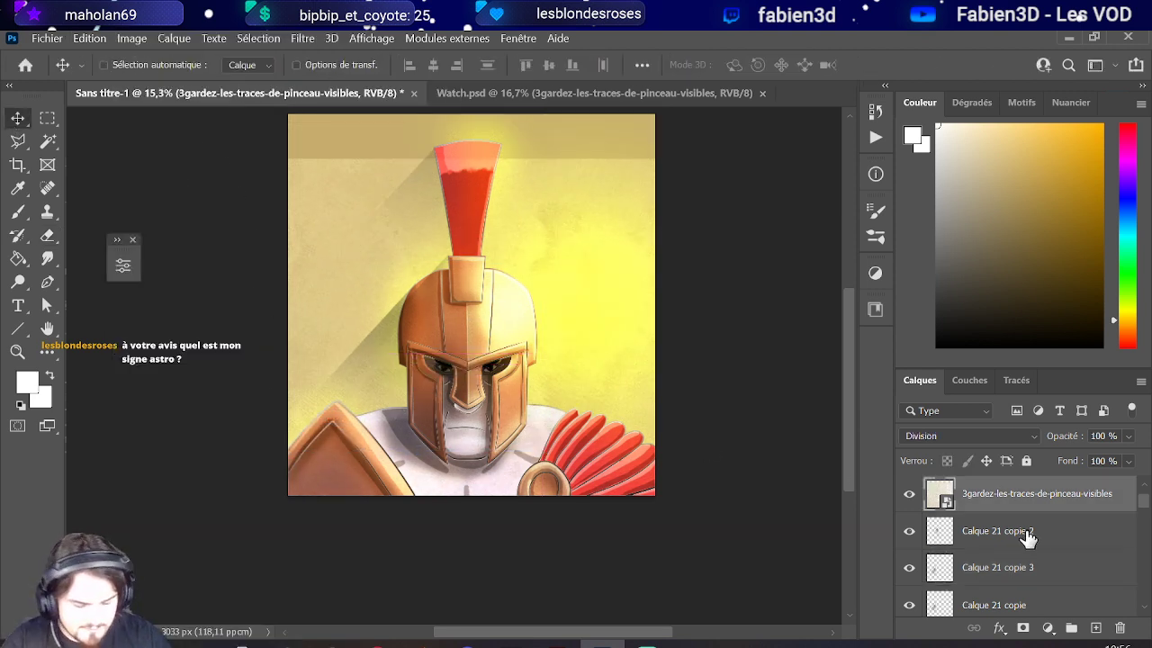
pyautogui.hotkey('ctrl', 'z')
# - Select the layer Calque 21 copie and toggle its visibility off and on to check its shadow
pyautogui.click(990, 580)
pyautogui.scroll(-1, 988, 583)
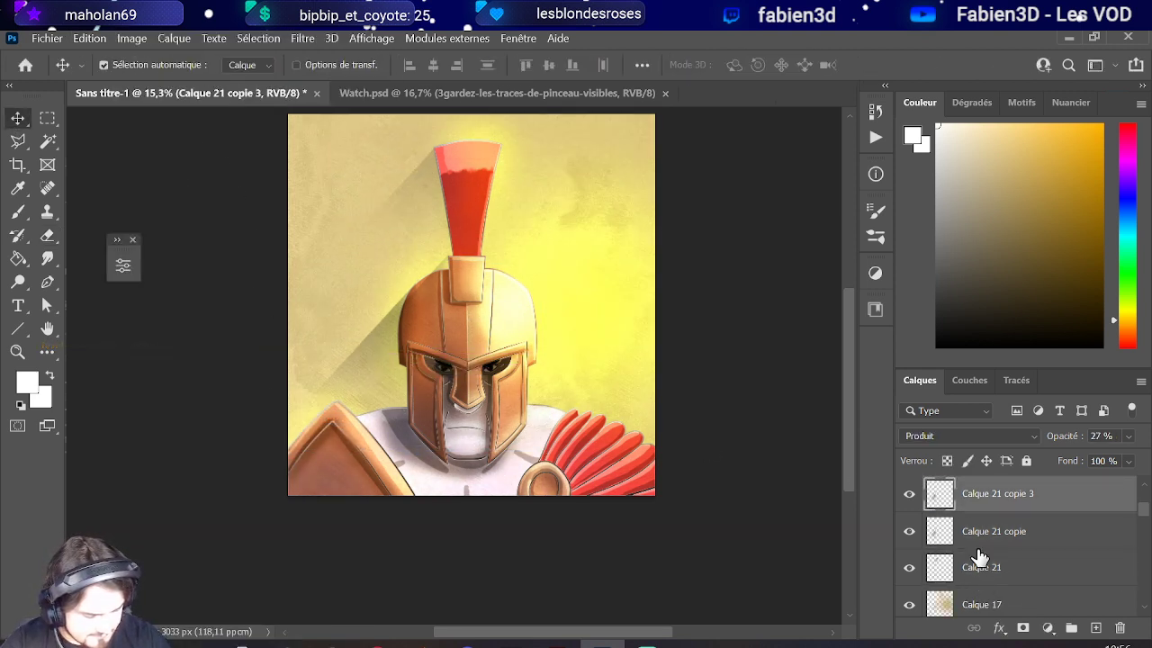
pyautogui.click(954, 537)
pyautogui.click(909, 531)
pyautogui.click(908, 531)
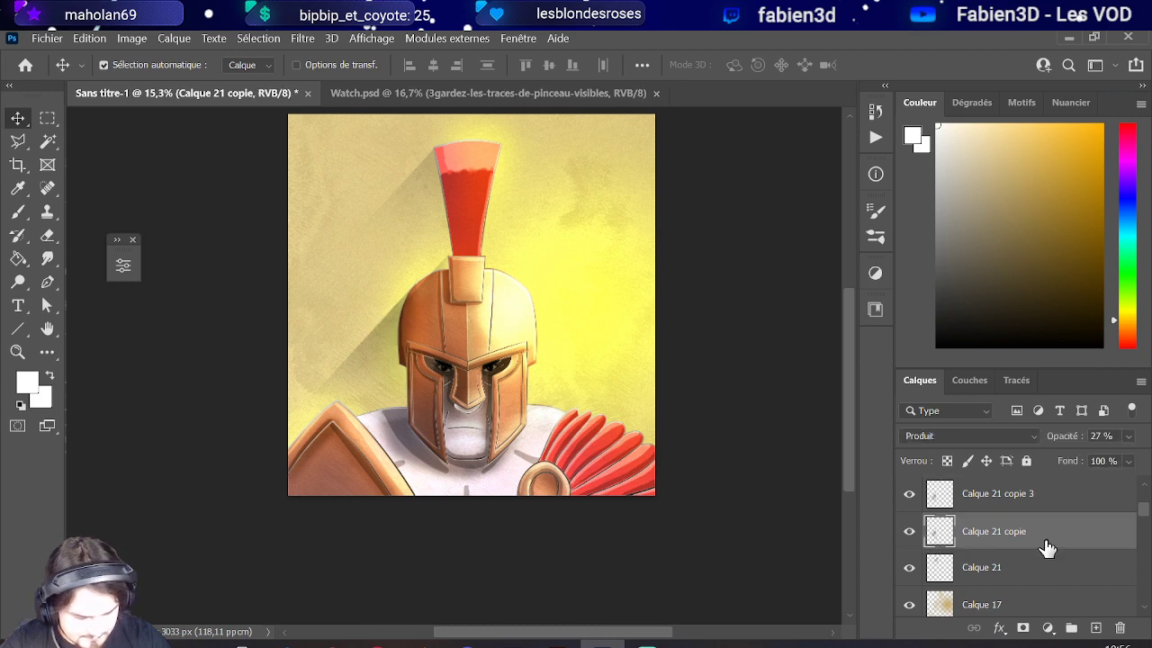
# - Start a free transform on Calque 21 copie and move its shadow down over the shield in the lower left corner
pyautogui.click(120, 37)
pyautogui.click(87, 41)
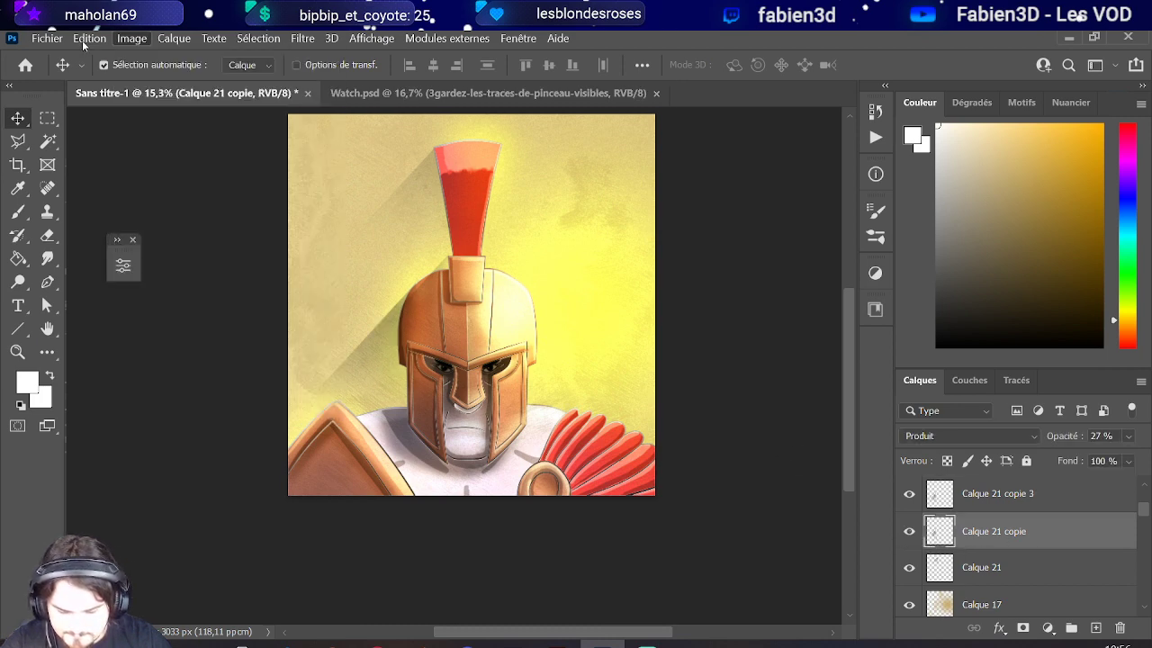
pyautogui.click(89, 37)
pyautogui.click(238, 420)
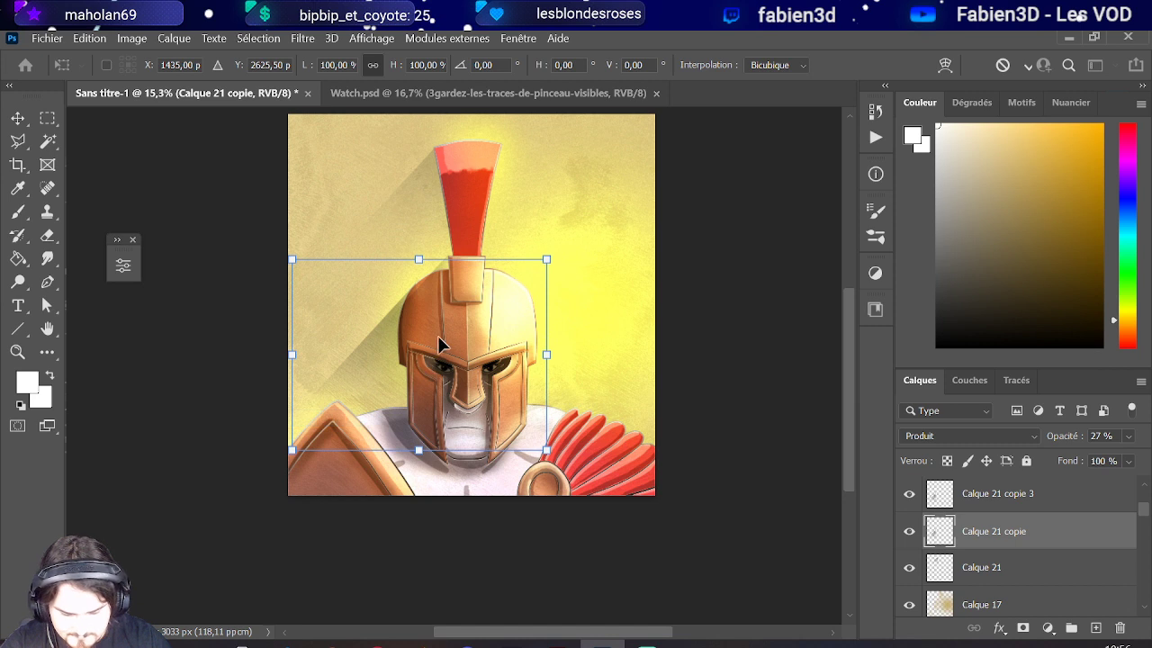
pyautogui.moveTo(442, 342); pyautogui.dragTo(358, 454)
pyautogui.scroll(4, 336, 462)
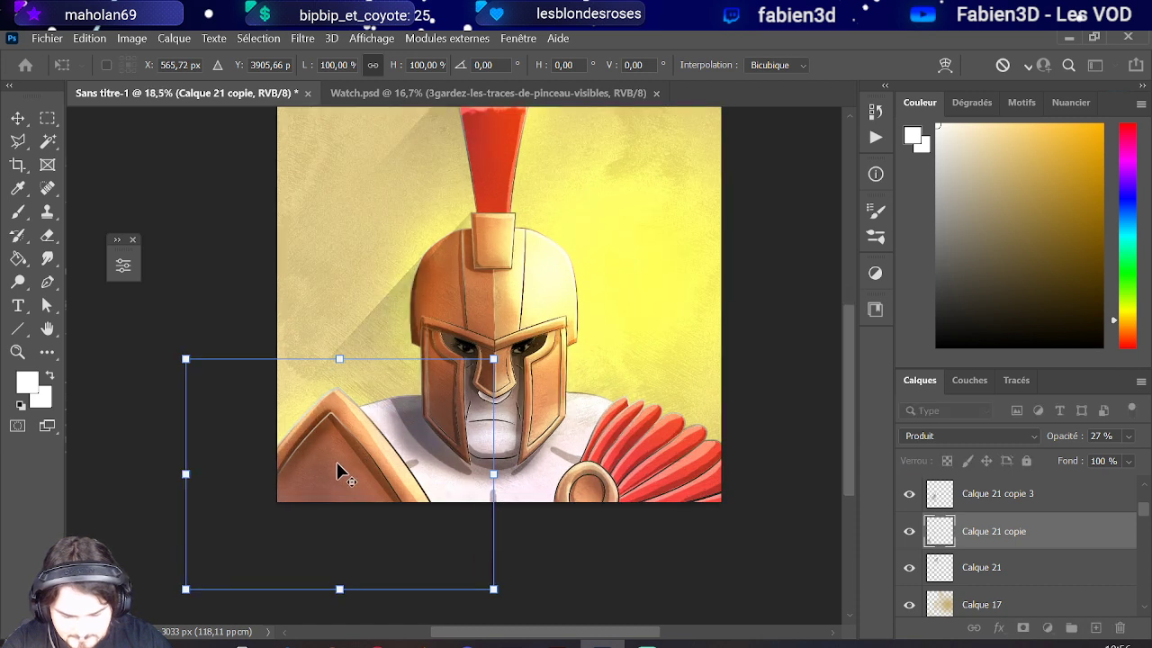
# - Stretch the shield shadow to about 126% width and 106% height, adjust its position, and apply the transform
pyautogui.moveTo(160, 476)
pyautogui.mouseDown()
pyautogui.moveTo(130, 476)
pyautogui.moveTo(141, 476)
pyautogui.mouseUp()
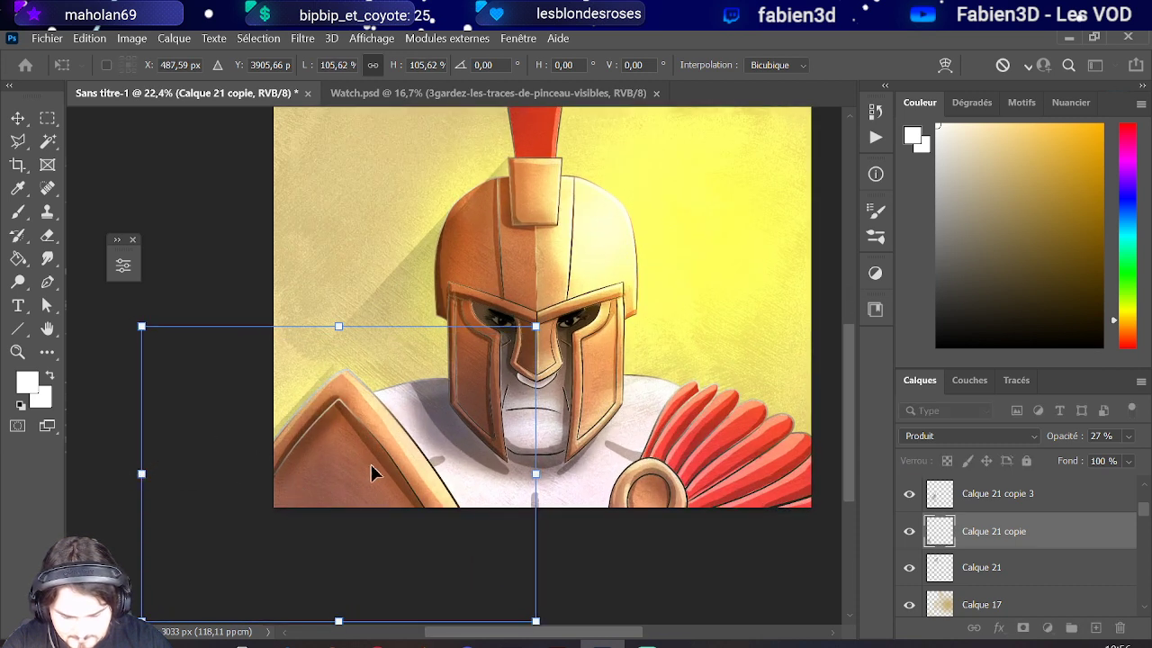
pyautogui.moveTo(371, 464)
pyautogui.mouseDown()
pyautogui.moveTo(387, 476)
pyautogui.moveTo(360, 465)
pyautogui.mouseUp()
pyautogui.moveTo(537, 477); pyautogui.dragTo(611, 478)
pyautogui.moveTo(368, 535)
pyautogui.mouseDown()
pyautogui.moveTo(342, 534)
pyautogui.moveTo(357, 536)
pyautogui.mouseUp()
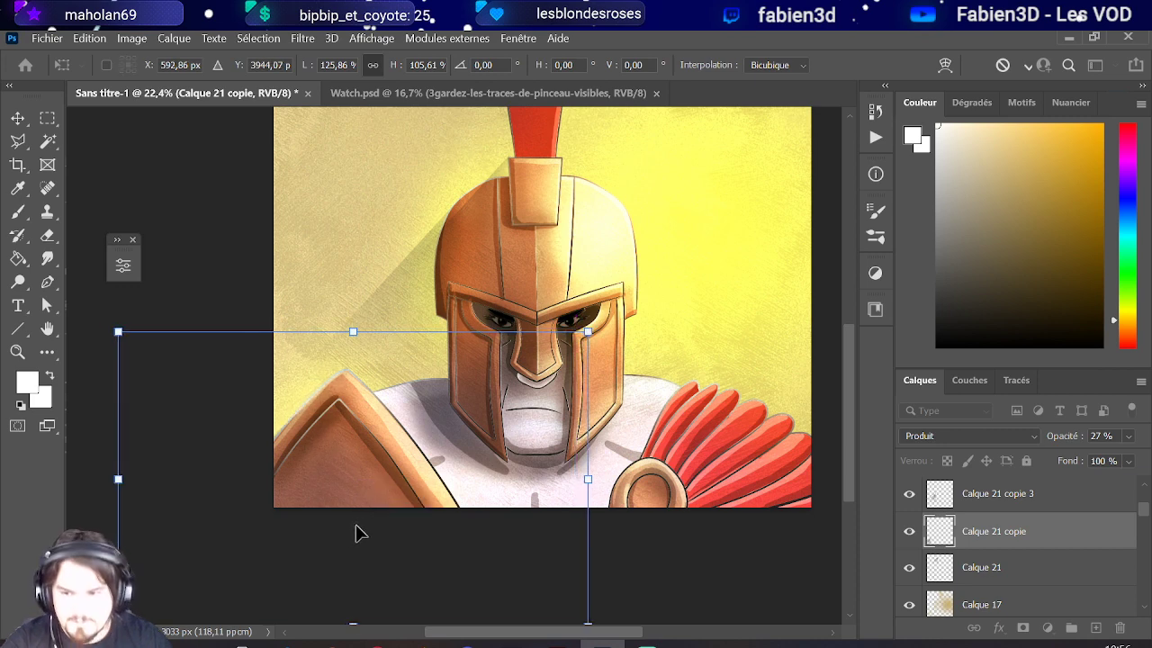
pyautogui.press('Return')
pyautogui.scroll(-6, 454, 362)
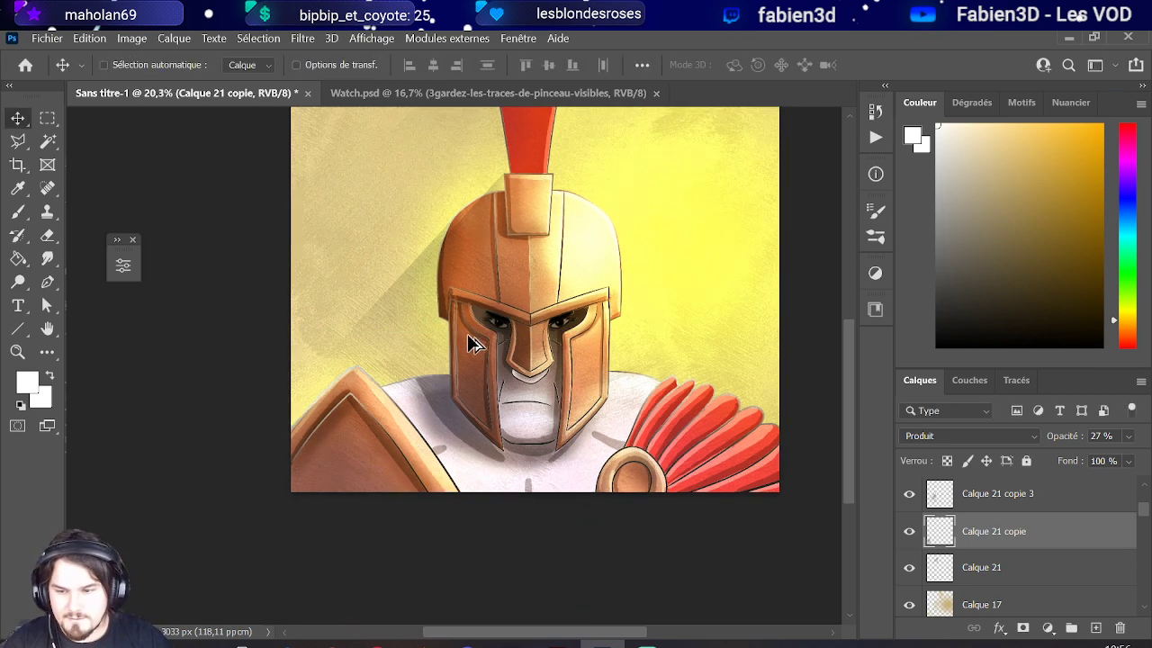
pyautogui.scroll(2, 553, 371)
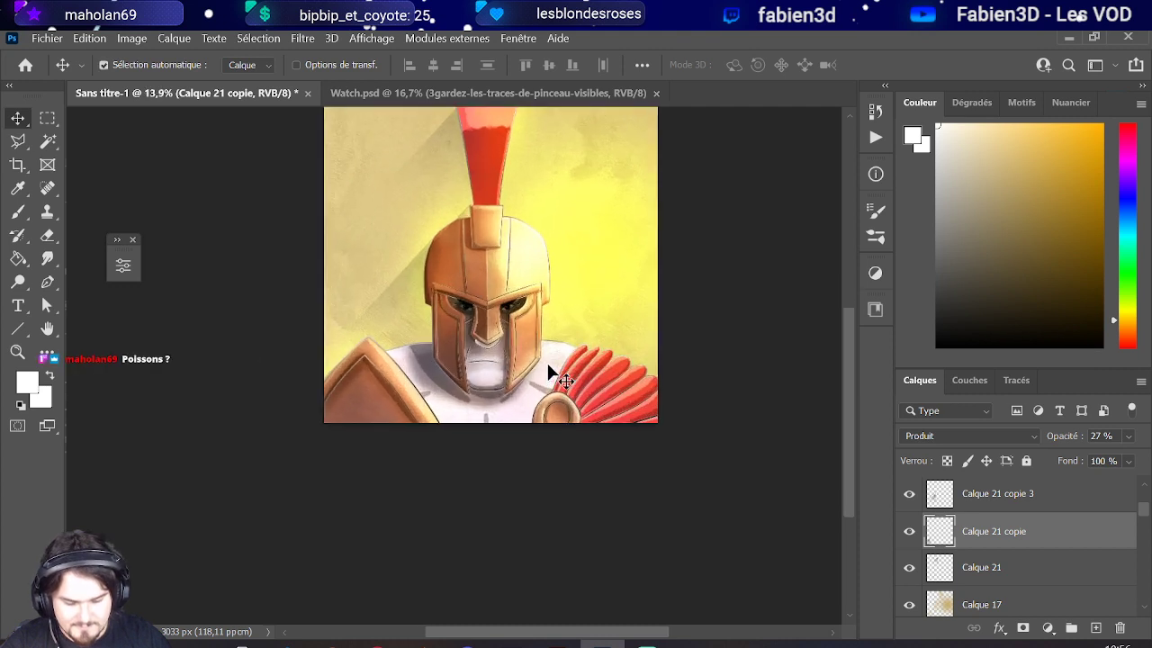
pyautogui.moveTo(993, 531); pyautogui.dragTo(996, 509)
pyautogui.rightClick(996, 503)
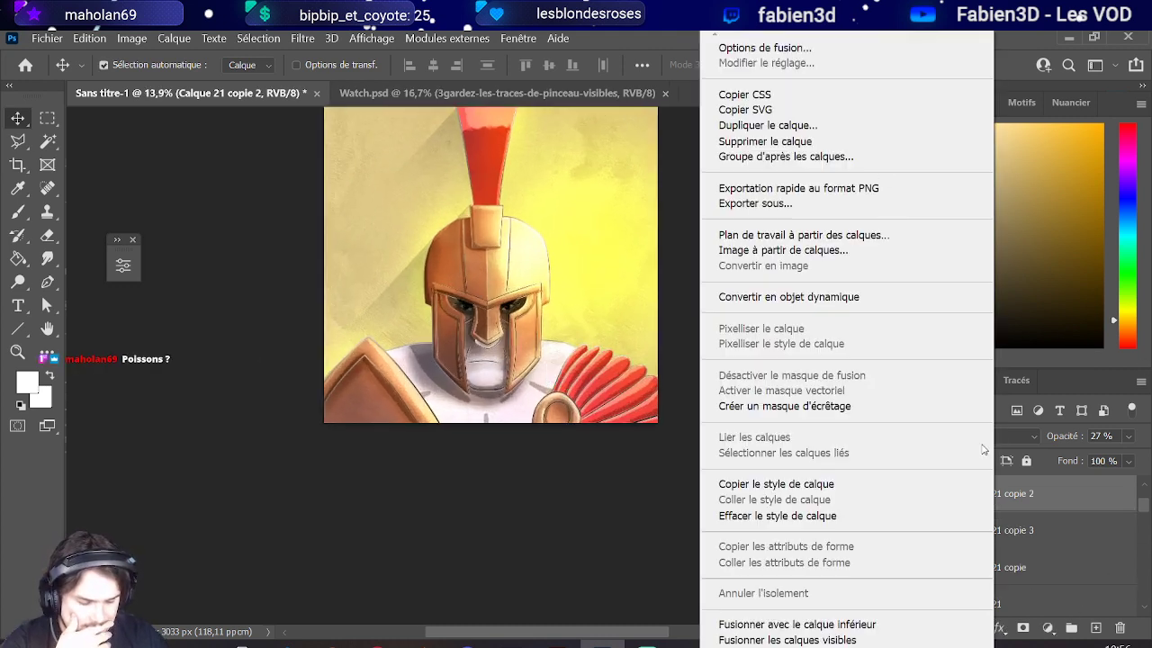
pyautogui.click(862, 123)
pyautogui.press('Return')
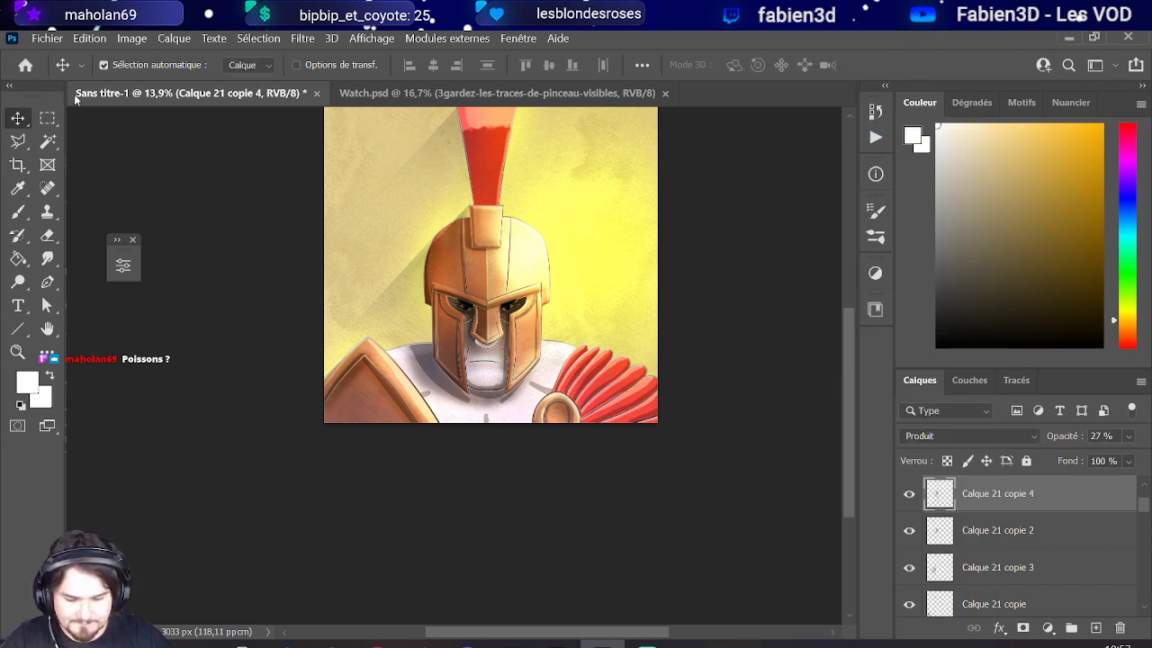
pyautogui.hotkey('ctrl', 'v')
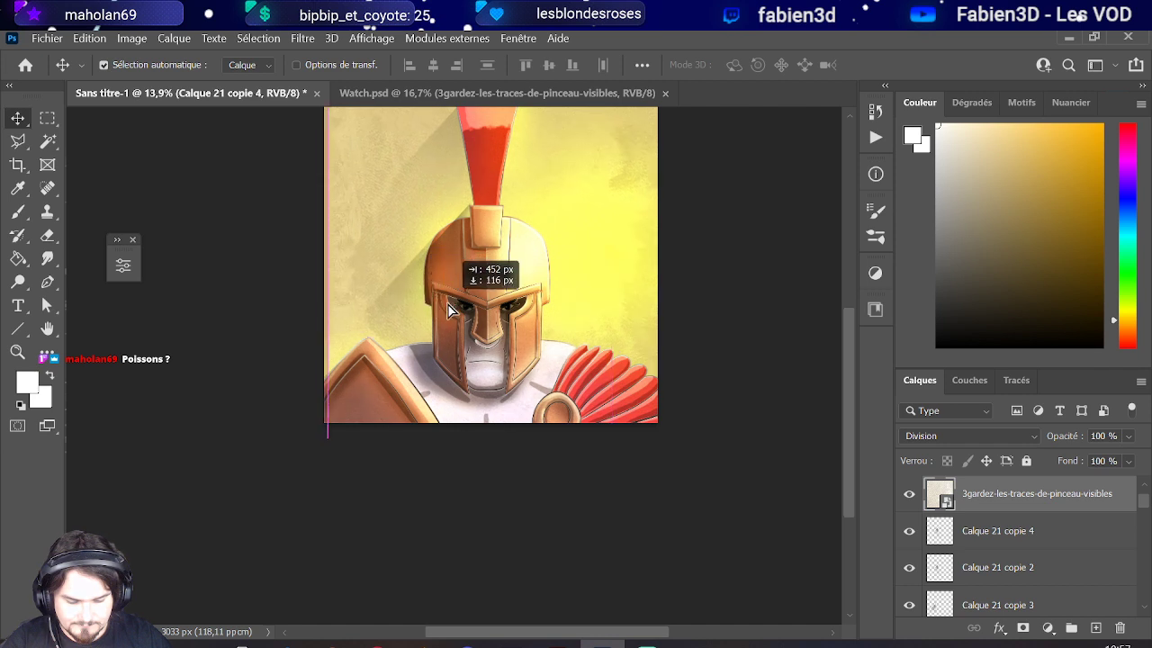
pyautogui.hotkey('ctrl', 'z')
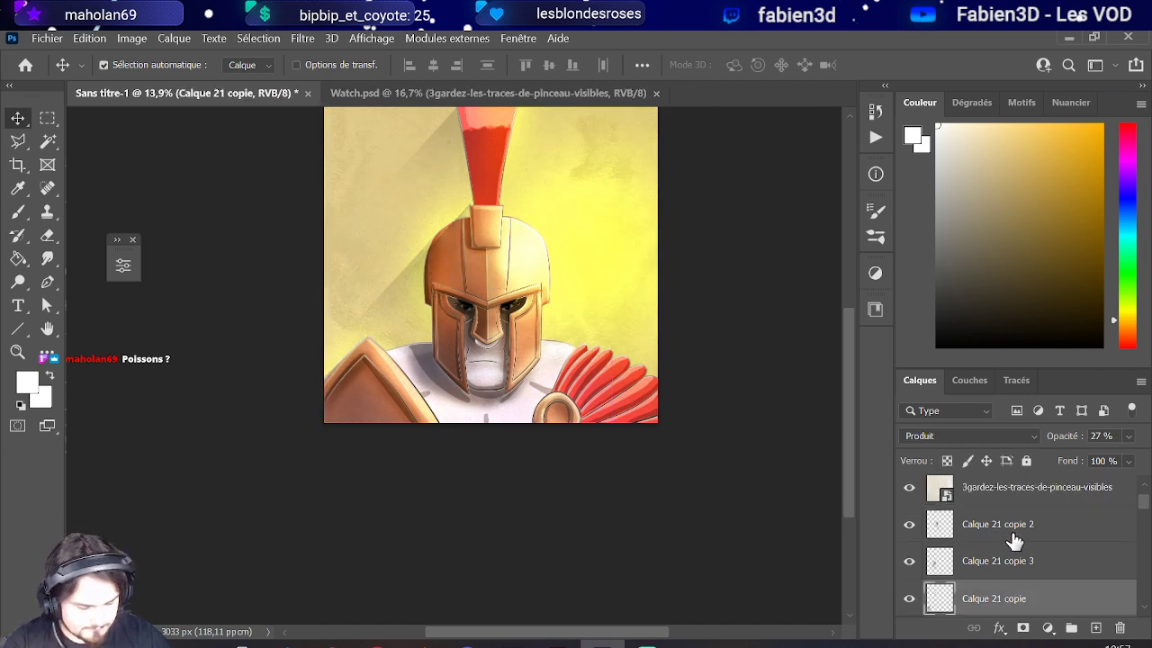
# - Duplicate the layer Calque 21 copie with the default settings
pyautogui.rightClick(1003, 587)
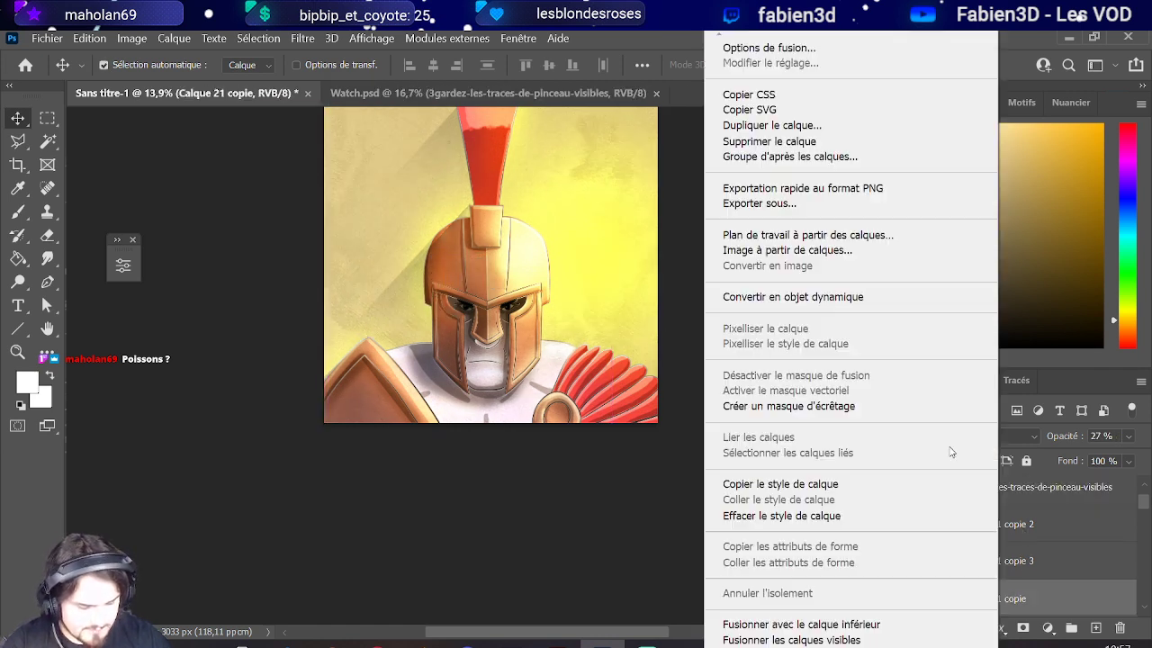
pyautogui.click(806, 126)
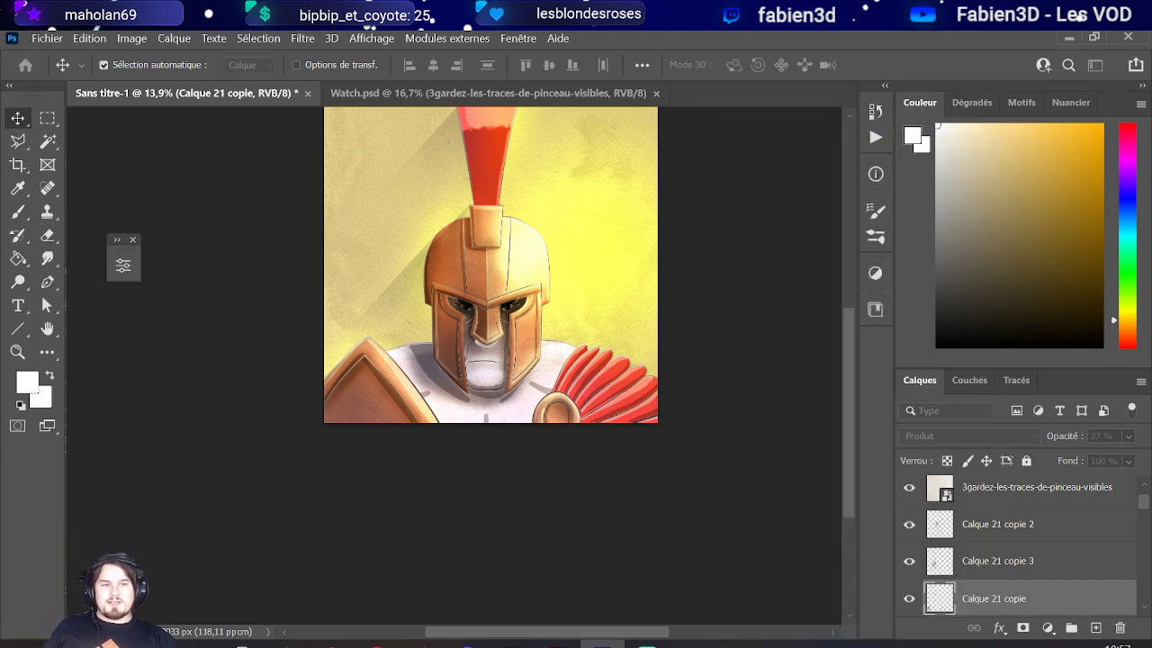
pyautogui.press('Return')
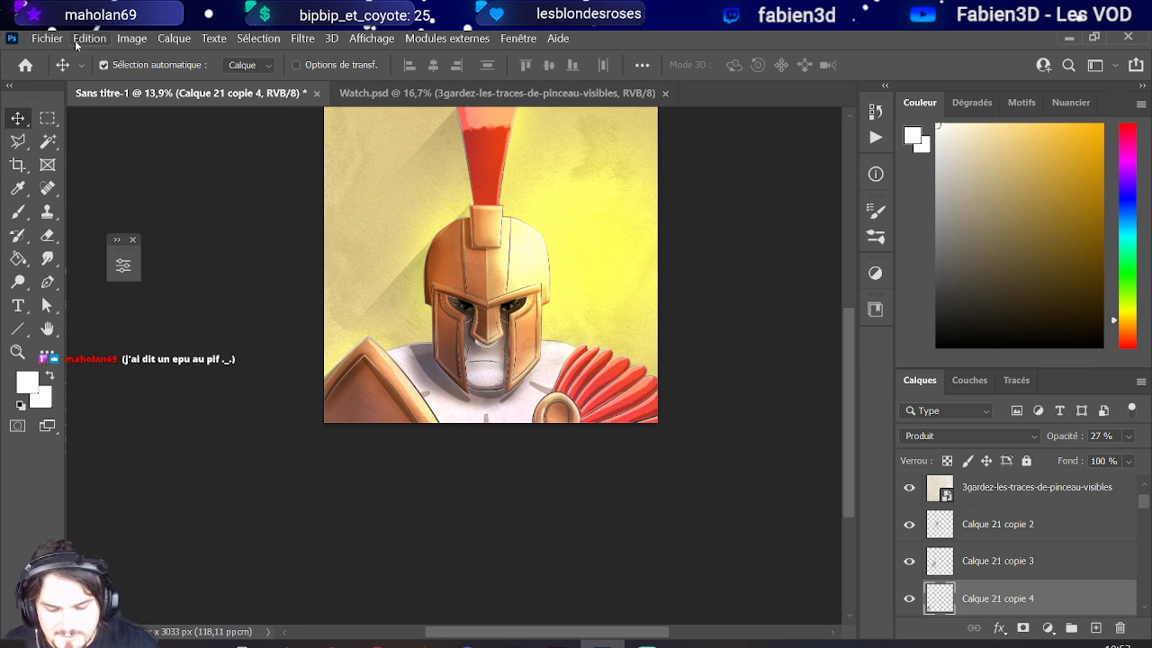
# - Move the duplicated shadow horizontally from the shield to the round brooch and red feathers with a free transform
pyautogui.click(131, 39)
pyautogui.moveTo(72, 40)
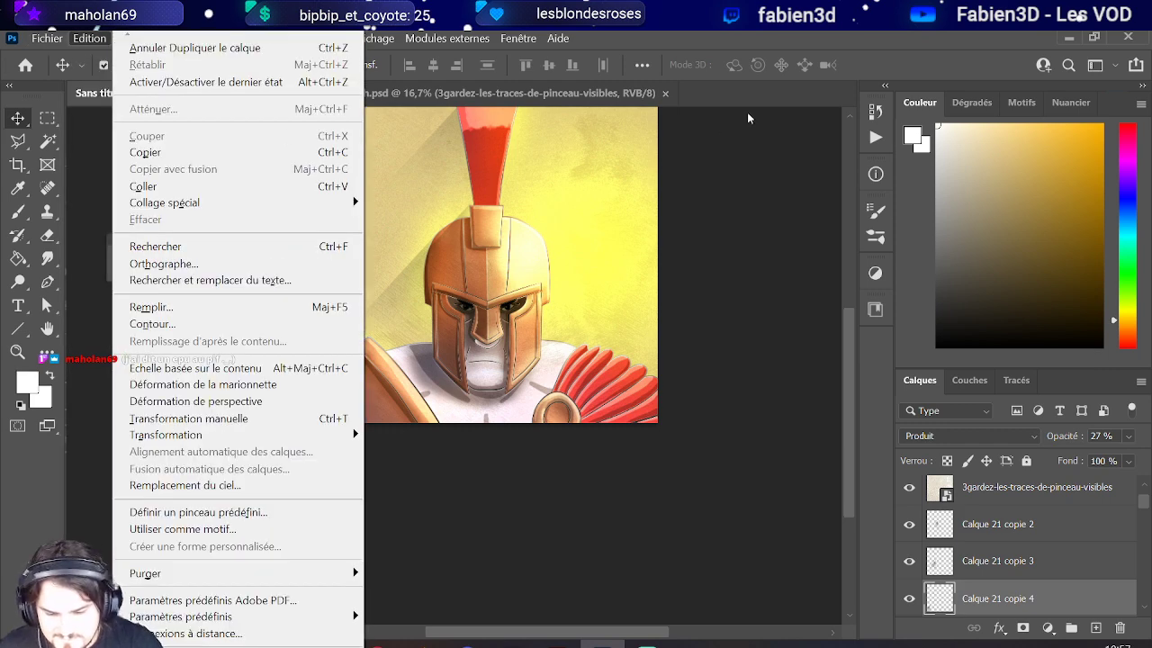
pyautogui.click(700, 42)
pyautogui.click(131, 38)
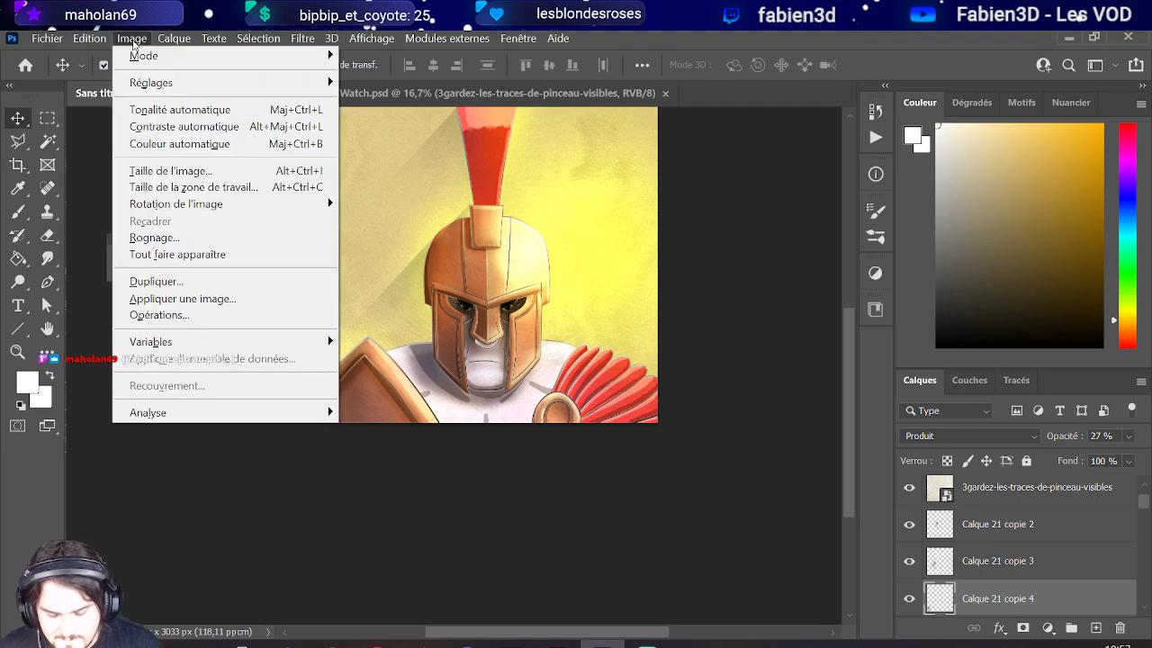
pyautogui.moveTo(89, 38)
pyautogui.click(258, 419)
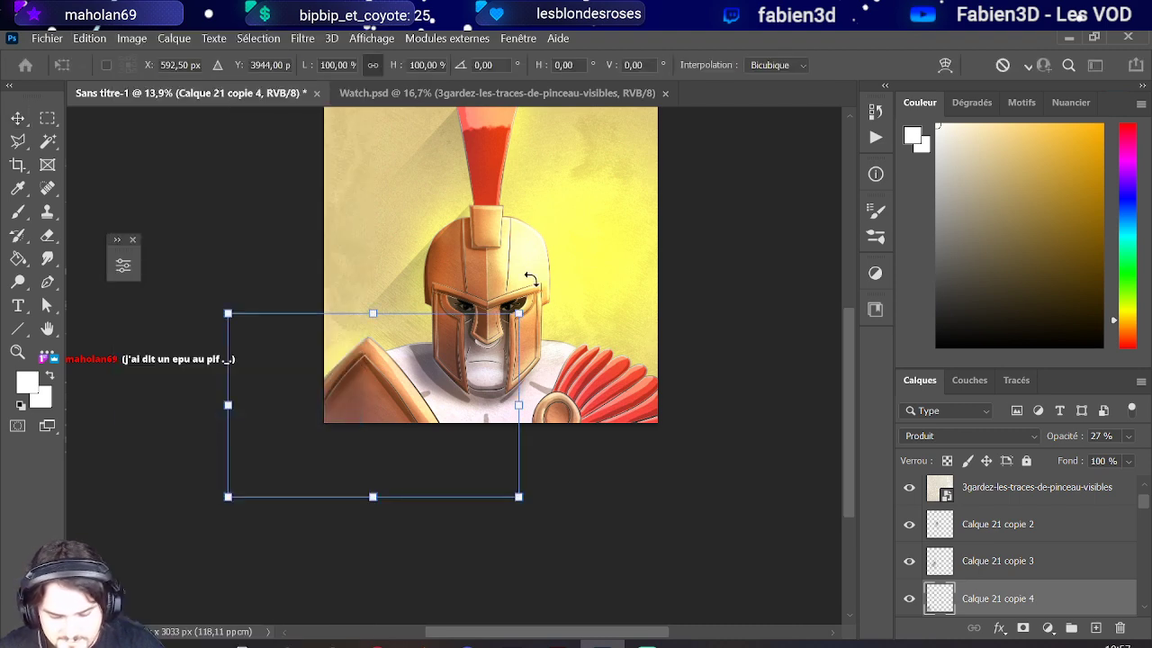
pyautogui.moveTo(374, 369); pyautogui.dragTo(593, 367)
pyautogui.press('Return')
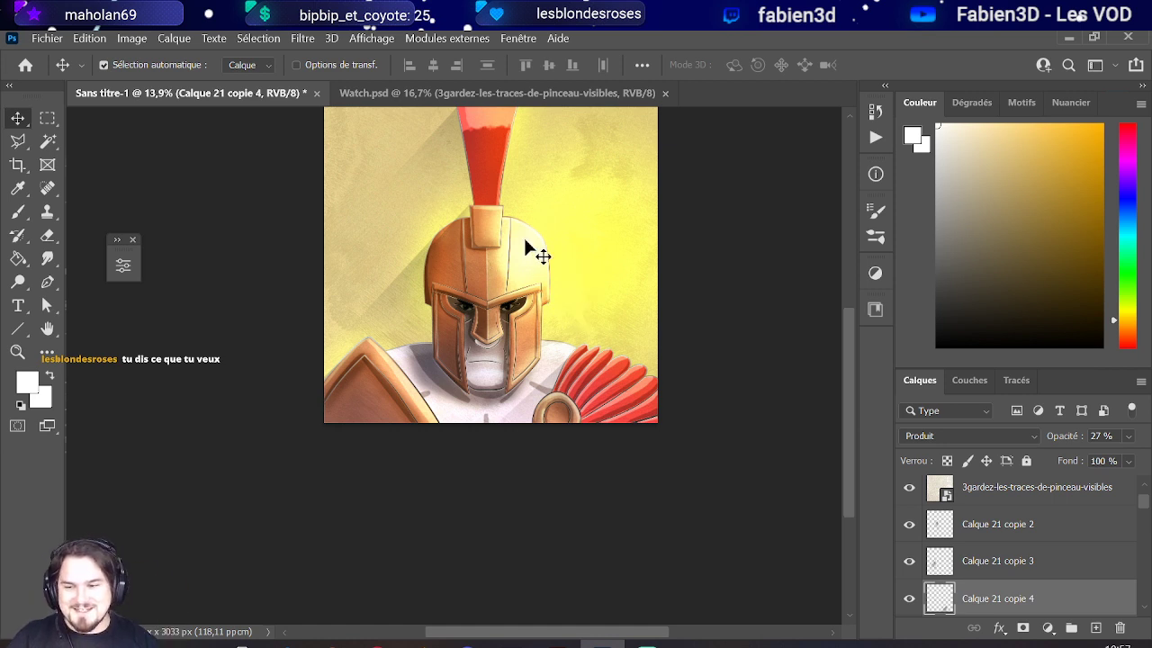
# - Duplicate the layer Calque 21 copie 4 with the default settings
pyautogui.rightClick(1036, 609)
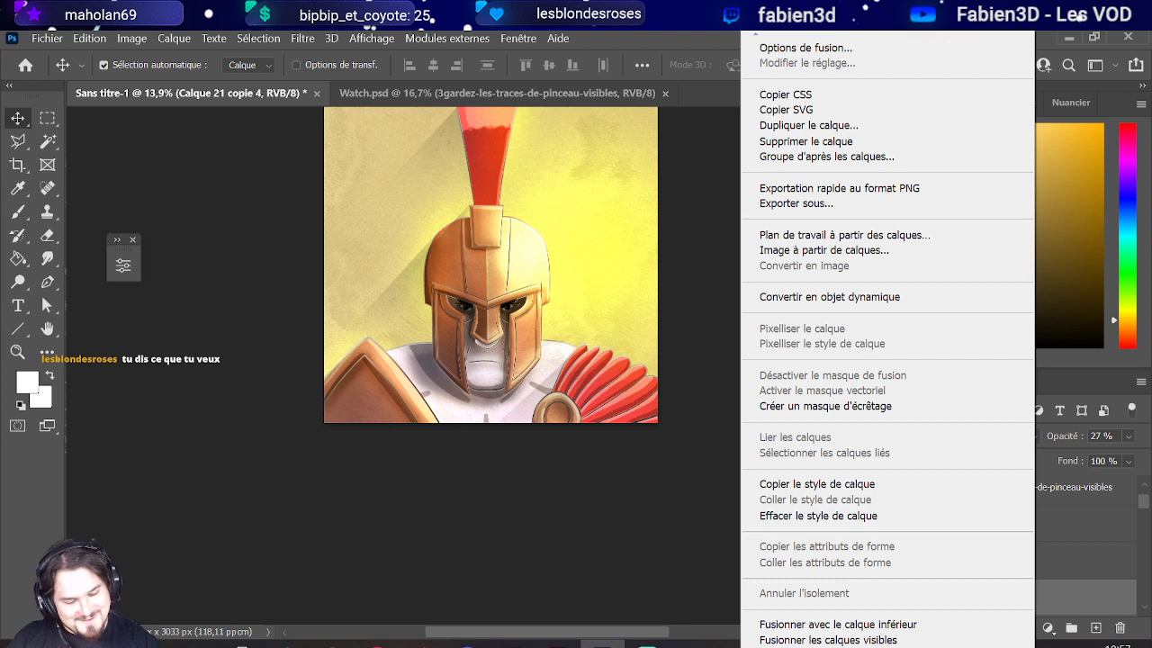
pyautogui.click(808, 125)
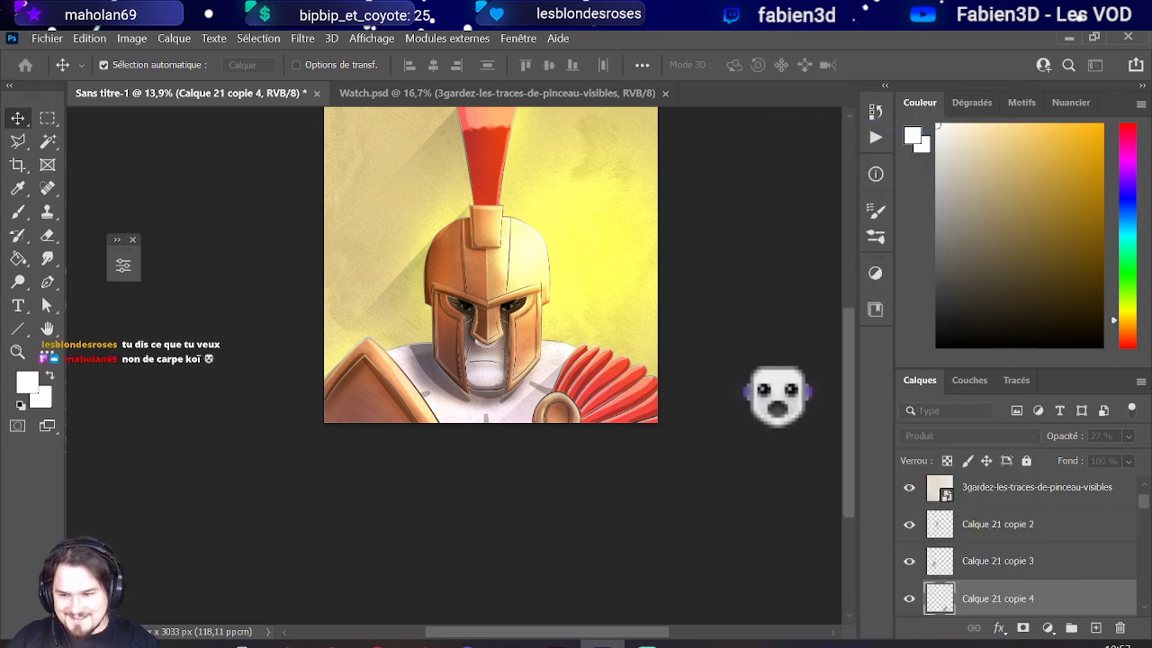
pyautogui.press('Return')
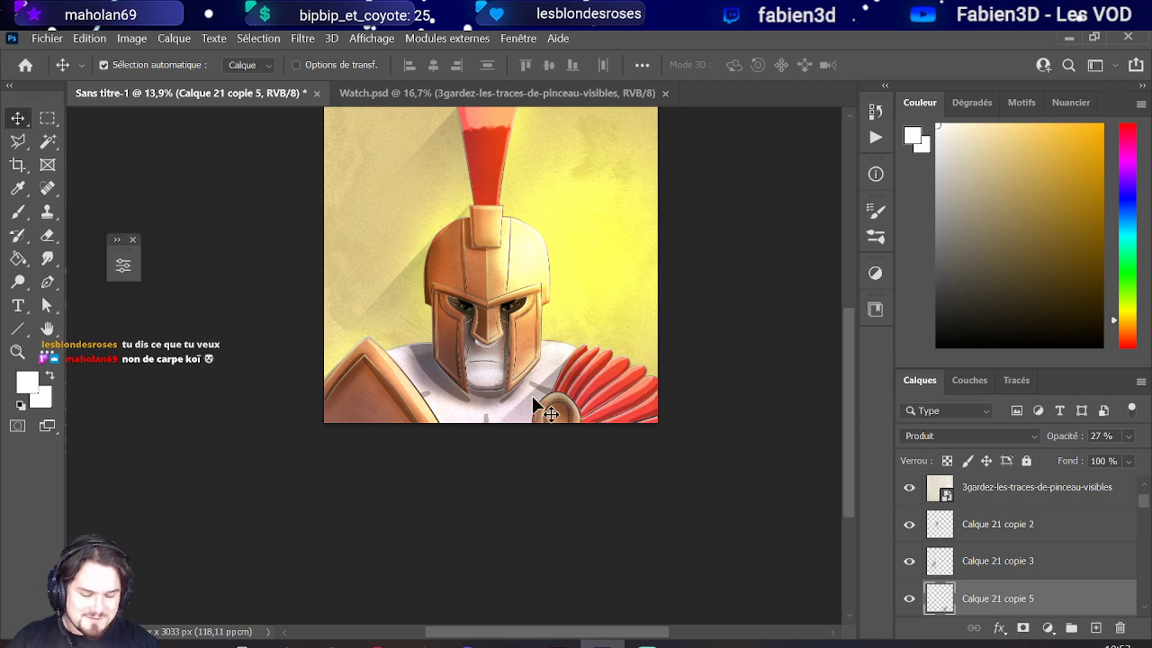
# - Try to move the newest shadow copy up onto the yellow background beside the helmet with a free transform
pyautogui.click(101, 40)
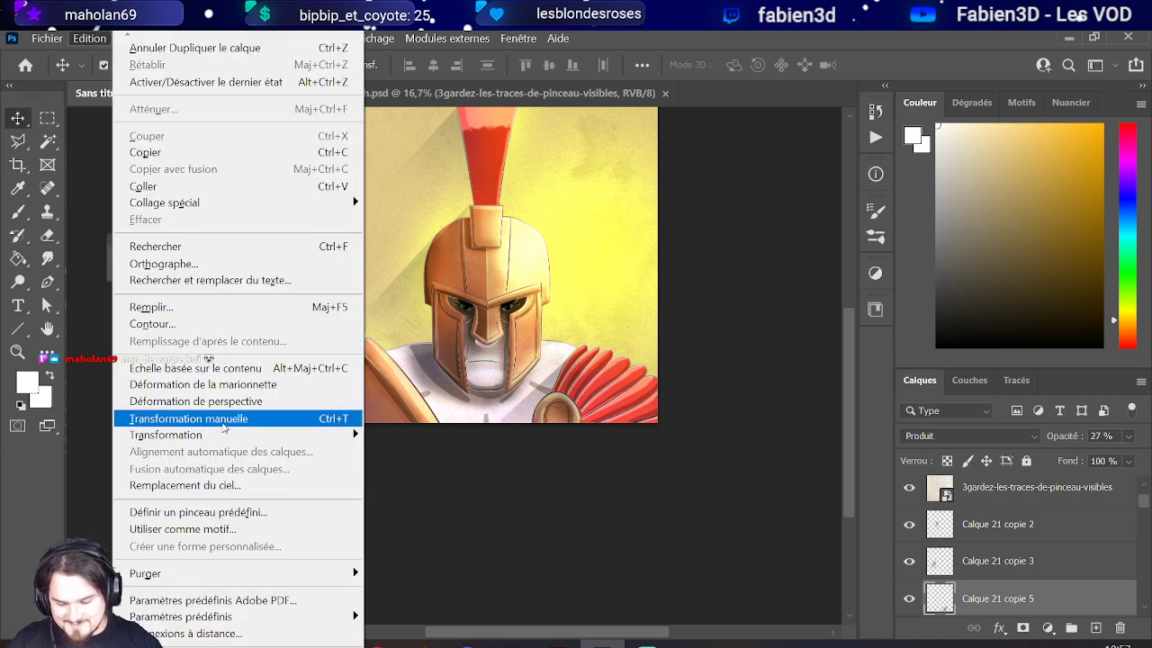
pyautogui.click(220, 418)
pyautogui.moveTo(530, 417); pyautogui.dragTo(576, 222)
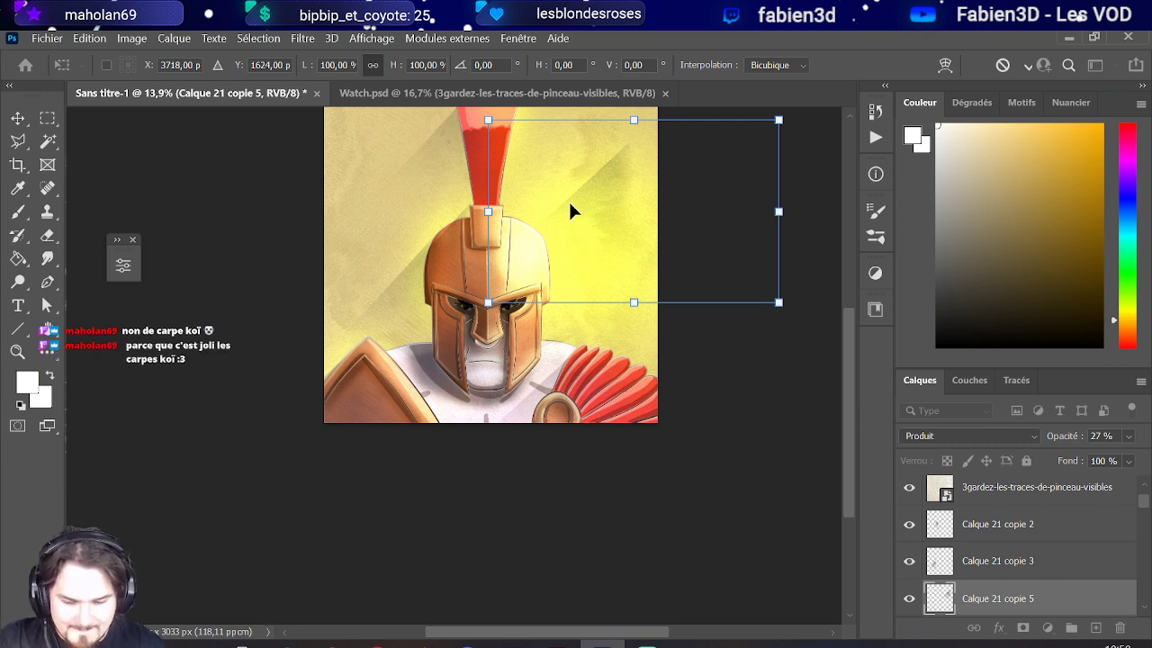
pyautogui.press('Return')
pyautogui.press('ctrl')
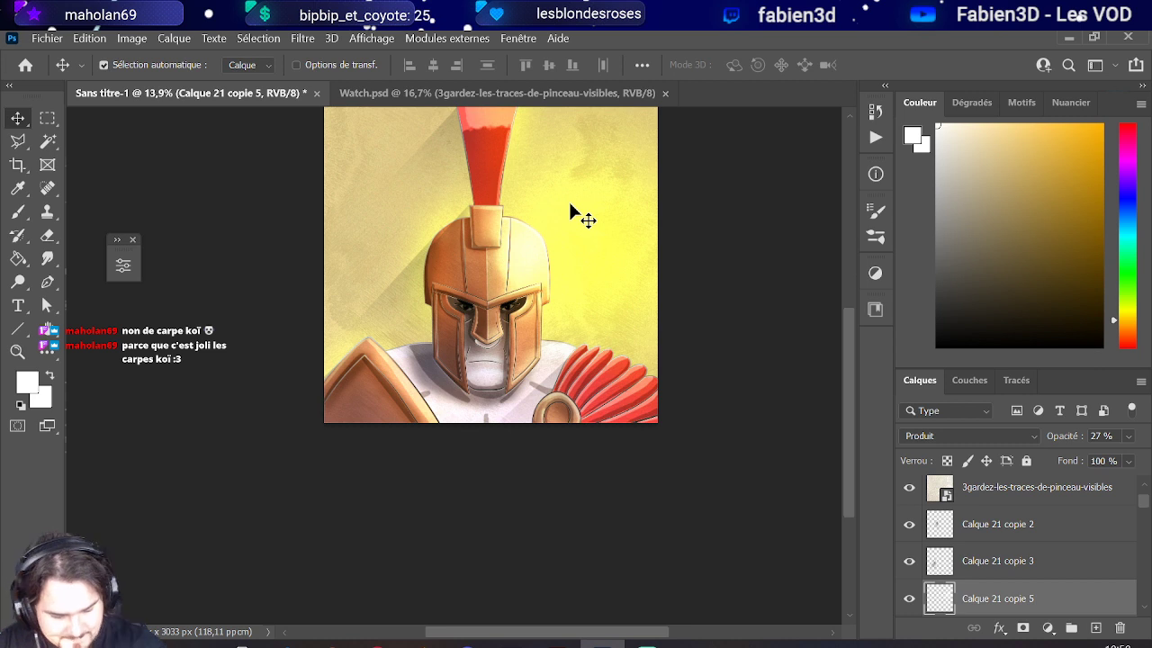
# - Set the blend mode of the layer Calque 21 copie 5 to Incrustation
pyautogui.click(977, 439)
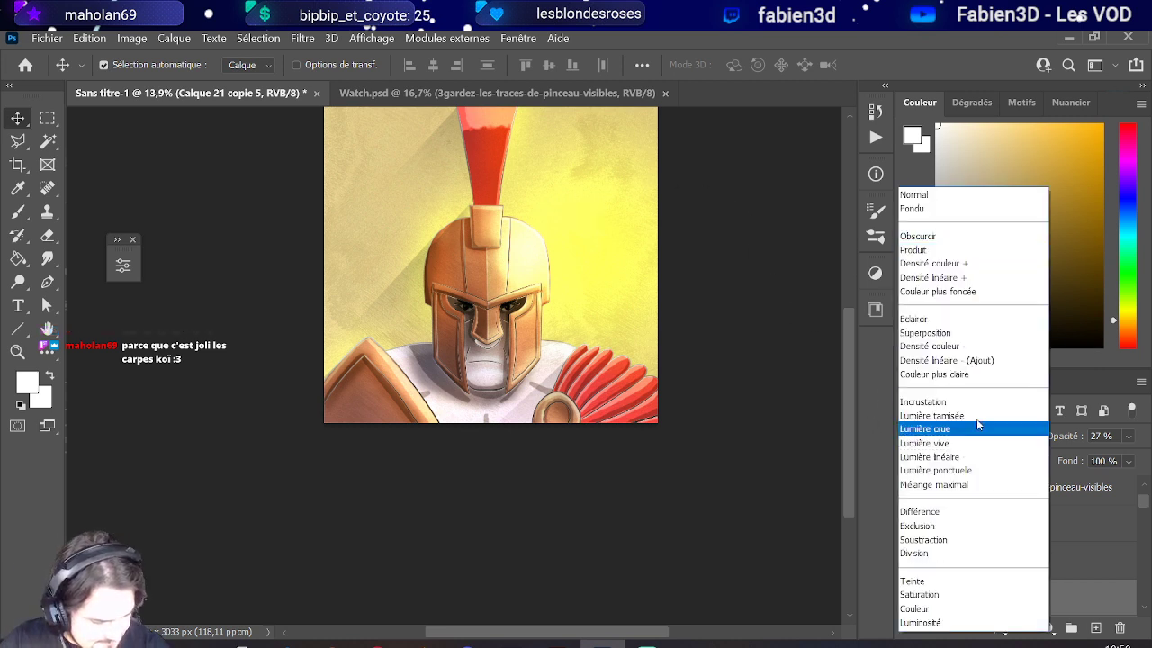
pyautogui.click(976, 402)
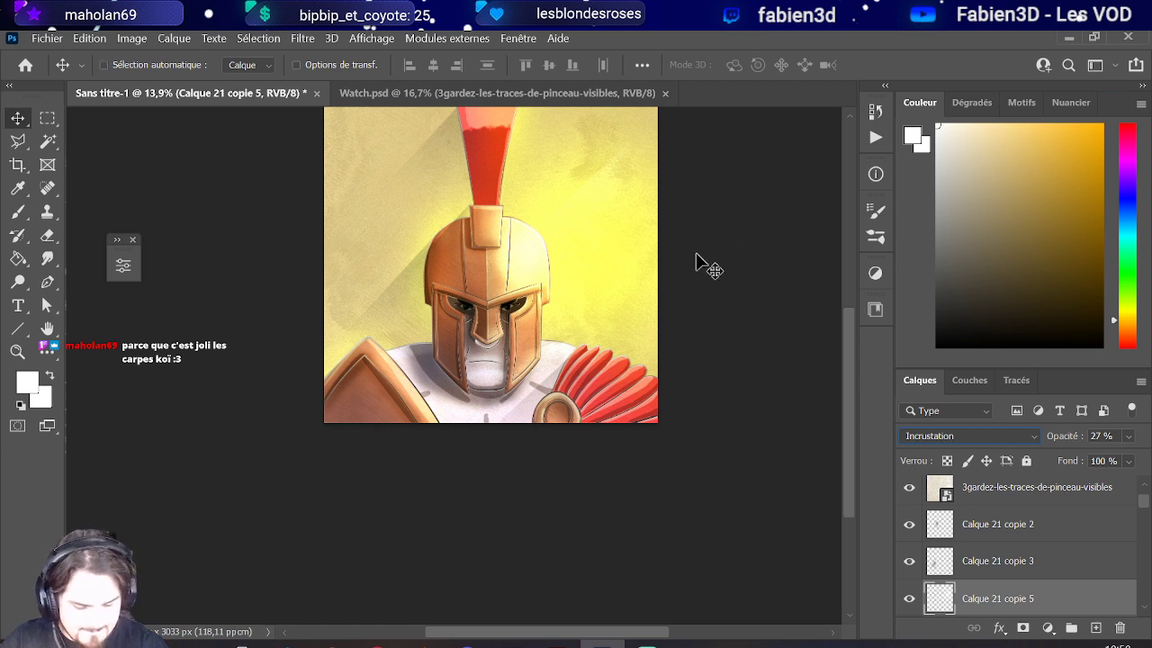
pyautogui.press('ctrl')
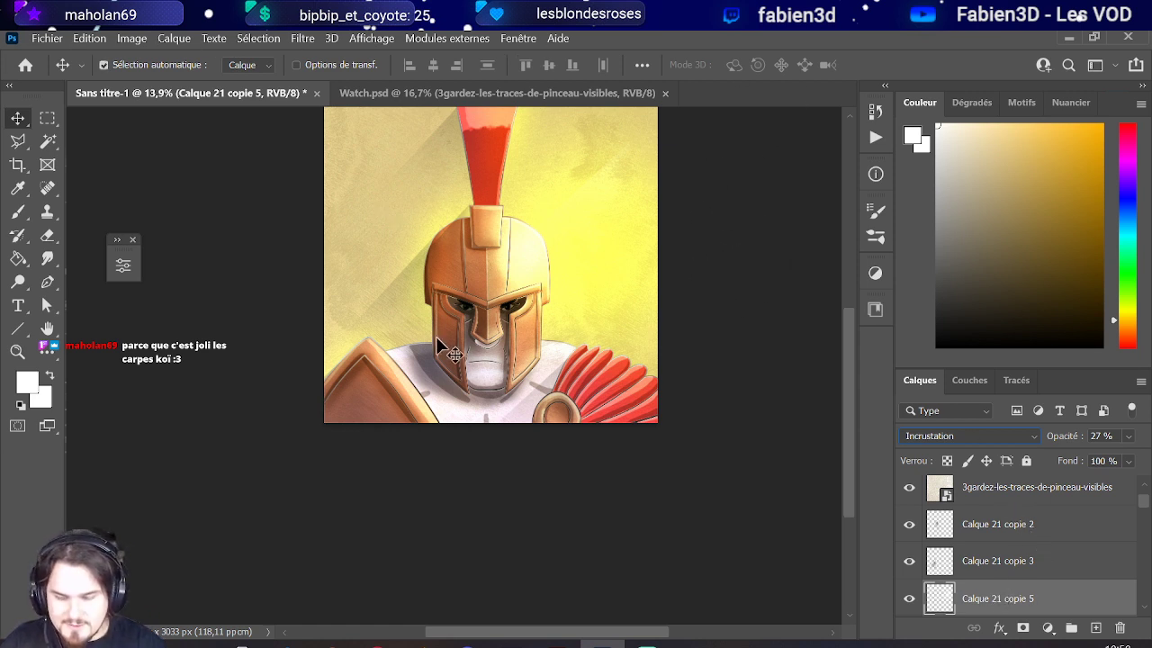
# - Scale the layer Calque 21 copie 5 to 192.74 % width and 211.80 % height and position it across the background with a free transform
pyautogui.click(139, 39)
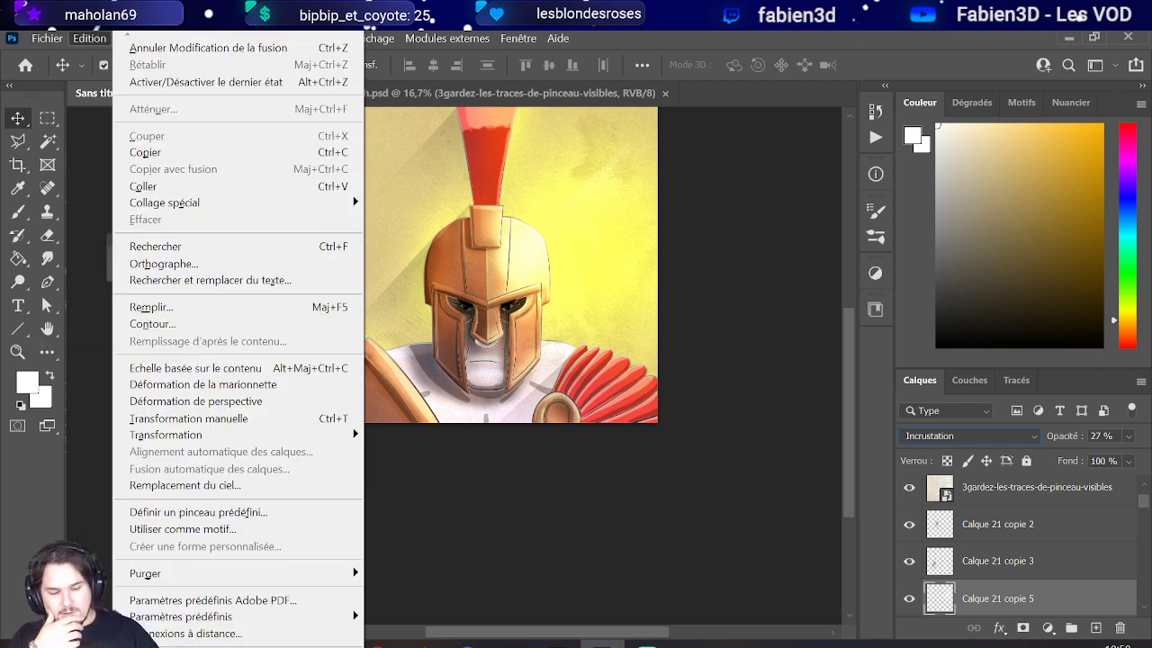
pyautogui.click(766, 37)
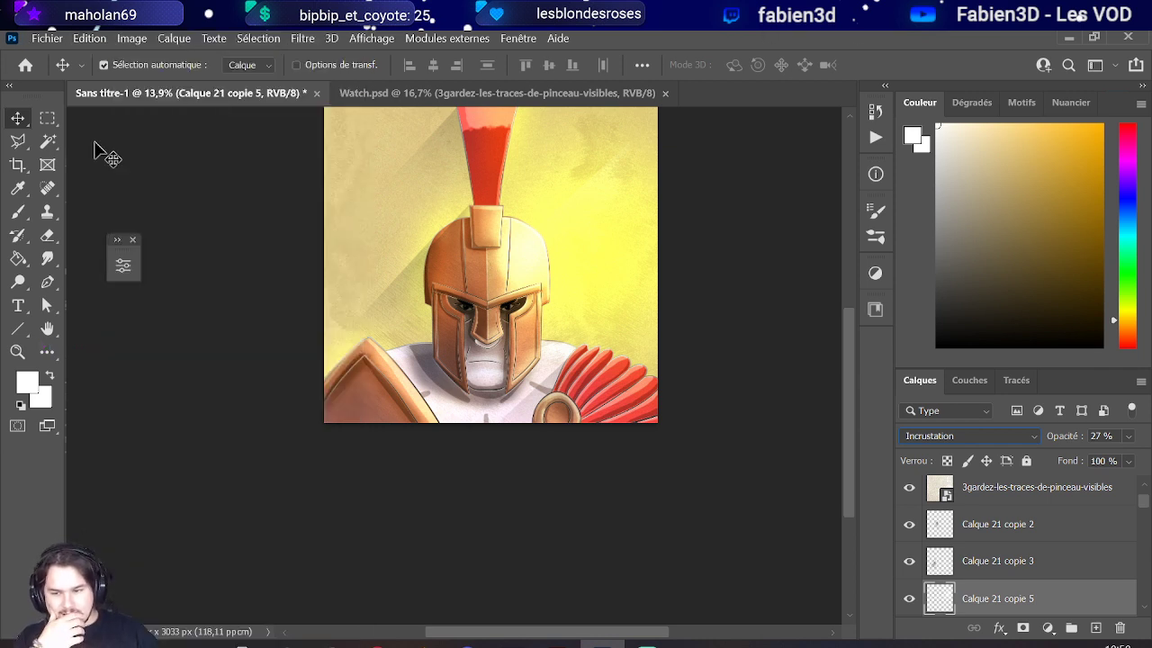
pyautogui.click(132, 39)
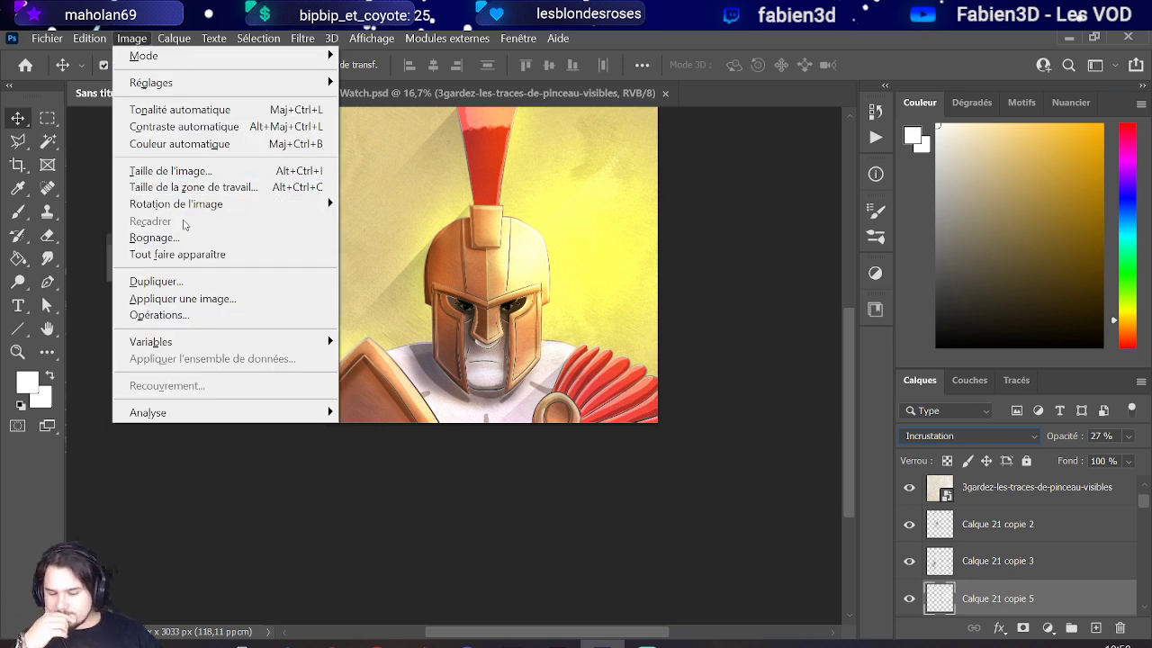
pyautogui.moveTo(89, 39)
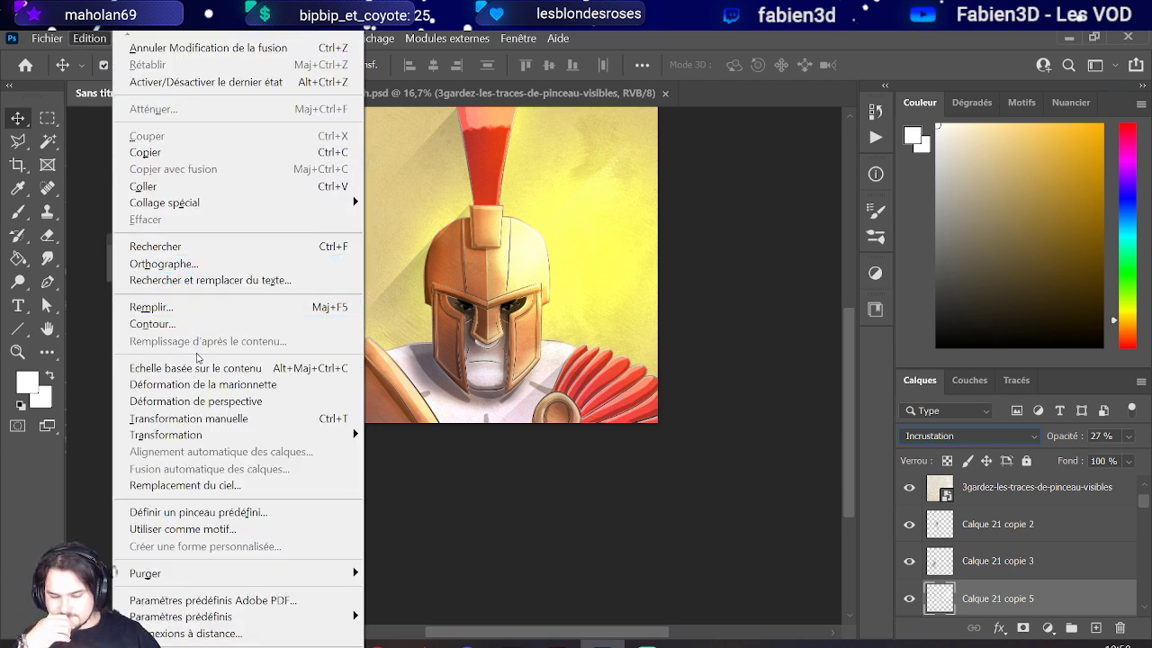
pyautogui.click(207, 418)
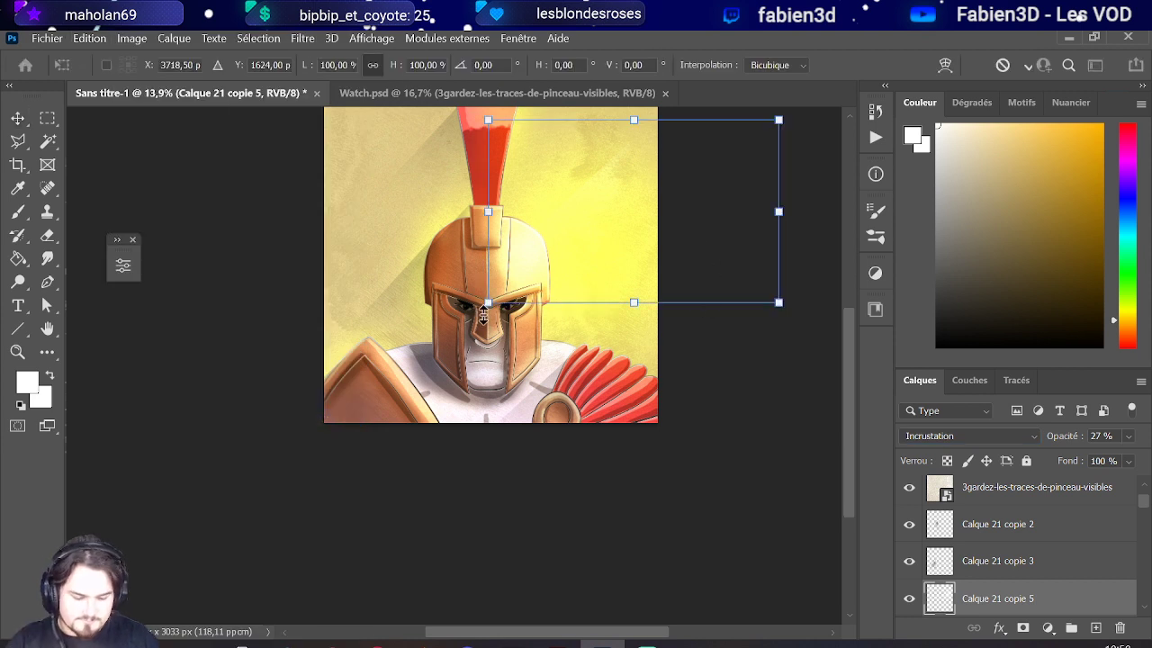
pyautogui.moveTo(487, 306); pyautogui.dragTo(291, 592)
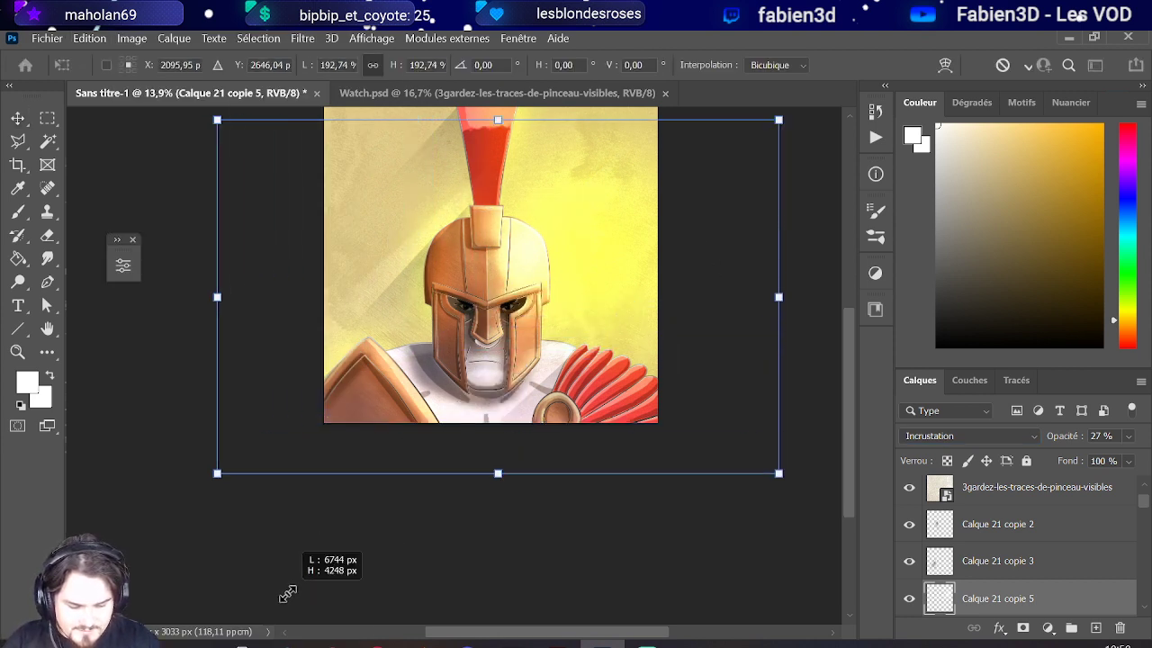
pyautogui.scroll(-1, 409, 400)
pyautogui.scroll(-1, 410, 400)
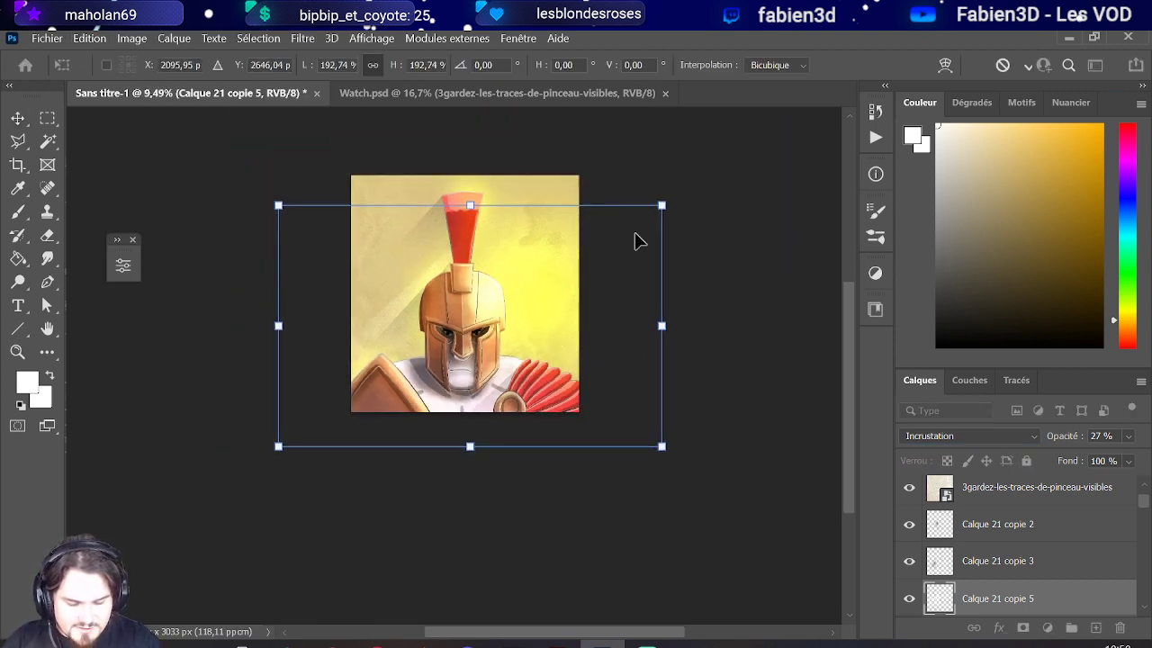
pyautogui.moveTo(471, 204)
pyautogui.mouseDown()
pyautogui.moveTo(477, 180)
pyautogui.moveTo(479, 224)
pyautogui.moveTo(468, 155)
pyautogui.moveTo(471, 181)
pyautogui.mouseUp()
pyautogui.moveTo(661, 261); pyautogui.dragTo(697, 216)
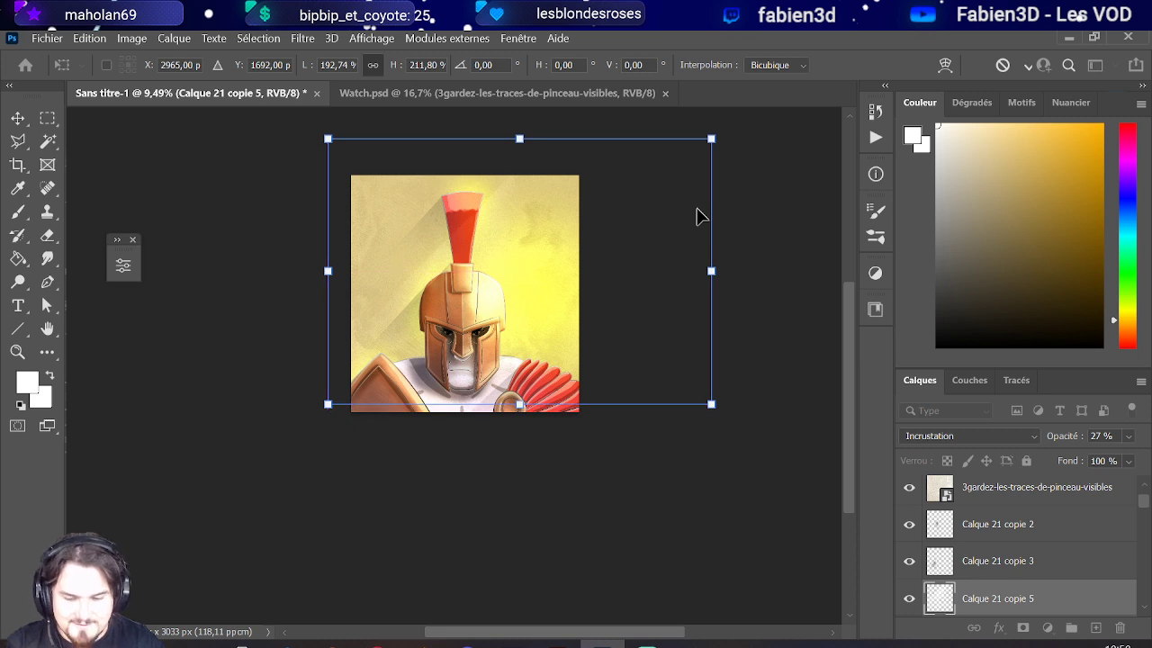
pyautogui.press('Return')
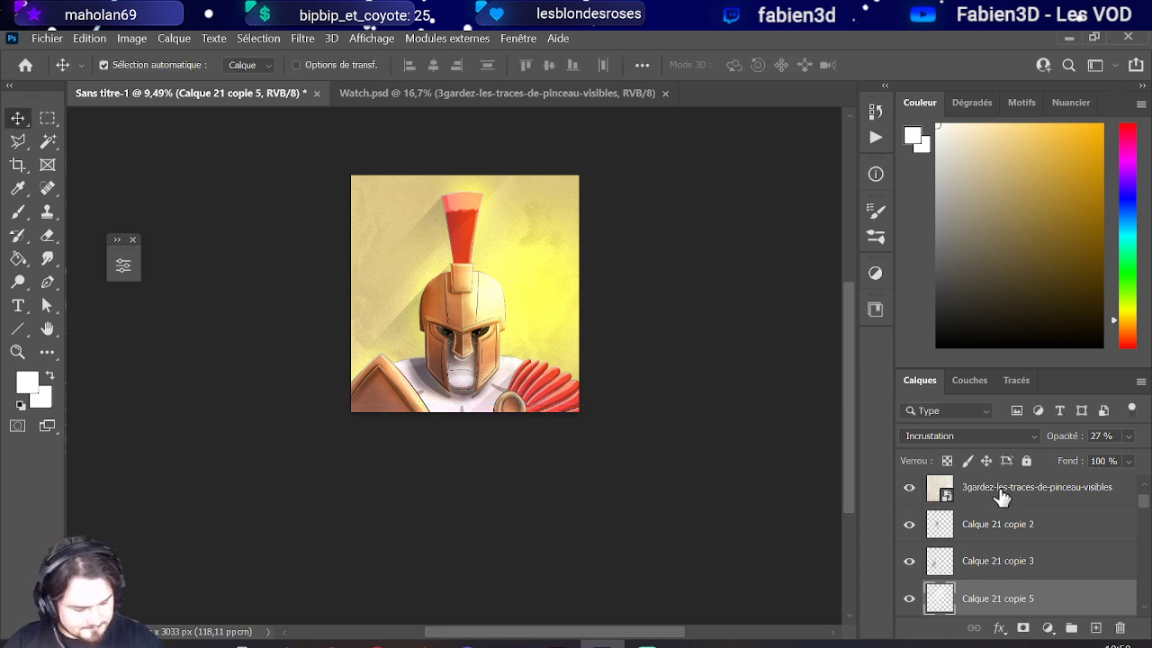
# - Duplicate the layer Calque 21 copie 5 and move the copy right and slightly down over the yellow background with a free transform
pyautogui.rightClick(997, 604)
pyautogui.click(783, 120)
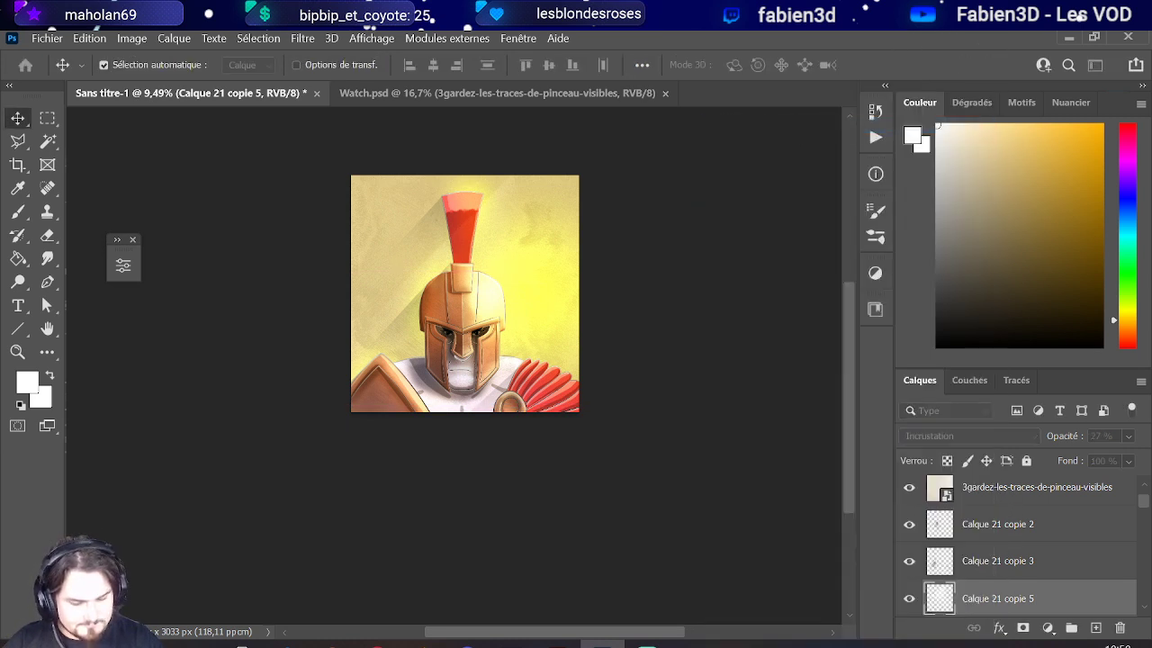
pyautogui.press('Return')
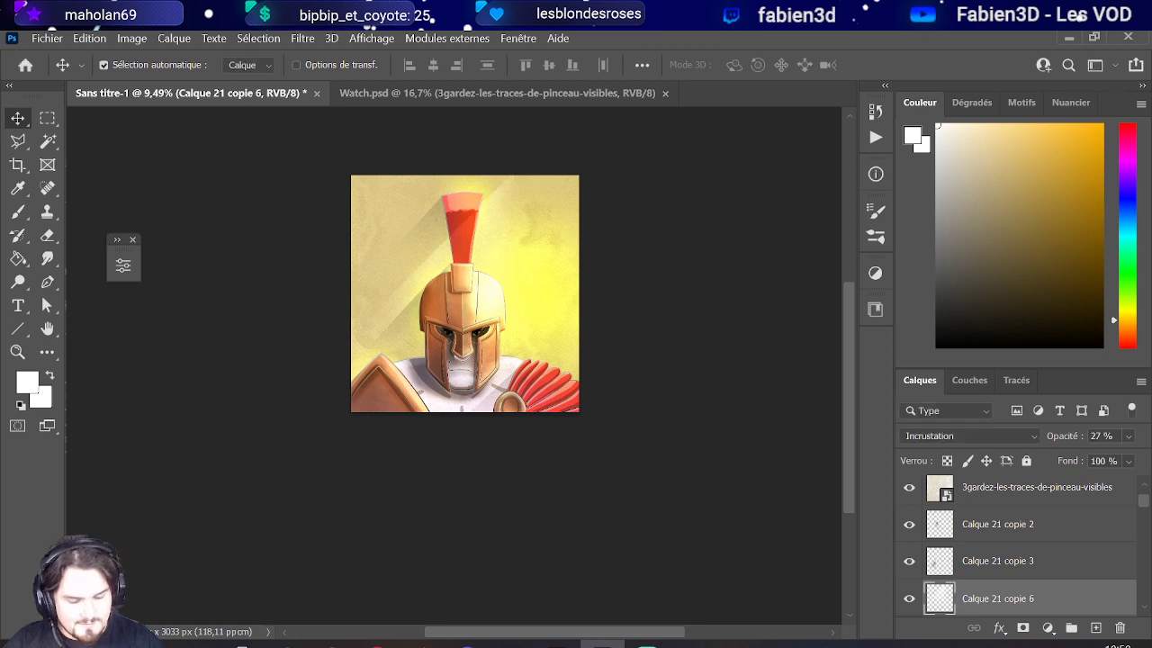
pyautogui.click(100, 40)
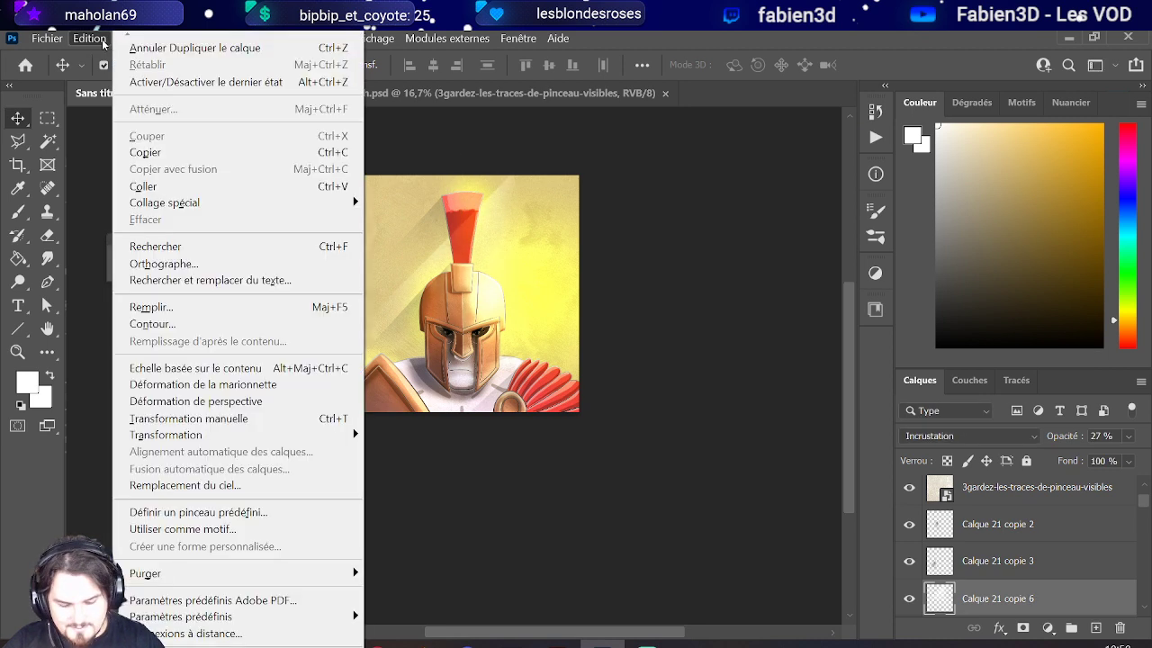
pyautogui.click(189, 419)
pyautogui.moveTo(588, 254); pyautogui.dragTo(681, 282)
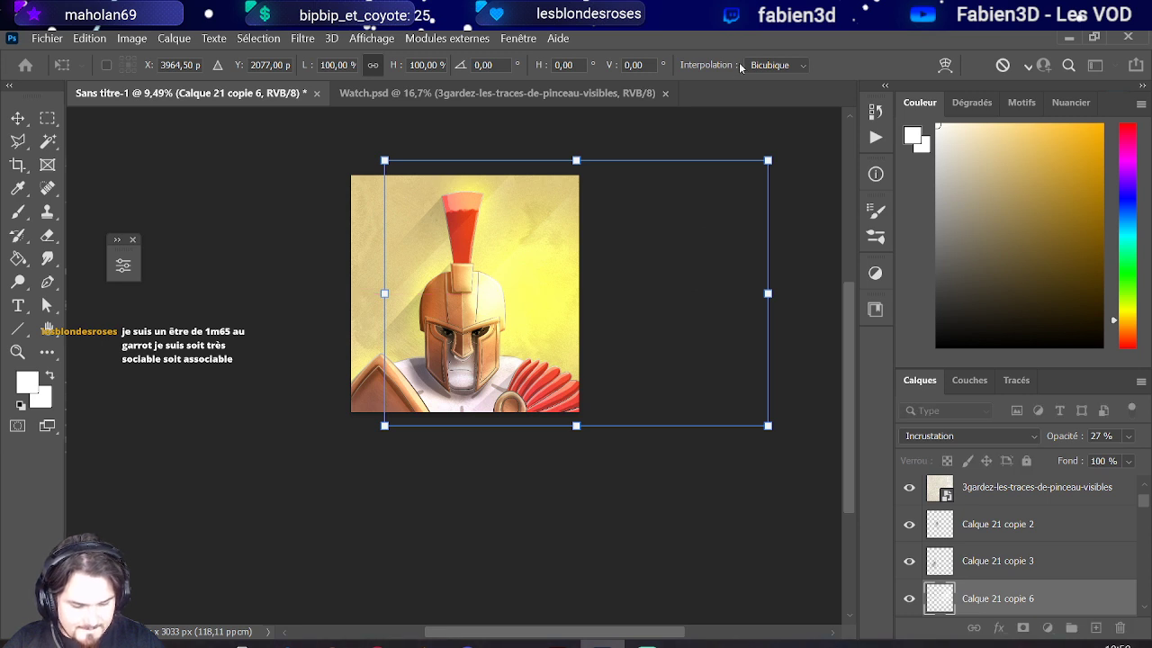
pyautogui.press('Return')
# - Duplicate the layer Calque 21 copie 6 with the default settings and duplicate the resulting copy once more
pyautogui.rightClick(1048, 614)
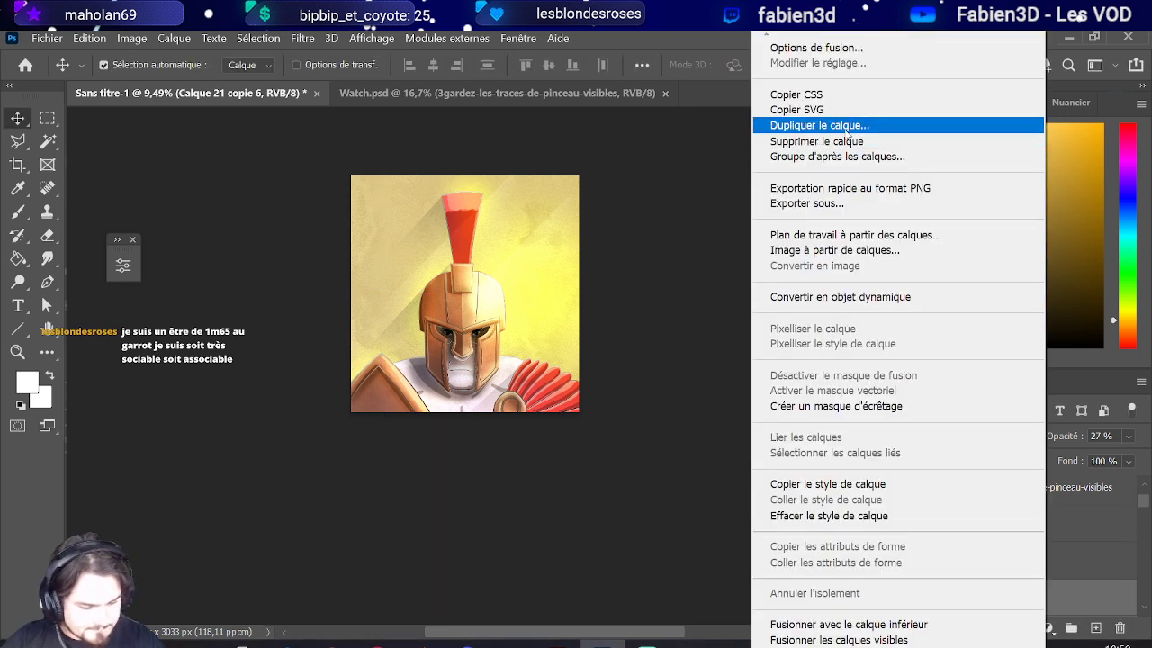
pyautogui.click(846, 128)
pyautogui.press('Return')
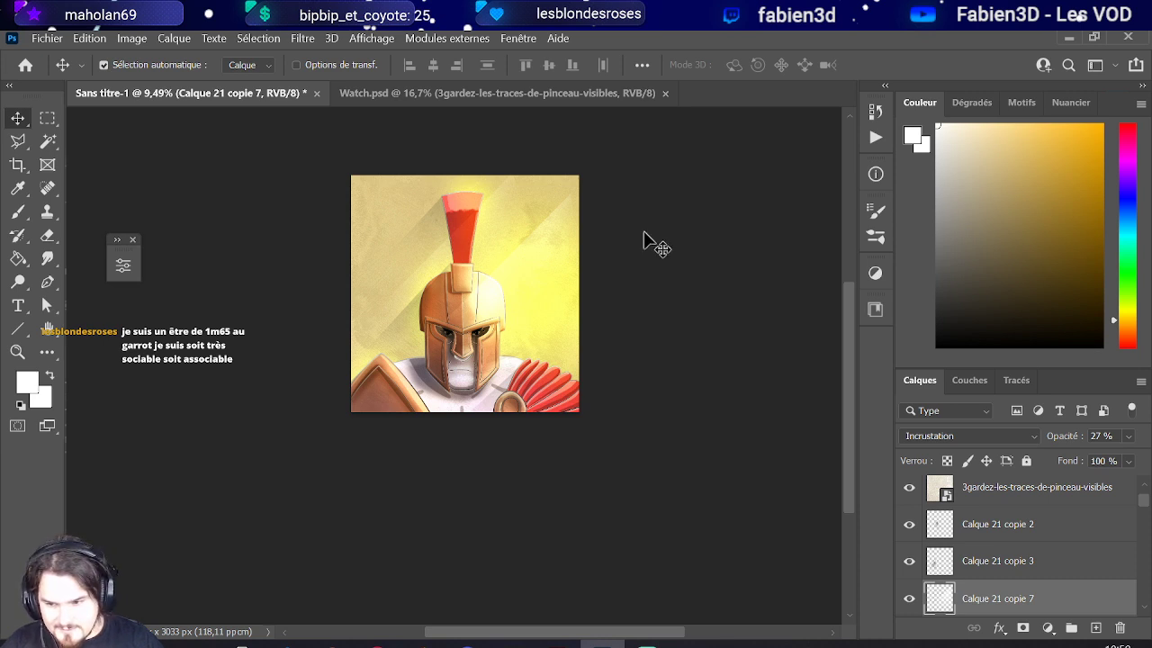
pyautogui.rightClick(1023, 602)
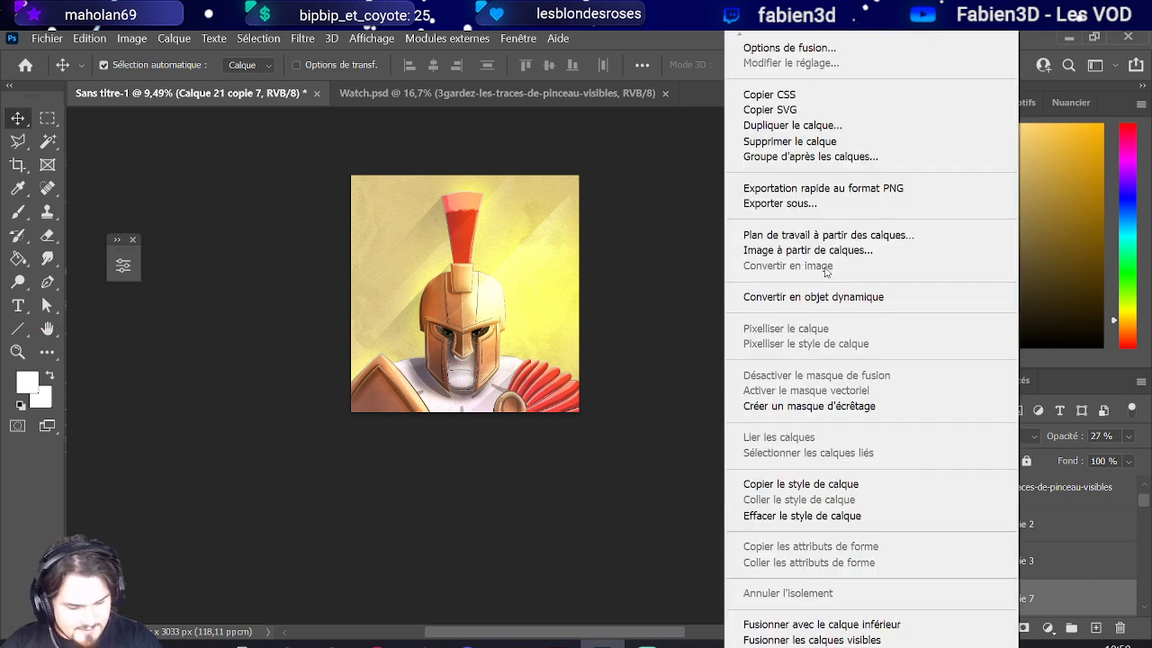
pyautogui.click(823, 131)
pyautogui.press('Return')
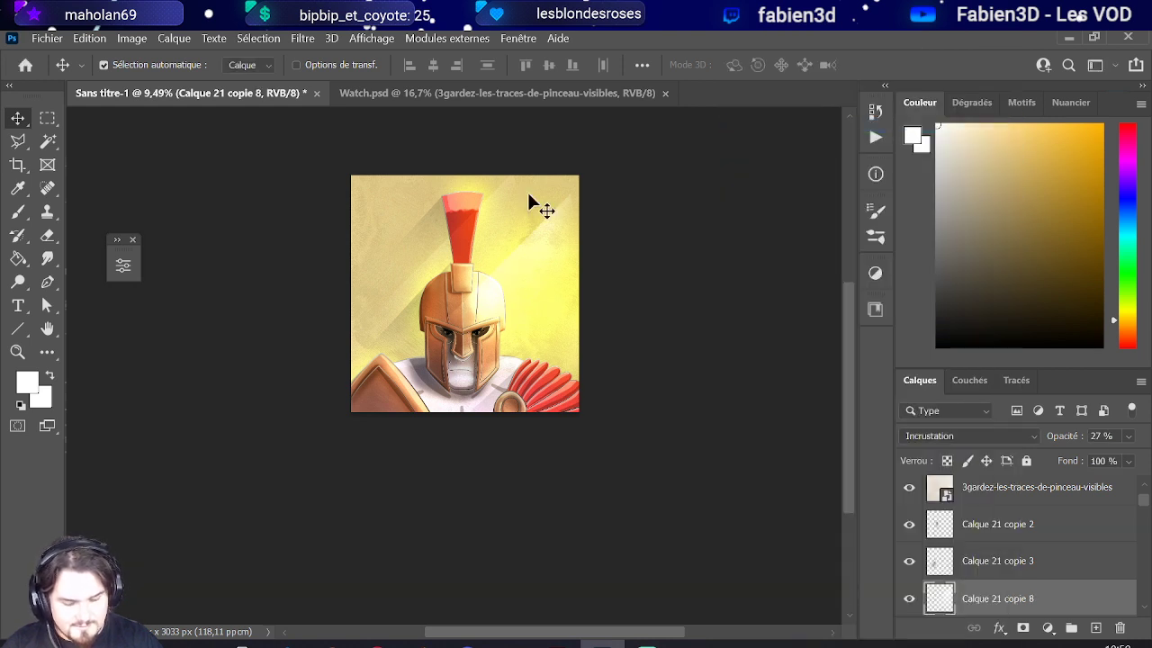
# - Move the layer Calque 21 copie 8 down and slightly left to X 3782 px, Y 3708 px with a free transform
pyautogui.moveTo(538, 253)
pyautogui.mouseDown()
pyautogui.moveTo(602, 316)
pyautogui.moveTo(539, 261)
pyautogui.mouseUp()
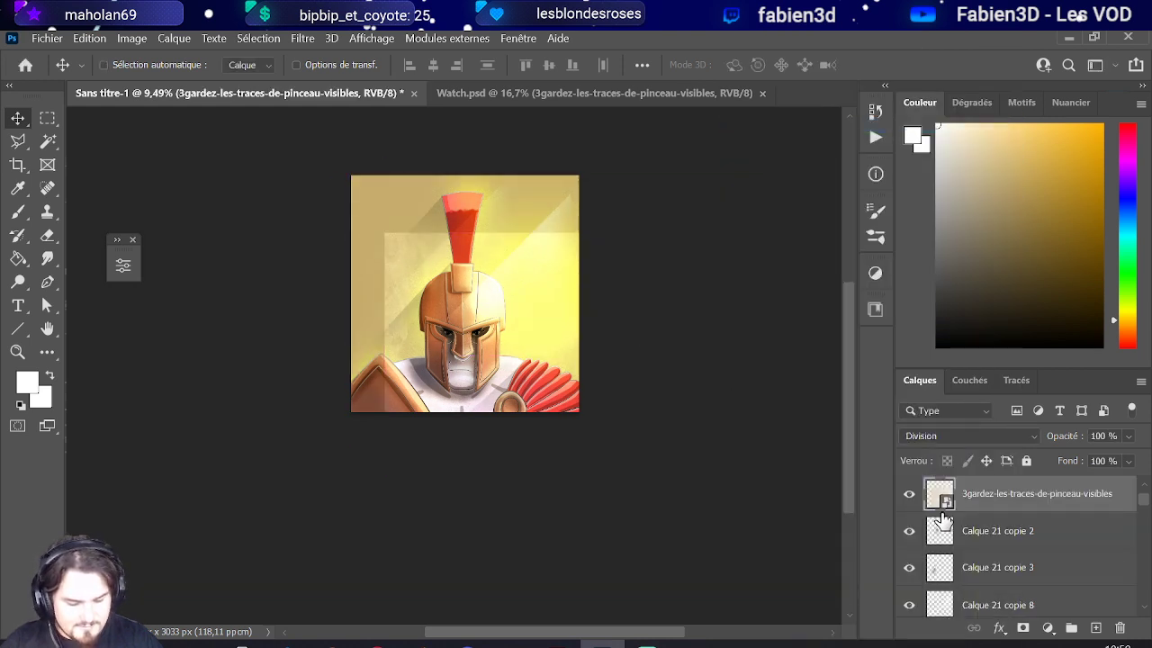
pyautogui.click(1010, 538)
pyautogui.scroll(-1, 995, 576)
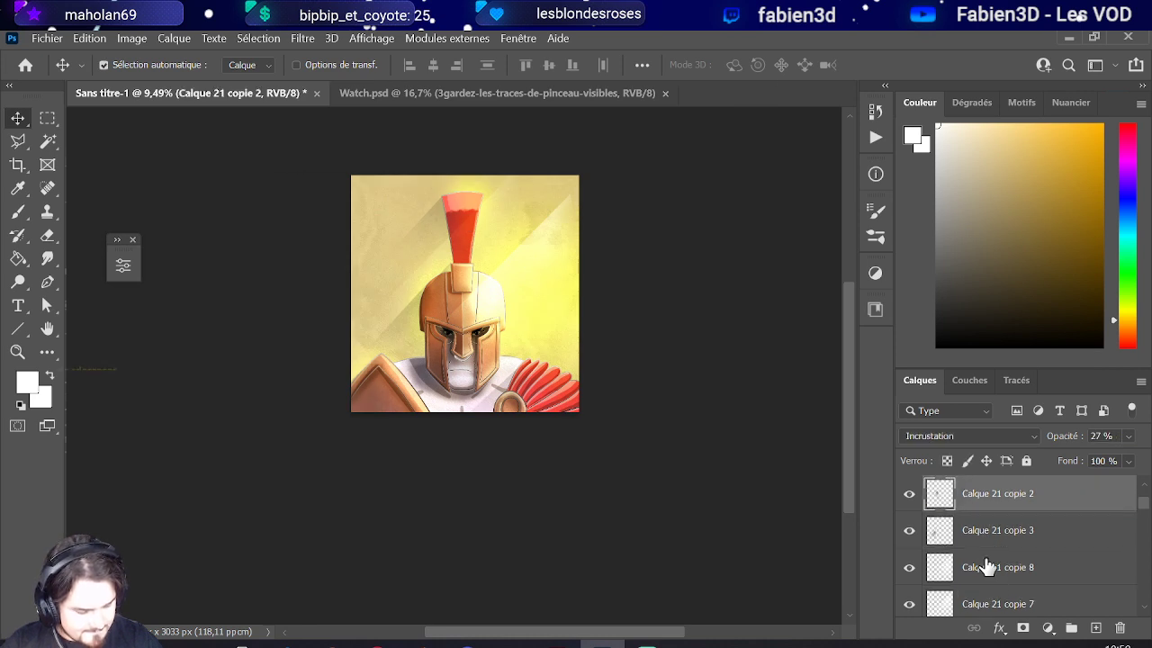
pyautogui.click(984, 563)
pyautogui.click(909, 568)
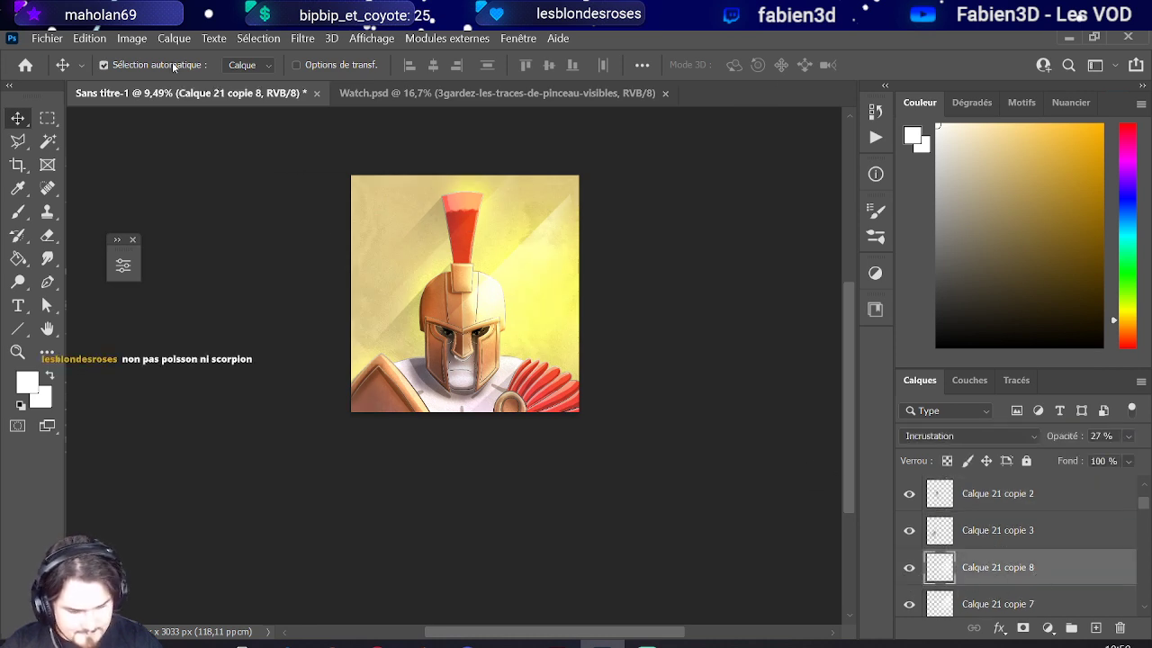
pyautogui.click(90, 37)
pyautogui.click(260, 418)
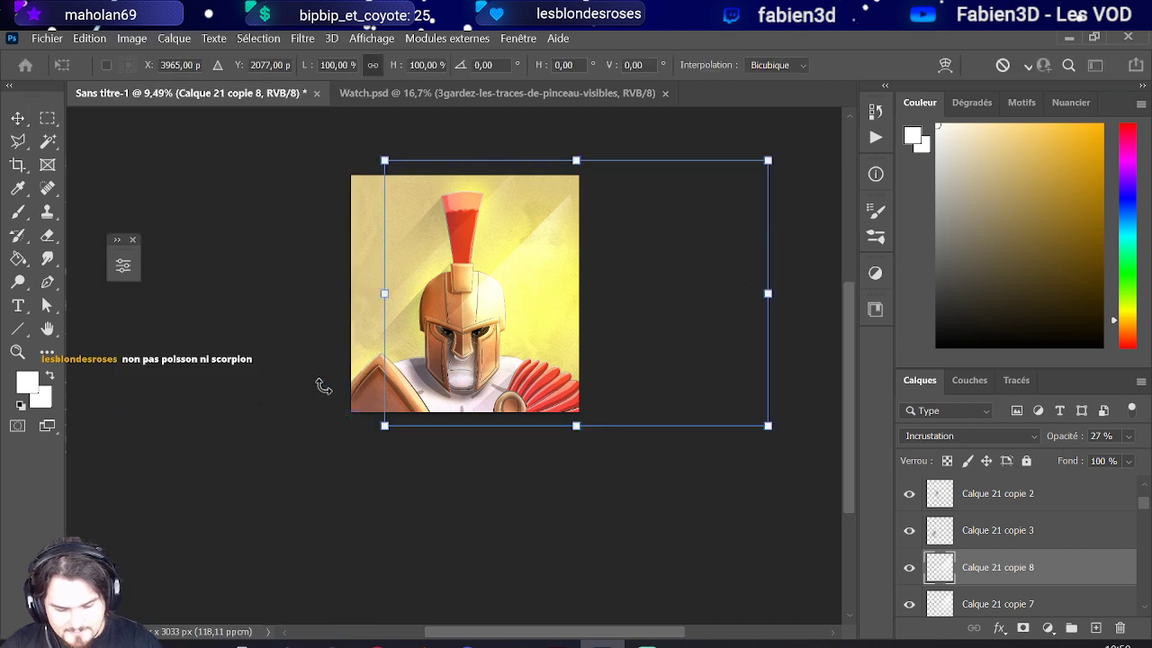
pyautogui.moveTo(762, 324); pyautogui.dragTo(742, 377)
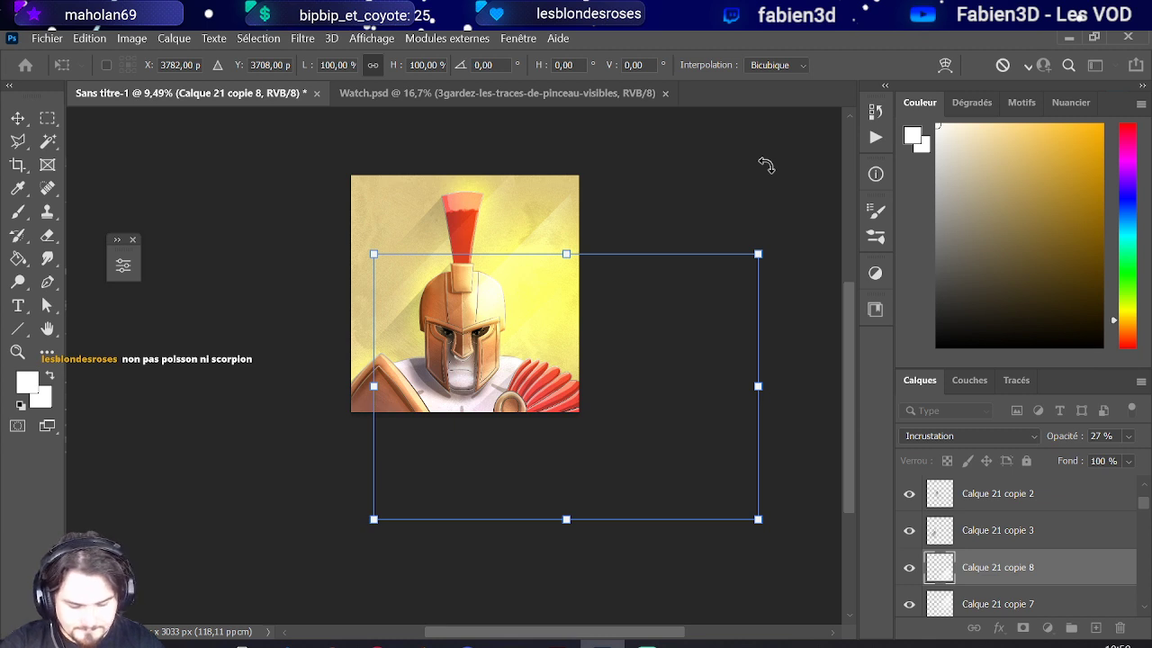
pyautogui.press('Return')
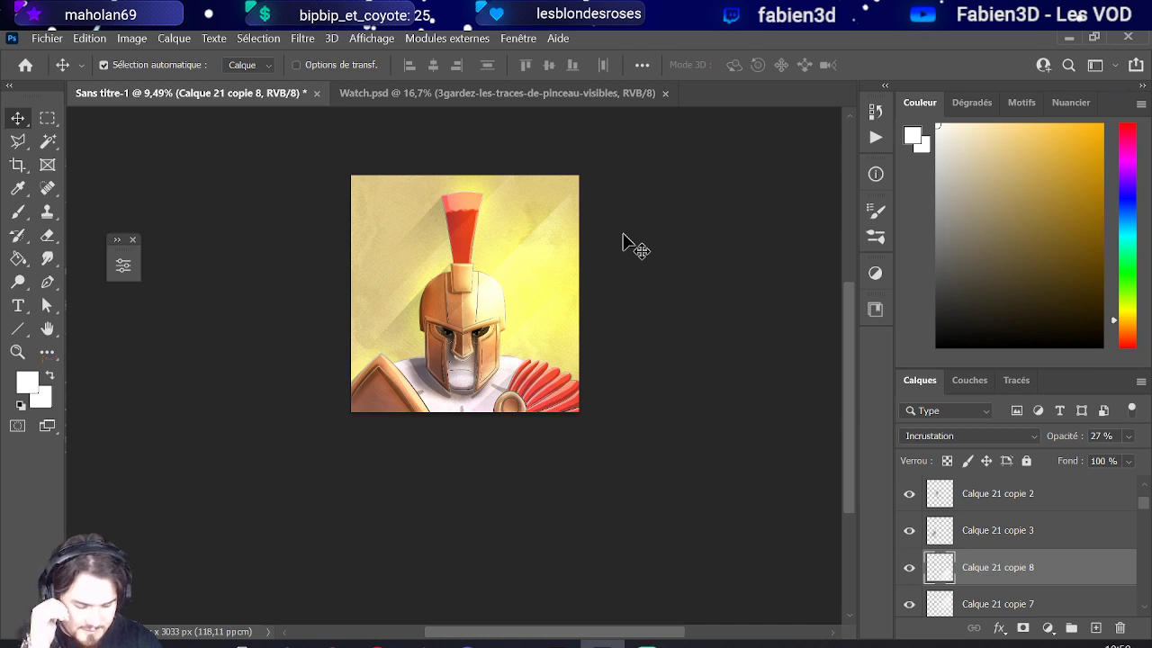
# - Duplicate the layer Calque 21 copie 8 and move the copy toward the illustration's upper-left area with a free transform
pyautogui.rightClick(996, 571)
pyautogui.click(822, 125)
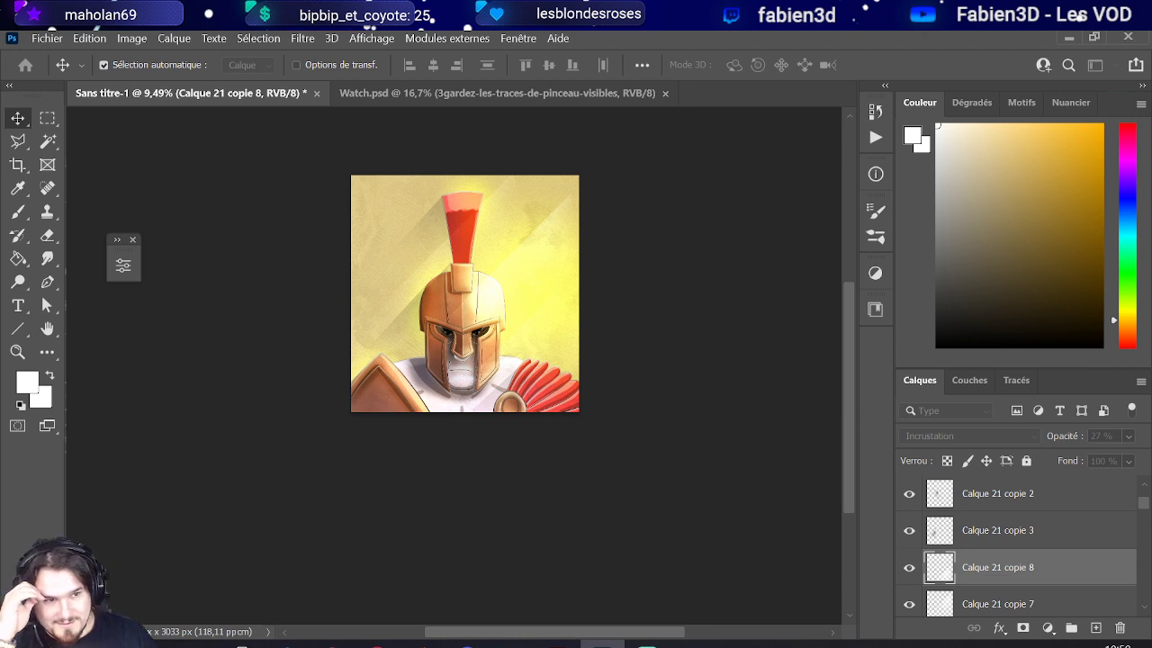
pyautogui.press('Return')
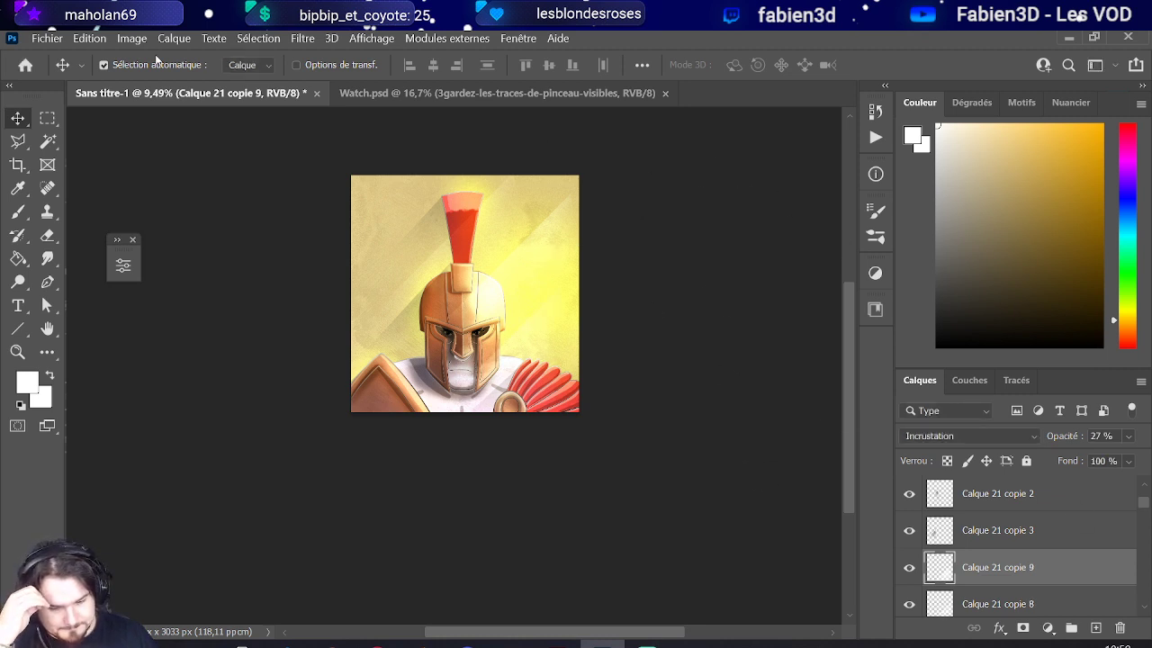
pyautogui.click(132, 38)
pyautogui.click(86, 40)
pyautogui.click(89, 39)
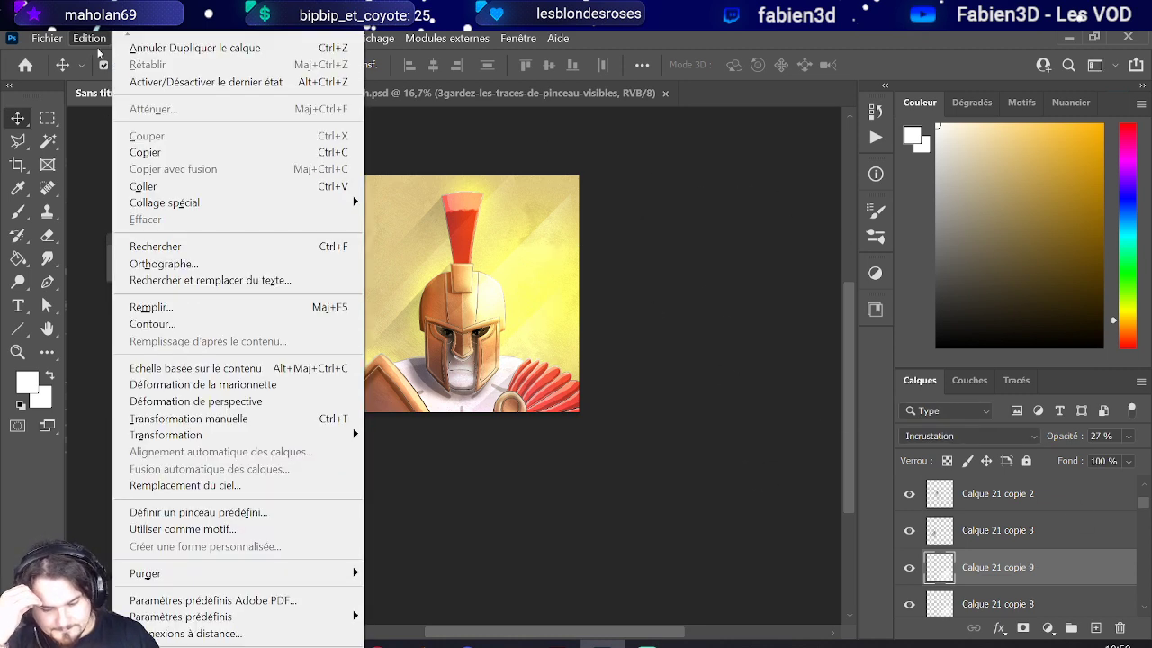
pyautogui.click(253, 420)
pyautogui.moveTo(638, 350); pyautogui.dragTo(526, 186)
pyautogui.press('Return')
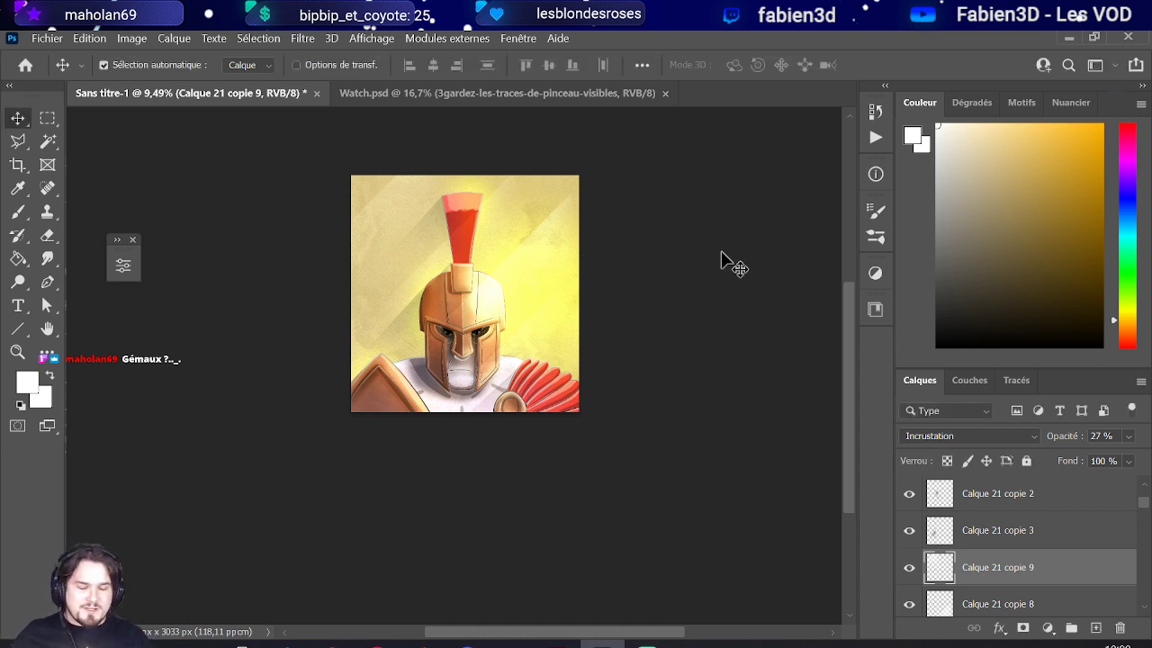
# - Select the layer Calque 17, sample the background's bright yellow and choose the brush Arrondi flou pression opacité
pyautogui.scroll(1, 511, 248)
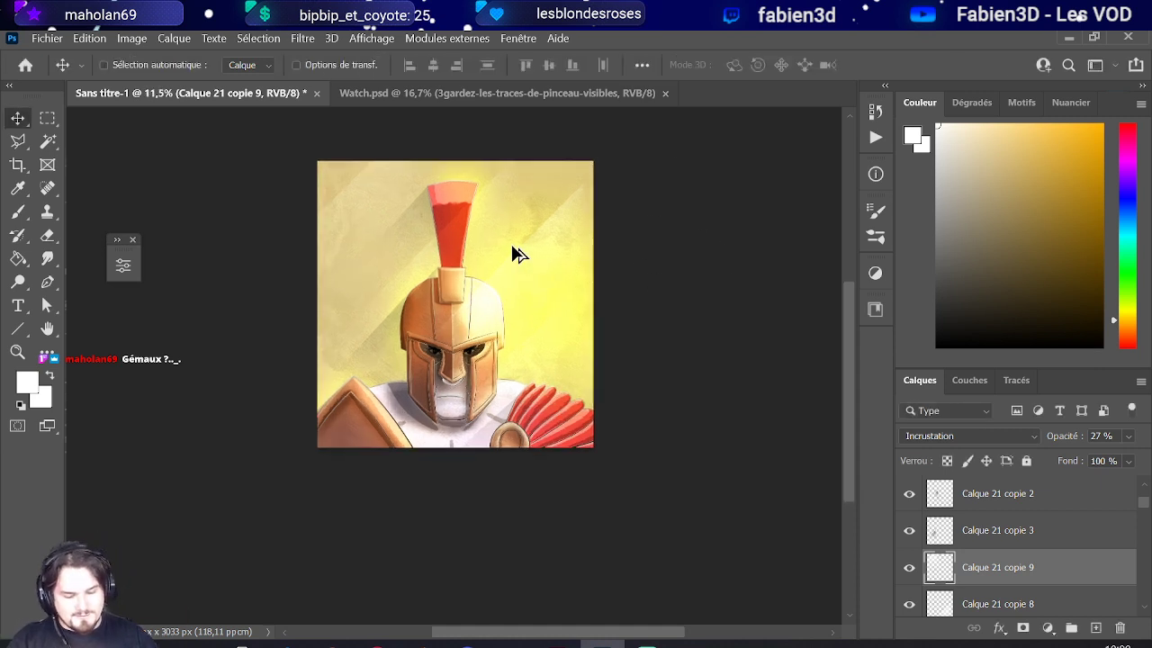
pyautogui.scroll(1, 917, 497)
pyautogui.scroll(-4, 916, 498)
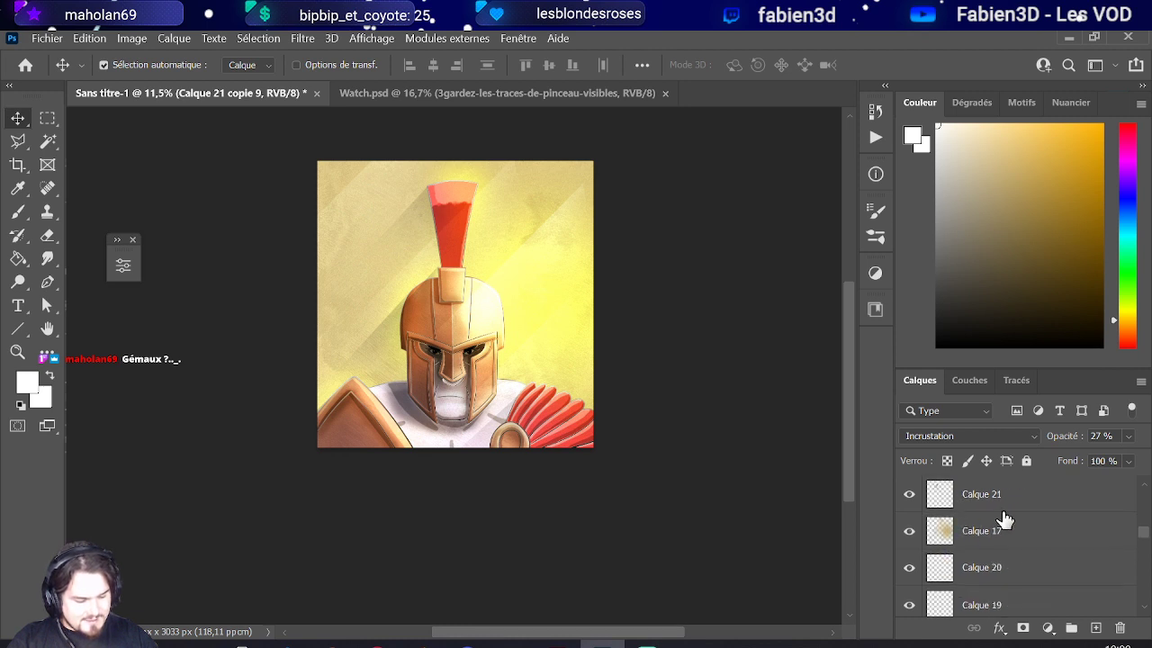
pyautogui.click(1000, 506)
pyautogui.click(1000, 533)
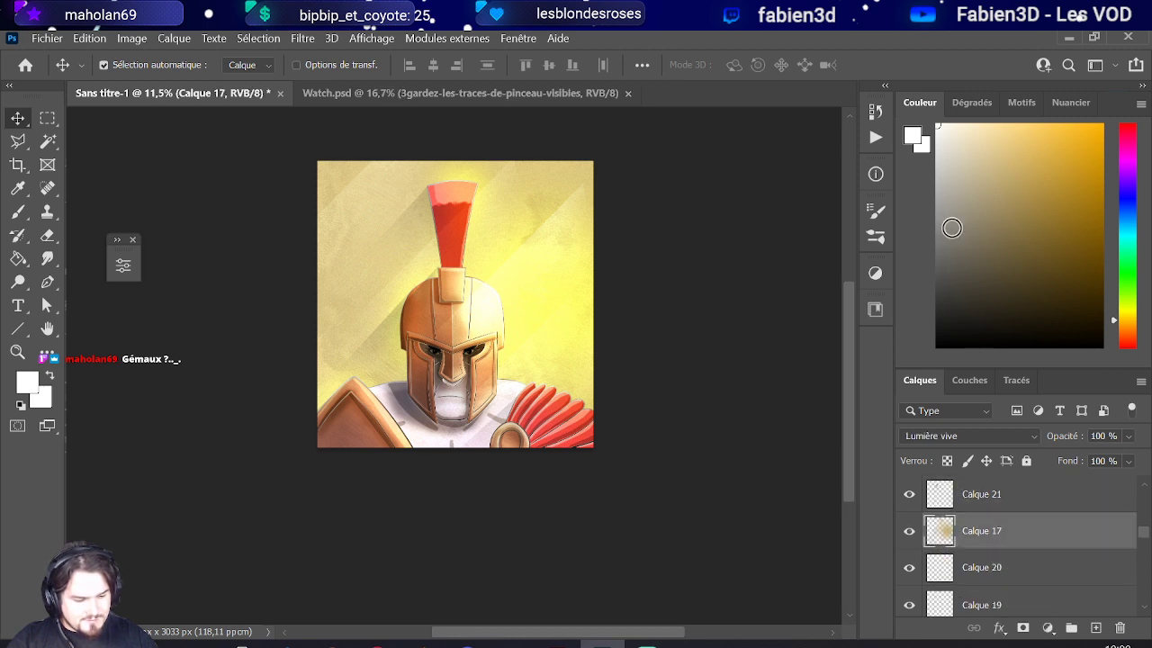
pyautogui.click(12, 219)
pyautogui.keyDown('alt'); pyautogui.click(558, 288); pyautogui.keyUp('alt')
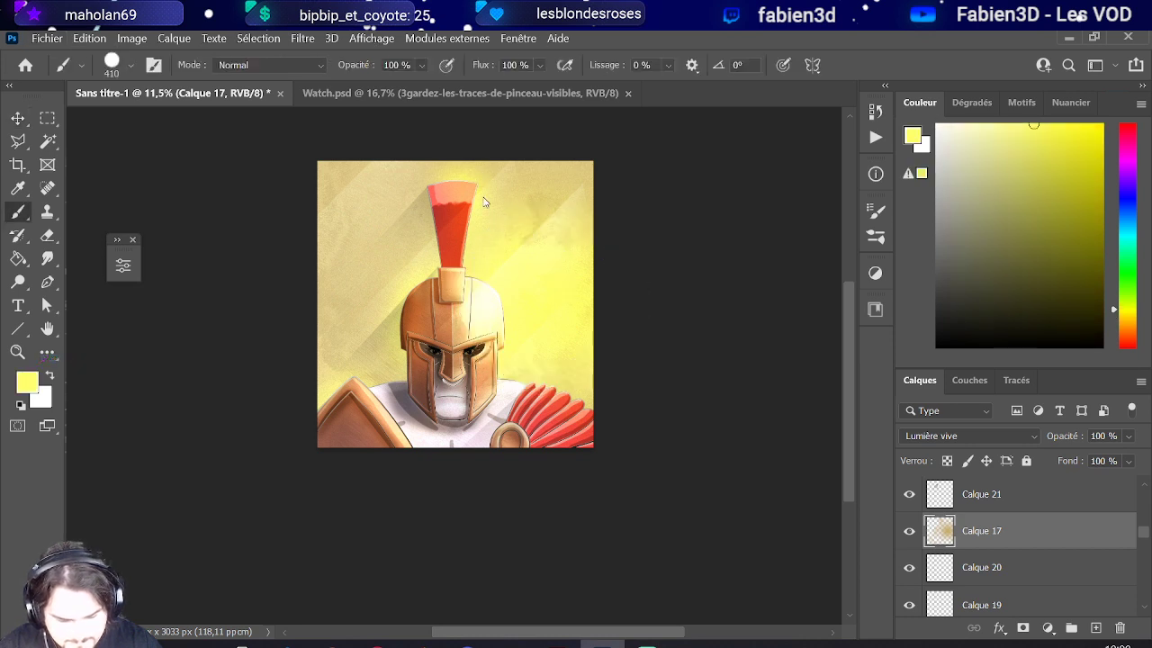
pyautogui.click(132, 66)
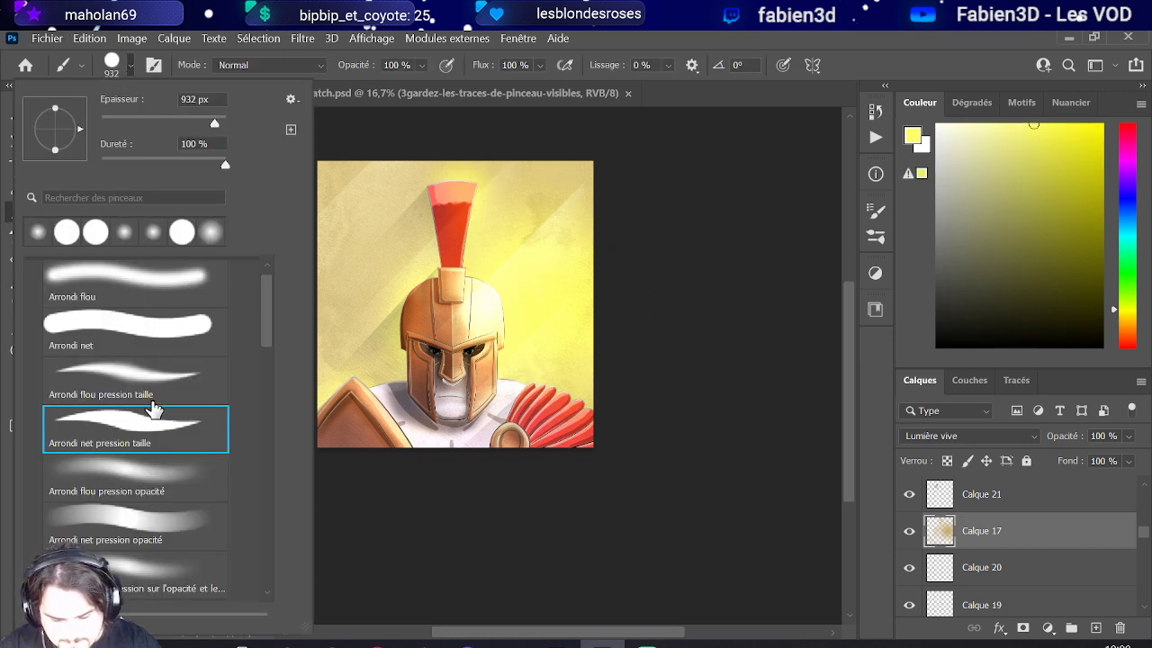
pyautogui.click(136, 471)
# - Try to paint a soft yellow glow around the tip of the plume on the layer Calque 17 with a 2116 px brush
pyautogui.click(475, 193)
pyautogui.moveTo(462, 158); pyautogui.dragTo(473, 173)
pyautogui.hotkey('ctrl', 'z')
# - Paint a soft yellow glow over the plume's tip on a new layer above Calque 17, using Lumière crue blending at 53 % opacity
pyautogui.click(1095, 627)
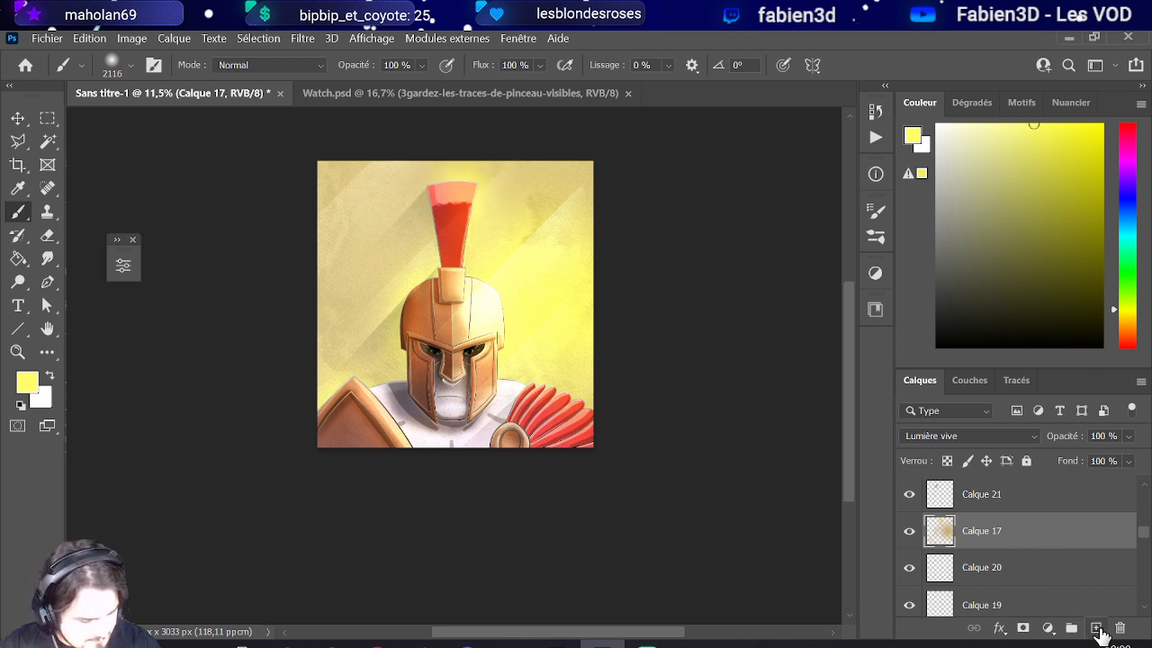
pyautogui.click(470, 171)
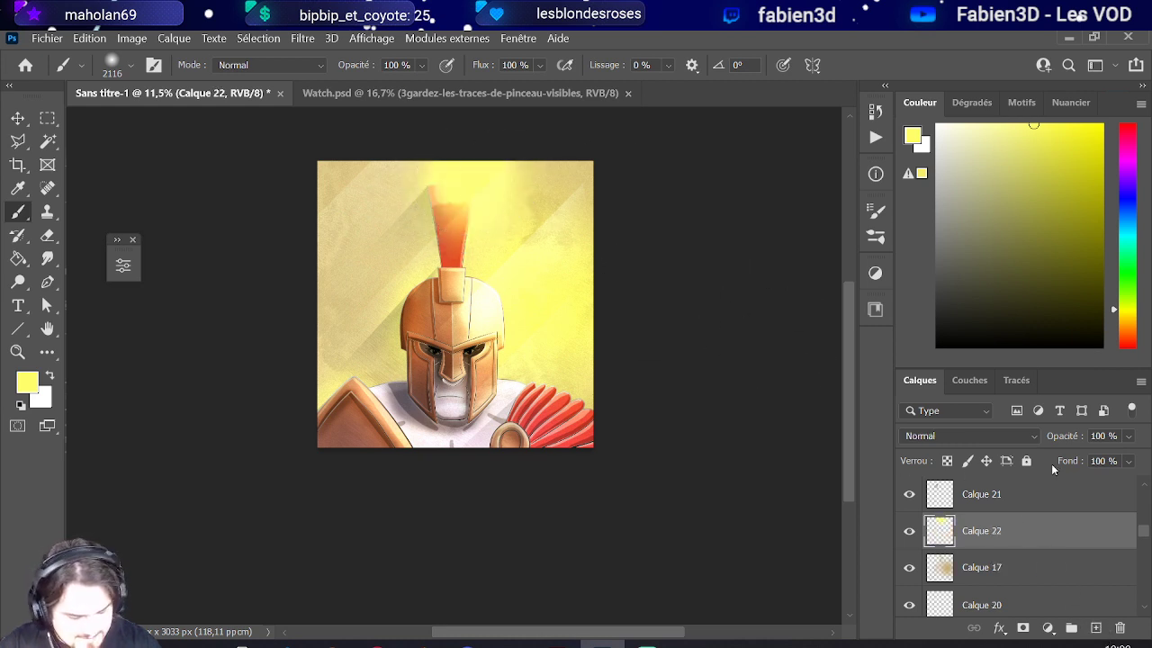
pyautogui.click(973, 436)
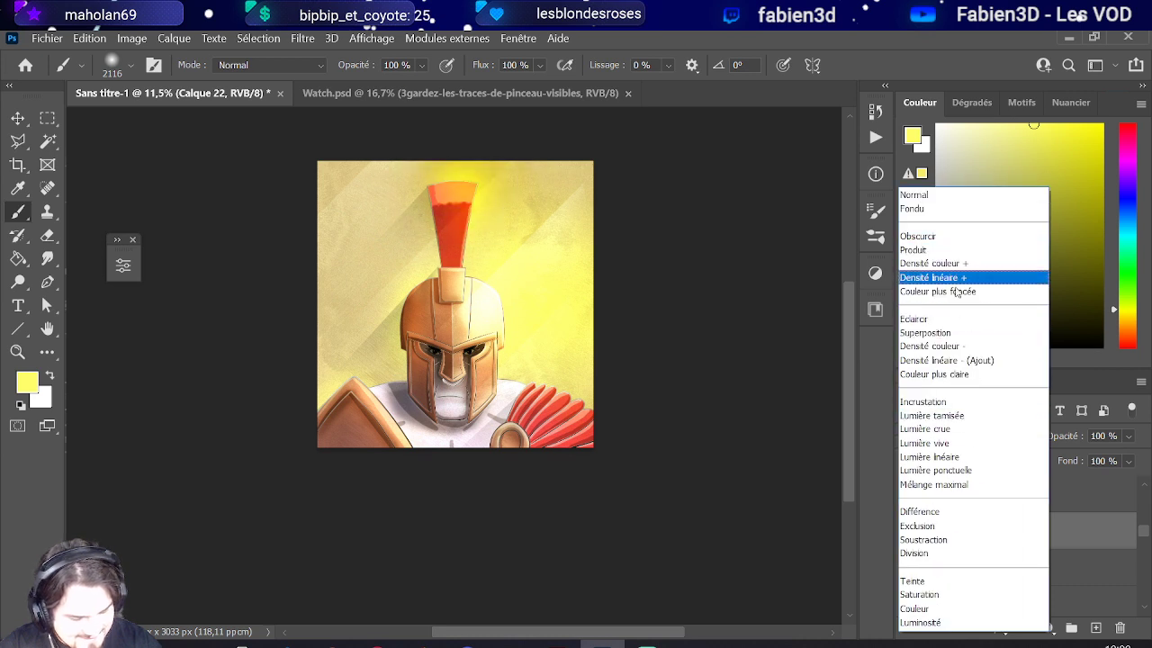
pyautogui.click(972, 430)
pyautogui.click(1100, 456)
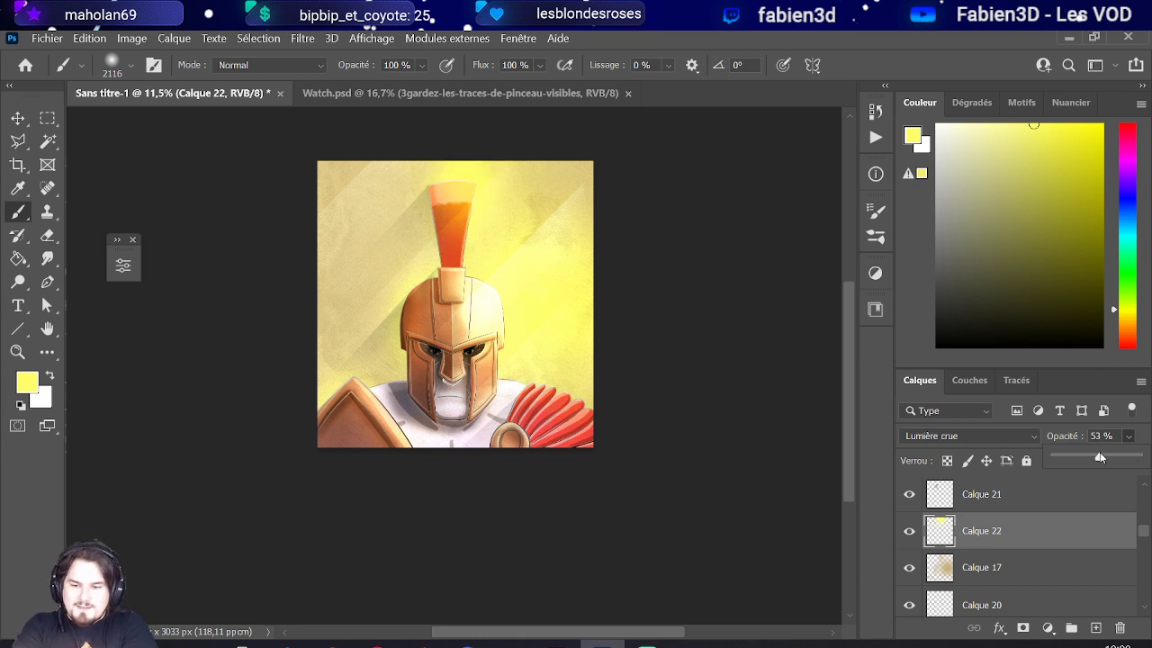
pyautogui.click(18, 118)
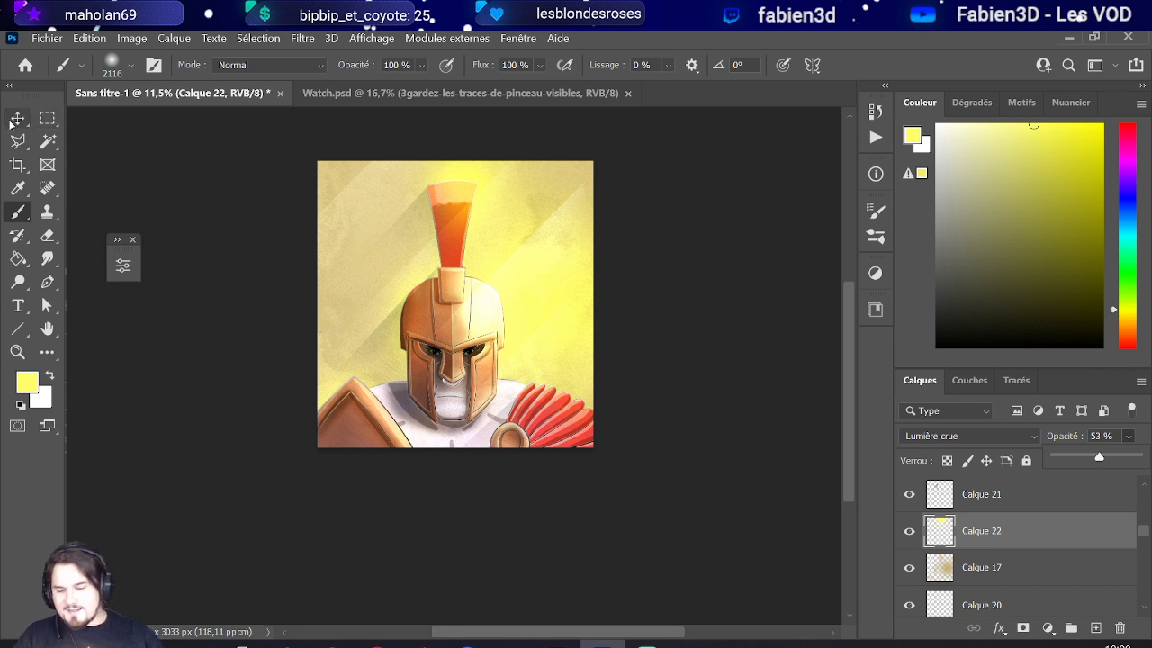
pyautogui.click(663, 270)
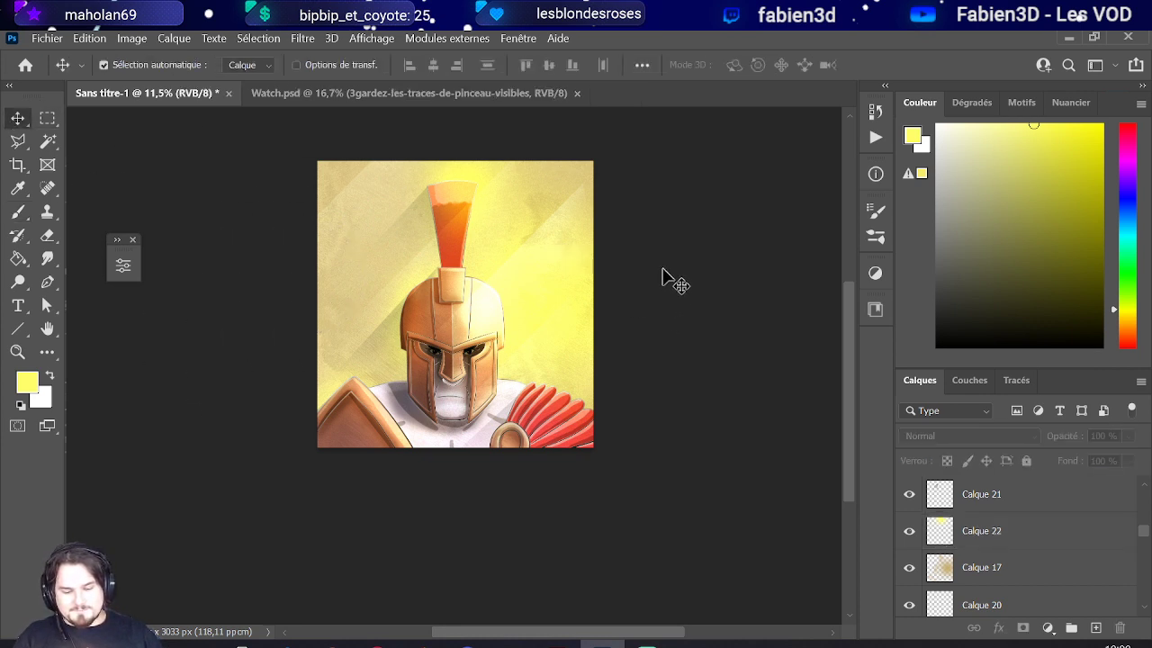
# - Add a new layer above Calque 21 copie 2 and set the brush to black at 3904 px
pyautogui.scroll(3, 661, 308)
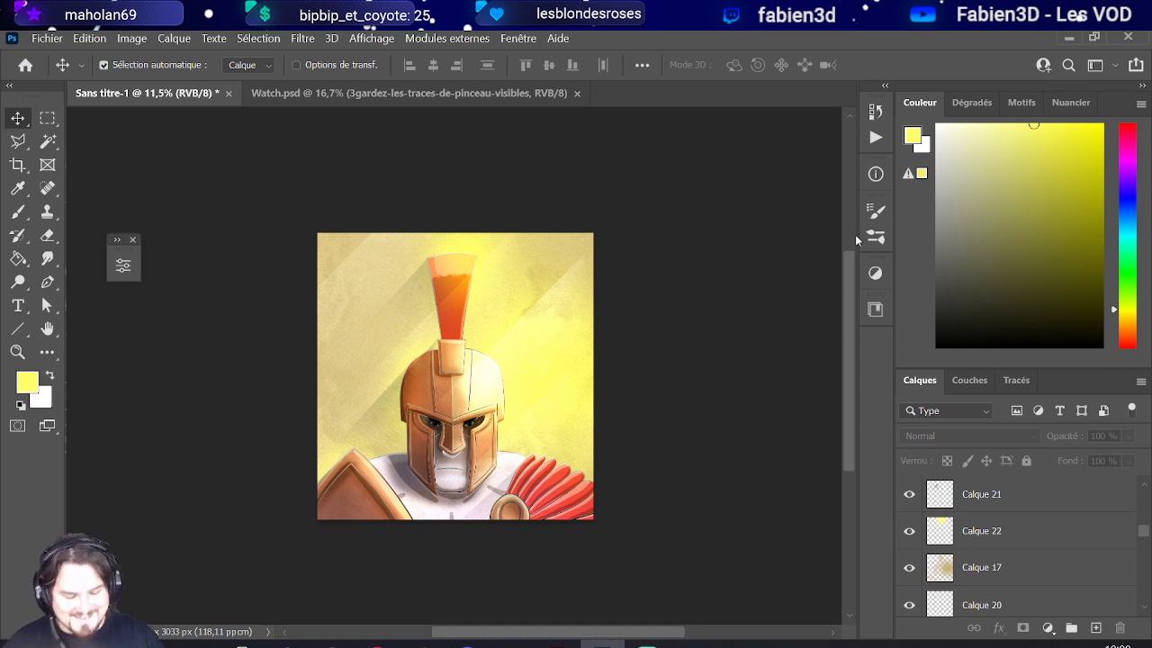
pyautogui.scroll(8, 941, 545)
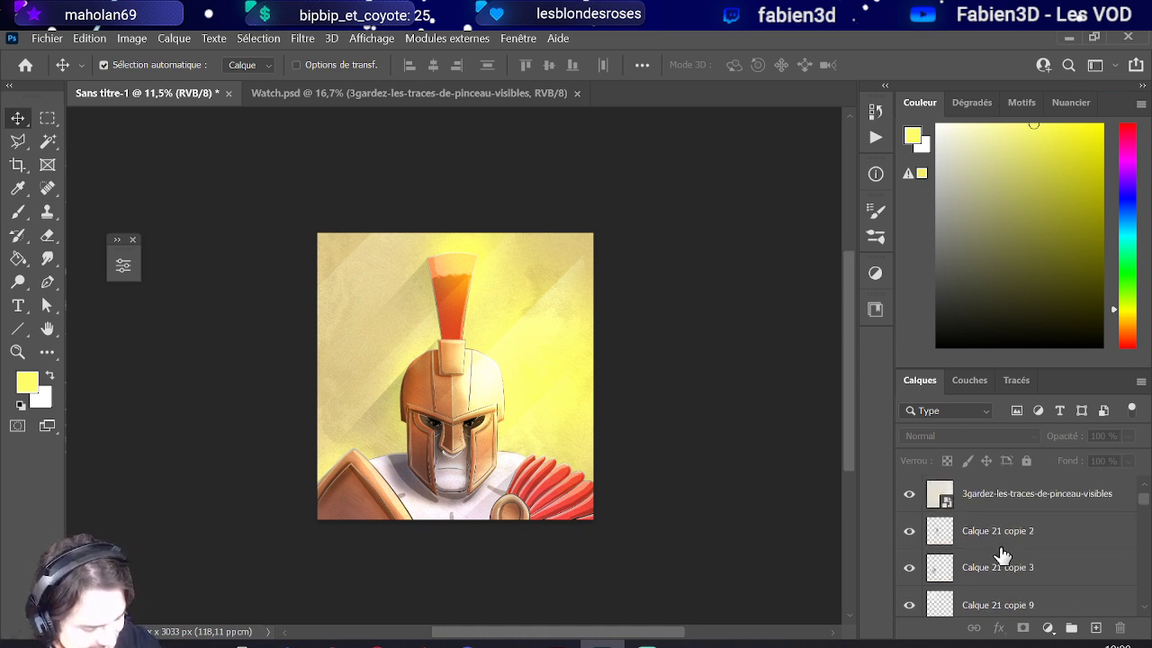
pyautogui.click(1002, 550)
pyautogui.click(1095, 627)
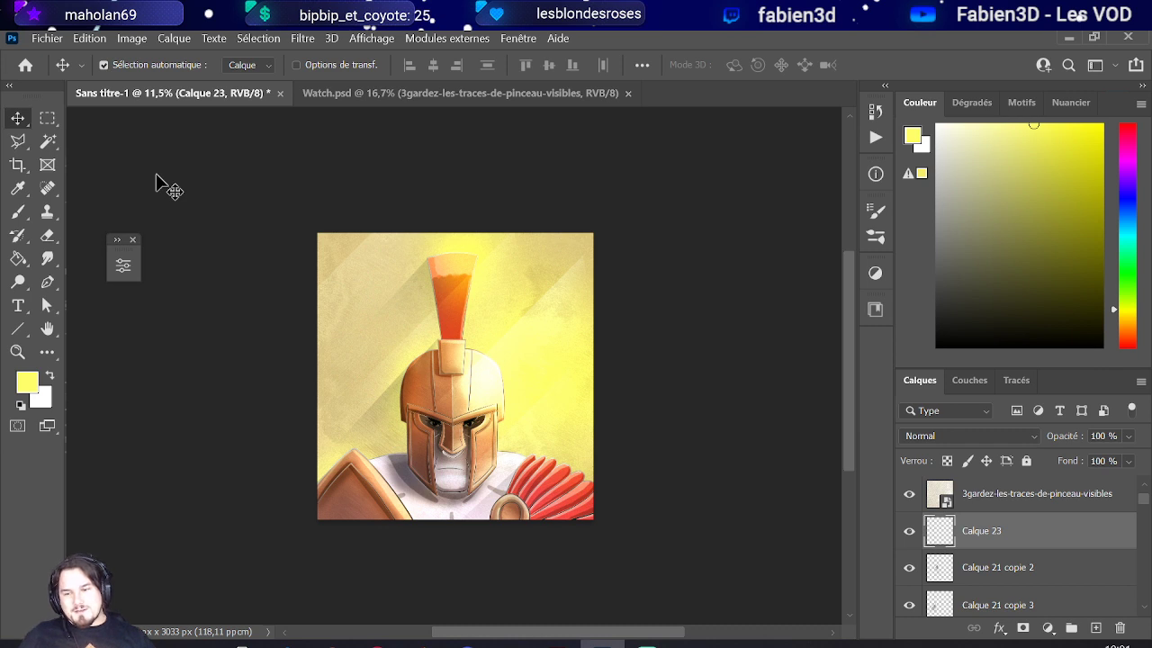
pyautogui.moveTo(959, 324); pyautogui.dragTo(869, 387)
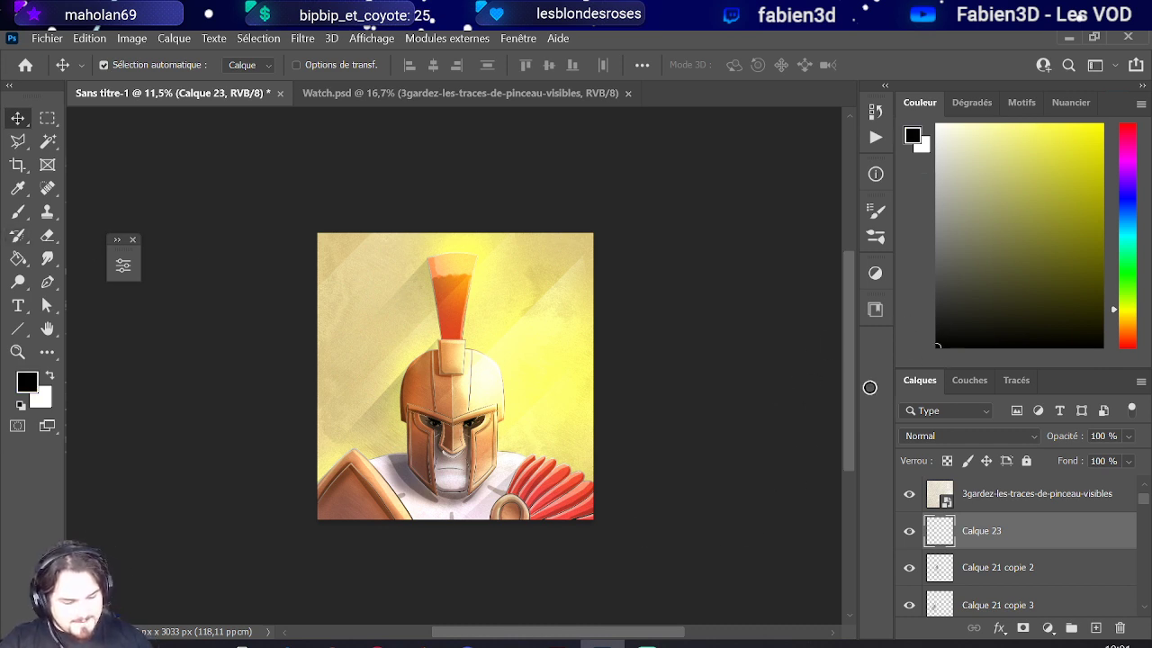
pyautogui.click(17, 211)
pyautogui.moveTo(333, 459); pyautogui.dragTo(441, 477)
pyautogui.scroll(1, 1116, 549)
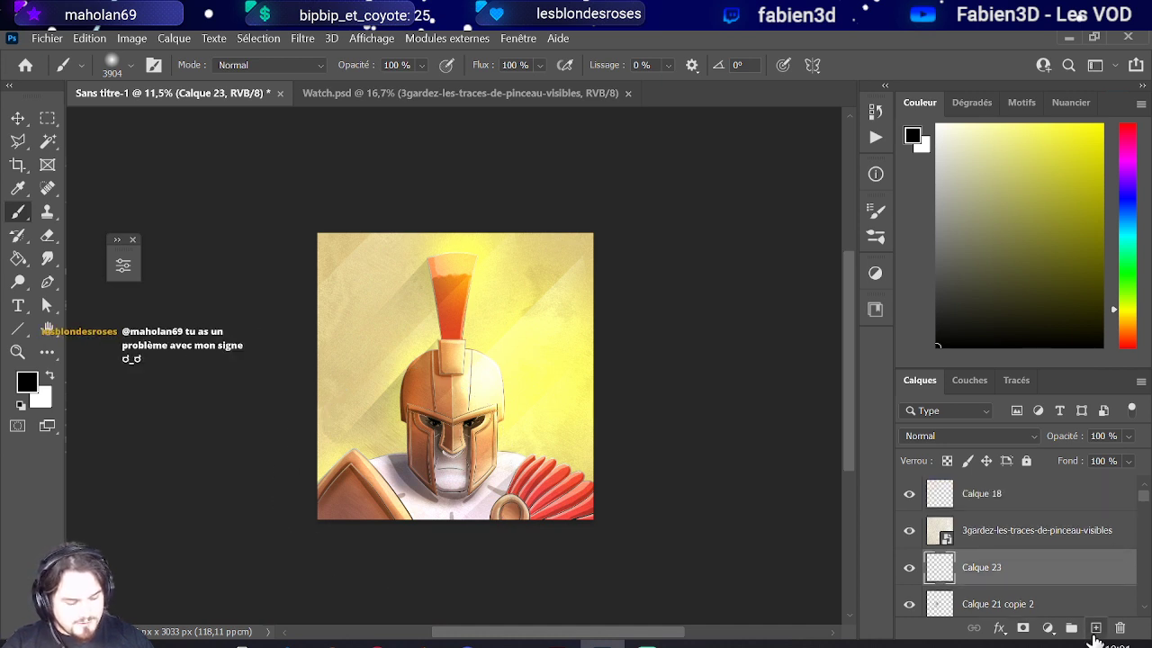
# - Paint a soft black shadow over the shield and lower chest on another new layer above Calque 23, using a 3329 px brush
pyautogui.click(1096, 629)
pyautogui.scroll(-1, 418, 468)
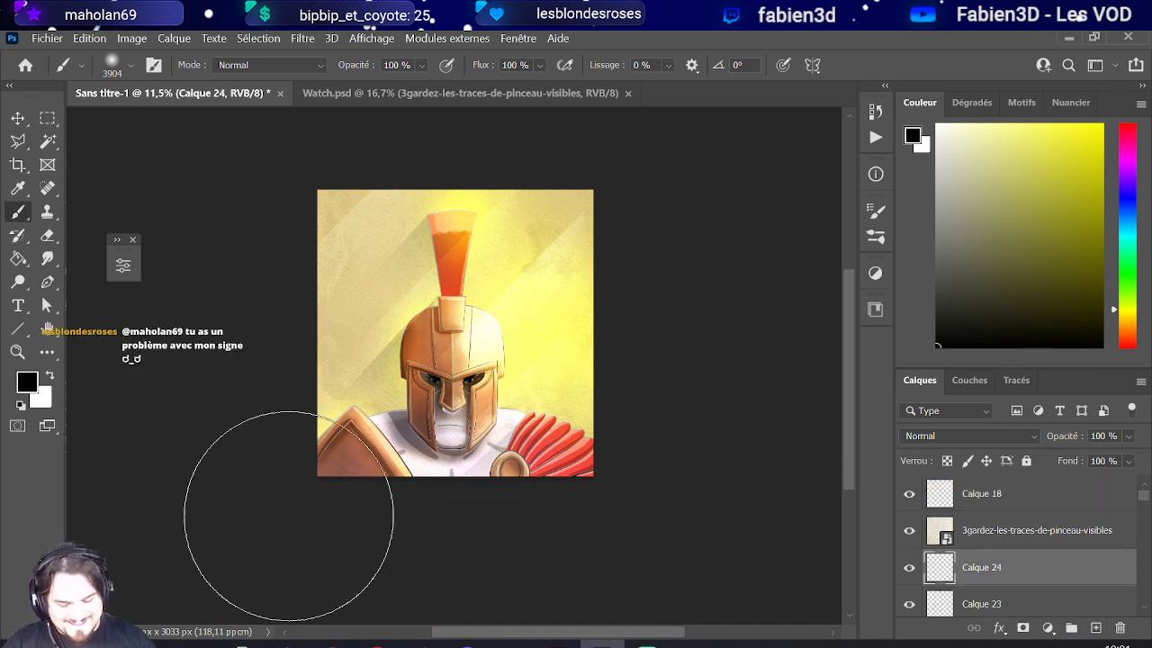
pyautogui.scroll(-3, 289, 508)
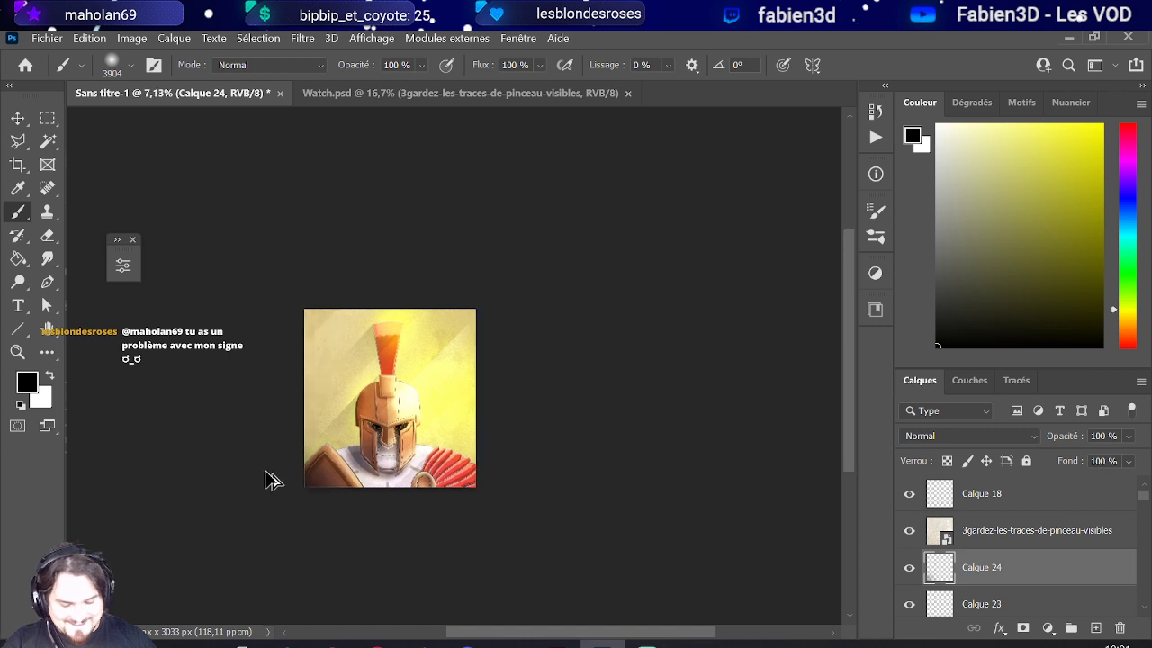
pyautogui.scroll(1, 270, 473)
pyautogui.scroll(1, 275, 463)
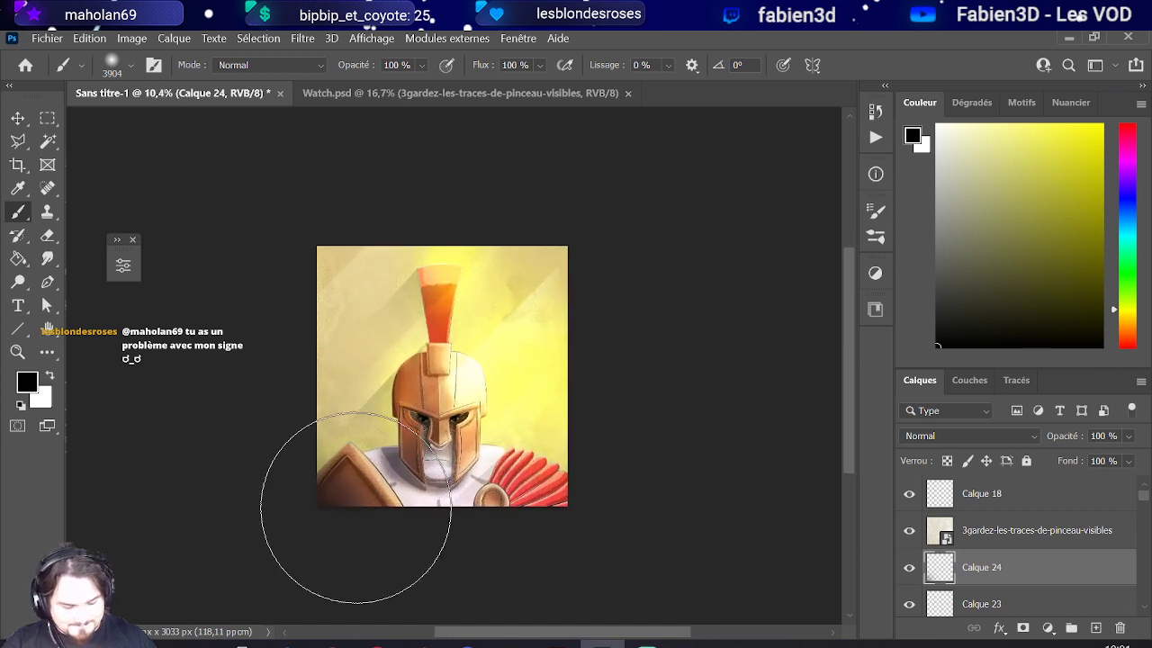
pyautogui.moveTo(450, 546)
pyautogui.mouseDown()
pyautogui.moveTo(442, 501)
pyautogui.moveTo(396, 504)
pyautogui.mouseUp()
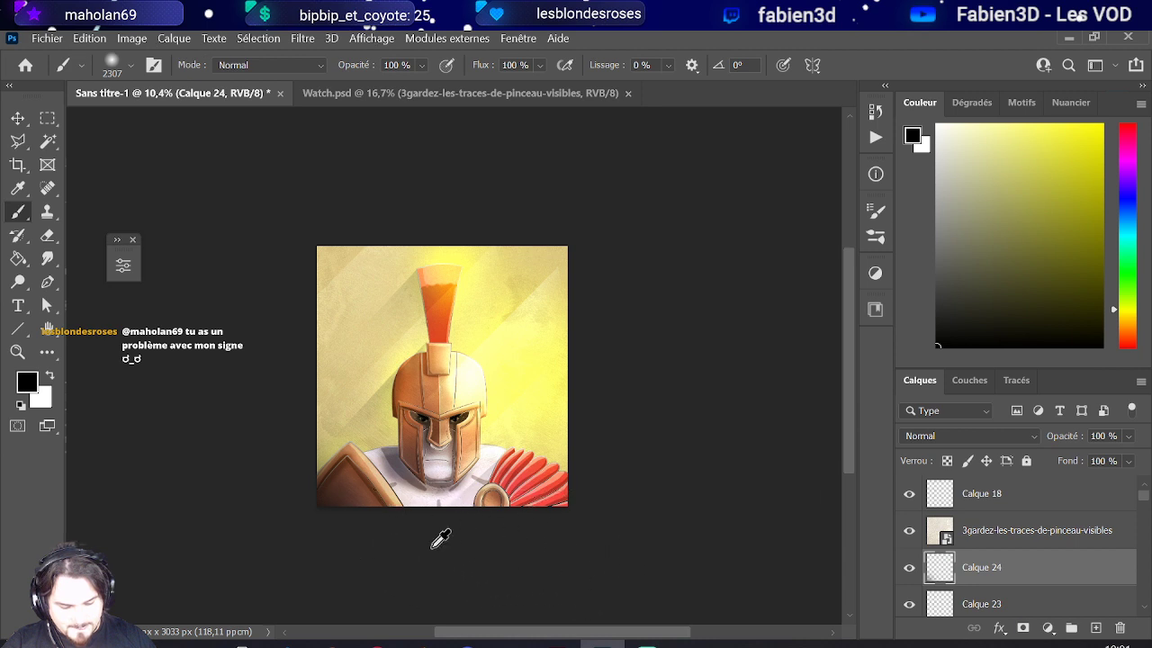
pyautogui.moveTo(347, 489); pyautogui.dragTo(387, 489)
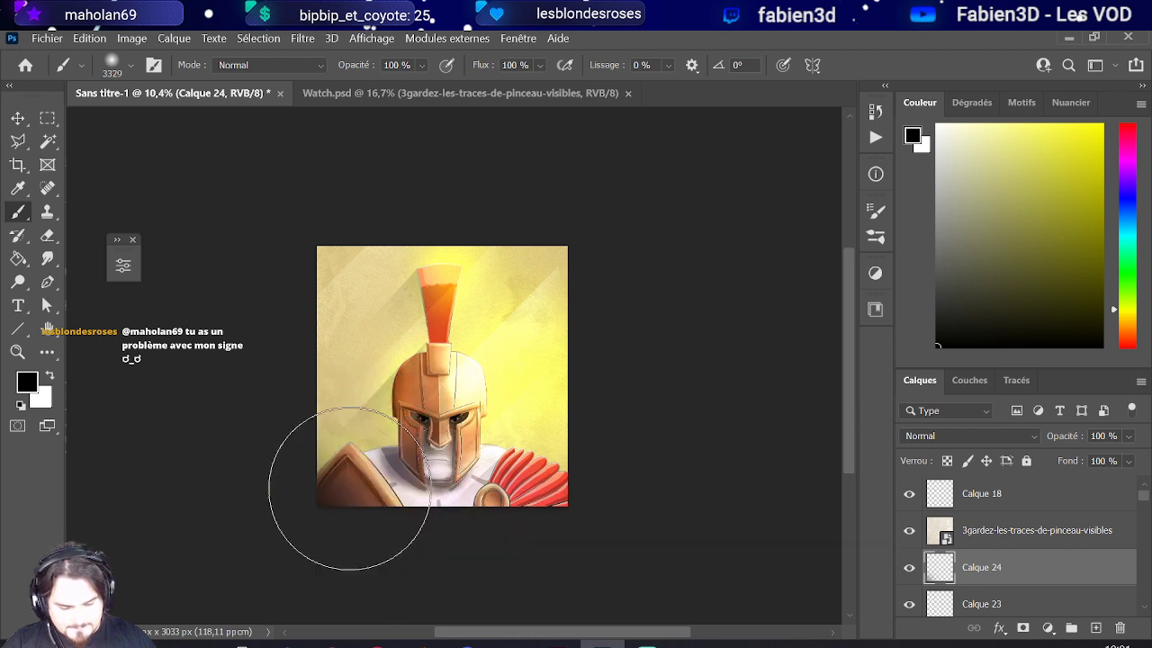
pyautogui.click(347, 488)
pyautogui.hotkey('ctrl', 'z')
pyautogui.click(387, 515)
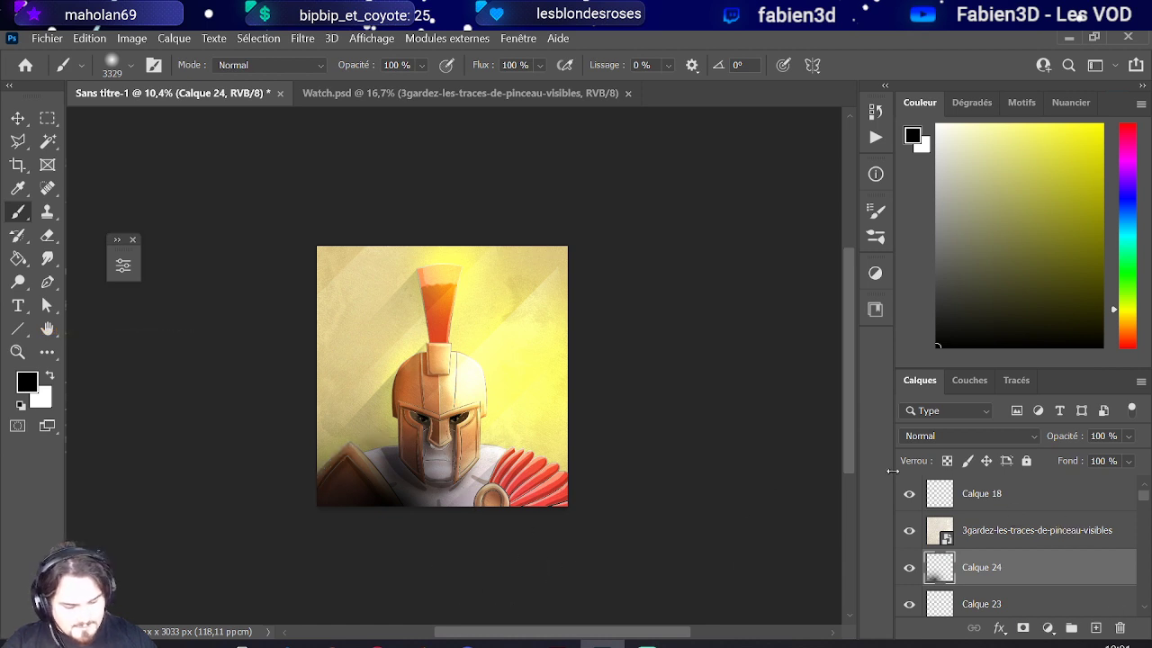
# - Try to paint a soft white highlight over the helmet on the layer Calque 24
pyautogui.moveTo(1009, 287); pyautogui.dragTo(937, 126)
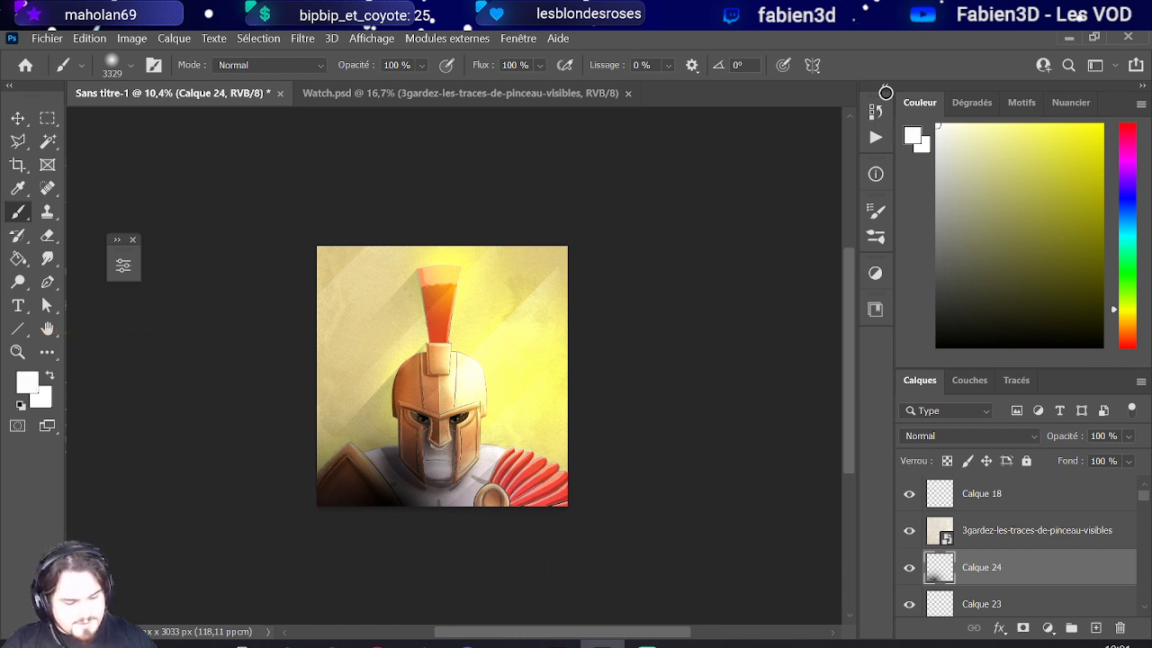
pyautogui.click(448, 432)
pyautogui.hotkey('ctrl', 'z')
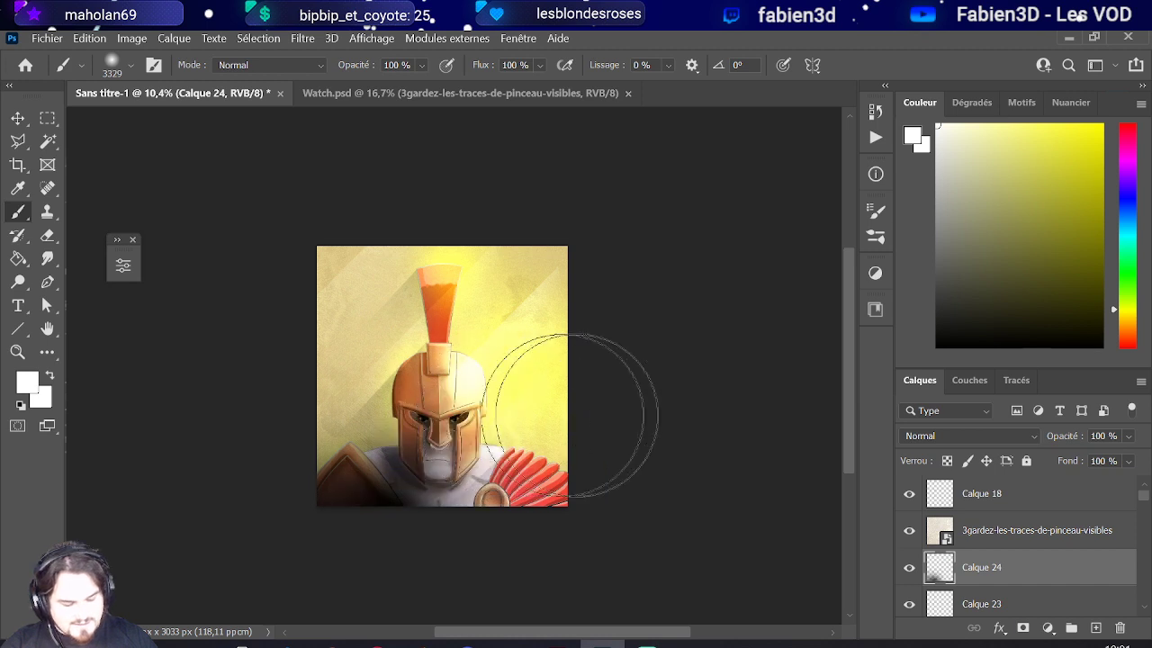
# - Set the layer Calque 24 to Produit blending with 73 % opacity
pyautogui.click(972, 436)
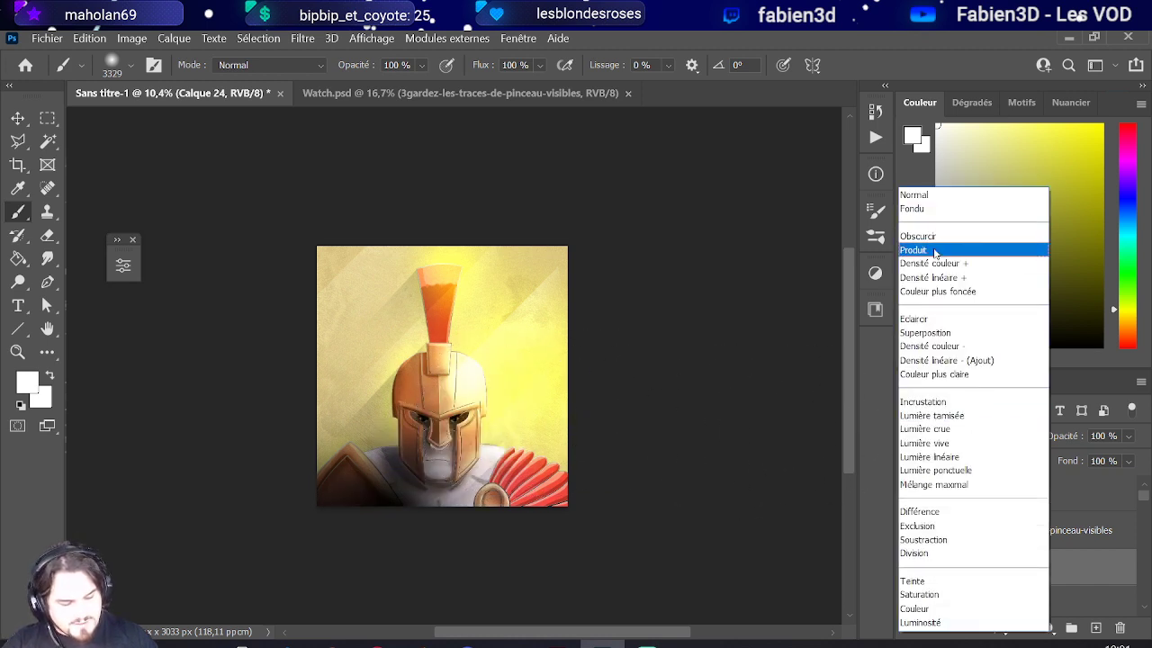
pyautogui.click(936, 251)
pyautogui.click(1126, 438)
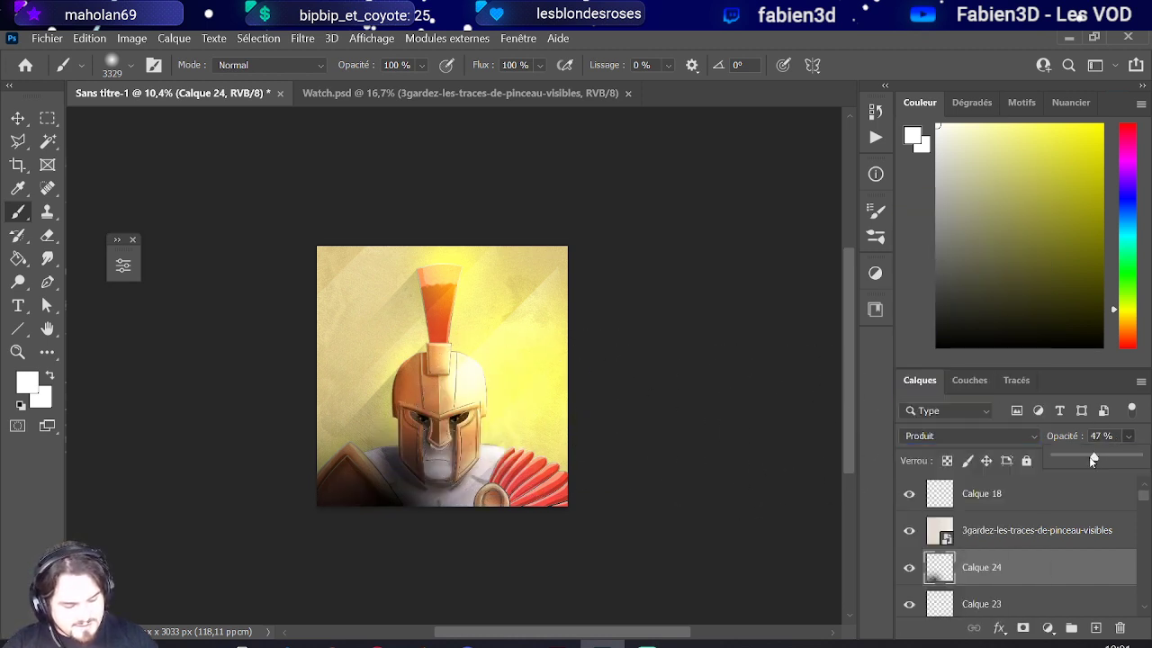
pyautogui.moveTo(1090, 457)
pyautogui.mouseDown()
pyautogui.moveTo(1133, 465)
pyautogui.moveTo(1112, 460)
pyautogui.mouseUp()
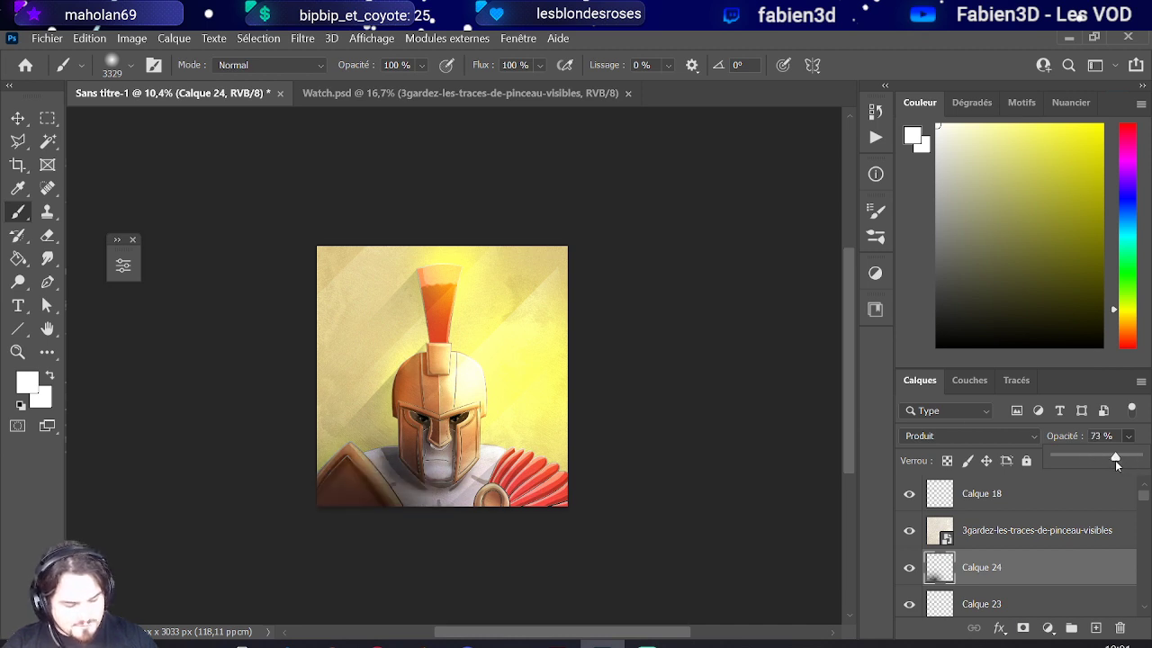
# - Erase the shadow spilling over the helmet and face on the layer Calque 24 with a 3072 px soft eraser
pyautogui.click(50, 237)
pyautogui.moveTo(419, 424)
pyautogui.mouseDown()
pyautogui.moveTo(329, 438)
pyautogui.moveTo(438, 419)
pyautogui.mouseUp()
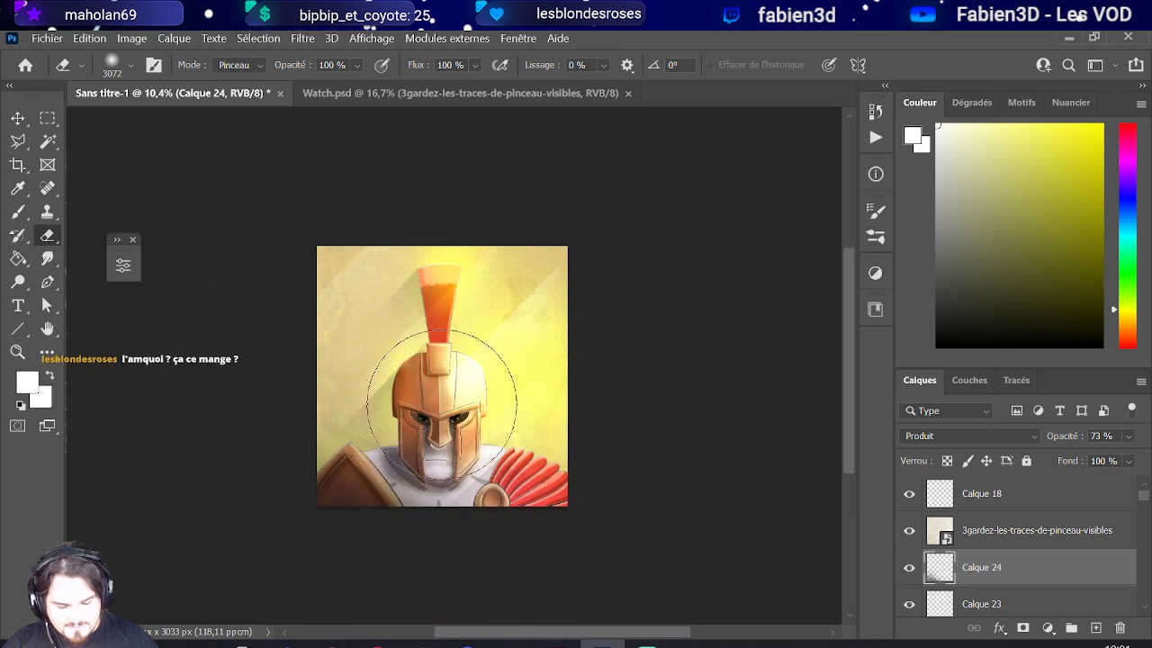
pyautogui.scroll(-3, 438, 418)
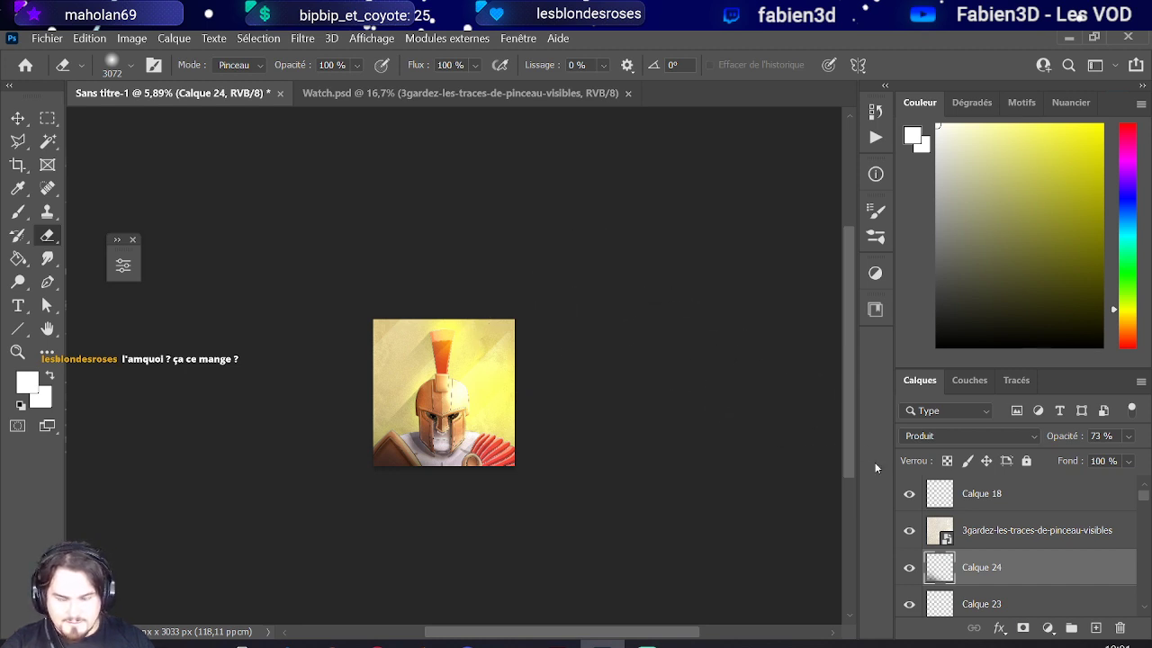
pyautogui.scroll(3, 491, 420)
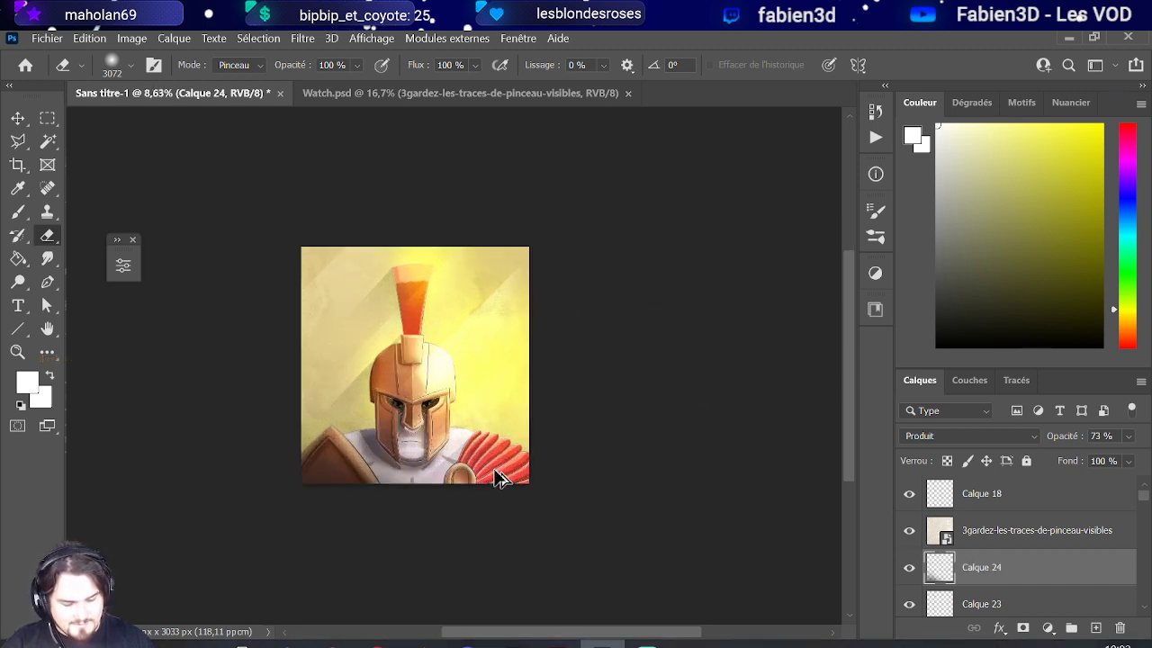
# - Add an empty layer above Calque 24 and set the foreground colour to black
pyautogui.click(1095, 628)
pyautogui.click(937, 346)
pyautogui.scroll(-1, 1015, 612)
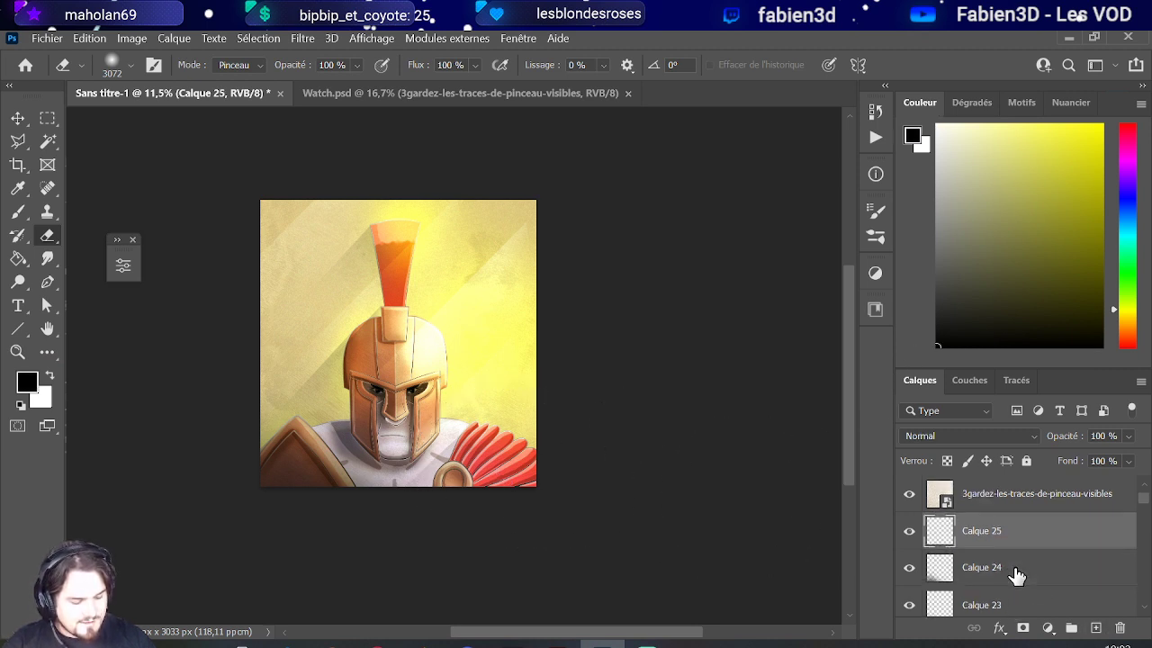
# - Darken the round shoulder clasp on the layer Calque 24 with a soft black brush of 1135 px
pyautogui.click(988, 575)
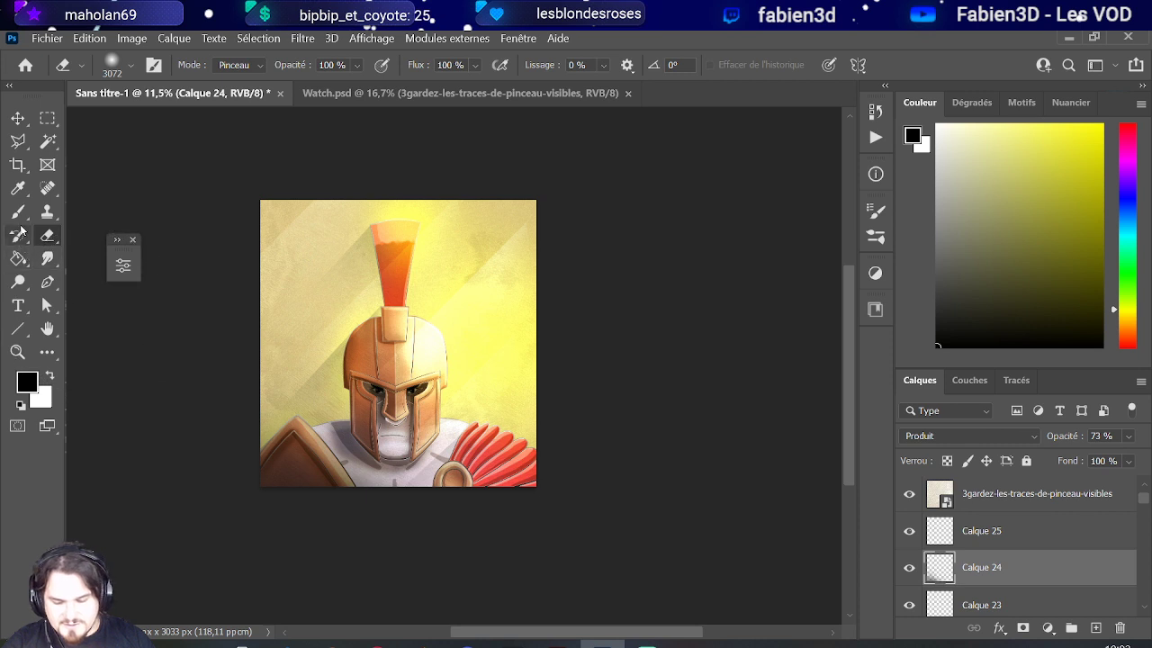
pyautogui.press('b')
pyautogui.moveTo(508, 470); pyautogui.dragTo(413, 482)
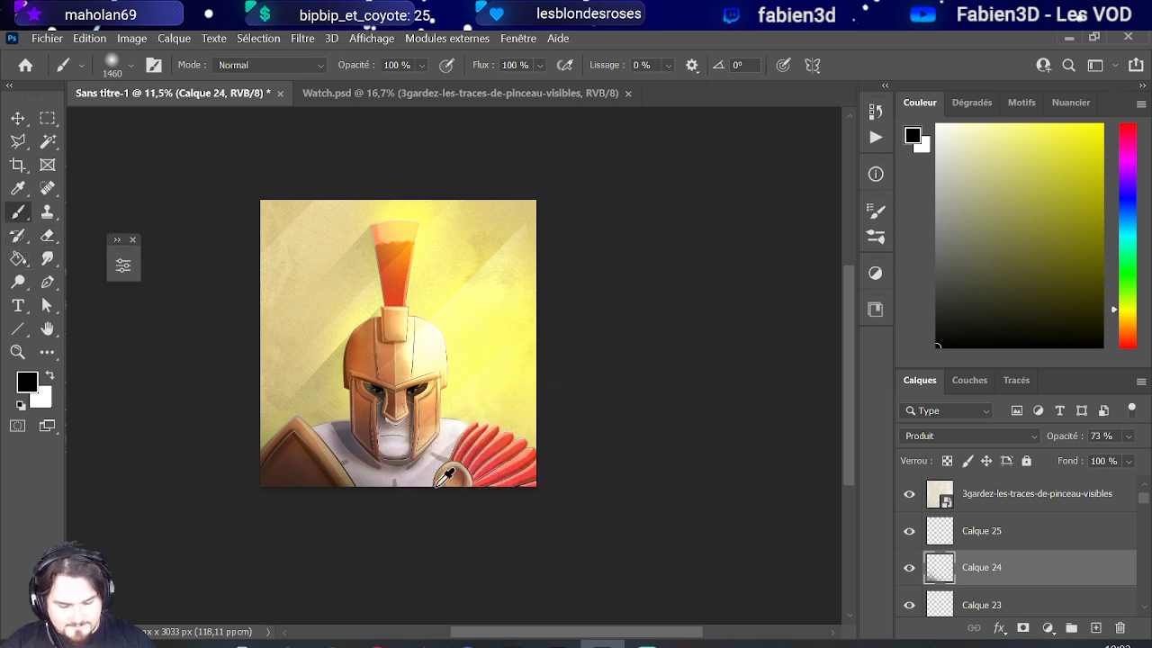
pyautogui.moveTo(455, 481); pyautogui.dragTo(396, 442)
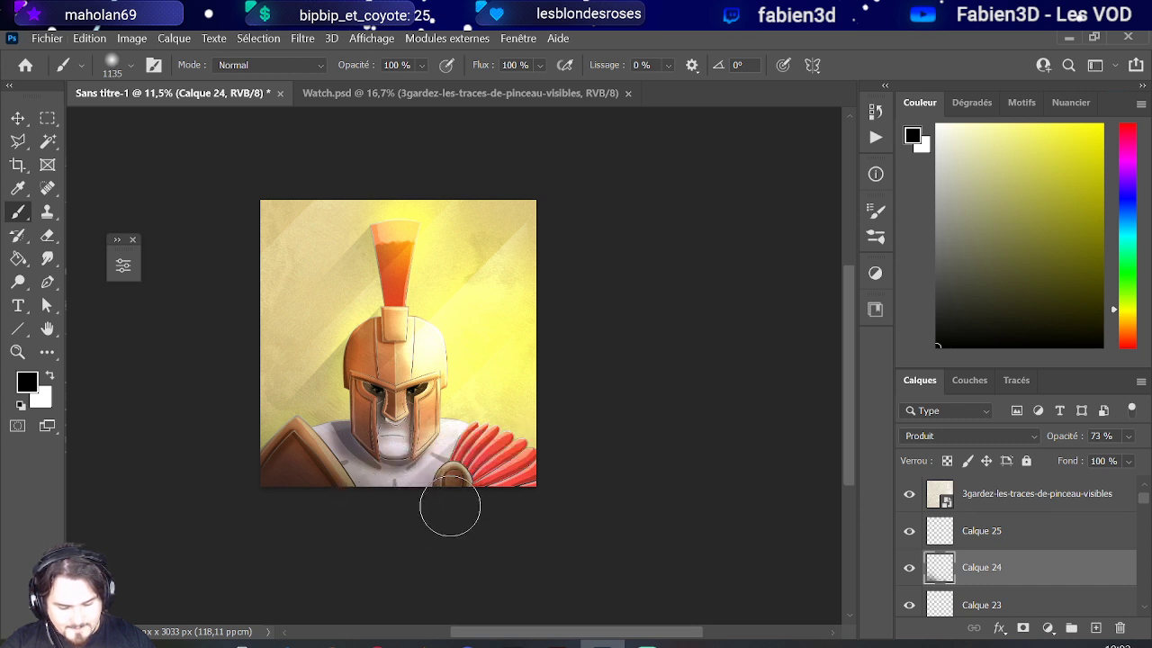
# - Shade the red shoulder feathers with a 2816 px soft black brush and set the layer Calque 24 to 55 % opacity
pyautogui.scroll(1, 471, 489)
pyautogui.scroll(2, 474, 492)
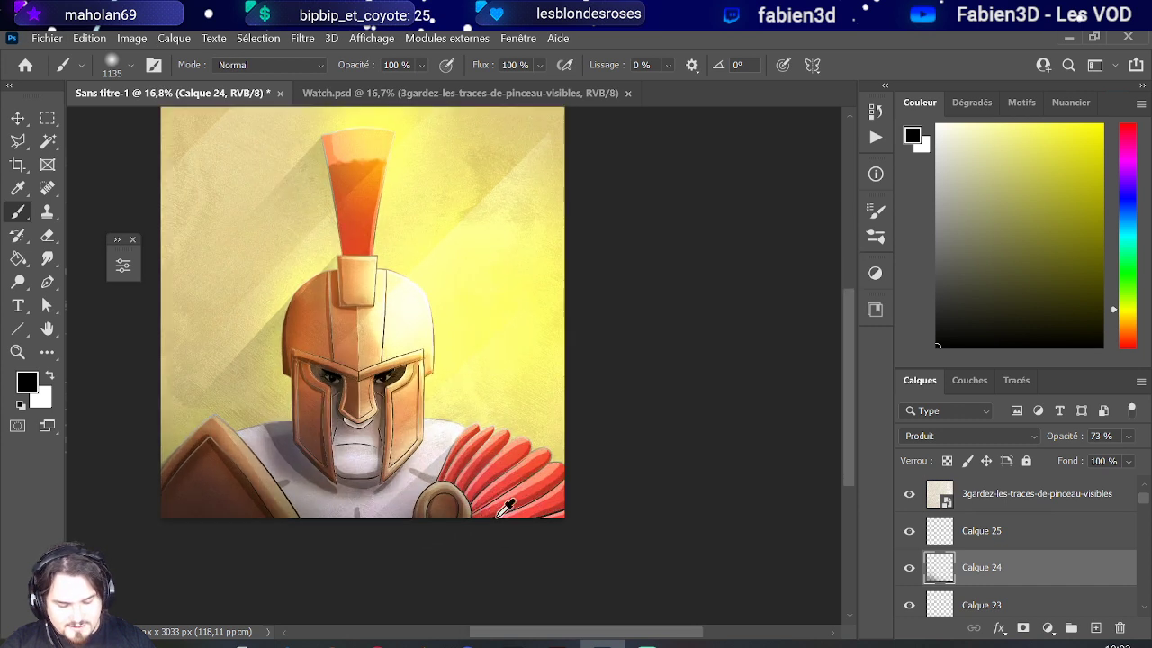
pyautogui.moveTo(550, 509)
pyautogui.mouseDown()
pyautogui.moveTo(587, 522)
pyautogui.moveTo(681, 522)
pyautogui.mouseUp()
pyautogui.scroll(-5, 575, 505)
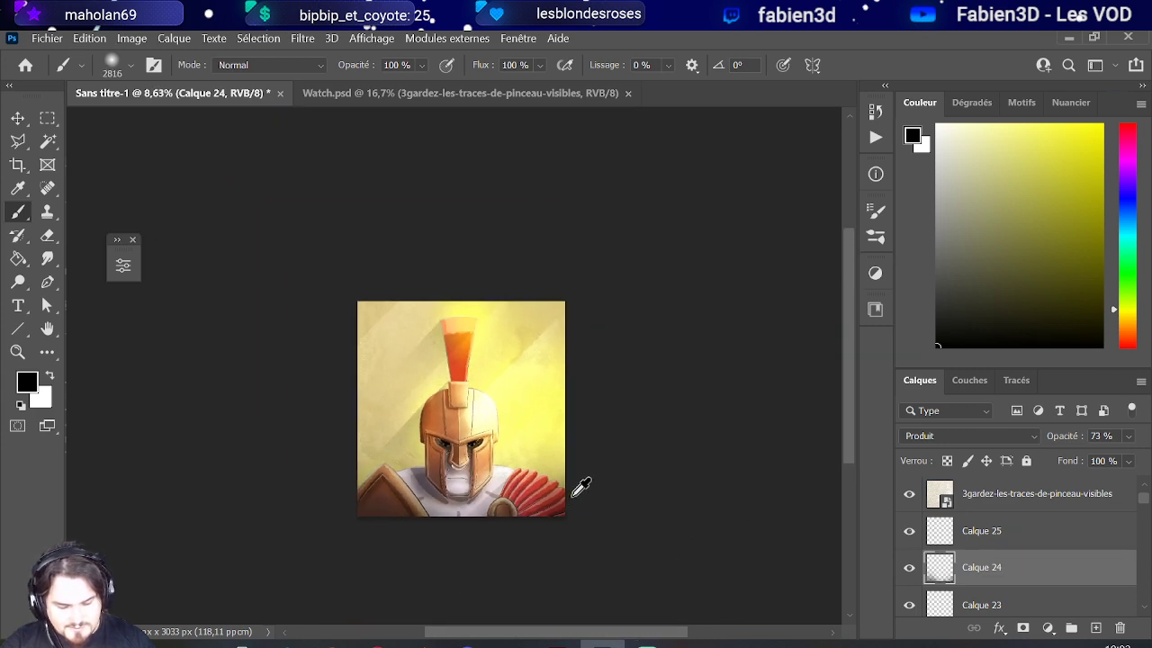
pyautogui.moveTo(1131, 437); pyautogui.dragTo(1087, 459)
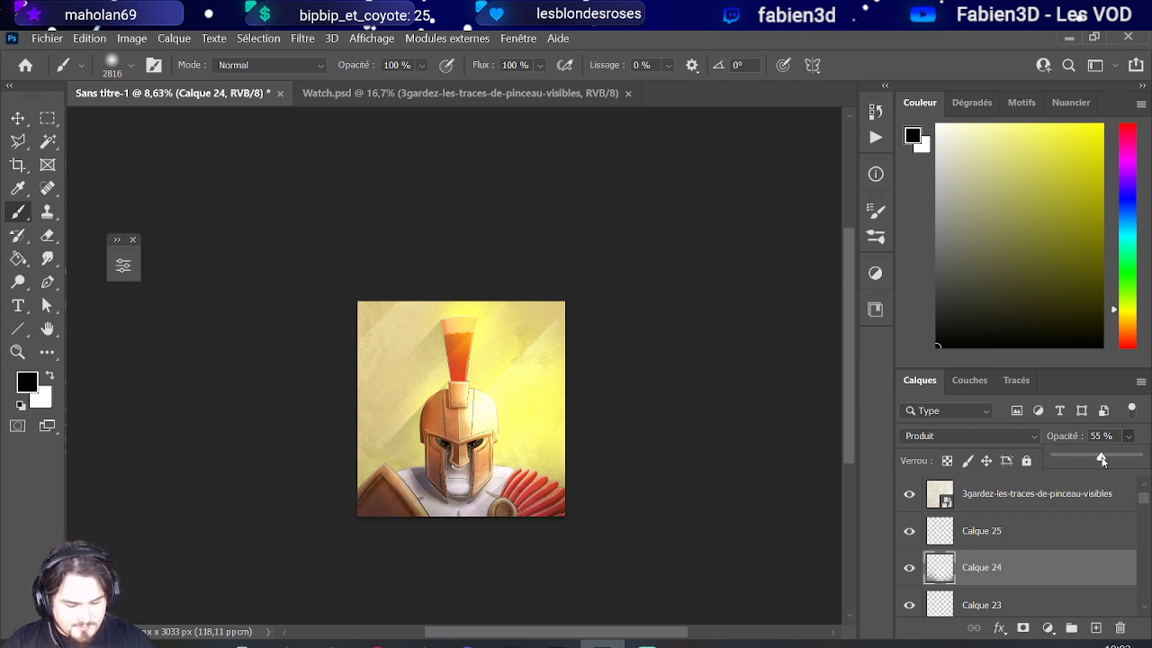
# - Add an empty layer above Calque 16 and darken the lower background behind the warrior with a 5000 px soft black brush
pyautogui.scroll(-2, 610, 457)
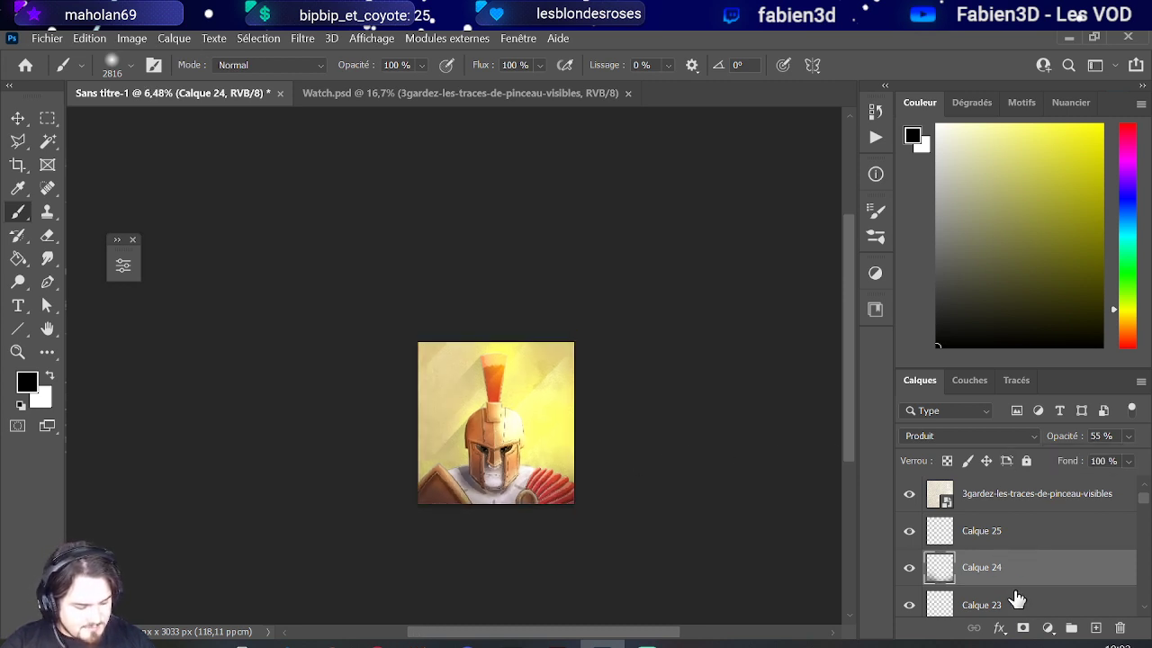
pyautogui.scroll(-10, 1017, 599)
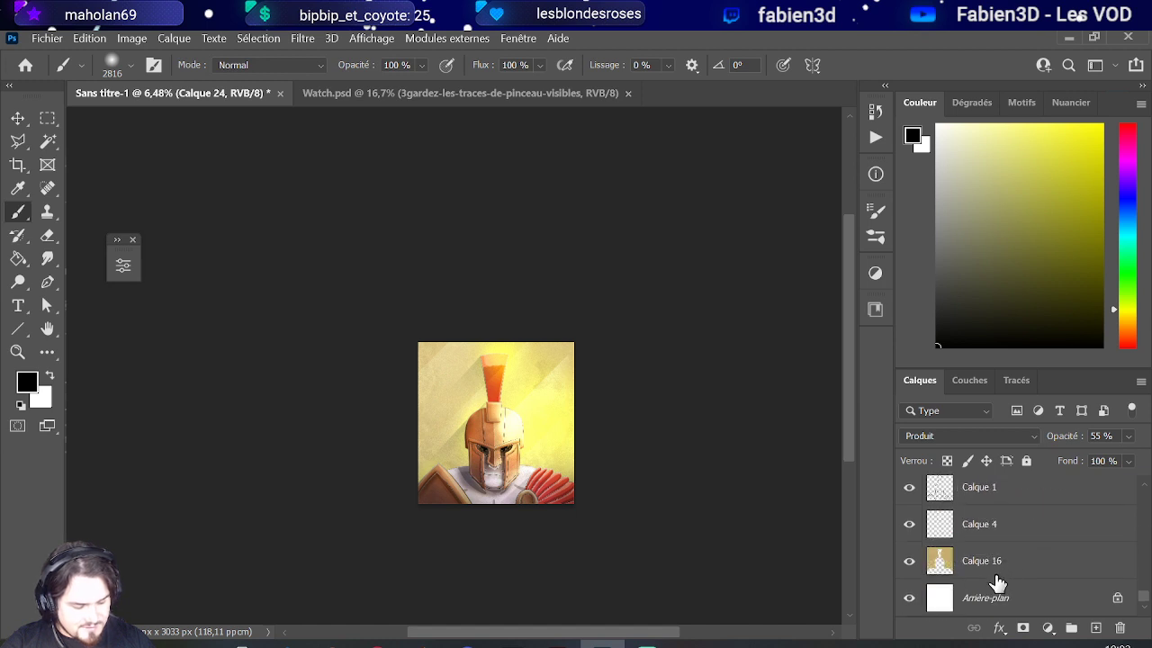
pyautogui.click(995, 597)
pyautogui.click(997, 569)
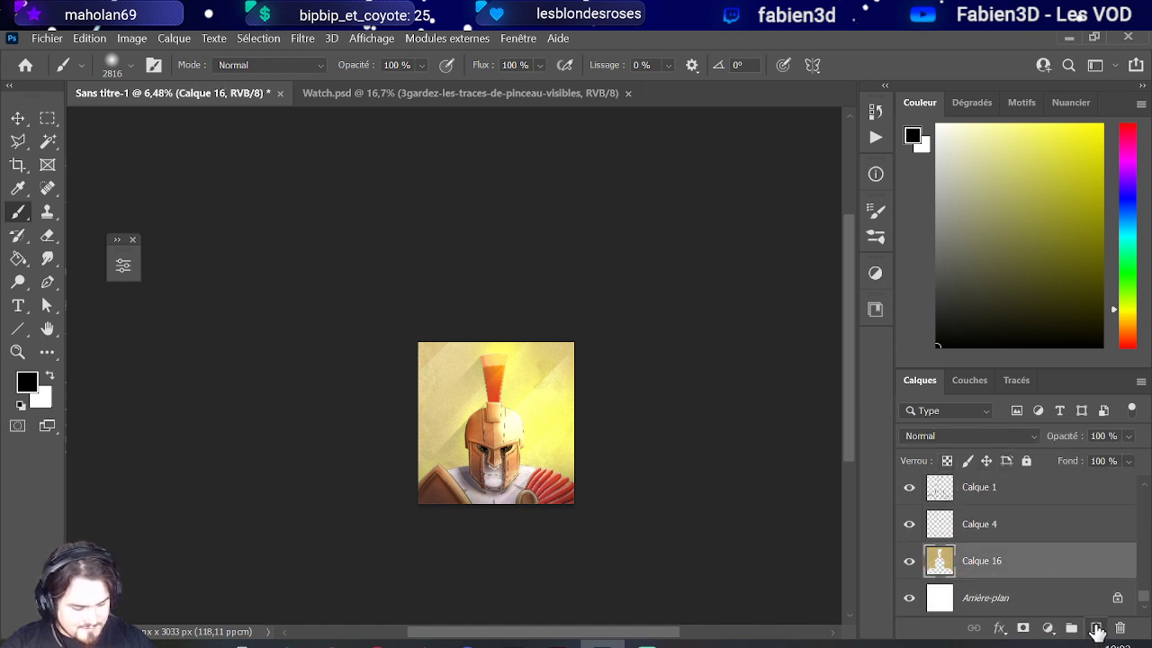
pyautogui.click(1096, 628)
pyautogui.moveTo(514, 504)
pyautogui.mouseDown()
pyautogui.moveTo(605, 504)
pyautogui.moveTo(500, 514)
pyautogui.mouseUp()
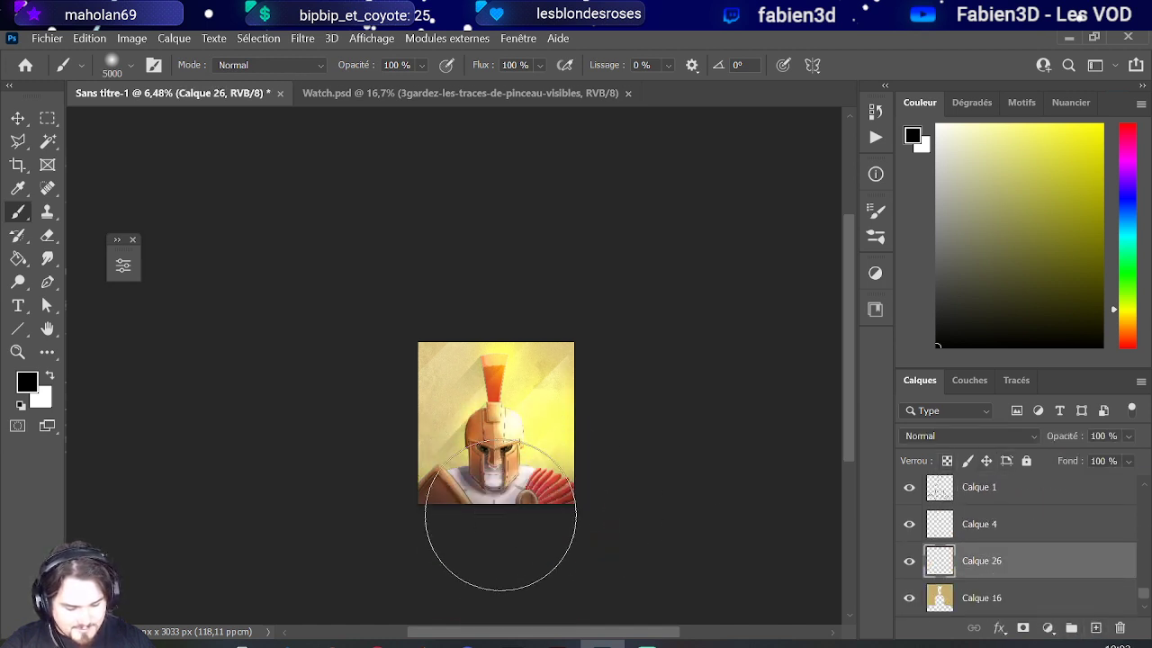
pyautogui.moveTo(527, 463); pyautogui.dragTo(423, 461)
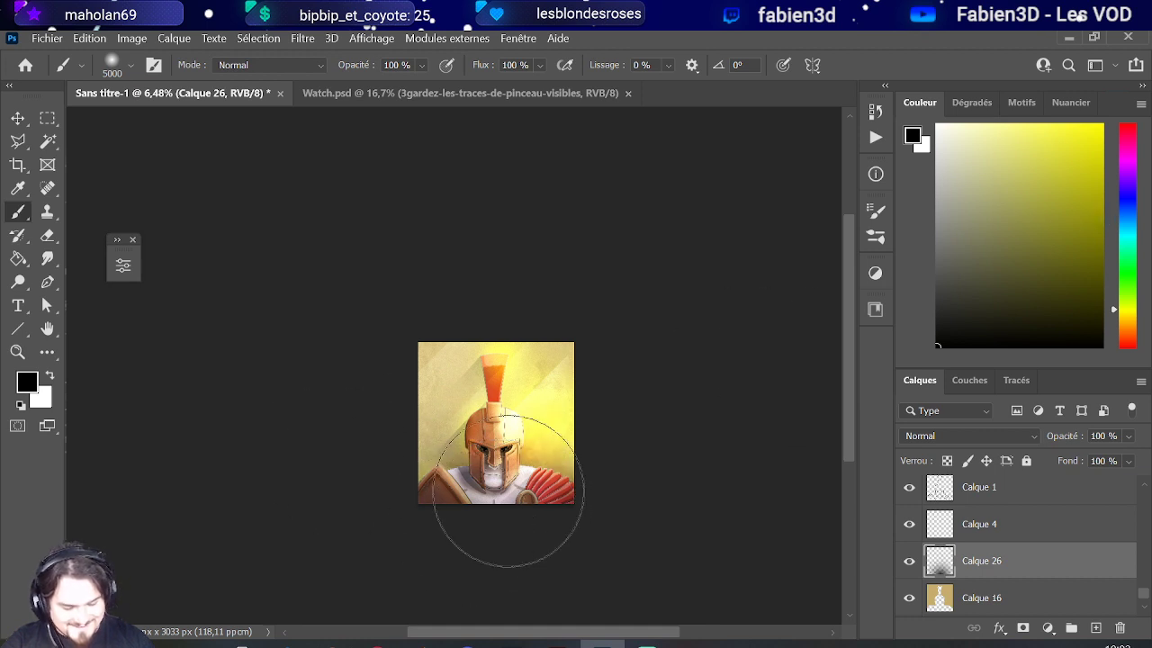
pyautogui.hotkey('alt', 'space')
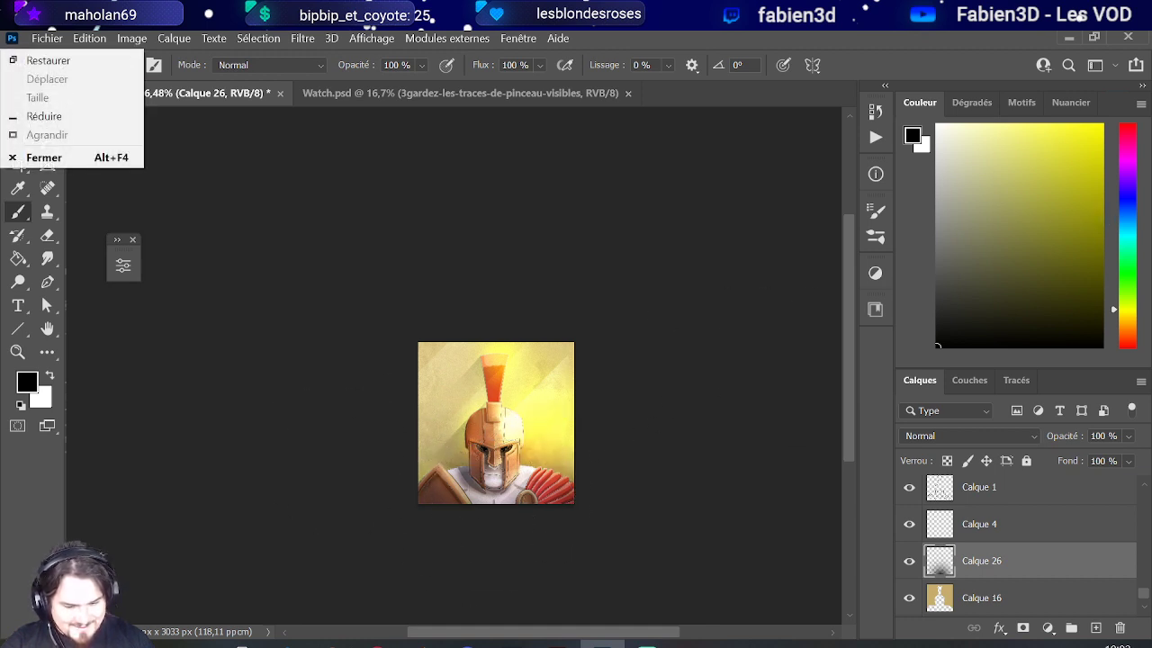
pyautogui.press('Escape')
pyautogui.scroll(3, 515, 422)
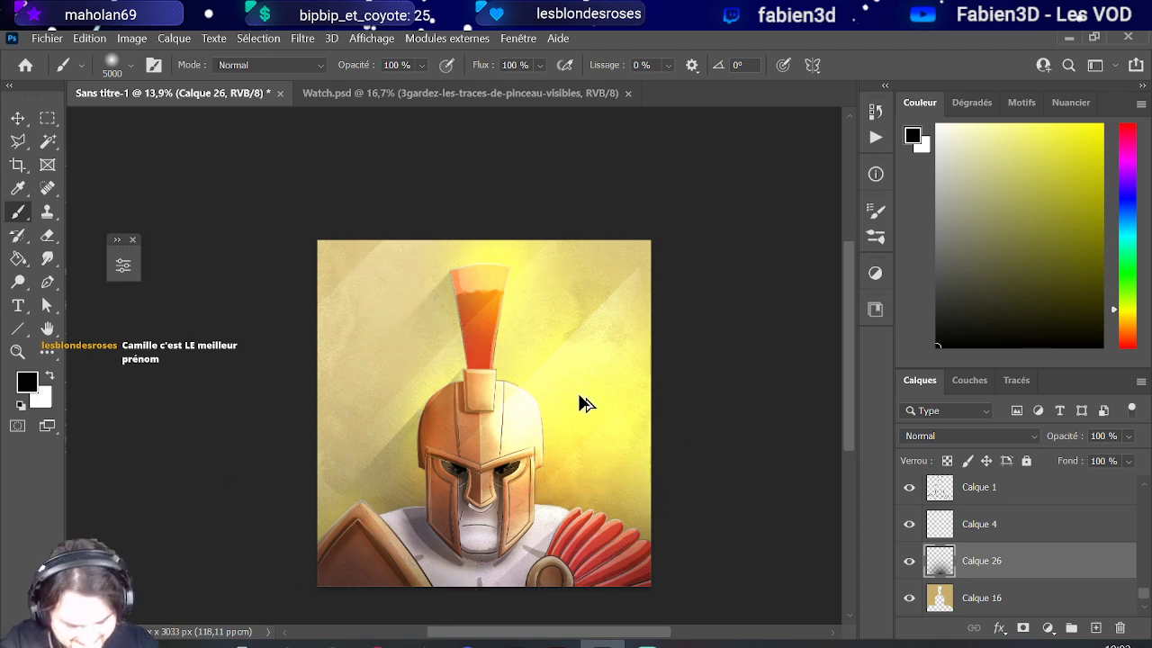
pyautogui.scroll(-3, 578, 405)
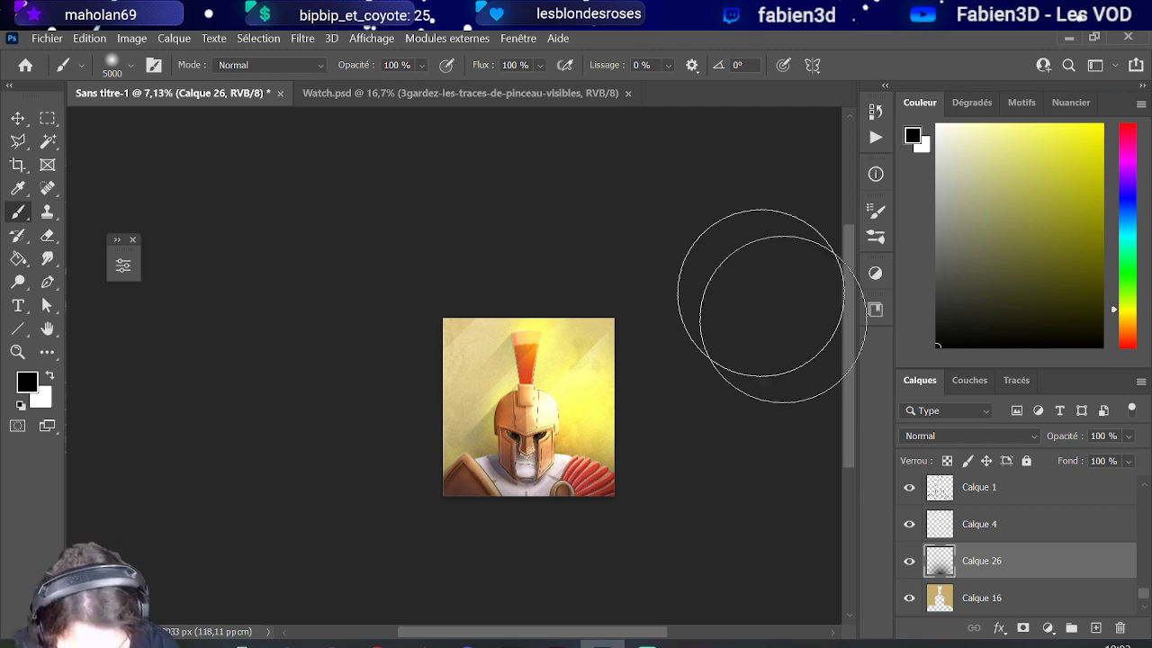
pyautogui.scroll(5, 504, 432)
pyautogui.scroll(-4, 643, 460)
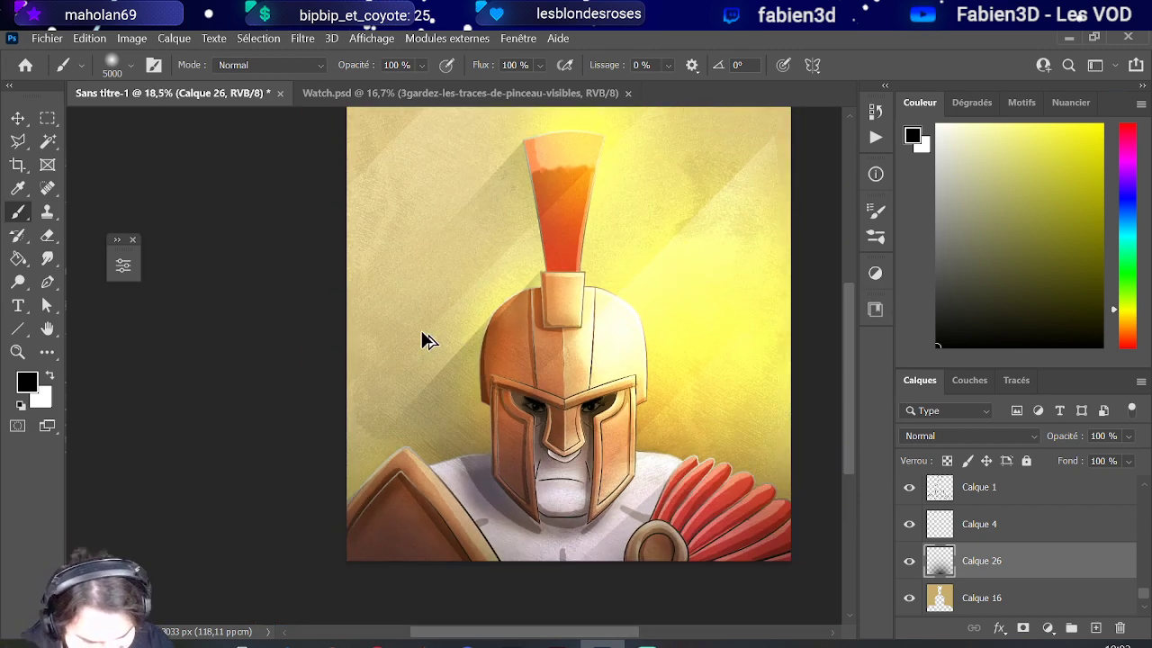
# - Try dabbing small dark specks over the yellow background on the layer Calque 26 with a 169 px soft black brush
pyautogui.moveTo(619, 362)
pyautogui.mouseDown()
pyautogui.moveTo(756, 362)
pyautogui.moveTo(452, 357)
pyautogui.moveTo(445, 315)
pyautogui.mouseUp()
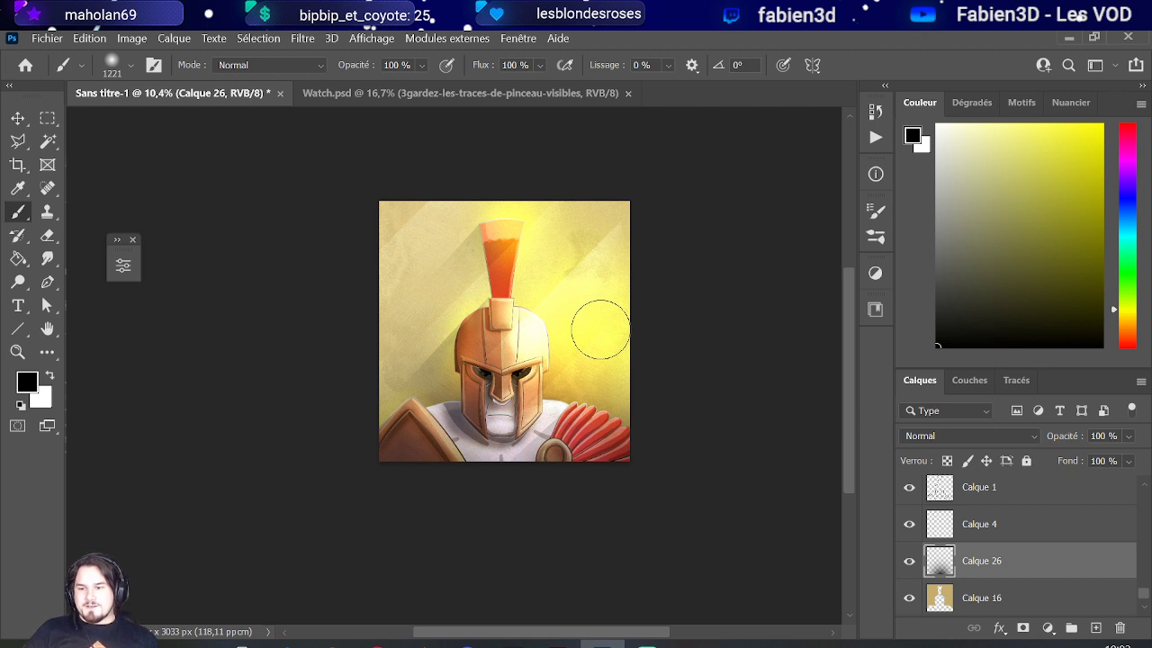
pyautogui.moveTo(606, 360); pyautogui.dragTo(558, 360)
pyautogui.scroll(5, 558, 360)
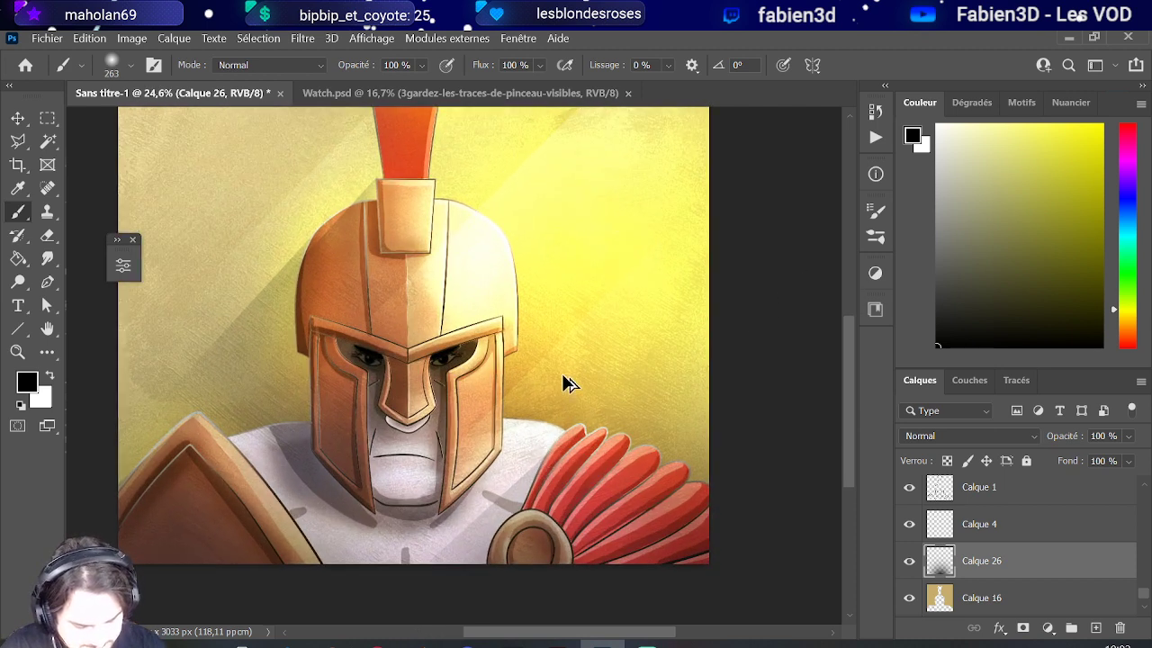
pyautogui.scroll(1, 567, 380)
pyautogui.moveTo(600, 368); pyautogui.dragTo(594, 337)
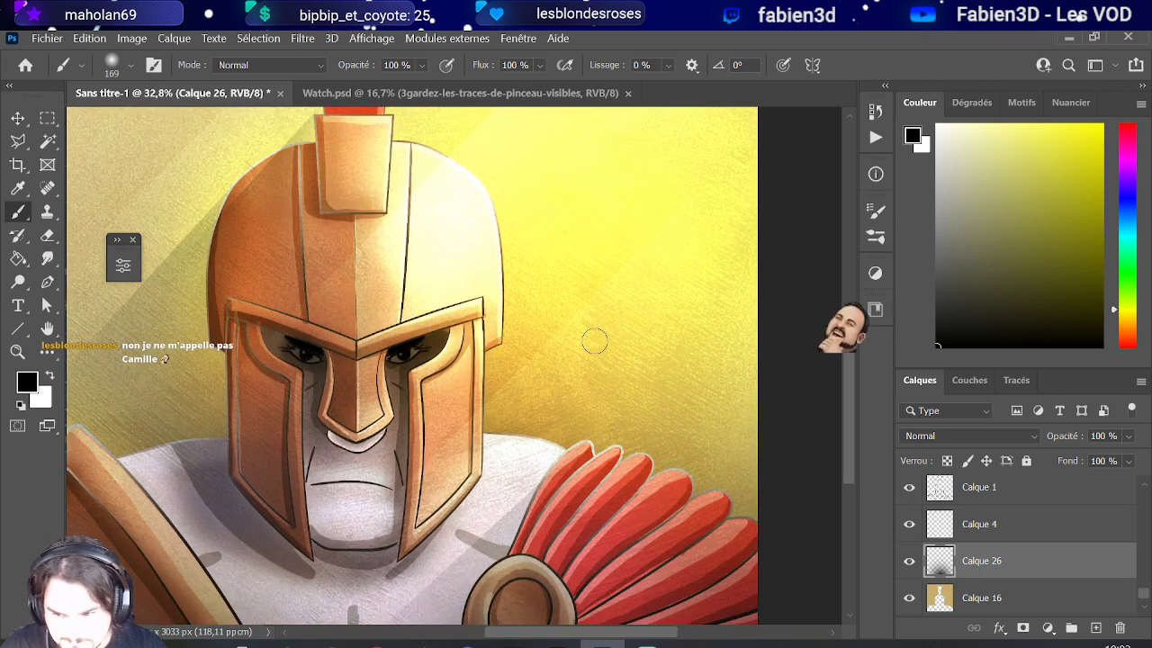
pyautogui.scroll(-2, 572, 351)
pyautogui.scroll(3, 580, 342)
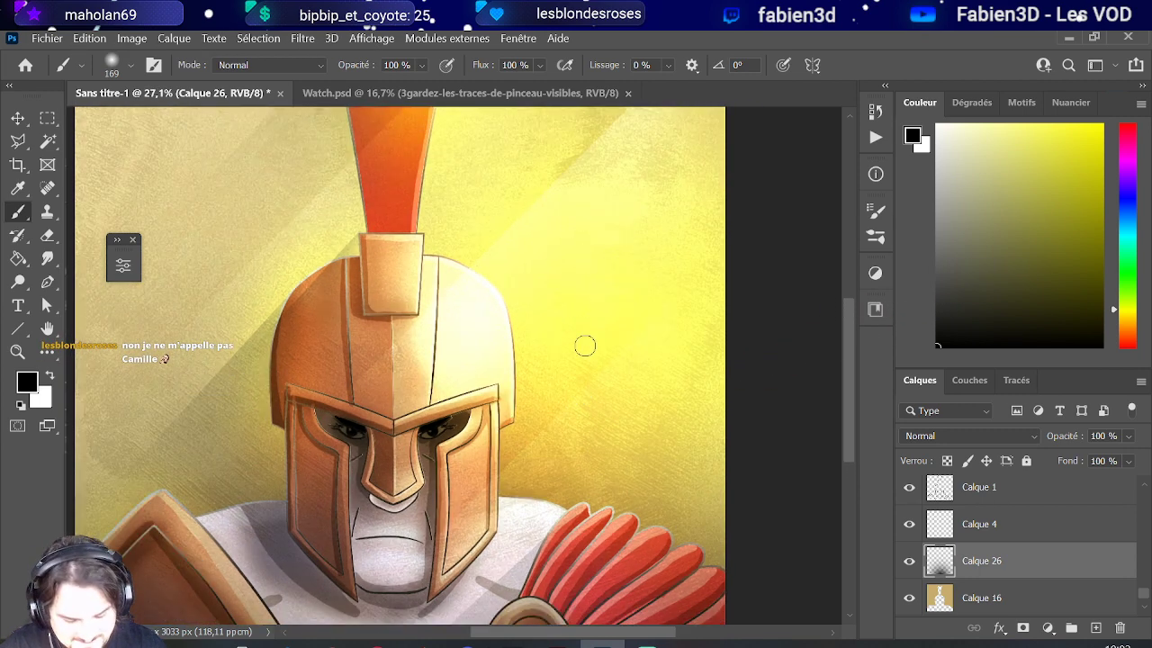
pyautogui.click(659, 467)
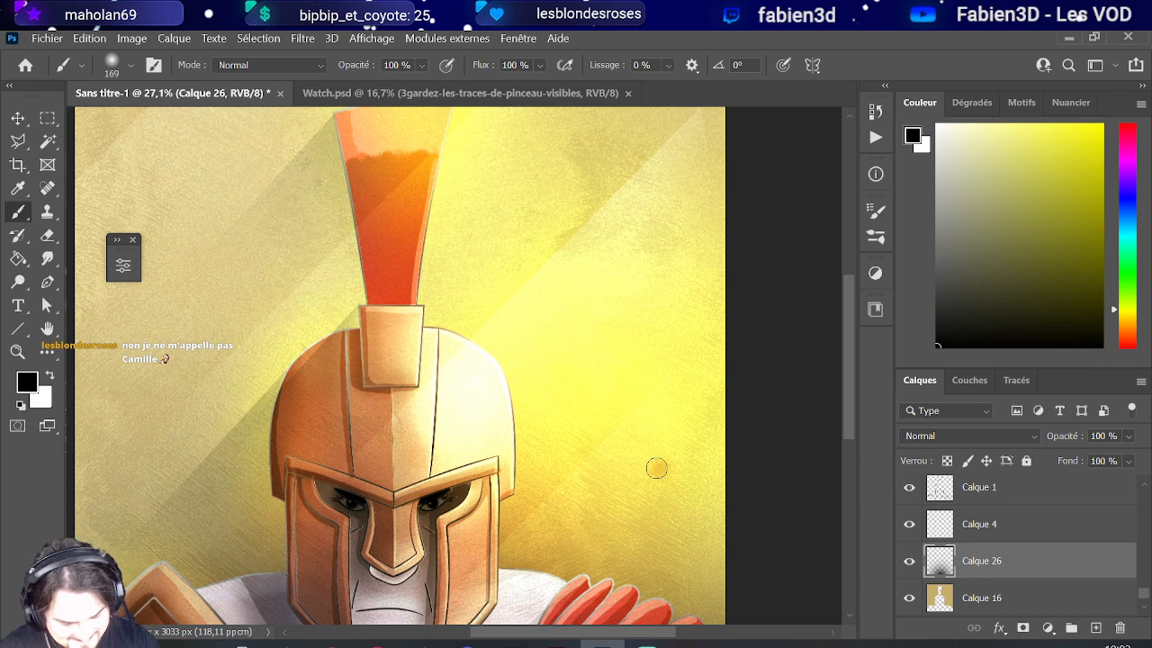
pyautogui.click(640, 357)
pyautogui.click(571, 442)
pyautogui.click(630, 415)
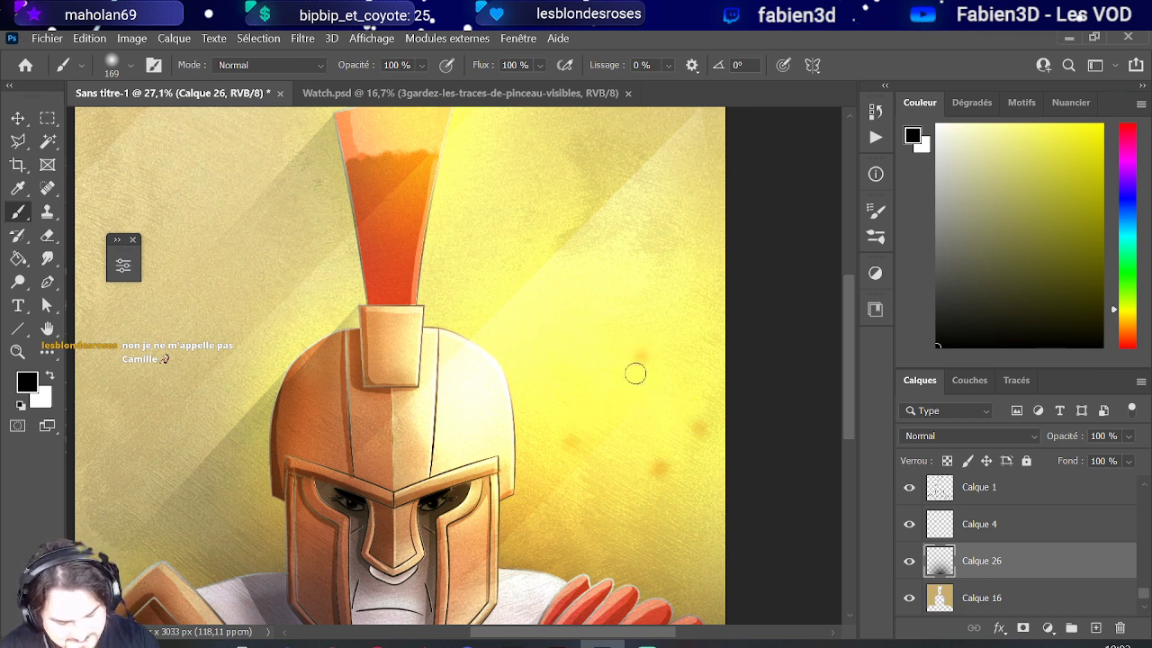
pyautogui.click(584, 351)
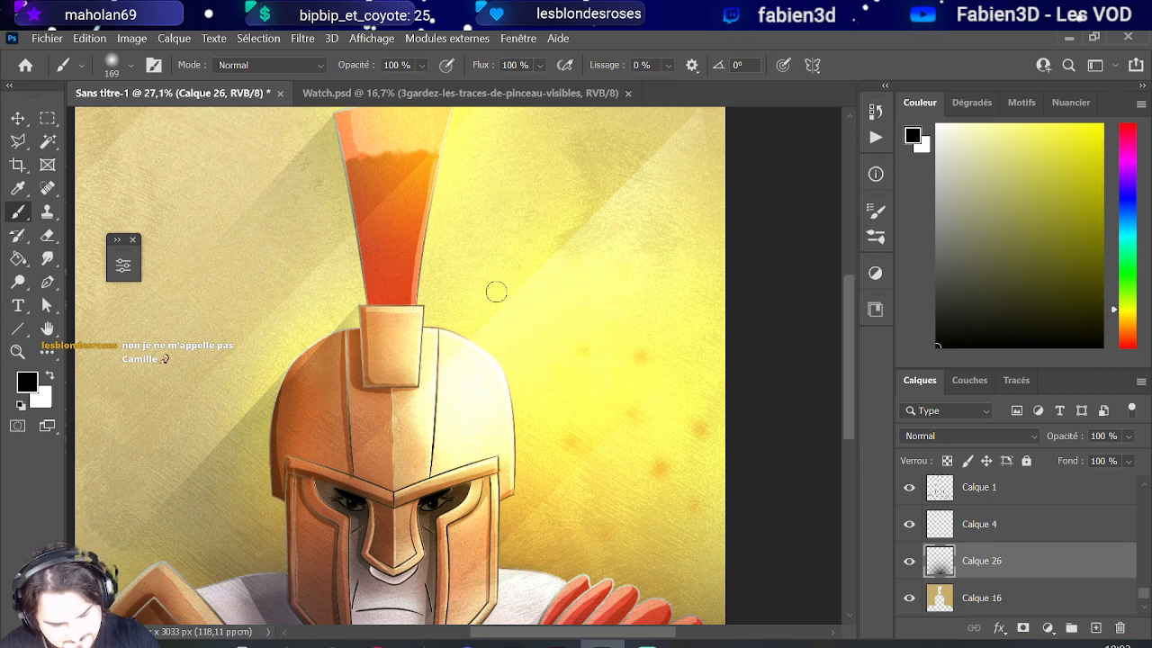
pyautogui.scroll(-3, 618, 239)
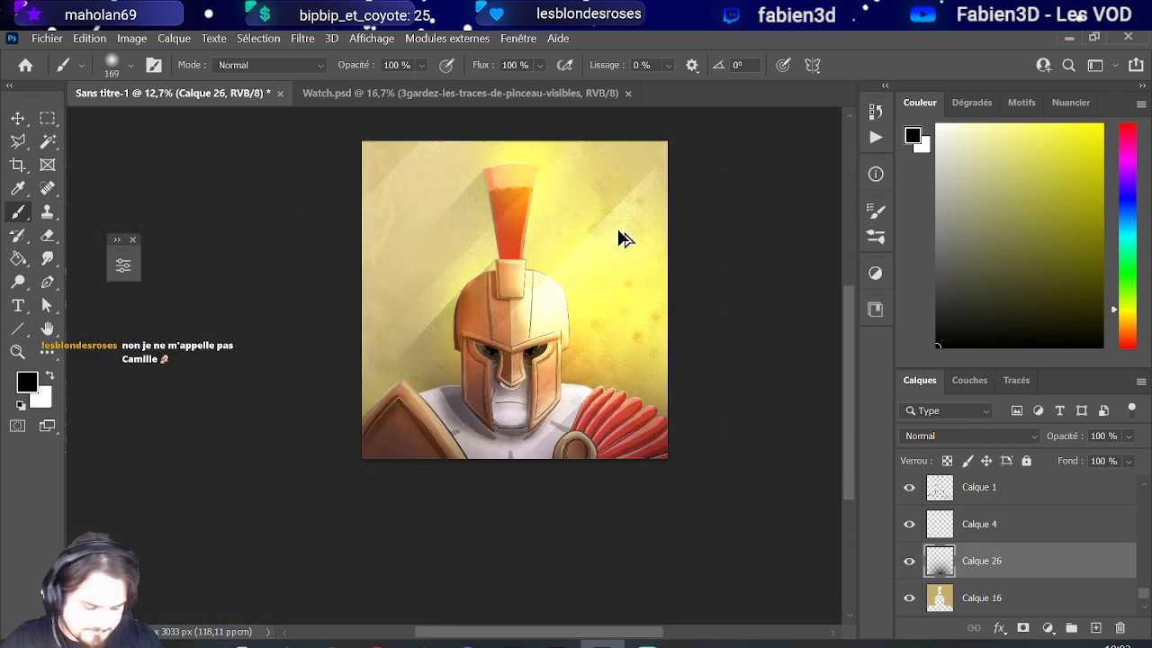
pyautogui.scroll(1, 458, 287)
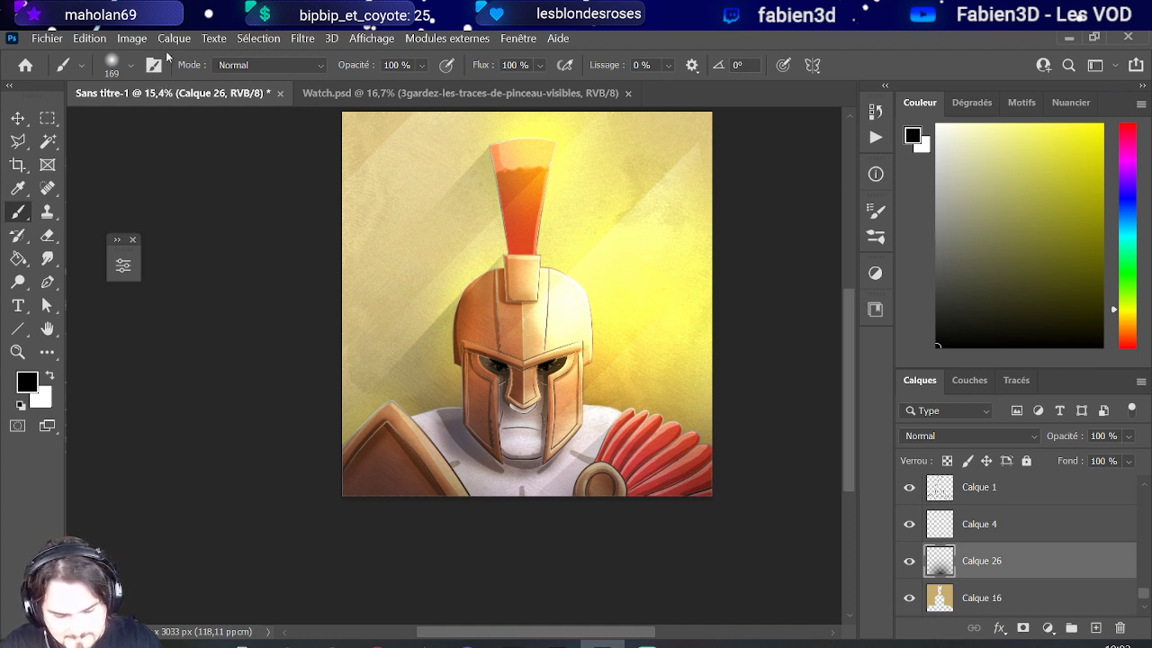
# - Add an empty layer above Calque 25 and dab small white specks across the background with a 169 px soft brush
pyautogui.scroll(1, 1056, 558)
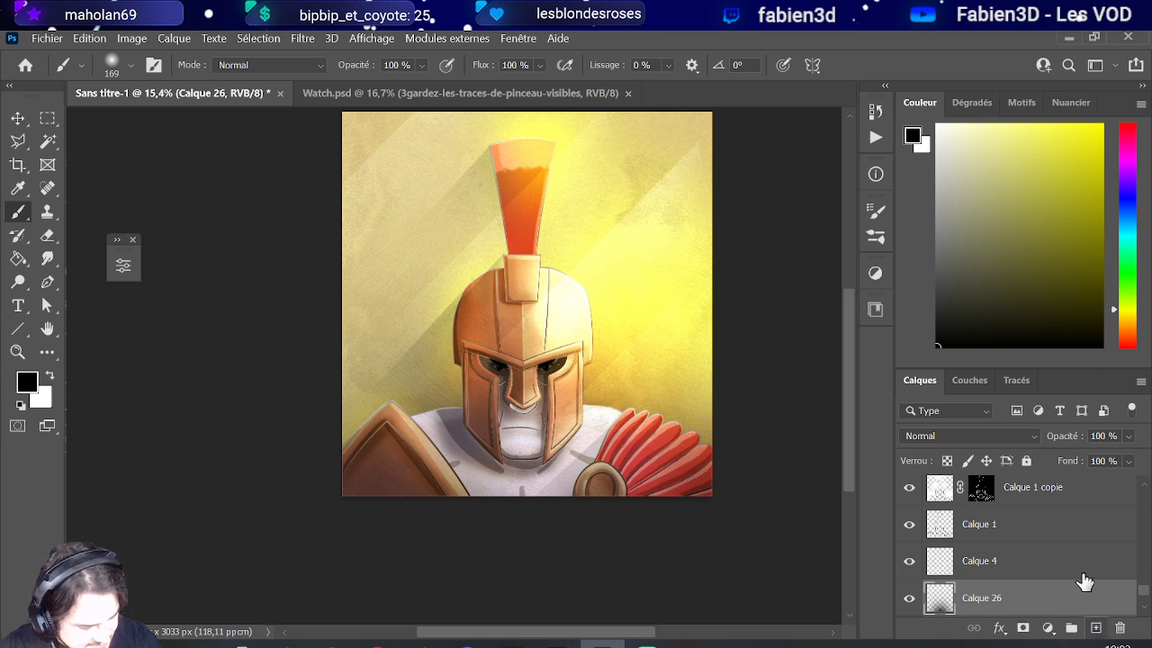
pyautogui.scroll(5, 1085, 576)
pyautogui.scroll(10, 1096, 547)
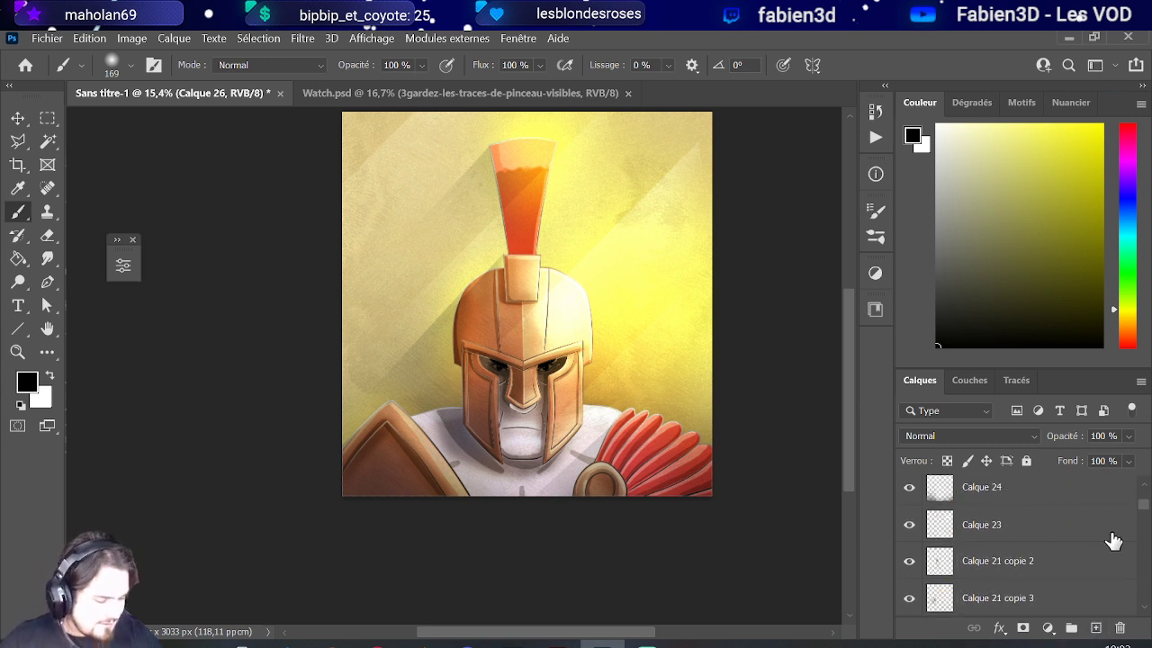
pyautogui.click(1069, 570)
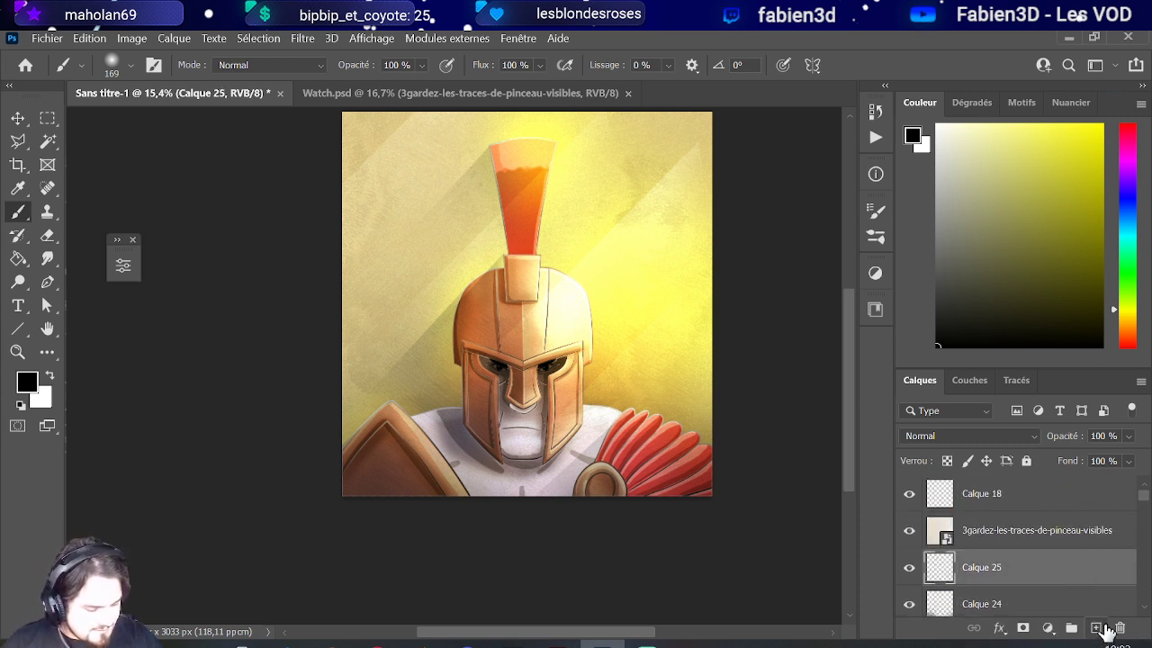
pyautogui.click(1095, 628)
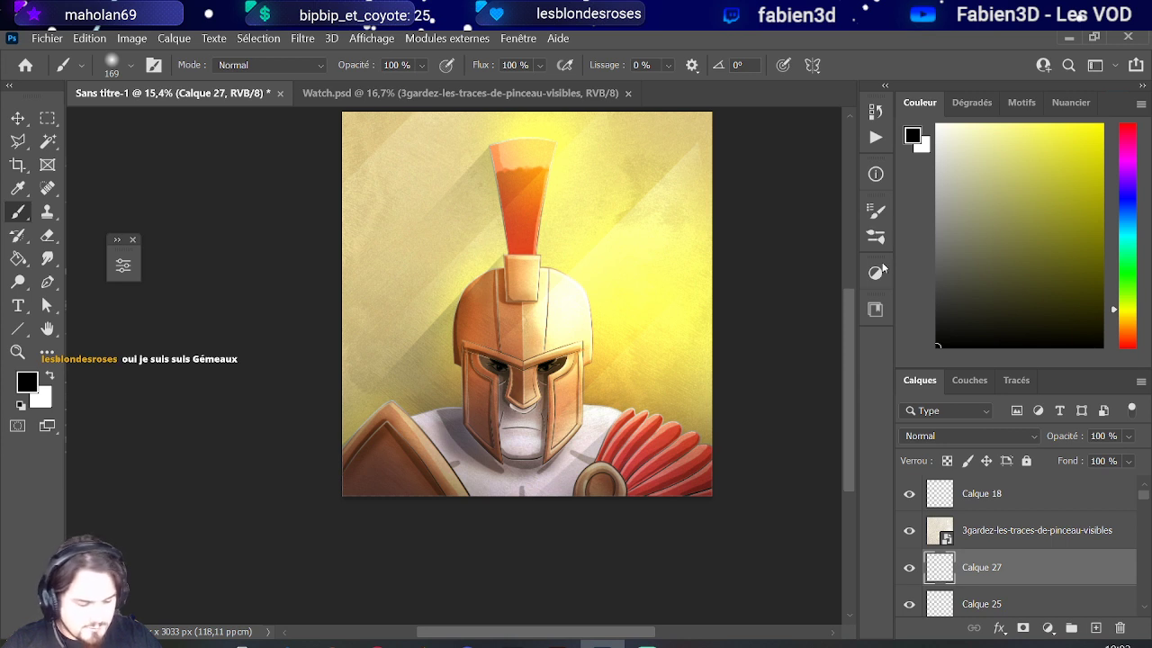
pyautogui.moveTo(959, 136); pyautogui.dragTo(930, 115)
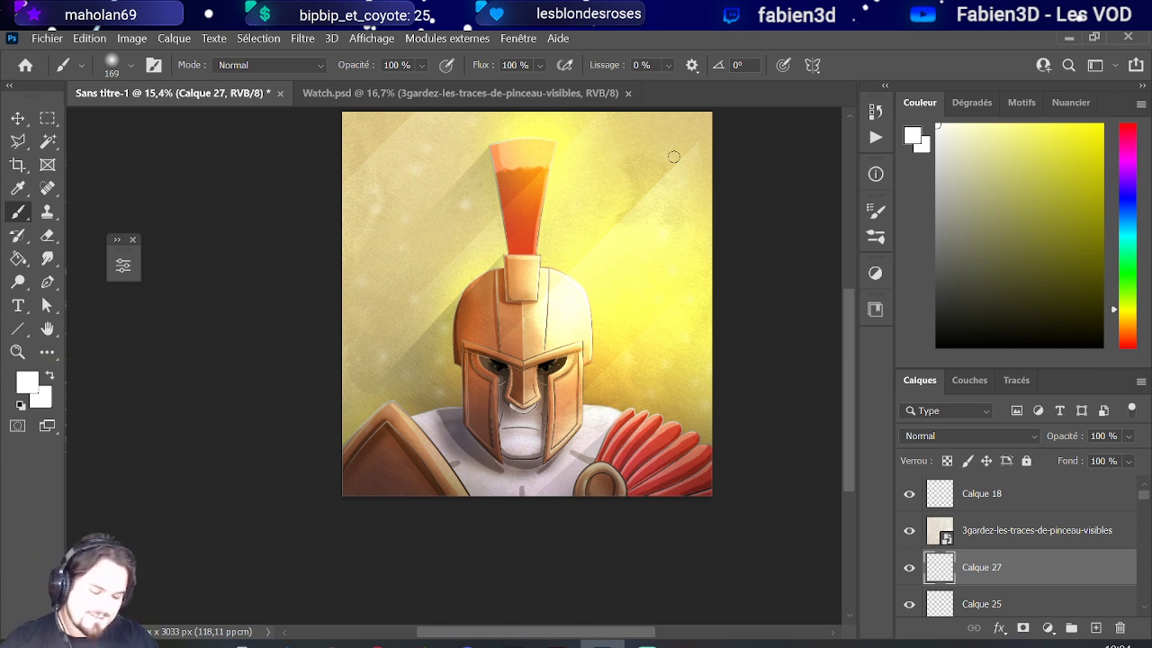
pyautogui.moveTo(525, 384); pyautogui.dragTo(630, 387)
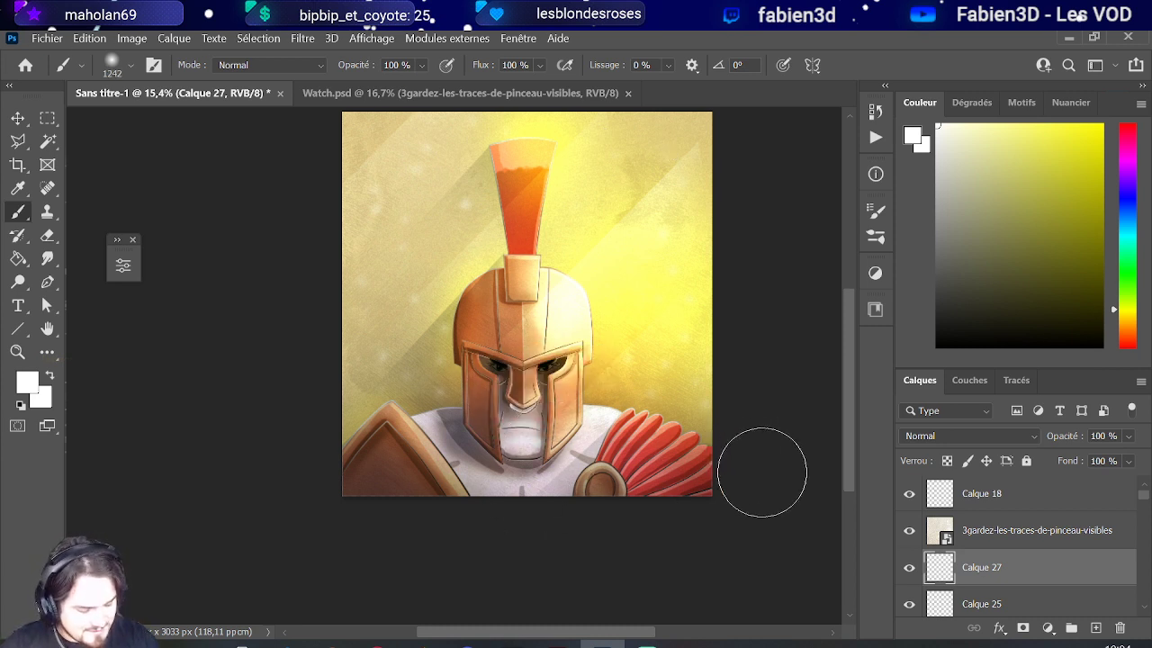
# - Set the white specks layer Calque 27 to the Incrustation blend mode at 70 % opacity
pyautogui.hotkey('ctrl', '-')
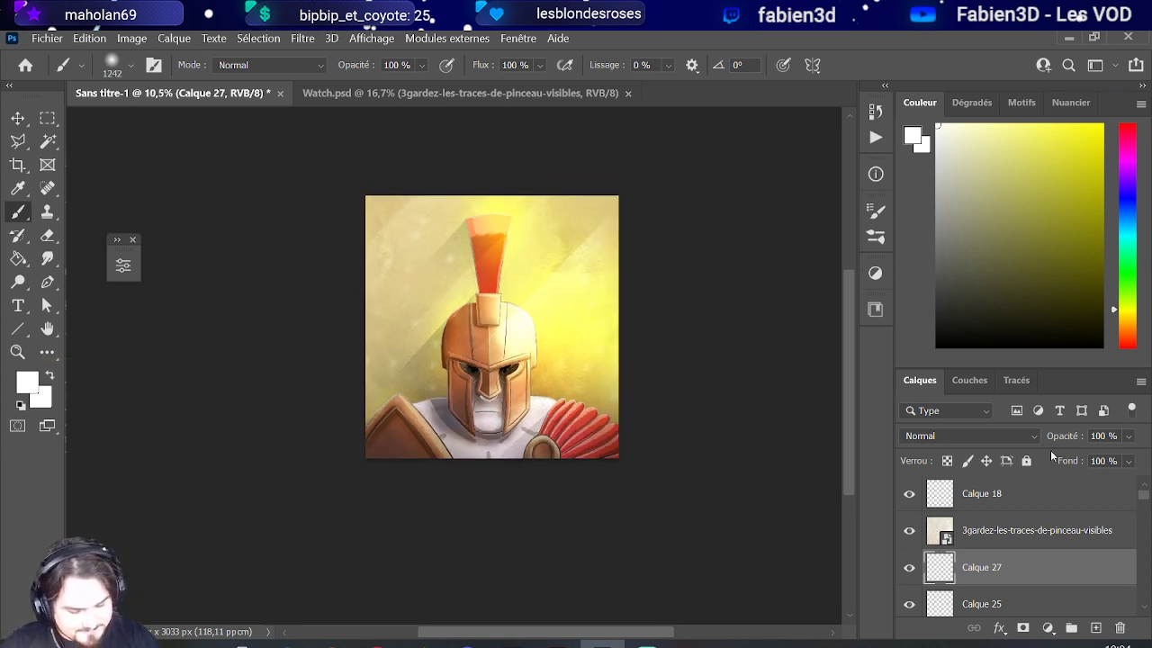
pyautogui.click(959, 439)
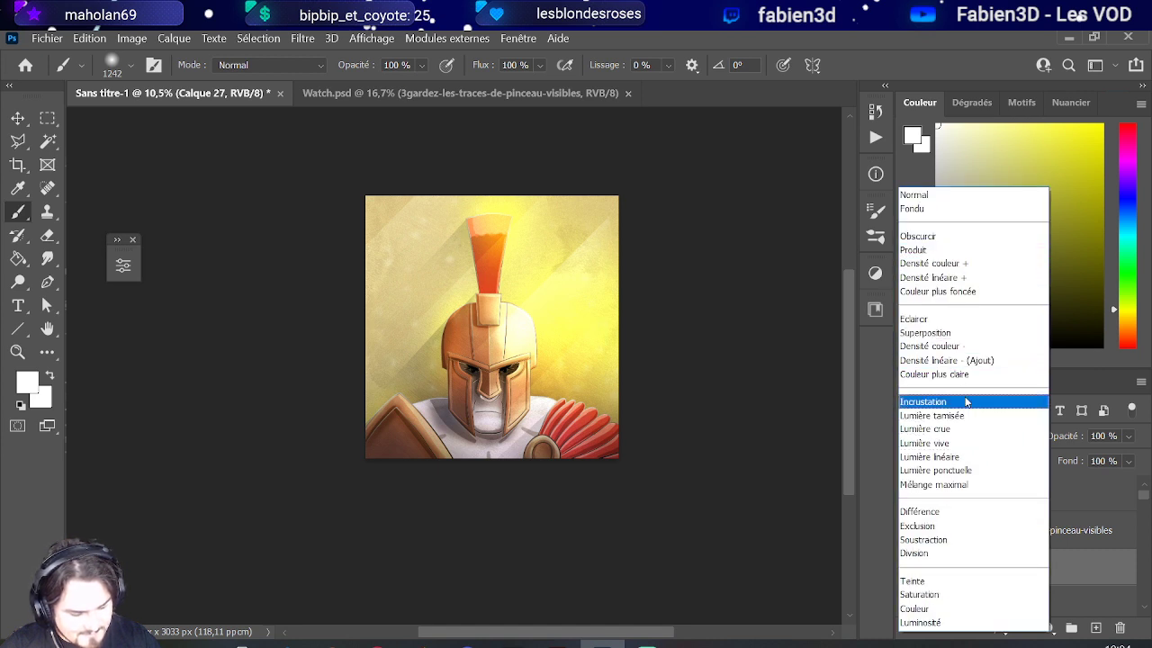
pyautogui.click(966, 402)
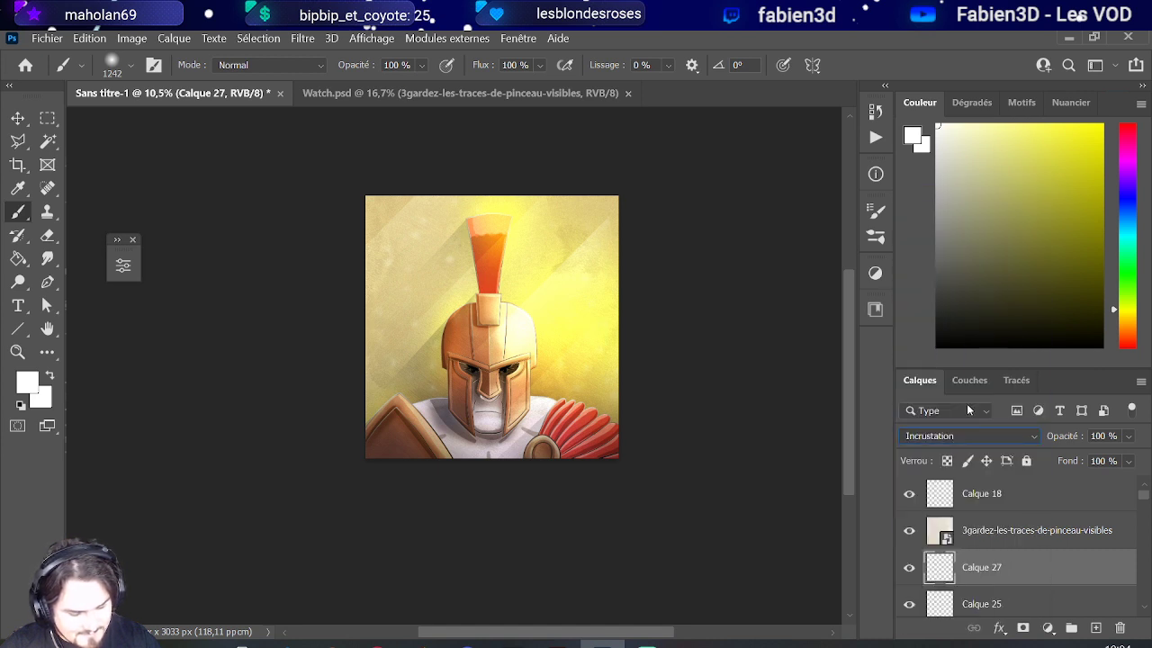
pyautogui.click(1130, 438)
pyautogui.moveTo(1138, 457); pyautogui.dragTo(1113, 458)
pyautogui.scroll(-1, 622, 386)
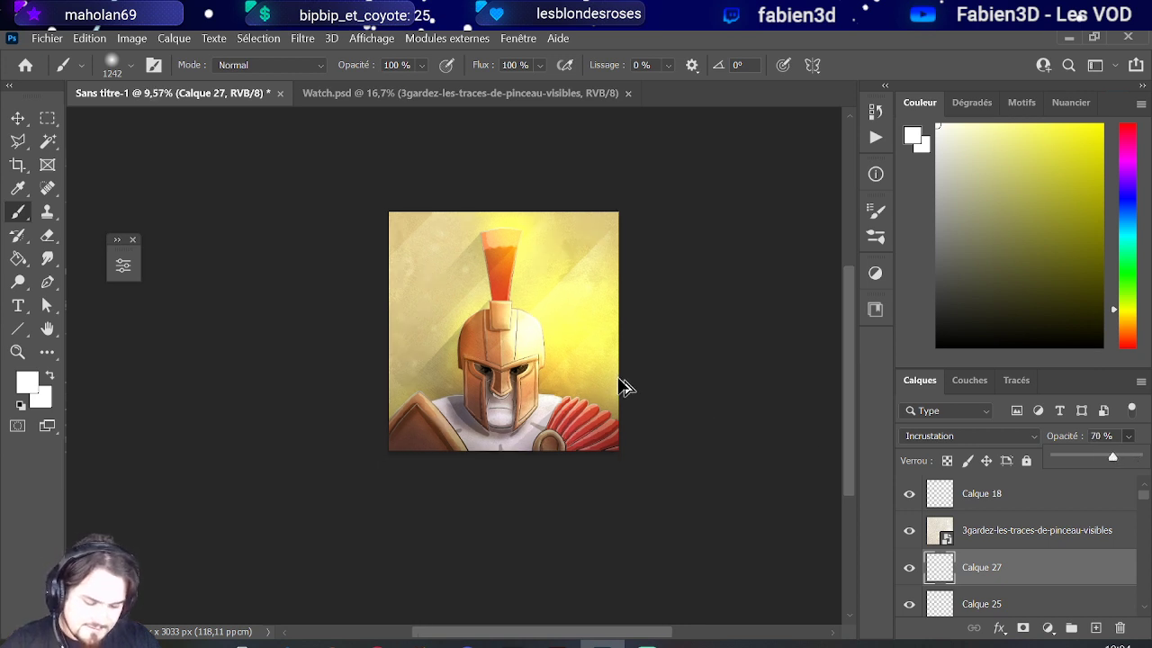
pyautogui.scroll(2, 365, 360)
pyautogui.scroll(1, 365, 360)
pyautogui.scroll(-3, 365, 360)
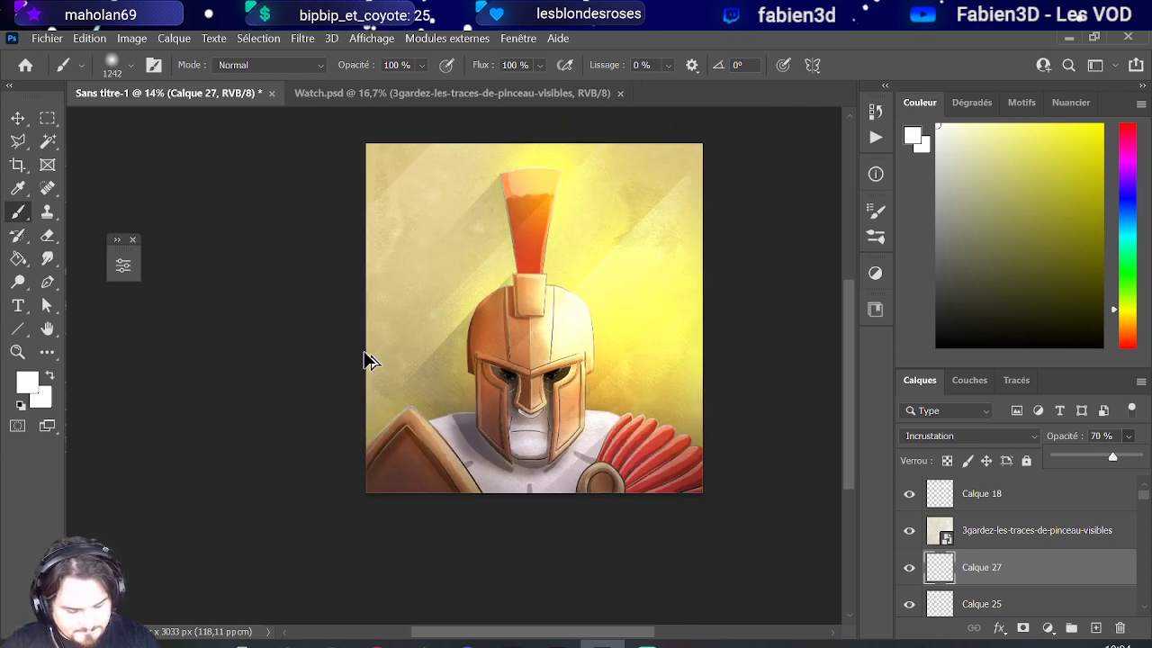
pyautogui.scroll(1, 459, 358)
pyautogui.scroll(4, 464, 358)
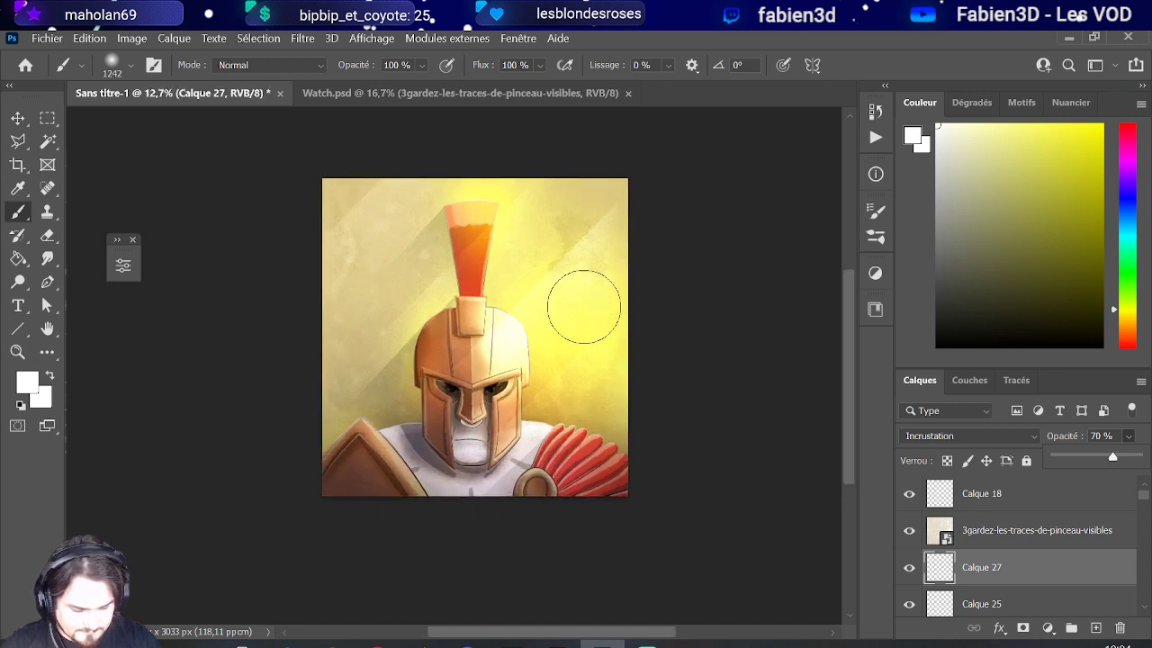
pyautogui.scroll(-2, 471, 353)
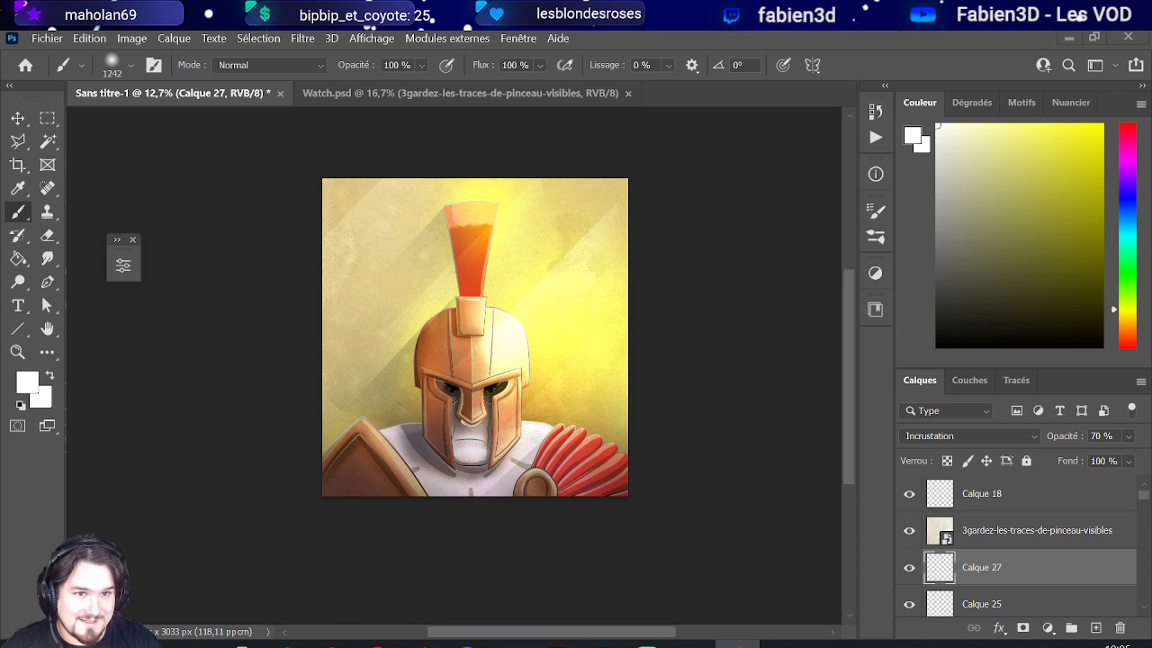
# - Paste the smoke image on a new layer above Calque 16 and scale it up to cover the whole canvas
pyautogui.scroll(-10, 1062, 566)
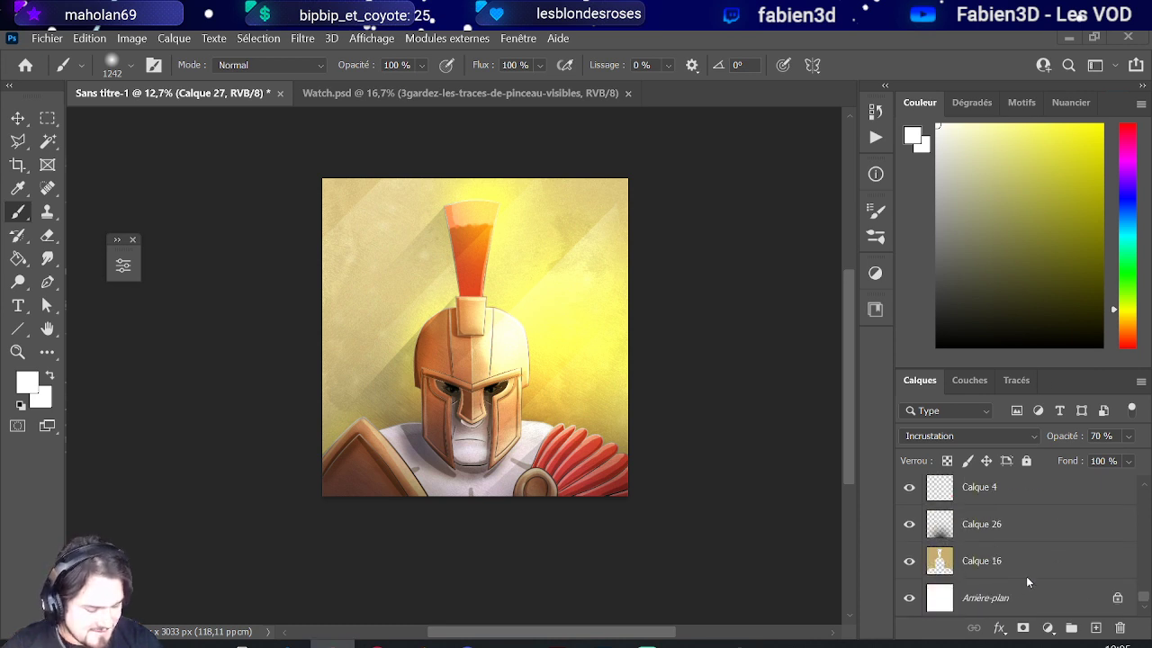
pyautogui.click(1042, 576)
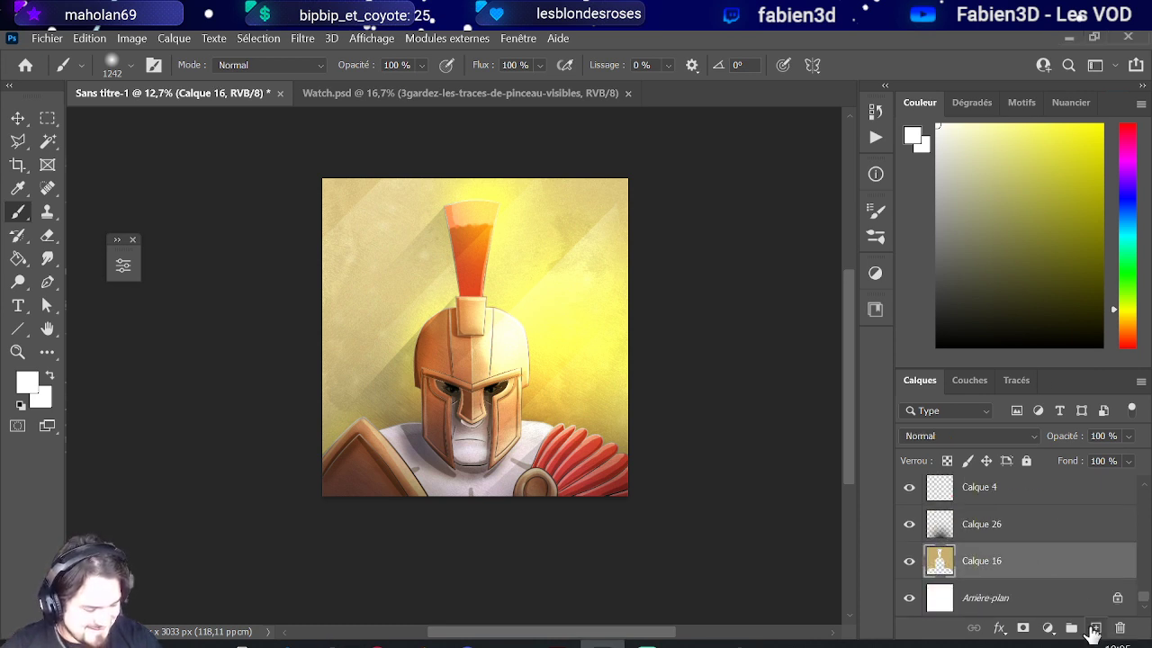
pyautogui.click(1095, 627)
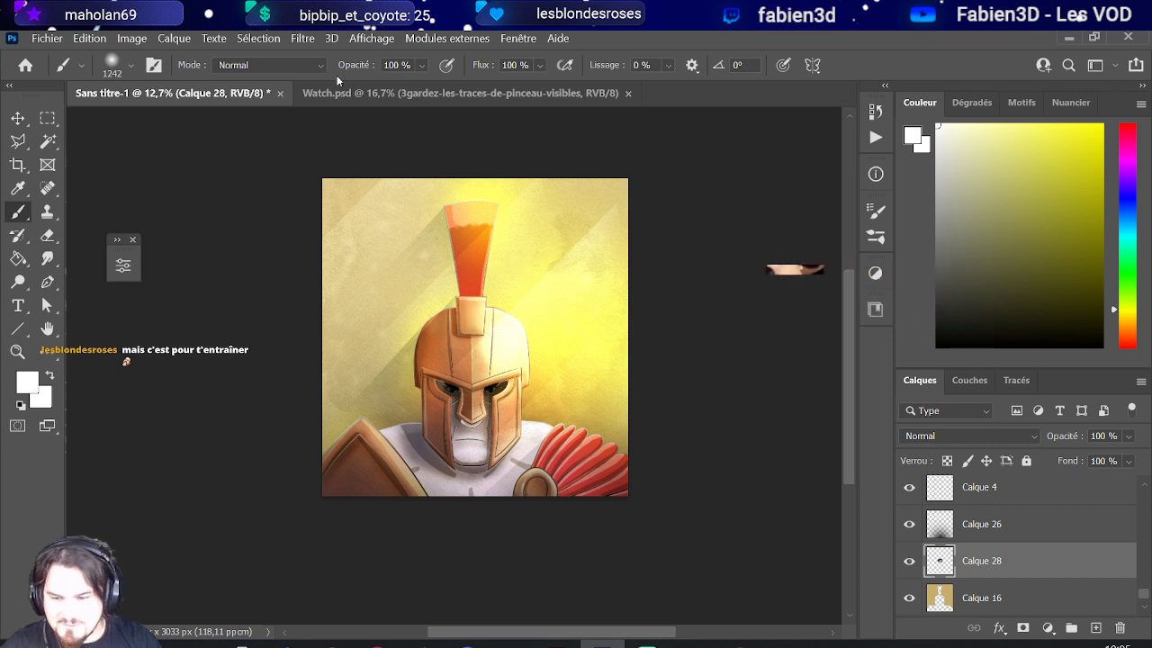
pyautogui.click(89, 38)
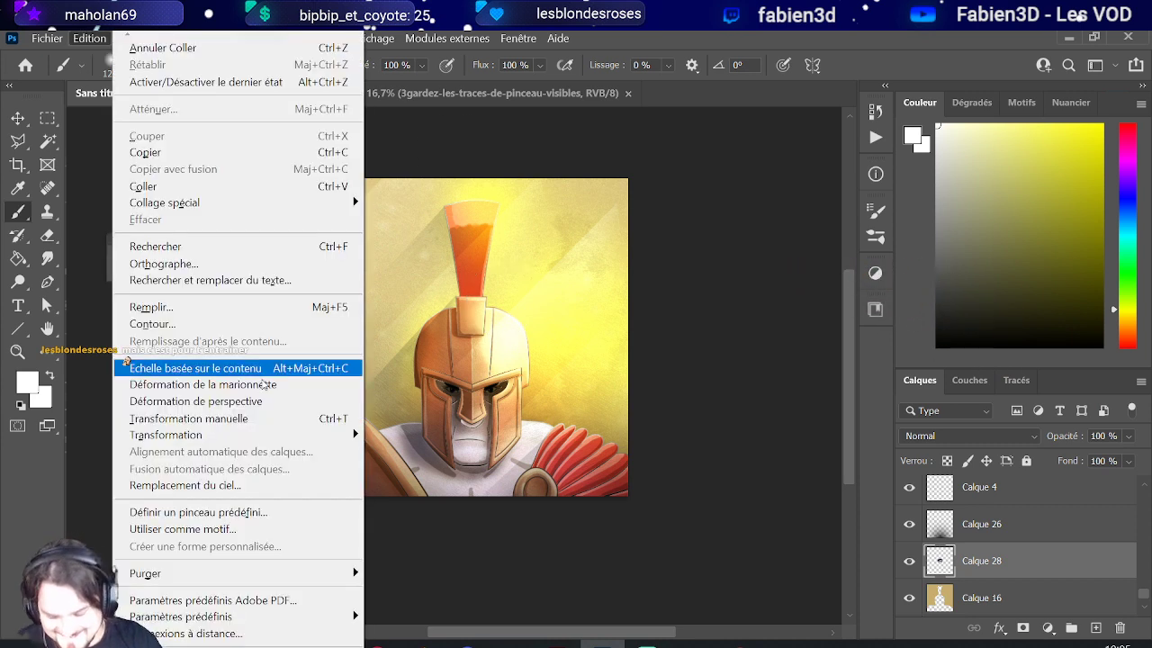
pyautogui.click(262, 415)
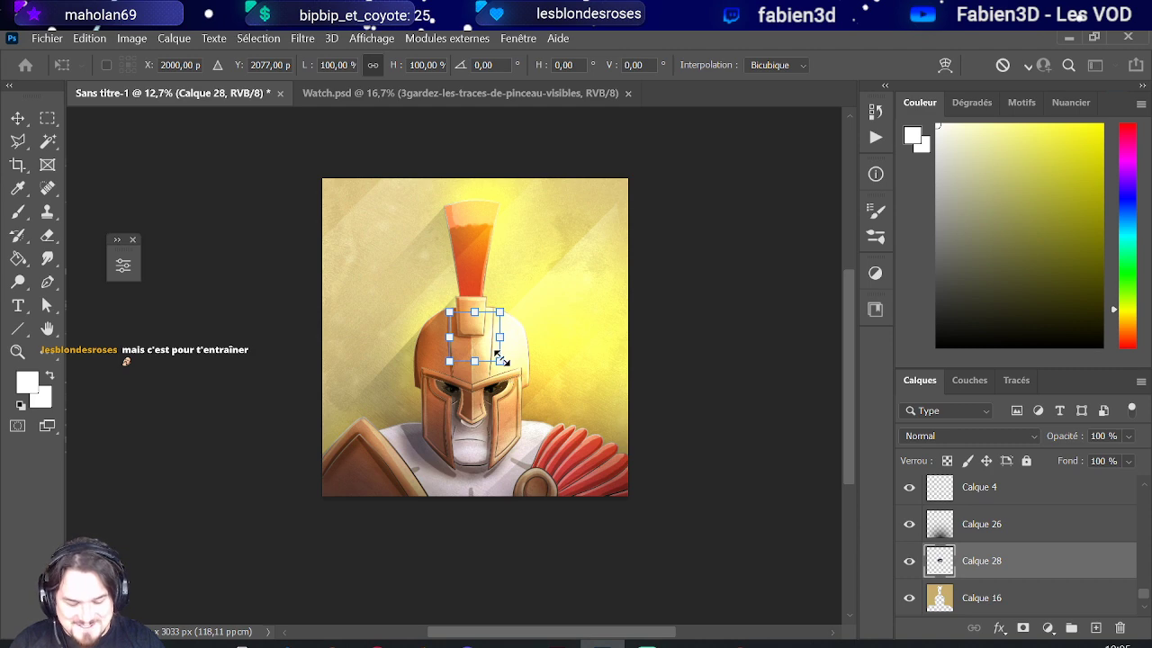
pyautogui.moveTo(501, 362); pyautogui.dragTo(634, 495)
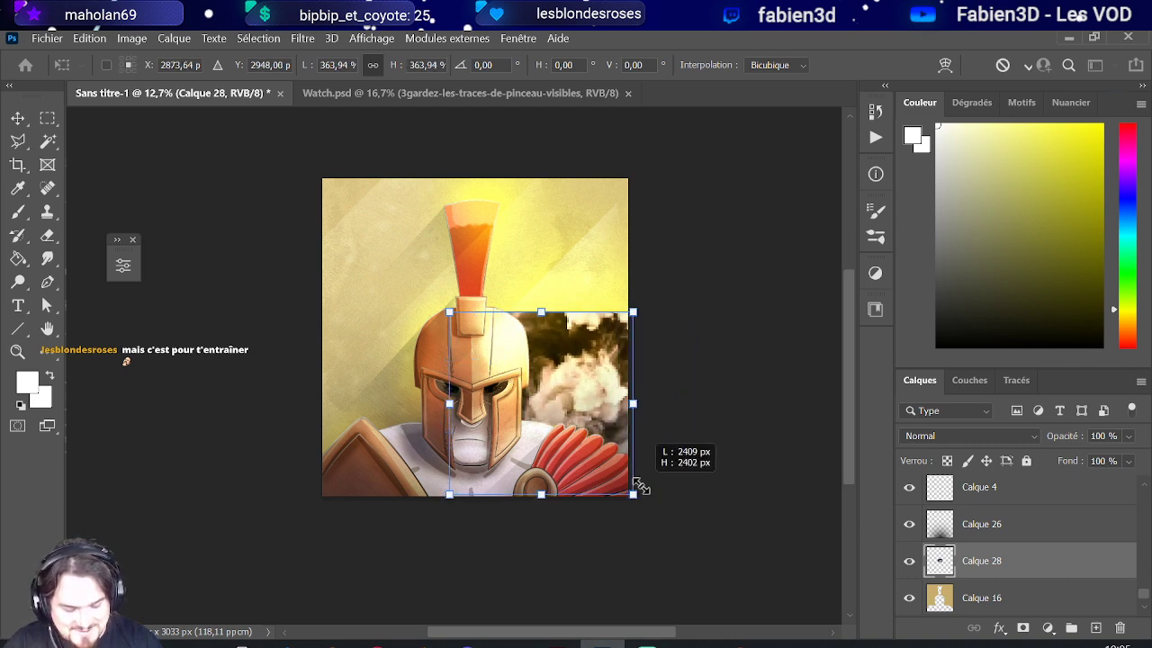
pyautogui.moveTo(435, 300); pyautogui.dragTo(310, 161)
pyautogui.press('Return')
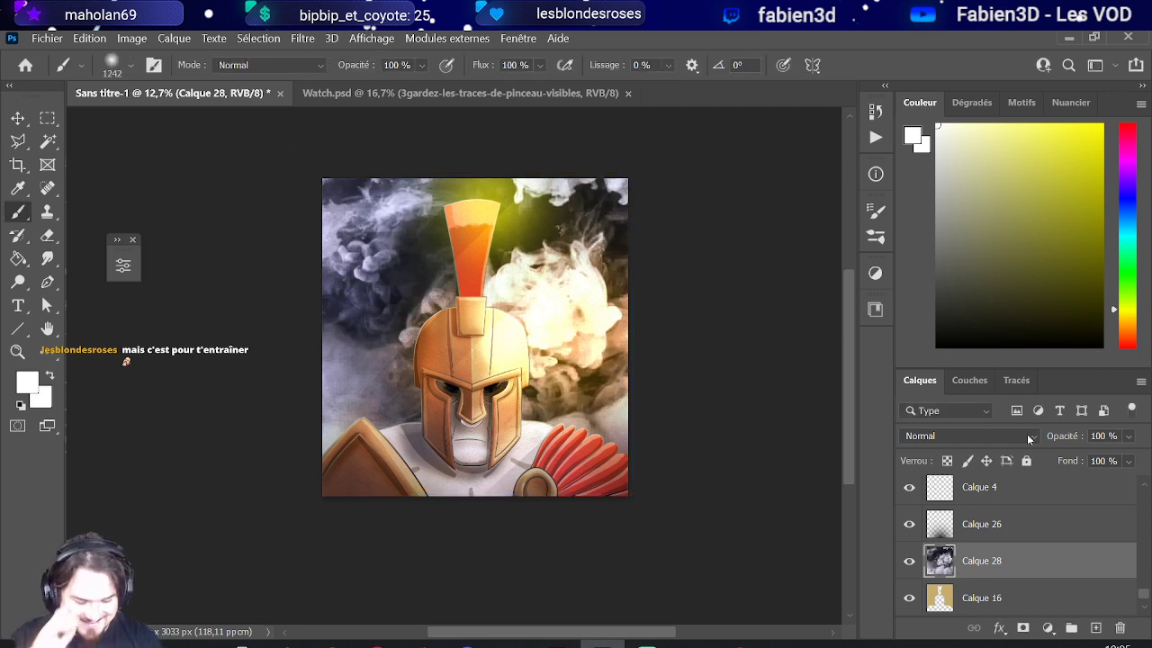
# - Try the Produit blend mode on the smoke layer Calque 28, set its opacity to 63 % and switch it to Incrustation
pyautogui.click(975, 441)
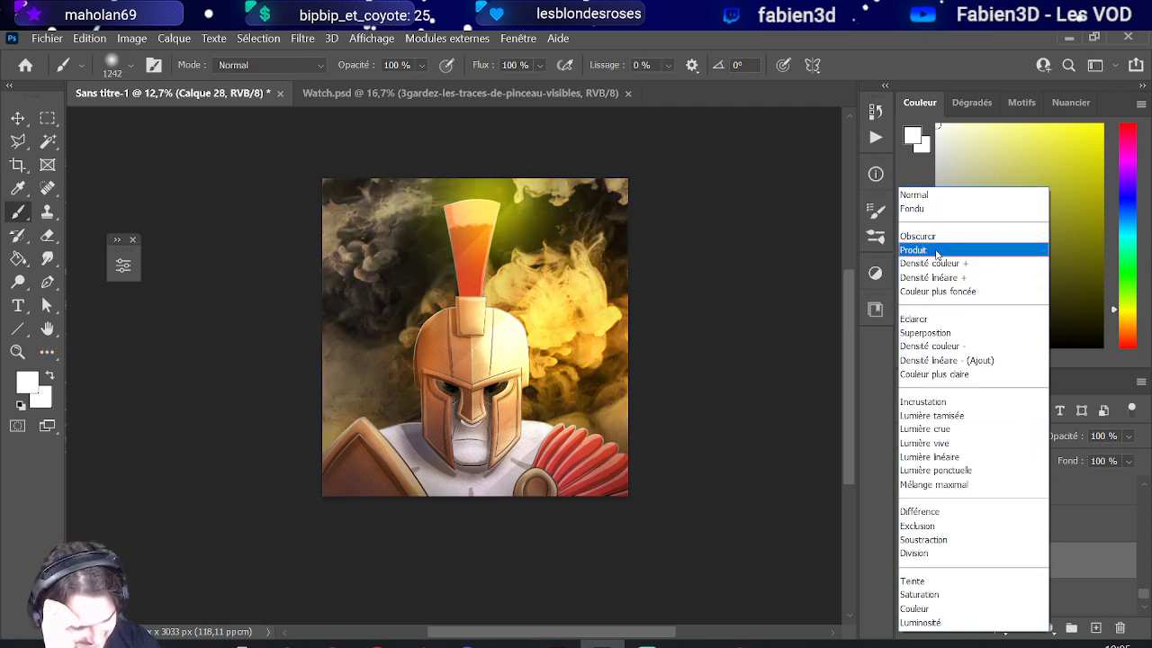
pyautogui.click(937, 252)
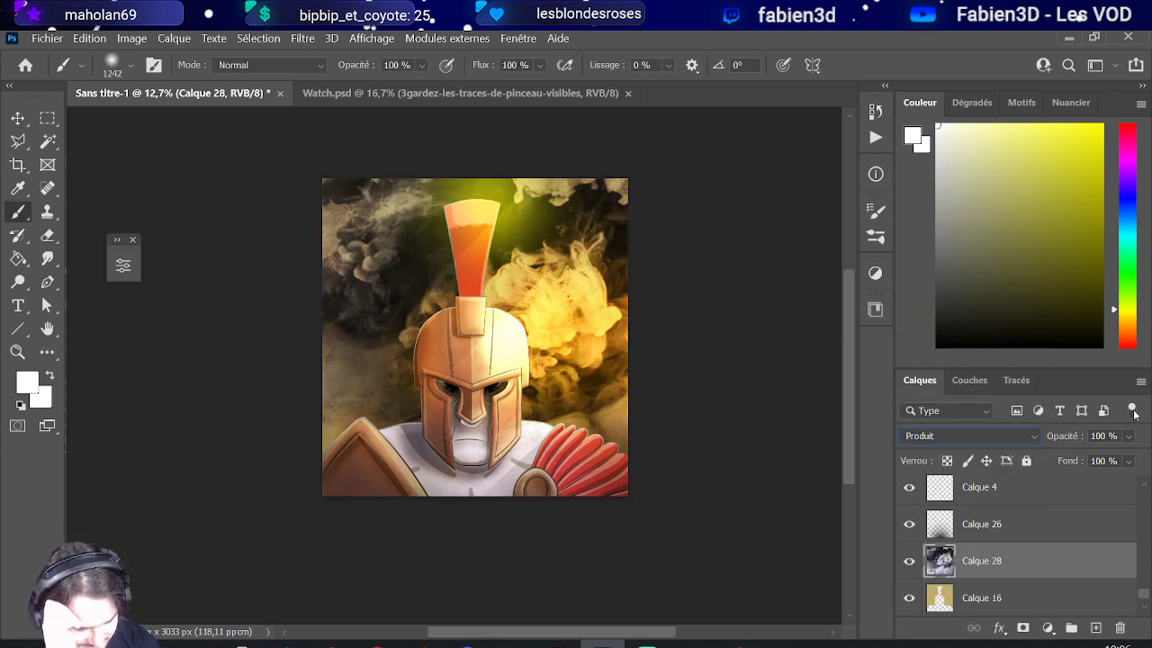
pyautogui.click(1129, 438)
pyautogui.moveTo(1089, 458); pyautogui.dragTo(1108, 455)
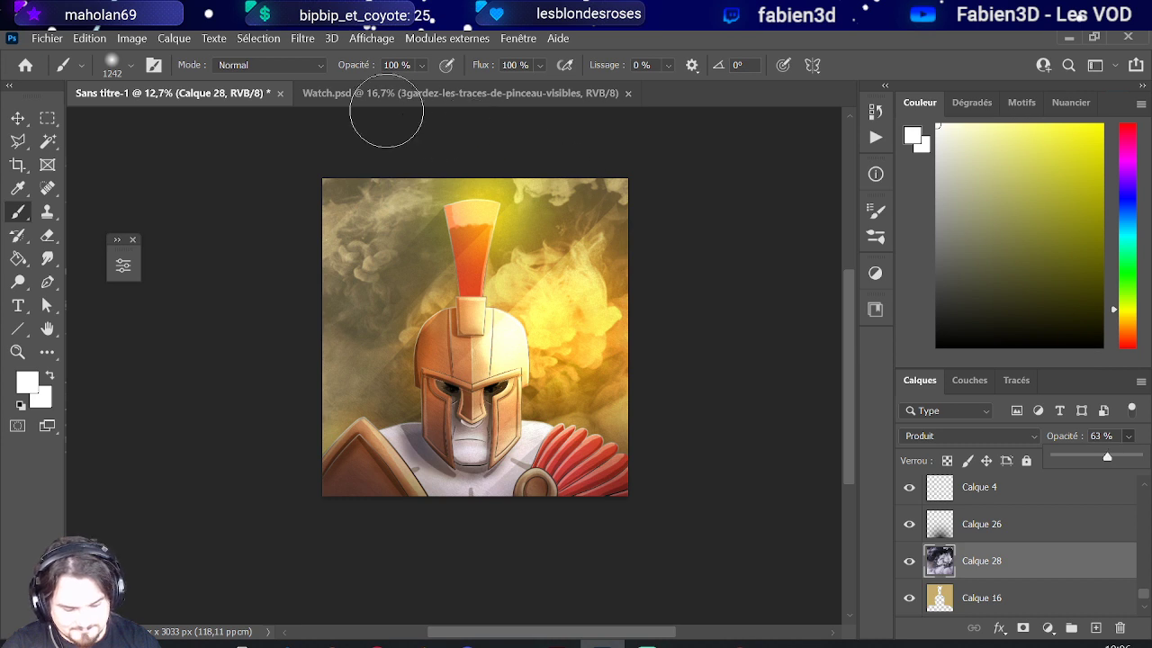
pyautogui.click(970, 435)
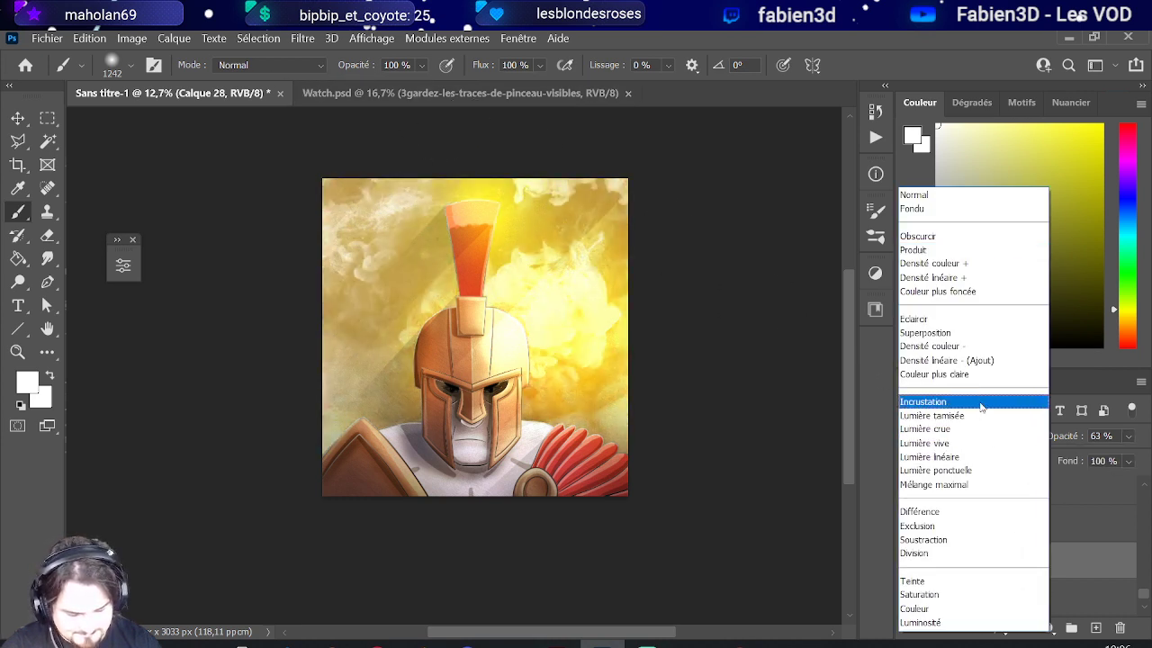
pyautogui.click(980, 407)
pyautogui.click(246, 36)
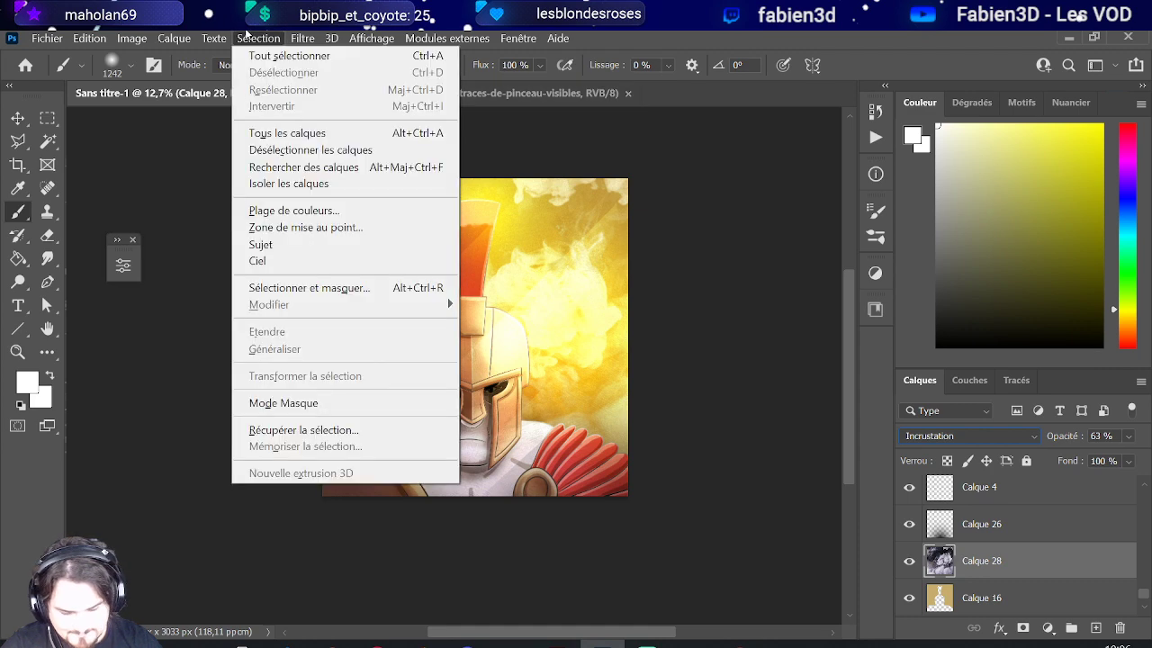
pyautogui.moveTo(176, 38)
pyautogui.click(572, 44)
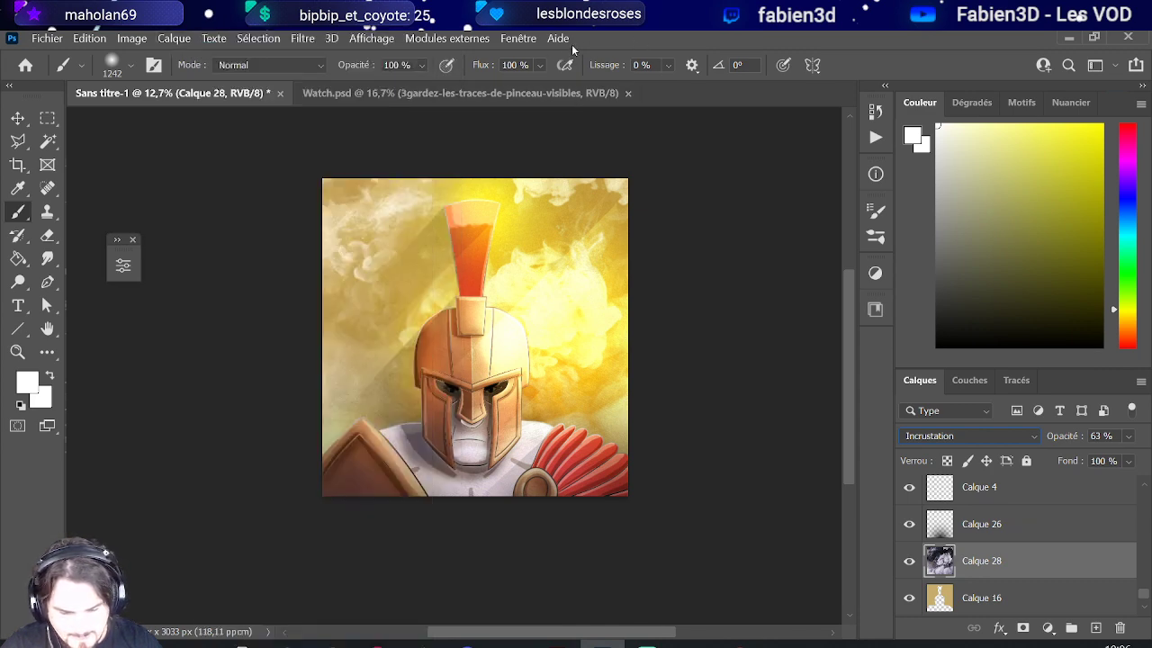
pyautogui.click(302, 37)
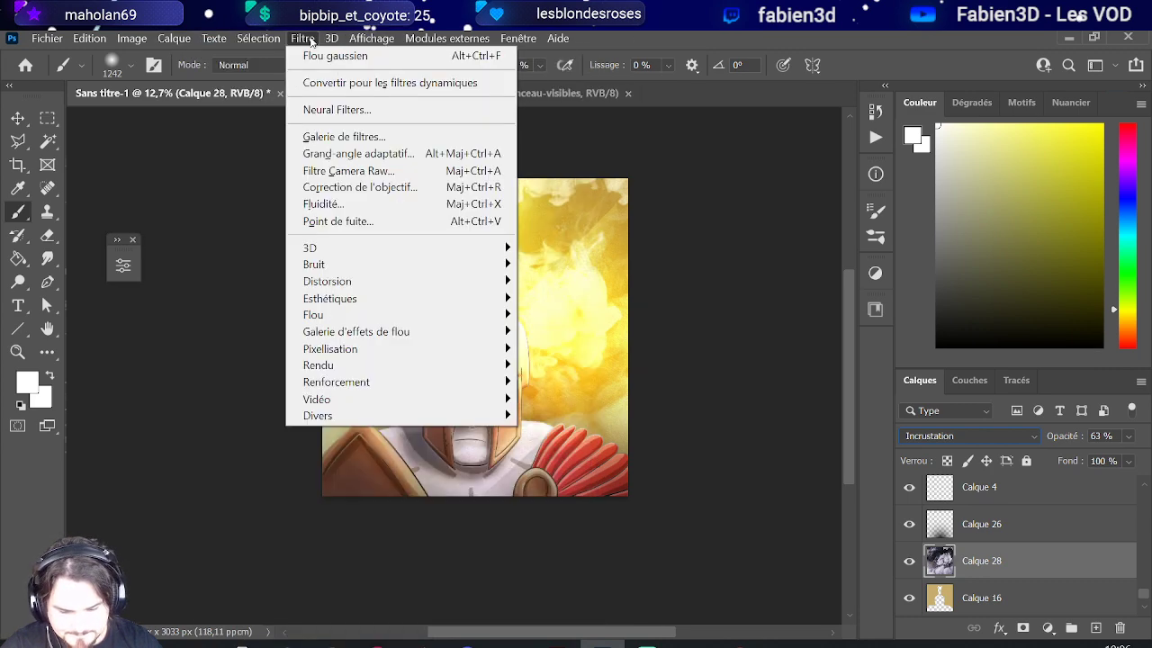
pyautogui.click(343, 137)
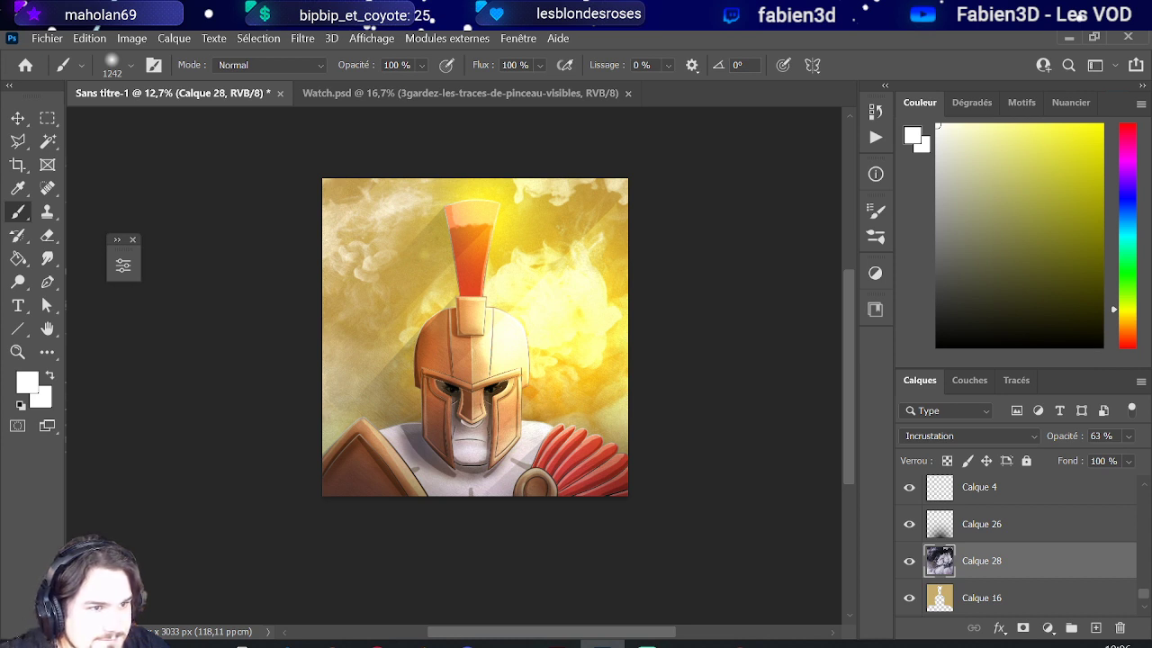
pyautogui.hotkey('ctrl', 'z')
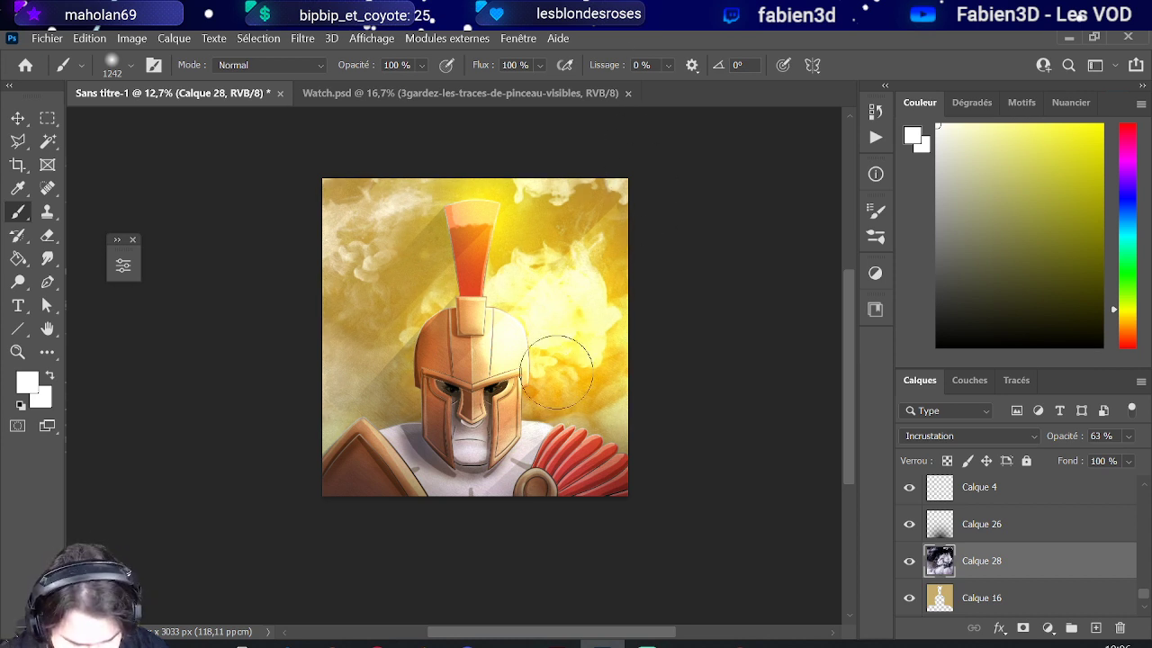
# - Fade the smoke on Calque 28 beside the helmet and around the plume with a 3348 px soft eraser
pyautogui.scroll(1, 525, 390)
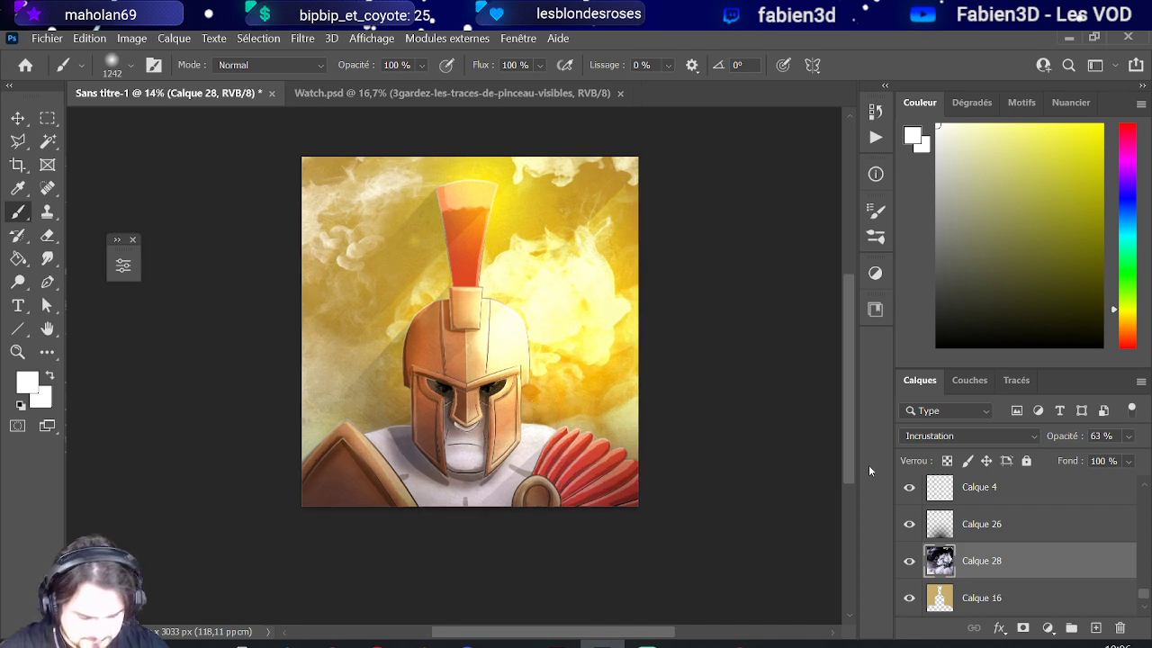
pyautogui.click(47, 235)
pyautogui.keyDown('alt'); pyautogui.rightClick(580, 328); pyautogui.keyUp('alt')
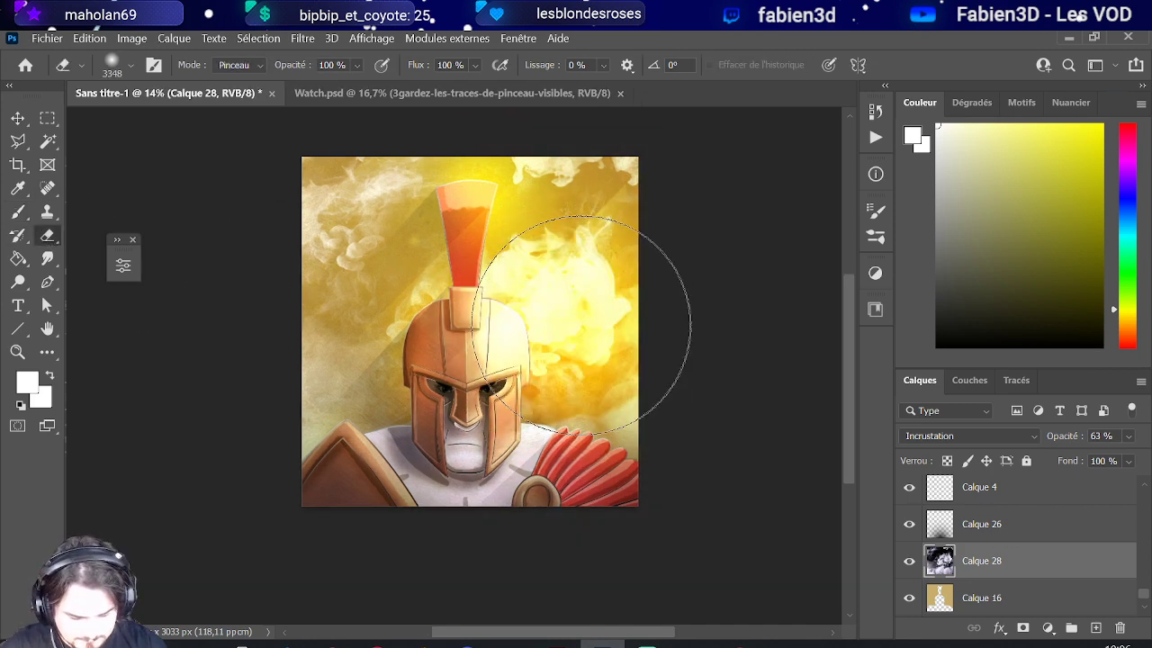
pyautogui.click(581, 324)
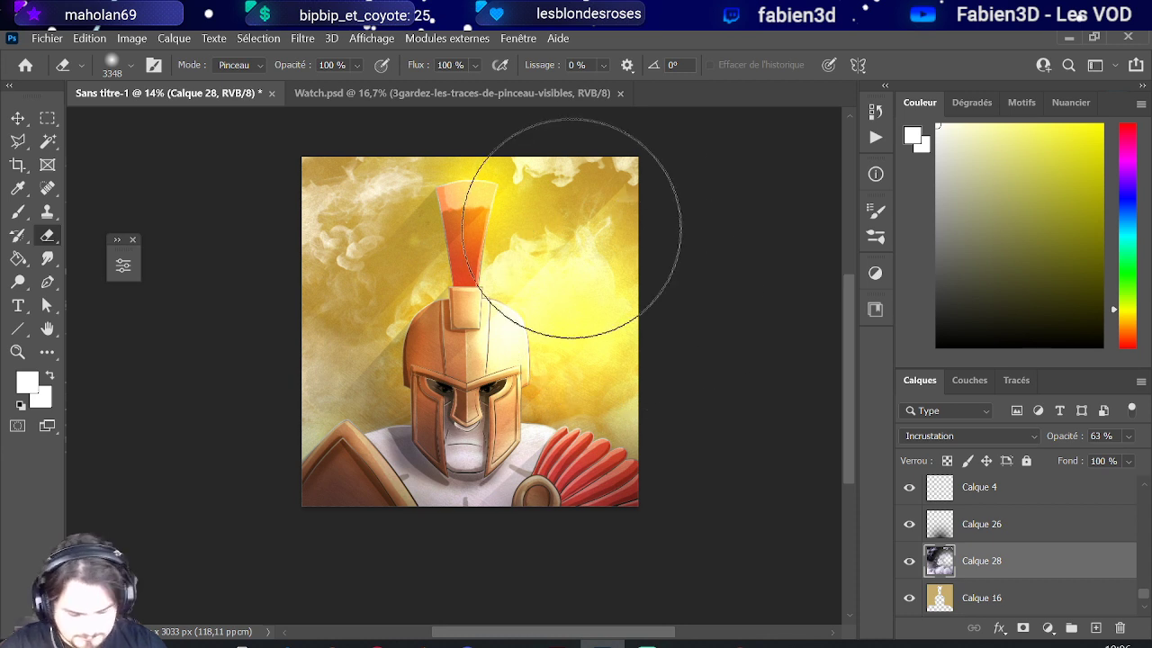
pyautogui.scroll(-2, 636, 219)
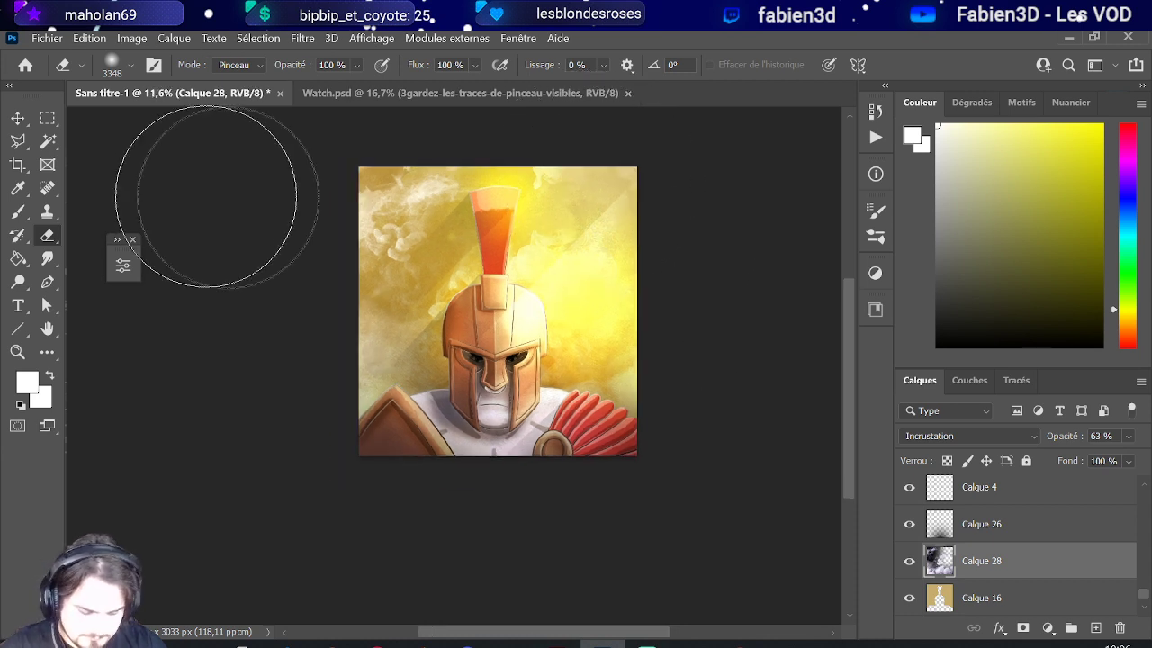
pyautogui.moveTo(484, 200); pyautogui.dragTo(507, 192)
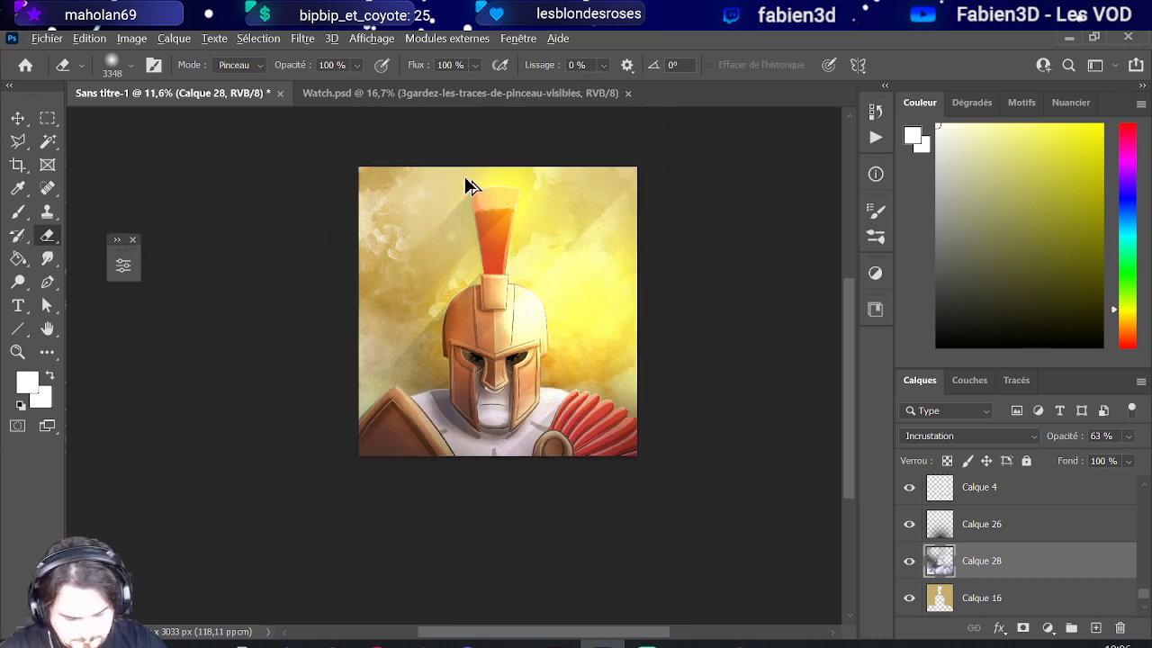
pyautogui.scroll(-1, 406, 279)
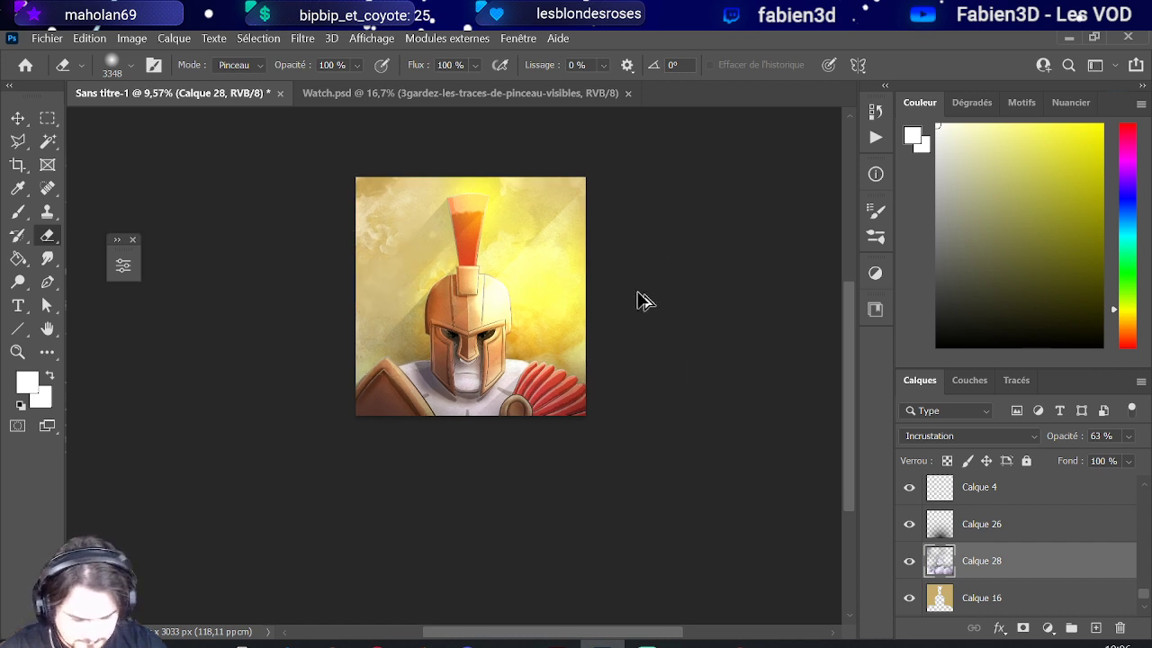
pyautogui.scroll(1, 531, 290)
pyautogui.scroll(1, 470, 290)
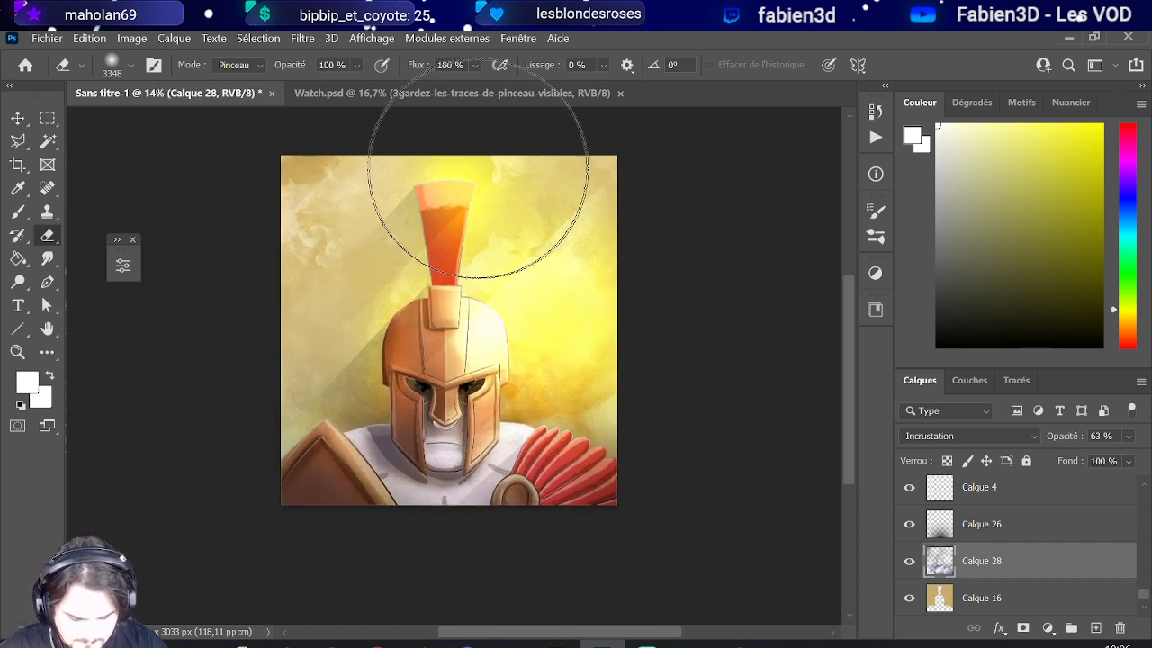
pyautogui.moveTo(360, 324)
pyautogui.mouseDown()
pyautogui.moveTo(387, 193)
pyautogui.moveTo(327, 270)
pyautogui.mouseUp()
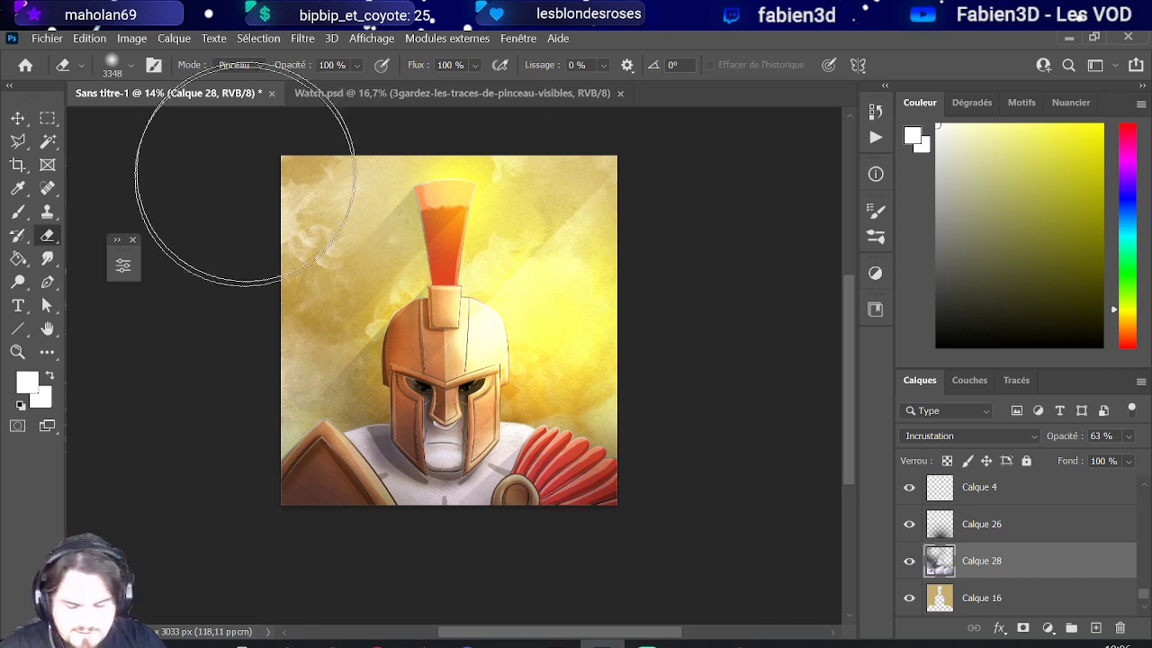
pyautogui.moveTo(301, 342)
pyautogui.mouseDown()
pyautogui.moveTo(189, 360)
pyautogui.moveTo(274, 407)
pyautogui.mouseUp()
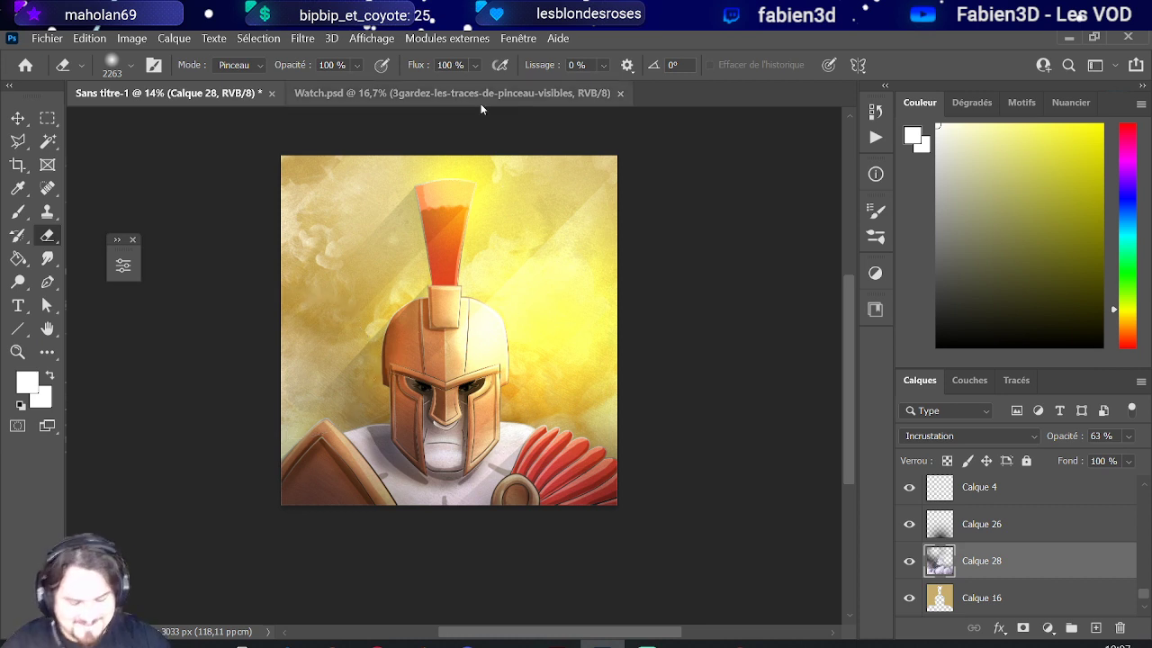
# - Add an empty layer above Calque 18 and reset the foreground colour to black
pyautogui.scroll(5, 1023, 522)
pyautogui.scroll(6, 1046, 496)
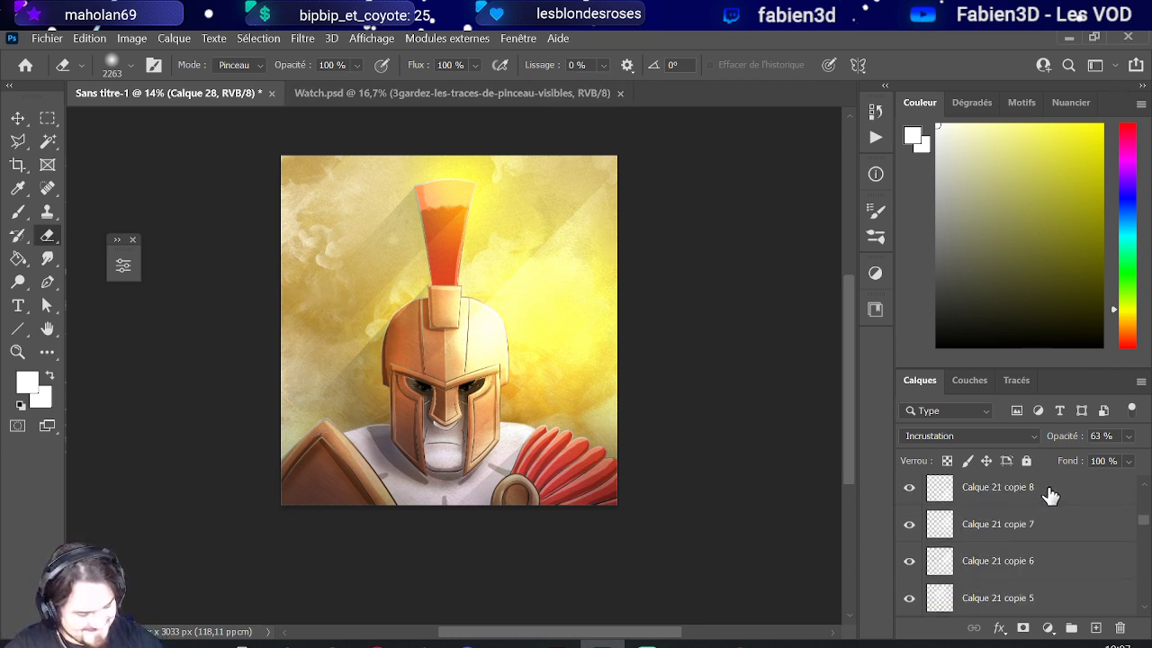
pyautogui.click(1011, 500)
pyautogui.click(1098, 629)
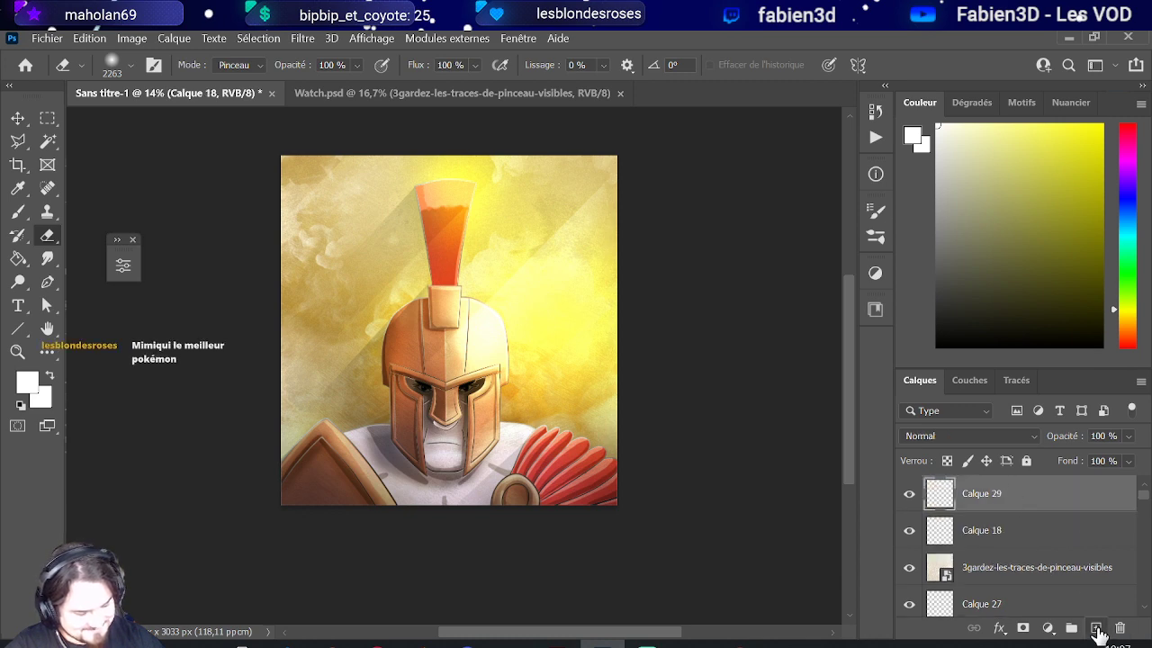
pyautogui.press('d')
# - Darken the upper-left and lower-right corners of the illustration on Calque 29 with a 2141 px soft black brush
pyautogui.moveTo(378, 314); pyautogui.dragTo(534, 332)
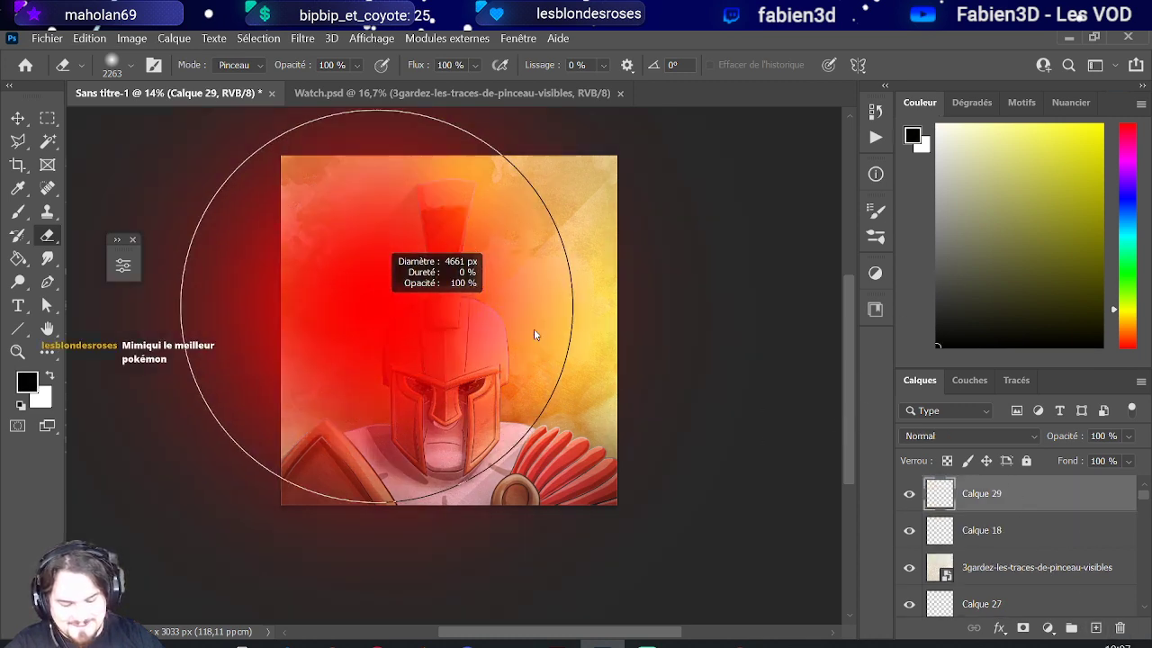
pyautogui.scroll(-3, 329, 260)
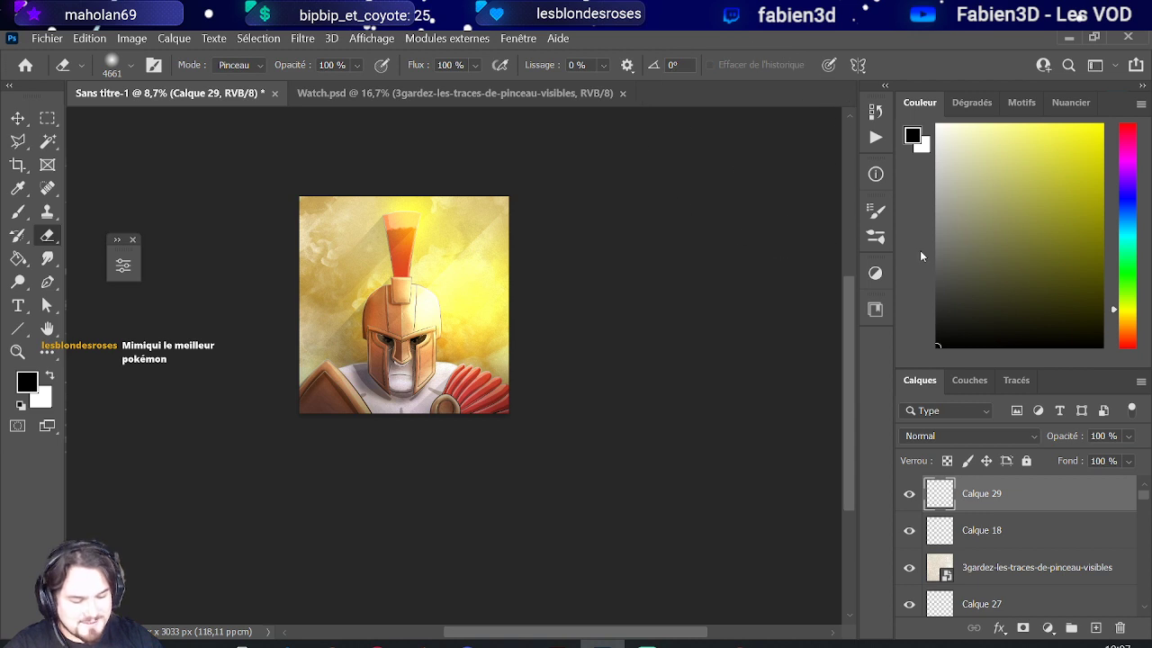
pyautogui.scroll(1, 327, 192)
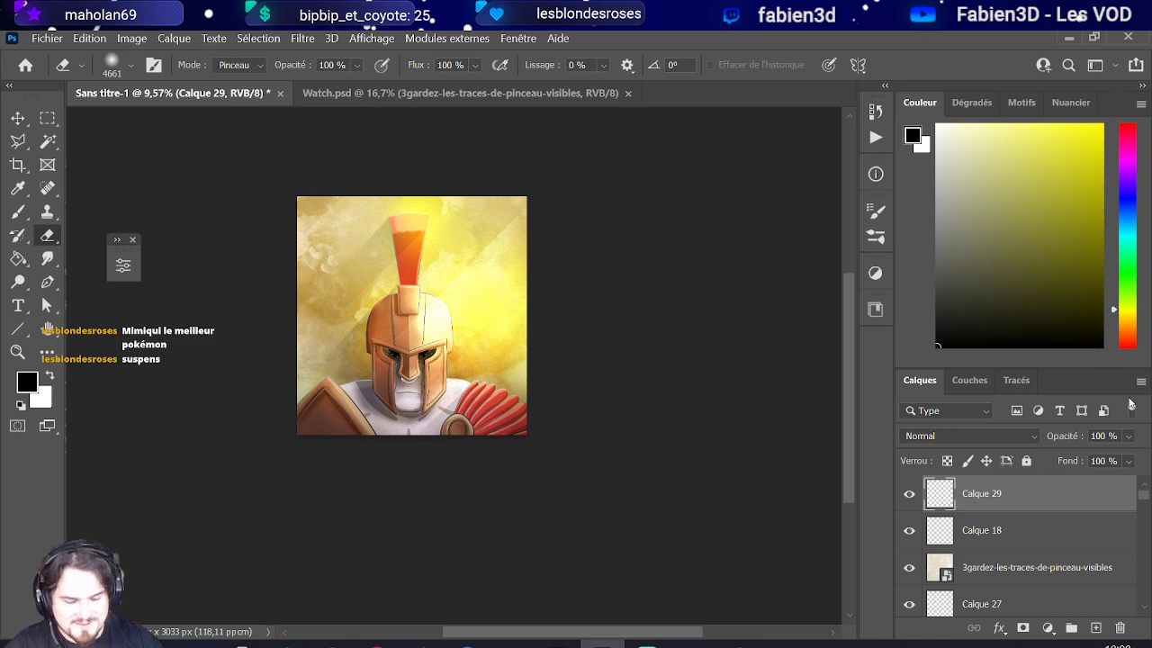
pyautogui.scroll(-1, 219, 312)
pyautogui.scroll(2, 234, 324)
pyautogui.moveTo(307, 267); pyautogui.dragTo(250, 266)
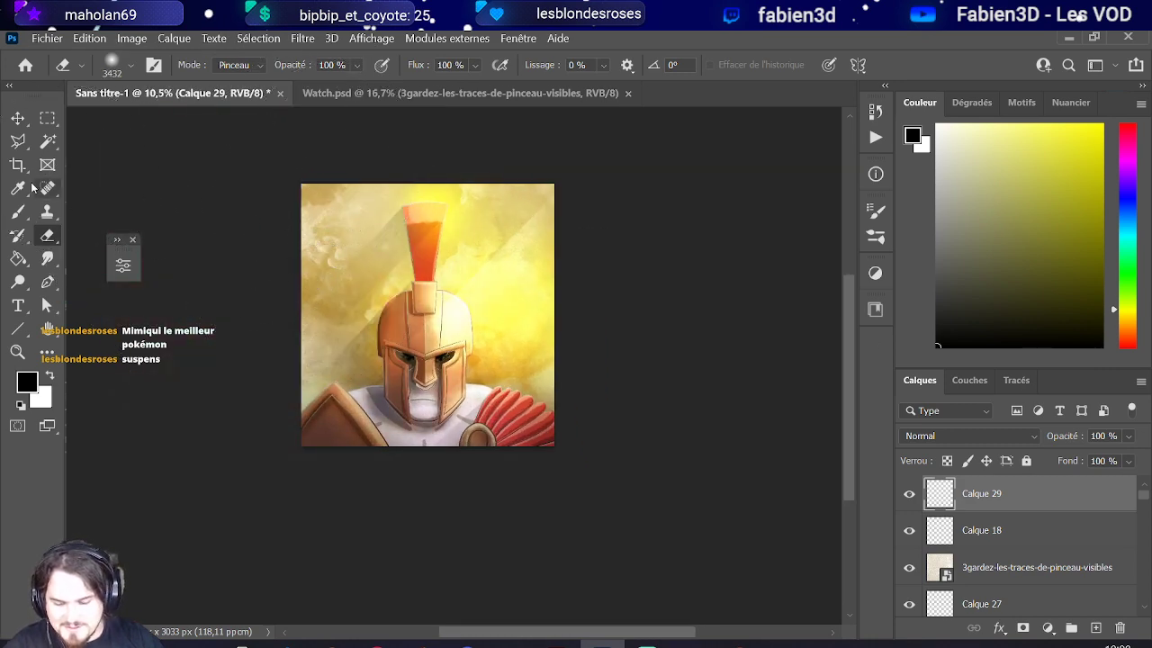
pyautogui.click(17, 211)
pyautogui.moveTo(306, 218); pyautogui.dragTo(353, 216)
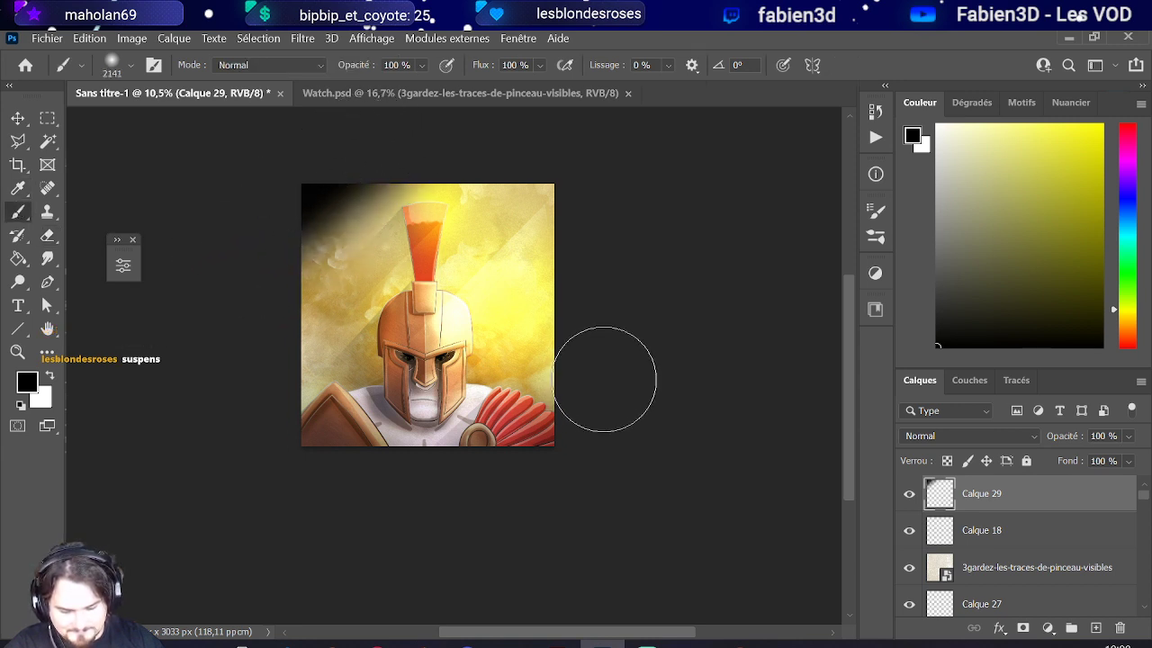
pyautogui.moveTo(605, 379); pyautogui.dragTo(463, 539)
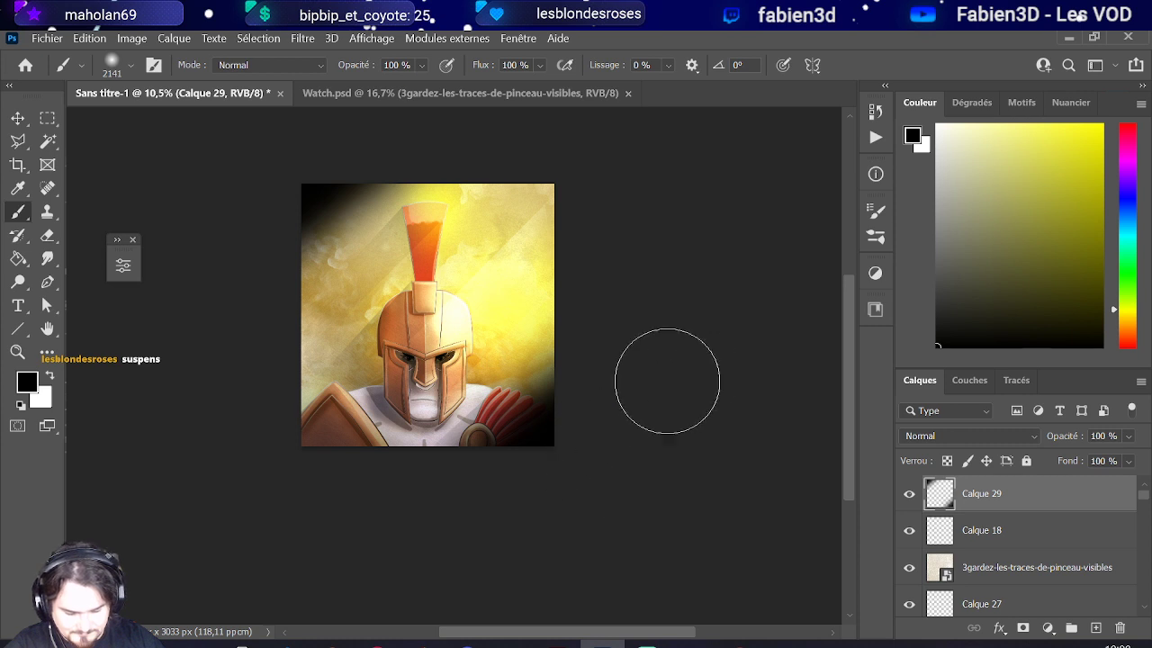
pyautogui.moveTo(504, 439); pyautogui.dragTo(621, 427)
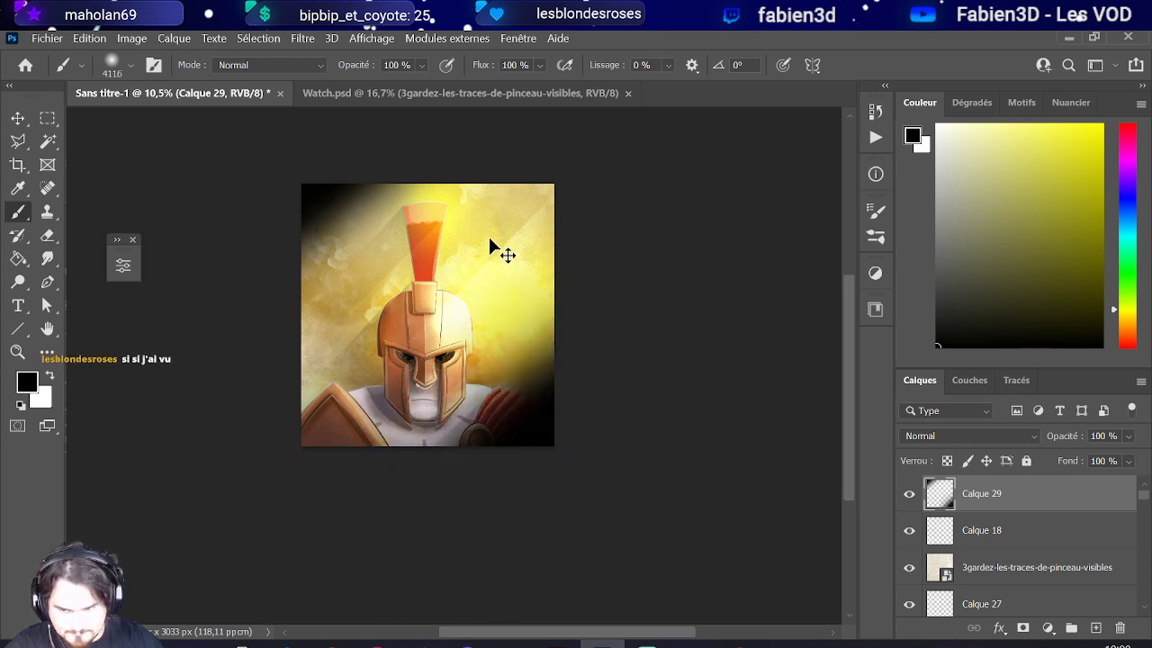
pyautogui.hotkey('ctrl', 'z')
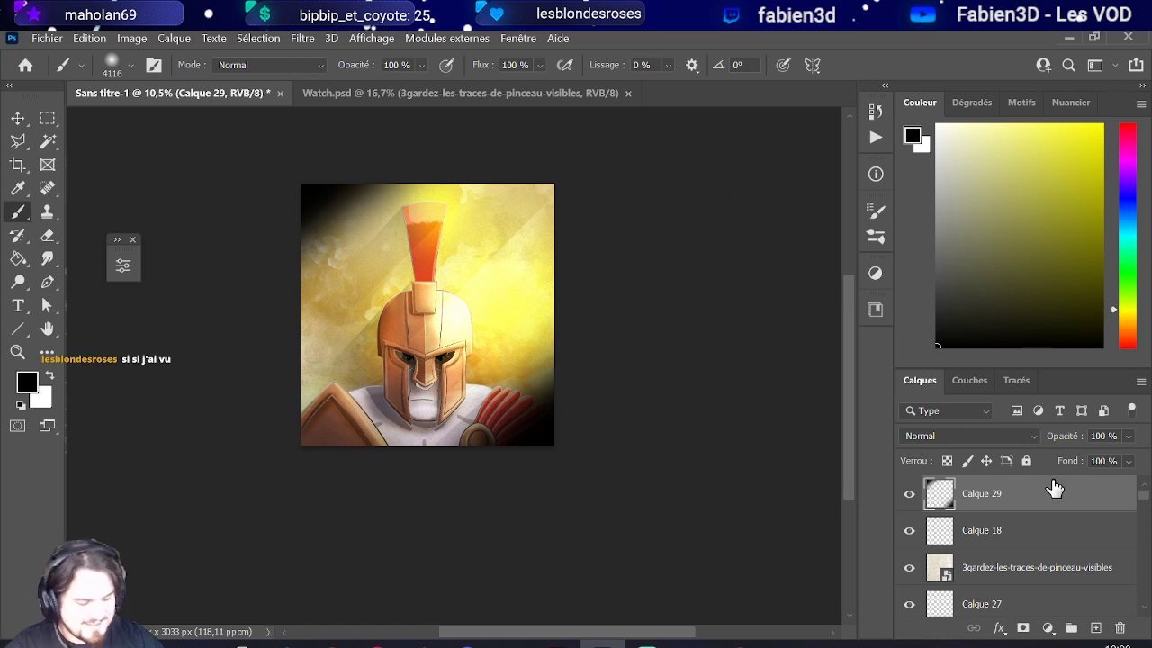
# - Set the blend mode of Calque 29 to Produit and its opacity to 63 %
pyautogui.click(1012, 439)
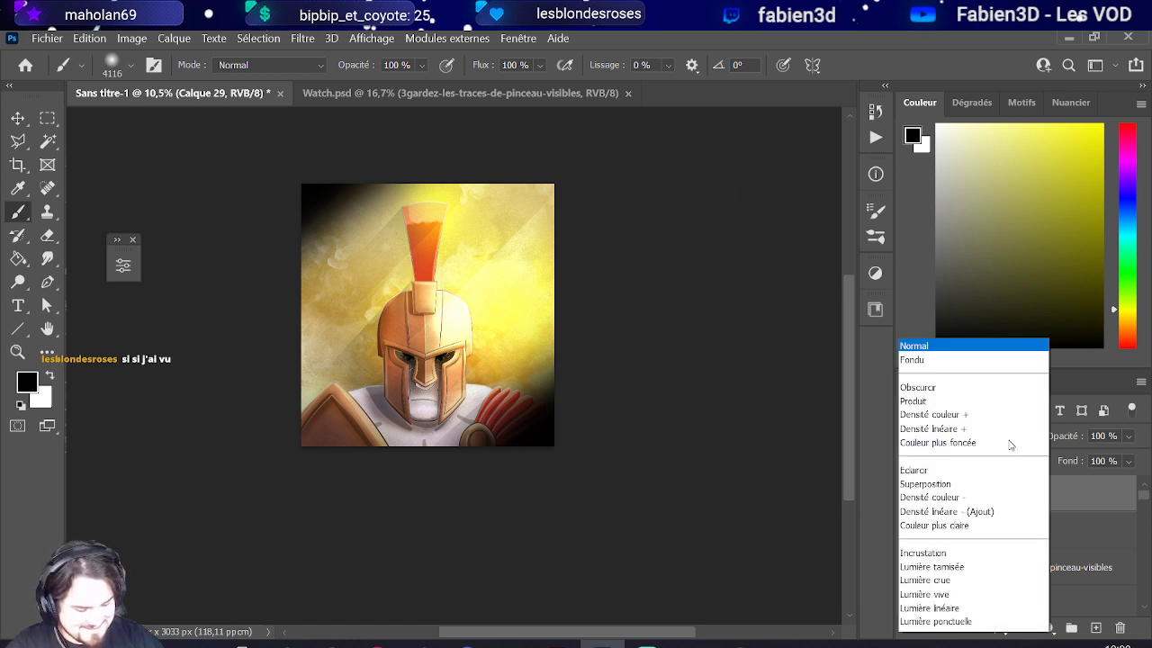
pyautogui.click(981, 251)
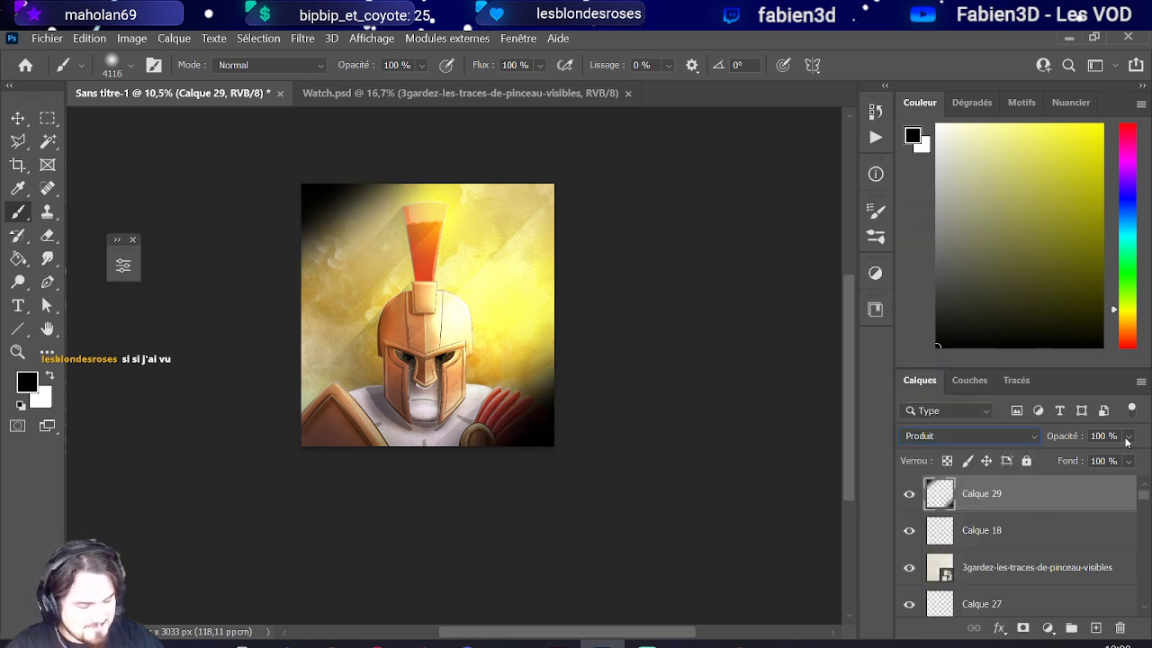
pyautogui.click(1126, 441)
pyautogui.moveTo(1139, 456)
pyautogui.mouseDown()
pyautogui.moveTo(1091, 454)
pyautogui.moveTo(1106, 456)
pyautogui.mouseUp()
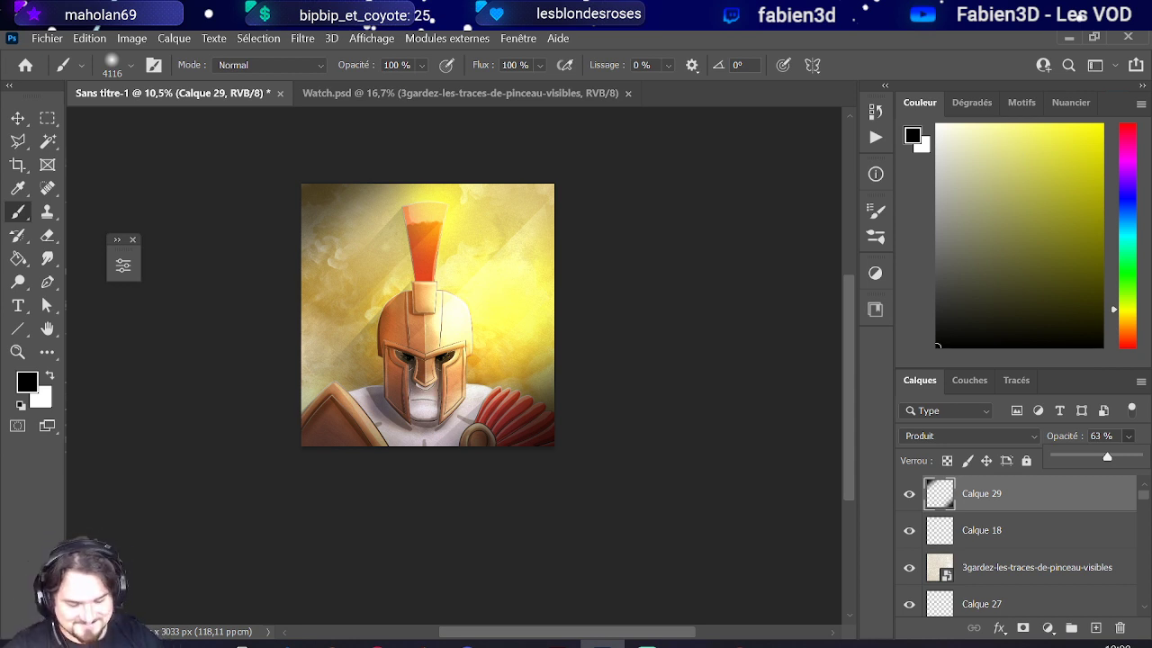
# - Darken the shield corner and the shaded left side of the helmet on Calque 29 with soft black brushes of 2097 px and 1093 px
pyautogui.scroll(1, 316, 535)
pyautogui.moveTo(345, 450); pyautogui.dragTo(323, 450)
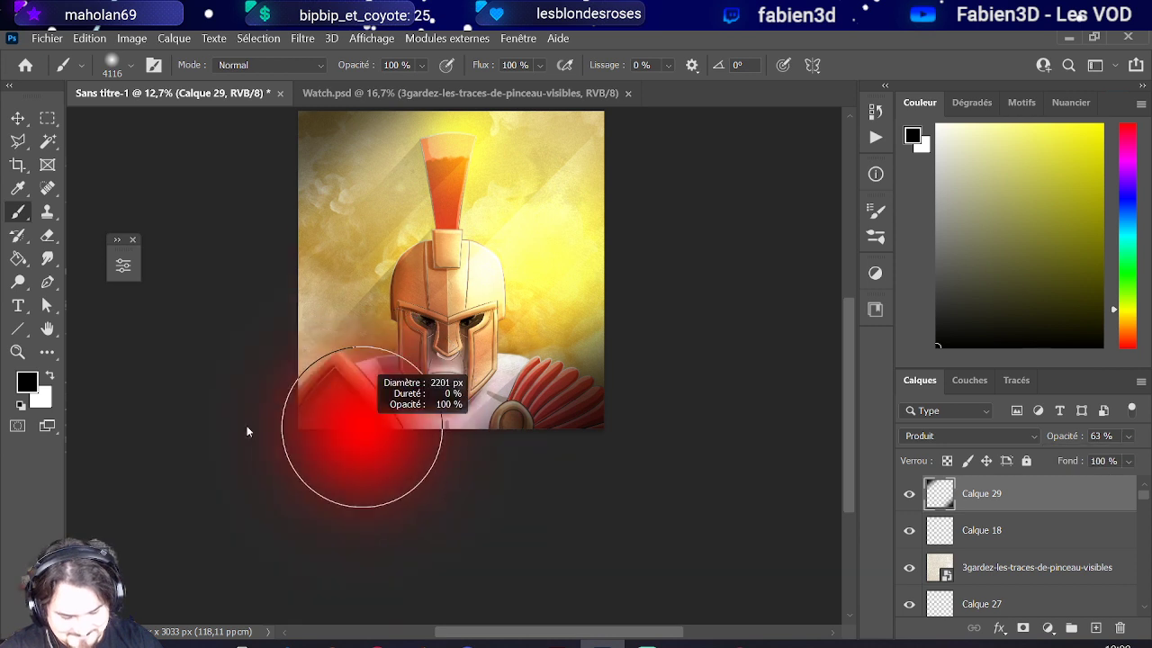
pyautogui.scroll(-2, 327, 470)
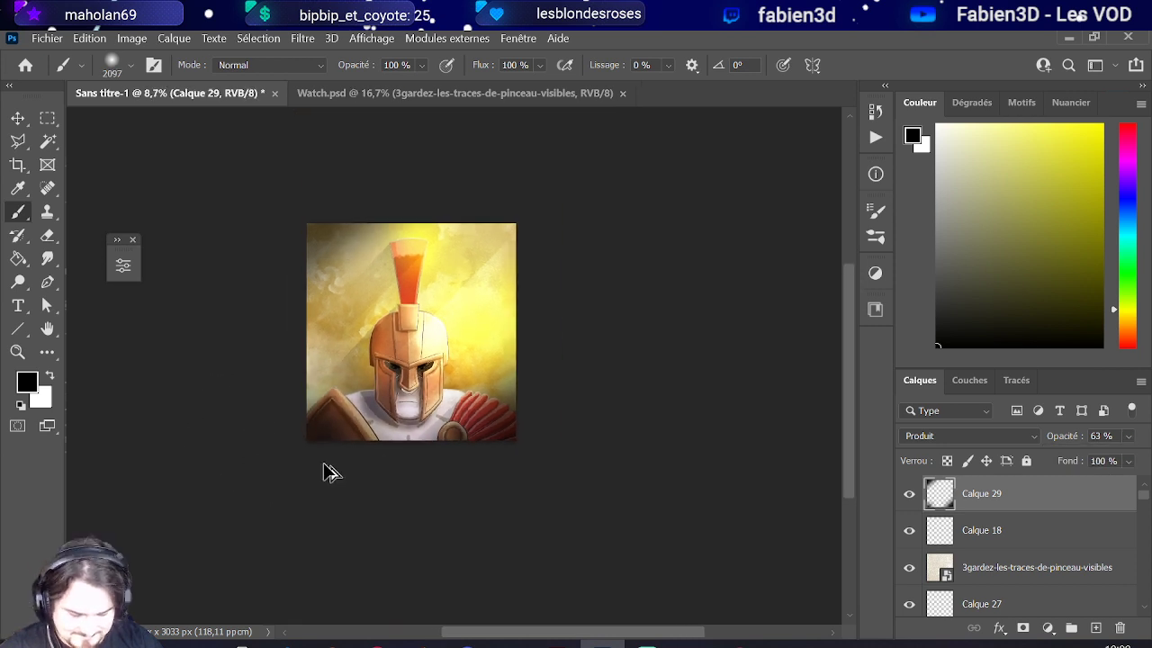
pyautogui.scroll(1, 378, 395)
pyautogui.scroll(2, 378, 396)
pyautogui.moveTo(368, 306); pyautogui.dragTo(349, 306)
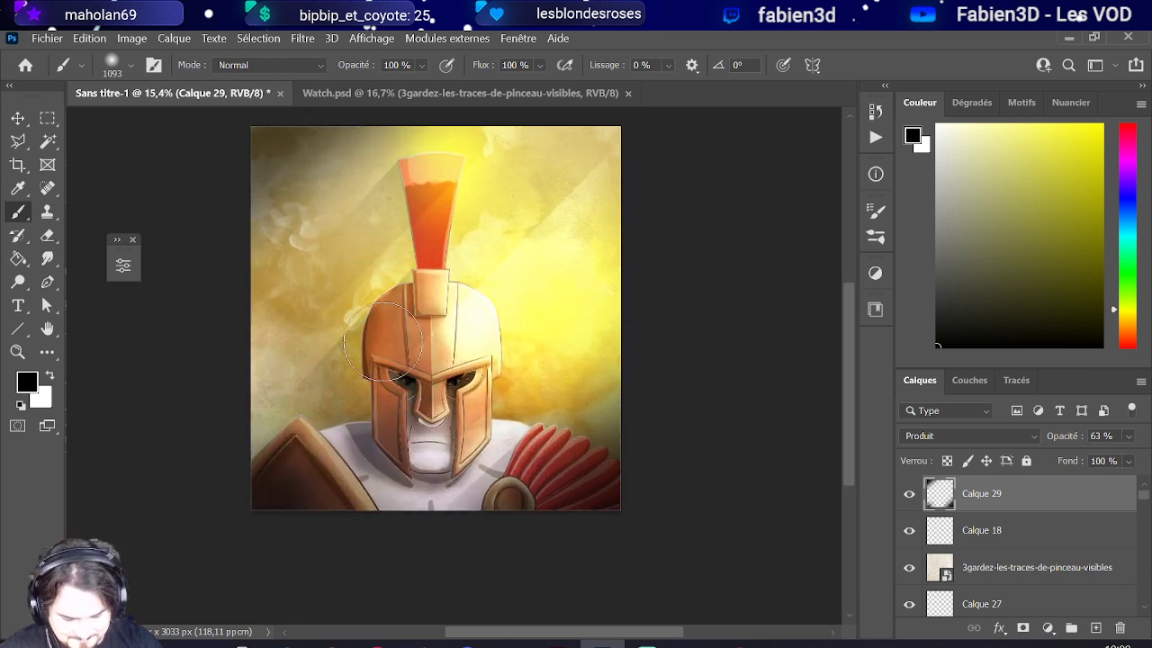
pyautogui.moveTo(382, 409)
pyautogui.mouseDown()
pyautogui.moveTo(396, 413)
pyautogui.moveTo(360, 423)
pyautogui.moveTo(381, 438)
pyautogui.mouseUp()
pyautogui.scroll(-2, 387, 331)
pyautogui.scroll(-1, 342, 404)
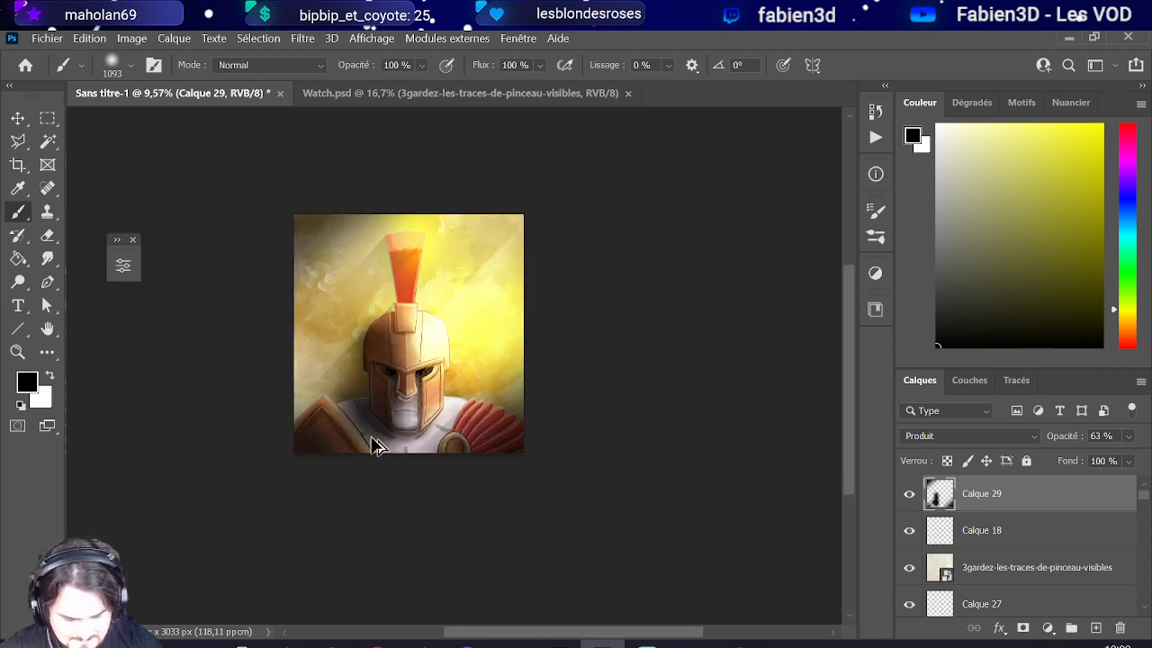
# - Lower the opacity of the corner shading layer Calque 29 to 59 %
pyautogui.scroll(2, 334, 432)
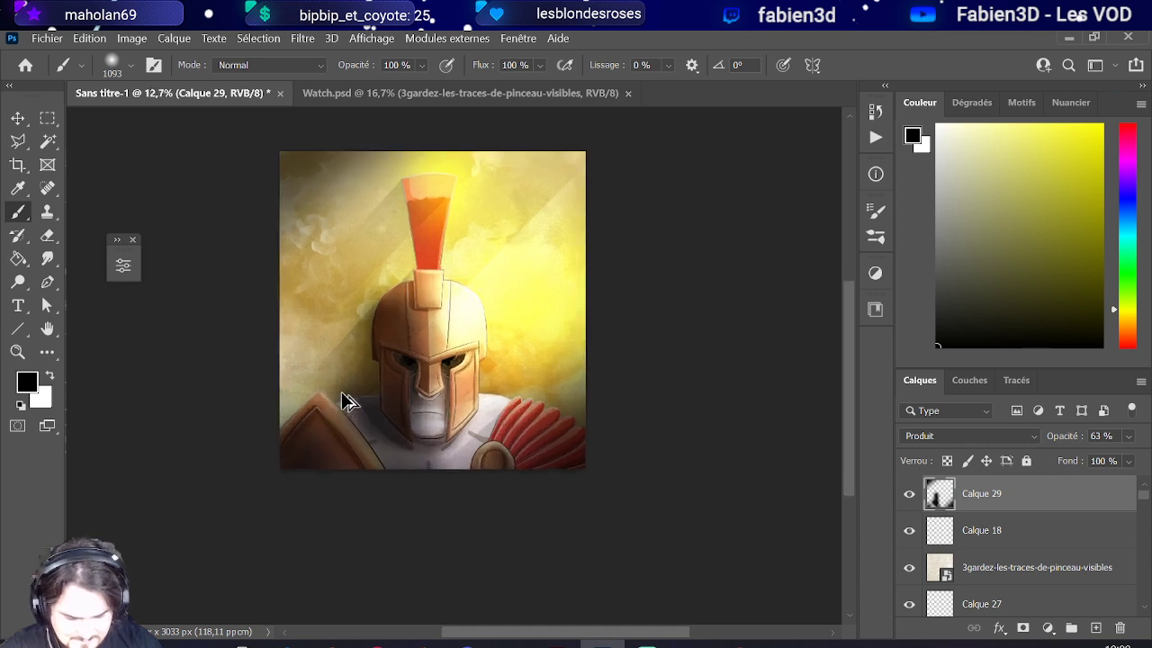
pyautogui.scroll(-1, 652, 444)
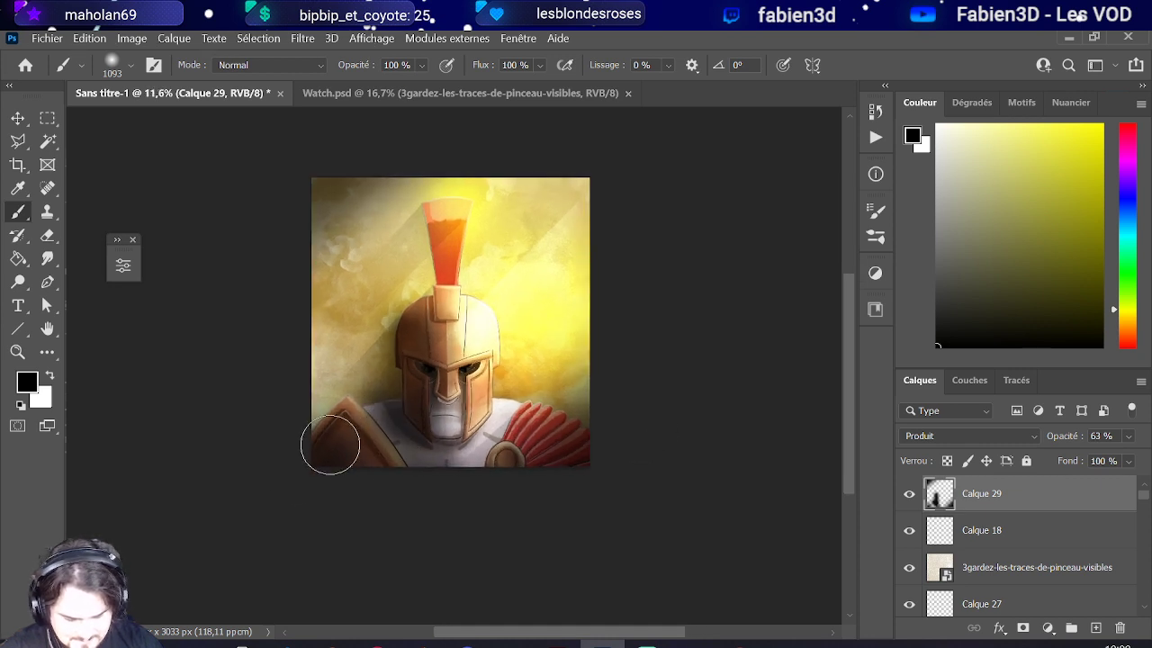
pyautogui.click(1127, 436)
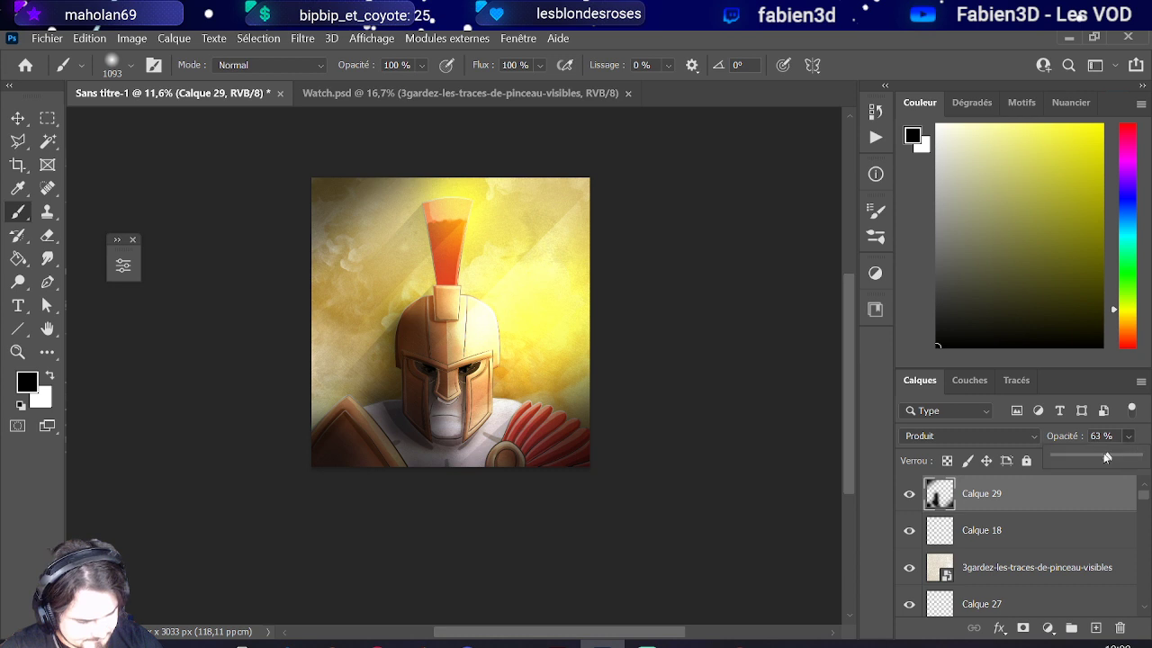
pyautogui.moveTo(1108, 458)
pyautogui.mouseDown()
pyautogui.moveTo(1084, 460)
pyautogui.moveTo(1104, 459)
pyautogui.mouseUp()
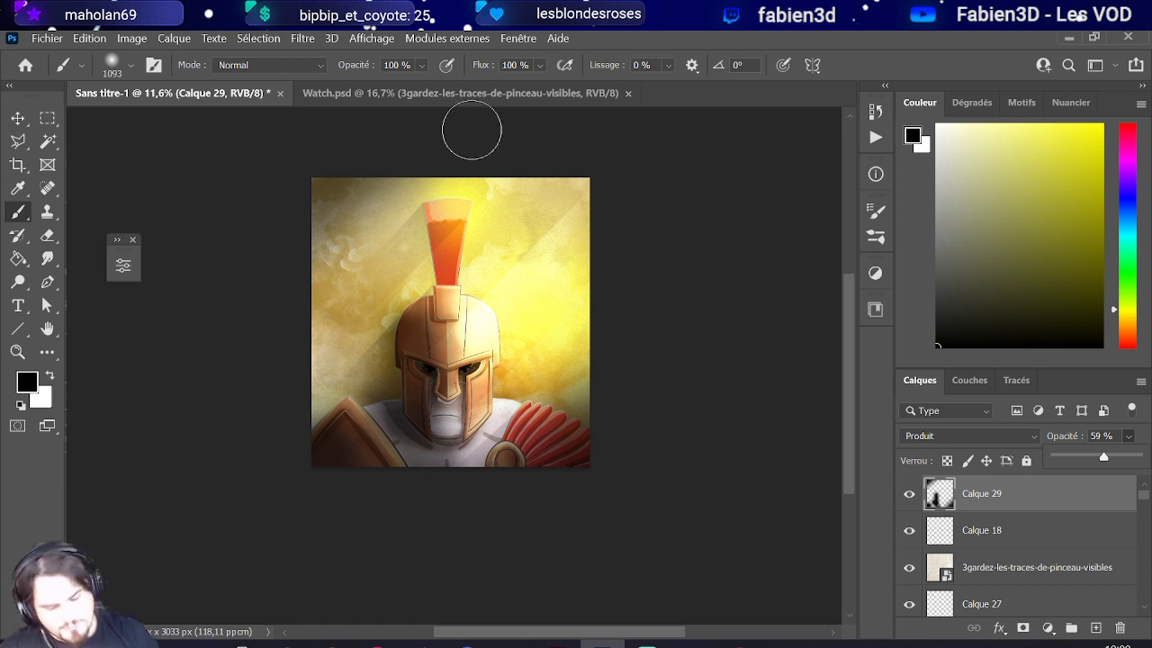
# - Try to darken the plume's base and the helmet mount on Calque 29 with a 621 px soft black brush
pyautogui.moveTo(420, 268); pyautogui.dragTo(430, 288)
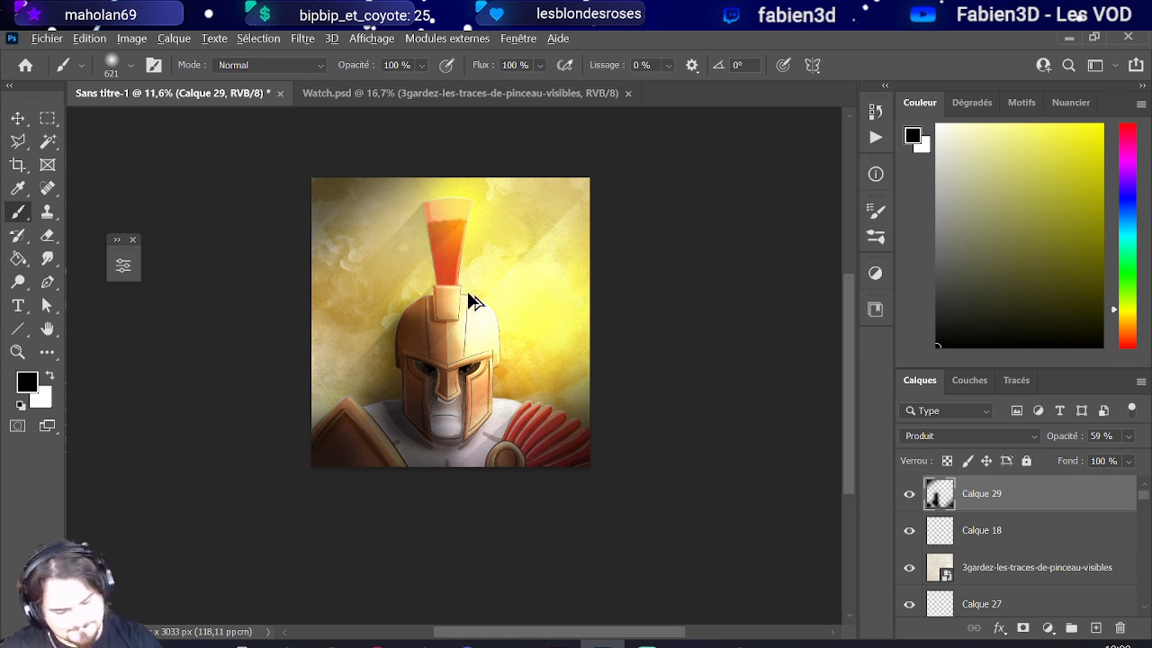
pyautogui.scroll(-2, 442, 275)
pyautogui.scroll(3, 441, 243)
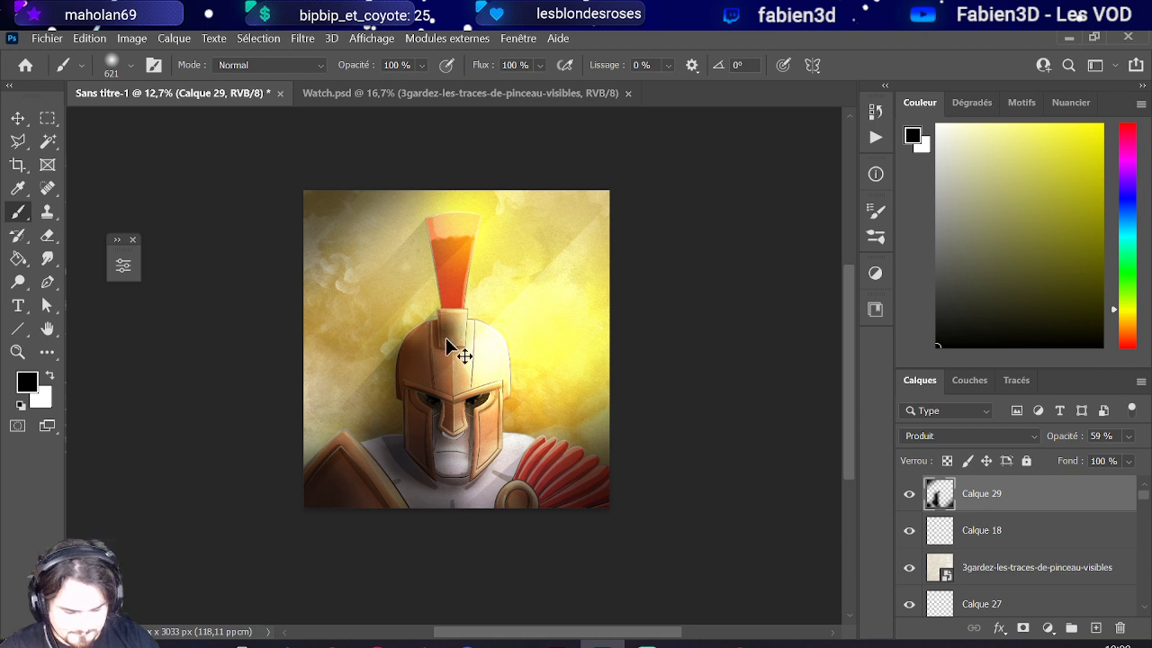
pyautogui.moveTo(445, 339)
pyautogui.mouseDown()
pyautogui.moveTo(457, 339)
pyautogui.moveTo(445, 339)
pyautogui.mouseUp()
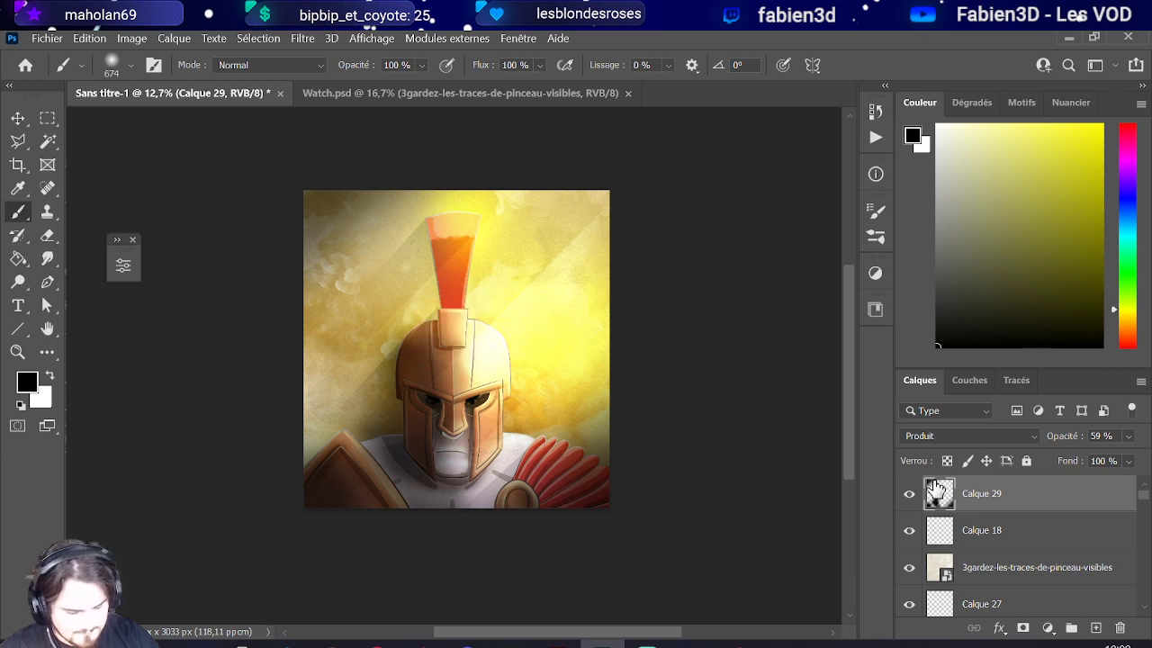
# - Add an empty layer above Calque 29 with 30 % opacity and the Produit blend mode
pyautogui.click(1096, 628)
pyautogui.scroll(3, 452, 347)
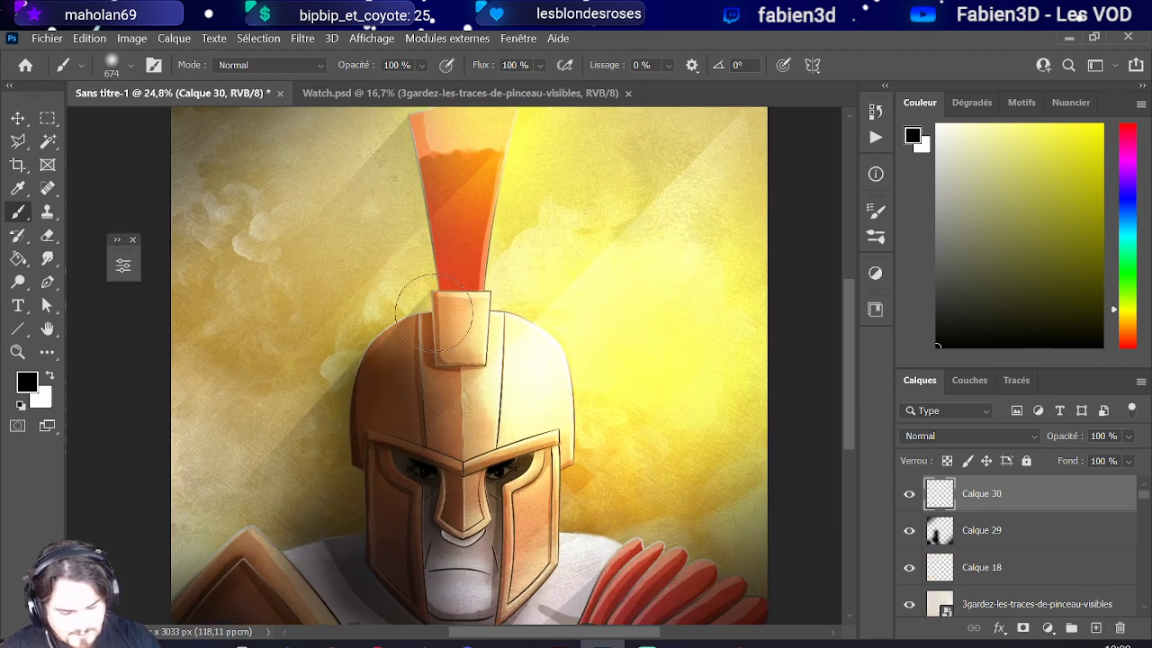
pyautogui.click(1101, 436)
pyautogui.write('30')
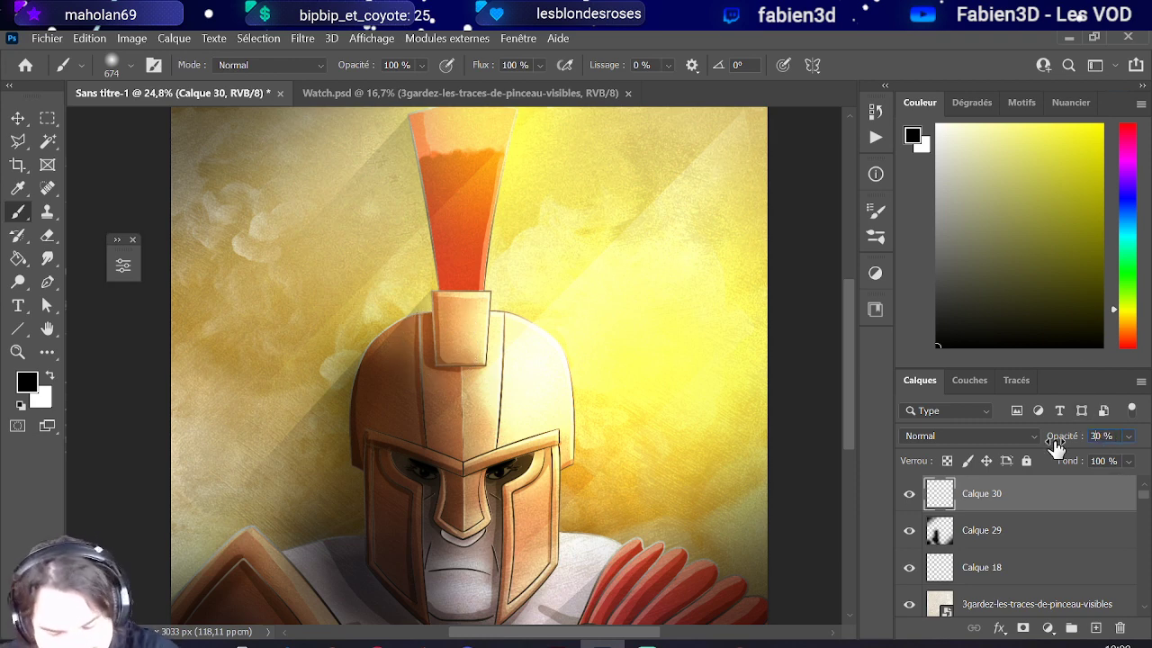
pyautogui.click(964, 438)
pyautogui.click(988, 247)
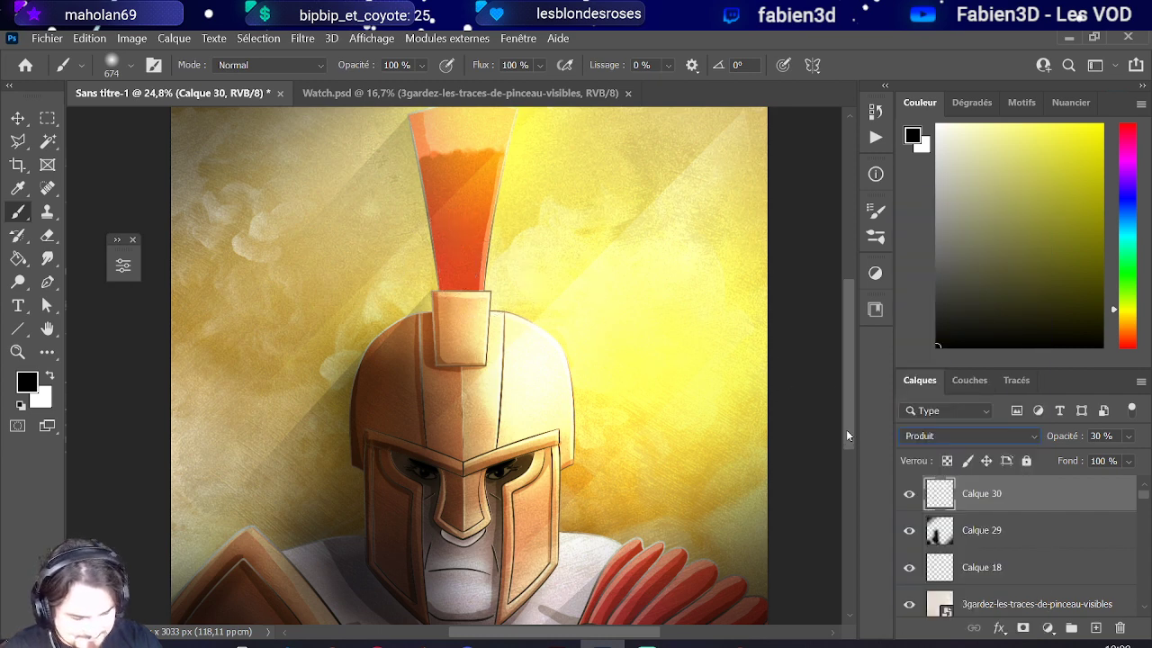
# - Shade the plume, its mount and the shadow side of the helmet on Calque 30 with a 529 px soft black brush
pyautogui.moveTo(846, 434); pyautogui.dragTo(844, 406)
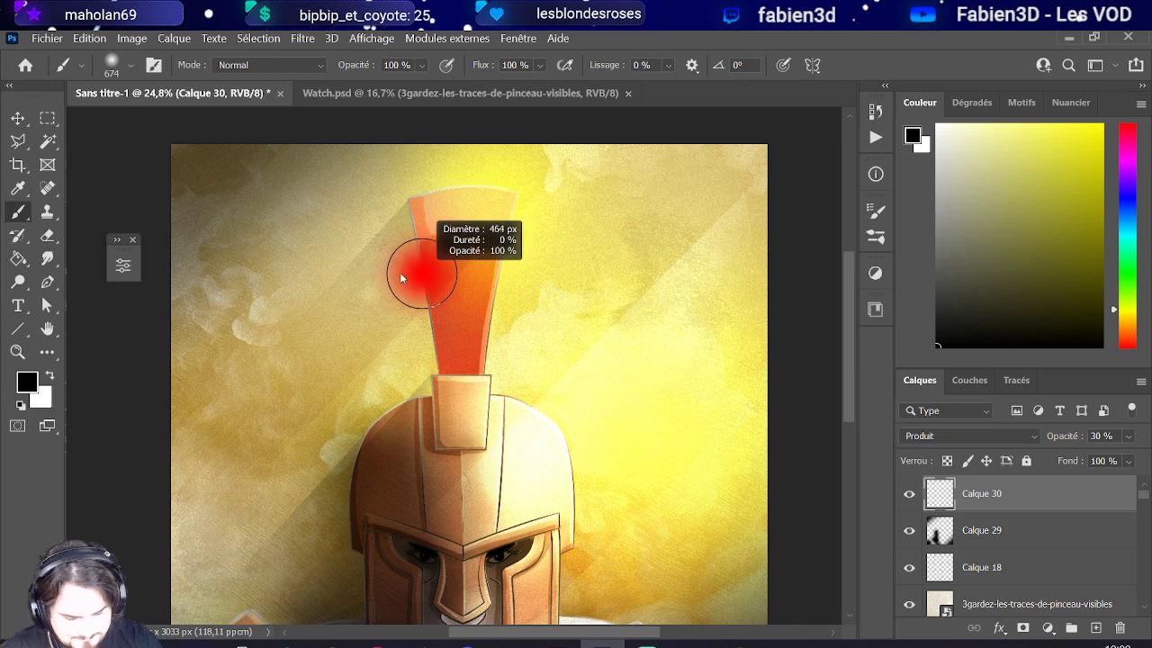
pyautogui.moveTo(493, 239)
pyautogui.mouseDown()
pyautogui.moveTo(421, 250)
pyautogui.moveTo(419, 201)
pyautogui.moveTo(455, 378)
pyautogui.moveTo(446, 454)
pyautogui.moveTo(450, 383)
pyautogui.moveTo(441, 413)
pyautogui.moveTo(482, 423)
pyautogui.moveTo(477, 441)
pyautogui.moveTo(455, 369)
pyautogui.moveTo(446, 423)
pyautogui.moveTo(459, 504)
pyautogui.moveTo(441, 297)
pyautogui.moveTo(417, 407)
pyautogui.moveTo(396, 301)
pyautogui.moveTo(423, 261)
pyautogui.moveTo(382, 401)
pyautogui.moveTo(396, 438)
pyautogui.mouseUp()
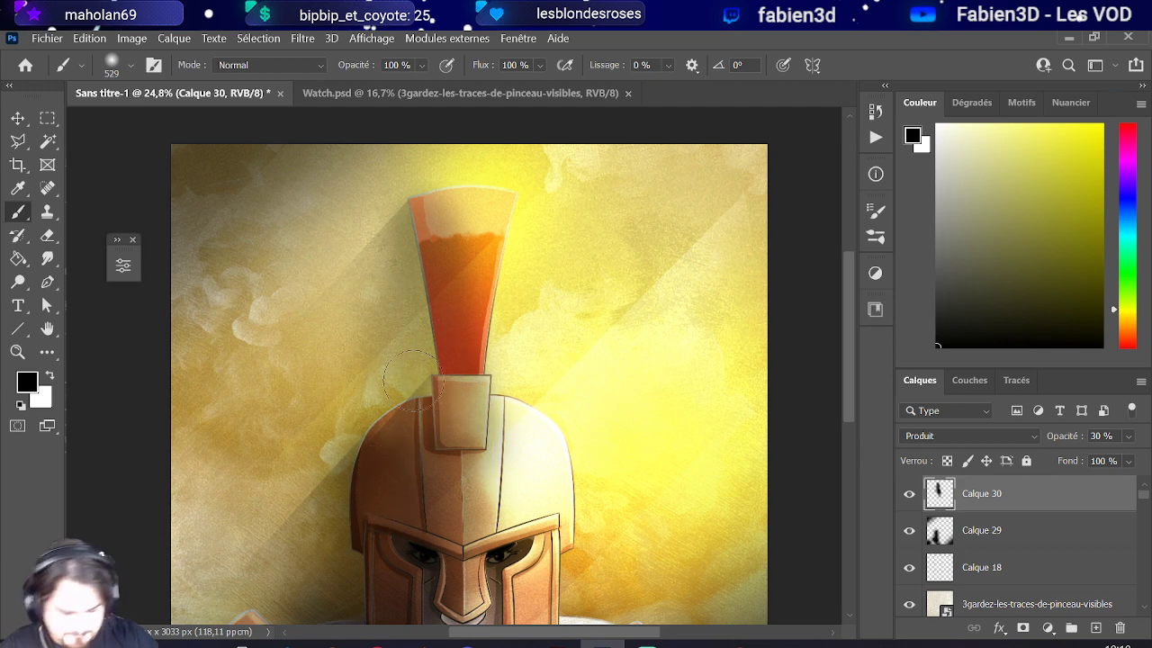
pyautogui.scroll(-5, 252, 355)
pyautogui.scroll(-1, 287, 370)
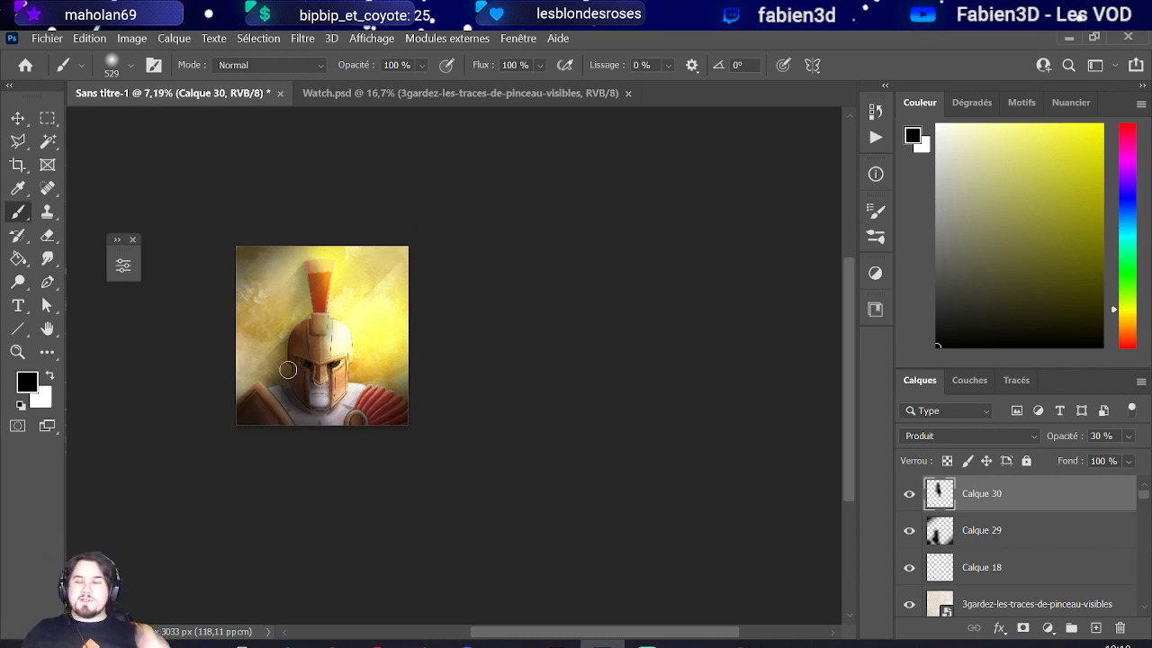
# - Examine the shading of the helmet, face, tunic and shoulder feathers both up close and in the whole illustration
pyautogui.scroll(2, 379, 384)
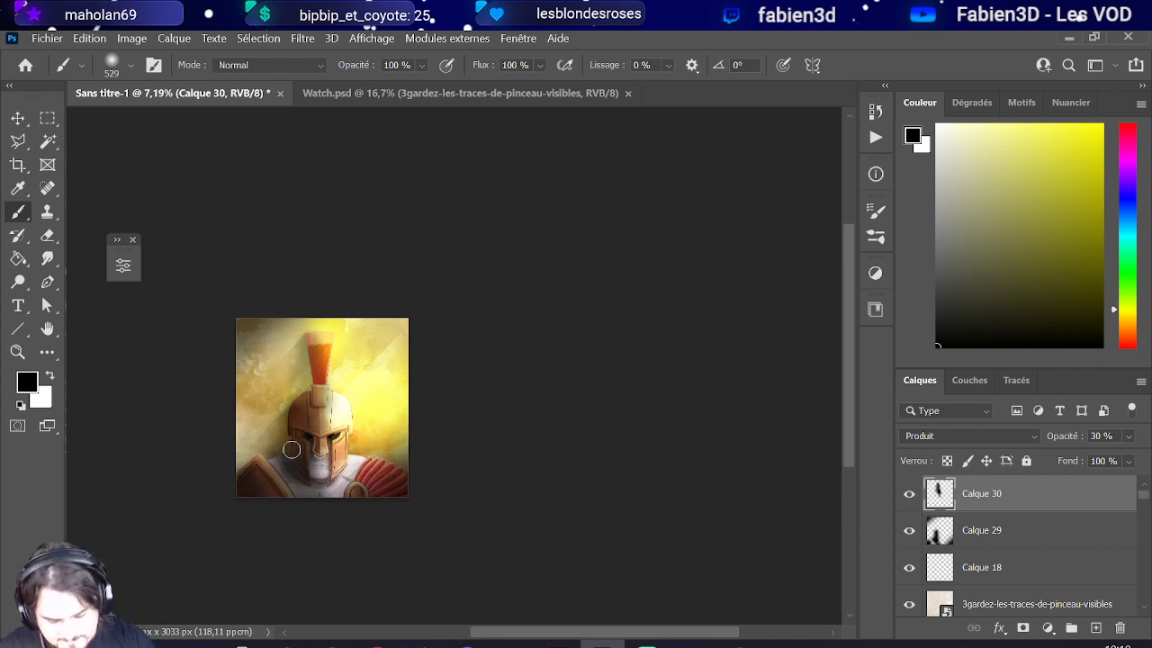
pyautogui.scroll(4, 278, 459)
pyautogui.scroll(2, 297, 450)
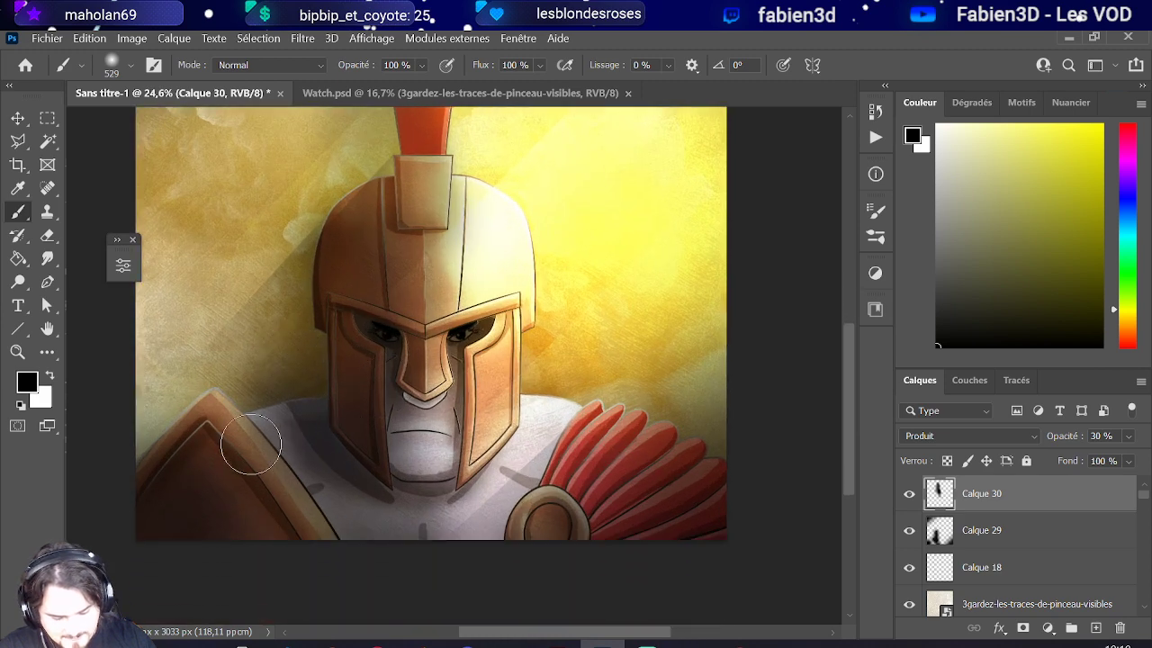
pyautogui.scroll(-3, 247, 454)
pyautogui.scroll(-3, 243, 454)
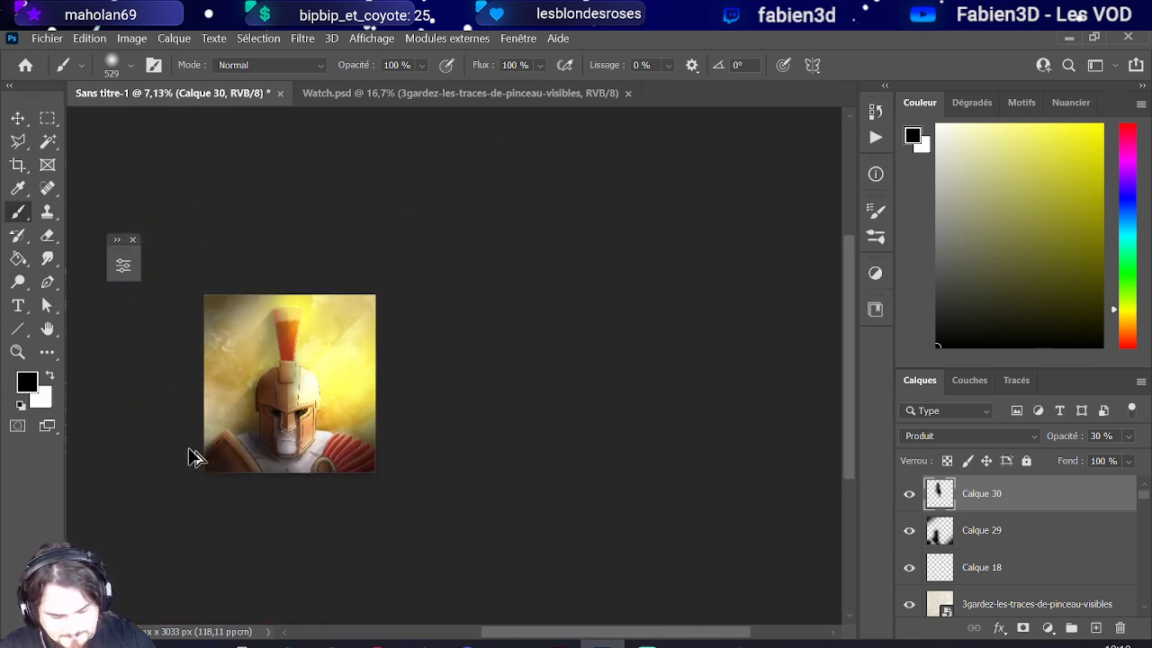
pyautogui.scroll(5, 255, 396)
pyautogui.scroll(1, 581, 342)
pyautogui.scroll(-3, 563, 363)
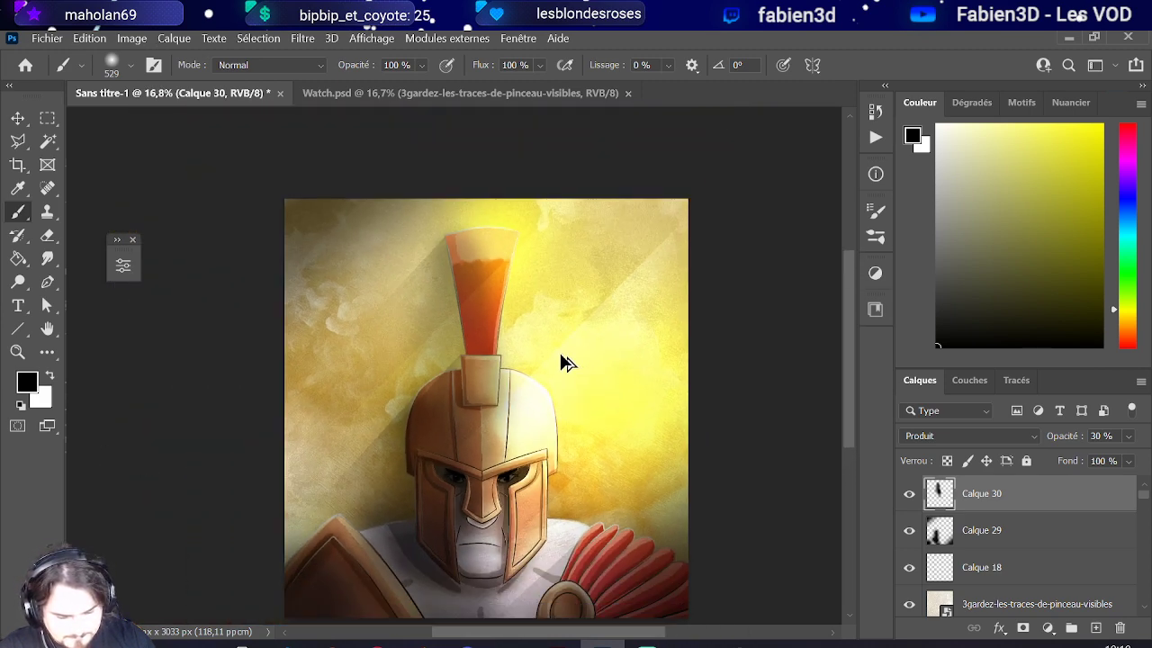
pyautogui.scroll(-1, 328, 378)
pyautogui.scroll(2, 458, 399)
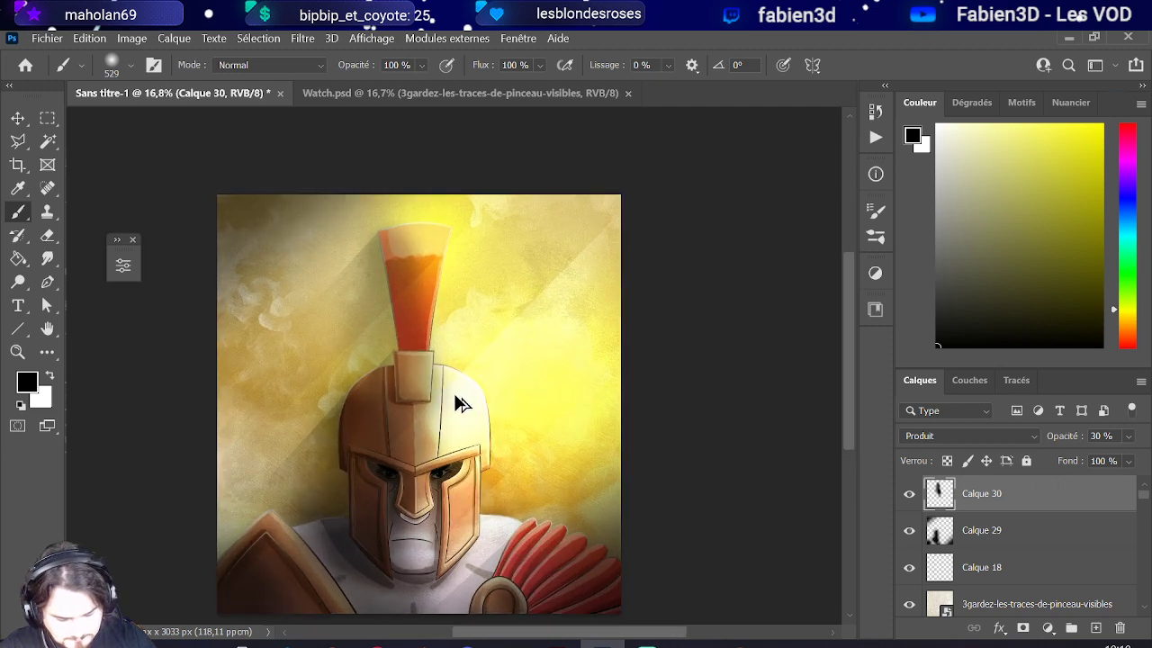
pyautogui.scroll(-1, 478, 398)
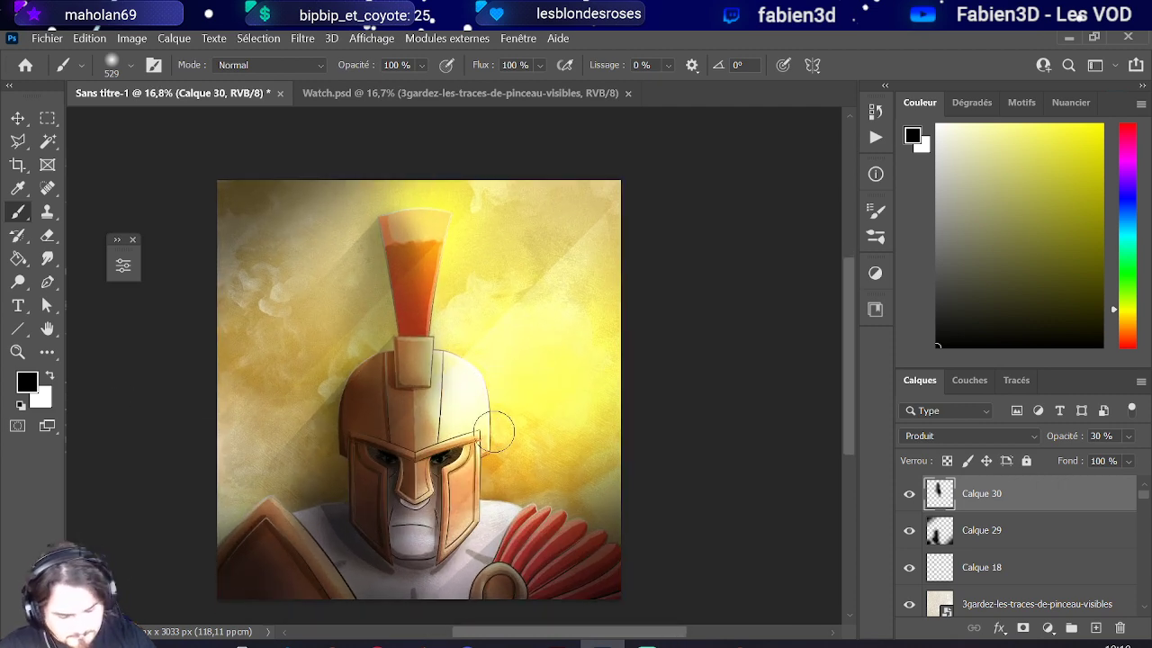
pyautogui.scroll(3, 443, 568)
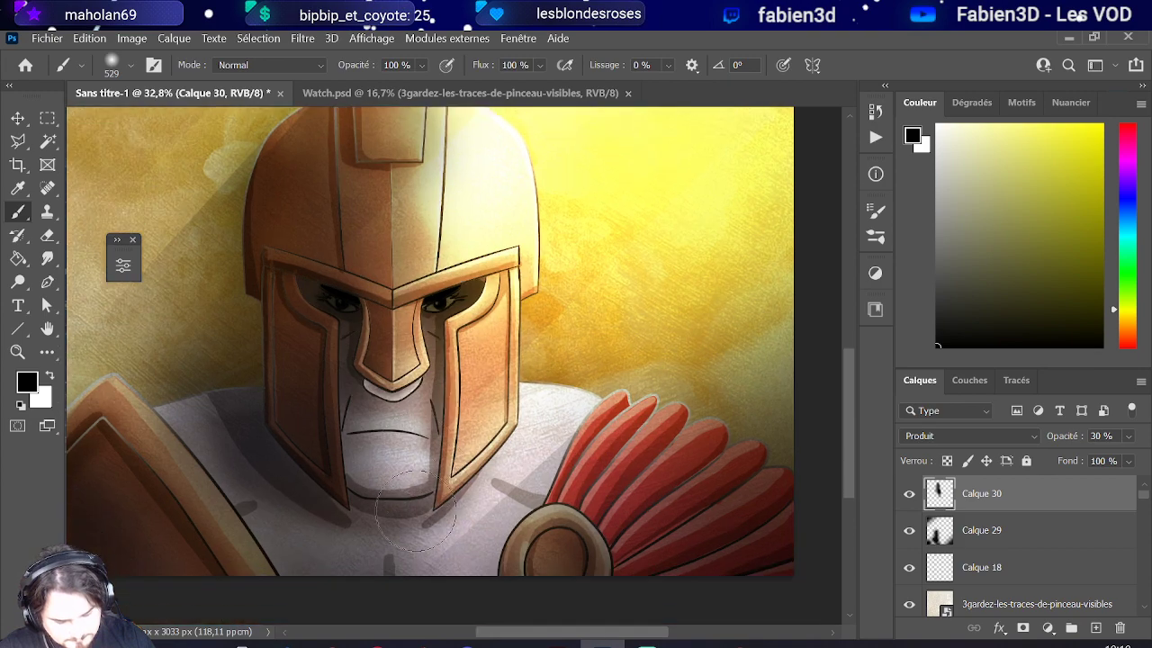
pyautogui.scroll(-1, 1006, 513)
pyautogui.scroll(1, 1006, 518)
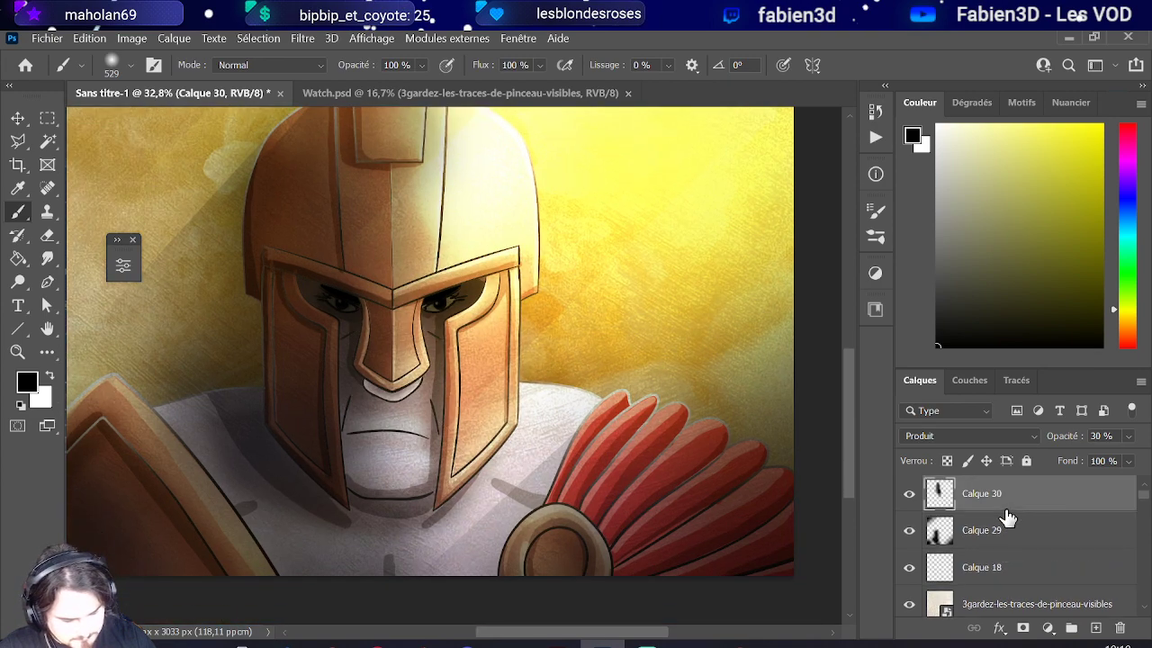
# - Add an empty layer above Calque 30 and prepare a 108 px soft brush with a near-black foreground colour
pyautogui.click(1096, 627)
pyautogui.scroll(2, 441, 448)
pyautogui.moveTo(372, 454); pyautogui.dragTo(324, 459)
pyautogui.scroll(-1, 320, 463)
pyautogui.keyDown('alt'); pyautogui.click(324, 464); pyautogui.keyUp('alt')
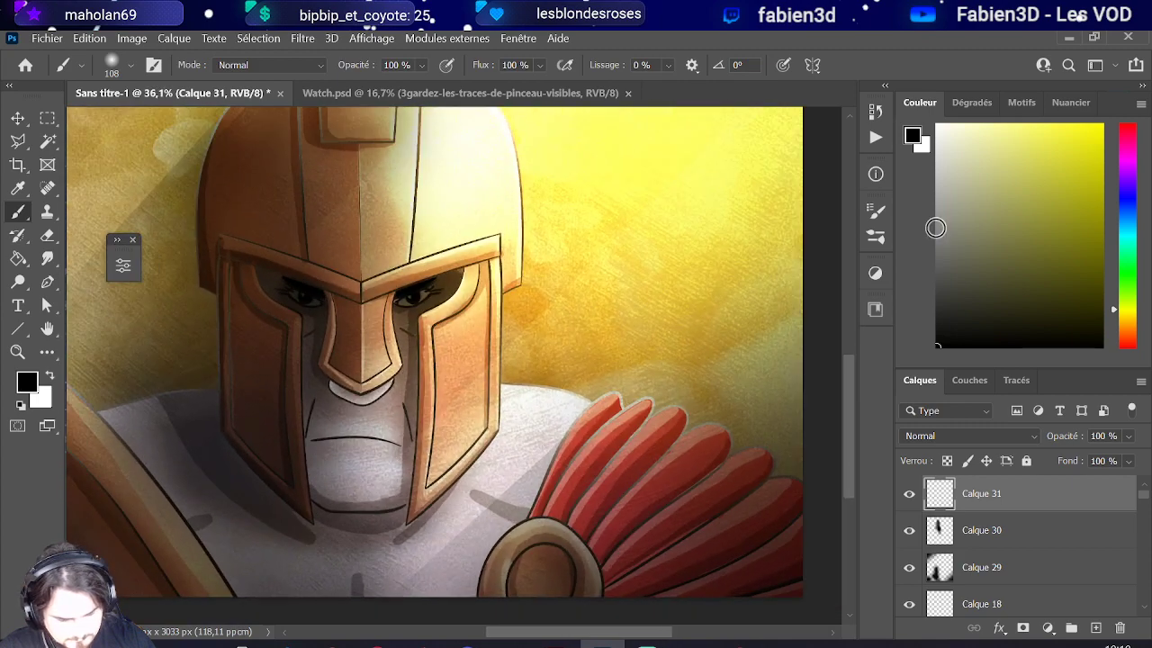
pyautogui.scroll(-1, 468, 505)
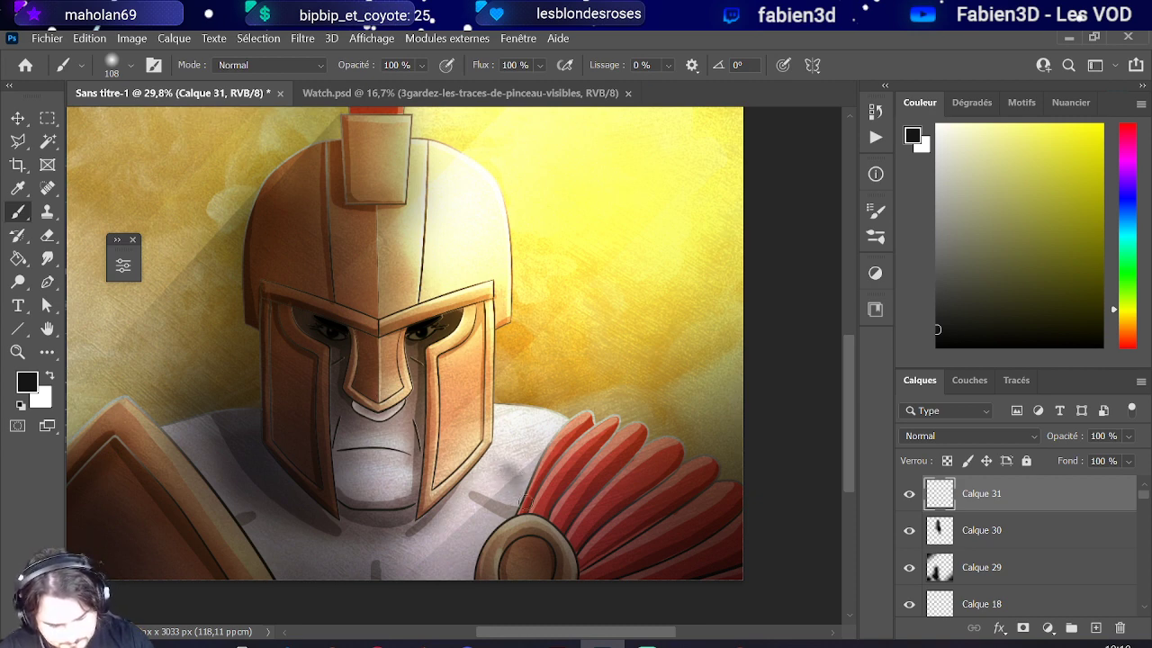
# - Shade the tunic around the neck and shoulders, the red shoulder feathers and the round clasp on Calque 31 with the 108 px soft brush
pyautogui.moveTo(526, 501)
pyautogui.mouseDown()
pyautogui.moveTo(493, 504)
pyautogui.moveTo(501, 507)
pyautogui.moveTo(499, 489)
pyautogui.moveTo(527, 488)
pyautogui.moveTo(536, 473)
pyautogui.moveTo(528, 454)
pyautogui.moveTo(478, 488)
pyautogui.moveTo(497, 503)
pyautogui.moveTo(497, 461)
pyautogui.mouseUp()
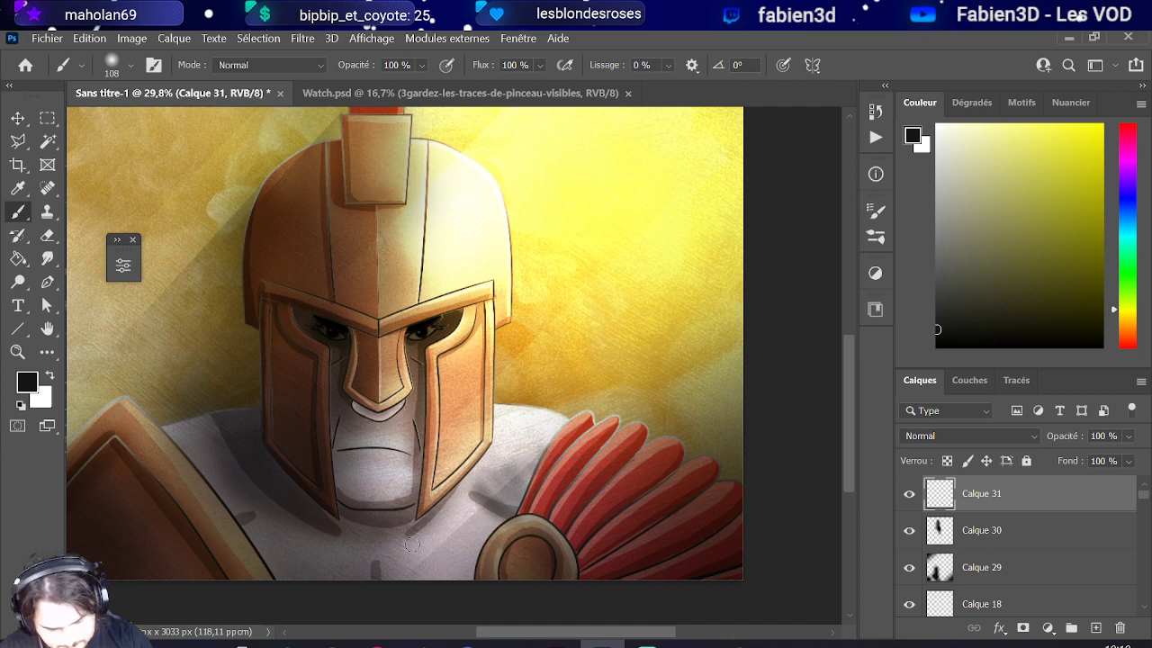
pyautogui.moveTo(417, 520)
pyautogui.mouseDown()
pyautogui.moveTo(467, 506)
pyautogui.moveTo(402, 535)
pyautogui.moveTo(492, 464)
pyautogui.mouseUp()
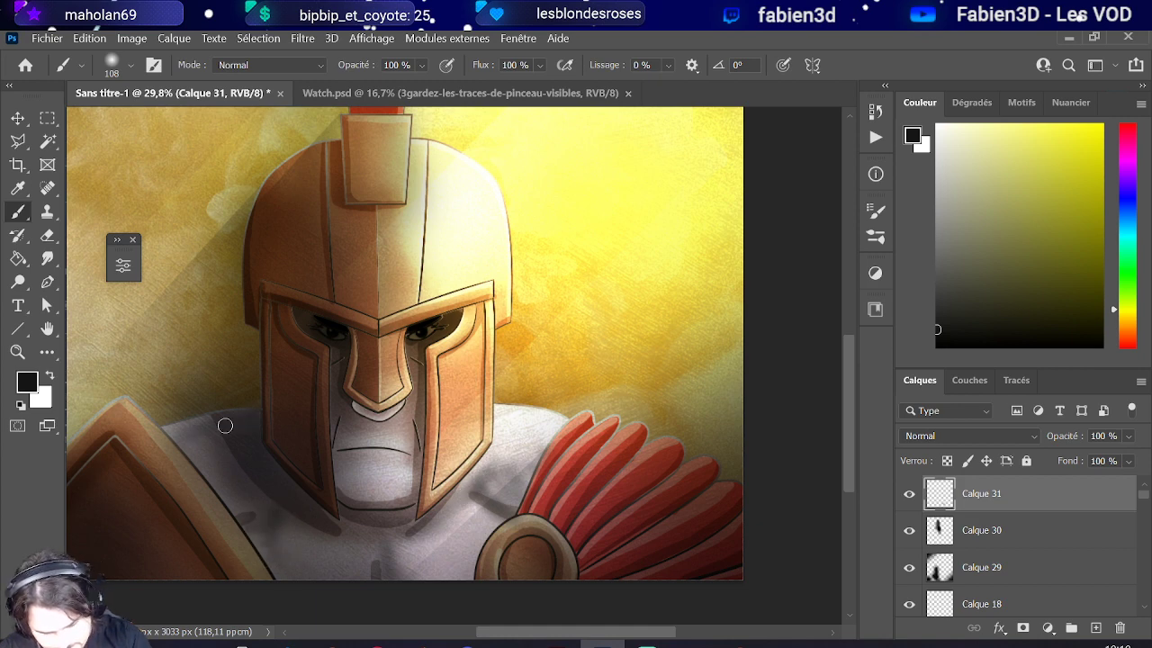
pyautogui.moveTo(521, 433); pyautogui.dragTo(567, 423)
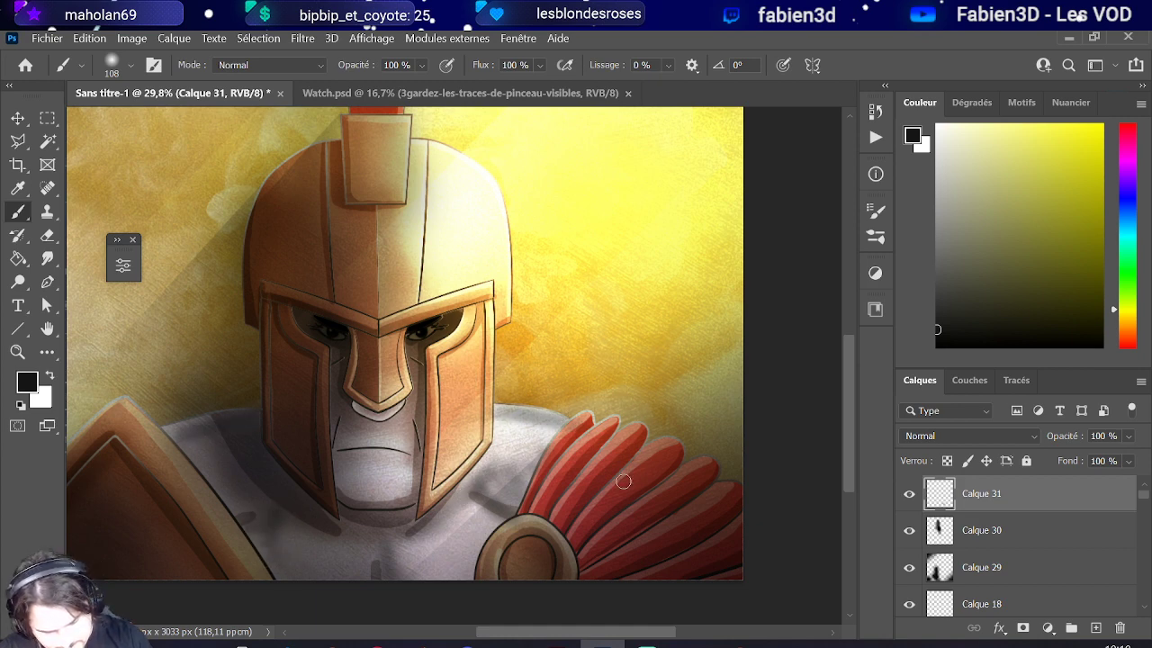
pyautogui.moveTo(623, 481)
pyautogui.mouseDown()
pyautogui.moveTo(676, 444)
pyautogui.moveTo(583, 545)
pyautogui.moveTo(691, 453)
pyautogui.mouseUp()
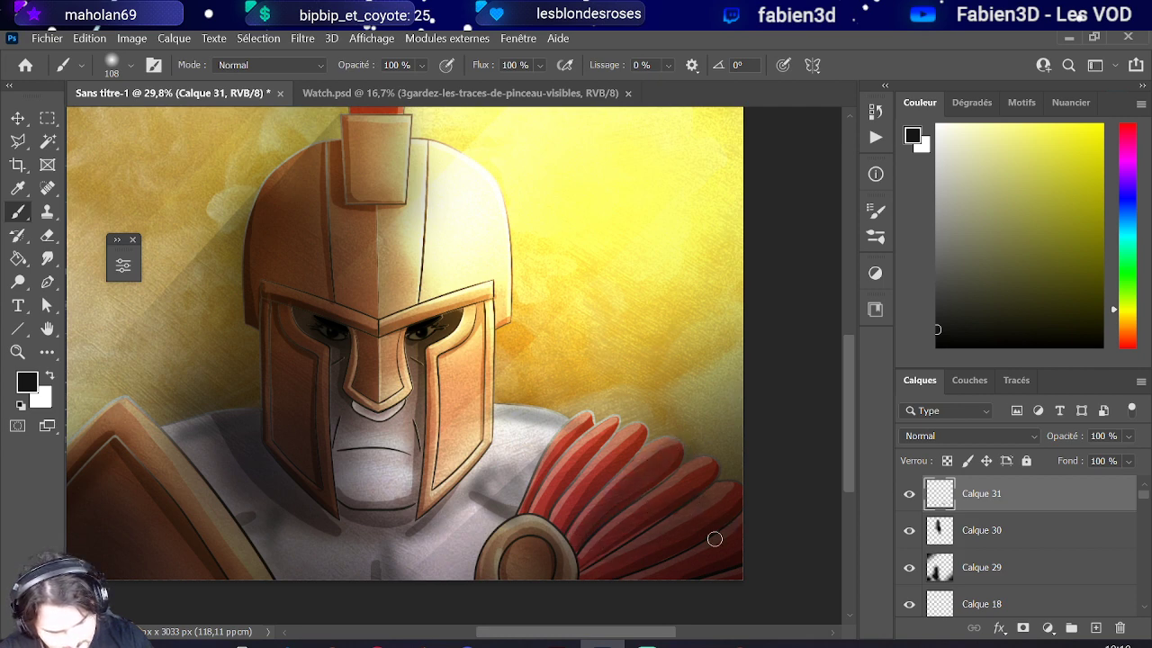
pyautogui.moveTo(492, 531); pyautogui.dragTo(523, 568)
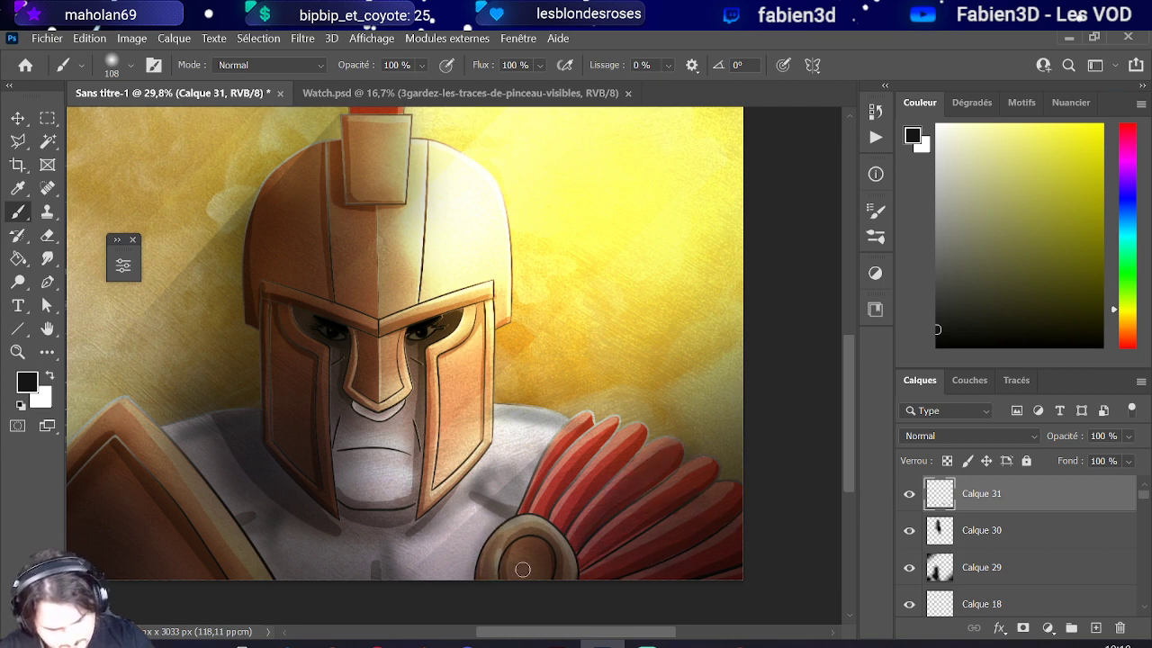
# - Try a soft shadow across the mouth area, undo it, and shade the chin under the lips instead
pyautogui.scroll(-2, 523, 568)
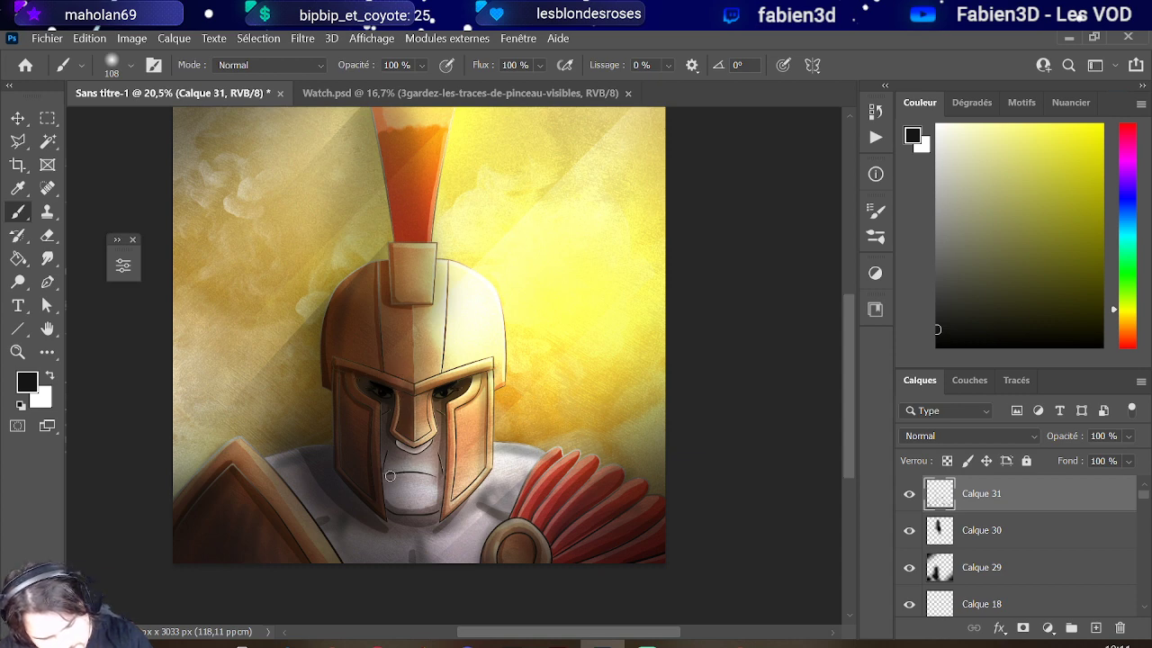
pyautogui.moveTo(388, 468); pyautogui.dragTo(438, 474)
pyautogui.hotkey('ctrl', 'z')
pyautogui.hotkey('ctrl', 'shift', 'z')
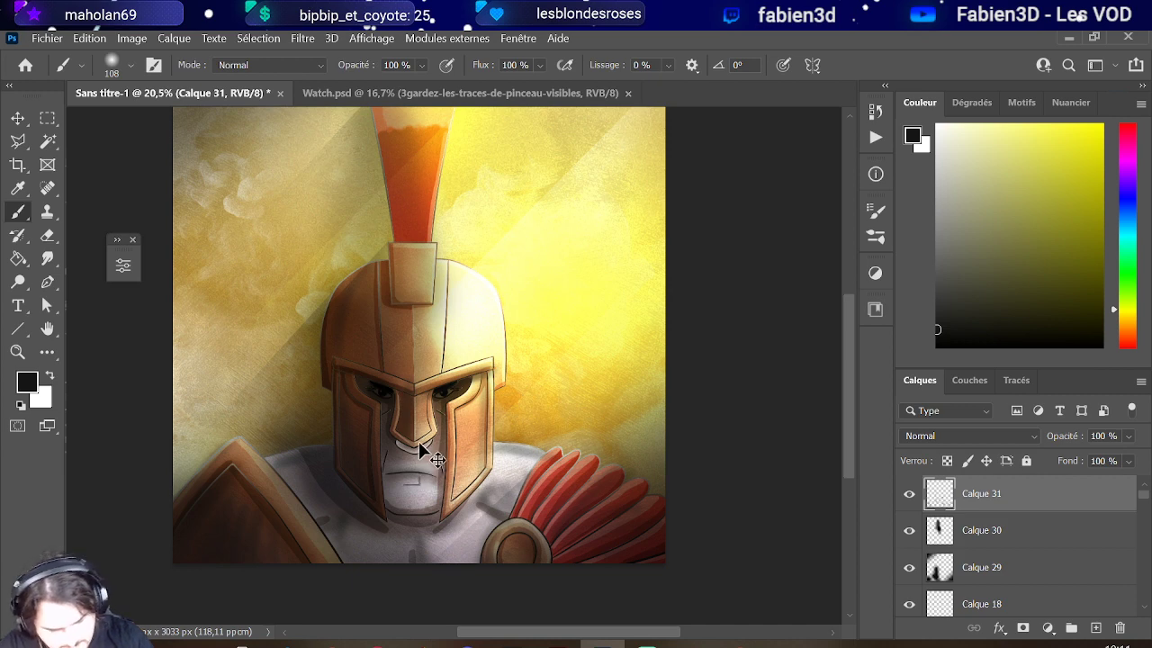
pyautogui.hotkey('ctrl', 'z')
pyautogui.moveTo(399, 492)
pyautogui.mouseDown()
pyautogui.moveTo(411, 509)
pyautogui.moveTo(444, 503)
pyautogui.moveTo(404, 508)
pyautogui.mouseUp()
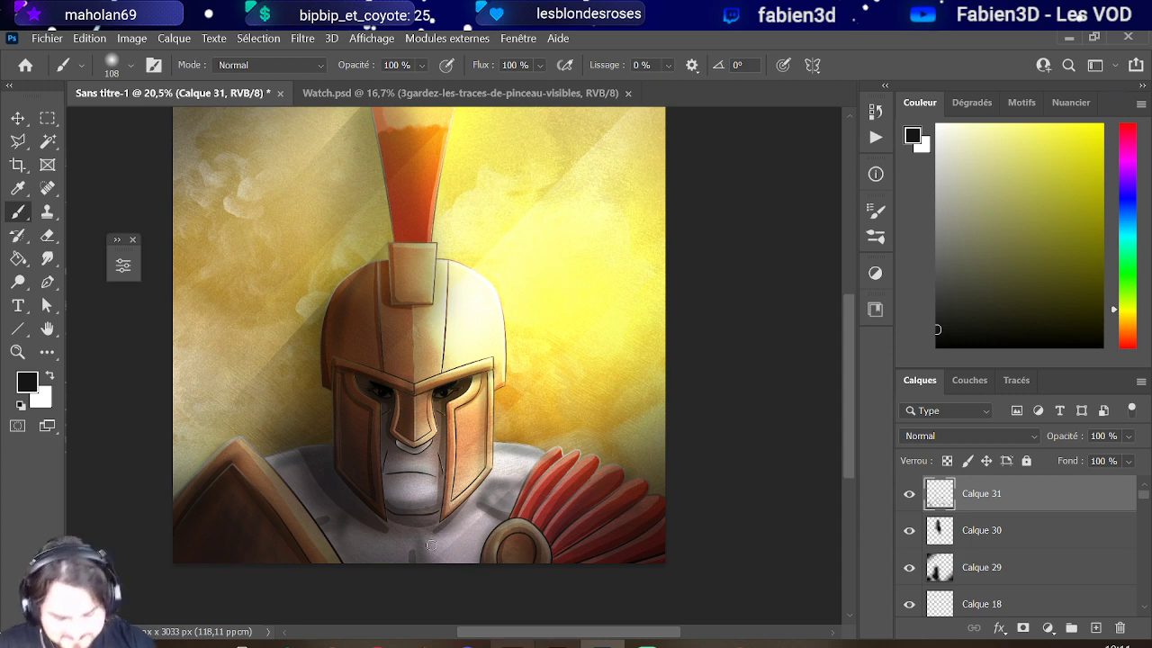
# - Examine the face, tunic and feather shading up close and across the whole illustration, with a 935 px soft eraser ready
pyautogui.scroll(1, 405, 455)
pyautogui.scroll(1, 267, 522)
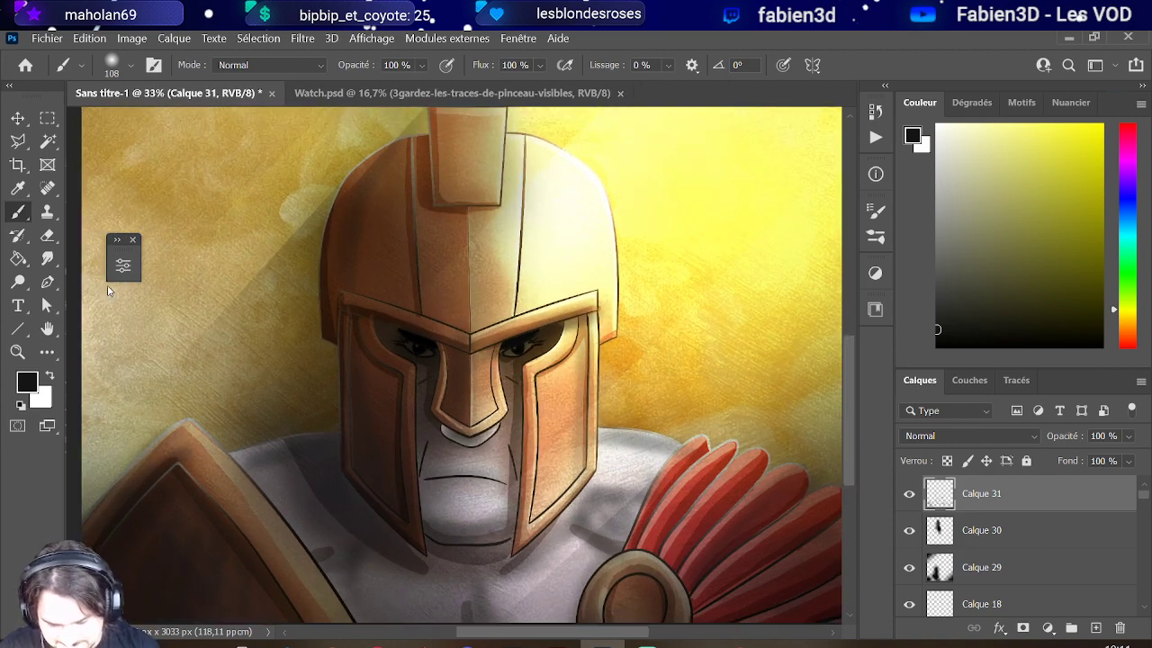
pyautogui.scroll(-1, 99, 263)
pyautogui.press('e')
pyautogui.moveTo(99, 477)
pyautogui.mouseDown()
pyautogui.moveTo(195, 457)
pyautogui.moveTo(99, 477)
pyautogui.mouseUp()
pyautogui.moveTo(174, 475); pyautogui.dragTo(144, 475)
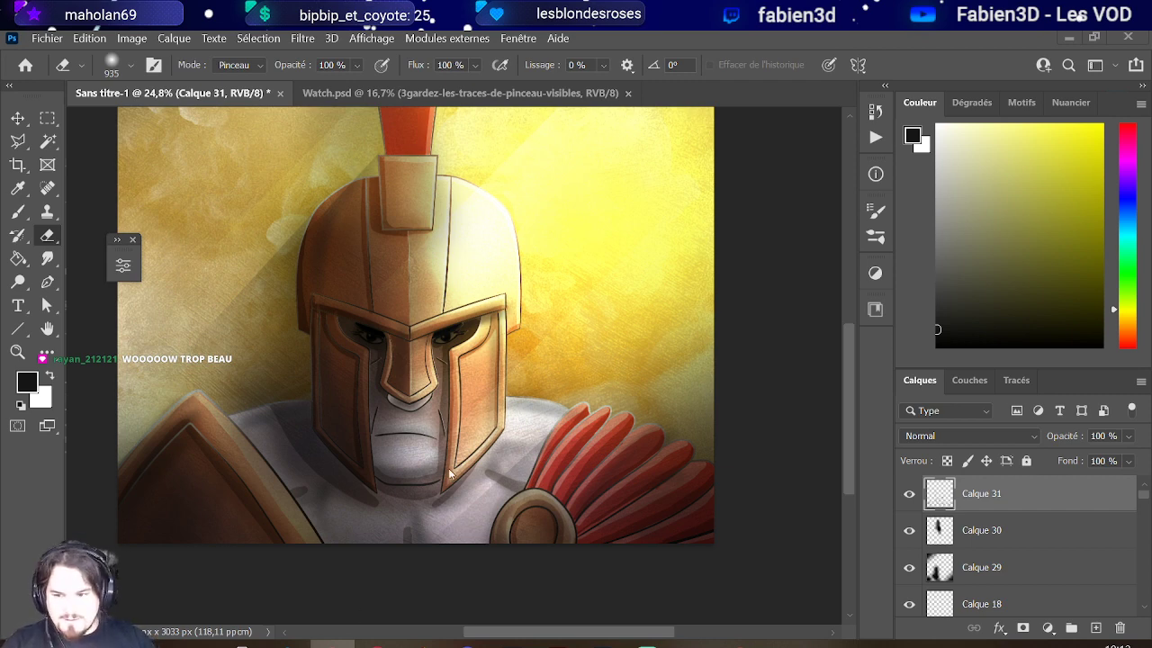
pyautogui.scroll(-5, 420, 399)
pyautogui.scroll(1, 420, 399)
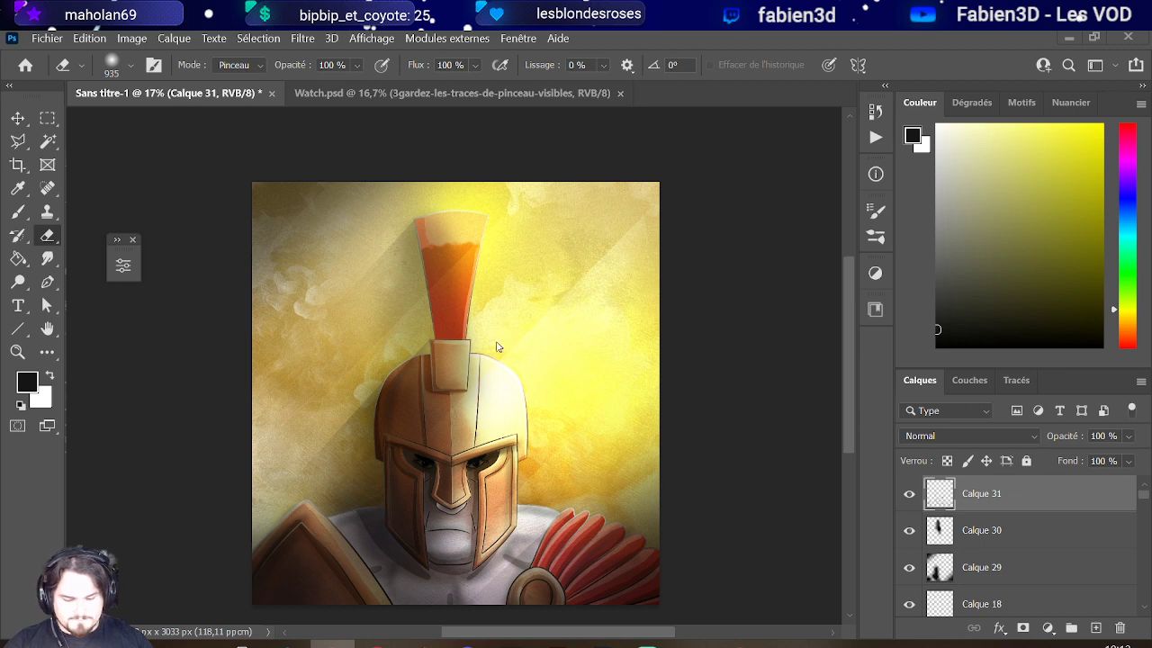
pyautogui.scroll(-1, 522, 335)
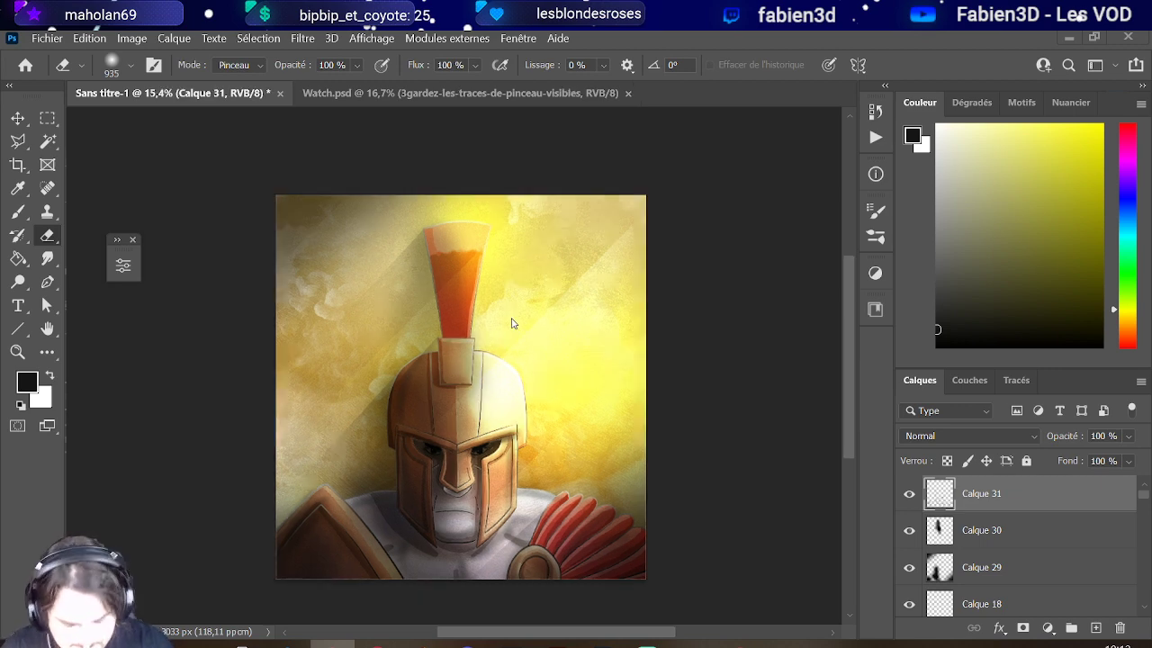
pyautogui.scroll(-1, 527, 317)
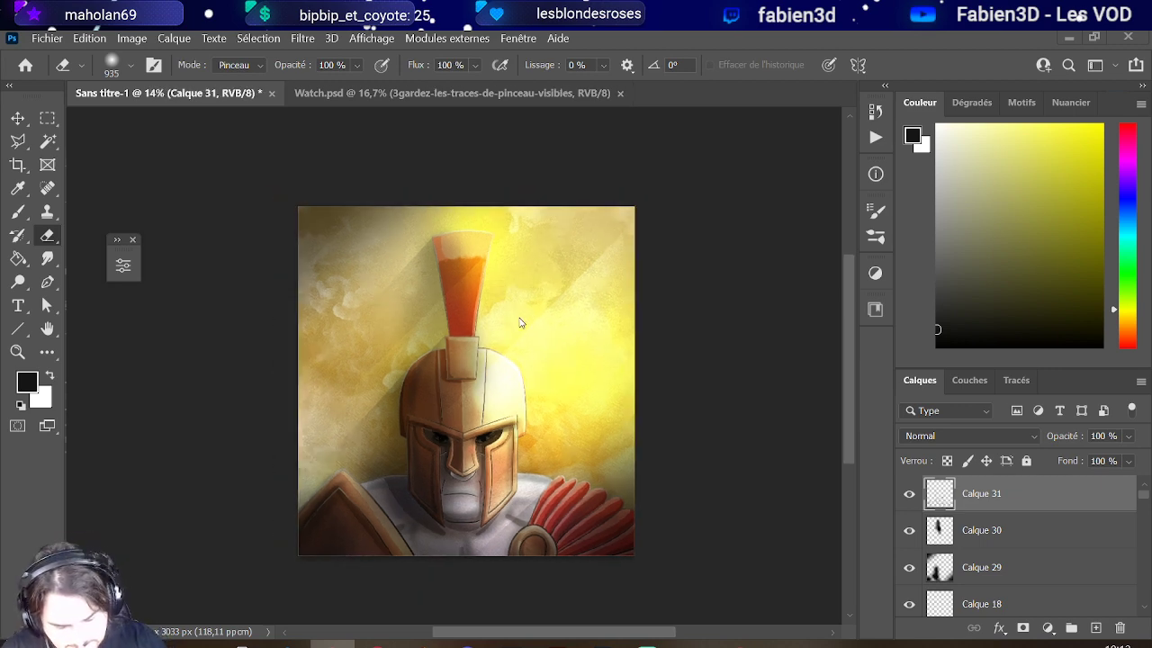
pyautogui.scroll(2, 528, 351)
pyautogui.scroll(-2, 535, 396)
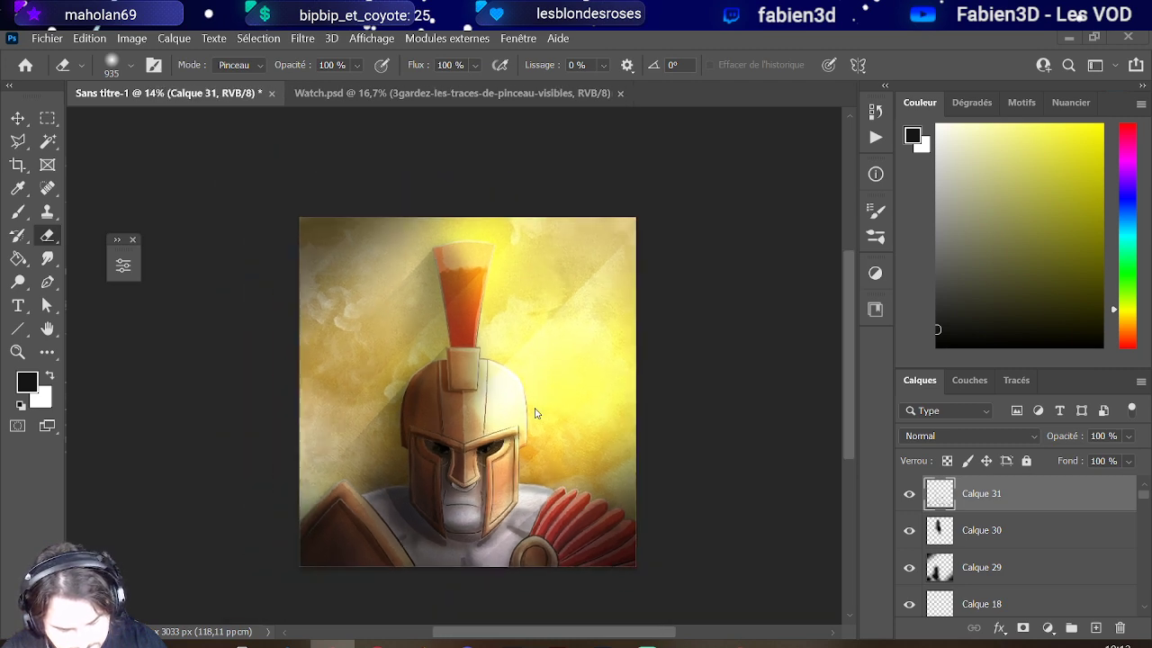
pyautogui.scroll(-1, 535, 407)
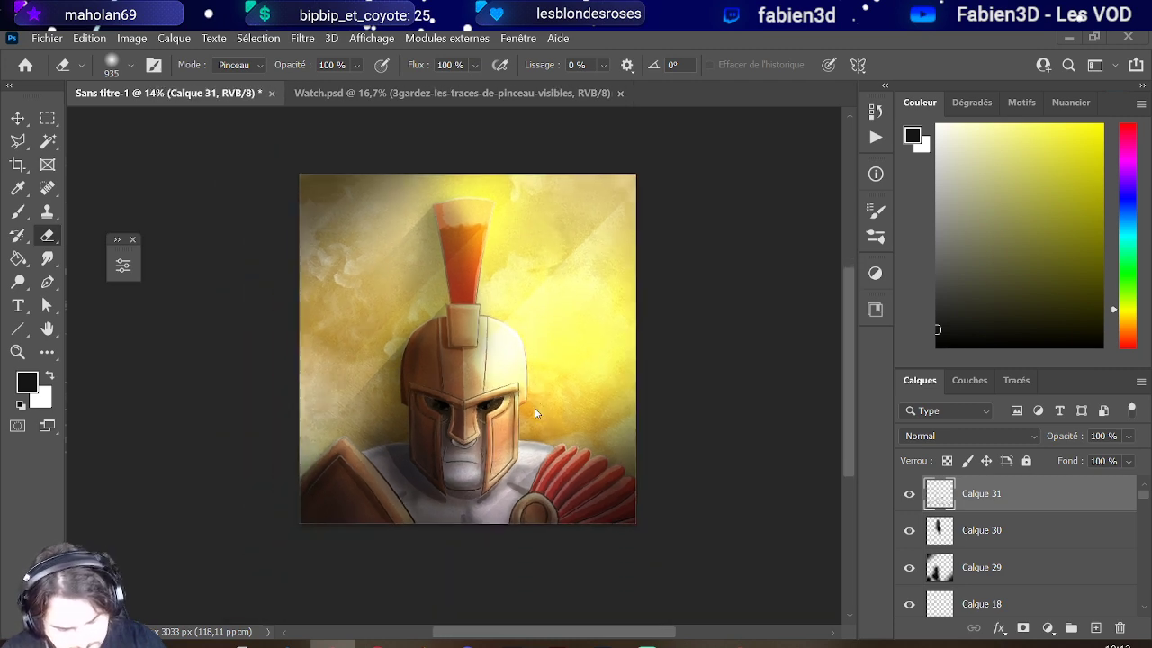
# - Paint a pale yellow glow over the lower figure on a new layer with a 676 px soft brush and set its opacity to 30 %
pyautogui.click(1097, 626)
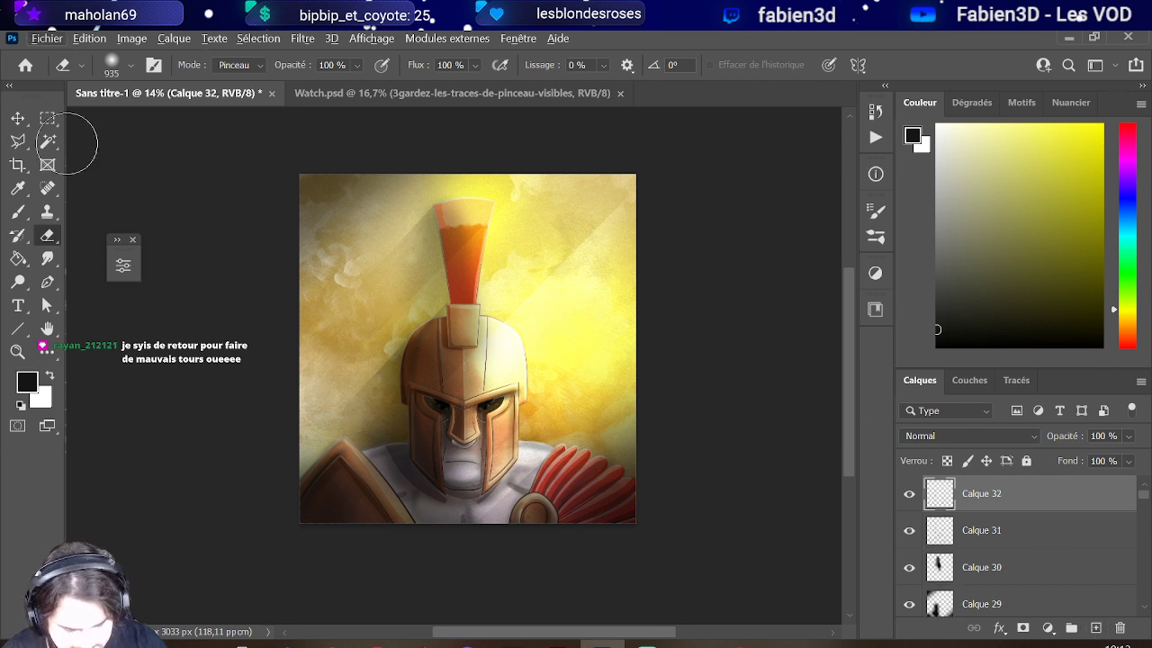
pyautogui.click(17, 212)
pyautogui.keyDown('alt'); pyautogui.click(565, 326); pyautogui.keyUp('alt')
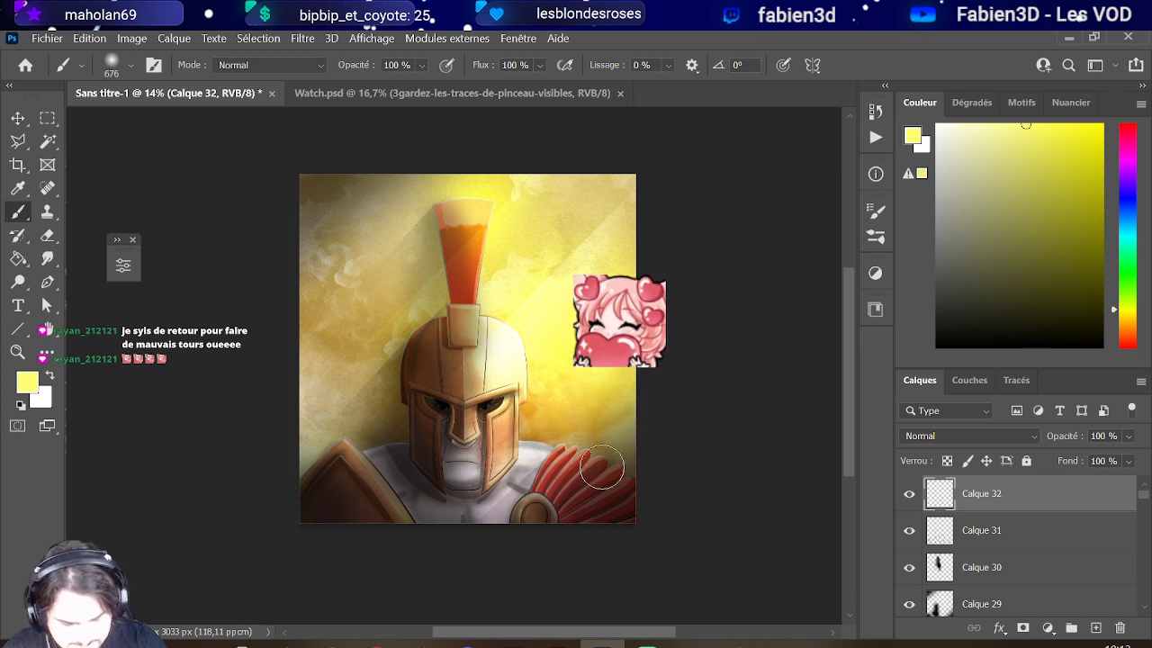
pyautogui.moveTo(575, 416)
pyautogui.mouseDown()
pyautogui.moveTo(519, 532)
pyautogui.moveTo(625, 481)
pyautogui.moveTo(638, 456)
pyautogui.moveTo(507, 510)
pyautogui.moveTo(405, 529)
pyautogui.moveTo(329, 510)
pyautogui.moveTo(545, 527)
pyautogui.moveTo(556, 501)
pyautogui.moveTo(624, 480)
pyautogui.mouseUp()
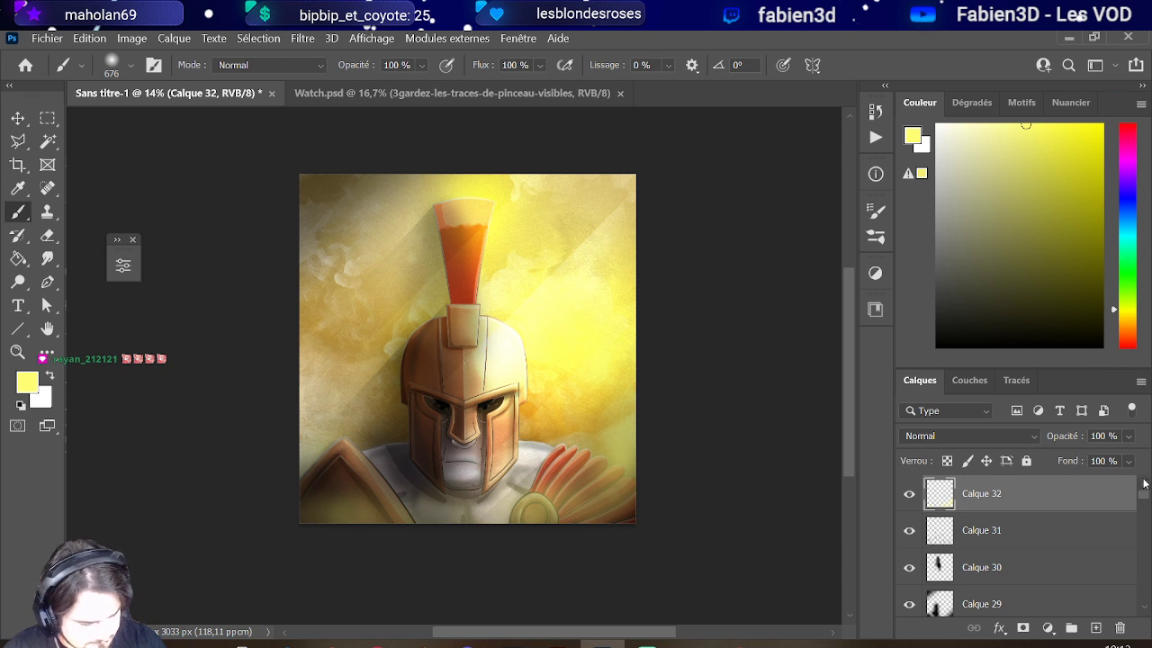
pyautogui.click(1067, 440)
pyautogui.write('30')
pyautogui.press('Return')
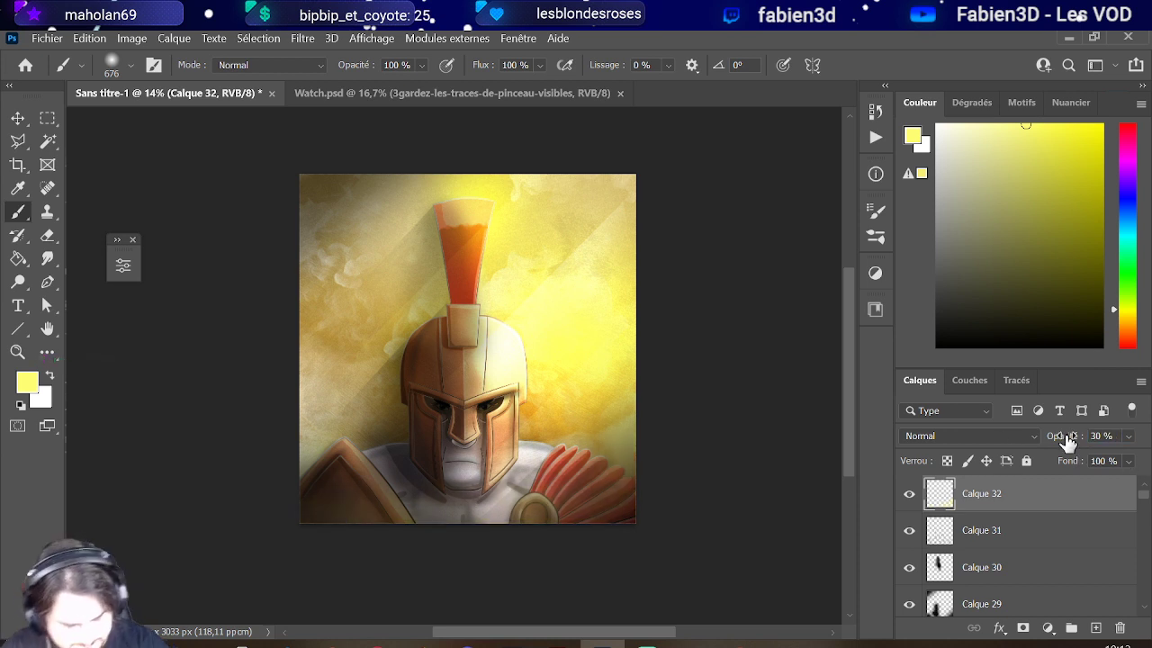
pyautogui.scroll(1, 405, 256)
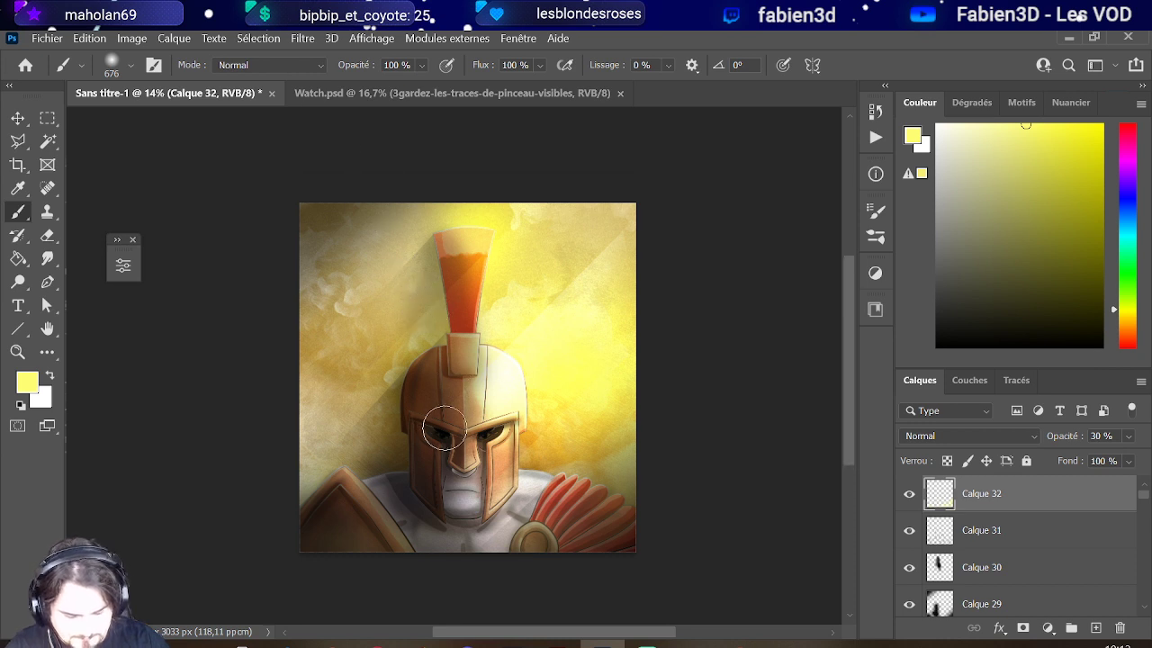
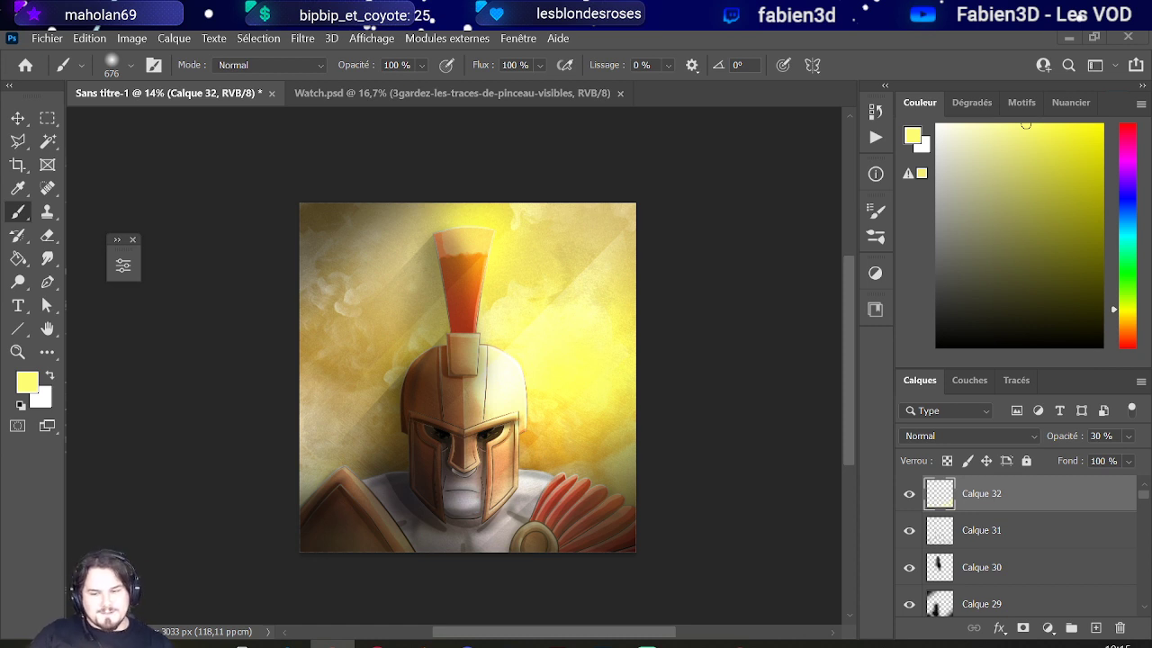
# - Examine the balance of the whole illustration and the colour transition near the tip of the plume
pyautogui.scroll(-1, 389, 433)
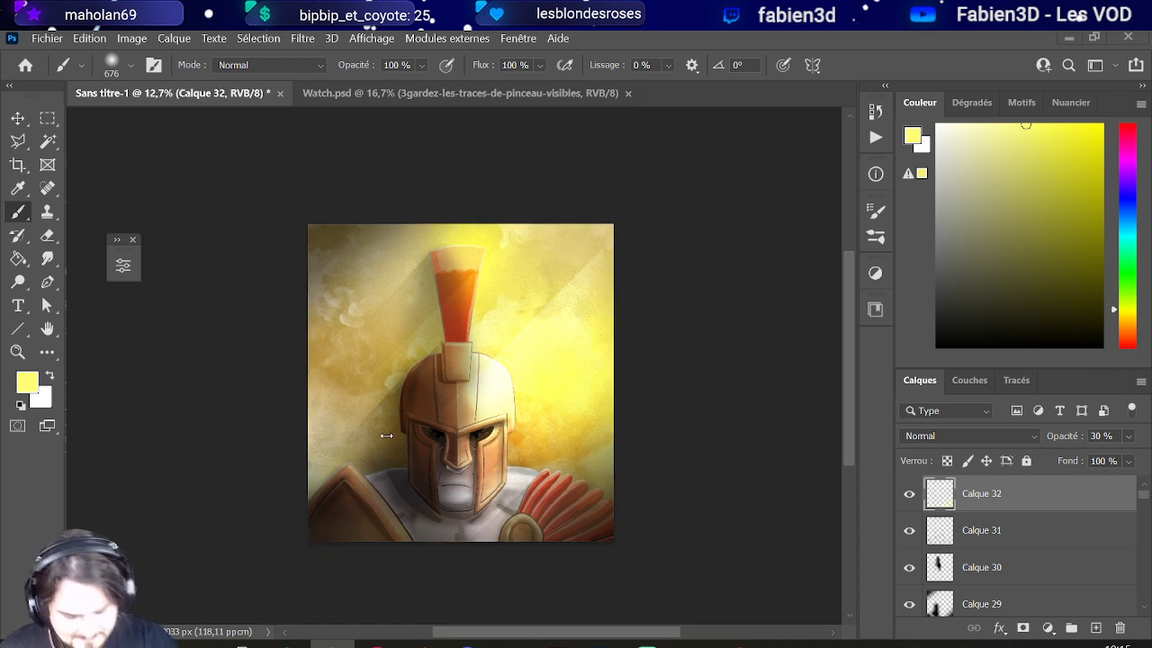
pyautogui.scroll(1, 386, 436)
pyautogui.scroll(-1, 386, 435)
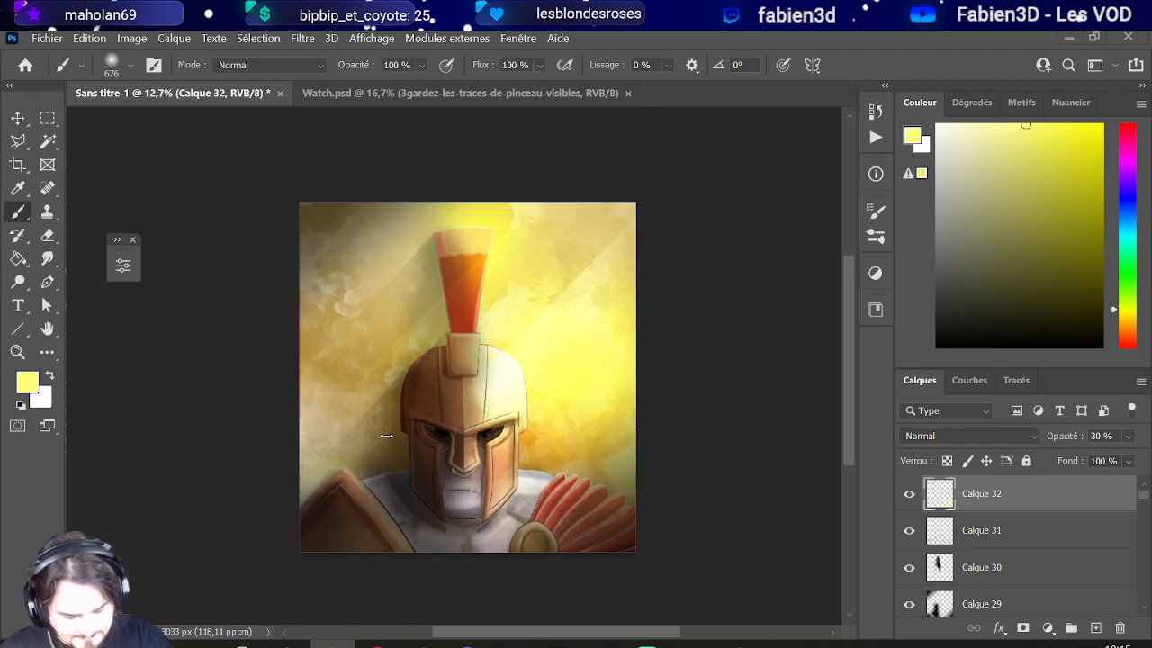
pyautogui.scroll(2, 386, 435)
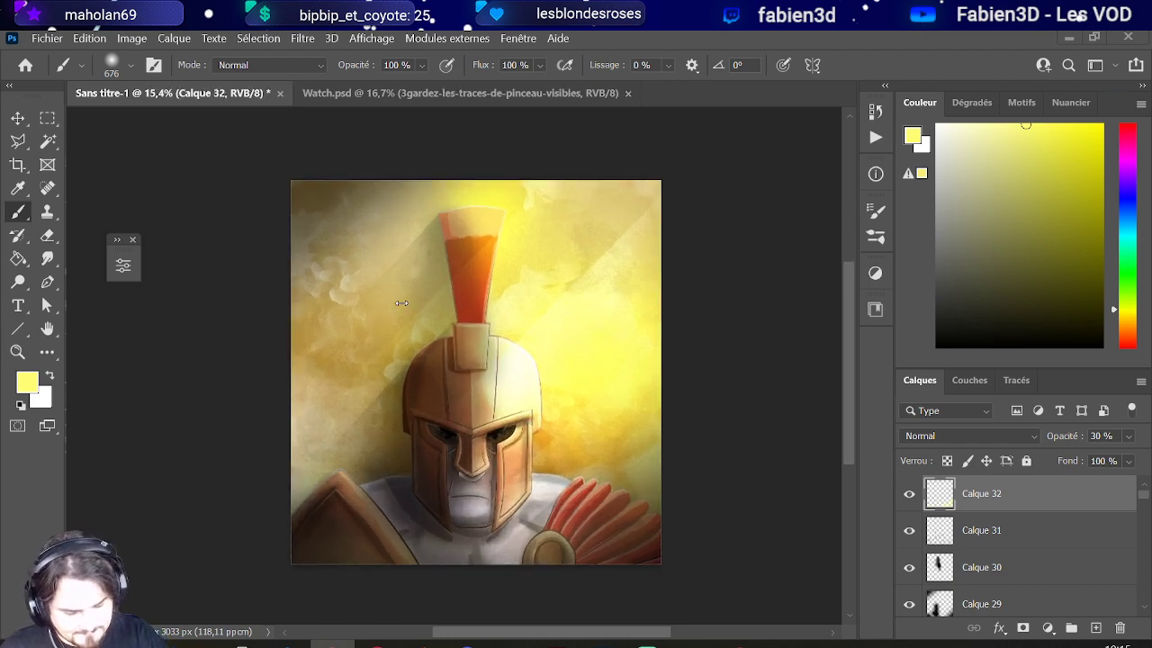
pyautogui.scroll(10, 448, 243)
pyautogui.scroll(-1, 1068, 565)
pyautogui.scroll(1, 1048, 551)
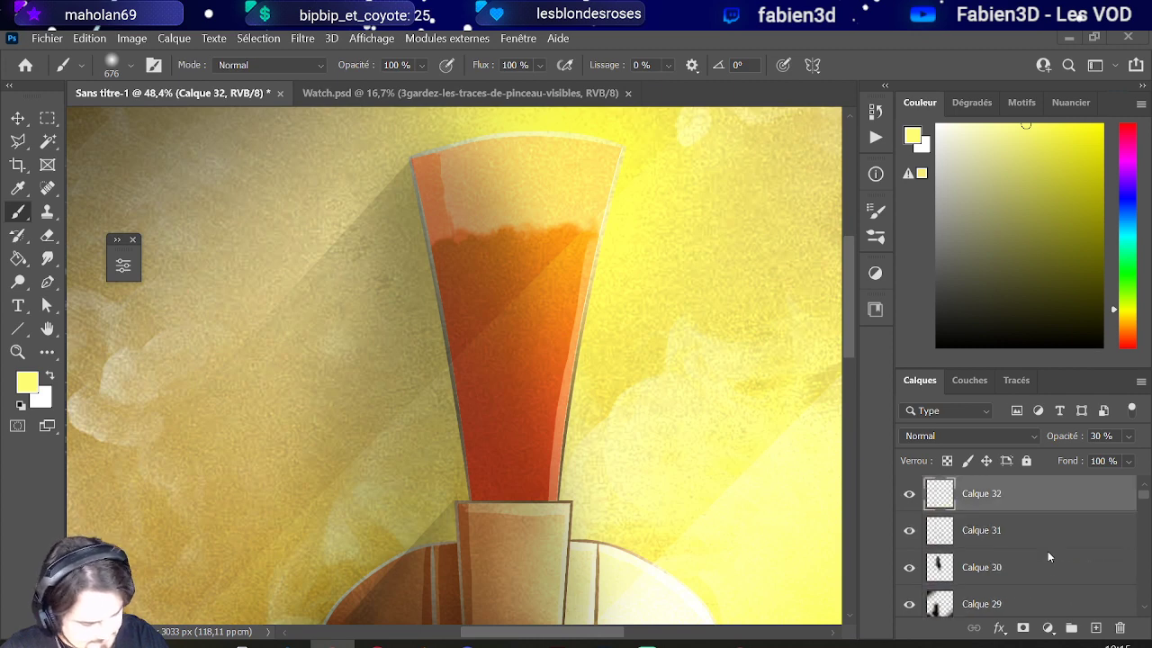
pyautogui.scroll(2, 490, 243)
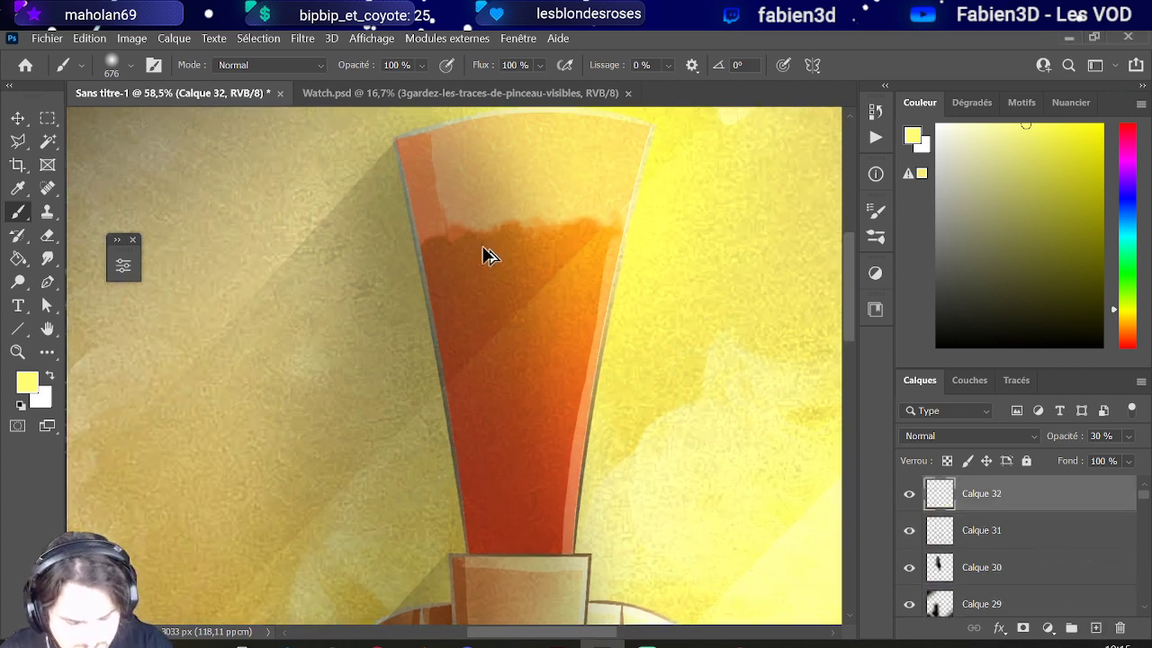
pyautogui.scroll(3, 540, 282)
# - Add an empty layer directly above Calque 27 and sample the brown-orange of the plume as the foreground colour
pyautogui.moveTo(540, 280); pyautogui.dragTo(344, 279)
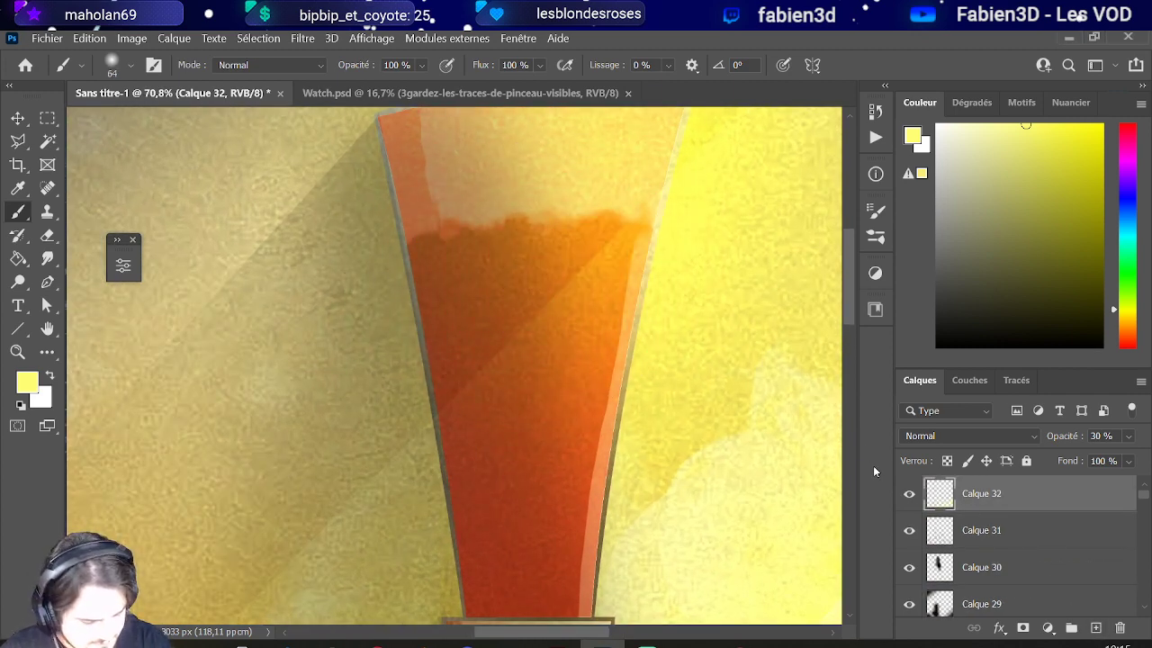
pyautogui.scroll(-4, 1024, 555)
pyautogui.scroll(-4, 1026, 562)
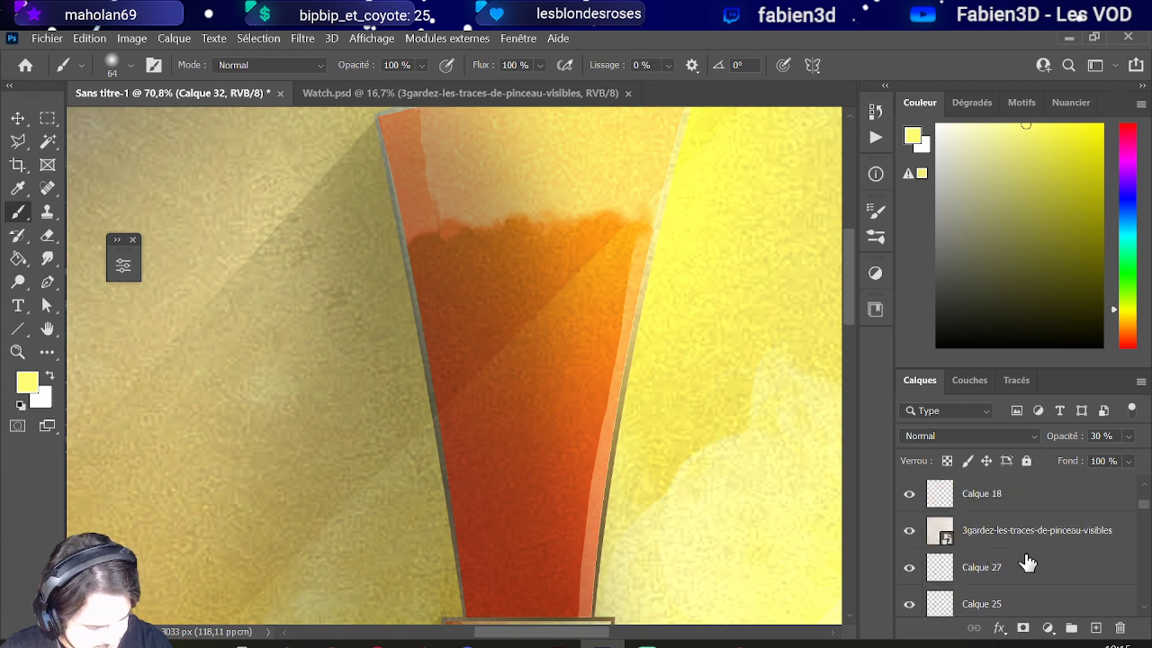
pyautogui.scroll(1, 1025, 559)
pyautogui.click(1025, 563)
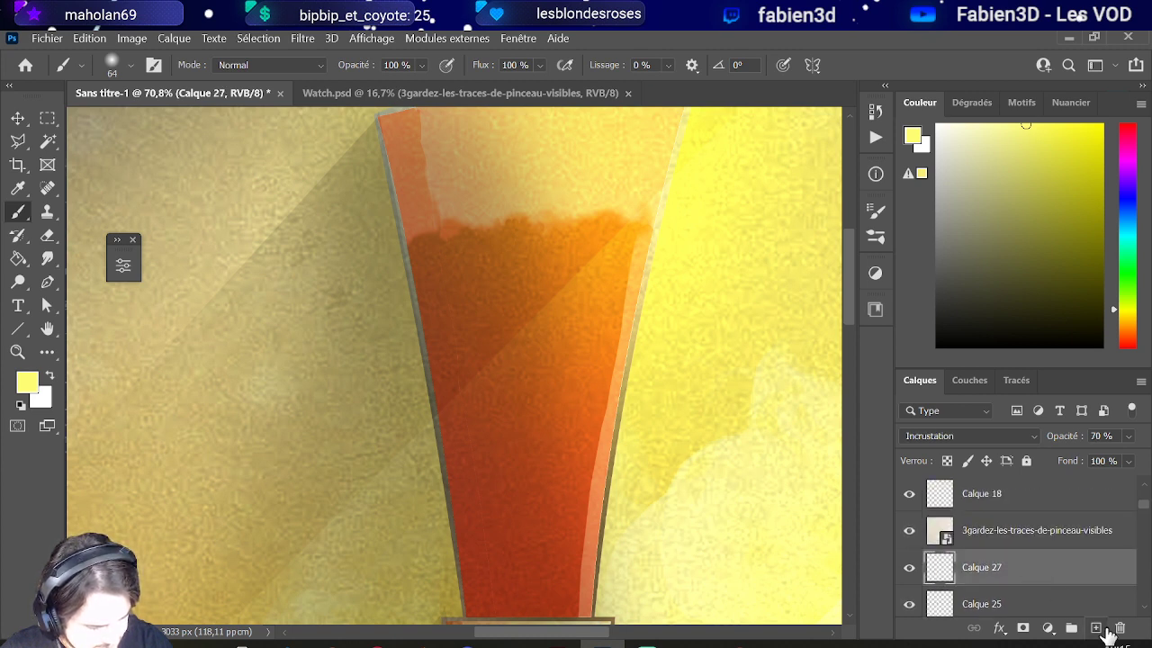
pyautogui.click(1096, 627)
pyautogui.keyDown('alt'); pyautogui.click(543, 297); pyautogui.keyUp('alt')
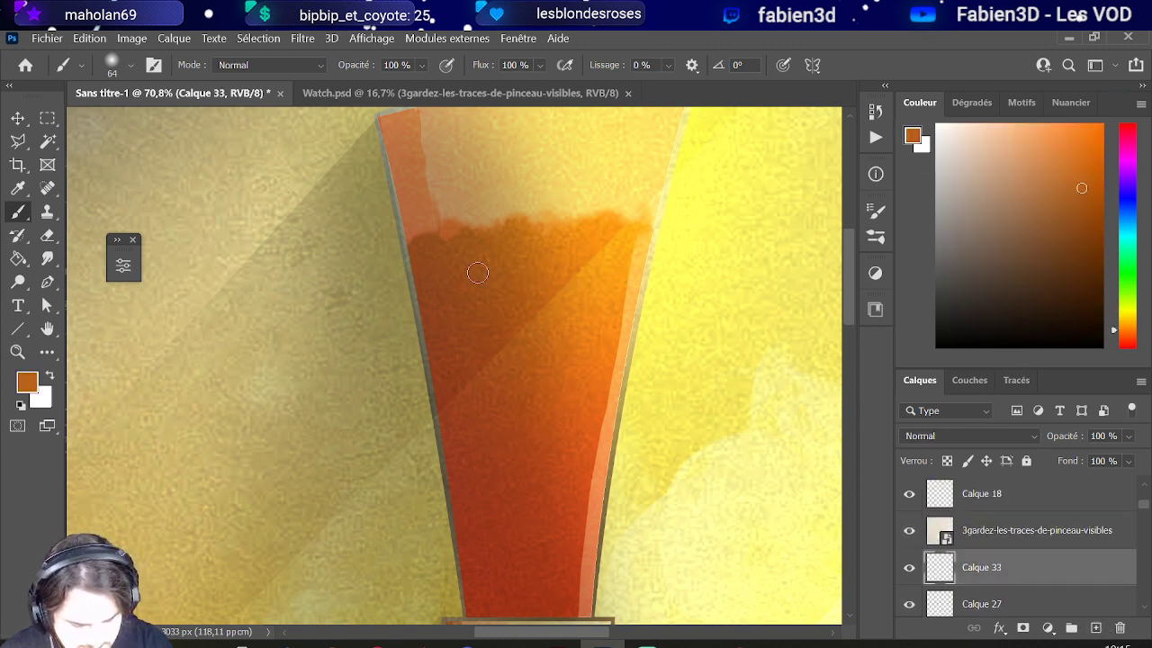
# - Reduce the brush to 40 px and switch to the Arrondi net pression taille preset with 100 % hardness
pyautogui.scroll(2, 473, 268)
pyautogui.keyDown('alt'); pyautogui.rightClick(452, 260); pyautogui.keyUp('alt')
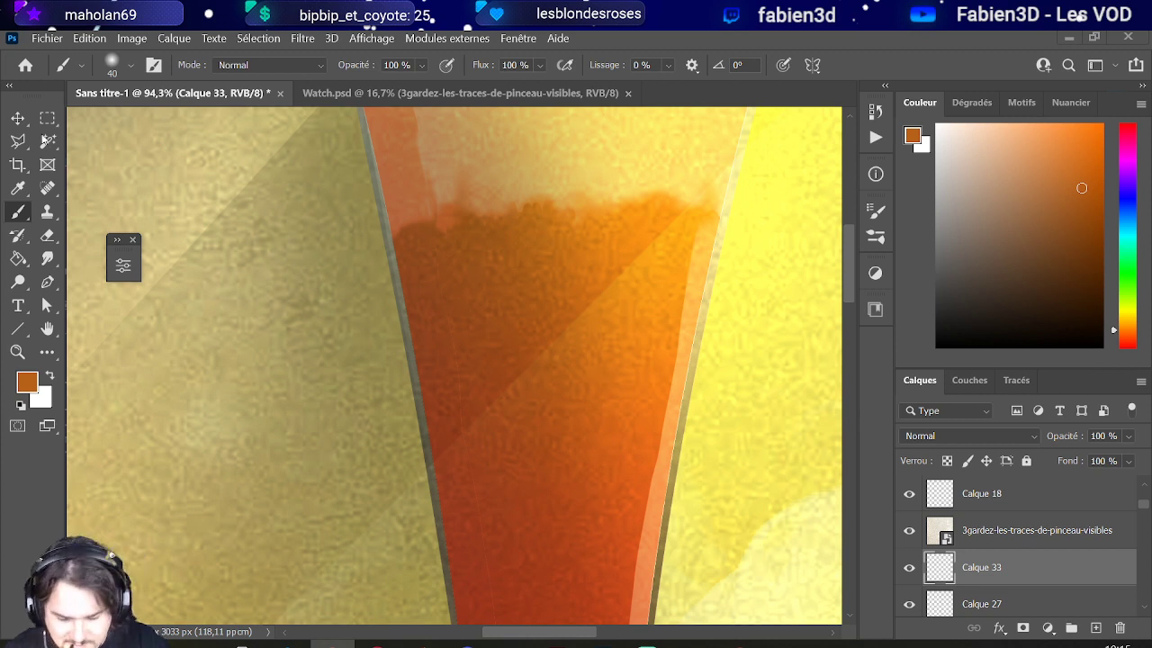
pyautogui.click(80, 66)
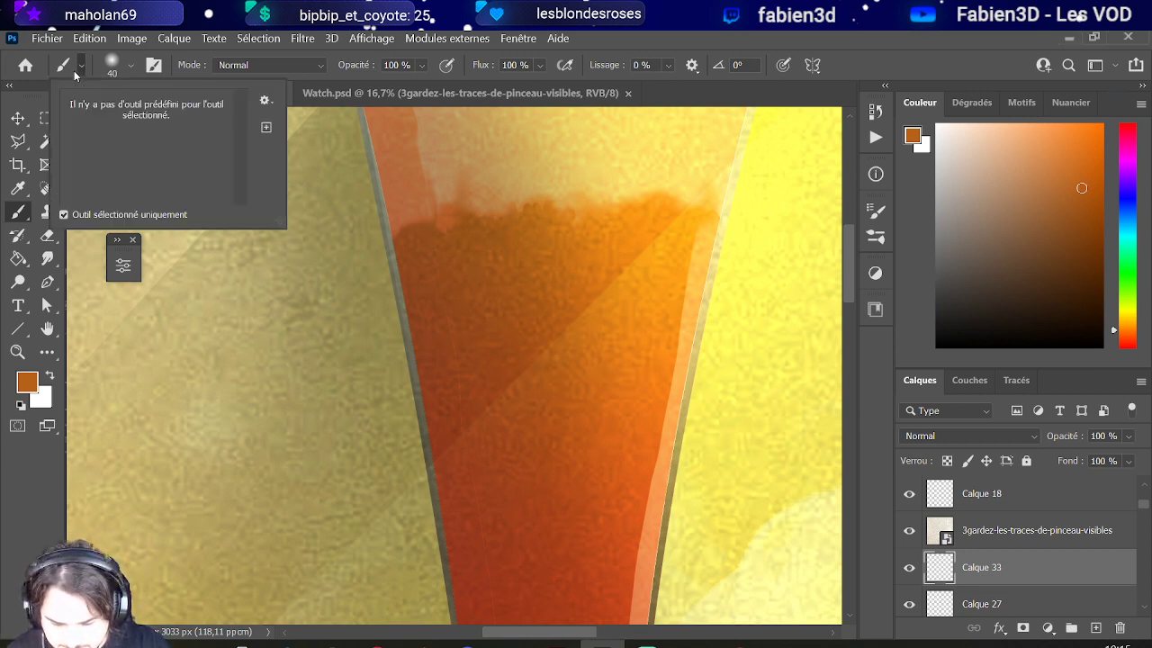
pyautogui.click(80, 66)
pyautogui.click(133, 67)
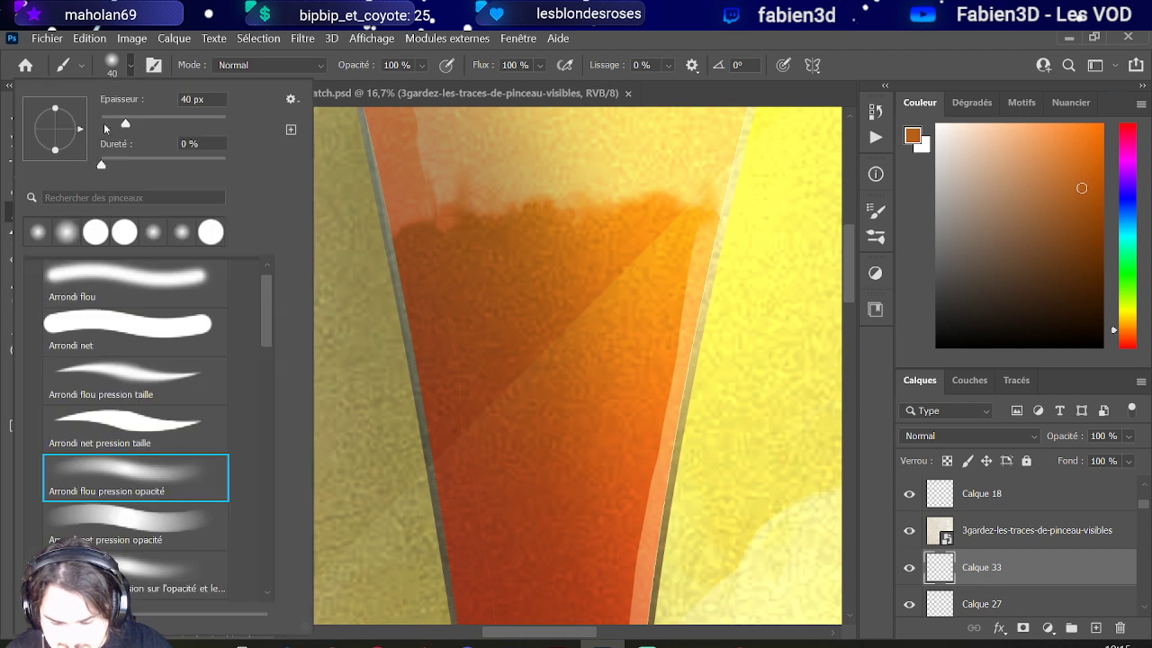
pyautogui.click(119, 441)
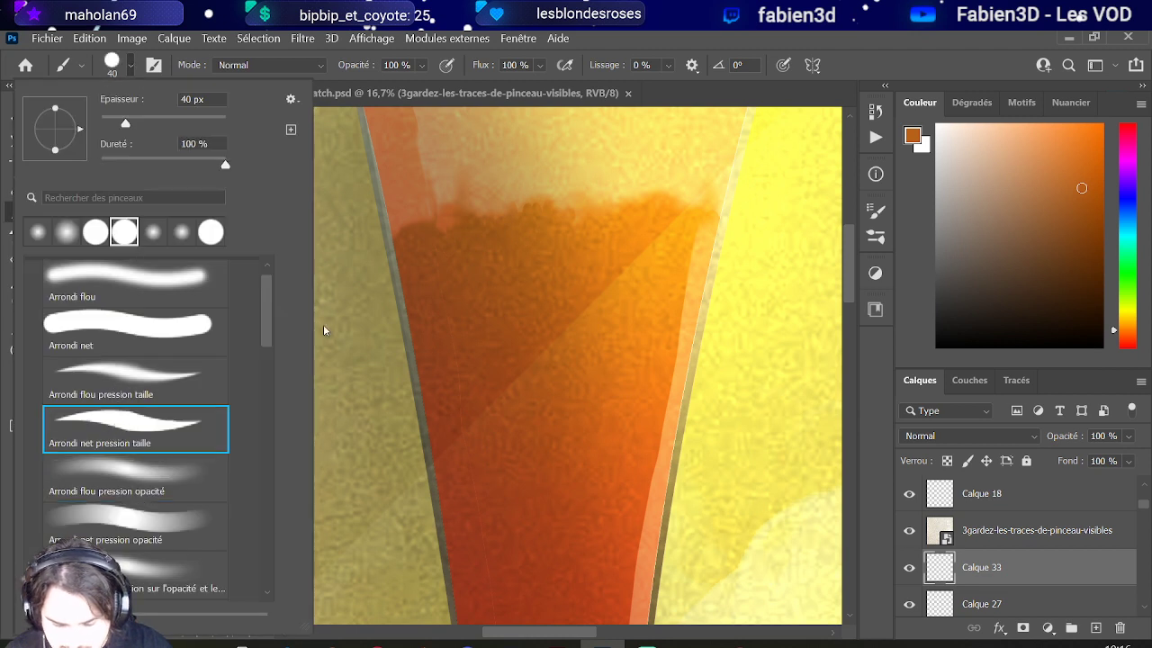
# - Paint short hair strokes along the plume's pale-to-orange transition, sampling browns and oranges from the surrounding areas
pyautogui.click(449, 206)
pyautogui.moveTo(450, 250)
pyautogui.mouseDown()
pyautogui.moveTo(478, 208)
pyautogui.moveTo(498, 231)
pyautogui.moveTo(520, 210)
pyautogui.moveTo(542, 225)
pyautogui.moveTo(575, 222)
pyautogui.moveTo(644, 196)
pyautogui.moveTo(650, 215)
pyautogui.moveTo(719, 209)
pyautogui.moveTo(667, 212)
pyautogui.moveTo(651, 192)
pyautogui.moveTo(632, 208)
pyautogui.moveTo(599, 205)
pyautogui.mouseUp()
pyautogui.press('alt')
pyautogui.keyDown('alt'); pyautogui.click(713, 220); pyautogui.keyUp('alt')
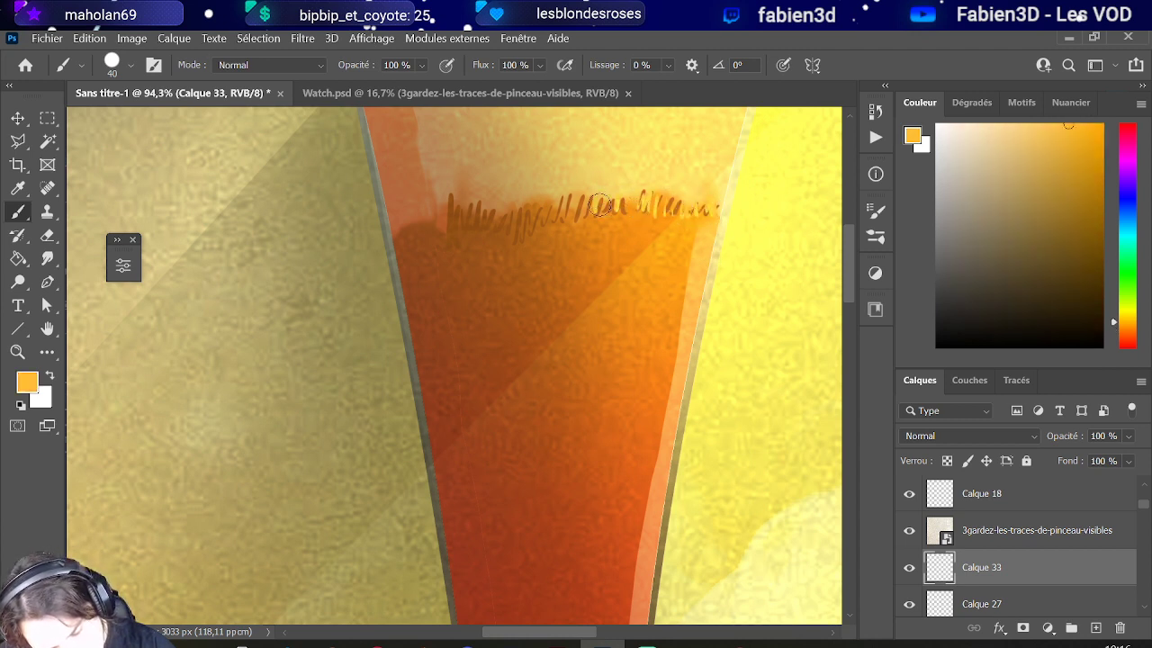
pyautogui.keyDown('alt'); pyautogui.click(625, 200); pyautogui.keyUp('alt')
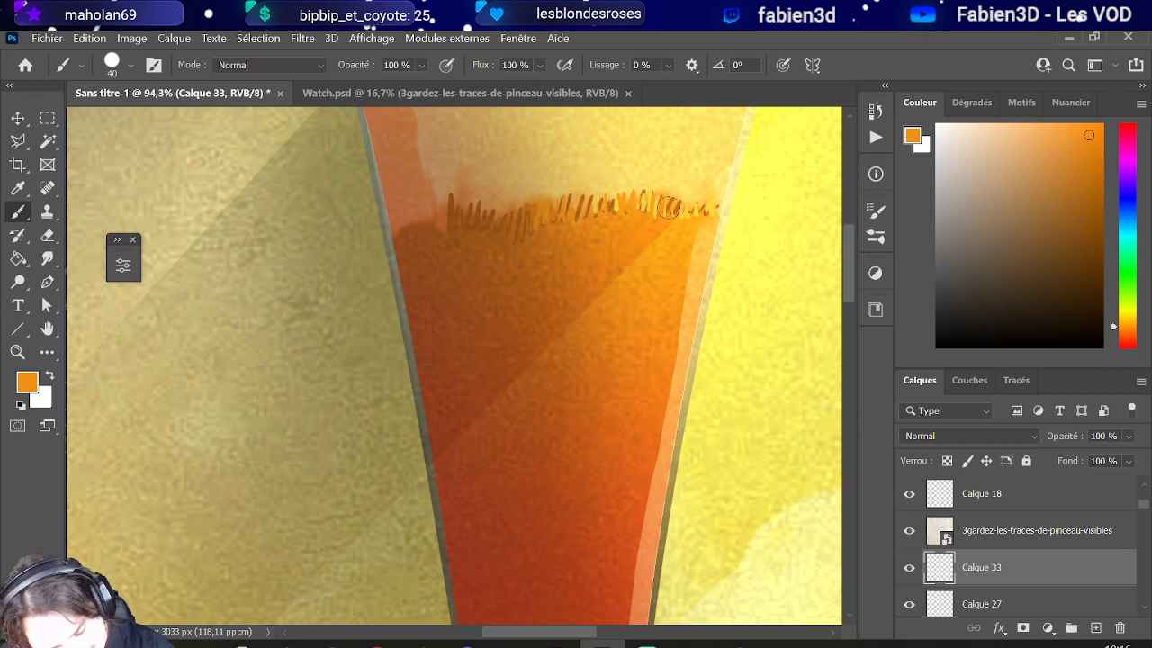
pyautogui.keyDown('alt'); pyautogui.click(455, 244); pyautogui.keyUp('alt')
pyautogui.moveTo(450, 199)
pyautogui.mouseDown()
pyautogui.moveTo(434, 232)
pyautogui.moveTo(427, 204)
pyautogui.moveTo(397, 223)
pyautogui.moveTo(396, 212)
pyautogui.moveTo(417, 227)
pyautogui.moveTo(460, 207)
pyautogui.mouseUp()
pyautogui.scroll(-5, 461, 230)
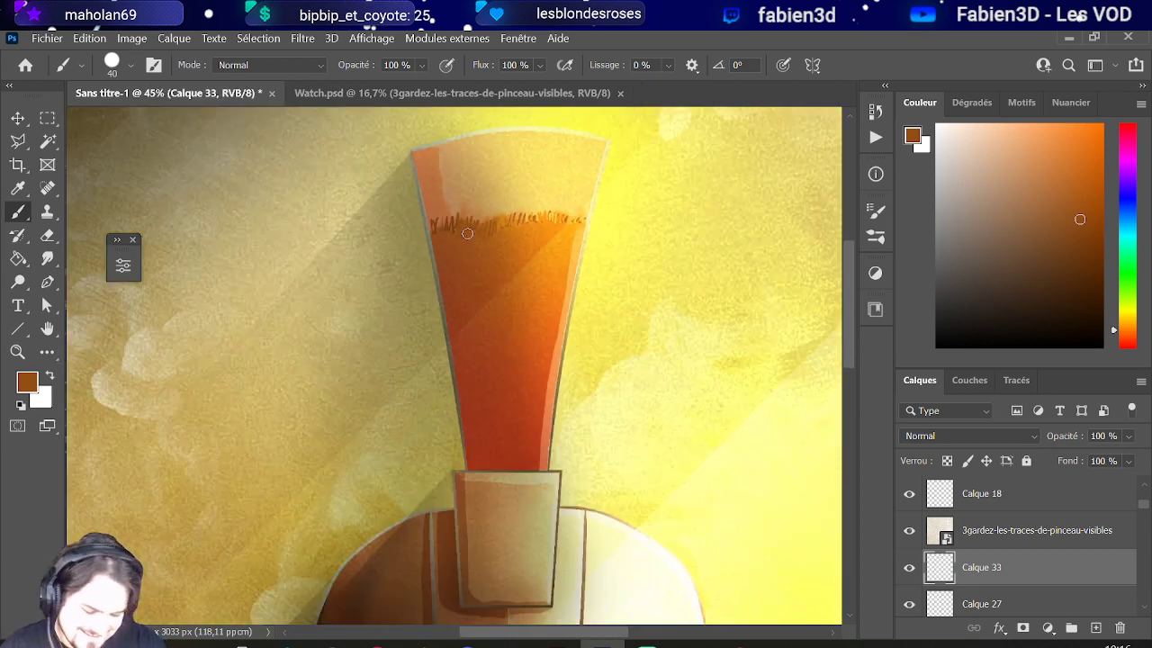
# - Paint upward hair strokes along the plume's base and shaded edge with dark red and lighter orange sampled there
pyautogui.scroll(4, 460, 234)
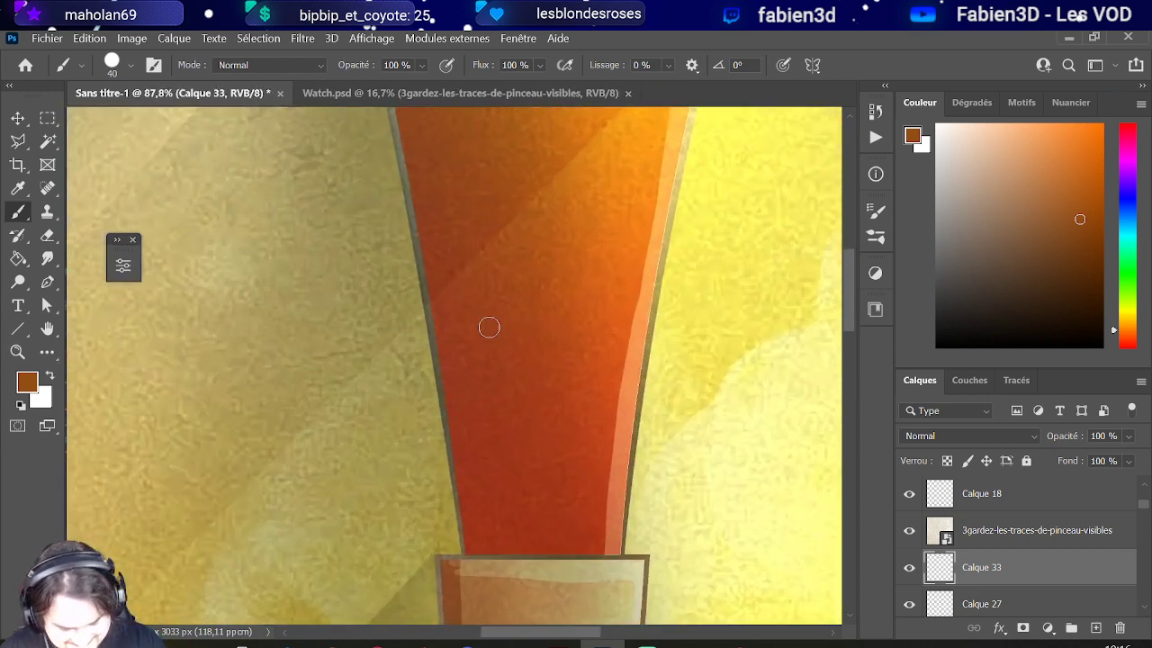
pyautogui.keyDown('alt'); pyautogui.click(486, 527); pyautogui.keyUp('alt')
pyautogui.moveTo(466, 450)
pyautogui.mouseDown()
pyautogui.moveTo(471, 545)
pyautogui.moveTo(509, 551)
pyautogui.mouseUp()
pyautogui.moveTo(466, 518)
pyautogui.mouseDown()
pyautogui.moveTo(458, 397)
pyautogui.moveTo(569, 542)
pyautogui.moveTo(498, 519)
pyautogui.moveTo(462, 483)
pyautogui.moveTo(438, 301)
pyautogui.mouseUp()
pyautogui.moveTo(525, 551)
pyautogui.mouseDown()
pyautogui.moveTo(523, 533)
pyautogui.moveTo(540, 538)
pyautogui.mouseUp()
pyautogui.keyDown('alt'); pyautogui.click(612, 541); pyautogui.keyUp('alt')
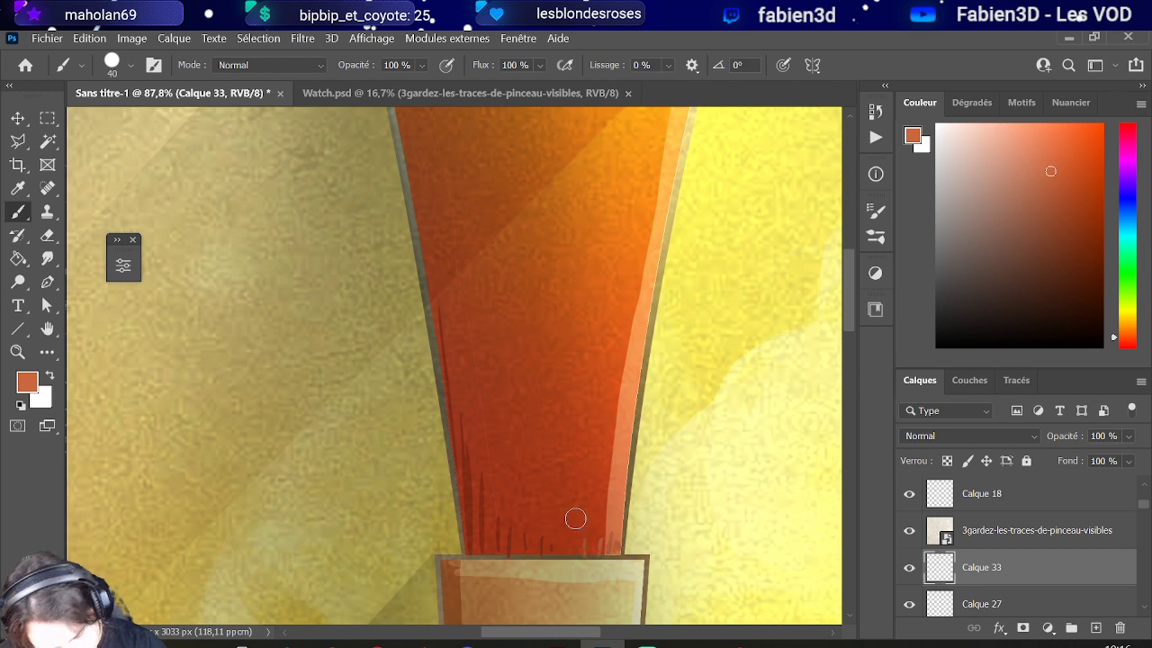
pyautogui.scroll(-3, 582, 527)
# - Reinforce the shaded end of the plume's colour transition with more dark brown hair strokes
pyautogui.scroll(5, 512, 411)
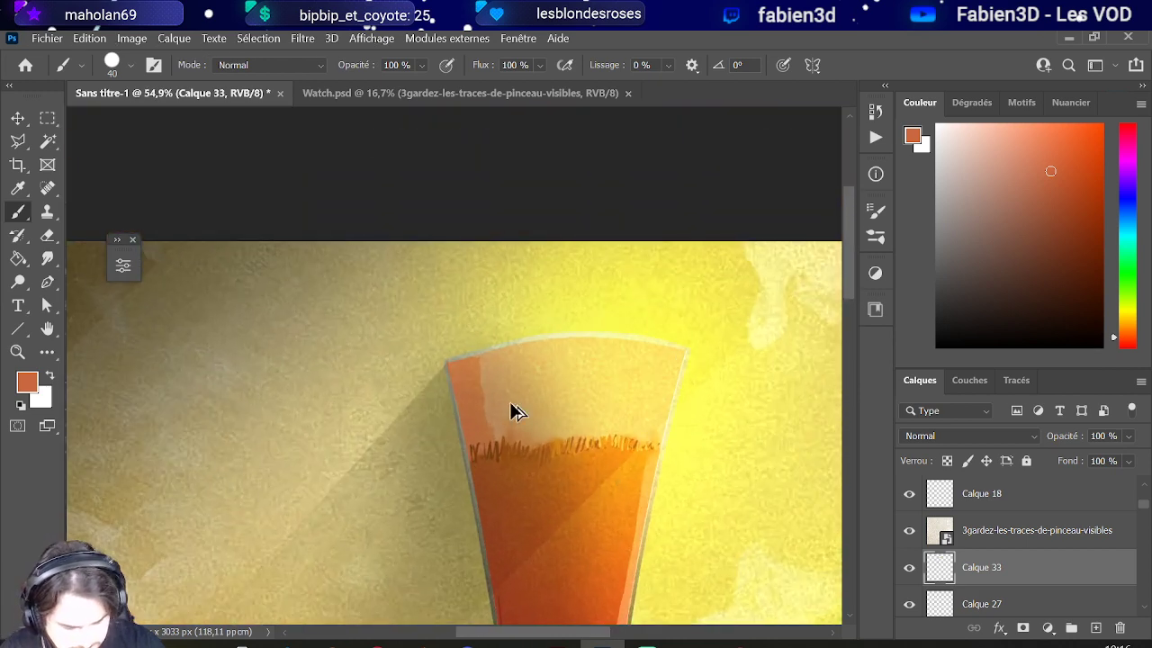
pyautogui.keyDown('alt'); pyautogui.click(487, 469); pyautogui.keyUp('alt')
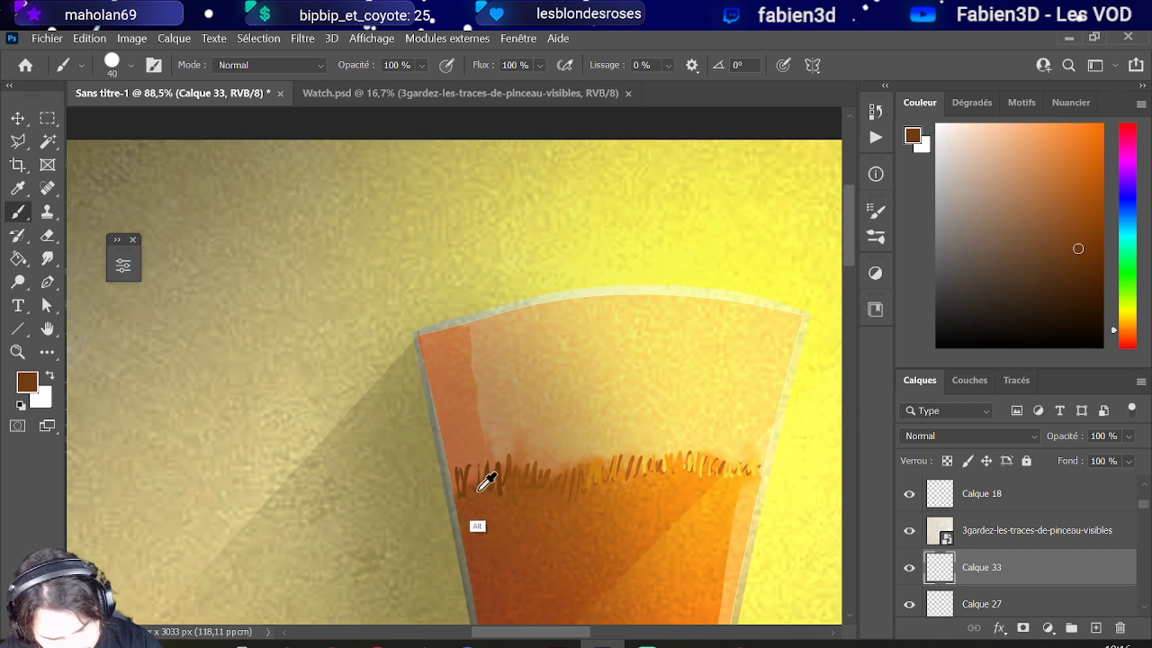
pyautogui.keyDown('alt'); pyautogui.click(506, 419); pyautogui.keyUp('alt')
pyautogui.moveTo(457, 429); pyautogui.dragTo(495, 468)
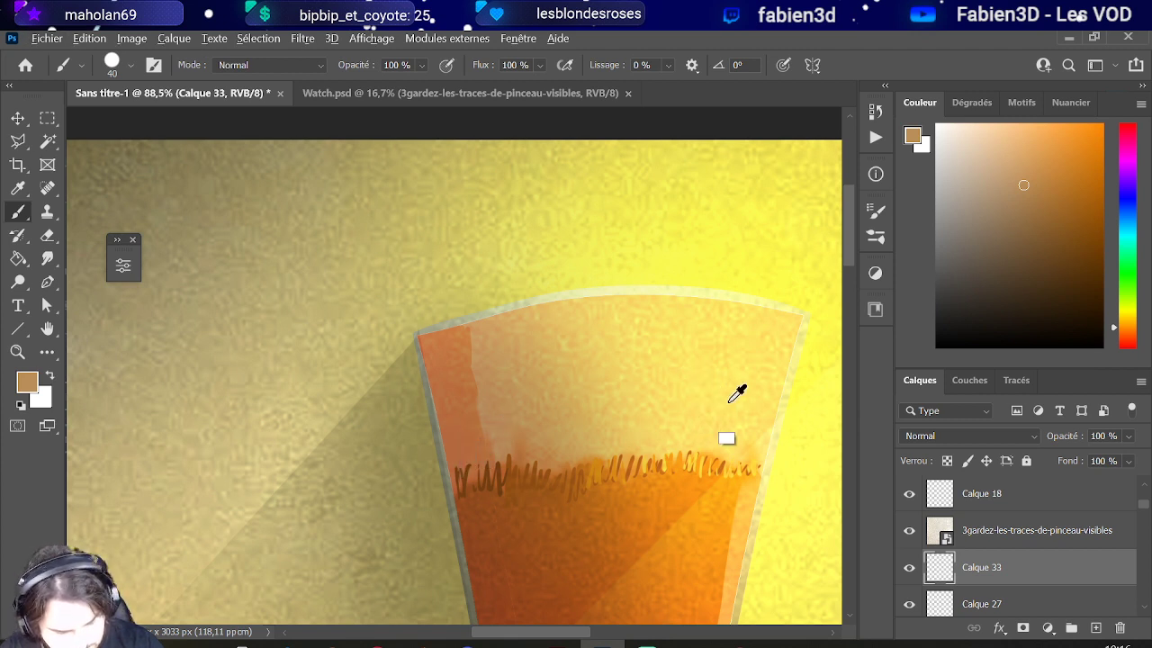
pyautogui.keyDown('alt'); pyautogui.click(731, 394); pyautogui.keyUp('alt')
pyautogui.moveTo(450, 463)
pyautogui.mouseDown()
pyautogui.moveTo(459, 450)
pyautogui.moveTo(476, 454)
pyautogui.mouseUp()
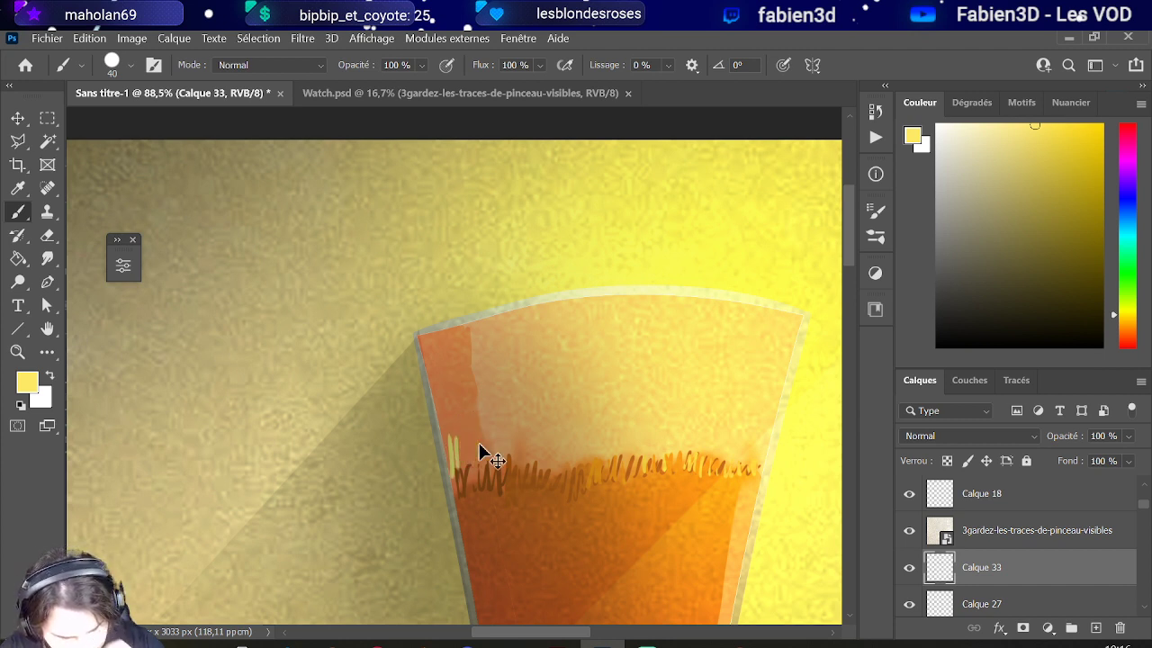
pyautogui.hotkey('ctrl', 'z')
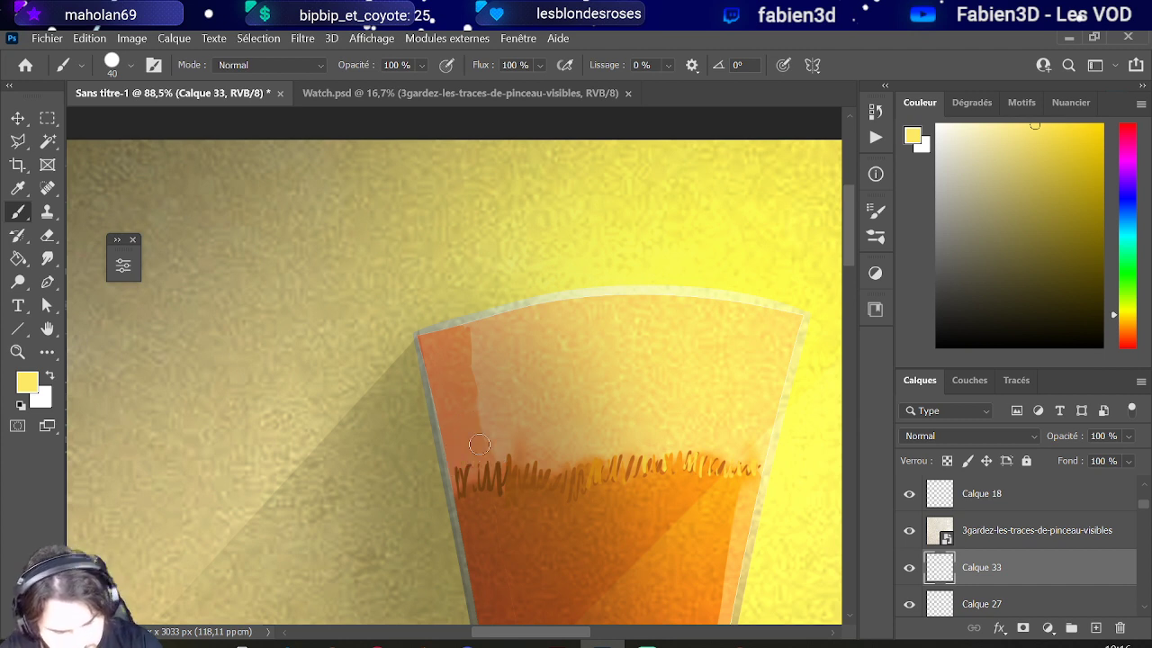
# - Sample the pale yellow of the plume's upper rim as the foreground colour
pyautogui.keyDown('alt'); pyautogui.click(749, 295); pyautogui.keyUp('alt')
pyautogui.keyDown('alt'); pyautogui.click(749, 296); pyautogui.keyUp('alt')
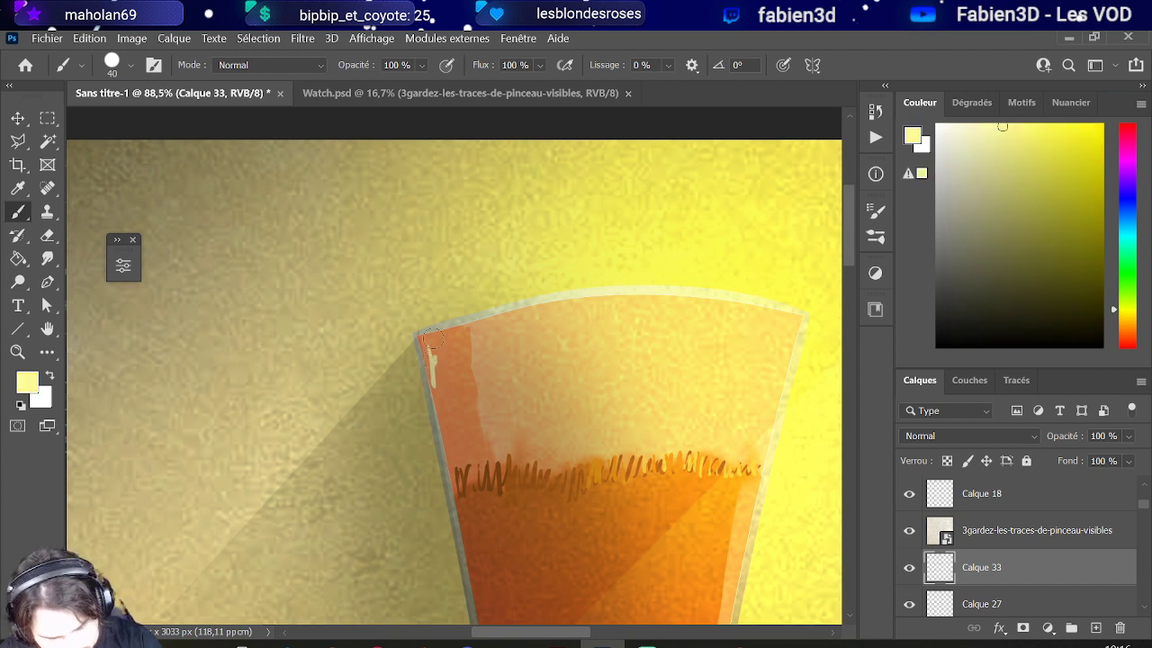
# - Try pale yellow hair strokes over the shaded side of the plume's tip and undo all of them
pyautogui.moveTo(452, 353)
pyautogui.mouseDown()
pyautogui.moveTo(450, 326)
pyautogui.moveTo(420, 332)
pyautogui.moveTo(433, 343)
pyautogui.moveTo(460, 320)
pyautogui.moveTo(465, 336)
pyautogui.moveTo(428, 384)
pyautogui.moveTo(459, 469)
pyautogui.moveTo(476, 442)
pyautogui.moveTo(486, 457)
pyautogui.moveTo(445, 427)
pyautogui.moveTo(442, 354)
pyautogui.moveTo(460, 368)
pyautogui.moveTo(463, 358)
pyautogui.moveTo(479, 447)
pyautogui.moveTo(451, 400)
pyautogui.moveTo(470, 429)
pyautogui.mouseUp()
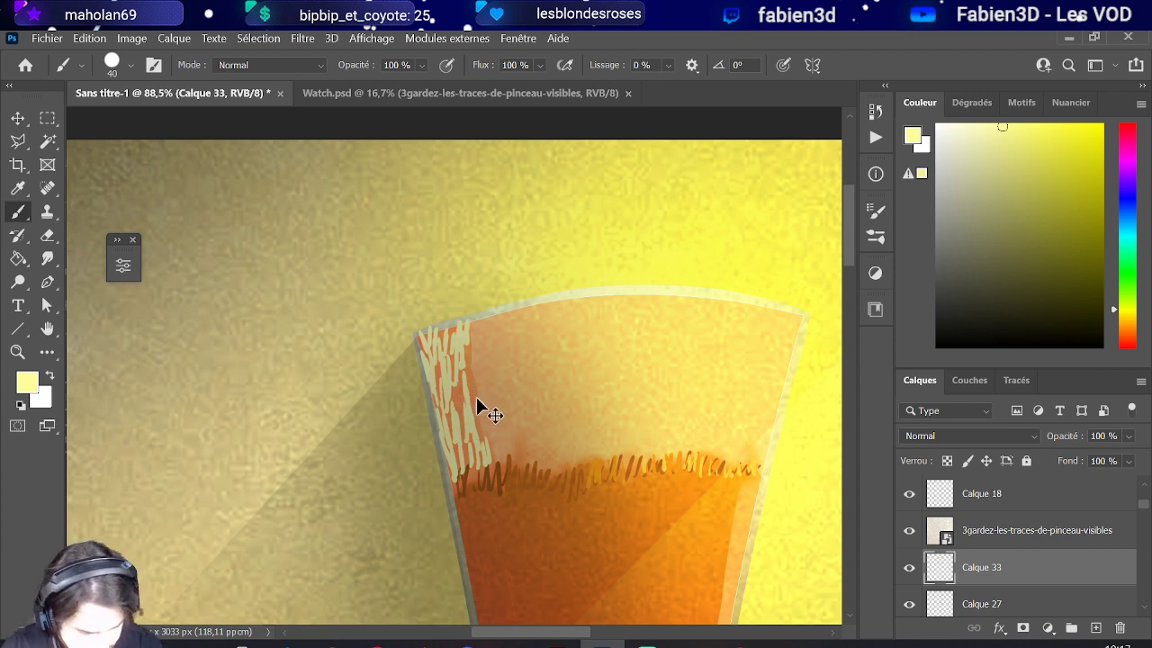
pyautogui.hotkey('ctrl', 'z')
pyautogui.hotkey('ctrl', 'z')
pyautogui.hotkey('ctrl', 'z')
pyautogui.hotkey('ctrl', 'z')
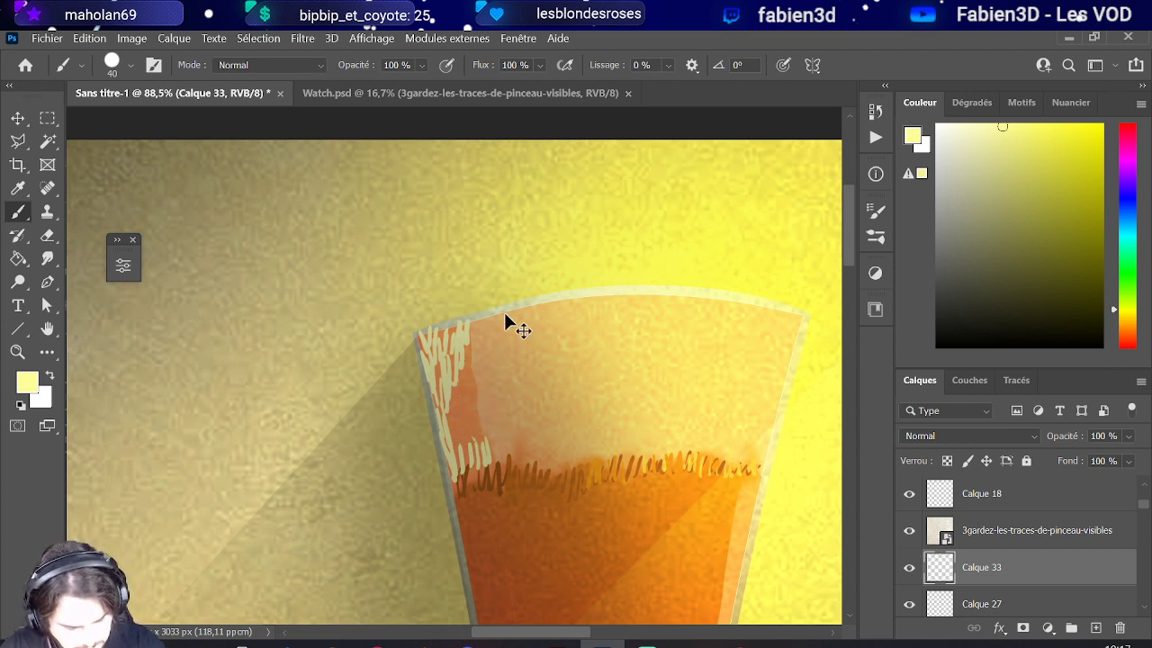
pyautogui.hotkey('ctrl', 'z')
pyautogui.hotkey('ctrl', 'z')
pyautogui.hotkey('ctrl', 'z')
pyautogui.hotkey('ctrl', 'z')
pyautogui.hotkey('ctrl', 'z')
pyautogui.hotkey('ctrl', 'z')
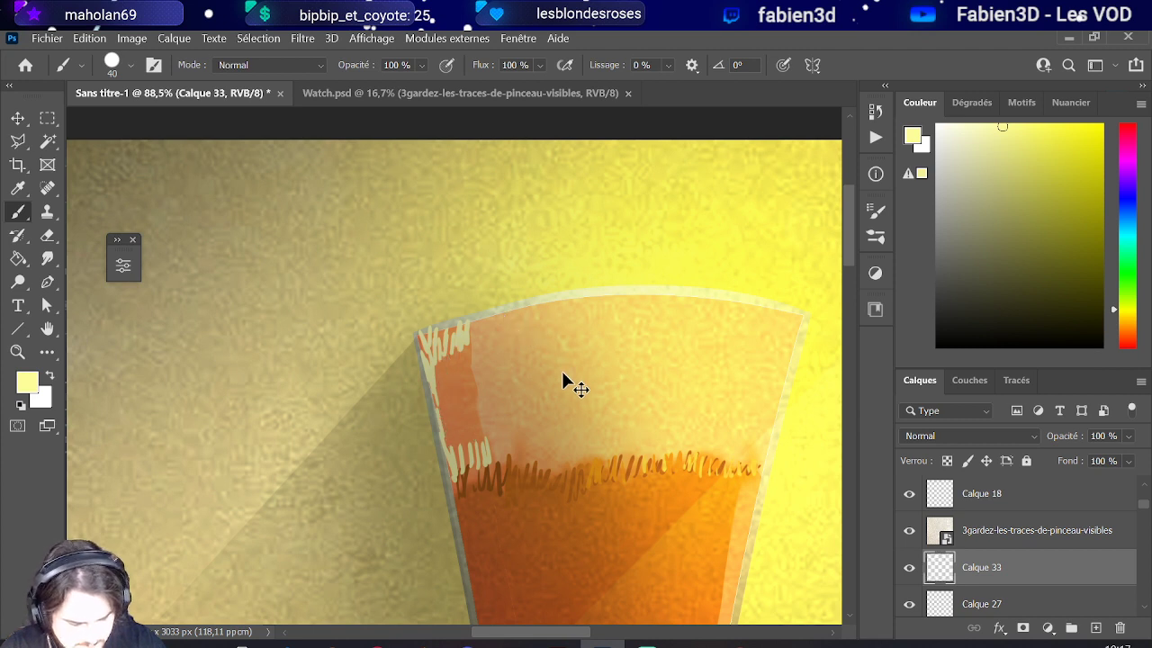
pyautogui.hotkey('ctrl', 'z')
pyautogui.hotkey('ctrl', 'z')
pyautogui.hotkey('ctrl', 'z')
pyautogui.hotkey('ctrl', 'z')
pyautogui.hotkey('ctrl', 'z')
pyautogui.hotkey('ctrl', 'z')
pyautogui.hotkey('ctrl', 'z')
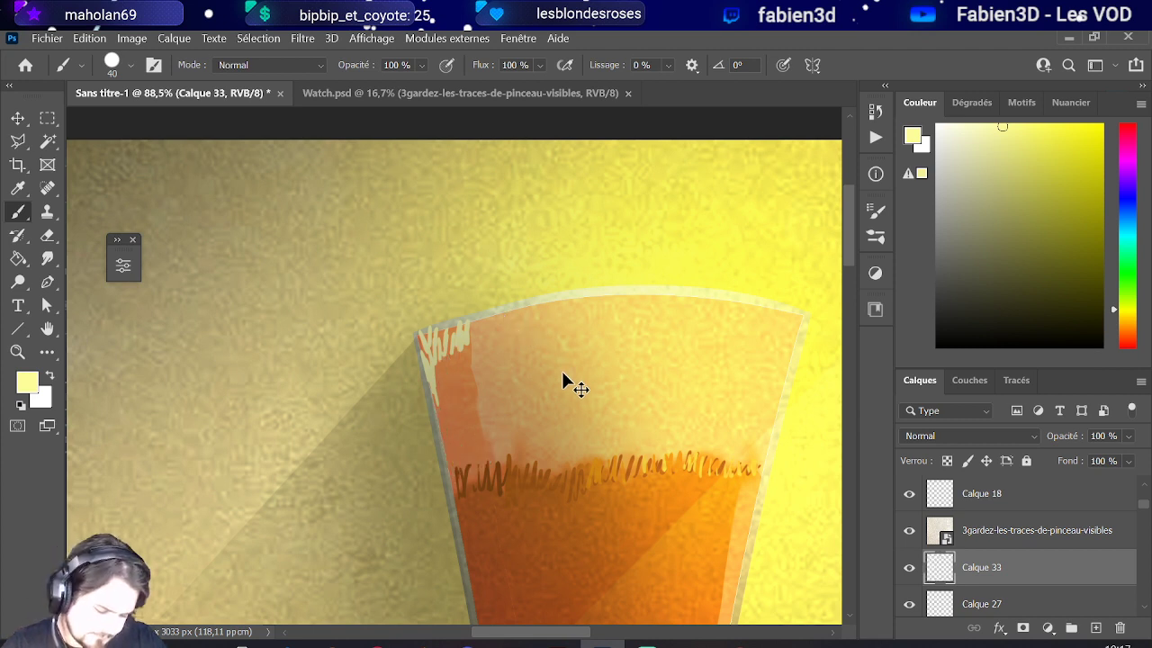
pyautogui.hotkey('ctrl', 'z')
pyautogui.hotkey('ctrl', 'z')
pyautogui.hotkey('ctrl', 'z')
pyautogui.hotkey('ctrl', 'z')
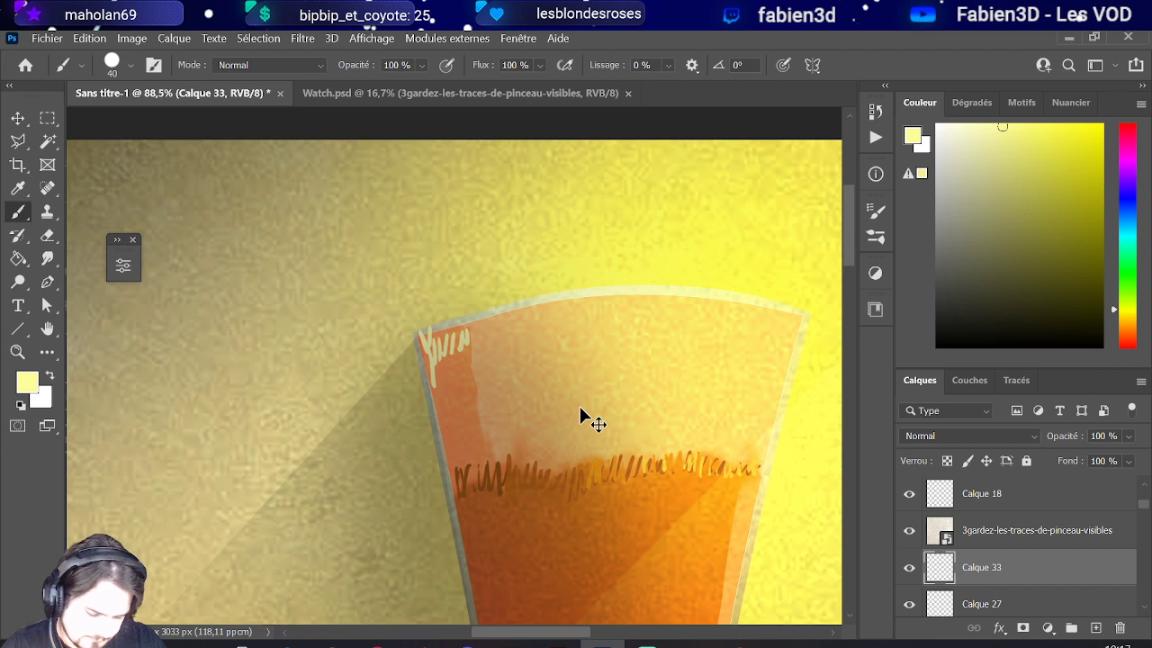
pyautogui.hotkey('ctrl', 'z')
pyautogui.hotkey('ctrl', 'z')
pyautogui.hotkey('ctrl', 'z')
pyautogui.hotkey('ctrl', 'z')
pyautogui.hotkey('ctrl', 'z')
pyautogui.hotkey('ctrl', 'z')
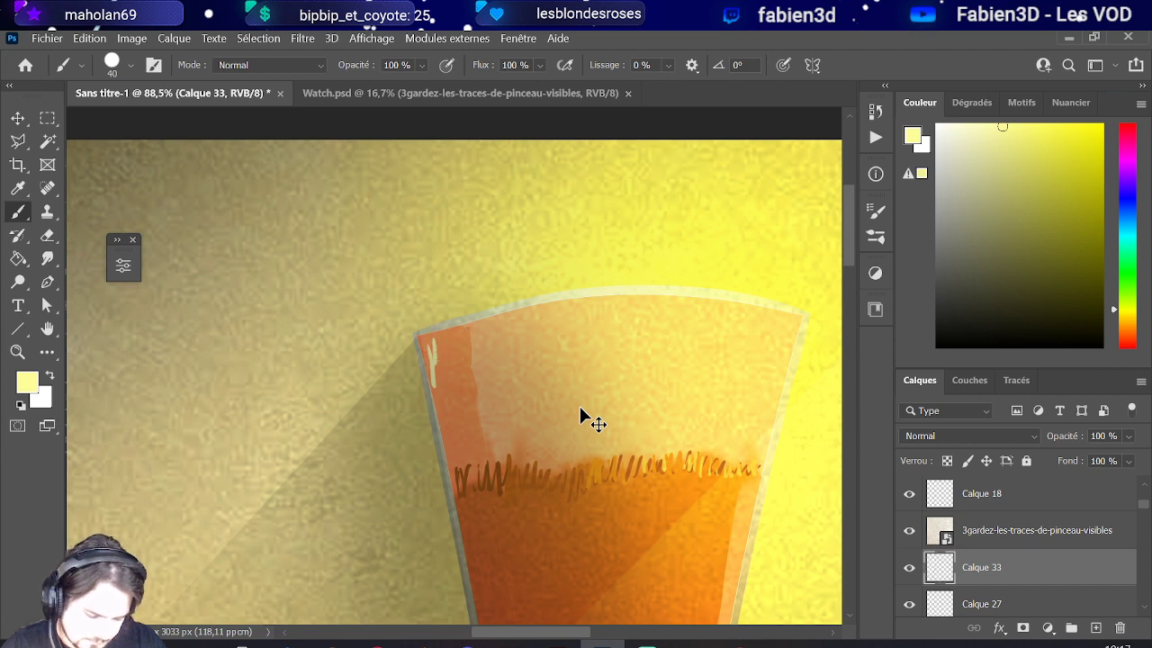
# - Add an empty layer directly above Calque 32 and set its blend mode to Incrustation
pyautogui.scroll(-3, 1071, 513)
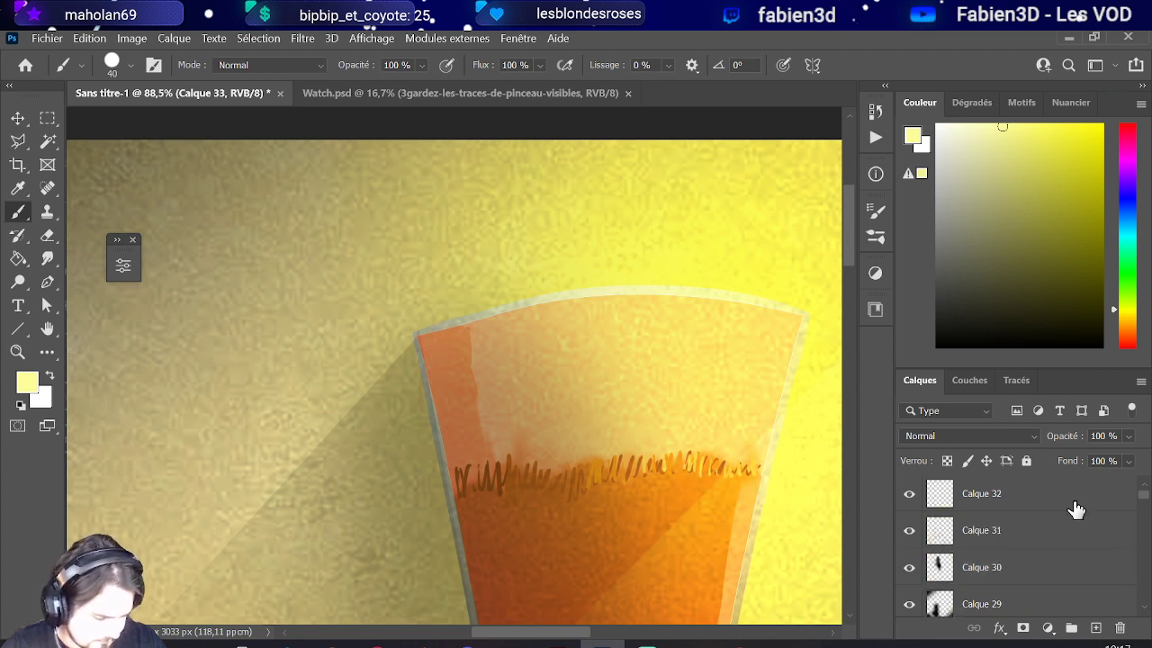
pyautogui.click(1053, 509)
pyautogui.click(1095, 627)
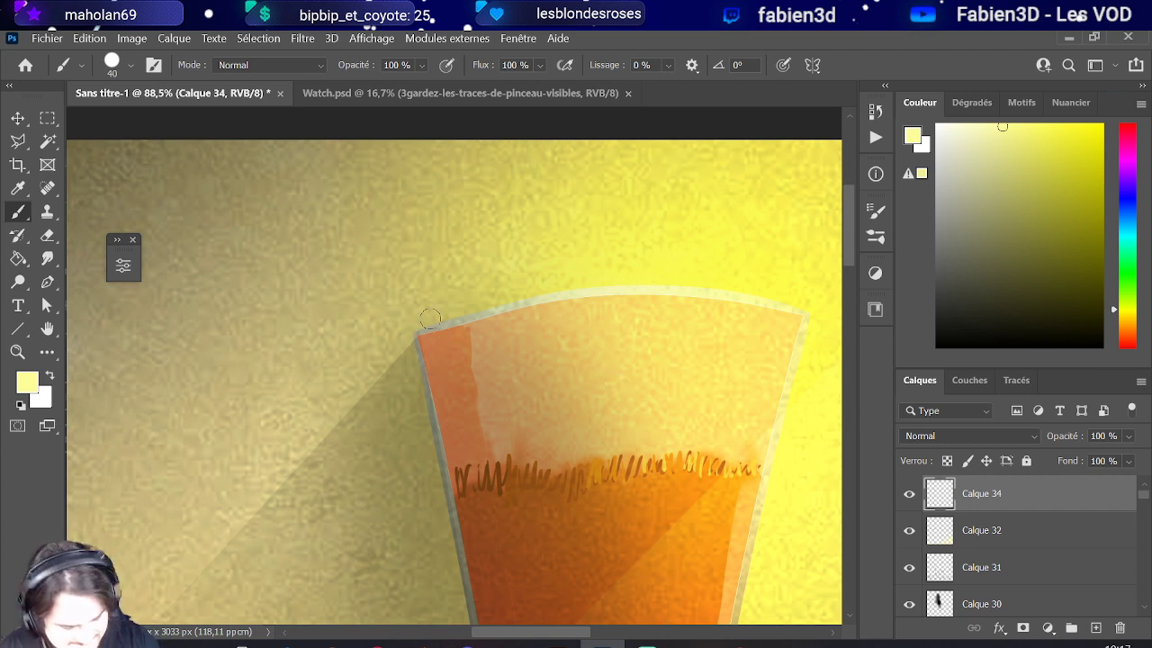
pyautogui.click(989, 448)
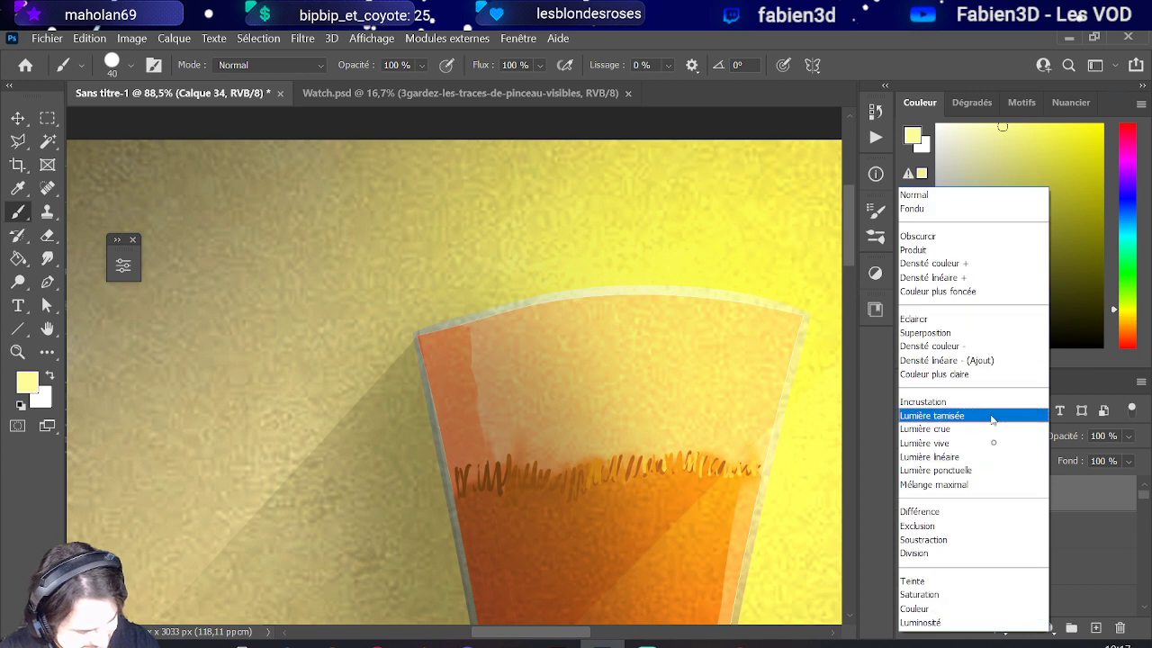
pyautogui.click(937, 402)
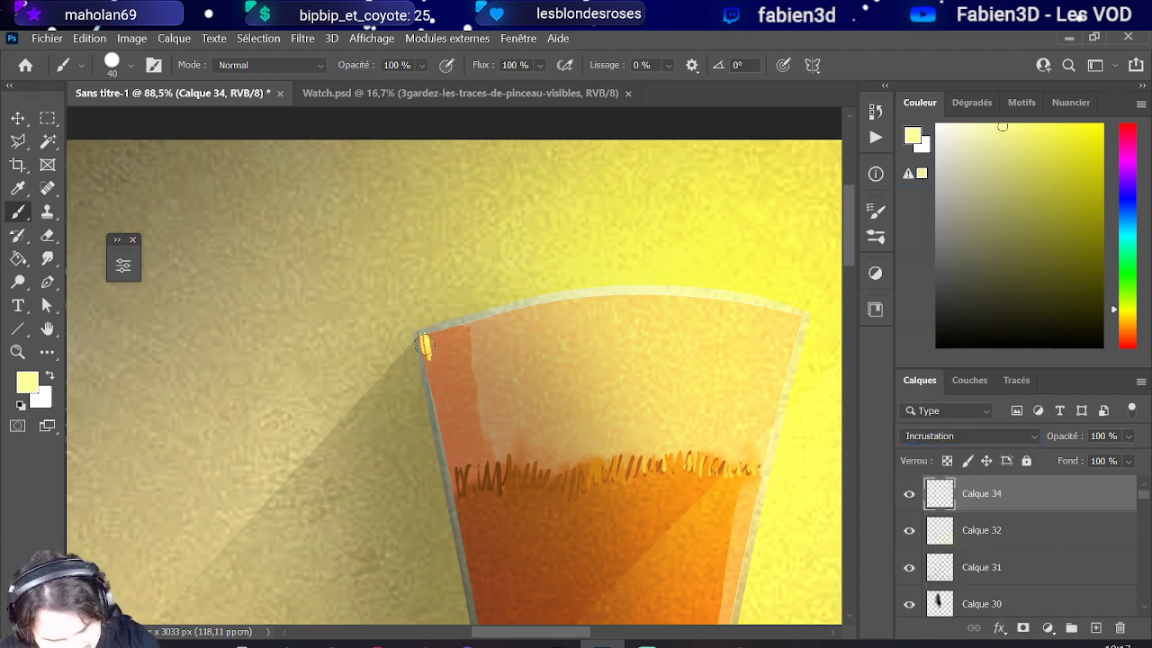
# - Cover the plume's pale tip with short pale yellow hair strokes, from the outer edges down to the orange transition
pyautogui.moveTo(450, 472); pyautogui.dragTo(452, 461)
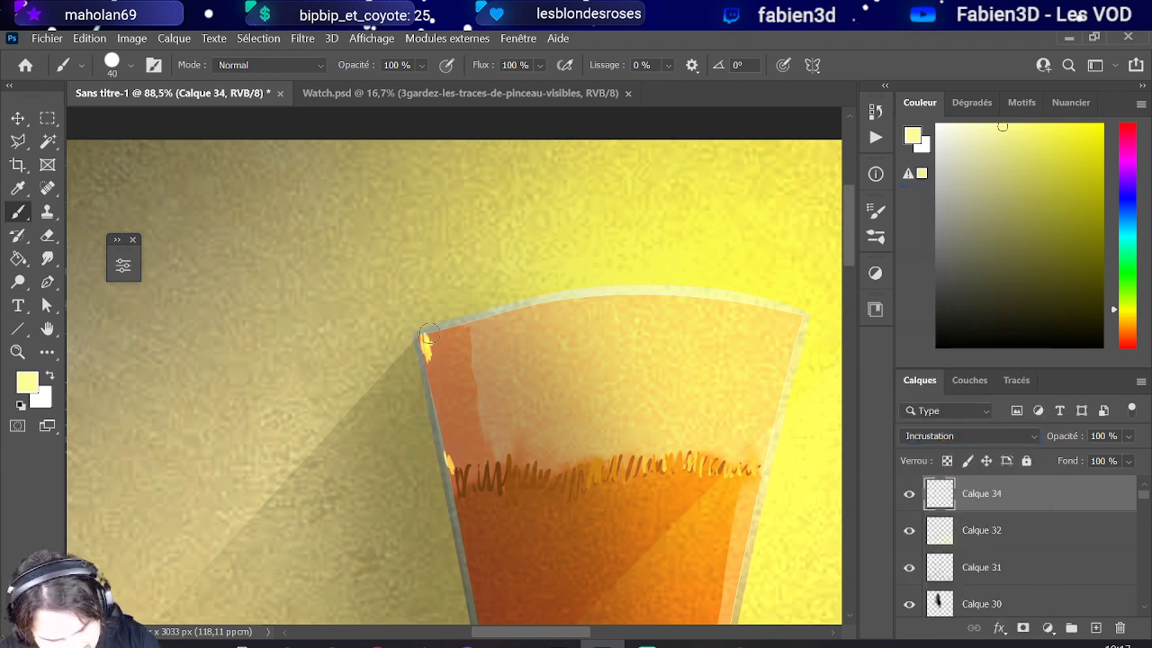
pyautogui.moveTo(450, 342)
pyautogui.mouseDown()
pyautogui.moveTo(476, 314)
pyautogui.moveTo(500, 331)
pyautogui.moveTo(511, 304)
pyautogui.moveTo(562, 308)
pyautogui.moveTo(541, 300)
pyautogui.moveTo(565, 313)
pyautogui.moveTo(585, 286)
pyautogui.mouseUp()
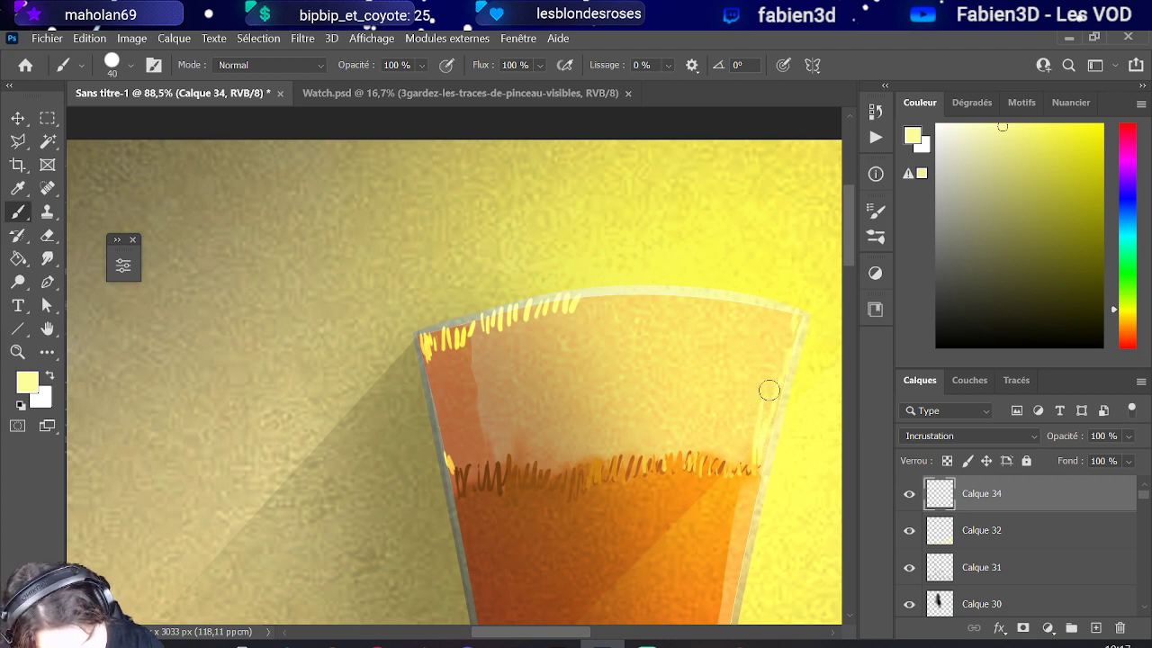
pyautogui.moveTo(603, 303)
pyautogui.mouseDown()
pyautogui.moveTo(642, 305)
pyautogui.moveTo(664, 286)
pyautogui.moveTo(682, 306)
pyautogui.moveTo(706, 282)
pyautogui.mouseUp()
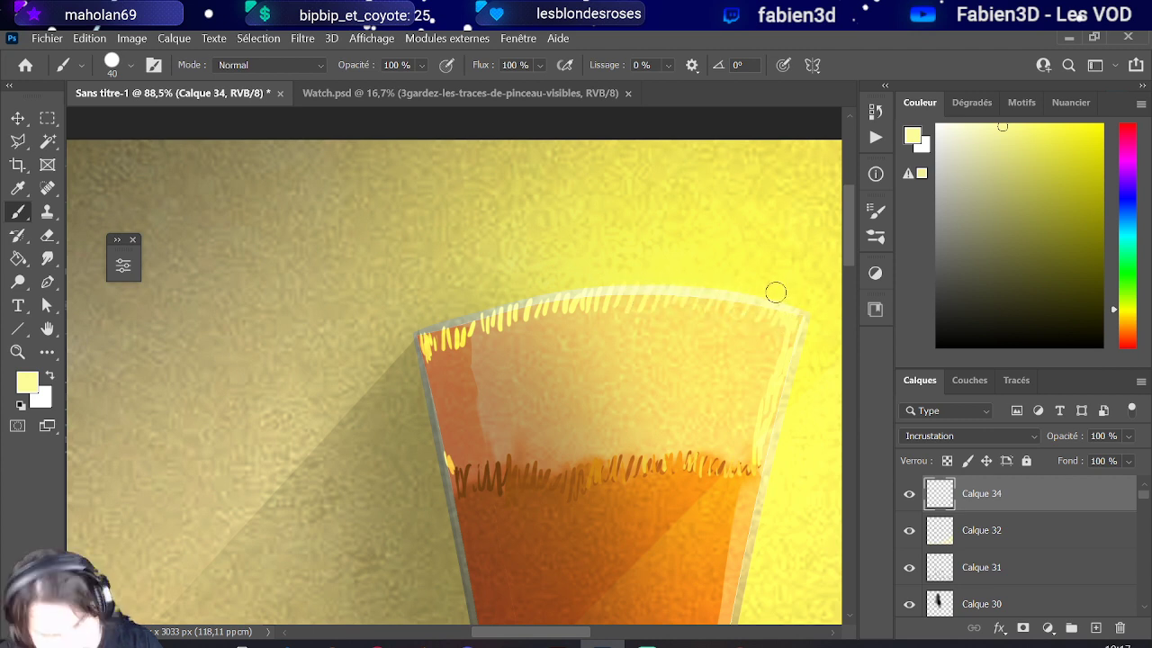
pyautogui.moveTo(463, 456)
pyautogui.mouseDown()
pyautogui.moveTo(514, 429)
pyautogui.moveTo(527, 452)
pyautogui.moveTo(553, 434)
pyautogui.moveTo(573, 460)
pyautogui.moveTo(611, 431)
pyautogui.moveTo(628, 461)
pyautogui.moveTo(669, 426)
pyautogui.moveTo(676, 459)
pyautogui.moveTo(717, 433)
pyautogui.moveTo(719, 458)
pyautogui.moveTo(732, 464)
pyautogui.moveTo(753, 438)
pyautogui.moveTo(777, 351)
pyautogui.moveTo(726, 411)
pyautogui.moveTo(736, 432)
pyautogui.moveTo(765, 332)
pyautogui.moveTo(739, 345)
pyautogui.moveTo(723, 413)
pyautogui.moveTo(744, 315)
pyautogui.moveTo(474, 438)
pyautogui.moveTo(483, 442)
pyautogui.moveTo(504, 415)
pyautogui.moveTo(502, 395)
pyautogui.moveTo(475, 376)
pyautogui.moveTo(435, 381)
pyautogui.moveTo(460, 435)
pyautogui.moveTo(453, 372)
pyautogui.moveTo(469, 358)
pyautogui.moveTo(448, 411)
pyautogui.moveTo(477, 349)
pyautogui.moveTo(503, 410)
pyautogui.moveTo(526, 405)
pyautogui.moveTo(539, 430)
pyautogui.moveTo(567, 440)
pyautogui.moveTo(590, 407)
pyautogui.moveTo(598, 434)
pyautogui.moveTo(614, 438)
pyautogui.moveTo(643, 409)
pyautogui.moveTo(656, 438)
pyautogui.moveTo(681, 399)
pyautogui.moveTo(715, 416)
pyautogui.mouseUp()
pyautogui.moveTo(553, 431)
pyautogui.mouseDown()
pyautogui.moveTo(611, 381)
pyautogui.moveTo(638, 412)
pyautogui.moveTo(680, 370)
pyautogui.moveTo(712, 401)
pyautogui.moveTo(730, 345)
pyautogui.moveTo(723, 322)
pyautogui.moveTo(689, 341)
pyautogui.moveTo(591, 318)
pyautogui.moveTo(482, 334)
pyautogui.moveTo(502, 359)
pyautogui.moveTo(532, 319)
pyautogui.moveTo(568, 339)
pyautogui.moveTo(593, 311)
pyautogui.moveTo(607, 312)
pyautogui.moveTo(620, 338)
pyautogui.moveTo(640, 345)
pyautogui.moveTo(693, 316)
pyautogui.moveTo(715, 352)
pyautogui.moveTo(698, 374)
pyautogui.moveTo(680, 350)
pyautogui.moveTo(628, 378)
pyautogui.moveTo(622, 348)
pyautogui.moveTo(605, 346)
pyautogui.moveTo(562, 387)
pyautogui.moveTo(506, 352)
pyautogui.moveTo(496, 367)
pyautogui.moveTo(520, 410)
pyautogui.moveTo(528, 371)
pyautogui.moveTo(559, 397)
pyautogui.mouseUp()
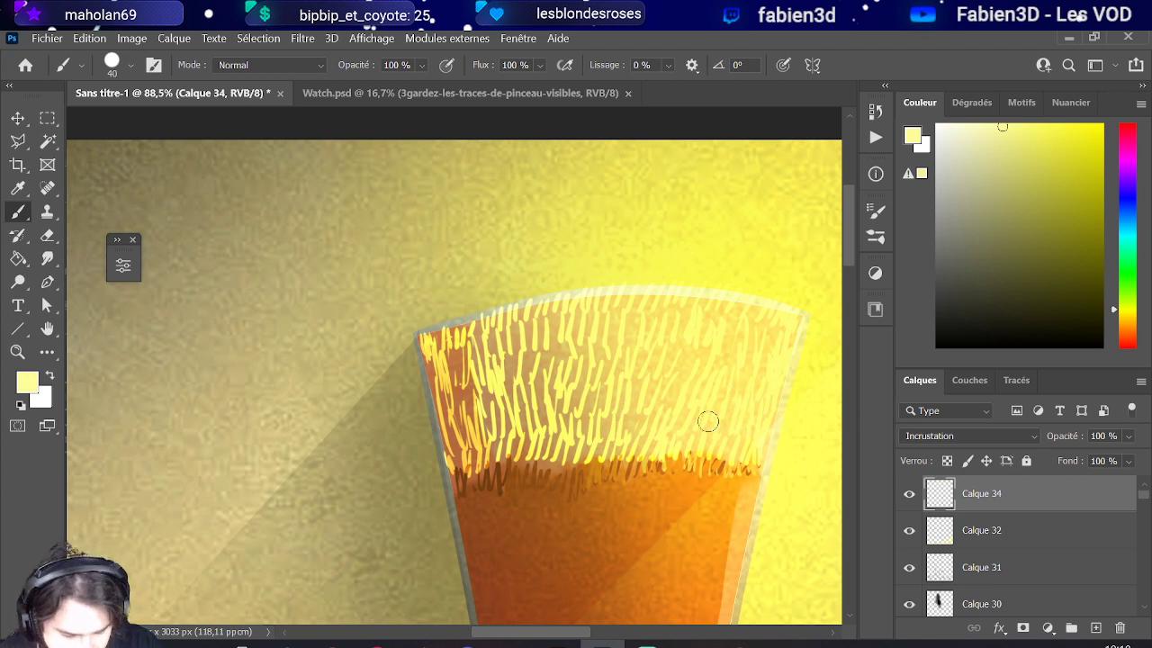
# - Lower the hair stroke layer's opacity to 21 % and check the effect on the whole illustration
pyautogui.click(962, 436)
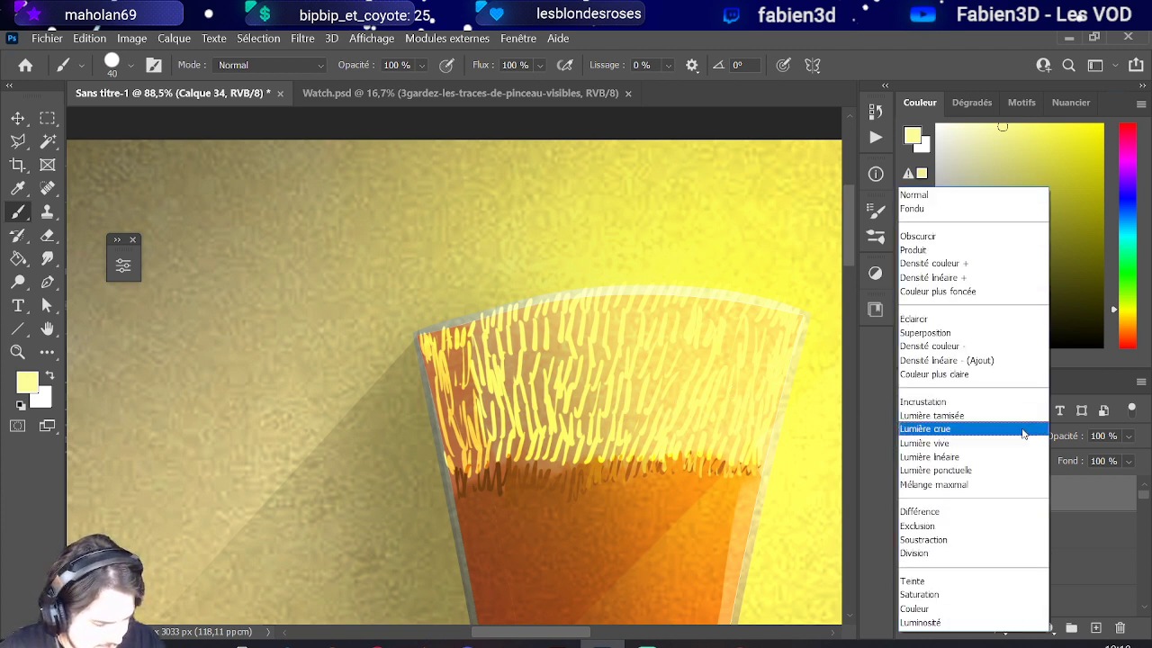
pyautogui.press('Escape')
pyautogui.click(1128, 435)
pyautogui.moveTo(1089, 461); pyautogui.dragTo(1072, 462)
pyautogui.scroll(-8, 357, 306)
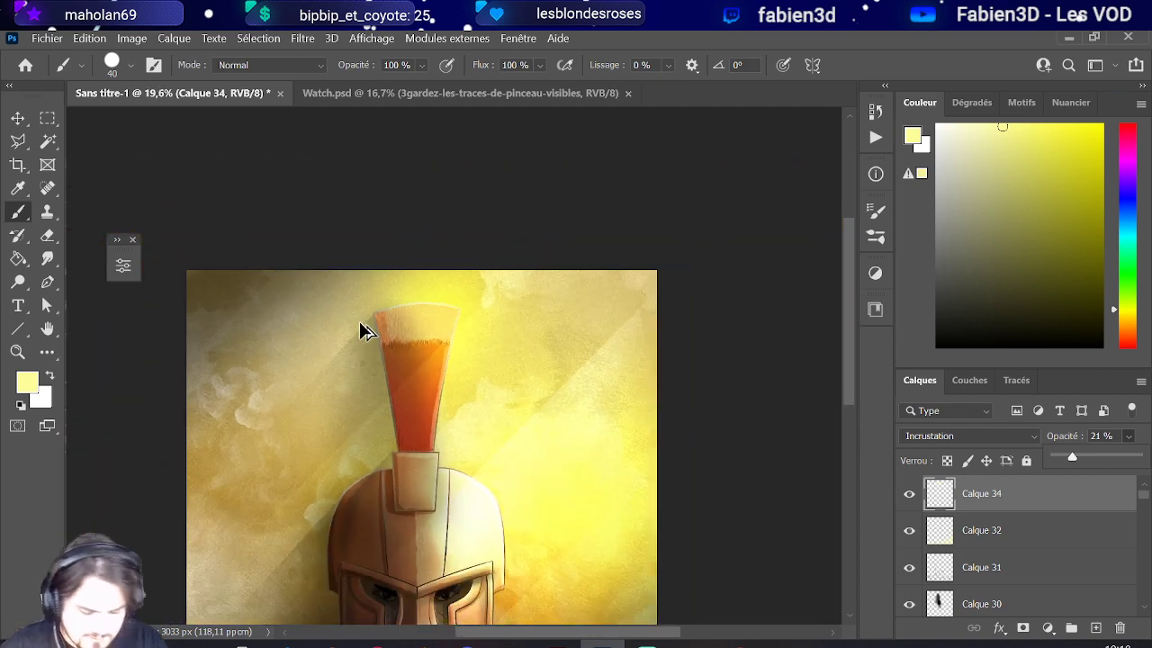
pyautogui.scroll(-1, 242, 396)
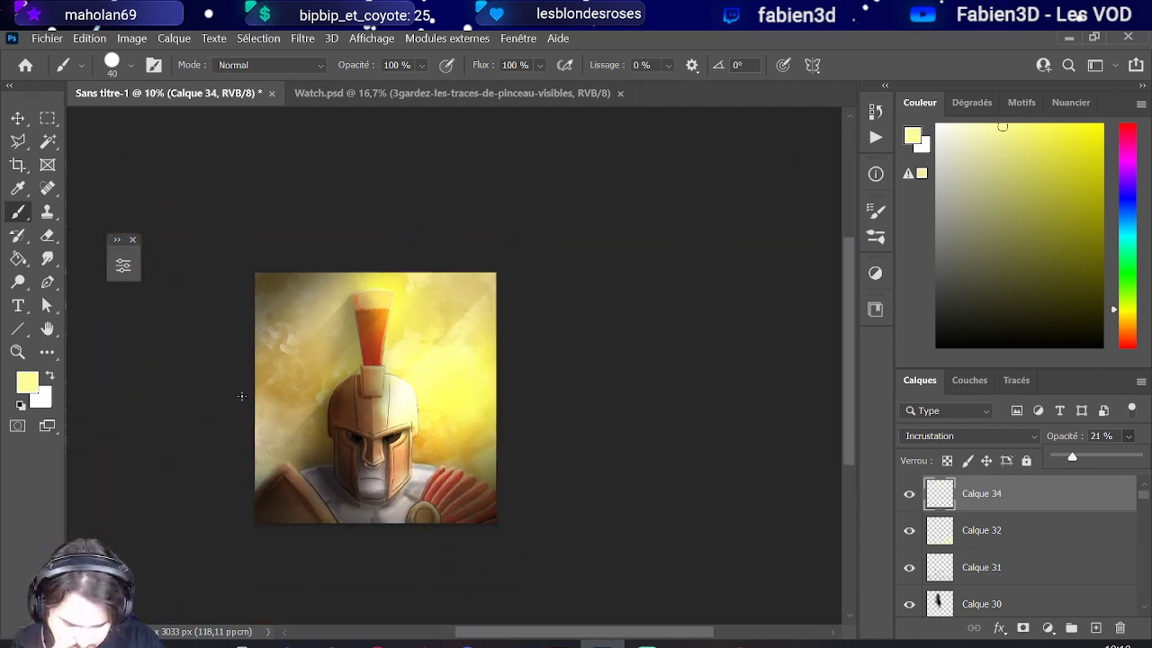
pyautogui.scroll(5, 405, 329)
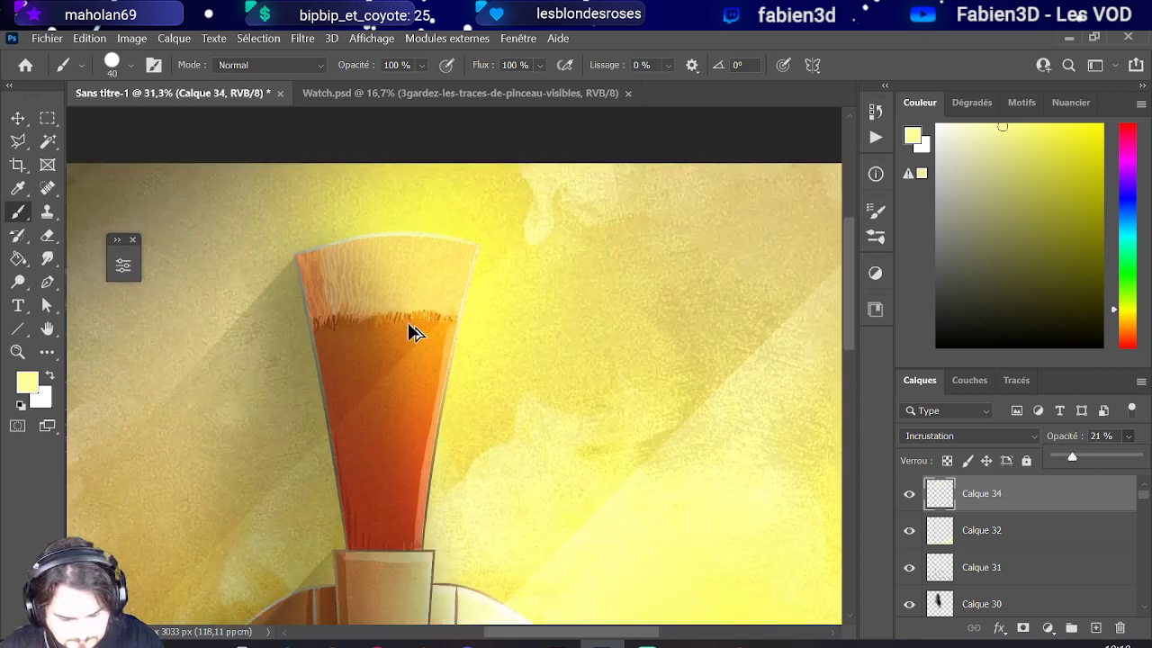
# - Paint long pale yellow hair strokes on Calque 34, running from the plume's base up its orange-red body
pyautogui.click(1023, 562)
pyautogui.click(1012, 501)
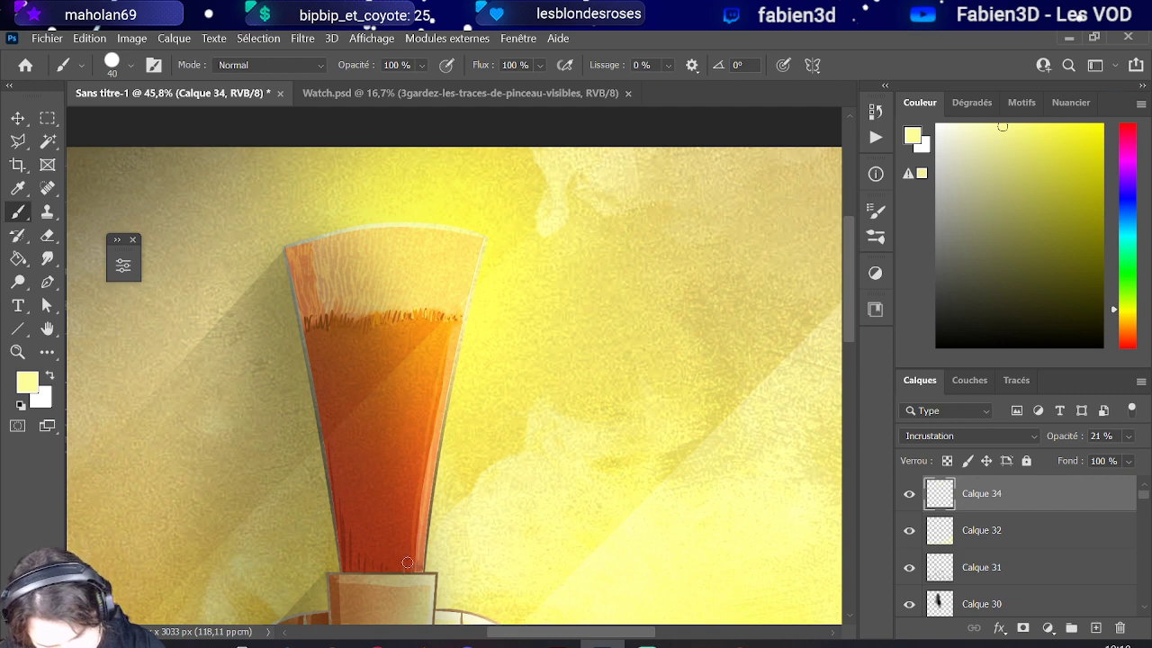
pyautogui.moveTo(408, 562)
pyautogui.mouseDown()
pyautogui.moveTo(436, 326)
pyautogui.moveTo(404, 547)
pyautogui.moveTo(402, 360)
pyautogui.moveTo(384, 557)
pyautogui.moveTo(391, 316)
pyautogui.mouseUp()
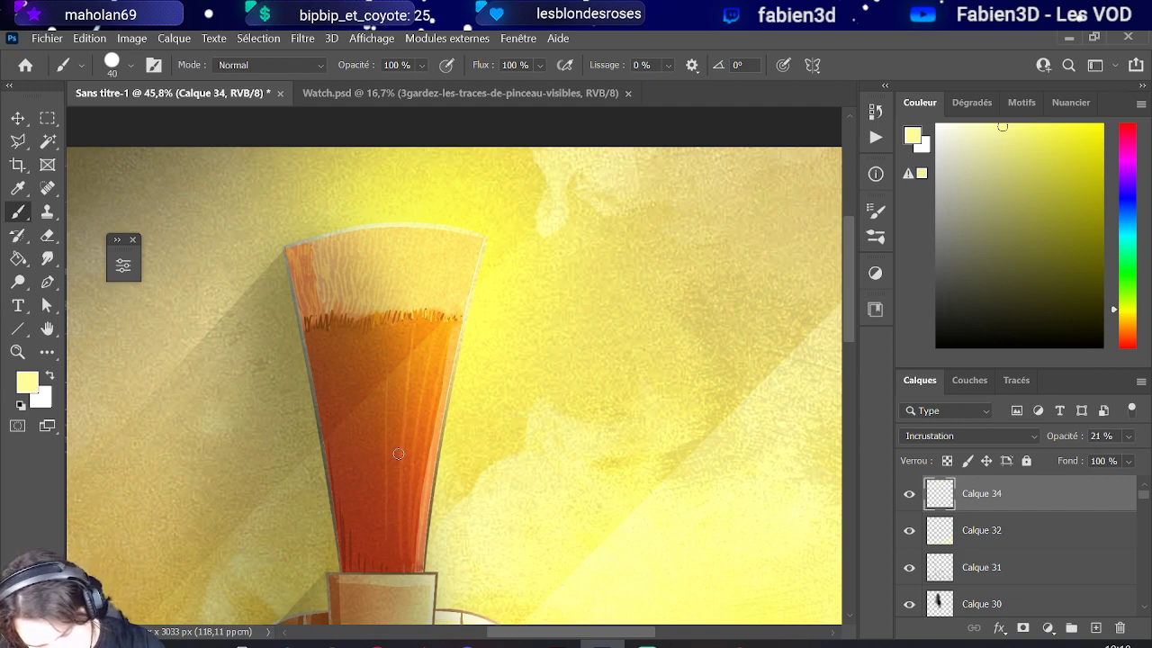
pyautogui.moveTo(380, 550); pyautogui.dragTo(383, 364)
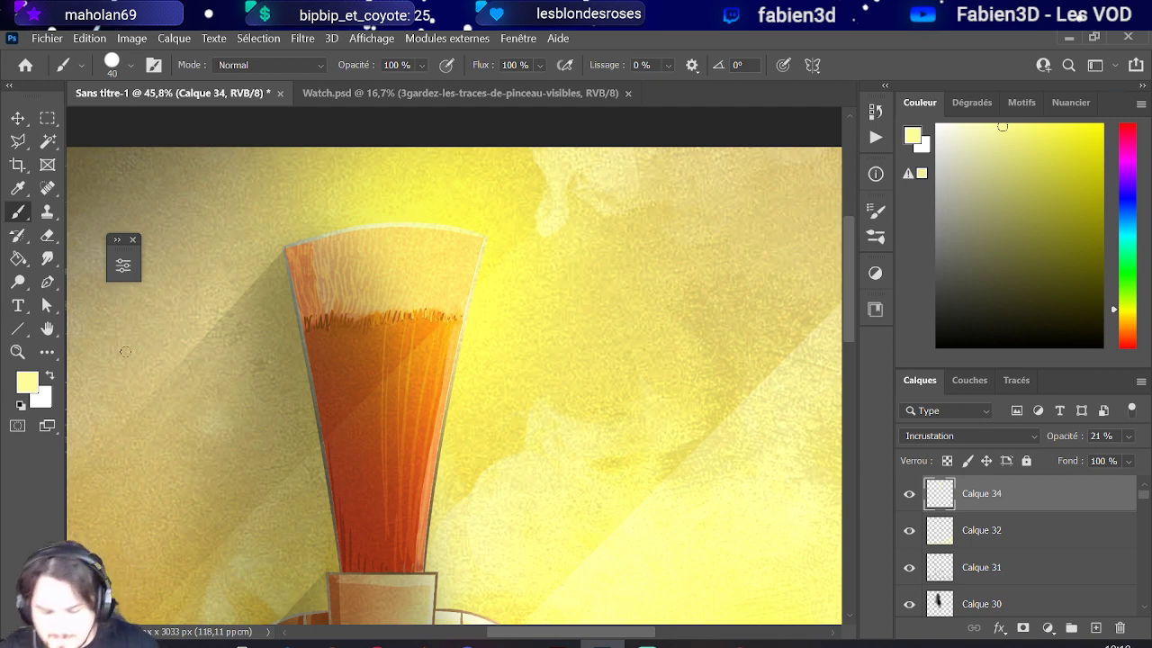
# - Fade the hair strokes on the shaded side of the plume with a 935 px soft eraser
pyautogui.click(48, 235)
pyautogui.moveTo(270, 396)
pyautogui.mouseDown()
pyautogui.moveTo(372, 439)
pyautogui.moveTo(271, 428)
pyautogui.mouseUp()
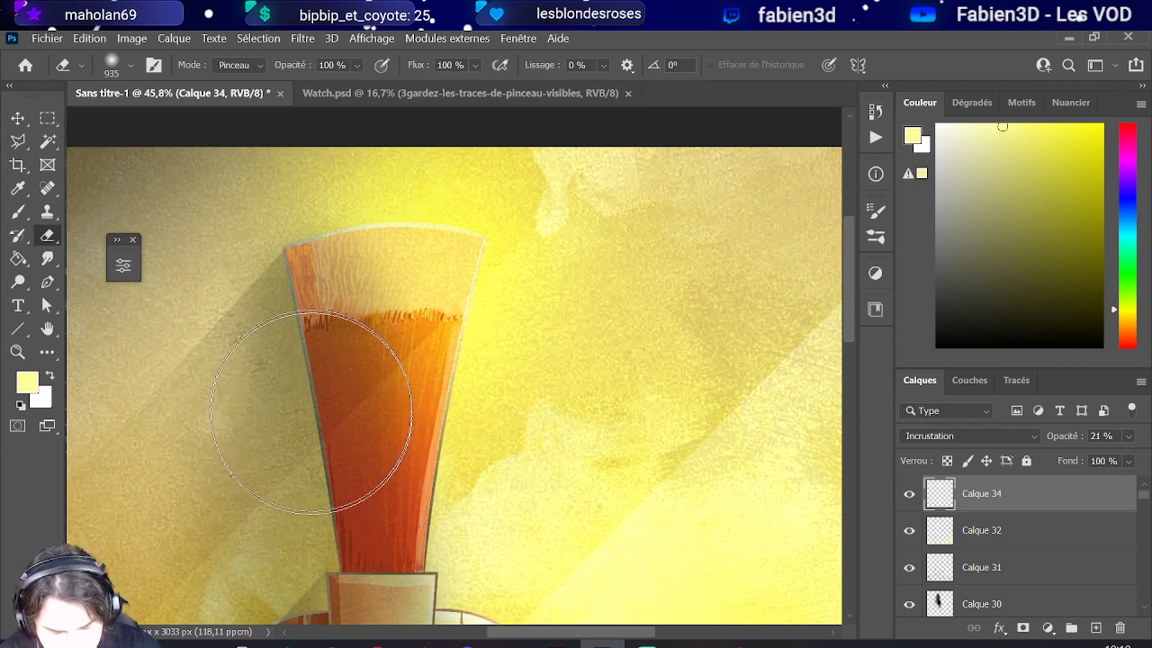
# - Check how the plume's hair strokes on Calque 34 look in the whole illustration
pyautogui.scroll(-3, 295, 374)
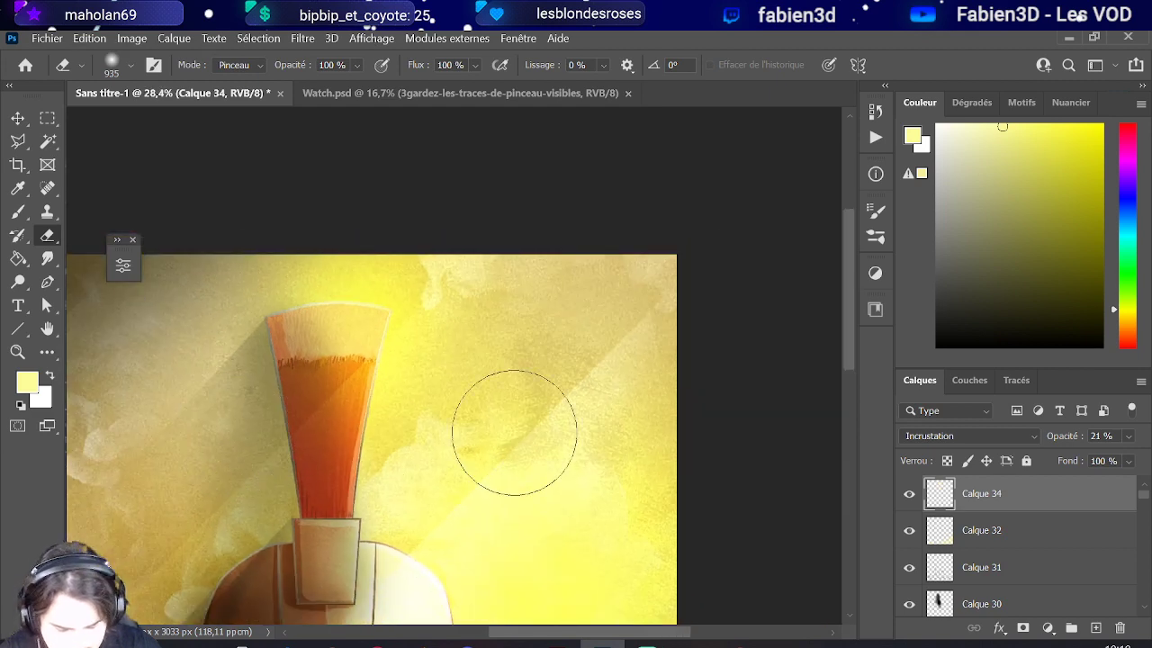
pyautogui.click(918, 540)
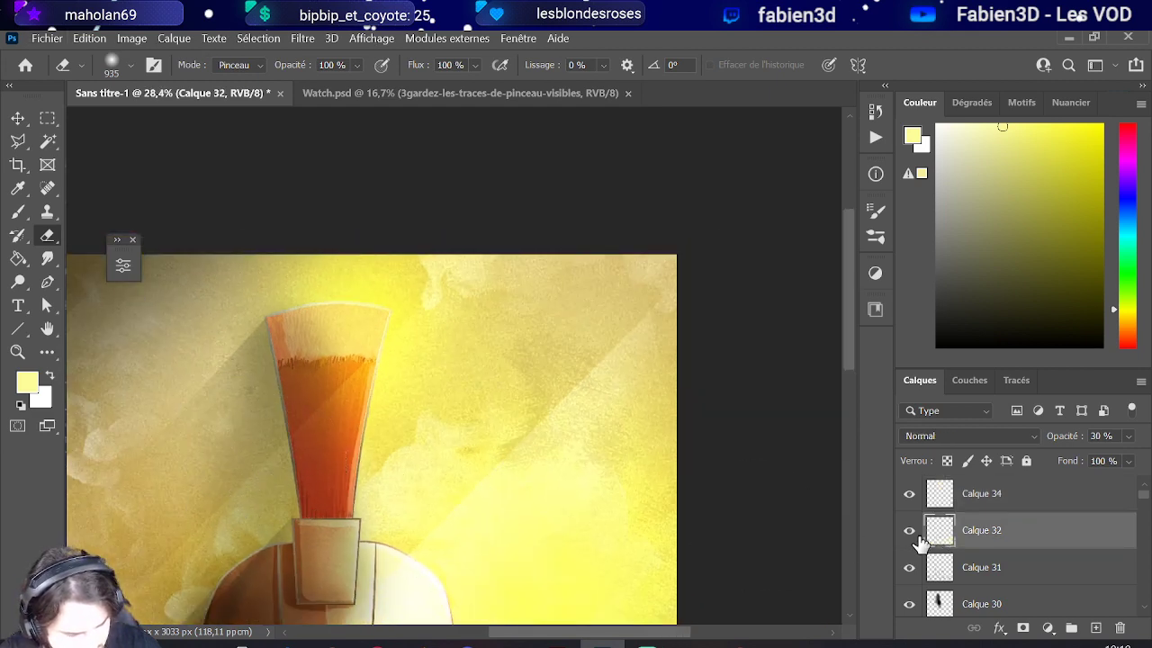
pyautogui.click(909, 495)
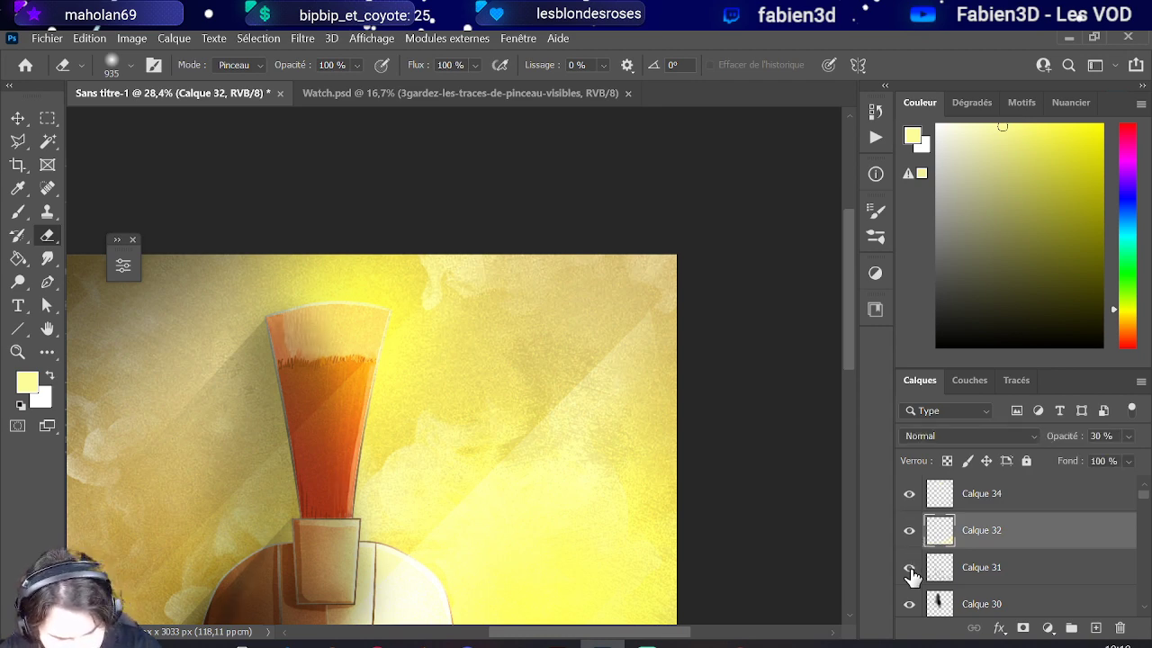
pyautogui.scroll(-2, 506, 448)
pyautogui.scroll(-4, 507, 448)
pyautogui.scroll(-3, 466, 396)
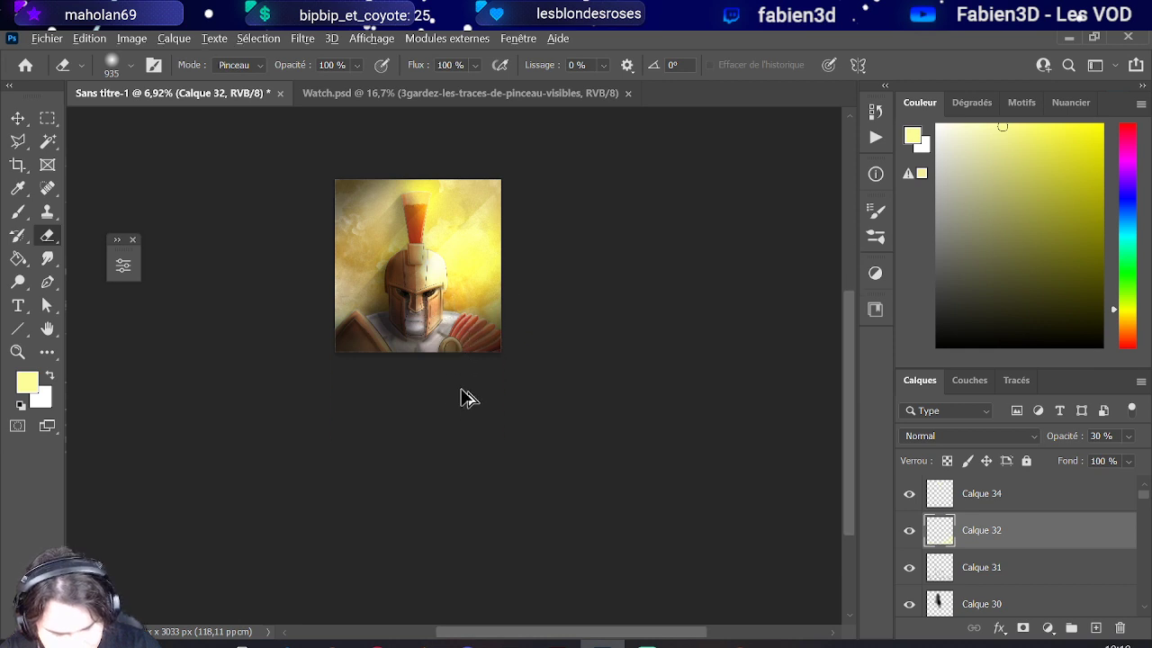
pyautogui.scroll(2, 396, 304)
pyautogui.scroll(1, 396, 306)
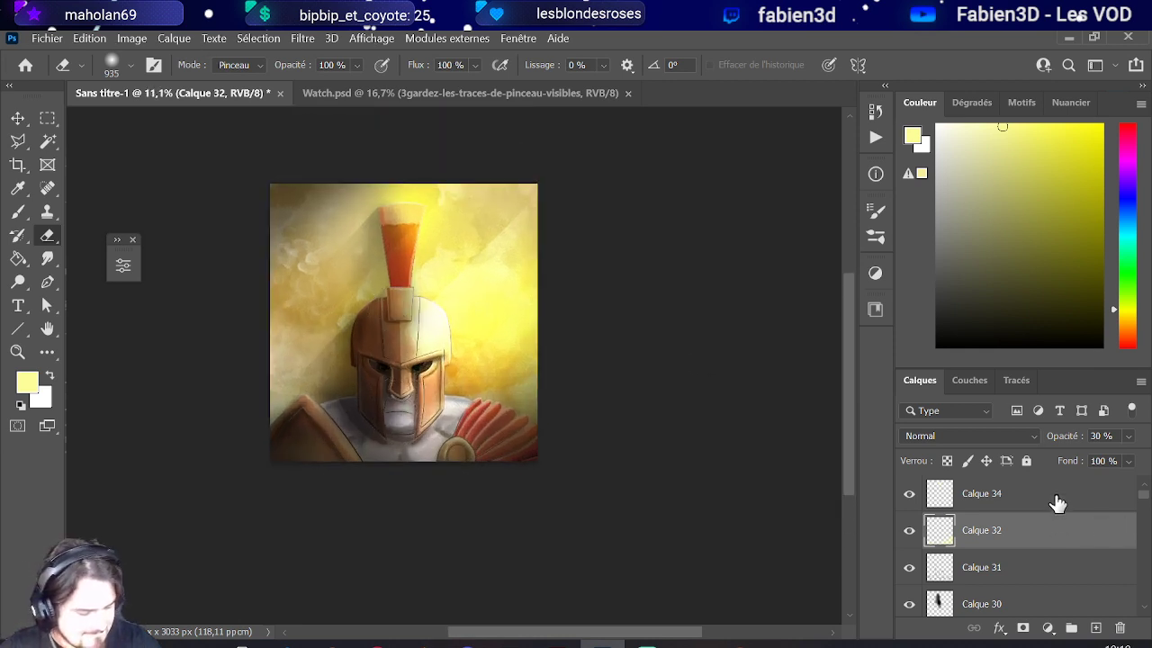
# - Create an empty layer above Calque 34 and add a Hue/Saturation adjustment layer on top of it
pyautogui.click(1053, 500)
pyautogui.click(1096, 628)
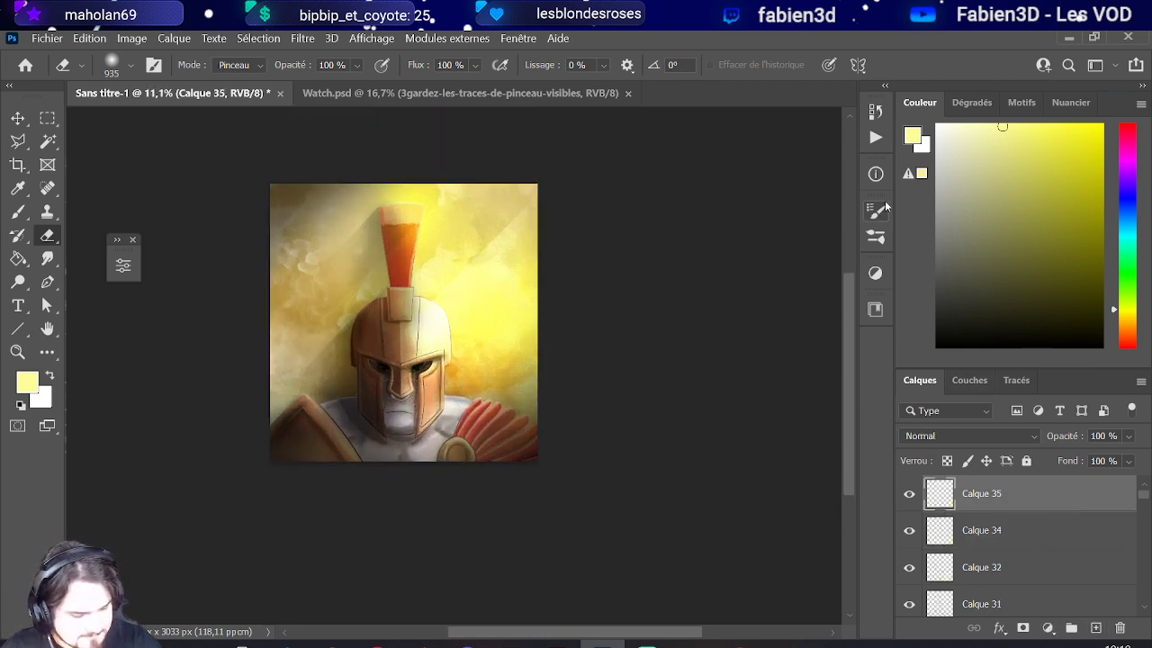
pyautogui.click(871, 275)
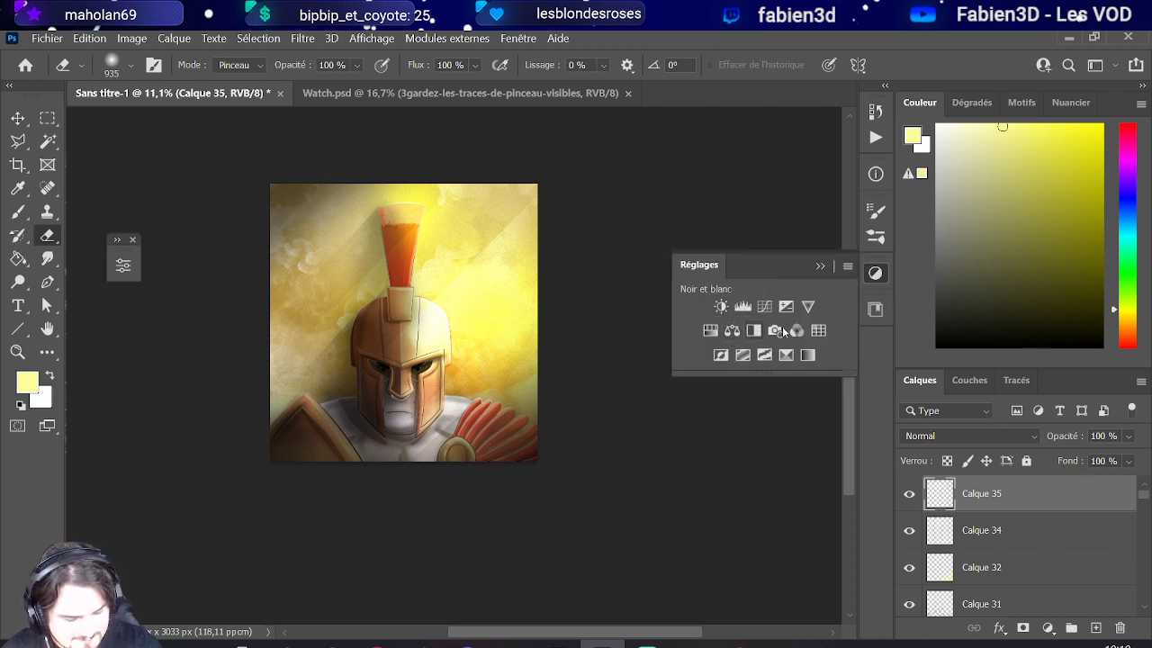
pyautogui.click(719, 335)
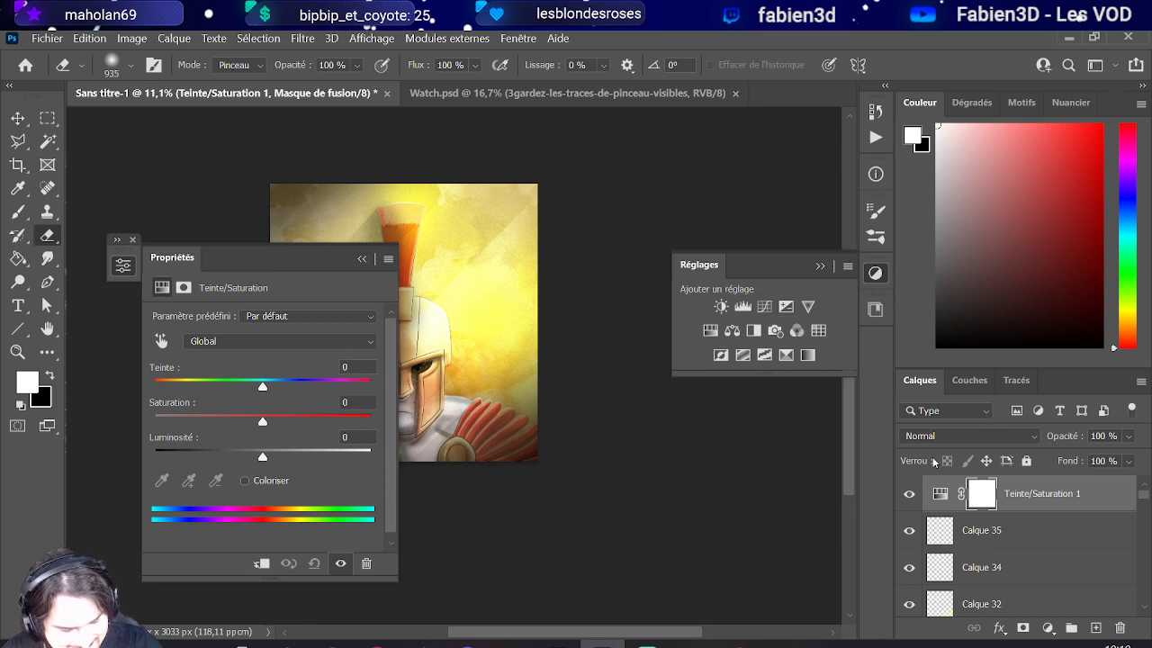
pyautogui.click(361, 259)
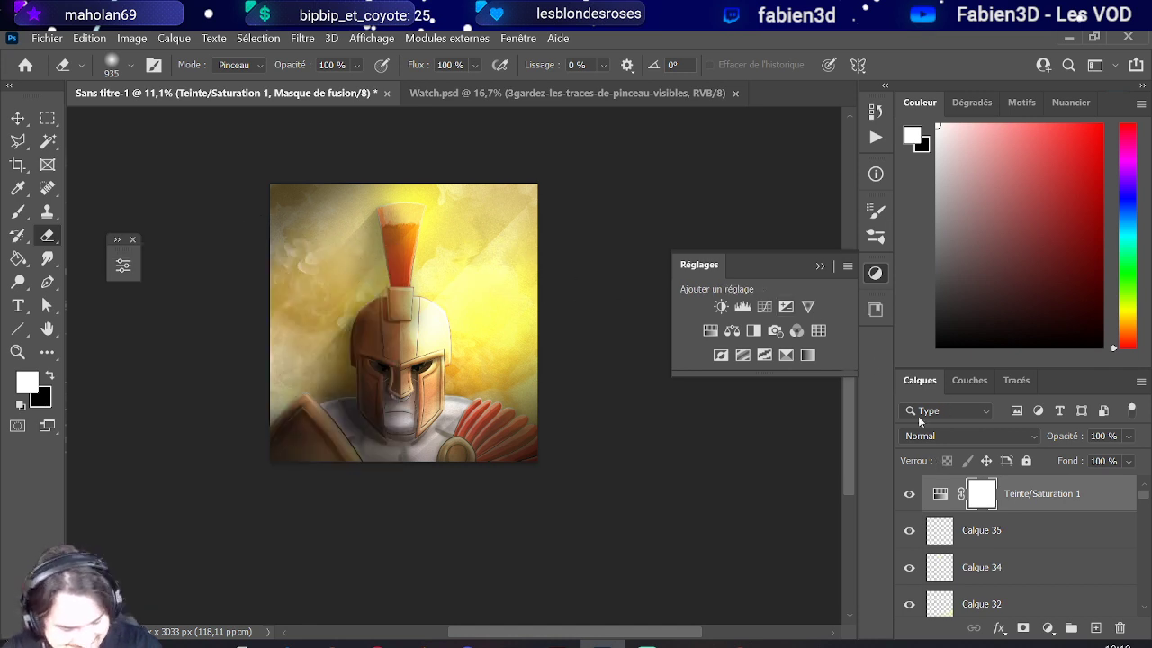
# - Set the Hue/Saturation adjustment's saturation to +20 and check the whole illustration
pyautogui.doubleClick(940, 493)
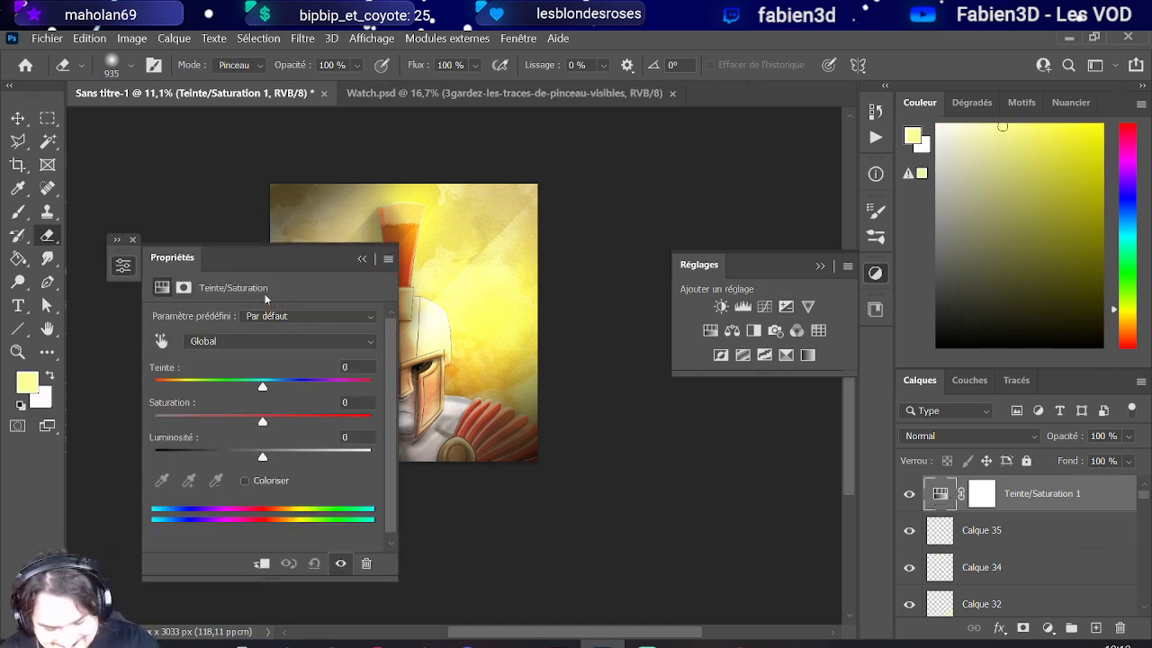
pyautogui.moveTo(236, 261); pyautogui.dragTo(681, 324)
pyautogui.moveTo(707, 485); pyautogui.dragTo(735, 487)
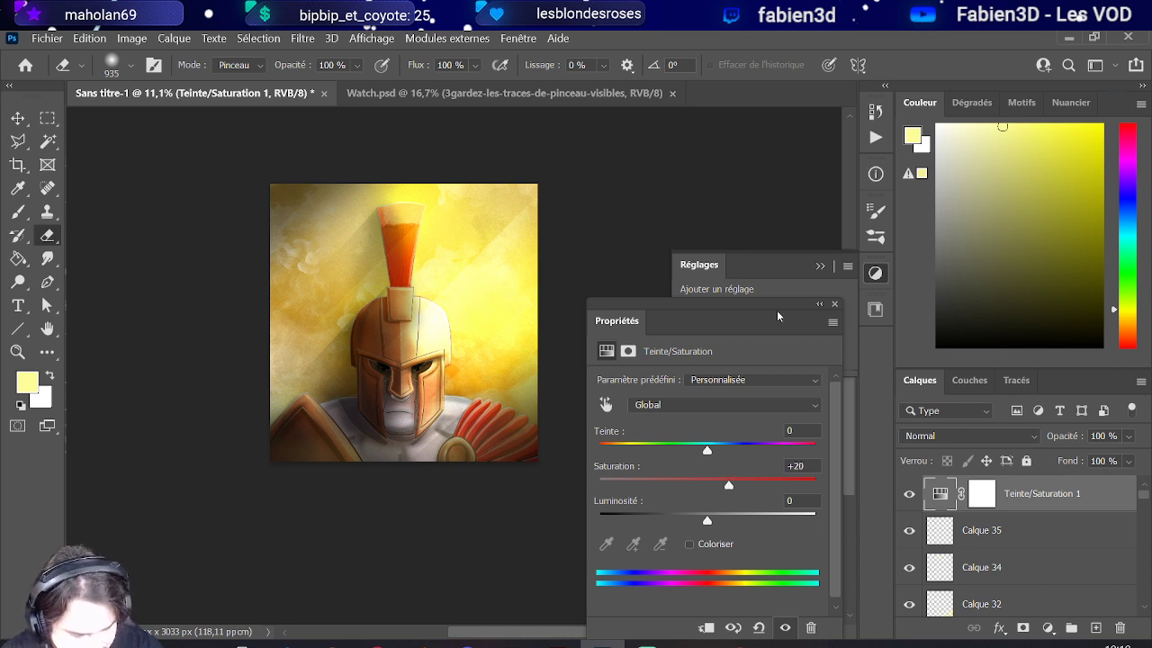
pyautogui.click(820, 307)
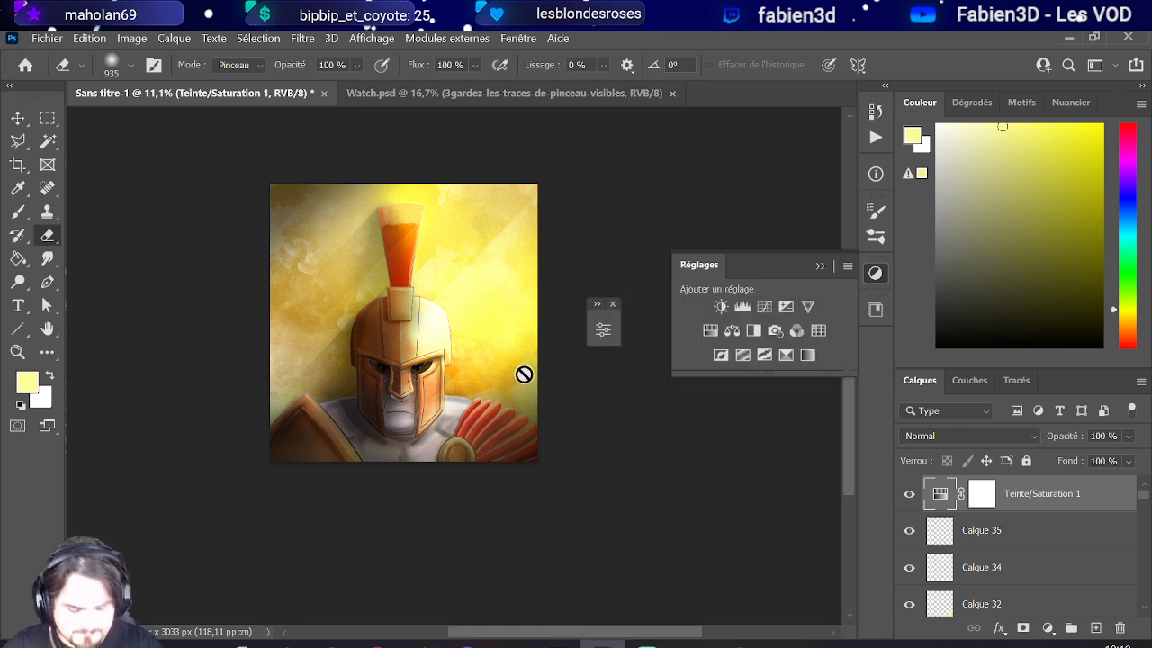
pyautogui.scroll(-2, 523, 364)
pyautogui.scroll(1, 522, 364)
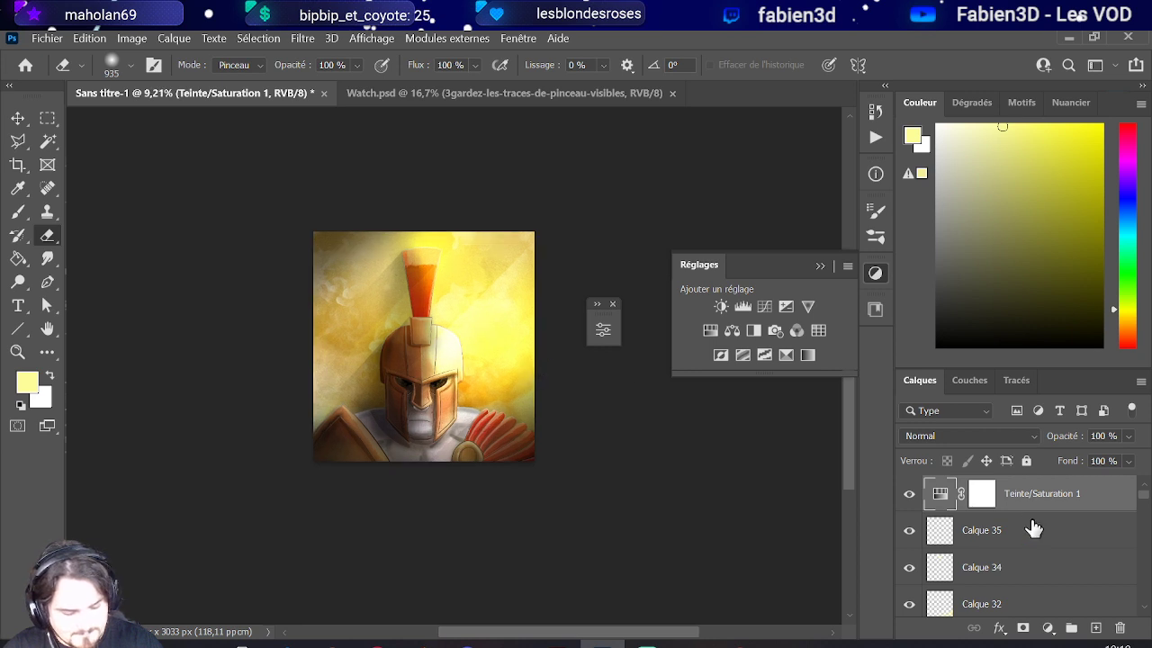
# - Try an Invert adjustment layer above the Hue/Saturation layer and hide it
pyautogui.click(720, 355)
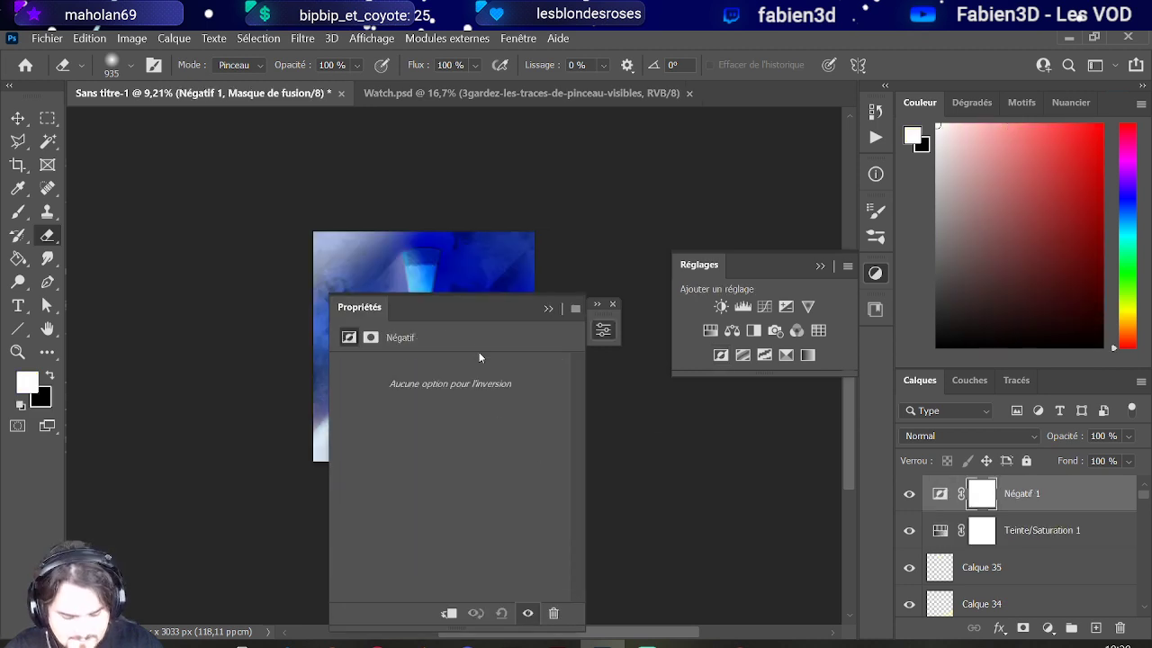
pyautogui.click(596, 311)
pyautogui.click(909, 493)
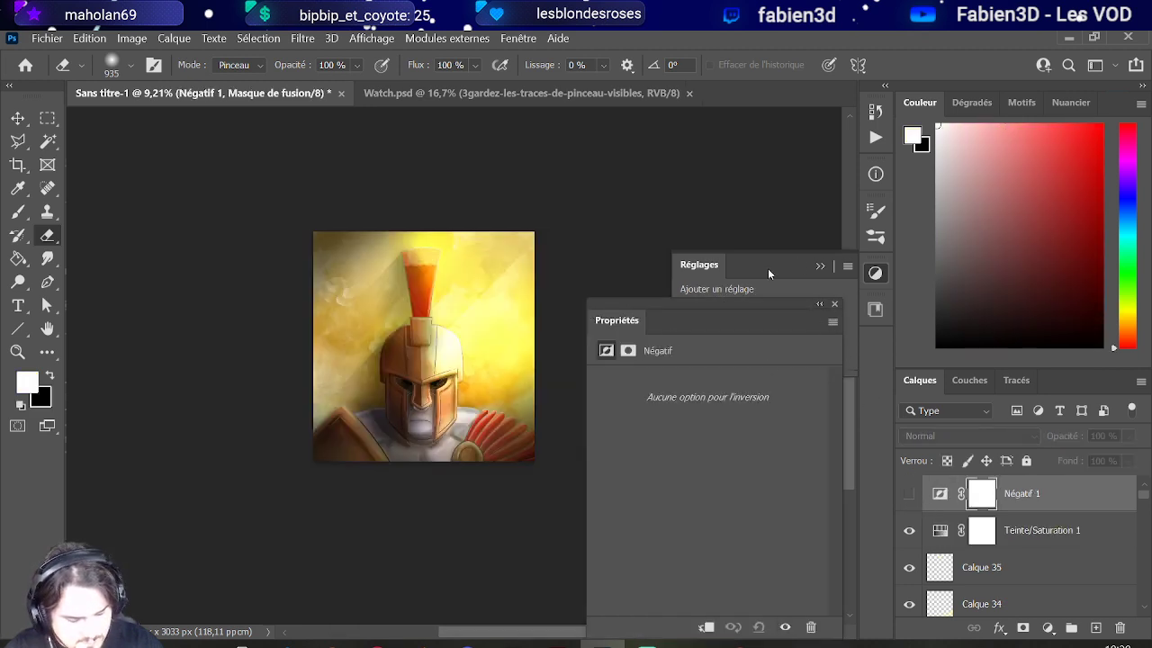
# - Add a Photo Filter adjustment layer using Warming Filter (85) with the density at 33 %
pyautogui.click(807, 266)
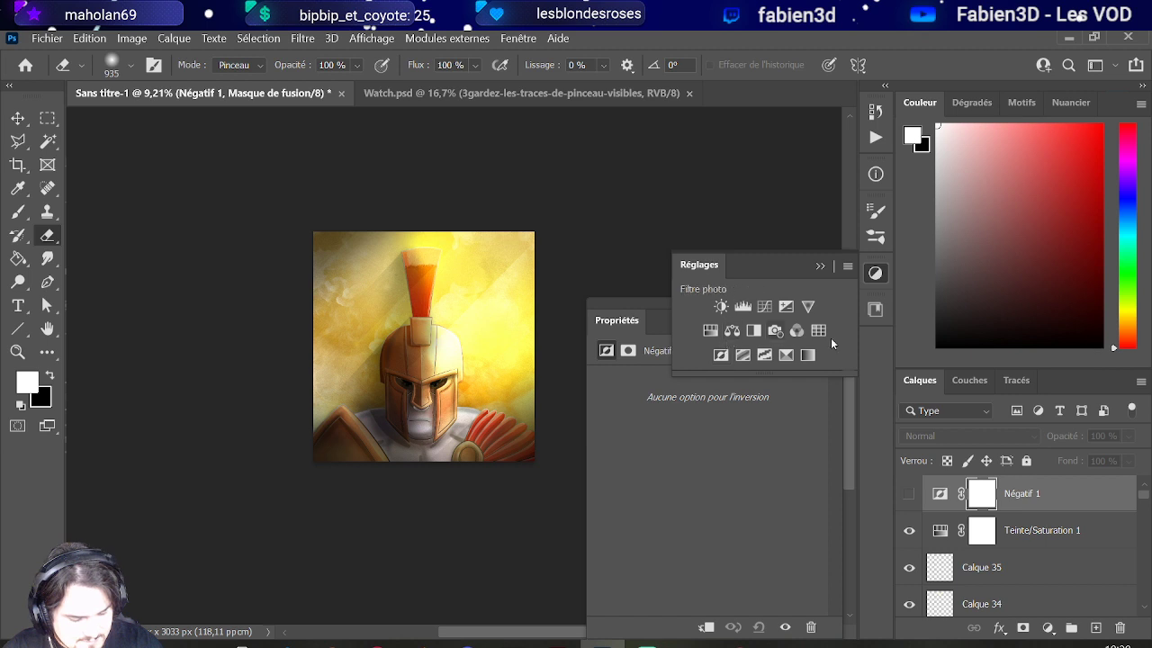
pyautogui.click(773, 331)
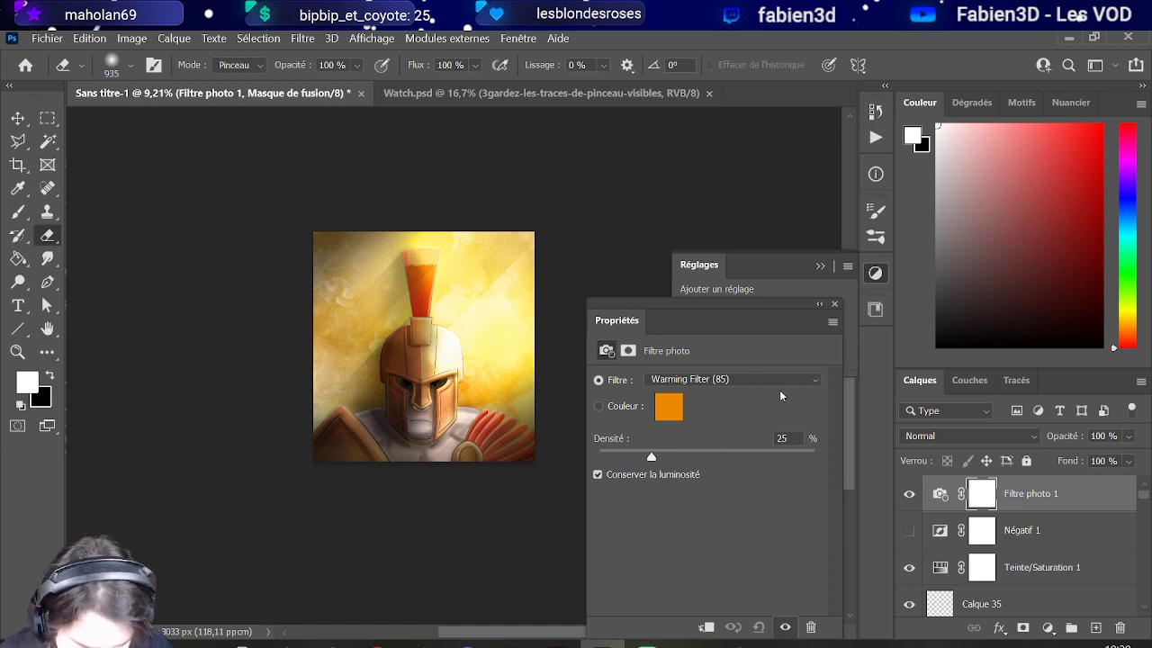
pyautogui.moveTo(651, 459); pyautogui.dragTo(681, 460)
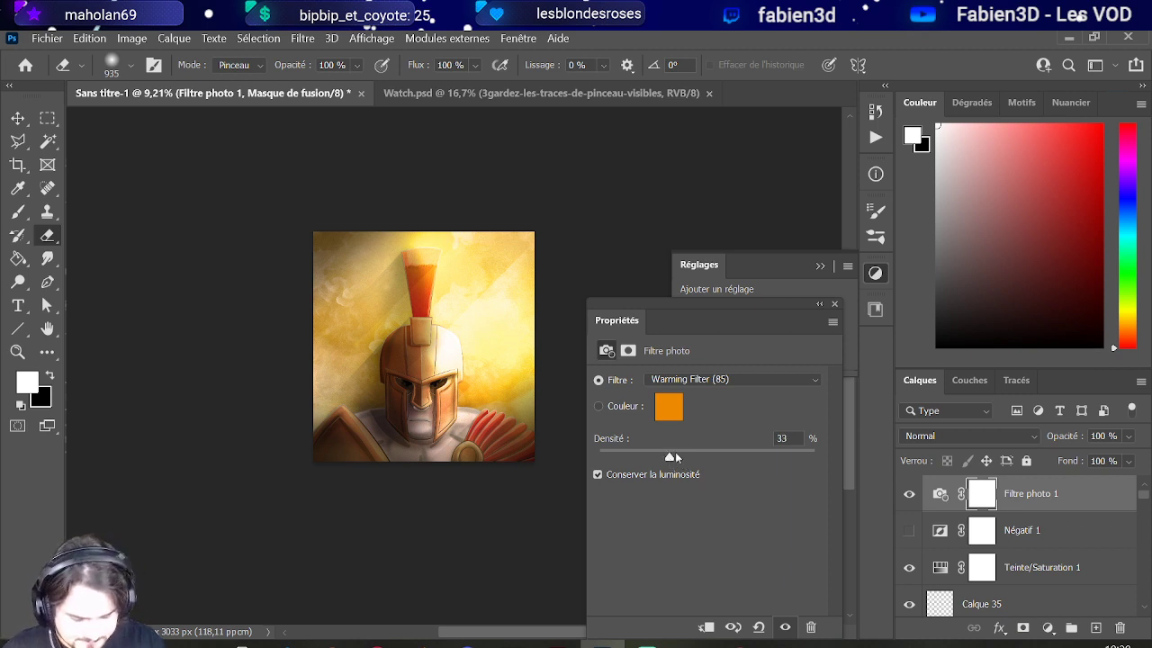
pyautogui.click(819, 304)
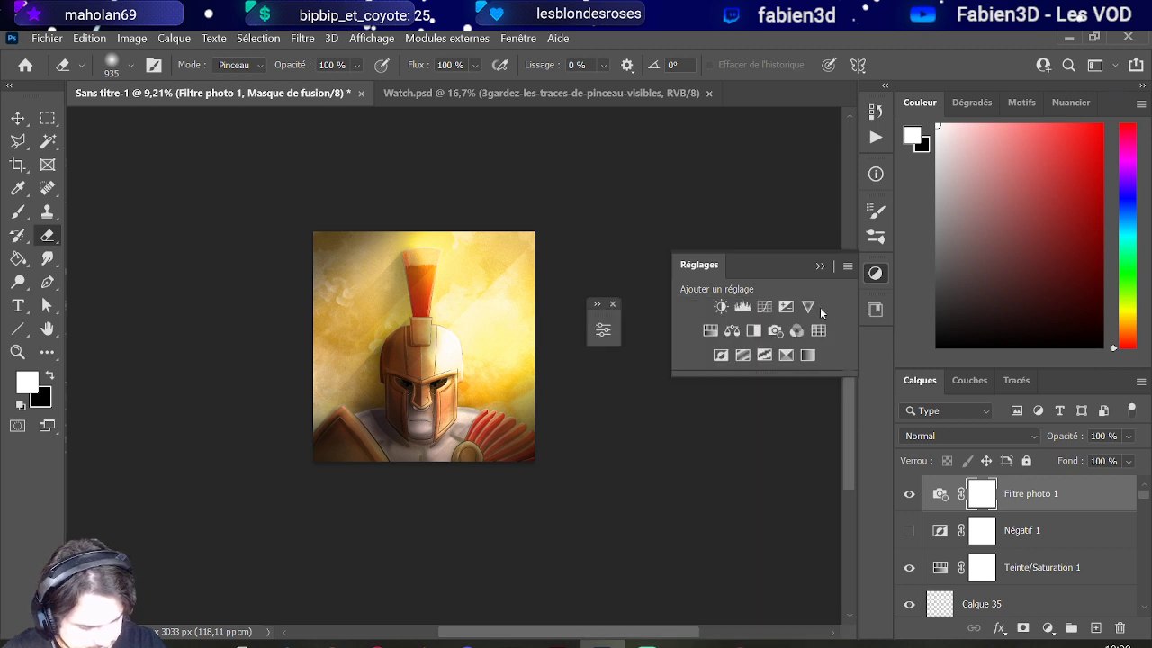
# - Add a Levels adjustment layer on top with the RGB black input at 6 and the white input at 211
pyautogui.click(742, 307)
pyautogui.moveTo(365, 500); pyautogui.dragTo(378, 499)
pyautogui.moveTo(519, 303); pyautogui.dragTo(764, 252)
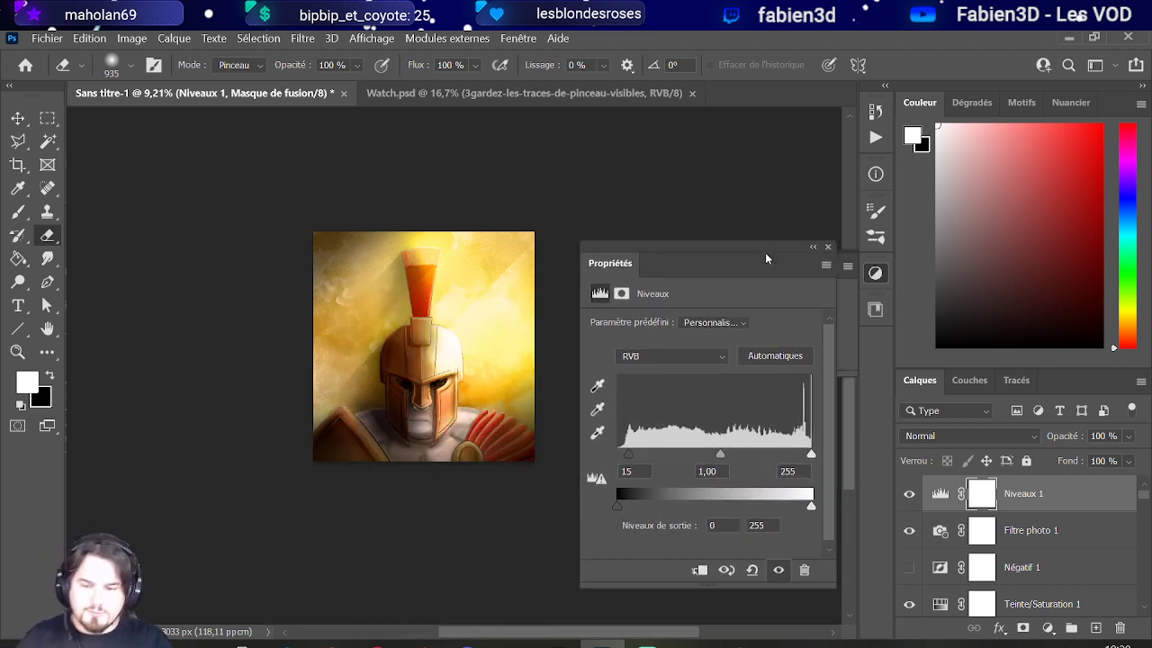
pyautogui.moveTo(808, 459); pyautogui.dragTo(778, 456)
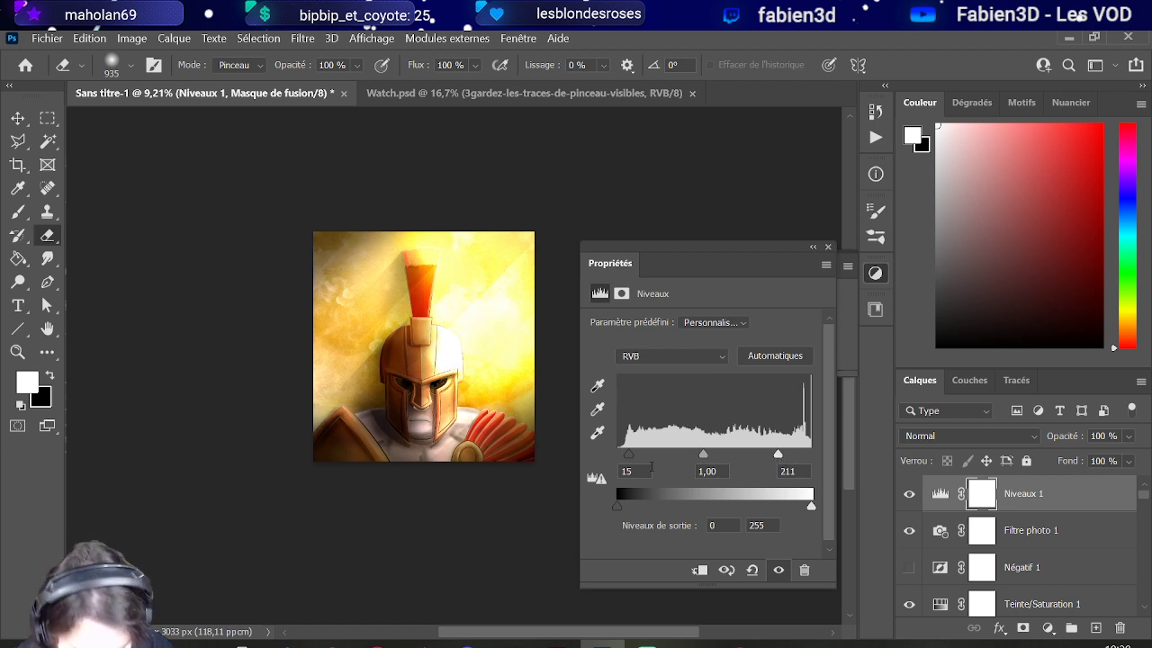
pyautogui.moveTo(628, 454)
pyautogui.mouseDown()
pyautogui.moveTo(606, 460)
pyautogui.moveTo(621, 455)
pyautogui.mouseUp()
pyautogui.click(813, 248)
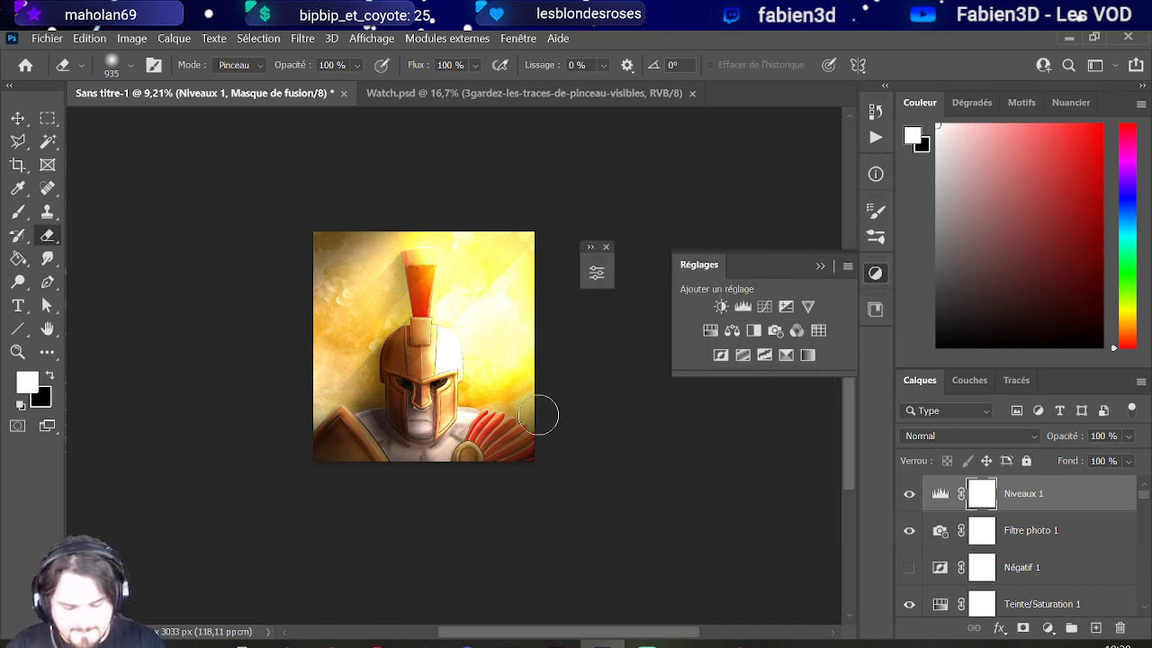
# - Mask the Levels effect out of the warrior's lower face around the mouth with an 84 px soft eraser
pyautogui.scroll(3, 421, 393)
pyautogui.scroll(3, 380, 369)
pyautogui.scroll(-2, 411, 411)
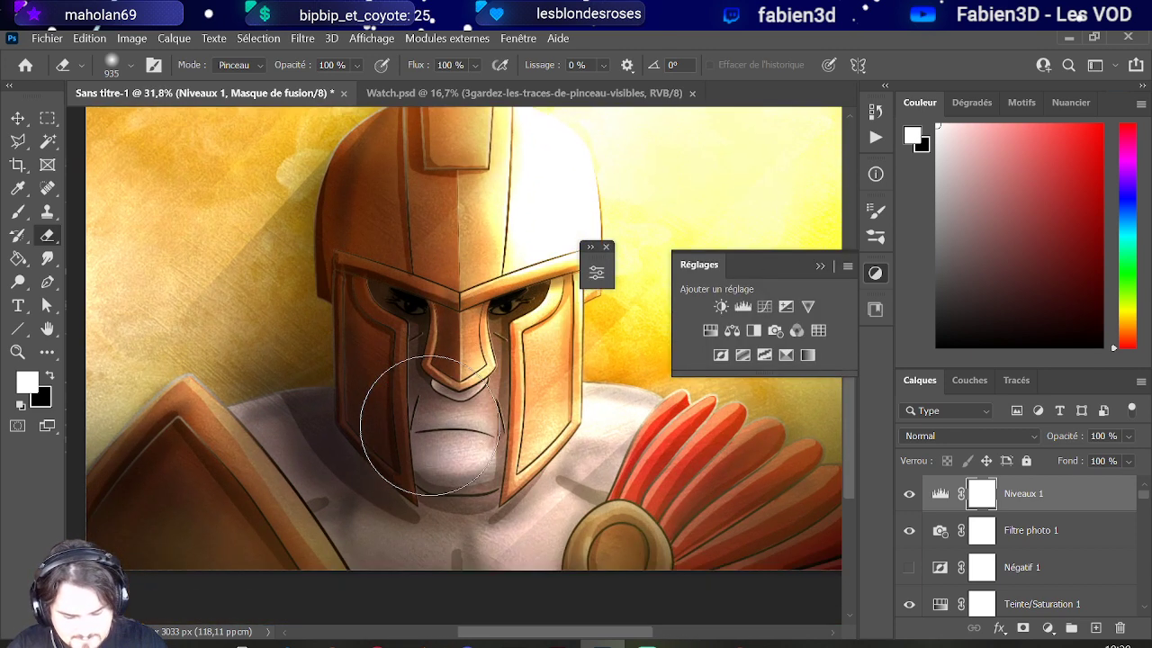
pyautogui.scroll(3, 432, 432)
pyautogui.scroll(4, 476, 378)
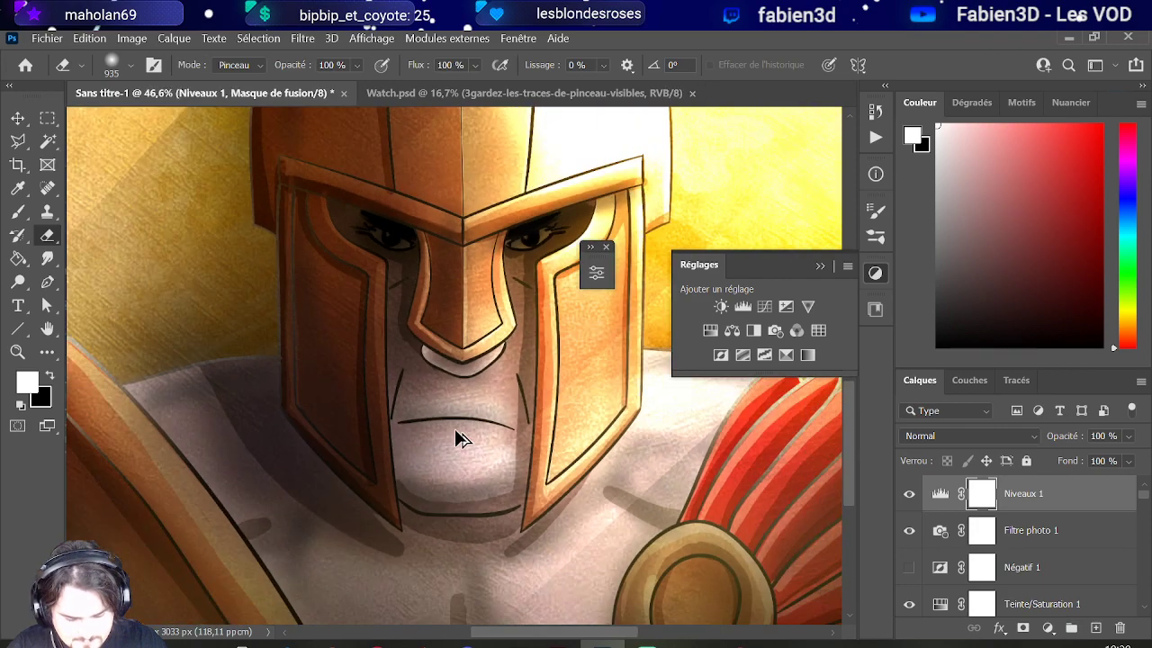
pyautogui.scroll(-2, 468, 432)
pyautogui.moveTo(492, 438); pyautogui.dragTo(489, 431)
pyautogui.click(489, 431)
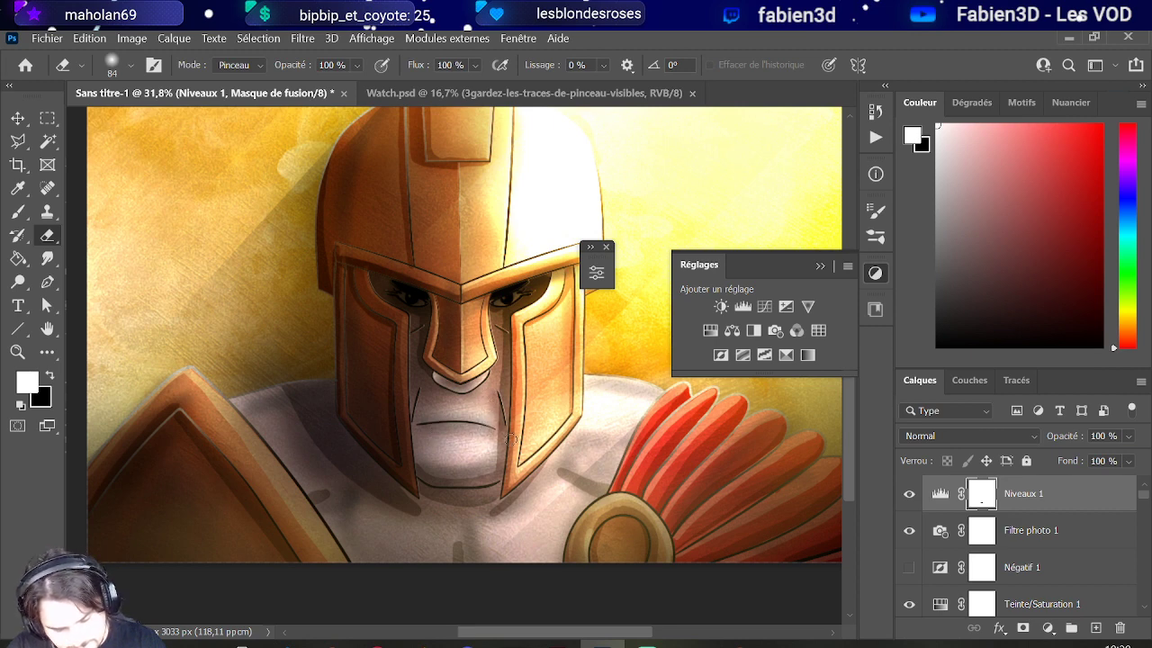
pyautogui.moveTo(487, 389); pyautogui.dragTo(485, 392)
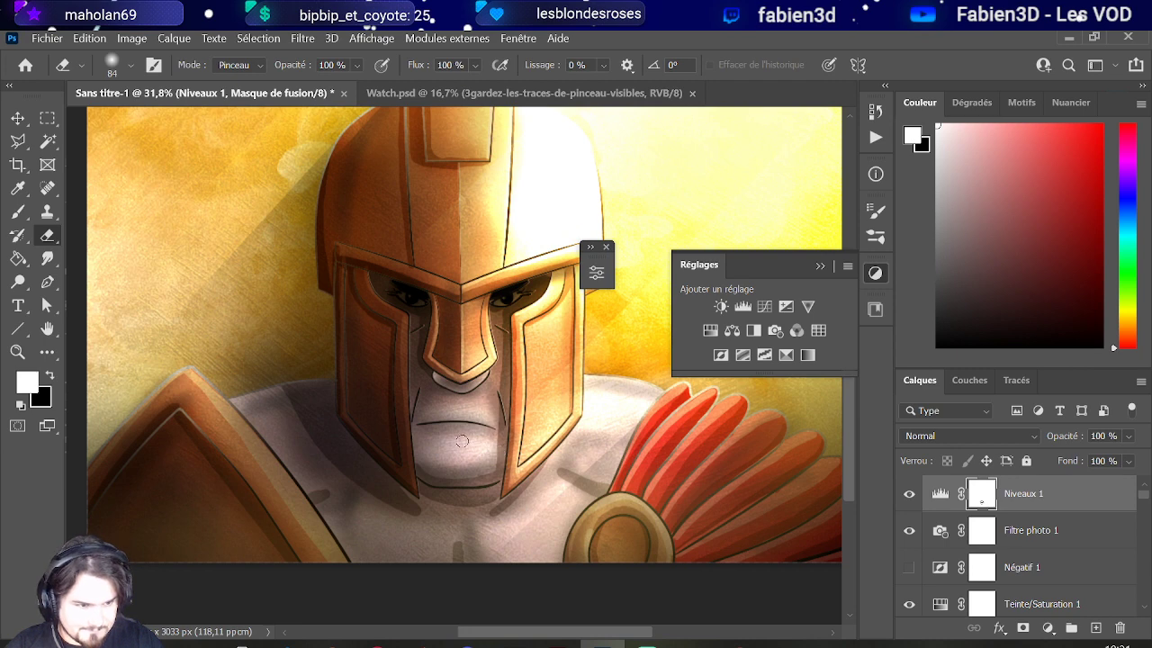
# - Mask more of the Levels effect around the face and nose guard with a 149 px soft eraser
pyautogui.scroll(-2, 437, 419)
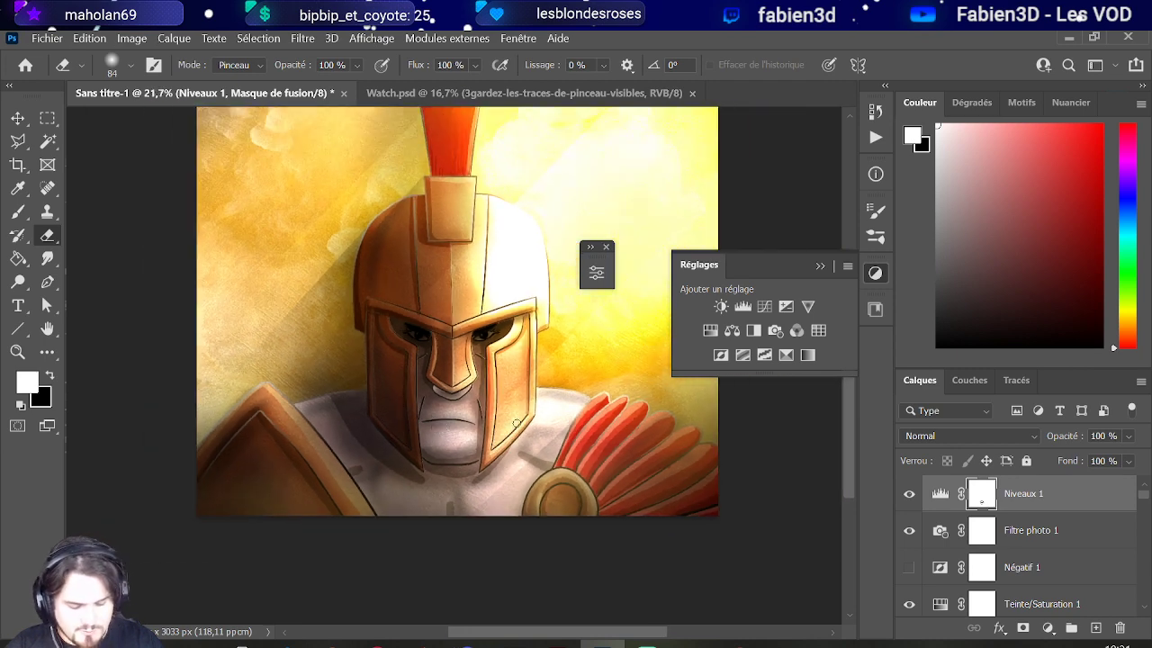
pyautogui.scroll(1, 495, 410)
pyautogui.scroll(1, 459, 422)
pyautogui.moveTo(450, 424); pyautogui.dragTo(486, 424)
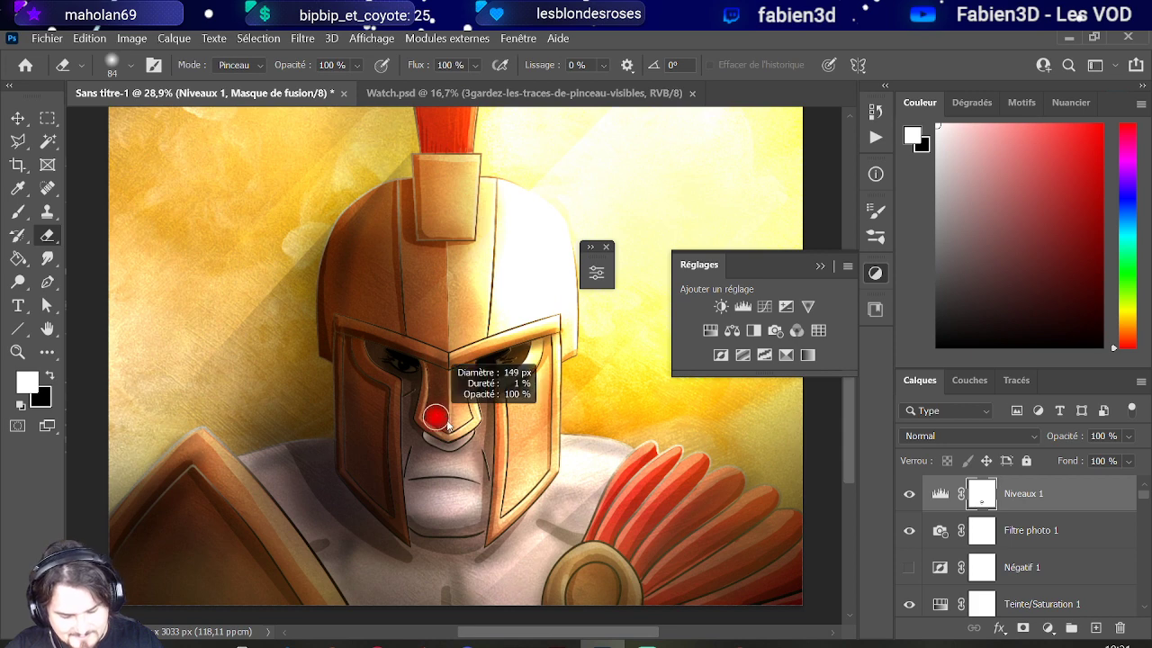
pyautogui.scroll(-1, 416, 481)
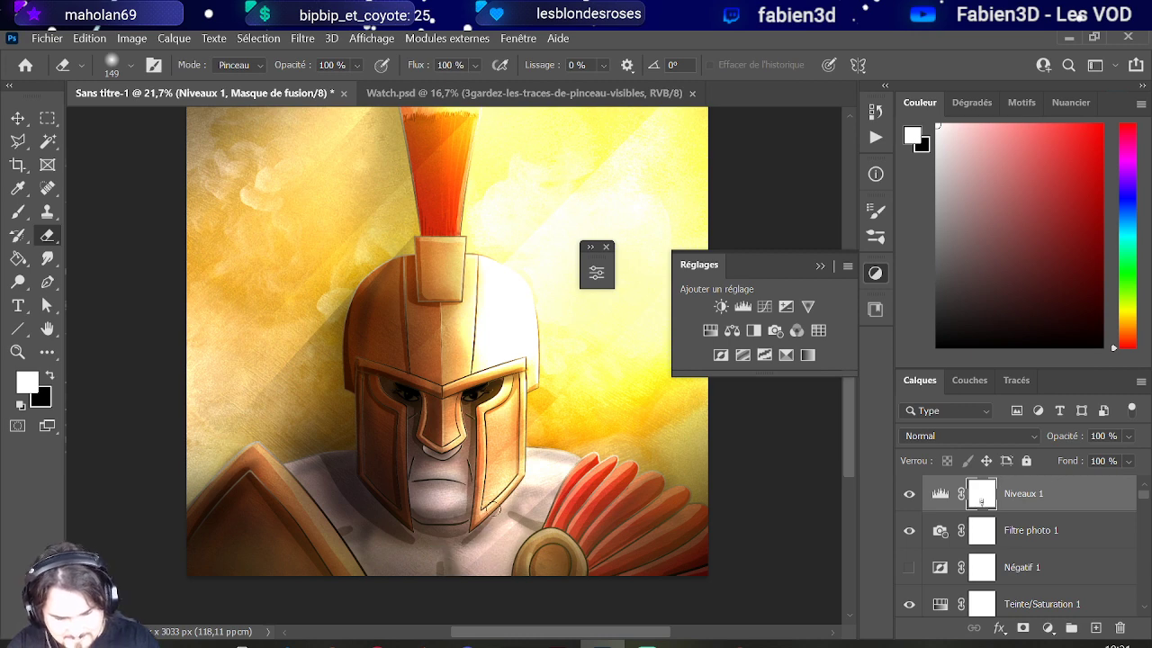
# - Examine the Levels adjustment's effect on the whole illustration and close up on the helmet and plume
pyautogui.click(16, 213)
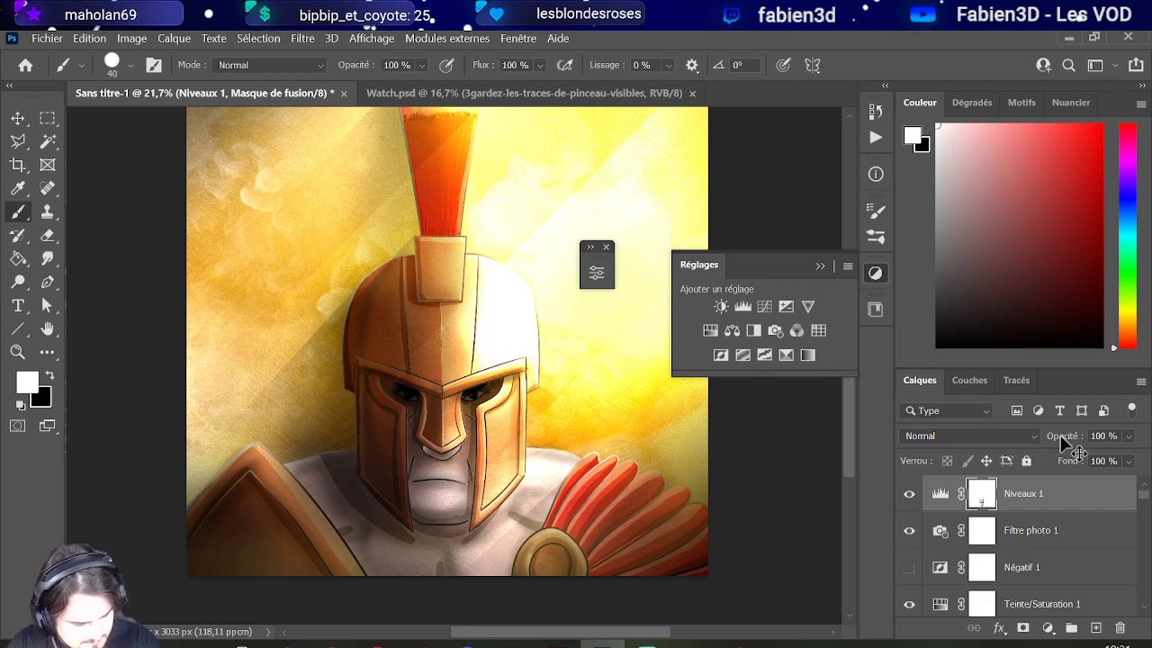
pyautogui.hotkey('ctrl', 'z')
pyautogui.scroll(-2, 411, 406)
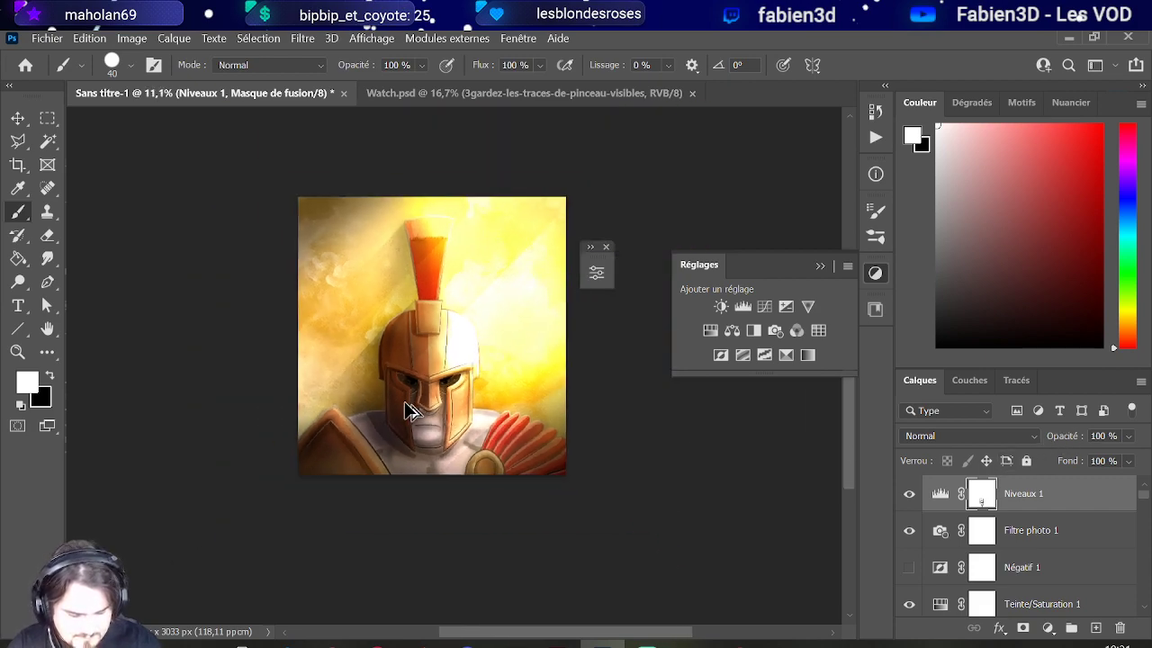
pyautogui.scroll(4, 412, 405)
pyautogui.scroll(-5, 436, 430)
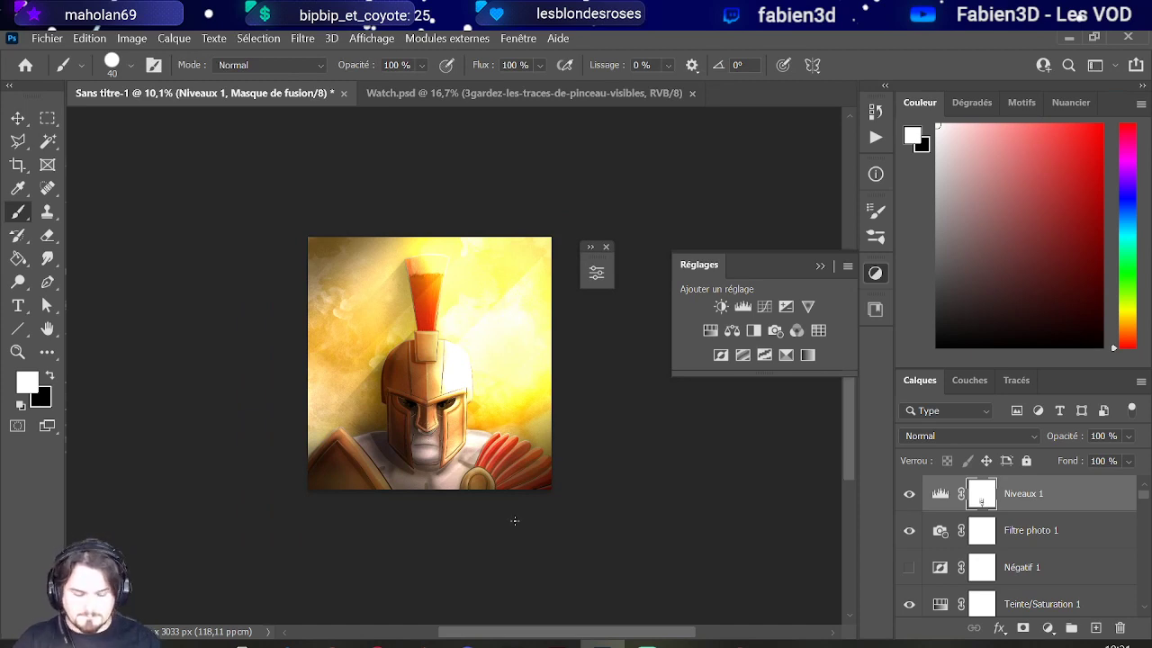
pyautogui.hscroll(-2, 450, 381)
pyautogui.scroll(3, 384, 360)
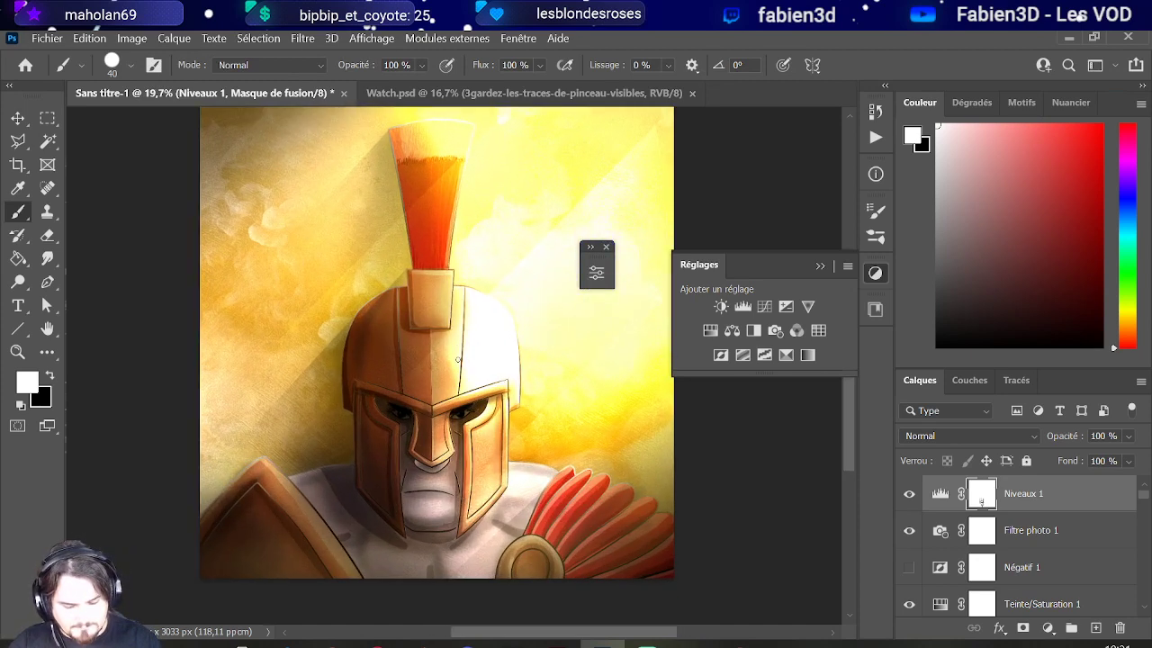
pyautogui.scroll(2, 572, 333)
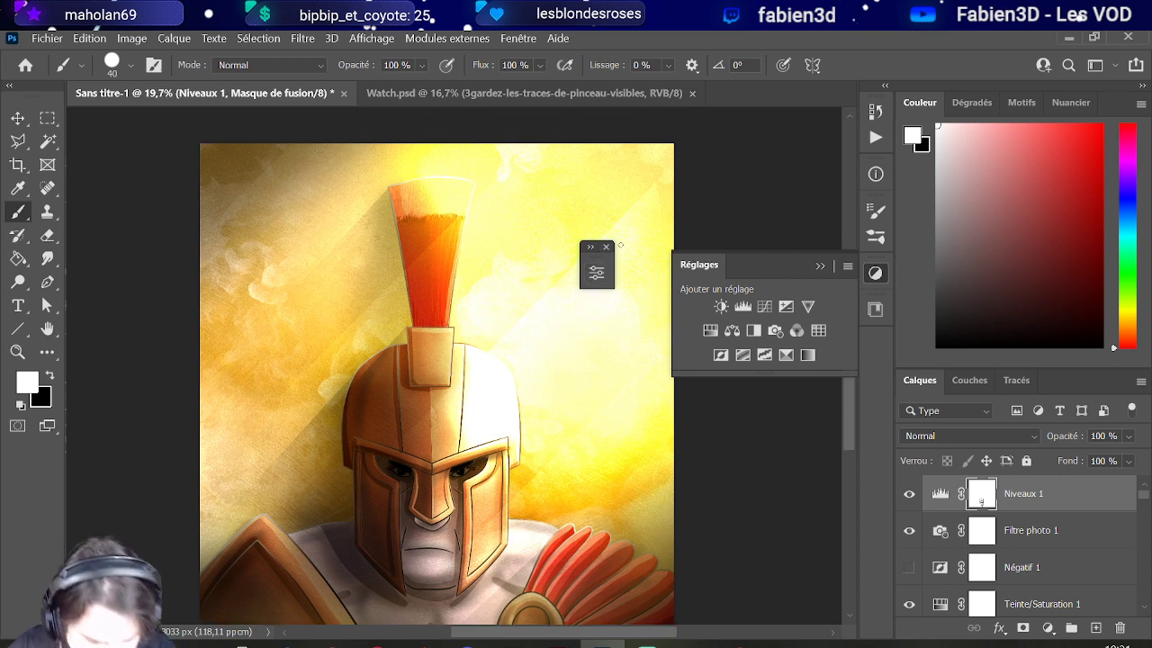
# - Hide the Levels adjustment layer above the photo filter and collapse its properties
pyautogui.click(596, 256)
pyautogui.scroll(-2, 456, 429)
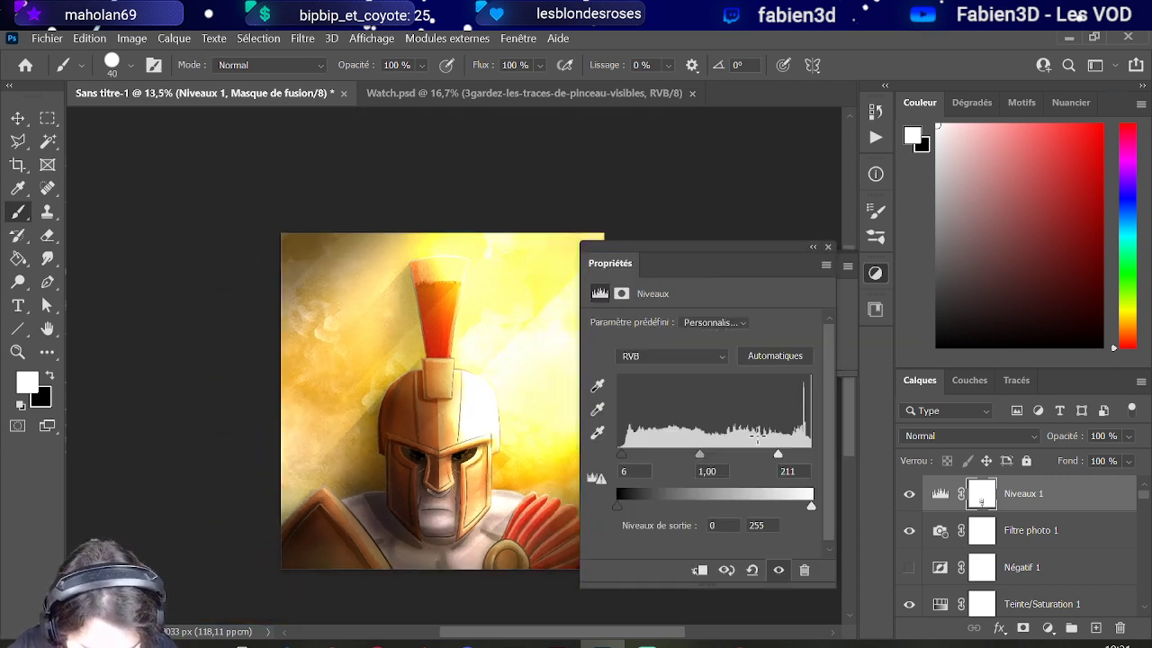
pyautogui.click(909, 530)
pyautogui.click(909, 493)
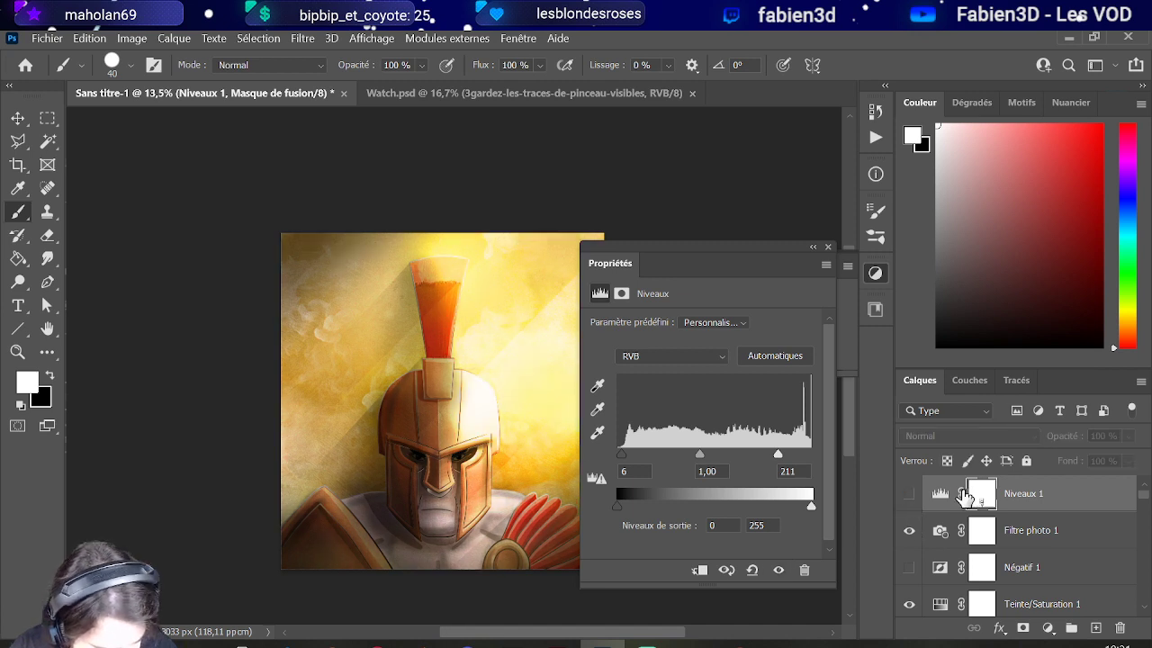
pyautogui.click(941, 495)
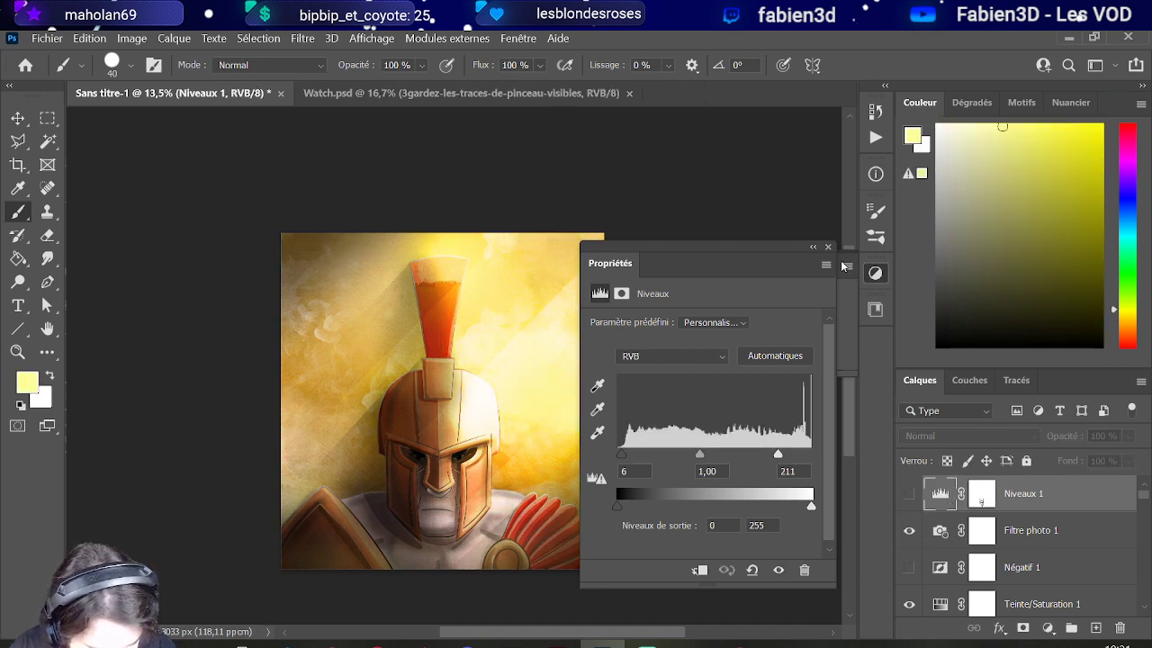
pyautogui.click(813, 246)
pyautogui.scroll(1, 603, 428)
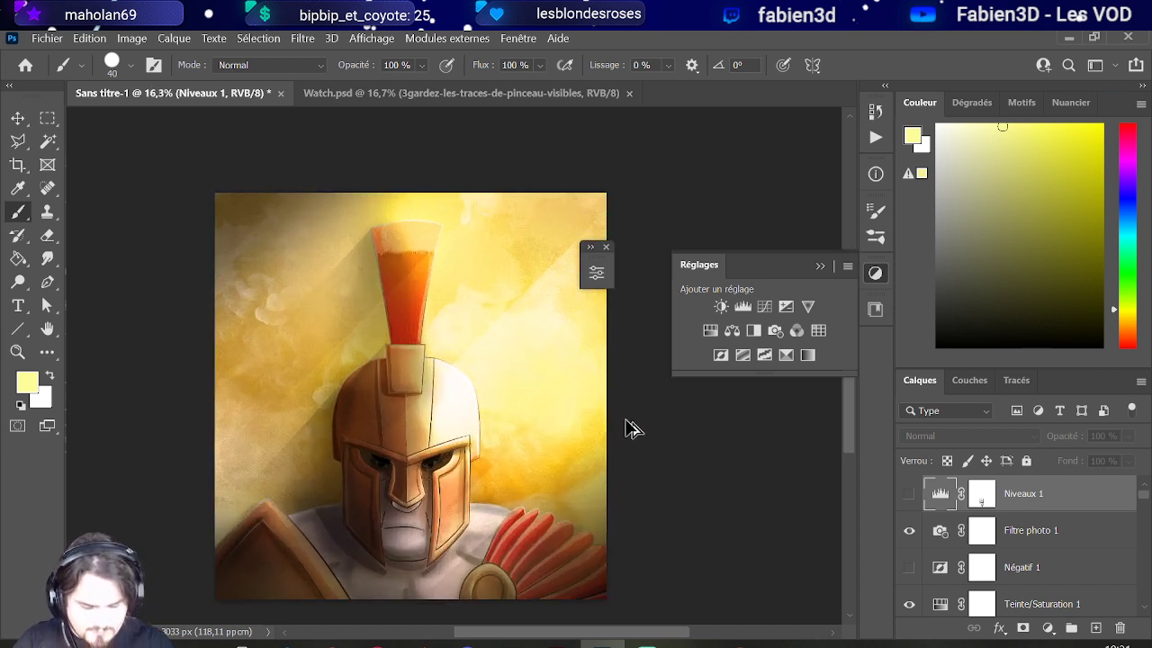
# - Preview the illustration in negative by briefly showing the Négatif 1 layer
pyautogui.click(909, 568)
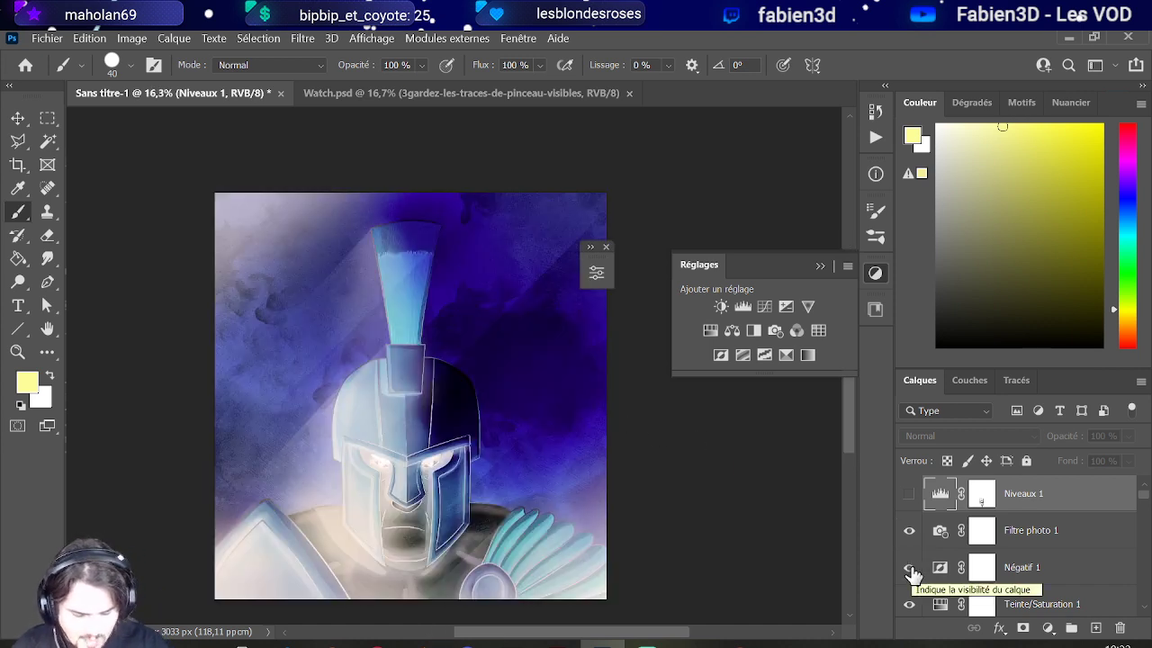
pyautogui.click(910, 569)
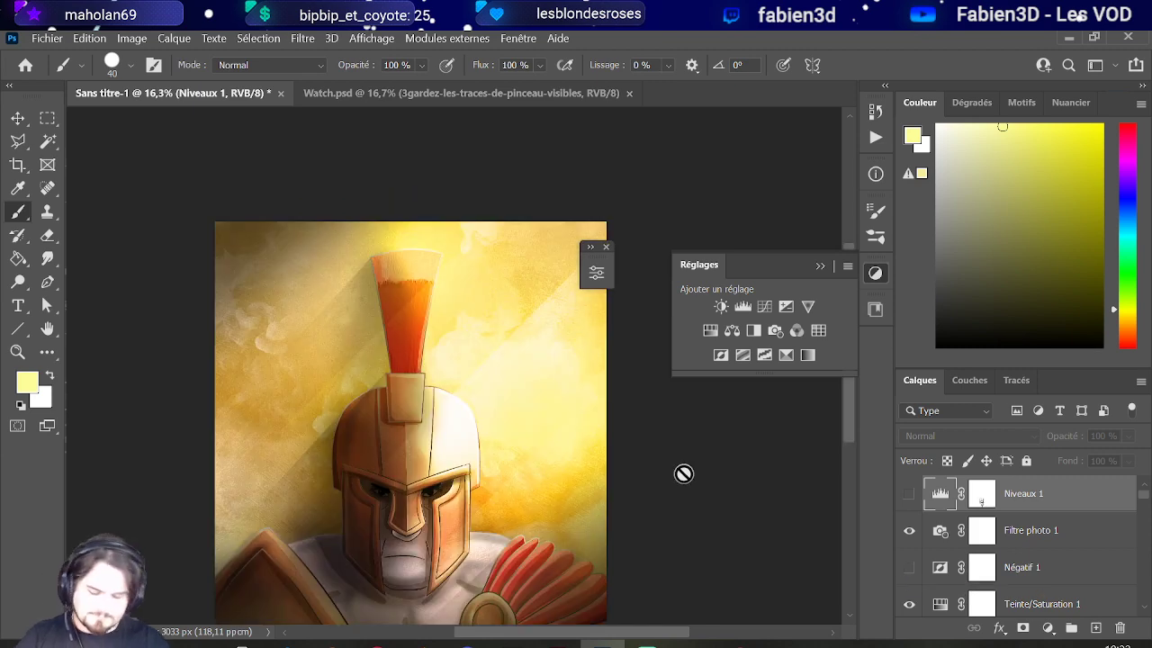
pyautogui.scroll(-1, 684, 477)
pyautogui.scroll(-1, 698, 479)
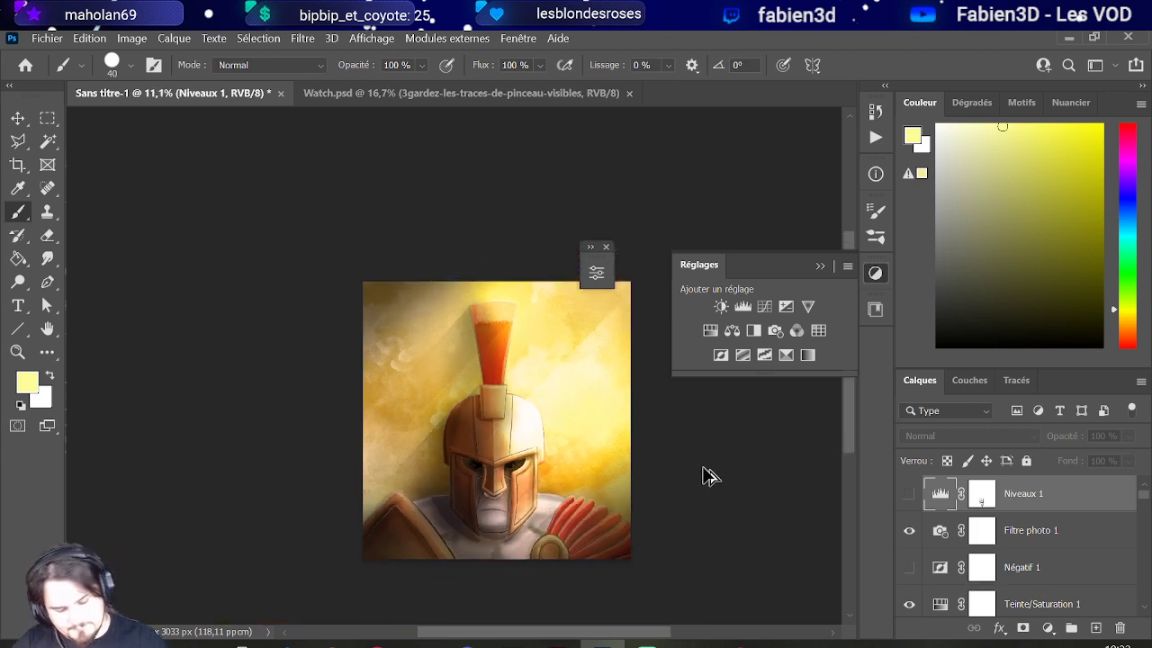
# - Examine the warrior's mouth and helmet close up without the Levels effect, and look through the layer stack
pyautogui.scroll(5, 708, 510)
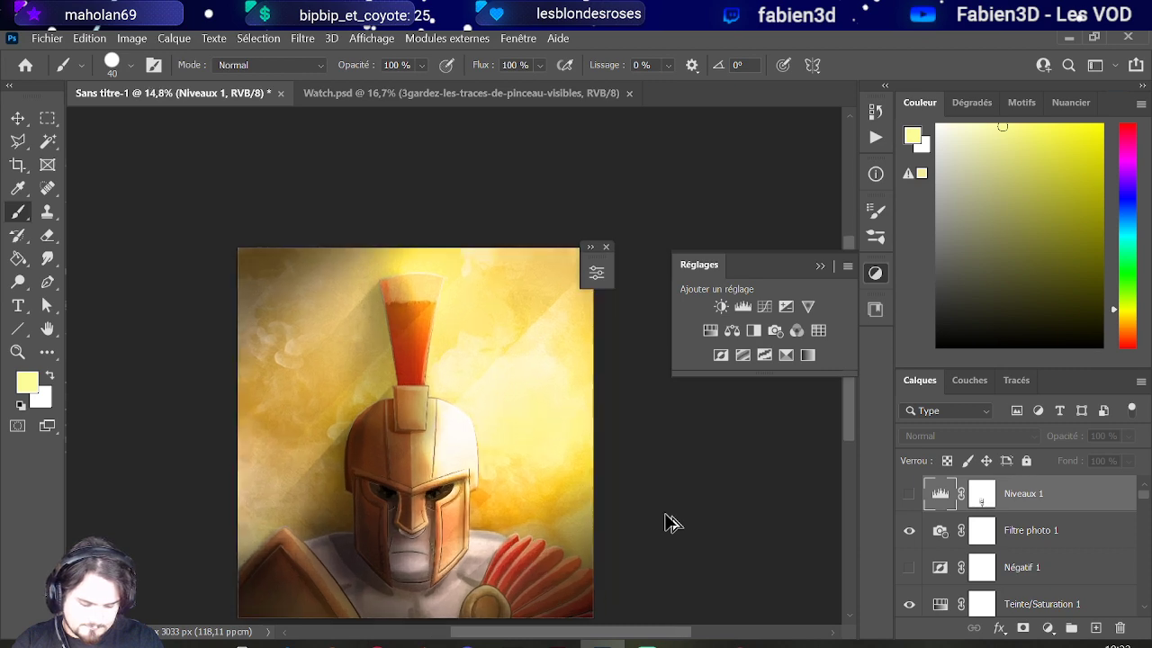
pyautogui.scroll(6, 351, 537)
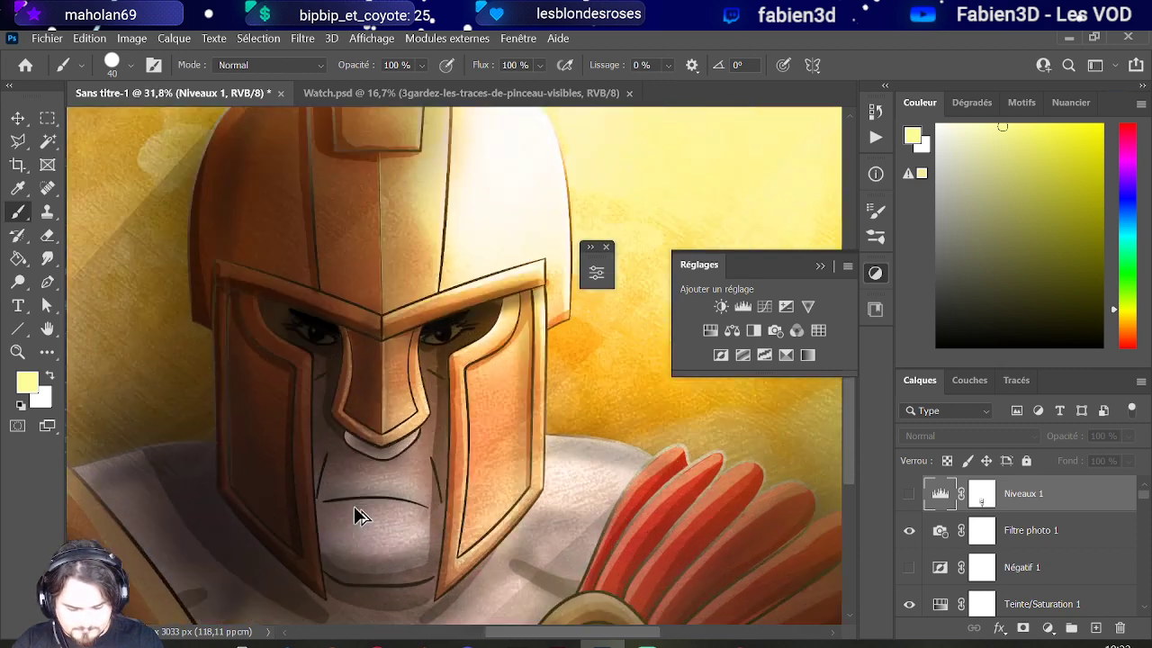
pyautogui.scroll(1, 482, 495)
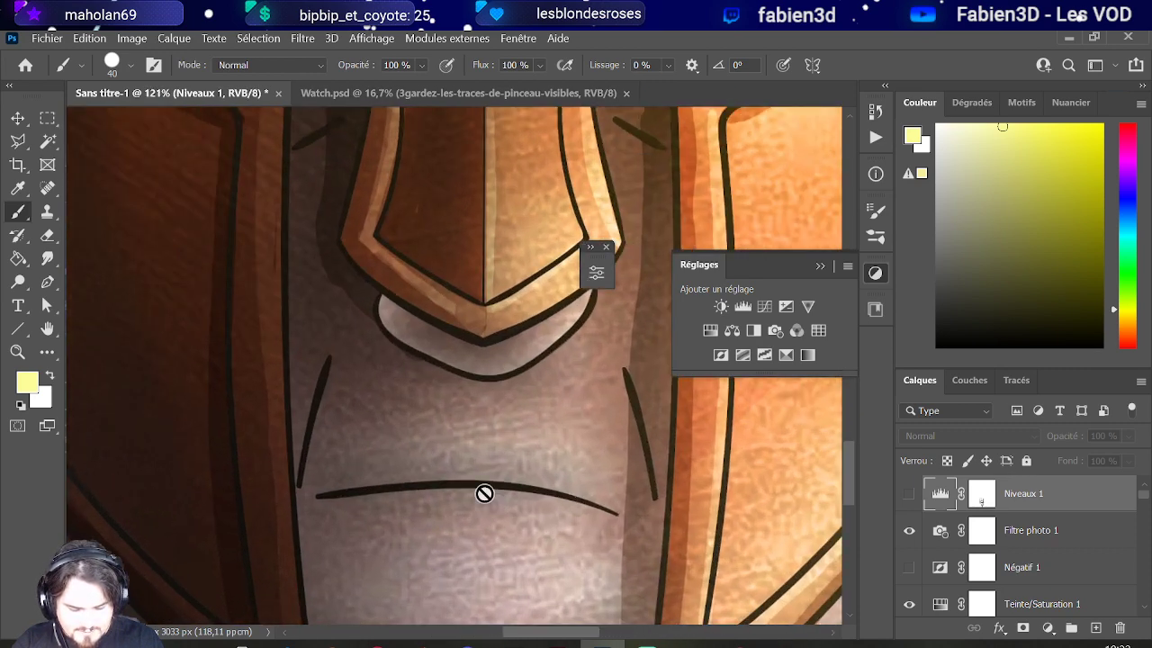
pyautogui.scroll(-5, 412, 489)
pyautogui.scroll(-2, 406, 487)
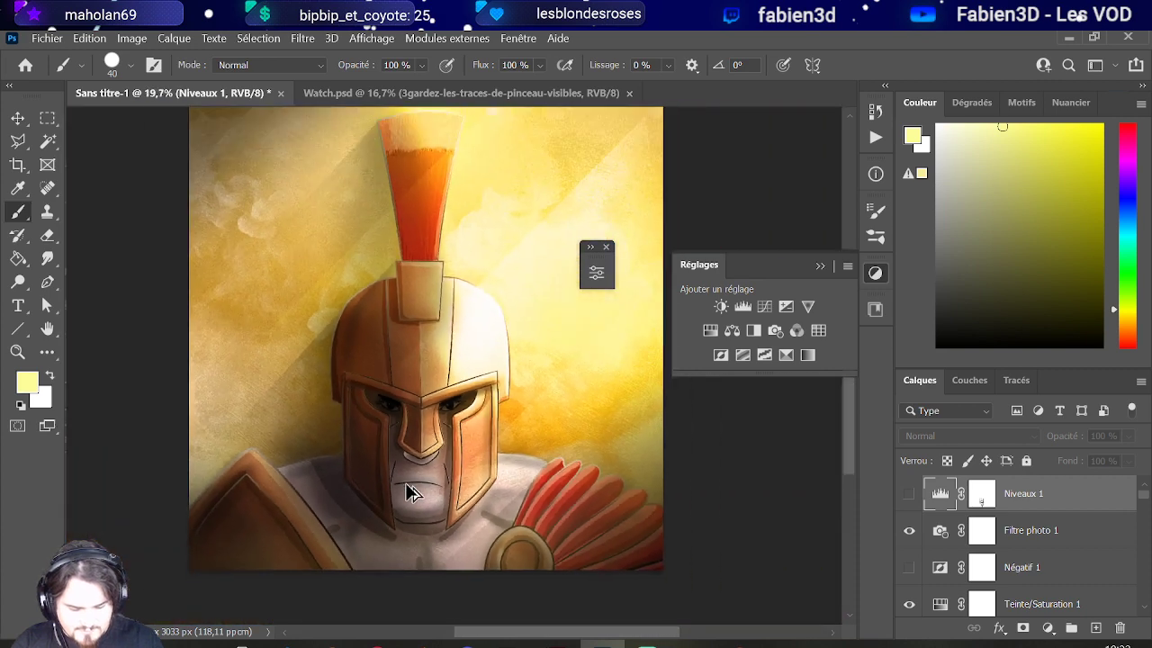
pyautogui.scroll(2, 407, 486)
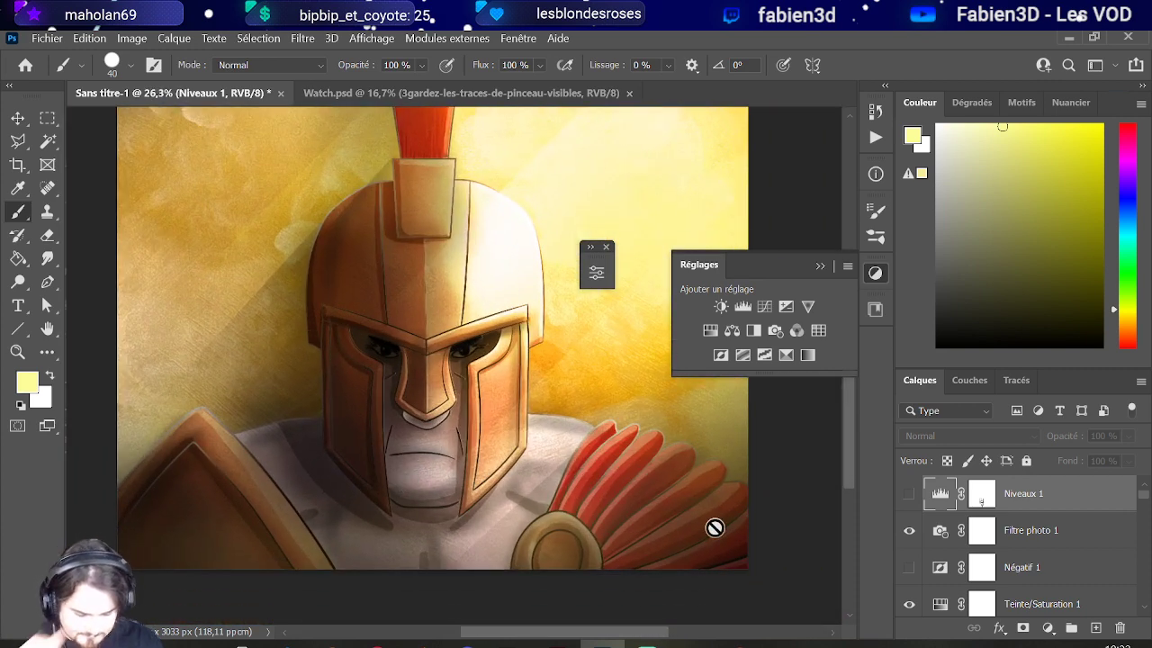
pyautogui.scroll(-3, 1031, 558)
pyautogui.scroll(-6, 1031, 558)
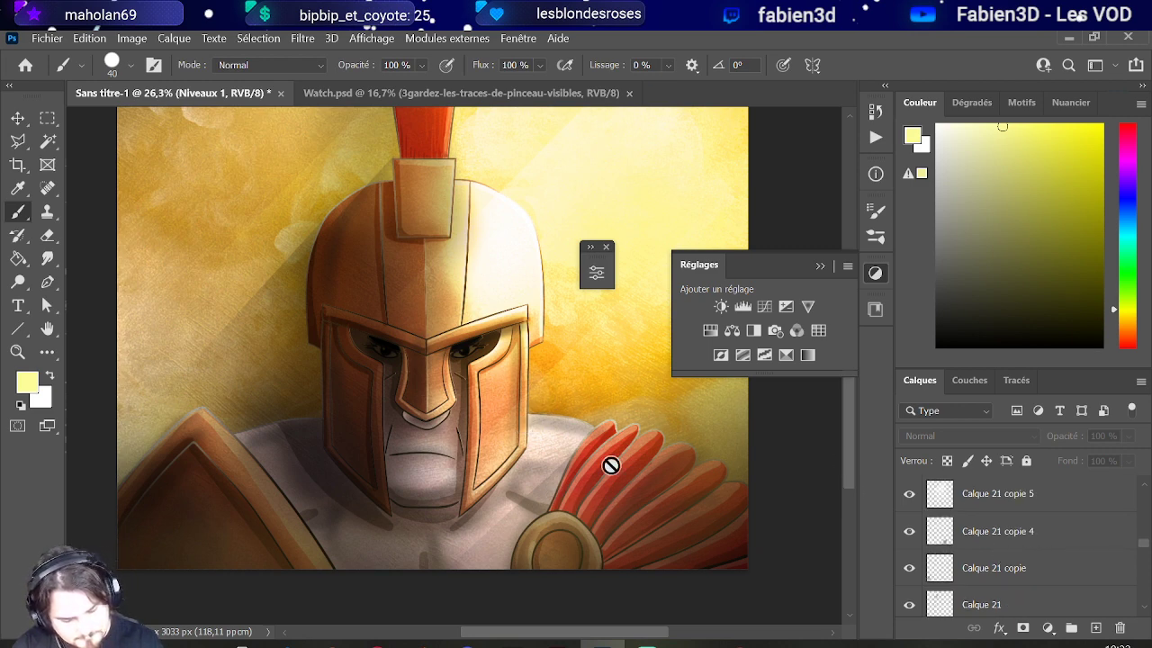
pyautogui.scroll(5, 1011, 513)
pyautogui.scroll(-10, 1017, 522)
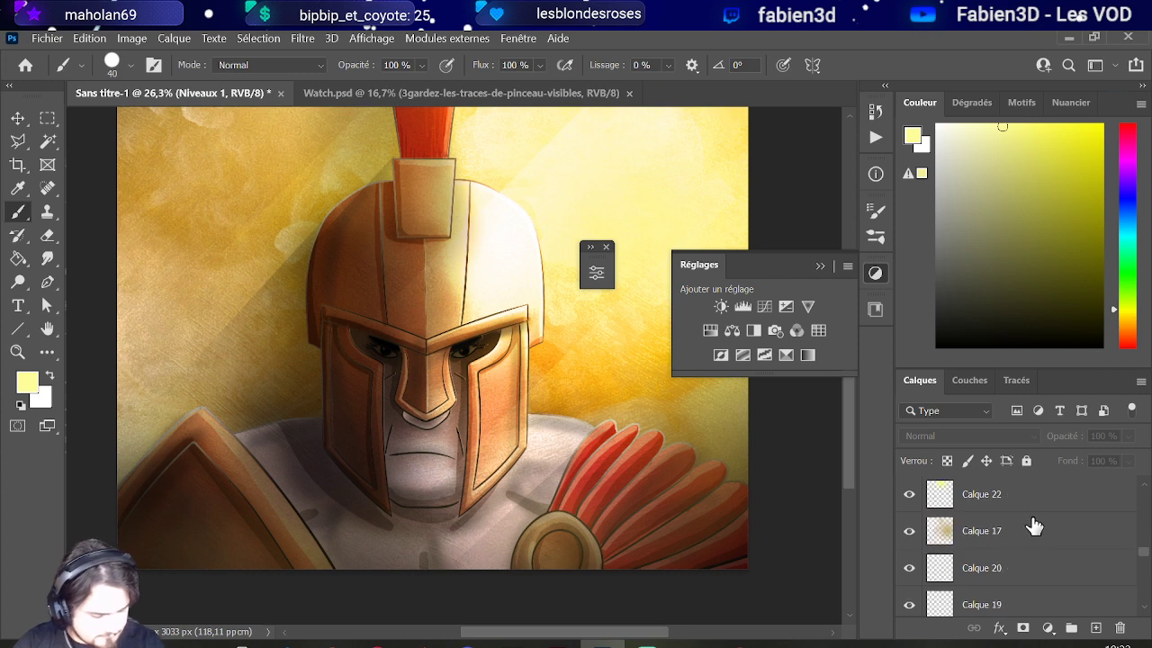
pyautogui.scroll(4, 1033, 527)
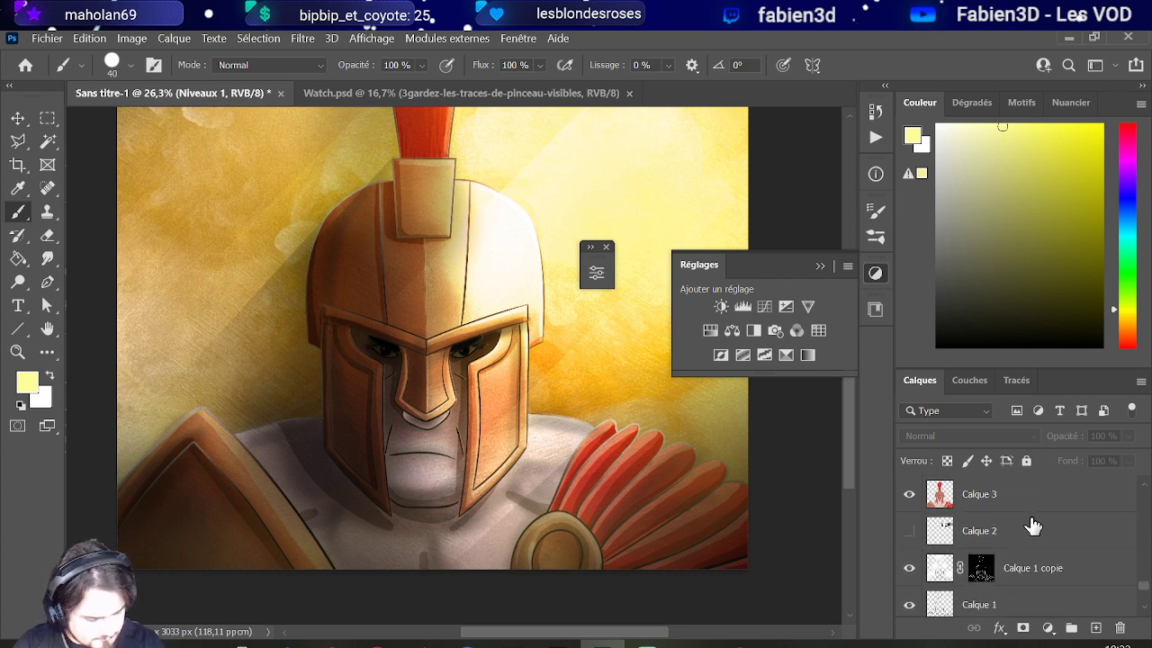
pyautogui.scroll(5, 1033, 526)
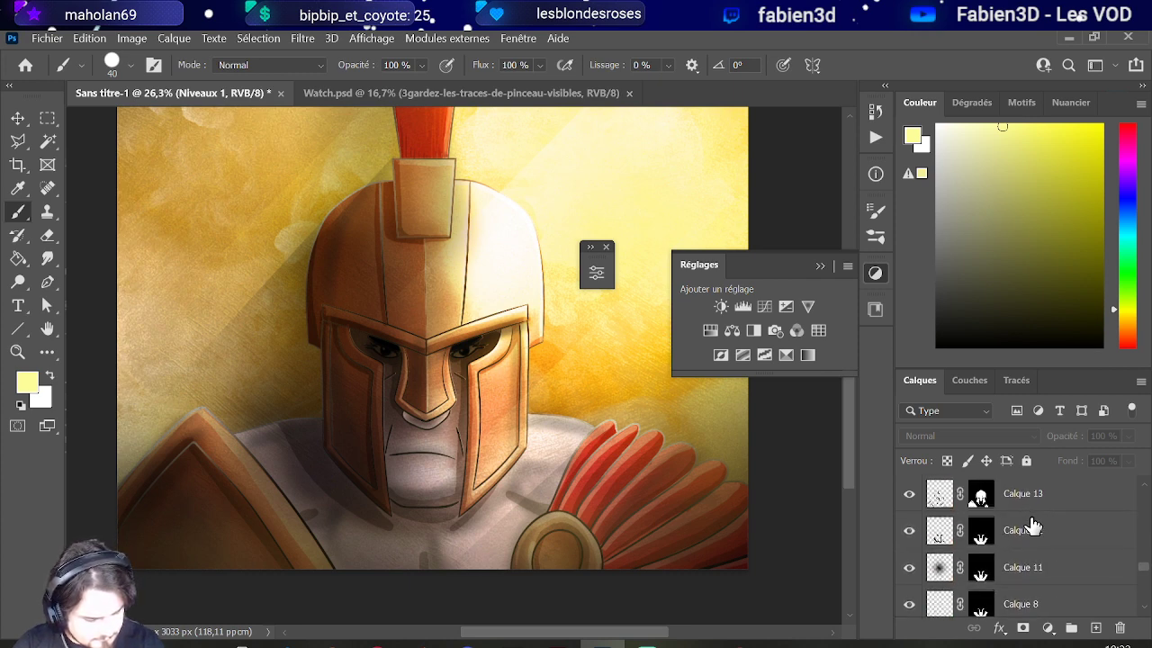
pyautogui.scroll(1, 1026, 529)
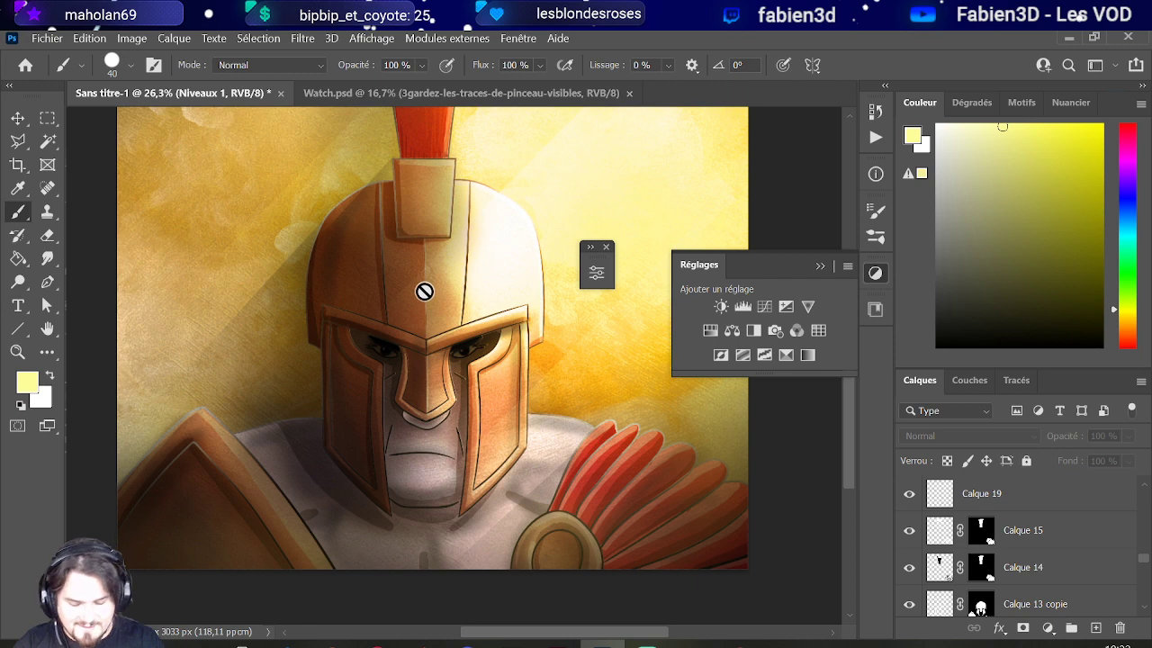
# - Close the collapsed adjustment properties floating over the illustration
pyautogui.scroll(-3, 424, 293)
pyautogui.scroll(2, 450, 378)
pyautogui.scroll(-1, 478, 463)
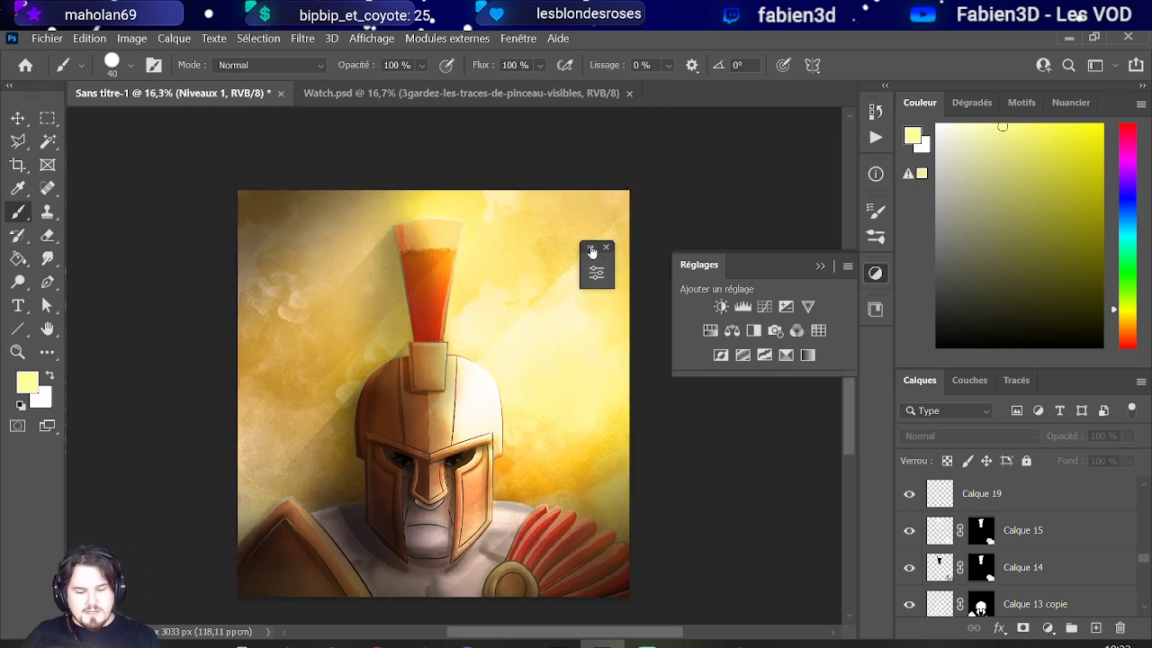
pyautogui.click(607, 248)
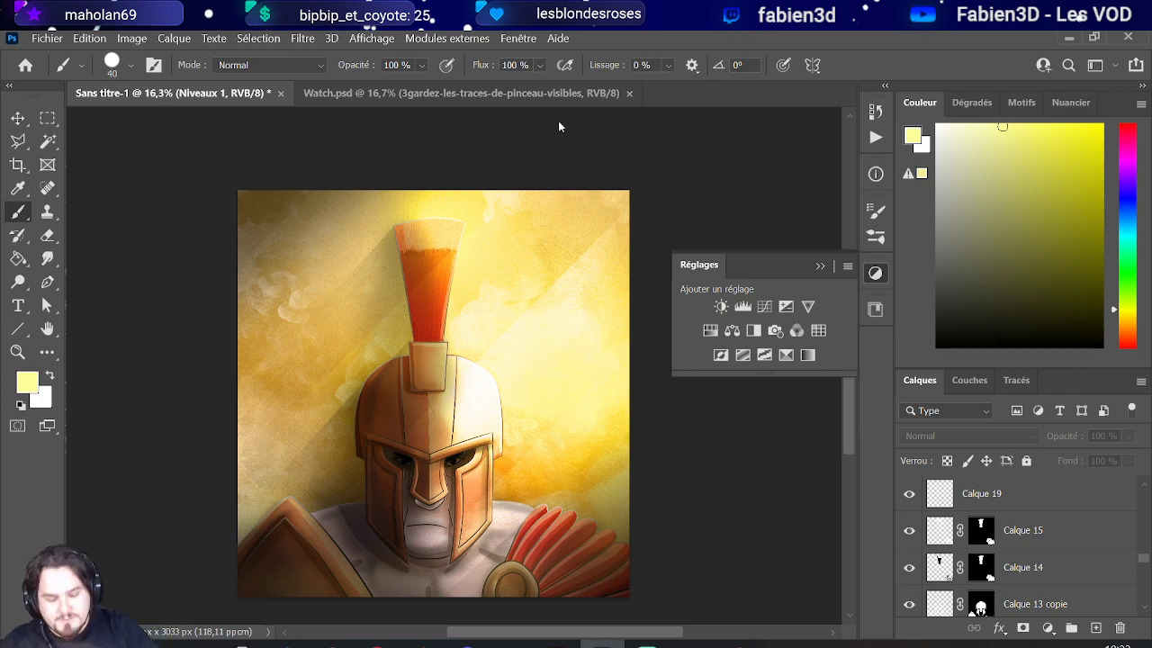
# - Examine the helmet, eyes and nose guard close up and compare them with the whole illustration
pyautogui.scroll(10, 475, 524)
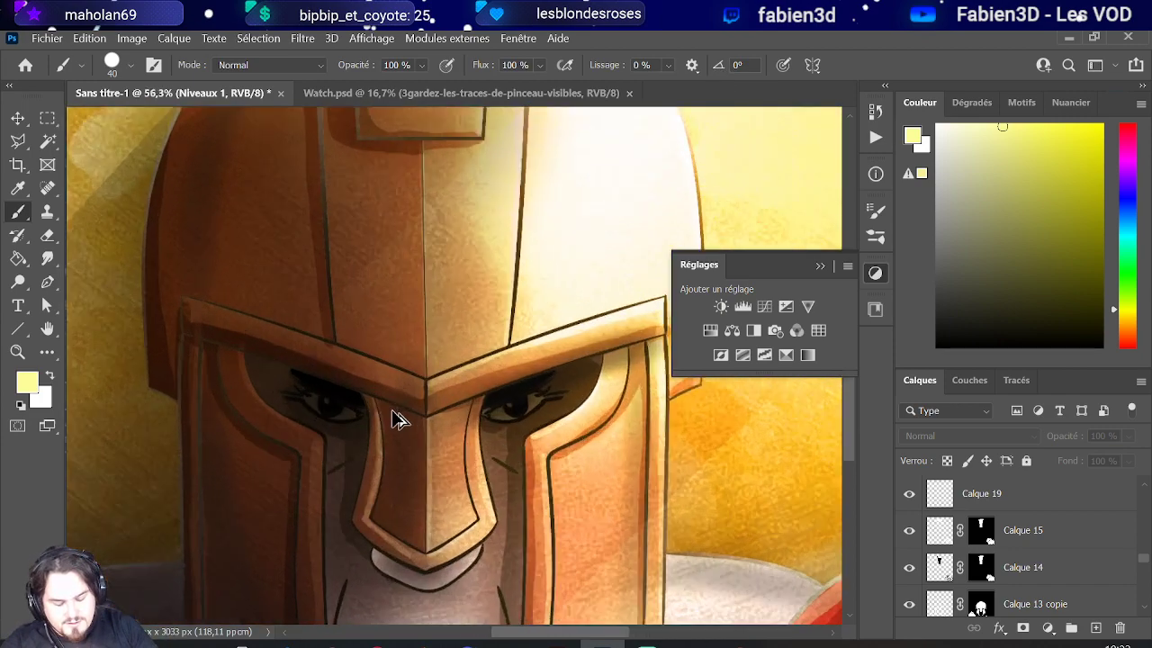
pyautogui.scroll(-8, 400, 420)
pyautogui.scroll(7, 399, 430)
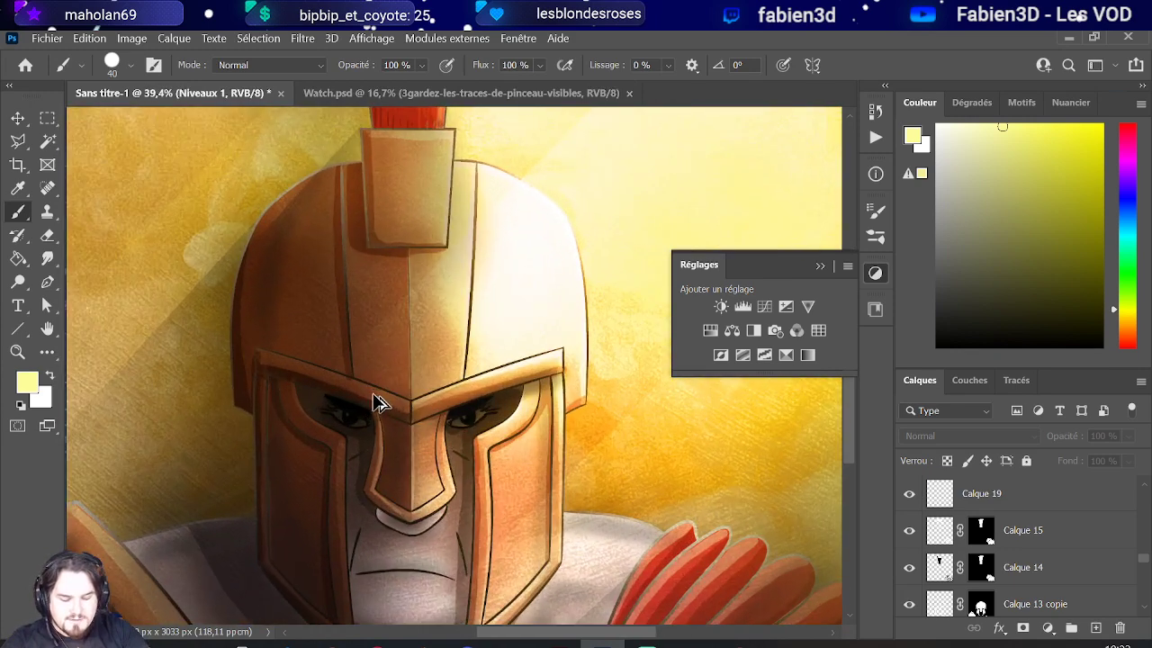
pyautogui.scroll(2, 330, 342)
pyautogui.scroll(-5, 329, 347)
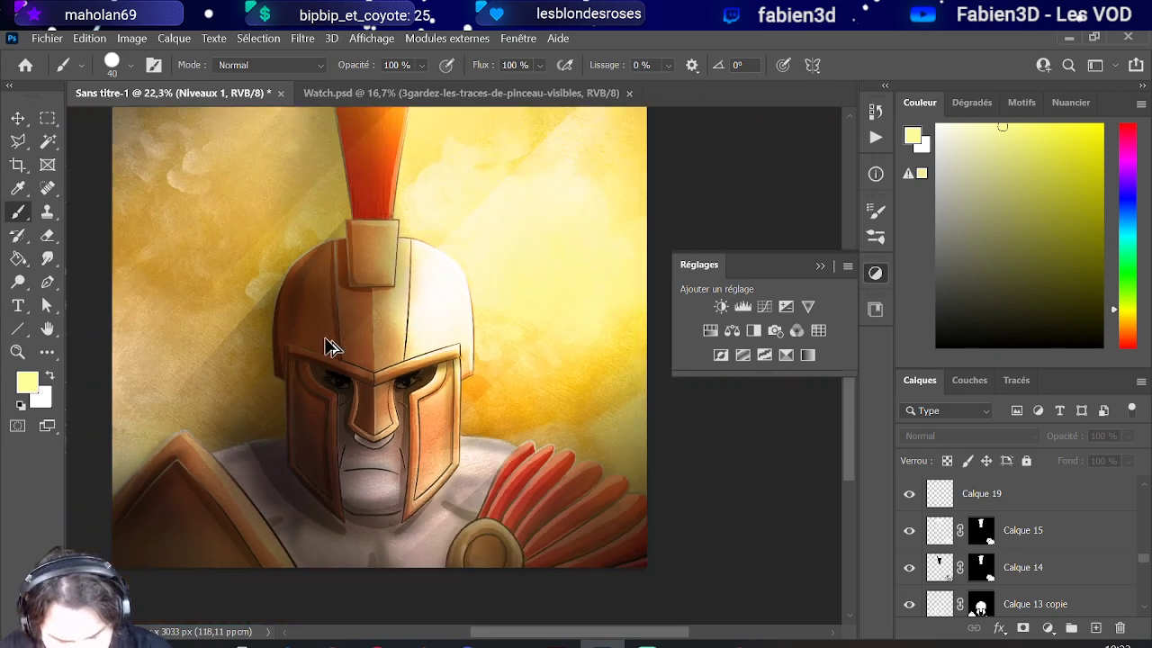
pyautogui.scroll(-3, 329, 351)
pyautogui.scroll(2, 333, 396)
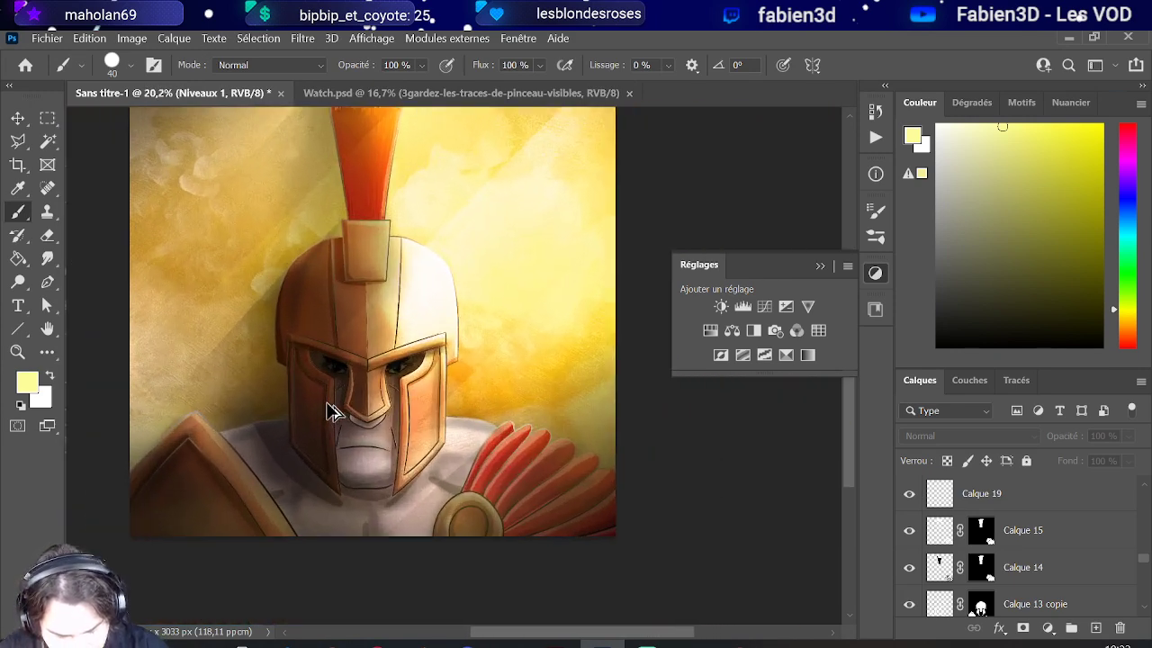
pyautogui.scroll(1, 259, 456)
pyautogui.scroll(-2, 261, 461)
pyautogui.scroll(1, 260, 458)
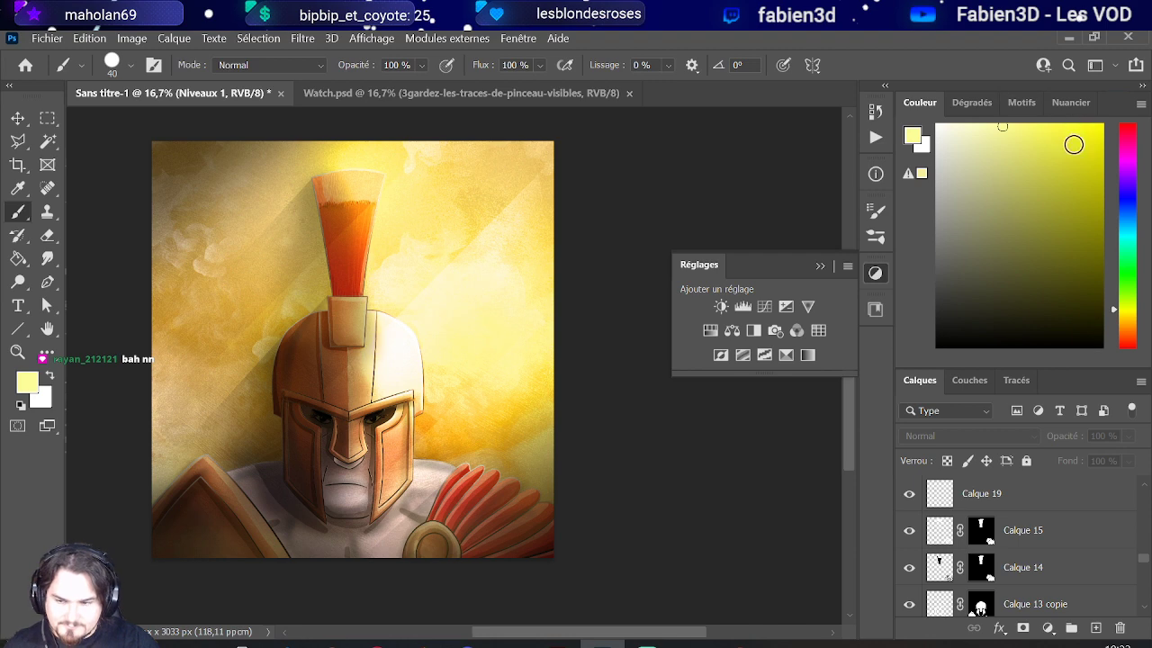
# - Make Calque 1 the active layer and load the line-art mask of Calque 1 copie as a selection
pyautogui.scroll(-10, 1080, 576)
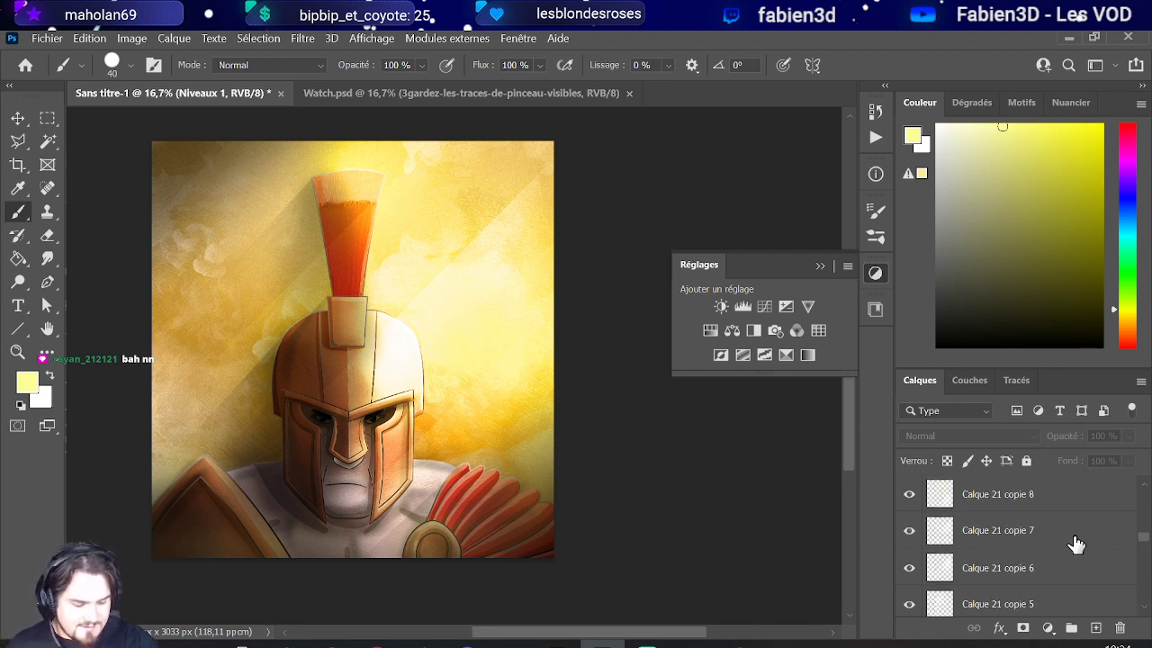
pyautogui.scroll(-3, 1095, 538)
pyautogui.click(1093, 535)
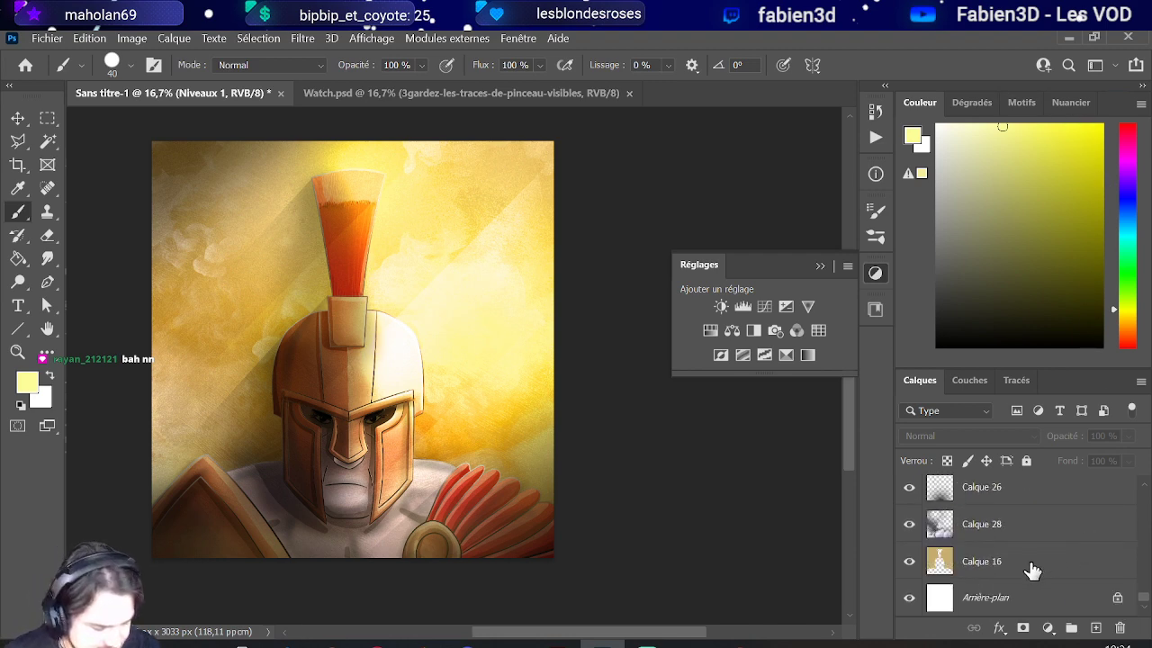
pyautogui.scroll(-3, 1032, 570)
pyautogui.scroll(1, 1017, 549)
pyautogui.click(1001, 526)
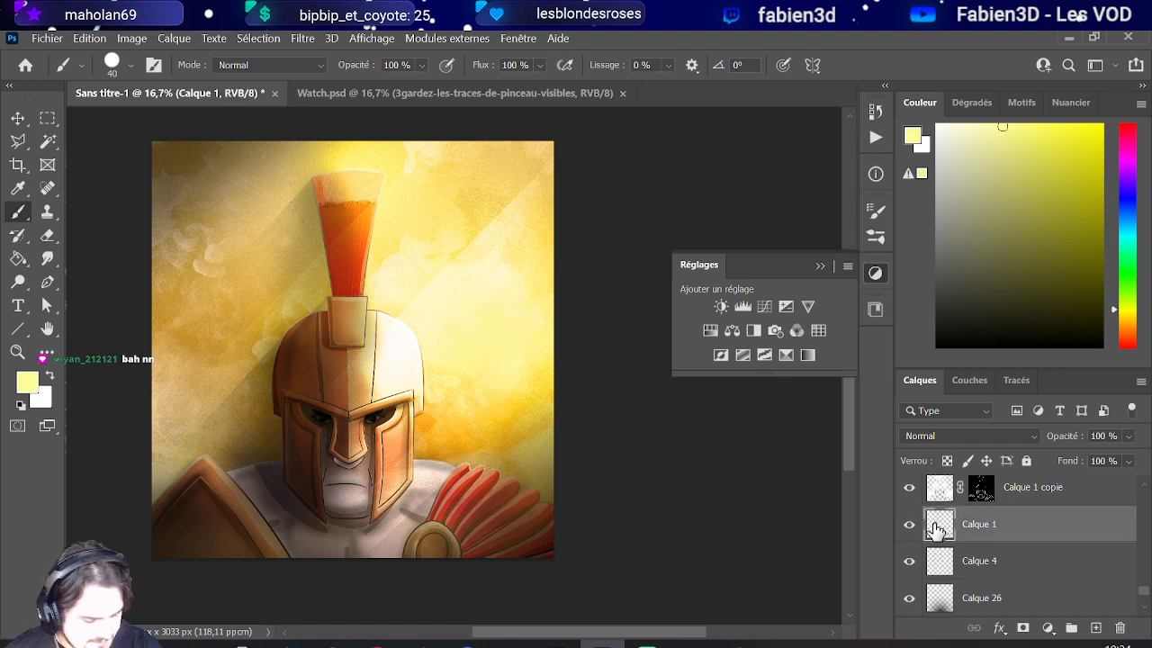
pyautogui.scroll(1, 1003, 527)
pyautogui.click(1012, 527)
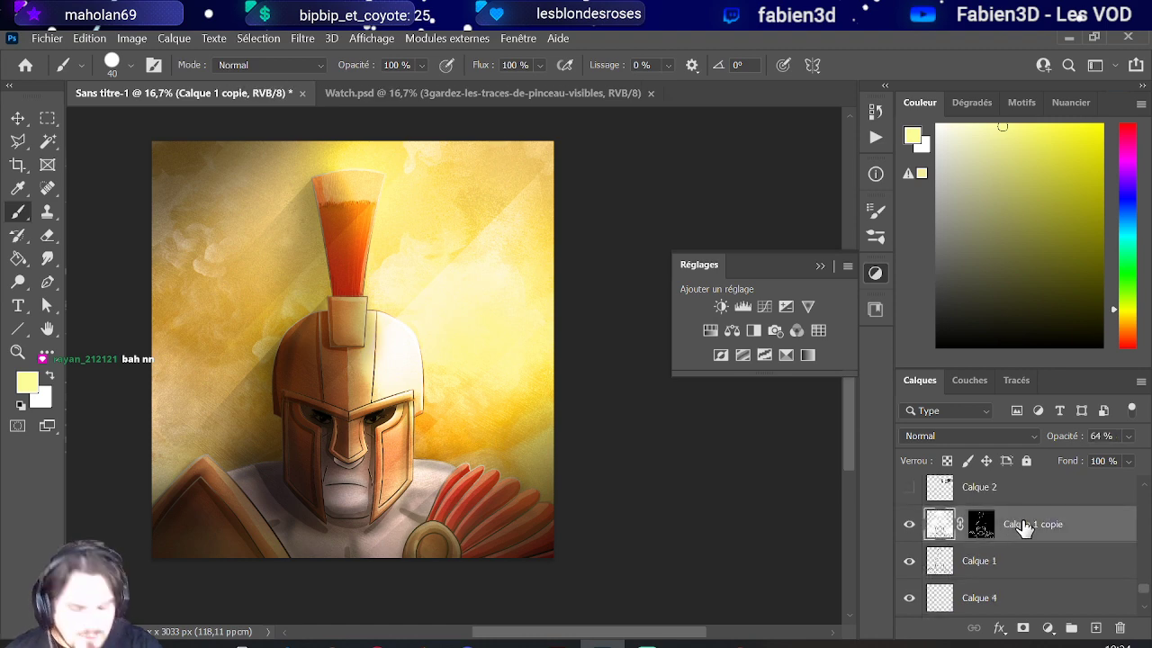
pyautogui.click(1017, 567)
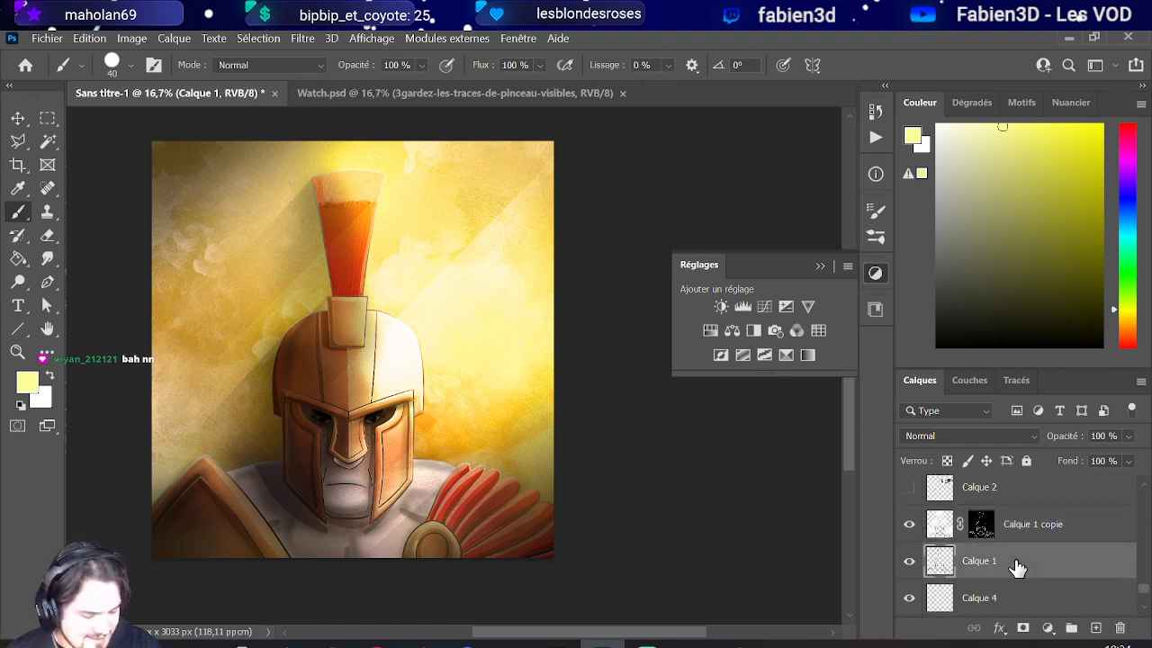
pyautogui.keyDown('ctrl'); pyautogui.click(983, 529); pyautogui.keyUp('ctrl')
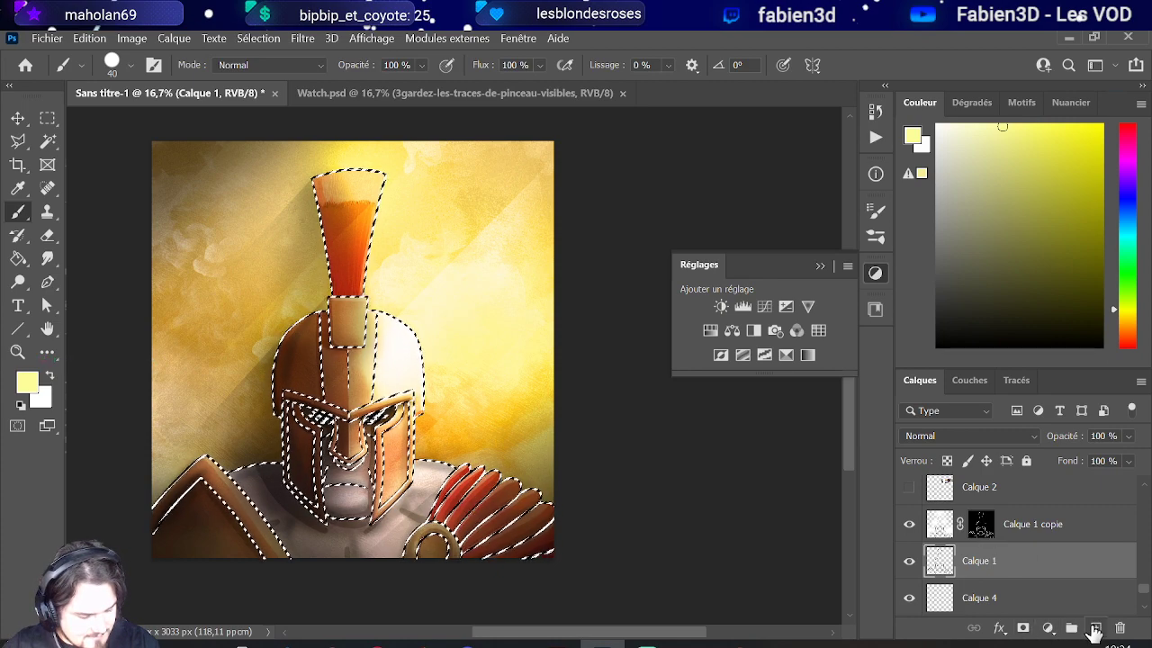
# - Create a new layer masked by the line-art selection and place it directly above Calque 1 copie
pyautogui.click(1095, 629)
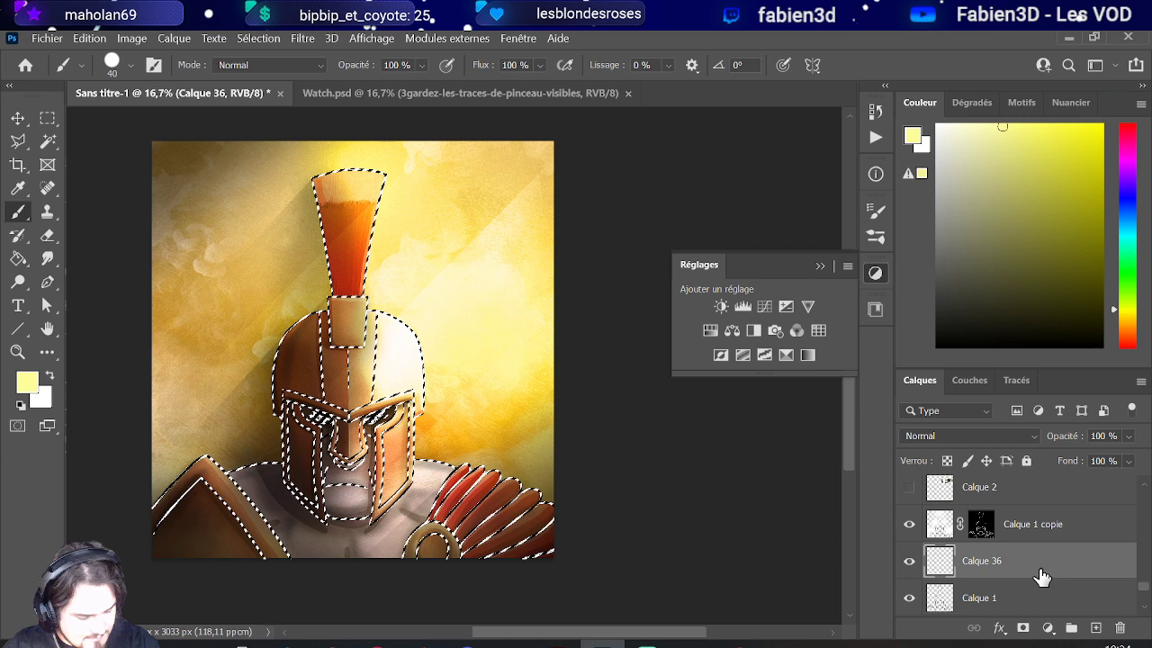
pyautogui.click(1024, 627)
pyautogui.moveTo(1025, 572); pyautogui.dragTo(1026, 502)
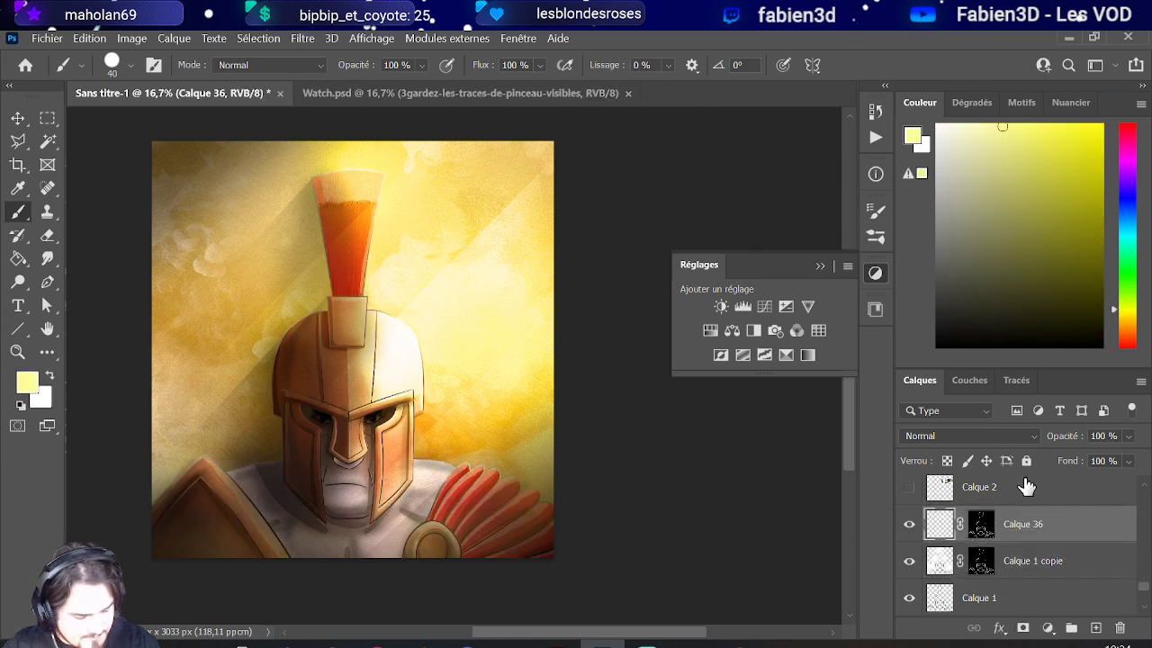
# - Sample the skin tone near the mouth and recolour the mouth line with the brush on Calque 36
pyautogui.scroll(1, 386, 540)
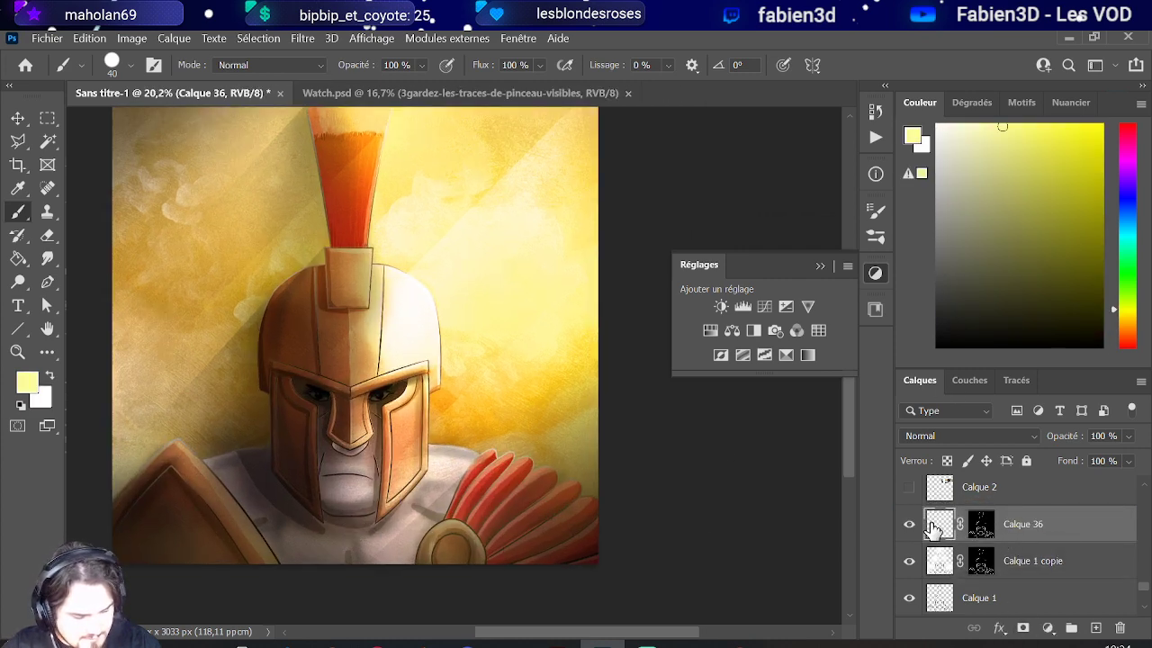
pyautogui.scroll(2, 202, 445)
pyautogui.scroll(2, 202, 445)
pyautogui.click(17, 235)
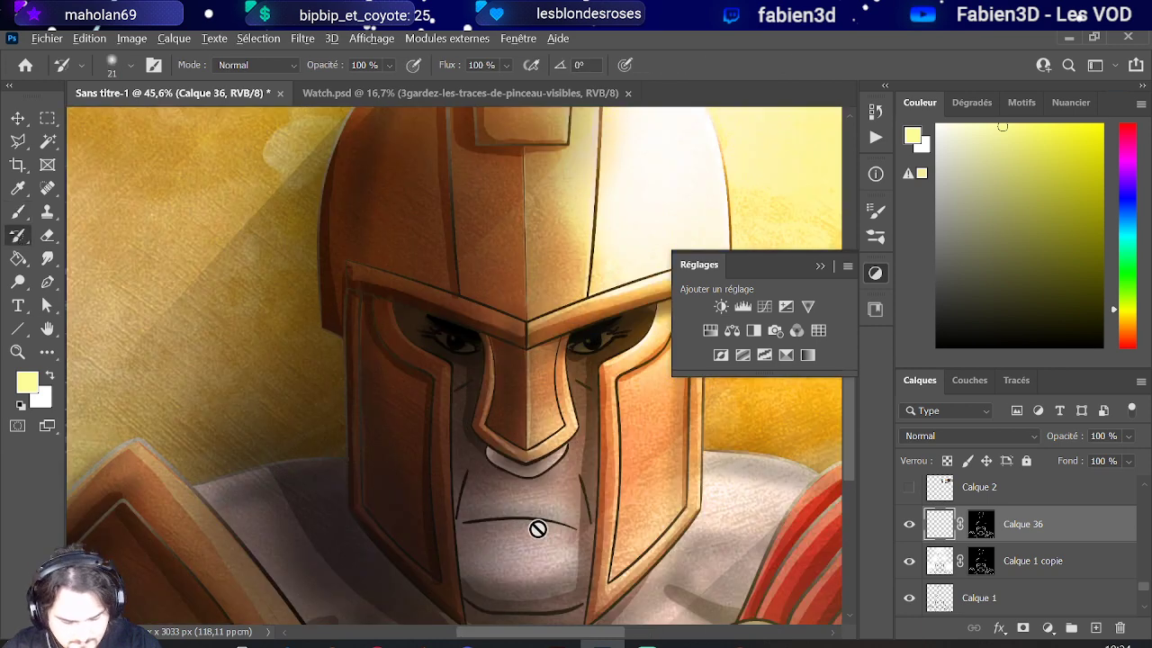
pyautogui.click(17, 211)
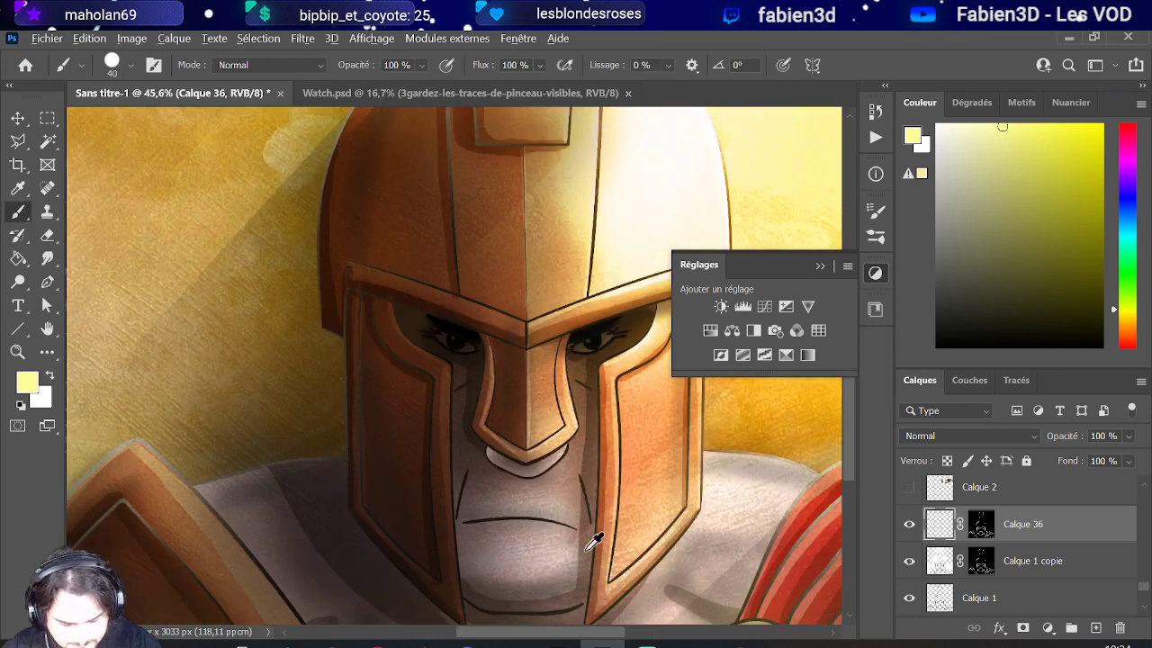
pyautogui.keyDown('alt'); pyautogui.click(556, 486); pyautogui.keyUp('alt')
pyautogui.moveTo(486, 520); pyautogui.dragTo(490, 522)
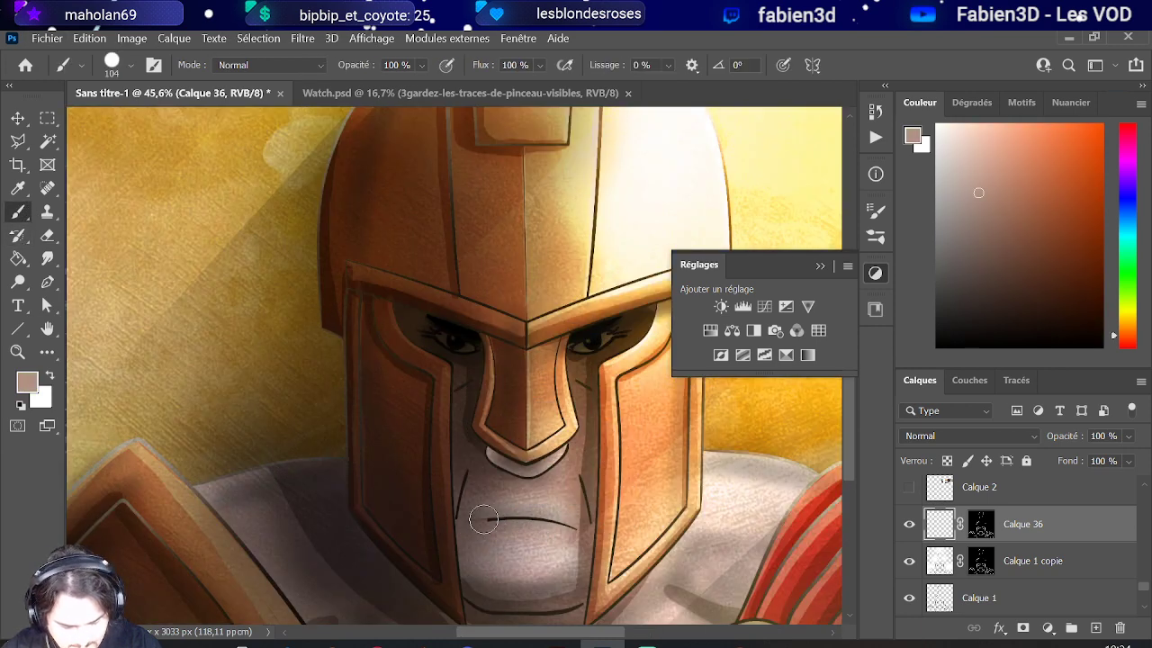
pyautogui.moveTo(569, 461); pyautogui.dragTo(576, 511)
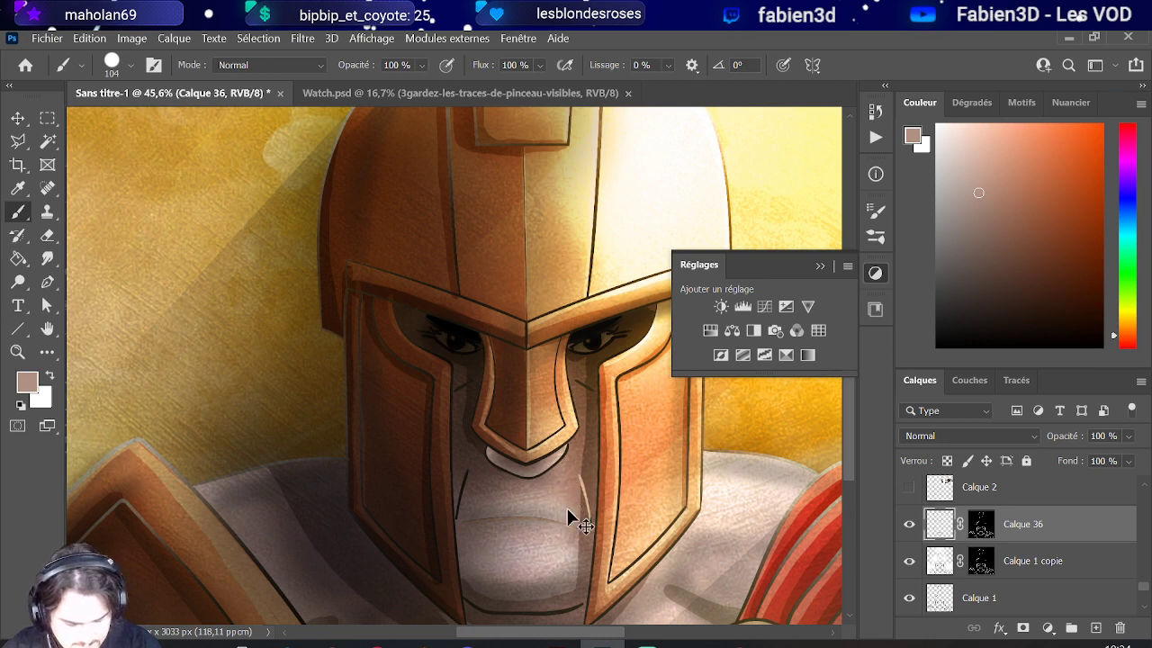
pyautogui.hotkey('ctrl', 'z')
pyautogui.moveTo(479, 506); pyautogui.dragTo(479, 522)
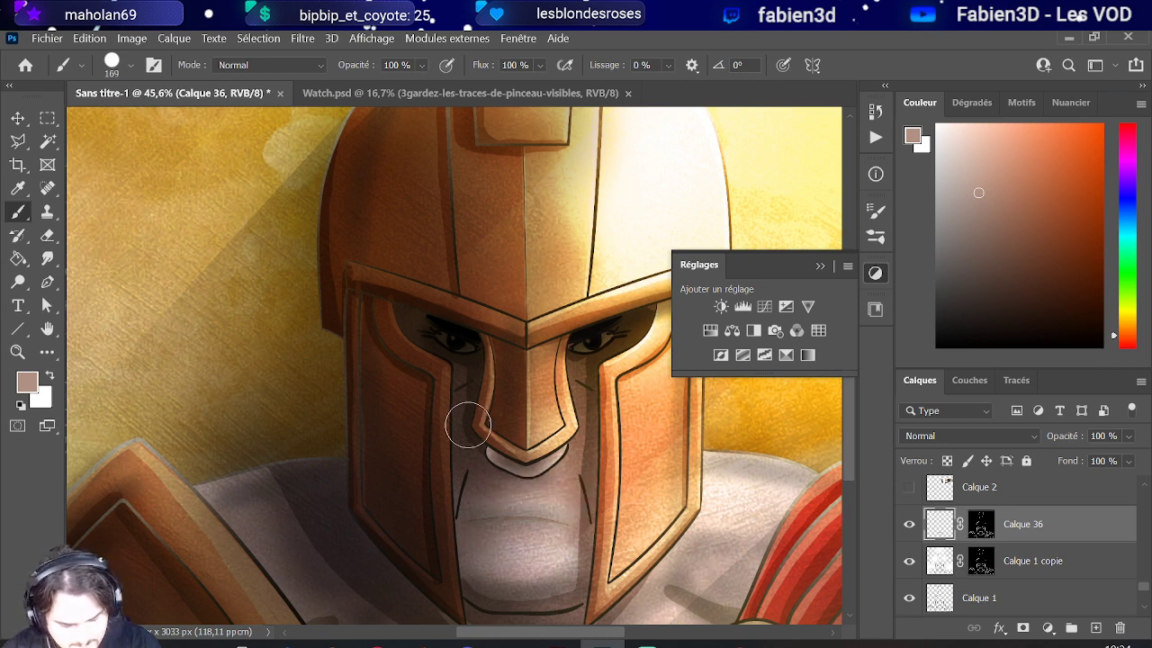
# - Set the brush diameter to 84 px and recolour the crease line beneath each eye with the sampled skin tone
pyautogui.scroll(1, 489, 386)
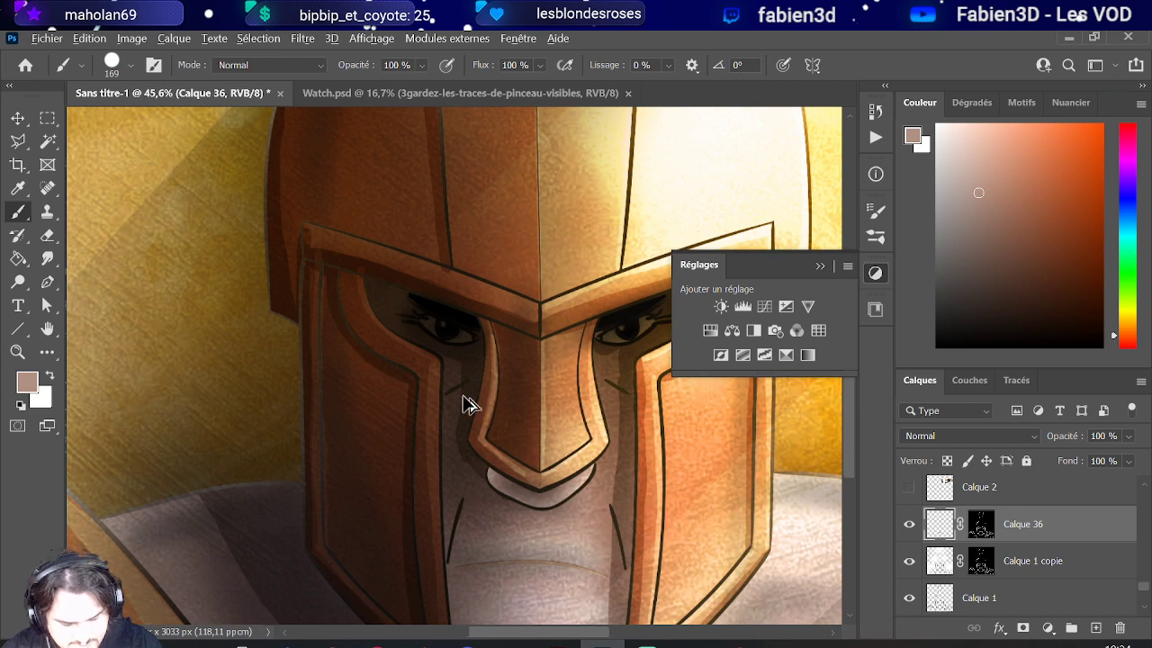
pyautogui.scroll(2, 467, 405)
pyautogui.rightClick(432, 381)
pyautogui.moveTo(429, 431); pyautogui.dragTo(396, 446)
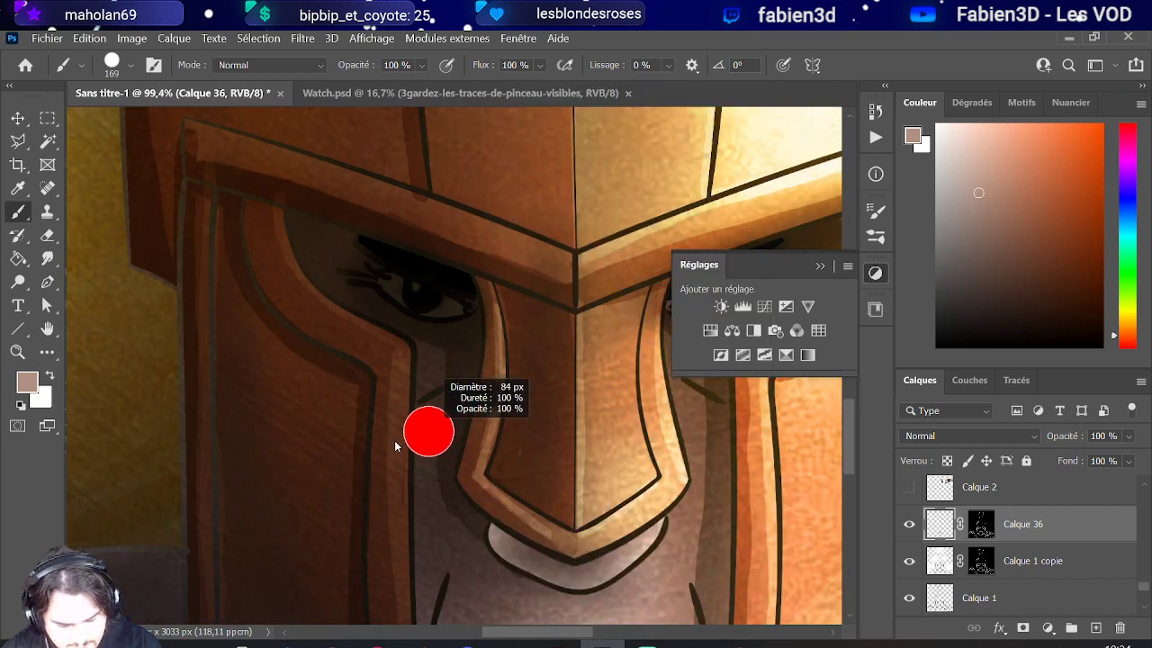
pyautogui.moveTo(419, 402); pyautogui.dragTo(459, 380)
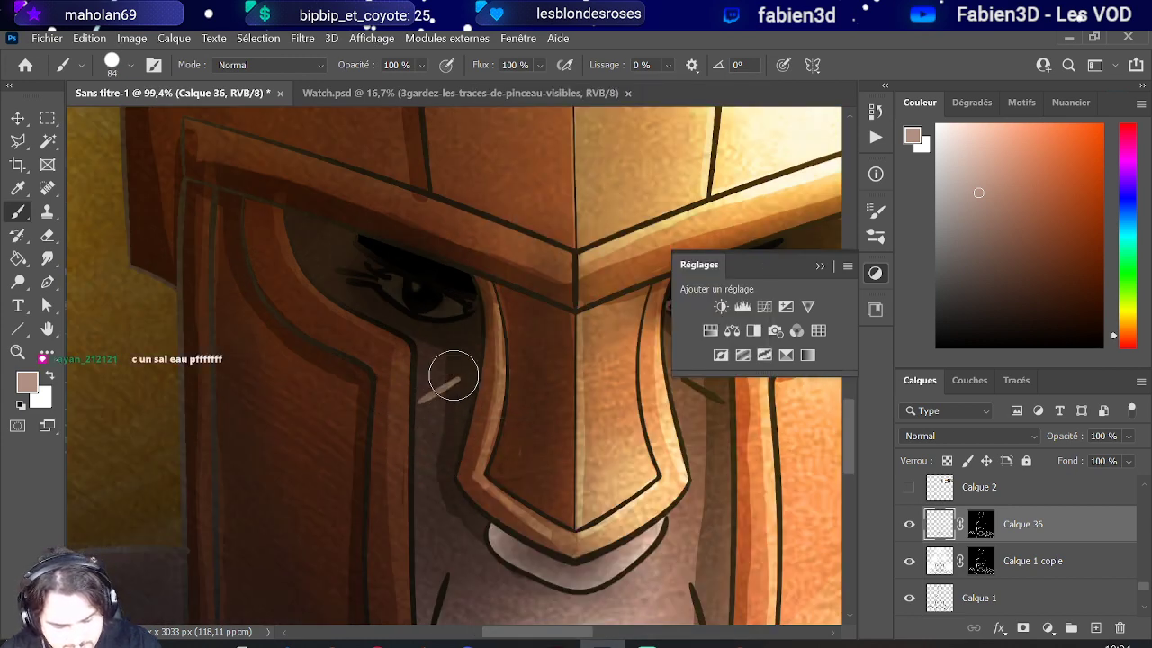
pyautogui.scroll(-2, 453, 375)
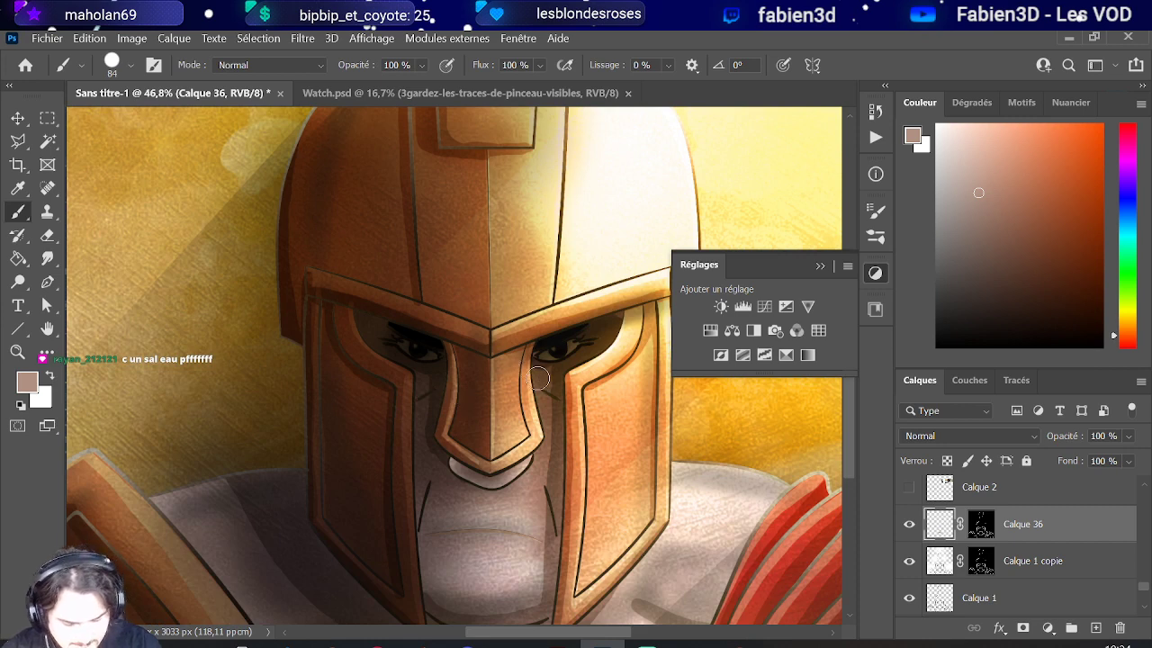
pyautogui.moveTo(539, 384); pyautogui.dragTo(559, 400)
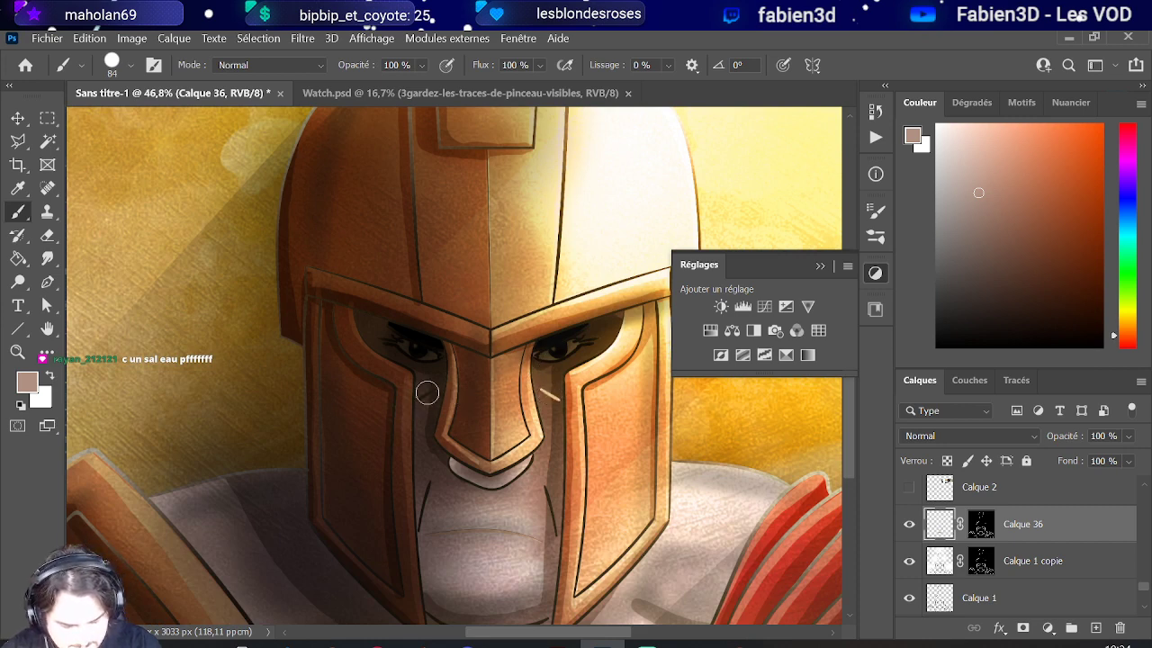
pyautogui.moveTo(422, 402); pyautogui.dragTo(433, 392)
# - Paint the sampled skin tone over the cheek fold lines on both sides of the mouth
pyautogui.scroll(-2, 440, 422)
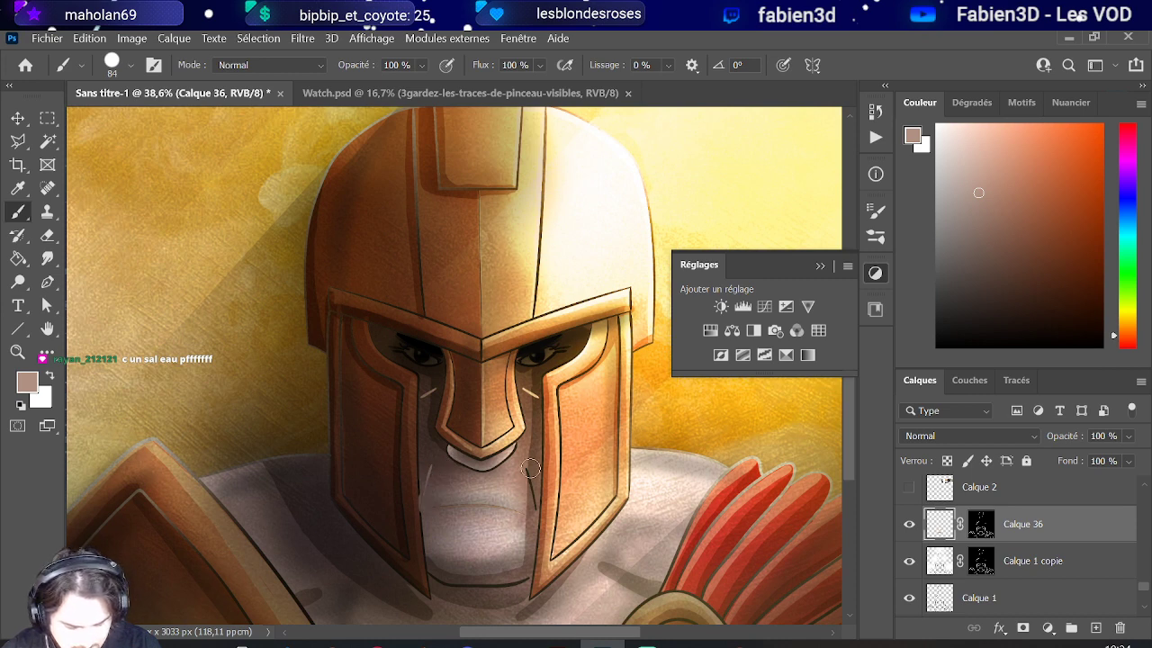
pyautogui.moveTo(435, 465); pyautogui.dragTo(429, 490)
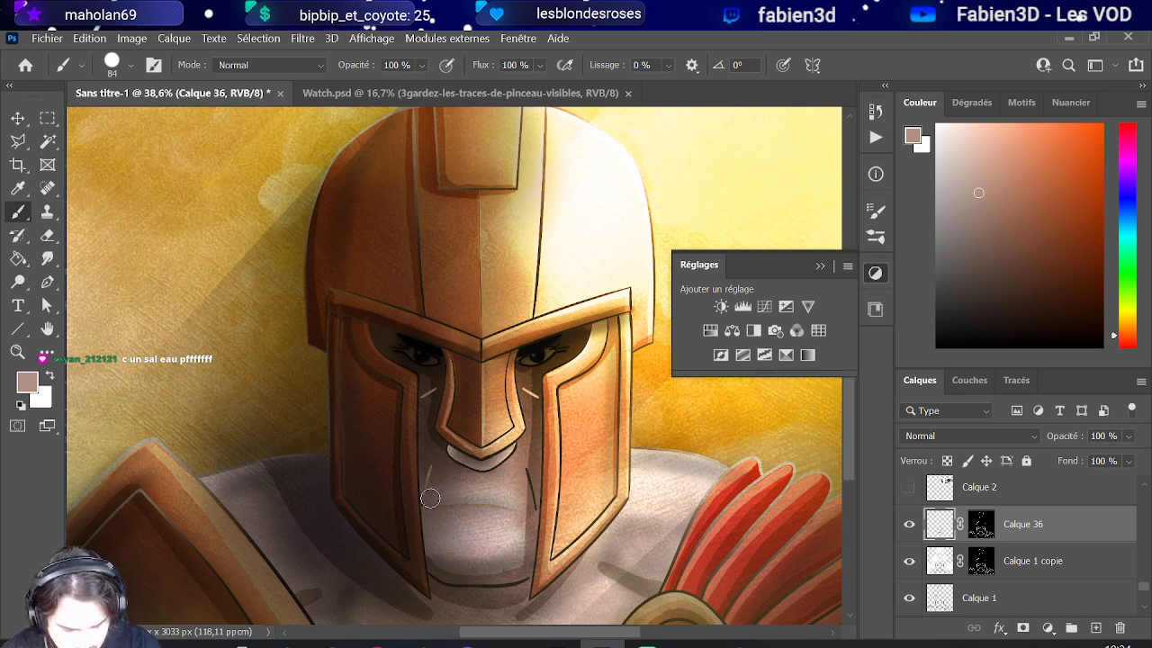
pyautogui.moveTo(525, 468); pyautogui.dragTo(528, 490)
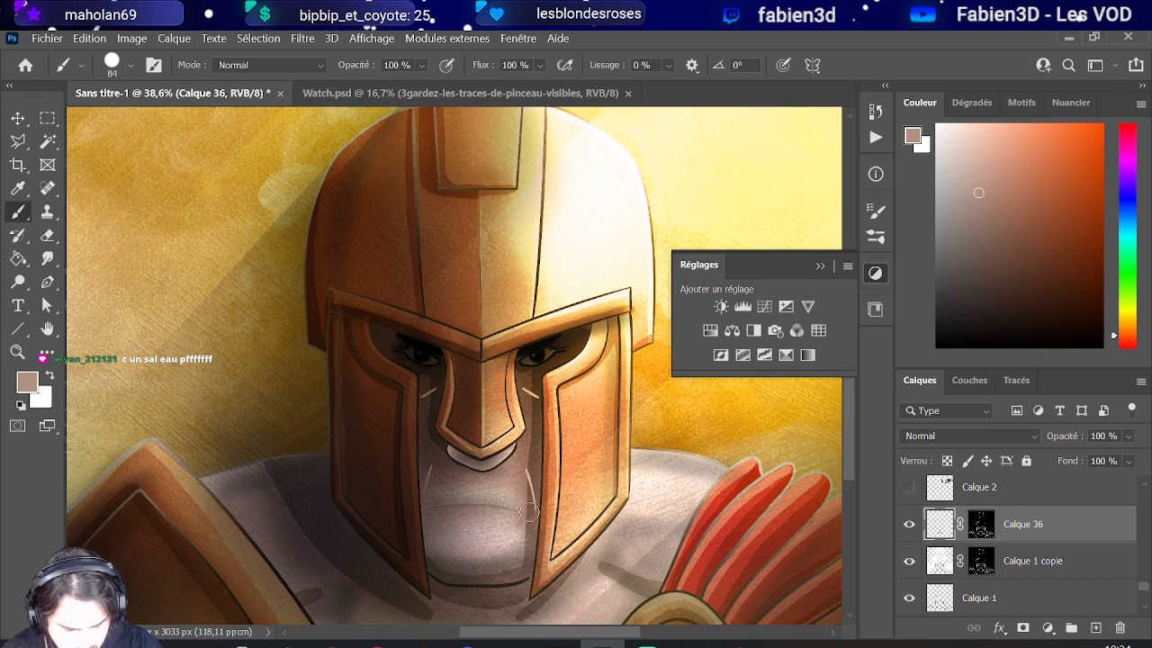
# - Set the blend mode of Calque 36 to Densité couleur - and its opacity to 48%
pyautogui.scroll(-5, 493, 538)
pyautogui.click(990, 437)
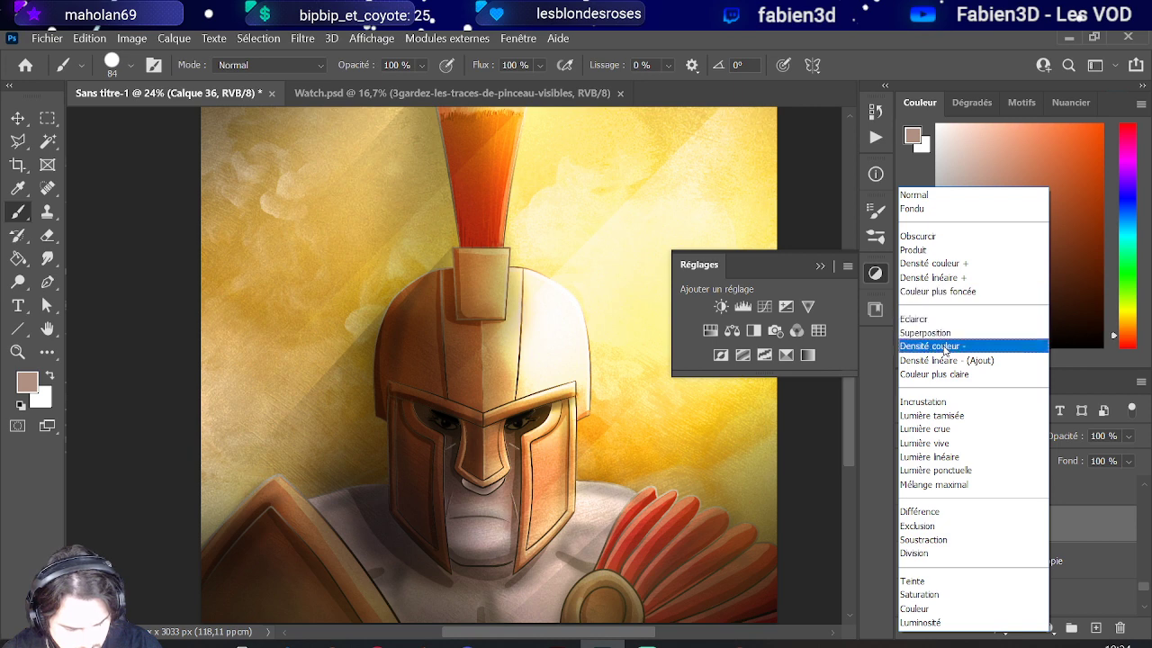
pyautogui.click(945, 349)
pyautogui.click(1129, 435)
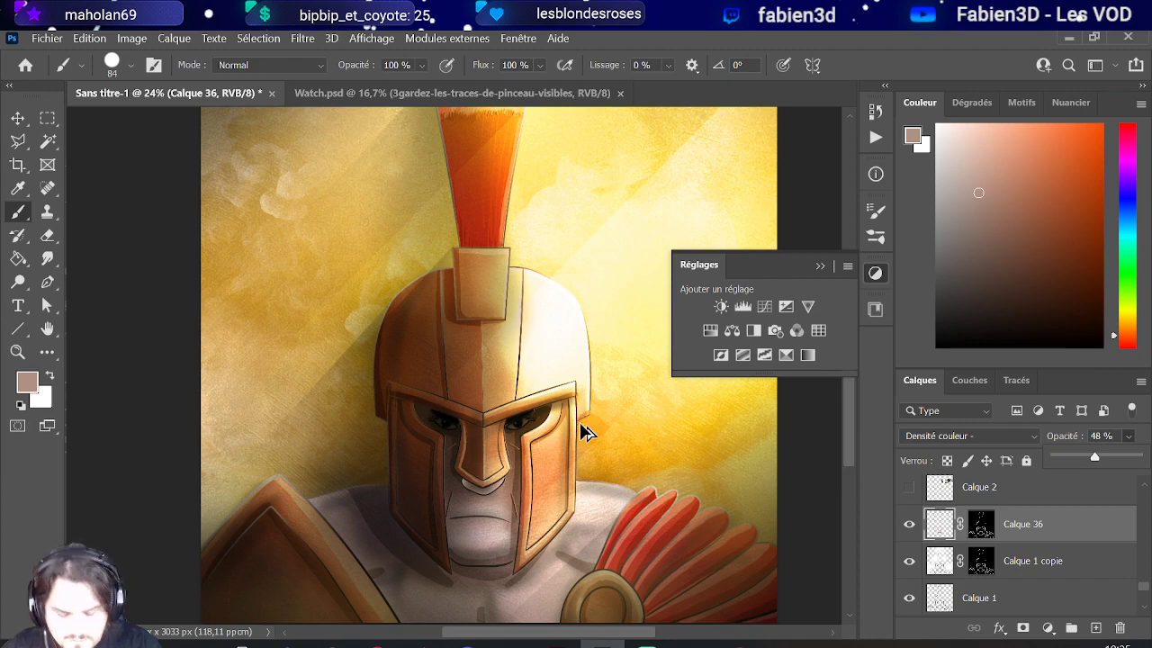
# - Examine the recoloured face lines close up and compare them with the whole illustration
pyautogui.scroll(6, 581, 430)
pyautogui.scroll(-5, 454, 450)
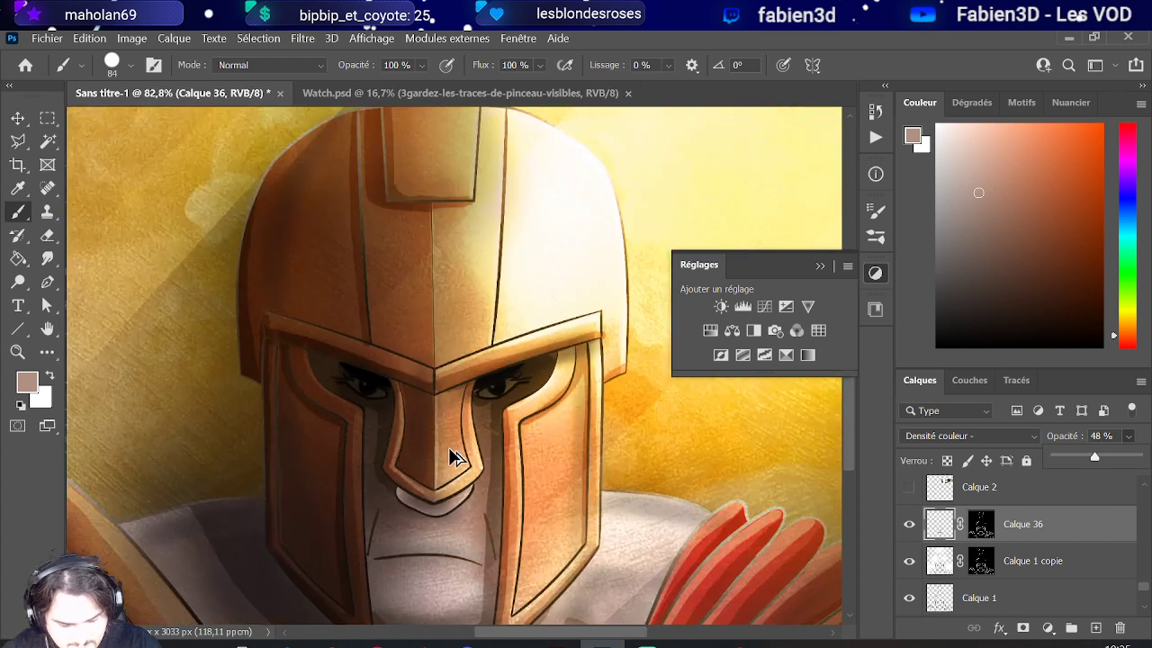
pyautogui.scroll(3, 450, 451)
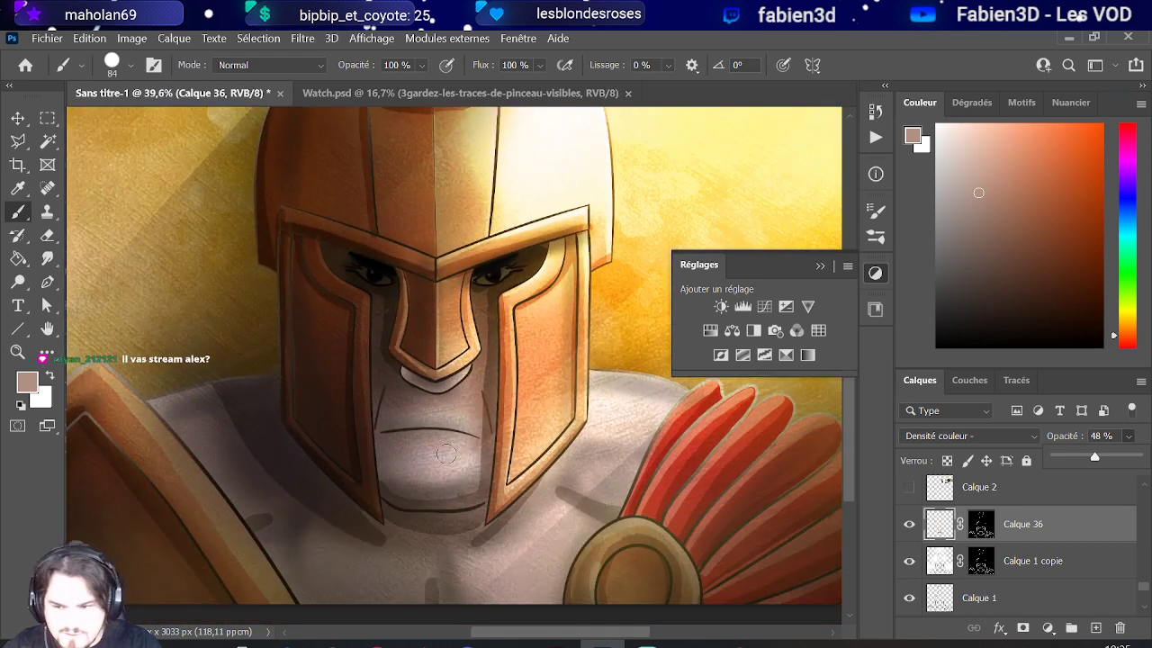
pyautogui.scroll(-3, 446, 441)
pyautogui.scroll(2, 446, 430)
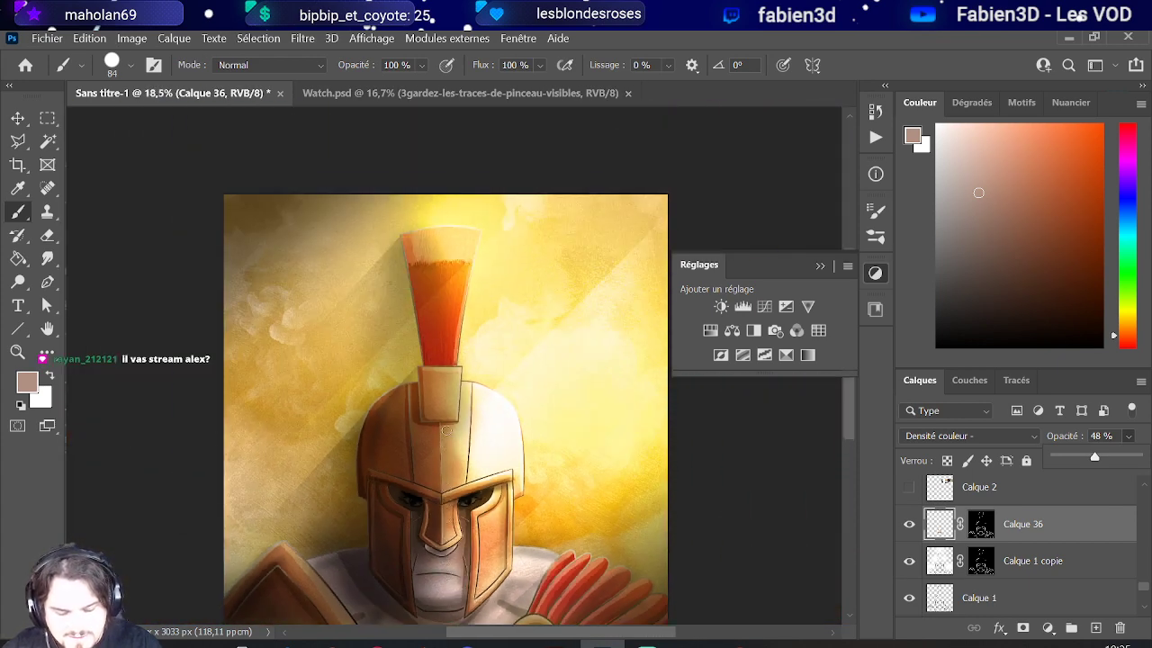
pyautogui.scroll(1, 506, 327)
pyautogui.scroll(-3, 438, 510)
pyautogui.scroll(1, 441, 516)
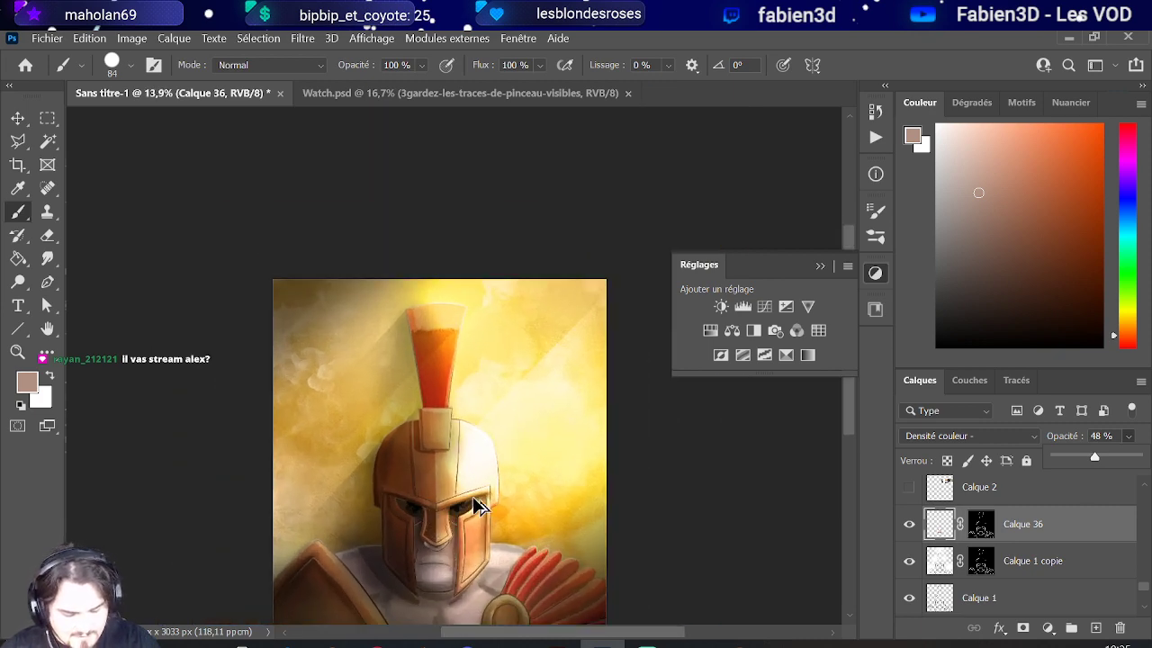
# - Create a new empty layer above Niveaux 1 at the very top of the layer stack
pyautogui.scroll(5, 1053, 570)
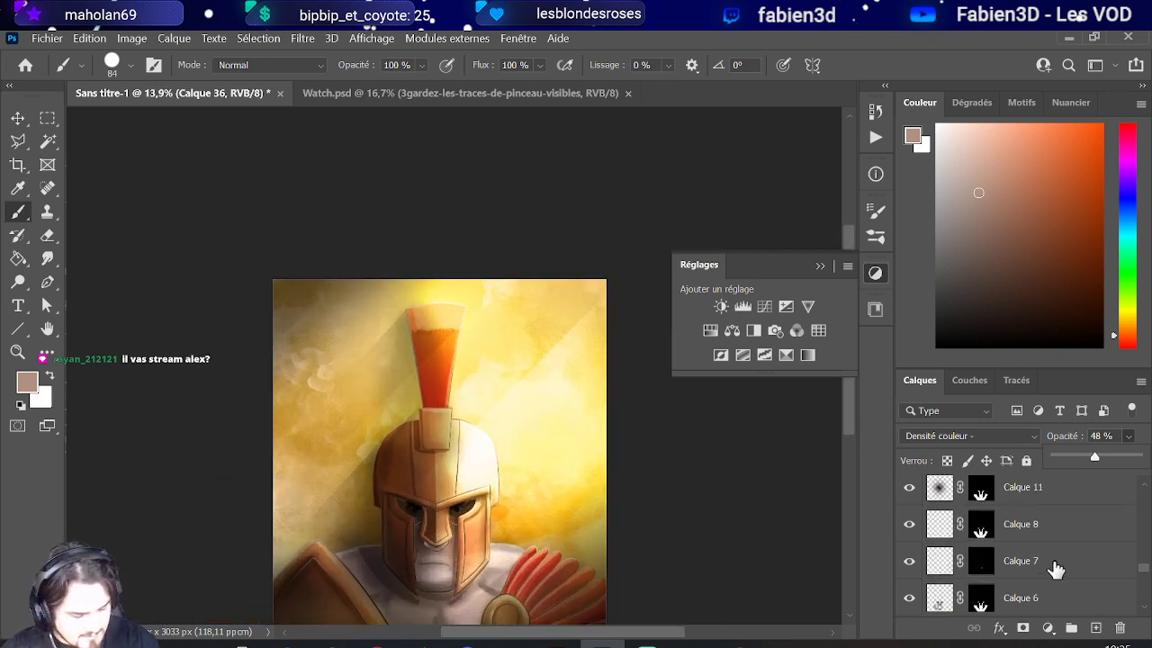
pyautogui.scroll(5, 1141, 537)
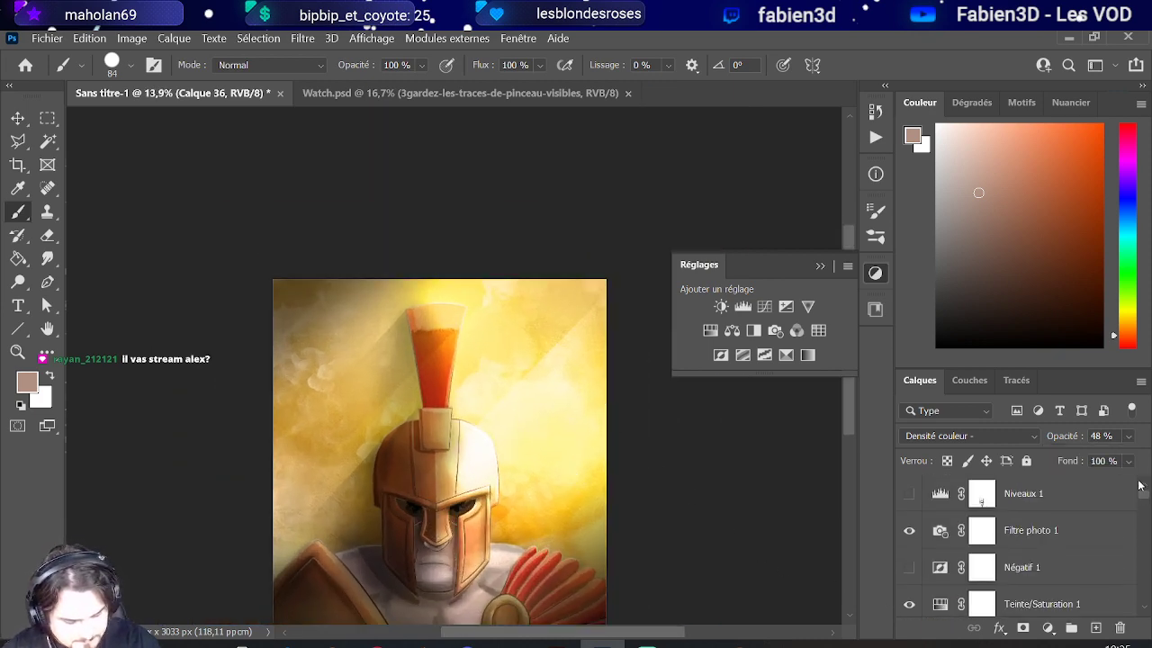
pyautogui.click(1041, 510)
pyautogui.click(1095, 628)
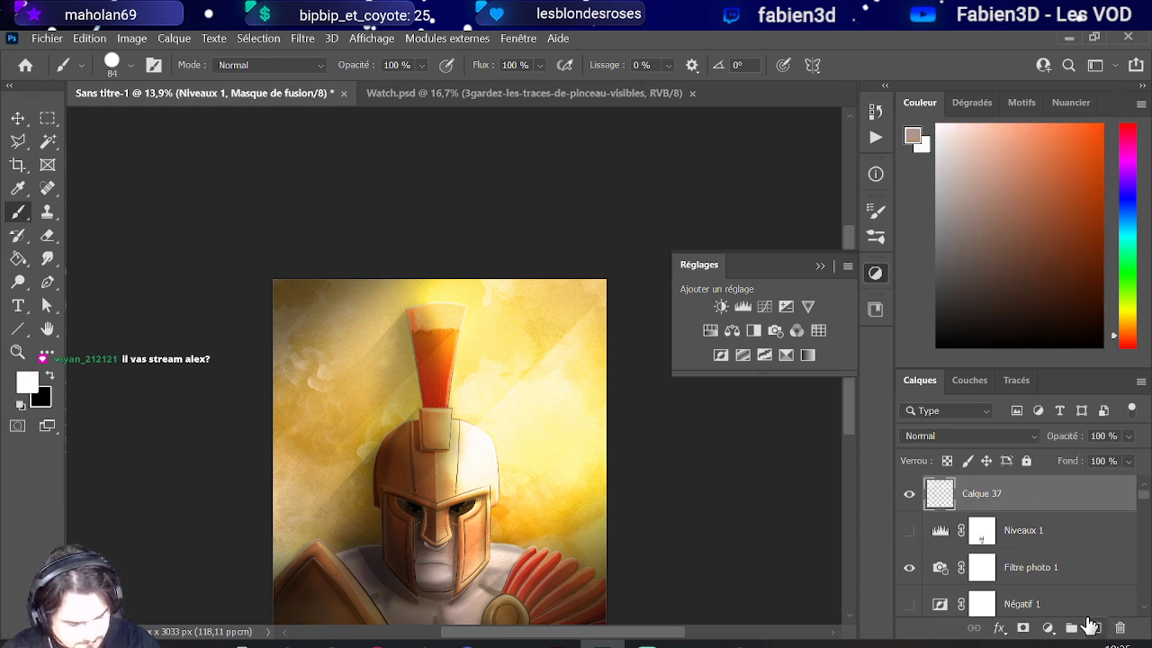
# - Place a single white dab over the helmet's crest holder with the Arrondi flou brush at 708 px and 0% hardness
pyautogui.moveTo(500, 462); pyautogui.dragTo(510, 463)
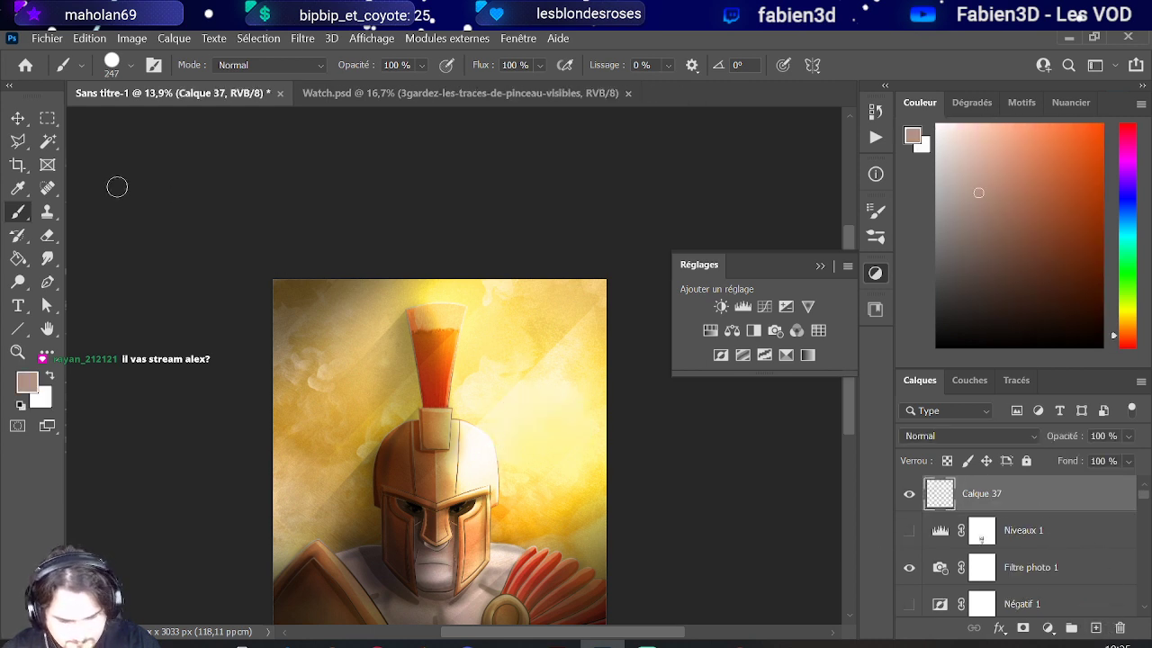
pyautogui.click(131, 66)
pyautogui.click(140, 286)
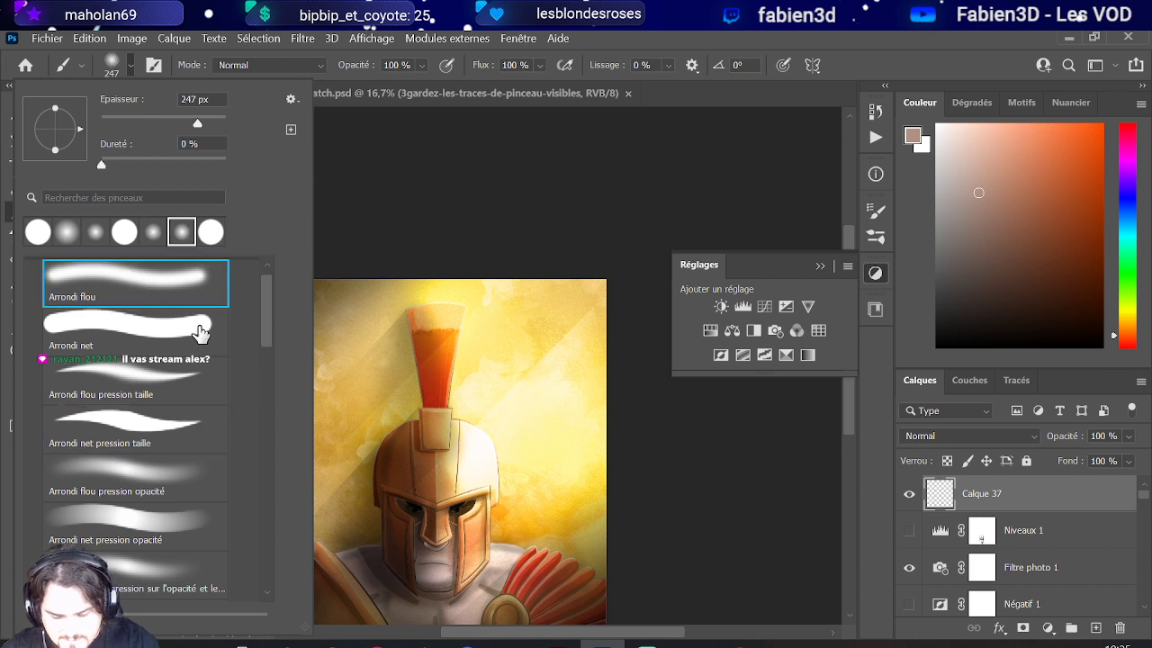
pyautogui.click(344, 428)
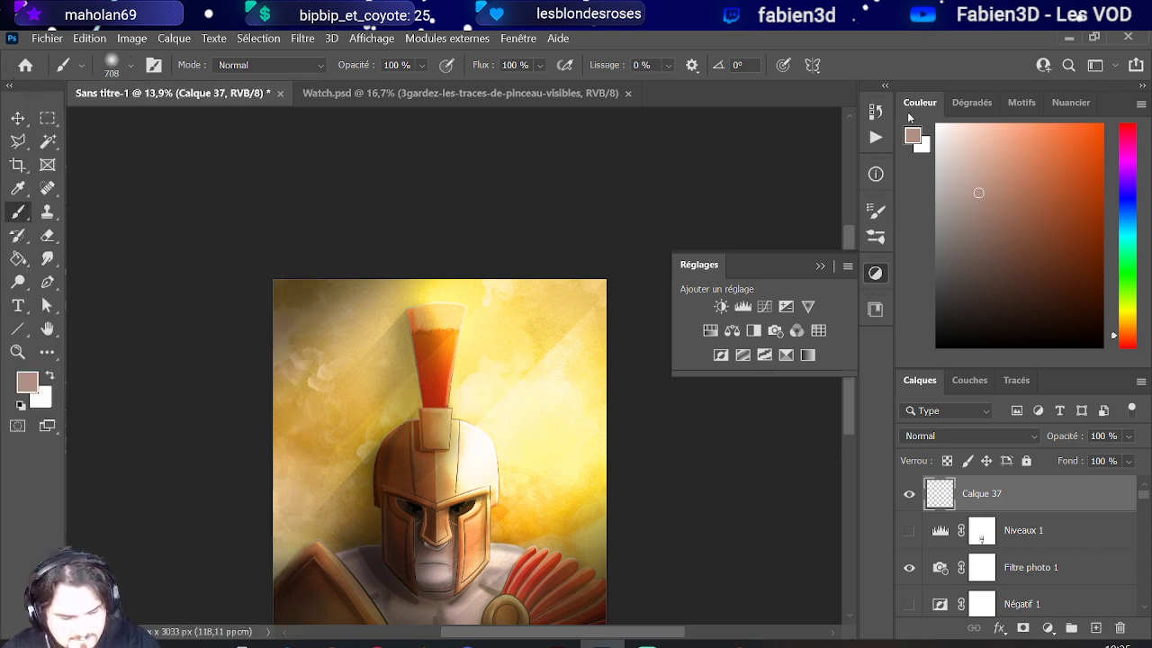
pyautogui.moveTo(965, 123); pyautogui.dragTo(937, 124)
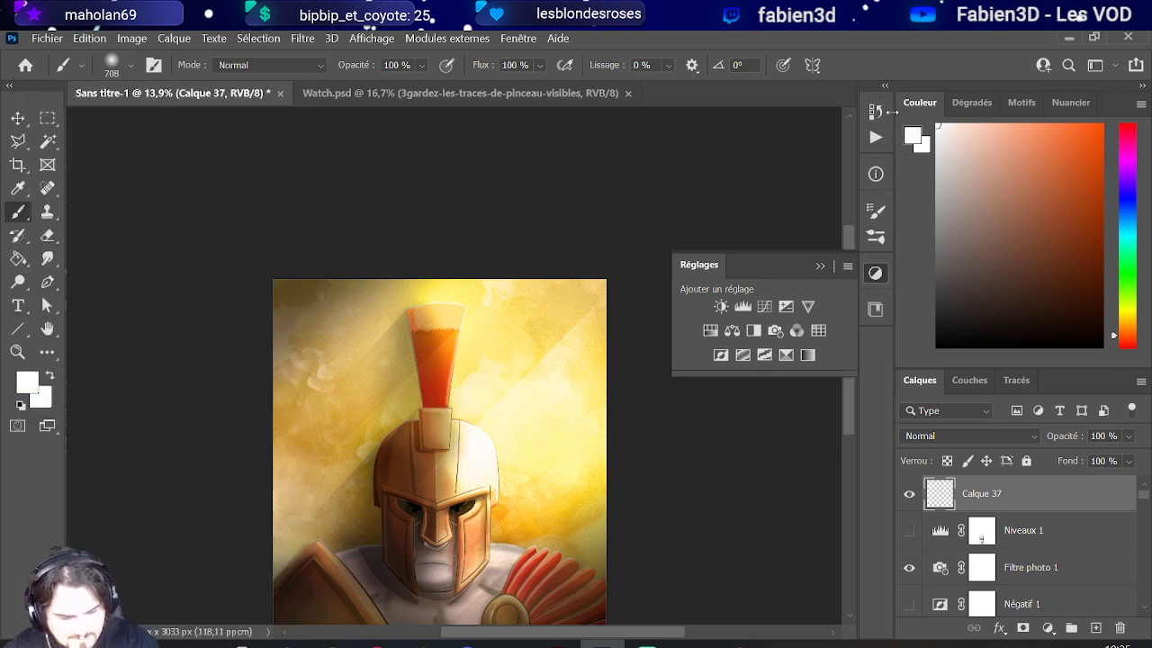
pyautogui.click(433, 435)
# - Free-transform the white dab into a thin diagonal glint and place it along the upper edge of the shield
pyautogui.click(89, 38)
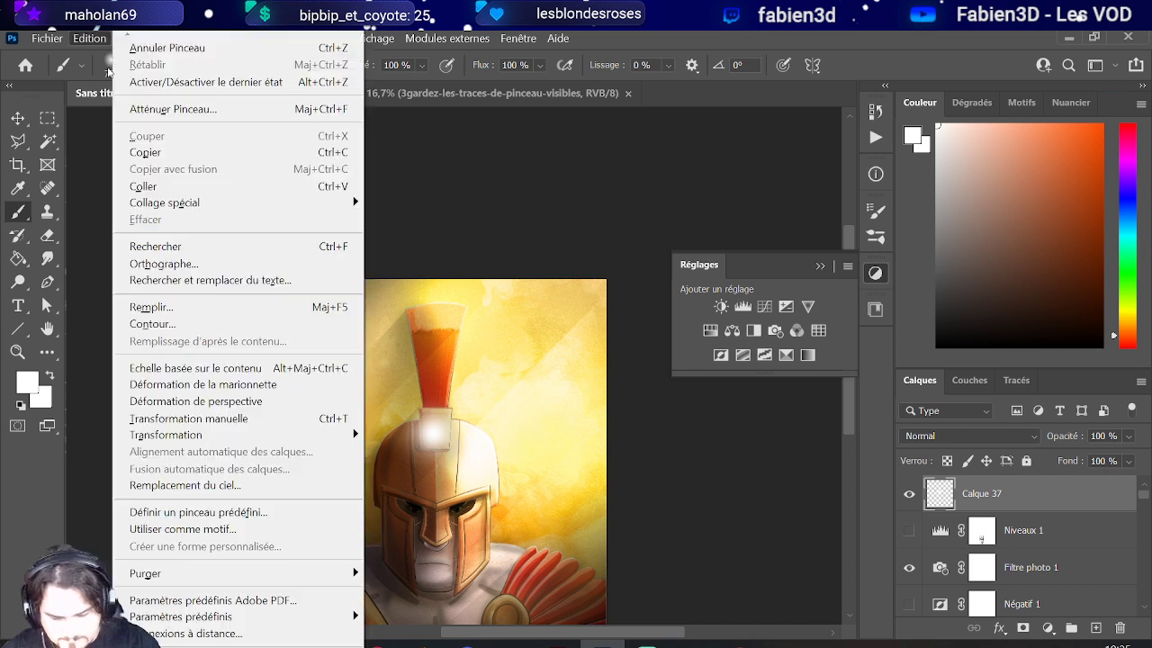
pyautogui.click(196, 418)
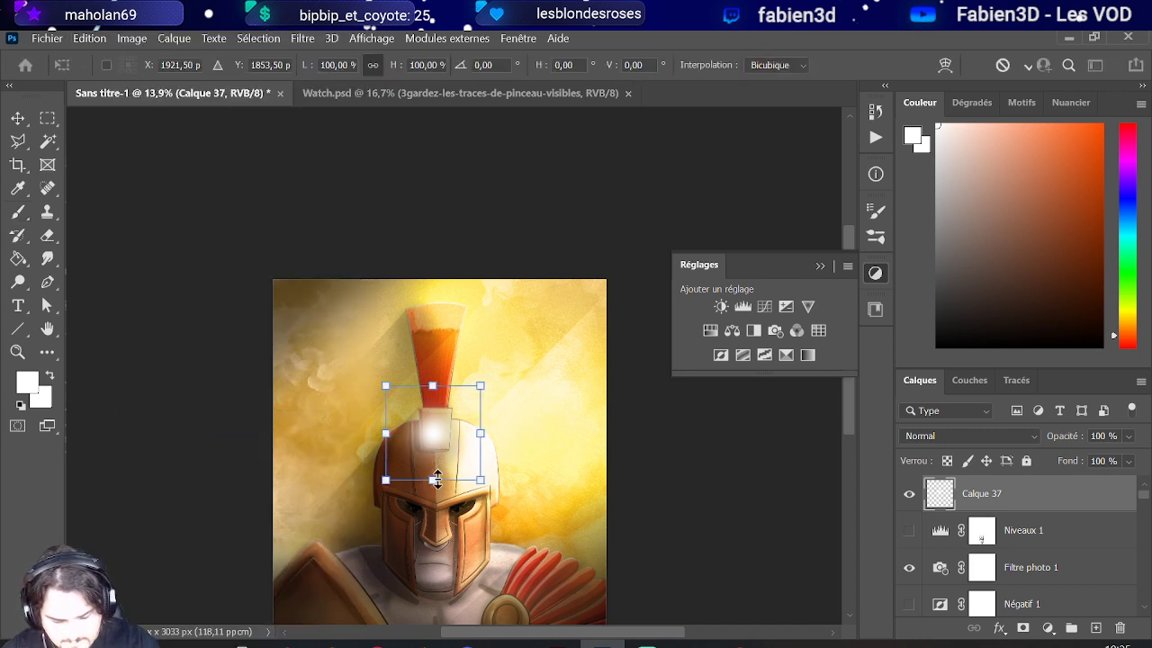
pyautogui.moveTo(436, 480)
pyautogui.mouseDown()
pyautogui.moveTo(433, 409)
pyautogui.moveTo(581, 393)
pyautogui.mouseUp()
pyautogui.moveTo(486, 422); pyautogui.dragTo(349, 508)
pyautogui.moveTo(349, 567); pyautogui.dragTo(343, 572)
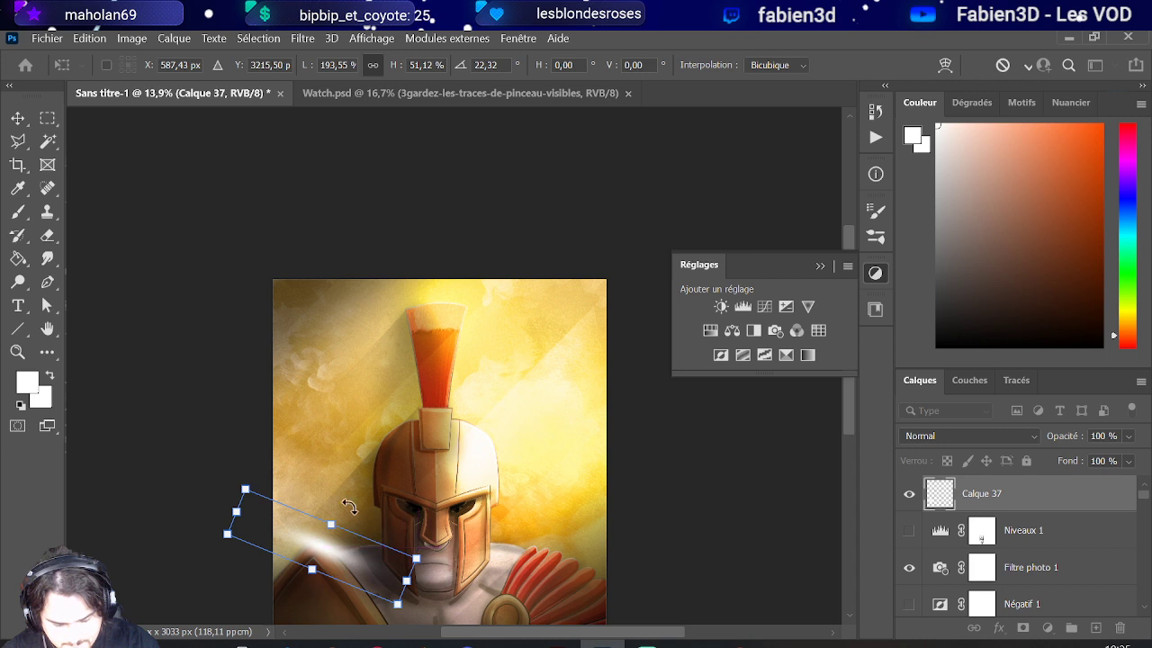
pyautogui.moveTo(347, 503)
pyautogui.mouseDown()
pyautogui.moveTo(321, 532)
pyautogui.moveTo(326, 548)
pyautogui.moveTo(335, 552)
pyautogui.moveTo(329, 512)
pyautogui.moveTo(301, 497)
pyautogui.moveTo(371, 496)
pyautogui.moveTo(363, 513)
pyautogui.mouseUp()
pyautogui.press('b')
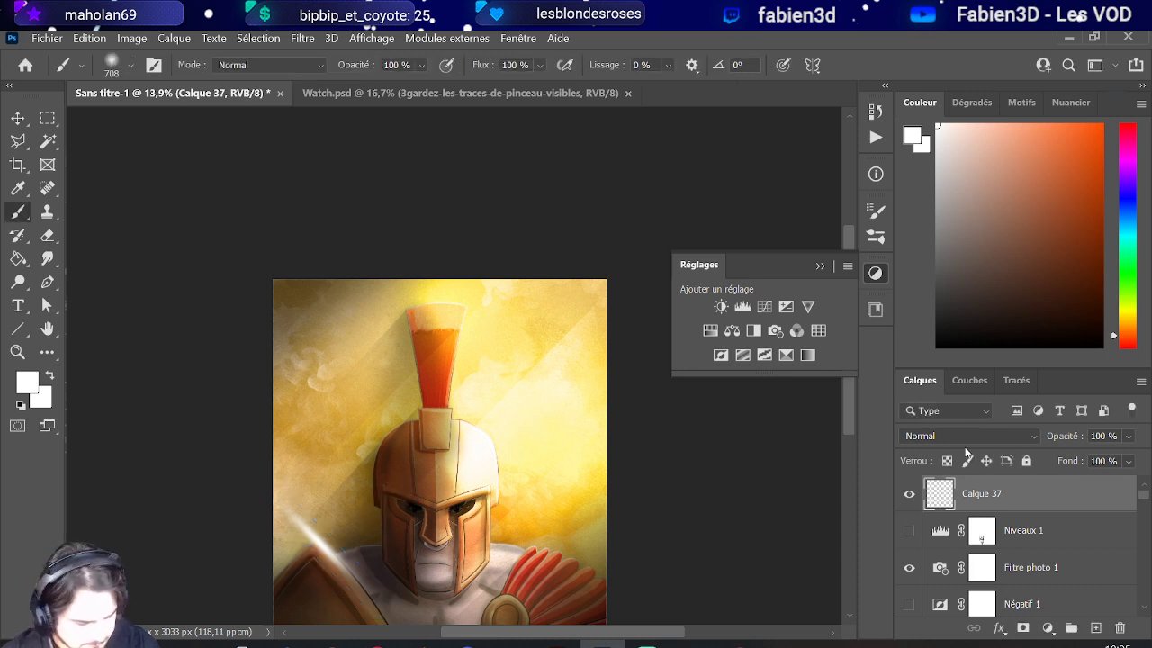
# - Set the blend mode of the glint layer Calque 37 to Incrustation and its opacity to 49%
pyautogui.click(970, 436)
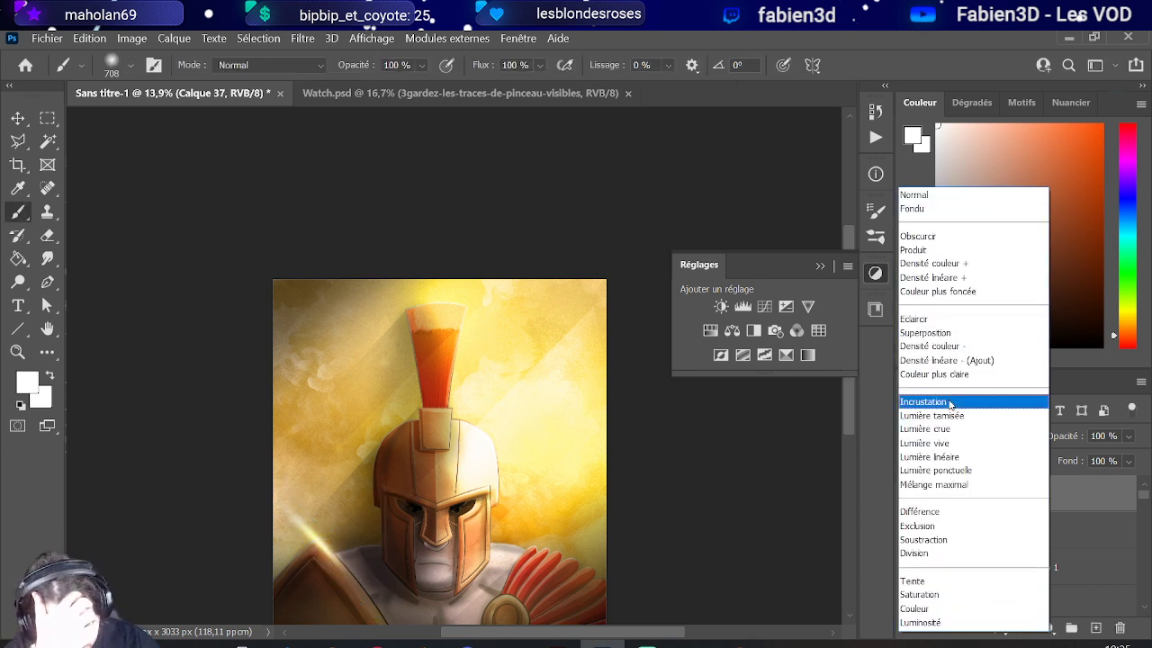
pyautogui.click(951, 402)
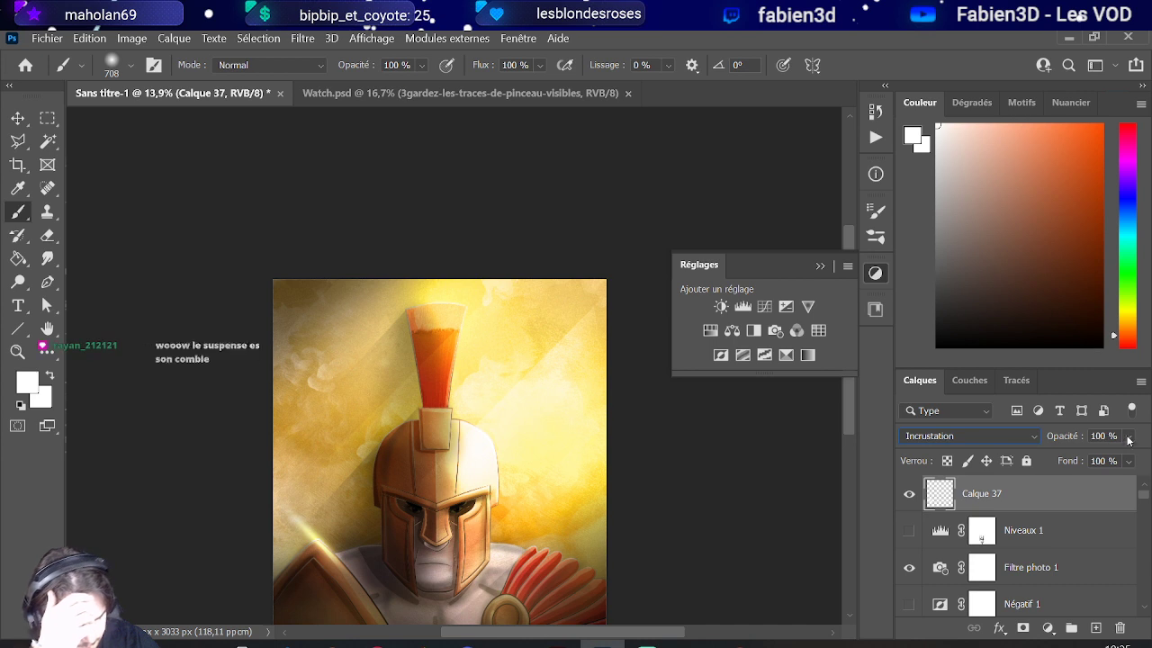
pyautogui.moveTo(1127, 435); pyautogui.dragTo(1101, 459)
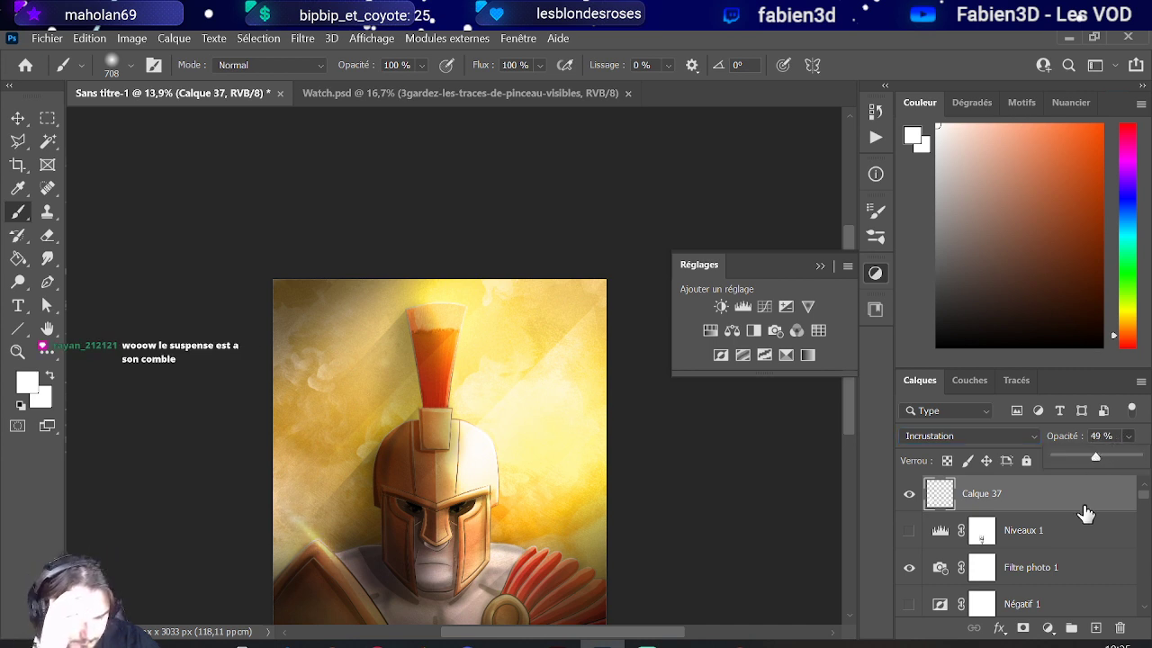
# - Duplicate the hidden Niveaux 1 adjustment layer, keeping the default name for the copy
pyautogui.click(1063, 531)
pyautogui.rightClick(1063, 531)
pyautogui.click(319, 125)
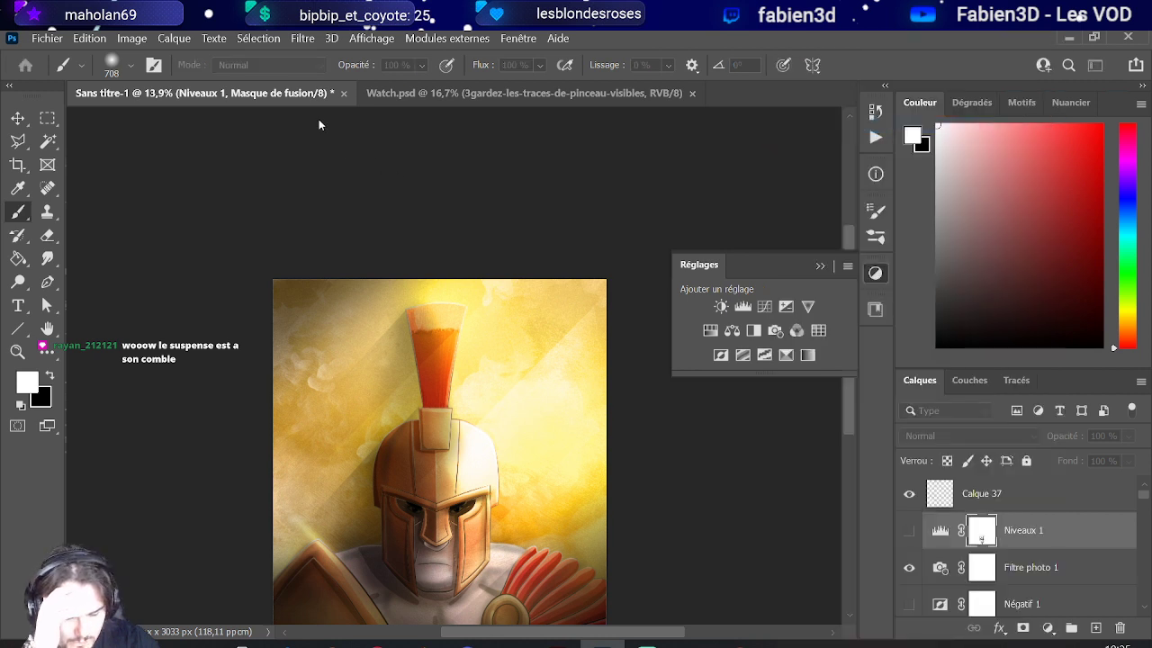
pyautogui.press('Return')
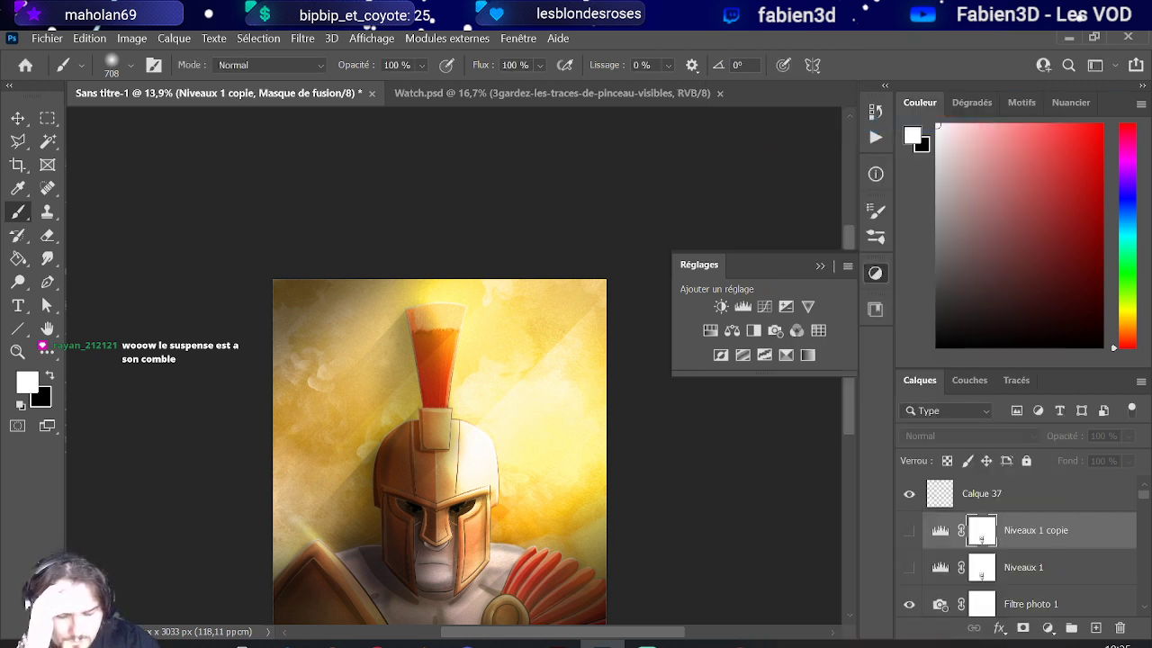
pyautogui.click(90, 38)
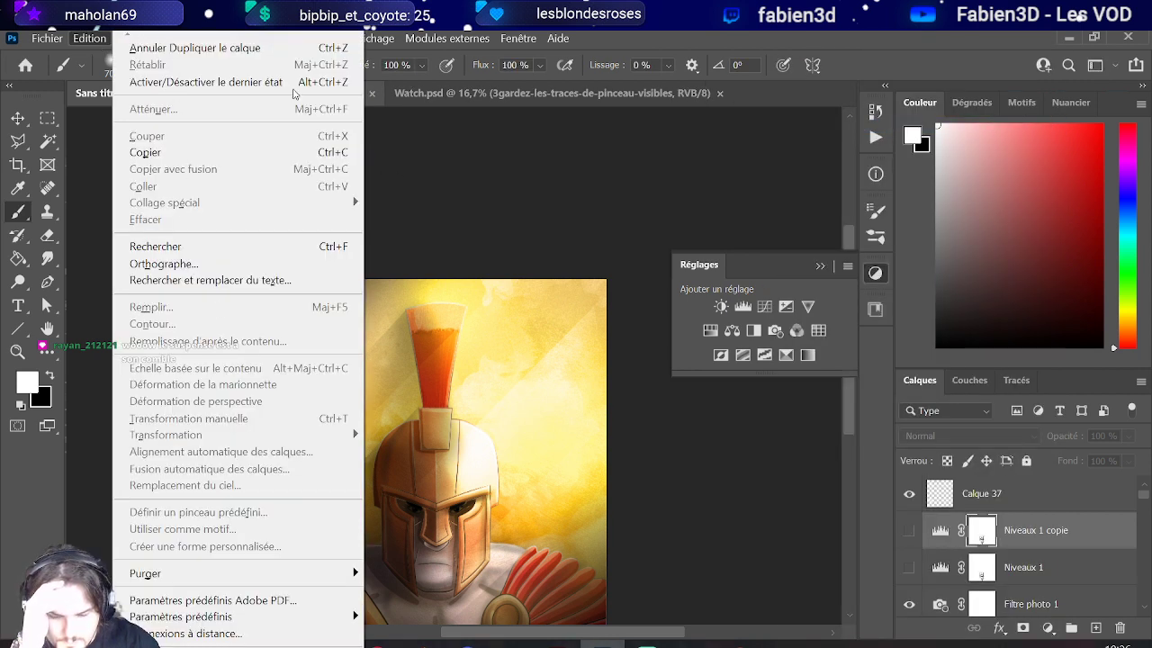
pyautogui.moveTo(518, 38)
pyautogui.press('Escape')
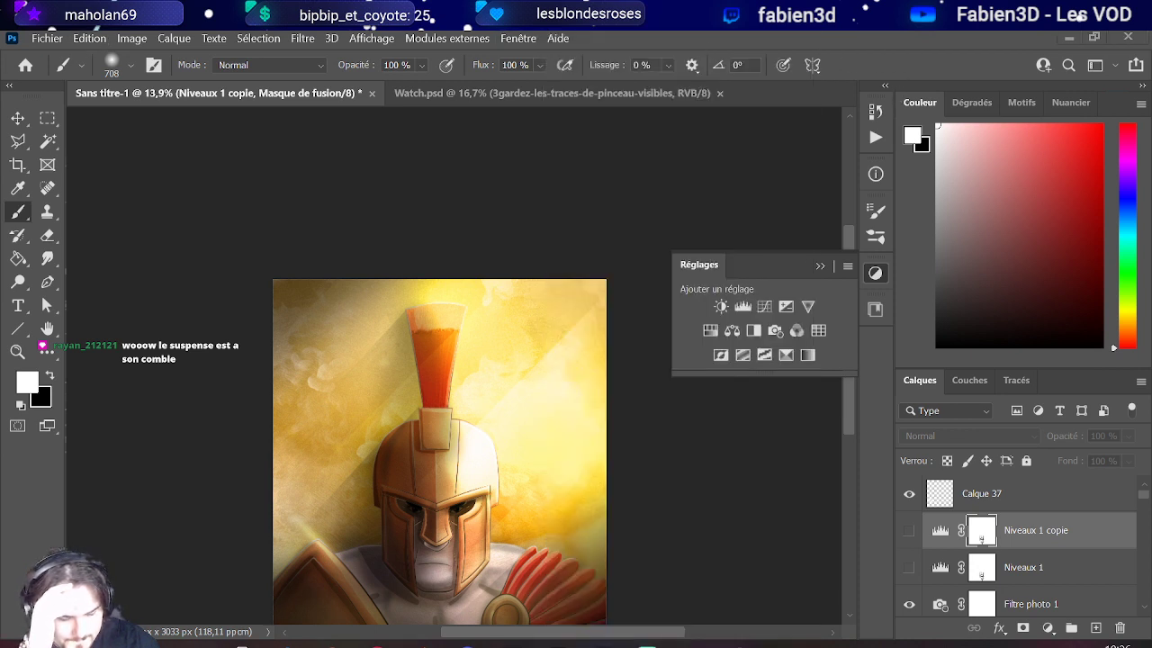
# - Duplicate the glint layer Calque 37, keeping the default name for the copy
pyautogui.click(1009, 503)
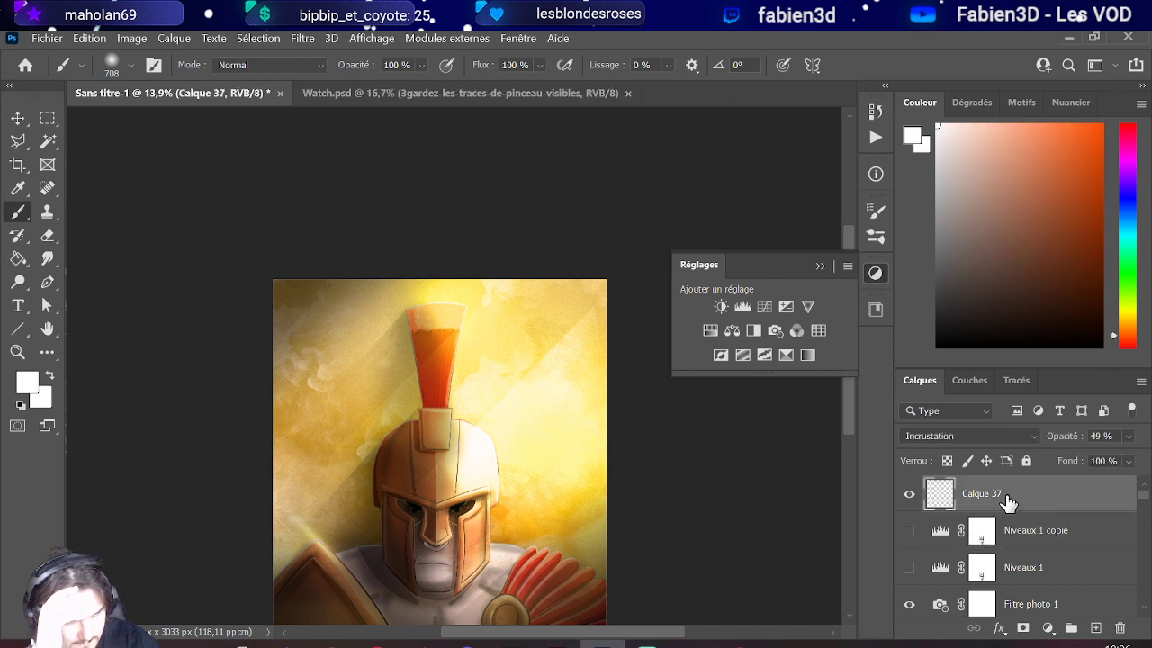
pyautogui.rightClick(1009, 502)
pyautogui.click(810, 126)
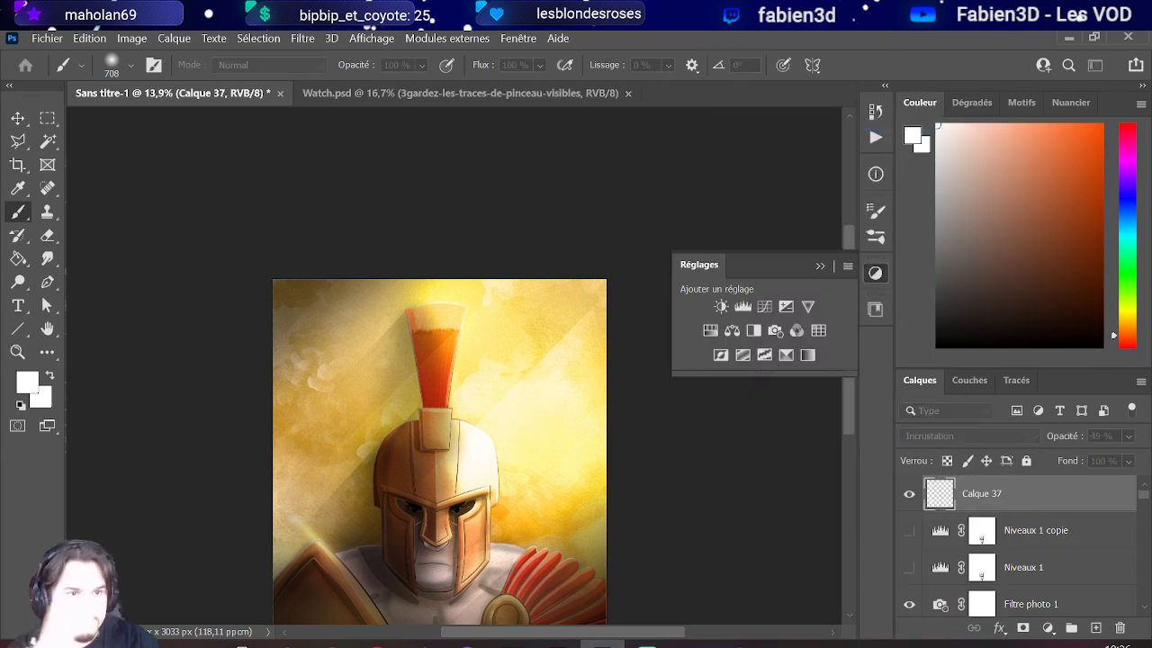
pyautogui.press('Return')
# - Free-transform the duplicated glint and move it from the shield to the right-hand edge of the picture
pyautogui.press('v')
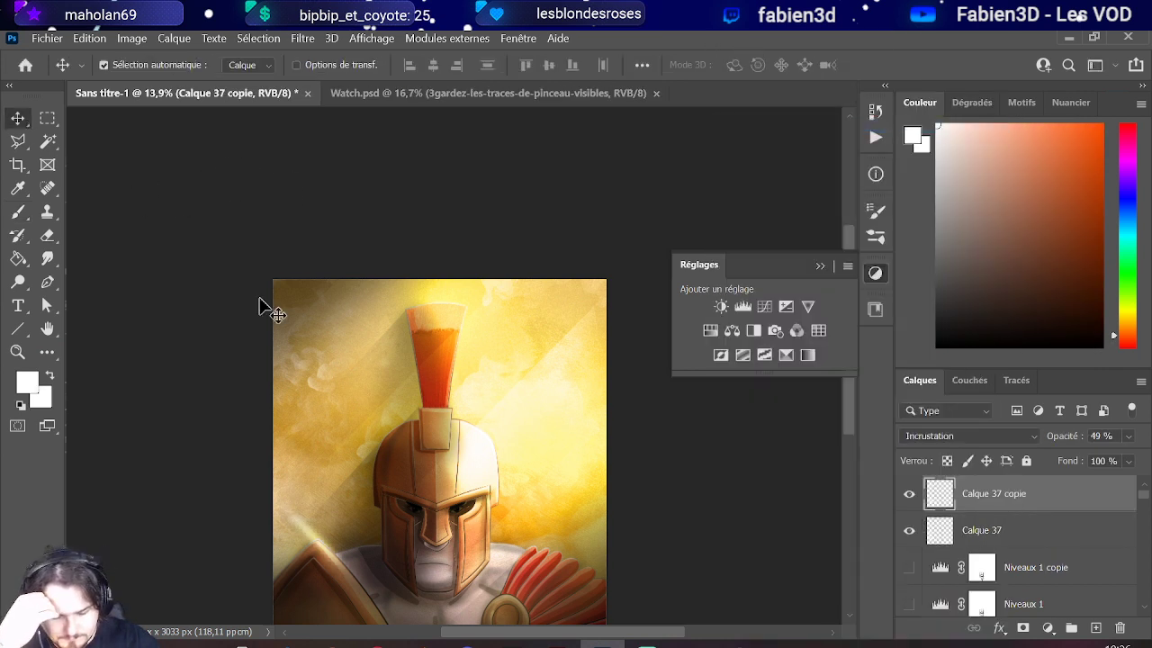
pyautogui.click(89, 38)
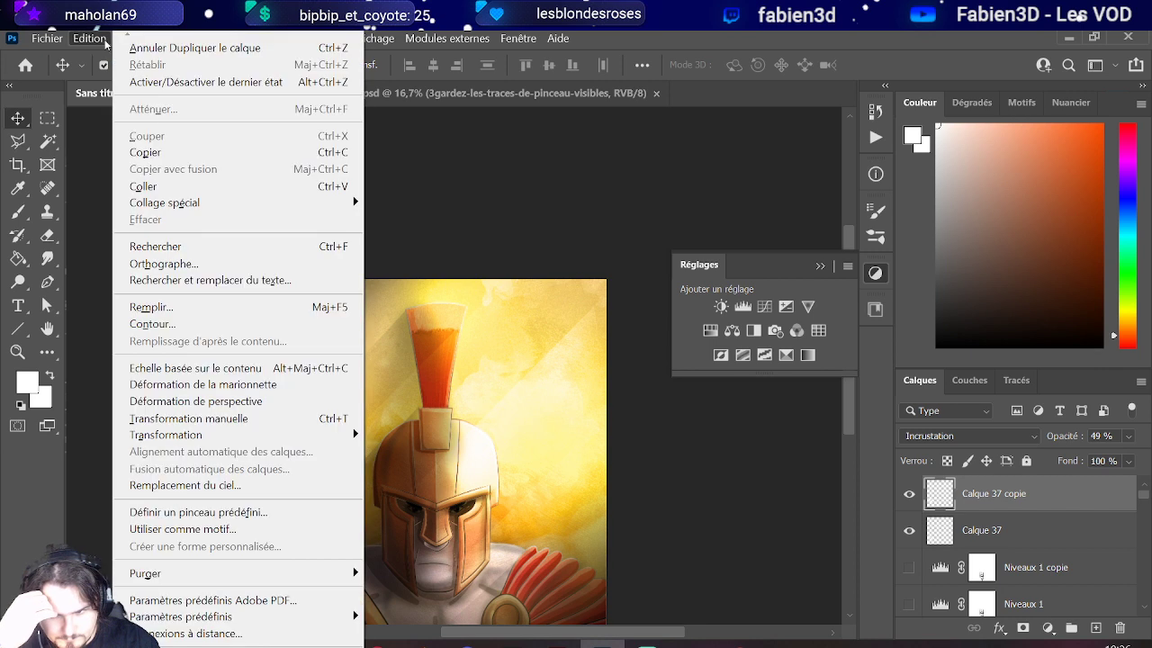
pyautogui.click(192, 423)
pyautogui.moveTo(347, 567); pyautogui.dragTo(535, 516)
pyautogui.press('Return')
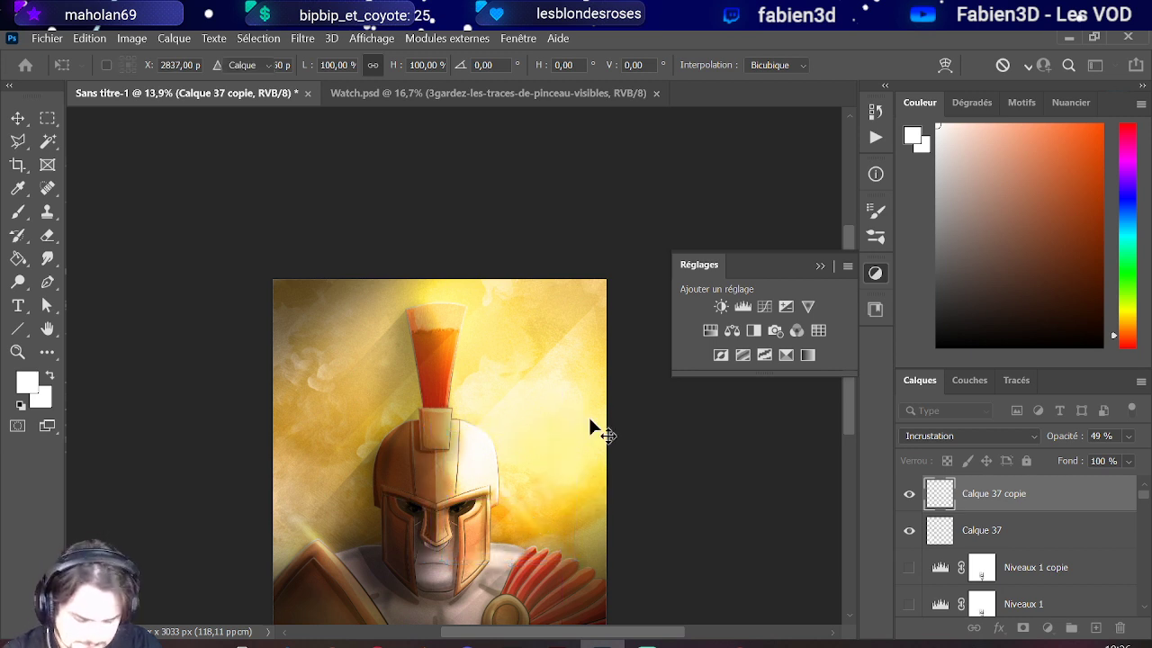
# - Lower the opacity of both glint layers, Calque 37 and Calque 37 copie, to 25%
pyautogui.keyDown('shift'); pyautogui.click(997, 538); pyautogui.keyUp('shift')
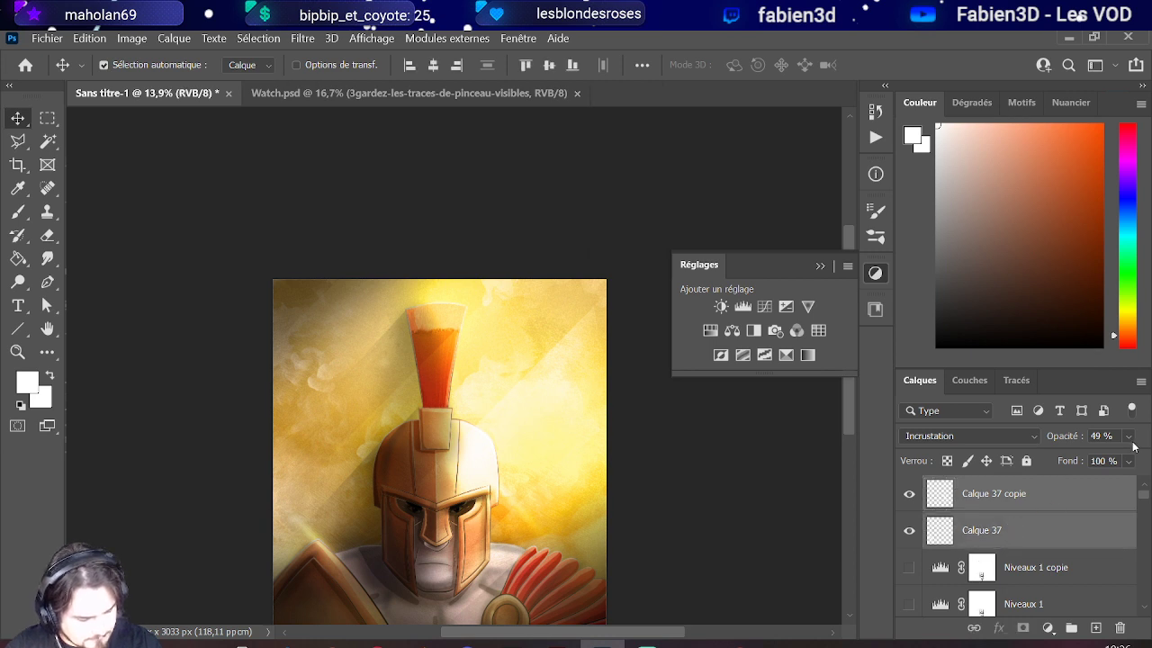
pyautogui.moveTo(1128, 438); pyautogui.dragTo(1073, 459)
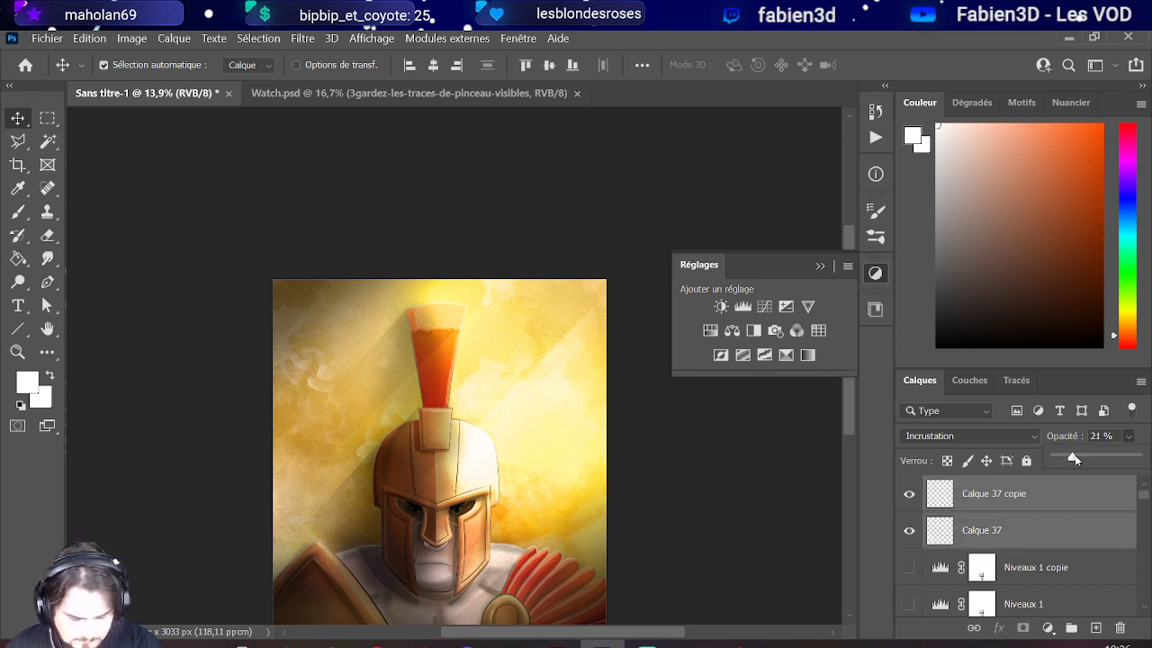
pyautogui.scroll(-1, 653, 437)
pyautogui.scroll(3, 653, 437)
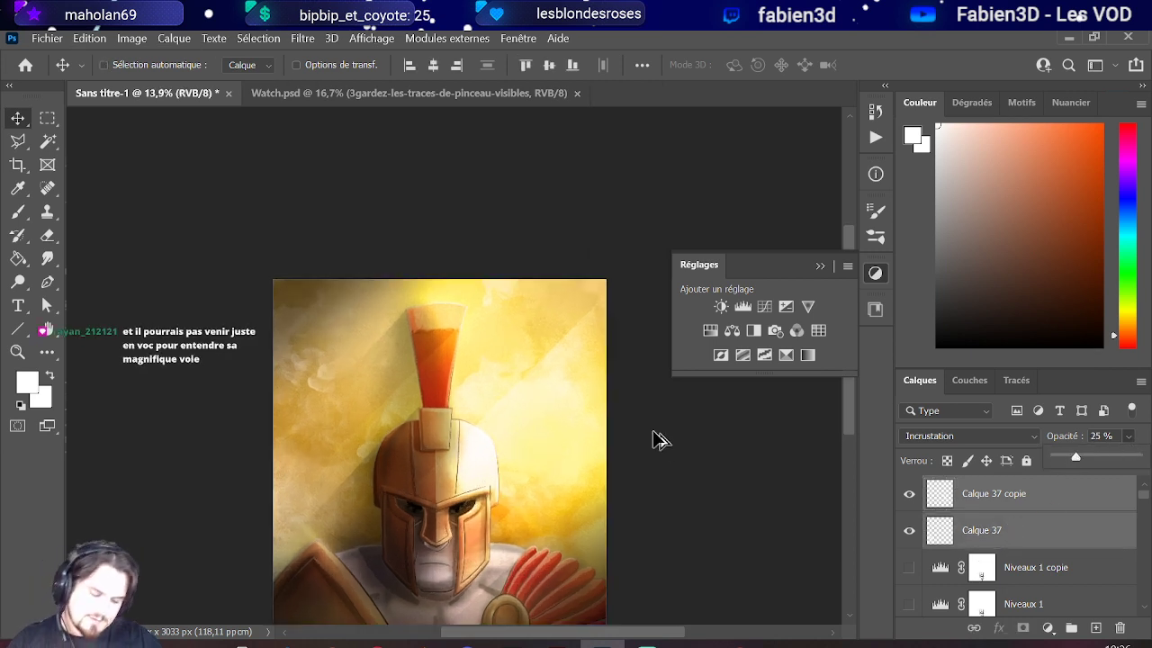
# - Examine the whole warrior illustration at several magnifications to judge the toned-down glints
pyautogui.scroll(-1, 503, 478)
pyautogui.scroll(-1, 496, 460)
pyautogui.scroll(-1, 507, 466)
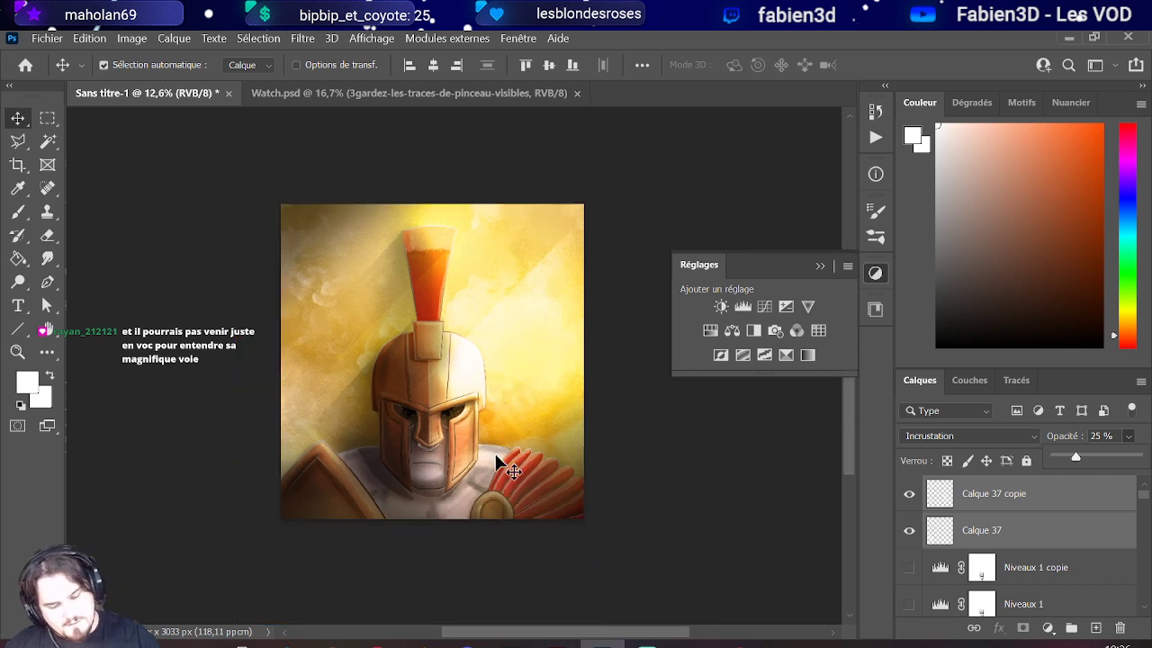
pyautogui.scroll(1, 501, 465)
pyautogui.scroll(1, 490, 441)
pyautogui.scroll(-1, 476, 452)
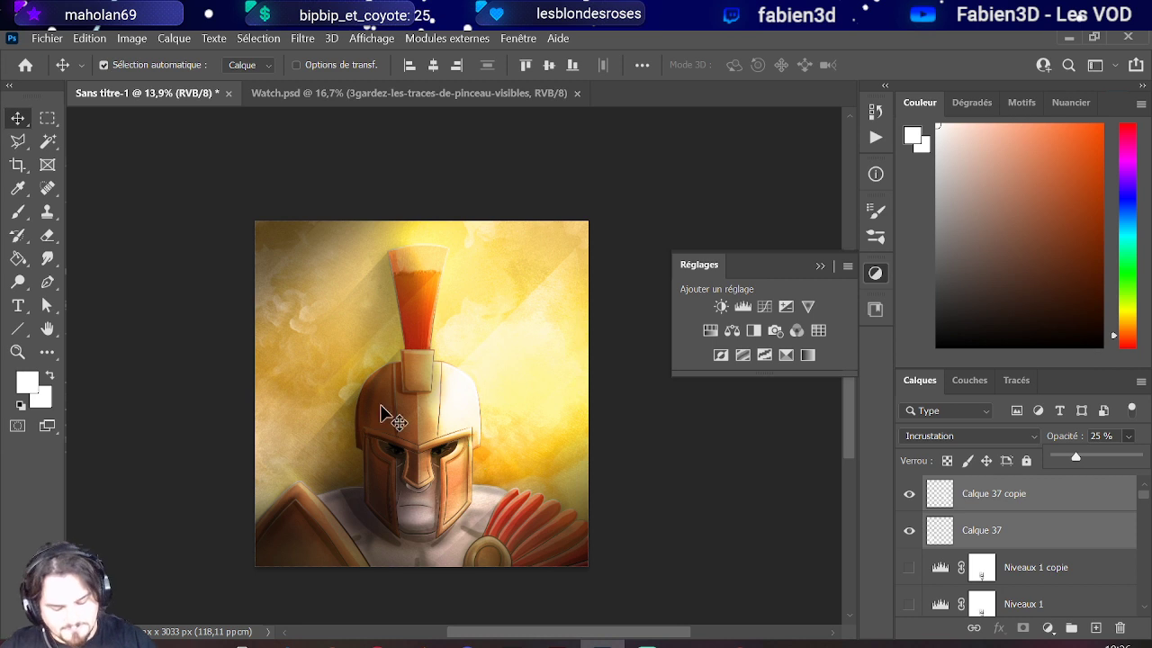
pyautogui.hscroll(-2, 666, 360)
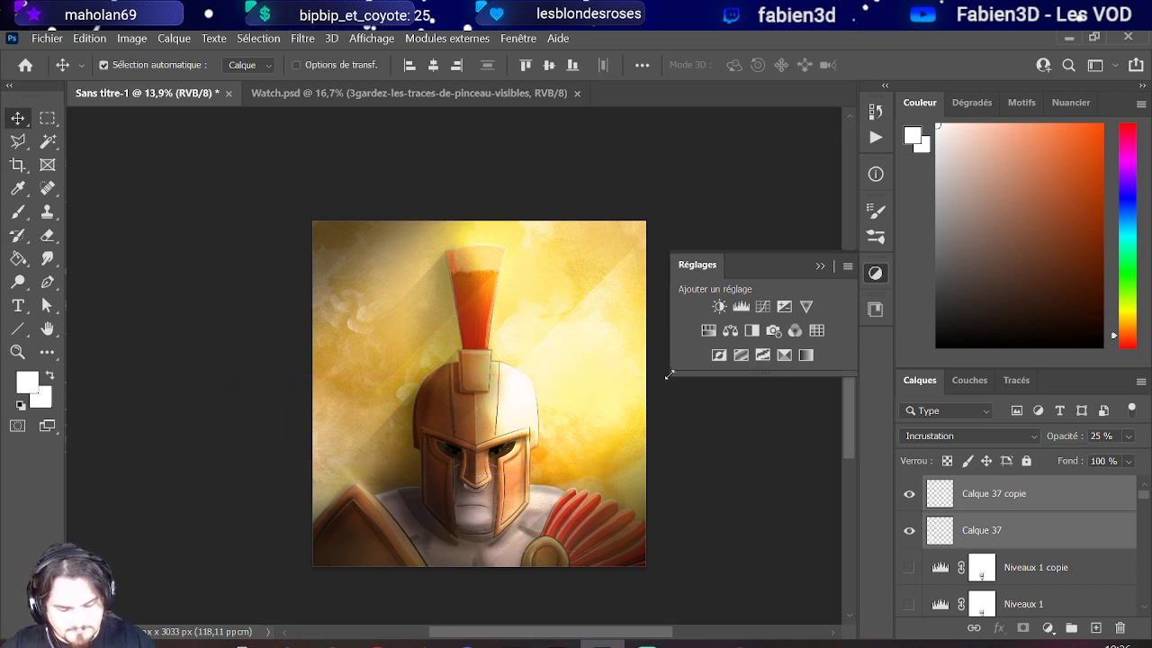
pyautogui.scroll(1, 683, 392)
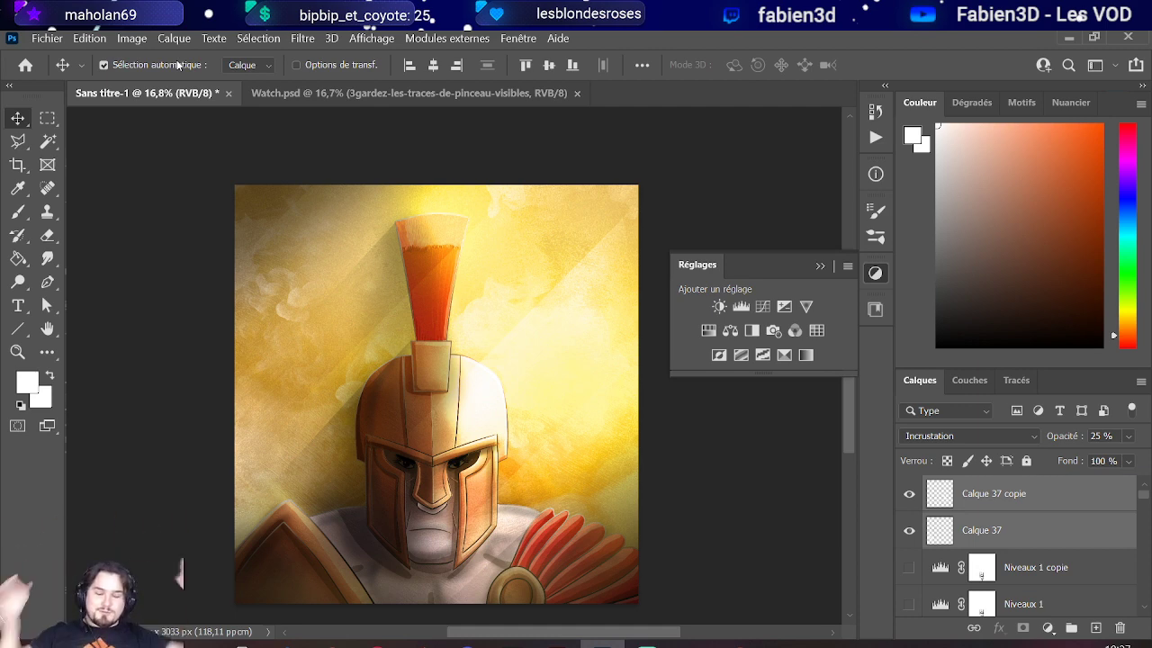
# - Create a new empty layer above Calque 37 copie and ready the Brush with black as the foreground colour
pyautogui.click(1067, 507)
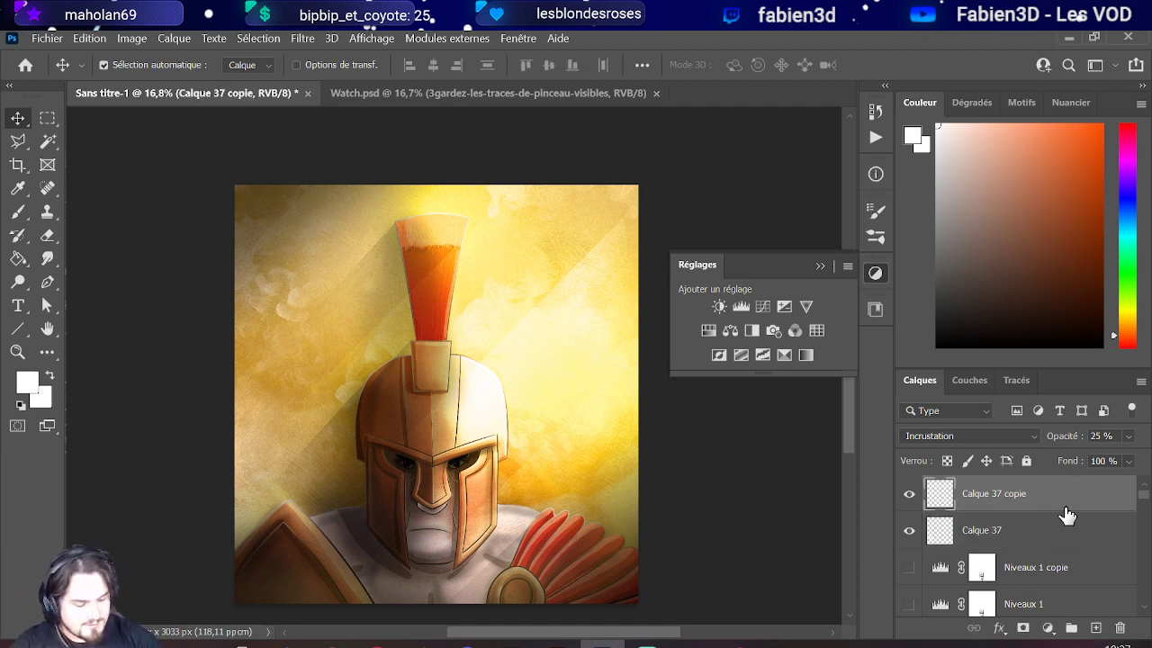
pyautogui.click(1095, 628)
pyautogui.press('d')
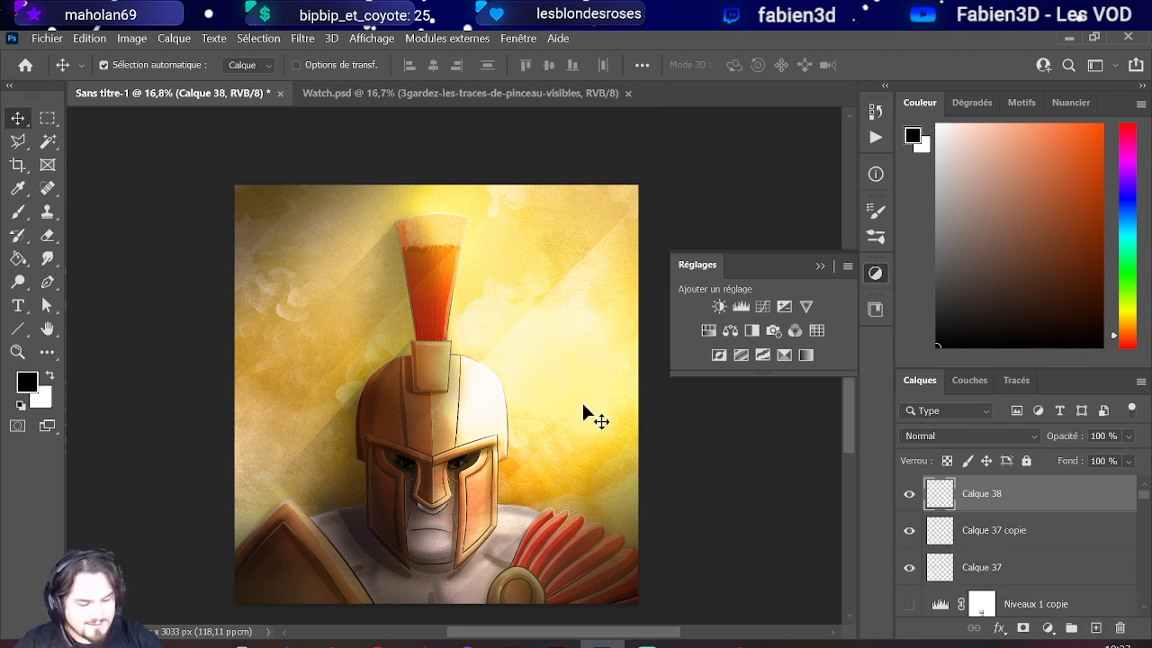
pyautogui.click(17, 212)
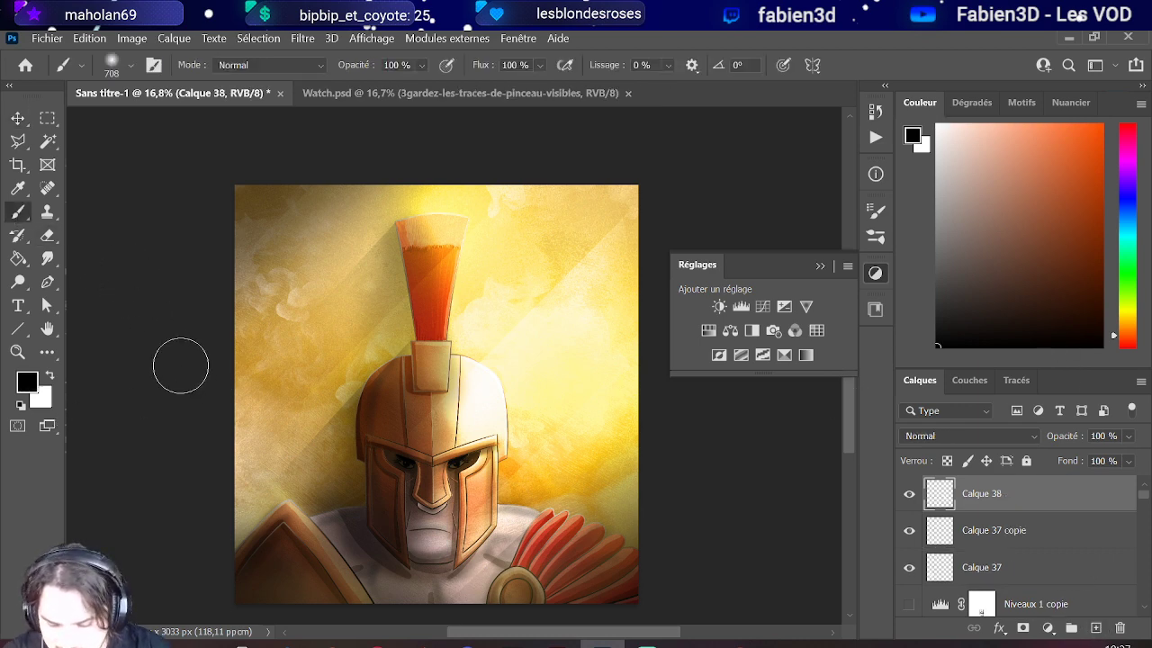
# - Enlarge the soft brush to 2430 px and paint black over the shield and across the lower part of the picture
pyautogui.moveTo(291, 450); pyautogui.dragTo(324, 465)
pyautogui.moveTo(267, 575); pyautogui.dragTo(262, 547)
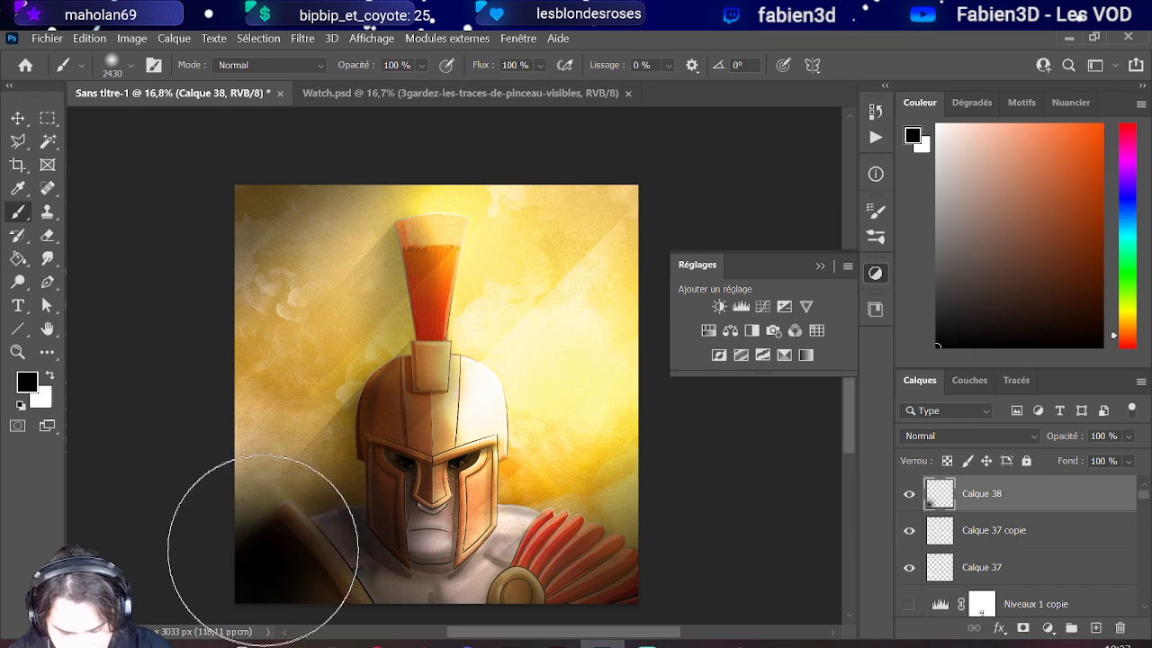
pyautogui.scroll(-1, 270, 531)
pyautogui.scroll(-1, 275, 512)
pyautogui.moveTo(262, 468)
pyautogui.mouseDown()
pyautogui.moveTo(301, 503)
pyautogui.moveTo(344, 528)
pyautogui.moveTo(512, 548)
pyautogui.moveTo(555, 560)
pyautogui.mouseUp()
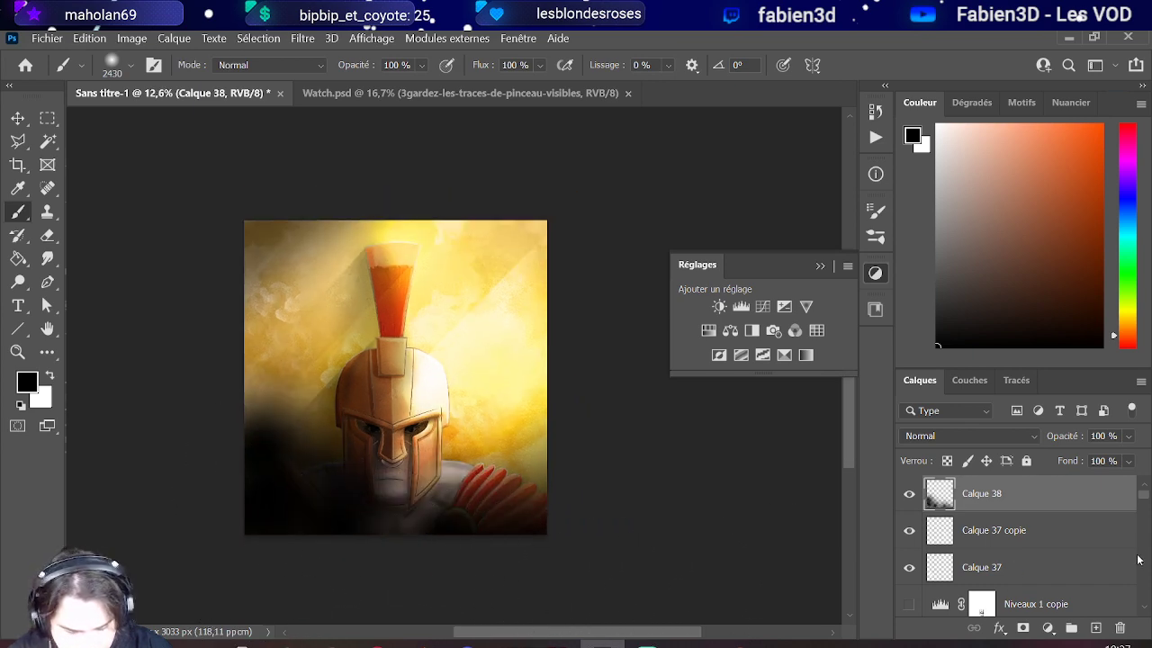
# - Set the blend mode of the black shading layer Calque 38 to Produit and its opacity to 0%
pyautogui.click(969, 435)
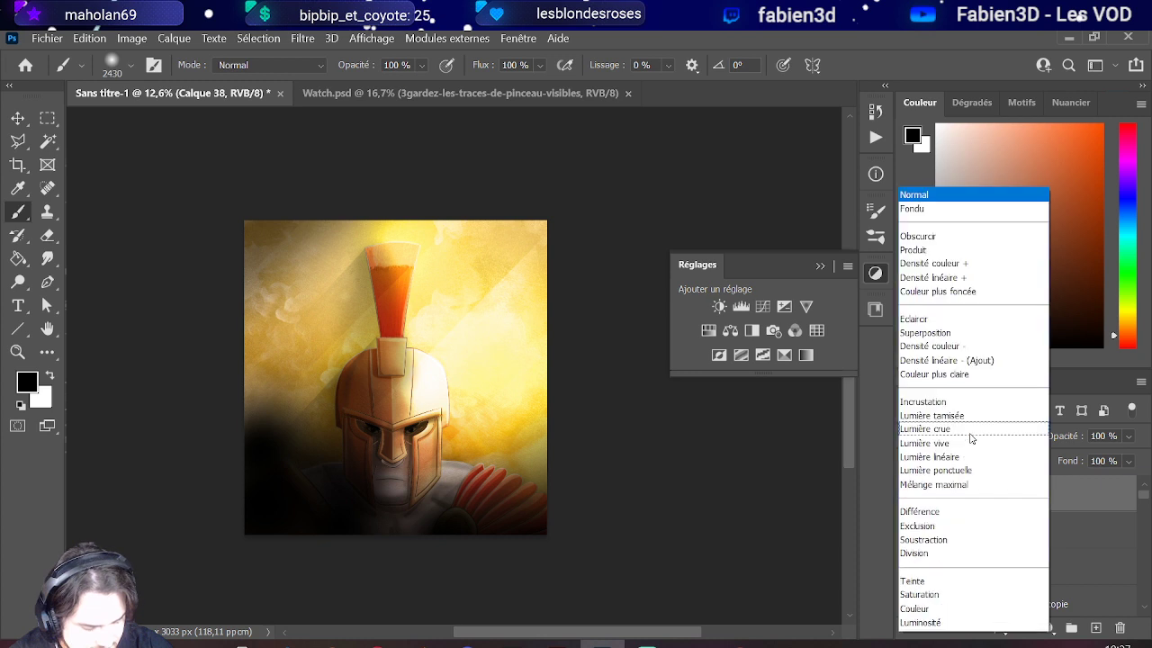
pyautogui.click(926, 251)
pyautogui.moveTo(1127, 436); pyautogui.dragTo(1051, 463)
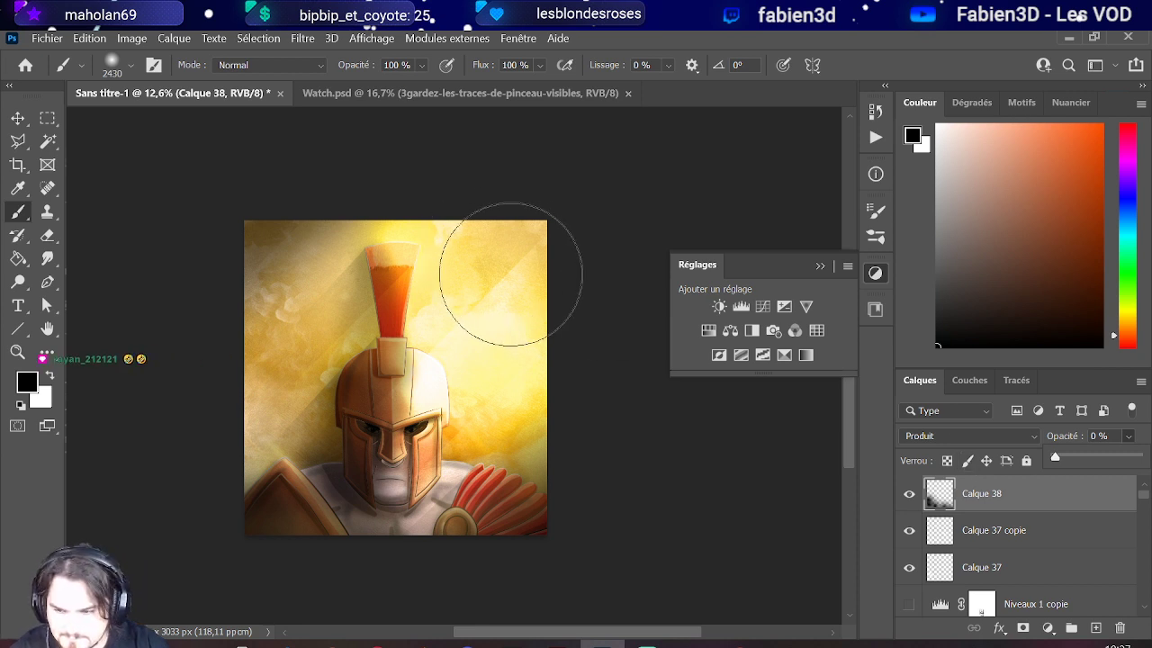
pyautogui.click(18, 118)
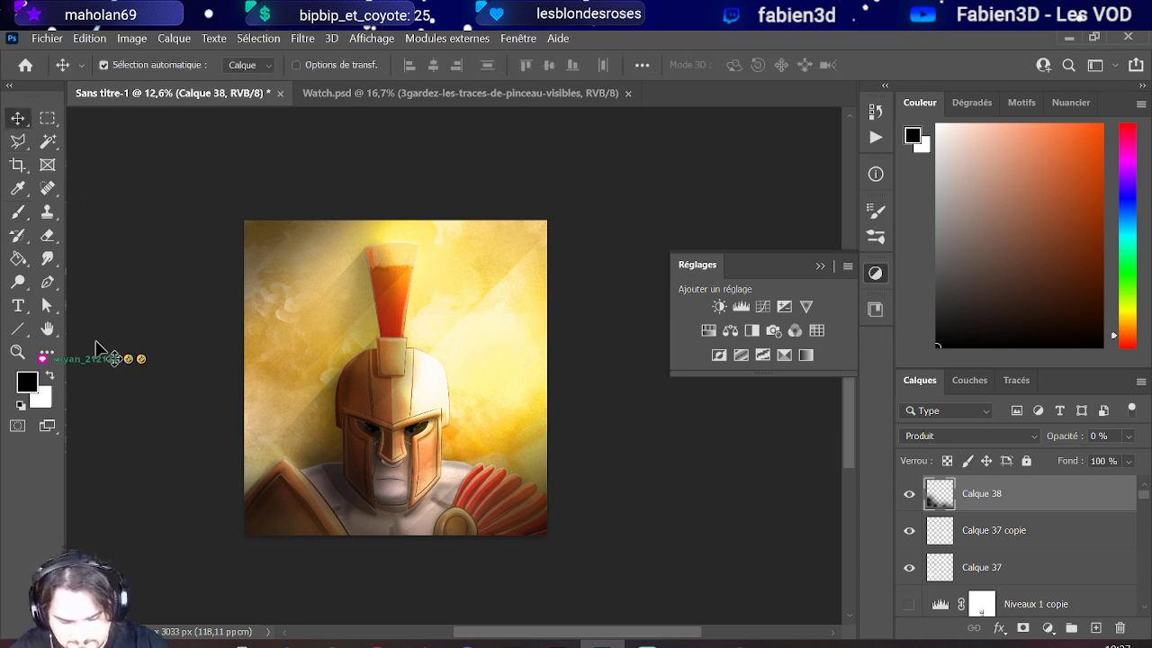
pyautogui.scroll(-5, 99, 349)
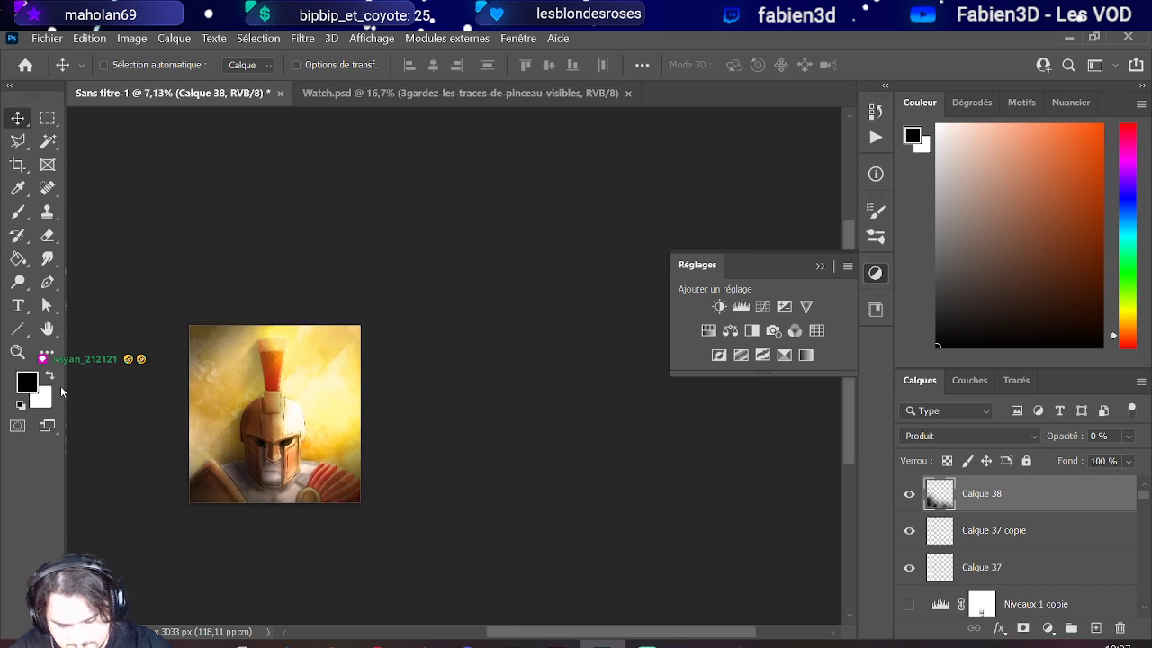
pyautogui.scroll(5, 316, 399)
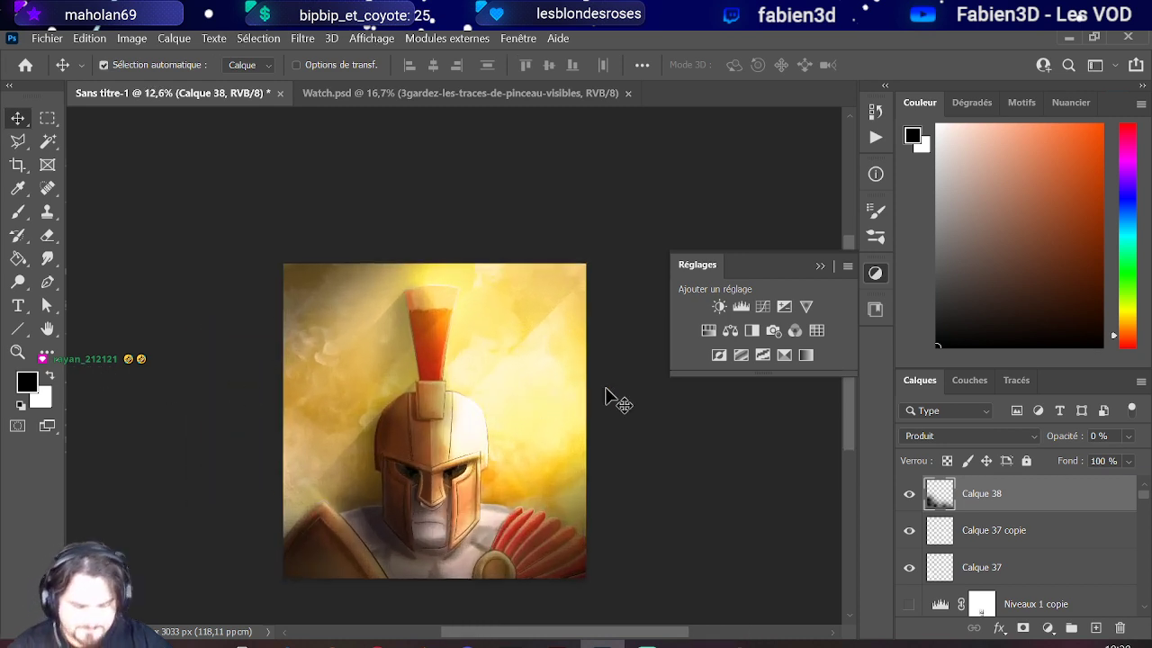